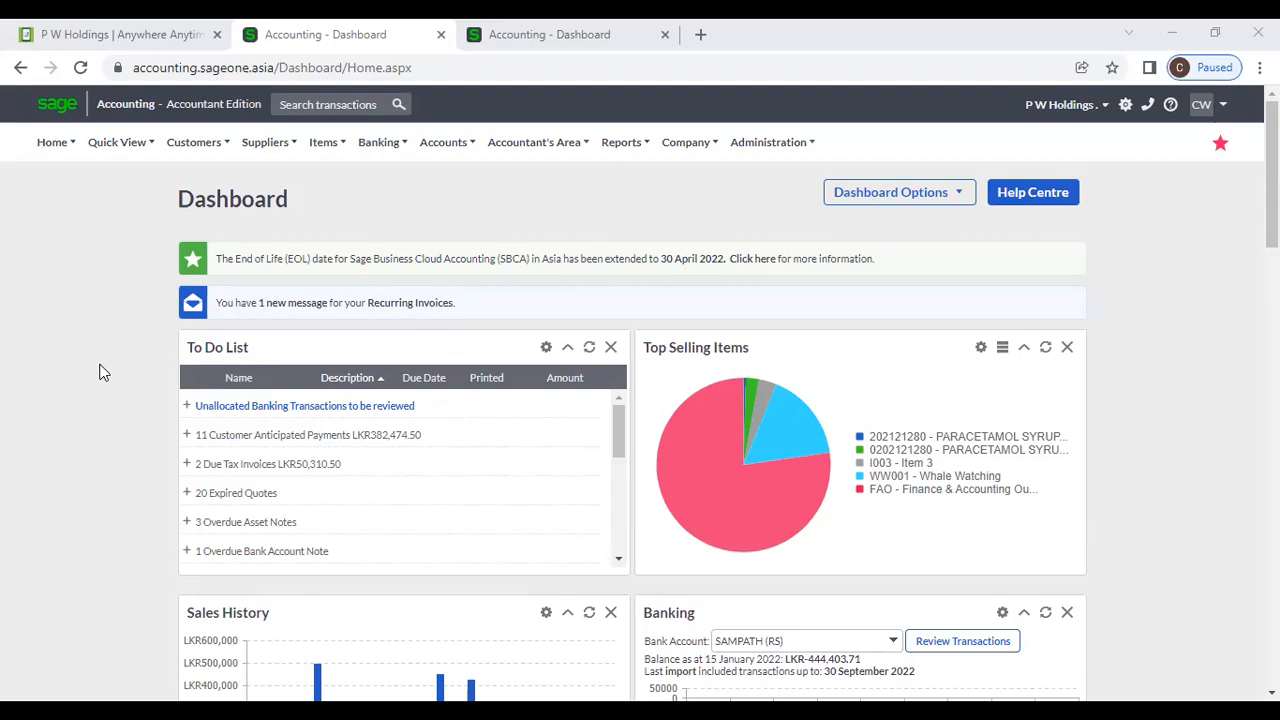
# Open the Banking menu and browse its Transactions, Reports and Special submenus.
pyautogui.click(362, 146)
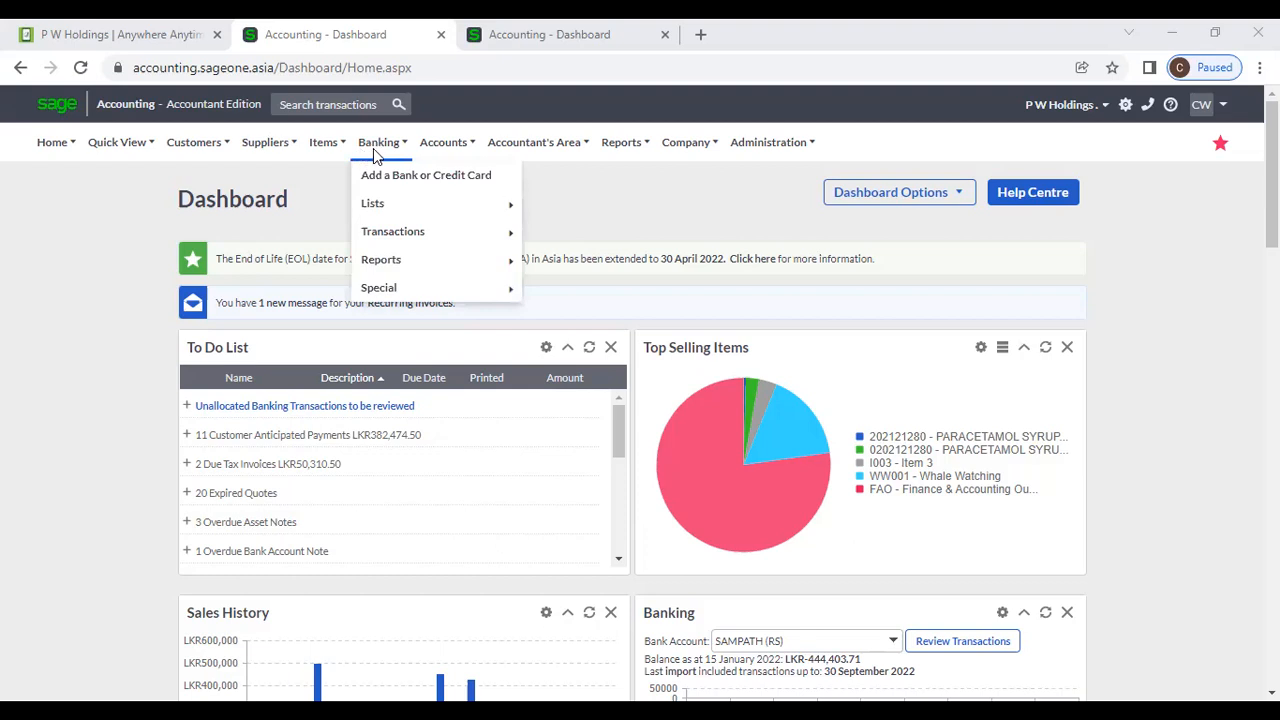
pyautogui.moveTo(388, 236)
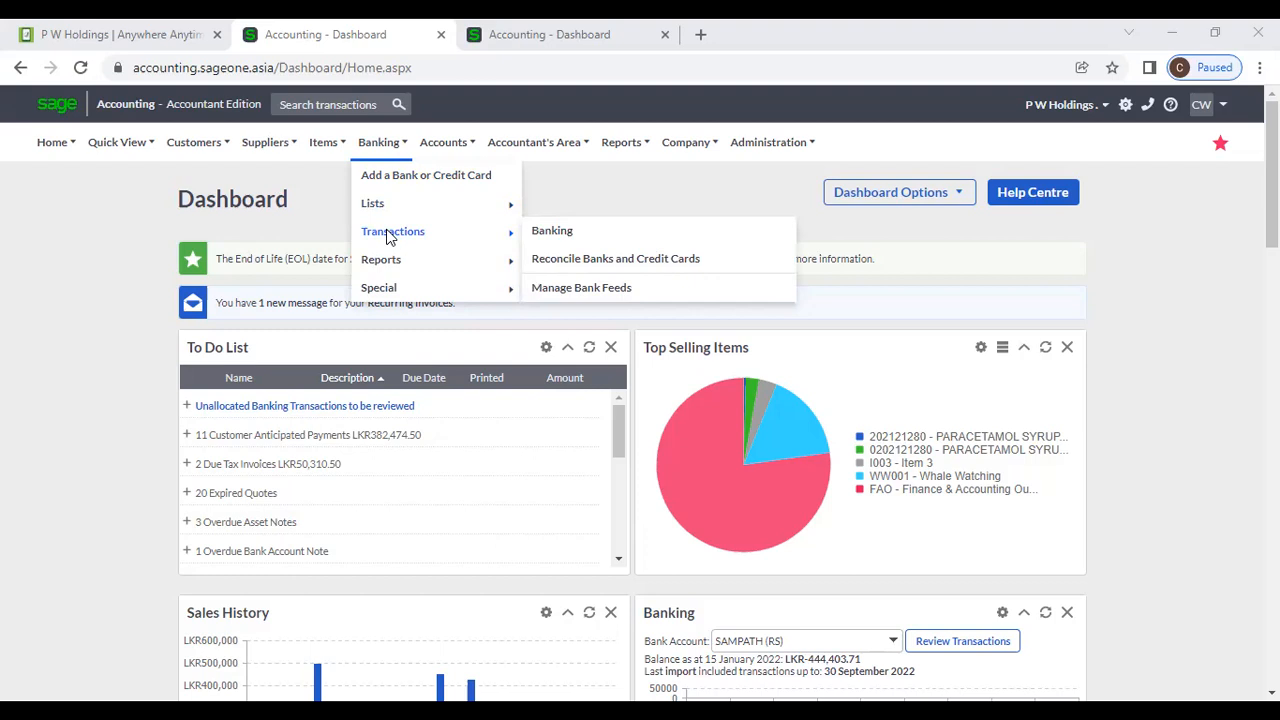
pyautogui.moveTo(391, 259)
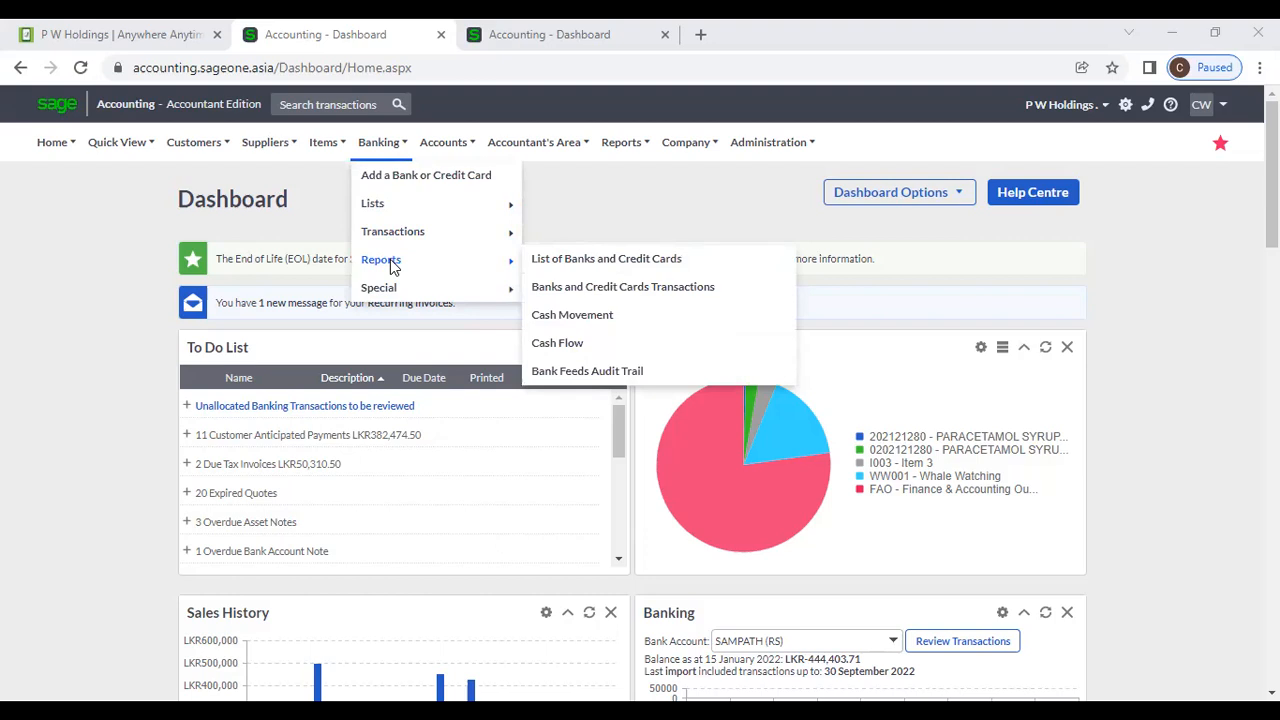
pyautogui.moveTo(401, 290)
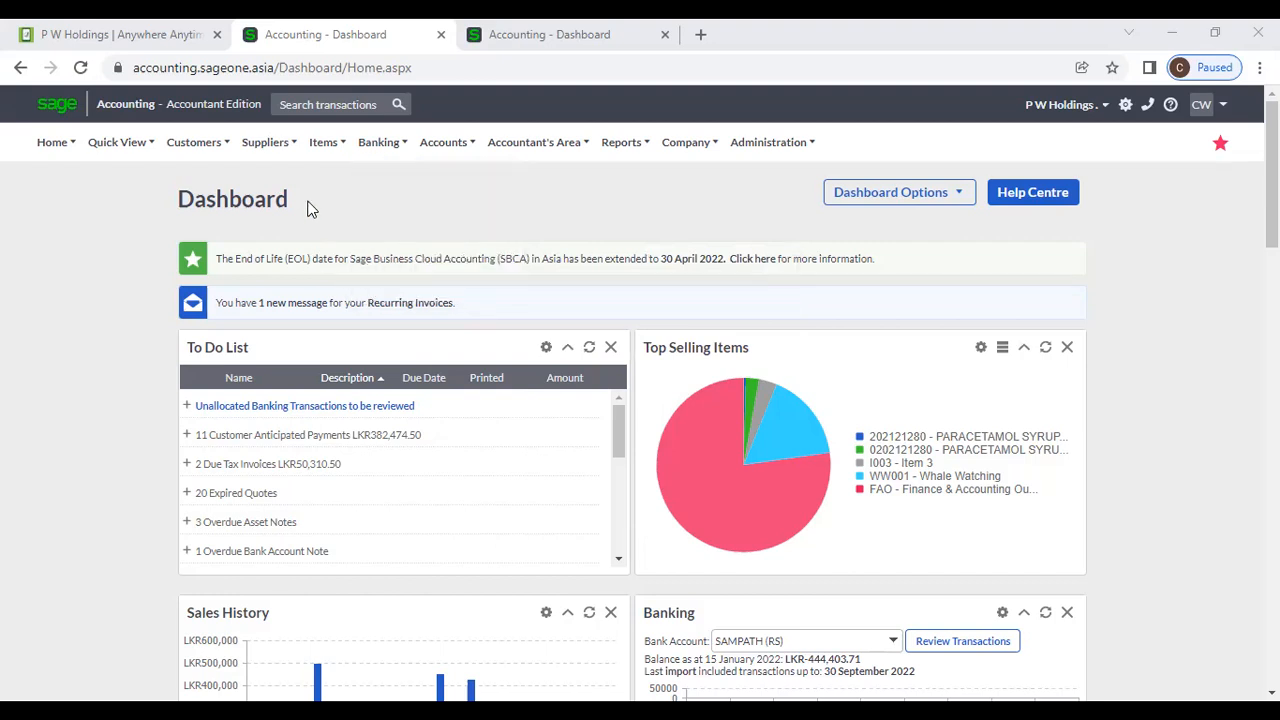
pyautogui.moveTo(401, 140)
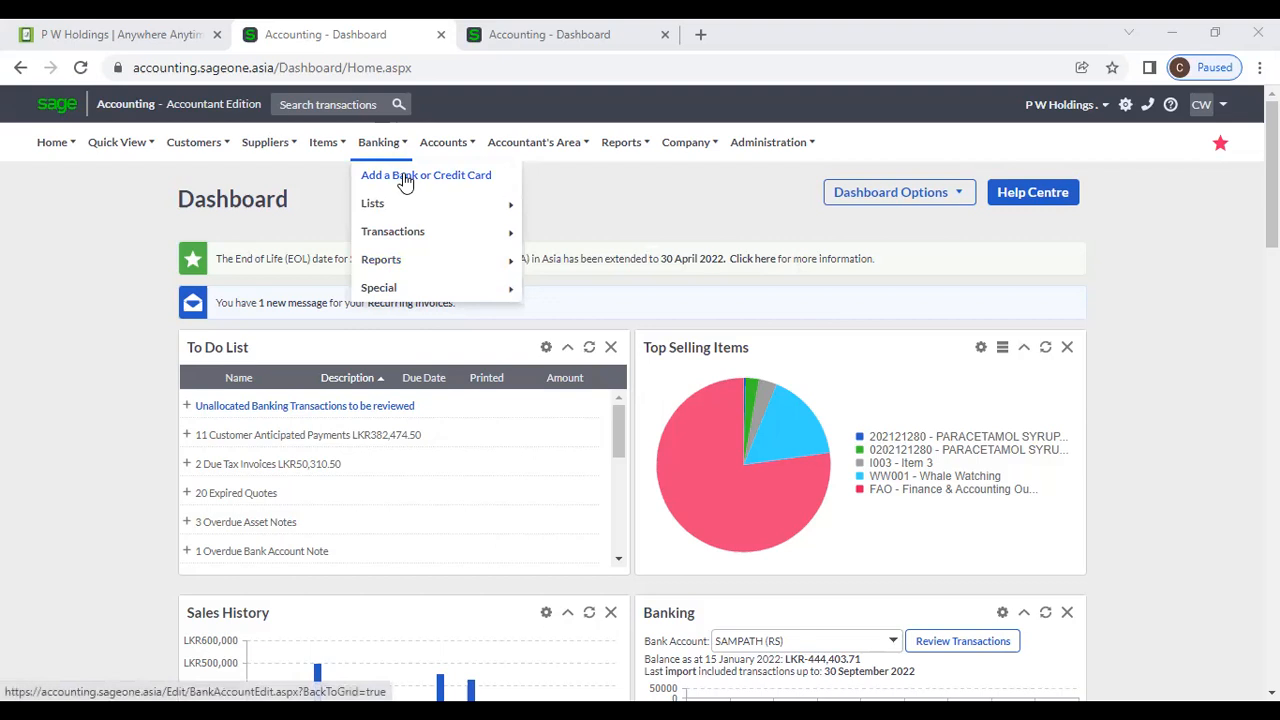
# Start a new bank account named Sampath Bank and choose (Add New Category) for its category.
pyautogui.click(405, 177)
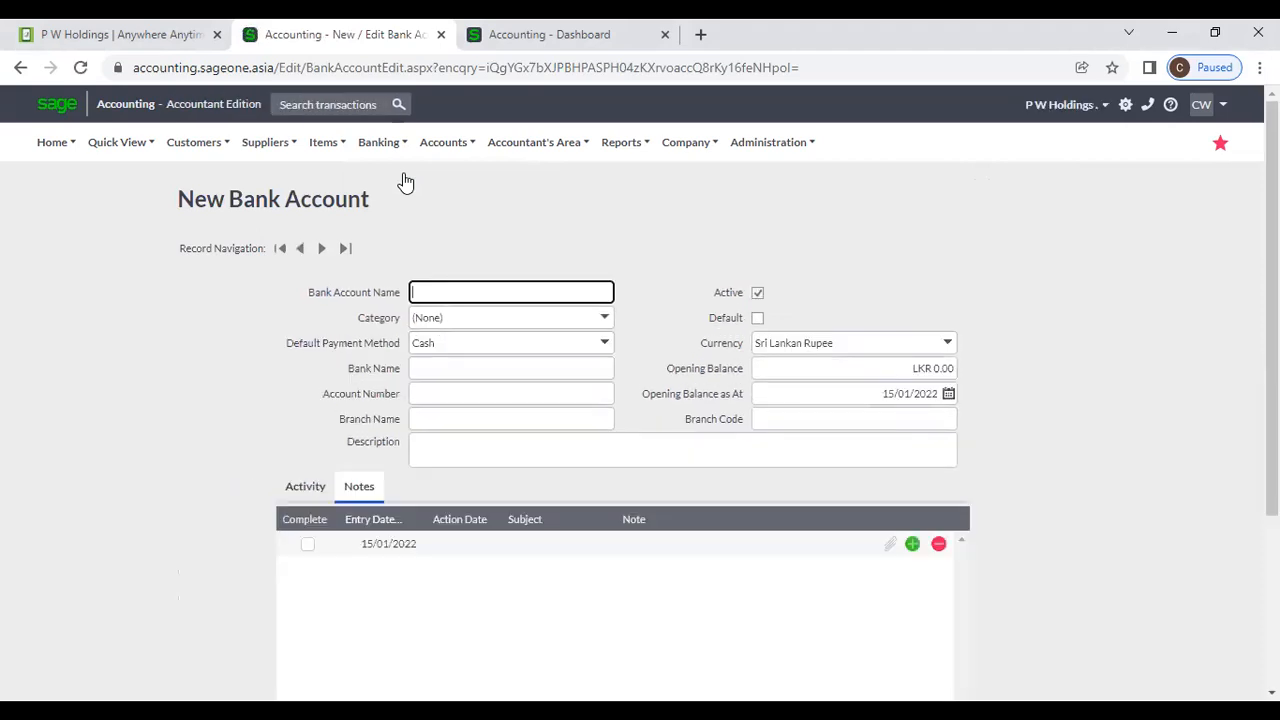
pyautogui.click(427, 292)
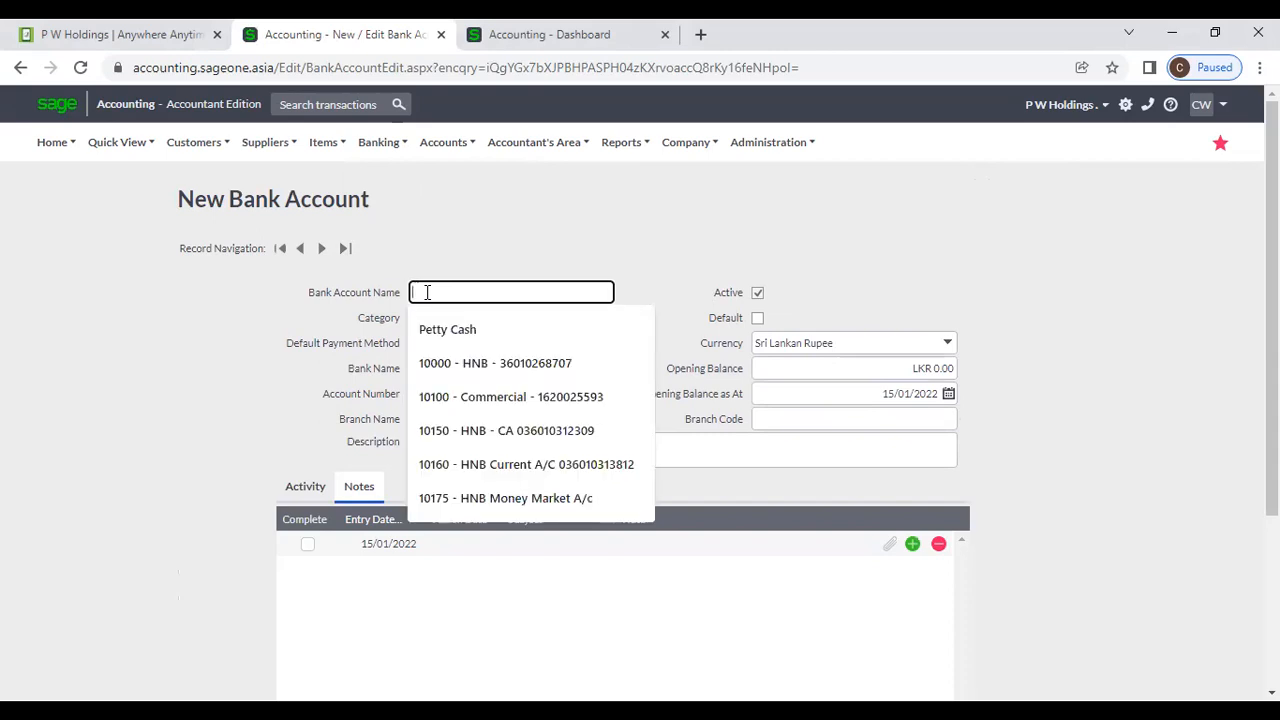
pyautogui.write('Sampath')
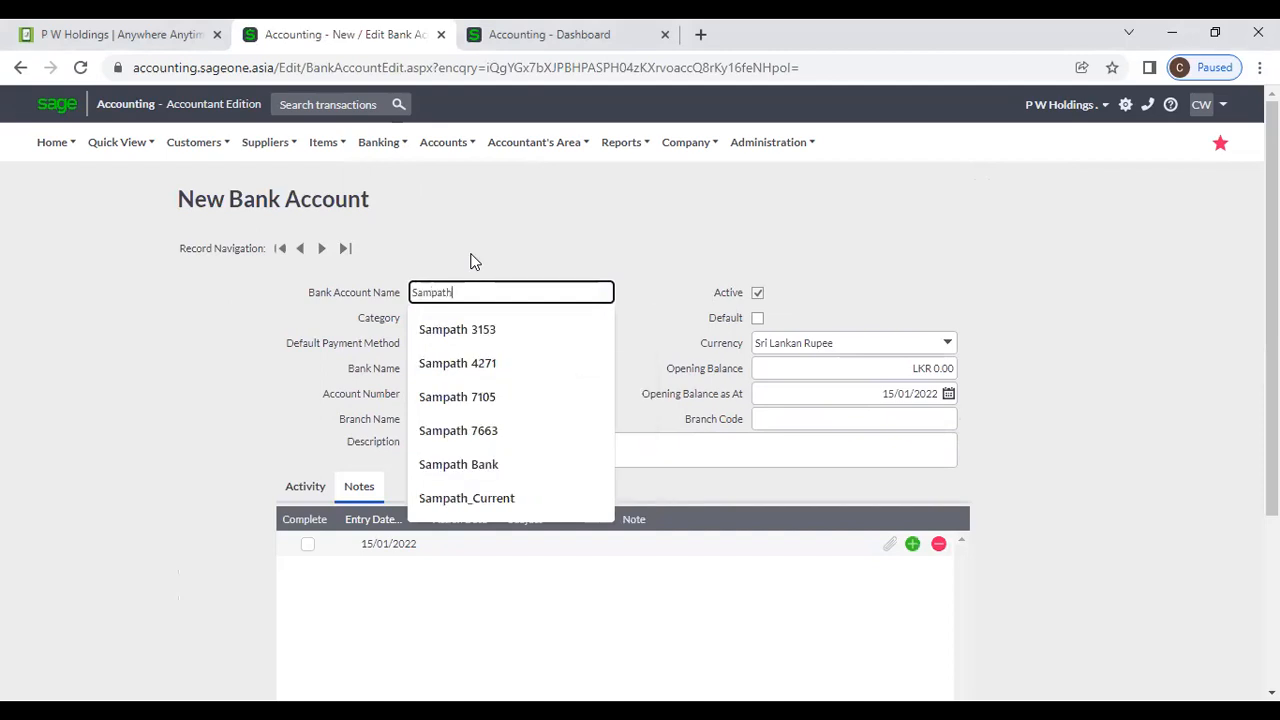
pyautogui.write(' Bank')
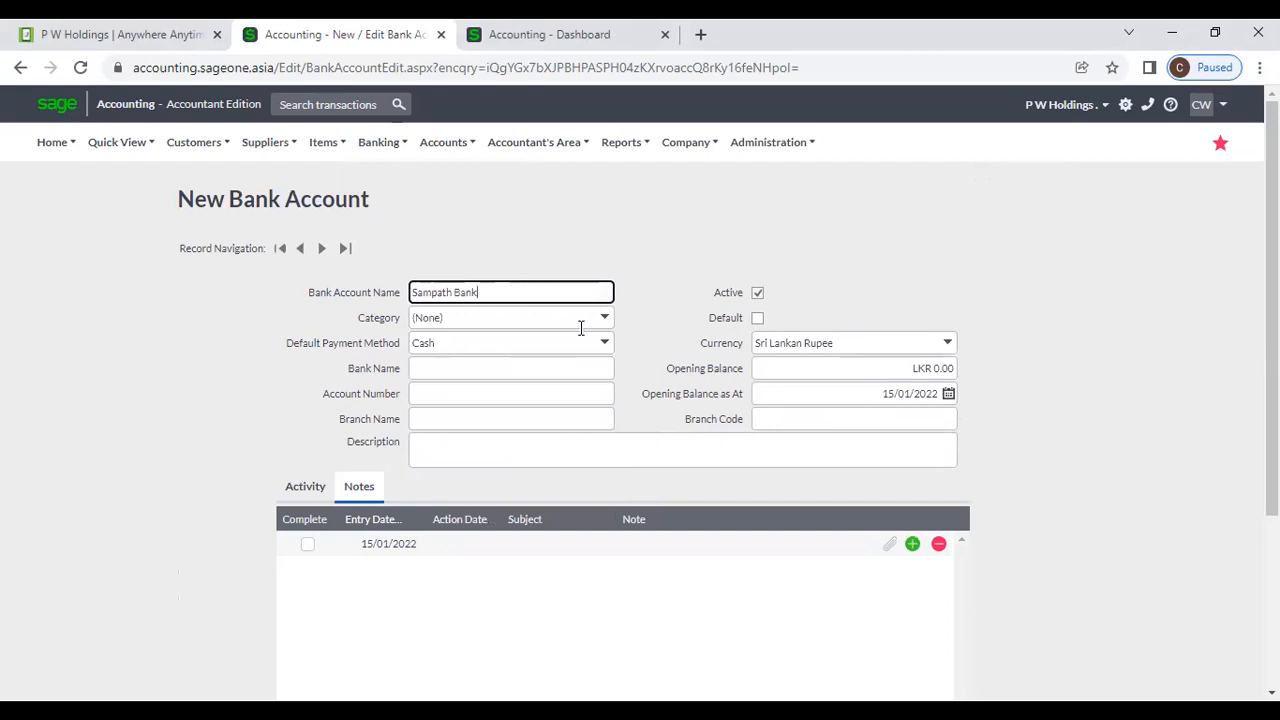
pyautogui.click(606, 320)
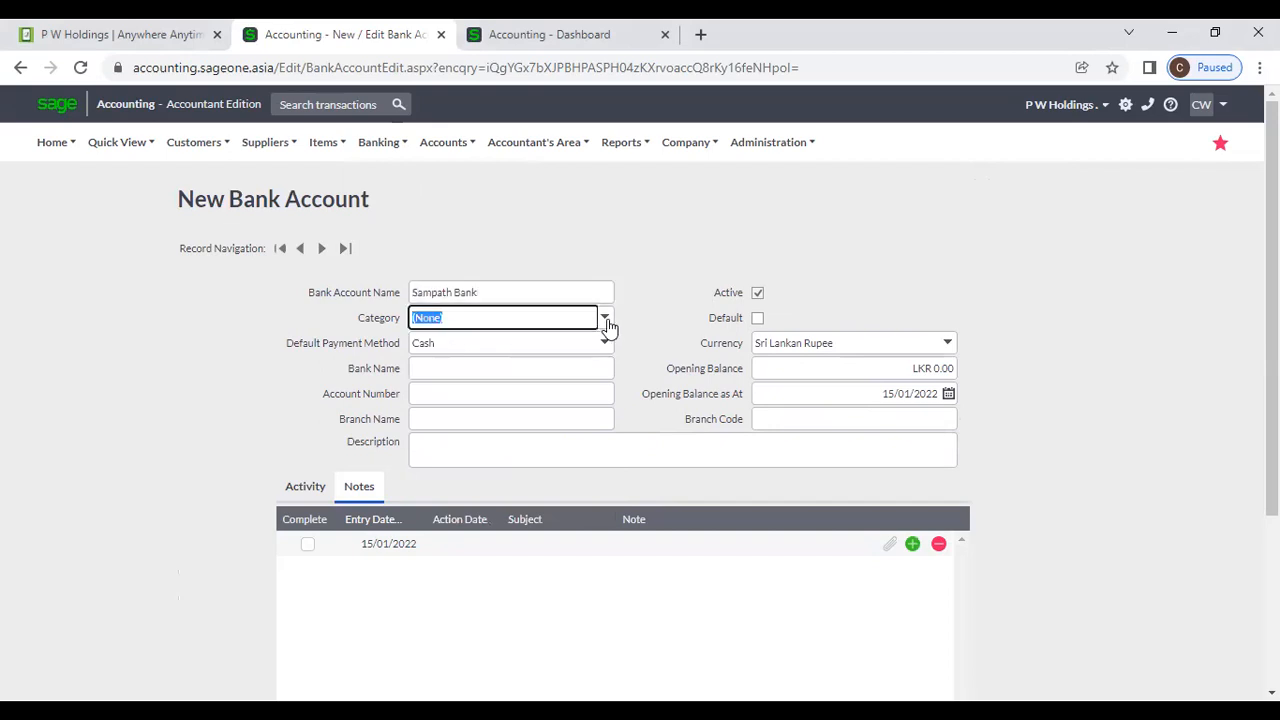
pyautogui.click(606, 320)
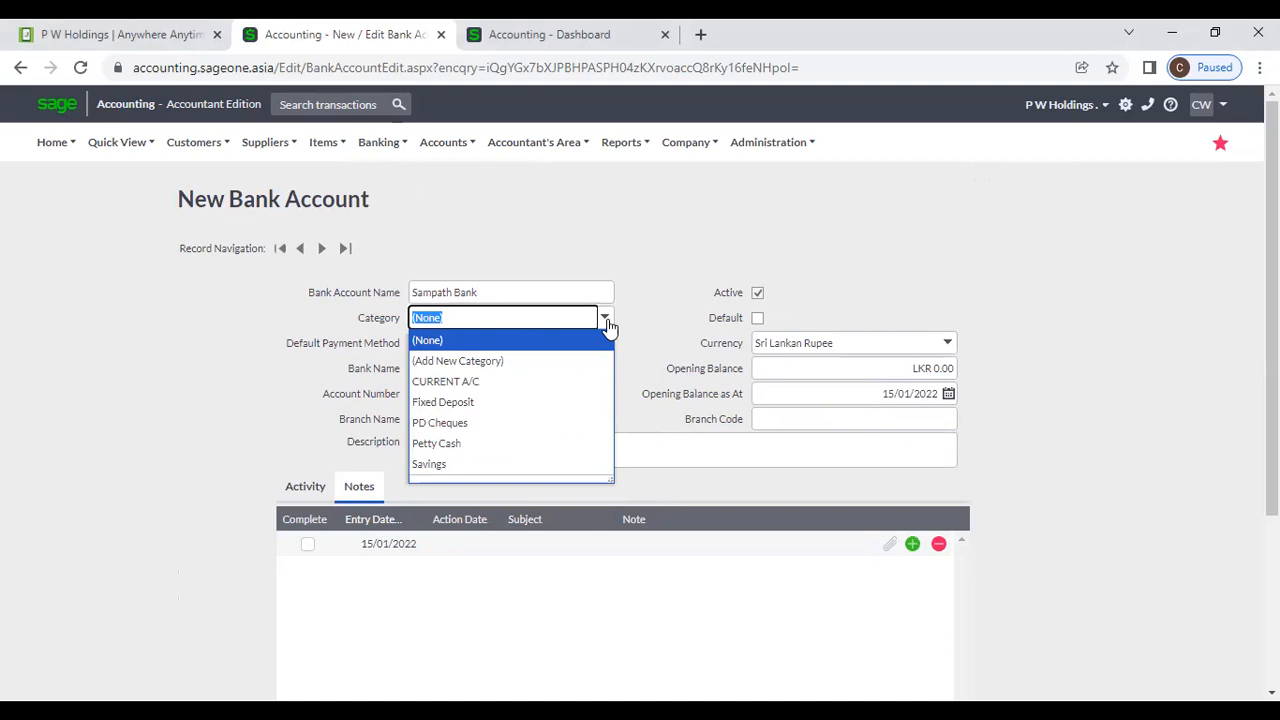
pyautogui.click(567, 361)
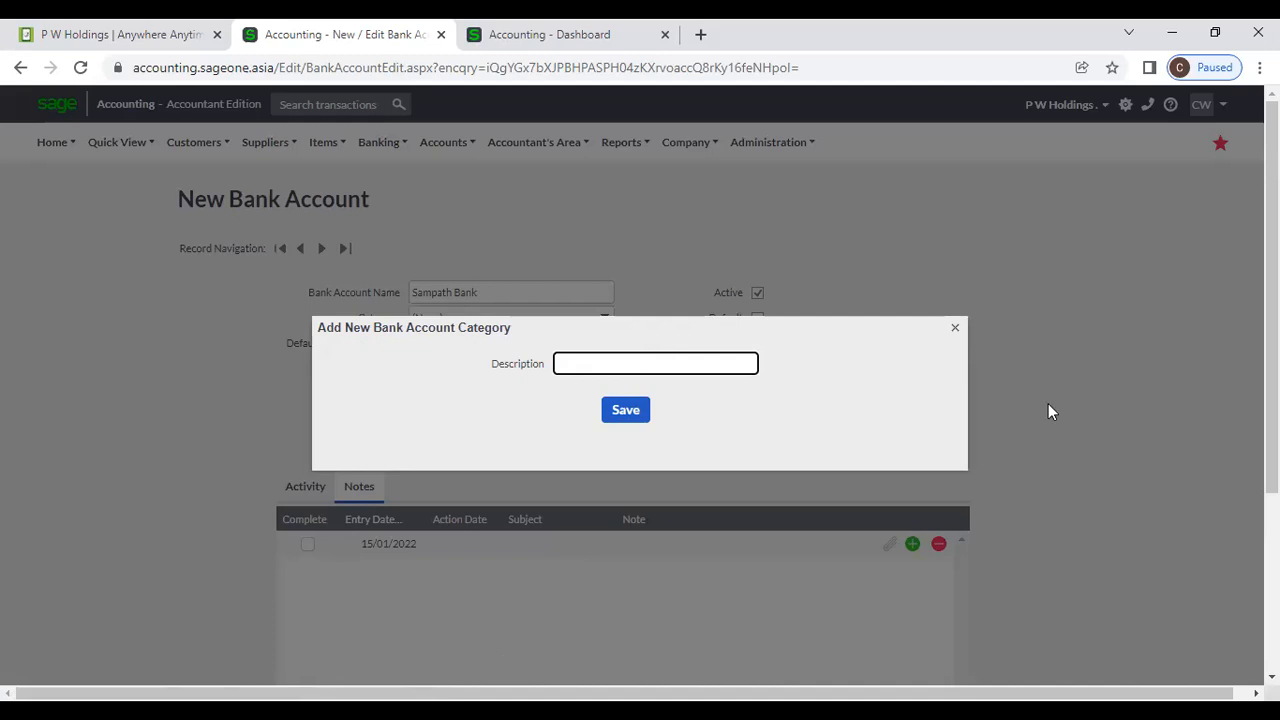
# Dismiss the Add New Bank Account Category dialog, leaving the category as (None).
pyautogui.click(955, 332)
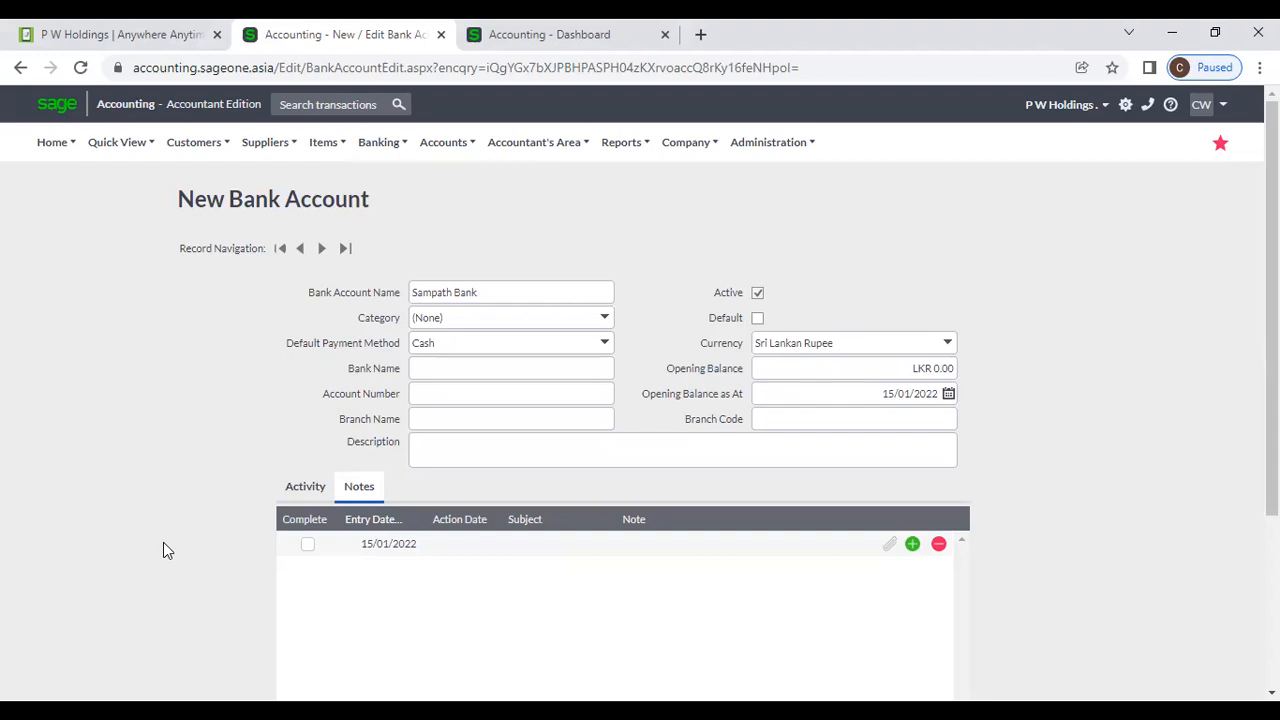
# Keep the default payment method as Cash and duplicate the bank account tab.
pyautogui.click(604, 345)
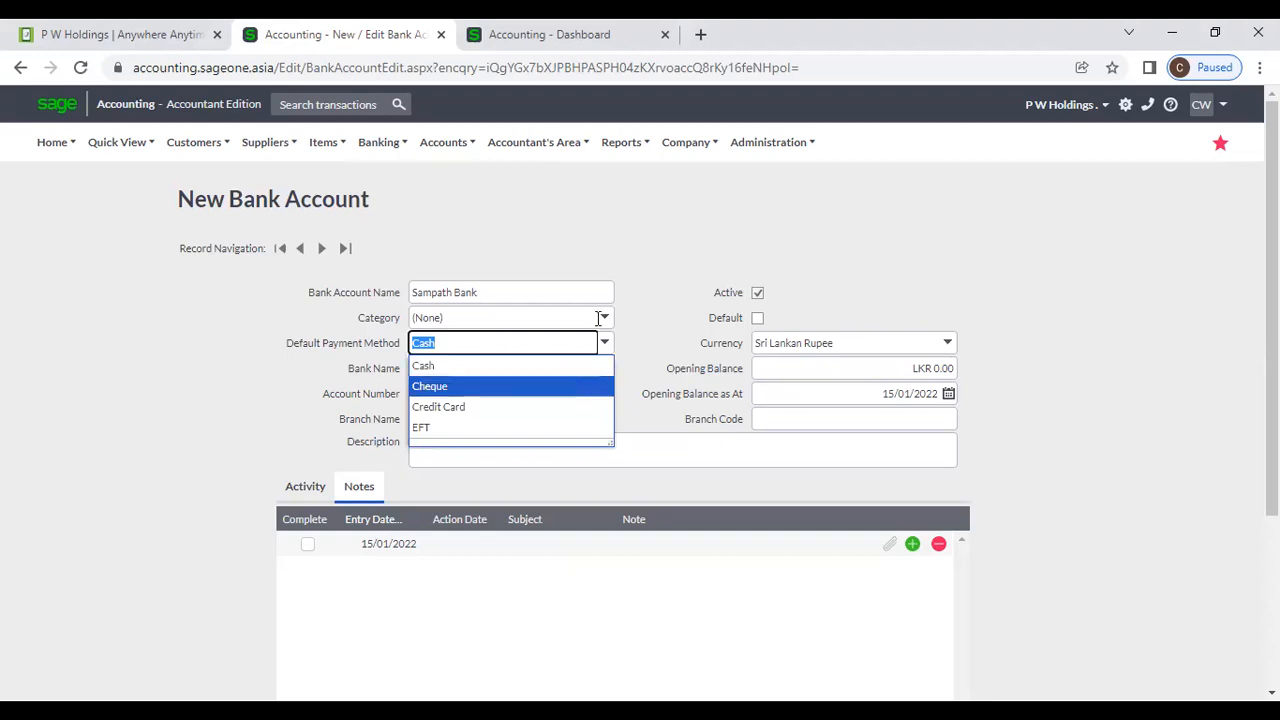
pyautogui.click(579, 186)
pyautogui.rightClick(357, 35)
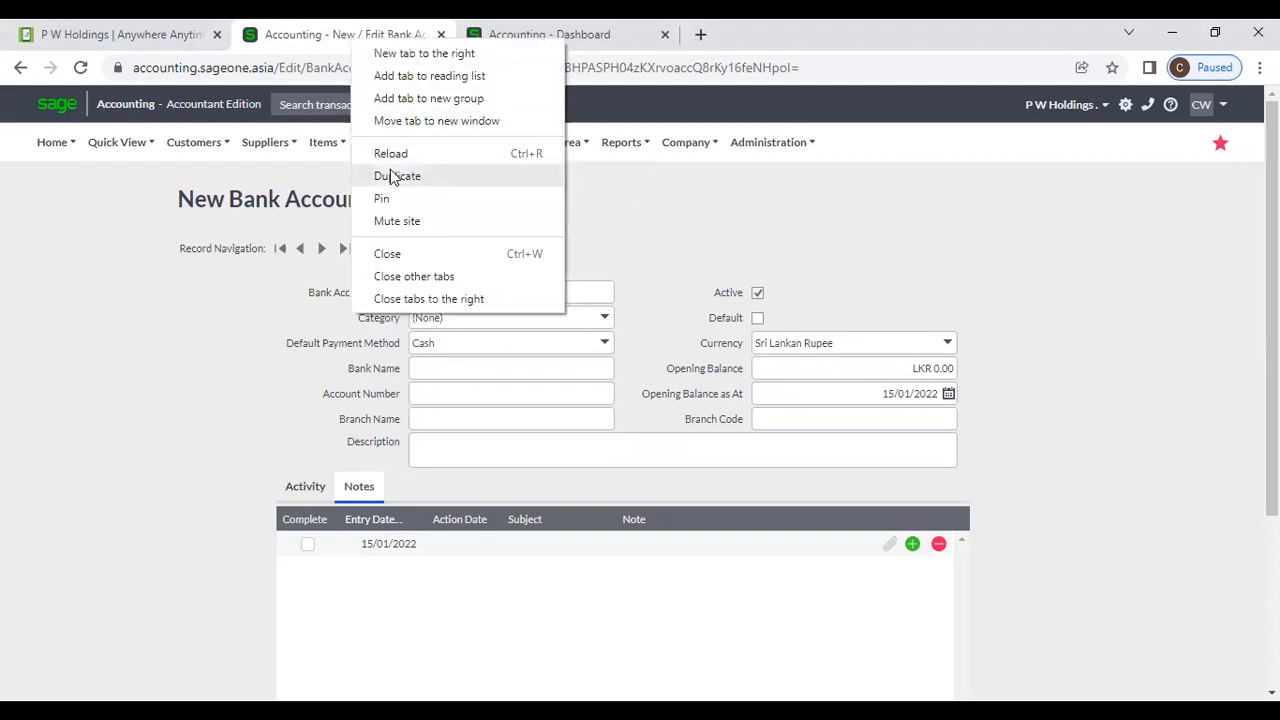
pyautogui.click(393, 175)
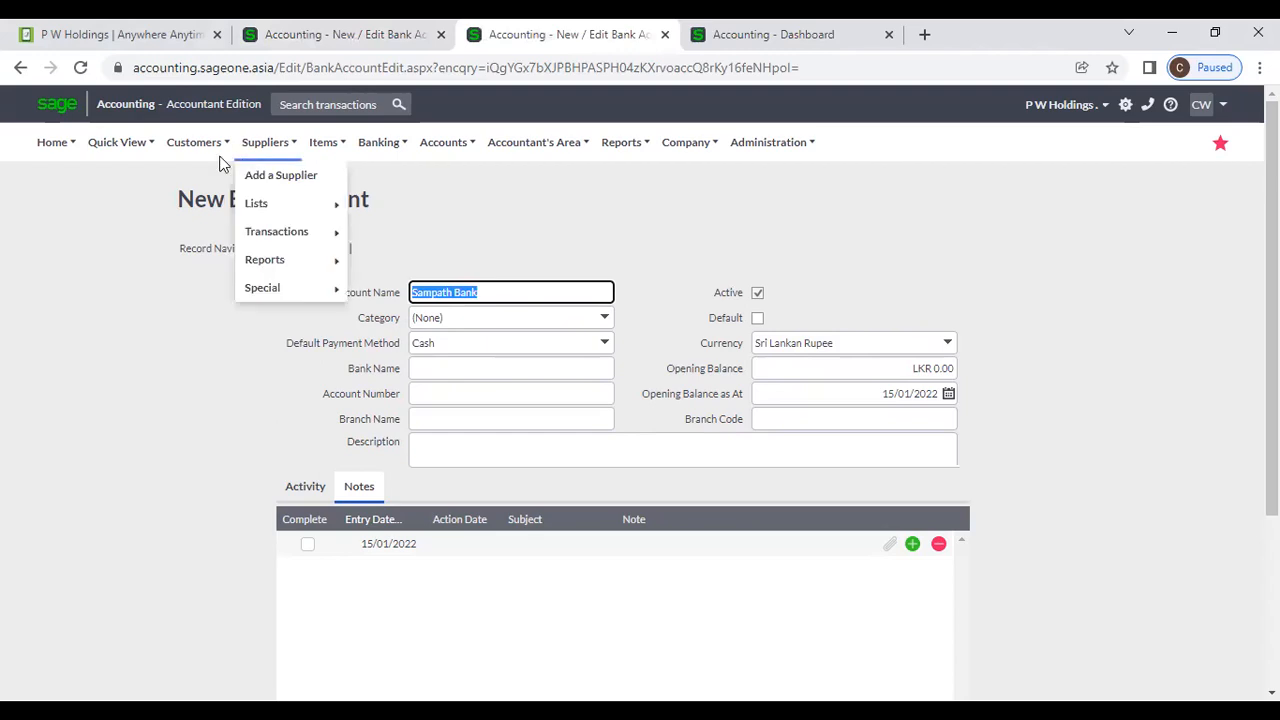
# In the copy, start a new customer receipt from Customer Receipts, then return to the bank account form.
pyautogui.moveTo(205, 158)
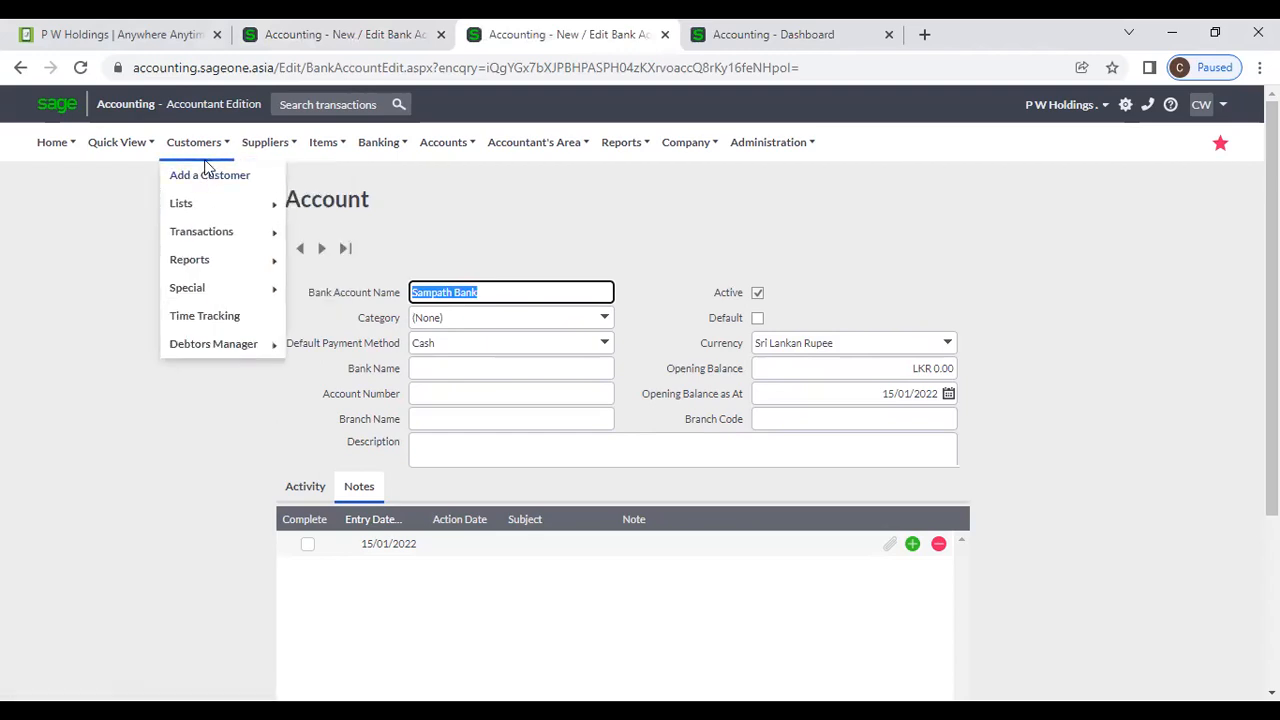
pyautogui.moveTo(214, 234)
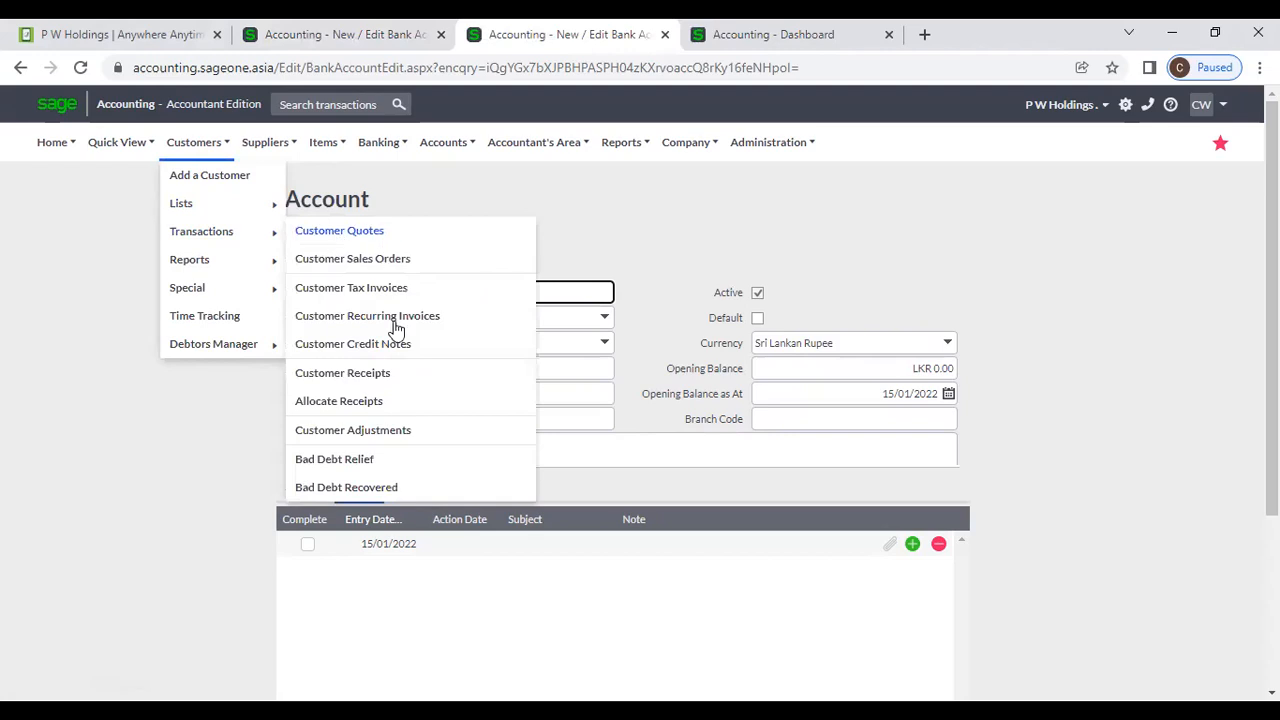
pyautogui.click(390, 373)
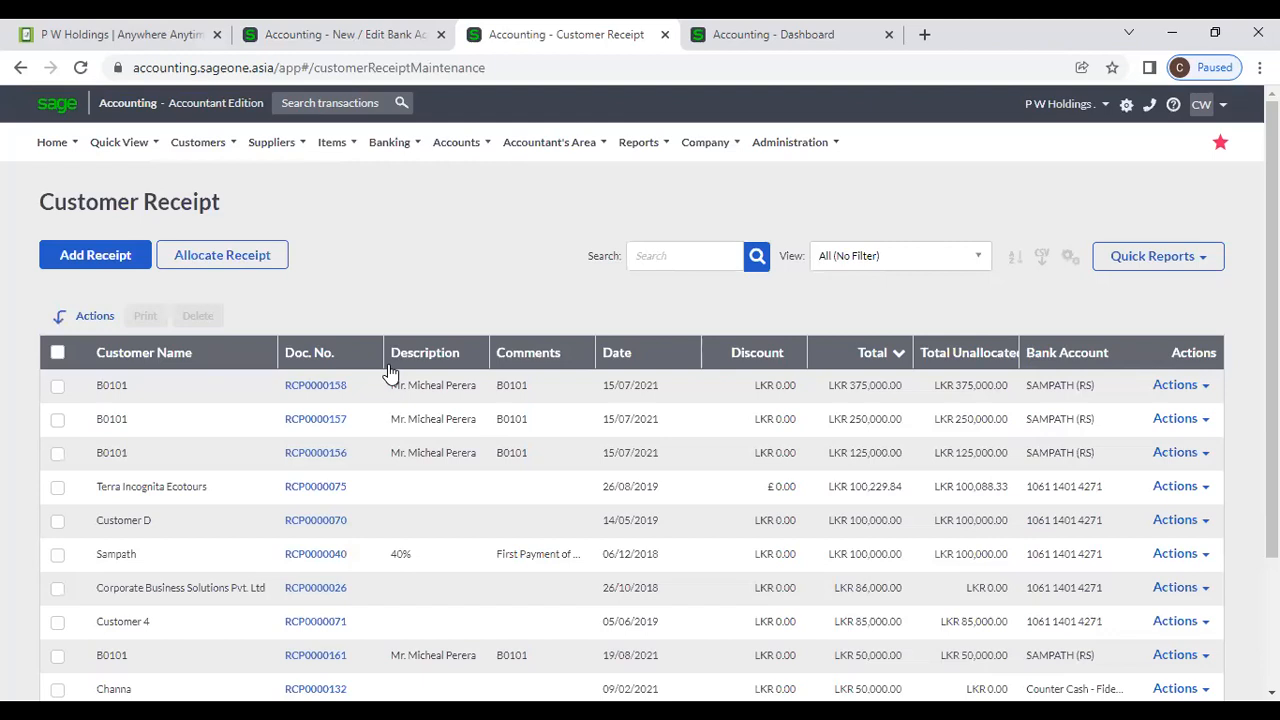
pyautogui.click(95, 255)
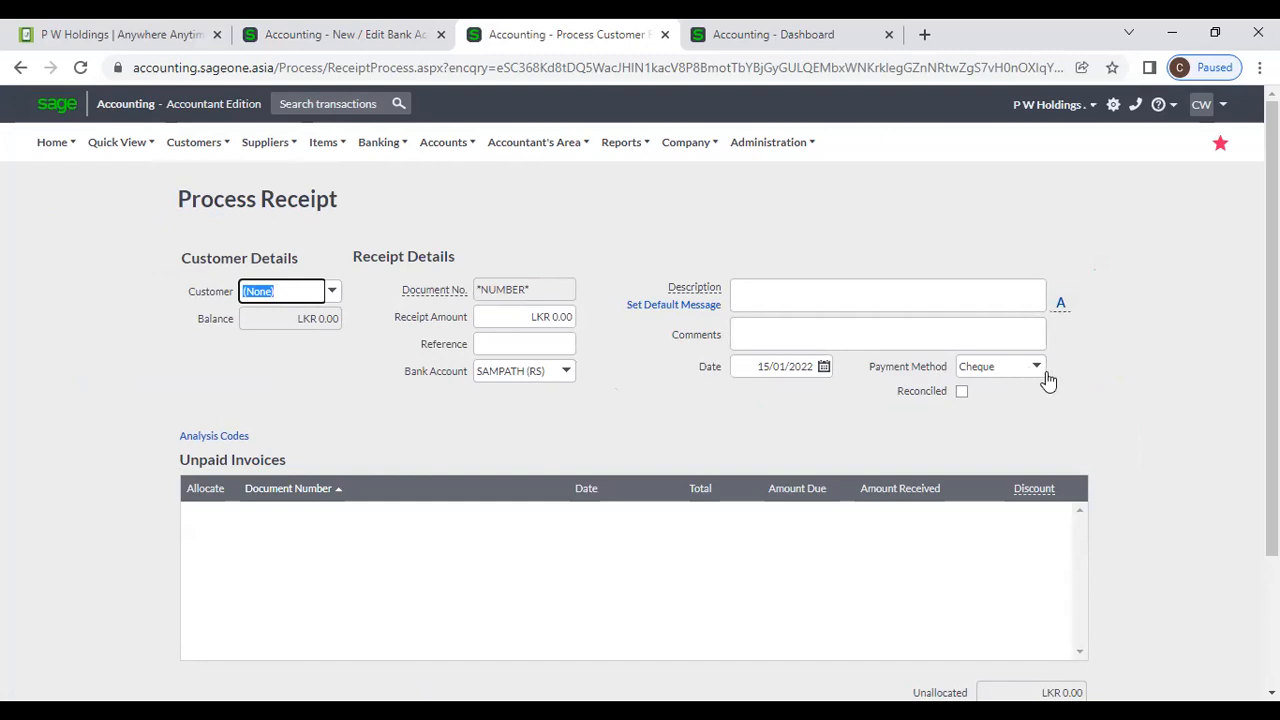
pyautogui.click(358, 45)
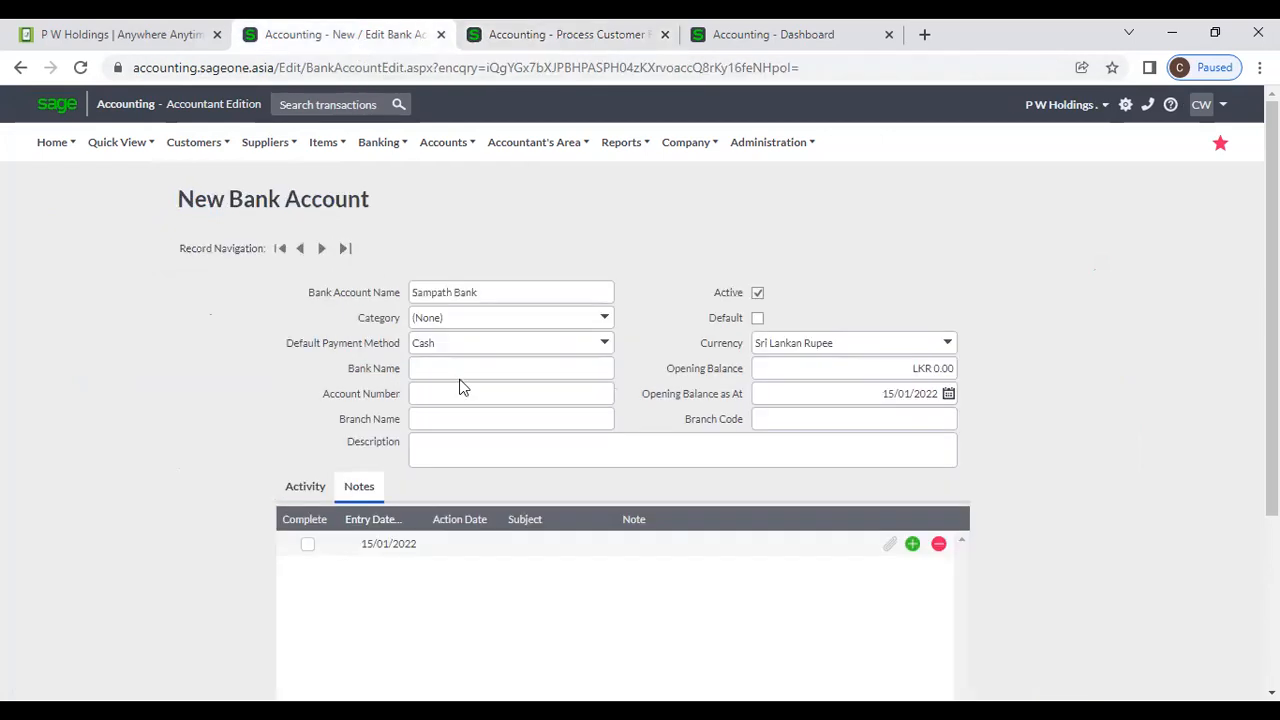
# Set the default payment method to Cheque and the bank name to Sampath Bank.
pyautogui.click(604, 343)
pyautogui.click(542, 386)
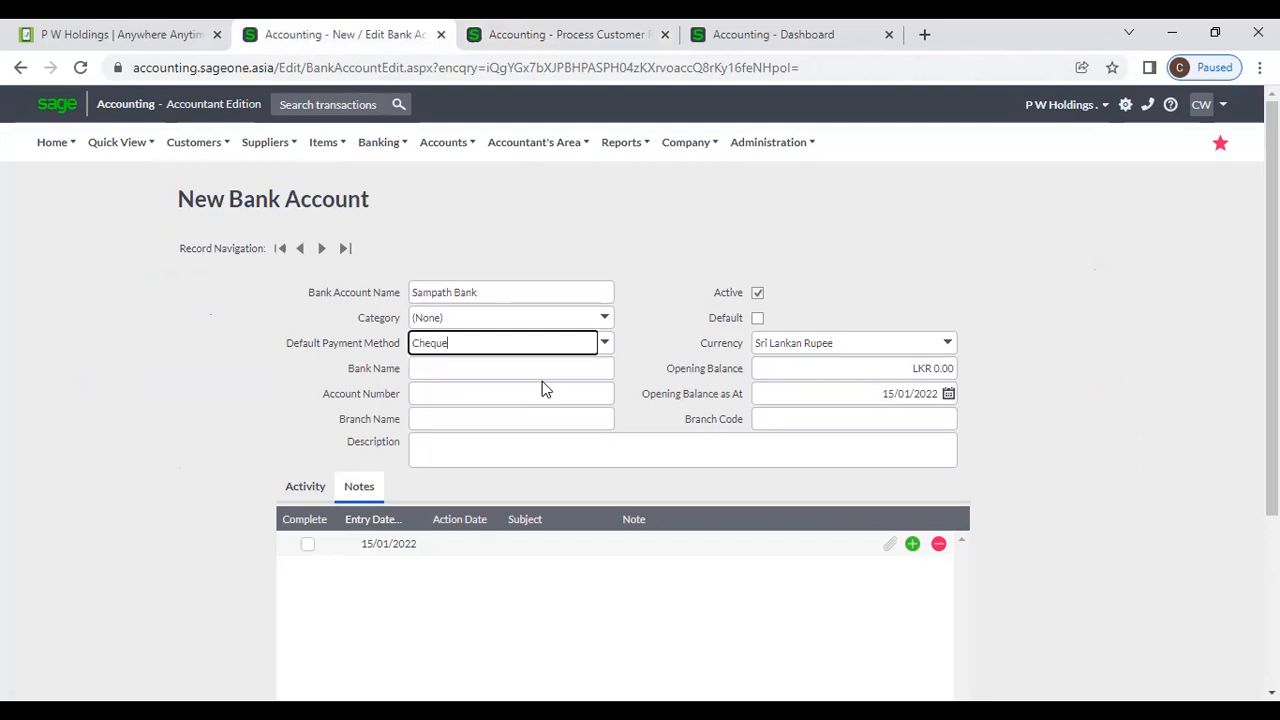
pyautogui.click(518, 34)
pyautogui.click(290, 36)
pyautogui.click(457, 371)
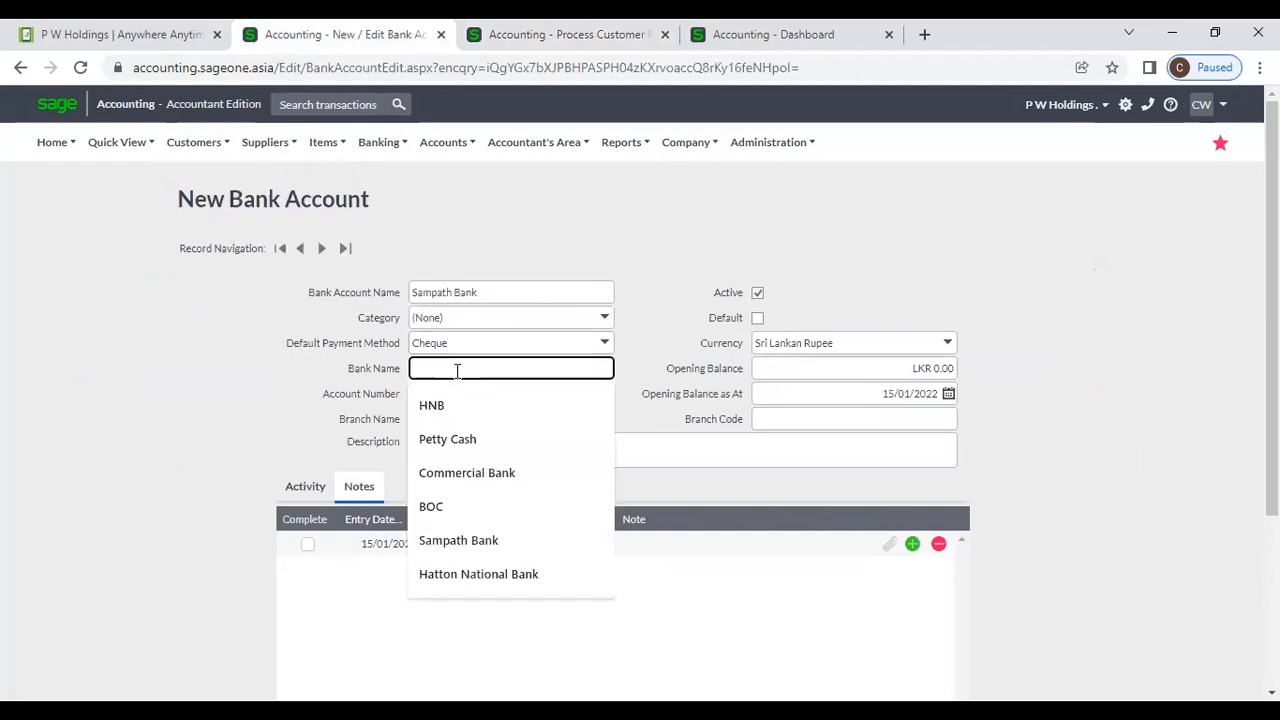
pyautogui.click(463, 541)
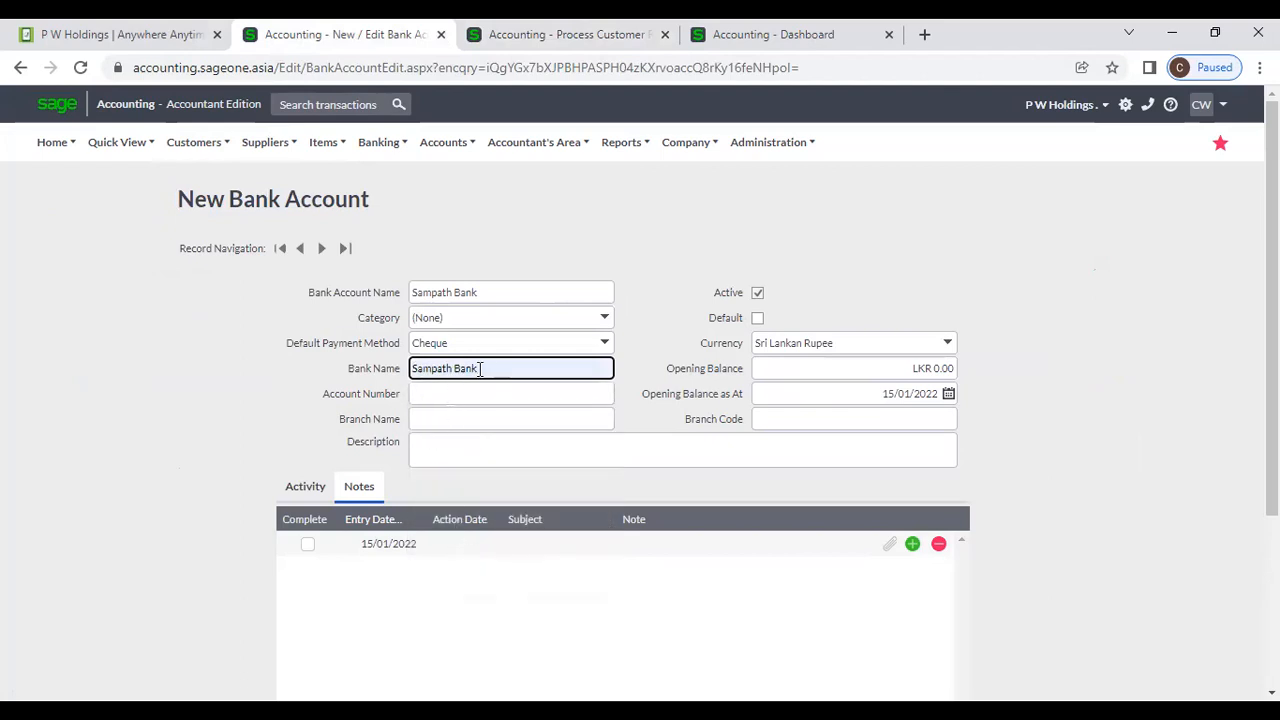
# Rename the account to Sampath Bank 1001 and fill in the account number from past entries.
pyautogui.click(494, 291)
pyautogui.click(494, 291)
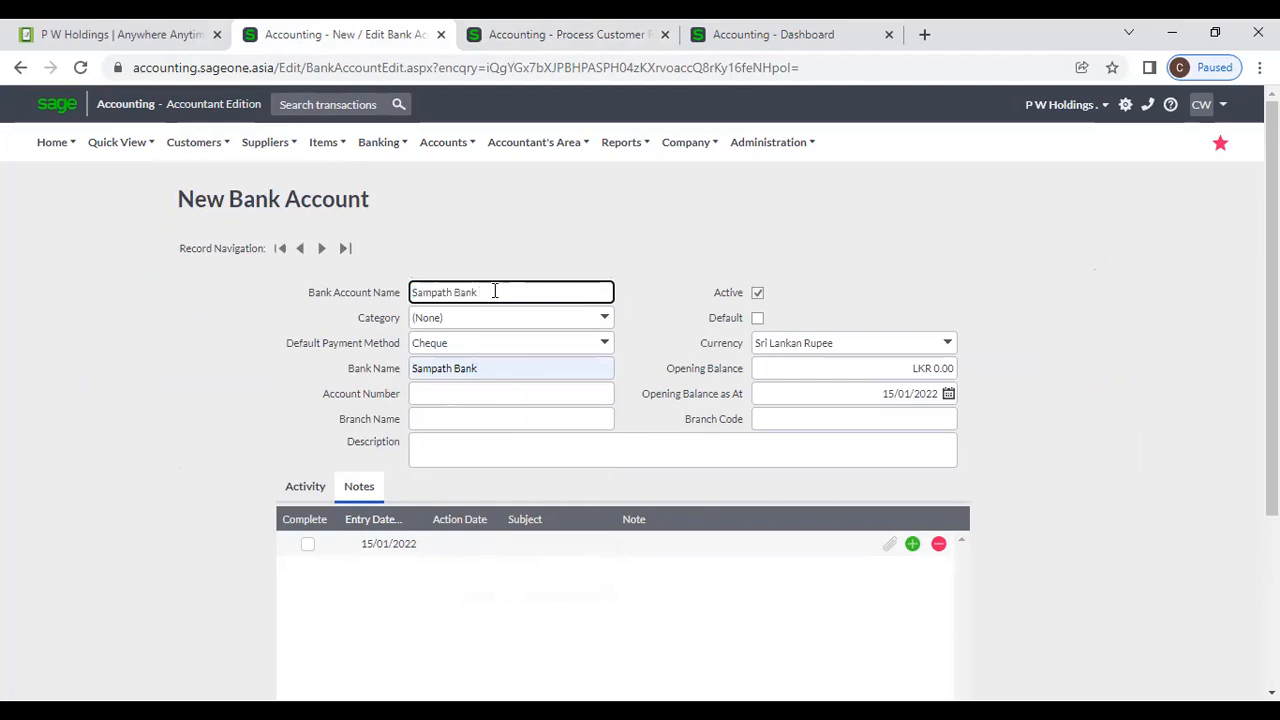
pyautogui.write('1001')
pyautogui.click(463, 392)
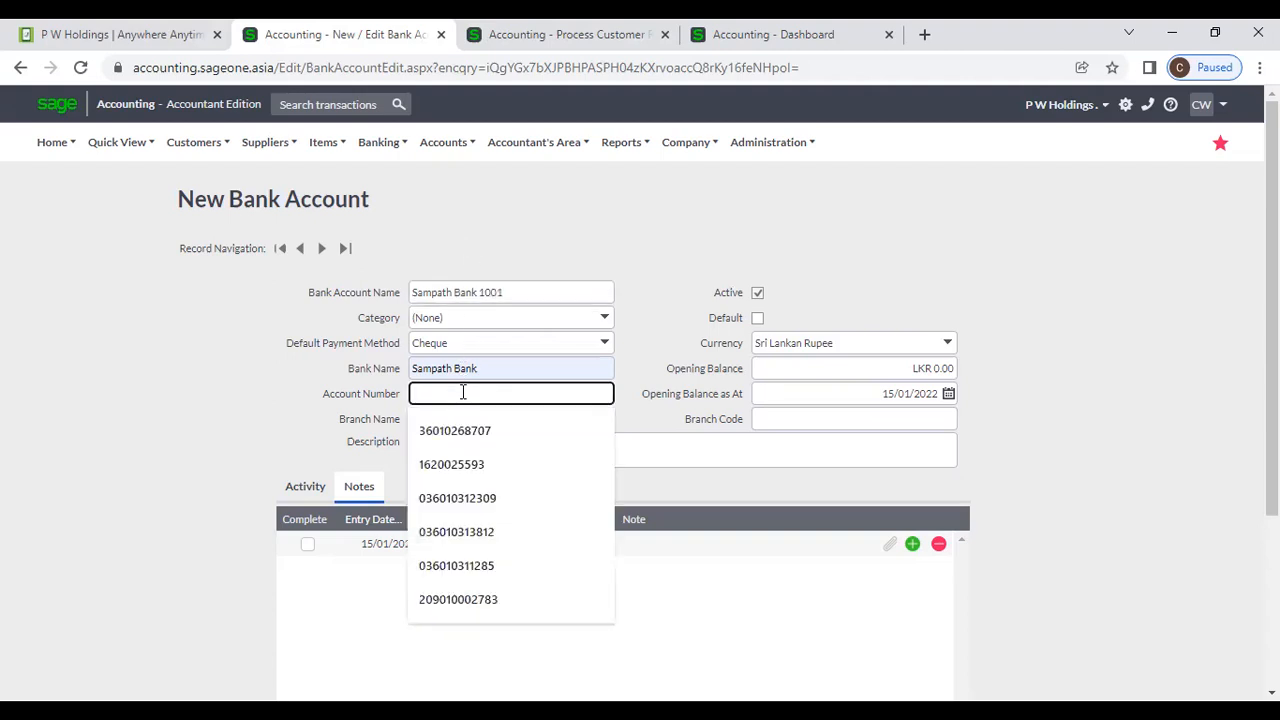
pyautogui.click(480, 431)
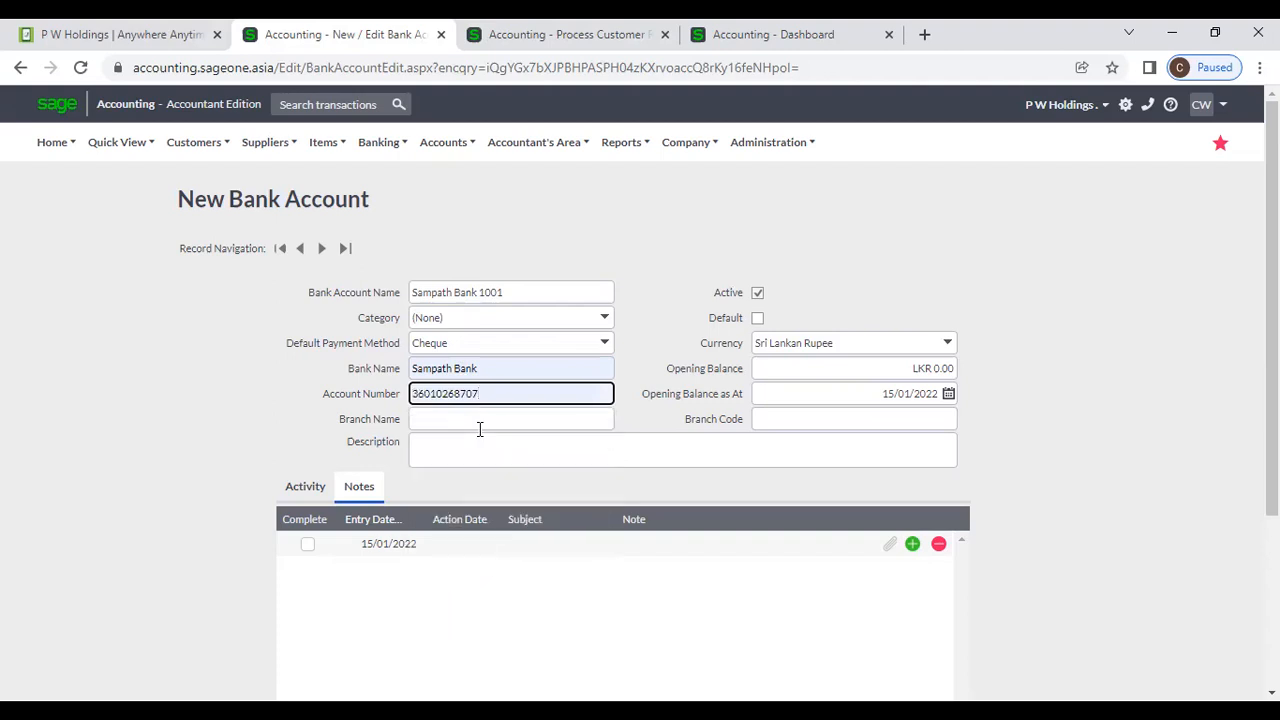
pyautogui.click(481, 421)
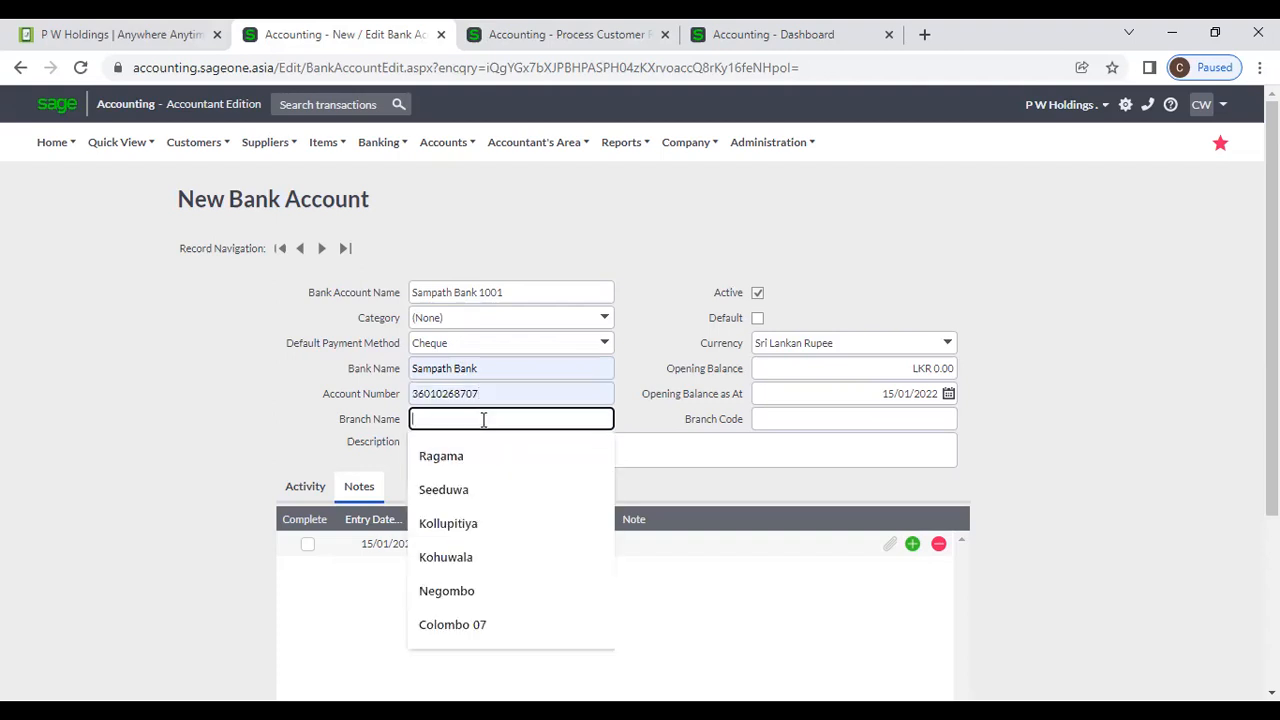
pyautogui.click(629, 422)
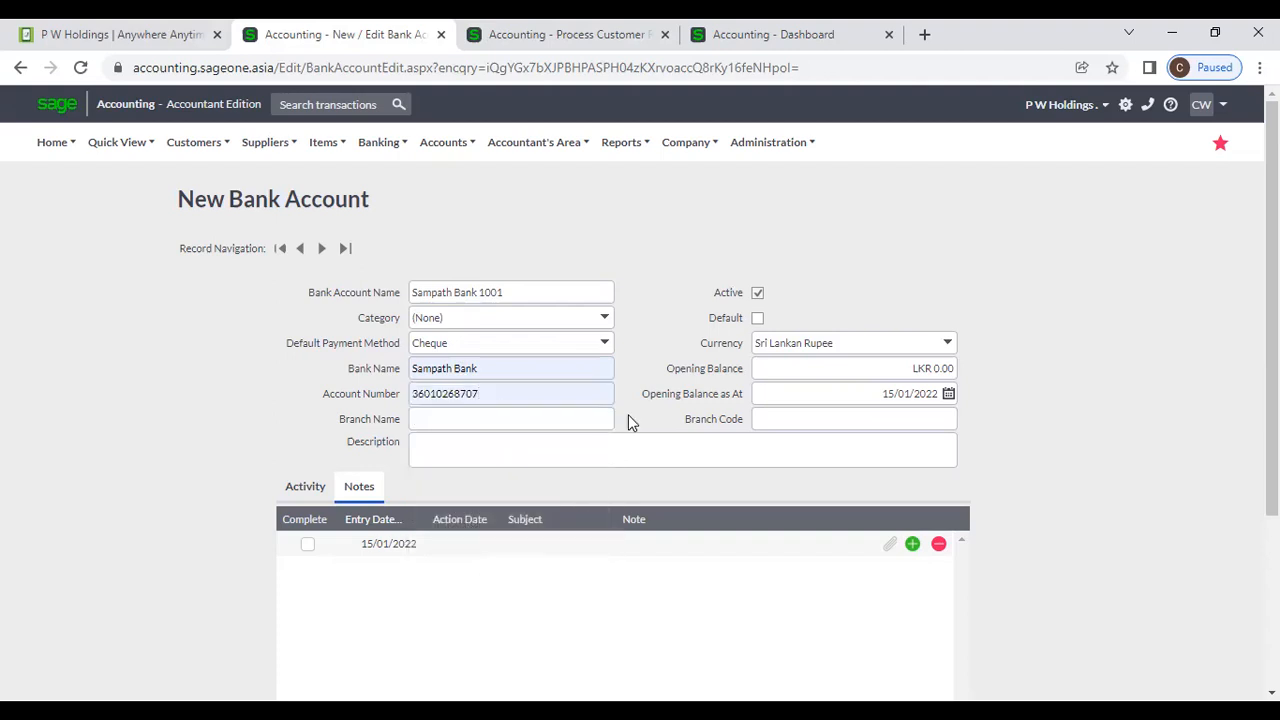
pyautogui.click(822, 424)
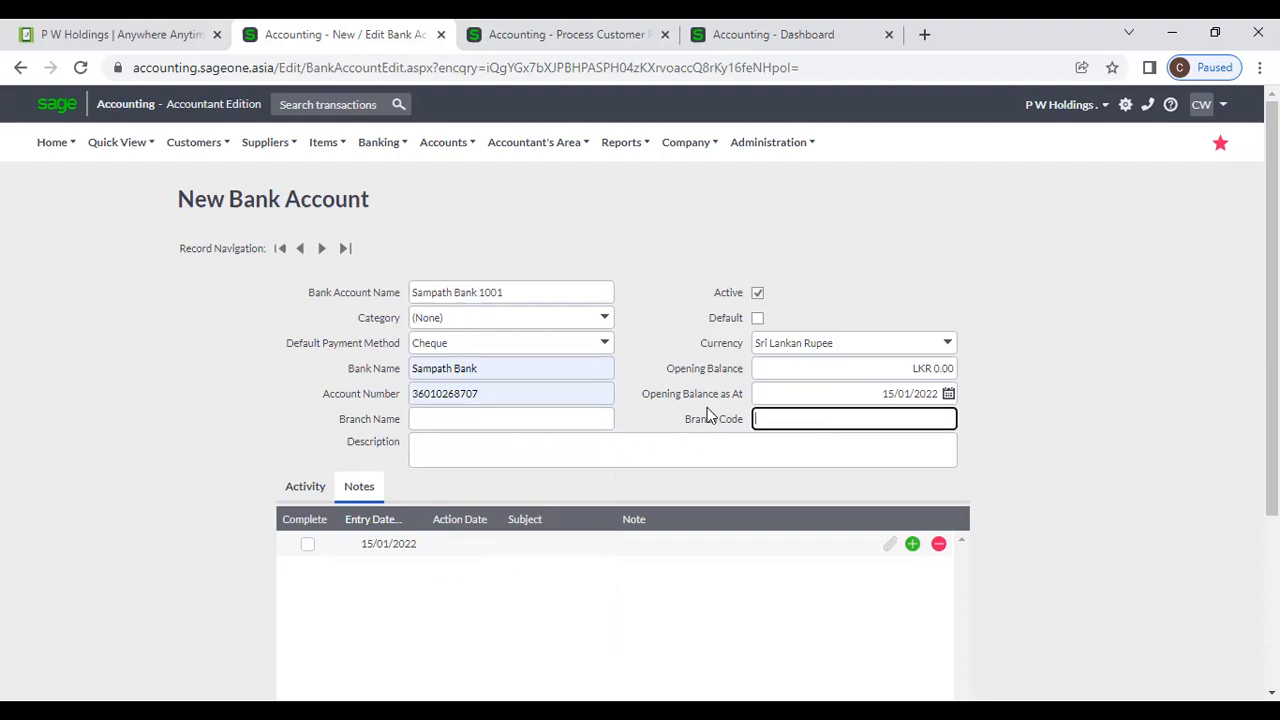
# Try United States Dollar, then set the account currency to Sri Lankan Rupee.
pyautogui.click(948, 343)
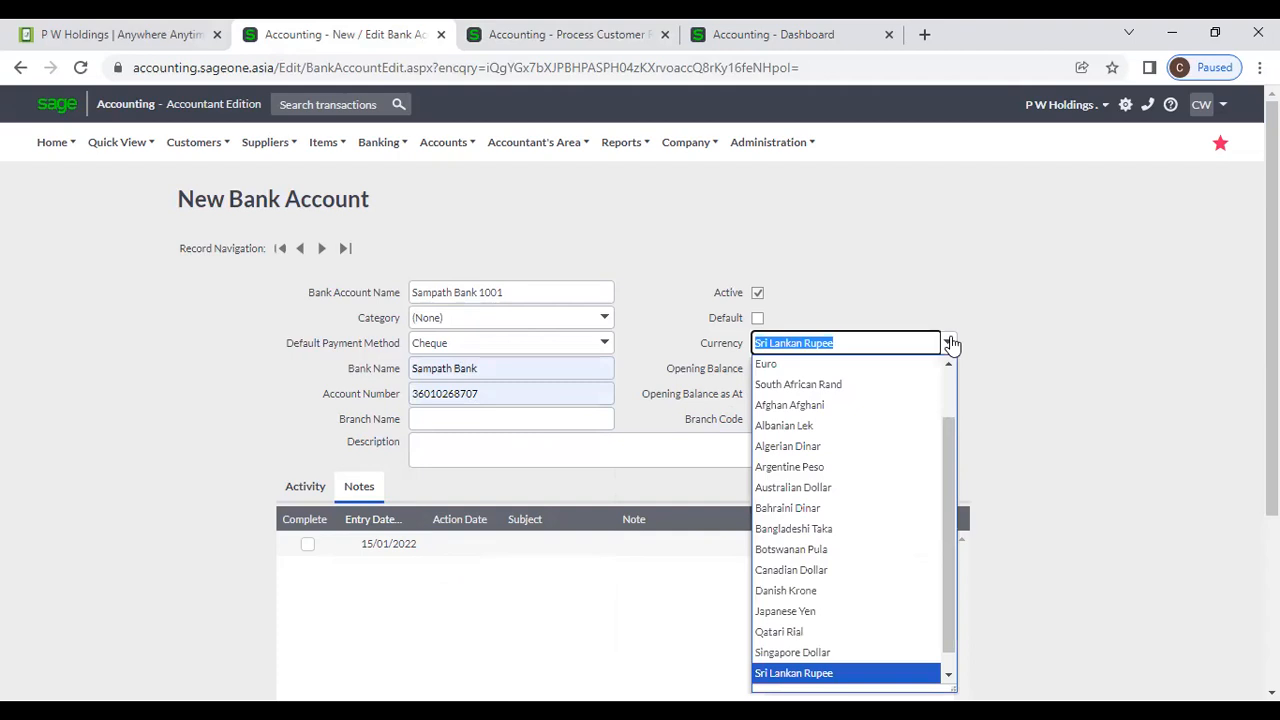
pyautogui.write('Us')
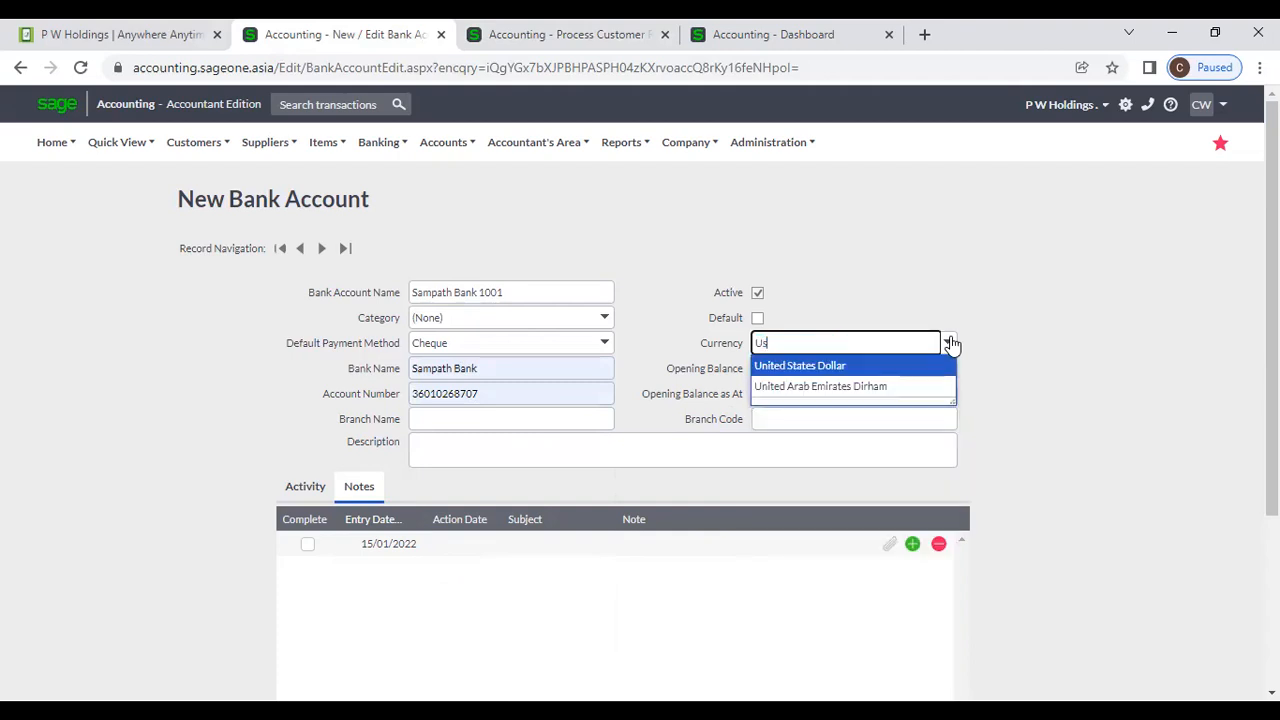
pyautogui.press('BackSpace')
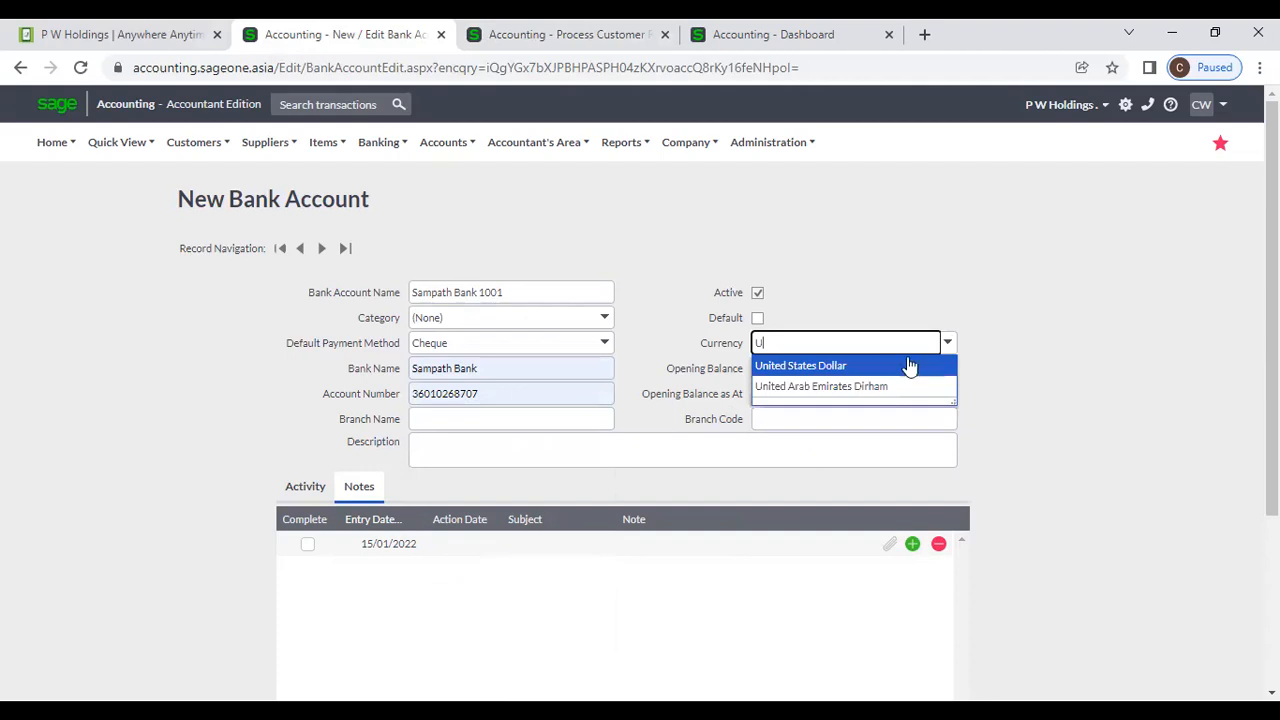
pyautogui.click(891, 366)
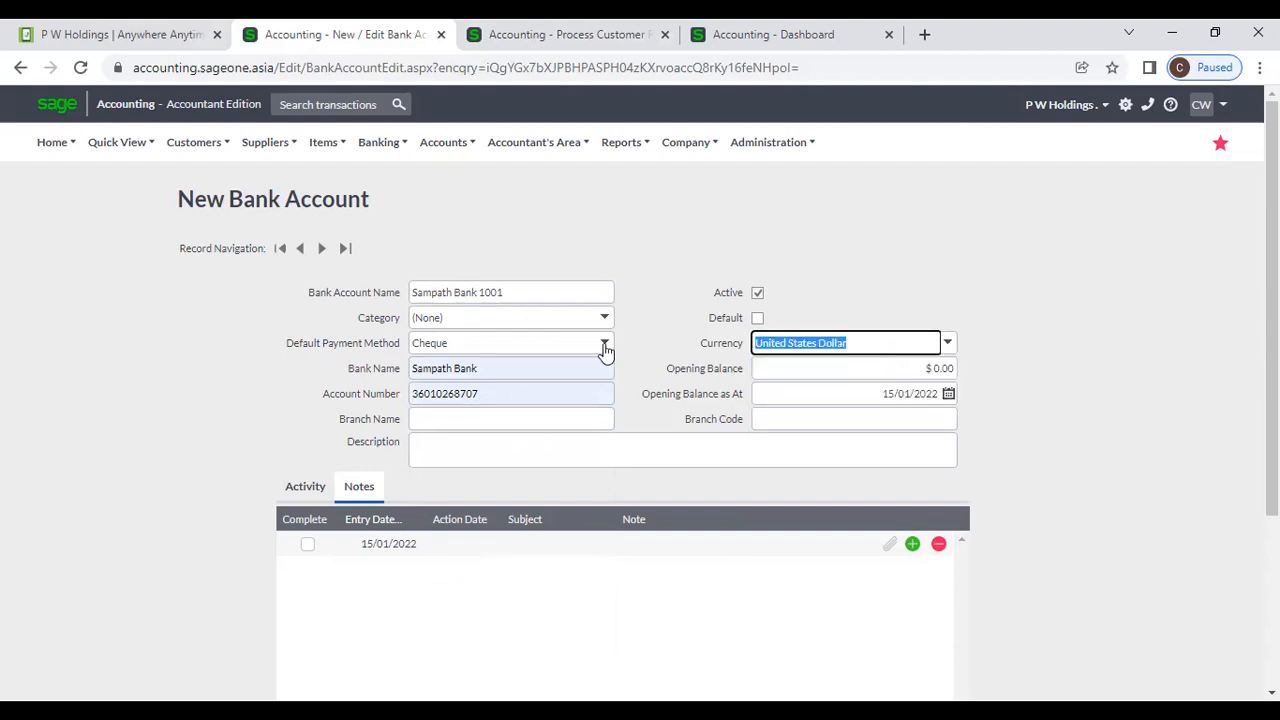
pyautogui.write('So')
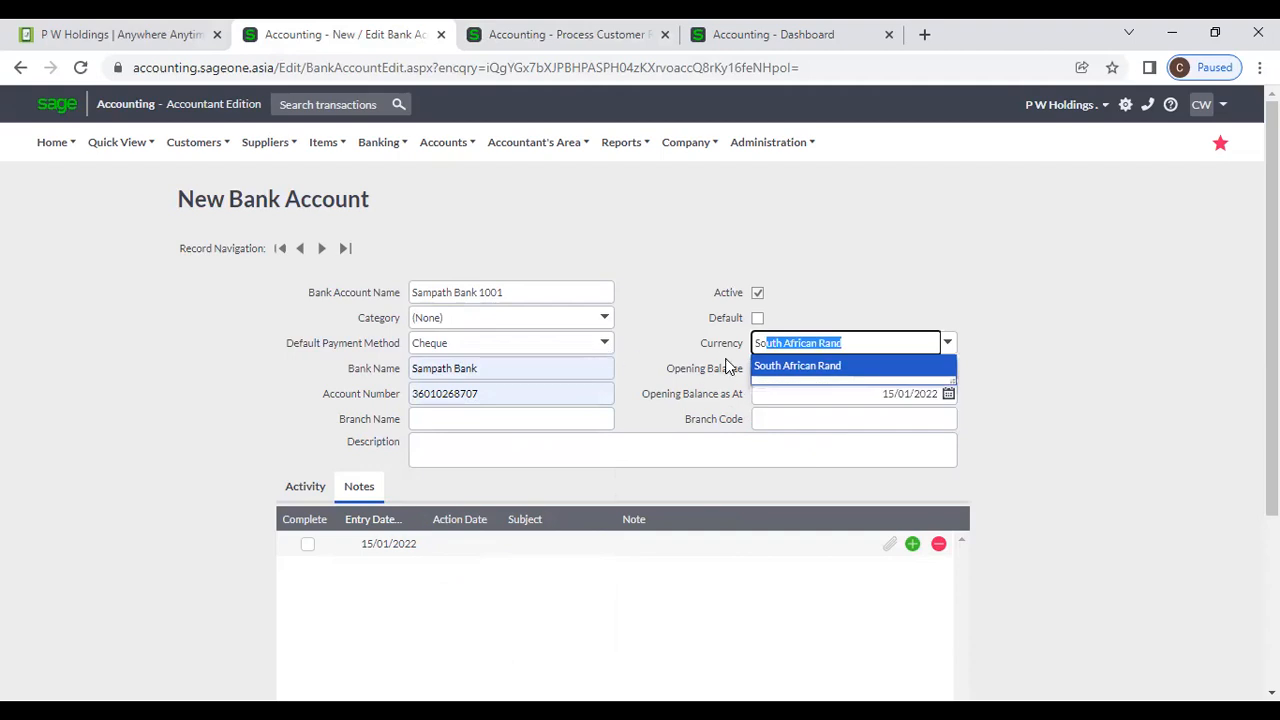
pyautogui.press('BackSpace')
pyautogui.press('BackSpace')
pyautogui.write('ri Lankan Rupee')
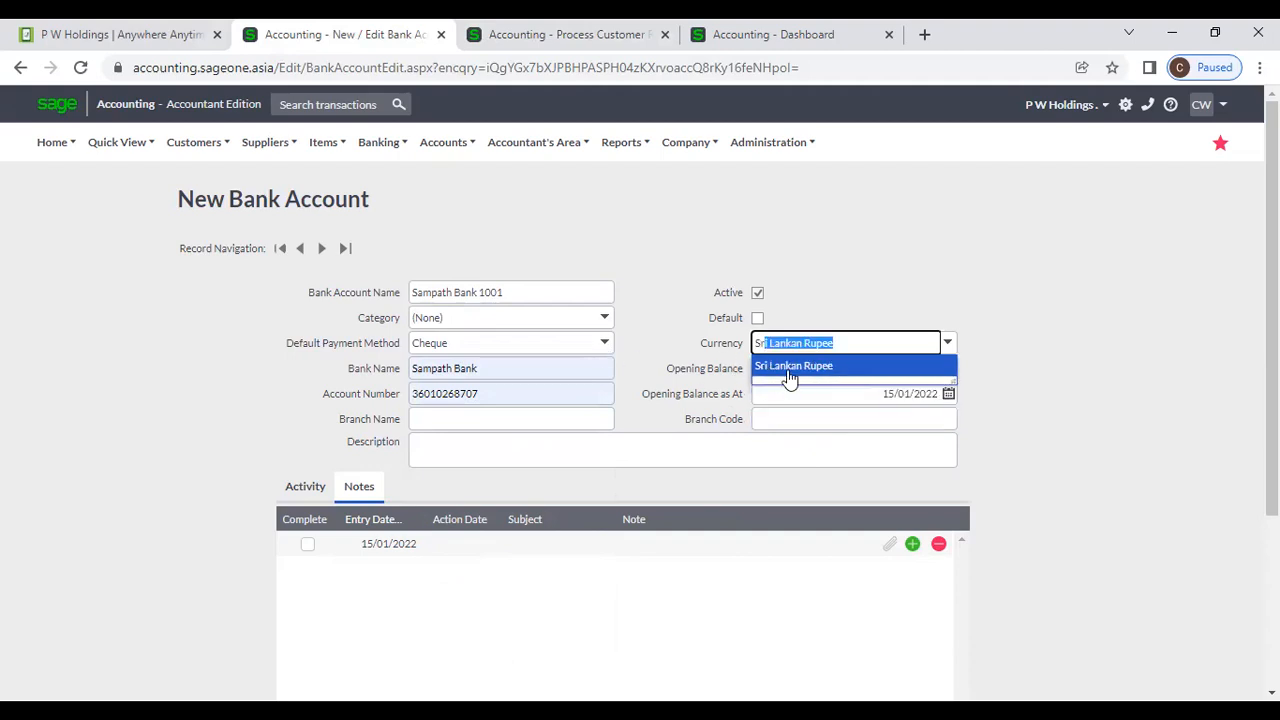
pyautogui.click(789, 368)
pyautogui.click(894, 271)
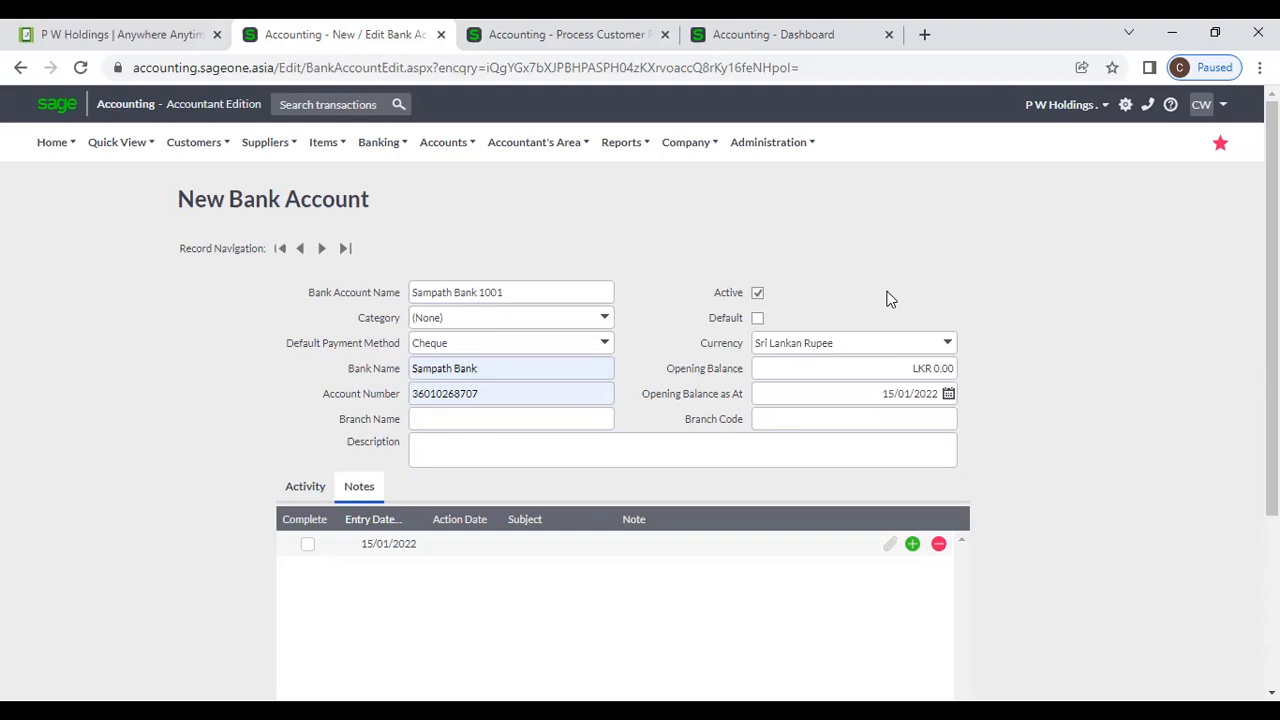
# Keep the opening balance dated 15/01/2022, save the account, and add a second note row.
pyautogui.click(886, 366)
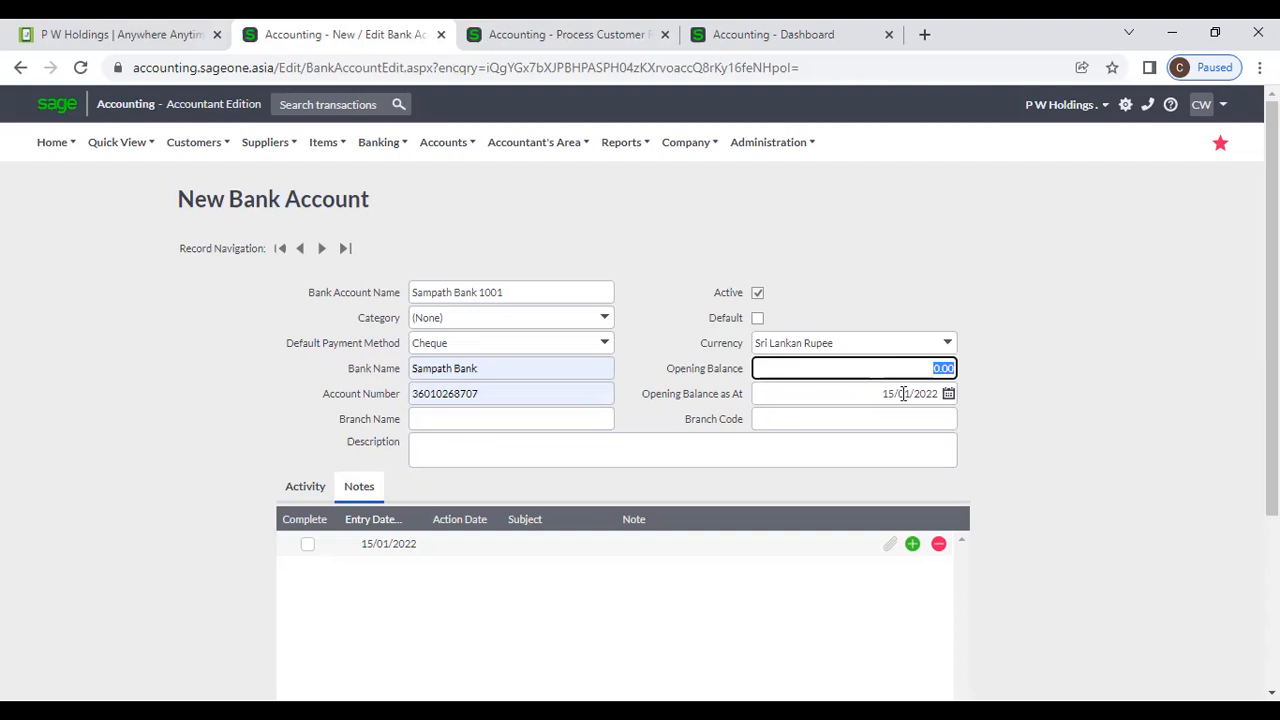
pyautogui.click(950, 396)
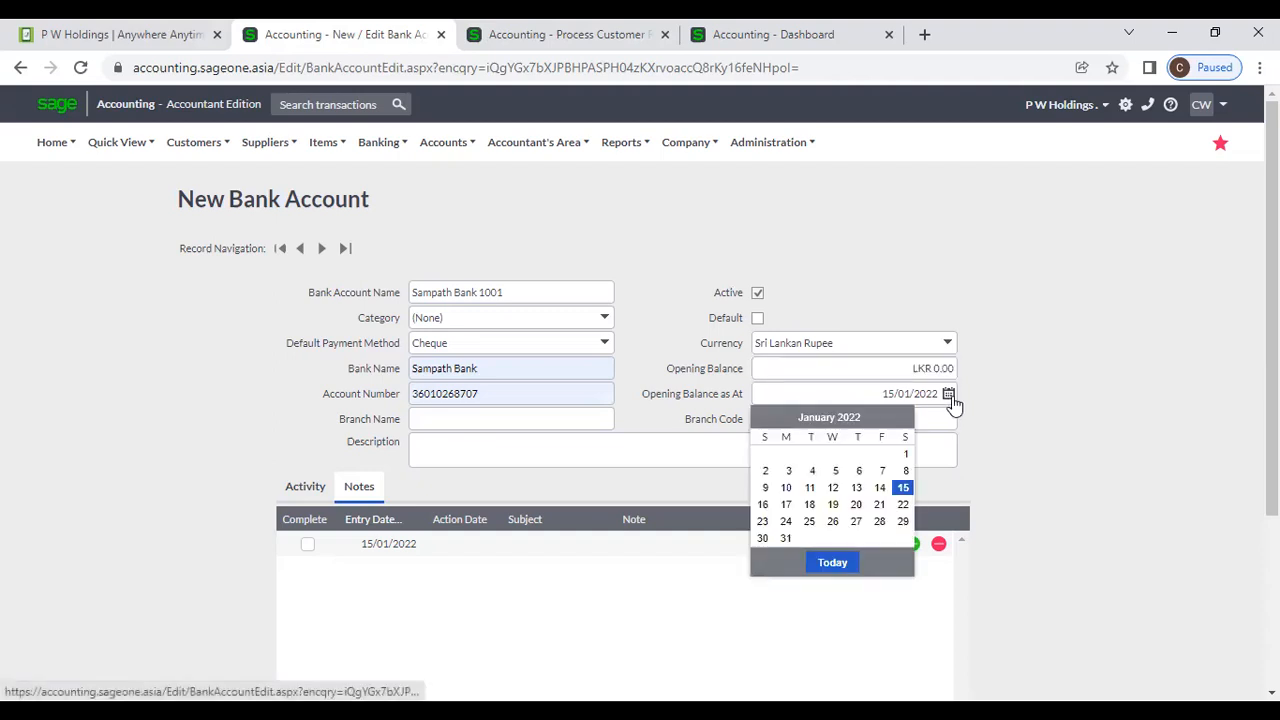
pyautogui.click(1020, 380)
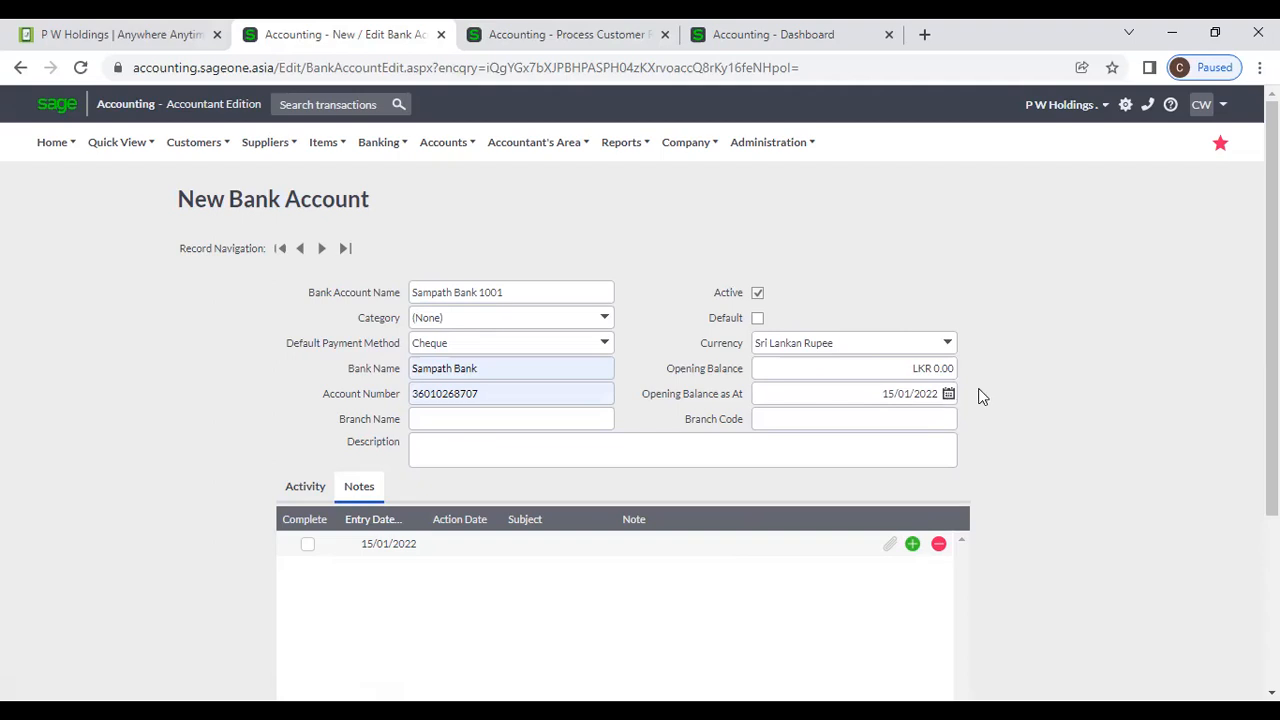
pyautogui.scroll(-1, 995, 388)
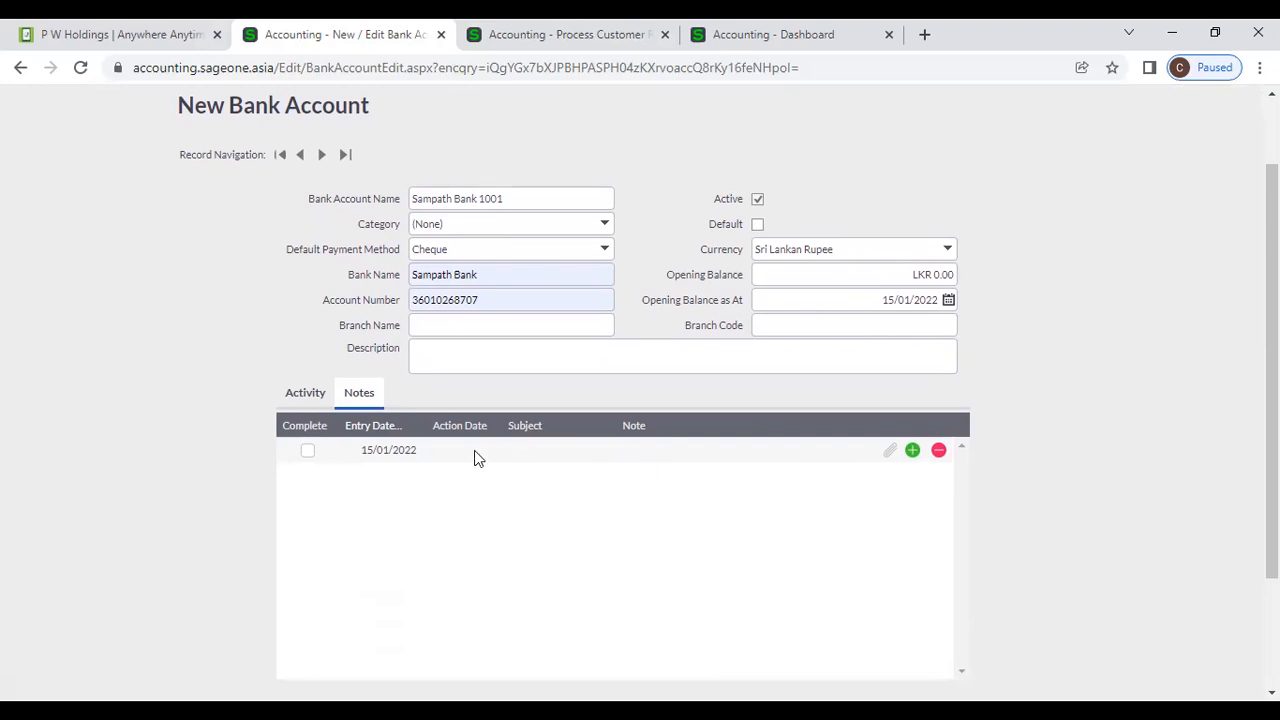
pyautogui.click(891, 452)
pyautogui.click(601, 422)
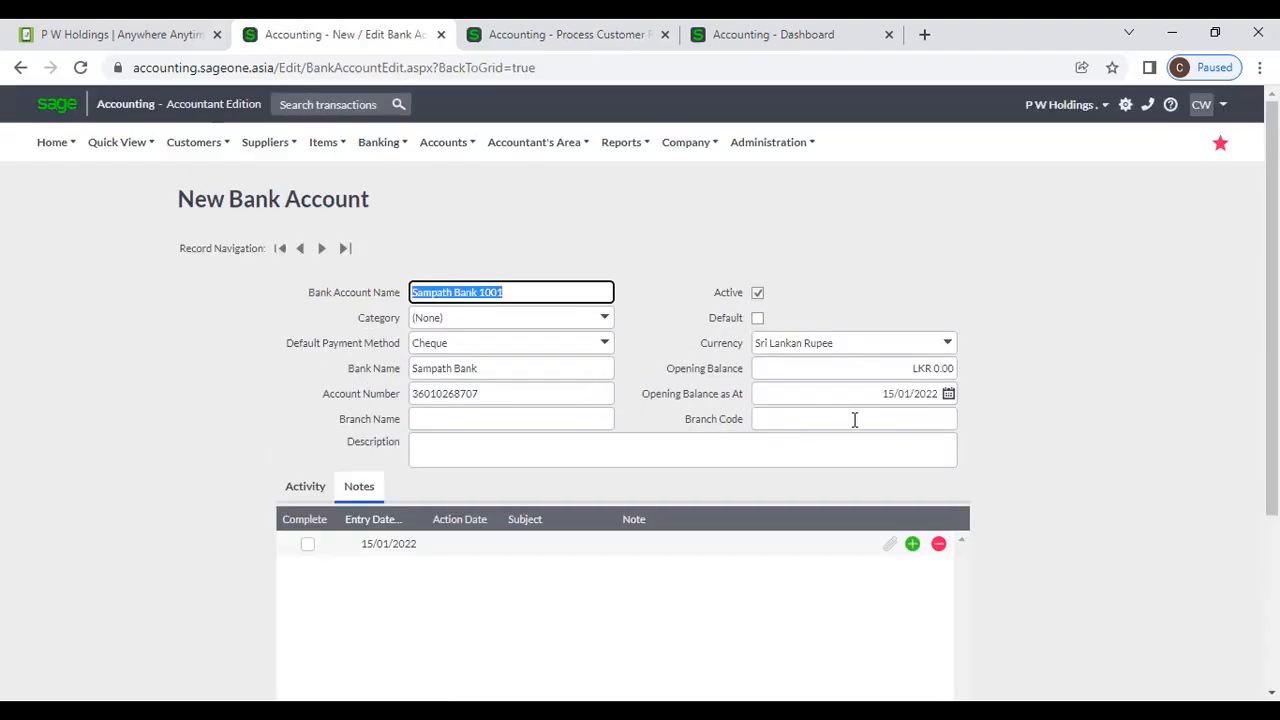
pyautogui.click(911, 546)
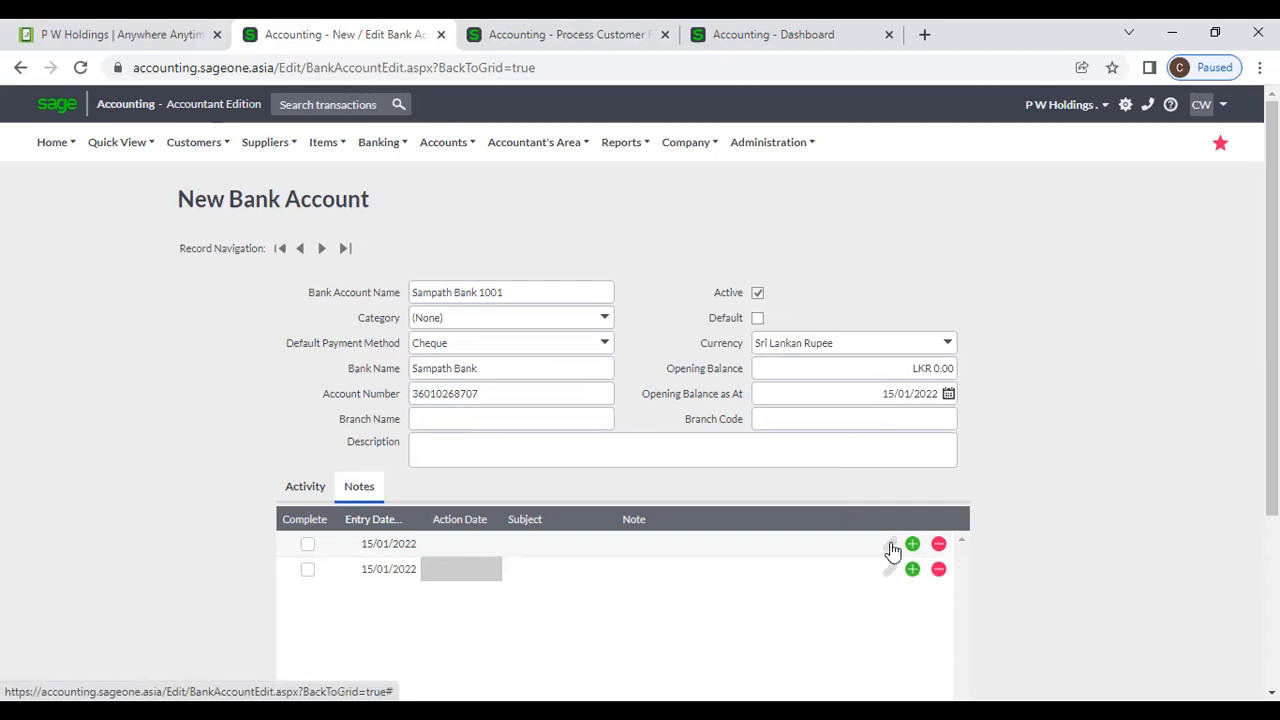
# Review the saved Sampath Bank 1001 form down to the Save button, then open Banking.
pyautogui.scroll(-3, 1035, 487)
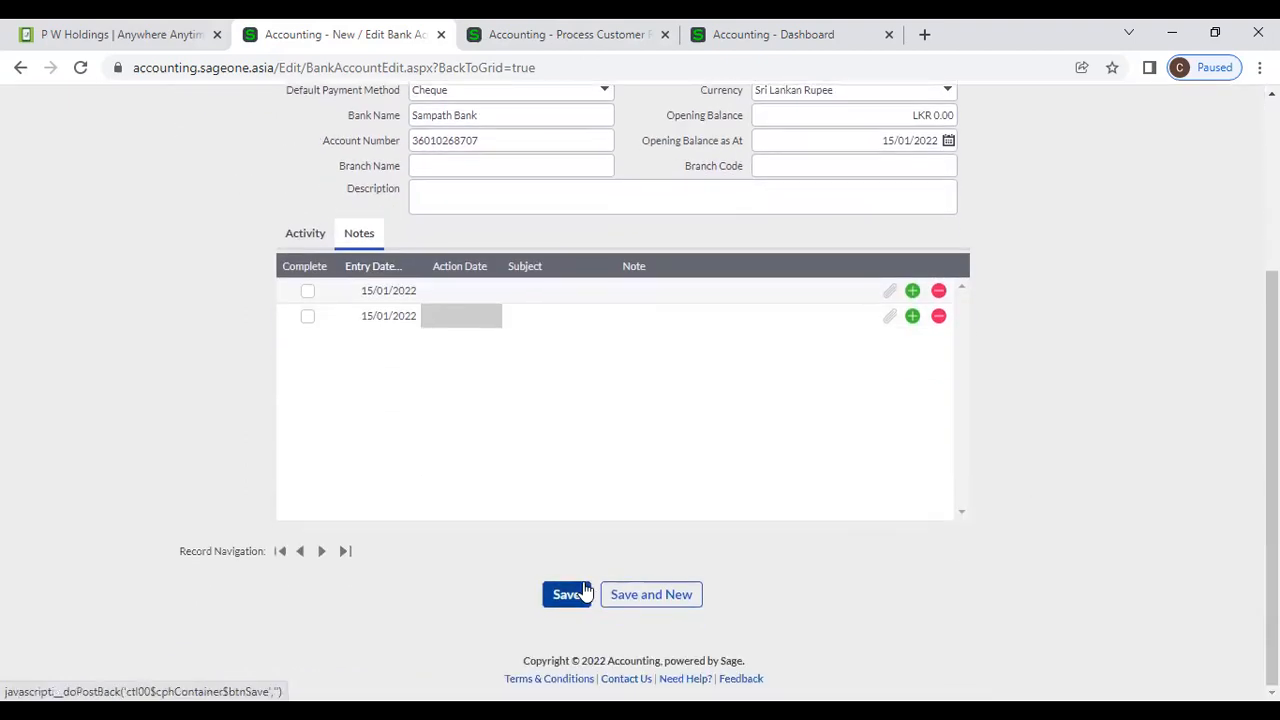
pyautogui.scroll(3, 586, 591)
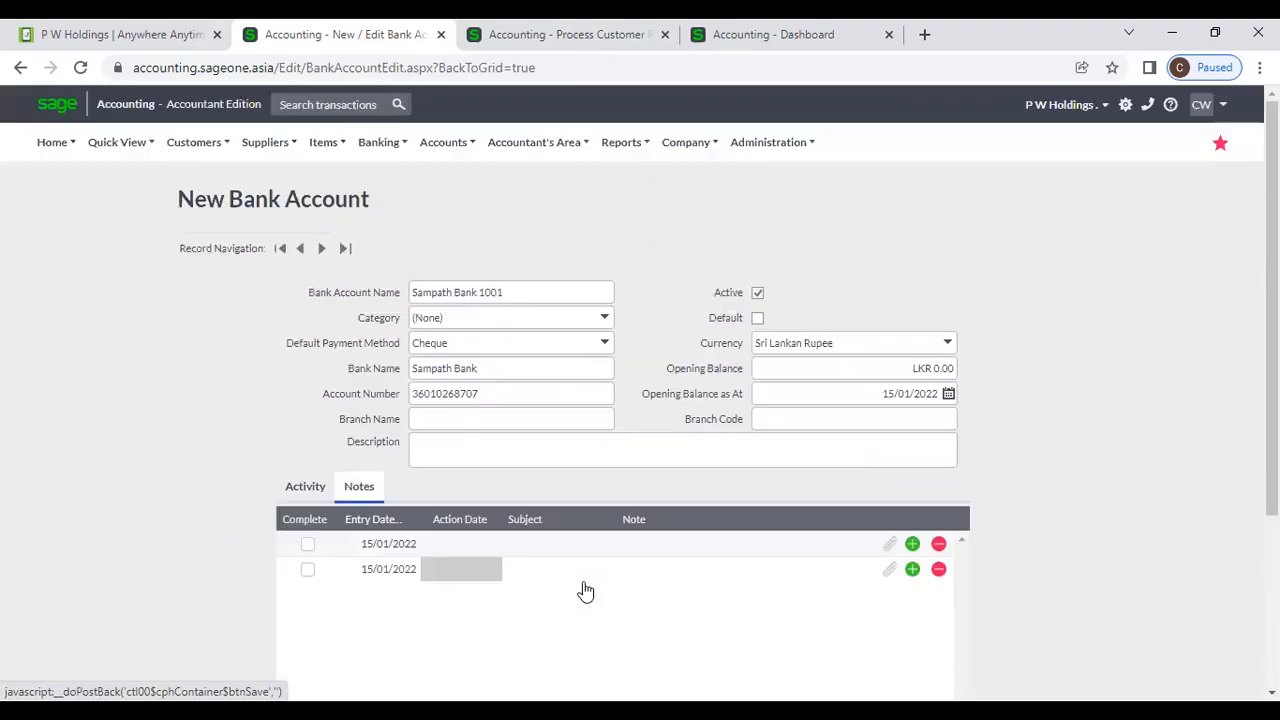
pyautogui.click(382, 142)
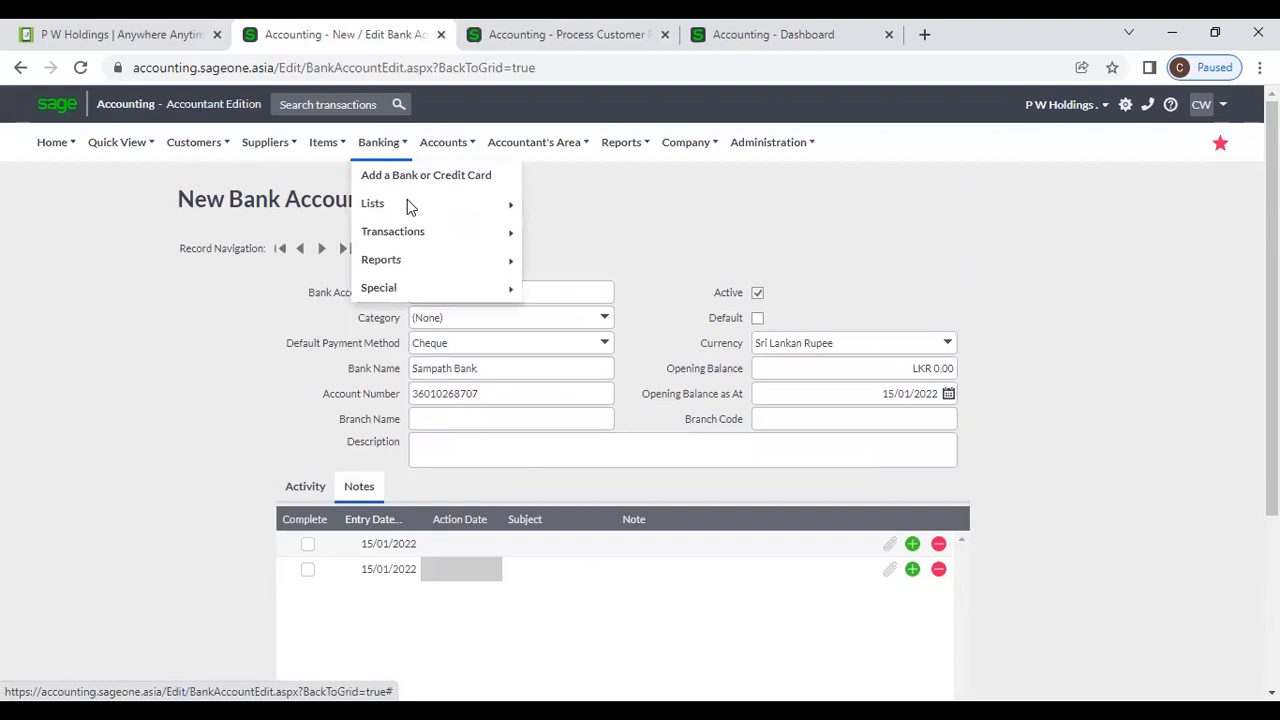
# Open the List of Banks and Credit Cards and highlight SAMPATH's $ -6,176.67 balance.
pyautogui.click(566, 204)
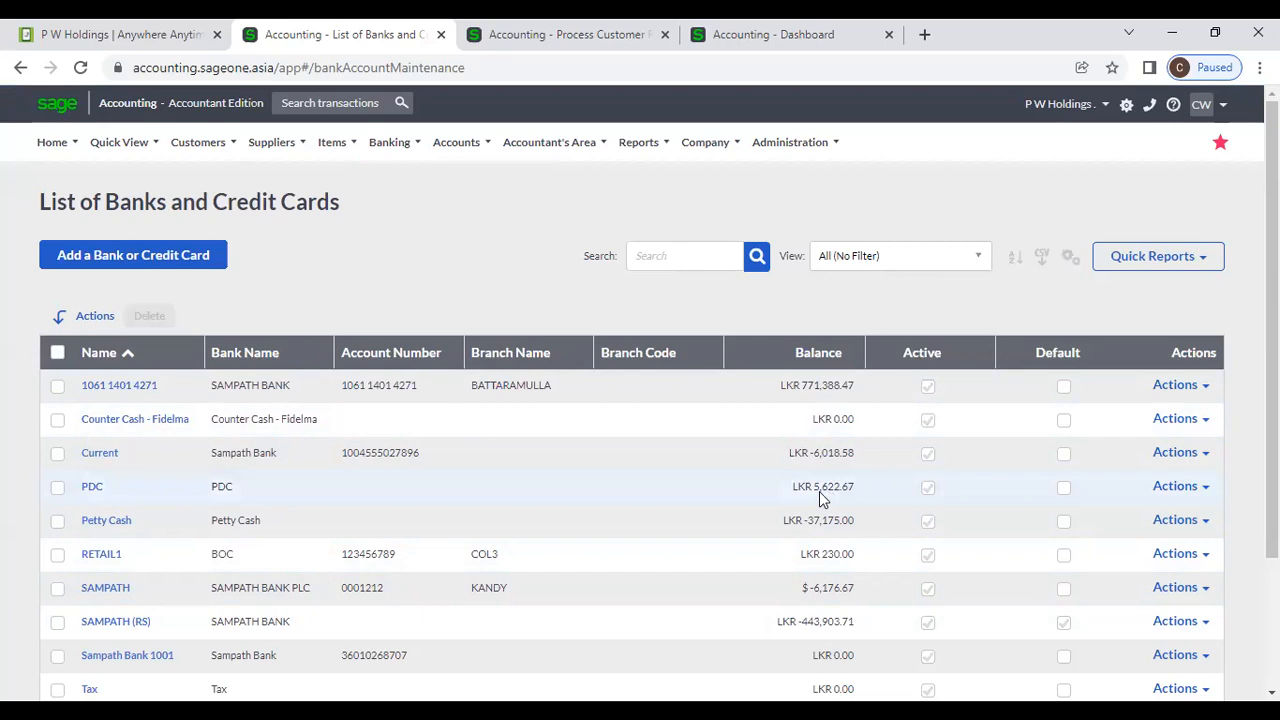
pyautogui.scroll(-1, 790, 497)
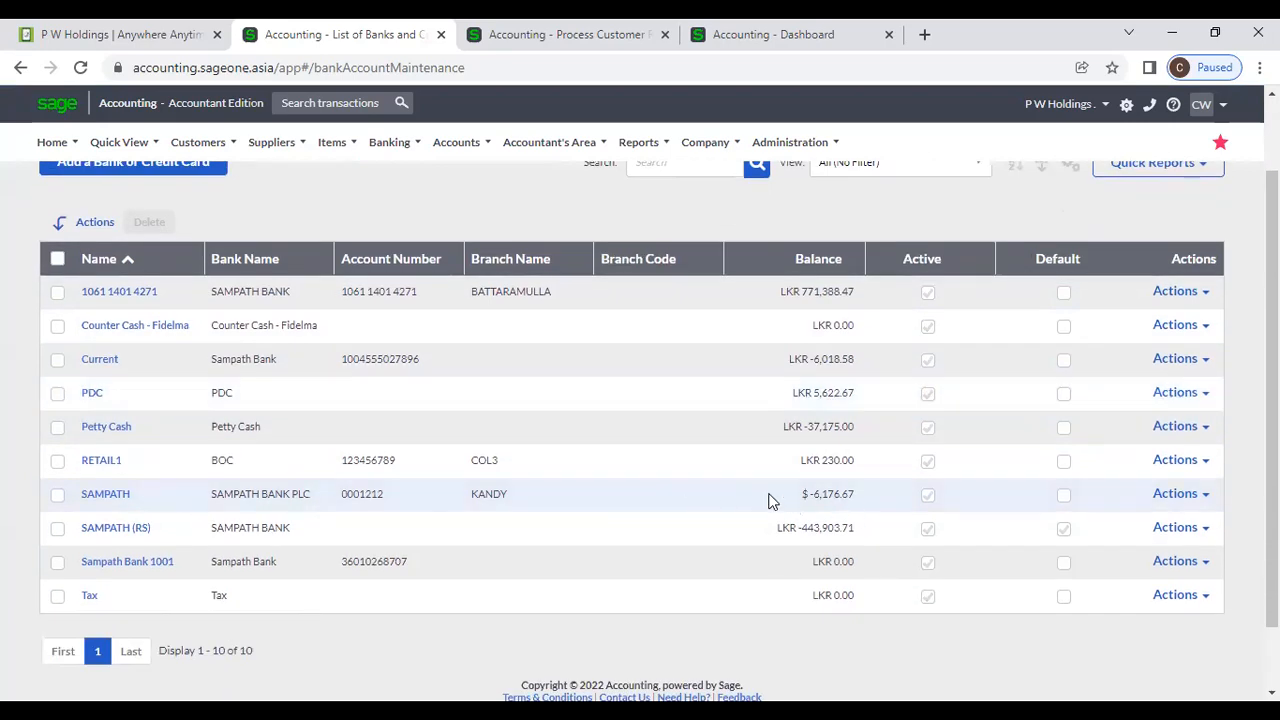
pyautogui.moveTo(769, 495); pyautogui.dragTo(858, 495)
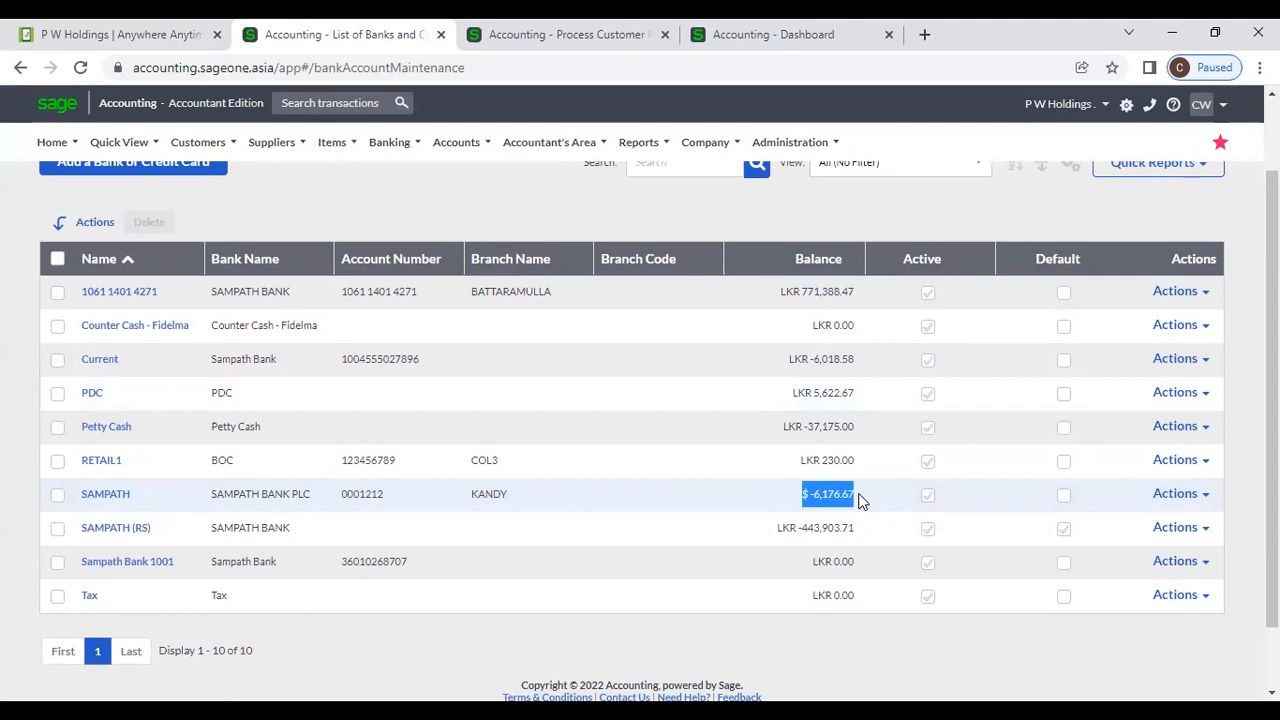
pyautogui.scroll(2, 858, 500)
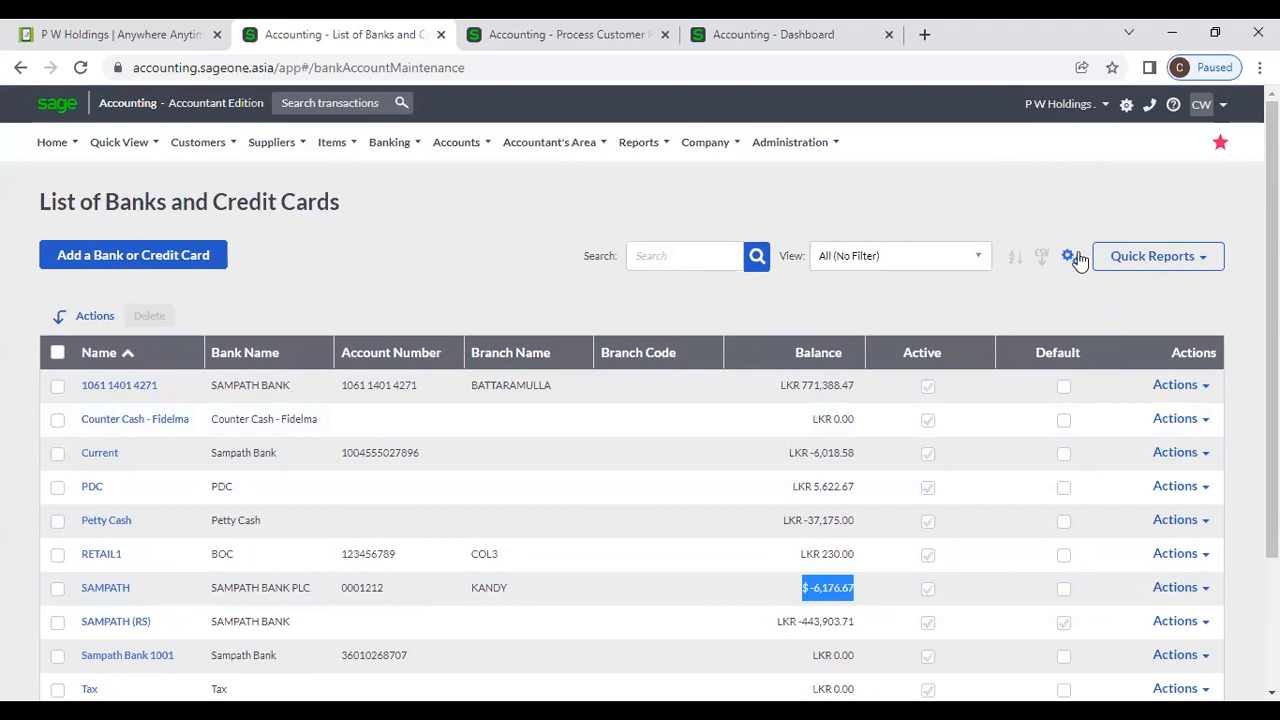
# Explore the grid's column settings and multi-column sorting, cancelling both without changes.
pyautogui.click(1069, 257)
pyautogui.click(1051, 284)
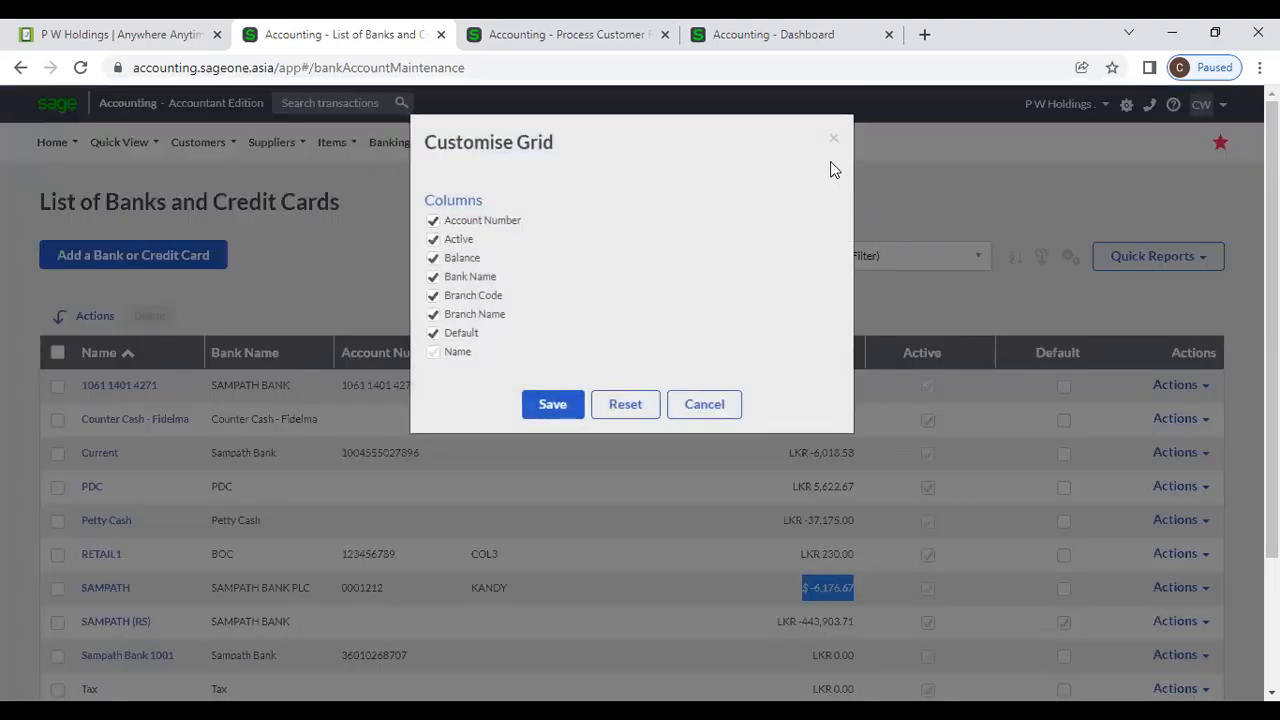
pyautogui.click(833, 141)
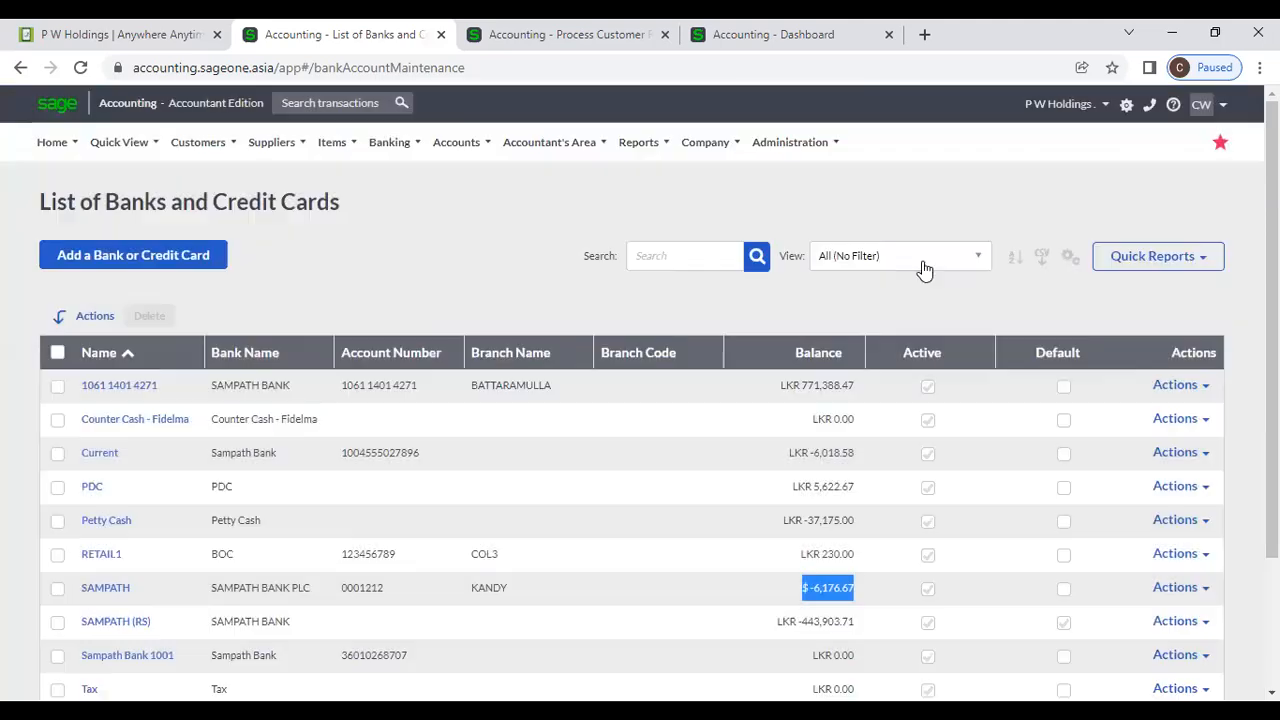
pyautogui.click(981, 263)
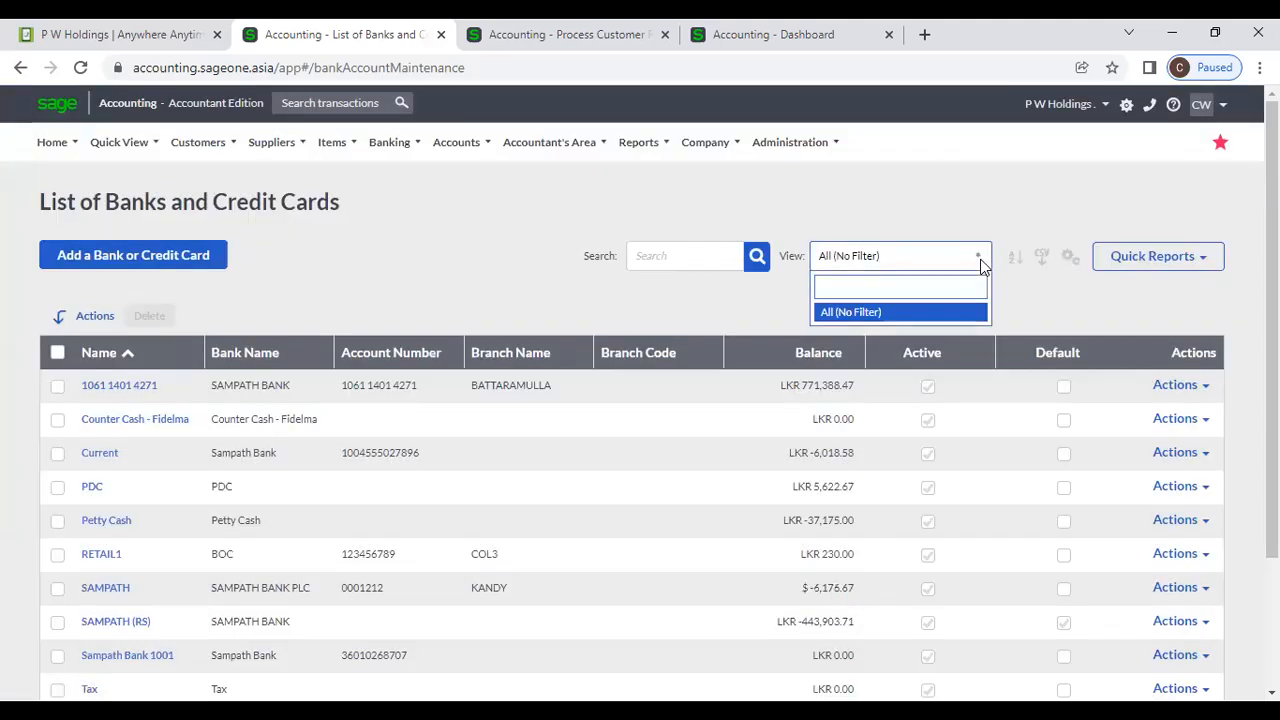
pyautogui.click(1014, 262)
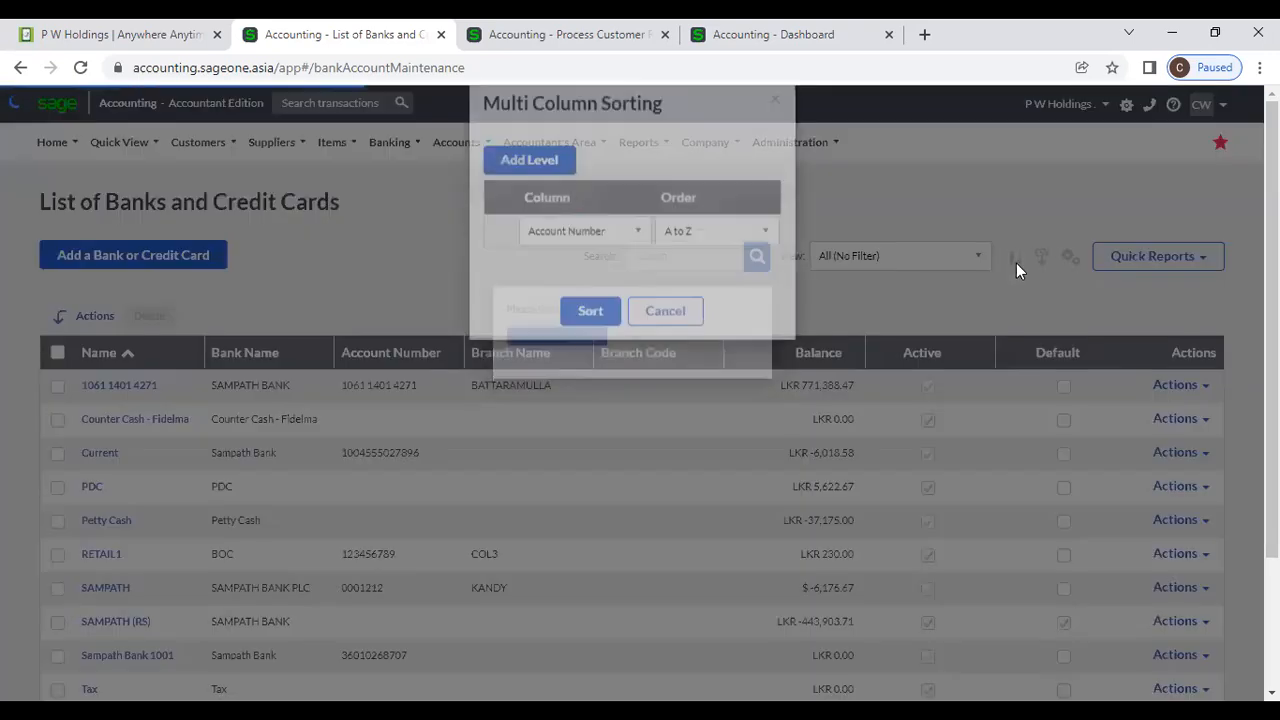
pyautogui.click(519, 192)
pyautogui.click(686, 390)
# Start a search of the bank list and bring up Banking > Lists again.
pyautogui.click(660, 257)
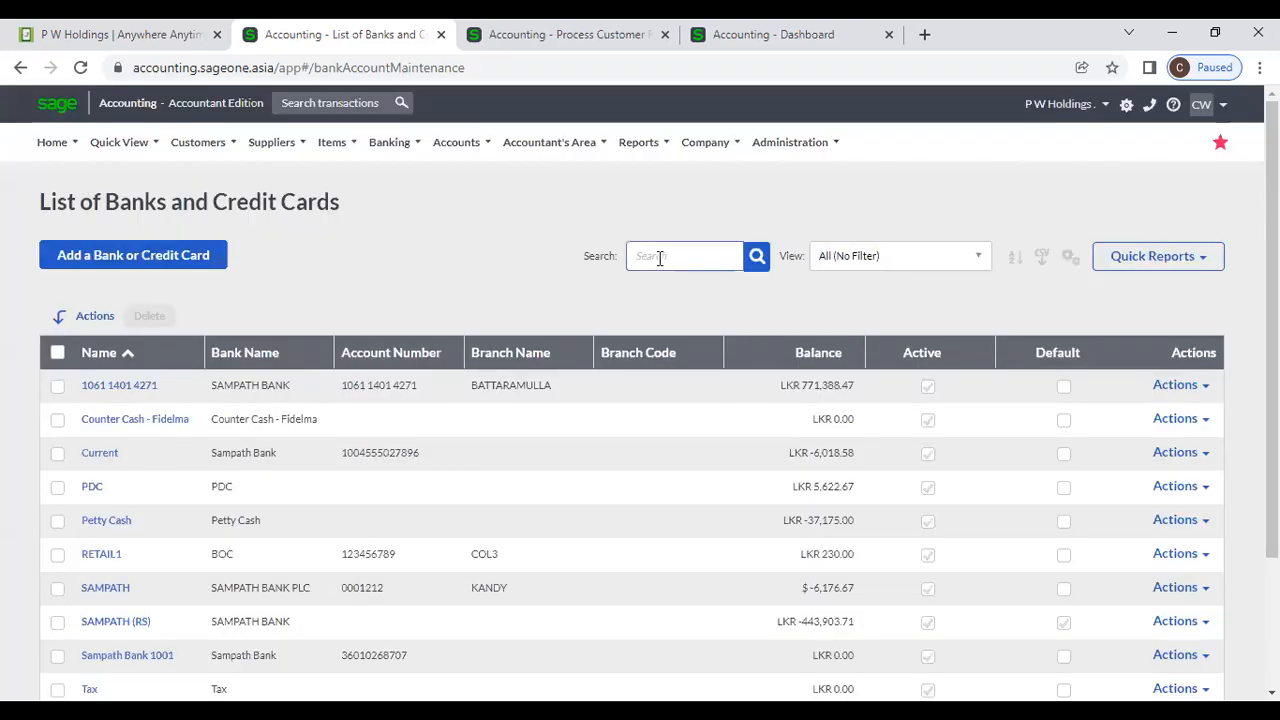
pyautogui.scroll(-2, 666, 280)
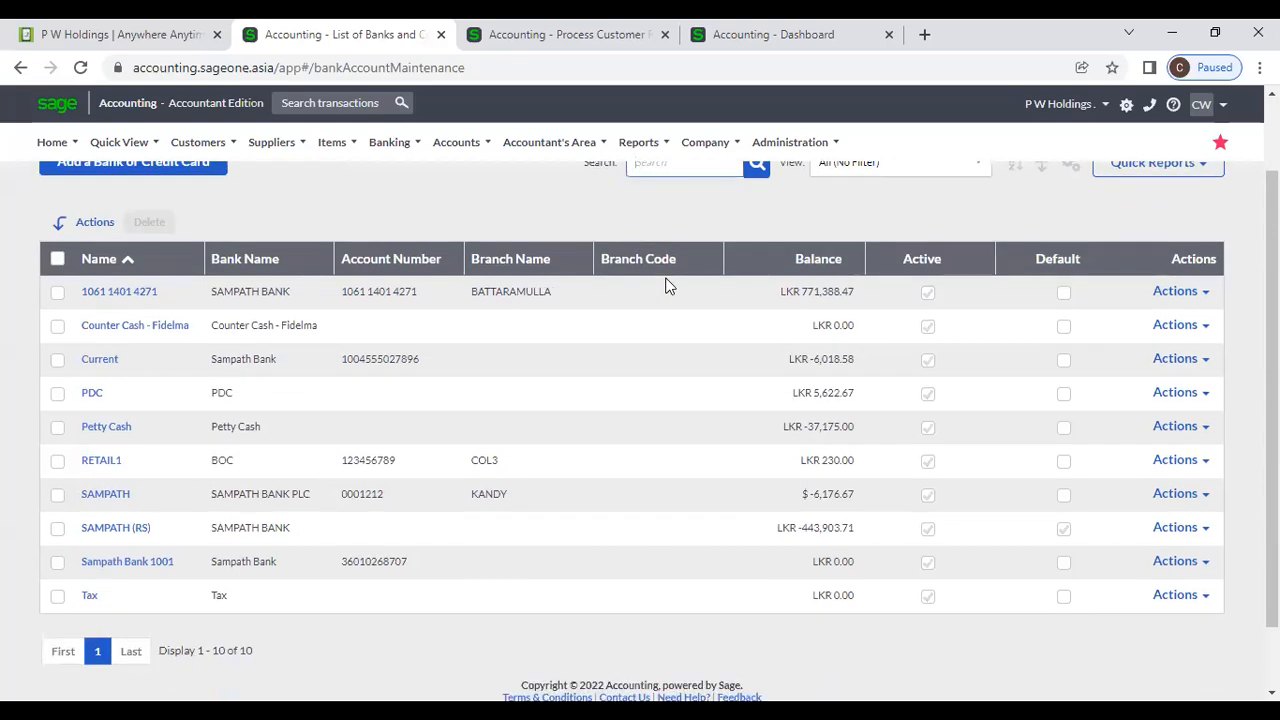
pyautogui.scroll(2, 666, 285)
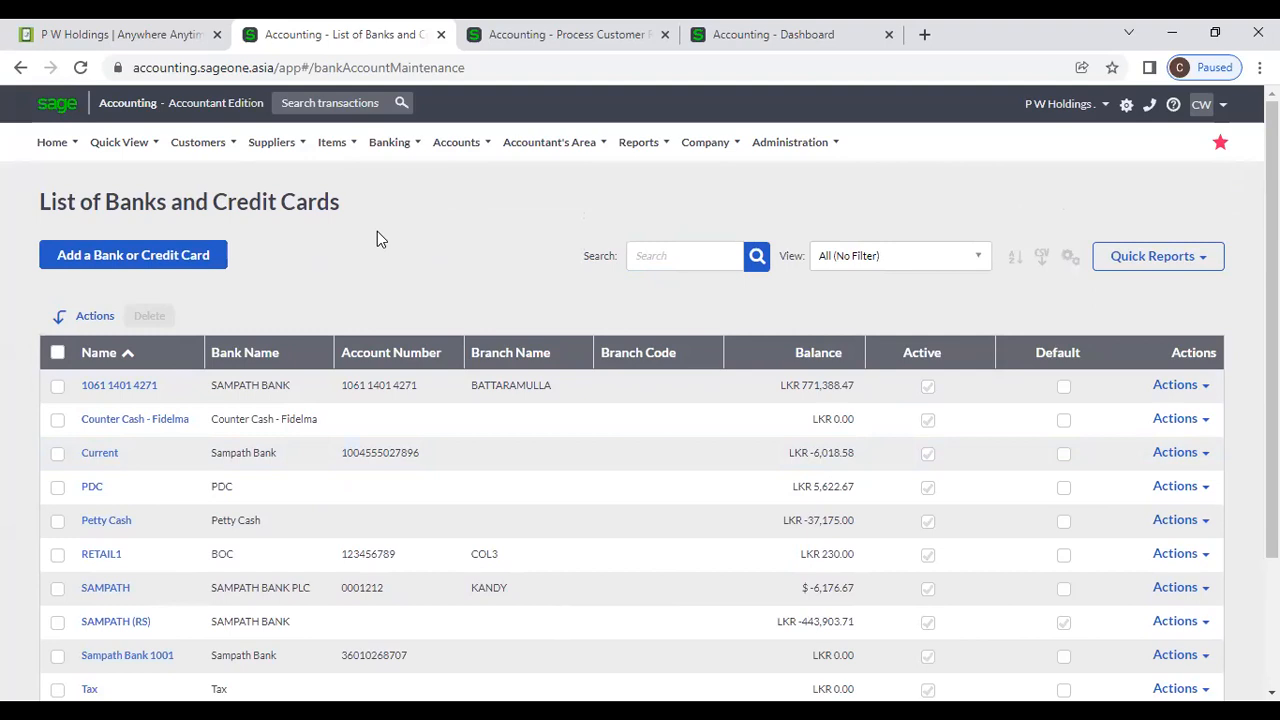
pyautogui.moveTo(418, 148)
pyautogui.moveTo(406, 206)
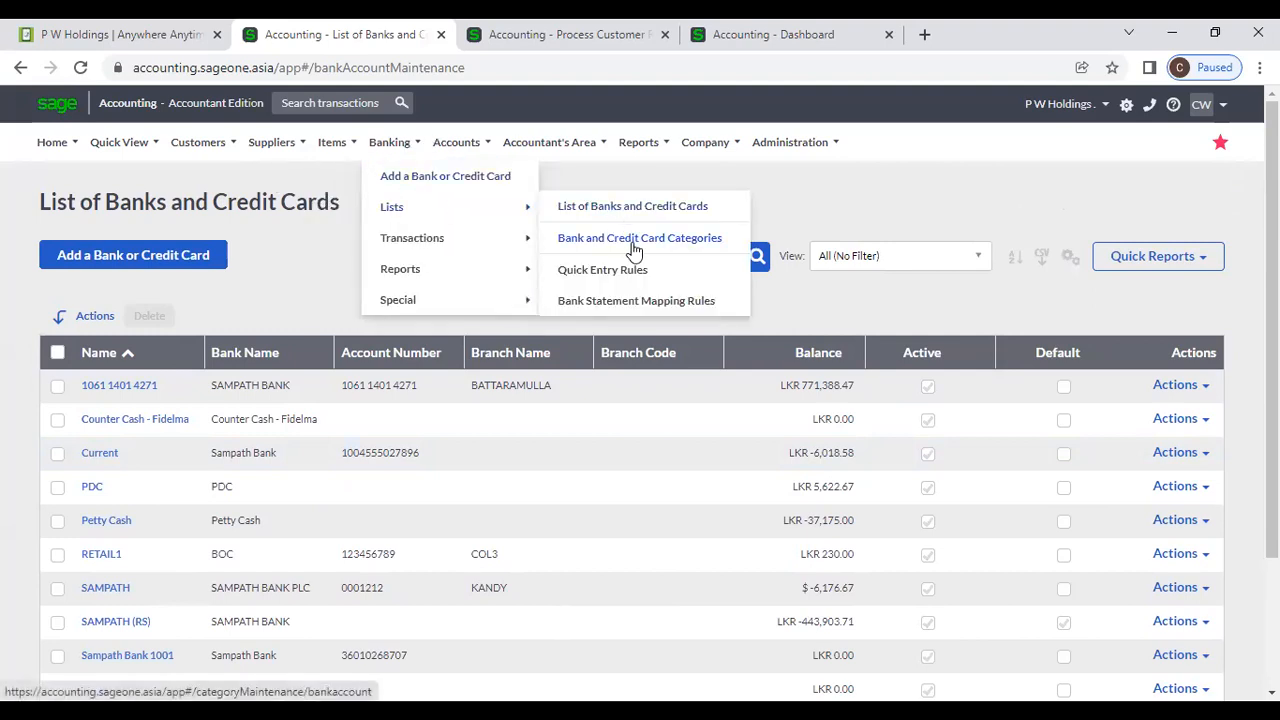
# From Bank and Credit Card Categories, start a new category with a blank description.
pyautogui.click(634, 244)
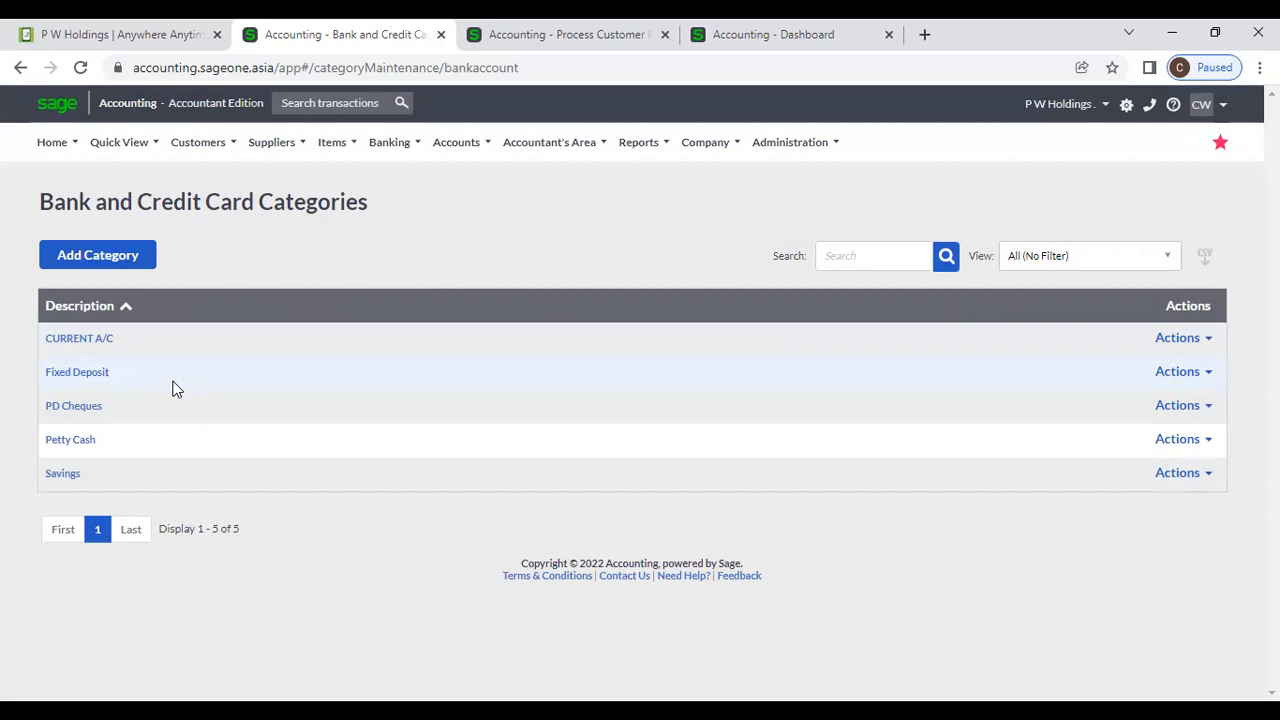
pyautogui.click(99, 264)
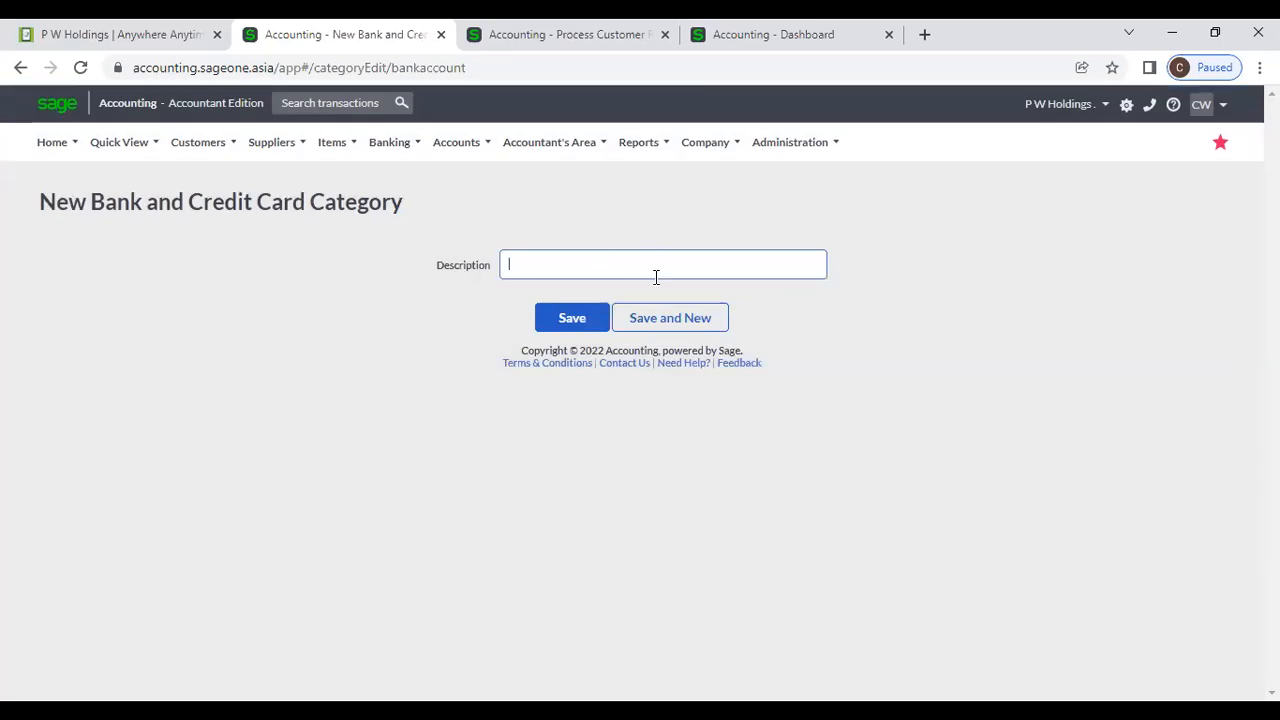
pyautogui.click(390, 148)
pyautogui.moveTo(394, 211)
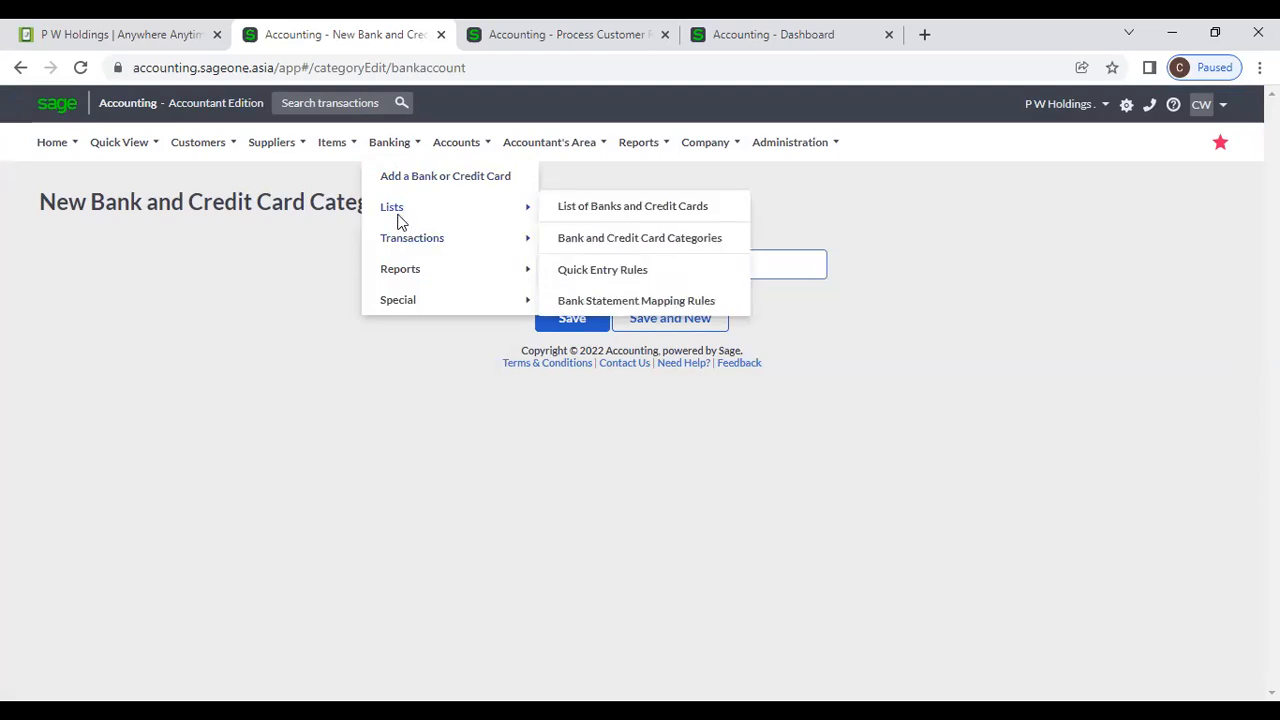
# Open Quick Entry Rules and close the customer receipt and Dashboard tabs.
pyautogui.click(634, 280)
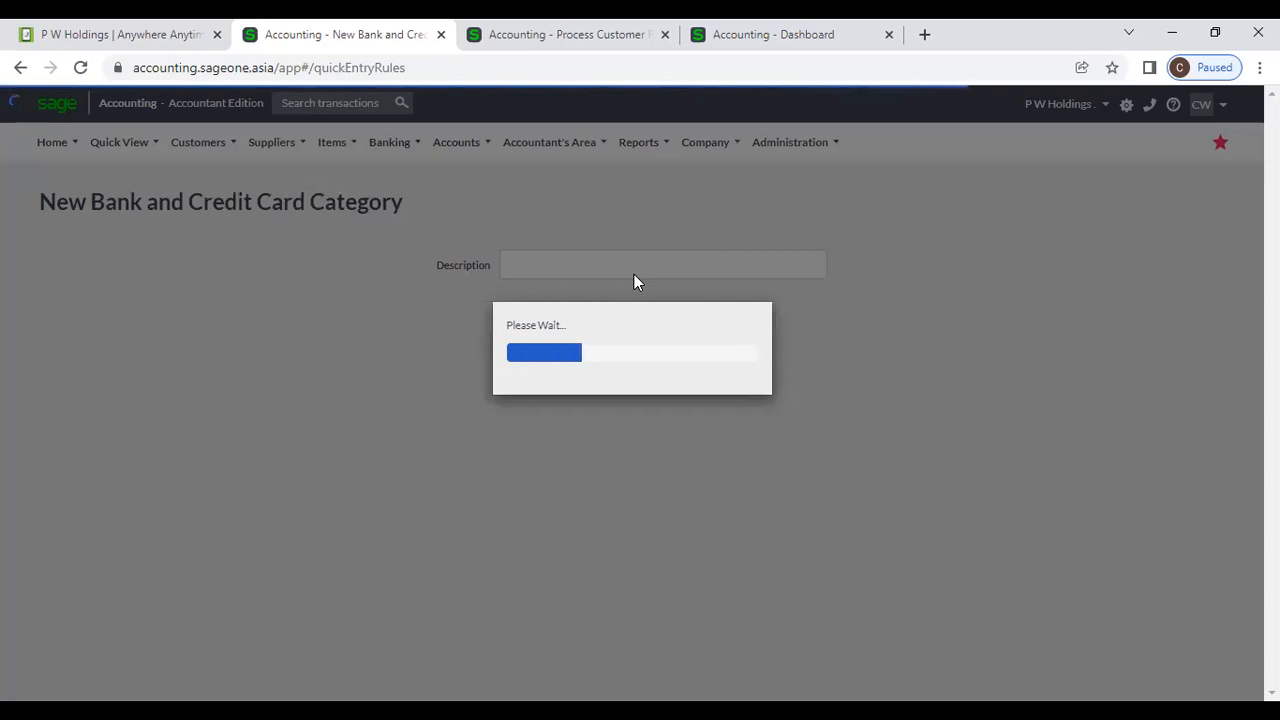
pyautogui.click(665, 36)
pyautogui.click(665, 36)
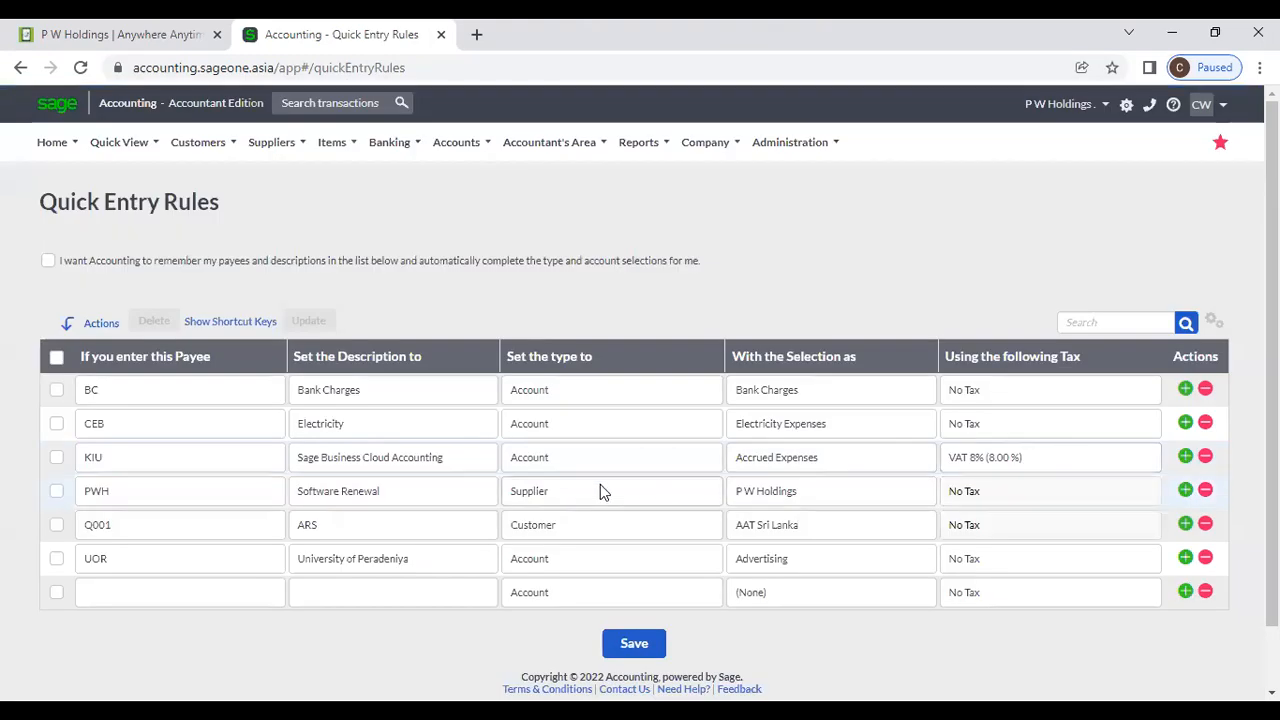
# Duplicate the Quick Entry Rules tab and load Banking > Transactions > Banking in the copy.
pyautogui.rightClick(287, 36)
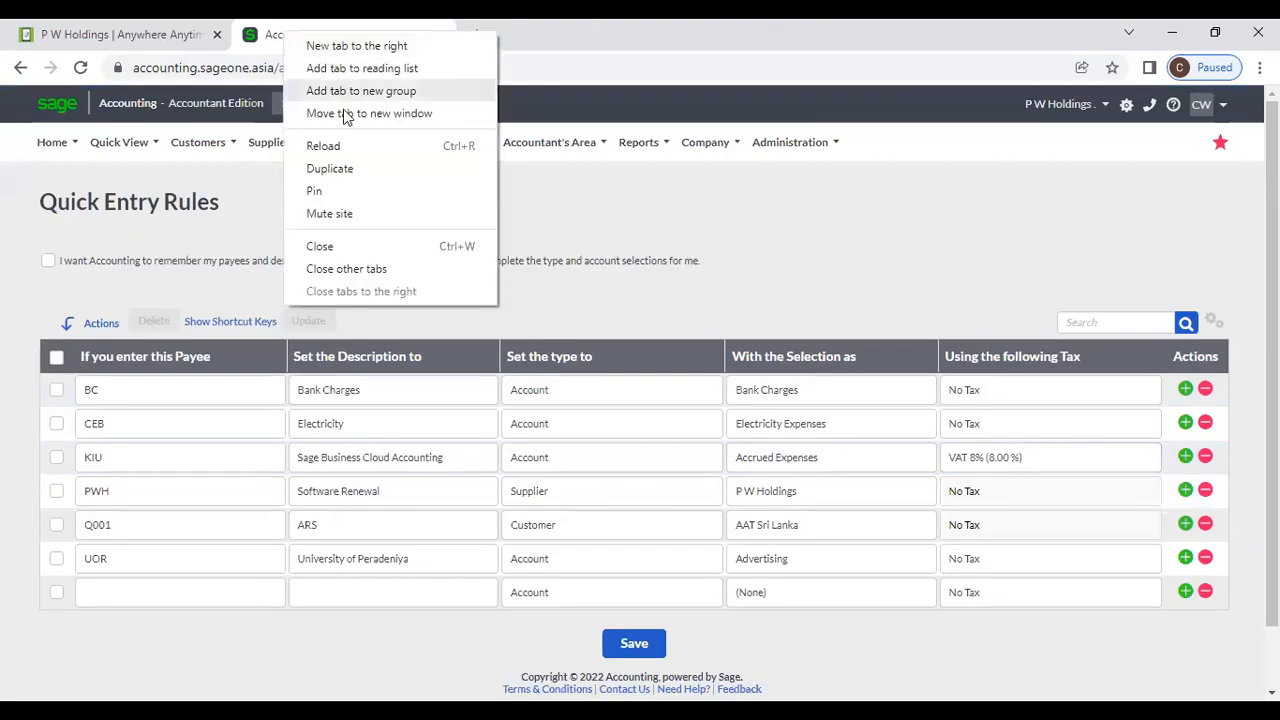
pyautogui.click(354, 176)
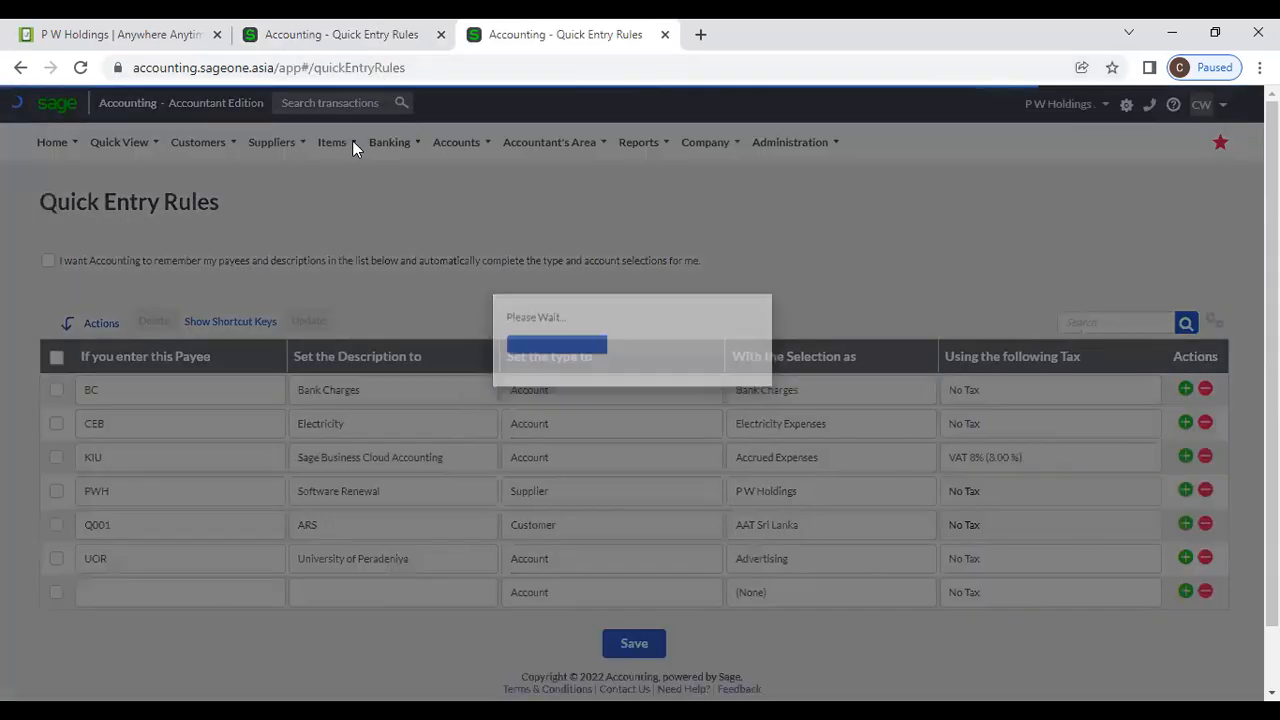
pyautogui.click(389, 142)
pyautogui.moveTo(398, 244)
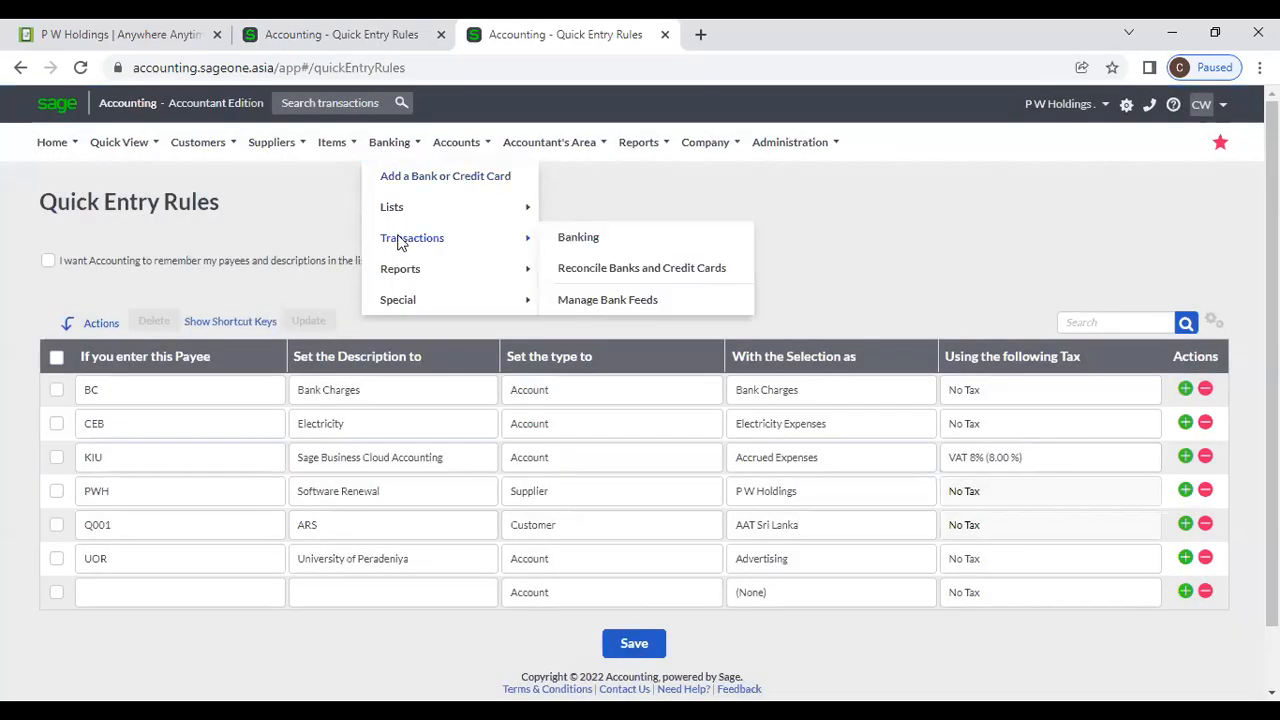
pyautogui.click(578, 238)
# Inspect the UOR and BC payee rules, then view the SAMPATH (RS) banking transactions.
pyautogui.click(324, 34)
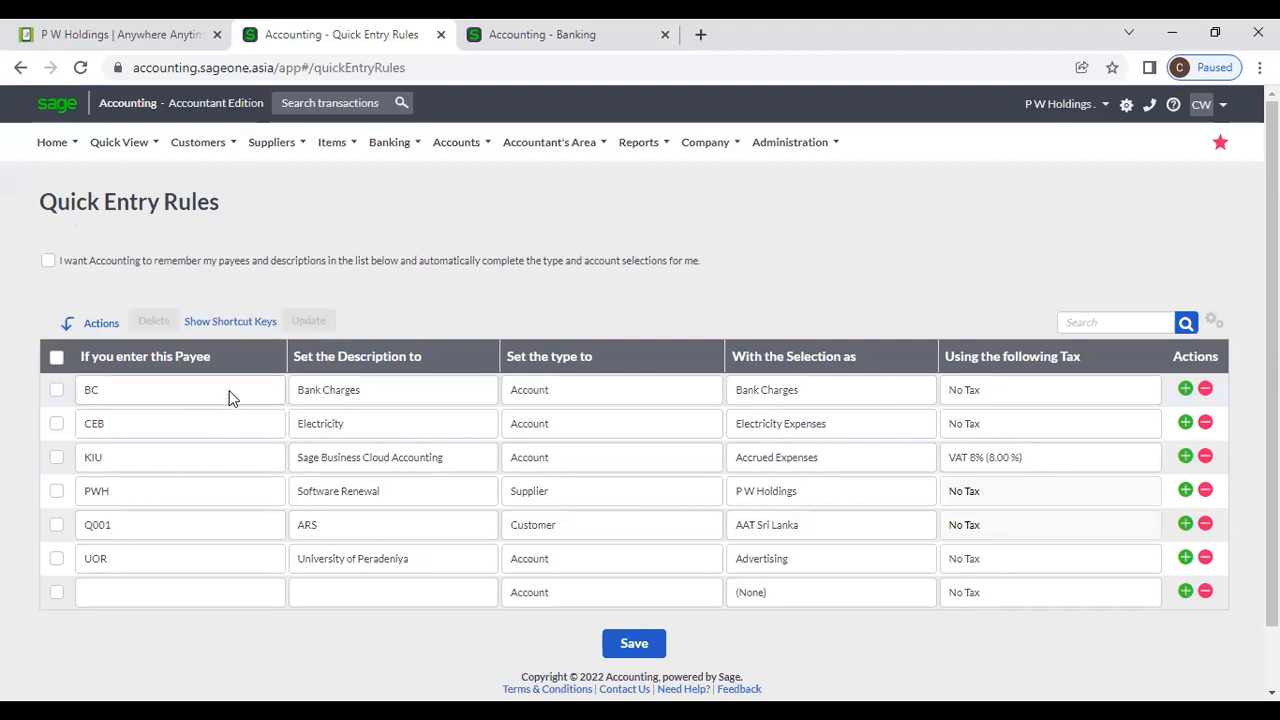
pyautogui.click(204, 553)
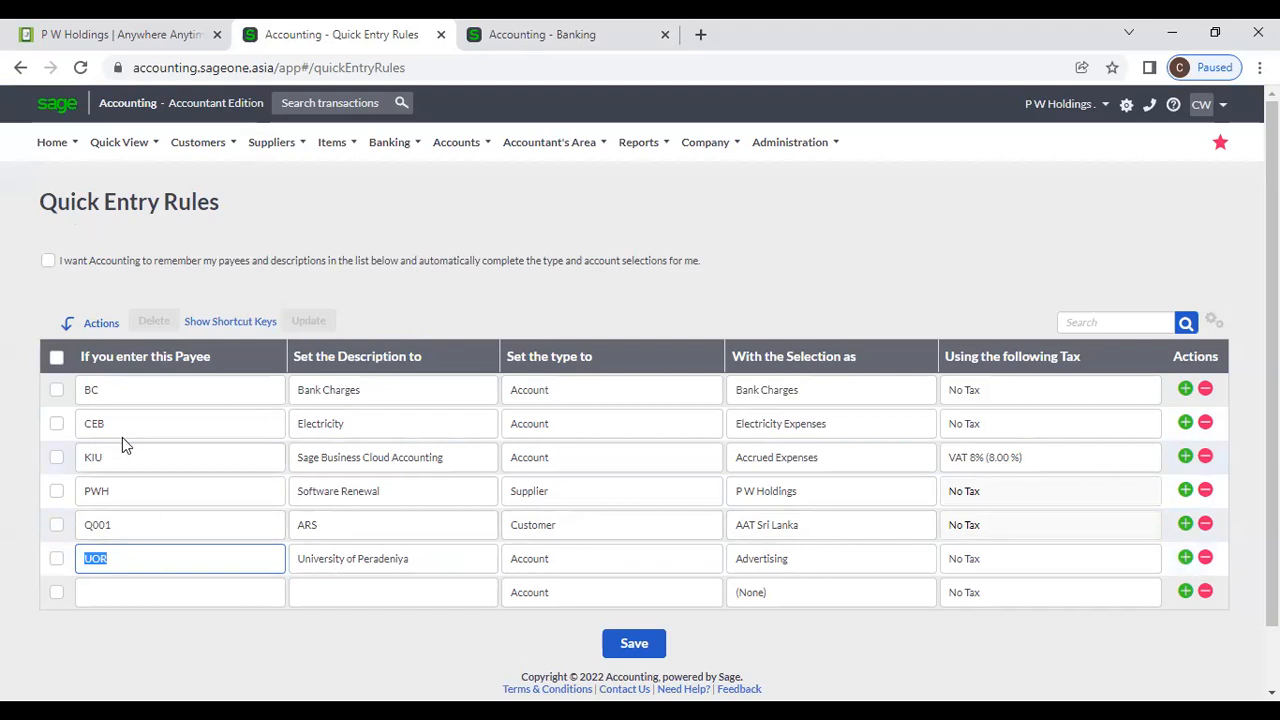
pyautogui.click(123, 387)
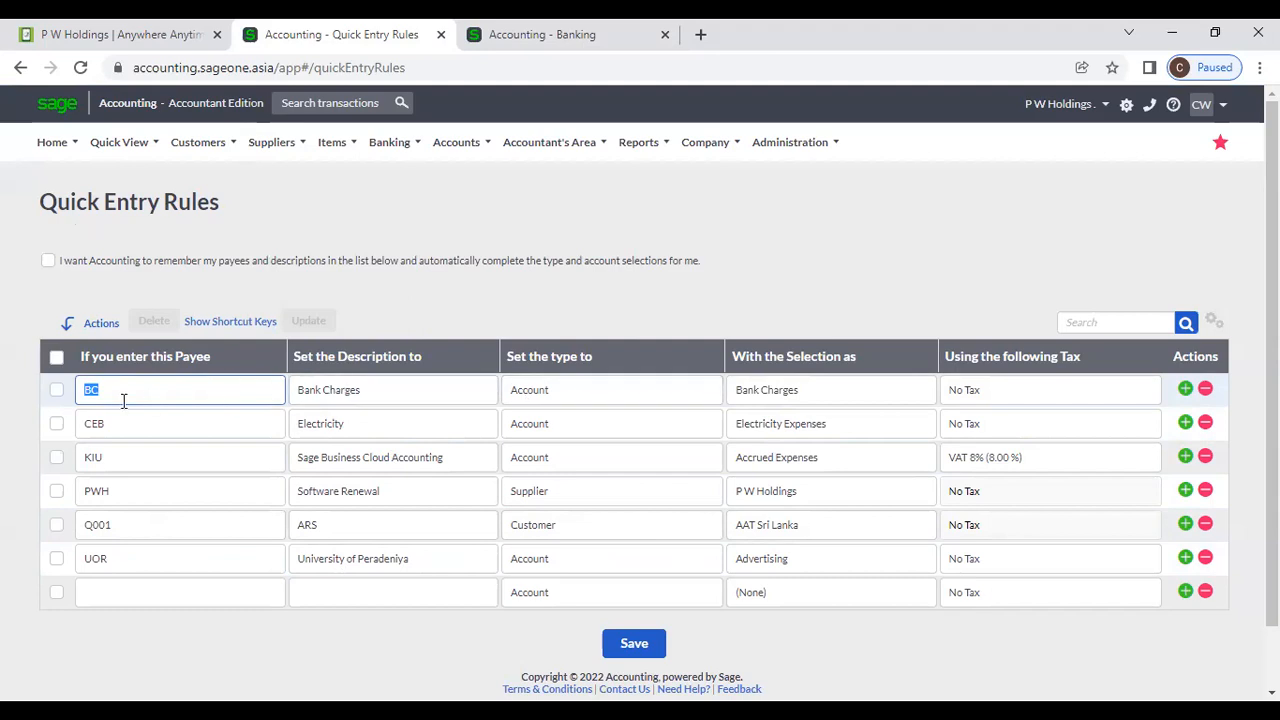
pyautogui.click(523, 34)
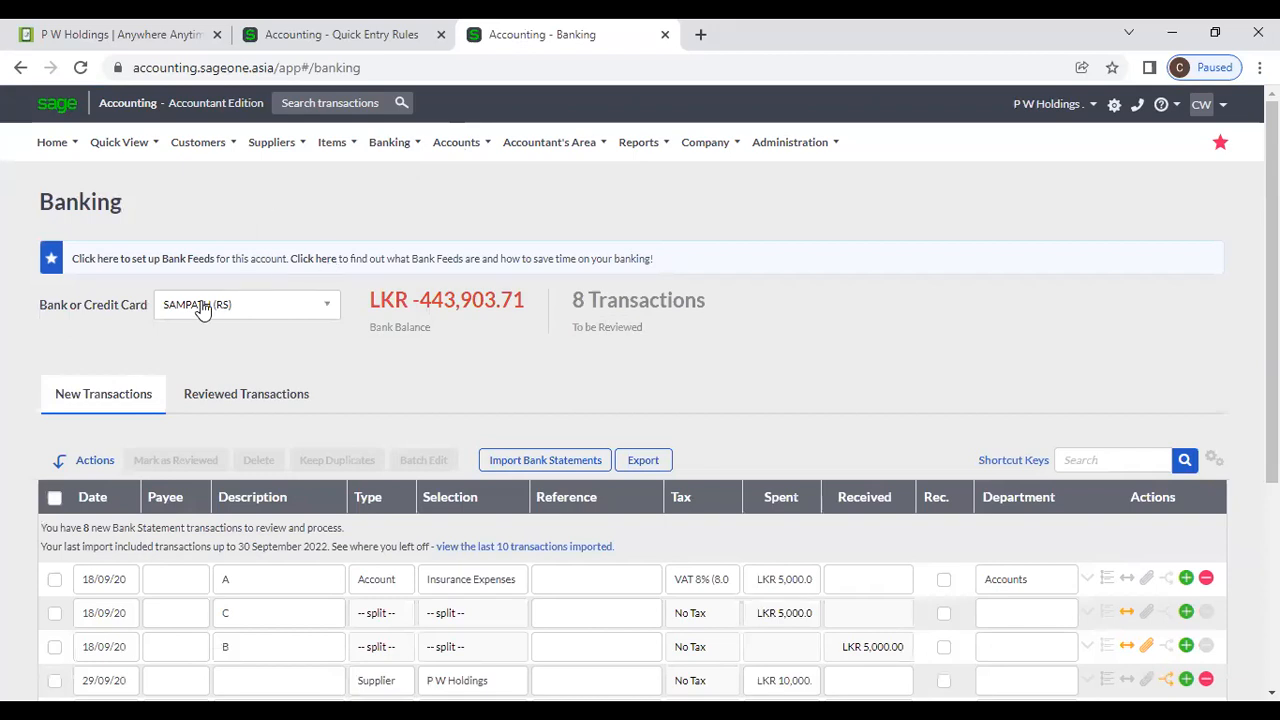
# Duplicate the Banking tab, show List of Banks and Credit Cards with SAMPATH (RS) ticked, then return.
pyautogui.rightClick(550, 36)
pyautogui.click(593, 171)
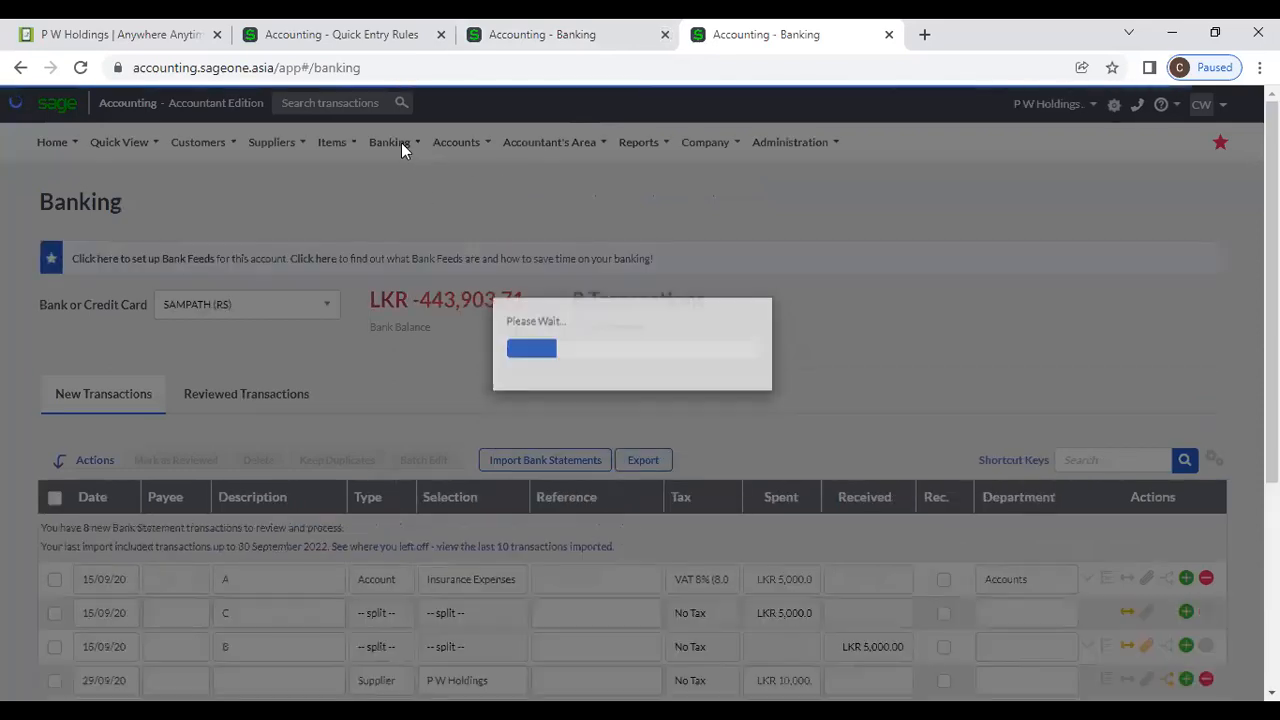
pyautogui.moveTo(401, 142)
pyautogui.moveTo(407, 210)
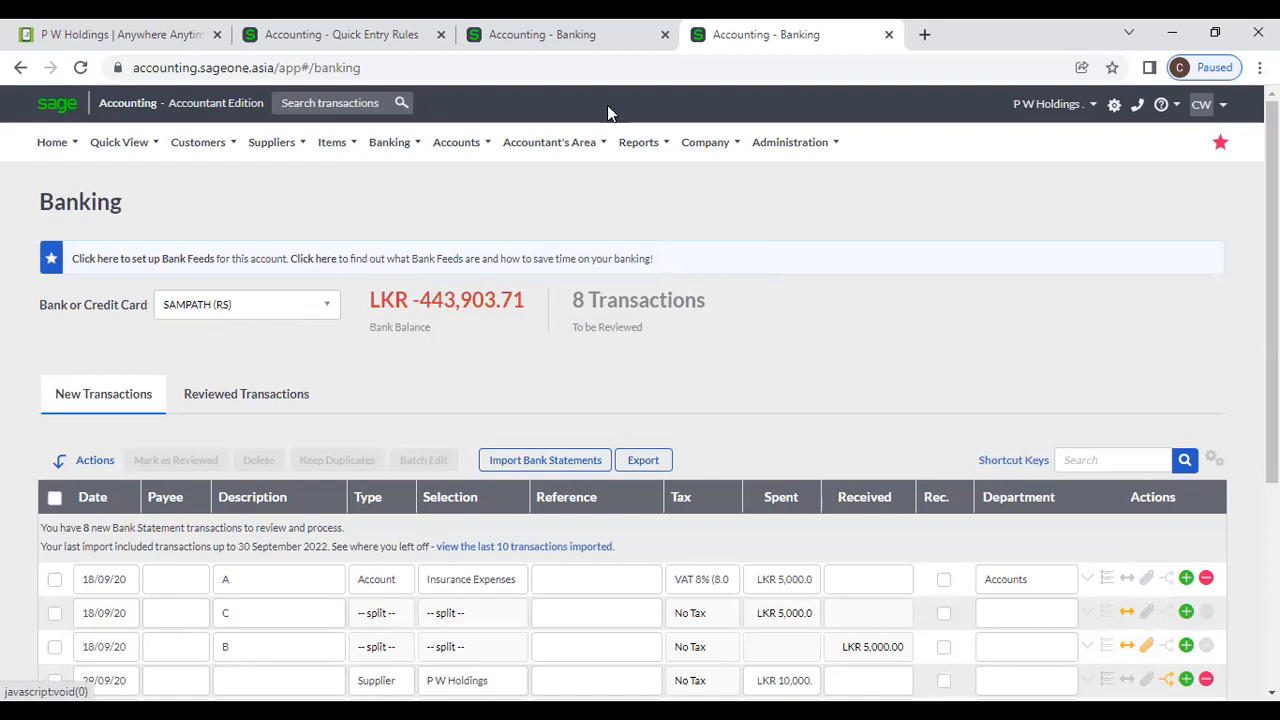
pyautogui.moveTo(543, 150)
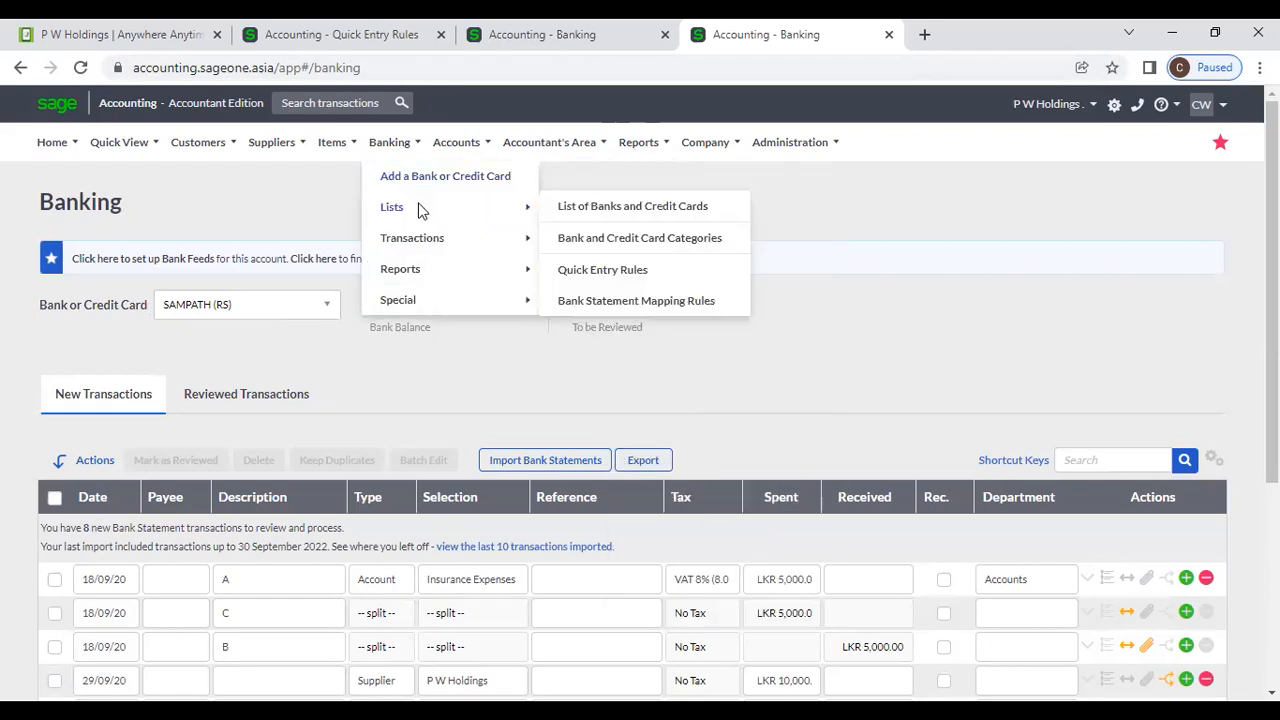
pyautogui.click(594, 207)
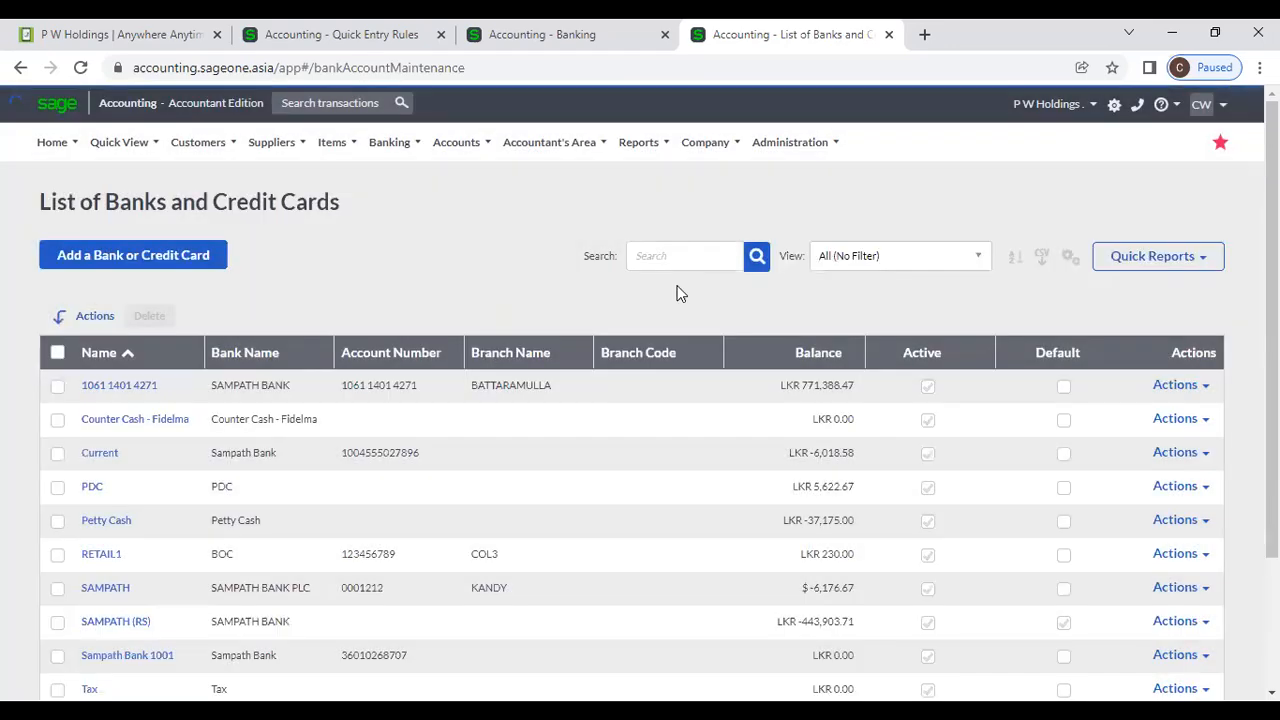
pyautogui.scroll(-1, 1000, 320)
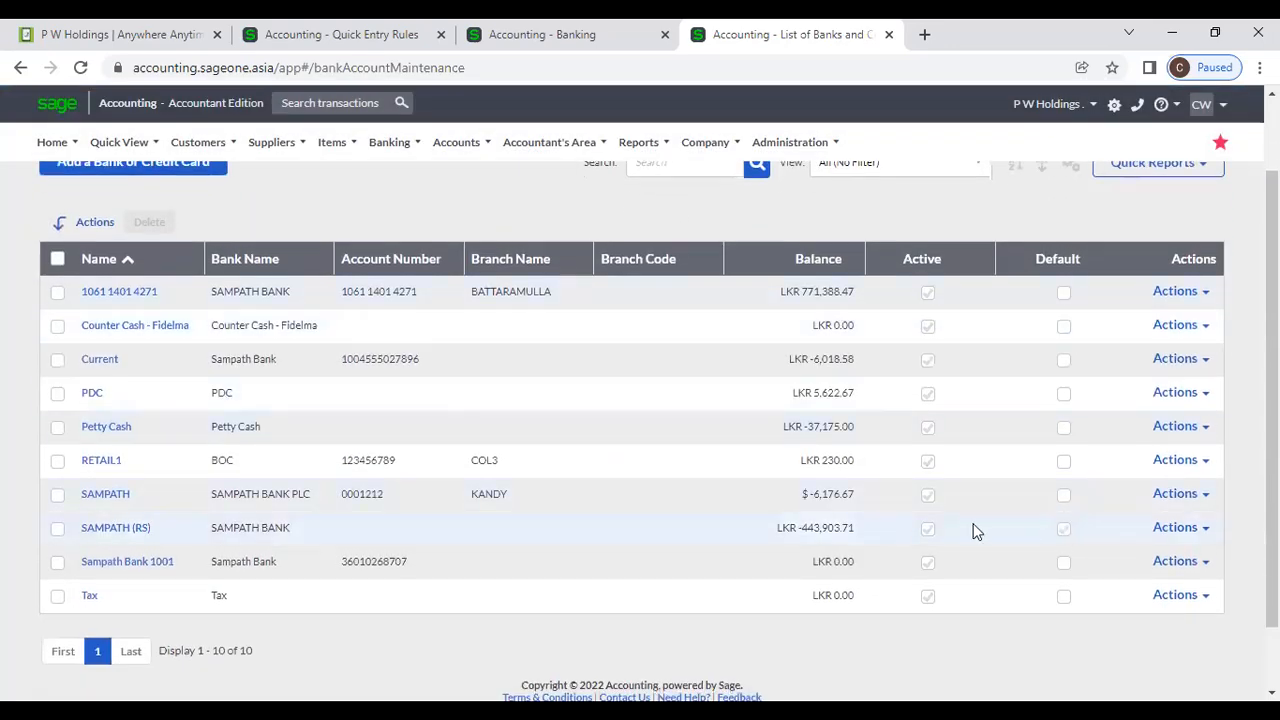
pyautogui.click(57, 528)
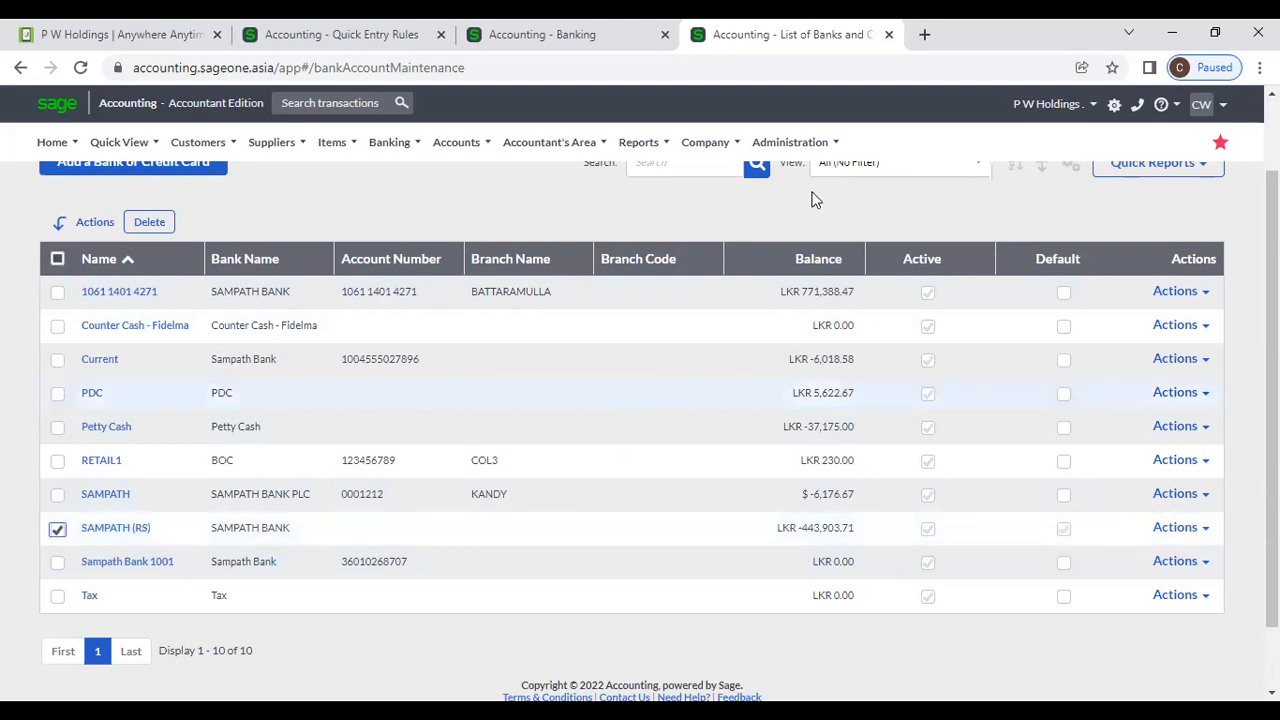
pyautogui.click(588, 38)
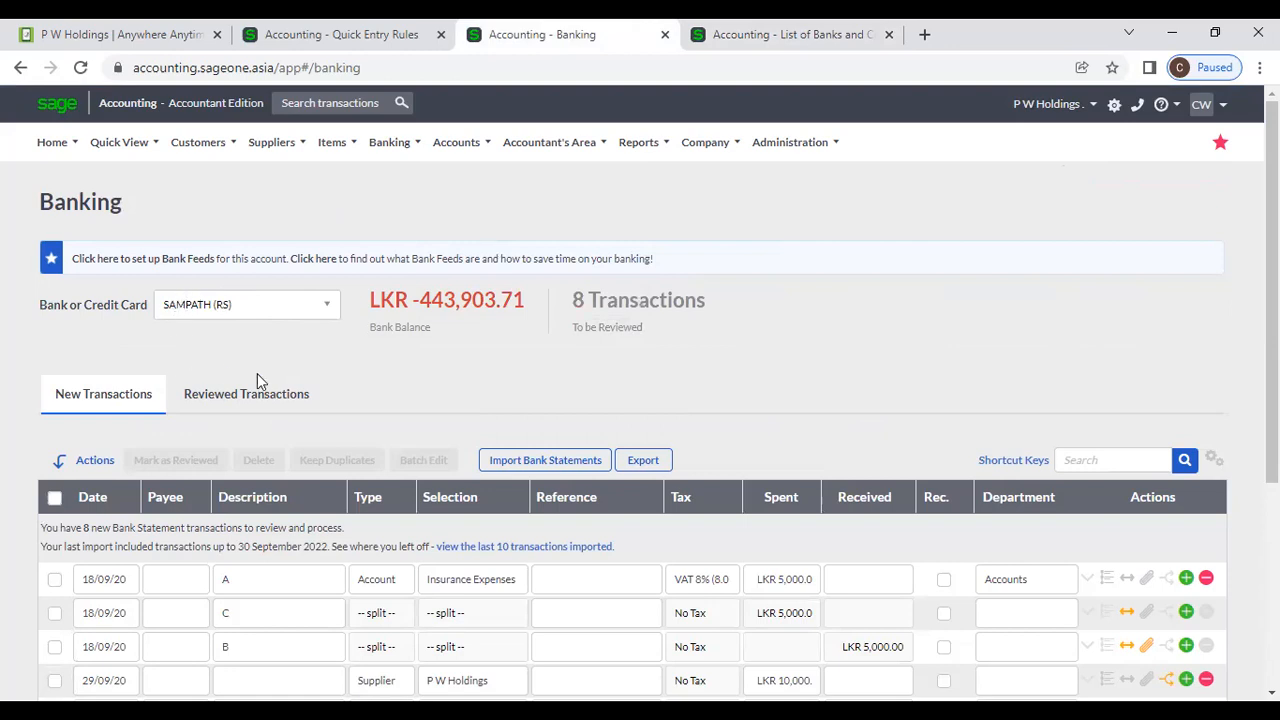
# Add a new row with payee BC, auto-filled and kept as Bank Charges.
pyautogui.scroll(-3, 262, 380)
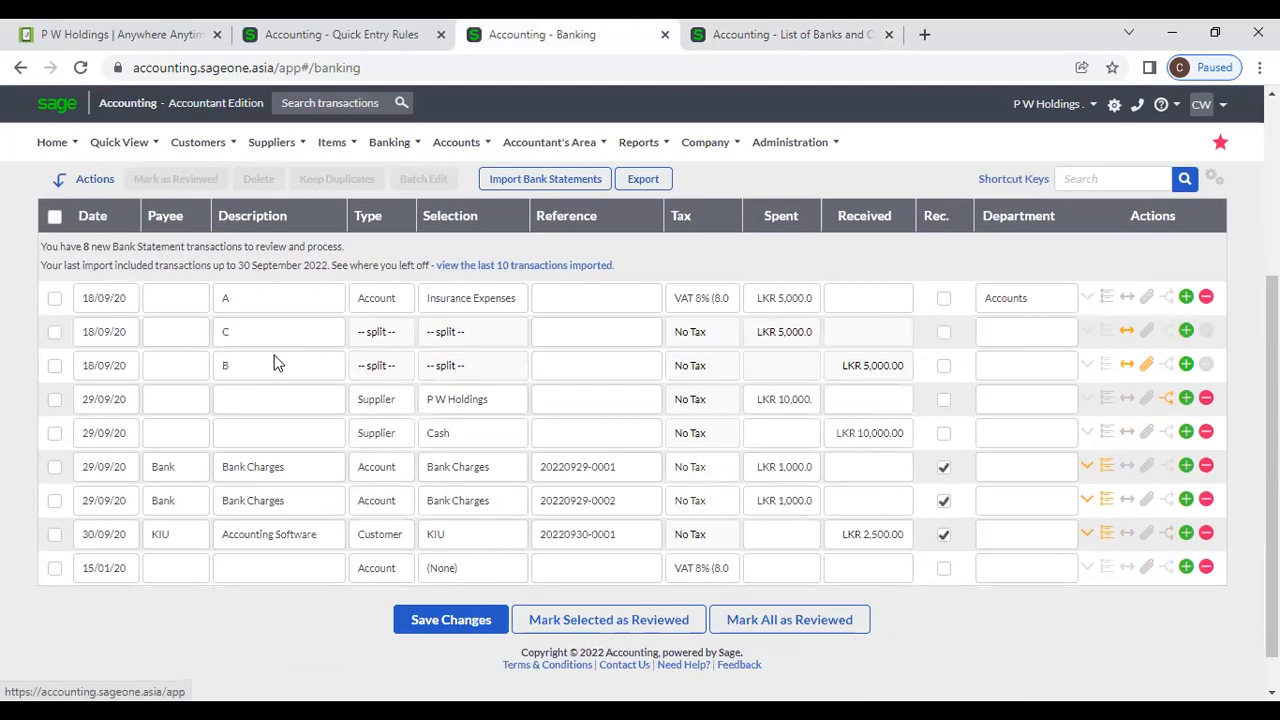
pyautogui.click(196, 571)
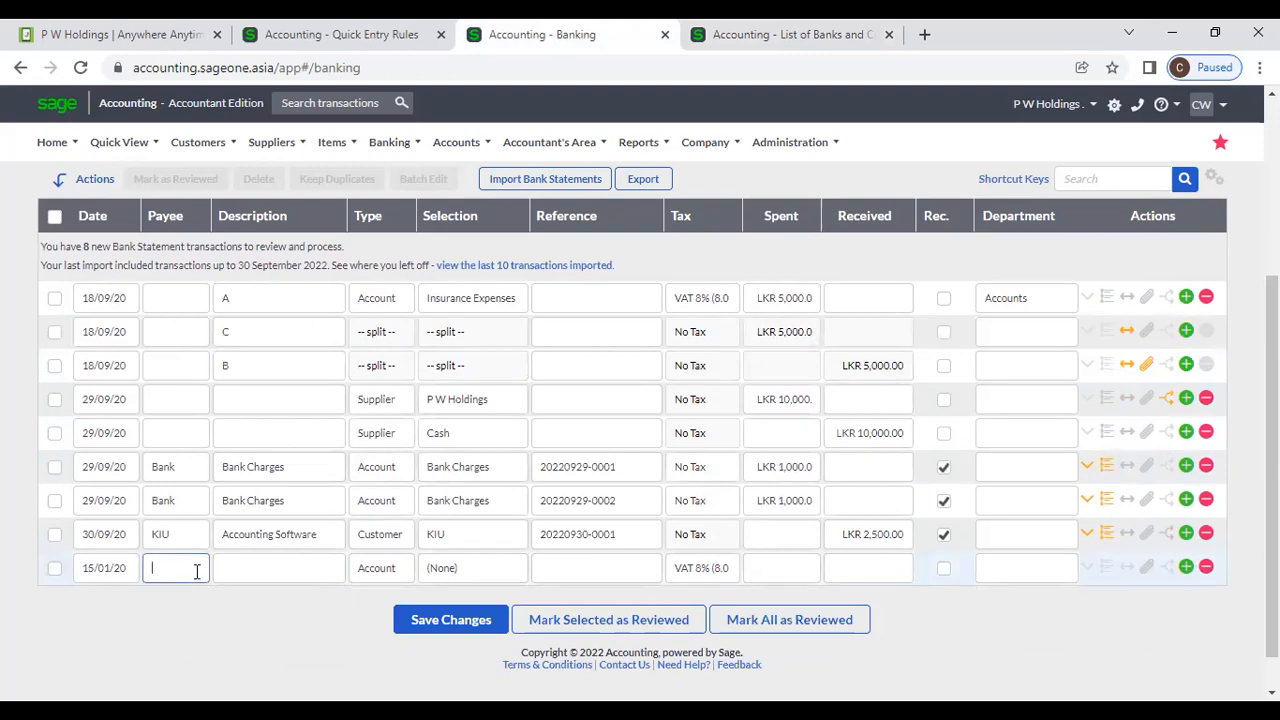
pyautogui.write('Bc')
pyautogui.press('Tab')
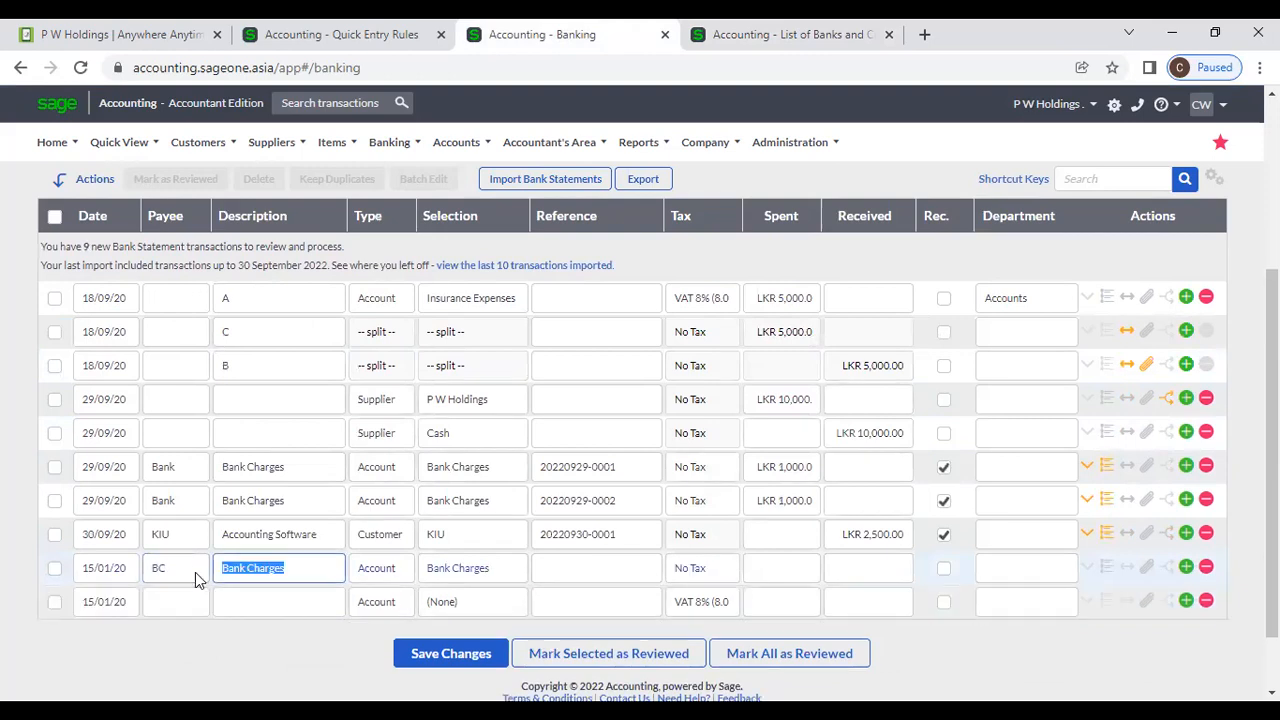
pyautogui.click(307, 581)
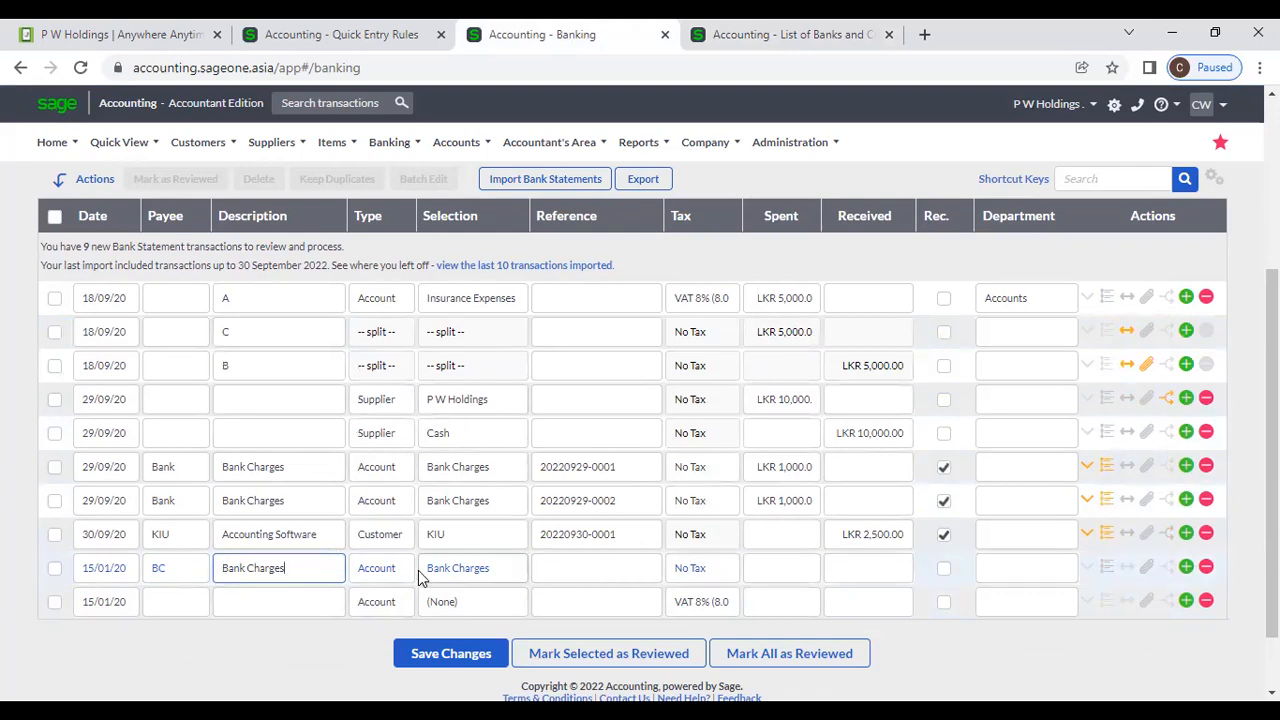
pyautogui.click(499, 583)
pyautogui.click(499, 583)
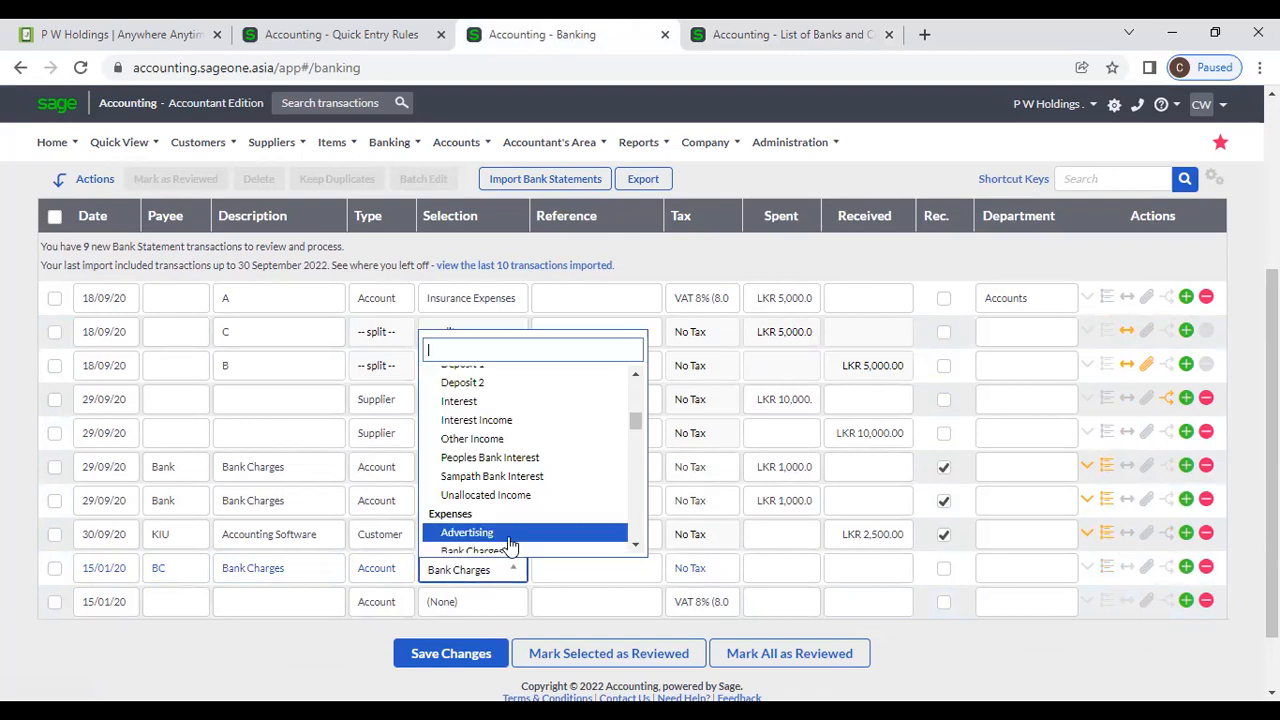
pyautogui.scroll(-1, 509, 540)
pyautogui.click(317, 643)
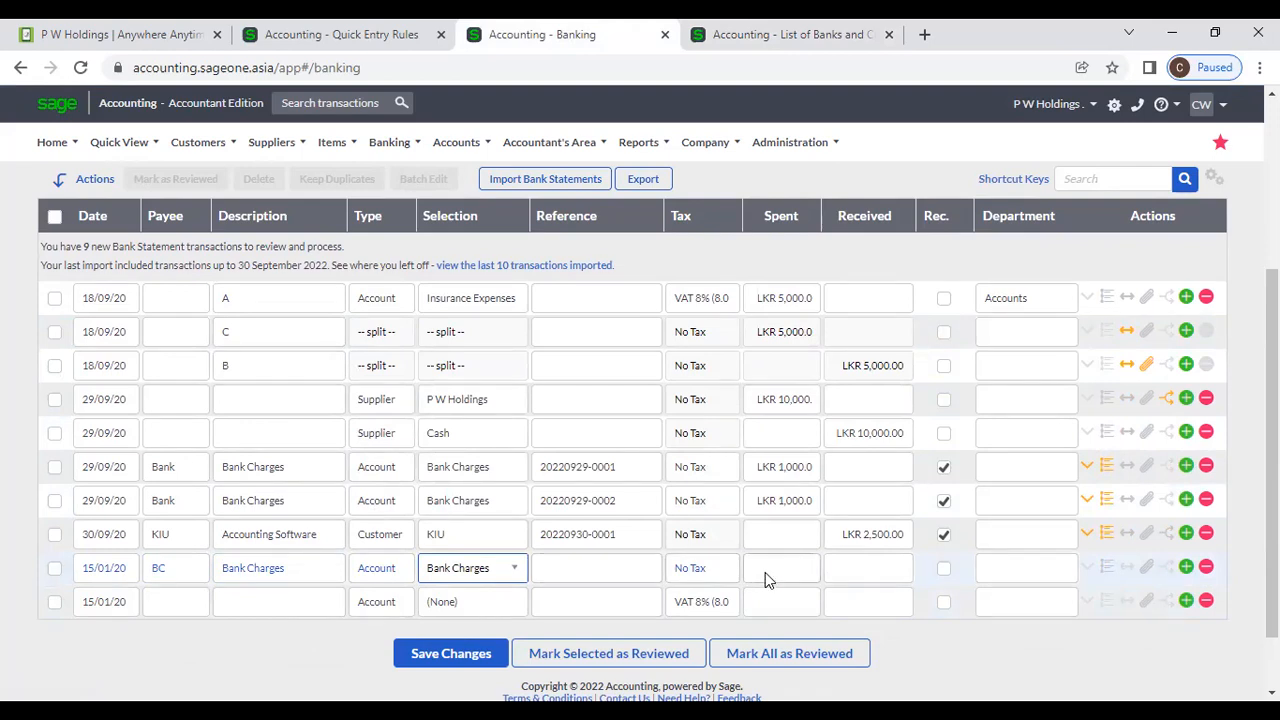
# Move to the new row's Spent amount, then switch to the List of Banks tab.
pyautogui.click(800, 567)
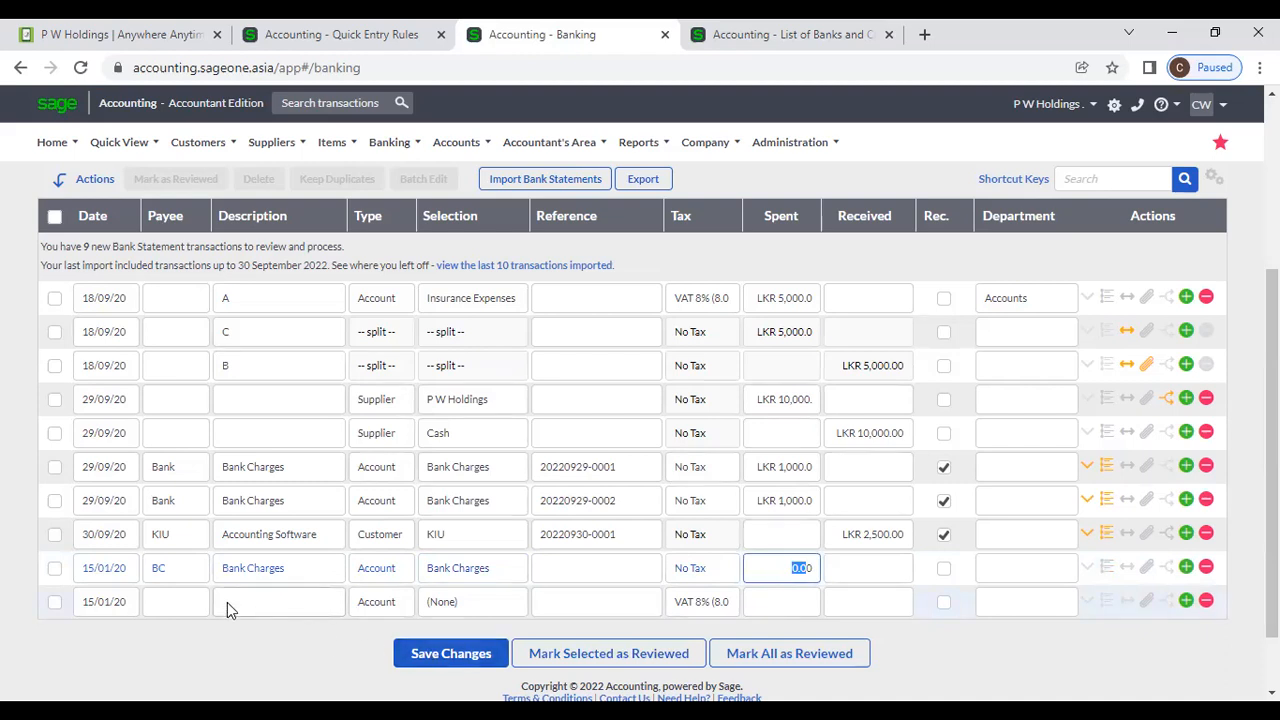
pyautogui.scroll(3, 227, 602)
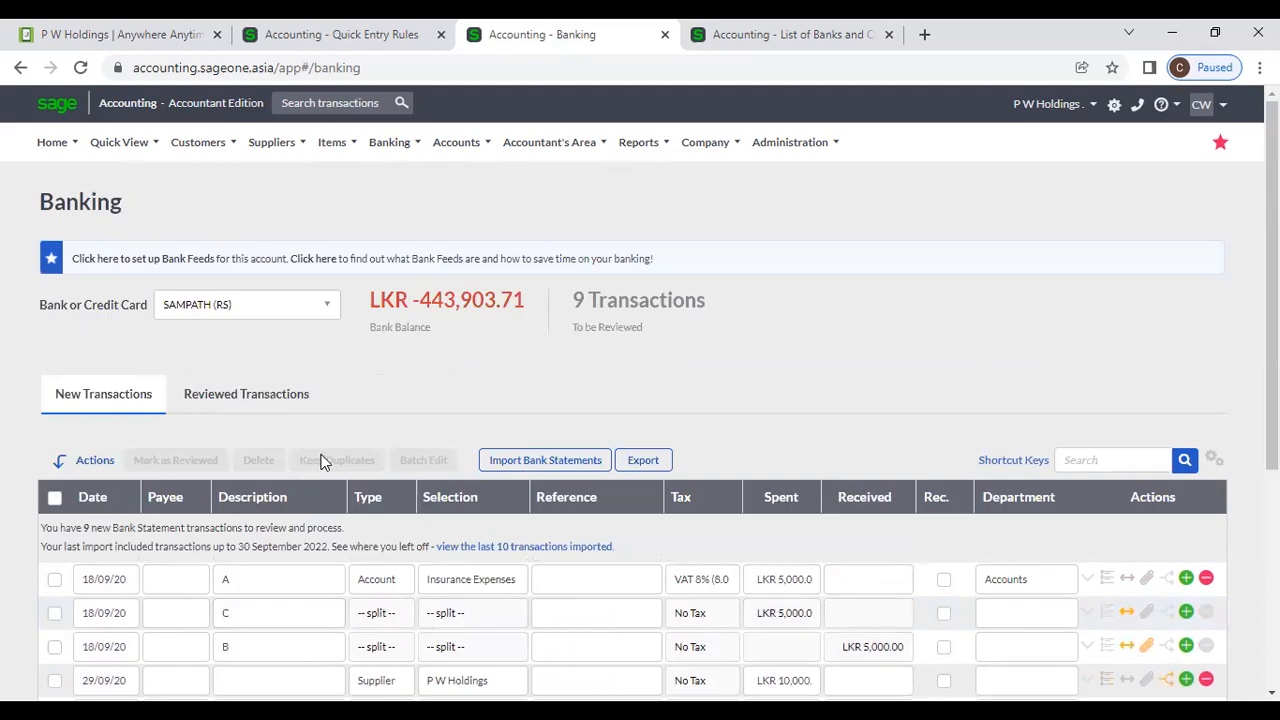
pyautogui.click(389, 142)
pyautogui.moveTo(392, 208)
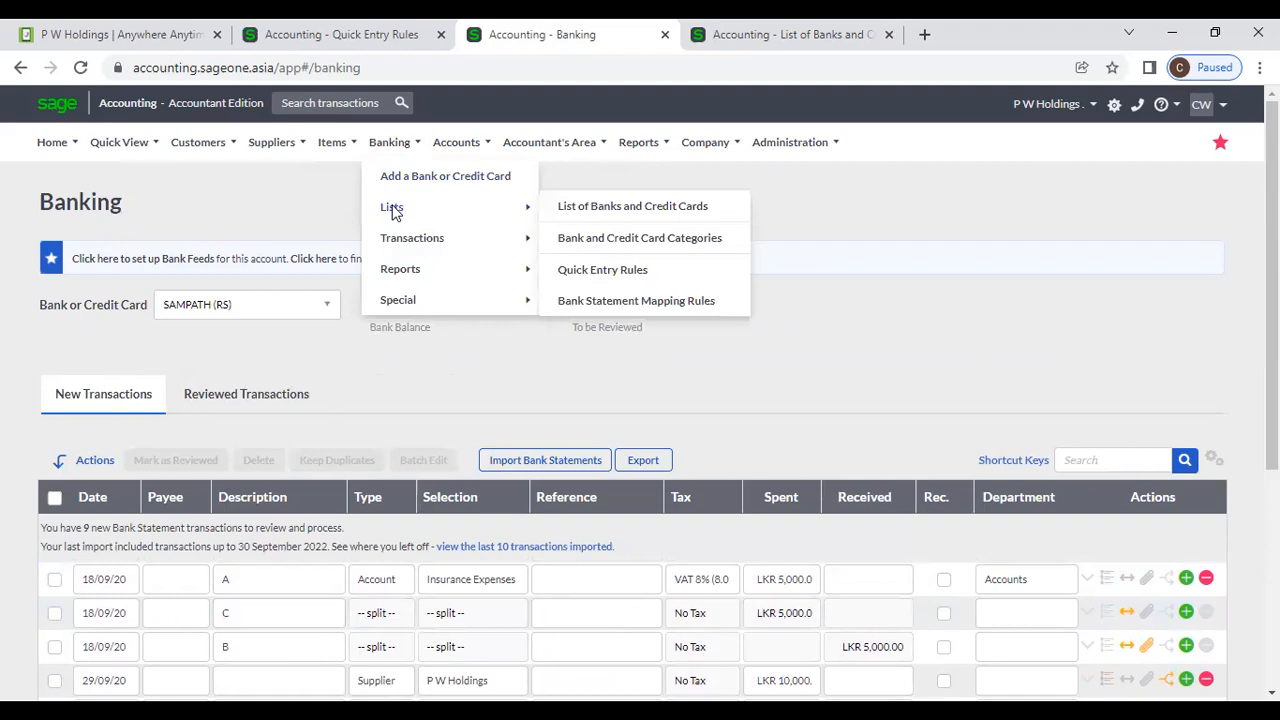
pyautogui.click(772, 38)
# Check the CEB quick entry rule, then add a new row with payee CEB auto-filled.
pyautogui.click(345, 34)
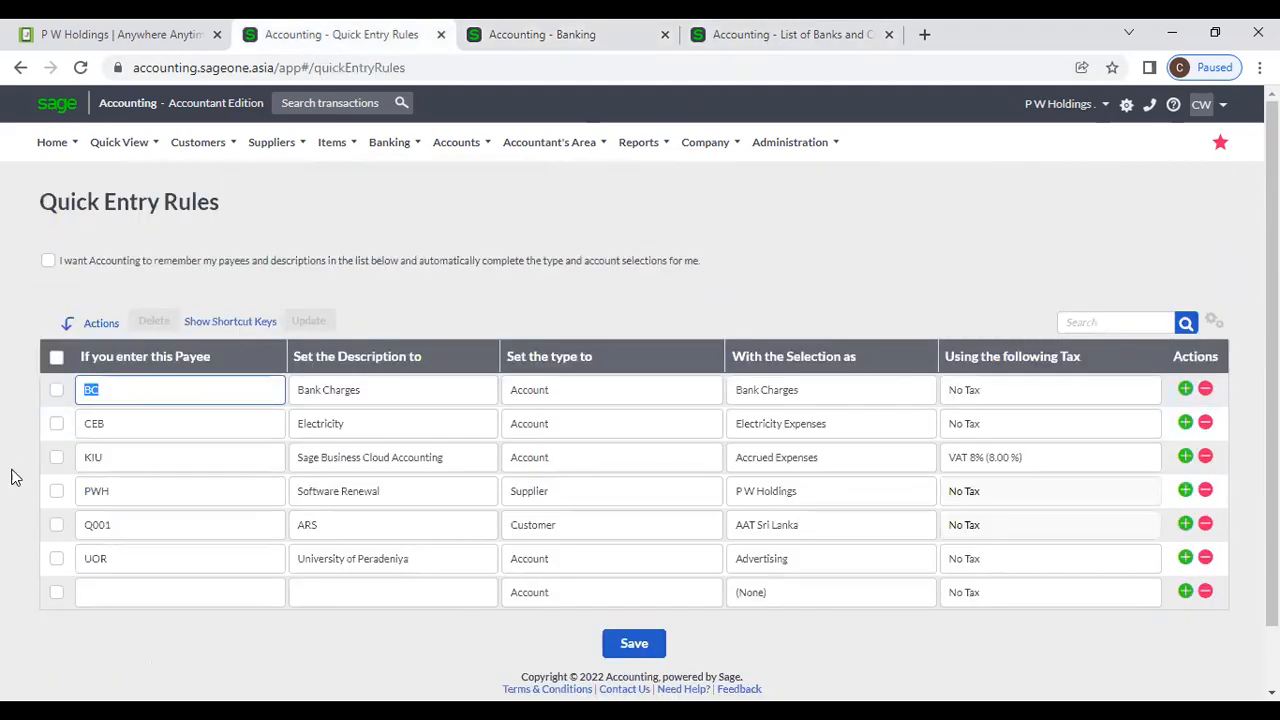
pyautogui.click(124, 431)
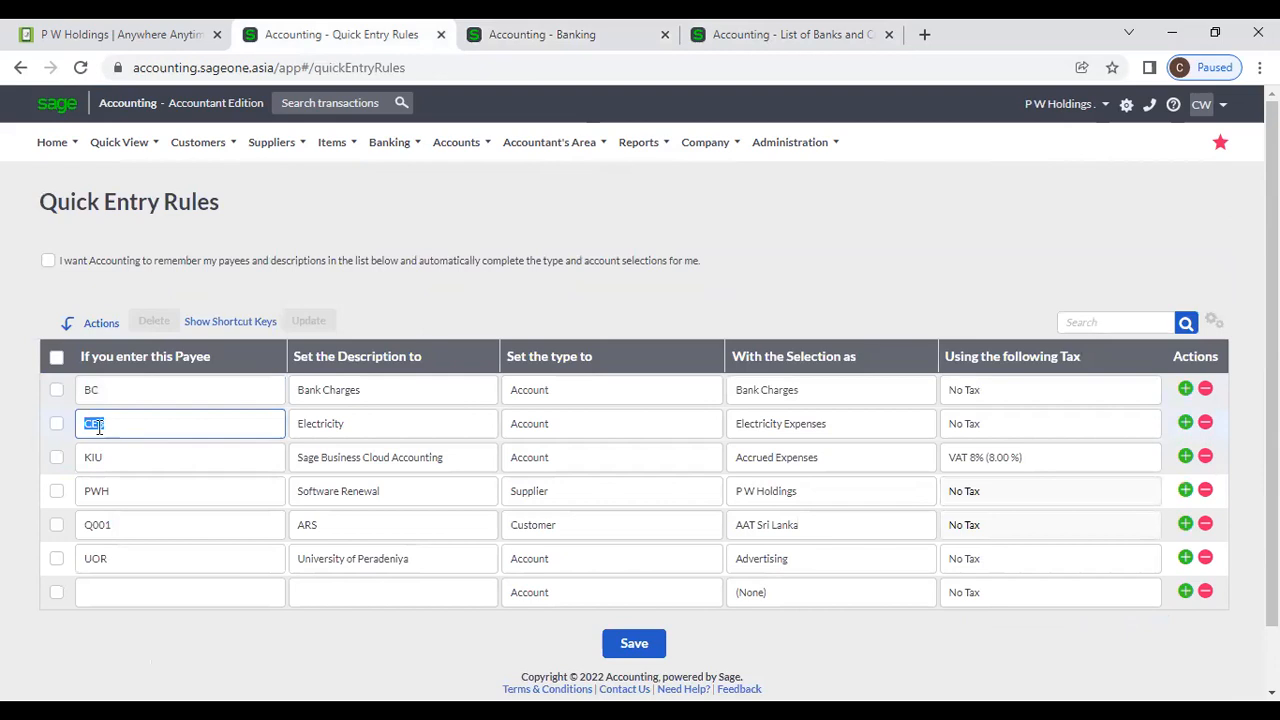
pyautogui.click(550, 32)
pyautogui.scroll(-3, 347, 518)
pyautogui.click(181, 597)
pyautogui.write('ce')
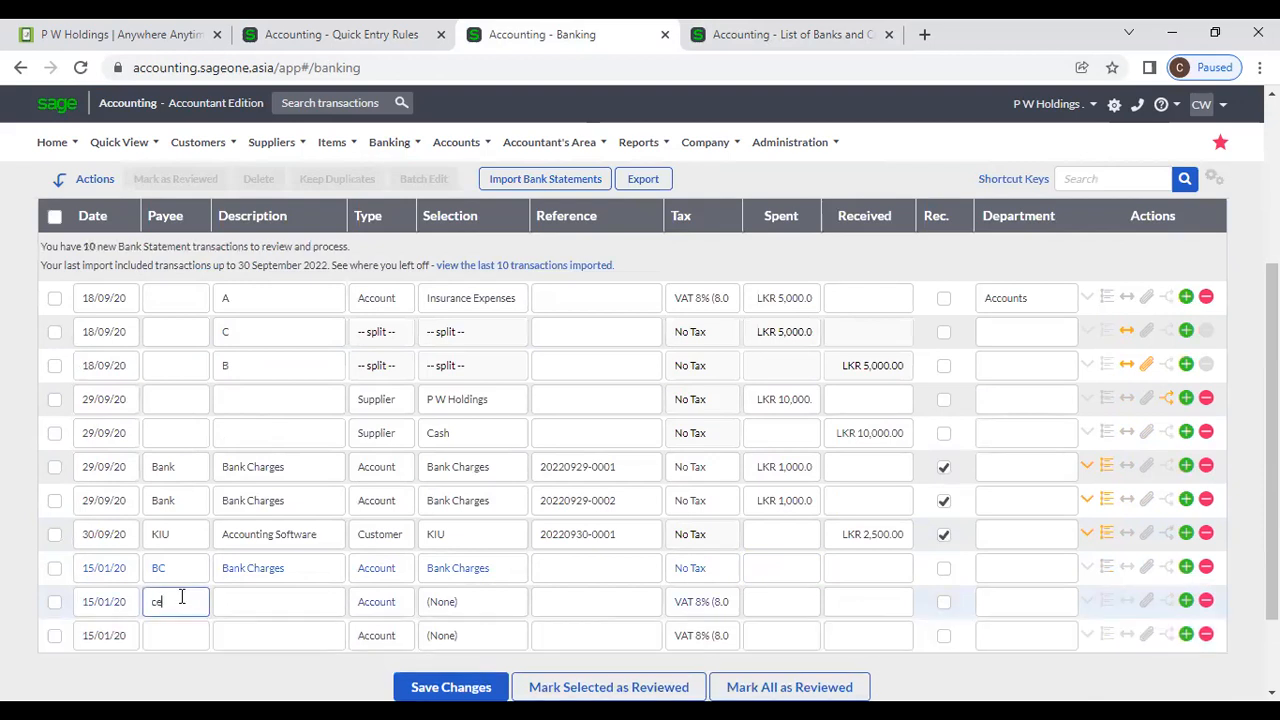
pyautogui.write('b')
pyautogui.press('Tab')
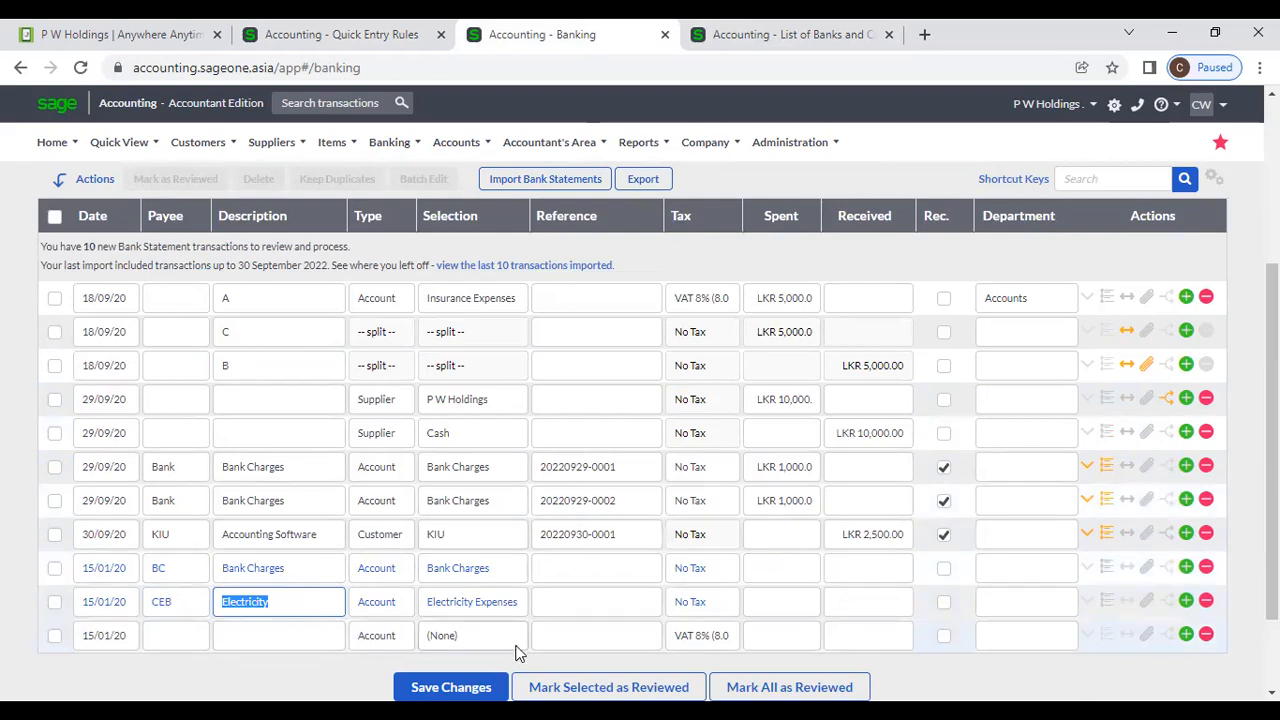
# Keep Electricity Expenses as the CEB row's account after looking at the PWH rule.
pyautogui.click(513, 612)
pyautogui.click(513, 612)
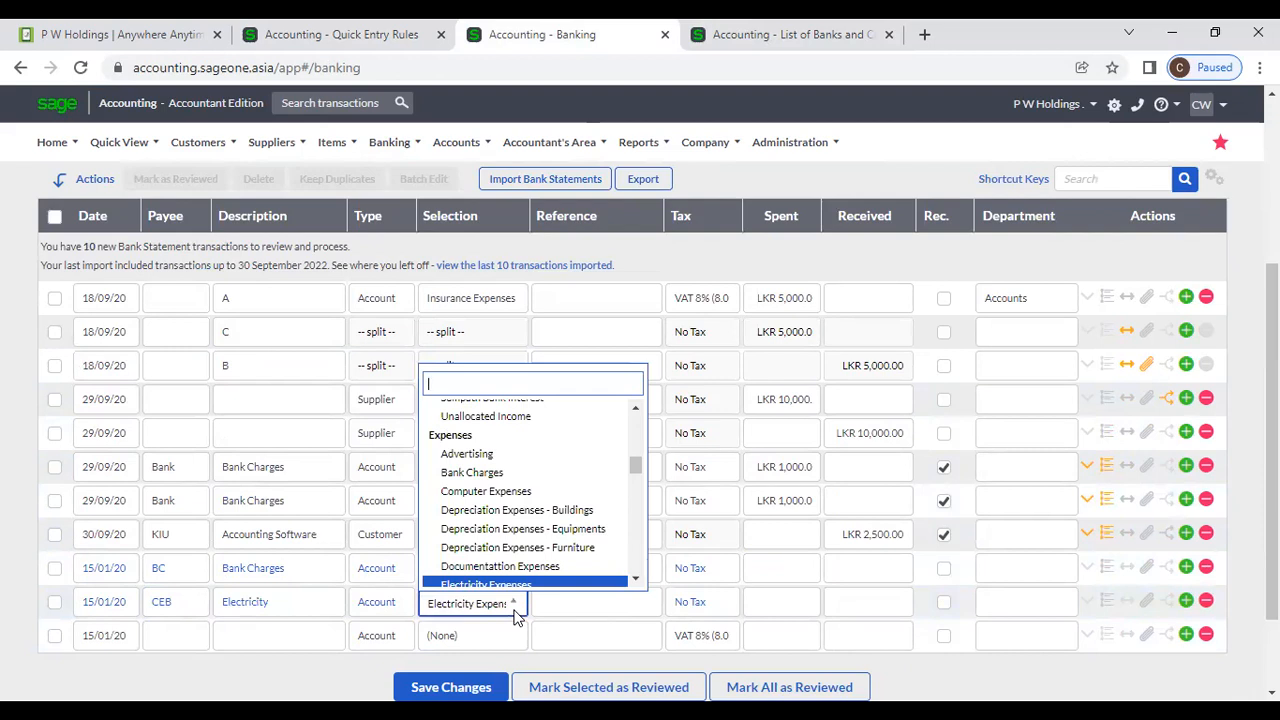
pyautogui.click(340, 34)
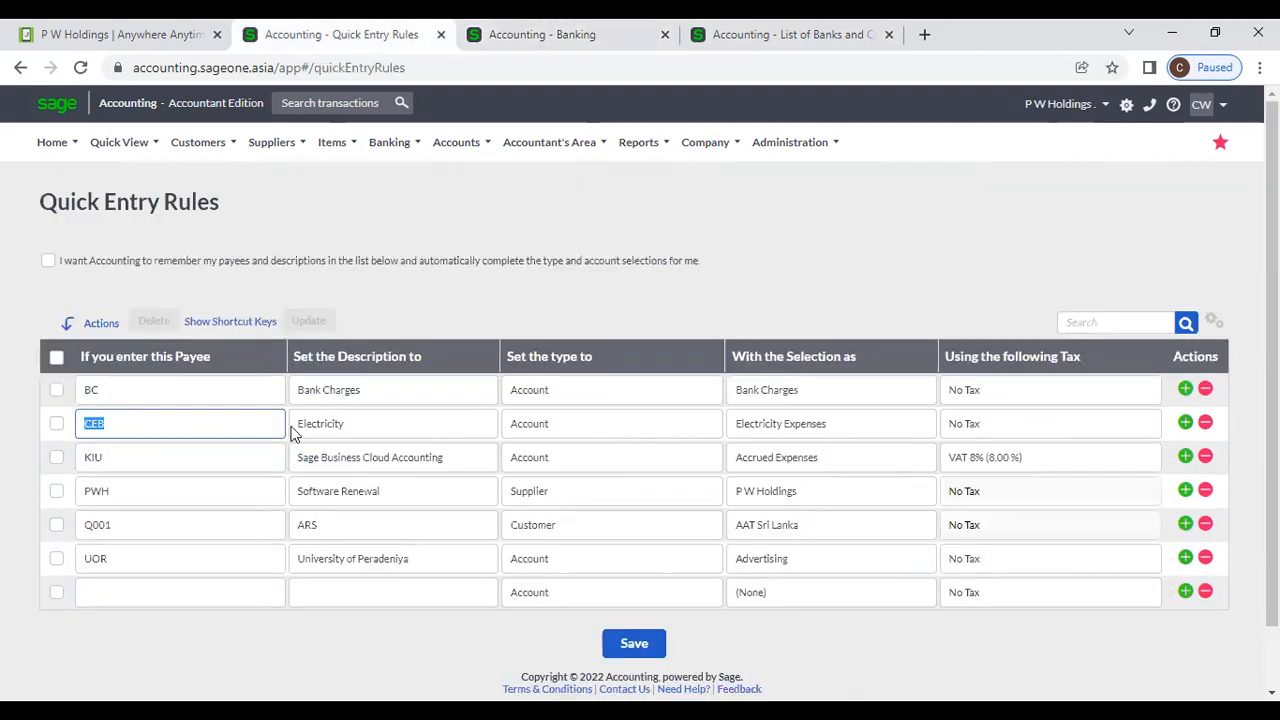
pyautogui.click(193, 502)
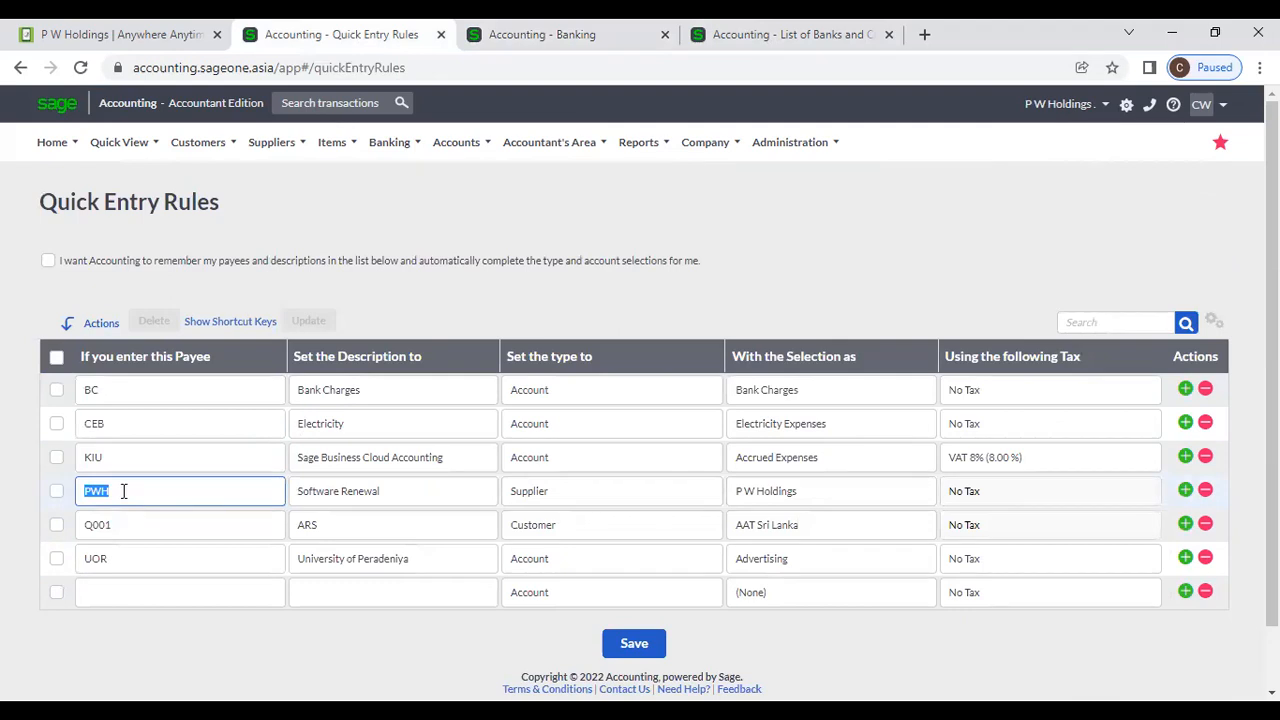
pyautogui.click(486, 34)
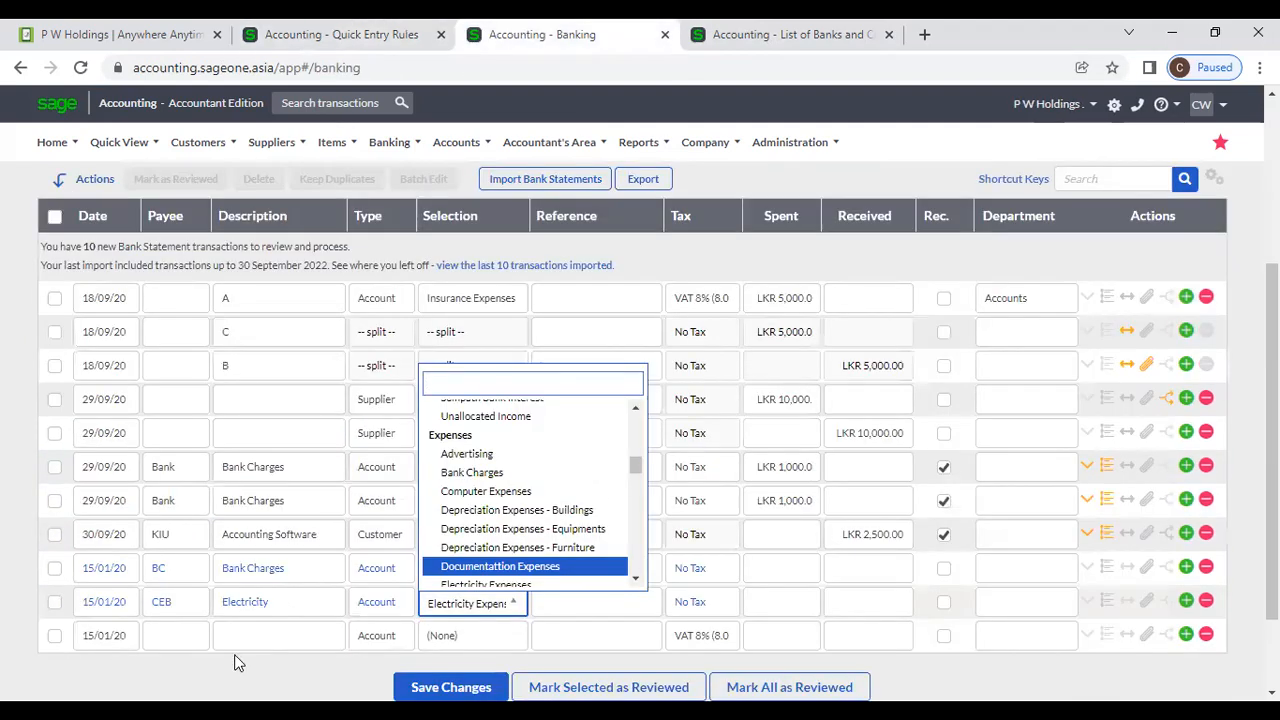
pyautogui.click(197, 635)
# Add a PWH row auto-filled as Software Renewal for P W Holdings.
pyautogui.click(176, 645)
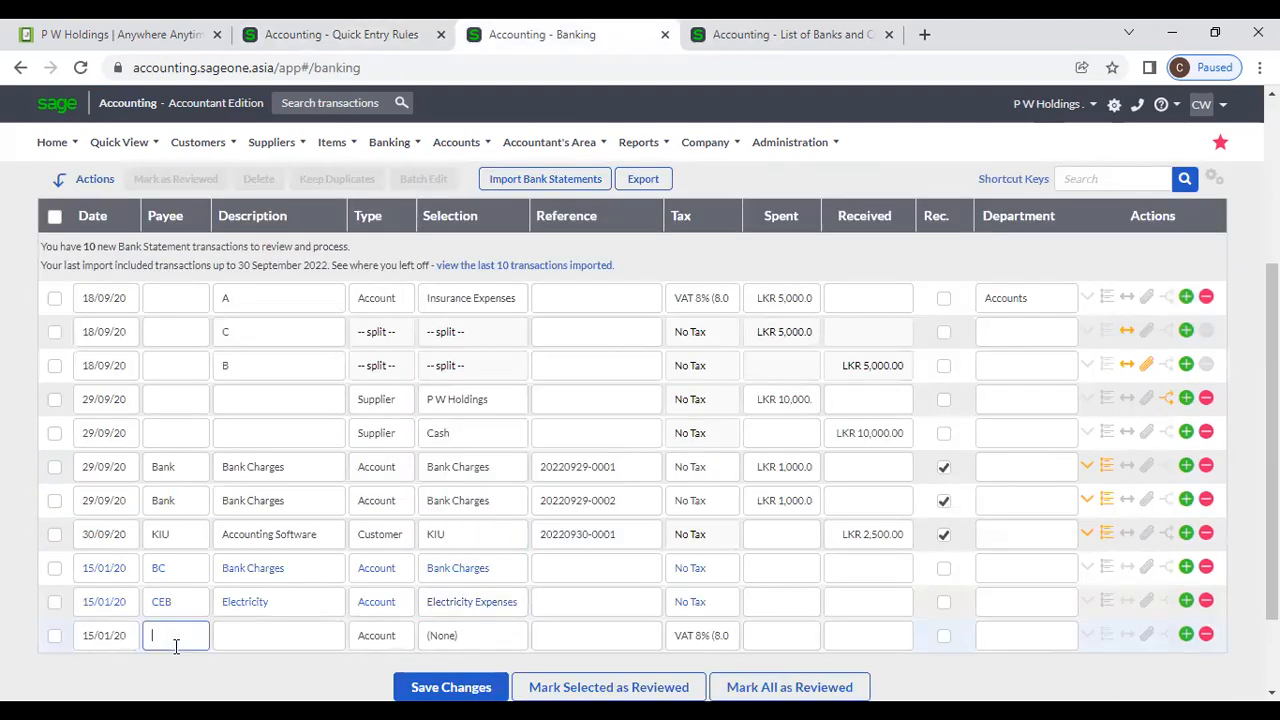
pyautogui.write('p')
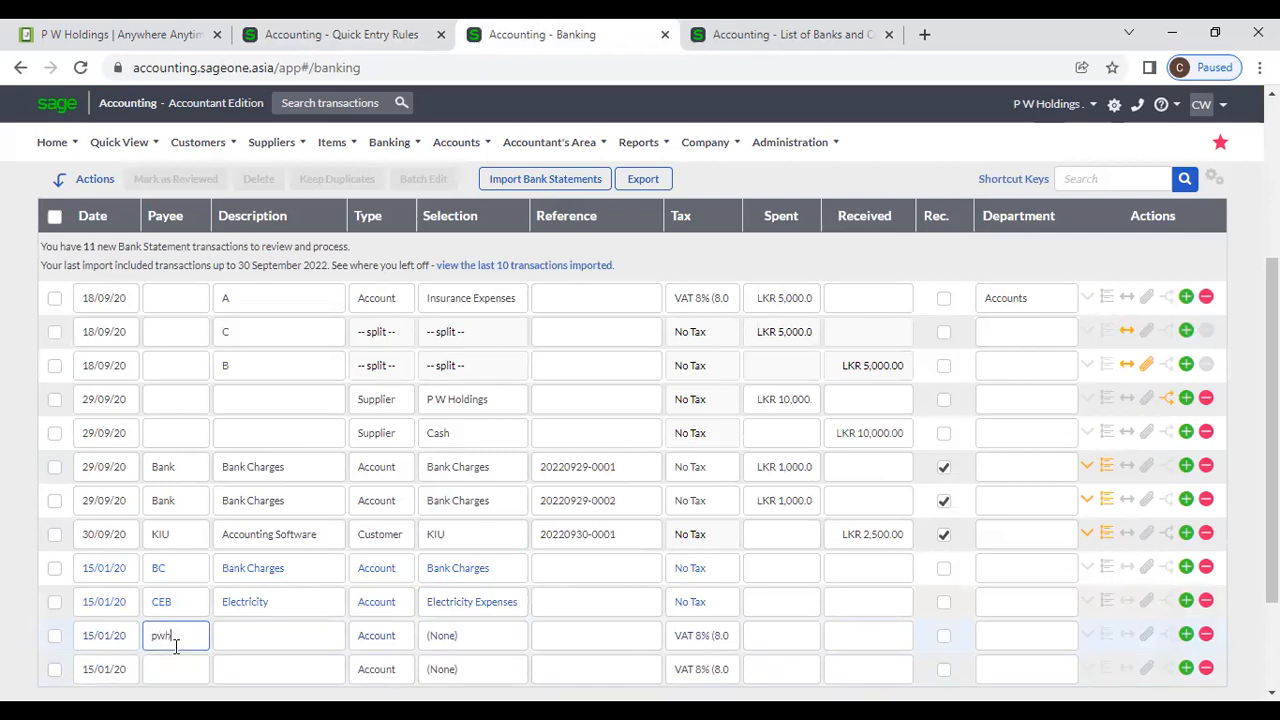
pyautogui.write('wh')
pyautogui.press('Tab')
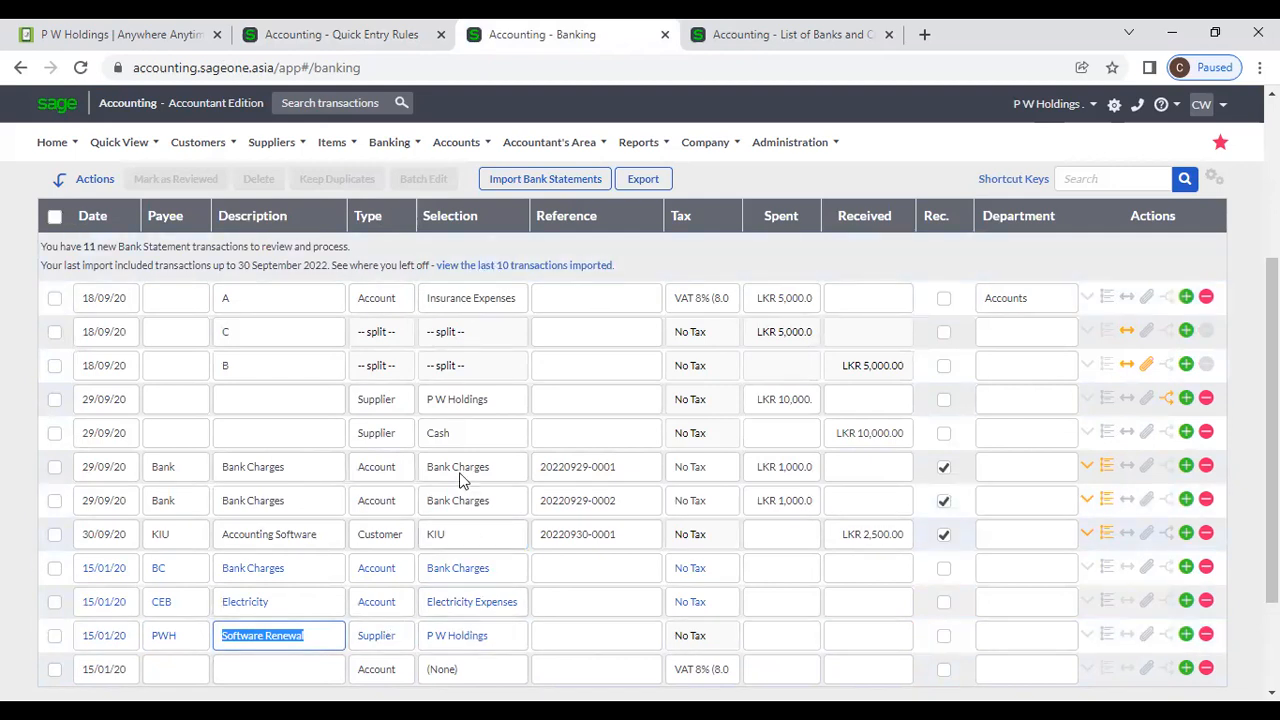
pyautogui.click(371, 37)
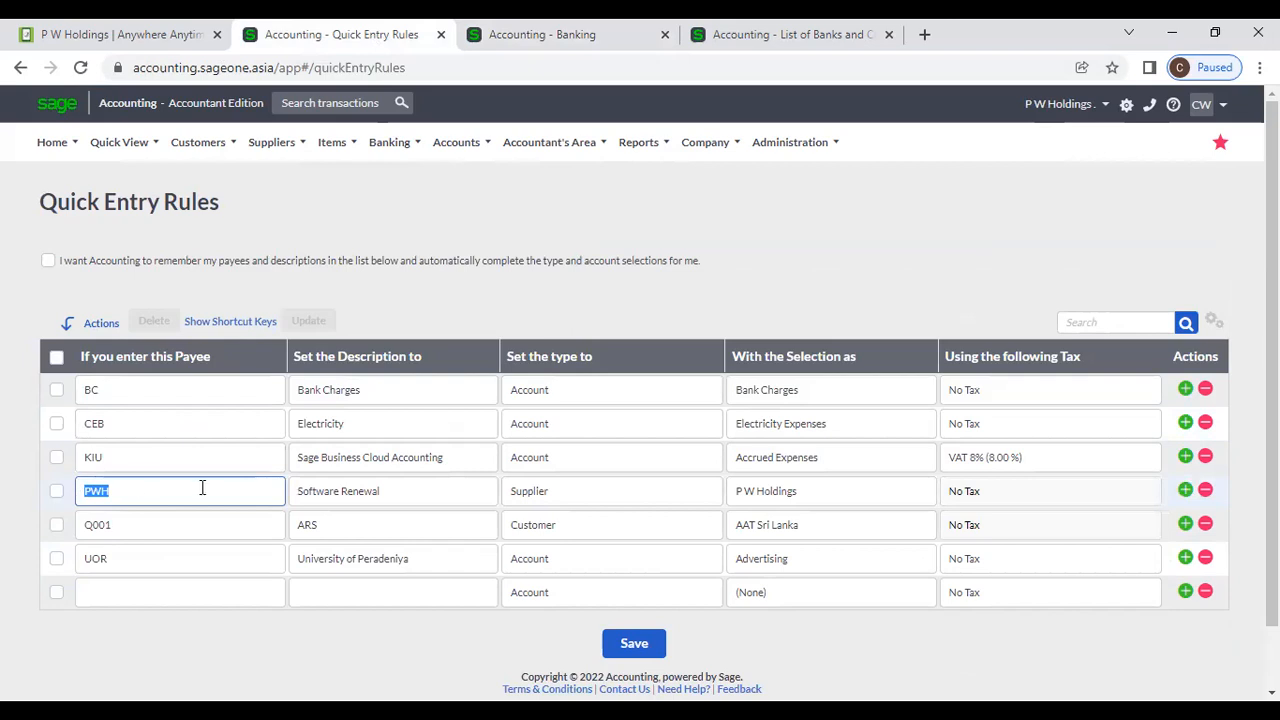
# Review the PWH rule, then step through the blank rule's payee, description, type and account fields, leaving (None).
pyautogui.click(430, 493)
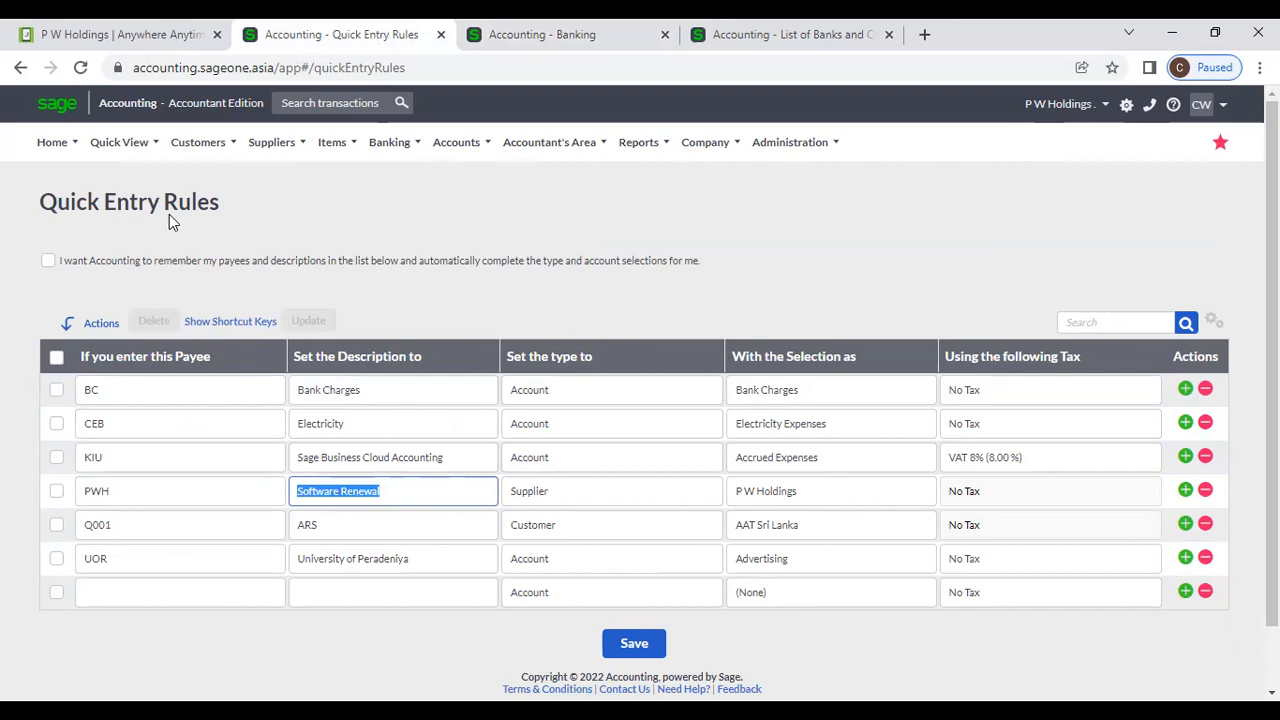
pyautogui.moveTo(229, 212); pyautogui.dragTo(21, 214)
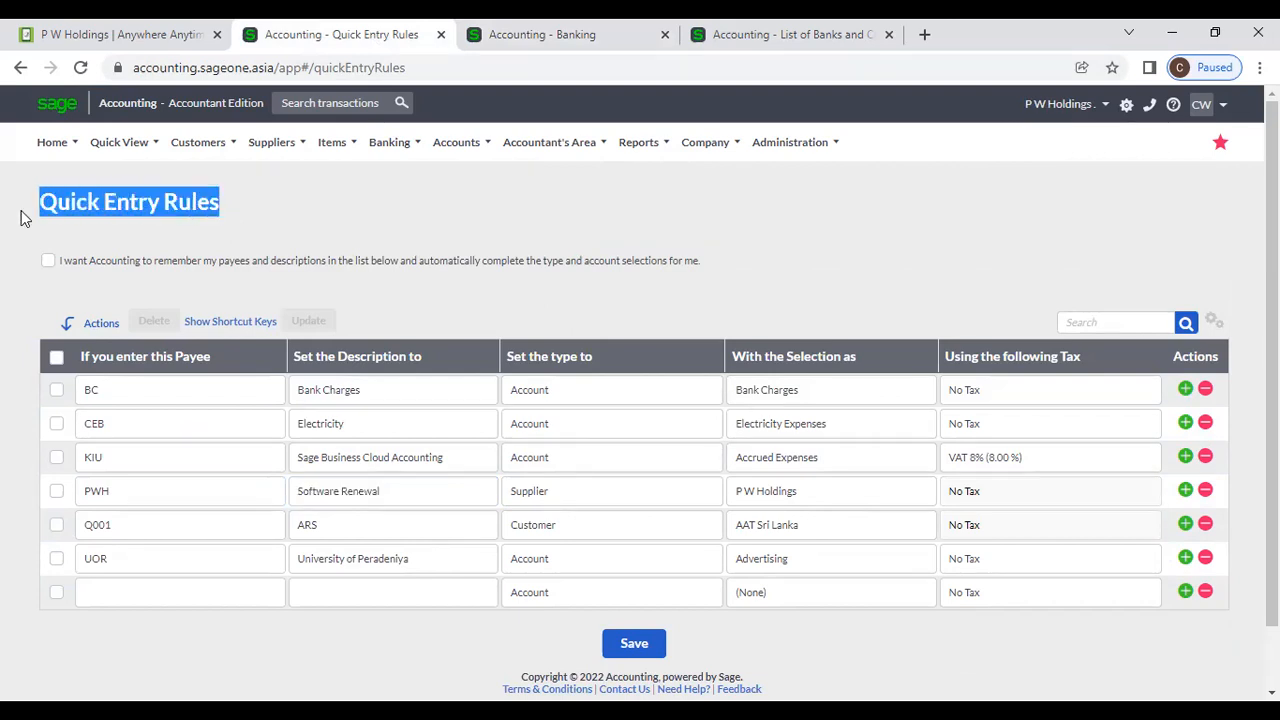
pyautogui.click(191, 595)
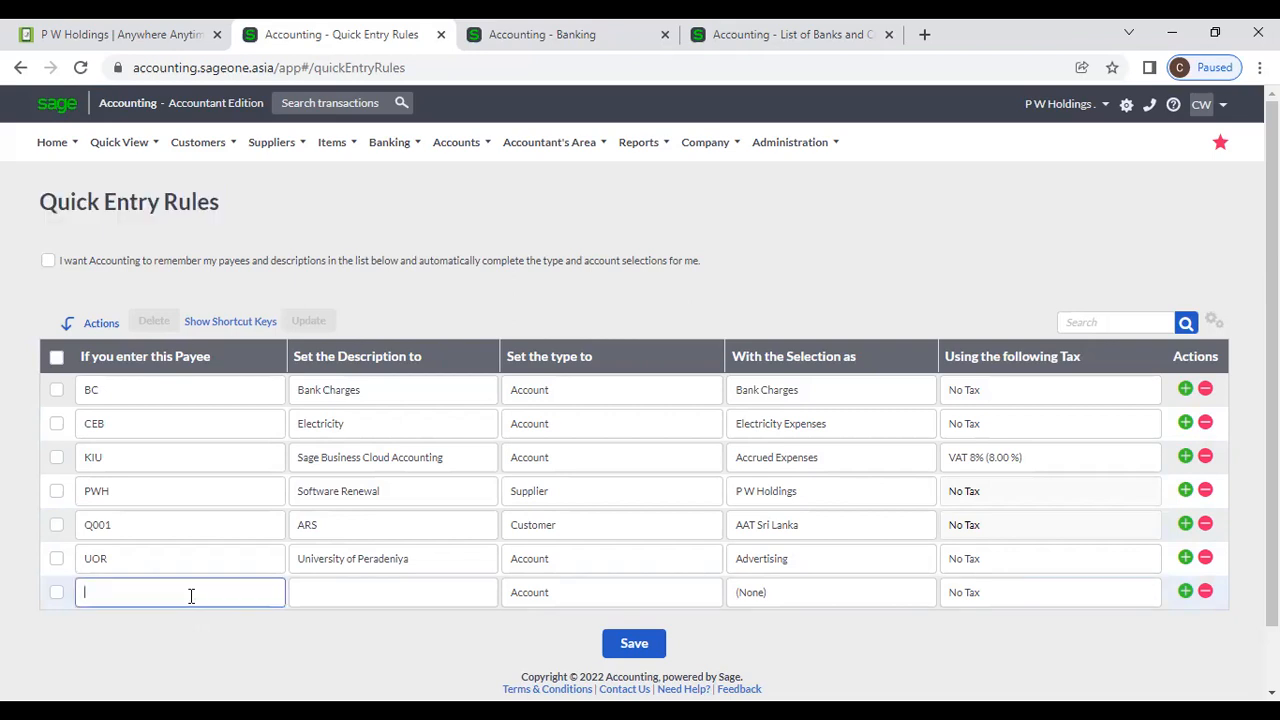
pyautogui.click(326, 600)
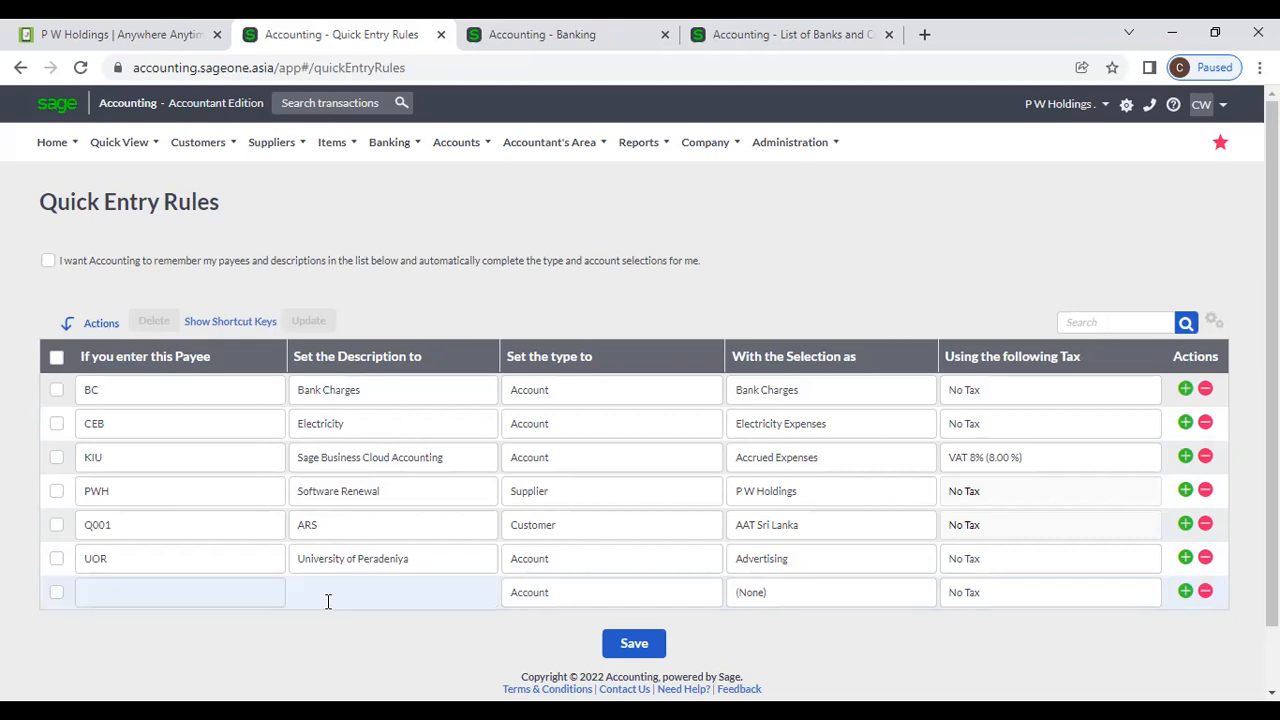
pyautogui.click(580, 605)
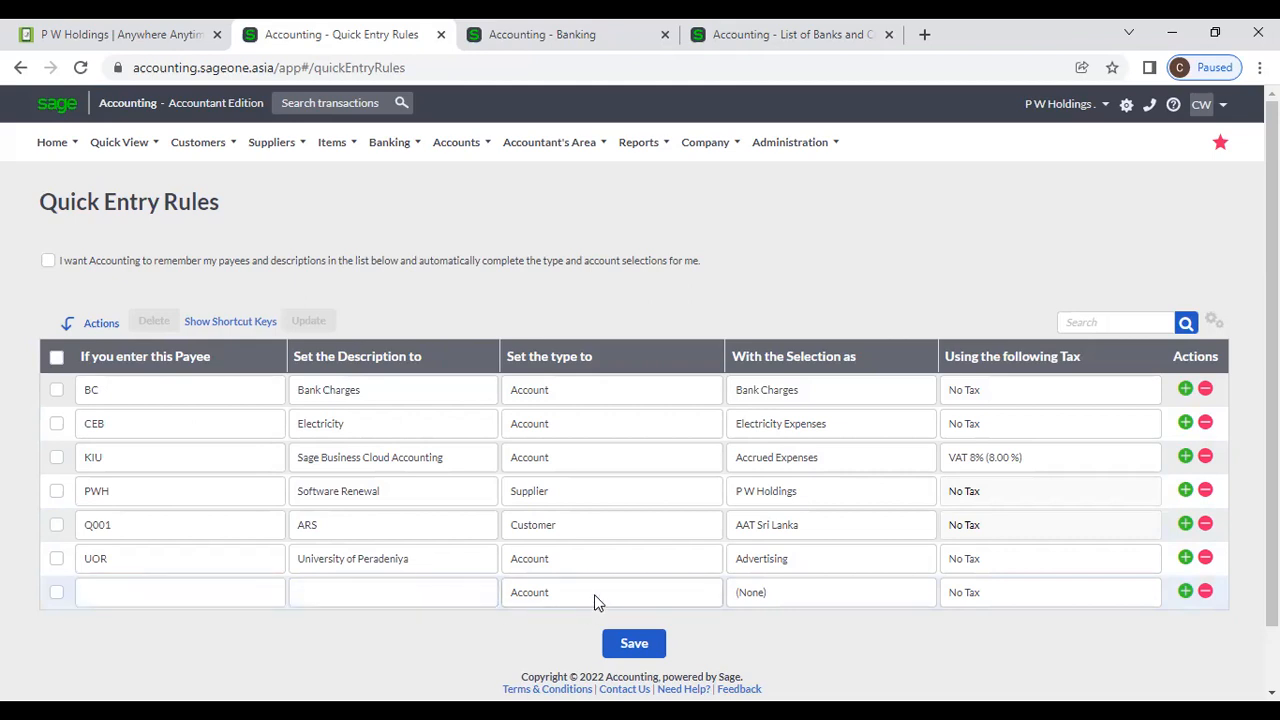
pyautogui.click(631, 601)
pyautogui.click(631, 600)
pyautogui.click(631, 600)
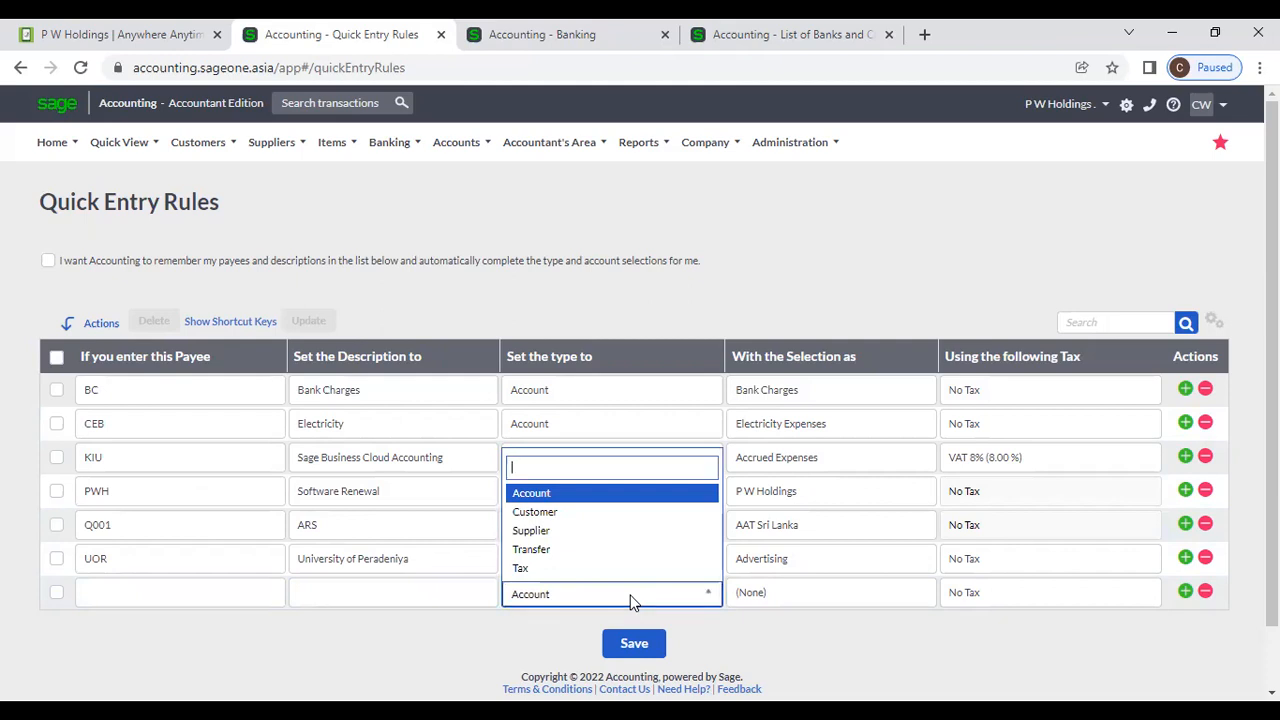
pyautogui.click(815, 601)
pyautogui.click(860, 603)
pyautogui.click(860, 601)
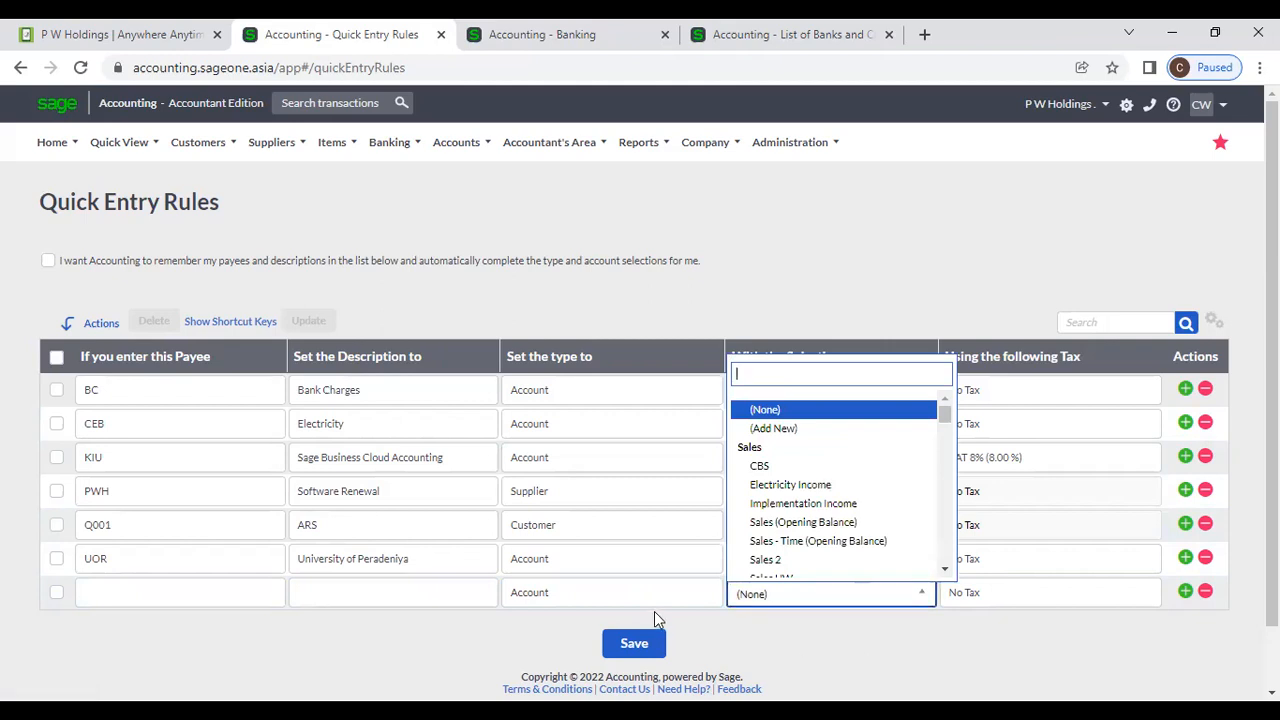
pyautogui.click(680, 604)
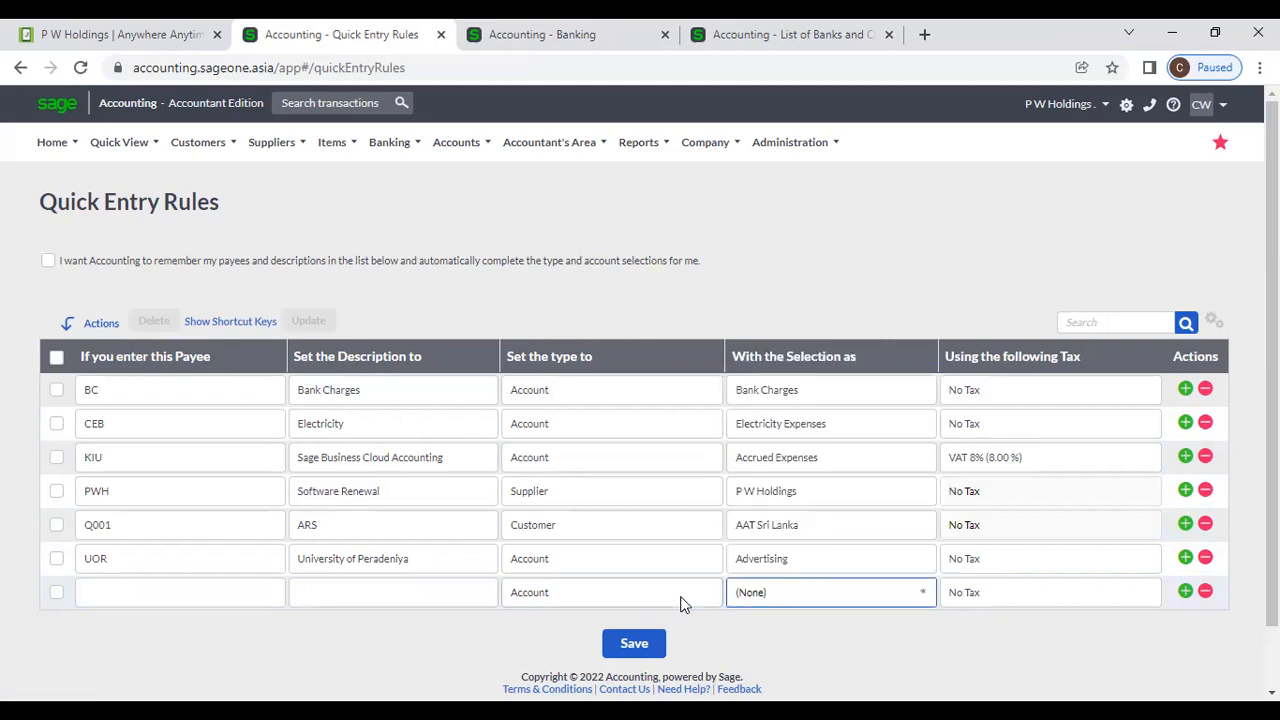
# Try Customer and then Supplier as the blank rule's type, browsing each list.
pyautogui.click(741, 600)
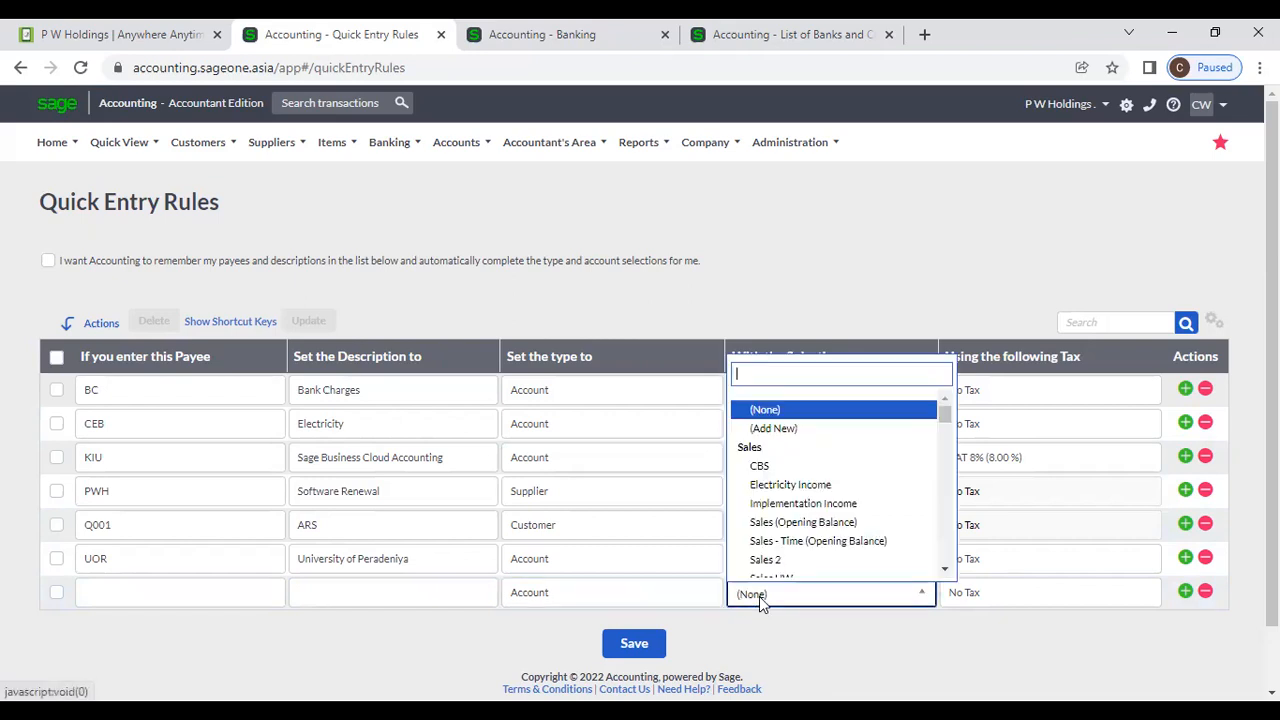
pyautogui.click(628, 594)
pyautogui.click(660, 598)
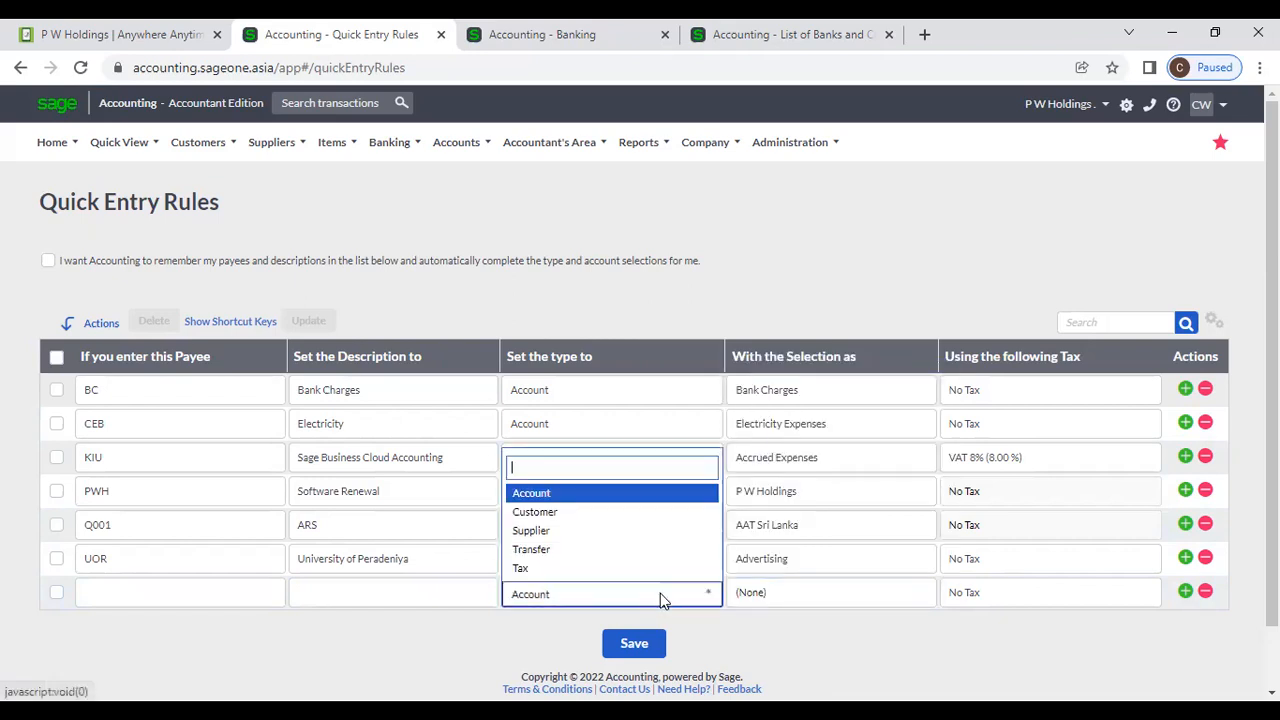
pyautogui.click(560, 518)
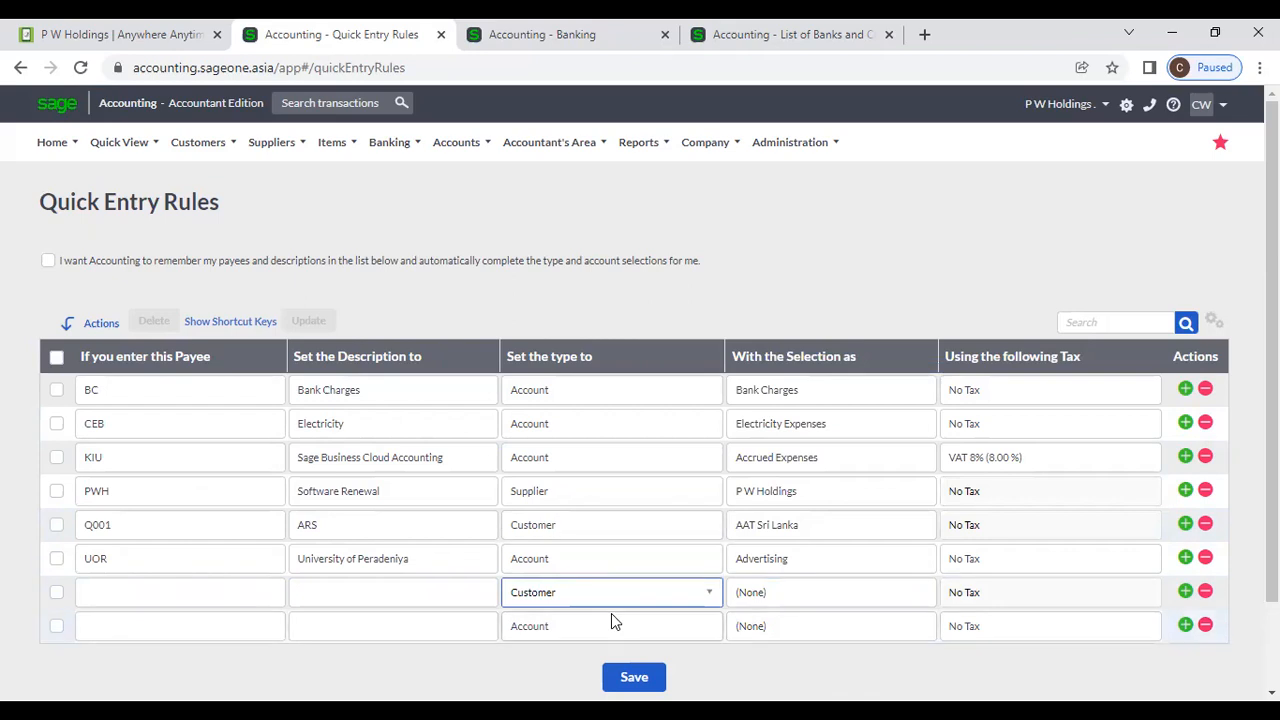
pyautogui.click(893, 597)
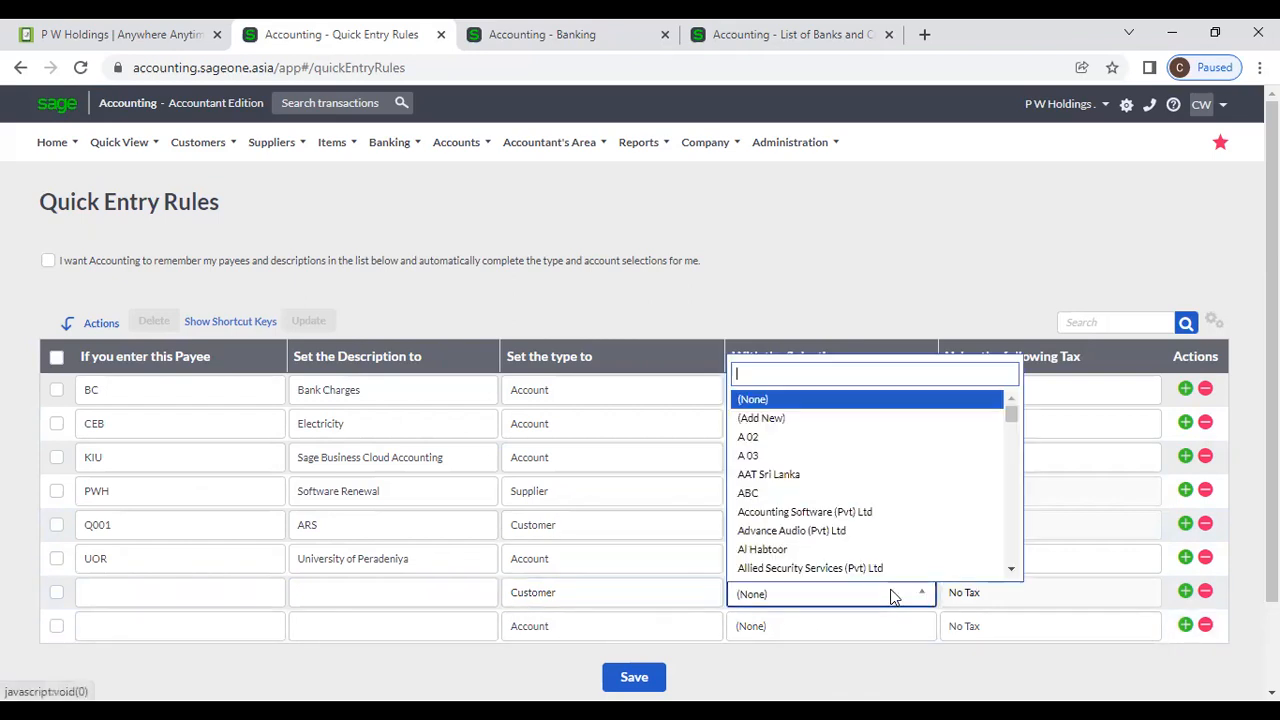
pyautogui.click(684, 592)
pyautogui.click(684, 592)
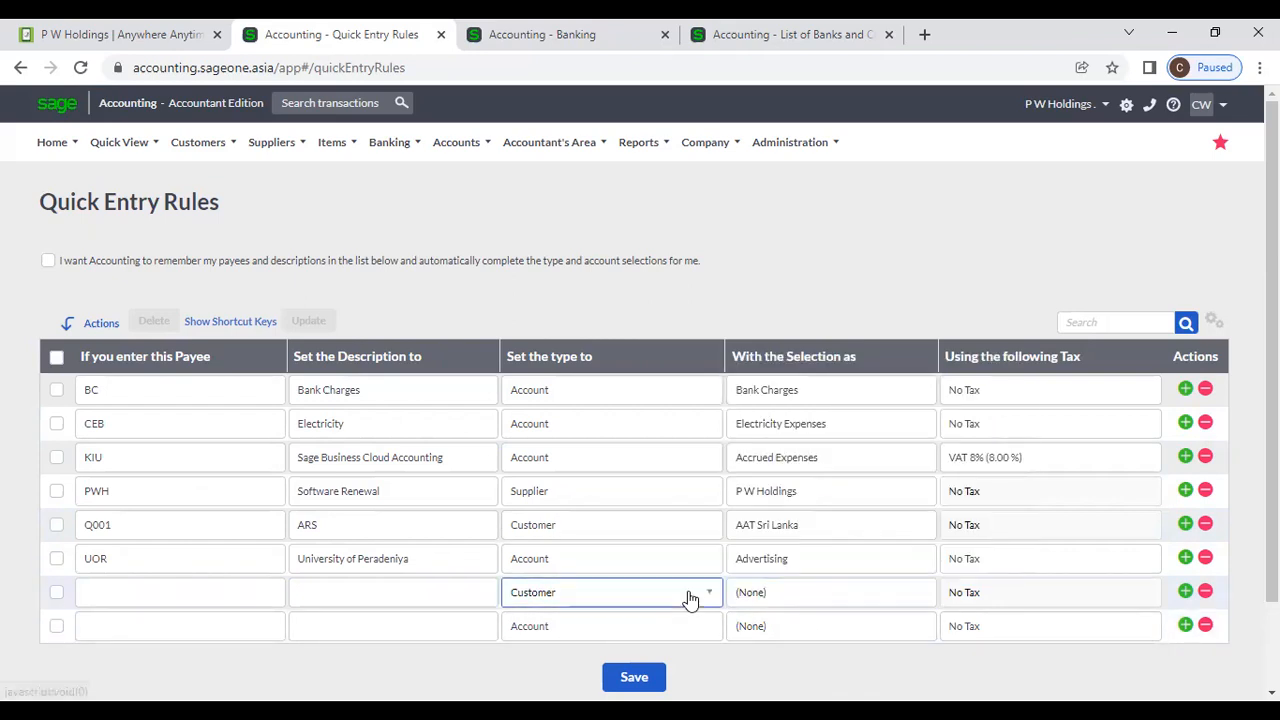
pyautogui.click(576, 530)
pyautogui.click(881, 598)
pyautogui.scroll(-1, 871, 540)
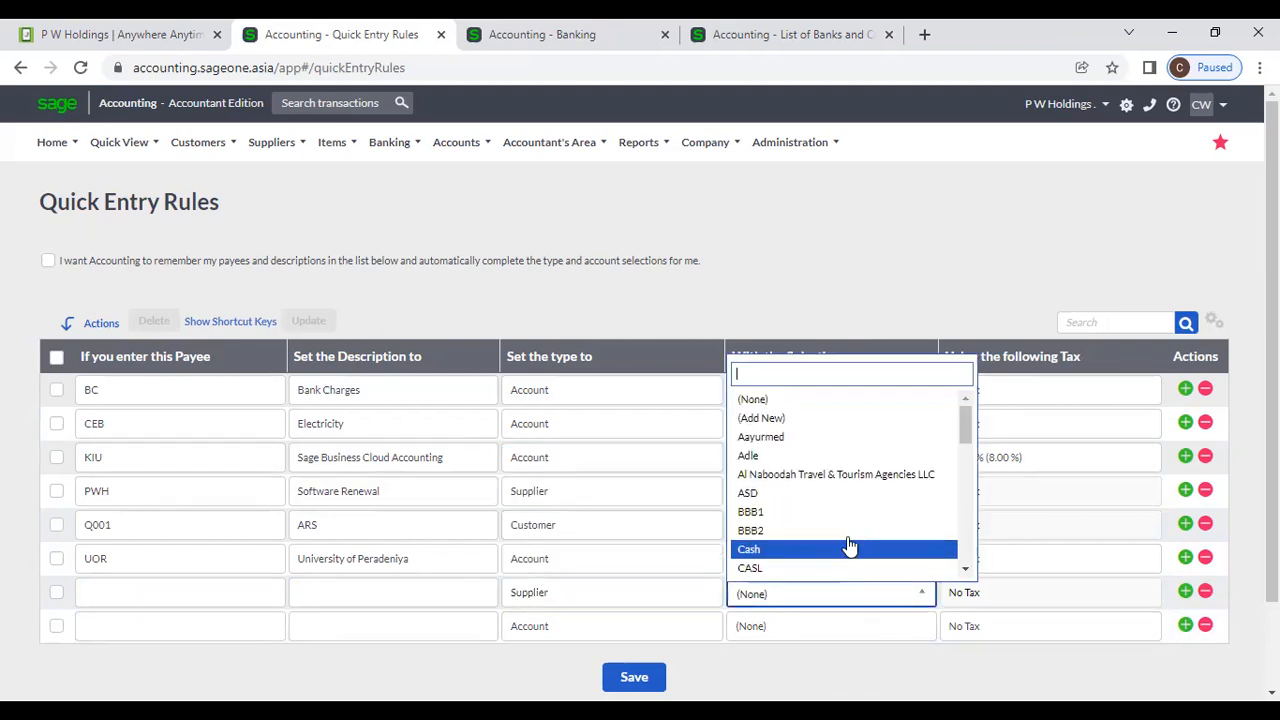
pyautogui.click(668, 606)
# Set the blank rule's type to Transfer, leaving its bank account selection at (None).
pyautogui.click(686, 600)
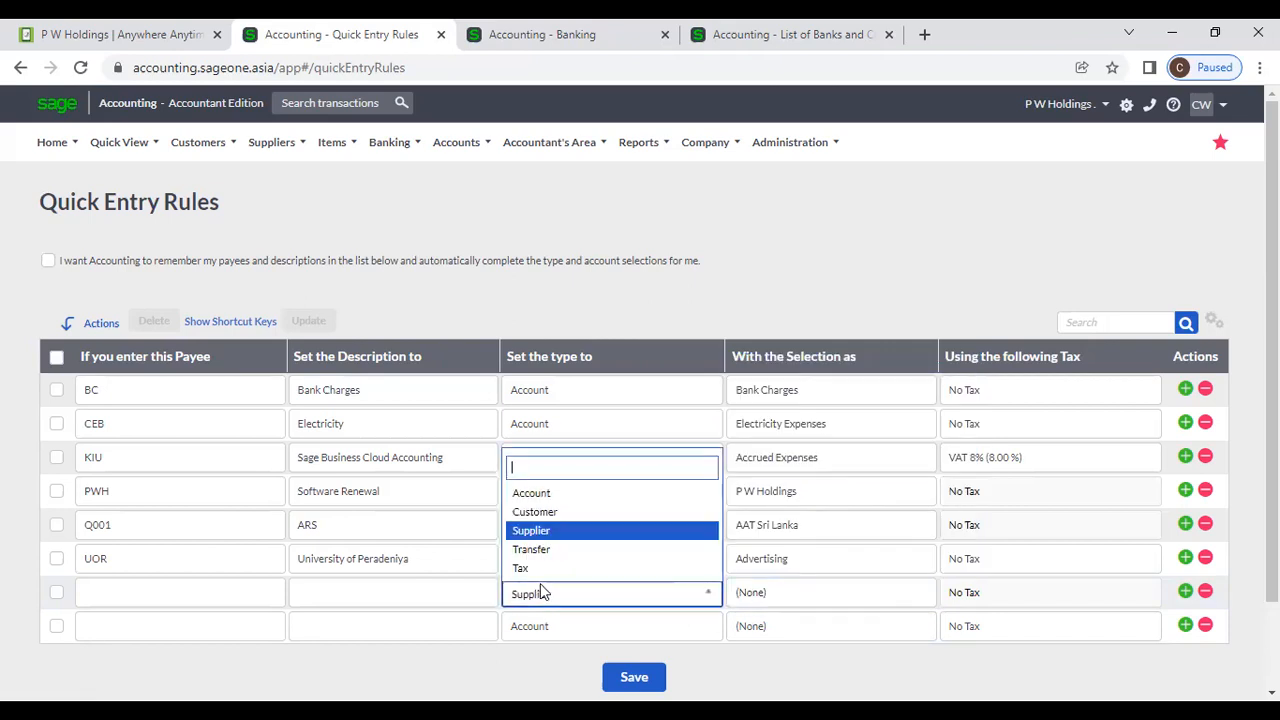
pyautogui.click(536, 552)
pyautogui.click(846, 592)
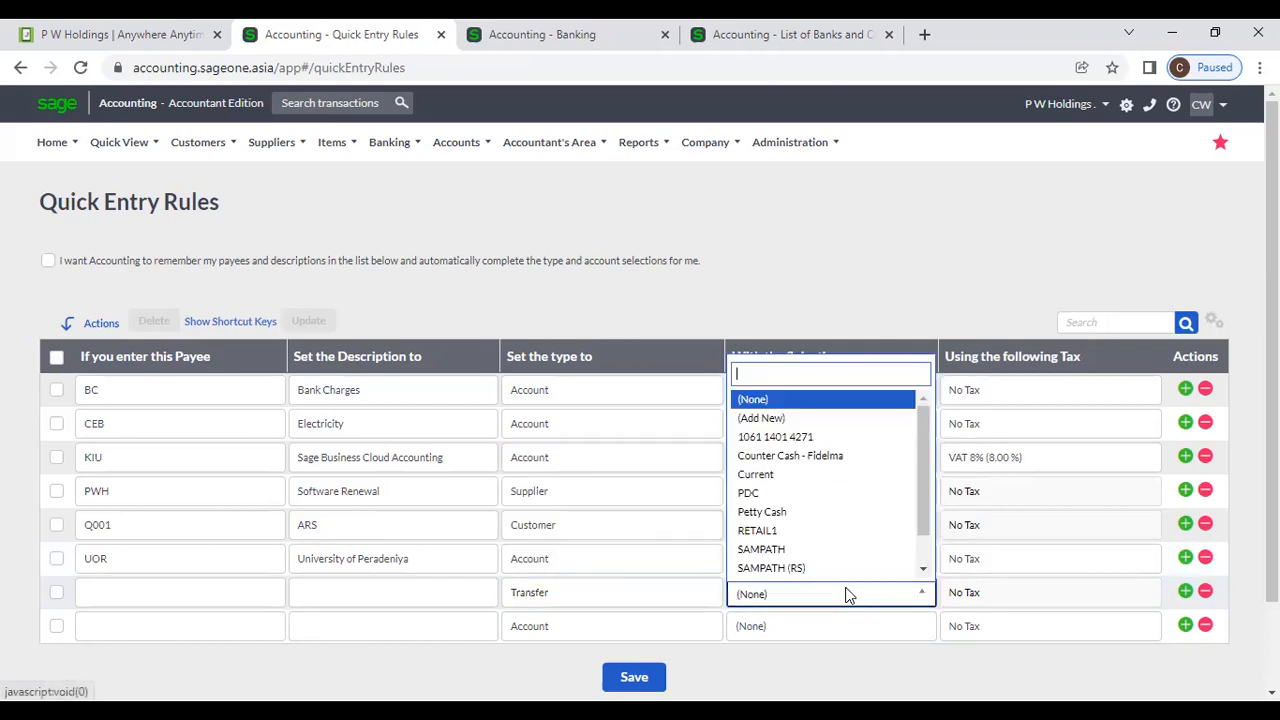
pyautogui.scroll(-1, 850, 550)
pyautogui.click(909, 662)
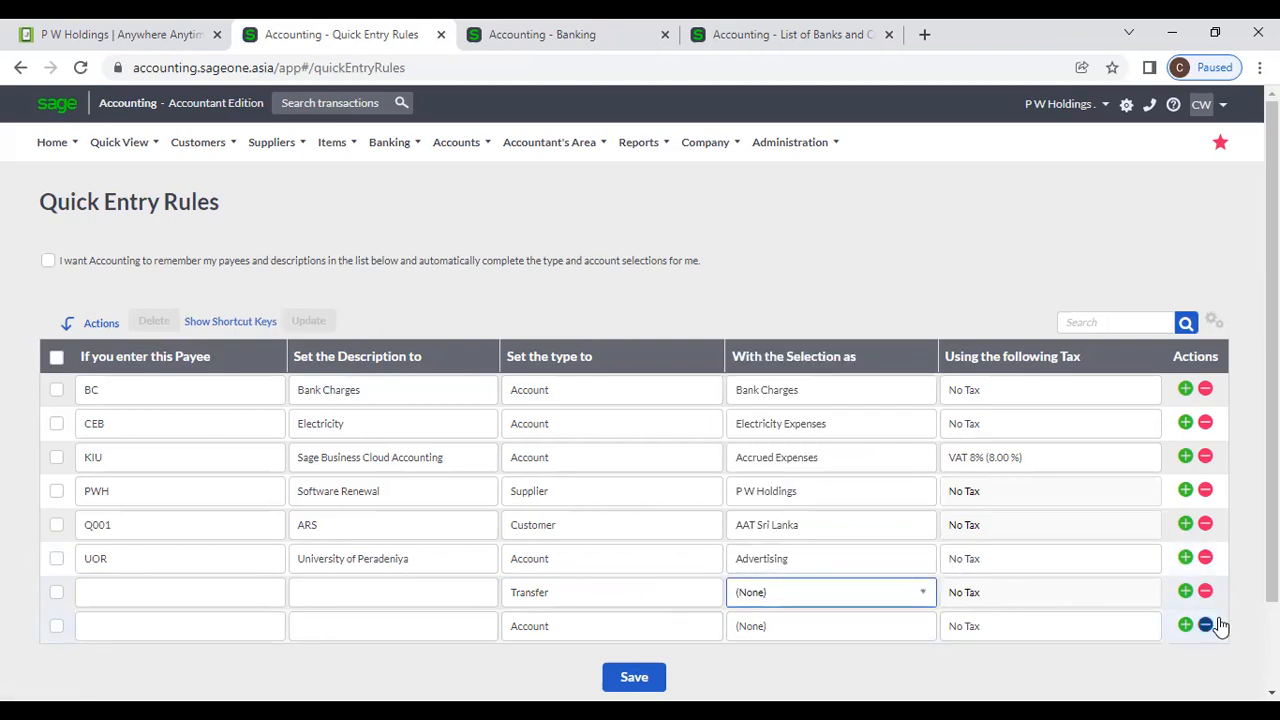
# Add another blank quick entry rule row, then delete a blank row.
pyautogui.click(1186, 626)
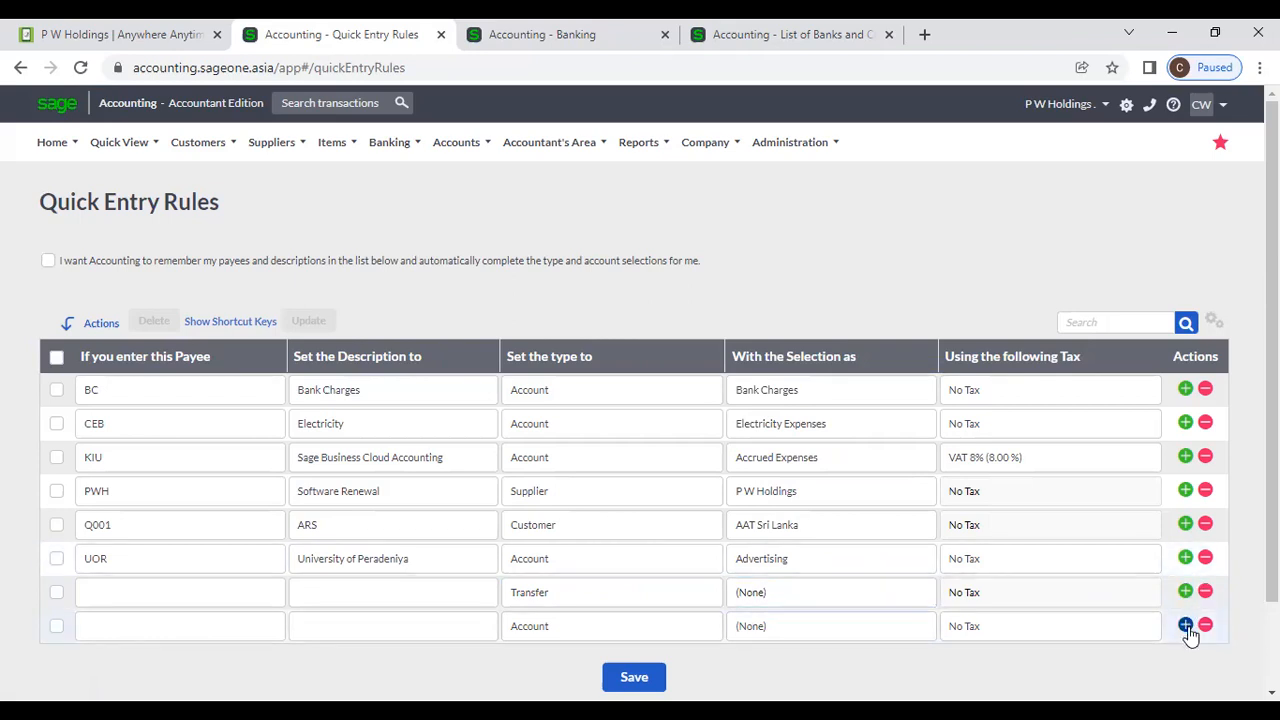
pyautogui.scroll(-2, 1190, 600)
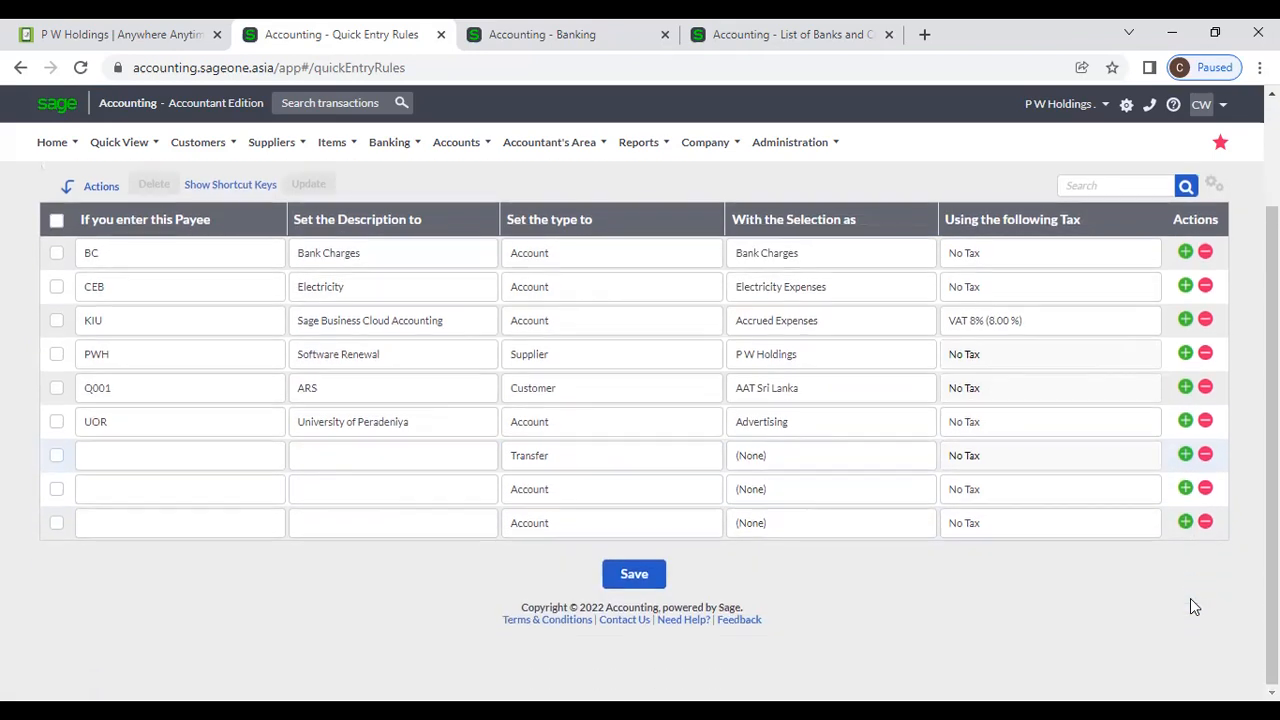
pyautogui.click(1206, 489)
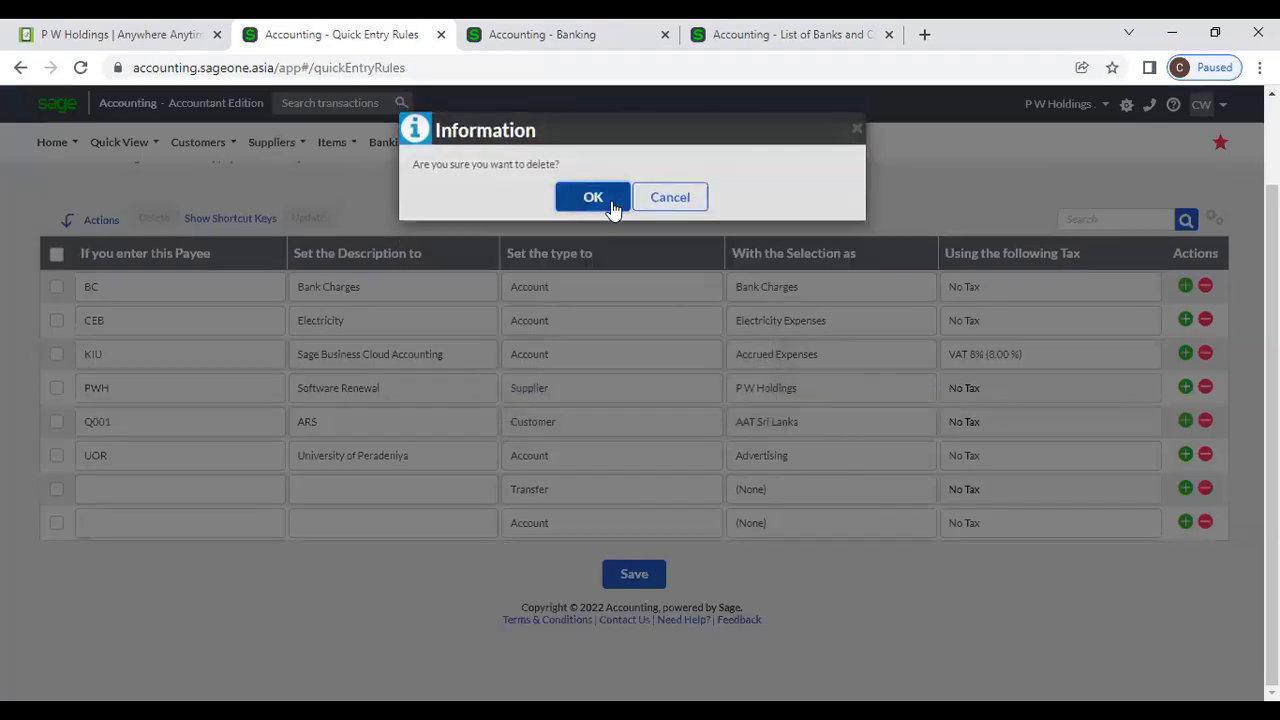
pyautogui.click(610, 205)
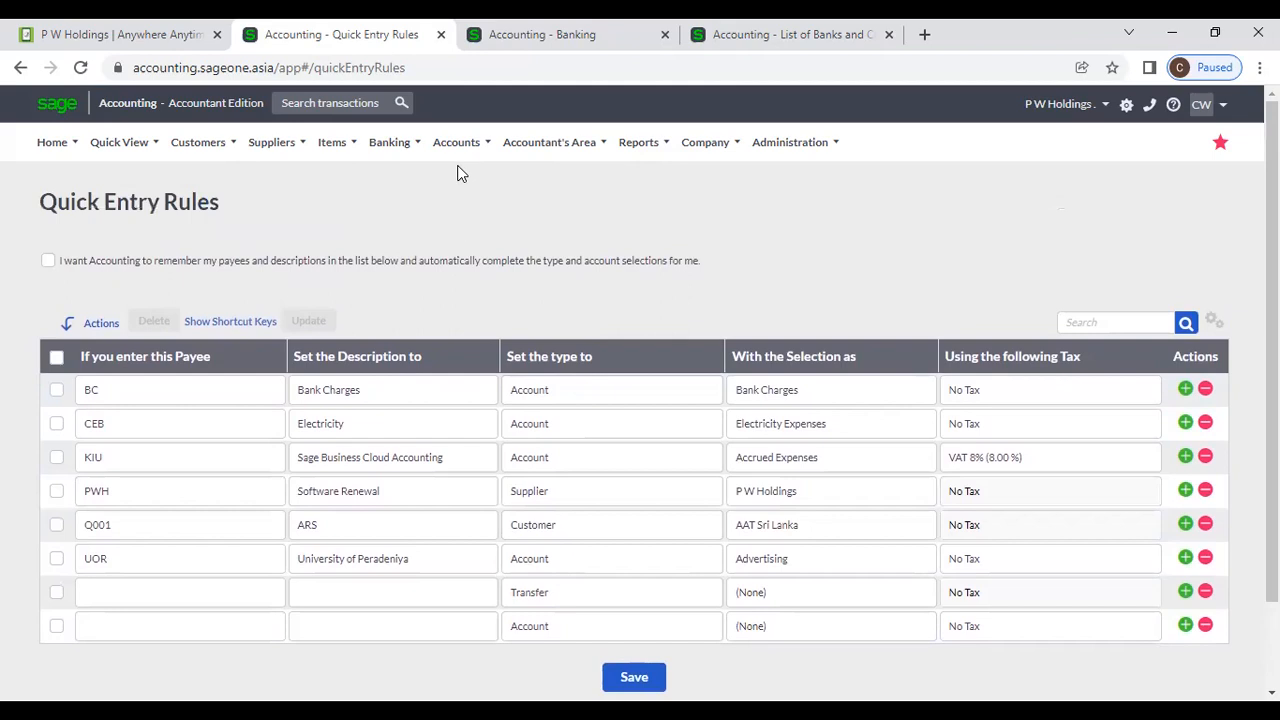
# Visit the Manage Bank Feeds page, then go to Bank Statement Mapping Rules.
pyautogui.click(389, 142)
pyautogui.moveTo(410, 240)
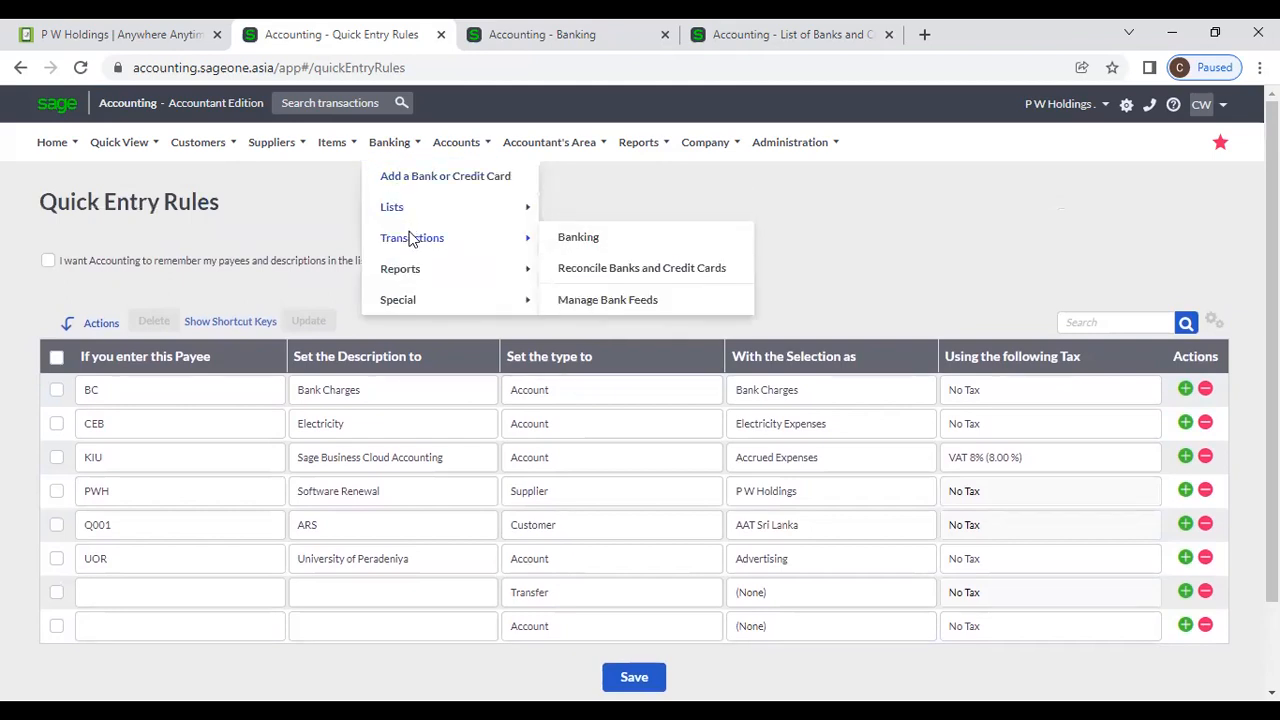
pyautogui.click(628, 310)
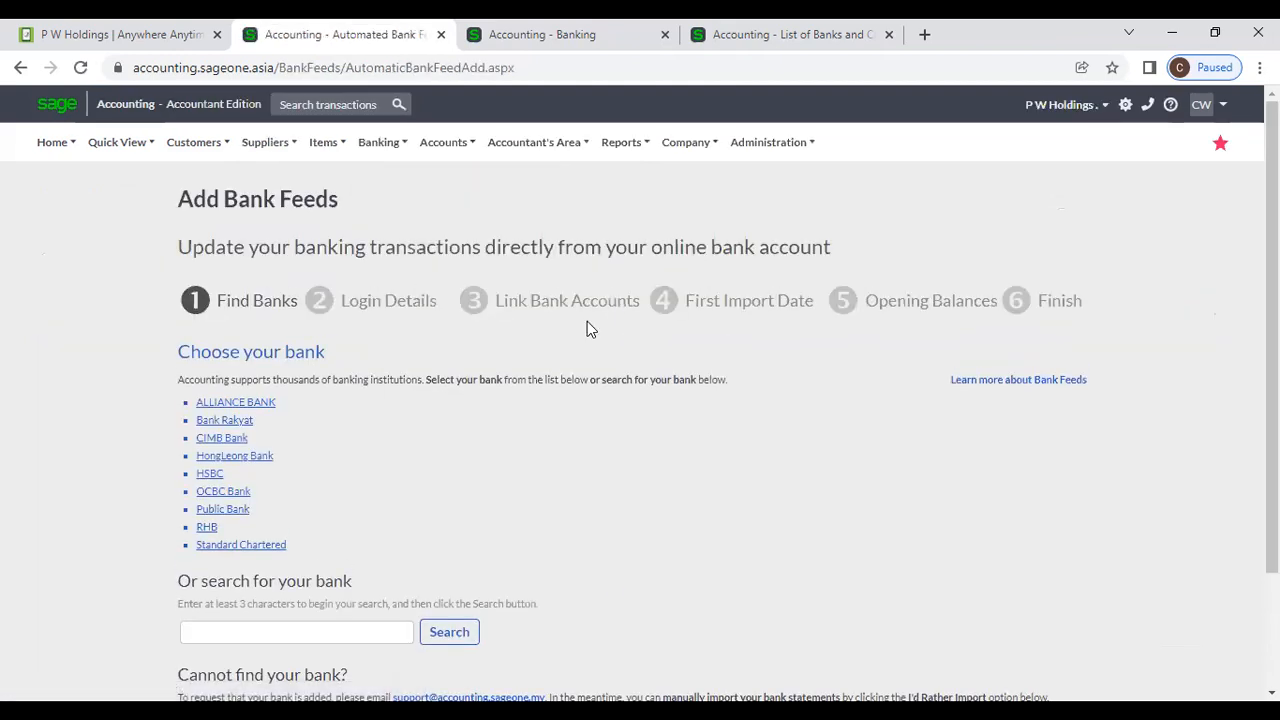
pyautogui.scroll(-2, 590, 329)
pyautogui.scroll(2, 588, 325)
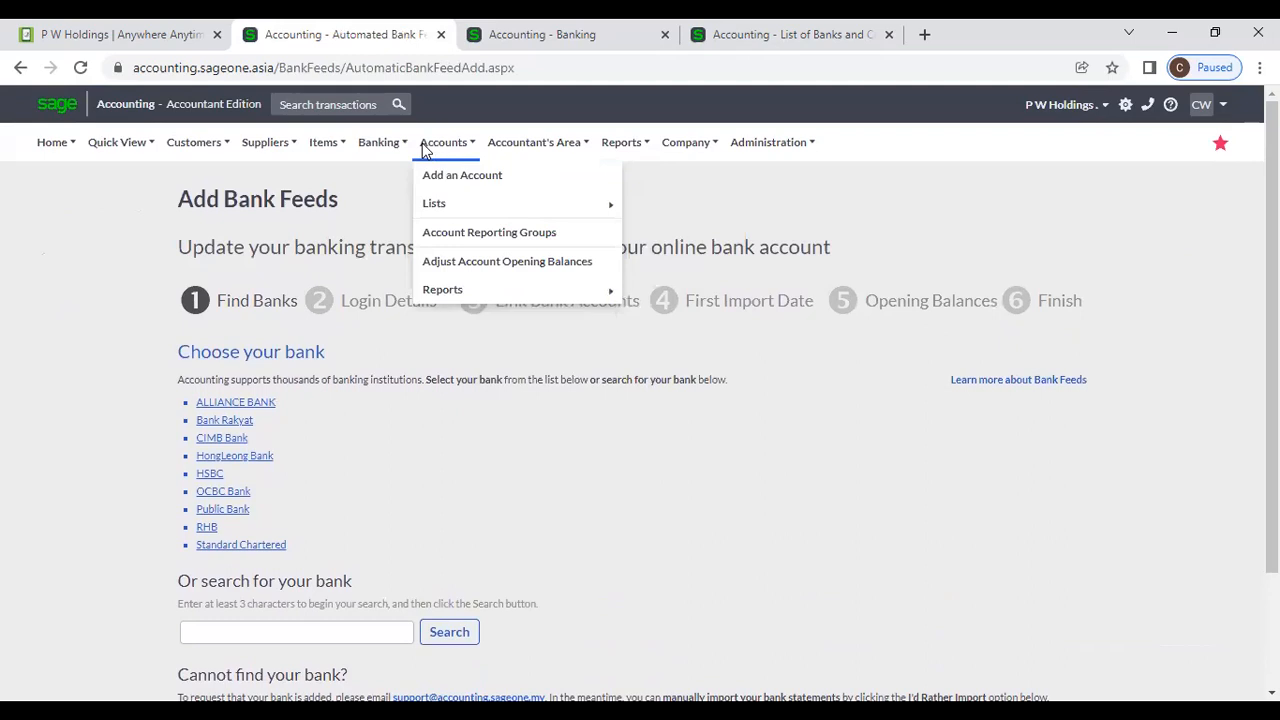
pyautogui.moveTo(385, 144)
pyautogui.moveTo(418, 207)
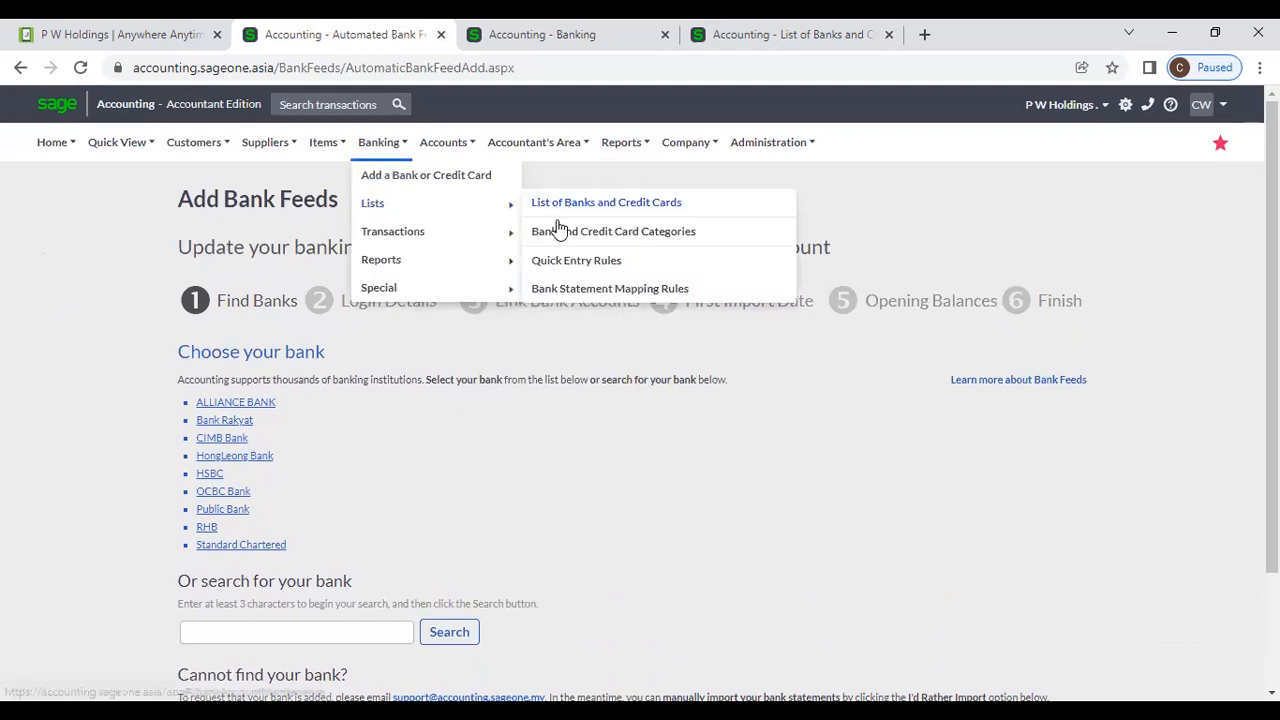
pyautogui.click(579, 296)
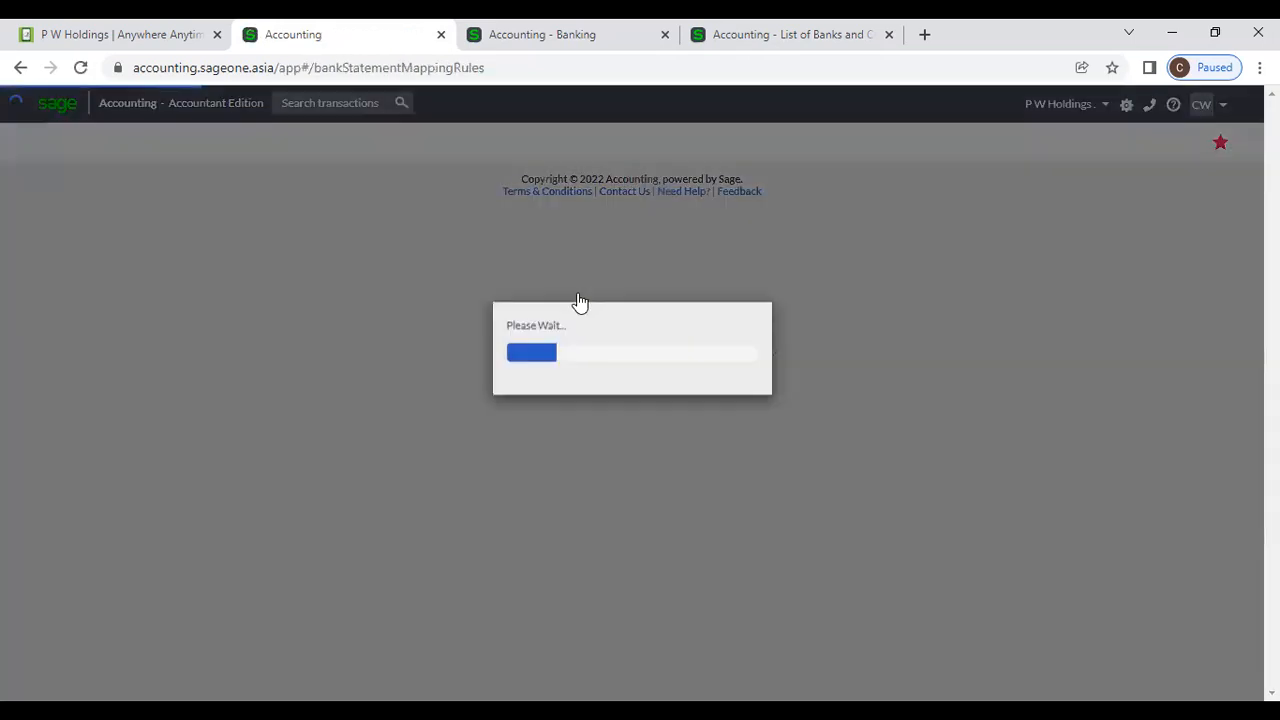
# Review the four mapping rules and widen the Search Bank Statement for column.
pyautogui.scroll(-2, 497, 390)
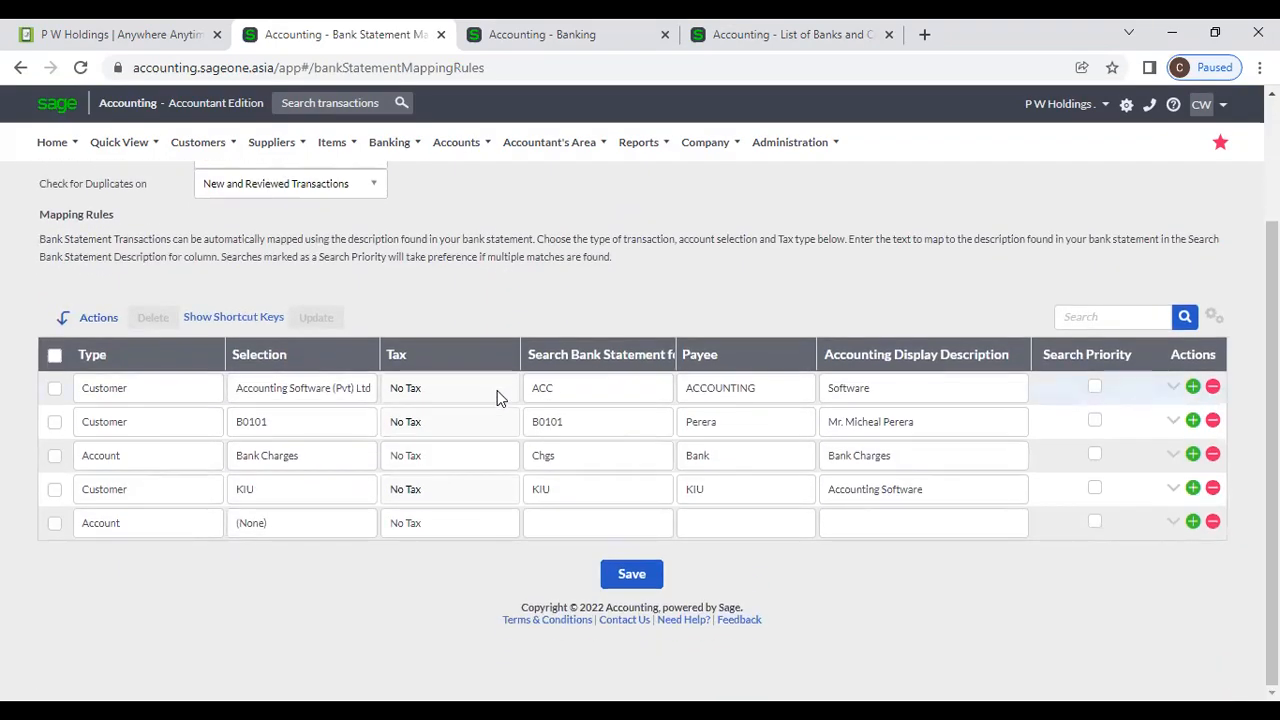
pyautogui.click(578, 520)
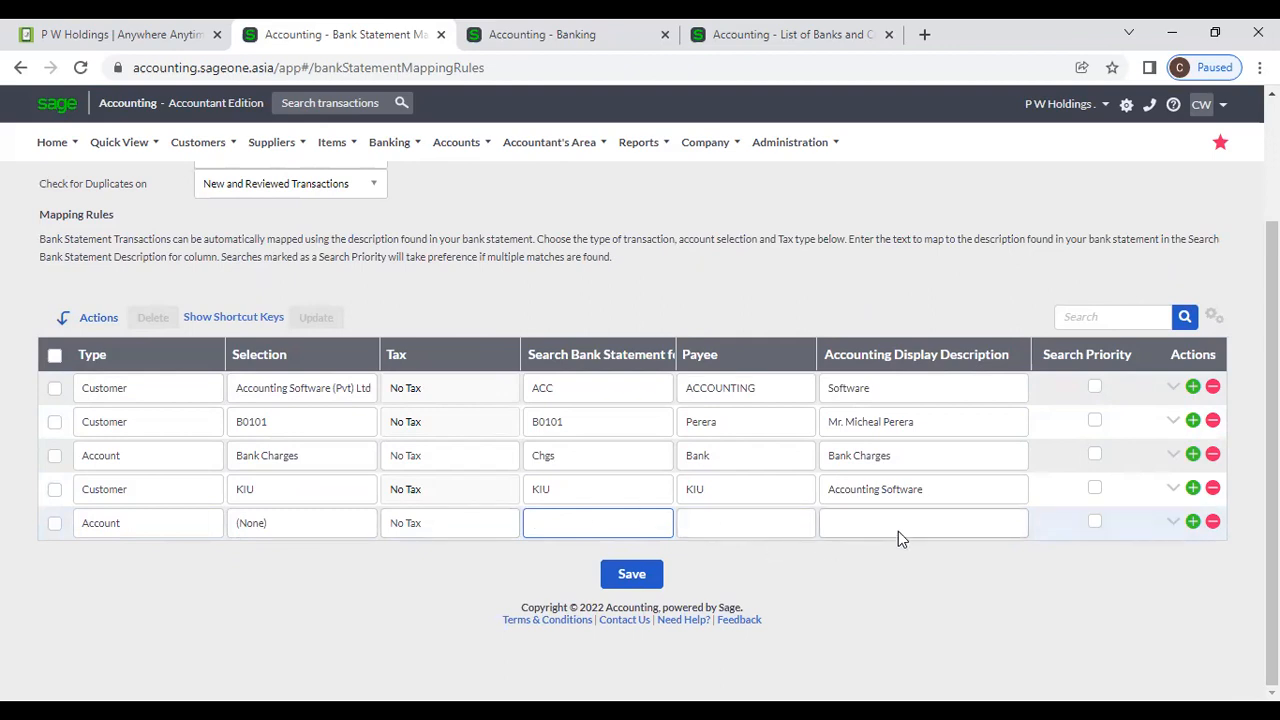
pyautogui.scroll(1, 400, 451)
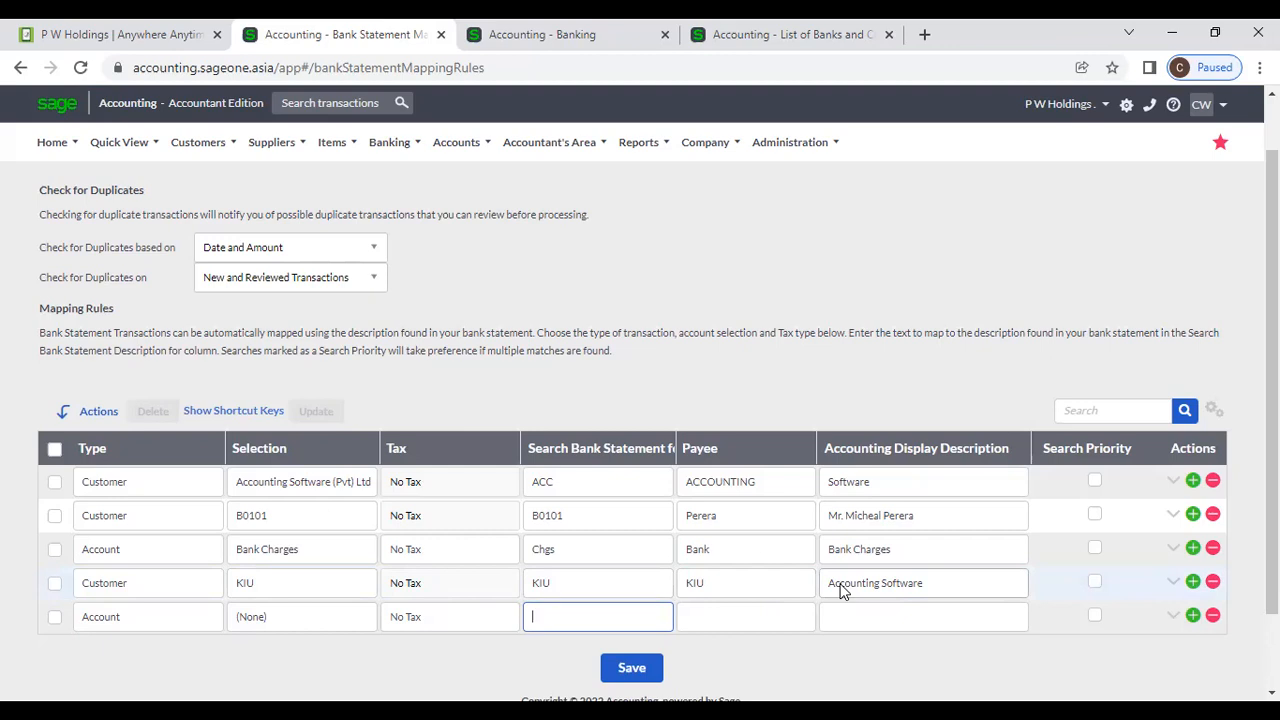
pyautogui.click(674, 293)
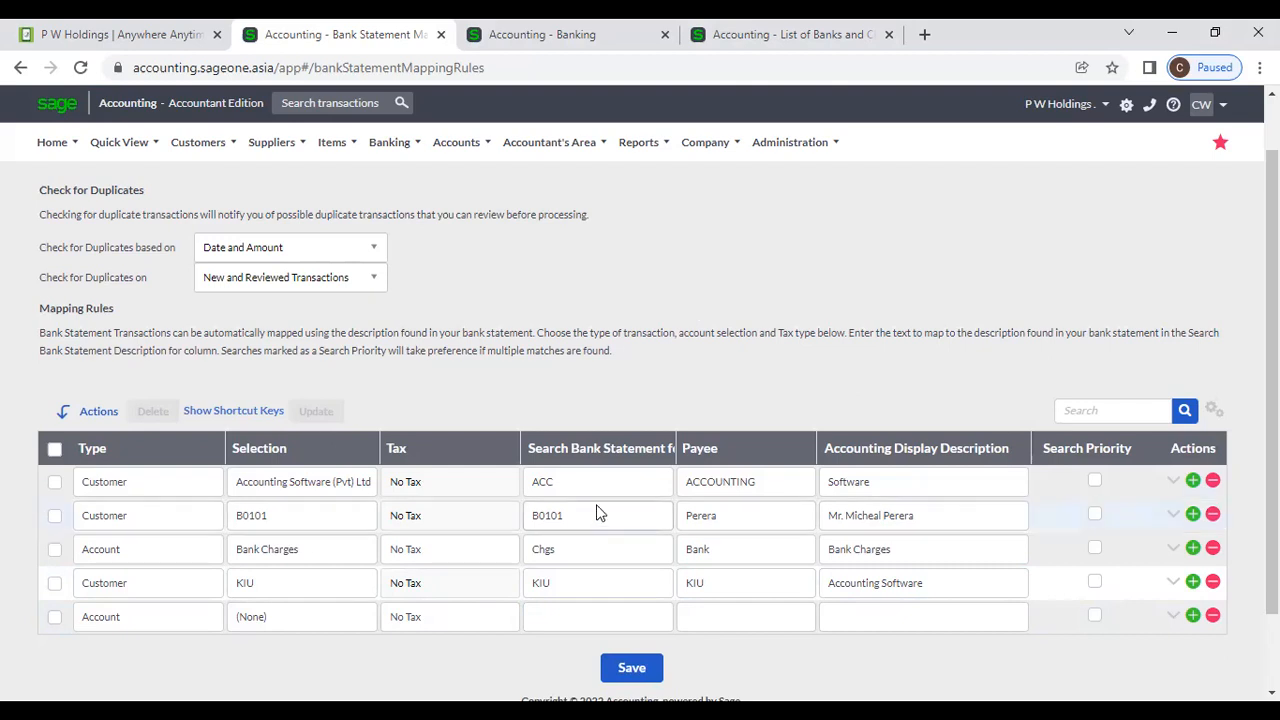
pyautogui.moveTo(676, 454); pyautogui.dragTo(721, 454)
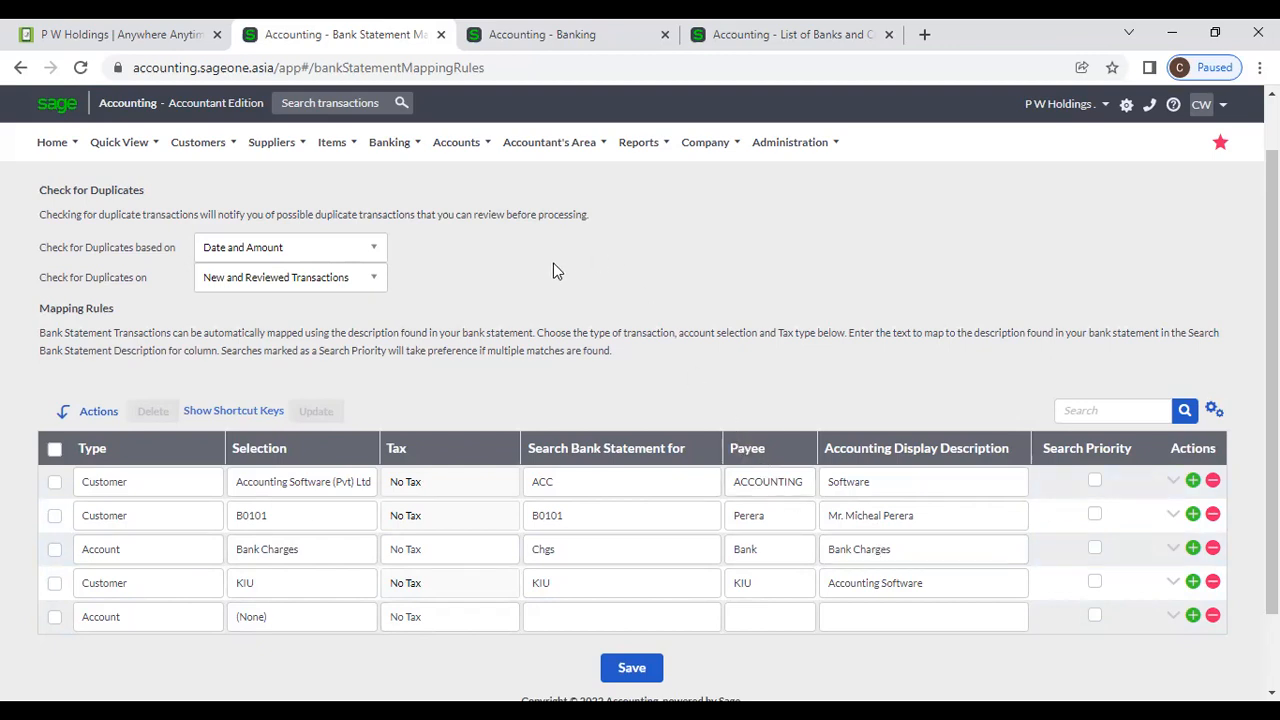
# Go to Banking > Transactions > Banking for SAMPATH (RS).
pyautogui.scroll(2, 553, 263)
pyautogui.moveTo(392, 160)
pyautogui.moveTo(397, 222)
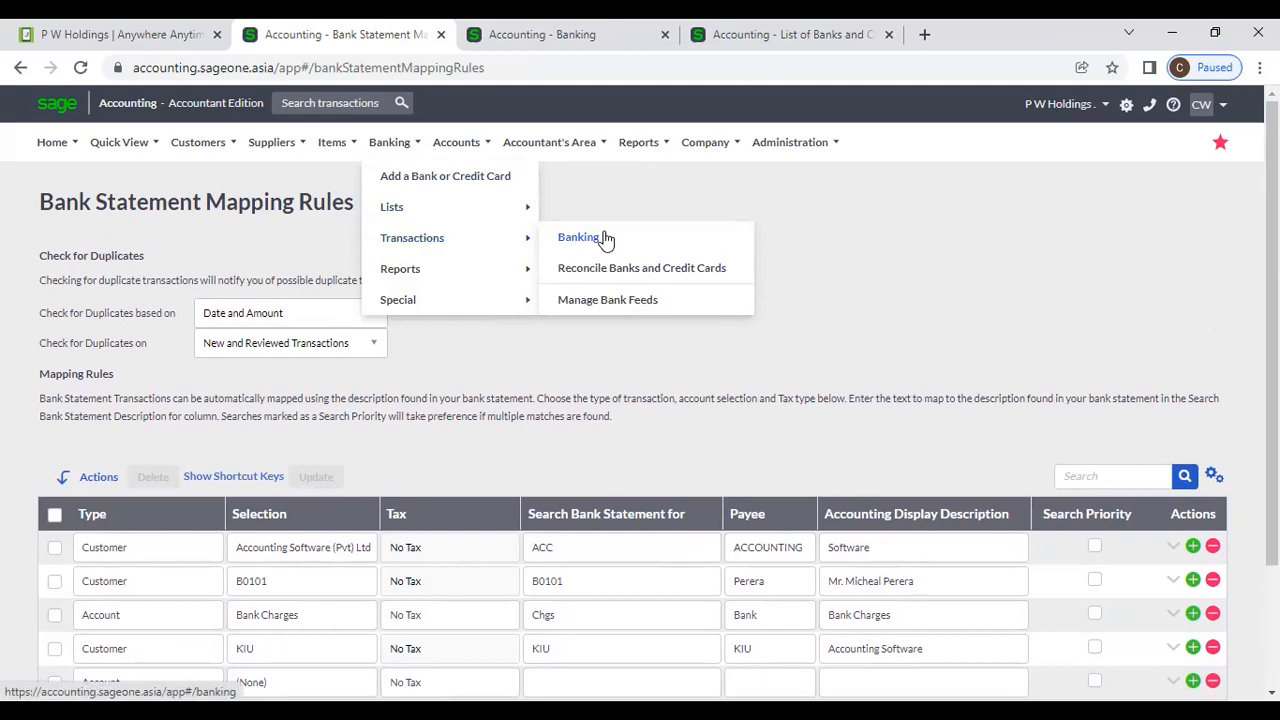
pyautogui.click(605, 240)
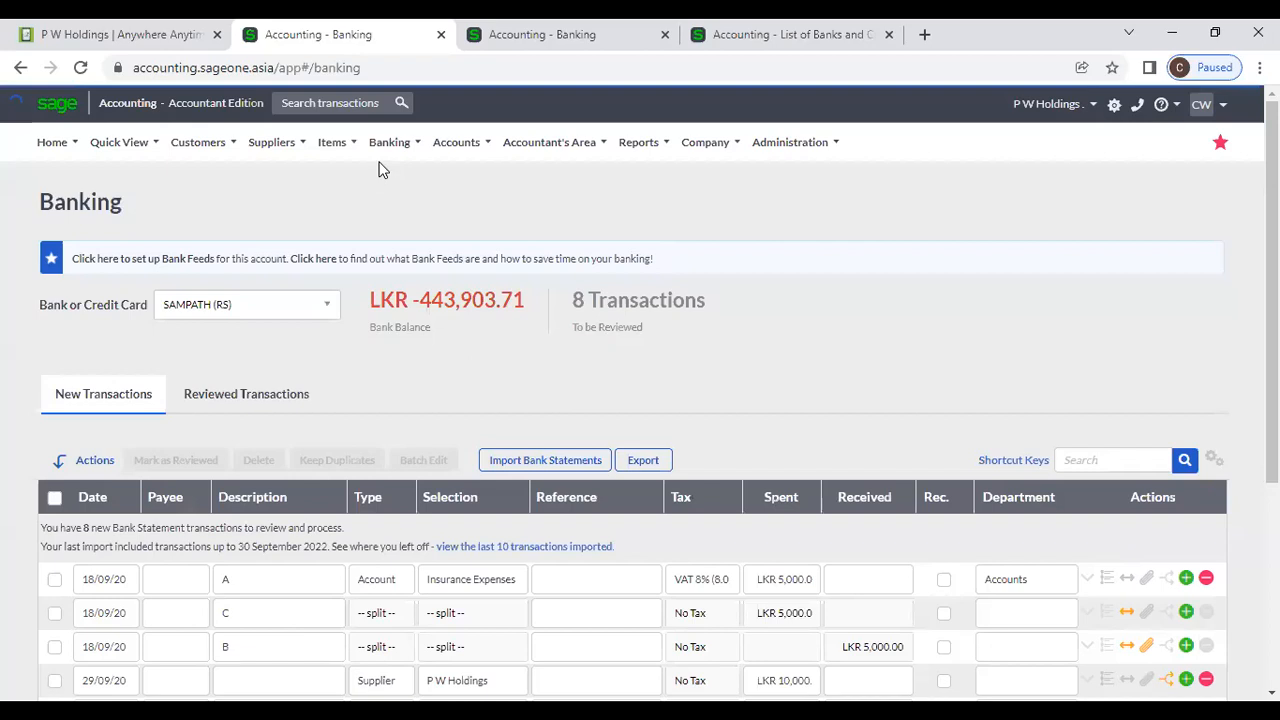
# Switch to the numbered bank account and check its LKR 771,388.47 balance and 7 transactions.
pyautogui.moveTo(378, 166)
pyautogui.moveTo(383, 236)
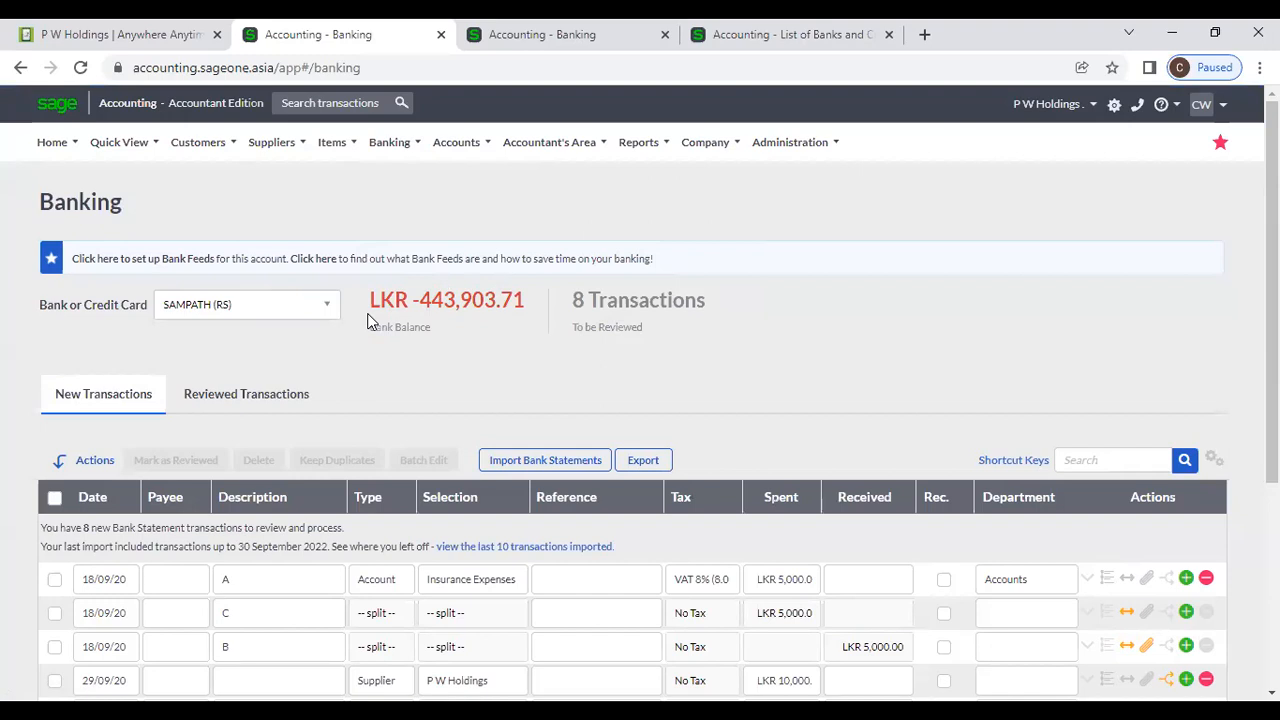
pyautogui.click(327, 308)
pyautogui.click(261, 396)
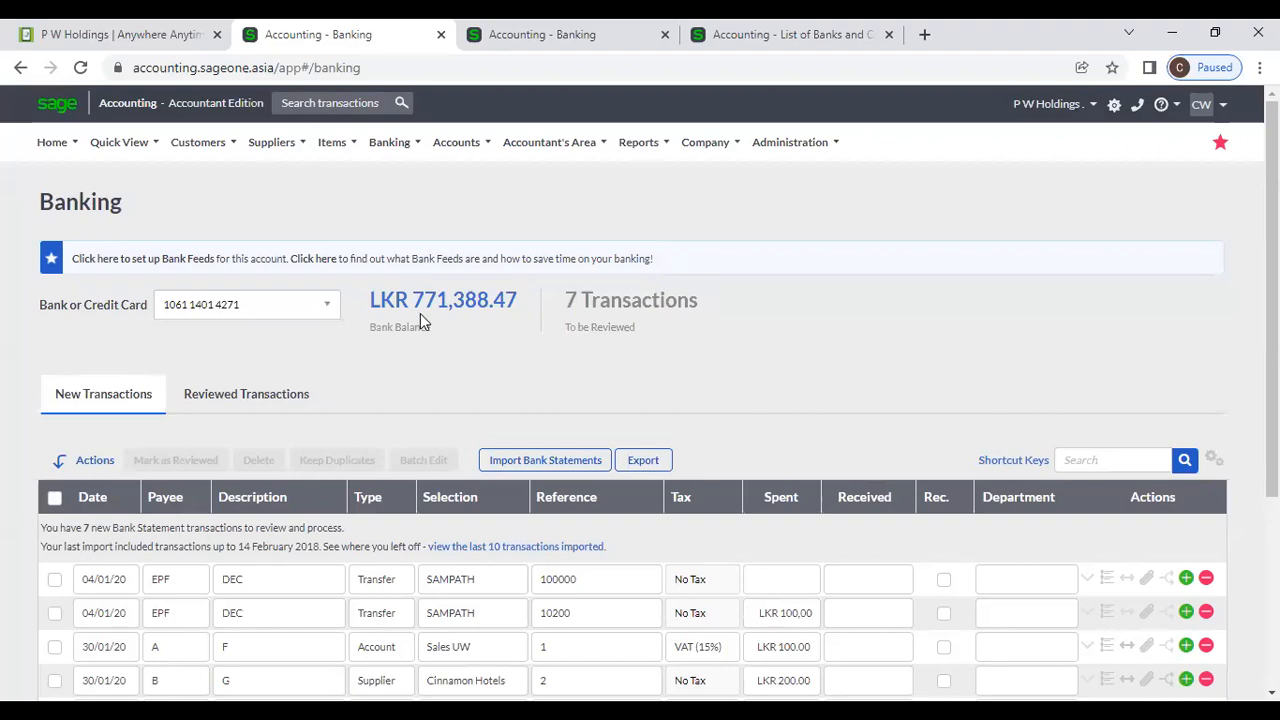
pyautogui.moveTo(380, 301); pyautogui.dragTo(476, 303)
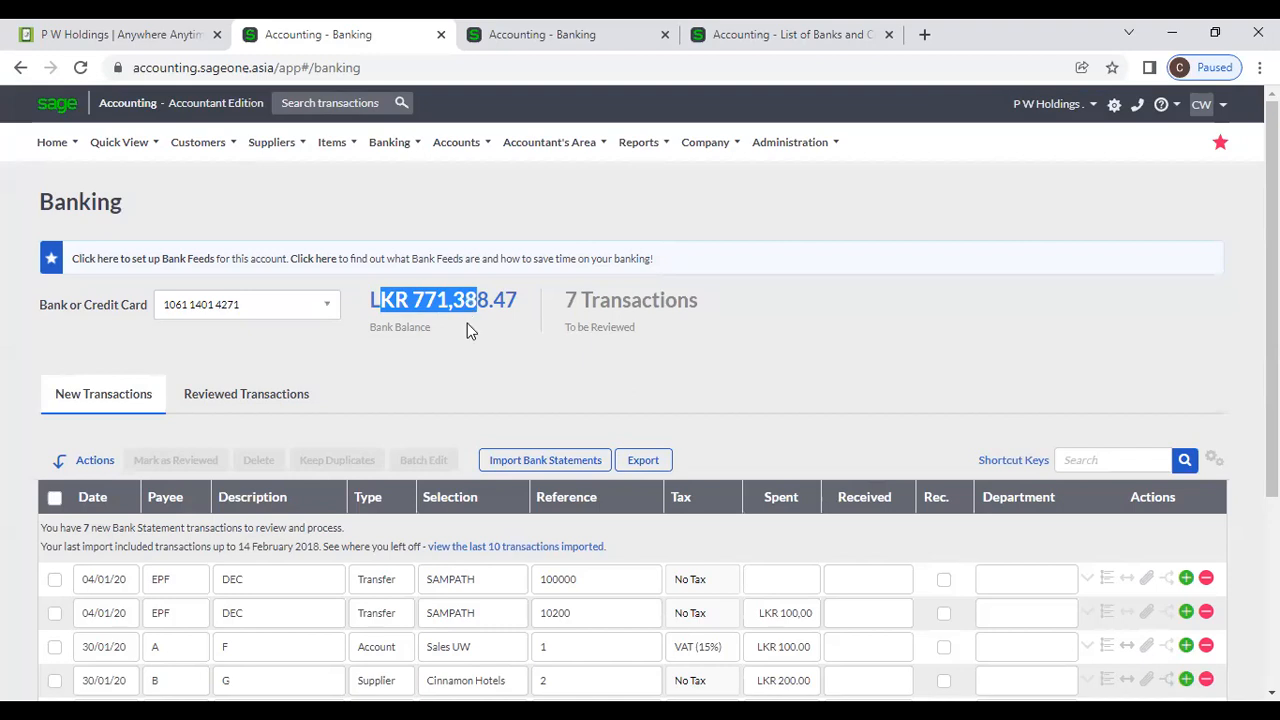
pyautogui.click(574, 371)
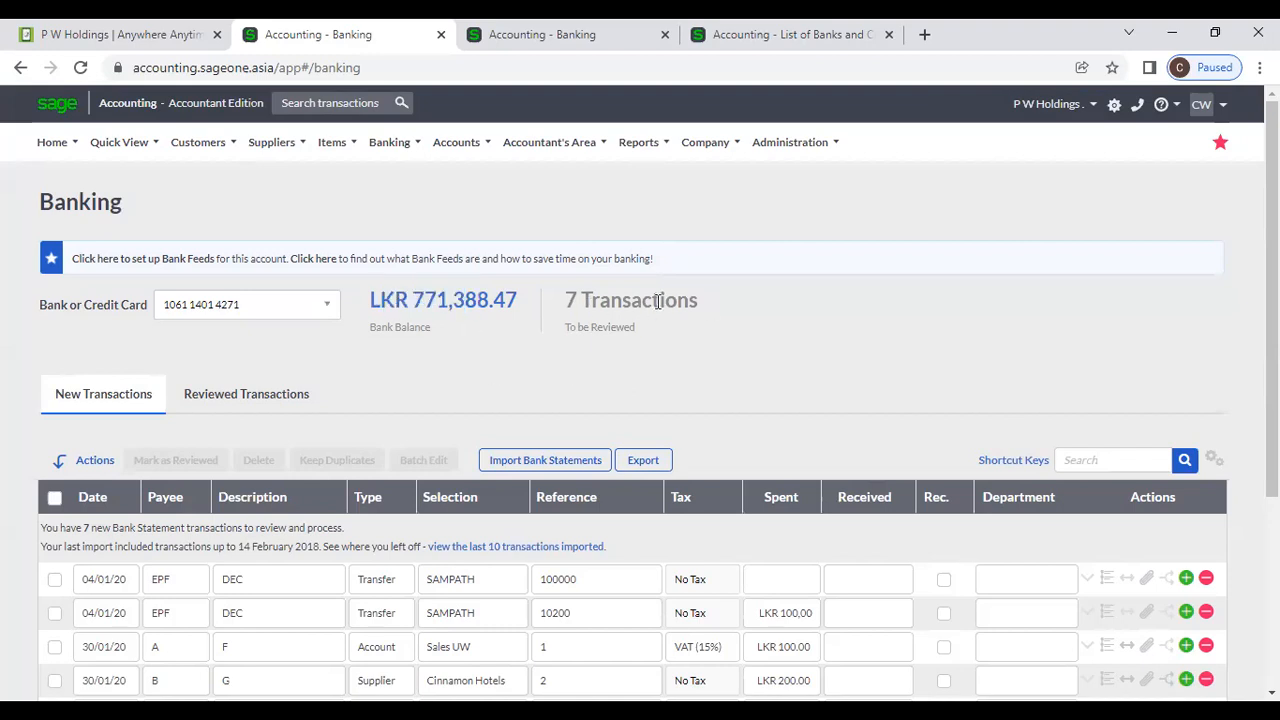
pyautogui.scroll(-3, 656, 311)
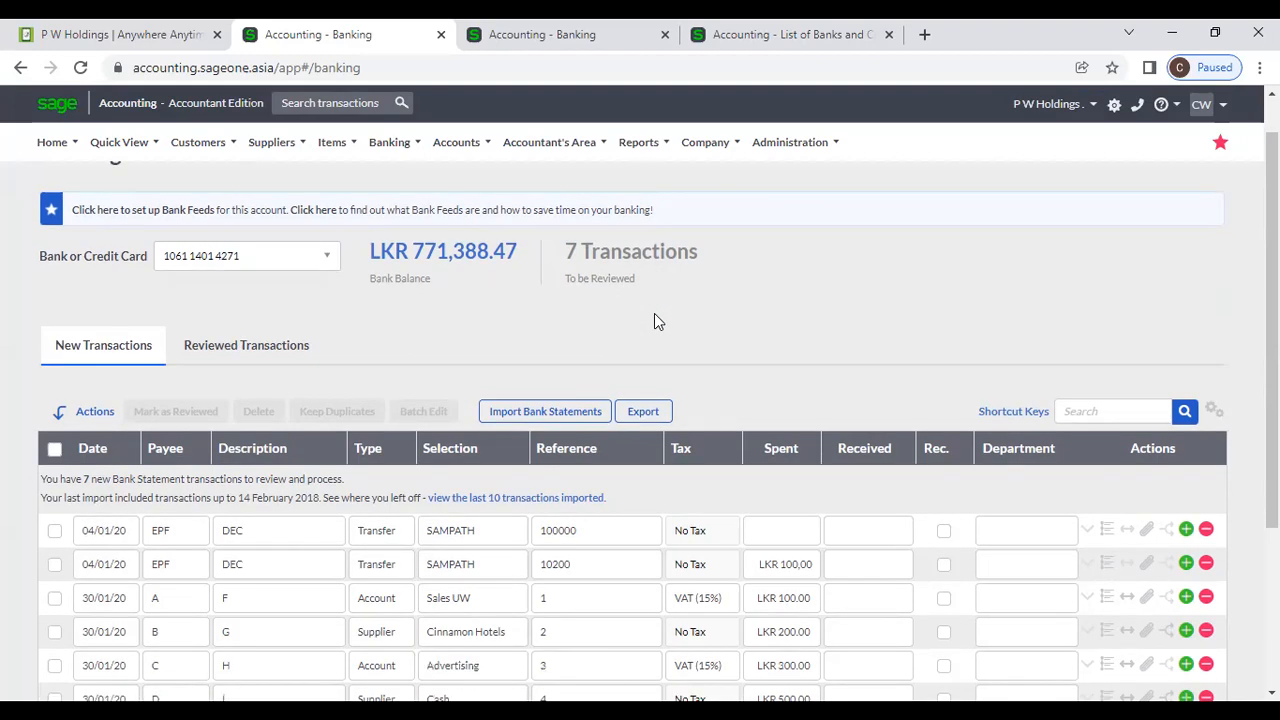
pyautogui.scroll(1, 654, 313)
pyautogui.scroll(3, 654, 313)
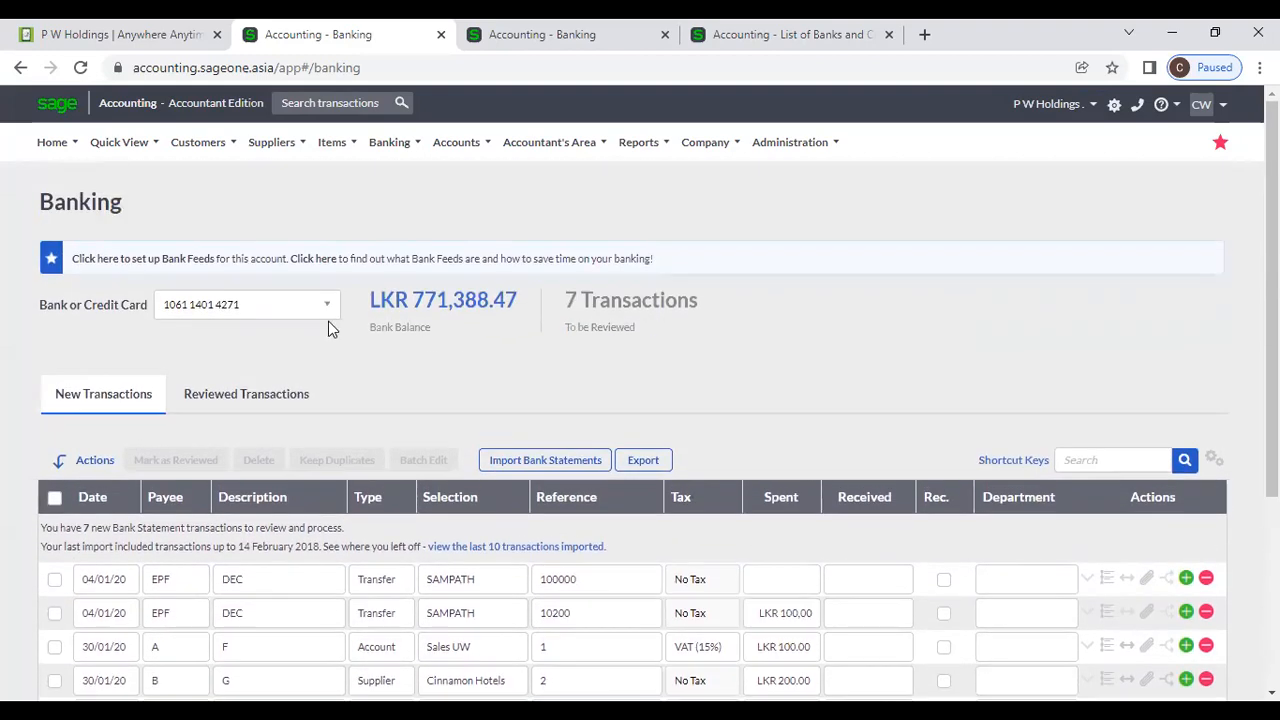
# Switch to the Current account (LKR -6,018.58) and step through the blank row's Payee, Description and Type.
pyautogui.click(327, 310)
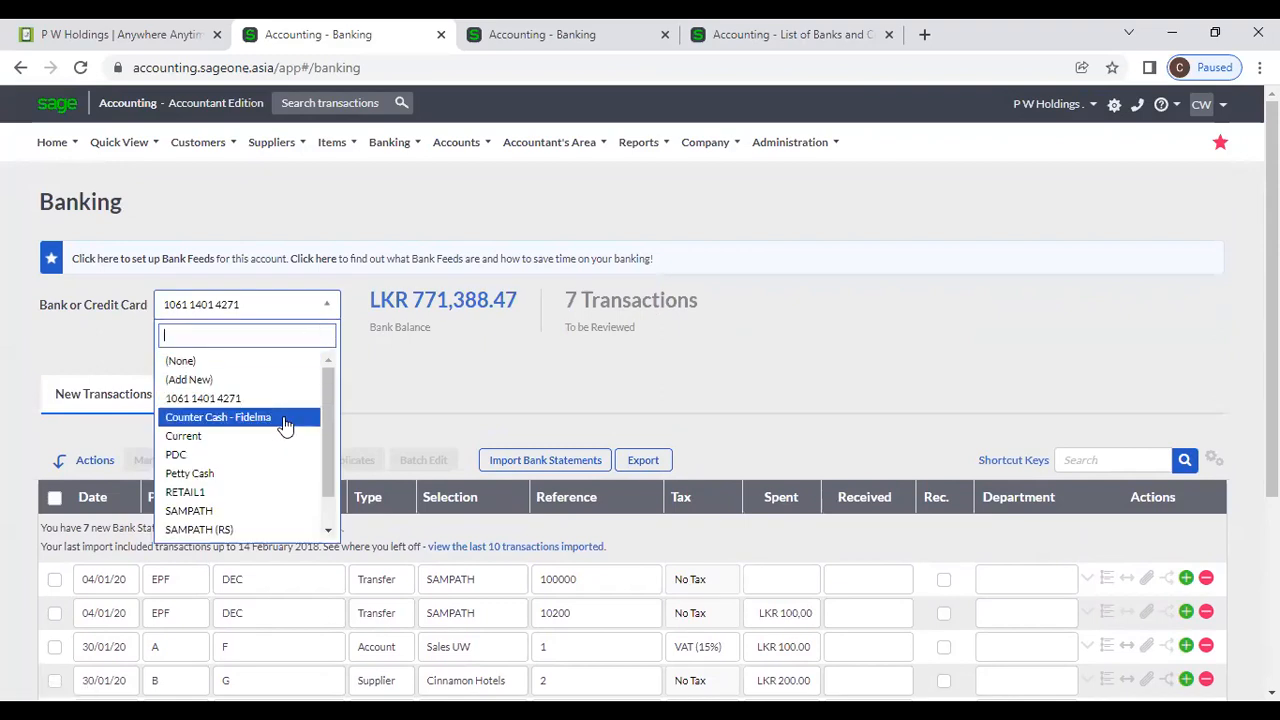
pyautogui.click(260, 440)
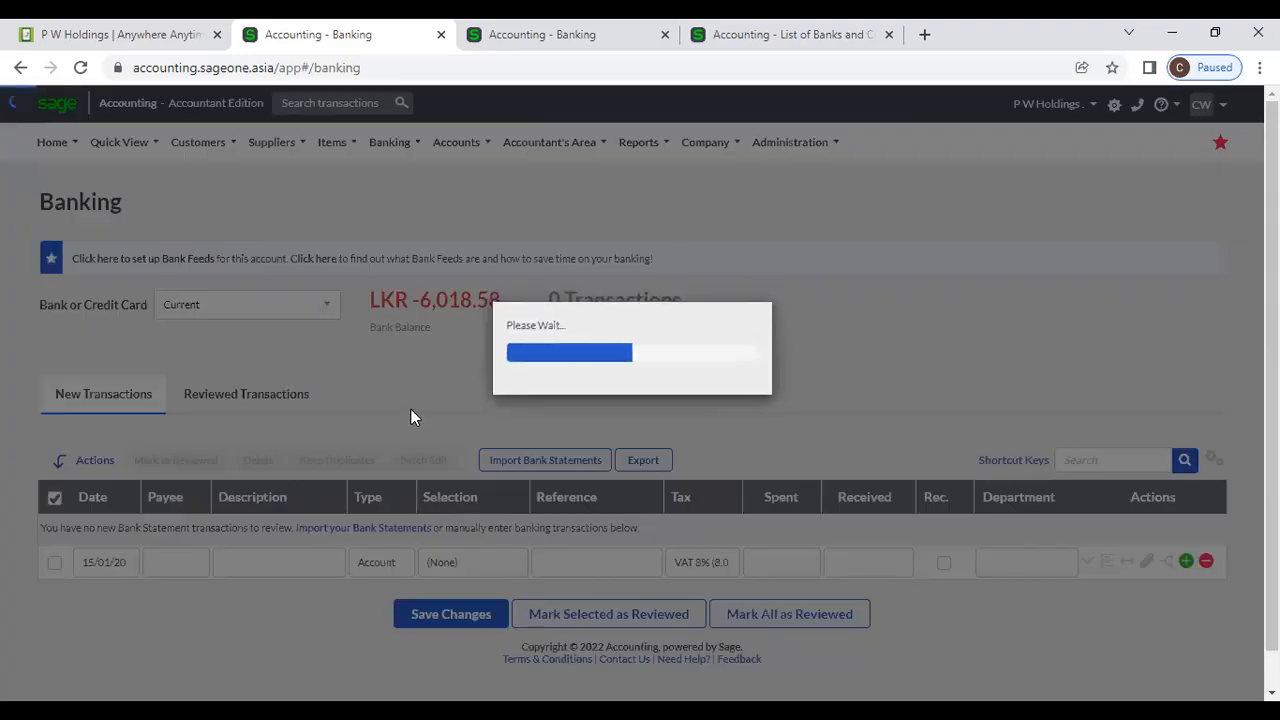
pyautogui.scroll(-1, 411, 417)
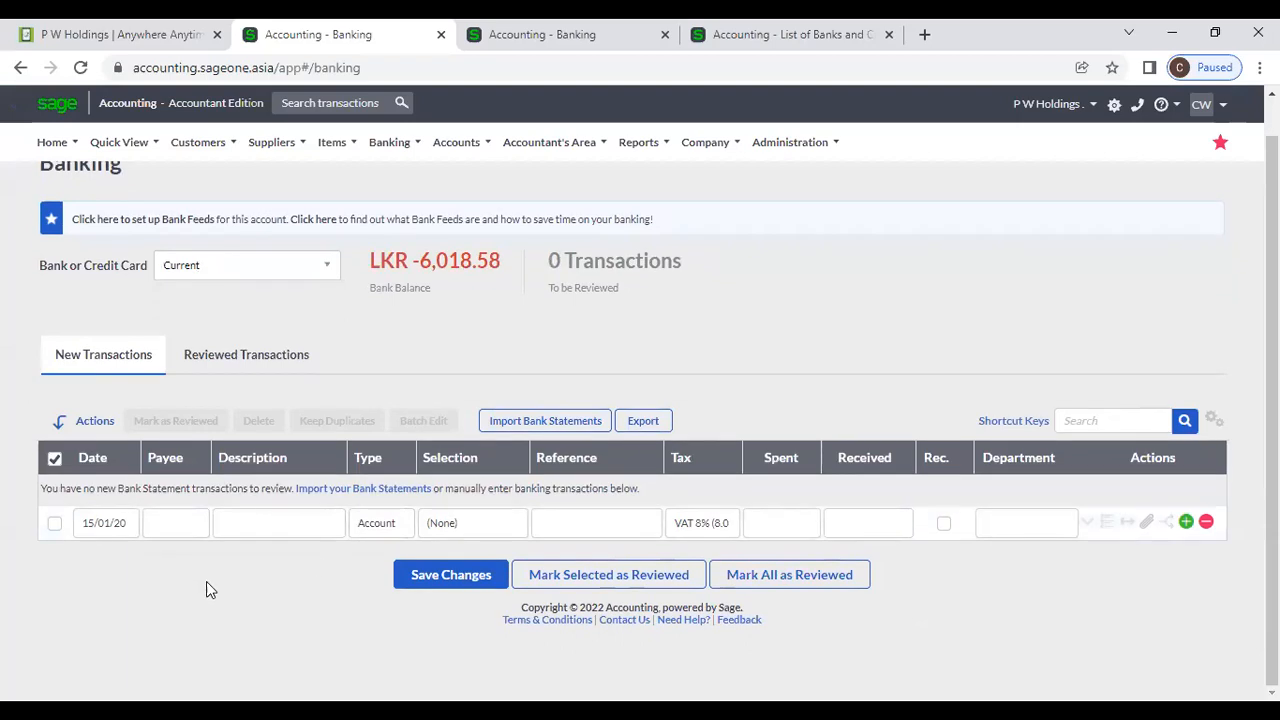
pyautogui.click(186, 525)
pyautogui.click(251, 523)
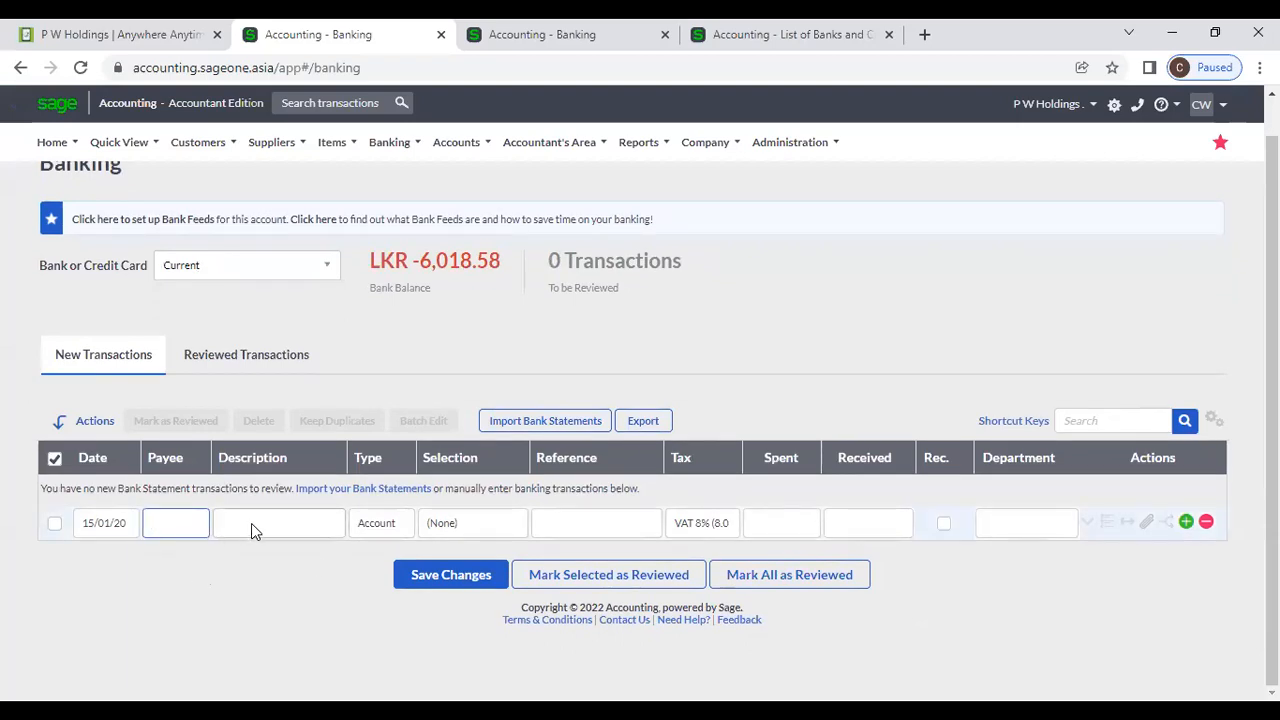
pyautogui.click(398, 526)
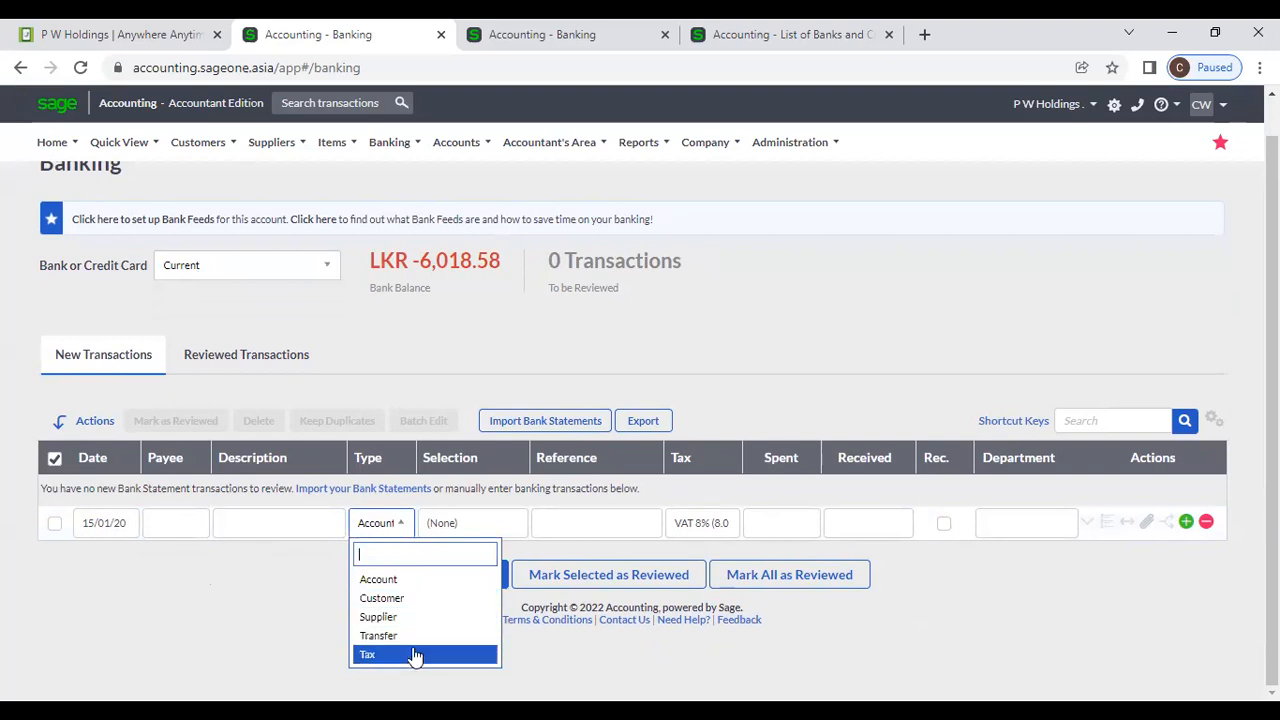
# Try Account and then Customer as the first row's type, browsing the lists without choosing.
pyautogui.click(415, 586)
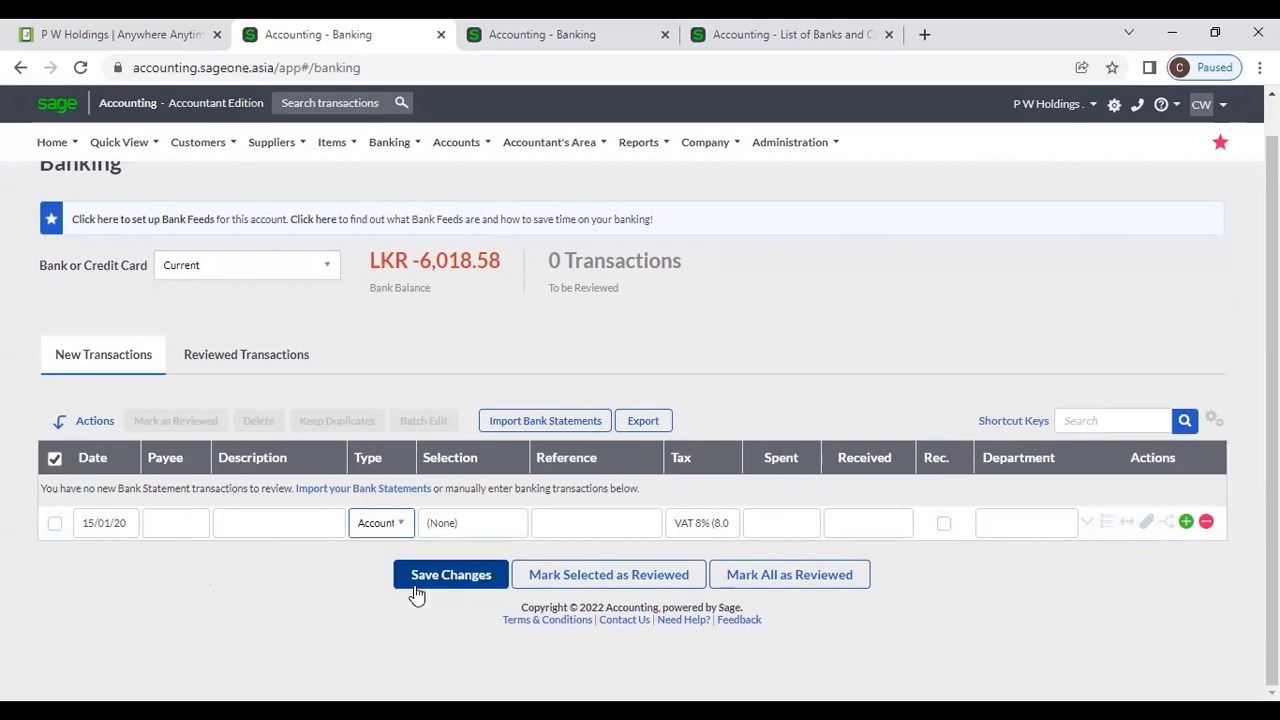
pyautogui.click(485, 530)
pyautogui.click(490, 537)
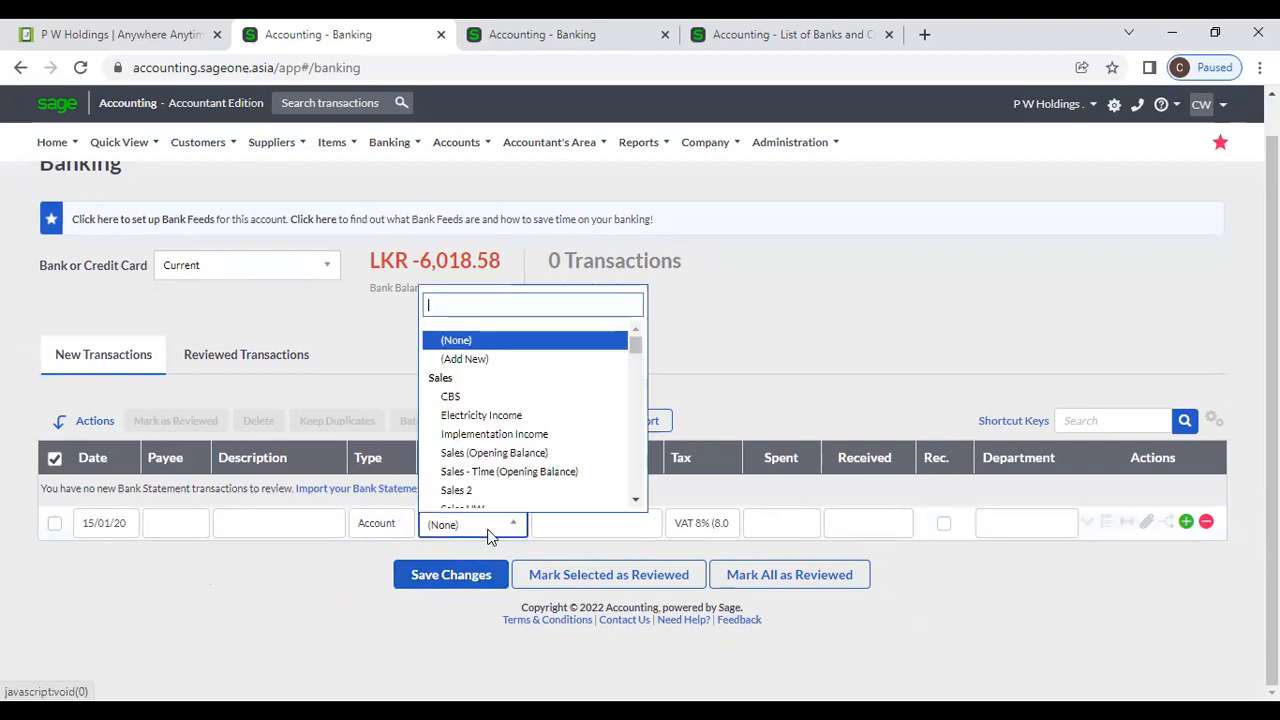
pyautogui.scroll(-5, 515, 416)
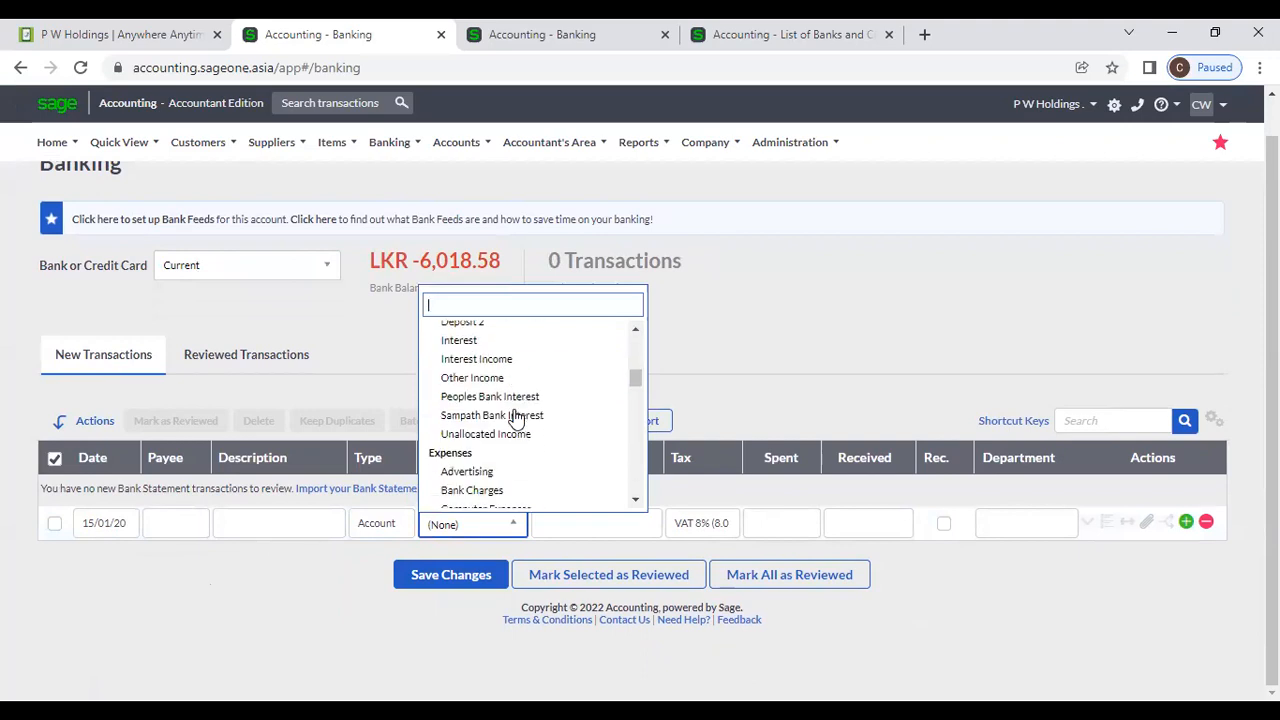
pyautogui.click(320, 606)
pyautogui.click(400, 523)
pyautogui.click(403, 523)
pyautogui.click(403, 598)
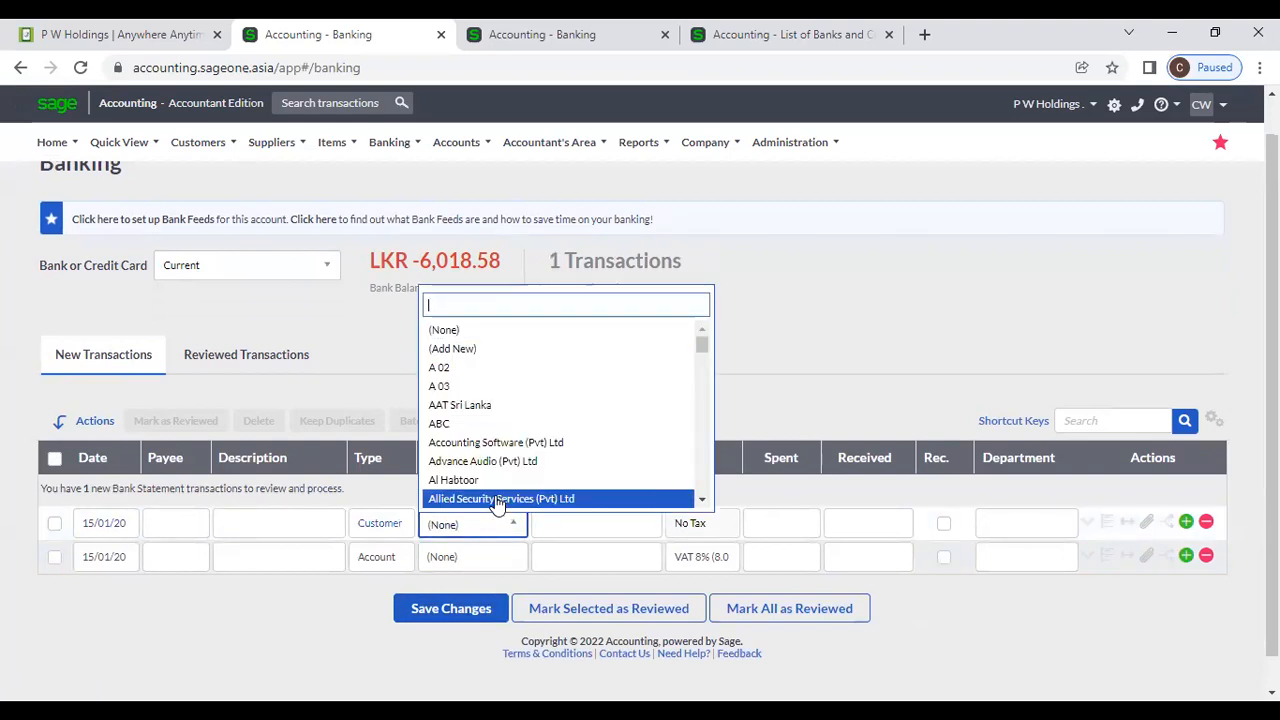
pyautogui.click(300, 623)
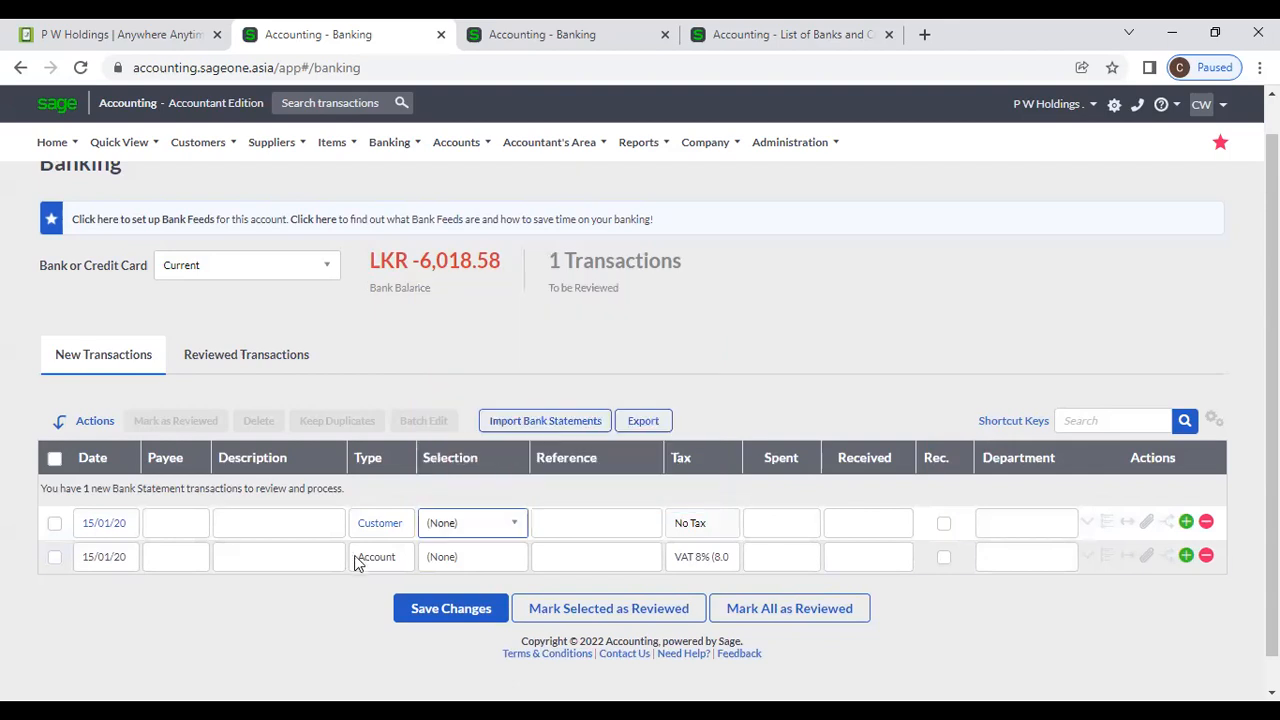
# Try Supplier and then Transfer as the first row's type, viewing their lists without choosing.
pyautogui.click(390, 535)
pyautogui.click(394, 528)
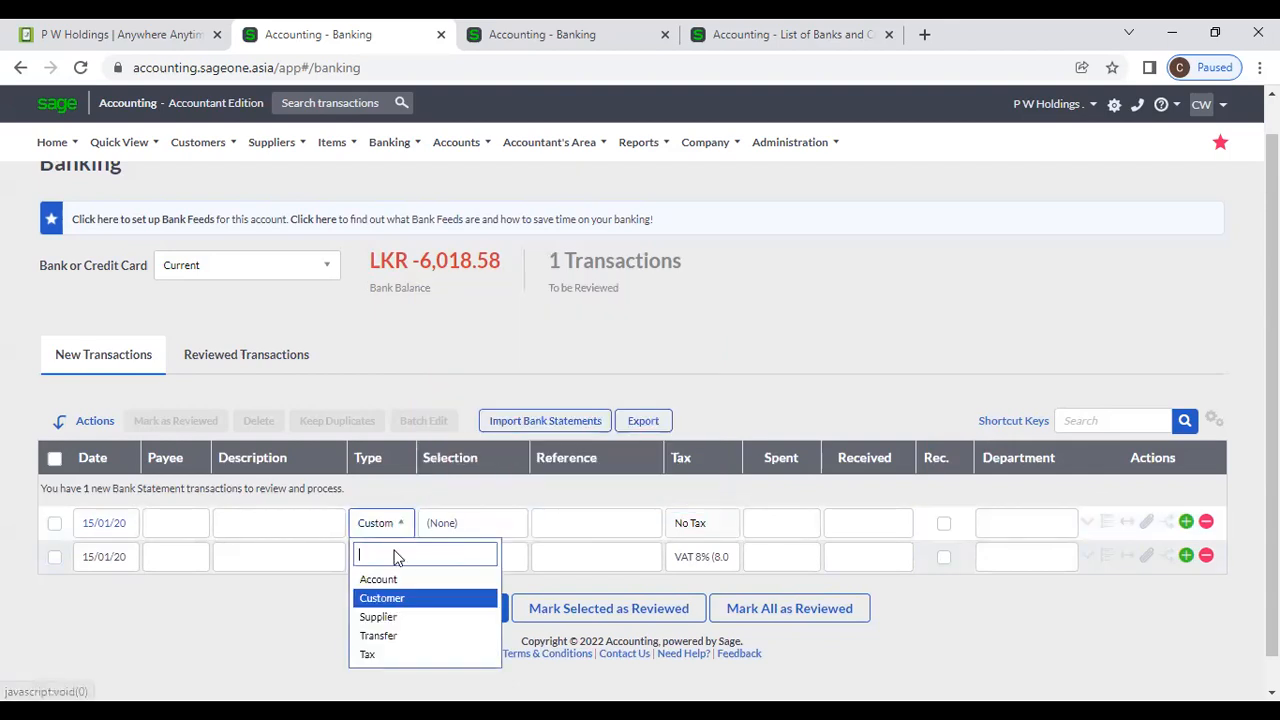
pyautogui.click(392, 616)
pyautogui.click(490, 527)
pyautogui.click(503, 530)
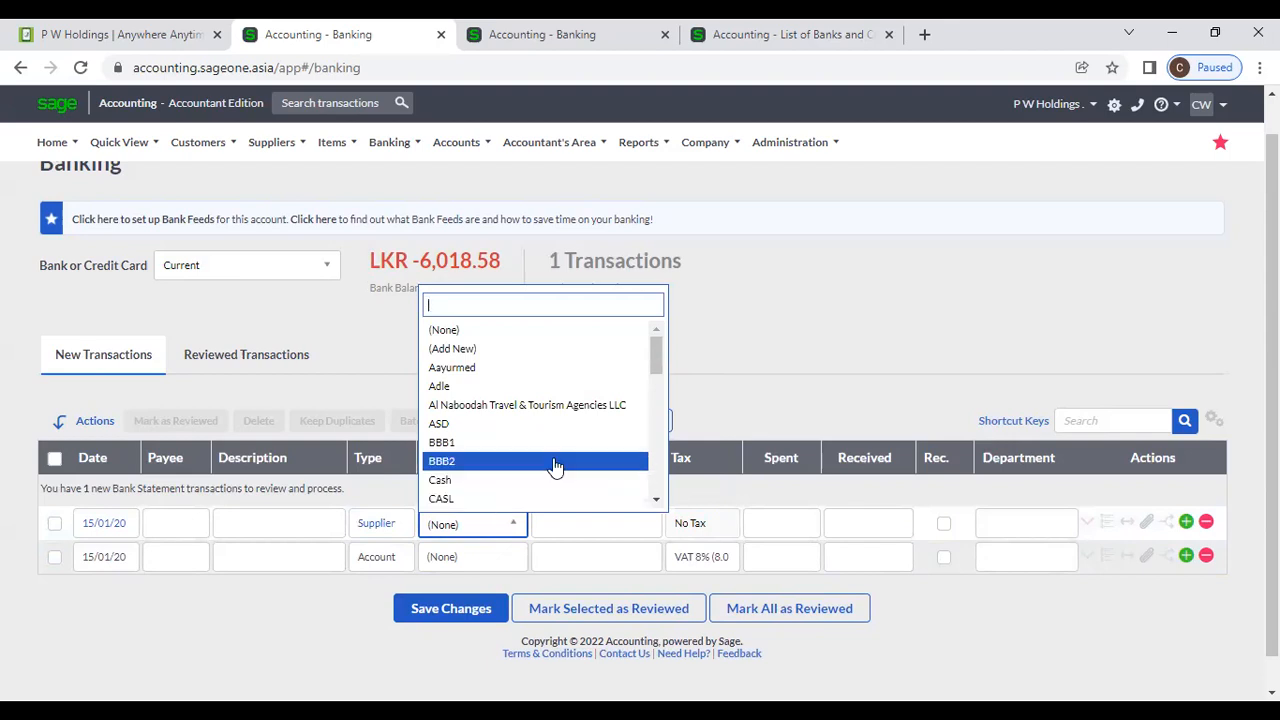
pyautogui.click(323, 612)
pyautogui.click(400, 531)
pyautogui.click(403, 538)
pyautogui.click(390, 636)
pyautogui.click(521, 523)
pyautogui.click(521, 528)
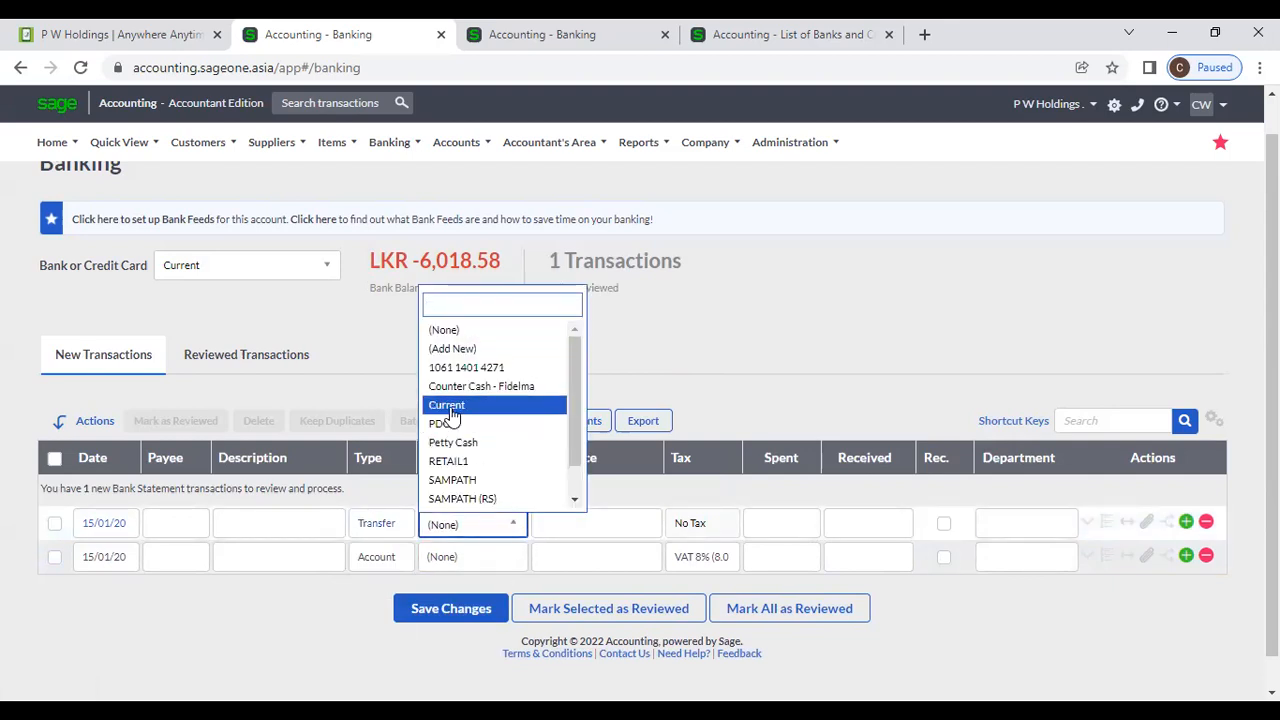
pyautogui.scroll(-1, 450, 440)
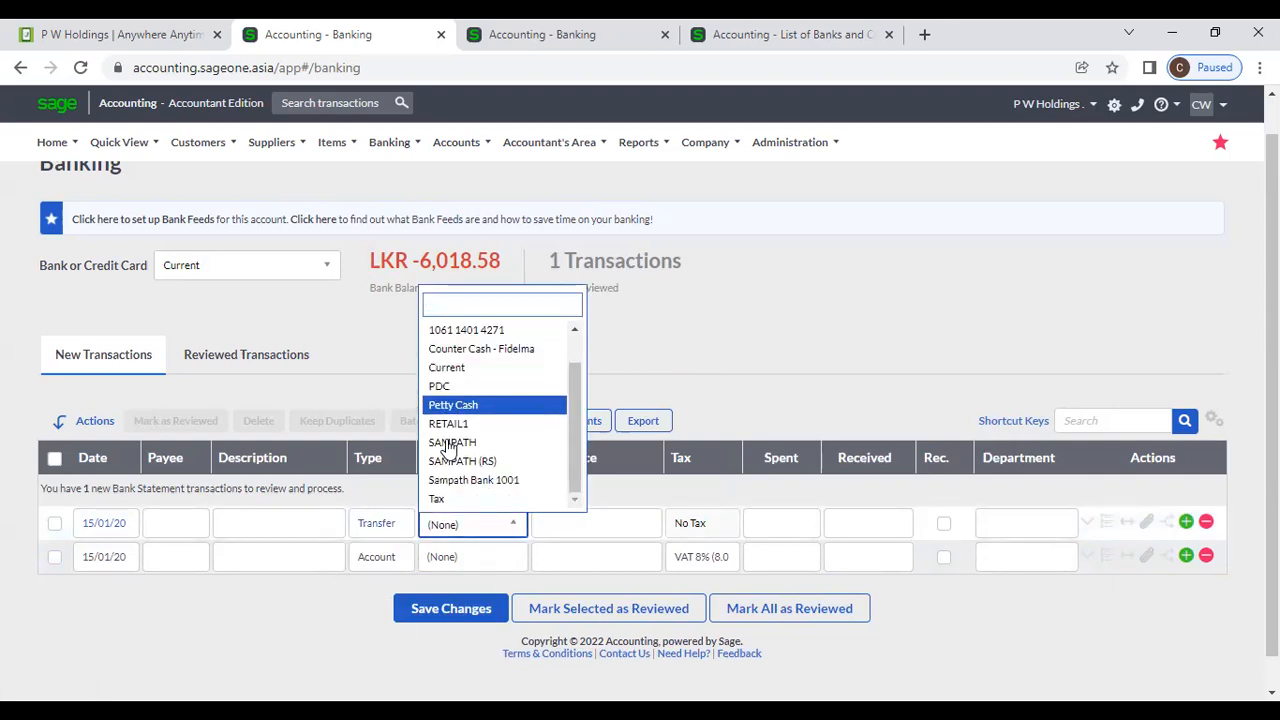
pyautogui.click(680, 362)
# Set the first row's type to Tax with selection Tax Payment / Refund.
pyautogui.click(388, 535)
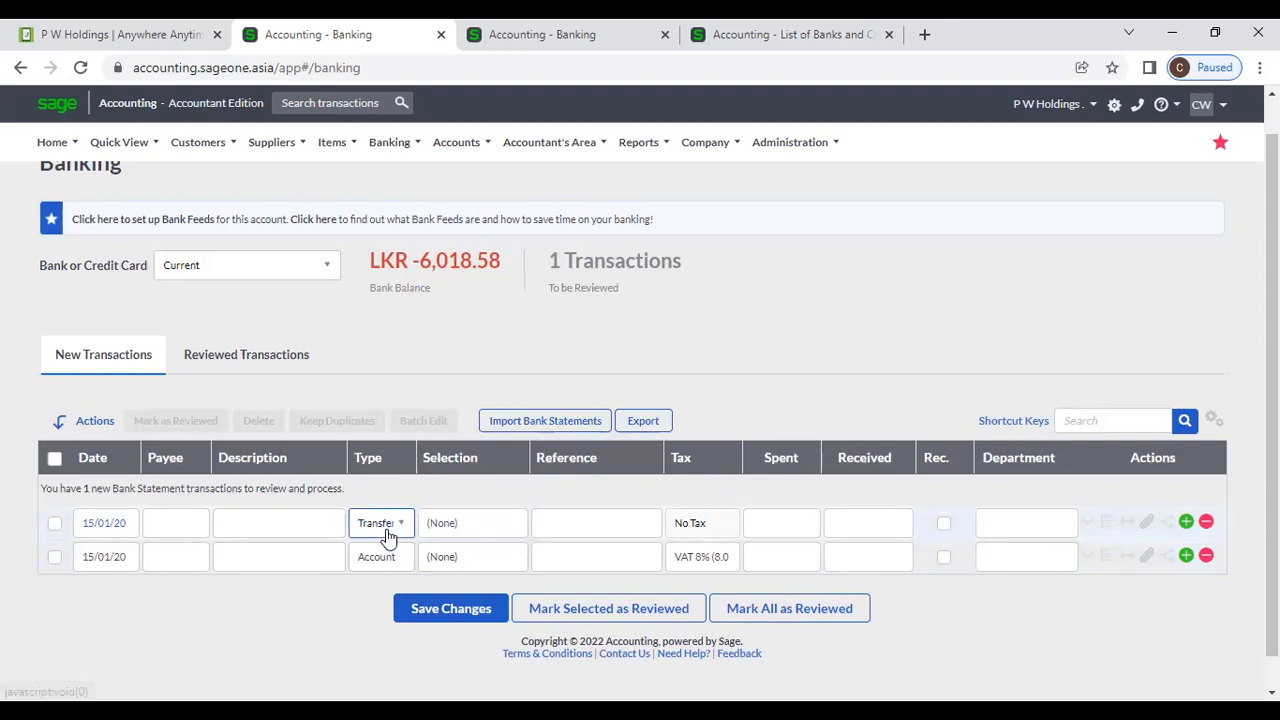
pyautogui.click(388, 535)
pyautogui.click(390, 652)
pyautogui.click(503, 538)
pyautogui.click(503, 535)
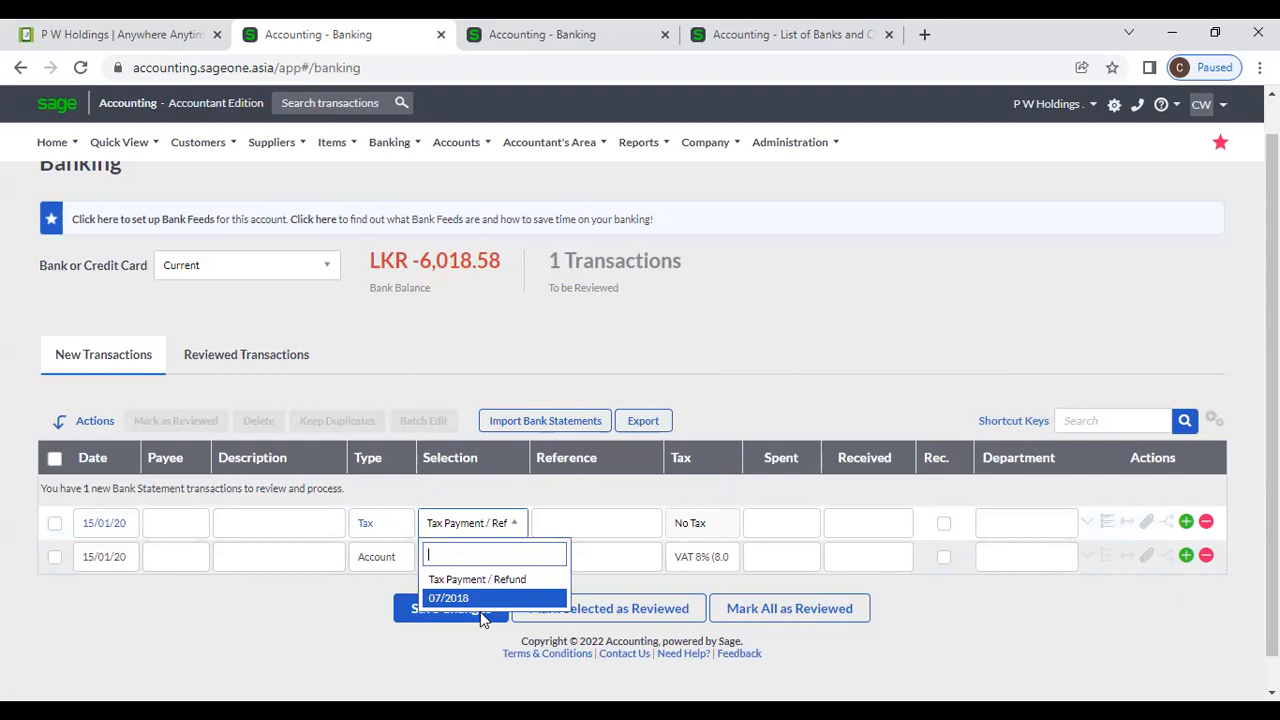
pyautogui.click(873, 333)
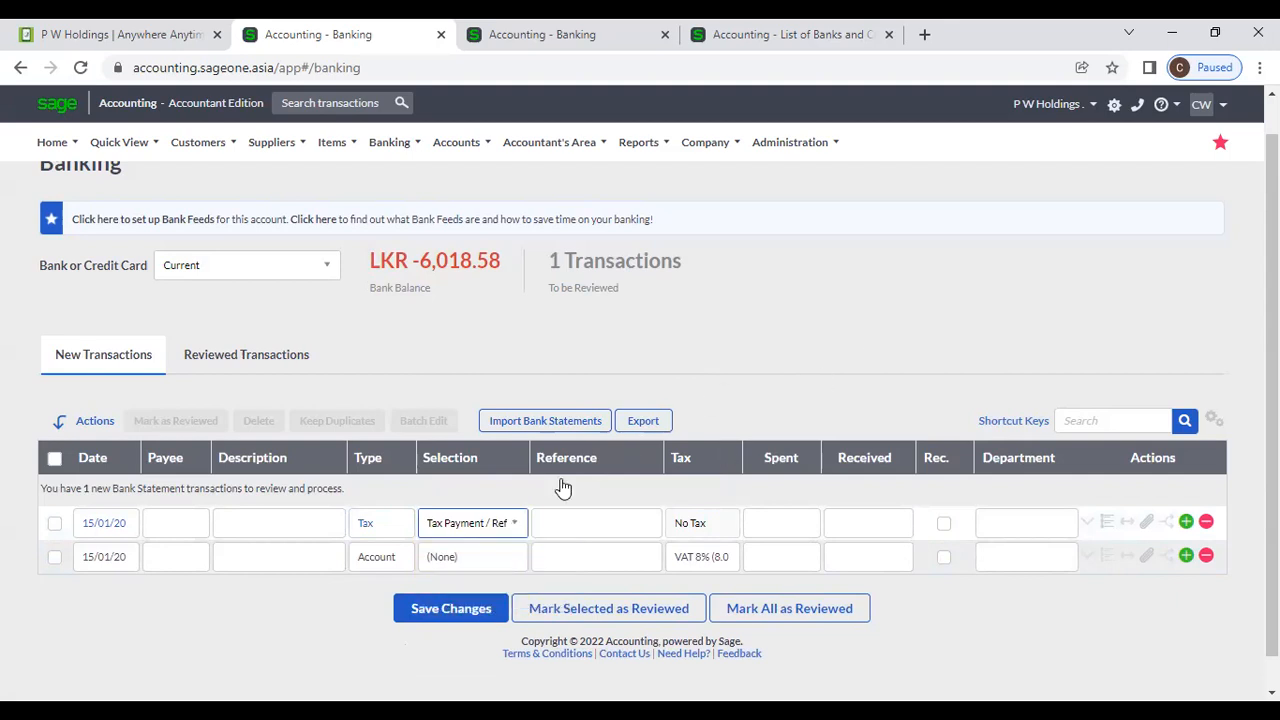
pyautogui.click(375, 521)
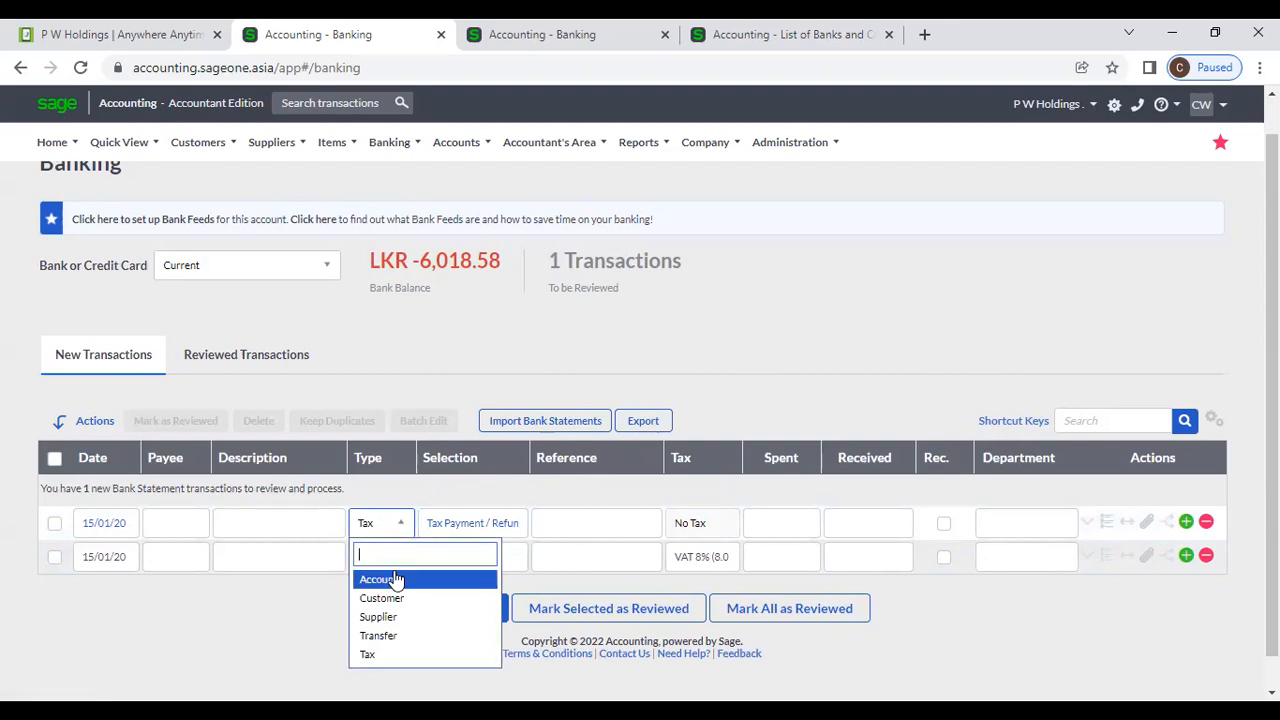
# Set row one's type to Customer with Accounting Software (Pvt) Ltd.
pyautogui.click(392, 598)
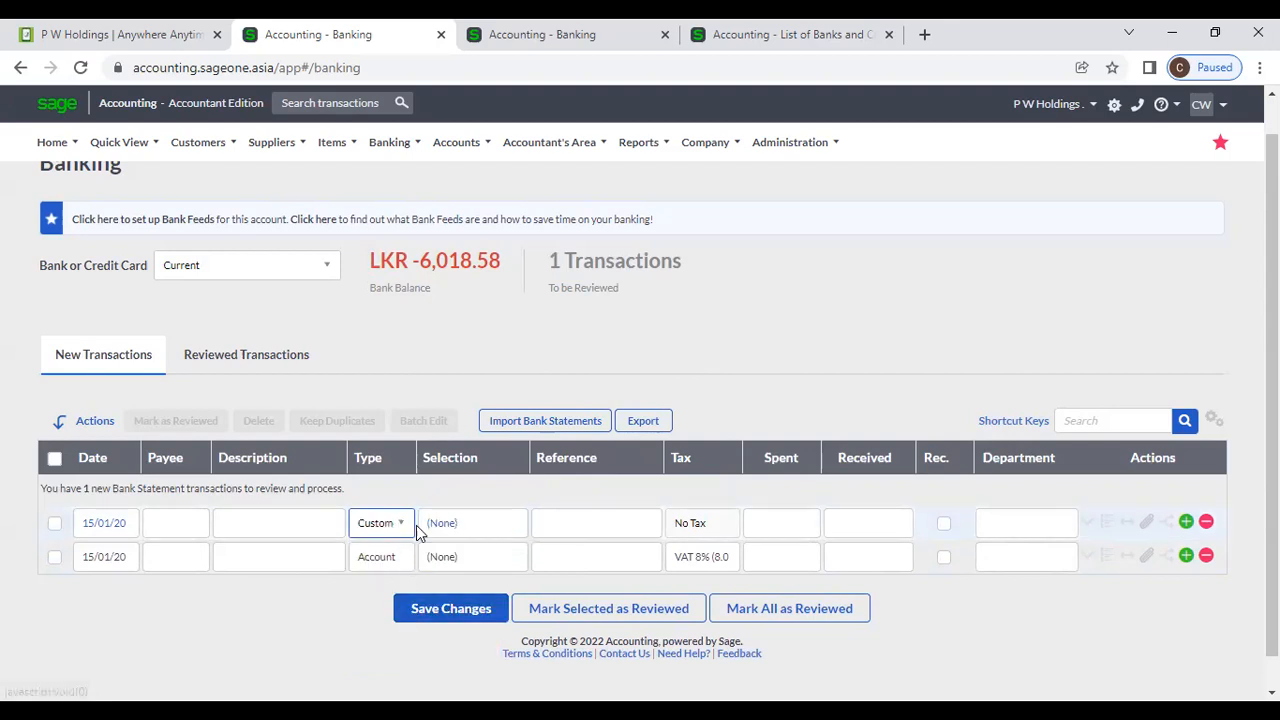
pyautogui.click(485, 527)
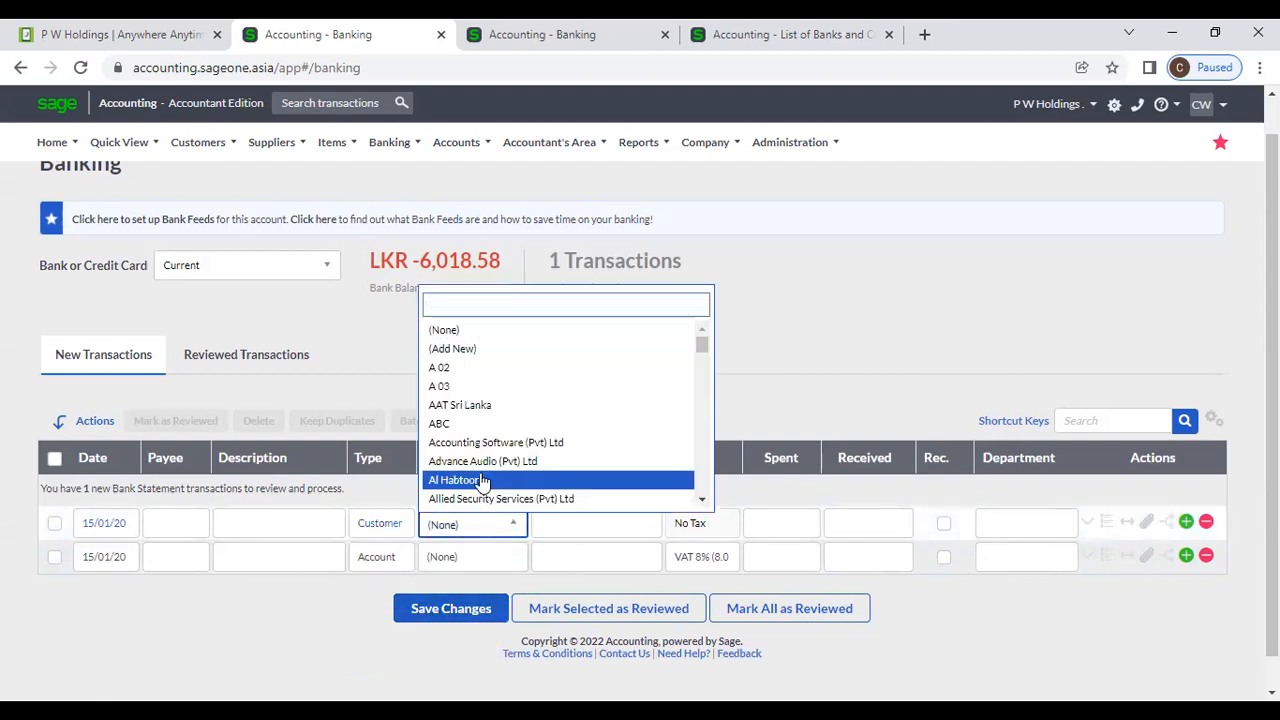
pyautogui.click(481, 446)
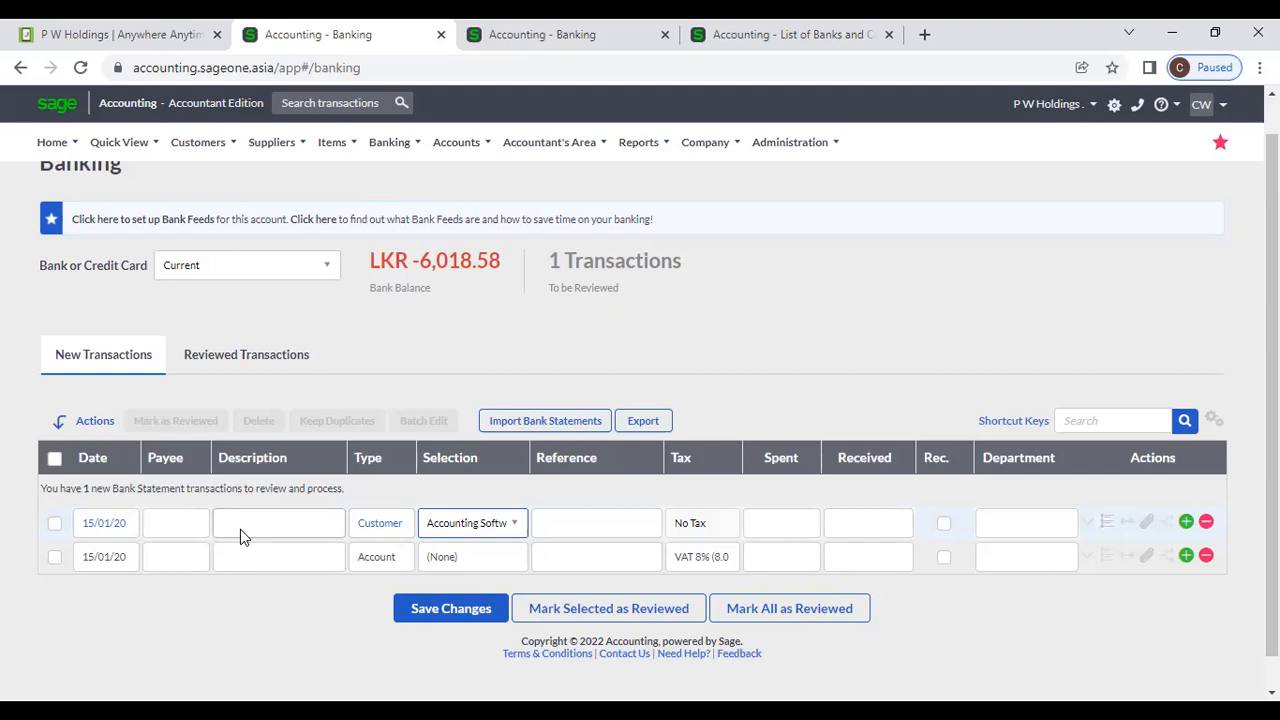
pyautogui.click(560, 524)
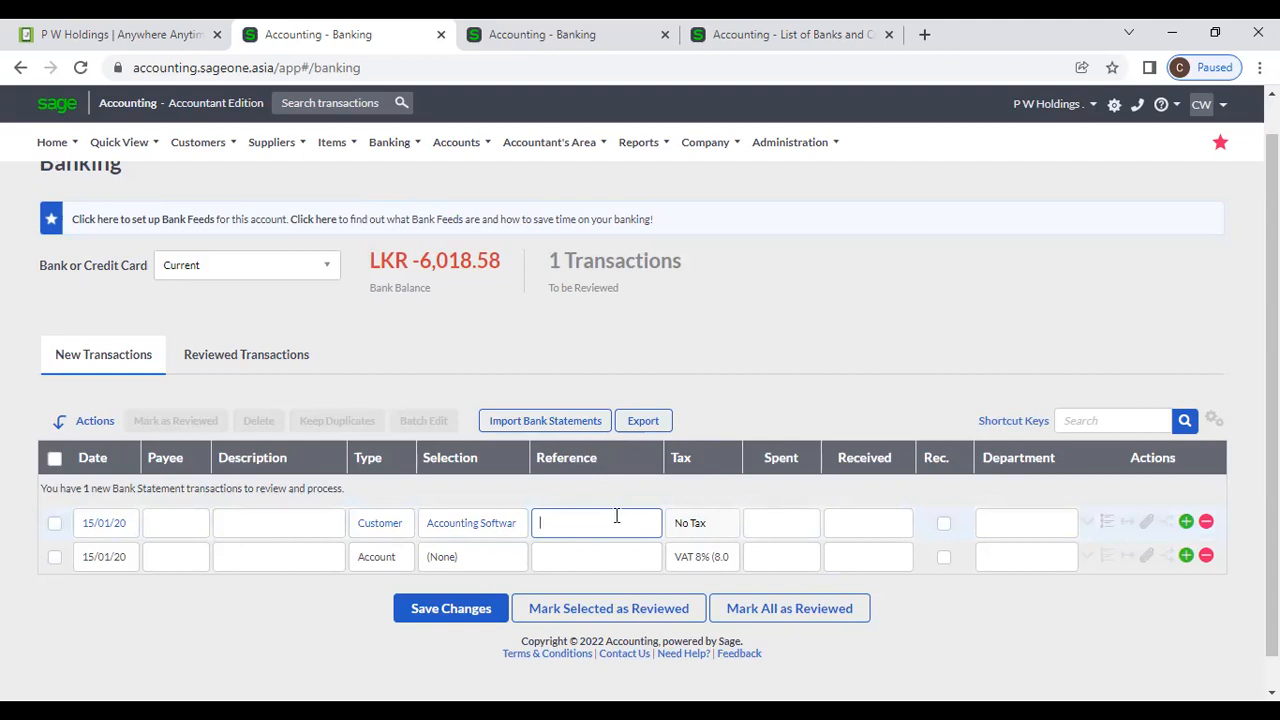
# Change row one to Supplier type with CASL as the supplier.
pyautogui.click(401, 524)
pyautogui.click(400, 616)
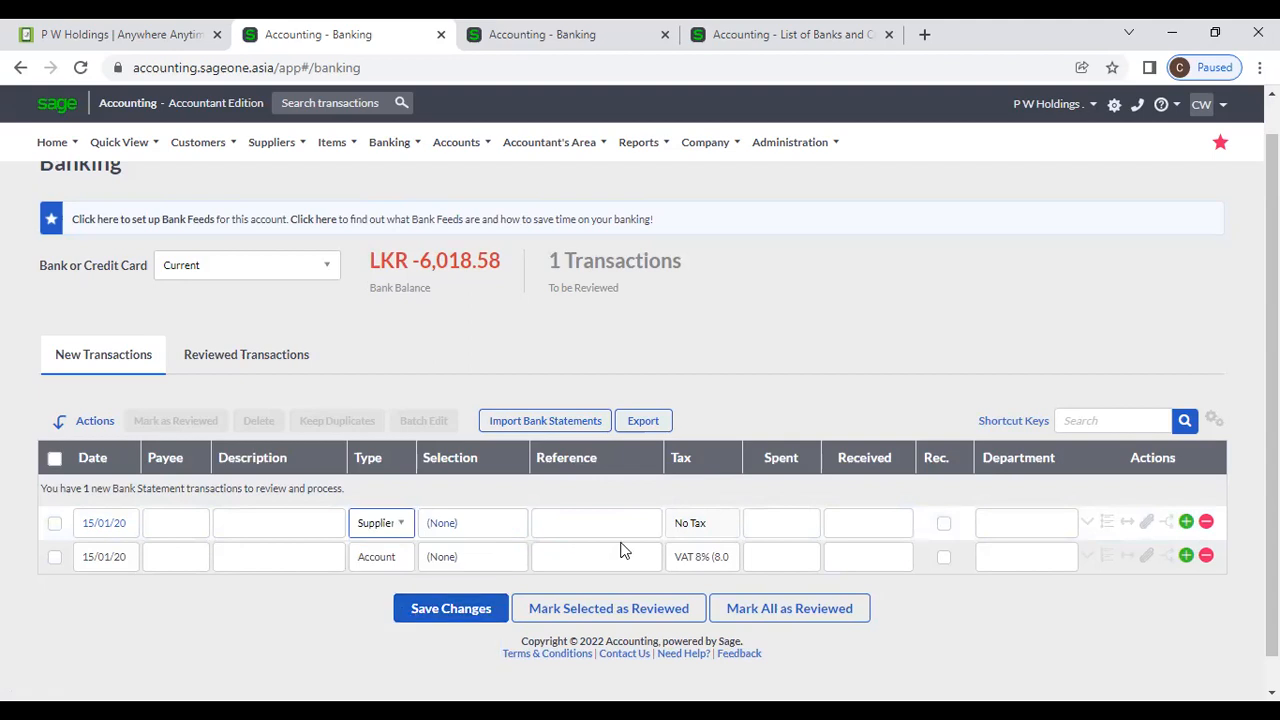
pyautogui.click(516, 533)
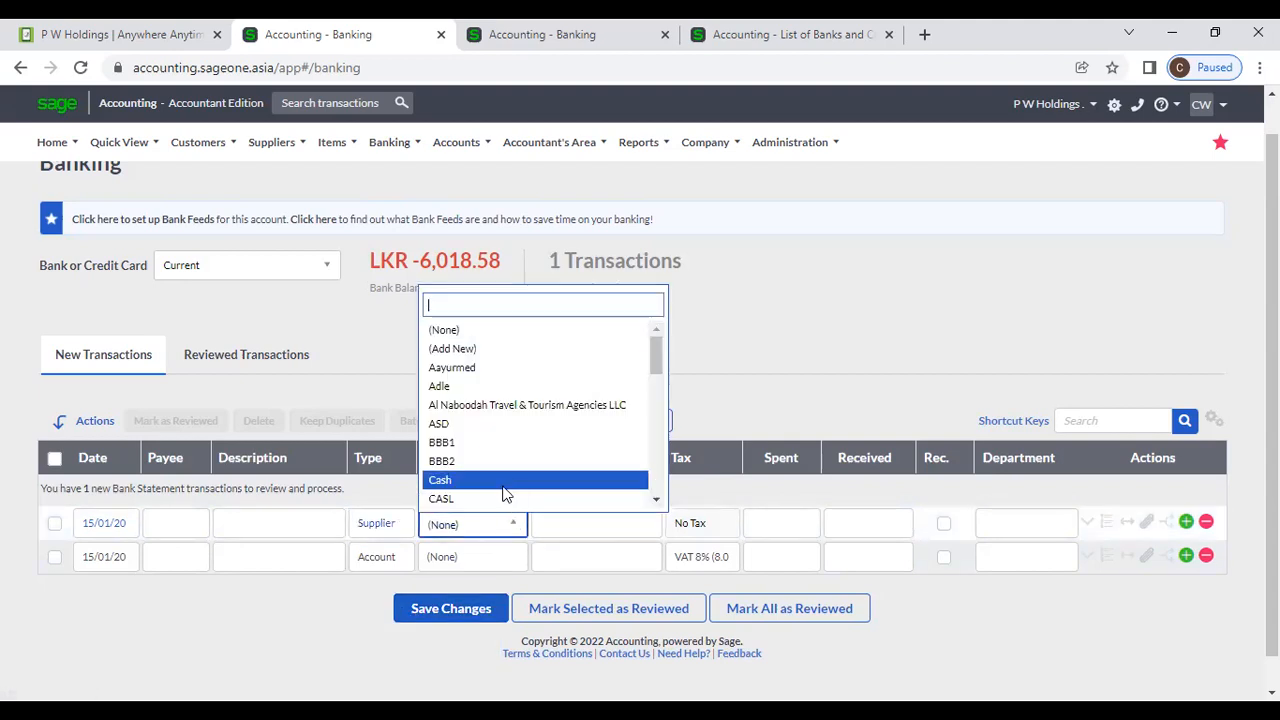
pyautogui.click(500, 480)
pyautogui.click(505, 533)
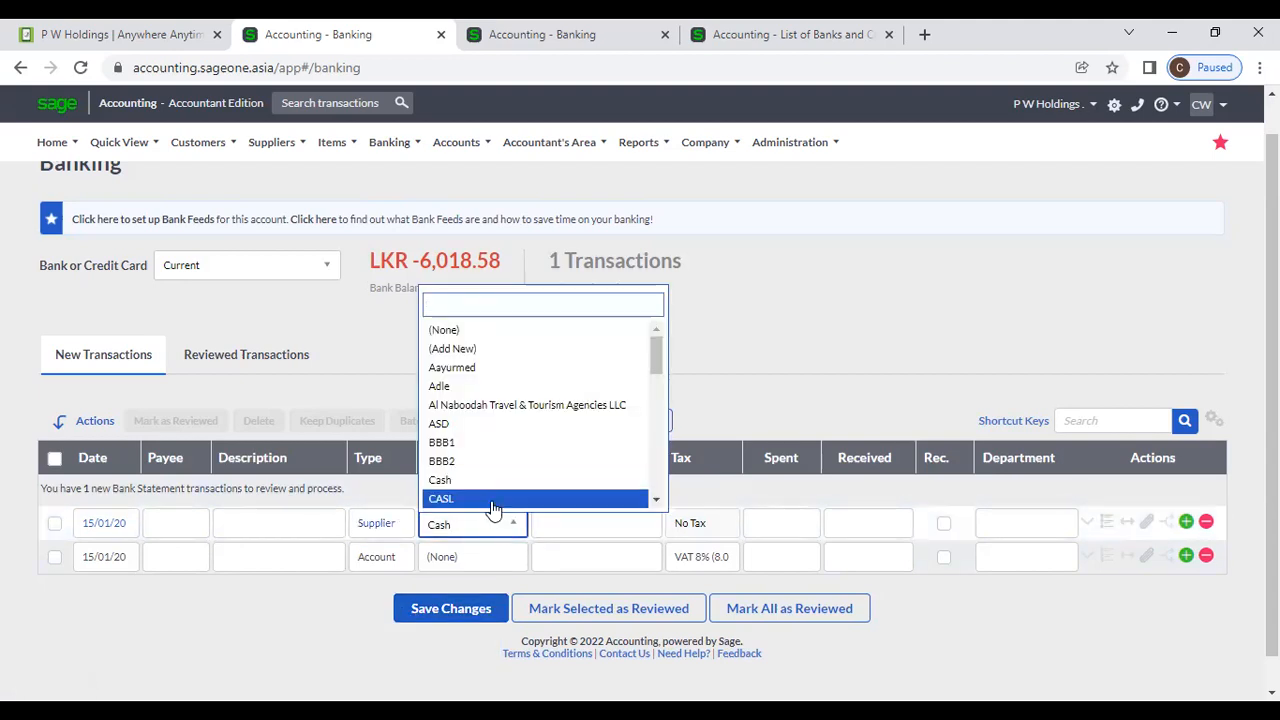
pyautogui.click(500, 497)
pyautogui.click(607, 534)
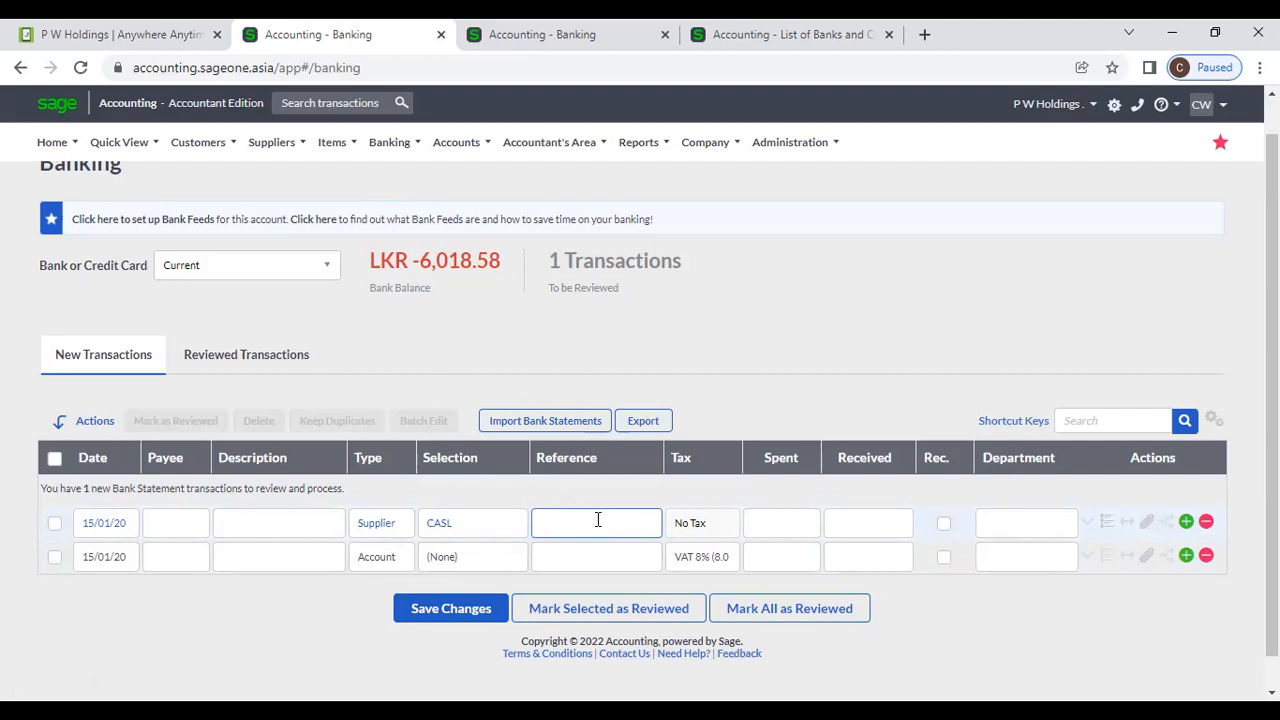
# Enter 1,000 as row one's spent amount and save the bank transaction changes.
pyautogui.click(803, 530)
pyautogui.write('1,000')
pyautogui.click(395, 525)
pyautogui.click(378, 579)
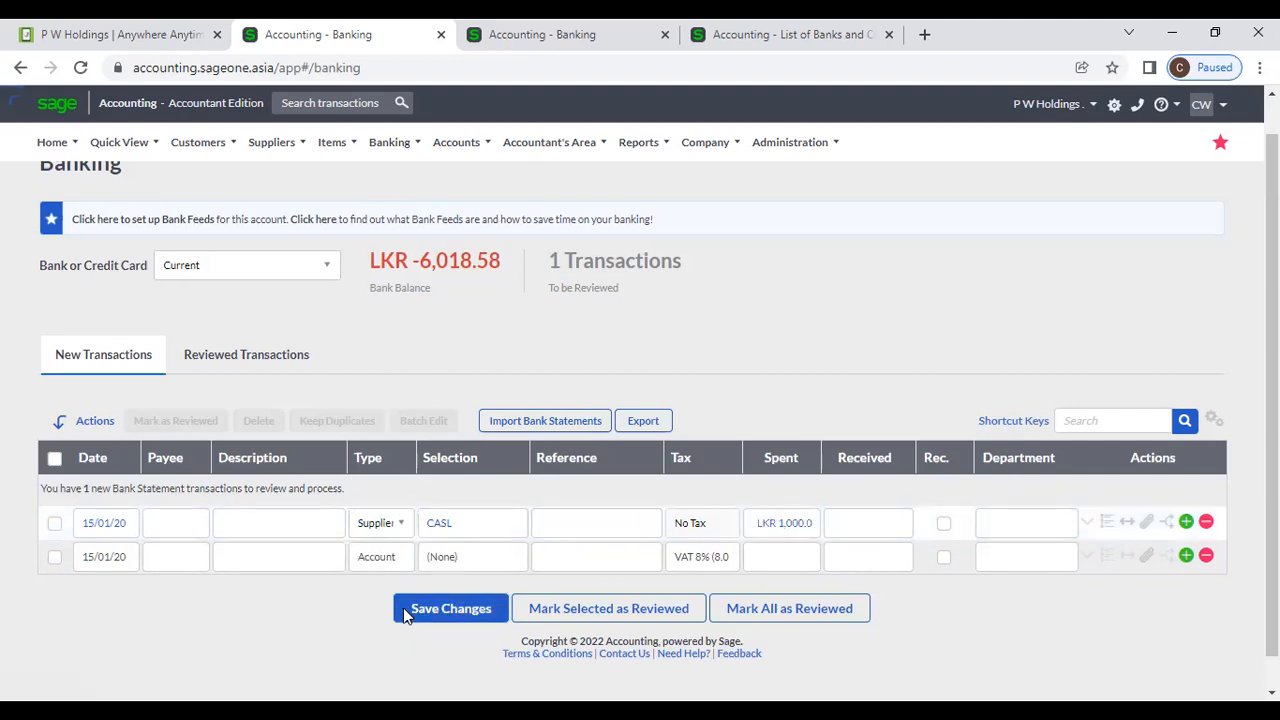
pyautogui.click(403, 607)
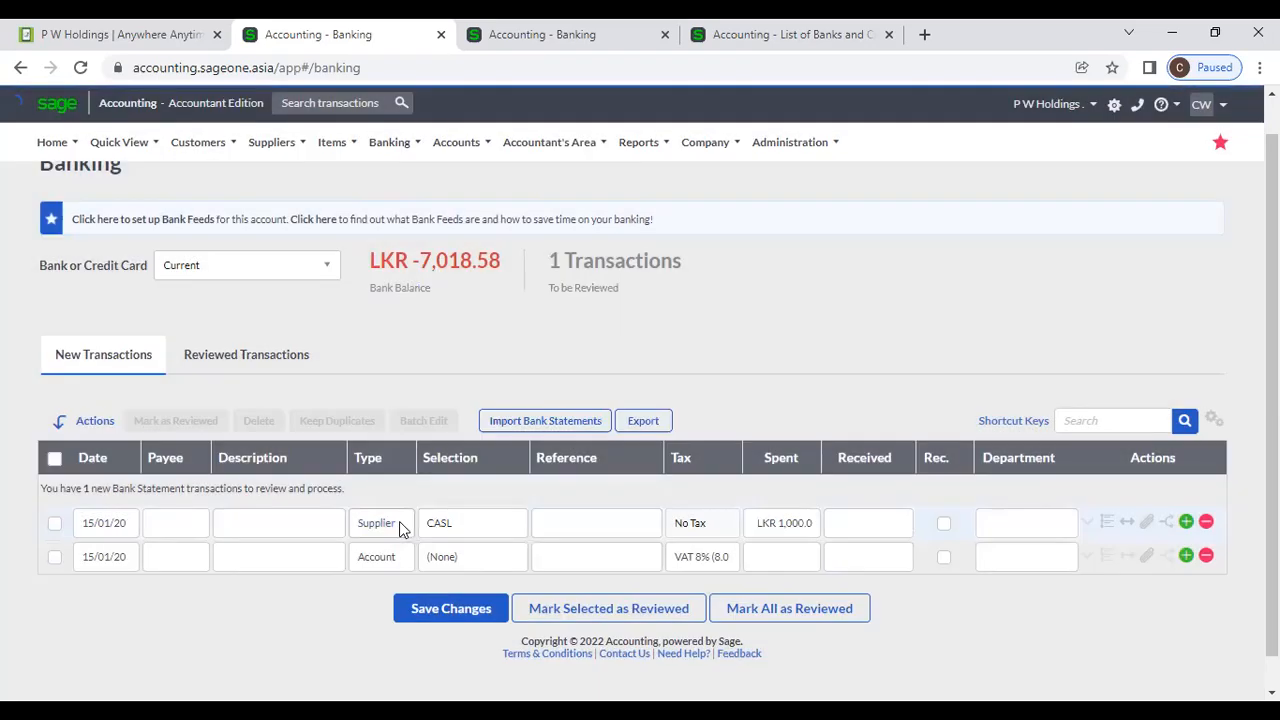
# Change row one's type to Customer and enter 1,000 as received.
pyautogui.click(399, 523)
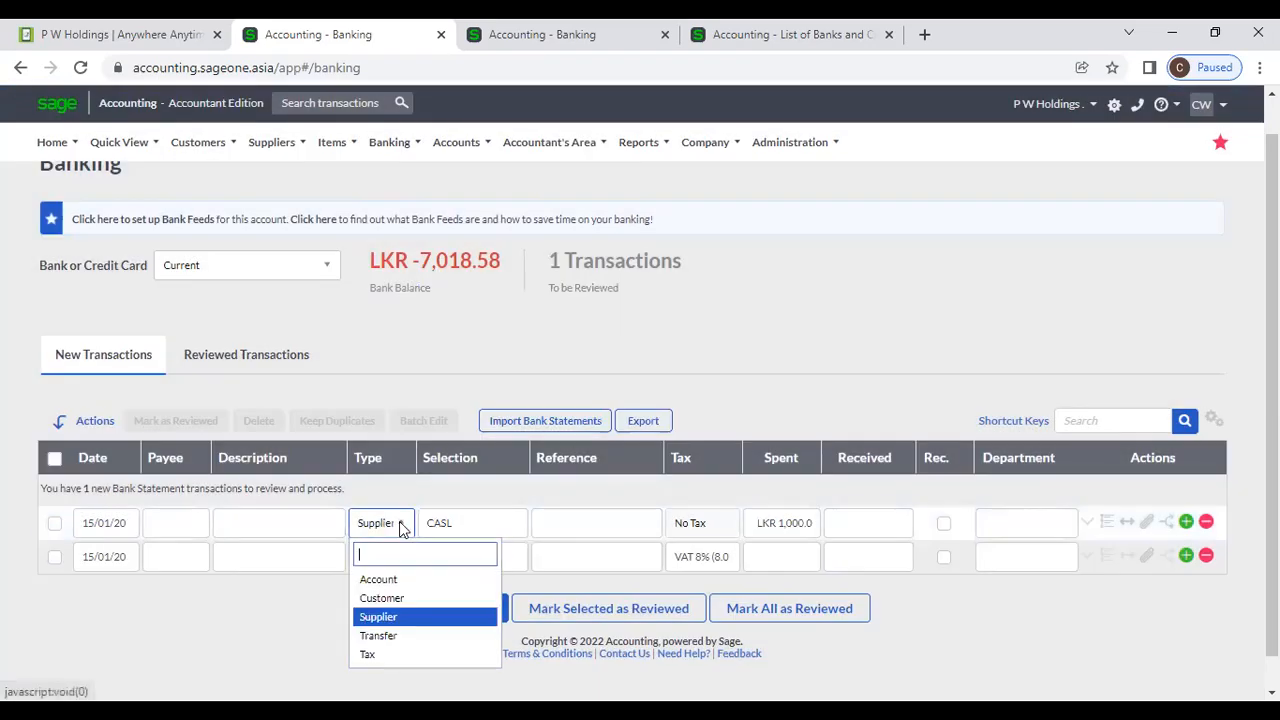
pyautogui.click(381, 598)
pyautogui.click(881, 522)
pyautogui.write('1,000')
pyautogui.click(858, 389)
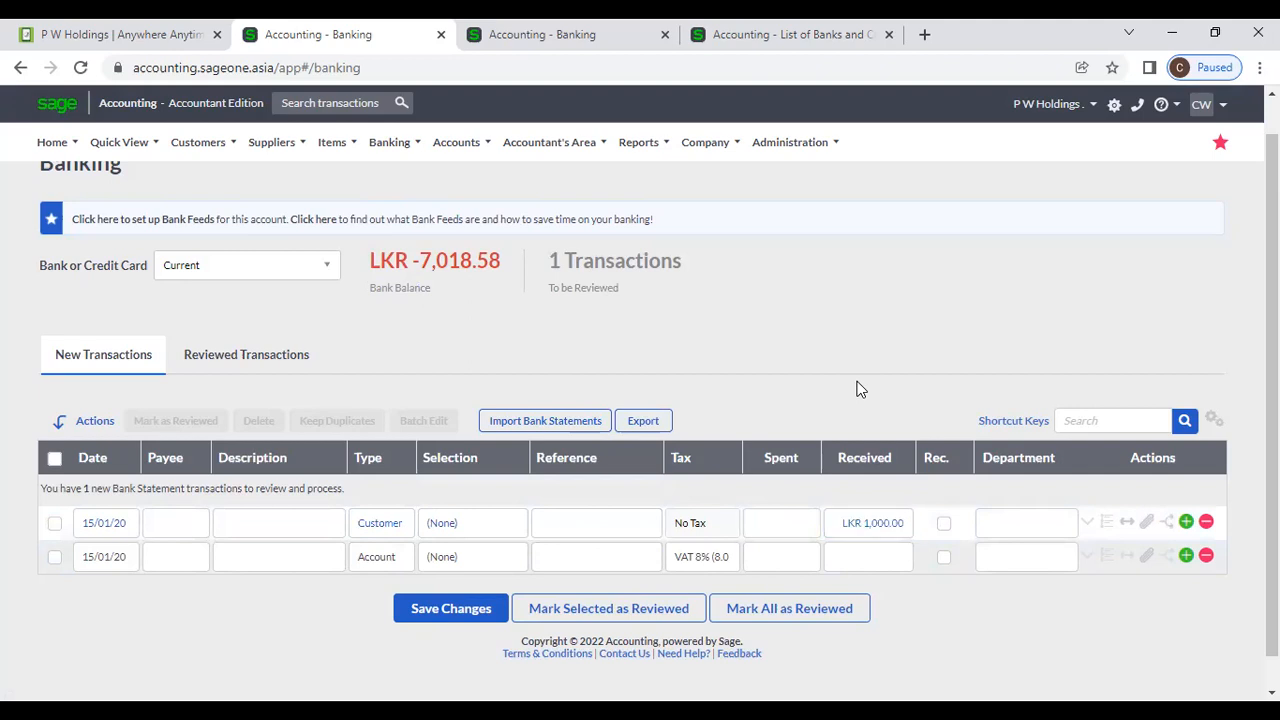
# Select Accounting Software (Pvt) Ltd as the customer, leaving Department as (None).
pyautogui.click(448, 529)
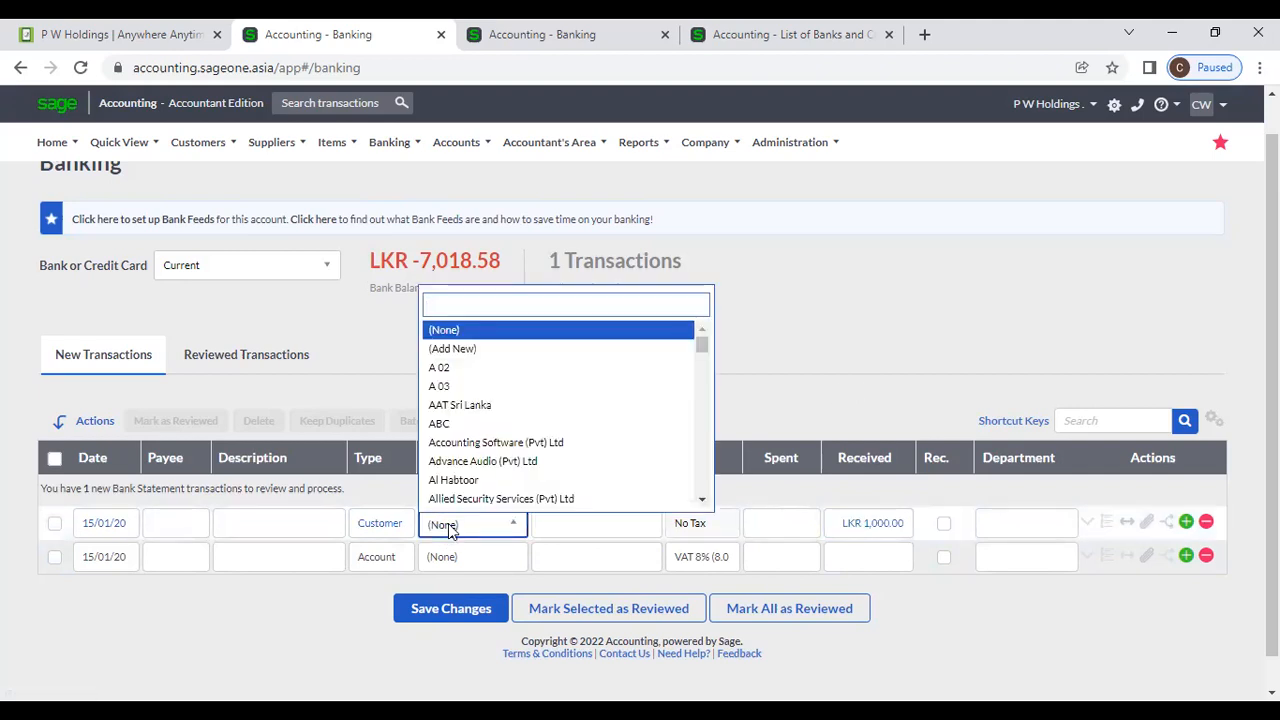
pyautogui.click(484, 443)
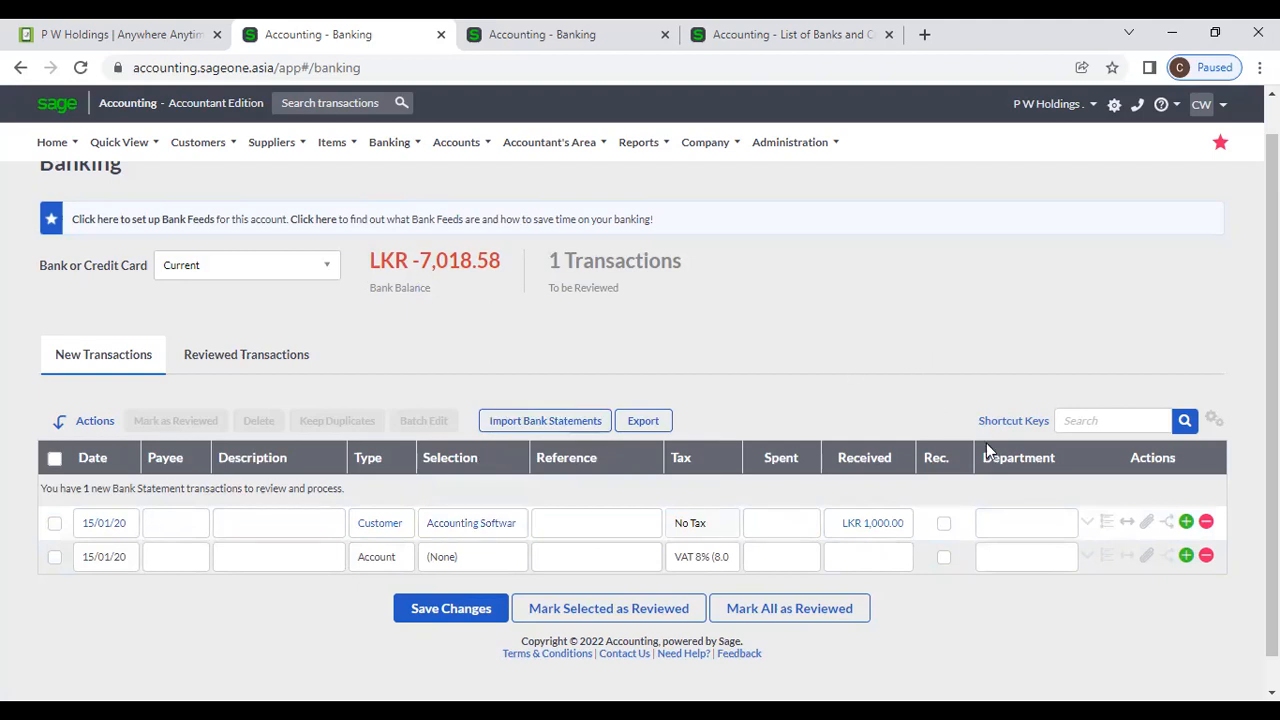
pyautogui.click(1040, 527)
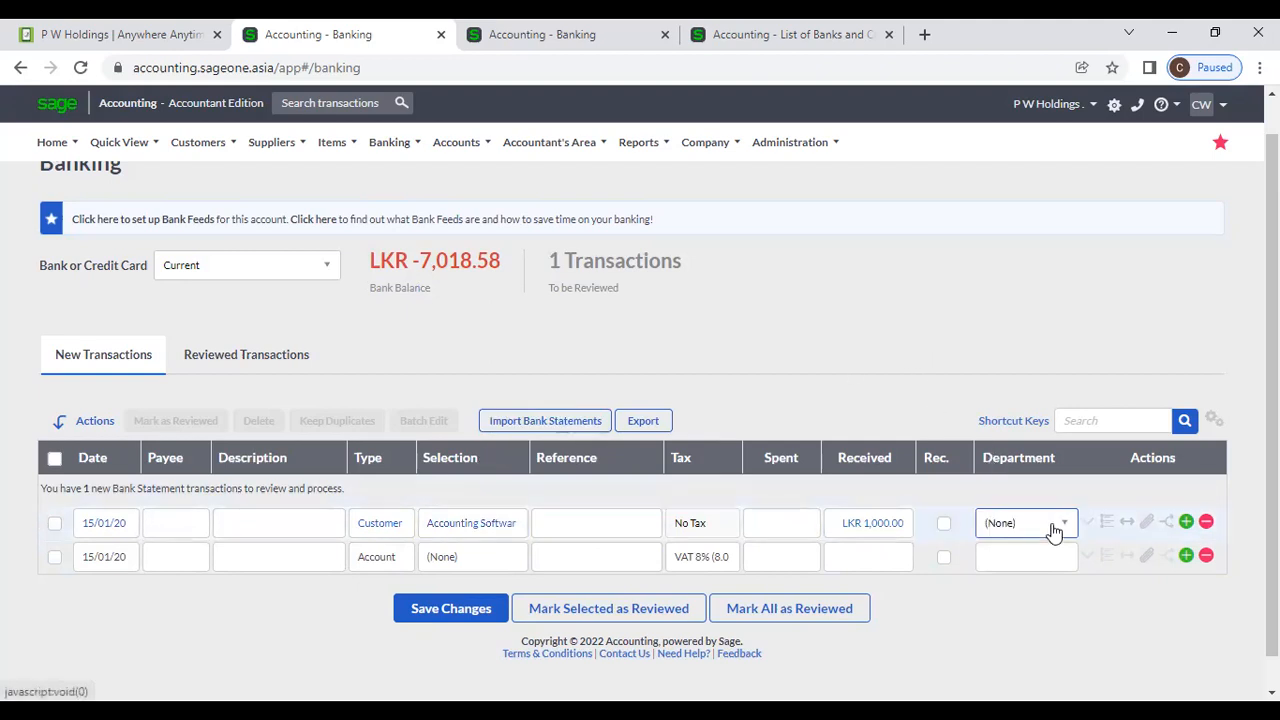
pyautogui.click(1057, 526)
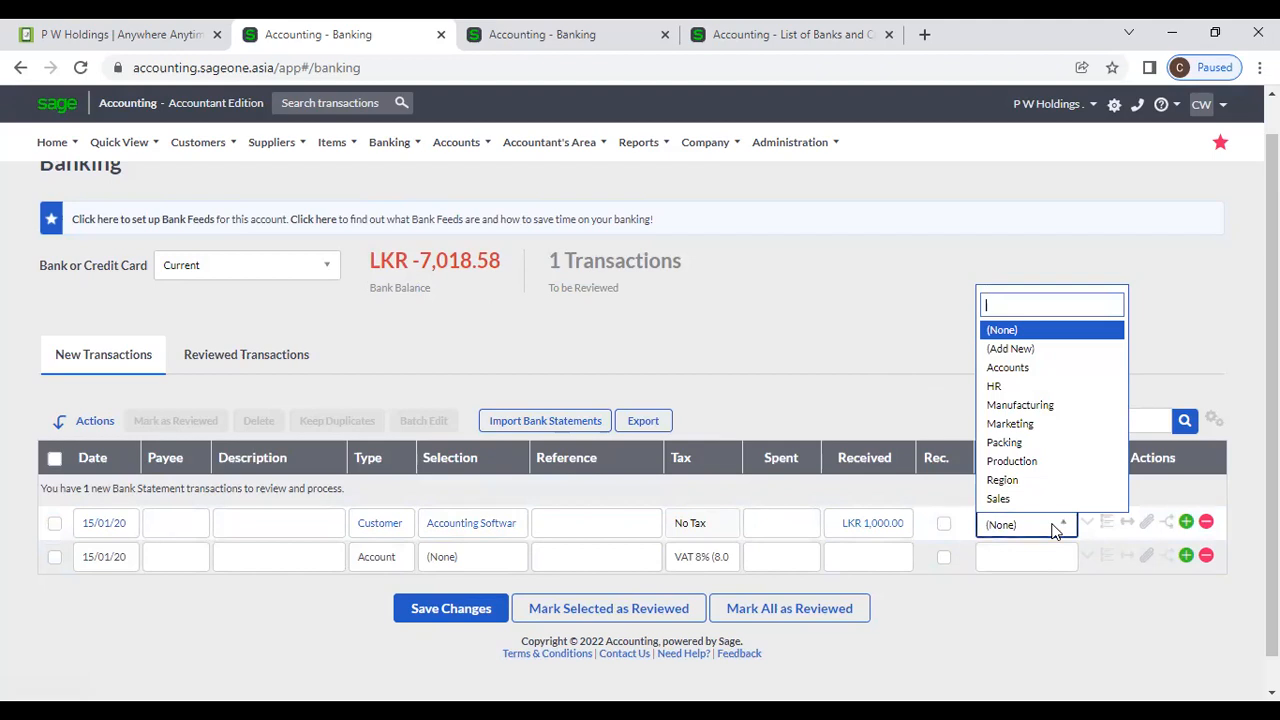
pyautogui.click(1179, 300)
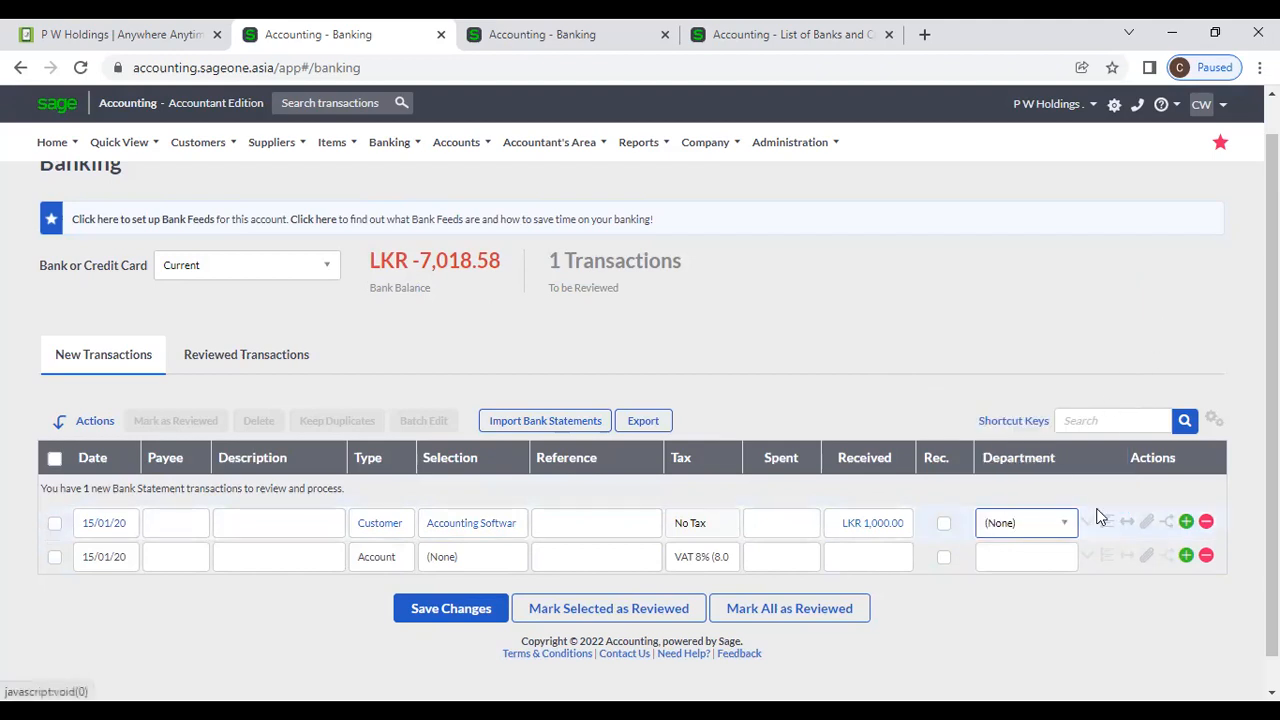
# Customise the grid to show the Area analysis column beside Department, and save.
pyautogui.click(1212, 420)
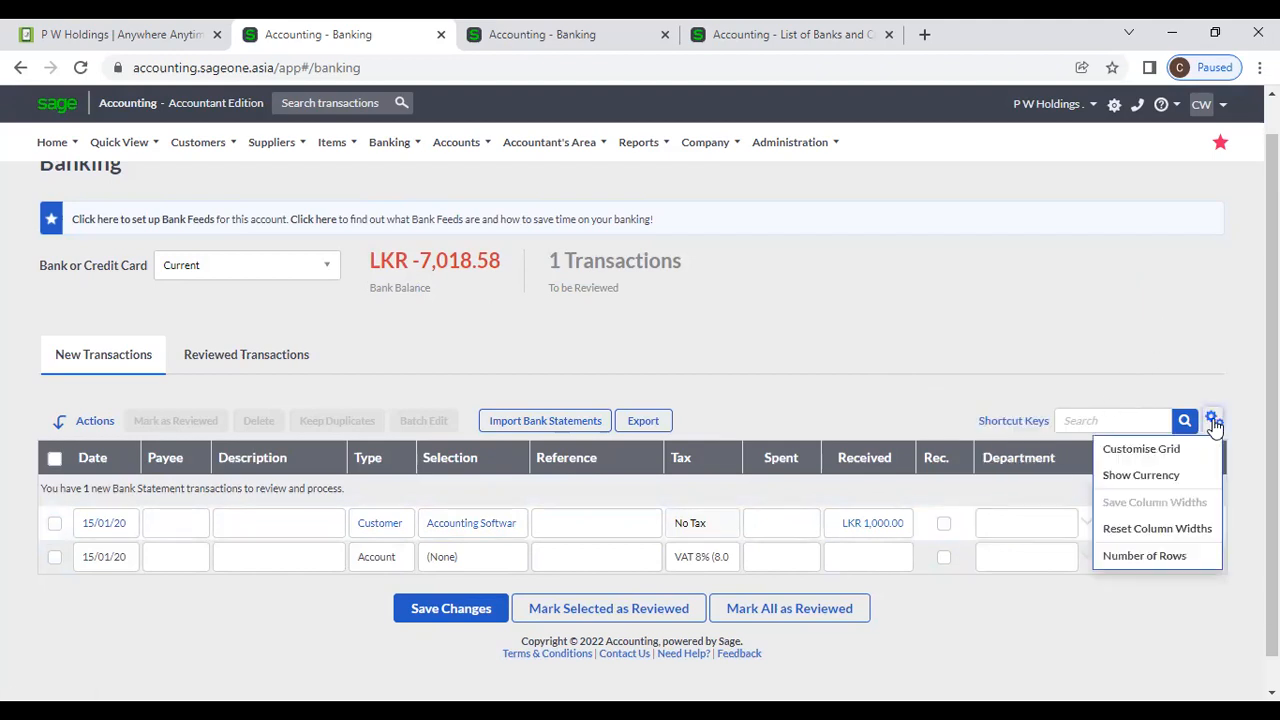
pyautogui.click(1183, 454)
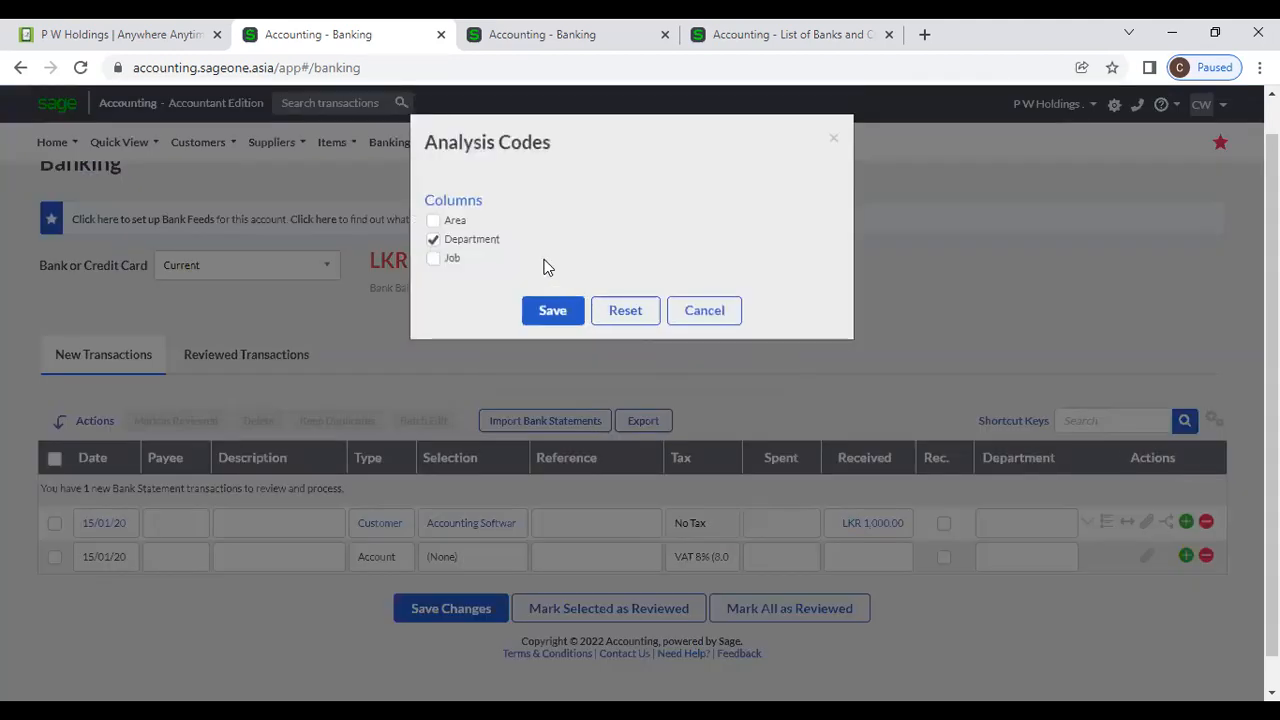
pyautogui.click(433, 239)
pyautogui.click(433, 221)
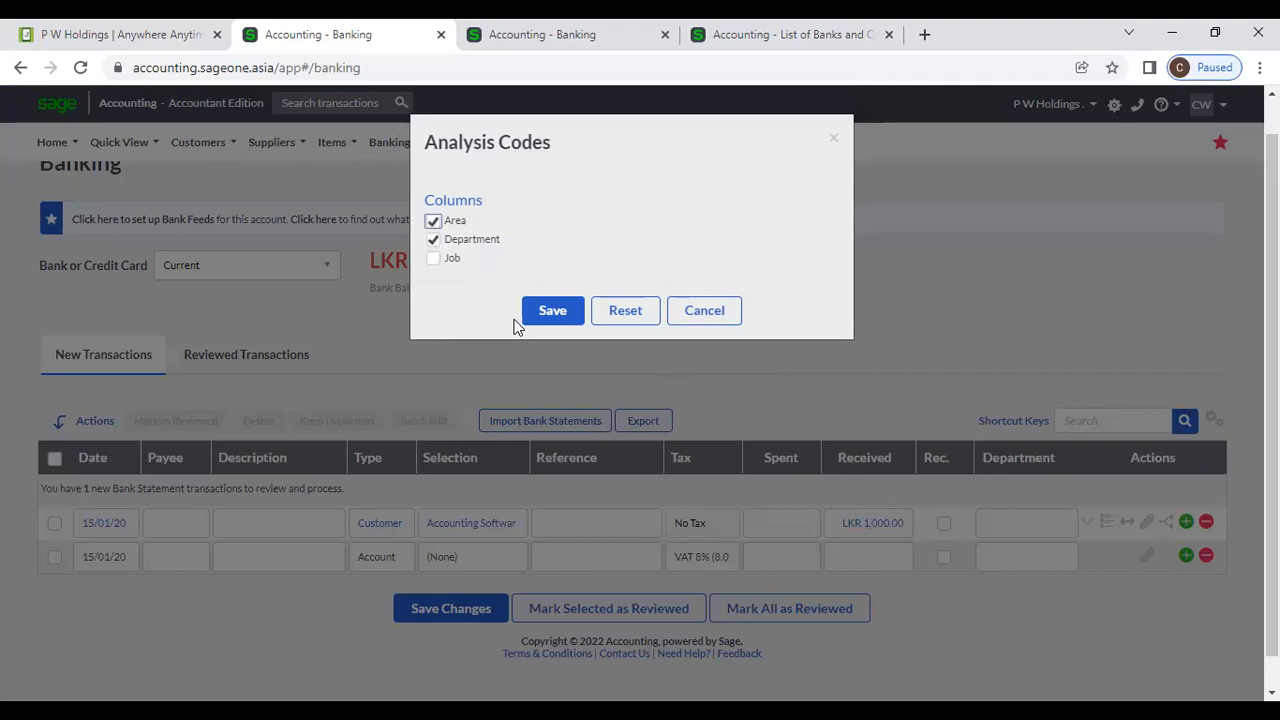
pyautogui.click(556, 313)
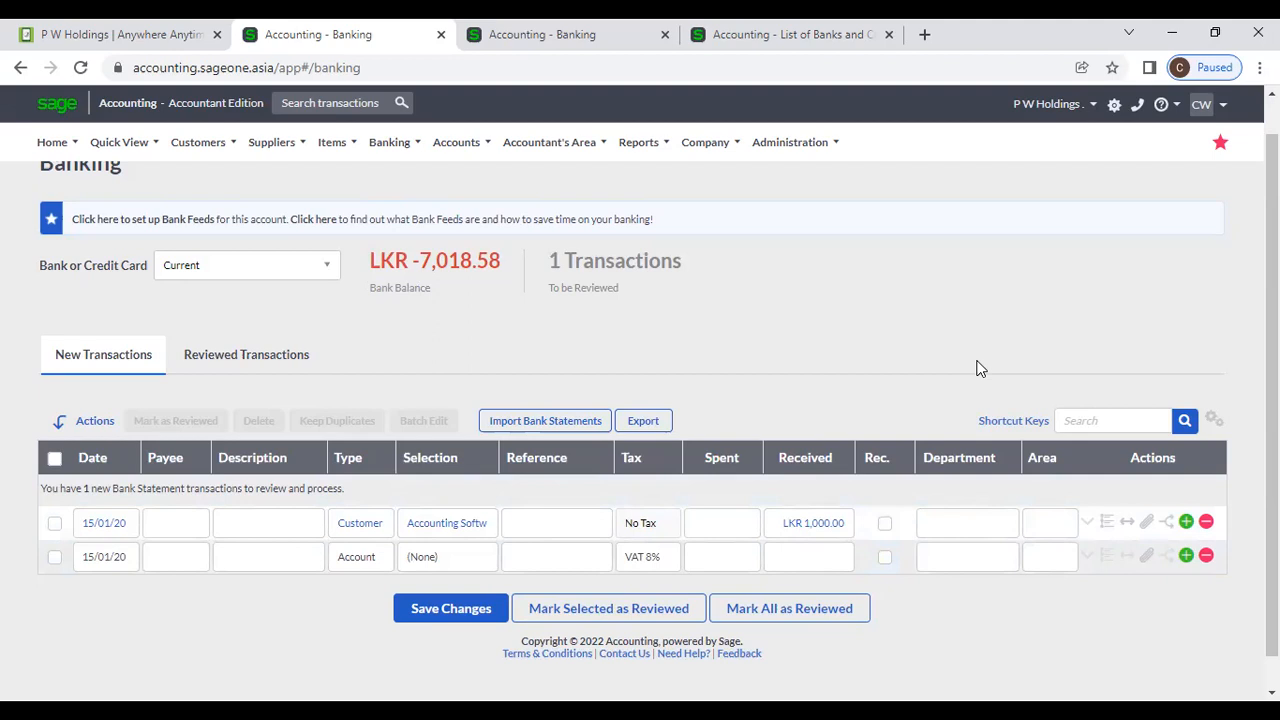
# Expand row one's details and show Split Transactions for the LKR 1,000.00 receipt.
pyautogui.click(1086, 524)
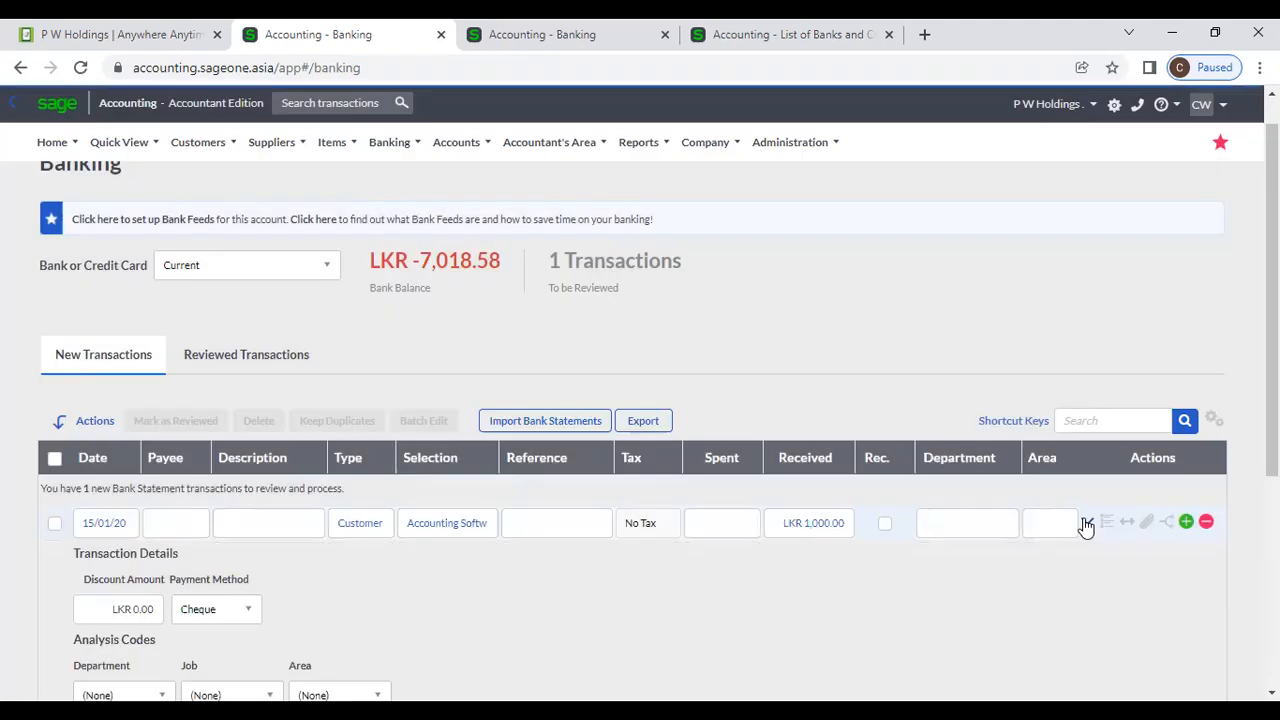
pyautogui.scroll(-2, 733, 493)
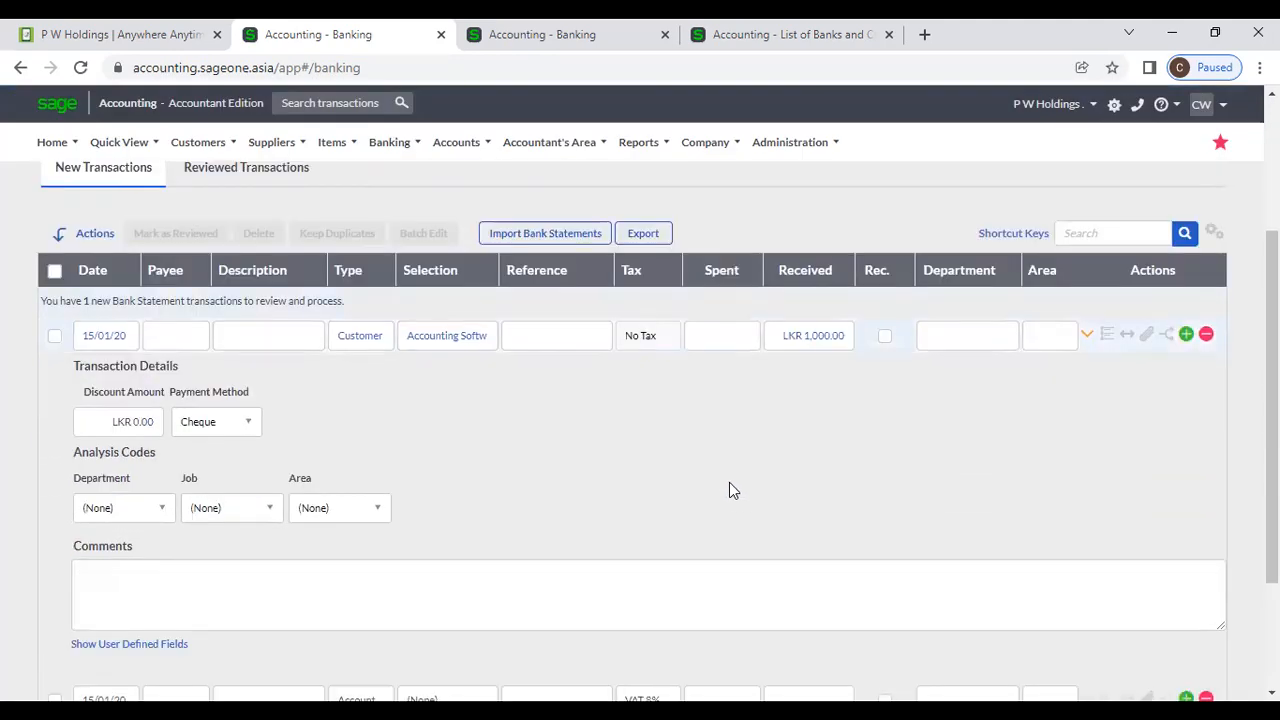
pyautogui.click(1128, 337)
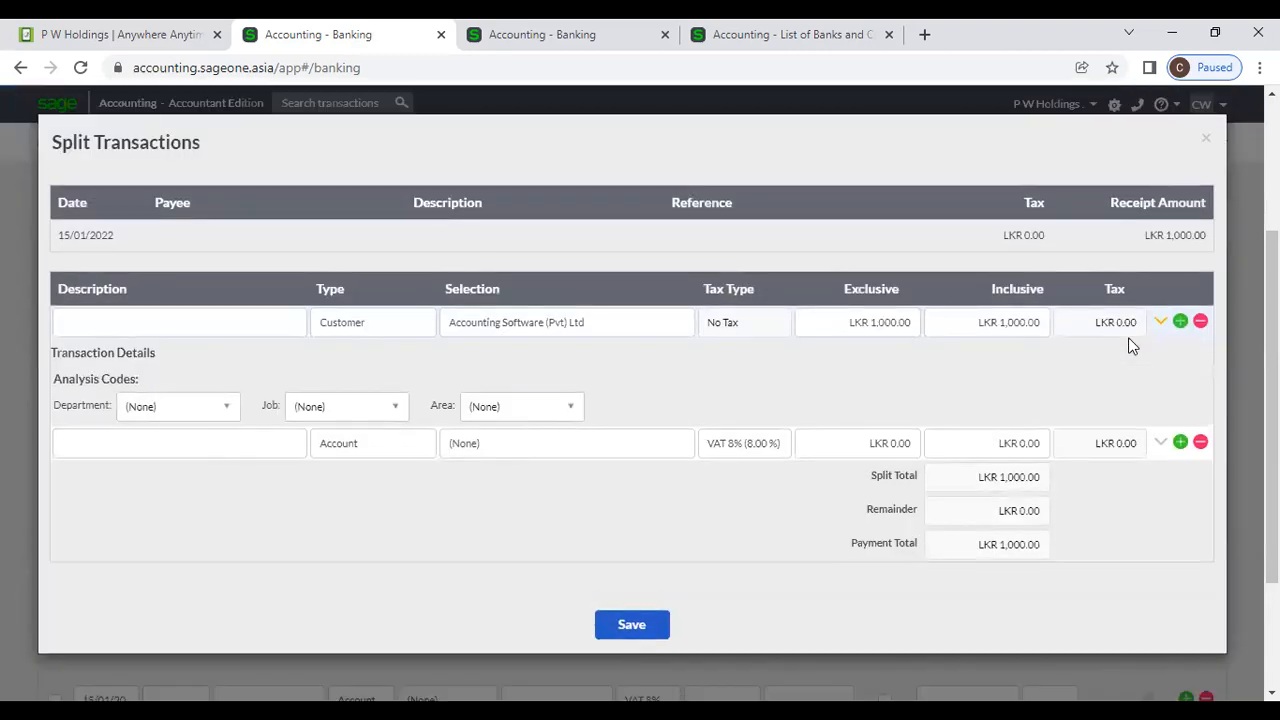
# Check the receipt's unpaid invoices (ticking INV0000308) and paid invoices, closing without saving.
pyautogui.click(1205, 138)
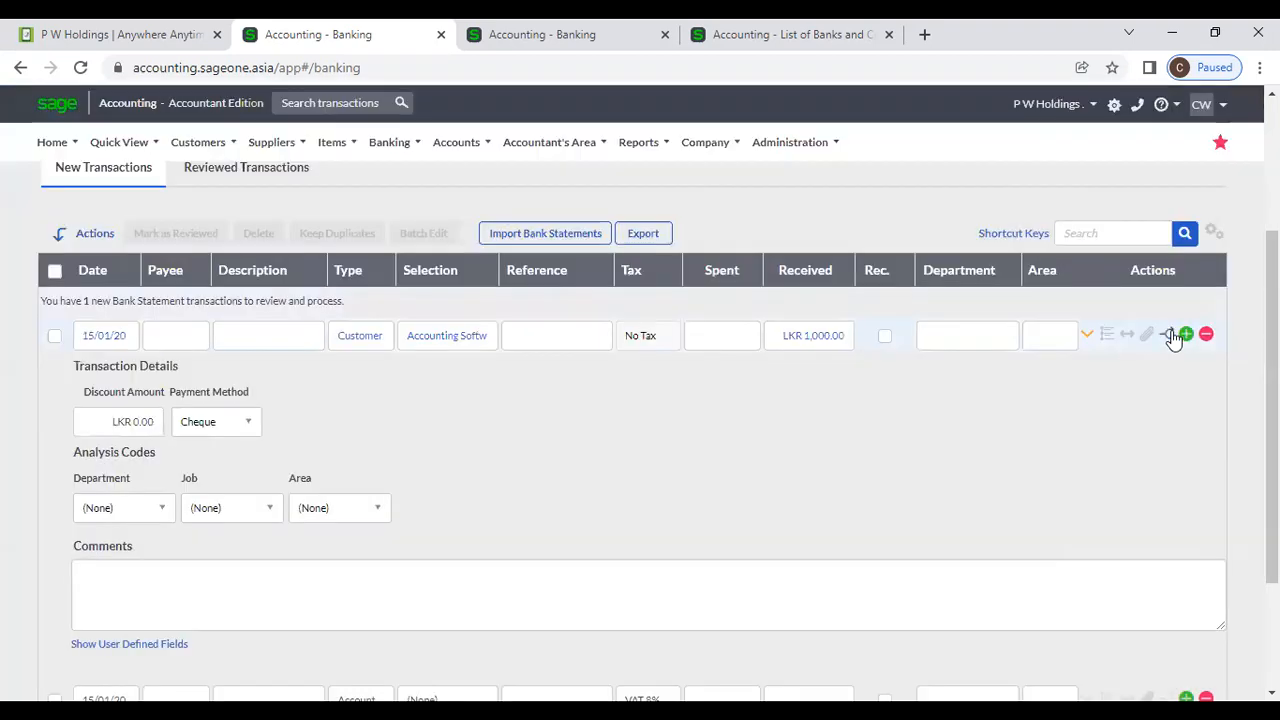
pyautogui.click(1171, 335)
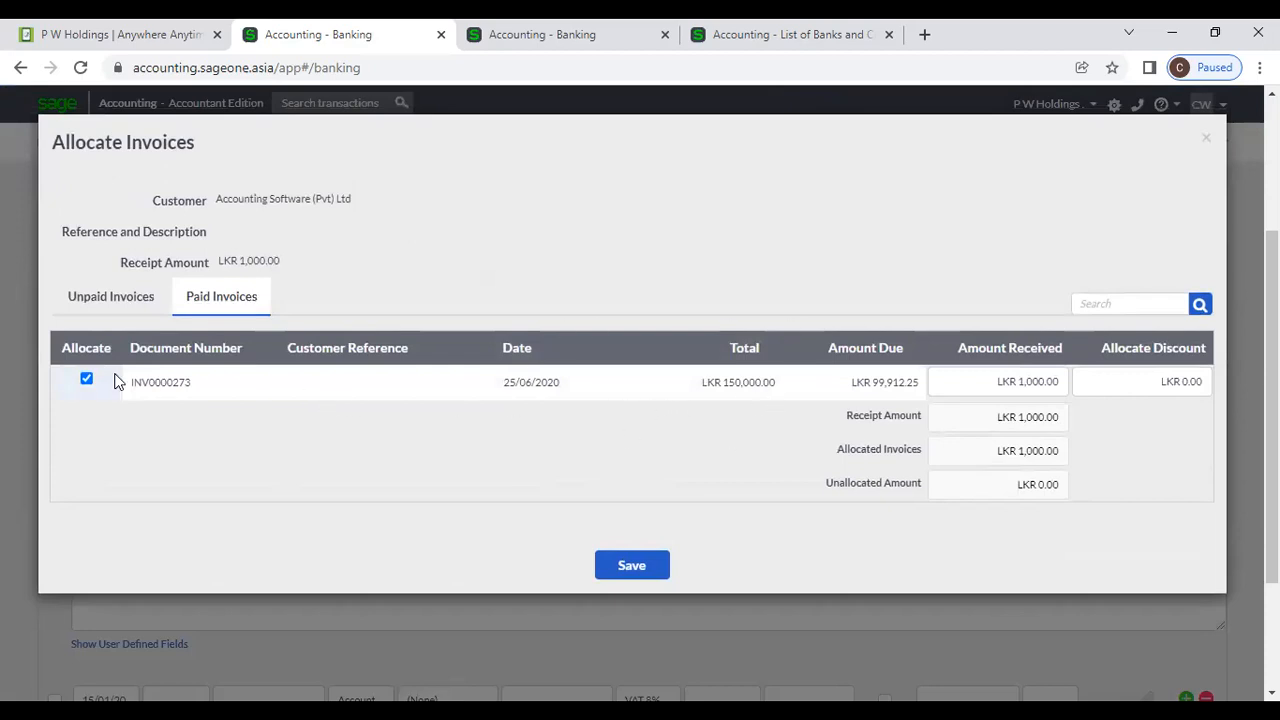
pyautogui.click(109, 302)
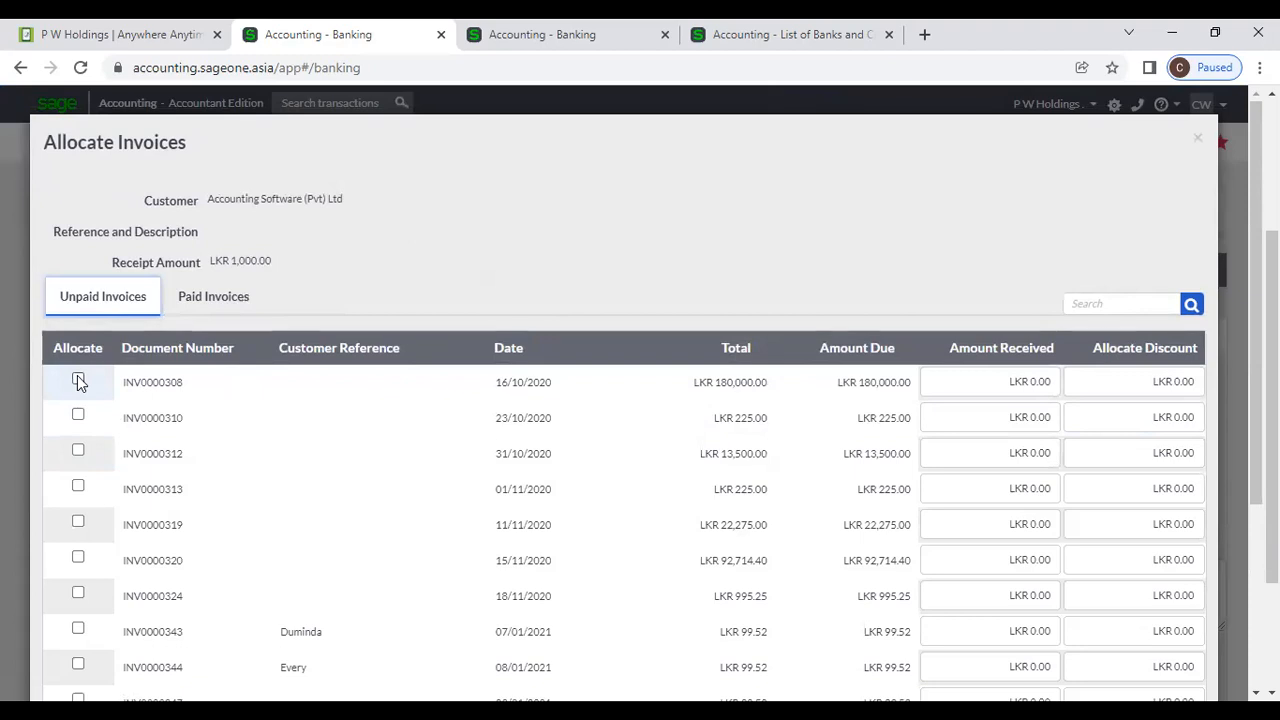
pyautogui.click(78, 380)
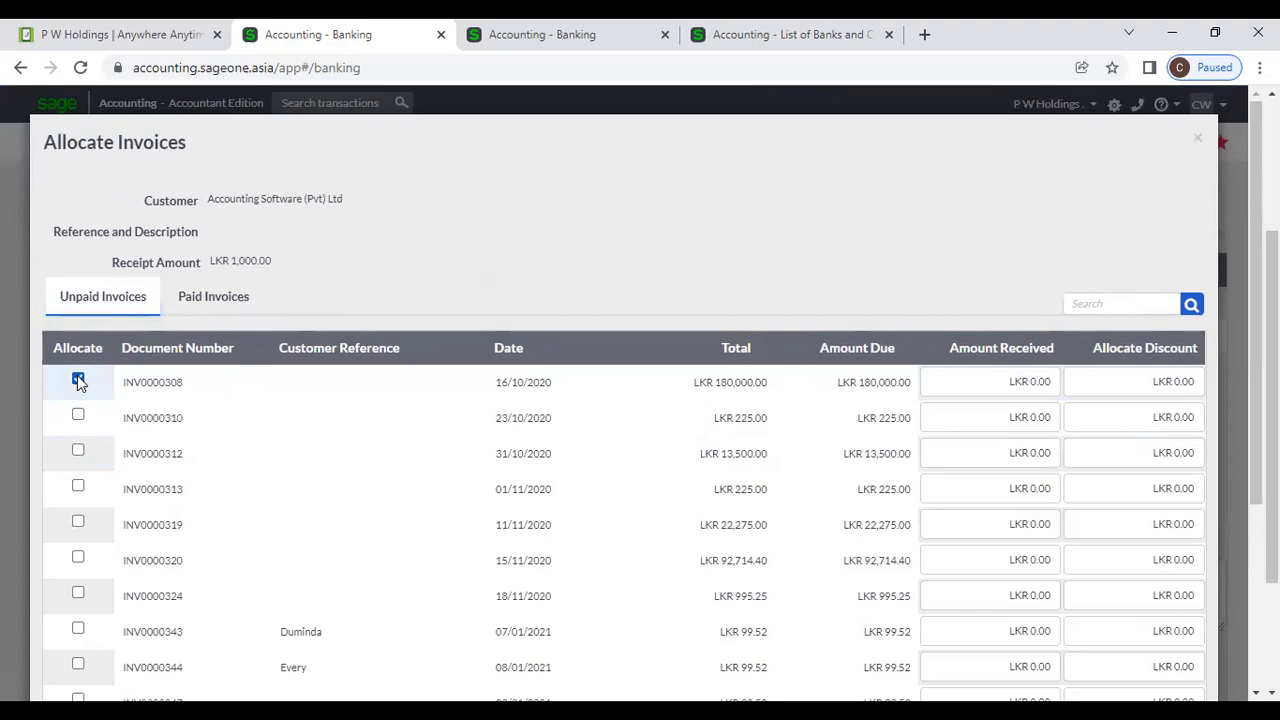
pyautogui.click(220, 296)
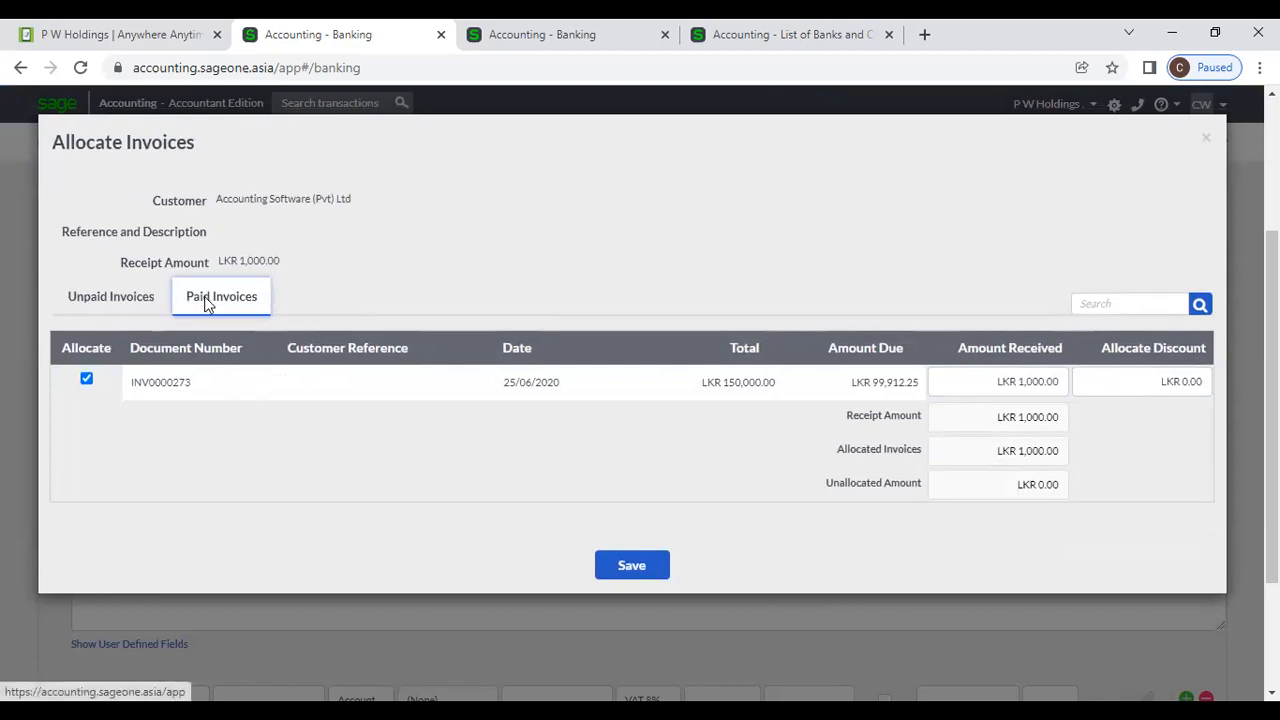
pyautogui.click(1205, 138)
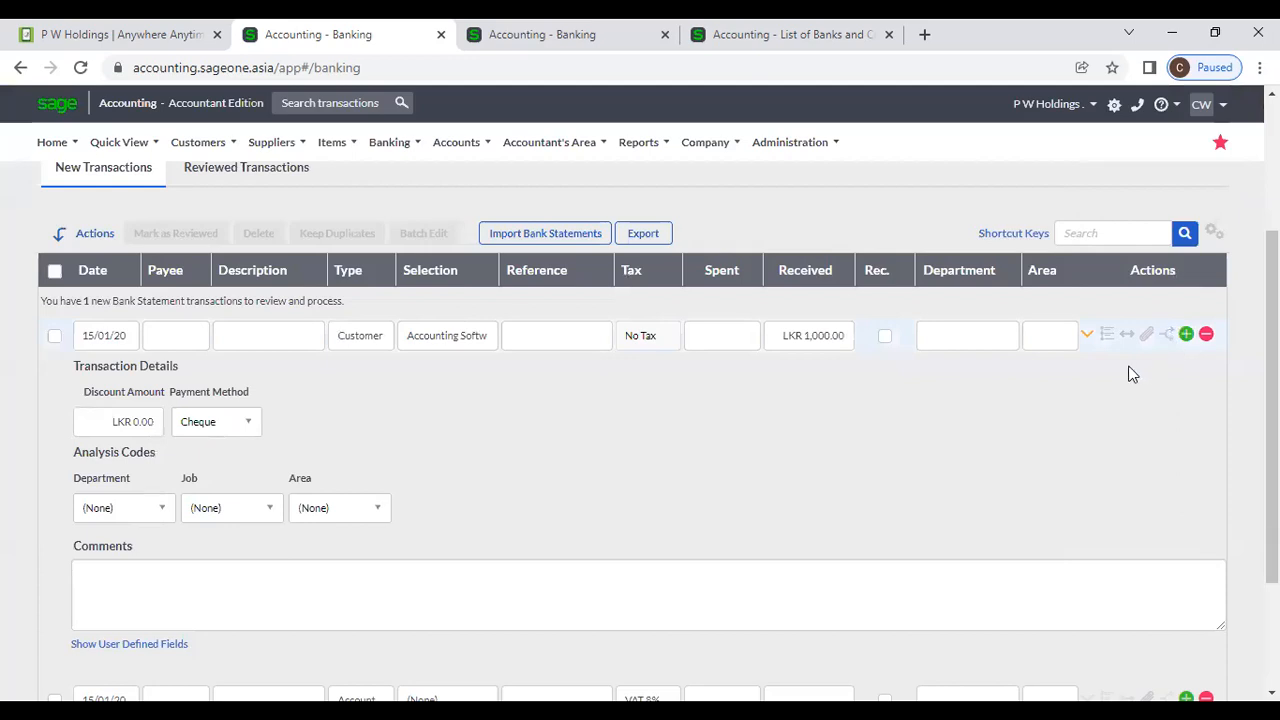
# Check the receipt's Cheque payment method, LKR 0.00 discount and comments field, changing nothing.
pyautogui.click(1085, 336)
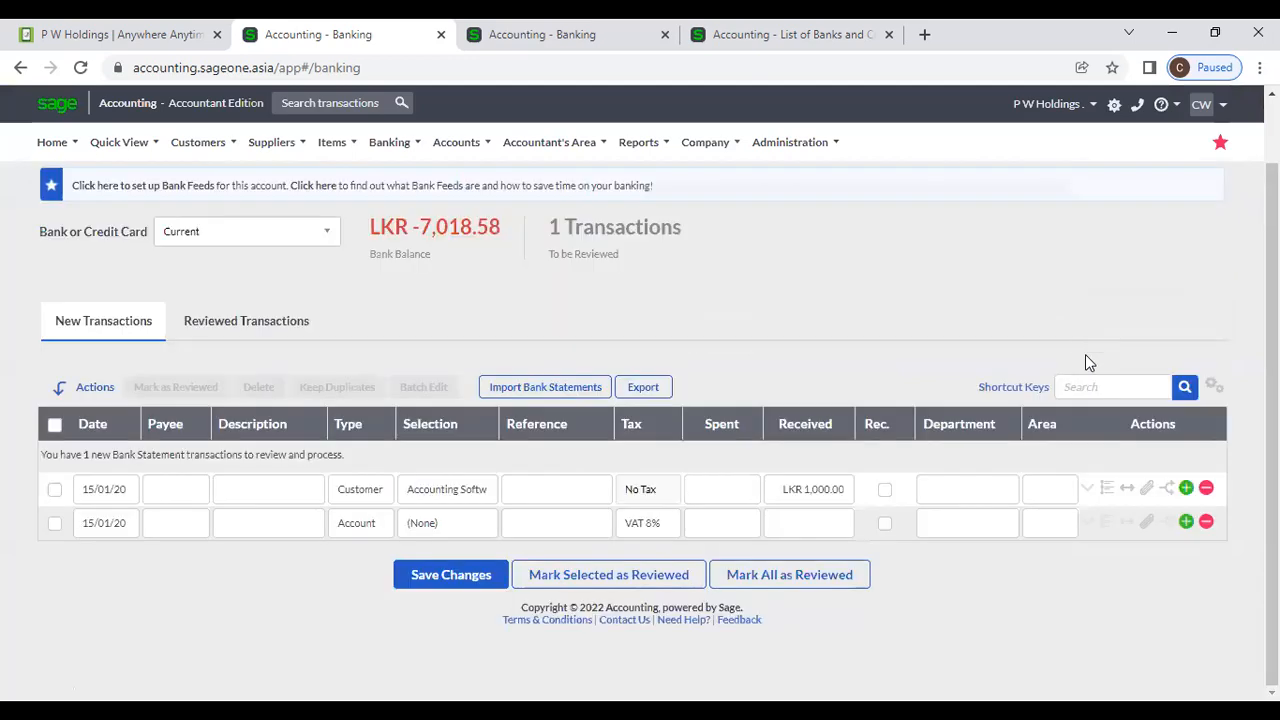
pyautogui.click(1086, 489)
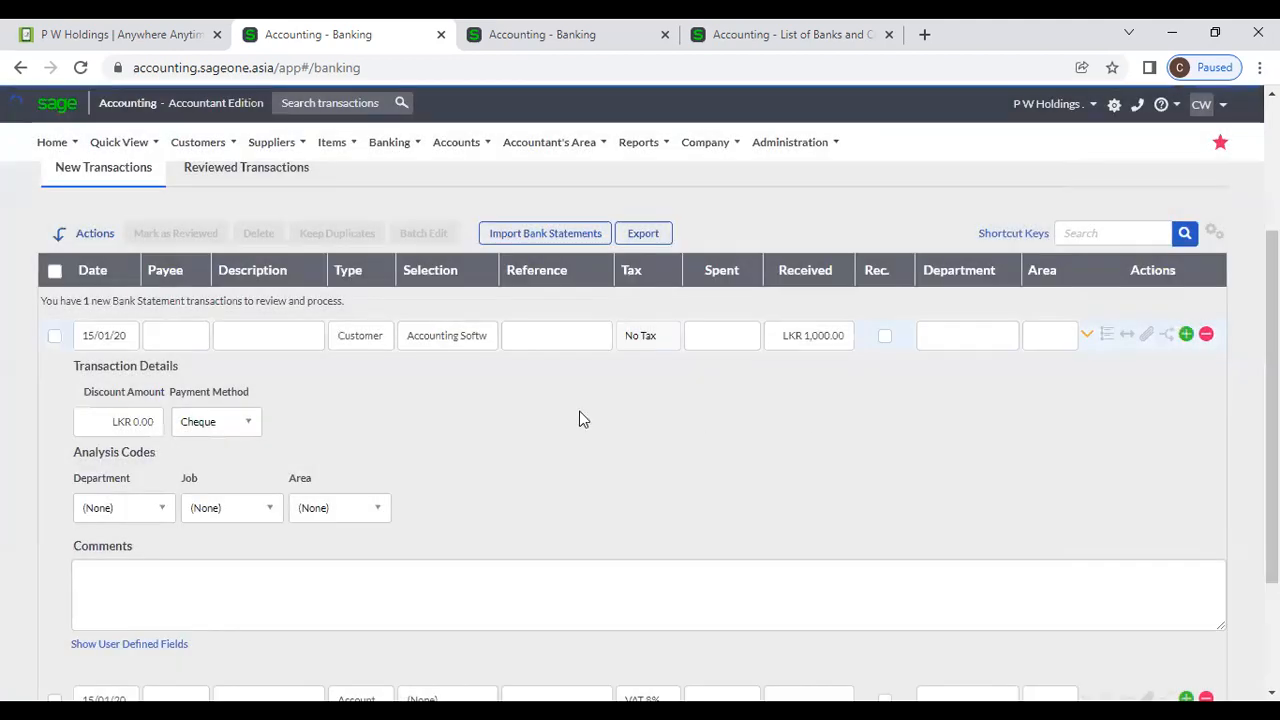
pyautogui.click(252, 428)
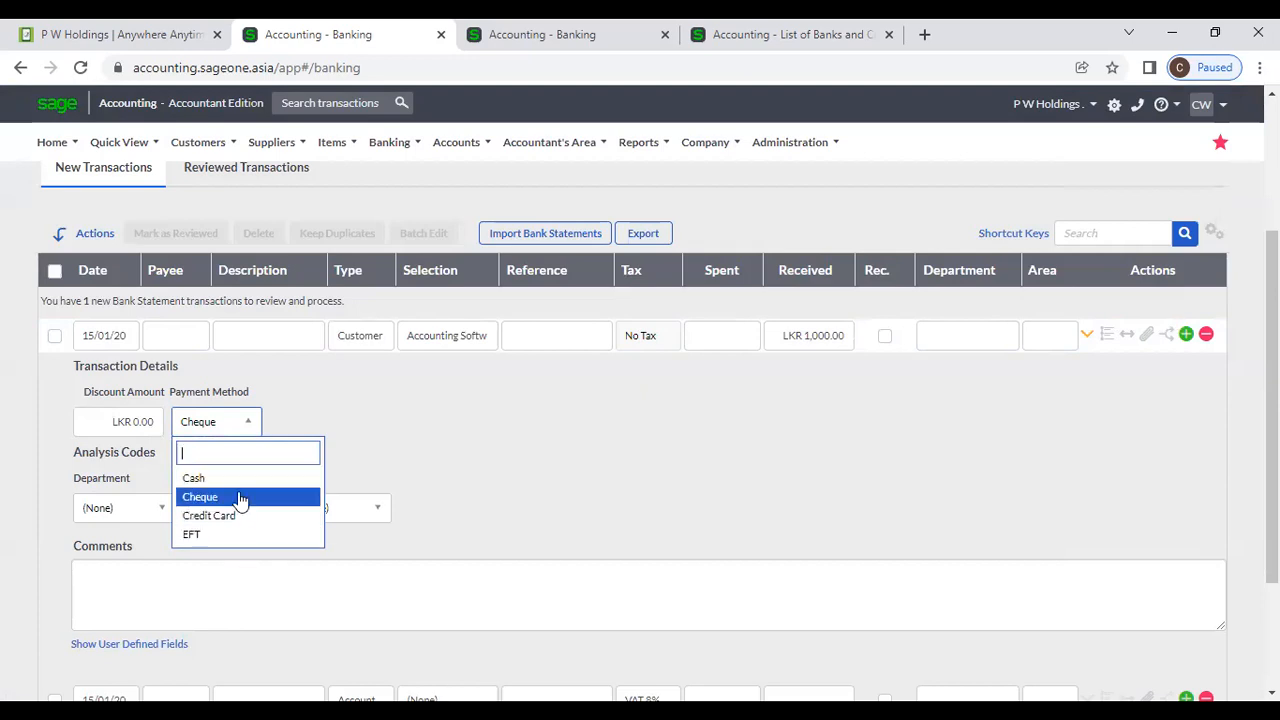
pyautogui.click(364, 452)
pyautogui.click(143, 422)
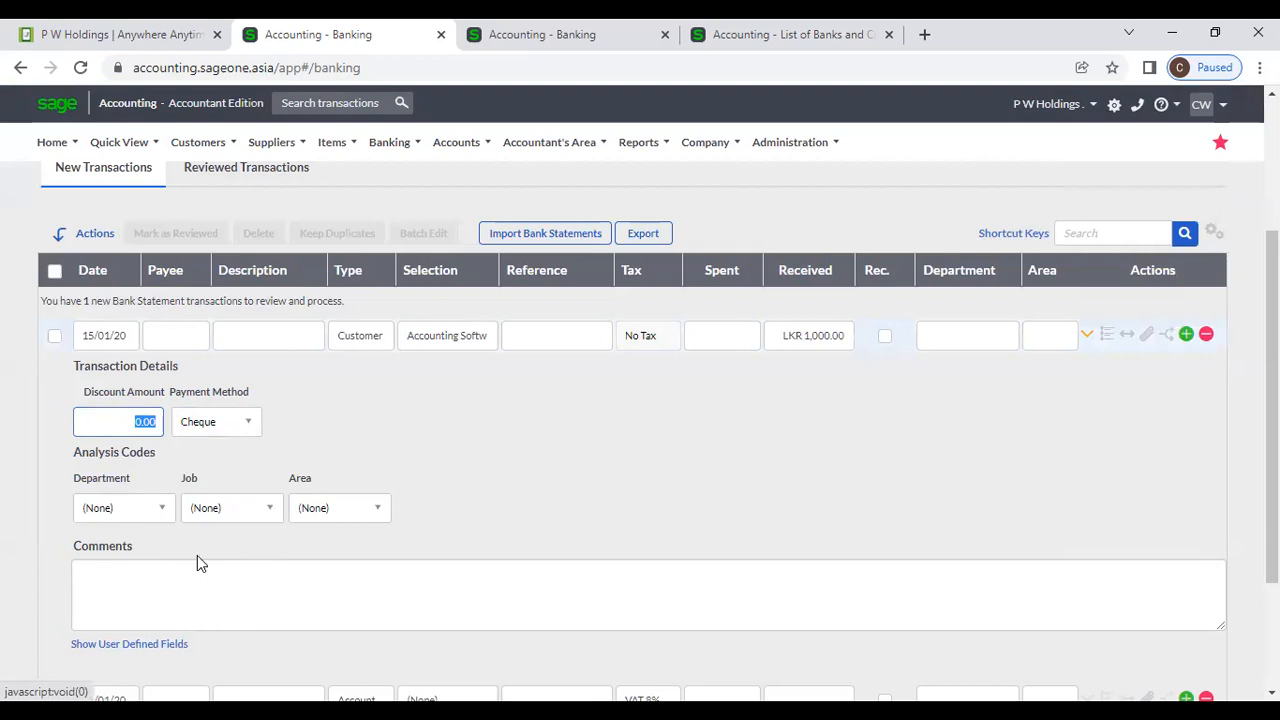
pyautogui.click(181, 583)
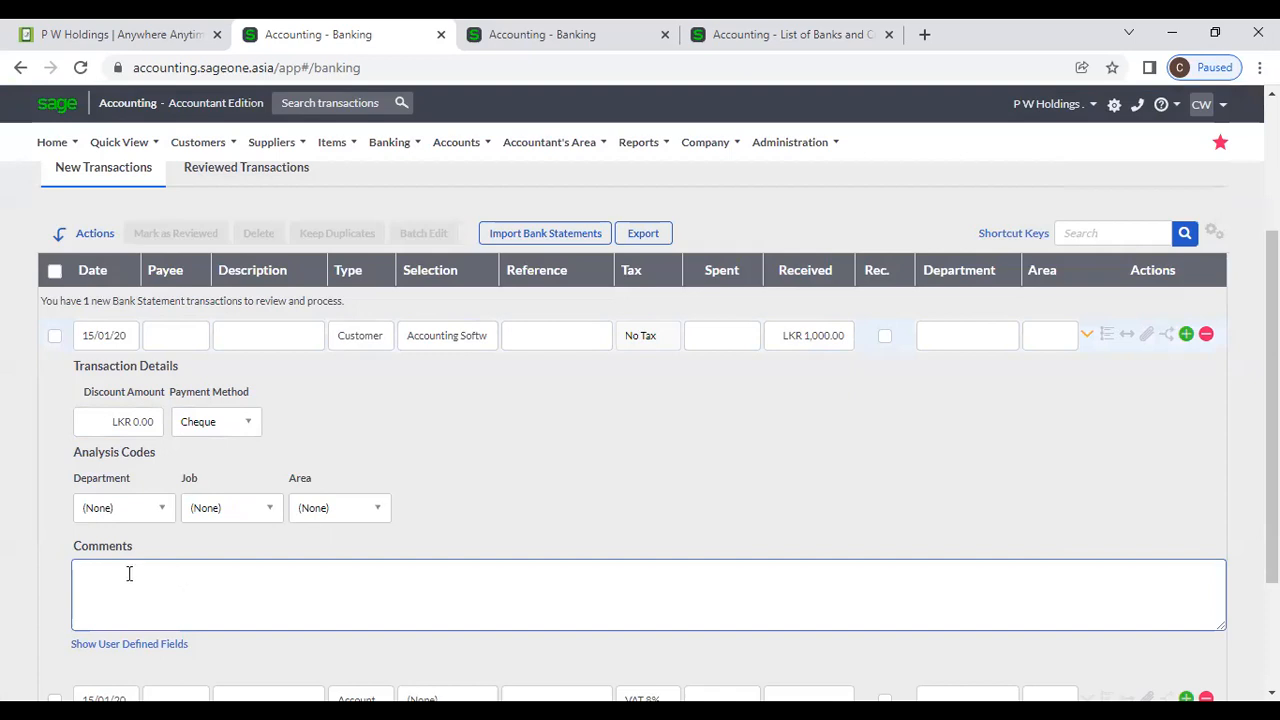
pyautogui.scroll(-2, 480, 510)
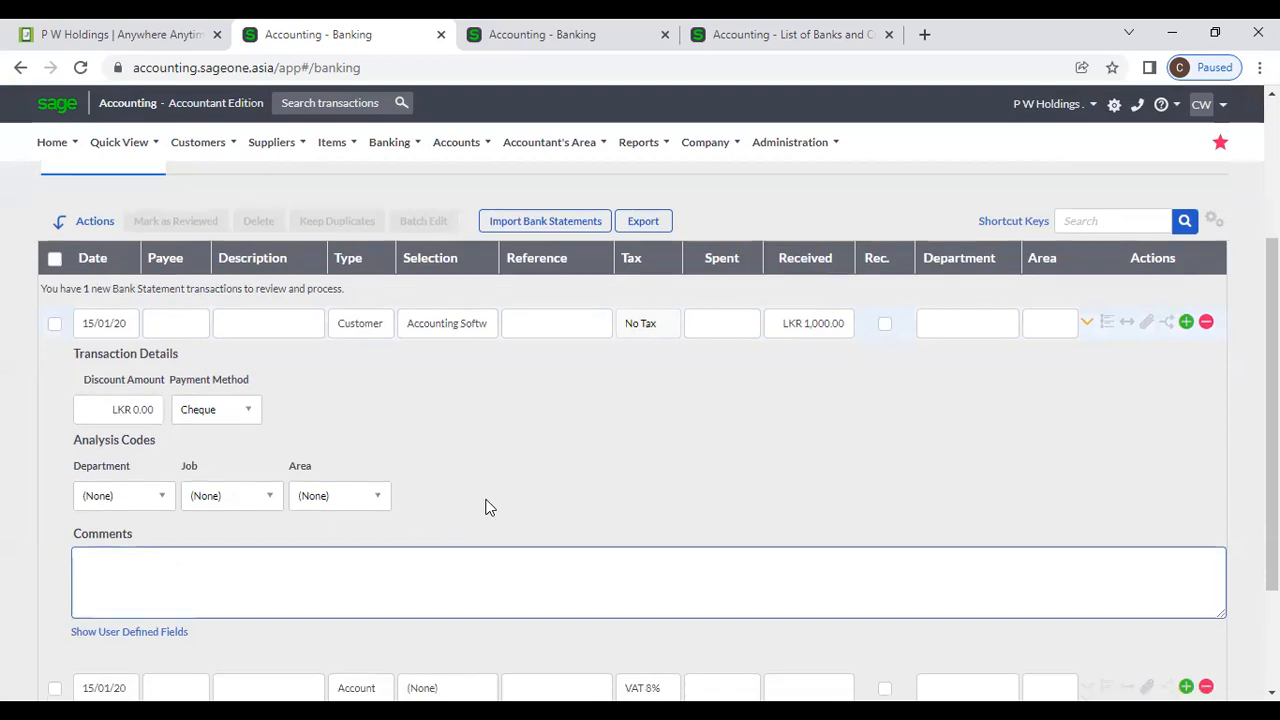
pyautogui.click(163, 468)
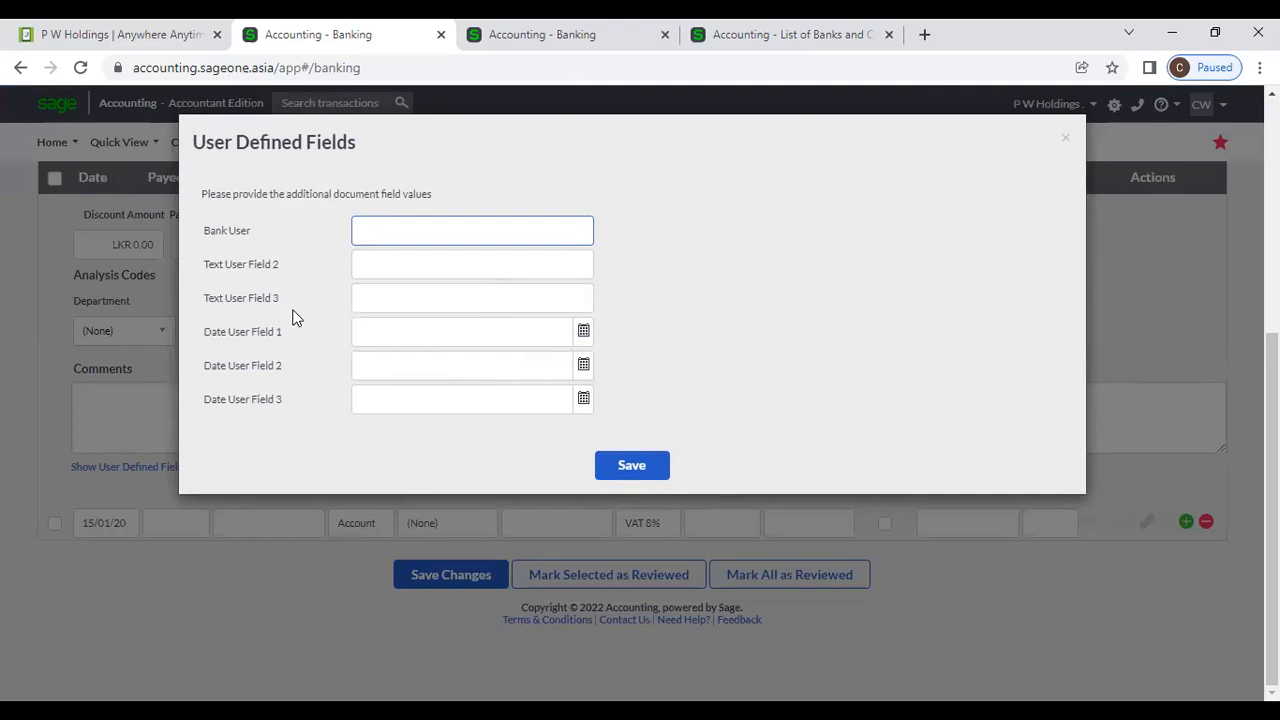
pyautogui.click(1066, 138)
pyautogui.scroll(2, 1063, 334)
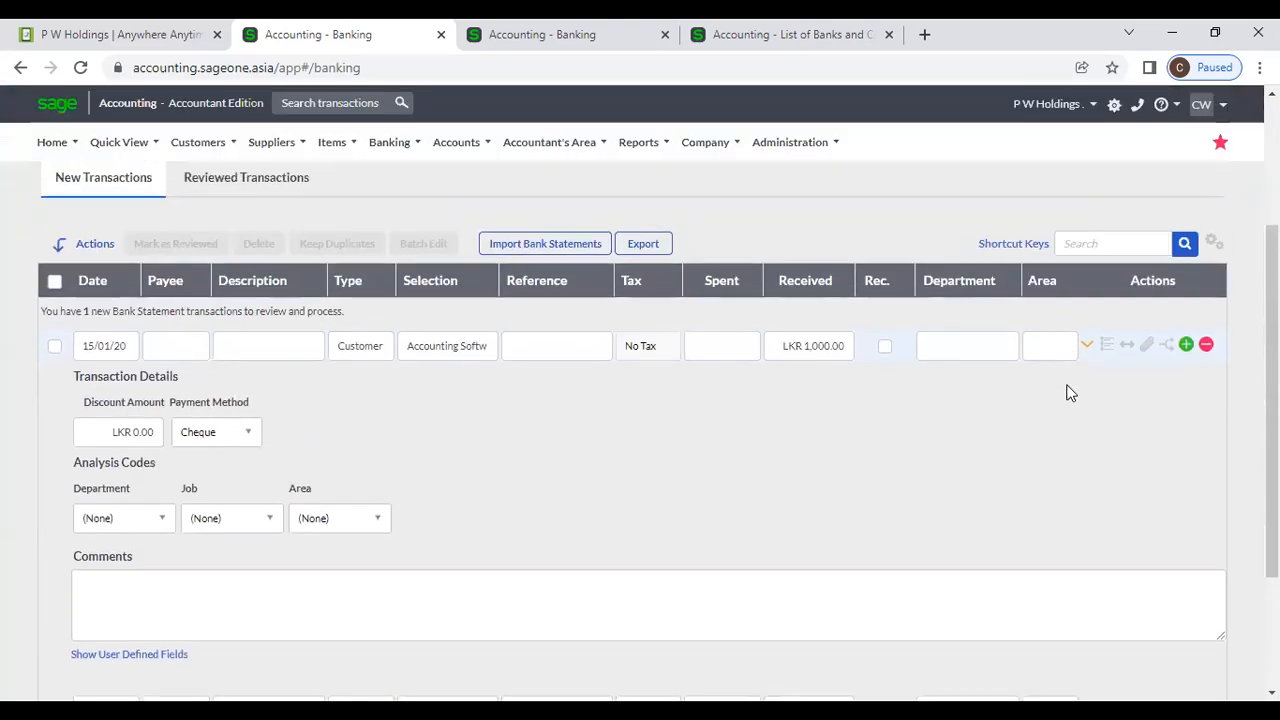
pyautogui.click(1148, 346)
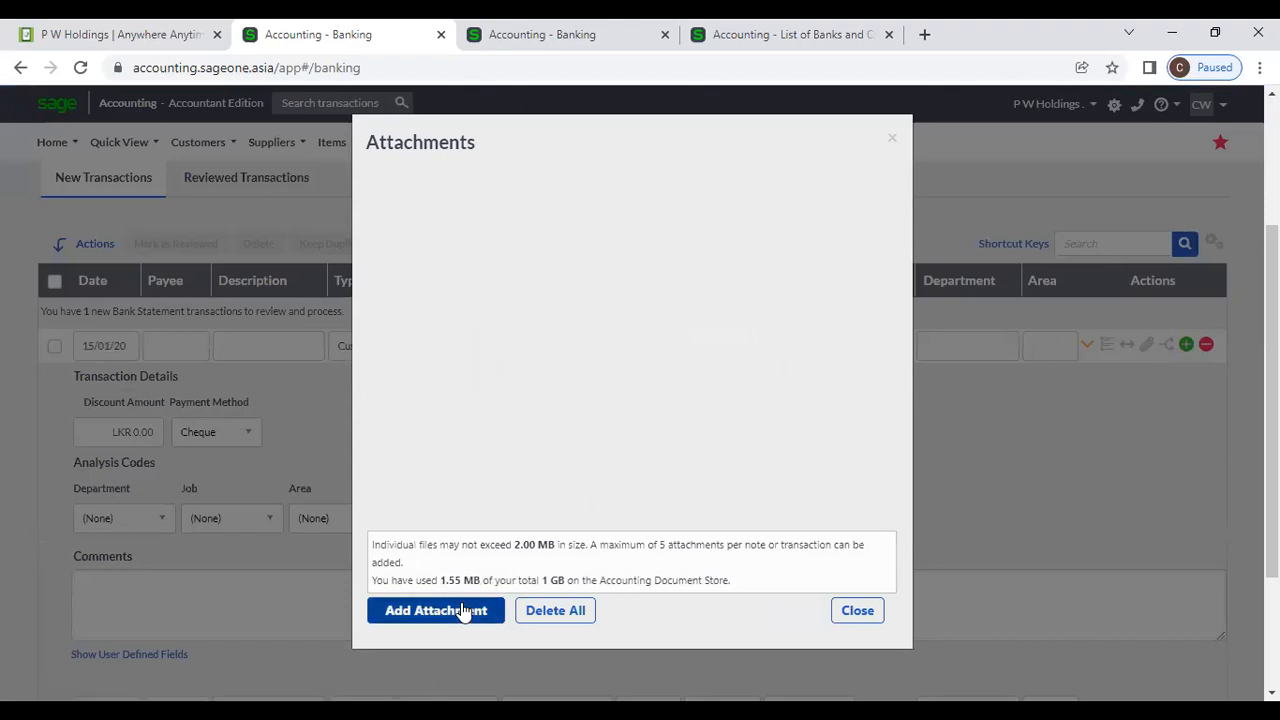
pyautogui.click(868, 609)
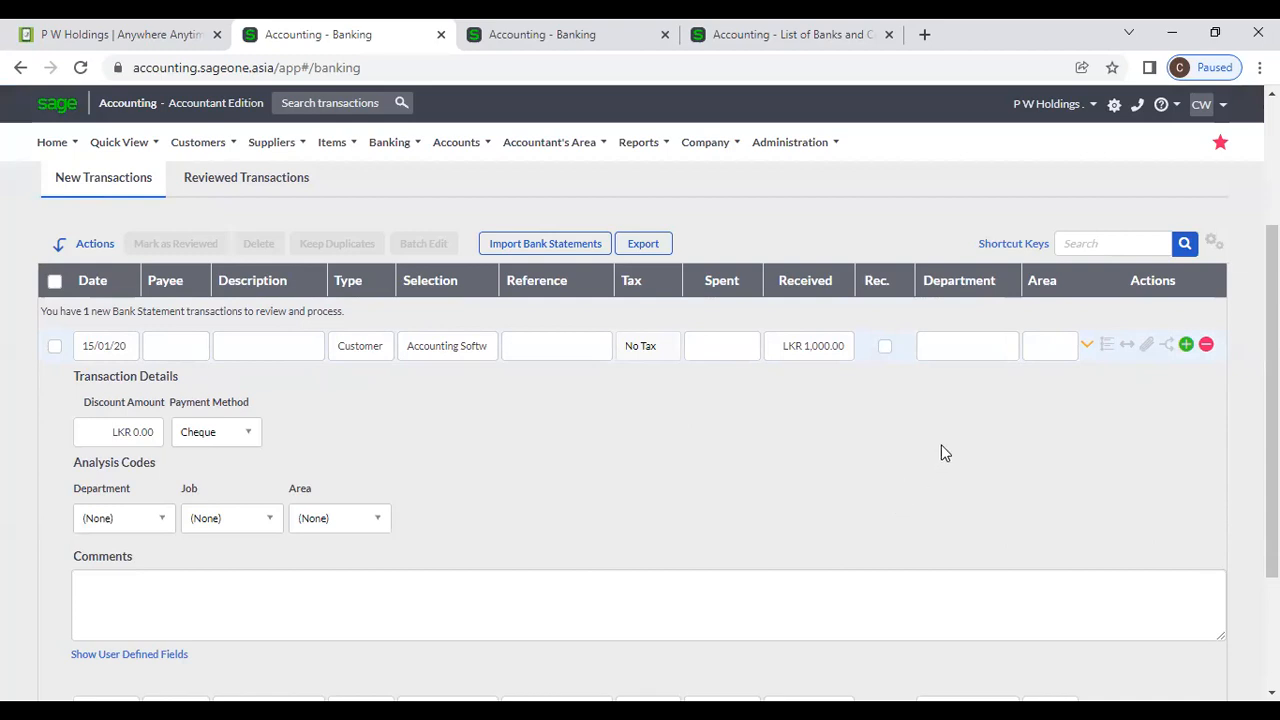
# Change the first transaction's type from Customer to Account.
pyautogui.click(1124, 346)
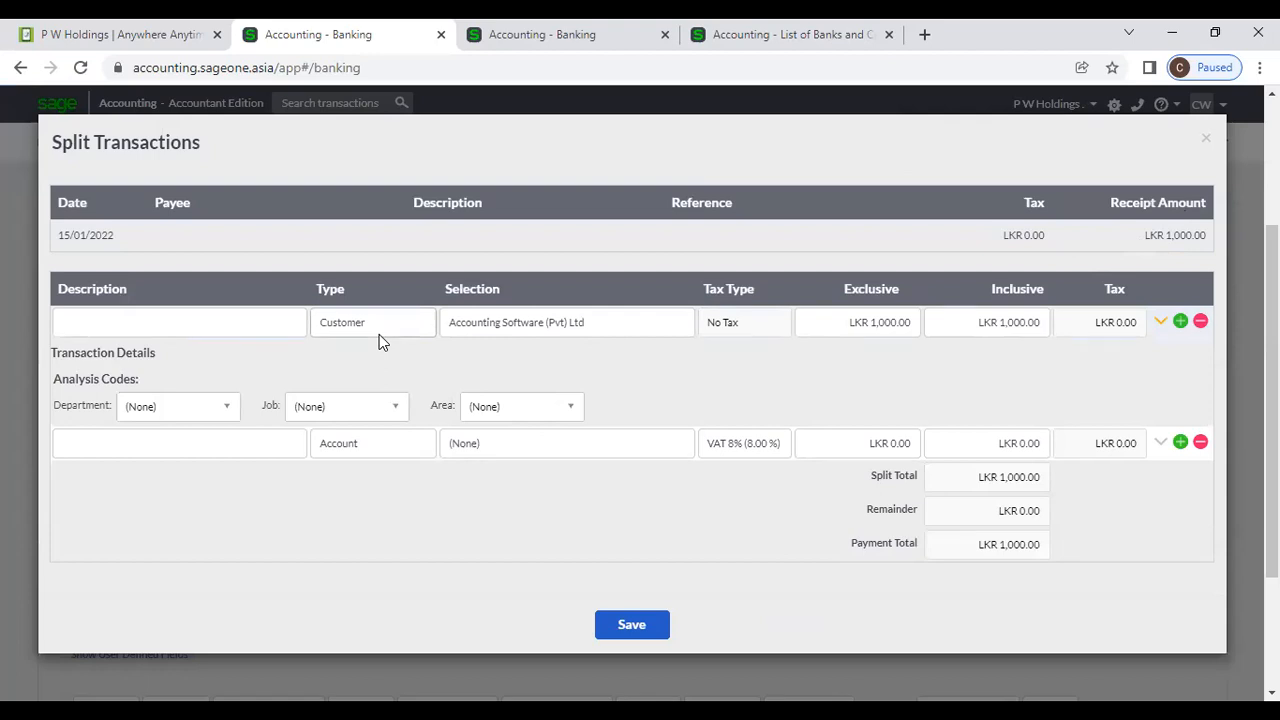
pyautogui.click(1206, 139)
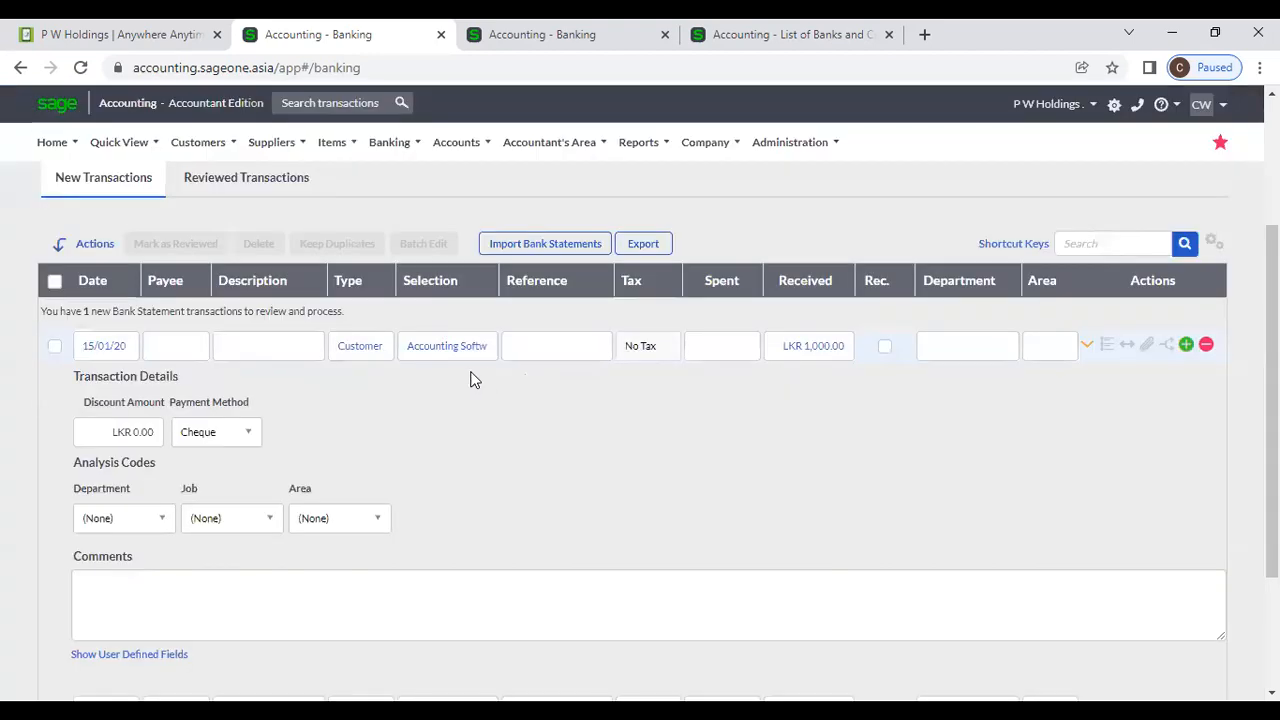
pyautogui.click(389, 348)
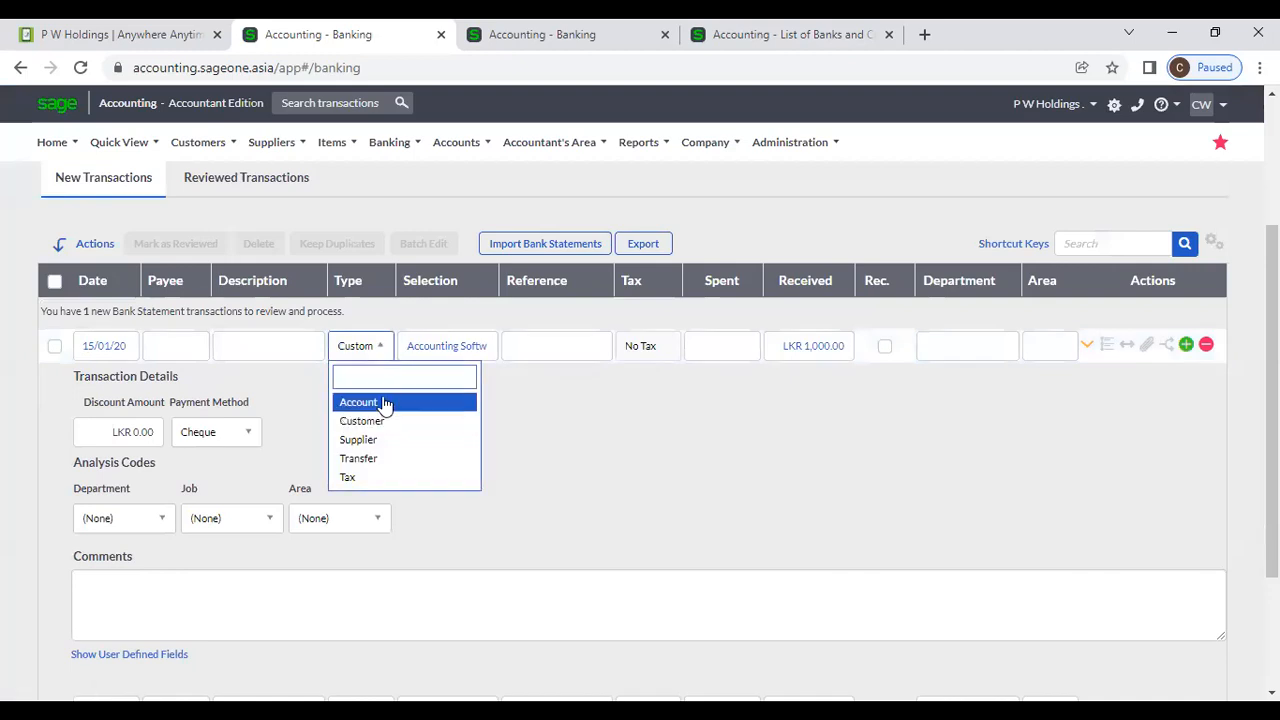
pyautogui.click(386, 403)
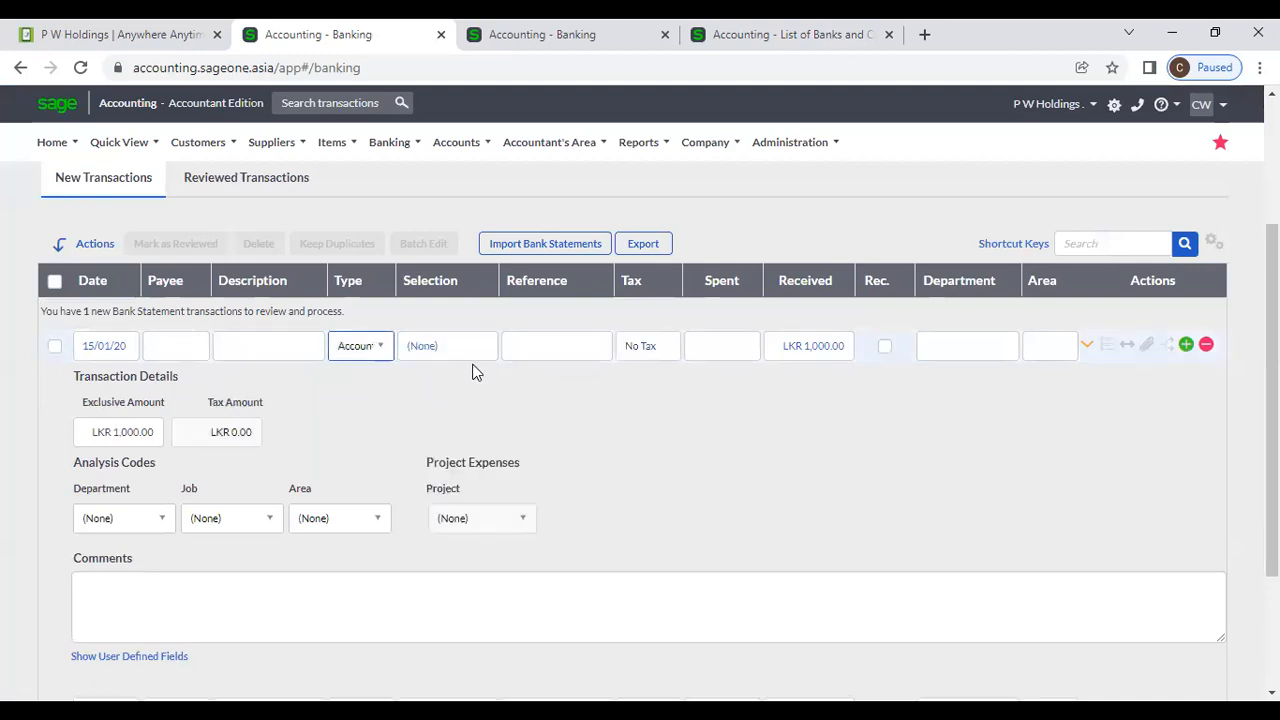
# Try Advertising on a split line without saving, then enter 1000 as spent.
pyautogui.click(1127, 350)
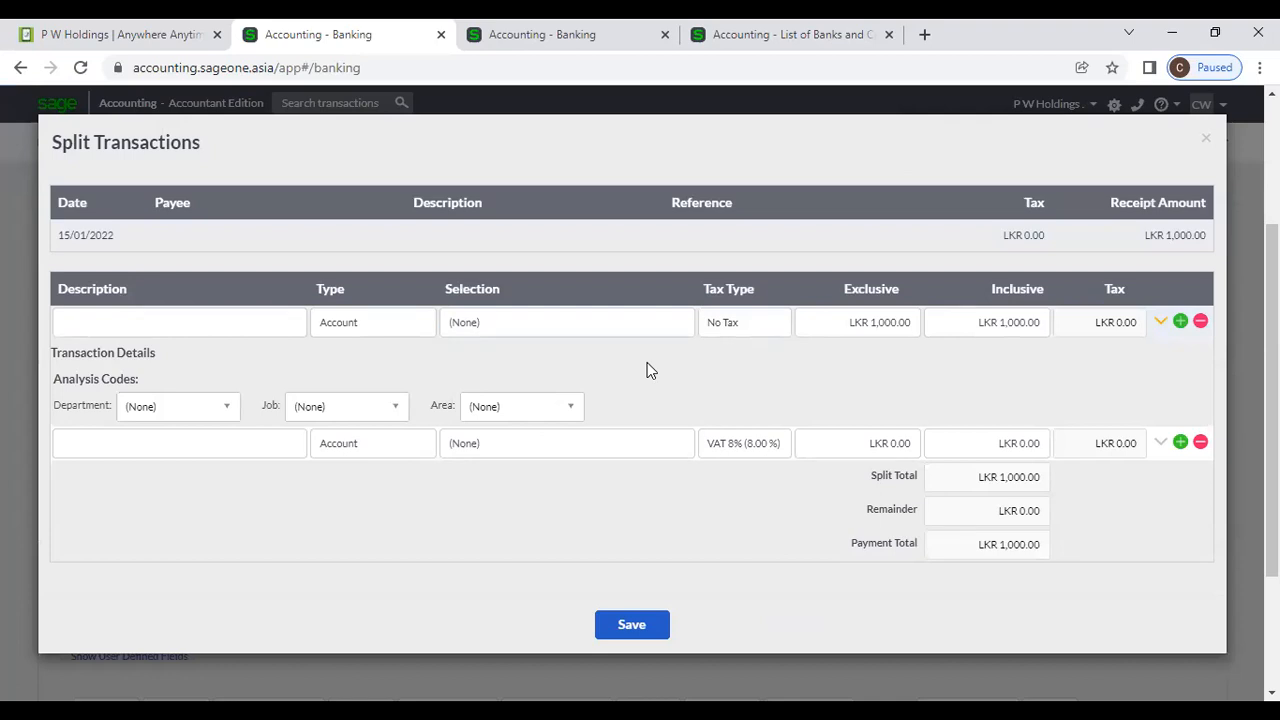
pyautogui.click(275, 327)
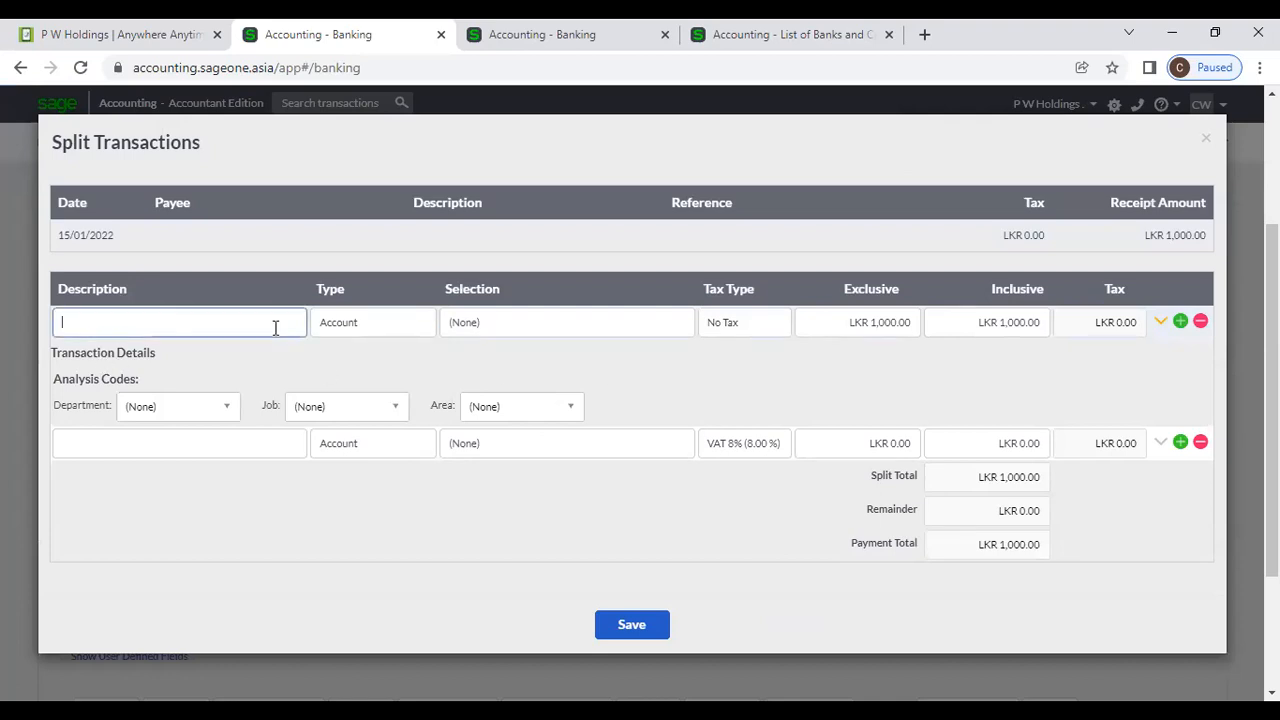
pyautogui.click(553, 328)
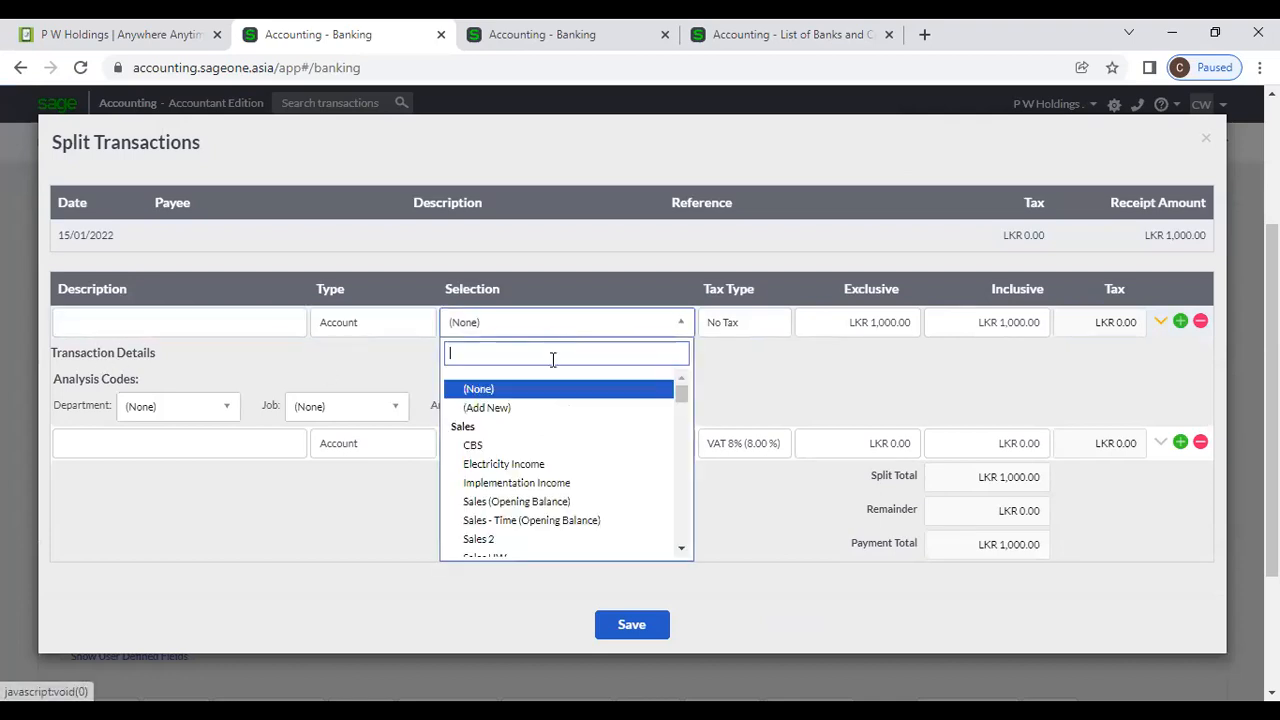
pyautogui.scroll(-5, 538, 468)
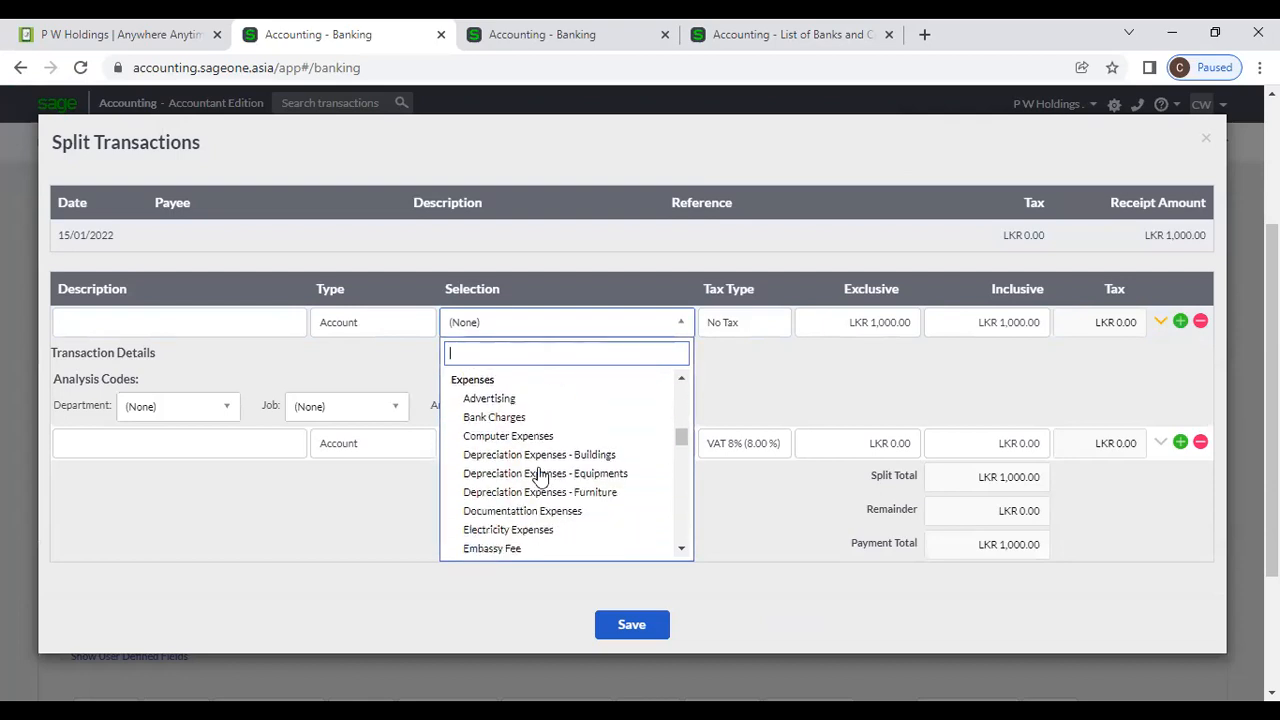
pyautogui.scroll(-1, 538, 476)
pyautogui.scroll(2, 525, 425)
pyautogui.click(527, 440)
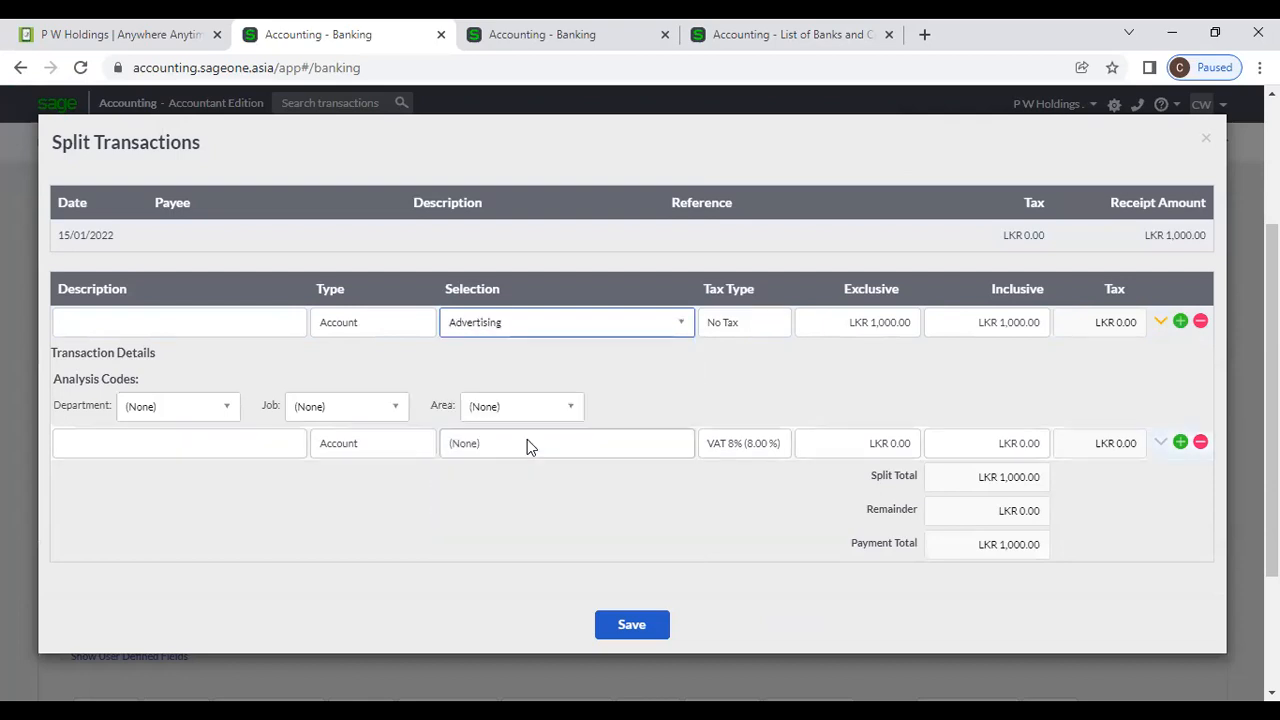
pyautogui.click(860, 323)
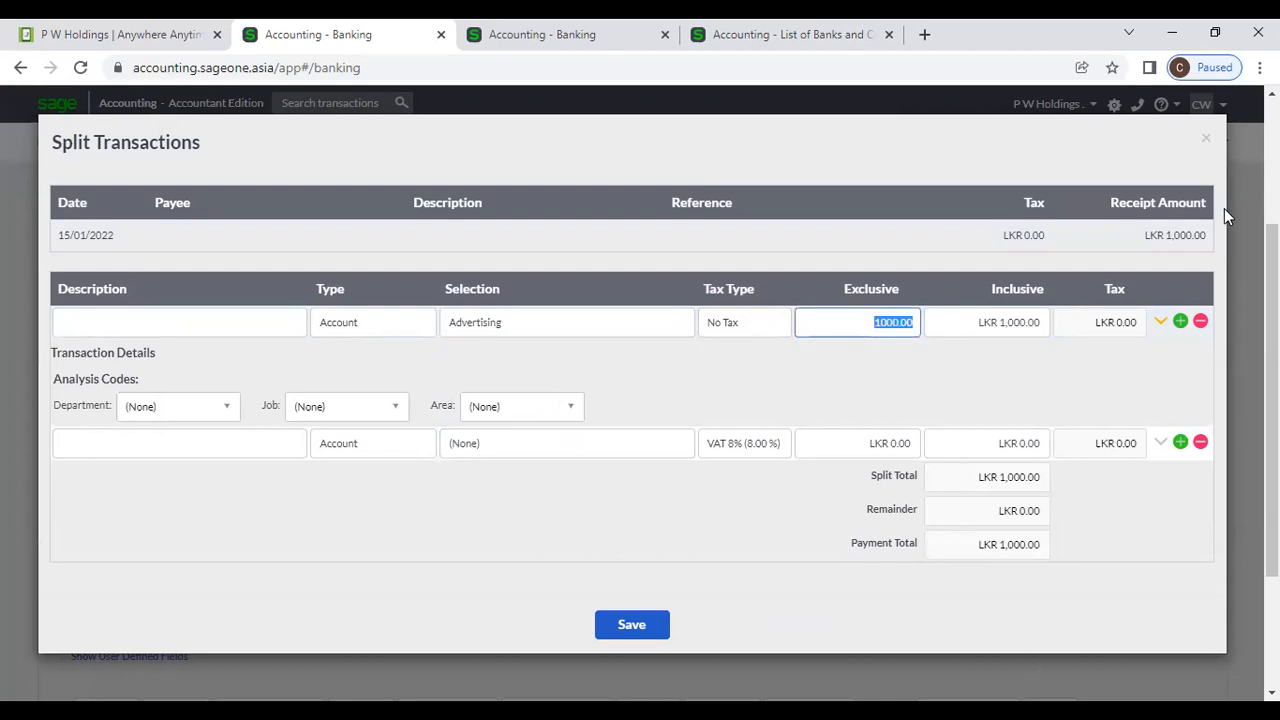
pyautogui.click(1205, 139)
pyautogui.click(719, 346)
pyautogui.write('1000')
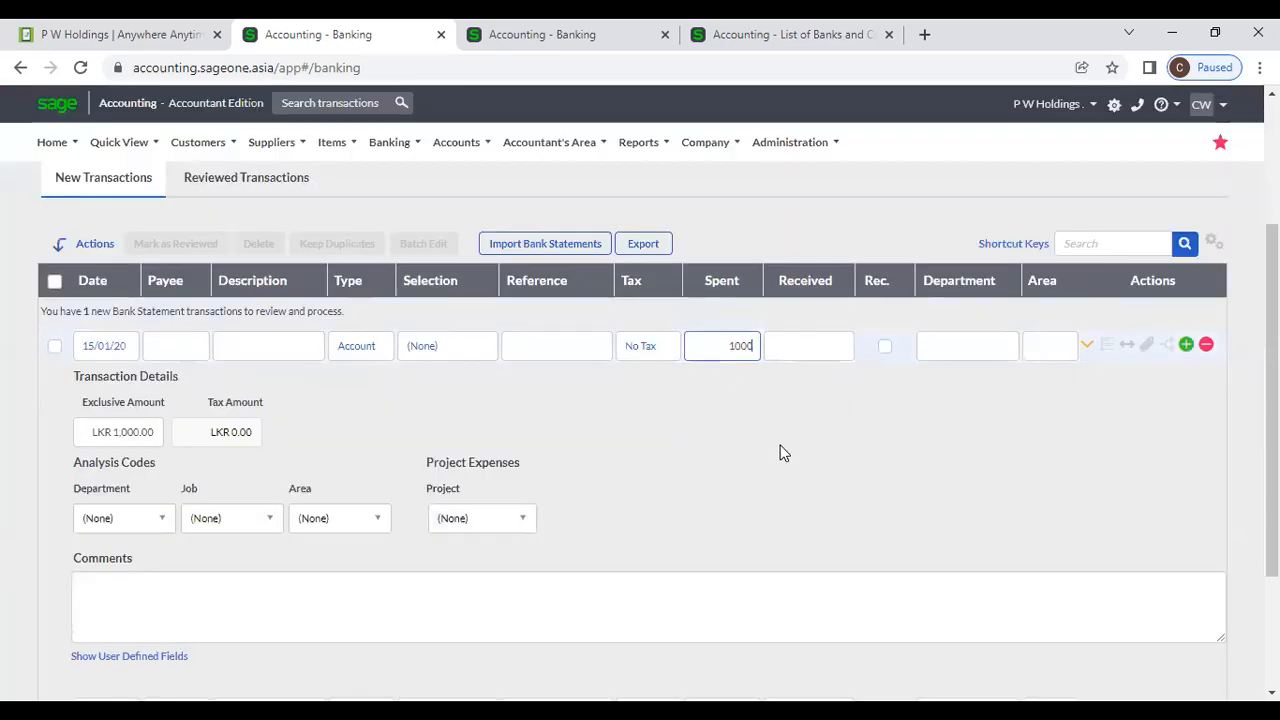
# Set the first split line to Advertising with an amount of 250.
pyautogui.click(1126, 347)
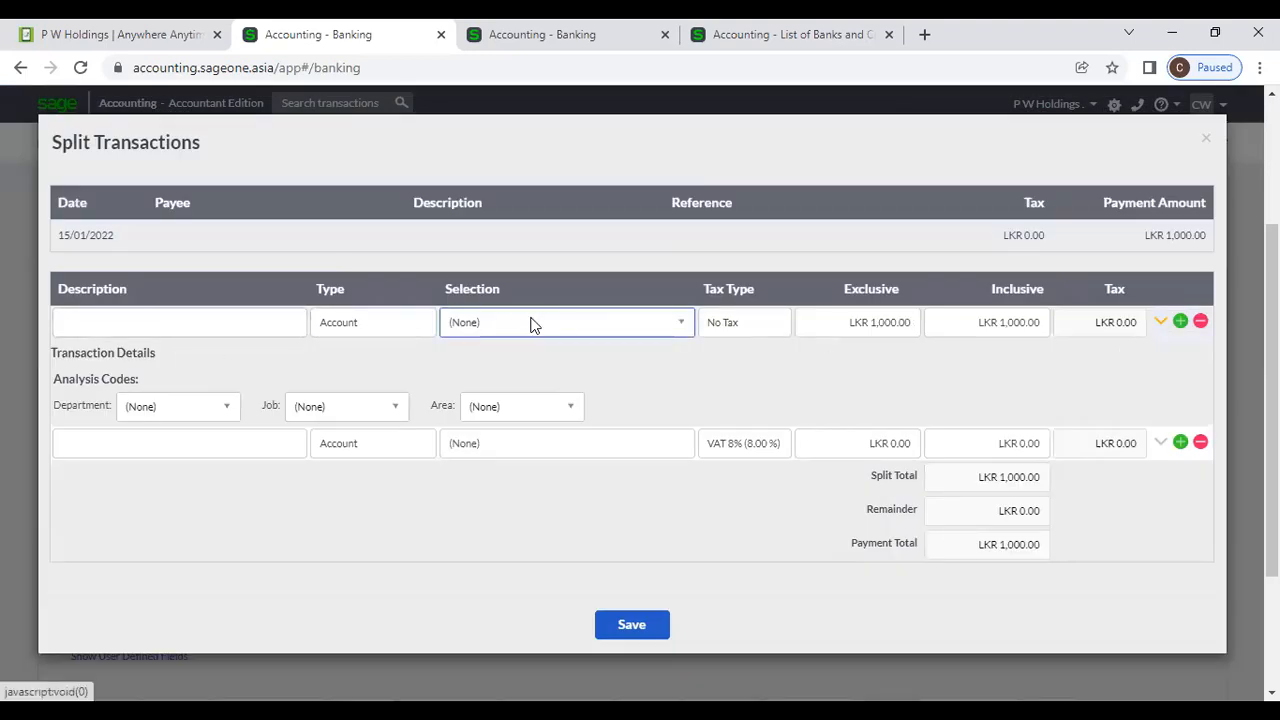
pyautogui.click(530, 322)
pyautogui.write('a')
pyautogui.click(525, 398)
pyautogui.click(898, 334)
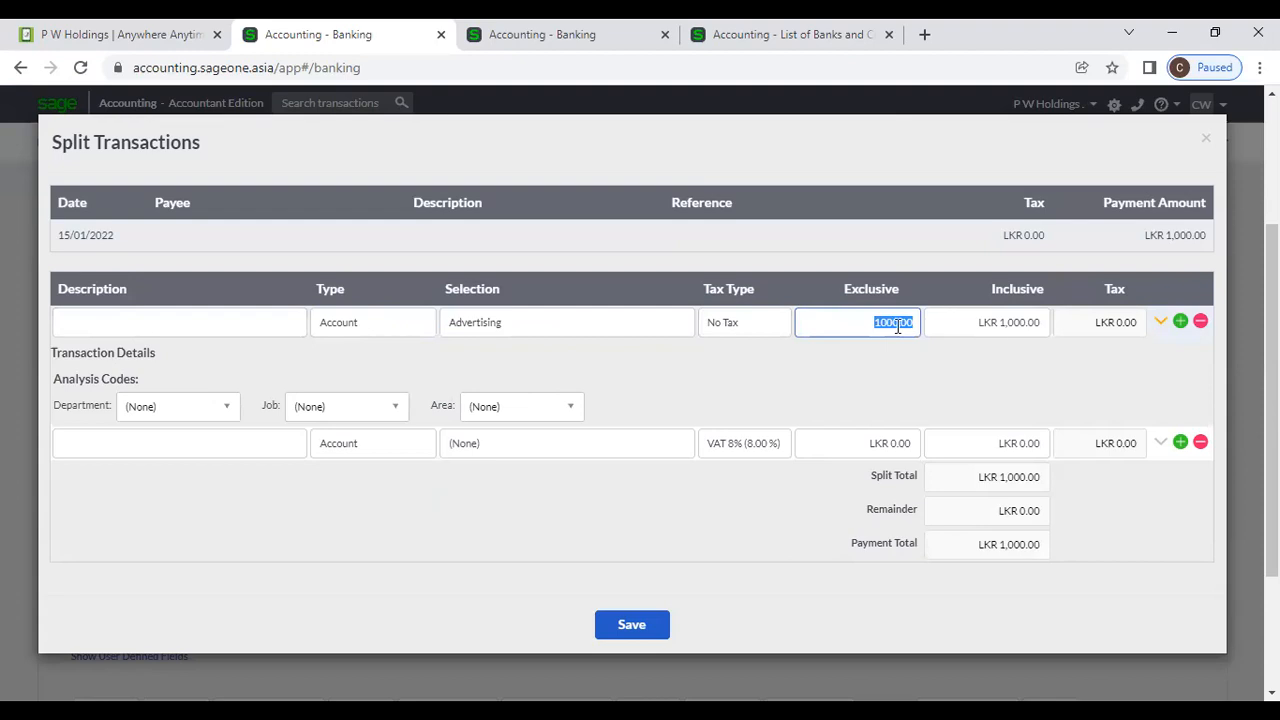
pyautogui.write('250')
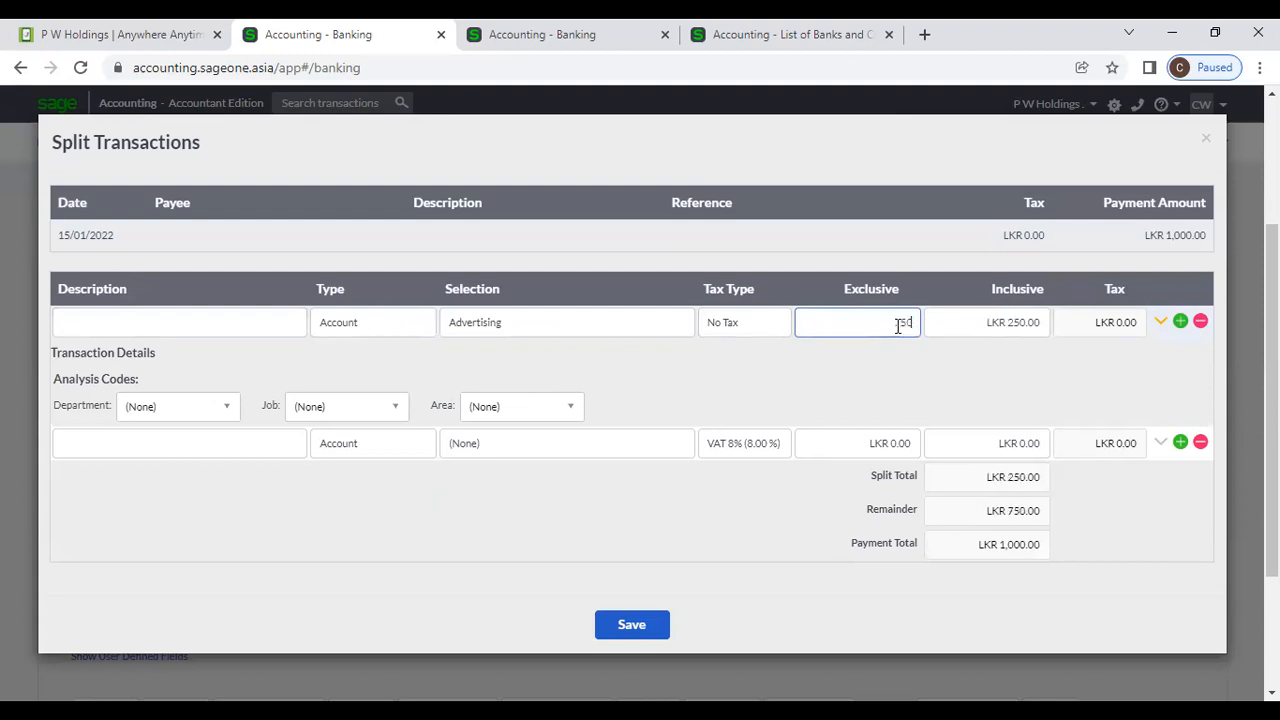
pyautogui.click(892, 399)
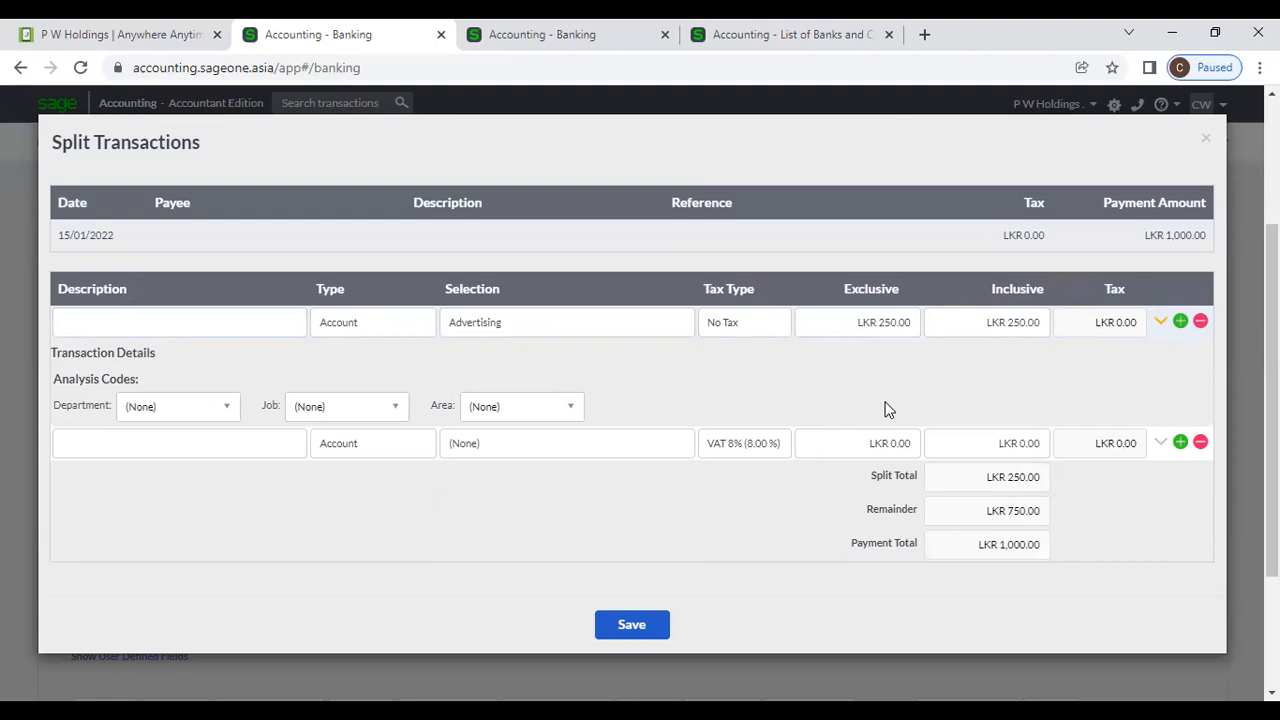
# Add a second split line: Computer Expenses, No Tax, LKR 750.
pyautogui.click(1179, 323)
pyautogui.click(156, 331)
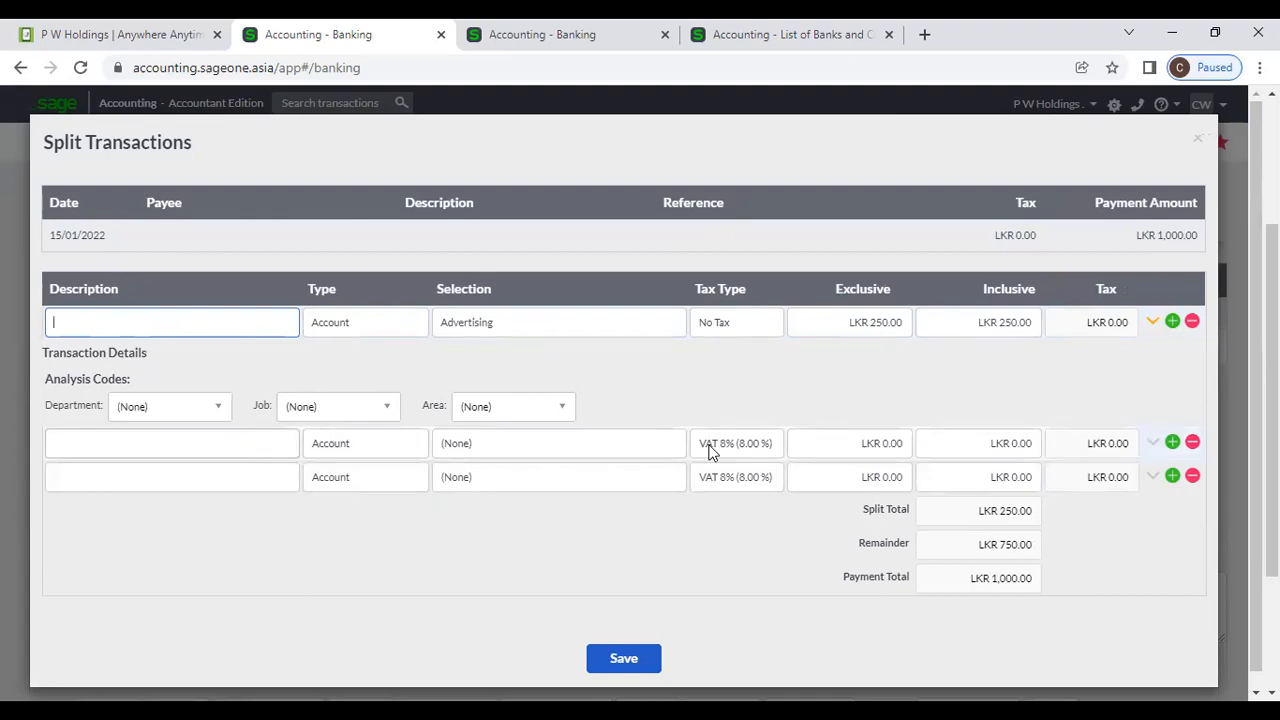
pyautogui.click(1155, 325)
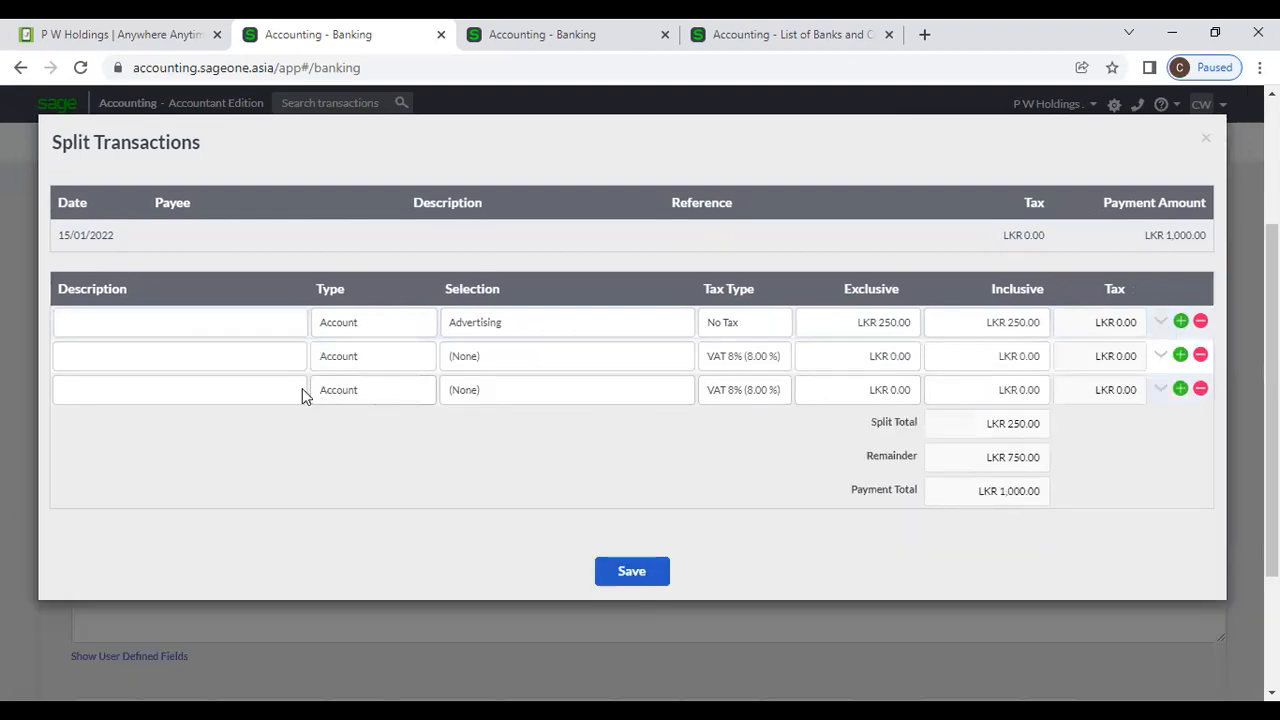
pyautogui.click(519, 360)
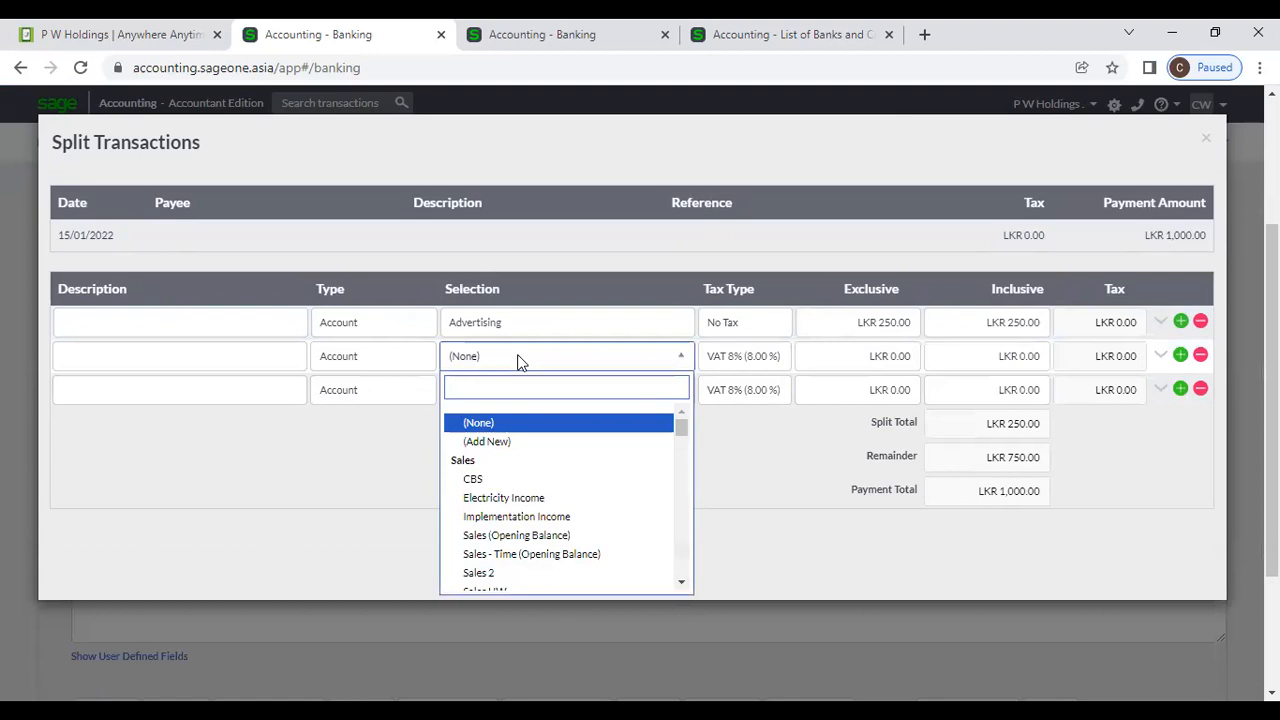
pyautogui.scroll(-2, 526, 440)
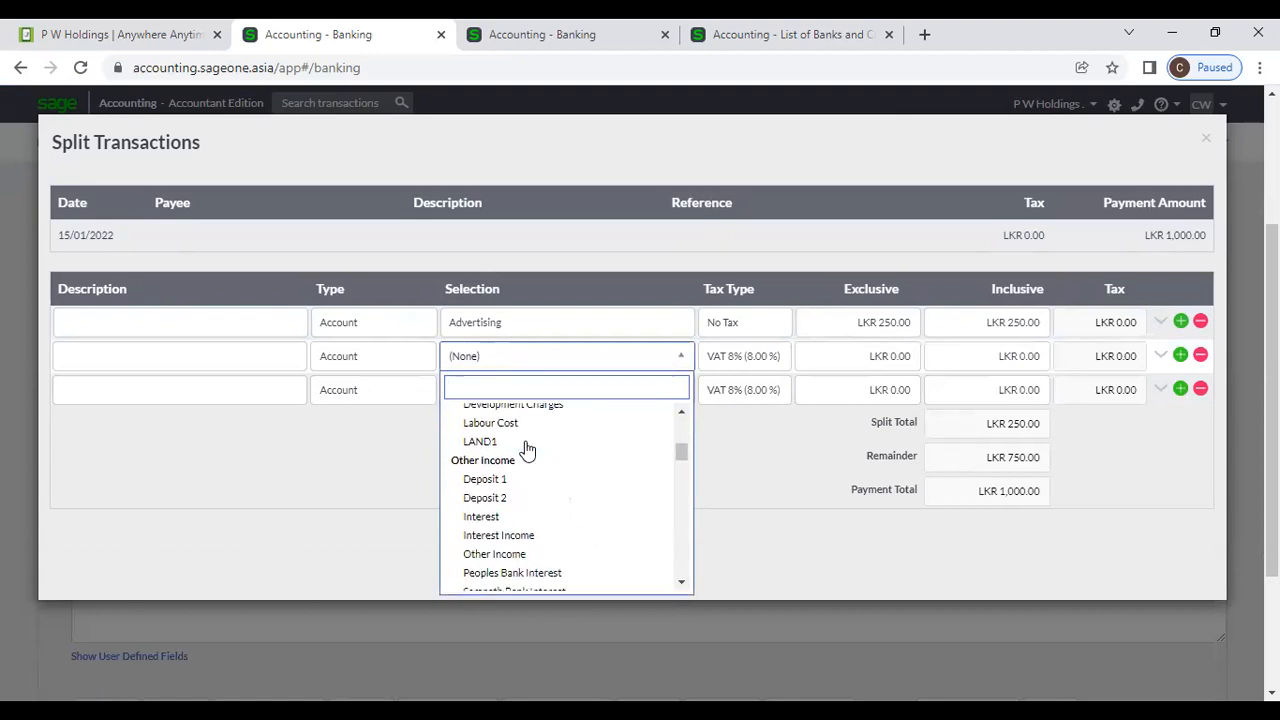
pyautogui.scroll(-2, 527, 450)
pyautogui.click(488, 505)
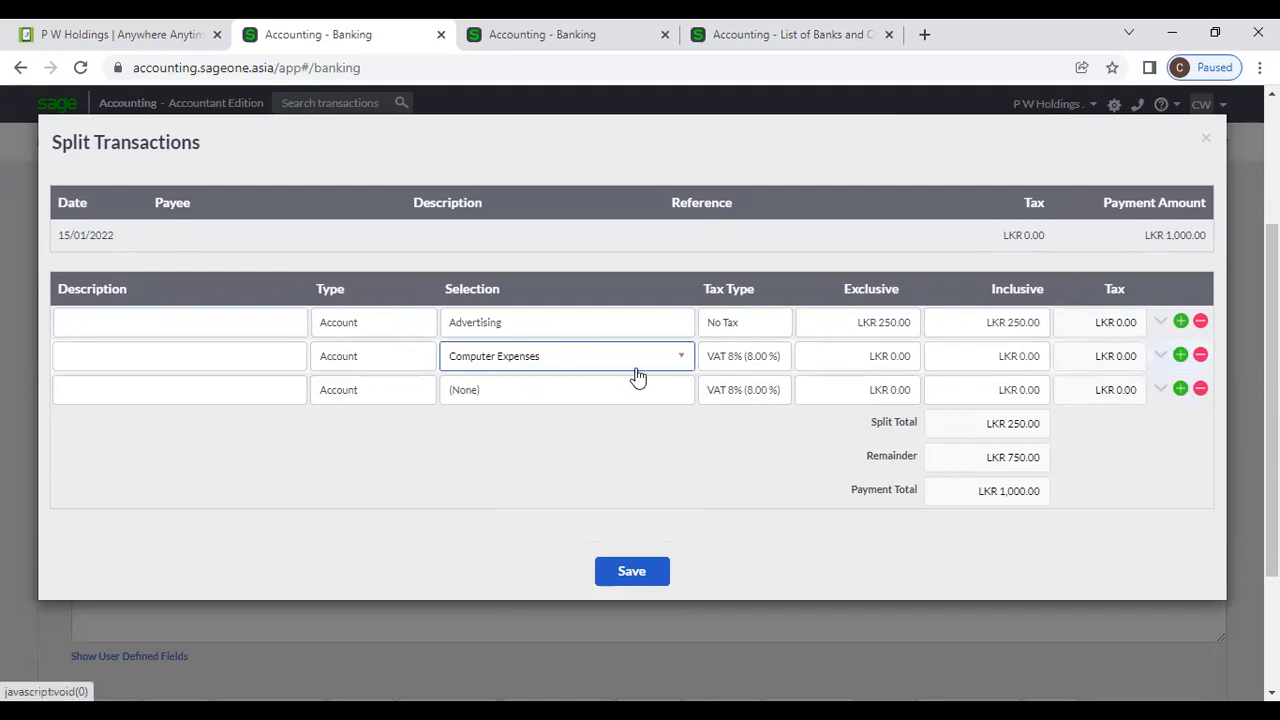
pyautogui.click(757, 360)
pyautogui.scroll(8, 745, 441)
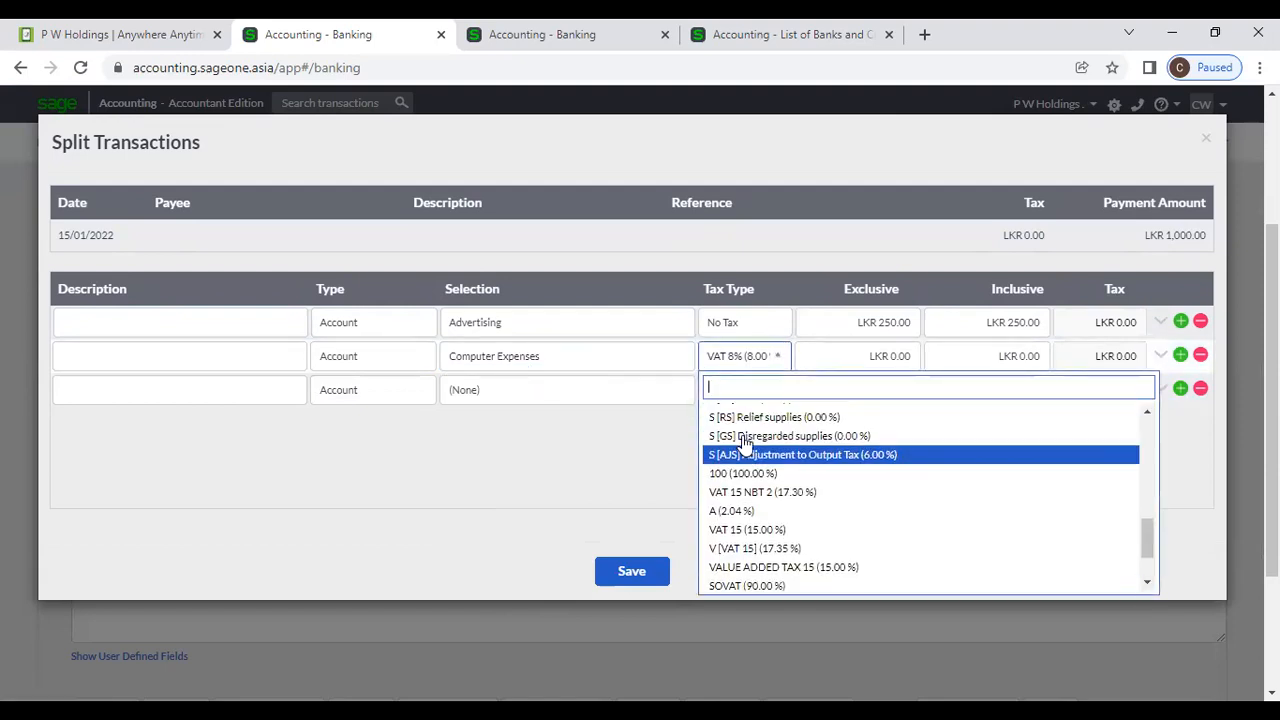
pyautogui.write('n')
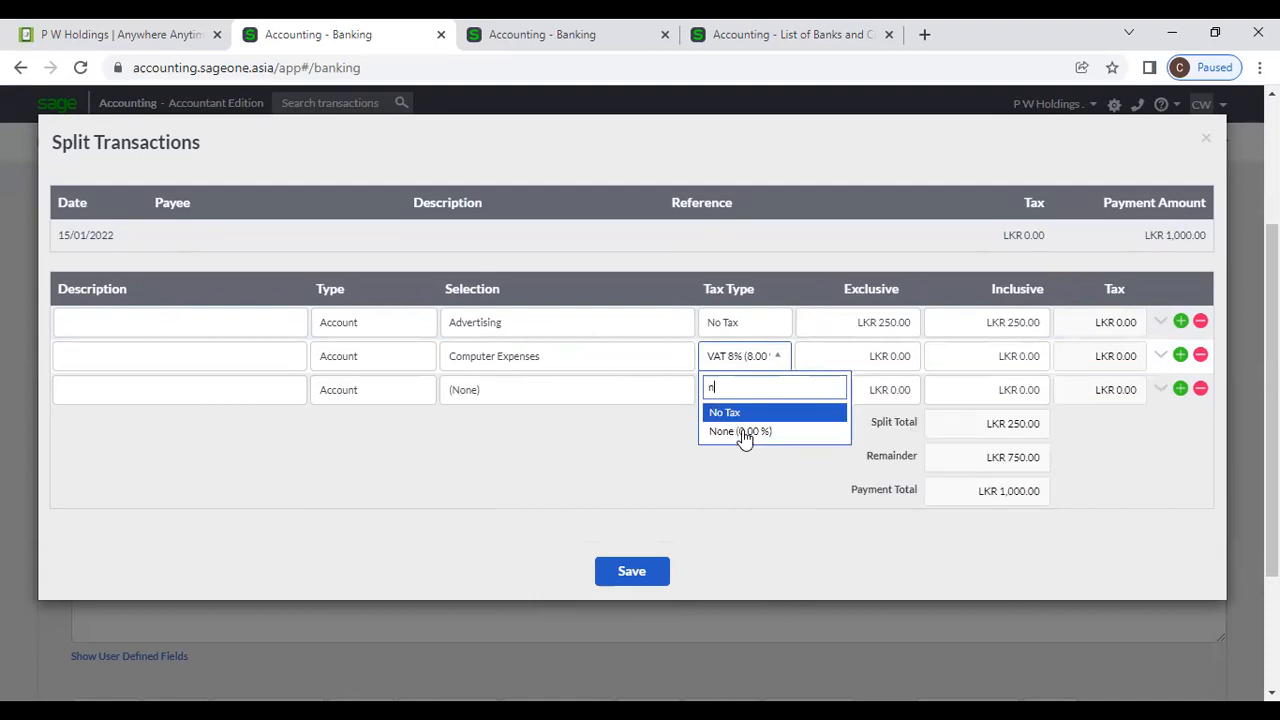
pyautogui.click(836, 365)
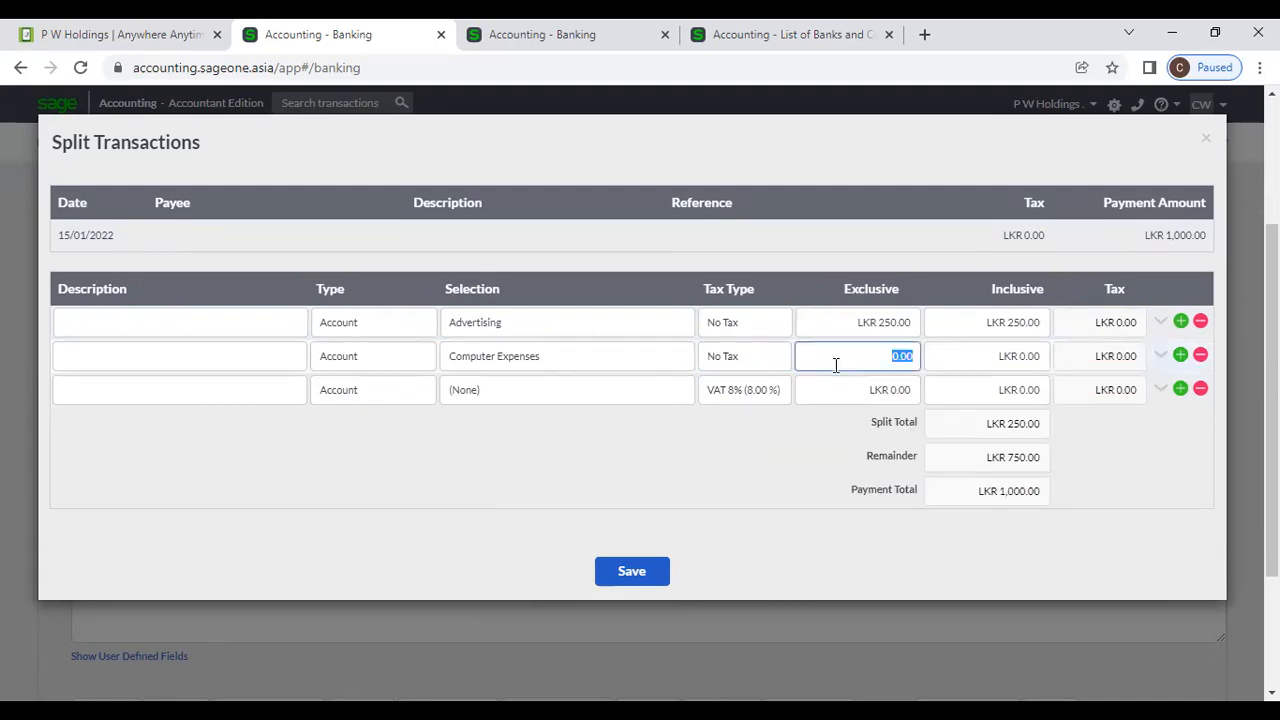
pyautogui.write('750')
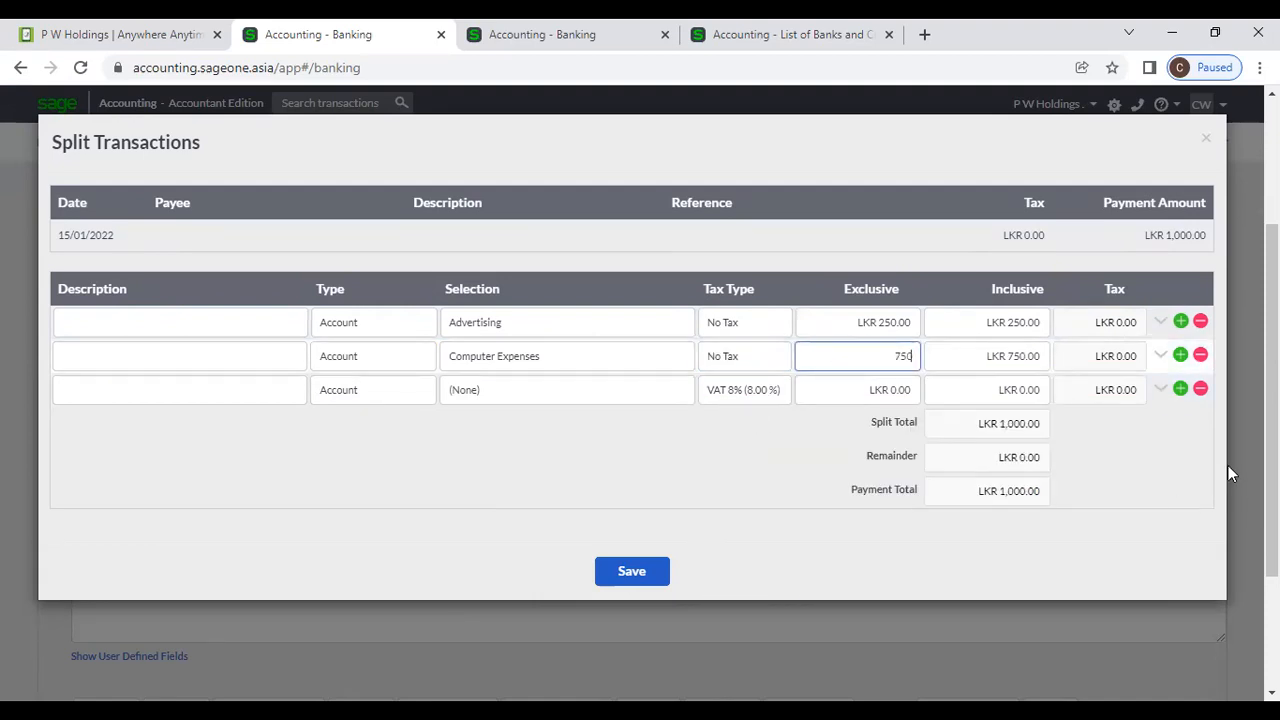
pyautogui.click(1202, 395)
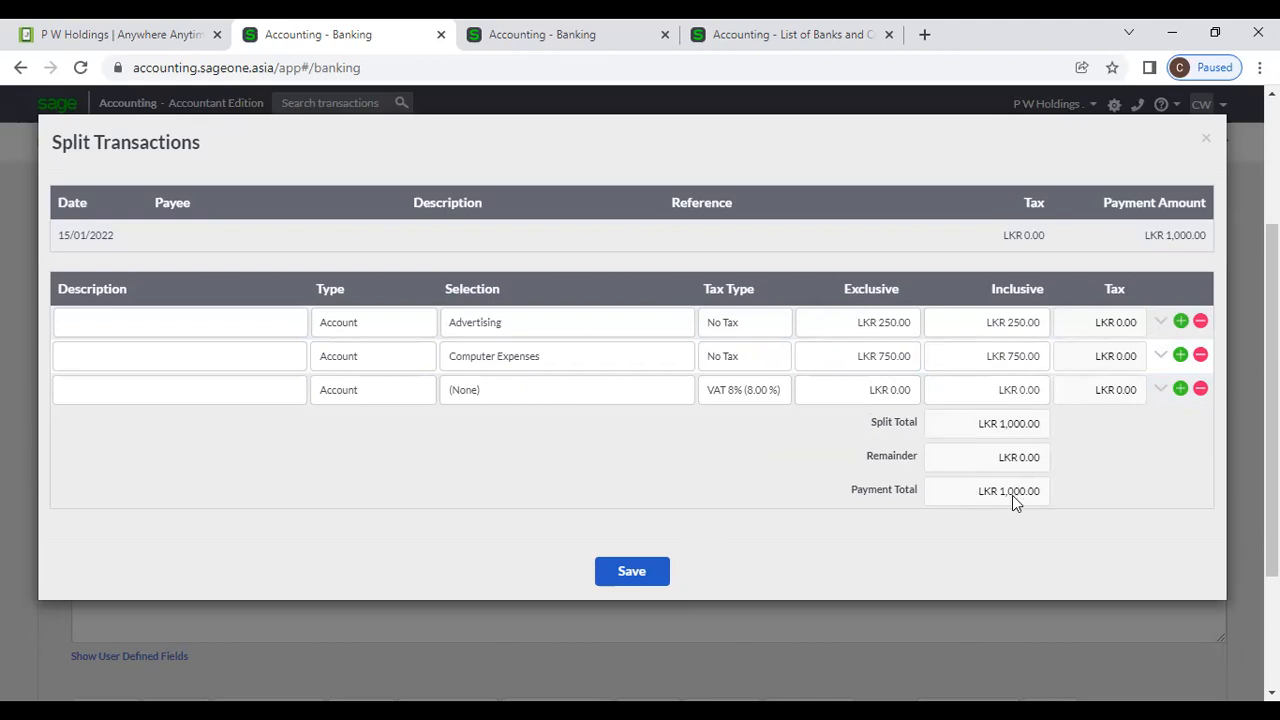
# Re-enter the Computer Expenses amount as LKR 750 and save the split.
pyautogui.moveTo(879, 135); pyautogui.dragTo(840, 150)
pyautogui.click(877, 377)
pyautogui.write('700')
pyautogui.click(1115, 480)
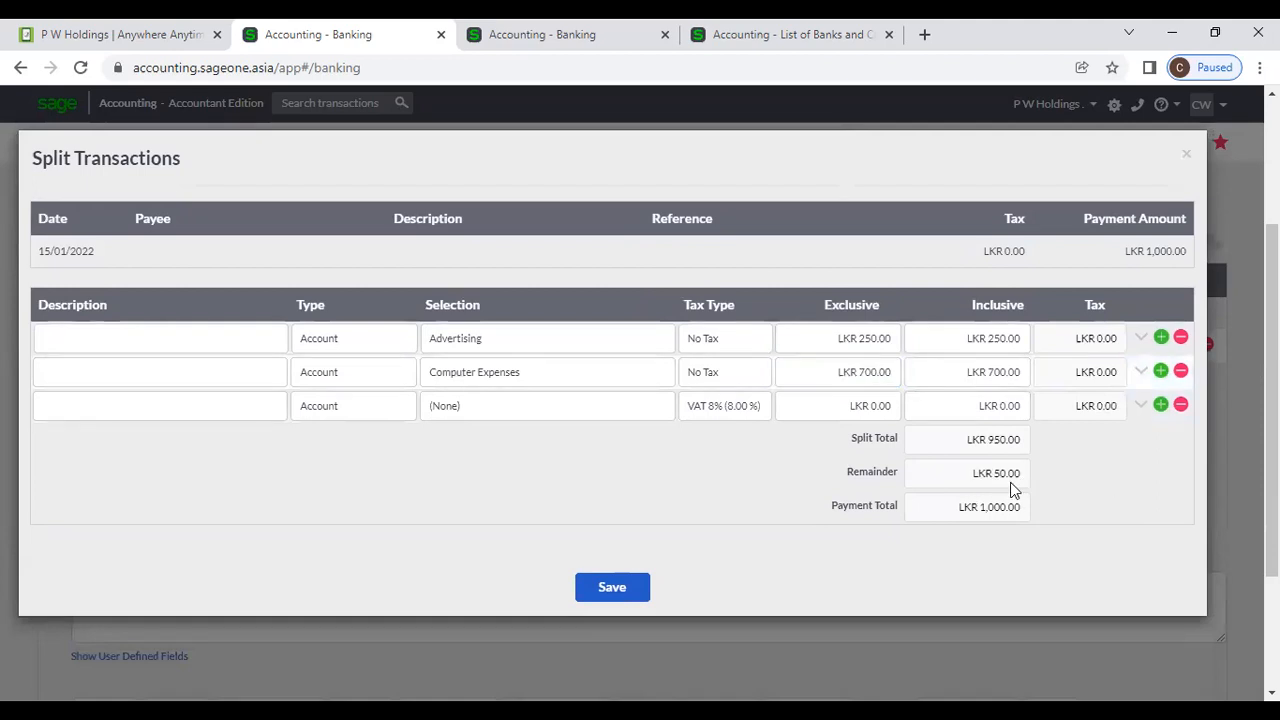
pyautogui.click(849, 377)
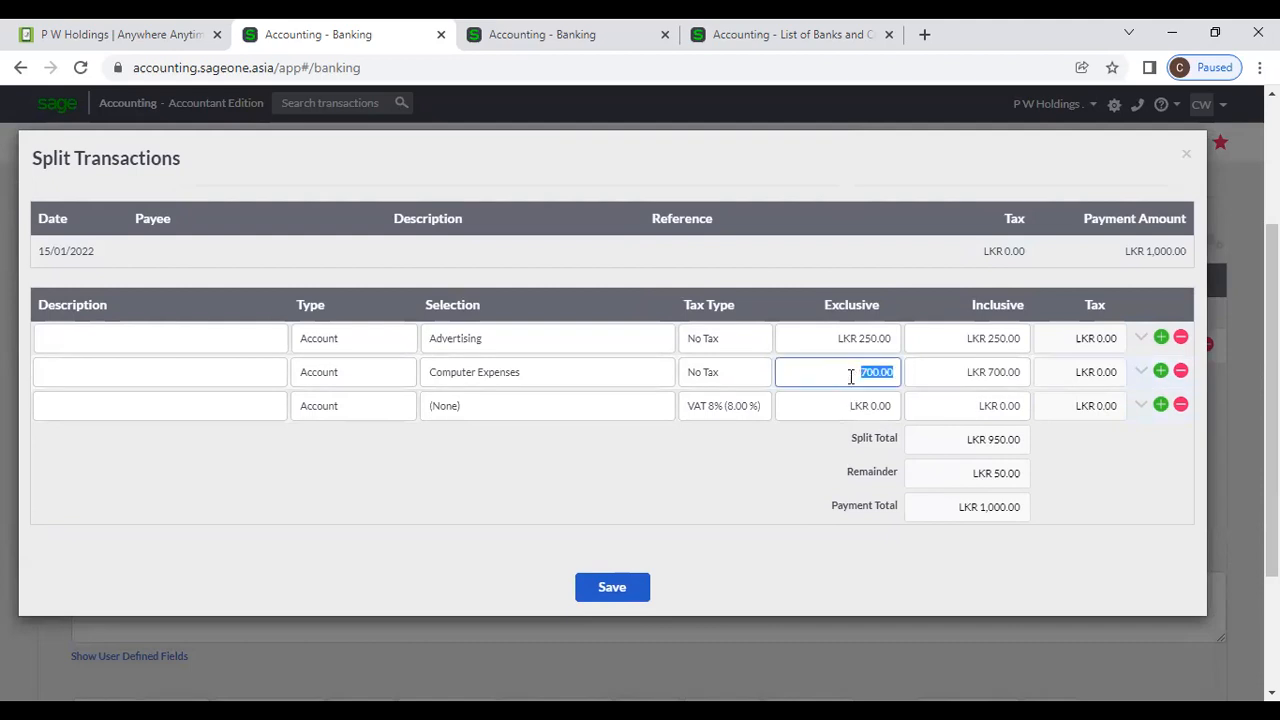
pyautogui.write('750')
pyautogui.click(900, 486)
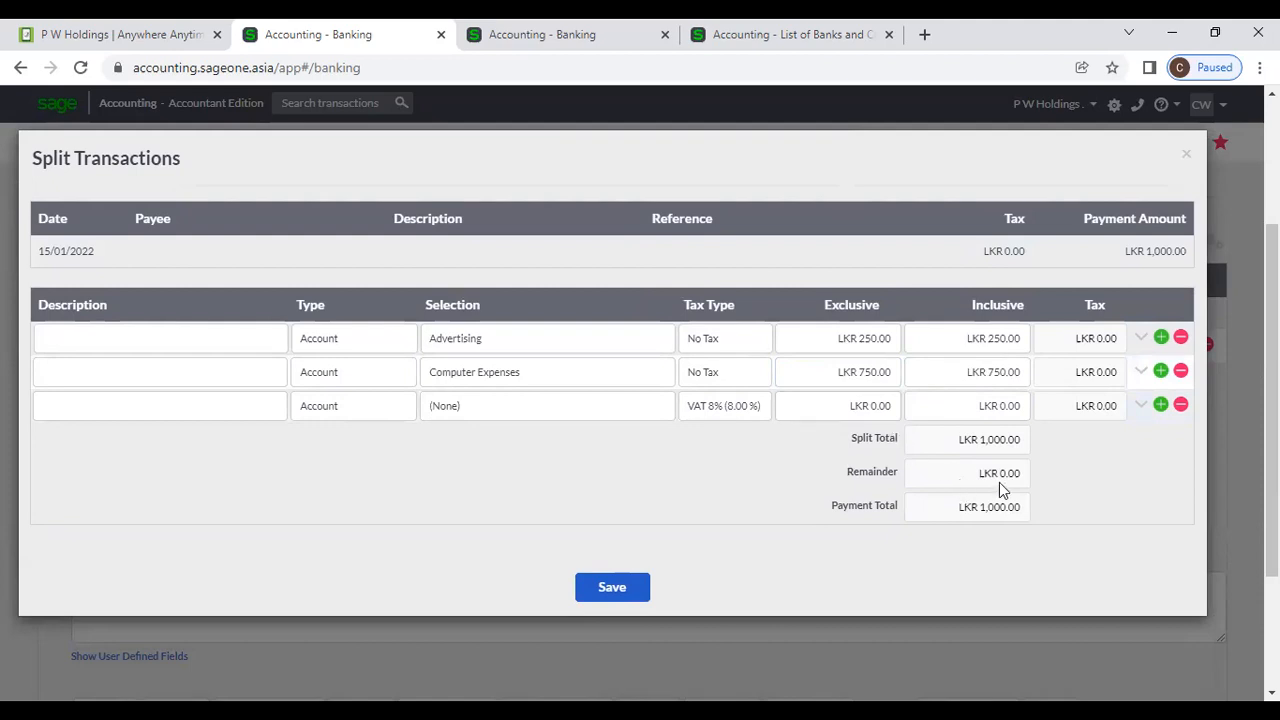
pyautogui.click(635, 587)
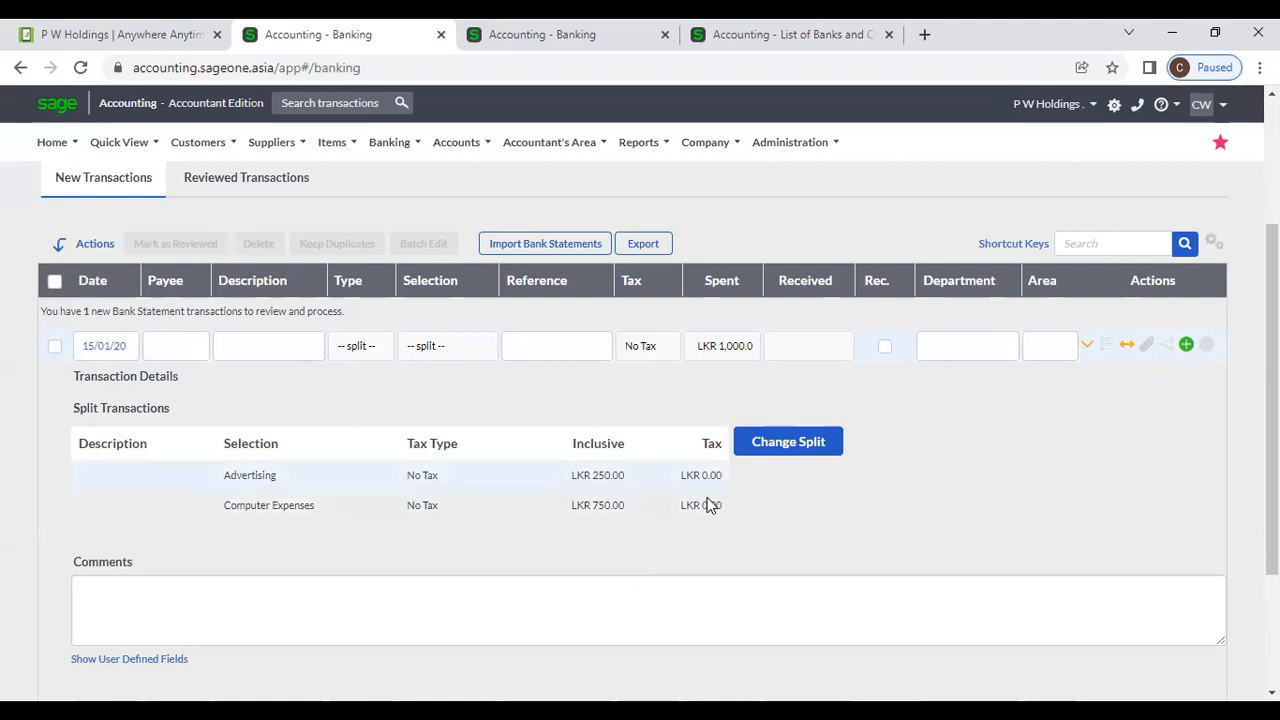
# Review the 250/750 split unchanged, then save the bank transaction changes.
pyautogui.click(754, 452)
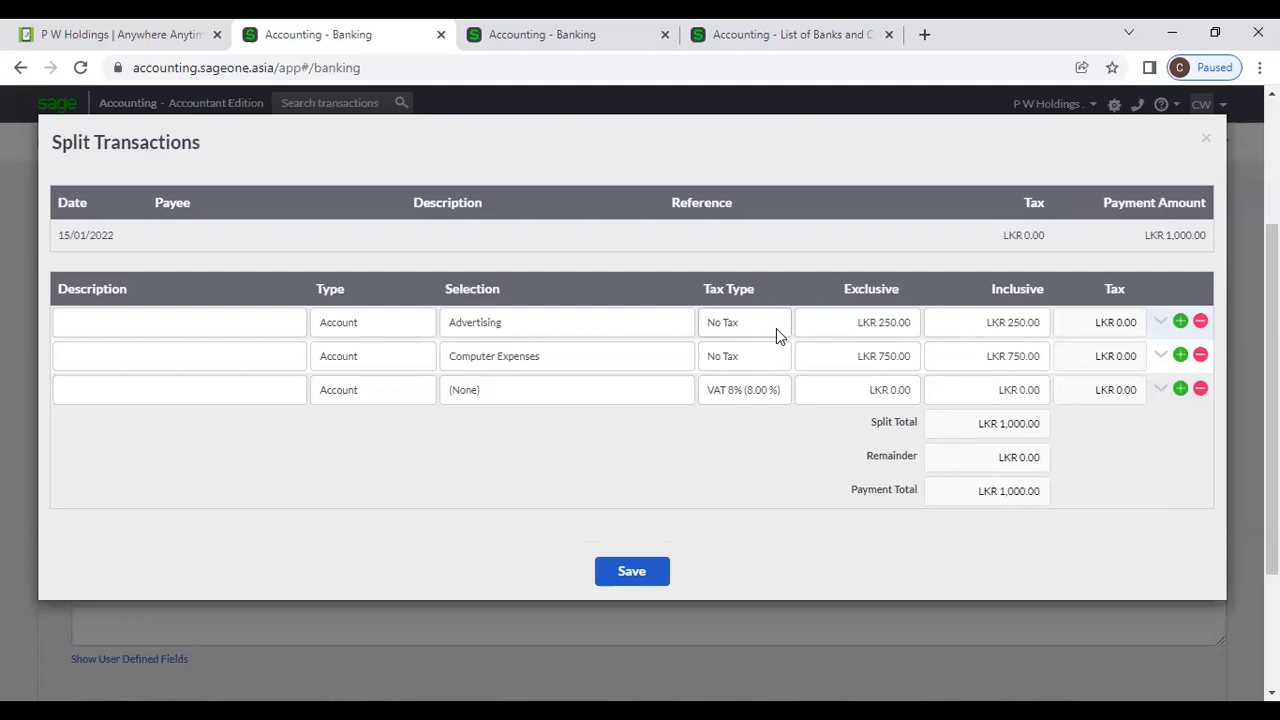
pyautogui.click(1206, 145)
pyautogui.scroll(-5, 598, 365)
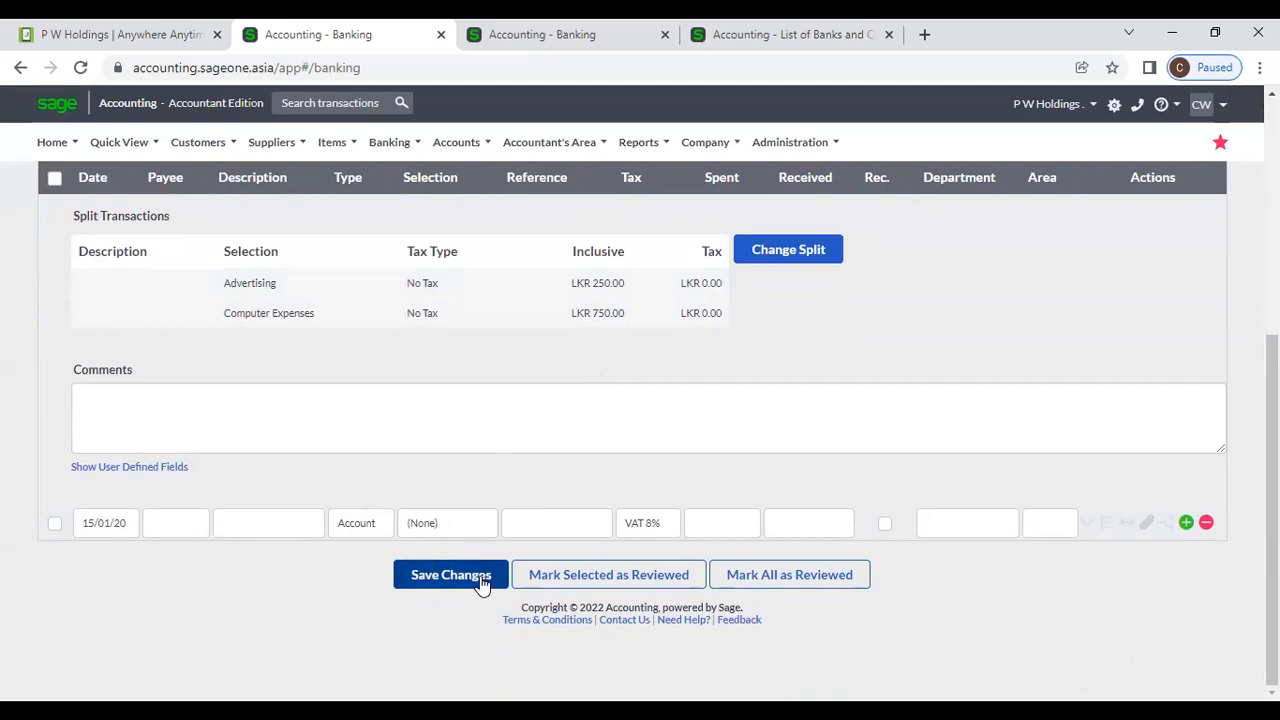
pyautogui.click(451, 575)
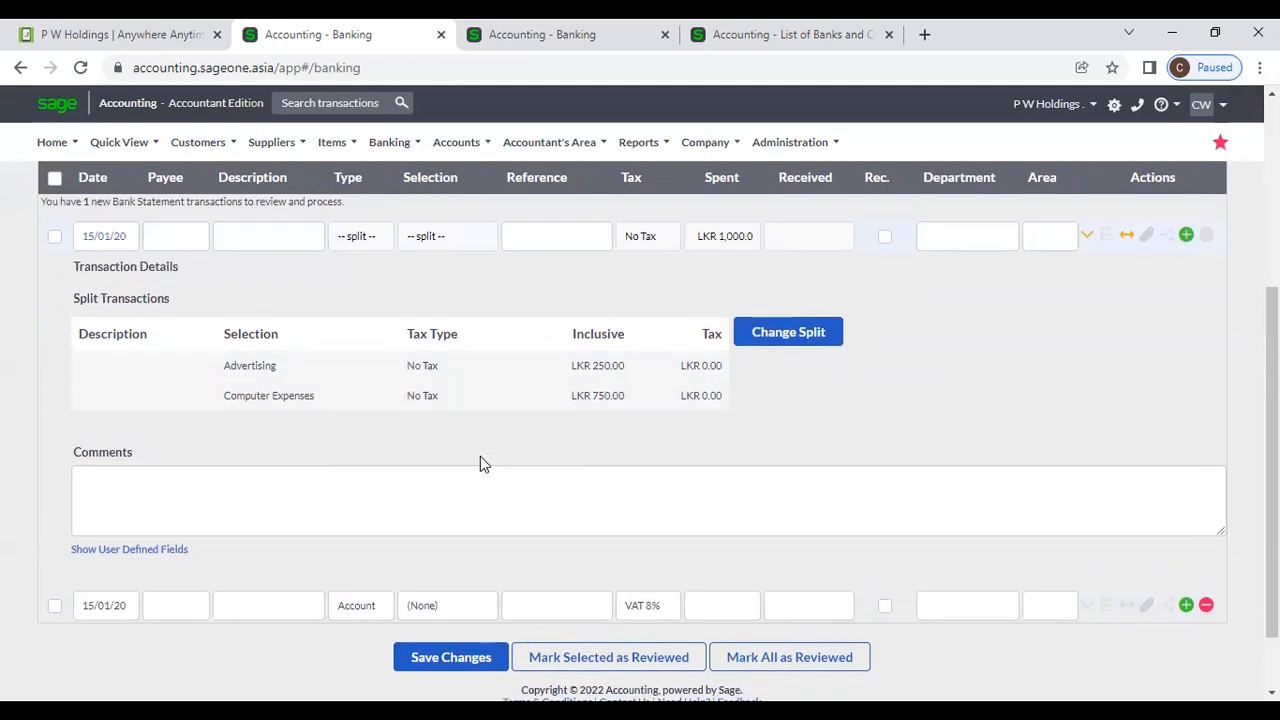
# Glance at the other Banking tab, then return and collapse the 15/01/20 split row.
pyautogui.scroll(3, 480, 456)
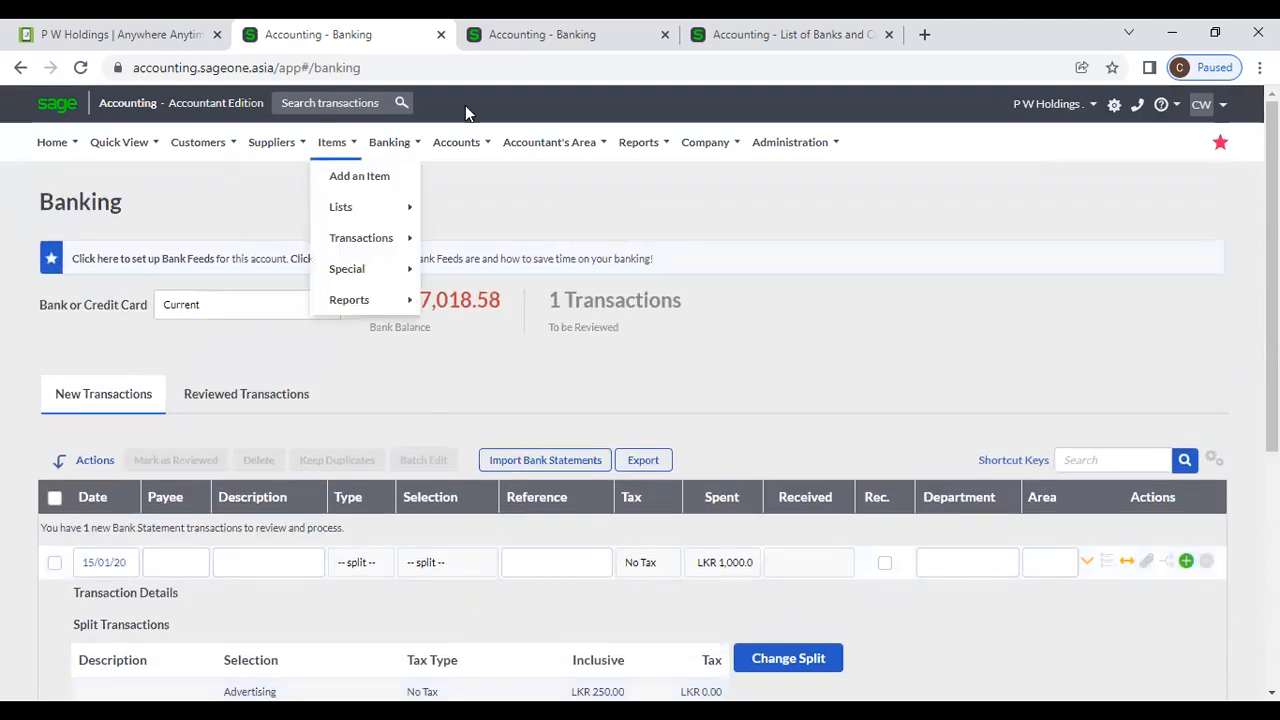
pyautogui.click(517, 46)
pyautogui.moveTo(198, 146)
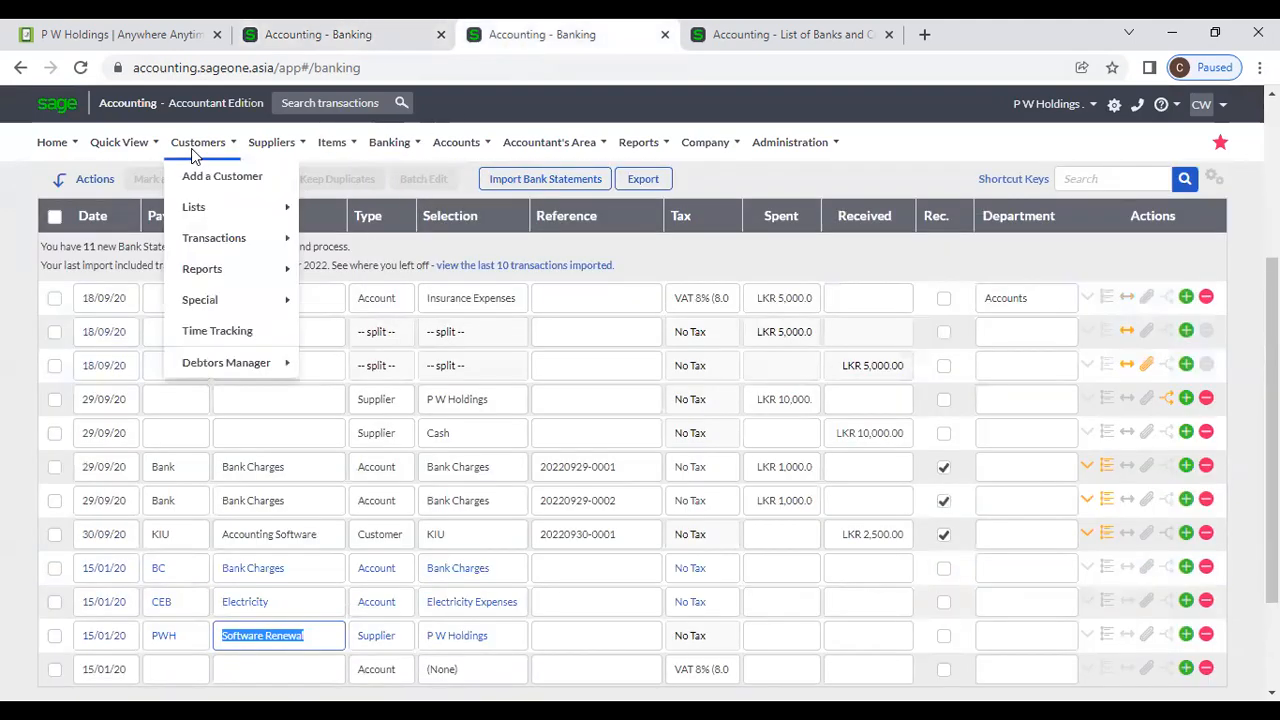
pyautogui.moveTo(214, 303)
pyautogui.moveTo(214, 240)
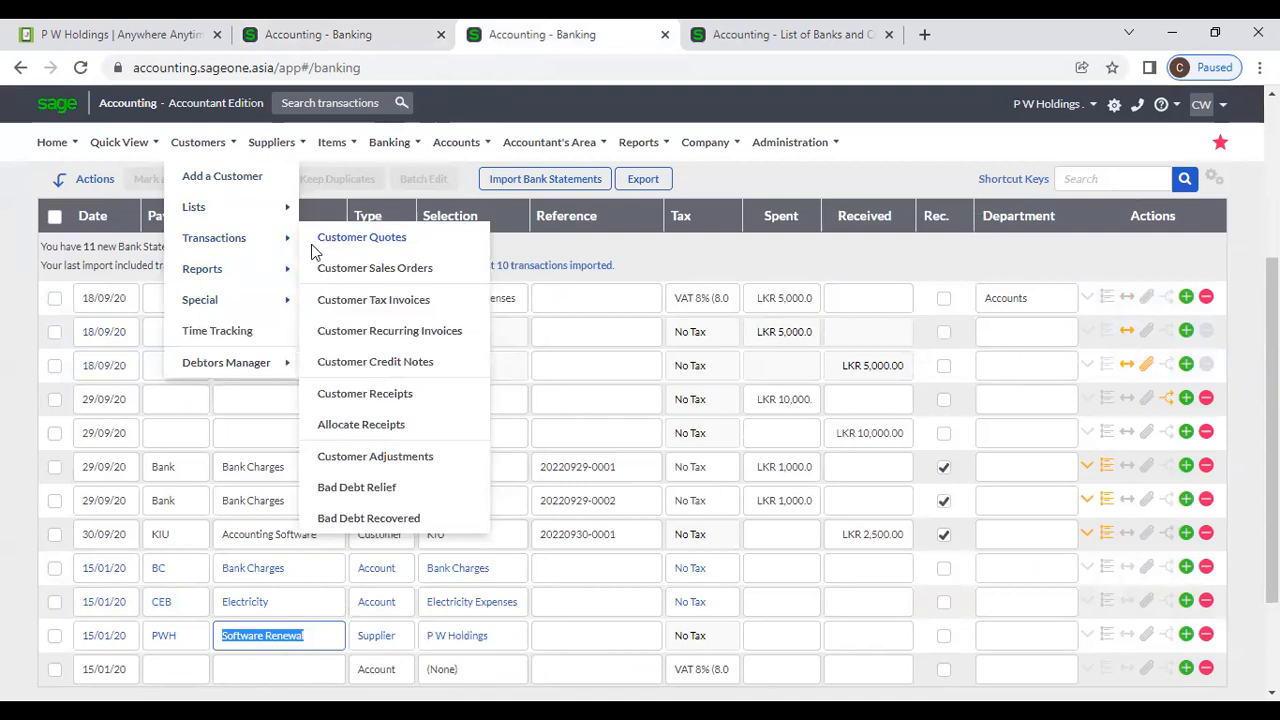
pyautogui.click(333, 36)
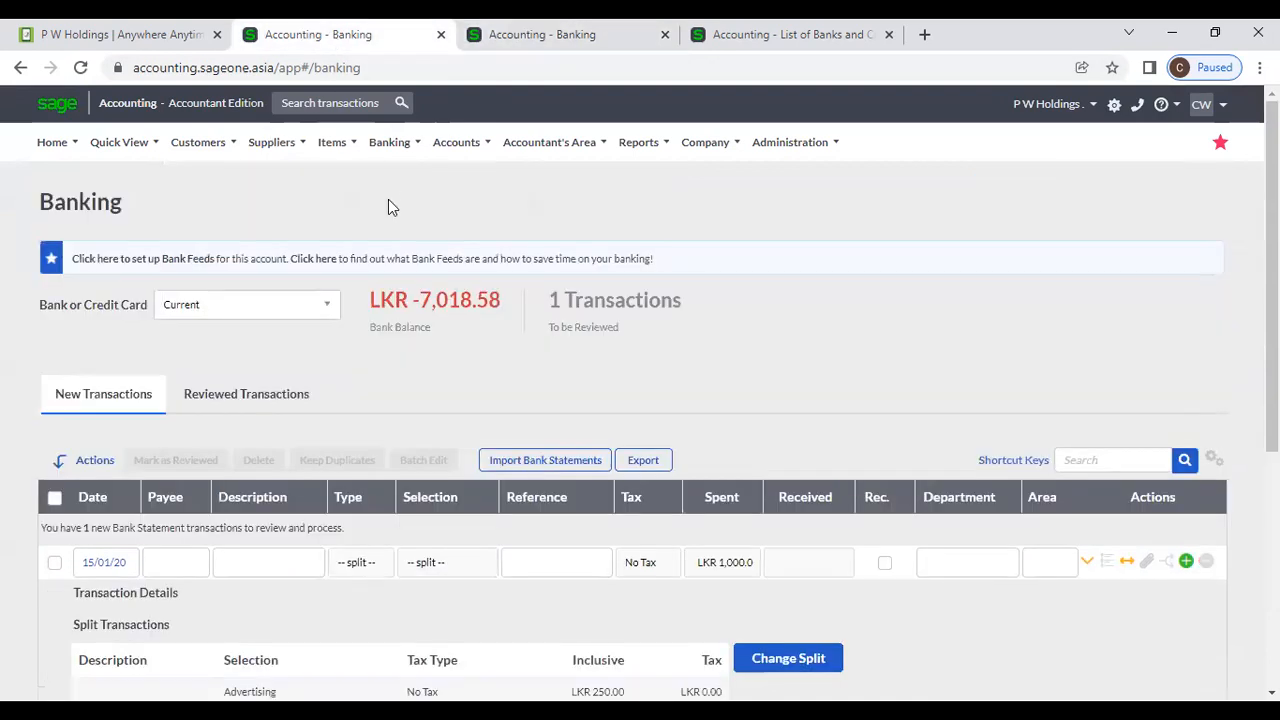
pyautogui.scroll(-4, 601, 349)
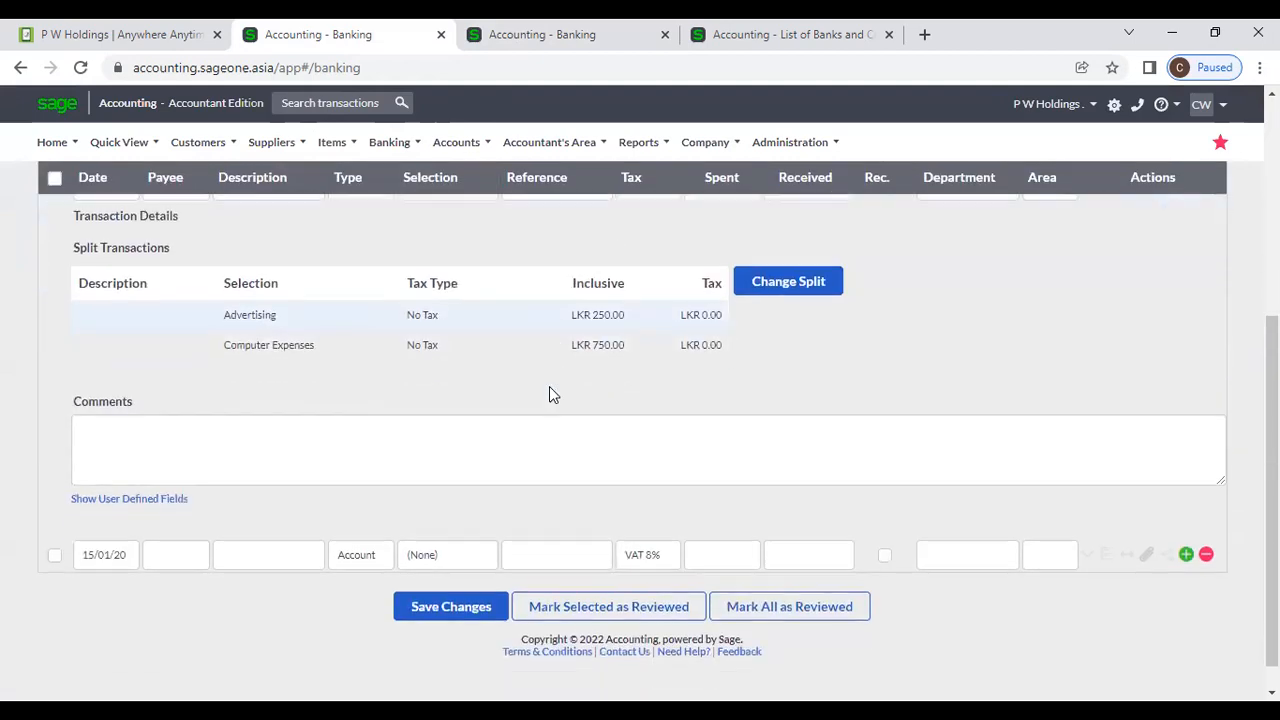
pyautogui.scroll(3, 437, 443)
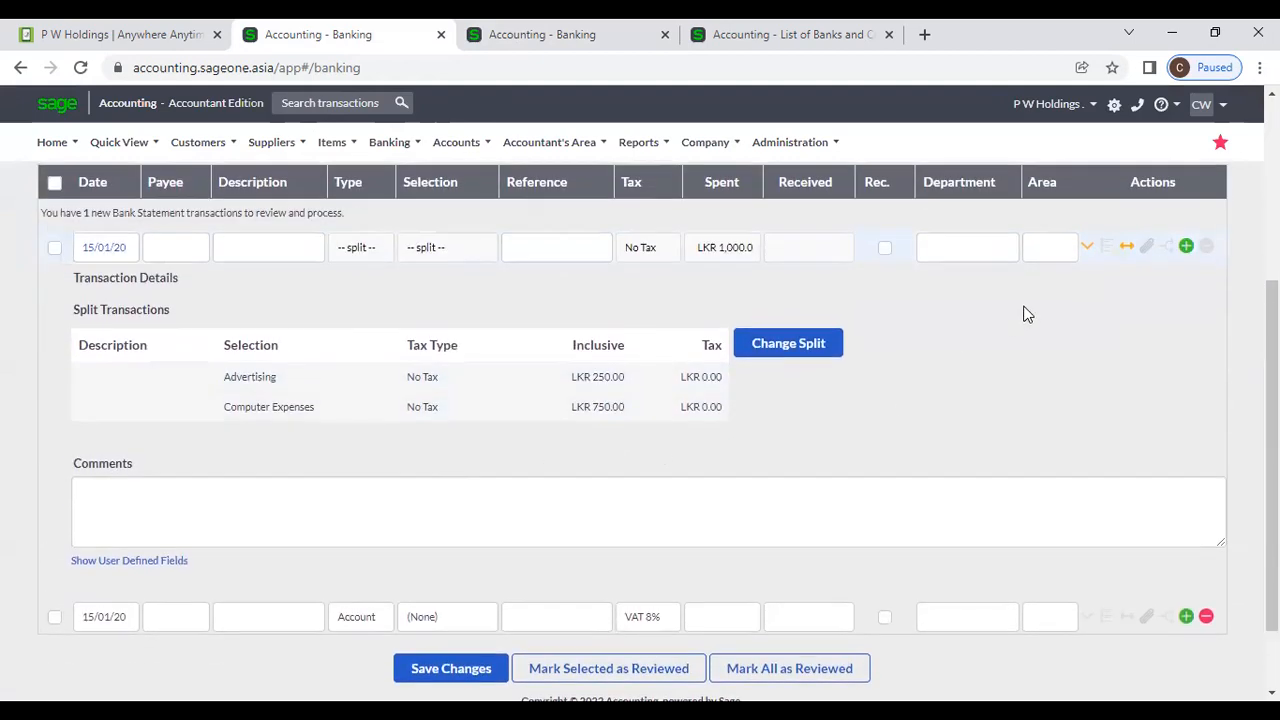
pyautogui.click(1087, 247)
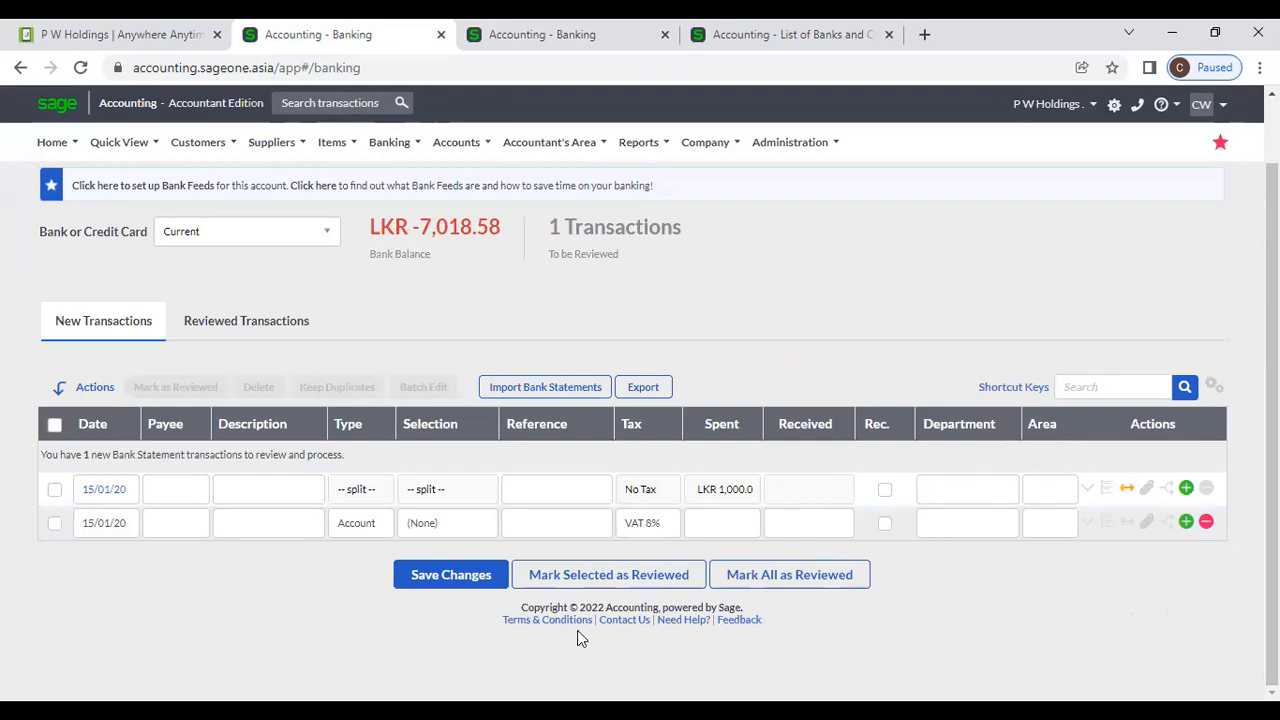
pyautogui.scroll(1, 812, 538)
pyautogui.scroll(-1, 812, 538)
pyautogui.scroll(1, 445, 455)
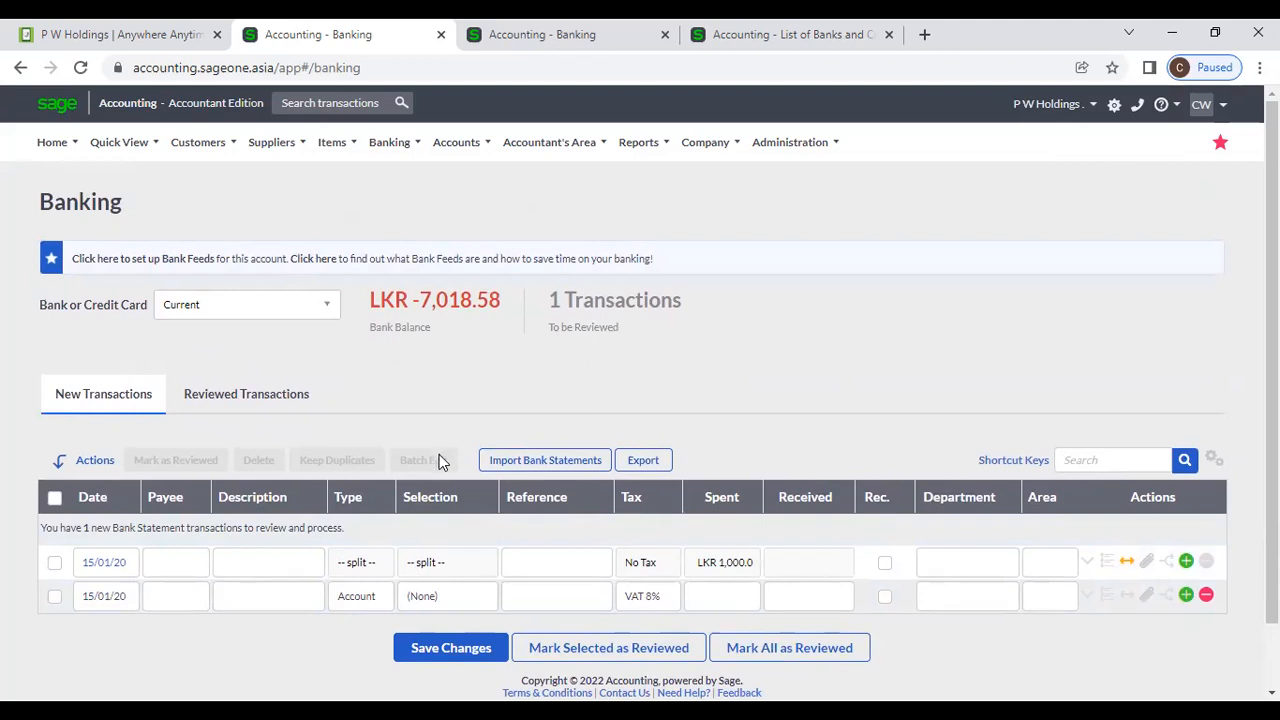
# Switch the Banking view to the SAMPATH (RS) account, discarding unsaved changes.
pyautogui.click(334, 316)
pyautogui.click(244, 531)
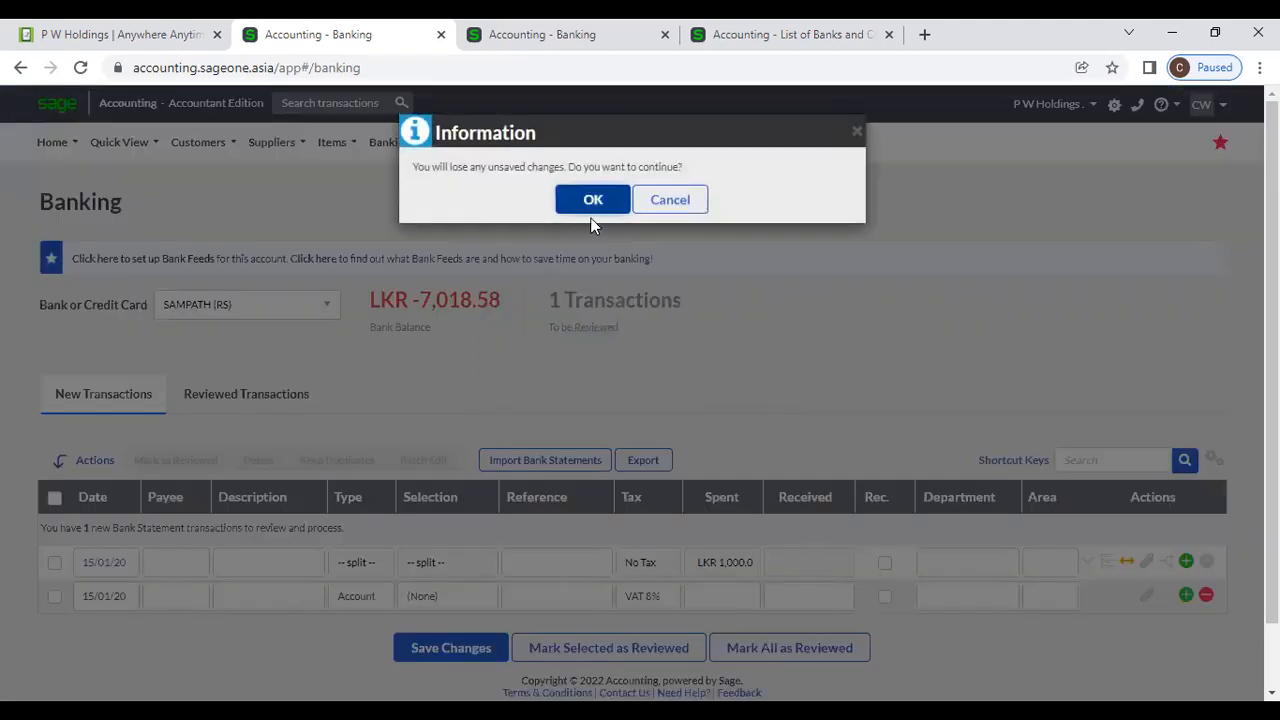
pyautogui.click(593, 201)
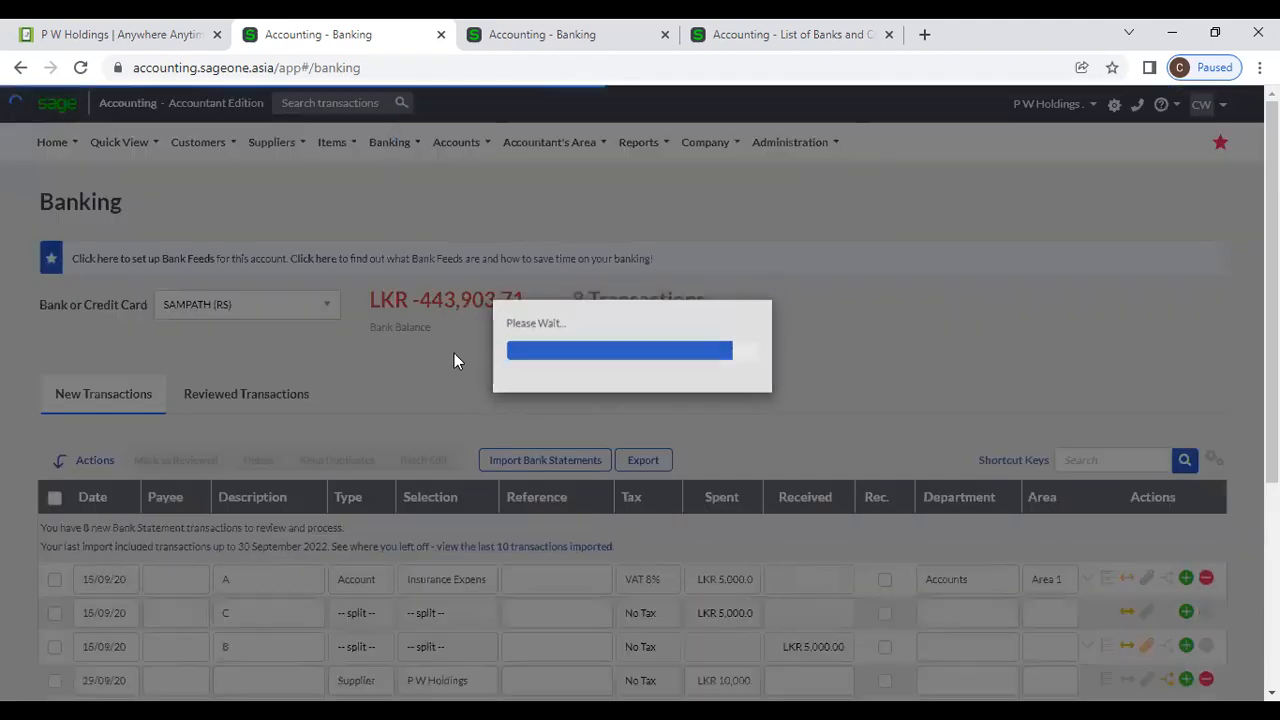
# Show SAMPATH's Reviewed Transactions, listing three entries dated 01/12/2021 to 31/01/2022.
pyautogui.scroll(-4, 454, 360)
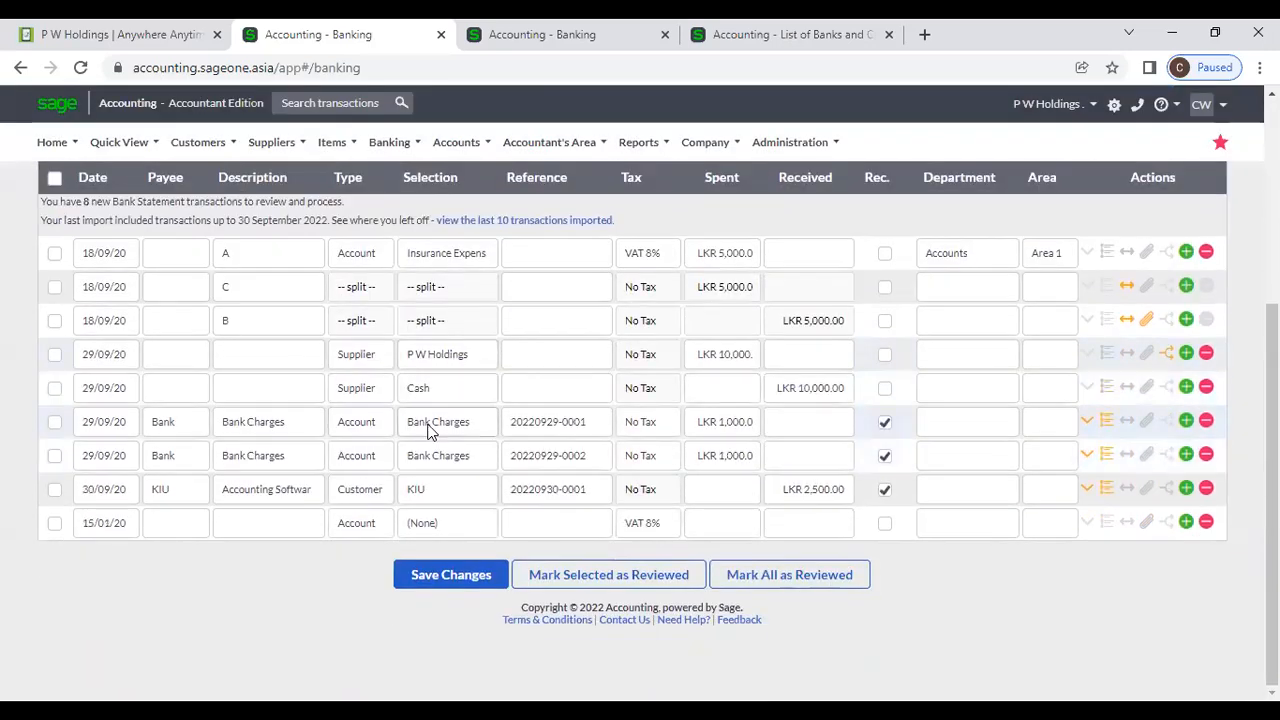
pyautogui.scroll(2, 428, 430)
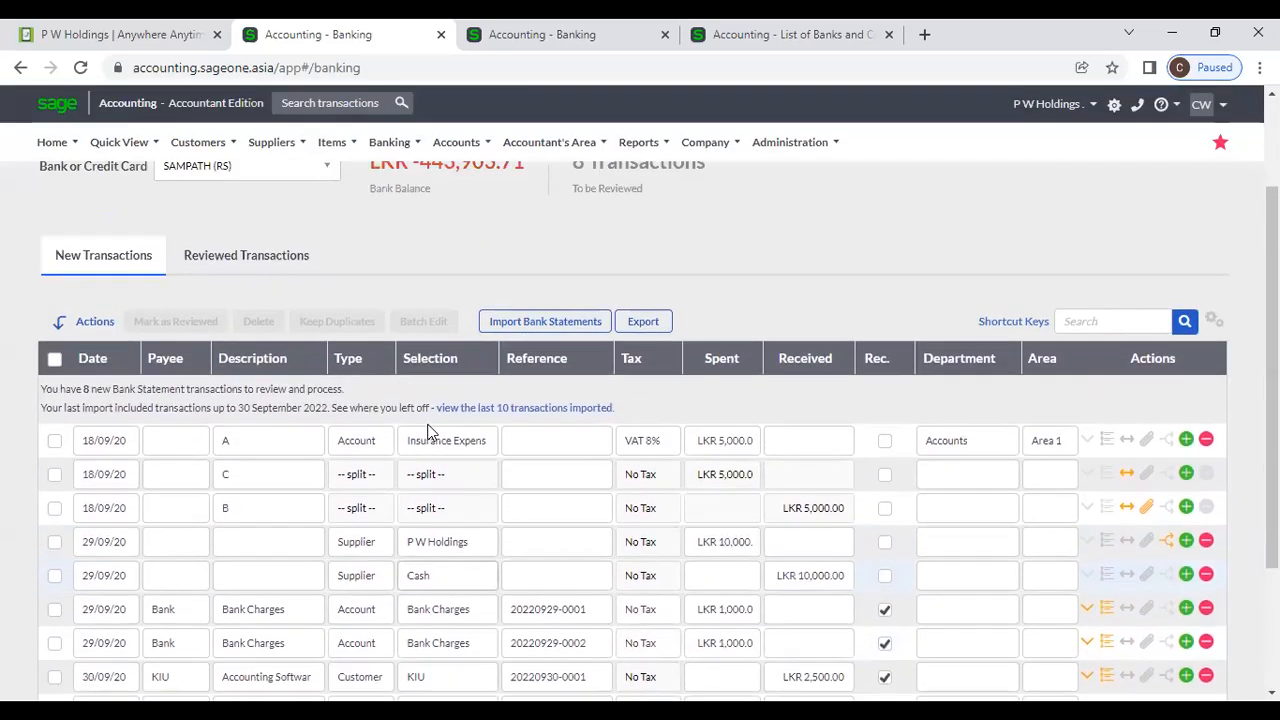
pyautogui.scroll(-2, 428, 430)
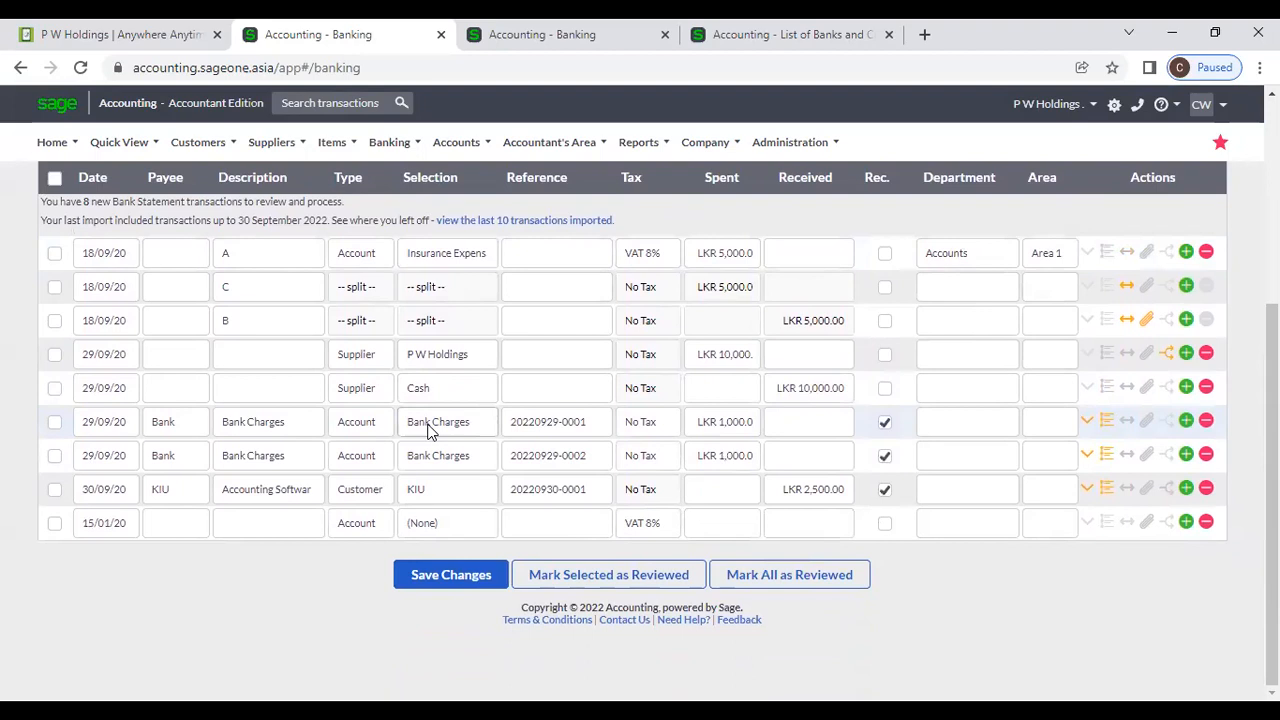
pyautogui.scroll(1, 428, 430)
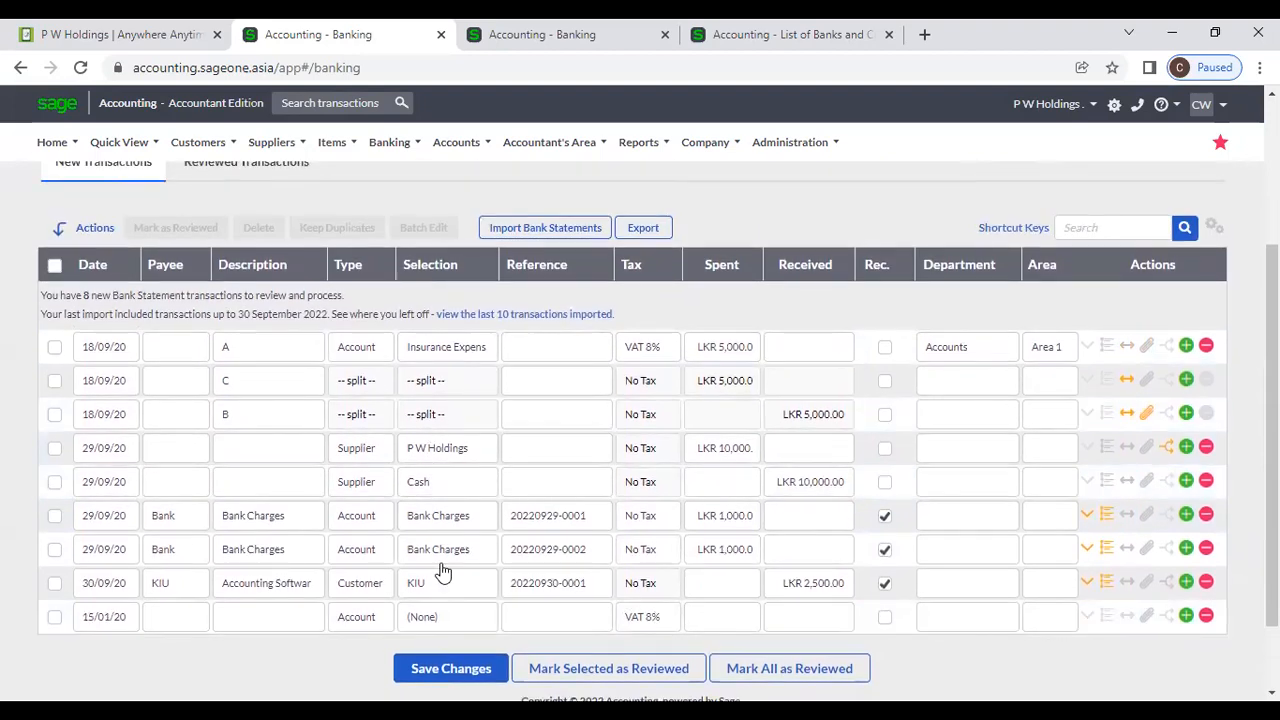
pyautogui.scroll(1, 330, 480)
pyautogui.click(225, 260)
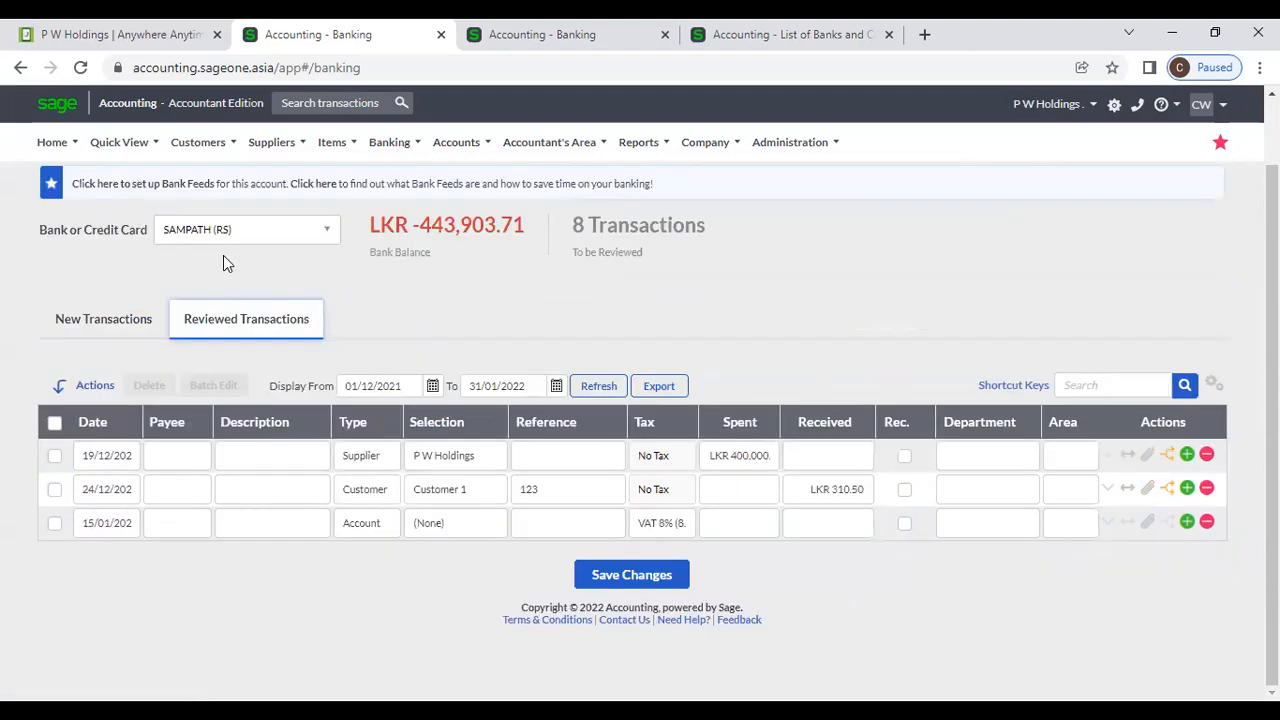
# Mark the second 29/09/20 Bank Charges transaction as reviewed.
pyautogui.click(137, 320)
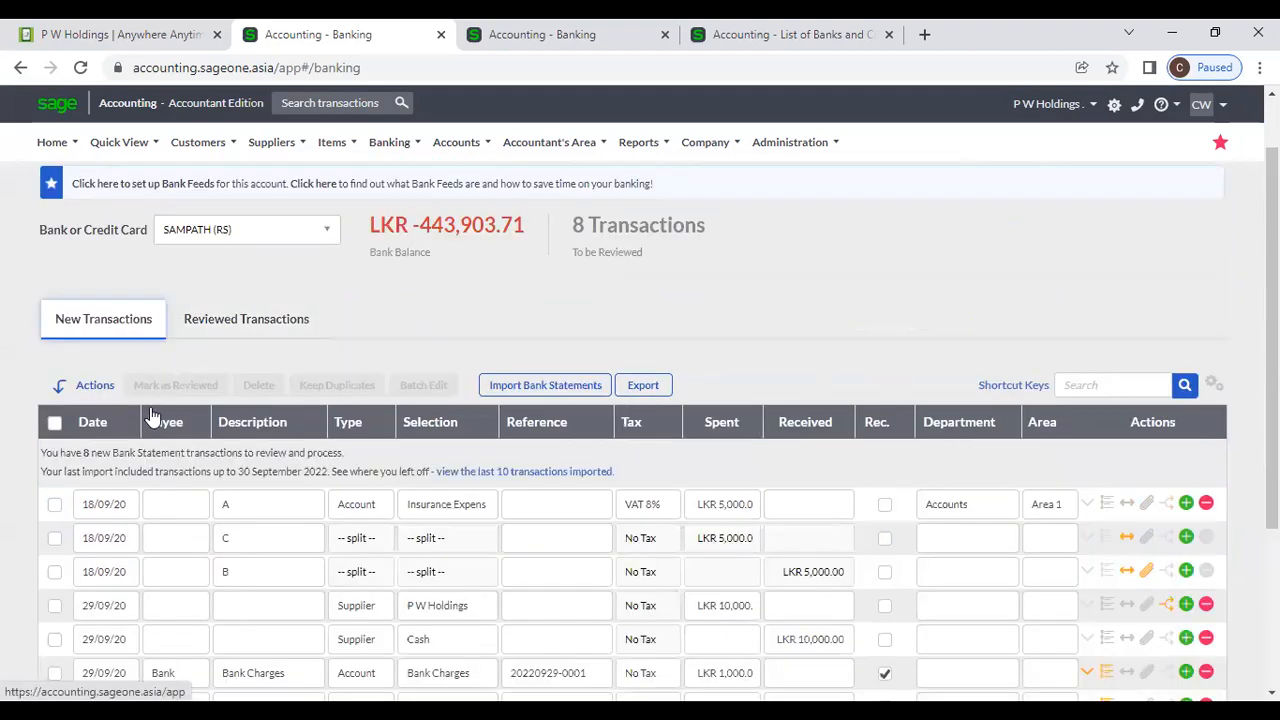
pyautogui.scroll(-3, 149, 594)
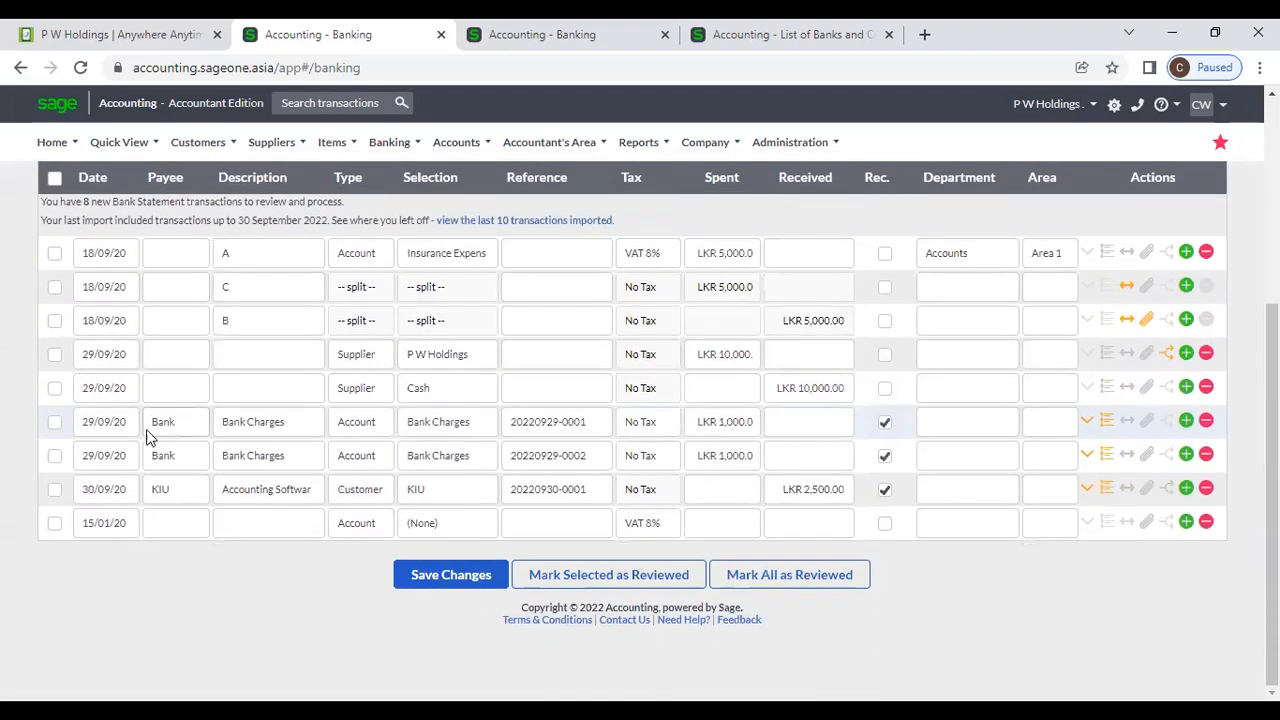
pyautogui.click(54, 458)
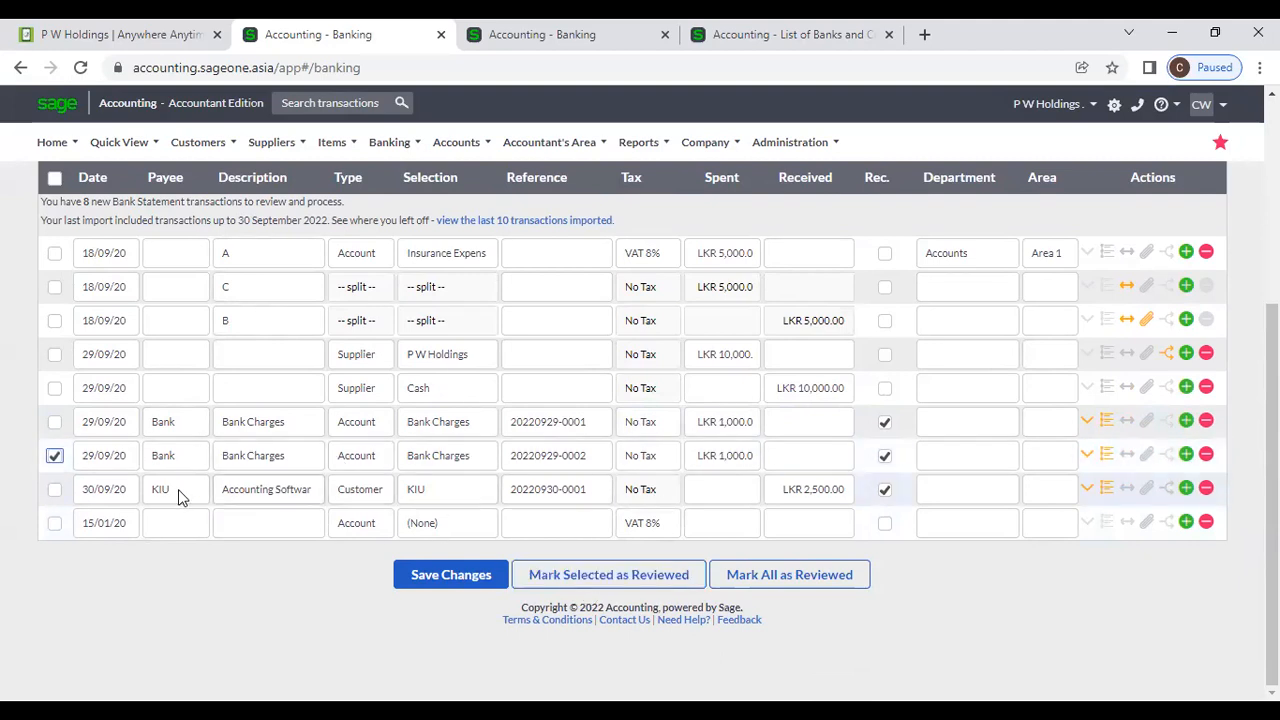
pyautogui.click(660, 572)
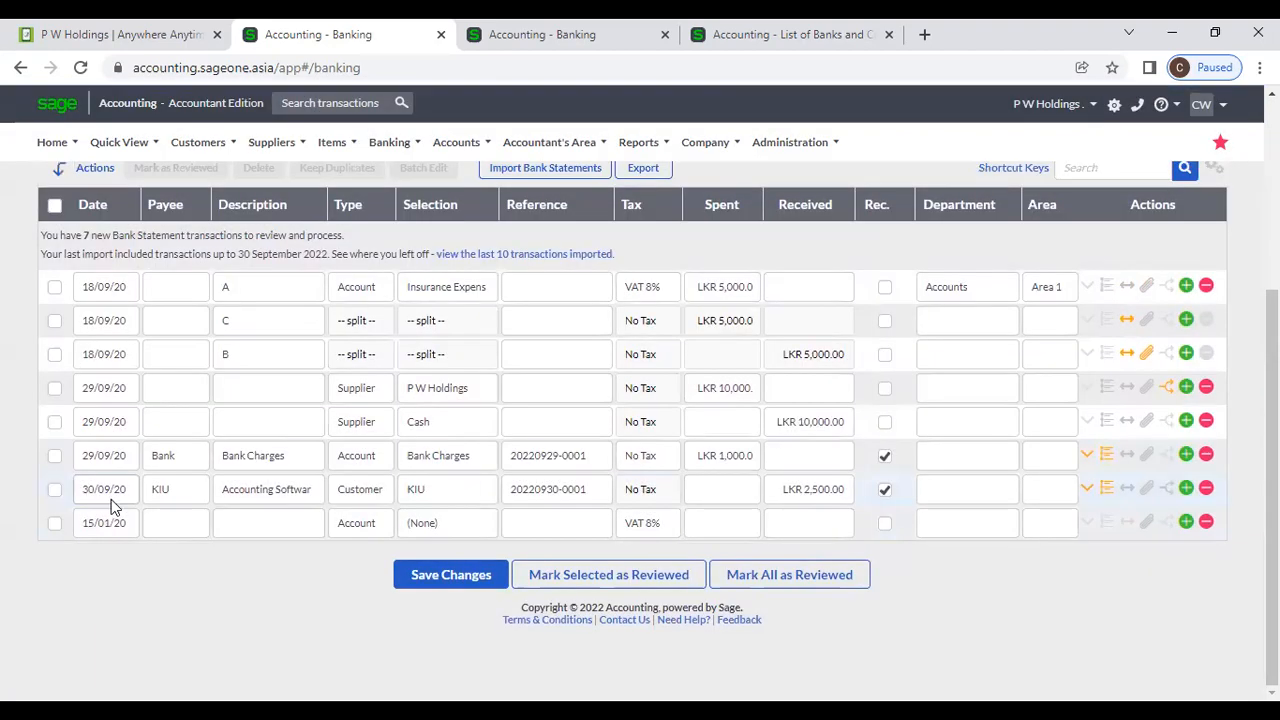
# Confirm the transaction appears under Reviewed Transactions, then return to New Transactions.
pyautogui.scroll(1, 155, 462)
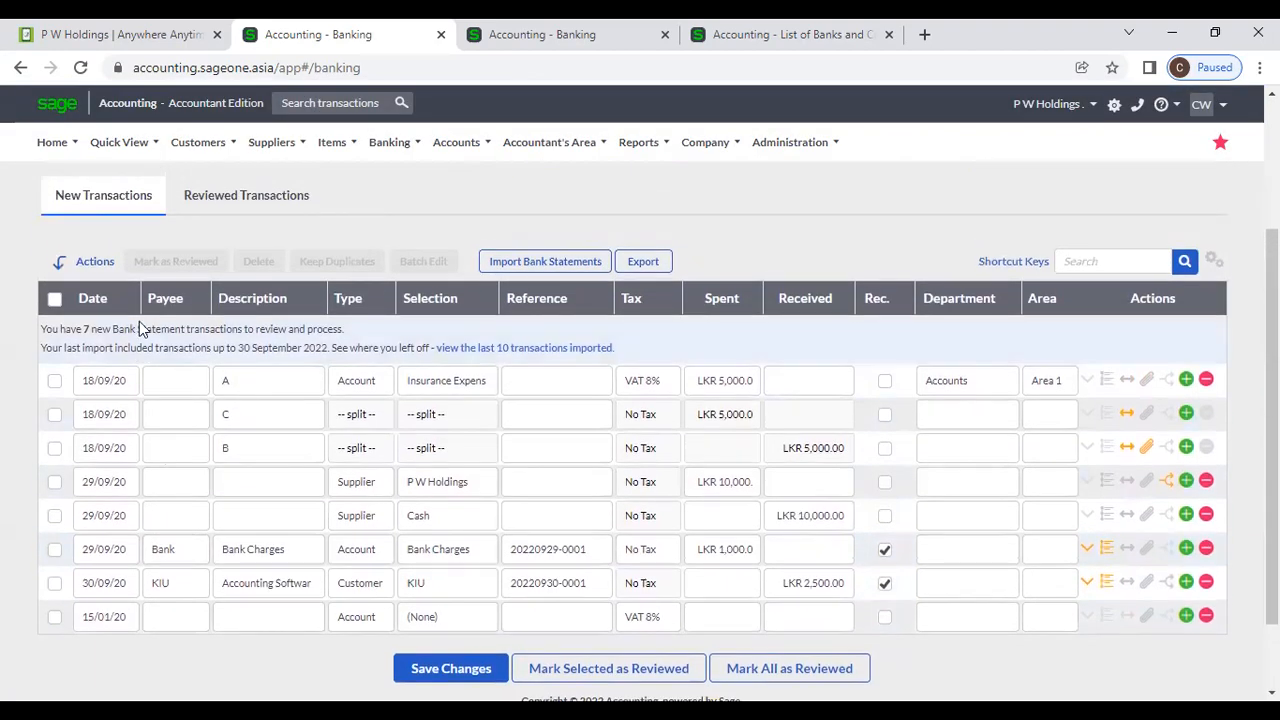
pyautogui.click(213, 218)
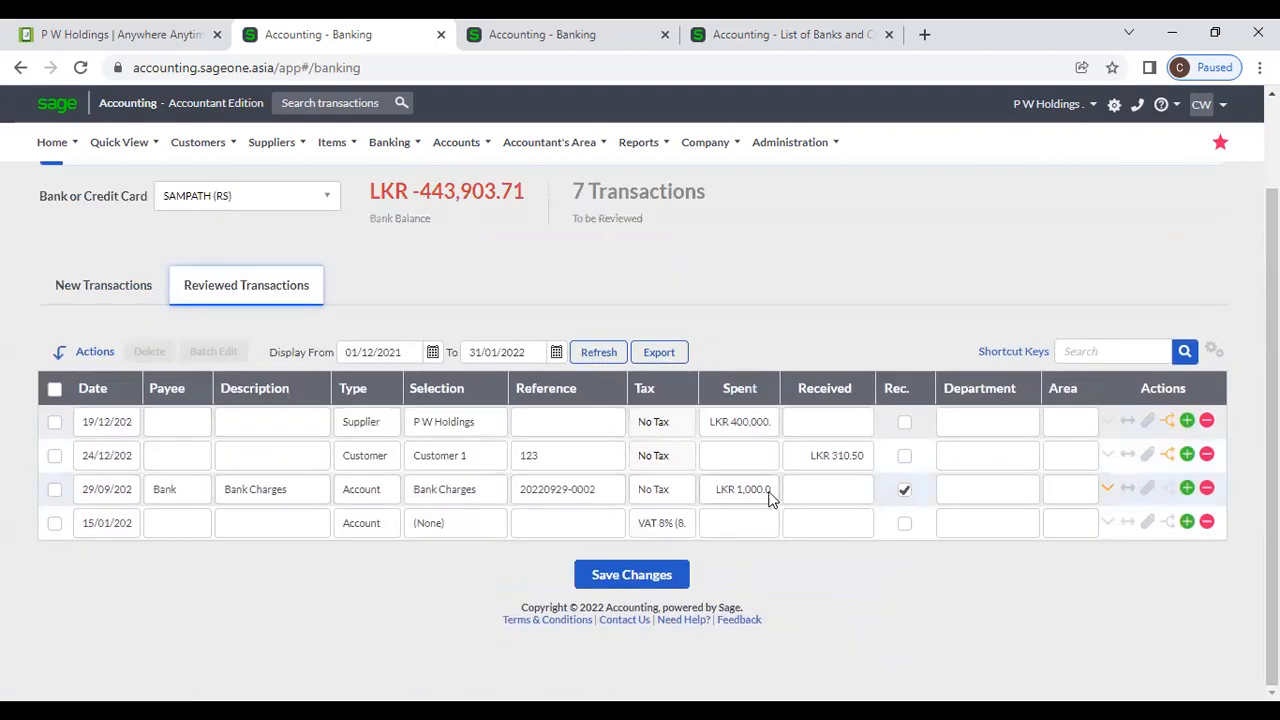
pyautogui.click(102, 285)
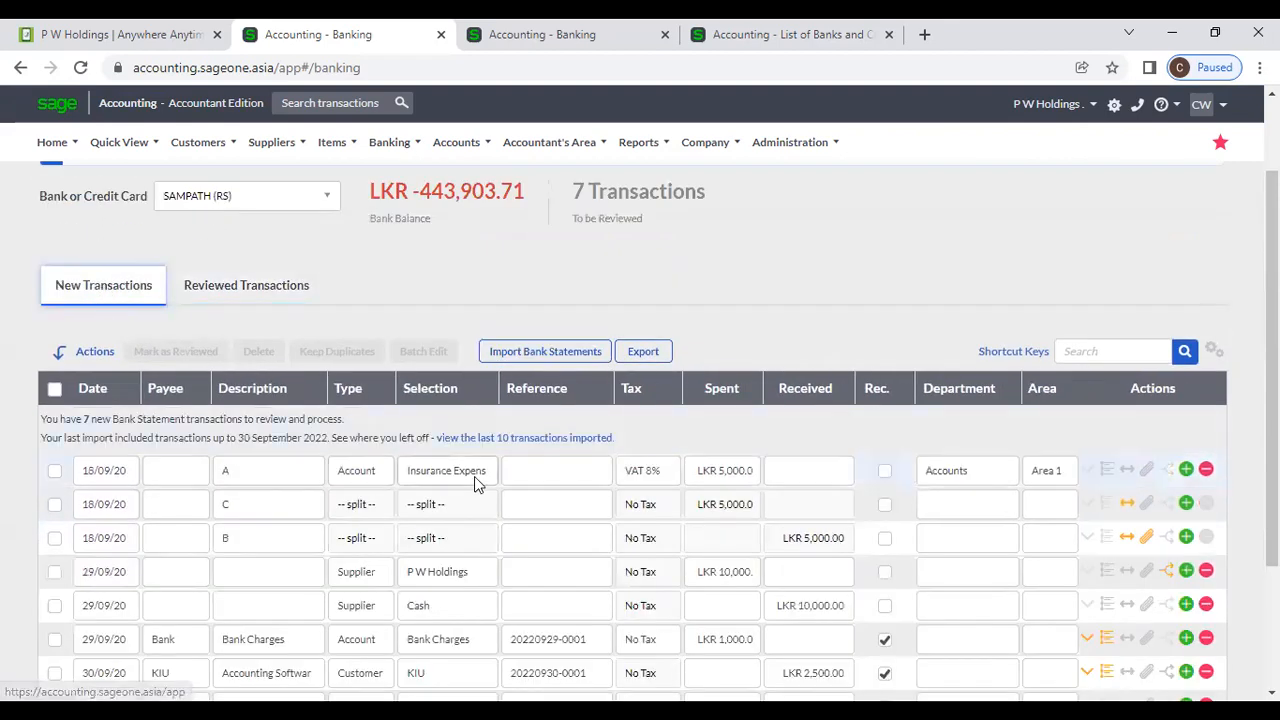
pyautogui.scroll(-3, 474, 476)
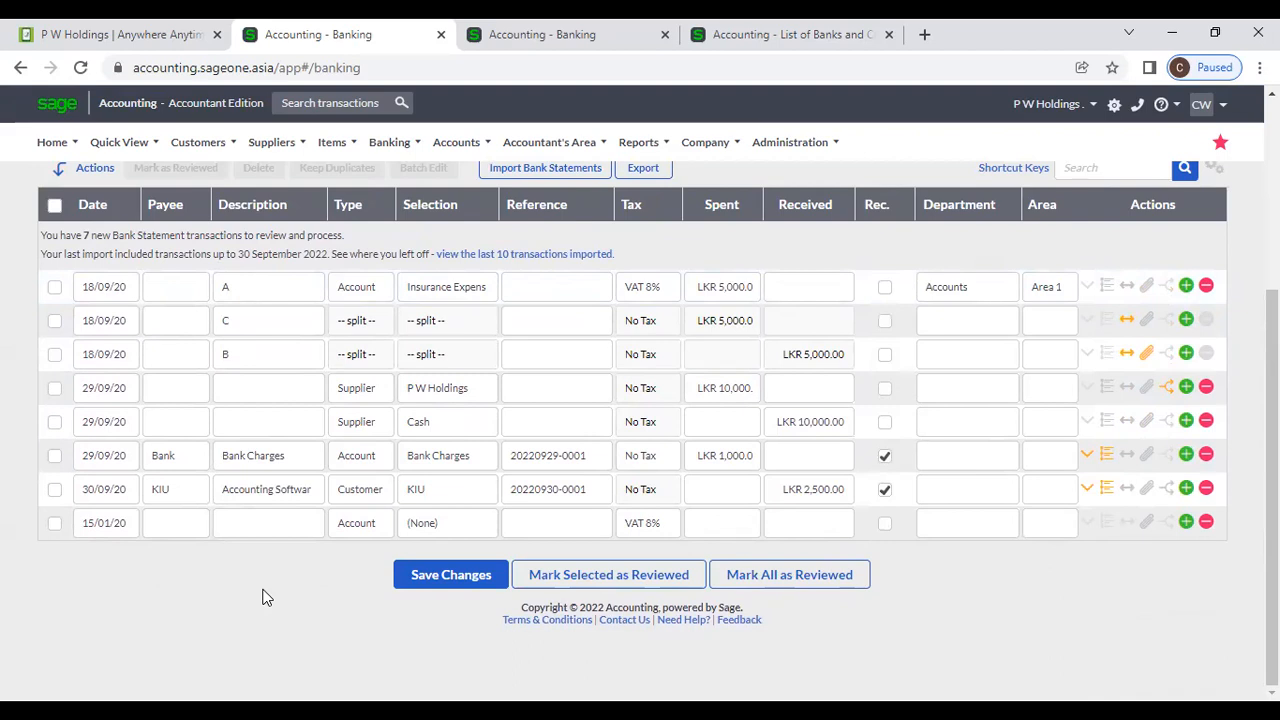
pyautogui.scroll(2, 265, 597)
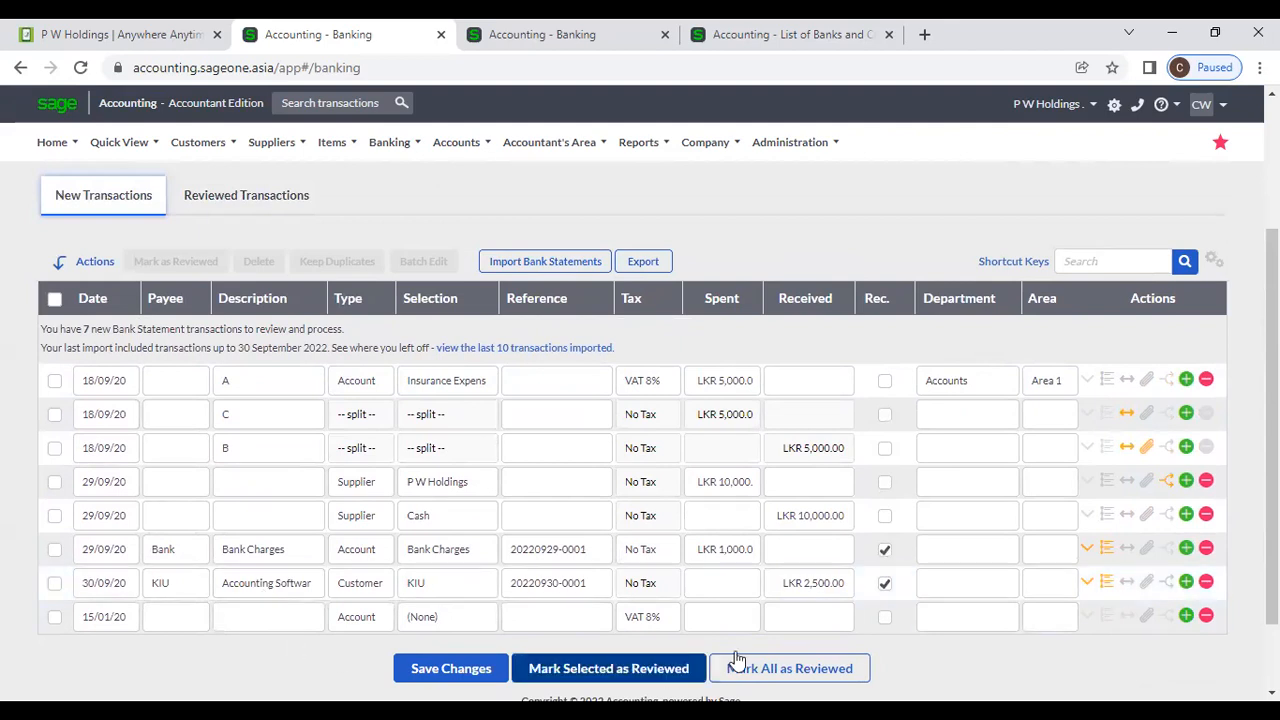
# View the KIU transaction's mapping rule and close it without changes.
pyautogui.click(1106, 582)
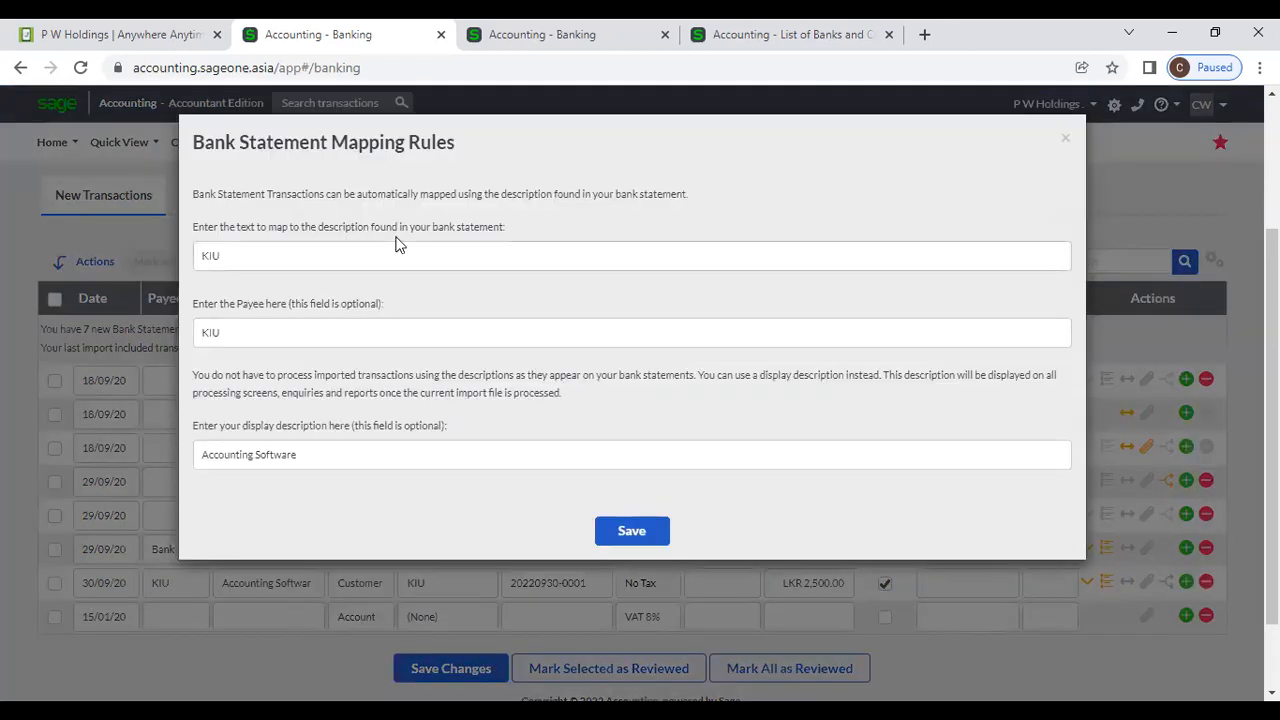
pyautogui.click(1066, 141)
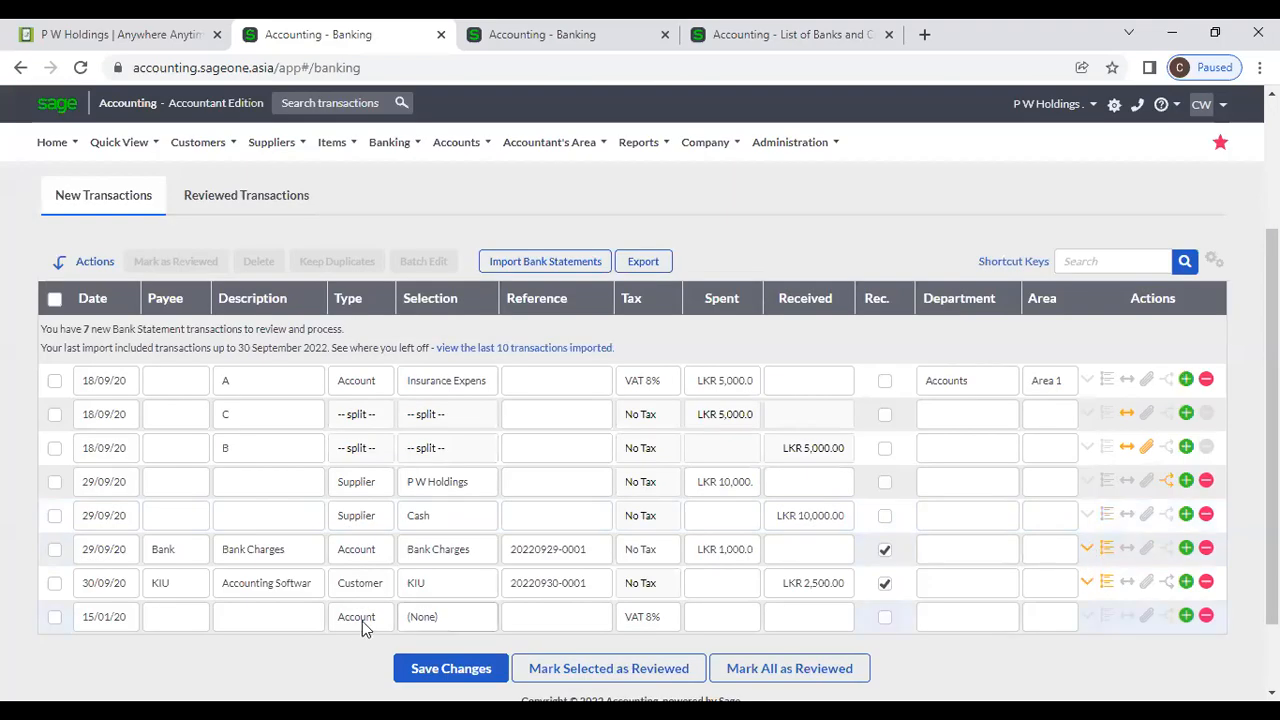
pyautogui.scroll(-1, 360, 625)
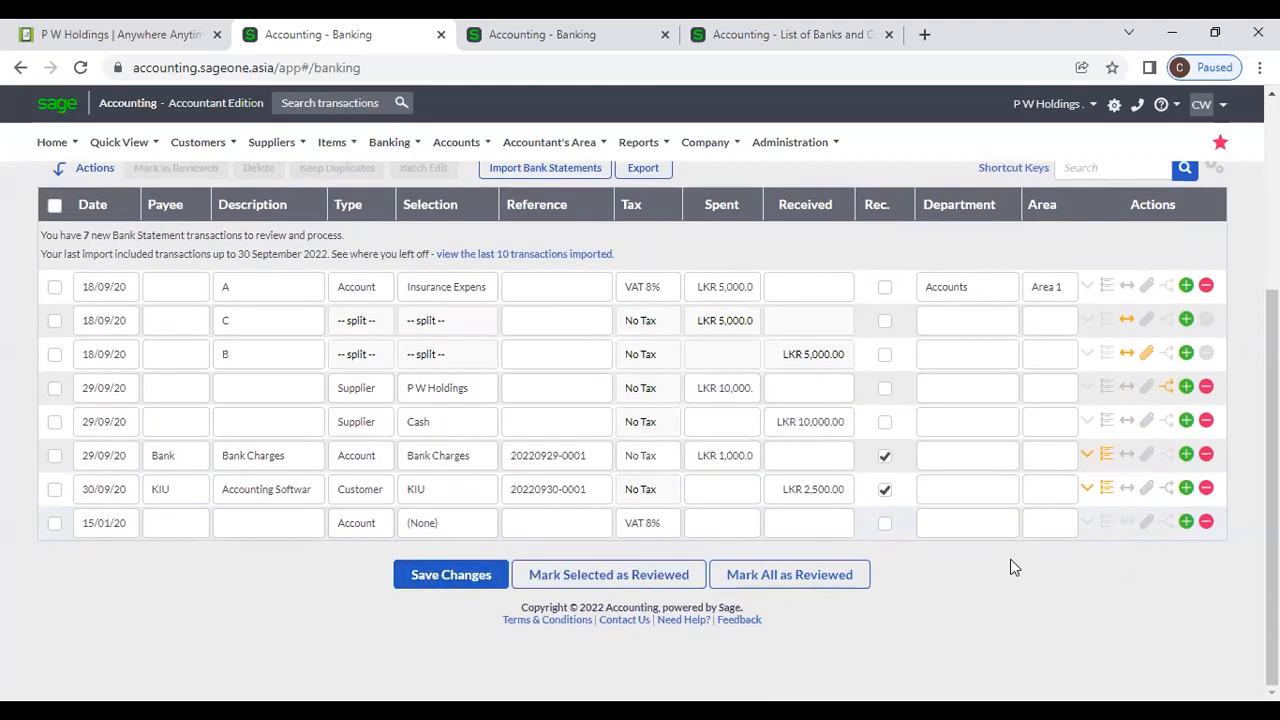
# Fill the 15/01/20 row with Sales - Time (Opening Balance) and 1000 spent.
pyautogui.click(425, 525)
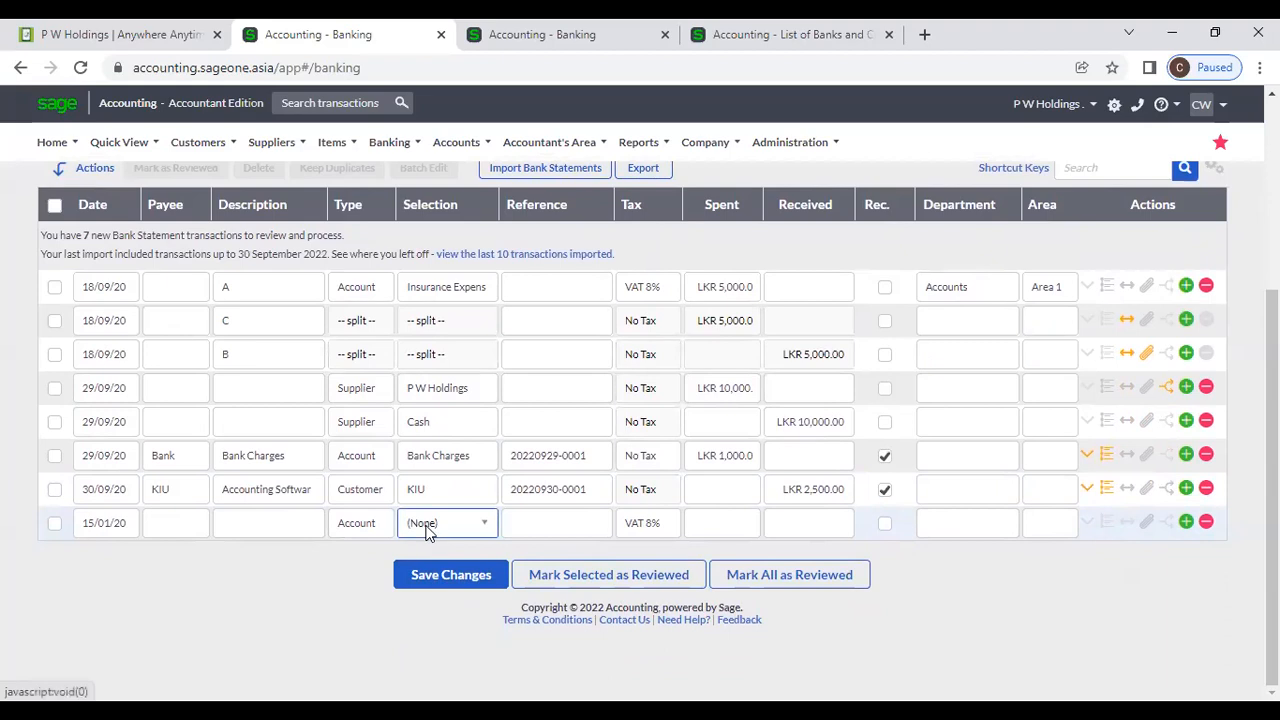
pyautogui.click(450, 469)
pyautogui.press('Tab')
pyautogui.press('Tab')
pyautogui.write('1000')
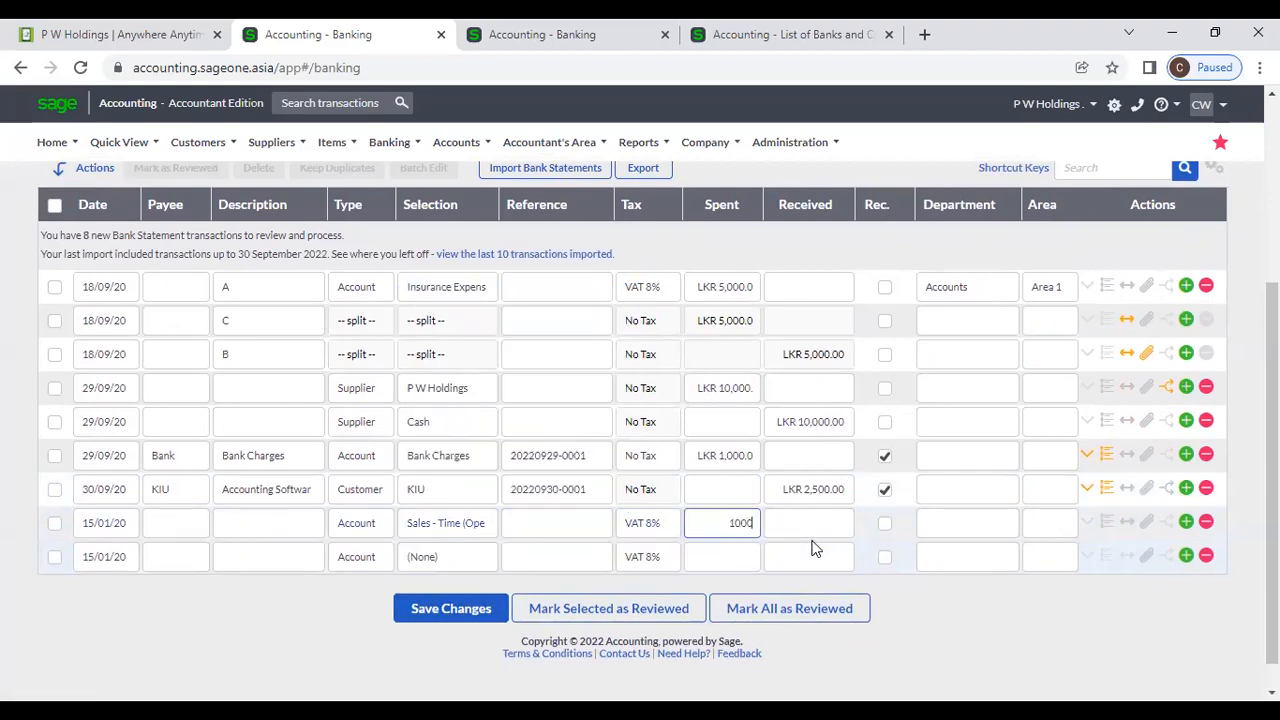
pyautogui.press('Tab')
pyautogui.click(939, 580)
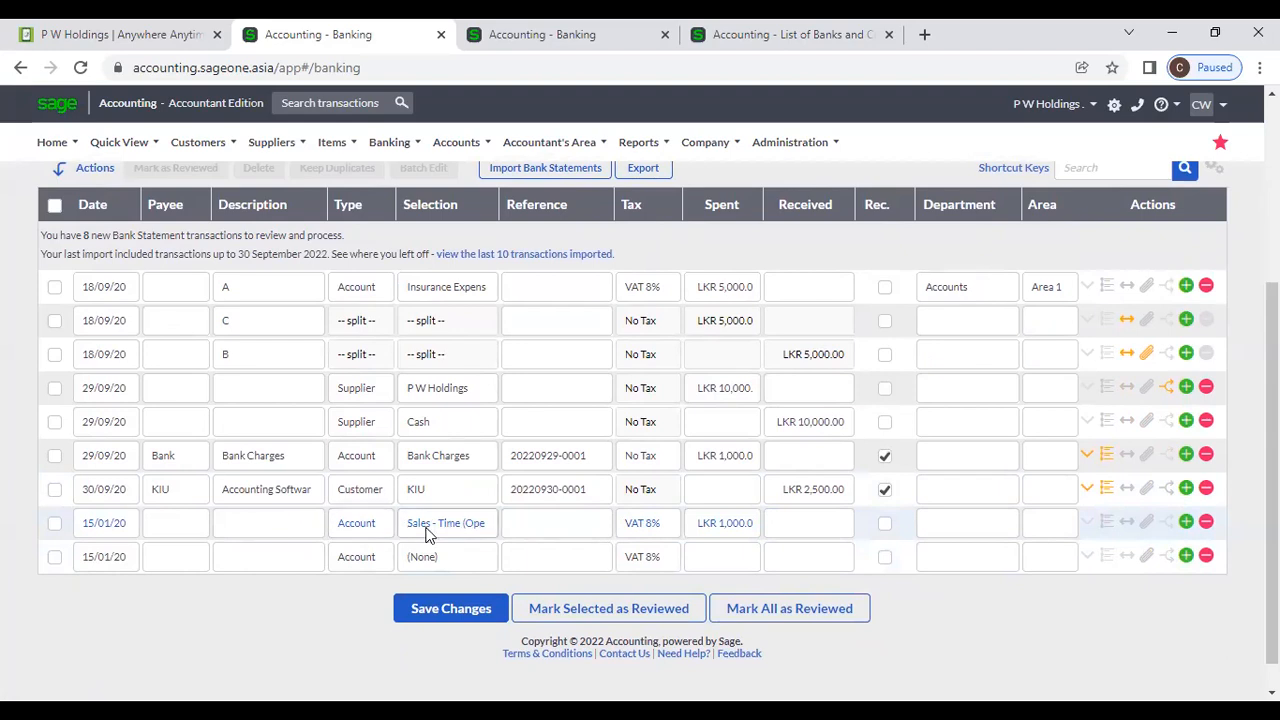
# Save the changes, bringing the bank balance to LKR -444,903.71 with 8 to review.
pyautogui.click(434, 614)
pyautogui.scroll(1, 415, 541)
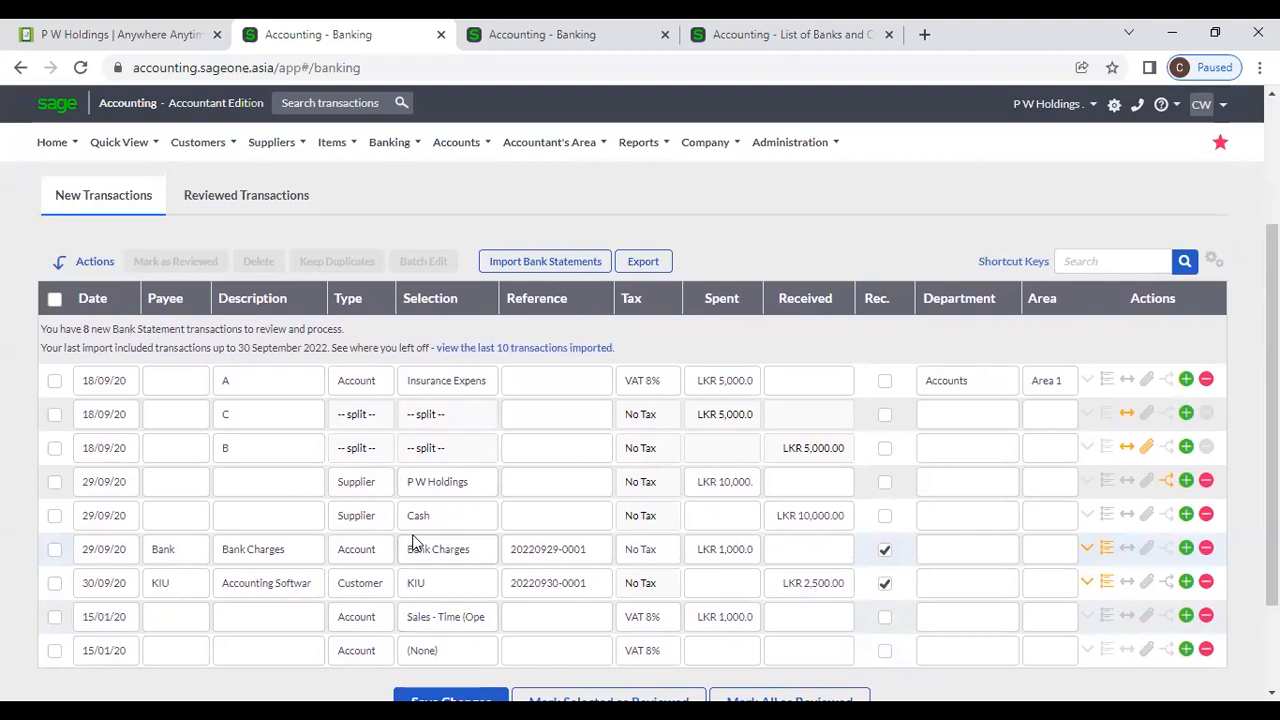
pyautogui.scroll(-1, 423, 590)
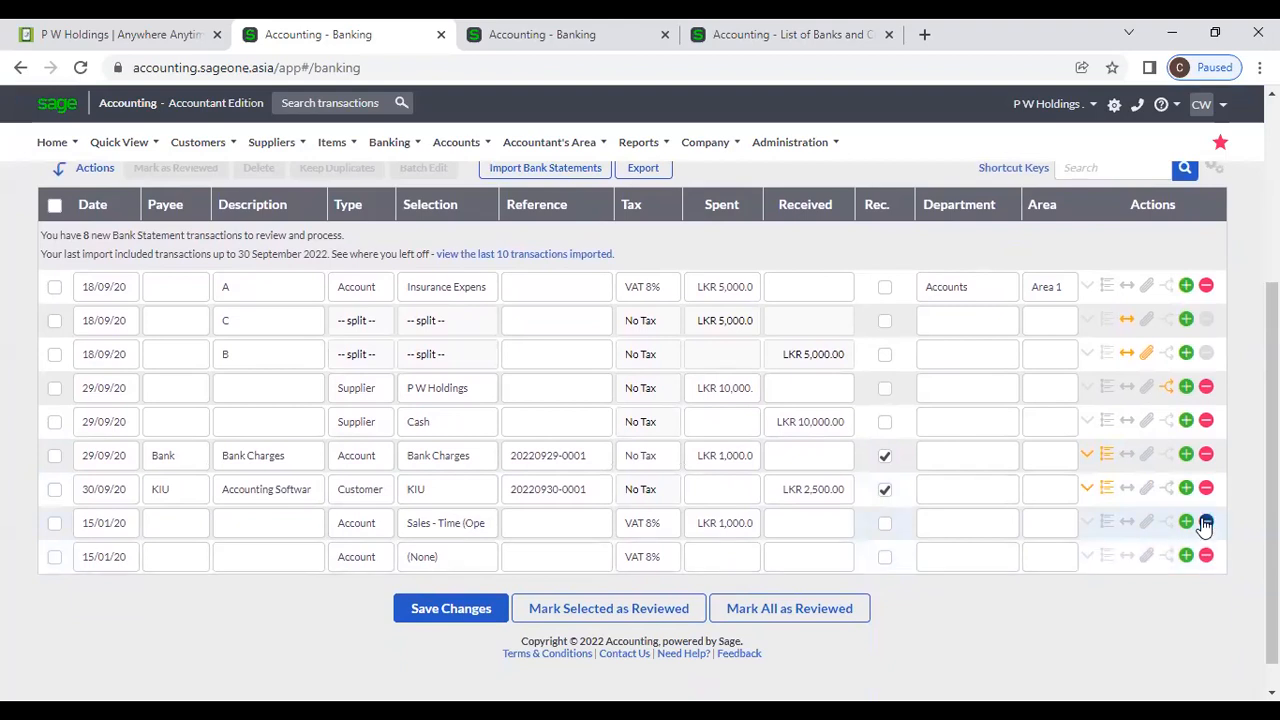
pyautogui.scroll(3, 923, 477)
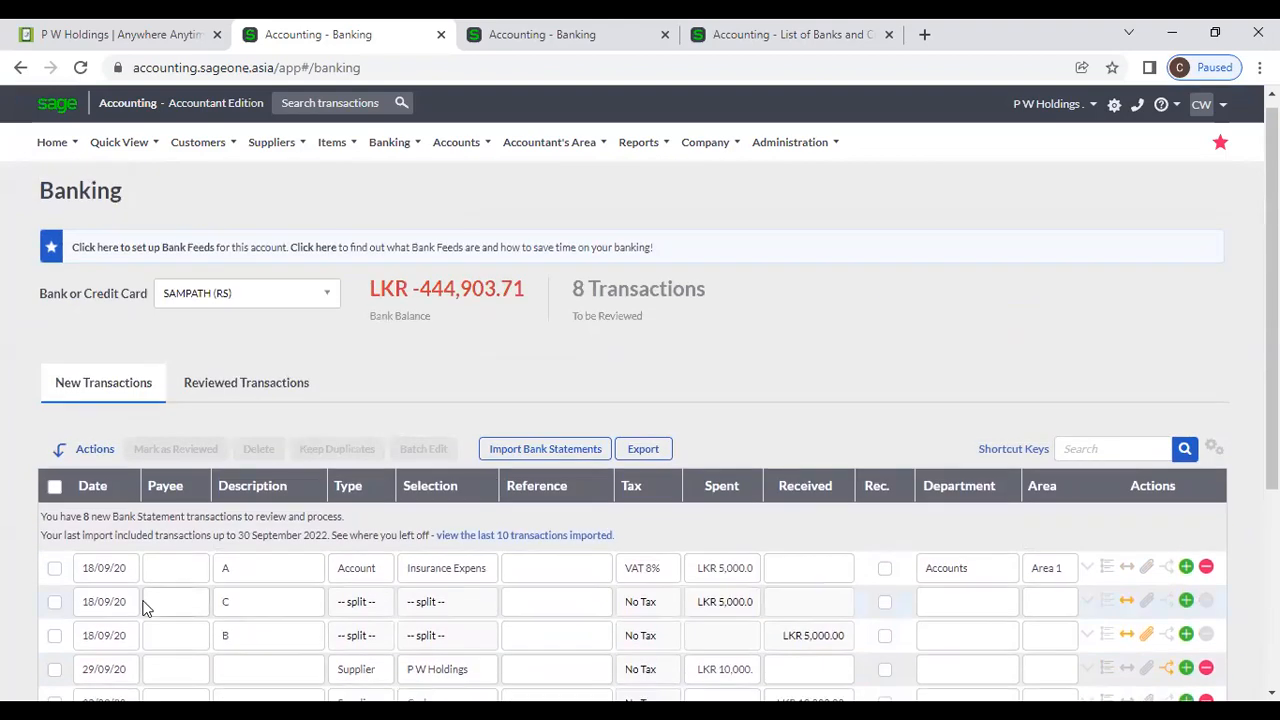
pyautogui.scroll(-3, 60, 610)
# Delete the 15/01/20 Sales - Time transaction, then select both 29/09/20 supplier rows.
pyautogui.click(56, 526)
pyautogui.scroll(1, 77, 559)
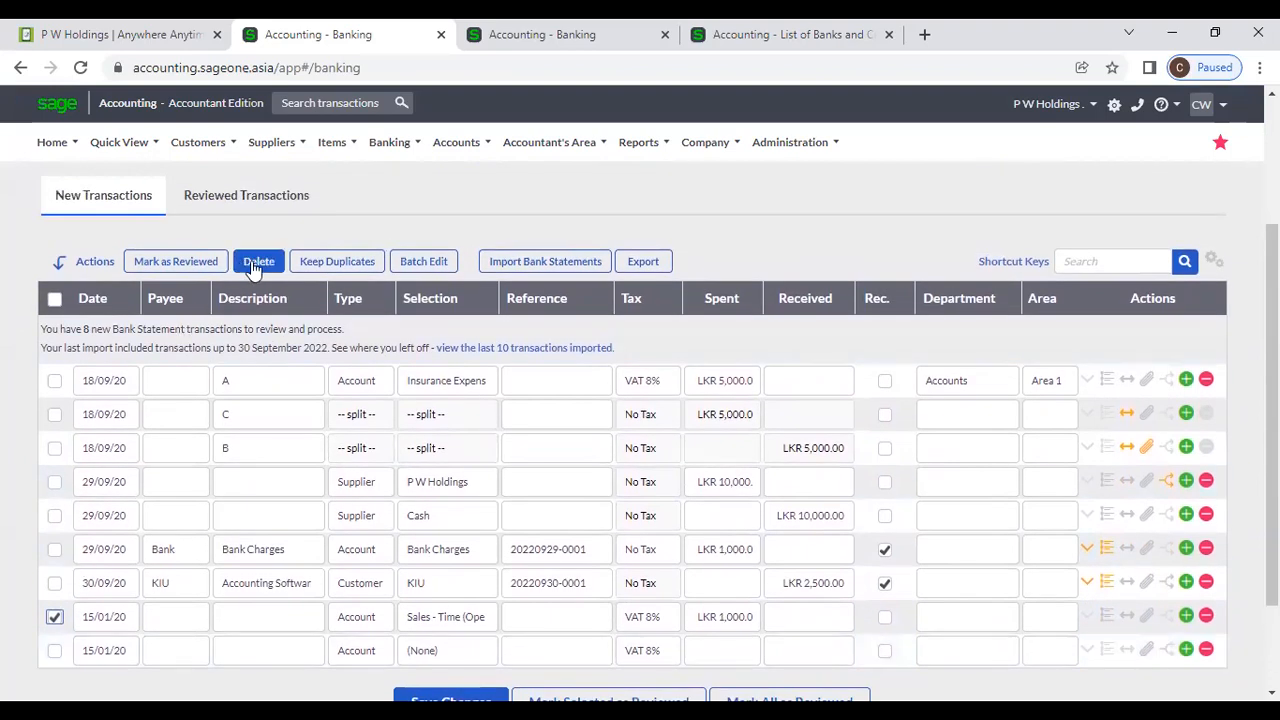
pyautogui.click(258, 263)
pyautogui.click(608, 190)
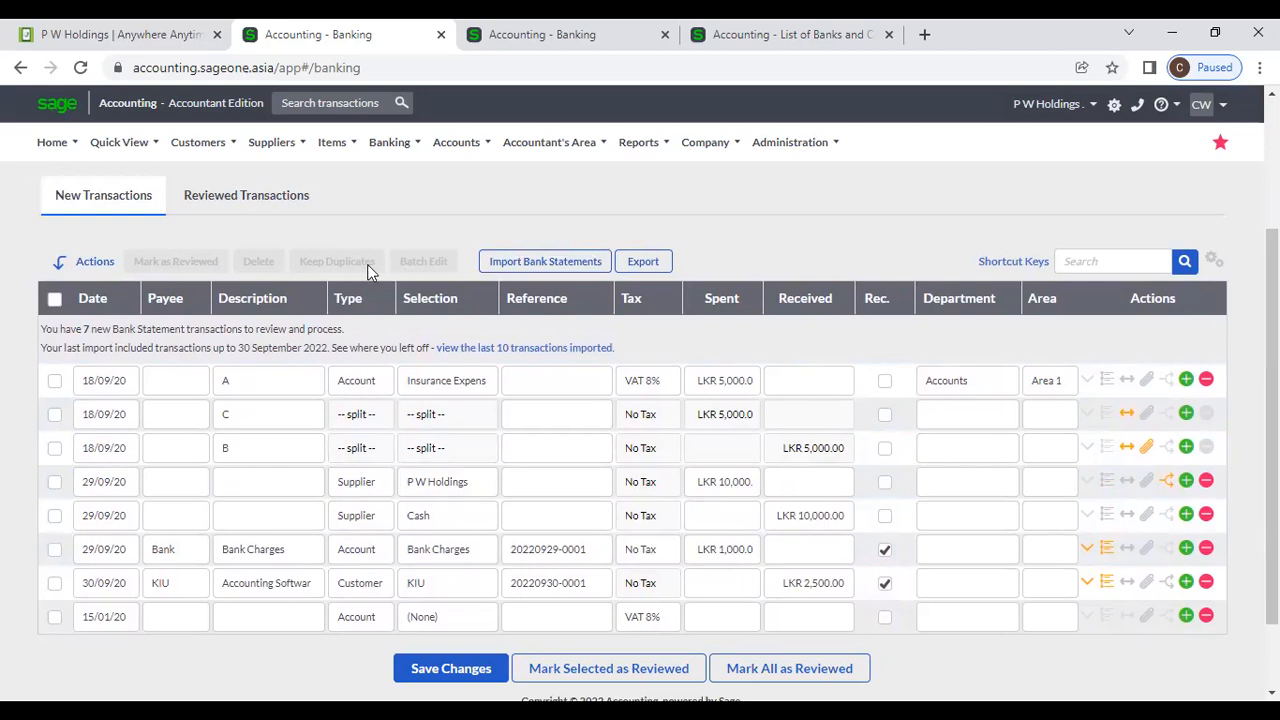
pyautogui.click(54, 481)
pyautogui.click(54, 515)
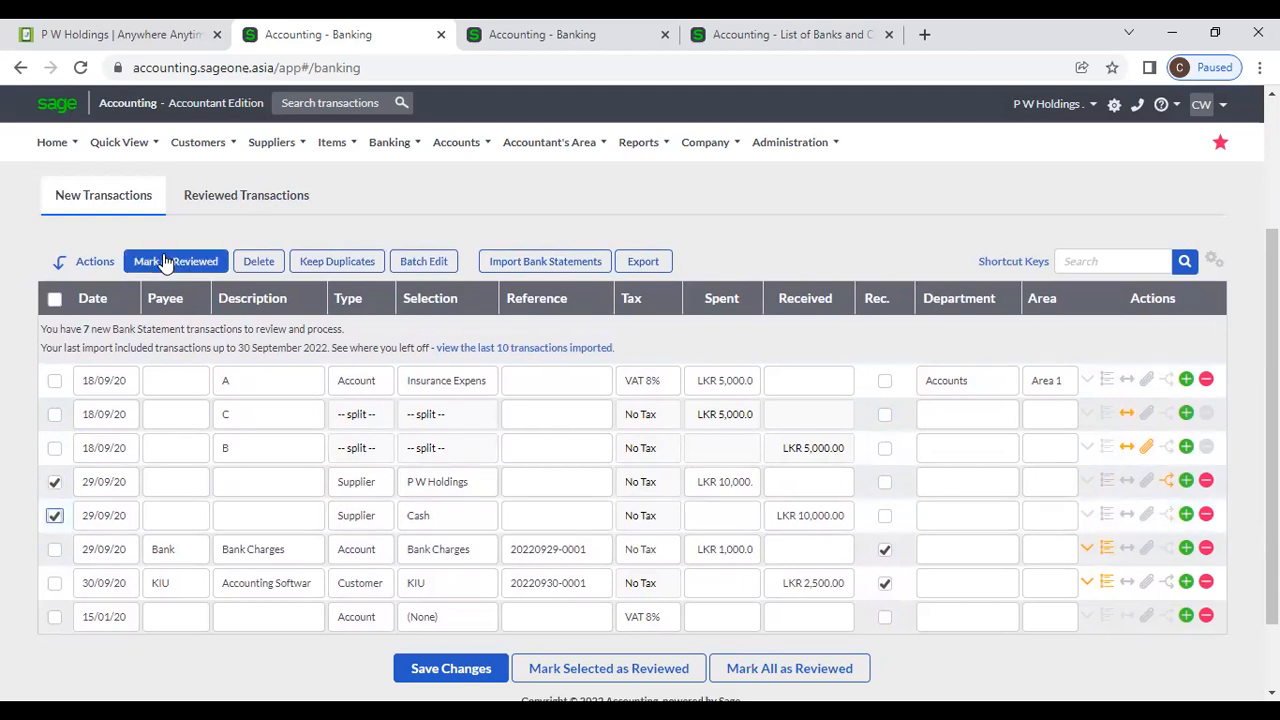
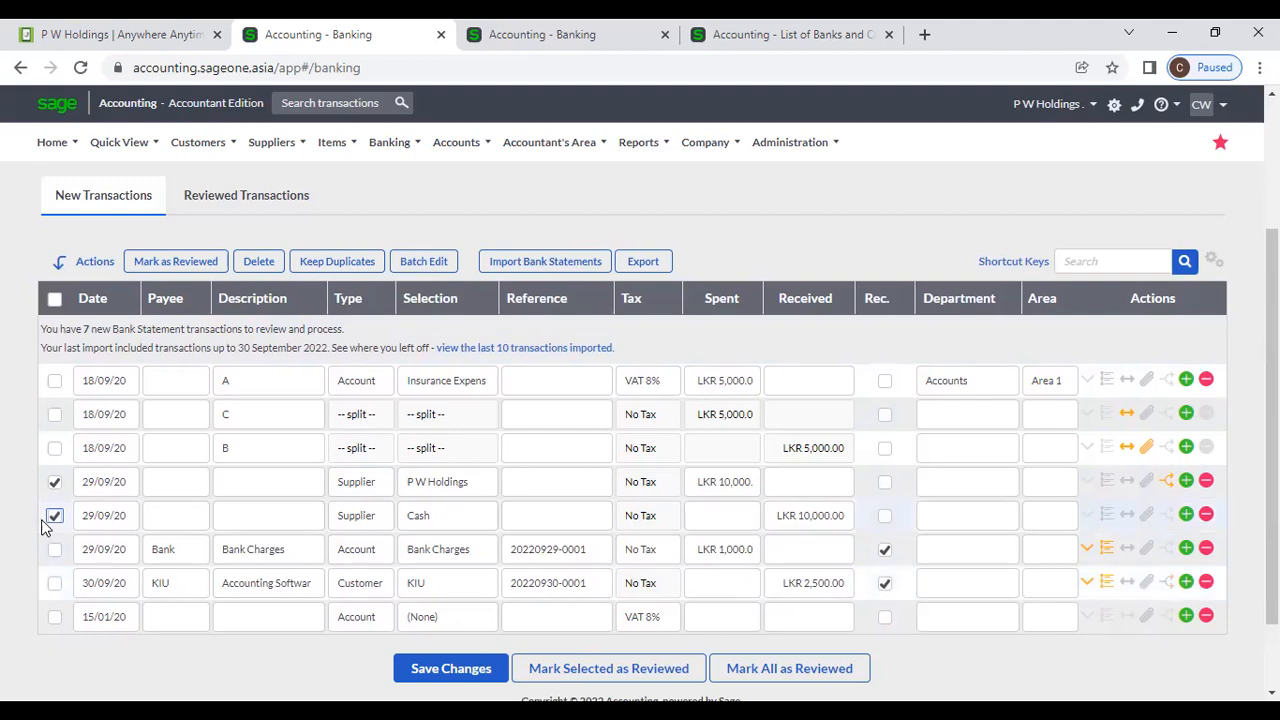
# Batch edit the ticked P W Holdings line, changing its spent amount from 10,000 to 25,000.
pyautogui.click(50, 484)
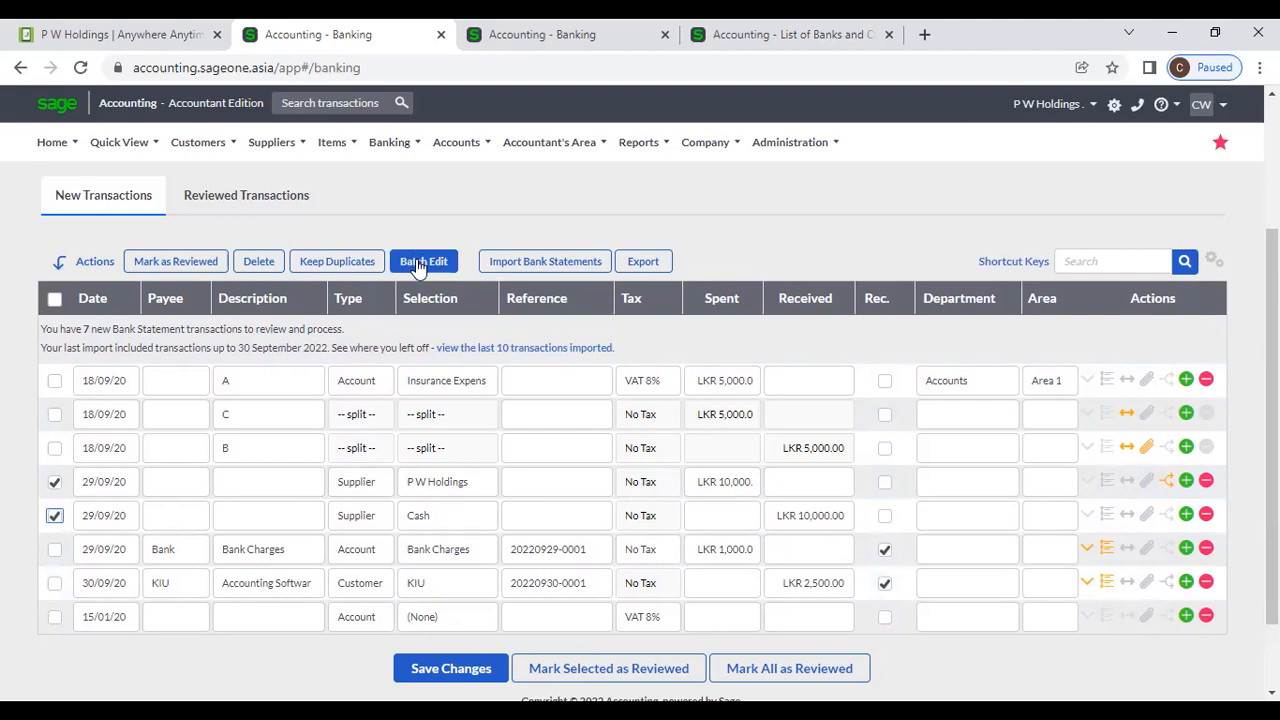
pyautogui.click(420, 264)
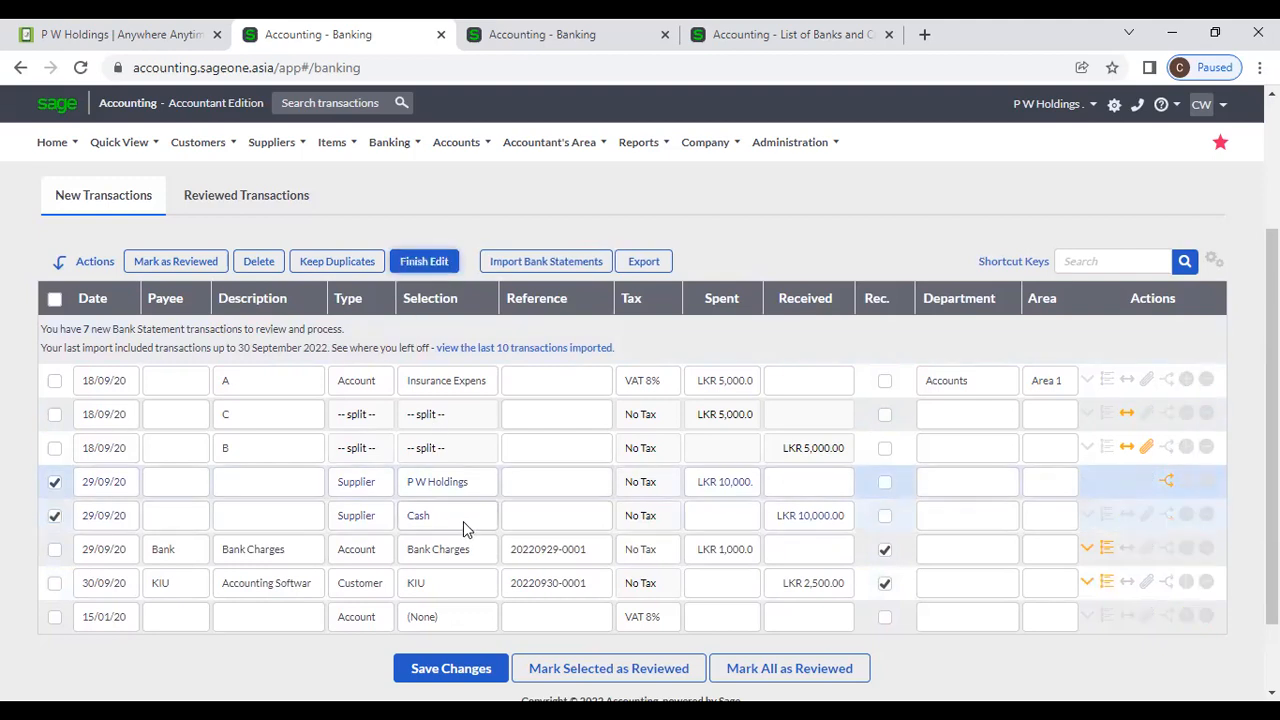
pyautogui.click(808, 482)
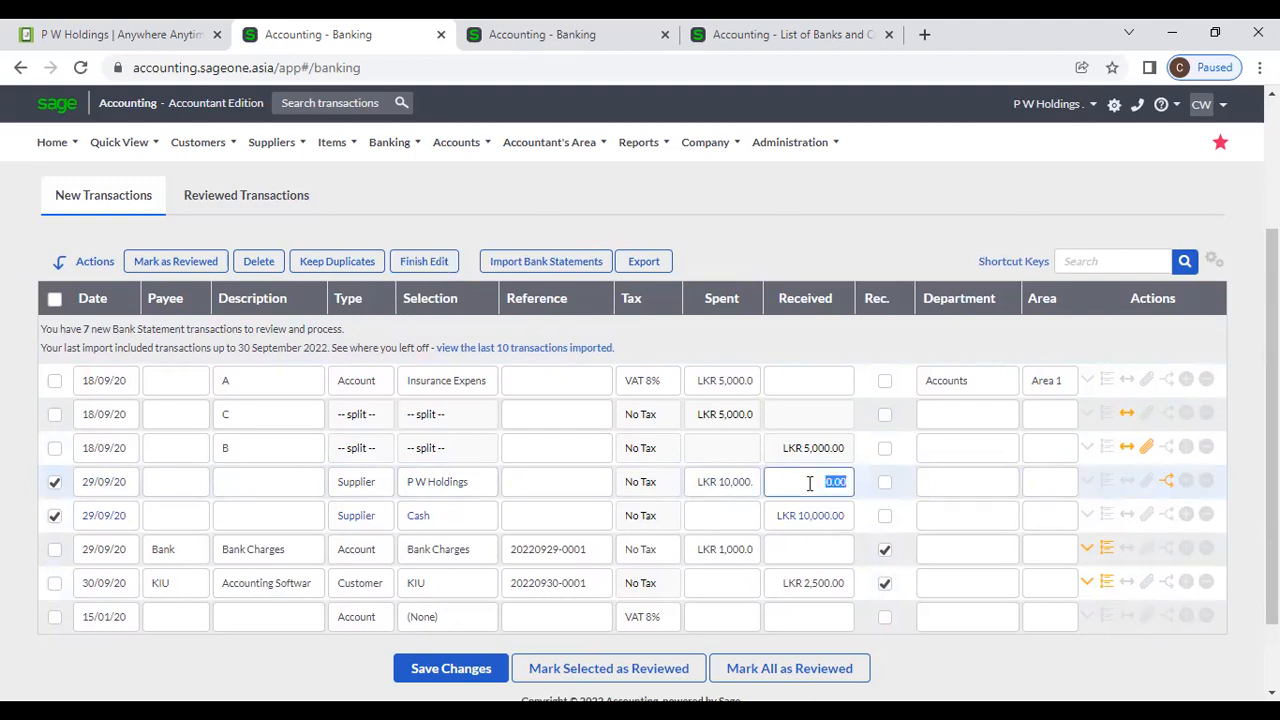
pyautogui.click(749, 482)
pyautogui.press('BackSpace')
pyautogui.write('25000')
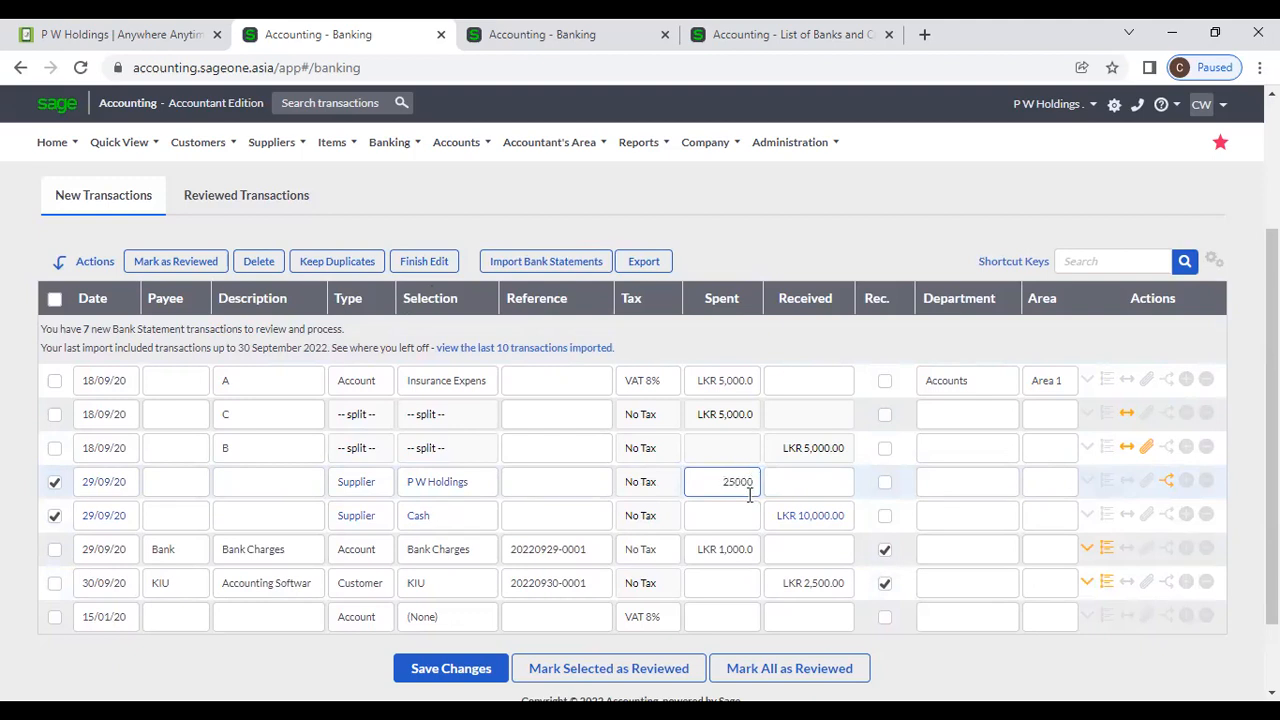
pyautogui.press('Tab')
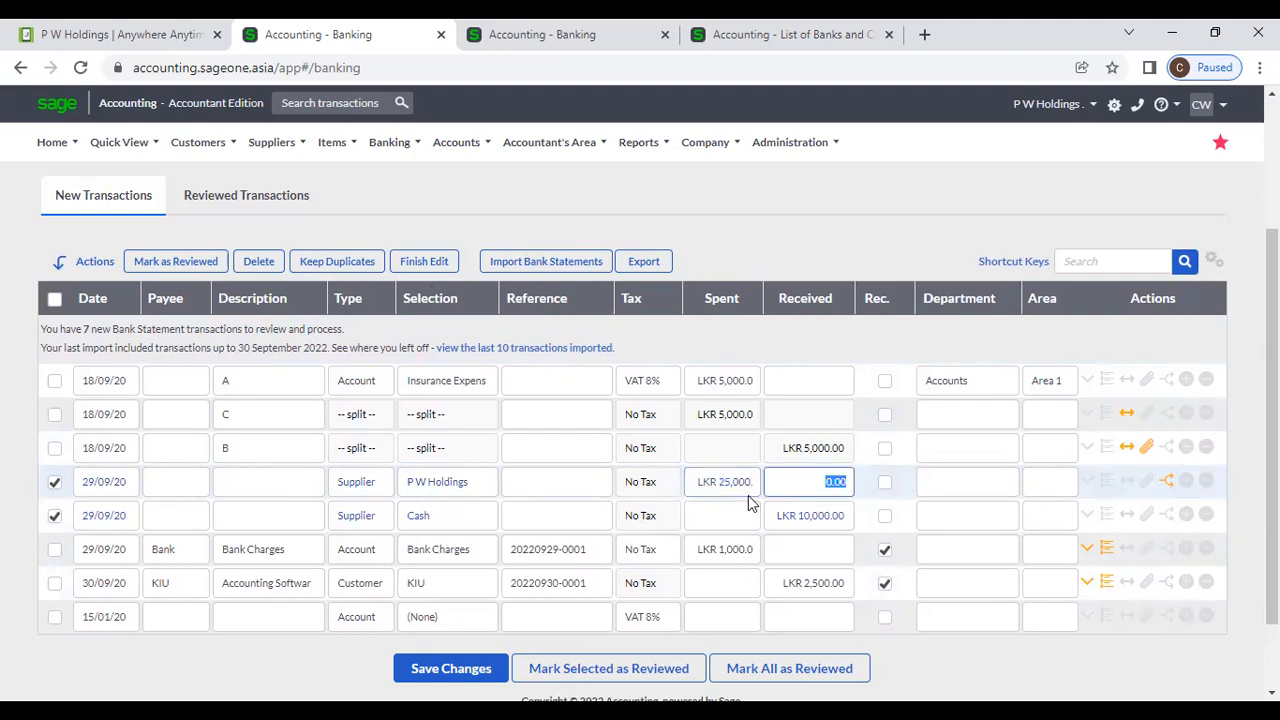
# Assign Land Sale to the line and set the ticked lines' type to Account.
pyautogui.click(440, 487)
pyautogui.click(468, 488)
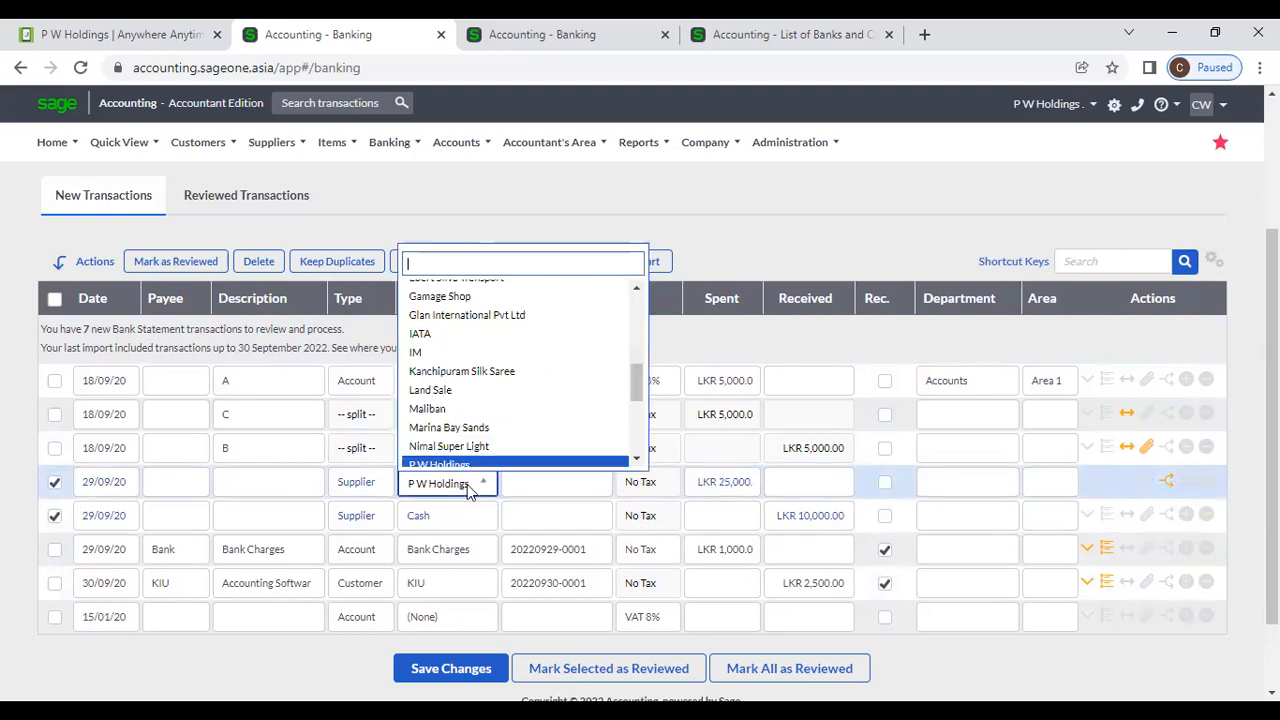
pyautogui.click(460, 392)
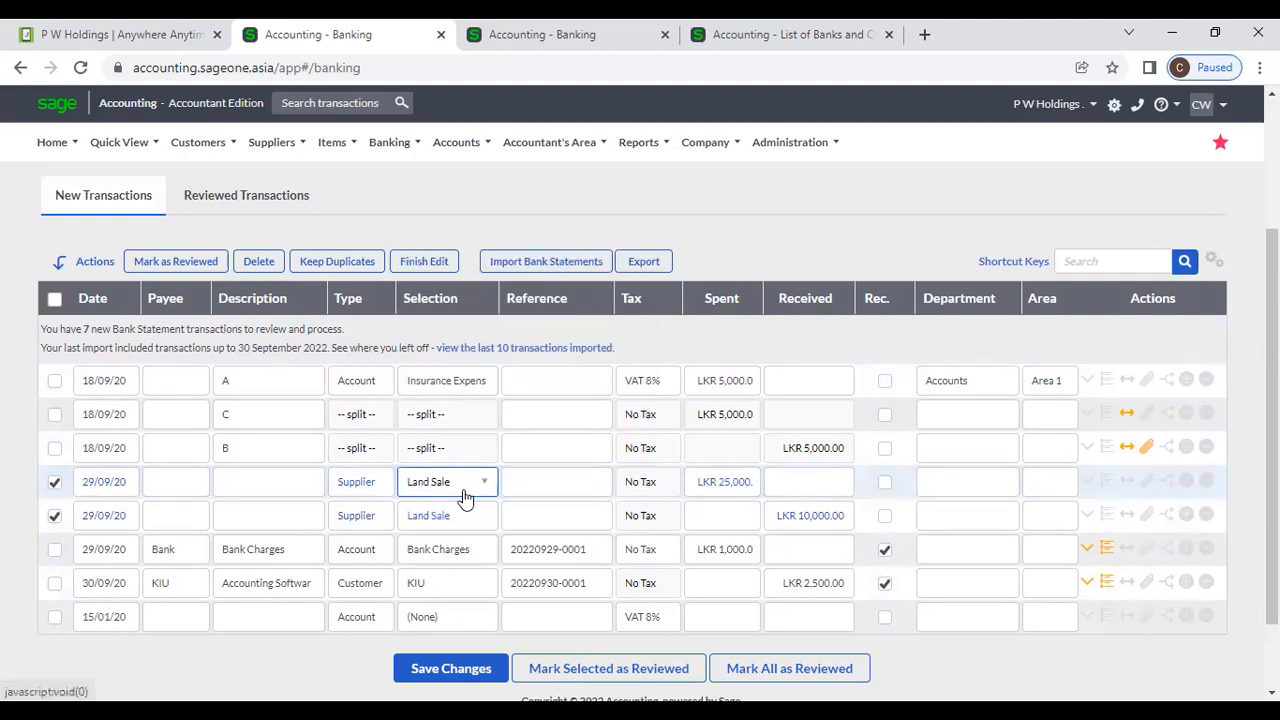
pyautogui.click(386, 491)
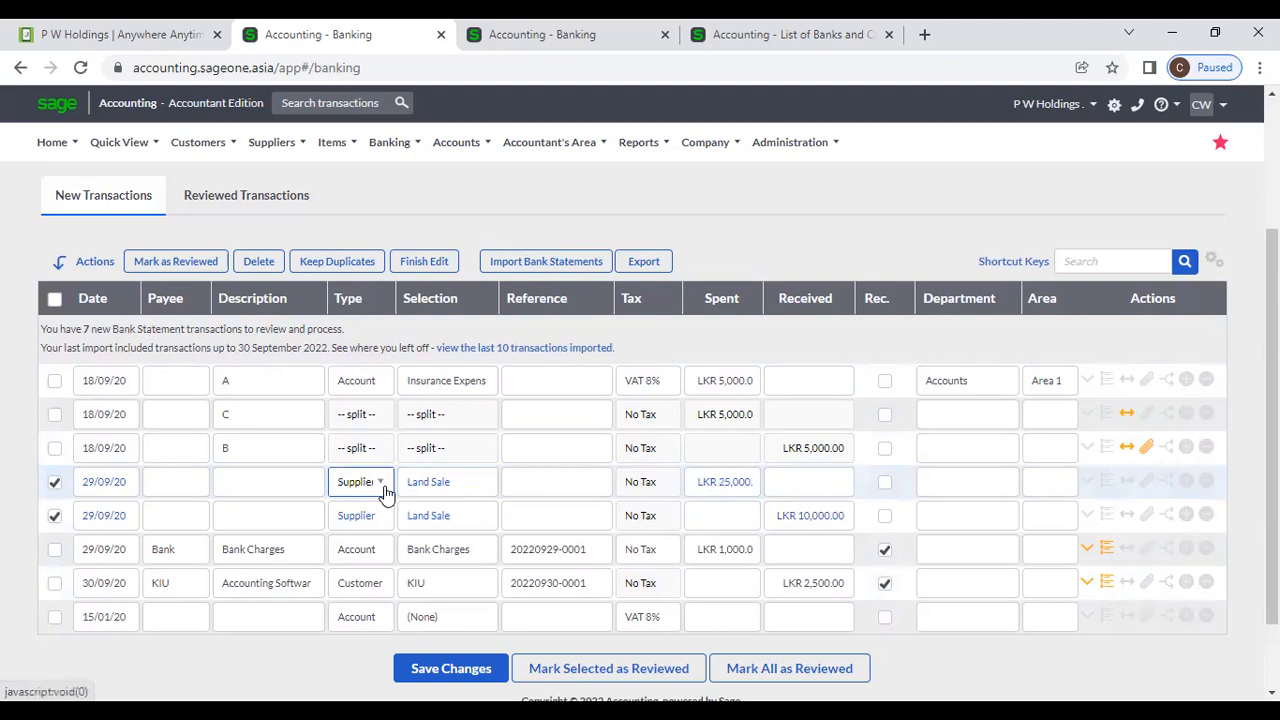
pyautogui.click(388, 492)
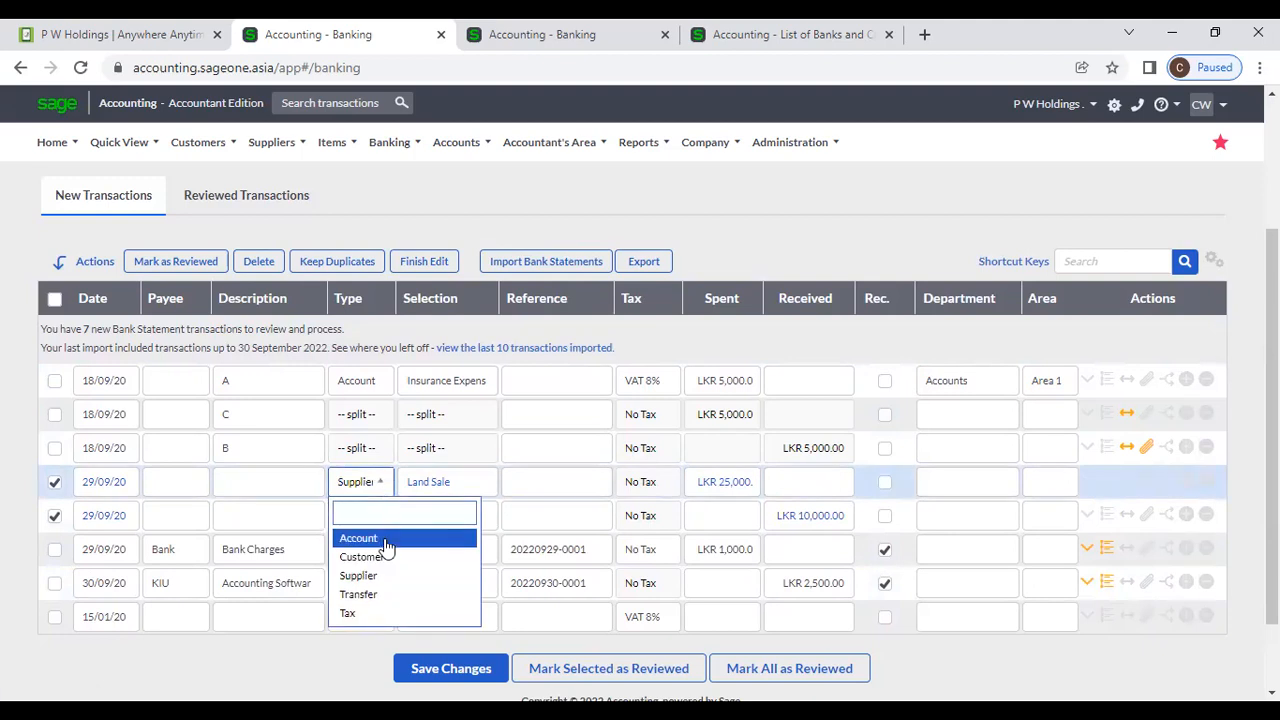
pyautogui.click(386, 540)
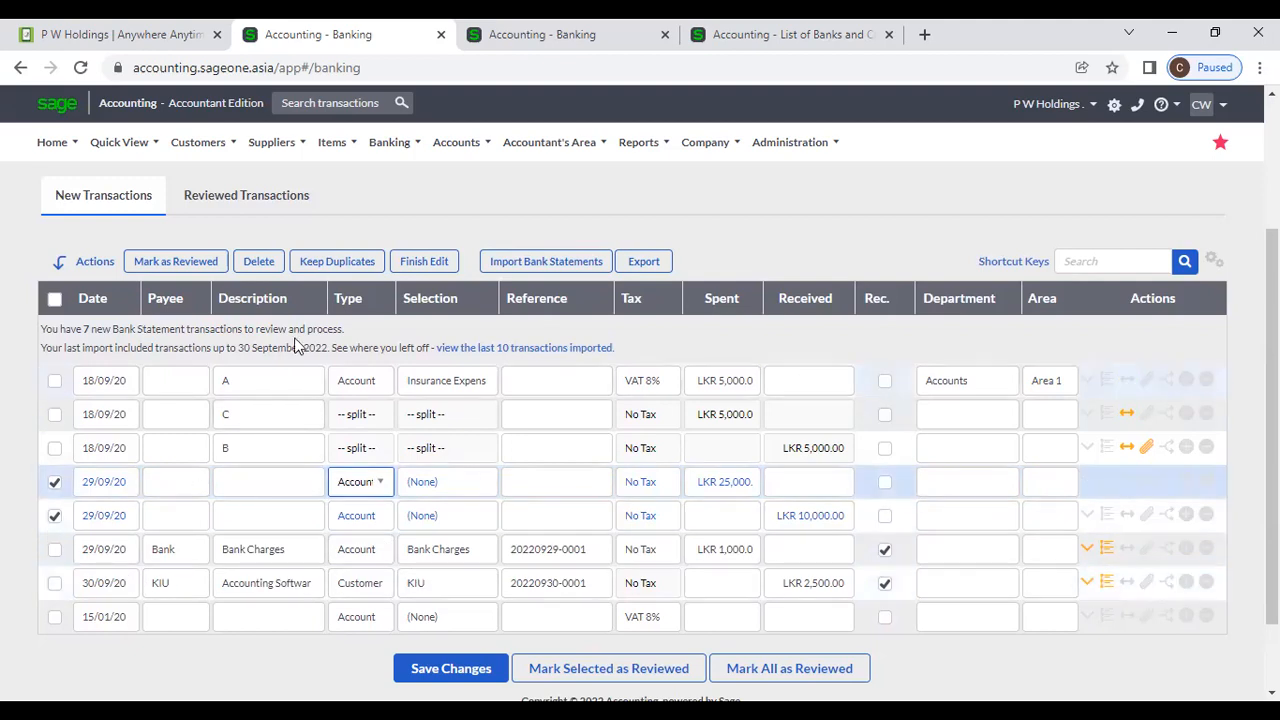
pyautogui.click(426, 266)
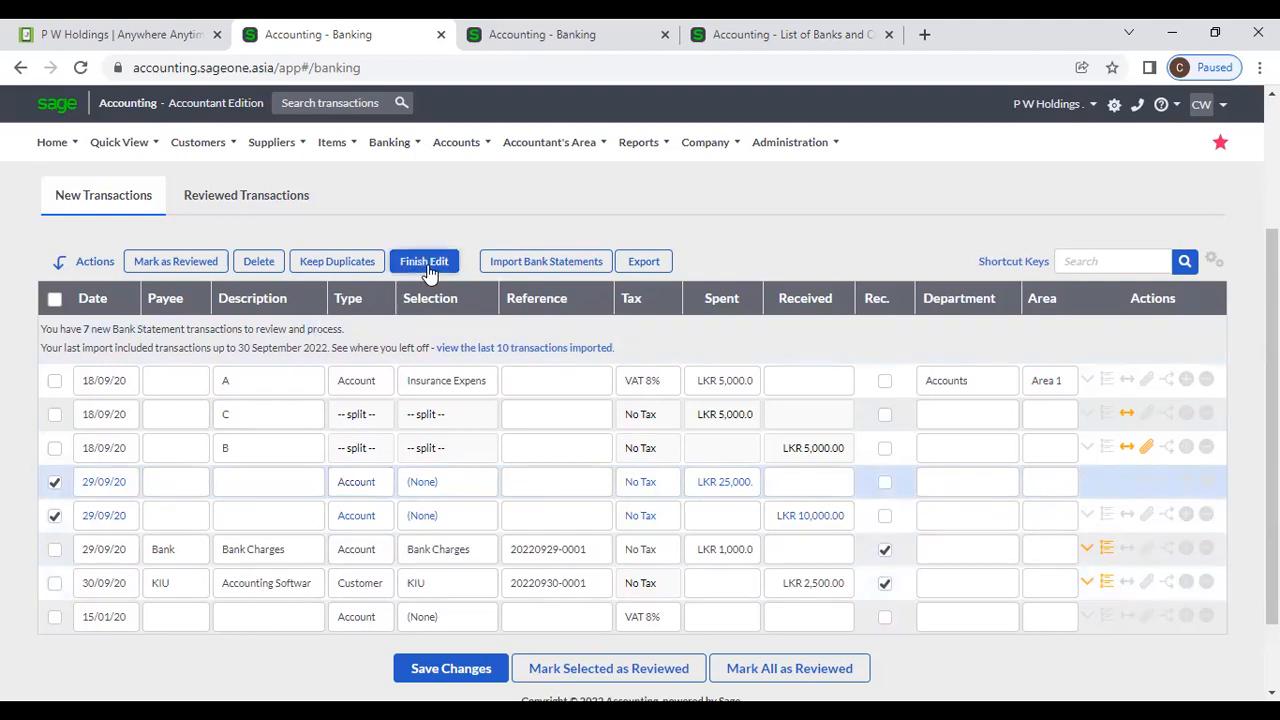
# Add the Bank Charges line to the selection and make all three ticked lines Customer transactions.
pyautogui.click(55, 550)
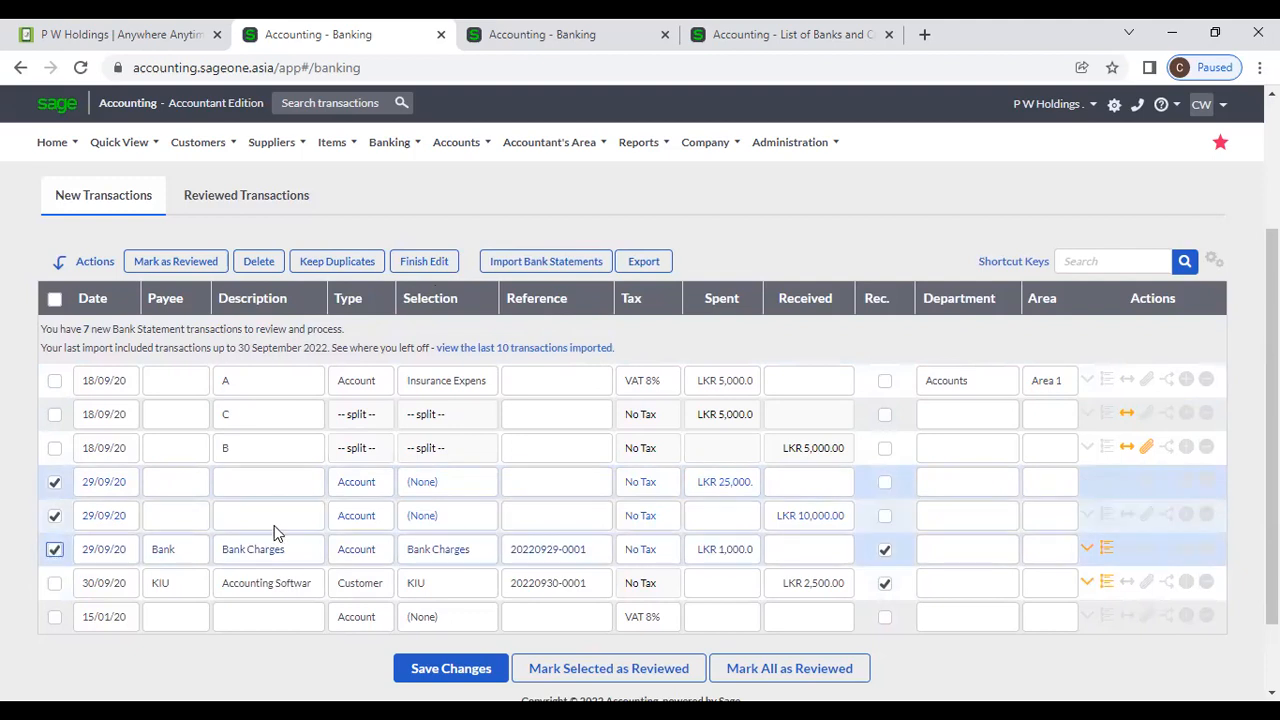
pyautogui.click(448, 263)
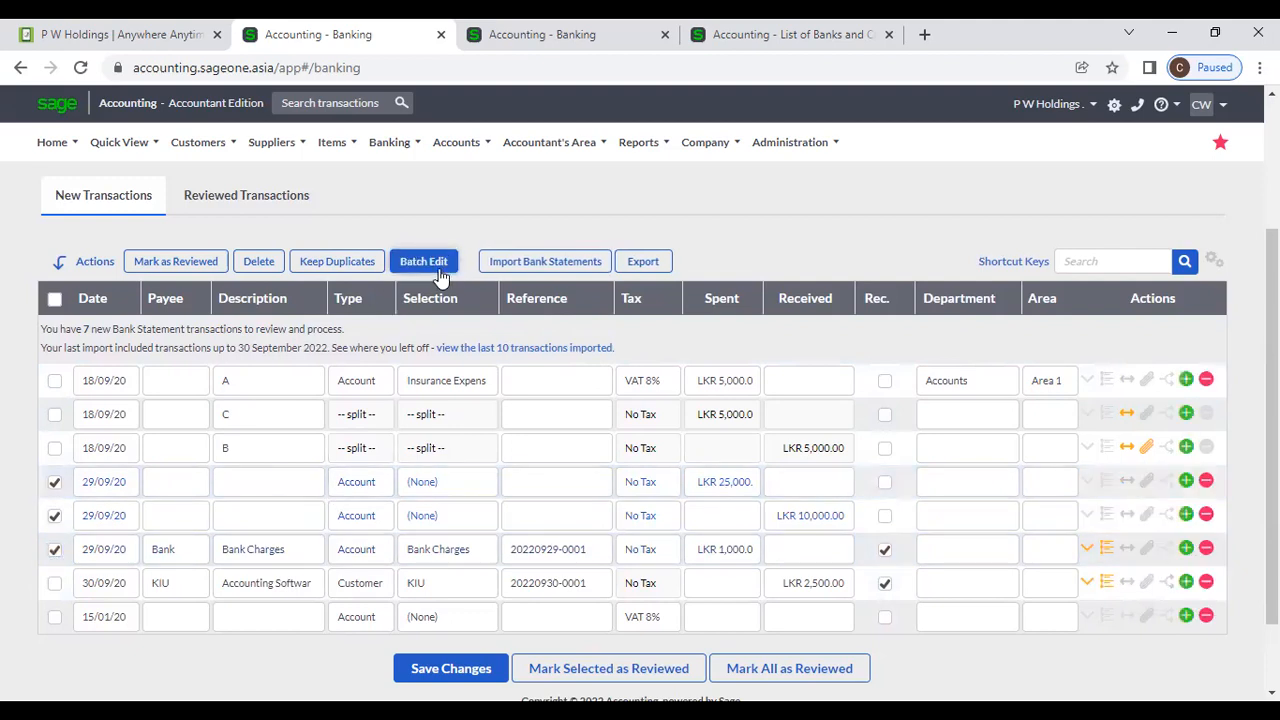
pyautogui.click(438, 268)
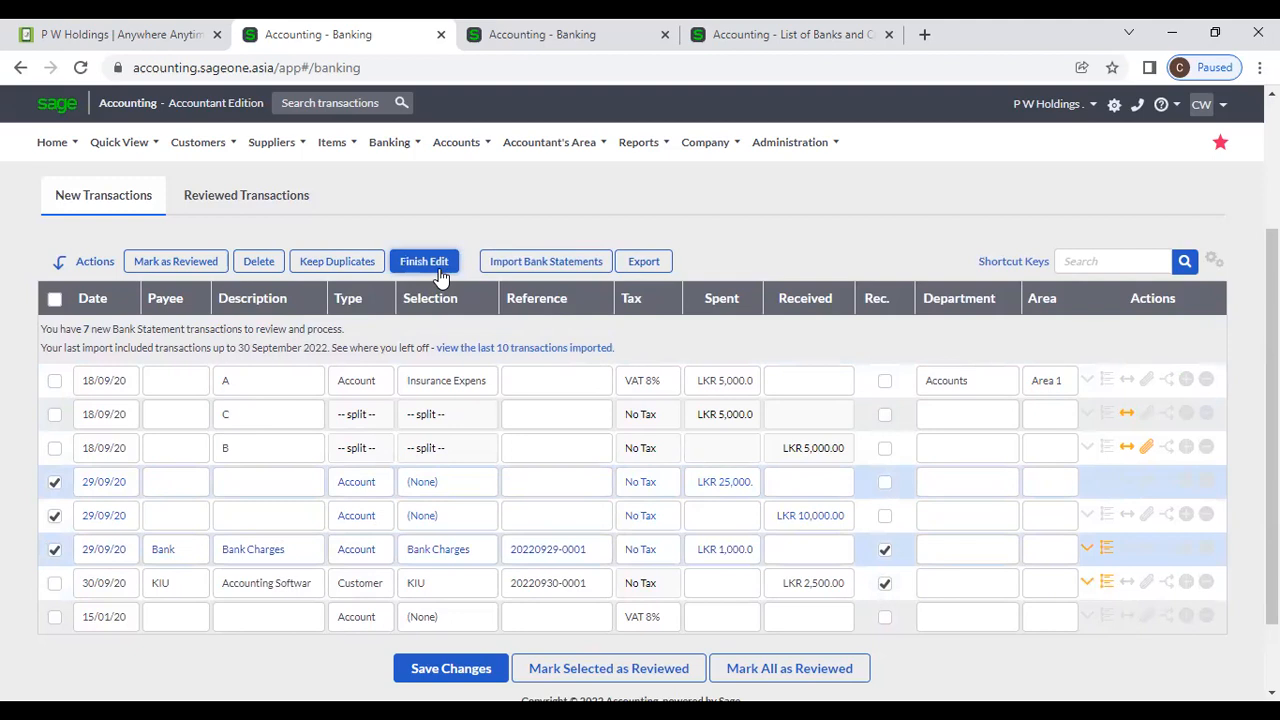
pyautogui.click(380, 495)
pyautogui.click(378, 556)
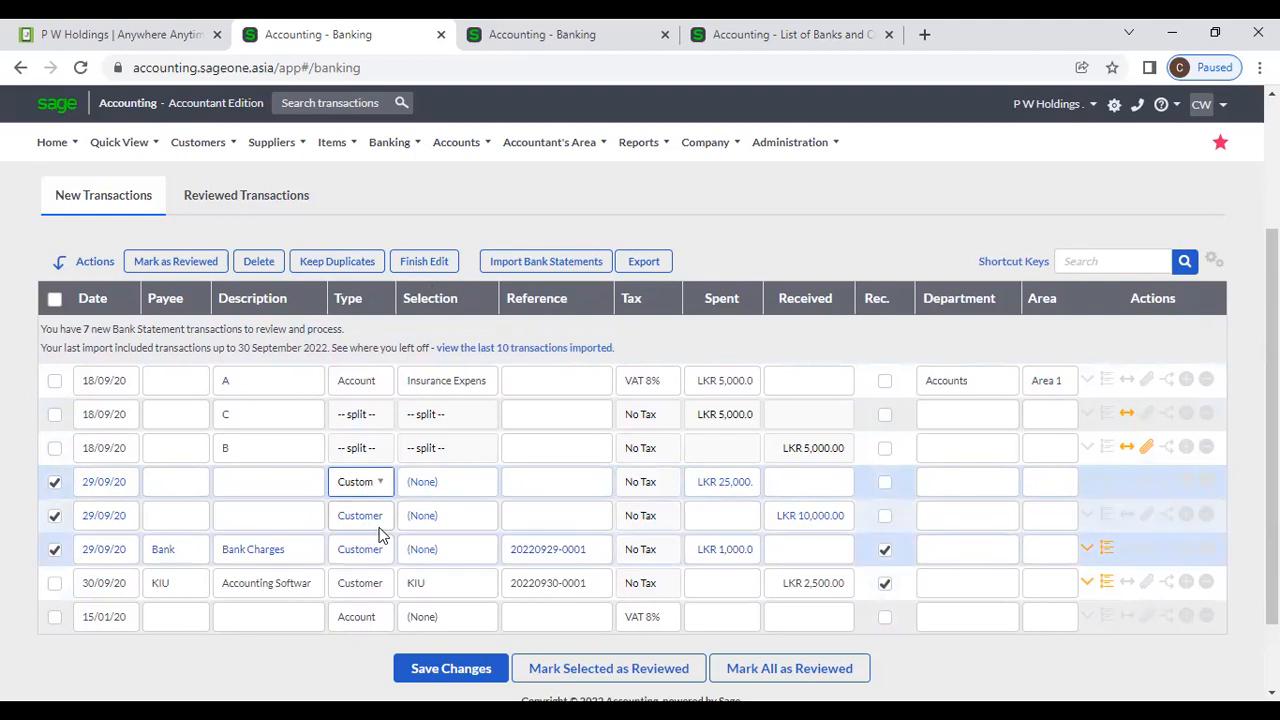
# Assign Accounting Software (Pvt) Ltd as the customer, finish the batch edit and save.
pyautogui.click(472, 490)
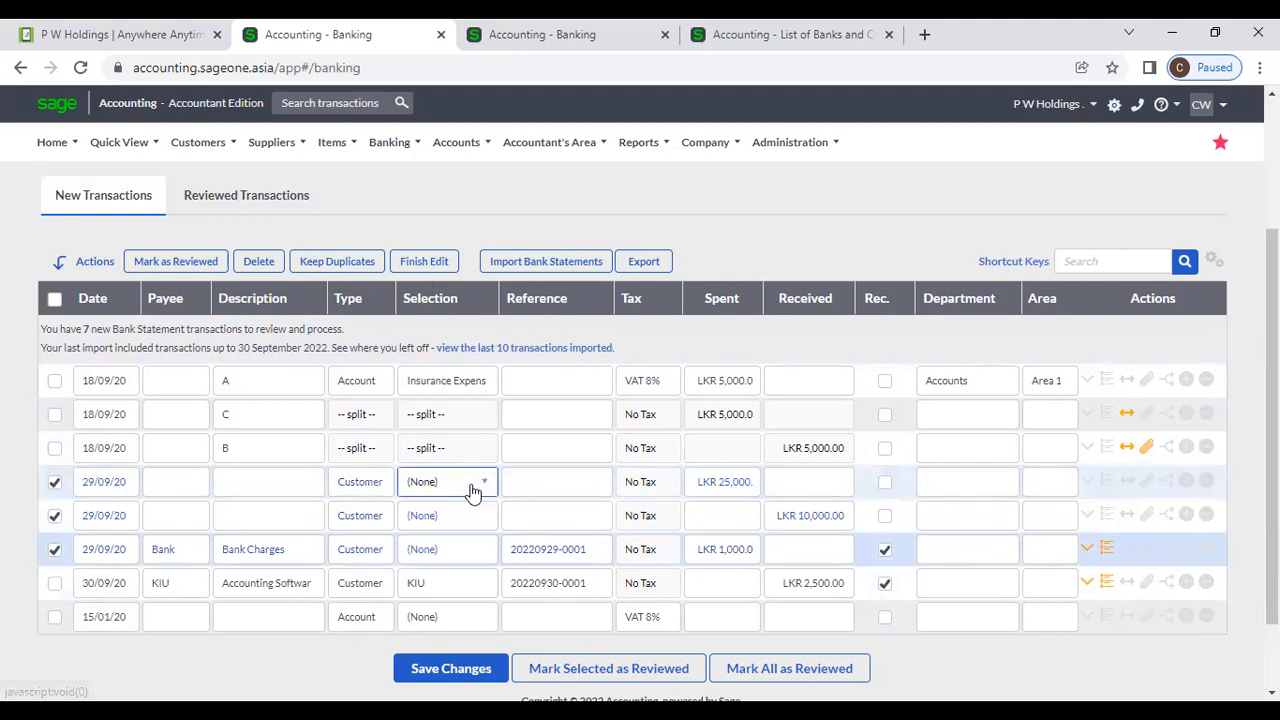
pyautogui.click(474, 489)
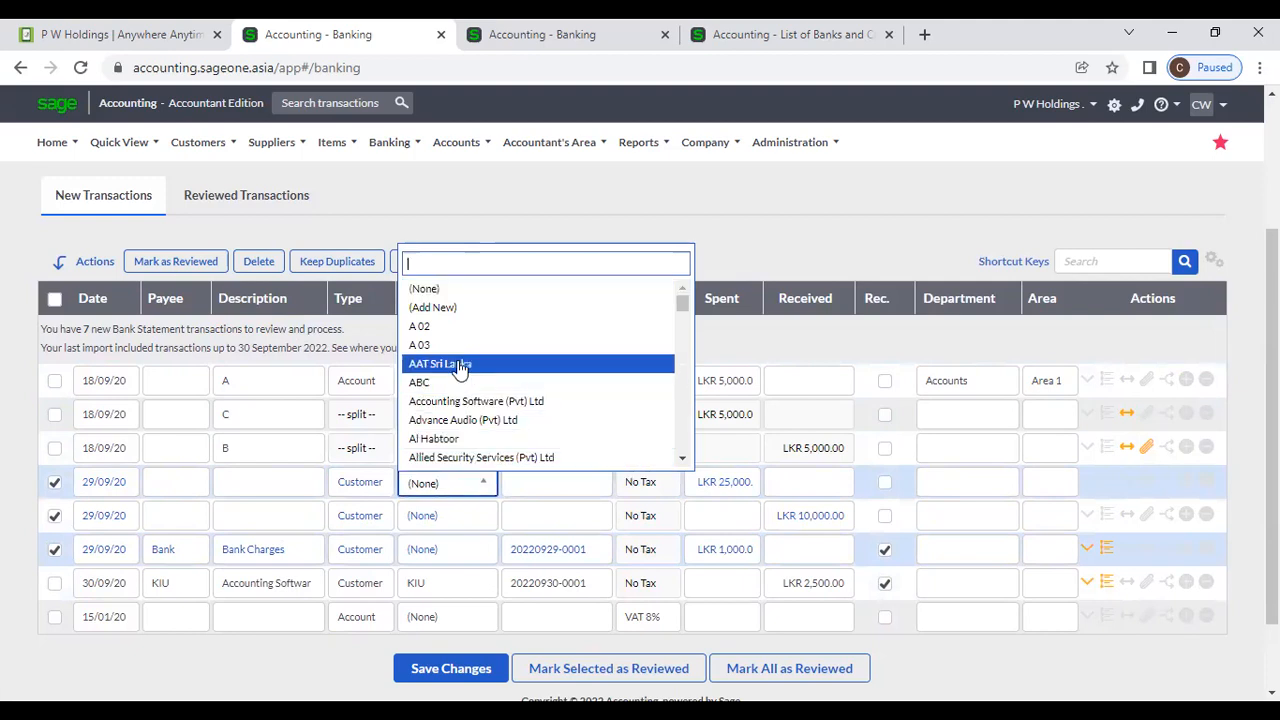
pyautogui.click(462, 401)
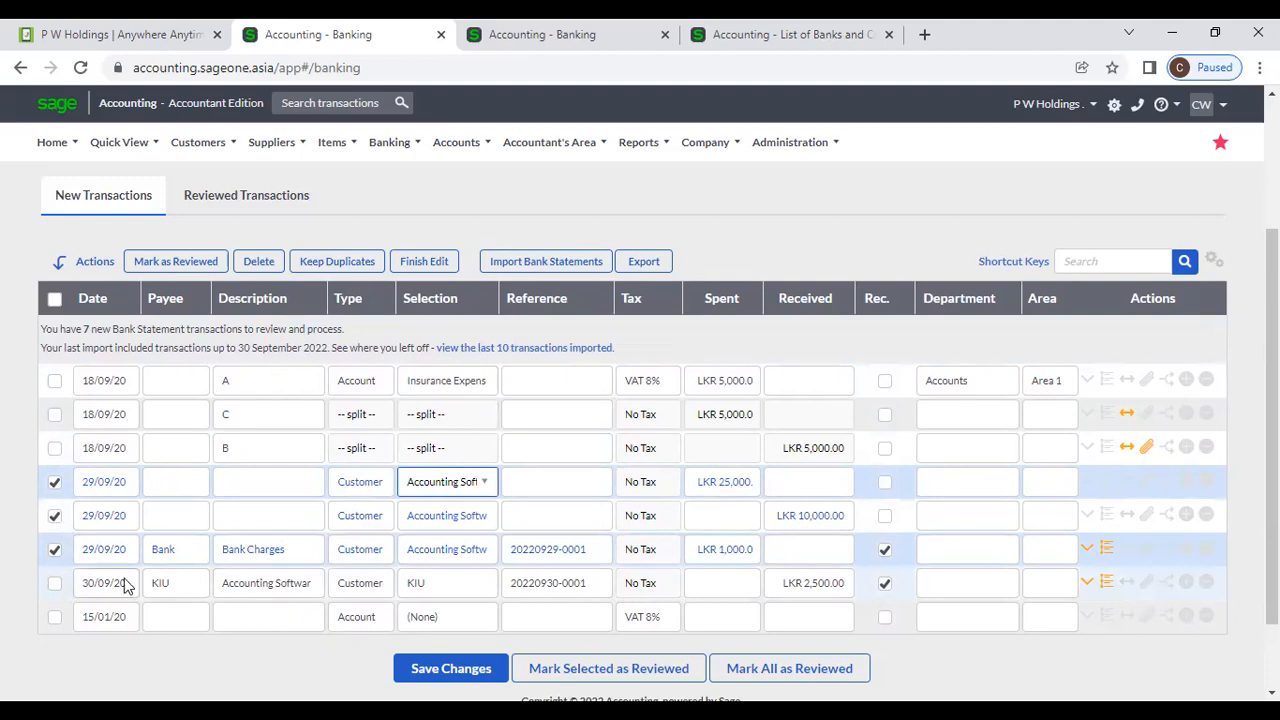
pyautogui.click(54, 486)
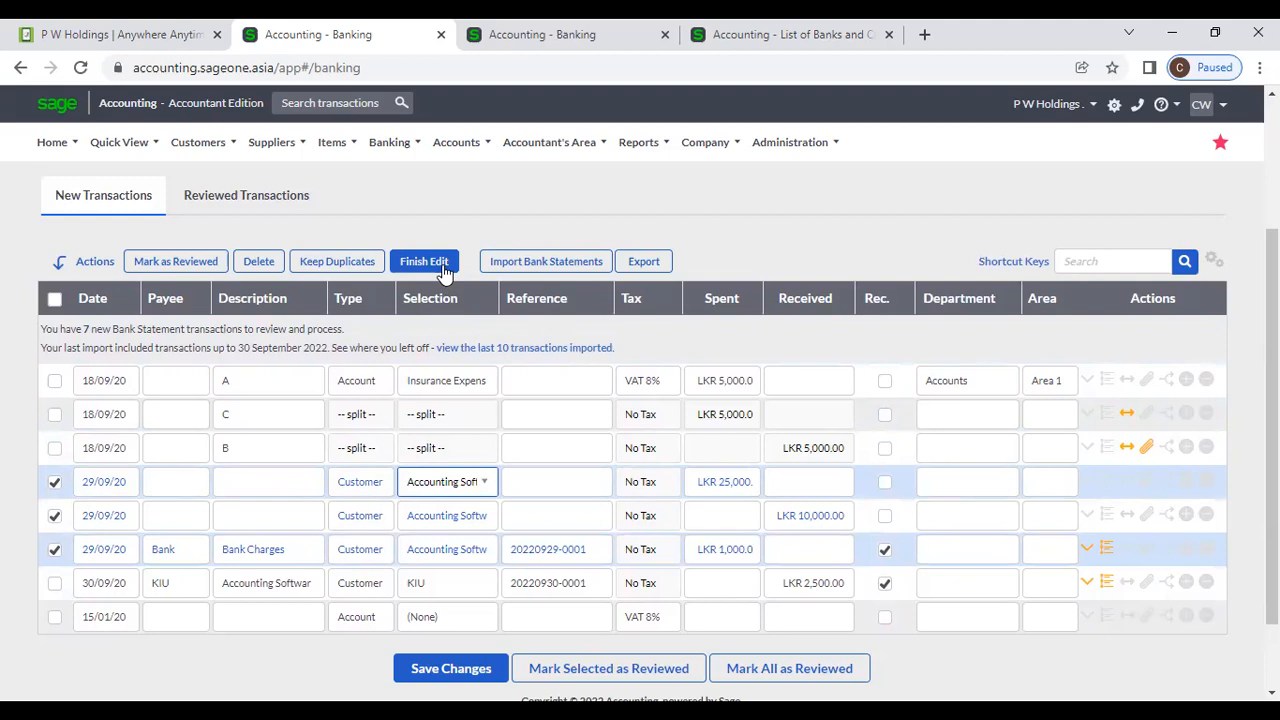
pyautogui.click(443, 268)
pyautogui.click(435, 670)
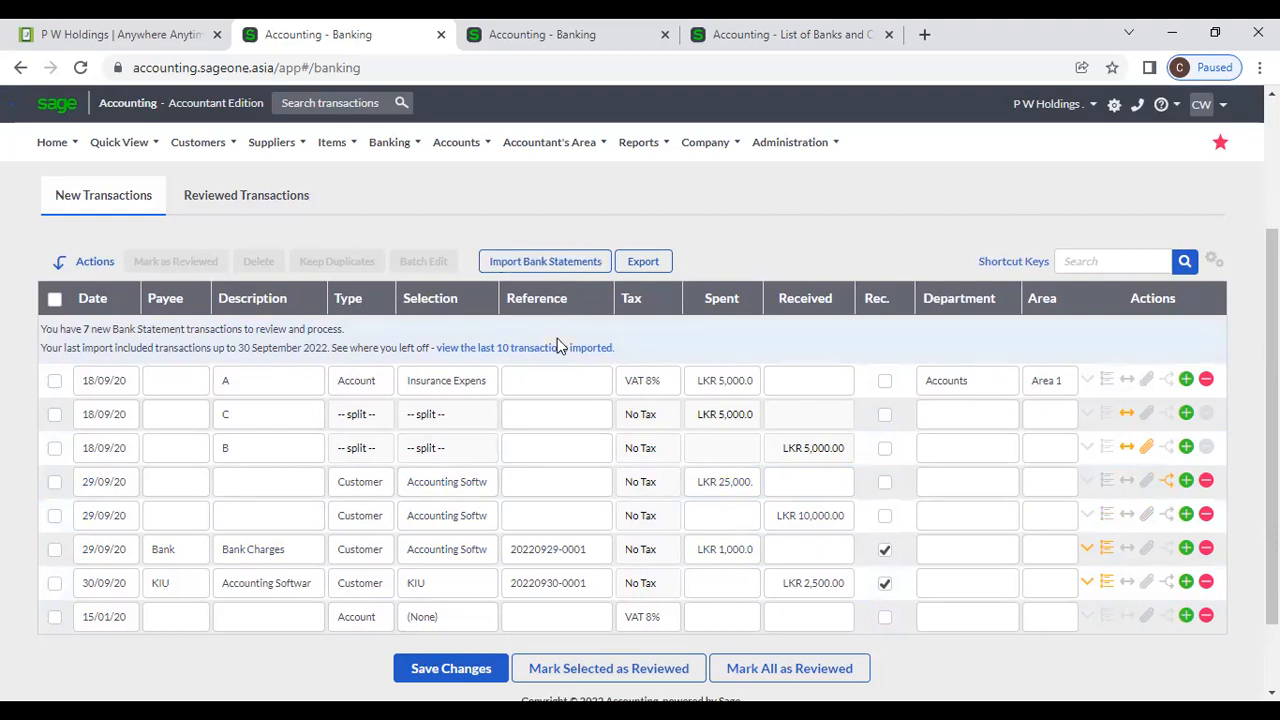
# Choose Historic CSV as the bank statement import file type and show the CSV setup help.
pyautogui.click(536, 266)
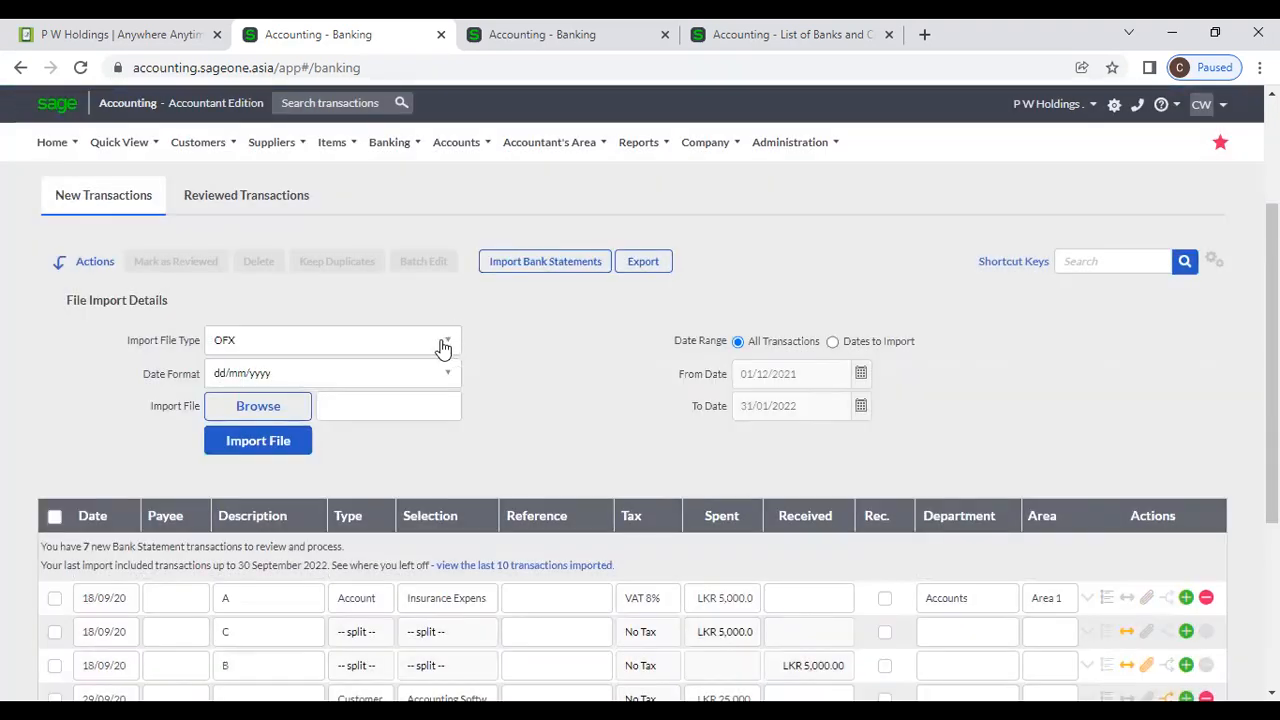
pyautogui.click(440, 345)
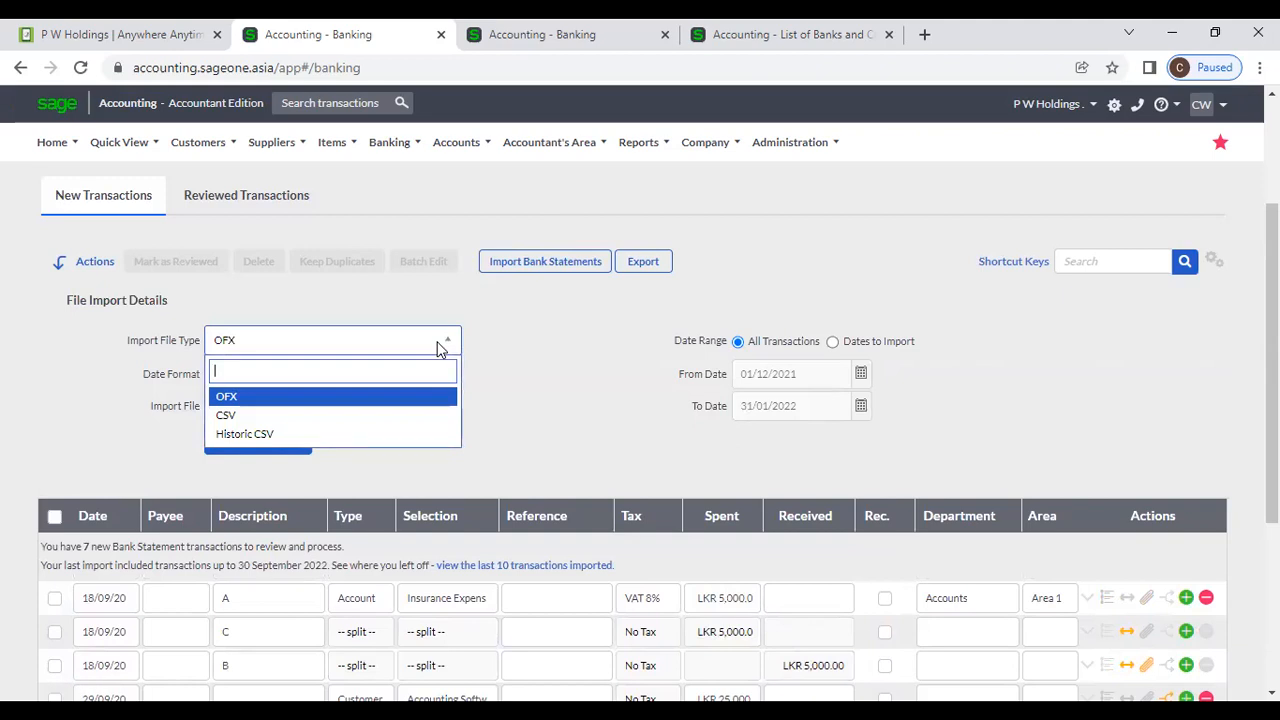
pyautogui.click(430, 434)
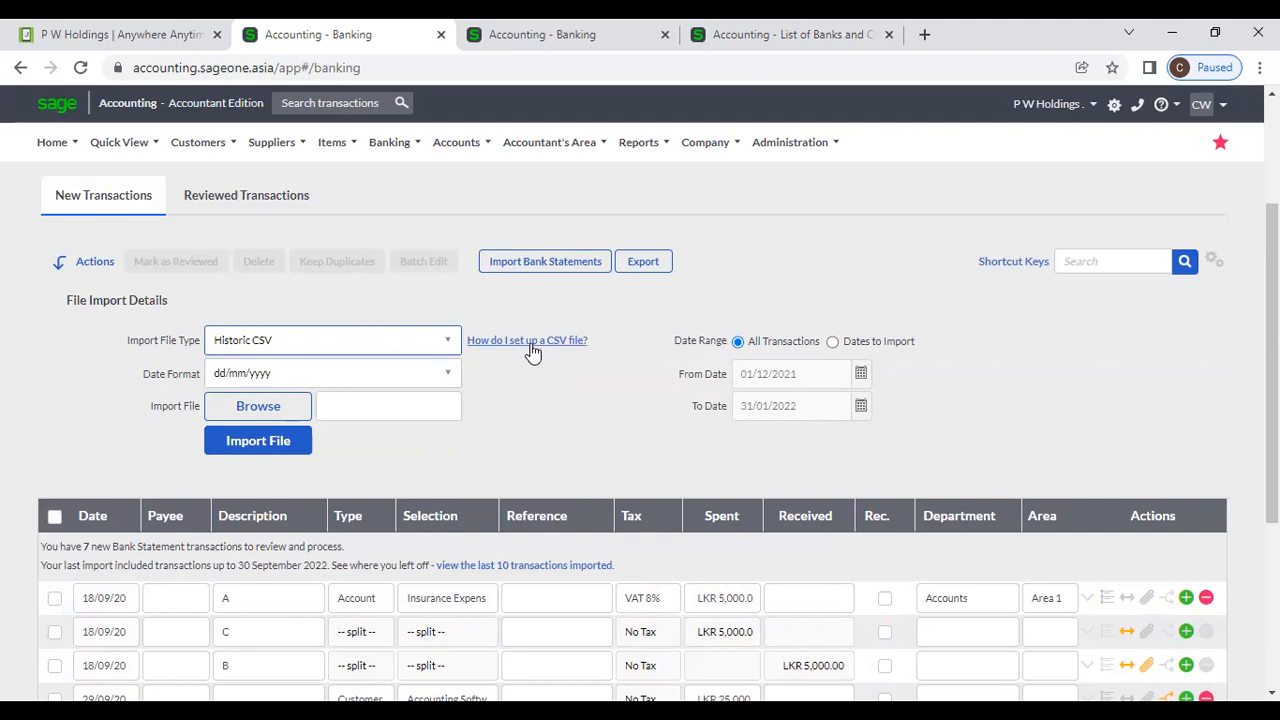
pyautogui.click(532, 345)
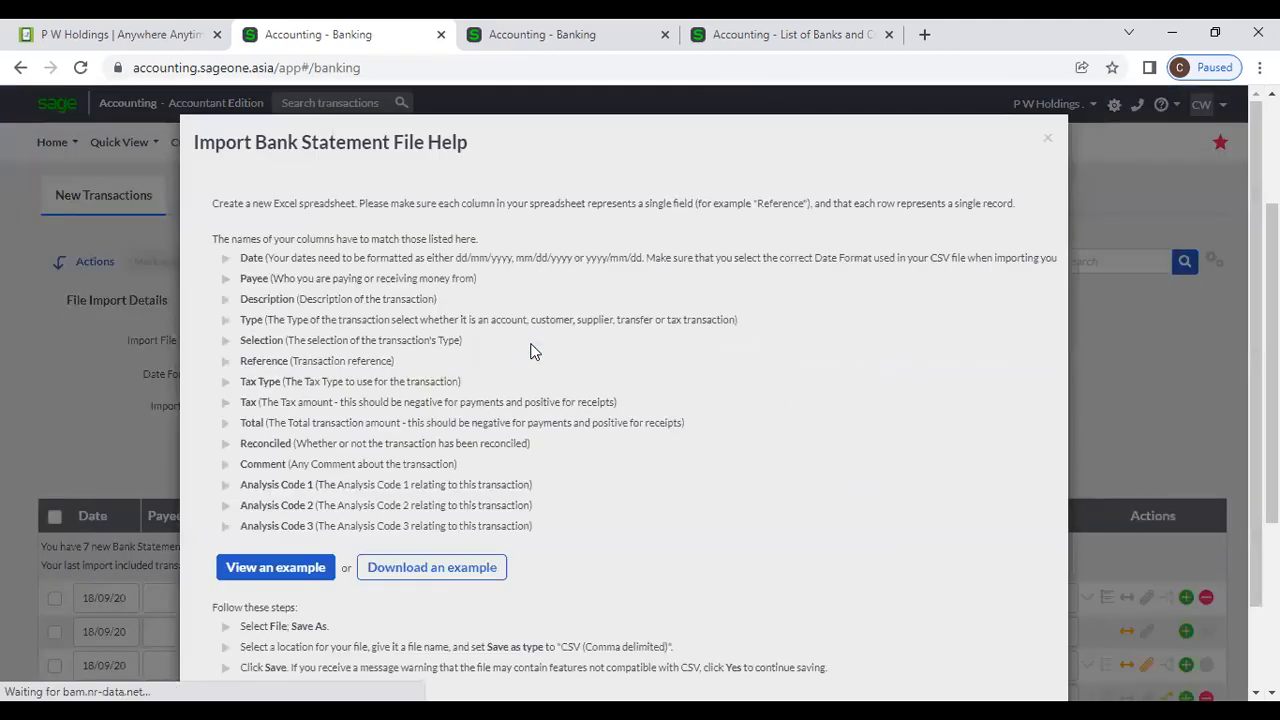
# Download the HistoricBankImportTaxExample file and open it in Excel.
pyautogui.click(493, 578)
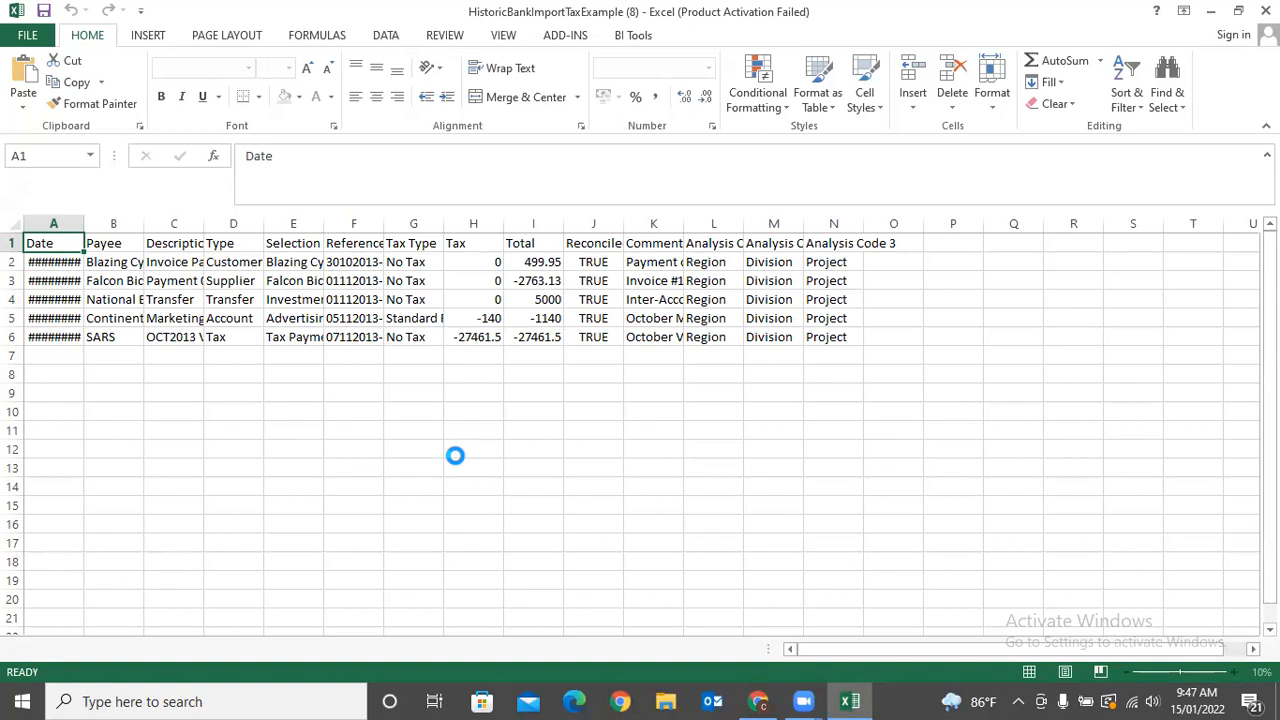
# Close the CSV setup help, dismiss Excel's Office activation prompt, and return to Sage banking.
pyautogui.click(770, 700)
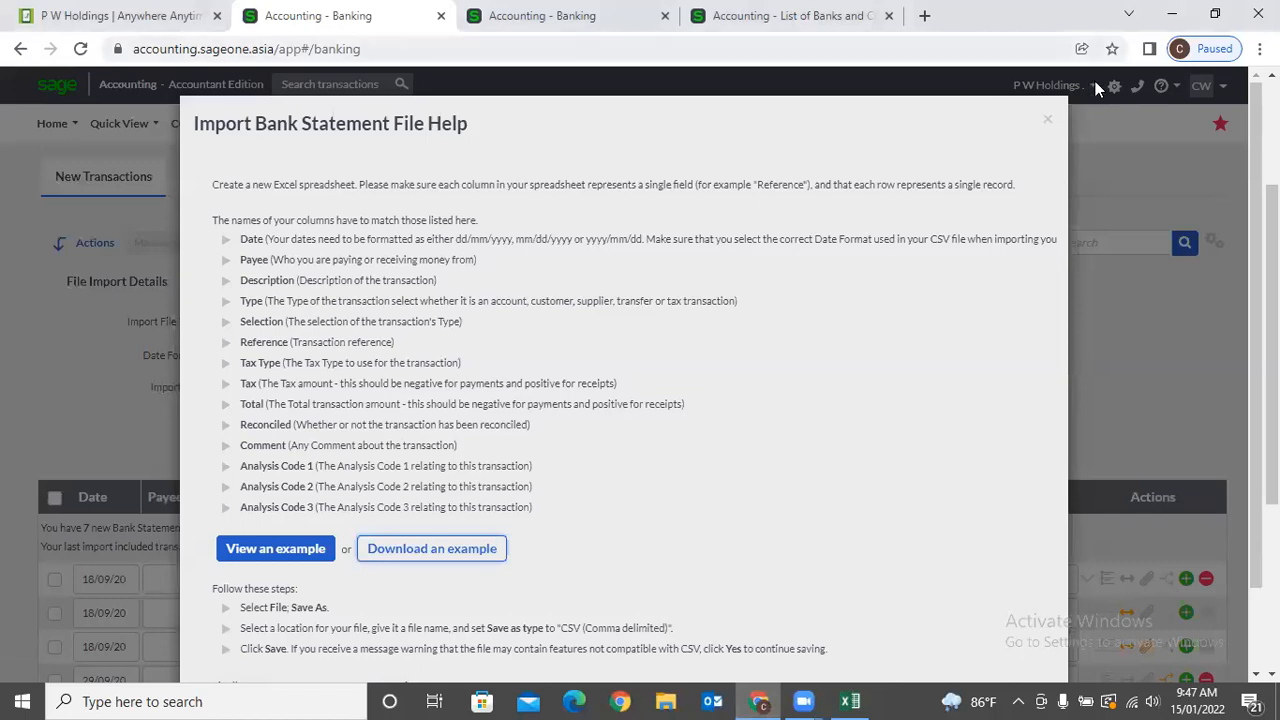
pyautogui.click(1047, 120)
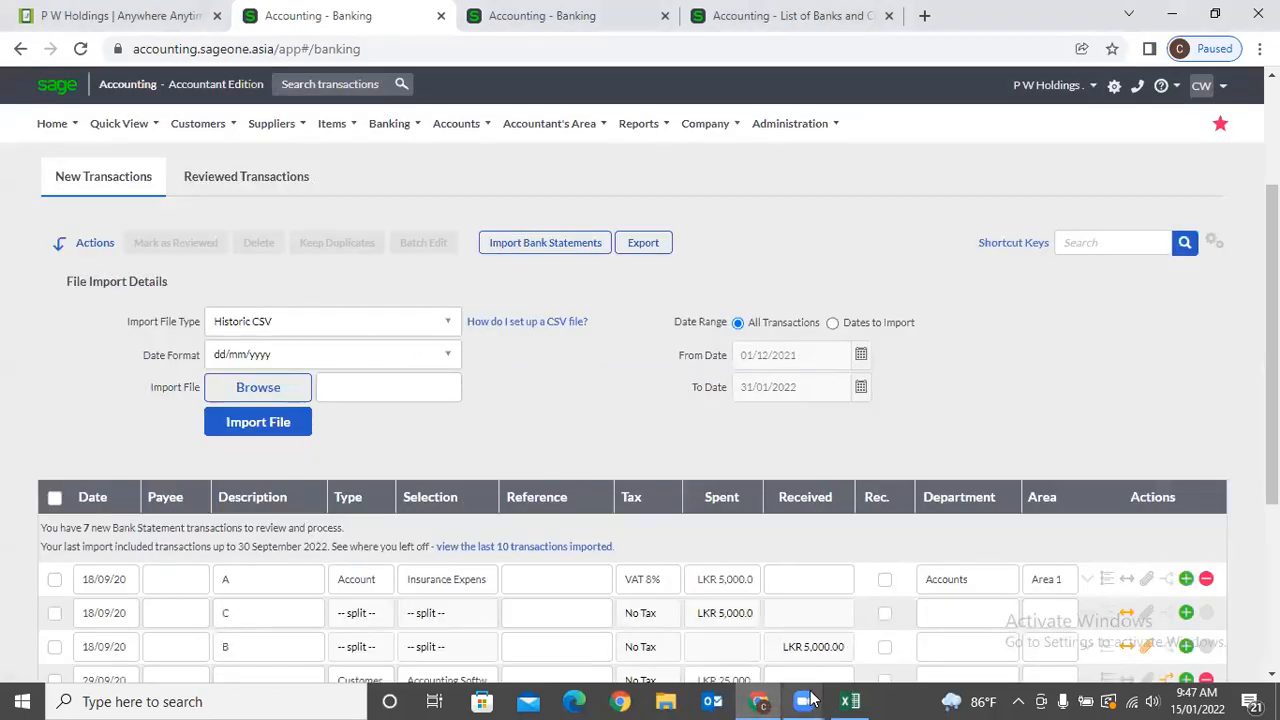
pyautogui.click(849, 701)
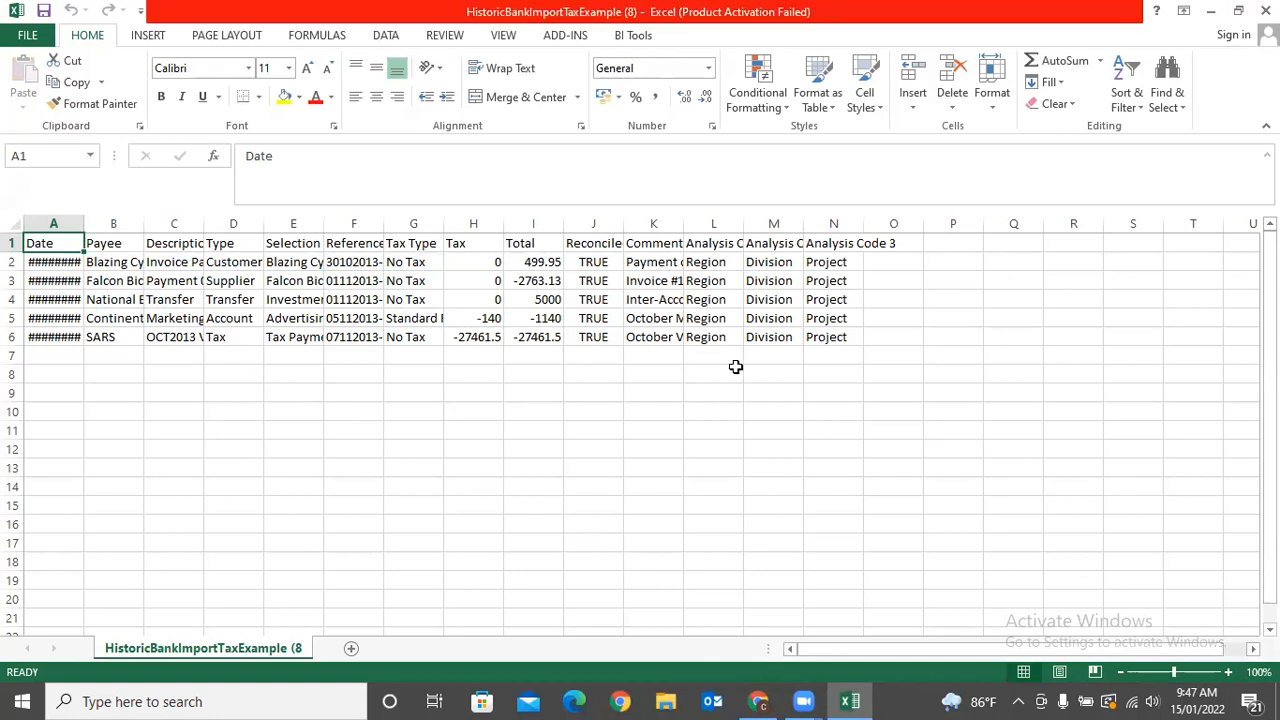
pyautogui.click(828, 531)
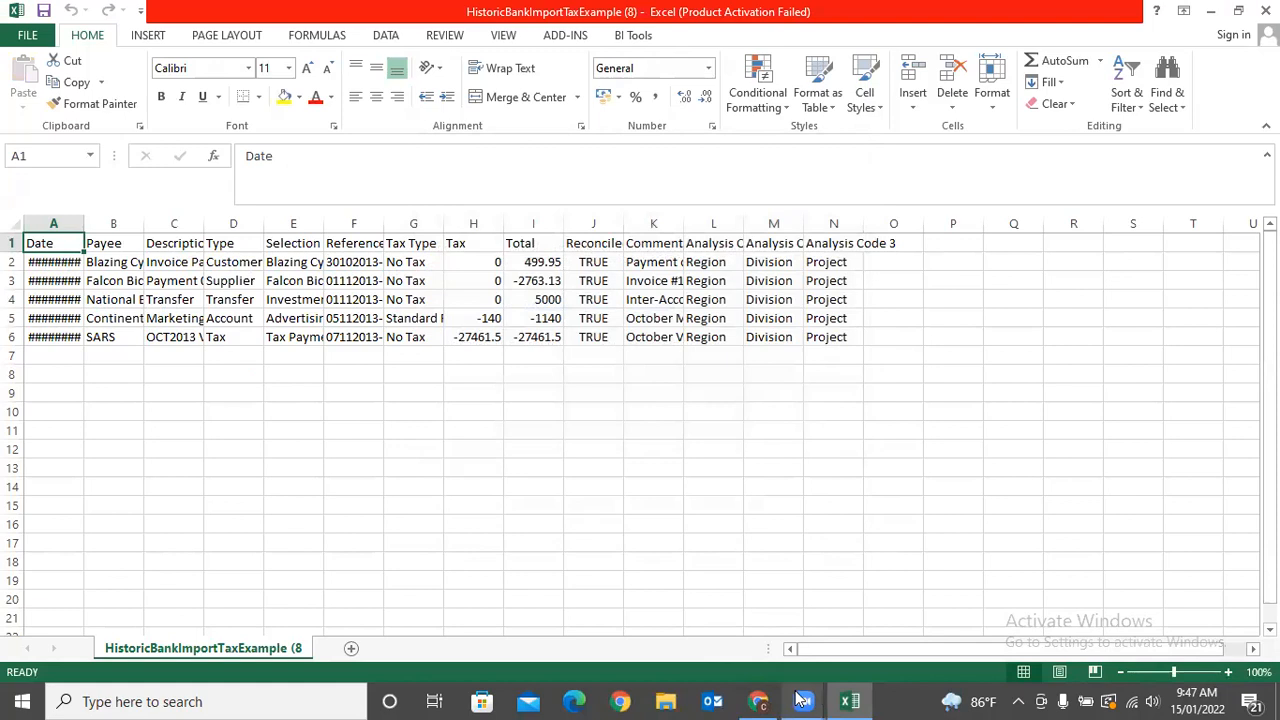
pyautogui.click(758, 701)
# Keep CSV as the import type, glance at its setup help, then close it.
pyautogui.click(442, 328)
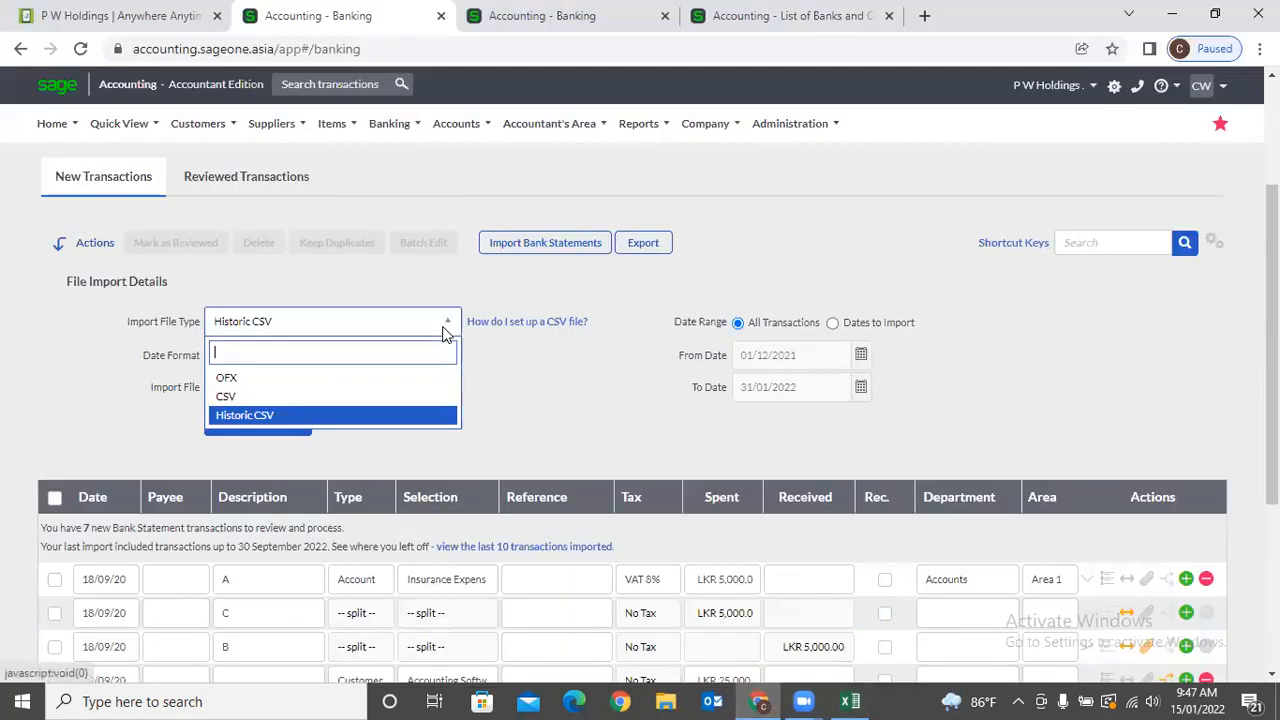
pyautogui.click(358, 398)
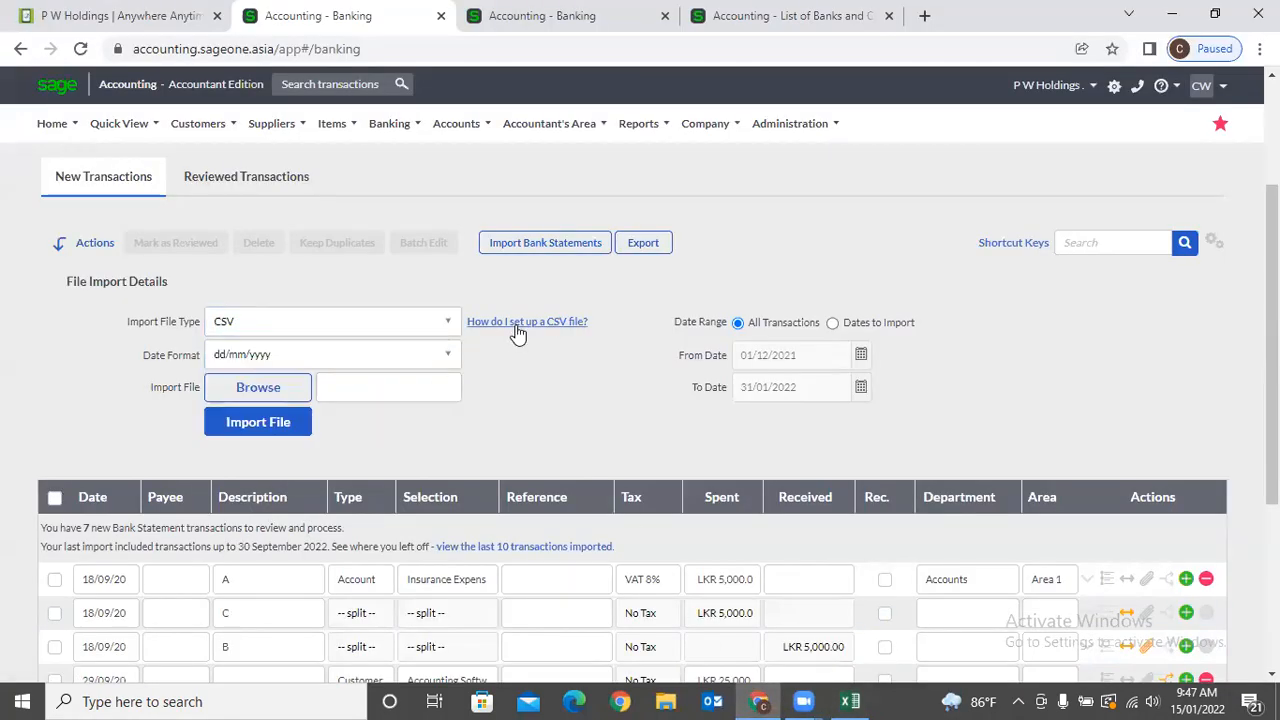
pyautogui.click(516, 325)
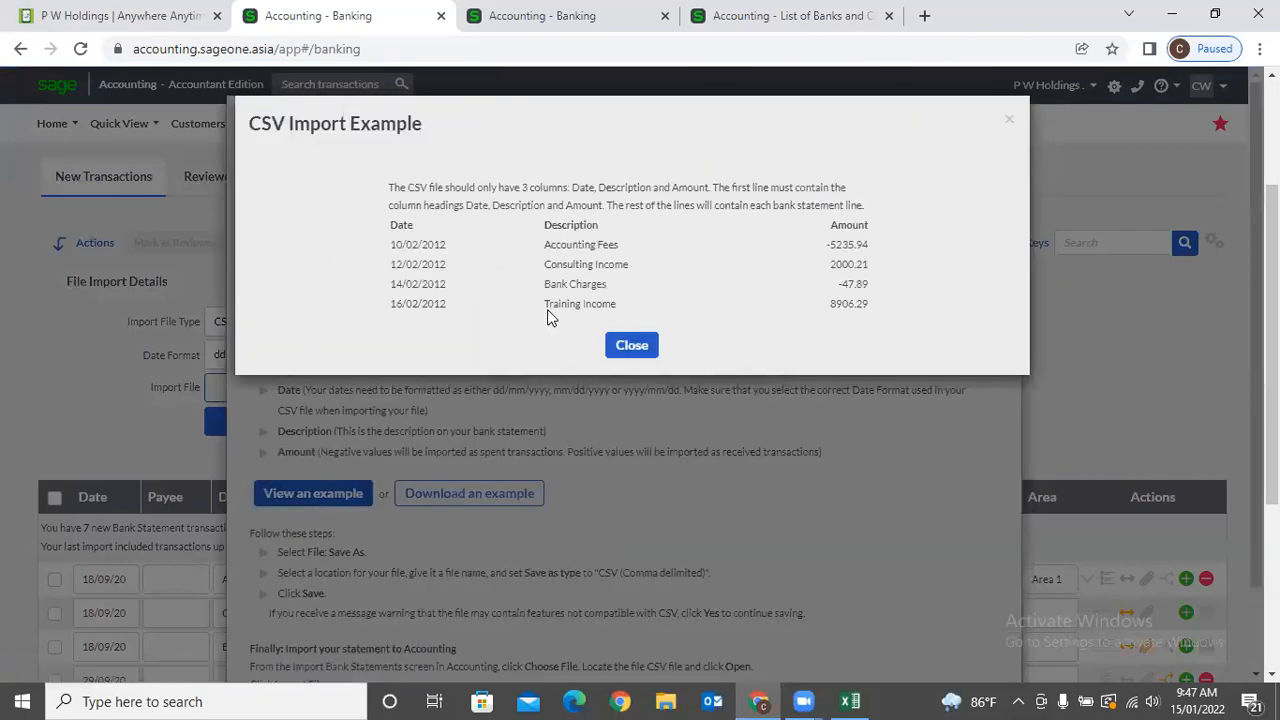
pyautogui.click(645, 350)
pyautogui.click(1000, 120)
# Switch to Historic CSV and view its sample layout listing the required columns.
pyautogui.click(362, 324)
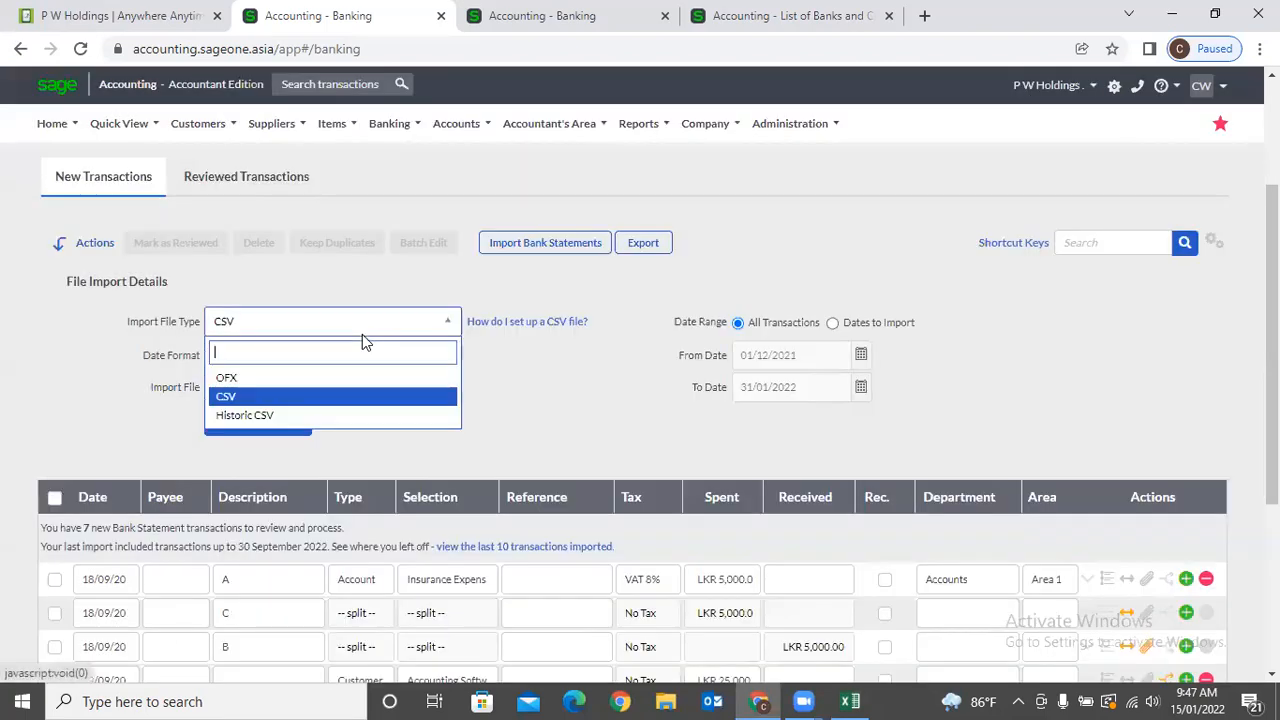
pyautogui.click(343, 414)
pyautogui.click(497, 334)
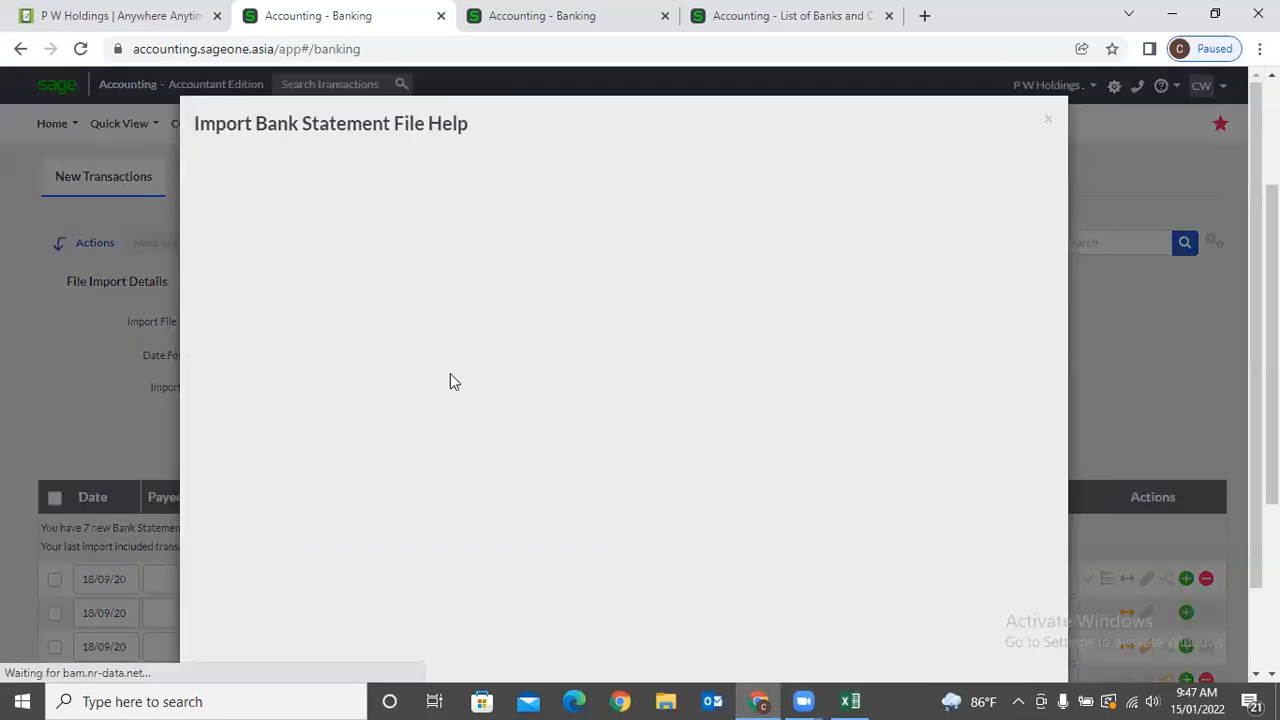
pyautogui.click(318, 550)
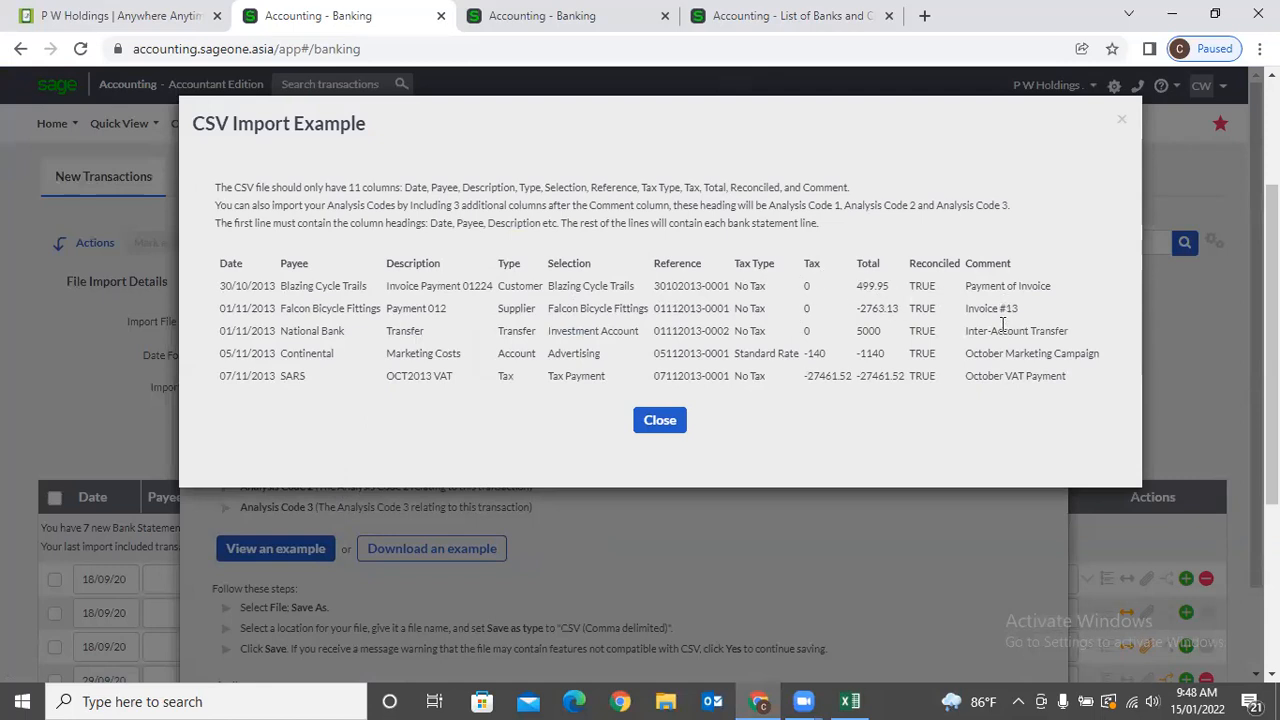
pyautogui.scroll(-1, 1005, 330)
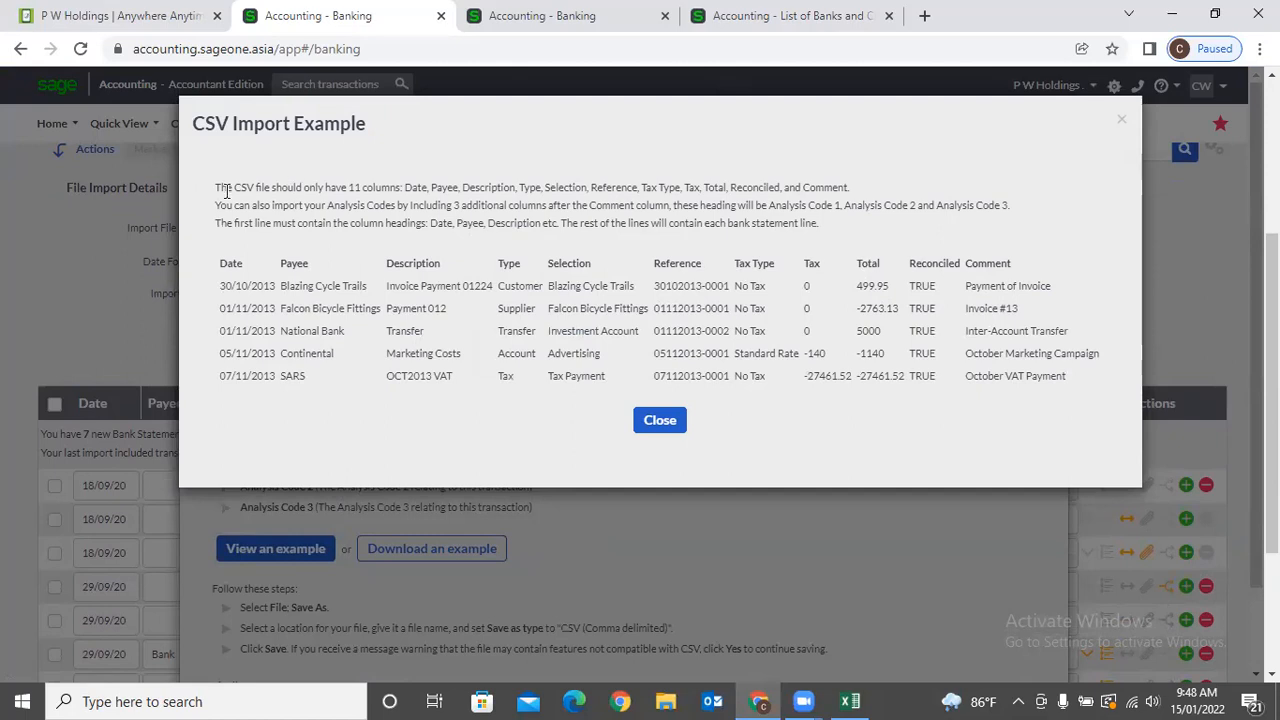
pyautogui.moveTo(217, 192); pyautogui.dragTo(487, 245)
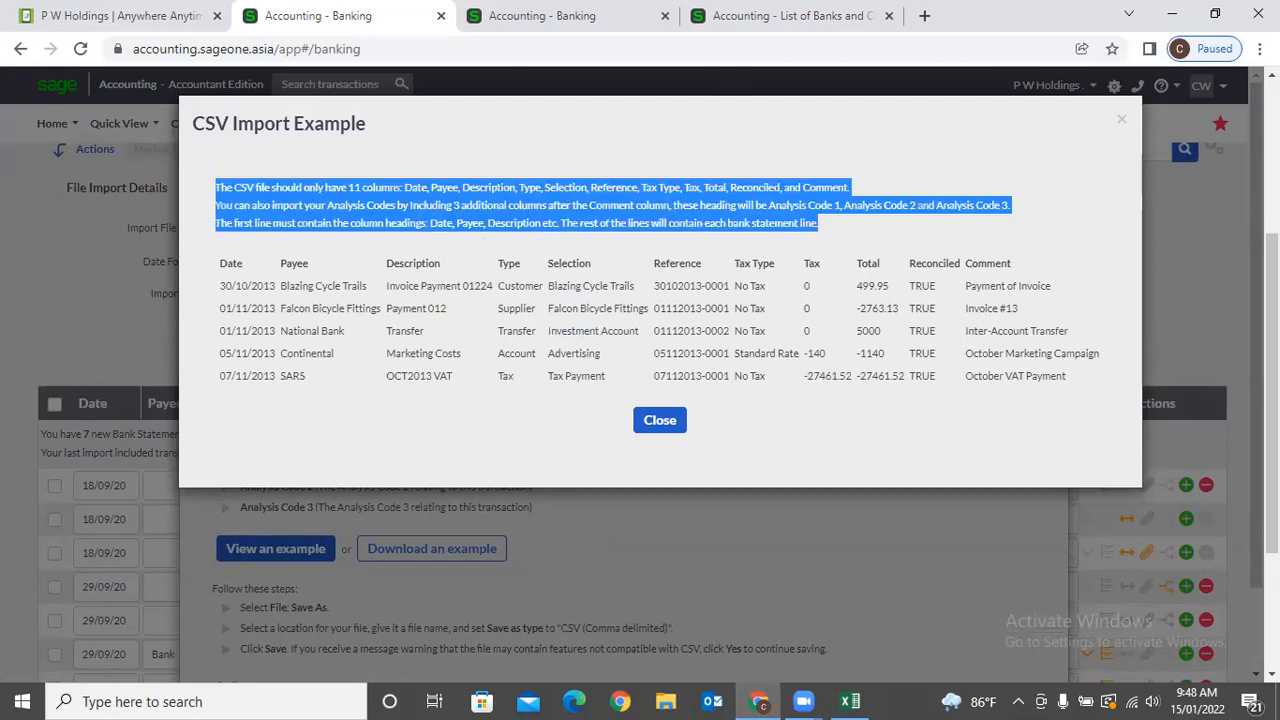
pyautogui.click(1125, 121)
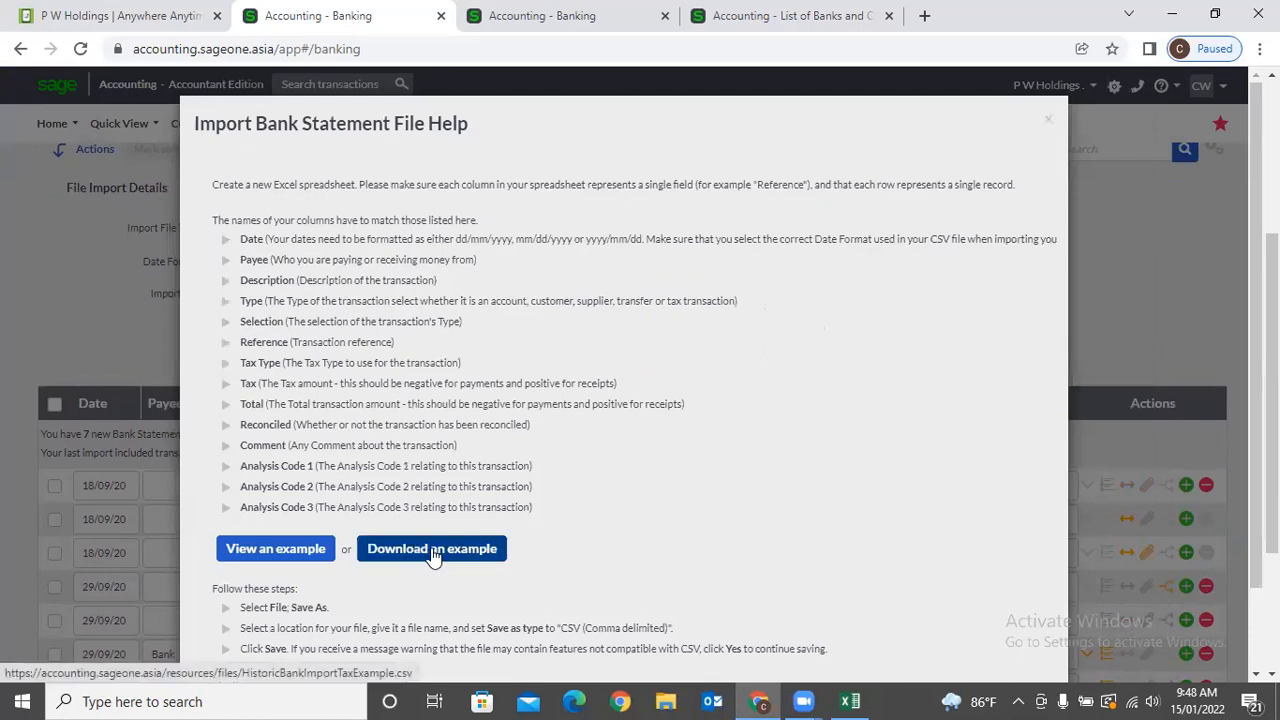
# Download the example import file and auto-fit its column A so the dates show.
pyautogui.click(466, 556)
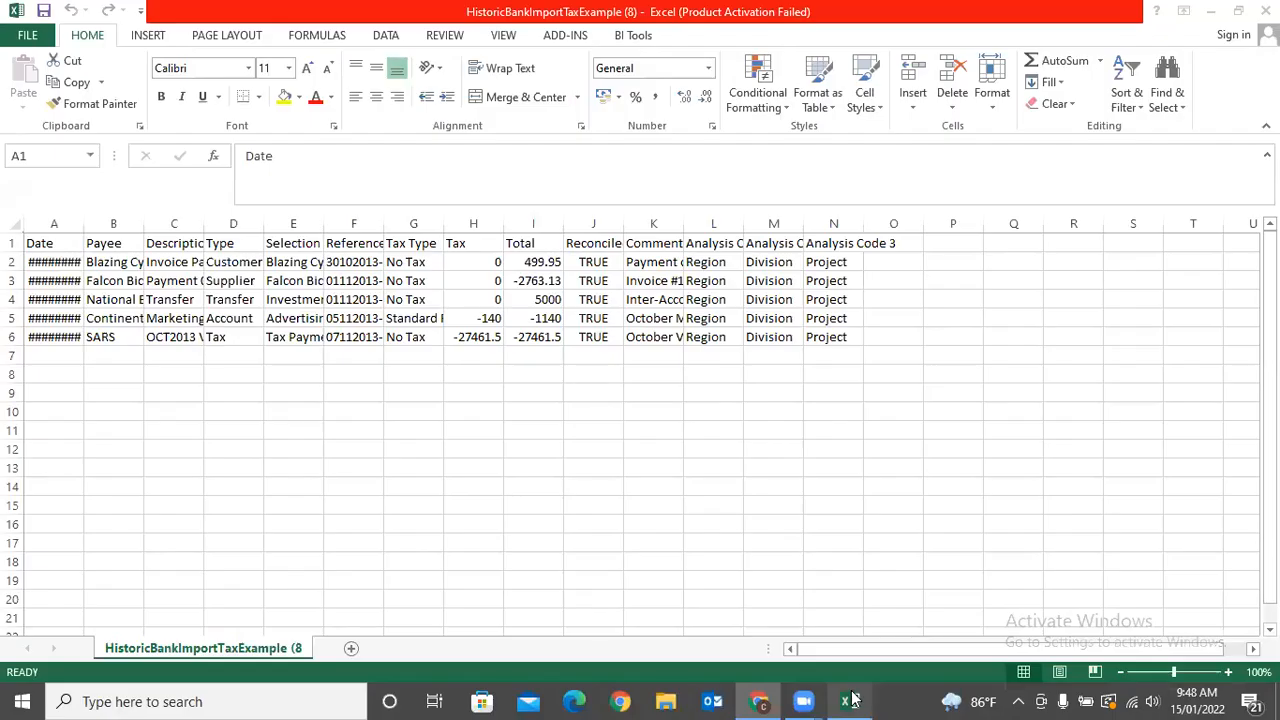
pyautogui.moveTo(81, 222); pyautogui.dragTo(81, 222)
pyautogui.doubleClick(81, 222)
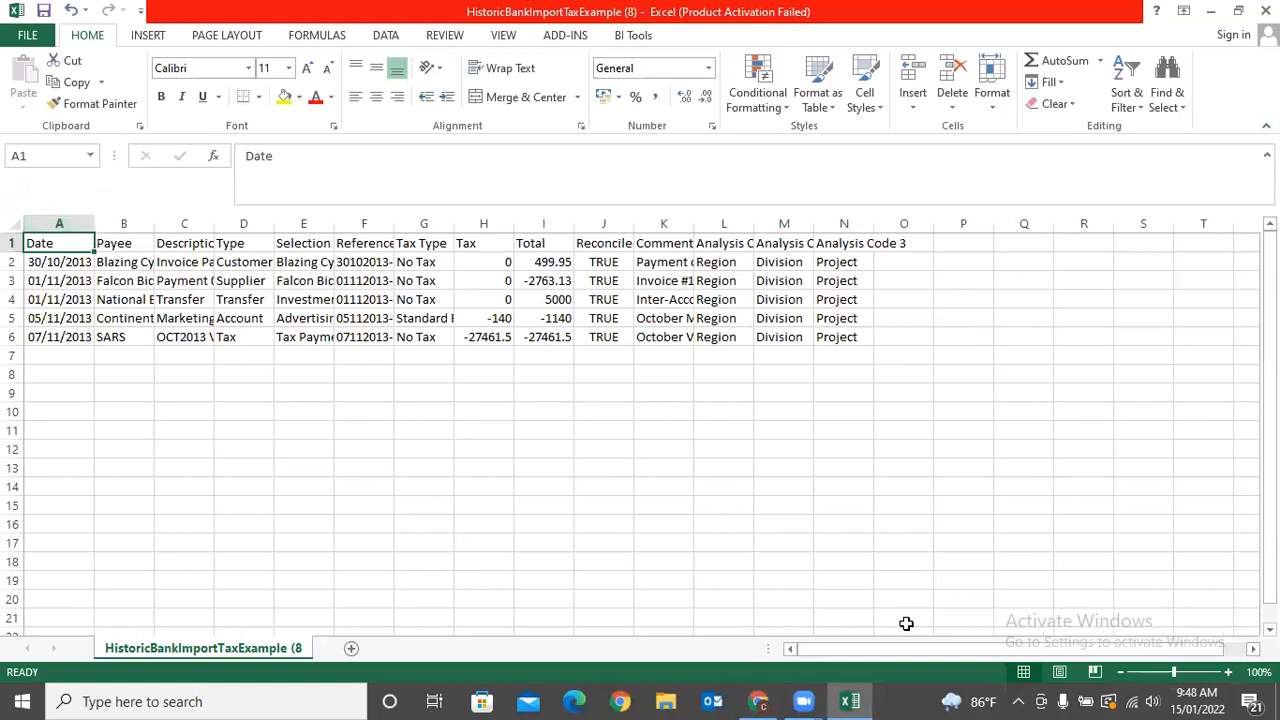
pyautogui.click(760, 701)
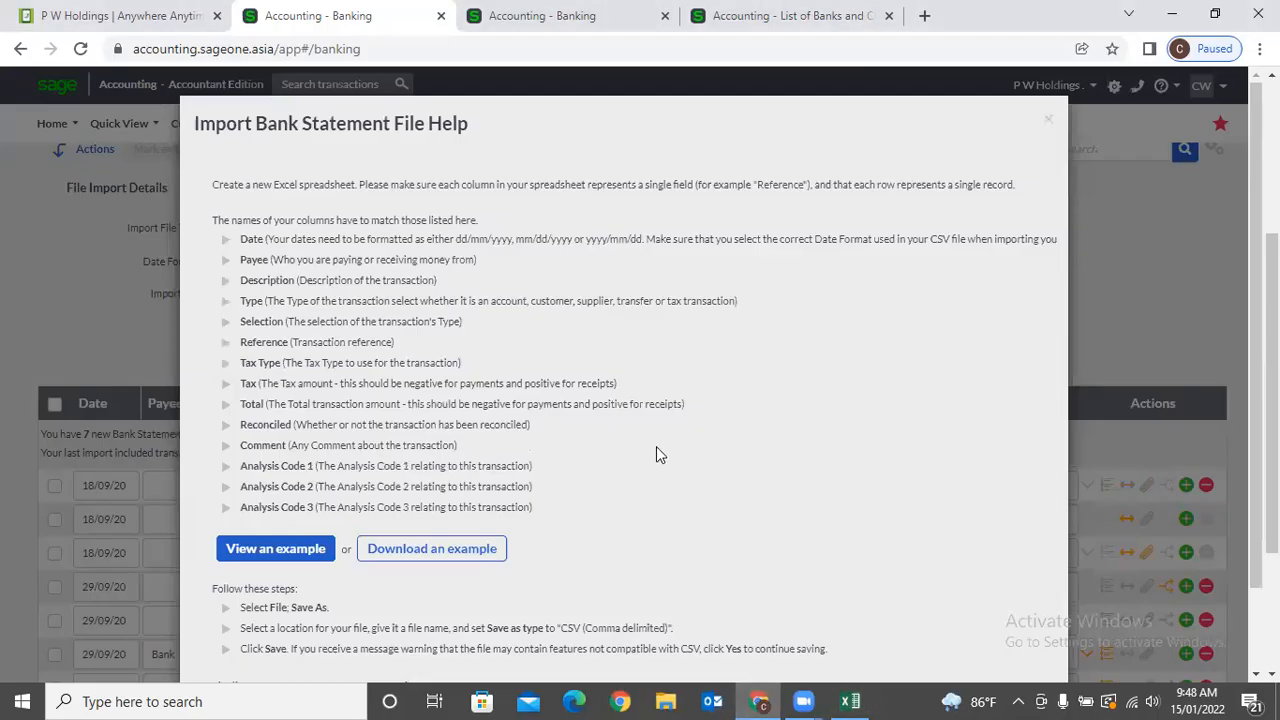
# Close the help, limit the import to 01/12/2021–31/01/2022, and browse for a statement file.
pyautogui.click(1047, 127)
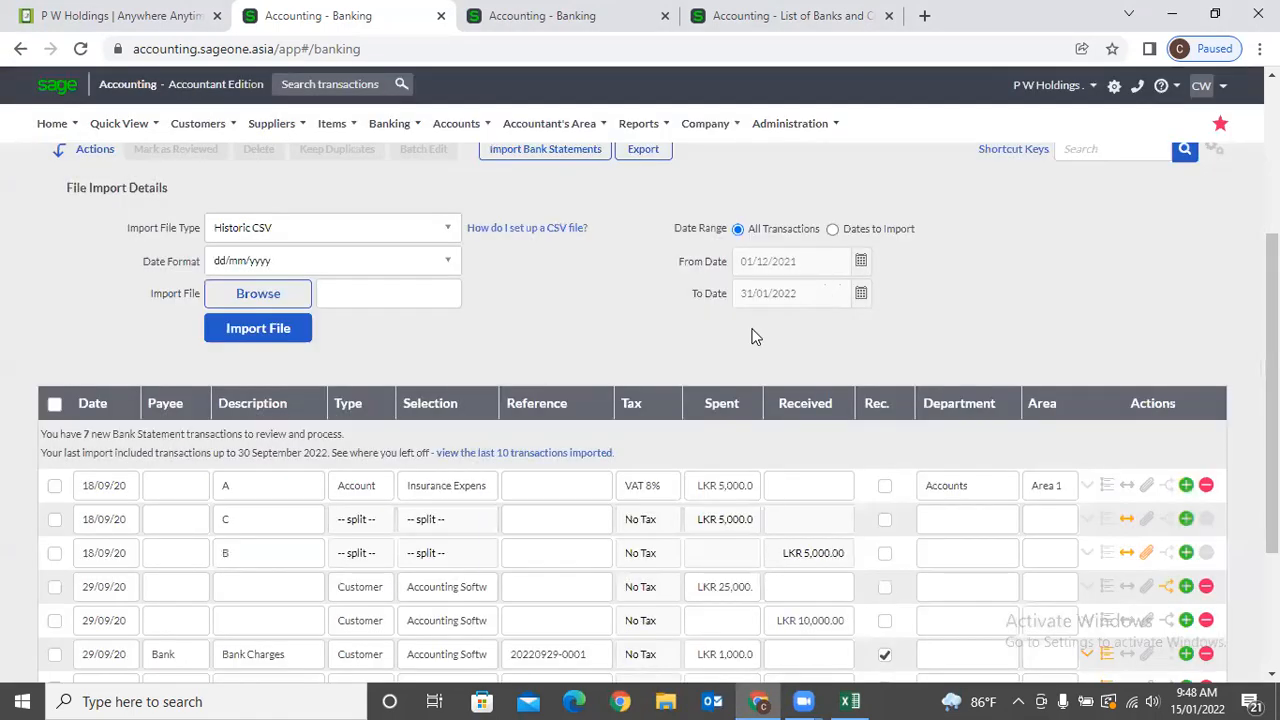
pyautogui.scroll(1, 753, 336)
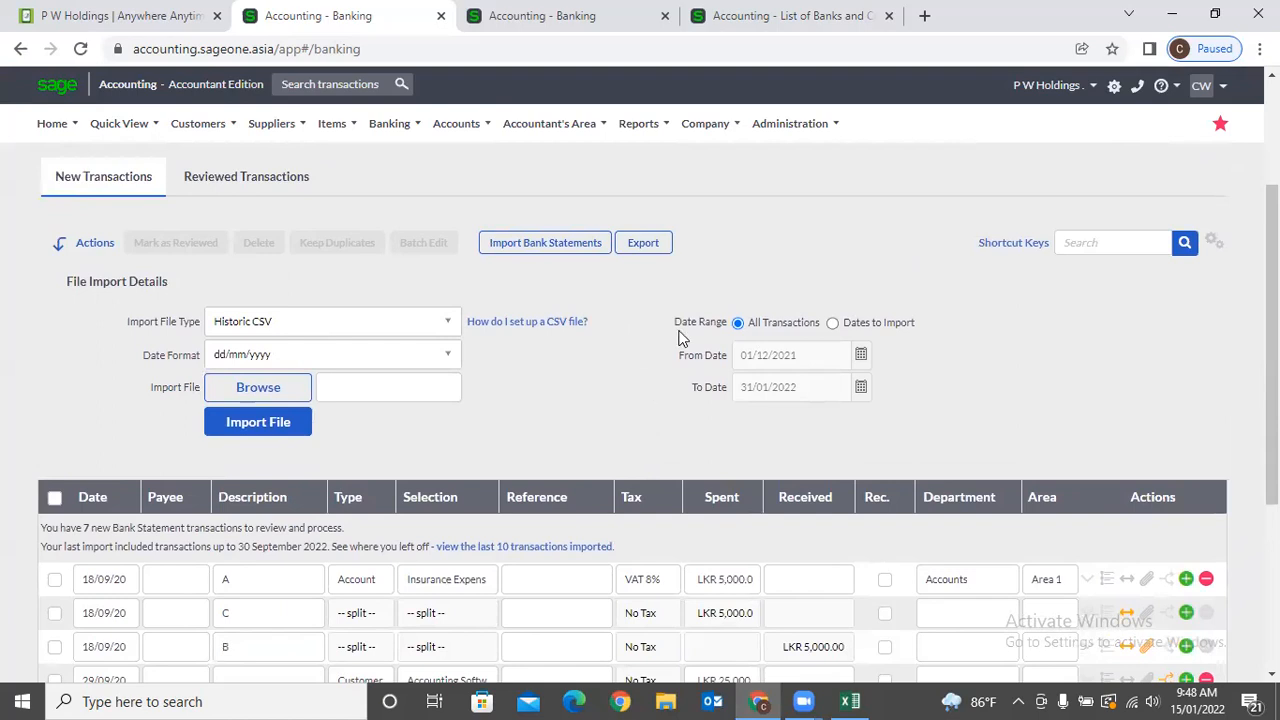
pyautogui.moveTo(654, 319); pyautogui.dragTo(918, 333)
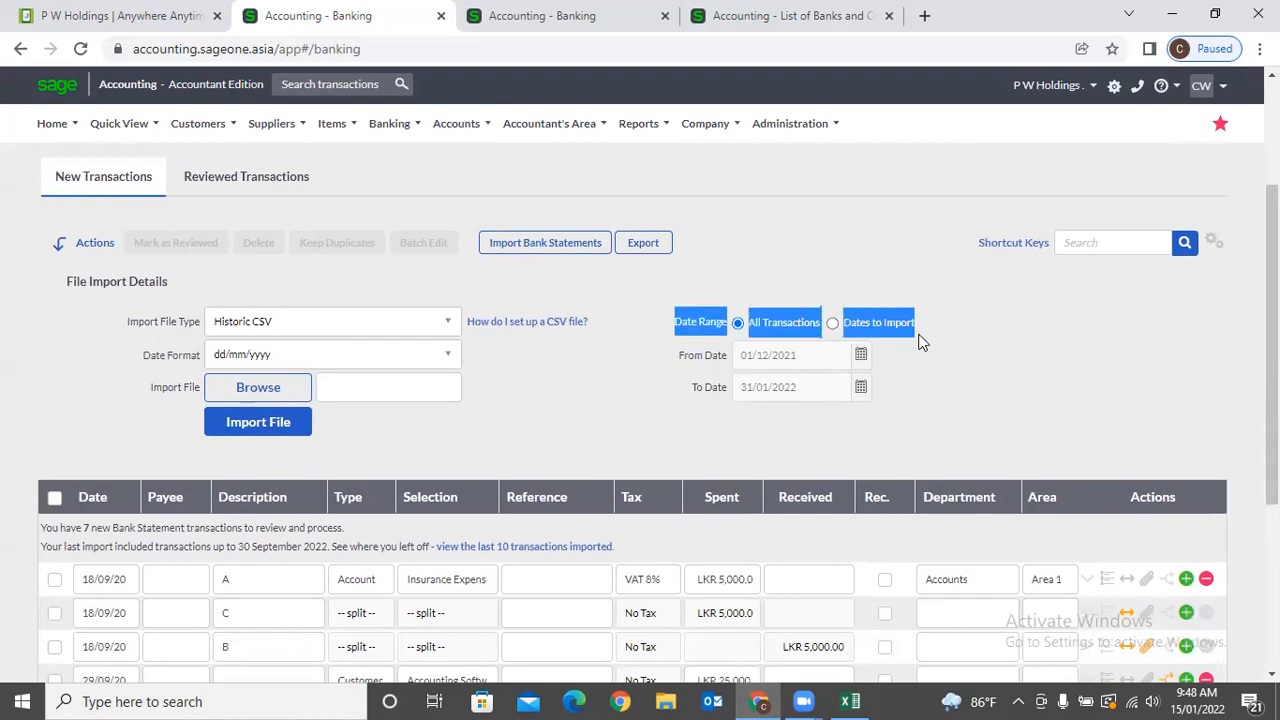
pyautogui.click(852, 326)
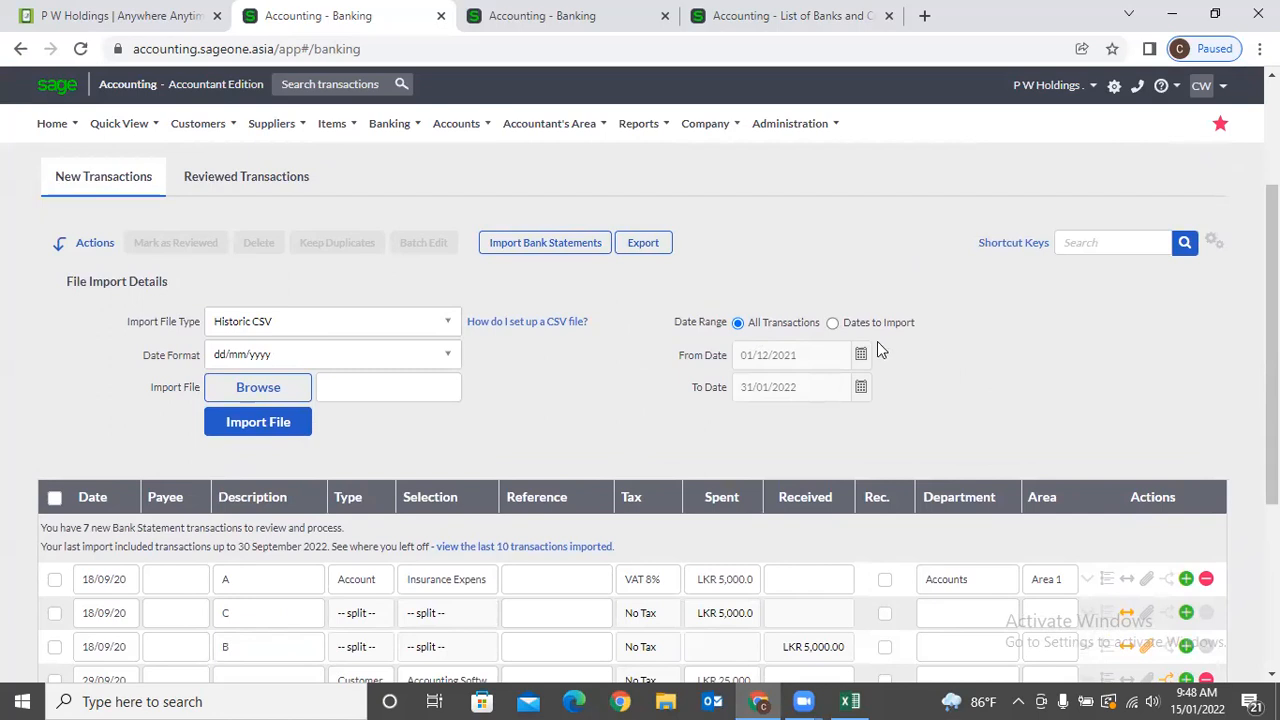
pyautogui.click(832, 323)
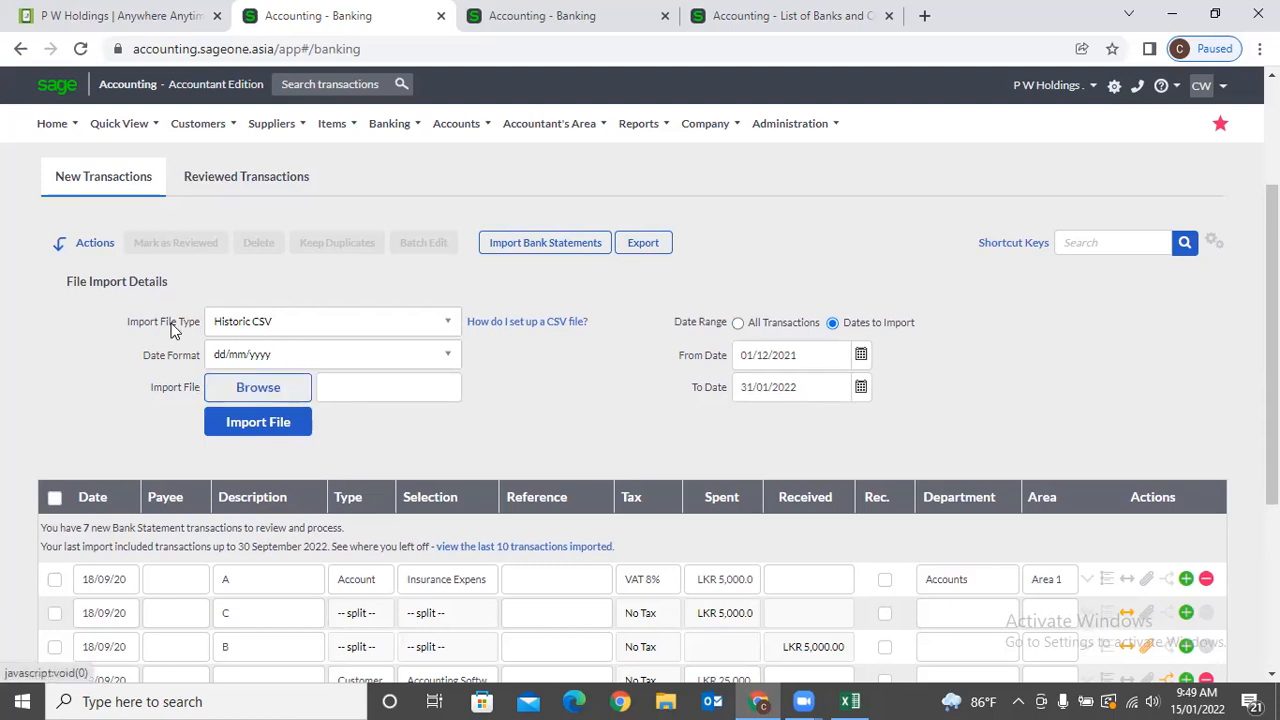
pyautogui.click(266, 390)
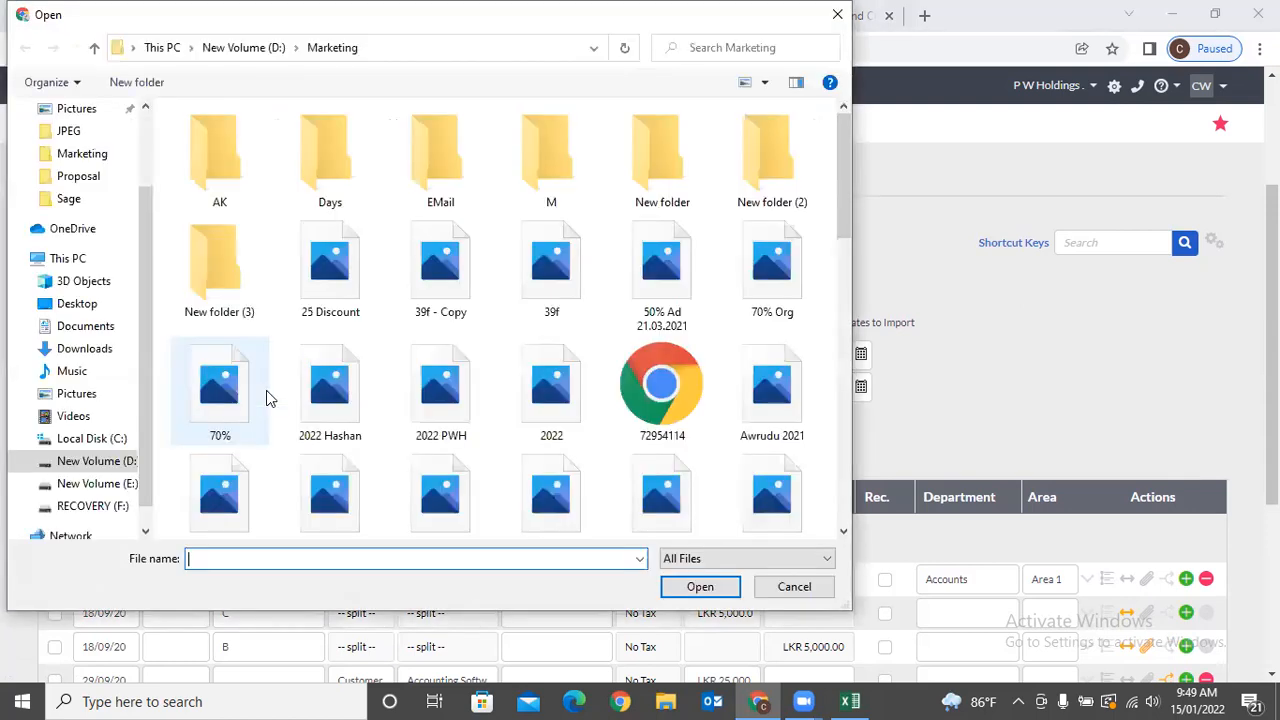
# Select HistoricBankImportTaxExample (8) from Downloads and import it as the statement.
pyautogui.scroll(1, 120, 160)
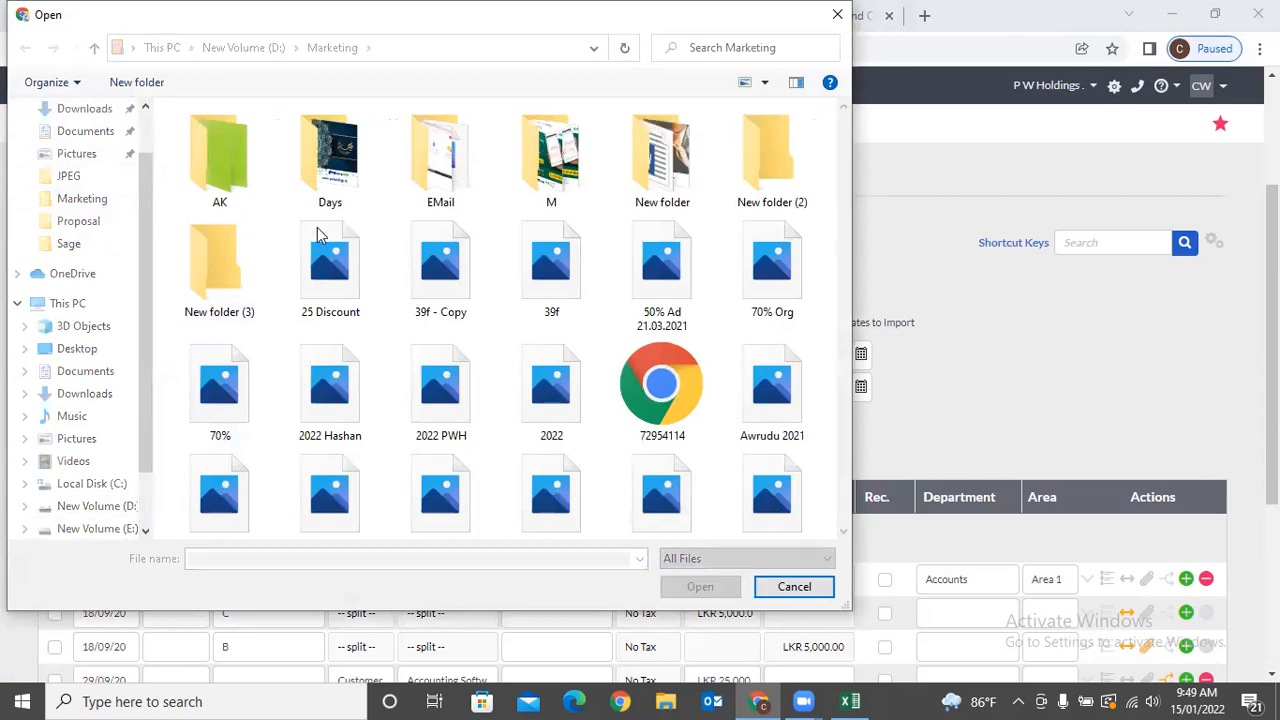
pyautogui.click(84, 108)
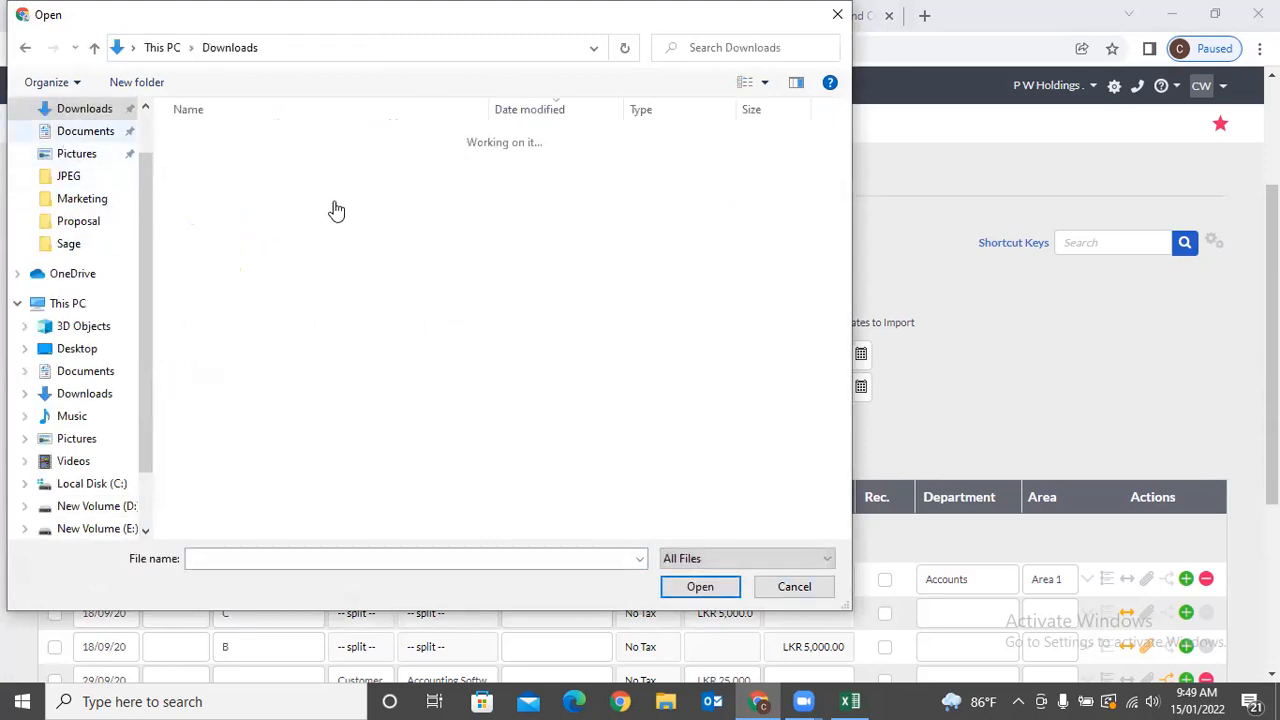
pyautogui.click(323, 165)
pyautogui.click(323, 165)
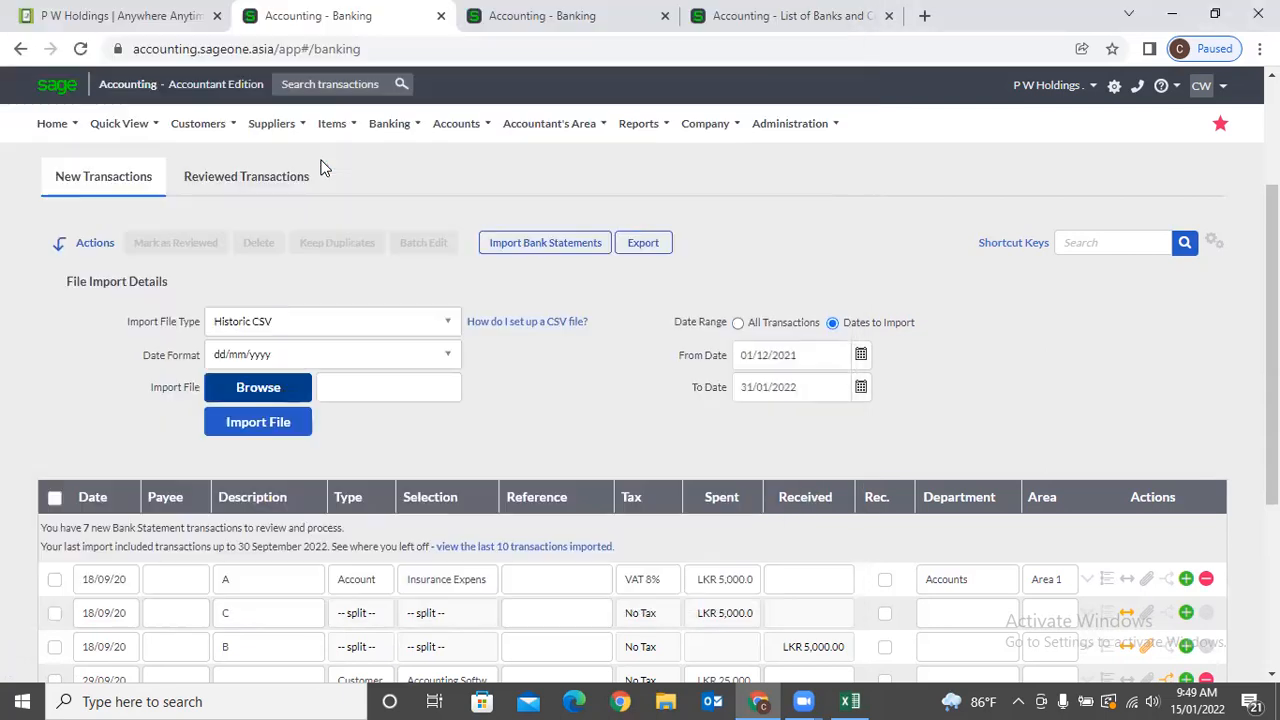
pyautogui.click(253, 427)
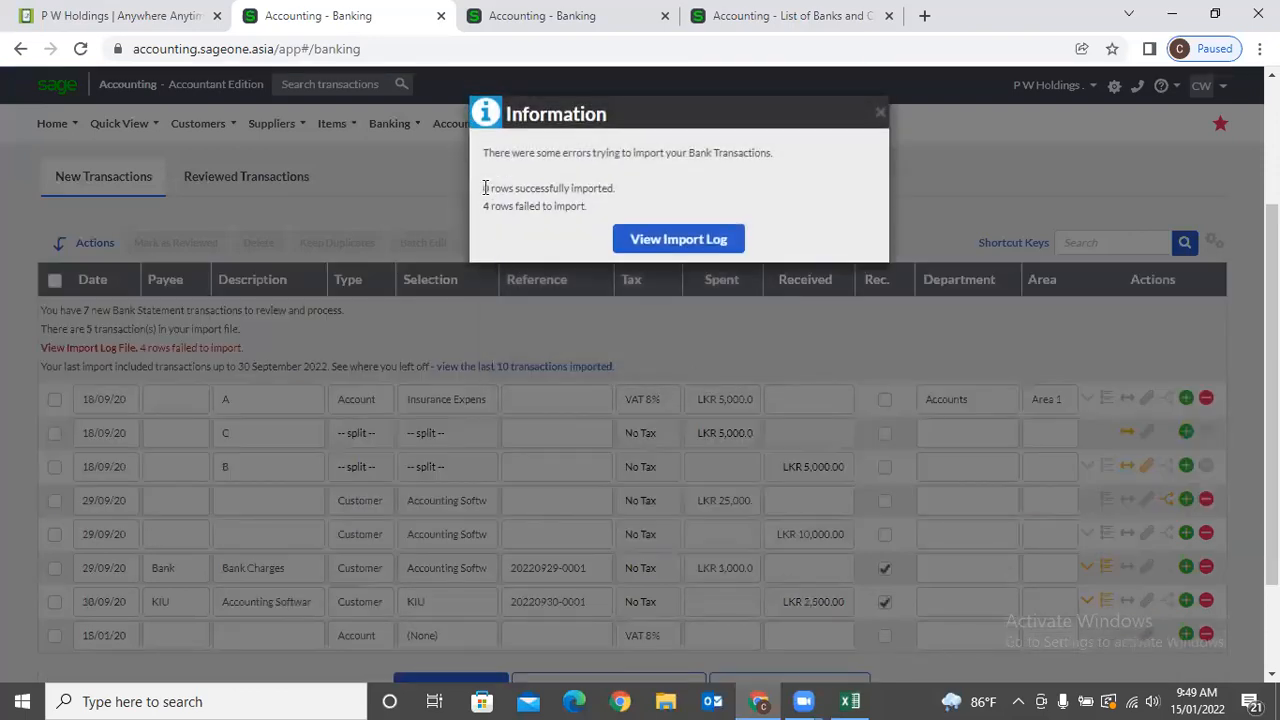
# Download the import error log, read it enlarged in Notepad, then close it.
pyautogui.moveTo(484, 188)
pyautogui.mouseDown()
pyautogui.moveTo(633, 188)
pyautogui.moveTo(572, 209)
pyautogui.moveTo(482, 209)
pyautogui.mouseUp()
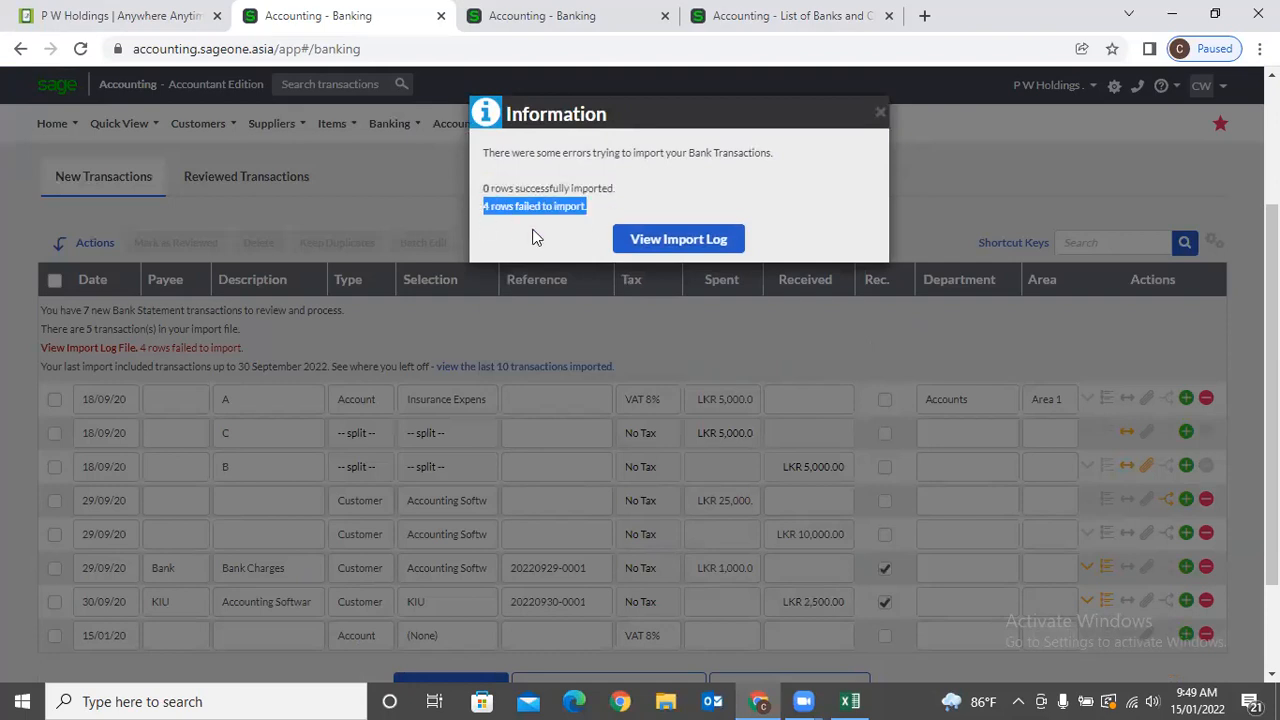
pyautogui.click(671, 244)
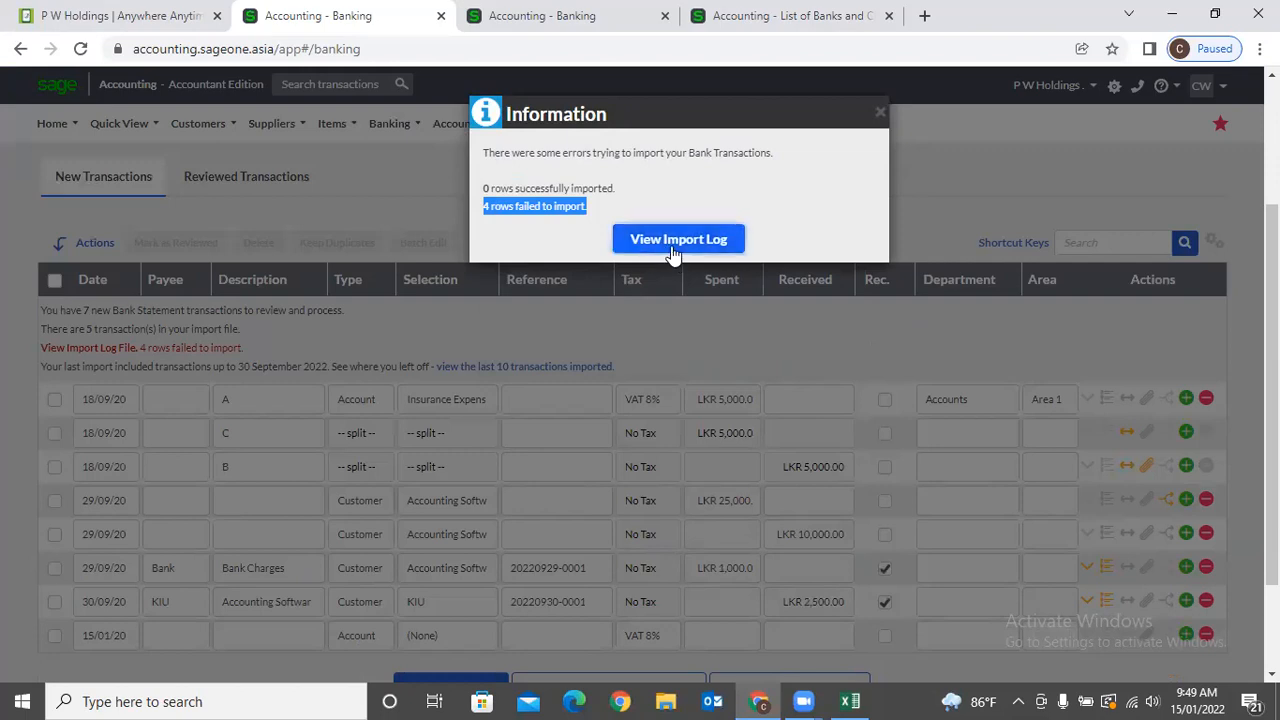
pyautogui.click(103, 656)
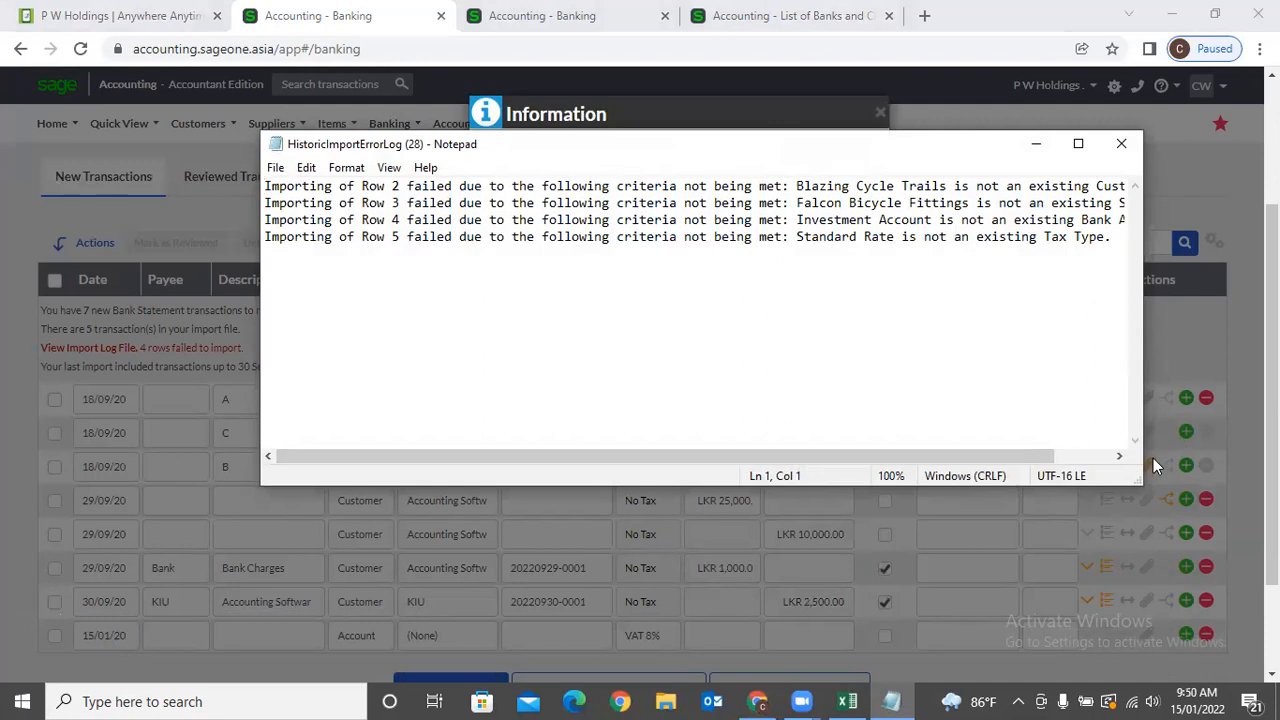
pyautogui.moveTo(1133, 477); pyautogui.dragTo(1221, 512)
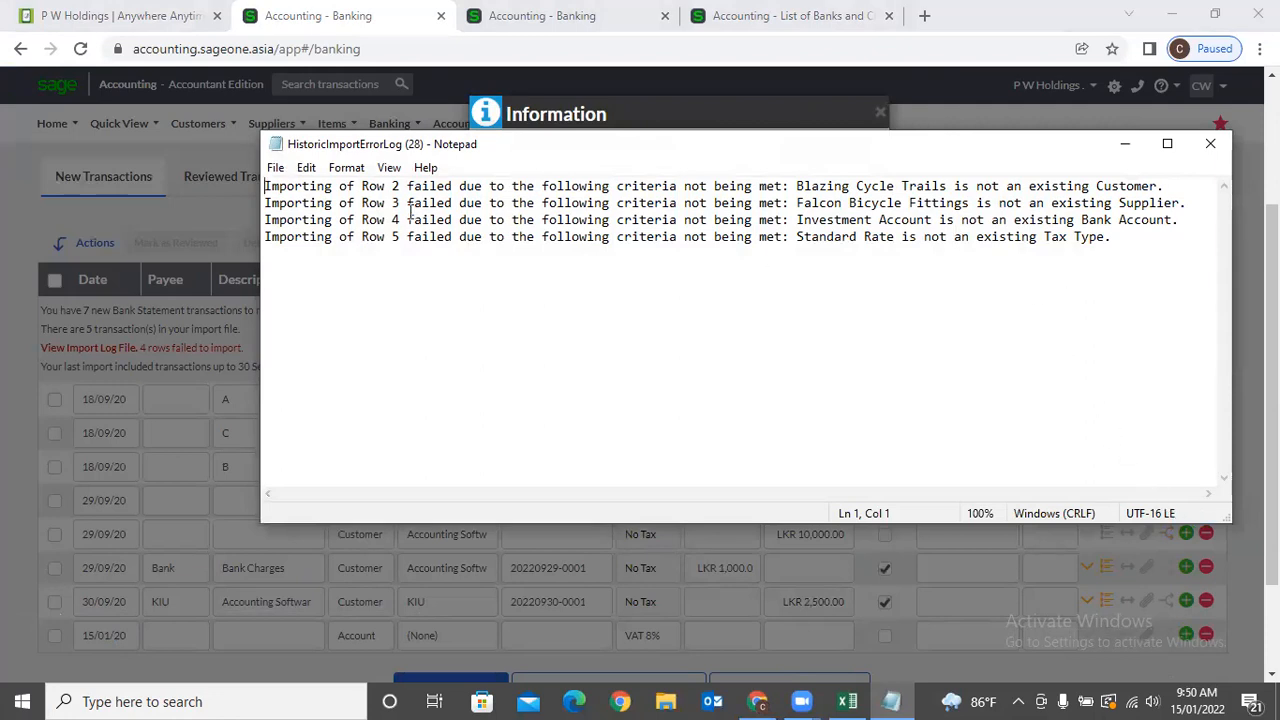
pyautogui.click(1211, 146)
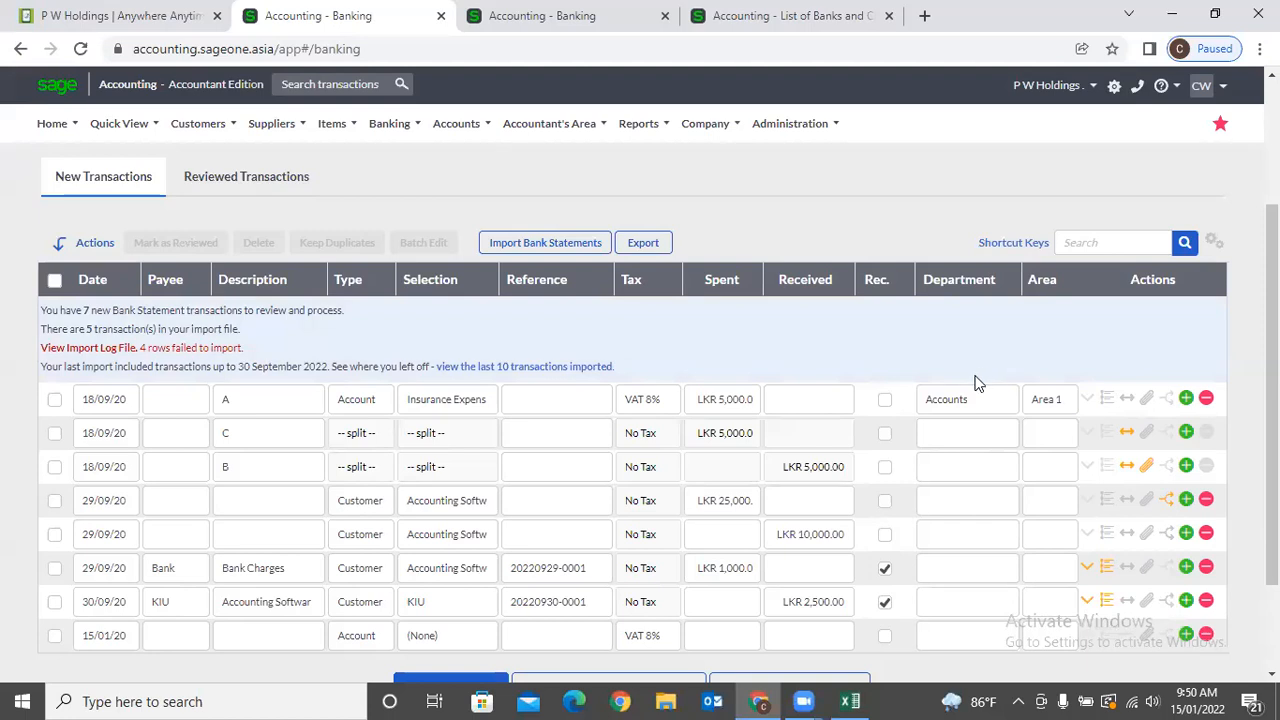
pyautogui.scroll(-2, 975, 384)
pyautogui.scroll(4, 927, 401)
pyautogui.moveTo(420, 131)
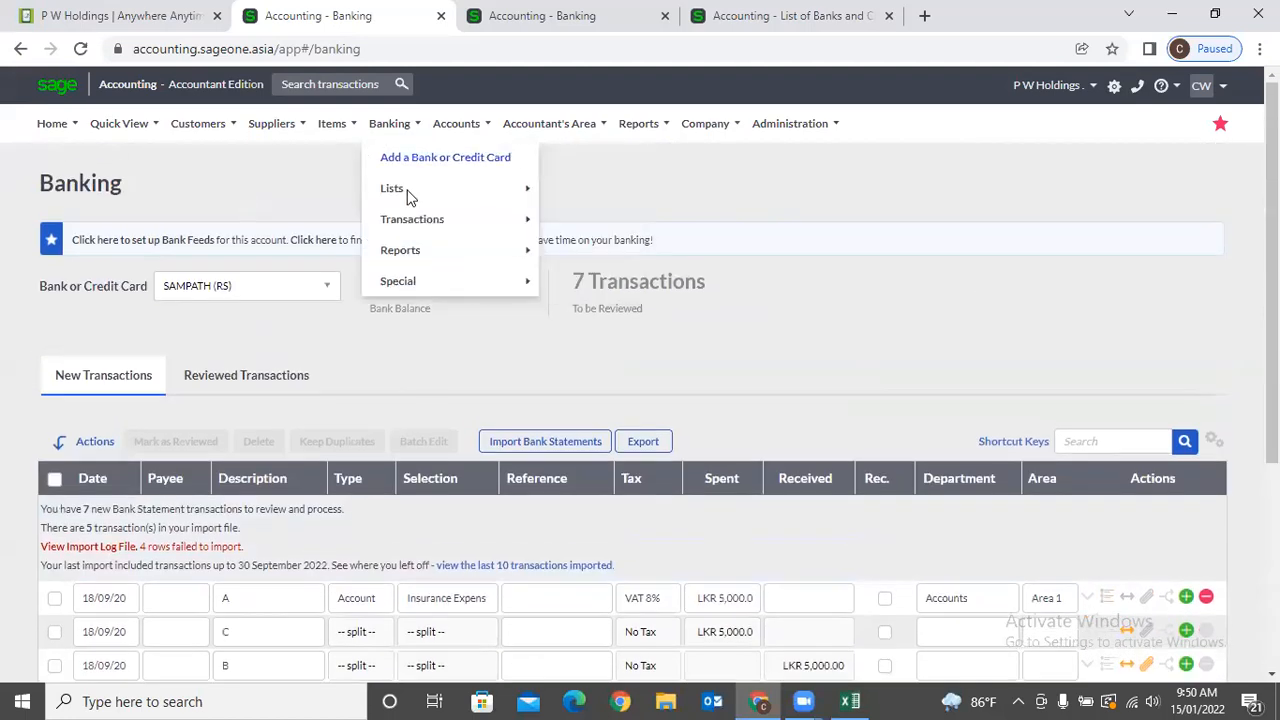
pyautogui.moveTo(414, 220)
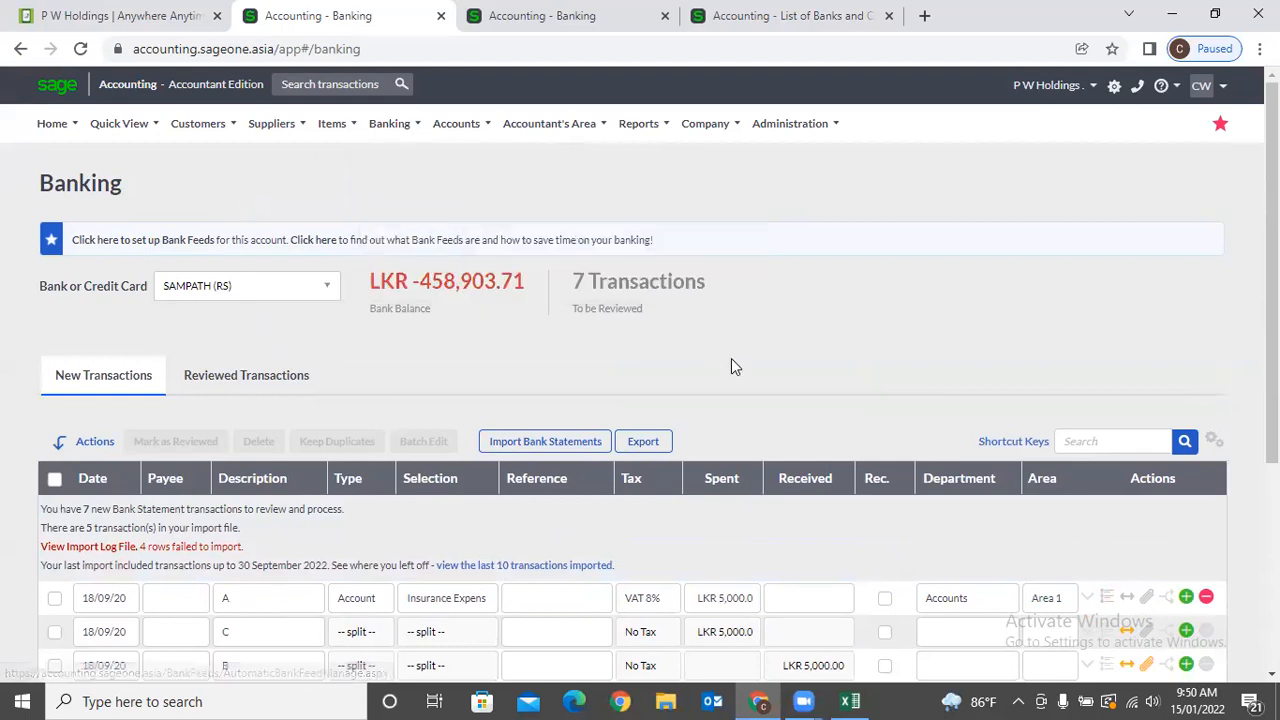
pyautogui.scroll(-2, 529, 406)
pyautogui.scroll(-2, 474, 525)
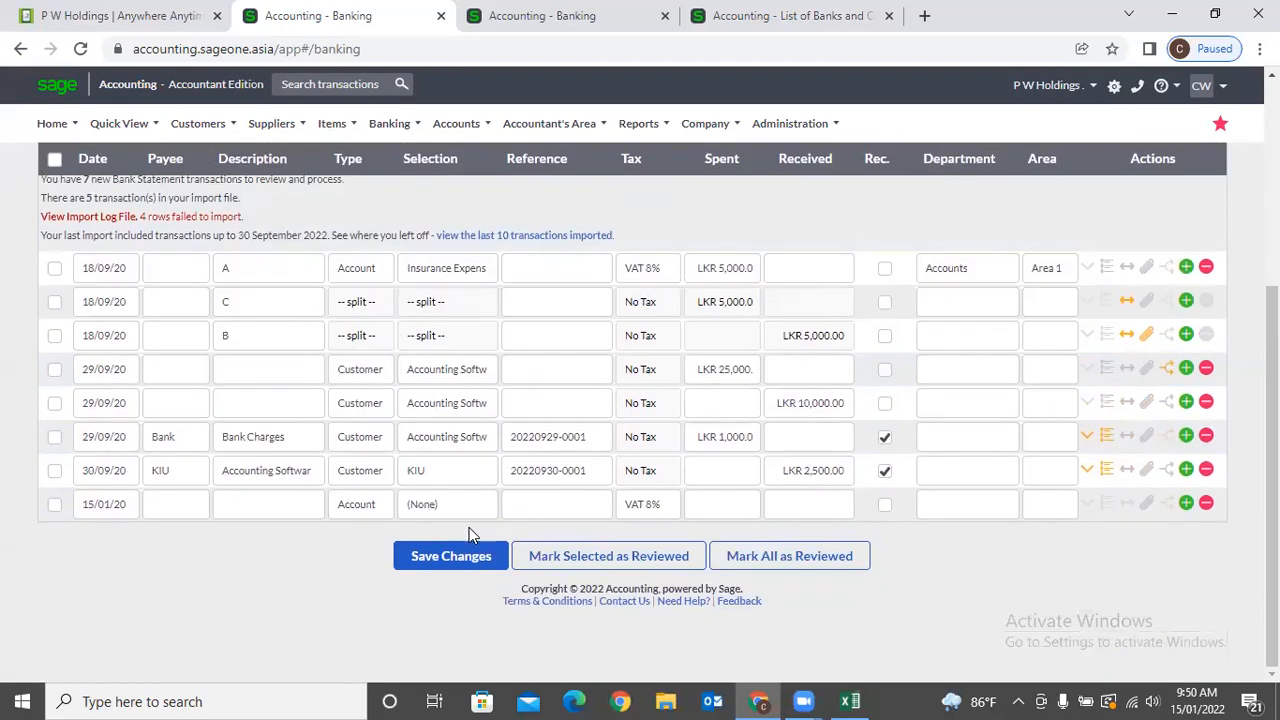
pyautogui.click(369, 513)
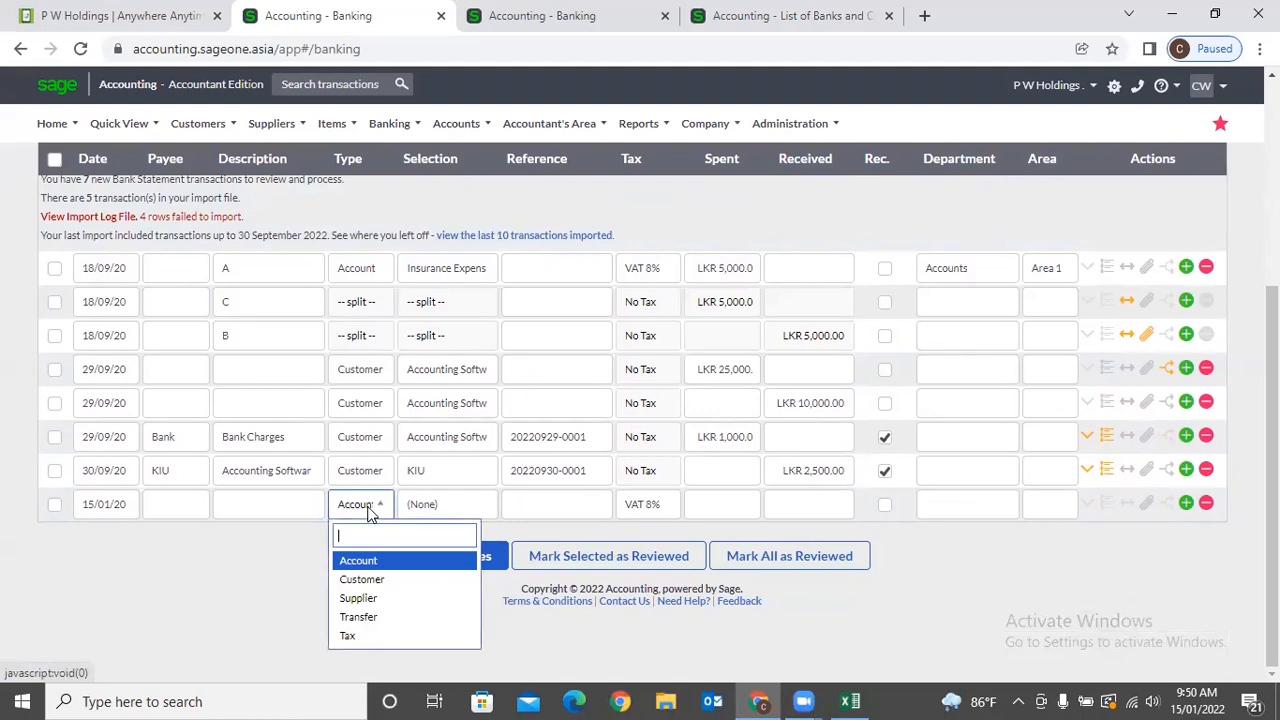
pyautogui.click(387, 614)
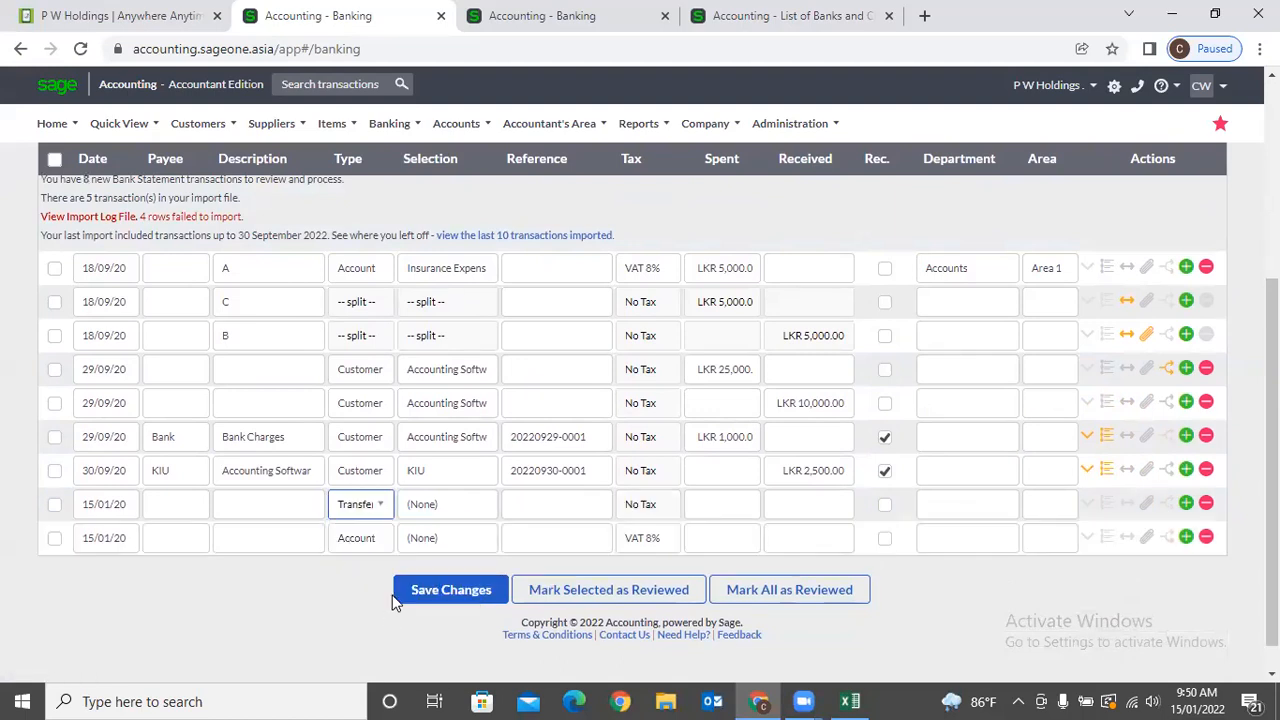
pyautogui.click(451, 506)
pyautogui.click(452, 462)
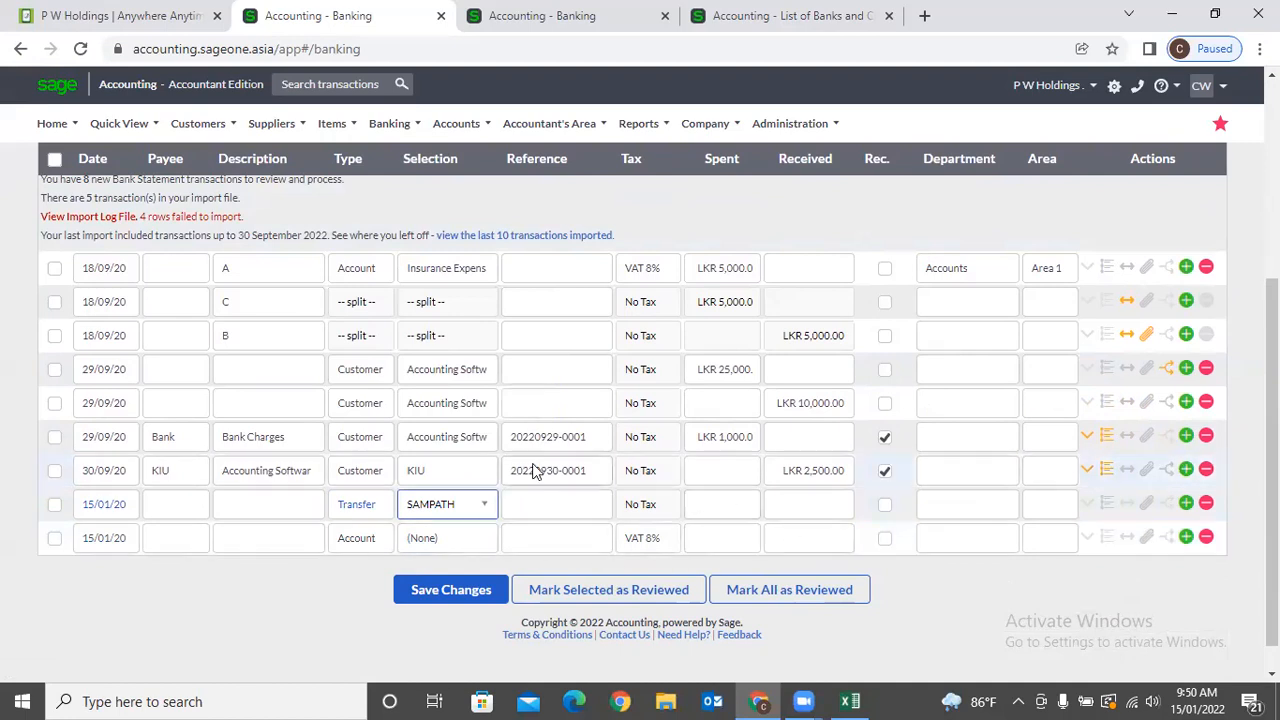
pyautogui.scroll(1, 531, 487)
pyautogui.scroll(1, 529, 486)
pyautogui.scroll(-2, 532, 490)
pyautogui.scroll(3, 538, 497)
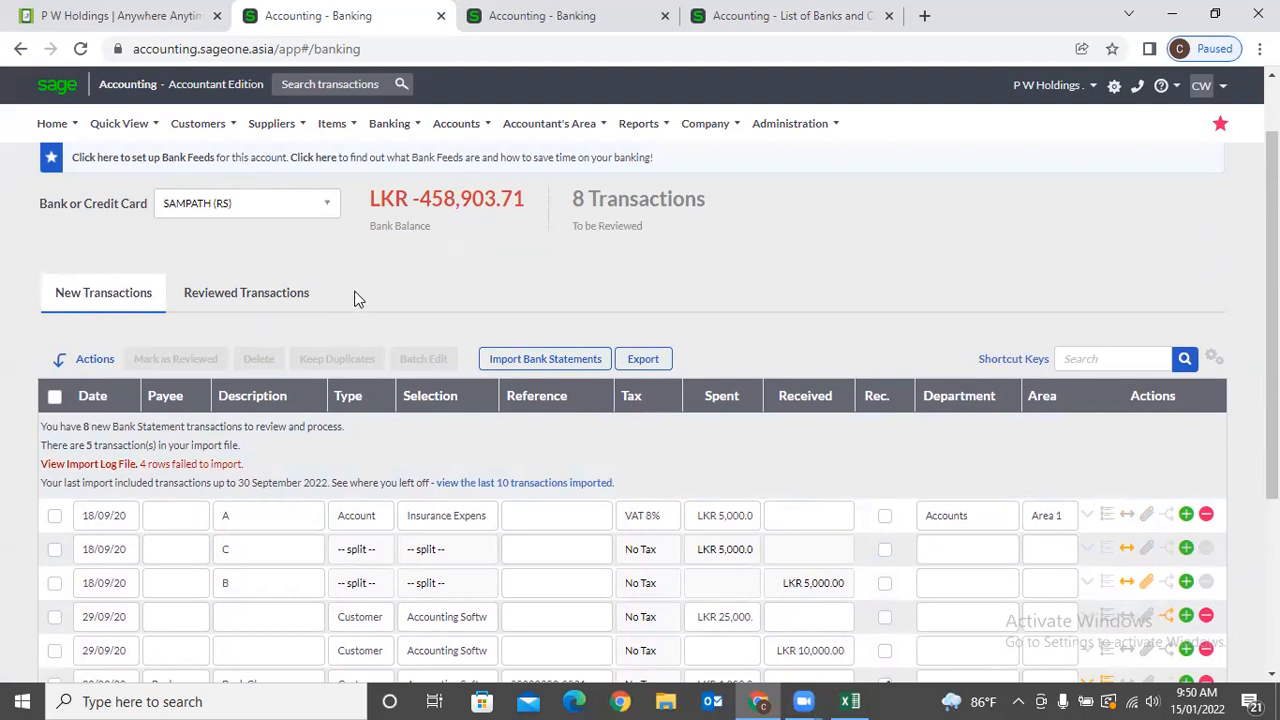
pyautogui.scroll(-4, 354, 295)
pyautogui.scroll(5, 297, 283)
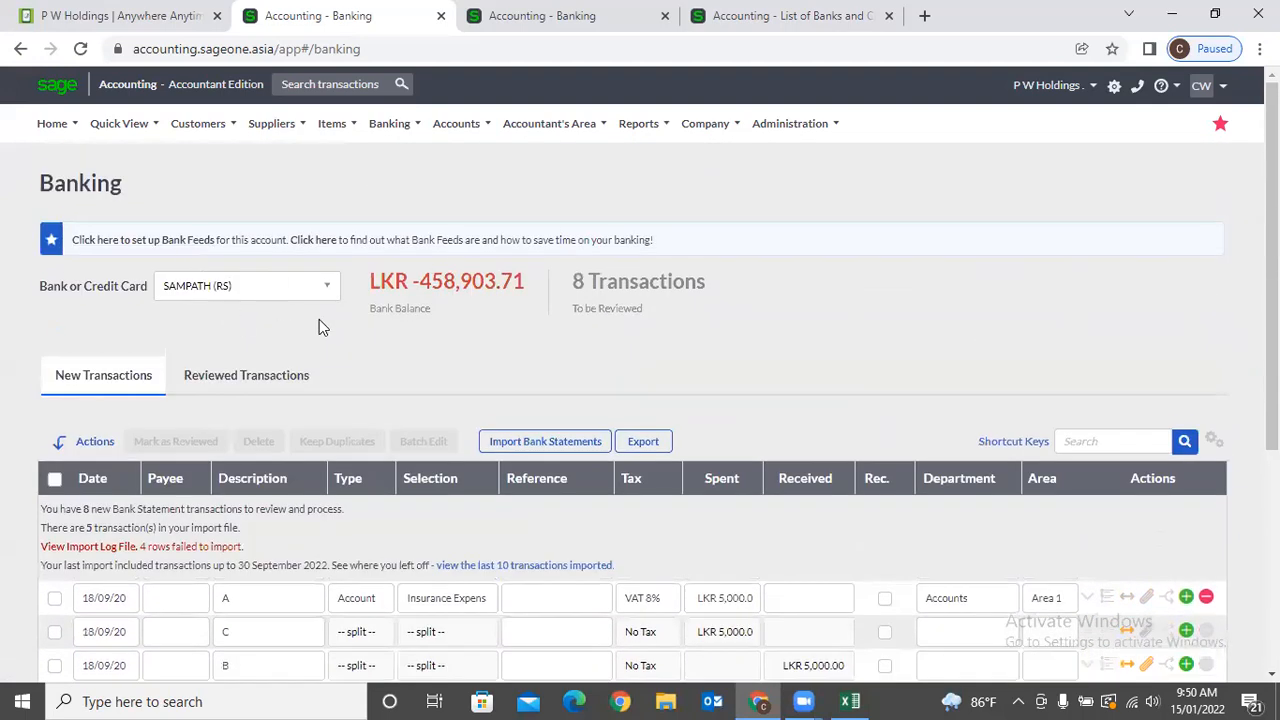
pyautogui.scroll(-3, 320, 322)
pyautogui.click(744, 555)
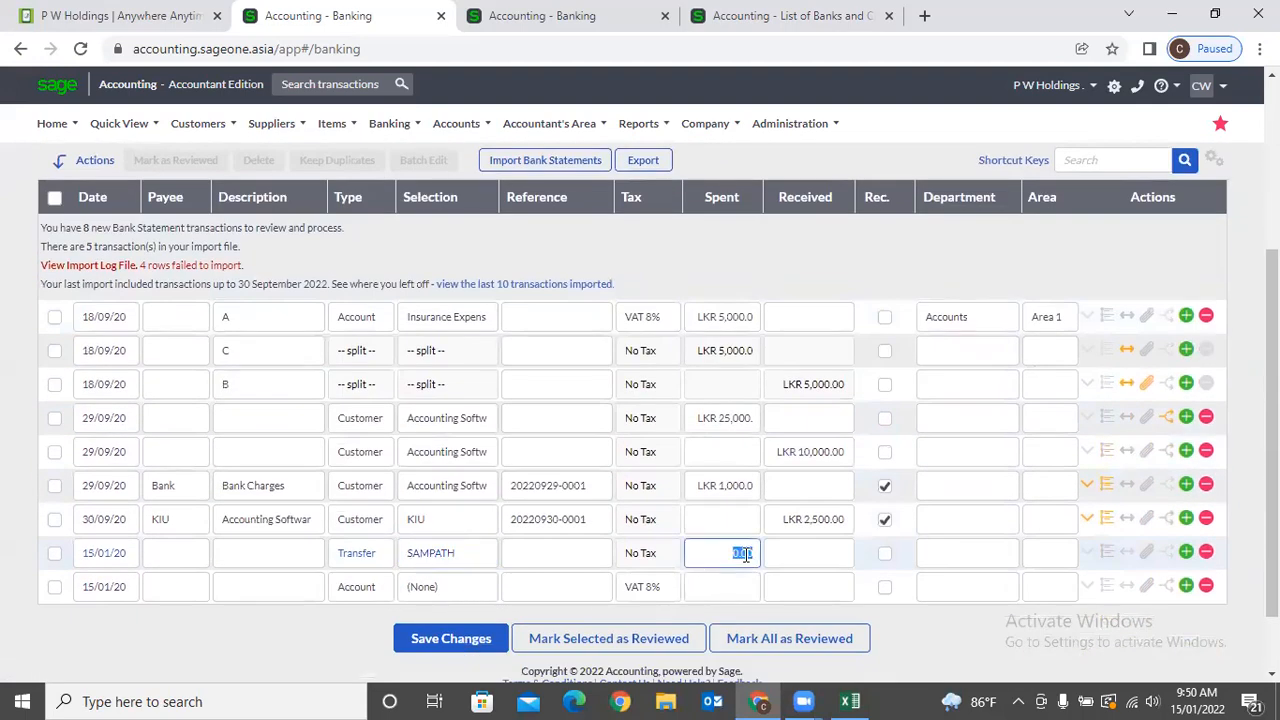
pyautogui.scroll(3, 334, 364)
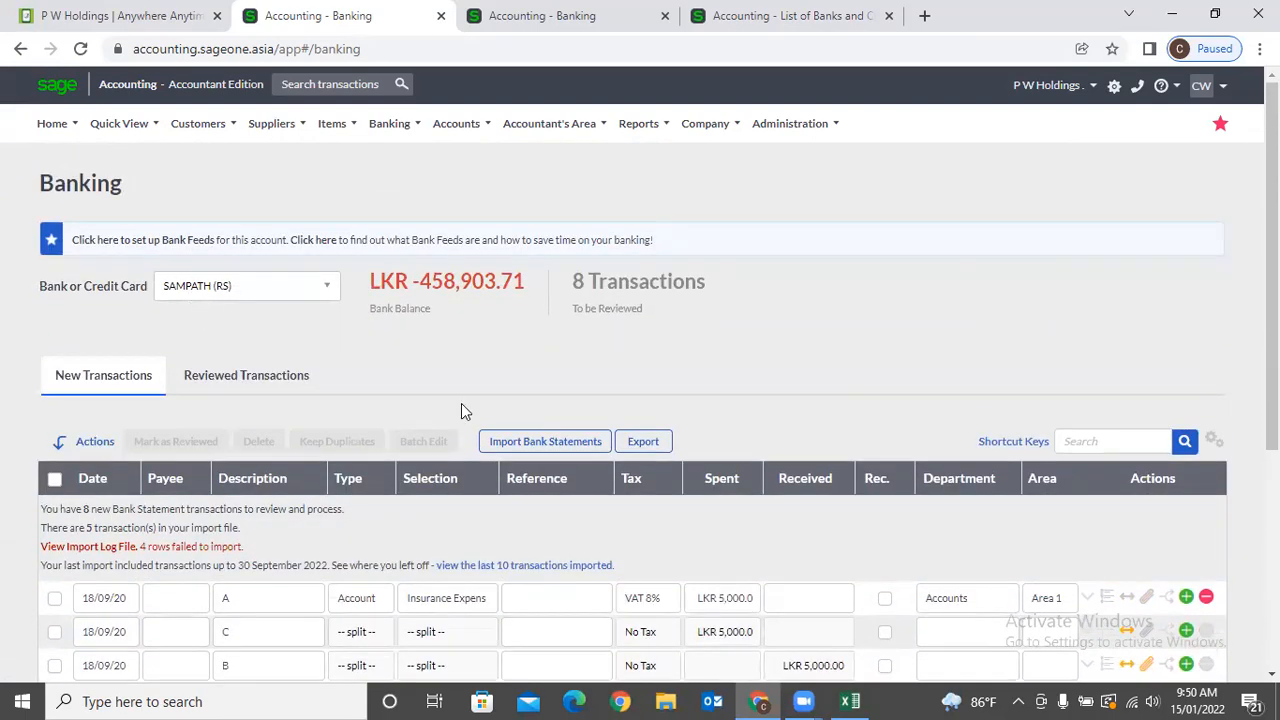
pyautogui.scroll(-3, 530, 430)
pyautogui.click(815, 555)
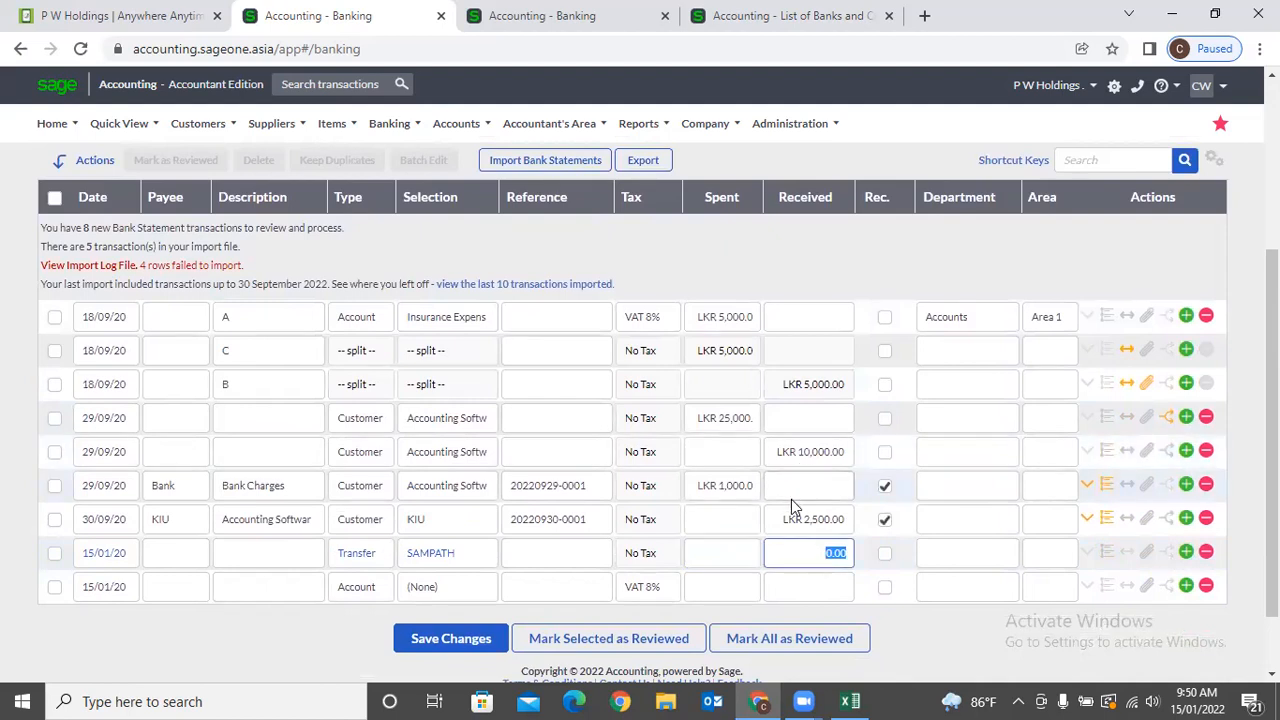
pyautogui.scroll(2, 791, 499)
pyautogui.scroll(-3, 650, 560)
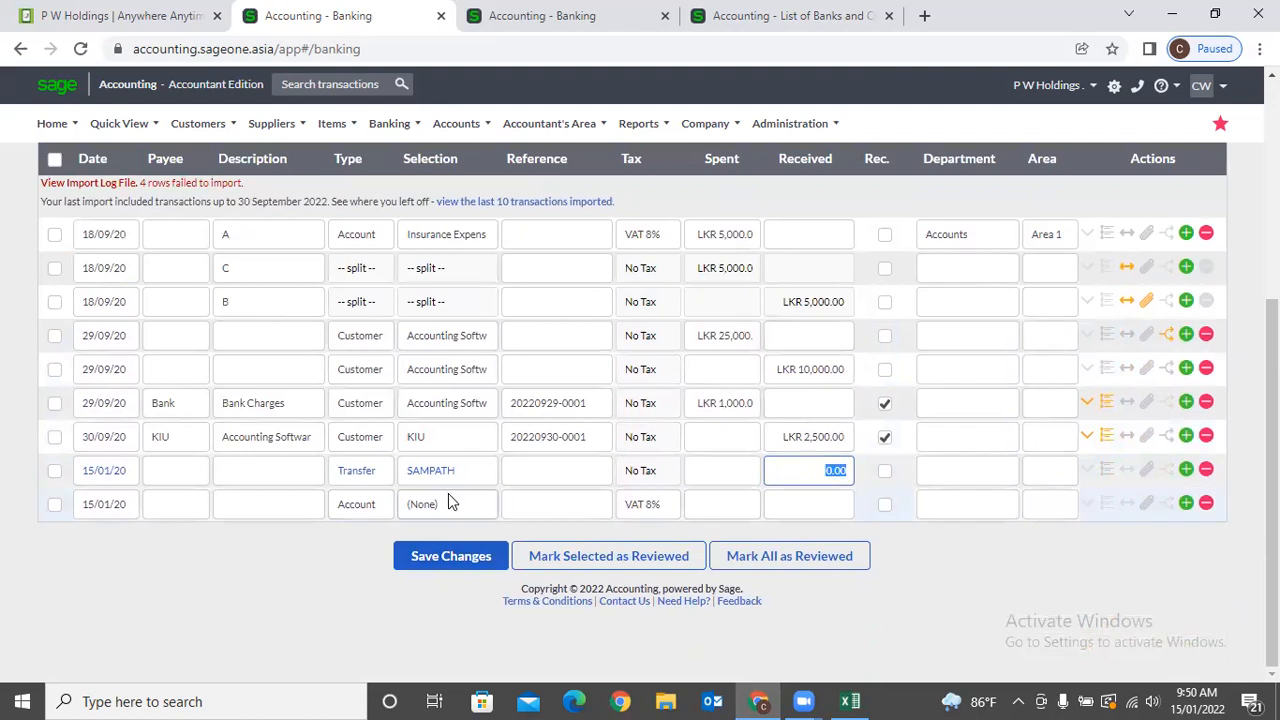
pyautogui.scroll(1, 448, 493)
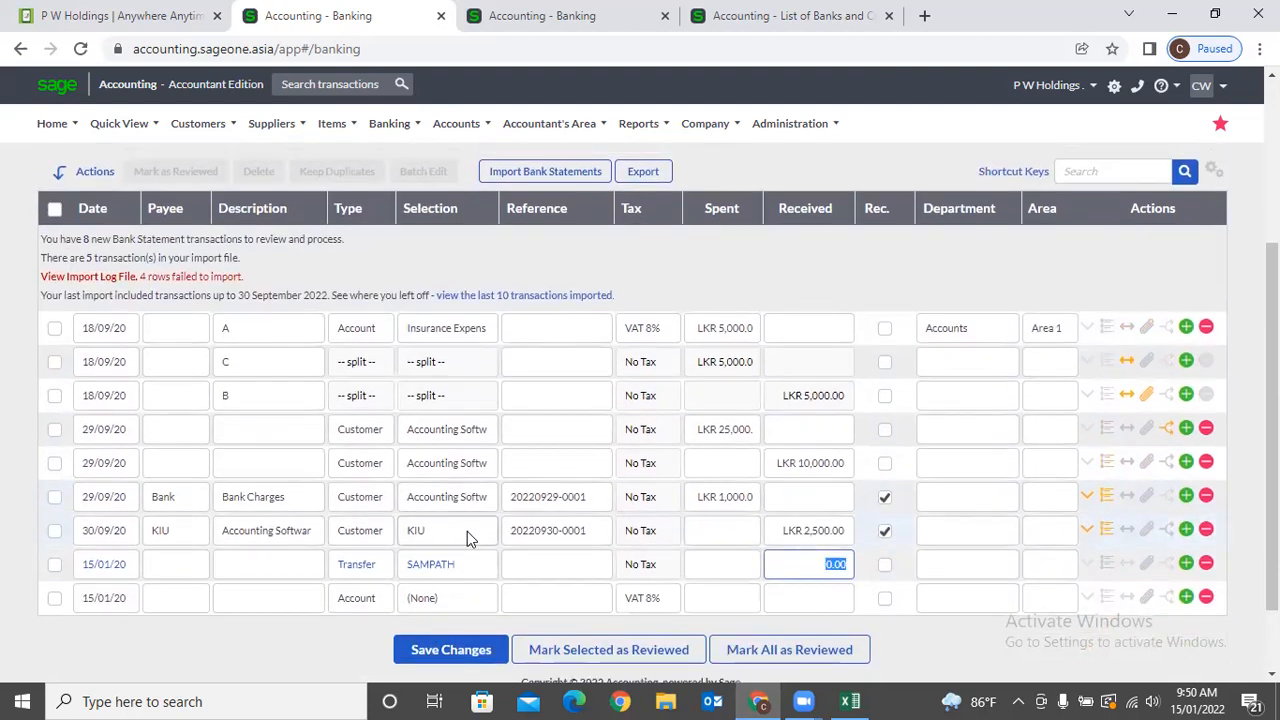
pyautogui.scroll(3, 467, 531)
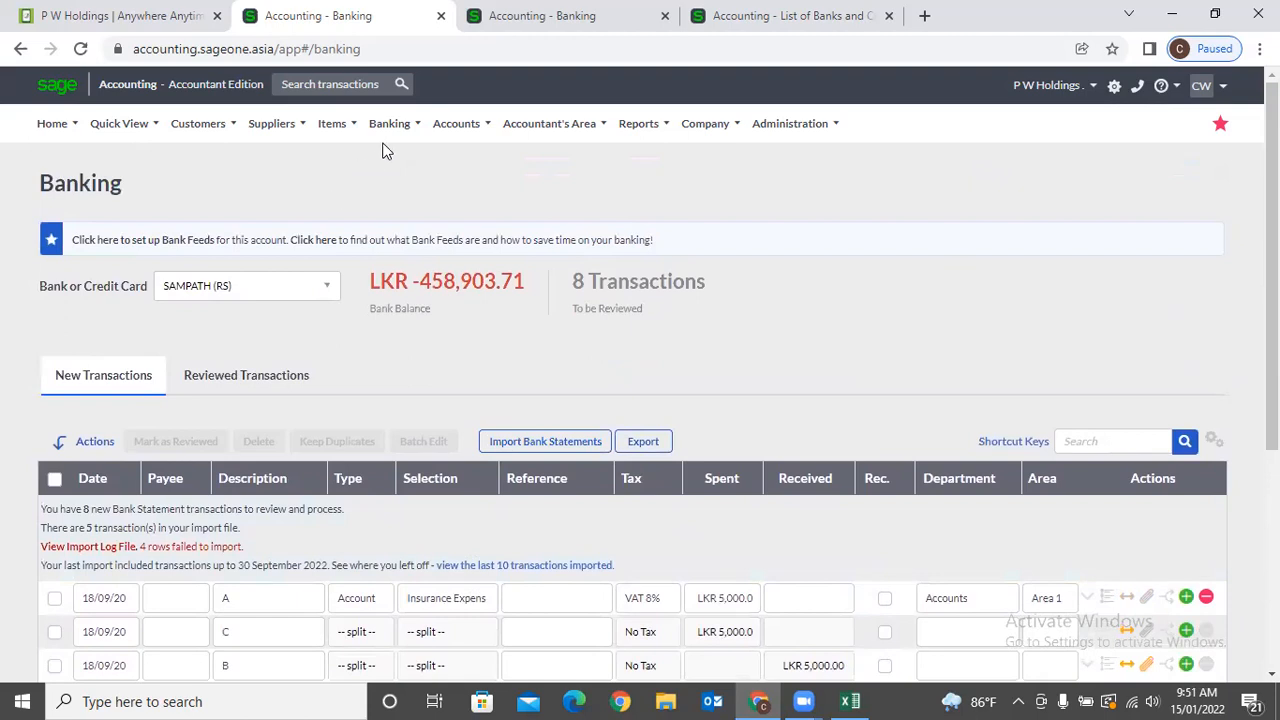
pyautogui.click(388, 131)
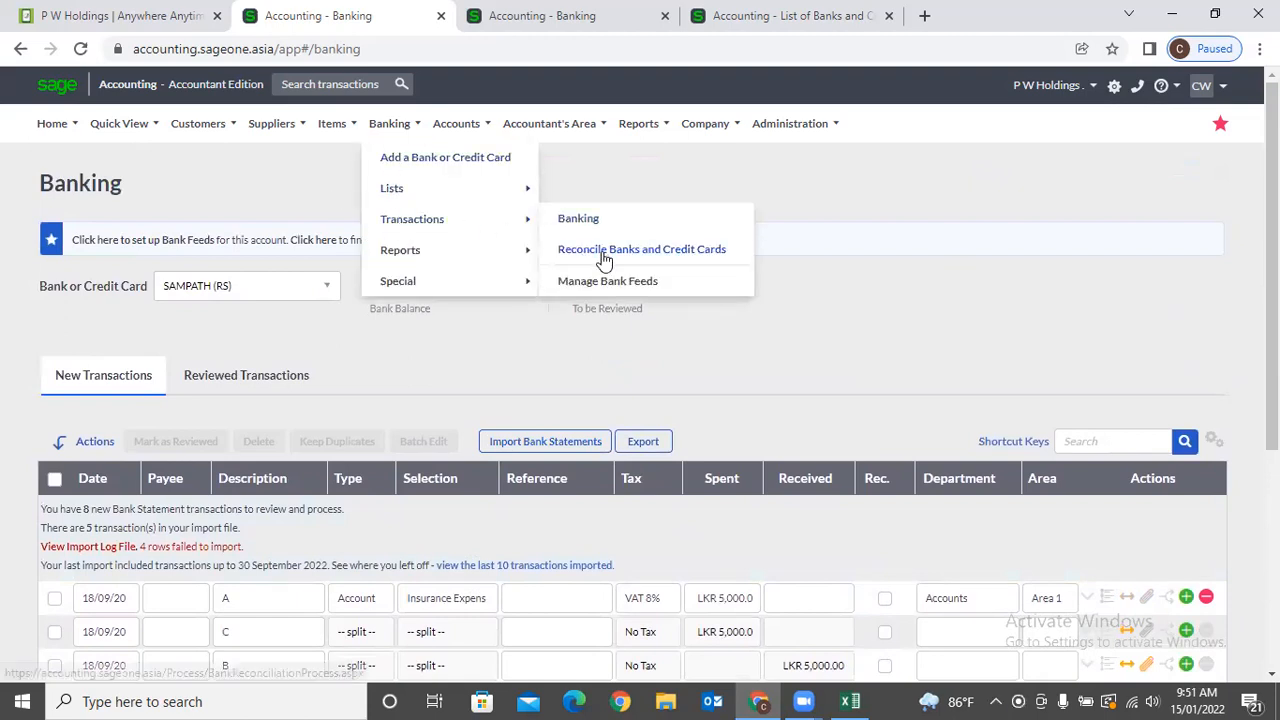
# Open Reconcile Banks, leaving the unsaved banking page and closing the extra Sage pages.
pyautogui.click(604, 258)
pyautogui.click(714, 160)
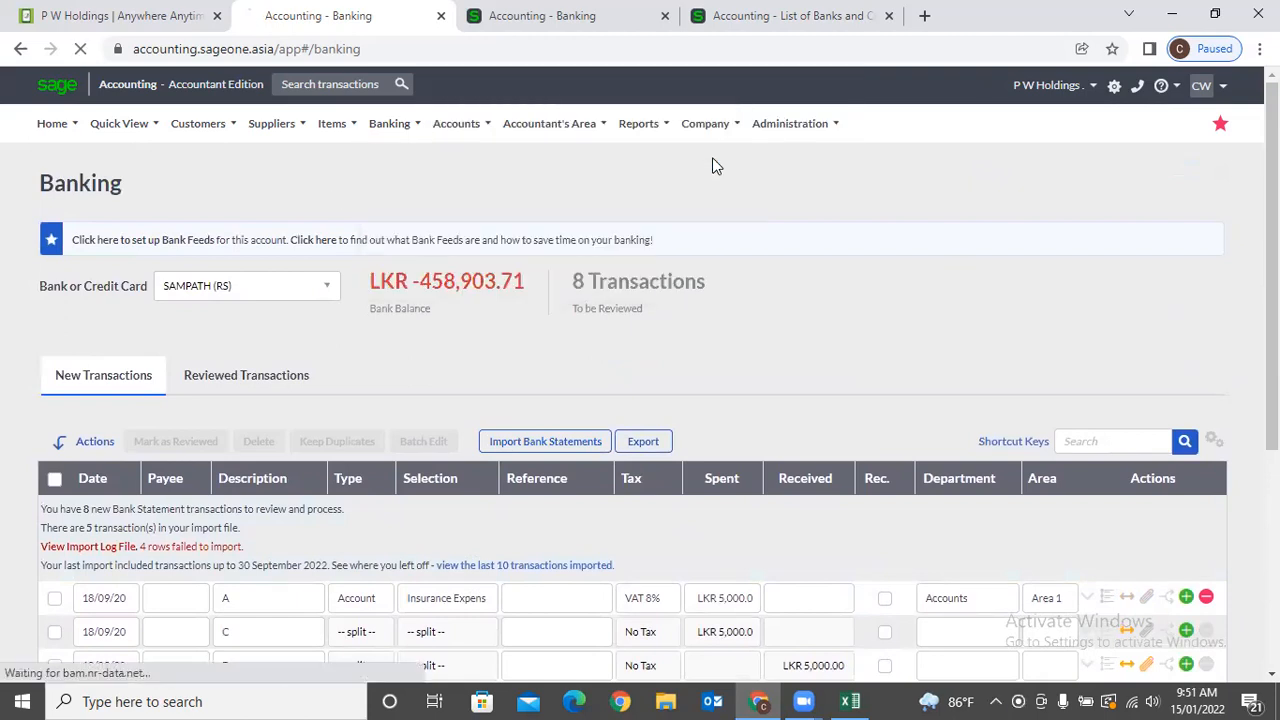
pyautogui.click(664, 16)
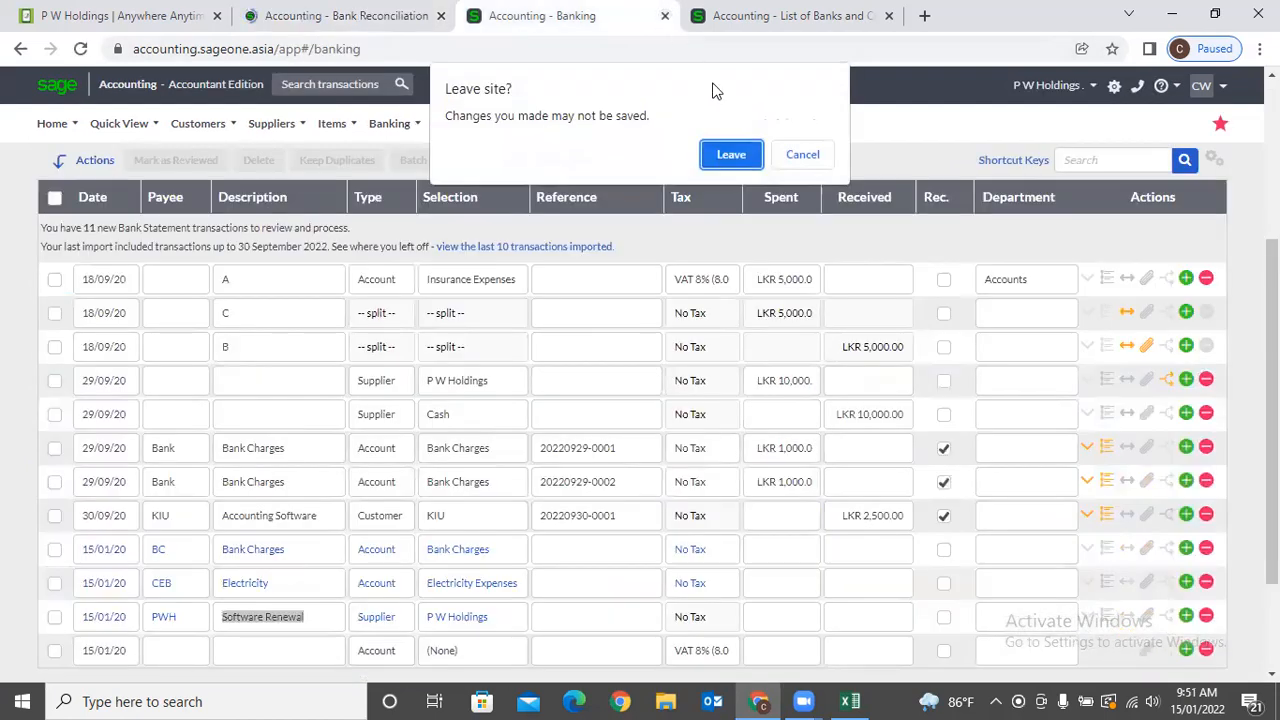
pyautogui.click(731, 154)
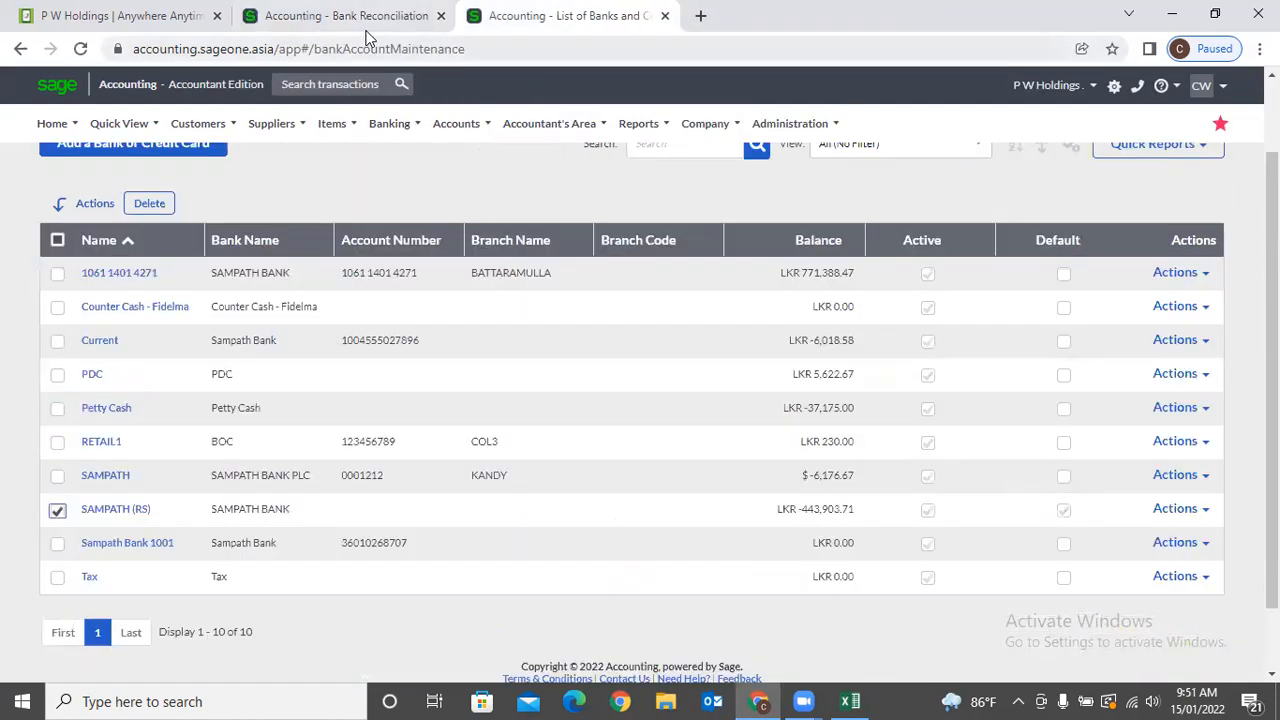
pyautogui.click(664, 15)
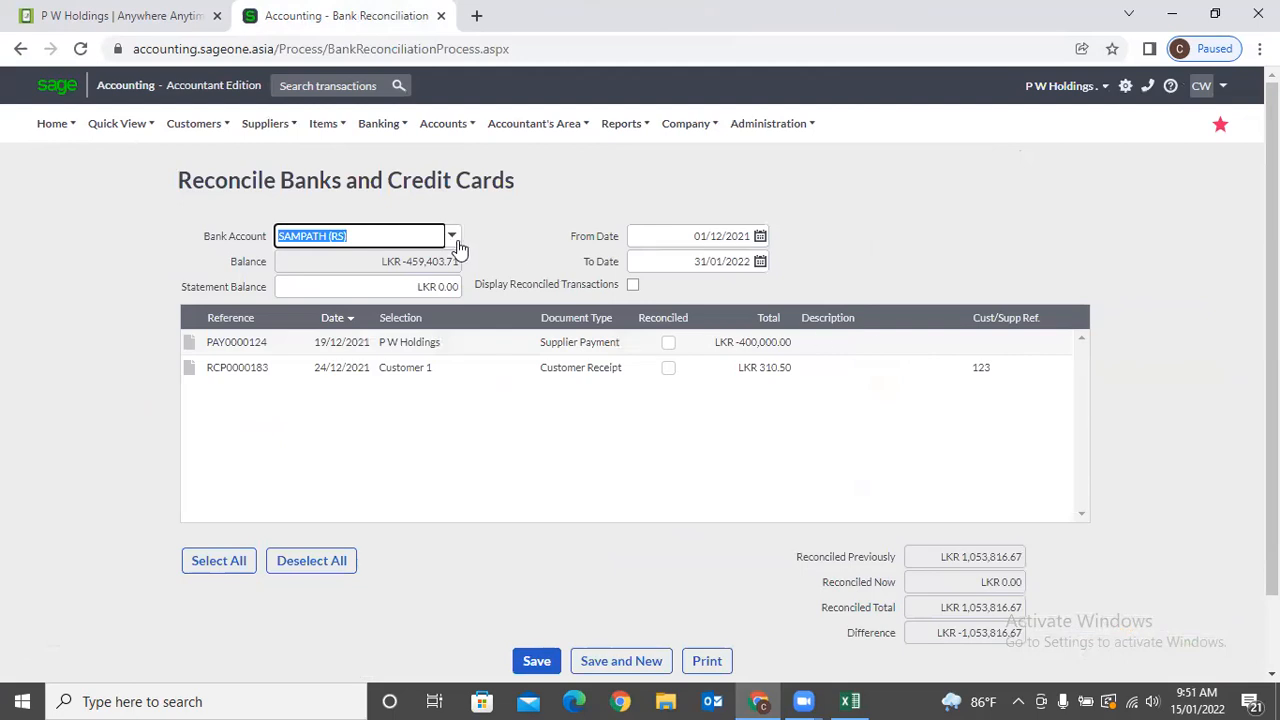
# Check the 01/12/2021–31/01/2022 dates and leave the statement balance at LKR 0.00.
pyautogui.click(708, 243)
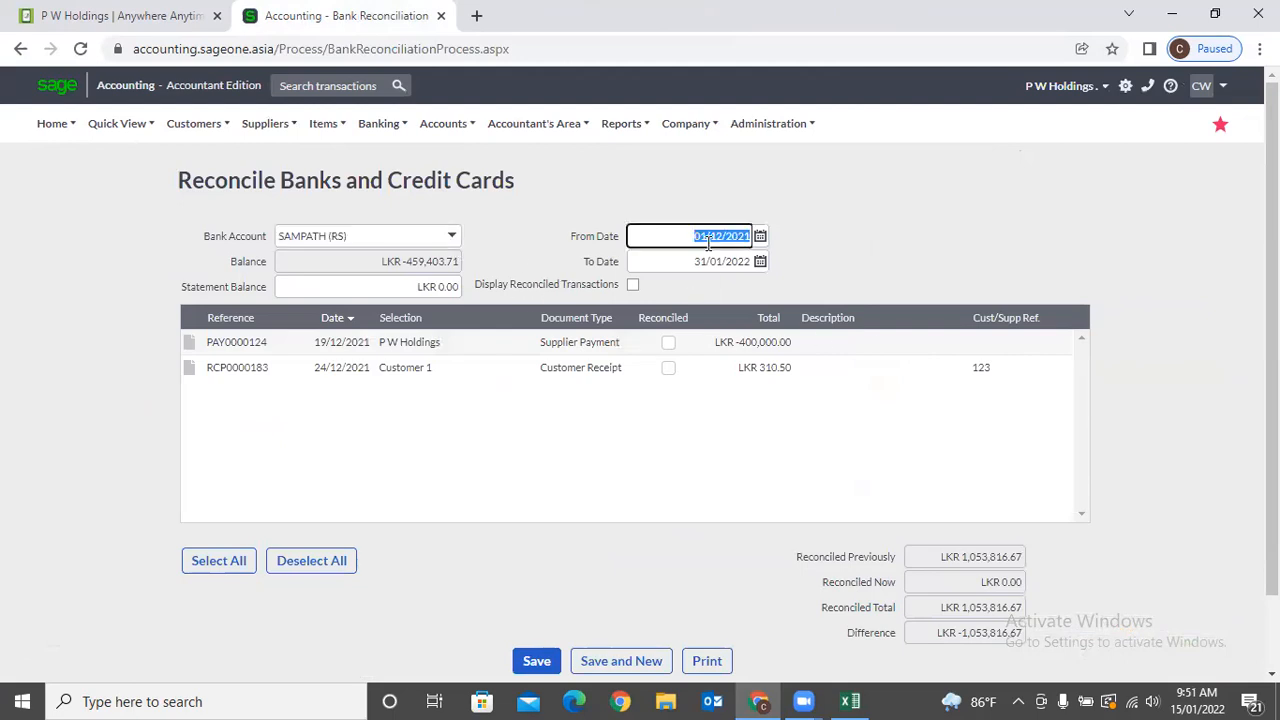
pyautogui.click(746, 266)
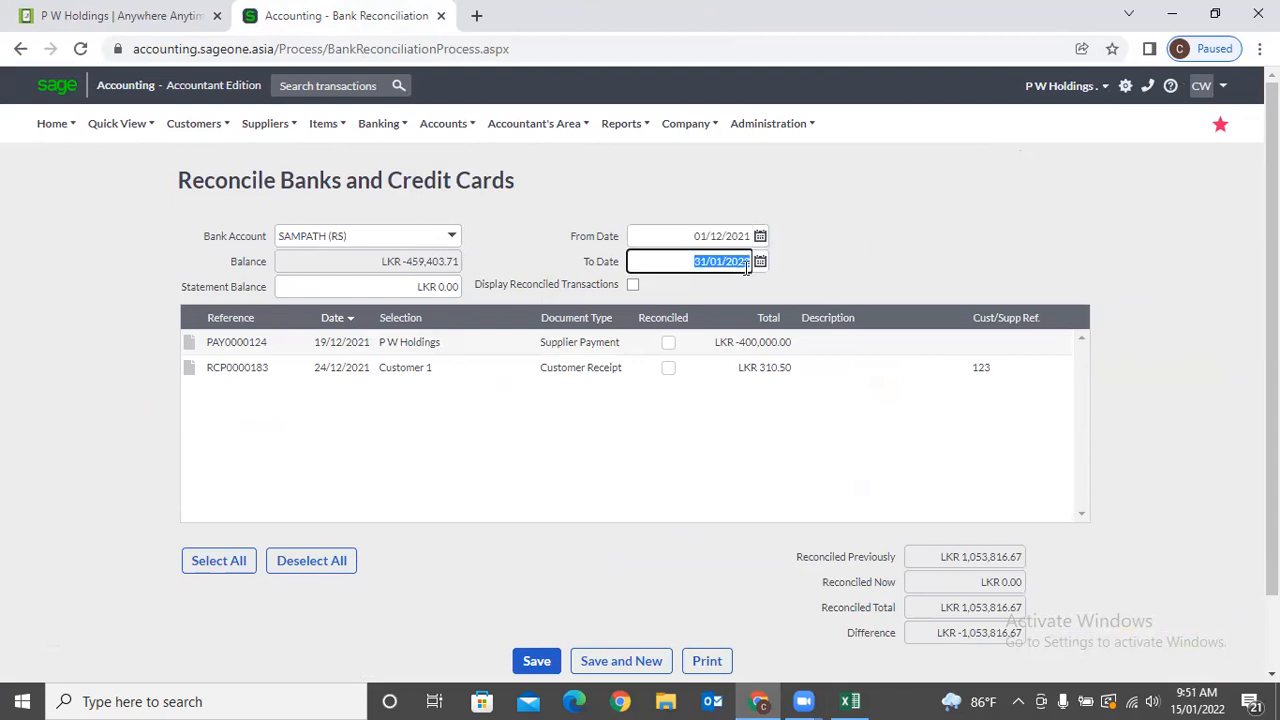
pyautogui.click(437, 285)
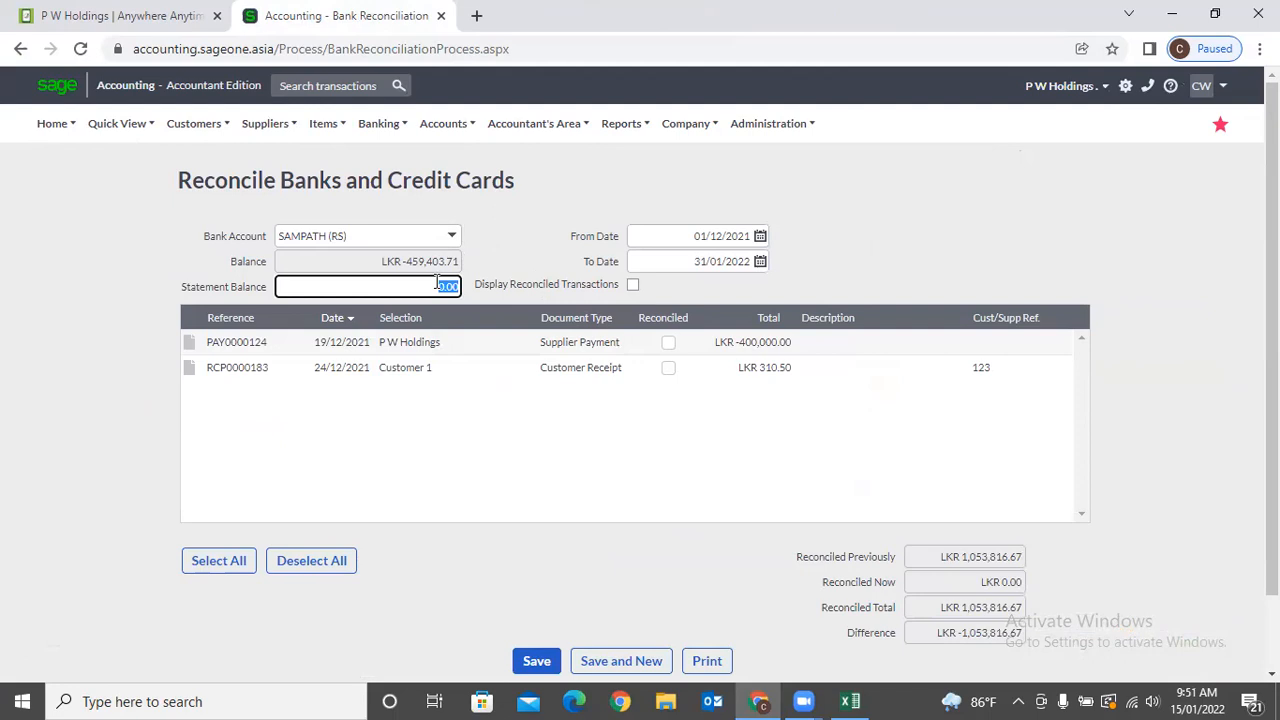
pyautogui.click(745, 259)
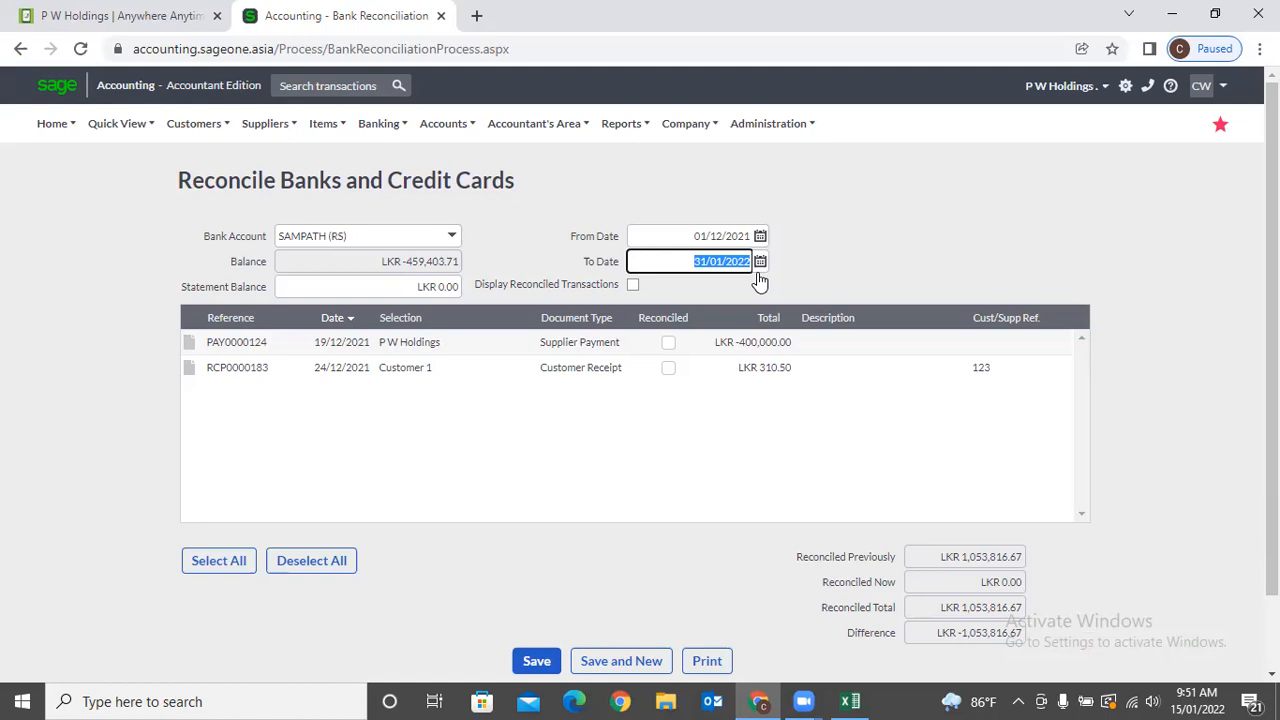
pyautogui.click(393, 286)
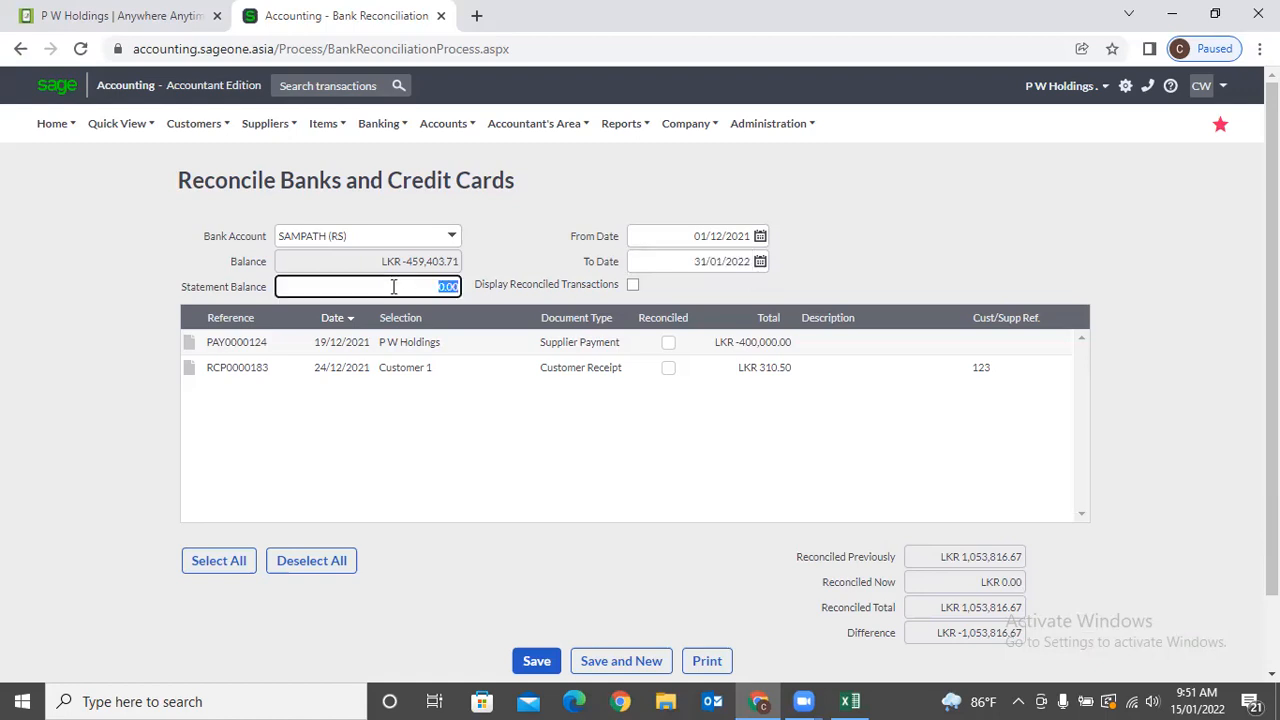
pyautogui.click(826, 246)
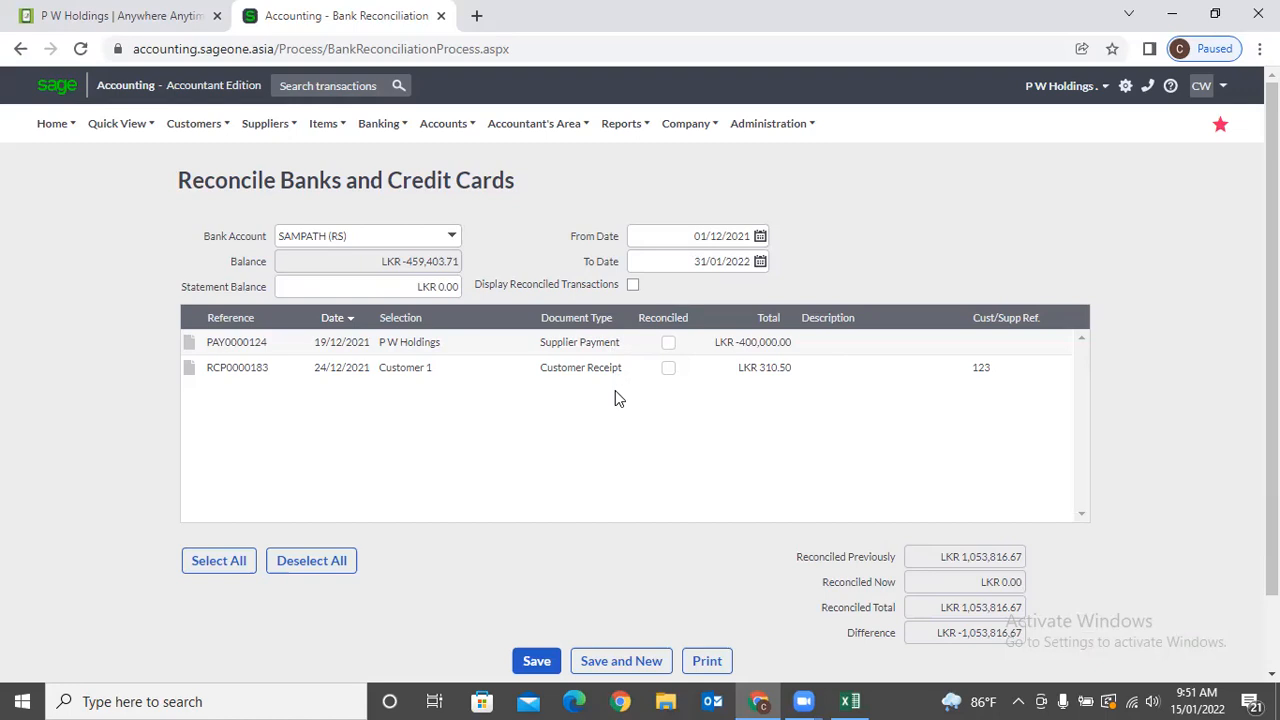
# Tick PAY0000124 as reconciled and highlight the resulting LKR -653,816.67 difference.
pyautogui.click(669, 347)
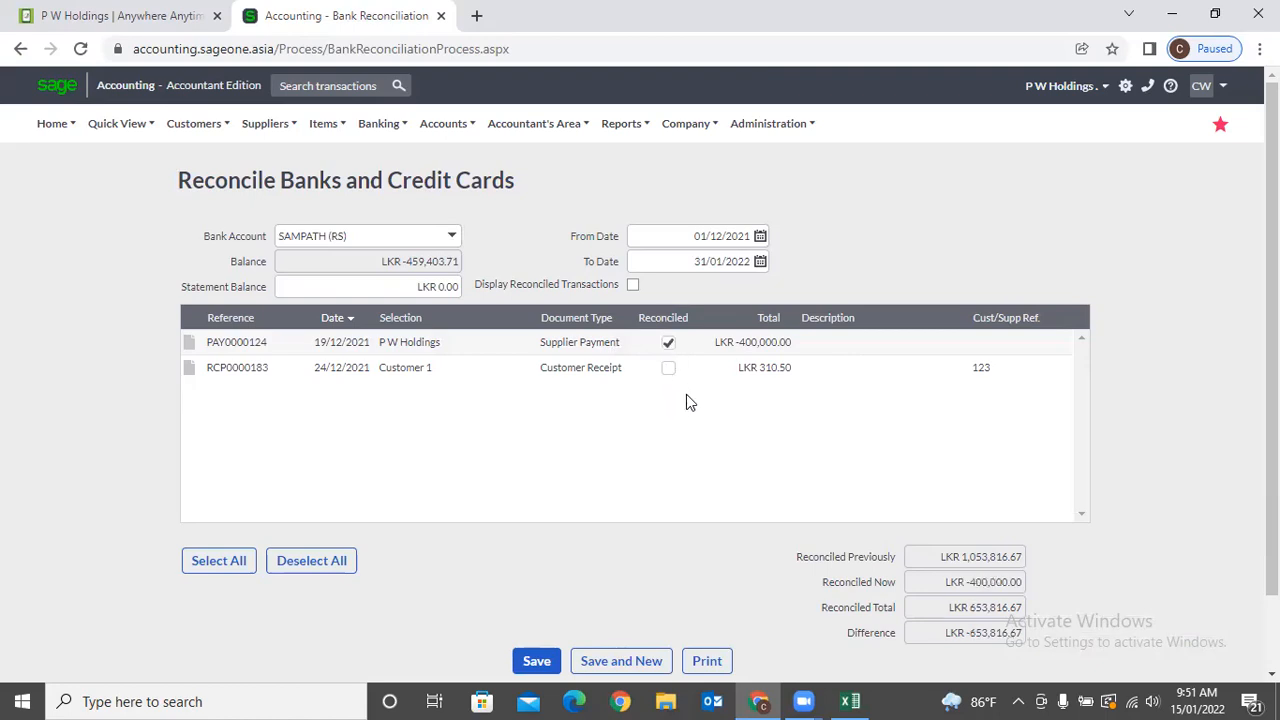
pyautogui.scroll(-1, 757, 449)
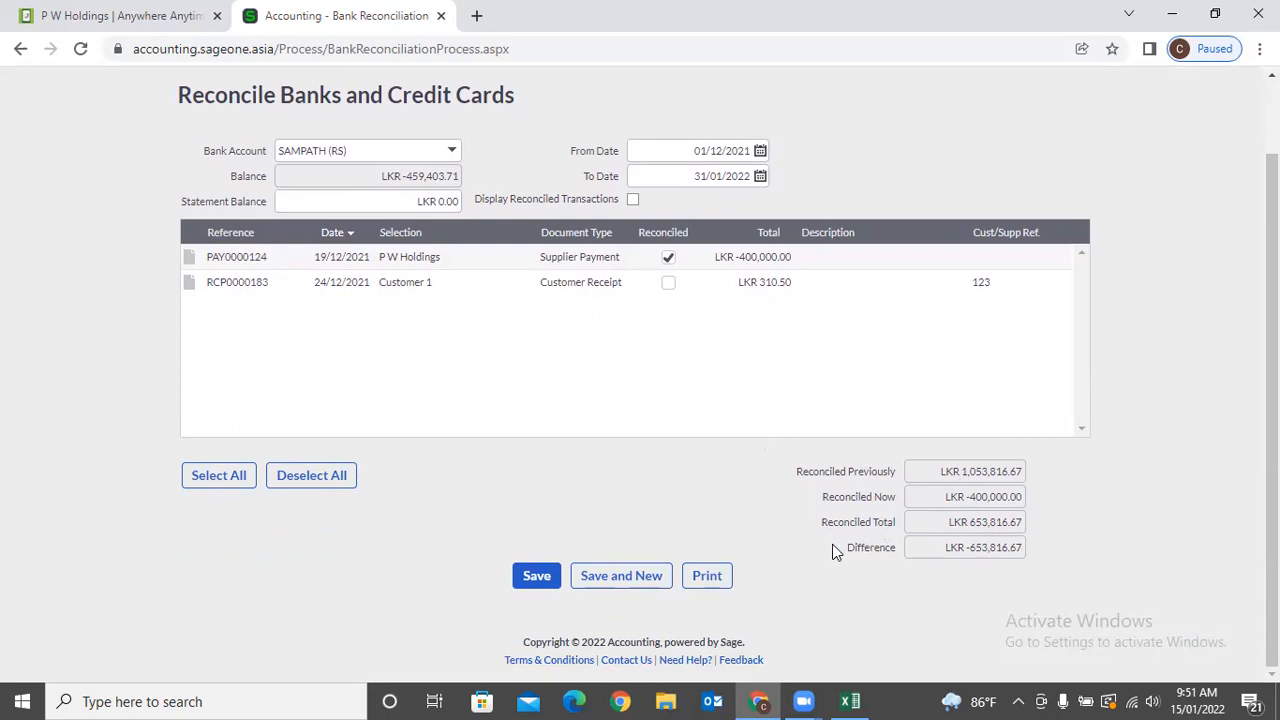
pyautogui.moveTo(832, 544); pyautogui.dragTo(1014, 557)
pyautogui.click(1044, 560)
pyautogui.moveTo(963, 562); pyautogui.dragTo(1037, 562)
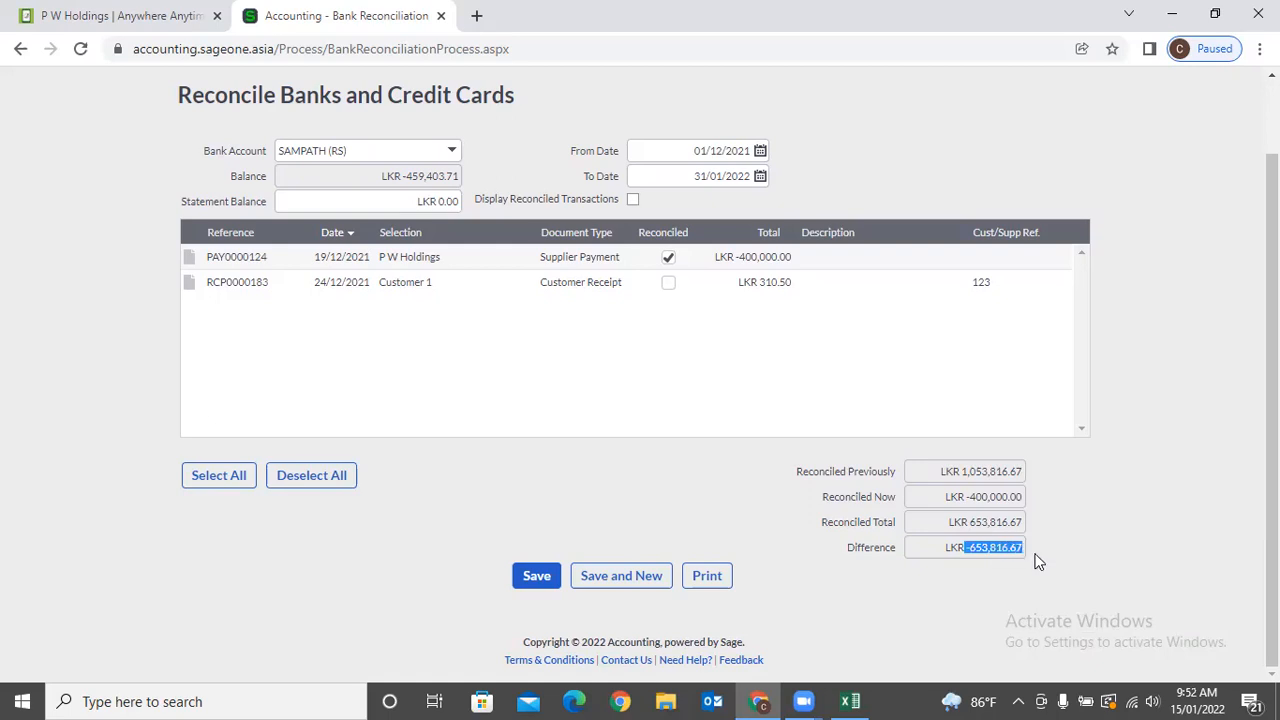
pyautogui.click(1040, 564)
pyautogui.moveTo(946, 558); pyautogui.dragTo(1036, 558)
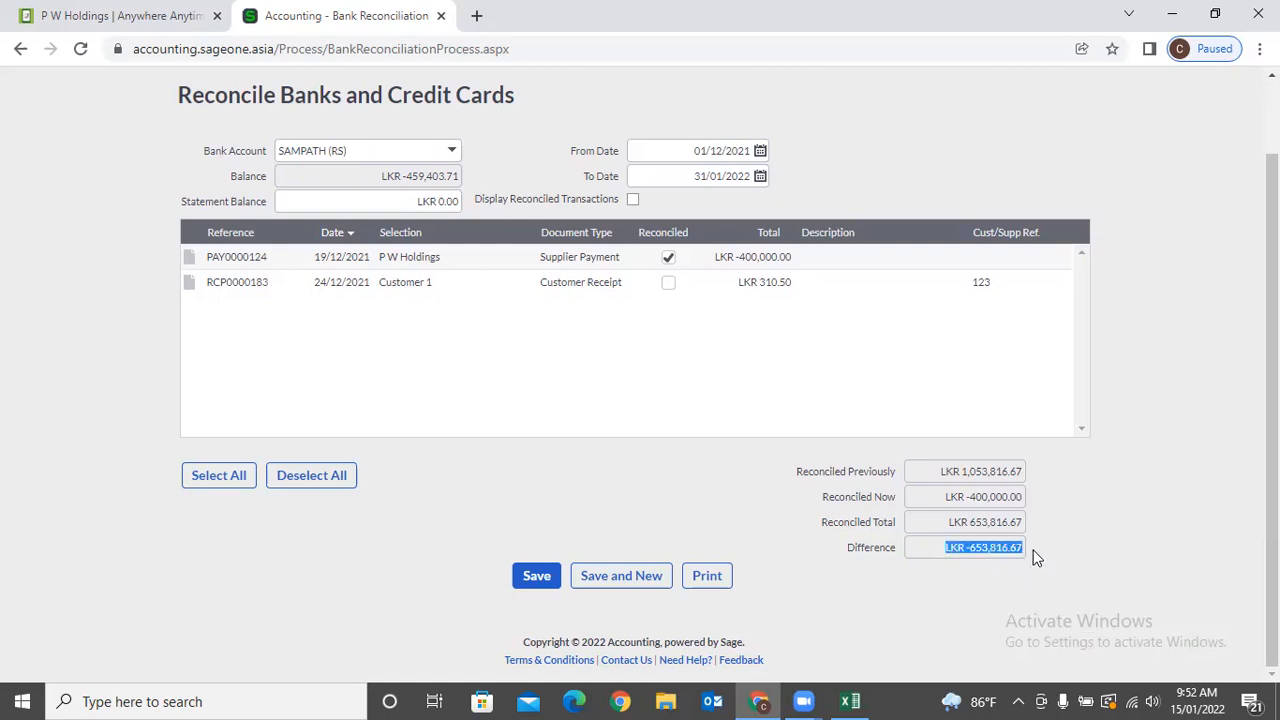
pyautogui.click(937, 584)
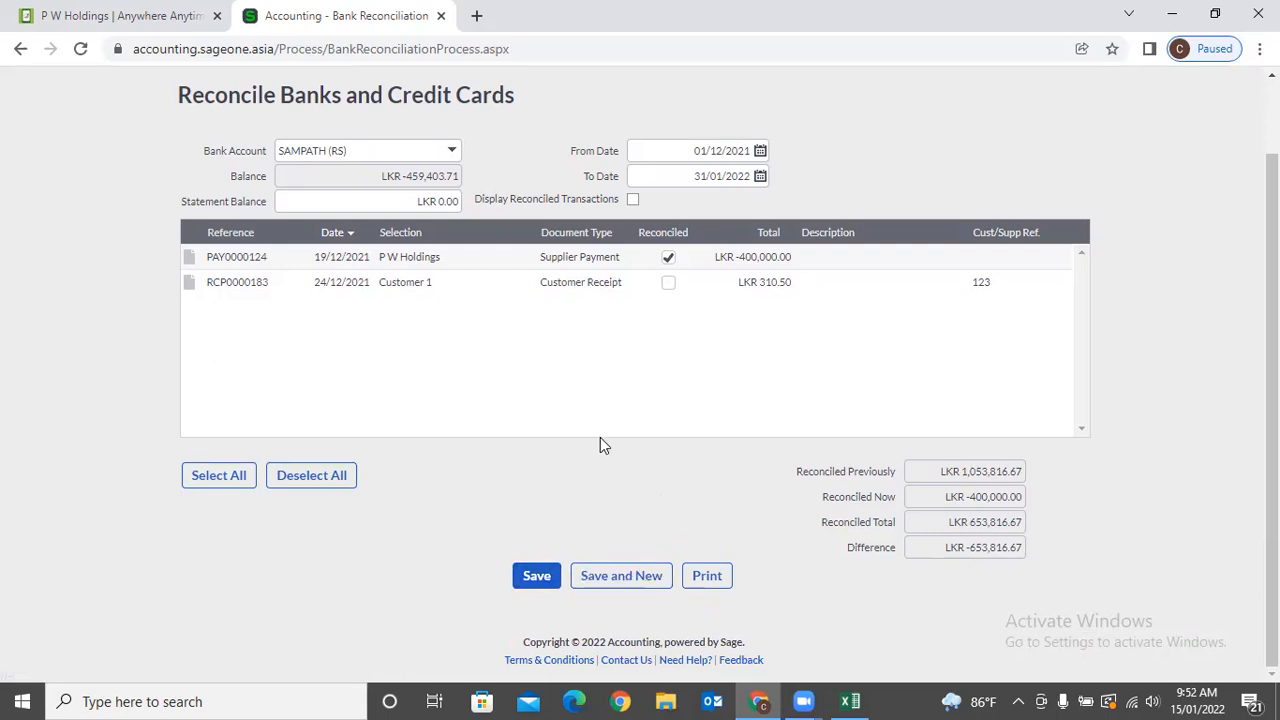
# Scroll back up and select the From Date and To Date fields.
pyautogui.scroll(1, 609, 345)
pyautogui.click(678, 233)
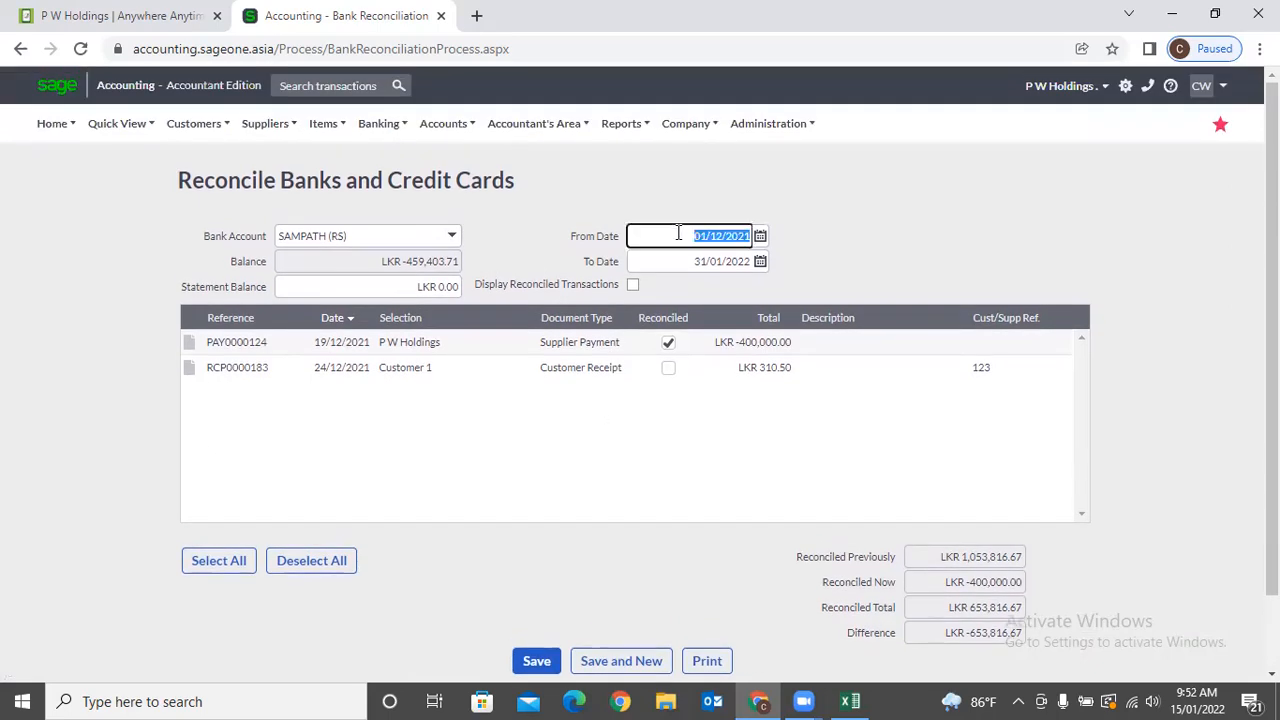
pyautogui.press('Tab')
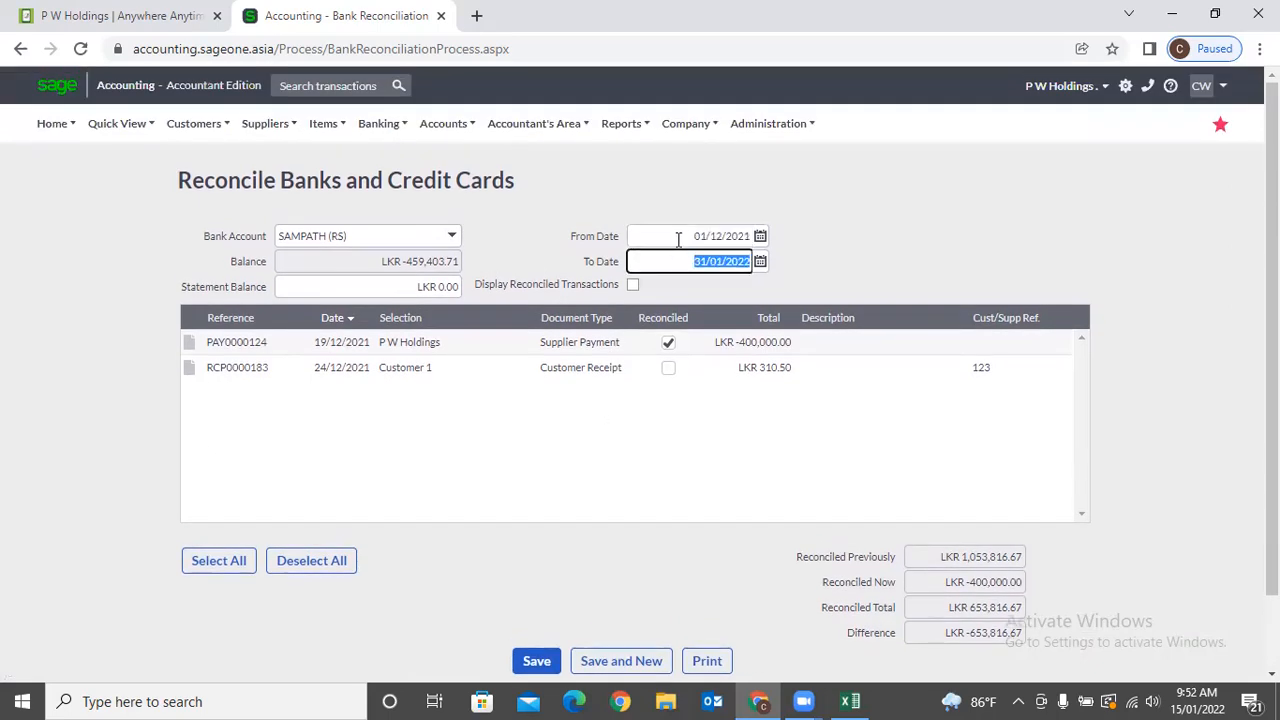
pyautogui.click(678, 240)
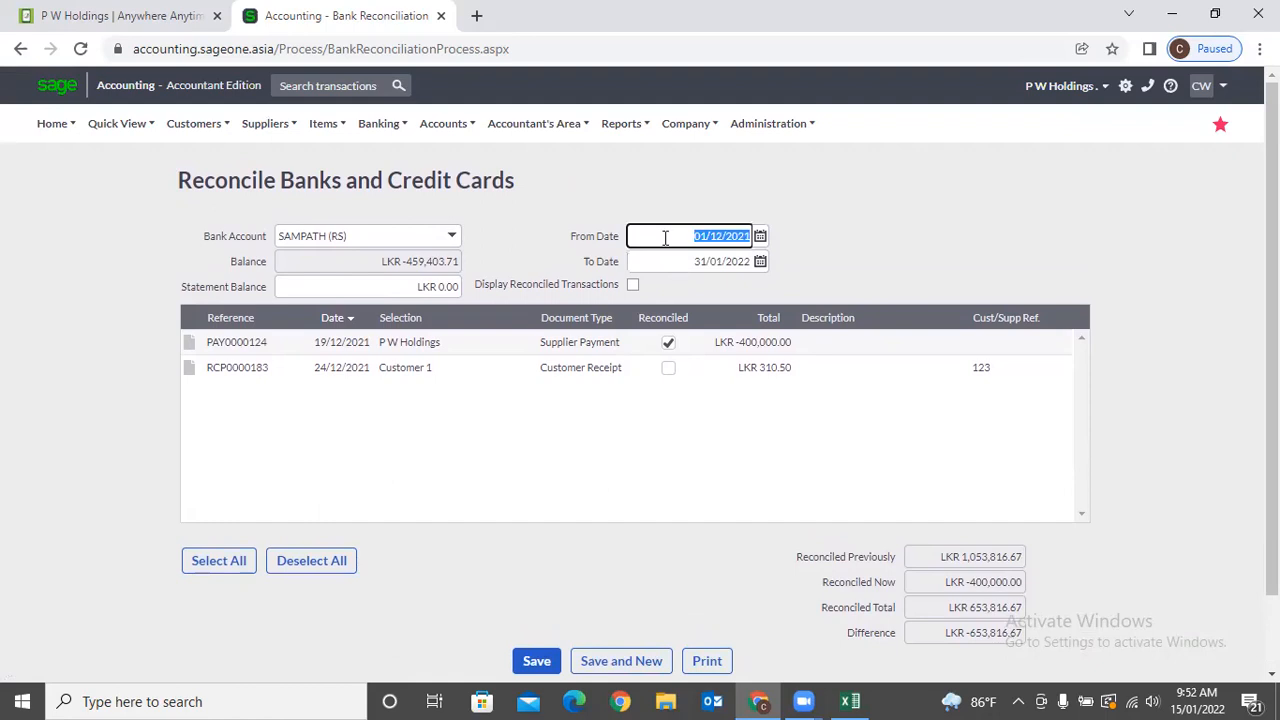
# Change the From Date month to give 01/11/2021 and accept discarding unsaved changes.
pyautogui.click(847, 240)
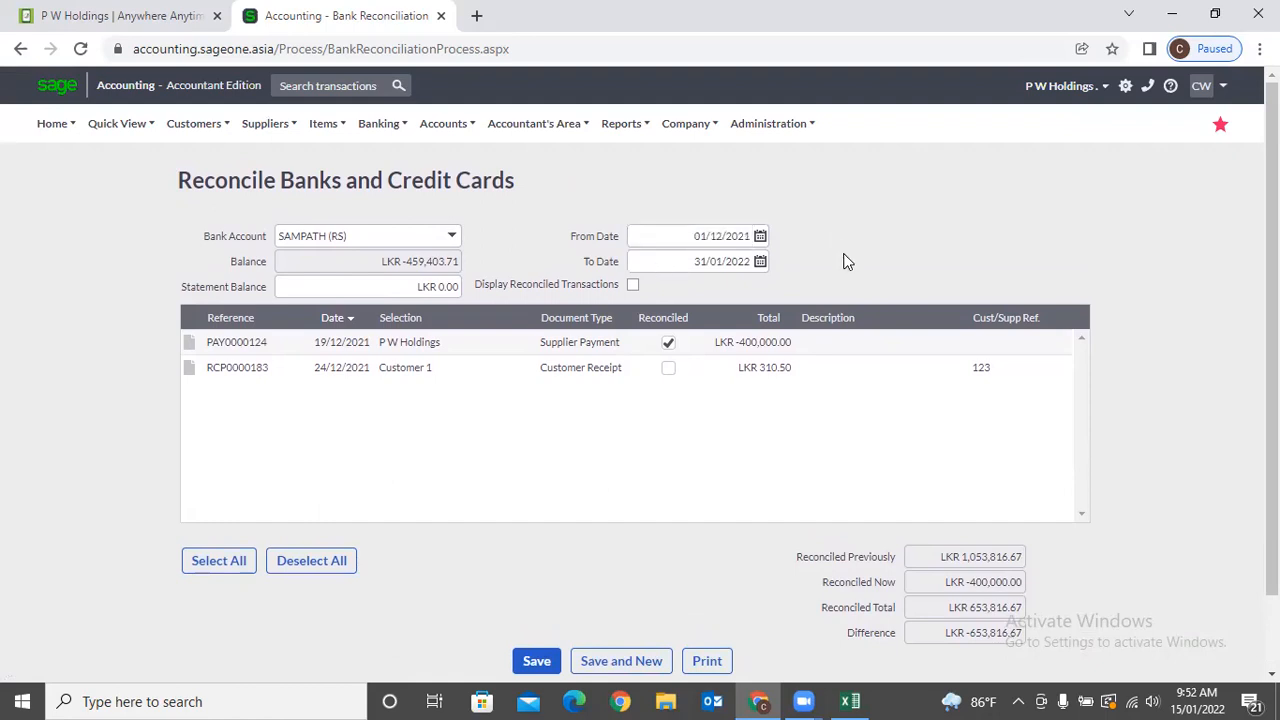
pyautogui.click(730, 240)
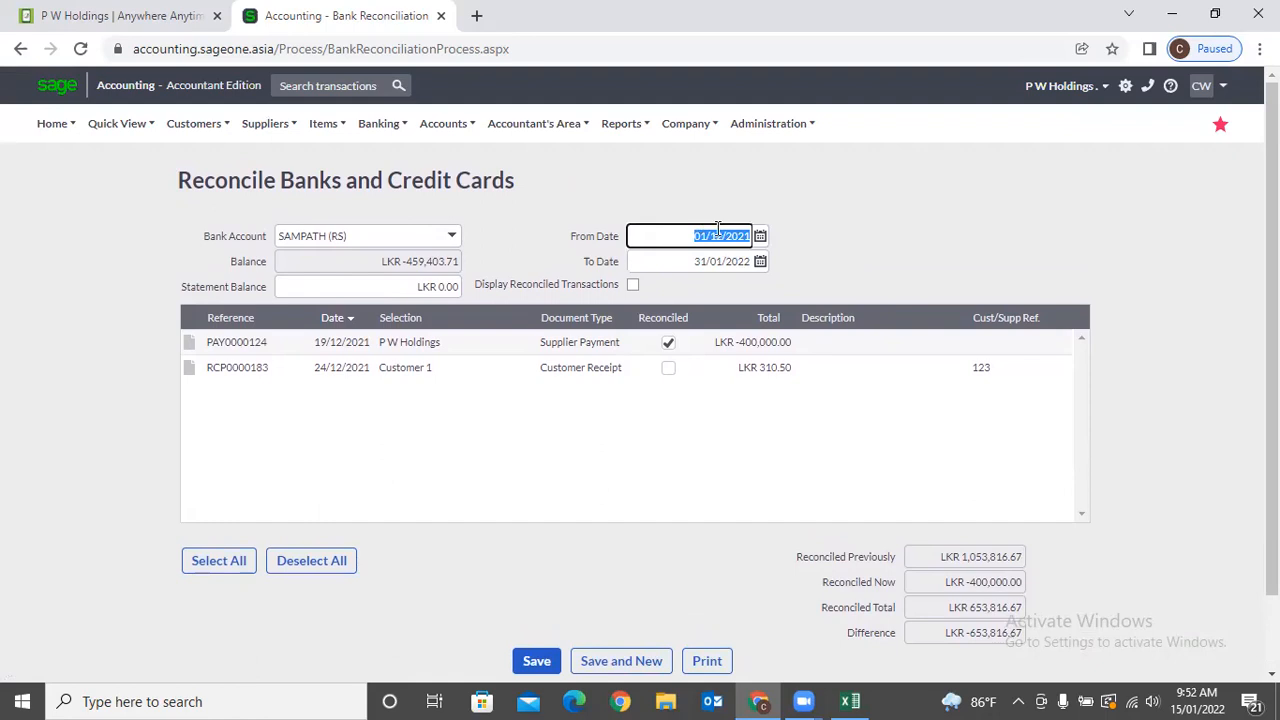
pyautogui.click(722, 240)
pyautogui.press('BackSpace')
pyautogui.write('1')
pyautogui.press('Tab')
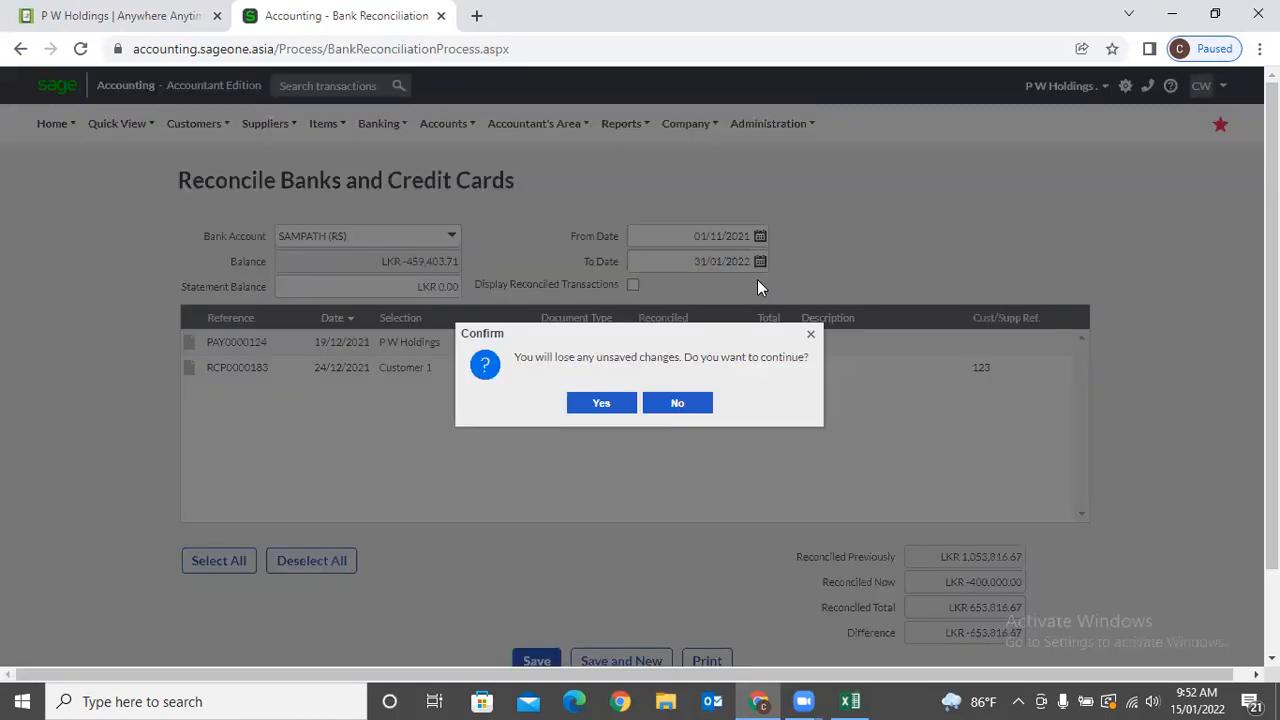
pyautogui.click(603, 404)
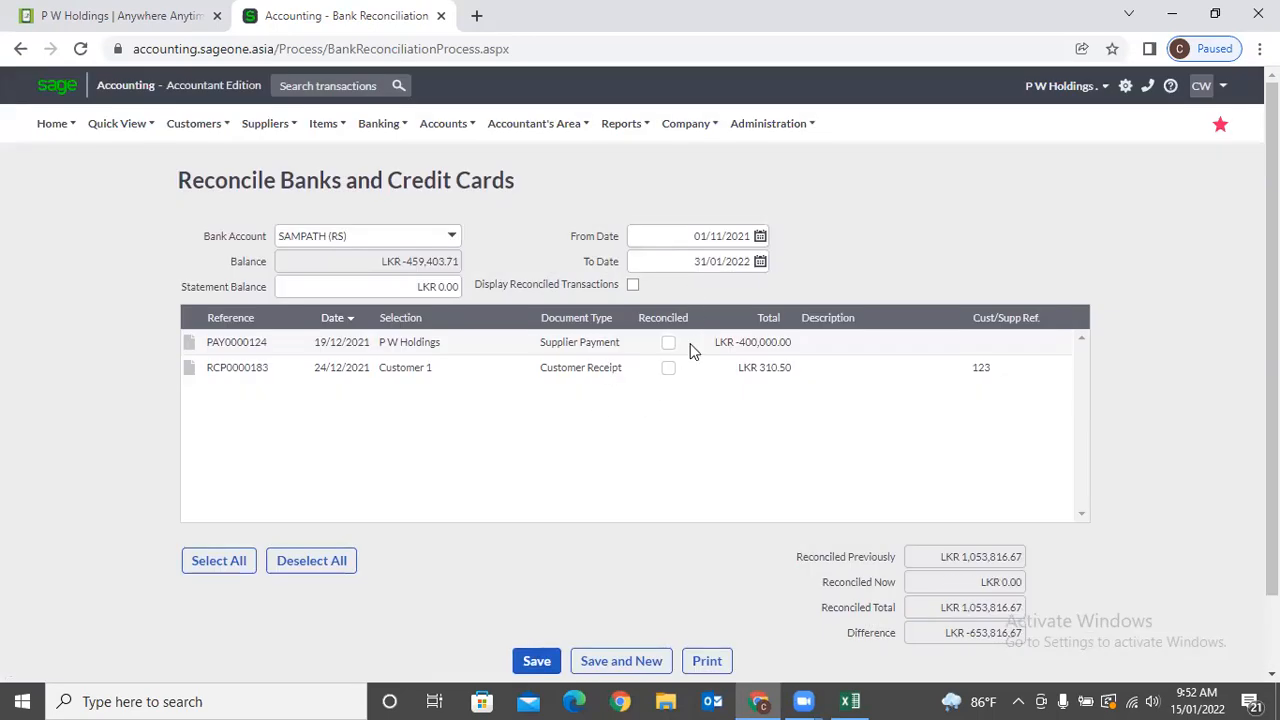
# Correct the From Date to 01/01/2021 and accept discarding unsaved changes again.
pyautogui.click(720, 235)
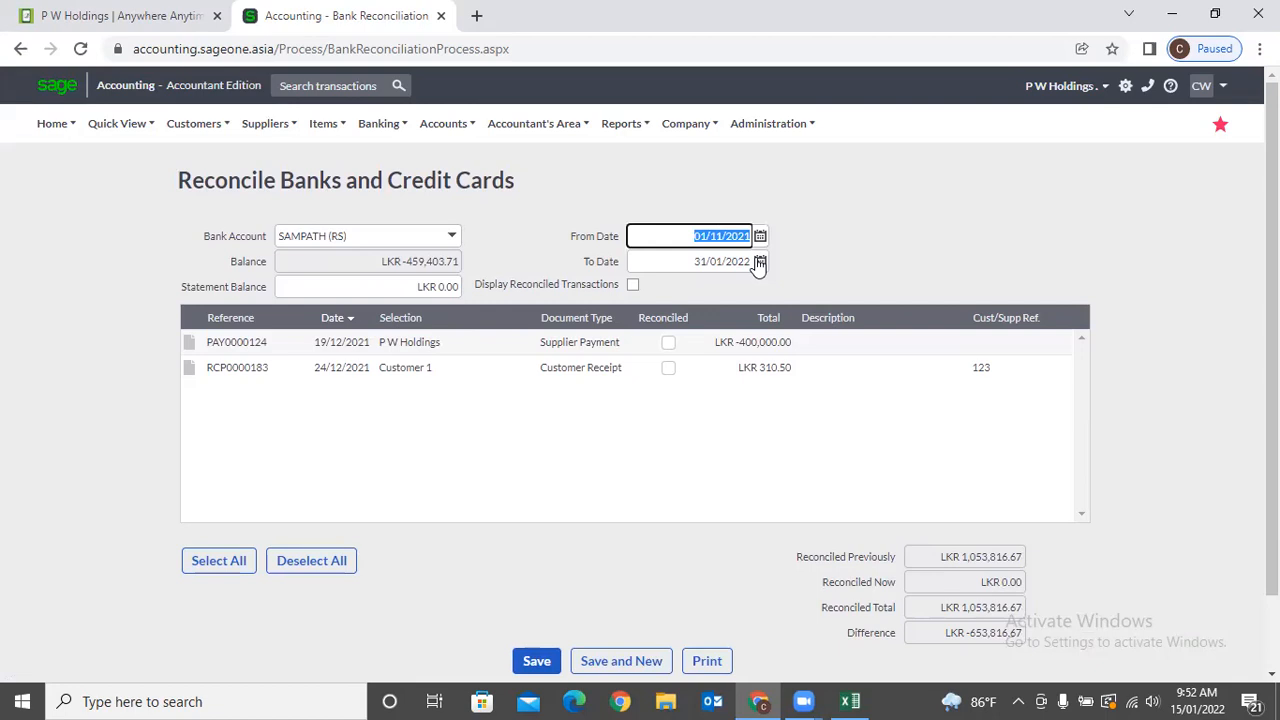
pyautogui.press('Left')
pyautogui.press('Right')
pyautogui.press('Right')
pyautogui.press('Right')
pyautogui.press('Right')
pyautogui.press('Delete')
pyautogui.write('0')
pyautogui.press('Tab')
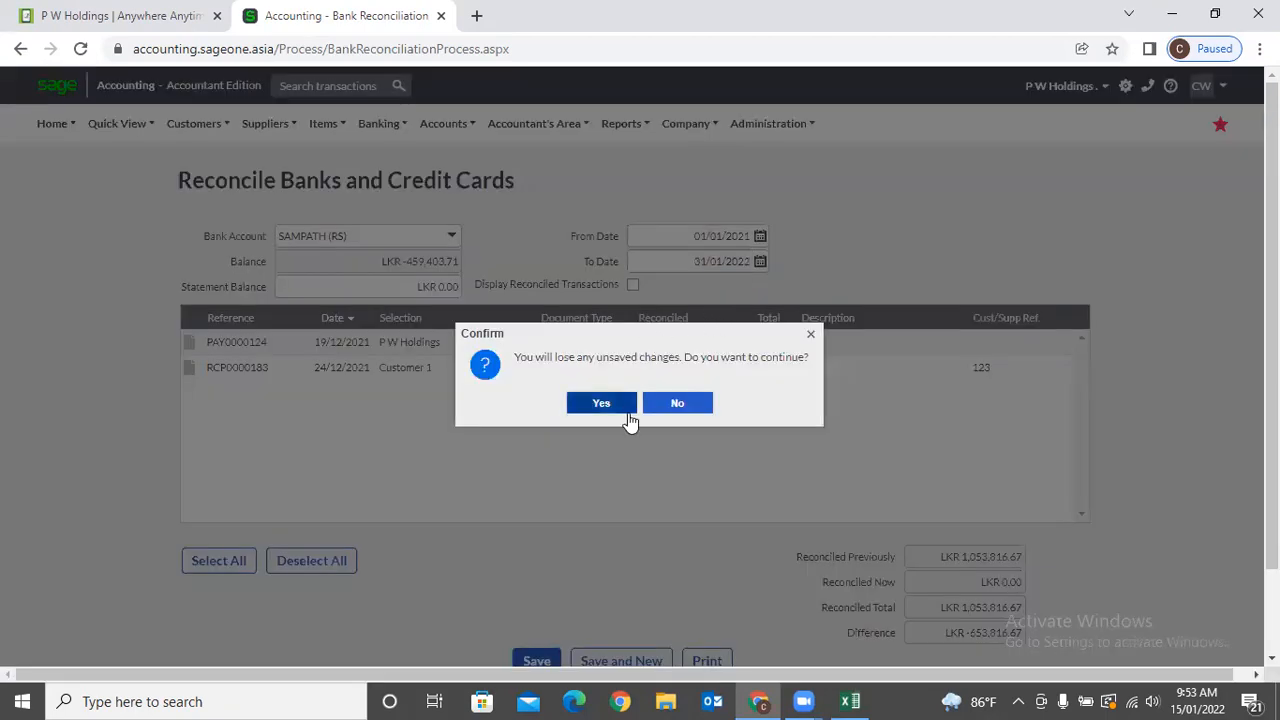
pyautogui.click(605, 404)
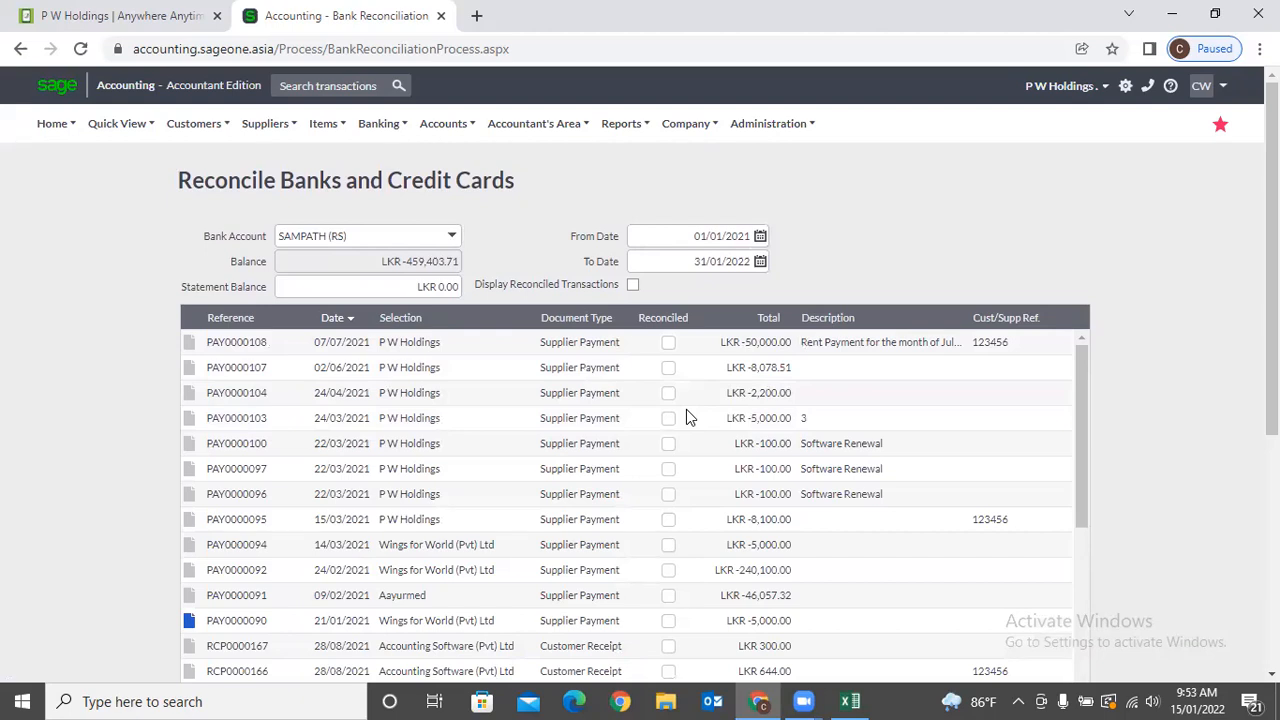
# Turn on Display Reconciled Transactions for 01/01/2021–31/01/2022 and confirm discarding unsaved changes.
pyautogui.scroll(-2, 660, 304)
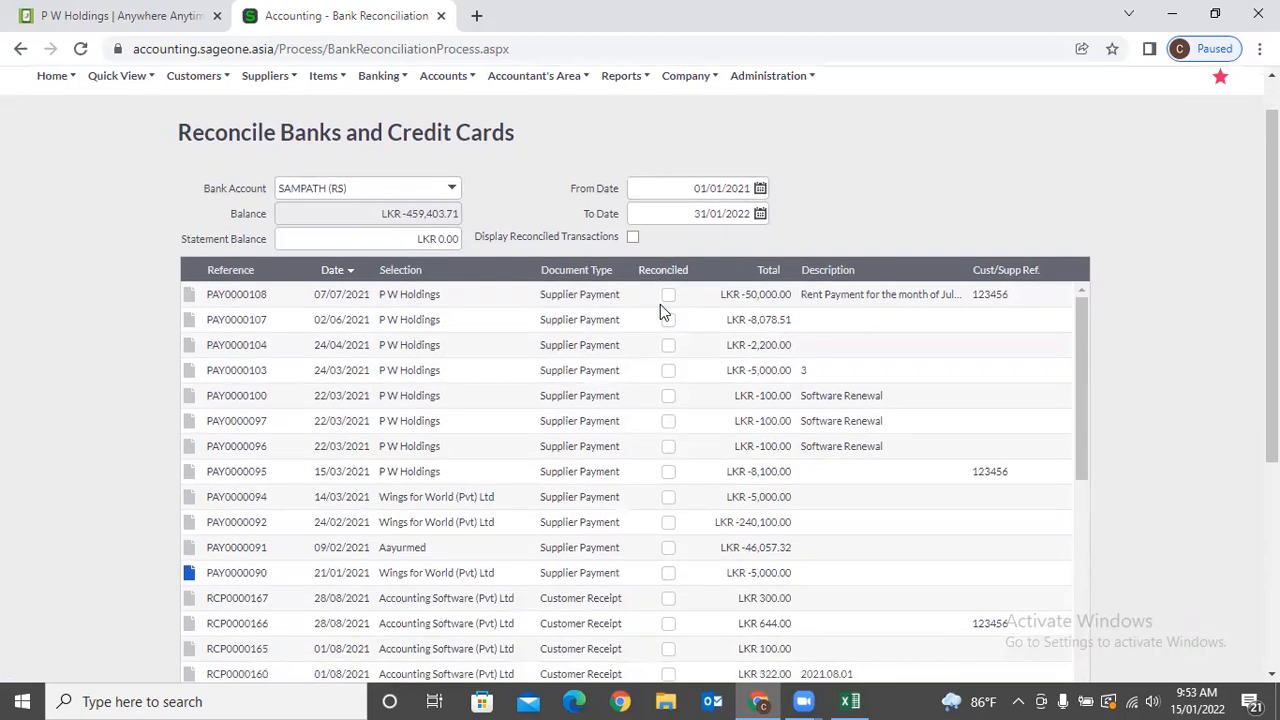
pyautogui.moveTo(476, 190); pyautogui.dragTo(611, 195)
pyautogui.click(658, 195)
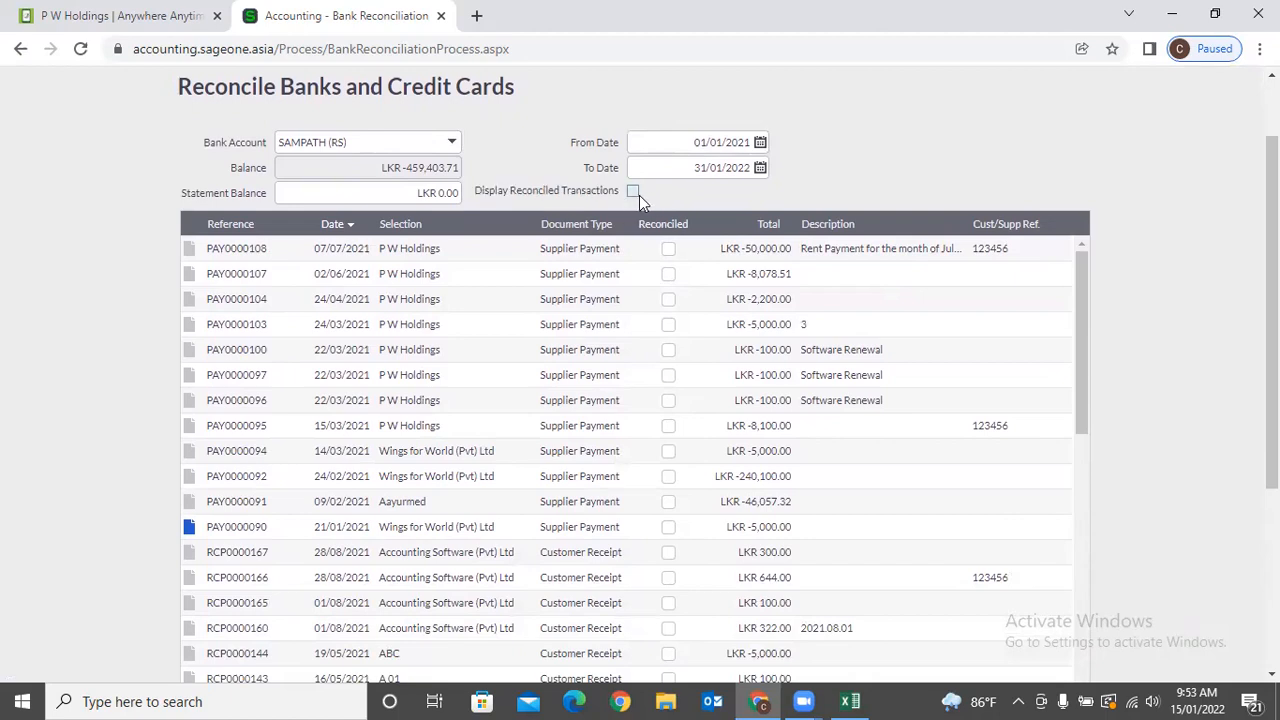
pyautogui.scroll(-4, 639, 195)
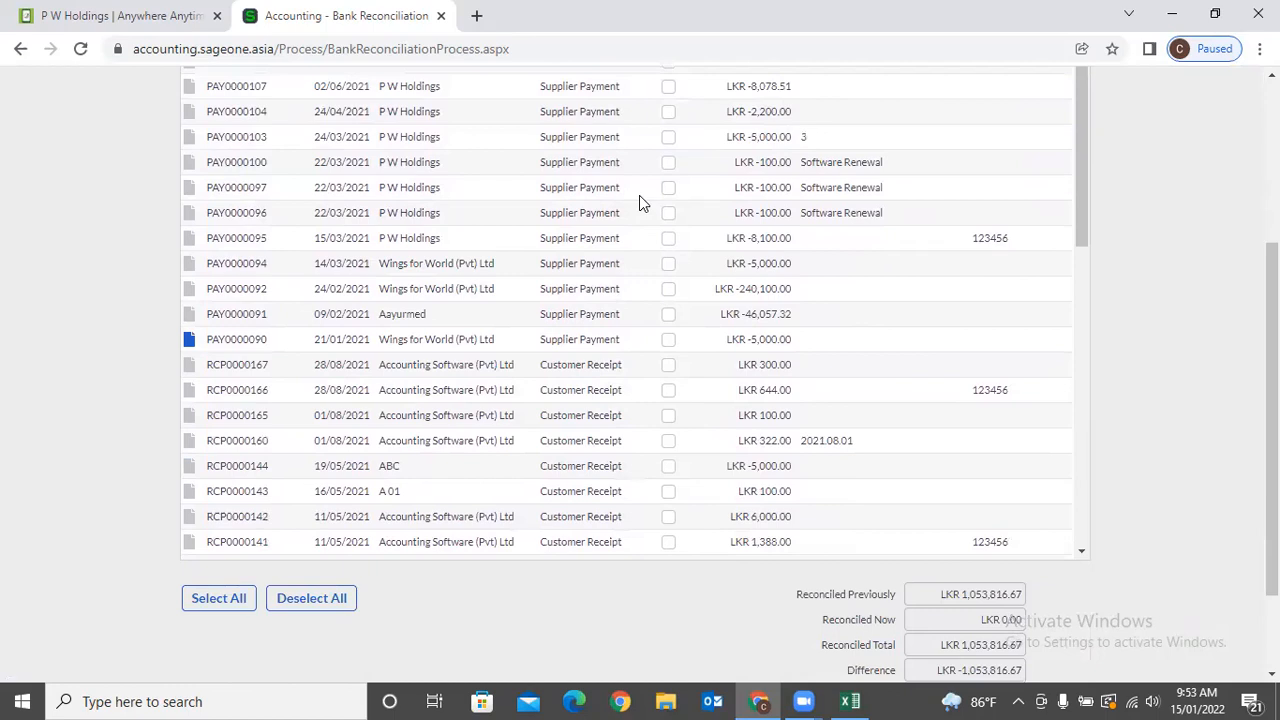
pyautogui.scroll(-3, 639, 195)
pyautogui.scroll(3, 624, 189)
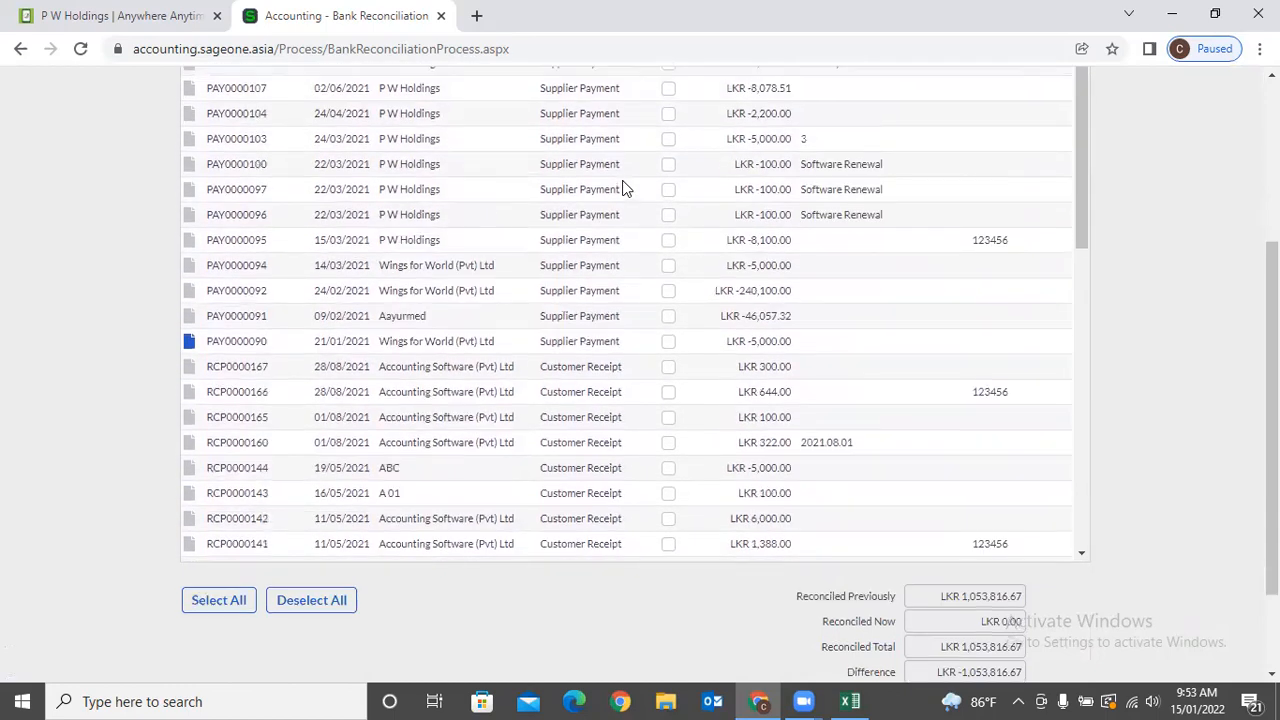
pyautogui.scroll(3, 622, 189)
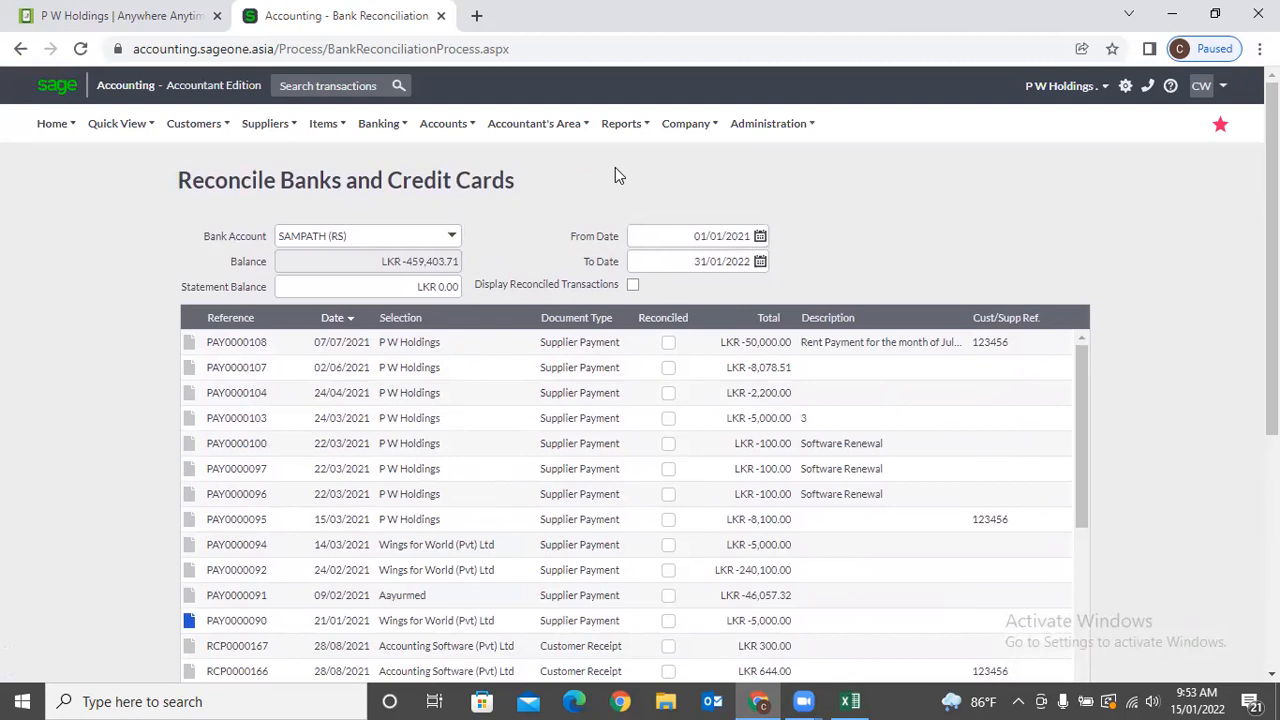
pyautogui.click(633, 286)
pyautogui.click(620, 401)
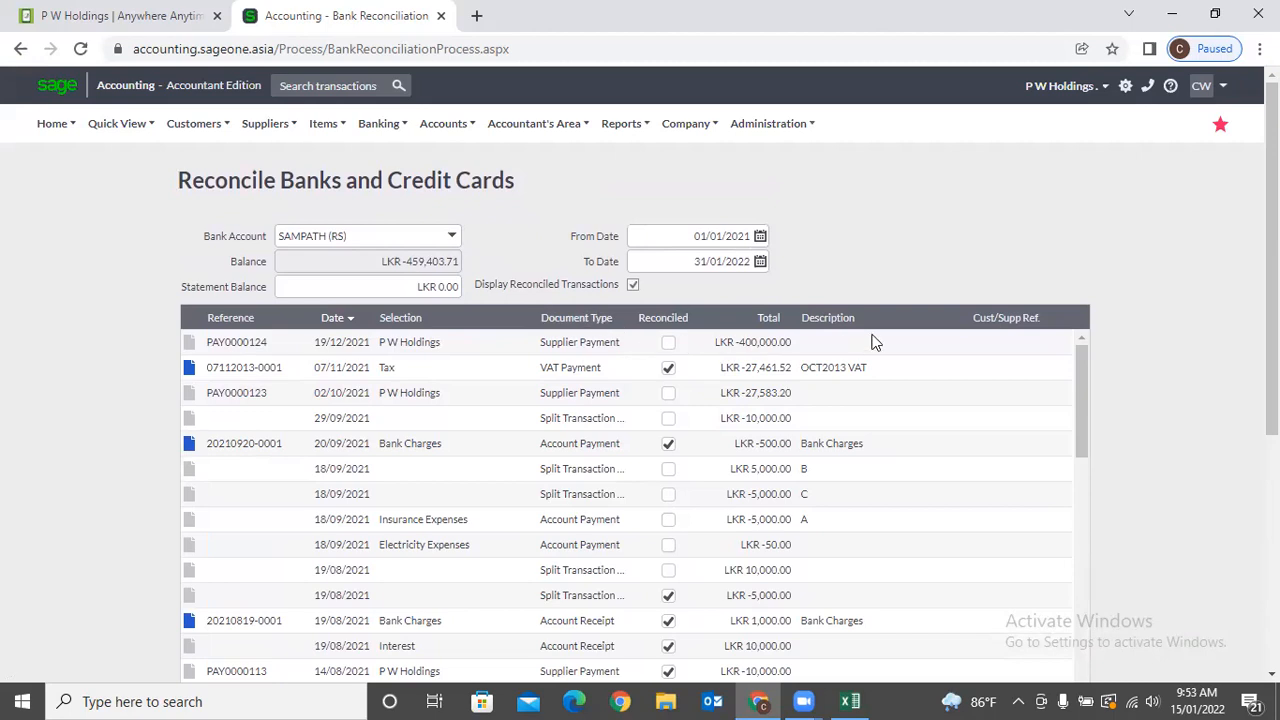
pyautogui.click(632, 286)
pyautogui.click(629, 402)
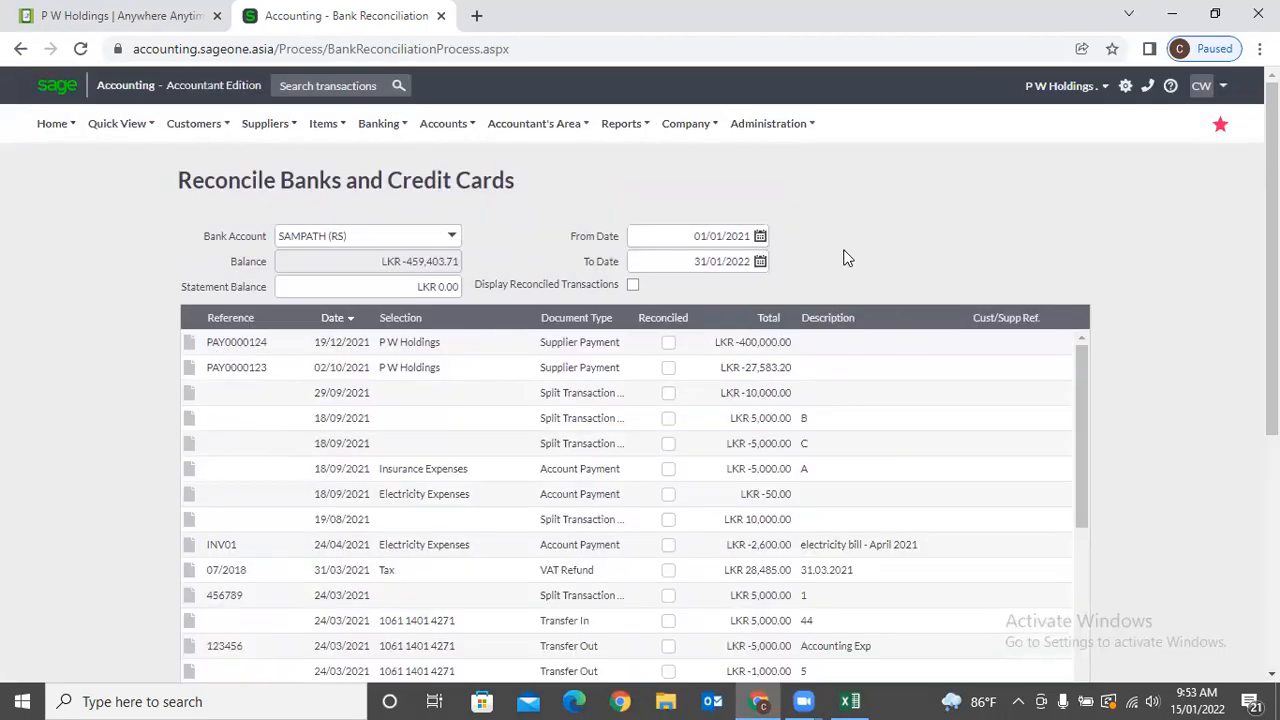
pyautogui.scroll(-1, 845, 258)
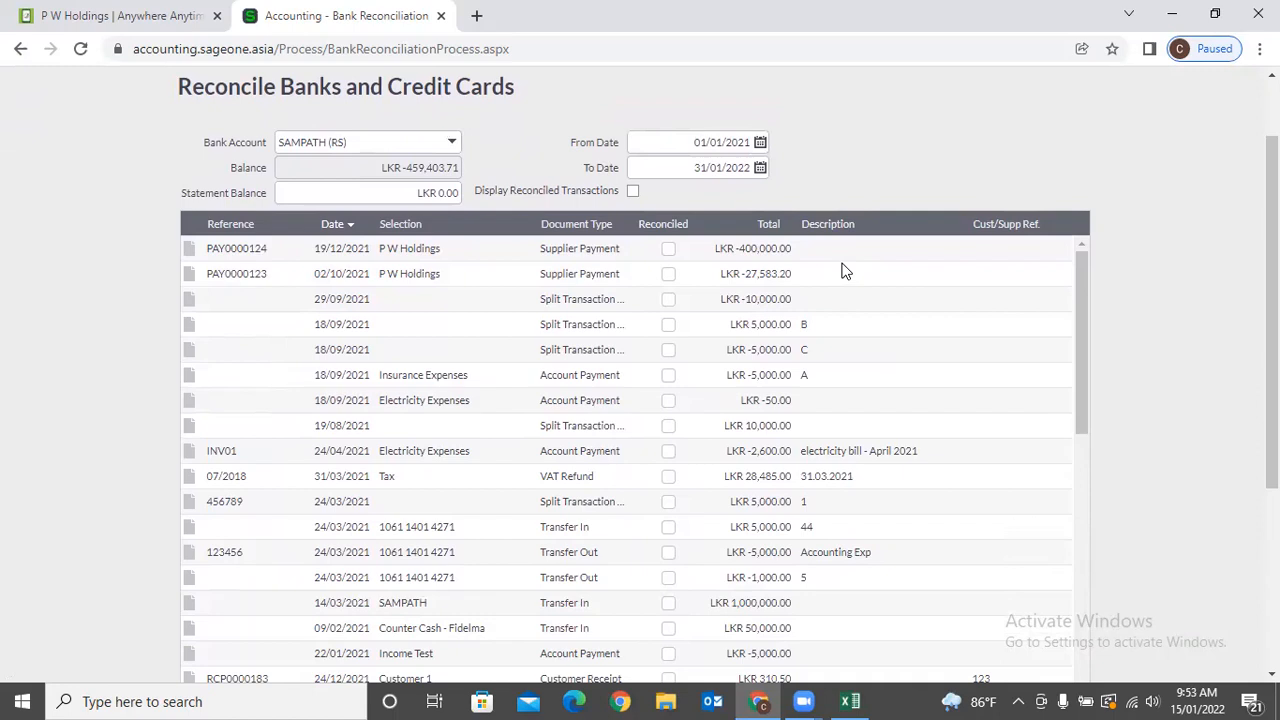
pyautogui.scroll(-1, 628, 242)
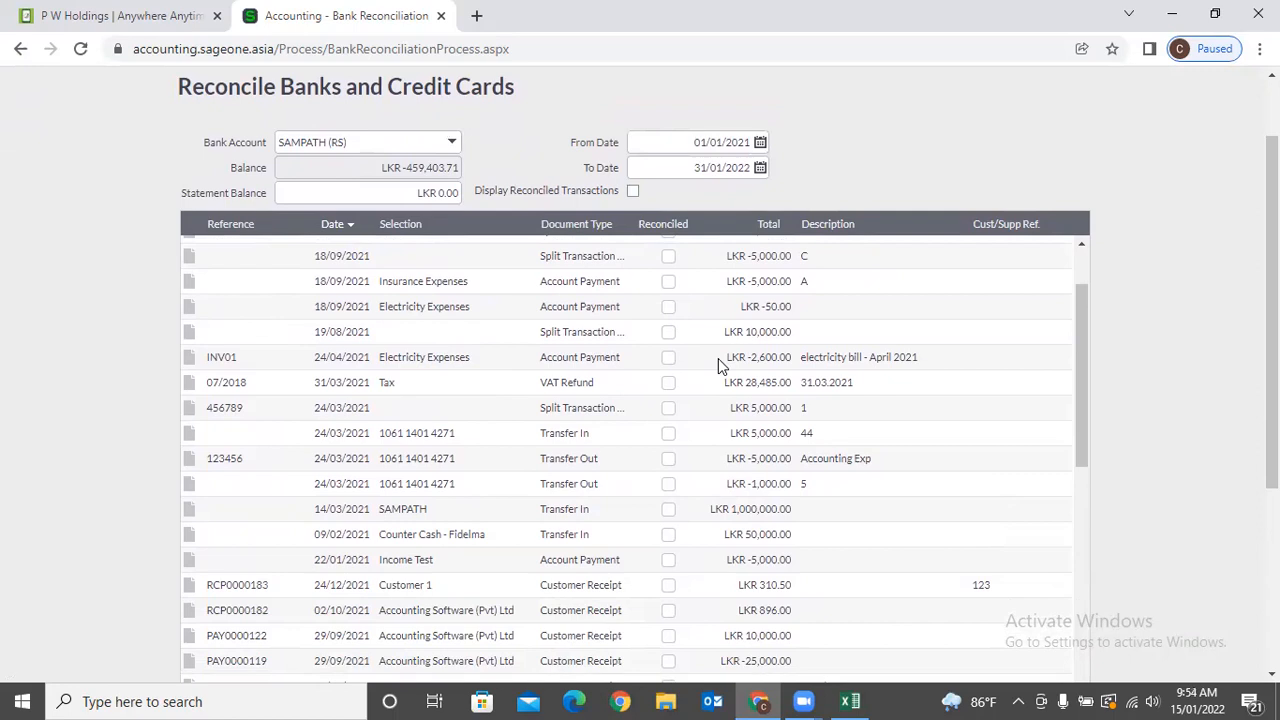
pyautogui.scroll(1, 678, 308)
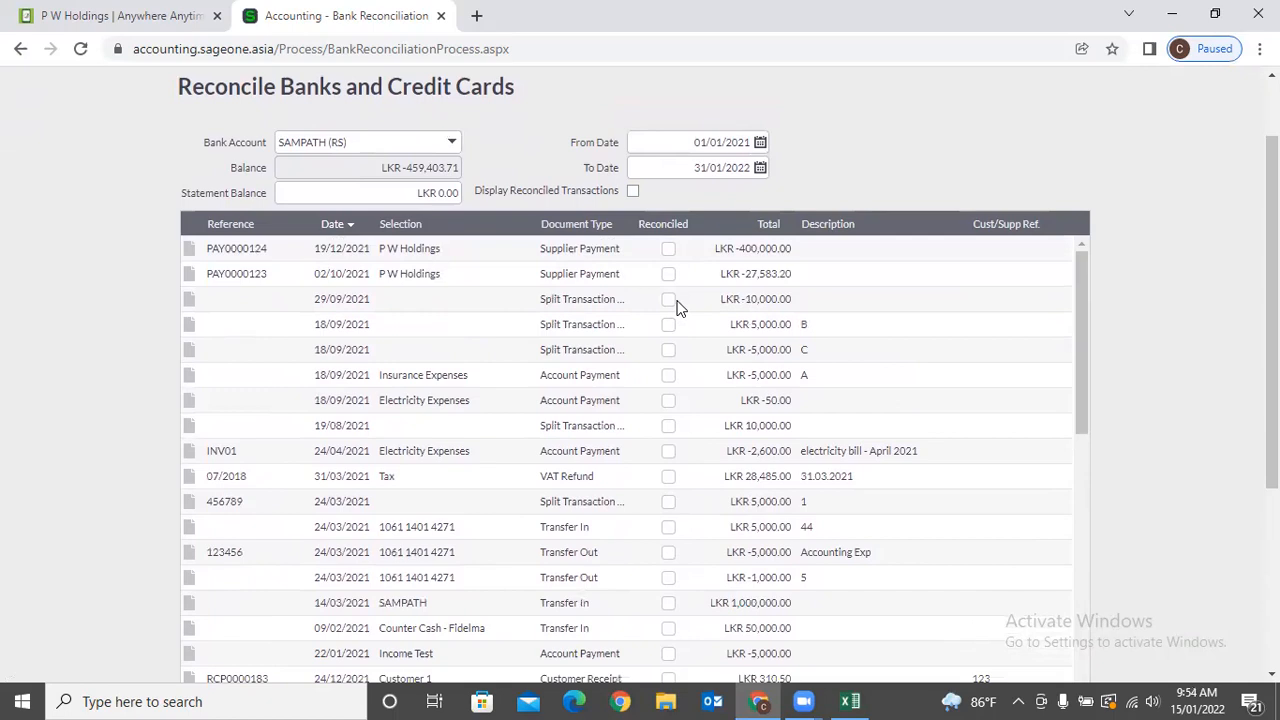
pyautogui.scroll(1, 677, 305)
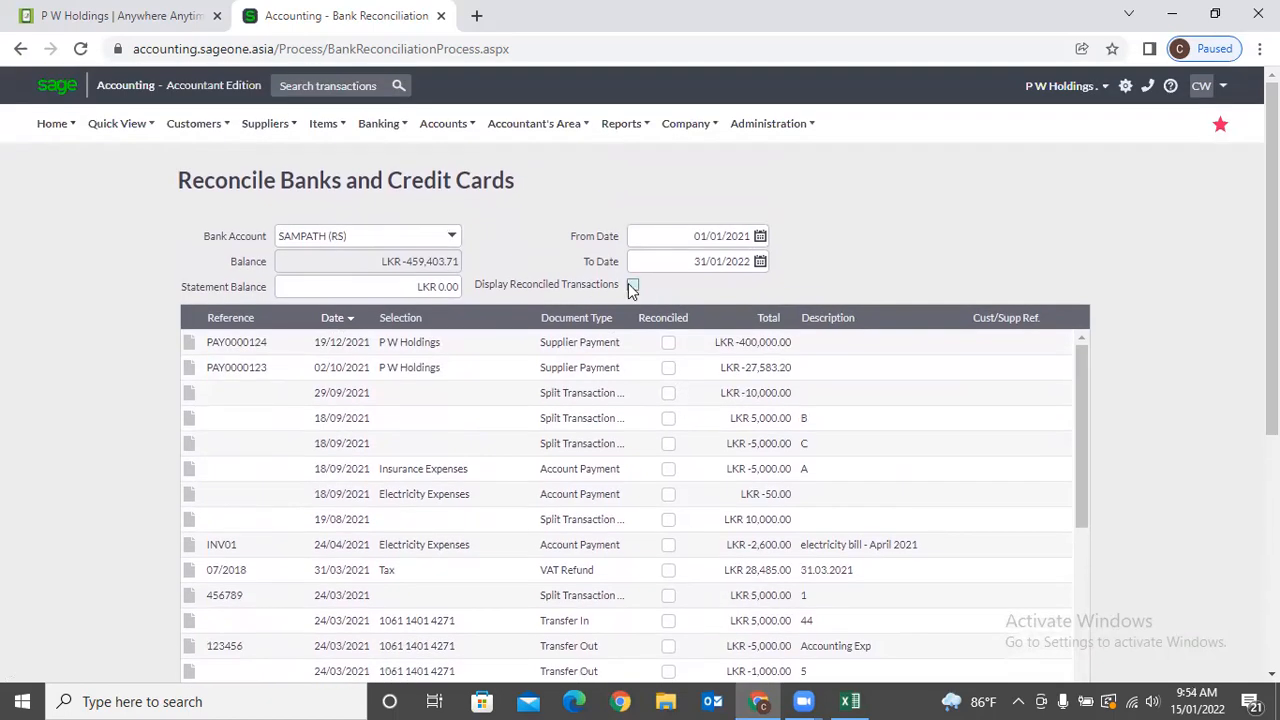
pyautogui.click(632, 285)
pyautogui.click(609, 402)
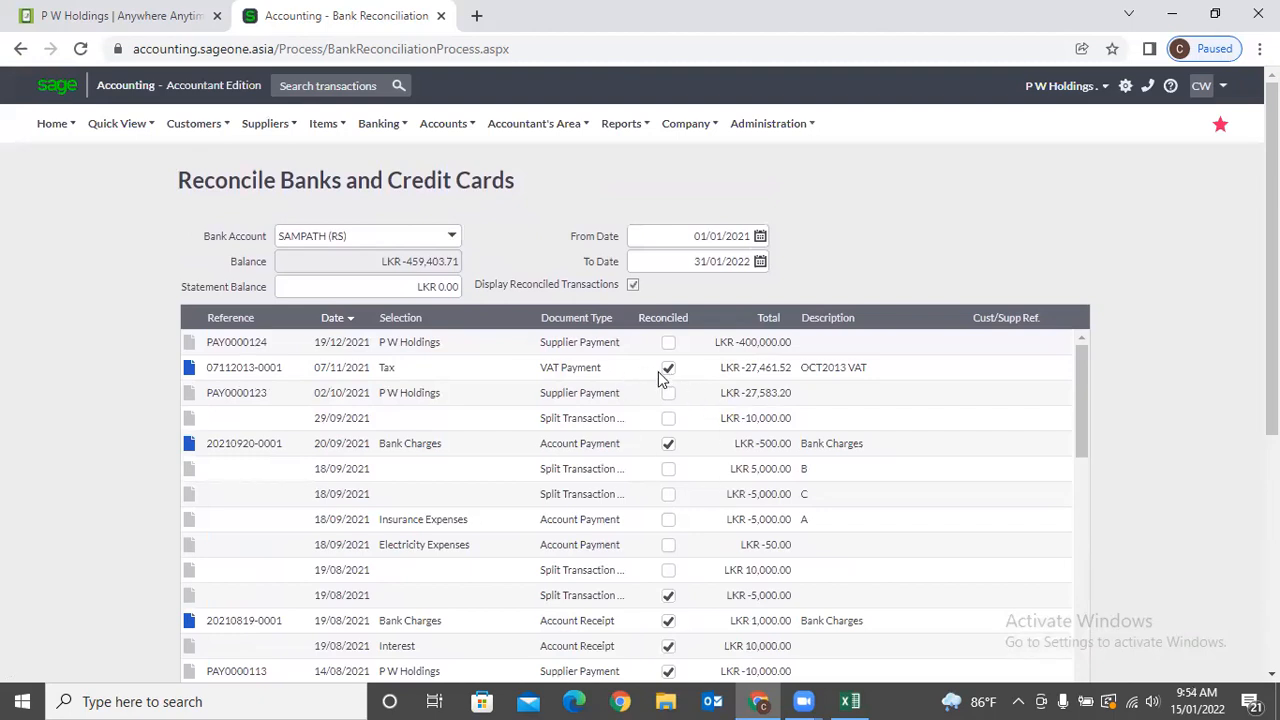
pyautogui.scroll(-10, 858, 428)
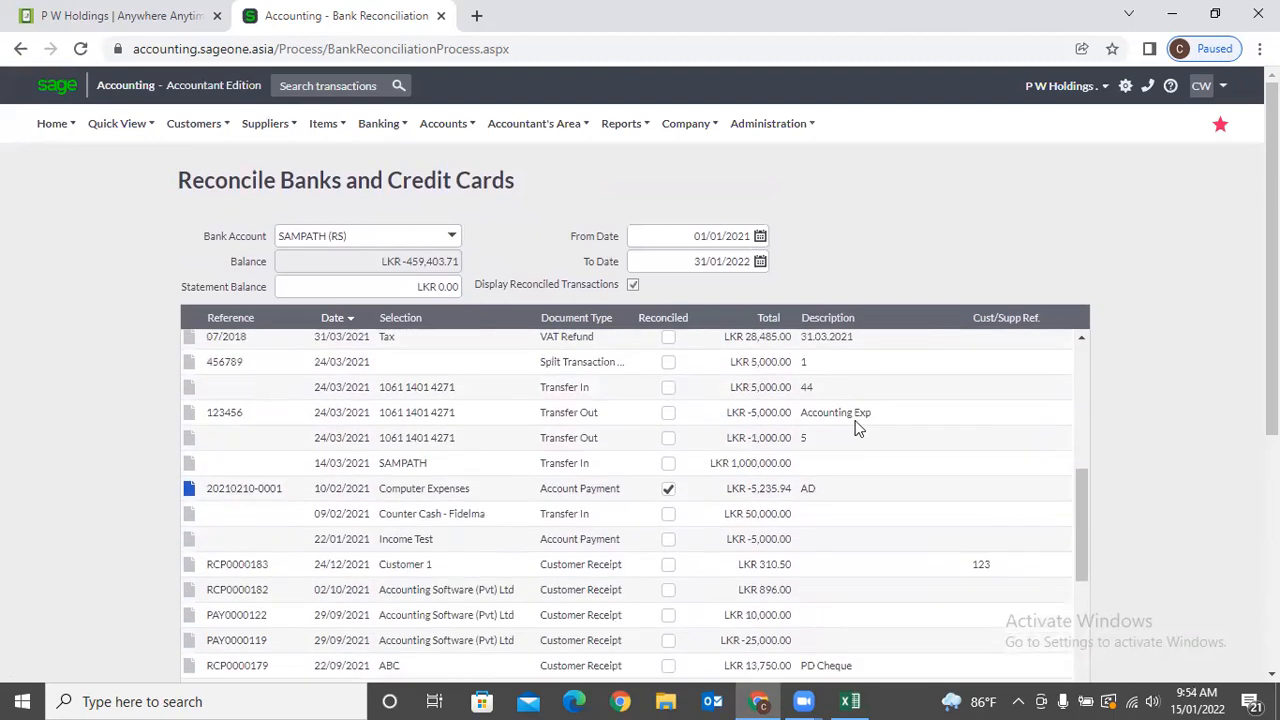
pyautogui.scroll(-4, 1228, 442)
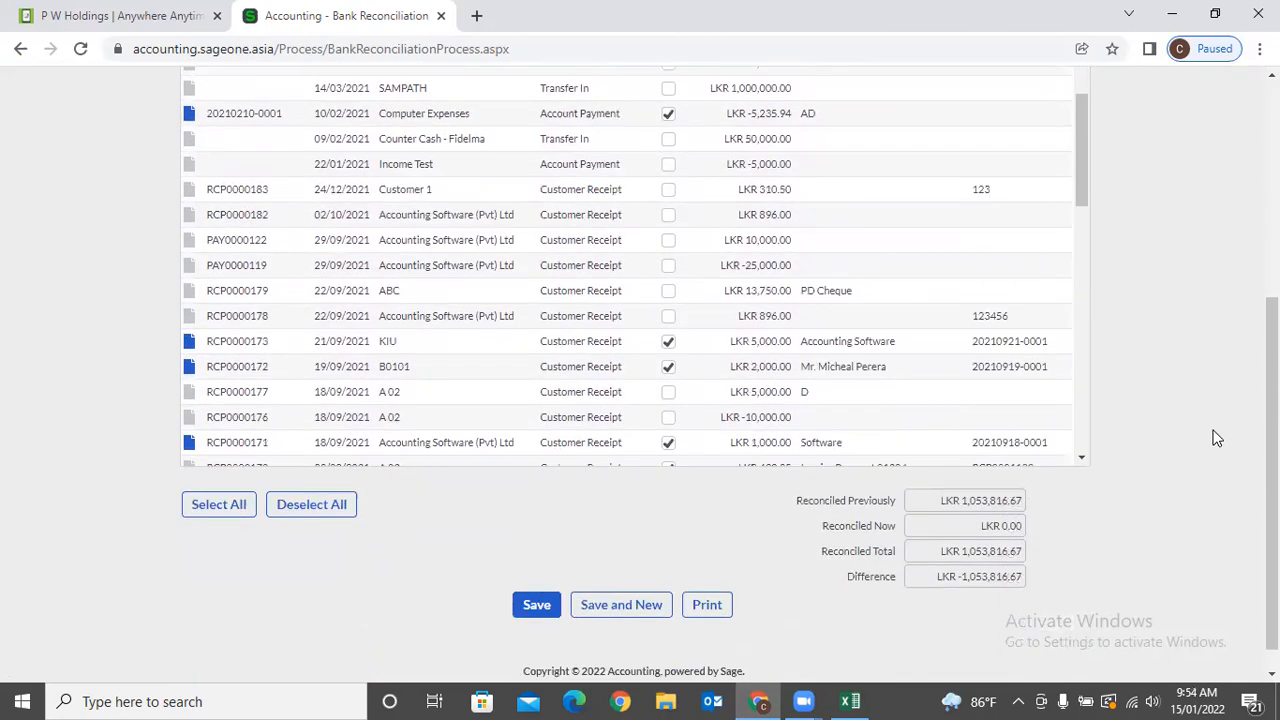
pyautogui.scroll(2, 1196, 426)
pyautogui.scroll(-2, 1196, 426)
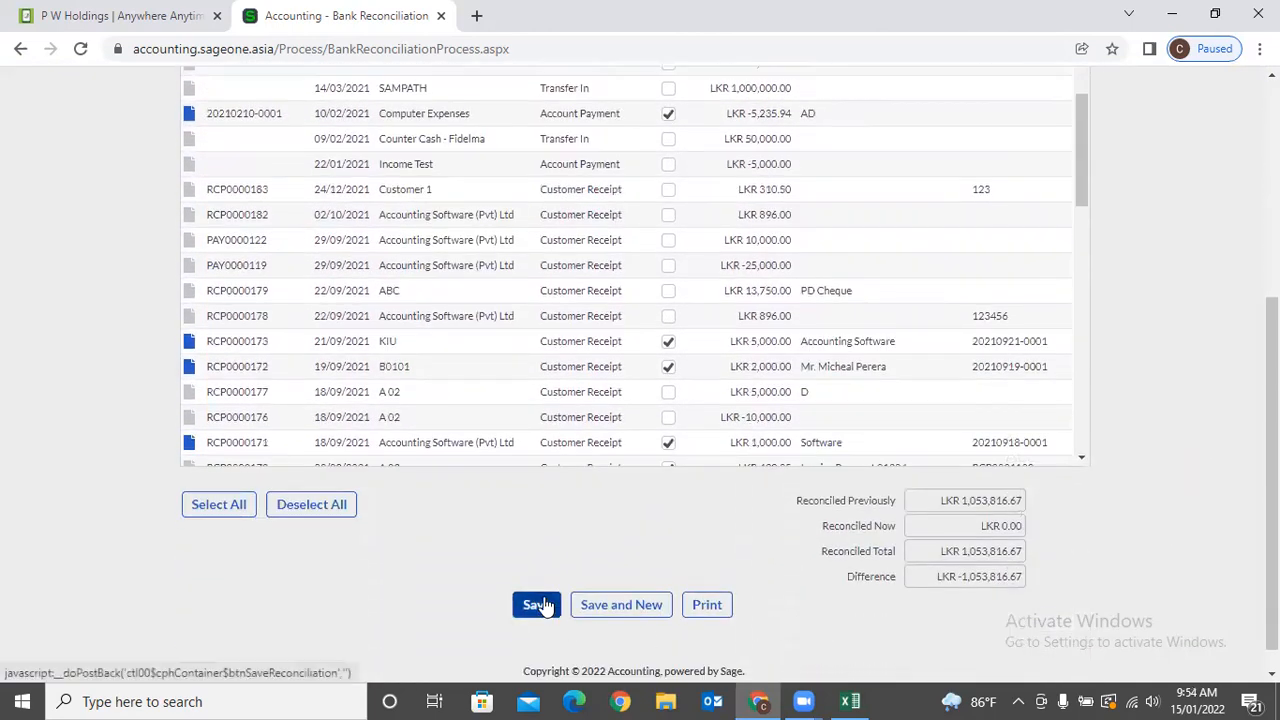
pyautogui.scroll(1, 609, 566)
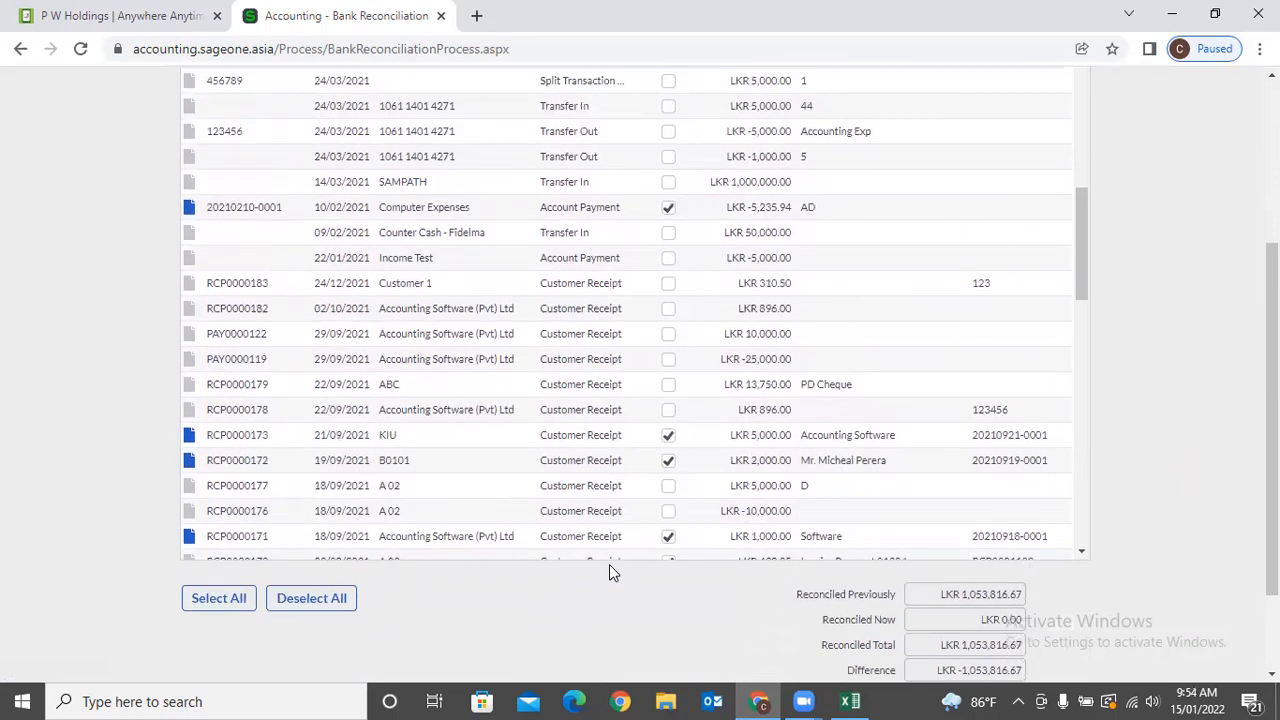
pyautogui.scroll(-2, 828, 450)
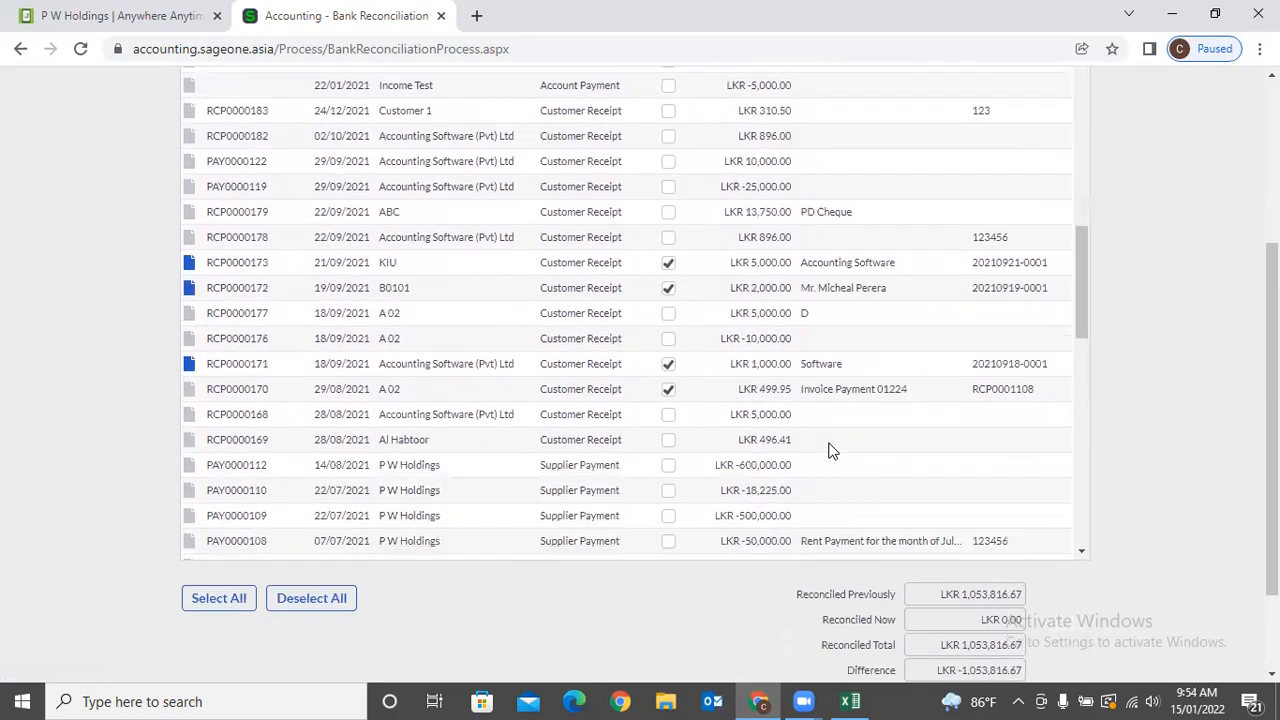
pyautogui.scroll(-5, 828, 450)
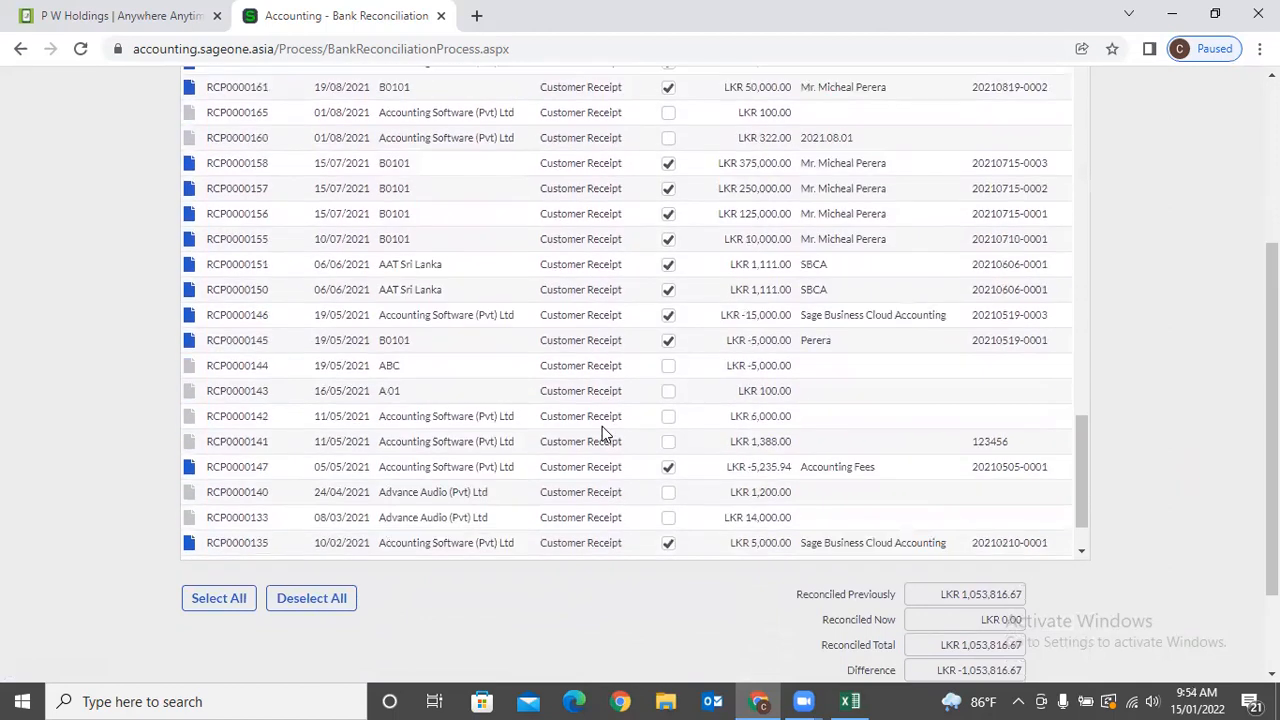
pyautogui.scroll(-1, 602, 426)
pyautogui.scroll(4, 650, 430)
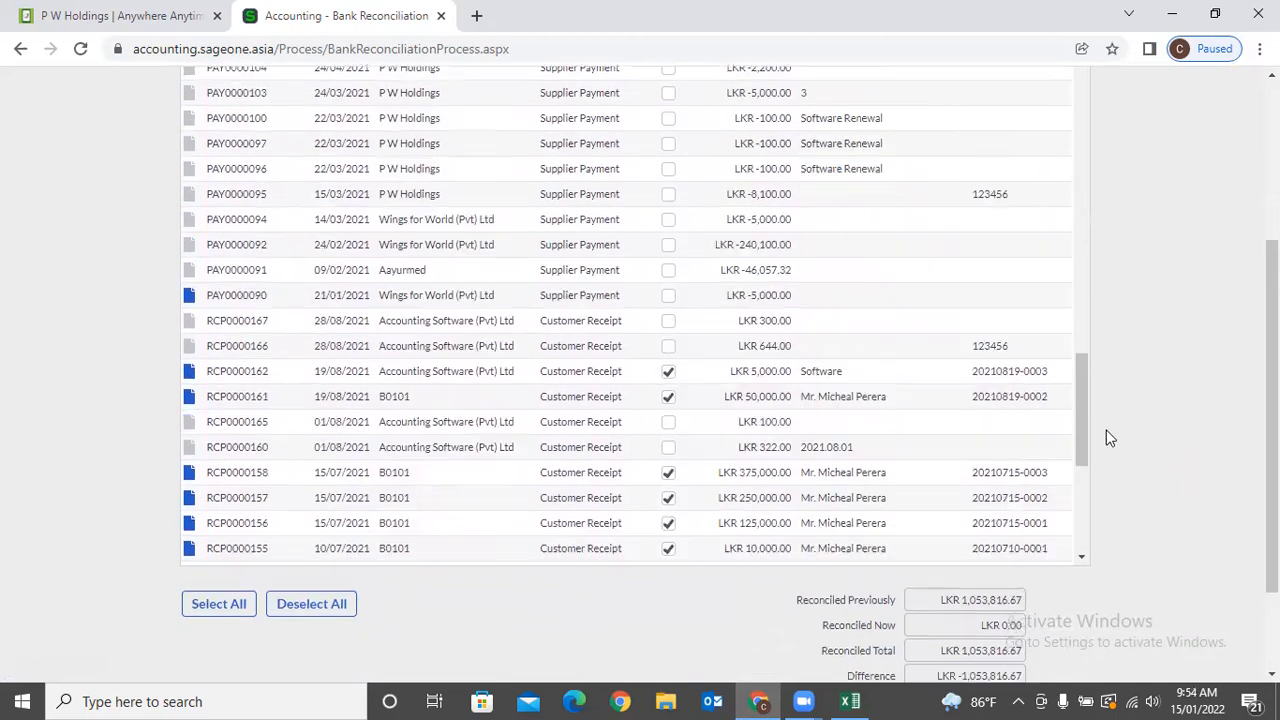
pyautogui.scroll(3, 1112, 410)
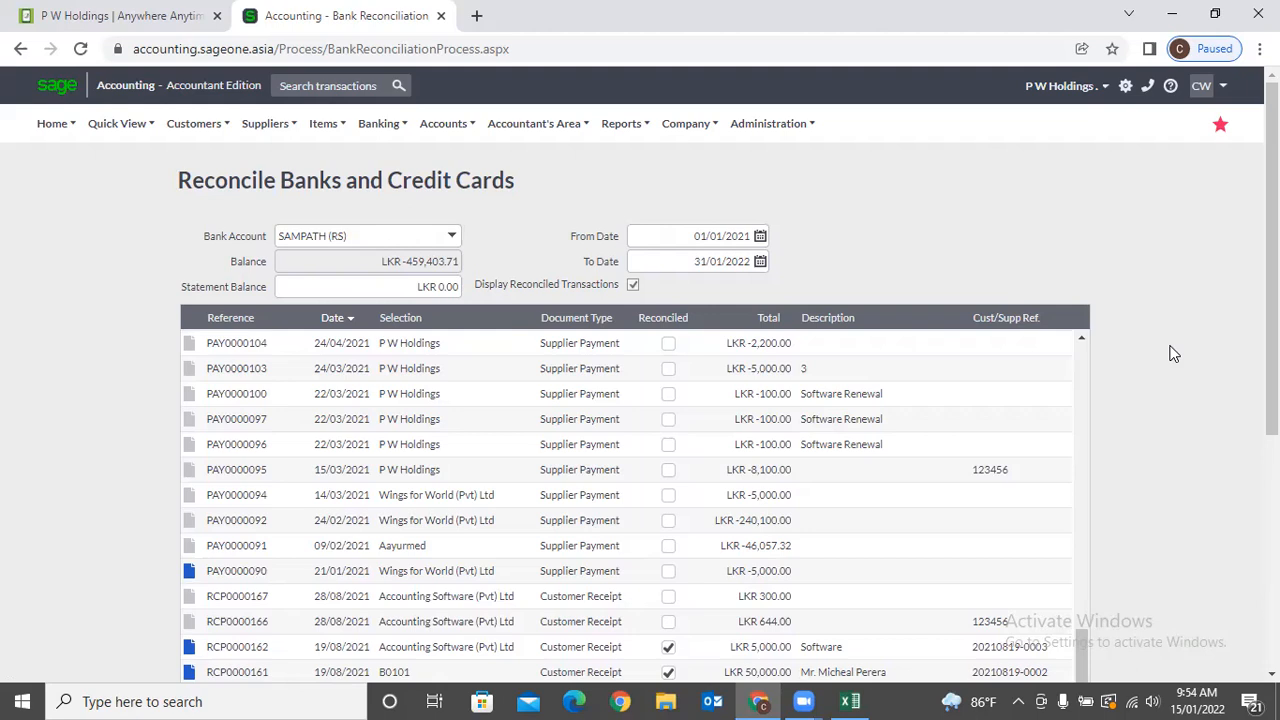
# Leave the reconciliation and view the List of Banks and Credit Cards report.
pyautogui.moveTo(399, 129)
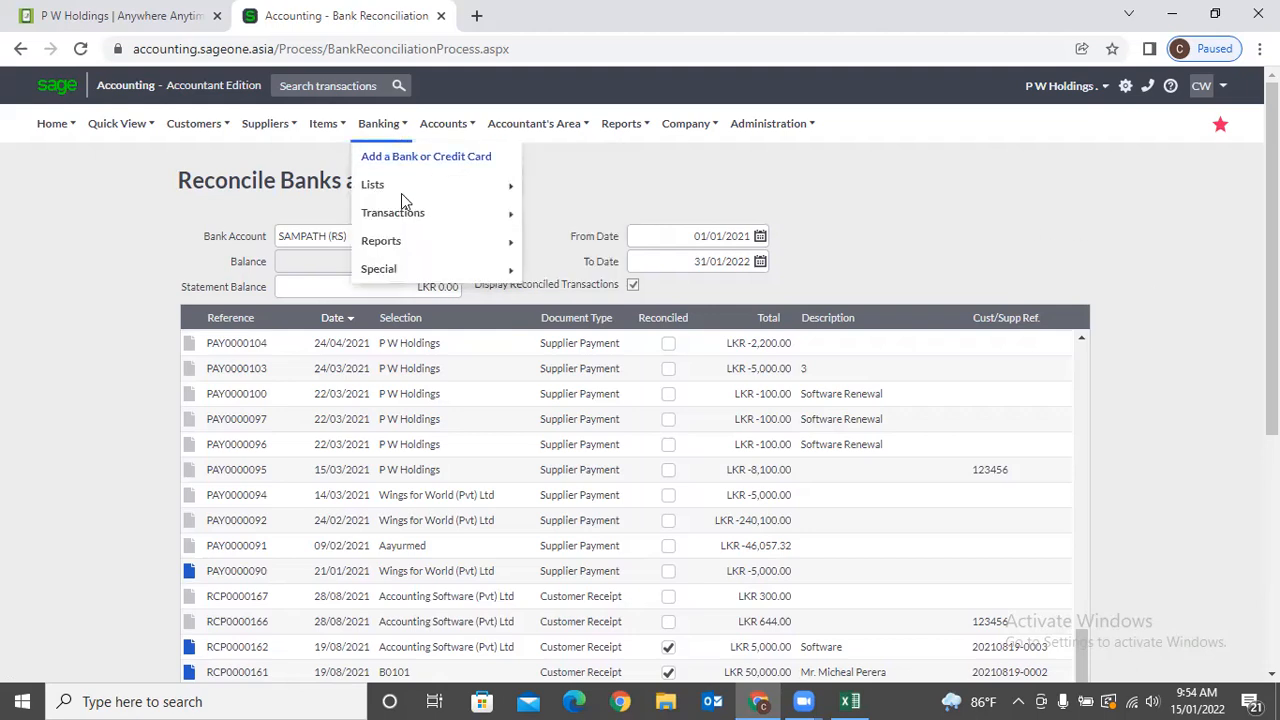
pyautogui.moveTo(413, 243)
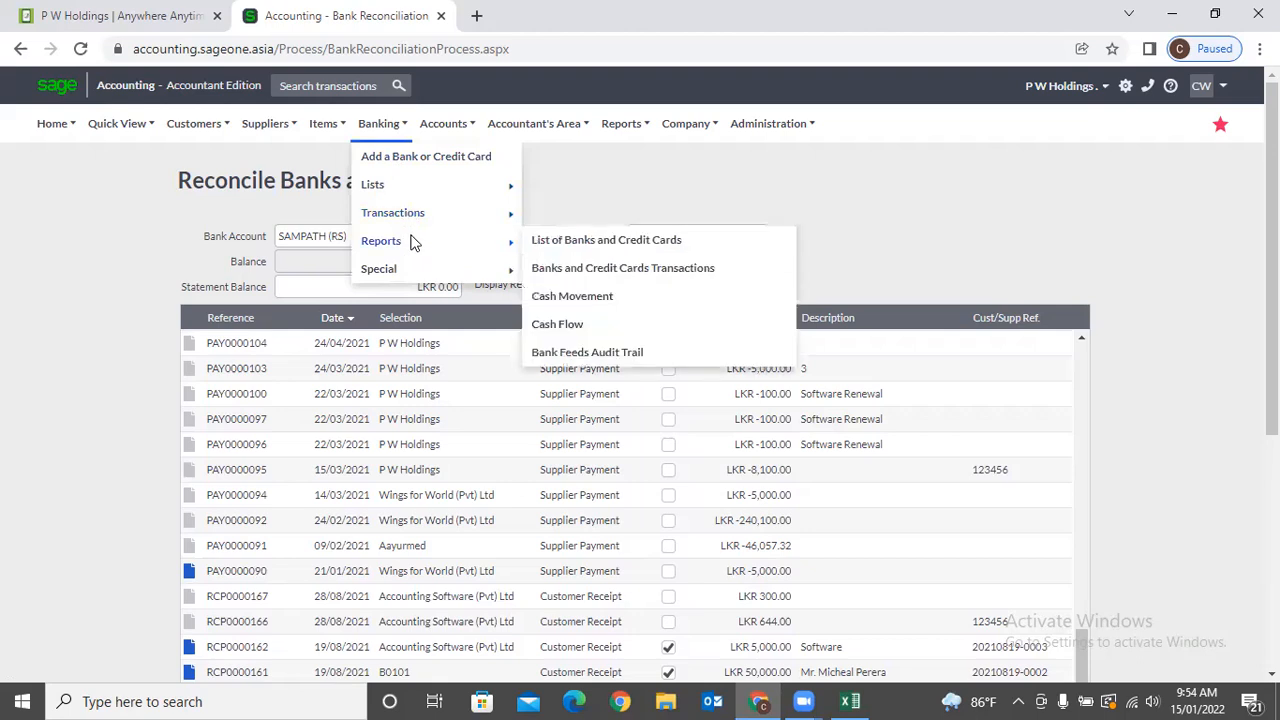
pyautogui.click(701, 243)
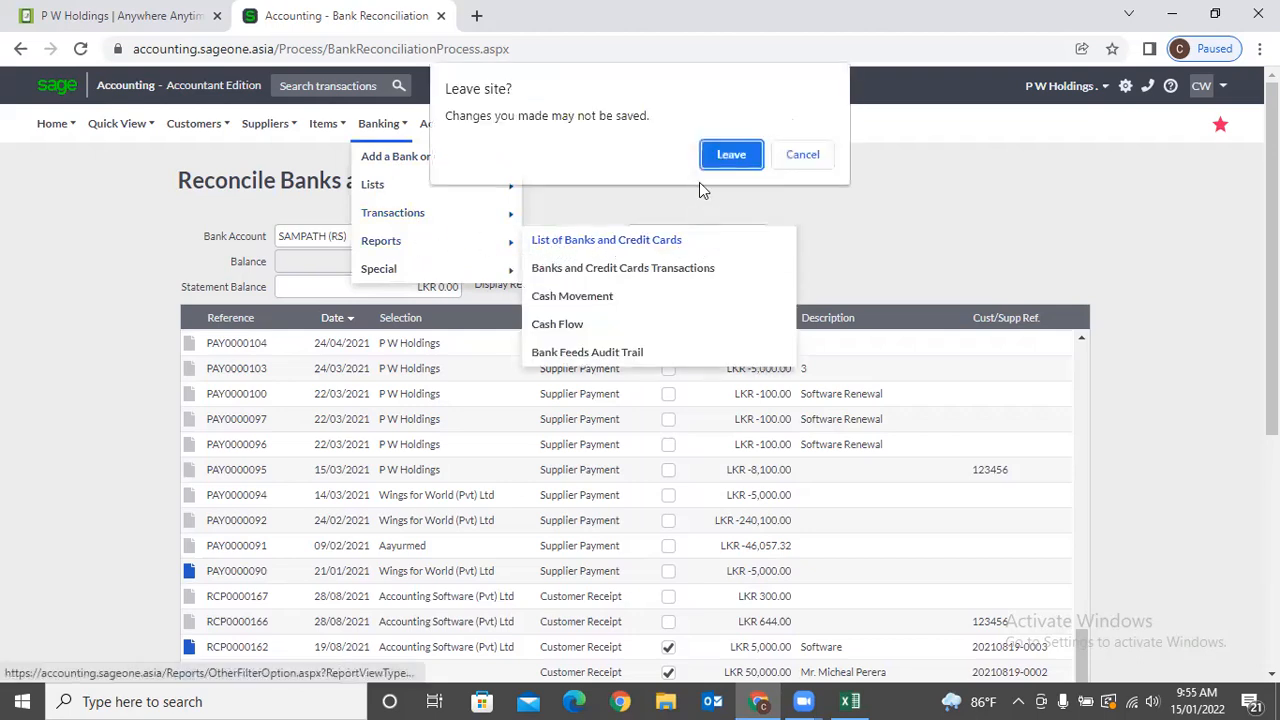
pyautogui.click(743, 162)
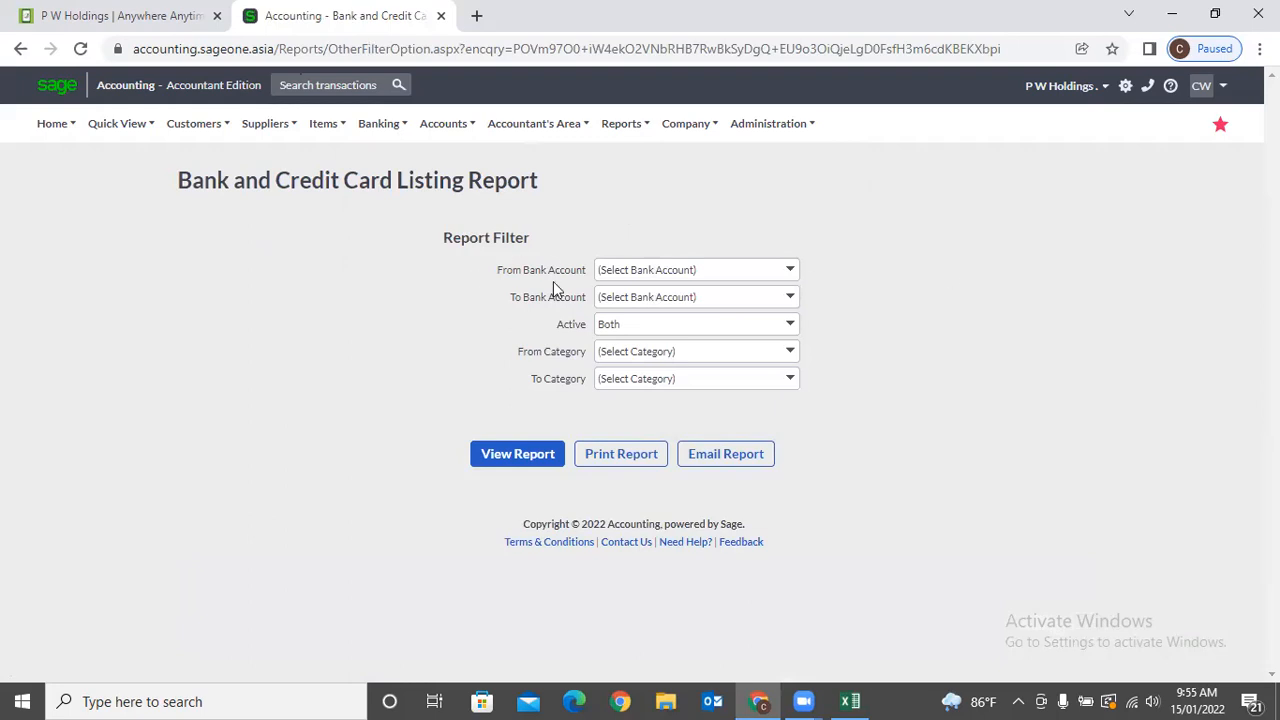
pyautogui.click(537, 453)
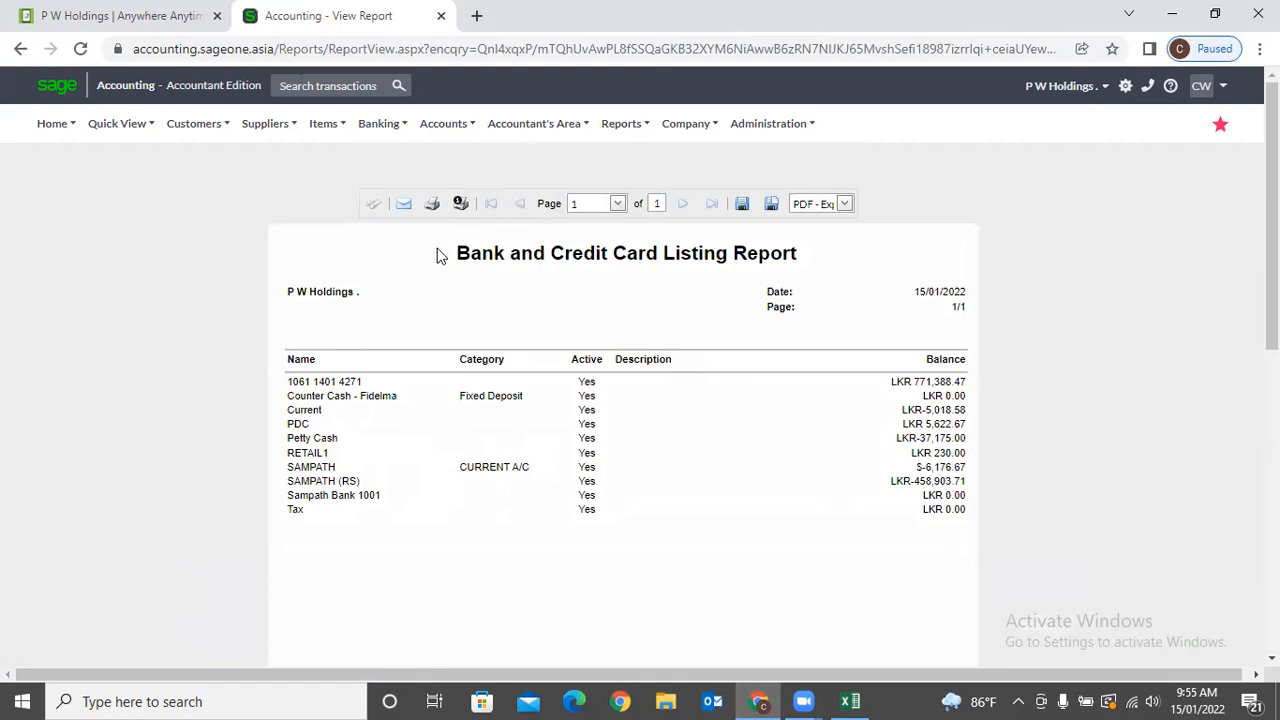
# Open the bank and credit card transactions report with Custom Dates ending 31/01/2022.
pyautogui.moveTo(378, 123)
pyautogui.moveTo(368, 207)
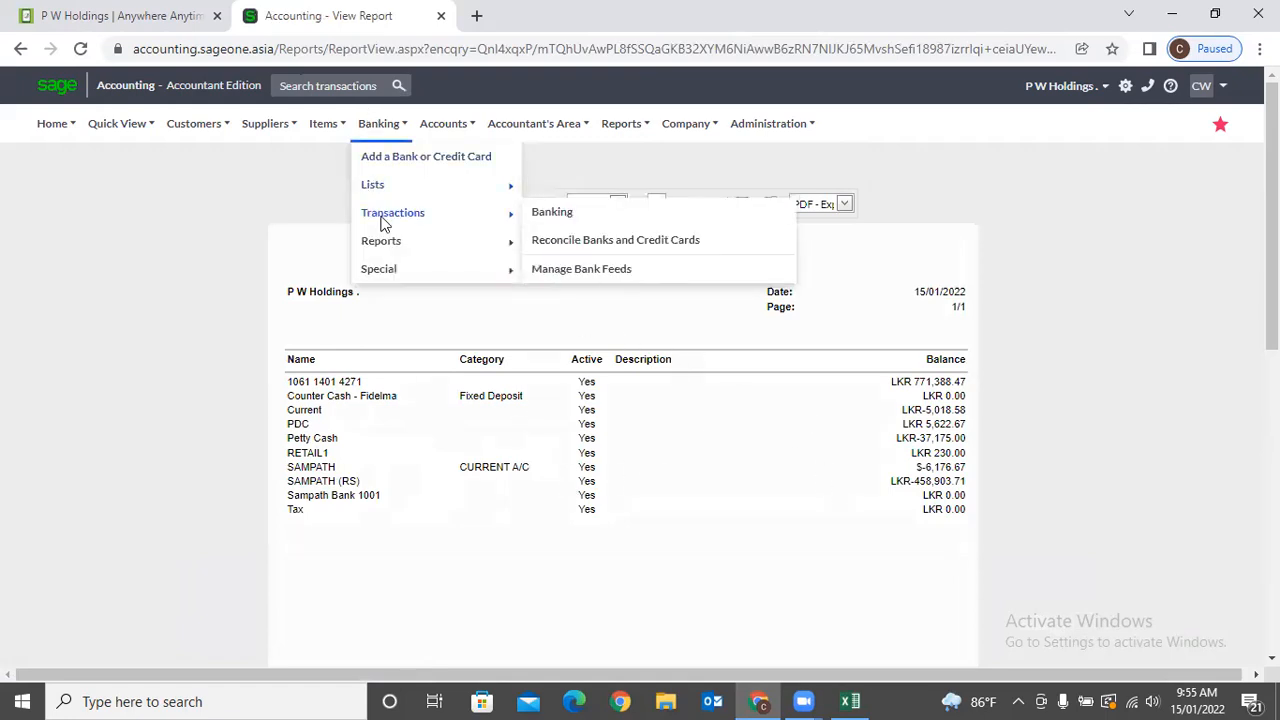
pyautogui.moveTo(390, 244)
pyautogui.click(601, 268)
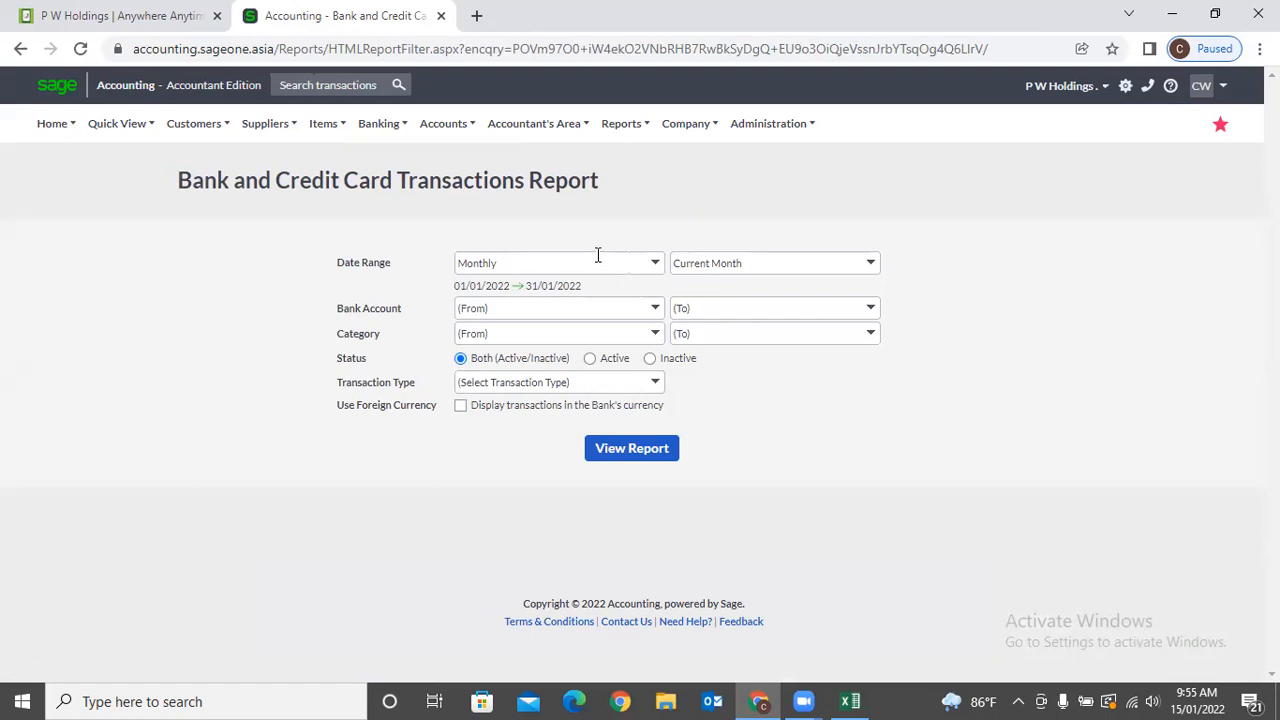
pyautogui.click(658, 264)
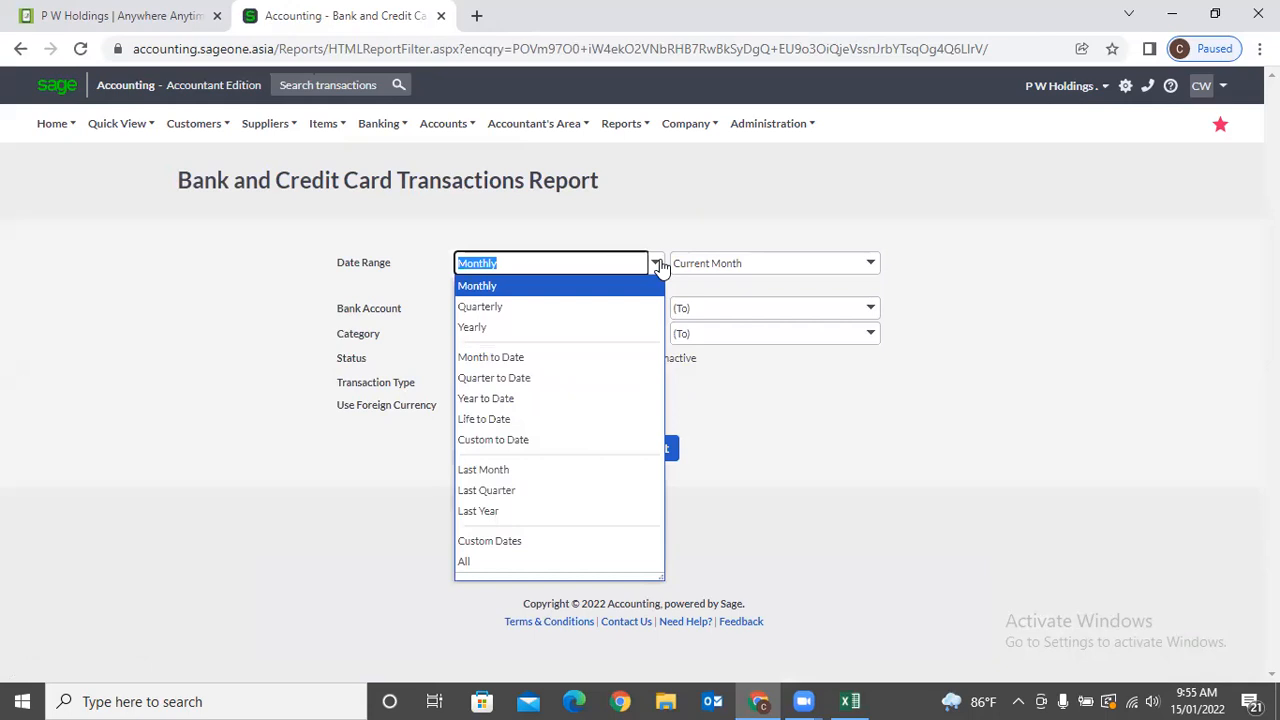
pyautogui.click(557, 545)
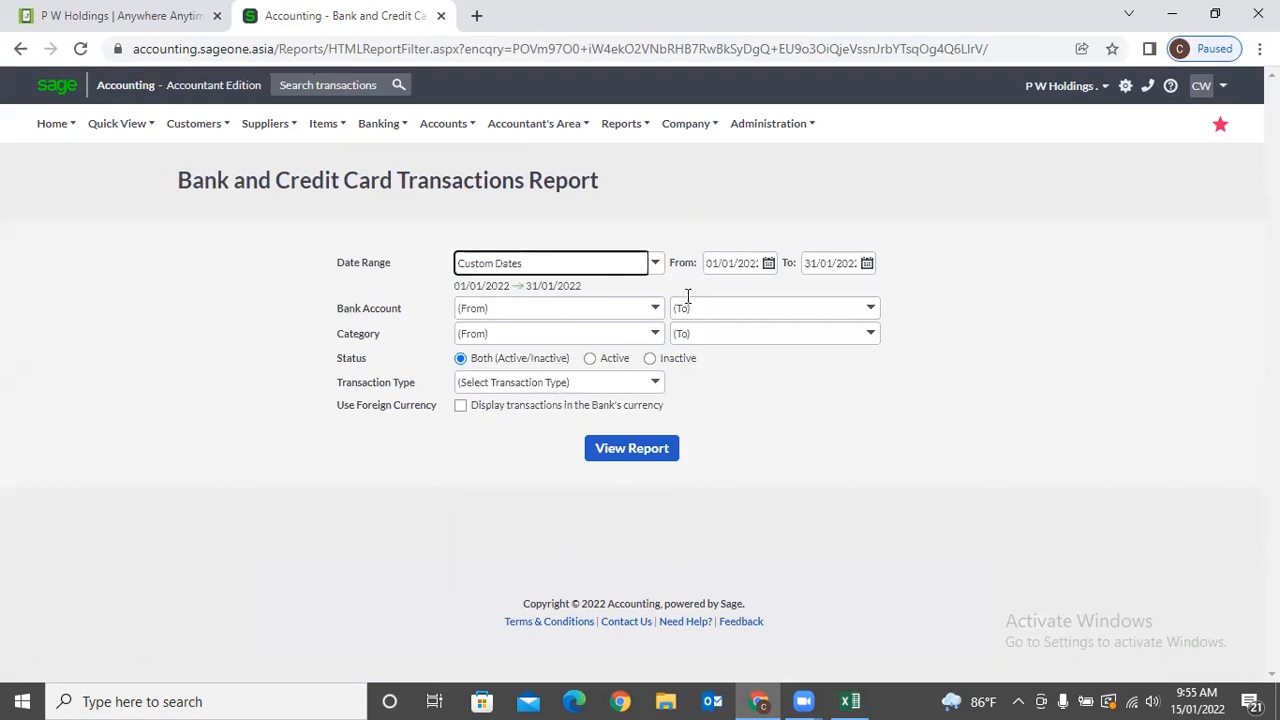
pyautogui.click(727, 265)
pyautogui.click(808, 266)
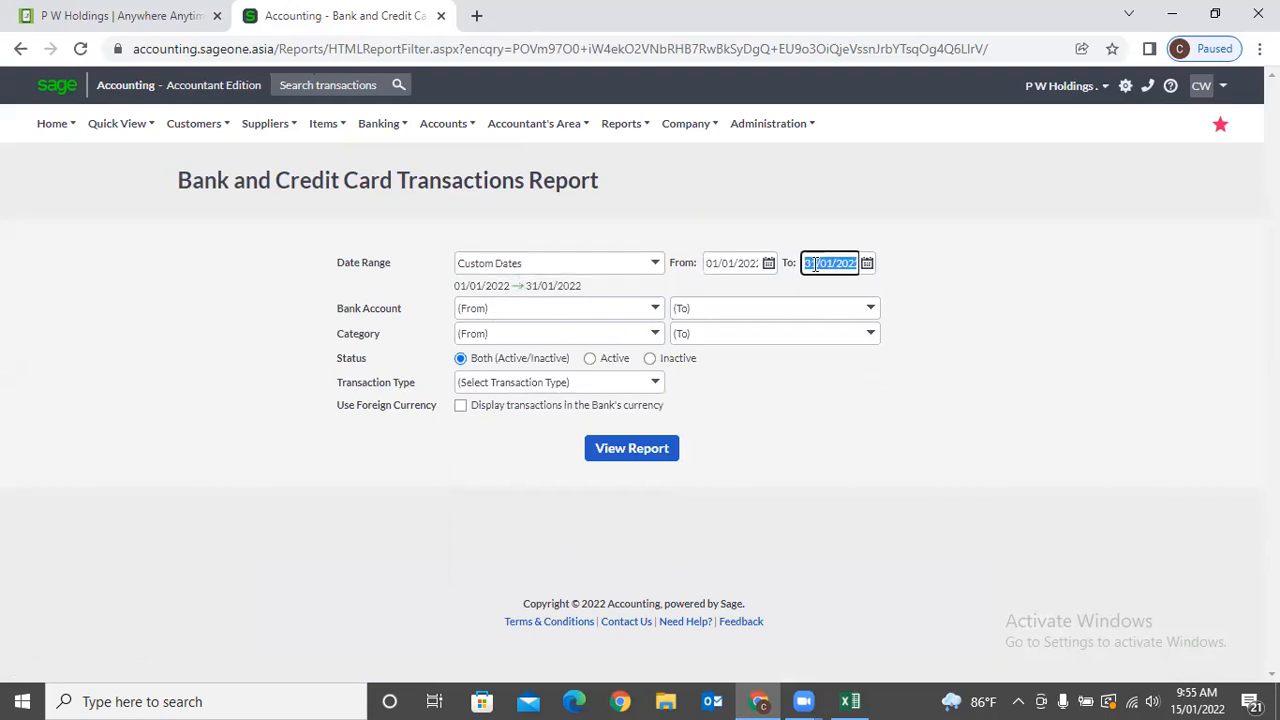
pyautogui.click(937, 285)
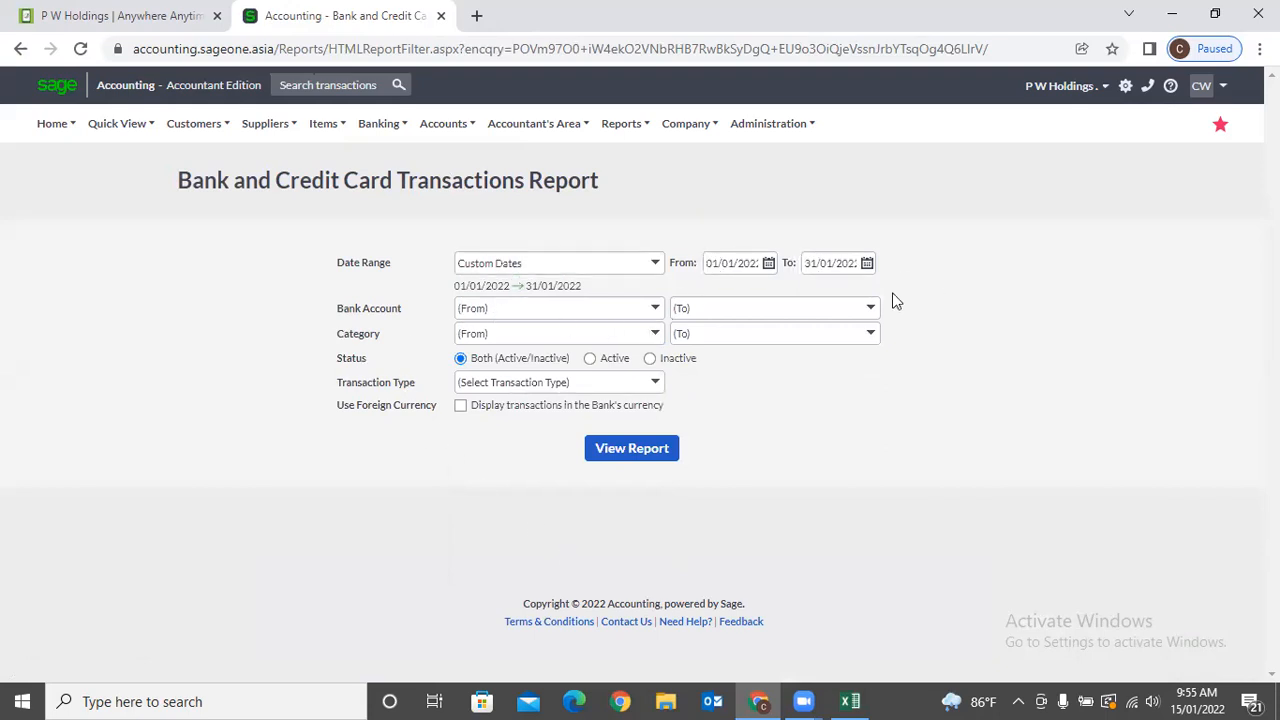
# Keep all accounts, categories and transaction types, show each bank's currency, and view the report.
pyautogui.click(656, 310)
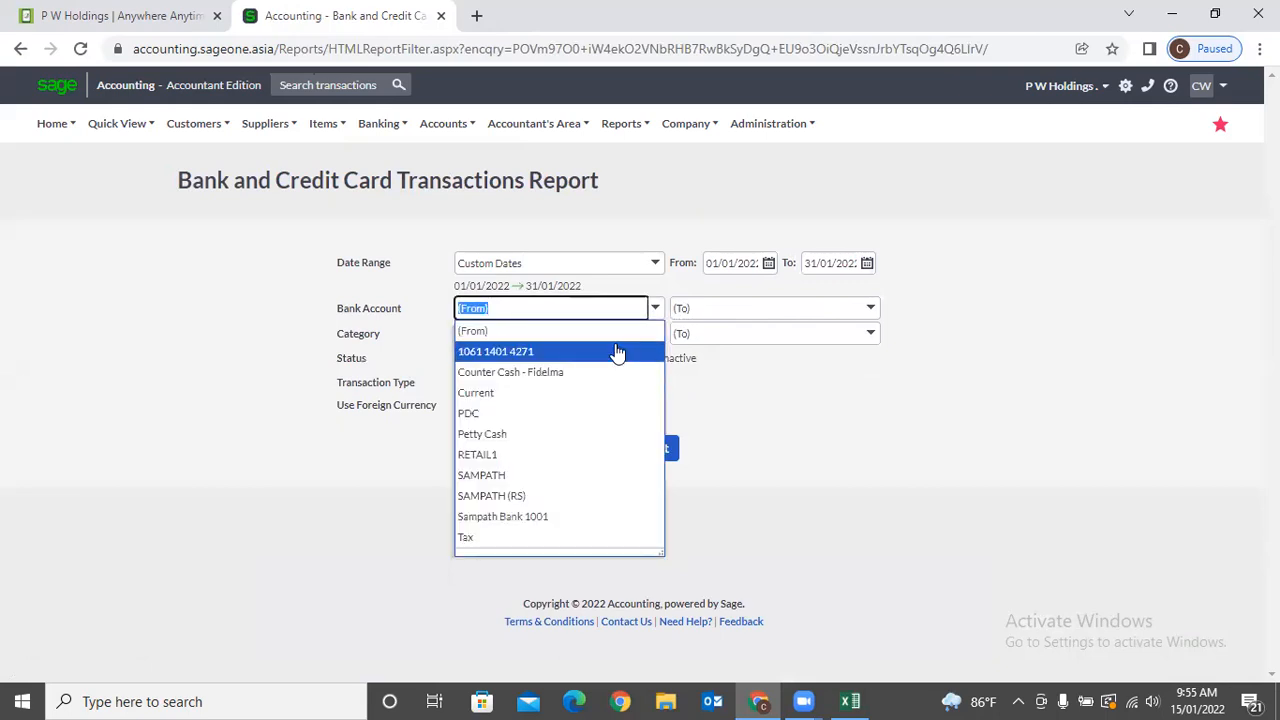
pyautogui.click(720, 383)
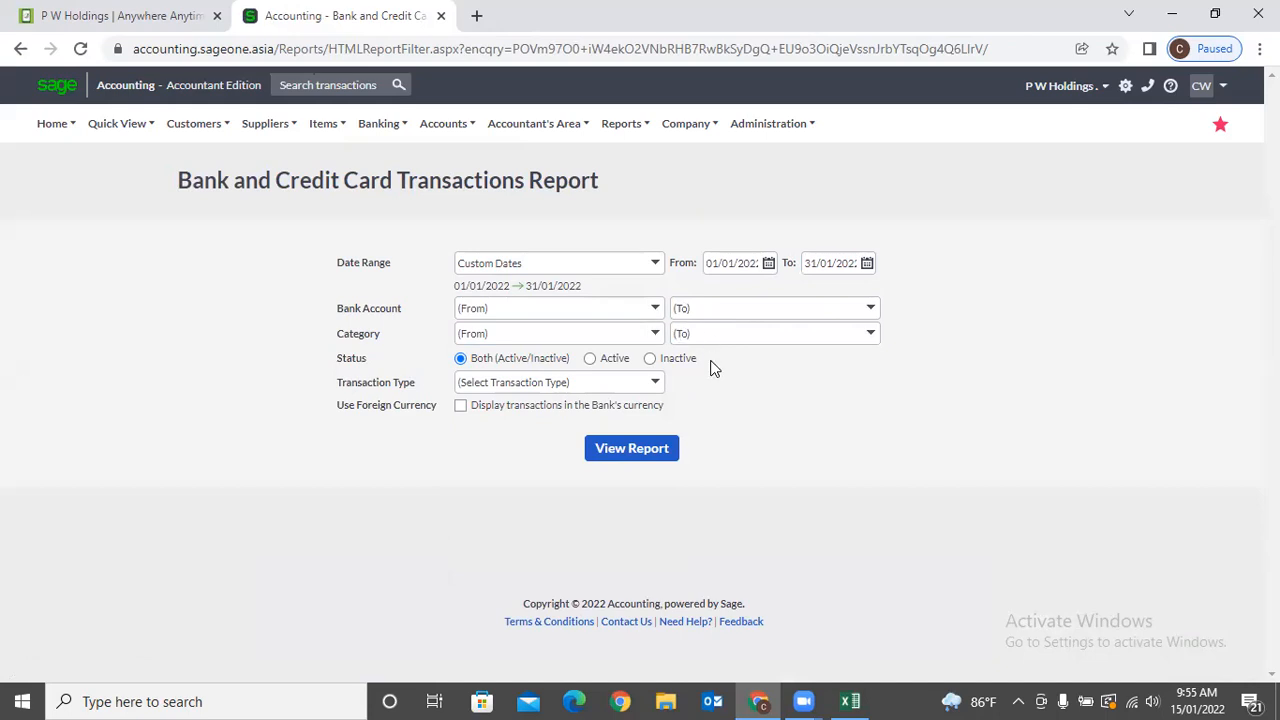
pyautogui.click(655, 337)
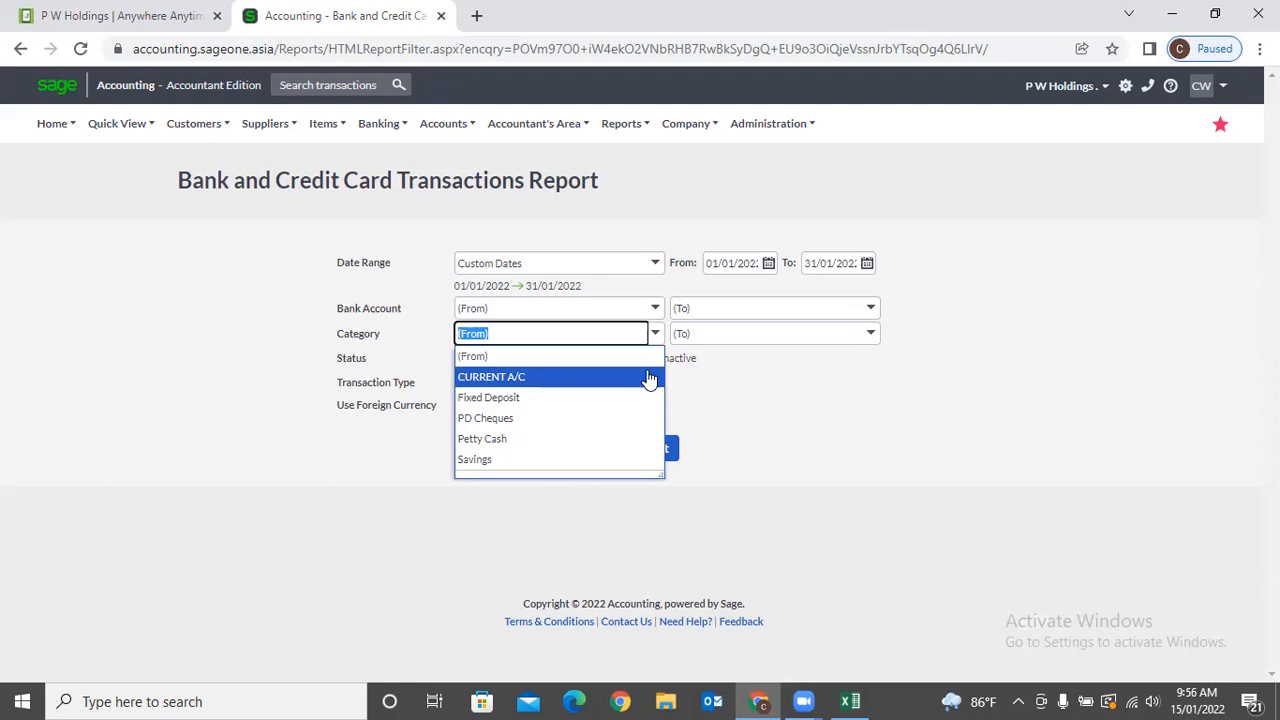
pyautogui.click(746, 378)
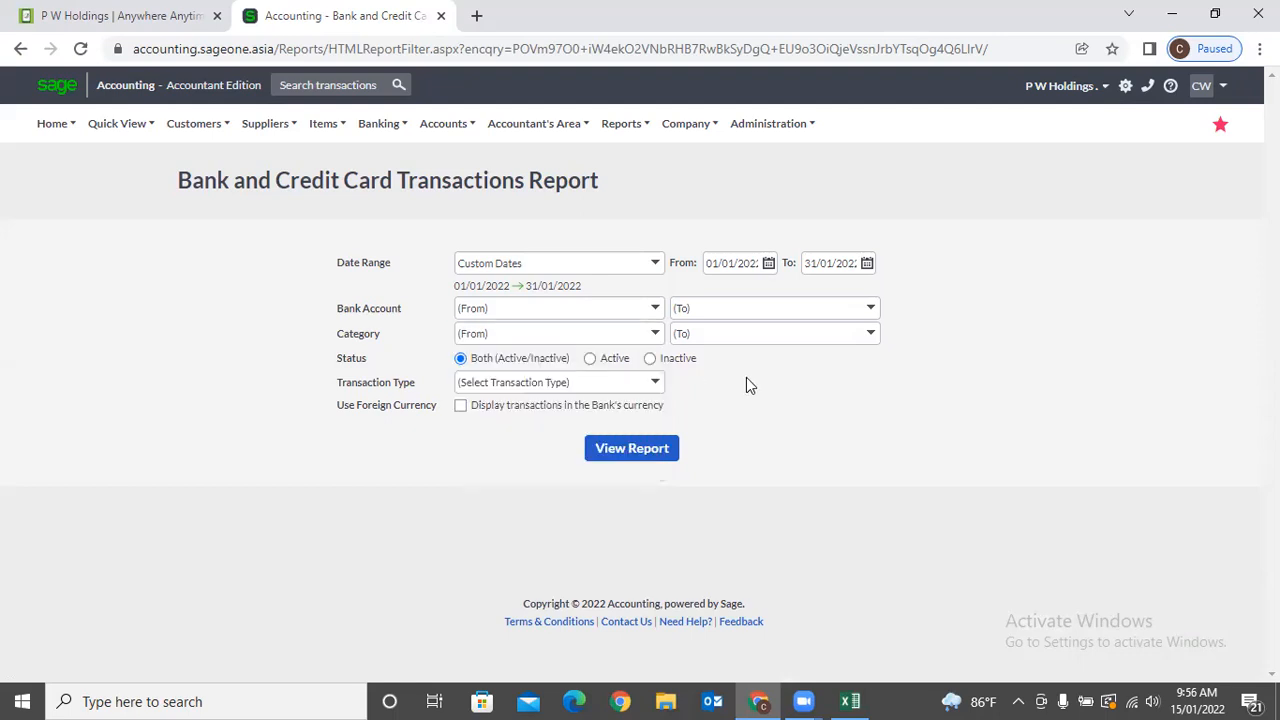
pyautogui.click(654, 333)
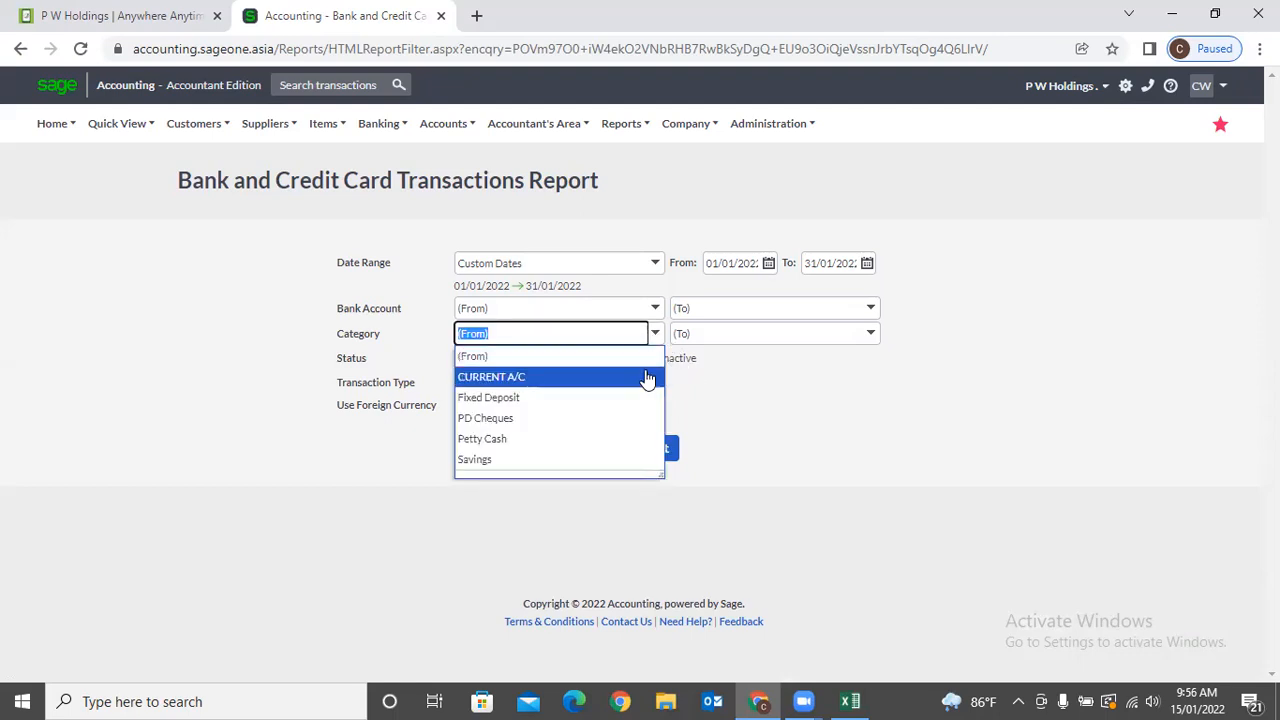
pyautogui.click(647, 378)
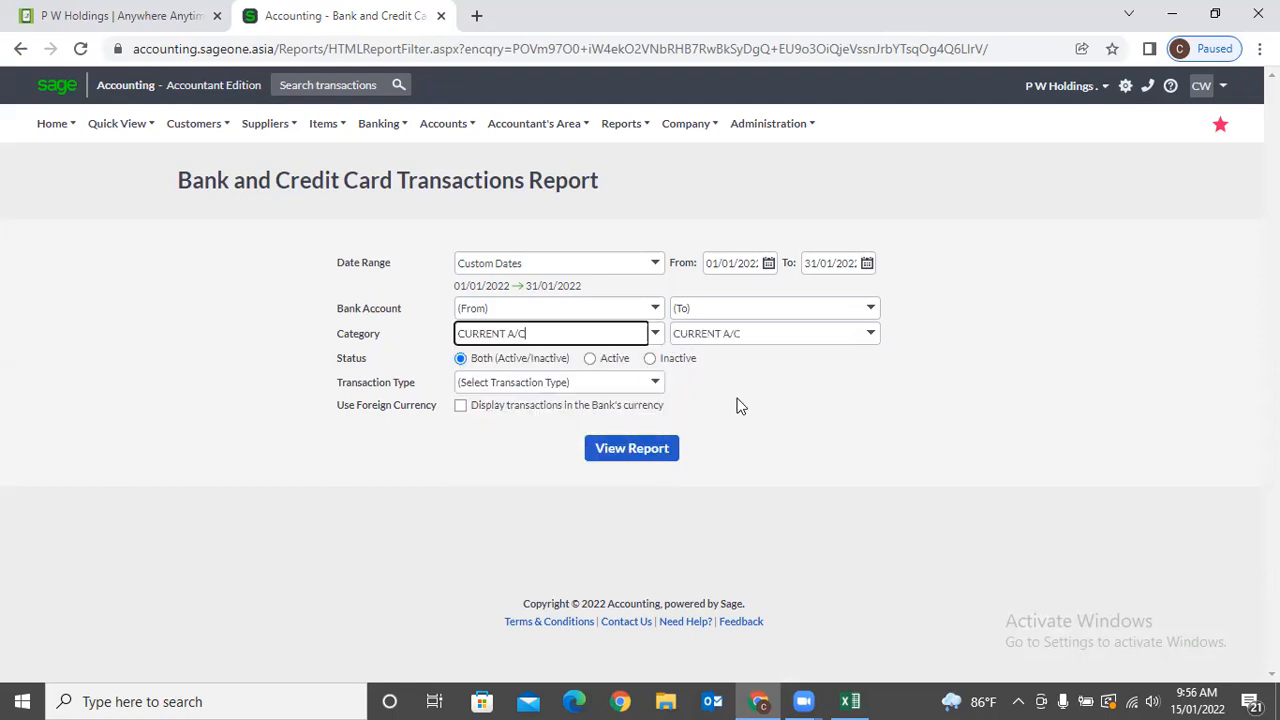
pyautogui.click(652, 336)
pyautogui.click(621, 360)
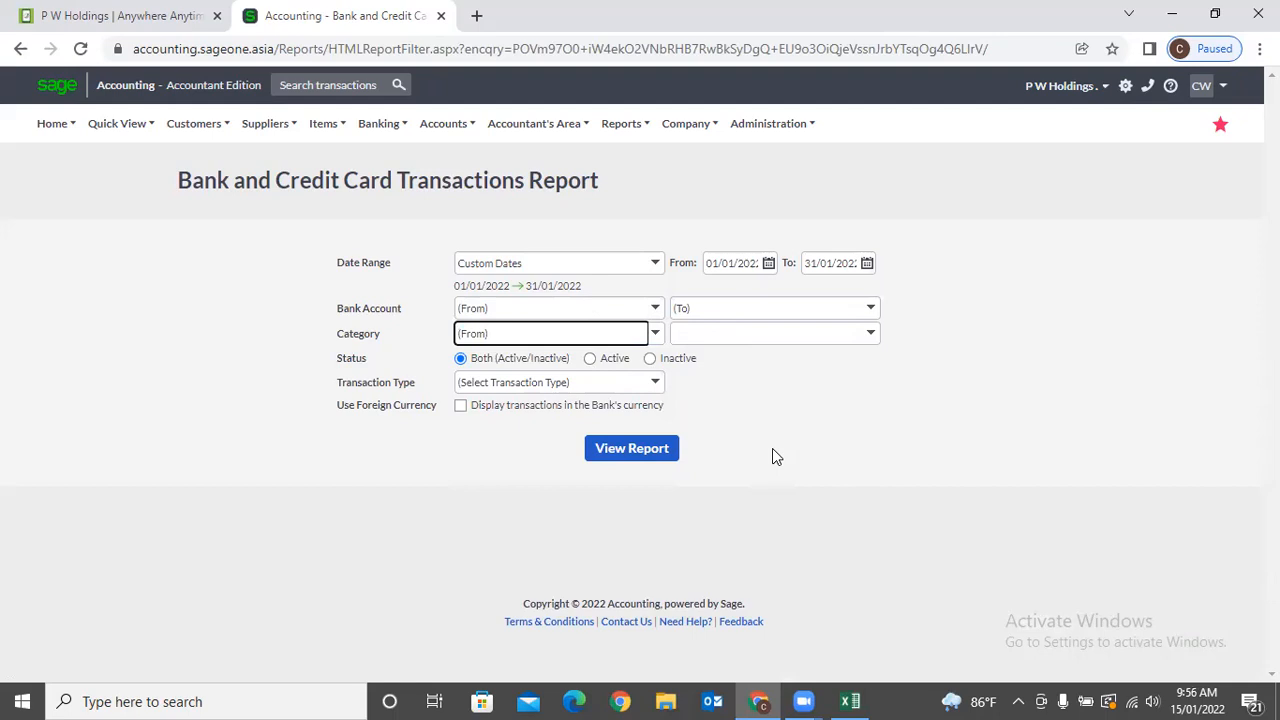
pyautogui.click(656, 385)
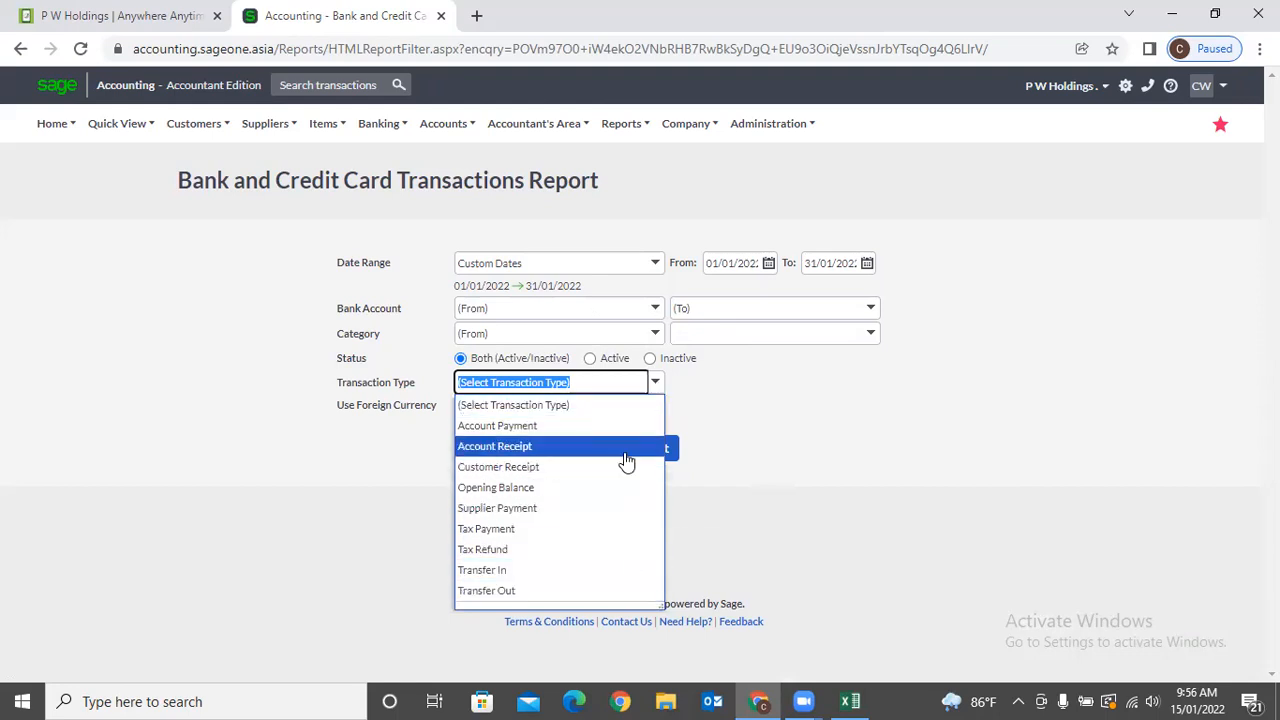
pyautogui.click(740, 440)
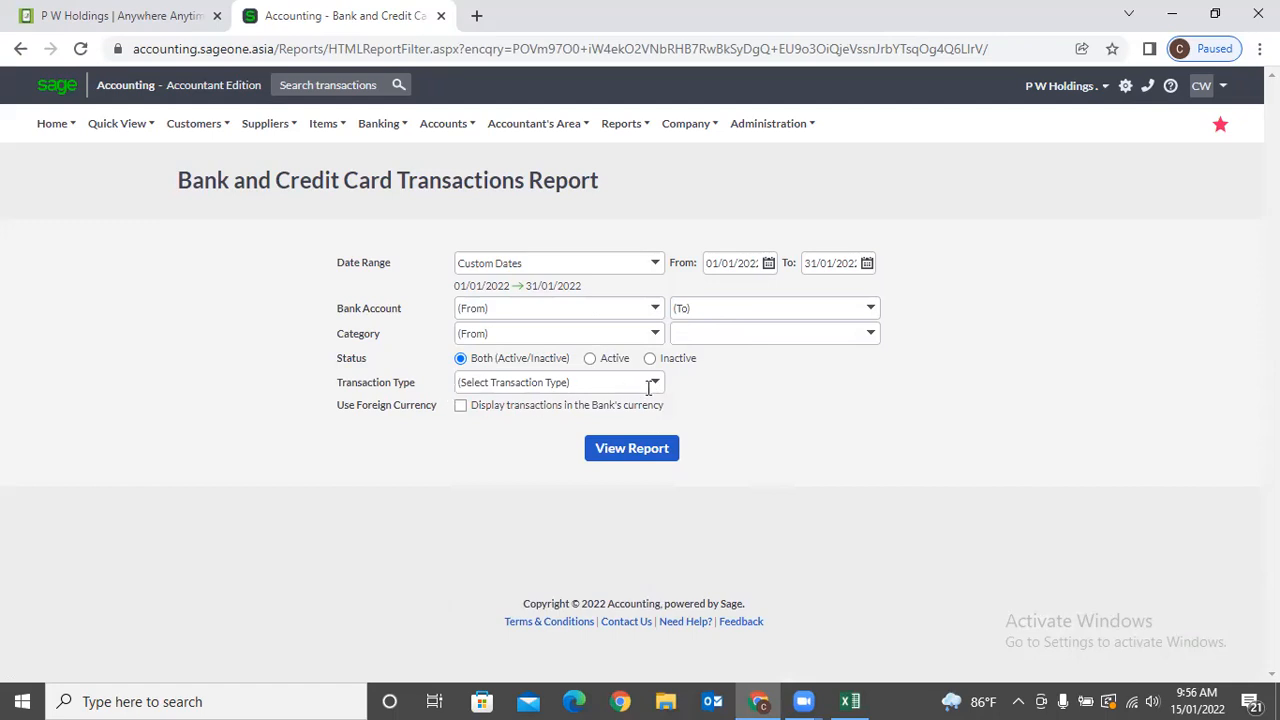
pyautogui.click(460, 405)
pyautogui.click(594, 448)
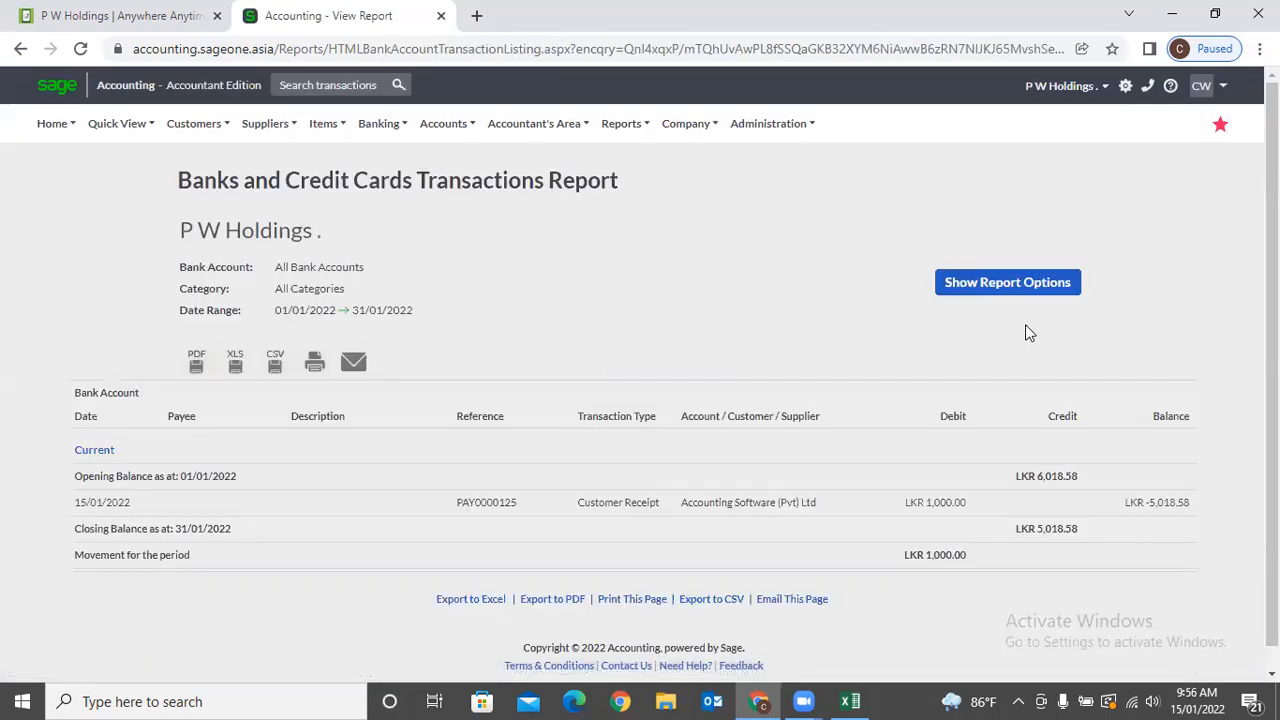
# Set the transactions report's date range to Yearly and refresh it.
pyautogui.click(628, 289)
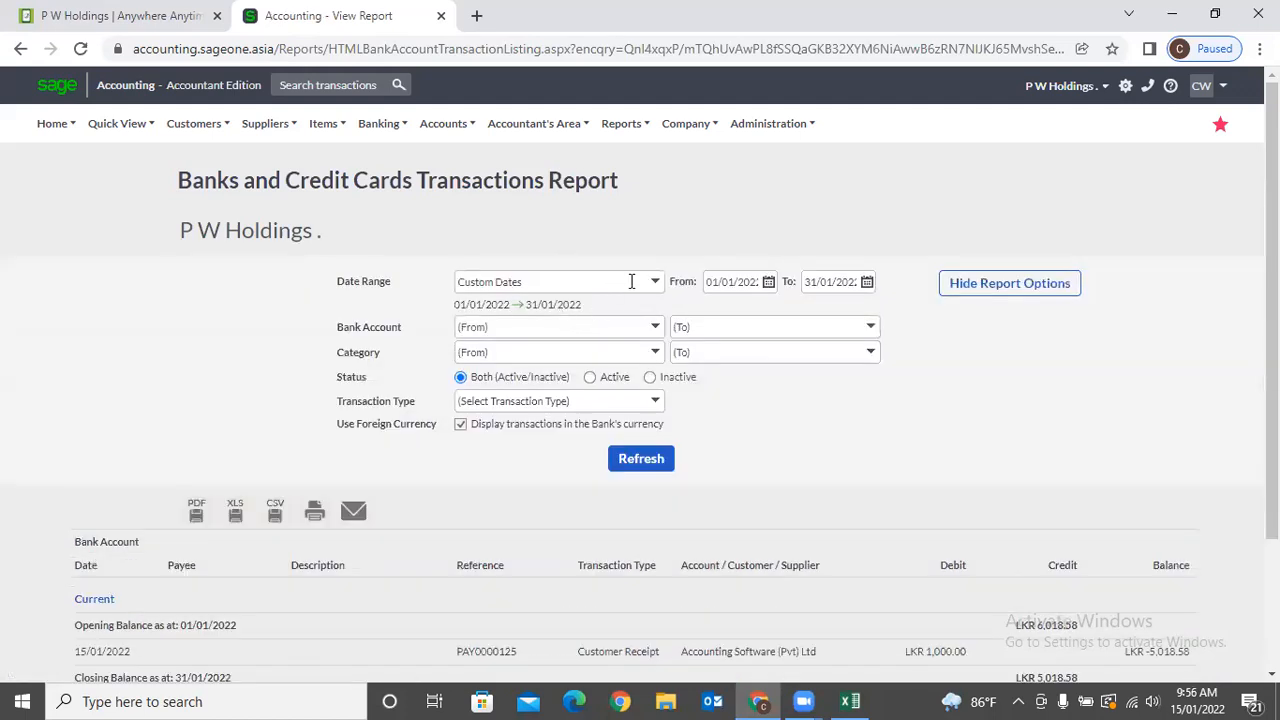
pyautogui.click(655, 283)
pyautogui.click(543, 349)
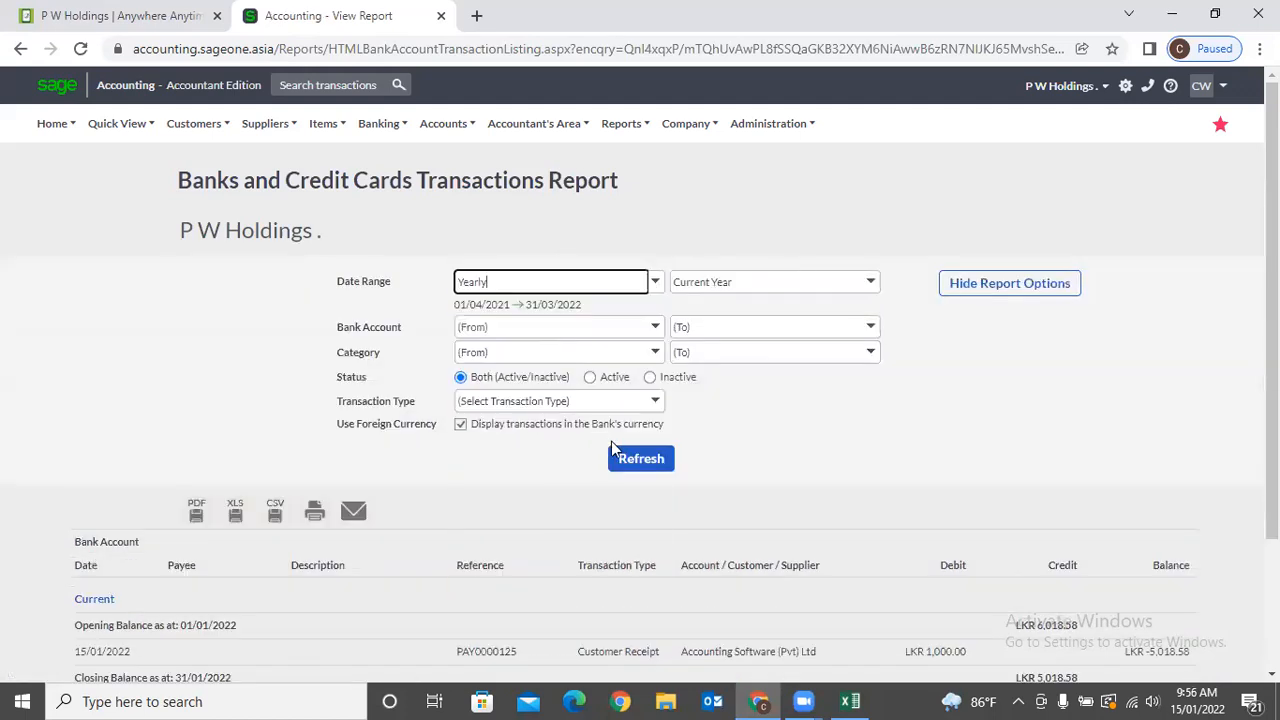
pyautogui.click(638, 460)
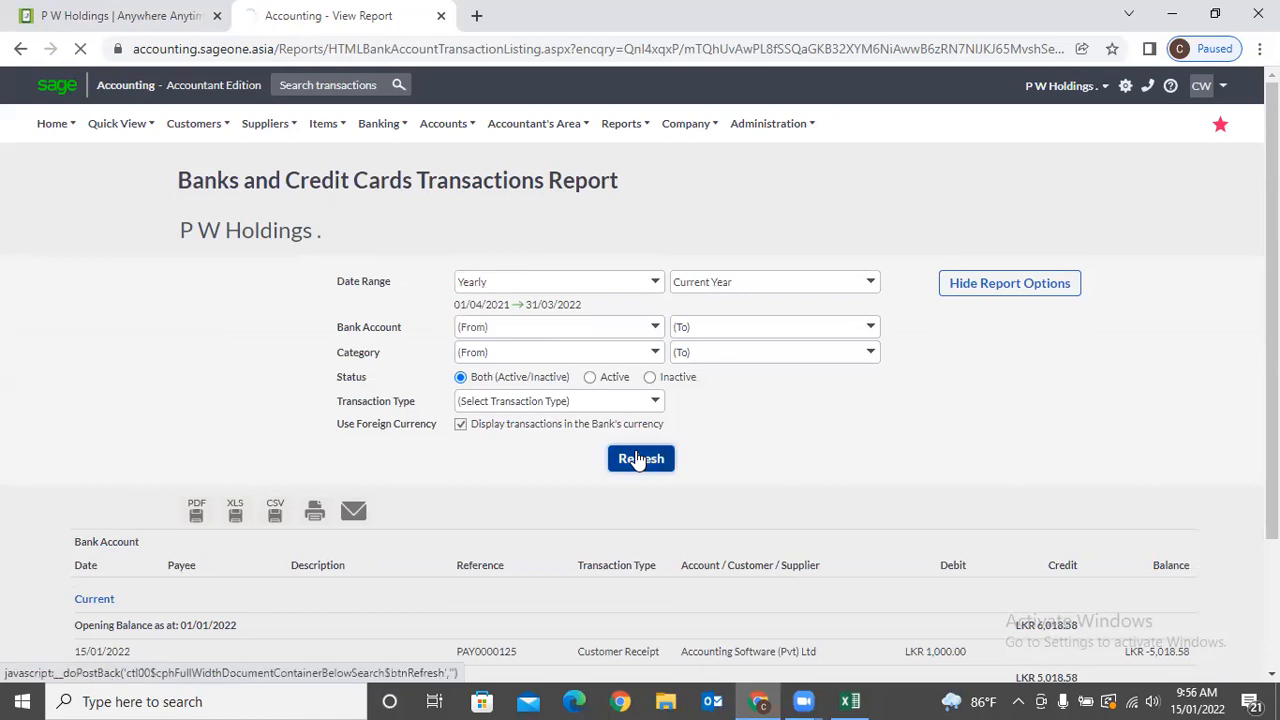
# Scroll through the 01/04/2021–31/03/2022 report, reviewing each account's transactions.
pyautogui.scroll(-6, 784, 432)
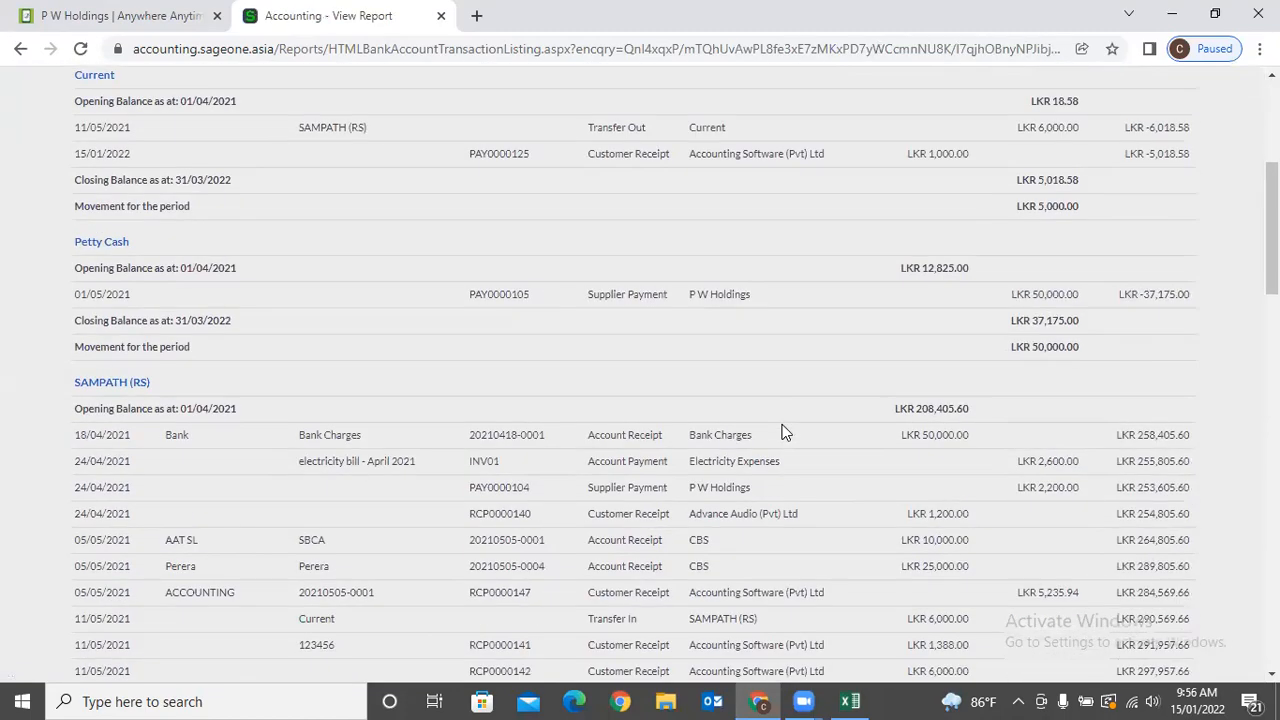
pyautogui.scroll(-15, 784, 432)
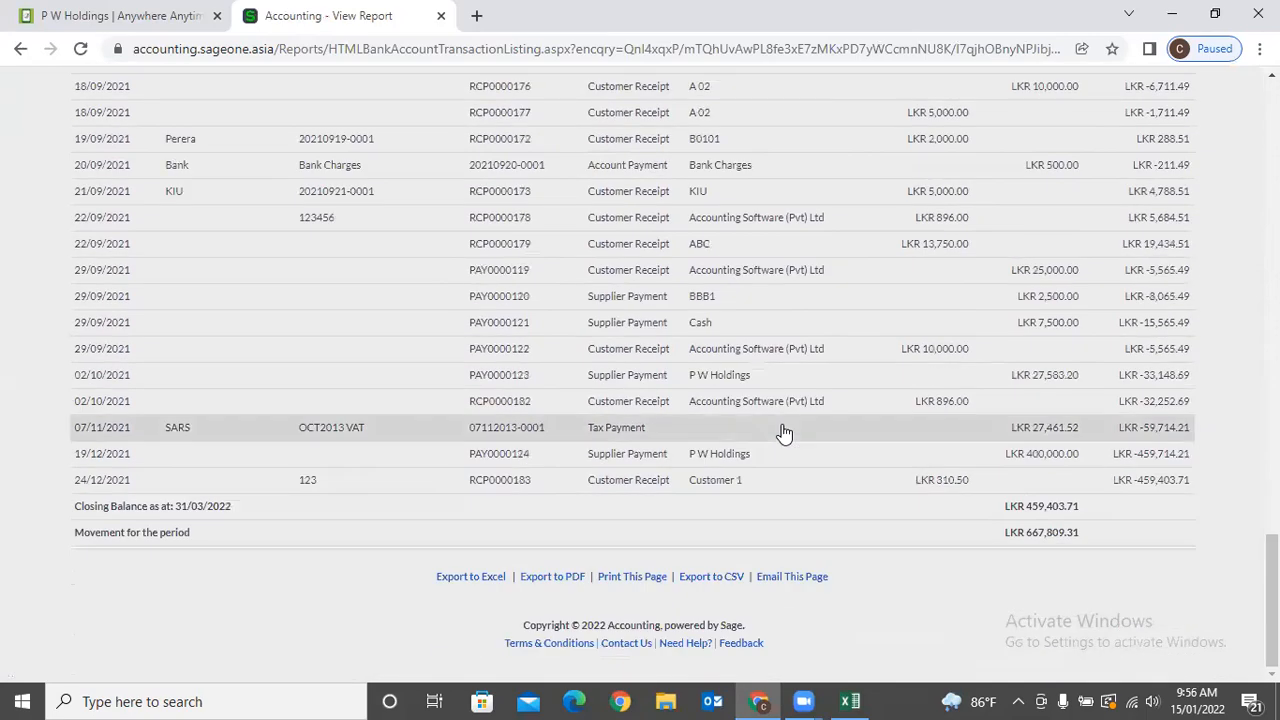
pyautogui.scroll(10, 784, 432)
pyautogui.scroll(9, 792, 396)
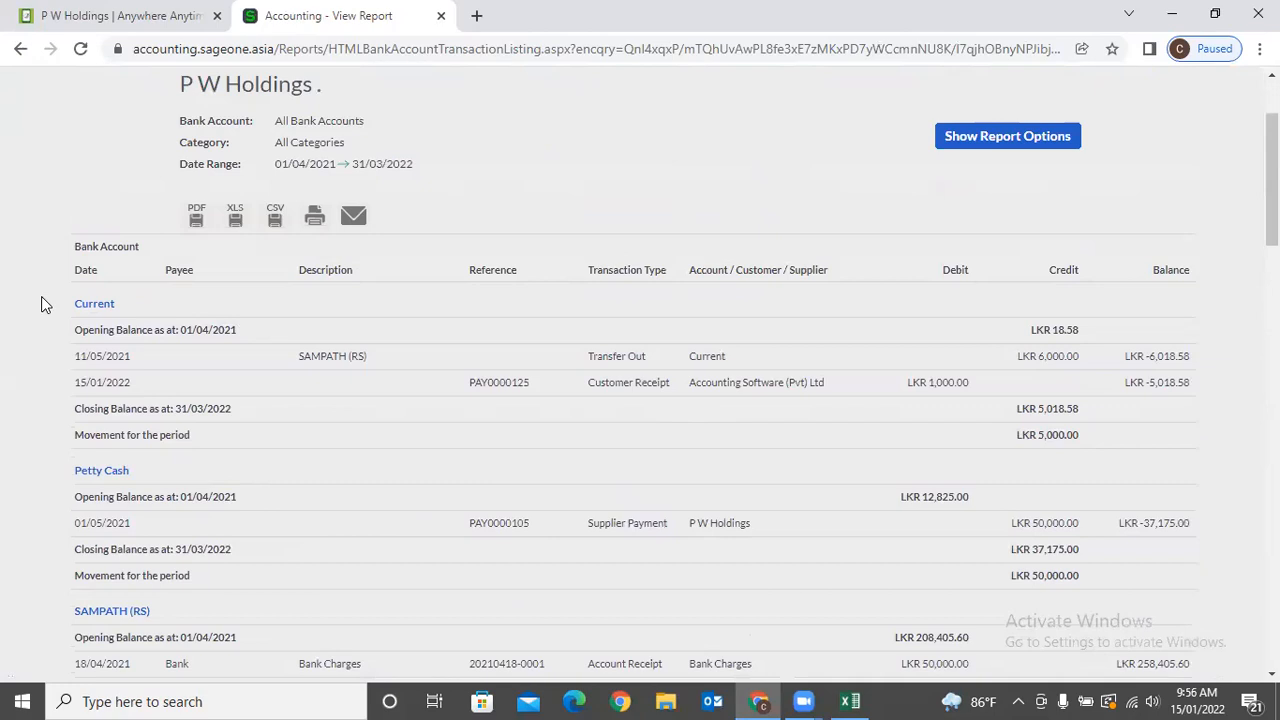
pyautogui.moveTo(41, 296); pyautogui.dragTo(162, 308)
pyautogui.click(47, 338)
pyautogui.scroll(2, 514, 220)
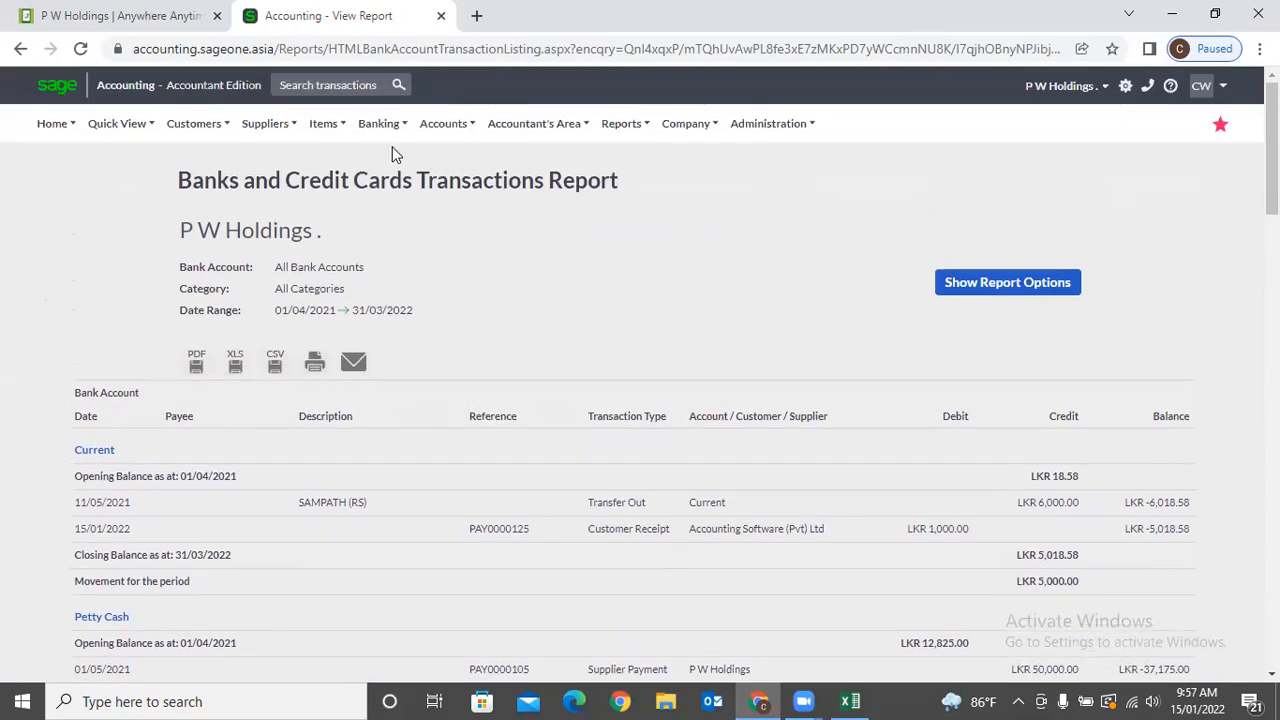
# Run the Cash Movement Report with a Yearly date range and review it.
pyautogui.moveTo(379, 123)
pyautogui.moveTo(390, 241)
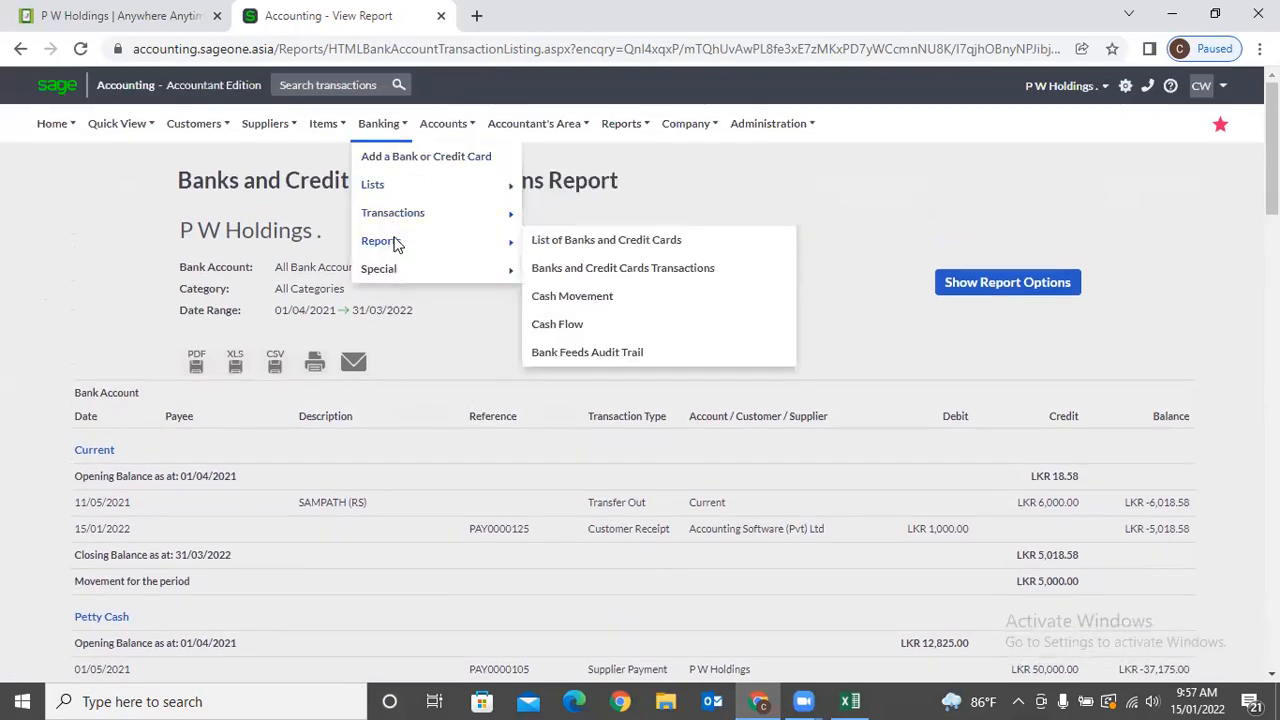
pyautogui.click(580, 300)
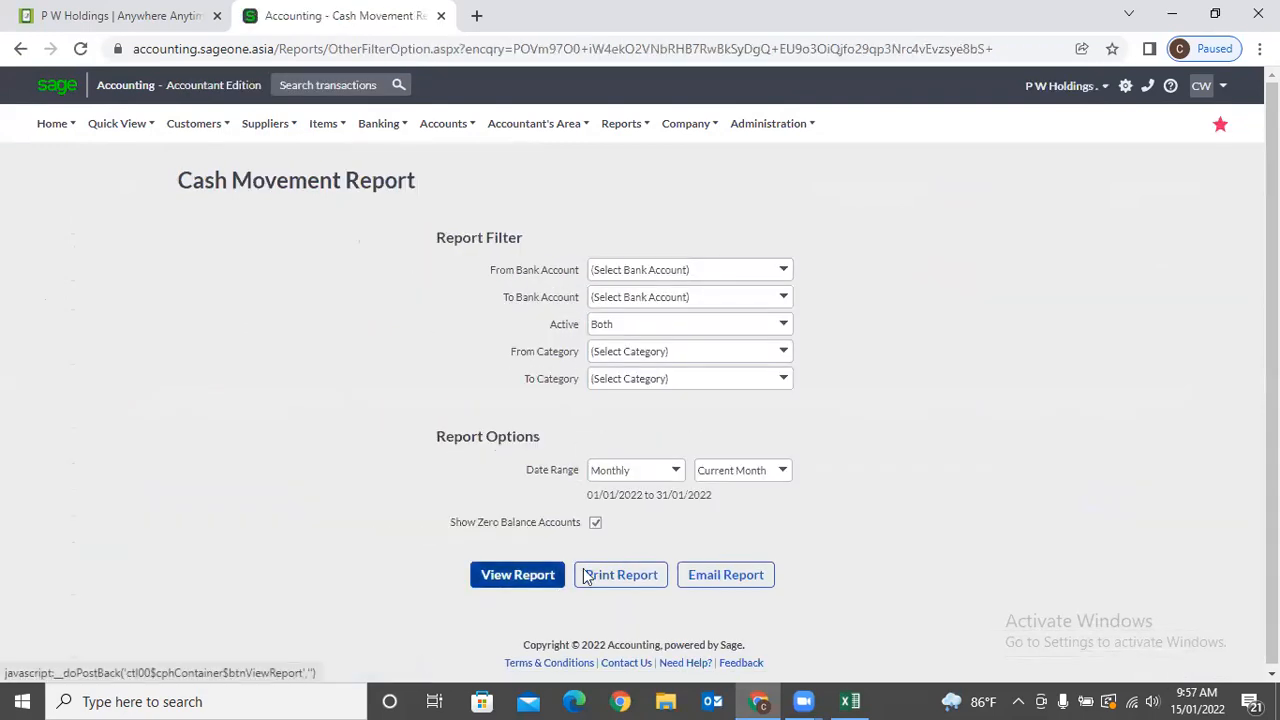
pyautogui.click(677, 474)
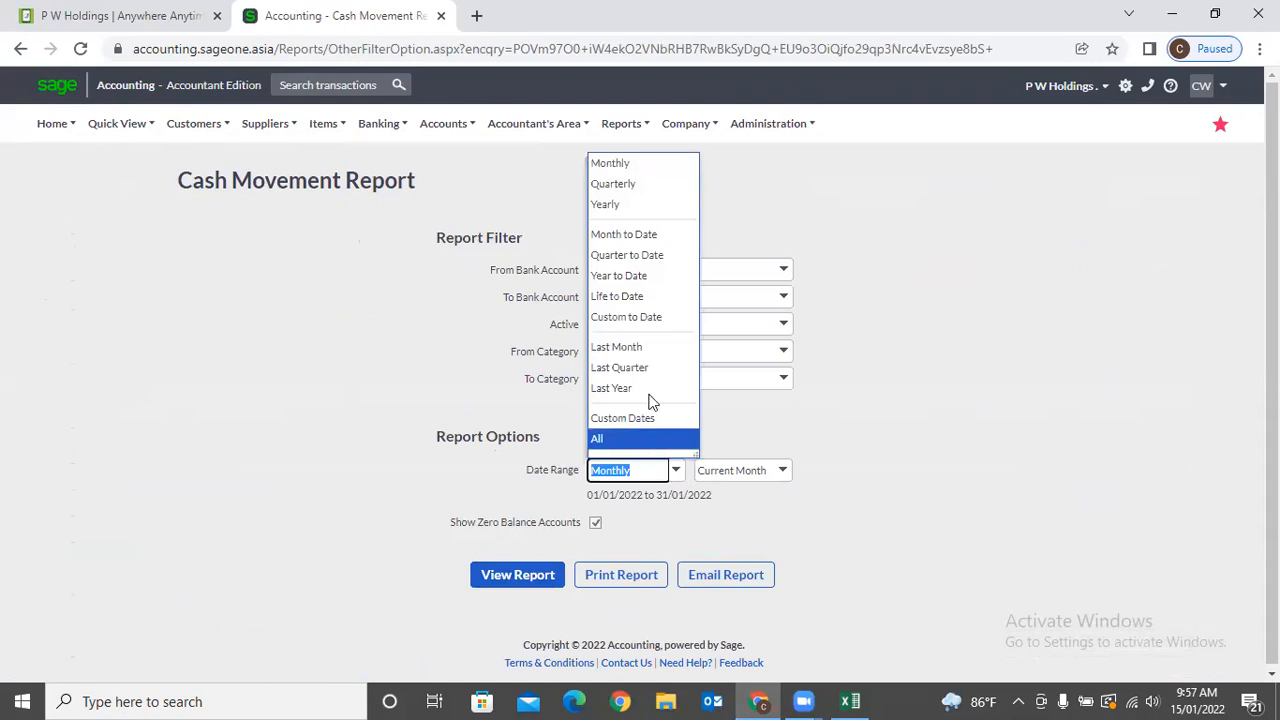
pyautogui.click(621, 208)
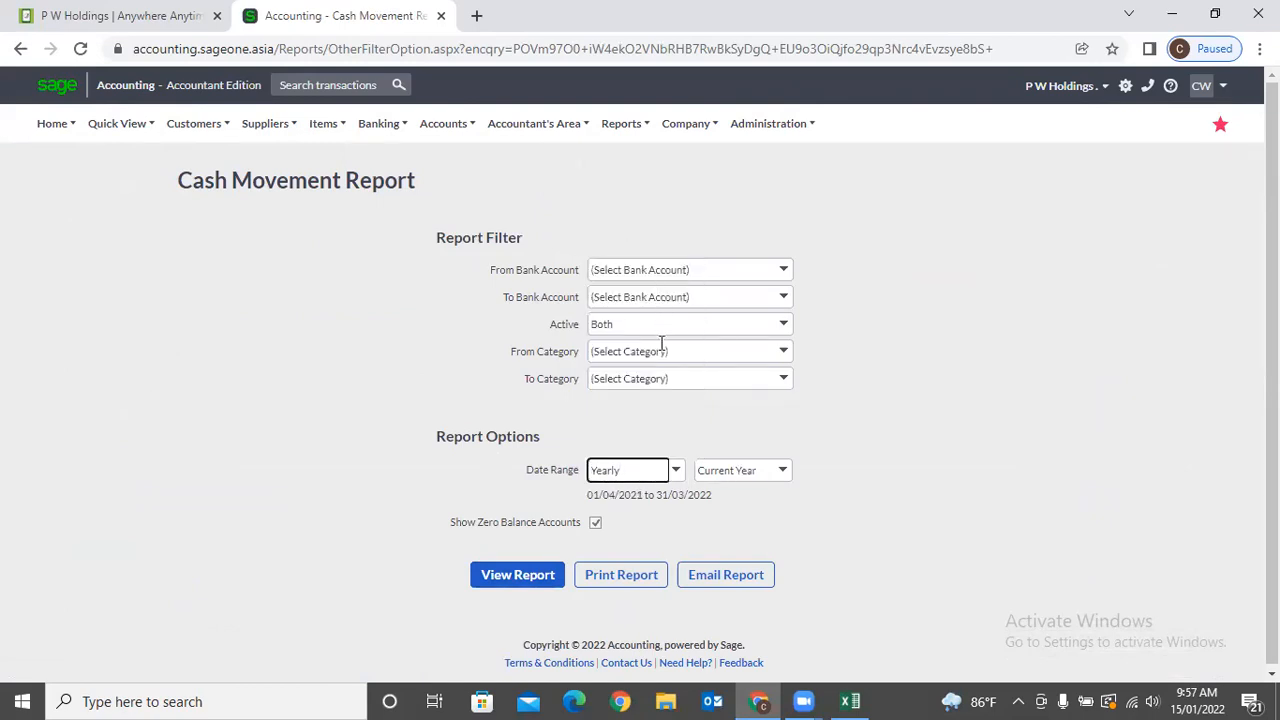
pyautogui.click(692, 440)
pyautogui.click(543, 577)
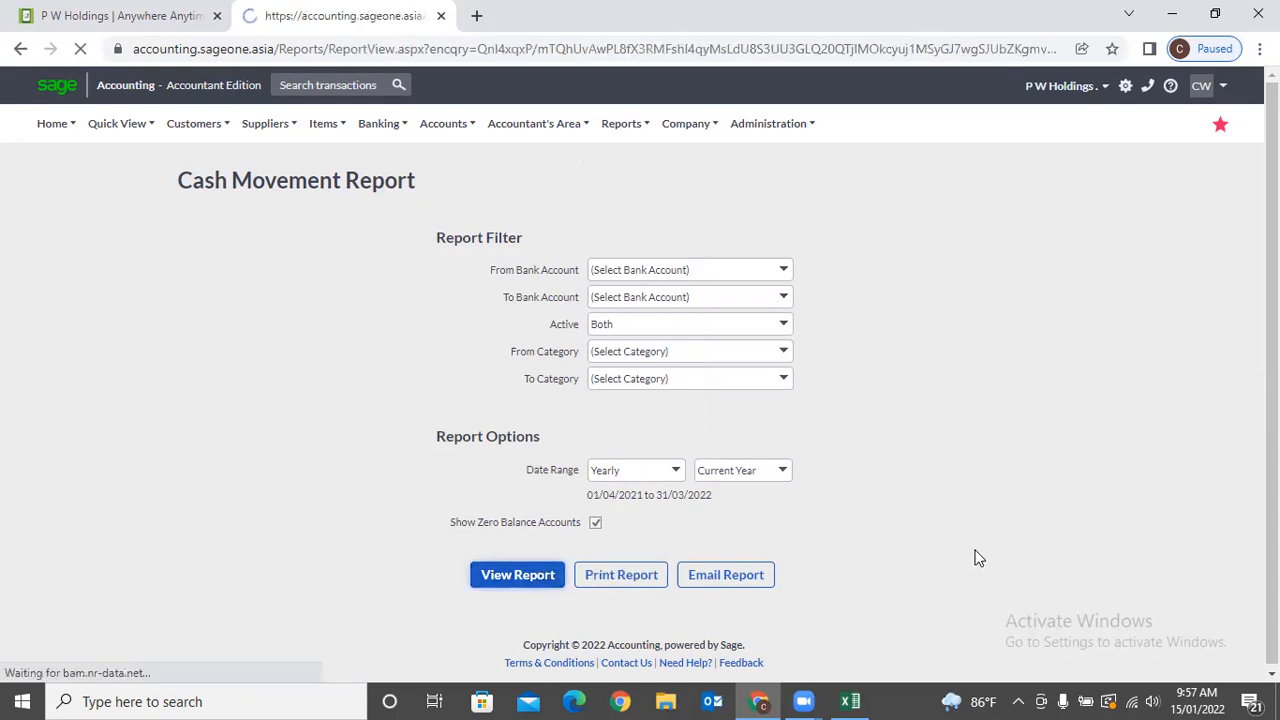
pyautogui.scroll(-2, 982, 510)
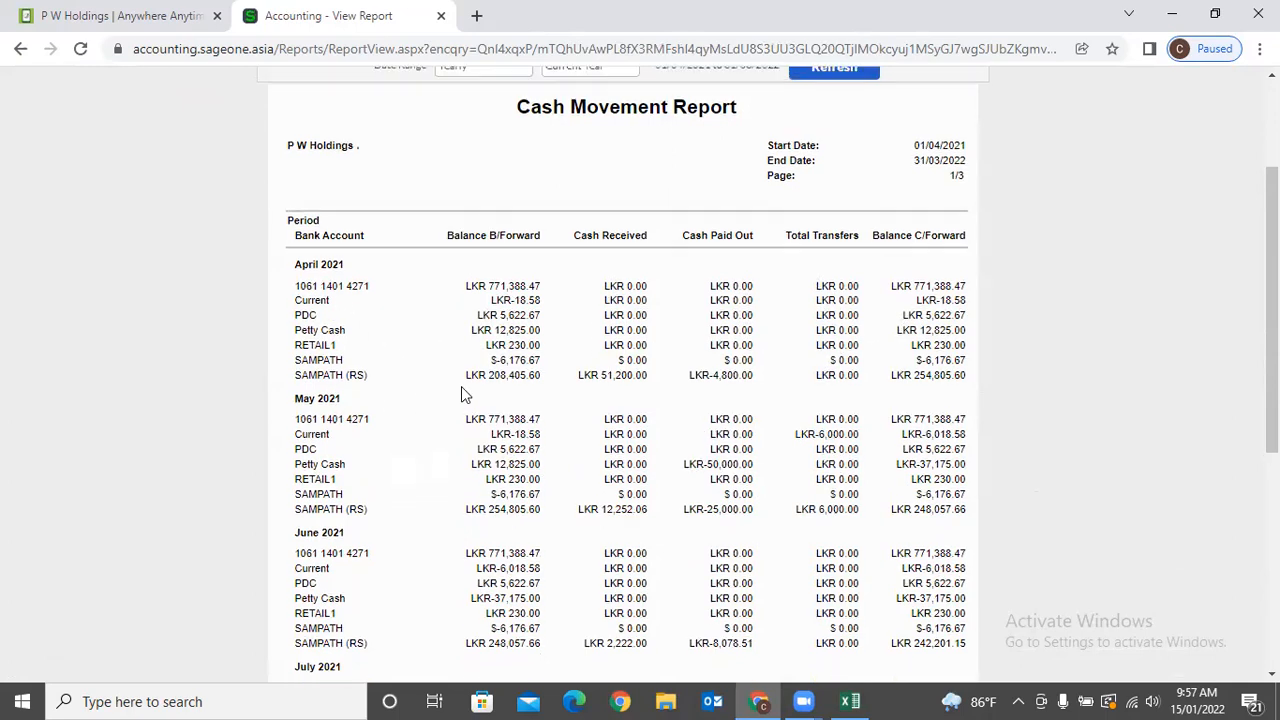
pyautogui.scroll(3, 461, 386)
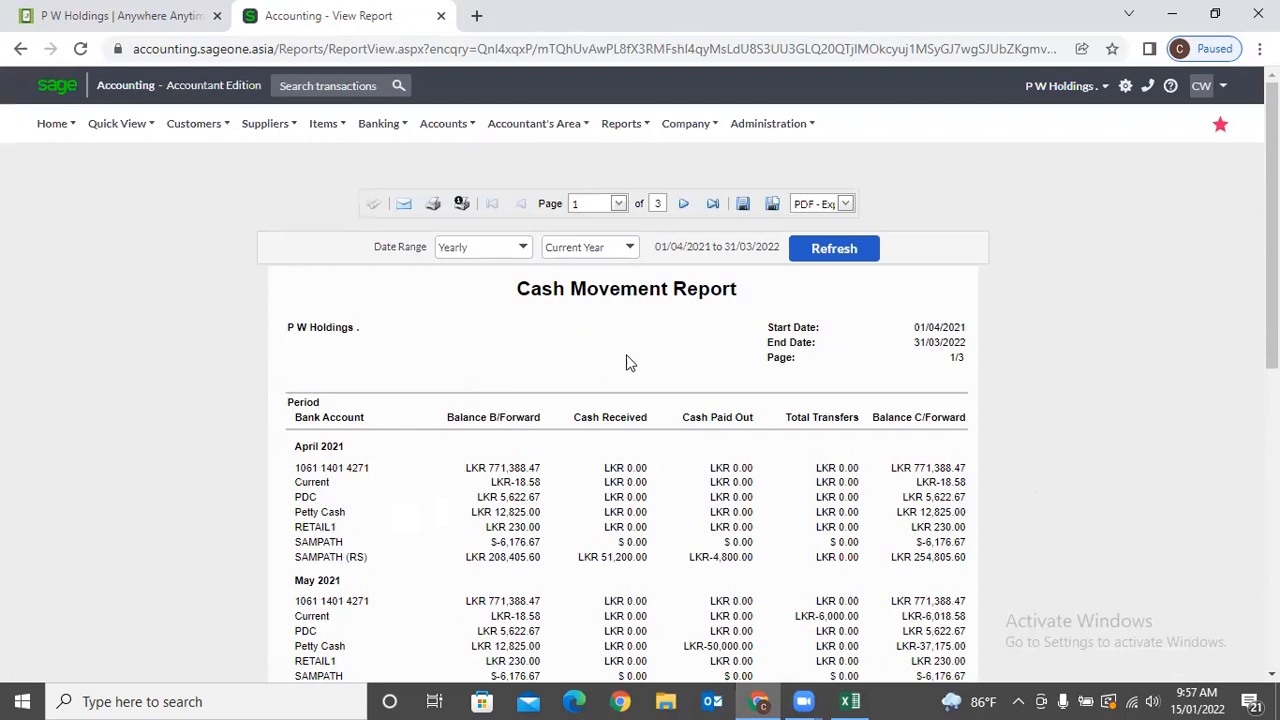
# Switch the Cash Movement Report to Monthly, refreshing it for January 2022.
pyautogui.click(522, 248)
pyautogui.click(488, 271)
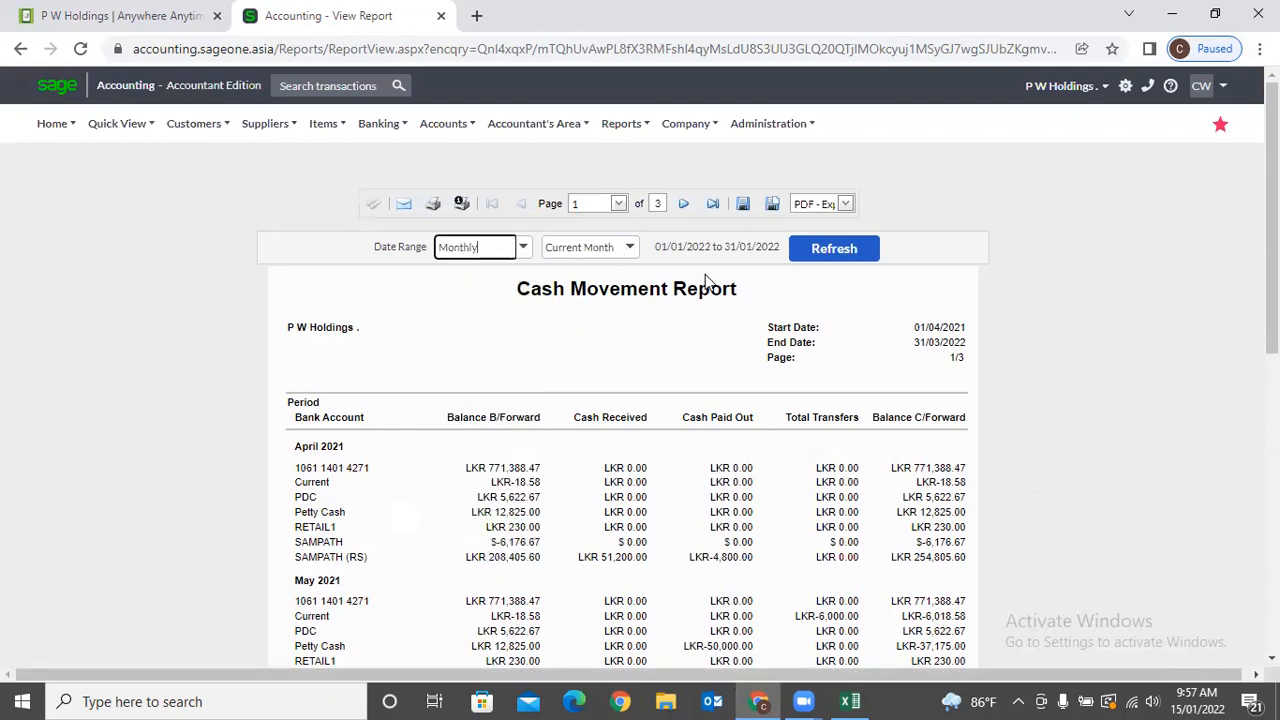
pyautogui.click(806, 250)
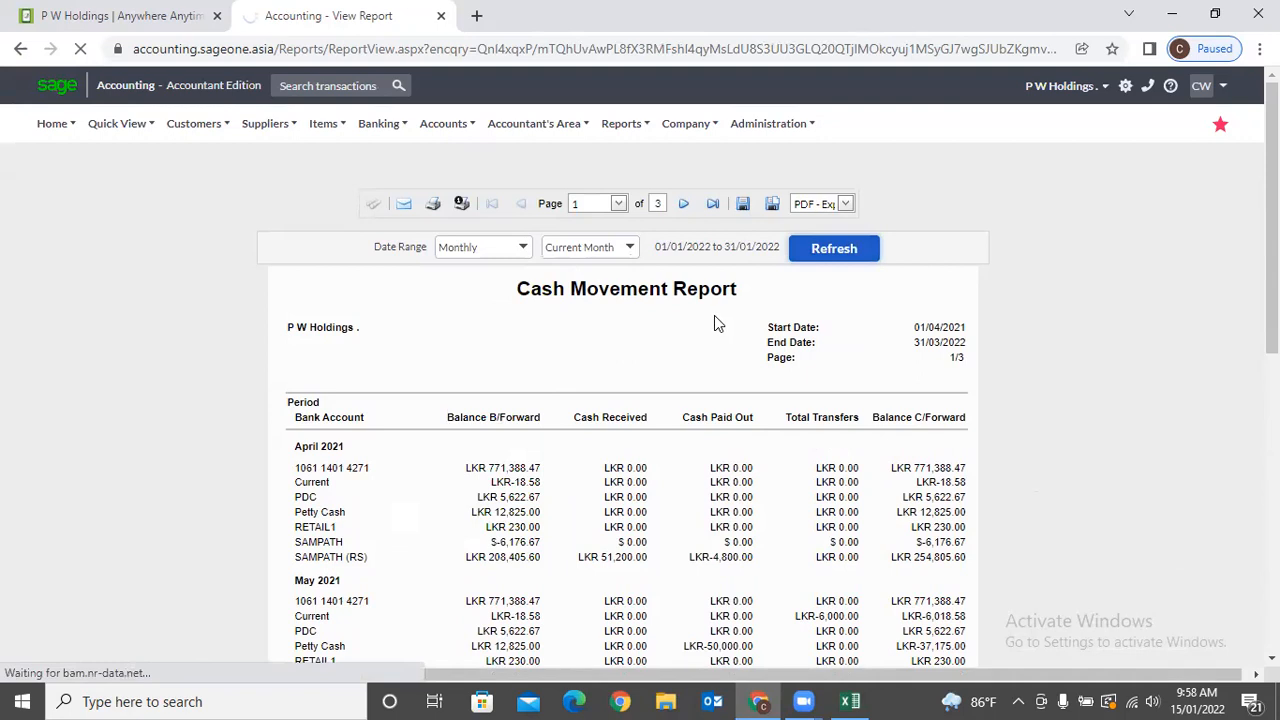
pyautogui.scroll(-1, 712, 325)
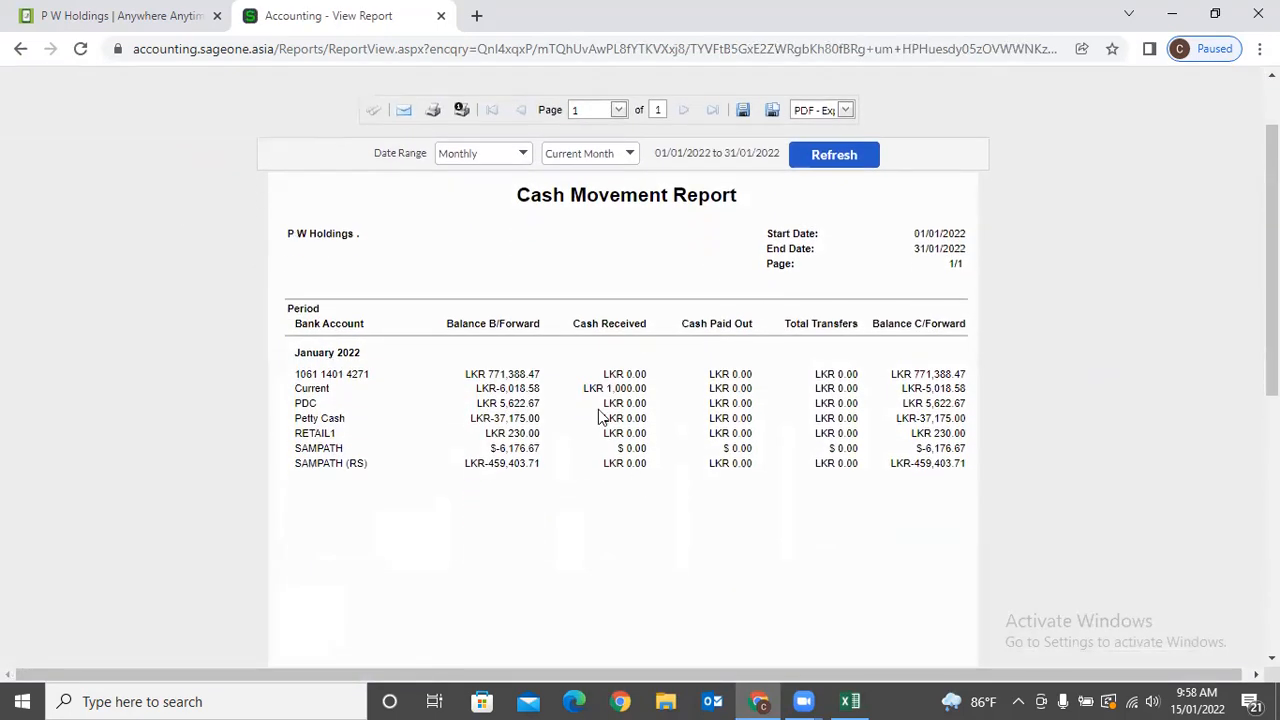
pyautogui.scroll(1, 641, 390)
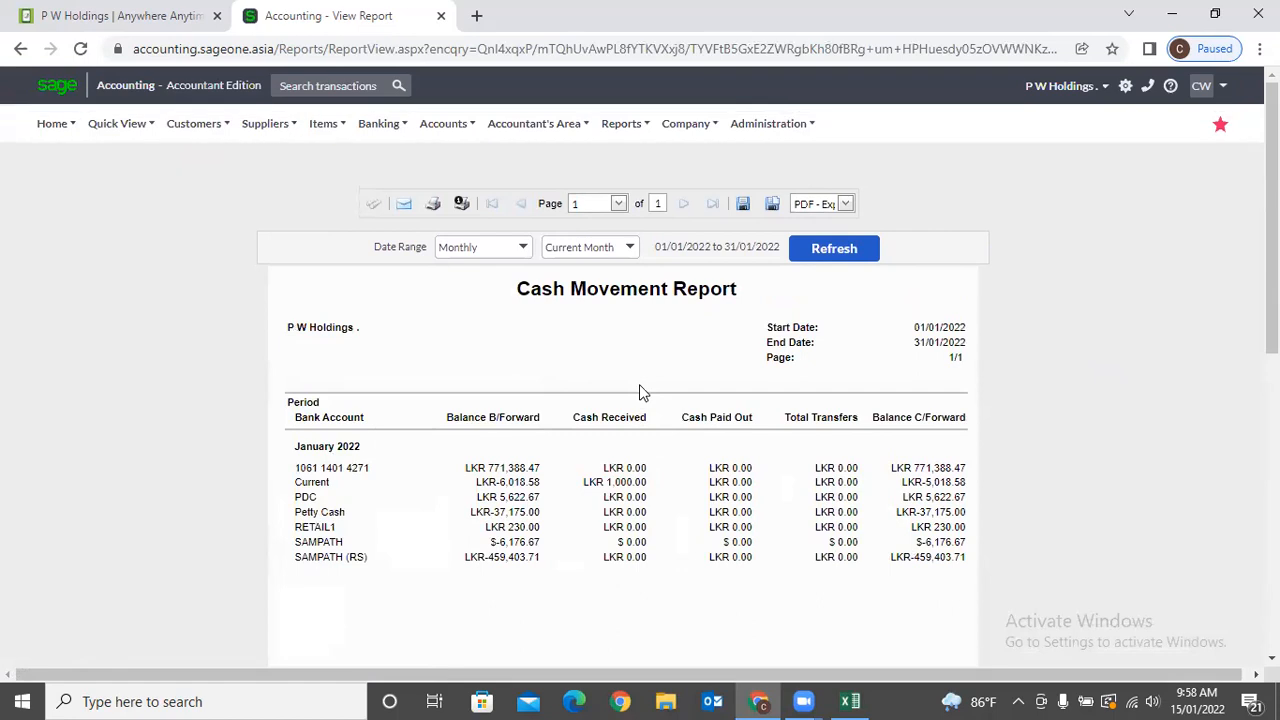
pyautogui.click(380, 123)
# Run the Cash Flow report with a Quarterly date range.
pyautogui.moveTo(407, 257)
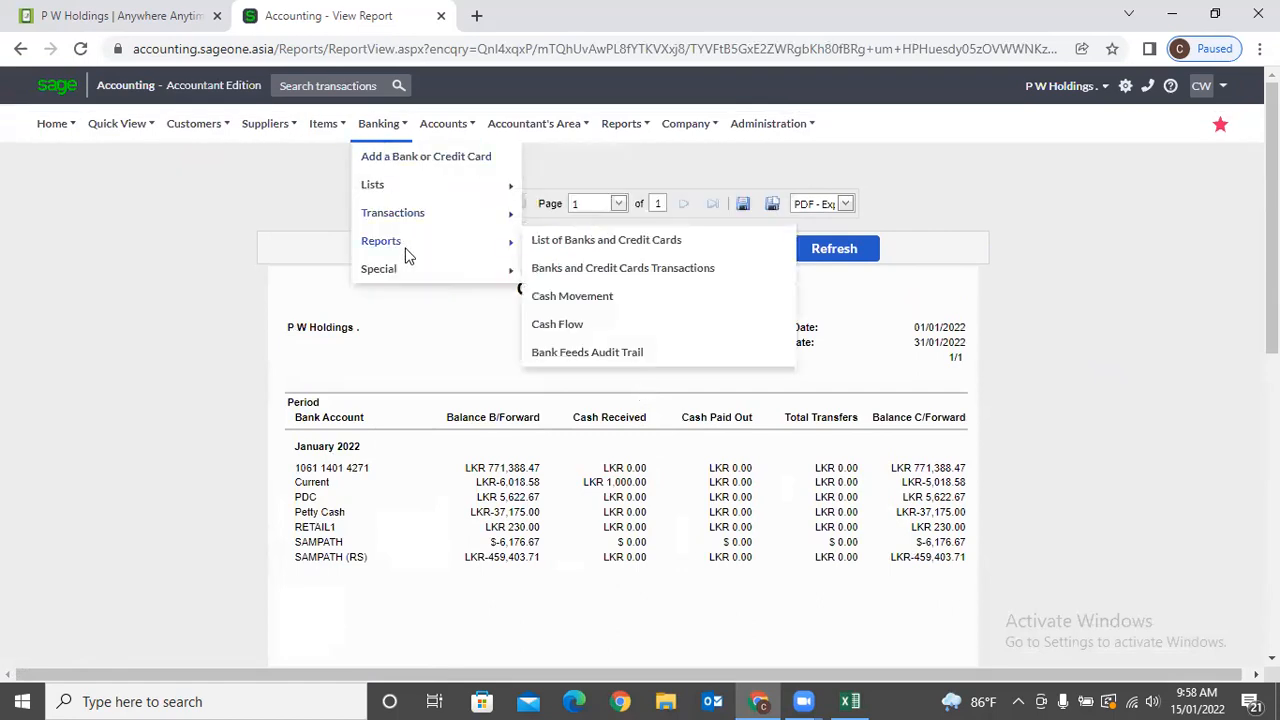
pyautogui.click(556, 328)
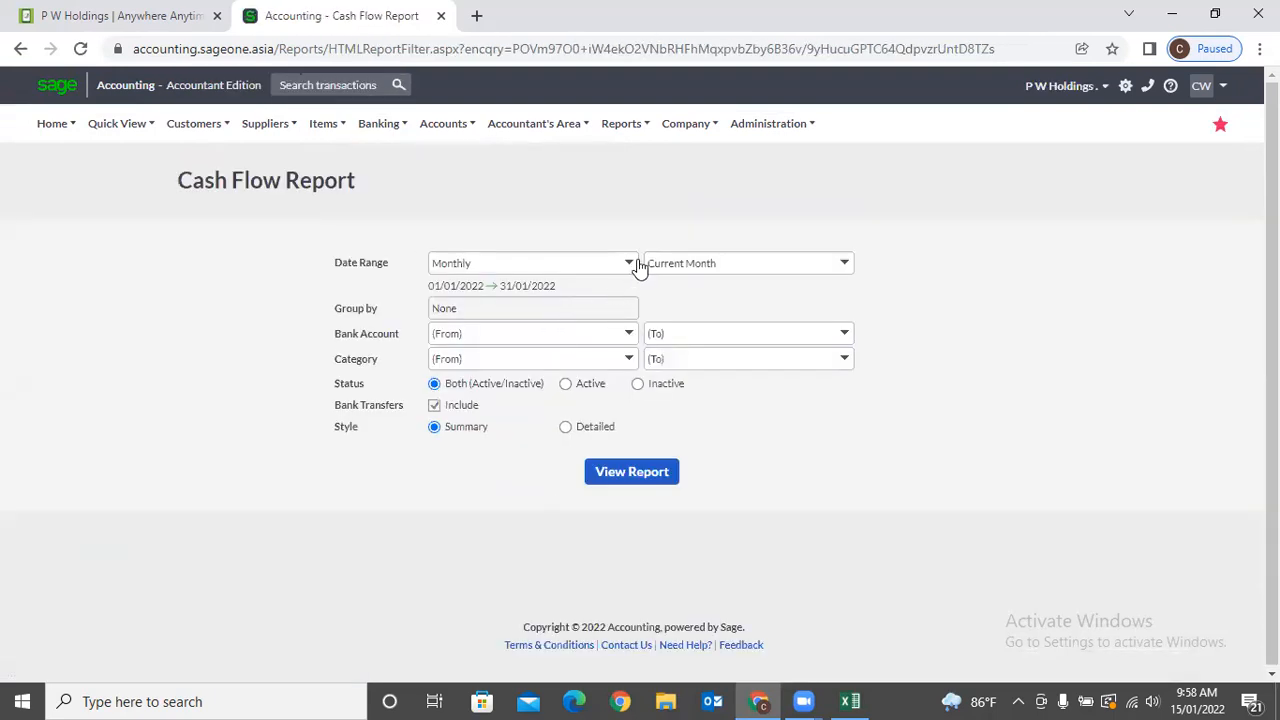
pyautogui.click(636, 265)
pyautogui.click(530, 306)
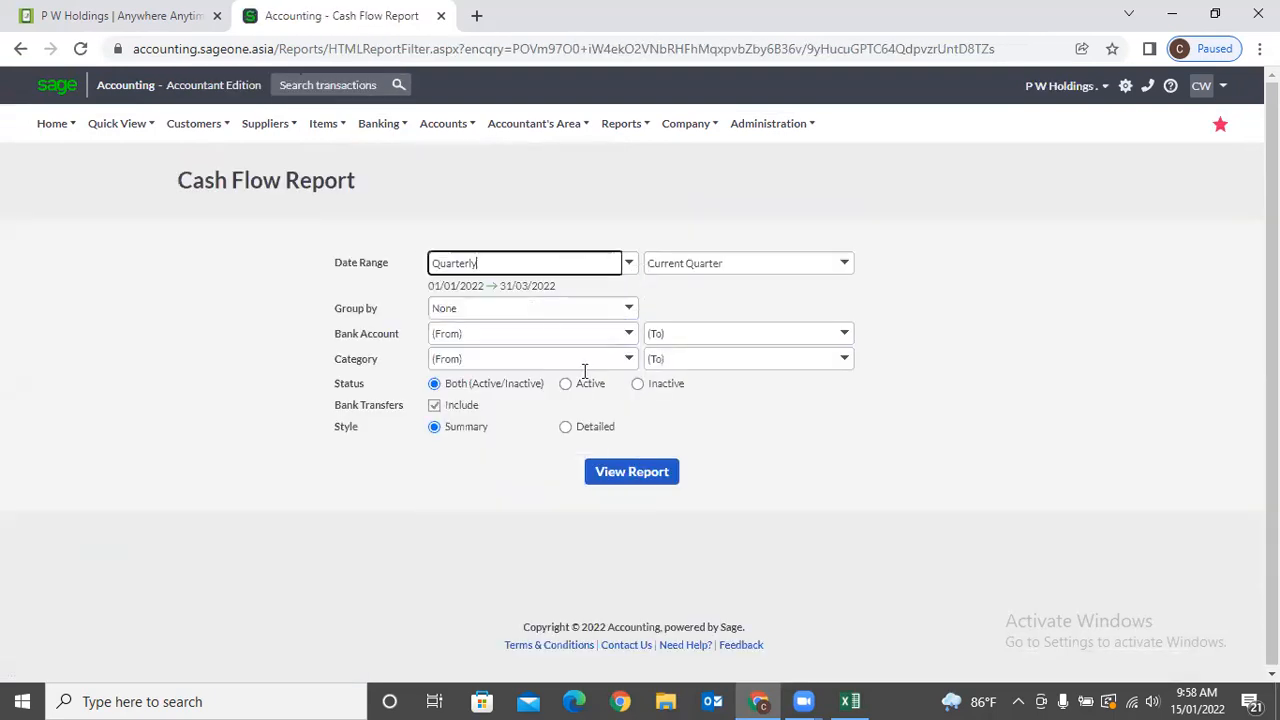
pyautogui.click(621, 486)
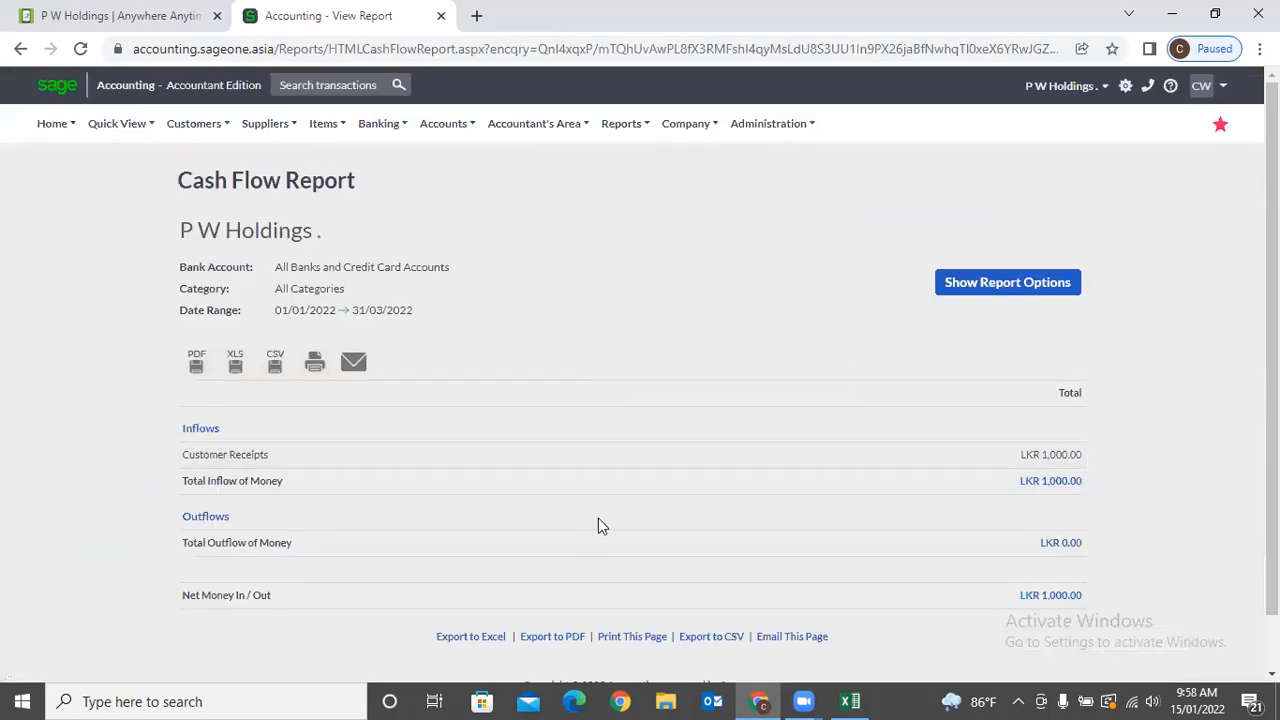
pyautogui.scroll(-1, 588, 598)
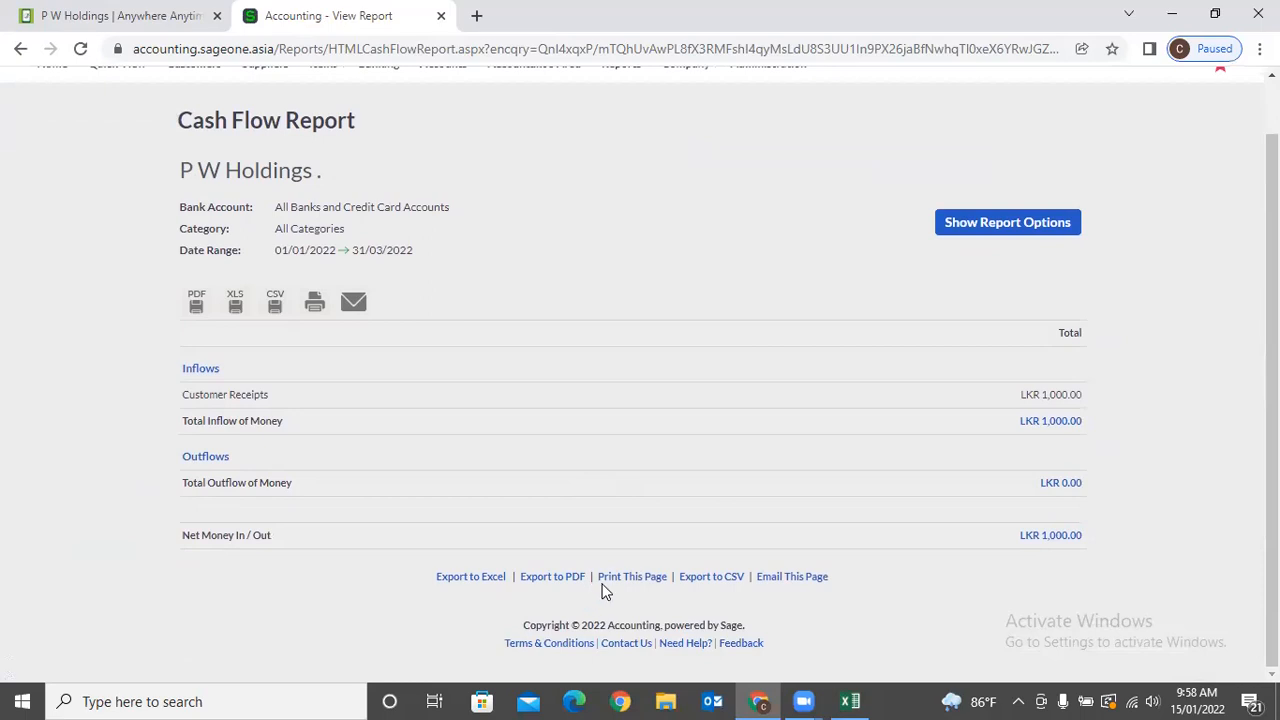
# Change the Cash Flow report to Yearly and review totals for 01/04/2021–31/03/2022.
pyautogui.click(963, 226)
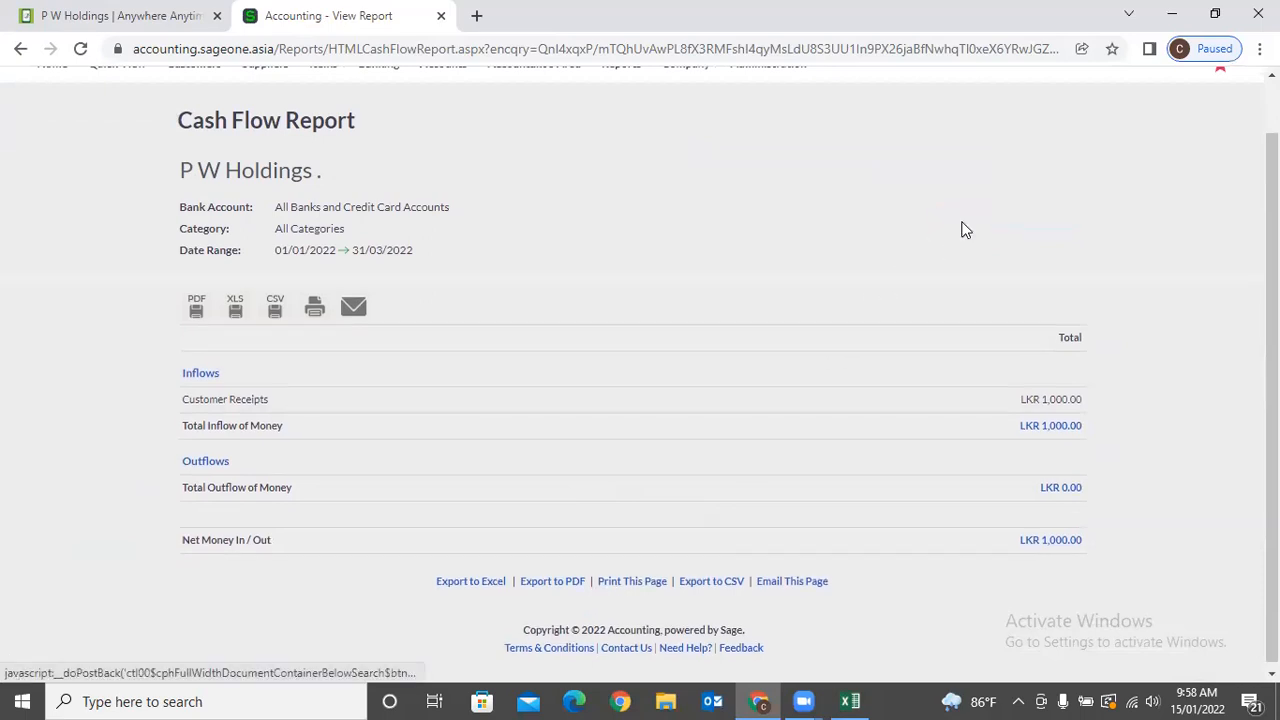
pyautogui.click(630, 224)
pyautogui.click(507, 287)
pyautogui.click(625, 421)
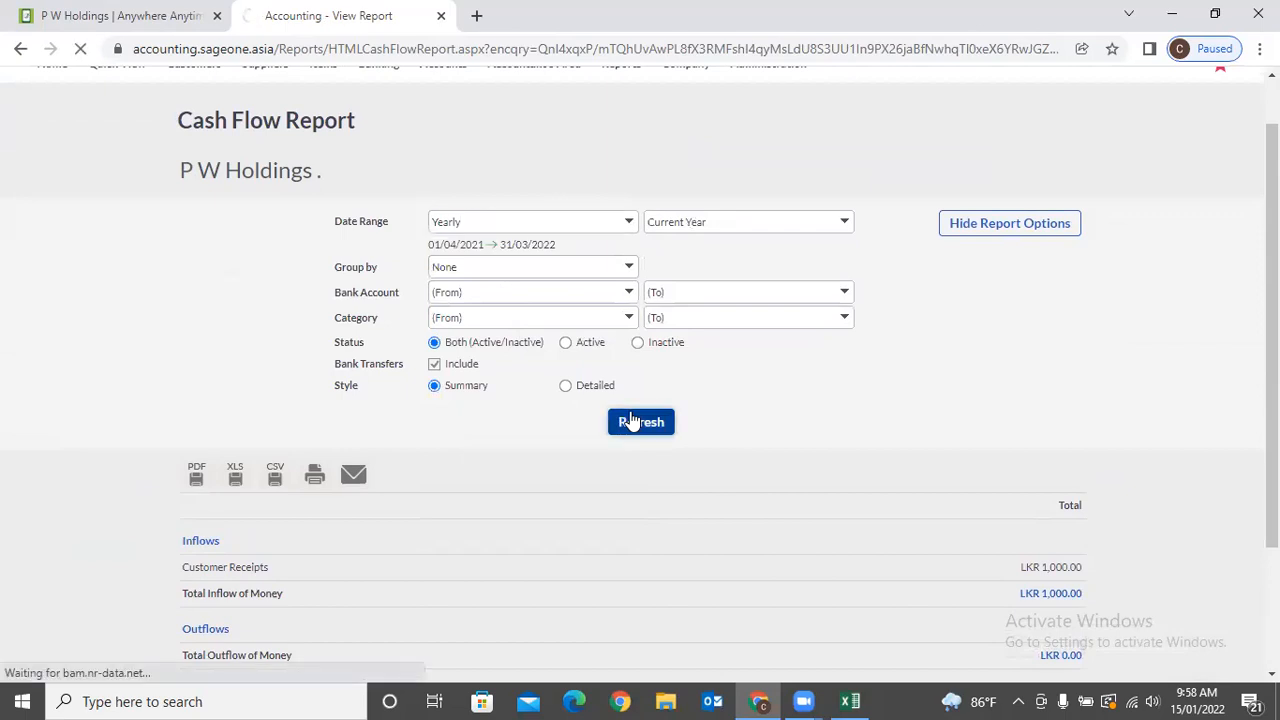
pyautogui.scroll(-1, 331, 390)
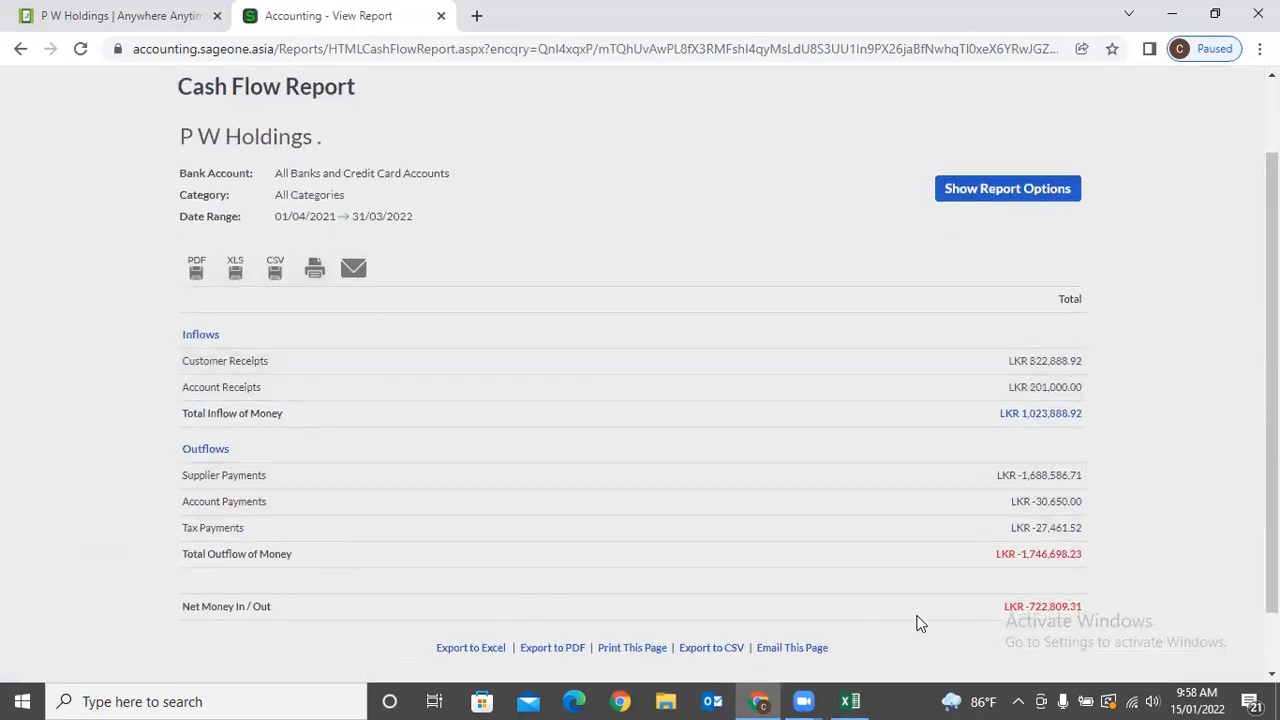
pyautogui.scroll(-1, 868, 622)
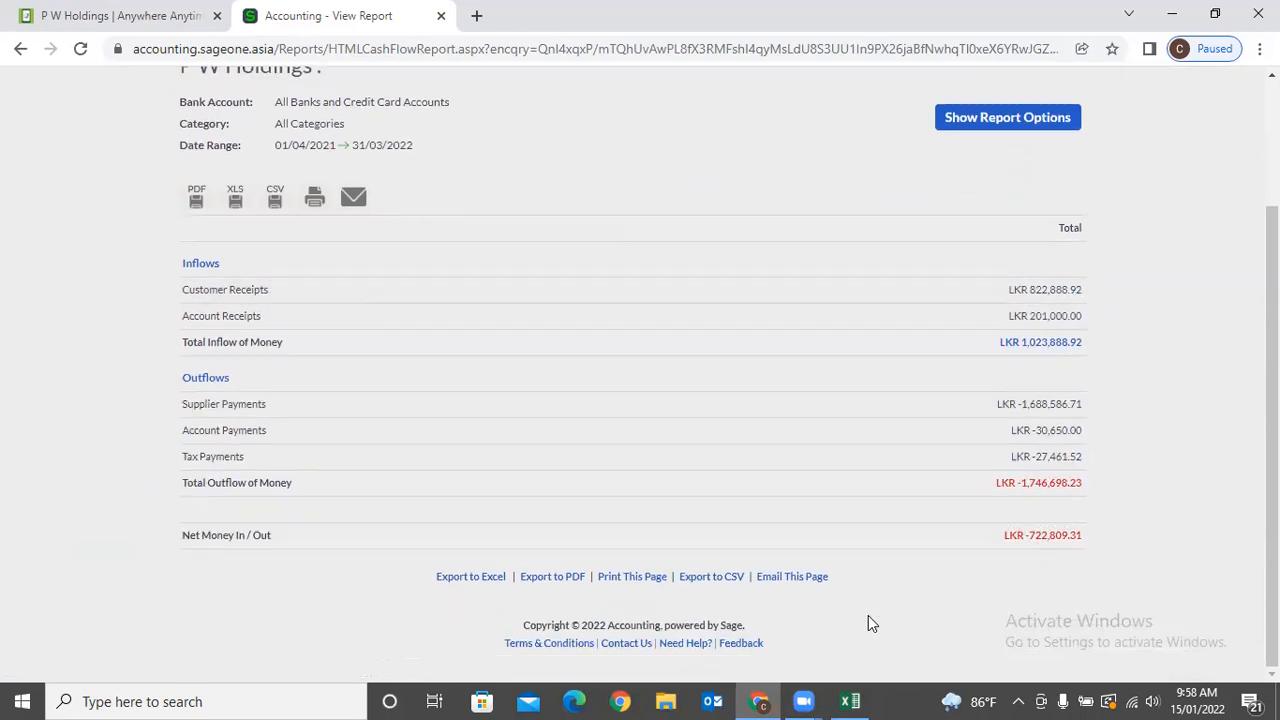
pyautogui.scroll(3, 891, 521)
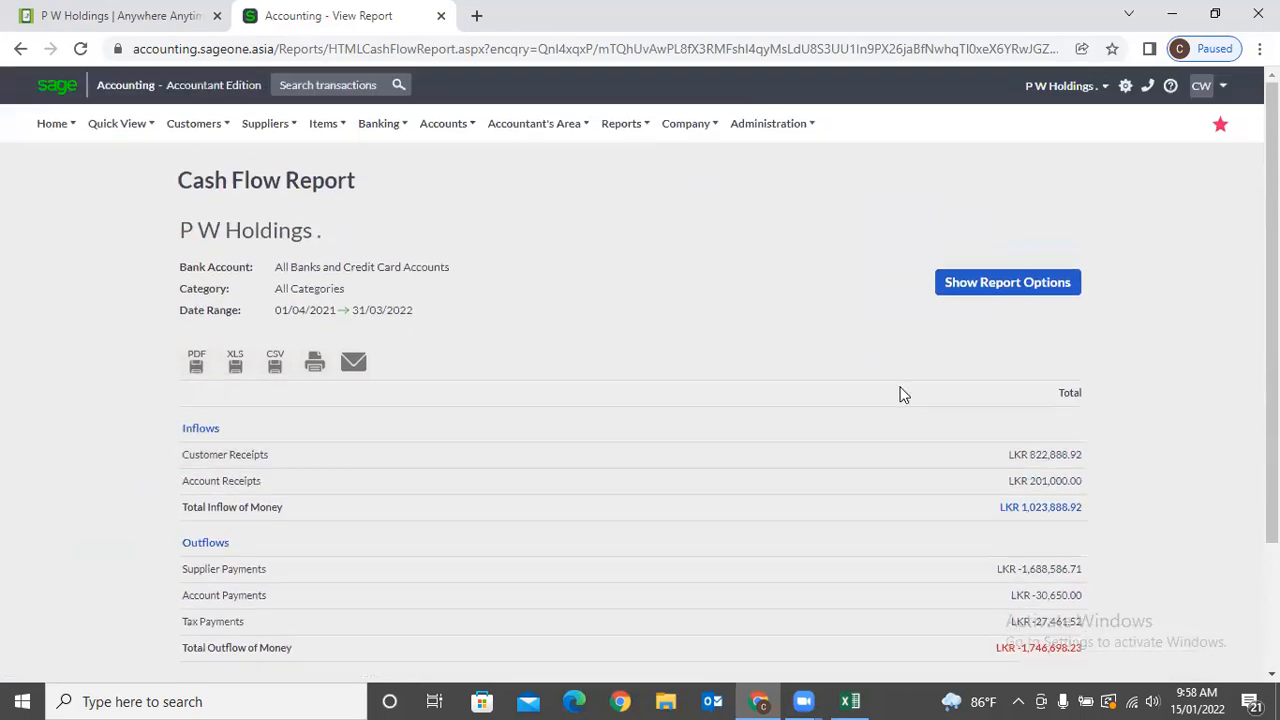
# Group the yearly Cash Flow report by Quarter and refresh it.
pyautogui.click(965, 299)
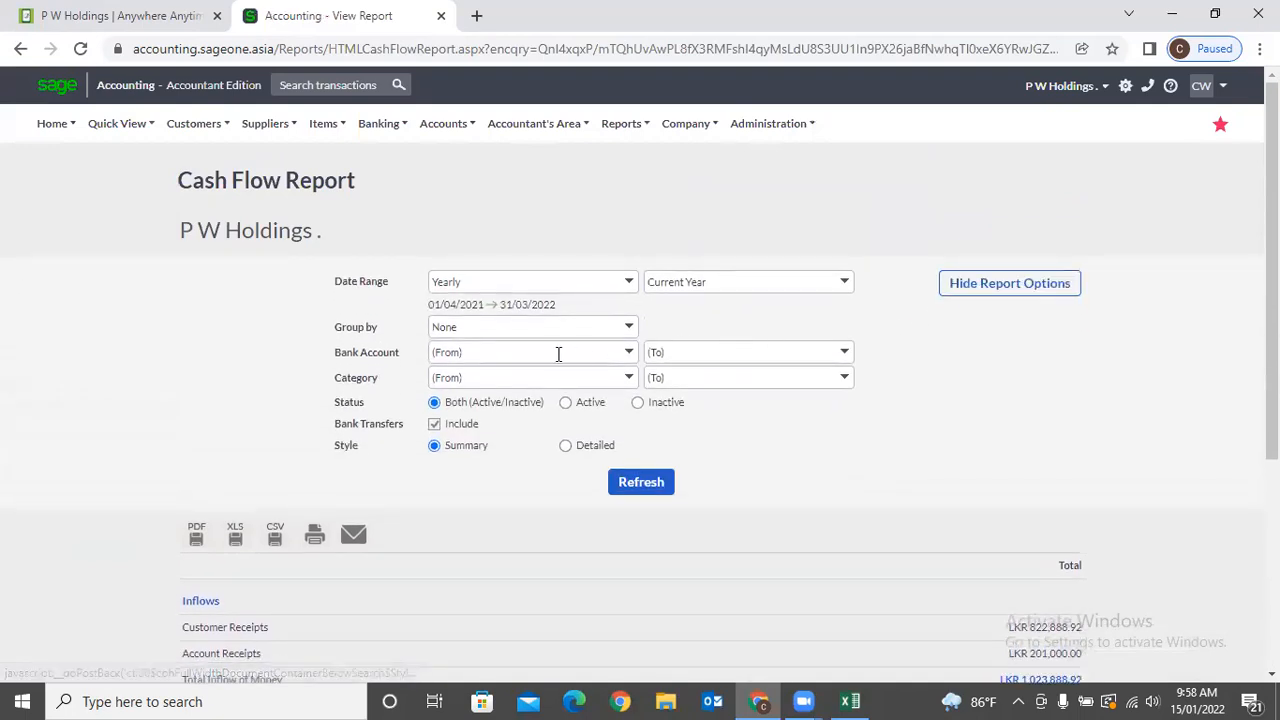
pyautogui.click(628, 327)
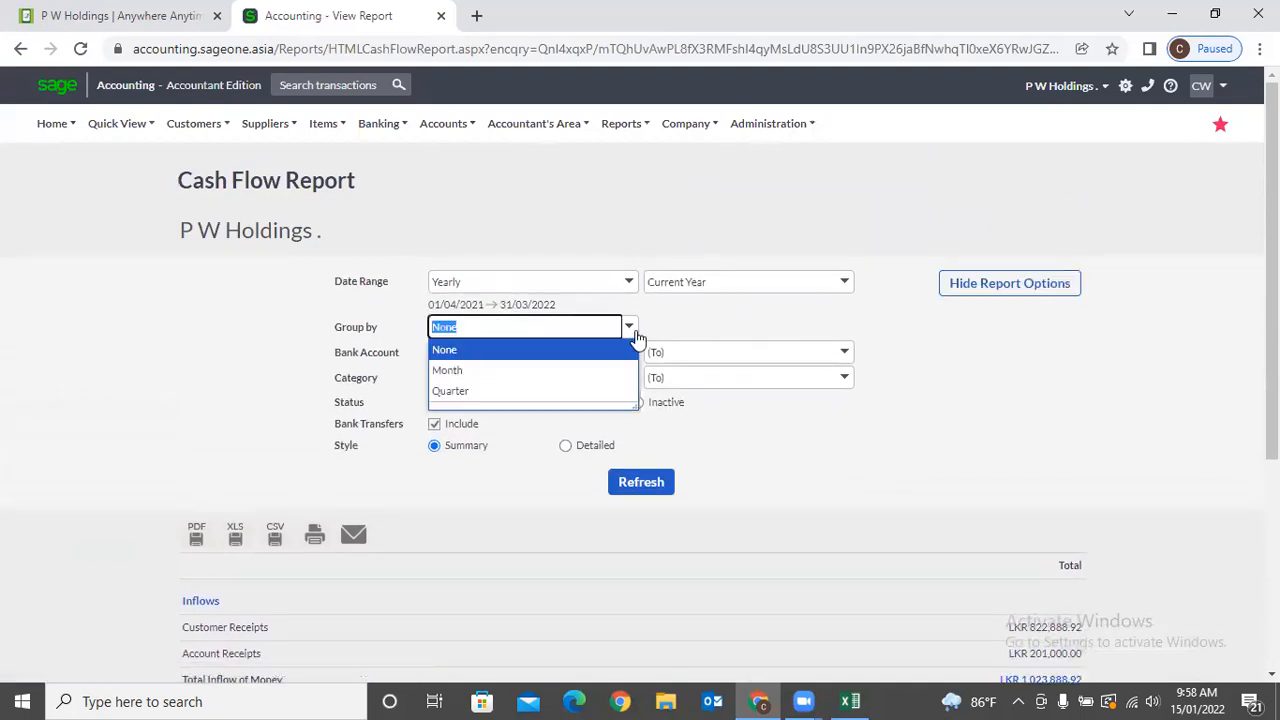
pyautogui.click(602, 392)
pyautogui.click(645, 482)
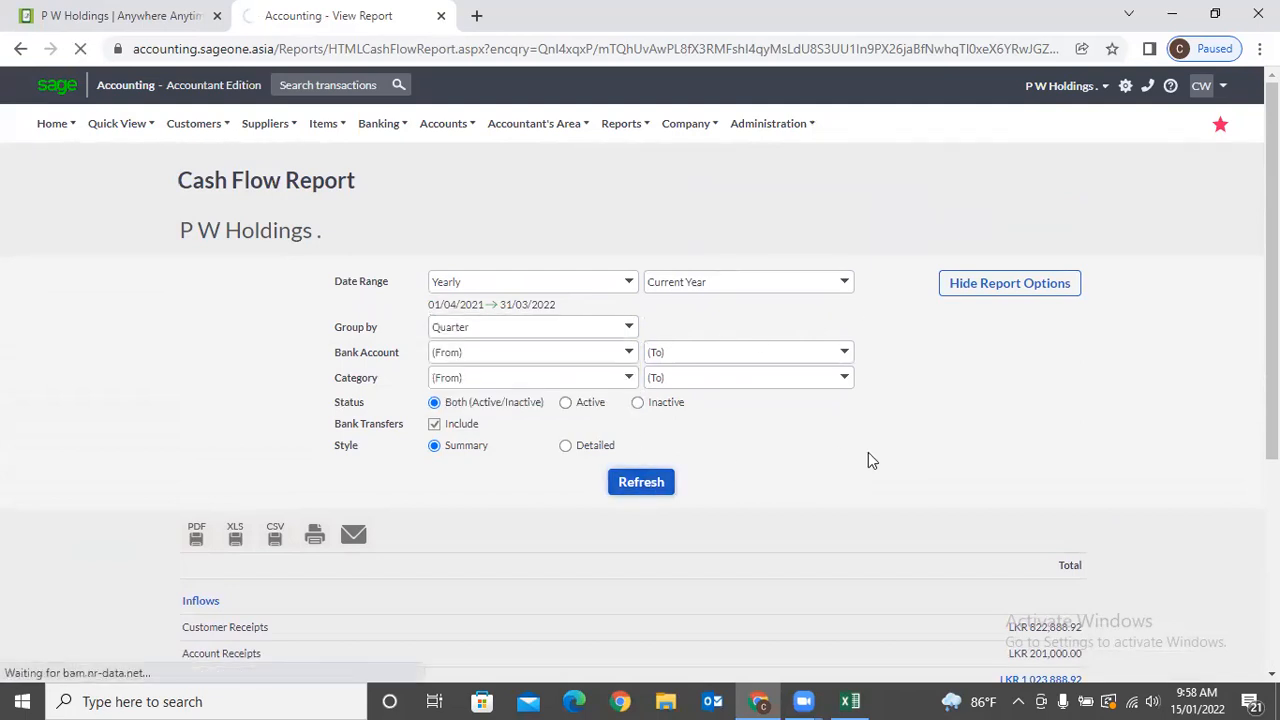
pyautogui.scroll(-2, 883, 440)
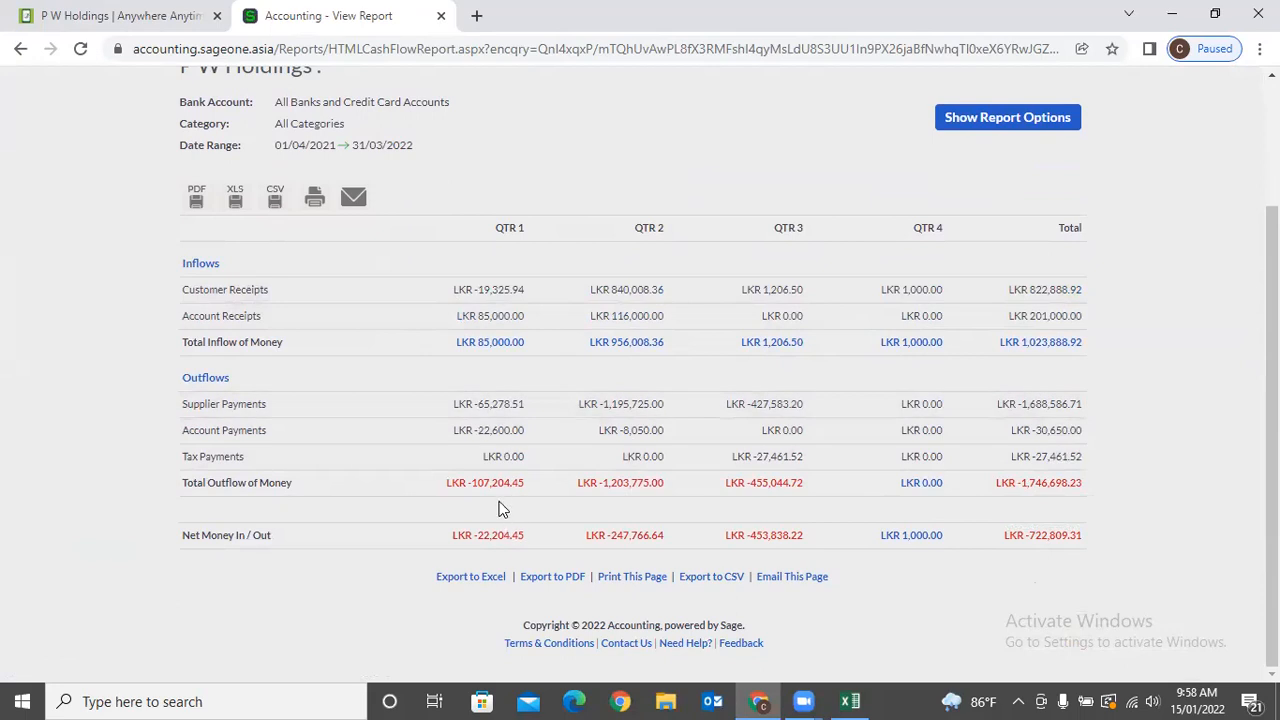
pyautogui.scroll(2, 506, 505)
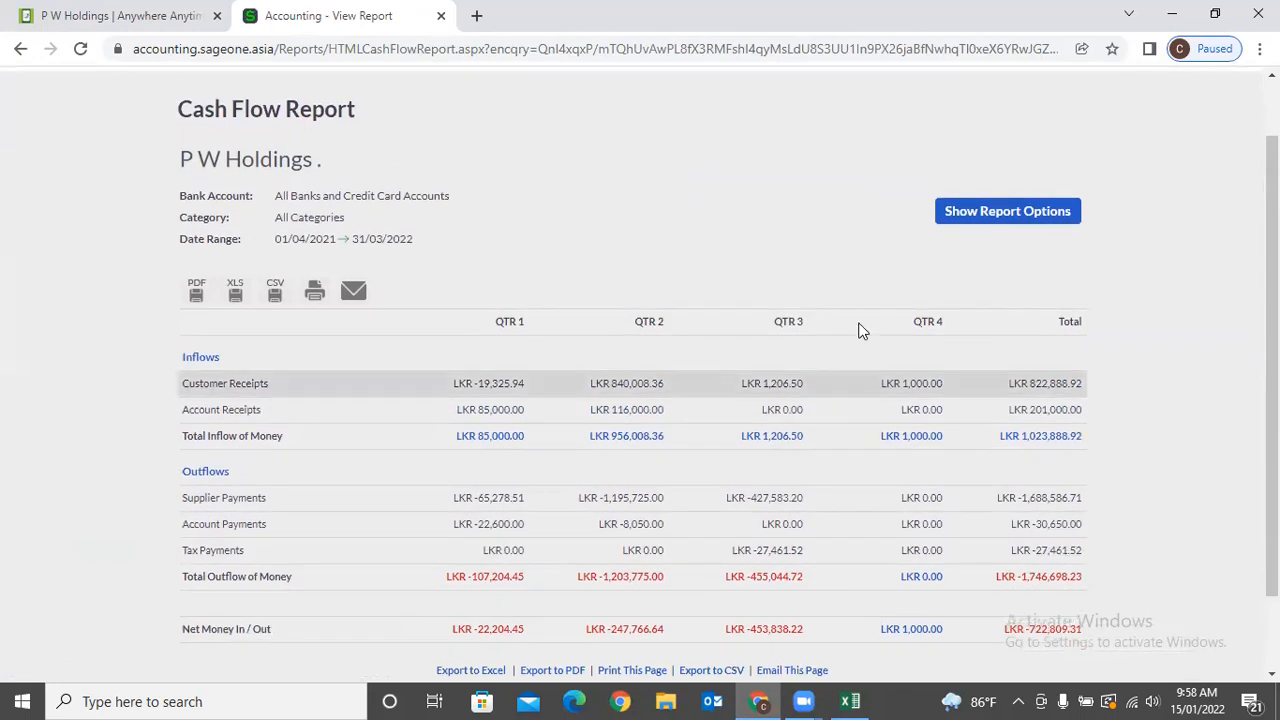
# Reopen the report options and look through the bank account list without changes.
pyautogui.click(955, 220)
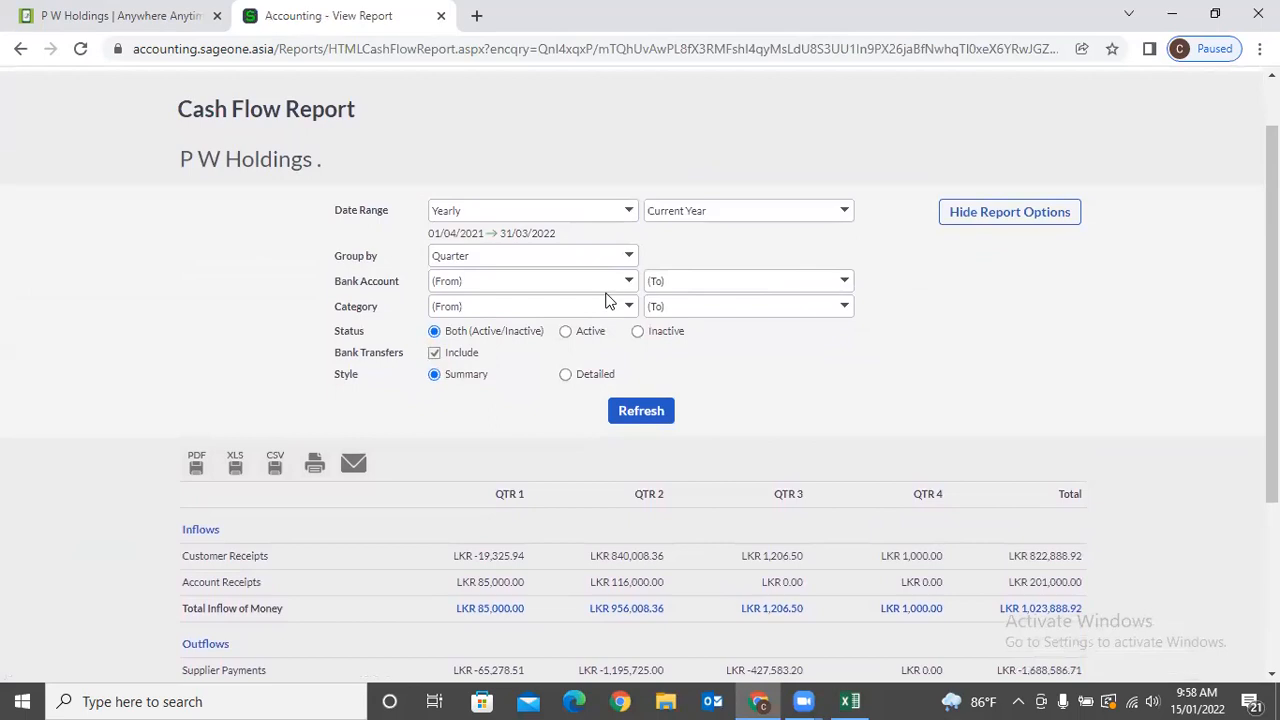
pyautogui.click(628, 288)
pyautogui.click(690, 255)
pyautogui.click(634, 313)
pyautogui.click(724, 350)
# Include bank transfers, choose Detailed style with Group by None, and refresh the Cash Flow report.
pyautogui.click(433, 352)
pyautogui.click(566, 377)
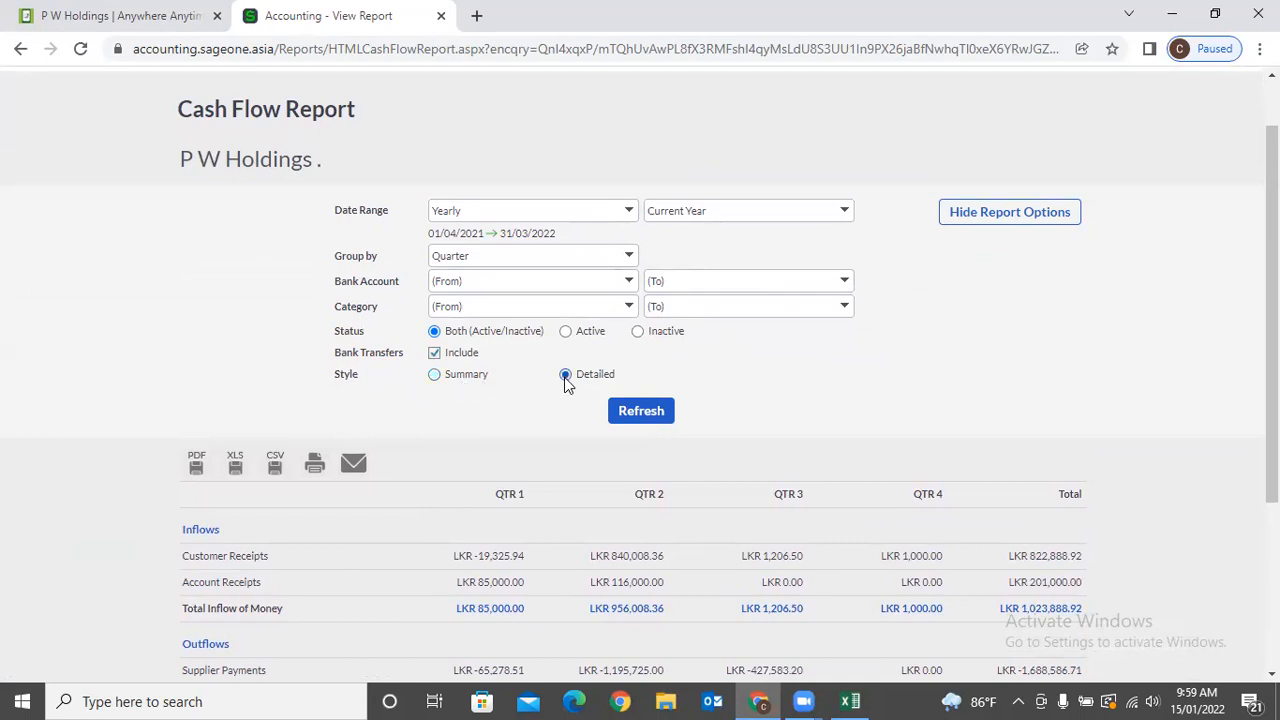
pyautogui.click(628, 258)
pyautogui.click(580, 276)
pyautogui.click(660, 407)
pyautogui.scroll(-2, 669, 388)
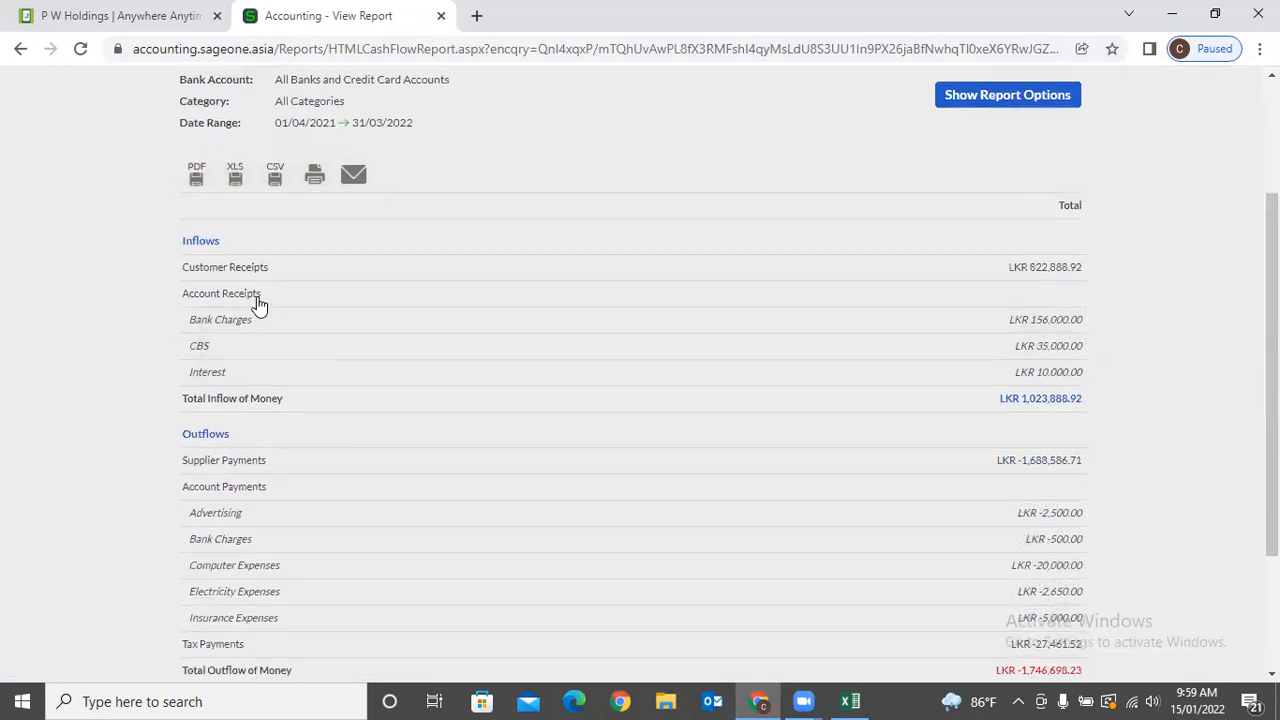
pyautogui.scroll(-1, 317, 498)
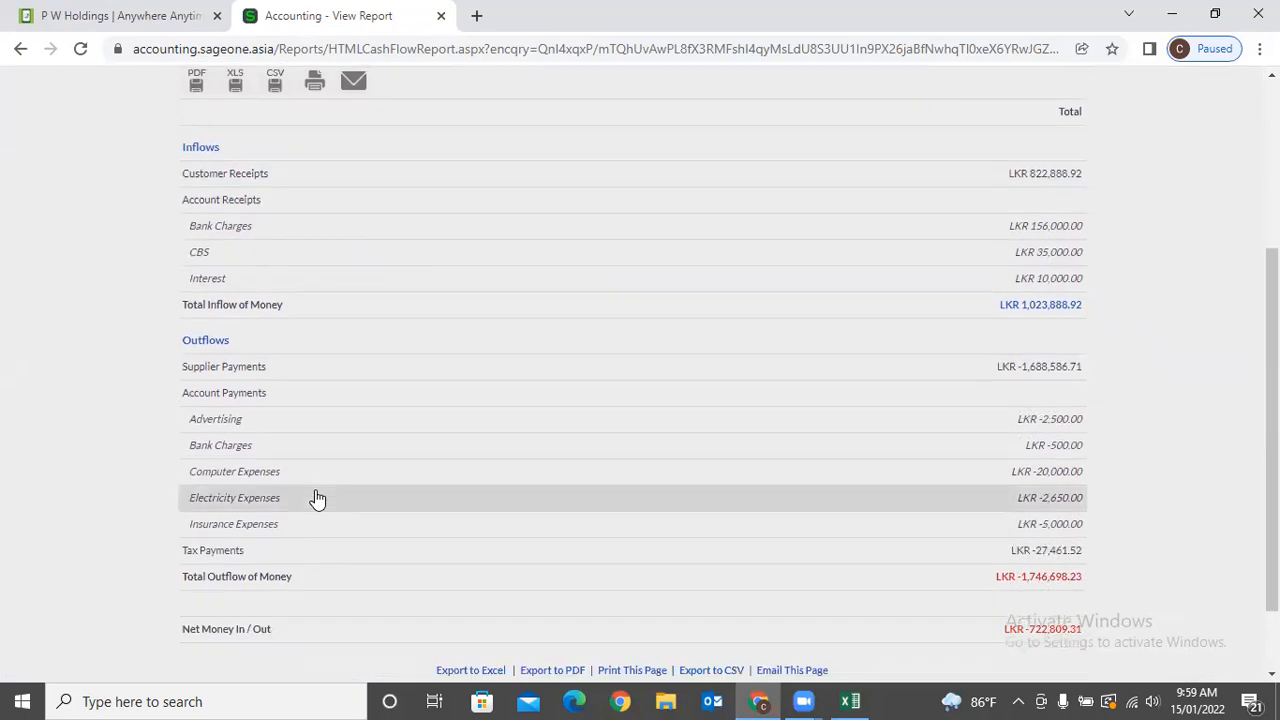
pyautogui.scroll(1, 303, 451)
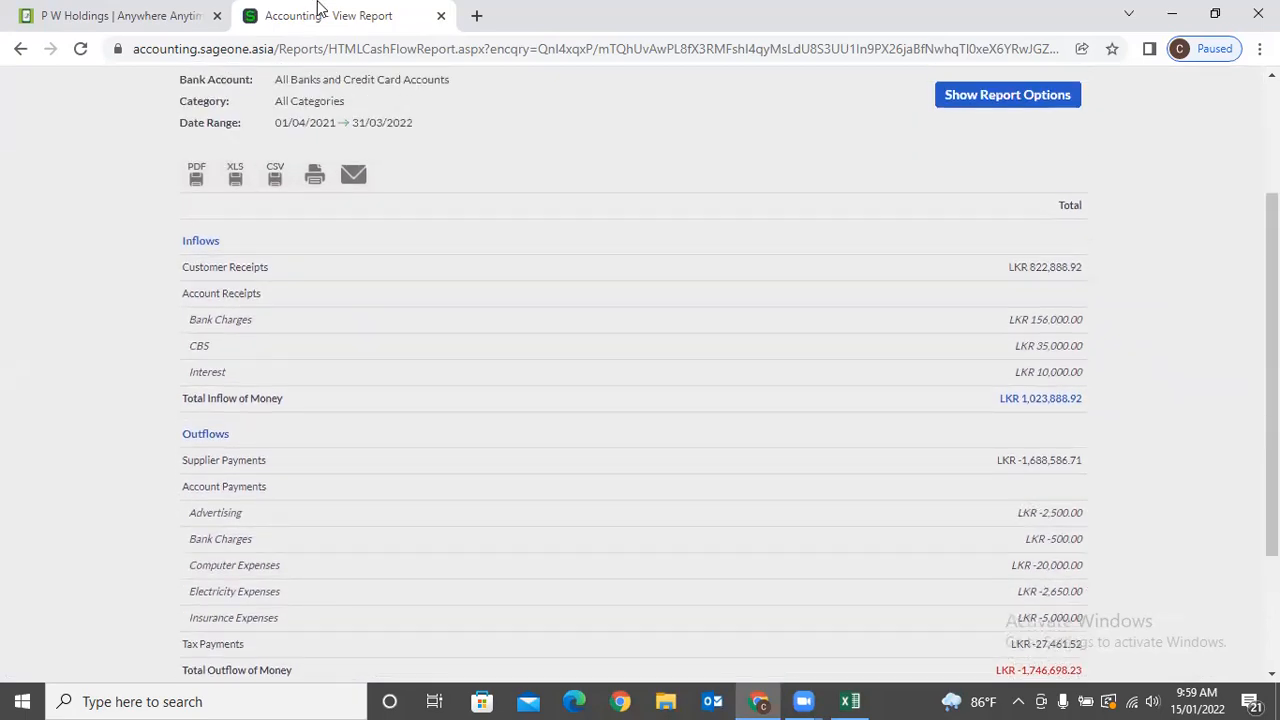
pyautogui.rightClick(318, 8)
# Duplicate the Cash Flow report into a new tab and rerun the copy in Summary style.
pyautogui.click(392, 134)
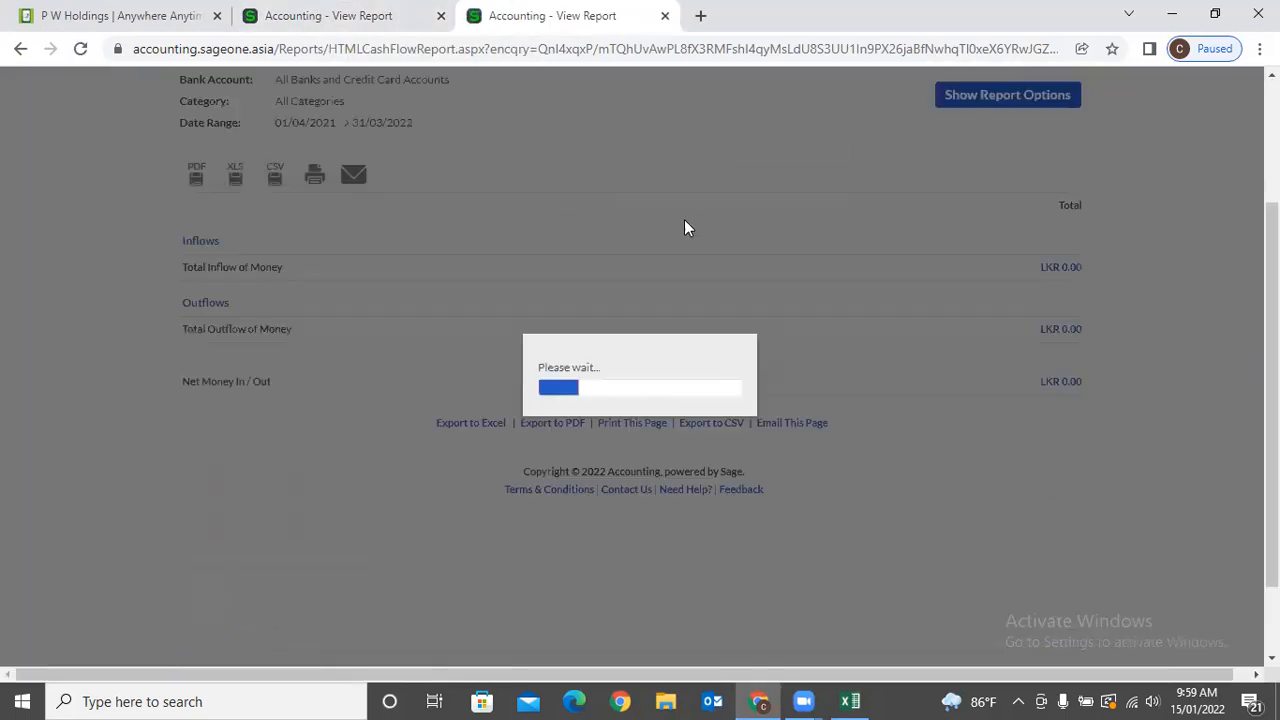
pyautogui.click(950, 97)
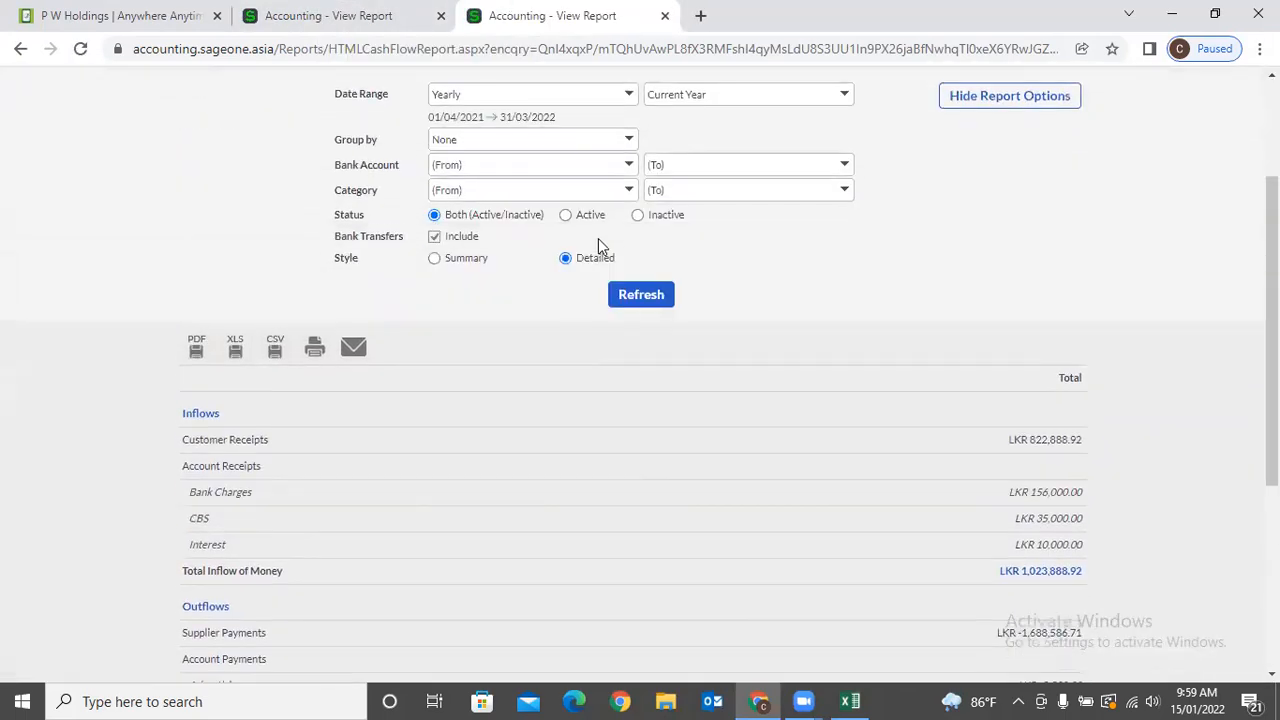
pyautogui.click(435, 258)
pyautogui.click(626, 292)
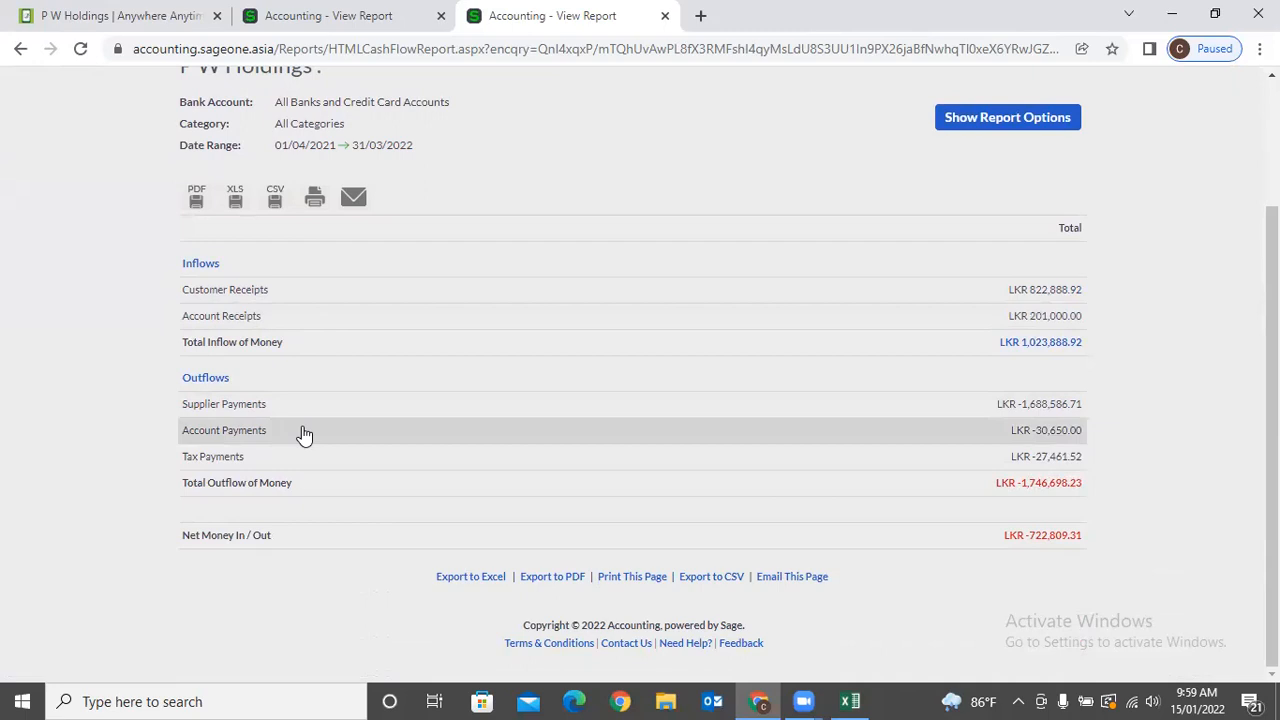
# Return to the detailed Cash Flow report and review its itemised outflows.
pyautogui.scroll(1, 297, 428)
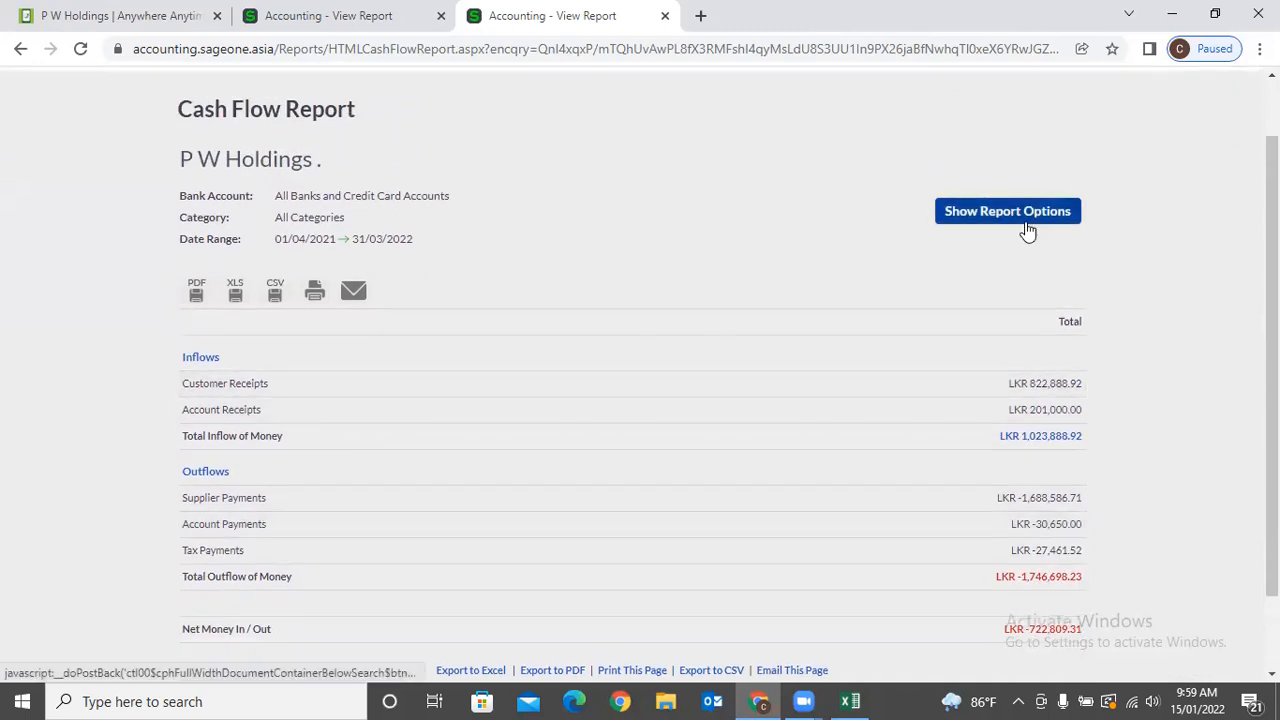
pyautogui.click(1010, 212)
pyautogui.click(290, 18)
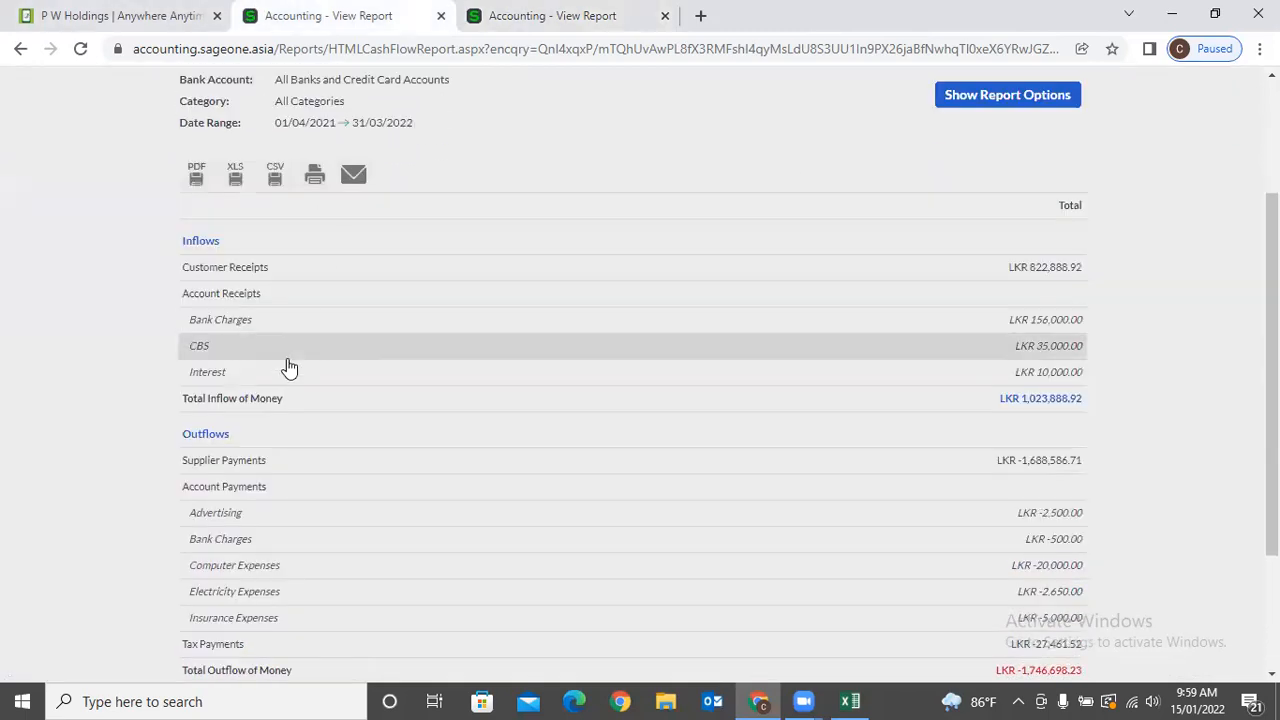
pyautogui.scroll(-1, 250, 450)
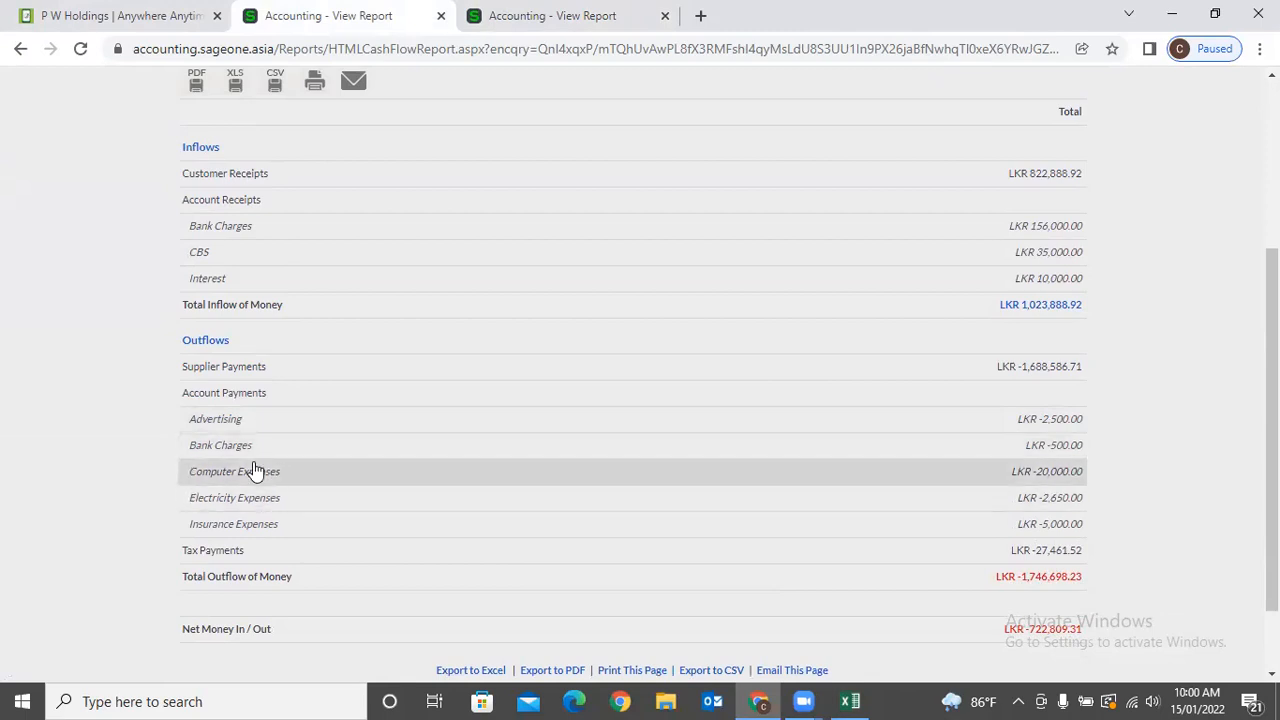
pyautogui.scroll(-1, 253, 471)
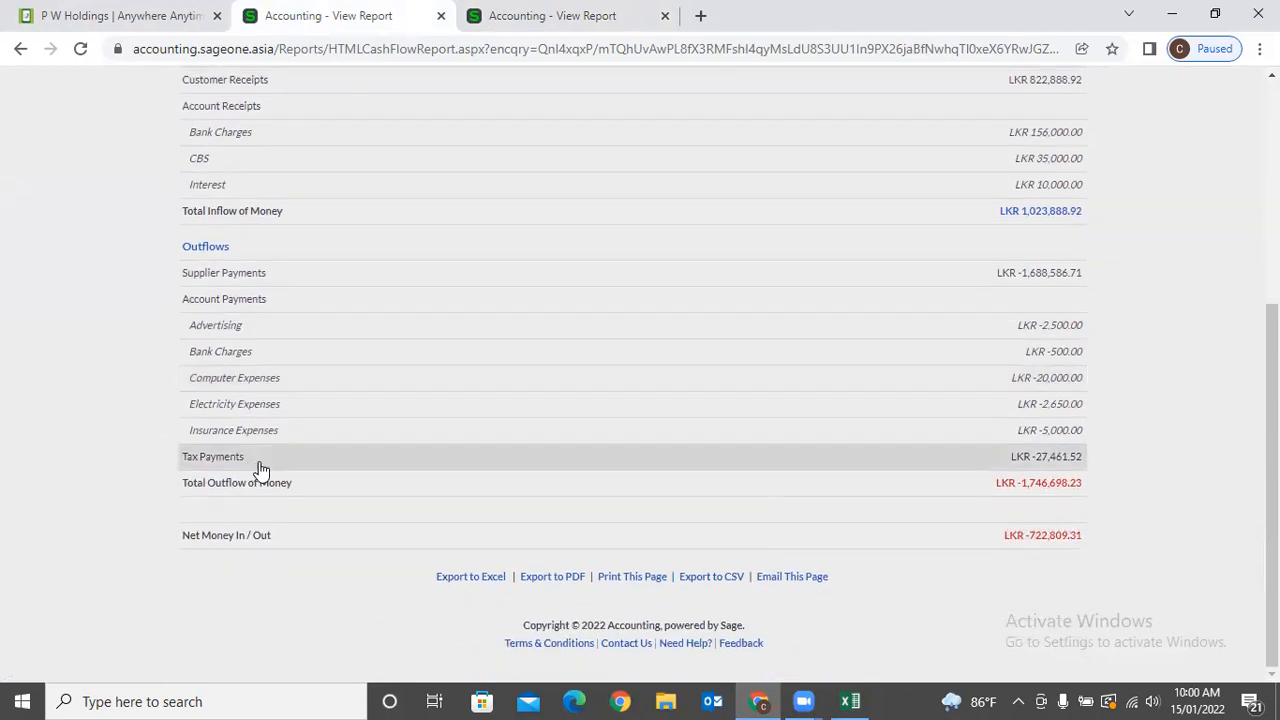
pyautogui.scroll(4, 263, 430)
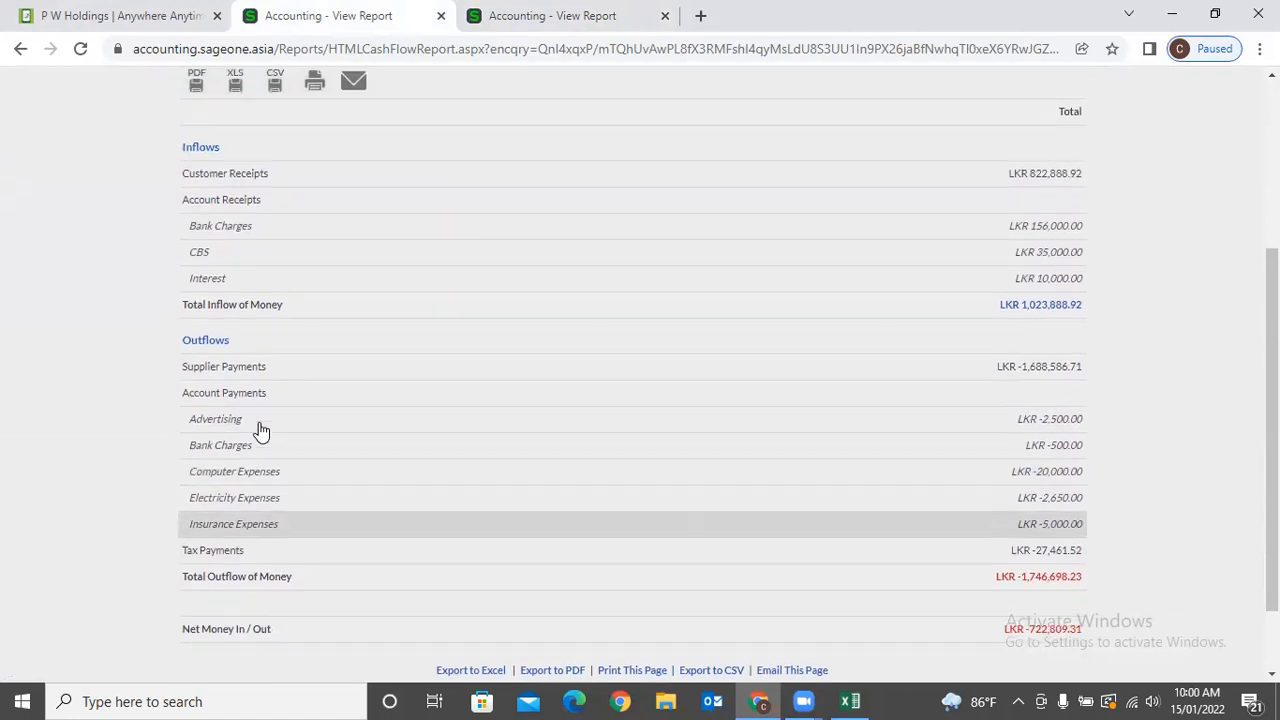
# Open Banking > Special > Adjust Bank and Credit Card Opening Balances.
pyautogui.click(380, 123)
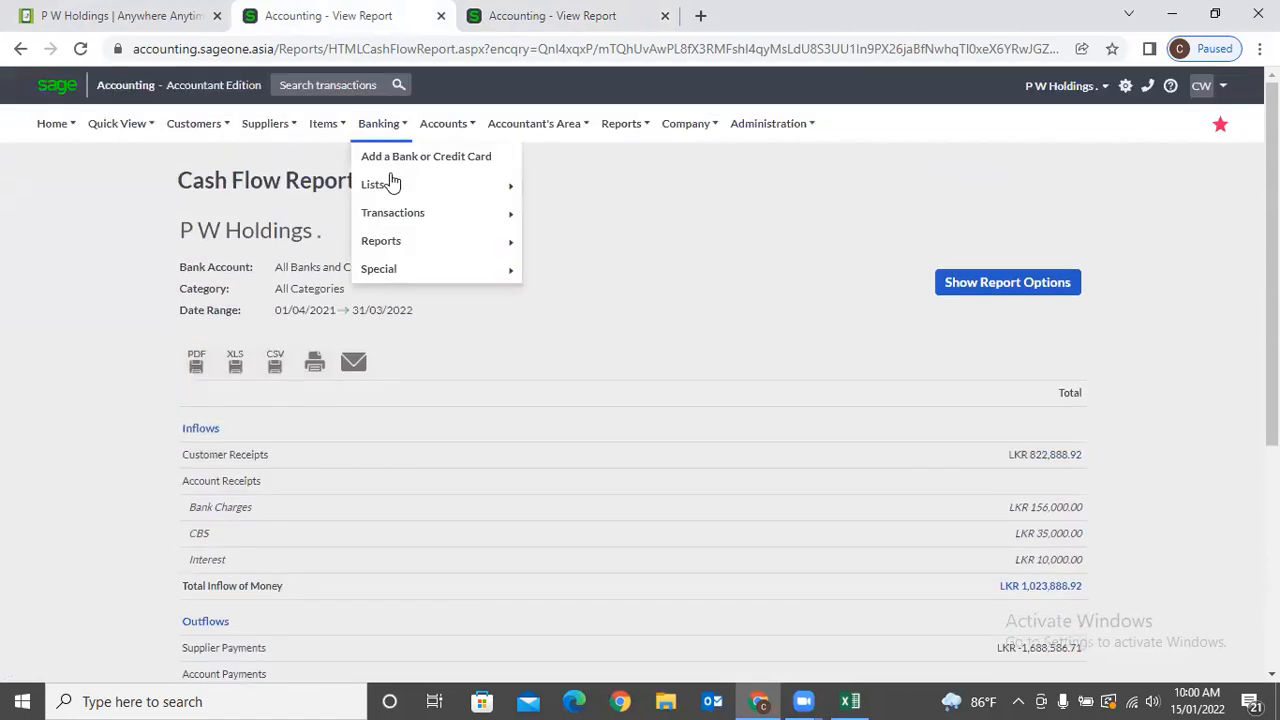
pyautogui.moveTo(394, 242)
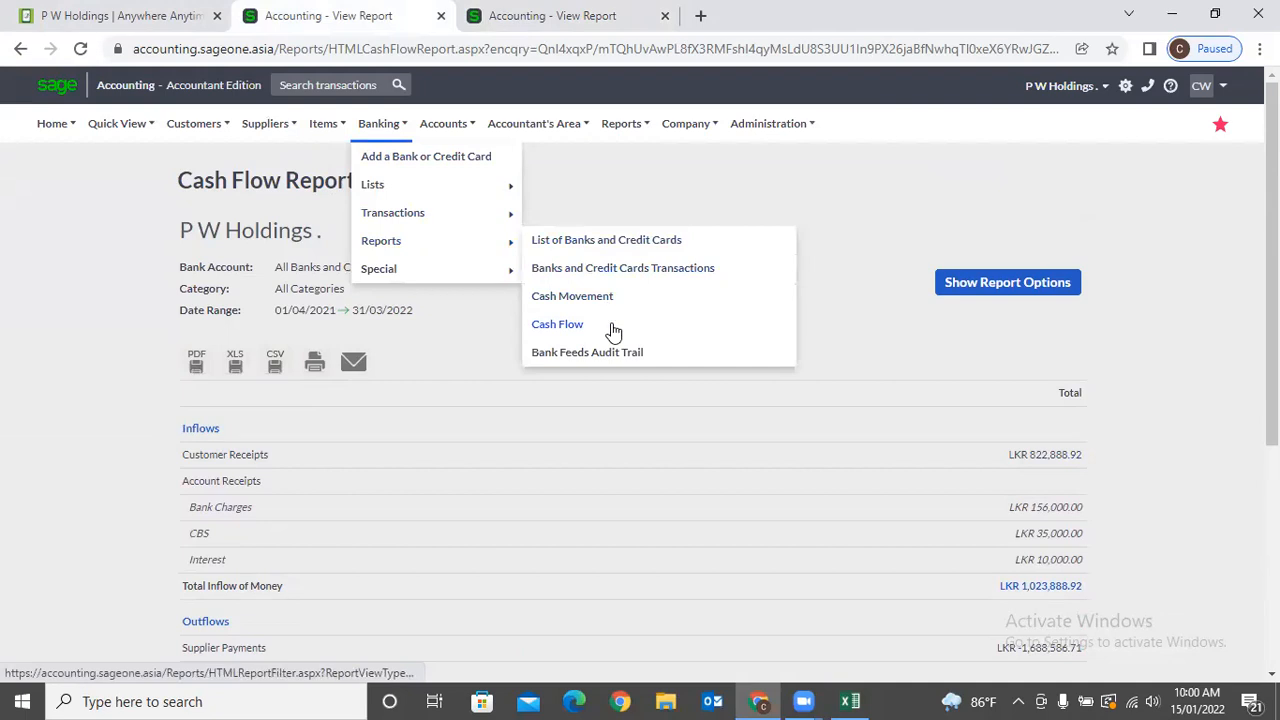
pyautogui.moveTo(429, 266)
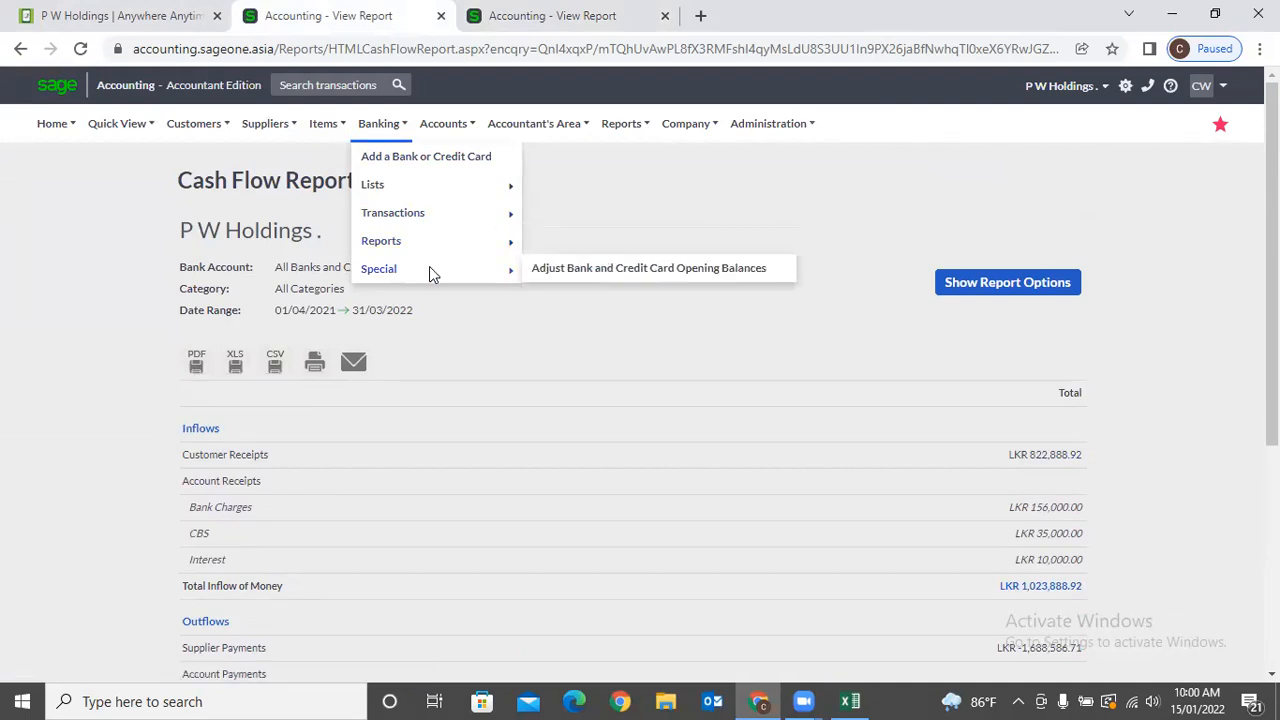
pyautogui.click(536, 277)
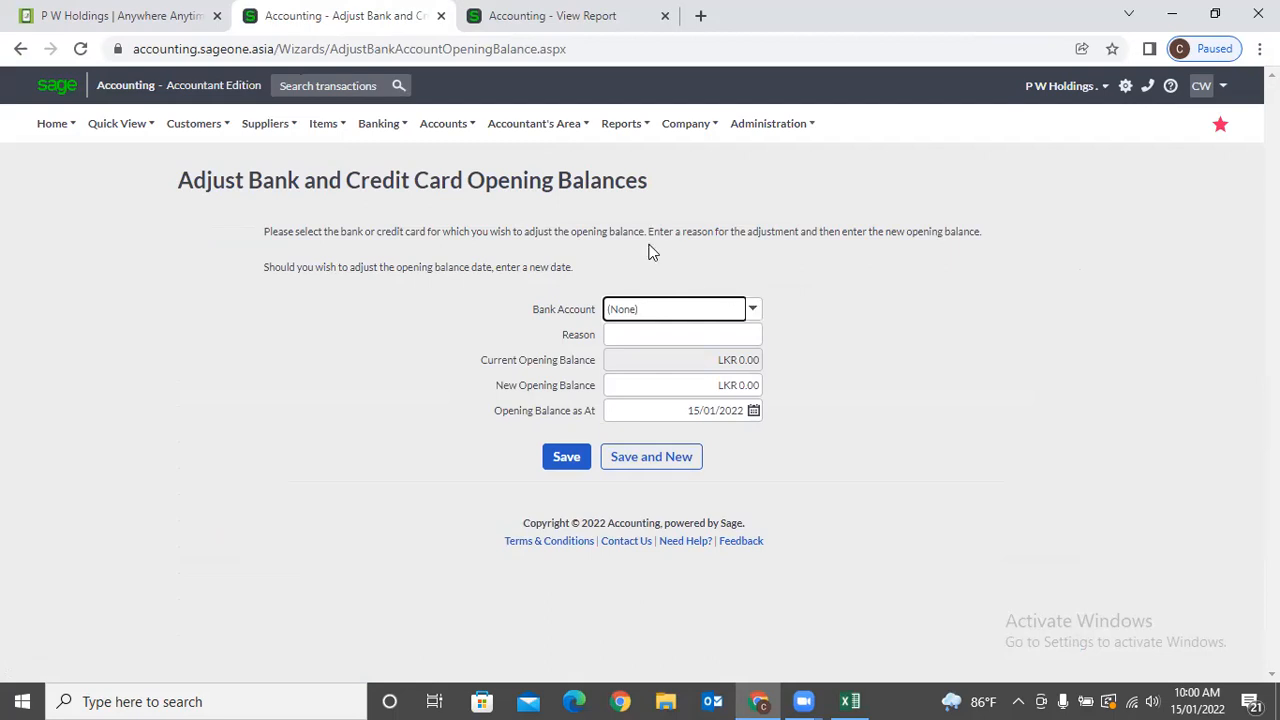
pyautogui.moveTo(380, 128)
pyautogui.moveTo(398, 275)
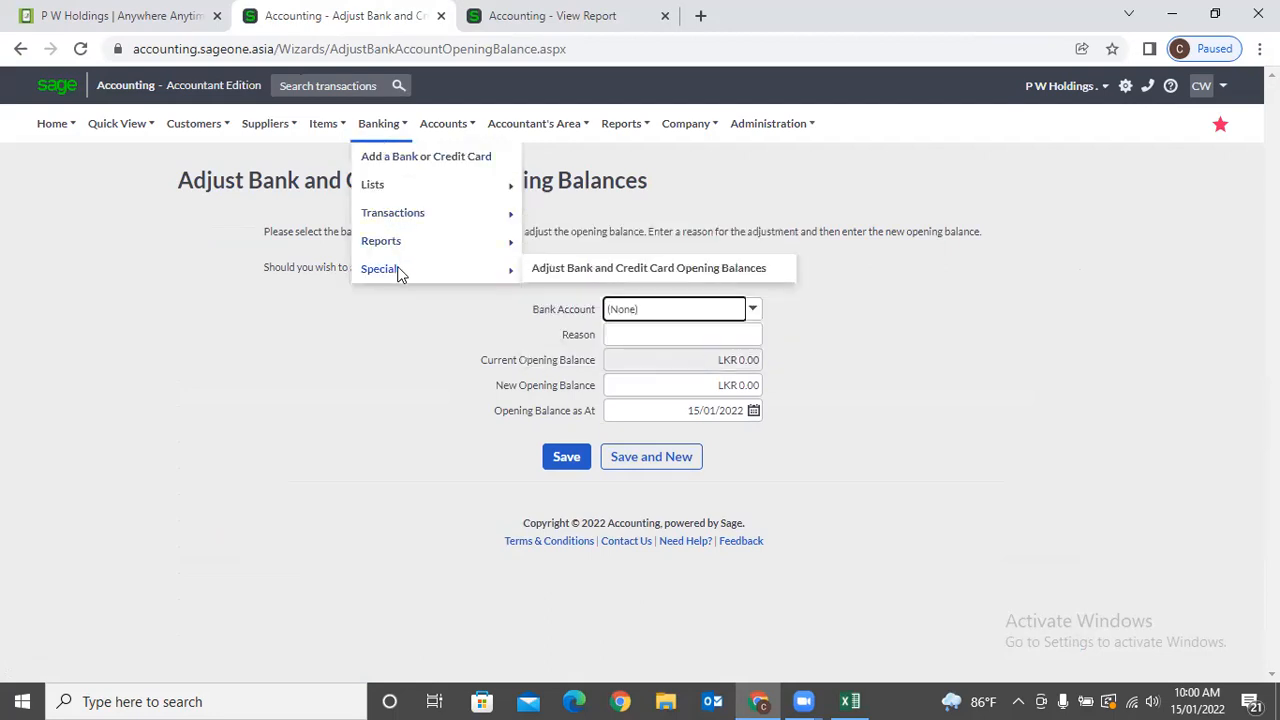
pyautogui.click(396, 389)
pyautogui.moveTo(372, 138)
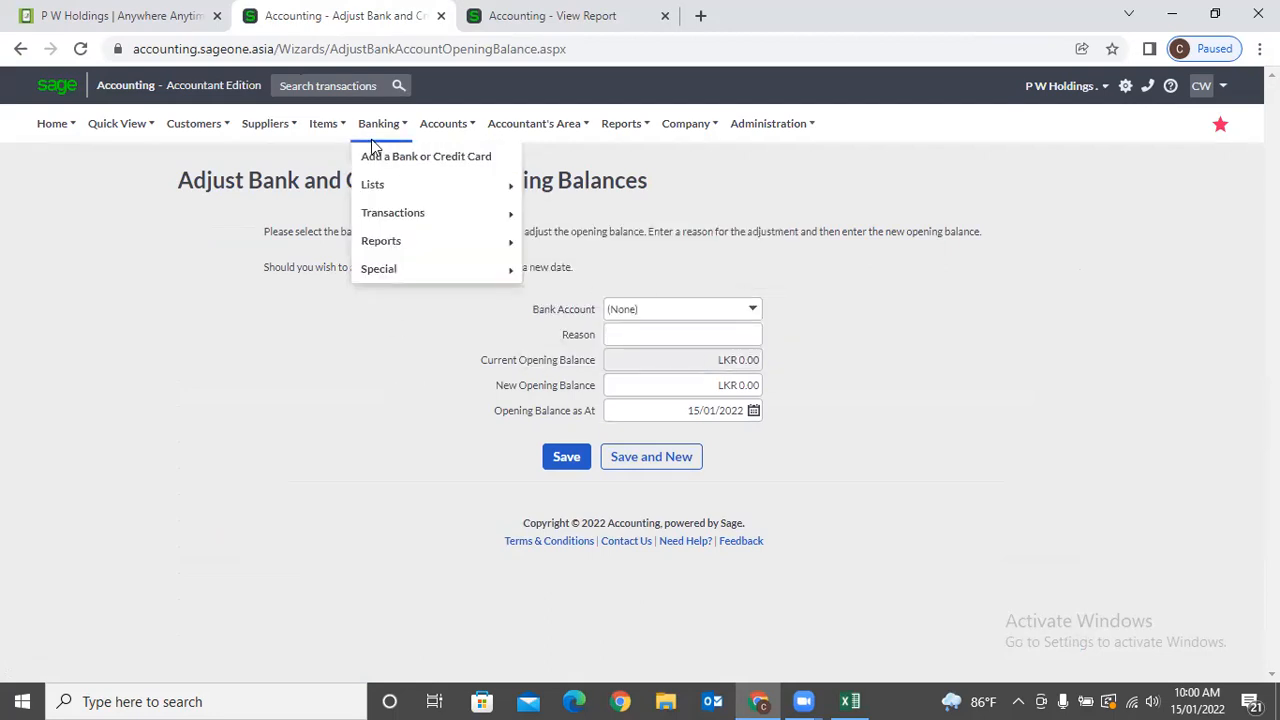
pyautogui.moveTo(394, 260)
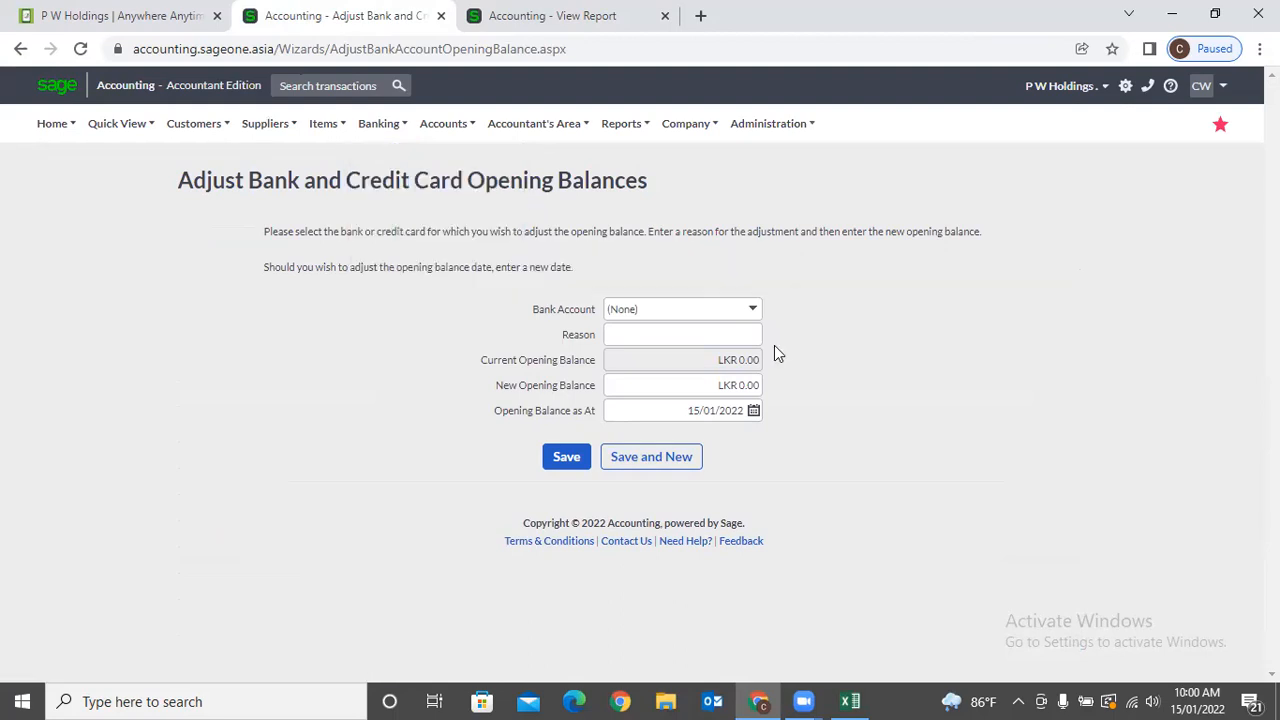
# Choose the Current bank account, enter reason OPB and a new opening balance of 25,000.
pyautogui.click(760, 312)
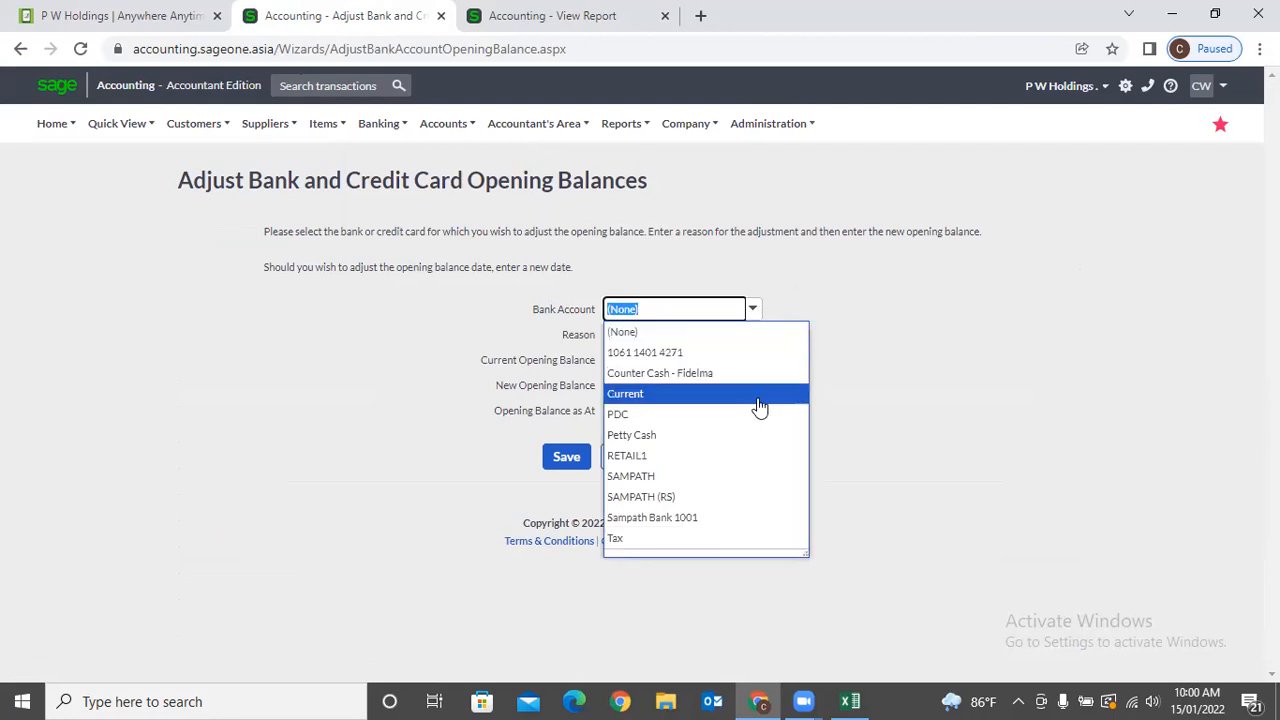
pyautogui.click(755, 398)
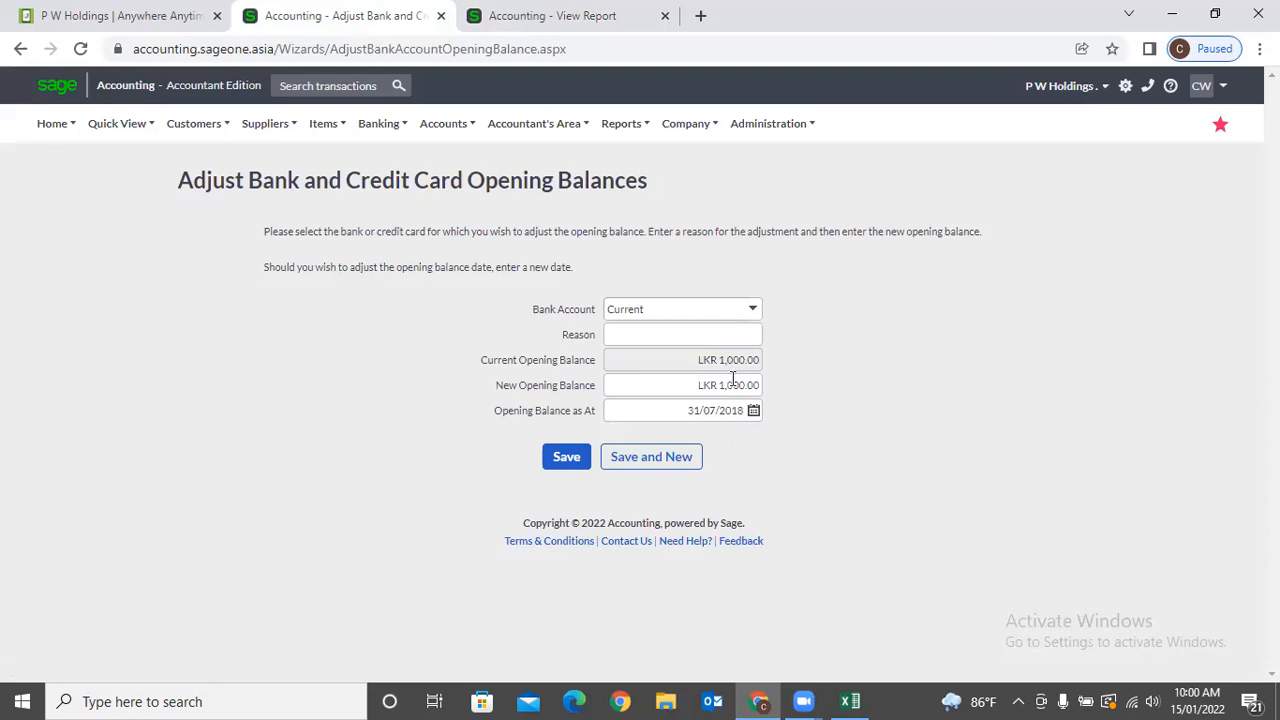
pyautogui.click(731, 377)
pyautogui.click(712, 334)
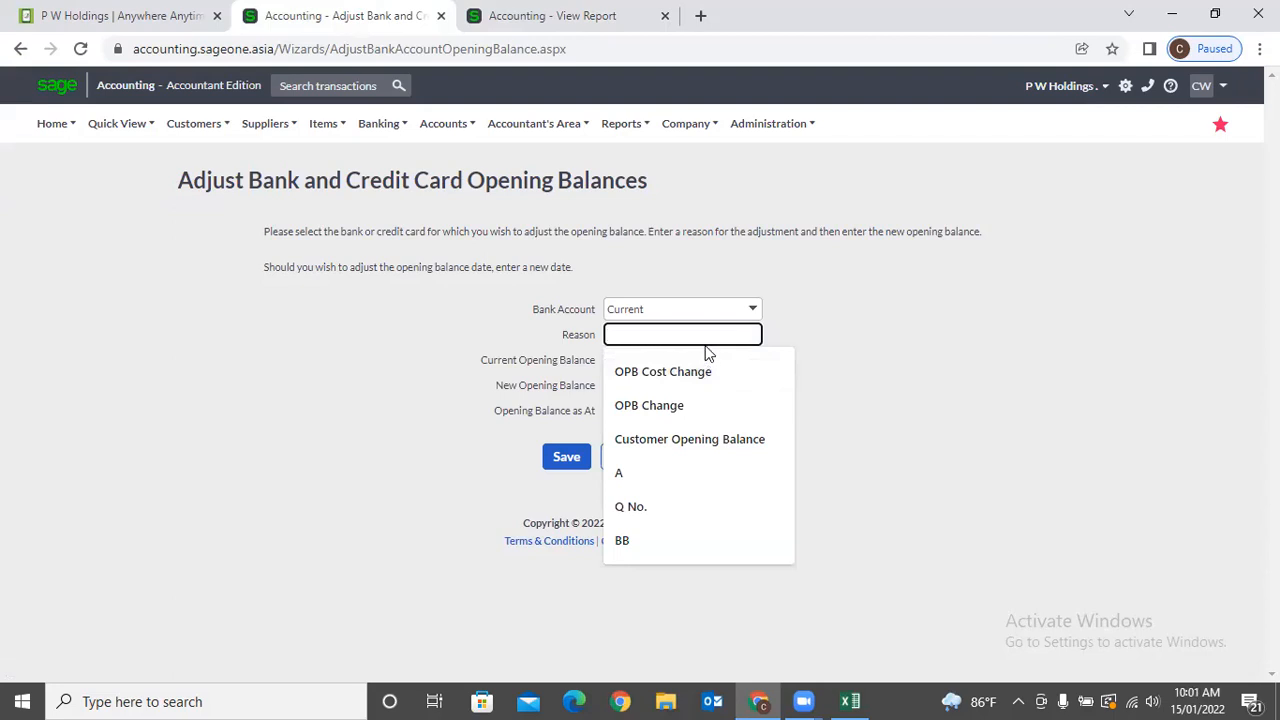
pyautogui.write('OPB')
pyautogui.press('Tab')
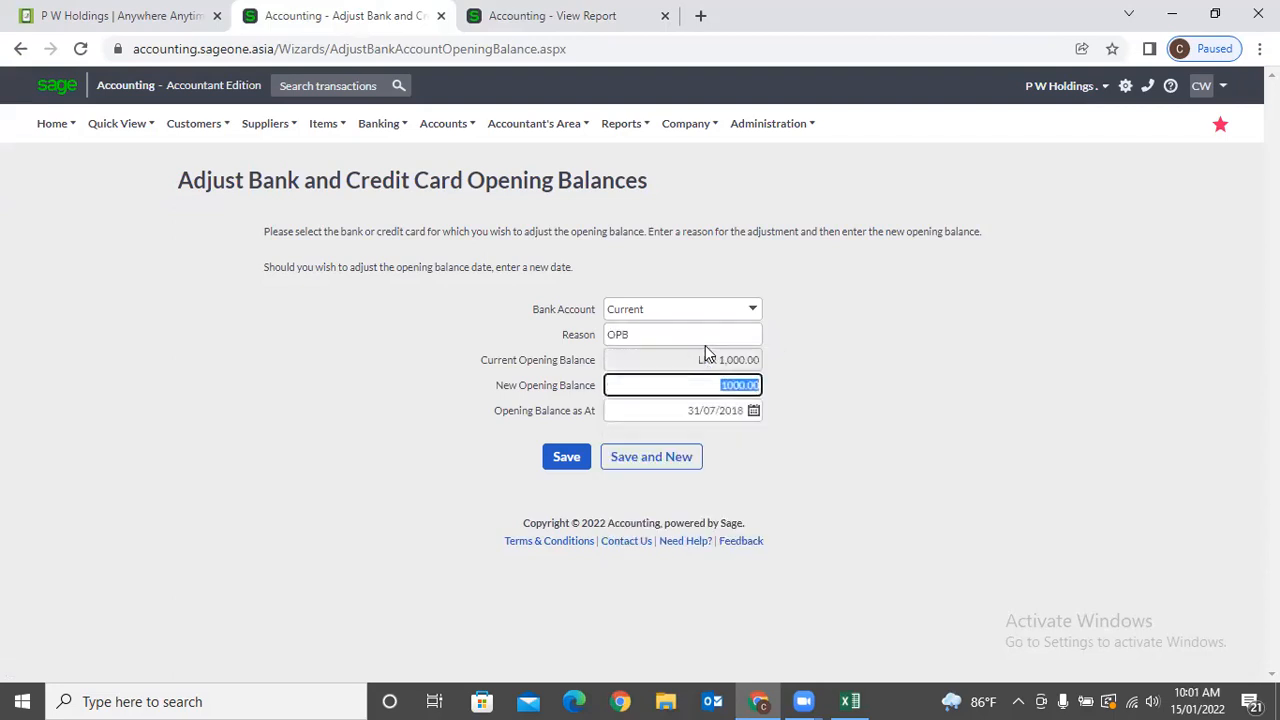
pyautogui.write('25,000')
pyautogui.click(1042, 484)
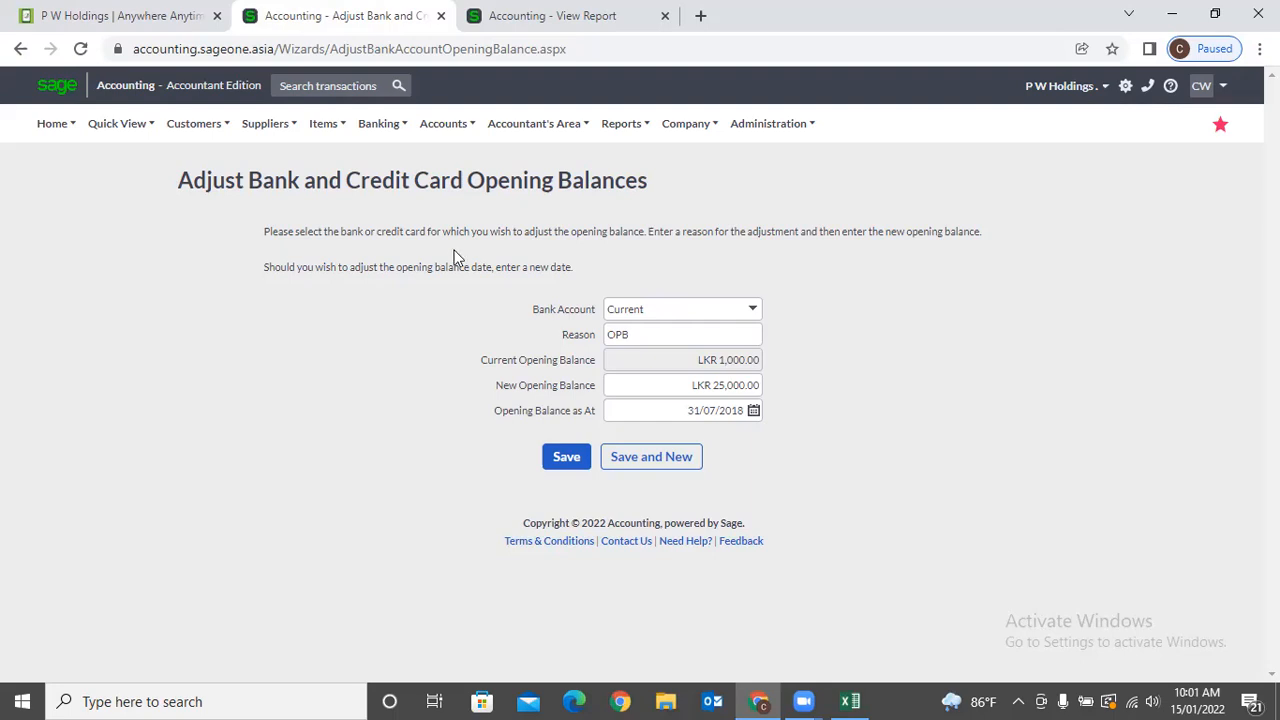
pyautogui.click(444, 126)
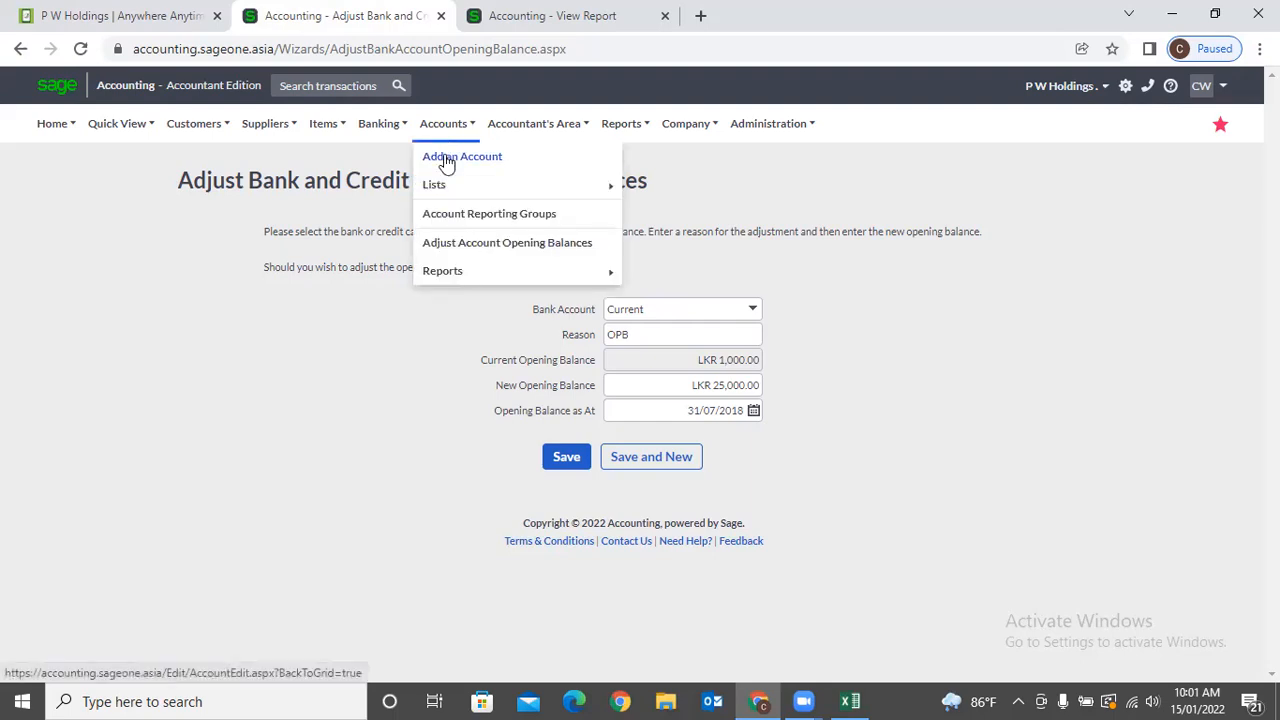
# Start a new account with category Other Income and default tax type VAT 8%.
pyautogui.click(446, 164)
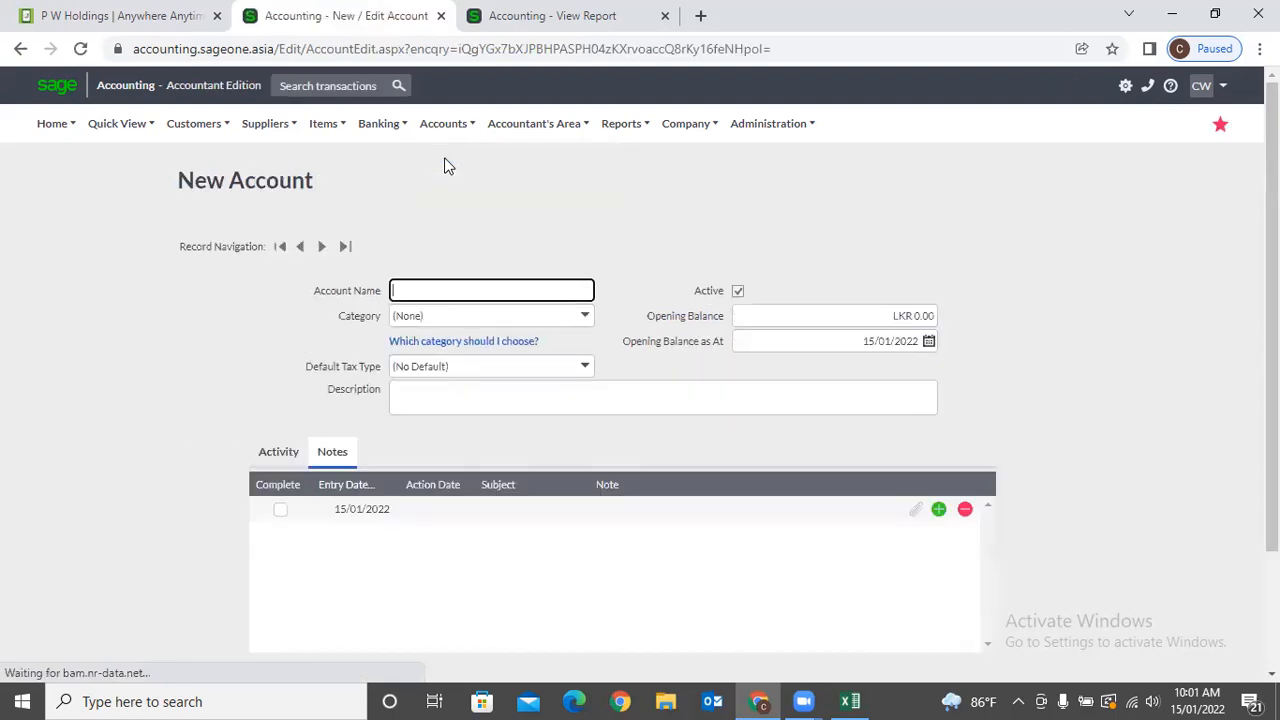
pyautogui.click(442, 290)
pyautogui.click(474, 270)
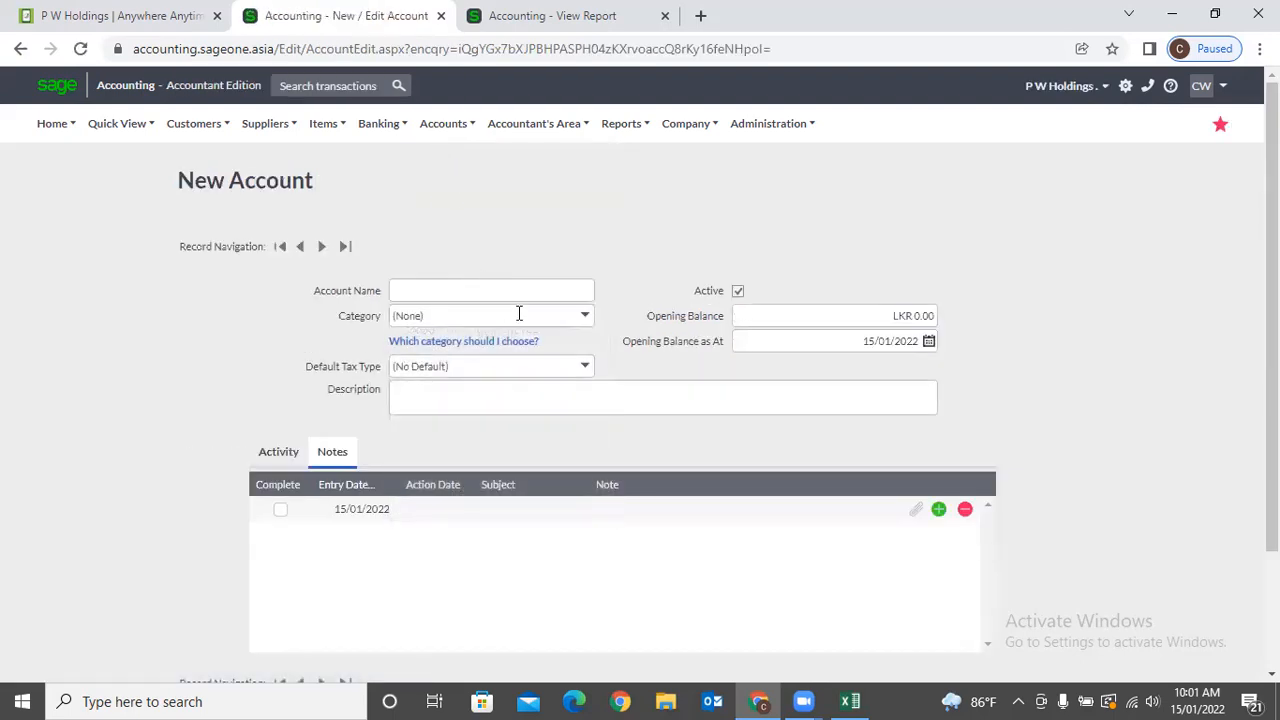
pyautogui.click(584, 318)
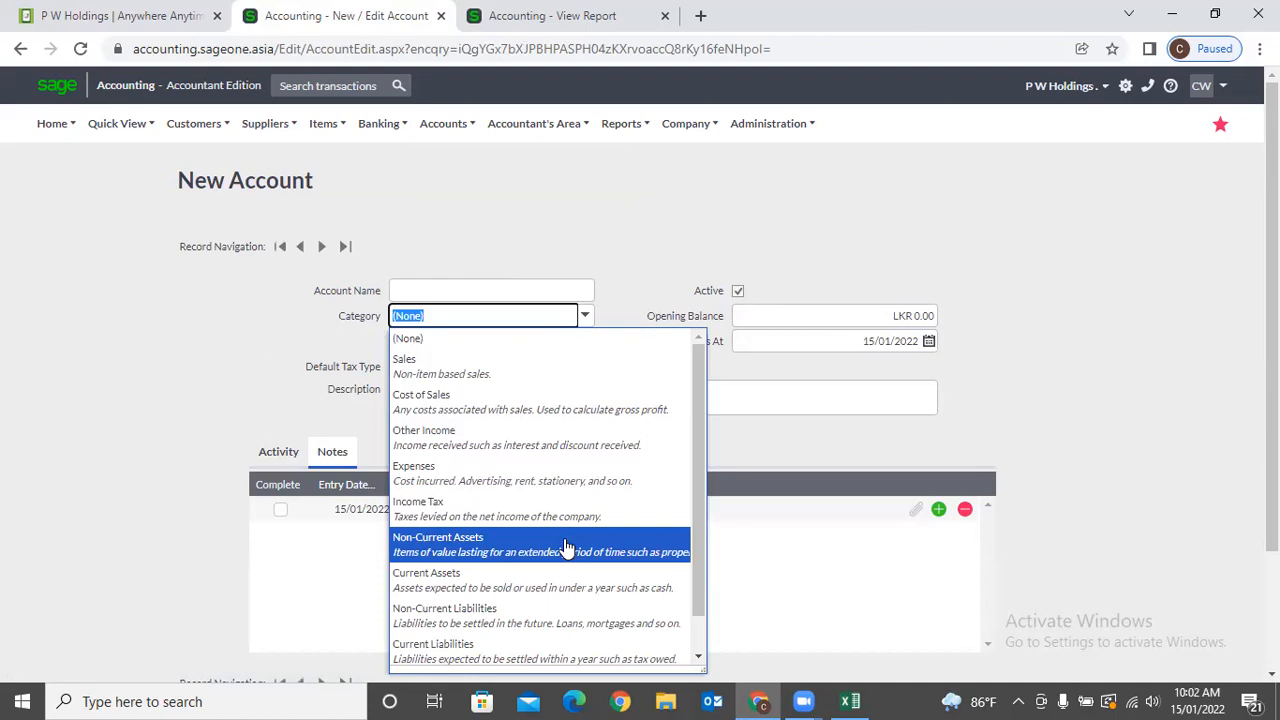
pyautogui.scroll(-1, 565, 545)
pyautogui.scroll(-1, 565, 545)
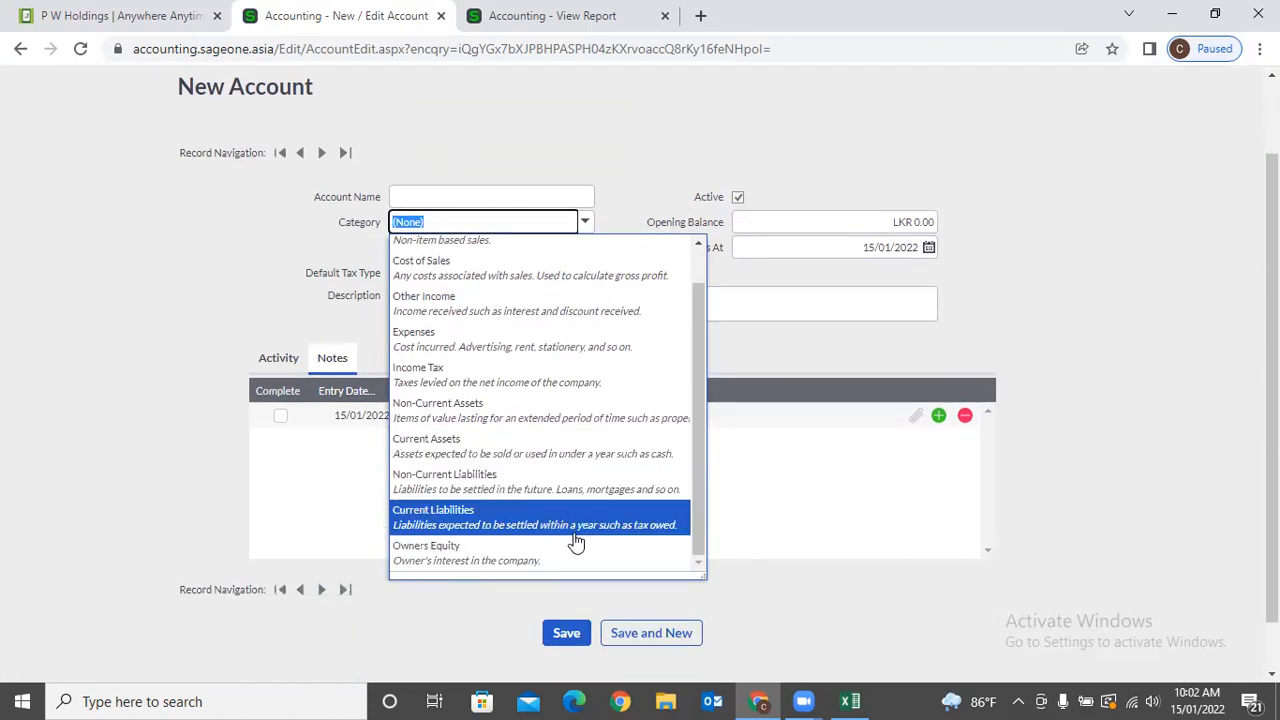
pyautogui.click(178, 358)
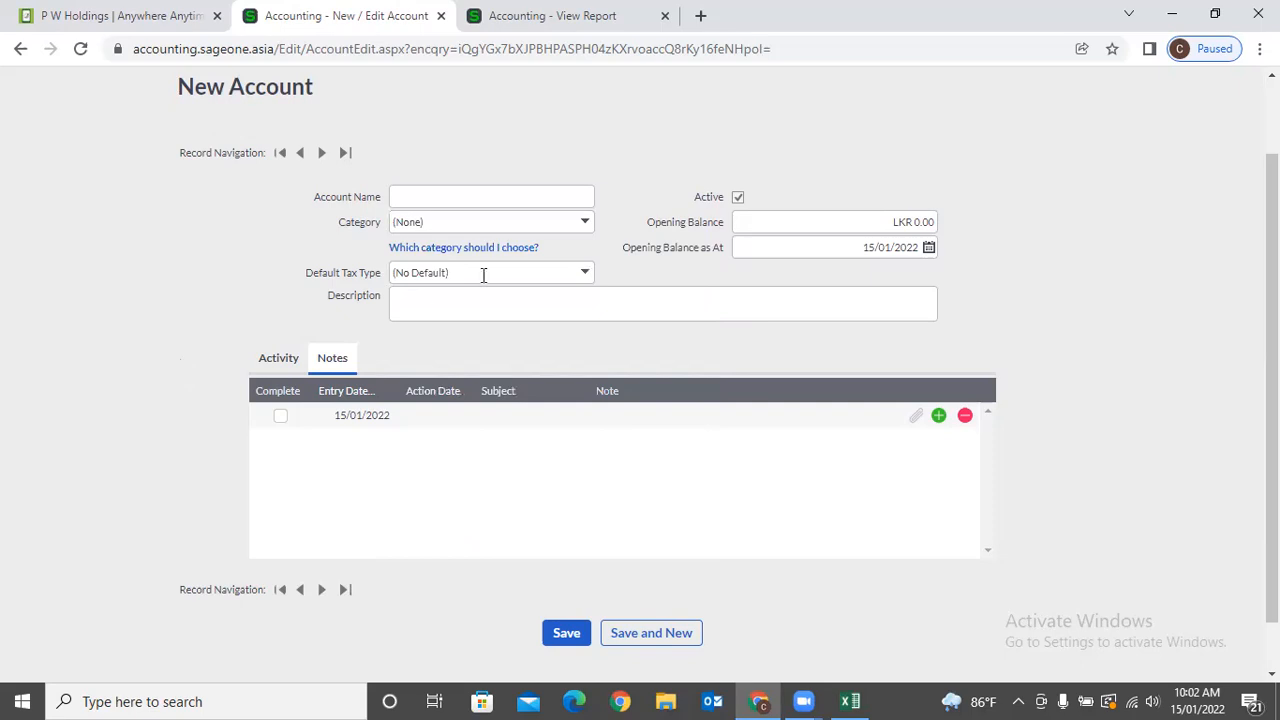
pyautogui.click(586, 222)
pyautogui.click(536, 339)
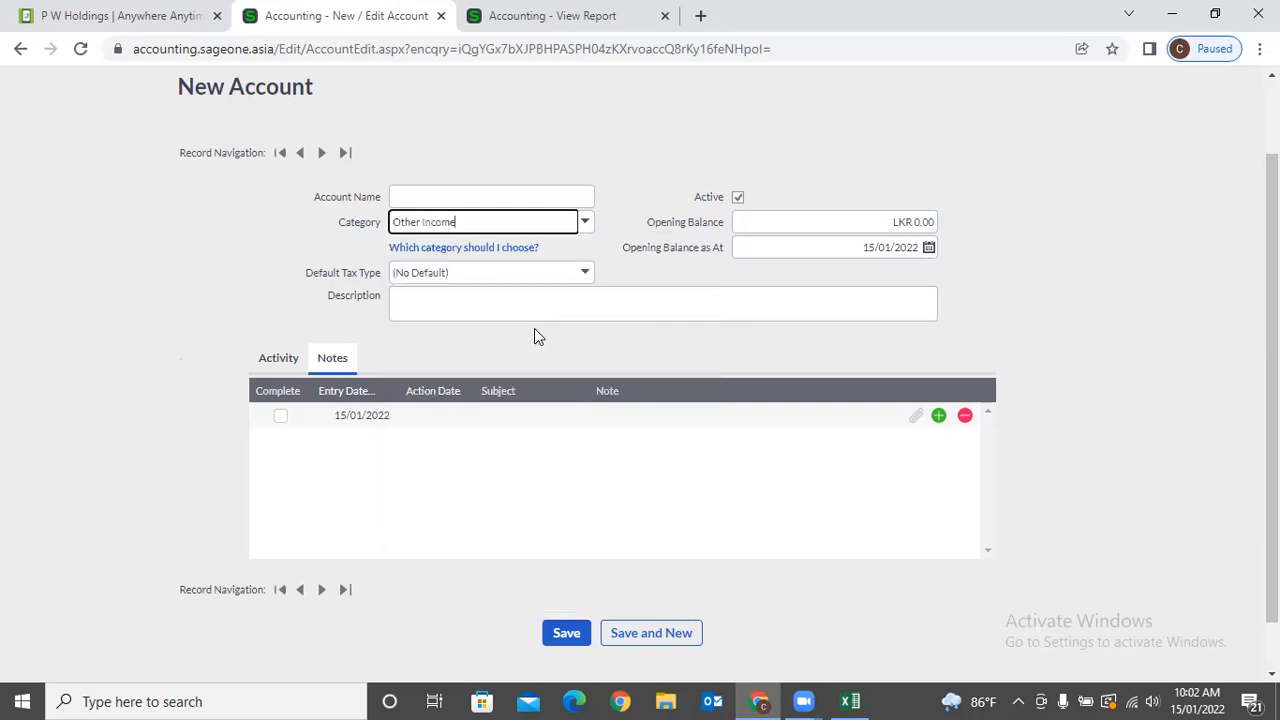
pyautogui.click(586, 274)
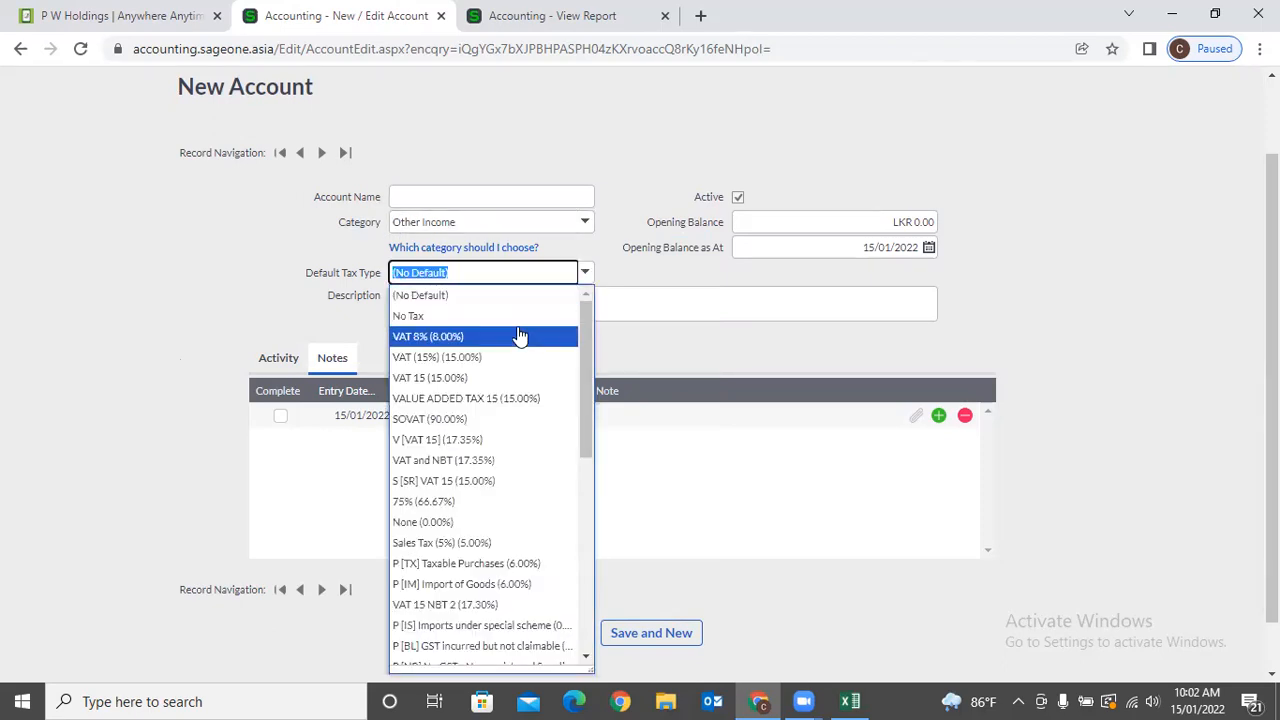
pyautogui.click(517, 335)
pyautogui.click(615, 270)
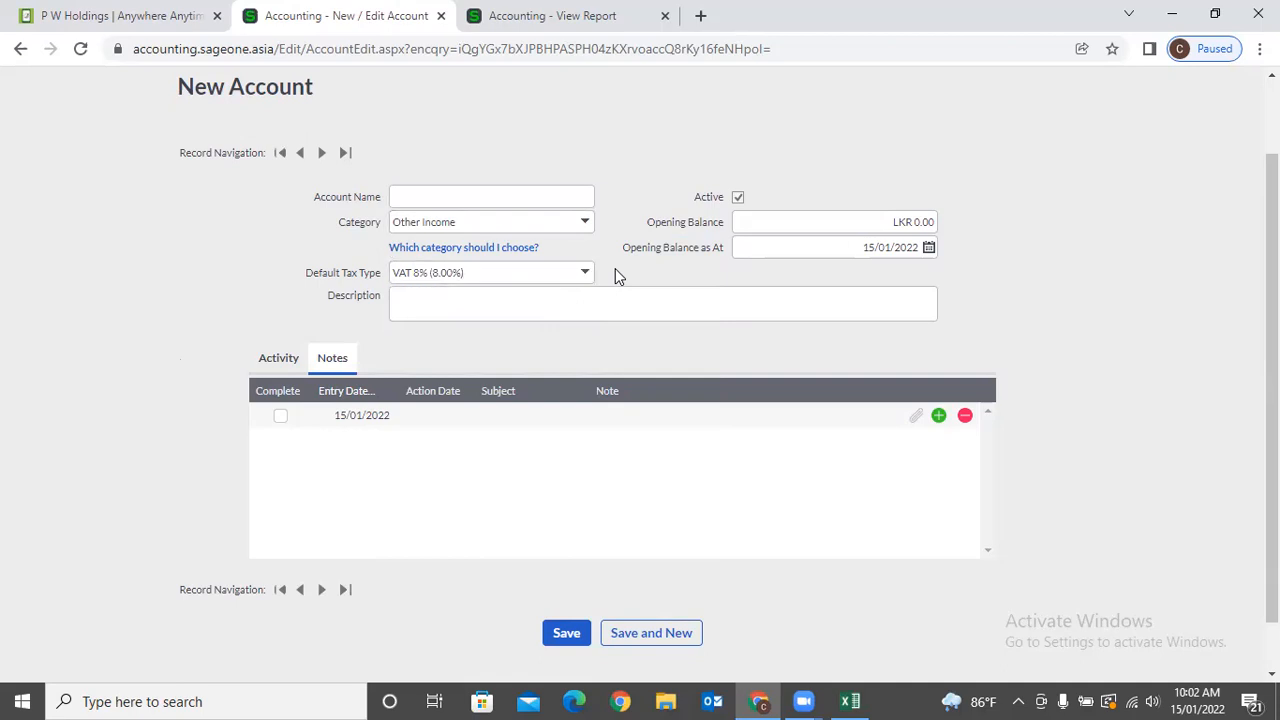
# Give the account an opening balance of LKR 25,000.00 and save it.
pyautogui.click(817, 228)
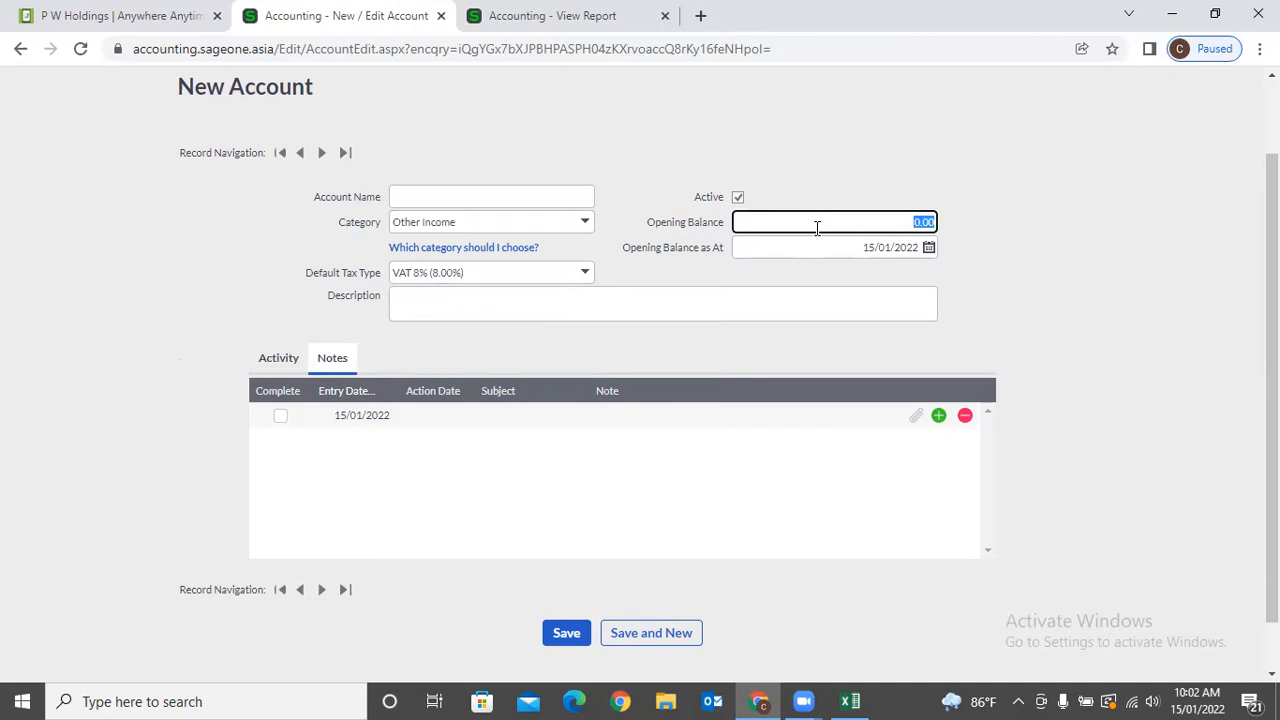
pyautogui.write('25000')
pyautogui.click(845, 247)
pyautogui.click(1151, 272)
pyautogui.scroll(-1, 879, 313)
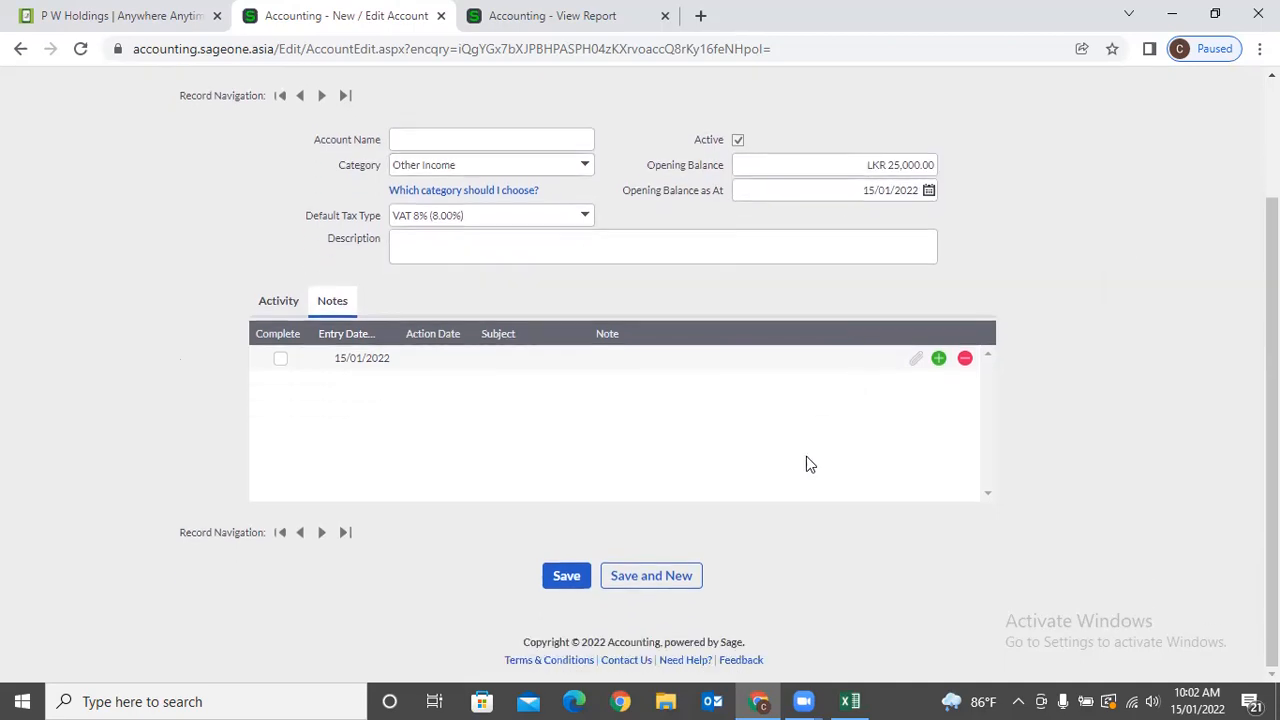
pyautogui.click(563, 572)
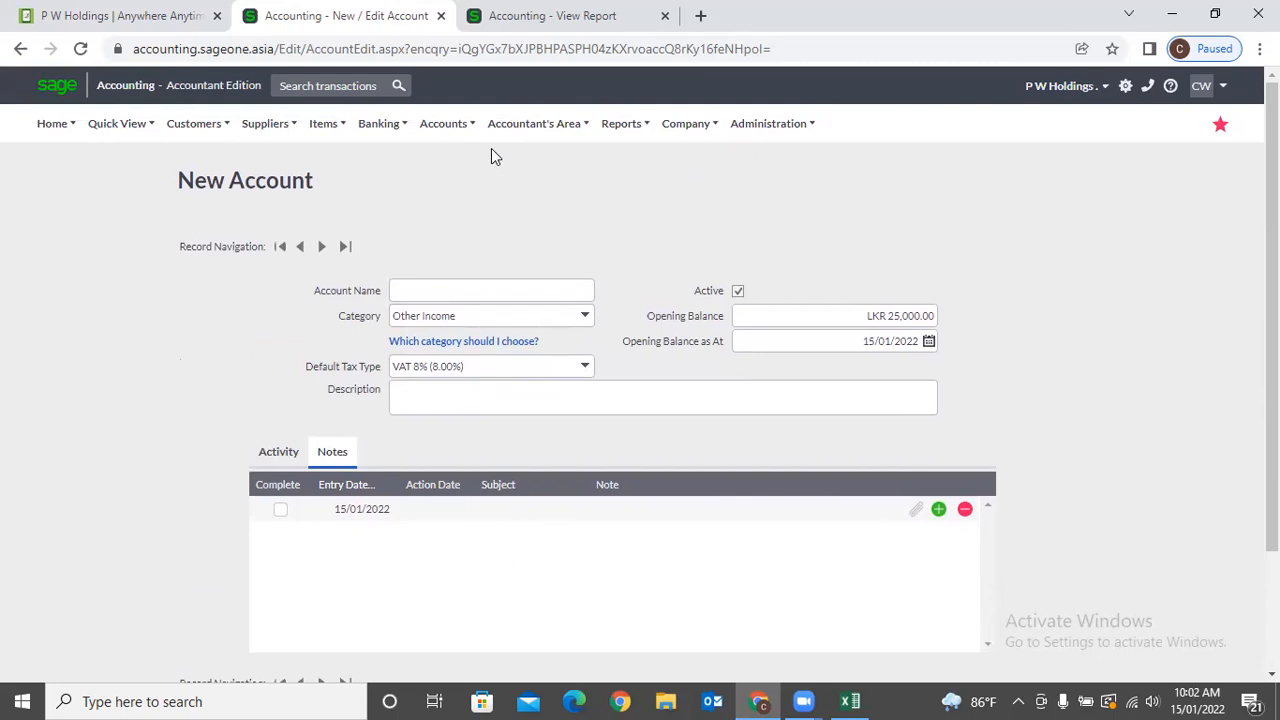
pyautogui.click(445, 123)
# Browse the List of Accounts, then show the Item Accounts list.
pyautogui.moveTo(551, 191)
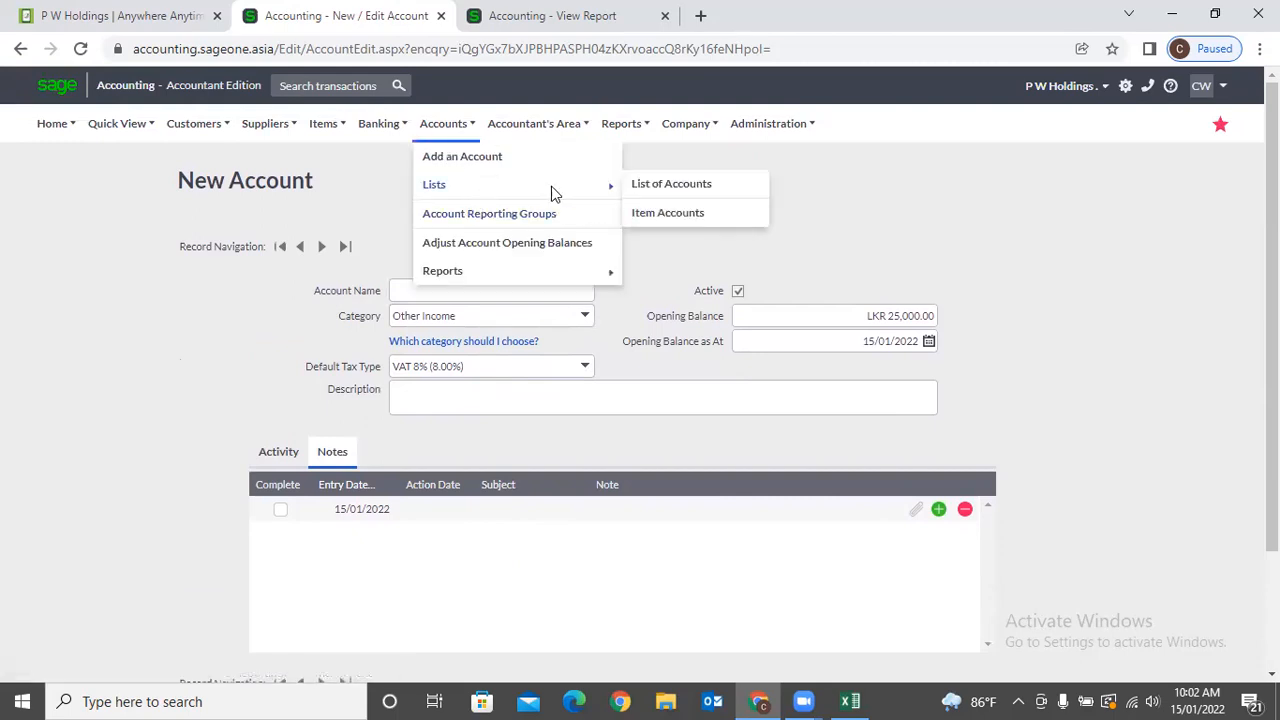
pyautogui.click(689, 186)
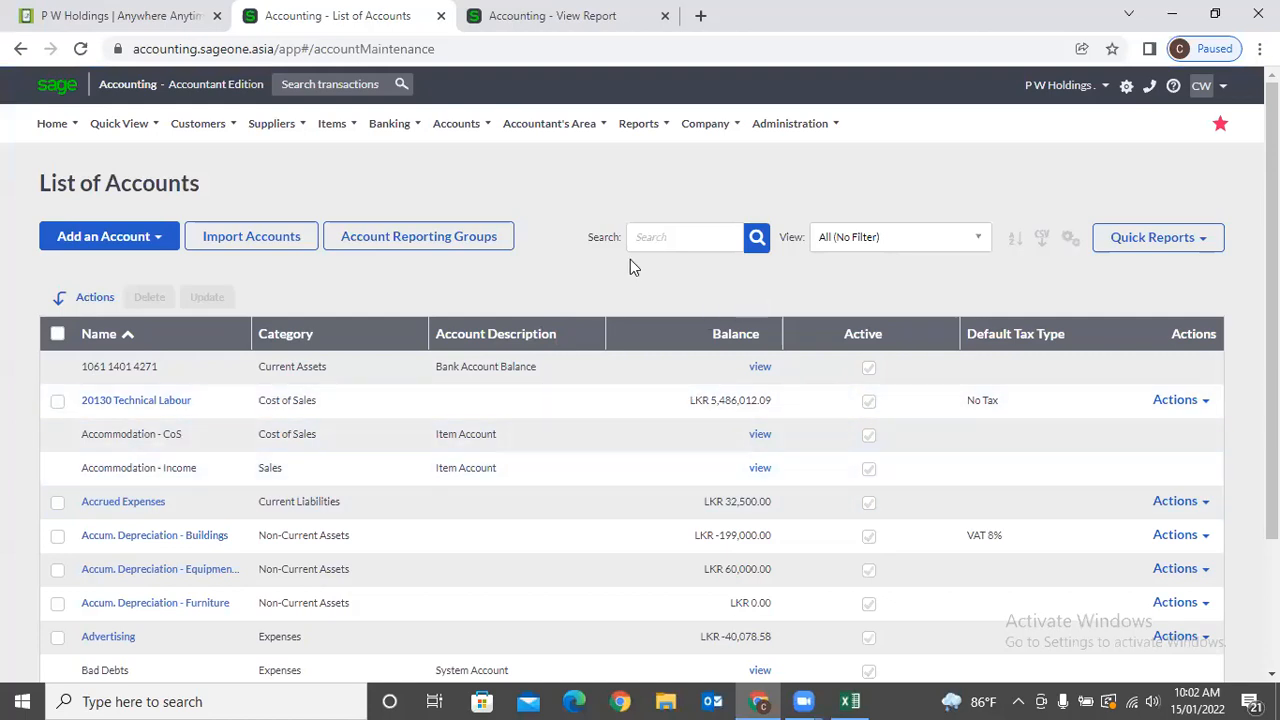
pyautogui.moveTo(435, 131)
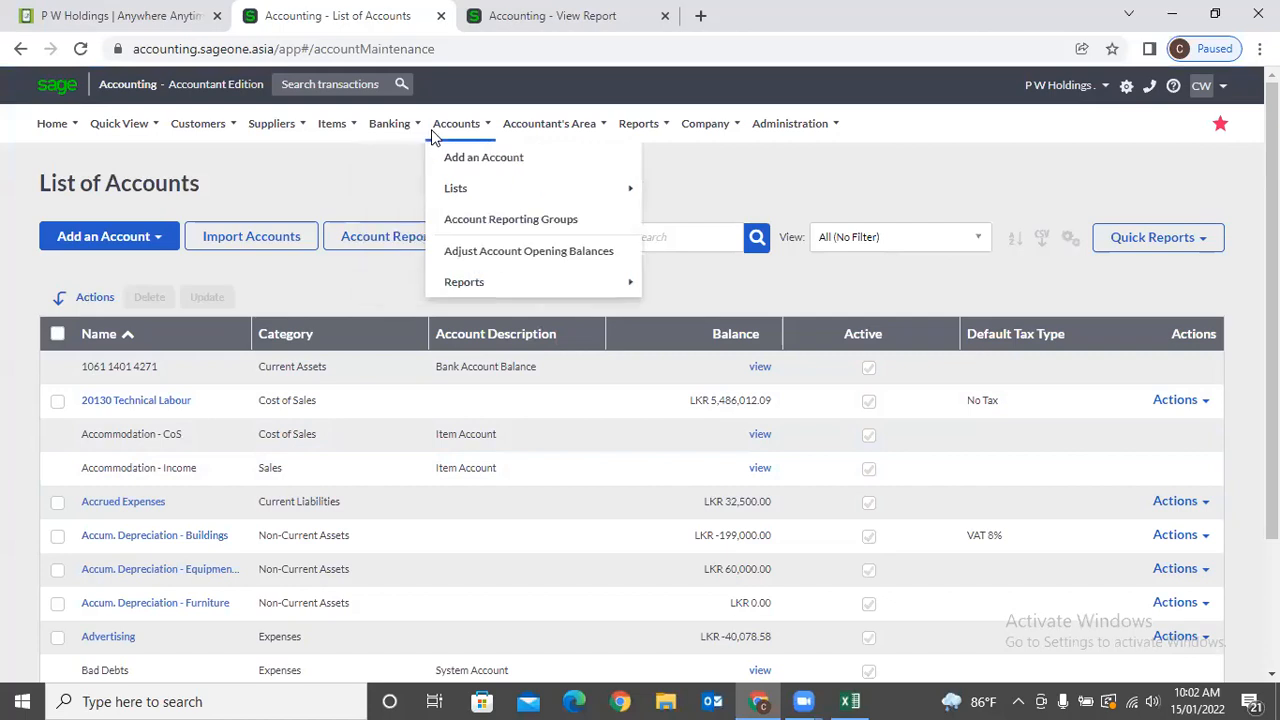
pyautogui.moveTo(449, 195)
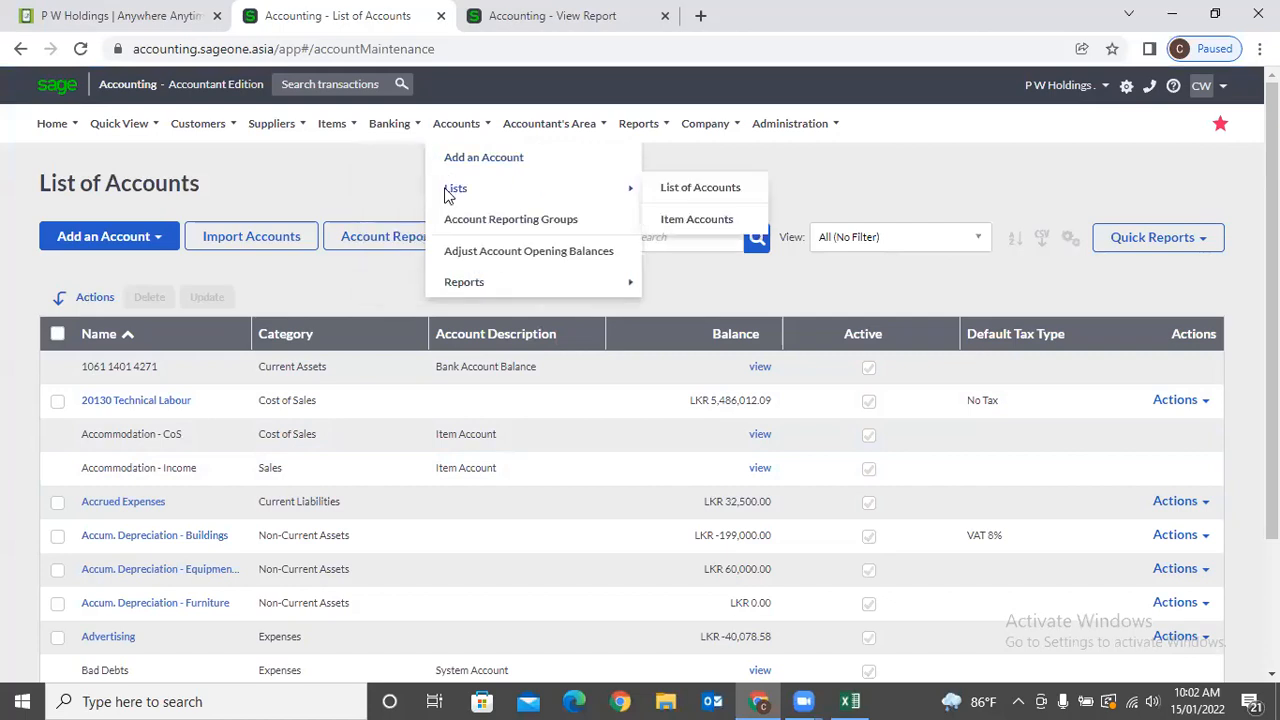
pyautogui.click(731, 211)
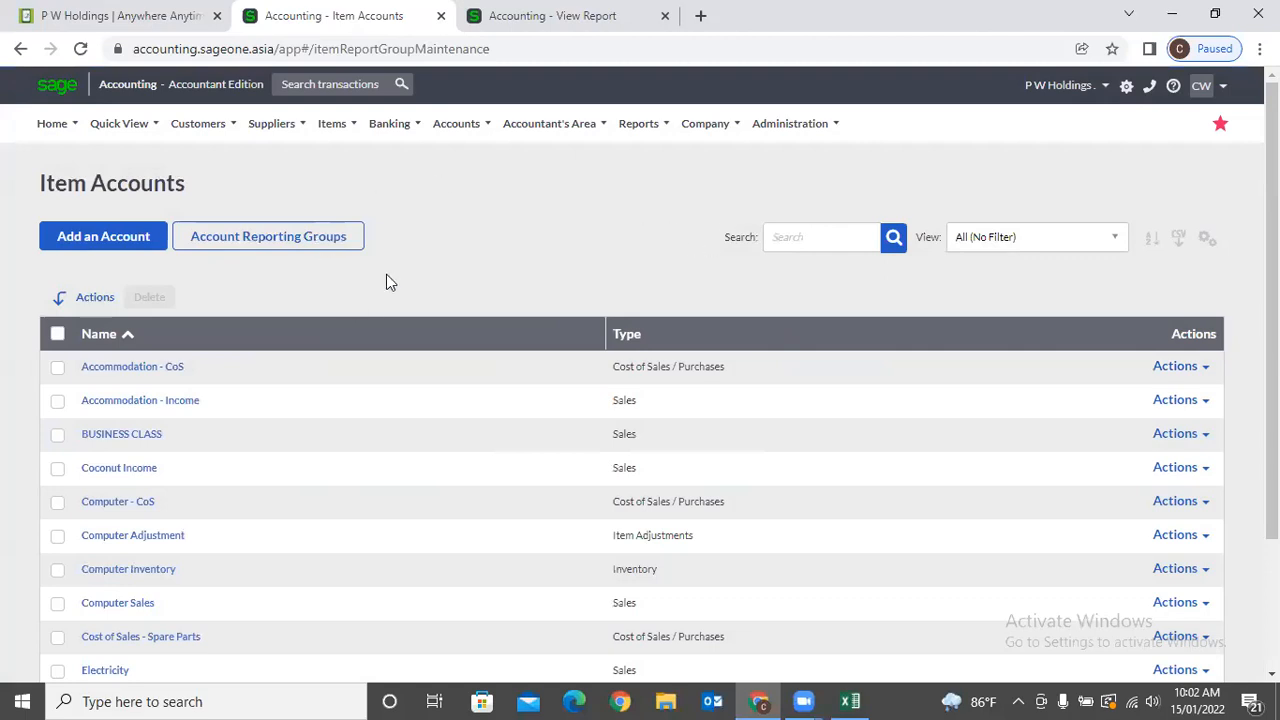
# Open a blank New Item form in the report tab, check its Sales Account options, then return to Item Accounts.
pyautogui.click(500, 16)
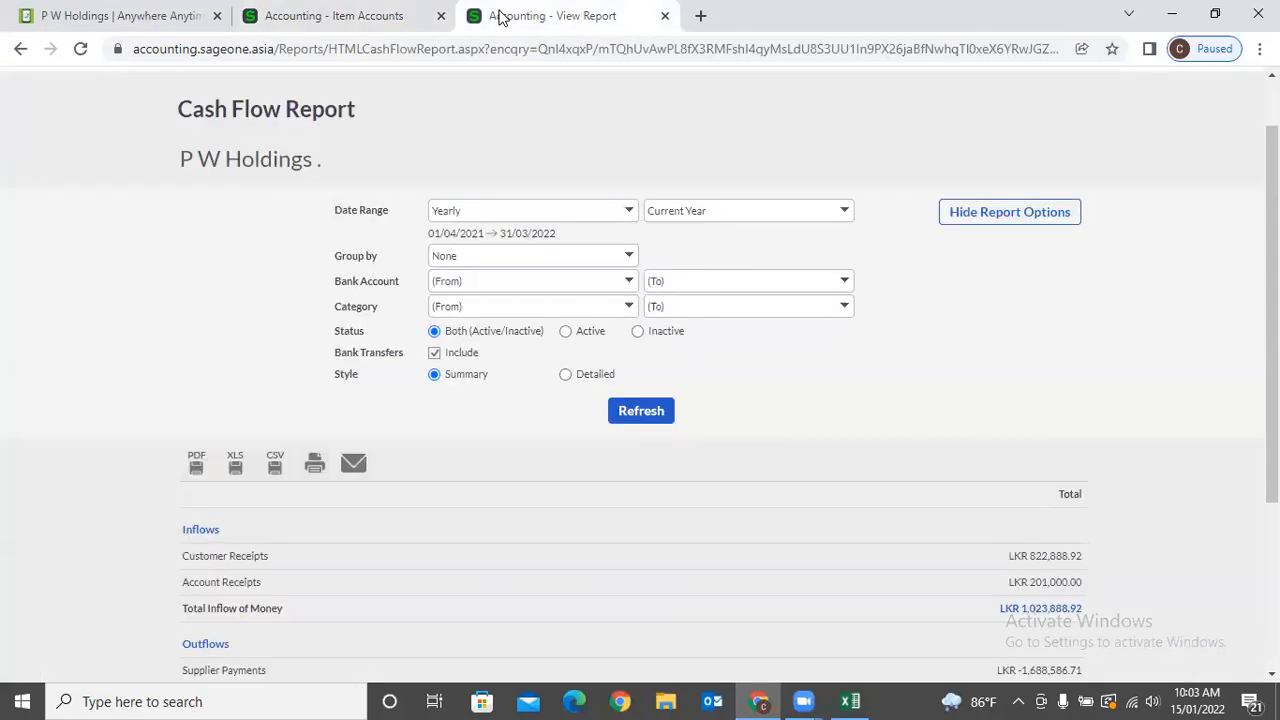
pyautogui.click(318, 124)
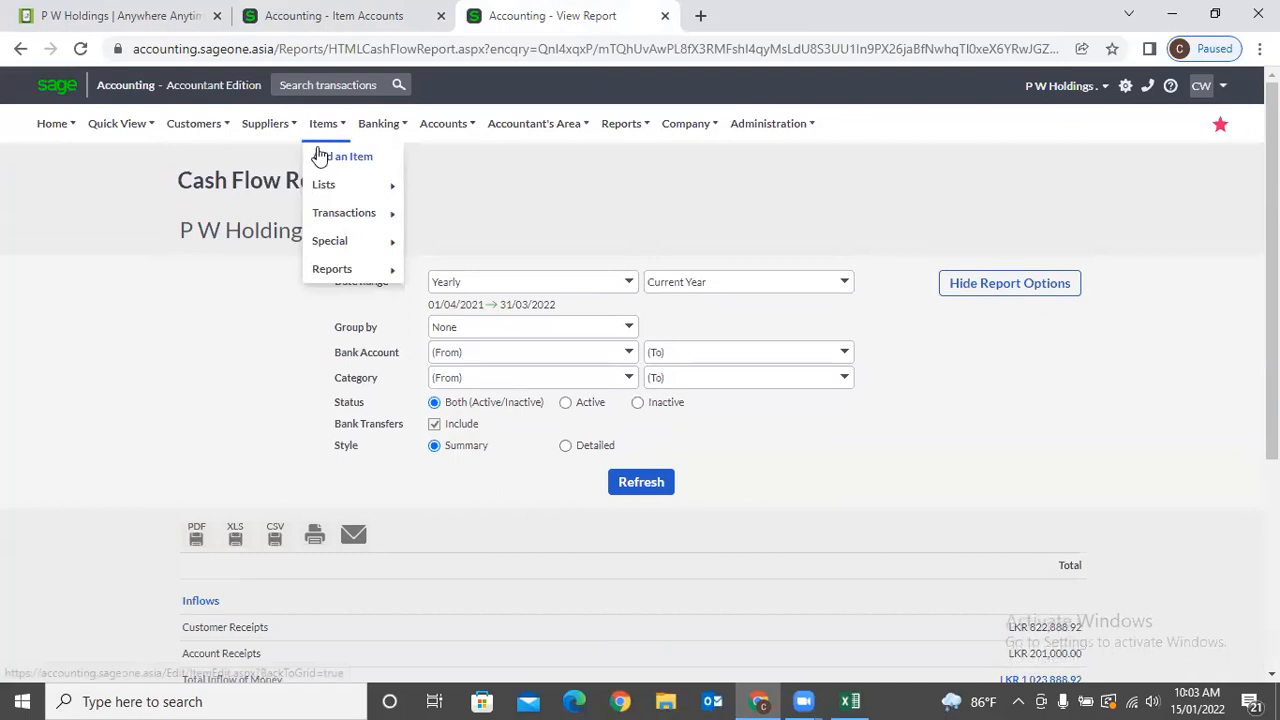
pyautogui.click(322, 162)
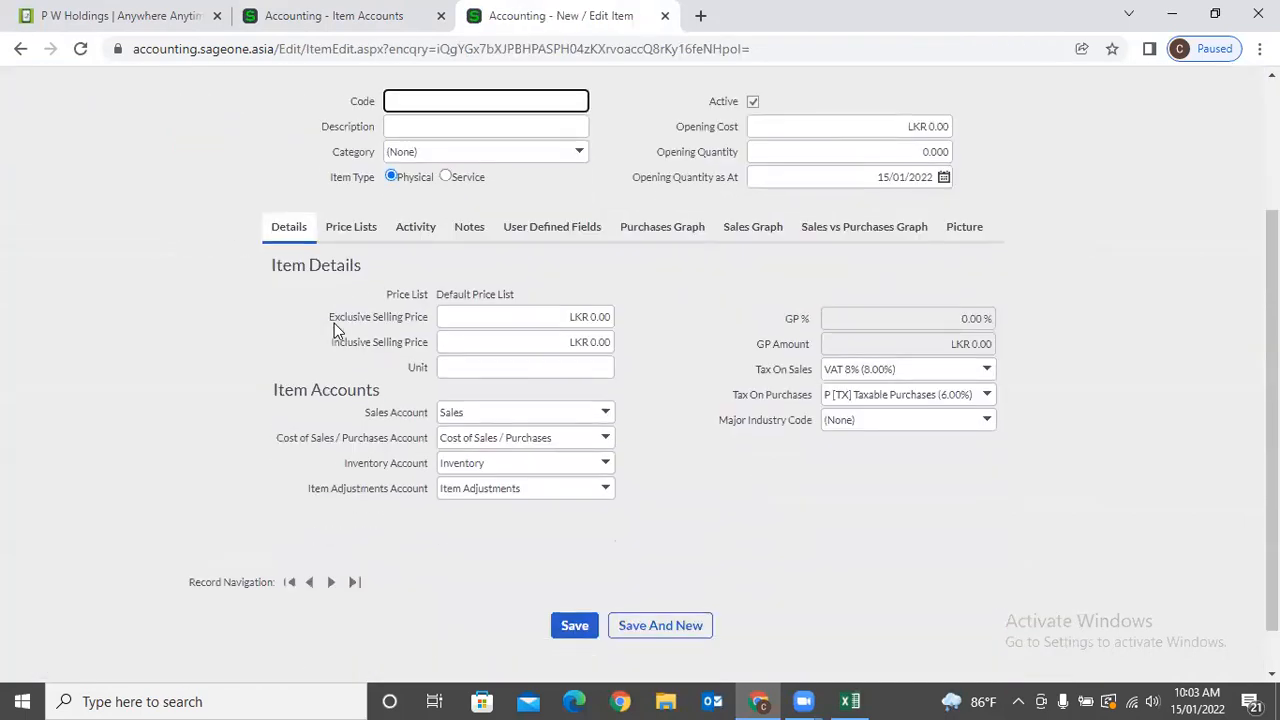
pyautogui.click(604, 415)
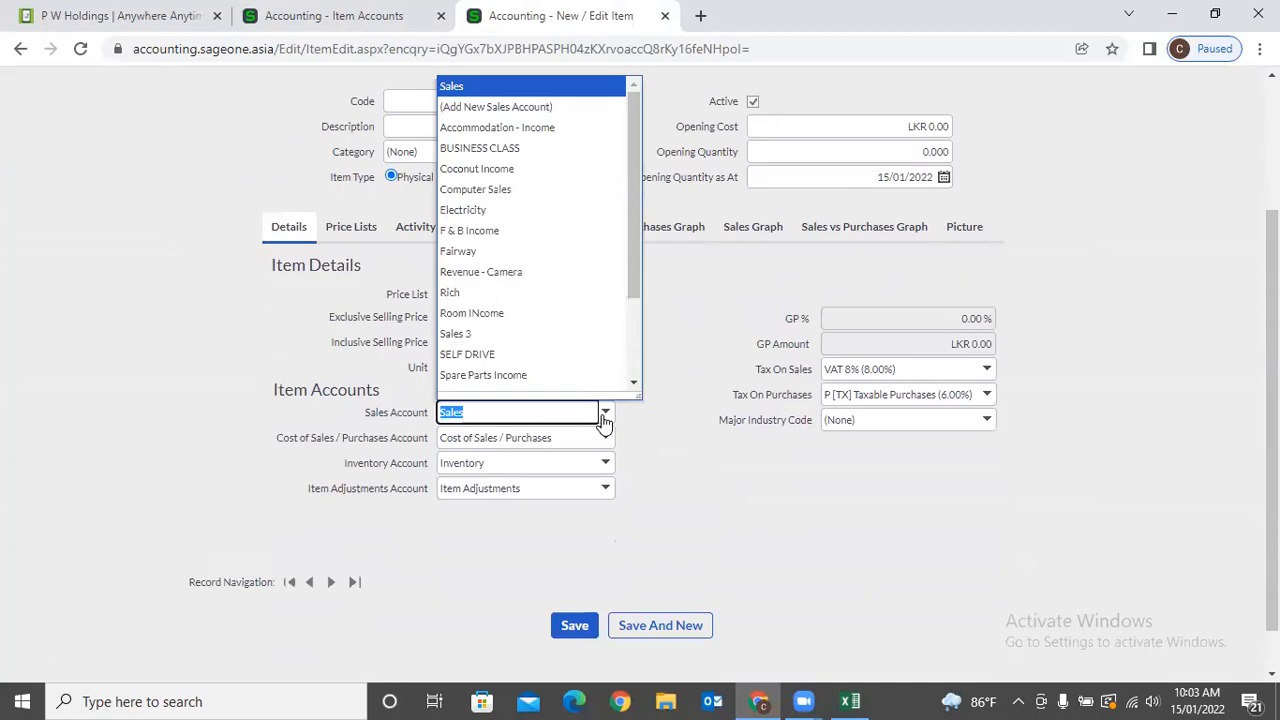
pyautogui.click(647, 428)
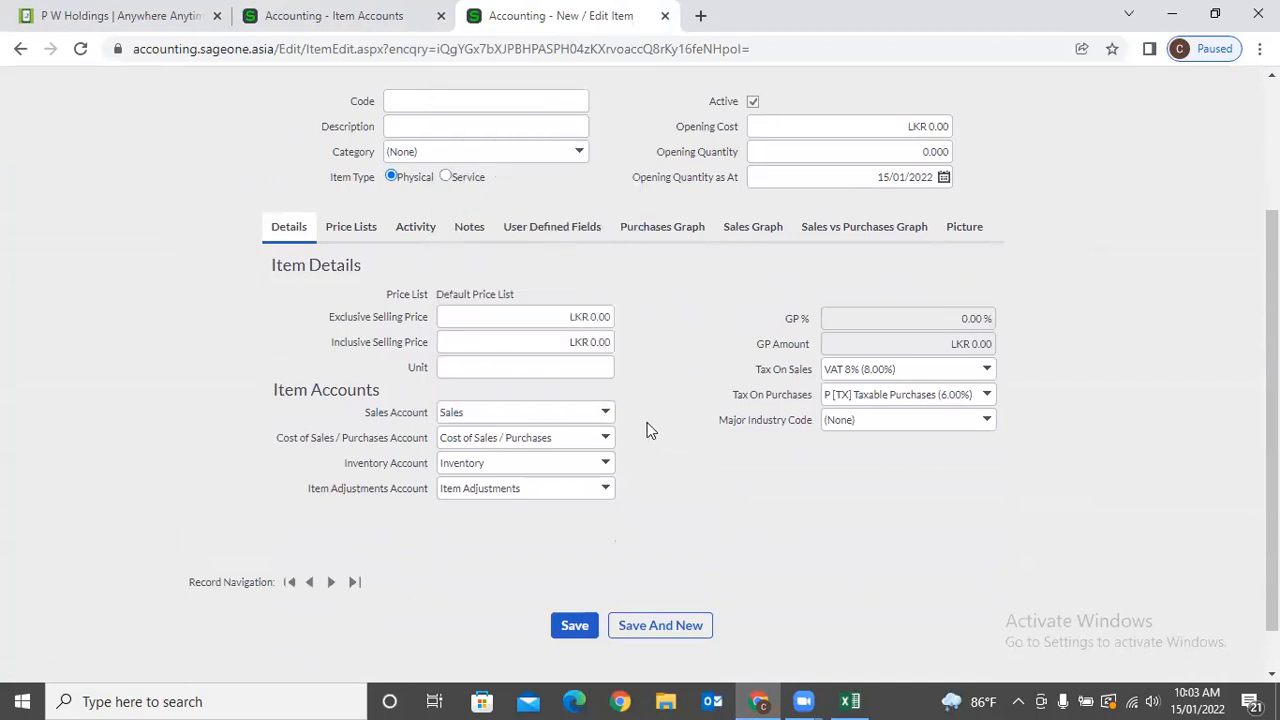
pyautogui.click(355, 15)
pyautogui.moveTo(368, 215)
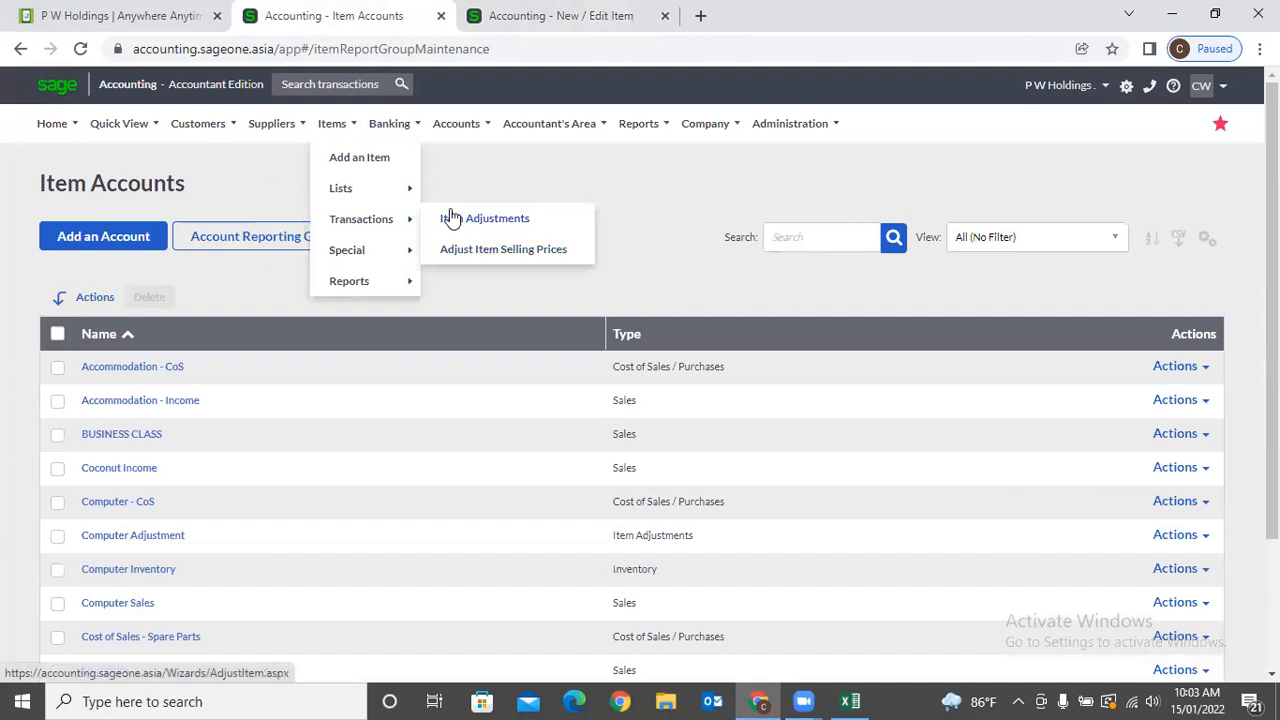
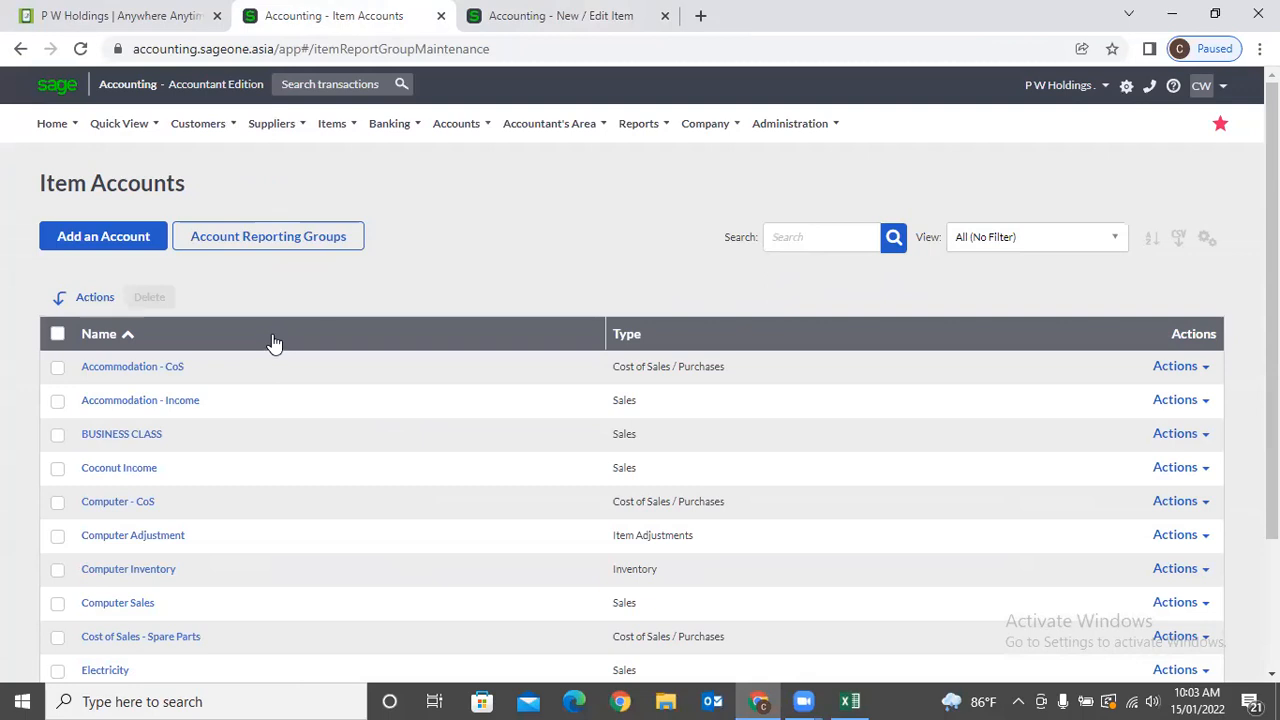
# Start a blank New Item Account form, leaving Report Group Type on Sales.
pyautogui.click(137, 238)
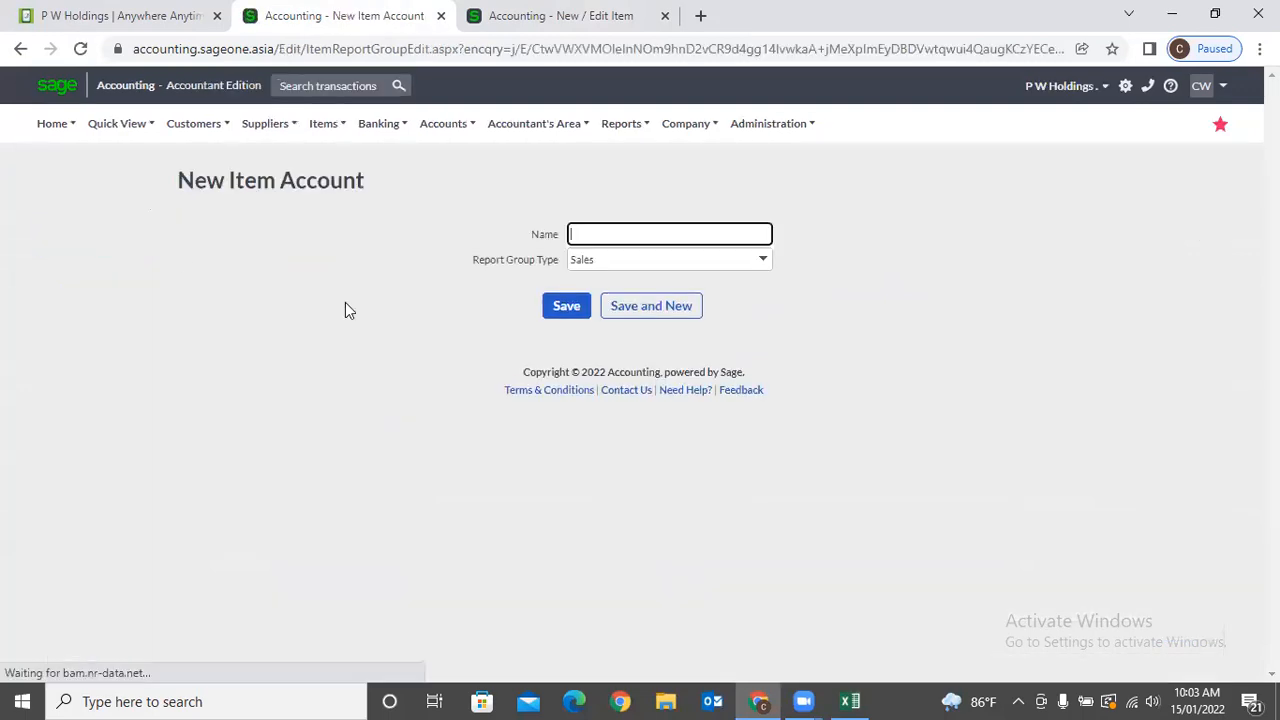
pyautogui.click(762, 260)
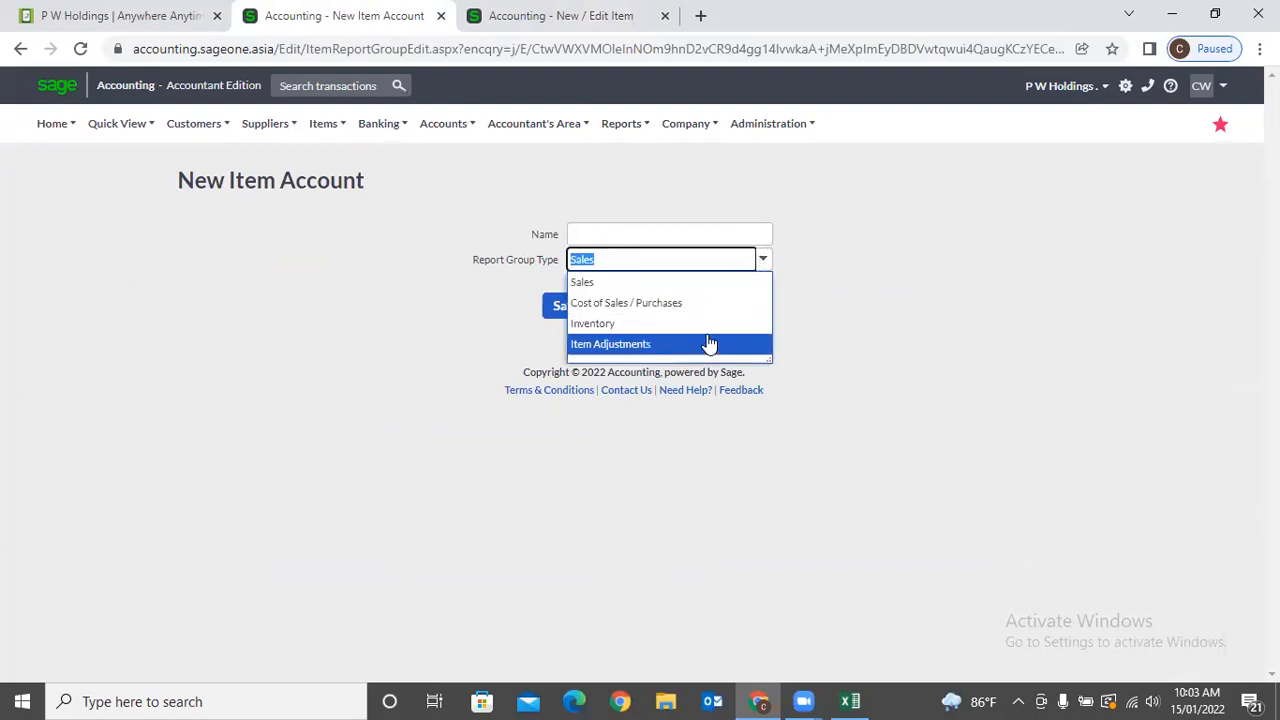
pyautogui.click(889, 352)
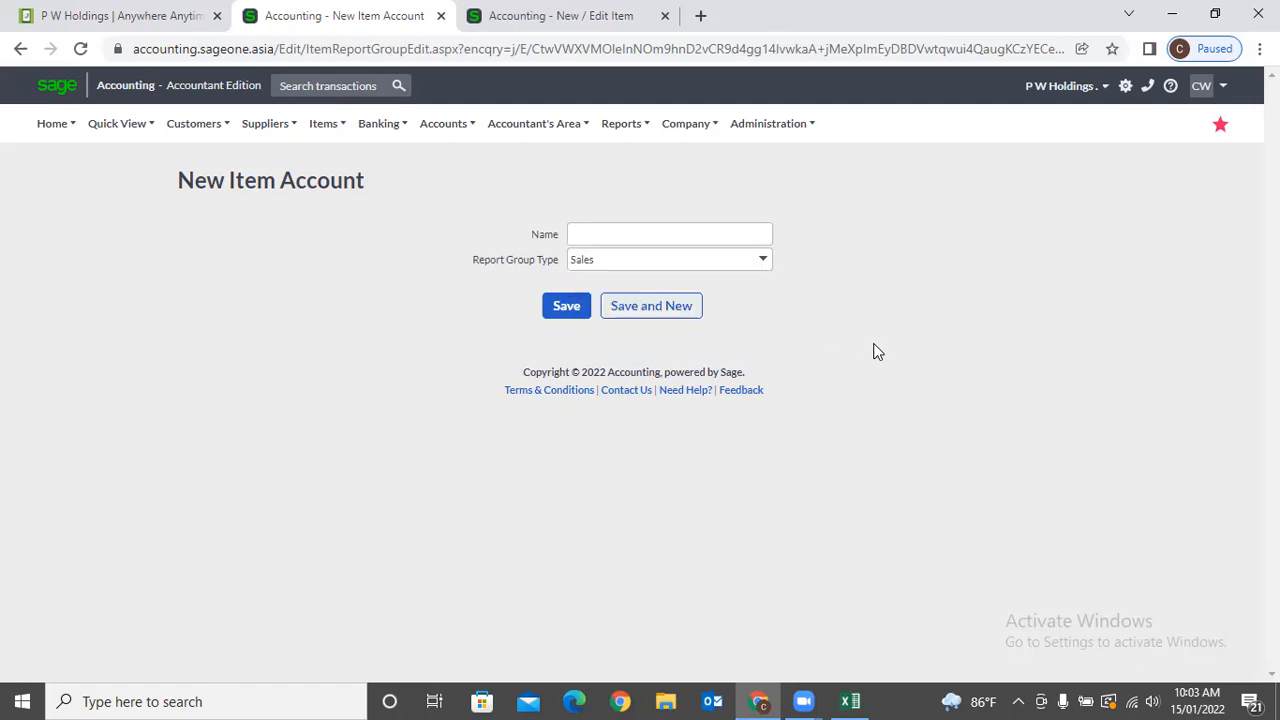
# Open Accounts > Account Reporting Groups and scroll to the Expenses accounts.
pyautogui.click(440, 128)
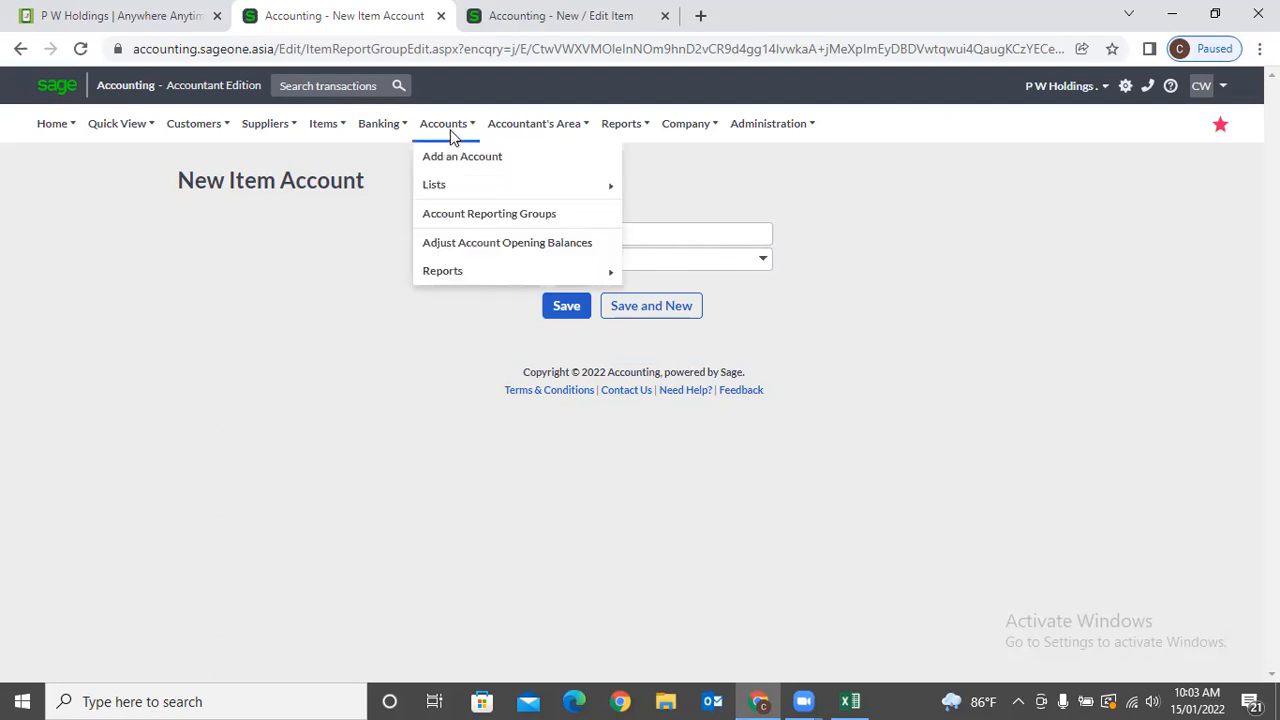
pyautogui.moveTo(470, 198)
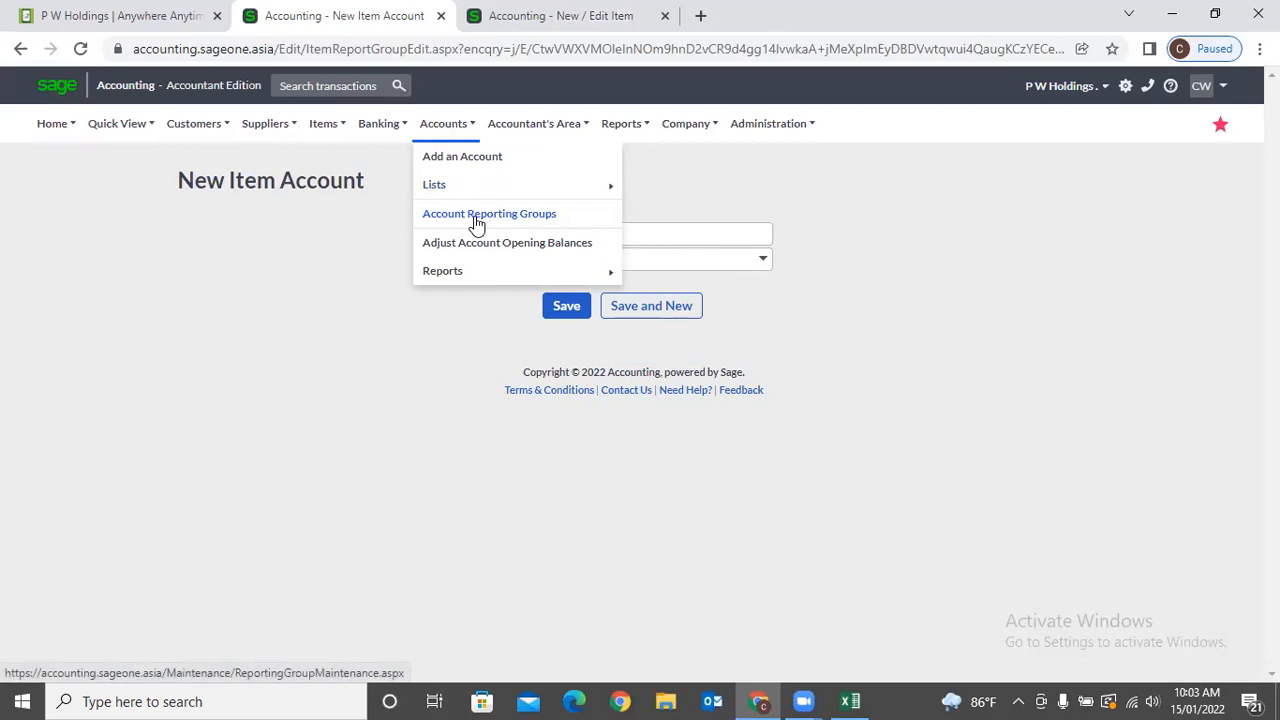
pyautogui.click(476, 220)
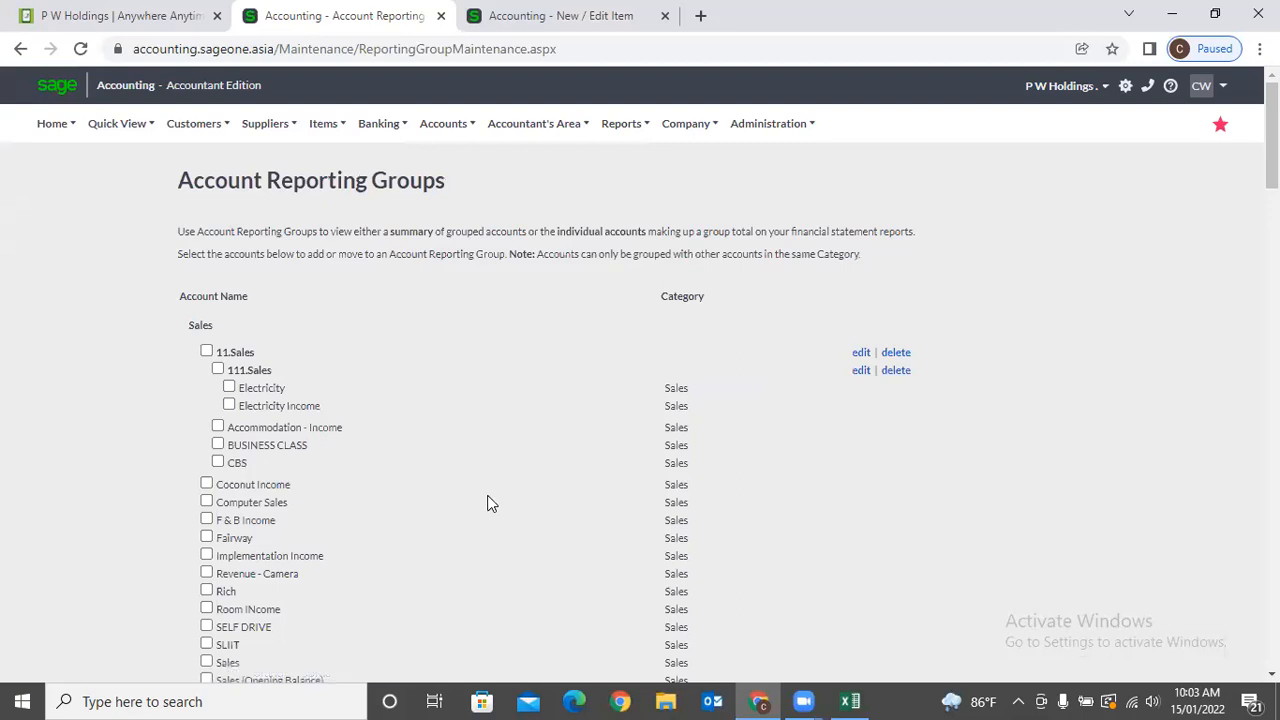
pyautogui.scroll(-4, 488, 502)
pyautogui.scroll(-8, 490, 504)
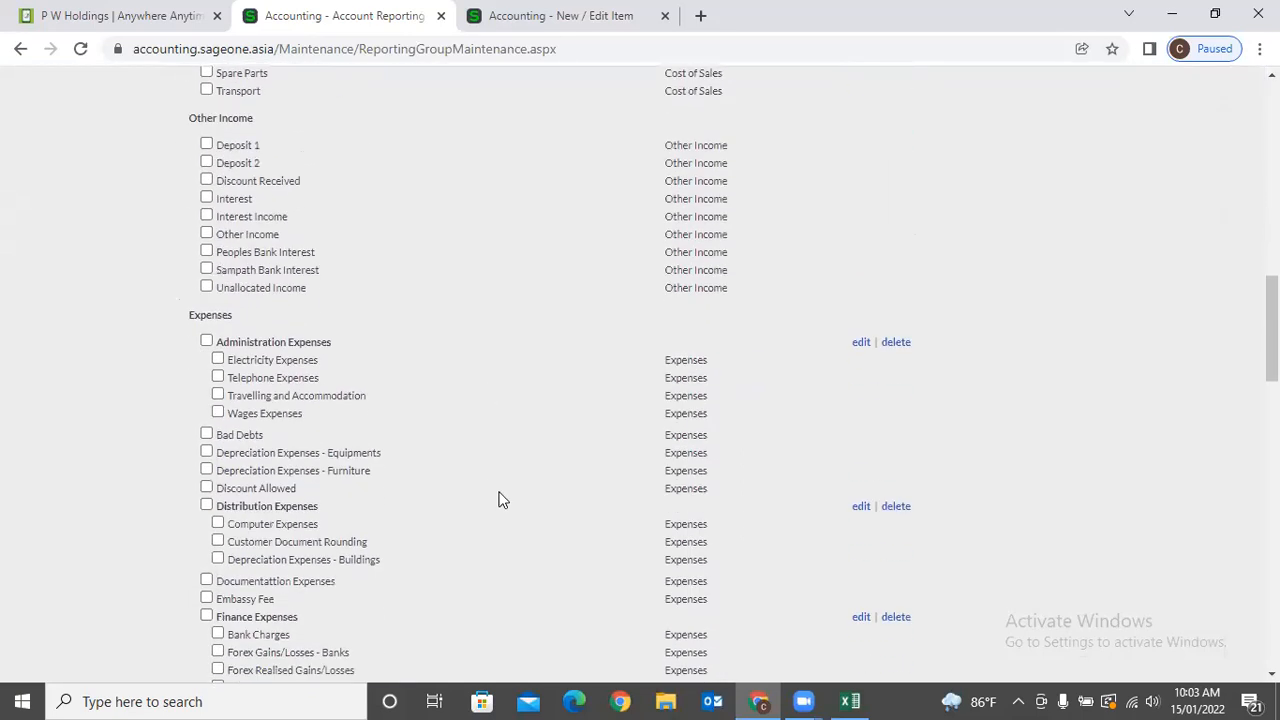
pyautogui.scroll(-1, 487, 500)
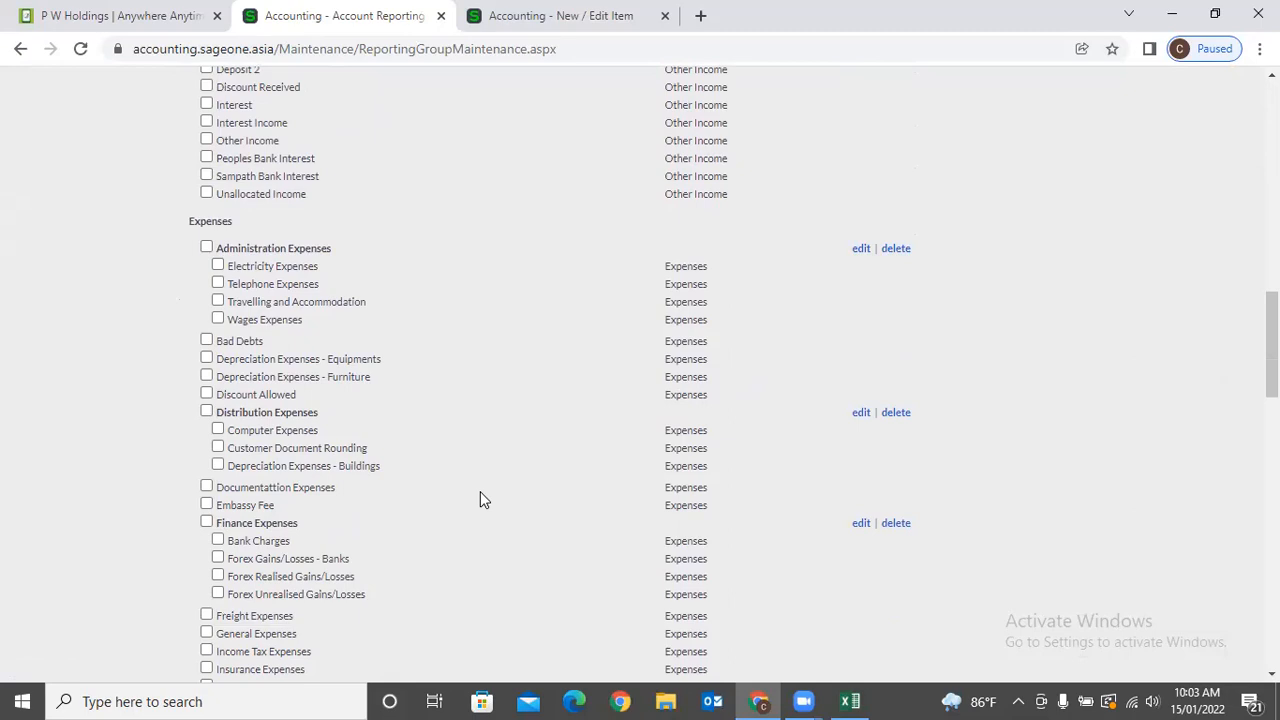
pyautogui.scroll(-3, 480, 499)
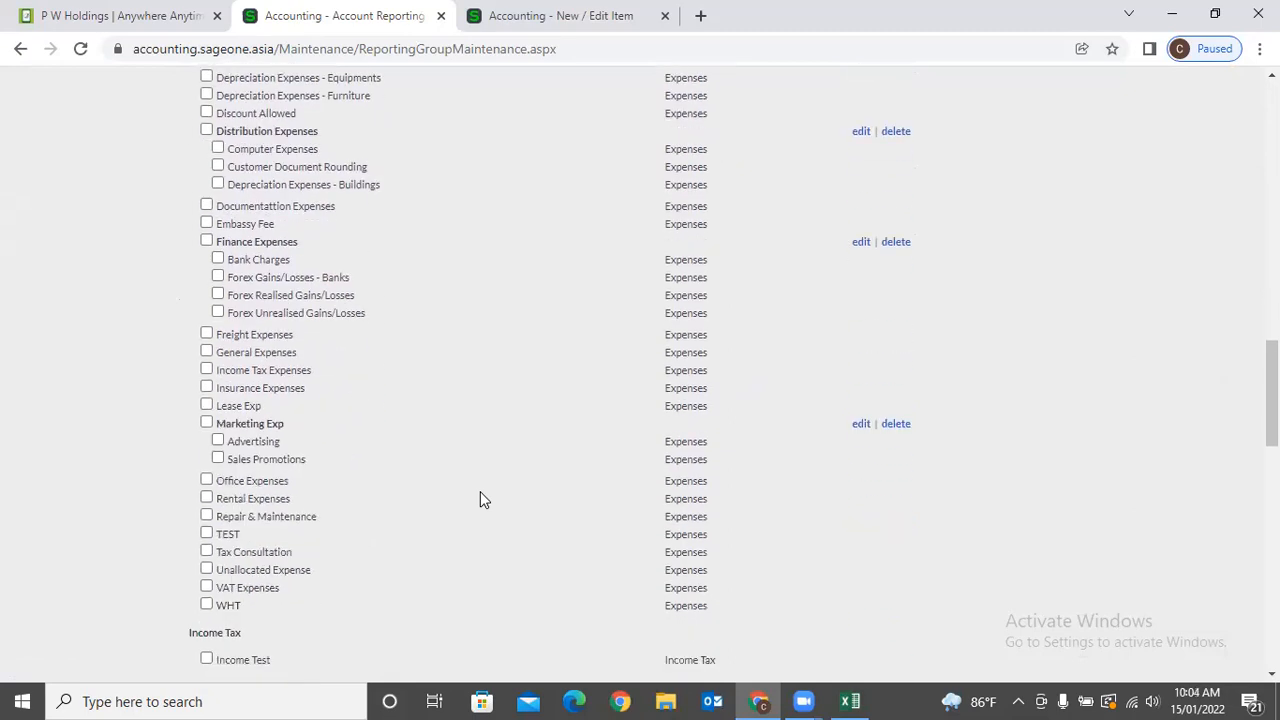
pyautogui.scroll(2, 388, 453)
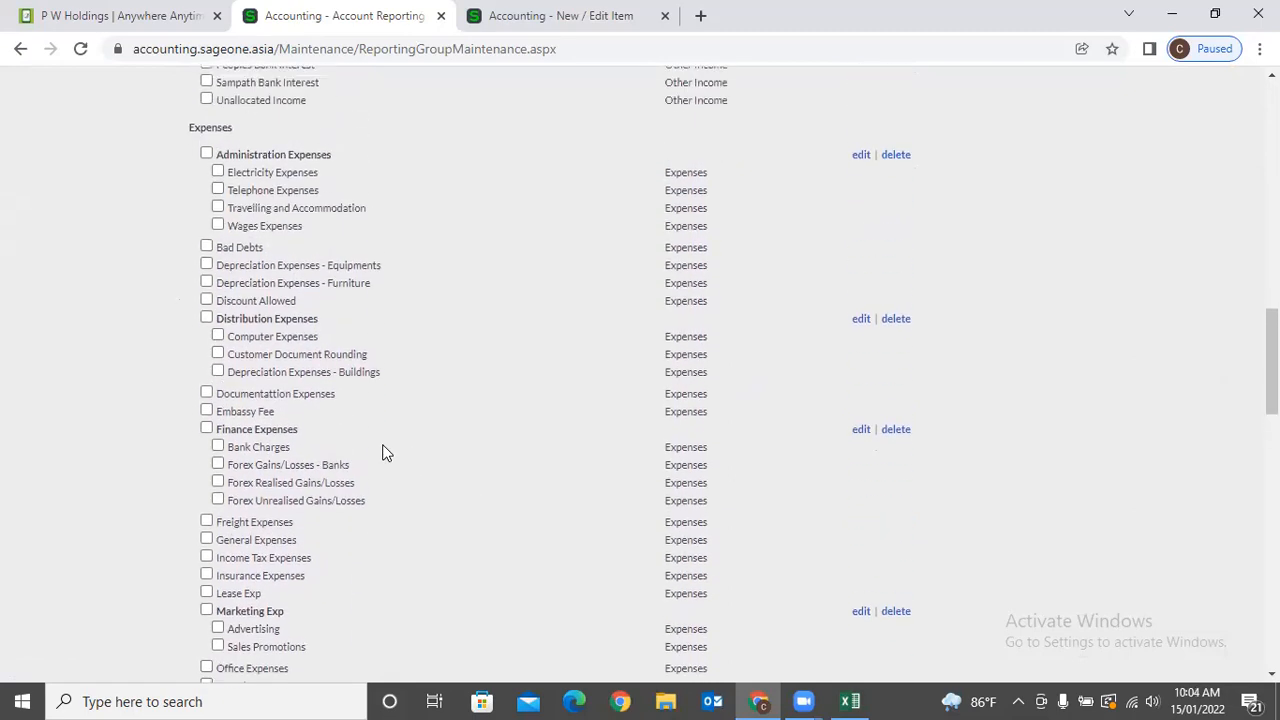
# Put the Equipments and Furniture depreciation expense accounts into a new 'Depreciation' reporting group.
pyautogui.click(206, 285)
pyautogui.click(190, 262)
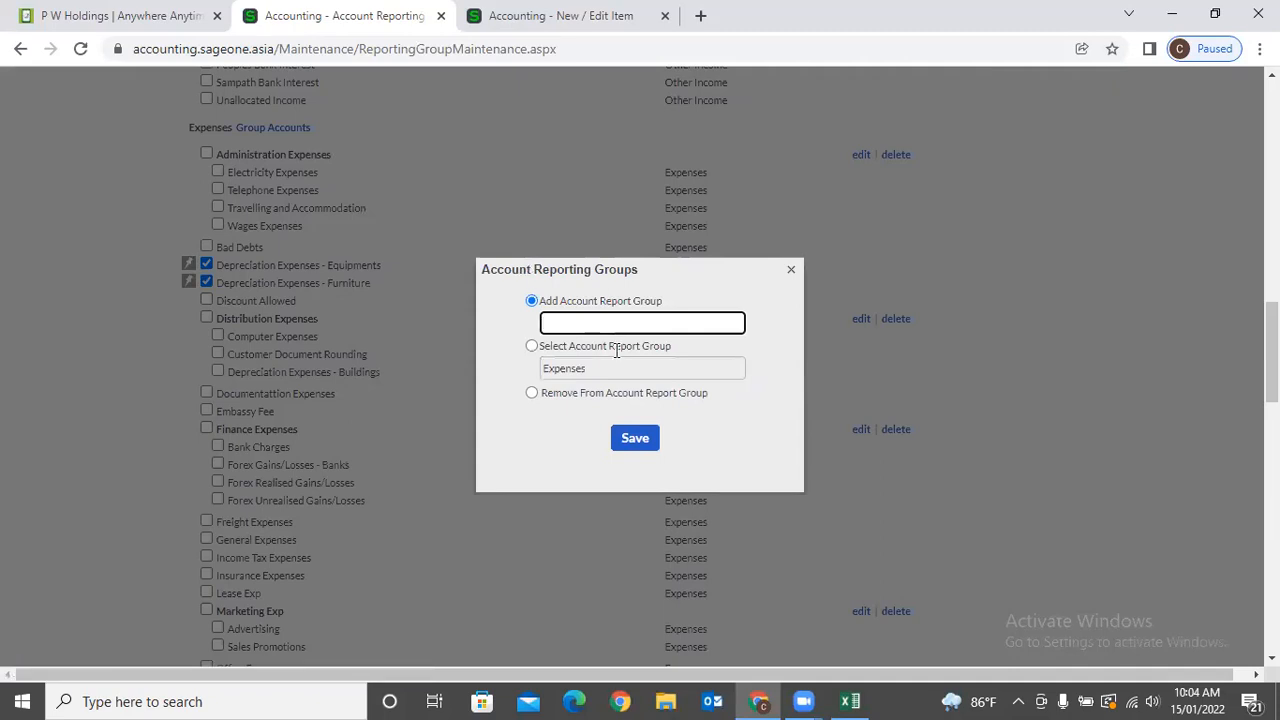
pyautogui.write('Depr')
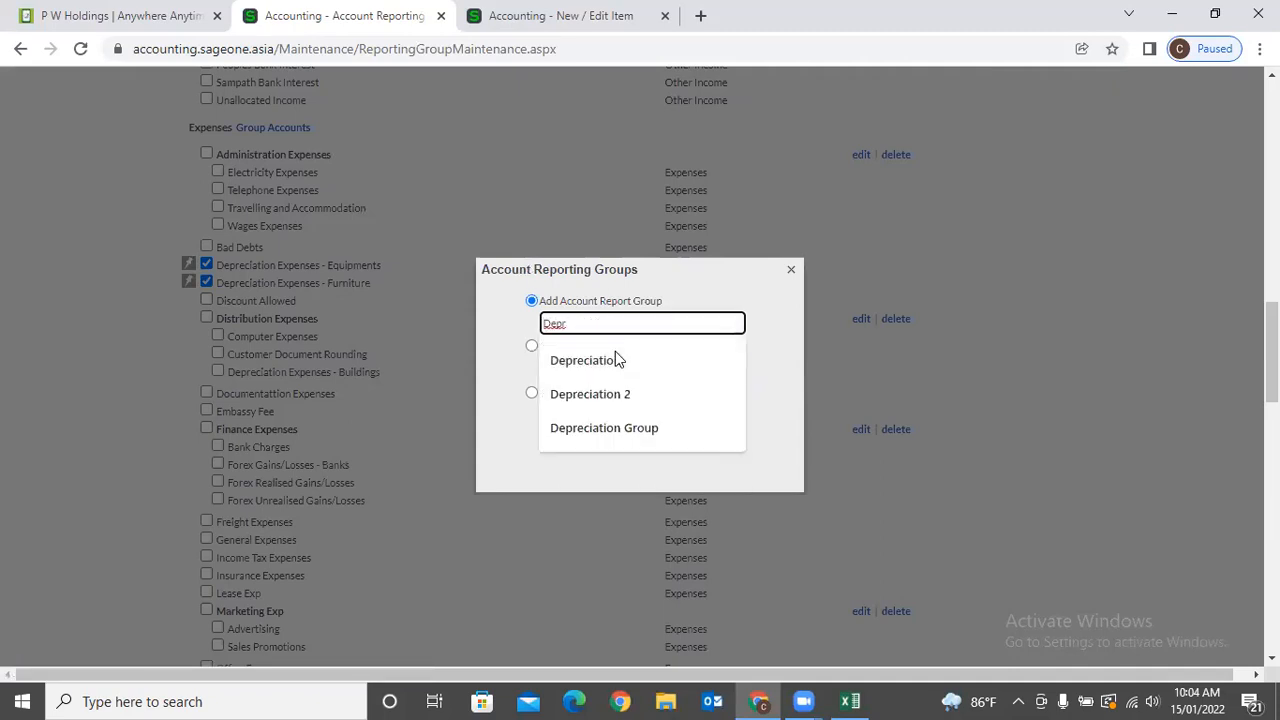
pyautogui.press('Down')
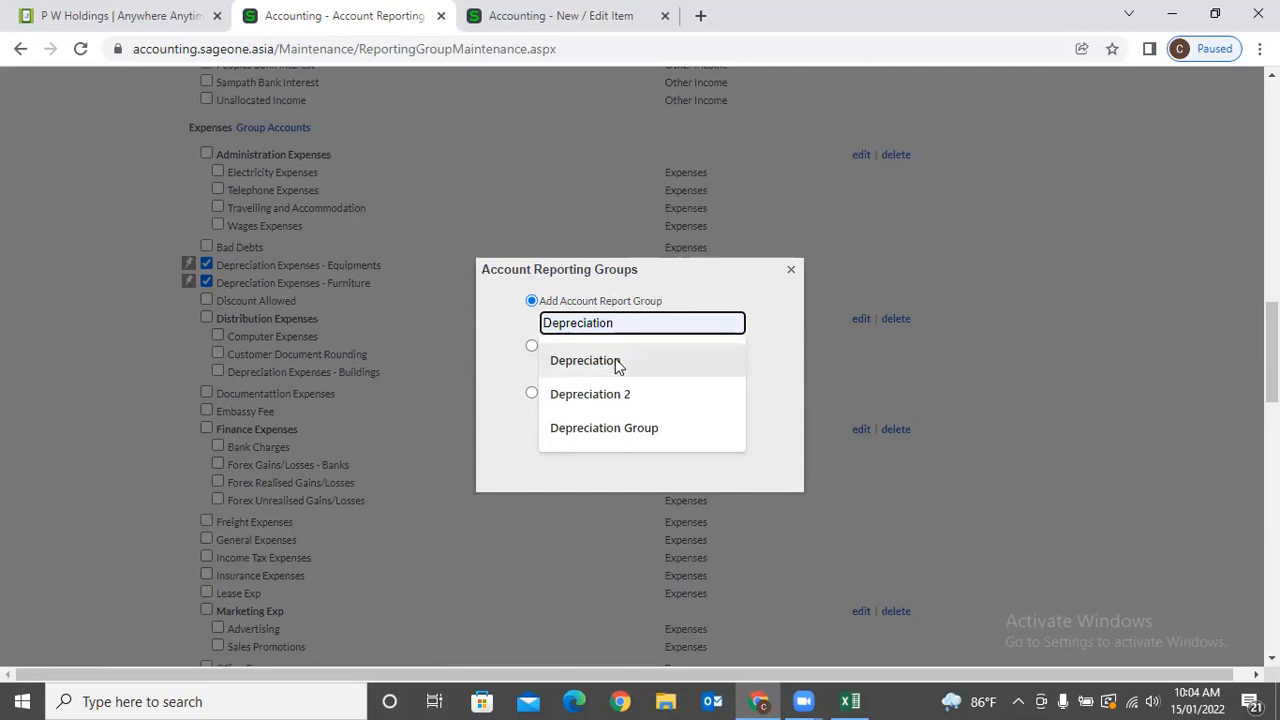
pyautogui.click(625, 355)
pyautogui.click(634, 440)
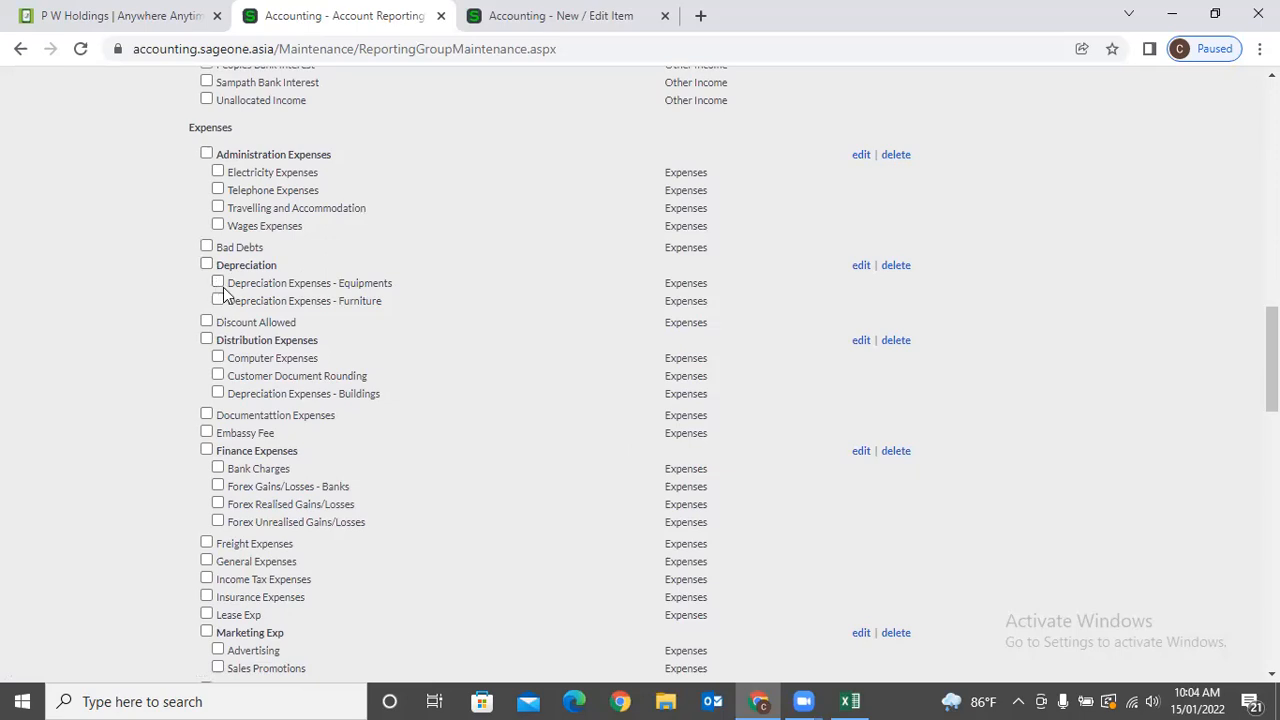
pyautogui.moveTo(279, 266); pyautogui.dragTo(213, 268)
# View the Profit and Loss report with a Yearly date range, 01/04/2021 to 31/03/2022.
pyautogui.click(156, 312)
pyautogui.scroll(1, 139, 240)
pyautogui.click(600, 15)
pyautogui.scroll(2, 555, 242)
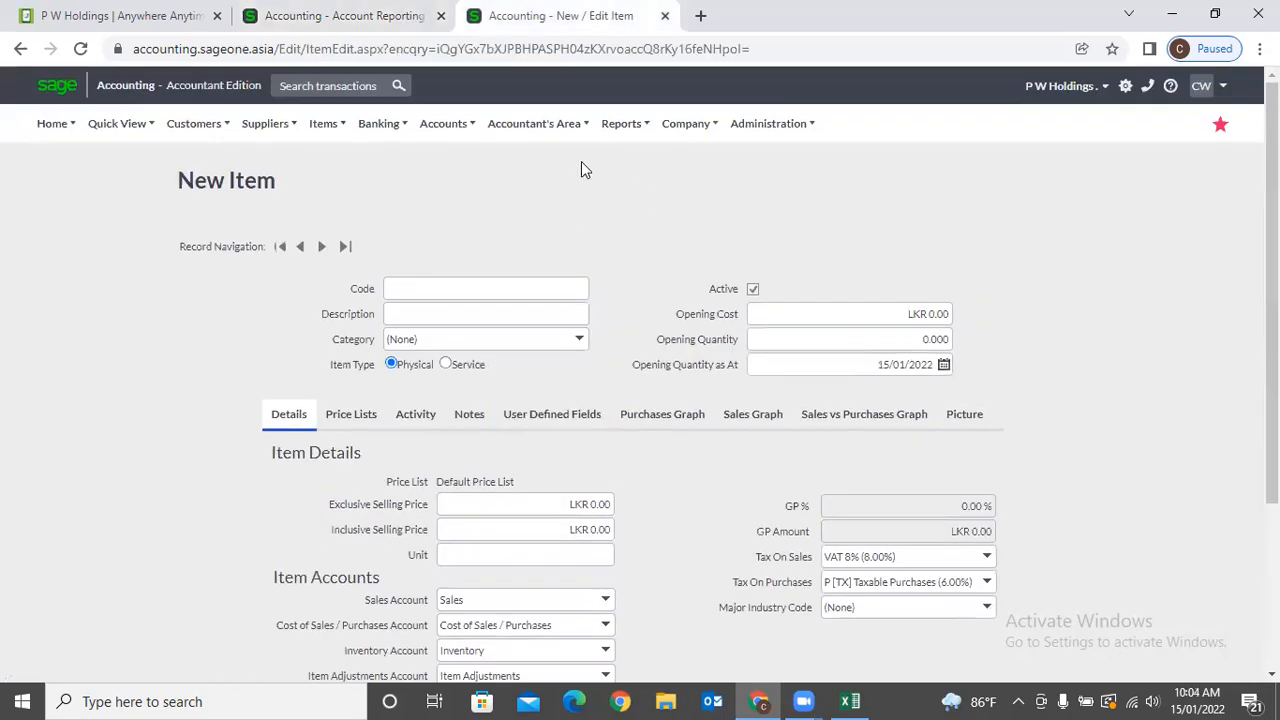
pyautogui.moveTo(627, 135)
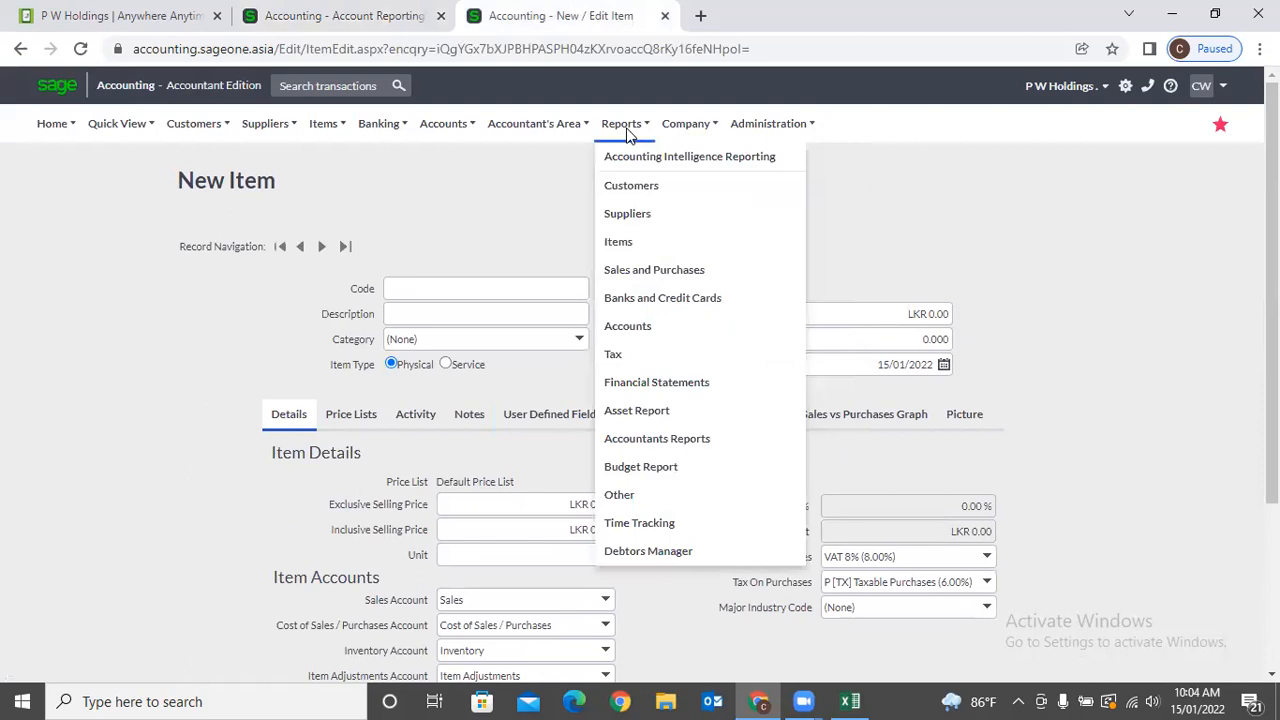
pyautogui.click(646, 378)
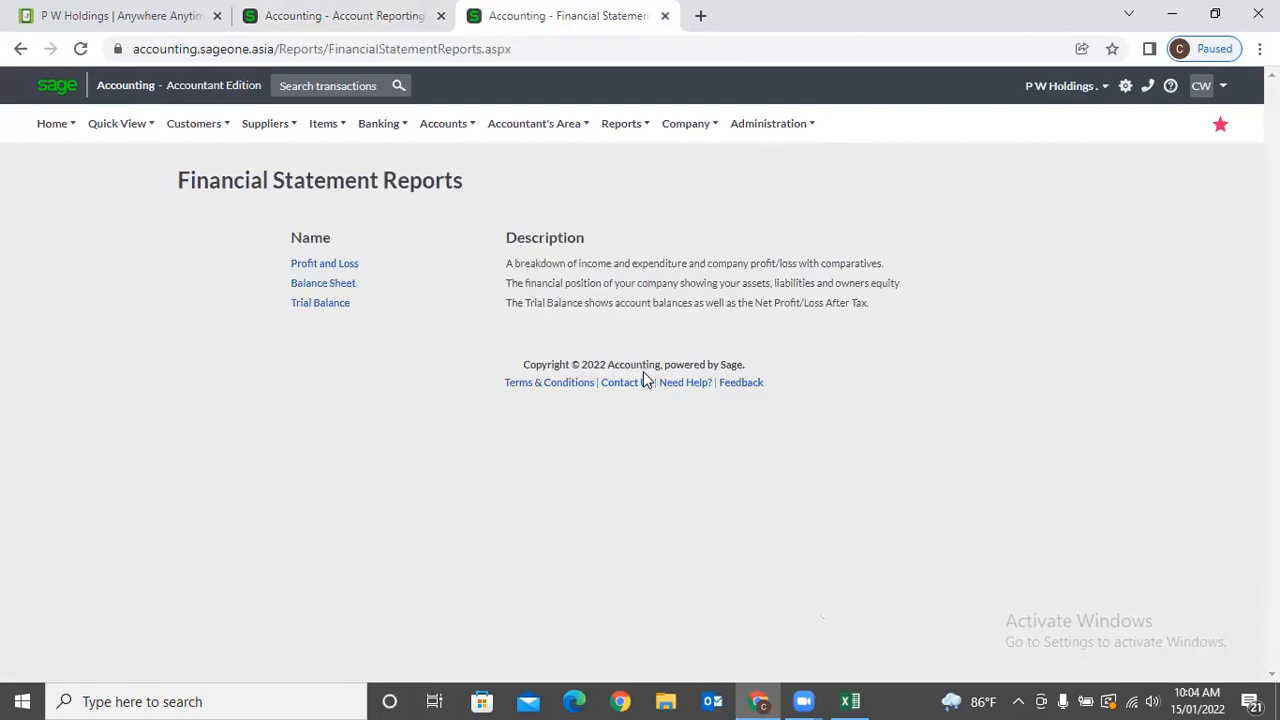
pyautogui.click(345, 266)
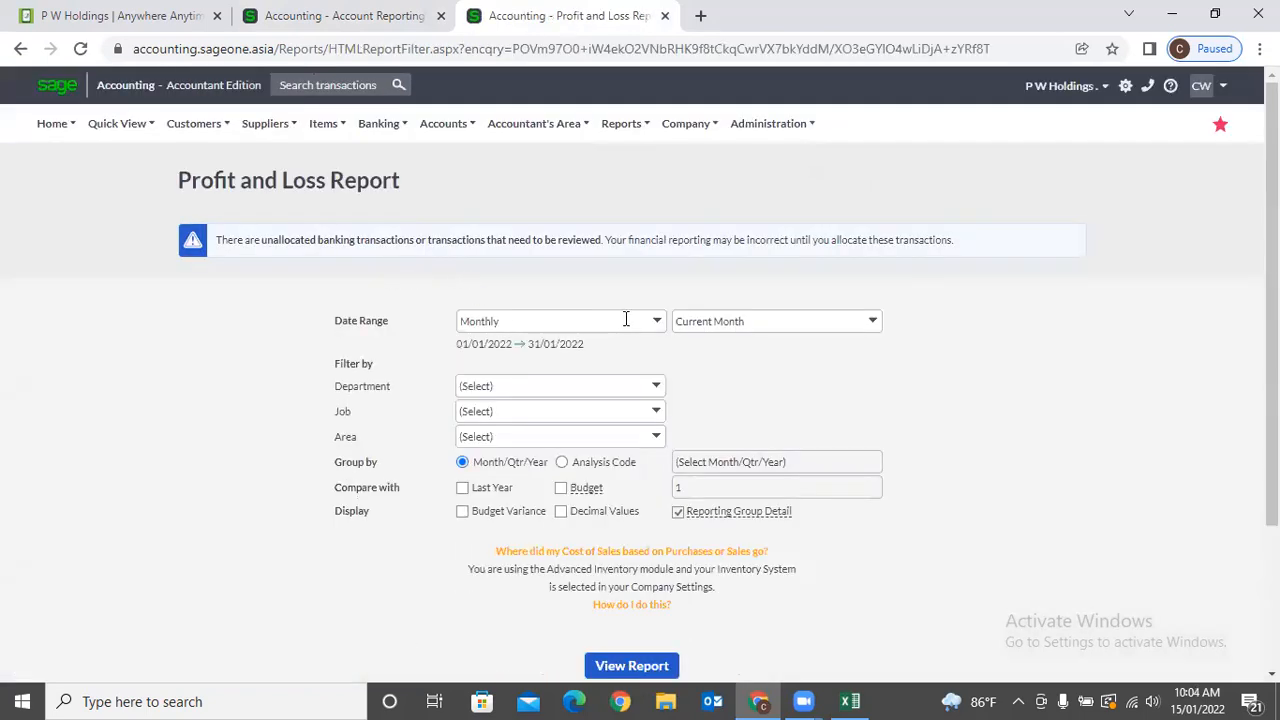
pyautogui.click(658, 322)
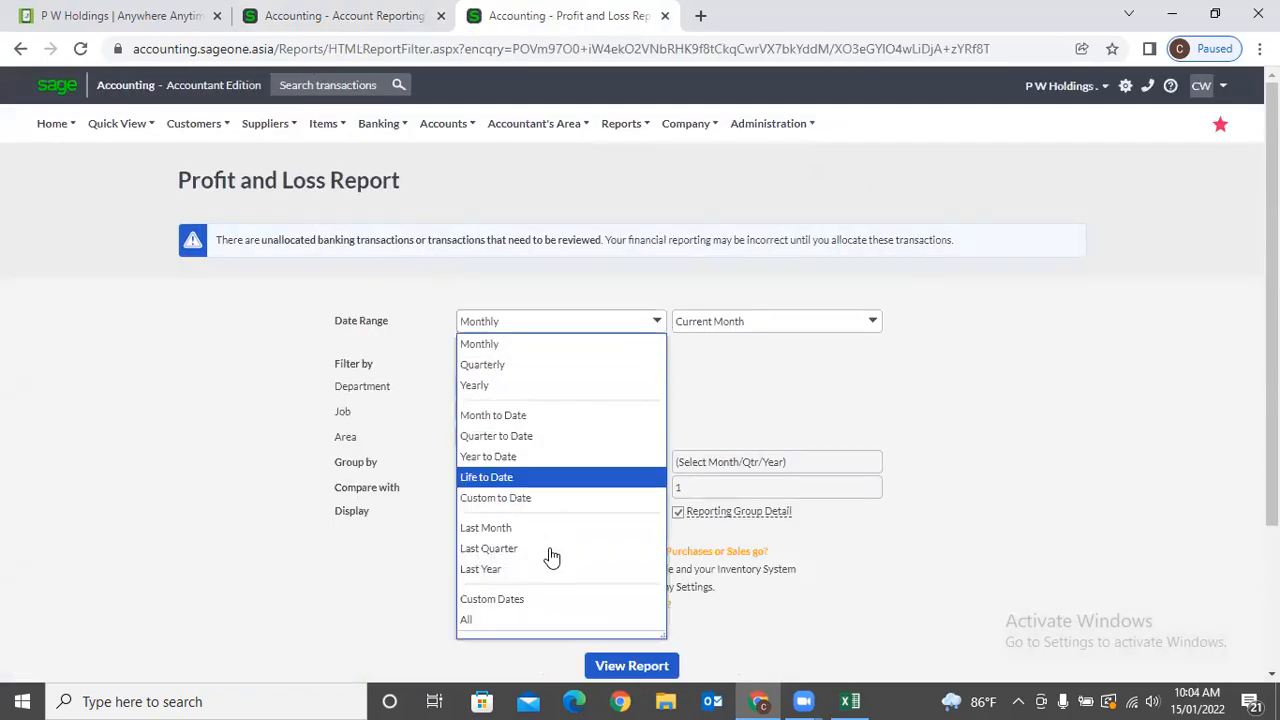
pyautogui.click(527, 386)
pyautogui.scroll(-2, 580, 450)
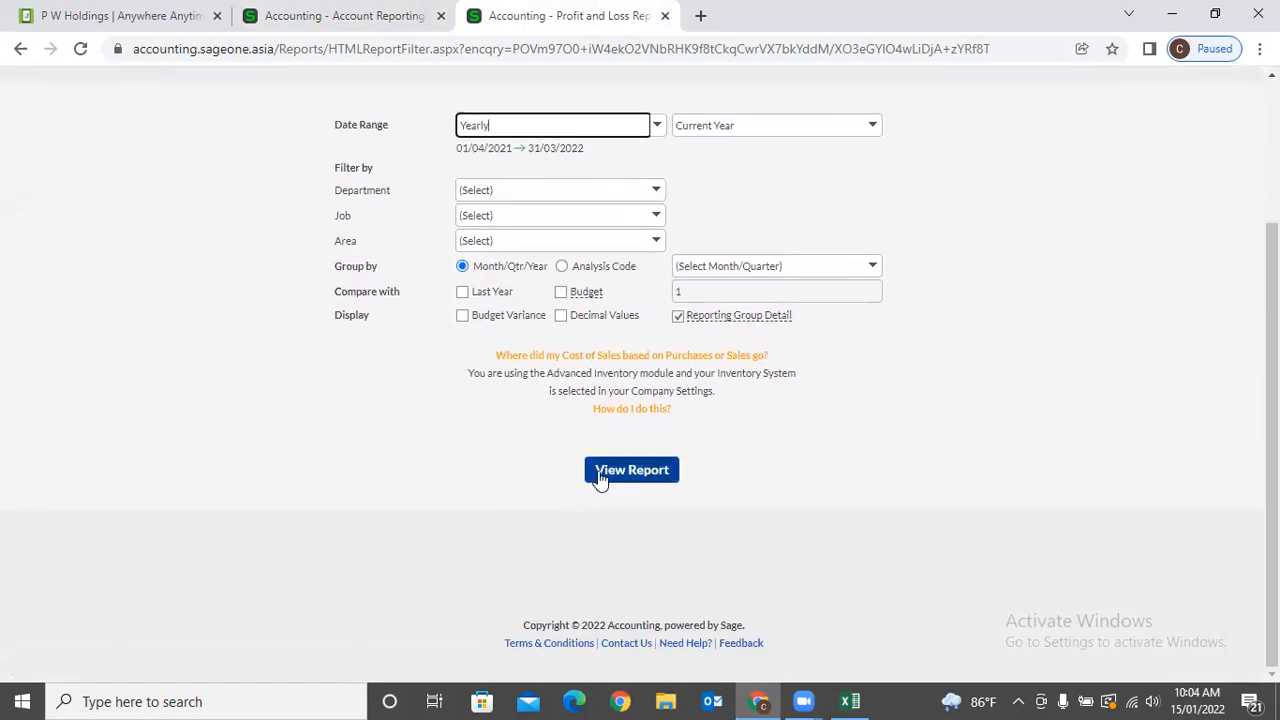
pyautogui.click(601, 480)
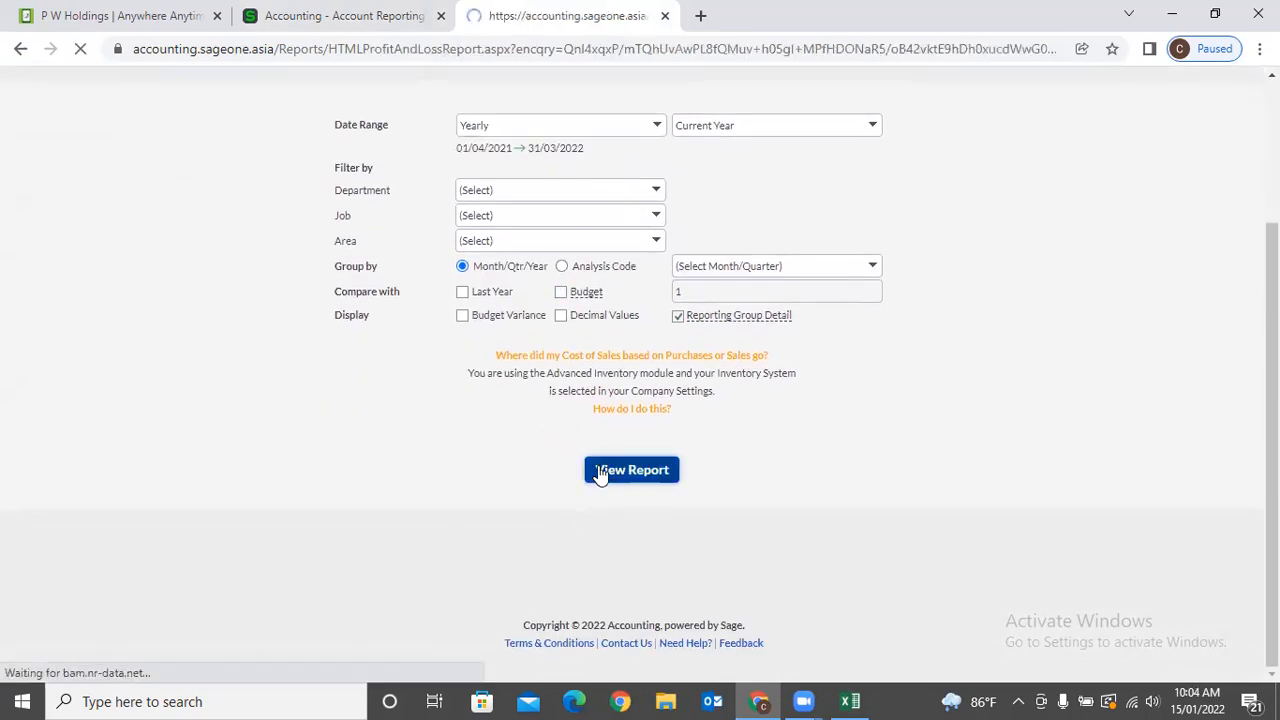
pyautogui.scroll(-6, 581, 416)
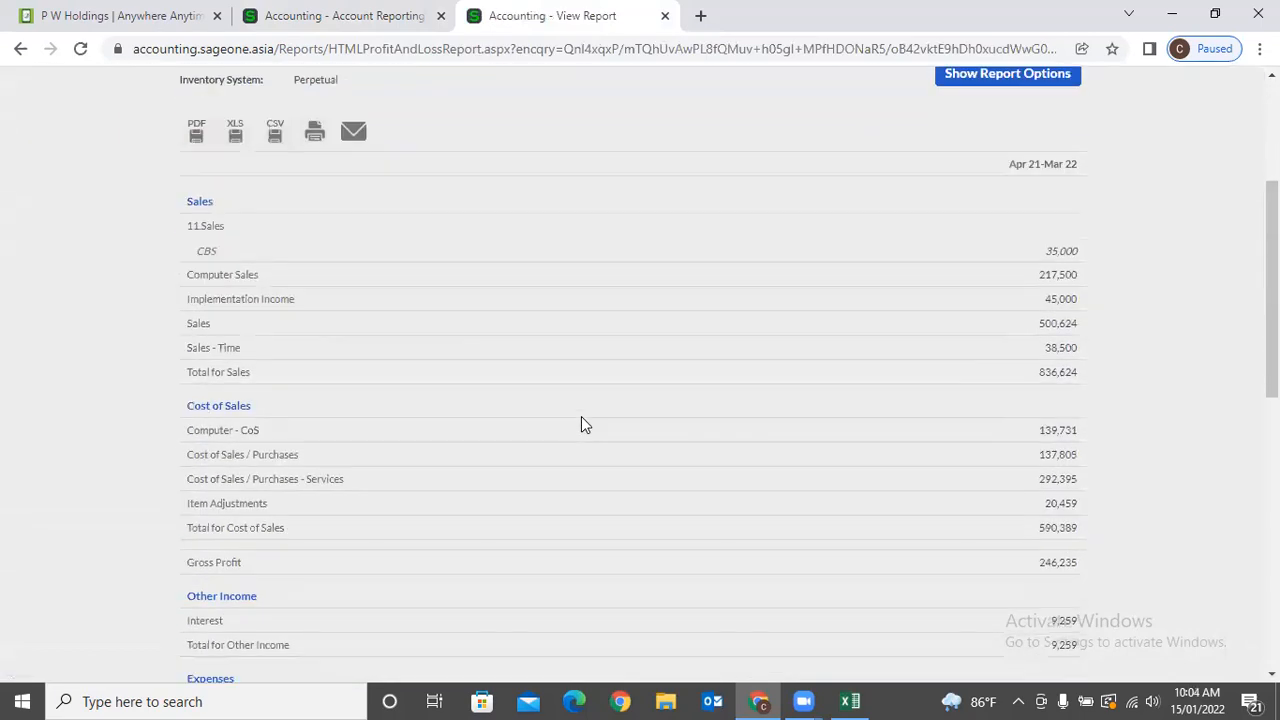
pyautogui.scroll(-1, 581, 416)
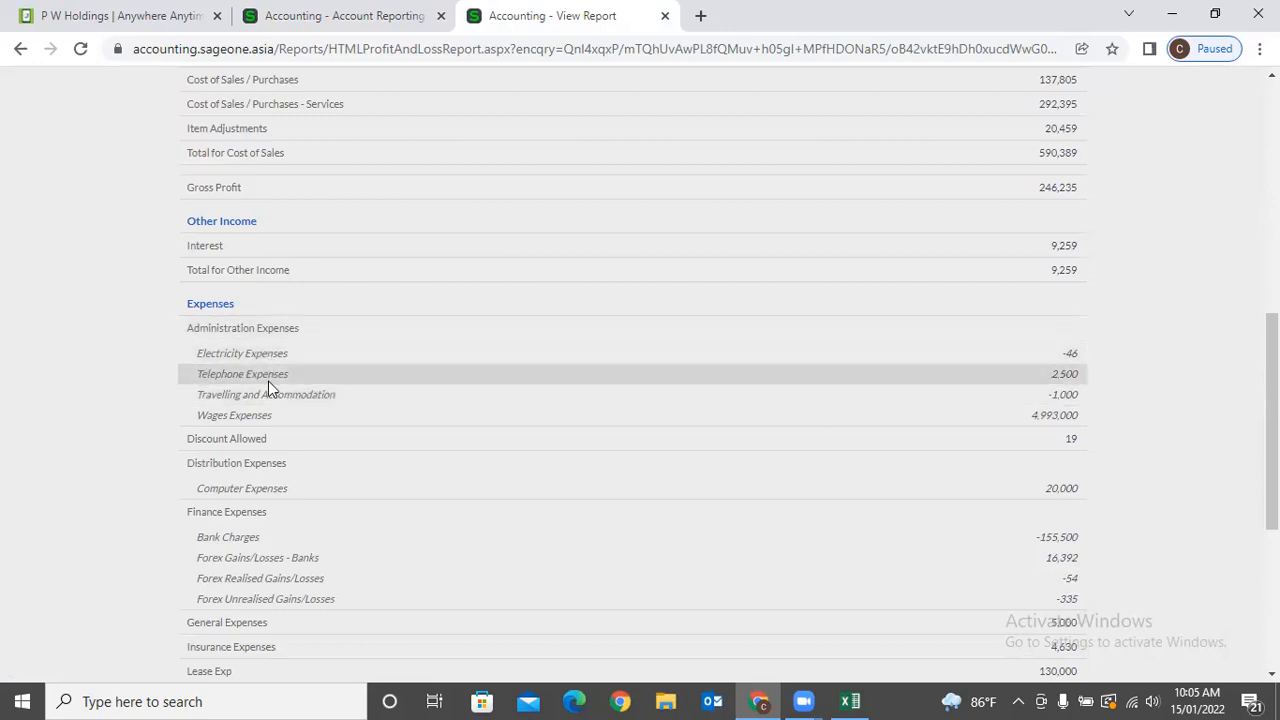
pyautogui.click(307, 16)
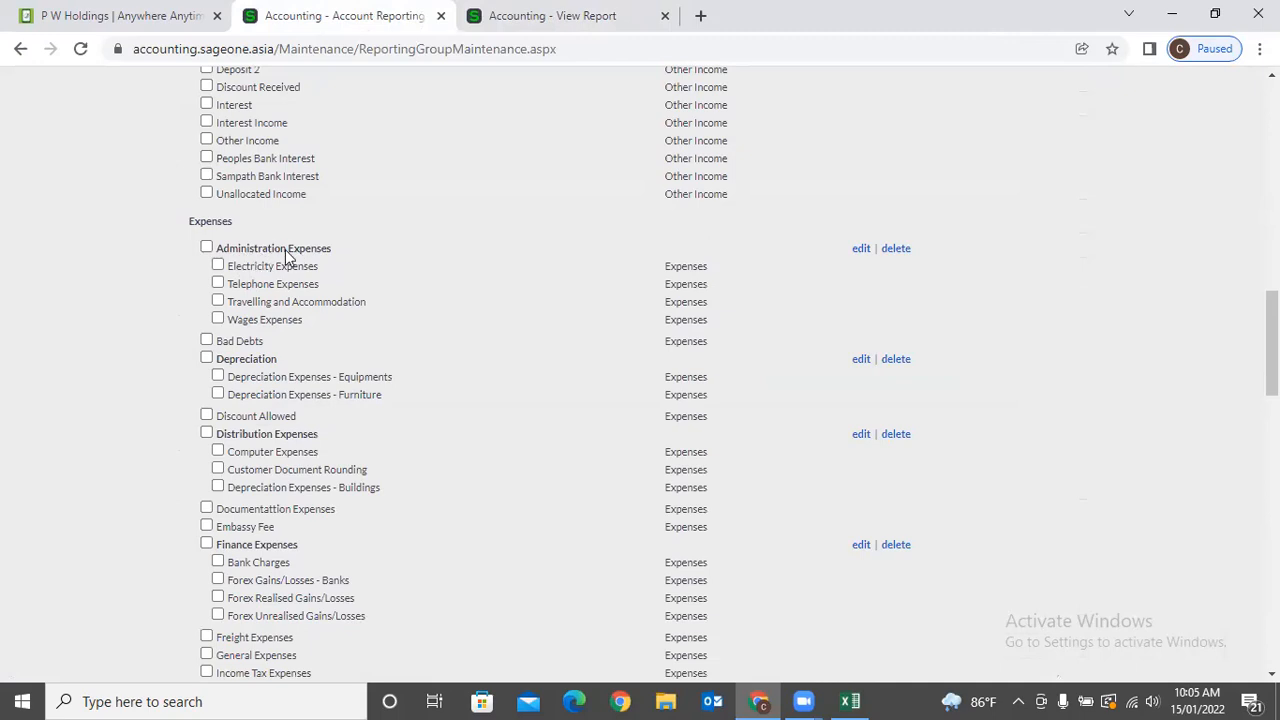
pyautogui.click(500, 16)
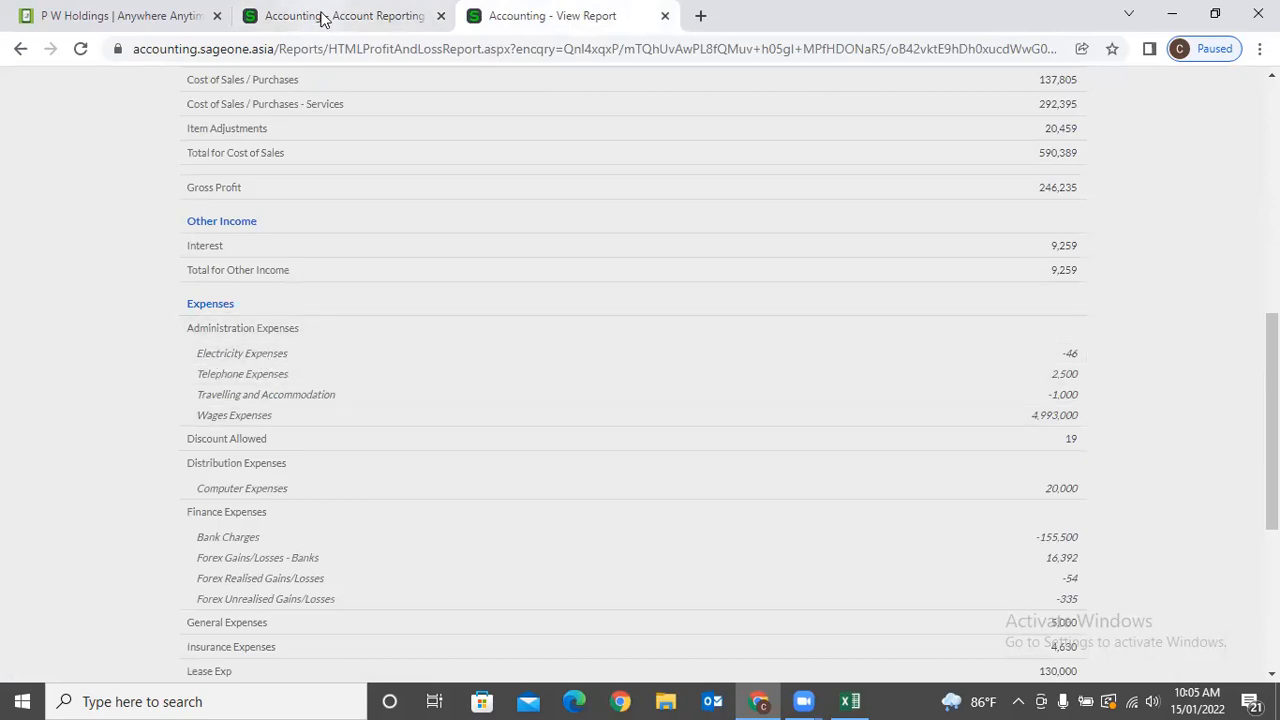
pyautogui.scroll(5, 1151, 394)
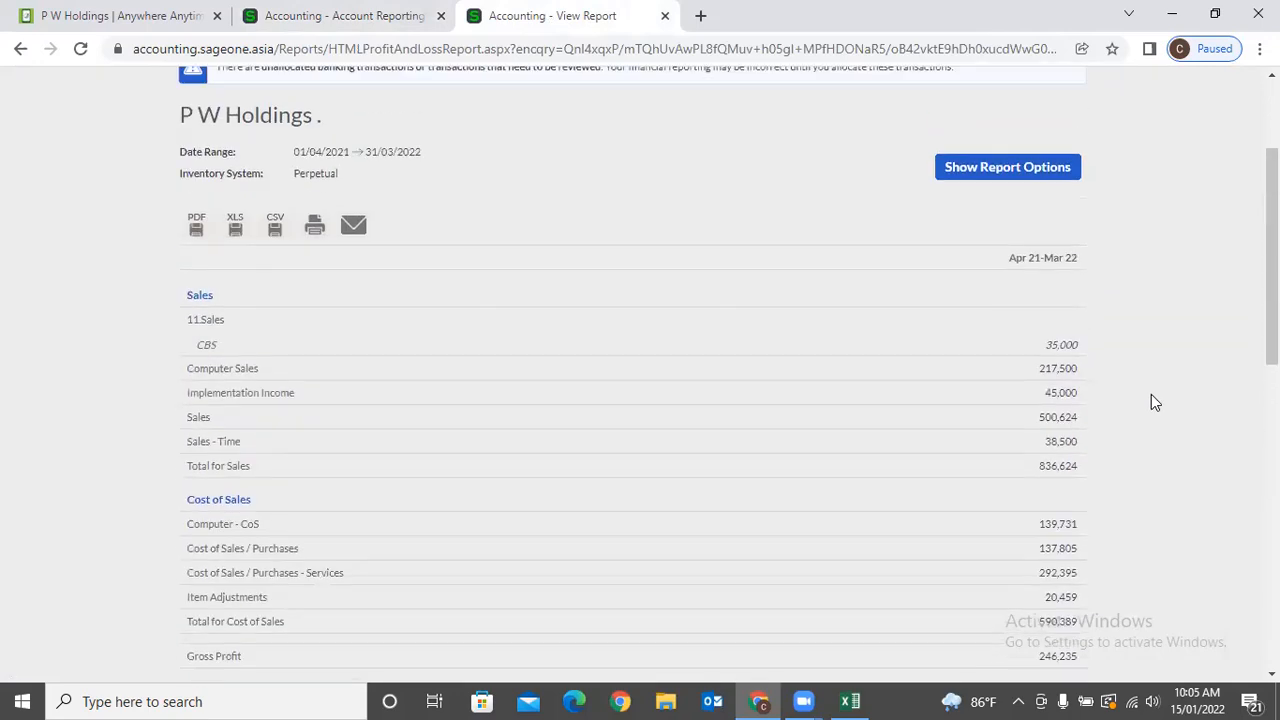
pyautogui.scroll(2, 1151, 394)
# Duplicate the Profit and Loss report into a second tab for comparison.
pyautogui.click(1051, 367)
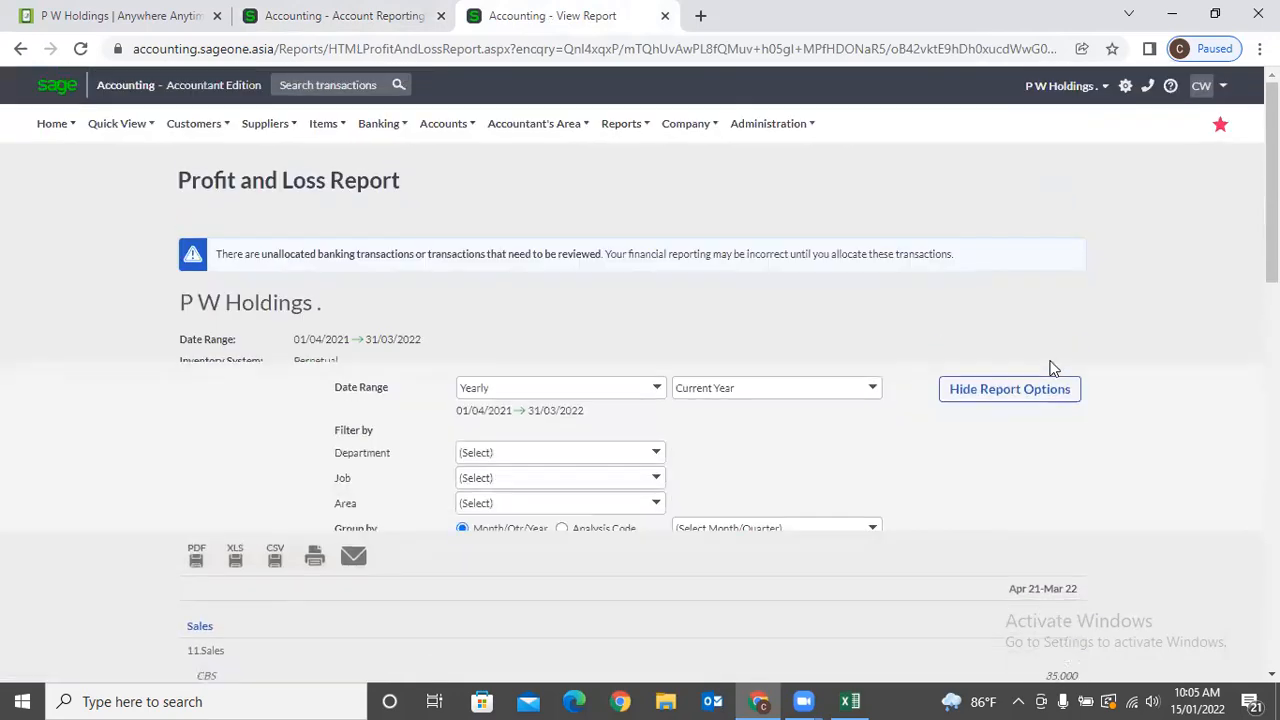
pyautogui.scroll(-2, 857, 466)
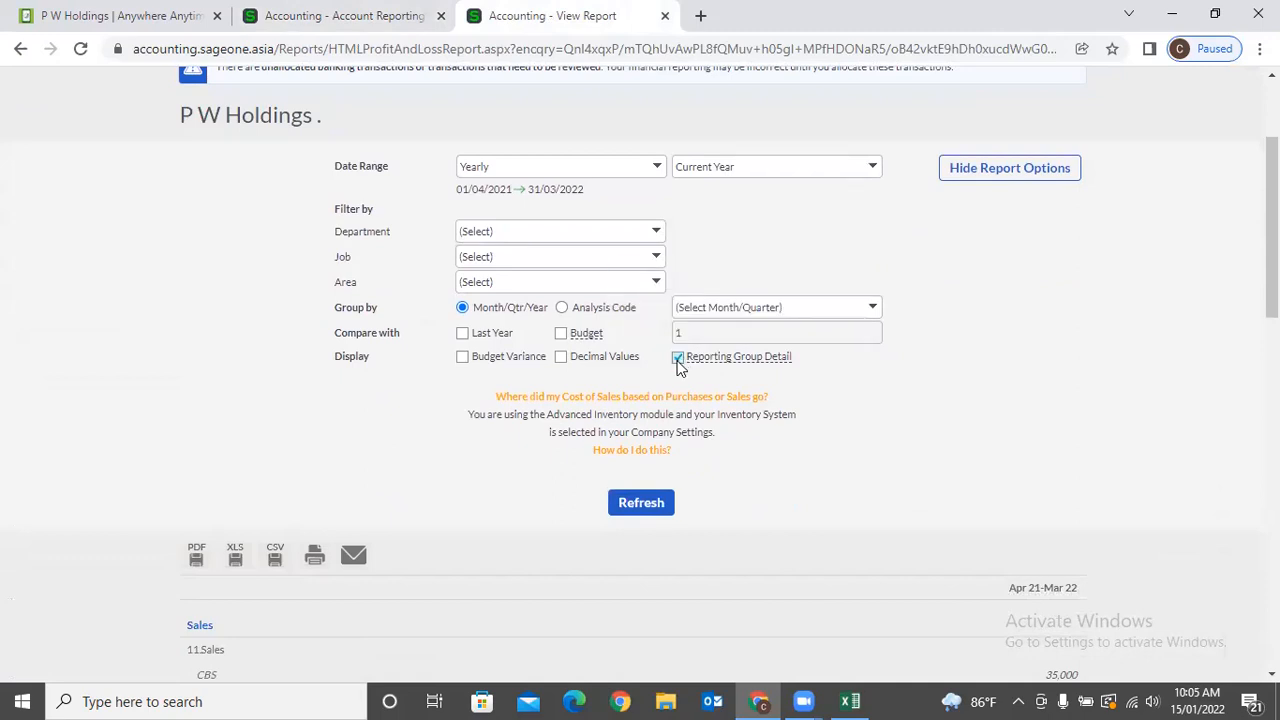
pyautogui.rightClick(572, 15)
pyautogui.click(614, 151)
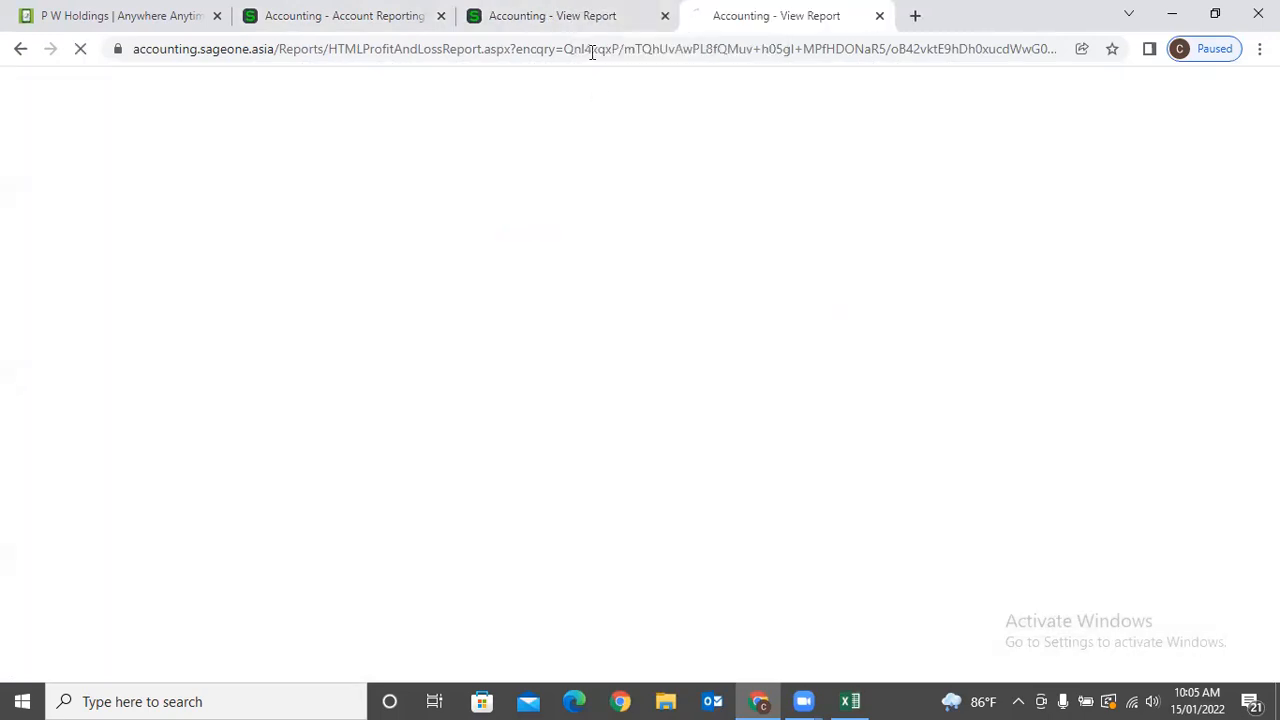
pyautogui.click(585, 16)
pyautogui.scroll(-8, 917, 403)
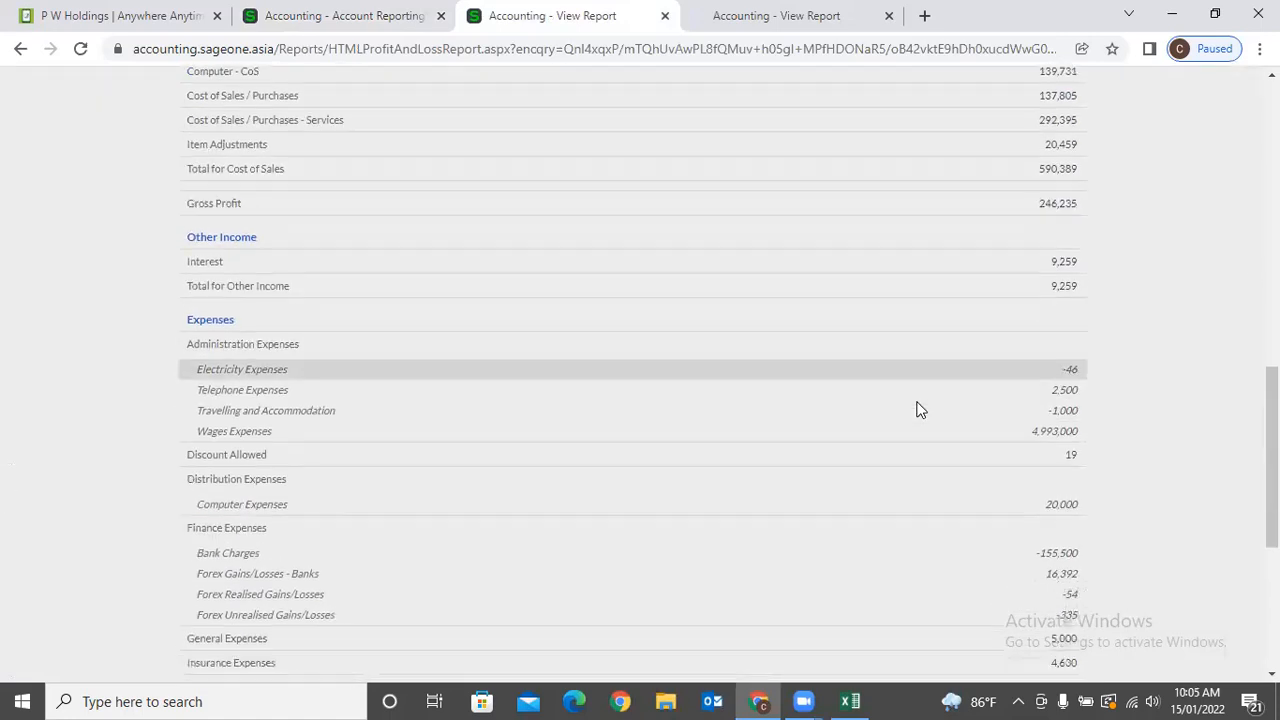
pyautogui.scroll(-4, 917, 409)
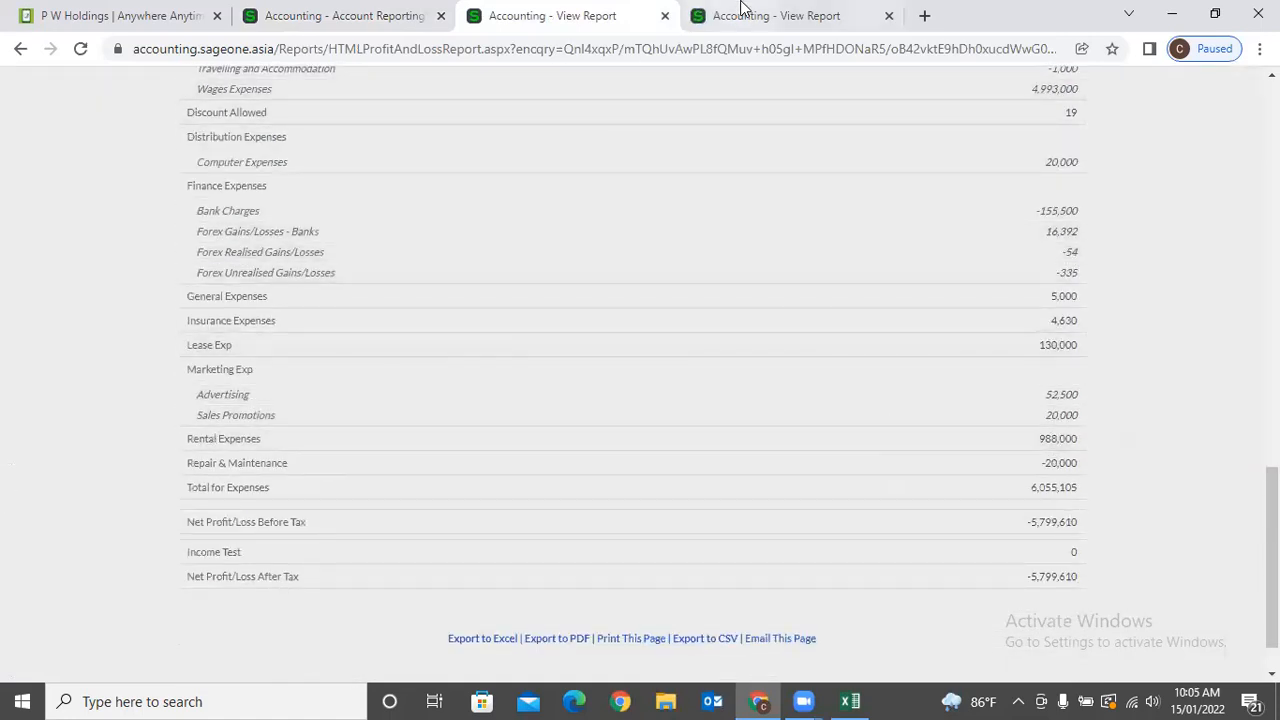
pyautogui.click(741, 10)
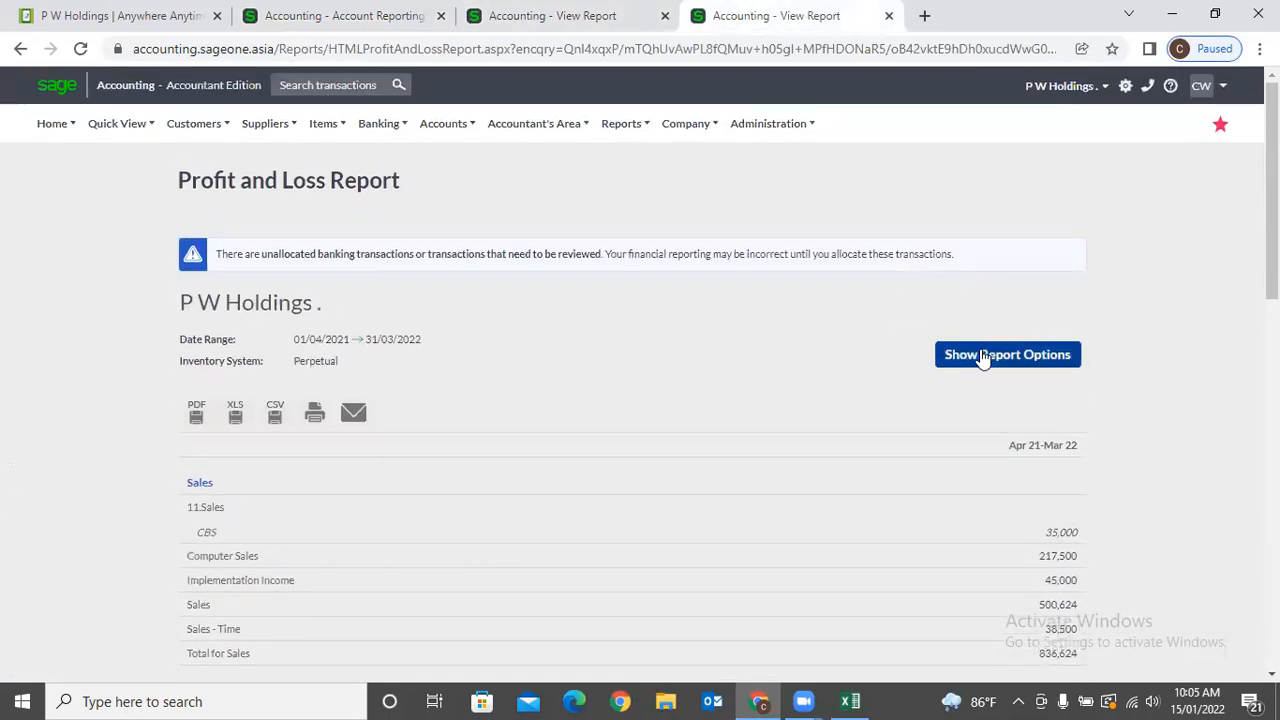
pyautogui.click(610, 14)
pyautogui.scroll(4, 930, 365)
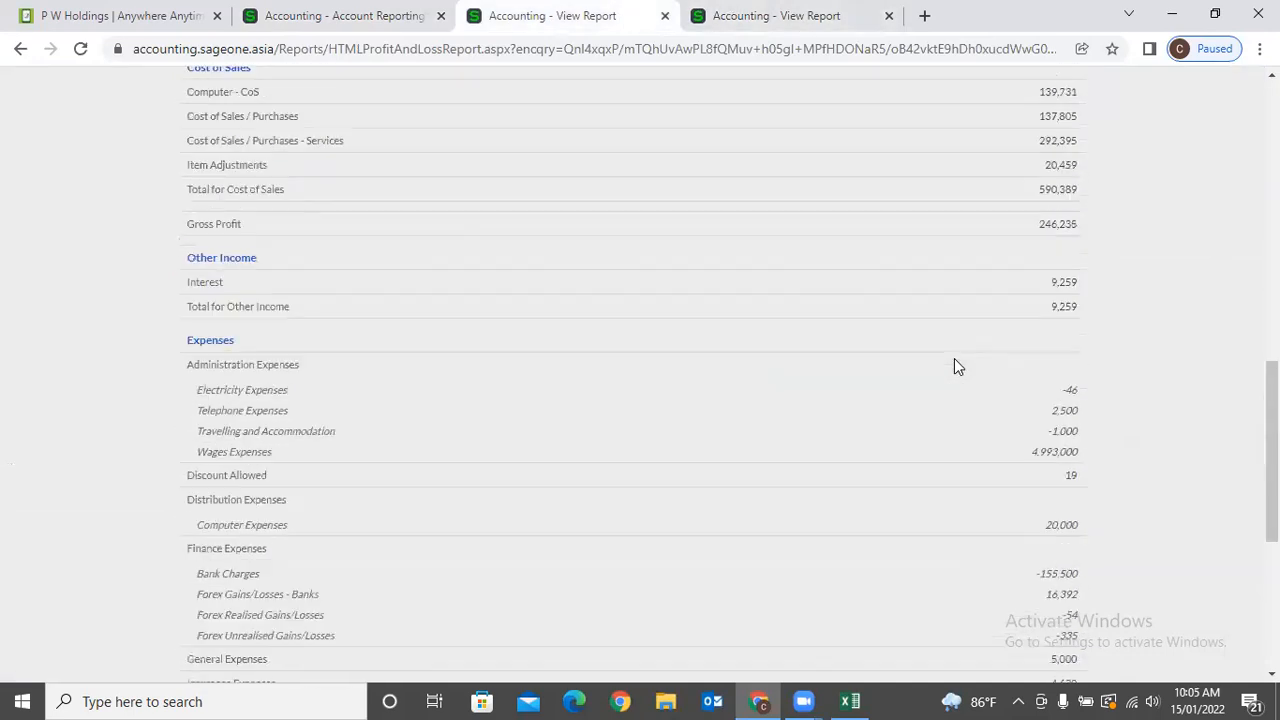
pyautogui.scroll(6, 954, 365)
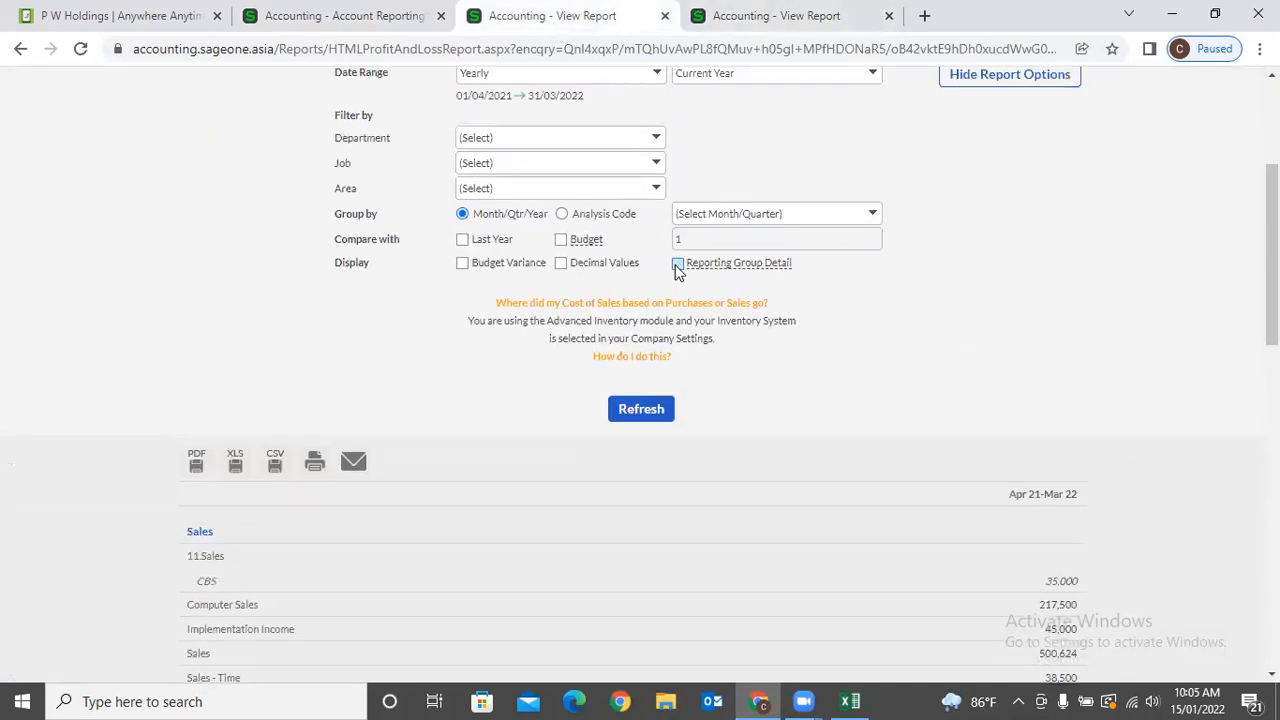
# Refresh the report without Reporting Group Detail and compare the Gross Profit to Travelling rows.
pyautogui.click(666, 408)
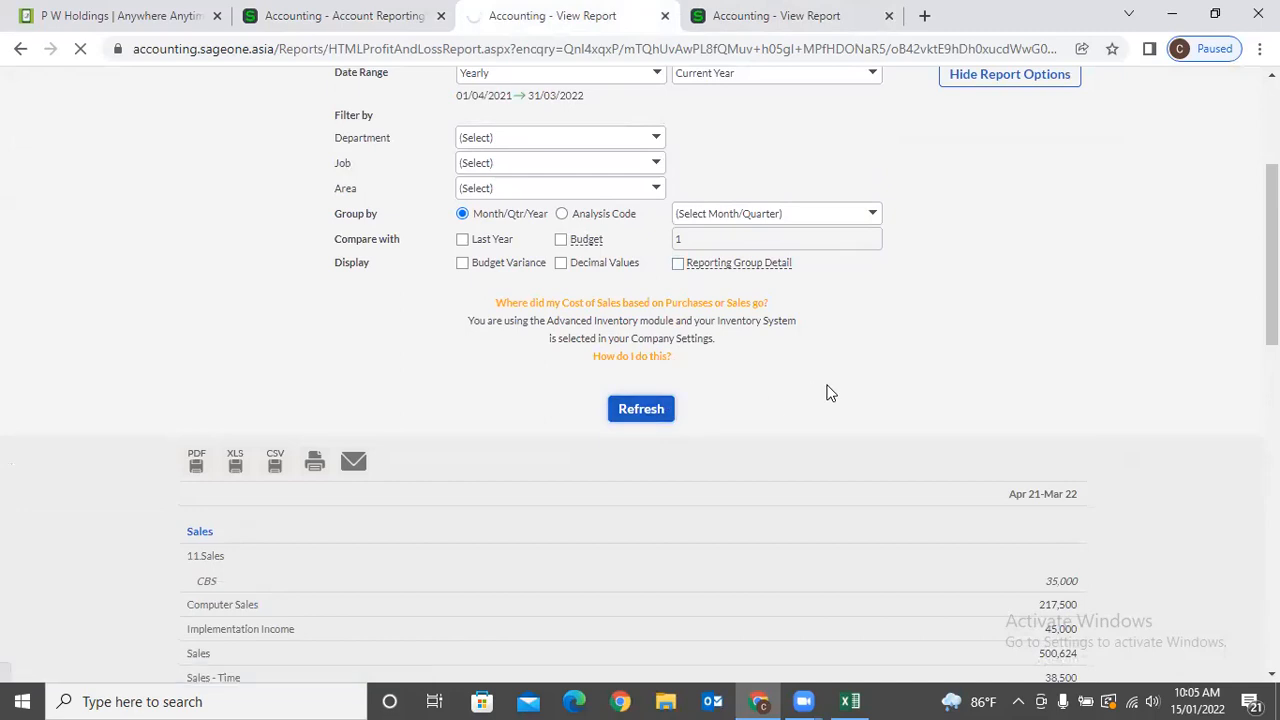
pyautogui.scroll(-5, 829, 386)
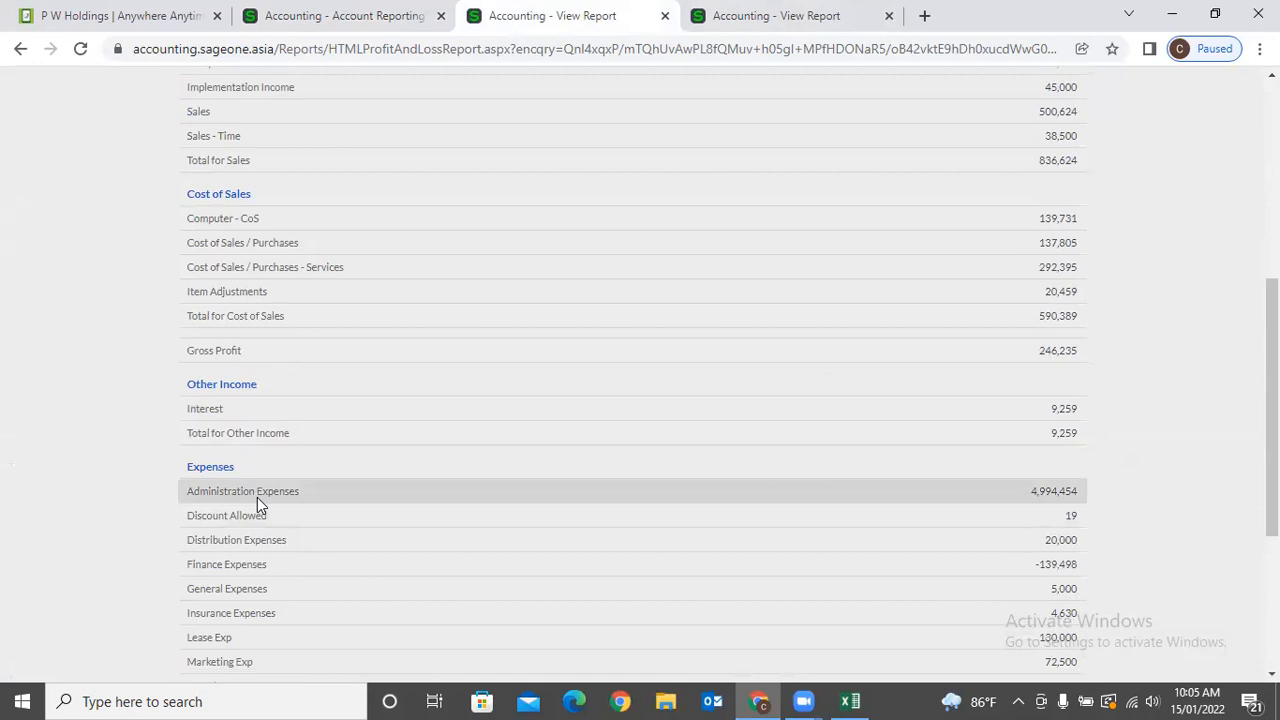
pyautogui.click(766, 18)
pyautogui.scroll(-8, 517, 480)
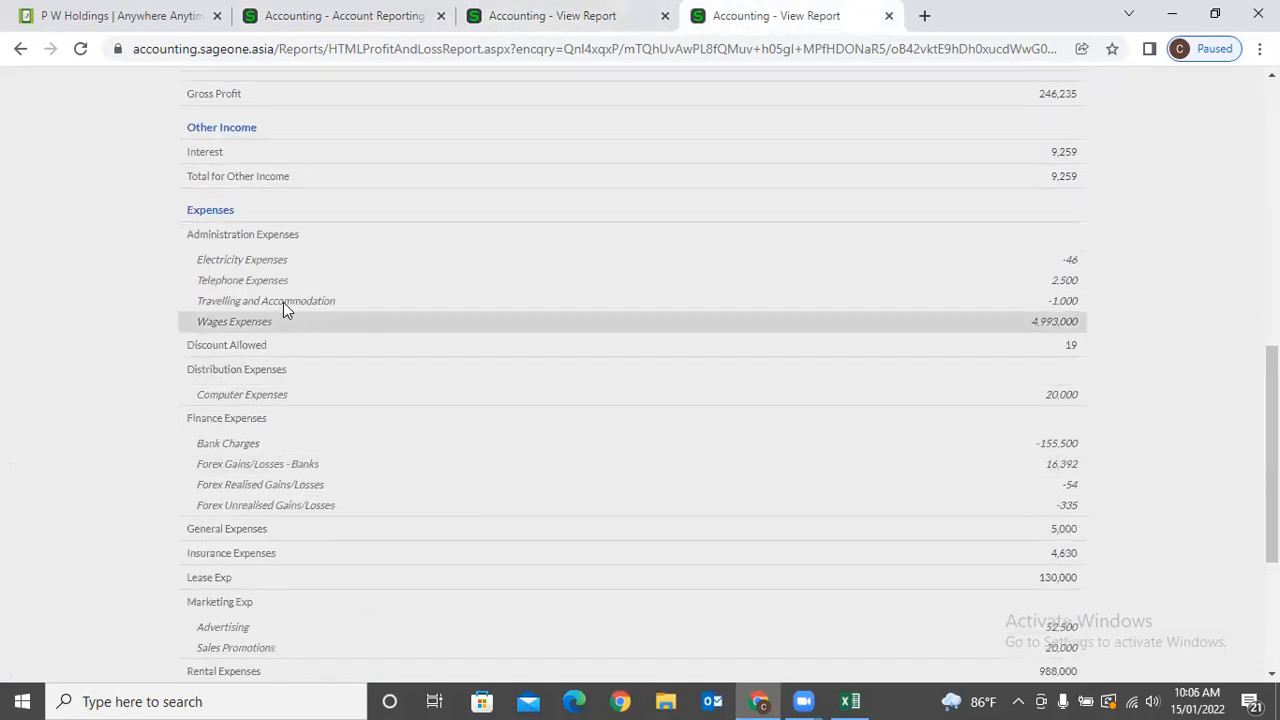
pyautogui.moveTo(161, 238); pyautogui.dragTo(170, 66)
pyautogui.click(169, 238)
pyautogui.moveTo(169, 238); pyautogui.dragTo(152, 280)
pyautogui.click(200, 321)
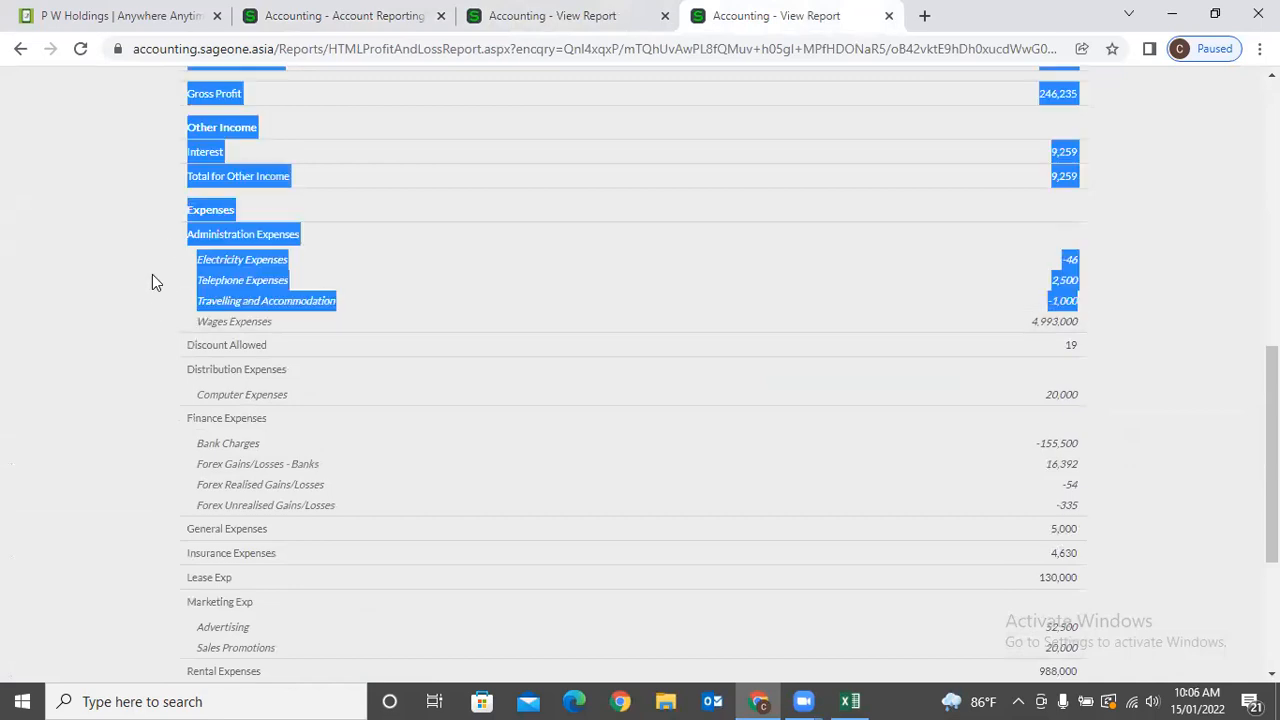
pyautogui.click(193, 266)
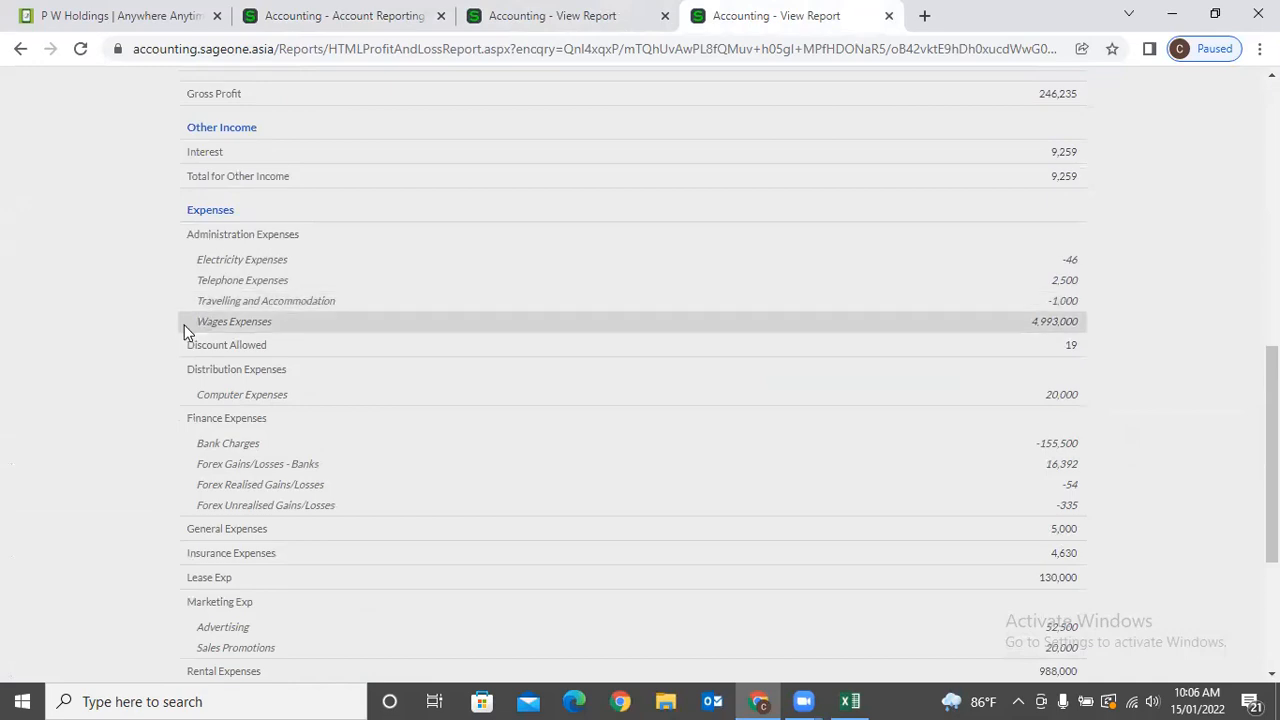
pyautogui.click(525, 18)
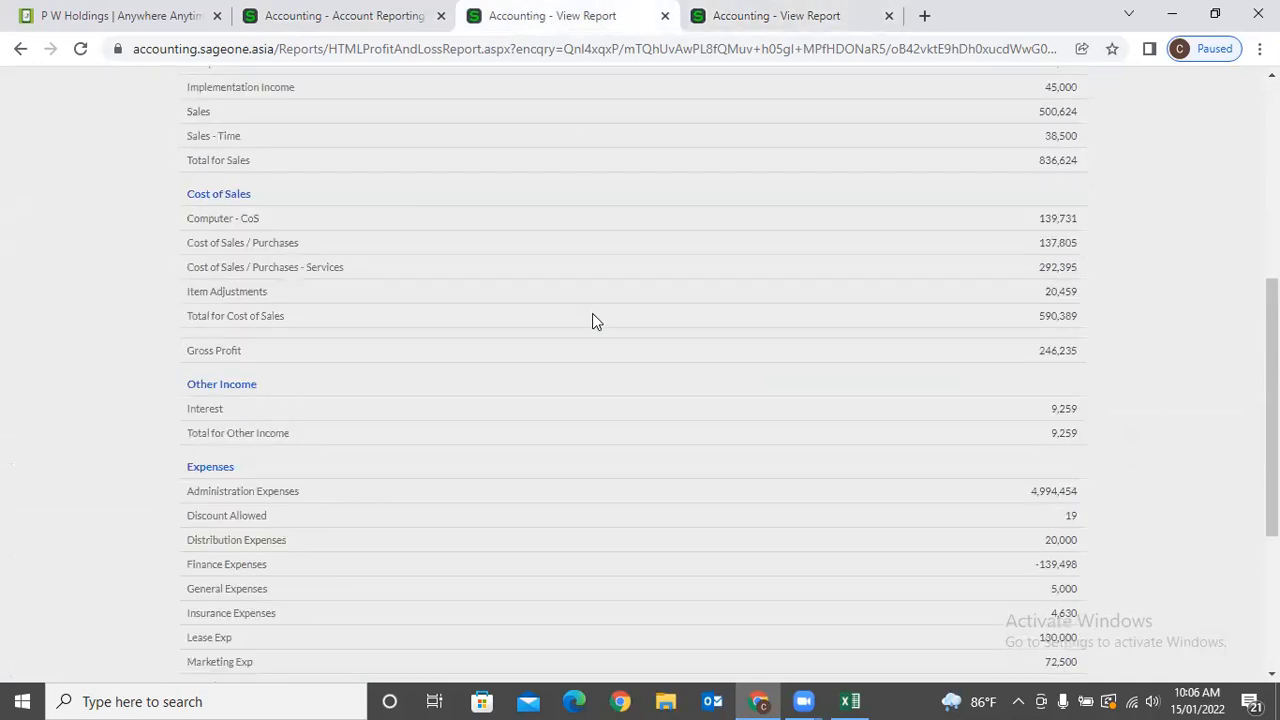
pyautogui.scroll(4, 590, 325)
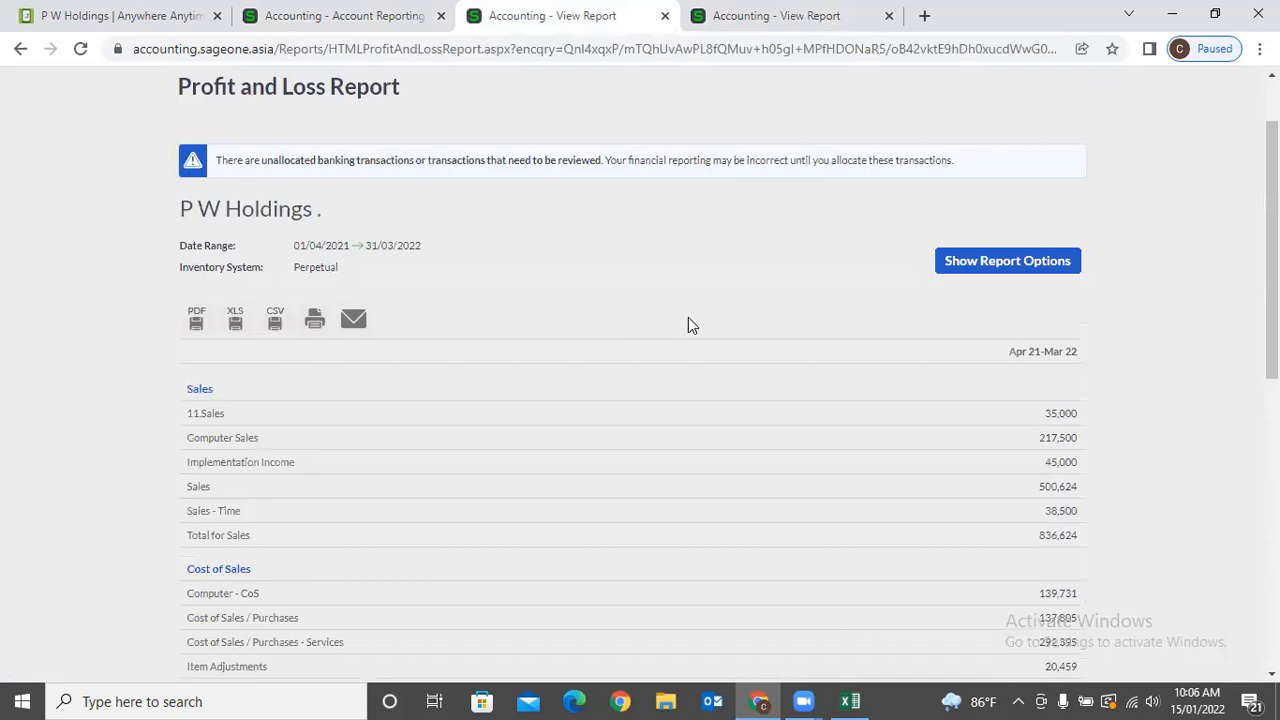
# Recheck the report option settings, then go to the Account Reporting Groups page.
pyautogui.click(943, 273)
pyautogui.moveTo(700, 462)
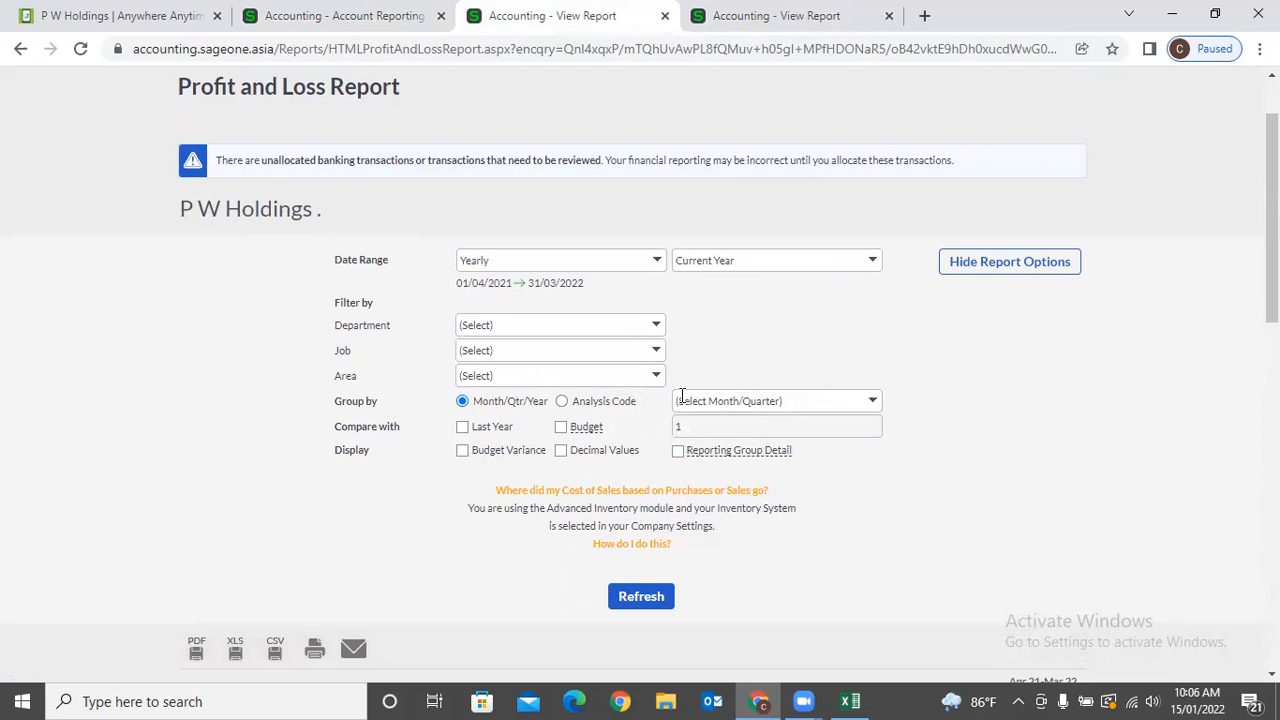
pyautogui.scroll(-9, 677, 398)
pyautogui.scroll(-1, 677, 395)
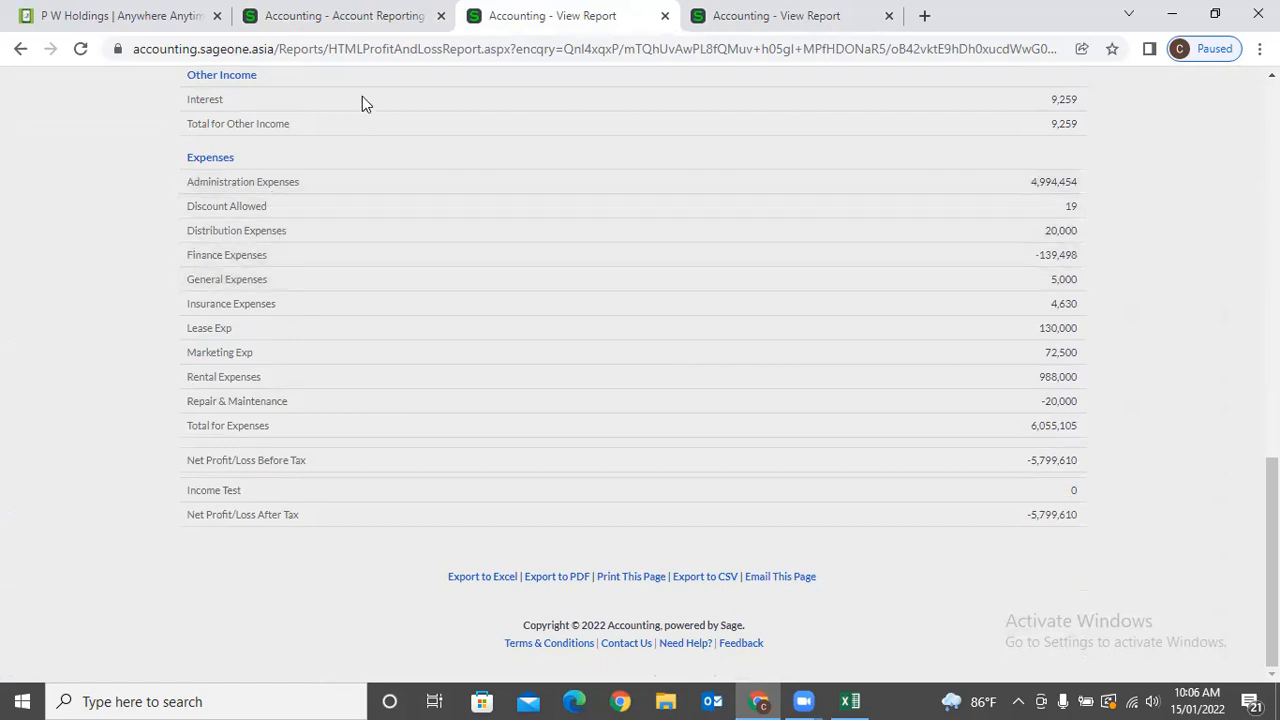
pyautogui.click(360, 16)
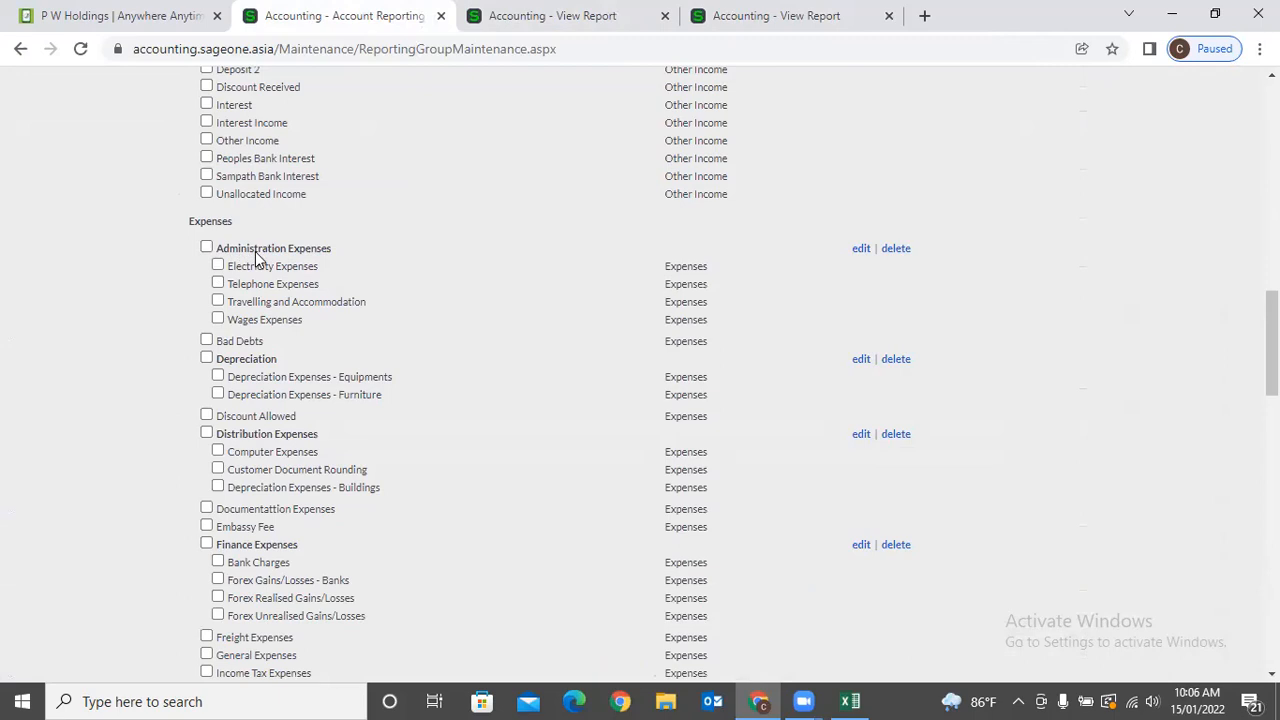
# Assign Discount Allowed to the existing Administration Expenses reporting group and save.
pyautogui.click(206, 416)
pyautogui.click(189, 414)
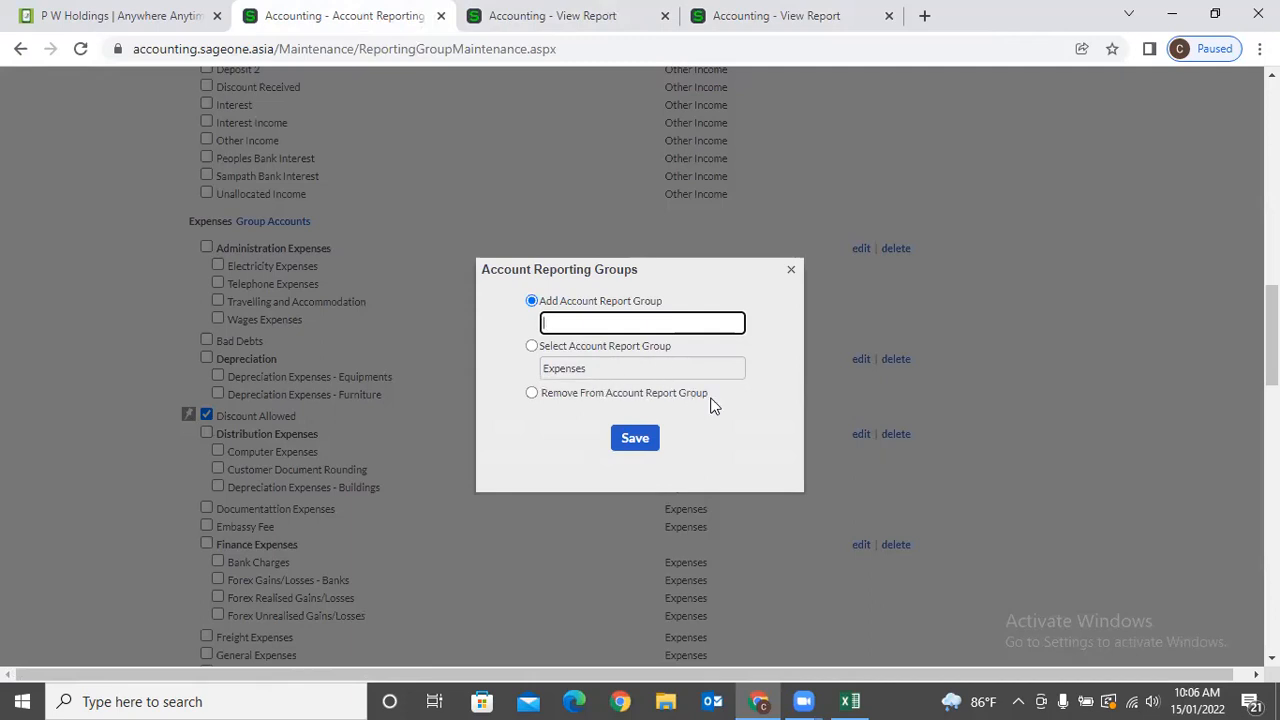
pyautogui.click(532, 347)
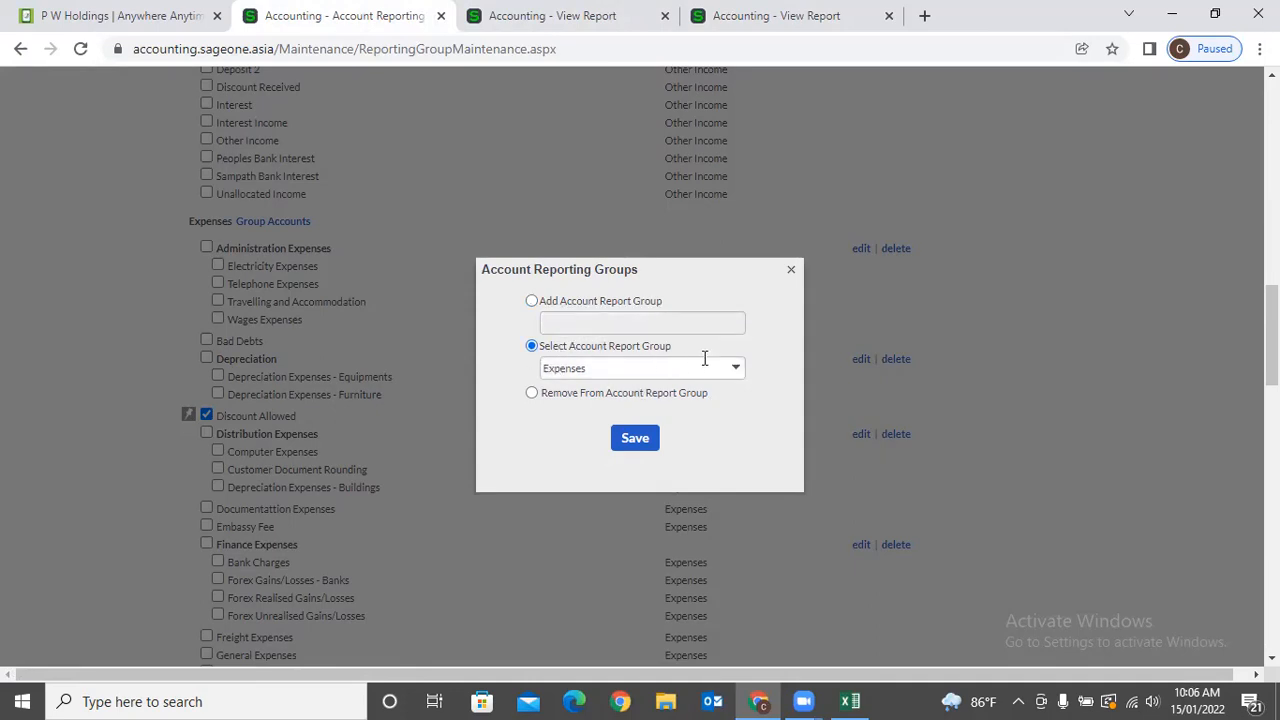
pyautogui.click(733, 370)
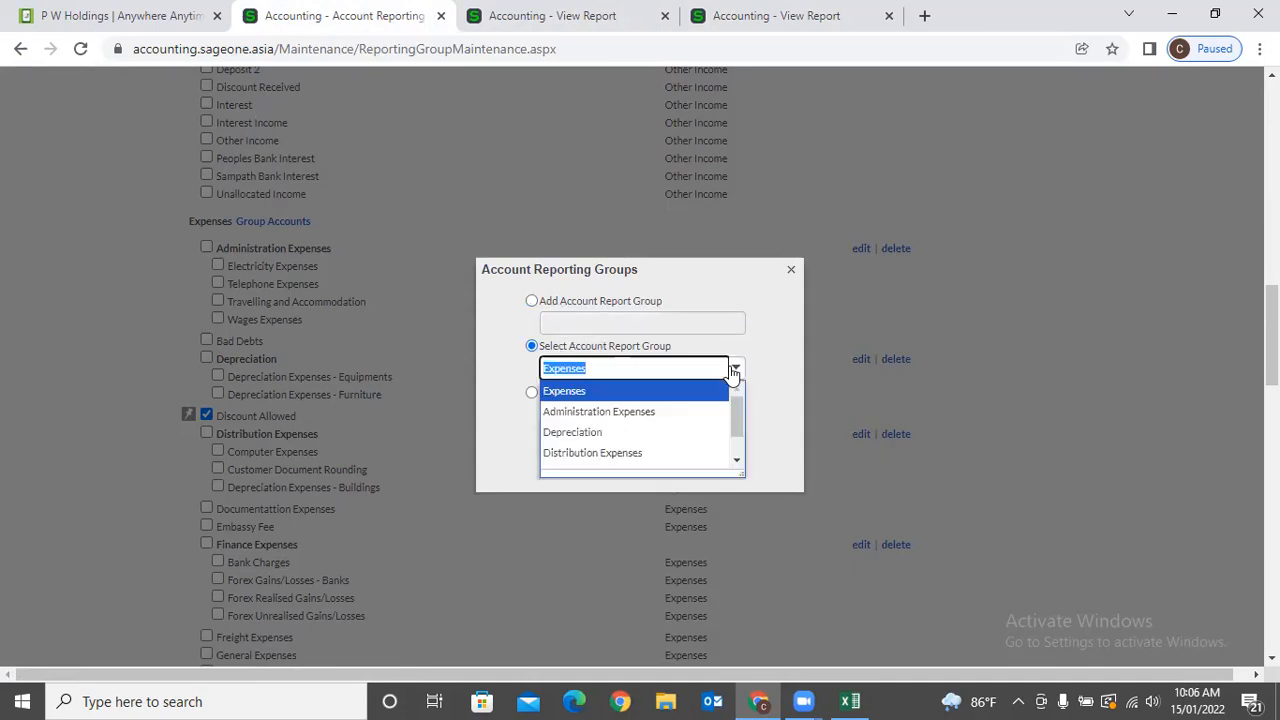
pyautogui.click(694, 411)
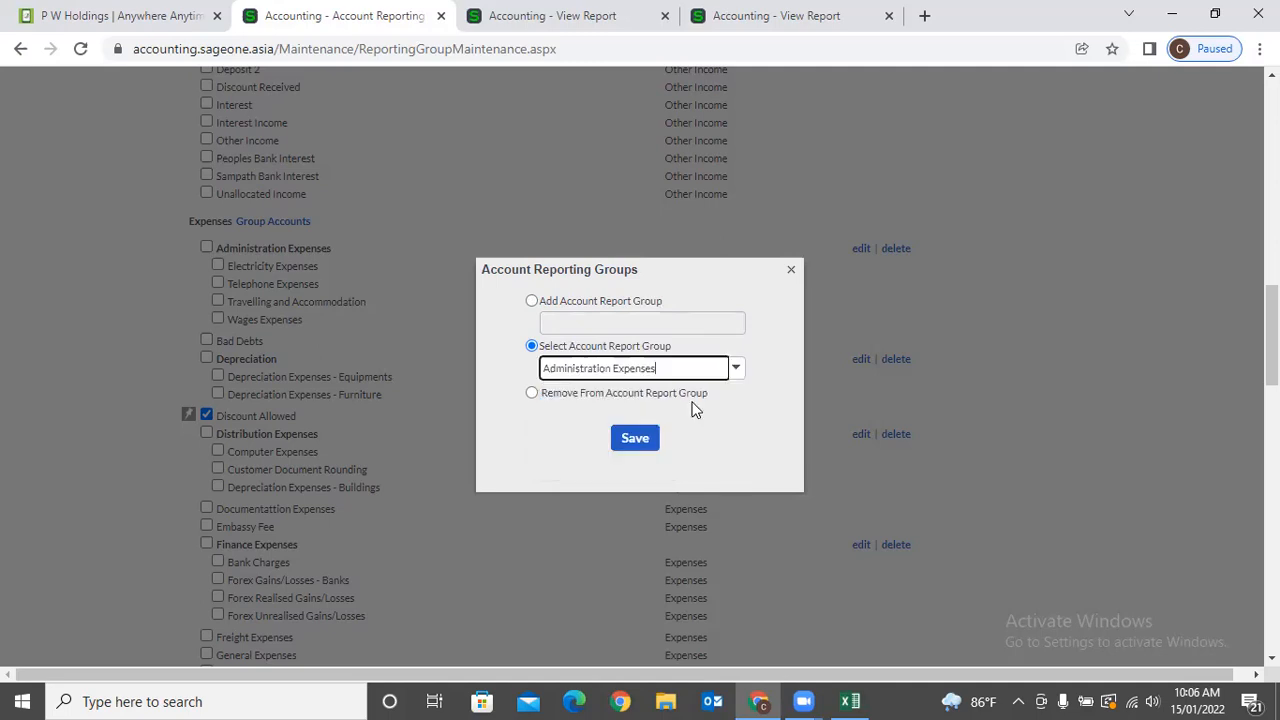
pyautogui.click(625, 440)
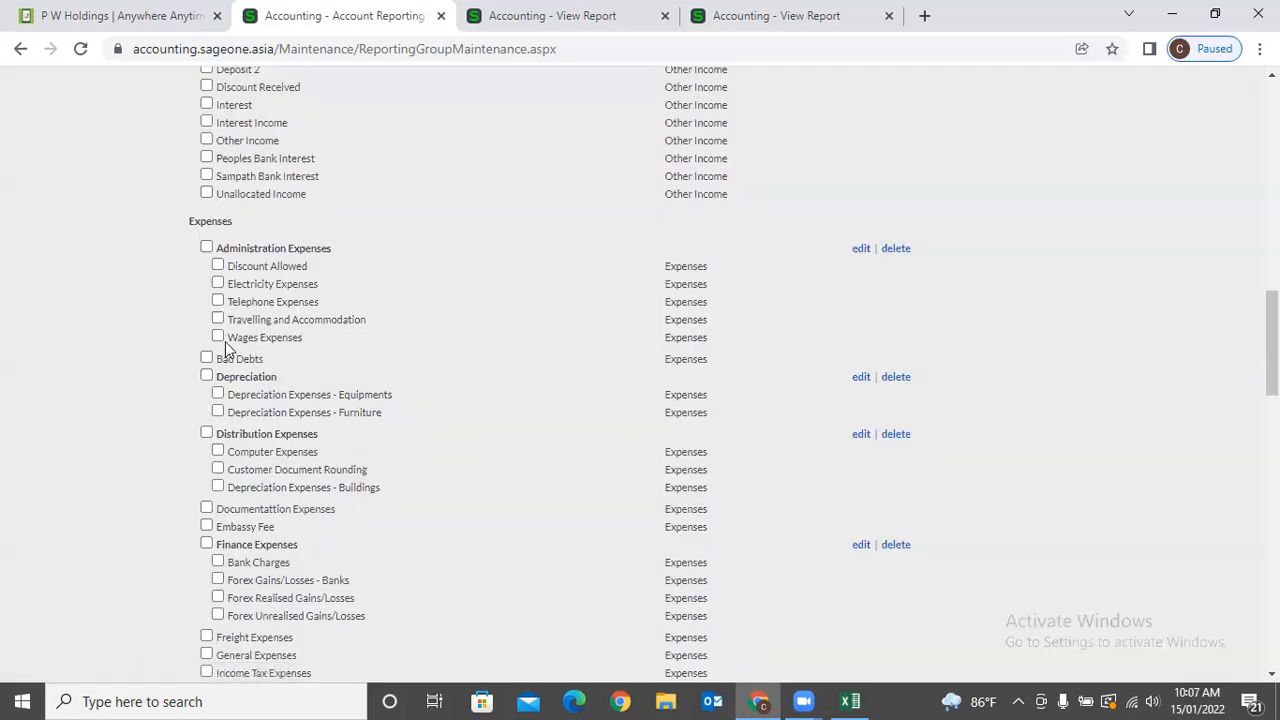
# Remove Discount Allowed from its Administration Expenses group and save the change.
pyautogui.moveTo(313, 266); pyautogui.dragTo(233, 270)
pyautogui.click(150, 298)
pyautogui.click(218, 266)
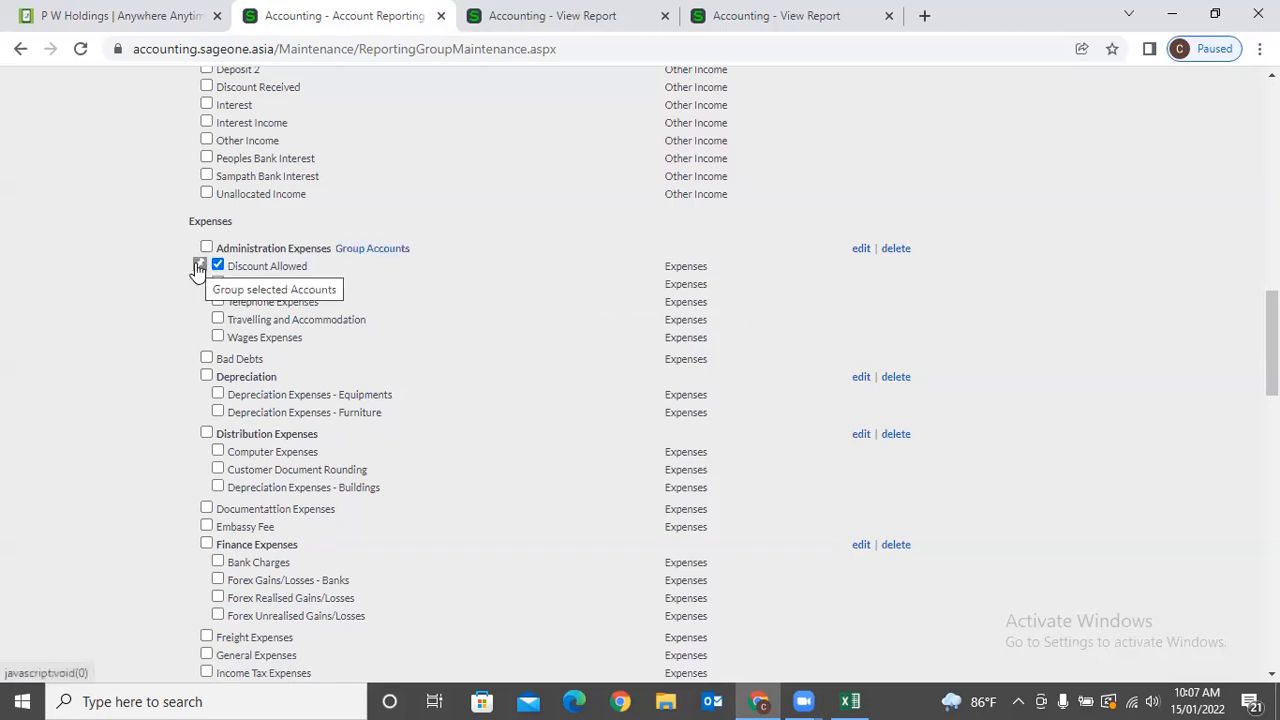
pyautogui.click(199, 266)
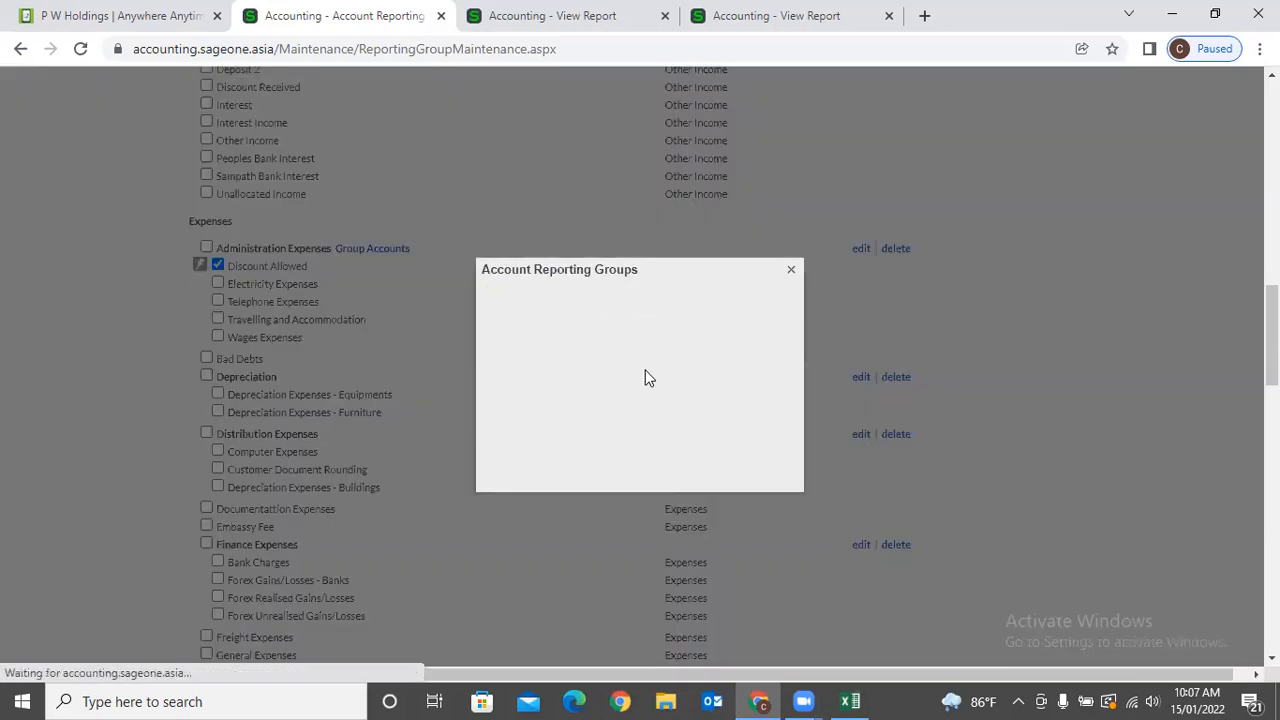
pyautogui.click(531, 393)
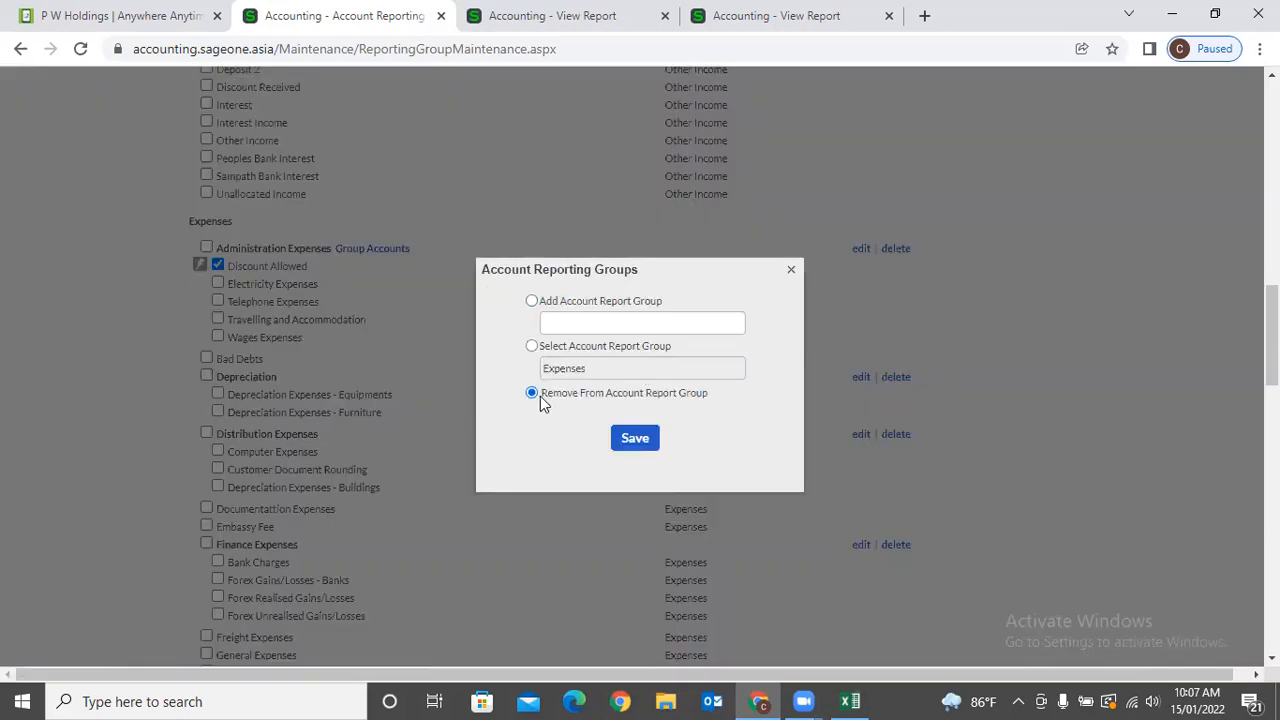
pyautogui.click(635, 438)
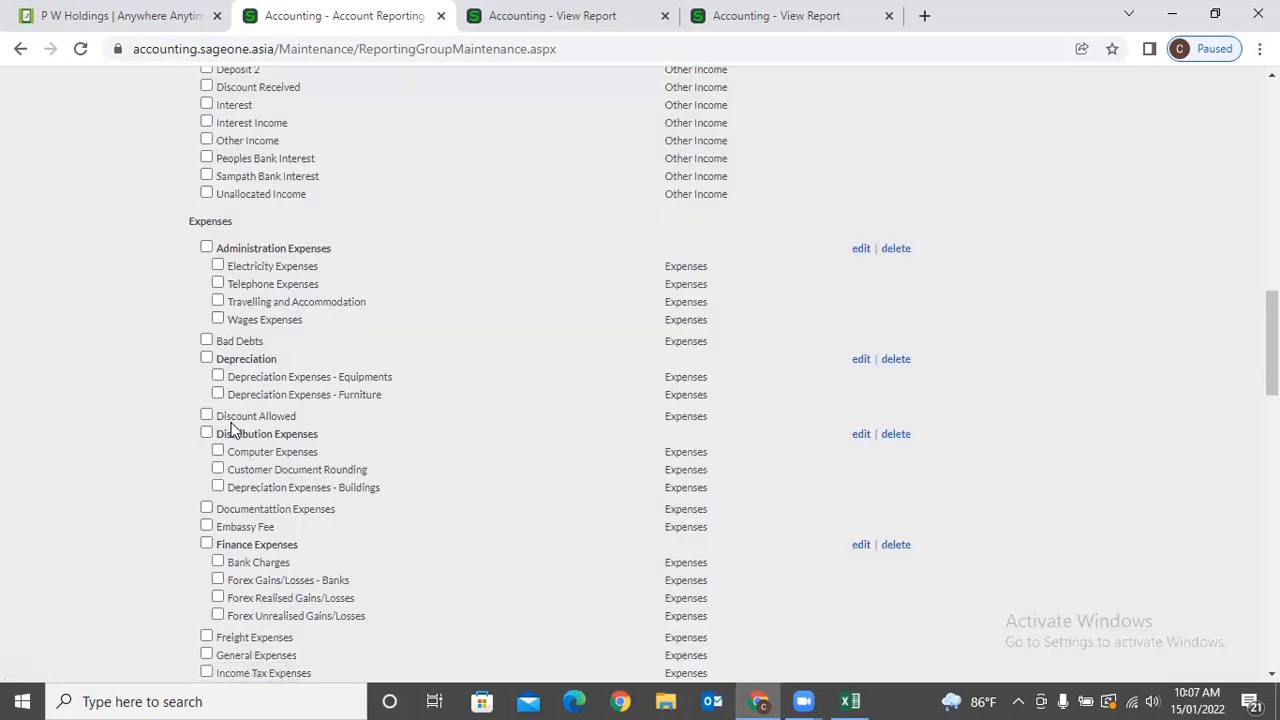
pyautogui.moveTo(229, 422); pyautogui.dragTo(287, 421)
# Scroll through the reporting group list to review the updated Expenses grouping.
pyautogui.click(1158, 400)
pyautogui.scroll(-3, 1120, 387)
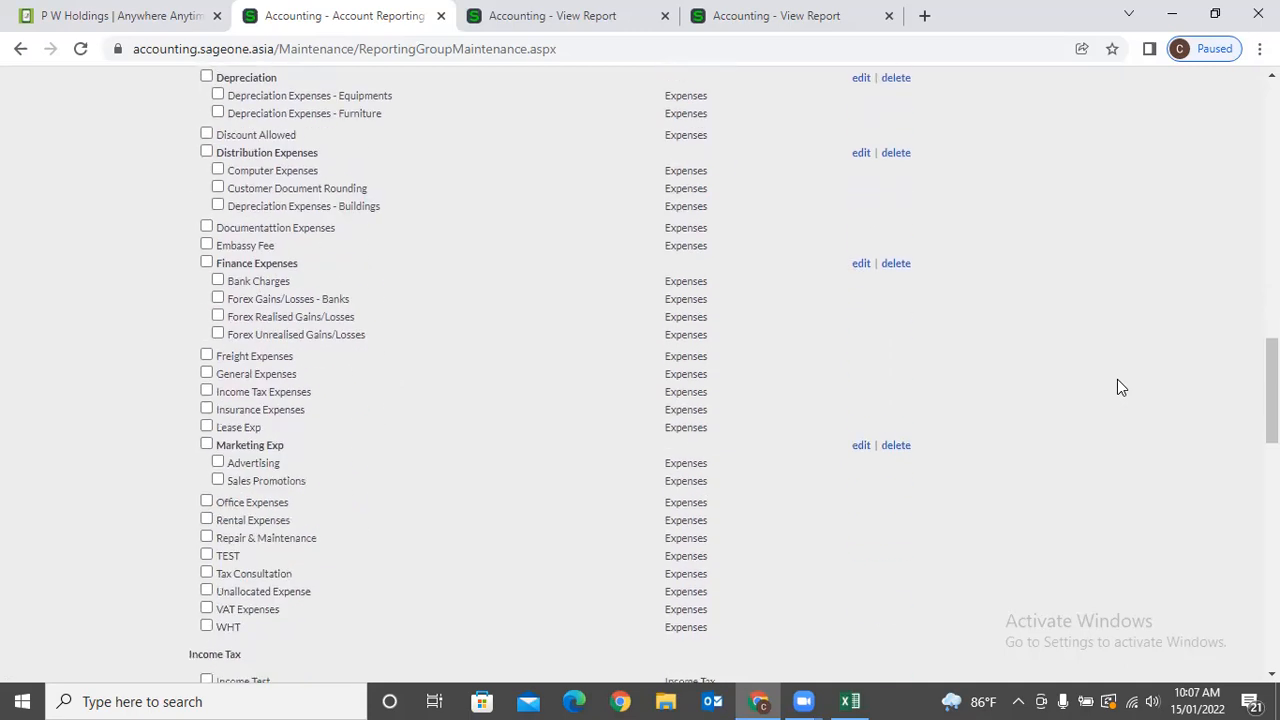
pyautogui.scroll(3, 1118, 387)
pyautogui.scroll(-6, 1118, 387)
pyautogui.scroll(-10, 1118, 387)
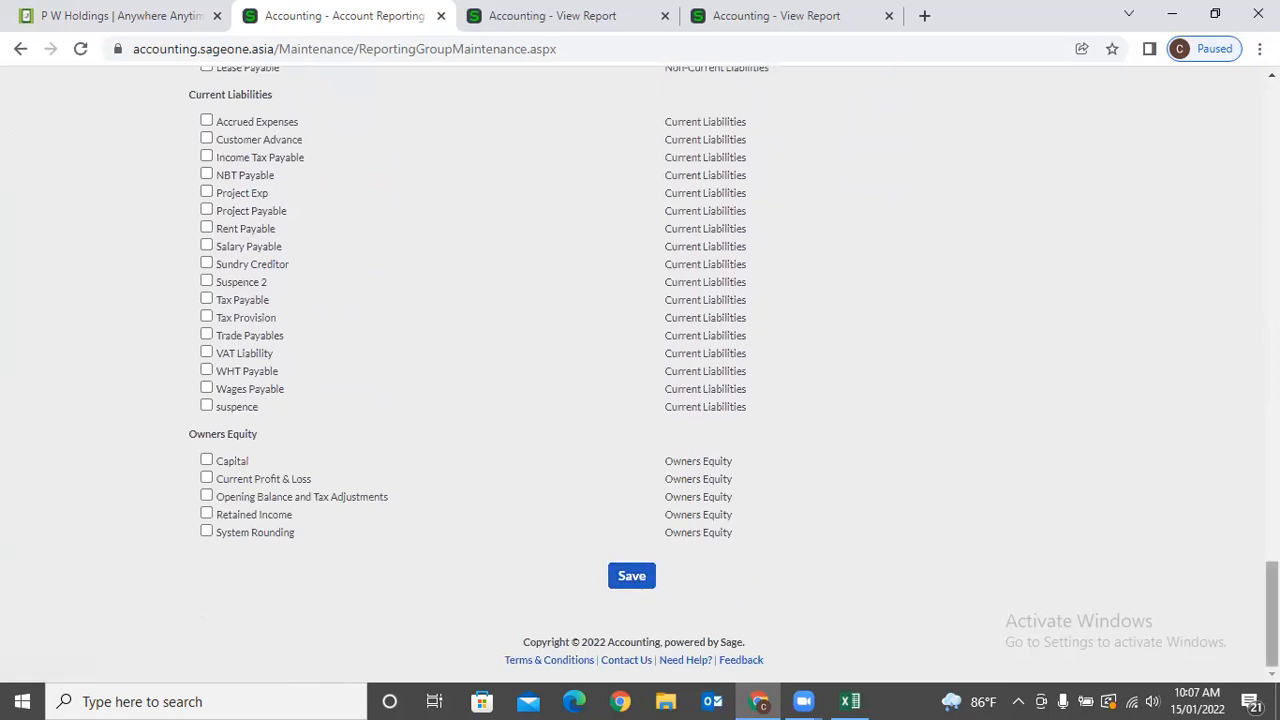
pyautogui.scroll(20, 640, 370)
pyautogui.moveTo(408, 108)
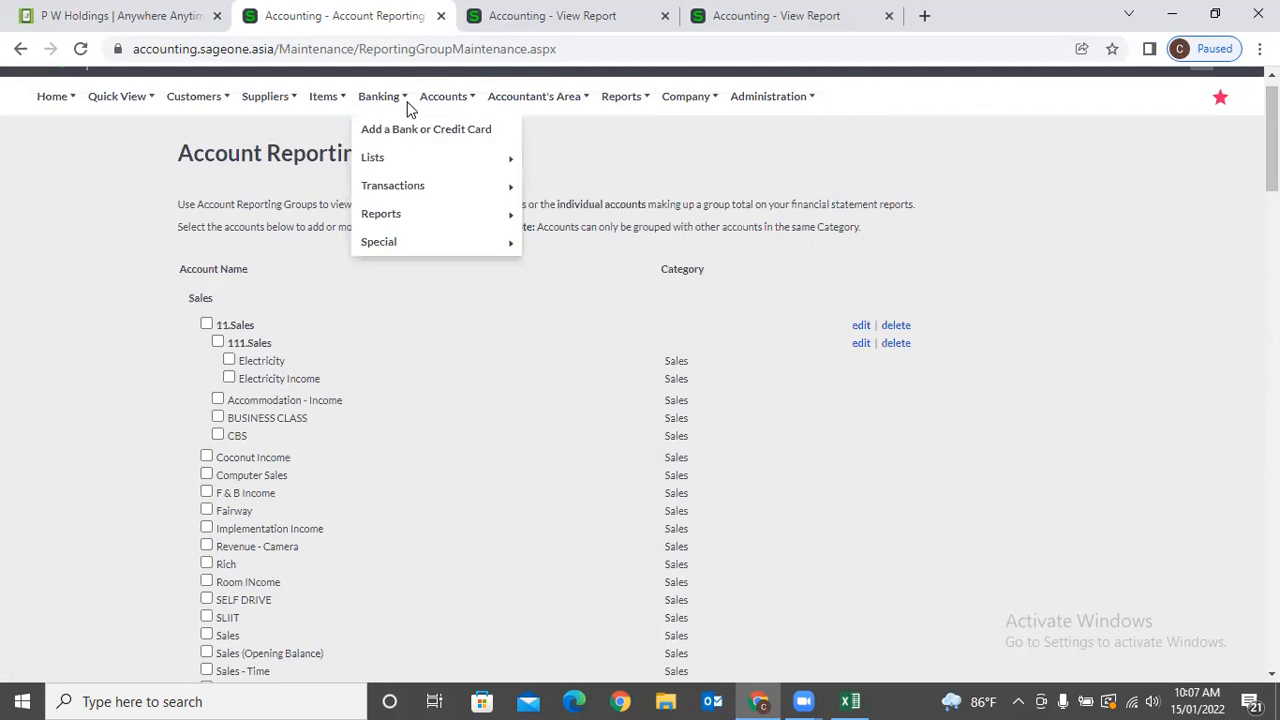
pyautogui.moveTo(450, 104)
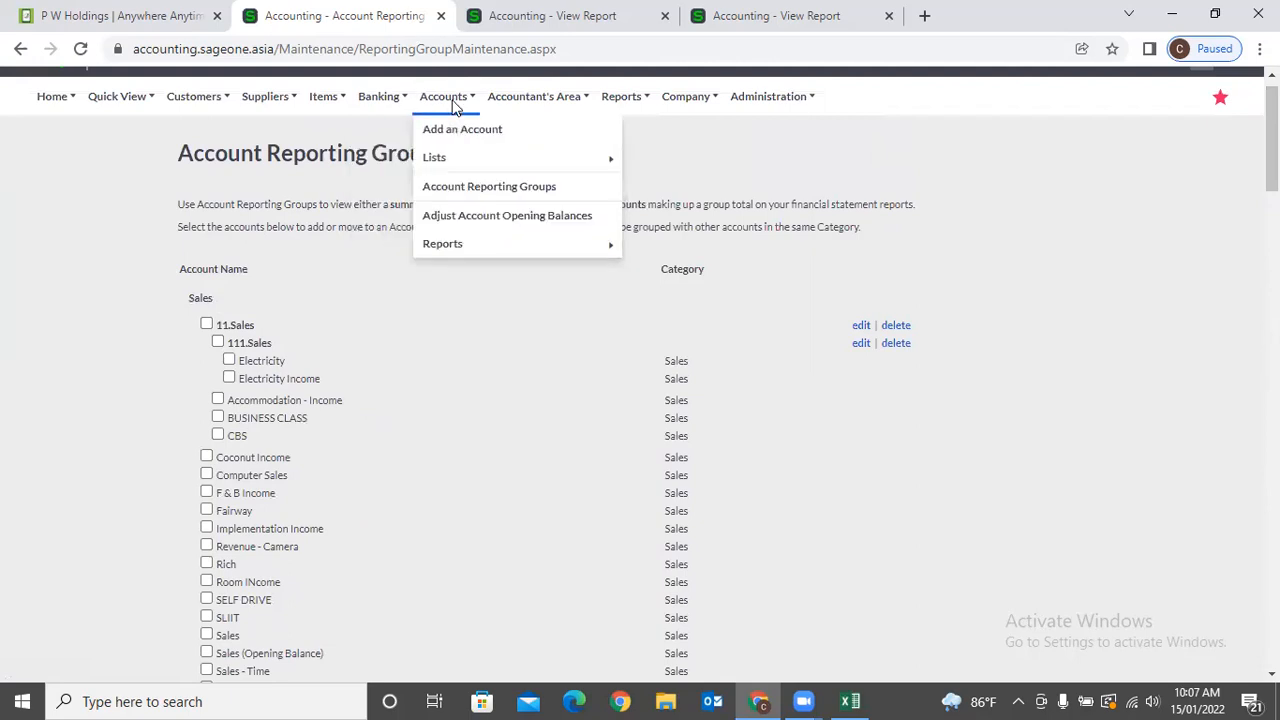
# Open Adjust Account Opening Balances for 20130 Technical Labour, leaving the balance at LKR 0.00.
pyautogui.click(480, 225)
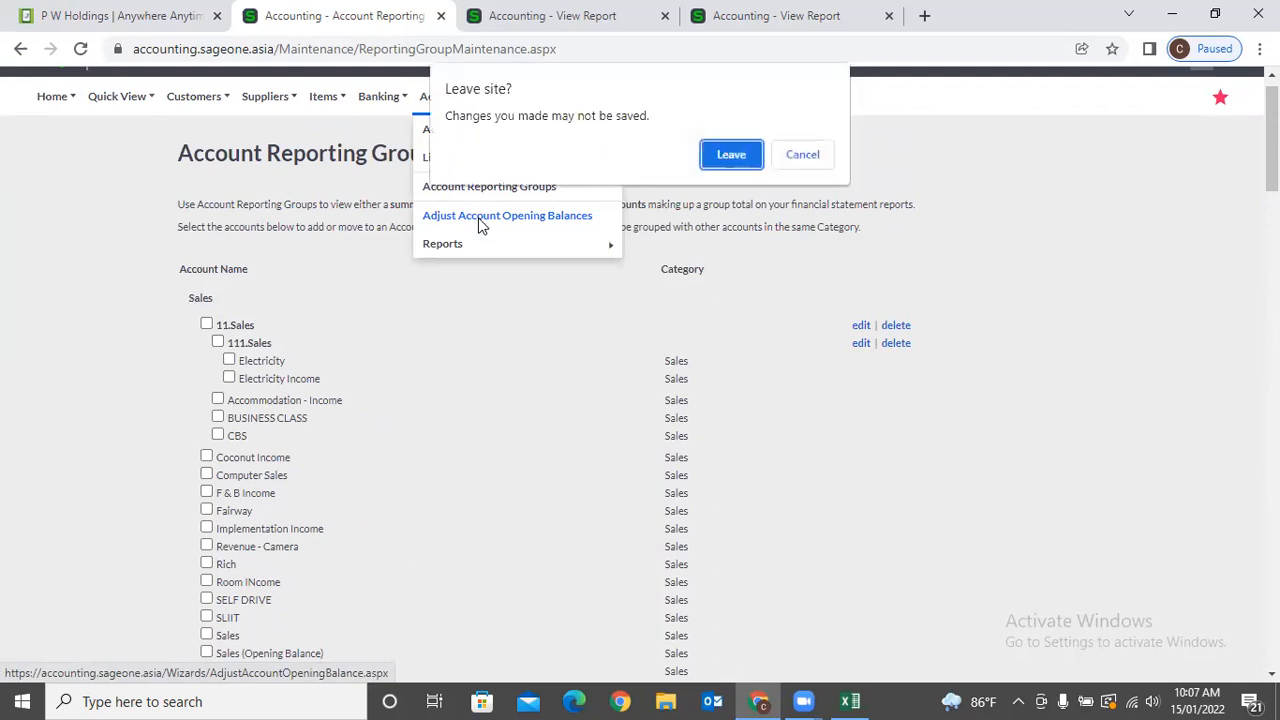
pyautogui.click(757, 154)
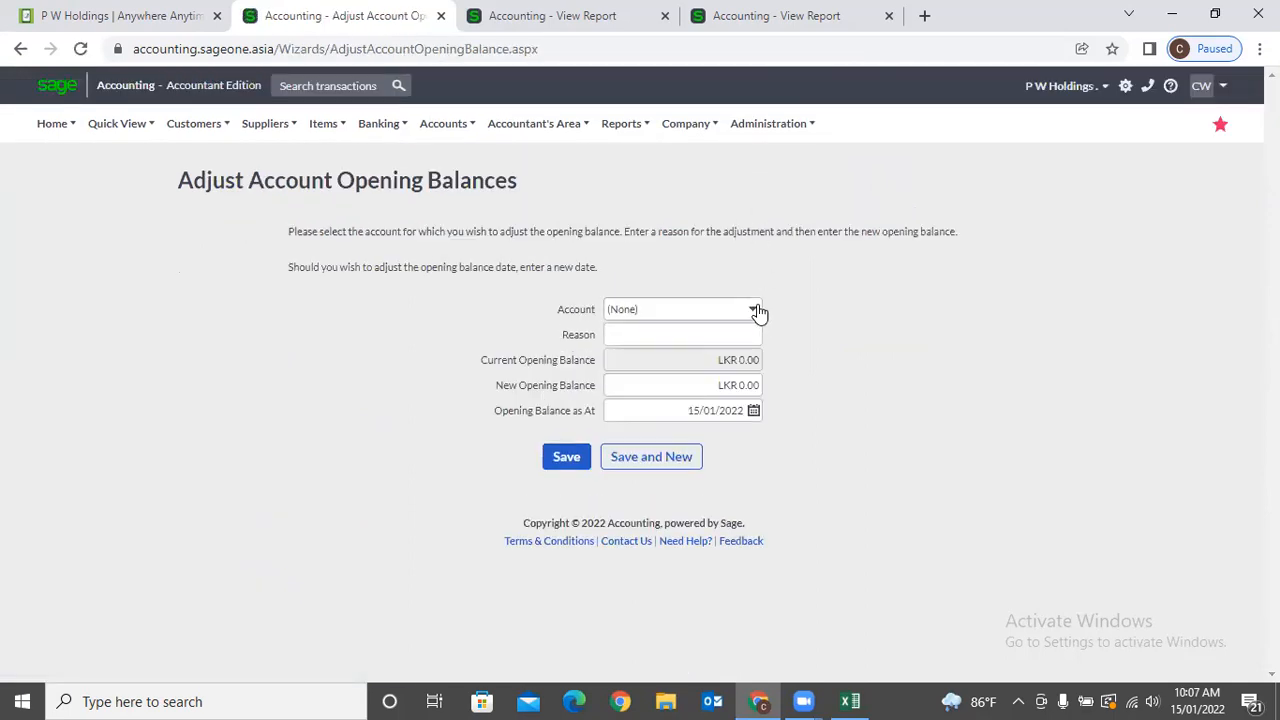
pyautogui.click(756, 311)
pyautogui.click(757, 352)
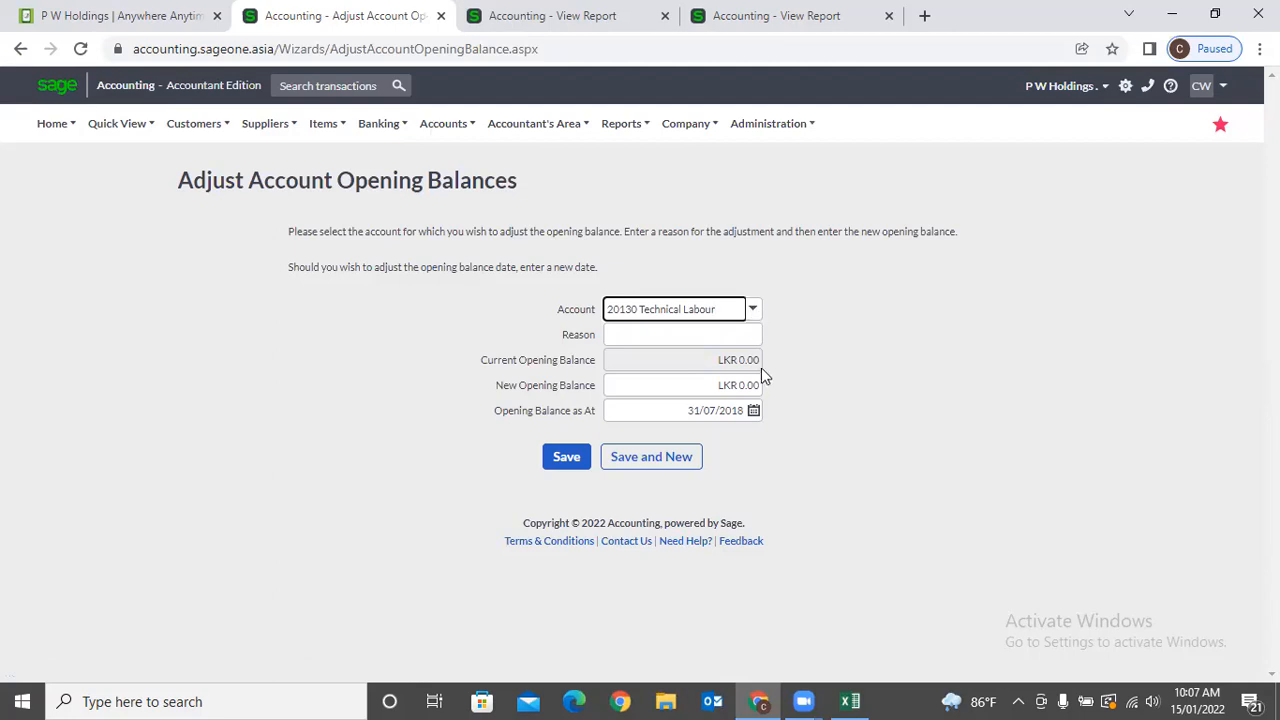
pyautogui.click(733, 385)
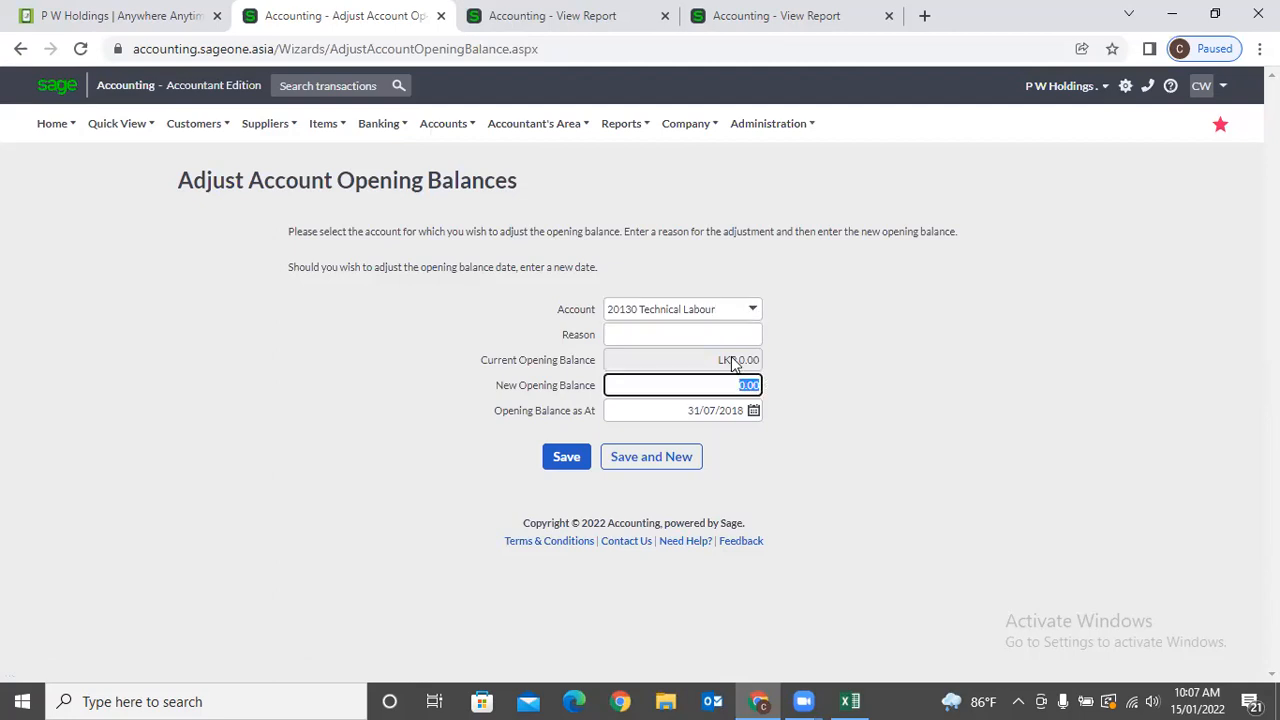
pyautogui.click(763, 368)
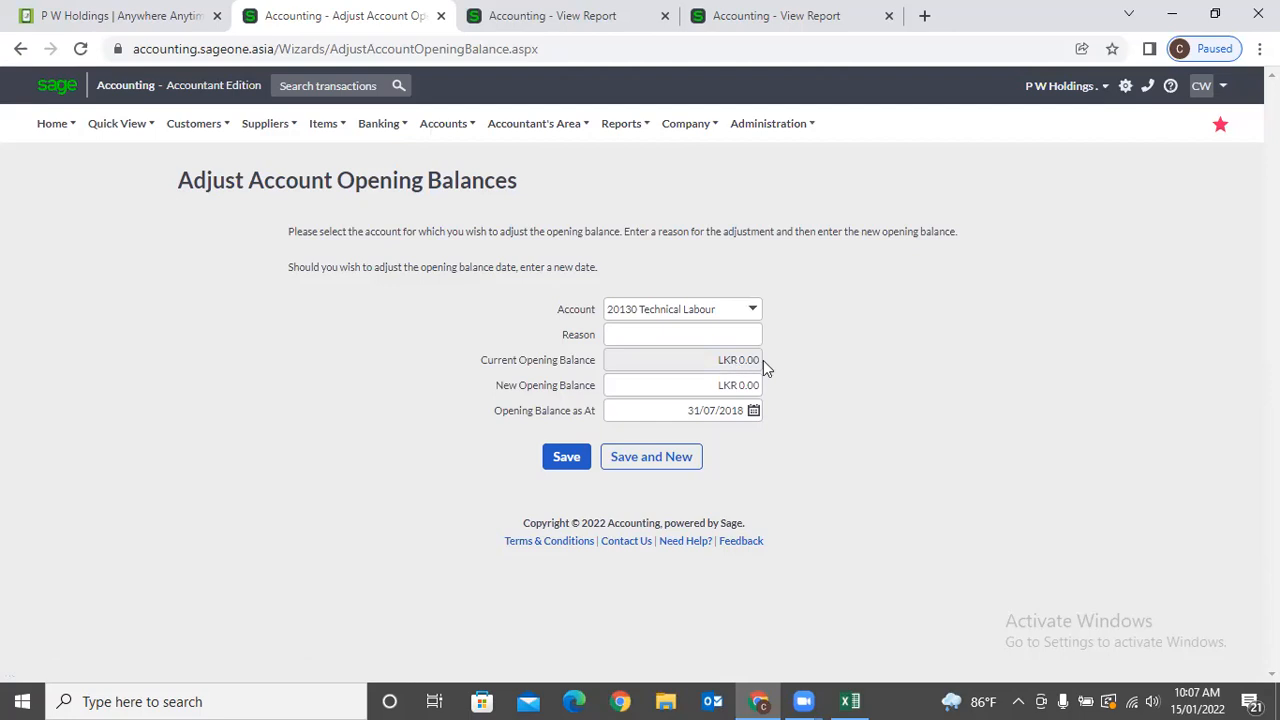
pyautogui.click(720, 334)
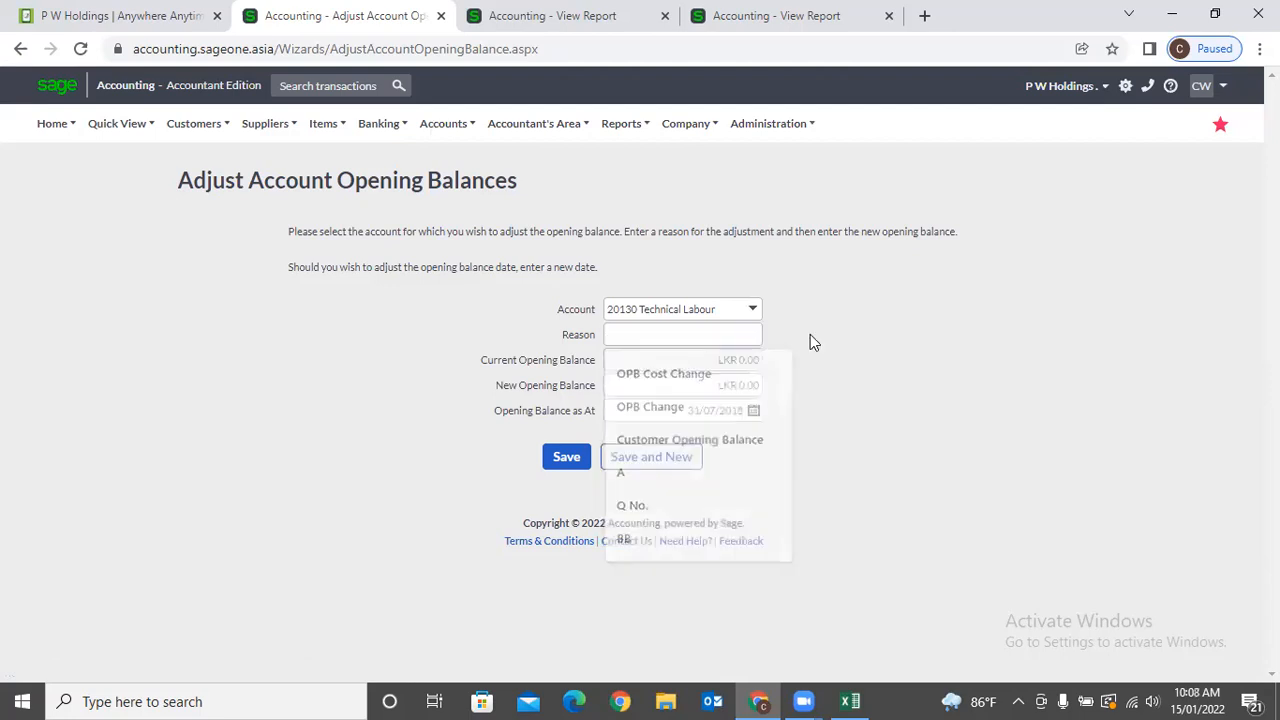
pyautogui.click(725, 389)
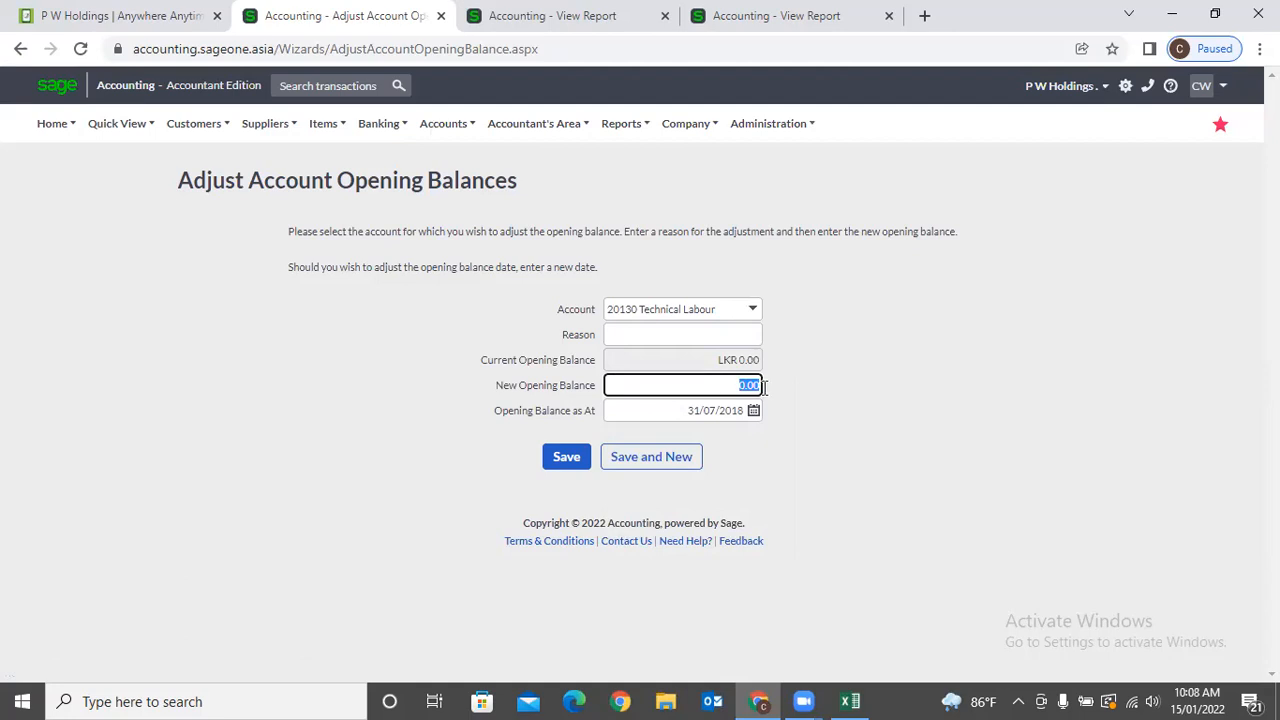
pyautogui.click(819, 393)
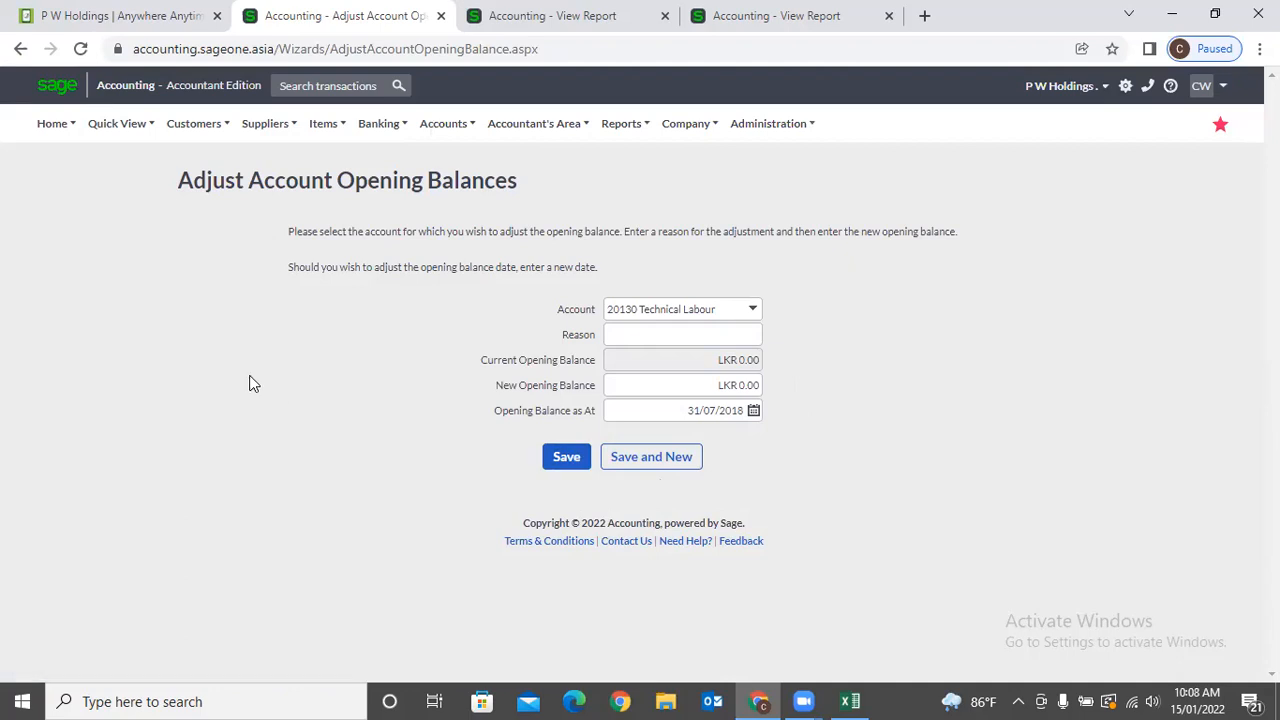
pyautogui.click(420, 140)
# Generate the Account Listing Report for This Year with Active set to Both.
pyautogui.moveTo(477, 267)
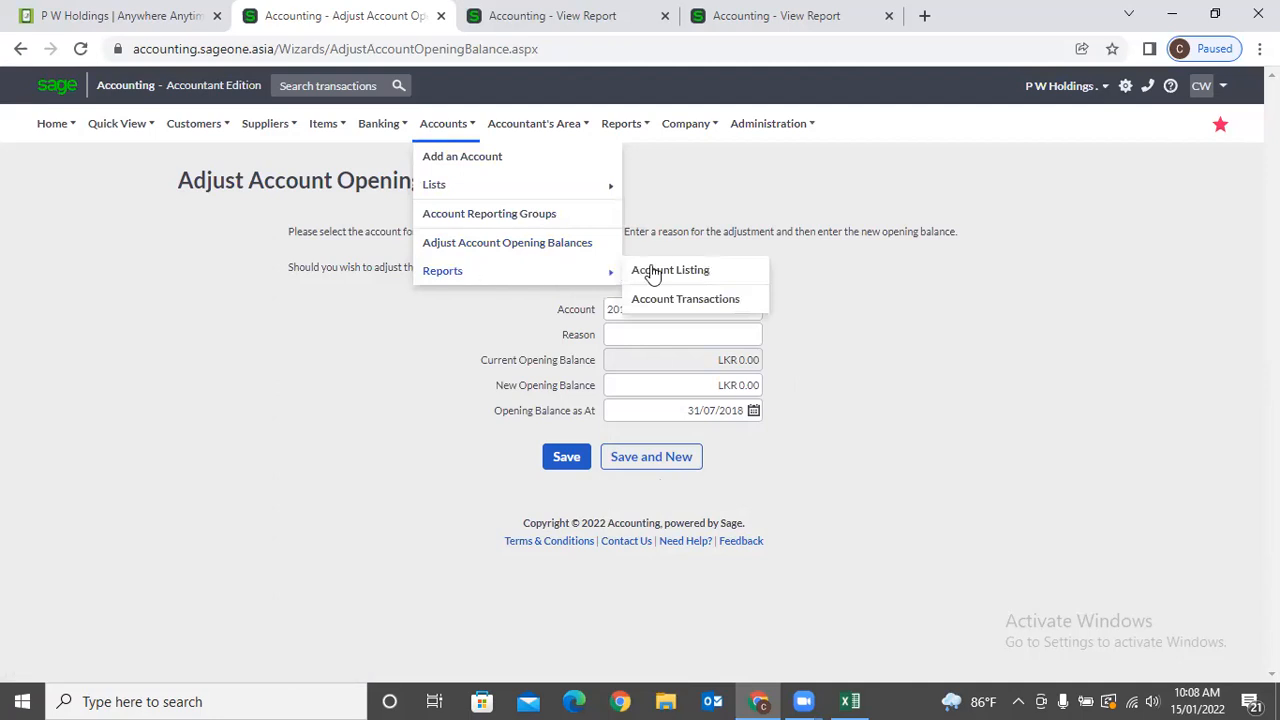
pyautogui.click(716, 276)
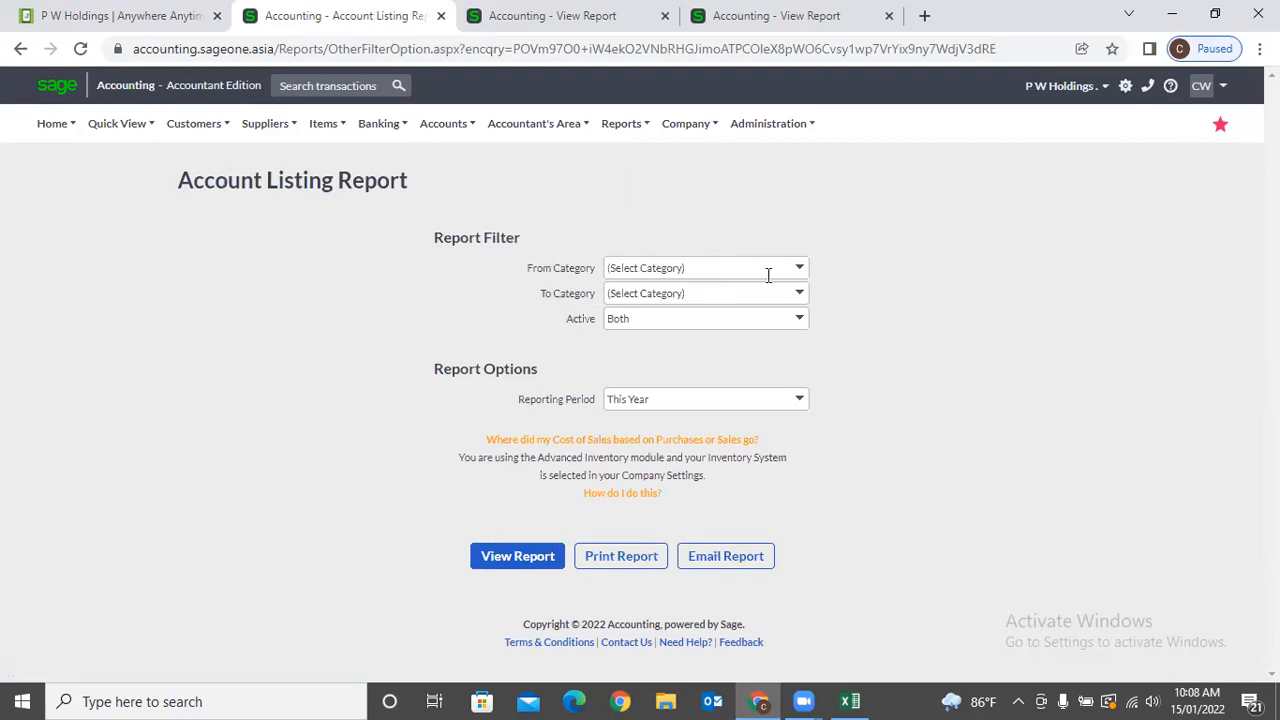
pyautogui.click(510, 563)
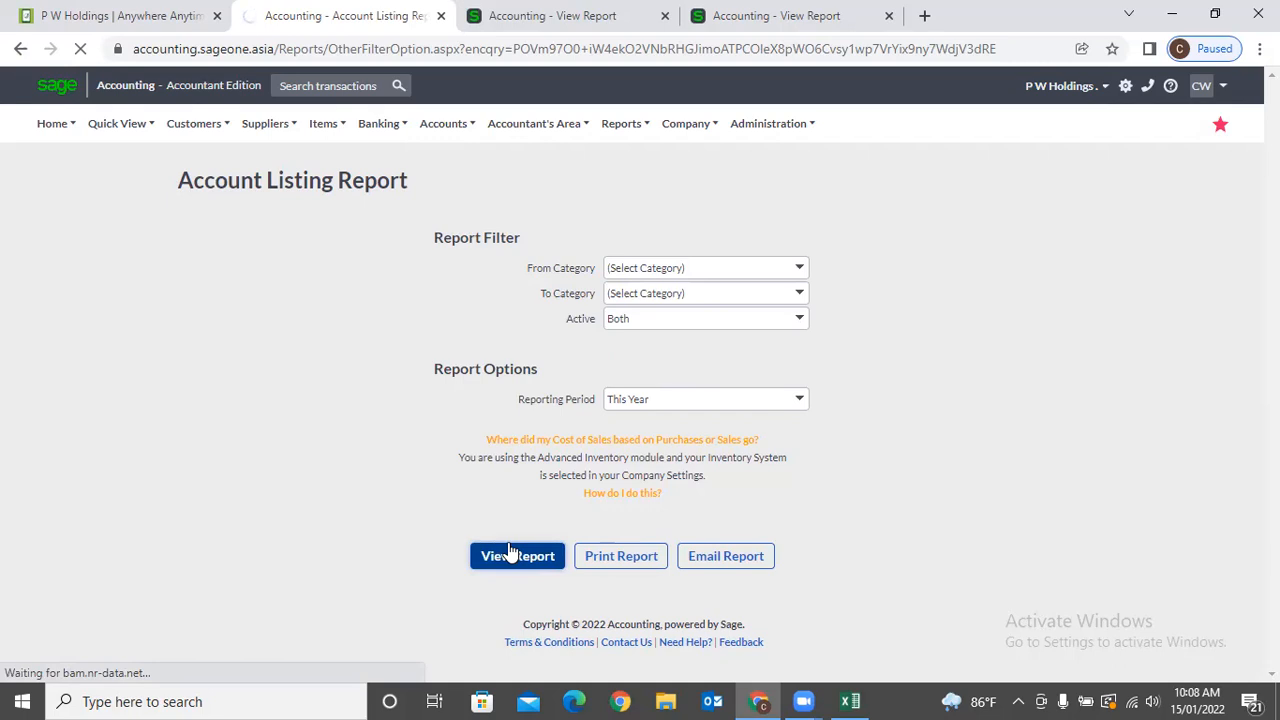
# Close the two old View Report tabs and open the Account Transactions Report options.
pyautogui.click(666, 16)
pyautogui.click(673, 17)
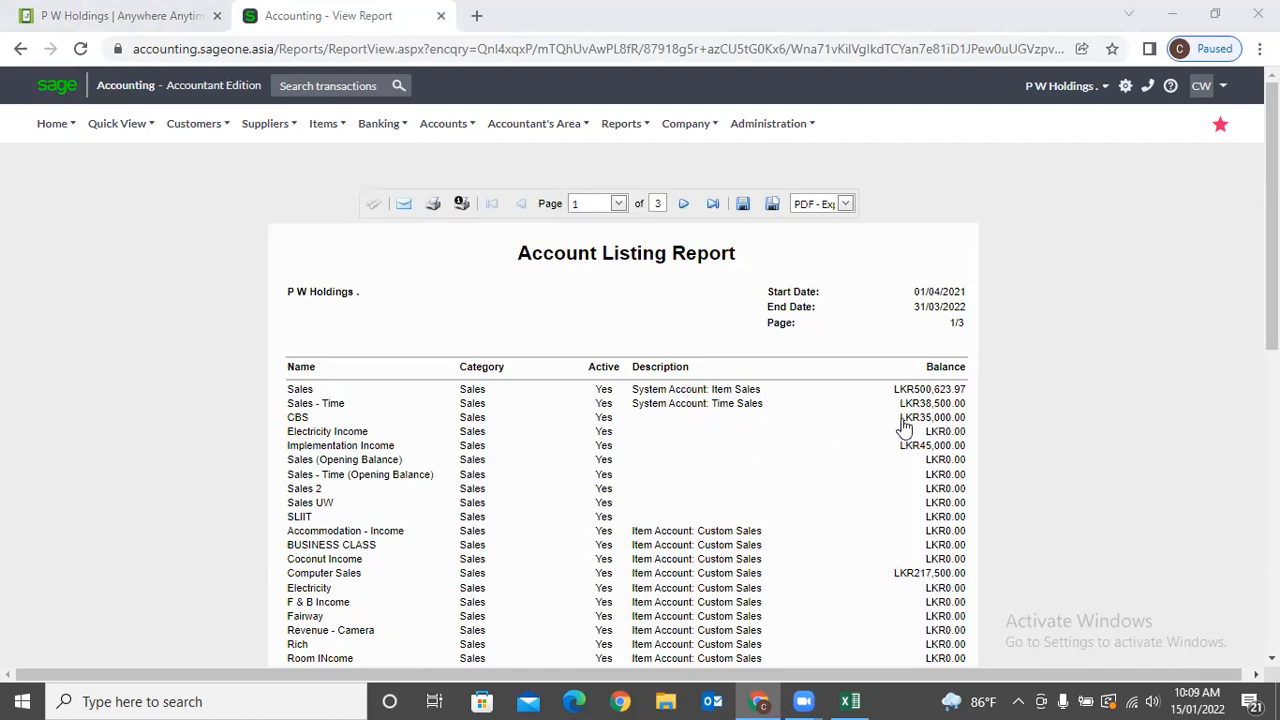
pyautogui.click(444, 131)
pyautogui.moveTo(458, 272)
pyautogui.click(719, 300)
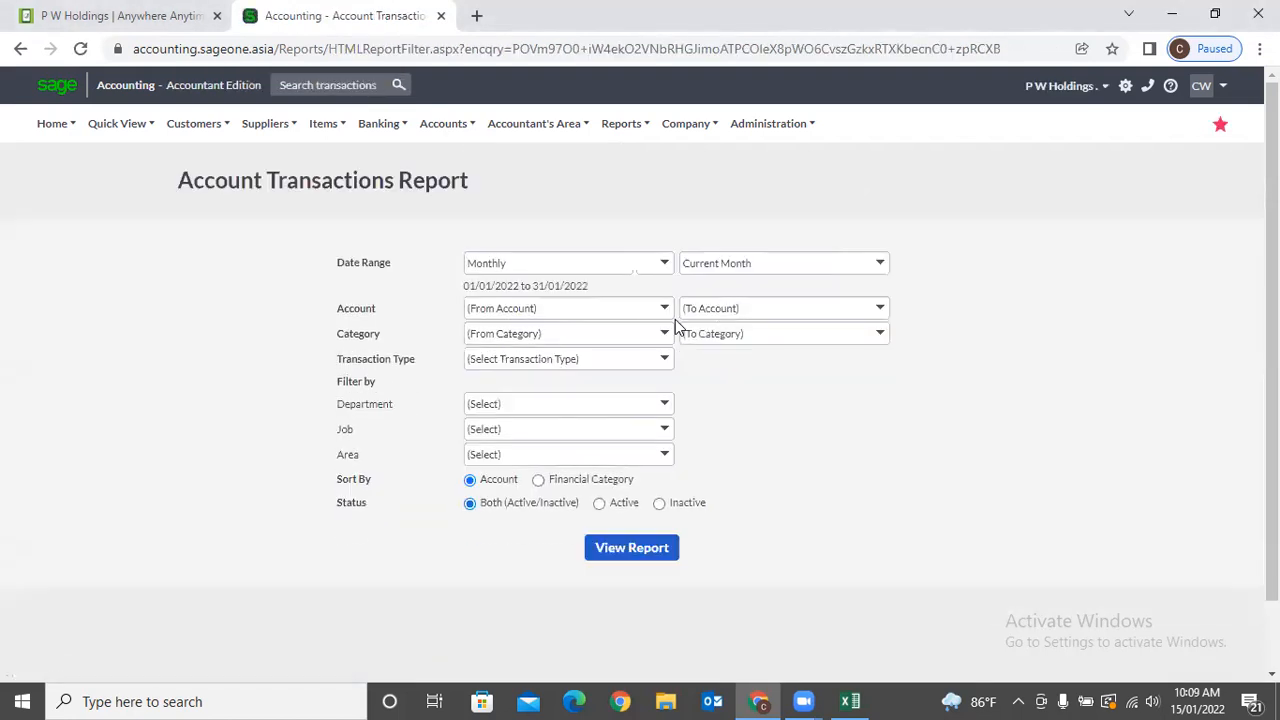
# Run the Account Transactions Report for all accounts, 01/01/2022–31/01/2022, review it, then reopen its options.
pyautogui.click(632, 547)
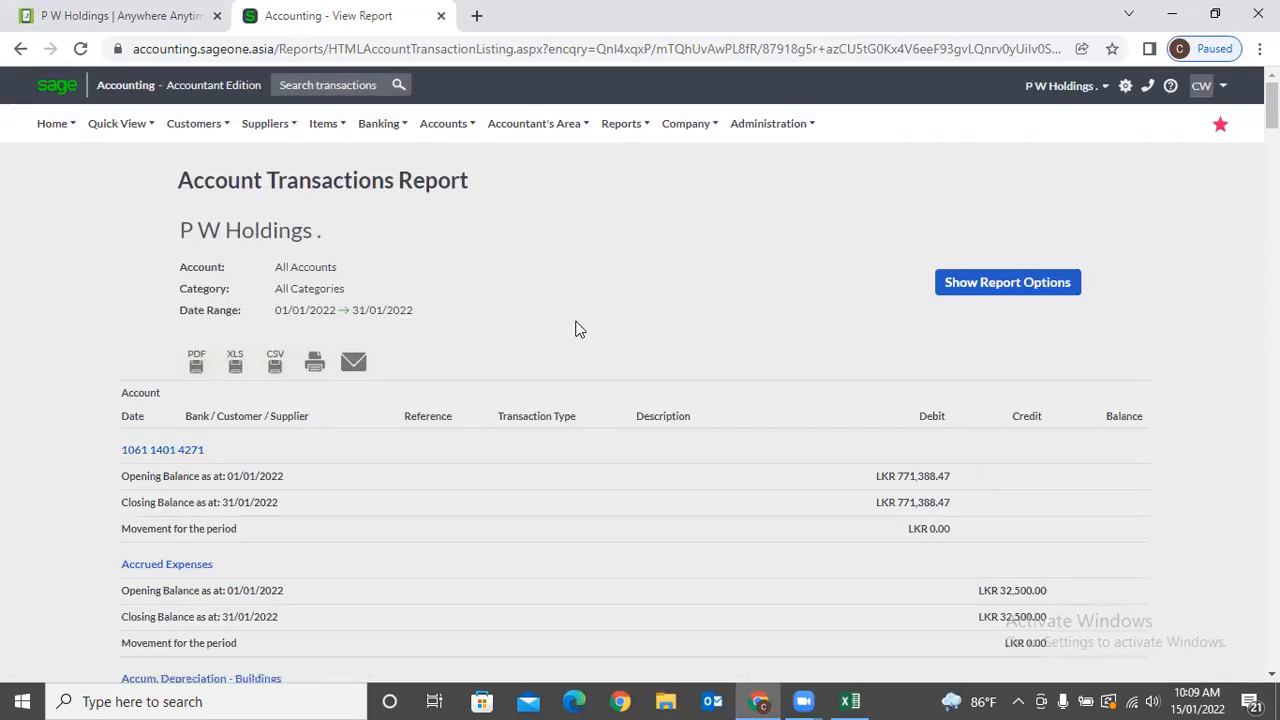
pyautogui.scroll(-2, 577, 328)
pyautogui.scroll(-8, 577, 334)
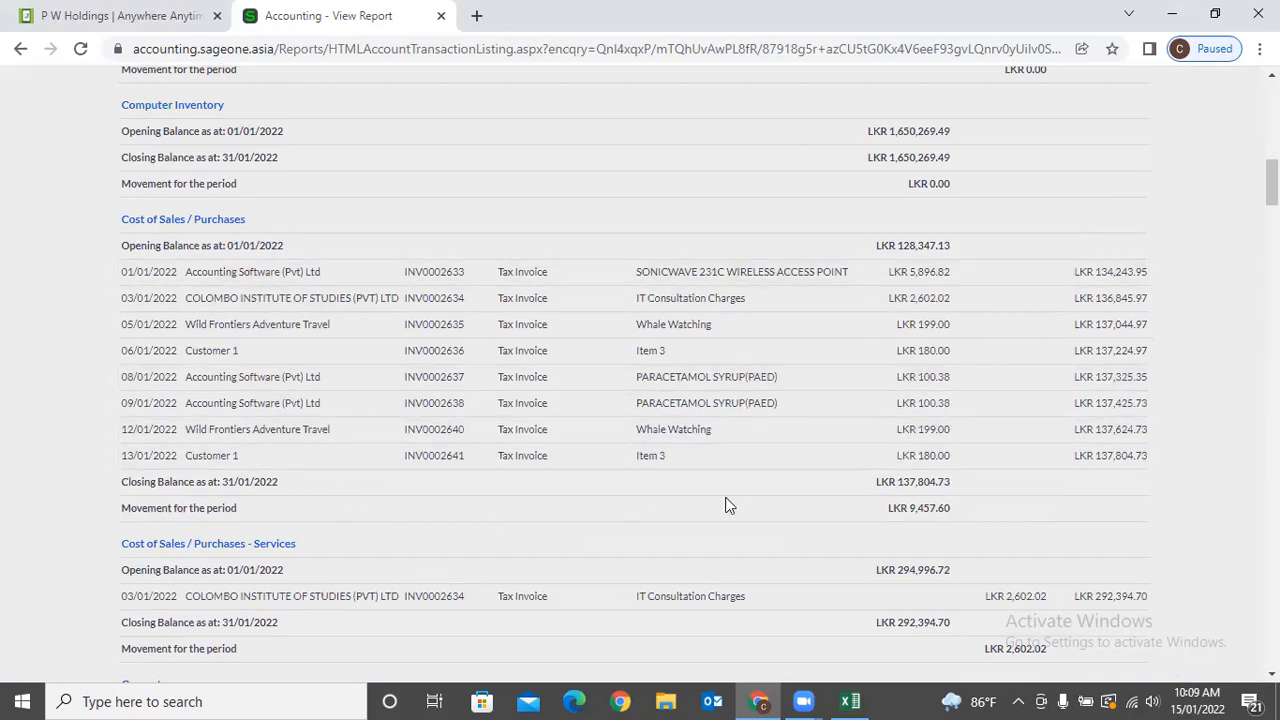
pyautogui.scroll(-4, 726, 506)
pyautogui.moveTo(1272, 212); pyautogui.dragTo(1240, 134)
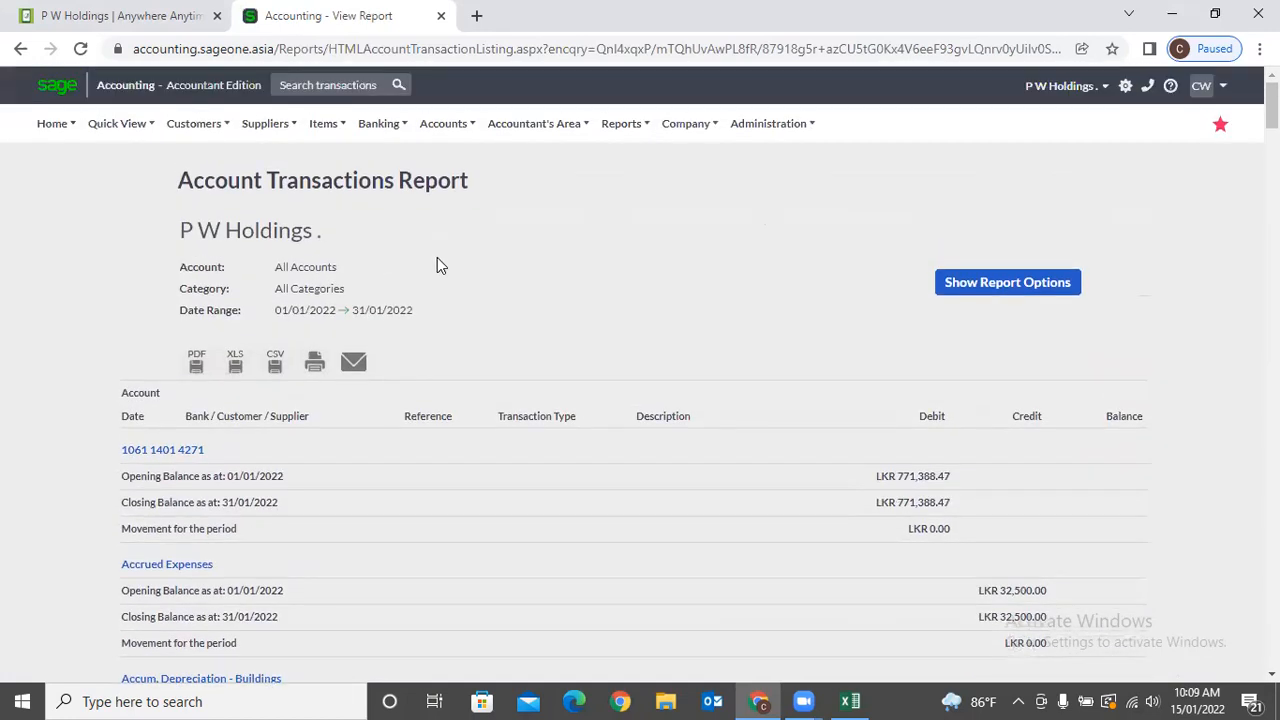
pyautogui.click(953, 290)
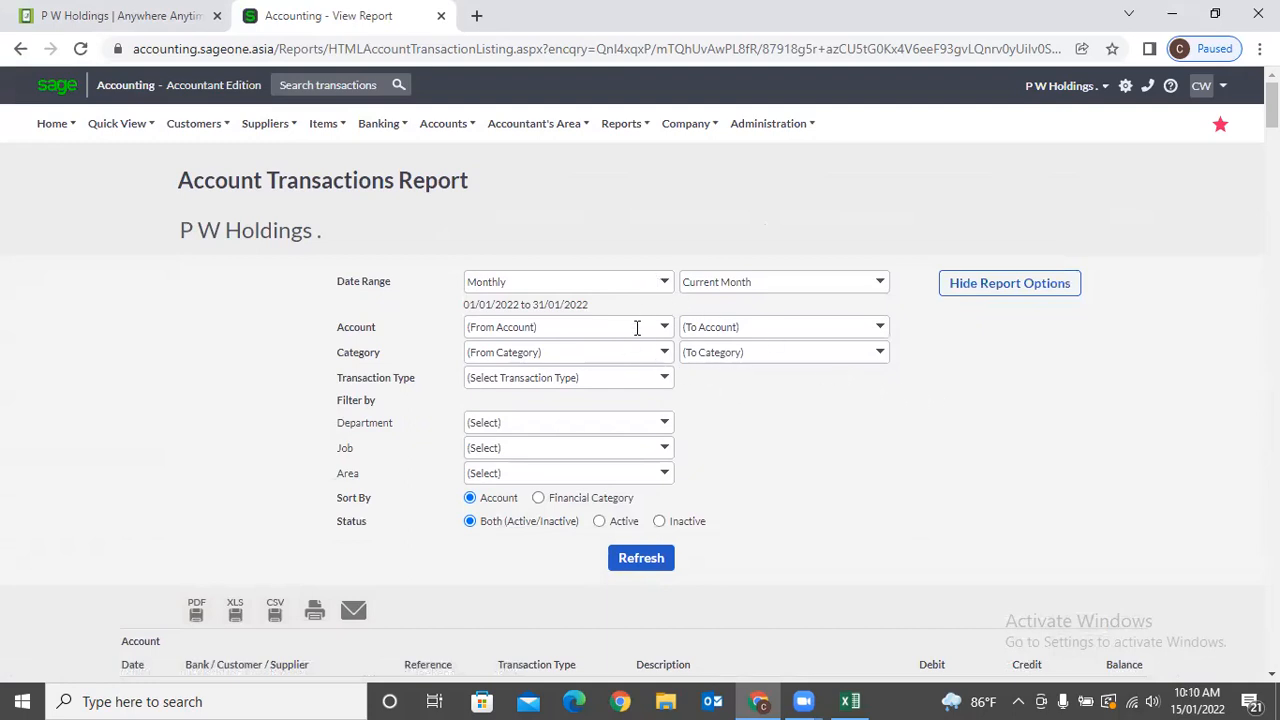
# Set Sort By to Financial Category and refresh the January Account Transactions Report.
pyautogui.click(667, 284)
pyautogui.click(645, 228)
pyautogui.click(664, 327)
pyautogui.click(812, 437)
pyautogui.click(546, 504)
pyautogui.scroll(-3, 548, 508)
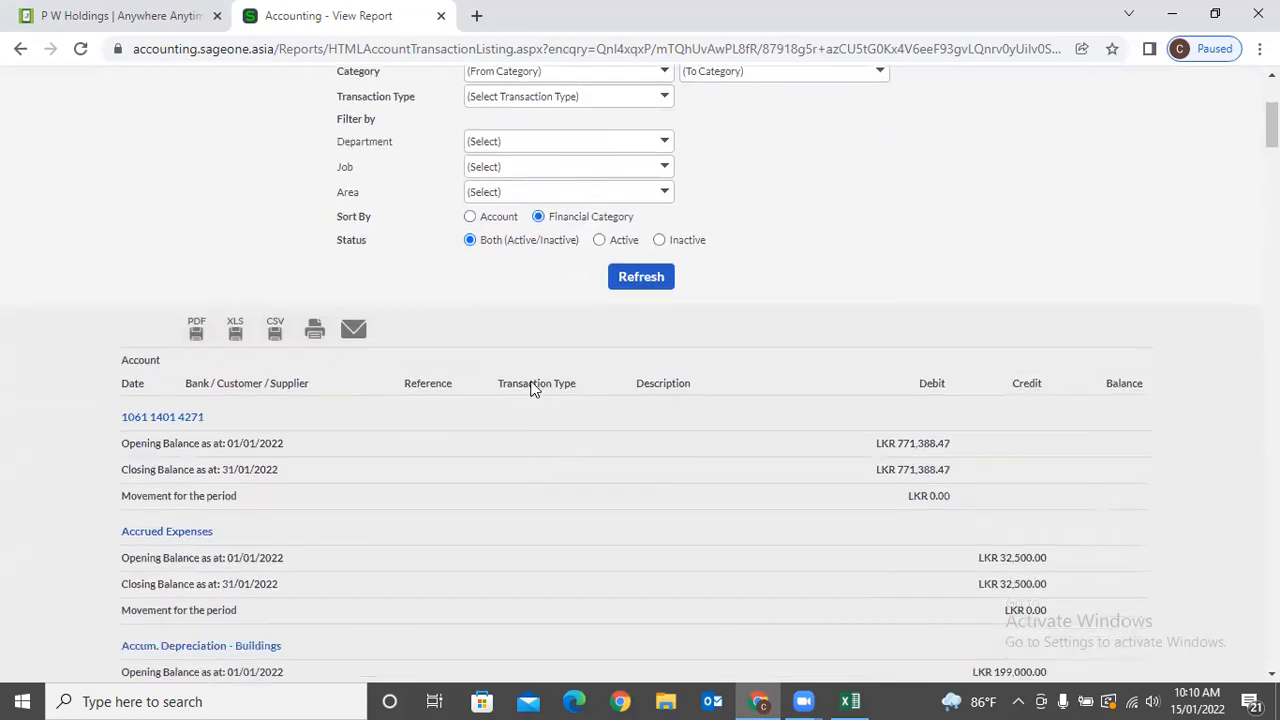
pyautogui.click(470, 216)
pyautogui.click(539, 216)
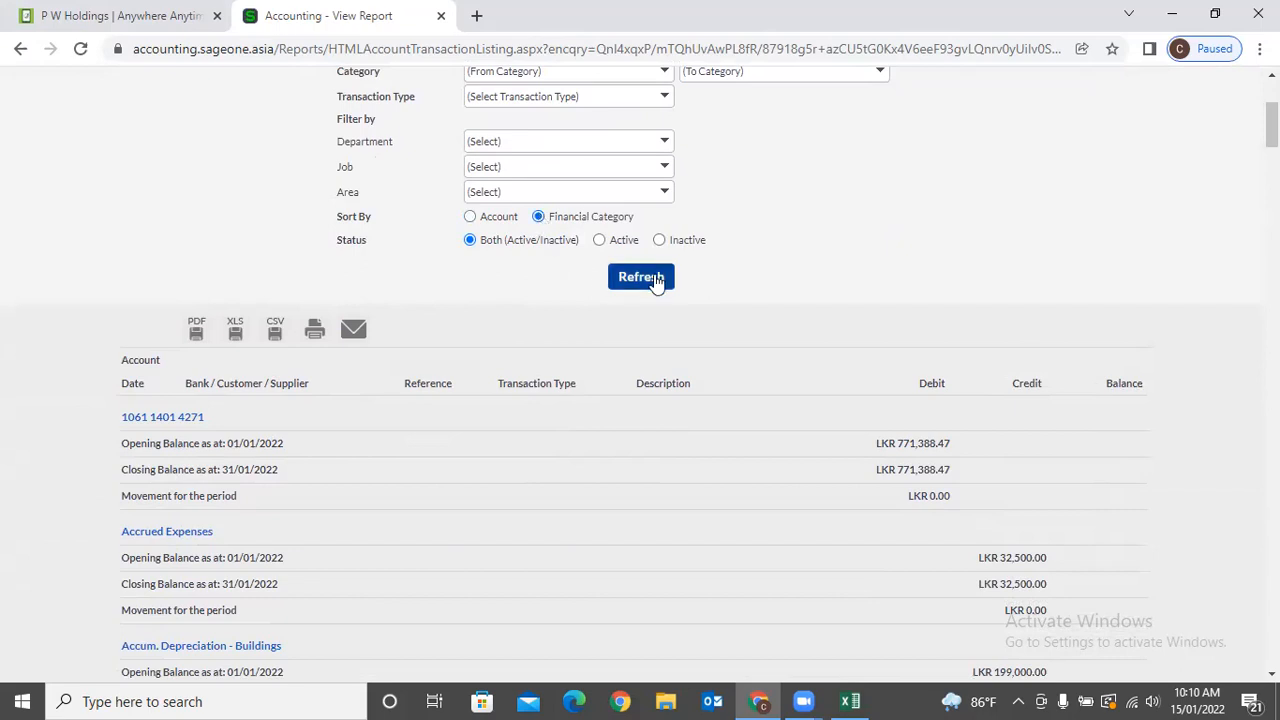
pyautogui.click(654, 279)
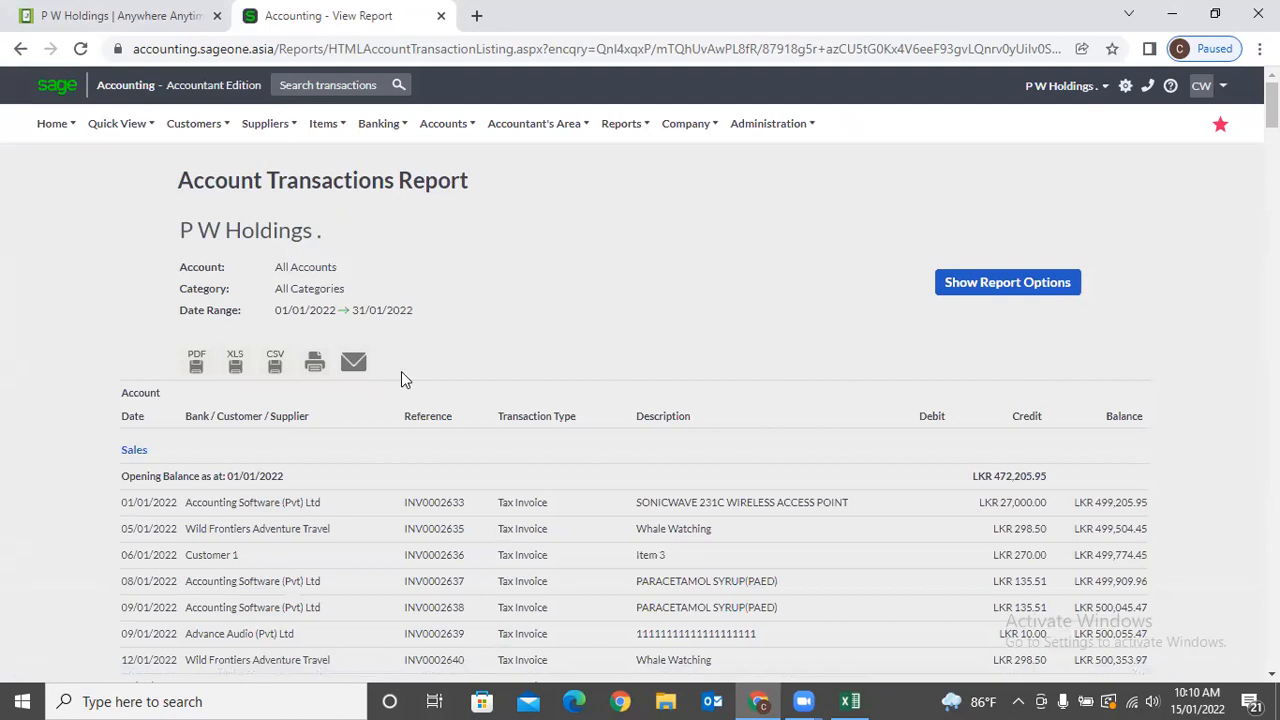
# Scroll through the regrouped report, led by Sales from an opening balance of LKR 472,205.95.
pyautogui.scroll(-4, 350, 374)
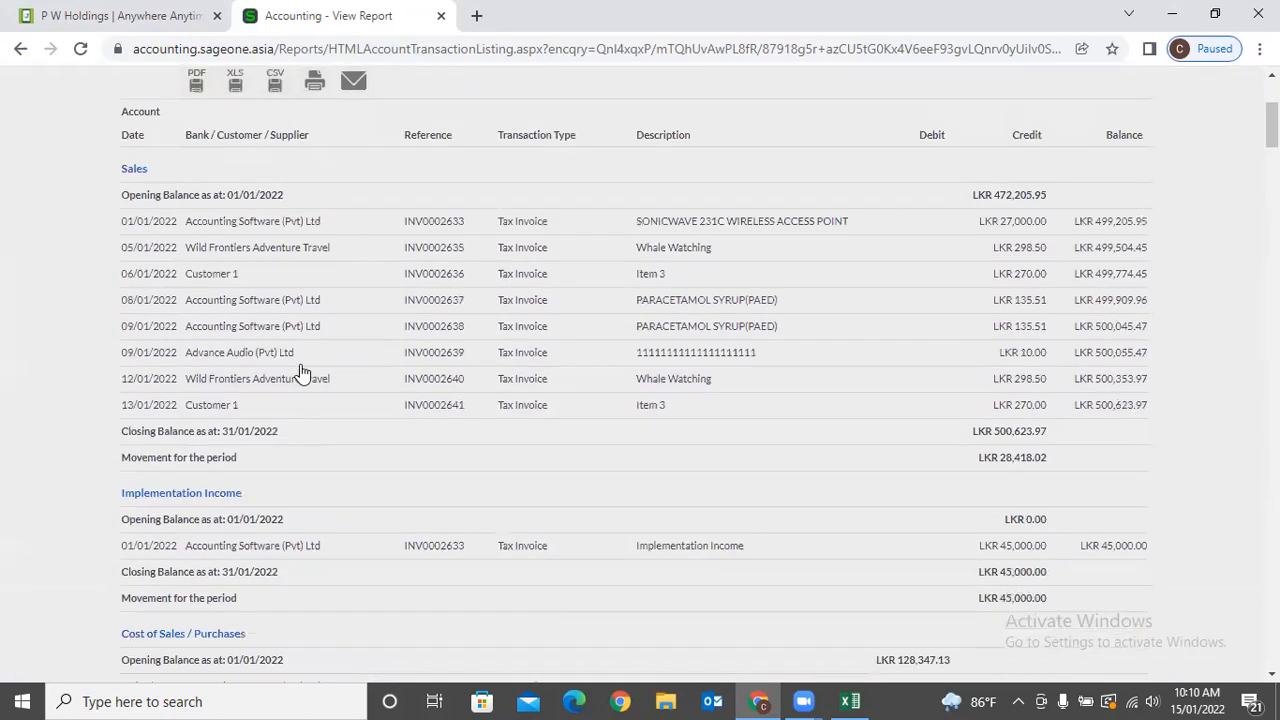
pyautogui.scroll(-6, 296, 373)
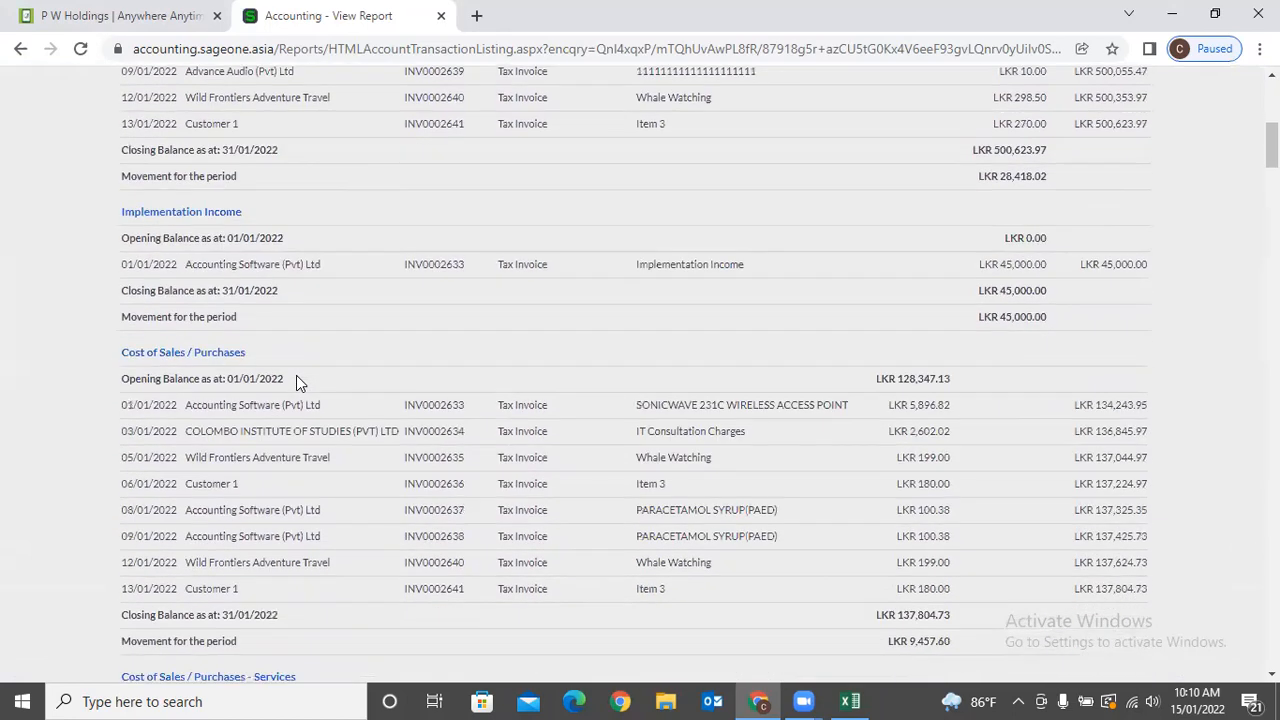
pyautogui.scroll(-8, 296, 380)
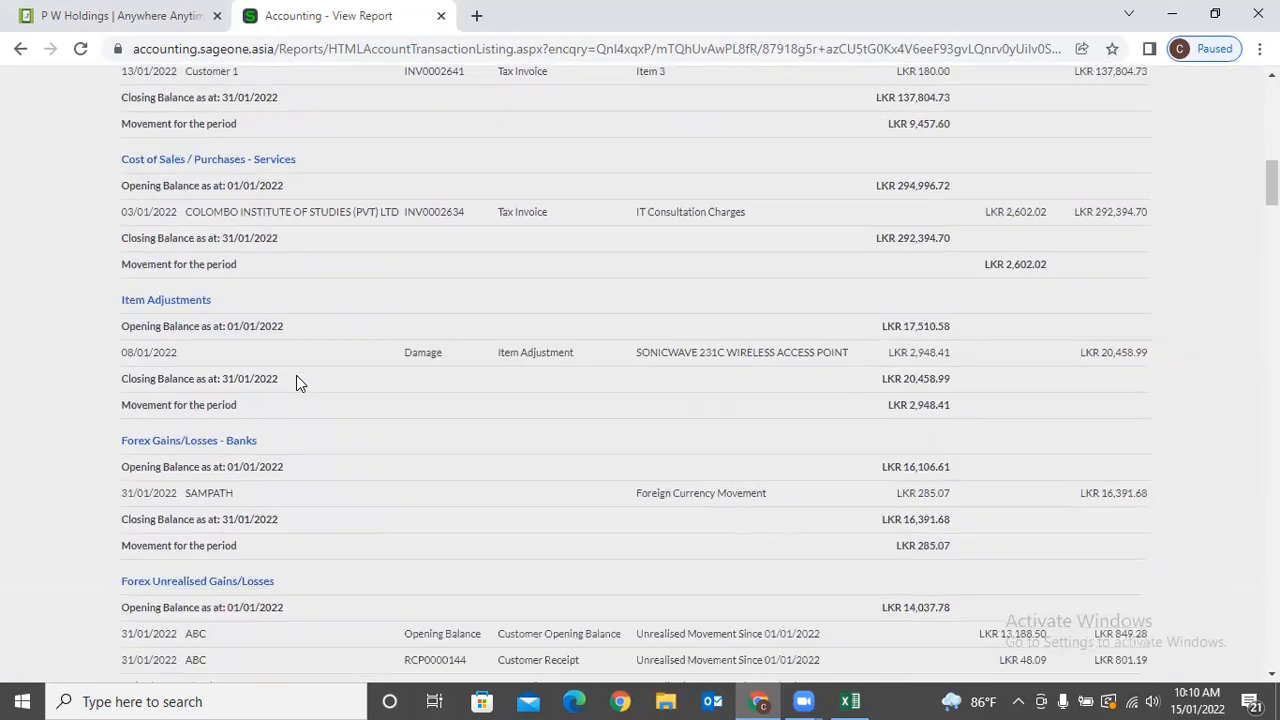
pyautogui.scroll(-3, 296, 378)
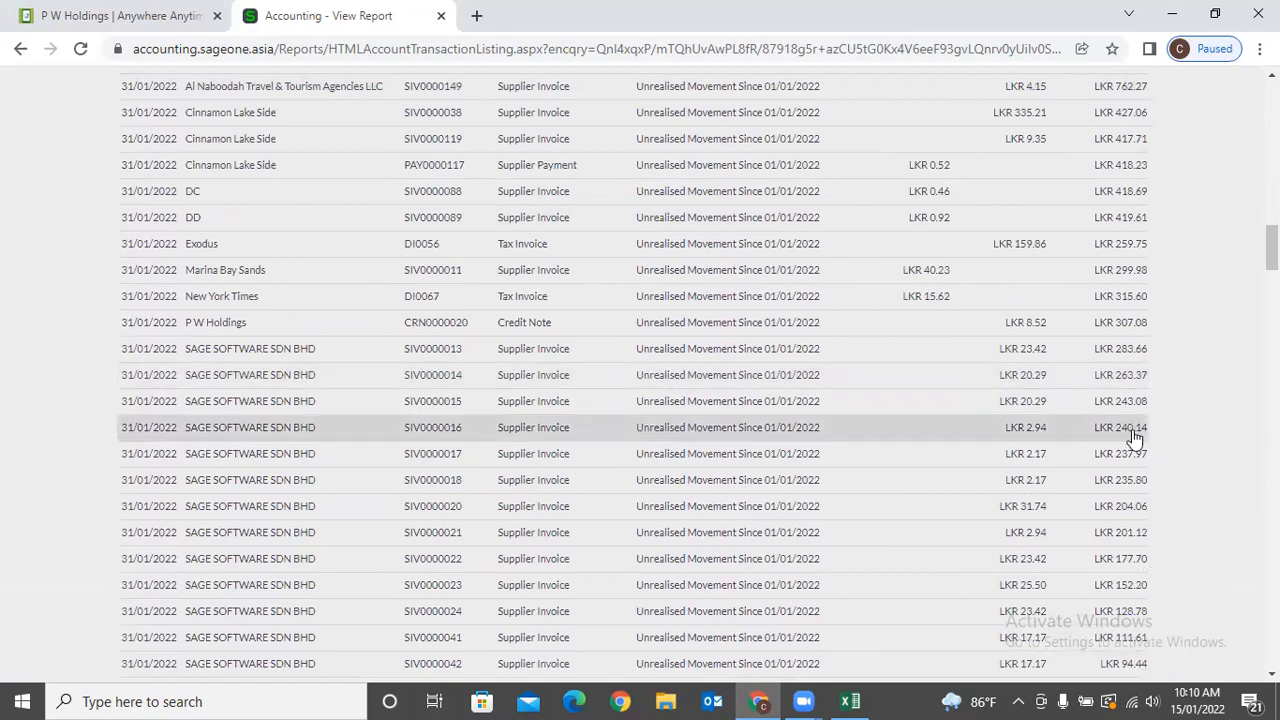
pyautogui.moveTo(1271, 247); pyautogui.dragTo(1271, 100)
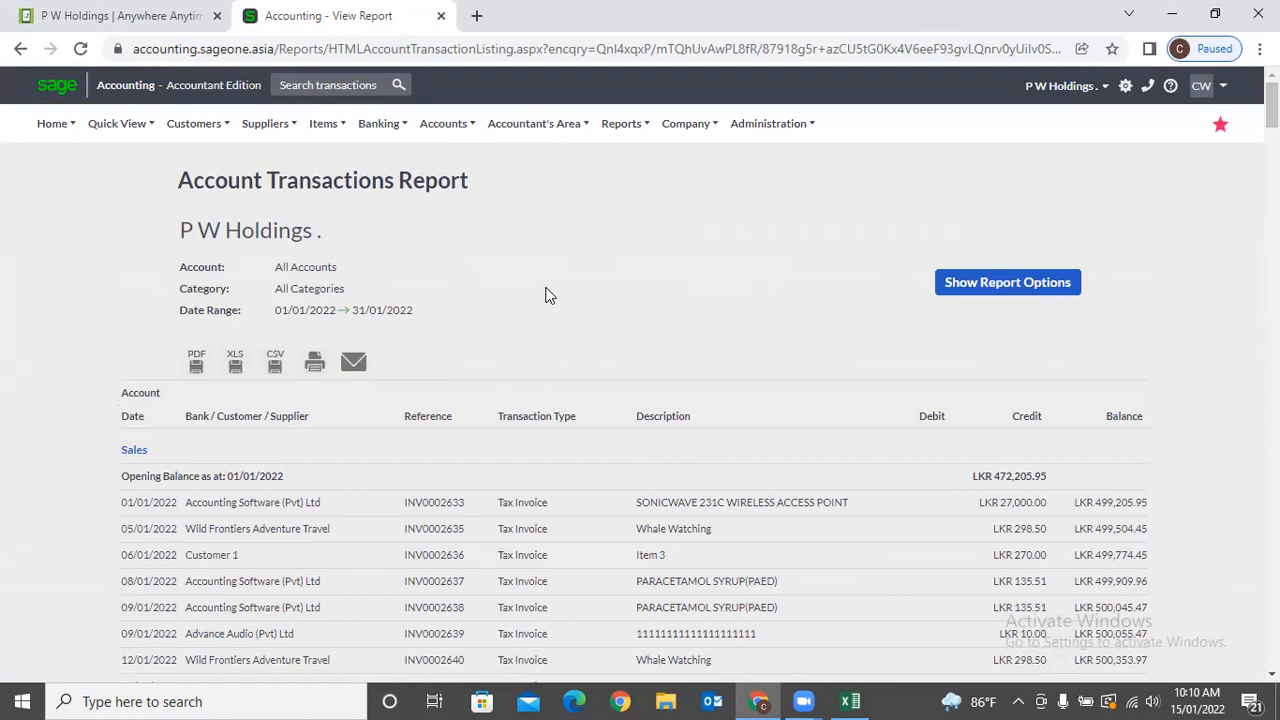
pyautogui.click(452, 128)
pyautogui.moveTo(476, 270)
pyautogui.click(505, 140)
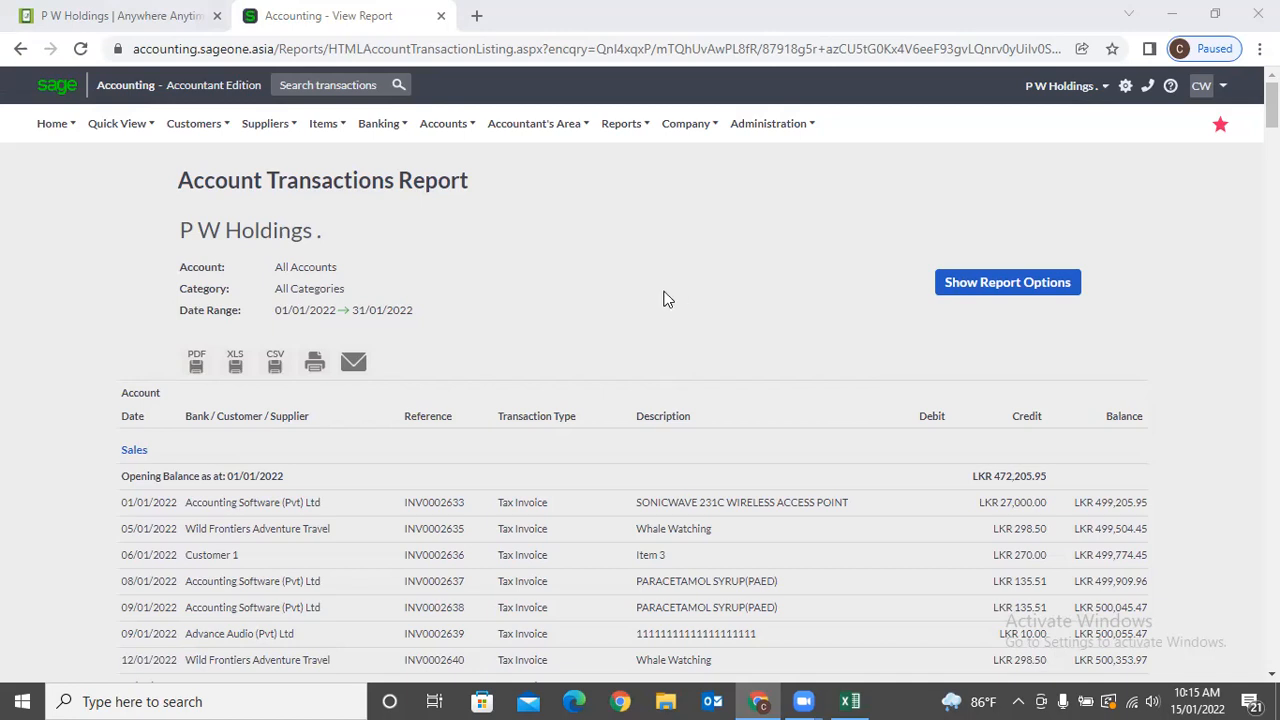
# Dismiss the Accountant Note form and show Process Journal Entries with the three JE002 Salary journals.
pyautogui.click(531, 124)
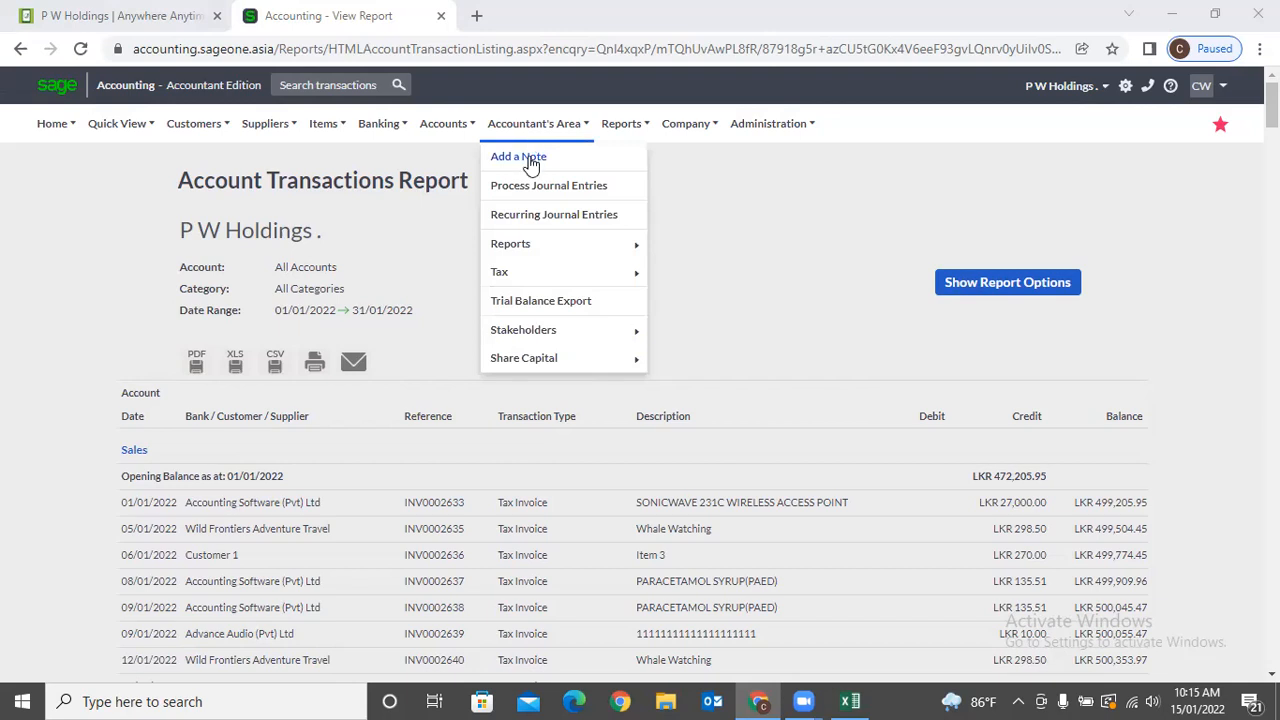
pyautogui.click(529, 157)
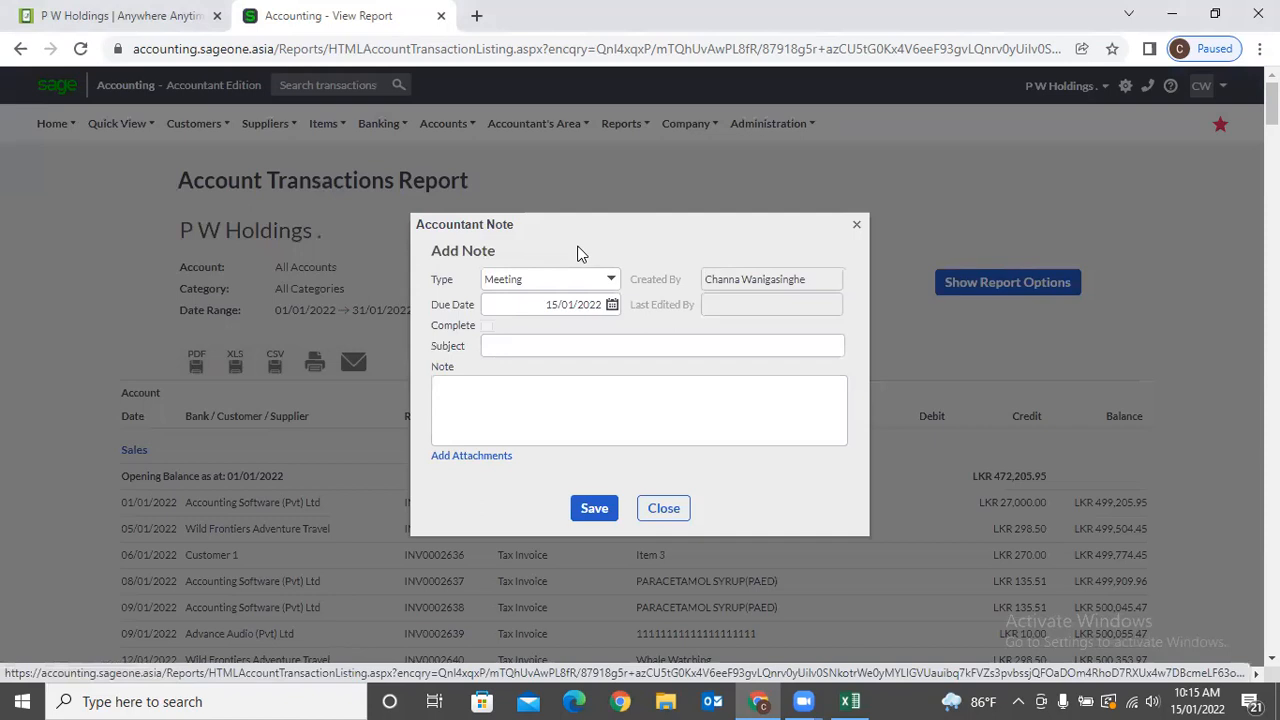
pyautogui.click(858, 226)
pyautogui.moveTo(551, 142)
pyautogui.click(546, 188)
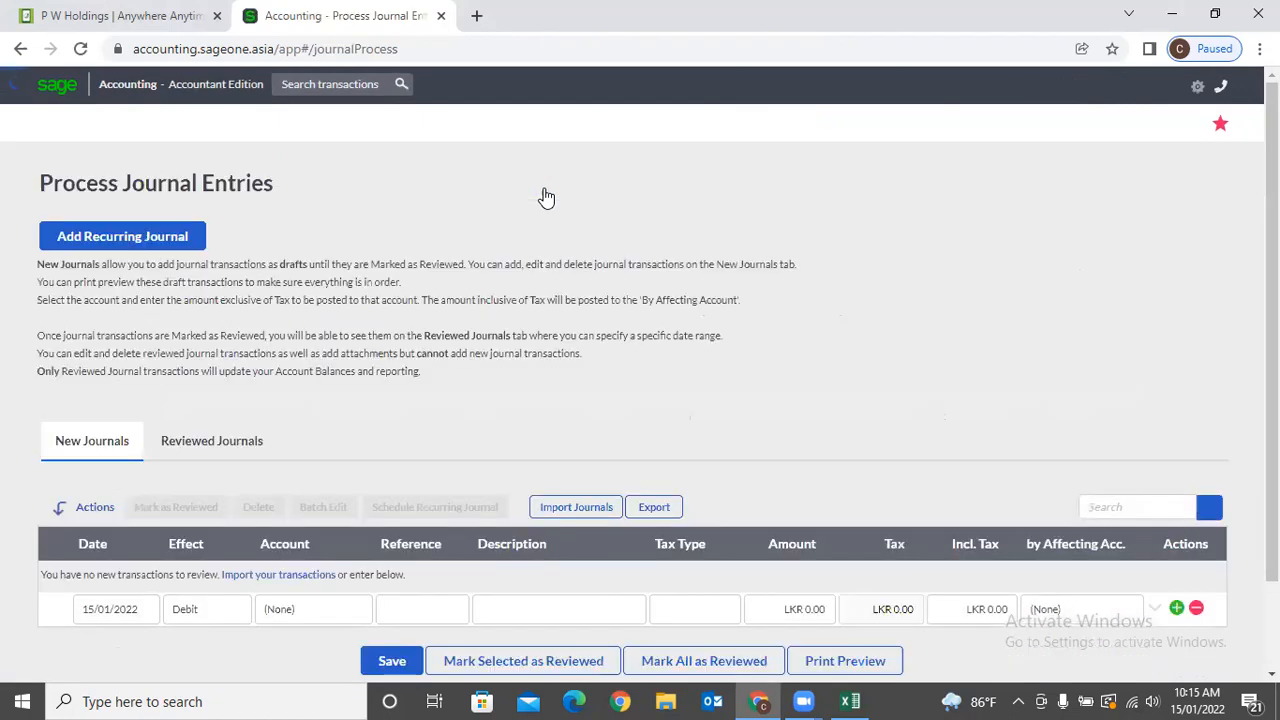
pyautogui.scroll(-2, 143, 330)
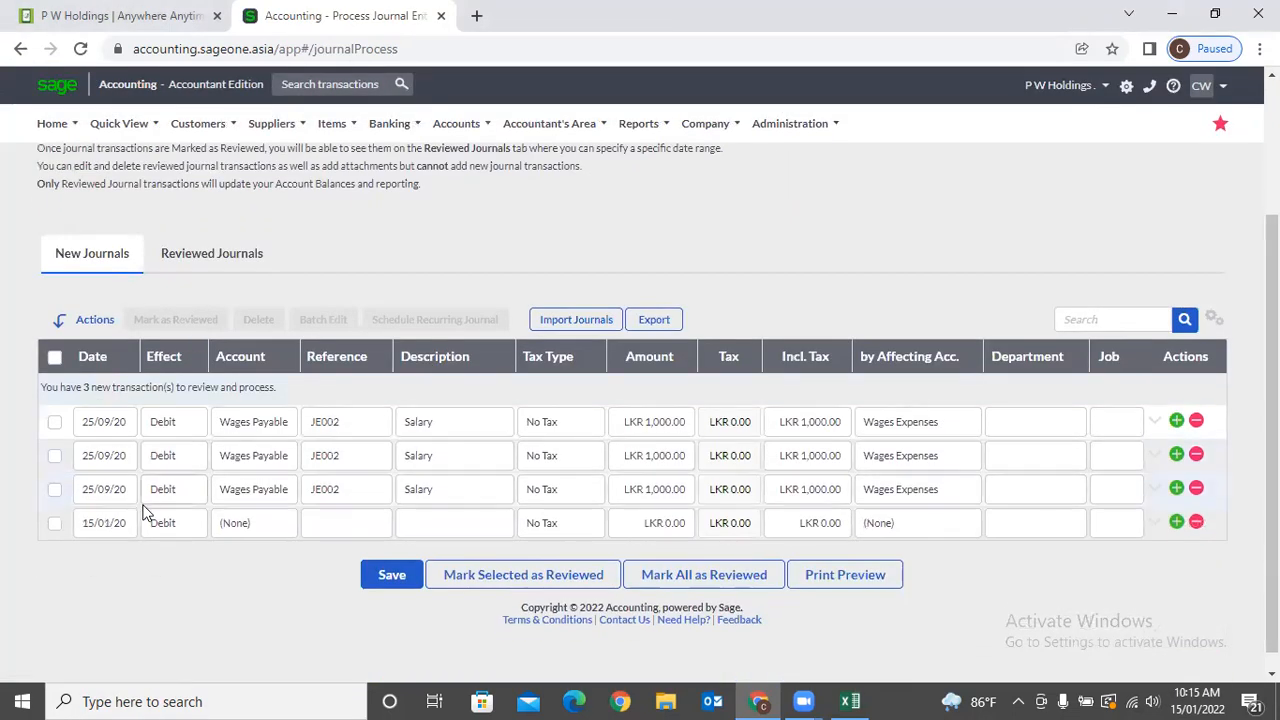
# Start a new debit journal line on the Advertising account.
pyautogui.click(111, 529)
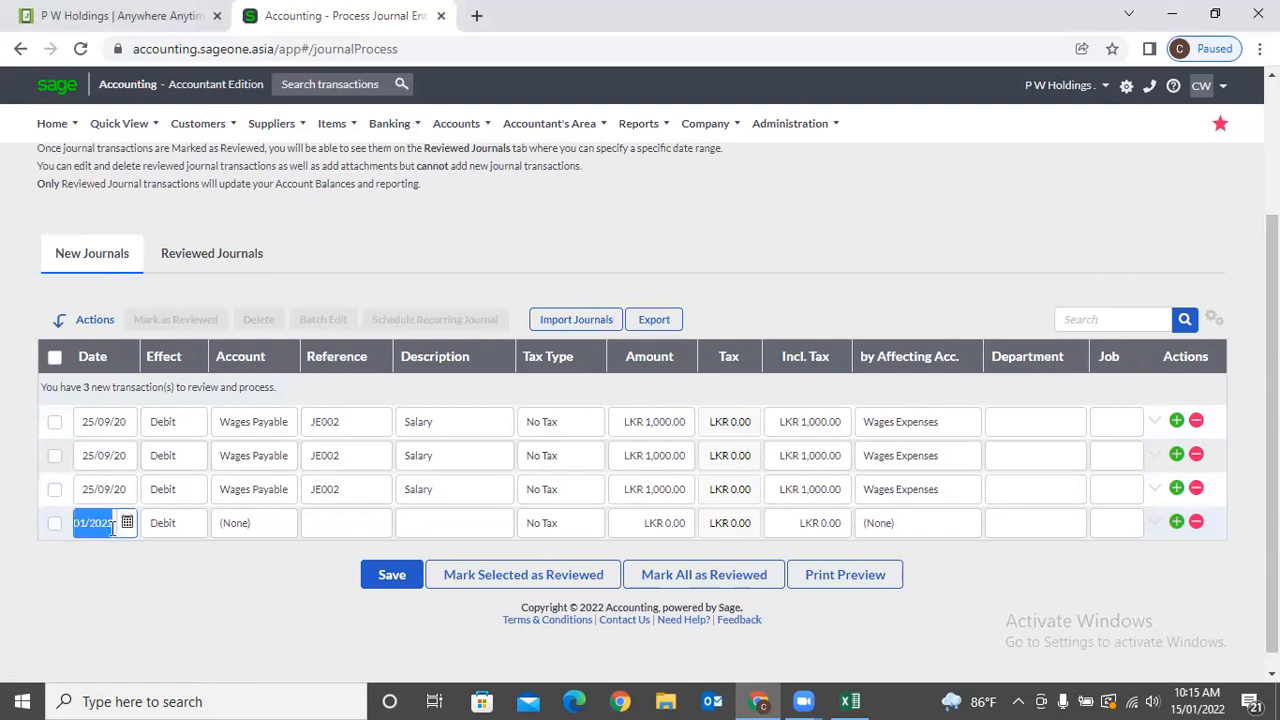
pyautogui.click(178, 527)
pyautogui.click(196, 524)
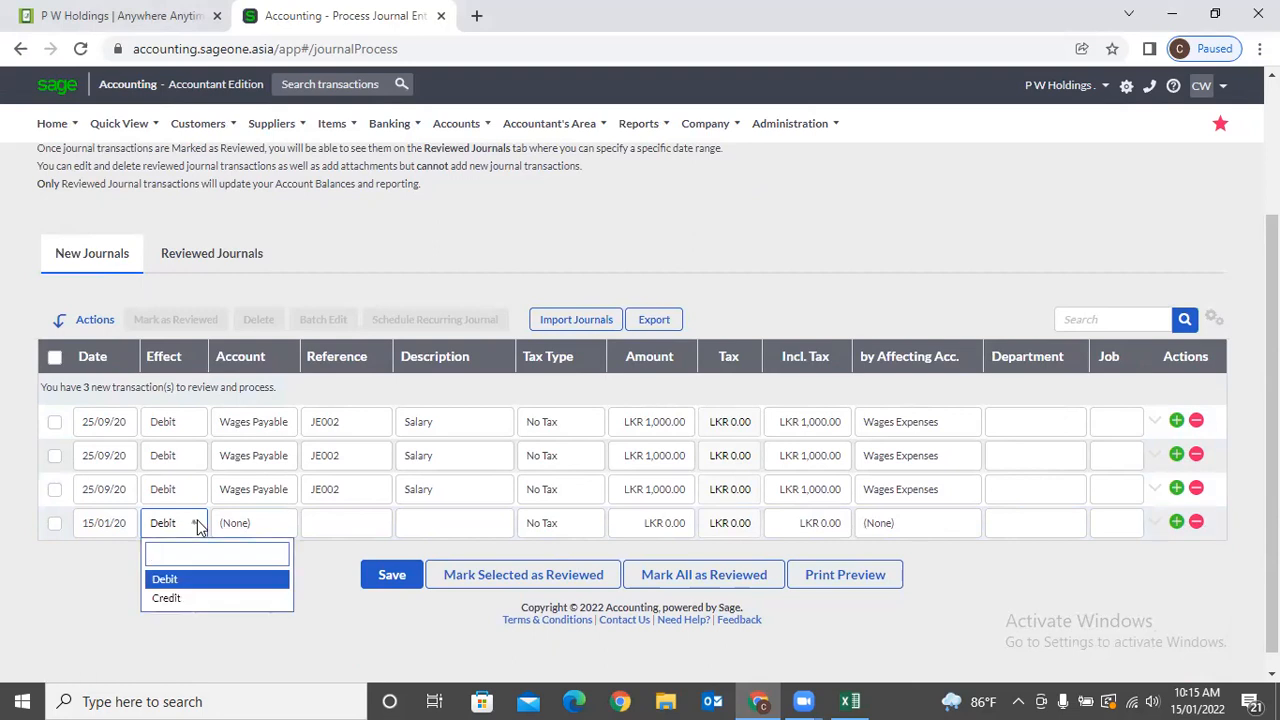
pyautogui.click(243, 524)
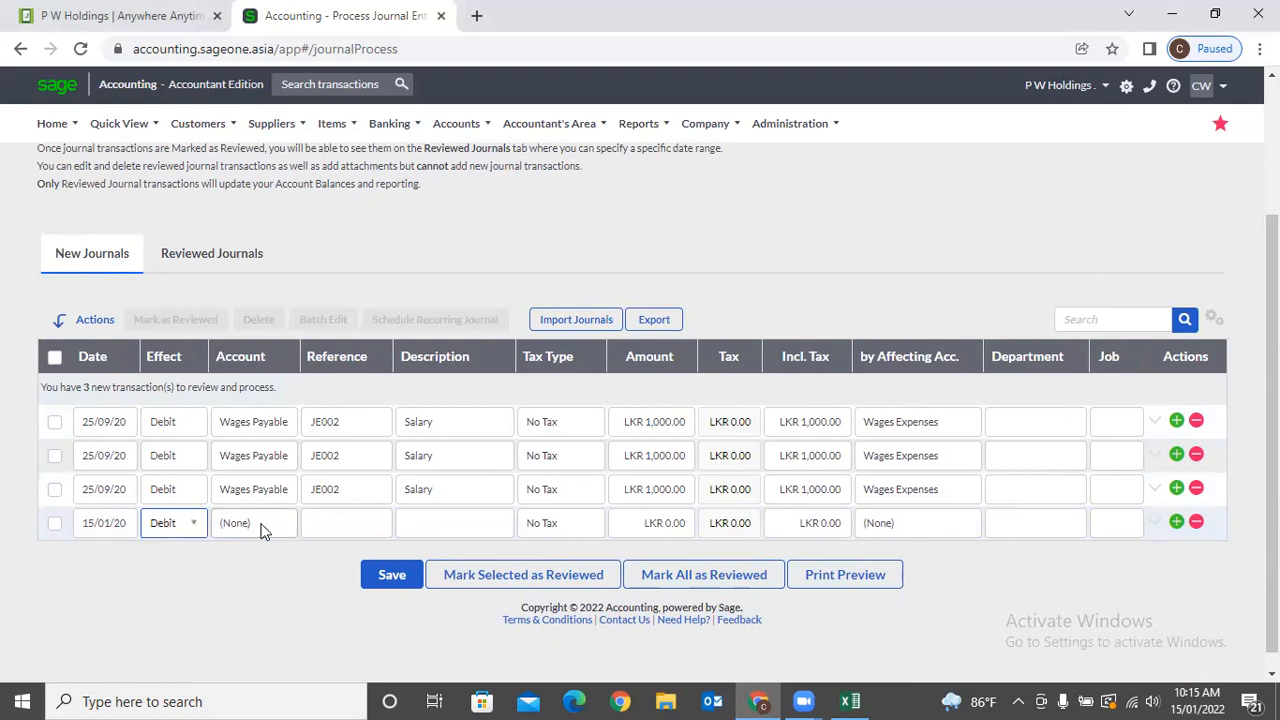
pyautogui.click(262, 528)
pyautogui.click(263, 528)
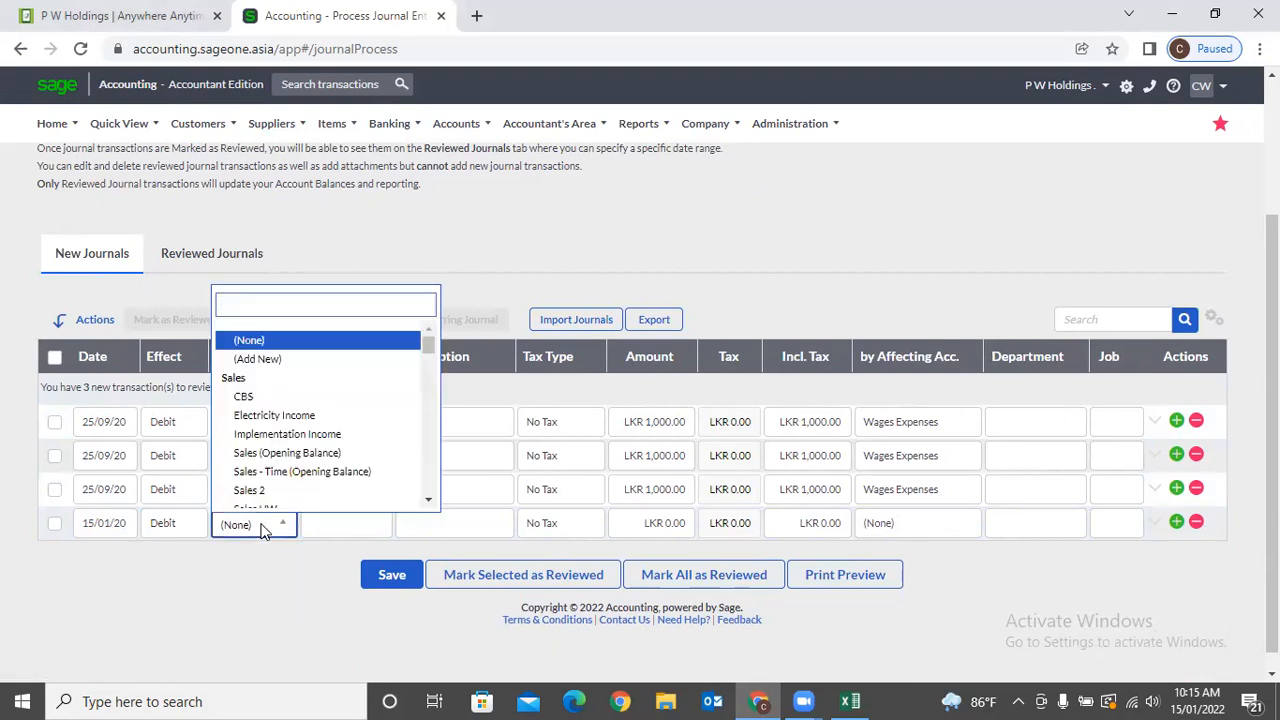
pyautogui.write('a')
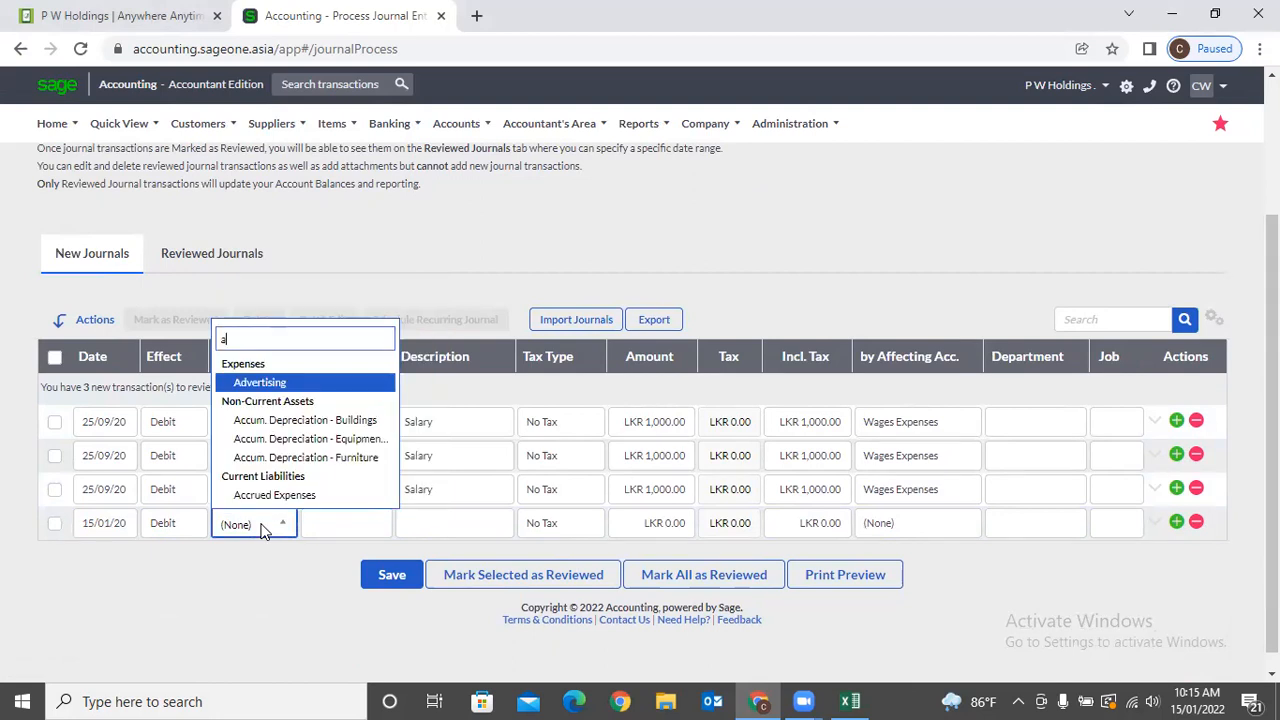
pyautogui.press('Tab')
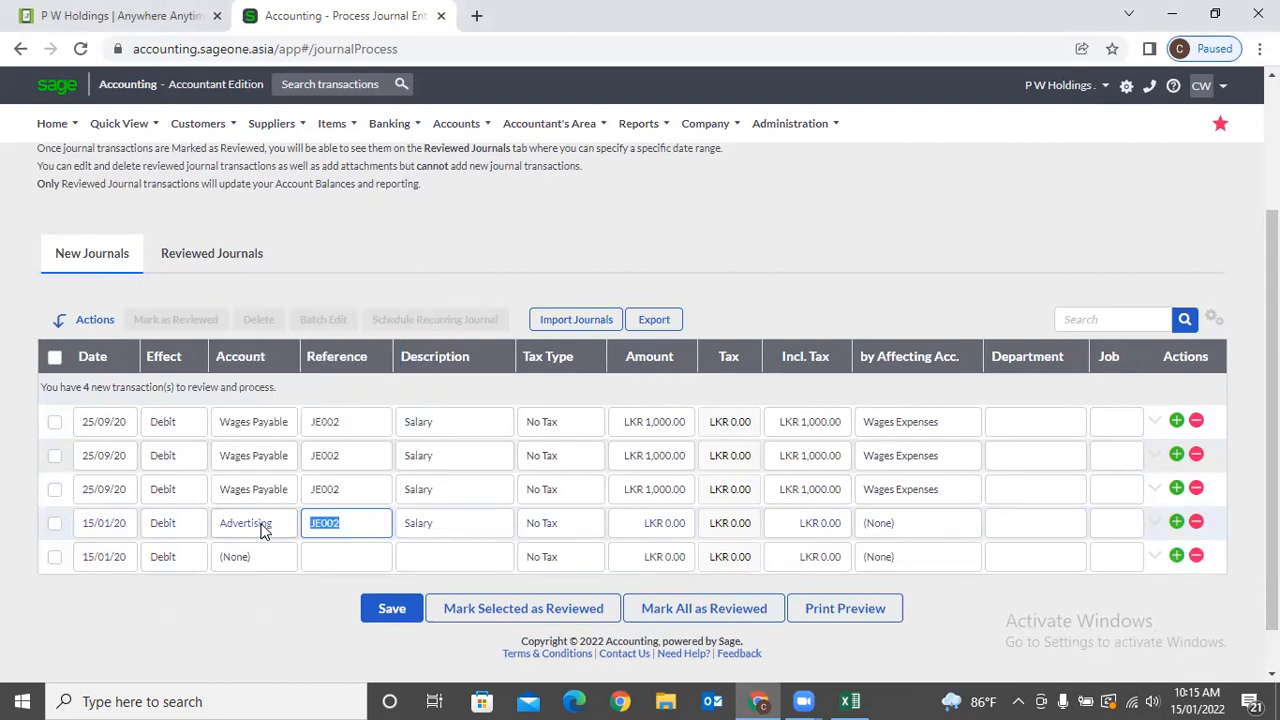
# Give the line the description 'Advertising Exp' and an amount of 25,000.
pyautogui.click(447, 530)
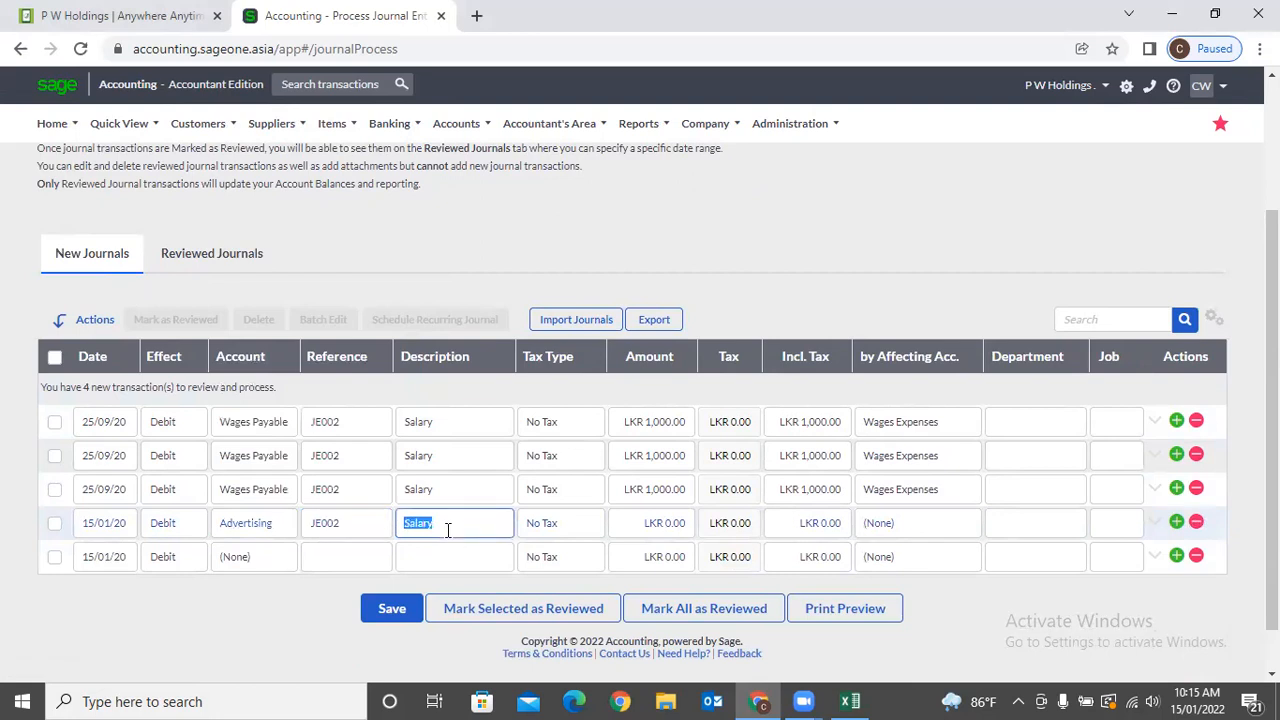
pyautogui.write('Advertising Exp')
pyautogui.press('Tab')
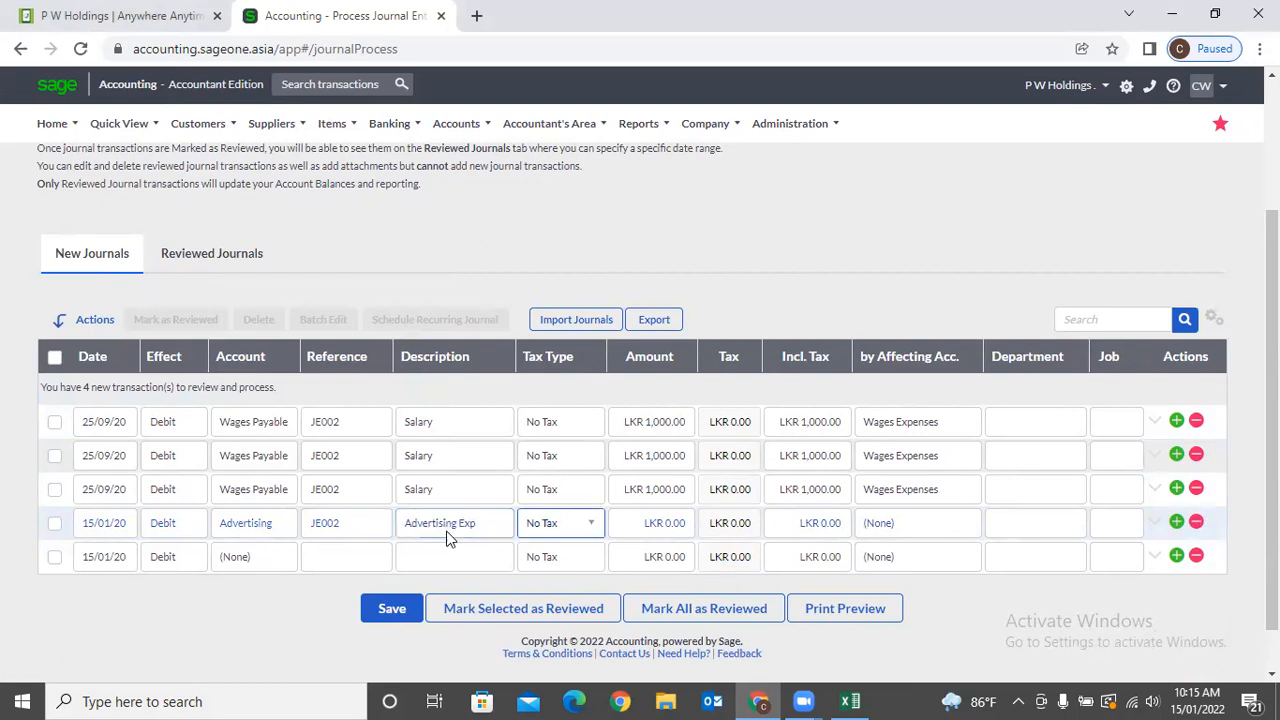
pyautogui.press('Tab')
pyautogui.write('25000')
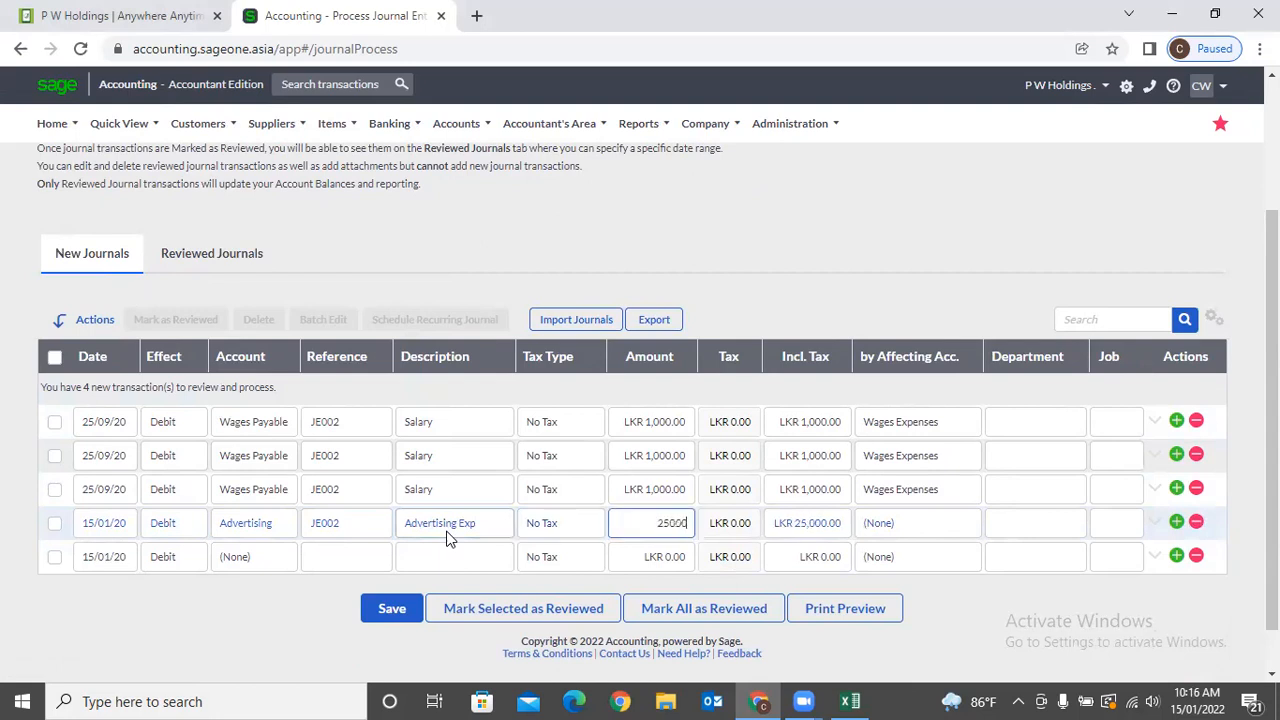
pyautogui.press('Tab')
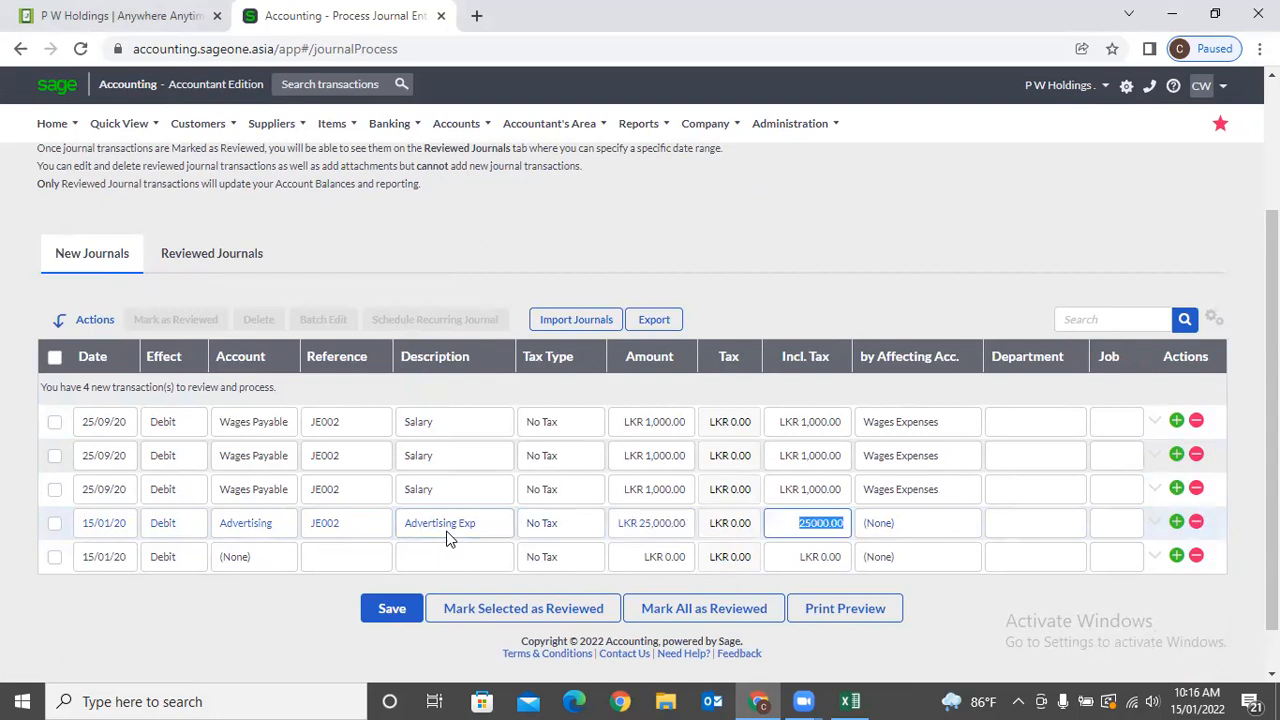
# Set Computer Expenses as the line's affecting account.
pyautogui.press('Tab')
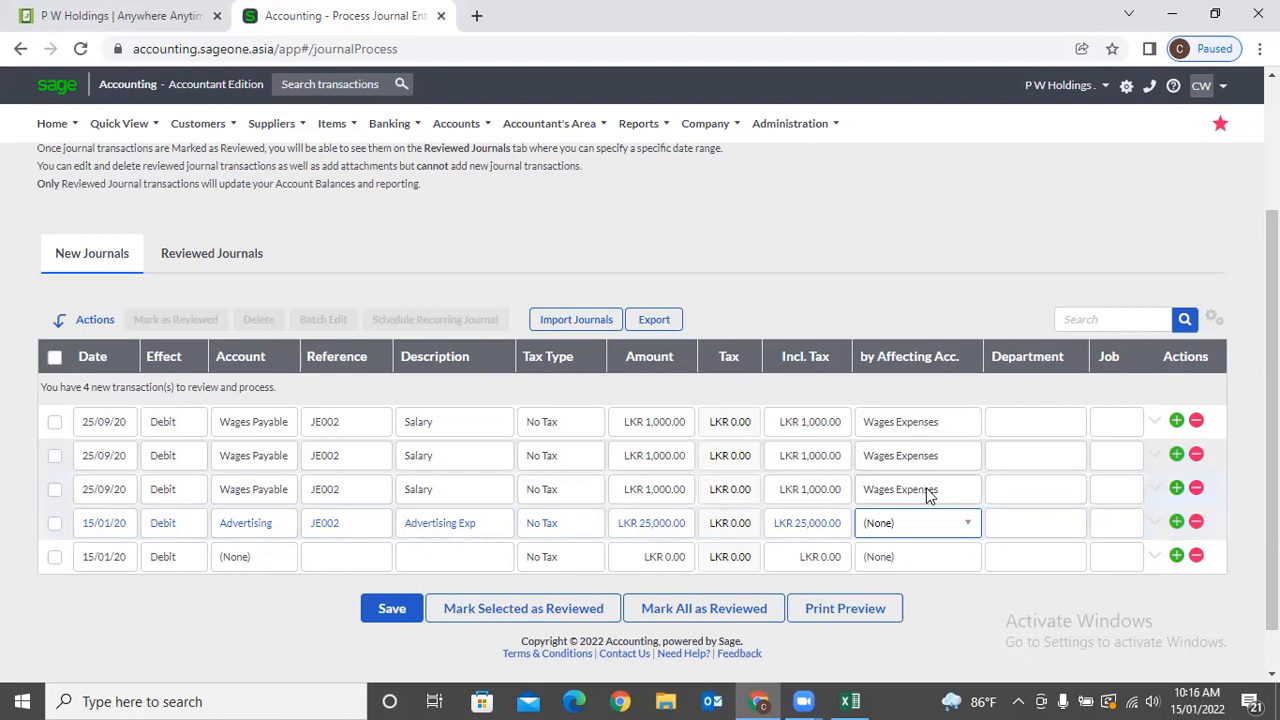
pyautogui.click(964, 524)
pyautogui.click(964, 524)
pyautogui.click(964, 524)
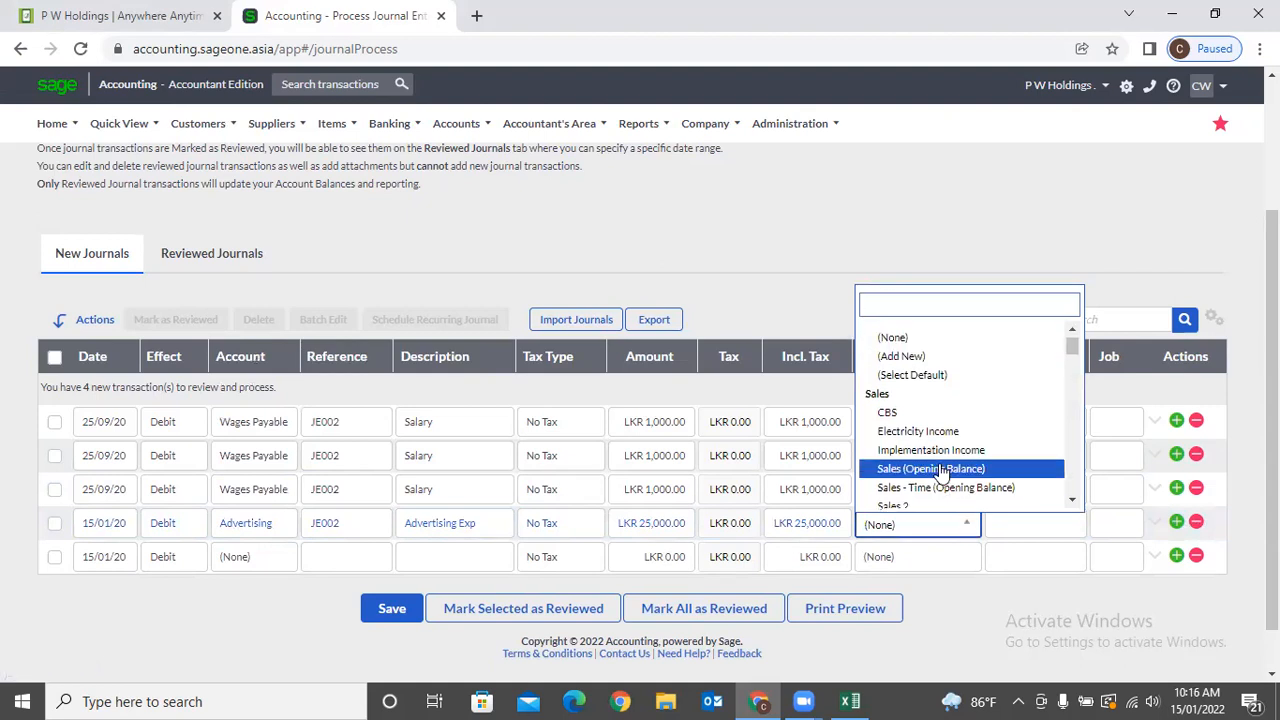
pyautogui.scroll(-5, 965, 470)
pyautogui.scroll(-3, 935, 470)
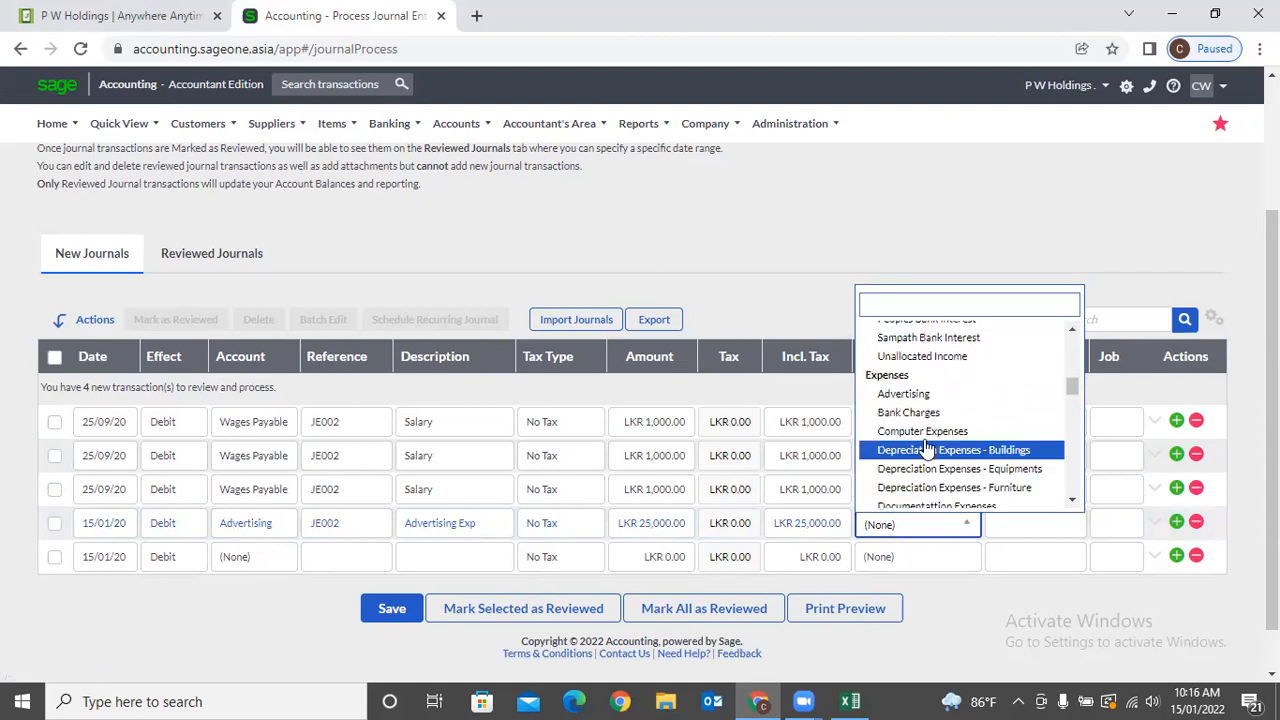
pyautogui.click(925, 432)
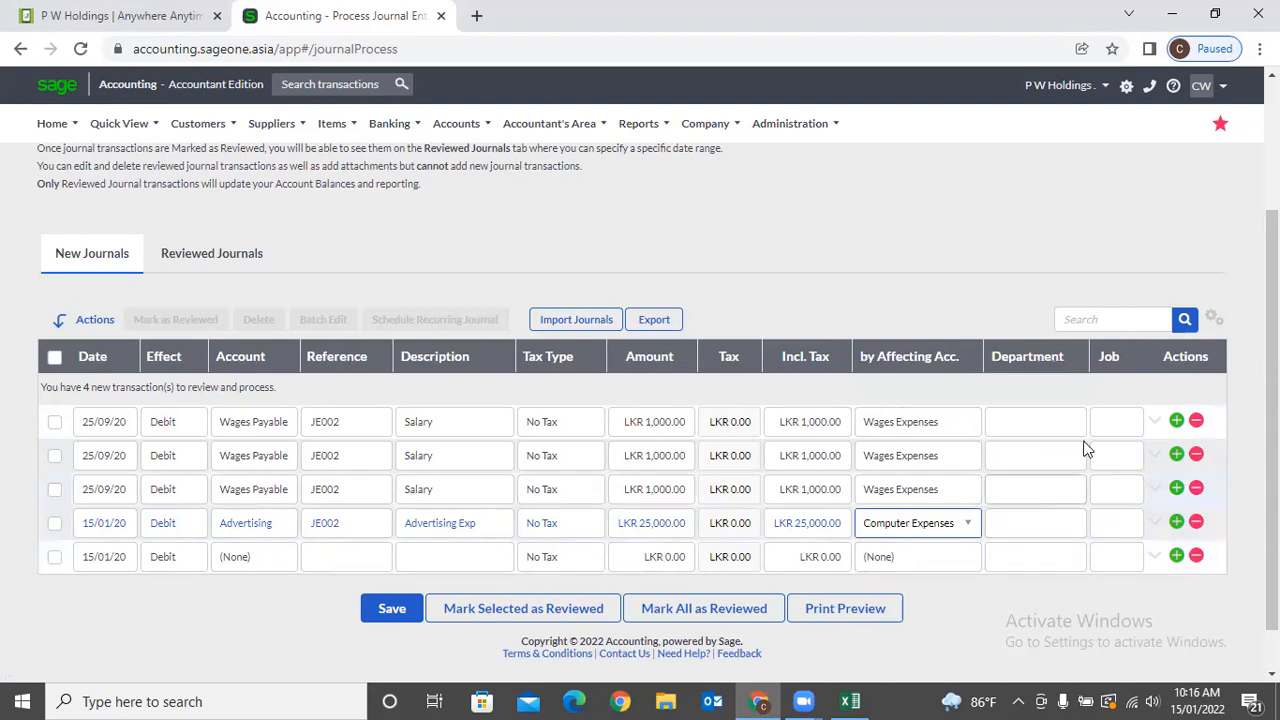
# Remove the Job column from the journal grid via Customise Grid.
pyautogui.click(1068, 528)
pyautogui.click(1070, 527)
pyautogui.click(1210, 320)
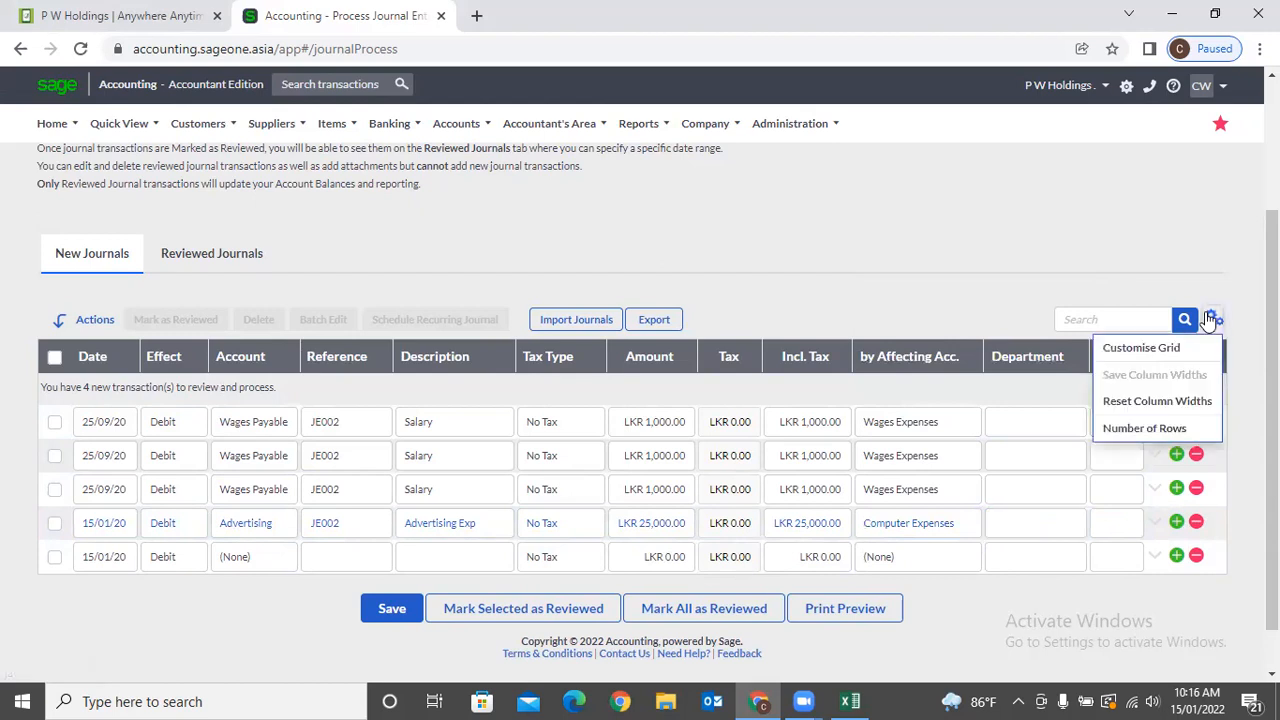
pyautogui.click(1160, 346)
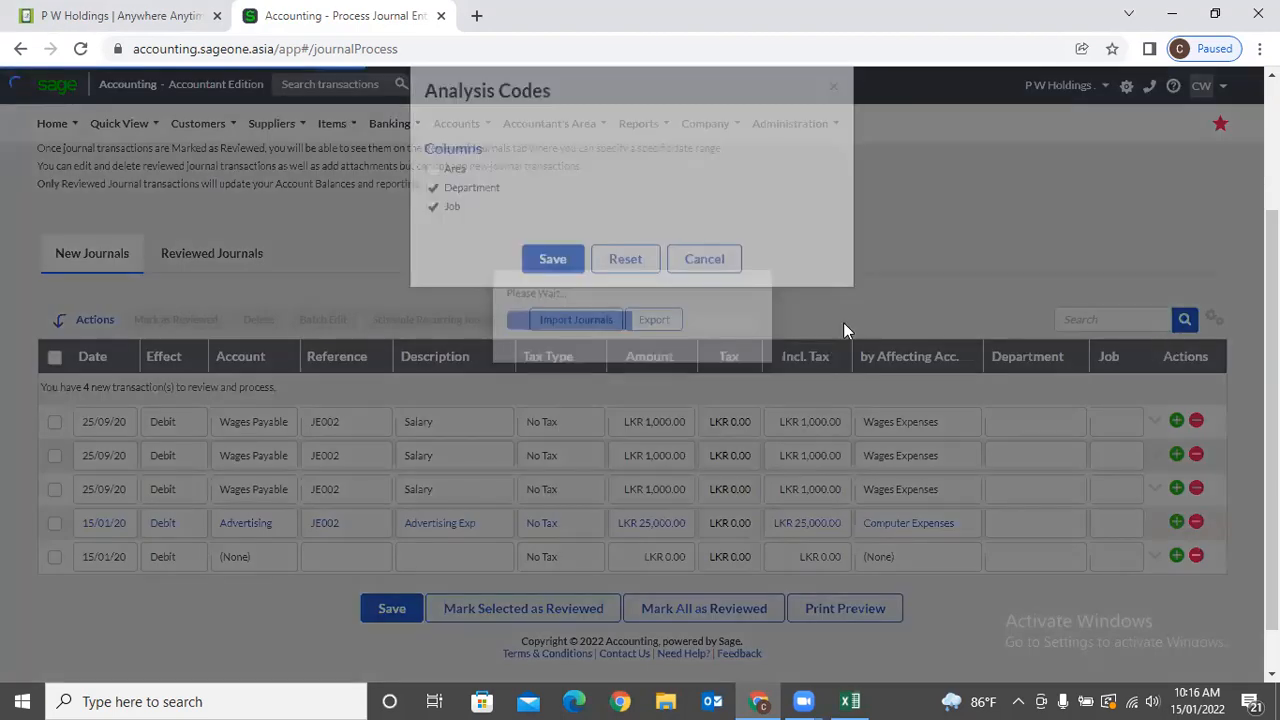
pyautogui.click(433, 240)
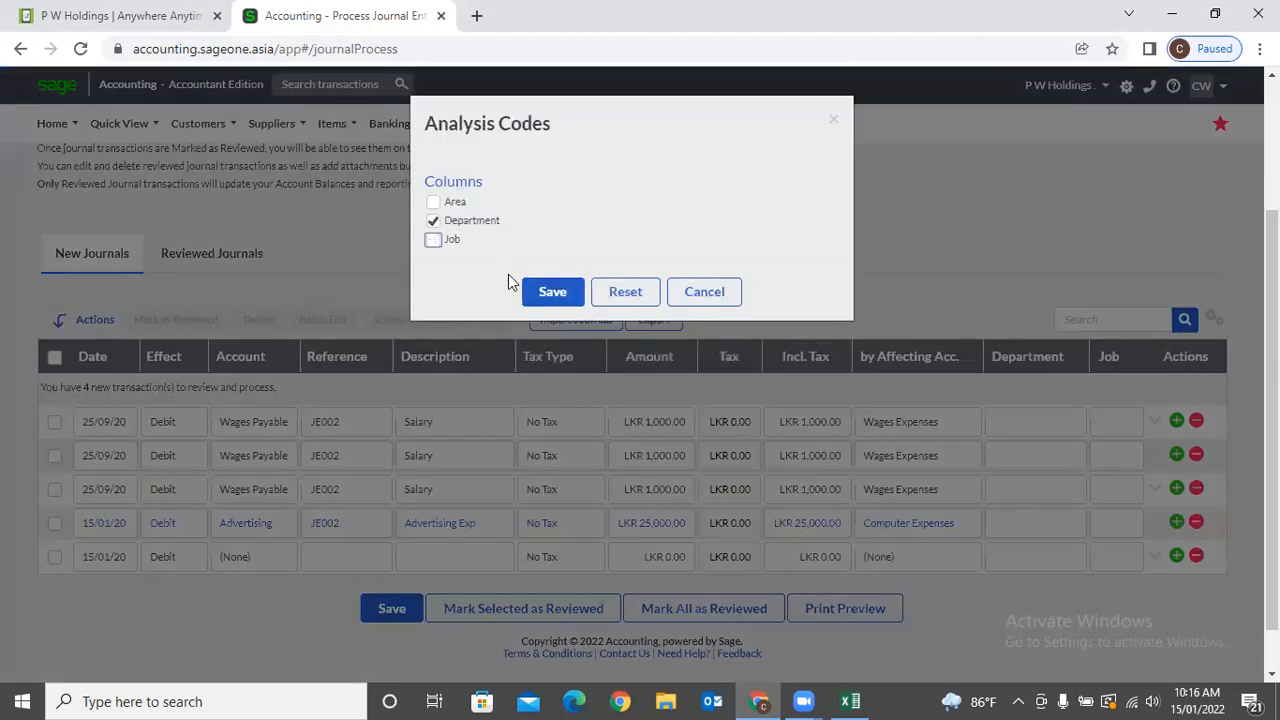
pyautogui.click(541, 291)
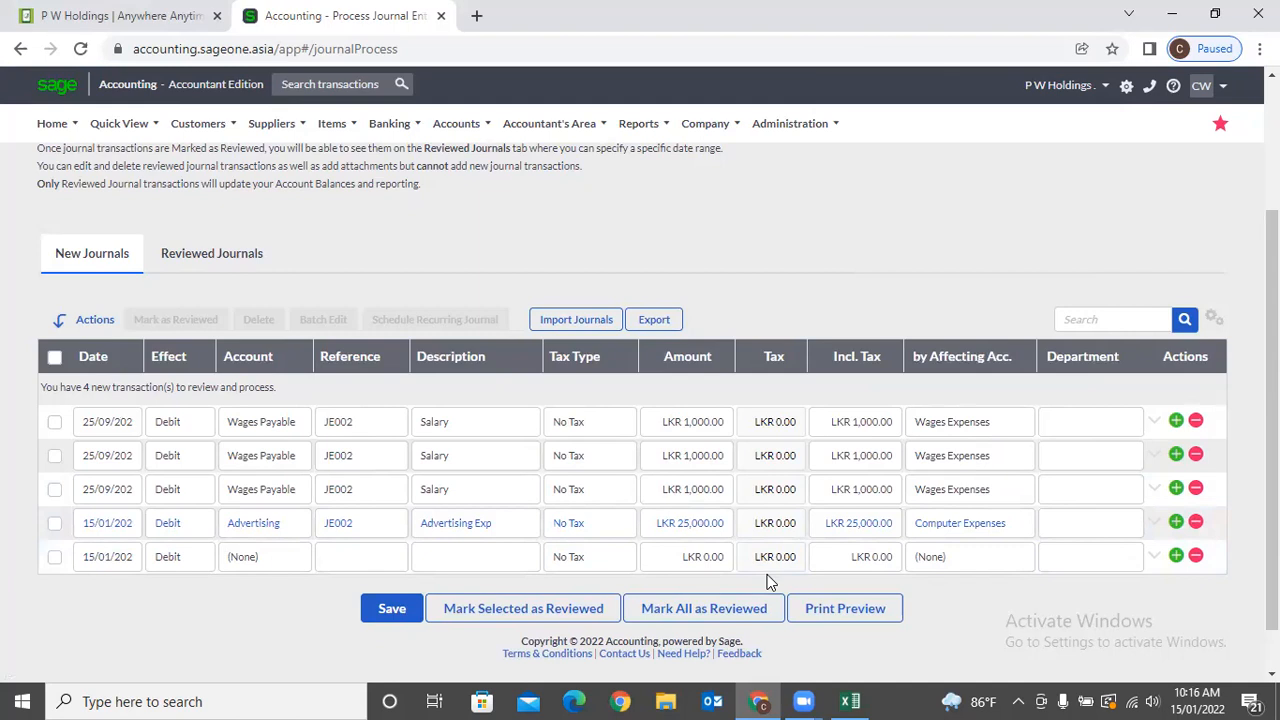
# Check the Advertising line's analysis codes, then save the new journals.
pyautogui.click(1155, 522)
pyautogui.scroll(-2, 750, 563)
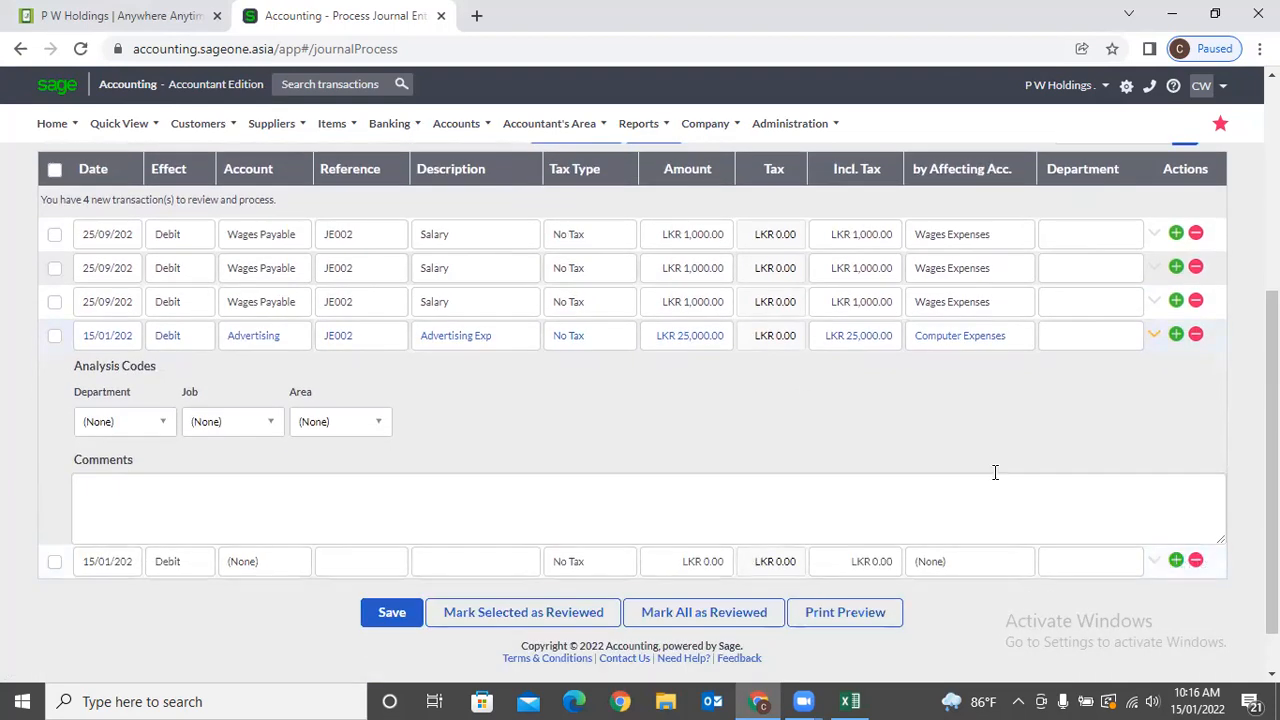
pyautogui.click(1158, 341)
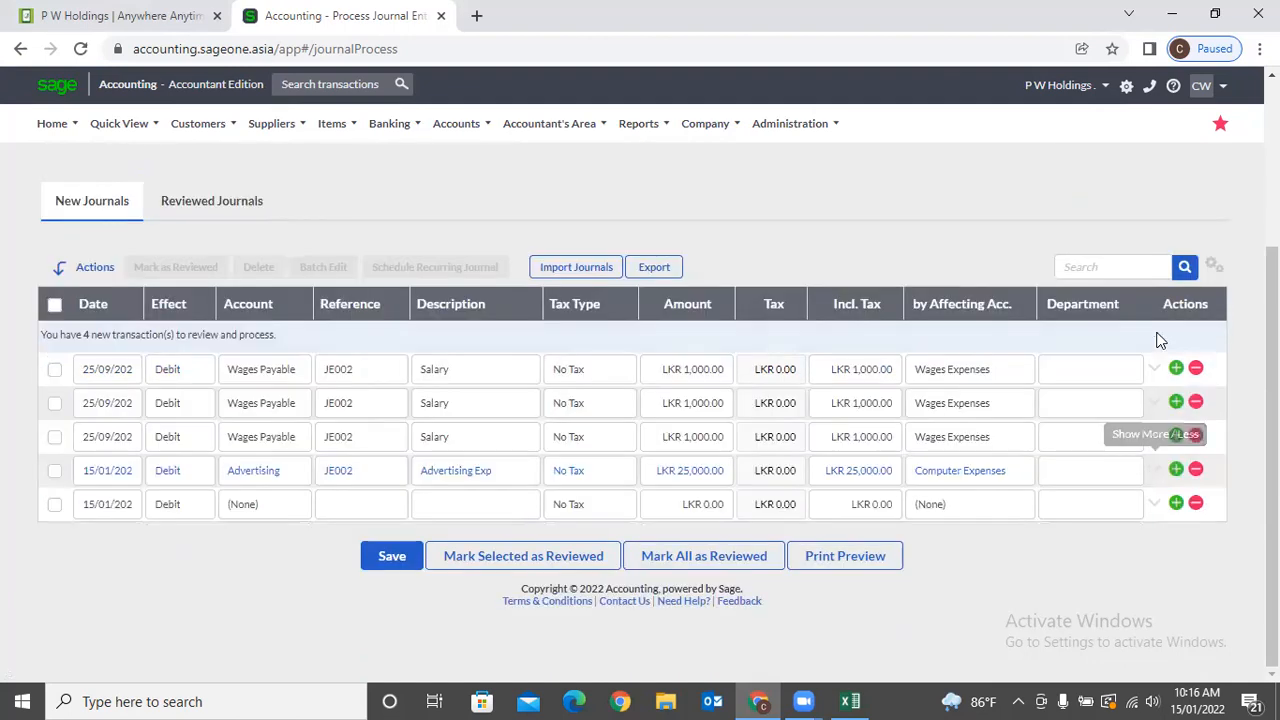
pyautogui.click(393, 560)
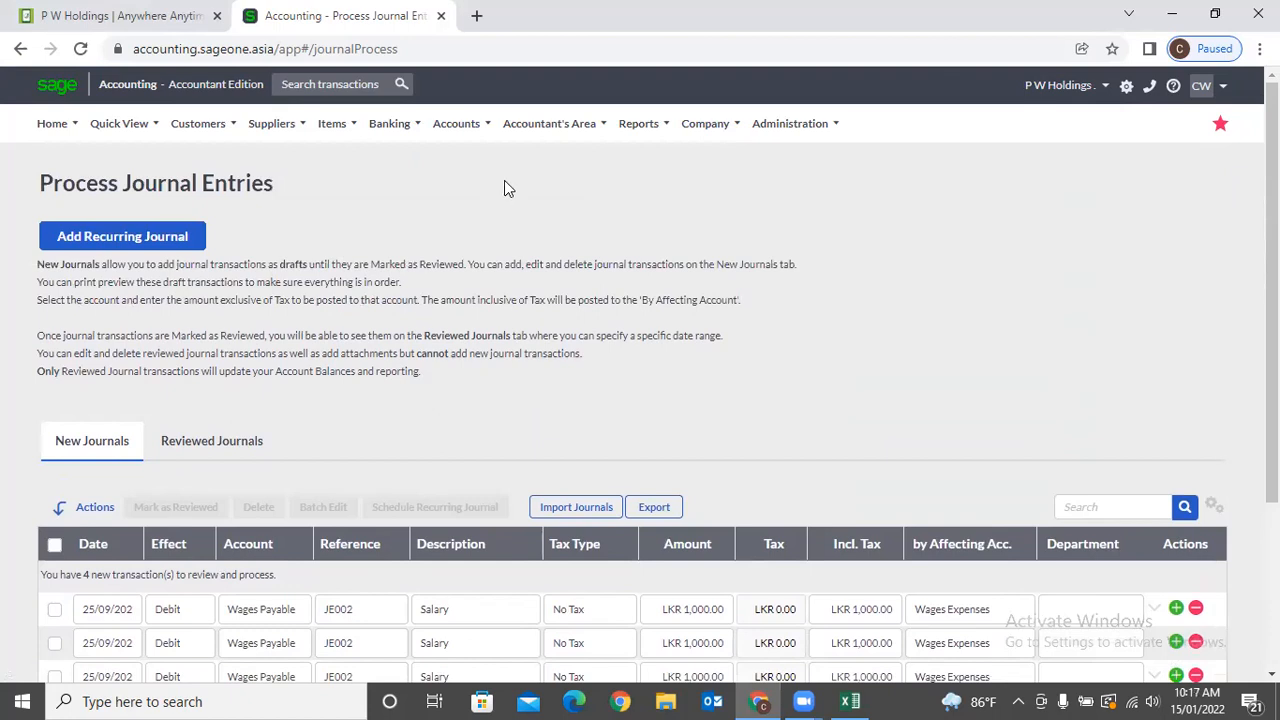
# Go to Recurring Journal Entries, confirm leaving the page, and add a recurring journal.
pyautogui.moveTo(567, 133)
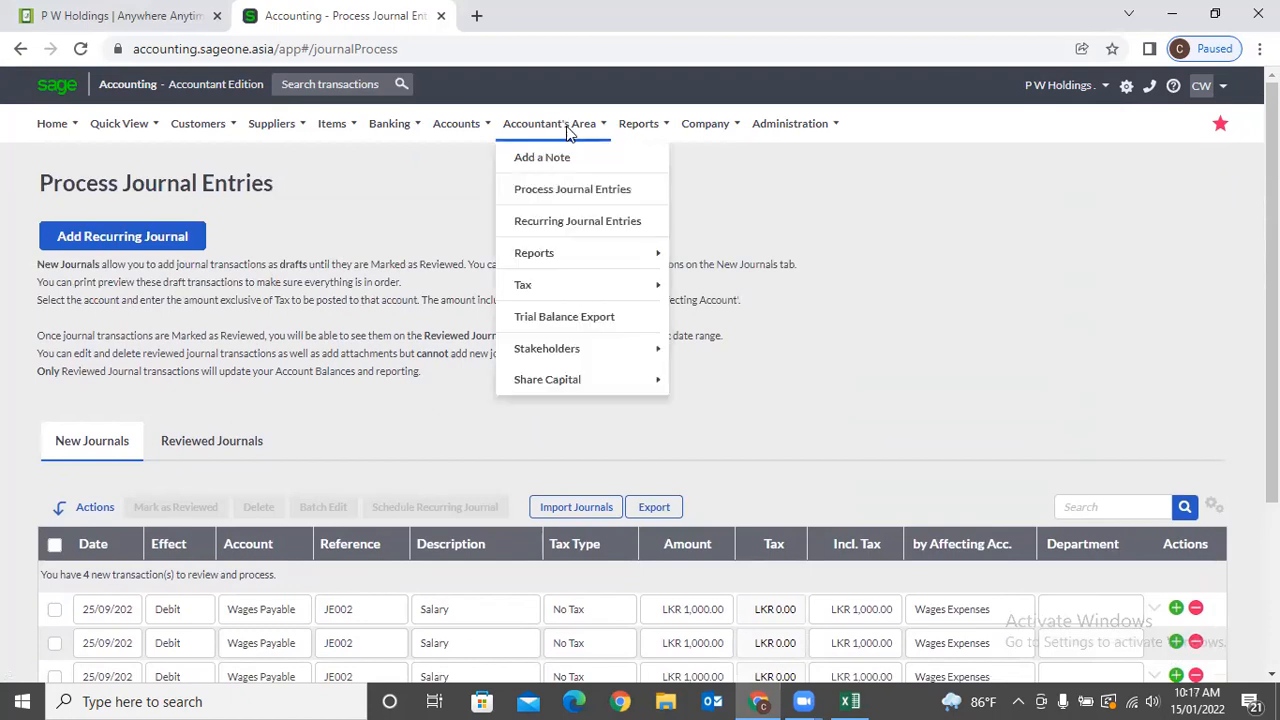
pyautogui.click(581, 235)
pyautogui.click(735, 180)
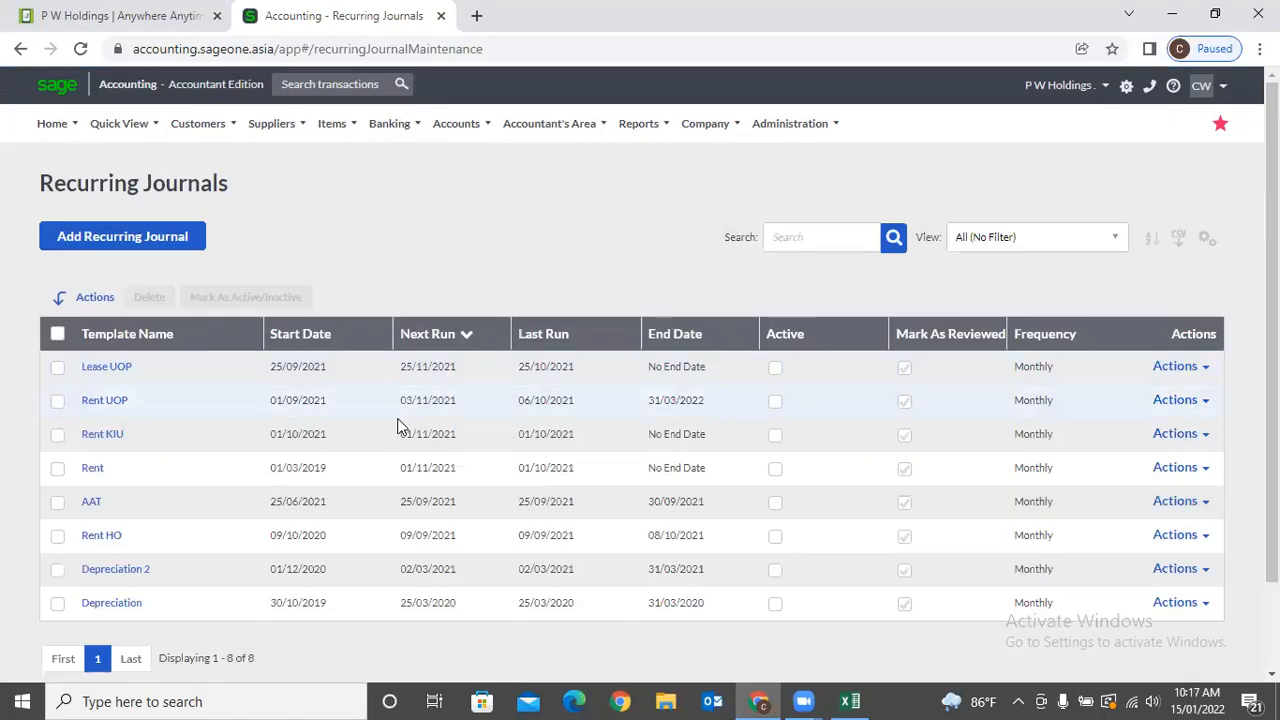
pyautogui.click(158, 250)
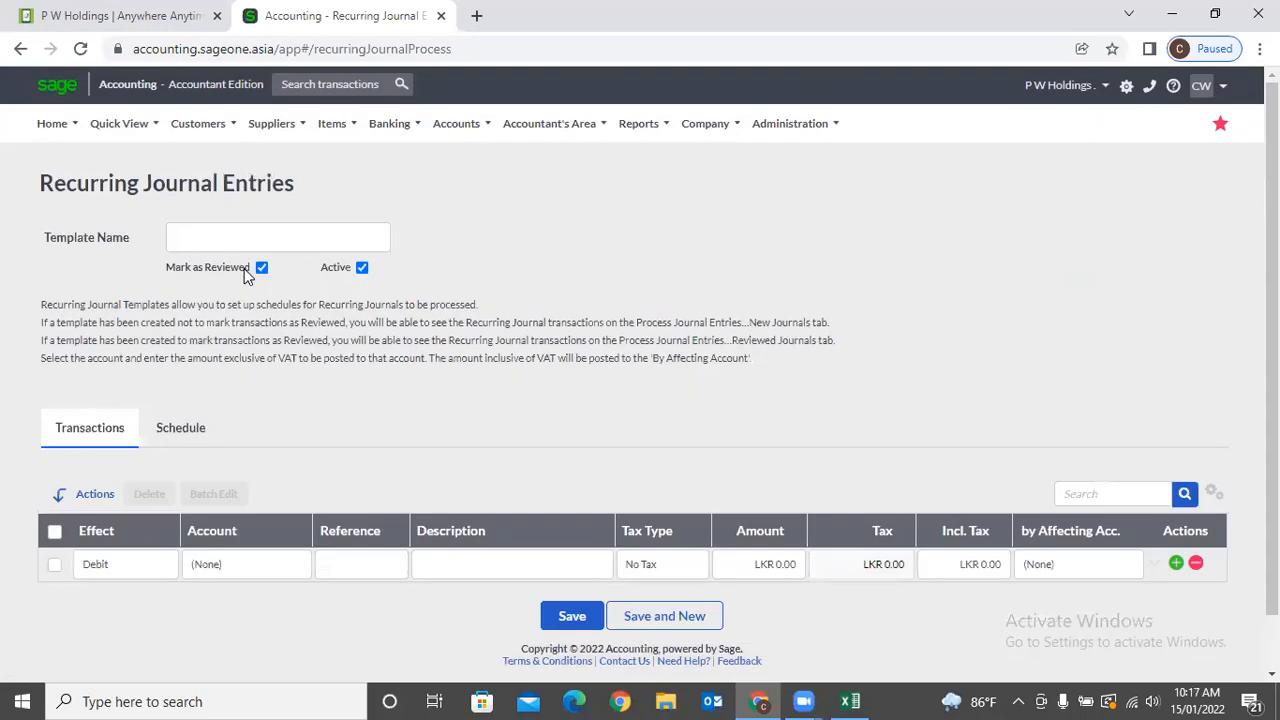
# Name the template SBCA and set the debit line's account to Wages Expenses.
pyautogui.click(245, 240)
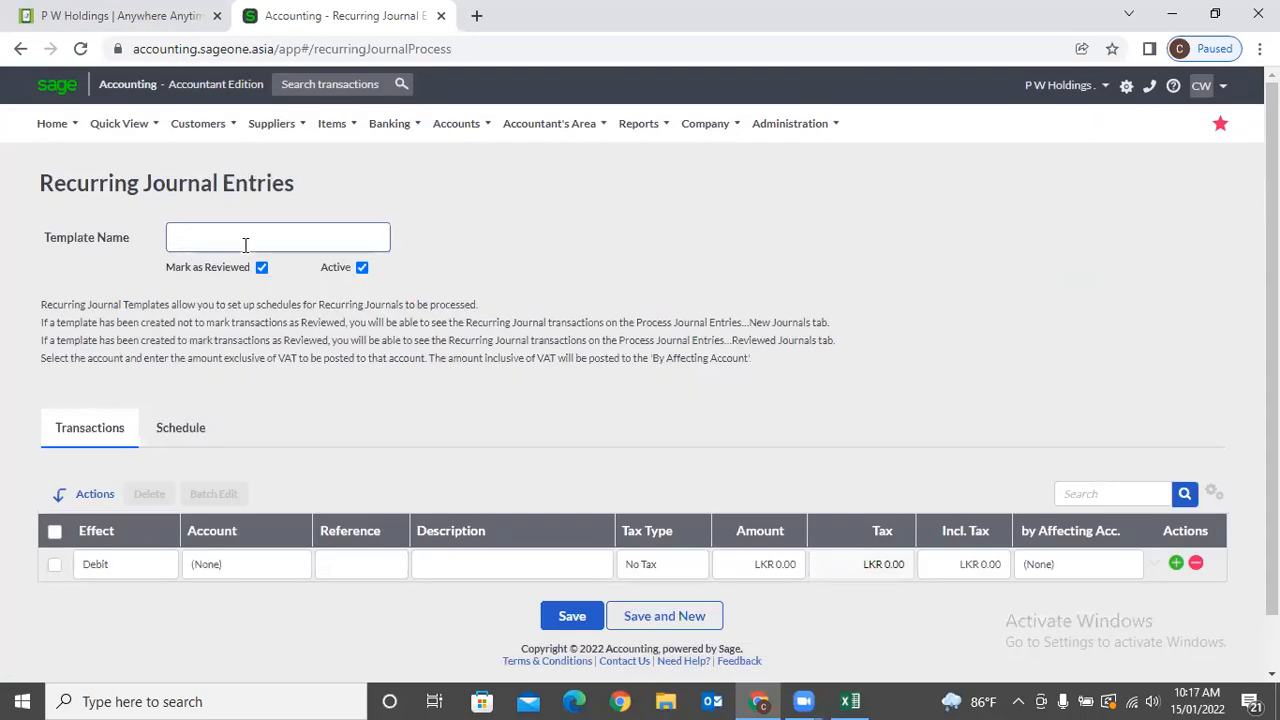
pyautogui.write('SBCA')
pyautogui.press('Tab')
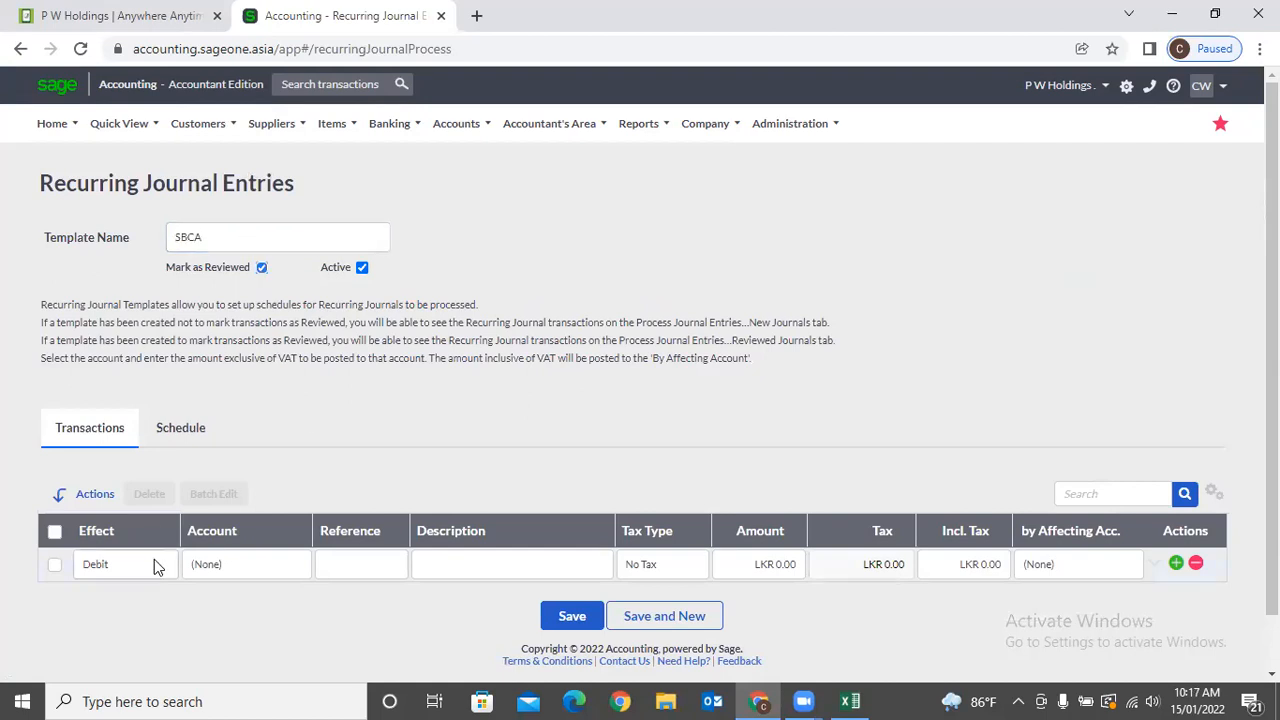
pyautogui.click(287, 575)
pyautogui.click(287, 573)
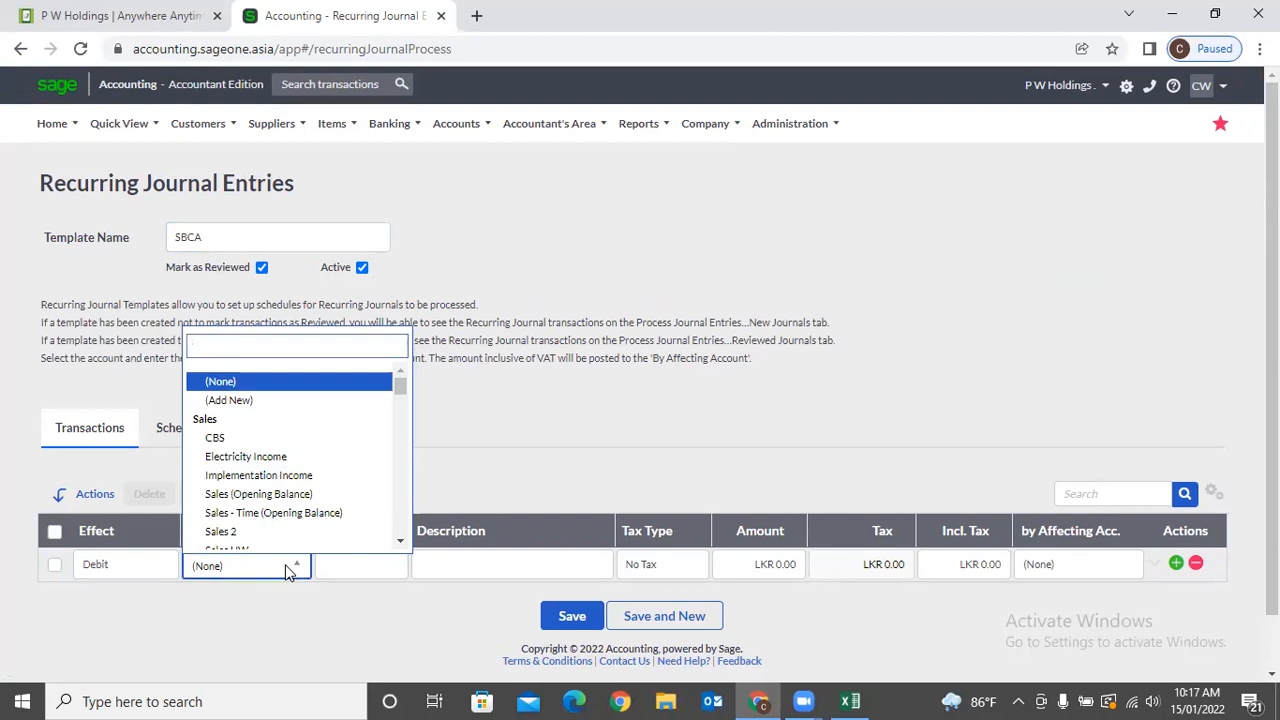
pyautogui.write('wa')
pyautogui.press('Tab')
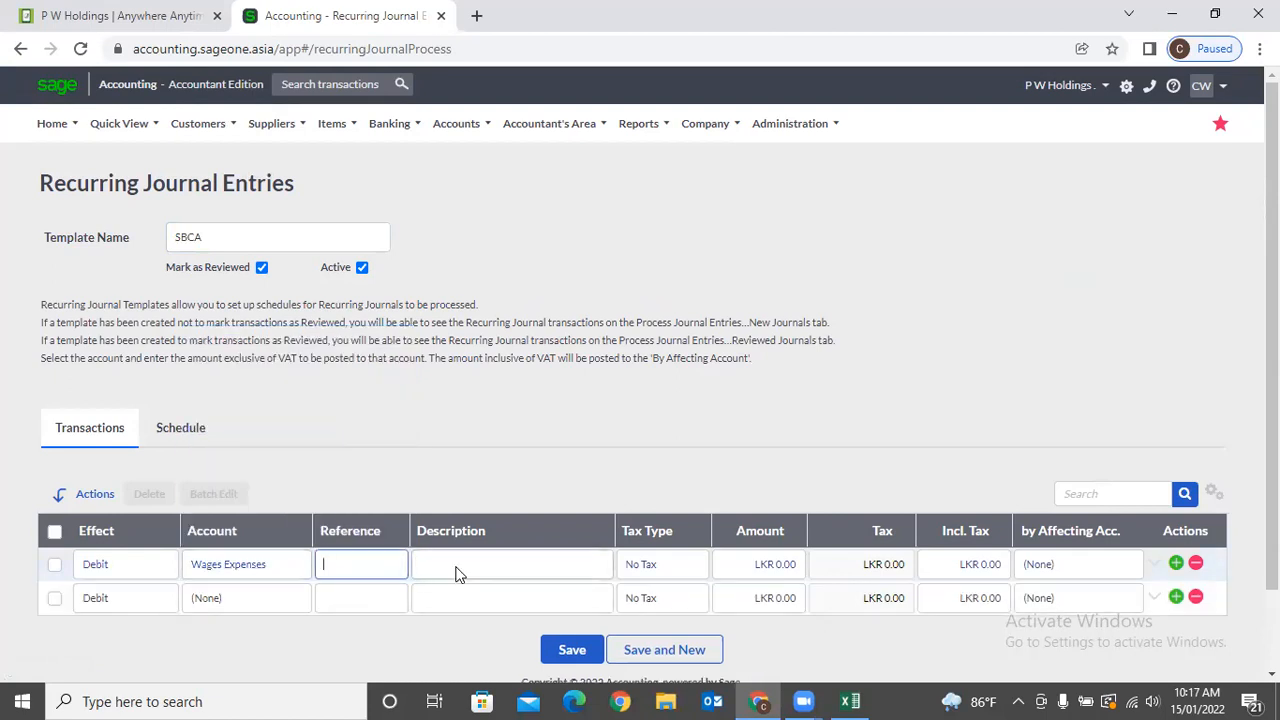
# Fill the line with reference RJE001, description Salary, amount 500,000, affecting Wages Payable.
pyautogui.write('RJE001')
pyautogui.click(457, 566)
pyautogui.write('S')
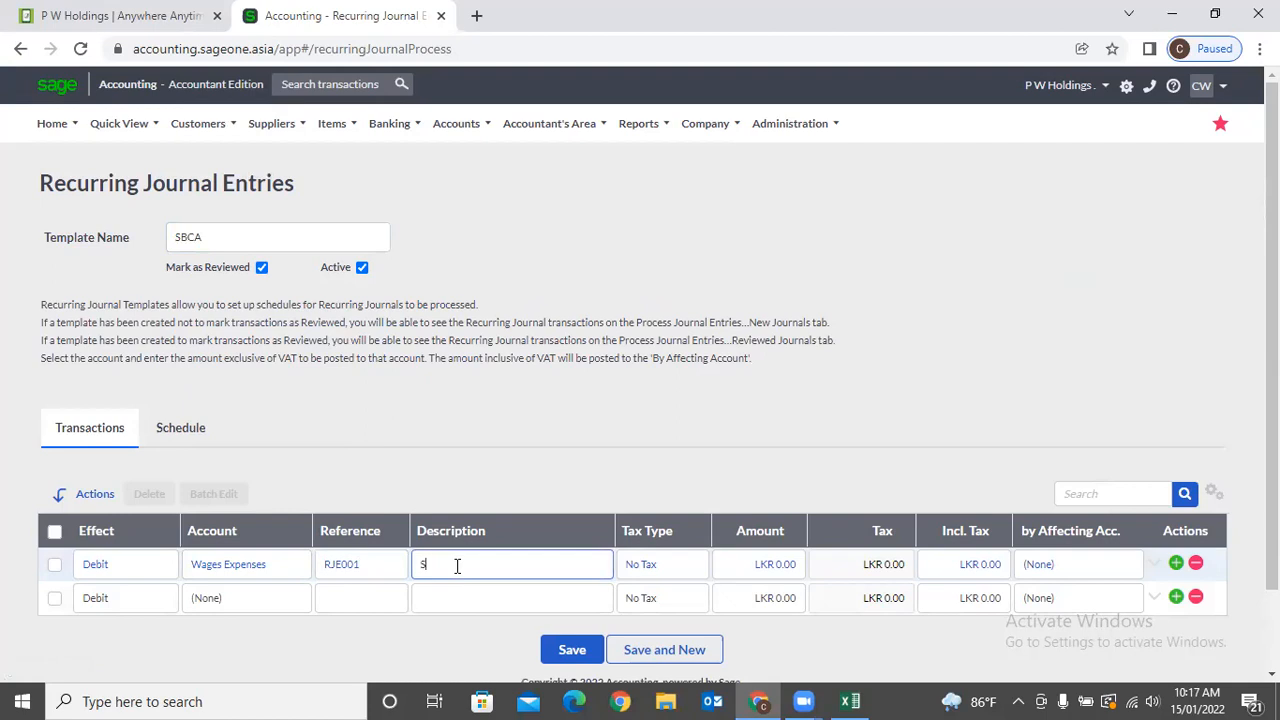
pyautogui.write('alary')
pyautogui.press('Tab')
pyautogui.press('Tab')
pyautogui.write('500000')
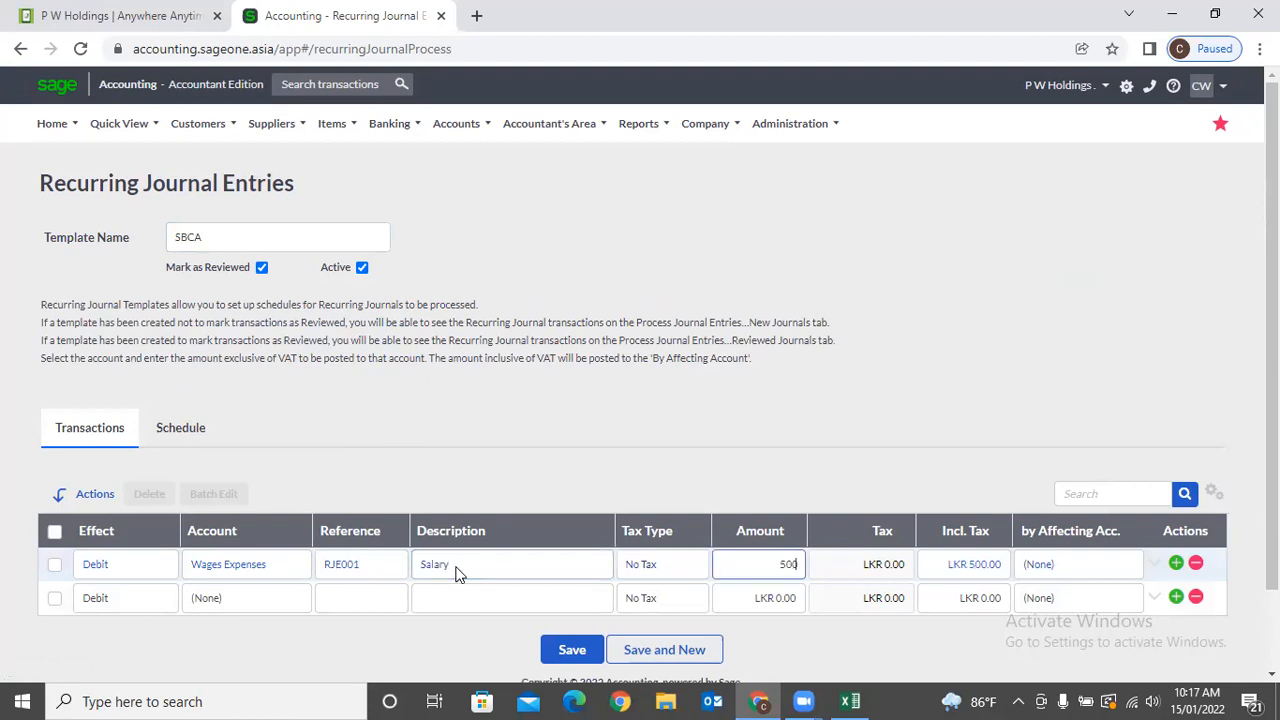
pyautogui.press('Tab')
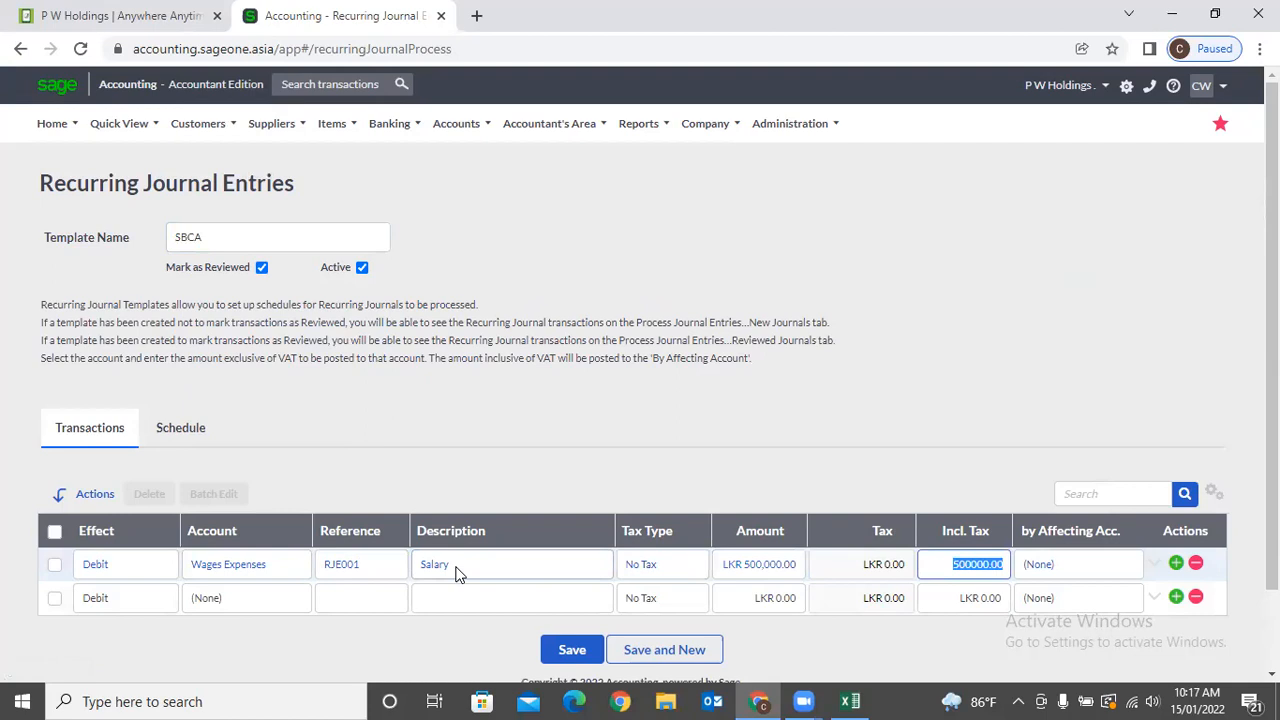
pyautogui.press('Tab')
pyautogui.click(1080, 566)
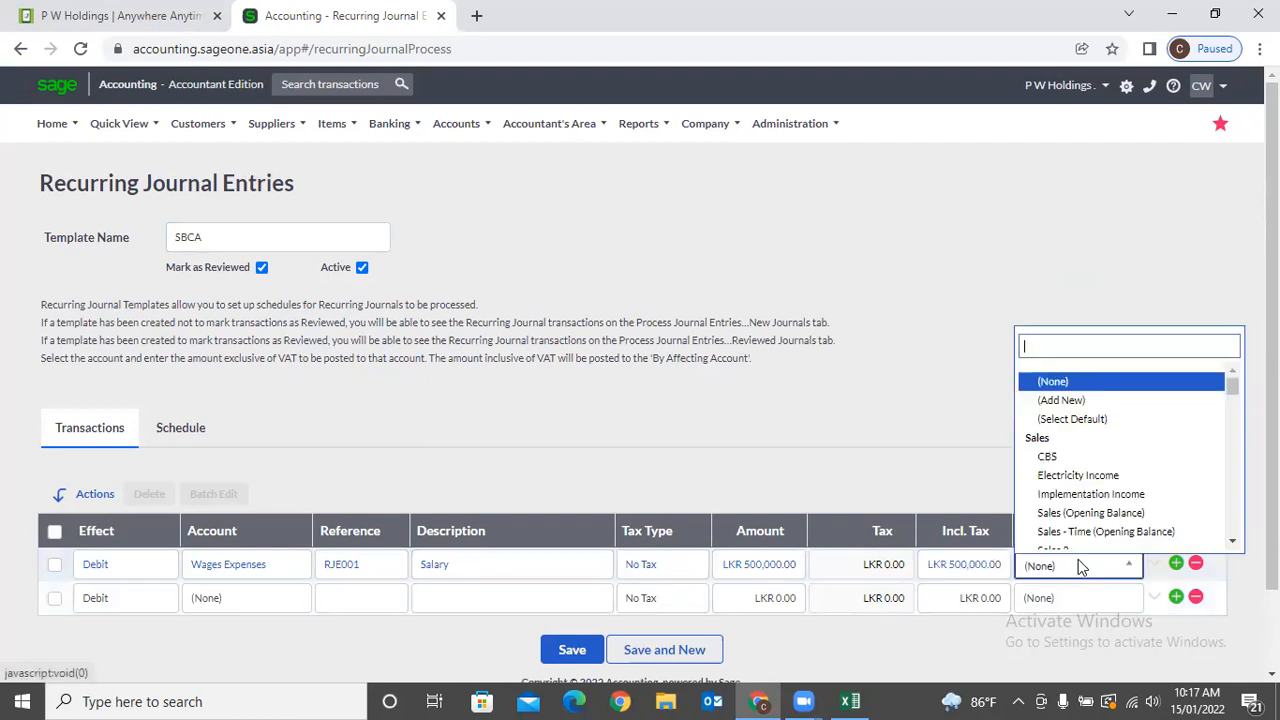
pyautogui.write('wa')
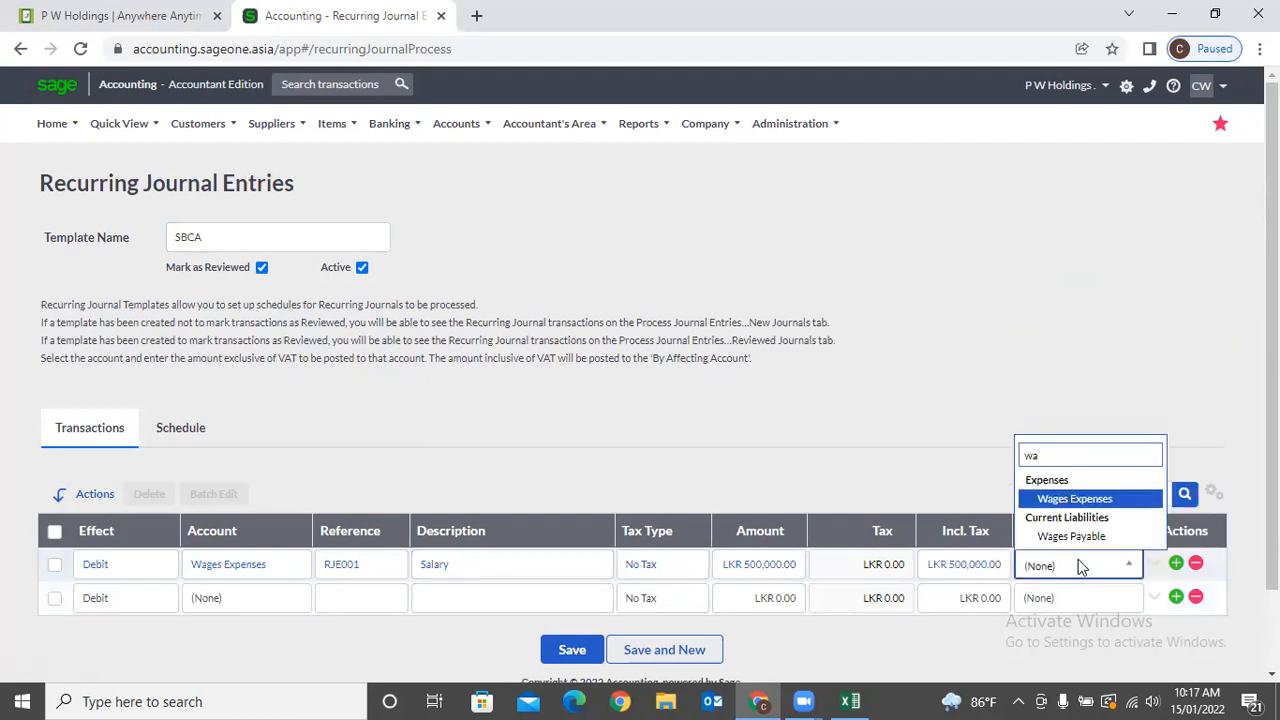
pyautogui.press('Down')
pyautogui.press('Return')
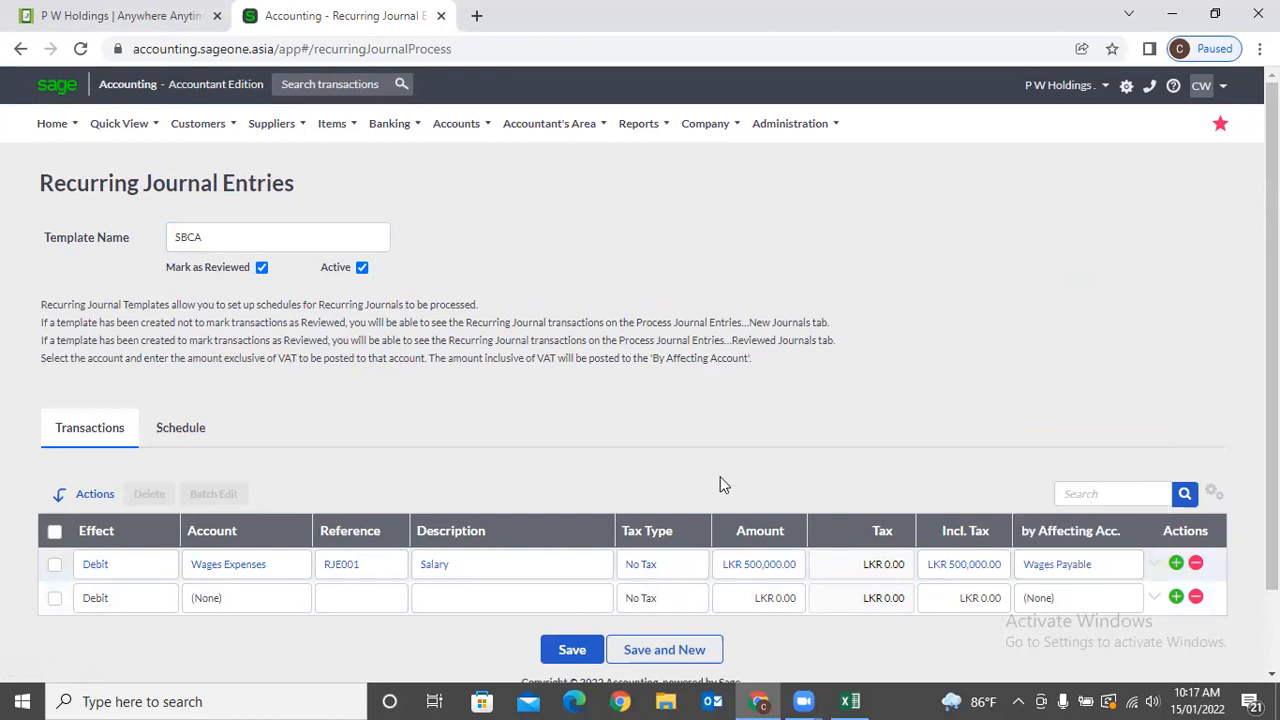
# Make the journal recur monthly on day 25 of the month.
pyautogui.scroll(-1, 495, 480)
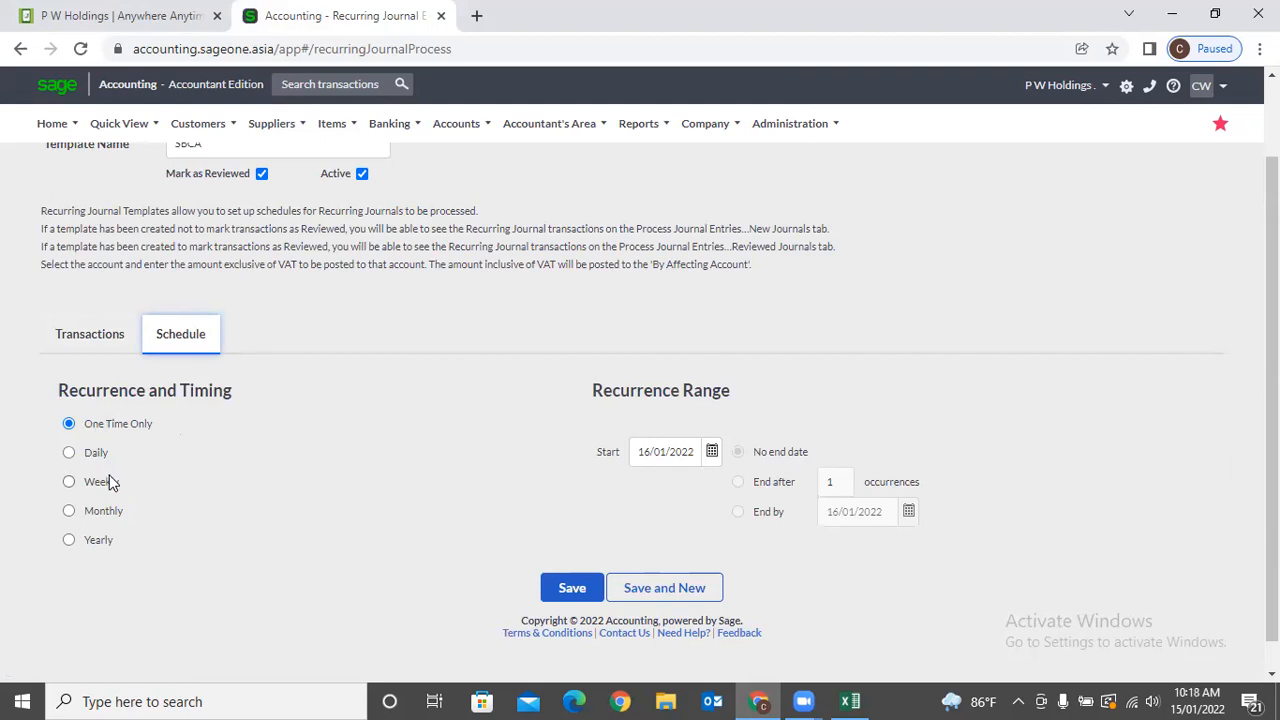
pyautogui.click(69, 512)
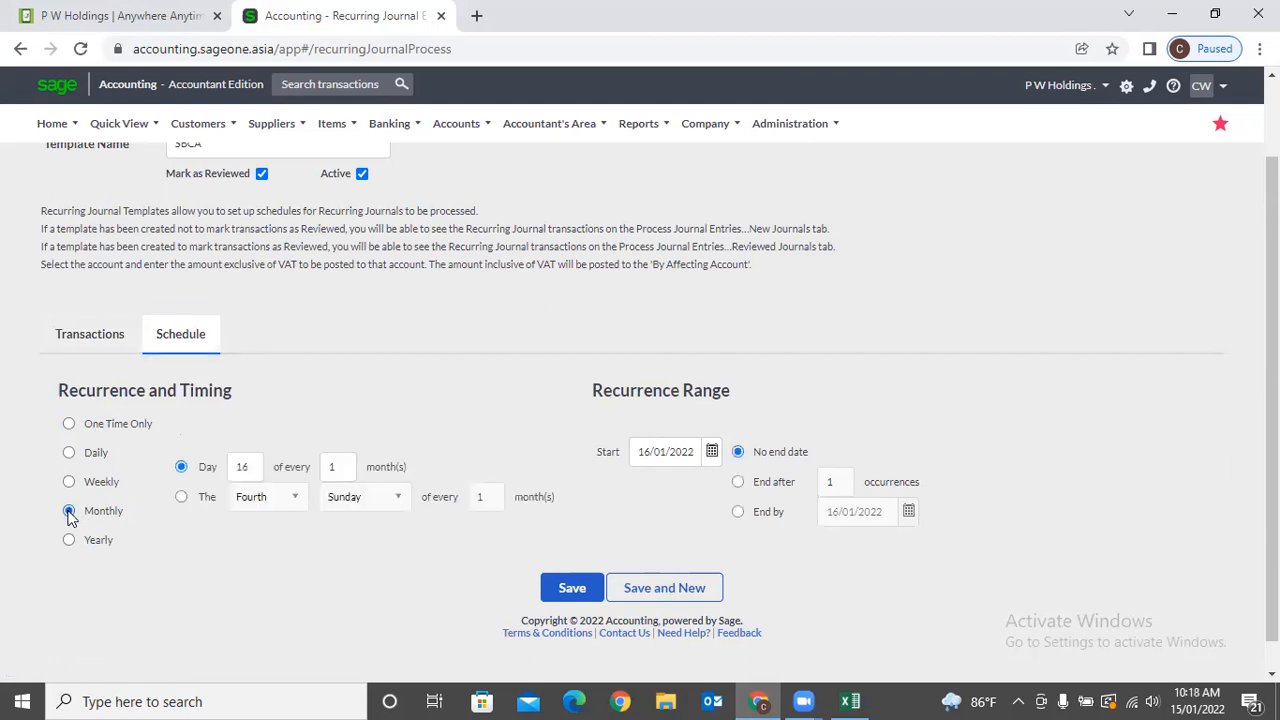
pyautogui.doubleClick(240, 467)
pyautogui.write('25')
pyautogui.click(270, 398)
# Switch to a relative monthly pattern, selecting the Last occurrence and Day type.
pyautogui.click(182, 497)
pyautogui.click(300, 501)
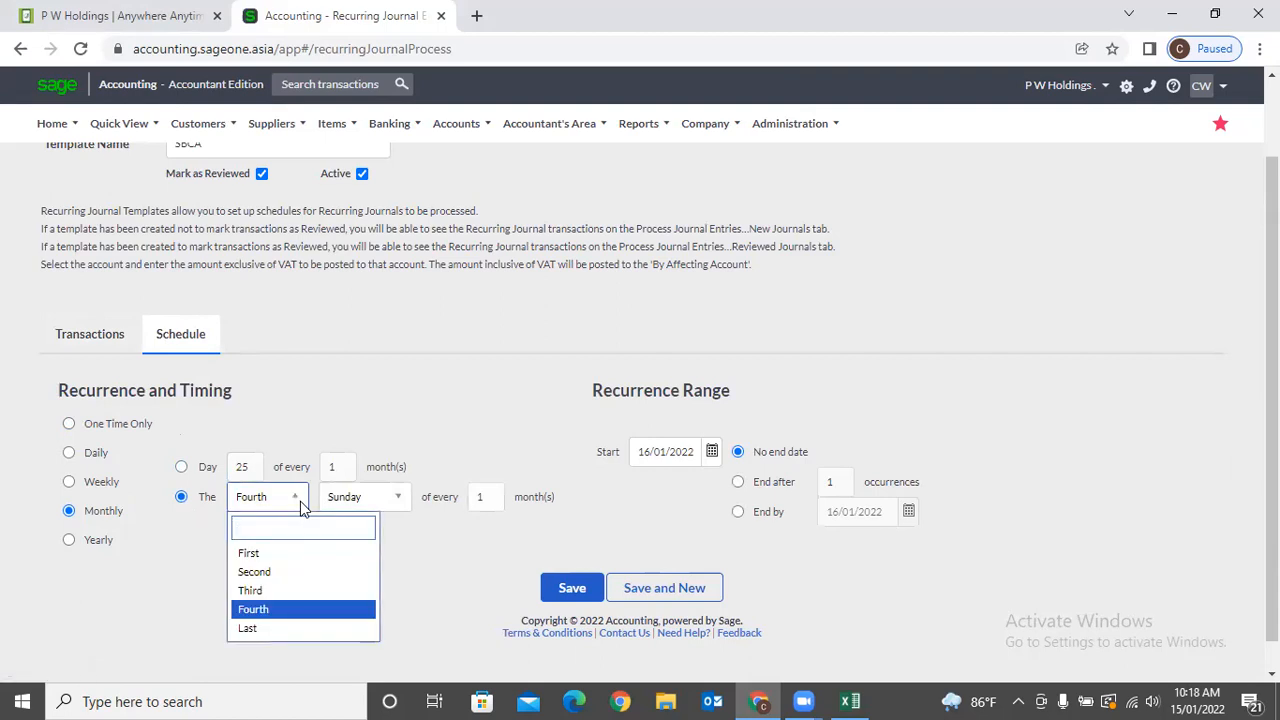
pyautogui.click(286, 627)
pyautogui.click(397, 505)
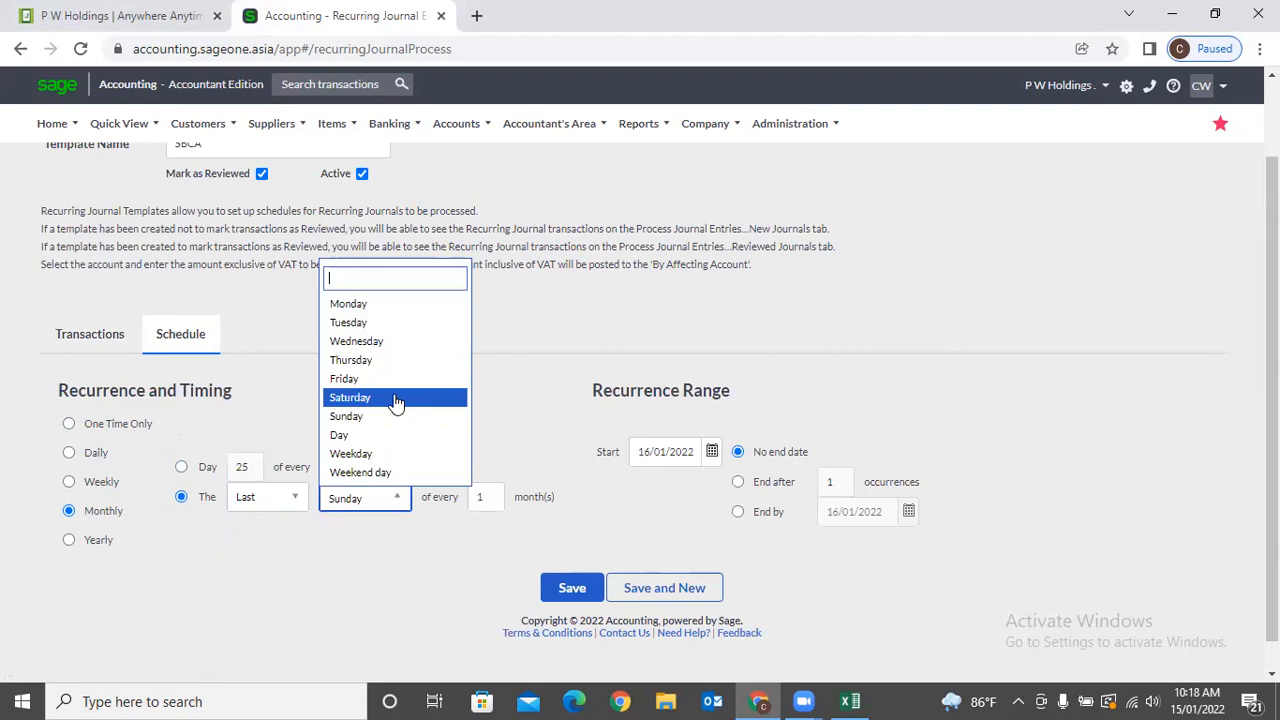
pyautogui.scroll(-1, 397, 410)
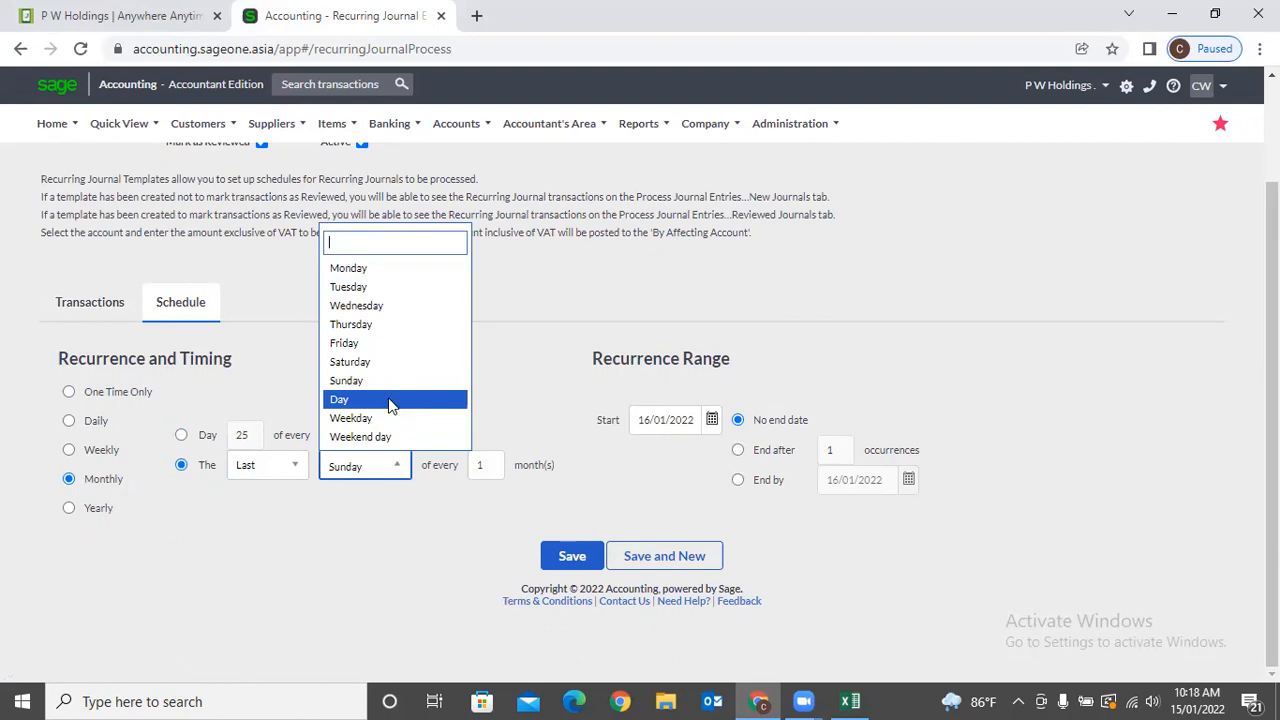
pyautogui.click(391, 402)
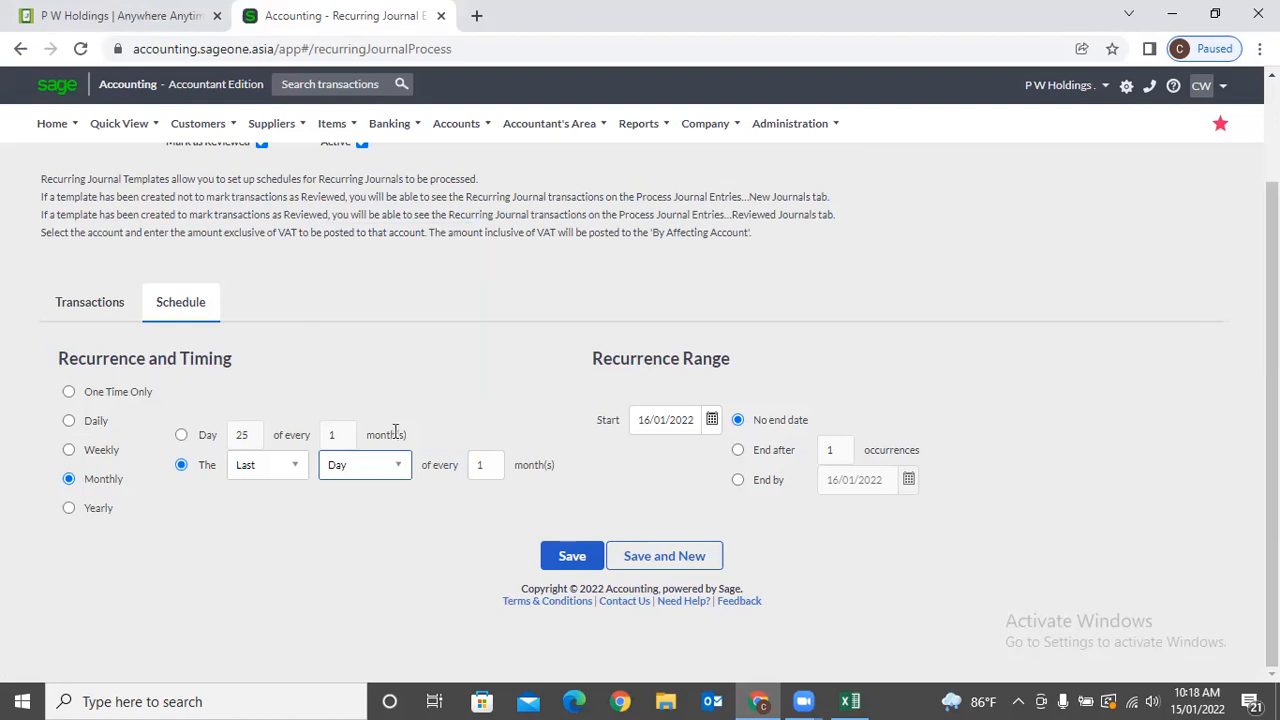
pyautogui.click(682, 432)
# Set the recurrence range to end by 31/03/2022.
pyautogui.click(739, 452)
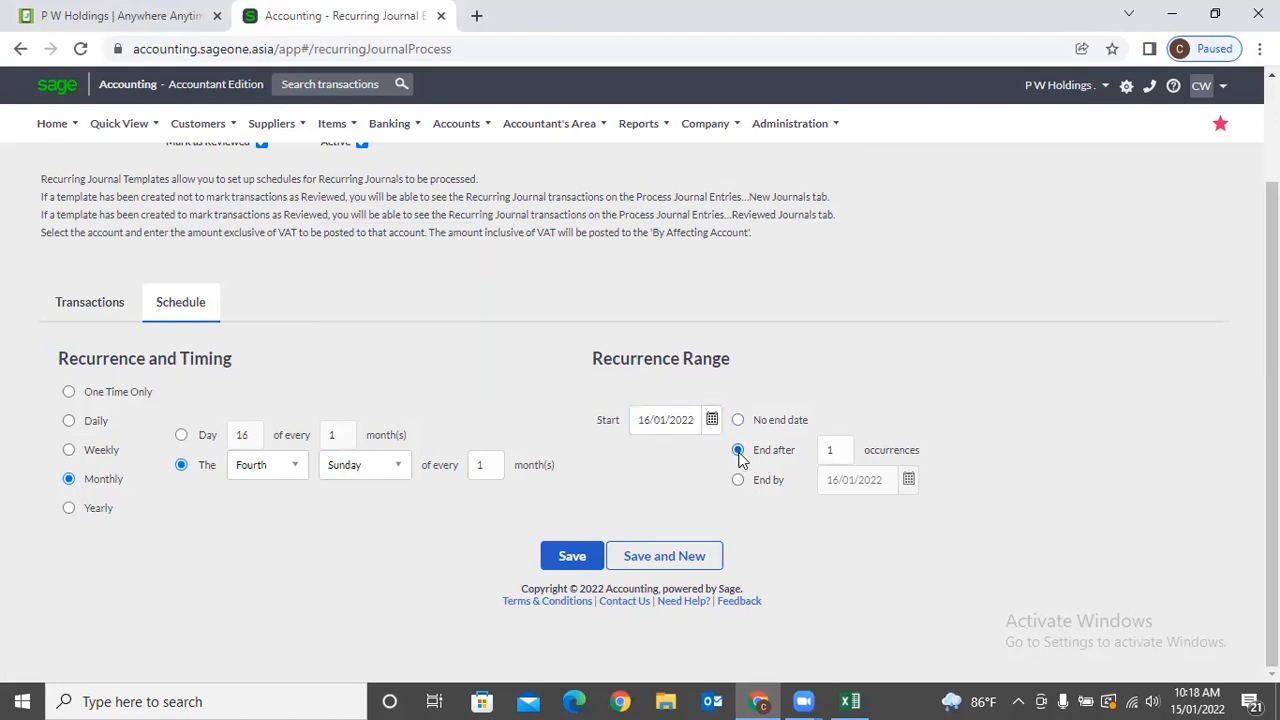
pyautogui.click(739, 481)
pyautogui.scroll(2, 787, 512)
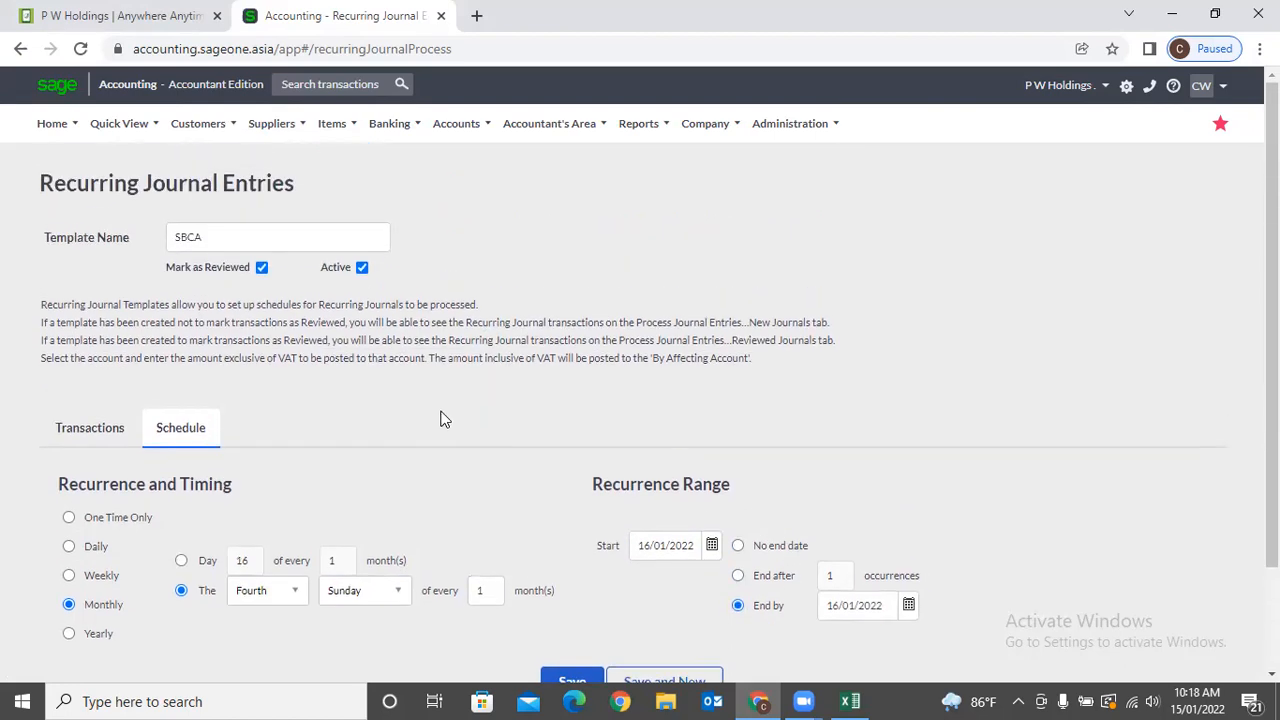
pyautogui.scroll(-2, 443, 420)
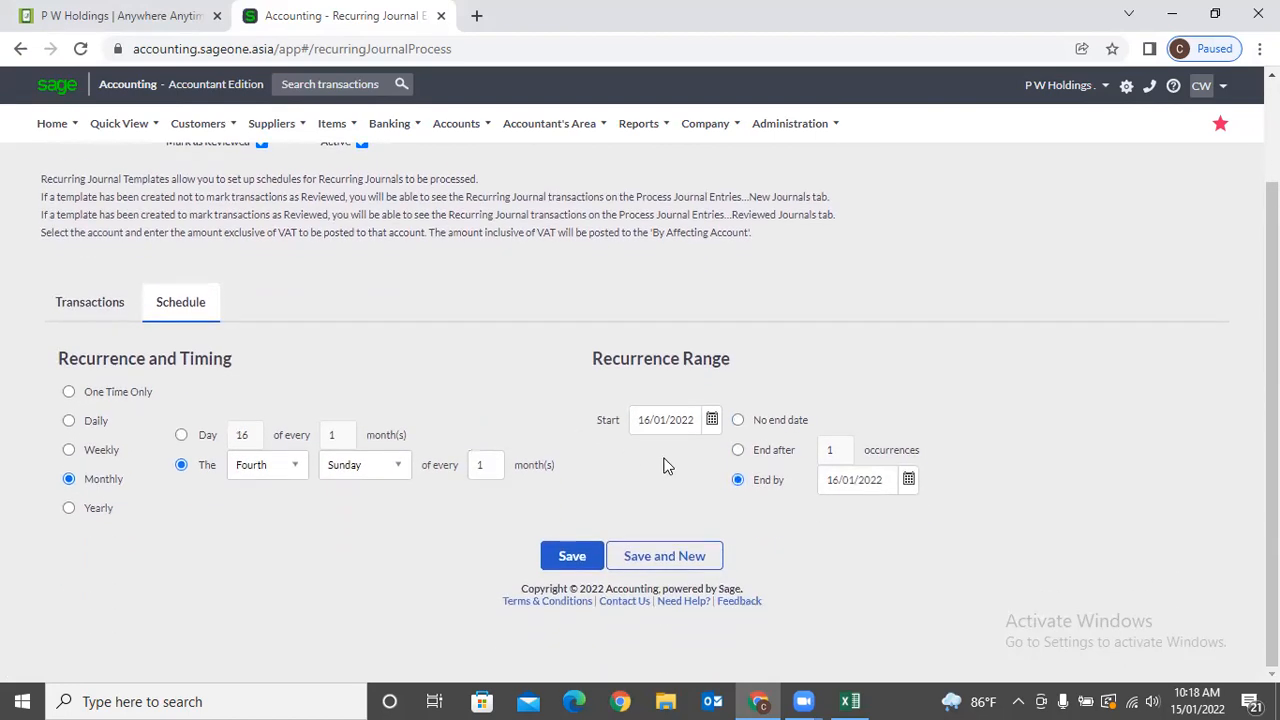
pyautogui.click(852, 478)
pyautogui.write('31/03/')
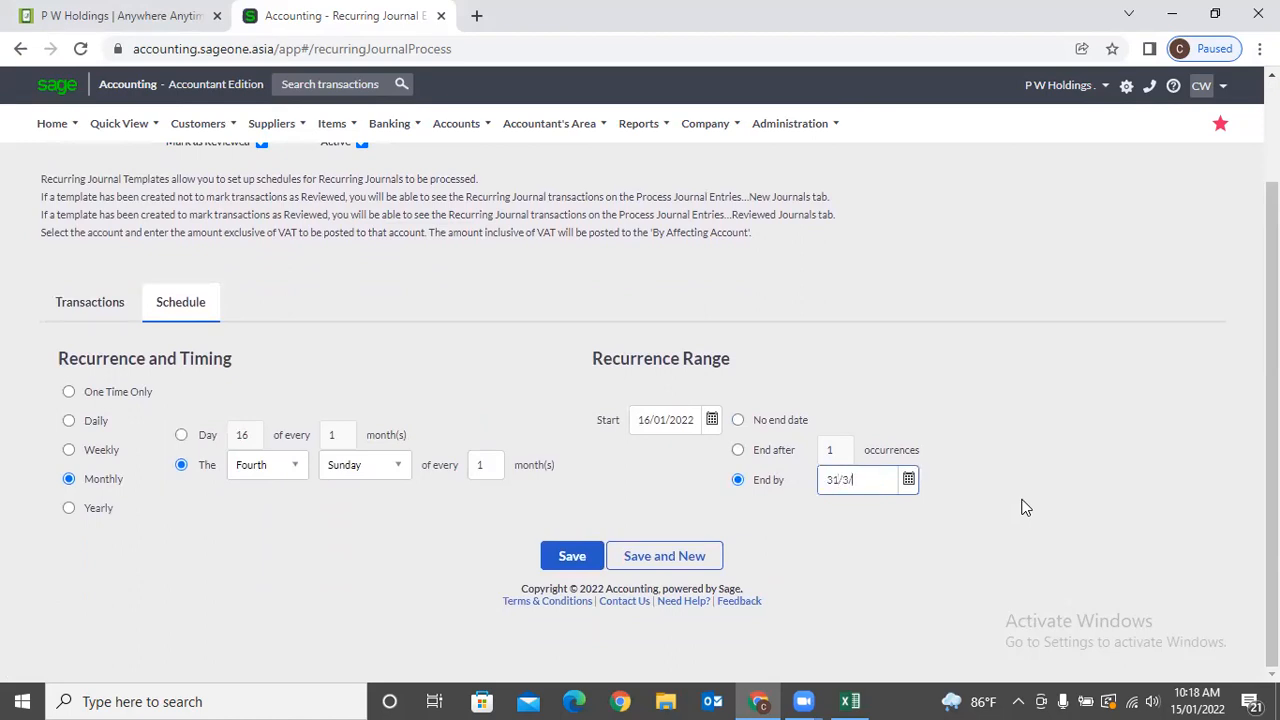
pyautogui.write('2022')
pyautogui.press('Tab')
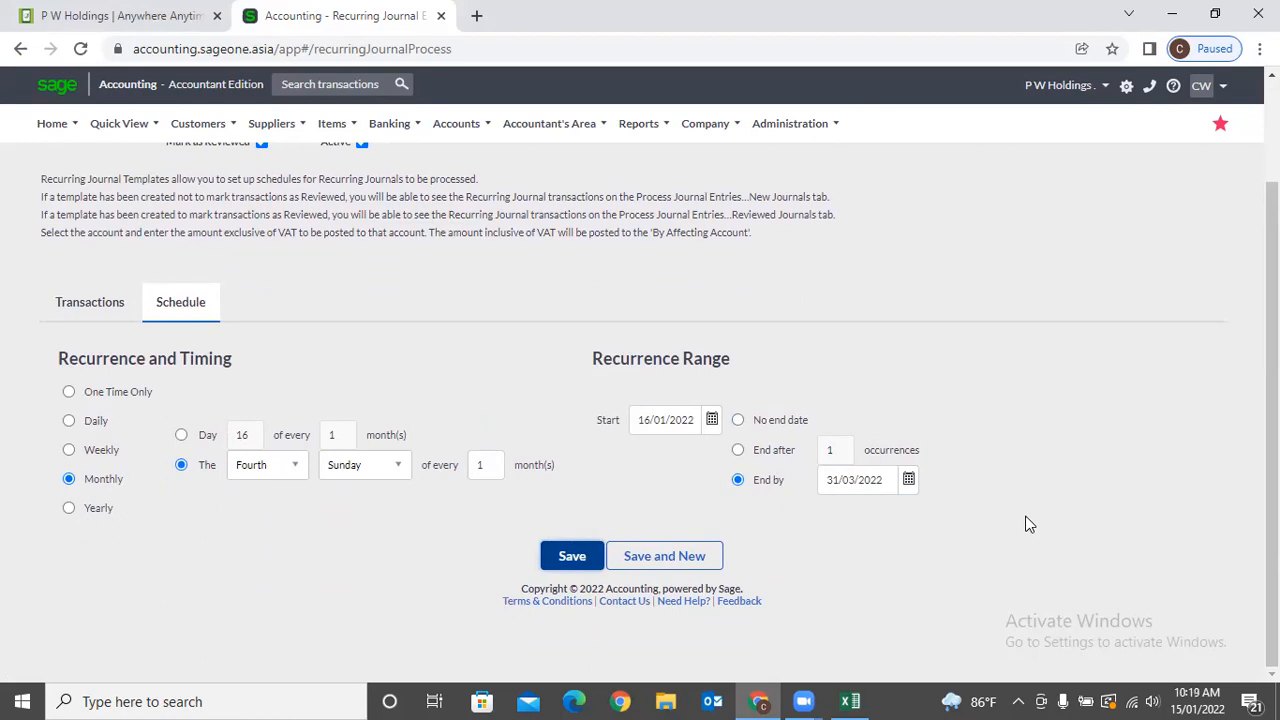
# Try ending after 60 occurrences and no end date, then settle on End by 31/03/2022.
pyautogui.click(739, 451)
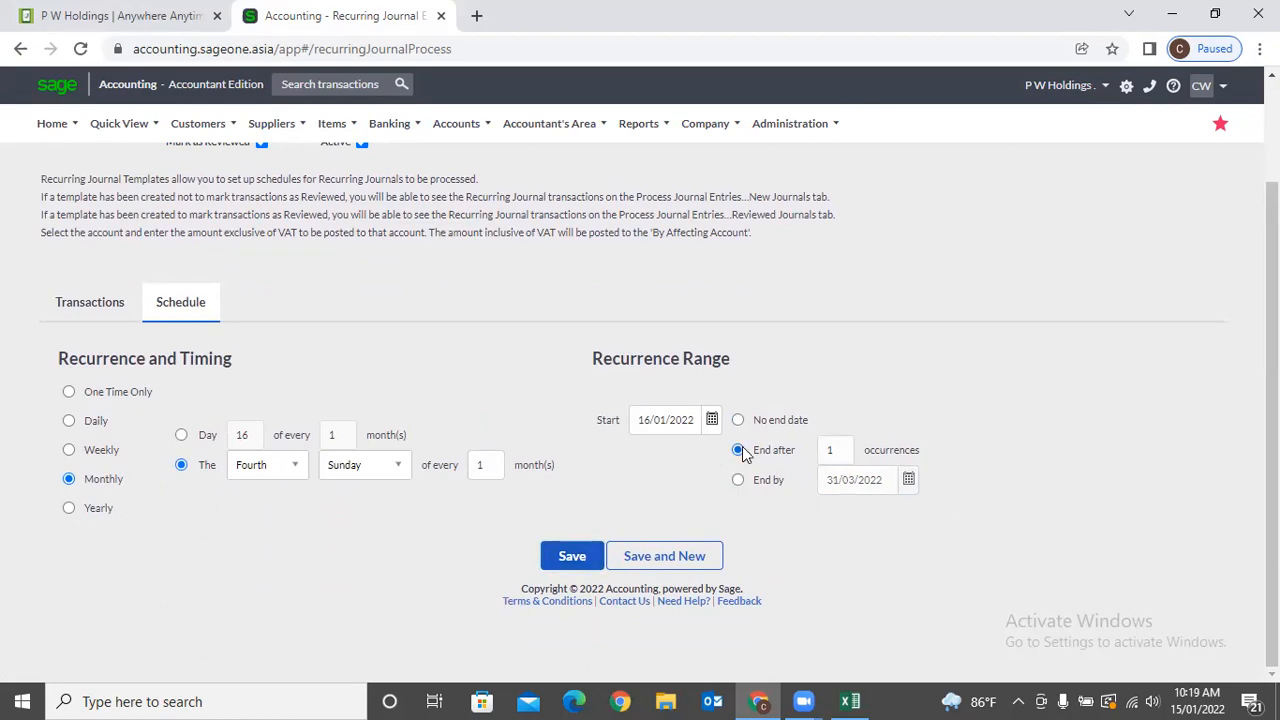
pyautogui.click(832, 450)
pyautogui.write('60')
pyautogui.click(847, 407)
pyautogui.click(738, 428)
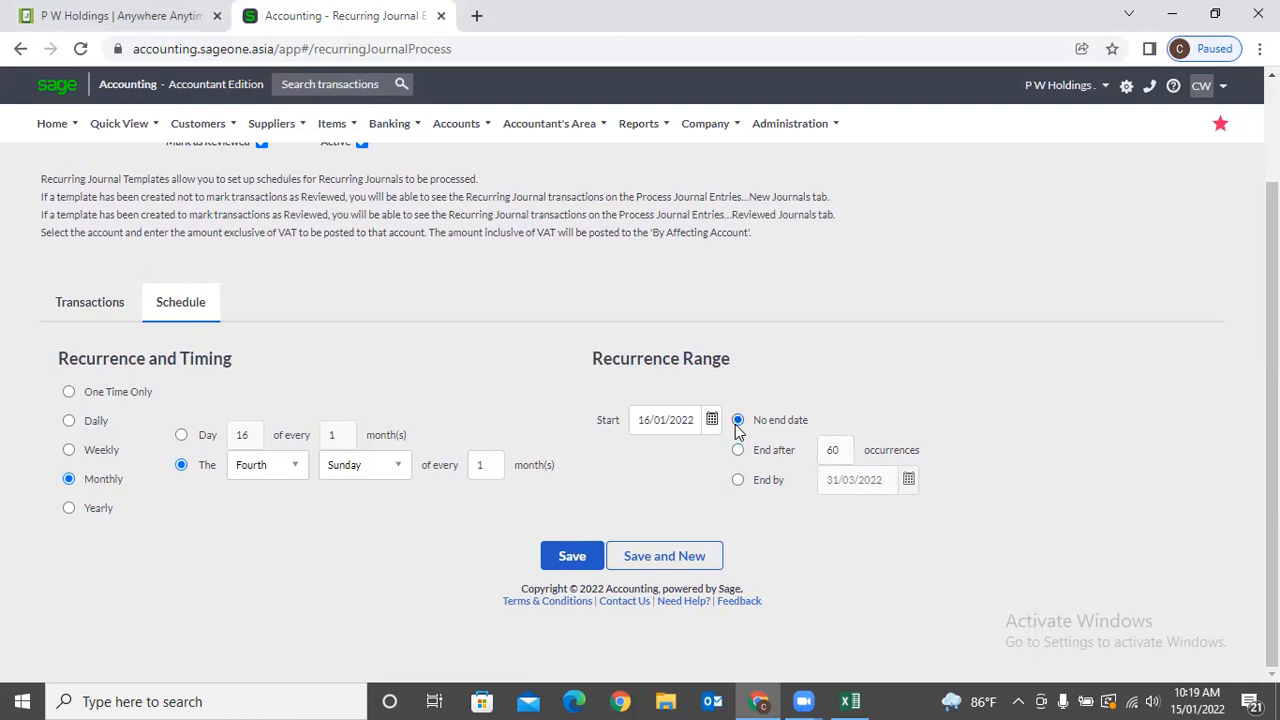
pyautogui.doubleClick(655, 420)
pyautogui.click(737, 424)
pyautogui.click(740, 452)
pyautogui.click(739, 481)
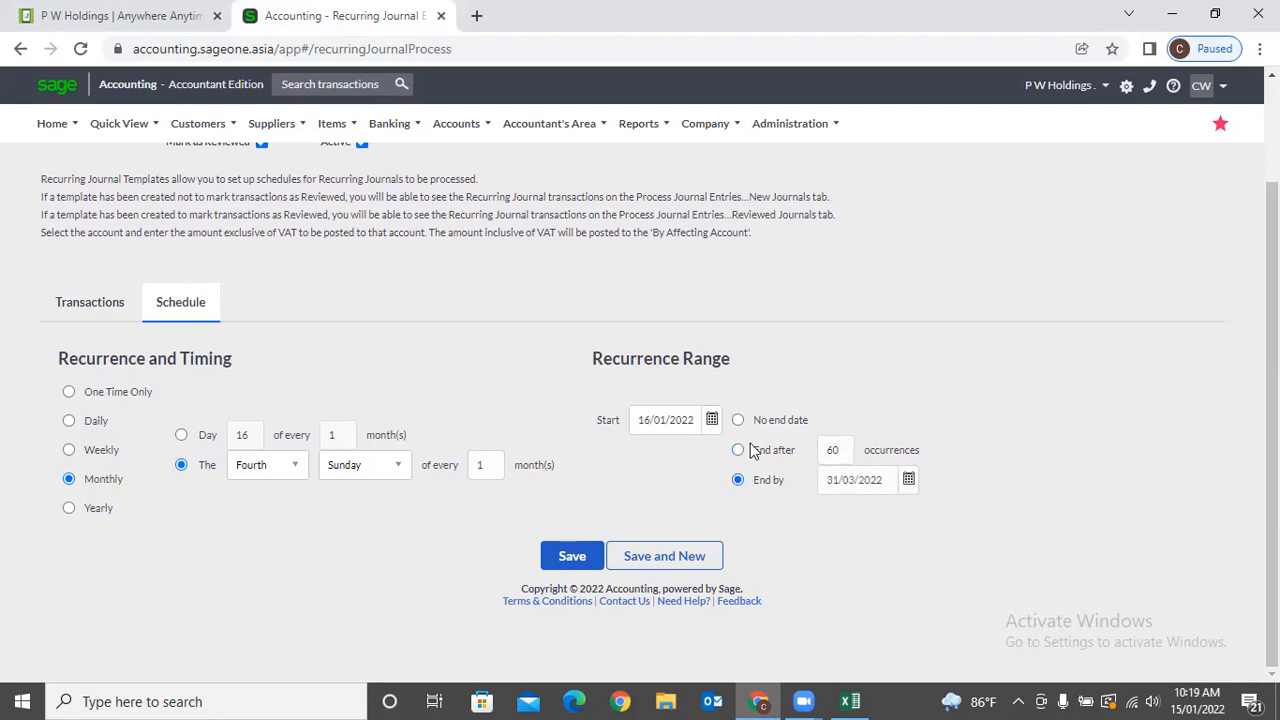
pyautogui.scroll(2, 757, 449)
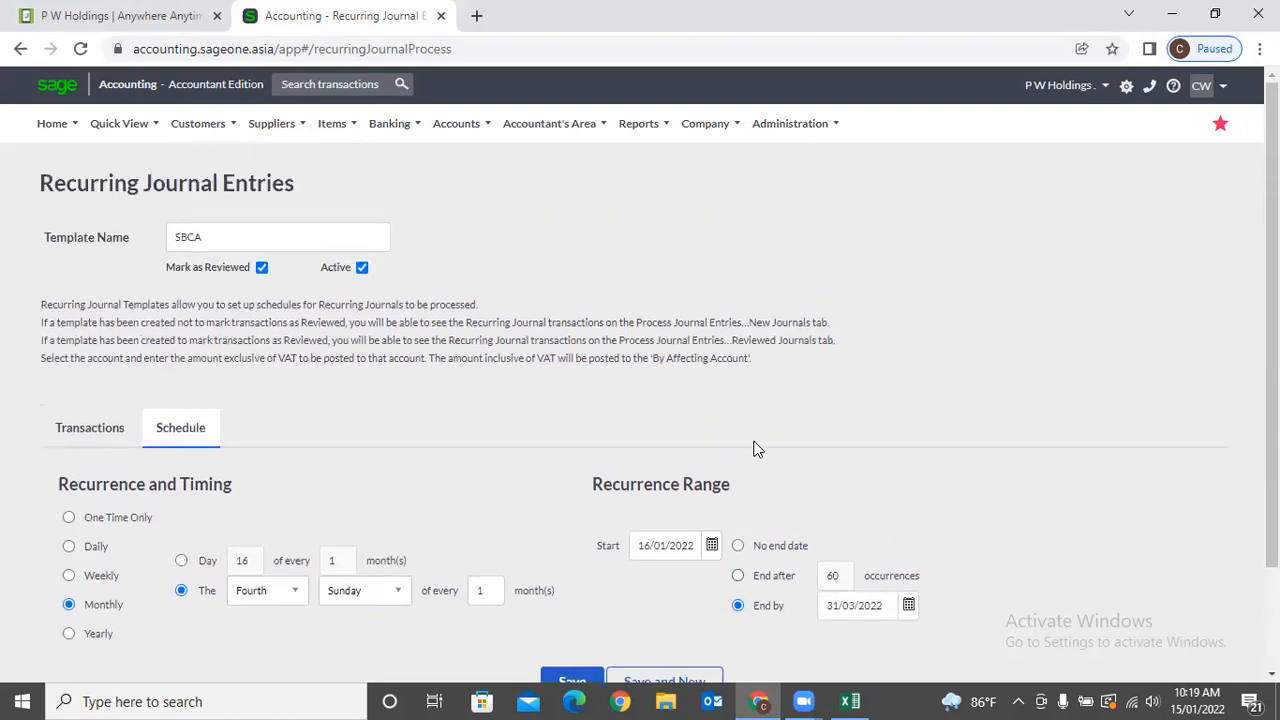
pyautogui.scroll(-2, 757, 449)
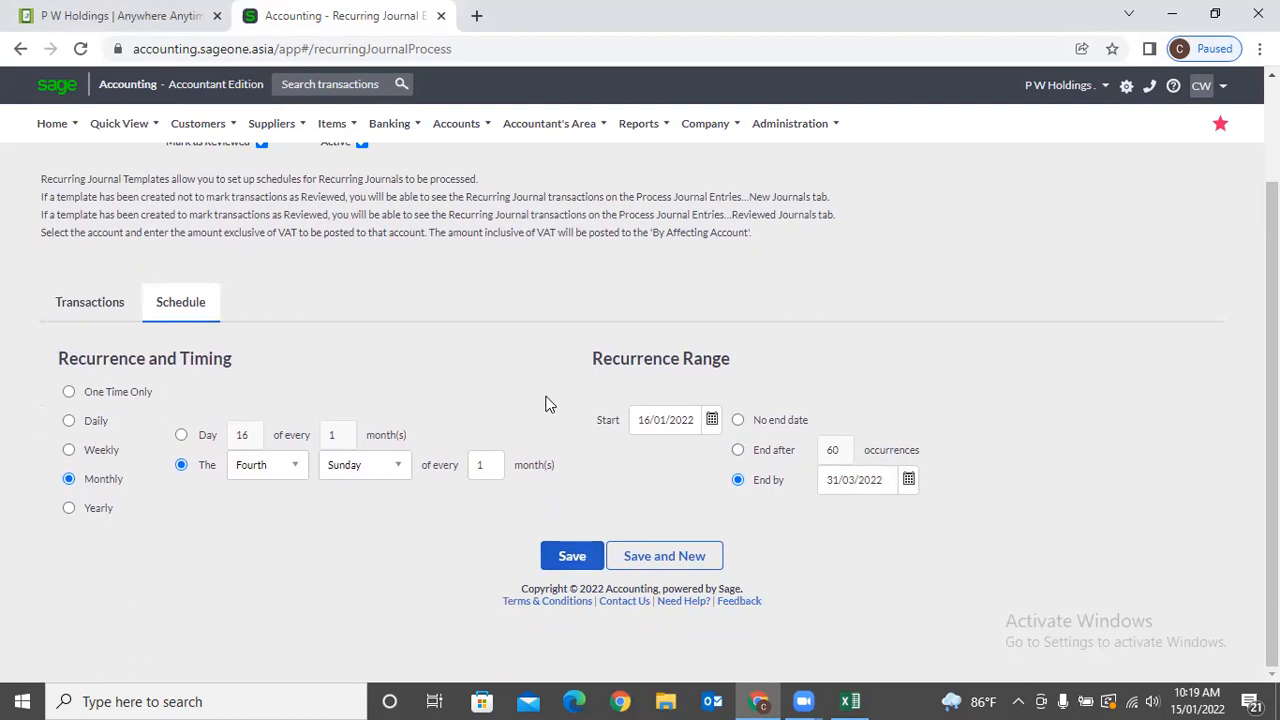
pyautogui.scroll(2, 546, 415)
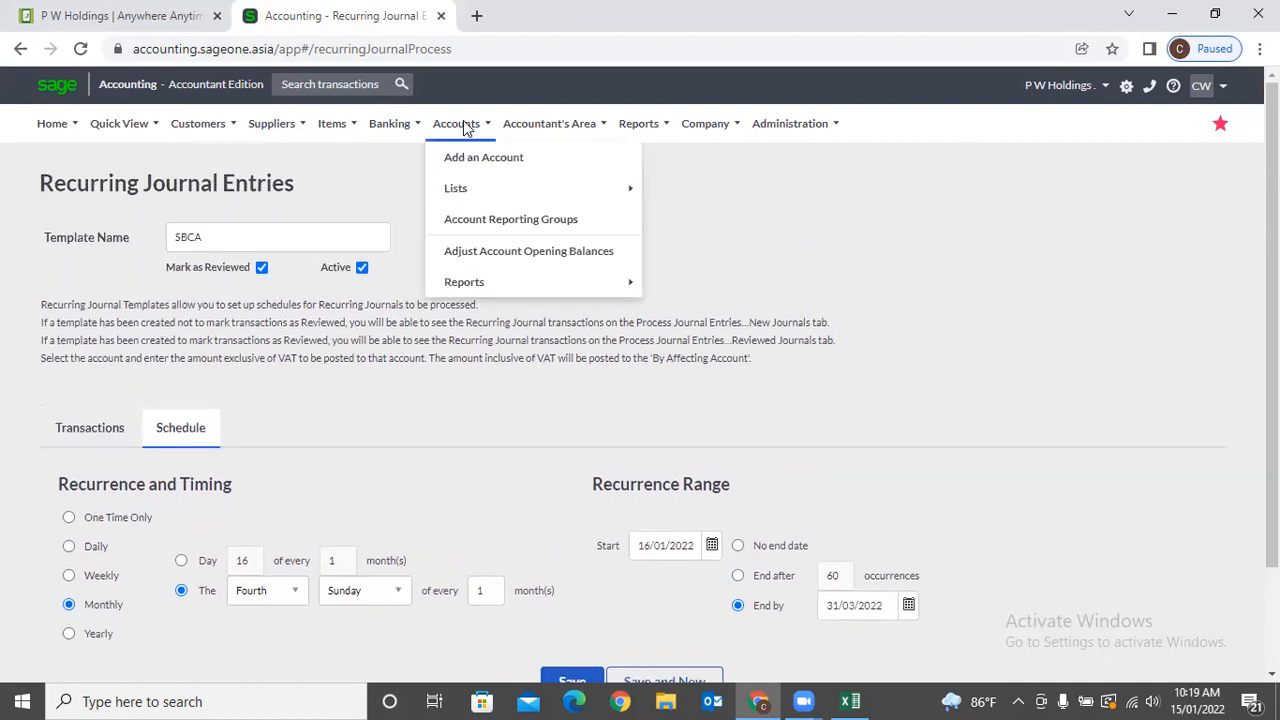
# Leave the unsaved page for Process Journal Entries and bring the three LKR 1,000.00 JE002 Salary drafts into view.
pyautogui.moveTo(527, 130)
pyautogui.click(550, 189)
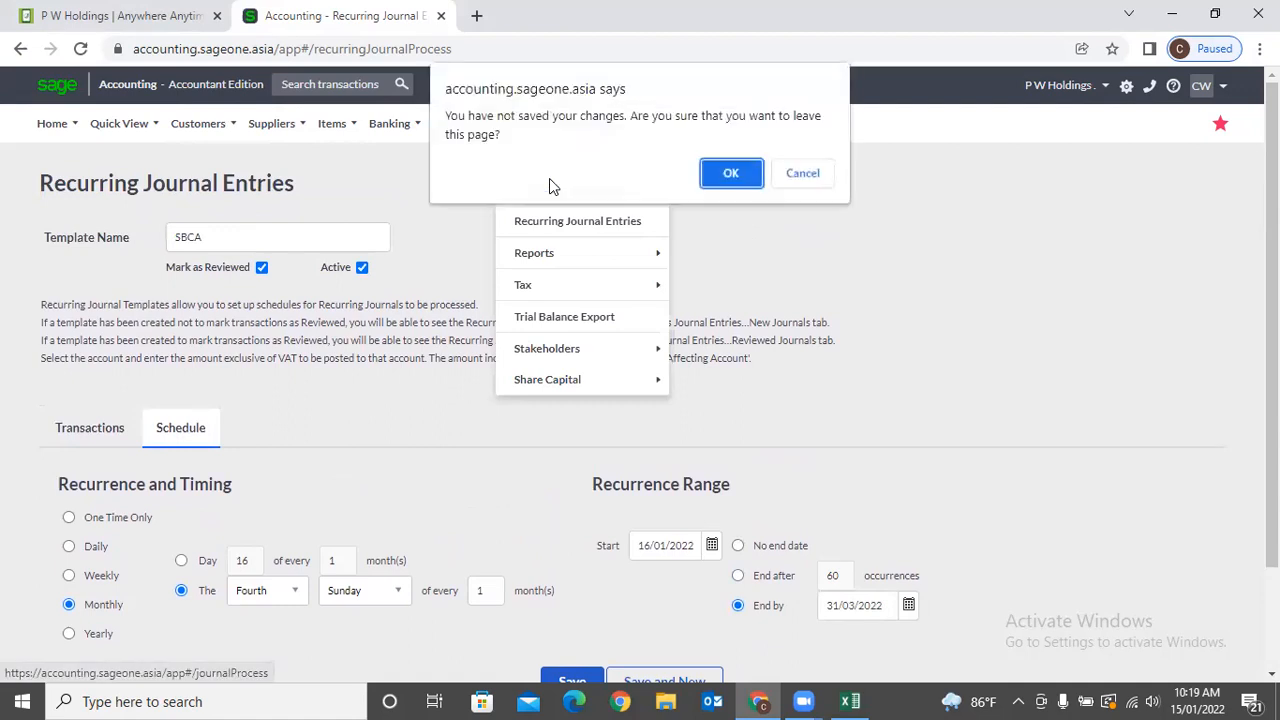
pyautogui.click(729, 171)
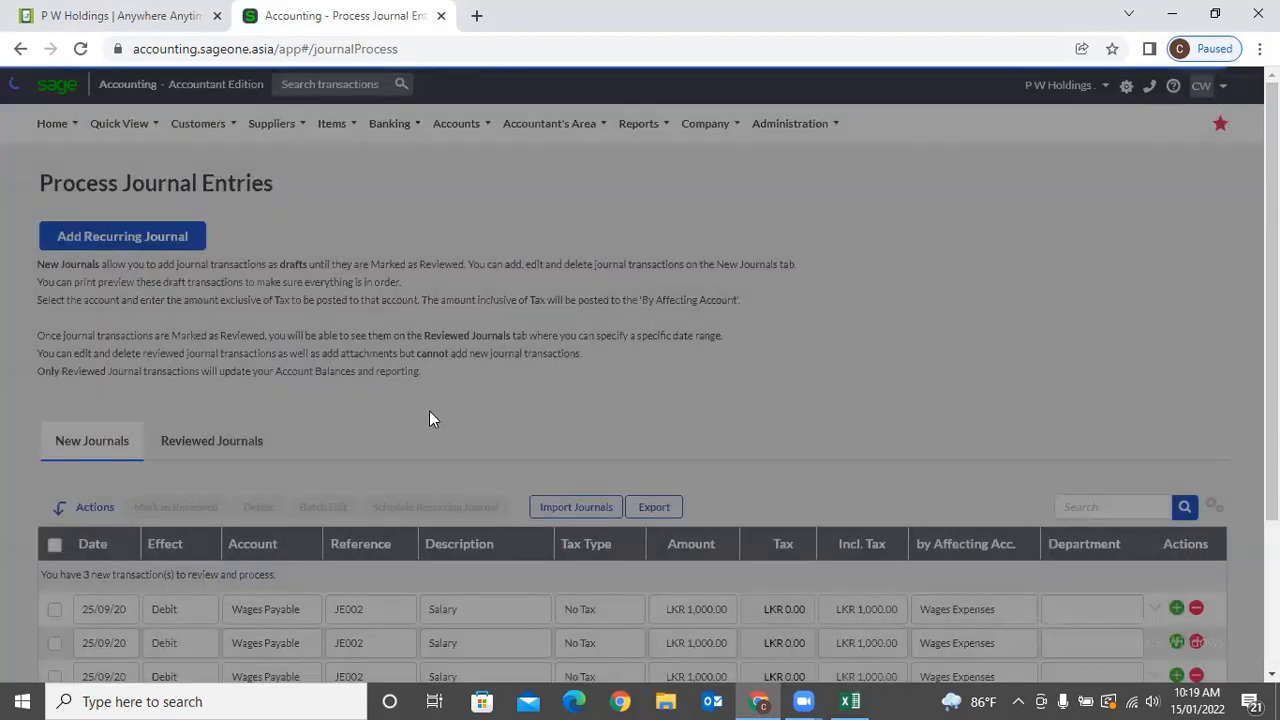
pyautogui.scroll(-2, 429, 410)
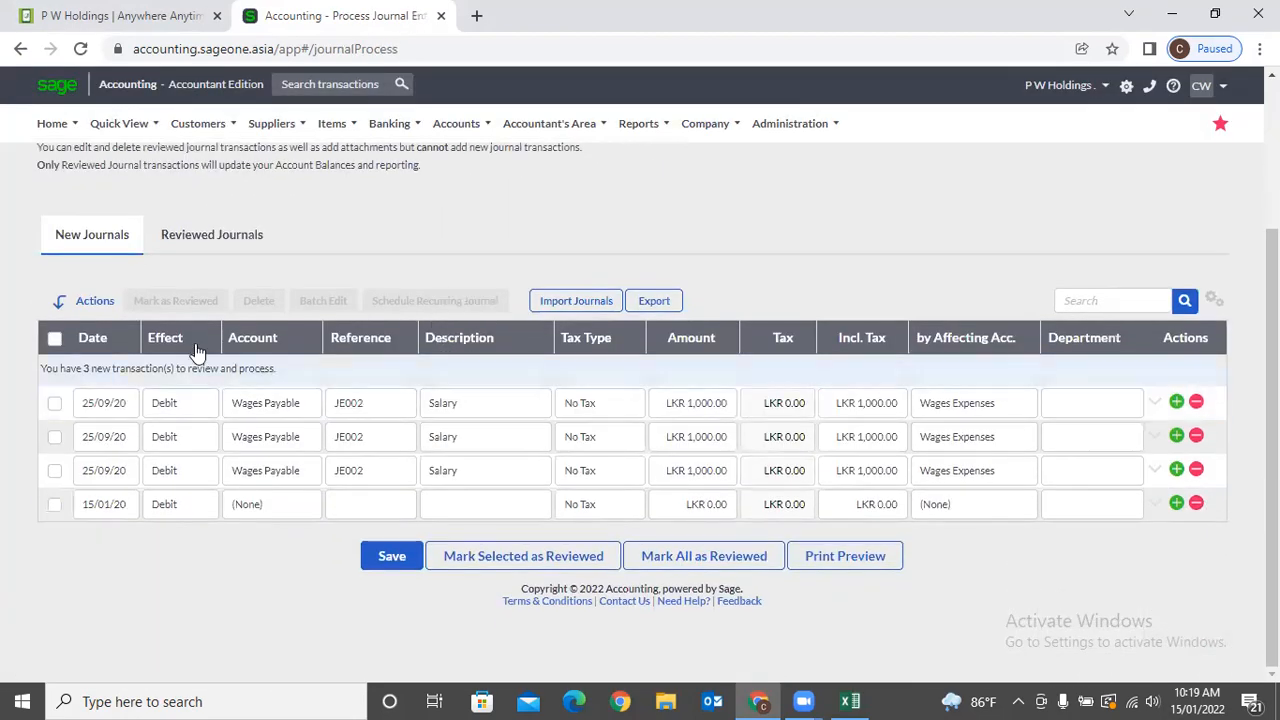
pyautogui.scroll(2, 279, 481)
pyautogui.scroll(-2, 279, 481)
# Mark the first JE002 Salary journal as reviewed, check Reviewed Journals, then return to New Journals.
pyautogui.click(54, 405)
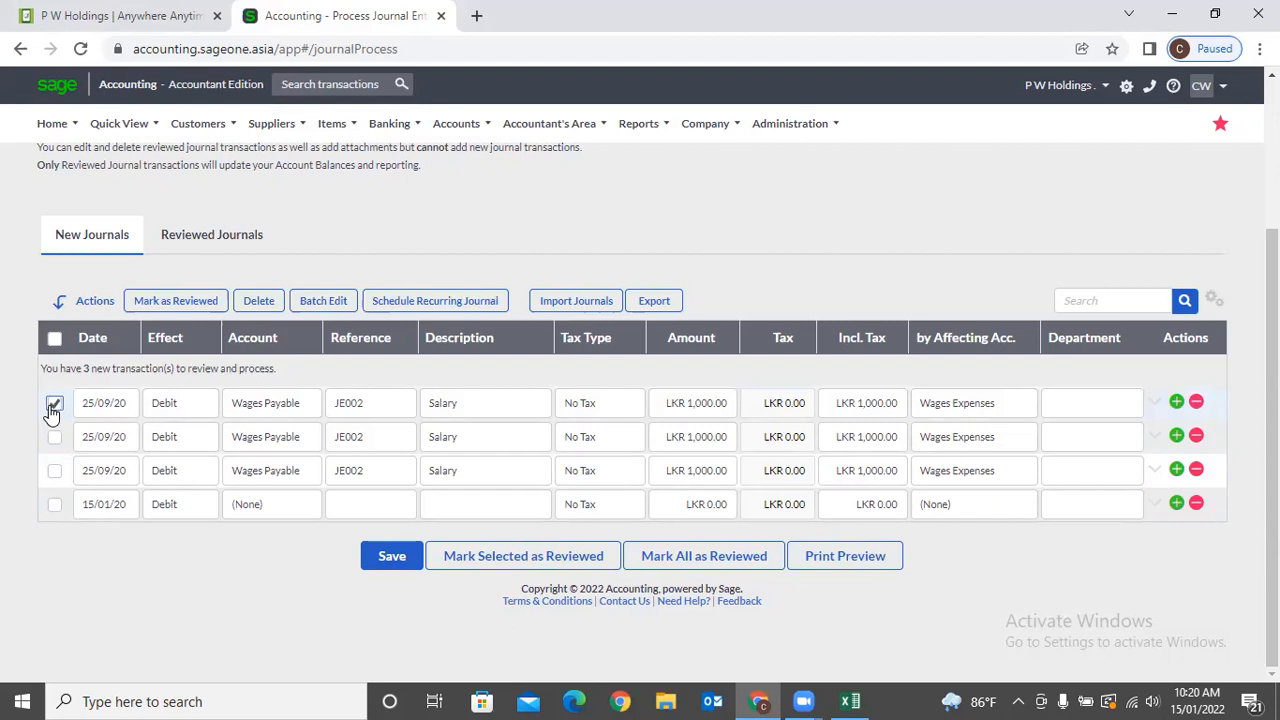
pyautogui.click(455, 558)
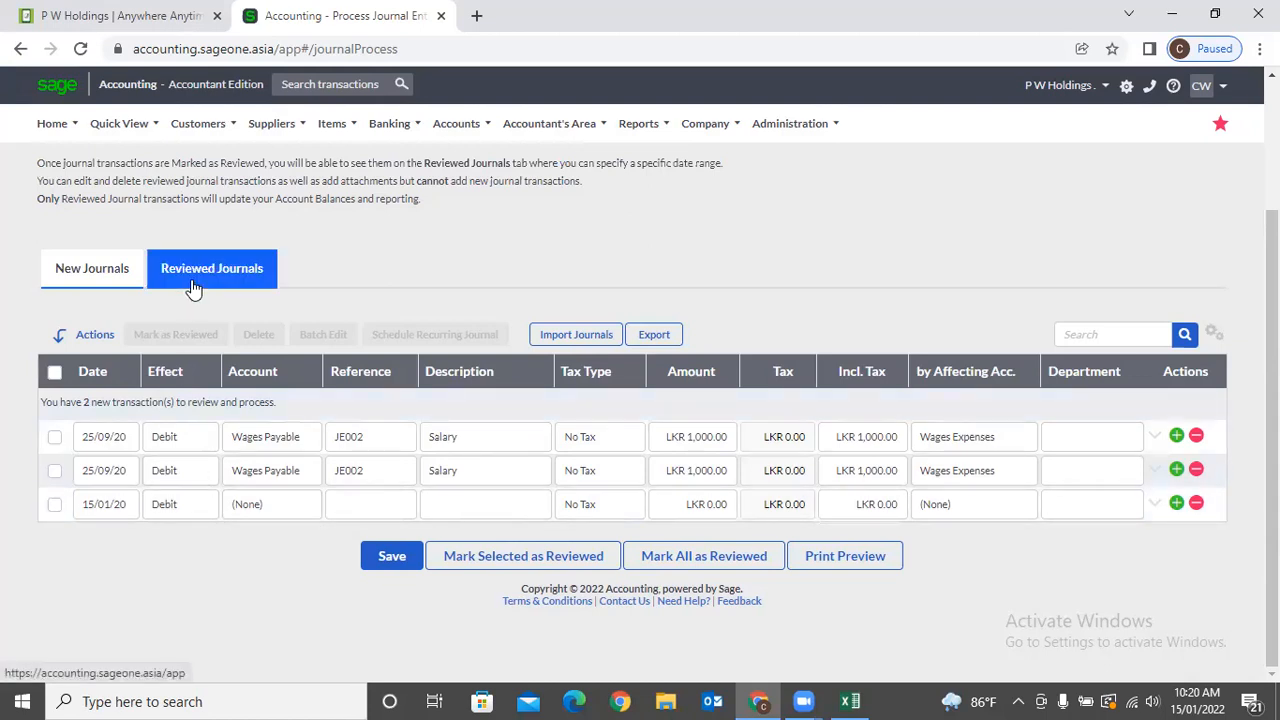
pyautogui.click(193, 283)
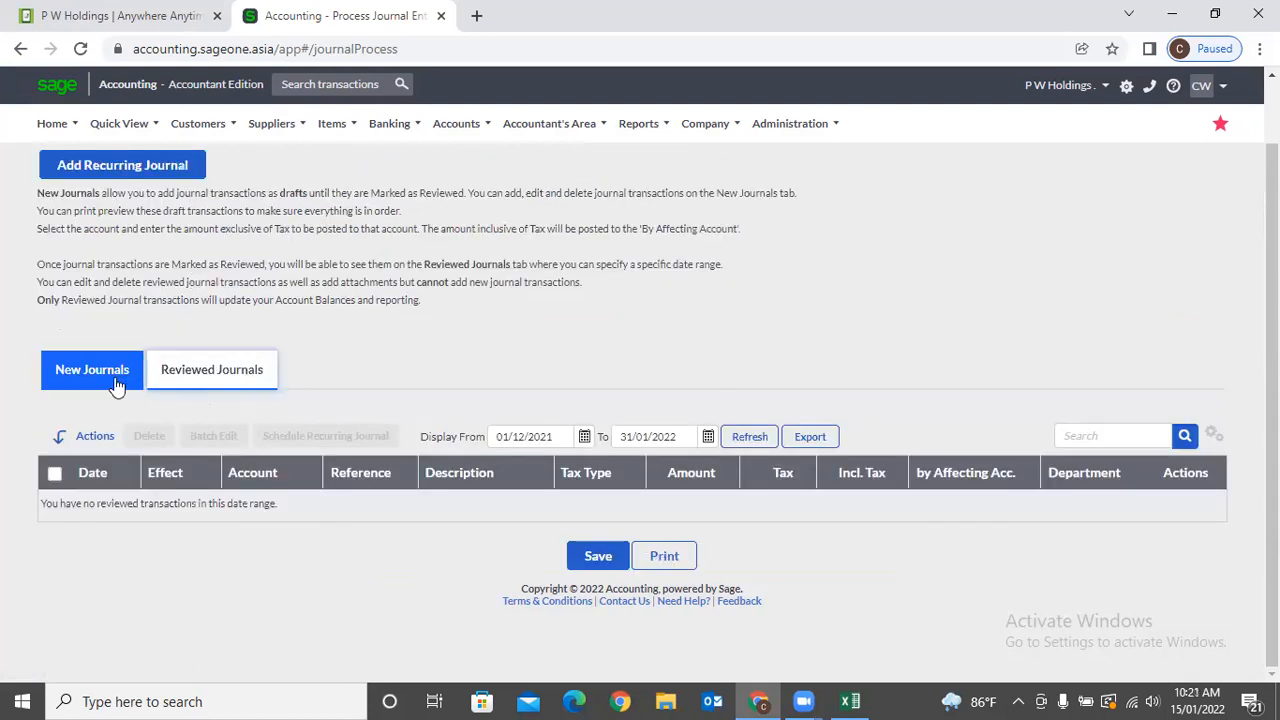
pyautogui.click(586, 437)
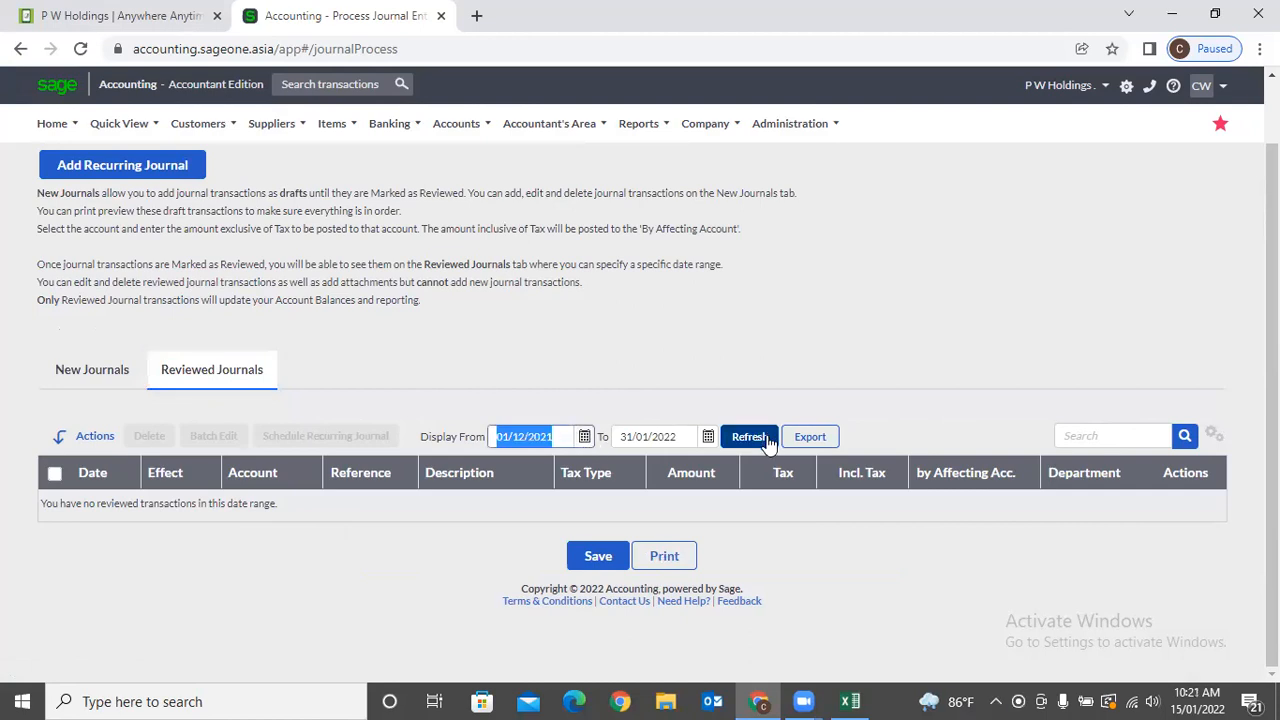
pyautogui.click(111, 393)
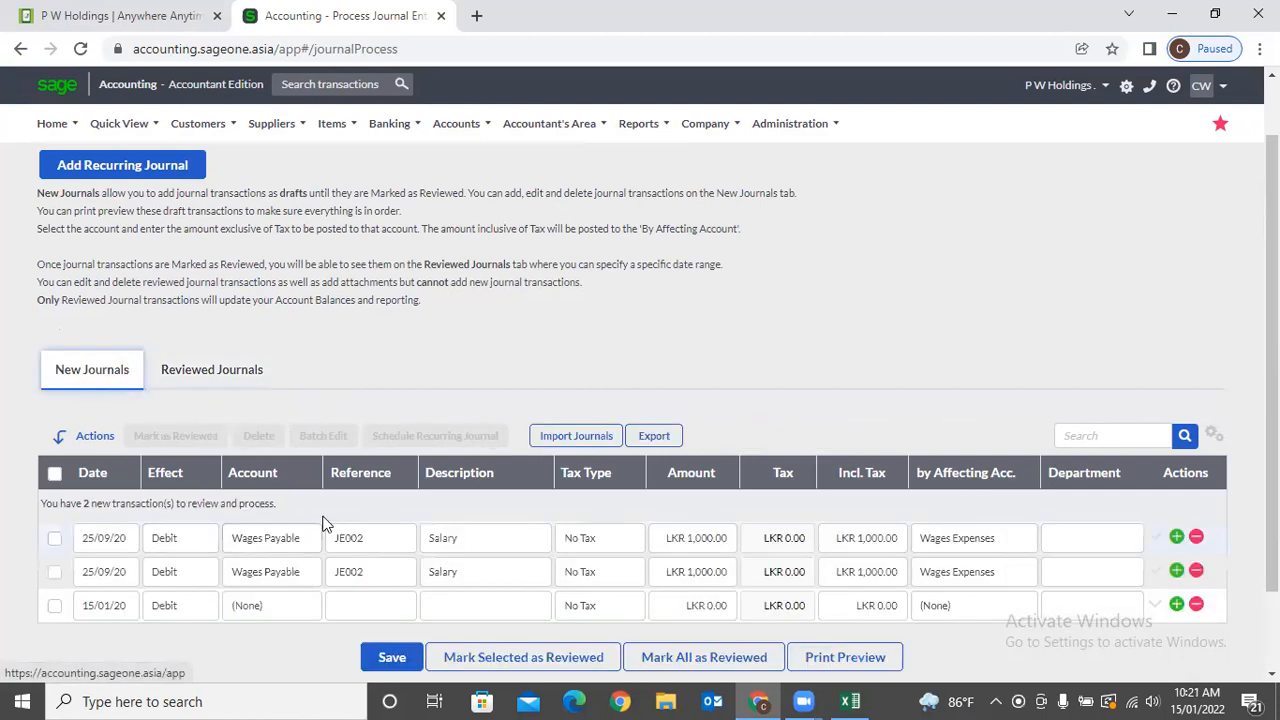
pyautogui.scroll(-1, 505, 480)
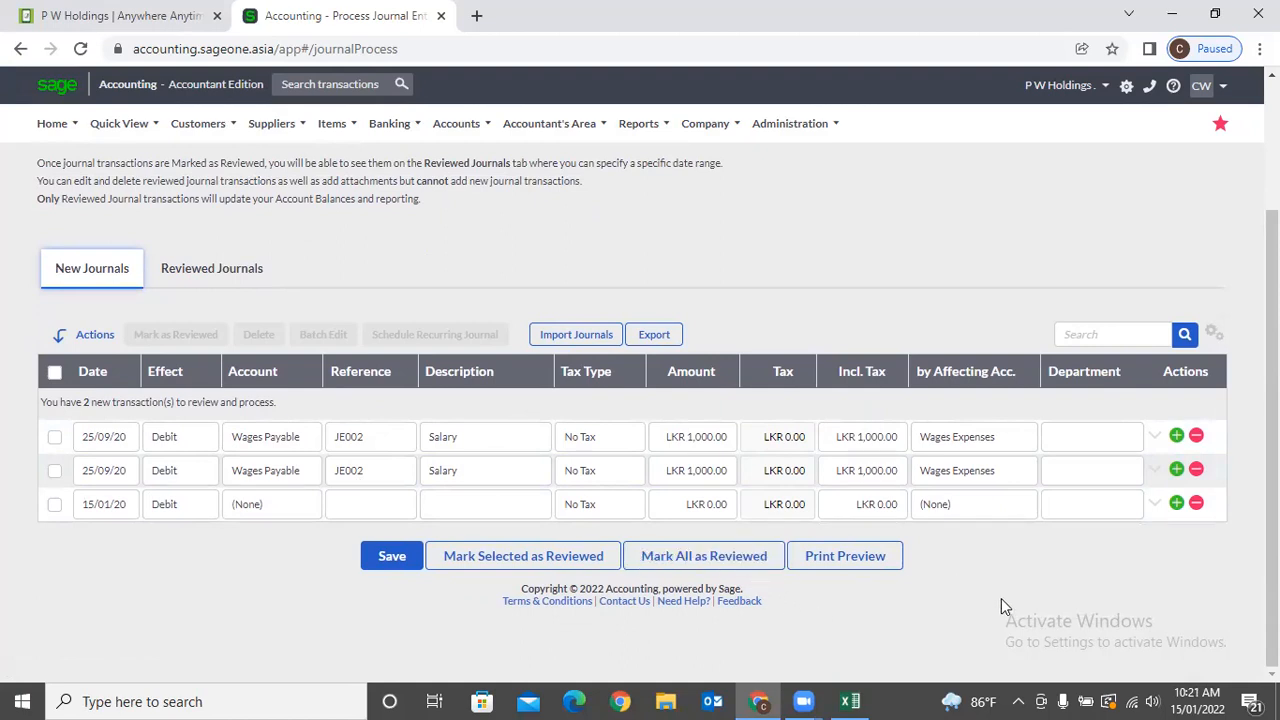
pyautogui.scroll(3, 1001, 598)
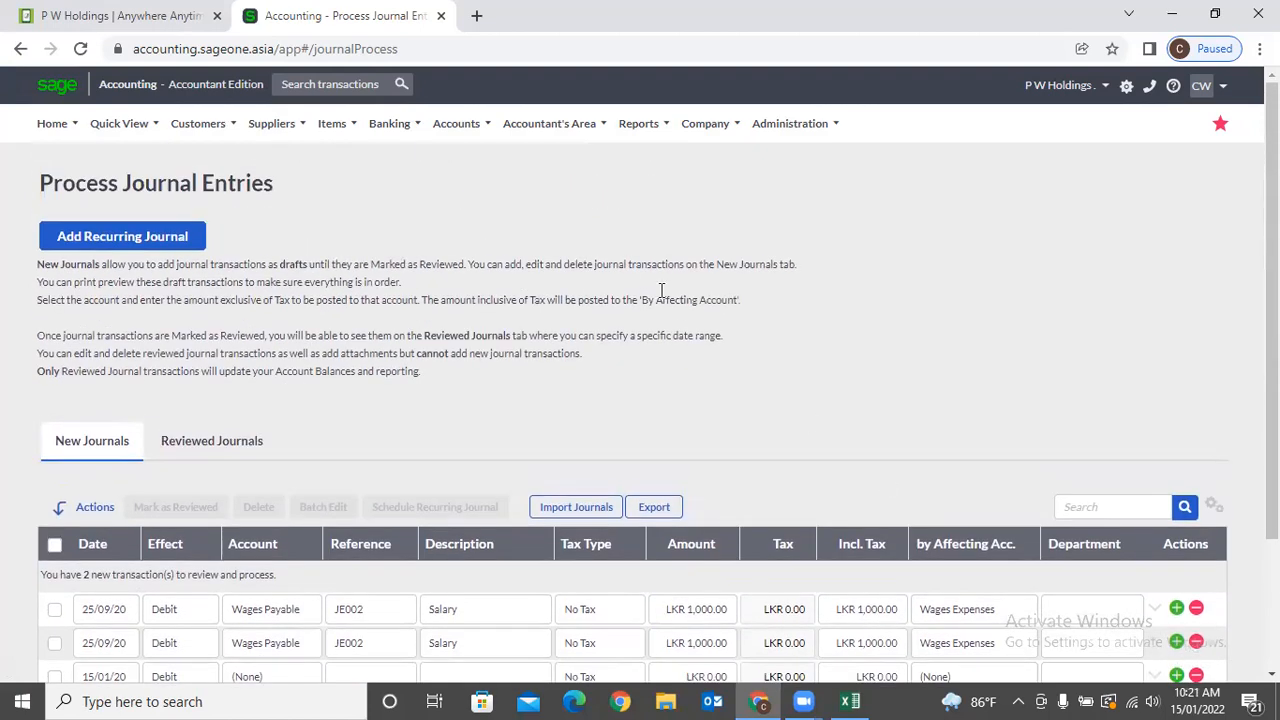
# Run the Management Reports Profit and Loss with Date Range All (01/04/2017–31/03/2023).
pyautogui.moveTo(538, 127)
pyautogui.moveTo(571, 258)
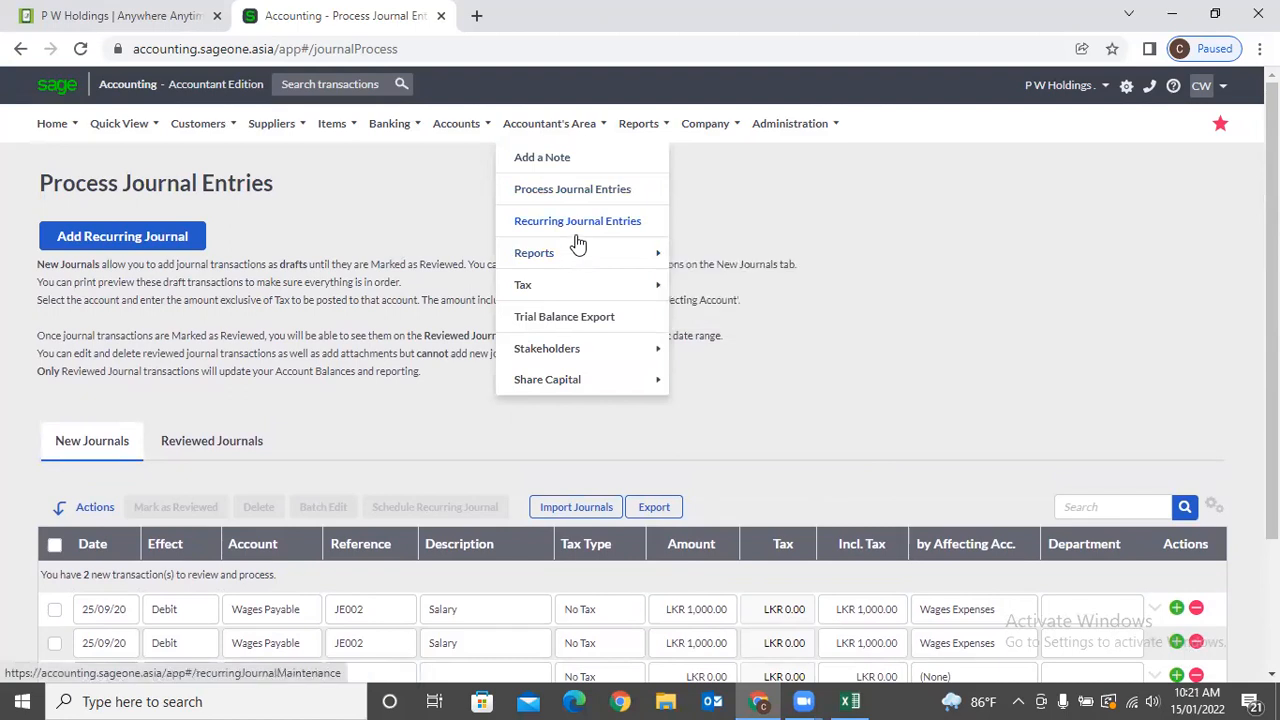
pyautogui.moveTo(694, 252)
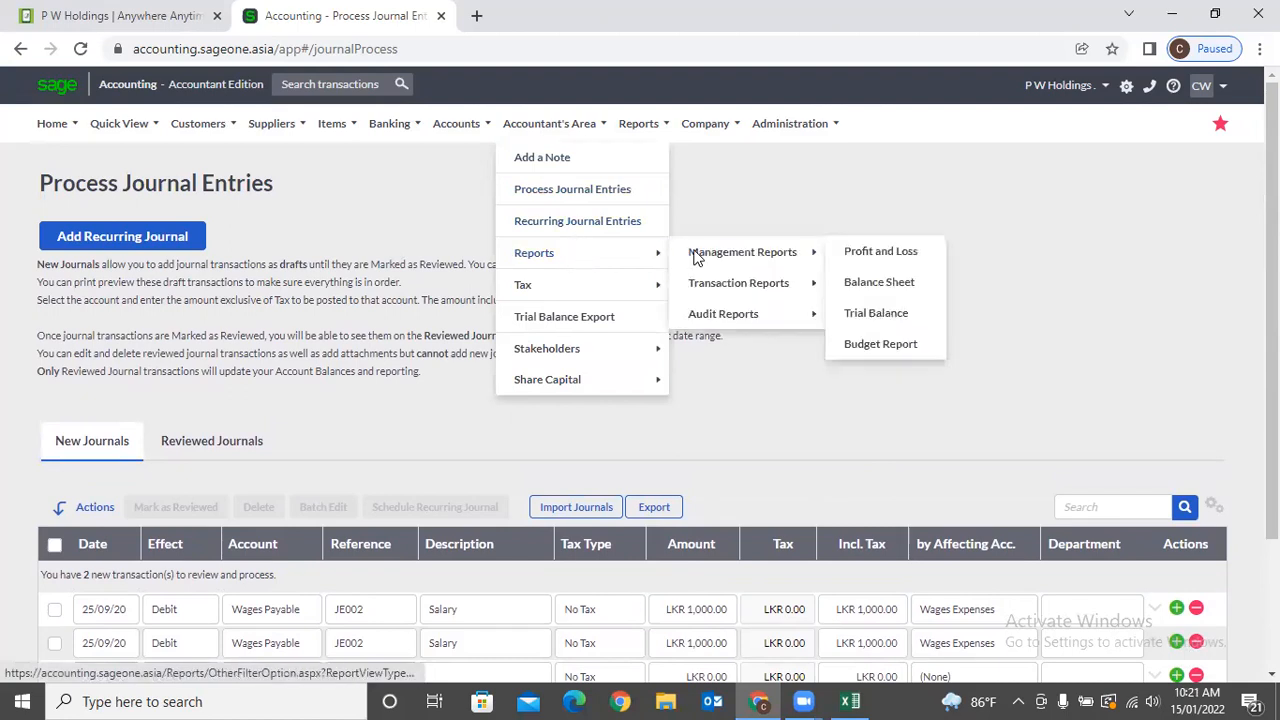
pyautogui.click(855, 255)
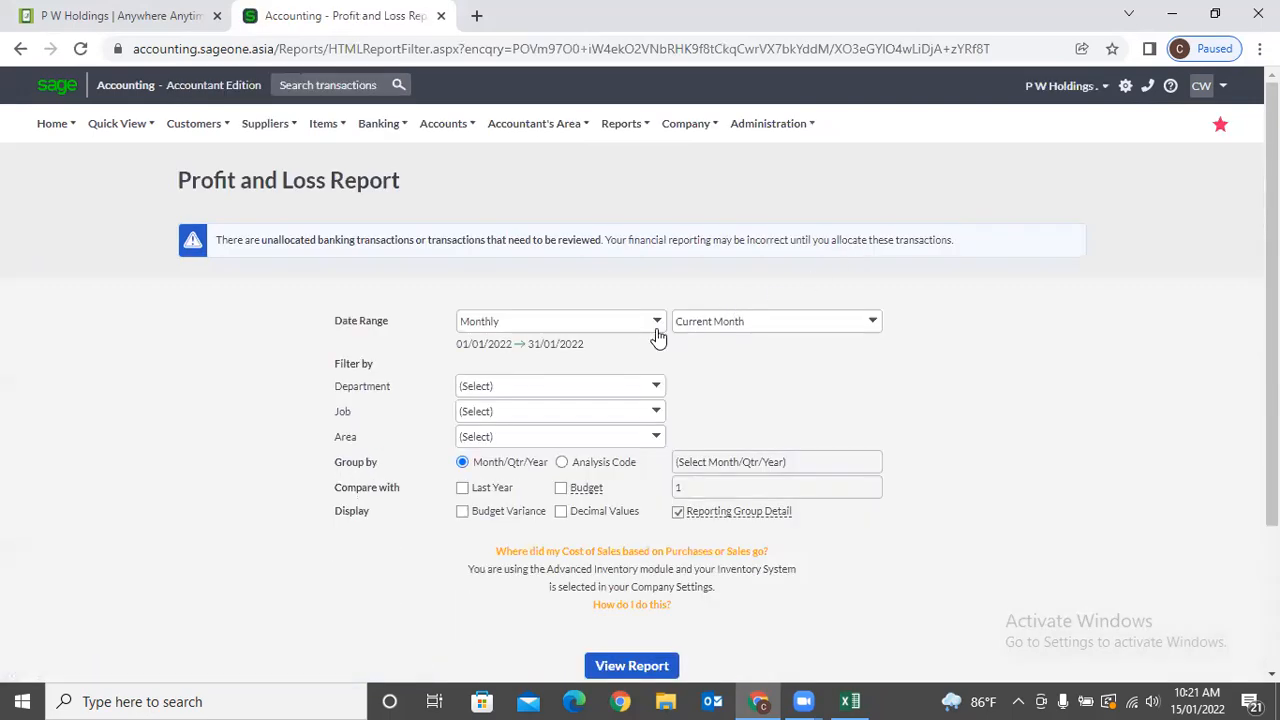
pyautogui.click(657, 336)
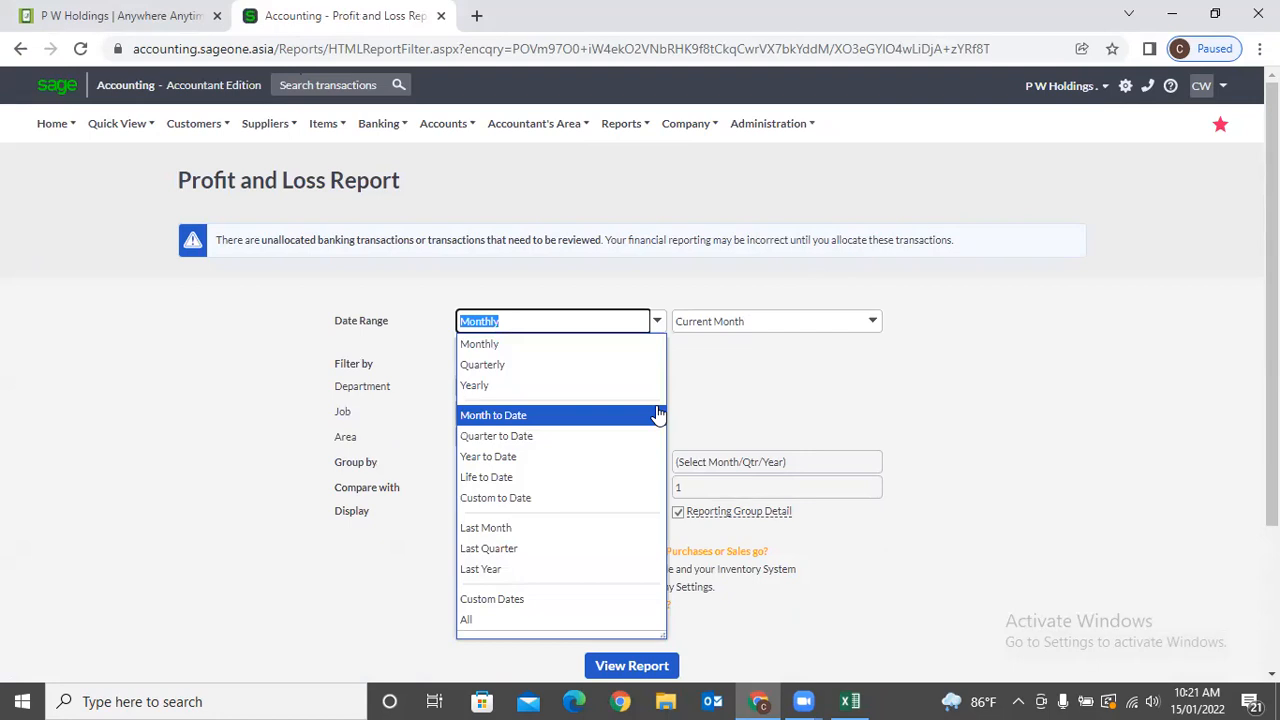
pyautogui.click(582, 621)
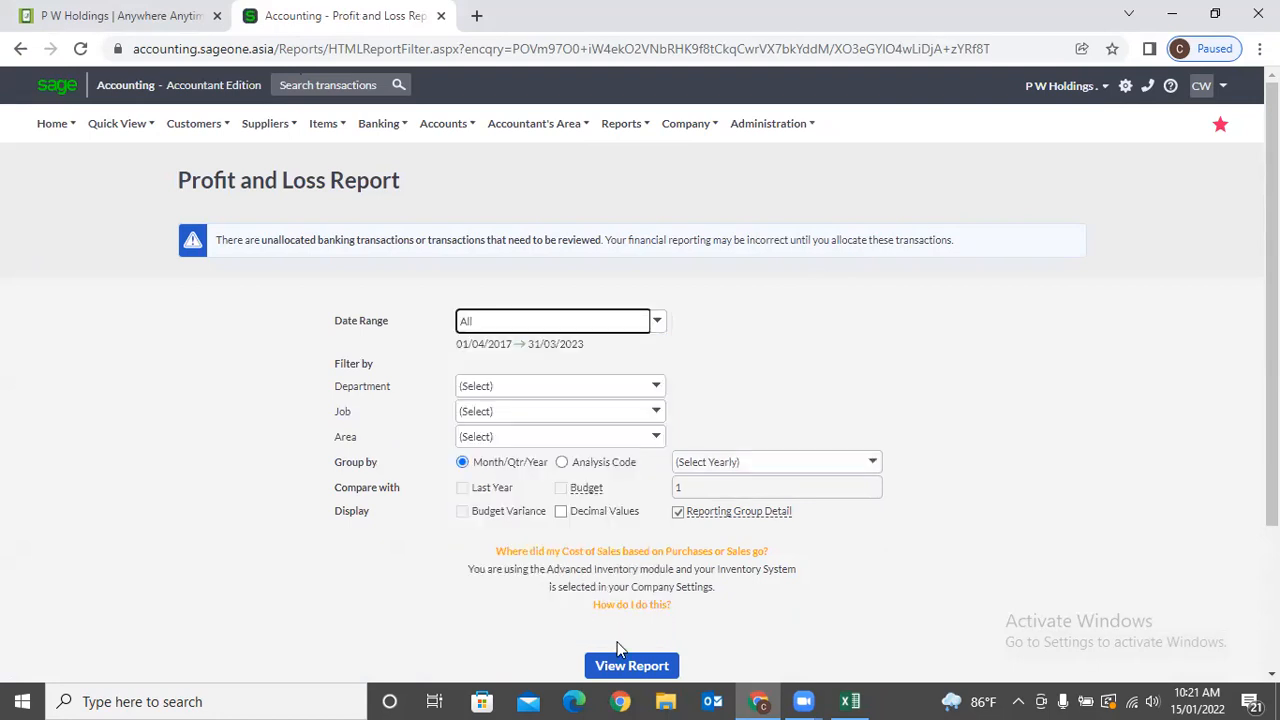
pyautogui.scroll(-1, 640, 590)
pyautogui.click(632, 580)
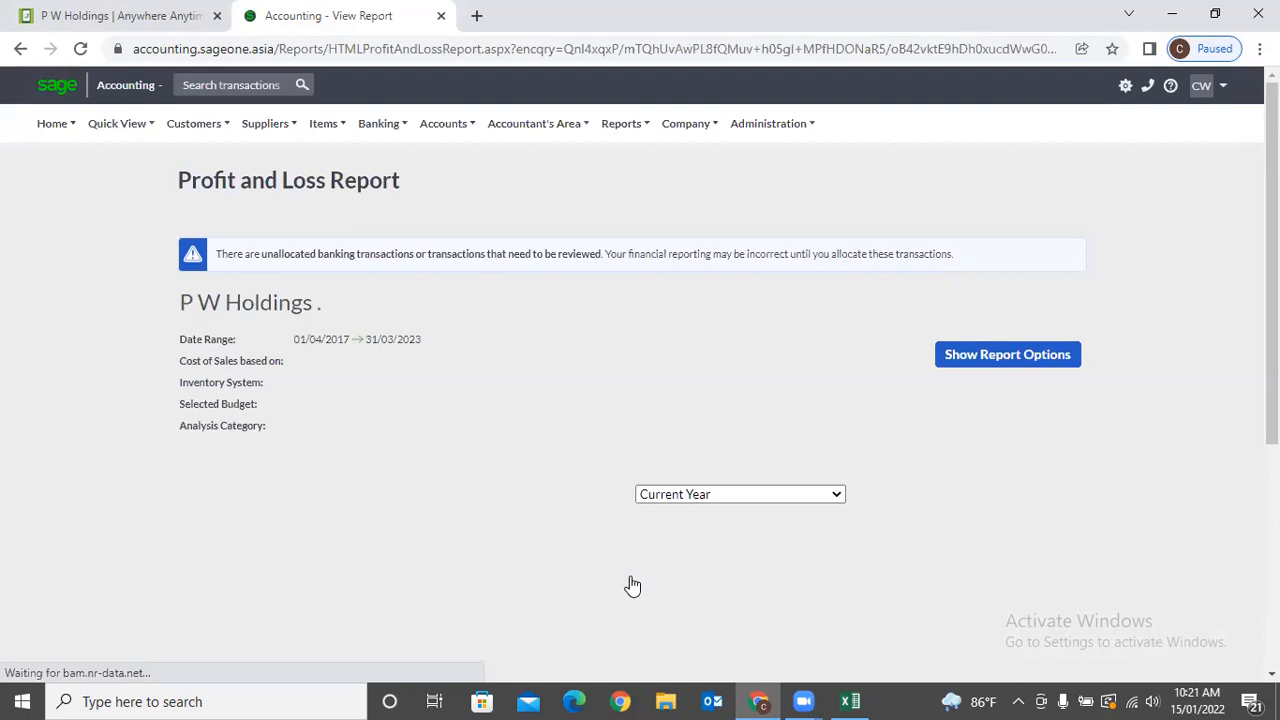
# Group the Profit and Loss report by the Department analysis code and refresh it.
pyautogui.click(980, 354)
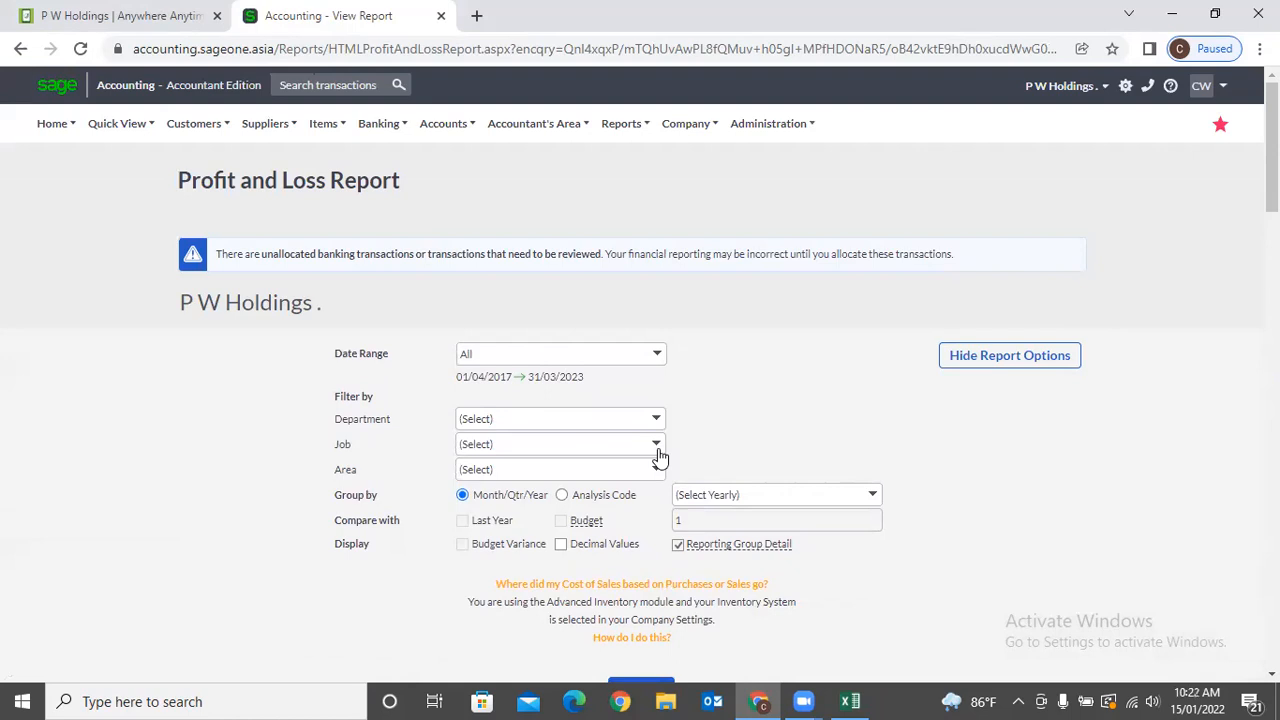
pyautogui.scroll(-1, 660, 457)
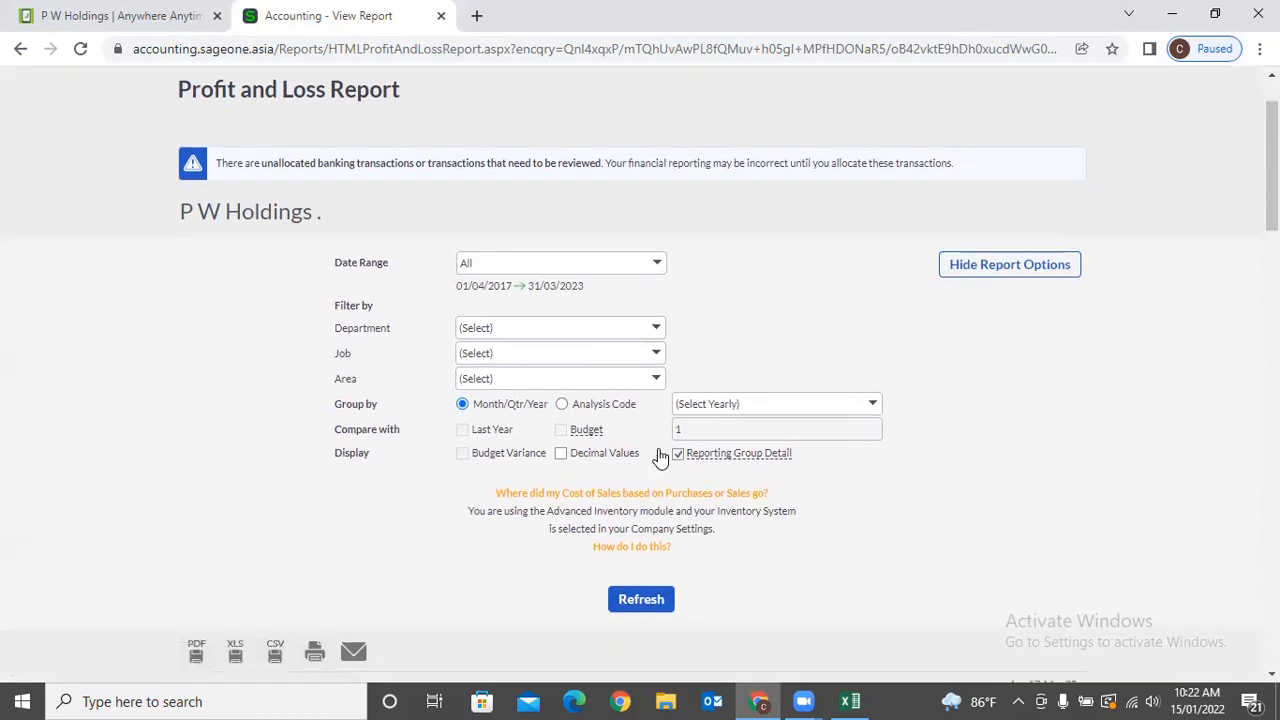
pyautogui.click(562, 402)
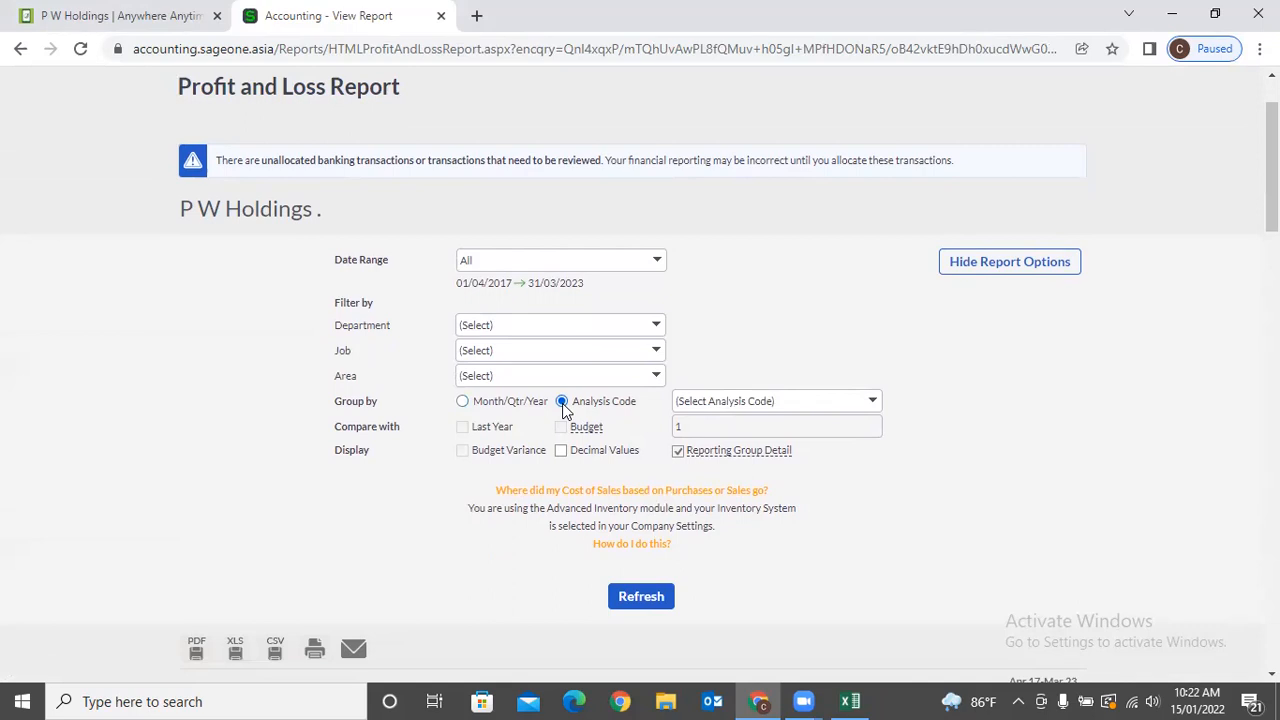
pyautogui.click(872, 404)
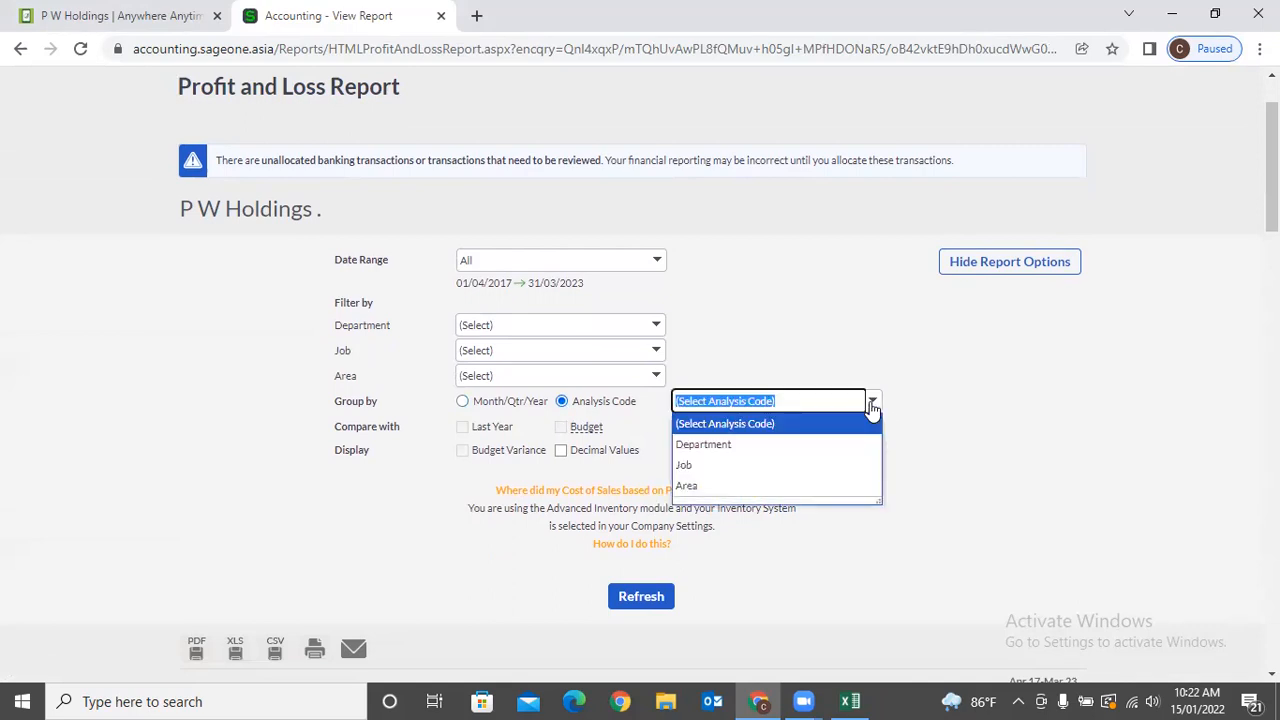
pyautogui.click(792, 450)
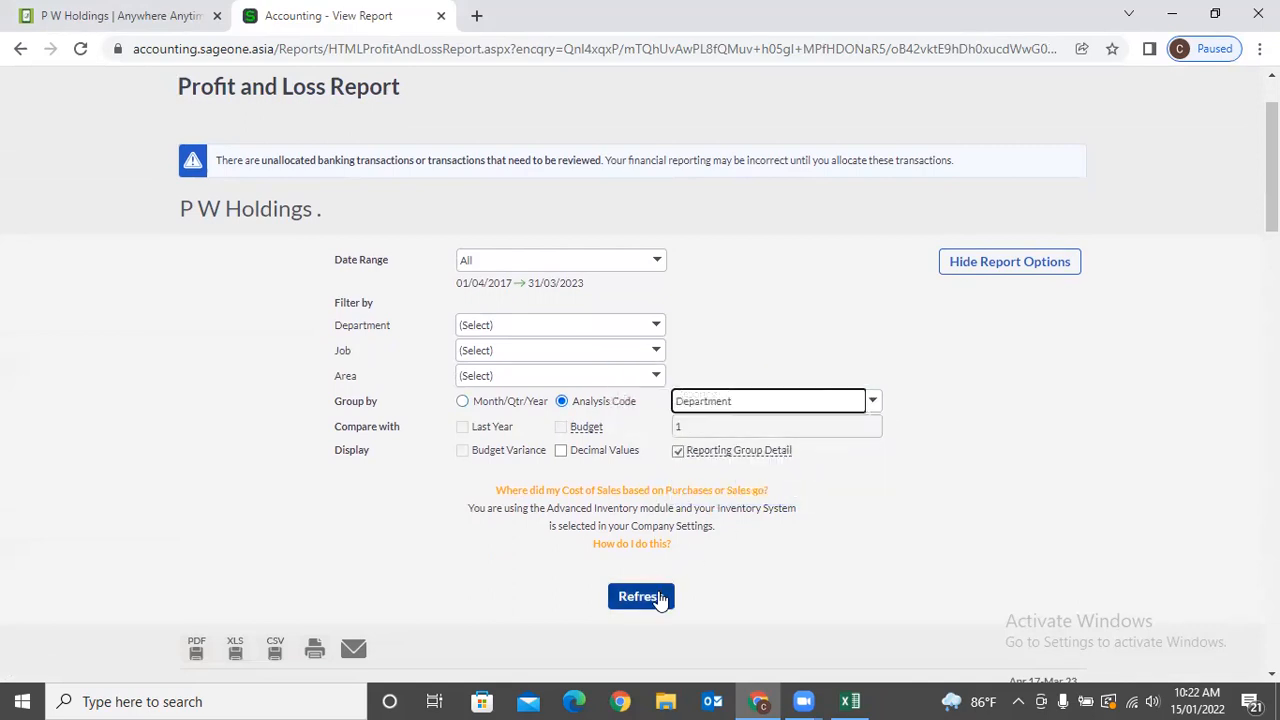
pyautogui.click(658, 597)
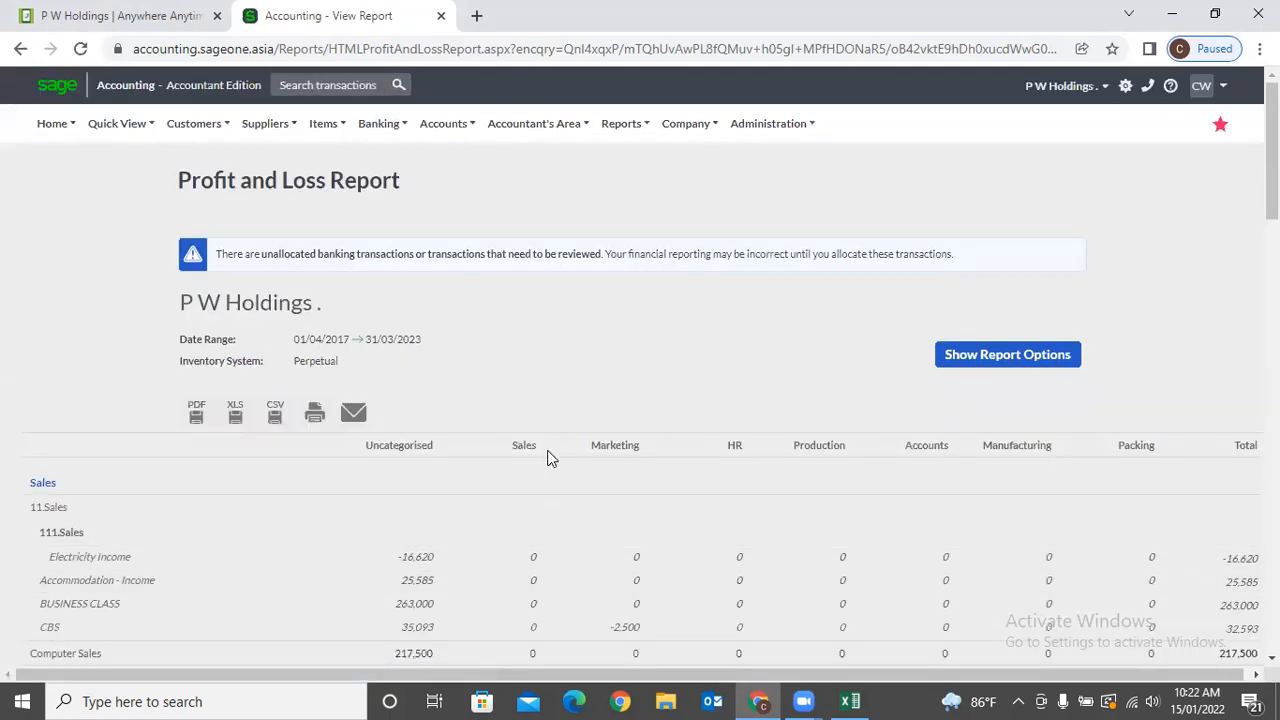
# Scroll through the Sales, Marketing and HR department columns, then reopen the report options.
pyautogui.scroll(-3, 568, 471)
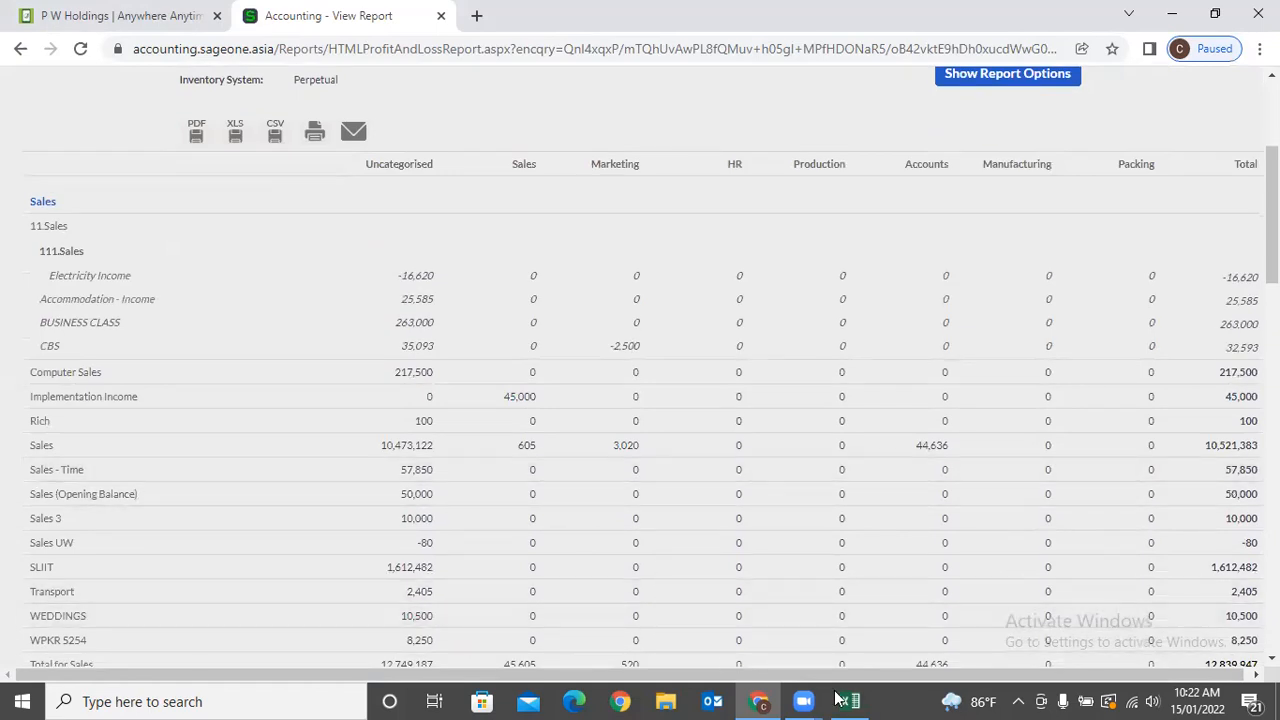
pyautogui.moveTo(1012, 674); pyautogui.dragTo(1017, 674)
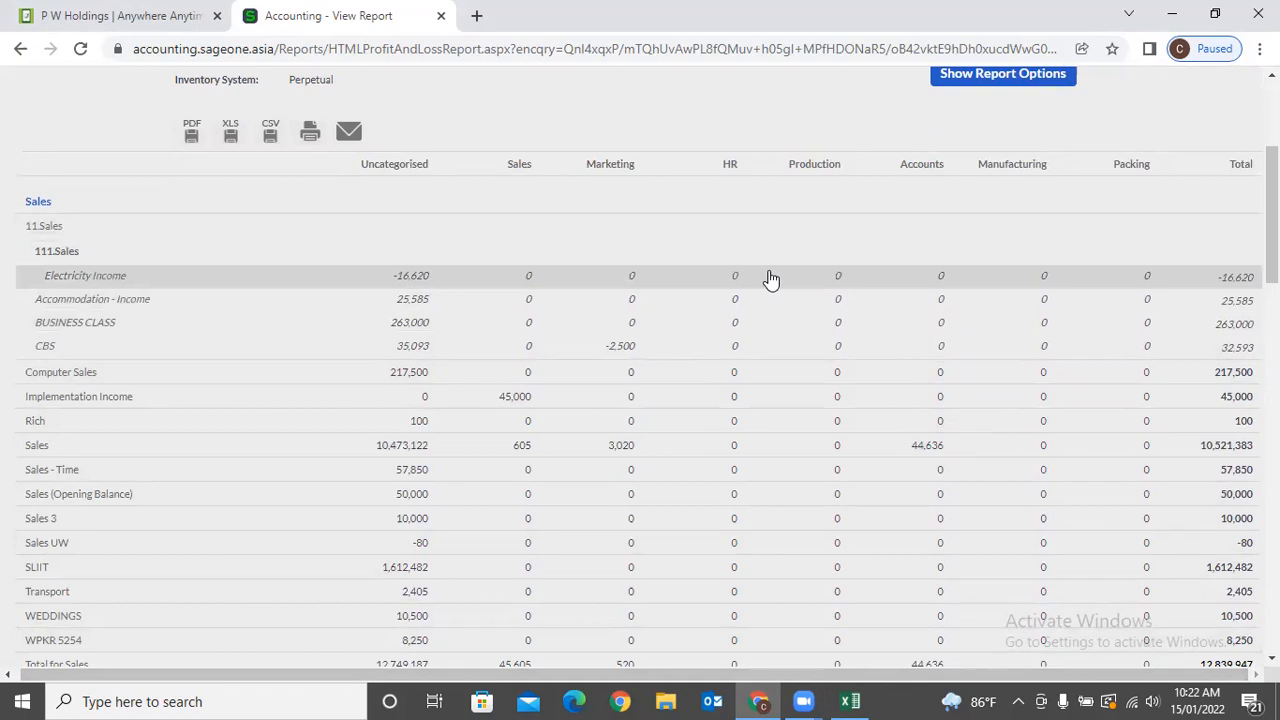
pyautogui.scroll(-2, 771, 279)
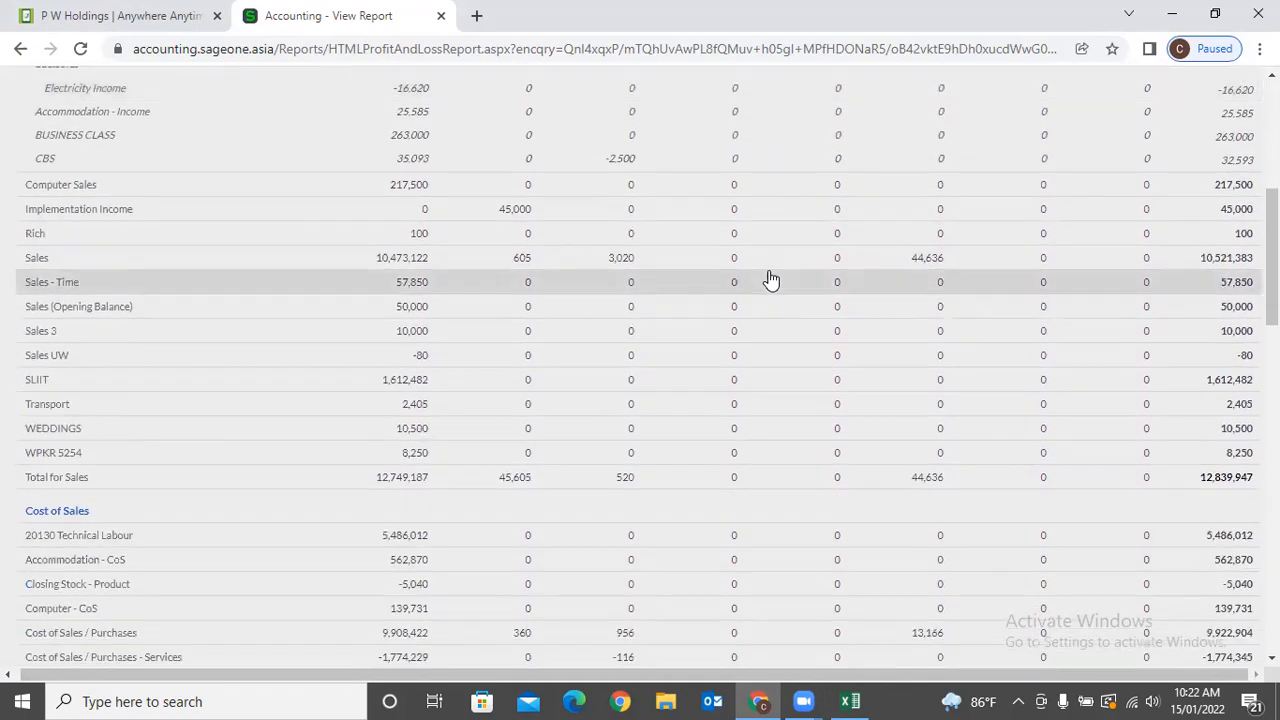
pyautogui.scroll(3, 771, 279)
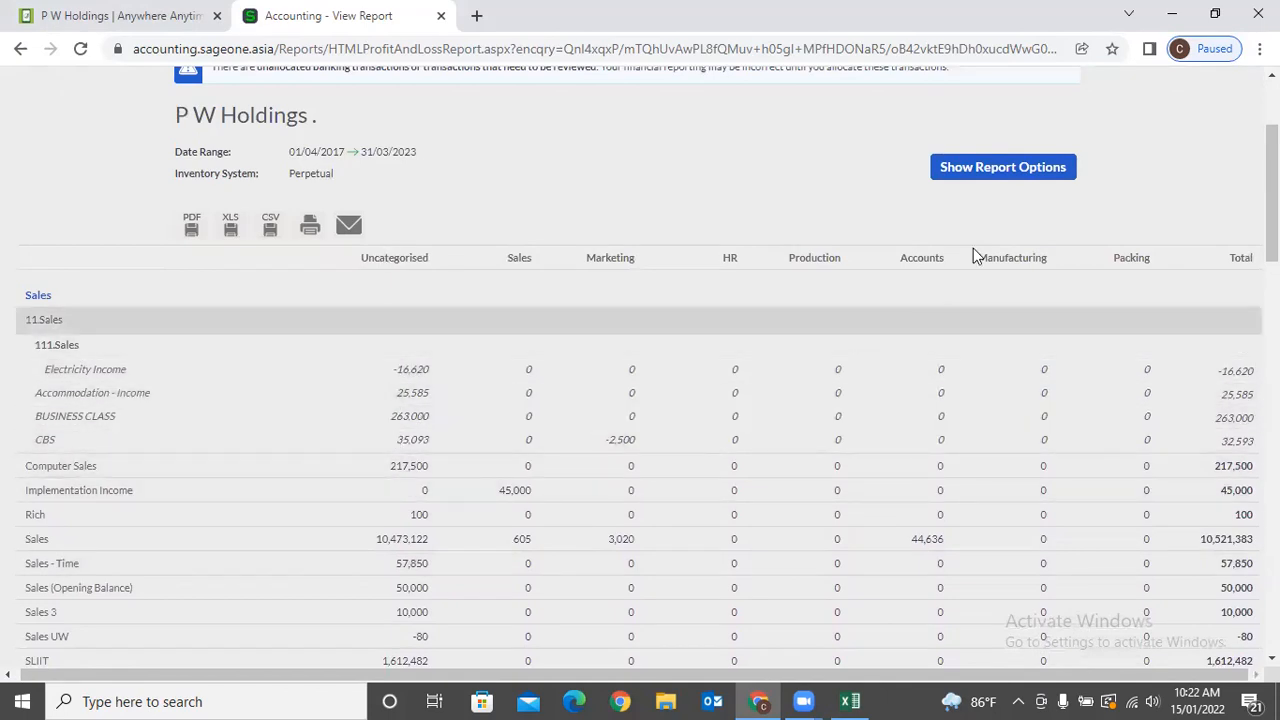
pyautogui.click(998, 186)
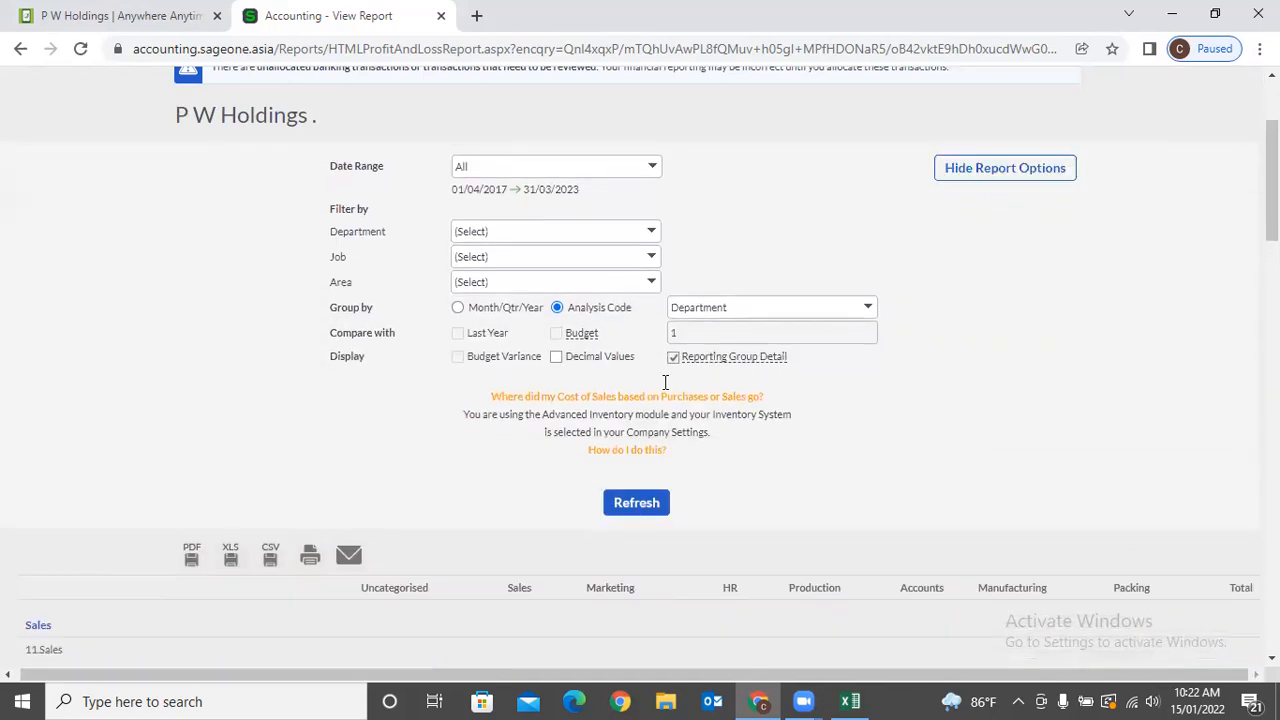
# Group the report by Month/Qtr/Year as Yearly columns, keeping Date Range All, and refresh.
pyautogui.click(457, 308)
pyautogui.click(653, 175)
pyautogui.click(652, 175)
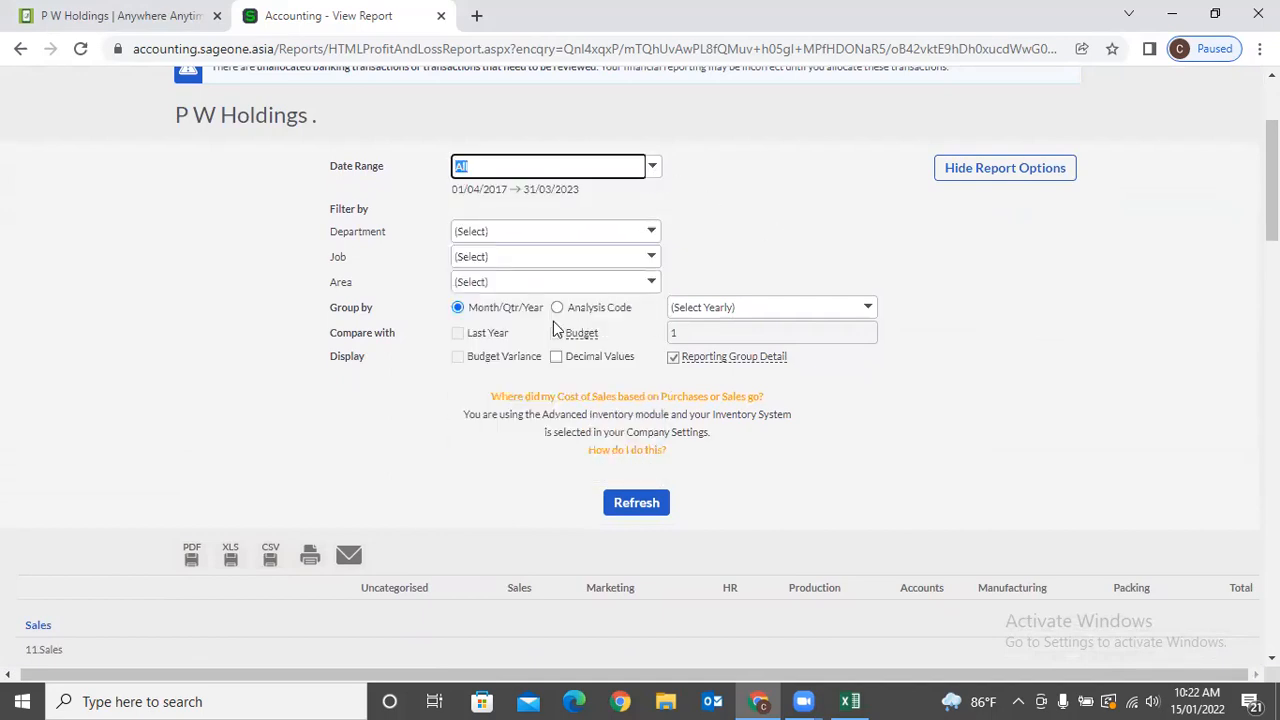
pyautogui.click(475, 316)
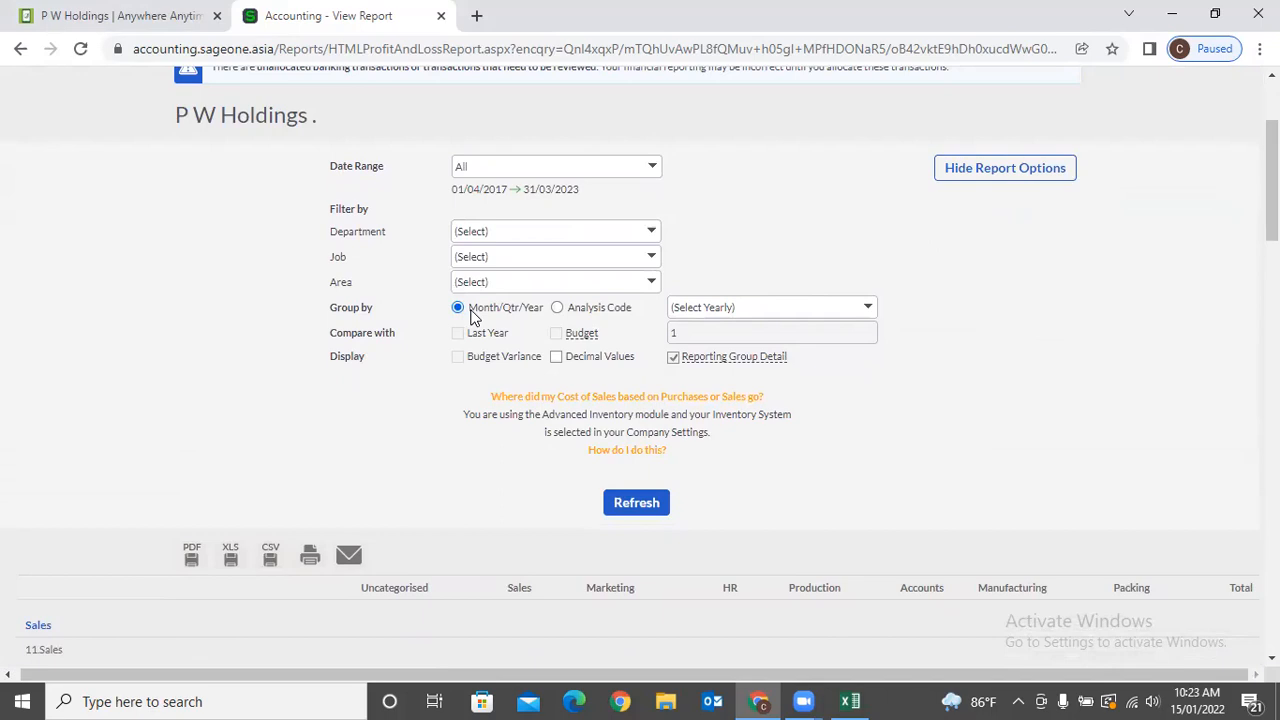
pyautogui.click(867, 307)
pyautogui.click(790, 352)
pyautogui.click(642, 503)
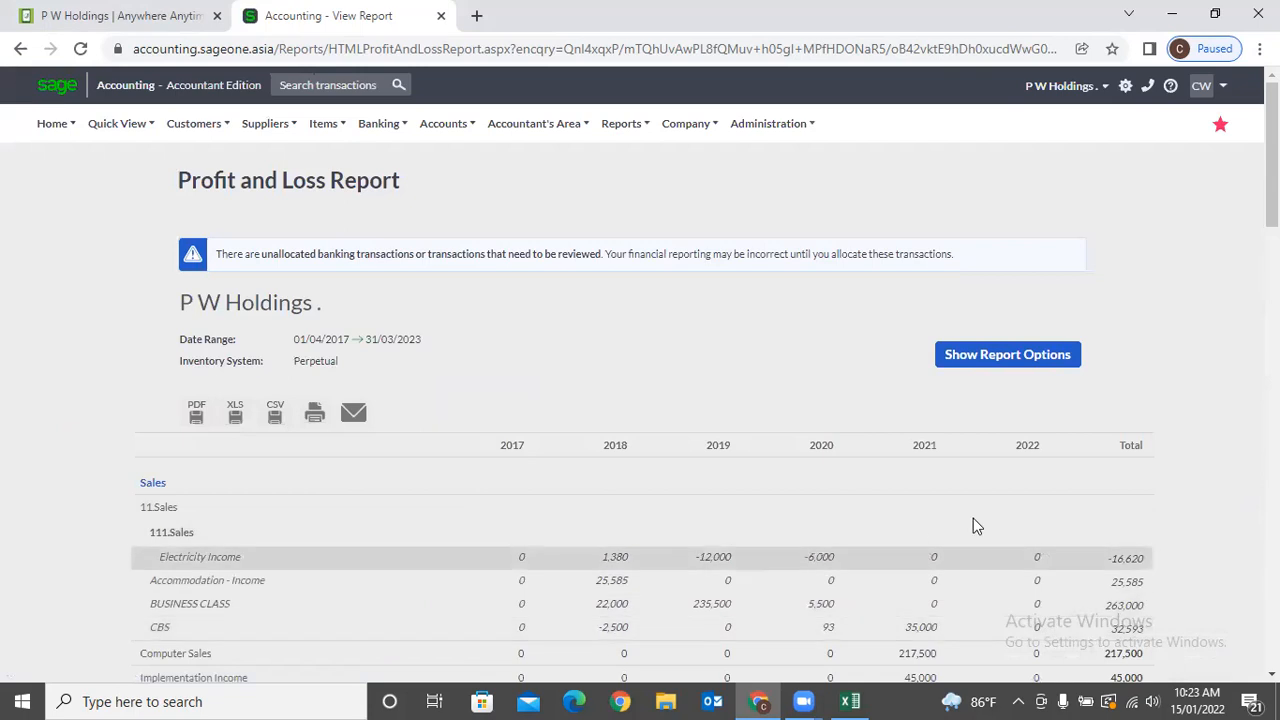
# Set the report to the current year 01/04/2021–31/03/2022 grouped by quarter and refresh.
pyautogui.click(1001, 355)
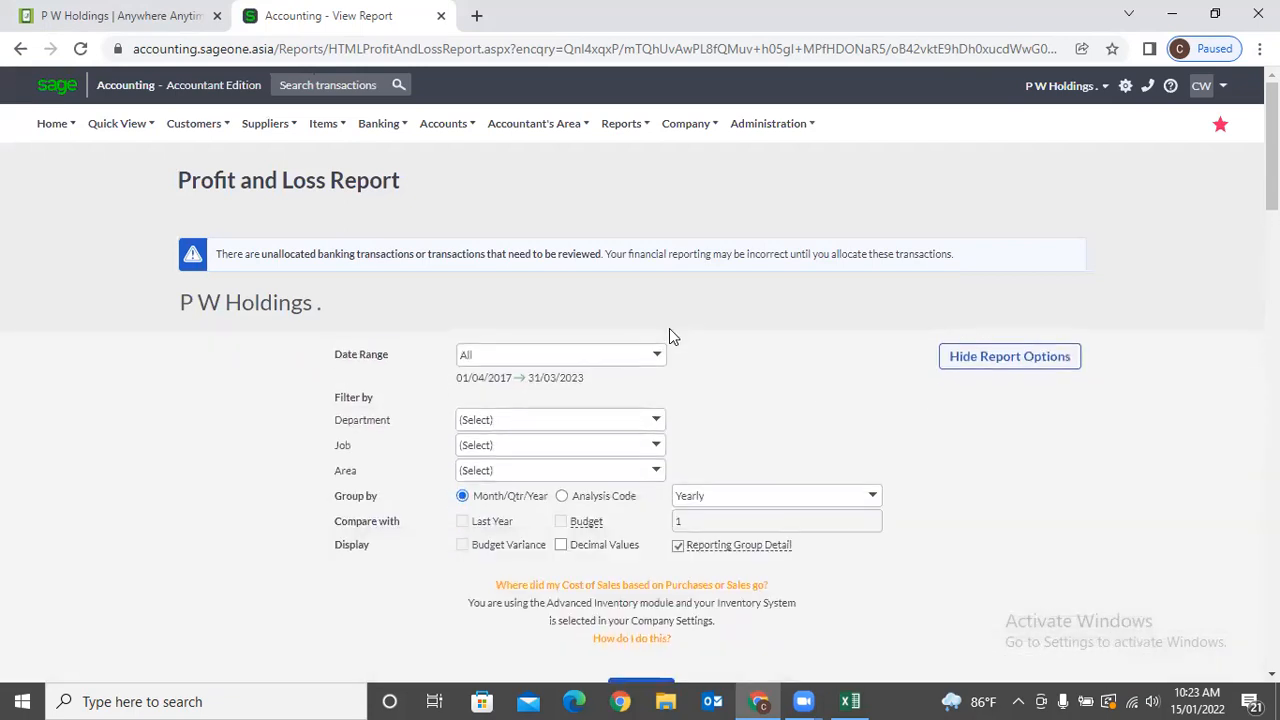
pyautogui.click(658, 358)
pyautogui.click(580, 418)
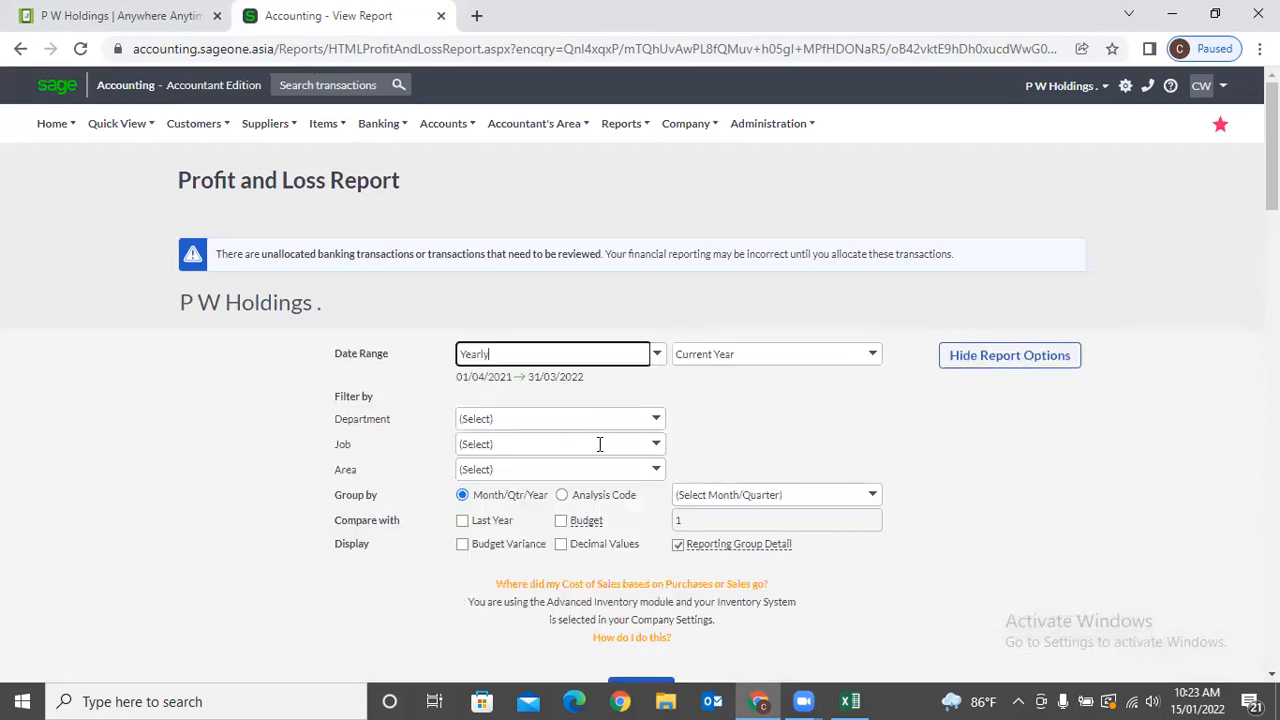
pyautogui.click(873, 494)
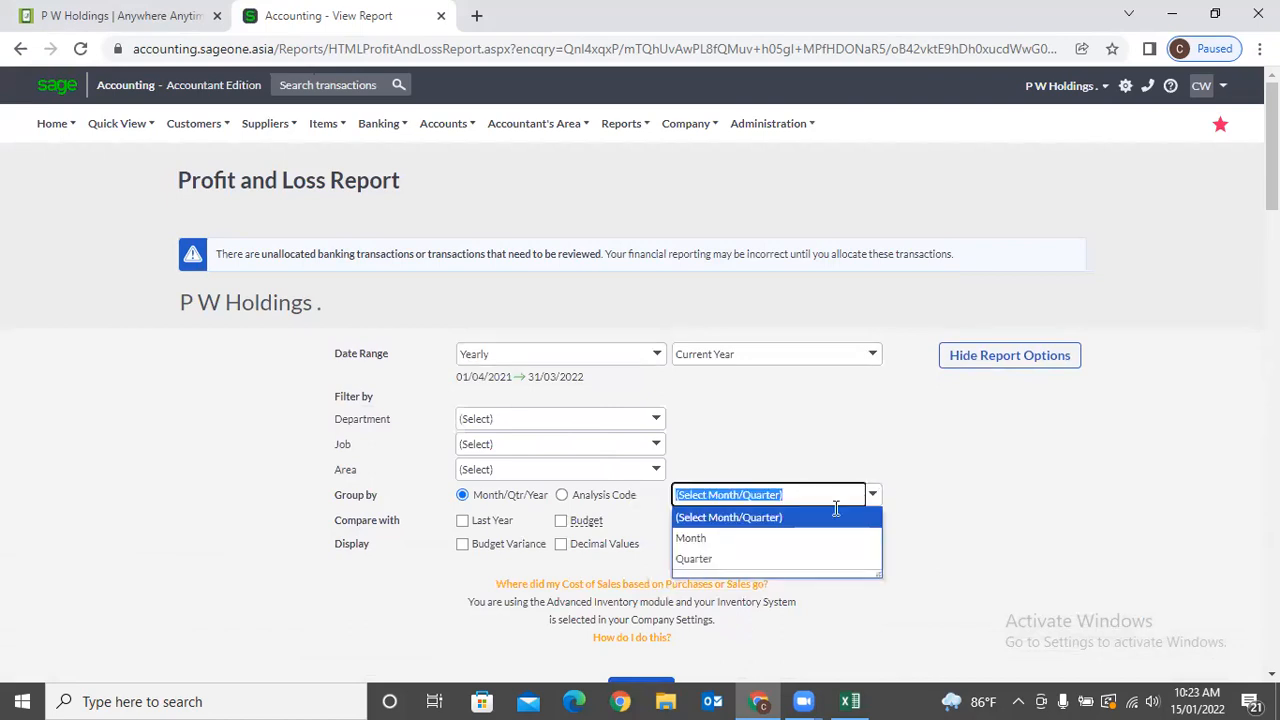
pyautogui.click(783, 557)
pyautogui.scroll(-3, 634, 575)
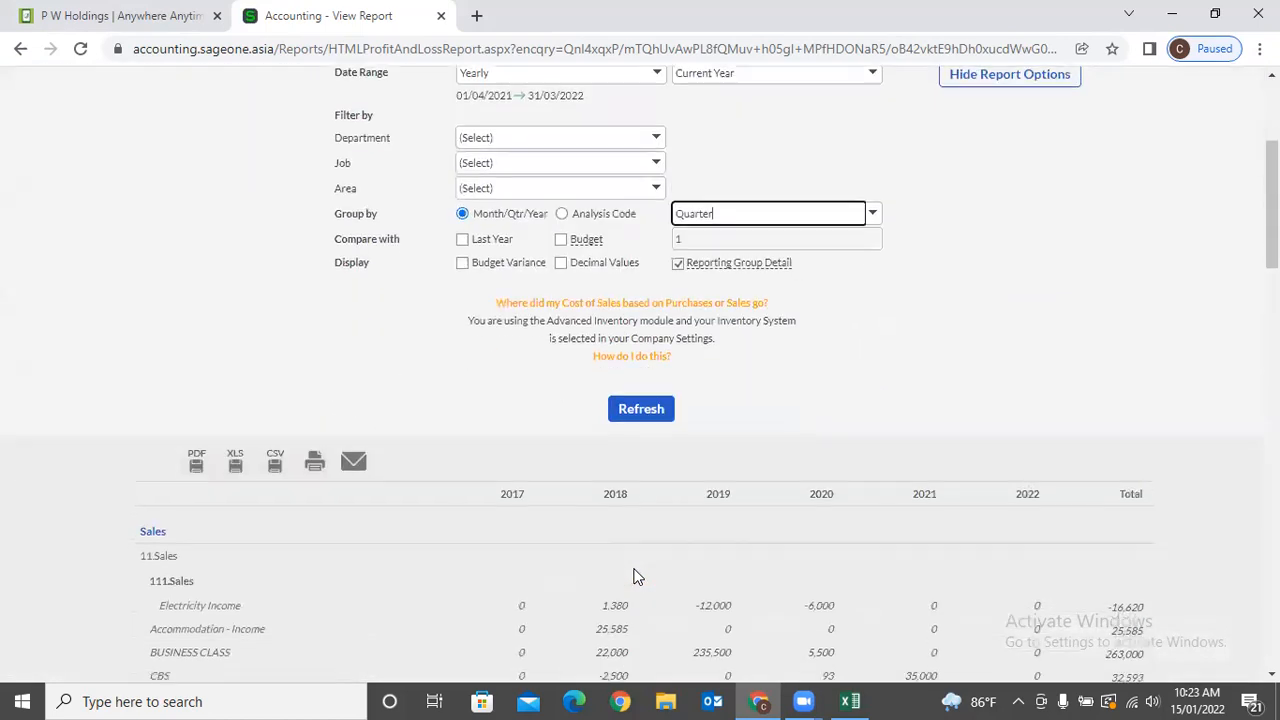
pyautogui.click(625, 418)
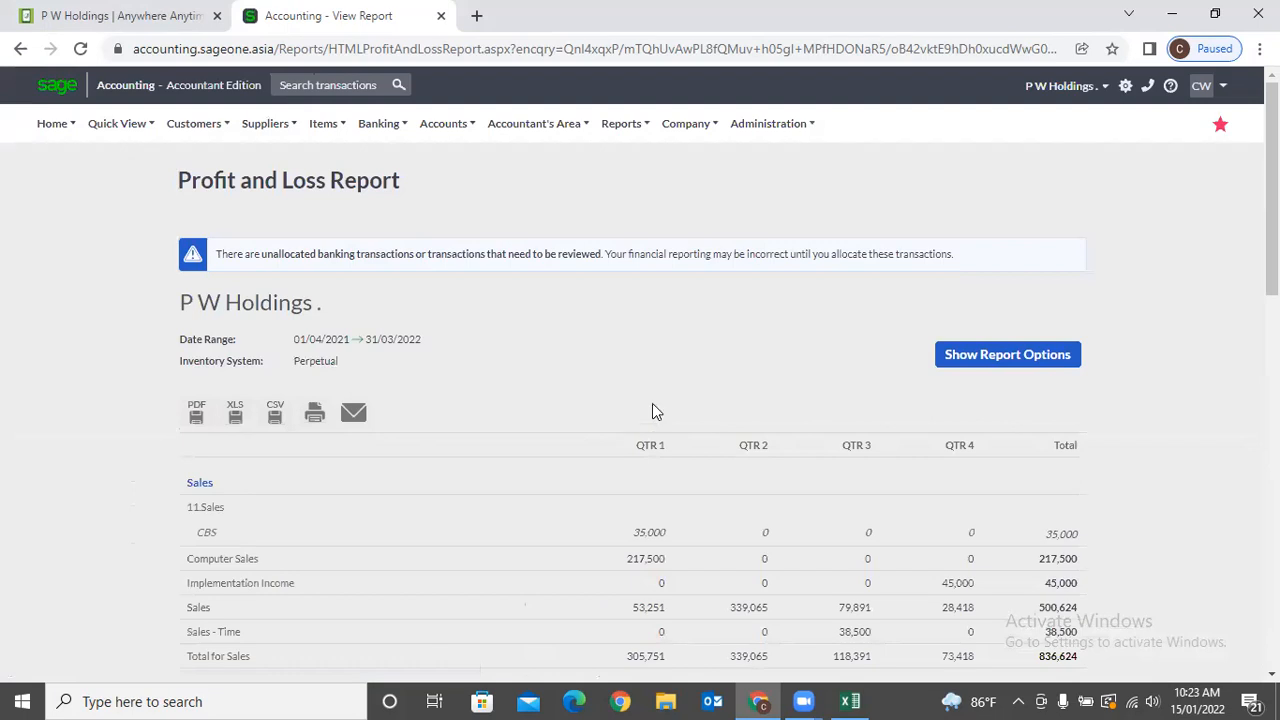
pyautogui.scroll(-2, 660, 405)
# Change the grouping from quarters to months and refresh the yearly report.
pyautogui.click(1003, 175)
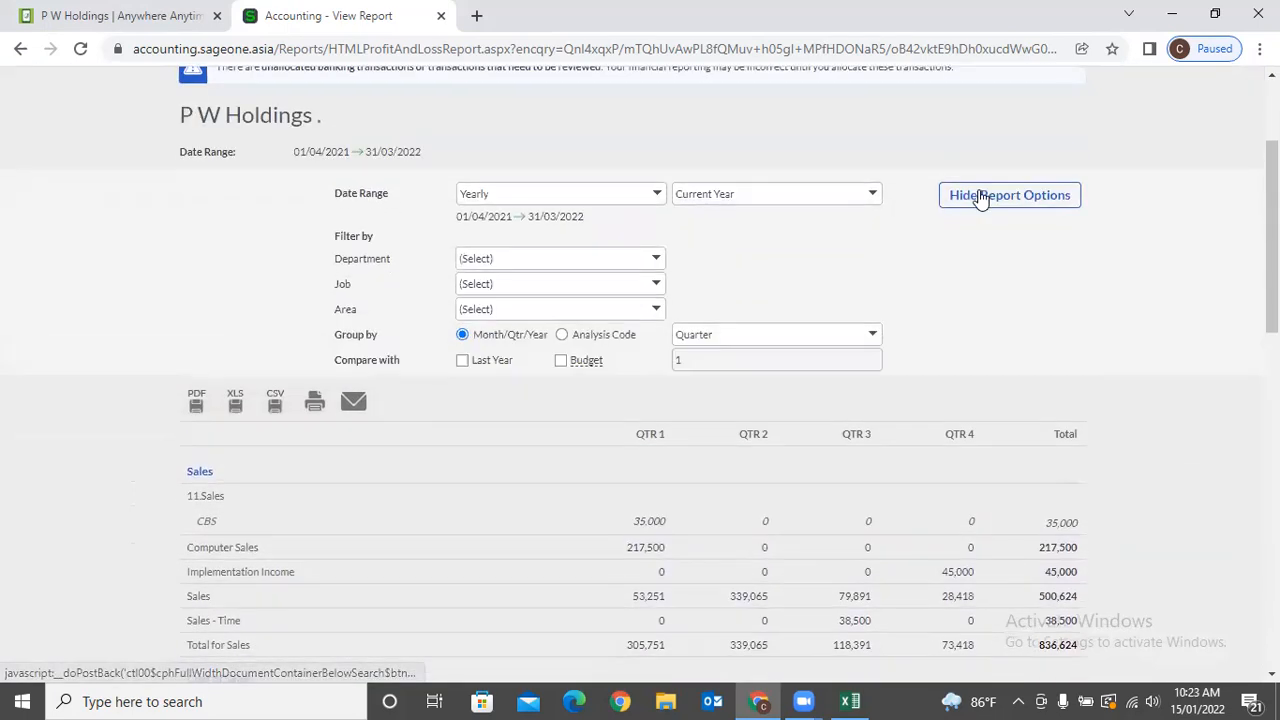
pyautogui.click(872, 308)
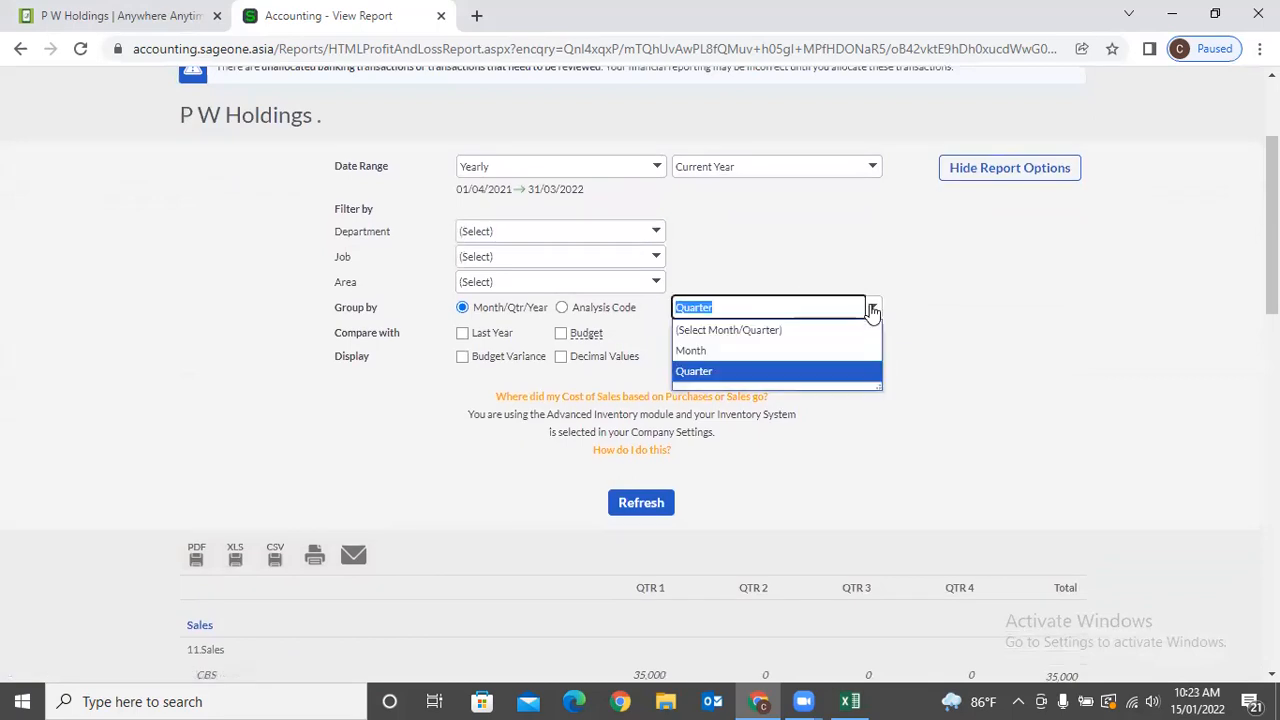
pyautogui.click(812, 352)
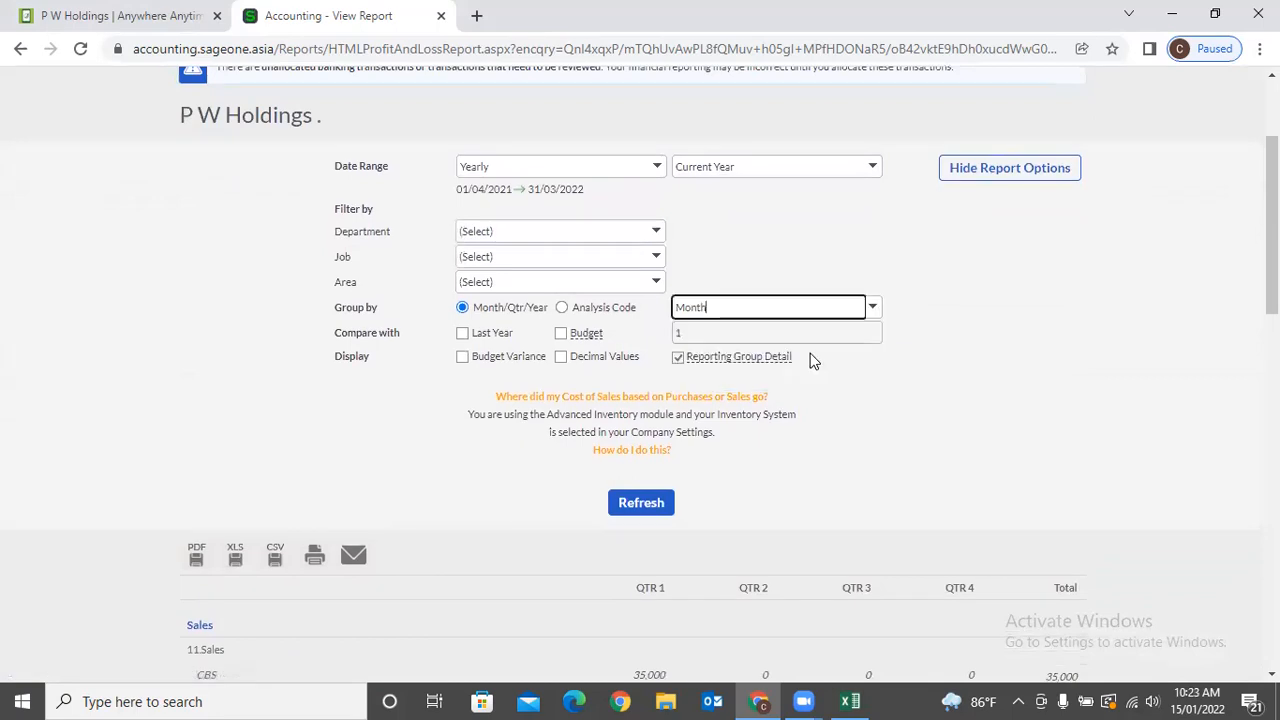
pyautogui.click(655, 508)
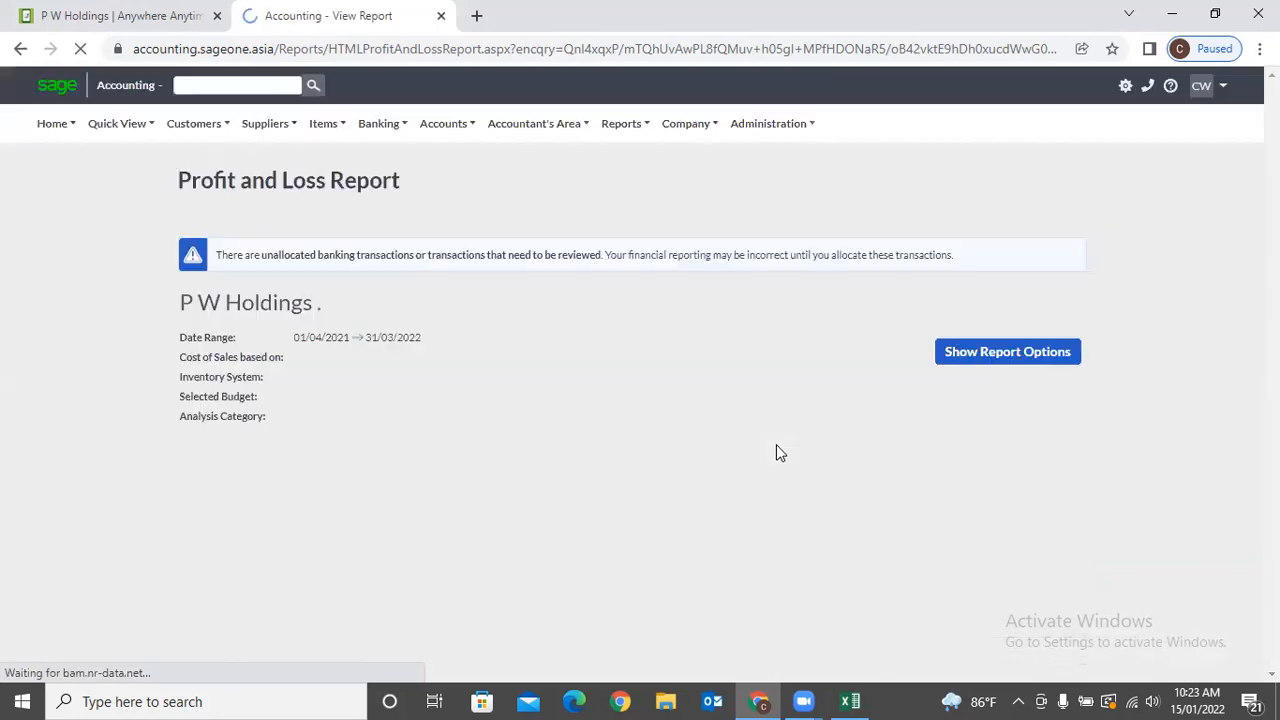
pyautogui.scroll(-3, 777, 447)
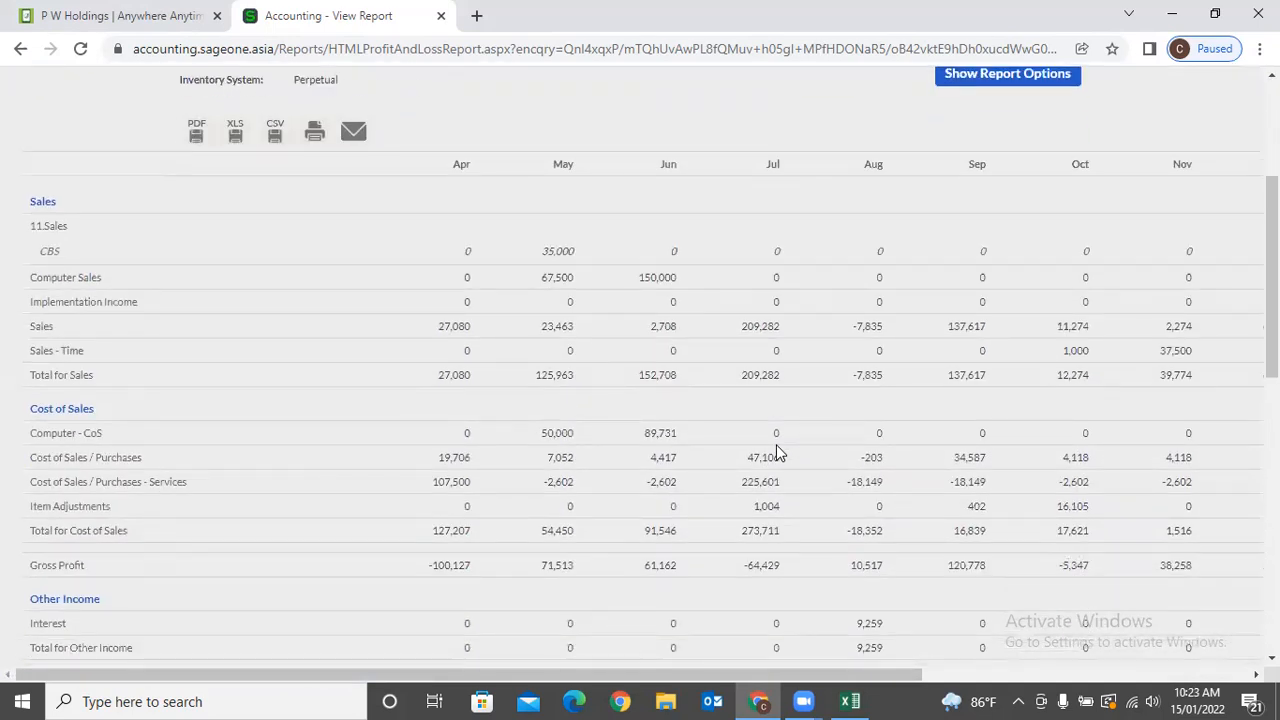
# Limit the Profit and Loss report to the current quarter with monthly columns.
pyautogui.scroll(3, 990, 300)
pyautogui.click(990, 266)
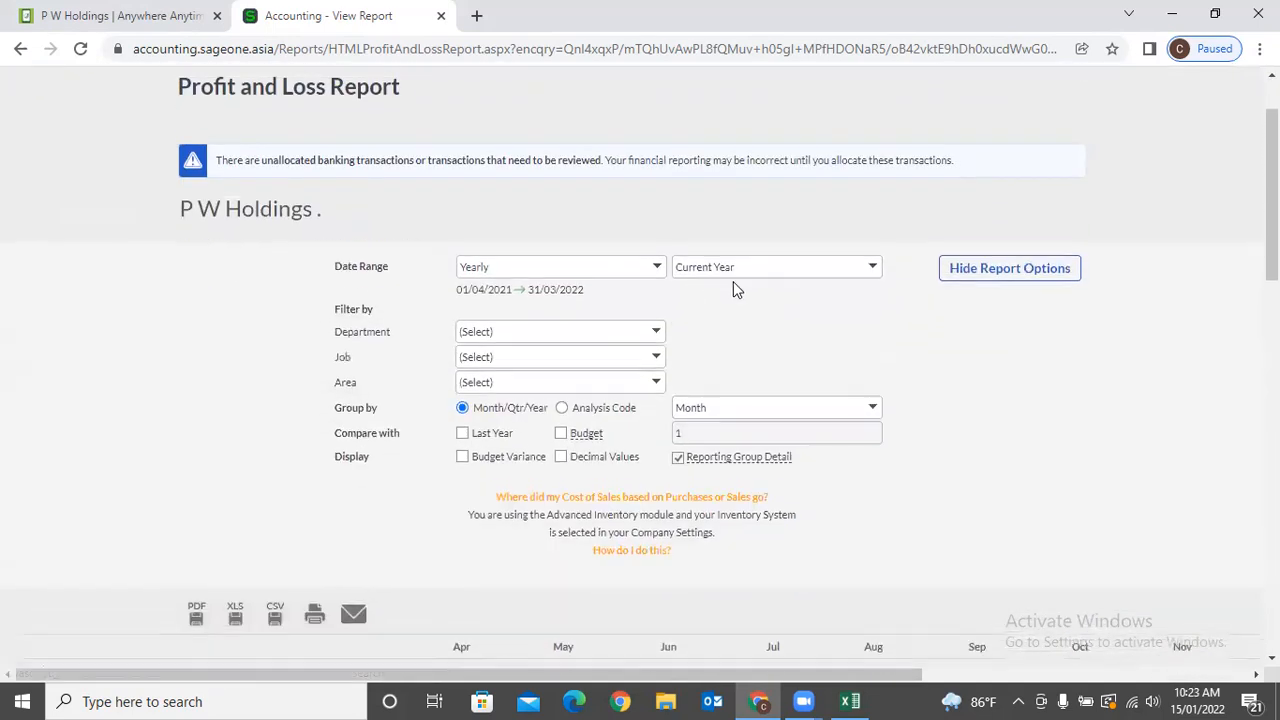
pyautogui.click(653, 262)
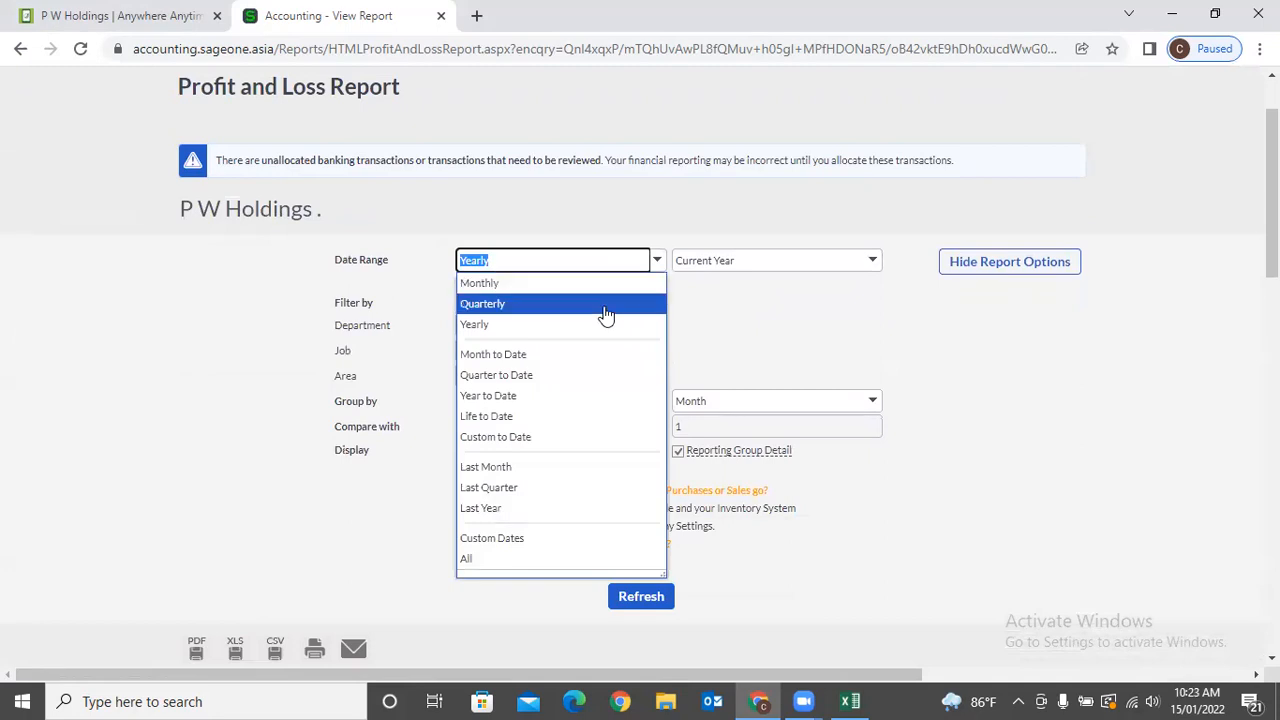
pyautogui.click(606, 314)
pyautogui.click(876, 404)
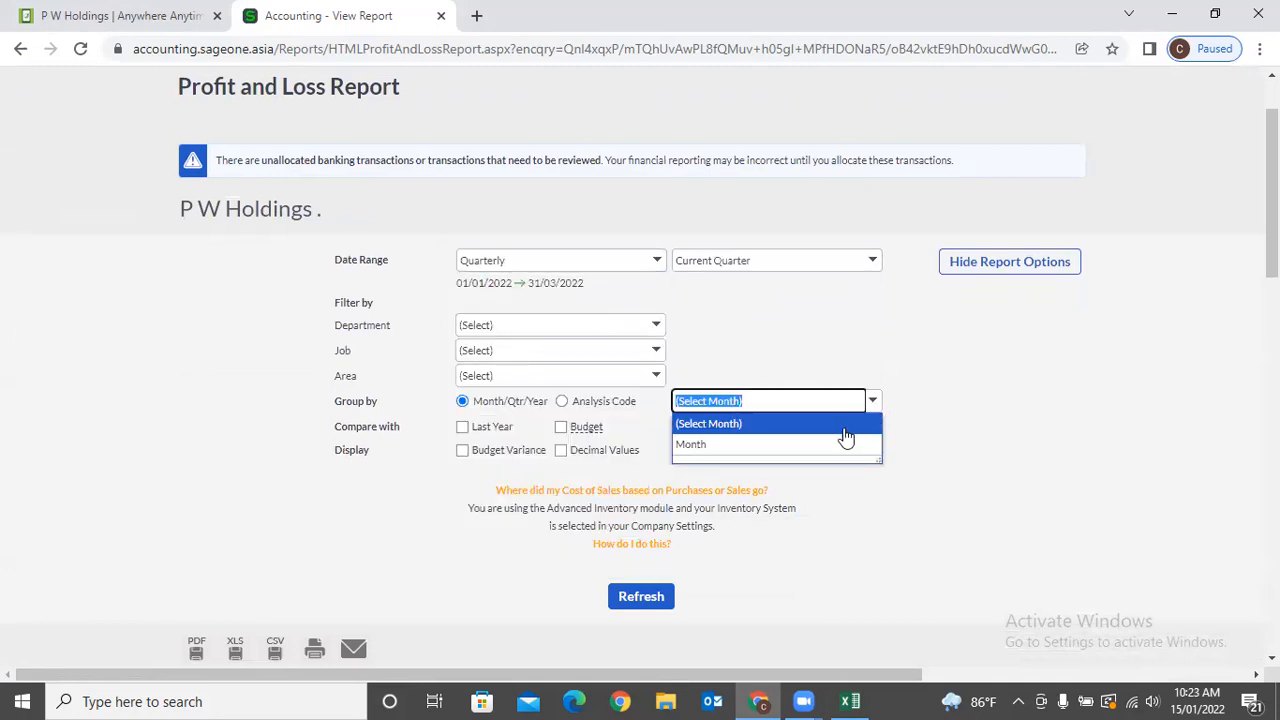
pyautogui.click(846, 446)
pyautogui.click(650, 598)
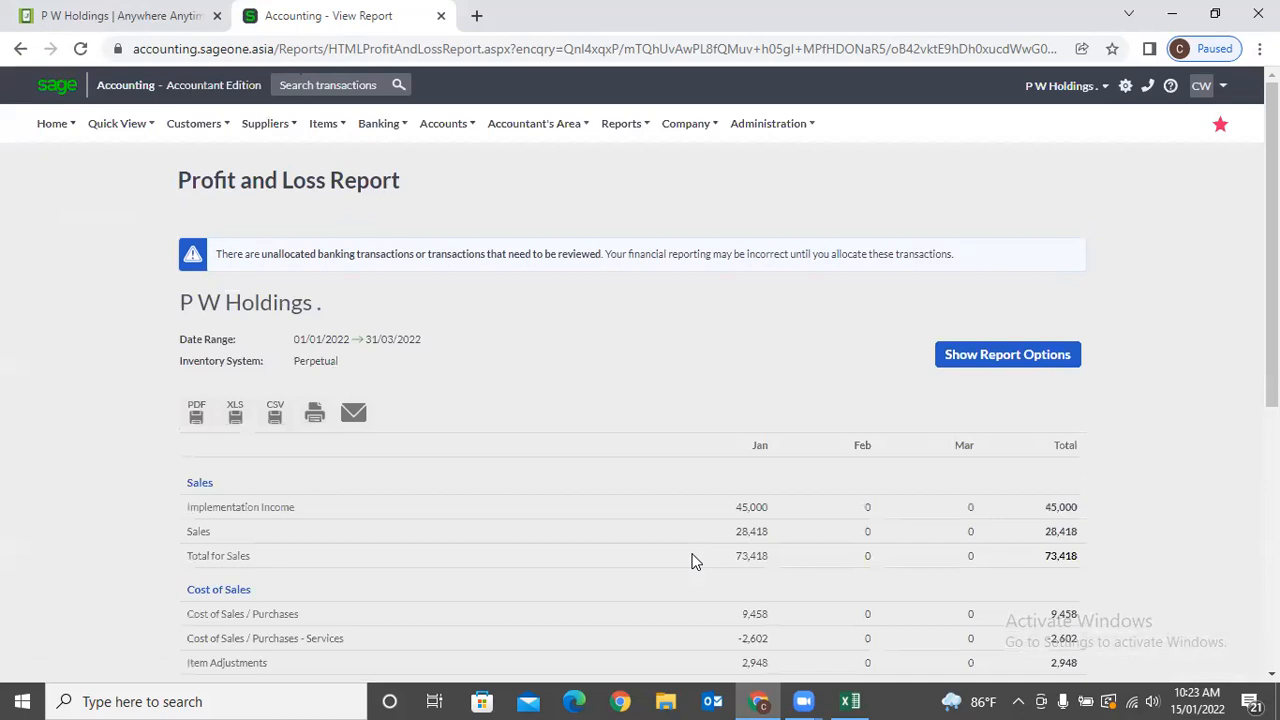
# Tick Compare with Last Year and refresh, giving Sales 73,418 versus 672,282.
pyautogui.click(990, 360)
pyautogui.click(656, 357)
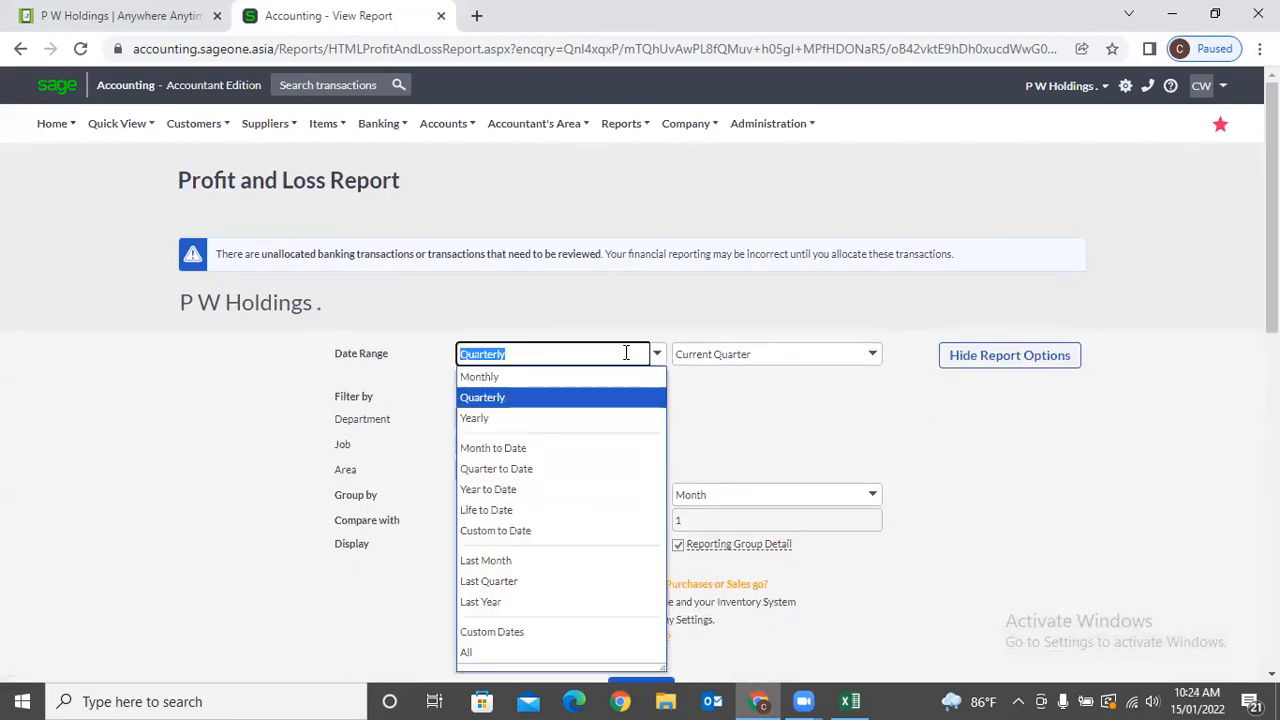
pyautogui.click(546, 395)
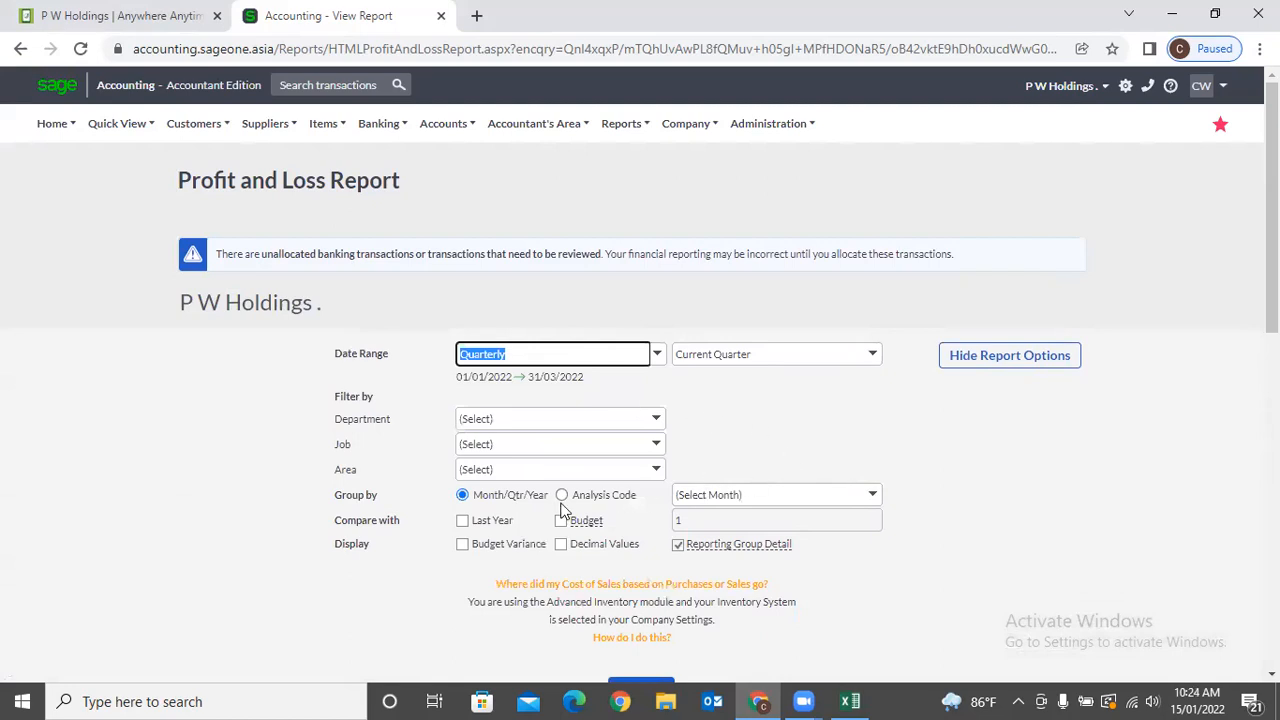
pyautogui.click(461, 524)
pyautogui.click(462, 521)
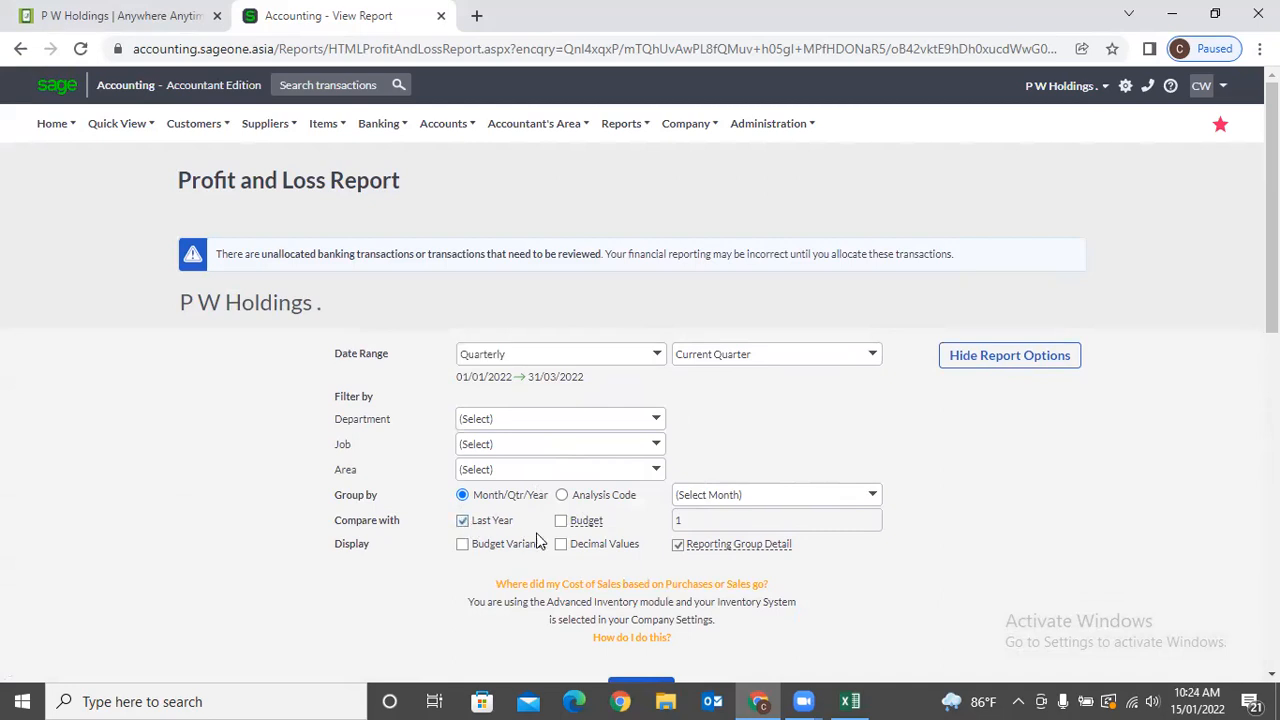
pyautogui.click(561, 521)
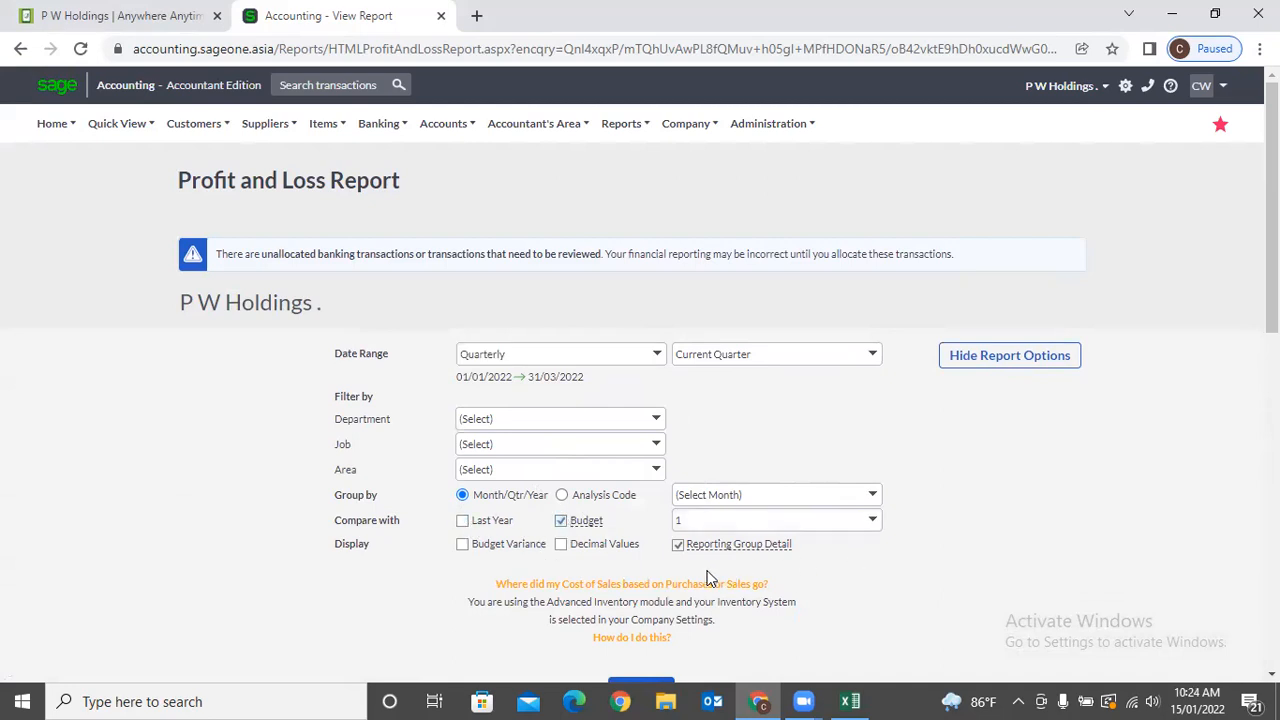
pyautogui.click(463, 521)
pyautogui.scroll(-2, 500, 521)
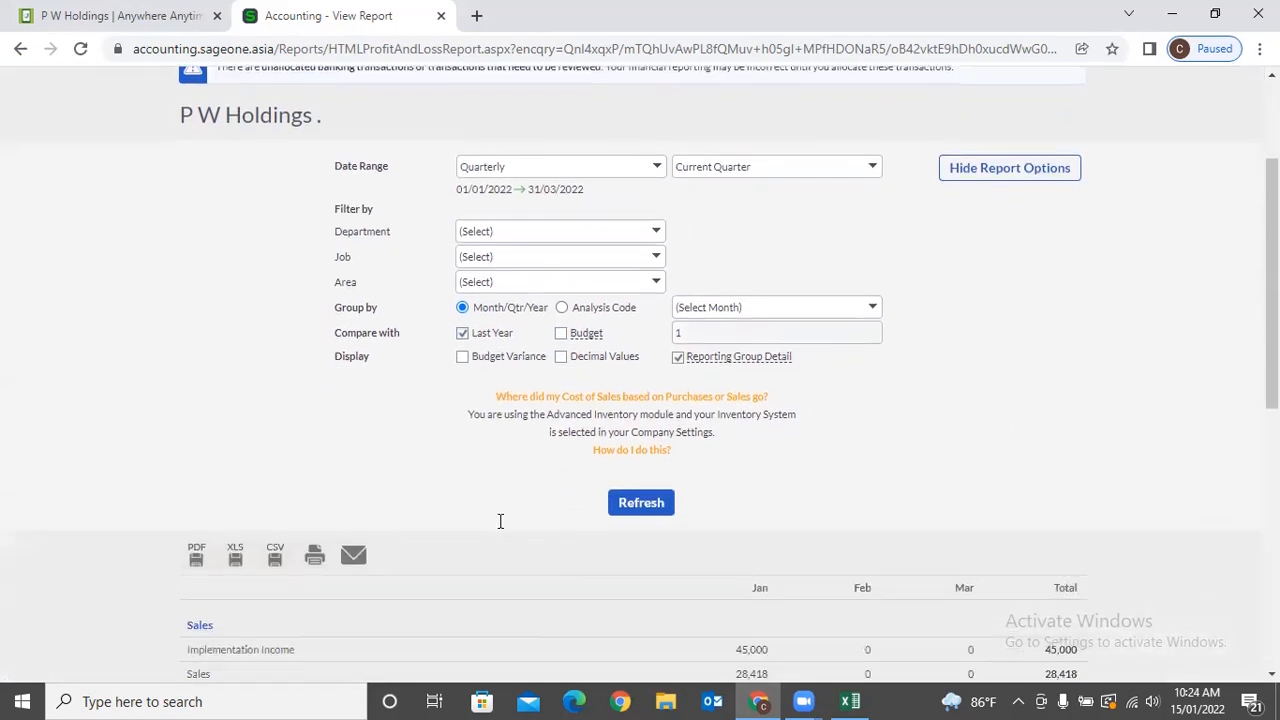
pyautogui.click(624, 506)
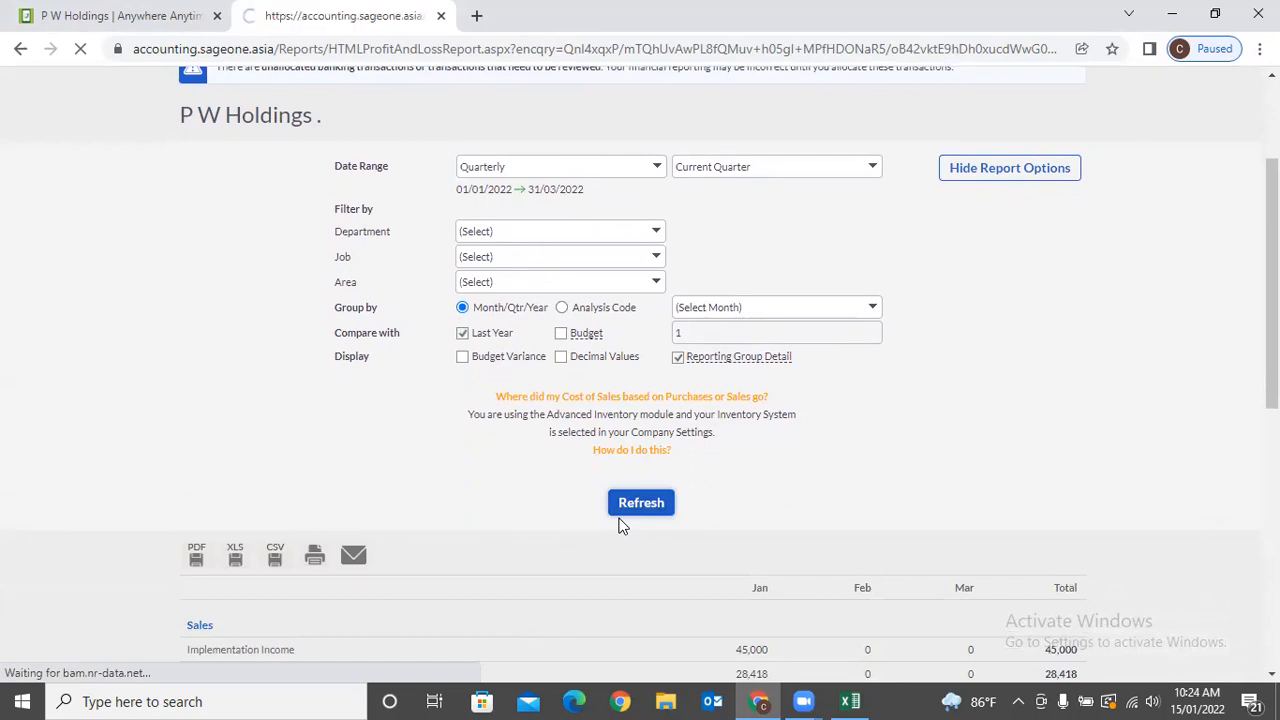
pyautogui.scroll(-1, 780, 466)
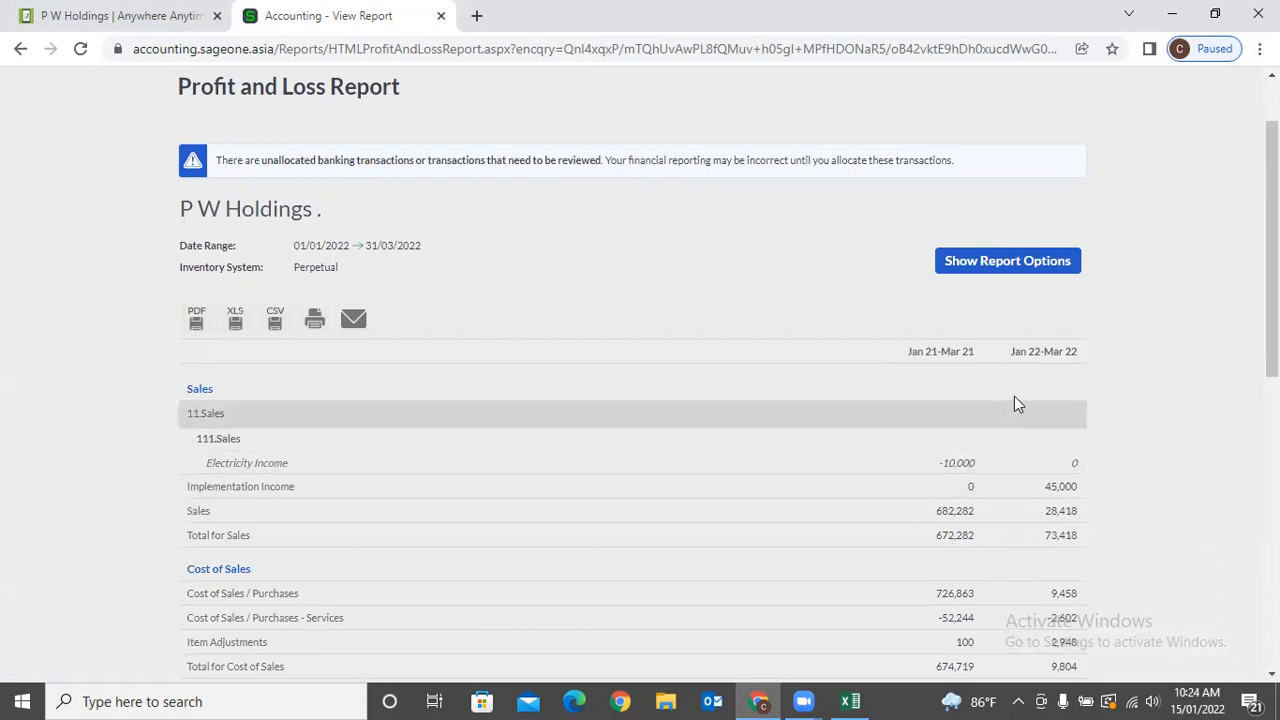
# Compare the report against the 2020/2021 BUDGET with variance and refresh.
pyautogui.click(971, 266)
pyautogui.click(561, 428)
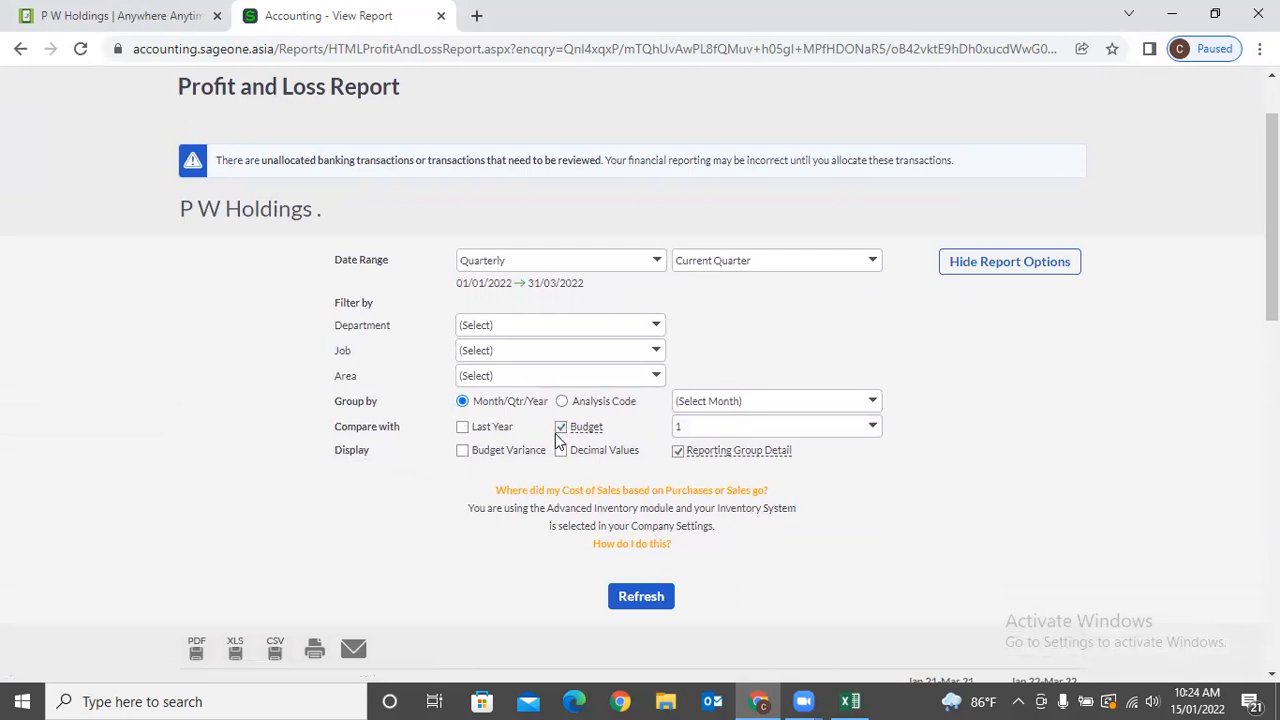
pyautogui.click(876, 427)
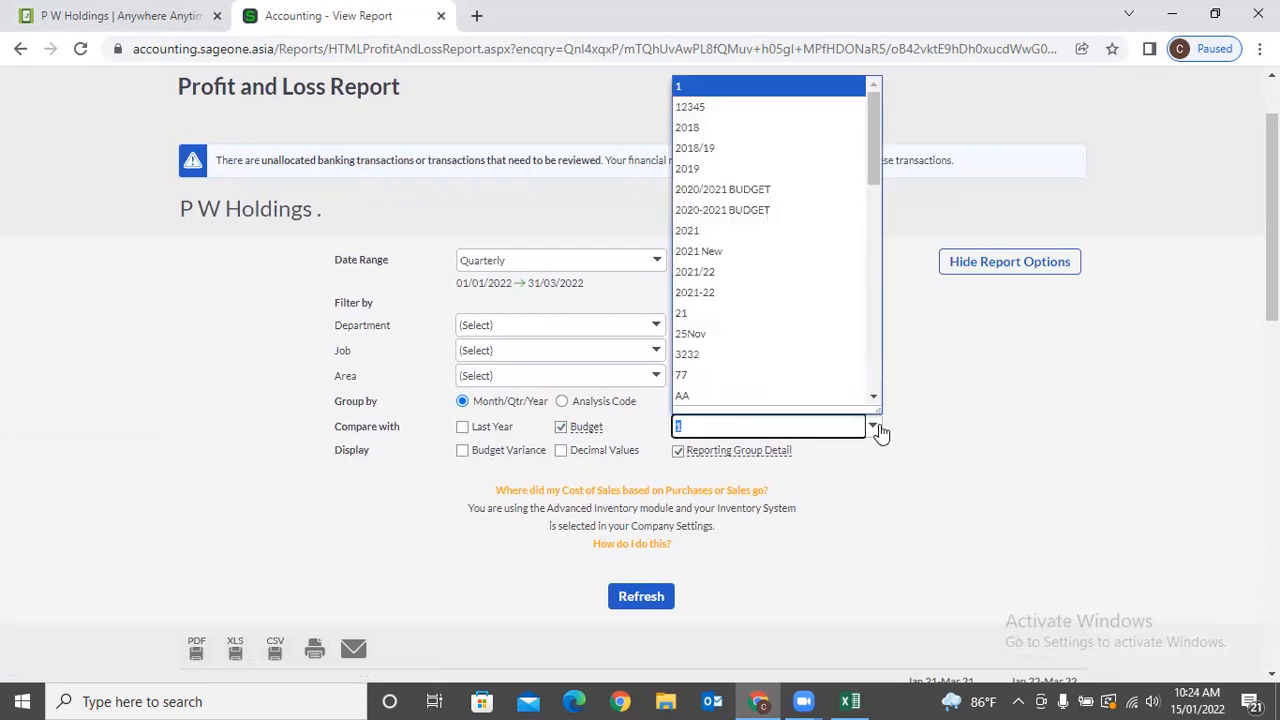
pyautogui.click(727, 190)
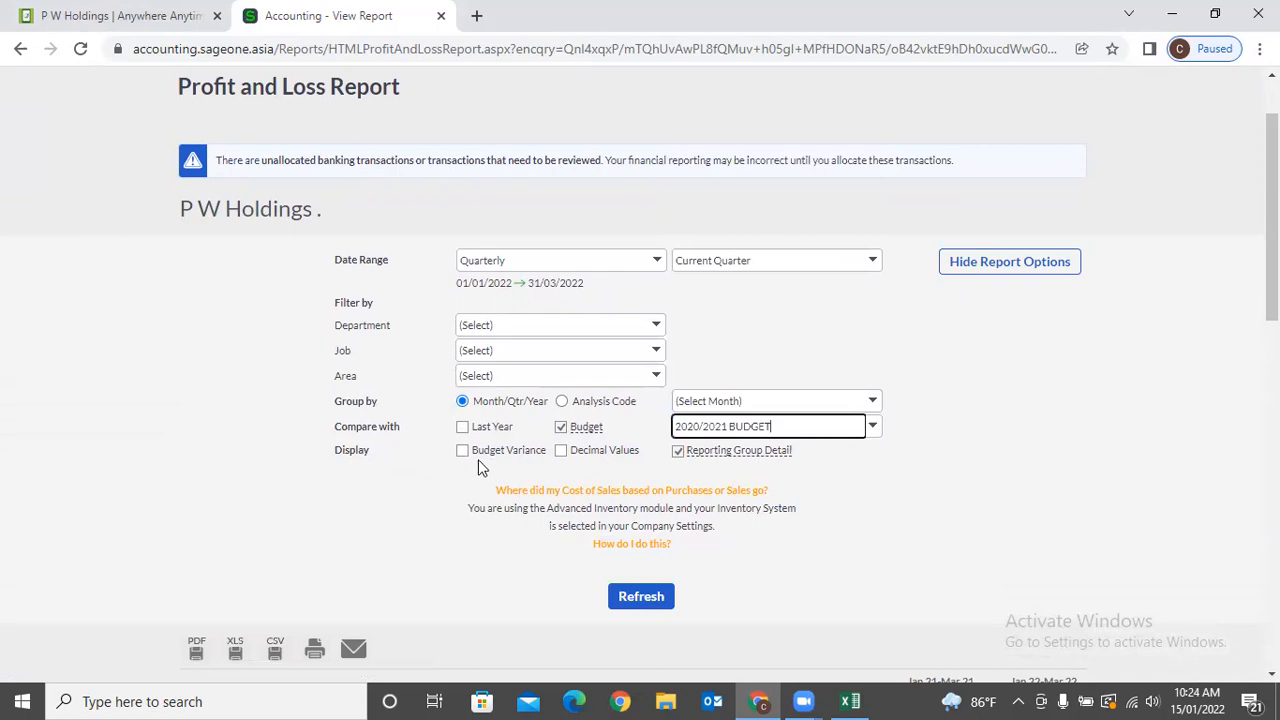
pyautogui.click(462, 455)
pyautogui.click(633, 598)
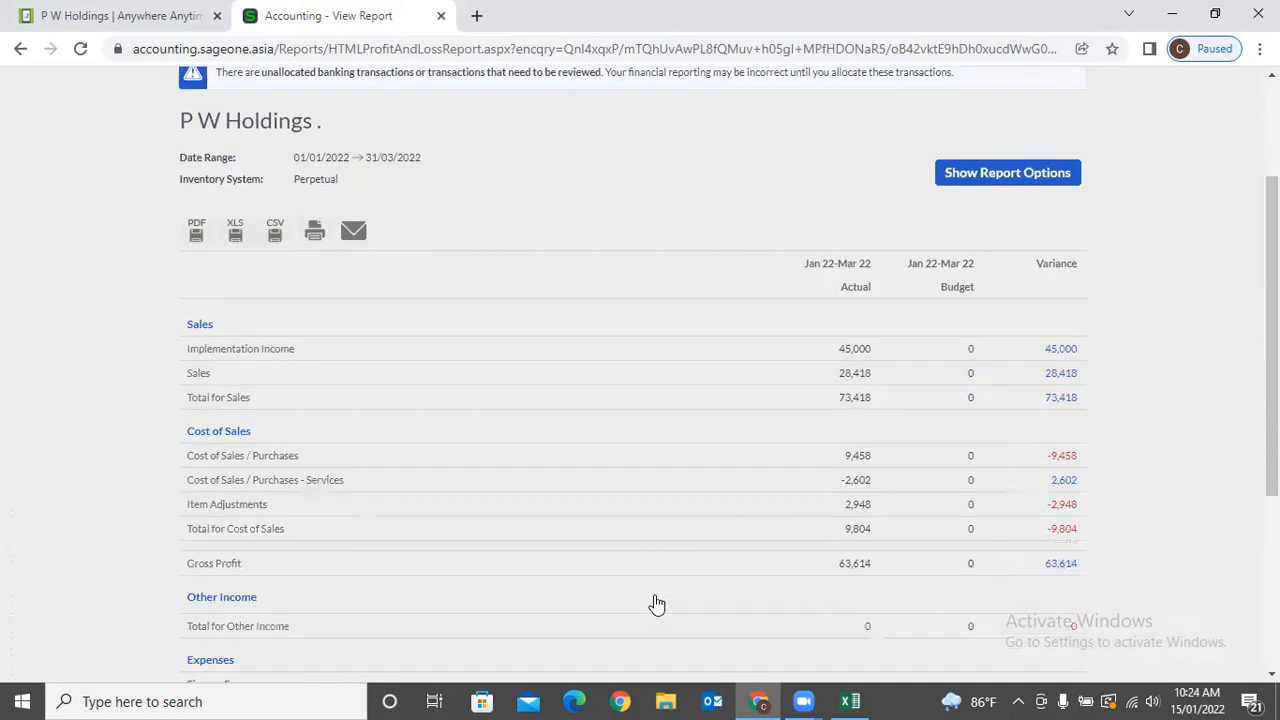
pyautogui.scroll(-1, 657, 604)
pyautogui.scroll(3, 920, 472)
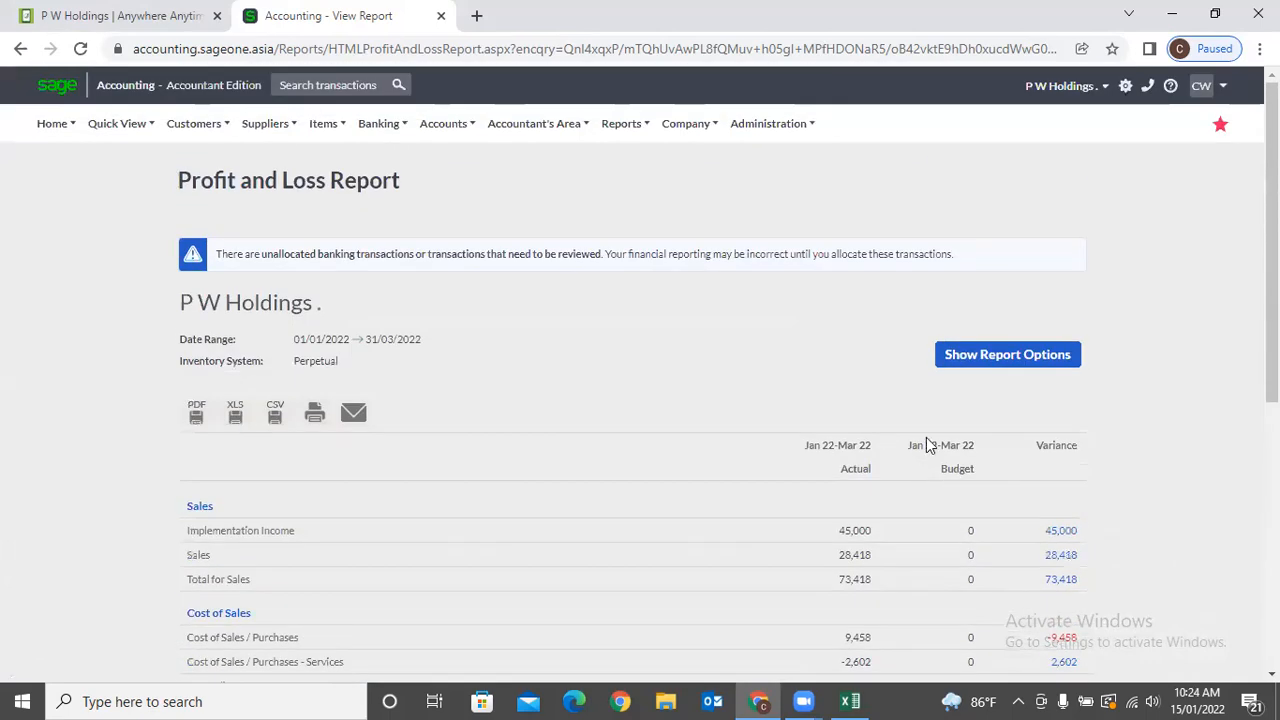
# Adjust the budget variance option and regenerate the report with decimal values shown.
pyautogui.click(956, 360)
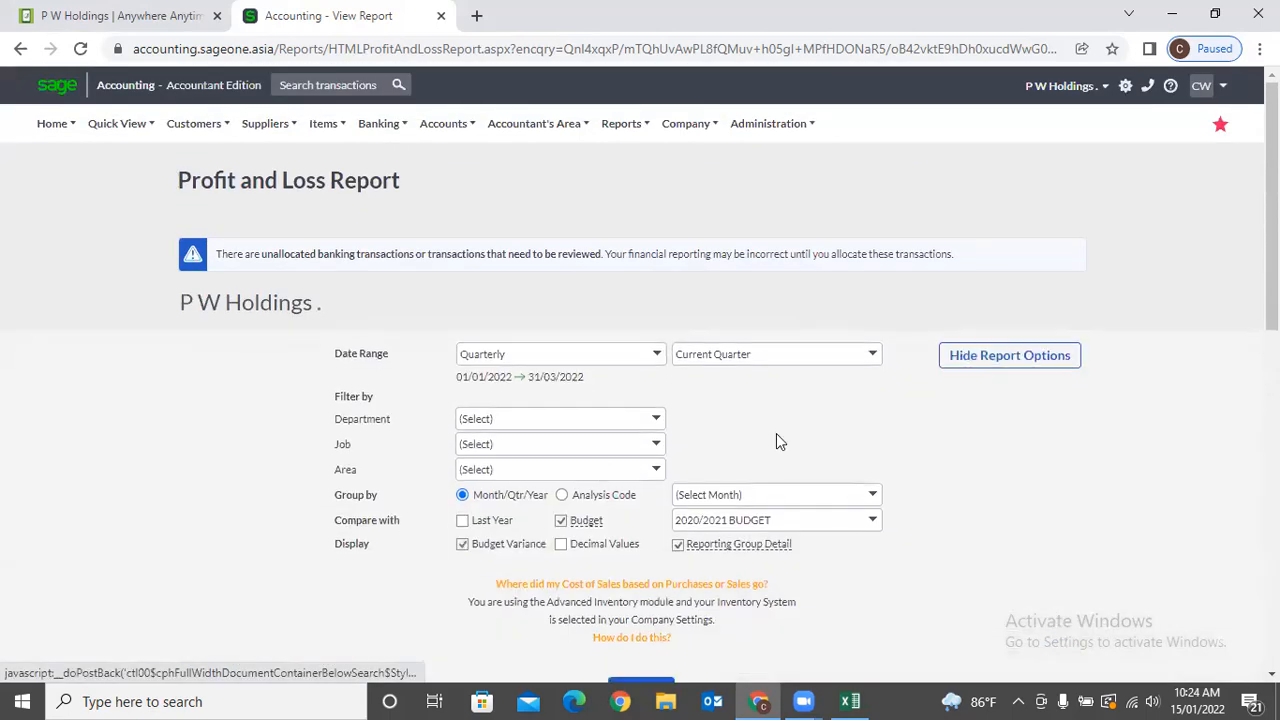
pyautogui.click(463, 544)
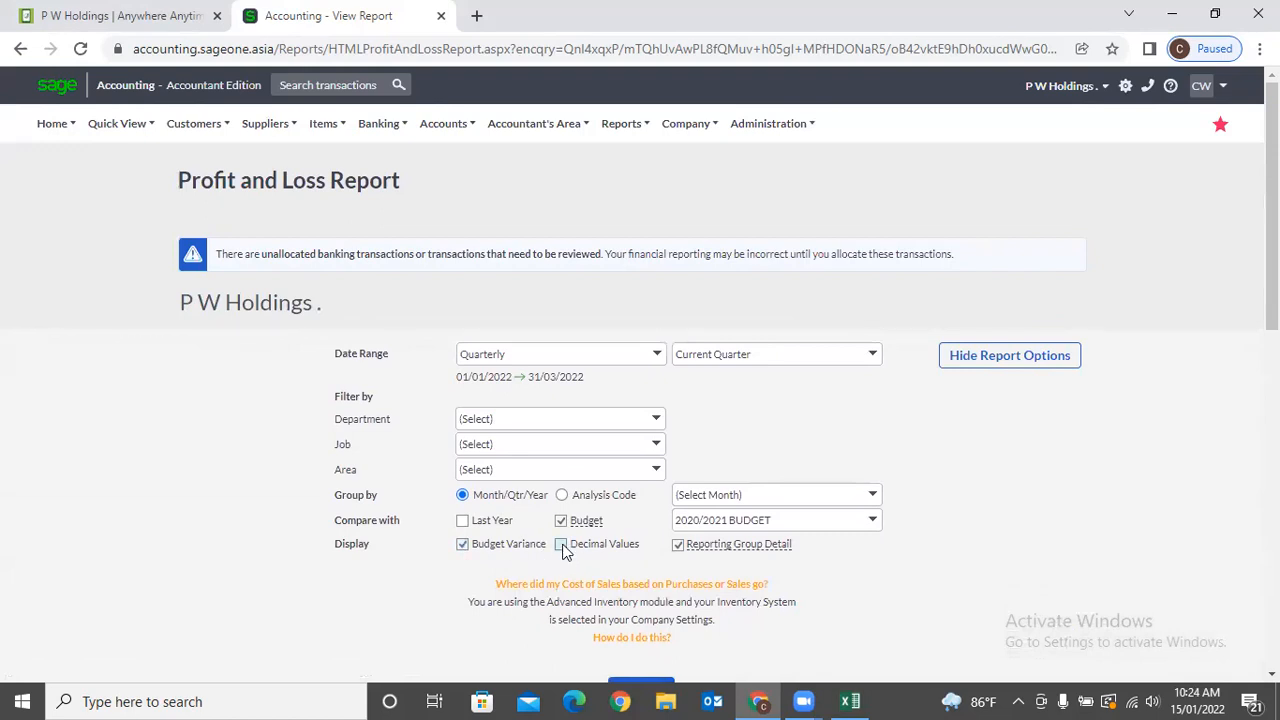
pyautogui.scroll(-3, 790, 480)
pyautogui.scroll(-1, 810, 541)
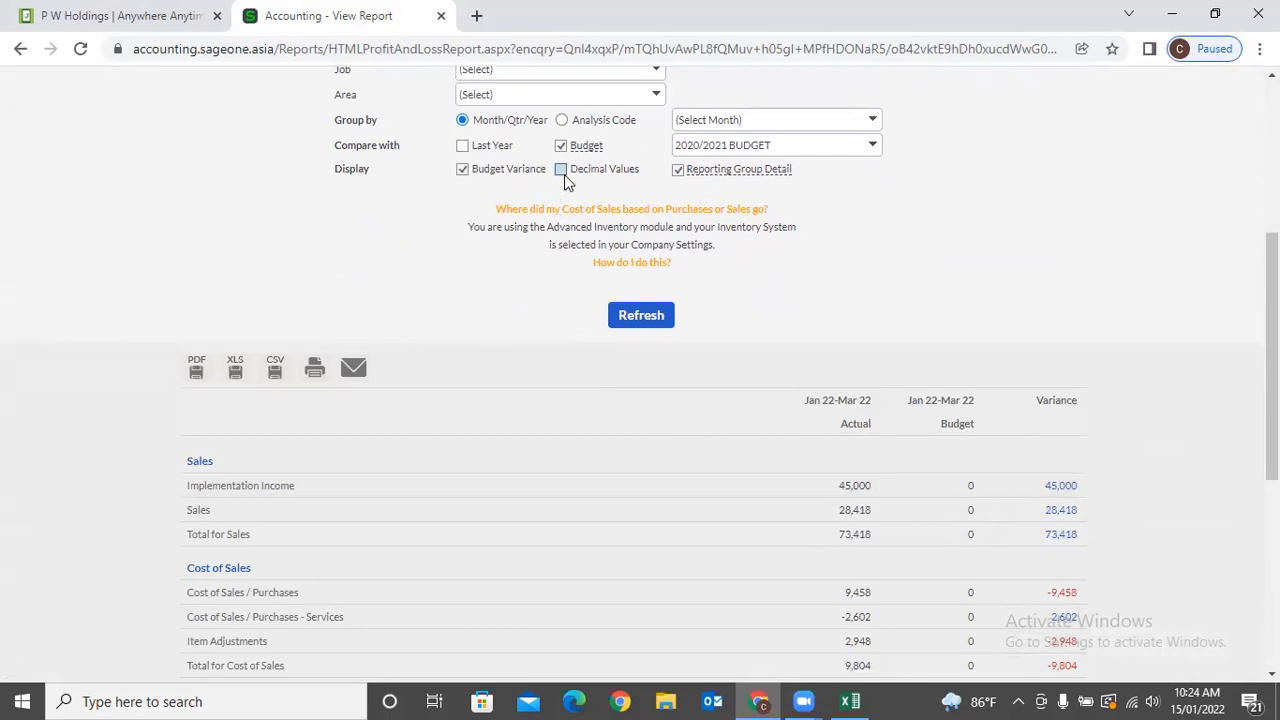
pyautogui.click(636, 316)
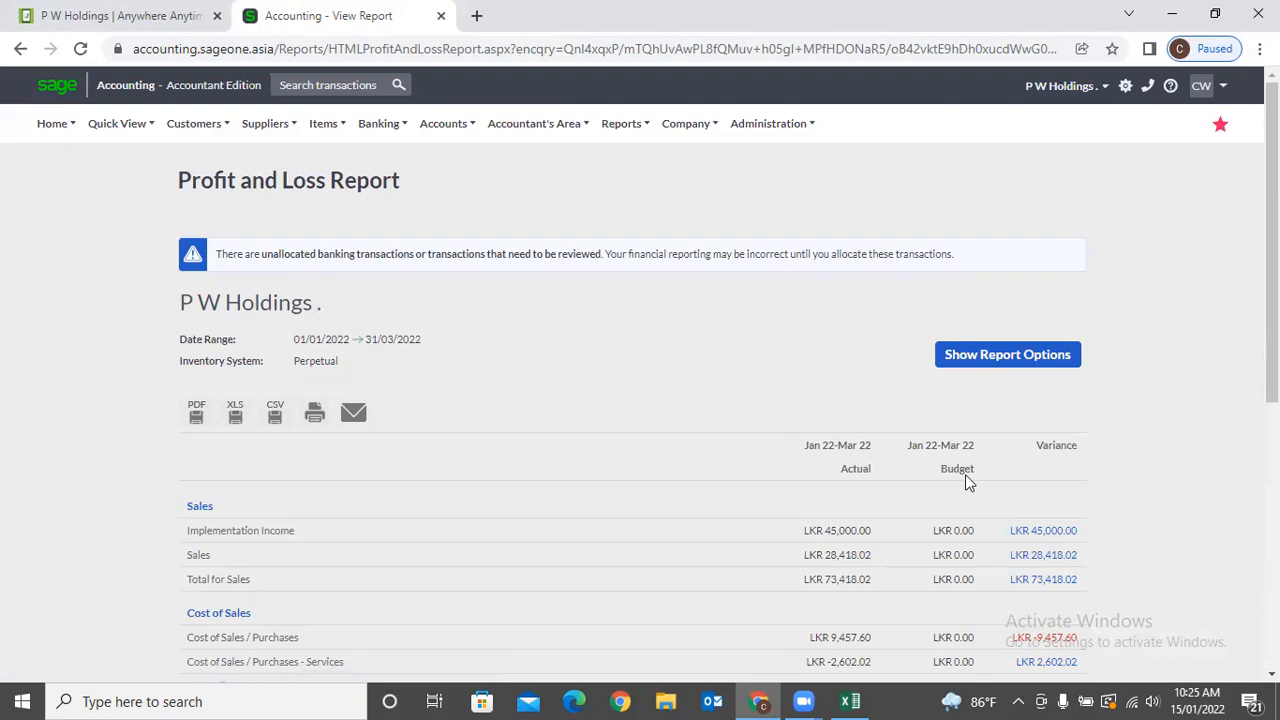
pyautogui.scroll(-2, 933, 572)
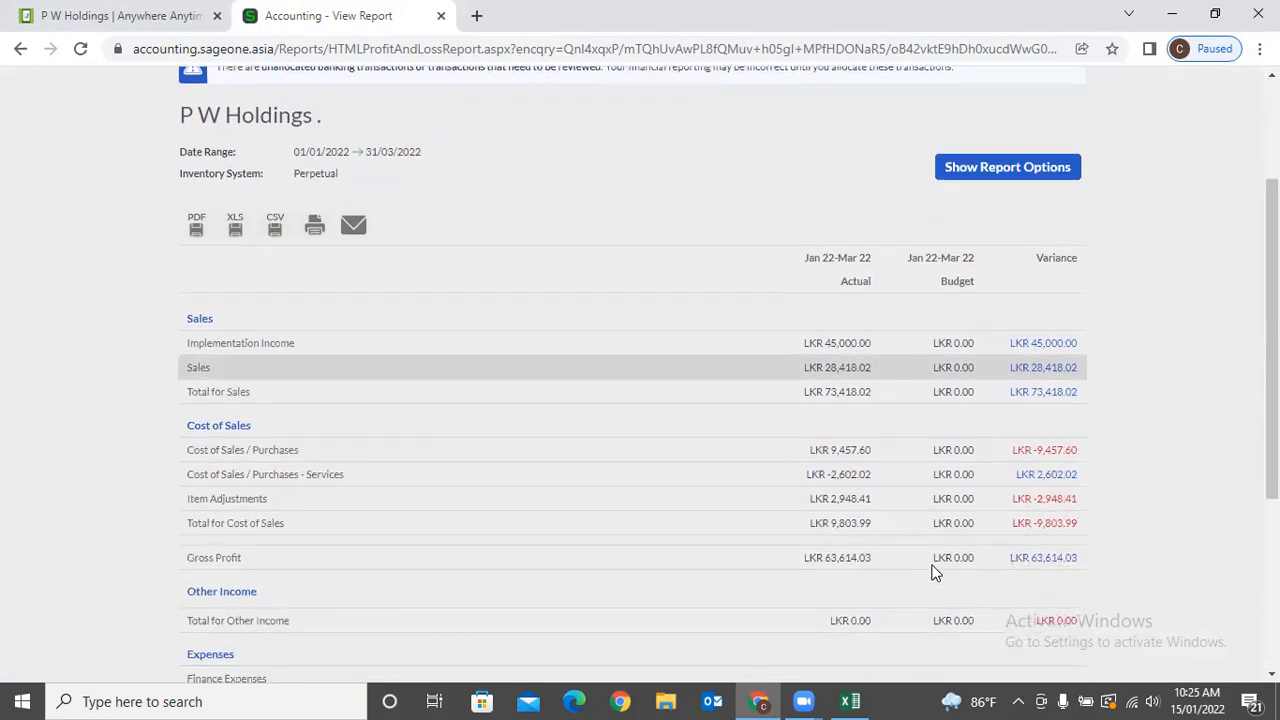
pyautogui.scroll(2, 933, 568)
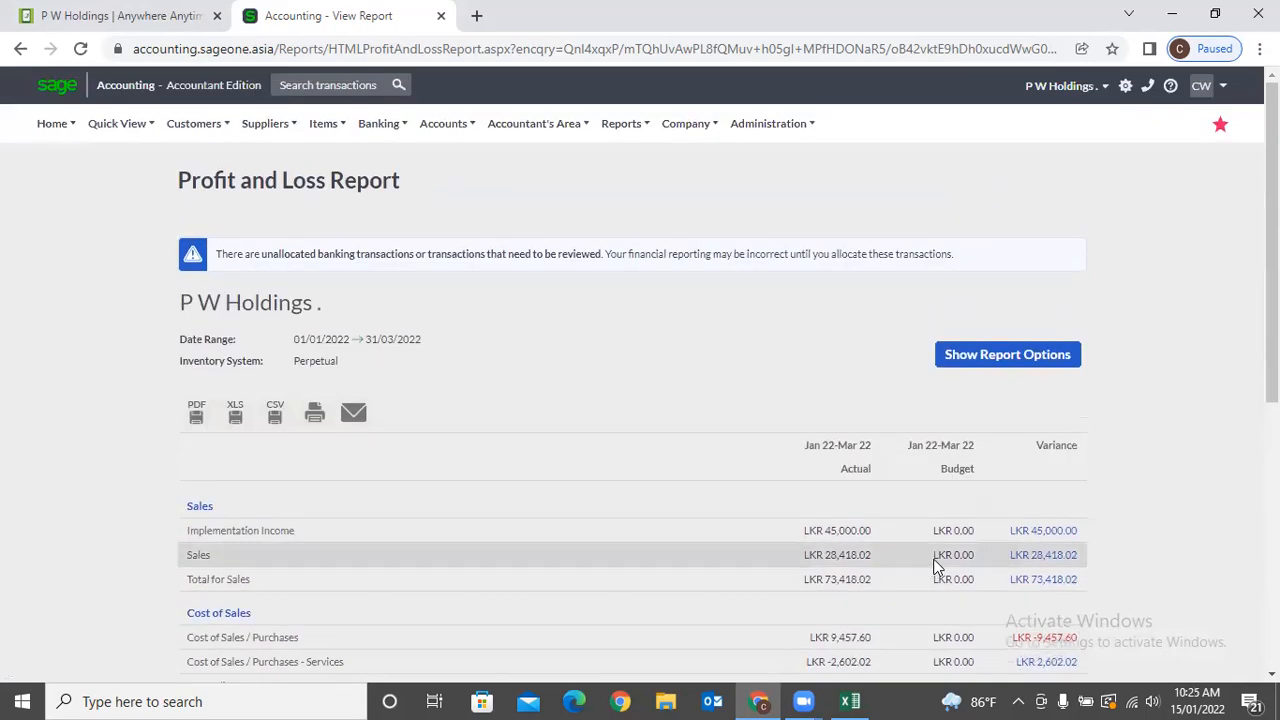
# Set the Date Range to Yearly, 01/04/2021–31/03/2022, and regenerate the budget report.
pyautogui.click(965, 353)
pyautogui.click(678, 546)
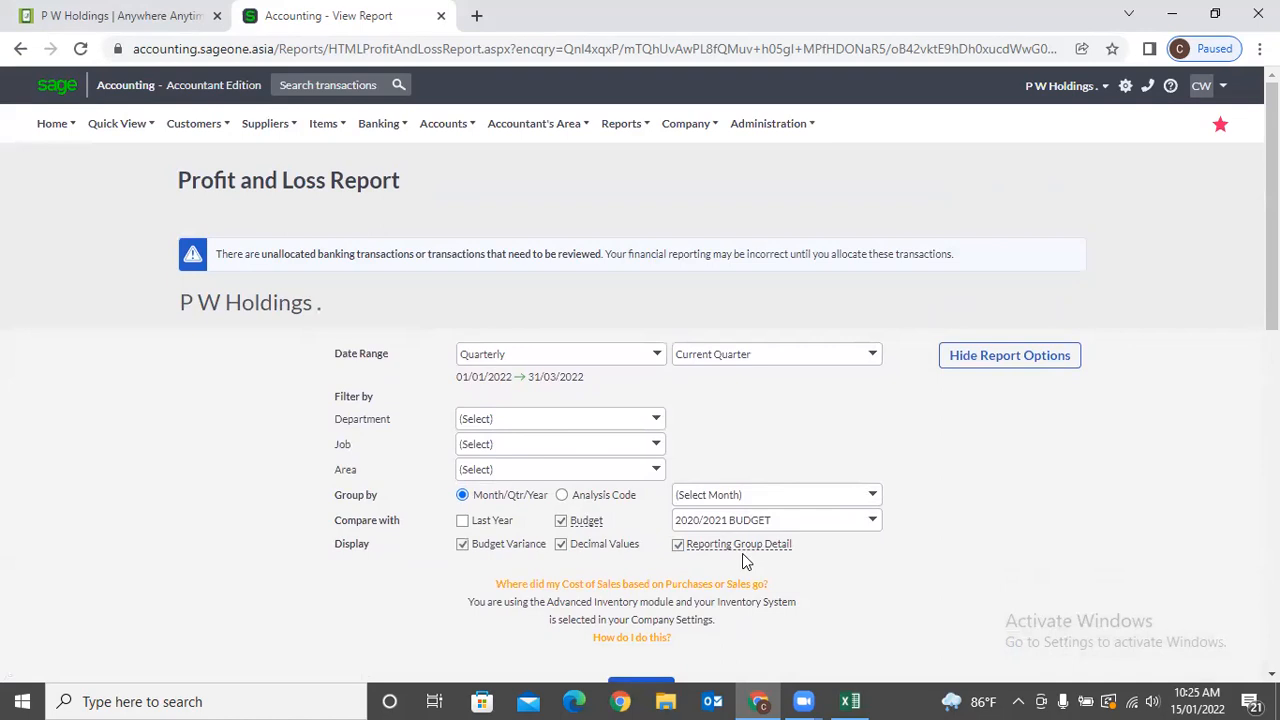
pyautogui.scroll(-10, 742, 555)
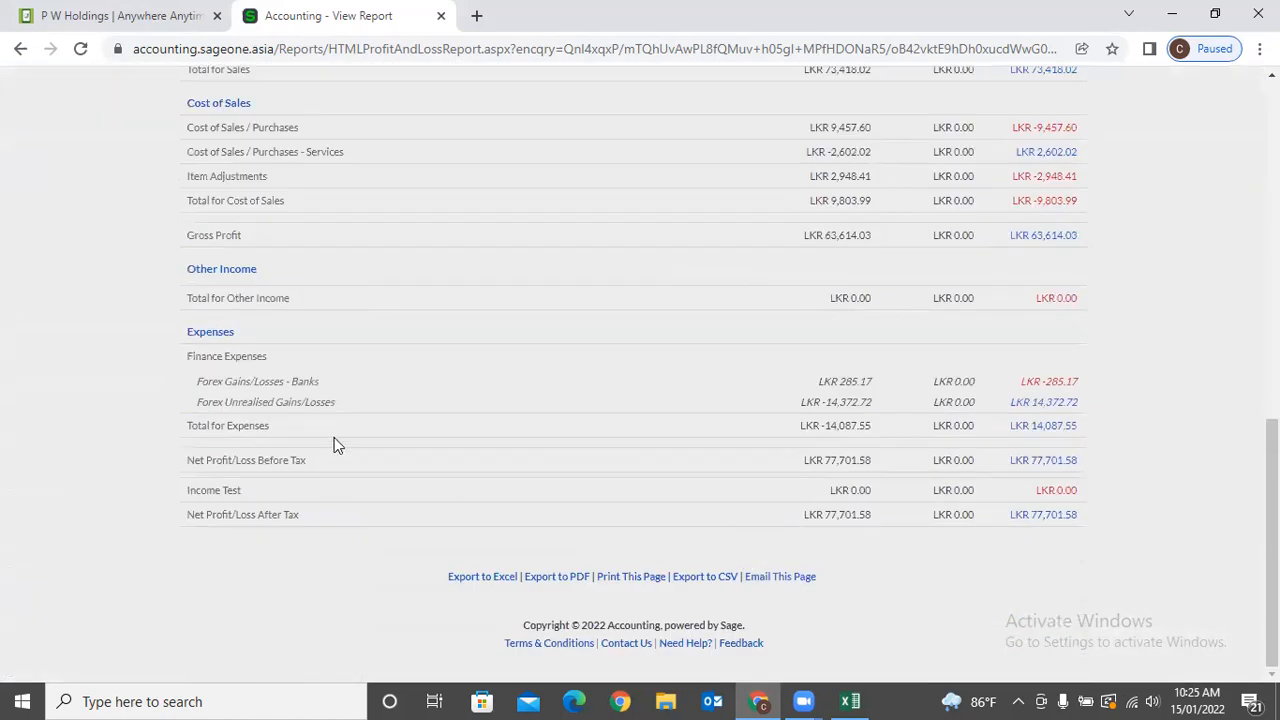
pyautogui.scroll(10, 317, 426)
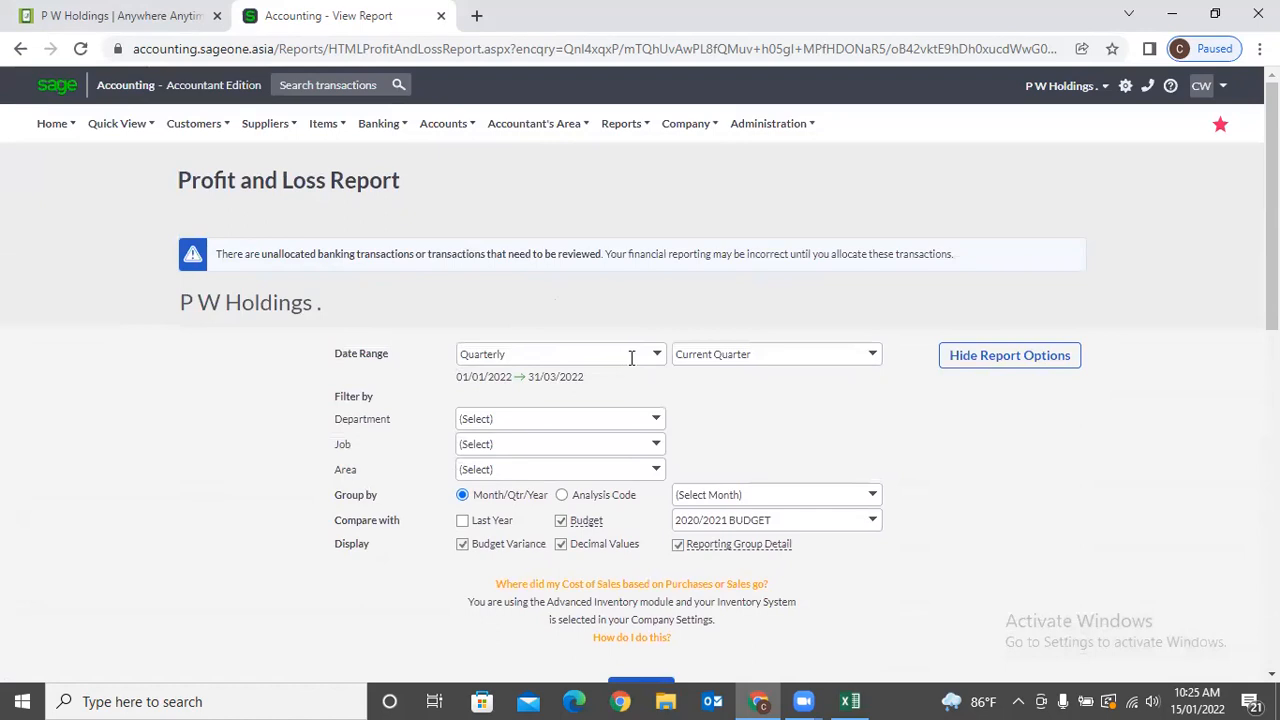
pyautogui.click(640, 355)
pyautogui.click(543, 417)
pyautogui.scroll(-2, 615, 424)
pyautogui.scroll(-1, 615, 424)
pyautogui.click(651, 412)
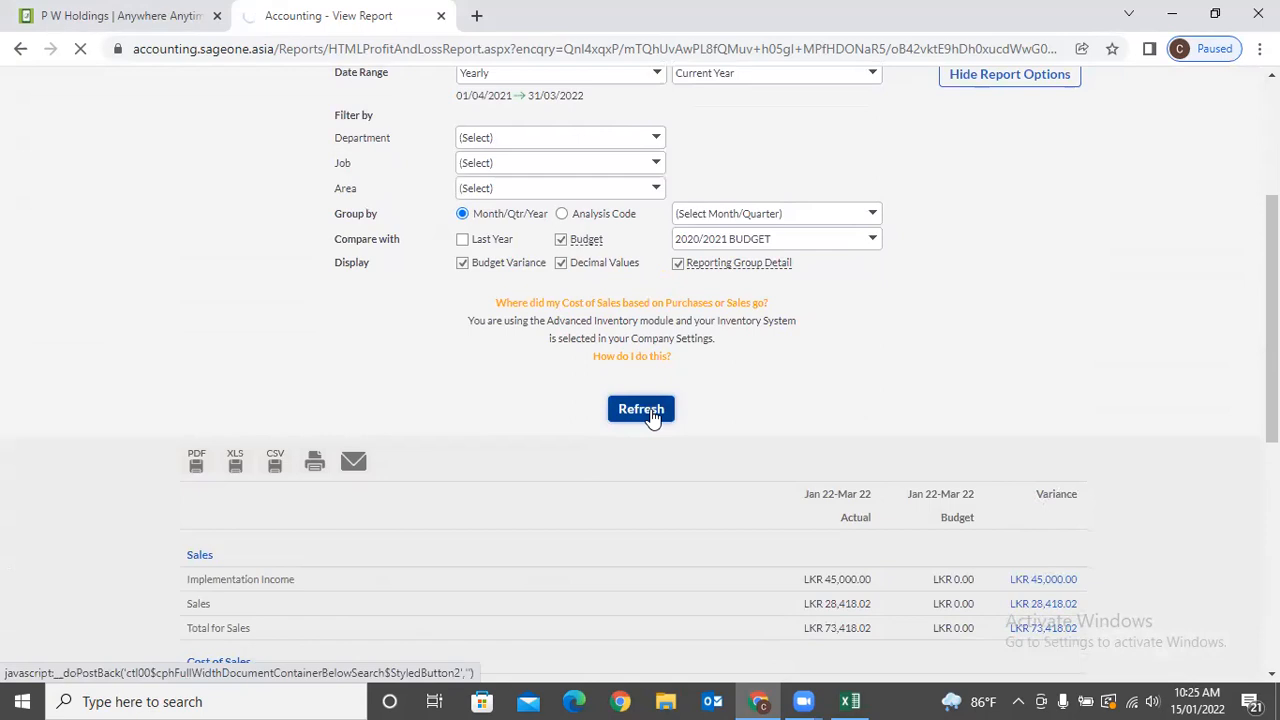
pyautogui.scroll(-5, 620, 416)
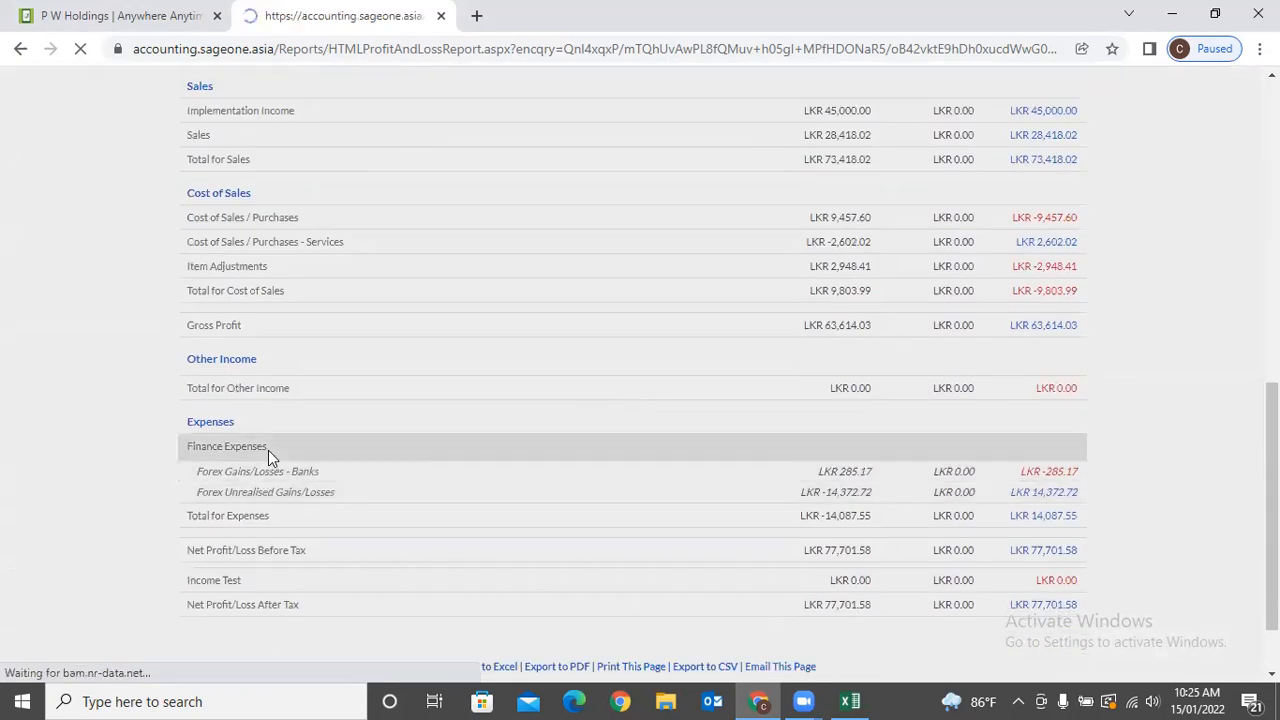
pyautogui.scroll(-2, 268, 450)
pyautogui.scroll(-5, 268, 450)
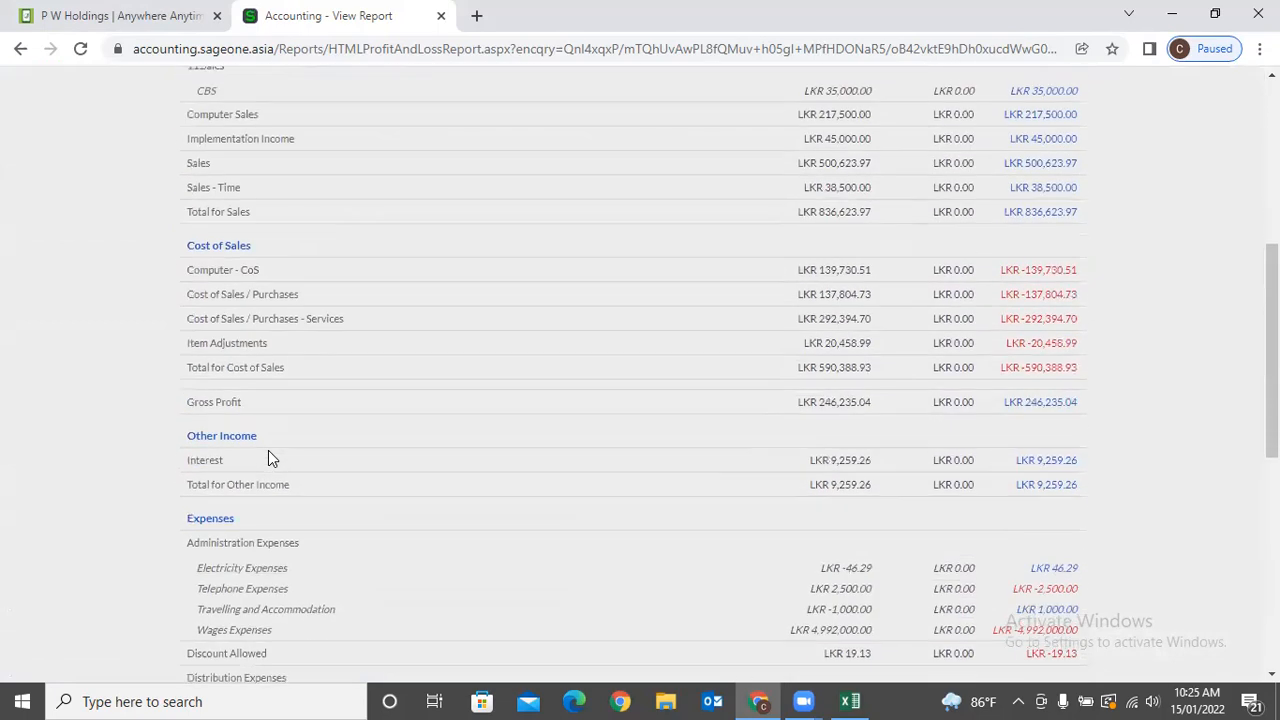
pyautogui.scroll(5, 896, 424)
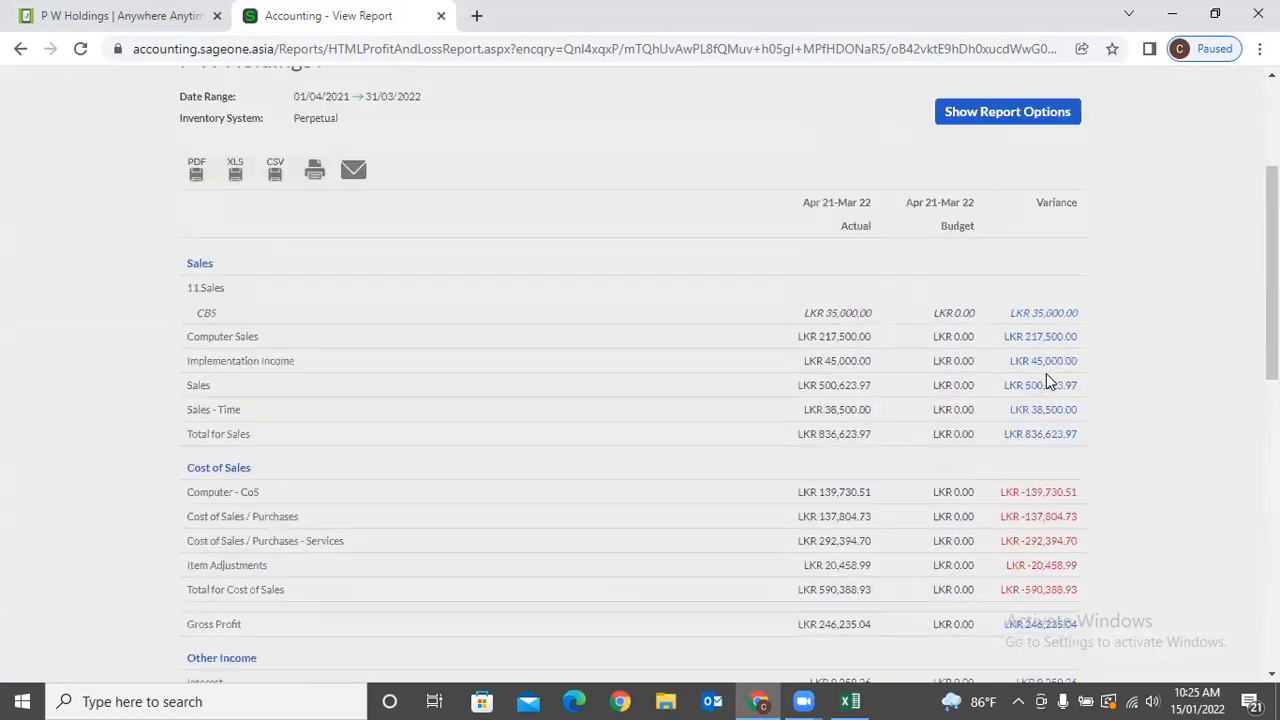
# Untick Reporting Group Detail and refresh, showing Actual vs Budget with all budgets LKR 0.00.
pyautogui.click(989, 170)
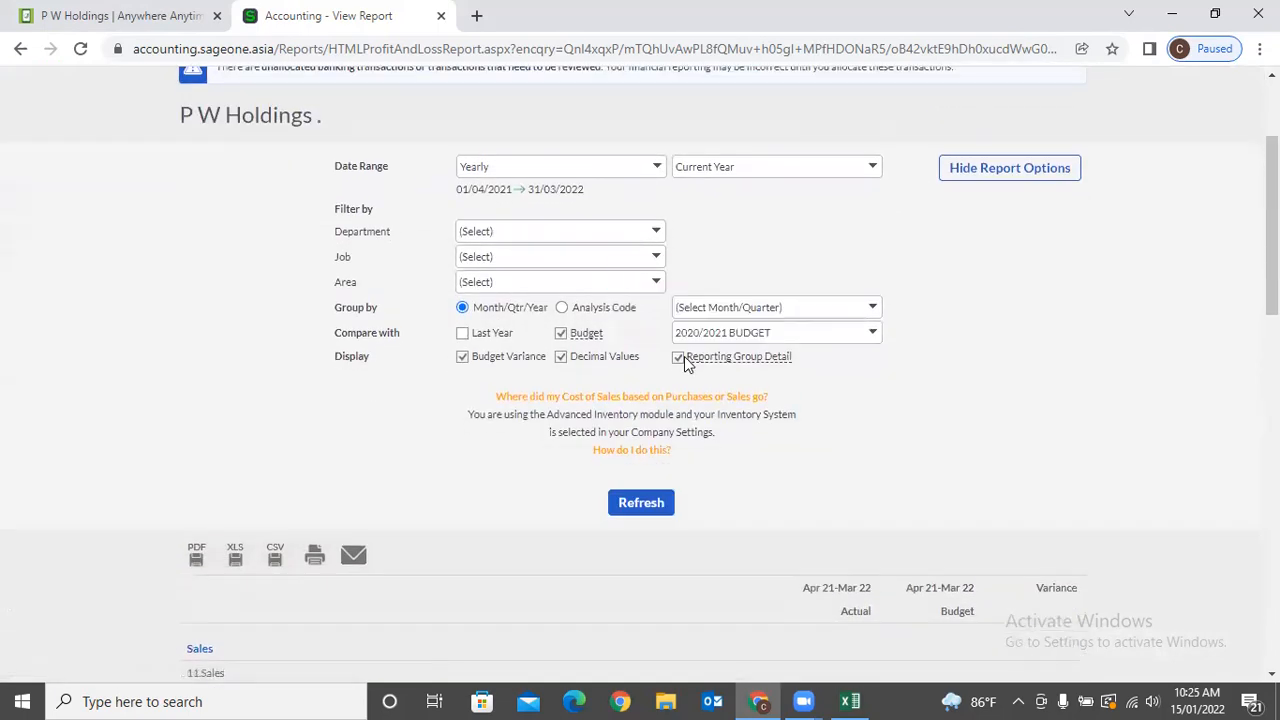
pyautogui.click(680, 358)
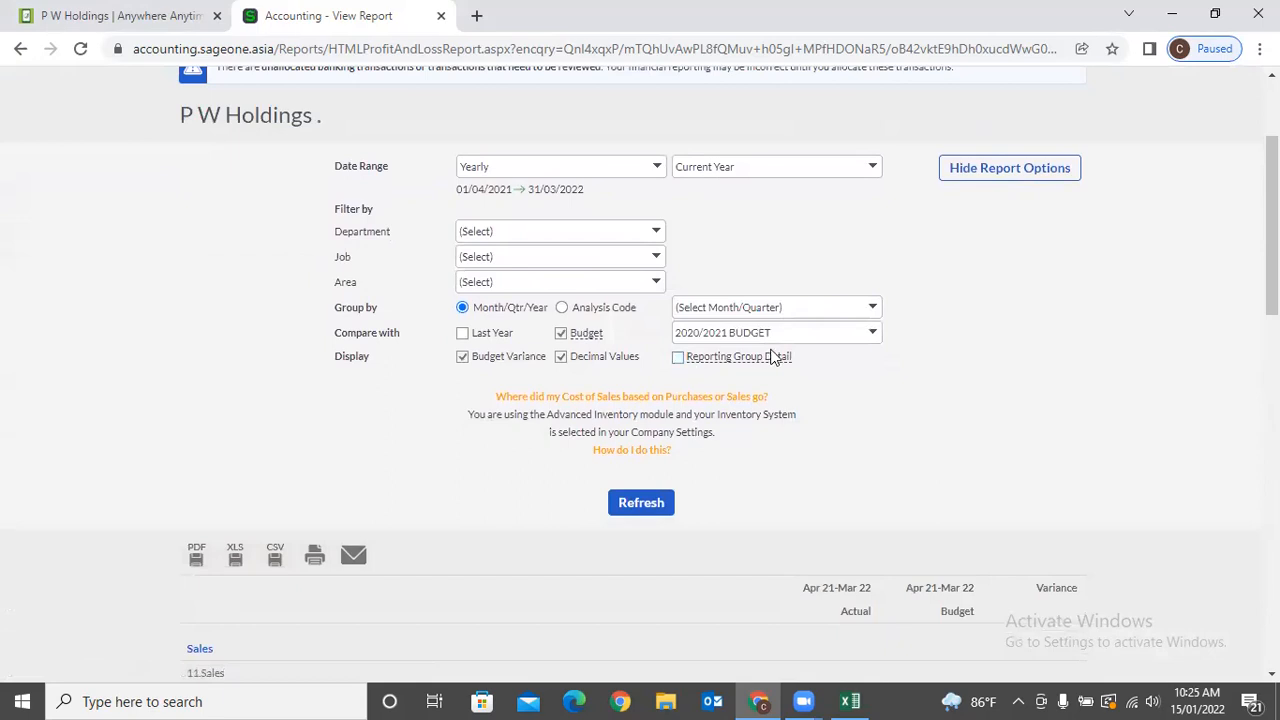
pyautogui.click(646, 510)
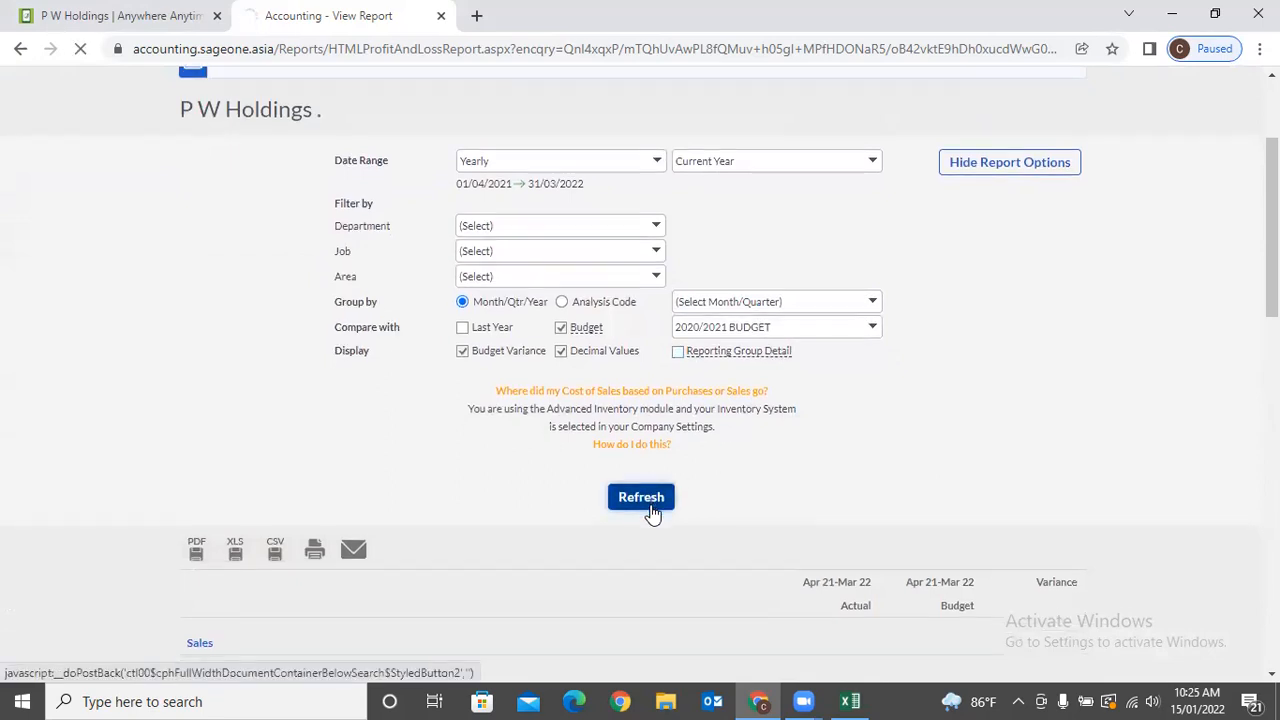
pyautogui.scroll(-4, 651, 515)
pyautogui.scroll(-4, 652, 513)
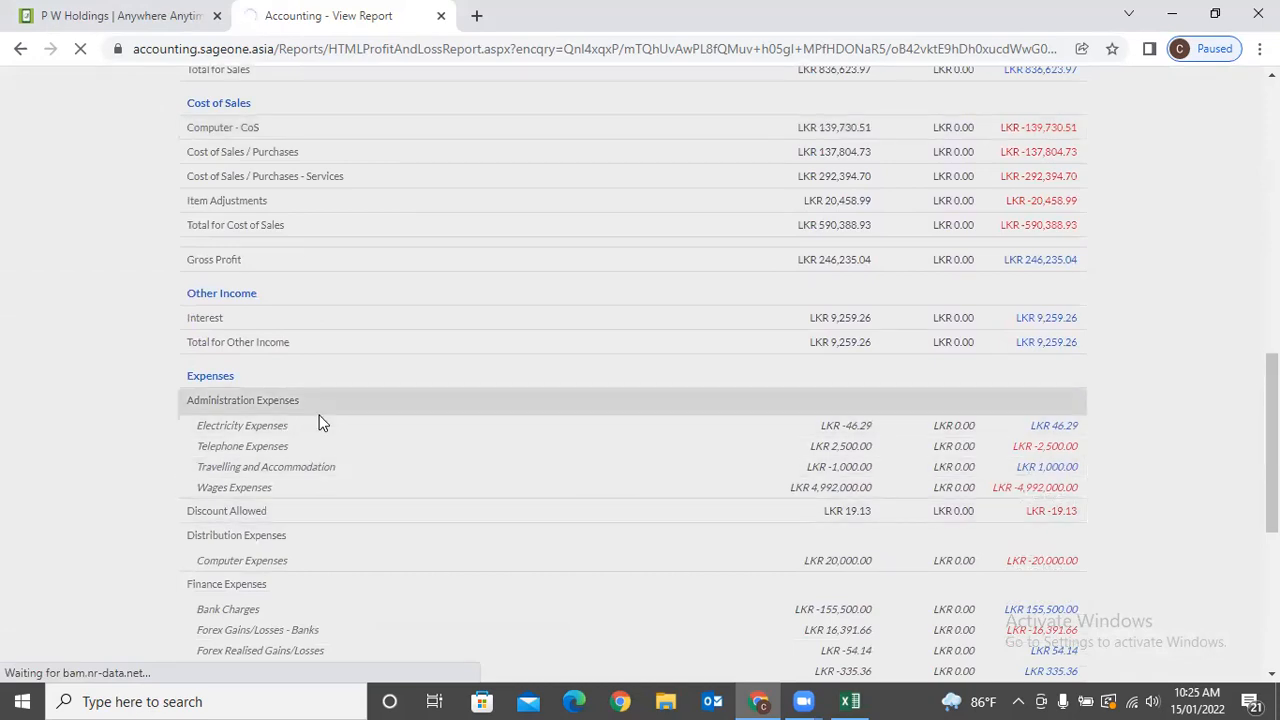
pyautogui.scroll(-4, 320, 423)
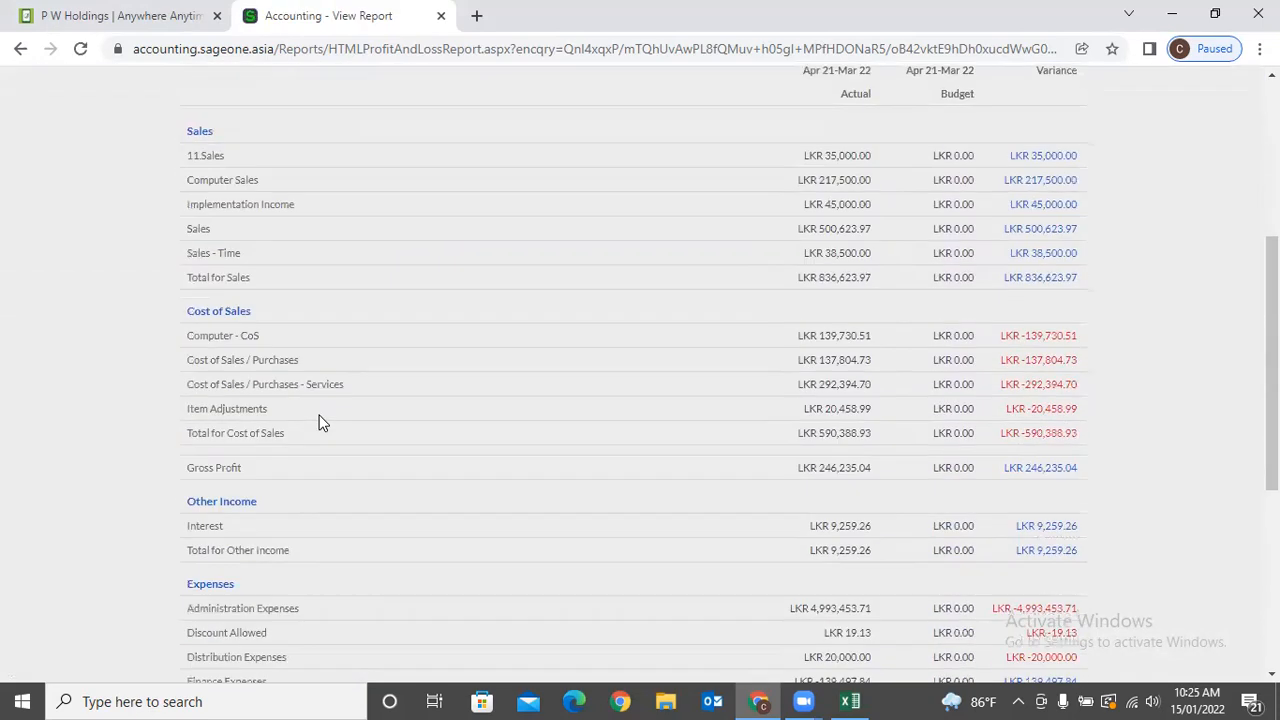
pyautogui.scroll(-1, 320, 423)
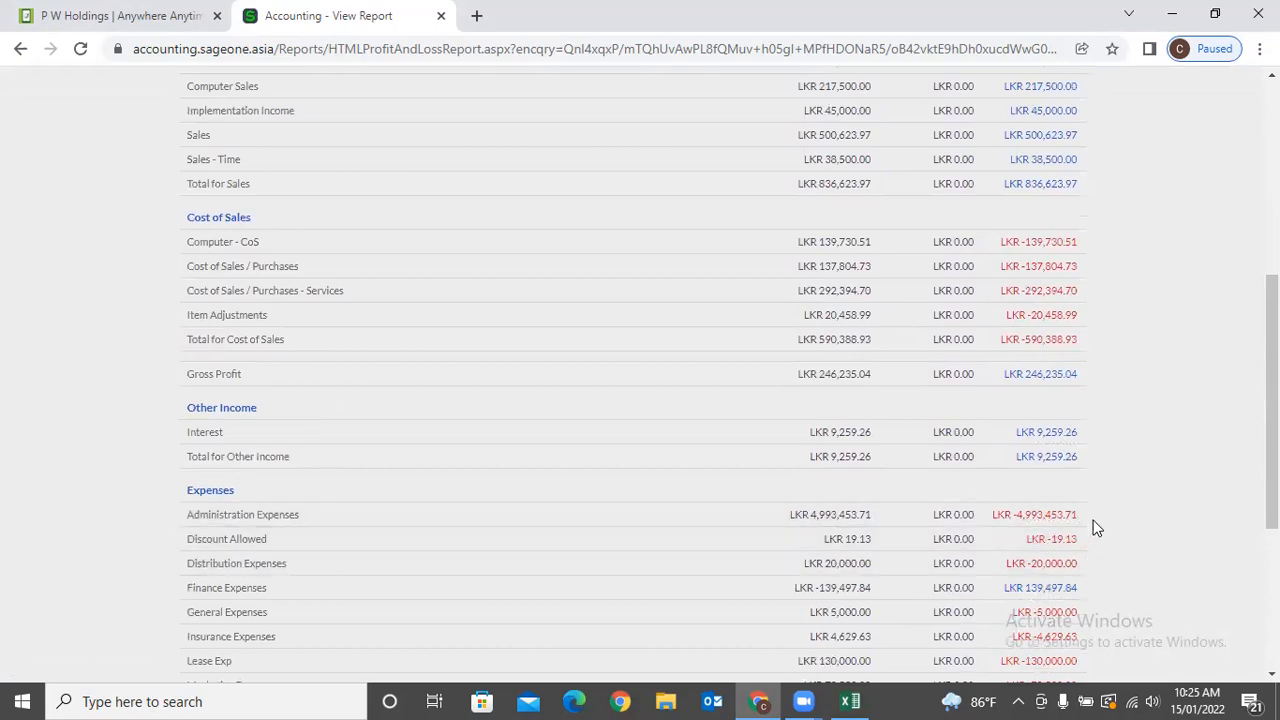
pyautogui.scroll(-3, 1095, 527)
pyautogui.scroll(8, 1095, 527)
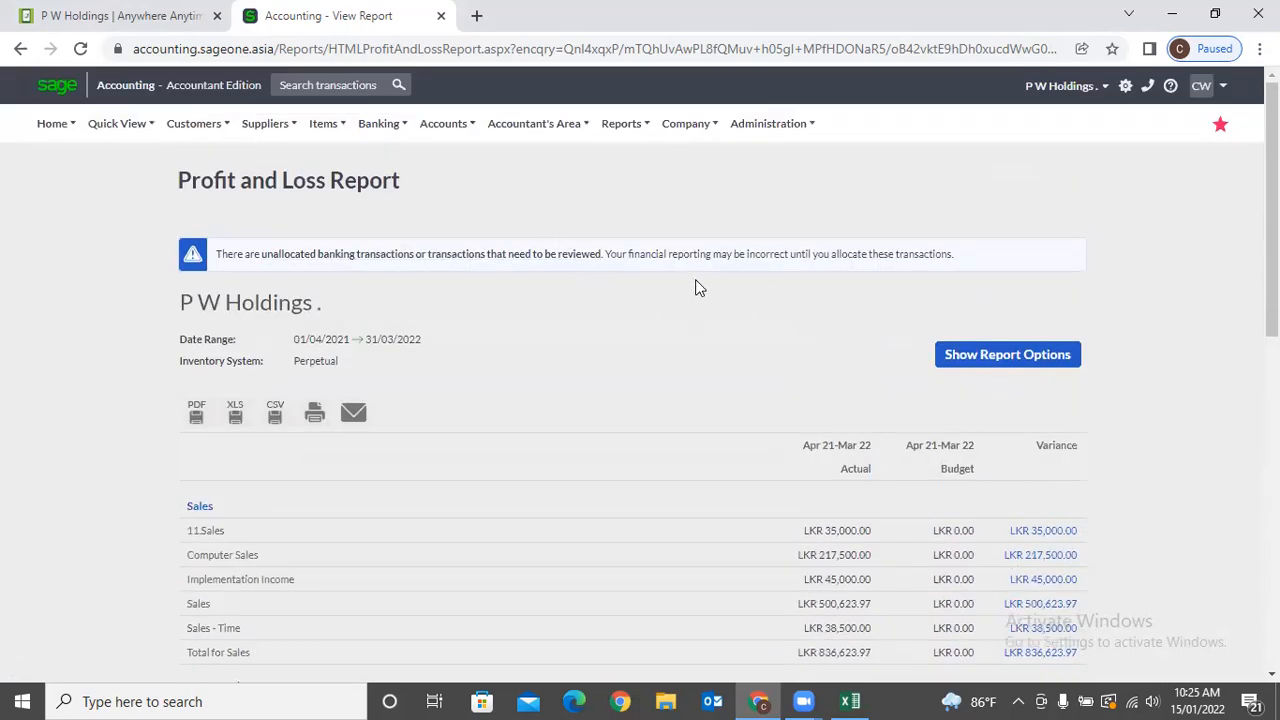
# Run the Balance Sheet as at 15/01/2022 and dismiss the out-of-balance warning.
pyautogui.click(513, 130)
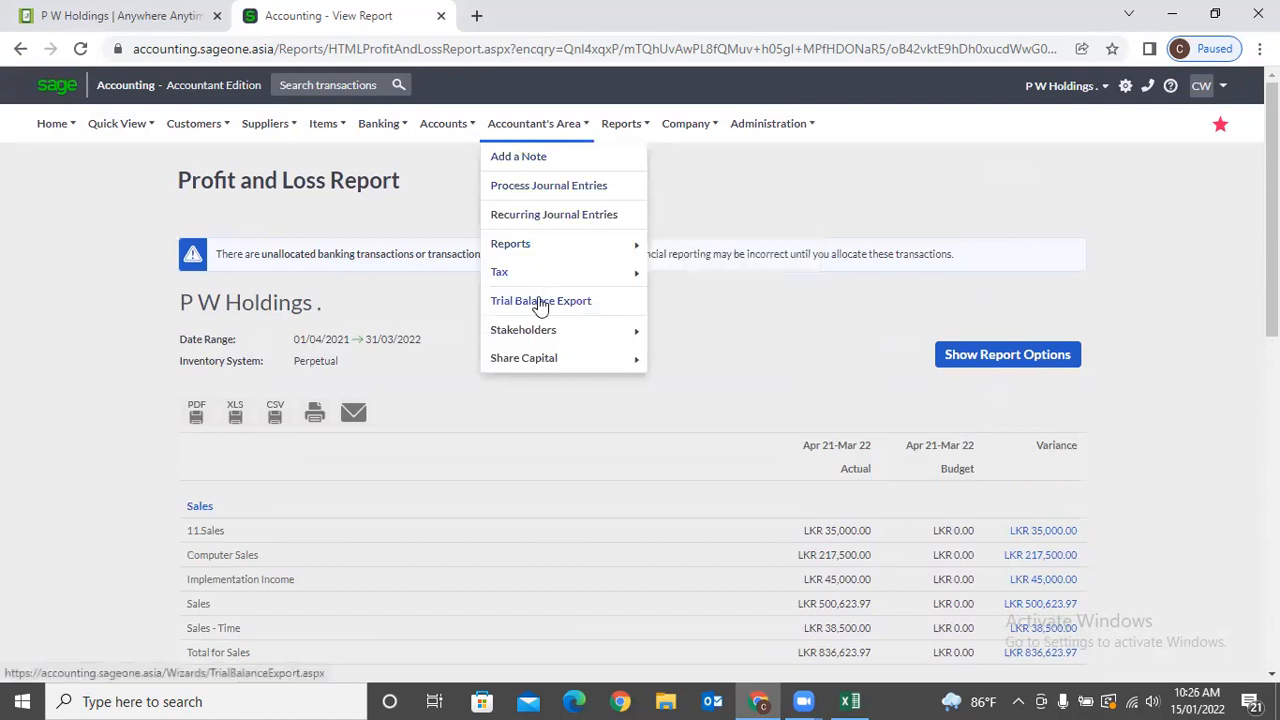
pyautogui.moveTo(537, 256)
pyautogui.moveTo(709, 246)
pyautogui.click(888, 272)
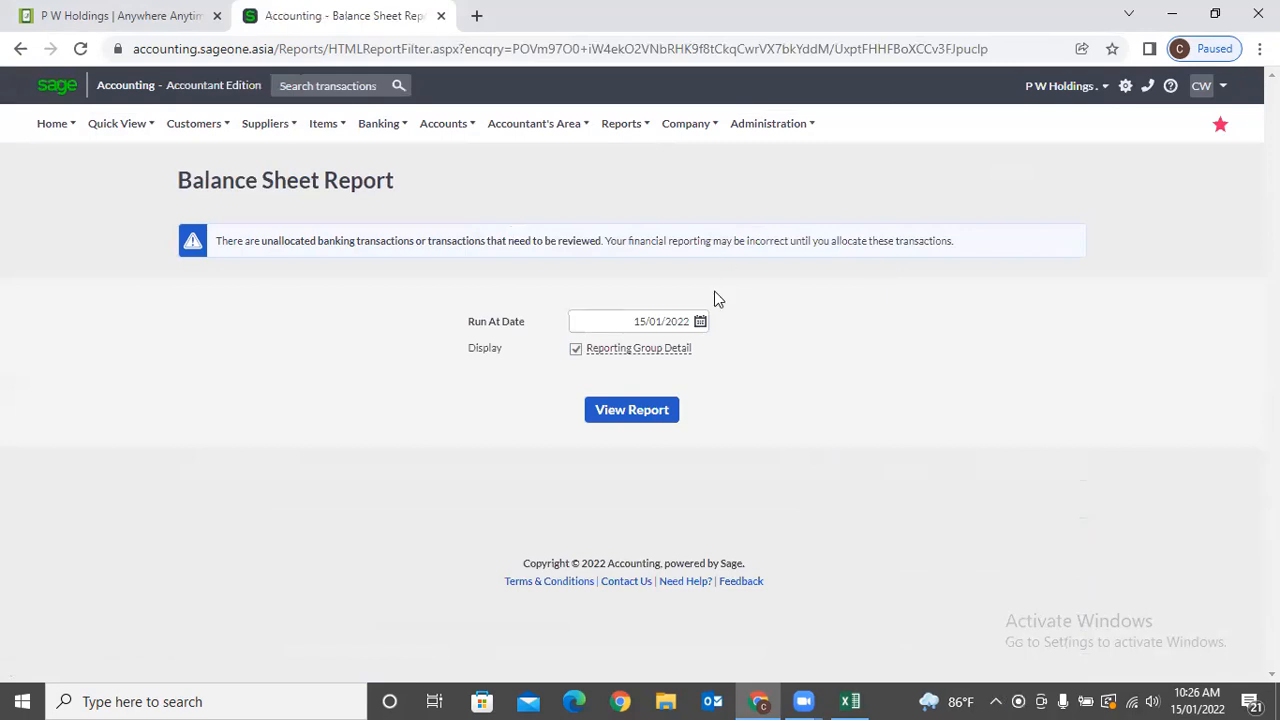
pyautogui.click(607, 324)
pyautogui.click(617, 410)
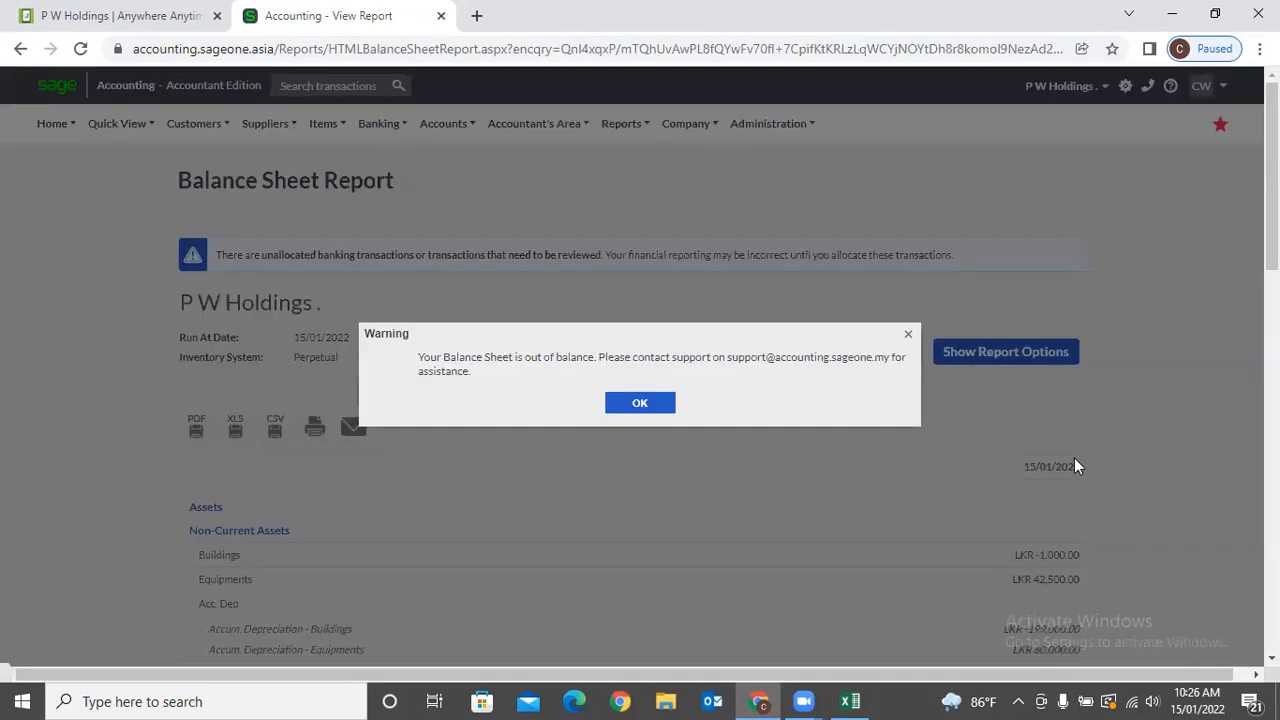
pyautogui.click(650, 408)
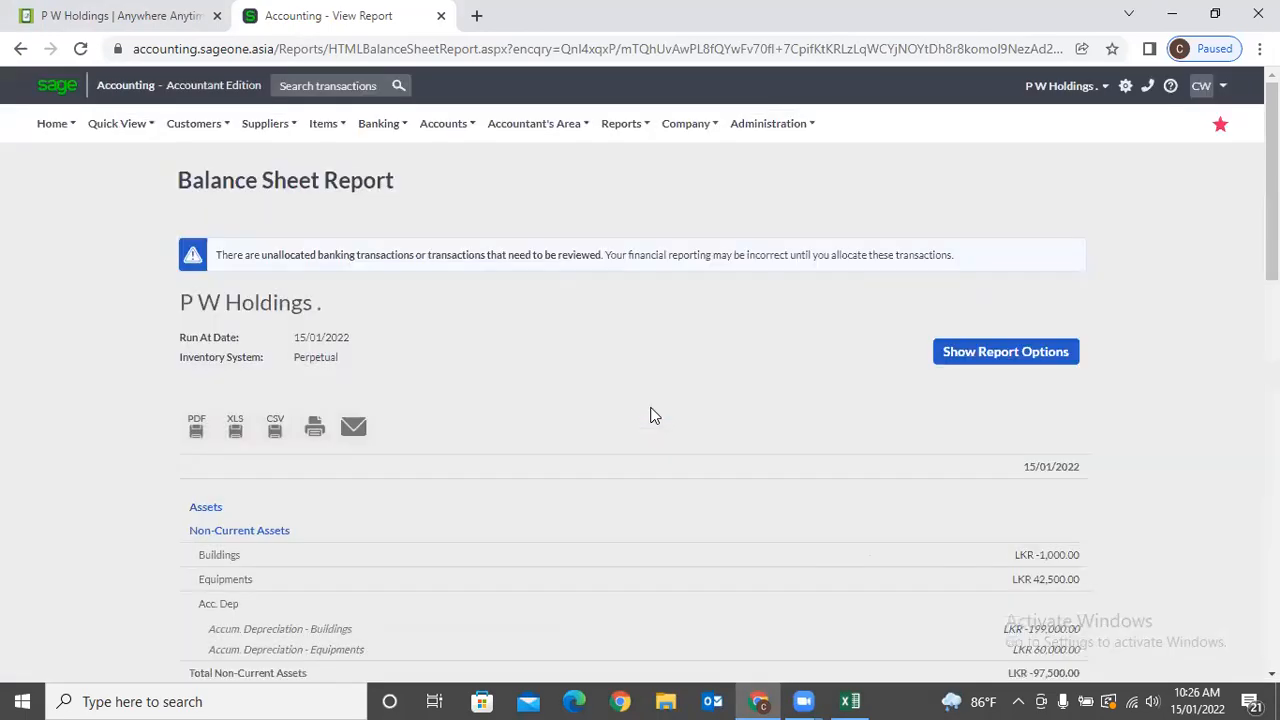
# Review the Balance Sheet showing Total Assets LKR 12,339,468.94.
pyautogui.scroll(-5, 652, 412)
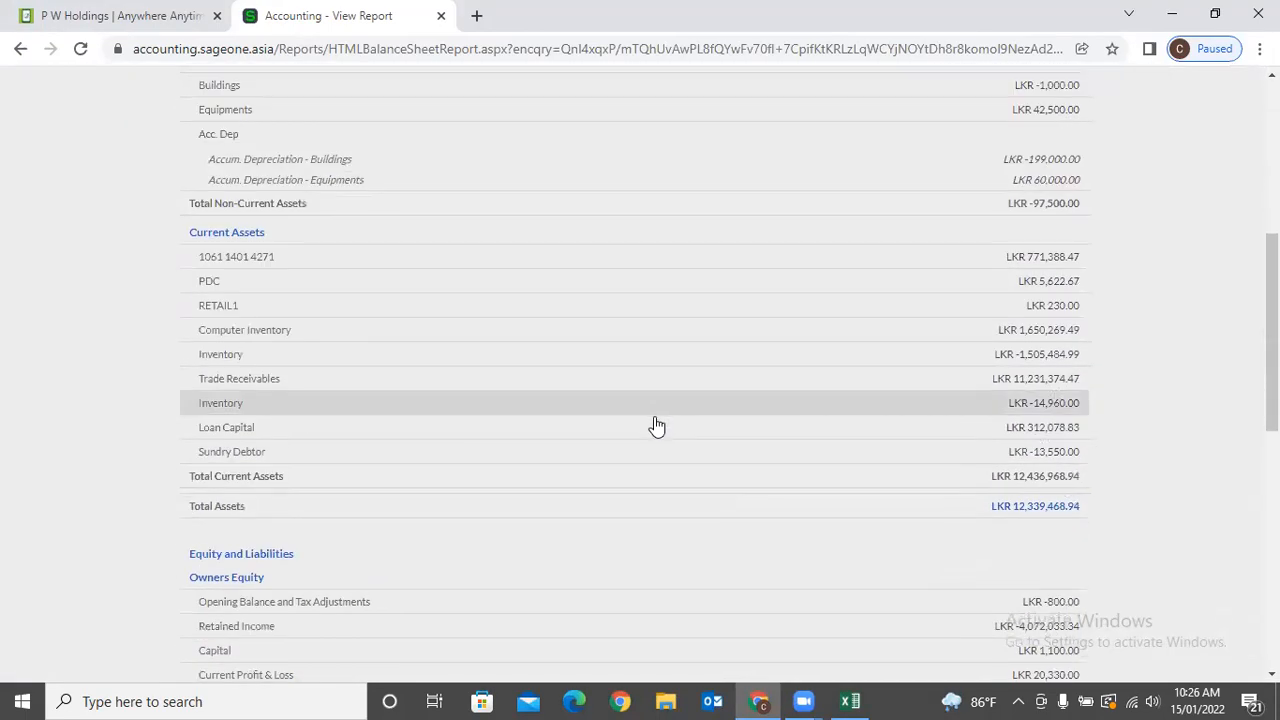
pyautogui.scroll(-6, 655, 413)
pyautogui.scroll(4, 655, 420)
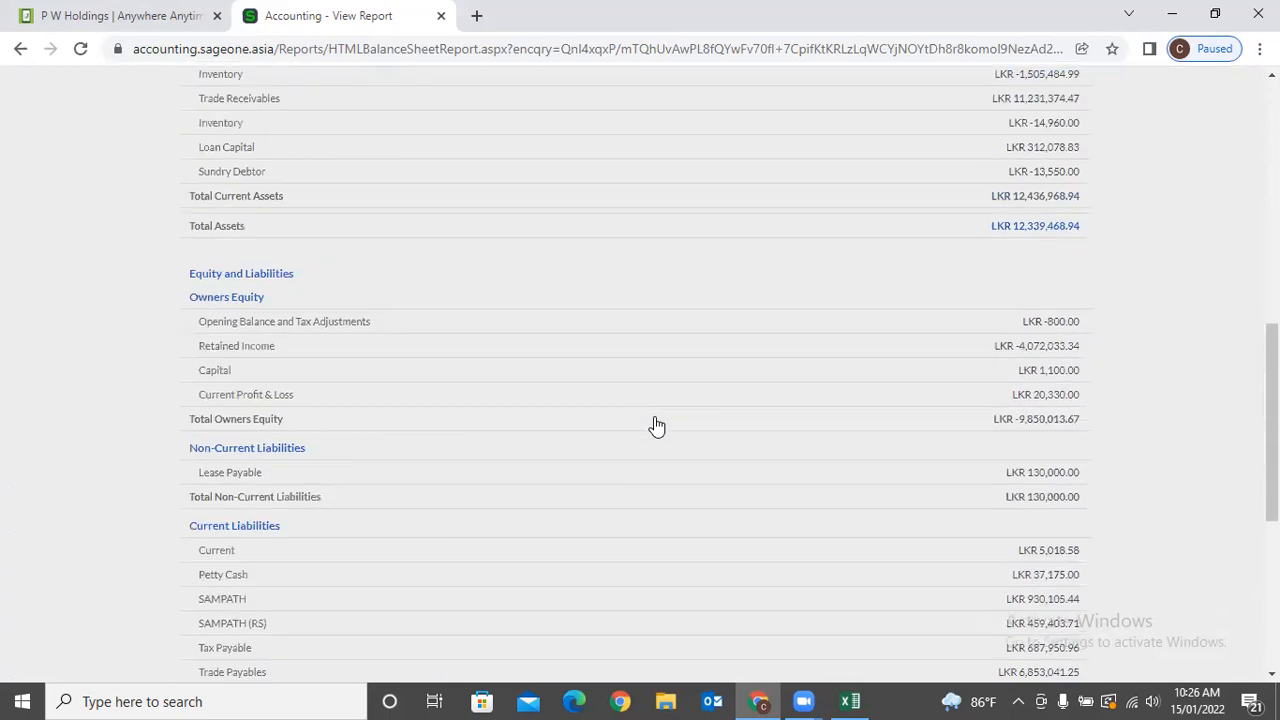
pyautogui.scroll(7, 655, 420)
pyautogui.scroll(2, 654, 416)
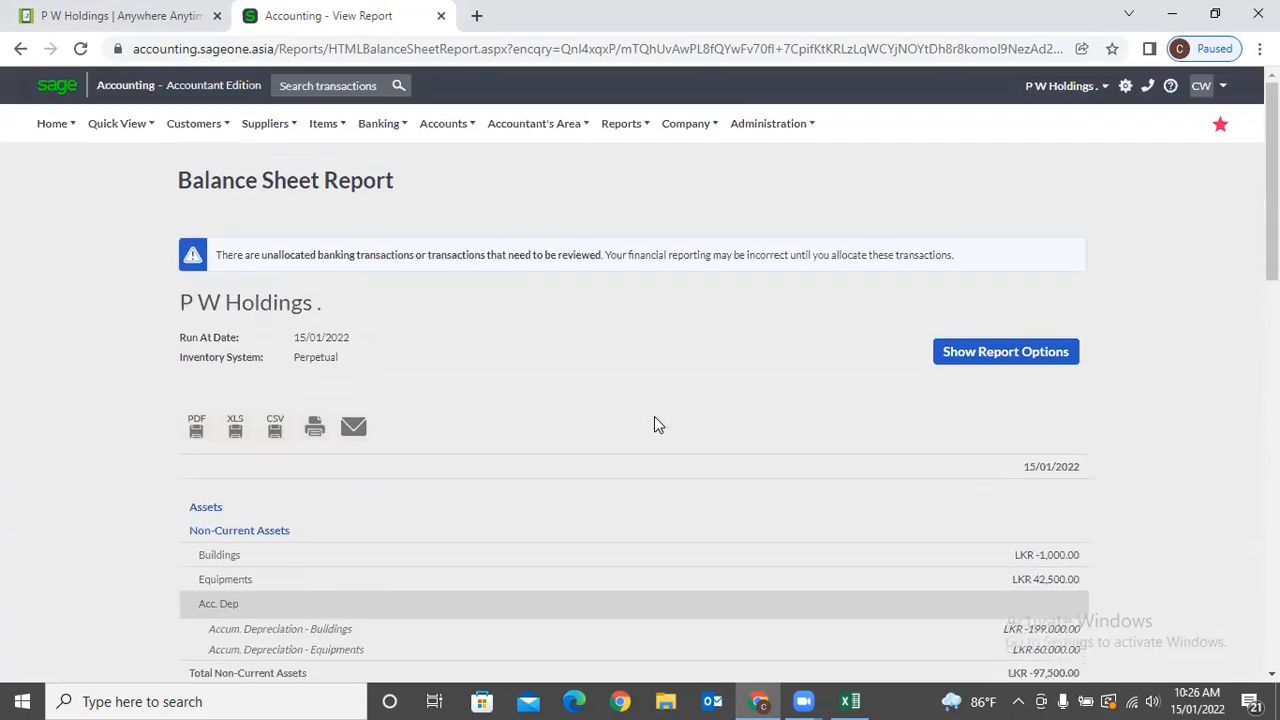
pyautogui.click(534, 123)
# Open the Trial Balance report and switch to the P W Holdings company.
pyautogui.moveTo(568, 243)
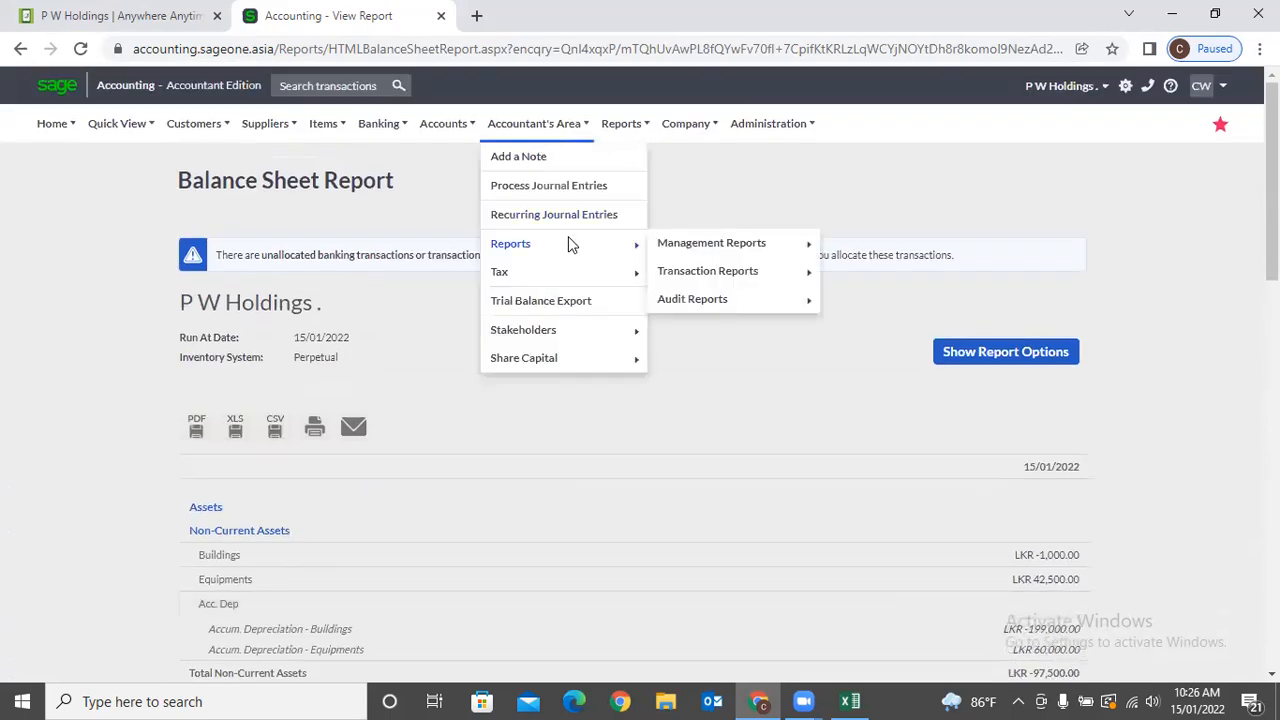
pyautogui.moveTo(722, 248)
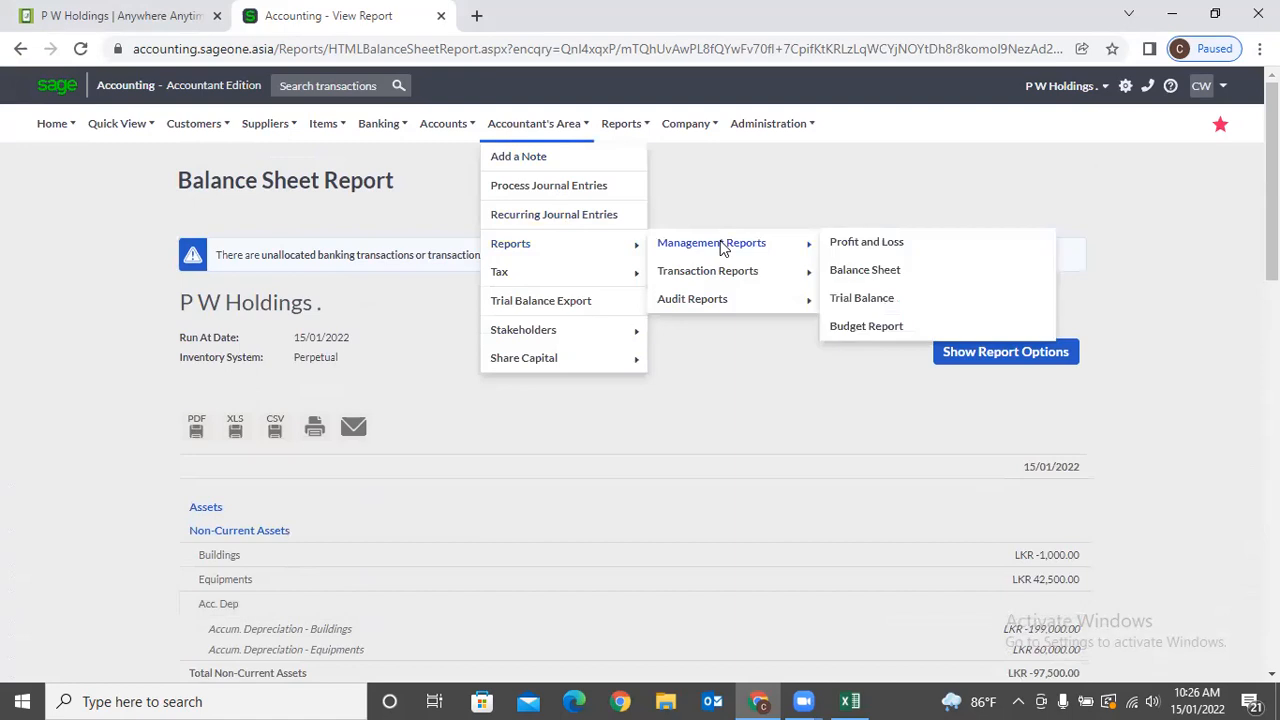
pyautogui.click(858, 301)
pyautogui.click(1040, 88)
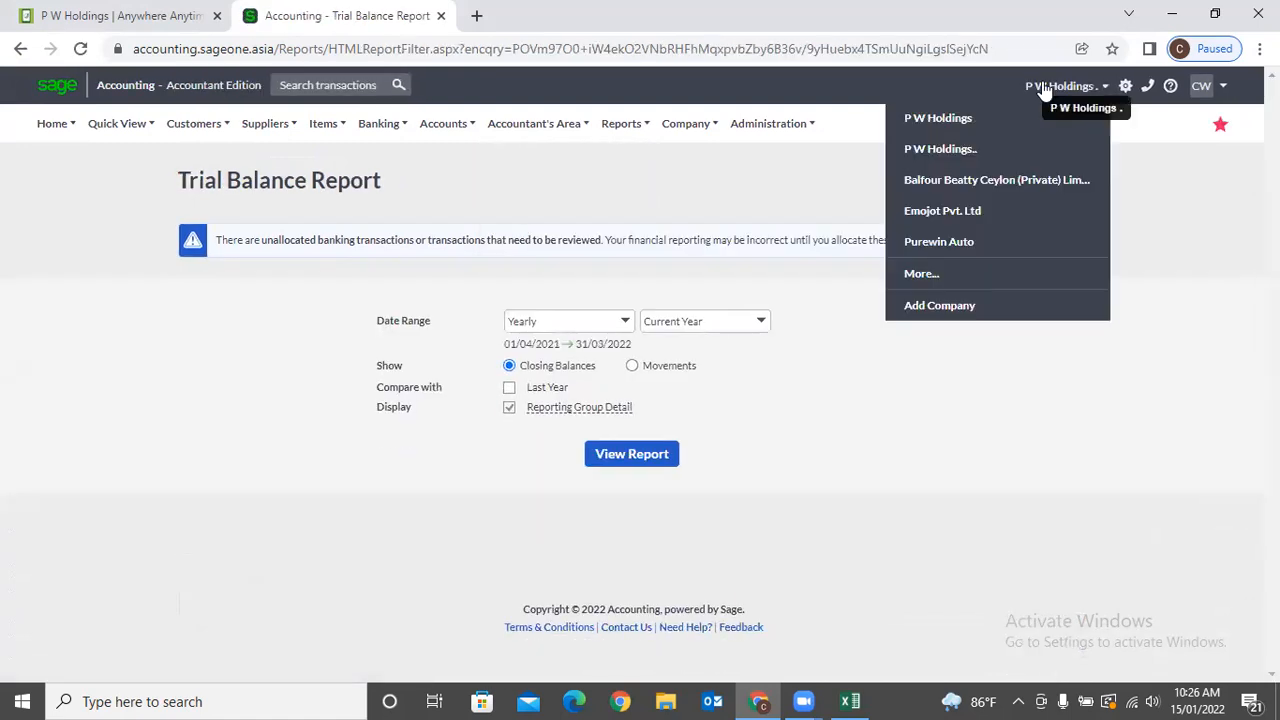
pyautogui.click(988, 150)
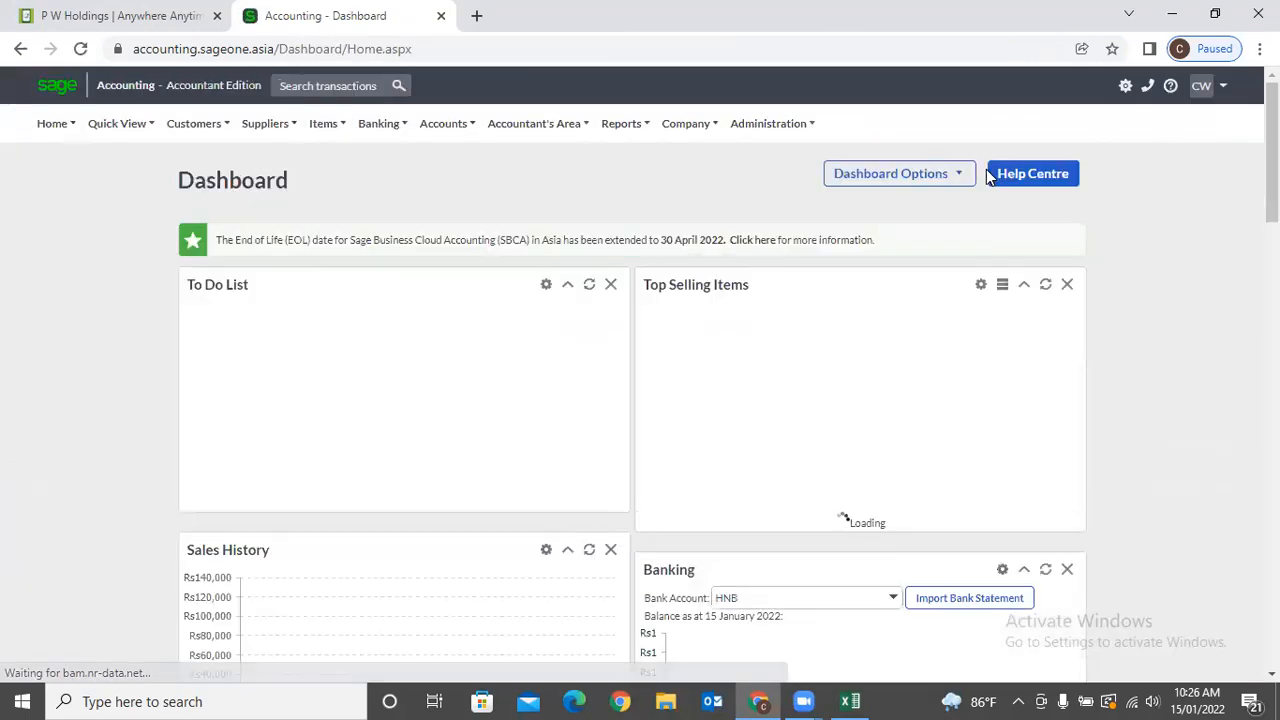
# Go through Financial Statements to Accountant's Area and generate the Trial Balance report.
pyautogui.click(621, 123)
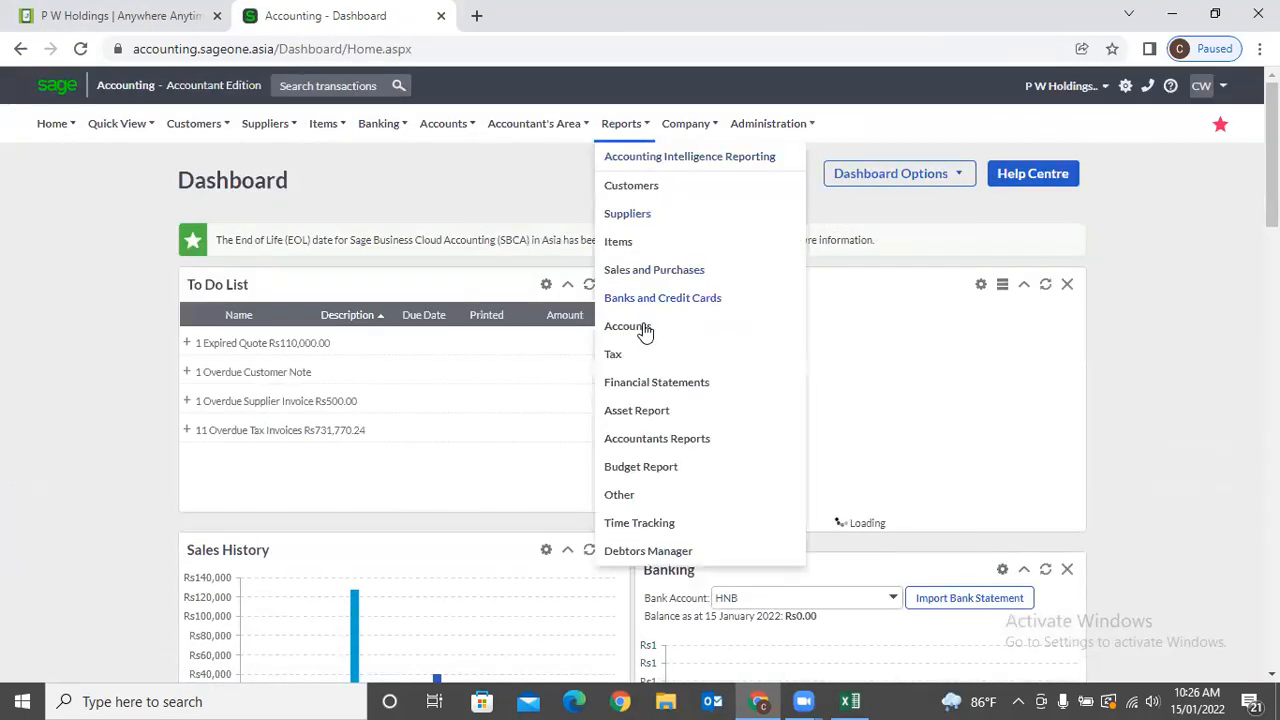
pyautogui.click(645, 381)
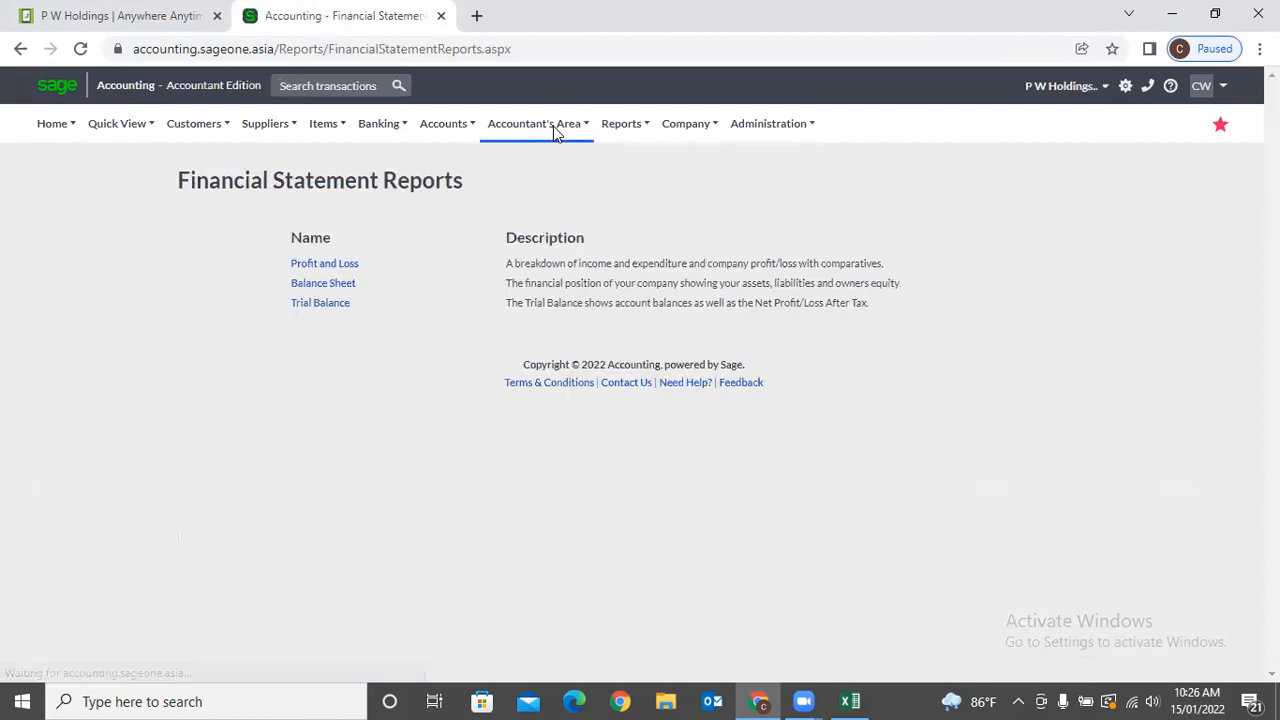
pyautogui.click(553, 125)
pyautogui.moveTo(536, 243)
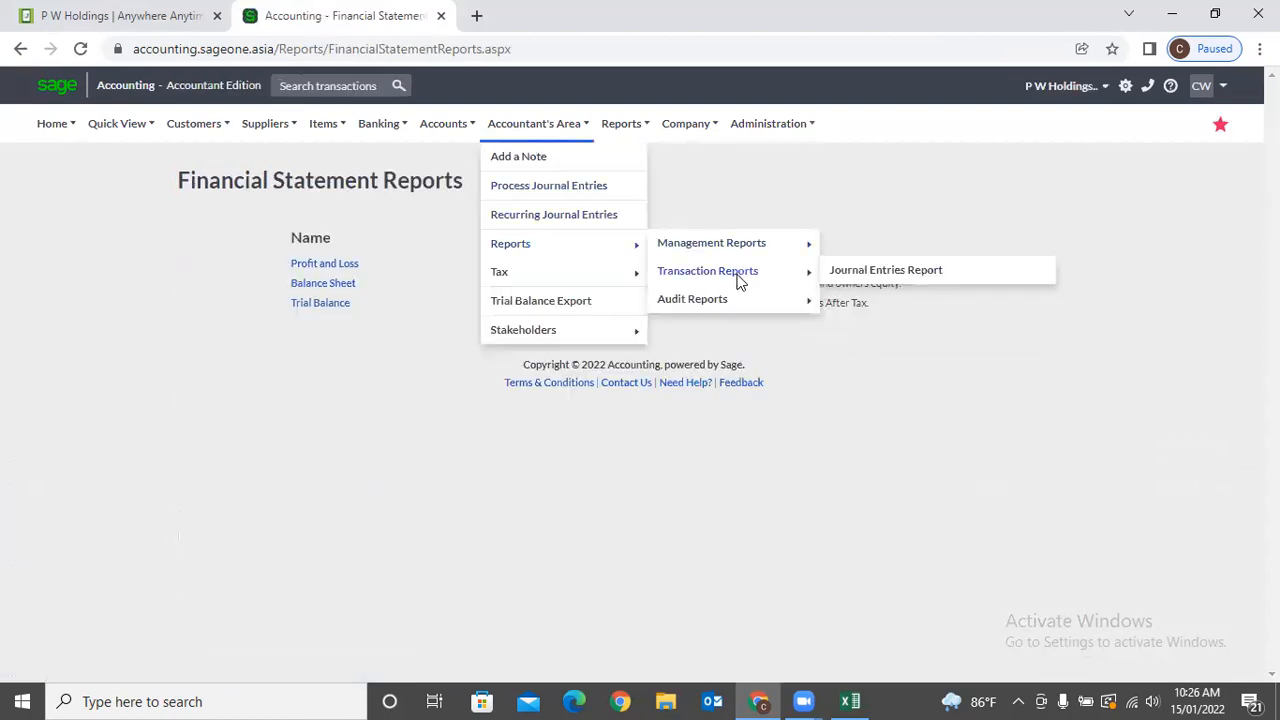
pyautogui.moveTo(736, 250)
pyautogui.click(885, 301)
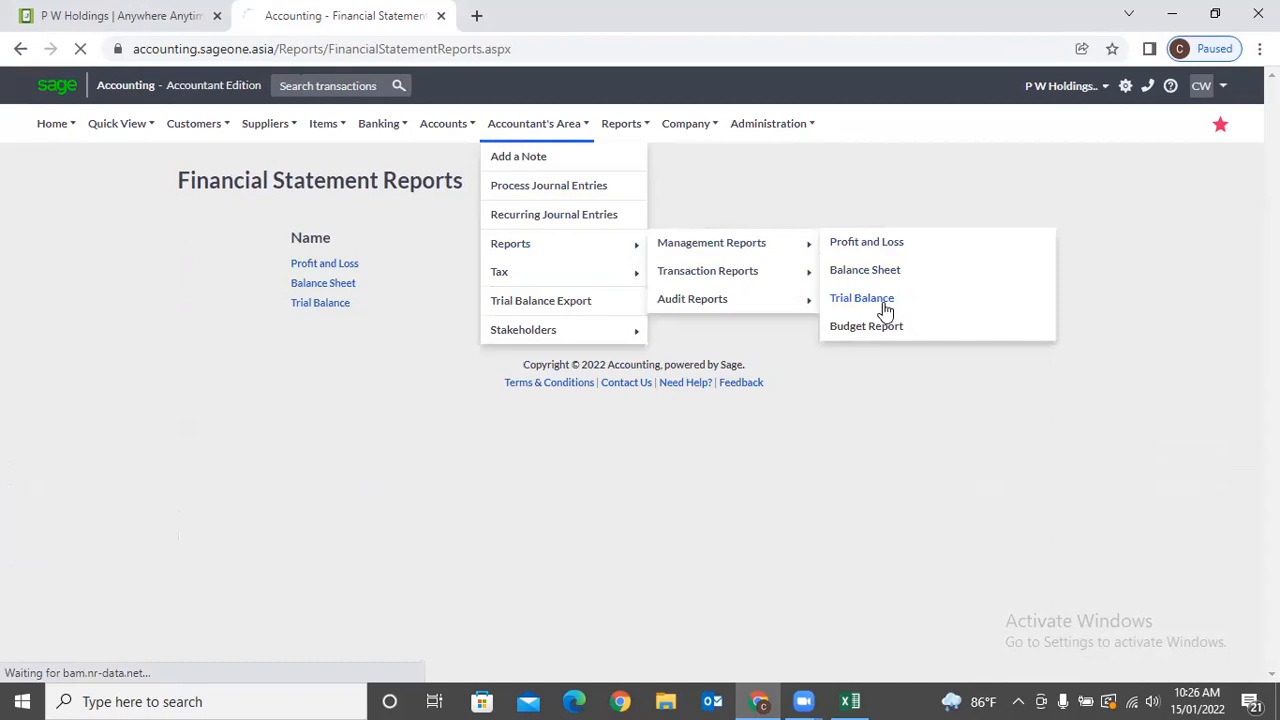
pyautogui.click(652, 524)
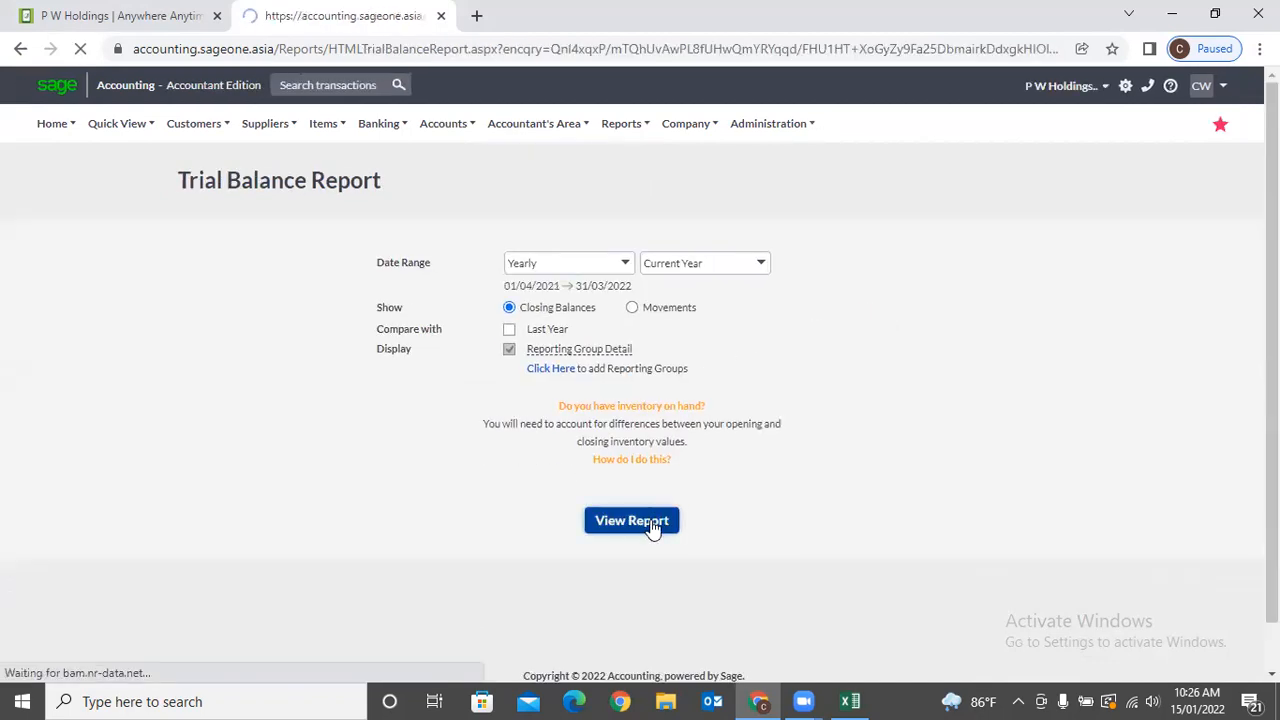
# Keep the Yearly 01/04/2021–31/03/2022 range and review totals of Rs 1,748,561.24.
pyautogui.scroll(-1, 734, 480)
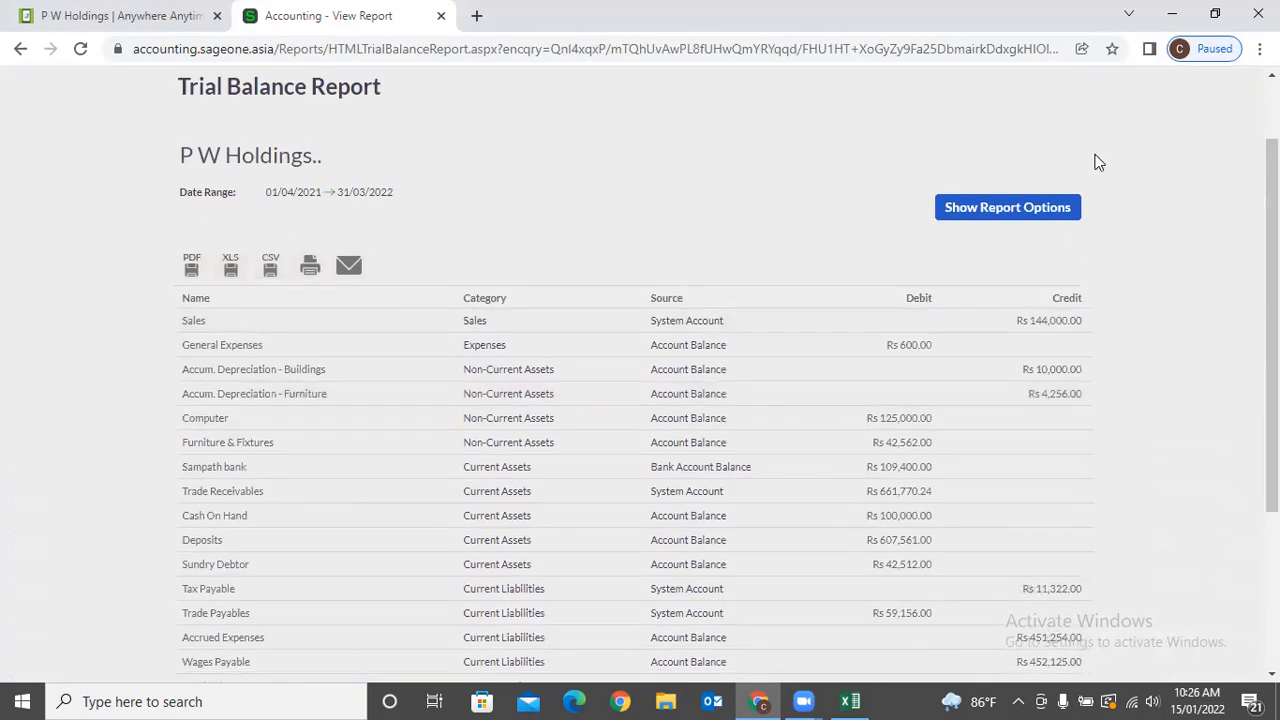
pyautogui.click(1050, 207)
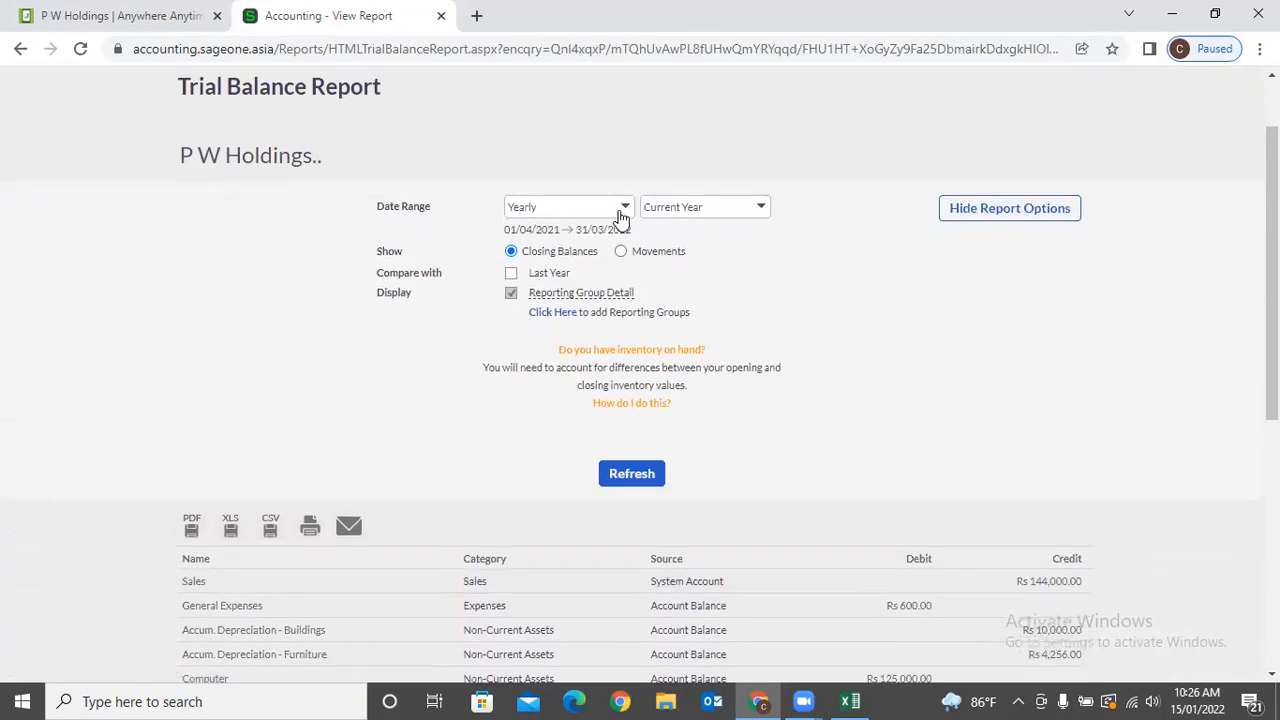
pyautogui.click(620, 209)
pyautogui.click(693, 264)
pyautogui.scroll(-5, 640, 494)
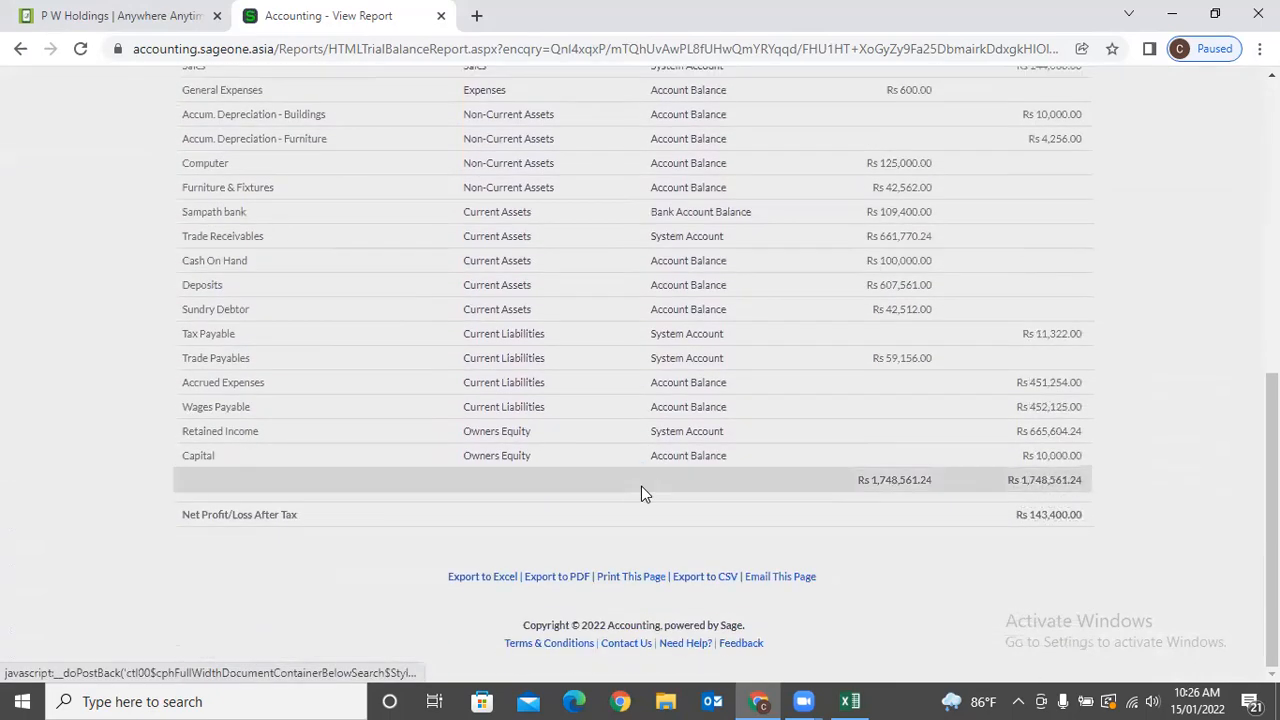
pyautogui.scroll(6, 641, 486)
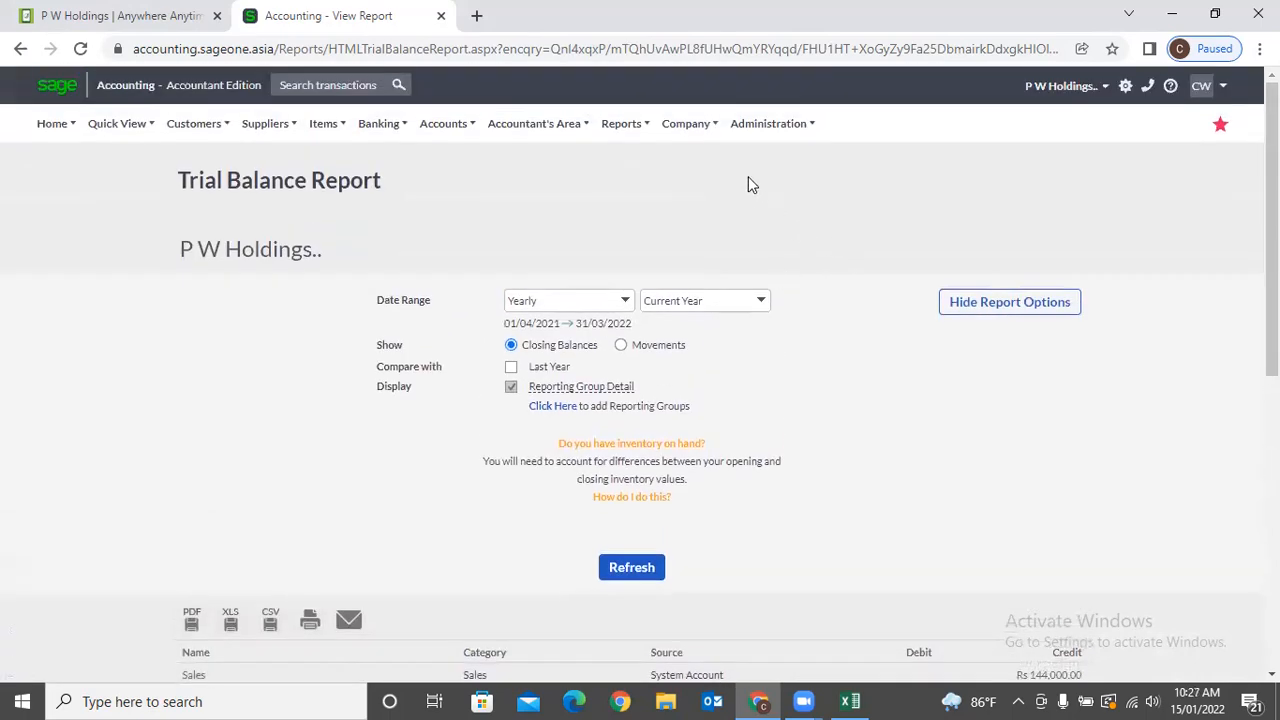
# Switch to the other P W Holdings company.
pyautogui.moveTo(554, 134)
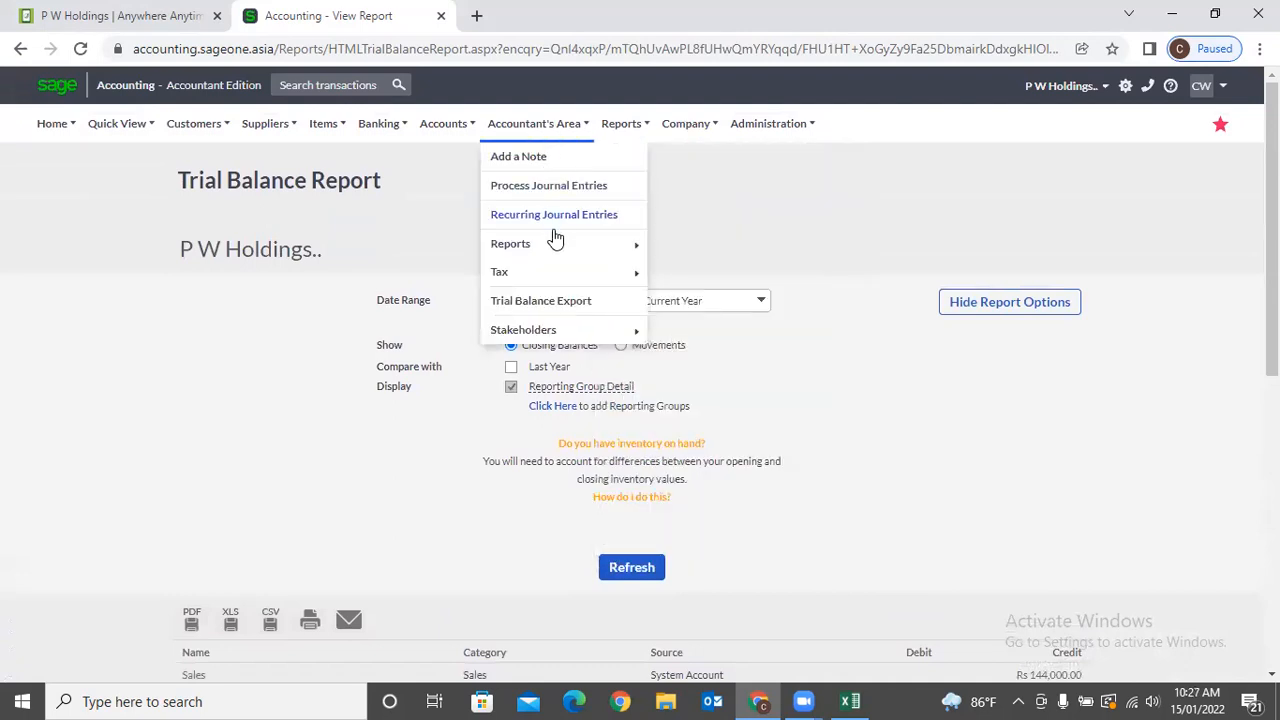
pyautogui.moveTo(557, 244)
pyautogui.moveTo(770, 284)
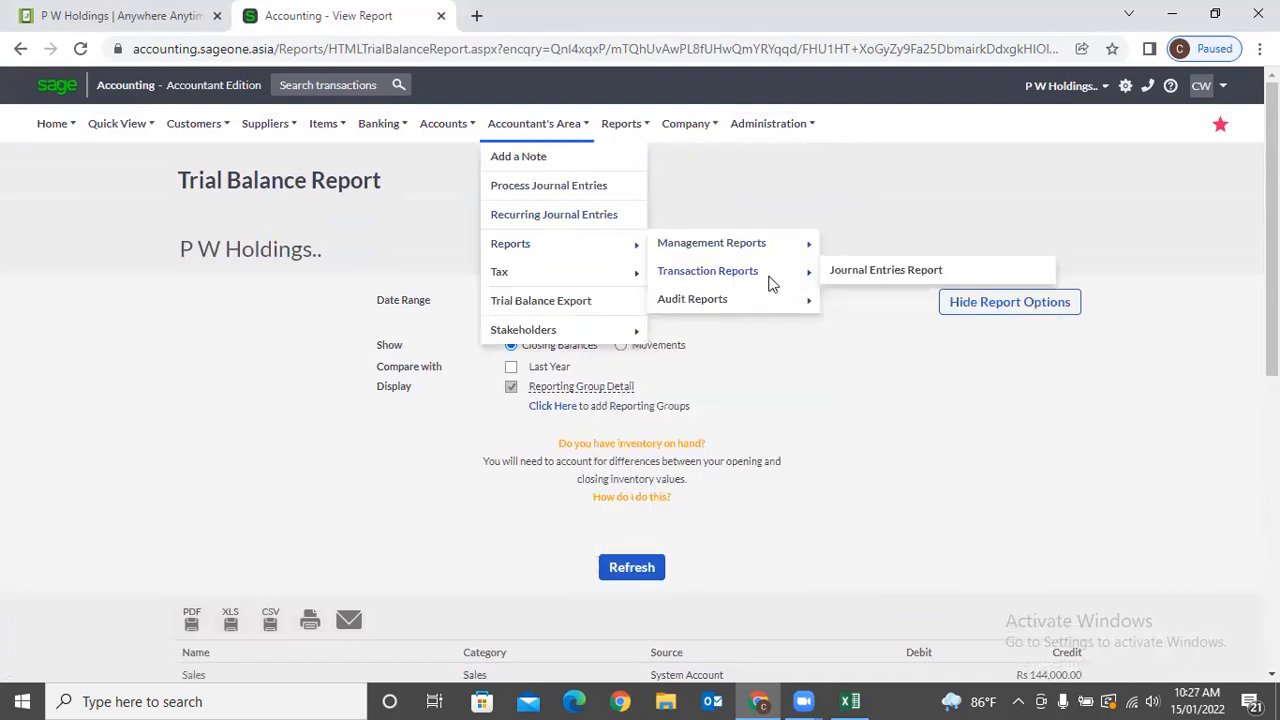
pyautogui.moveTo(1080, 87)
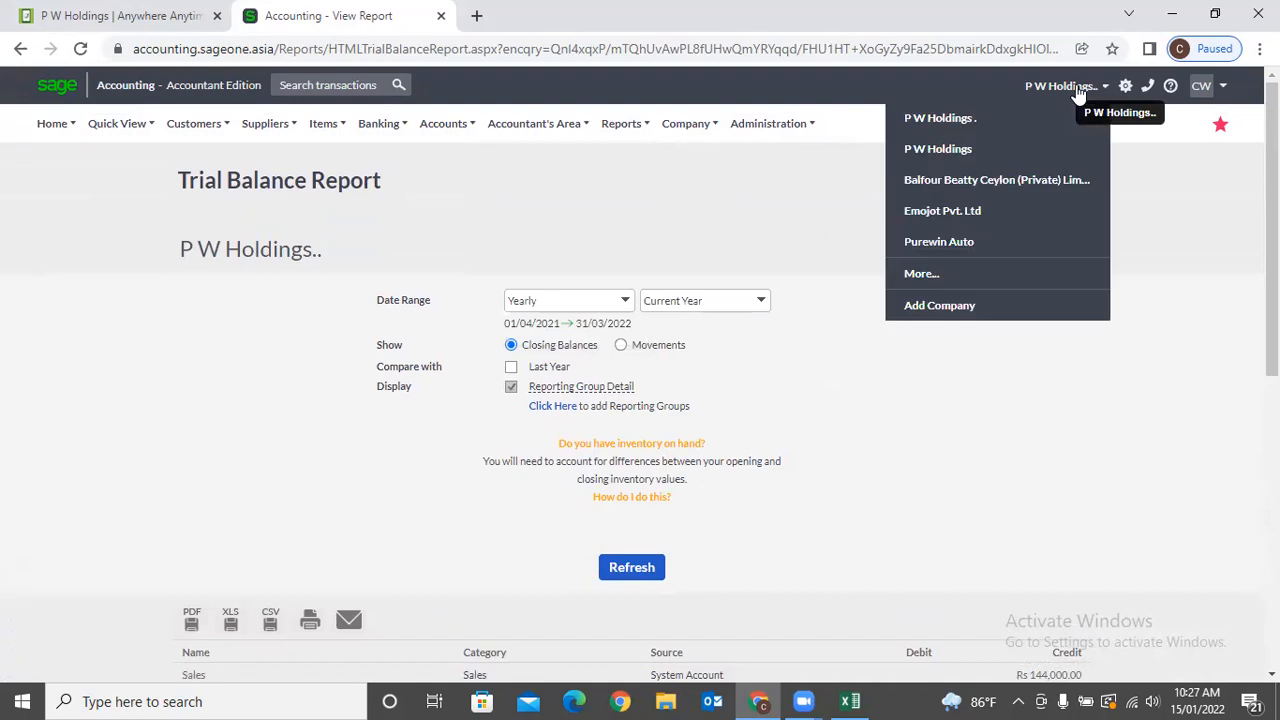
pyautogui.click(1006, 121)
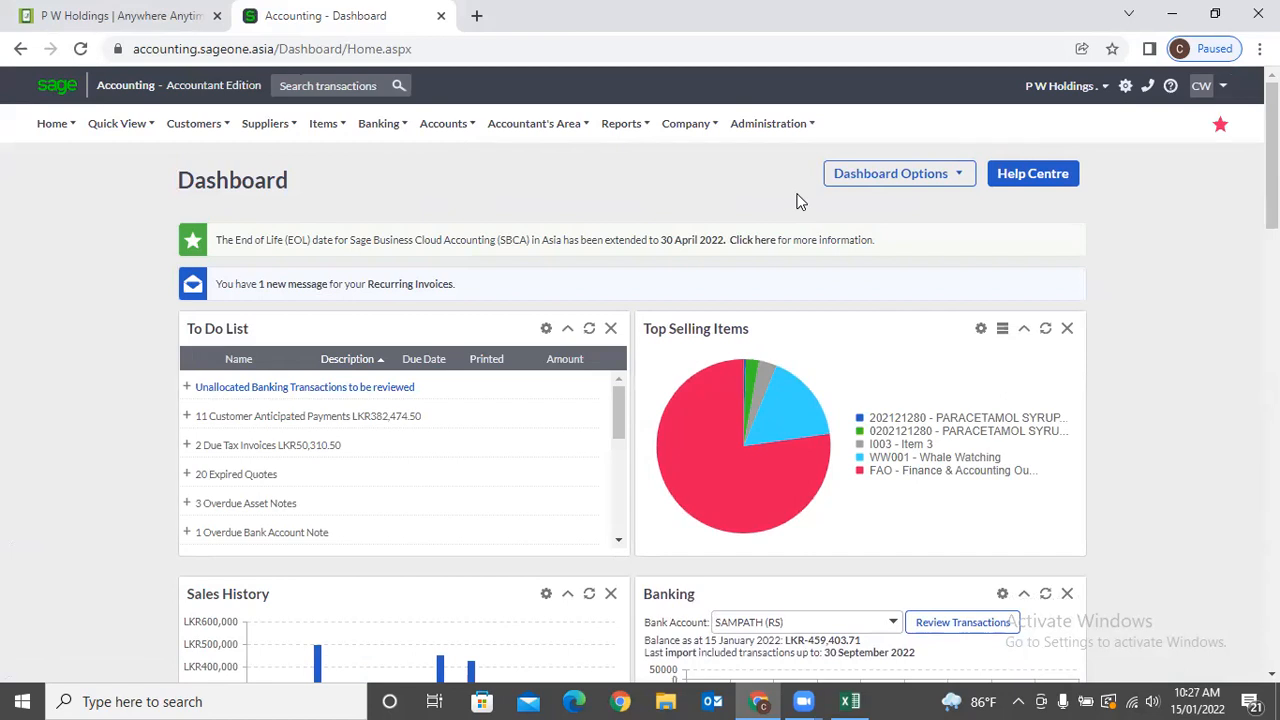
# Generate the Budget Report for budget 1, April 2019 to March 2020.
pyautogui.moveTo(530, 140)
pyautogui.moveTo(534, 247)
pyautogui.moveTo(733, 250)
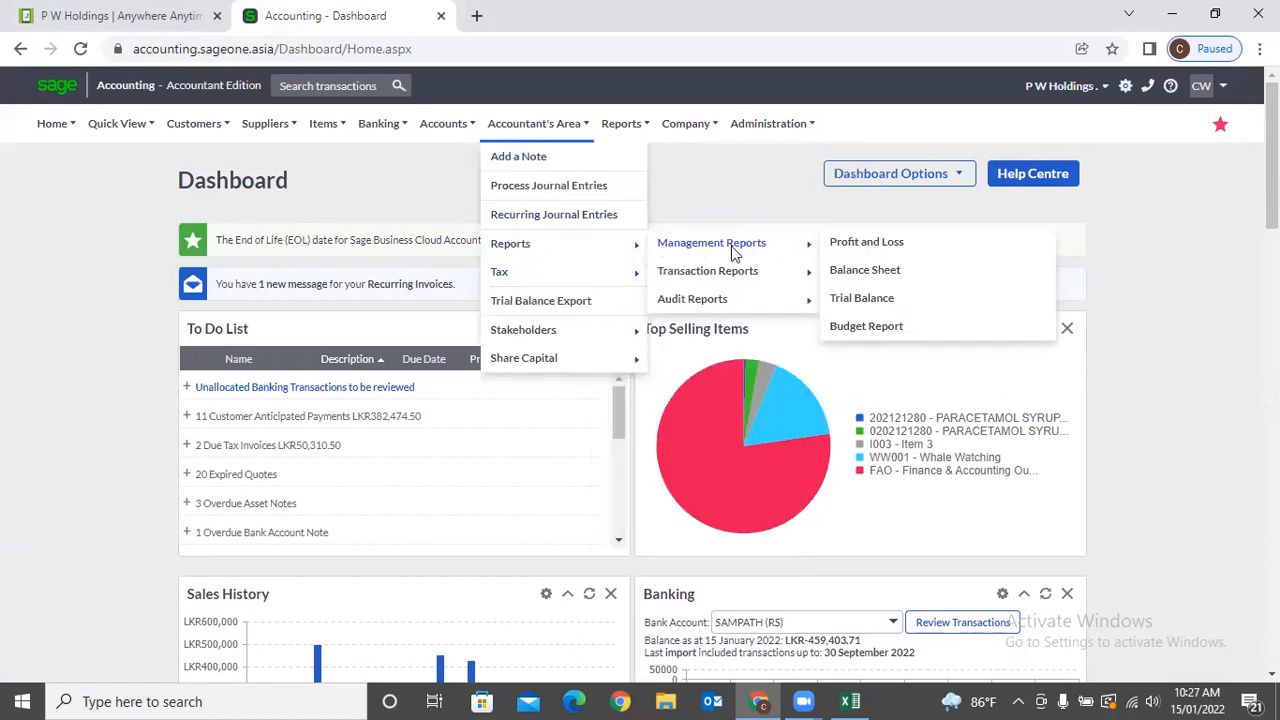
pyautogui.click(868, 324)
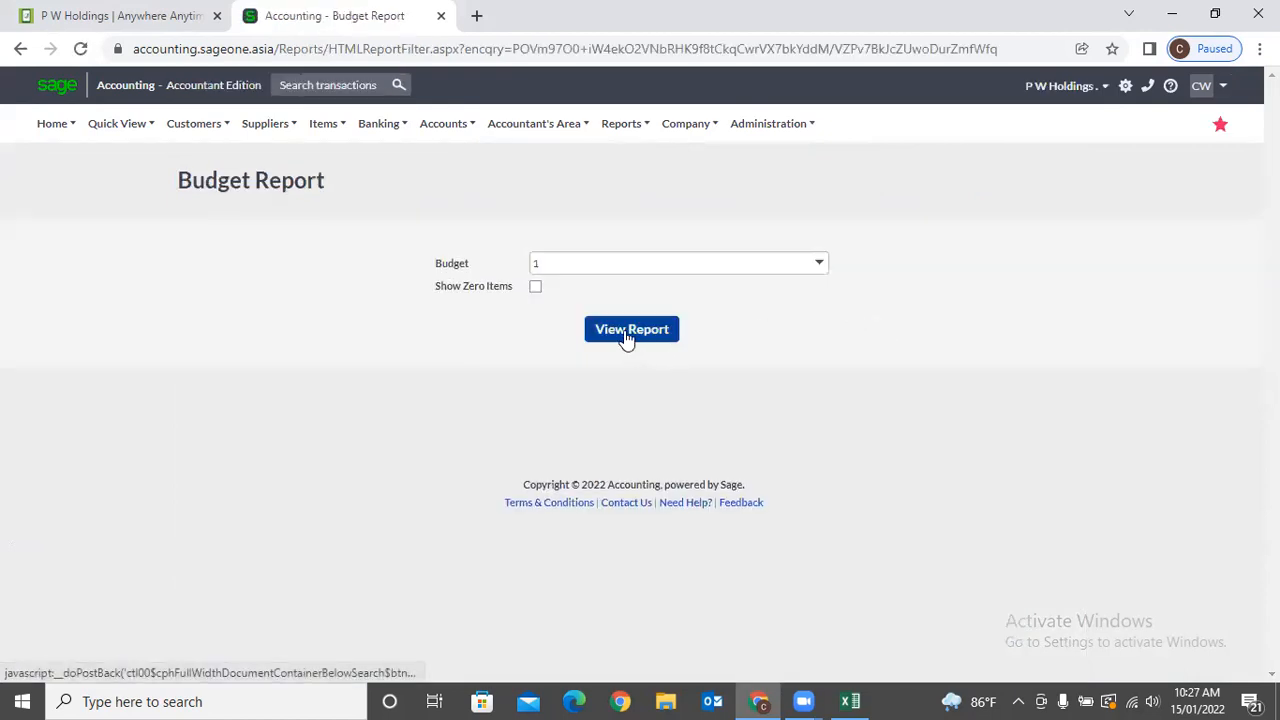
pyautogui.click(626, 335)
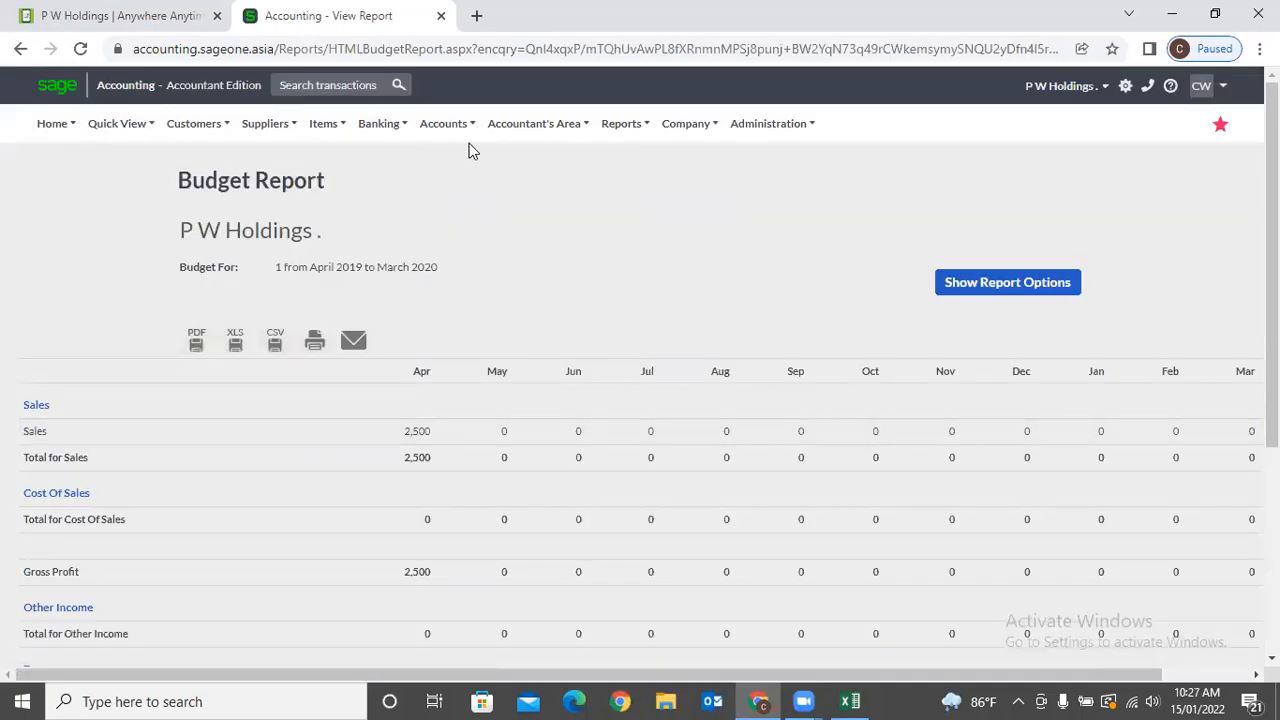
# Run the Journal Entries Report for the Yearly range 01/04/2021–31/03/2022, categories unchanged.
pyautogui.moveTo(534, 125)
pyautogui.moveTo(540, 250)
pyautogui.moveTo(716, 283)
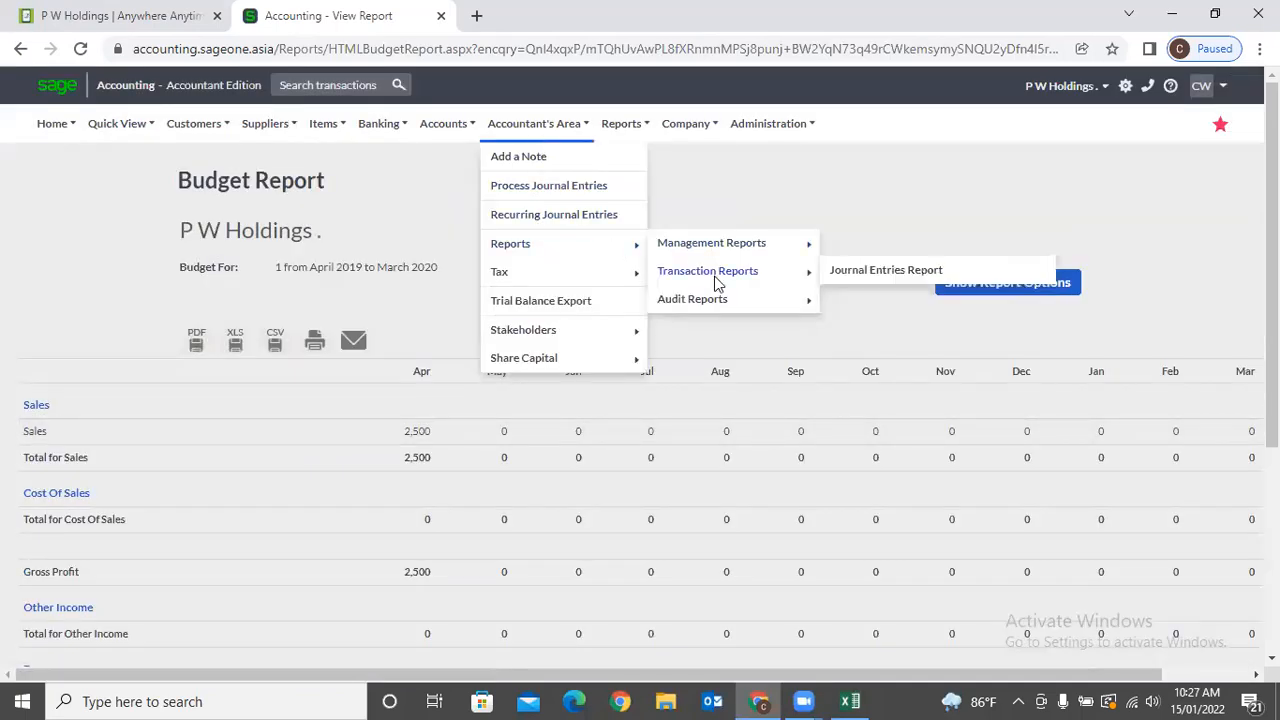
pyautogui.click(875, 272)
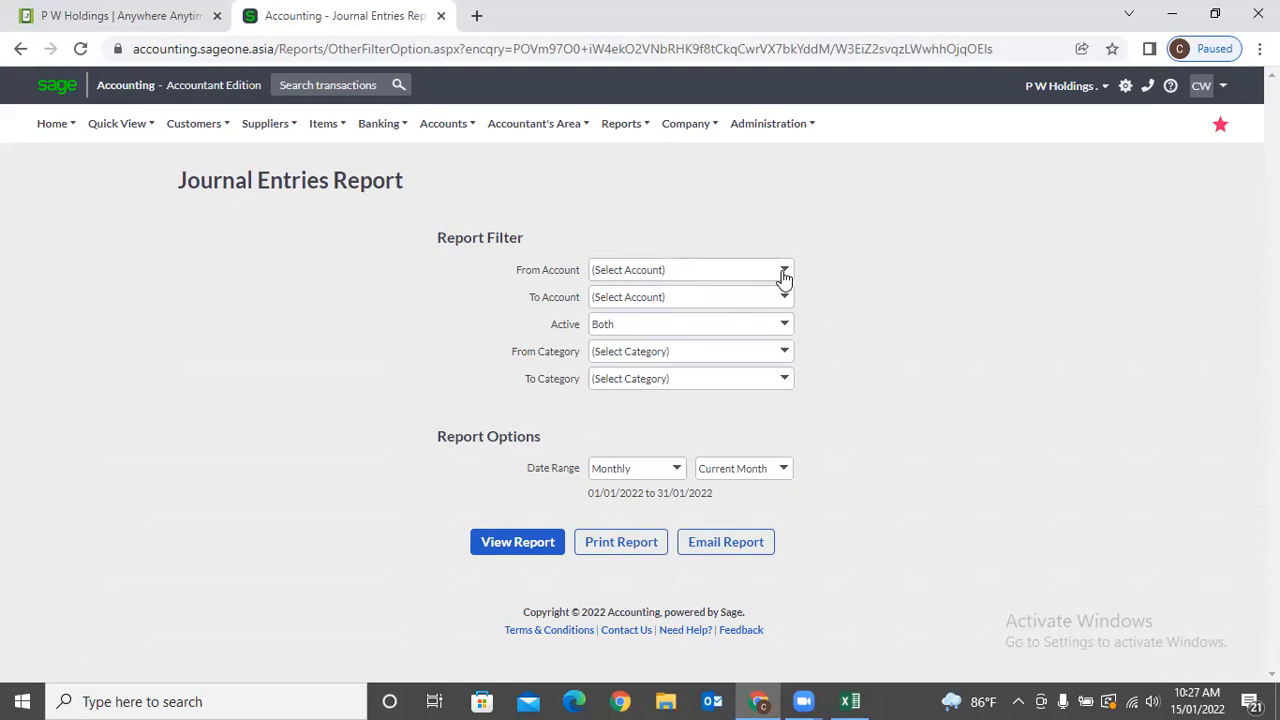
pyautogui.click(786, 357)
pyautogui.click(896, 324)
pyautogui.click(677, 470)
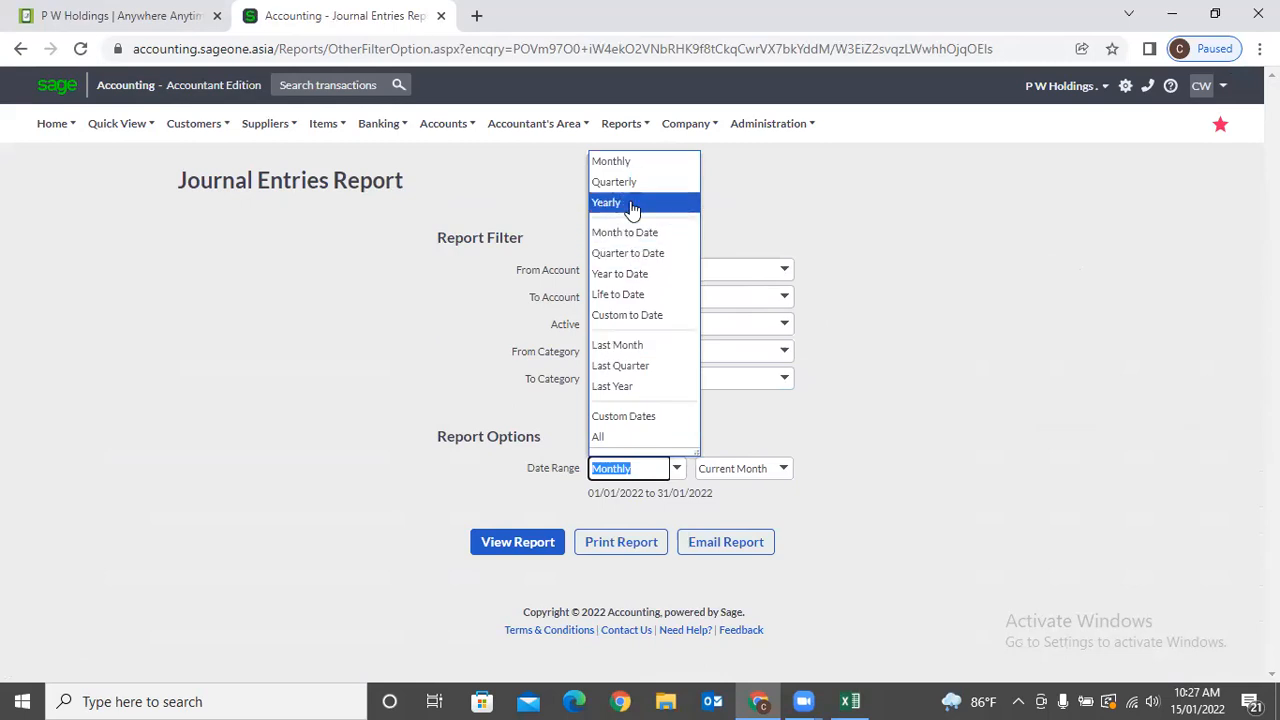
pyautogui.click(680, 204)
pyautogui.click(521, 548)
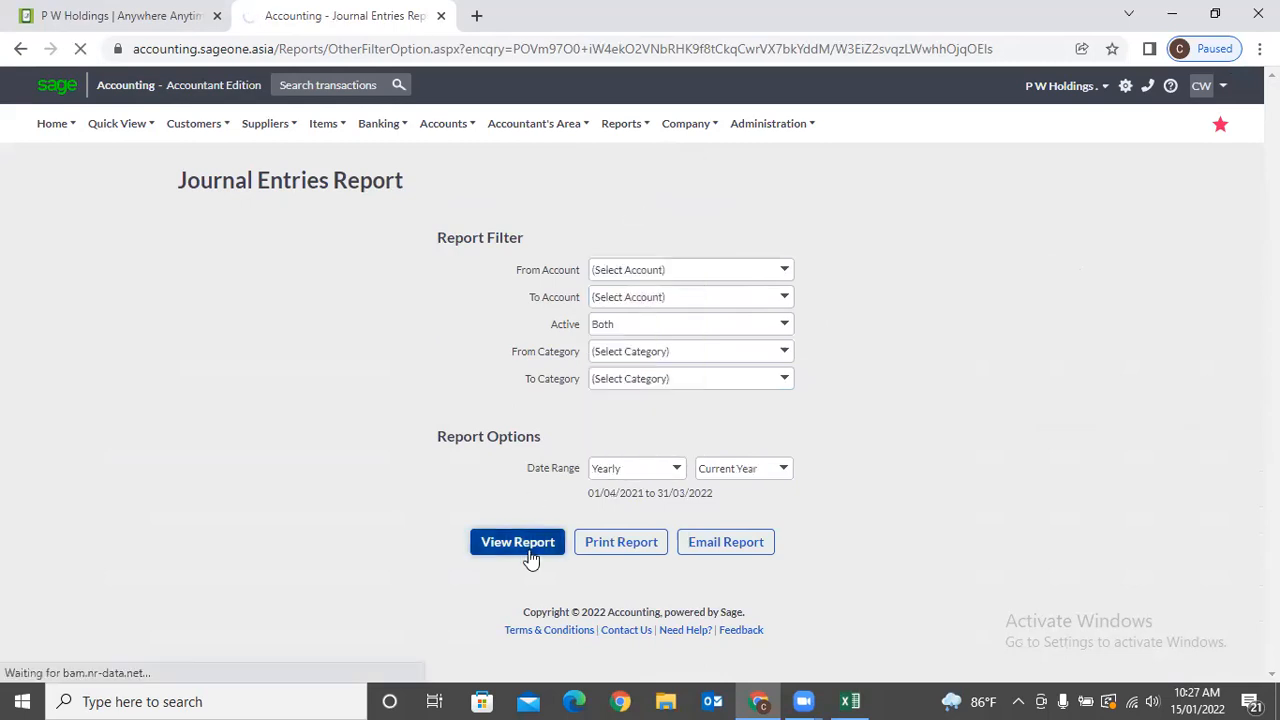
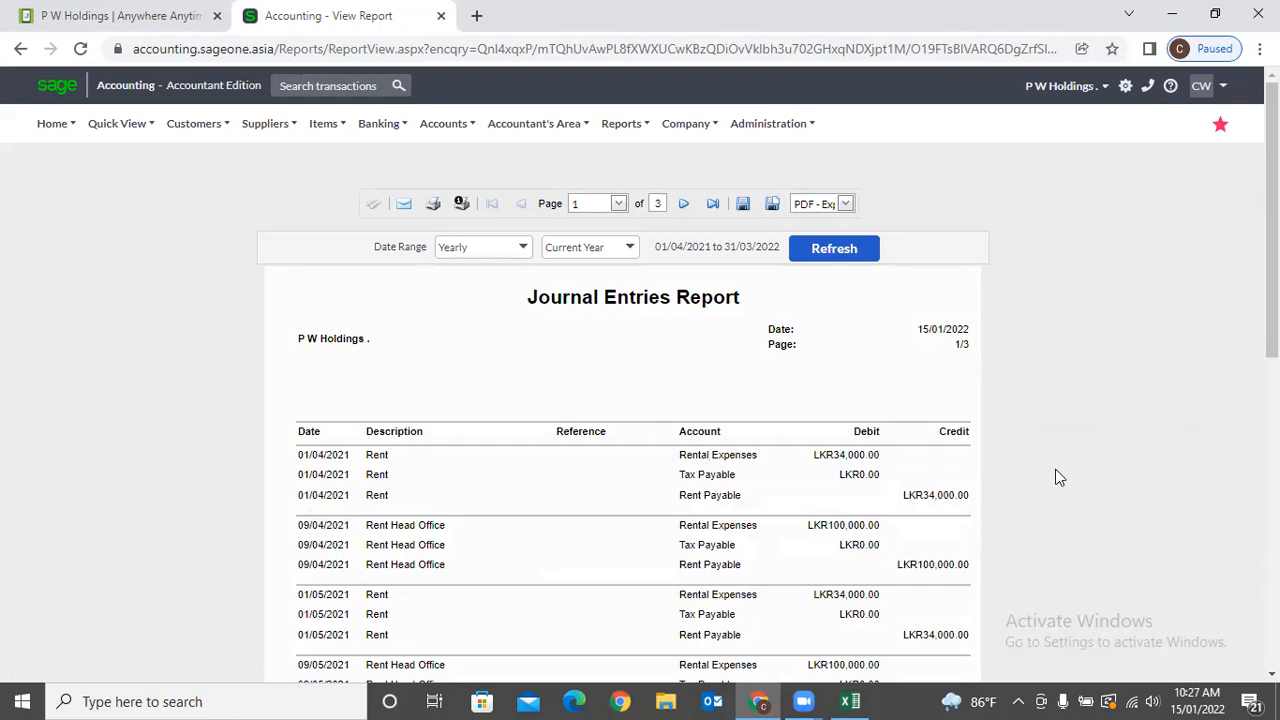
# Scroll through the three-page Journal Entries Report for 01/04/2021–31/03/2022, then bring up the Accountant's Area menu.
pyautogui.scroll(-6, 1059, 477)
pyautogui.scroll(4, 1059, 477)
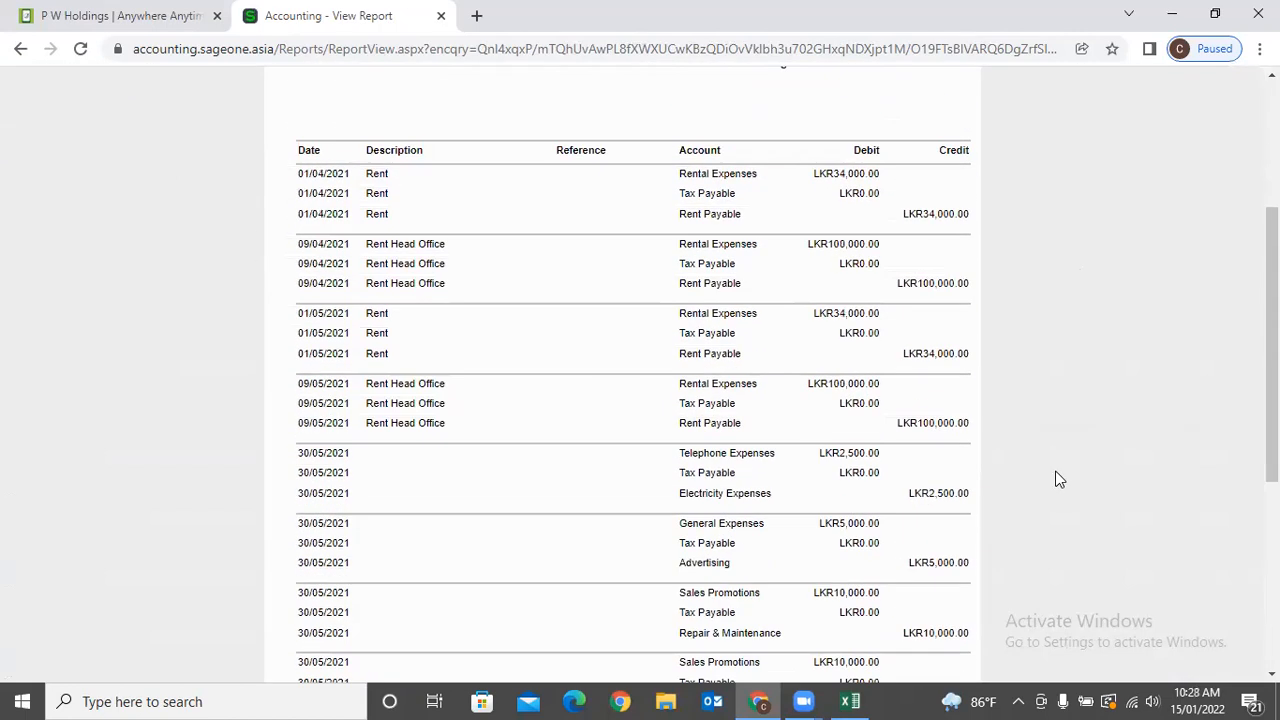
pyautogui.scroll(3, 1059, 477)
pyautogui.click(500, 131)
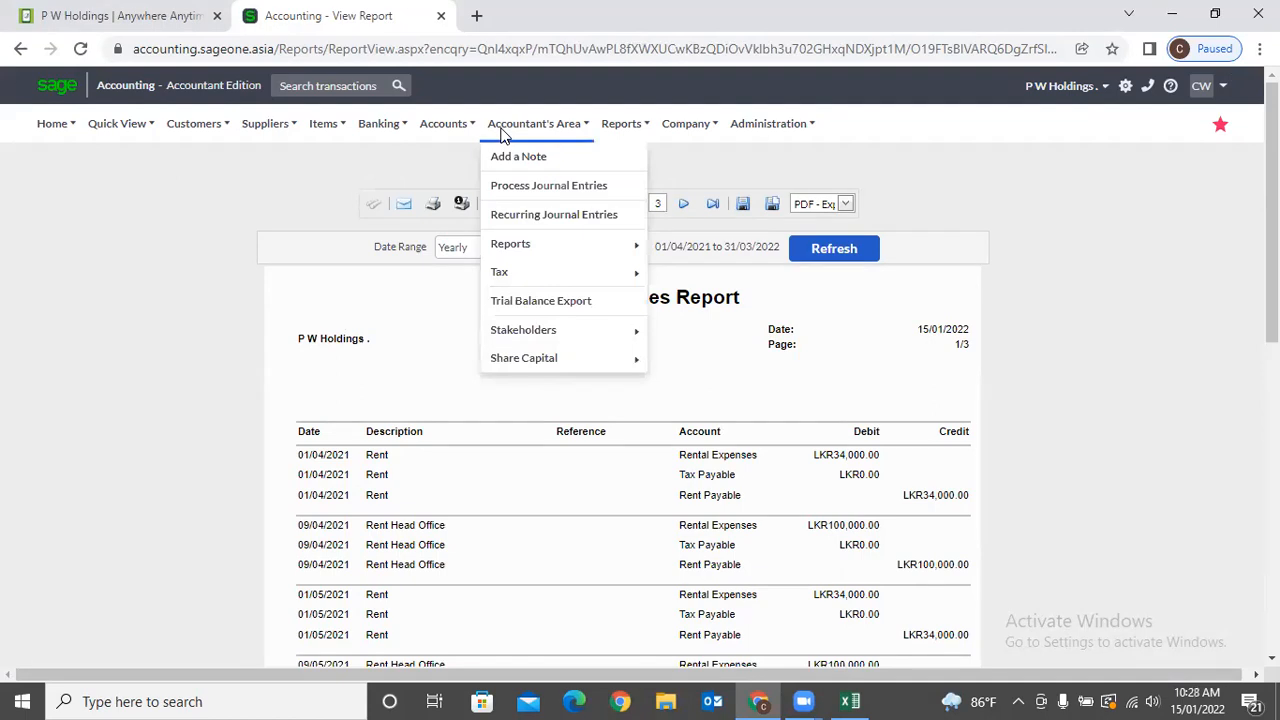
# Run the Opening Balances and Tax Adjustments Report as at 15/01/2022 and scroll through it.
pyautogui.moveTo(526, 250)
pyautogui.moveTo(692, 278)
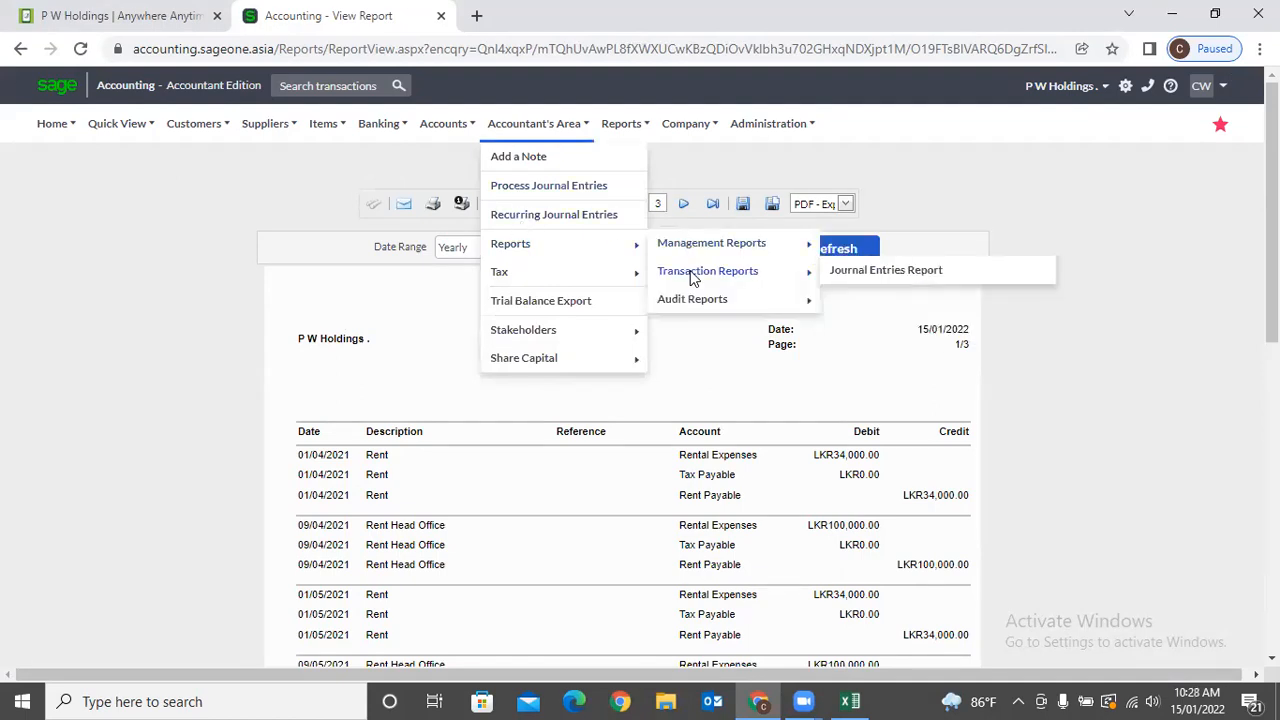
pyautogui.moveTo(694, 302)
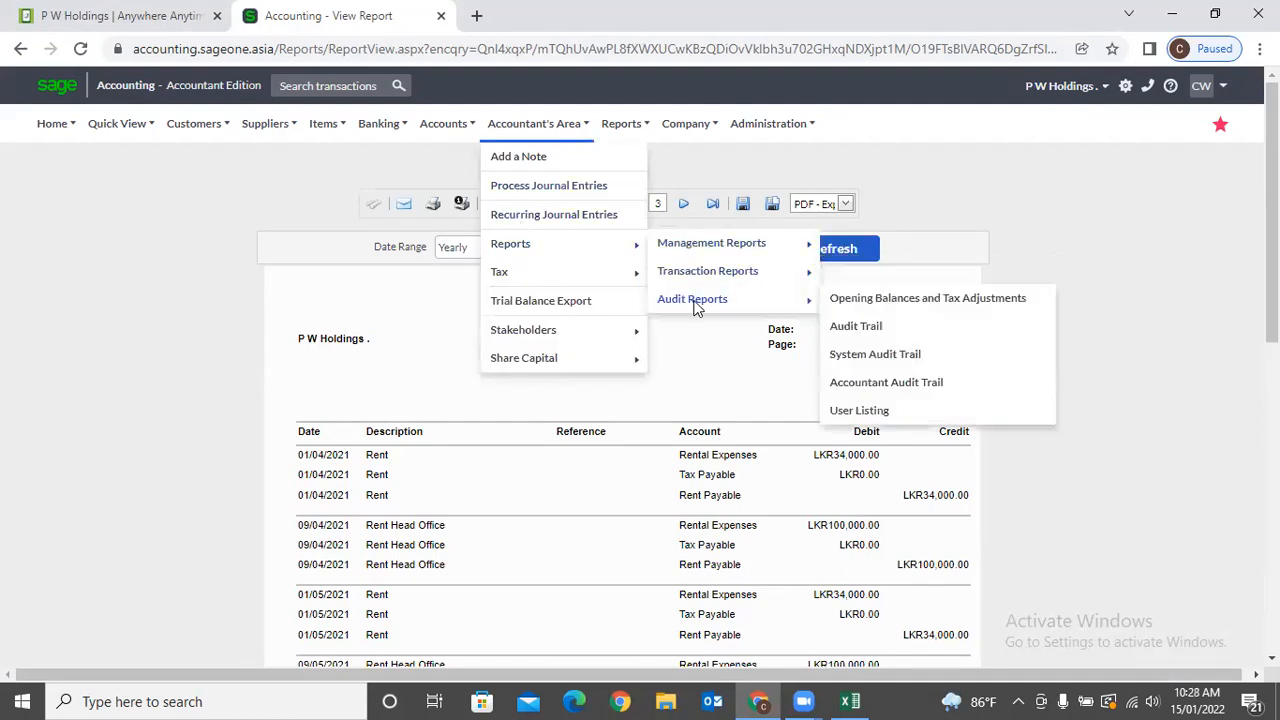
pyautogui.click(905, 302)
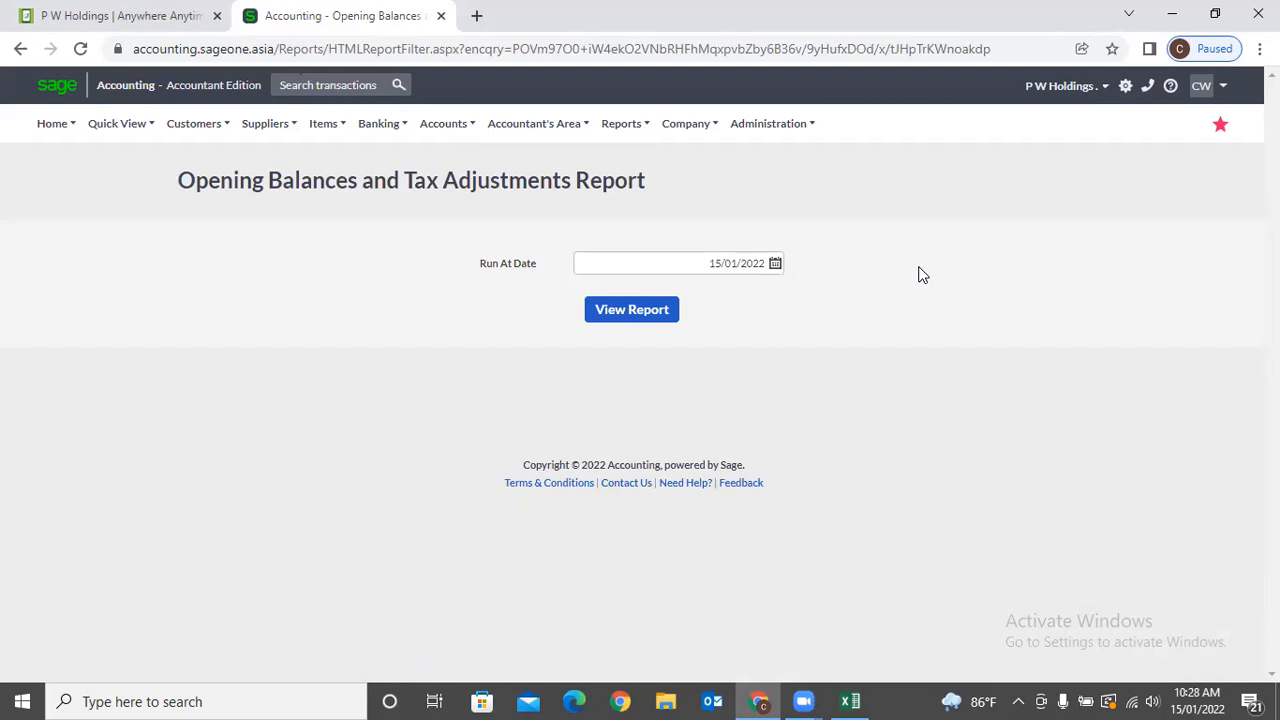
pyautogui.click(625, 320)
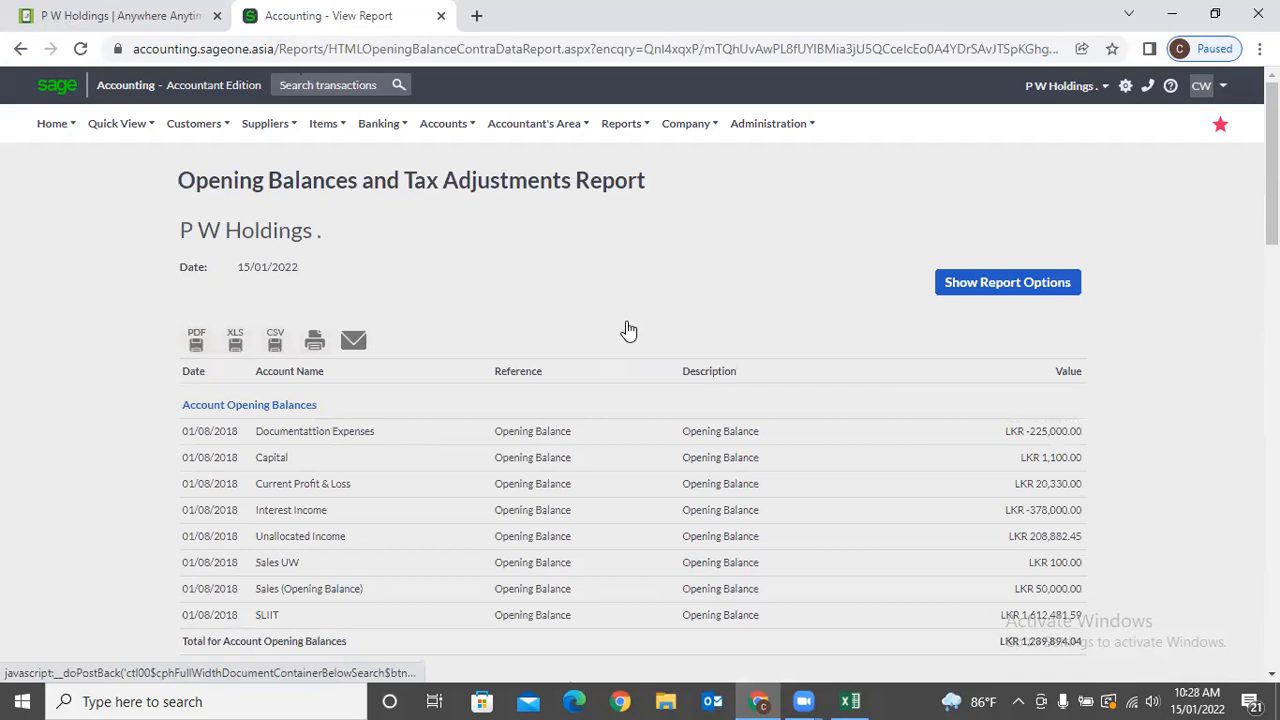
pyautogui.scroll(-2, 628, 330)
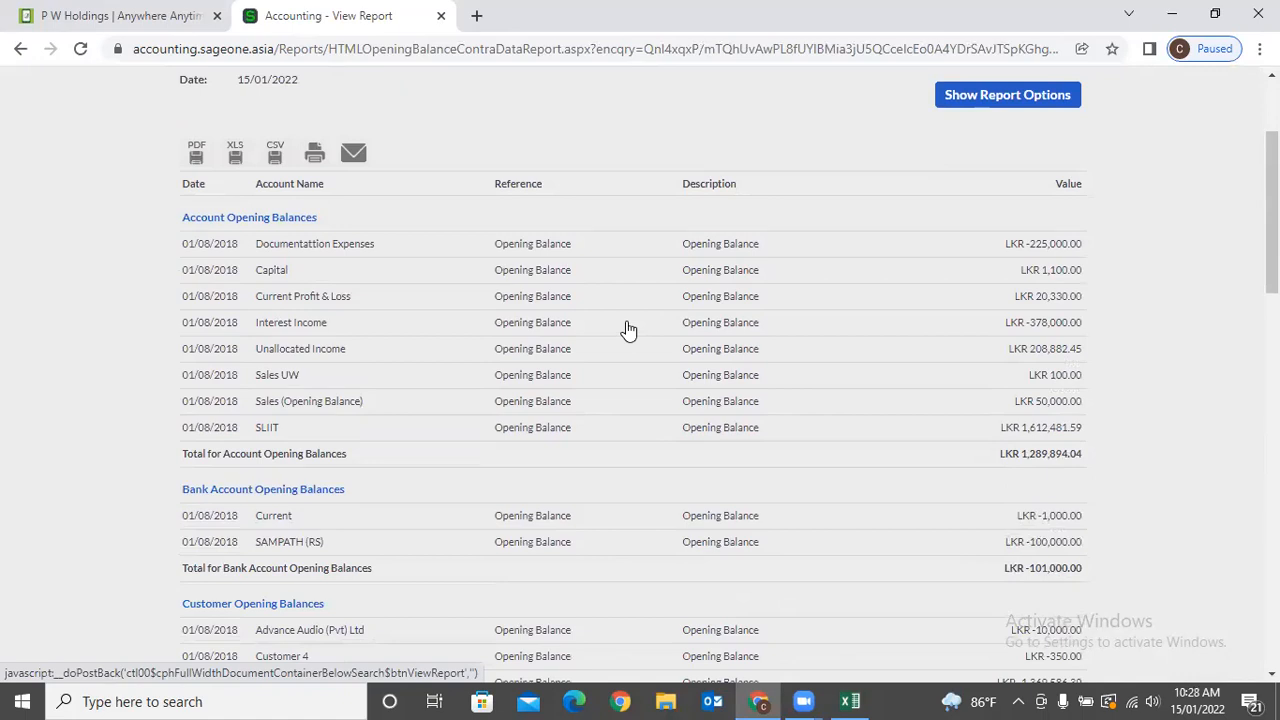
pyautogui.scroll(3, 628, 330)
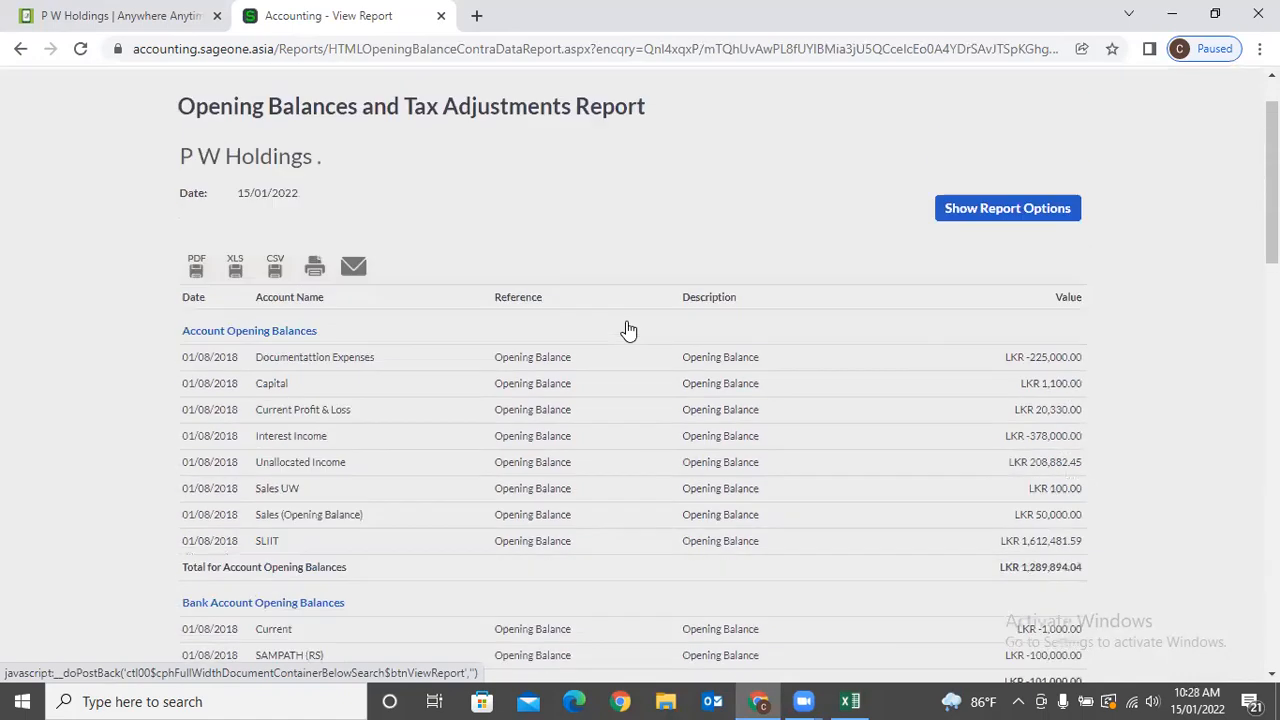
# Open the Audit Trail Report options from Audit Reports.
pyautogui.moveTo(566, 128)
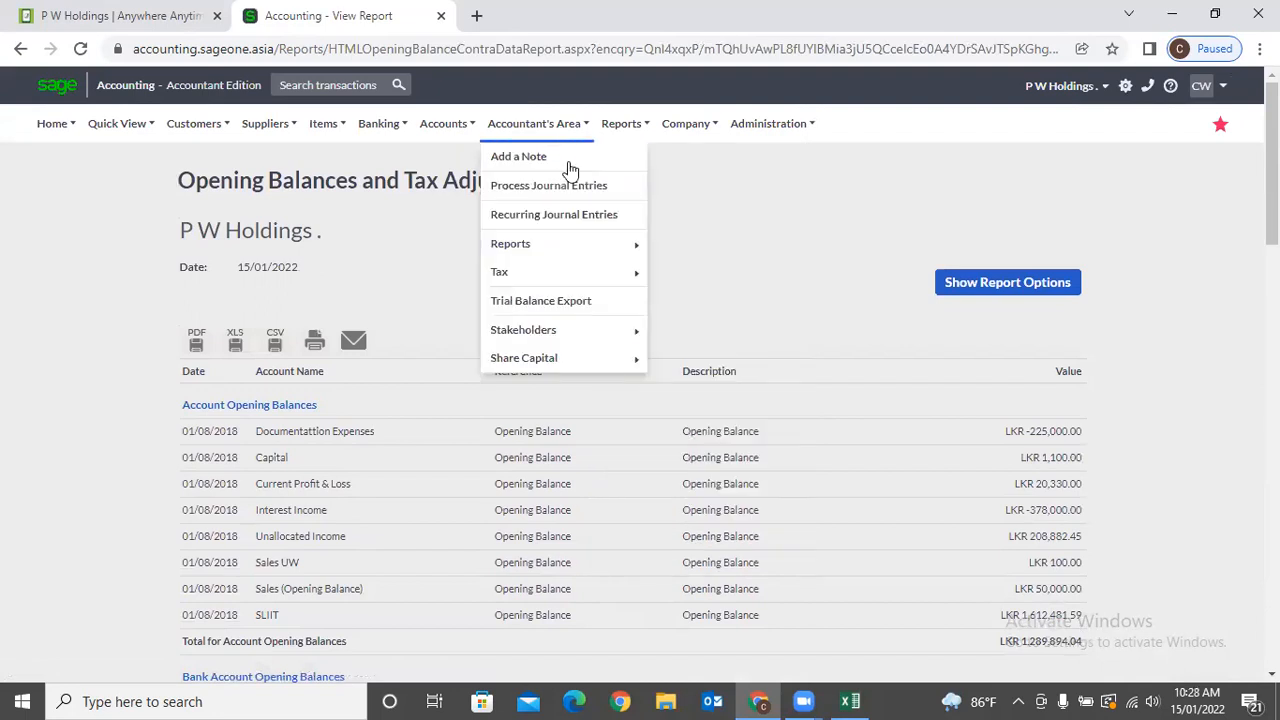
pyautogui.moveTo(560, 243)
pyautogui.moveTo(724, 280)
pyautogui.click(856, 326)
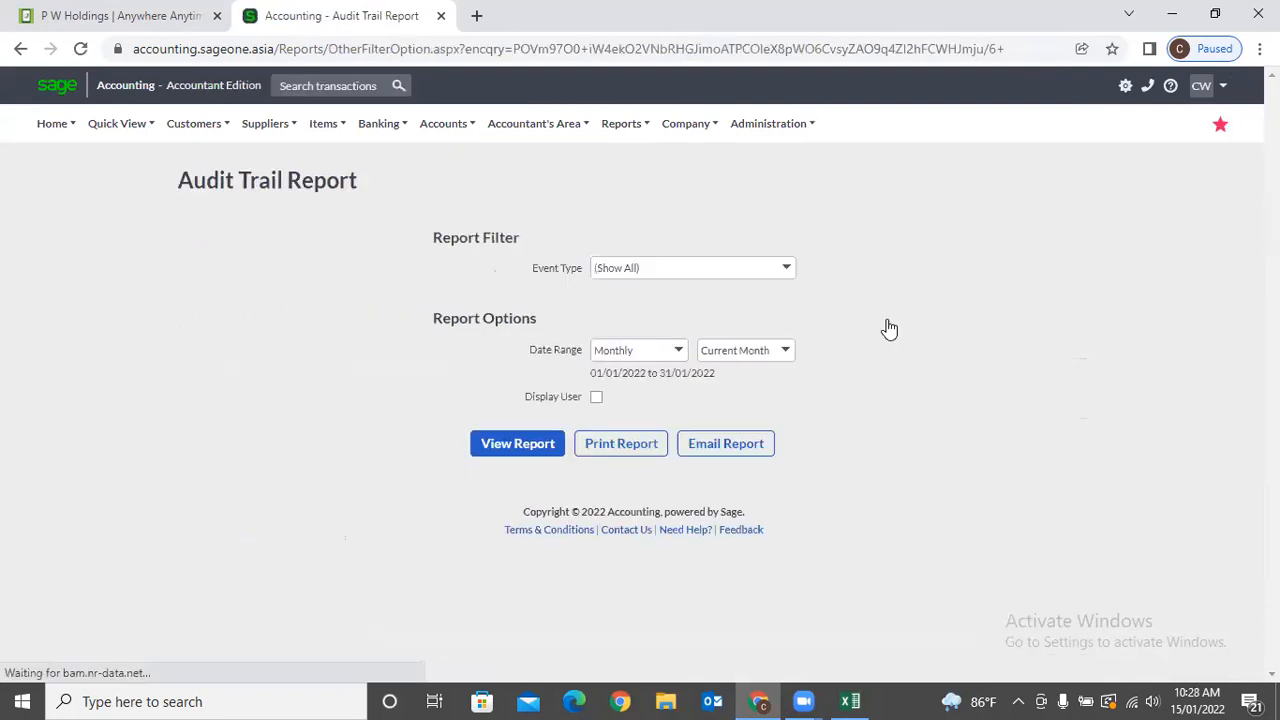
# Generate the Audit Trail Report for 01/01/2022–31/01/2022 and scroll through its transactions.
pyautogui.click(520, 444)
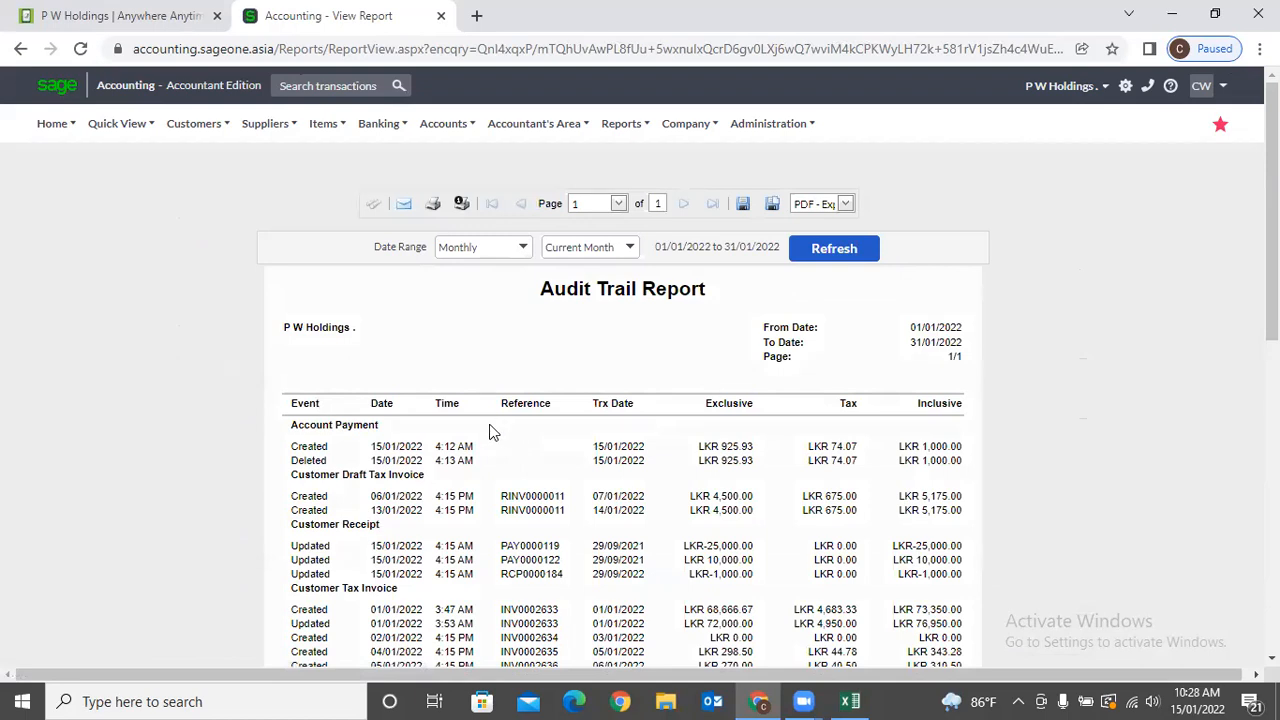
pyautogui.scroll(-1, 411, 475)
pyautogui.scroll(-4, 411, 475)
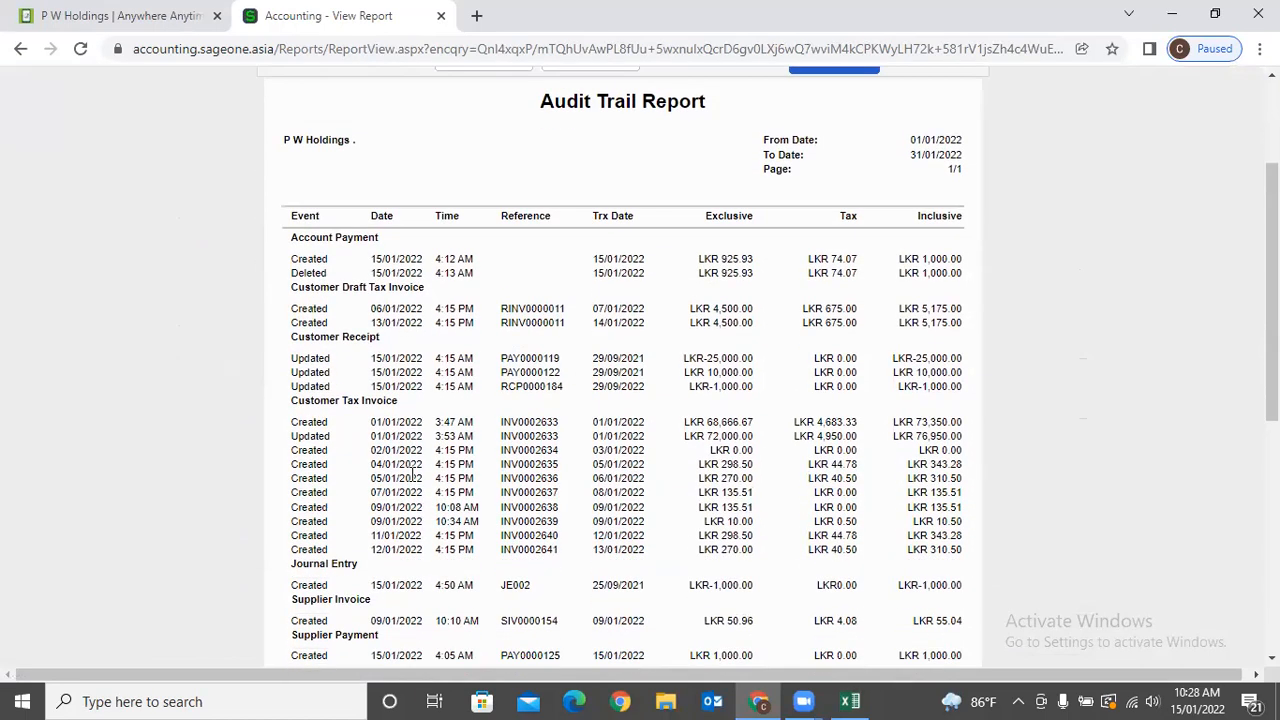
pyautogui.scroll(5, 413, 482)
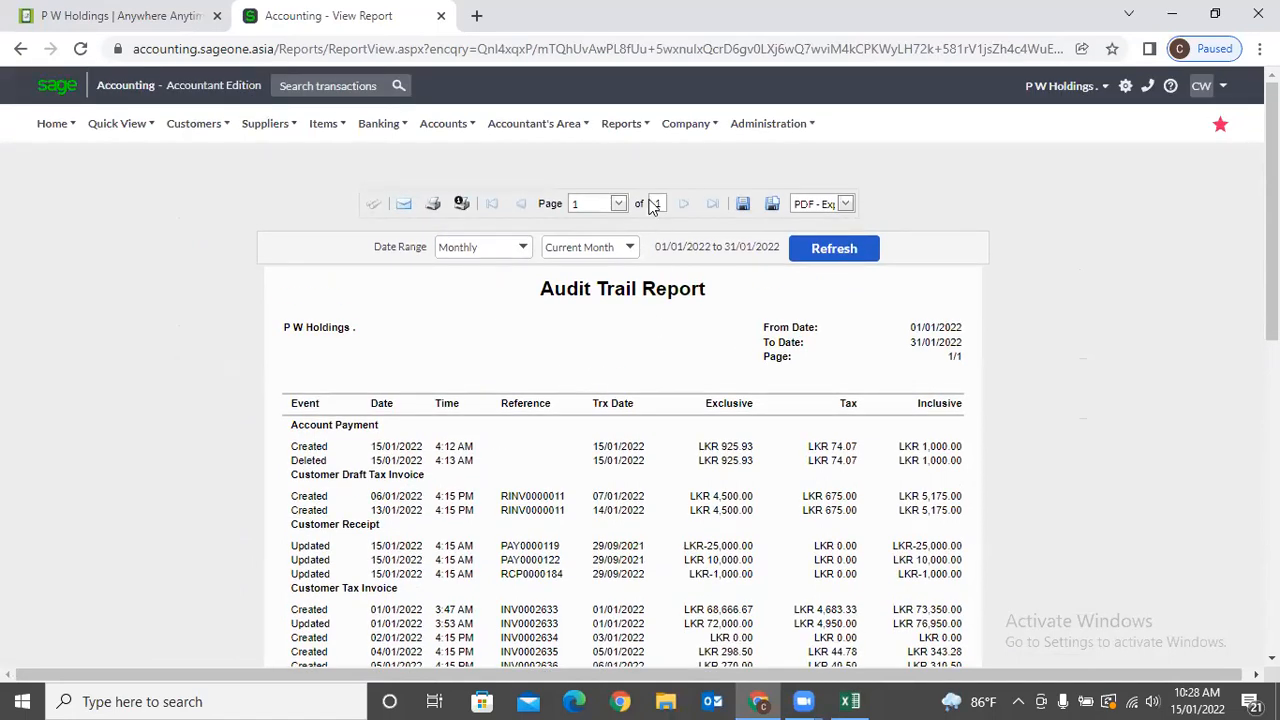
# Return to the Audit Trail Report options page.
pyautogui.click(534, 123)
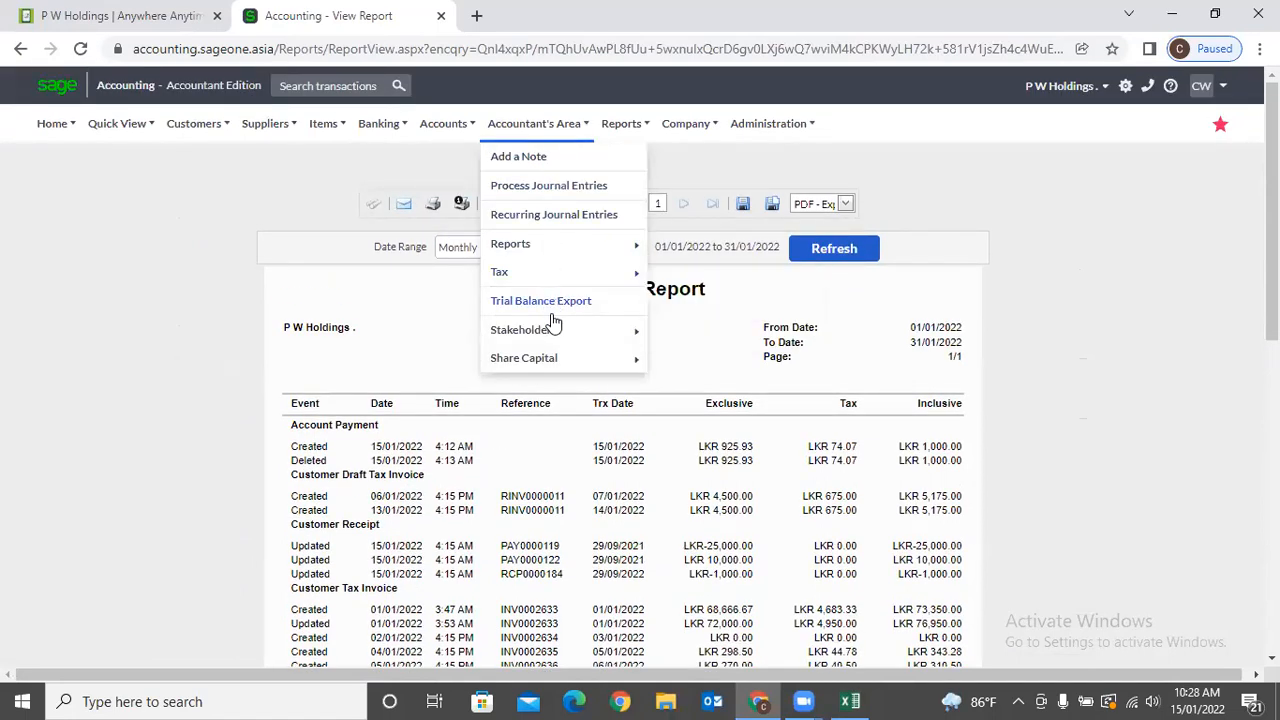
pyautogui.moveTo(546, 248)
pyautogui.moveTo(716, 296)
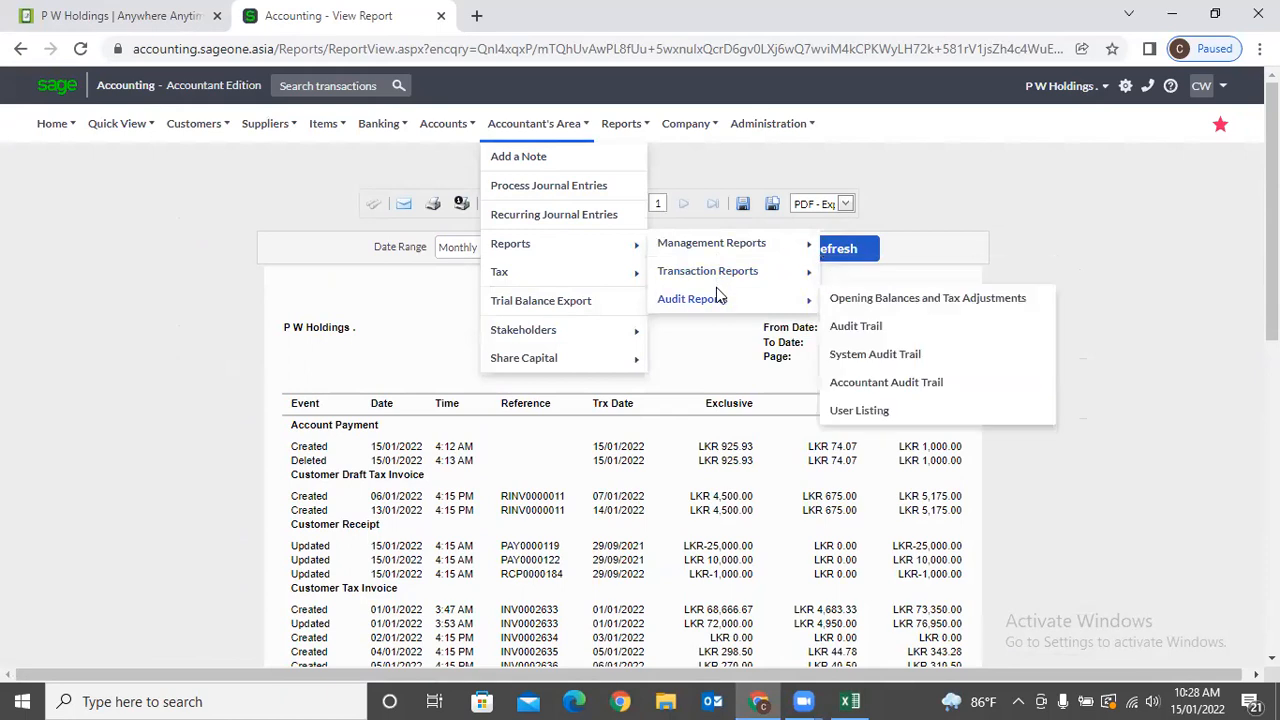
pyautogui.click(868, 330)
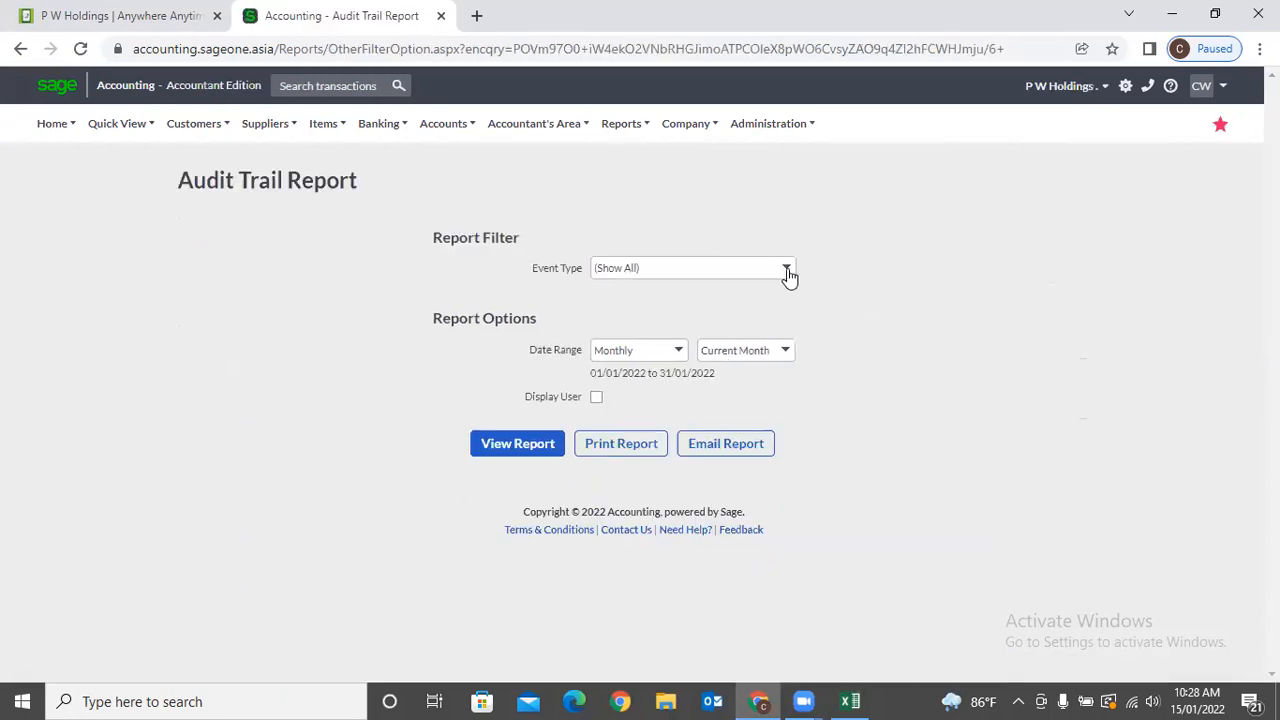
# Rerun the January 2022 Audit Trail with Event Type (Show All) and Display User ticked, checking the user column.
pyautogui.click(787, 270)
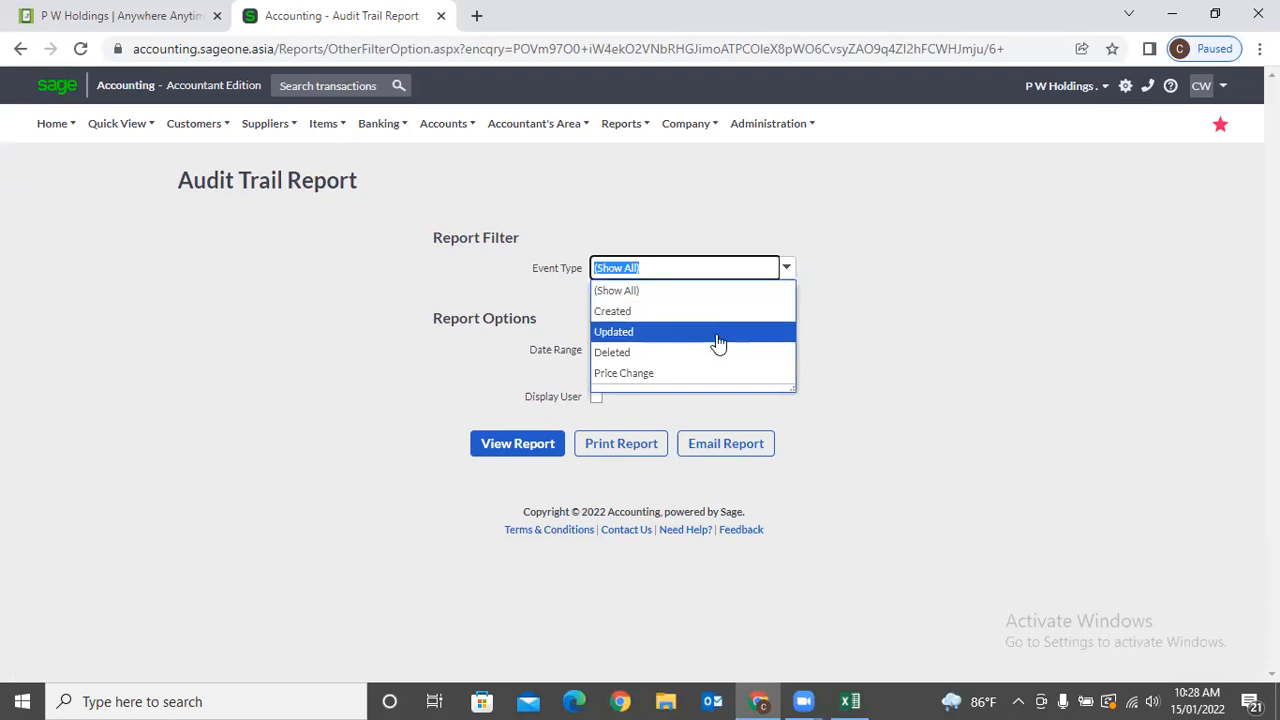
pyautogui.click(986, 300)
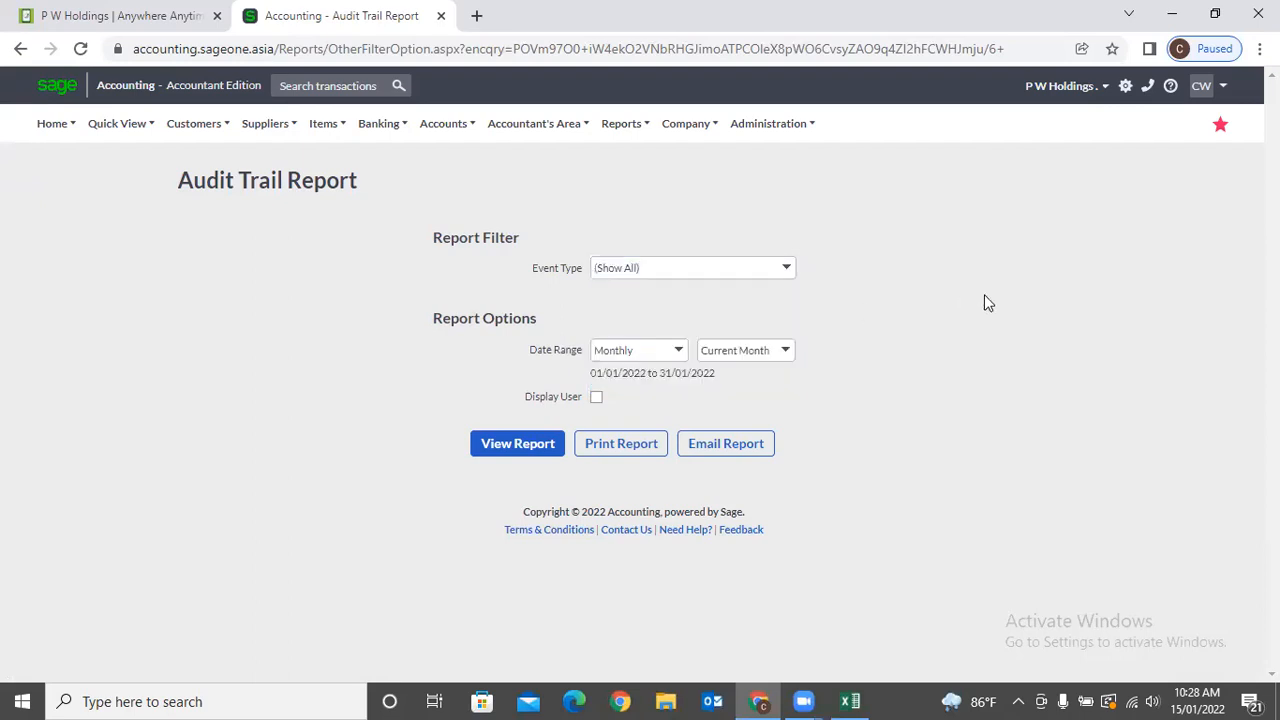
pyautogui.click(596, 398)
pyautogui.click(550, 451)
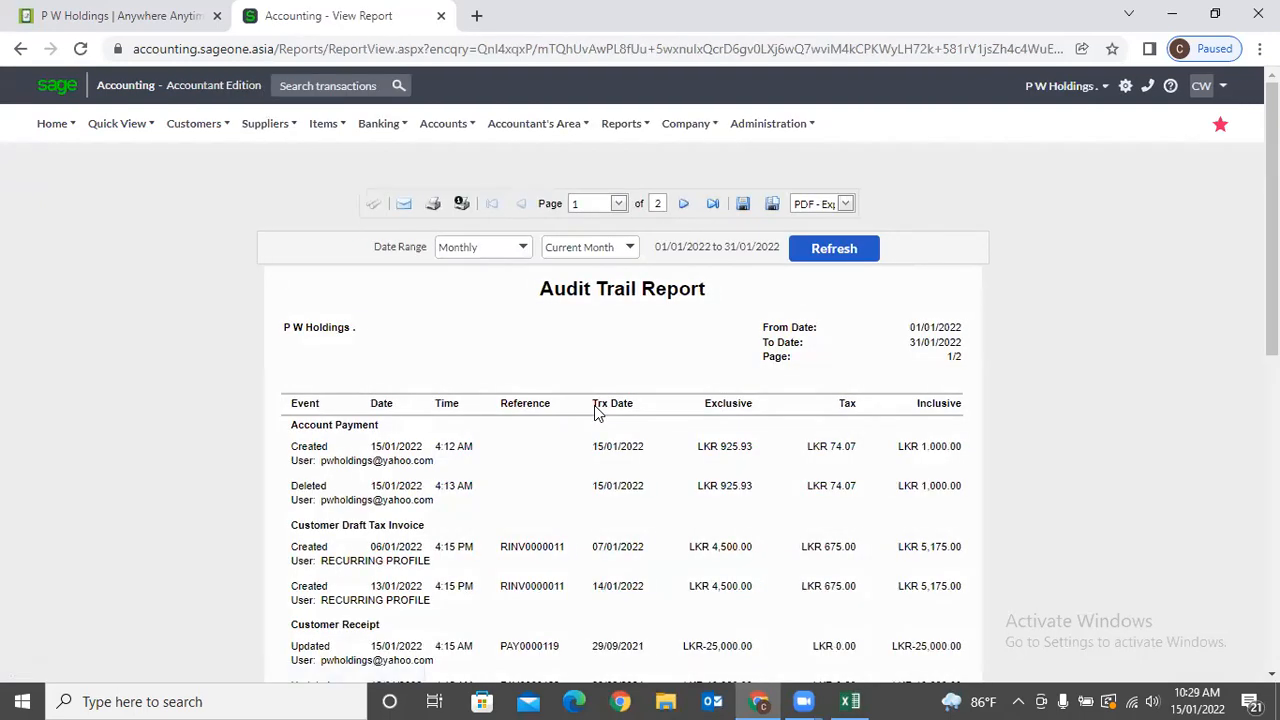
pyautogui.moveTo(284, 459); pyautogui.dragTo(418, 467)
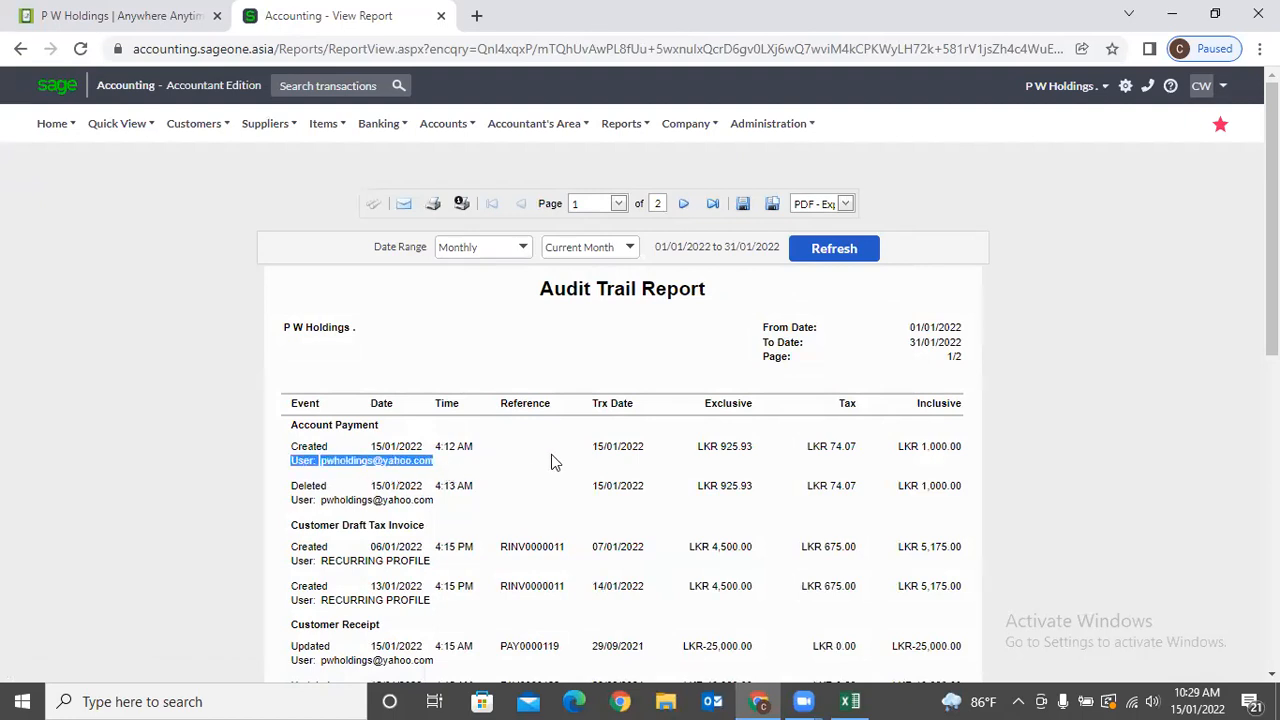
pyautogui.scroll(-2, 551, 454)
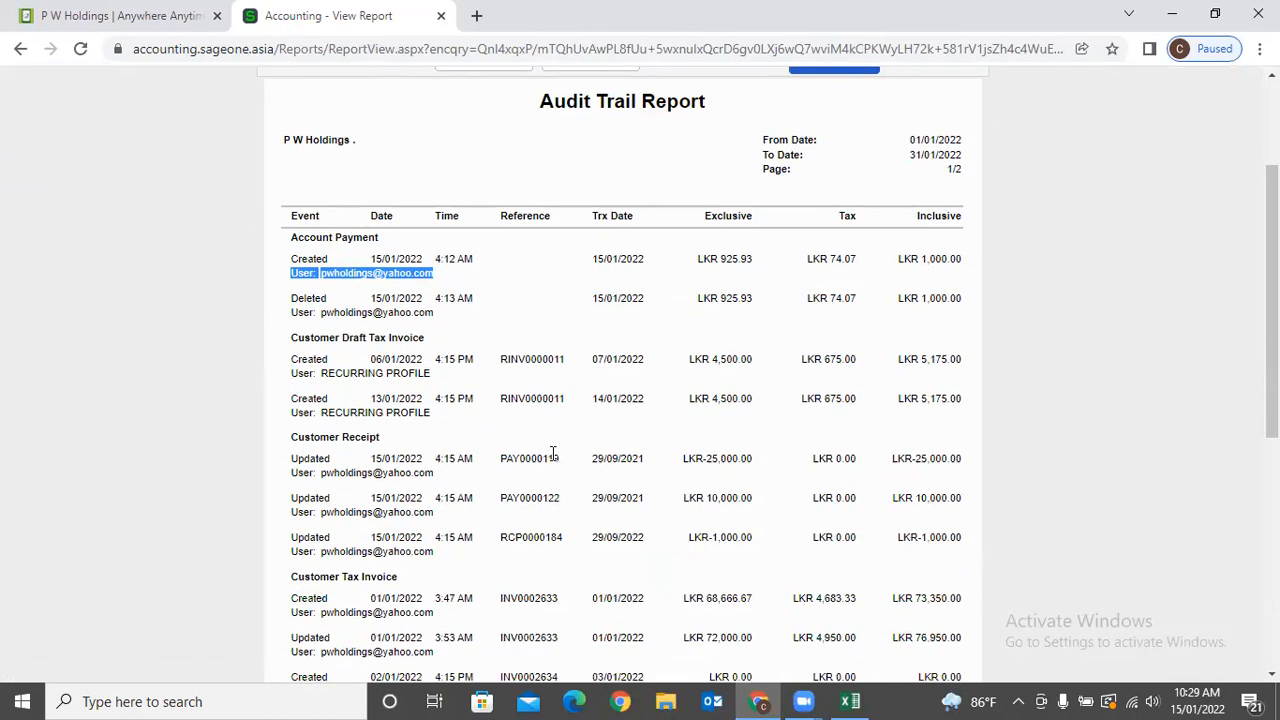
pyautogui.scroll(2, 553, 454)
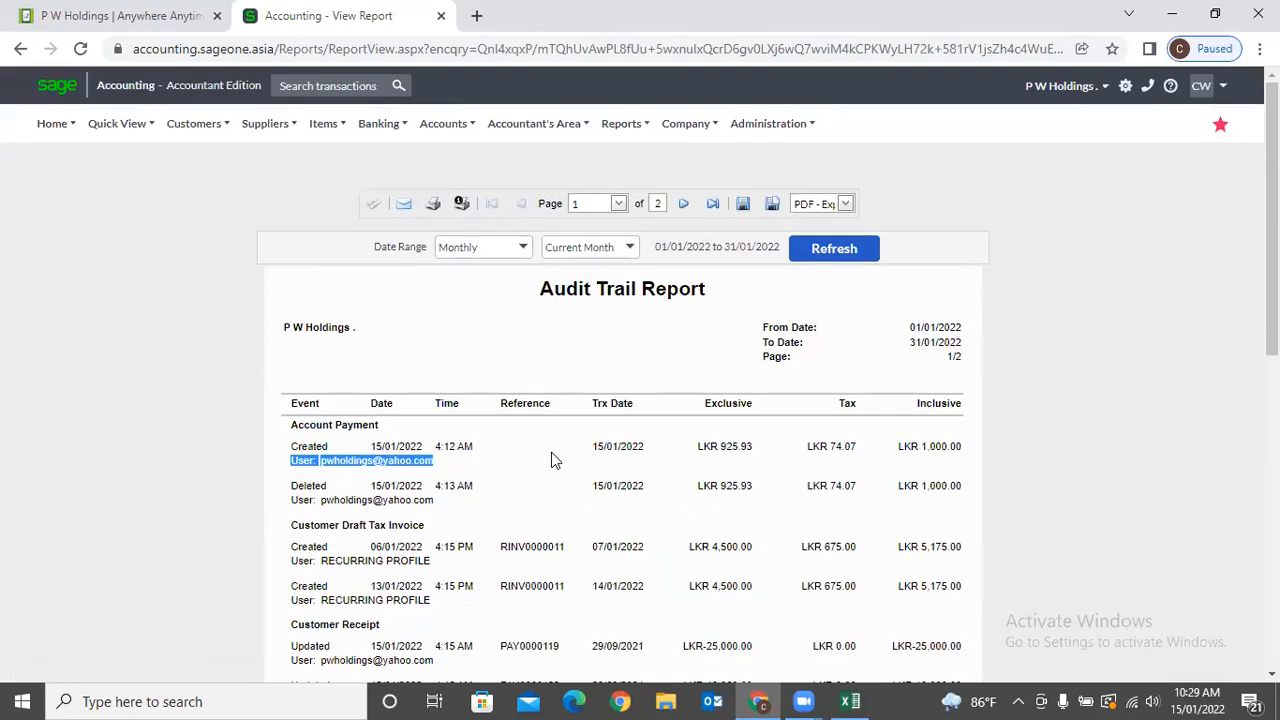
# Run the System Audit Trail Report with the date range set to Yearly / Current Year.
pyautogui.moveTo(512, 128)
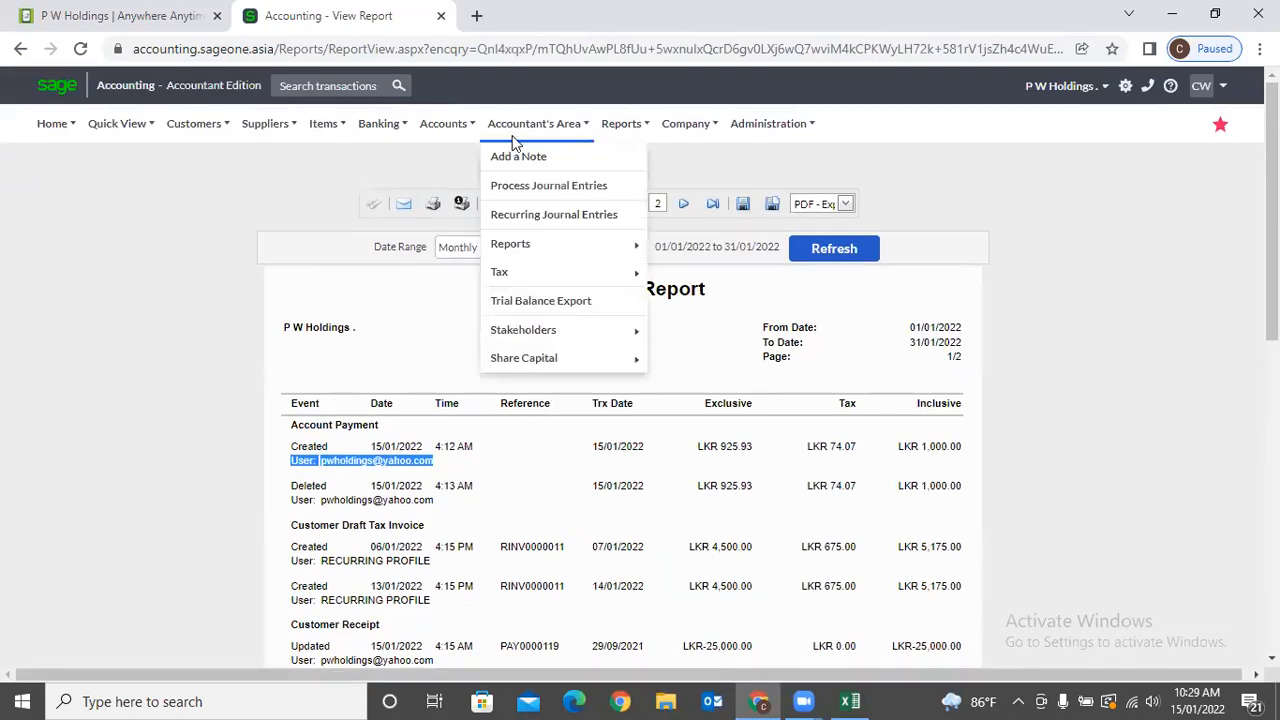
pyautogui.moveTo(529, 246)
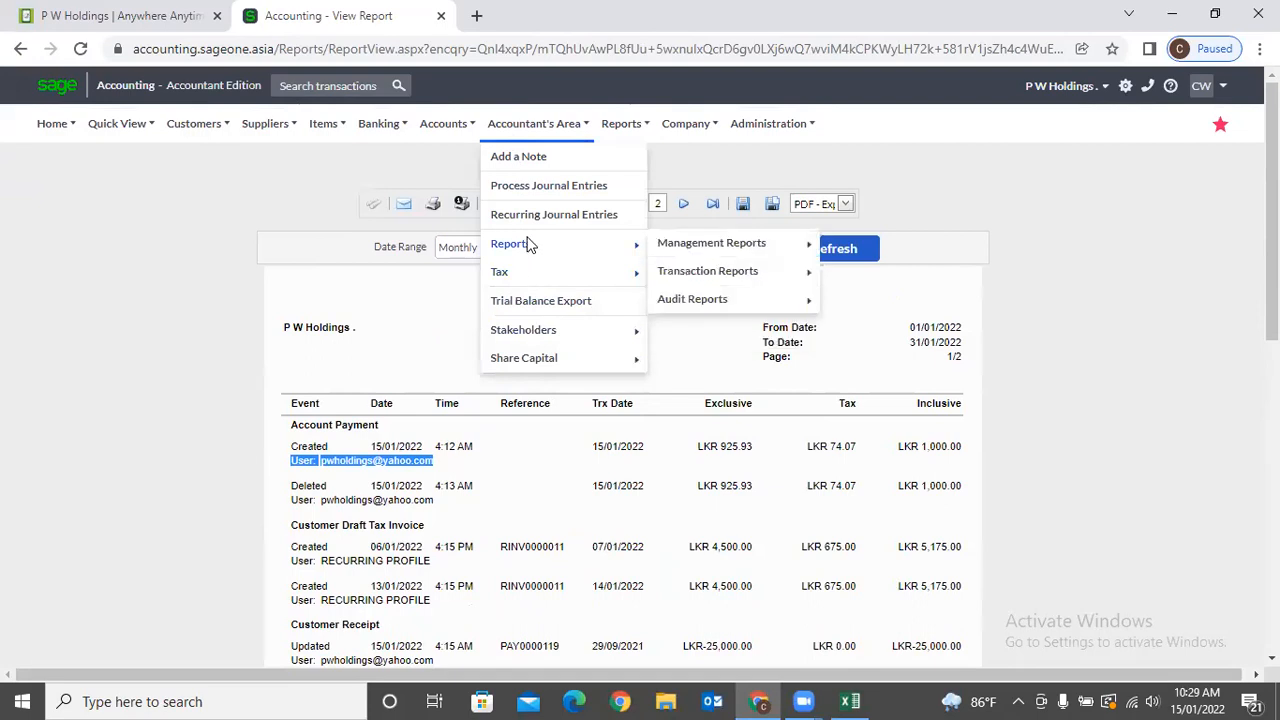
pyautogui.moveTo(694, 300)
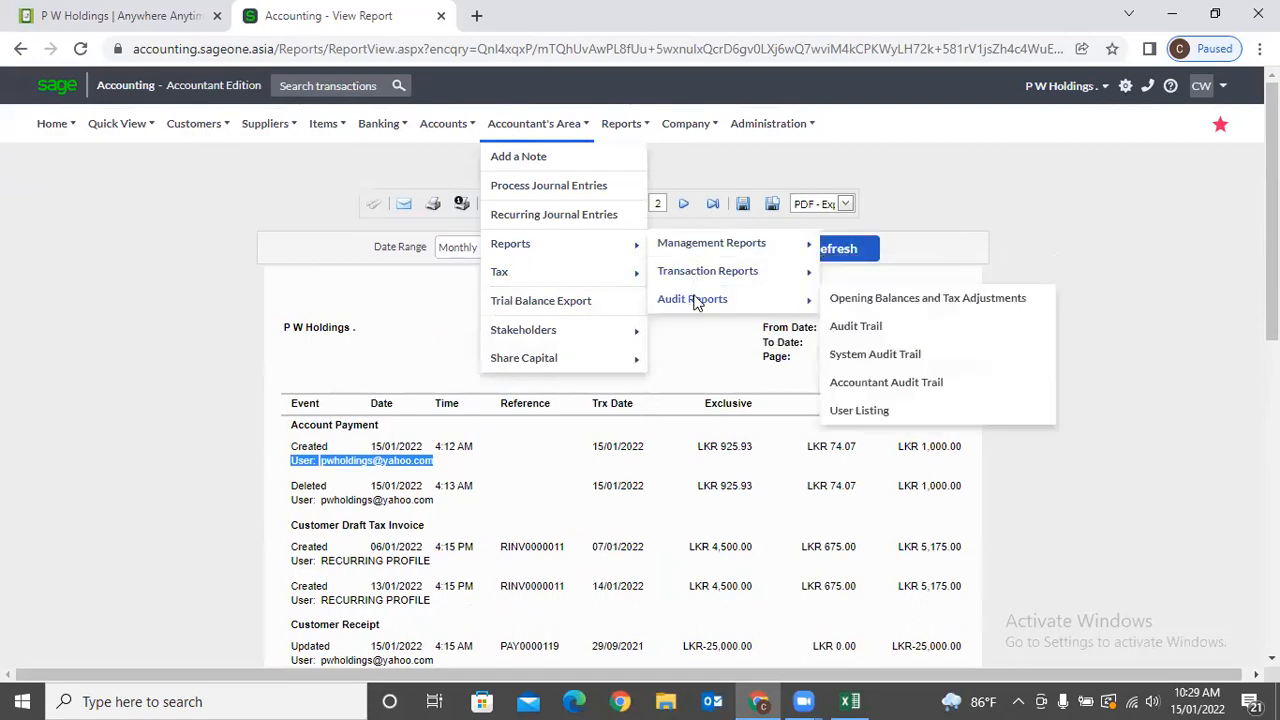
pyautogui.click(875, 355)
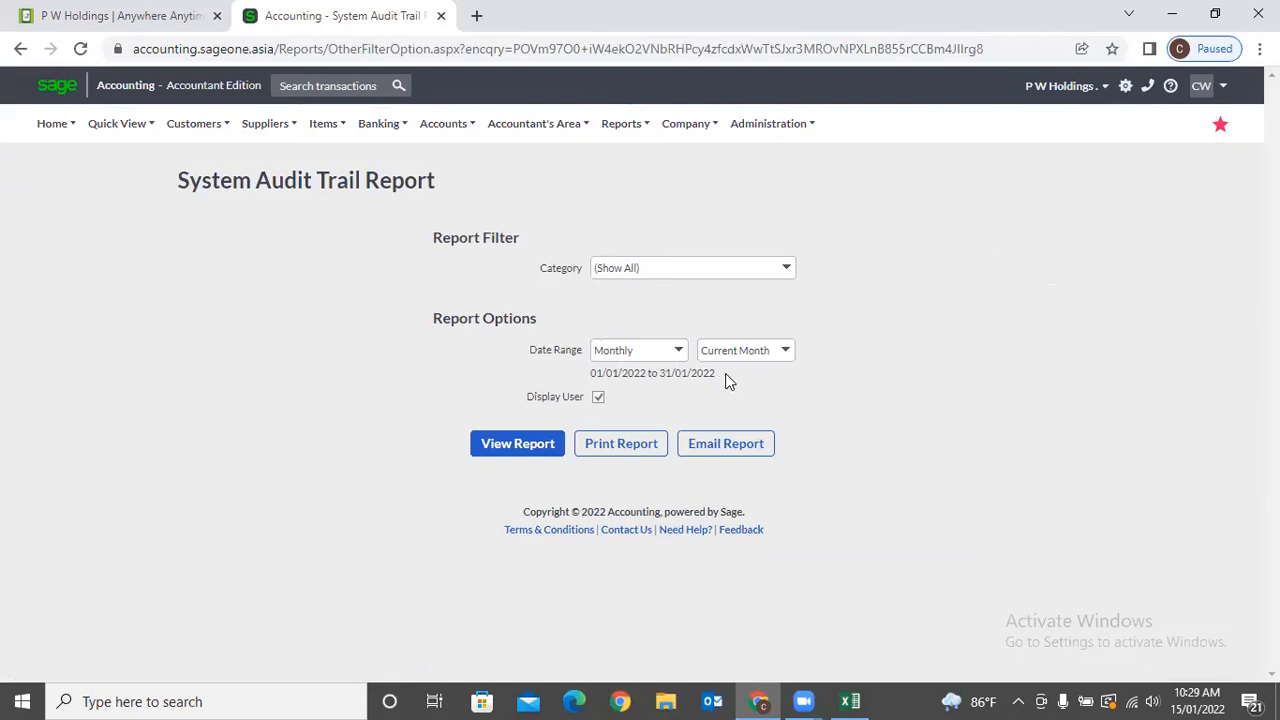
pyautogui.click(683, 352)
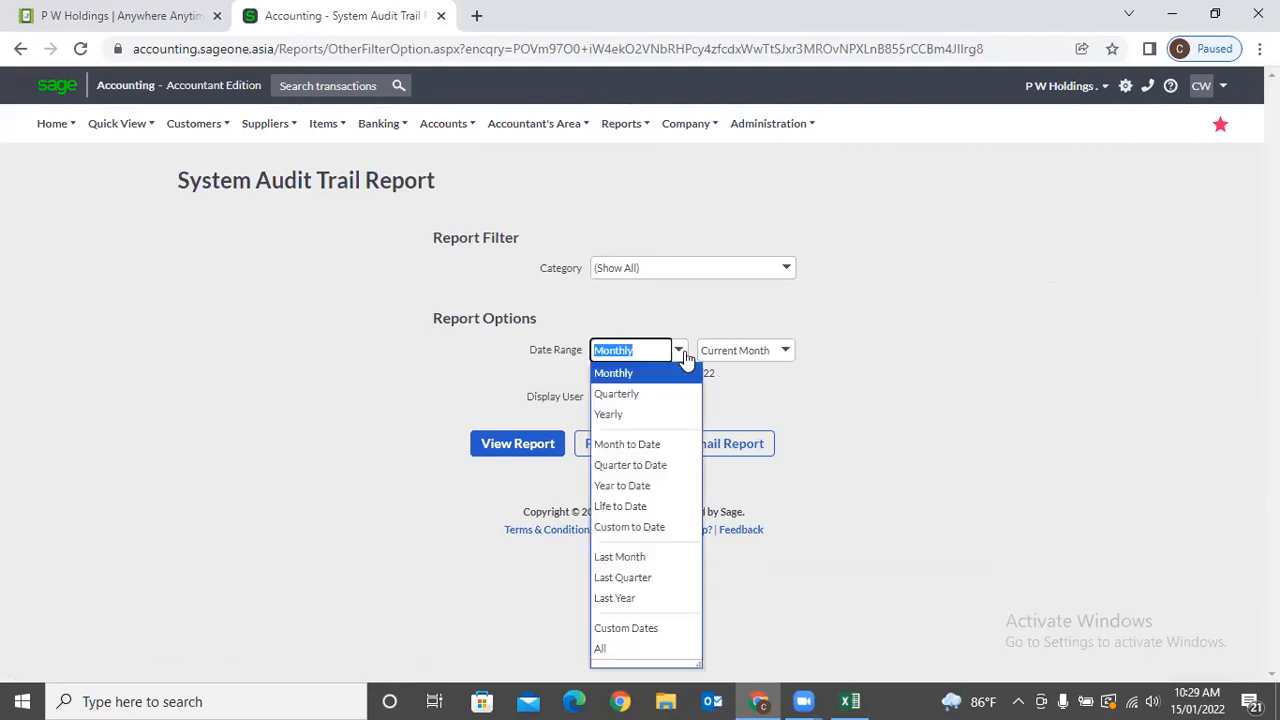
pyautogui.click(611, 418)
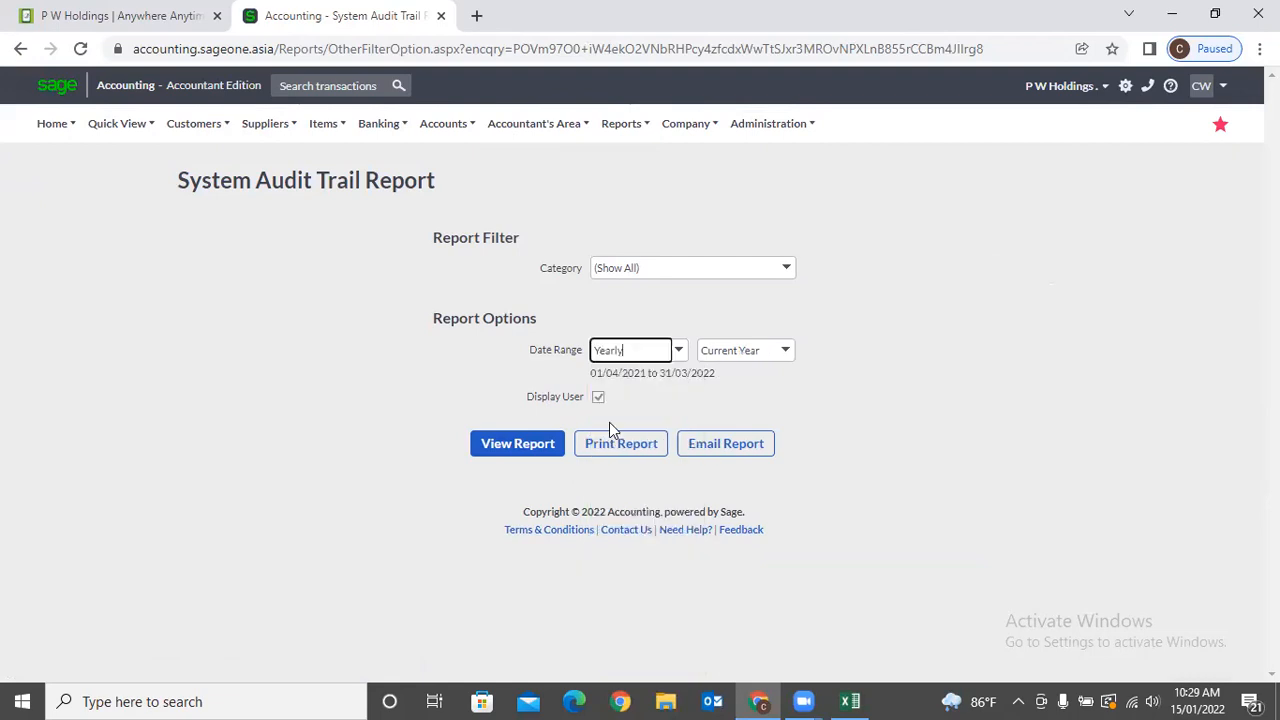
pyautogui.click(525, 447)
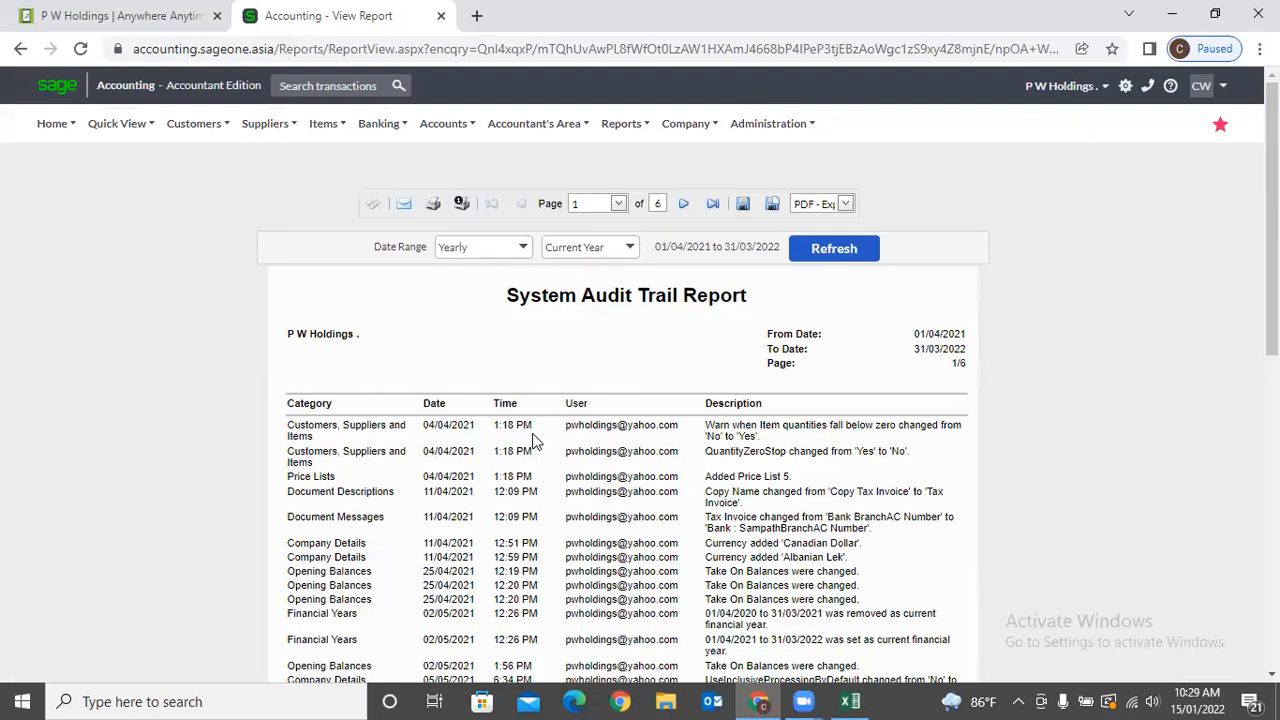
# Scroll through the six-page System Audit Trail Report for 01/04/2021–31/03/2022.
pyautogui.scroll(-2, 533, 441)
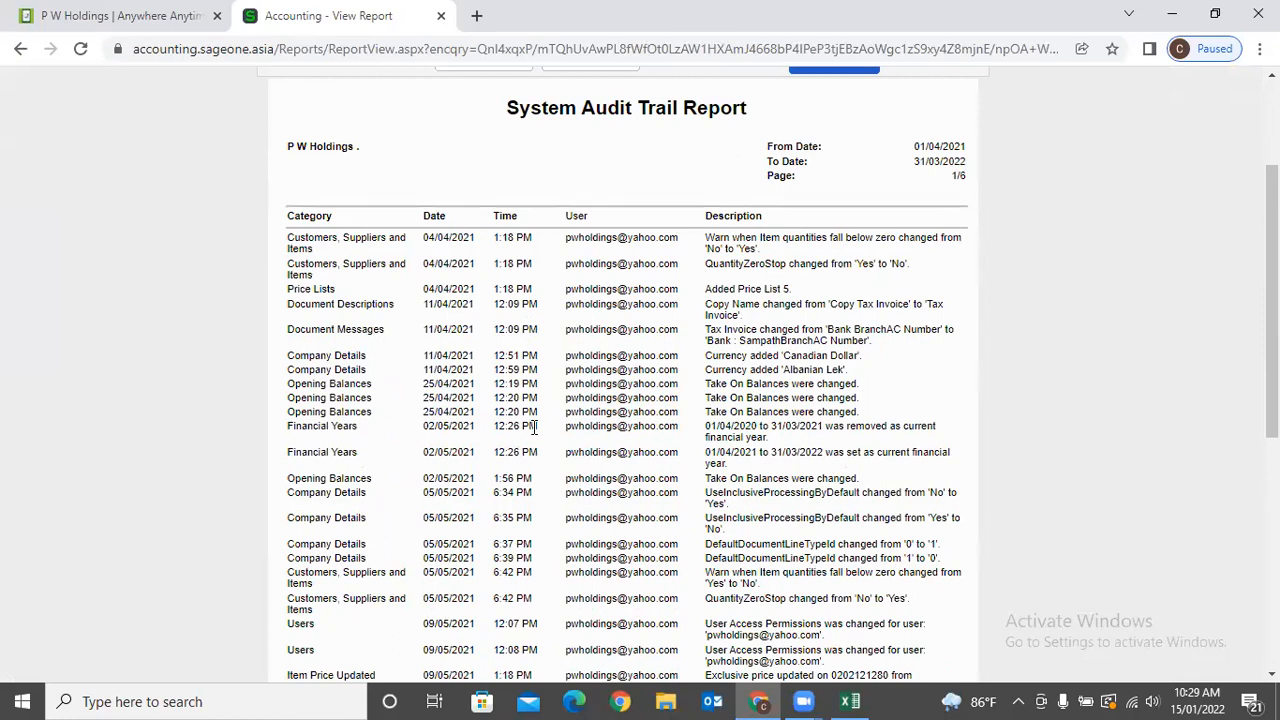
pyautogui.scroll(-3, 551, 385)
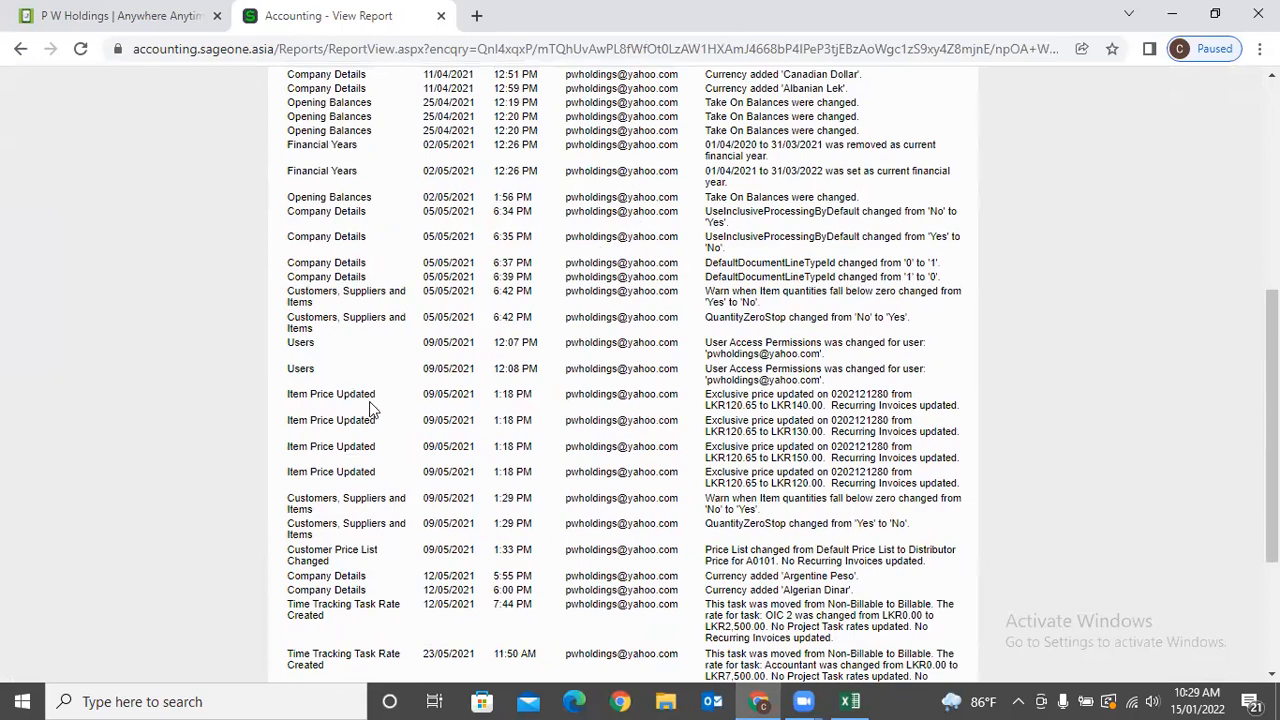
pyautogui.scroll(-1, 458, 420)
pyautogui.scroll(-2, 458, 420)
pyautogui.scroll(6, 458, 415)
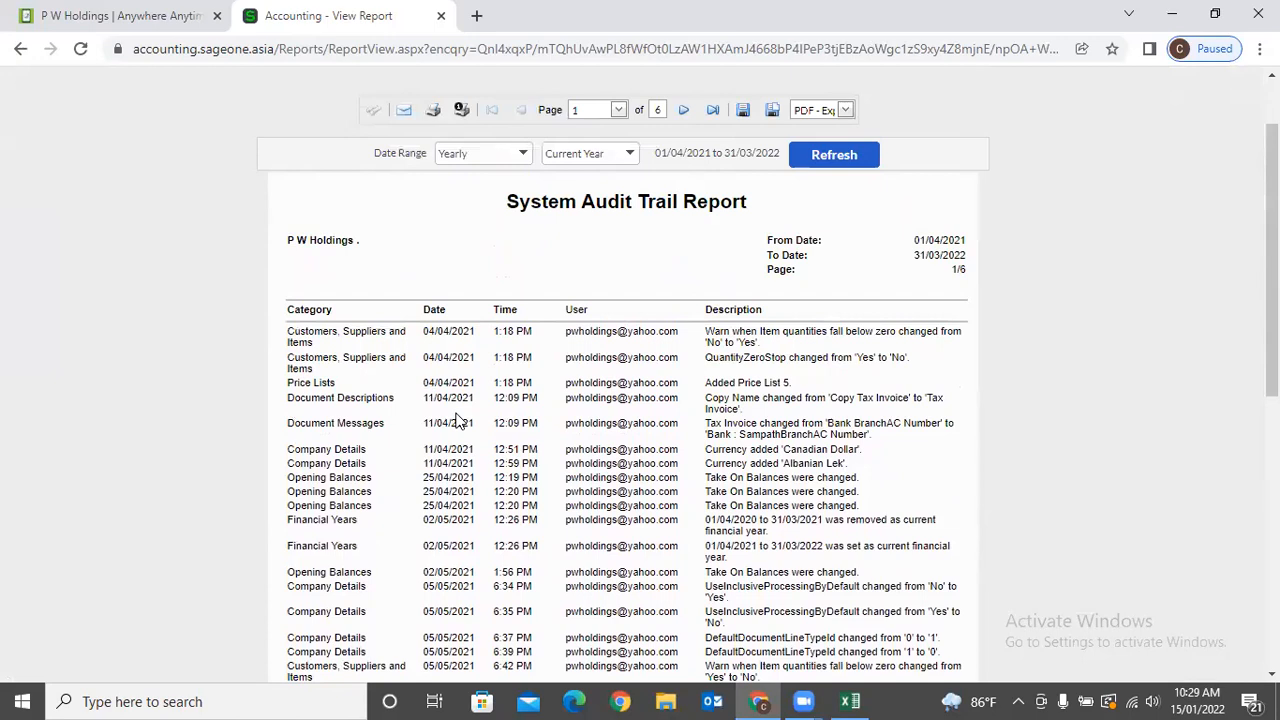
pyautogui.scroll(2, 458, 420)
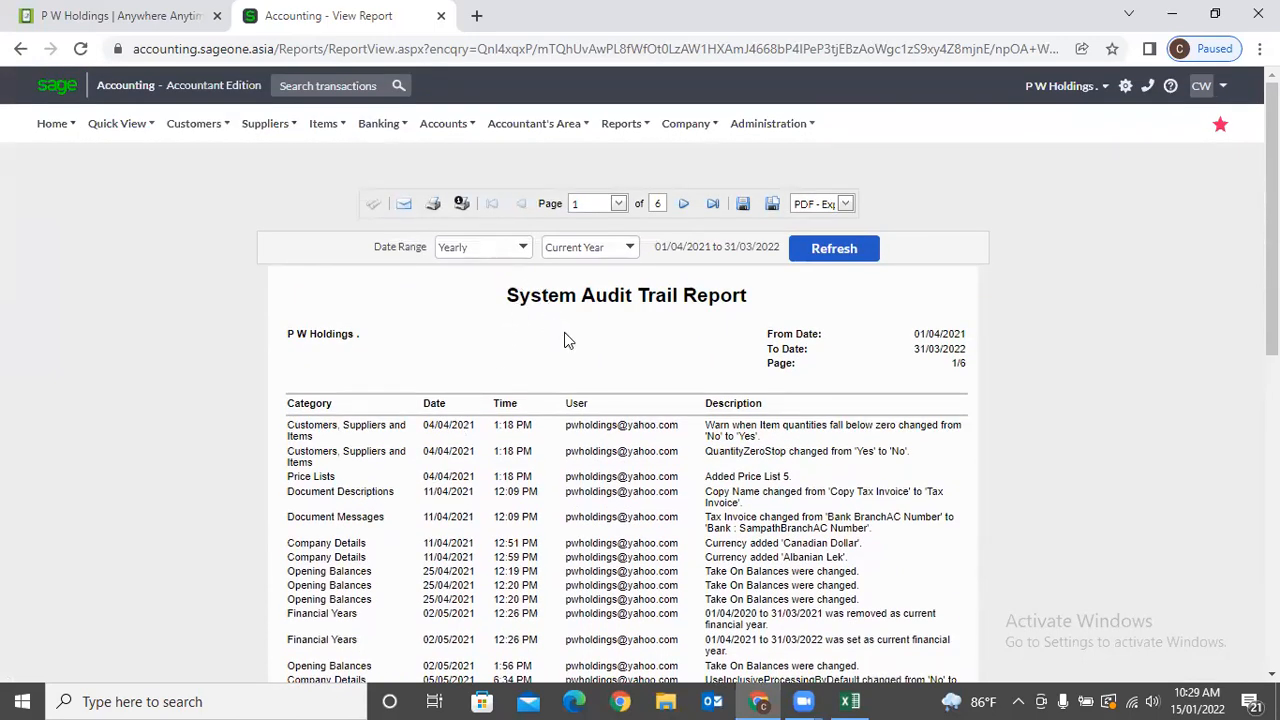
# Open the Accountant Audit Trail Report options under Audit Reports.
pyautogui.click(534, 123)
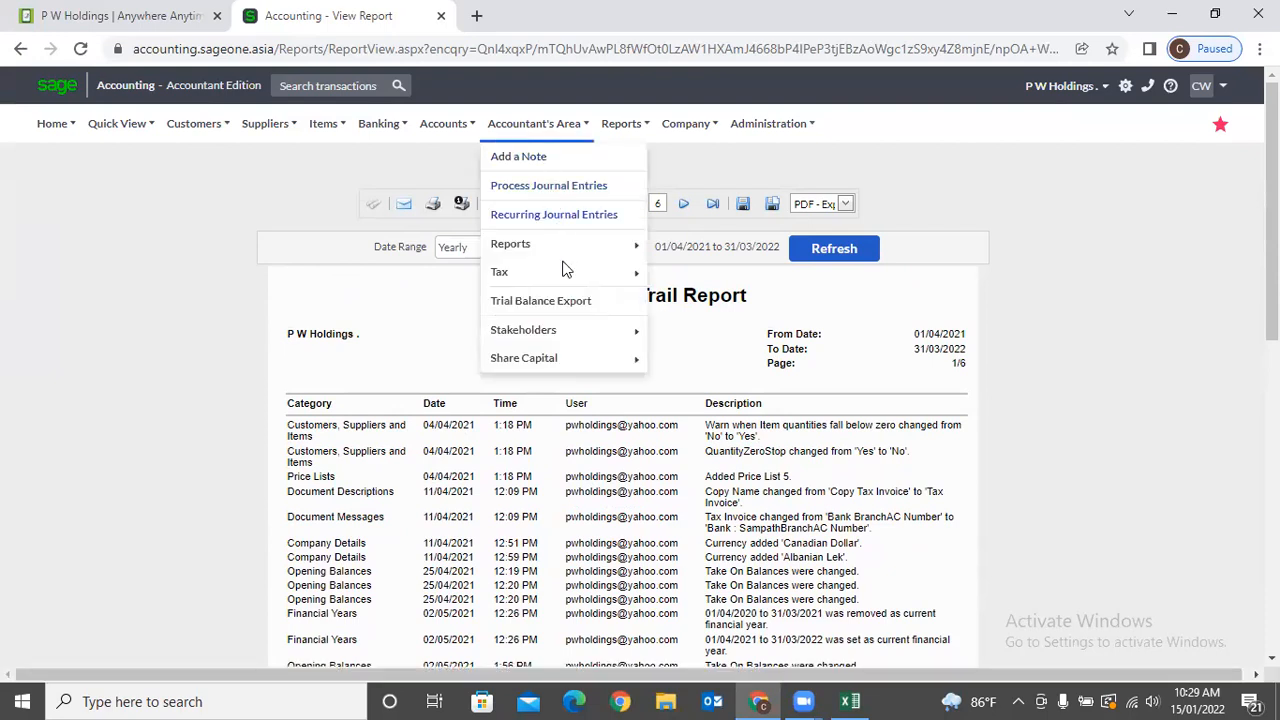
pyautogui.moveTo(562, 268)
pyautogui.moveTo(590, 244)
pyautogui.moveTo(743, 298)
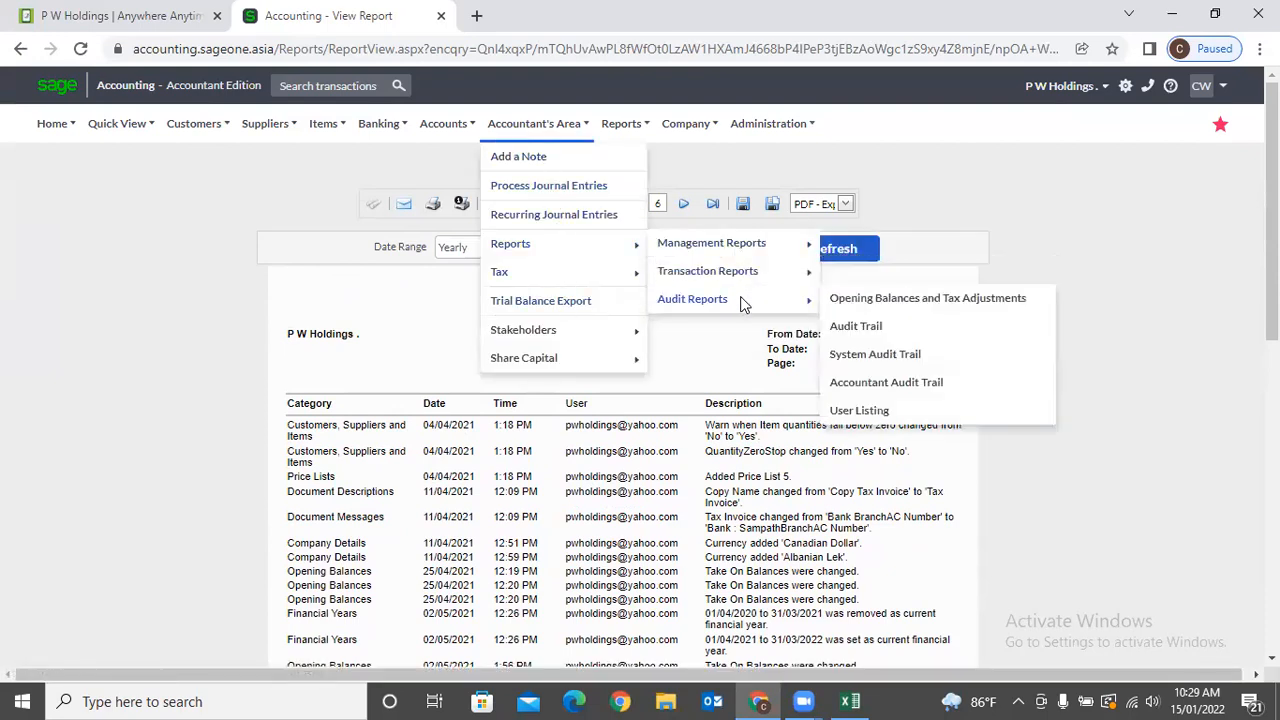
pyautogui.click(926, 391)
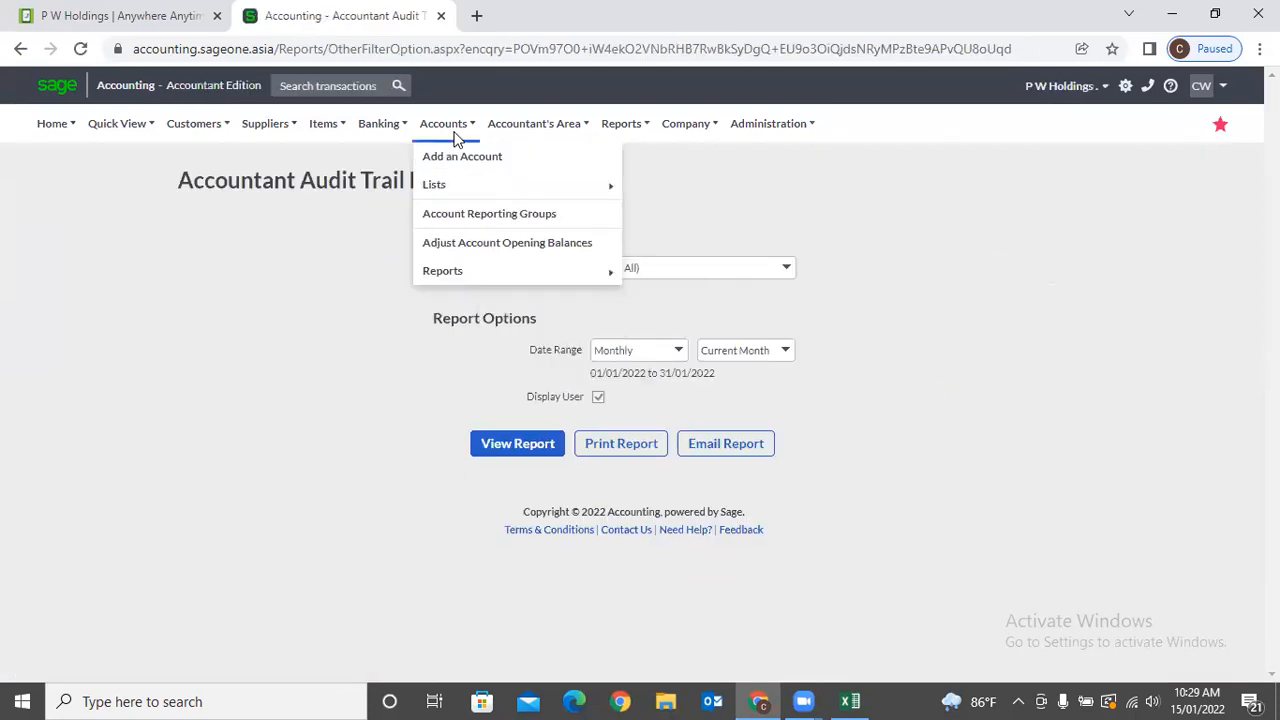
# Open the User Listing Report options page under Audit Reports.
pyautogui.moveTo(512, 133)
pyautogui.moveTo(526, 262)
pyautogui.moveTo(715, 302)
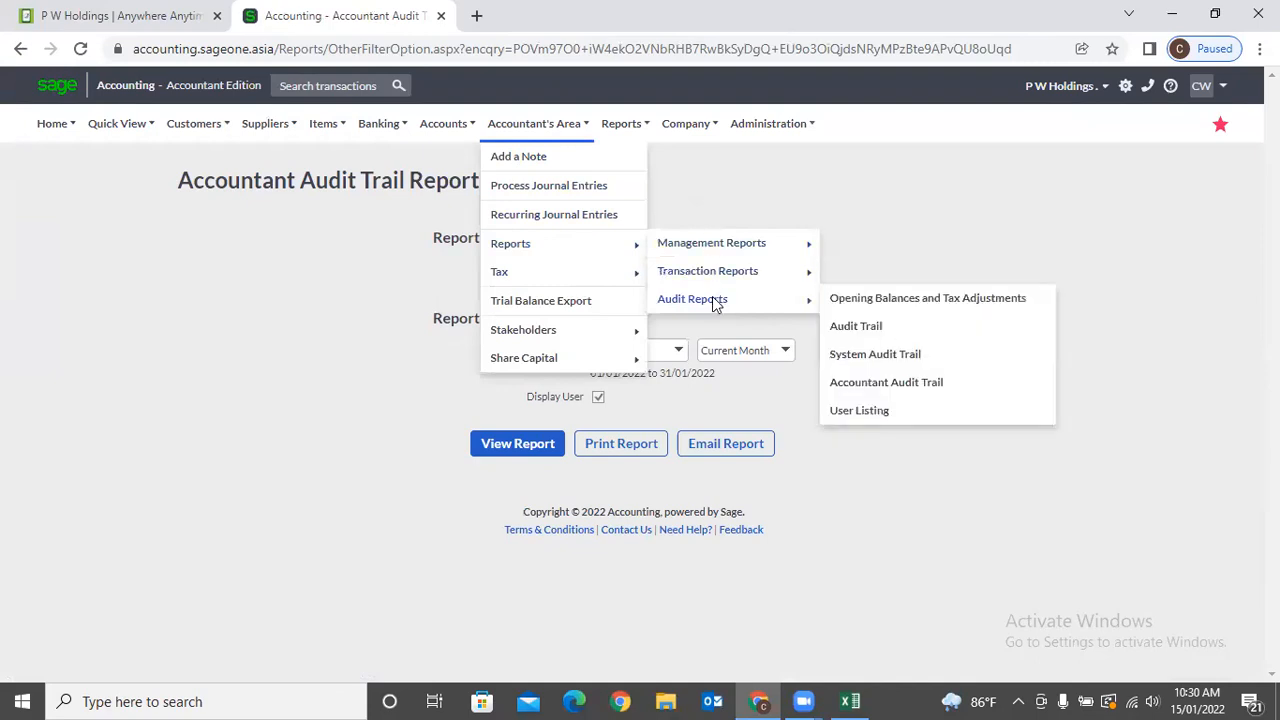
pyautogui.click(900, 411)
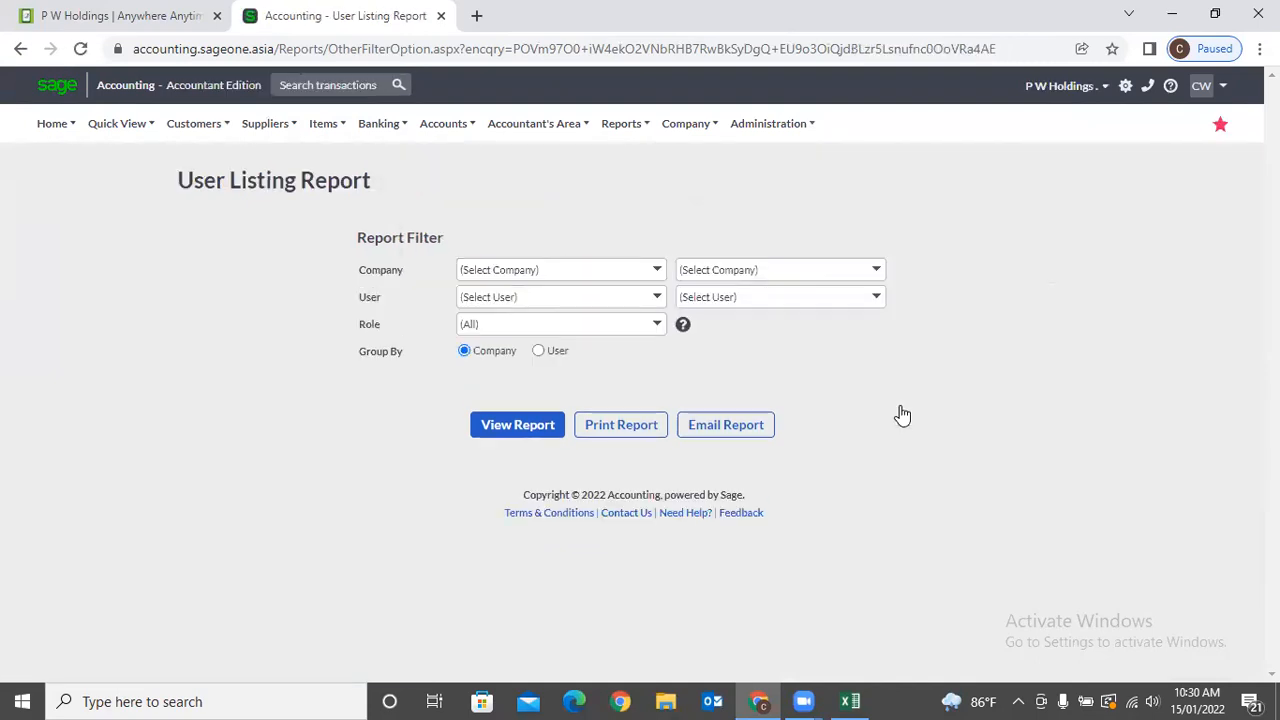
pyautogui.click(530, 134)
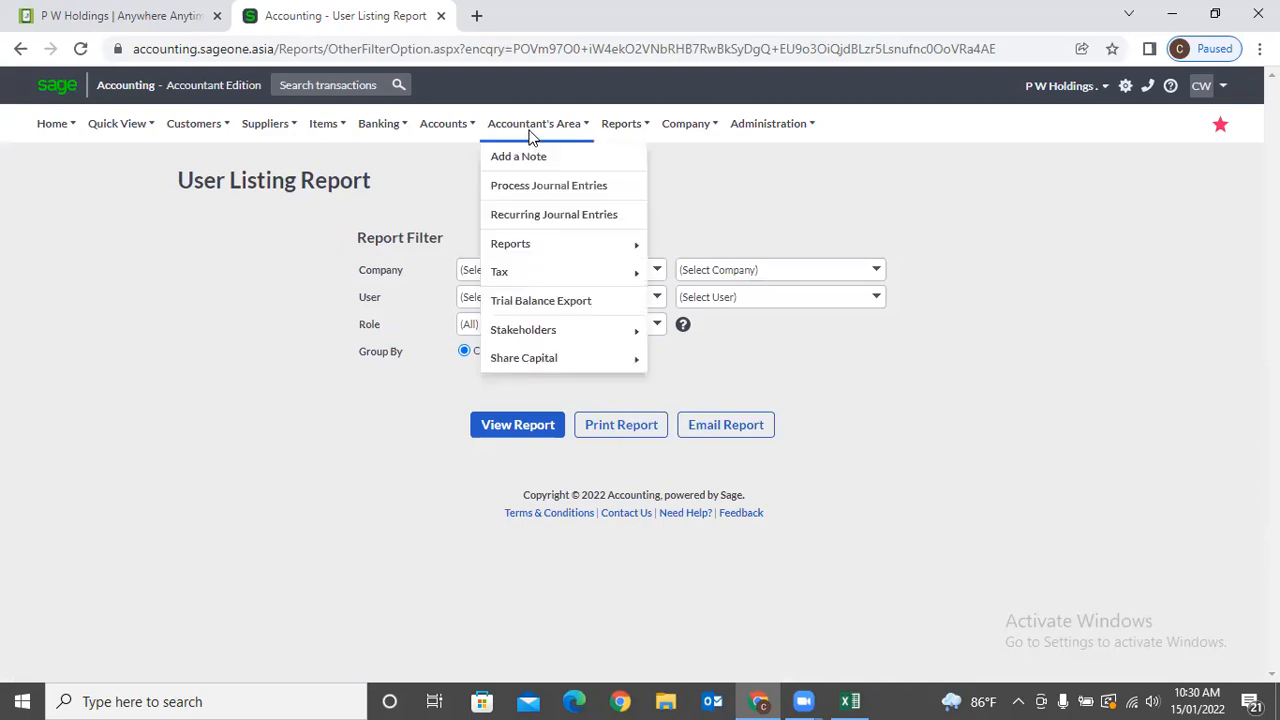
pyautogui.moveTo(545, 276)
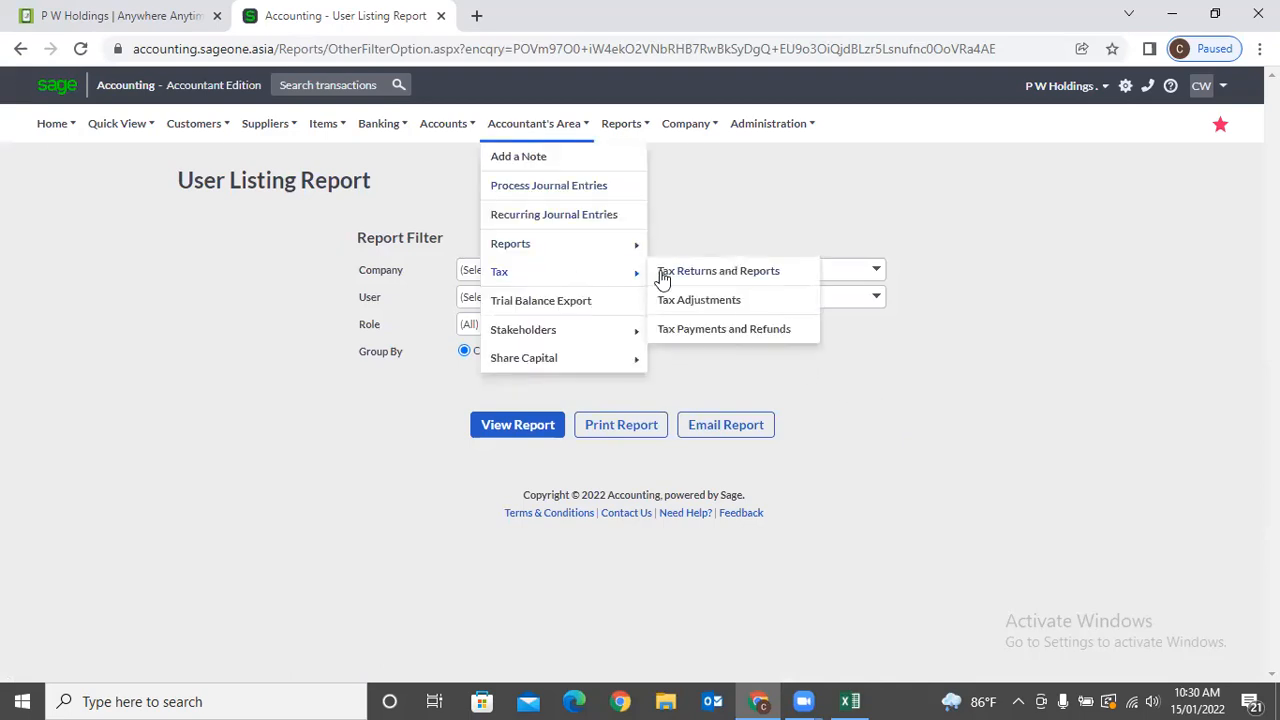
# Open the Tax Report for period 07/2018 and review its LKR 28,485.00 refundable total.
pyautogui.click(723, 277)
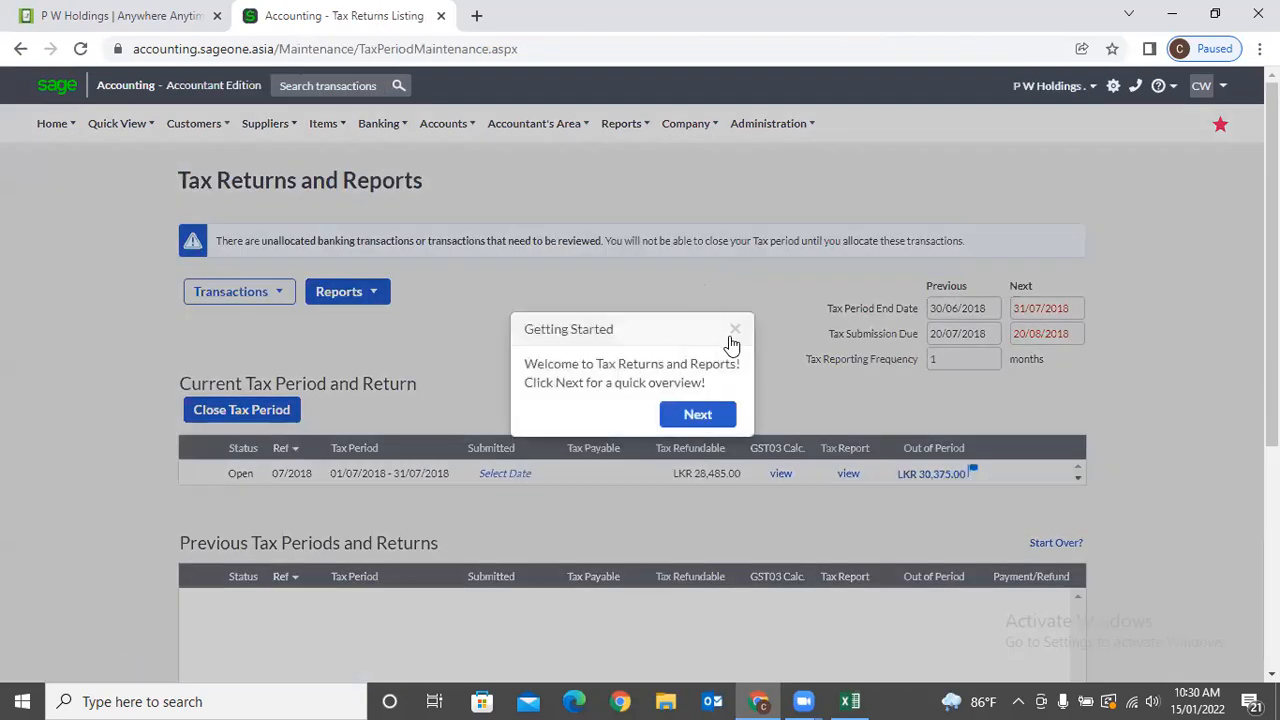
pyautogui.click(733, 334)
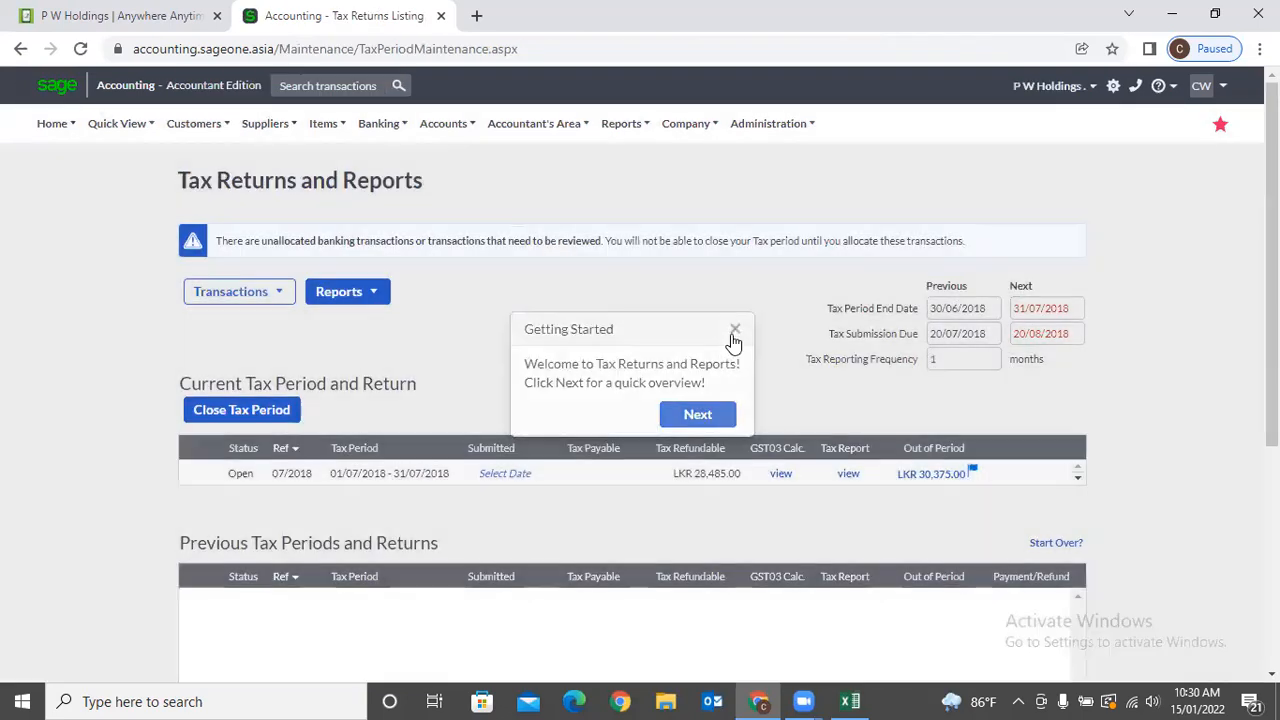
pyautogui.click(845, 476)
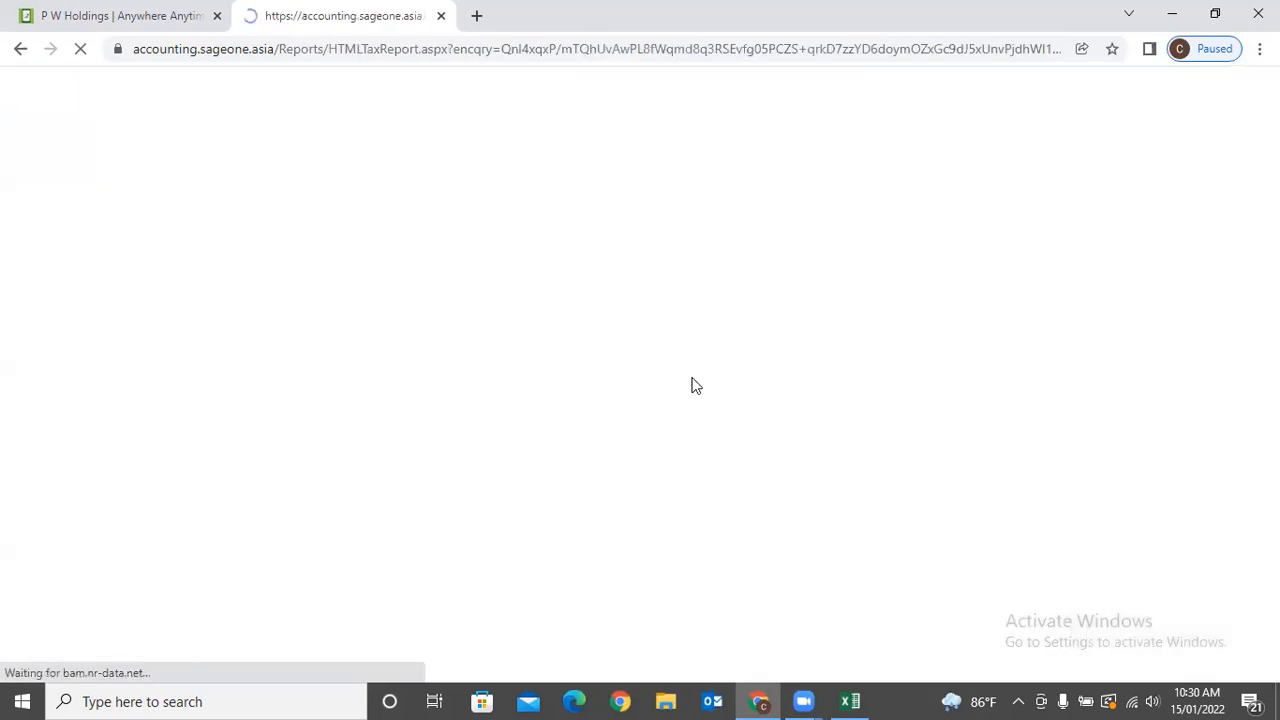
pyautogui.scroll(-2, 628, 335)
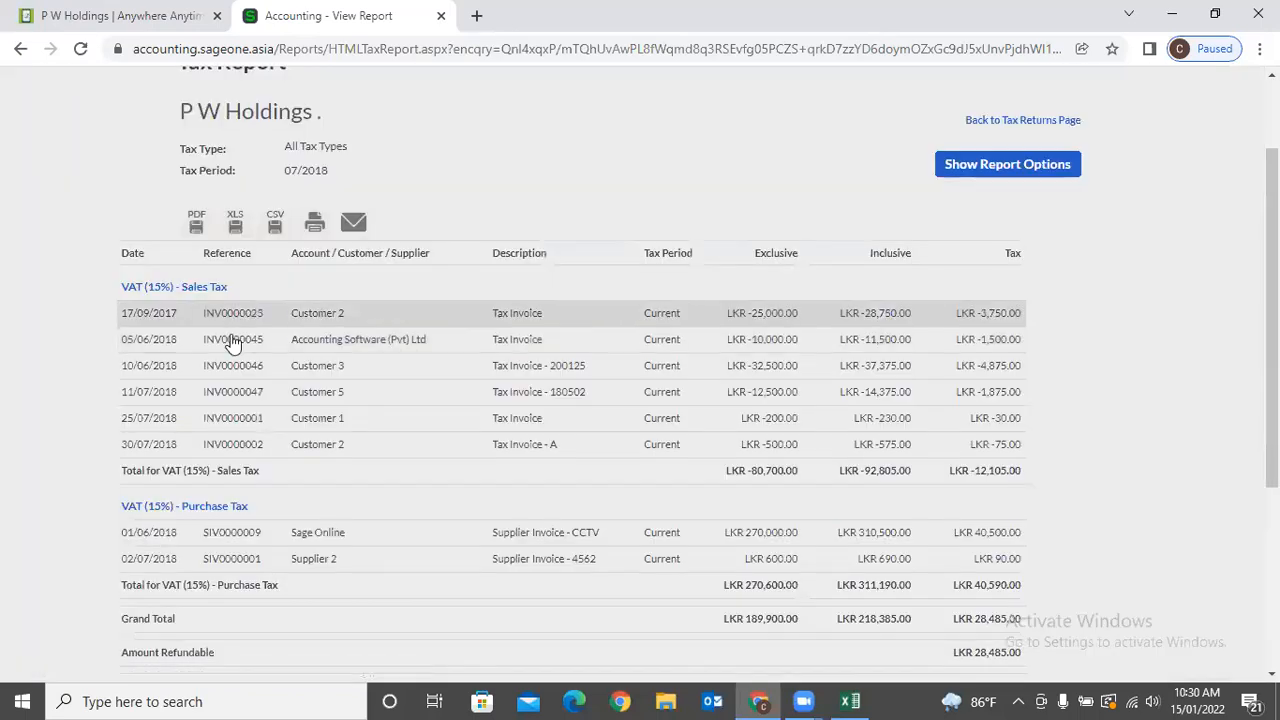
pyautogui.scroll(-1, 246, 400)
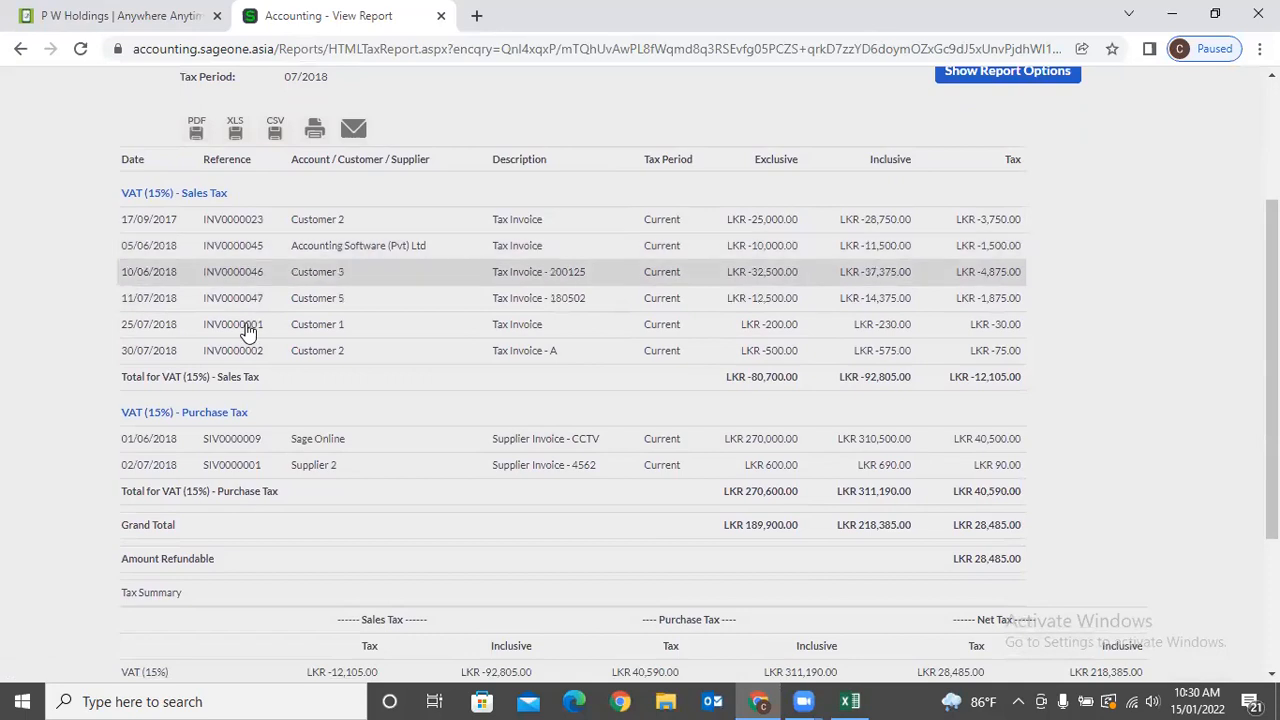
pyautogui.scroll(-1, 290, 480)
pyautogui.scroll(-2, 299, 473)
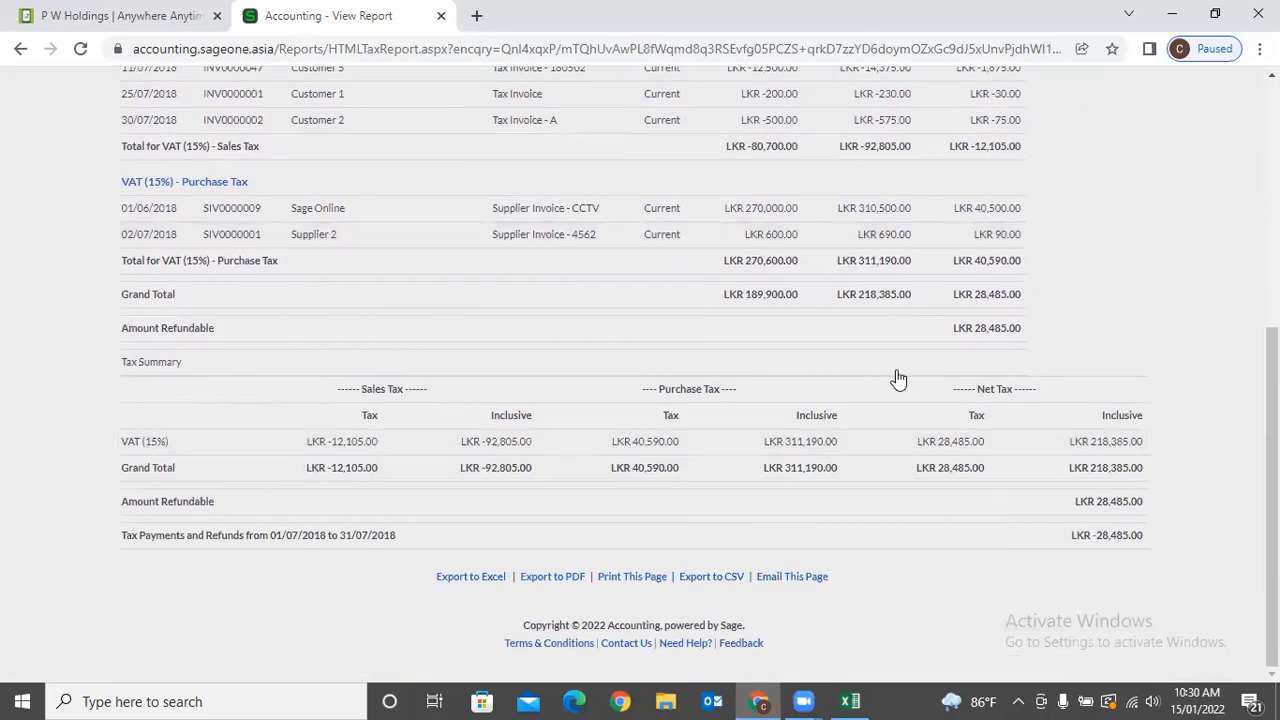
pyautogui.scroll(5, 714, 340)
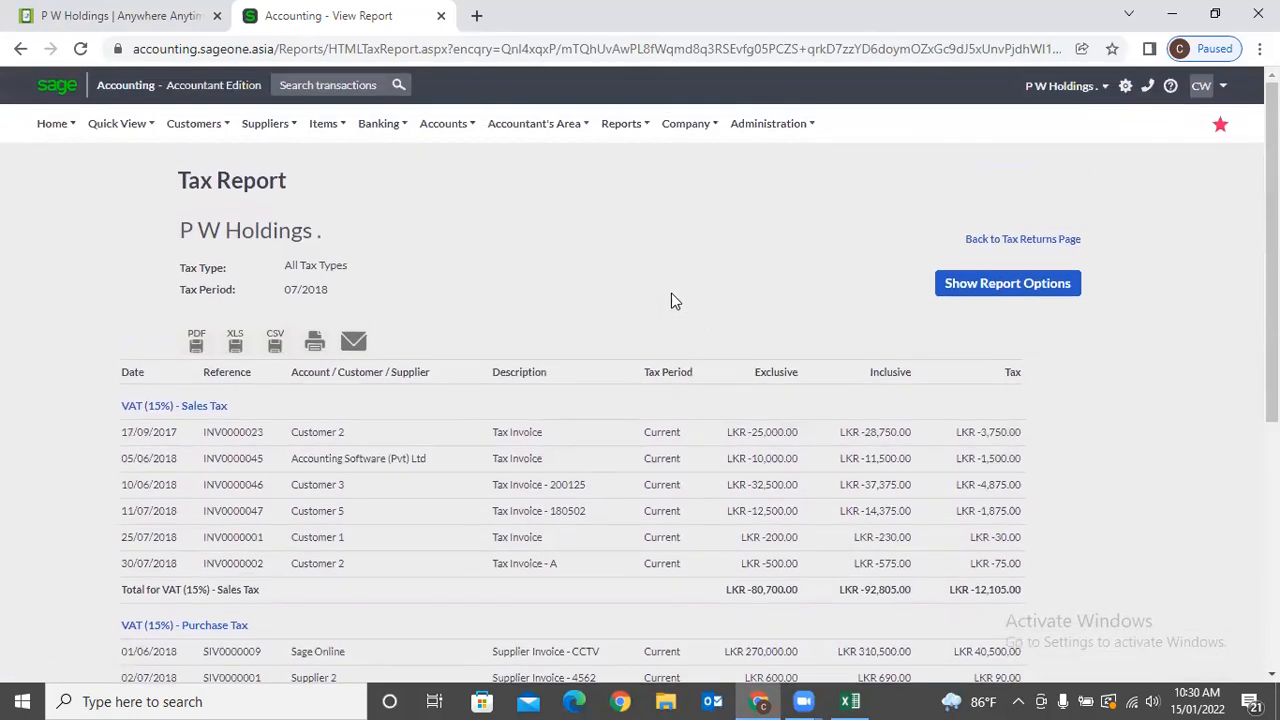
pyautogui.click(575, 127)
pyautogui.moveTo(555, 285)
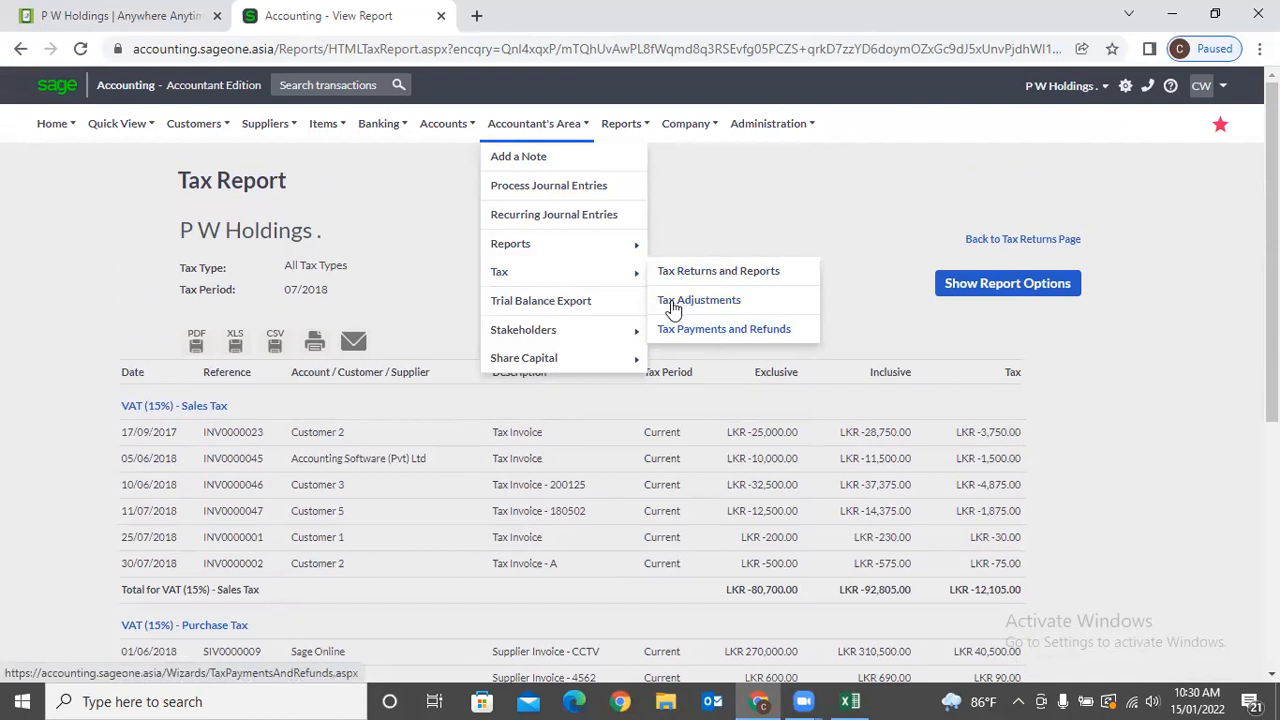
pyautogui.moveTo(608, 335)
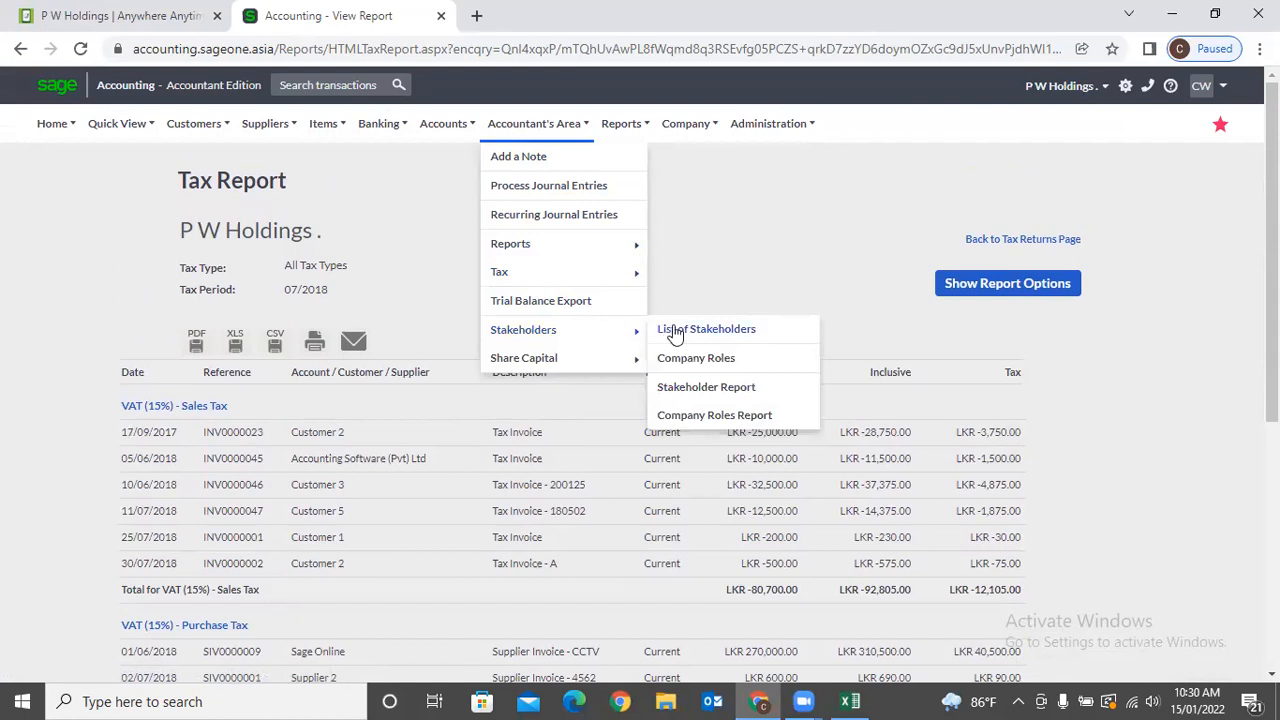
# View the list of stakeholders, then the List of Authorised Share Capital.
pyautogui.click(757, 330)
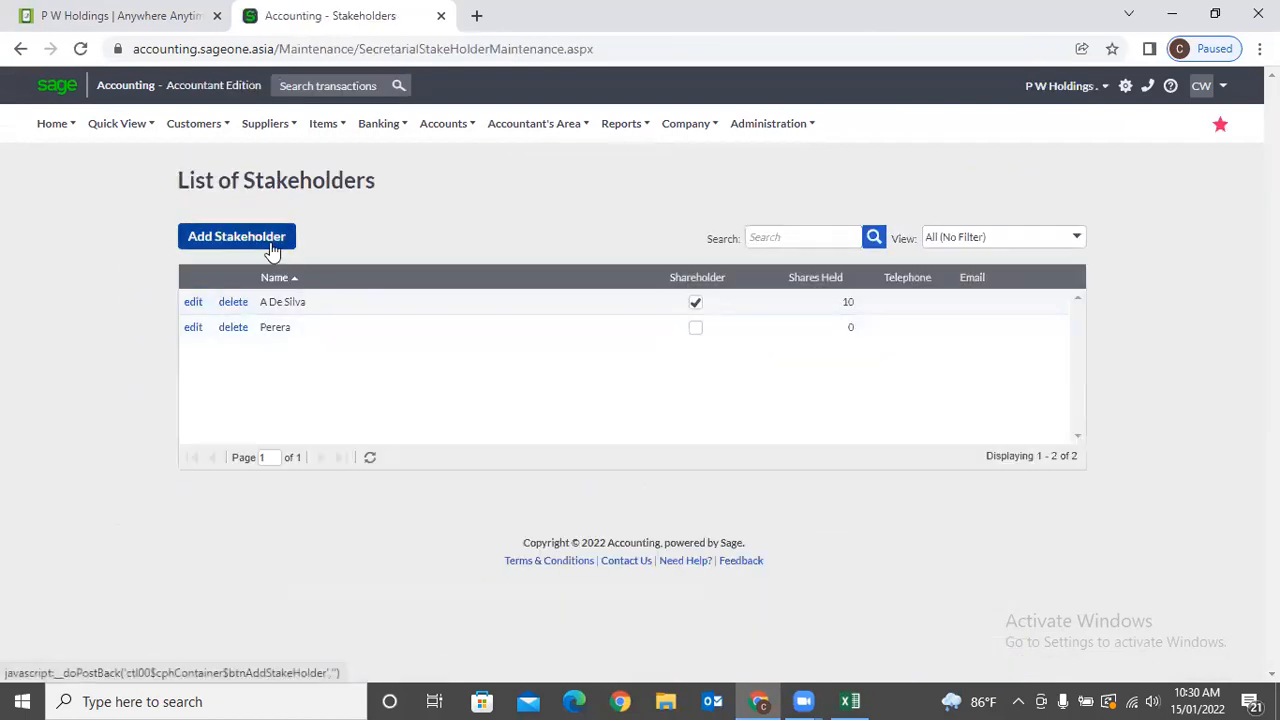
pyautogui.moveTo(435, 143)
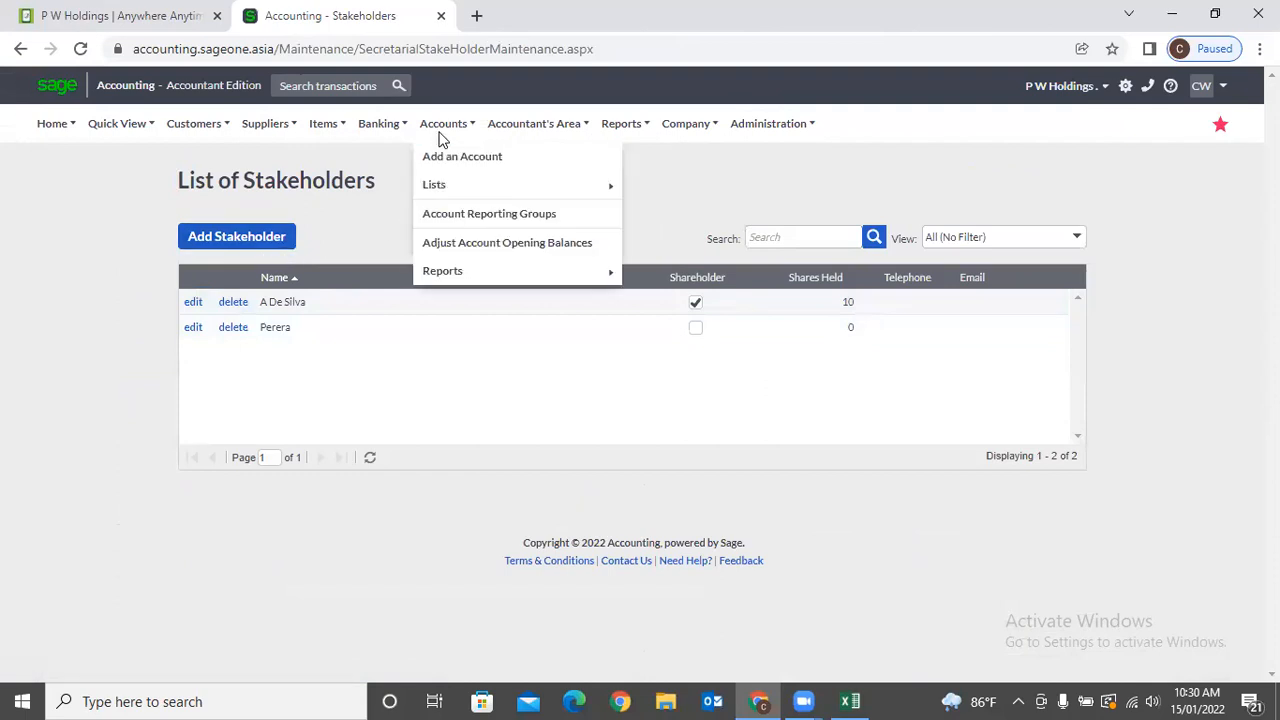
pyautogui.moveTo(530, 123)
pyautogui.moveTo(537, 357)
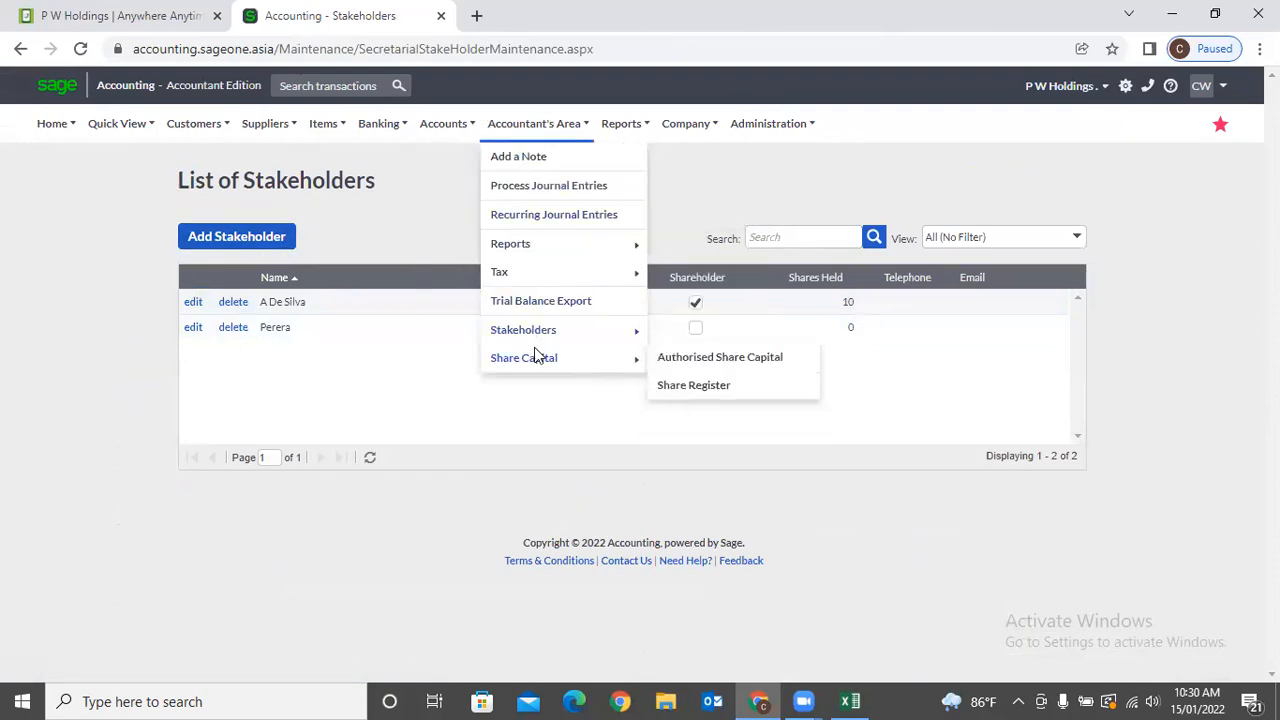
pyautogui.click(694, 357)
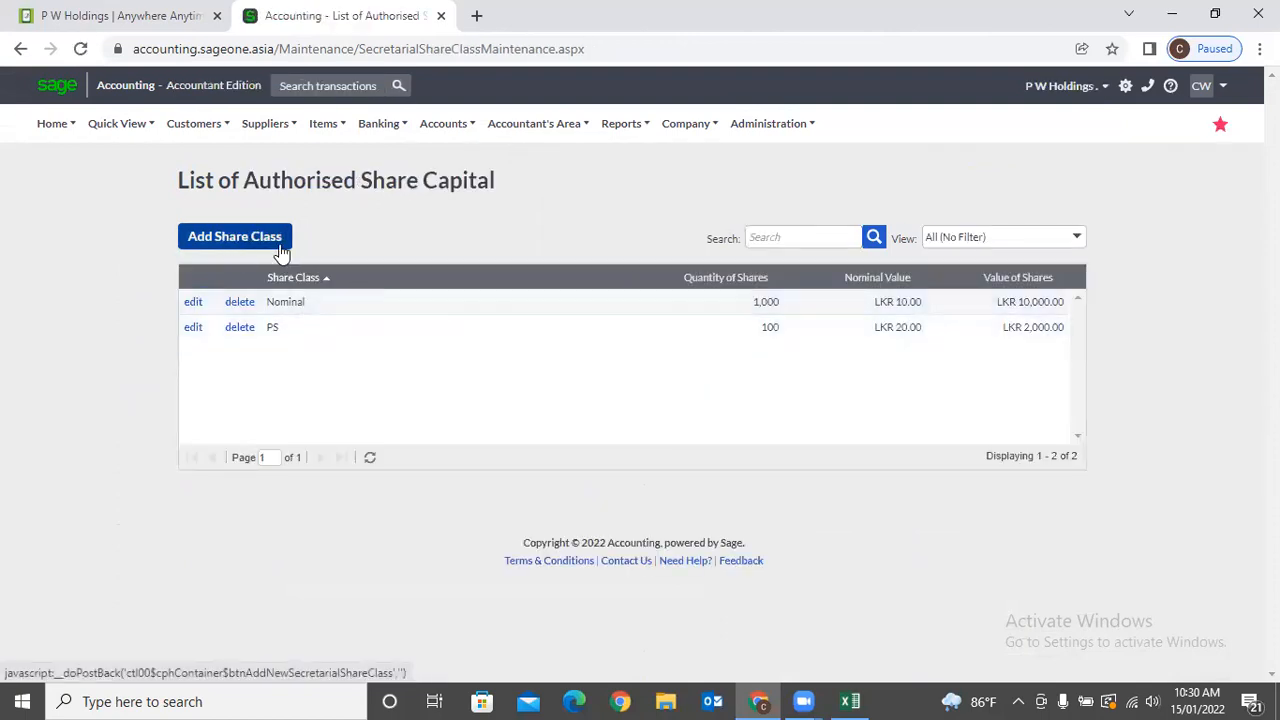
# Open a blank New Asset form via Company > Assets > Add an Asset.
pyautogui.click(530, 124)
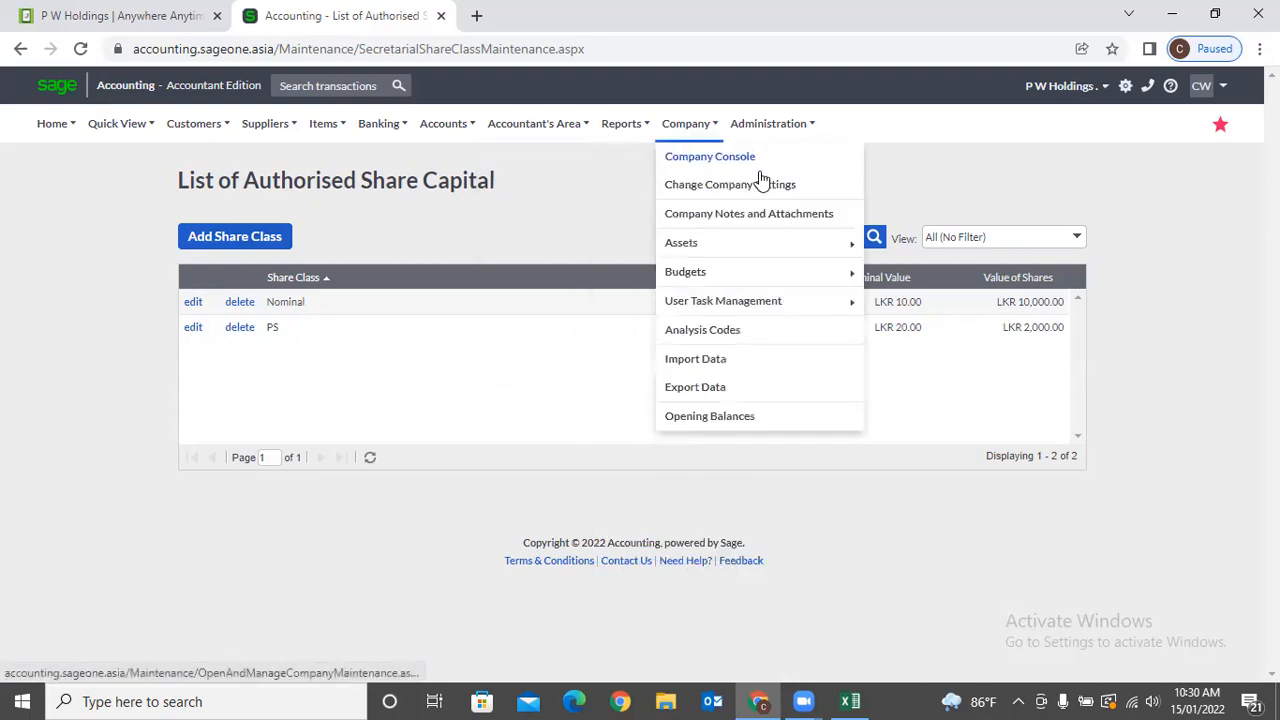
pyautogui.moveTo(610, 133)
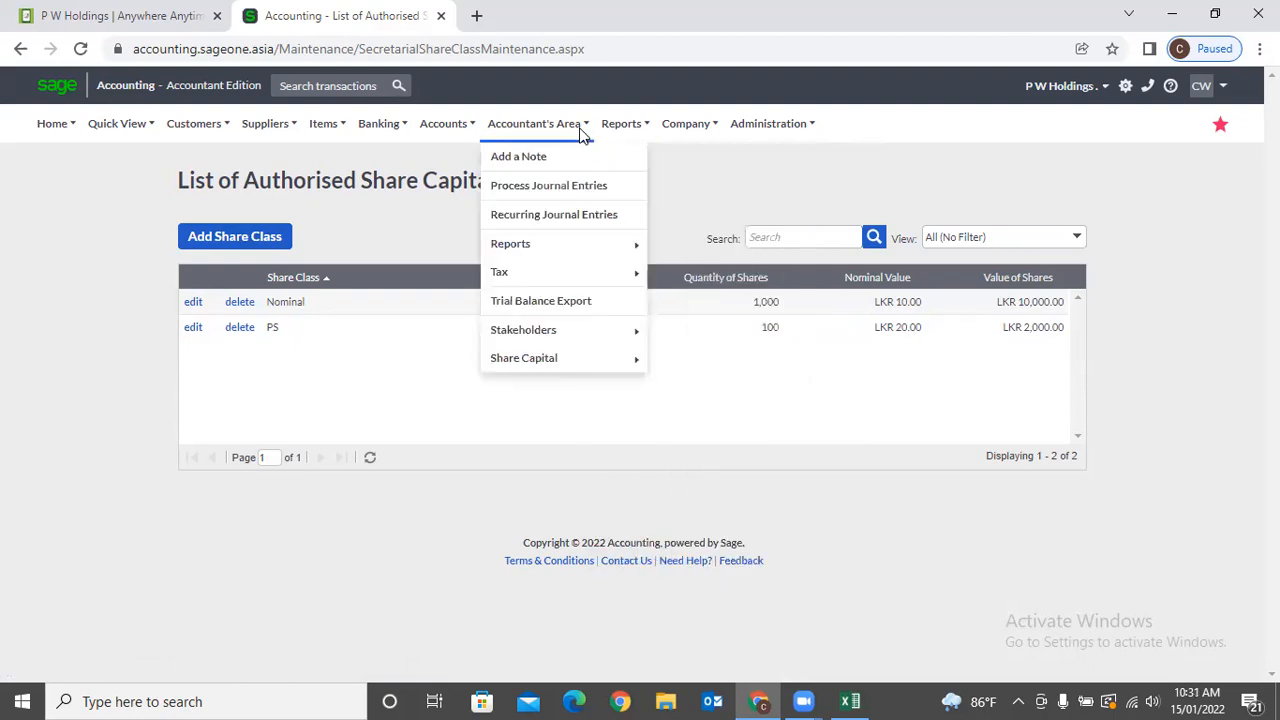
pyautogui.moveTo(692, 138)
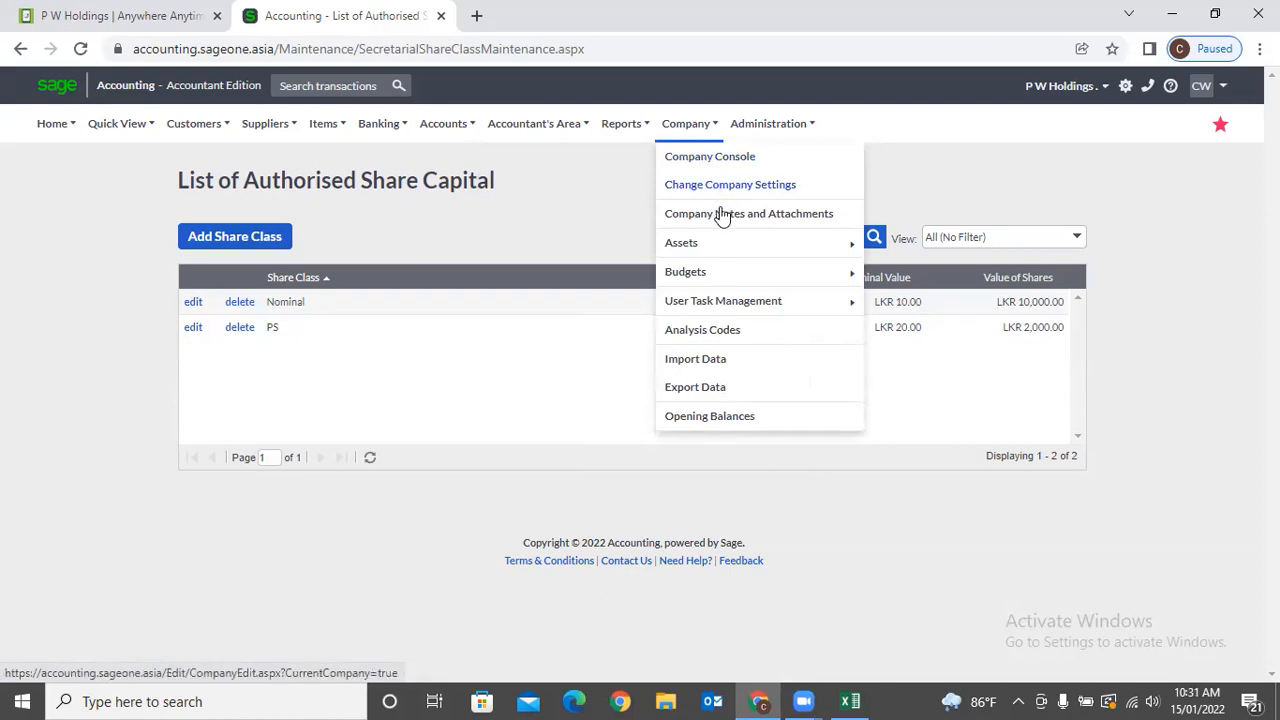
pyautogui.moveTo(724, 256)
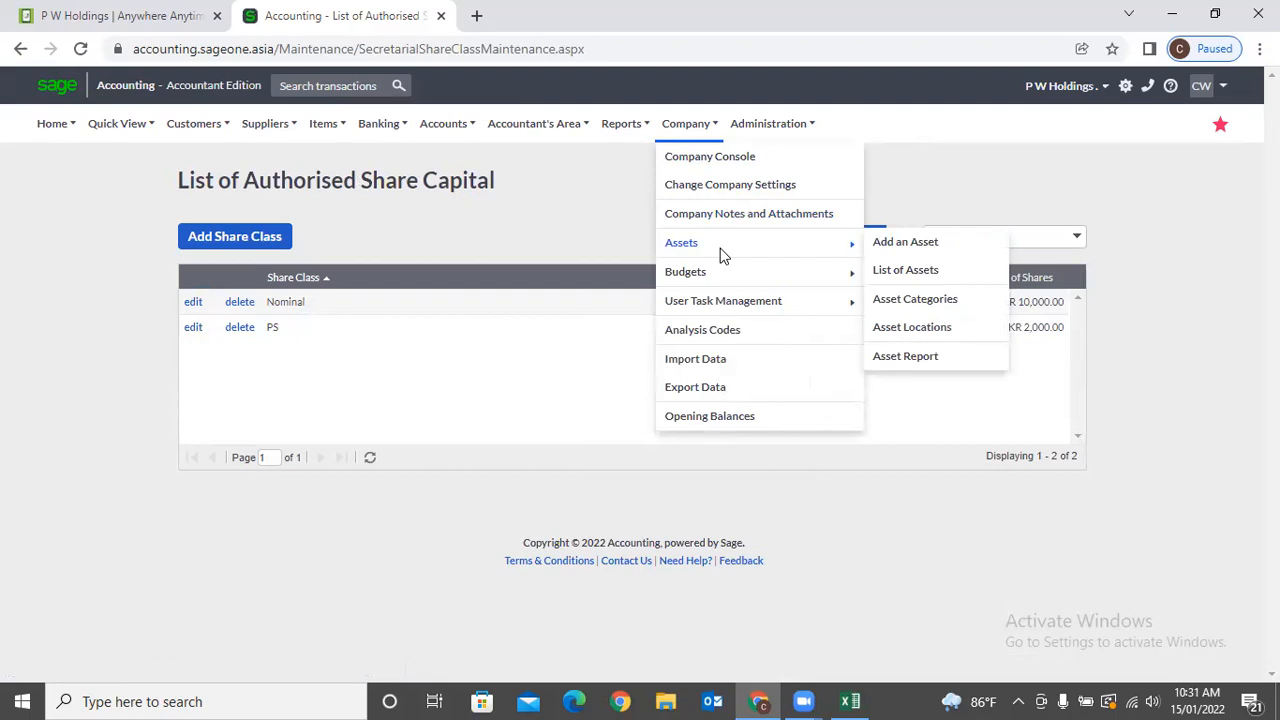
pyautogui.click(910, 248)
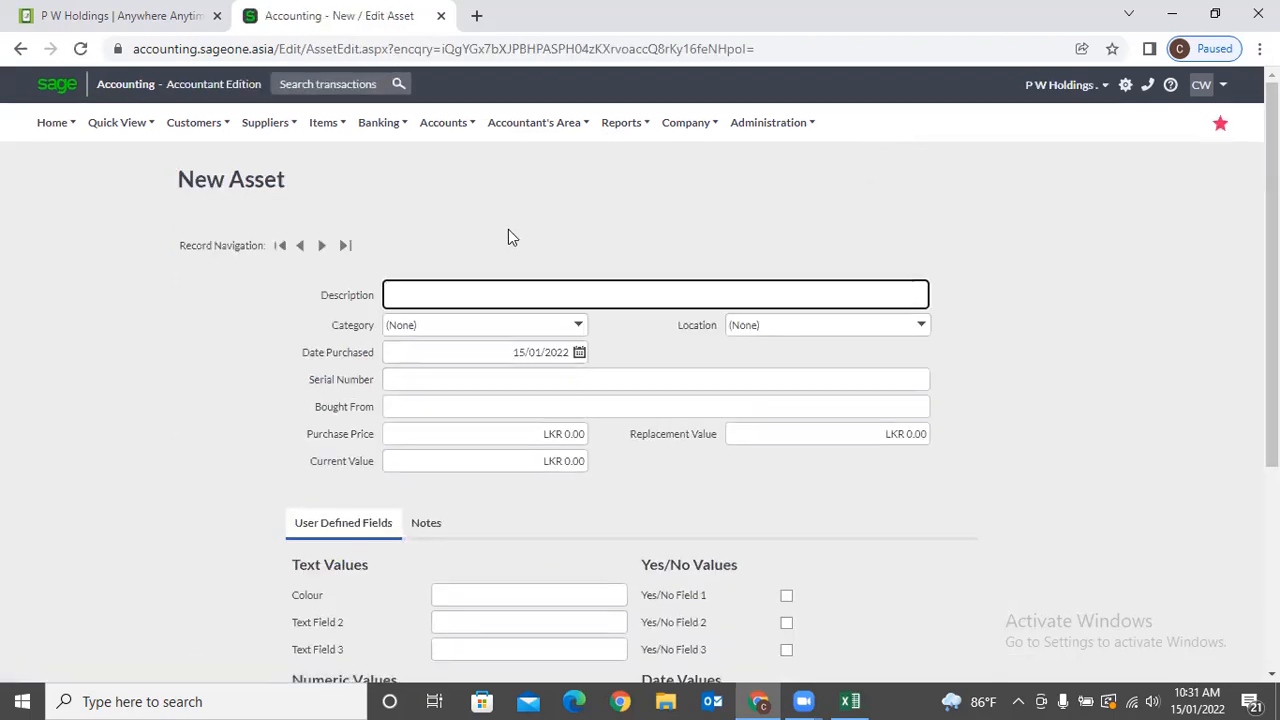
# Check the asset Category and Location lists, cancelling a new category without saving.
pyautogui.scroll(-1, 500, 233)
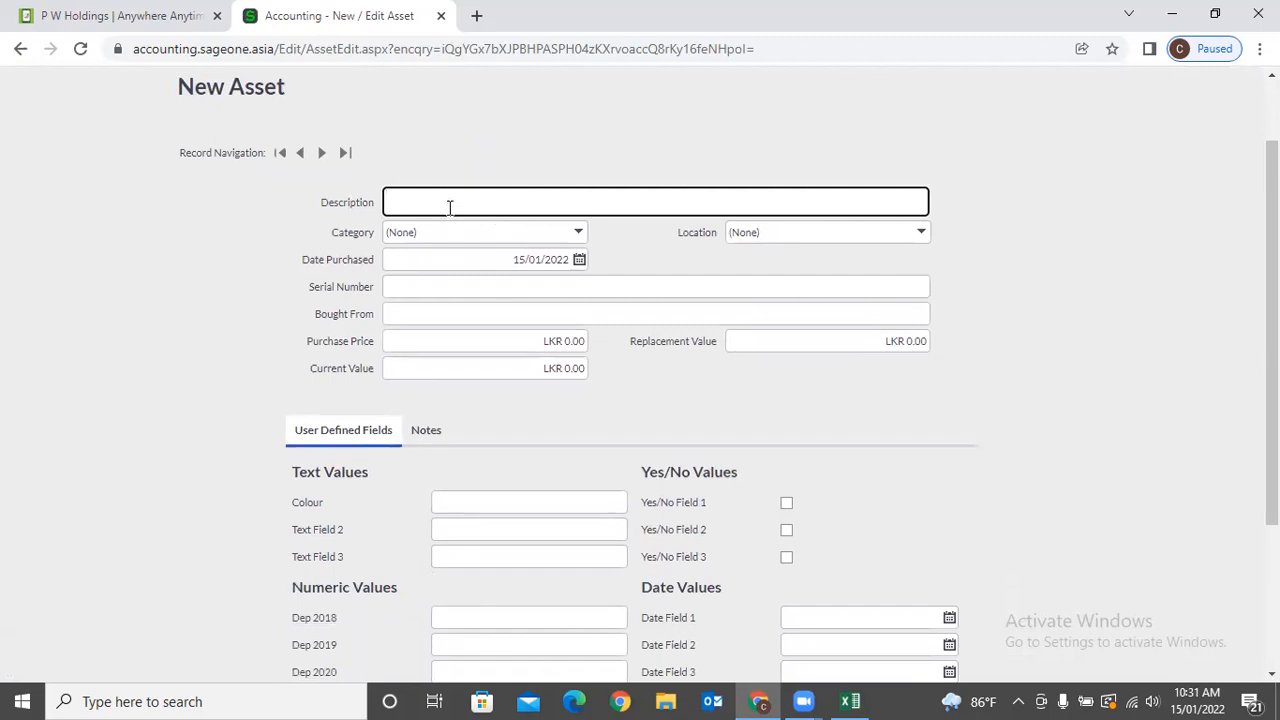
pyautogui.click(578, 233)
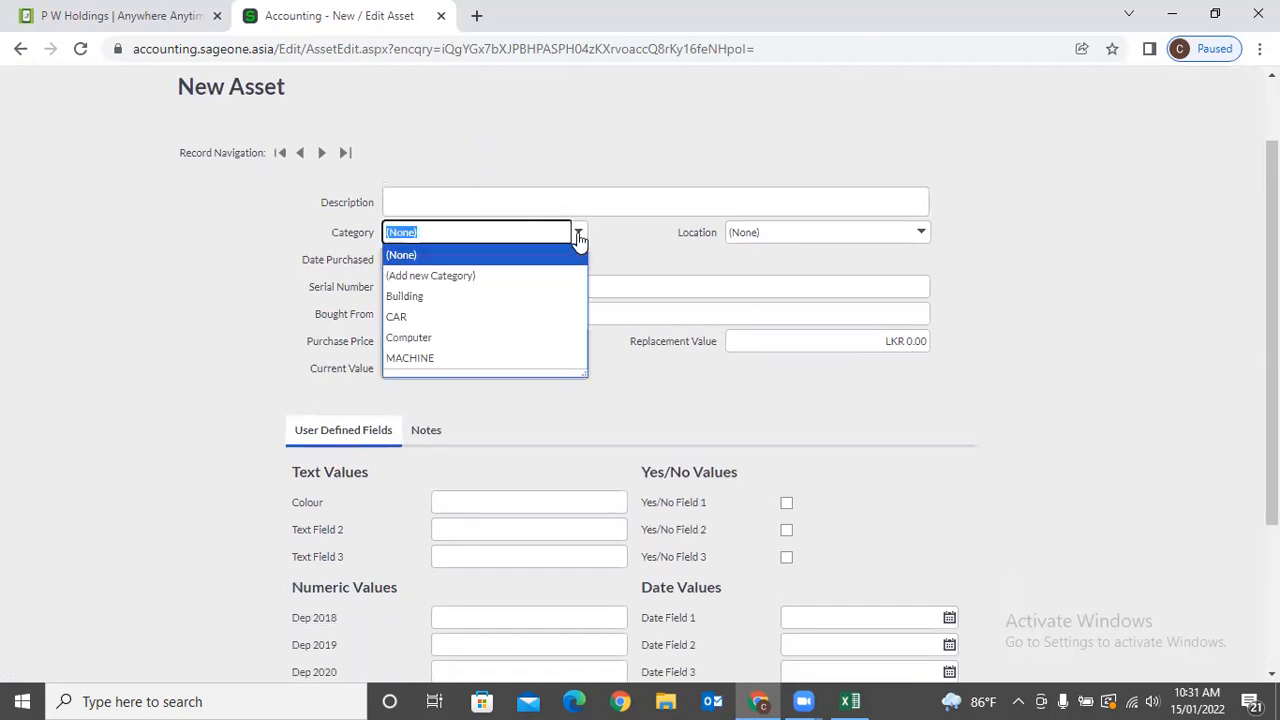
pyautogui.click(530, 278)
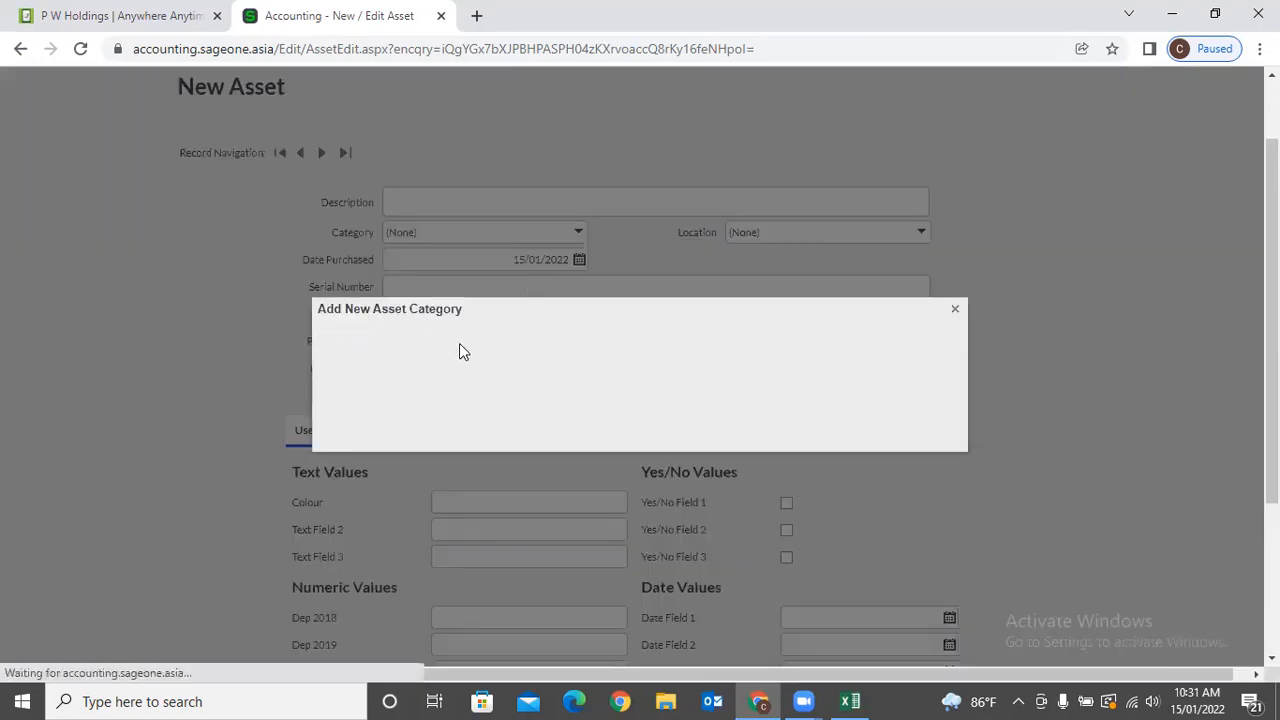
pyautogui.click(957, 313)
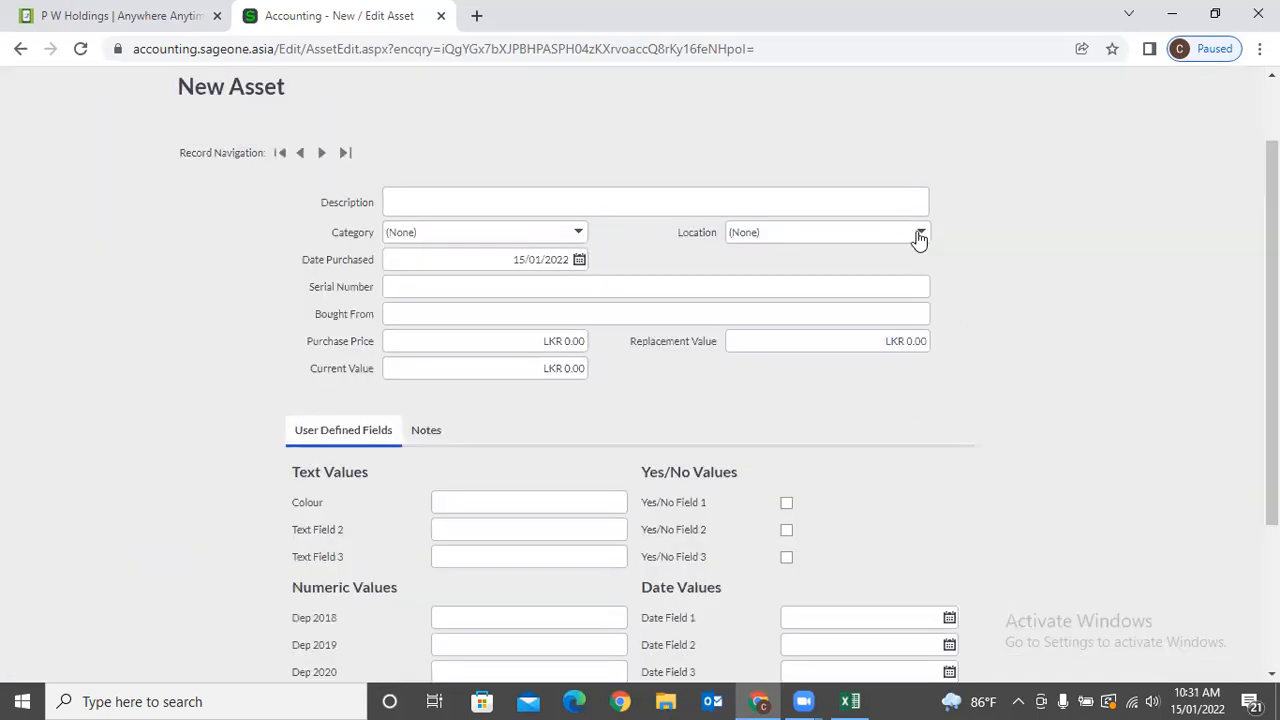
pyautogui.click(919, 236)
pyautogui.click(979, 288)
# Step through purchase date, serial number, Bought From, purchase, replacement and current value fields without entering data.
pyautogui.click(549, 259)
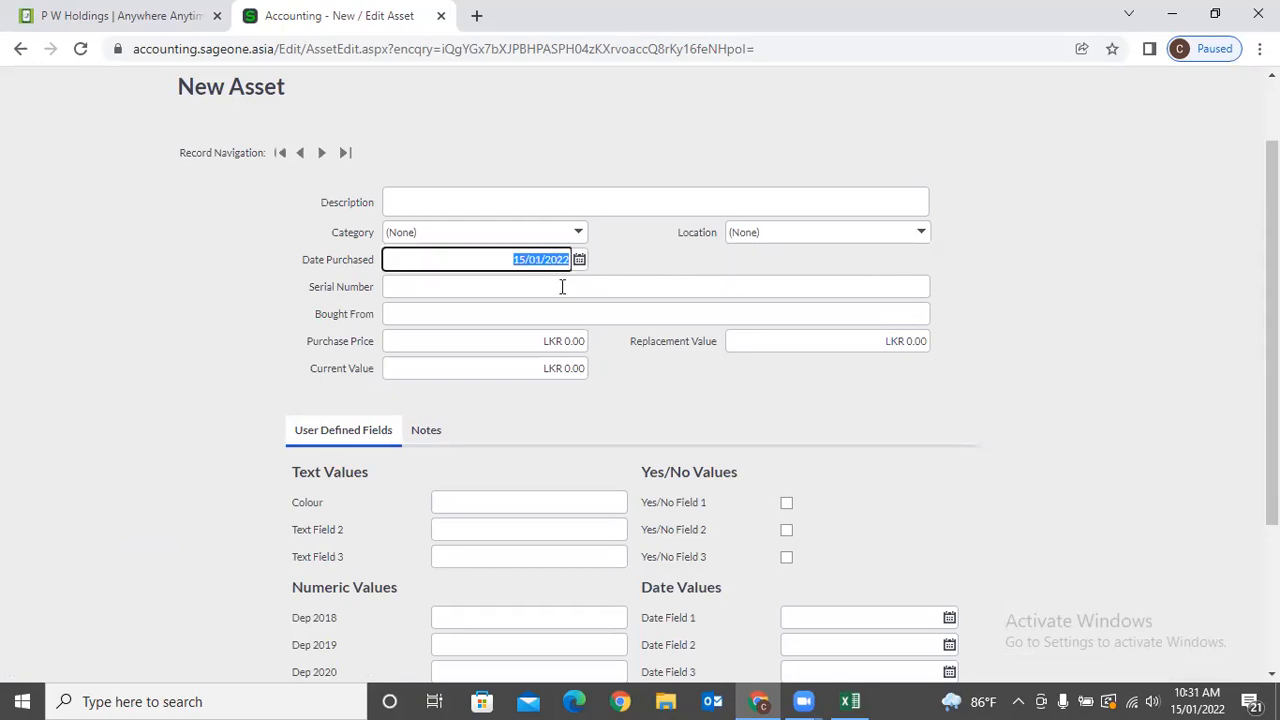
pyautogui.click(560, 286)
pyautogui.click(557, 312)
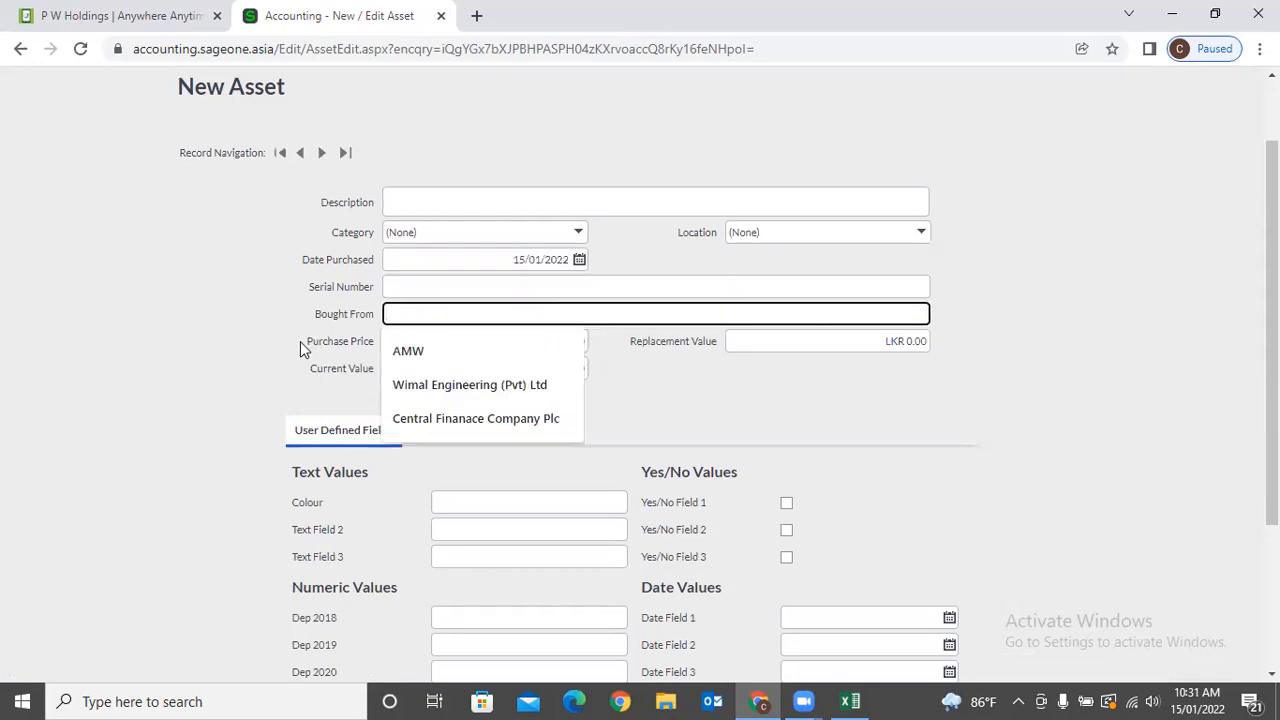
pyautogui.click(429, 348)
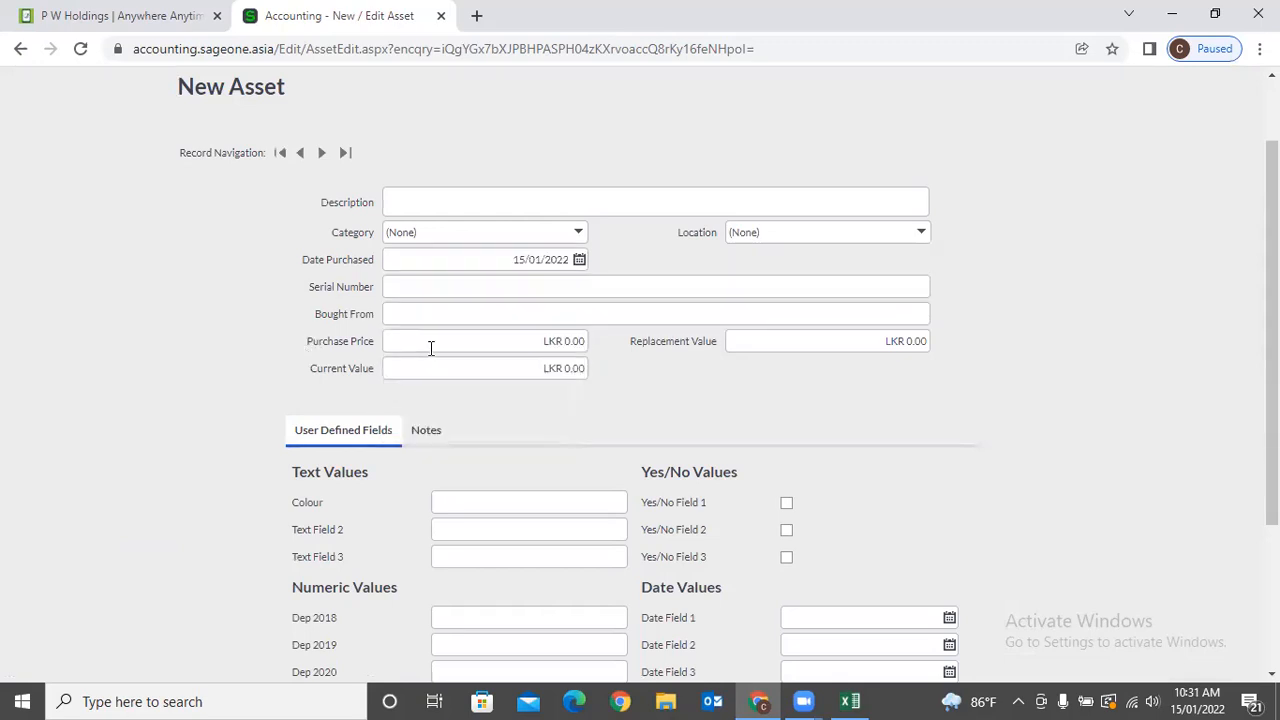
pyautogui.click(755, 342)
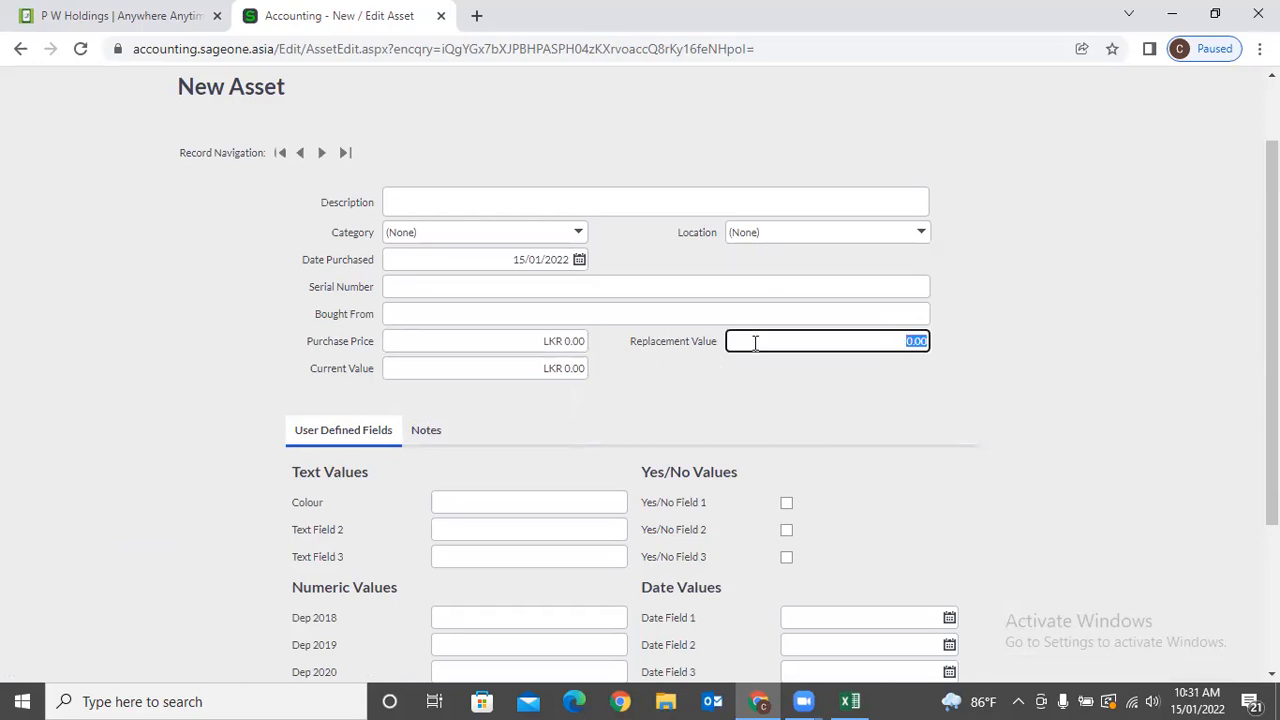
pyautogui.click(560, 368)
pyautogui.click(648, 387)
# Show the asset's Notes tab with its empty note line dated 15/01/2022.
pyautogui.scroll(-2, 650, 387)
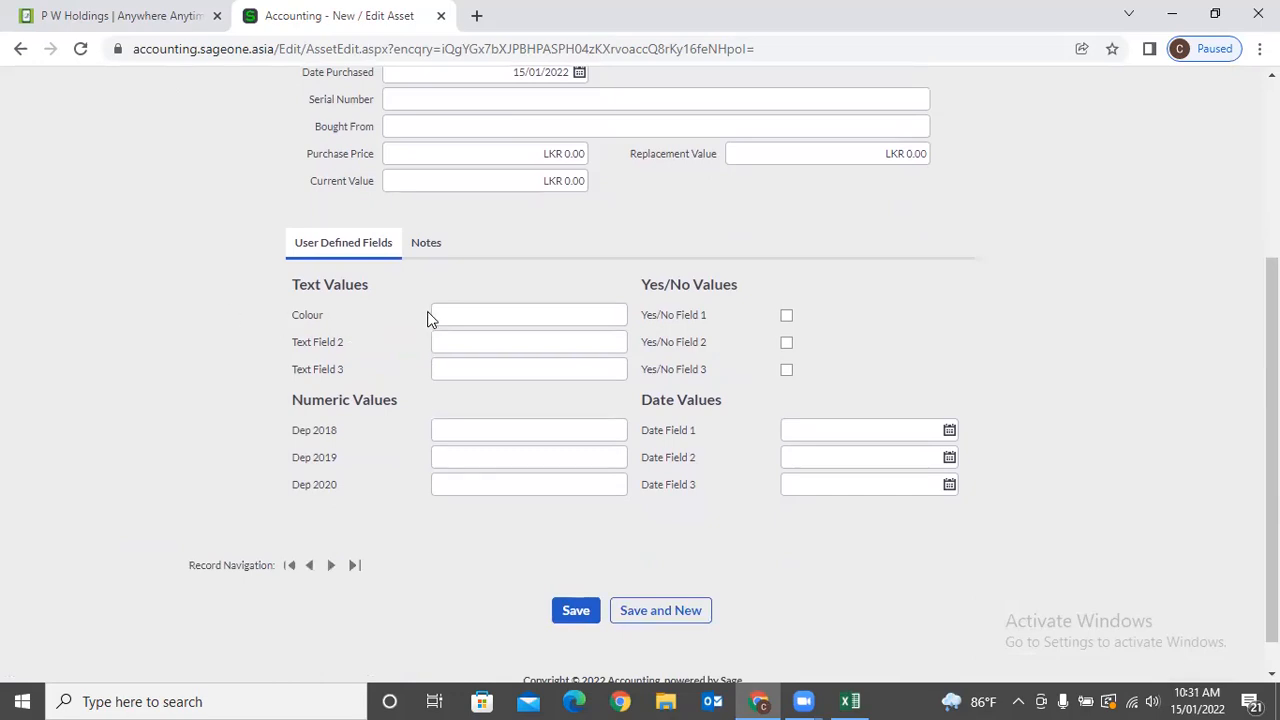
pyautogui.click(421, 254)
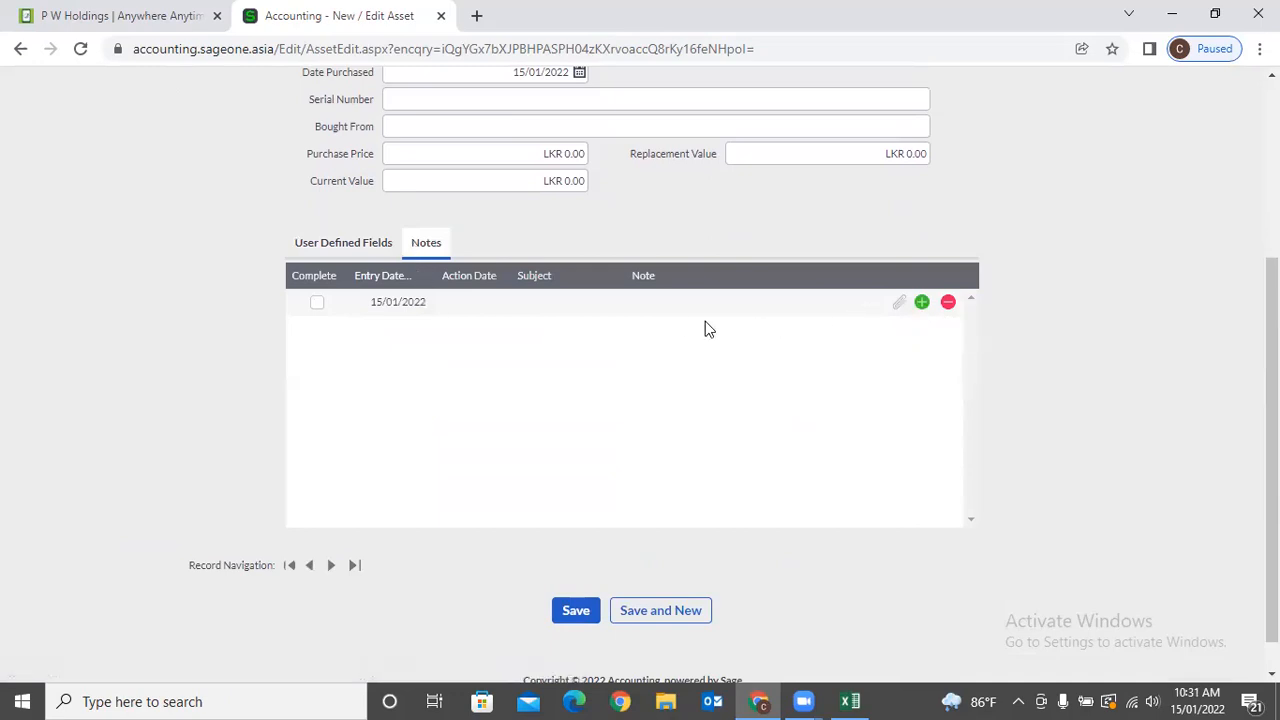
pyautogui.scroll(2, 705, 321)
pyautogui.scroll(-3, 705, 321)
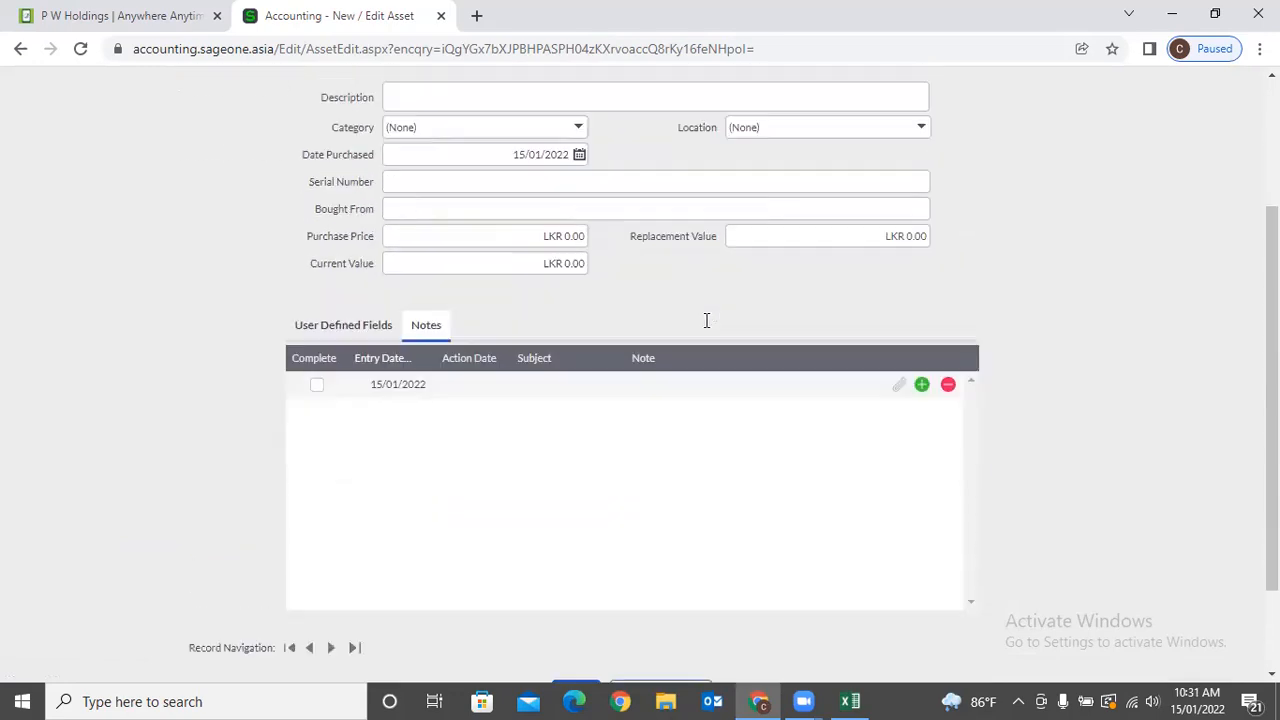
pyautogui.scroll(3, 589, 478)
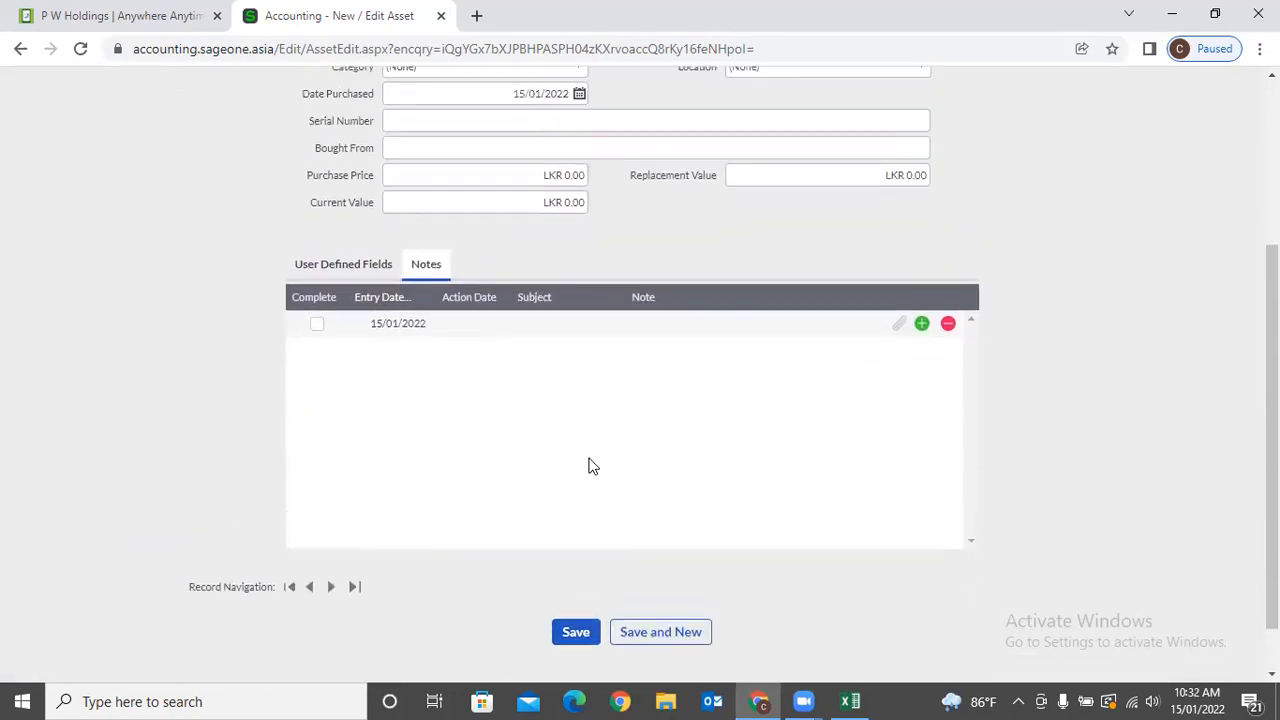
# Look over the List of Assets and Asset Categories, starting a new category form.
pyautogui.moveTo(676, 131)
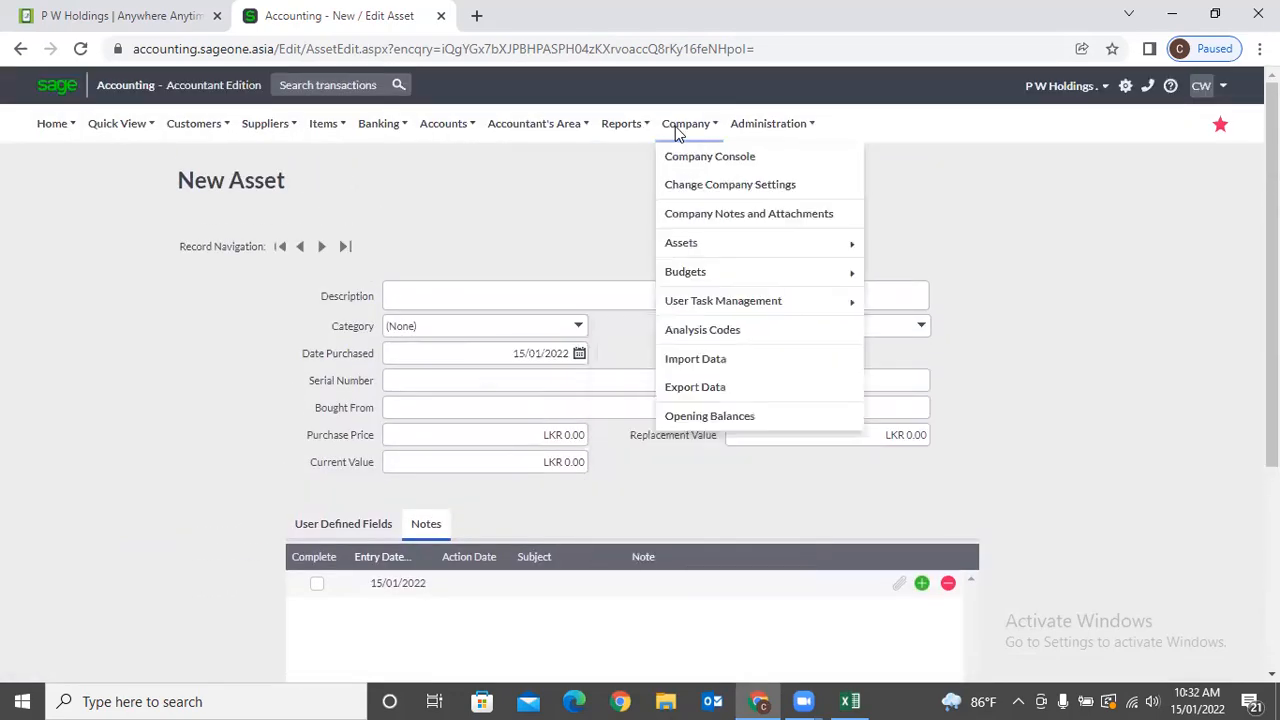
pyautogui.moveTo(686, 242)
pyautogui.click(904, 271)
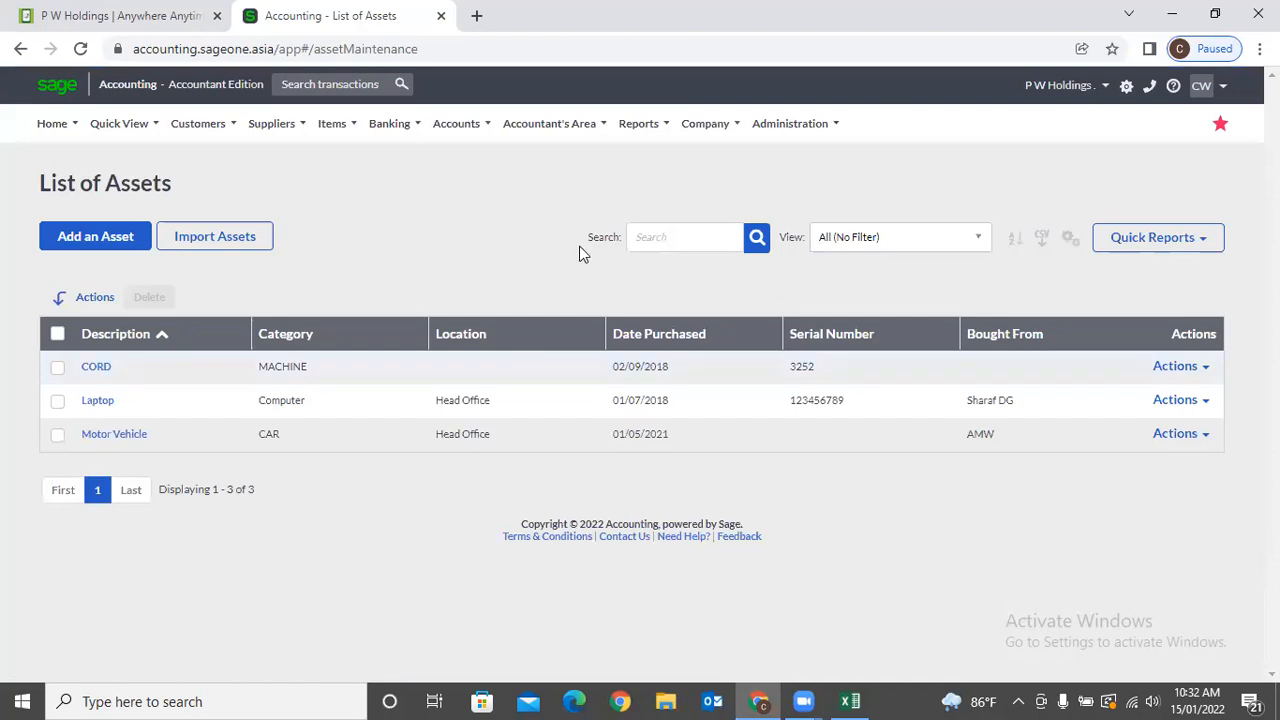
pyautogui.click(705, 123)
pyautogui.moveTo(709, 260)
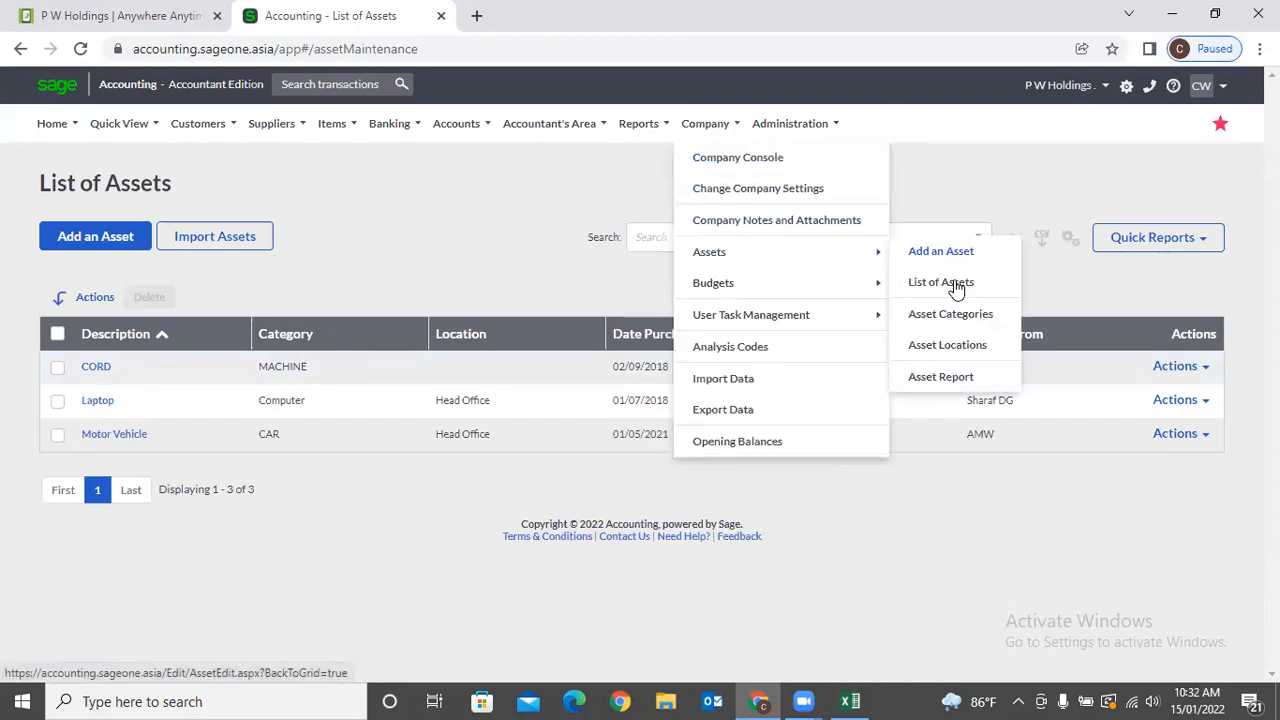
pyautogui.click(952, 315)
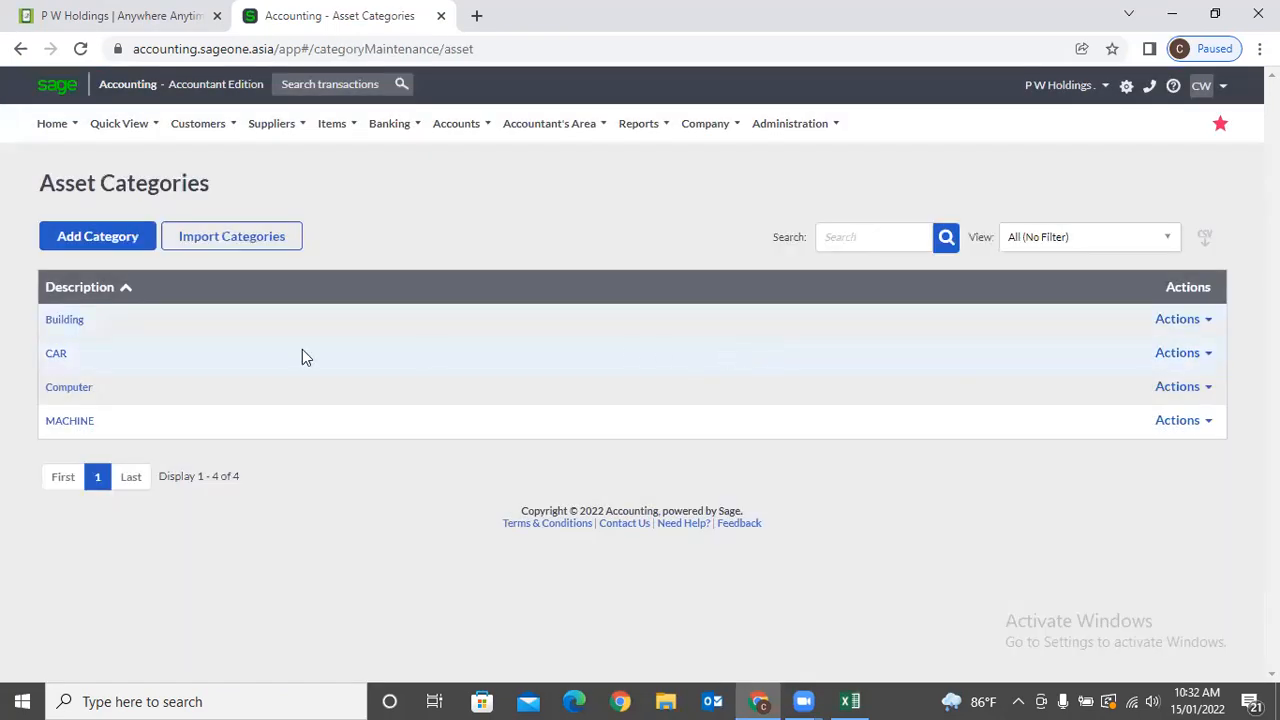
pyautogui.click(143, 247)
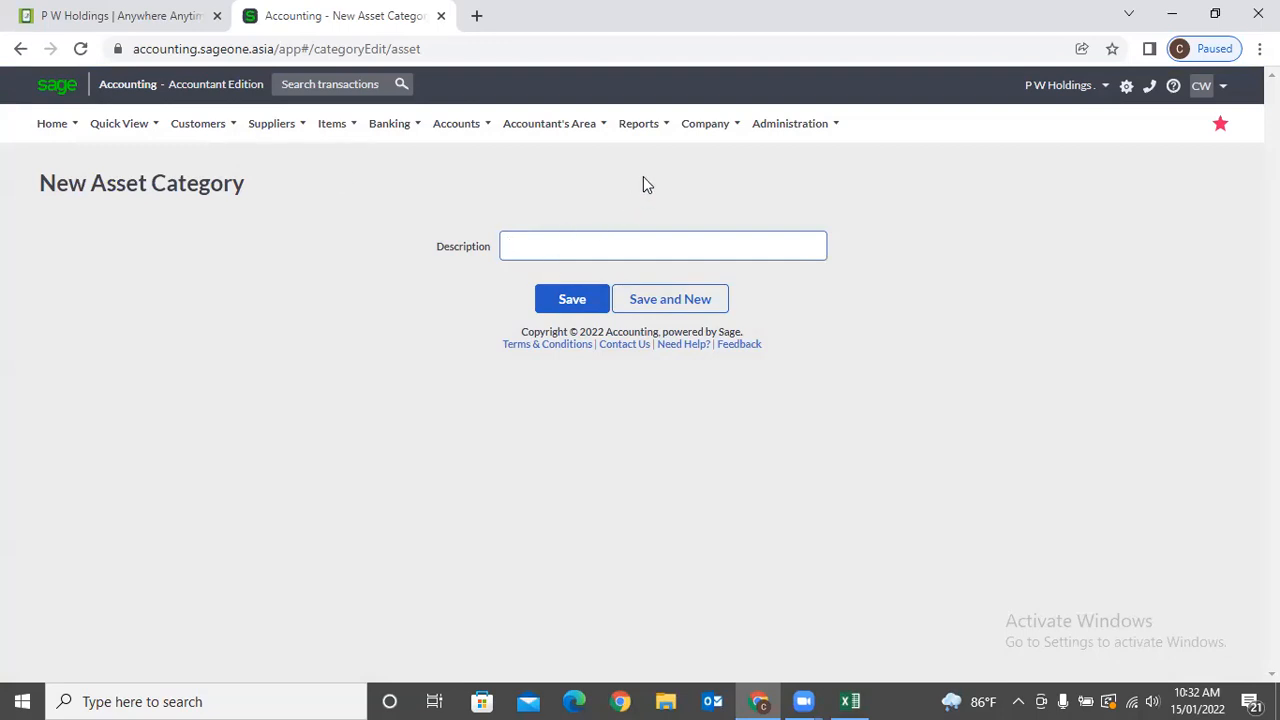
# Open Asset Locations and start a blank New Asset Location form.
pyautogui.moveTo(706, 125)
pyautogui.moveTo(725, 283)
pyautogui.moveTo(723, 256)
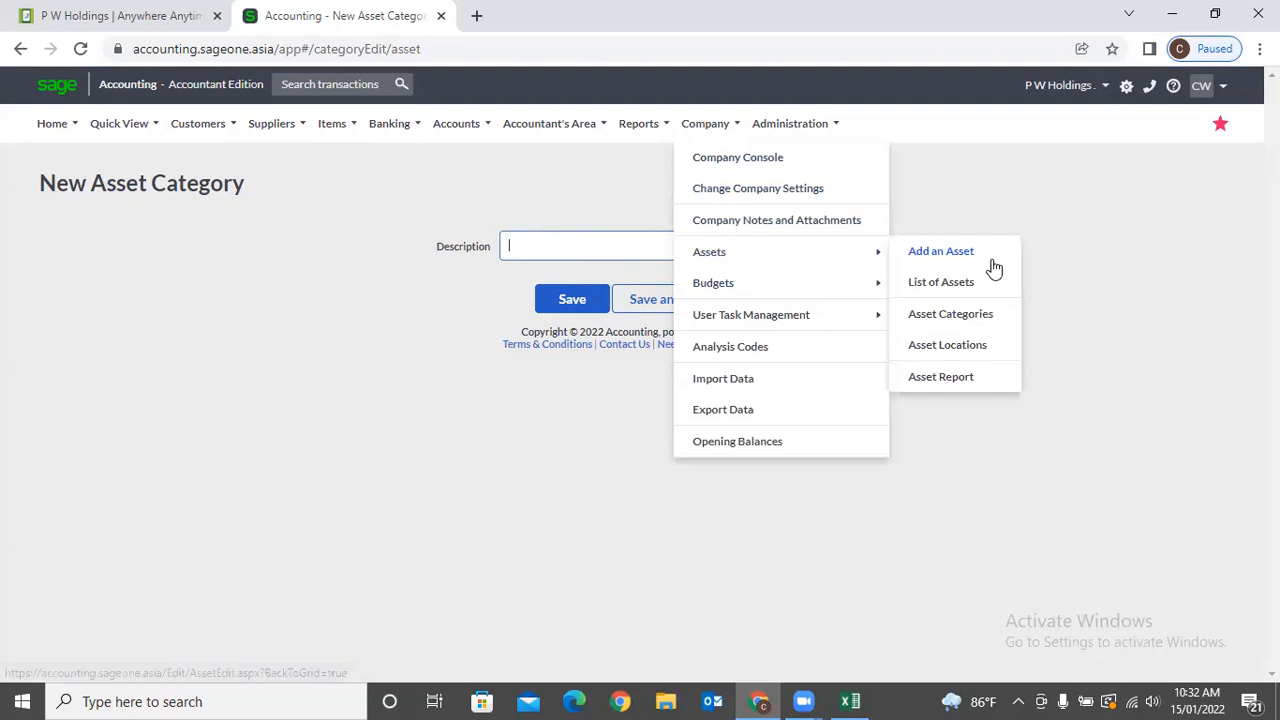
pyautogui.click(990, 350)
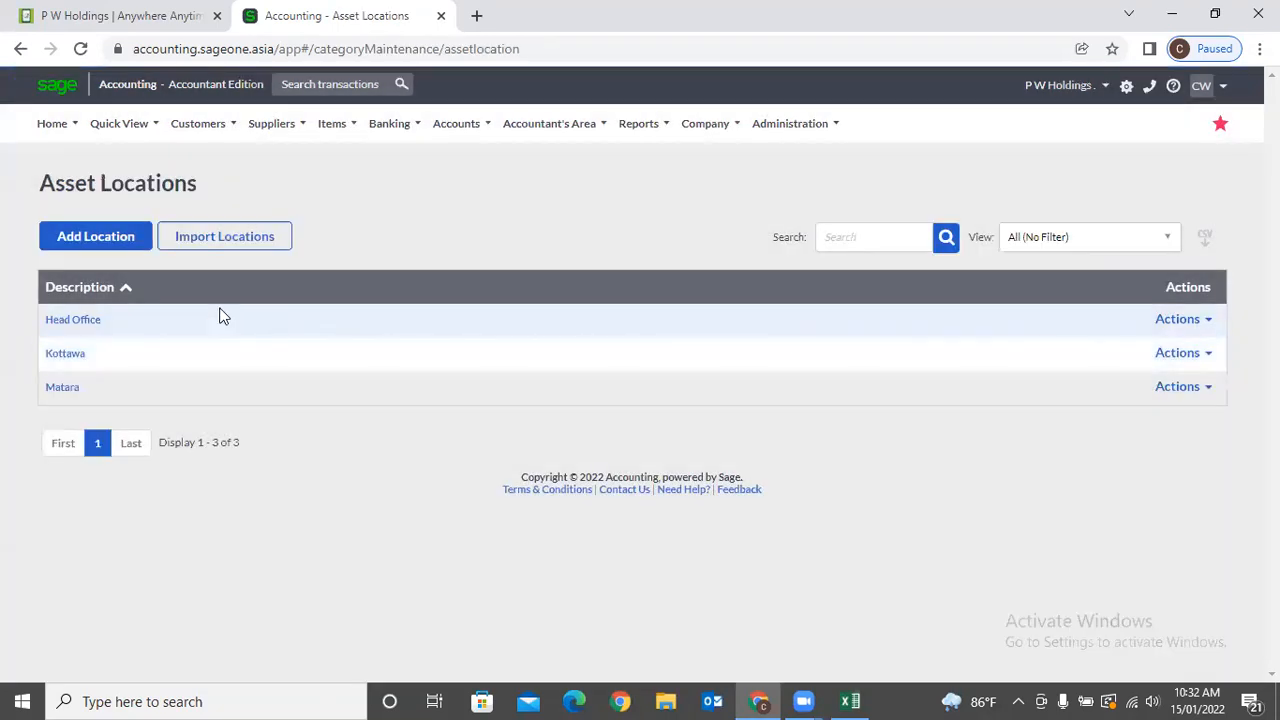
pyautogui.click(88, 245)
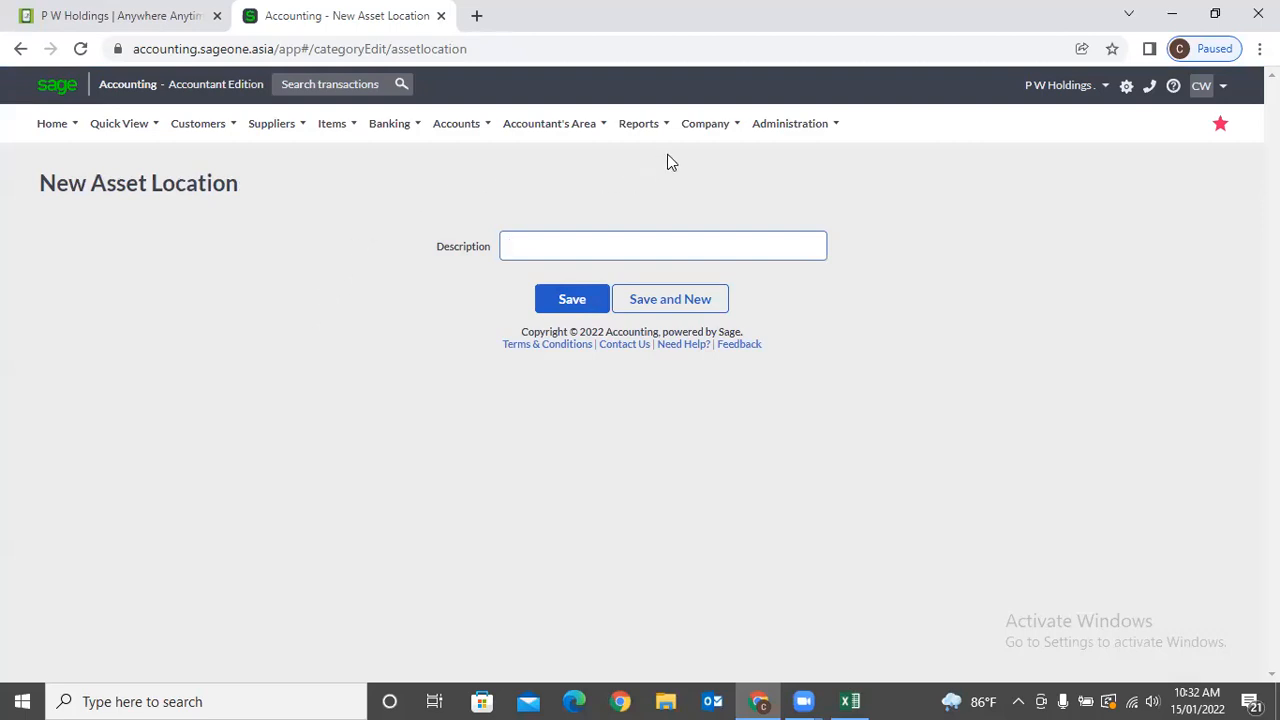
pyautogui.click(705, 123)
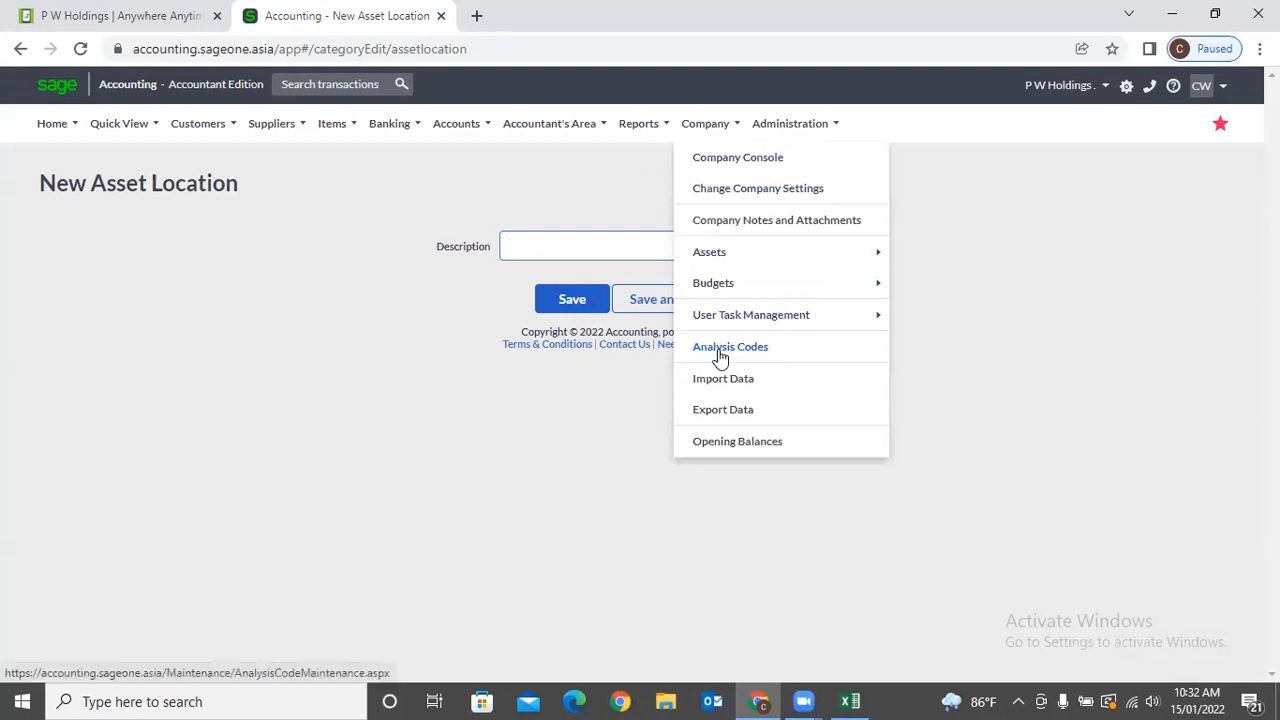
# Generate the Asset Register Report listing the CORD, Laptop and Motor Vehicle assets.
pyautogui.moveTo(724, 290)
pyautogui.moveTo(754, 257)
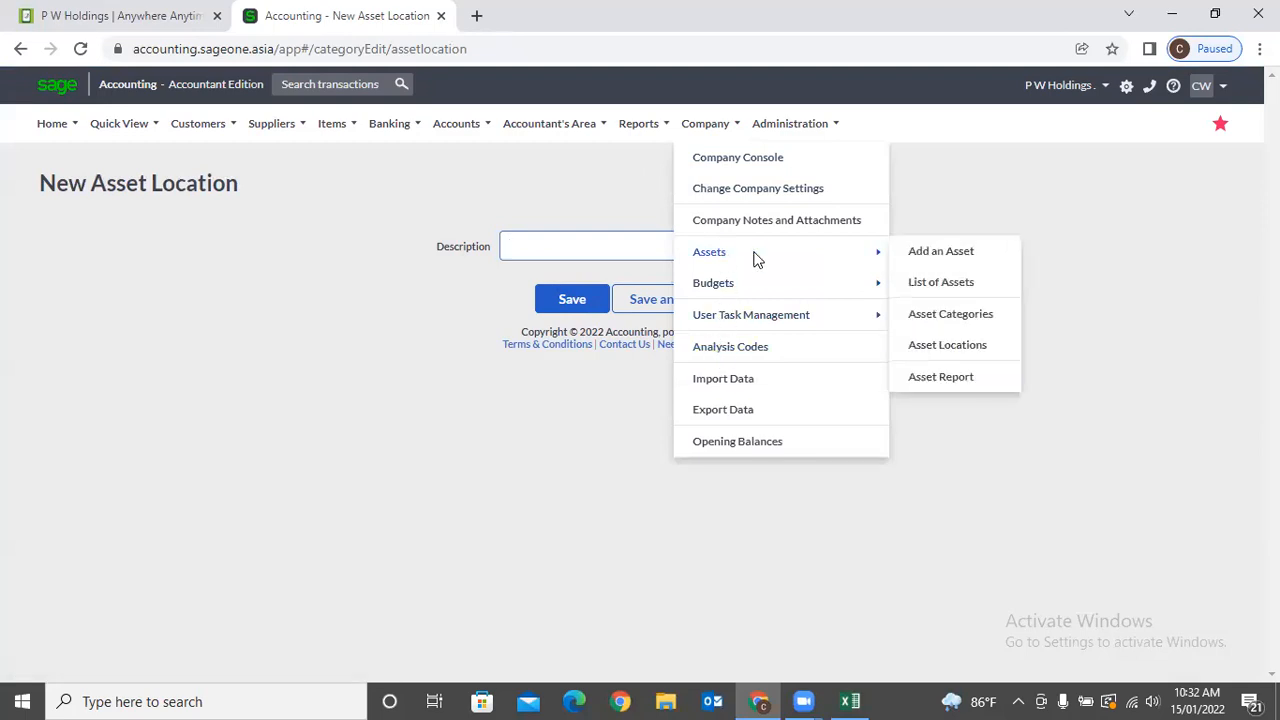
pyautogui.click(953, 374)
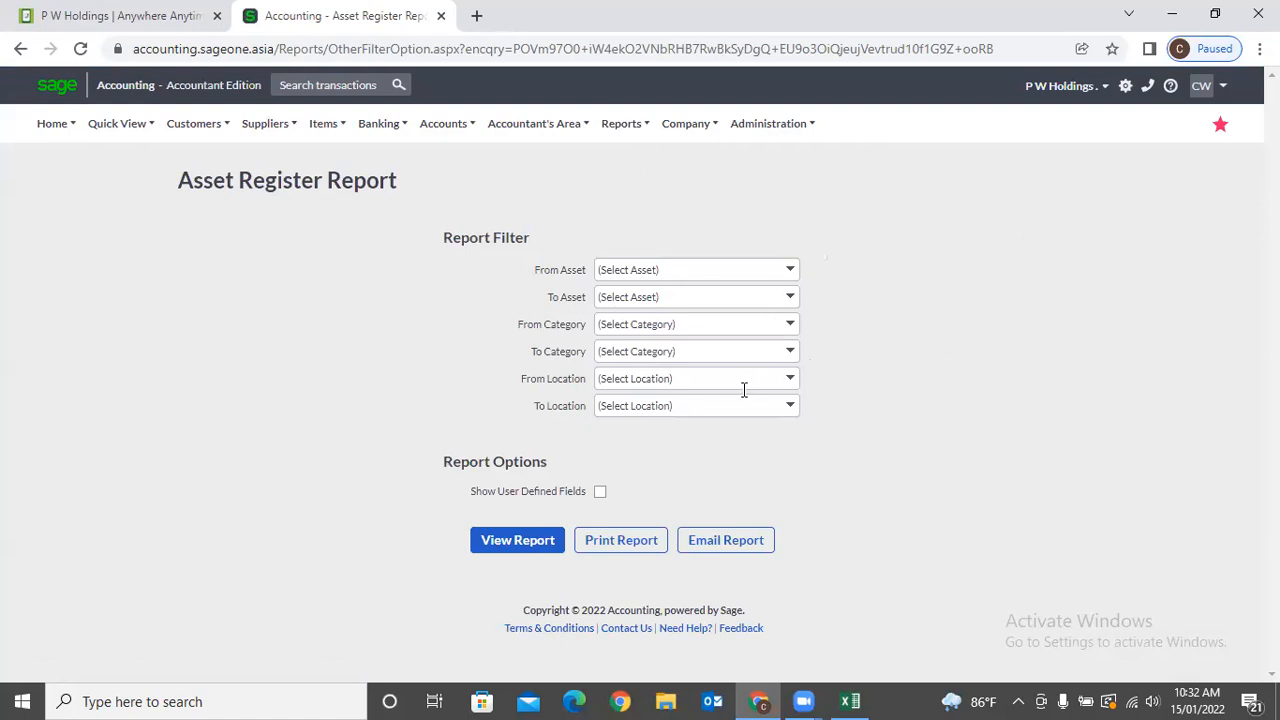
pyautogui.click(505, 550)
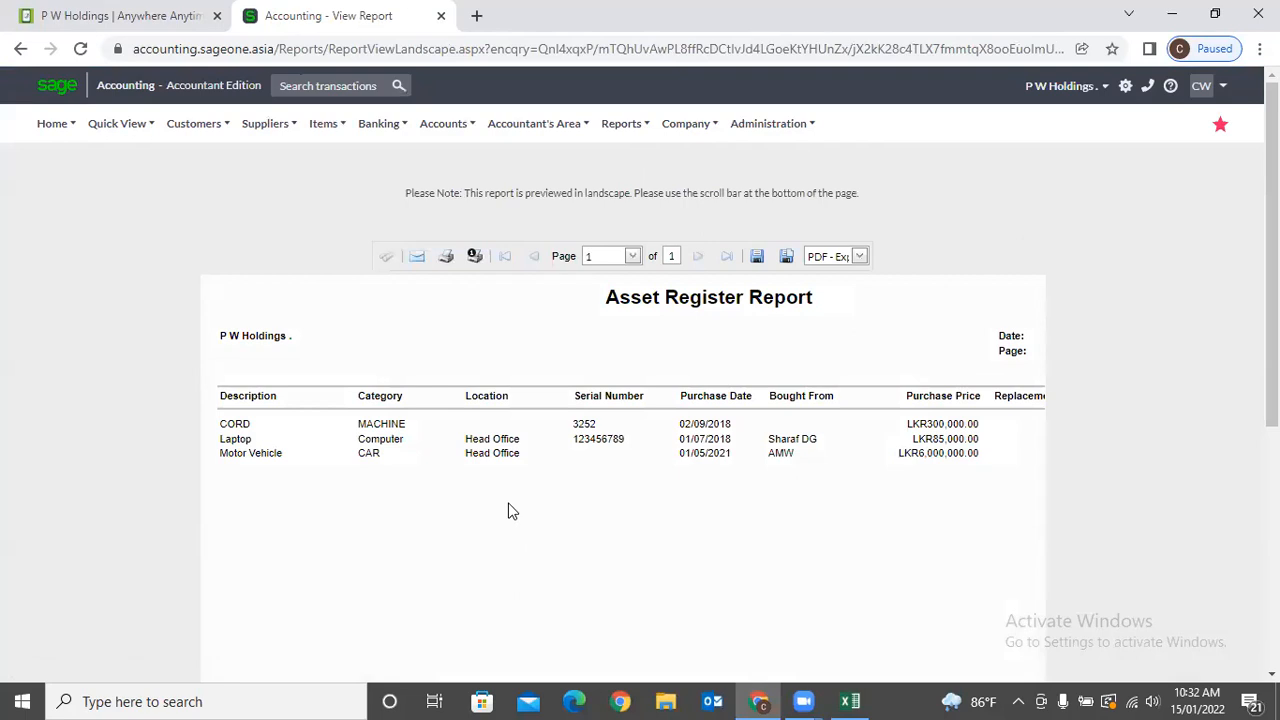
pyautogui.click(714, 127)
pyautogui.click(671, 131)
# Launch the Create a Budget wizard from the Company Budgets menu with Add a Budget.
pyautogui.moveTo(693, 281)
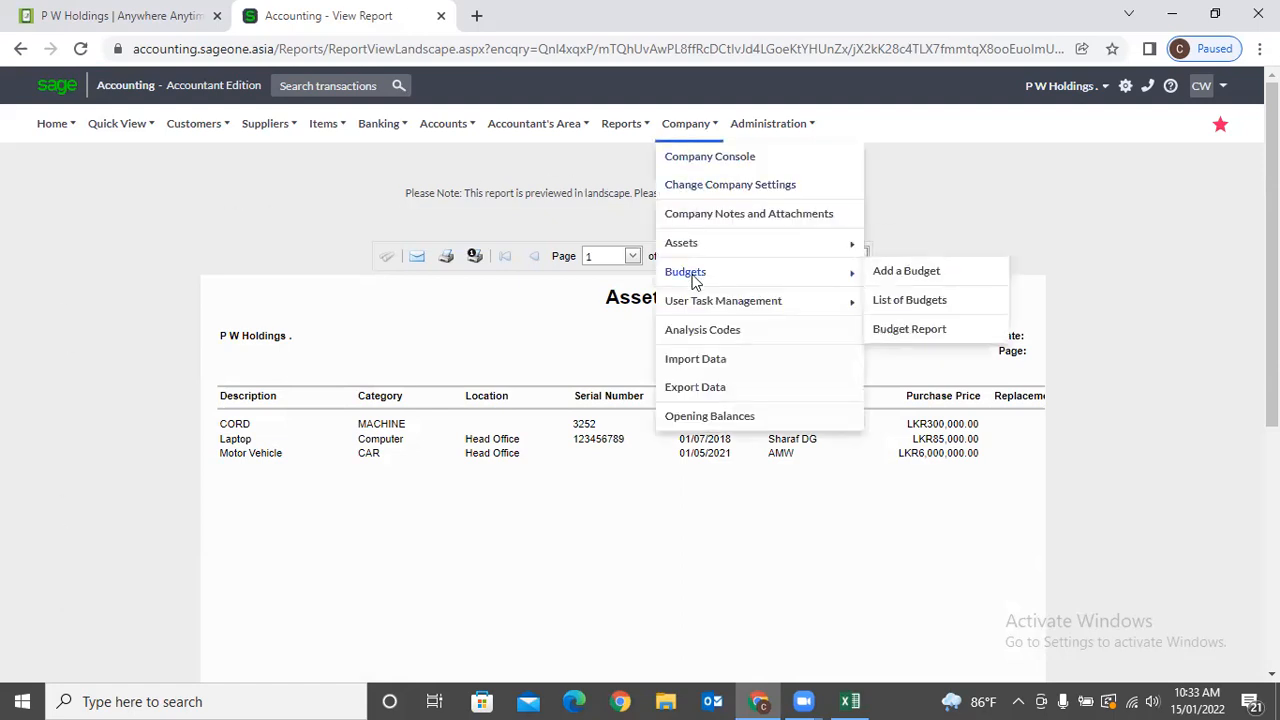
pyautogui.click(906, 272)
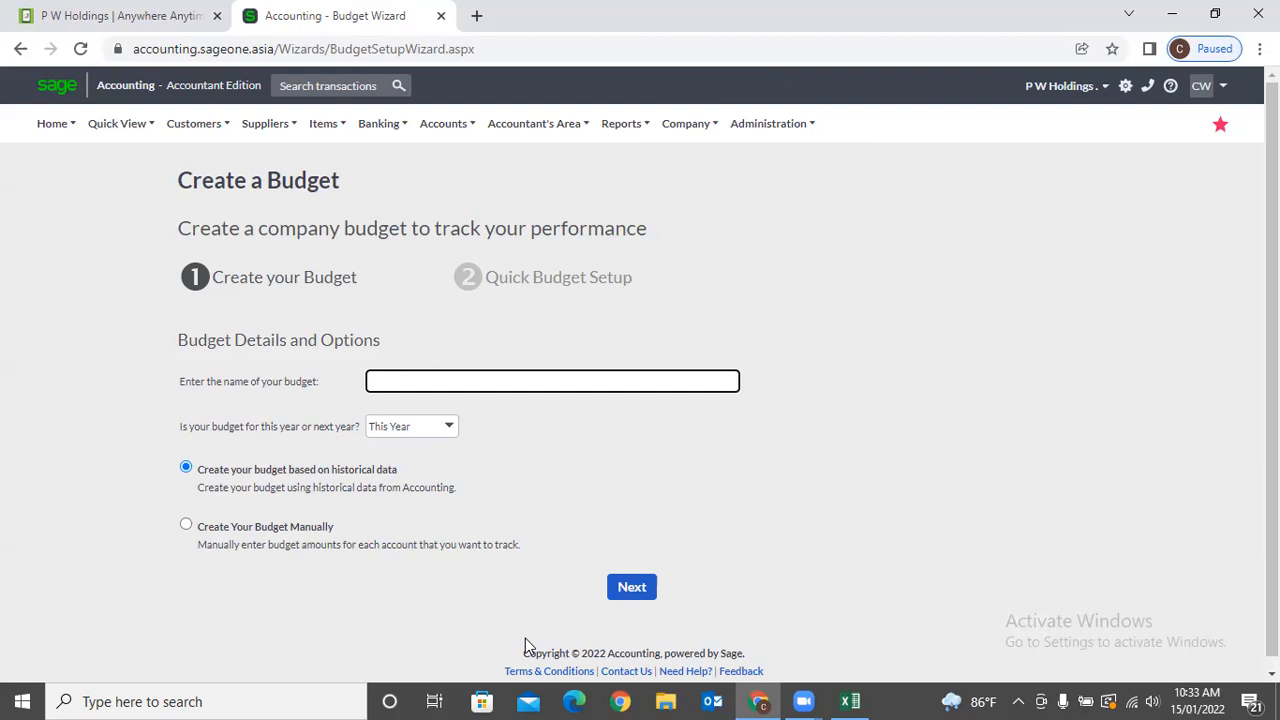
pyautogui.click(132, 636)
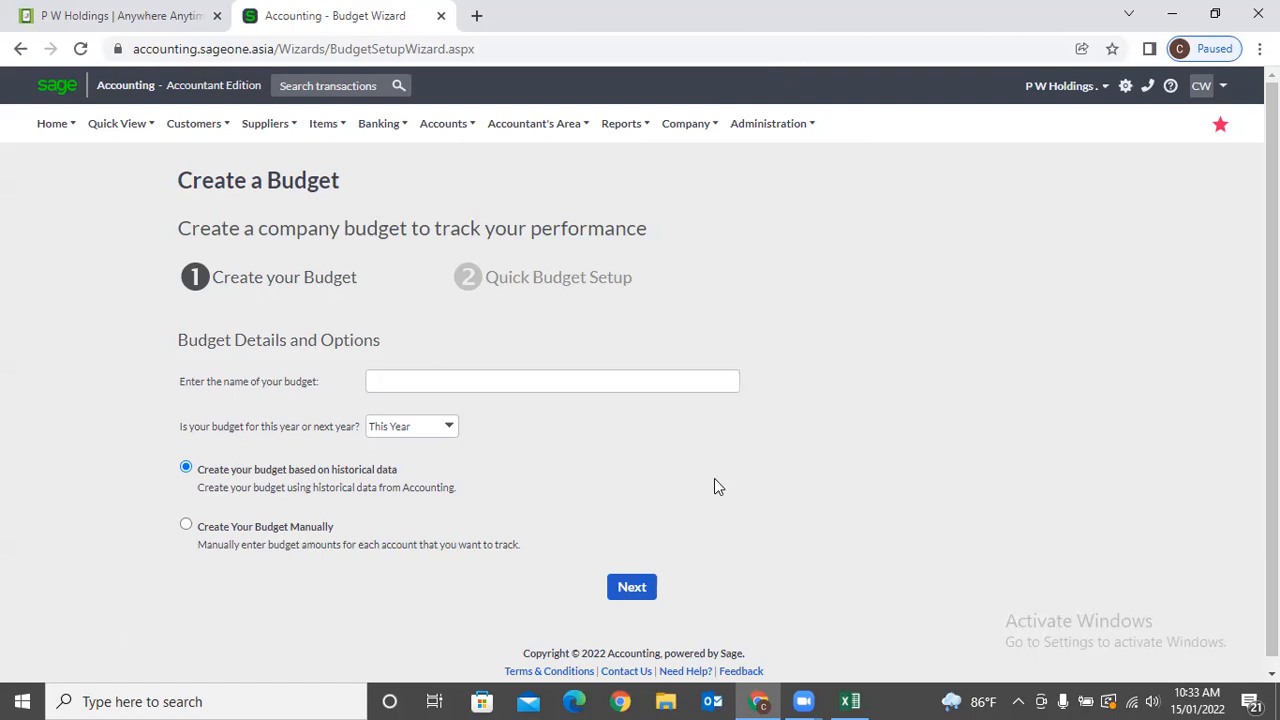
pyautogui.moveTo(680, 130)
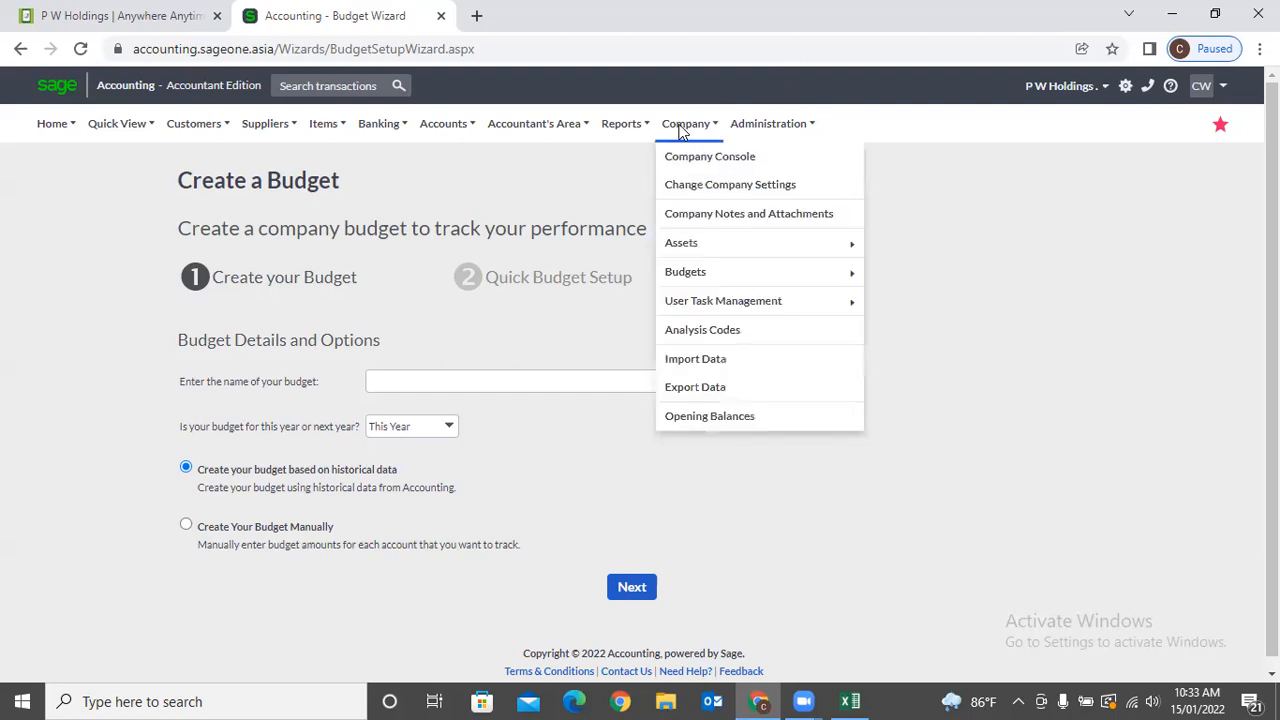
pyautogui.moveTo(708, 274)
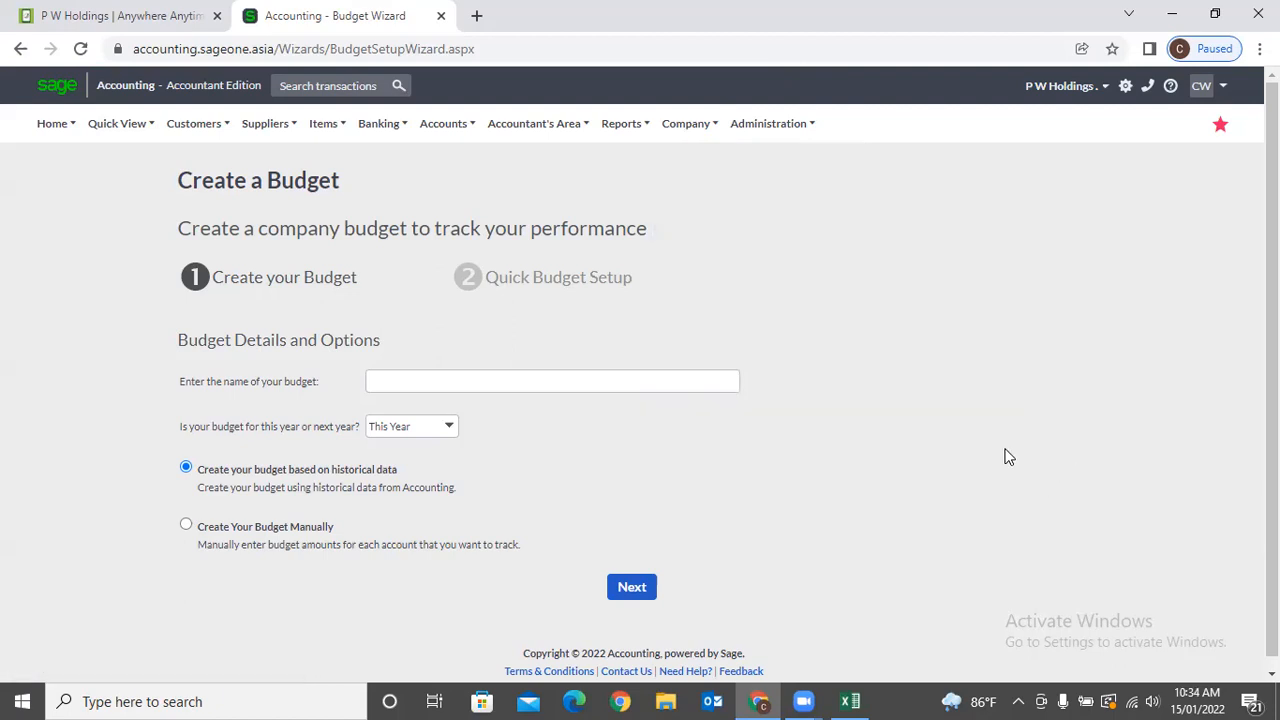
# Name the budget 'Budget 2022', keep This Year, choose manual entry, and create it.
pyautogui.click(444, 384)
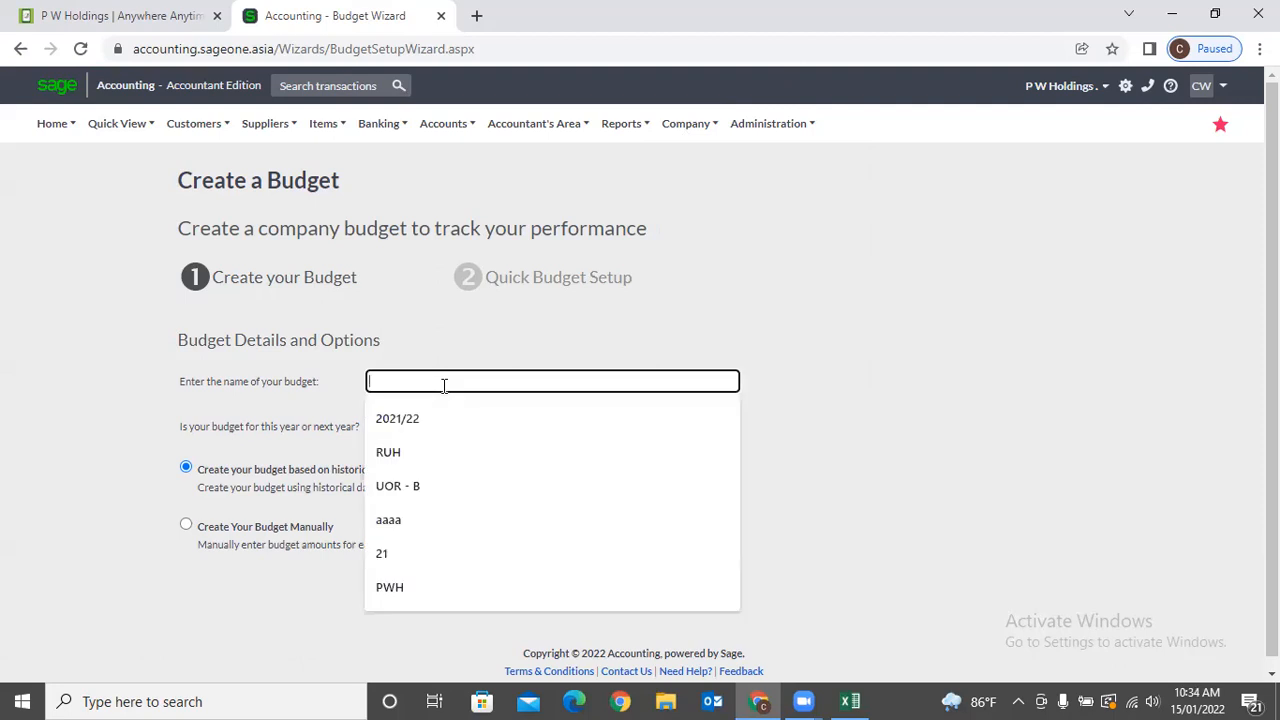
pyautogui.write('Budget')
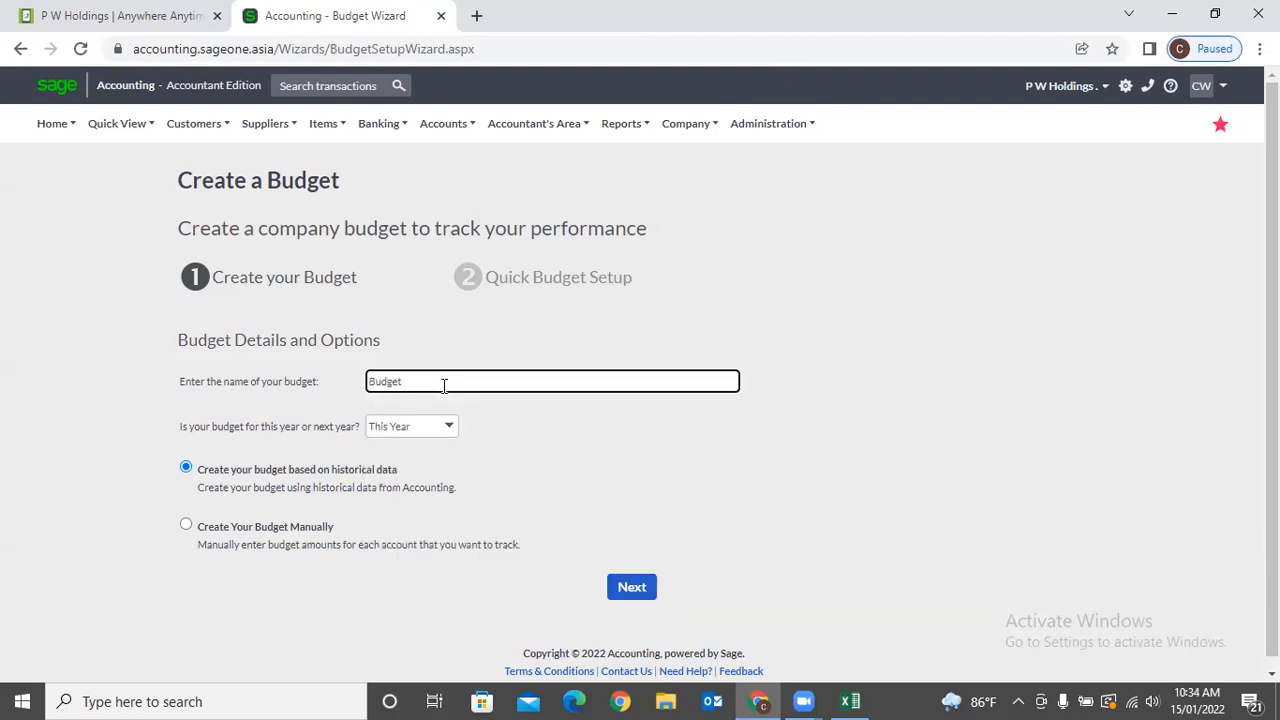
pyautogui.write(' 2022')
pyautogui.press('Tab')
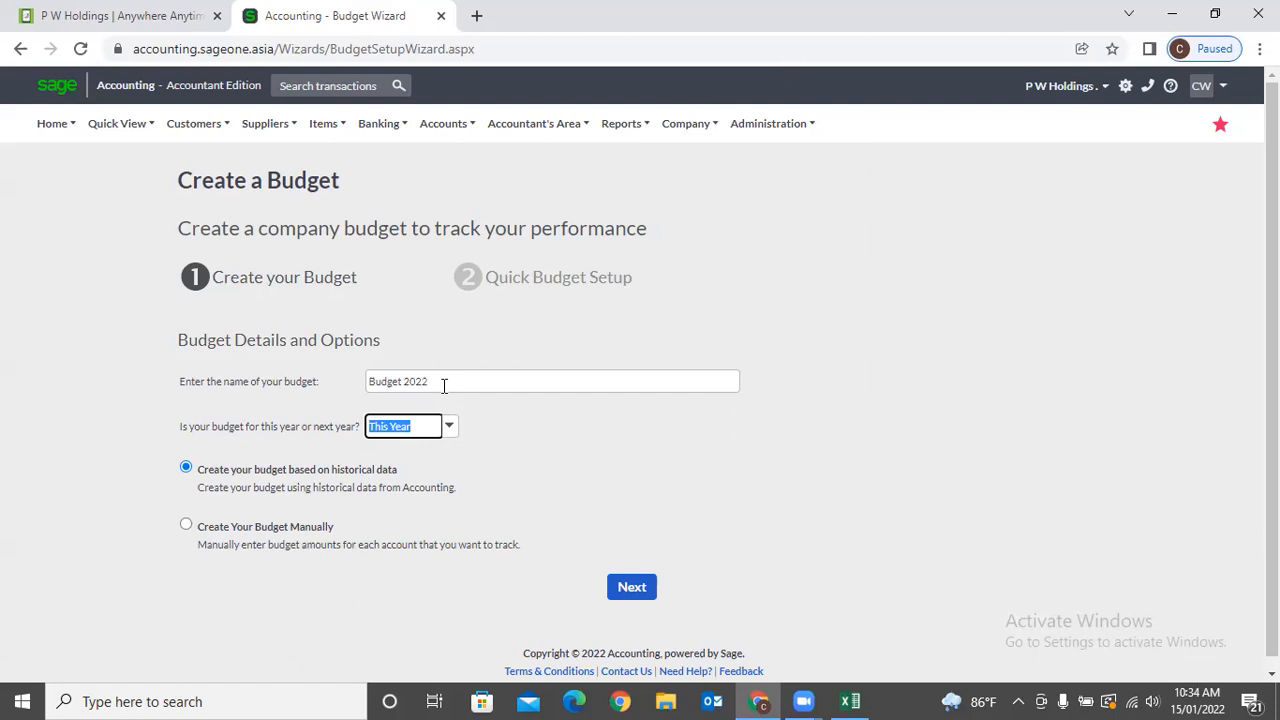
pyautogui.click(457, 433)
pyautogui.click(628, 467)
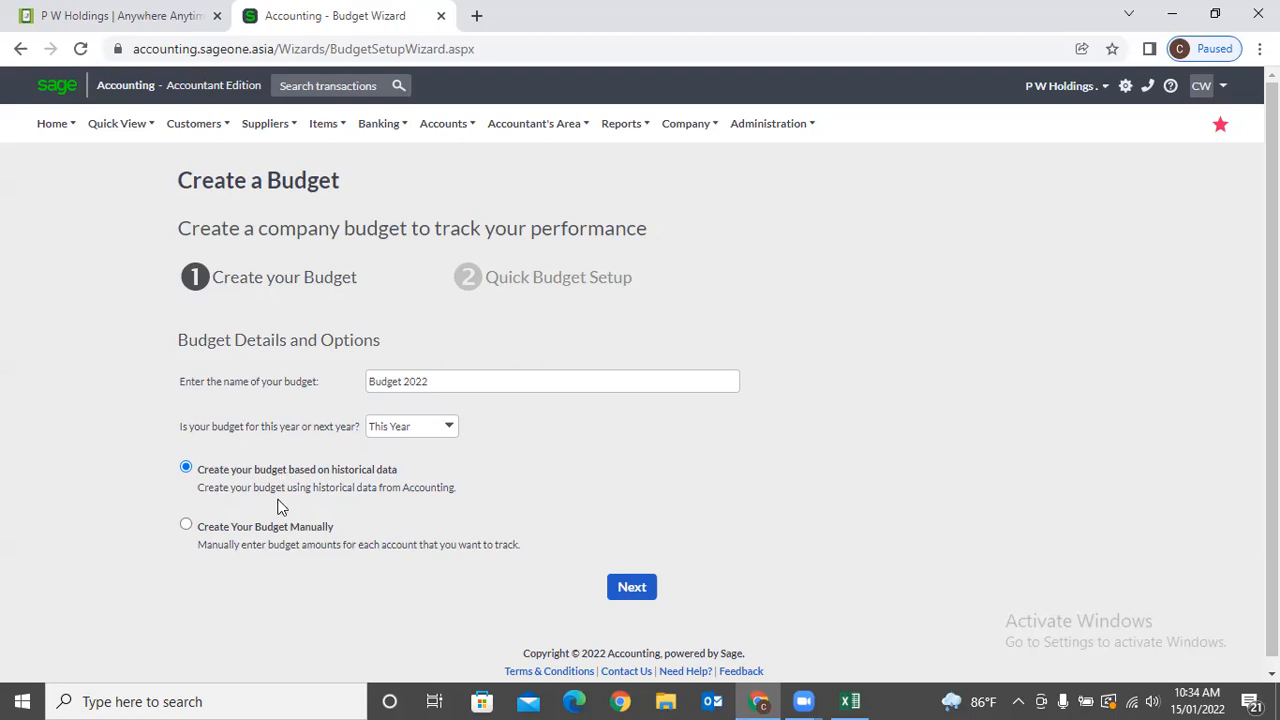
pyautogui.click(186, 526)
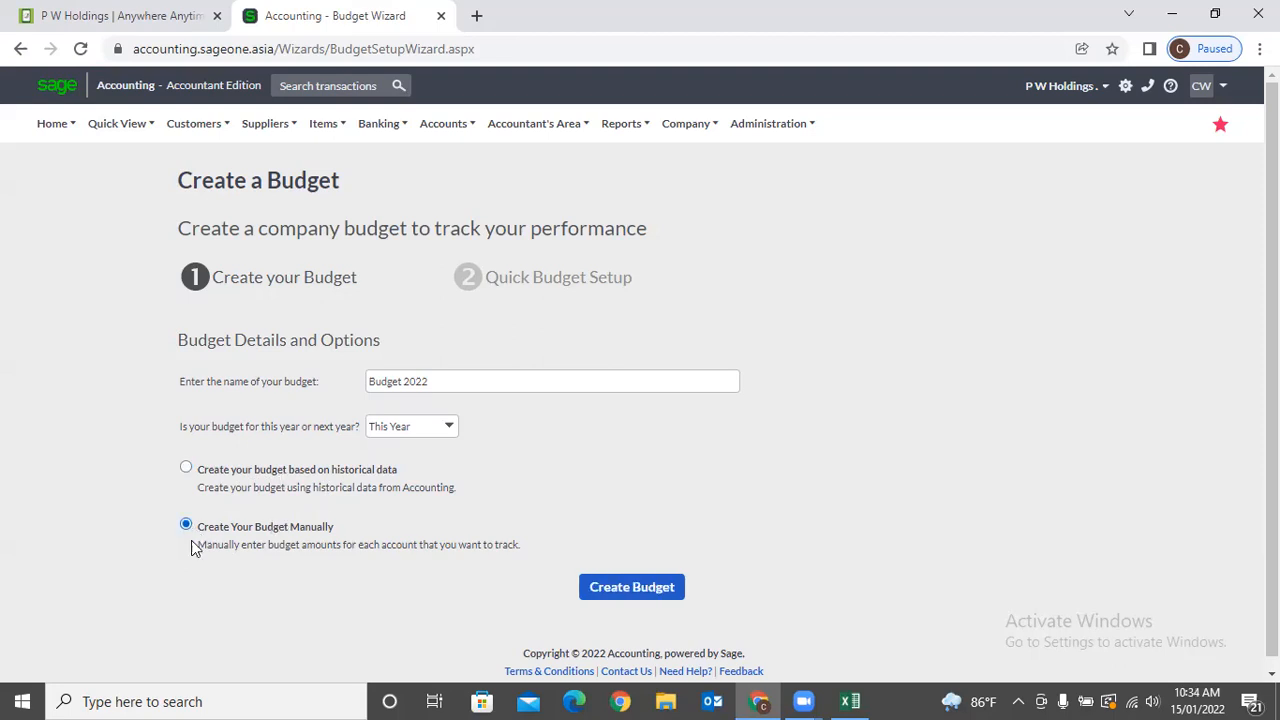
pyautogui.click(653, 592)
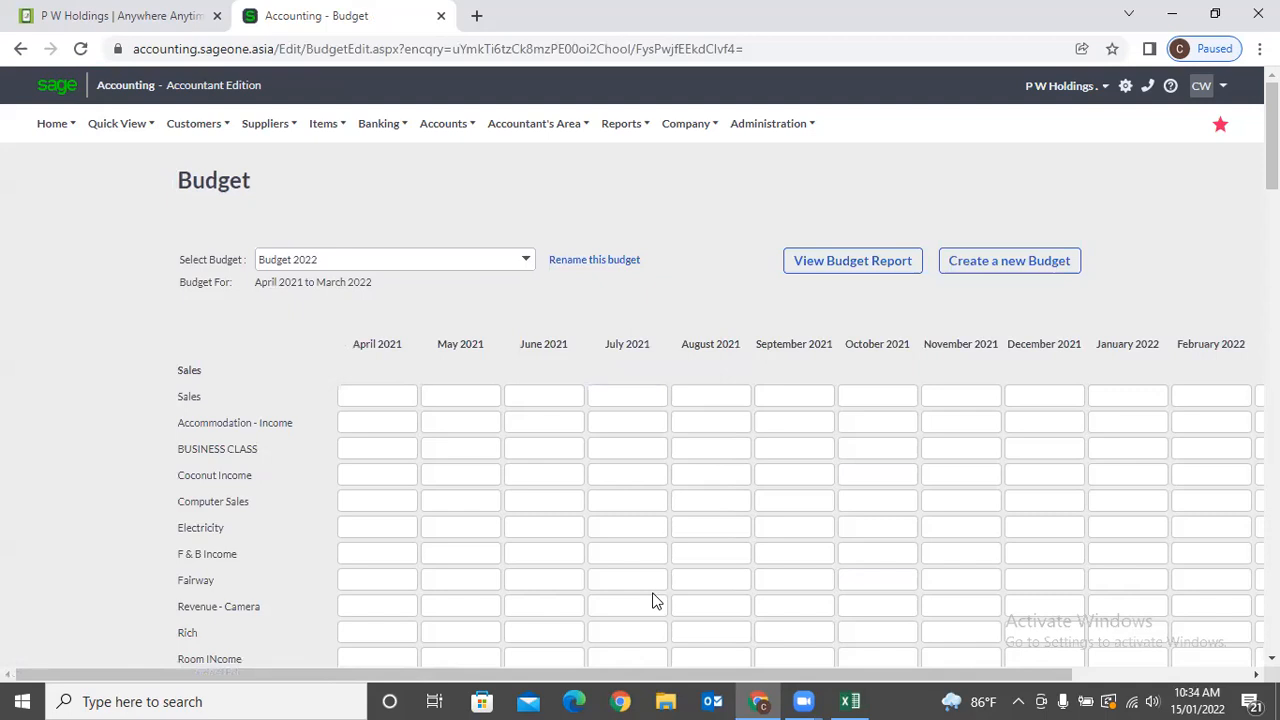
# Check the empty April 2021–March 2022 budget grid, then return to the budget wizard.
pyautogui.scroll(-1, 509, 560)
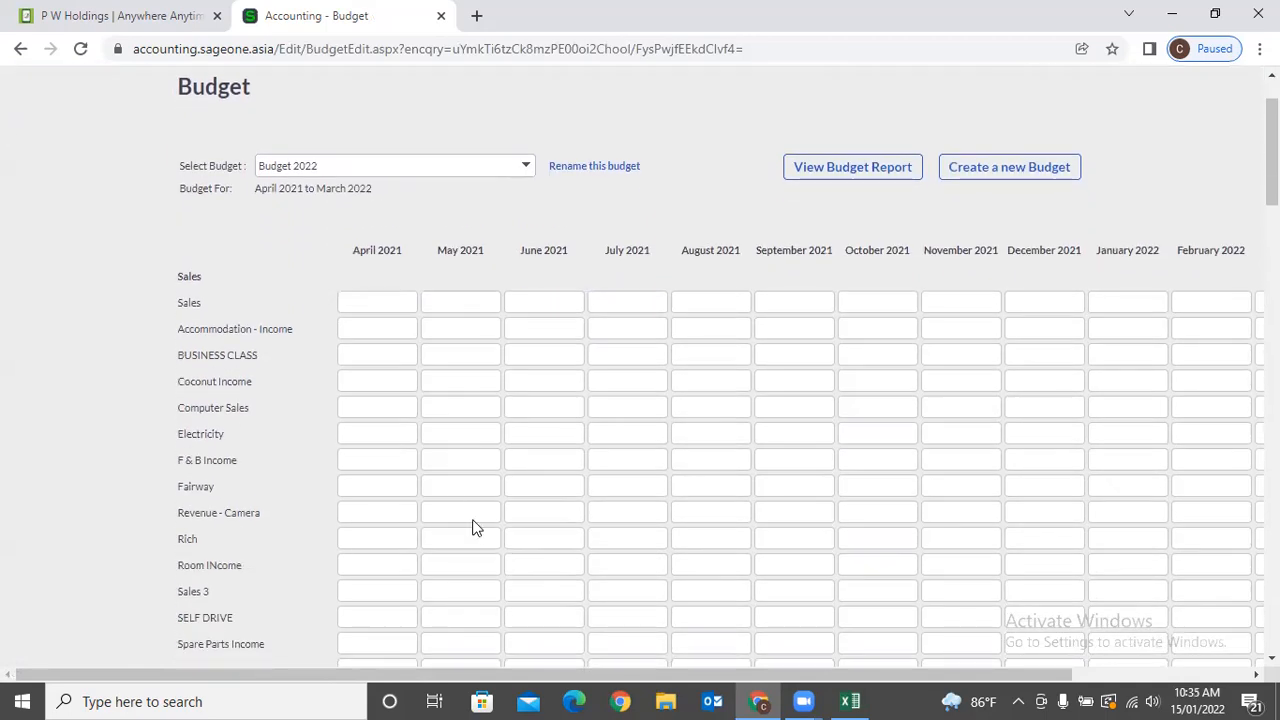
pyautogui.click(386, 298)
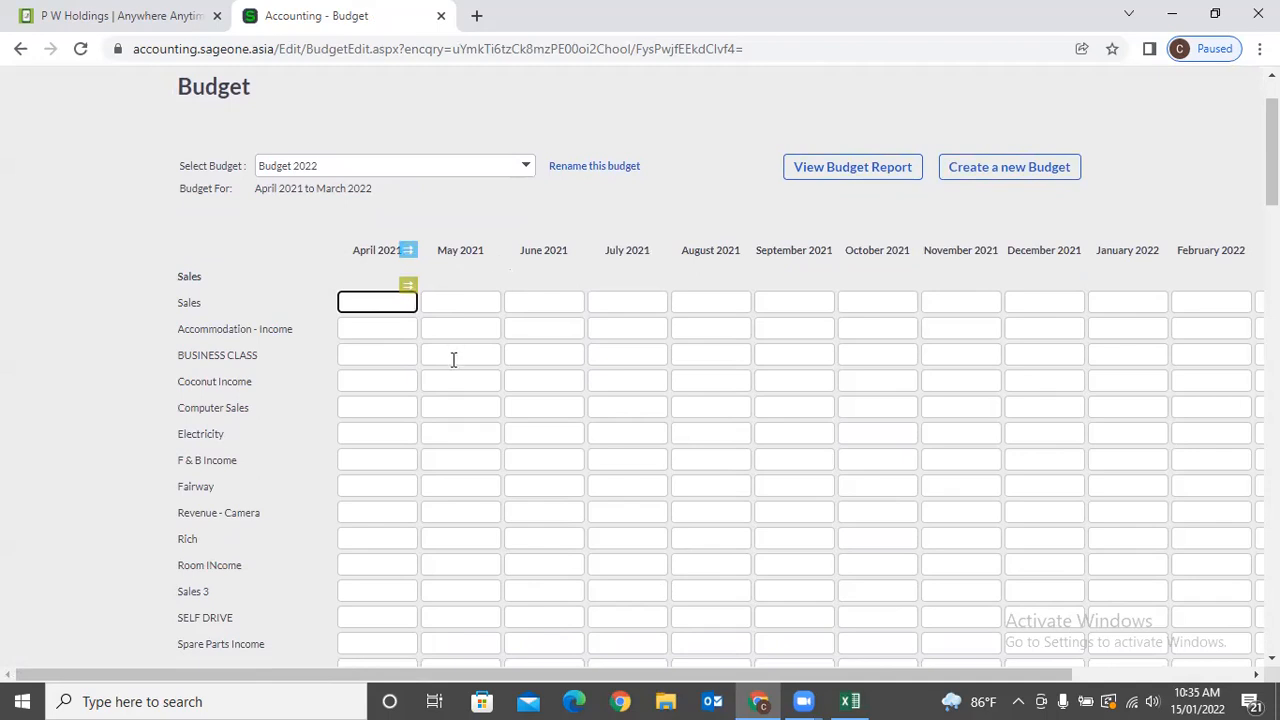
pyautogui.scroll(-4, 451, 370)
pyautogui.scroll(5, 449, 377)
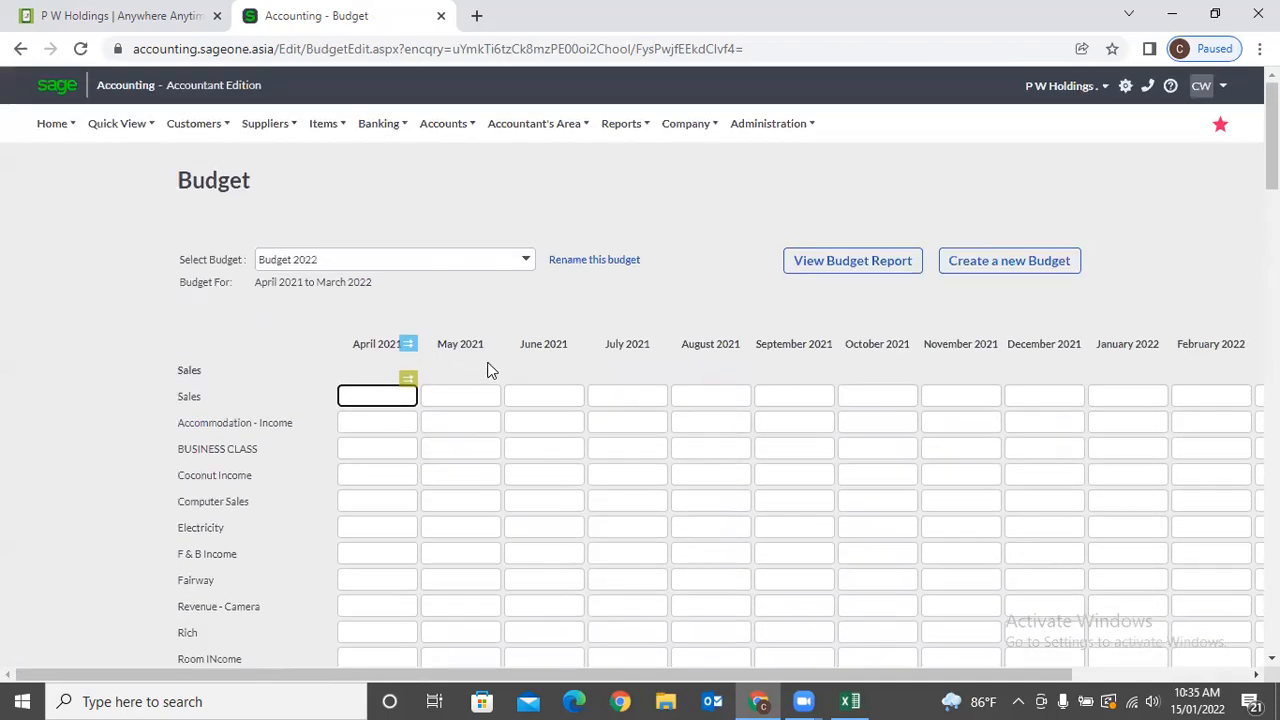
pyautogui.click(20, 48)
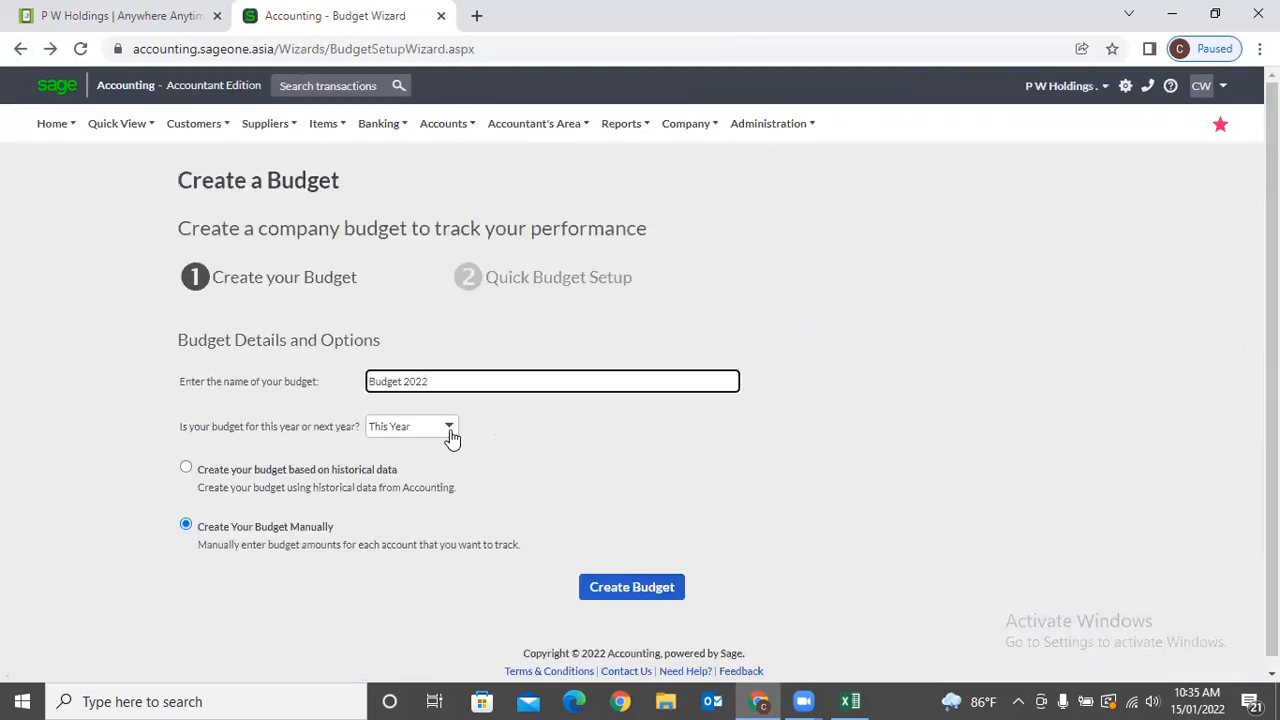
# Create a Next Year Budget 2022, renaming it after the duplicate-name error.
pyautogui.click(450, 431)
pyautogui.click(440, 466)
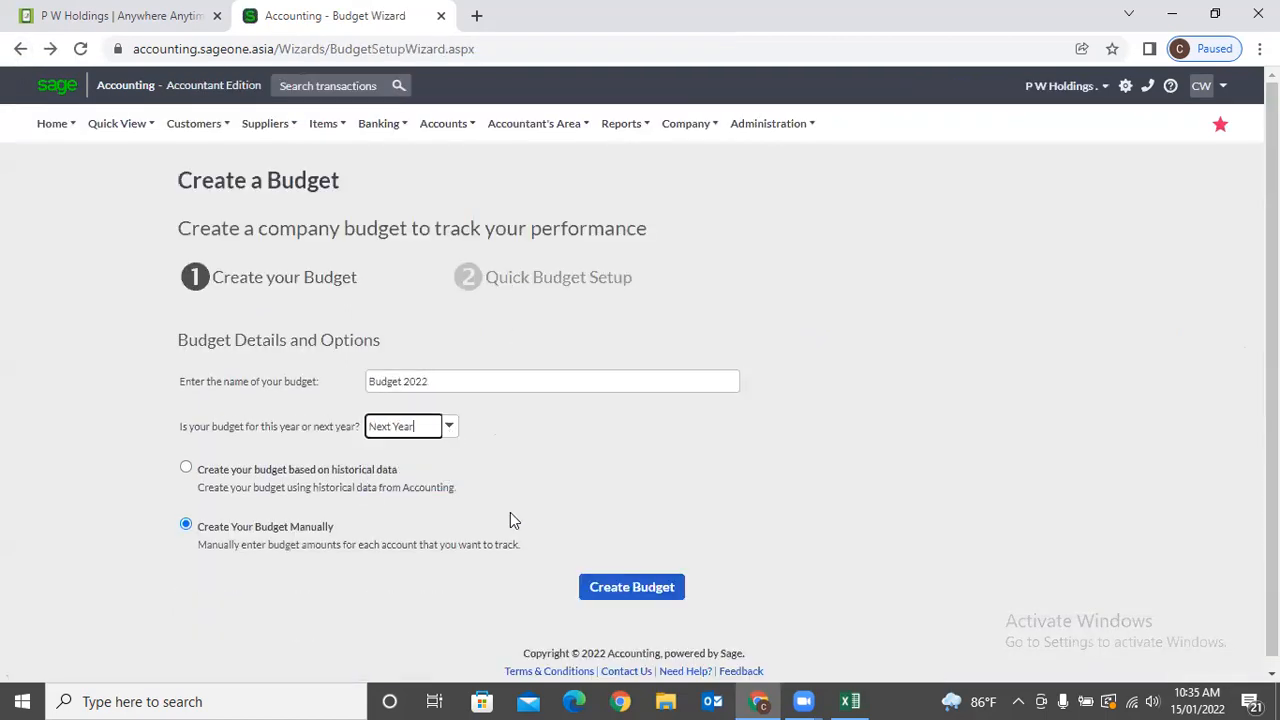
pyautogui.click(630, 589)
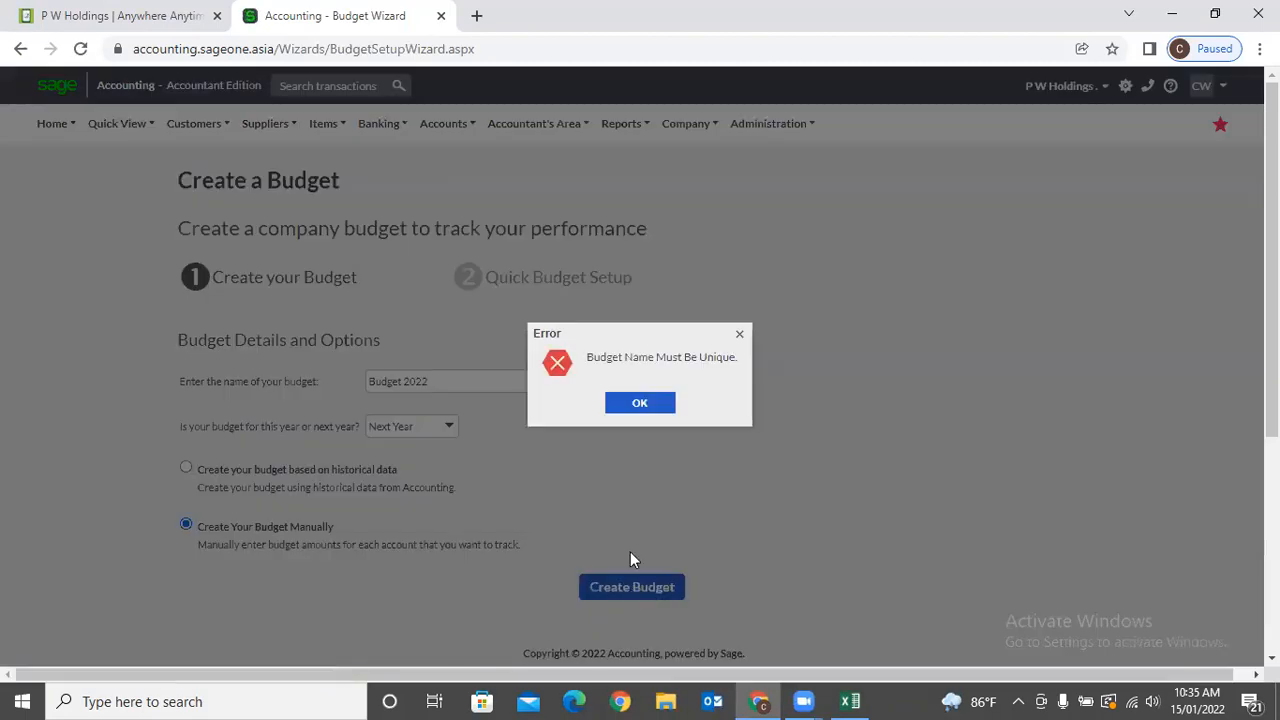
pyautogui.click(625, 400)
pyautogui.click(491, 379)
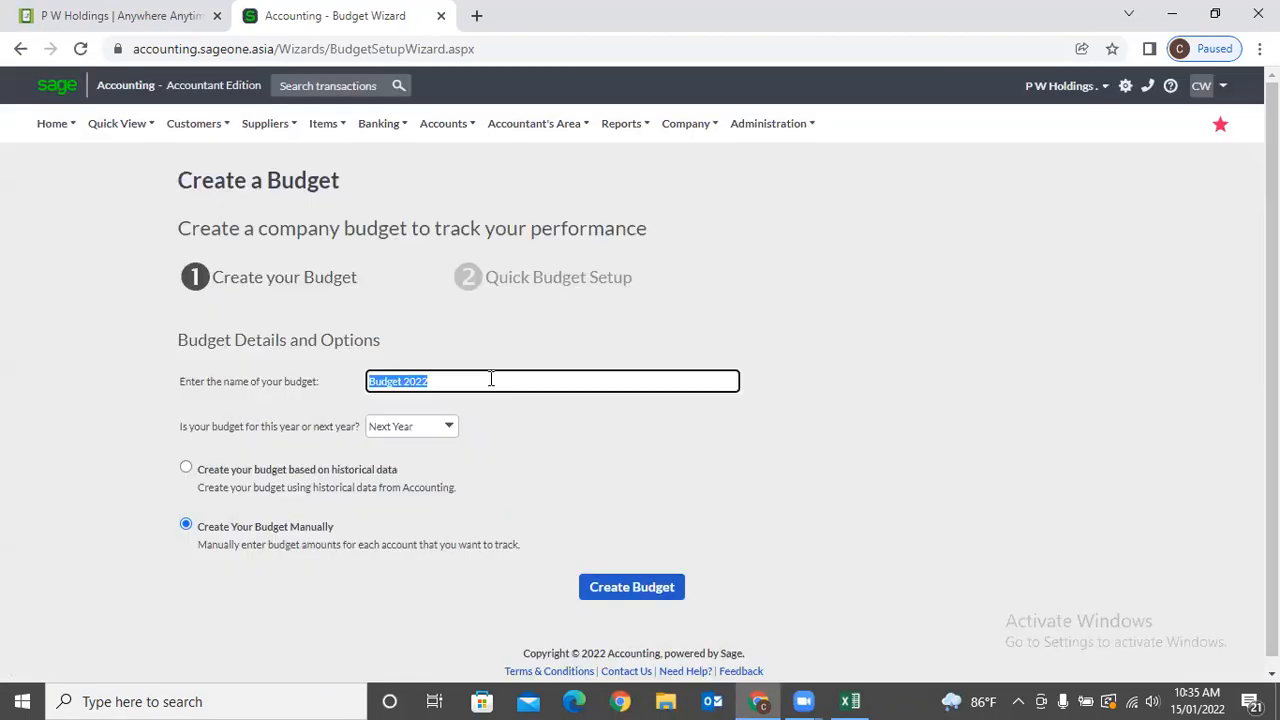
pyautogui.click(491, 379)
pyautogui.click(628, 587)
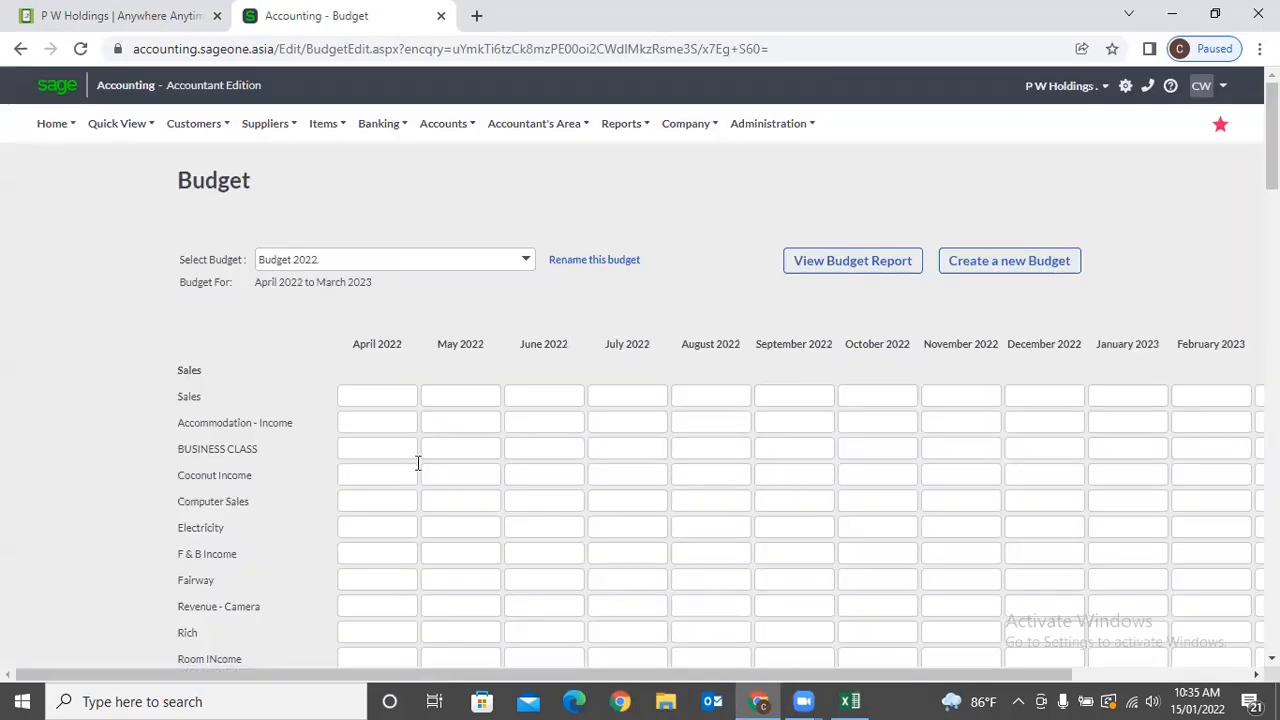
# Enter 50,000 in the April and May 2022 Accommodation - Income cells.
pyautogui.moveTo(220, 376); pyautogui.dragTo(234, 630)
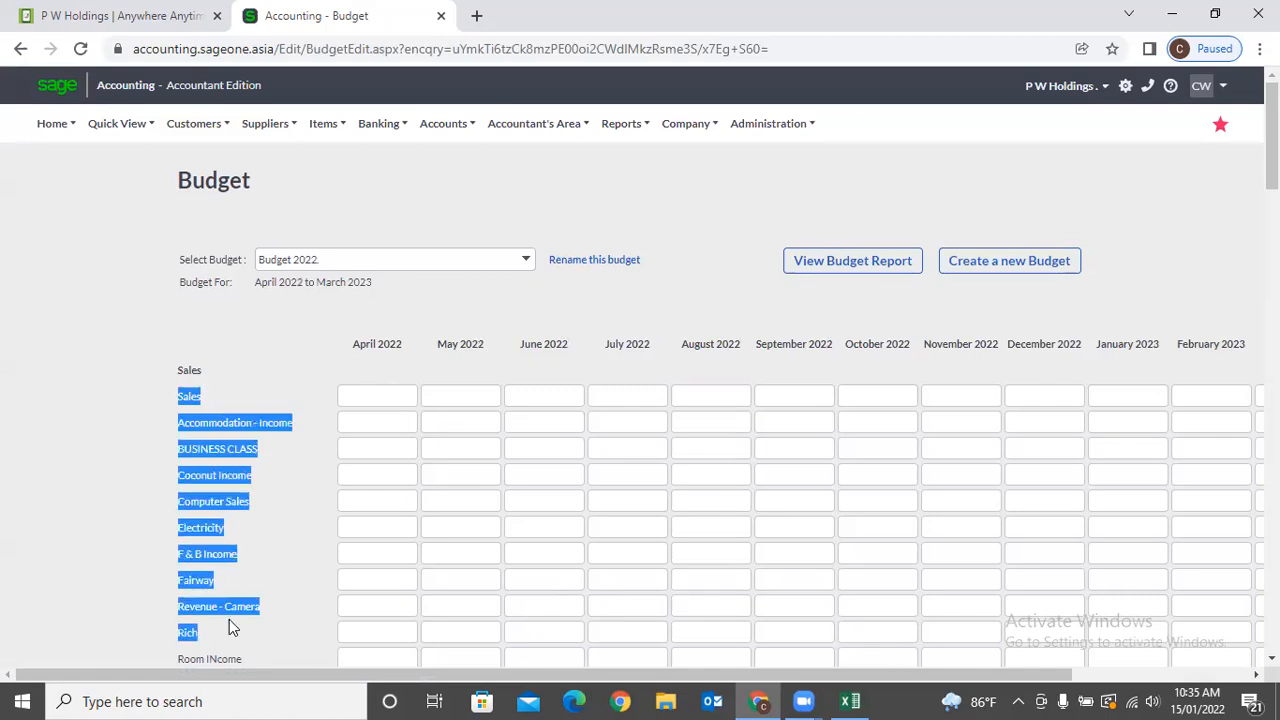
pyautogui.moveTo(348, 343); pyautogui.dragTo(1091, 333)
pyautogui.click(1068, 334)
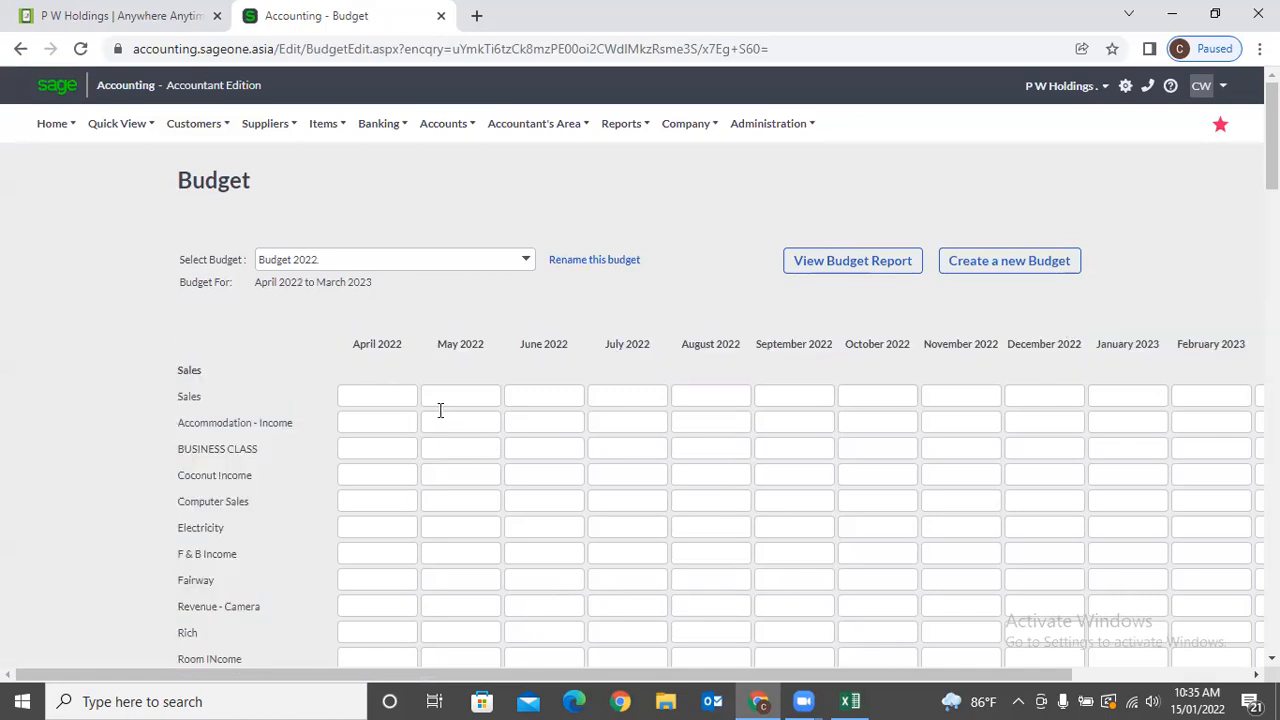
pyautogui.click(375, 396)
pyautogui.click(484, 393)
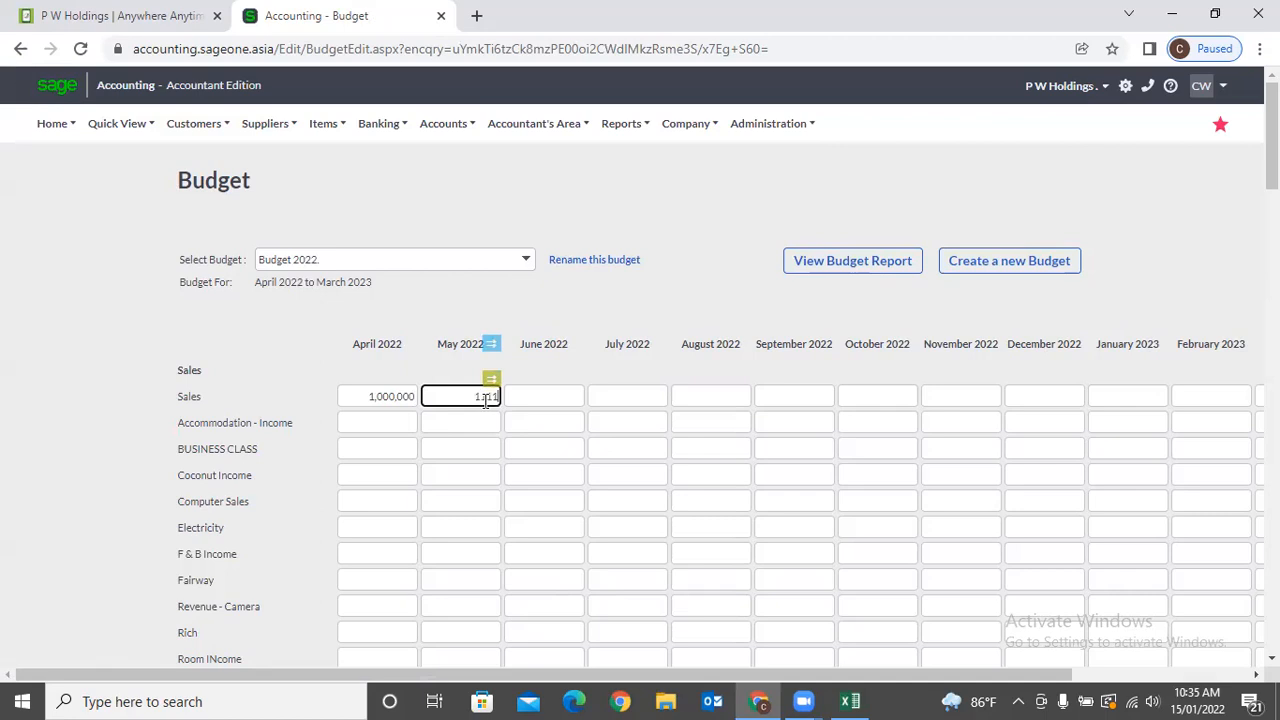
pyautogui.click(365, 424)
pyautogui.write('50,000')
pyautogui.click(470, 424)
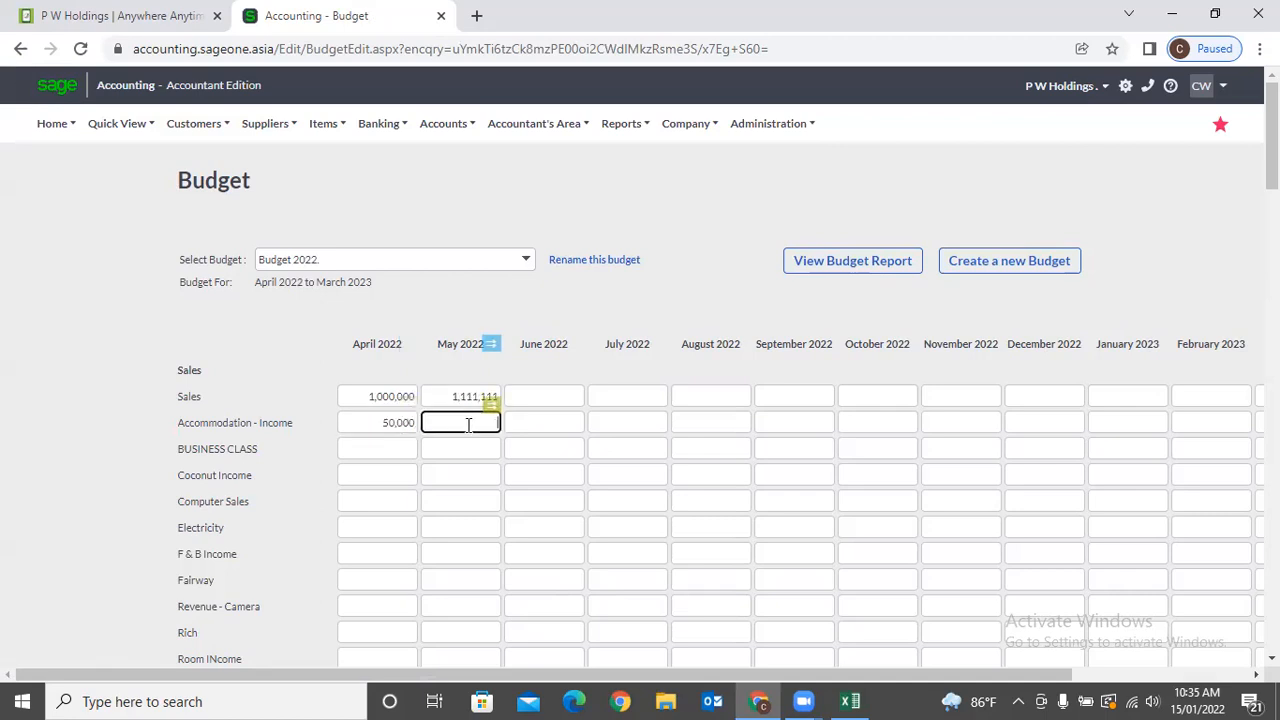
pyautogui.write('50,000')
pyautogui.click(418, 365)
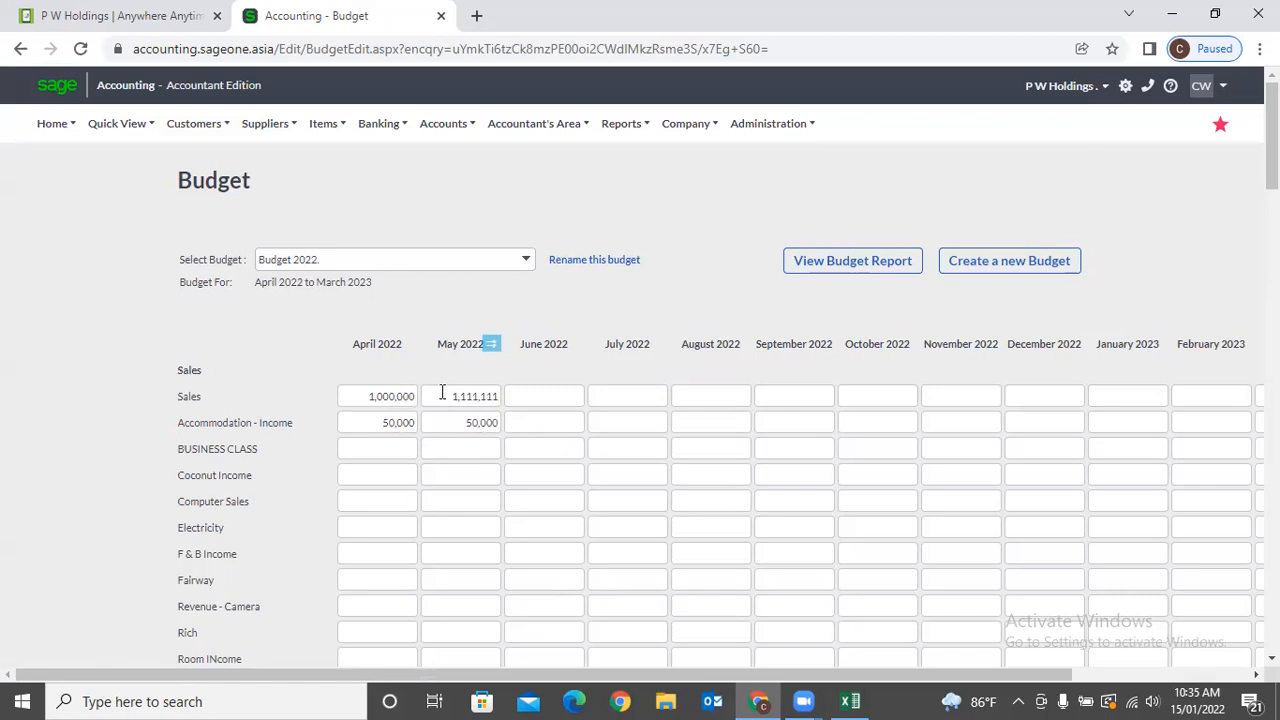
# Clear the May Sales and the April and May Accommodation - Income amounts.
pyautogui.click(442, 392)
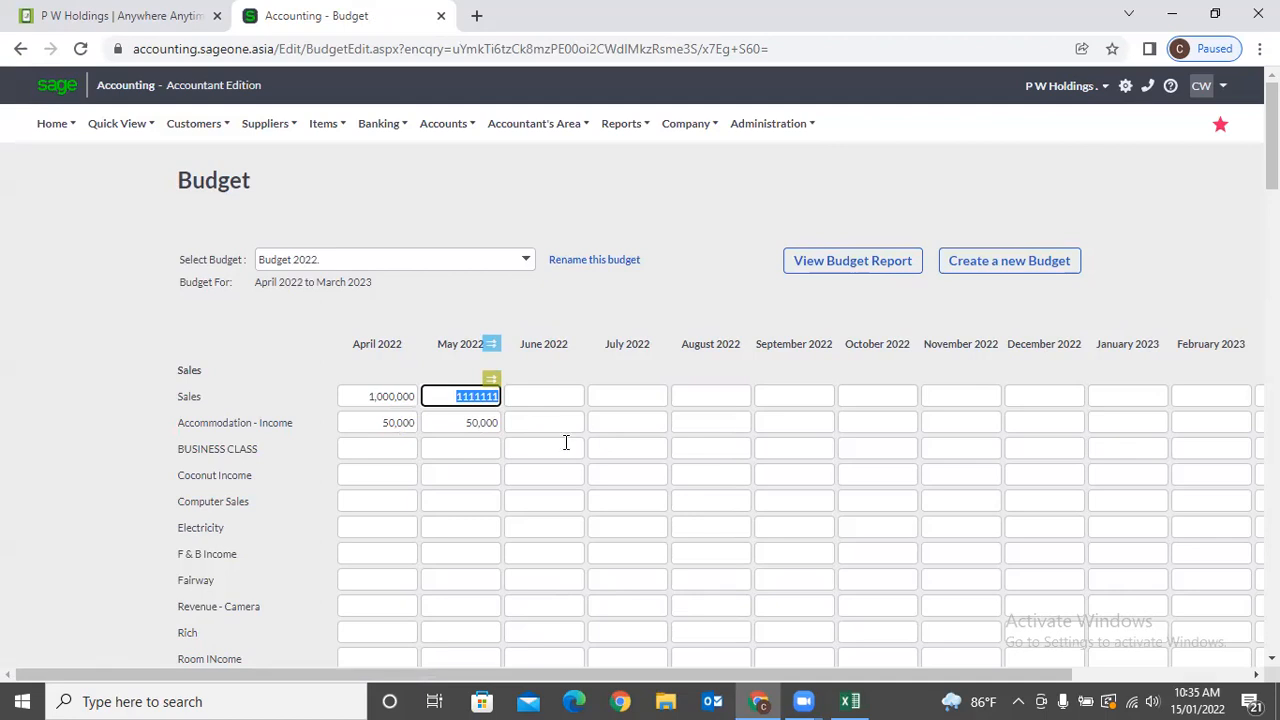
pyautogui.scroll(-5, 645, 530)
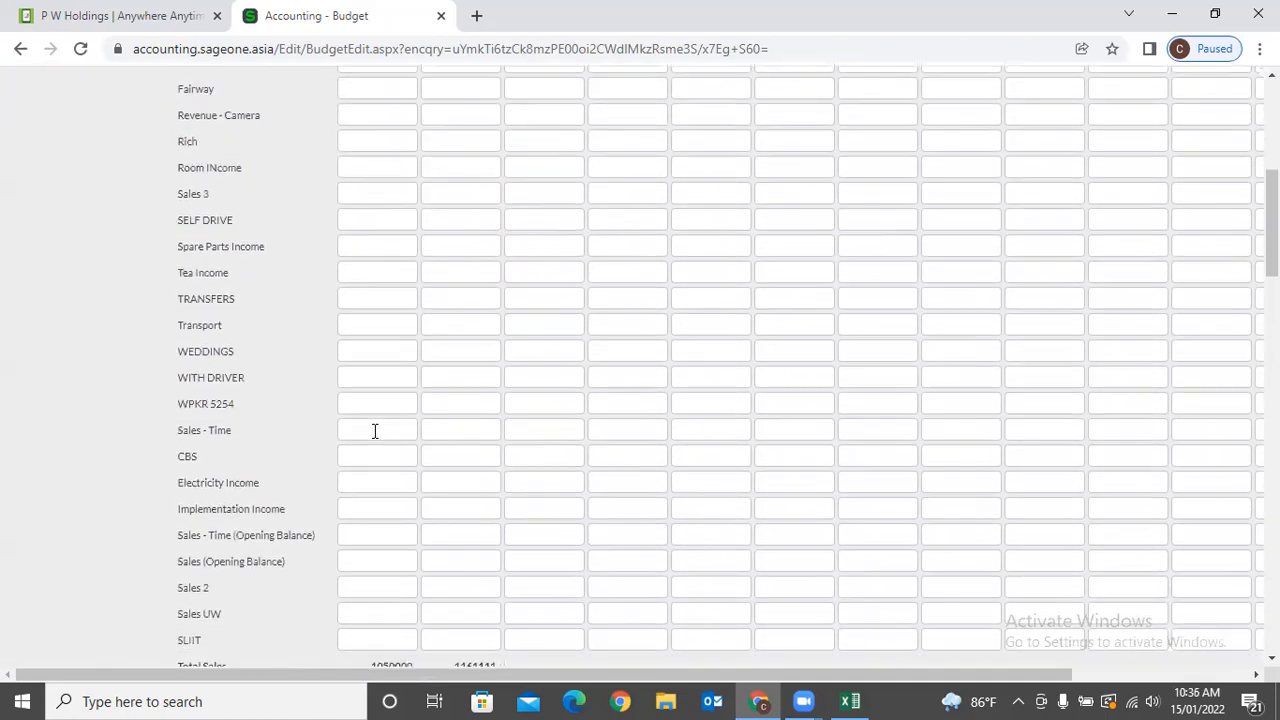
pyautogui.scroll(-20, 375, 431)
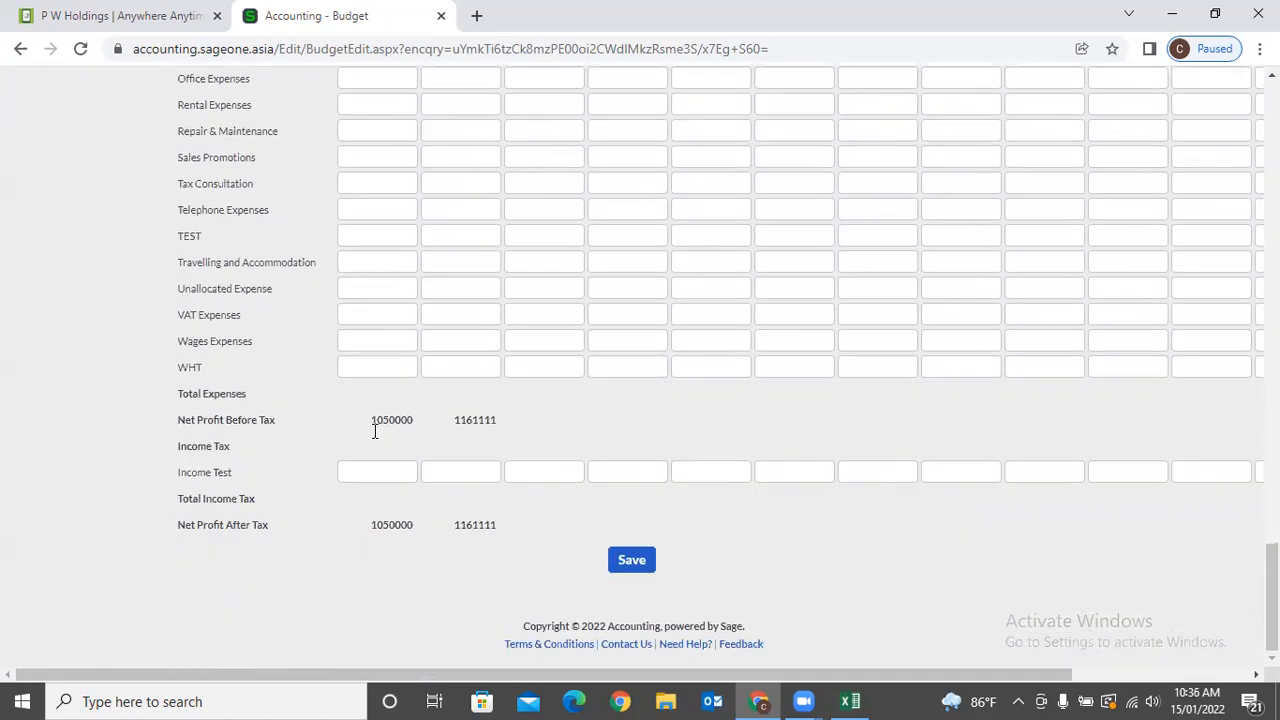
pyautogui.moveTo(894, 673); pyautogui.dragTo(1228, 620)
pyautogui.scroll(20, 1228, 560)
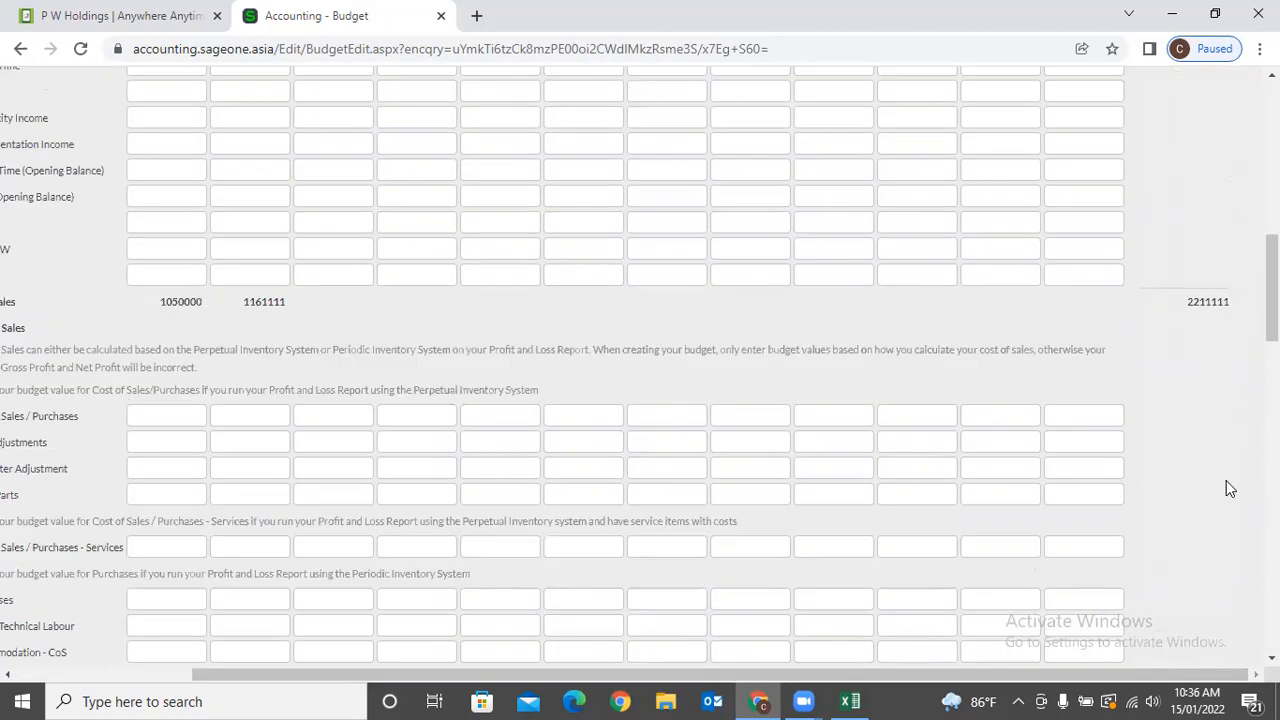
pyautogui.scroll(2, 1226, 480)
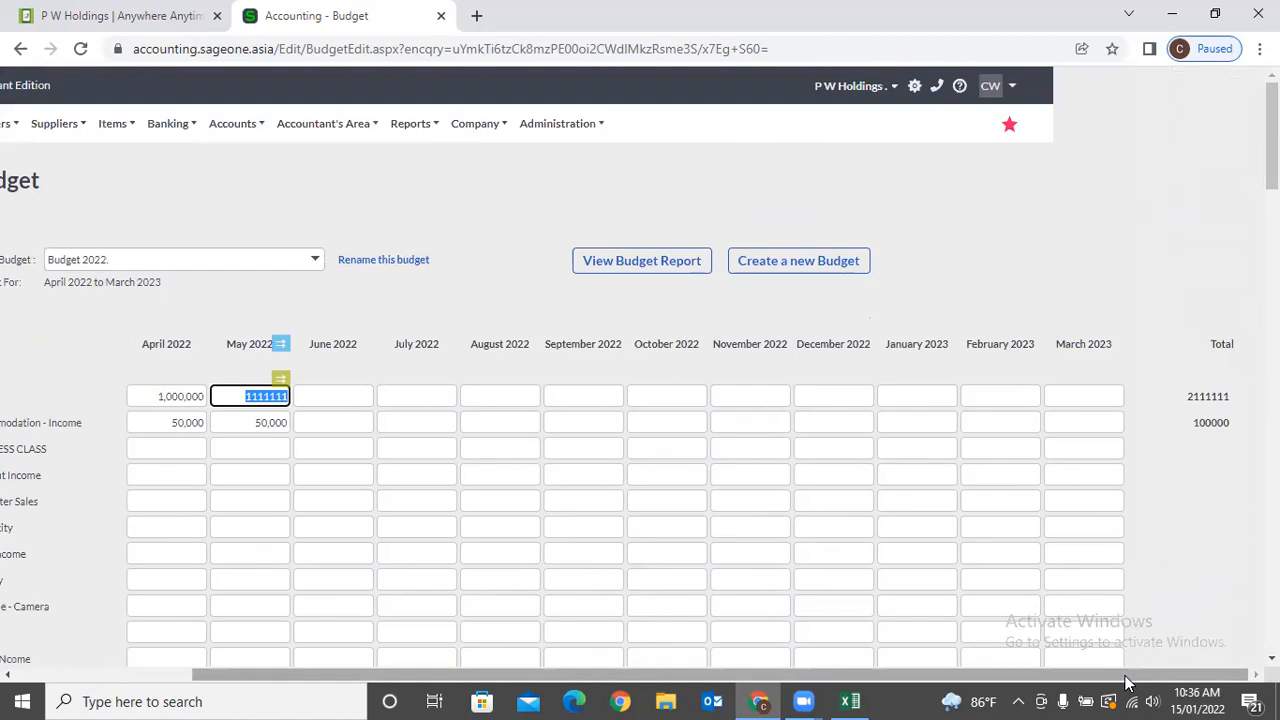
pyautogui.moveTo(1127, 680); pyautogui.dragTo(978, 656)
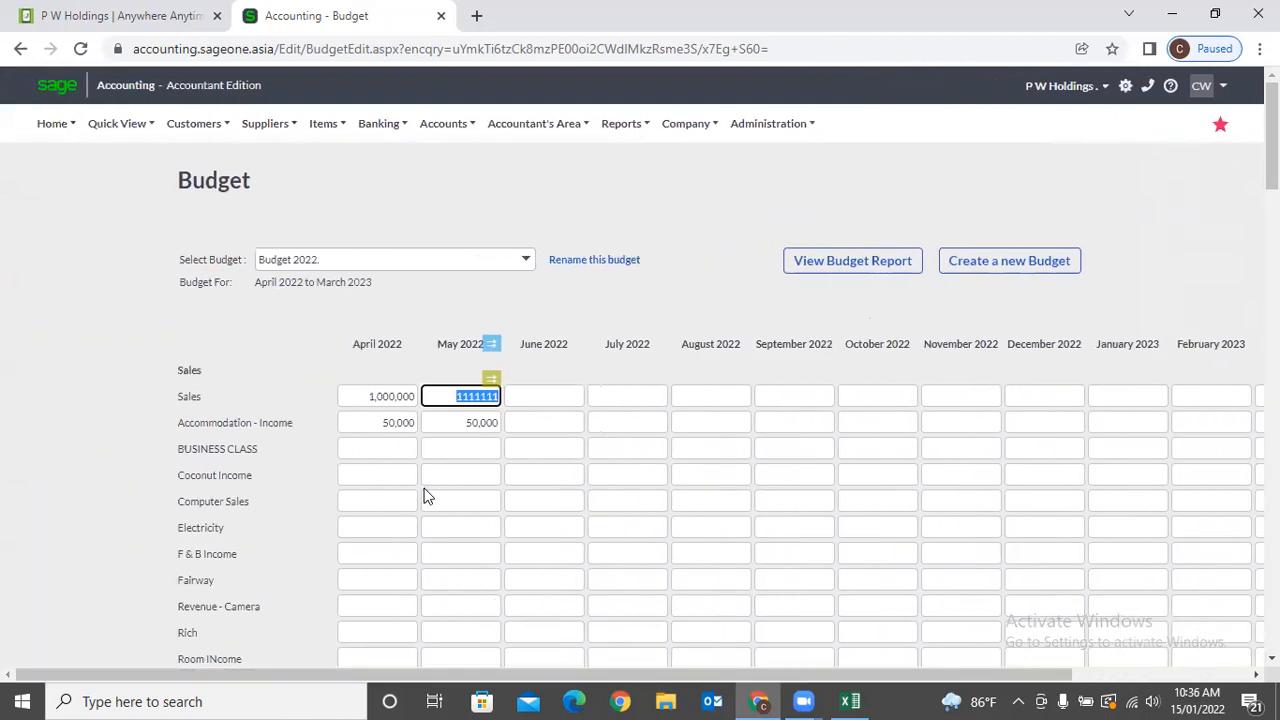
pyautogui.press('Delete')
pyautogui.click(470, 427)
pyautogui.press('Delete')
pyautogui.click(380, 426)
pyautogui.press('Delete')
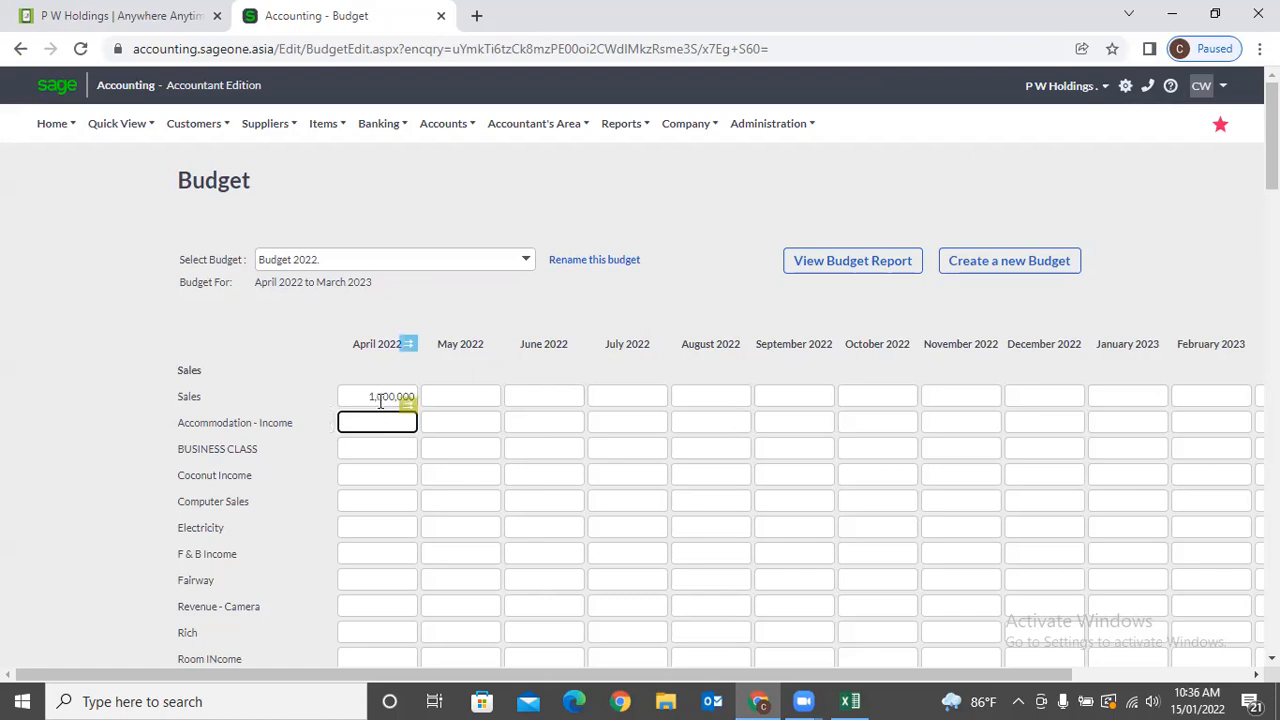
# Enter and confirm 1,000,000 as the April 2022 Sales amount.
pyautogui.click(380, 396)
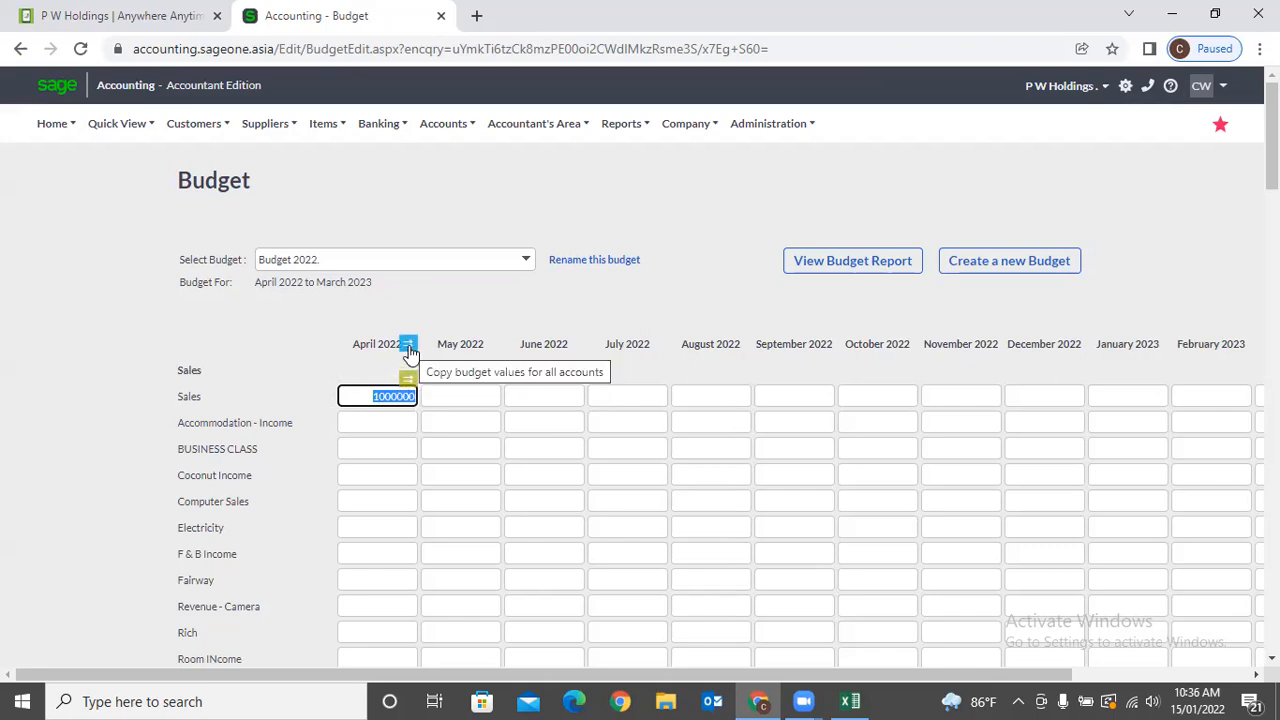
pyautogui.click(396, 421)
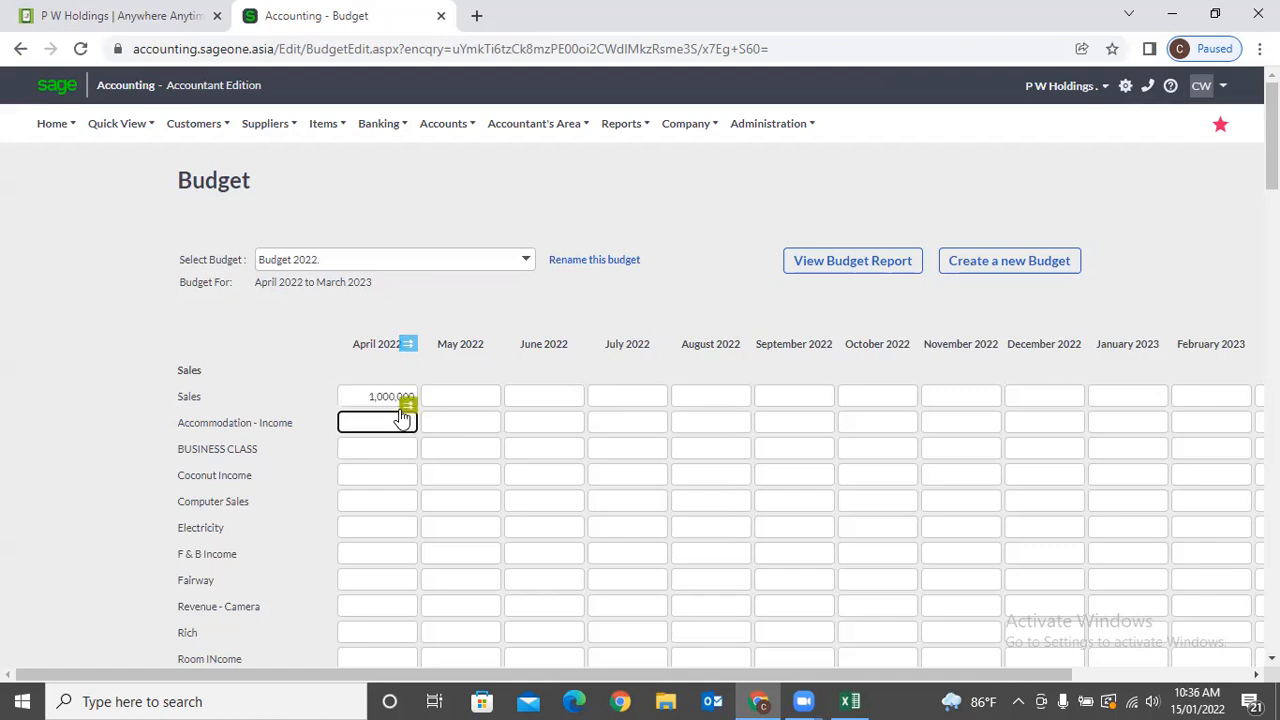
pyautogui.click(405, 397)
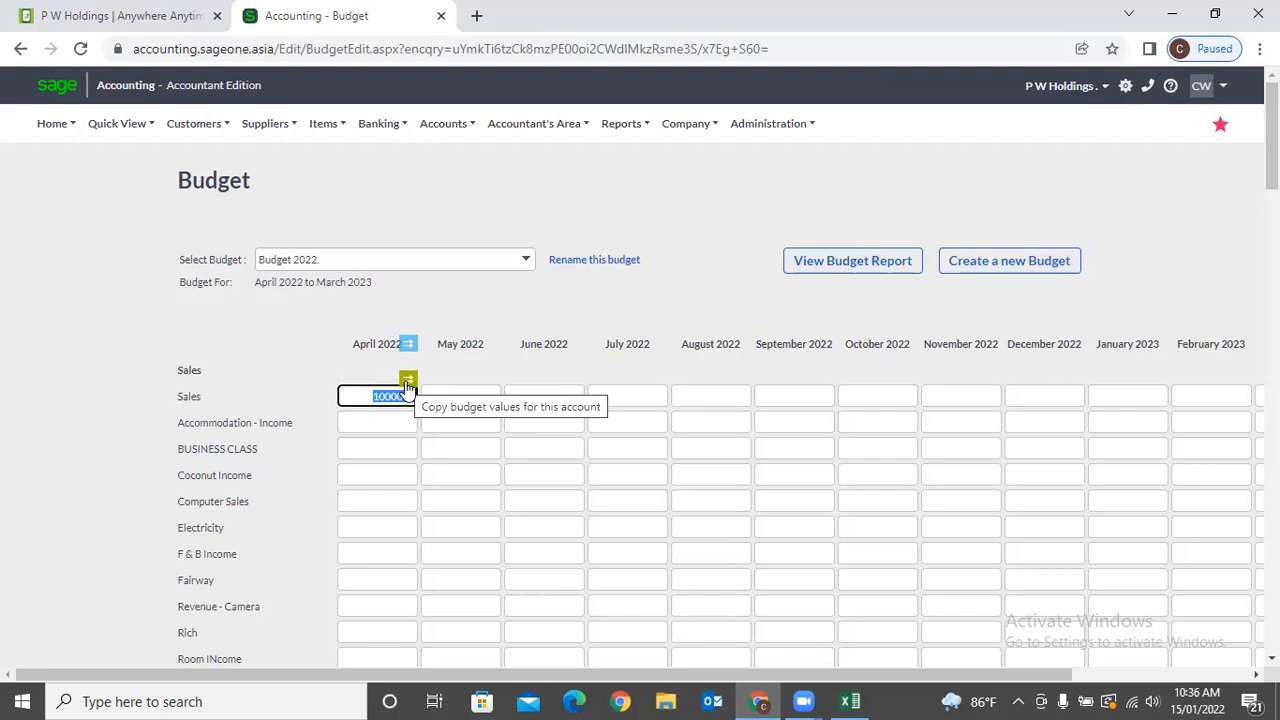
pyautogui.click(408, 384)
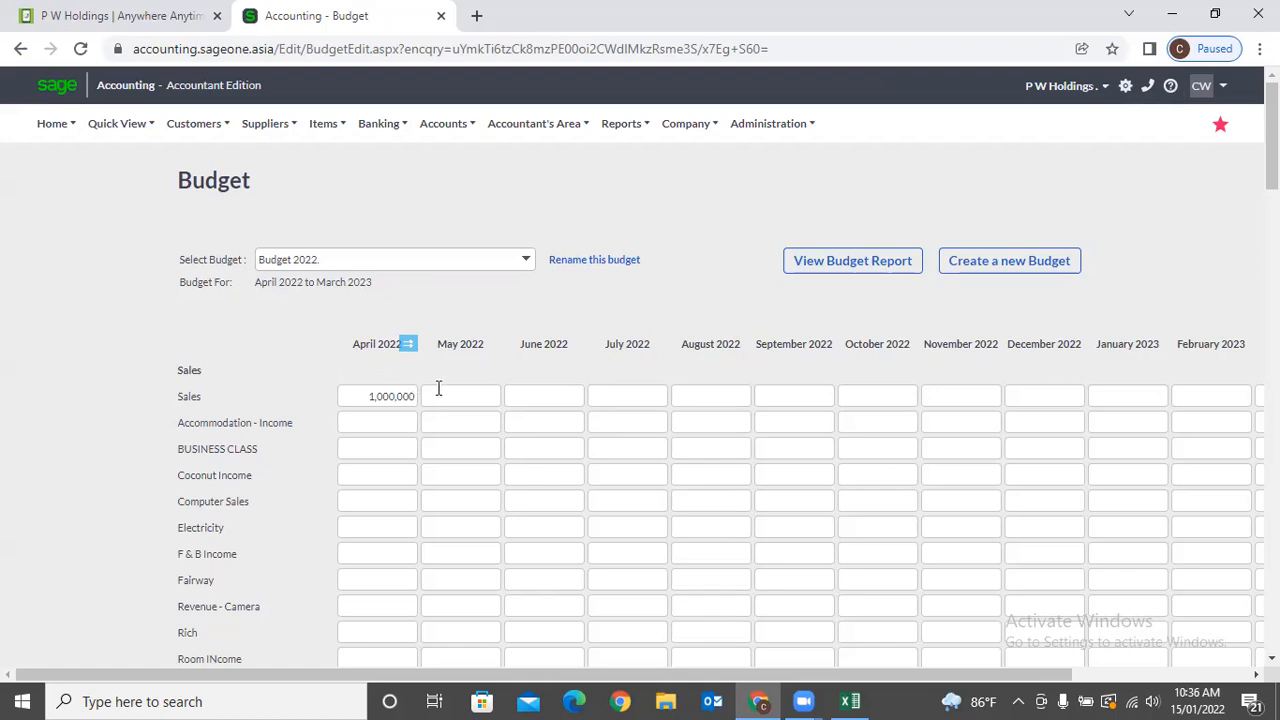
pyautogui.click(393, 397)
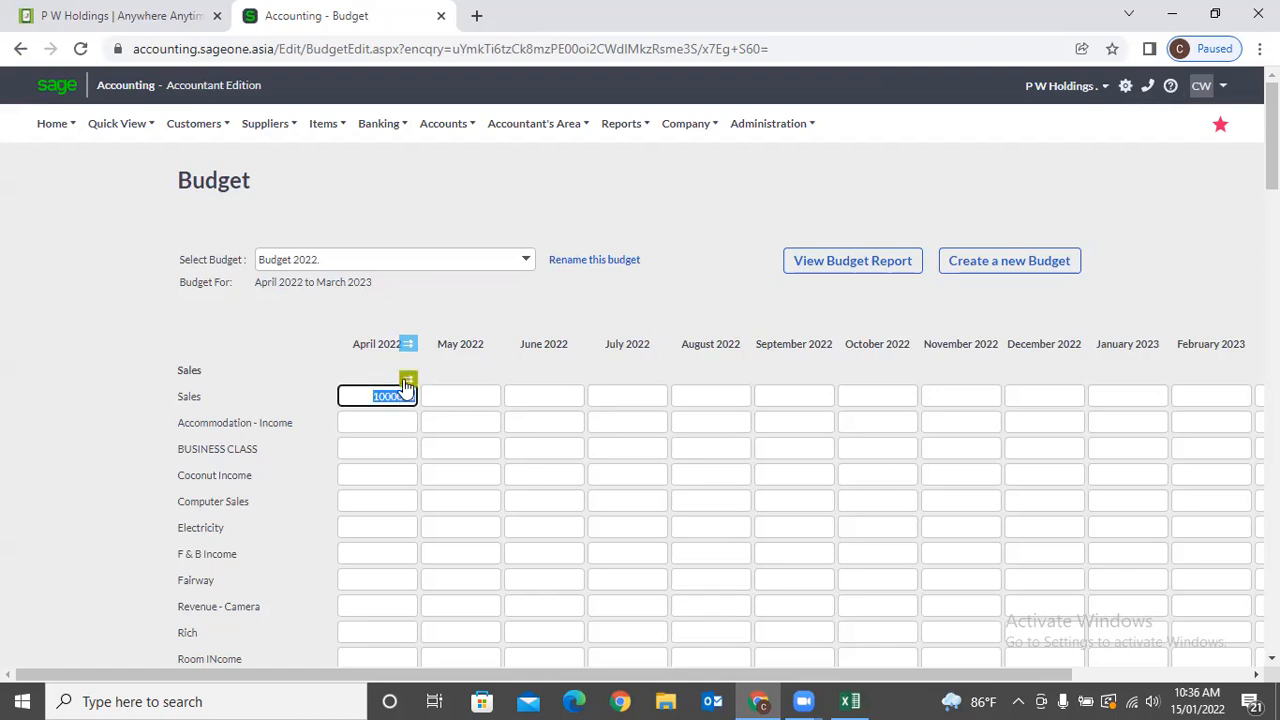
# Copy the 1,000,000 April Sales amount across every month.
pyautogui.click(405, 376)
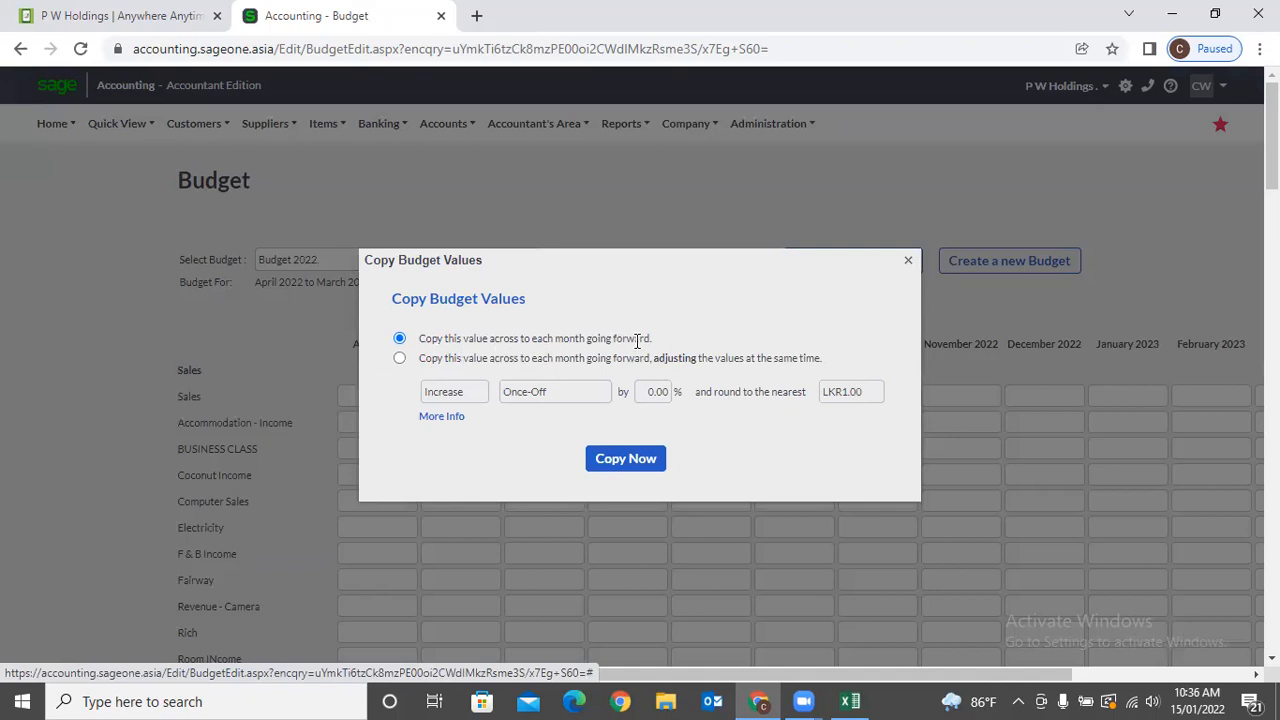
pyautogui.click(638, 464)
pyautogui.click(388, 395)
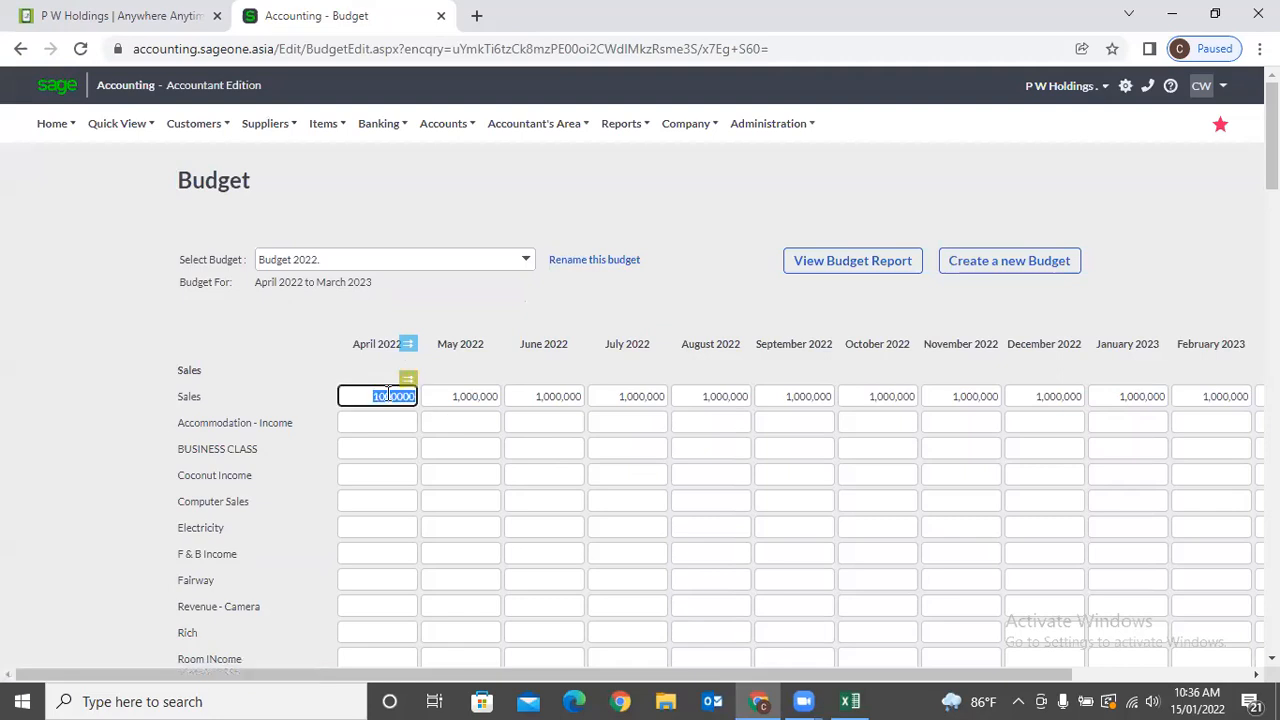
pyautogui.click(457, 396)
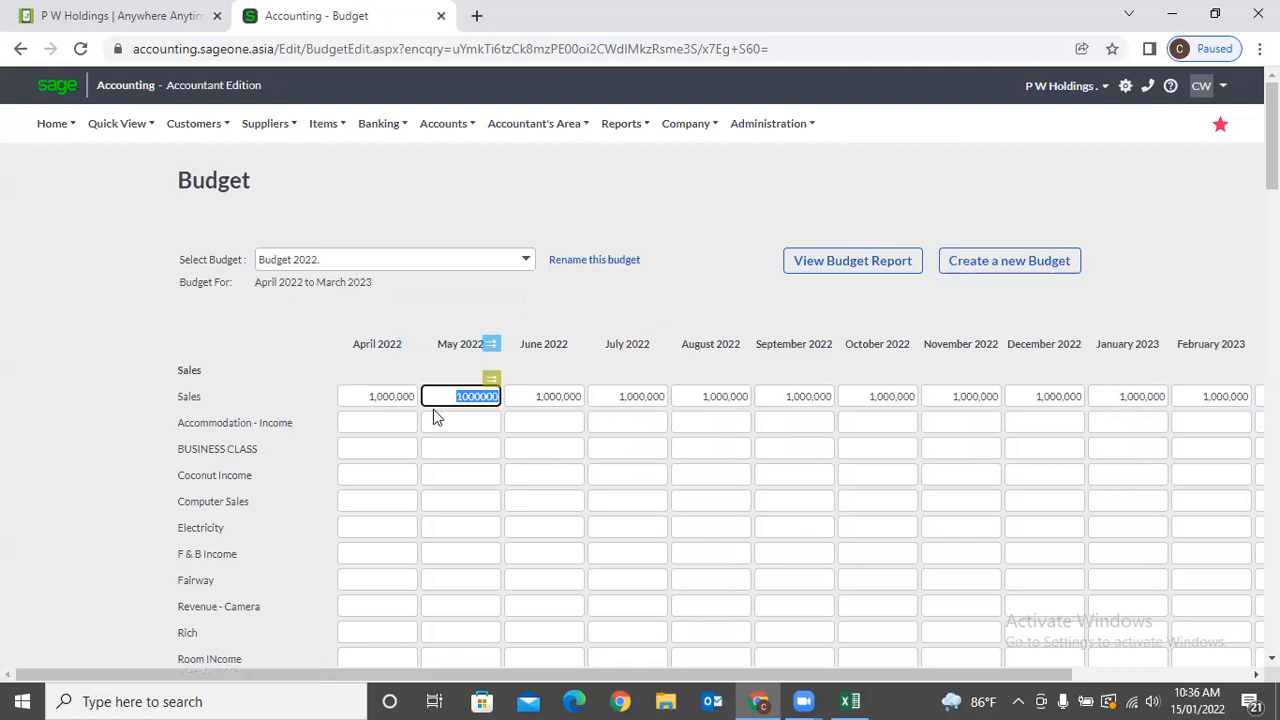
# Enter 100,000 as the April 2022 Accommodation - Income amount.
pyautogui.click(405, 420)
pyautogui.write('100,000')
pyautogui.click(394, 317)
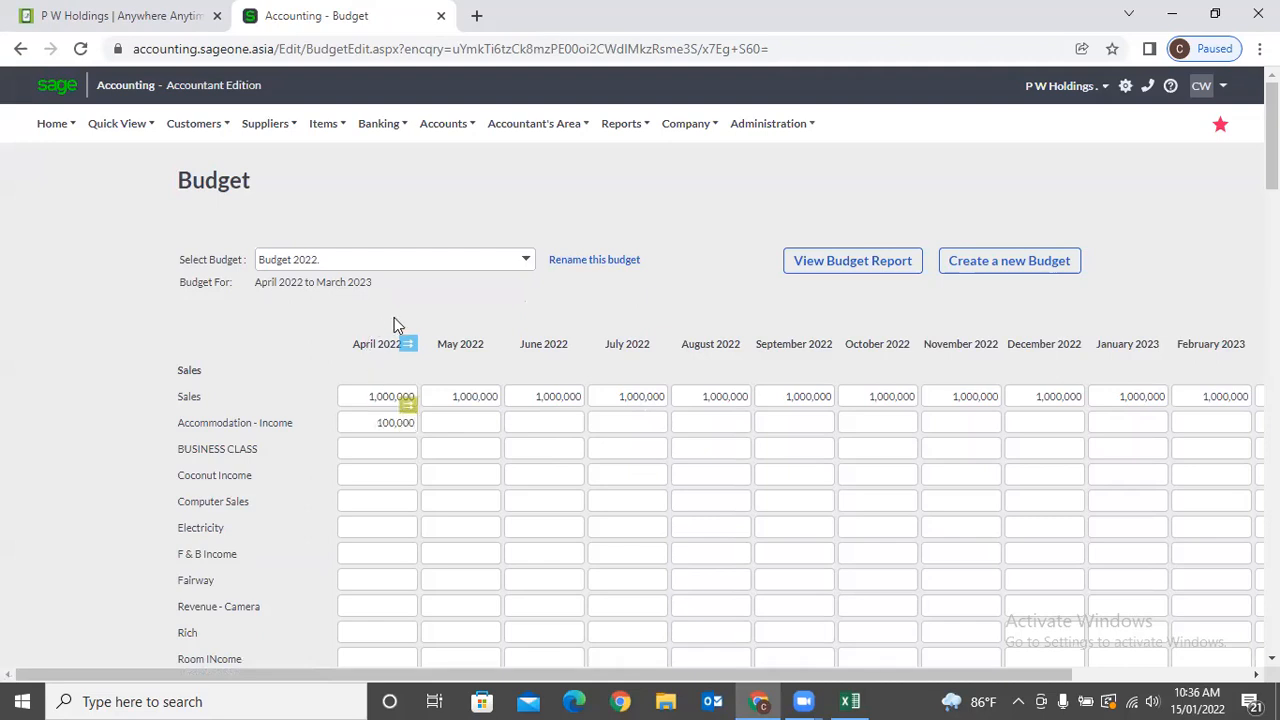
pyautogui.click(408, 421)
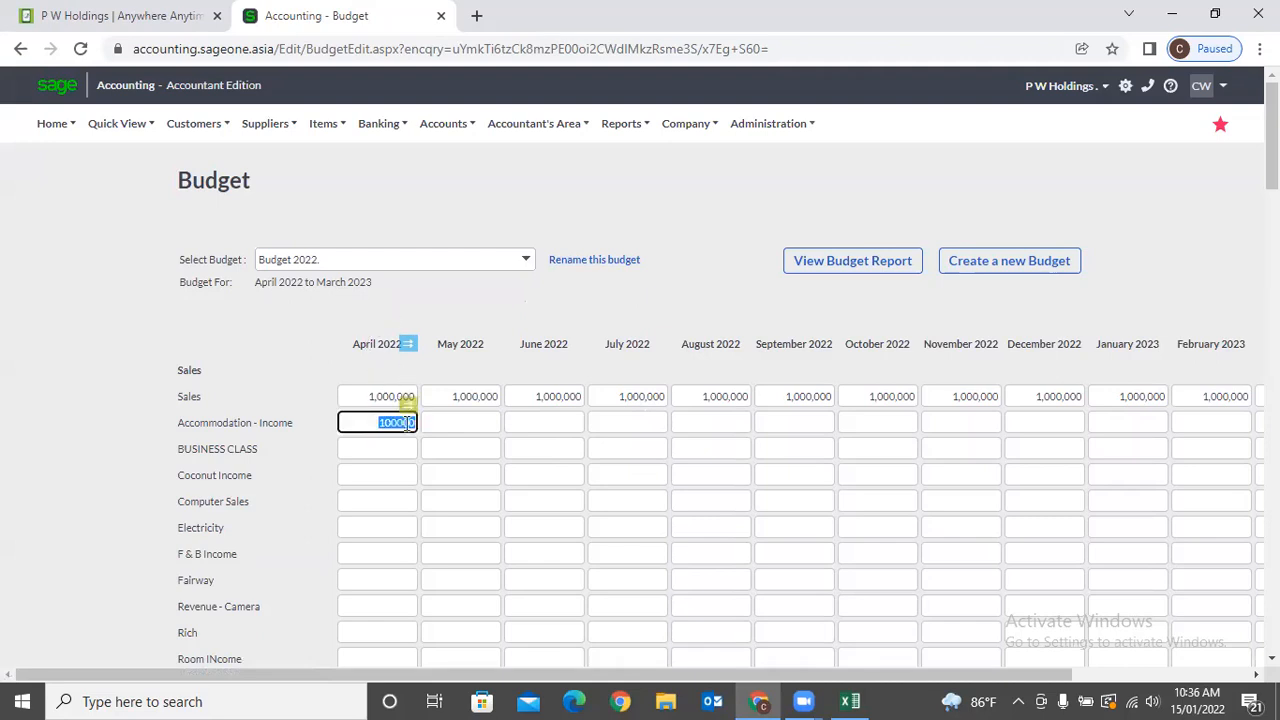
pyautogui.click(407, 421)
# Copy Accommodation - Income forward with a 10% increase every quarter and inspect the results.
pyautogui.click(408, 403)
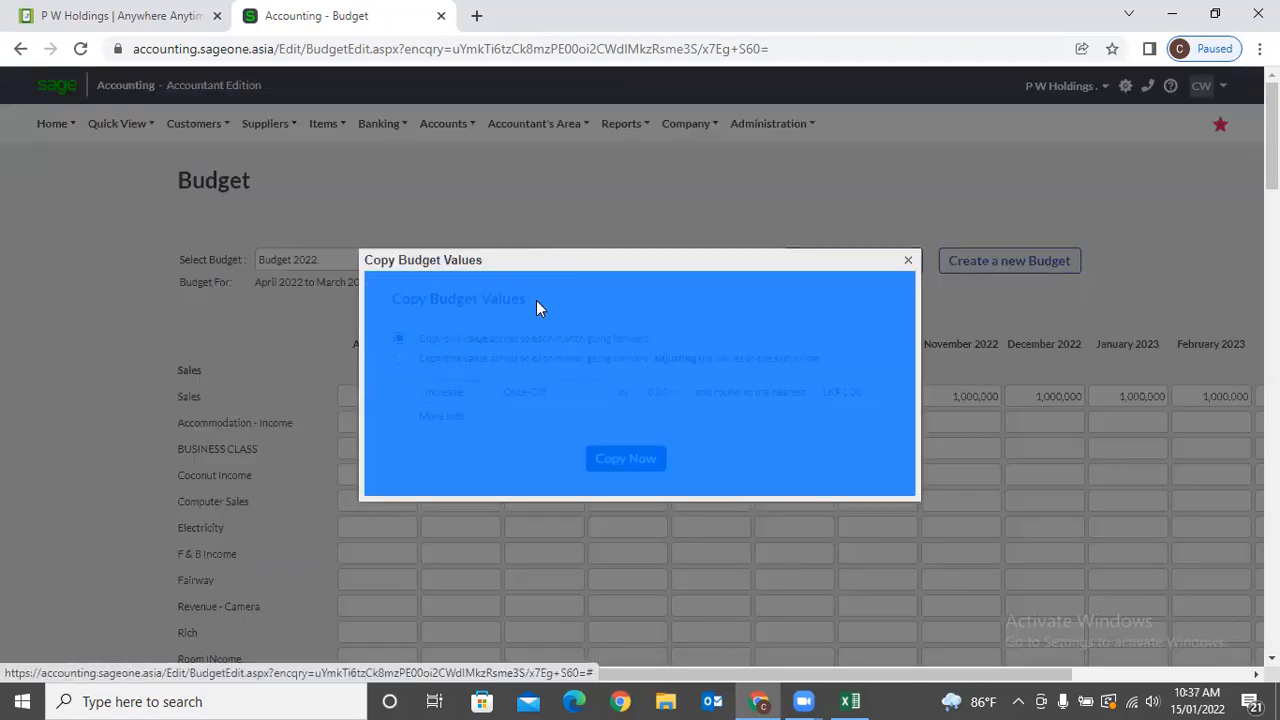
pyautogui.click(400, 358)
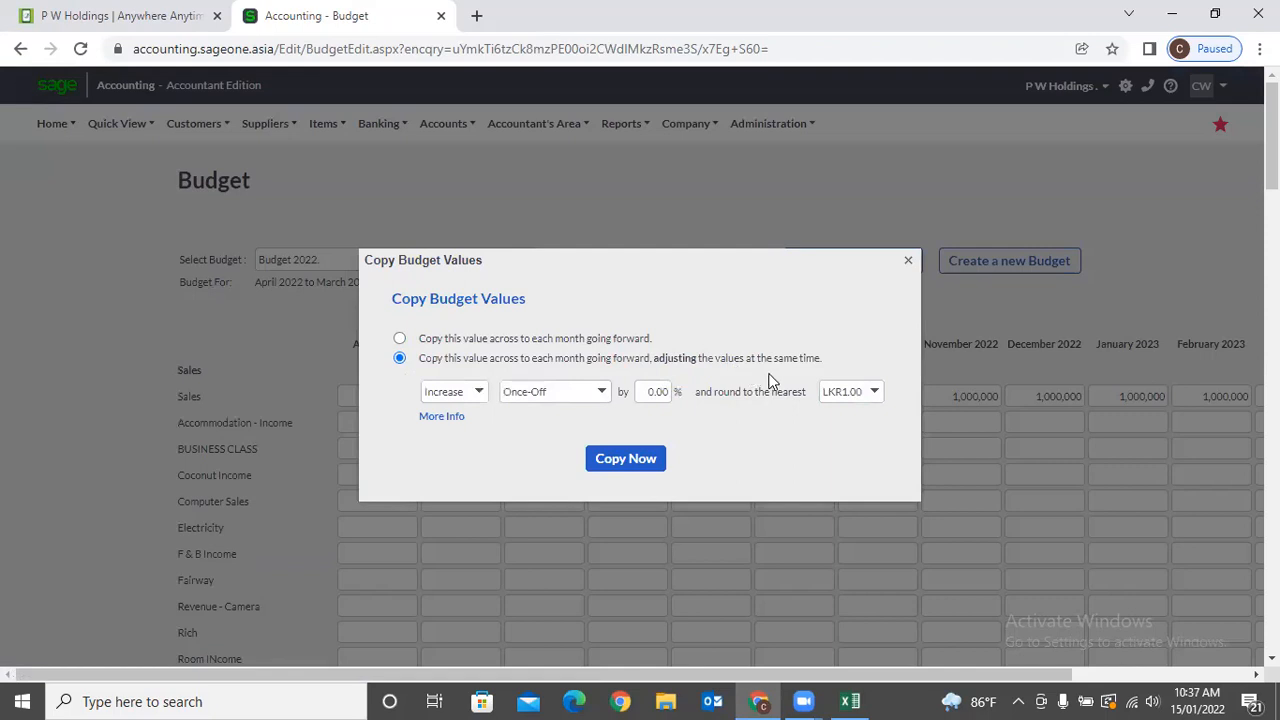
pyautogui.click(478, 395)
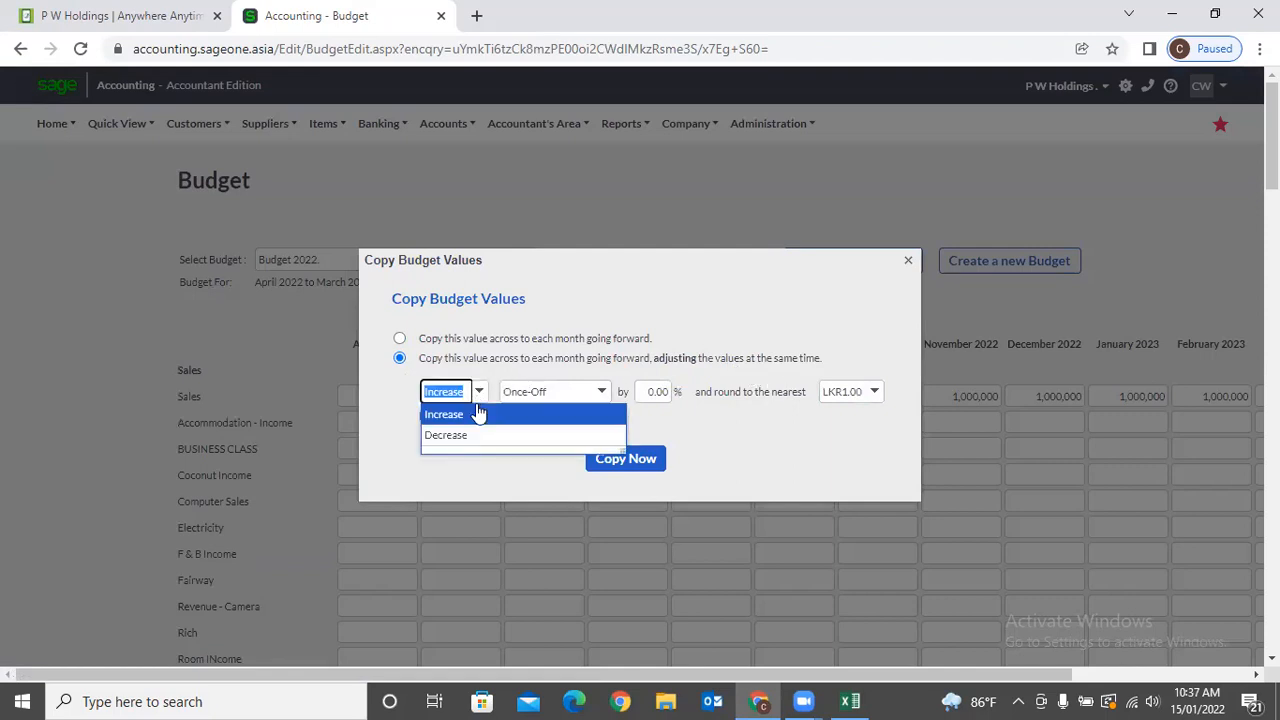
pyautogui.click(555, 368)
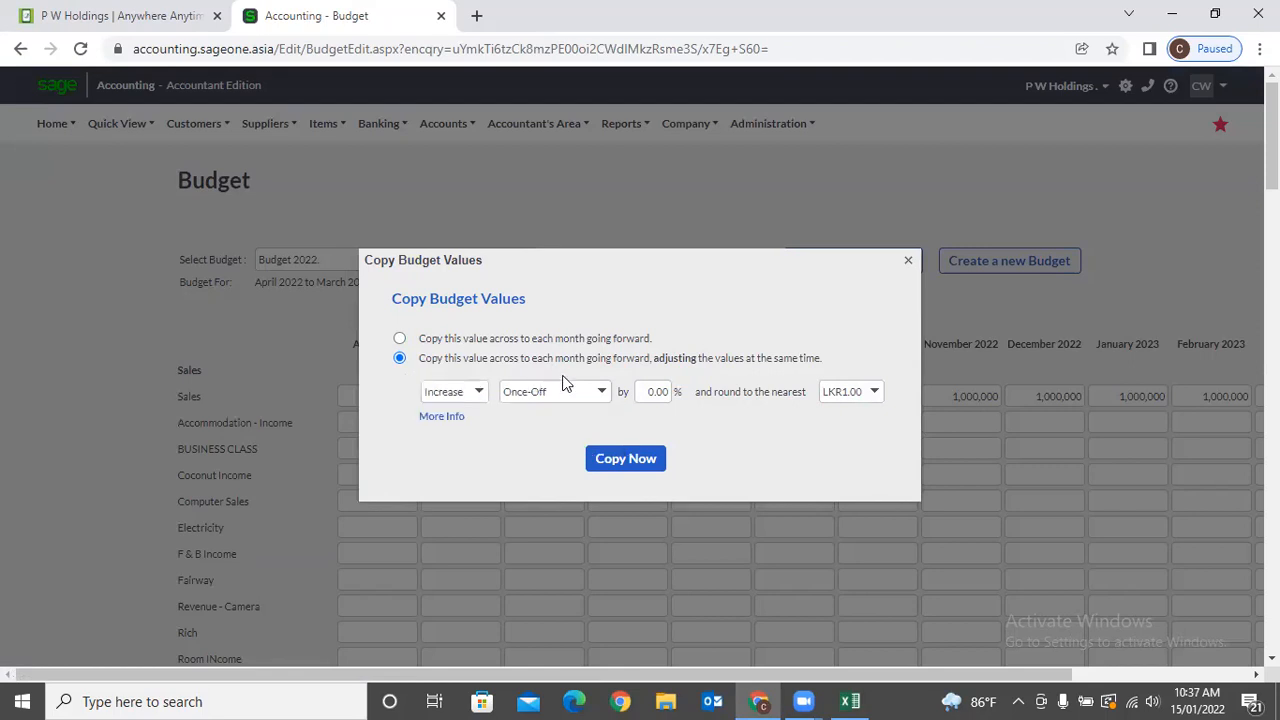
pyautogui.click(600, 395)
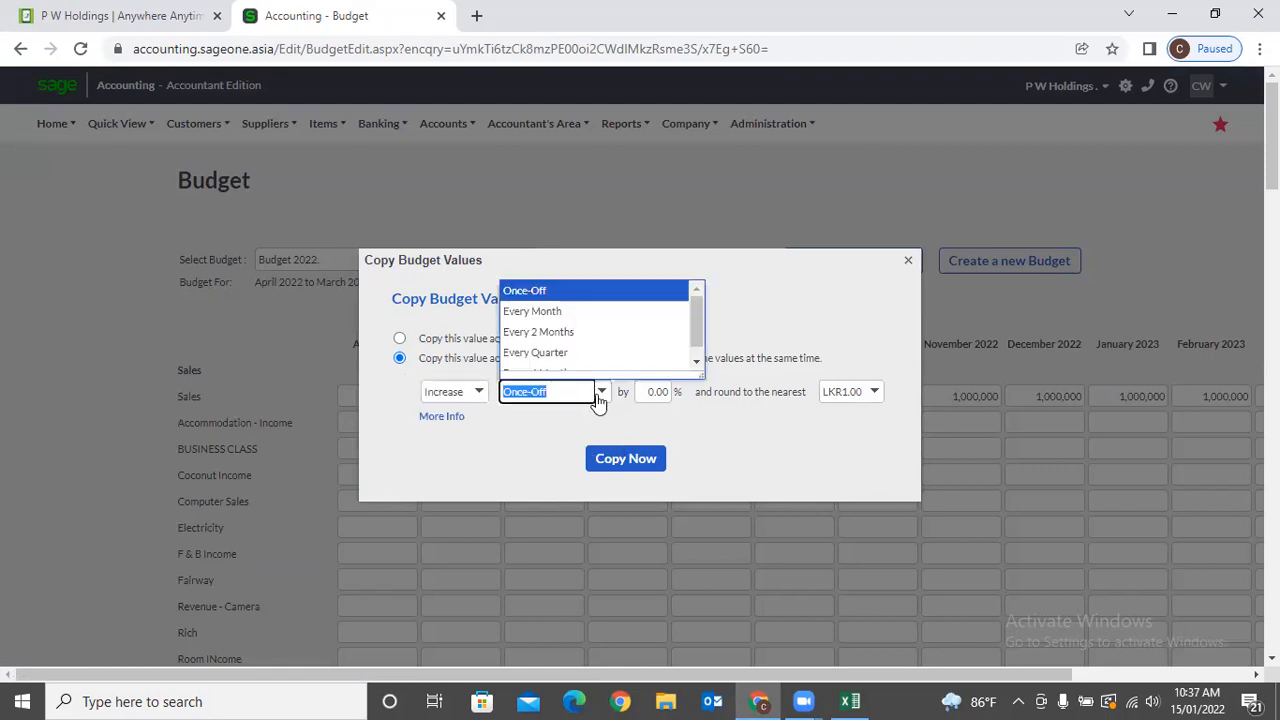
pyautogui.click(574, 354)
pyautogui.click(658, 393)
pyautogui.write('10')
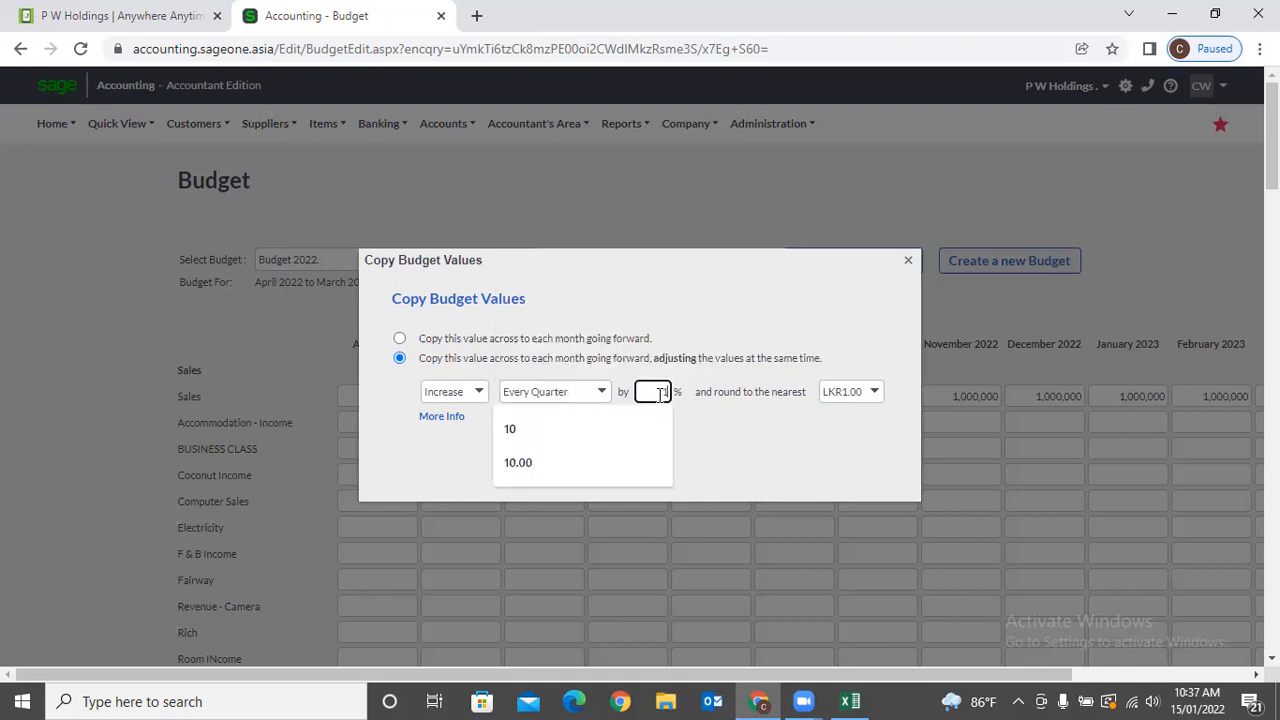
pyautogui.click(733, 448)
pyautogui.click(620, 462)
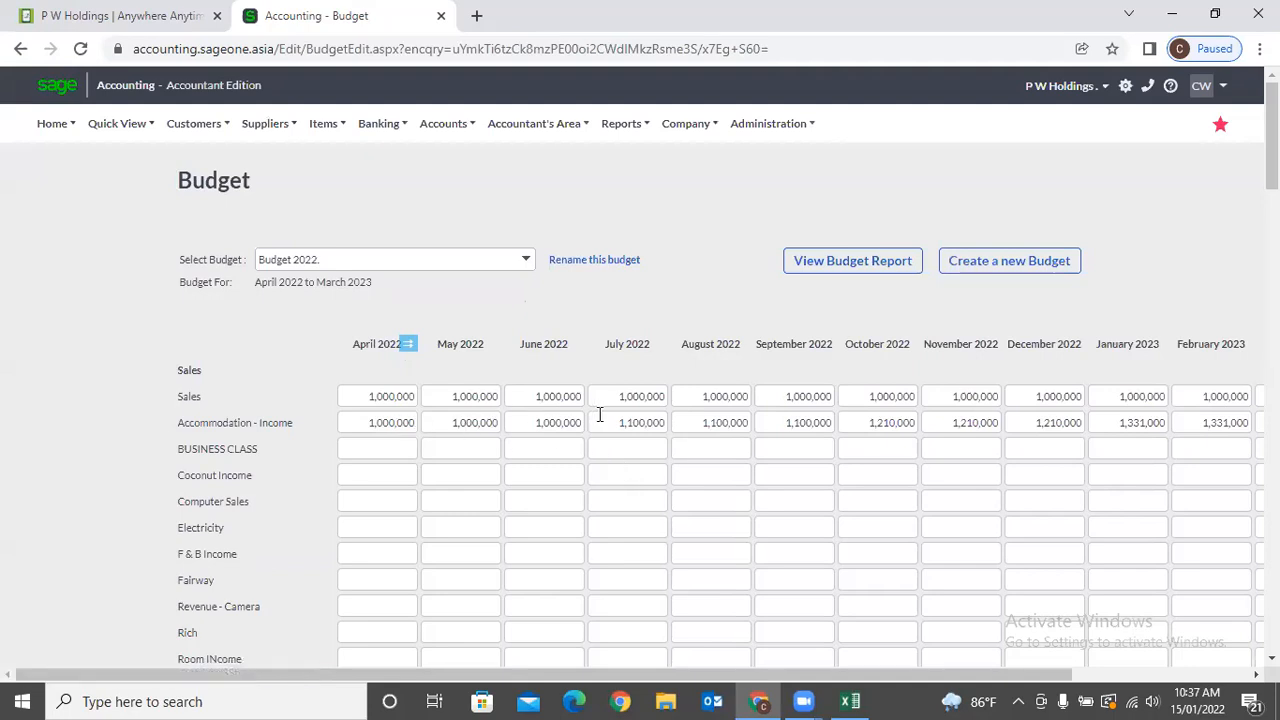
pyautogui.click(609, 417)
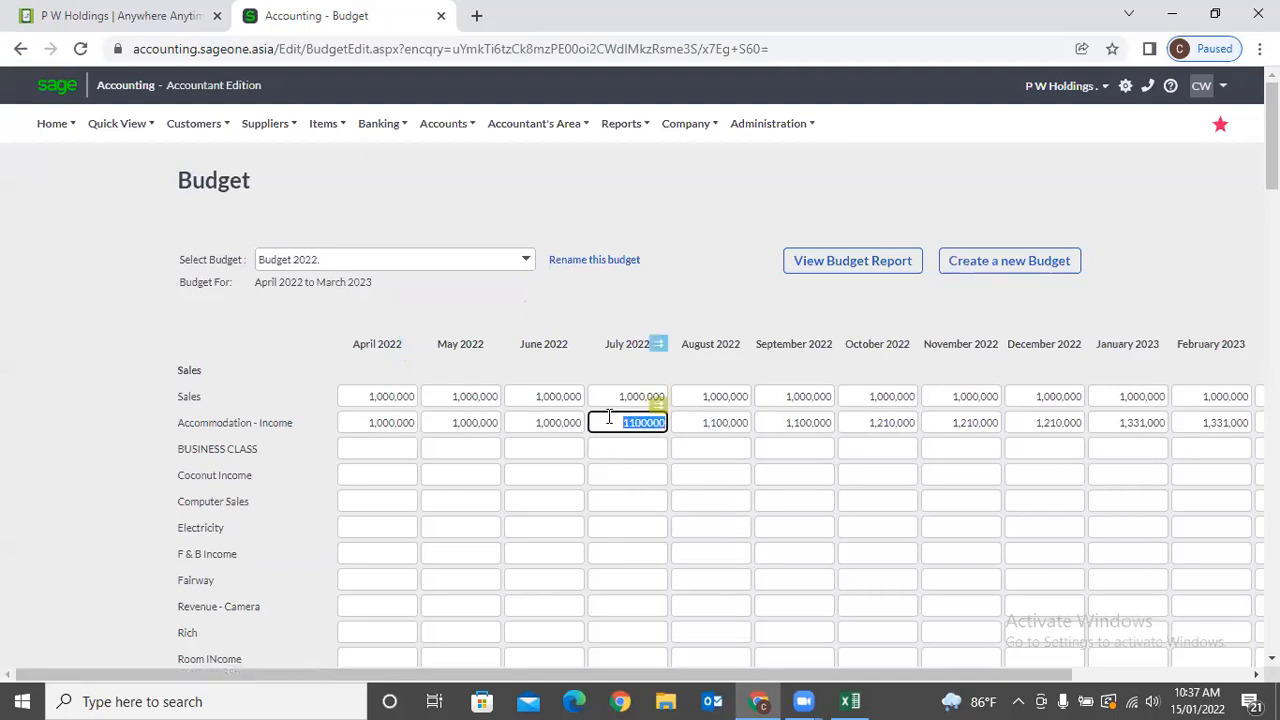
pyautogui.click(848, 422)
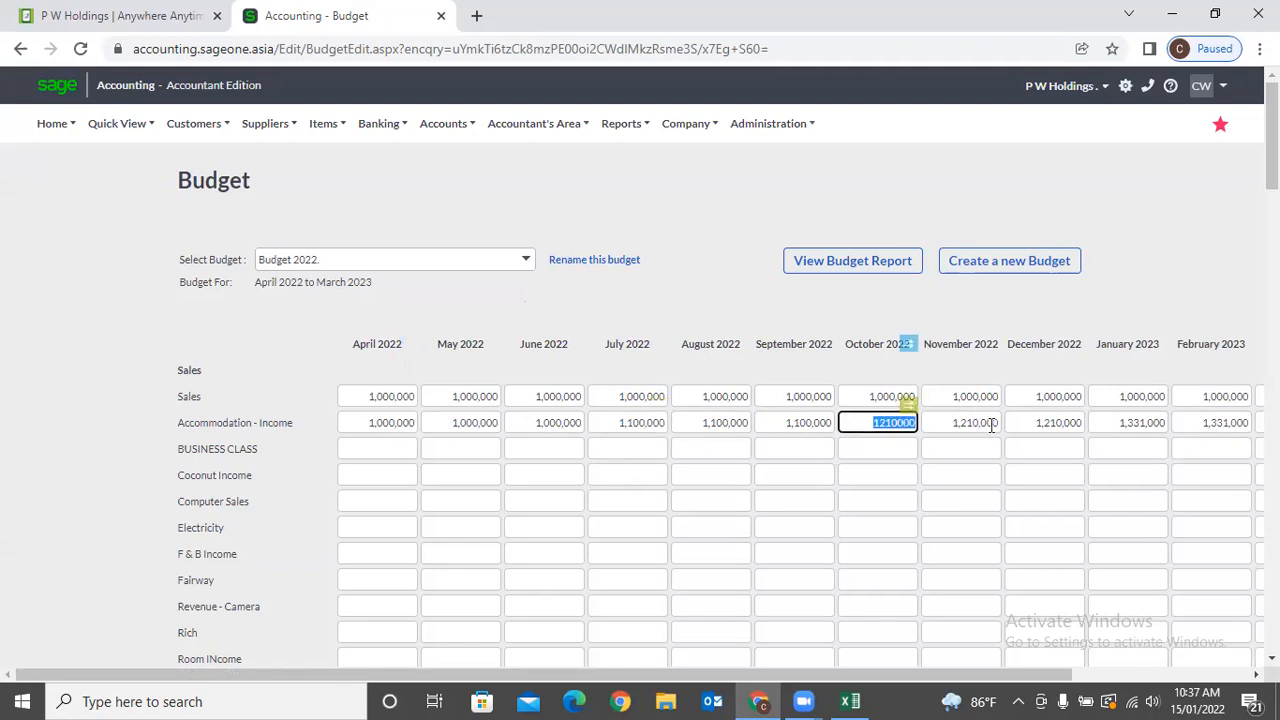
pyautogui.click(1137, 420)
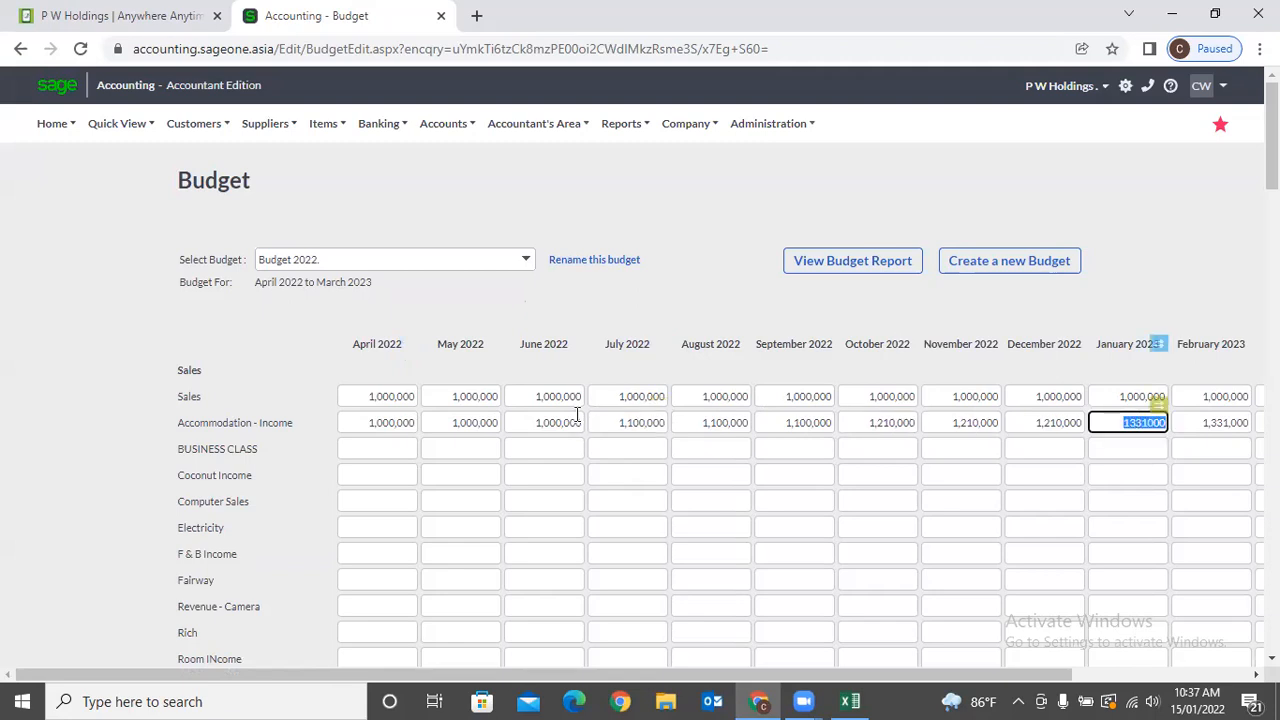
pyautogui.click(395, 420)
# Redo the Accommodation - Income copy as a 10% decrease.
pyautogui.click(407, 402)
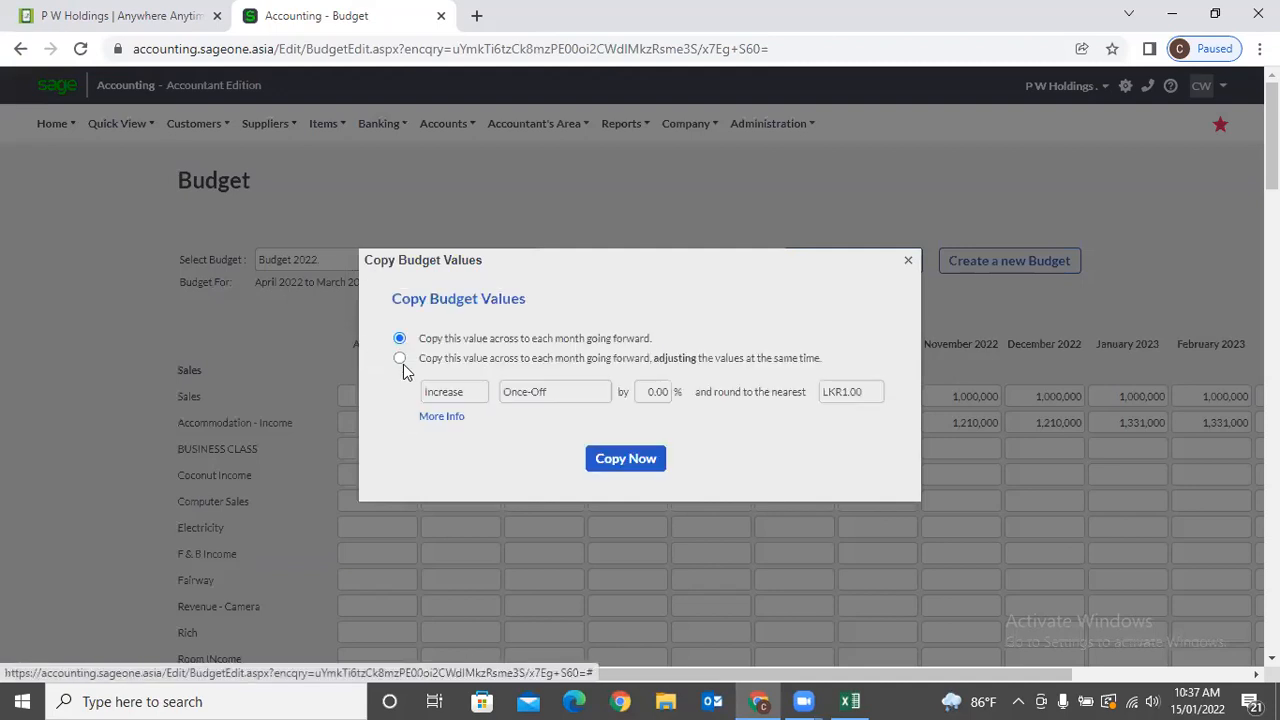
pyautogui.click(400, 359)
pyautogui.click(476, 392)
pyautogui.click(476, 434)
pyautogui.click(667, 391)
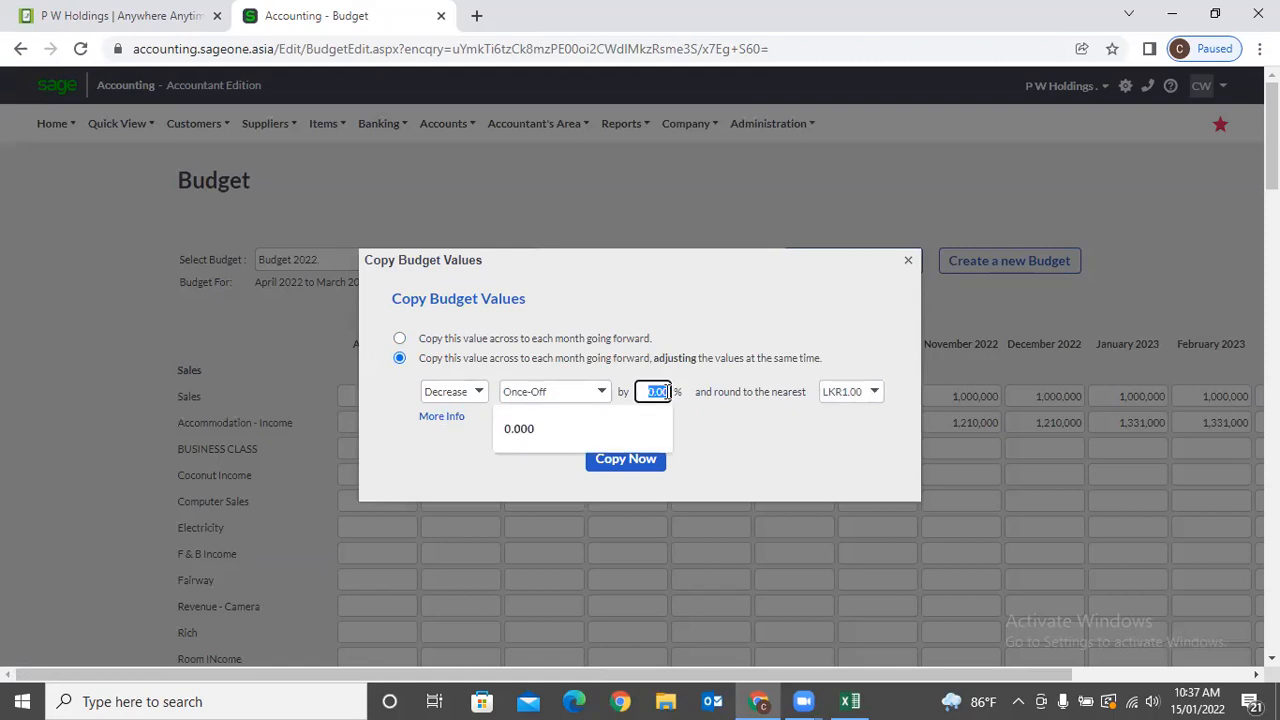
pyautogui.write('10')
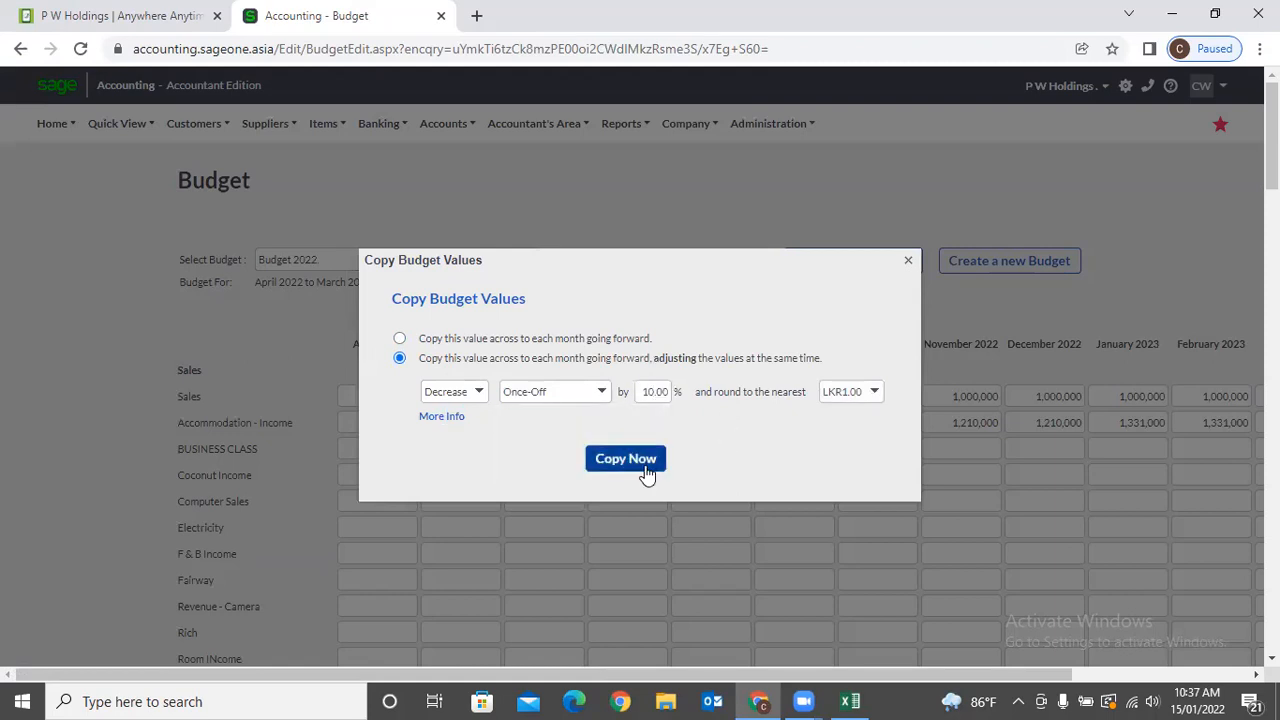
pyautogui.click(642, 465)
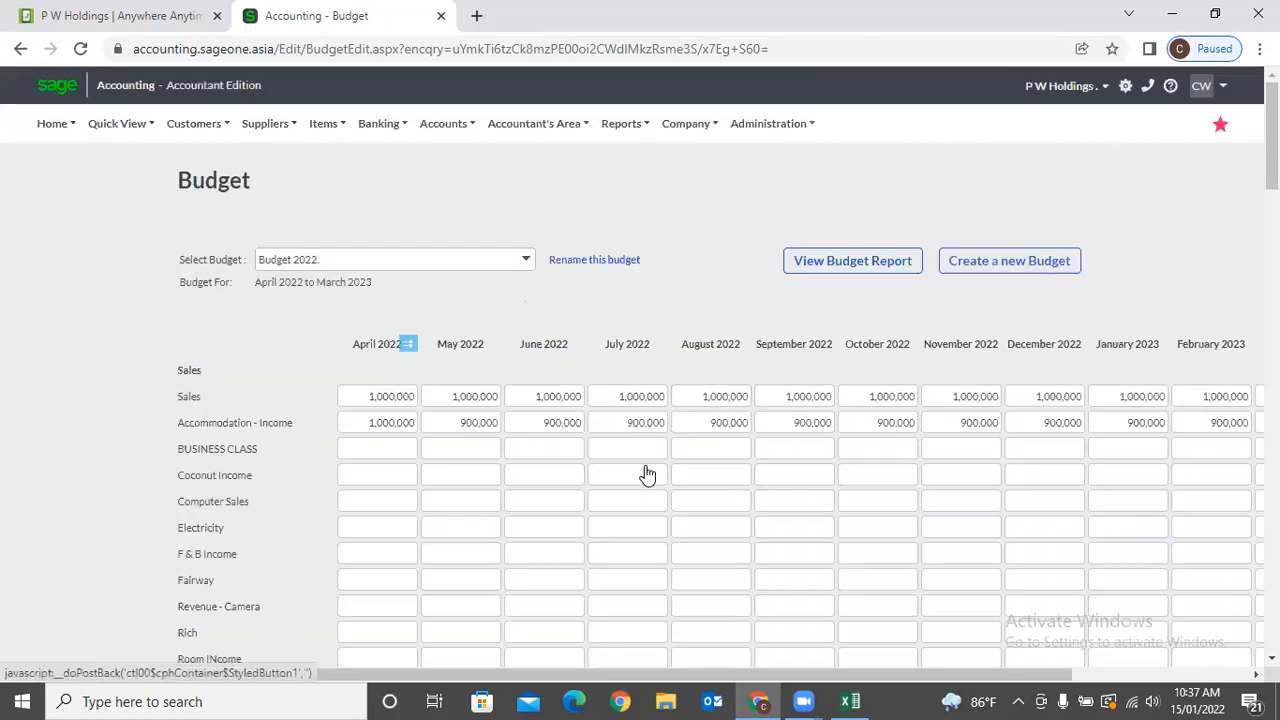
# Copy Accommodation - Income again as a decrease repeating every 2 months.
pyautogui.click(395, 423)
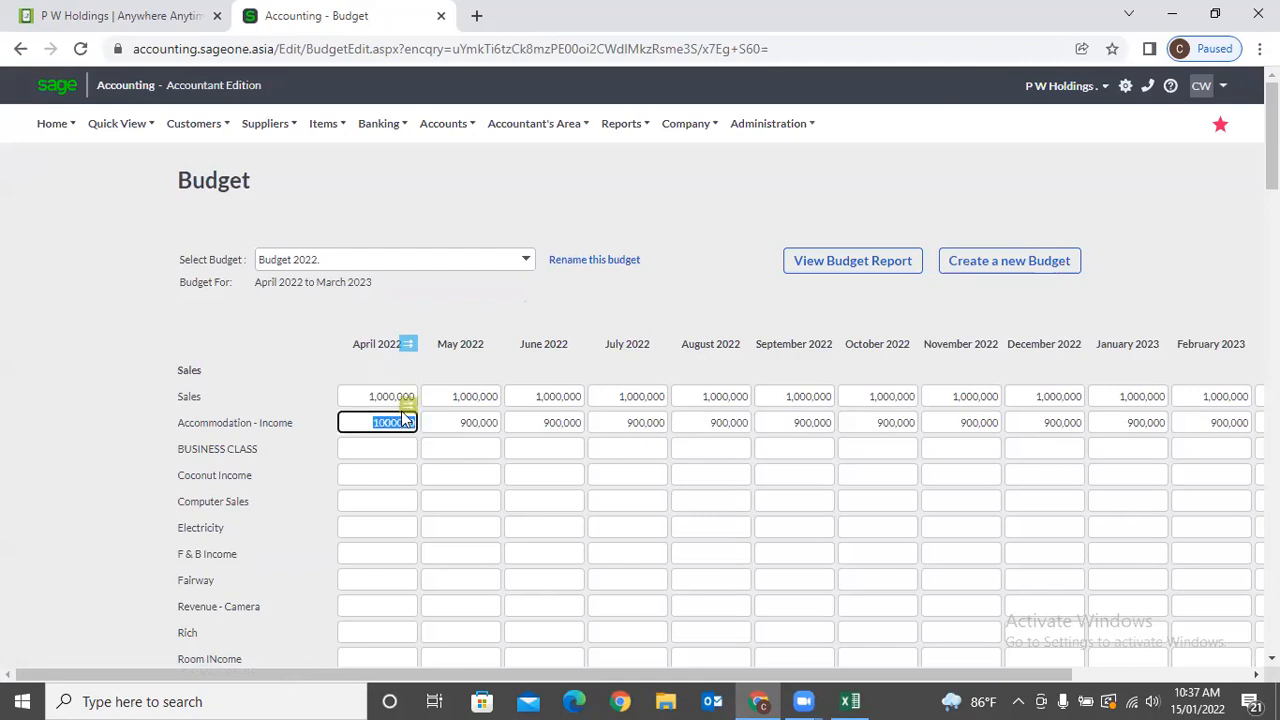
pyautogui.click(408, 422)
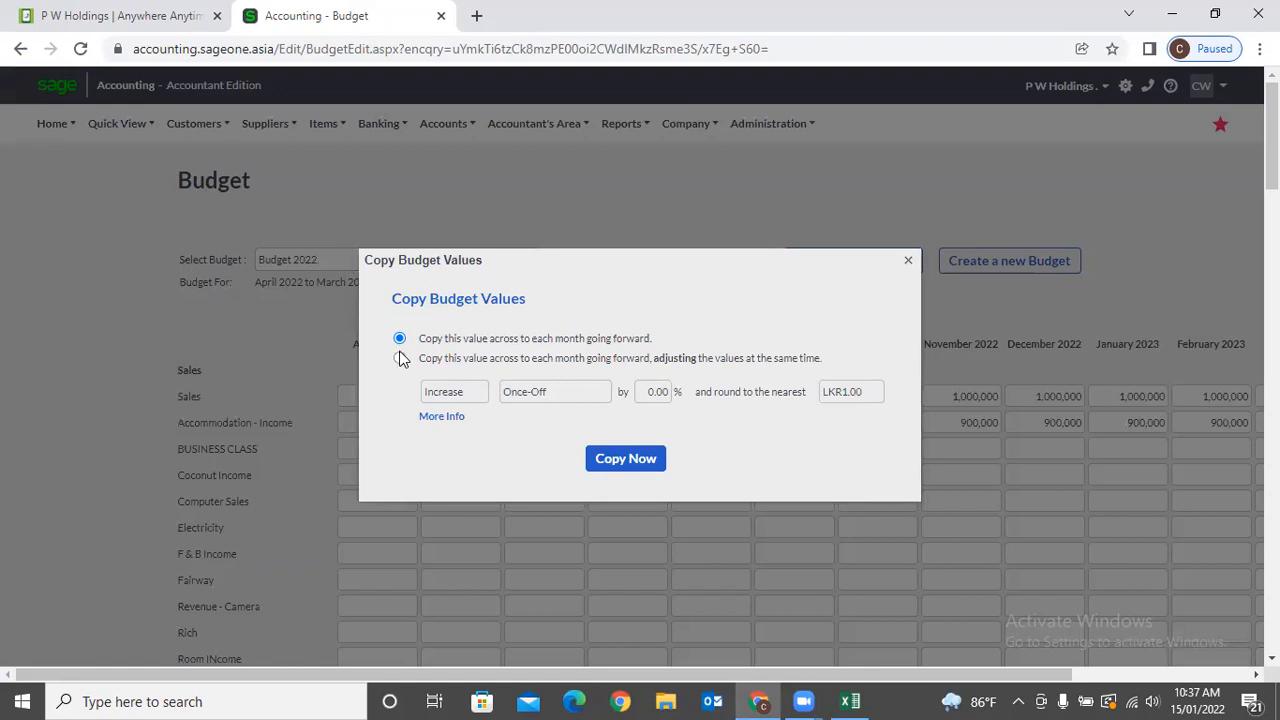
pyautogui.click(399, 358)
pyautogui.click(482, 395)
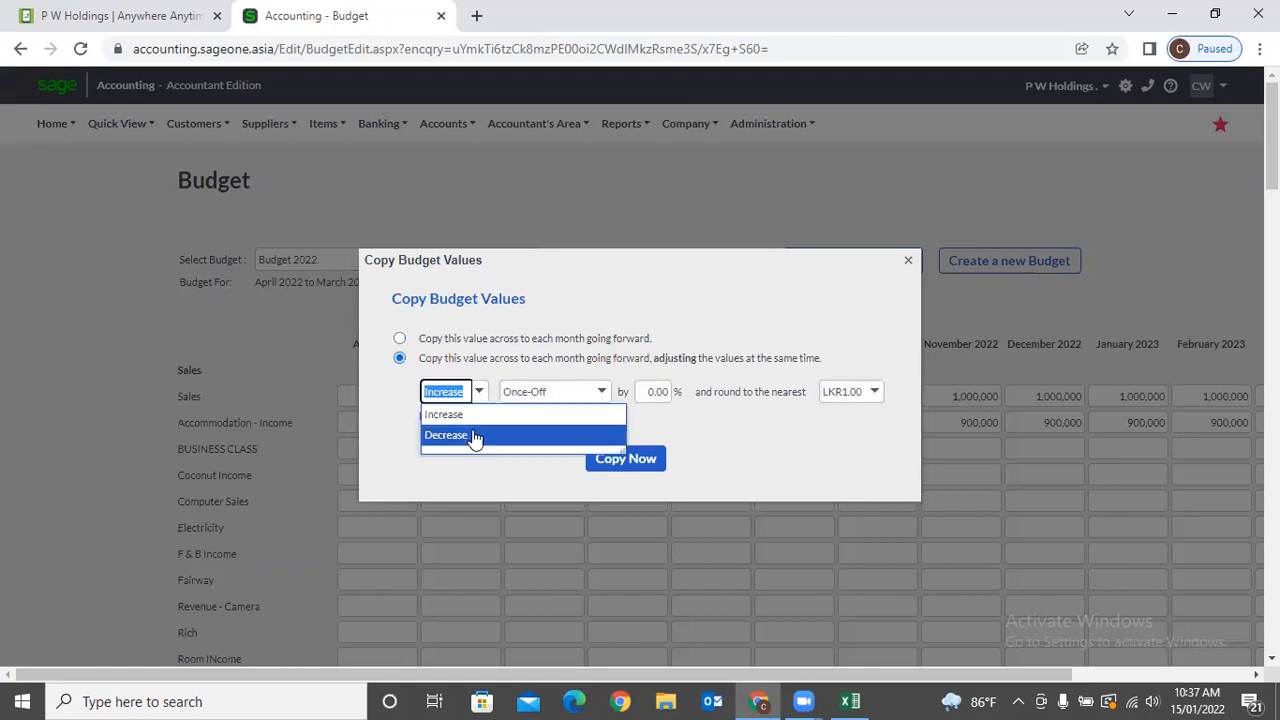
pyautogui.click(470, 436)
pyautogui.click(601, 393)
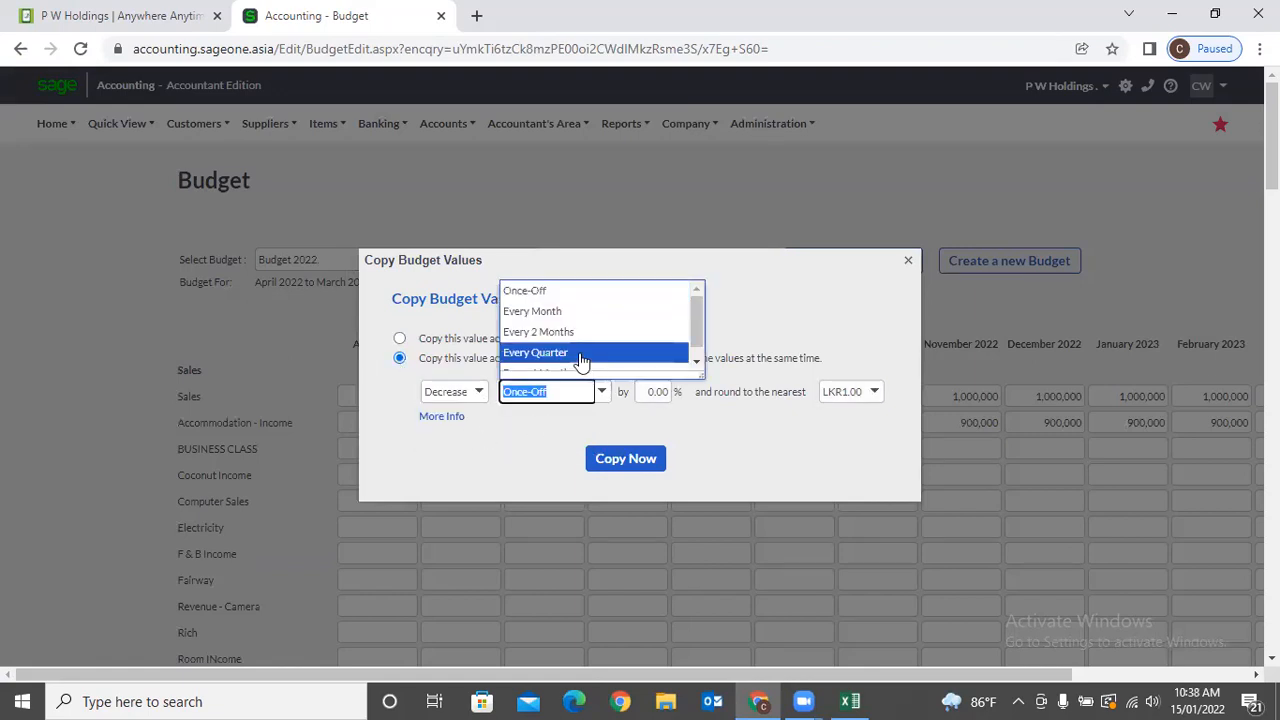
pyautogui.click(580, 355)
pyautogui.click(603, 400)
pyautogui.click(571, 332)
pyautogui.click(626, 459)
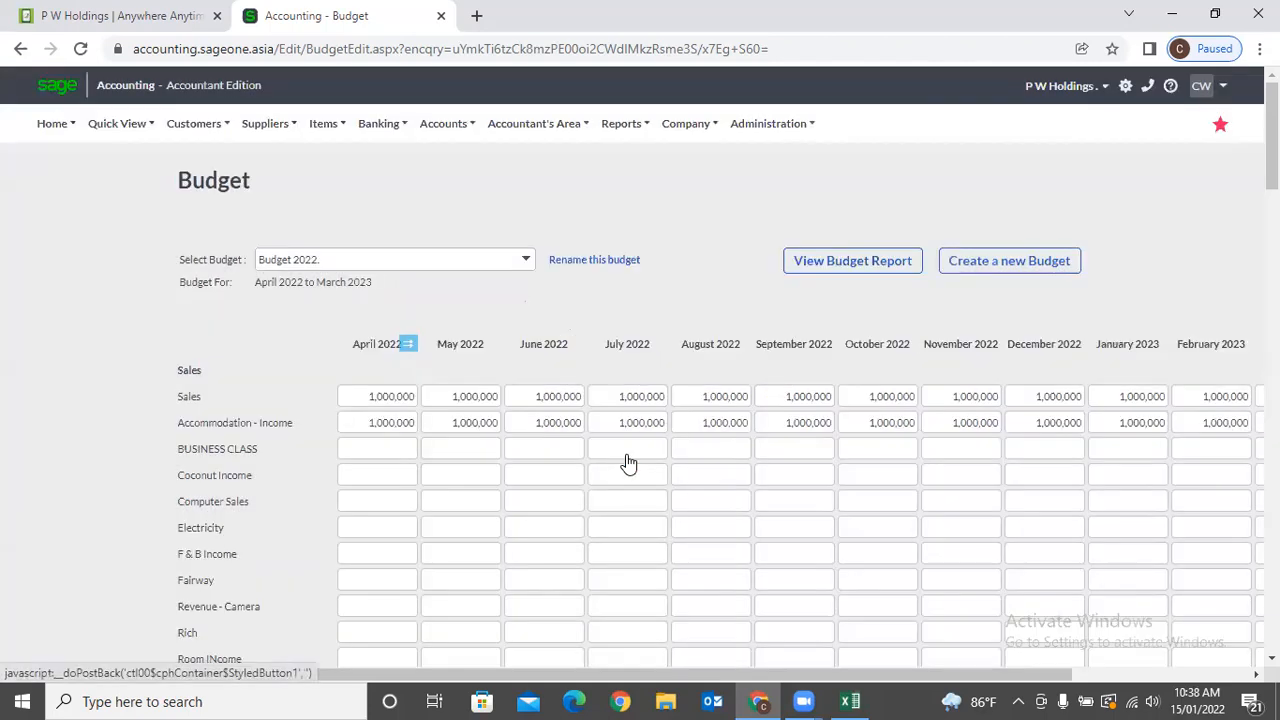
# Fill Accommodation - Income decreasing 10% every 2 months, then begin the BUSINESS CLASS April amount.
pyautogui.click(408, 422)
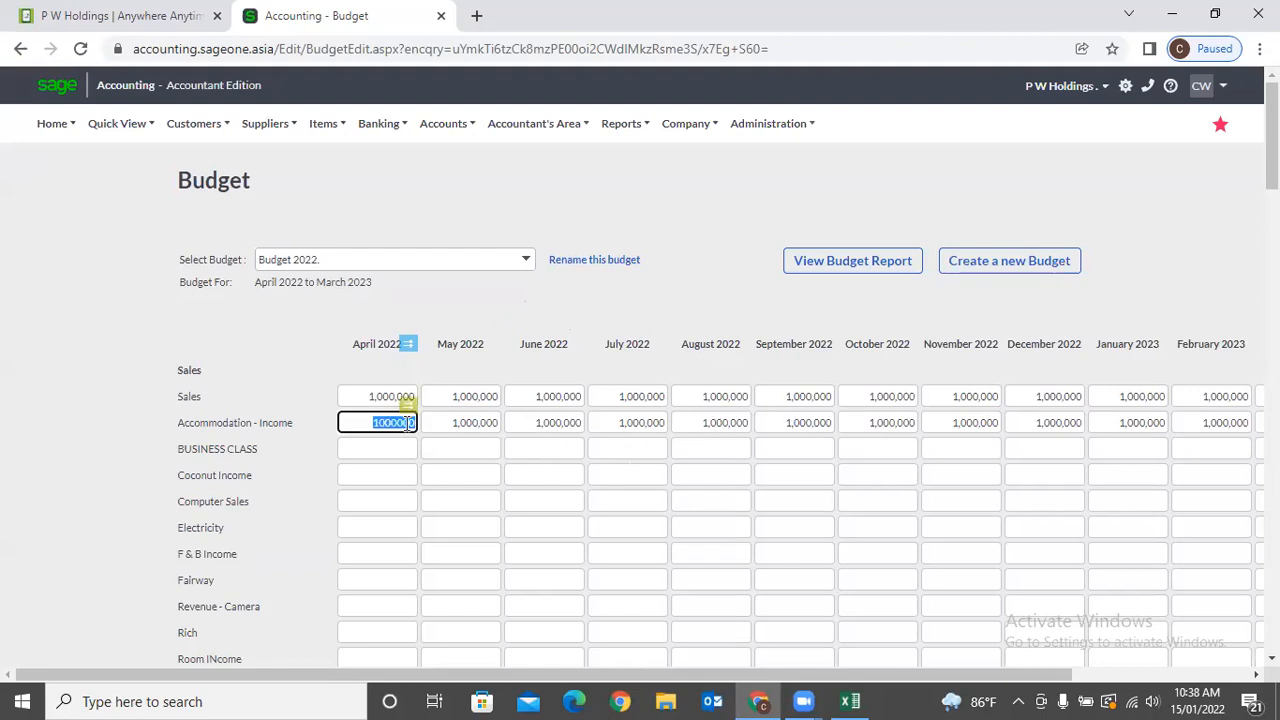
pyautogui.click(407, 405)
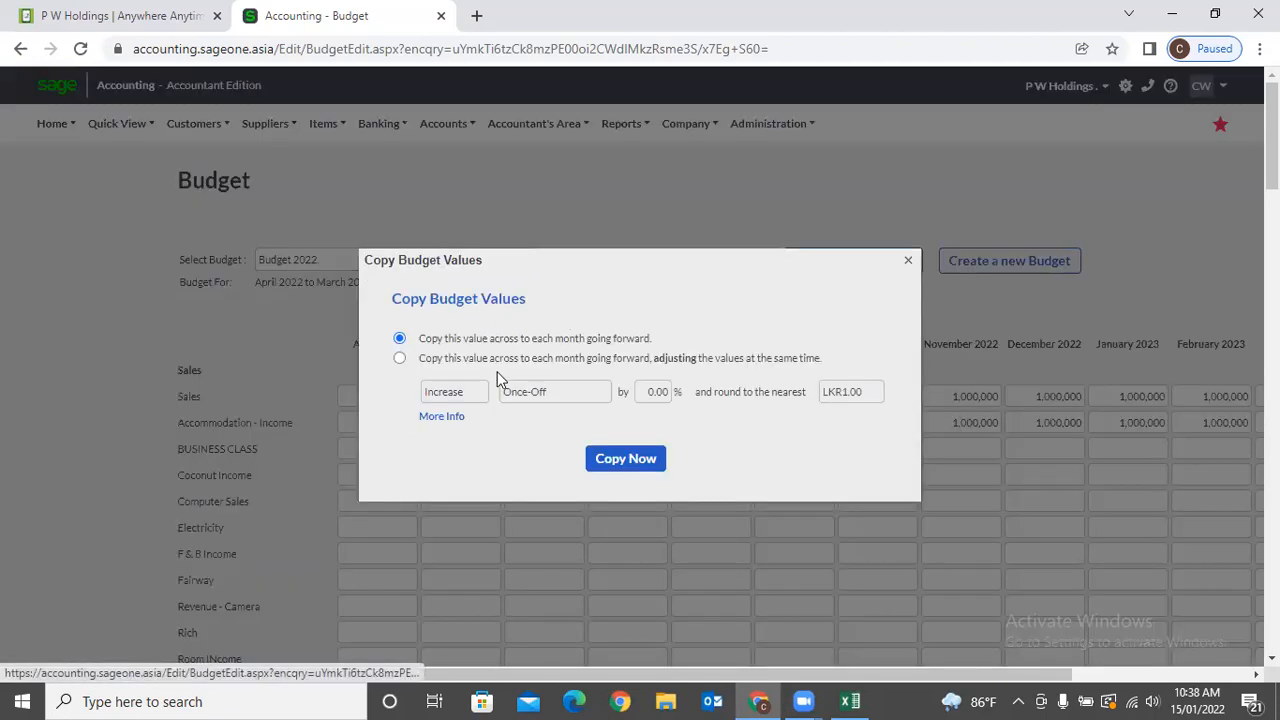
pyautogui.click(399, 358)
pyautogui.click(479, 392)
pyautogui.click(478, 431)
pyautogui.click(603, 395)
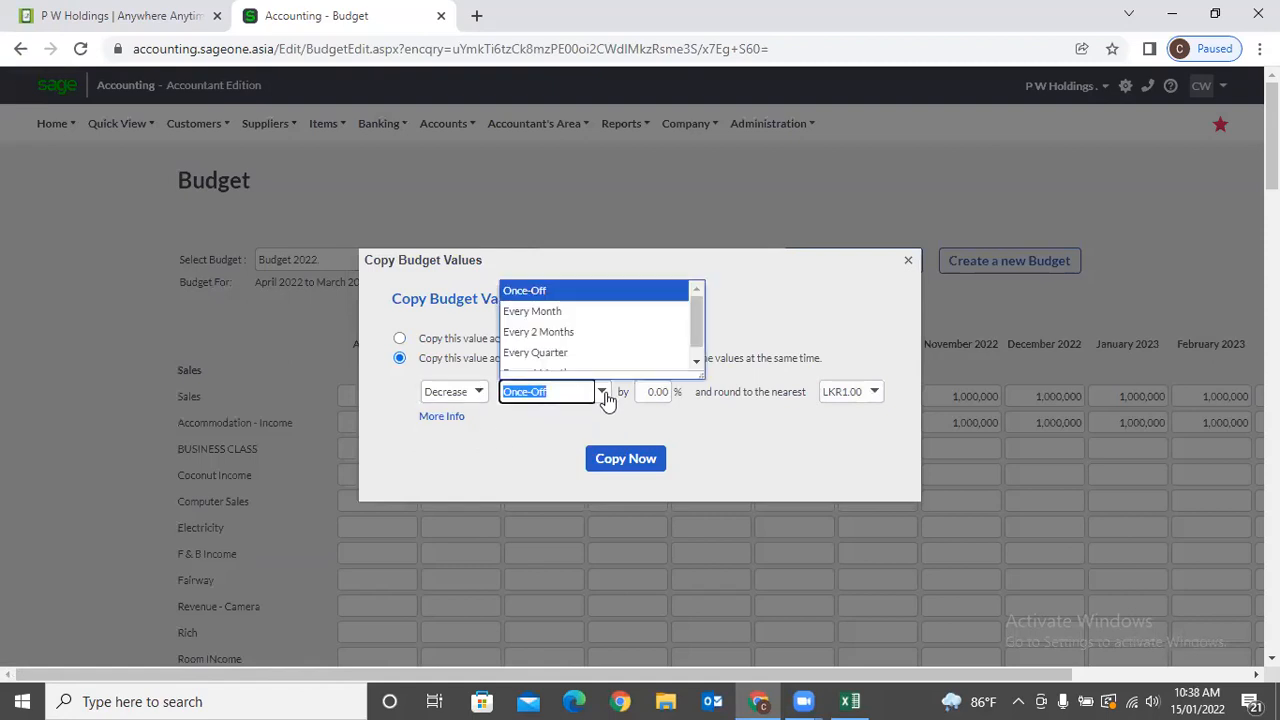
pyautogui.click(537, 331)
pyautogui.click(652, 393)
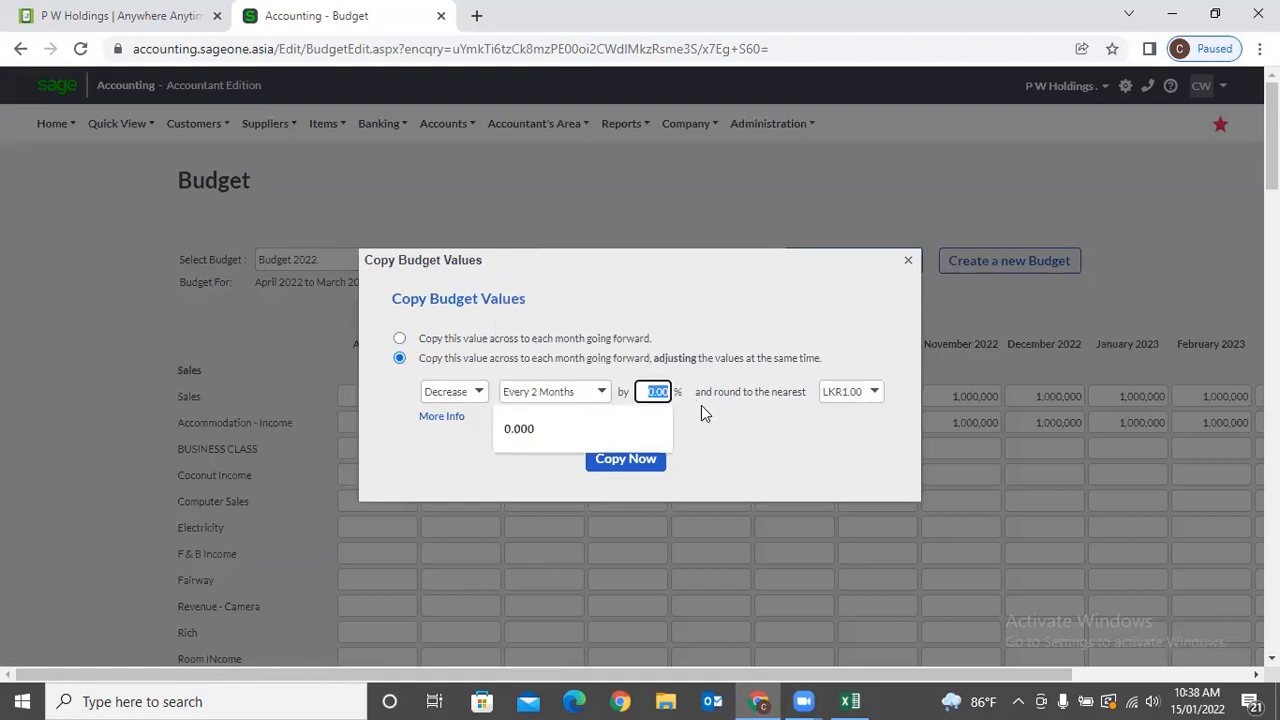
pyautogui.write('10')
pyautogui.click(727, 463)
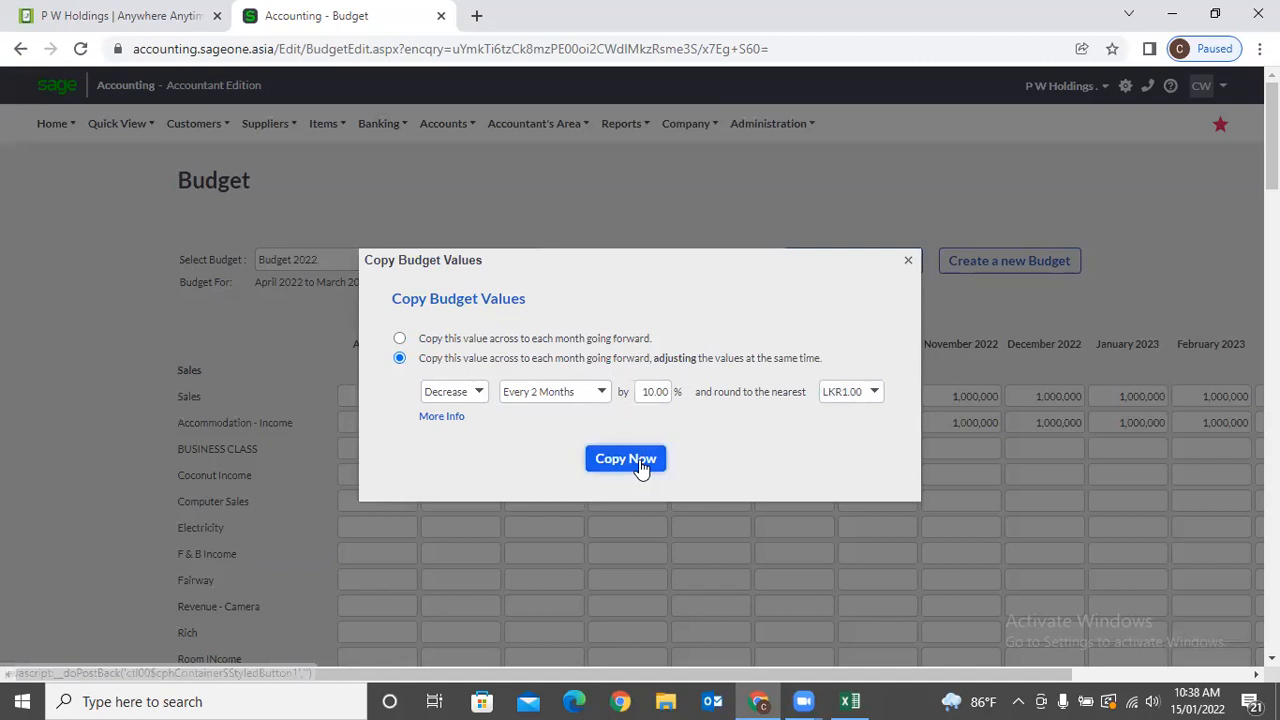
pyautogui.click(640, 469)
pyautogui.click(538, 423)
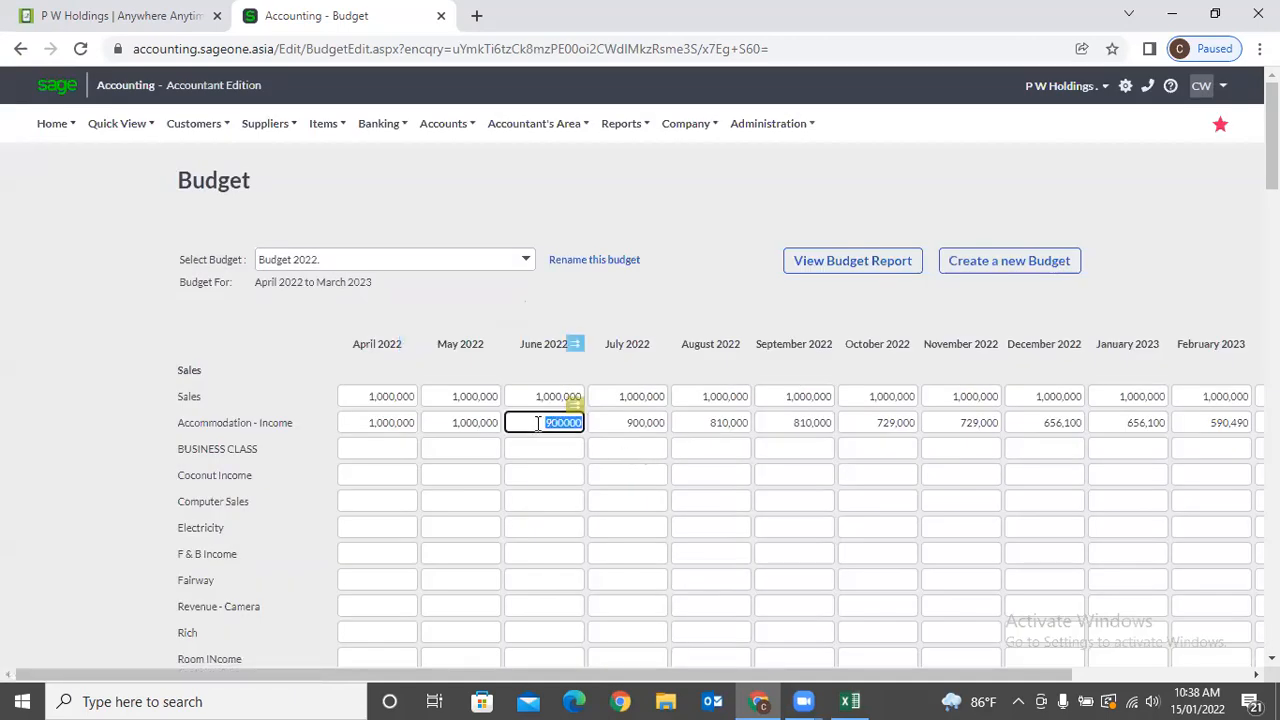
pyautogui.click(712, 423)
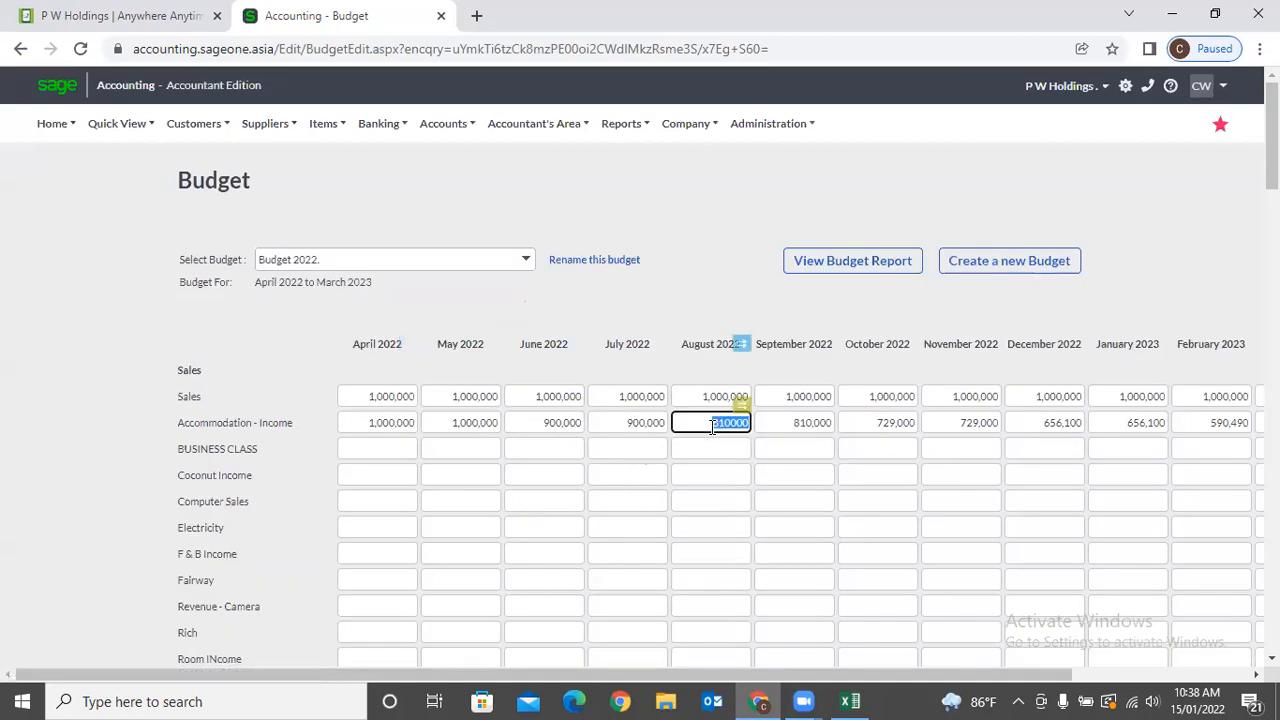
pyautogui.click(876, 423)
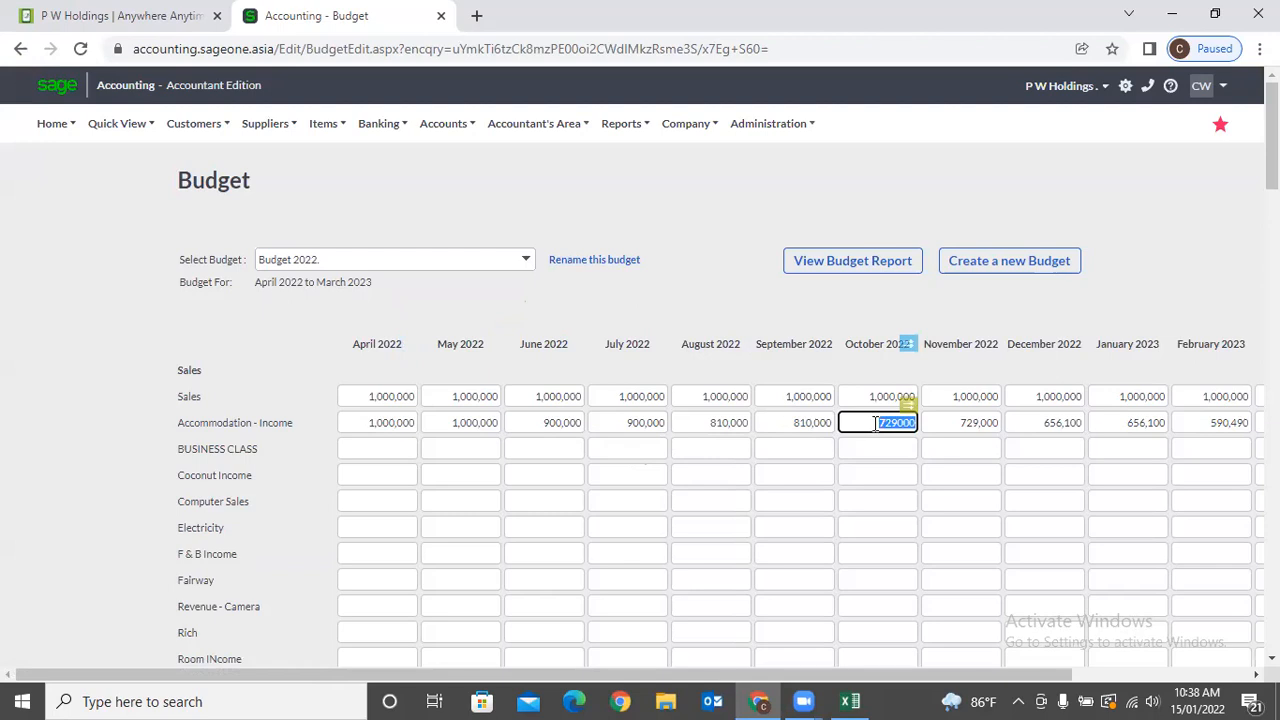
pyautogui.click(378, 455)
pyautogui.write('100000')
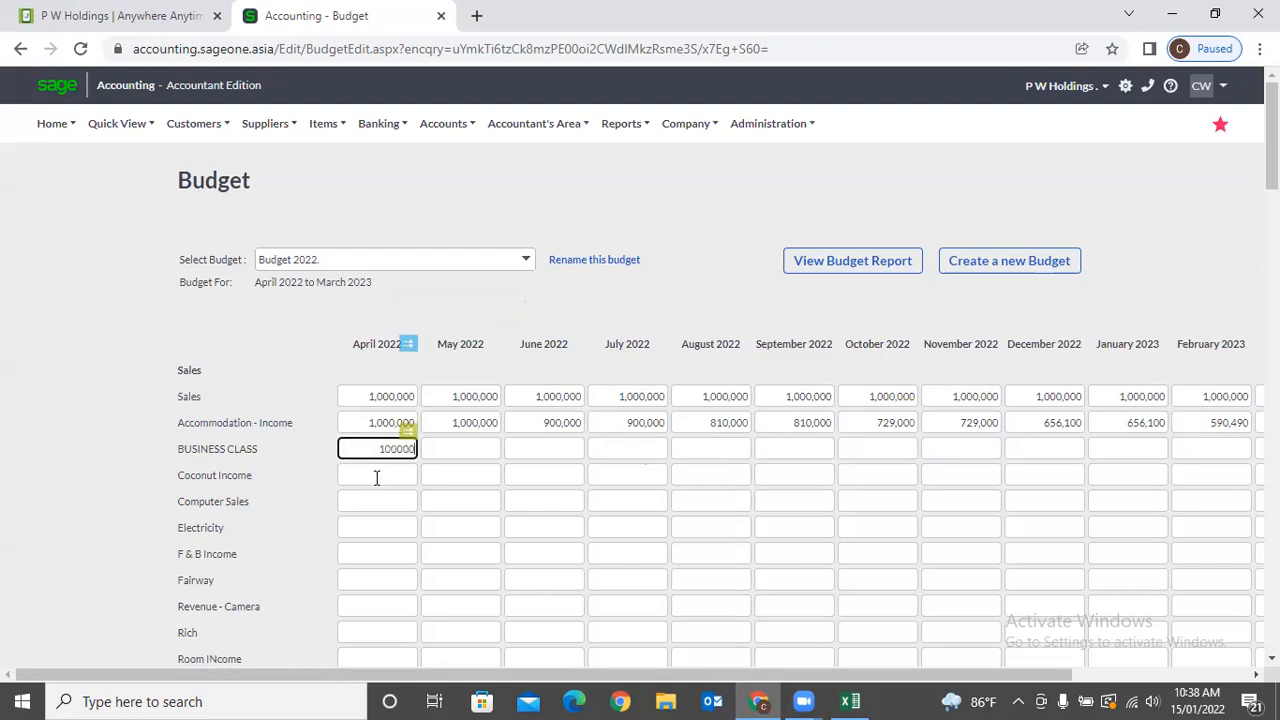
# Enter April amounts of 200,000 for Coconut Income and 300,000 for Computer Sales.
pyautogui.click(376, 476)
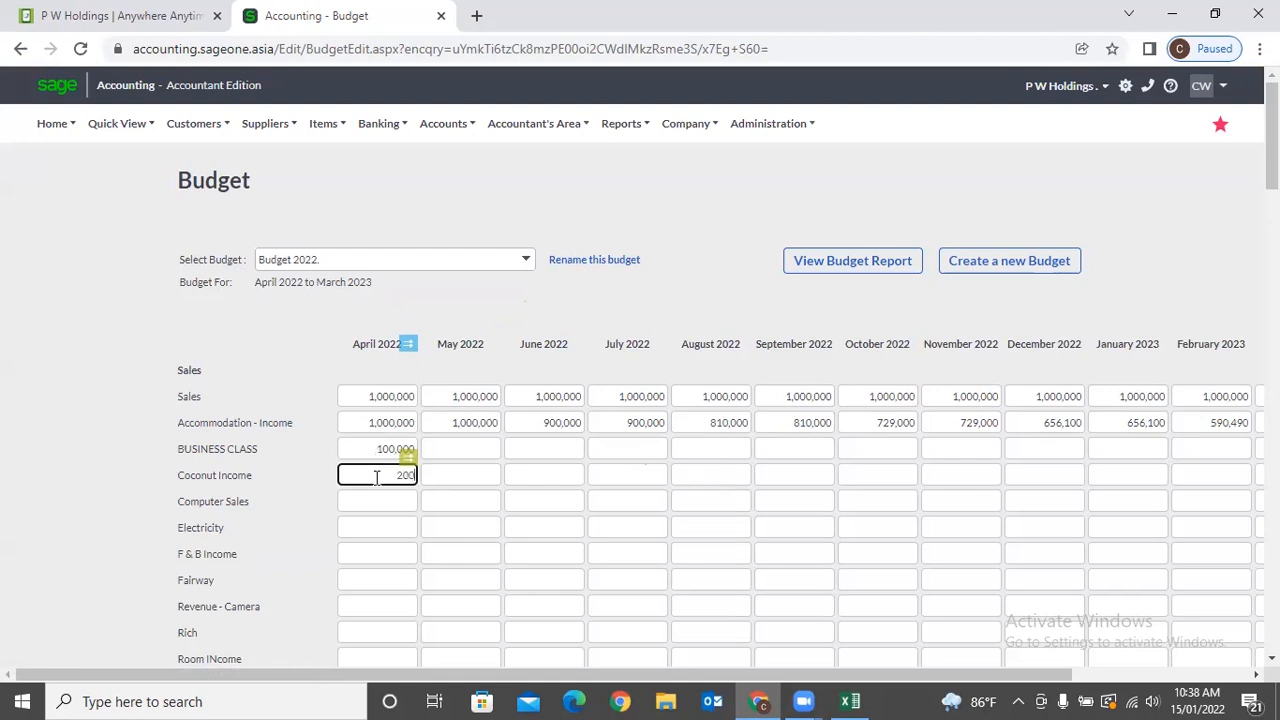
pyautogui.click(381, 502)
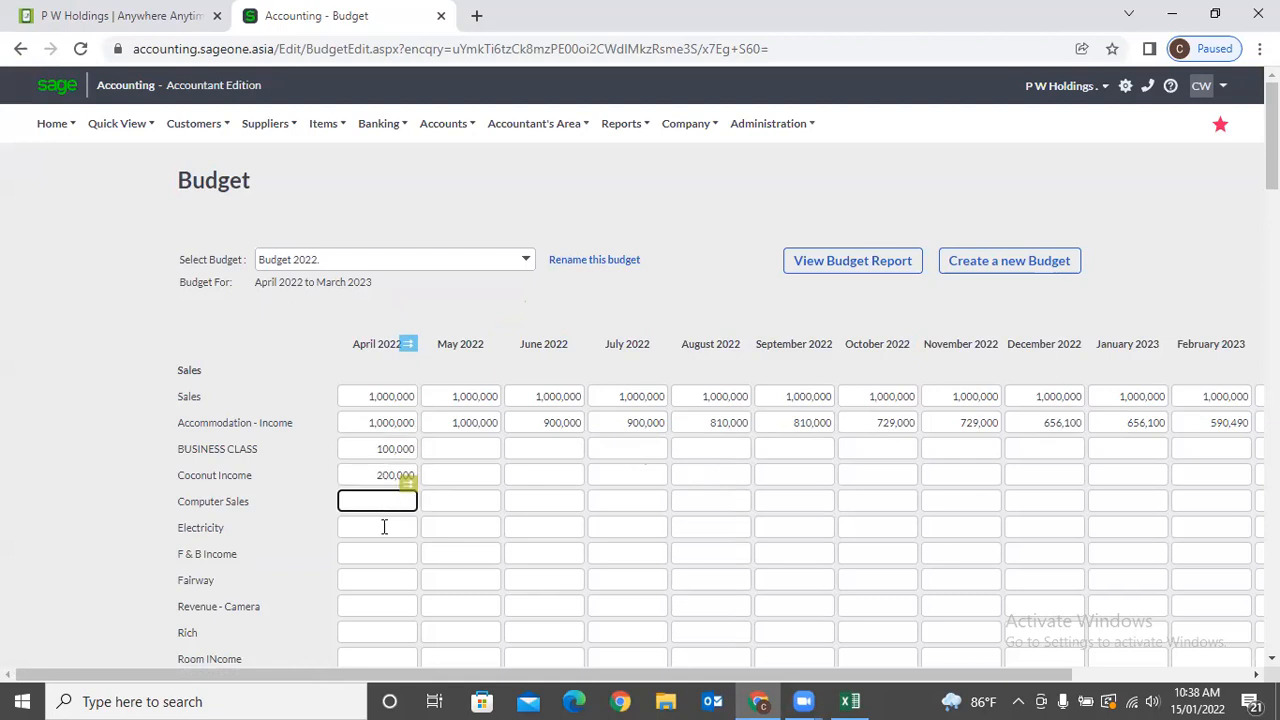
pyautogui.write('3000000')
pyautogui.doubleClick(383, 501)
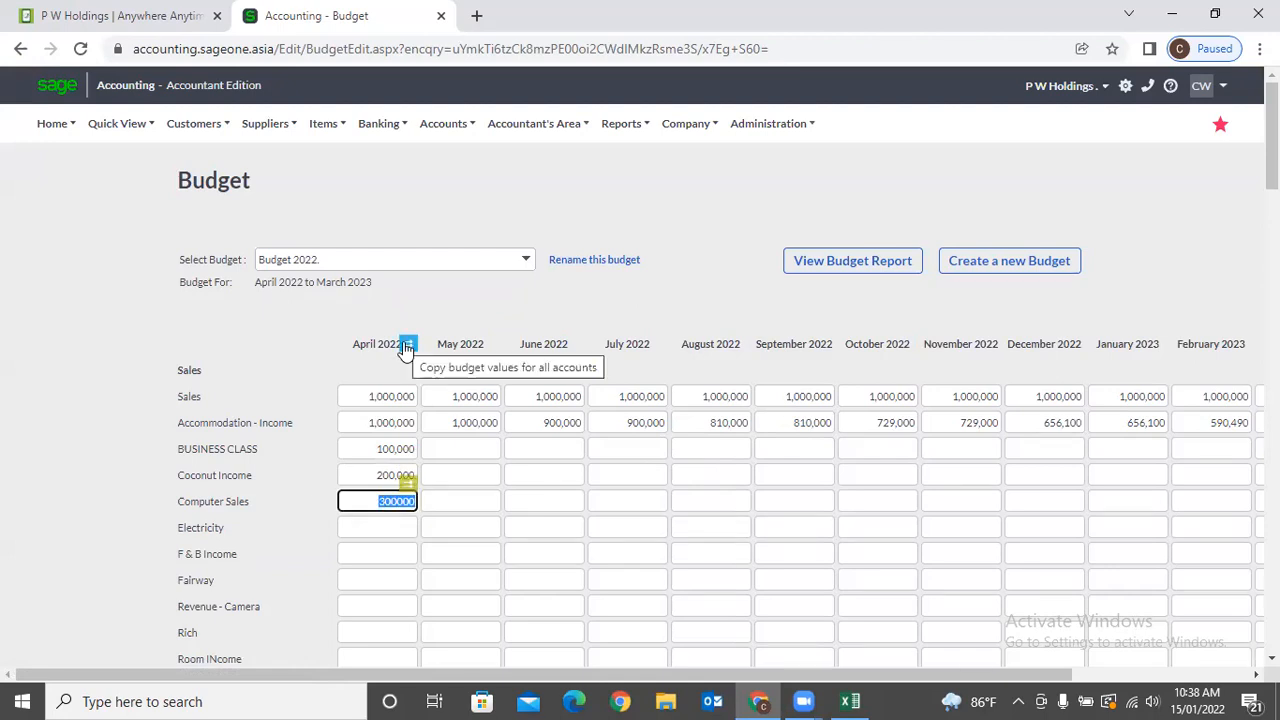
# Copy every account's April amount unchanged across all months.
pyautogui.click(406, 343)
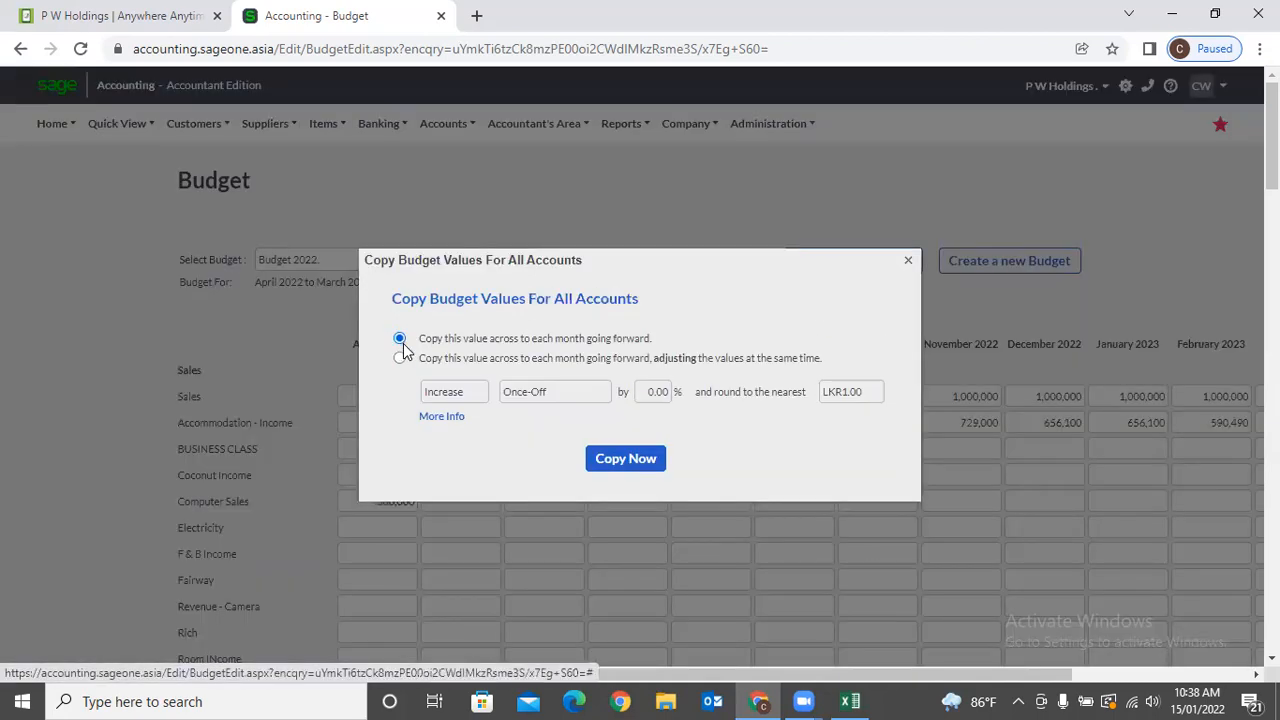
pyautogui.click(401, 358)
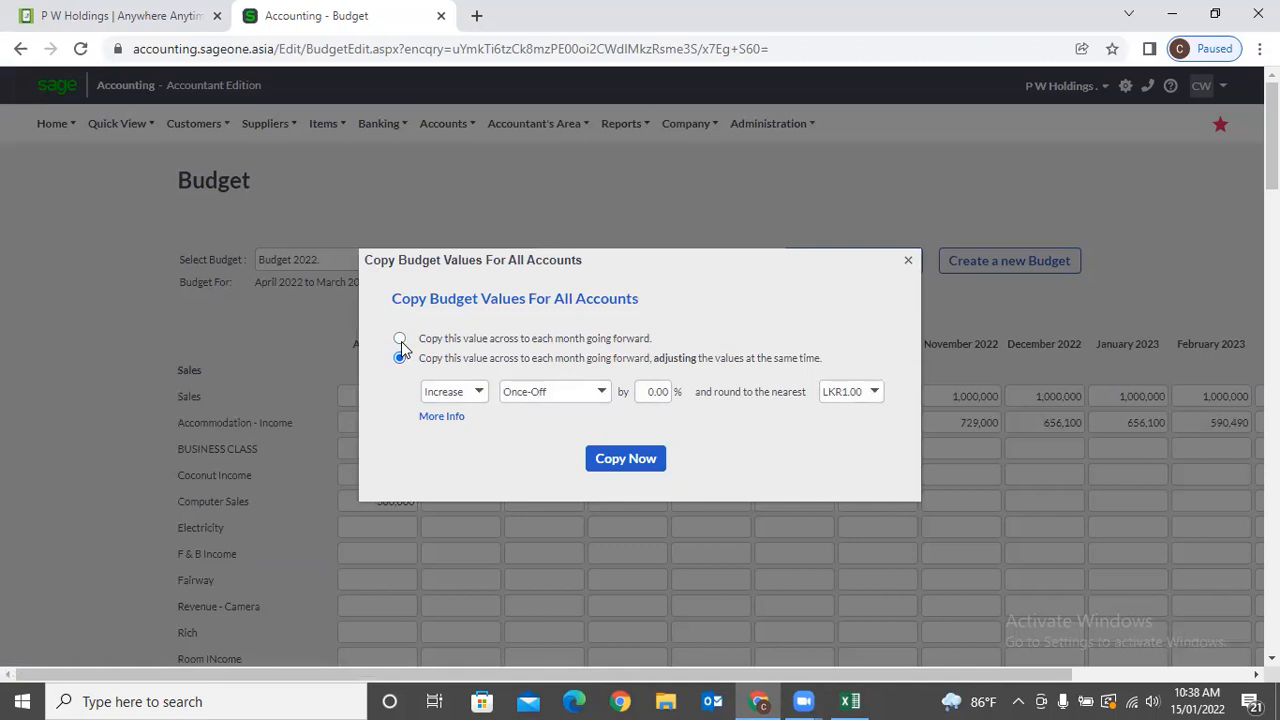
pyautogui.click(400, 339)
pyautogui.click(619, 462)
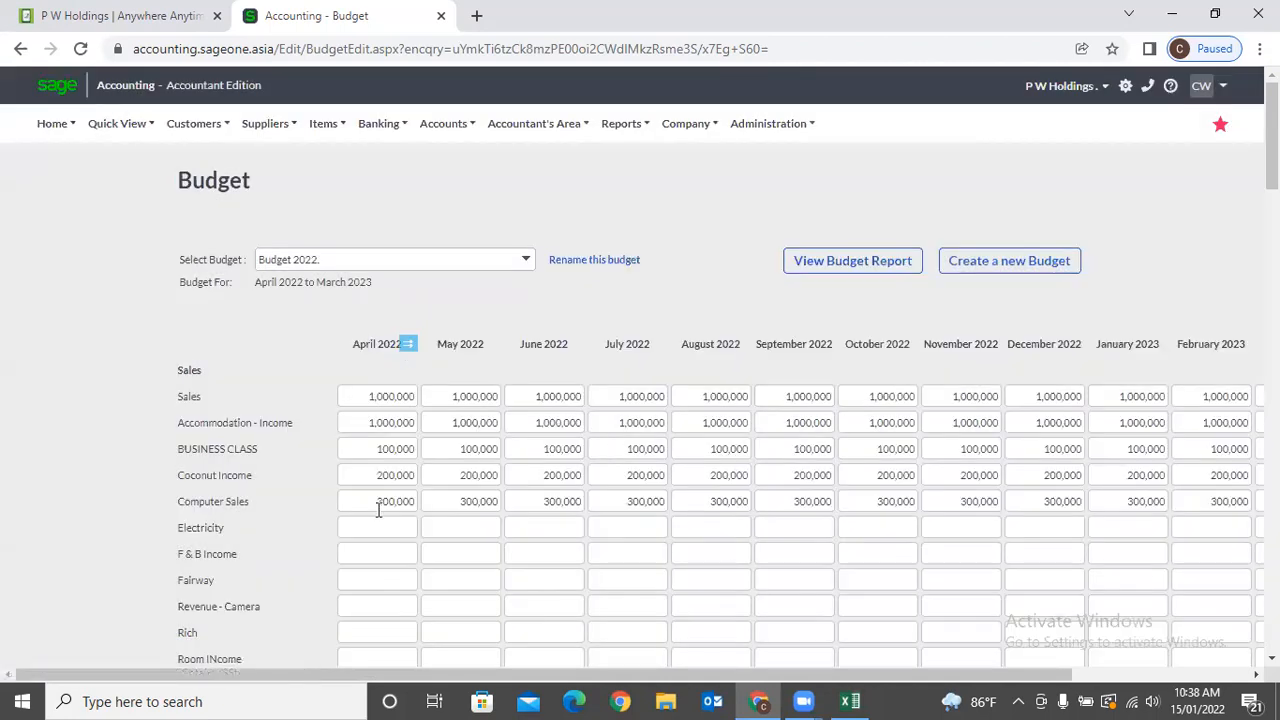
pyautogui.click(397, 502)
# Copy Computer Sales forward from 300,000 with a 25% quarterly increase, checking July–November values.
pyautogui.click(408, 485)
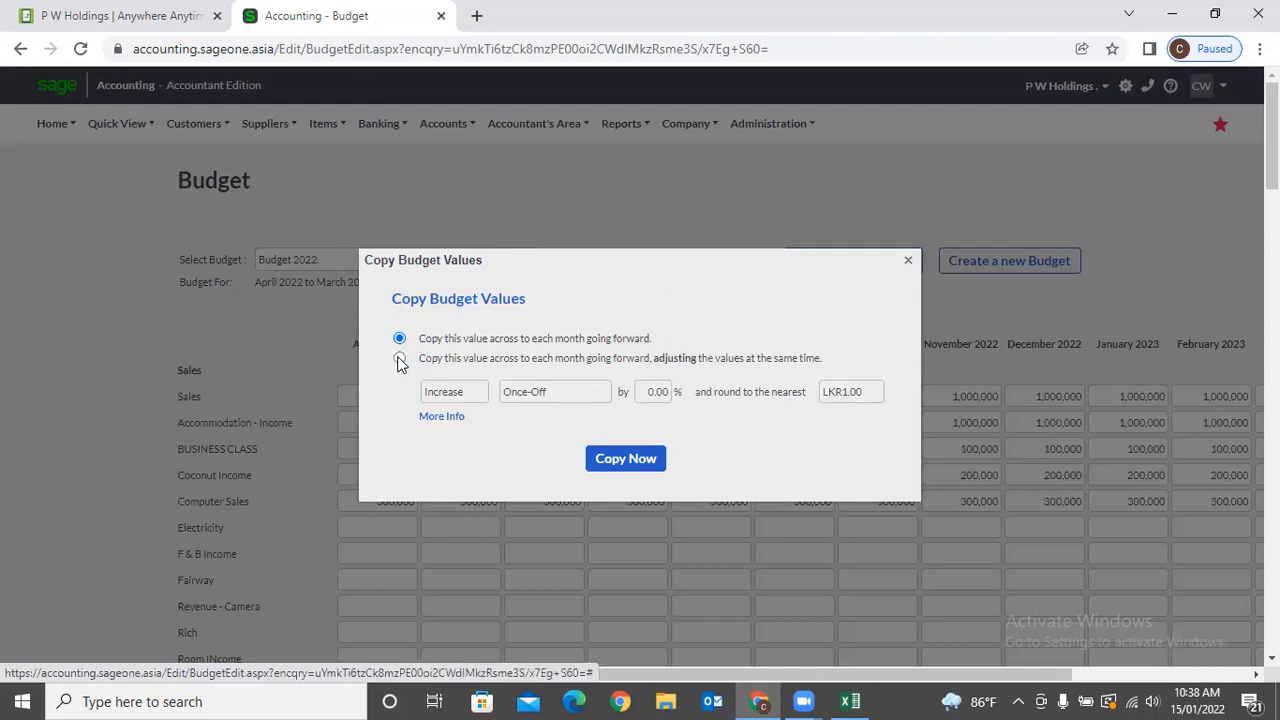
pyautogui.click(399, 359)
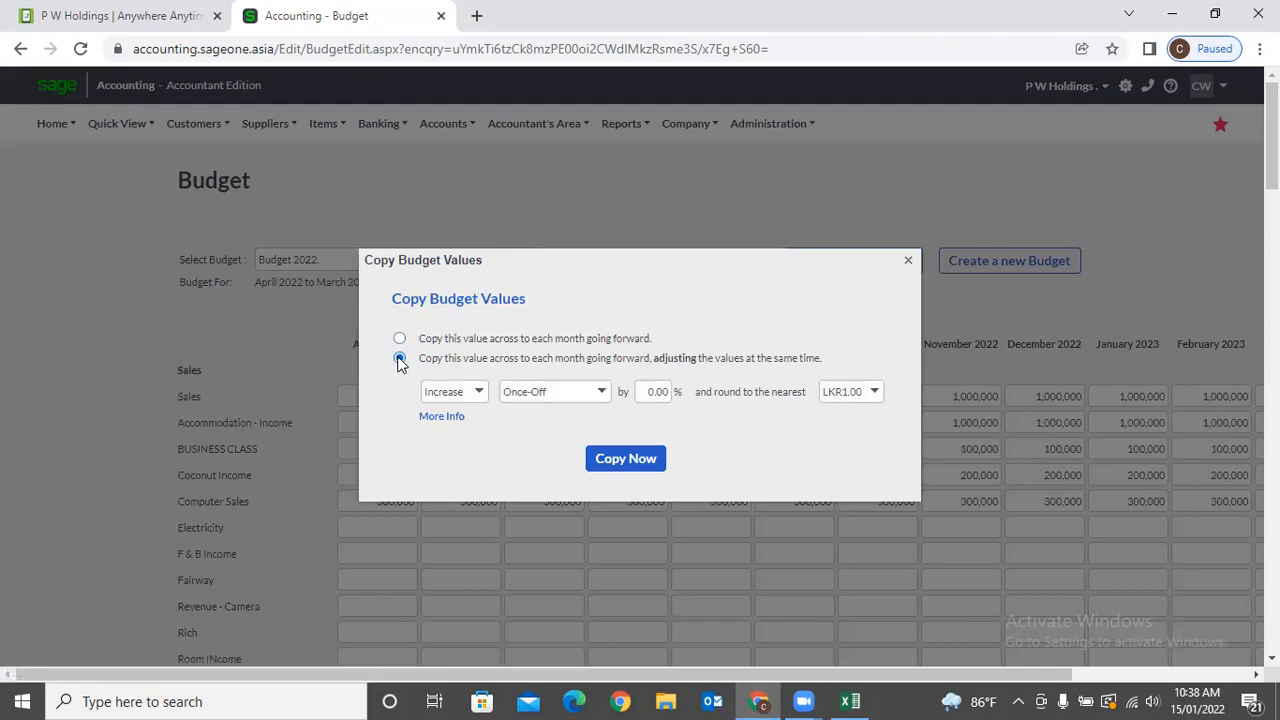
pyautogui.click(485, 399)
pyautogui.click(485, 399)
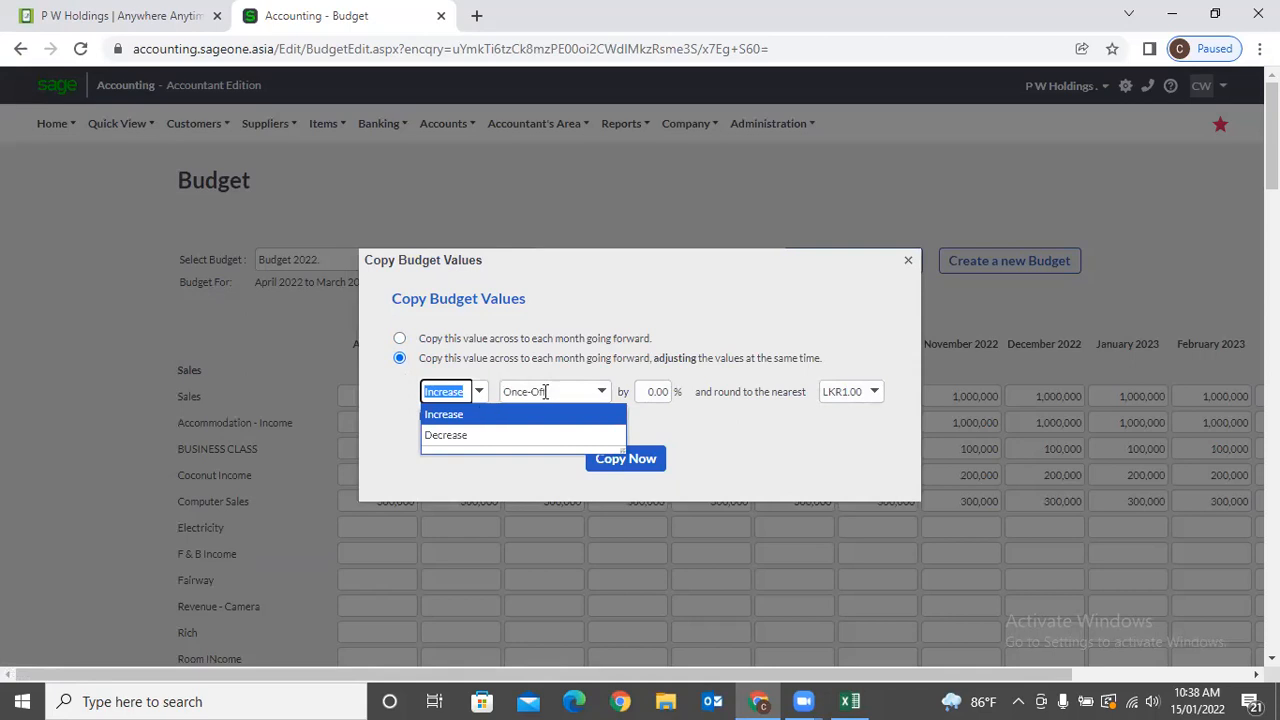
pyautogui.click(601, 393)
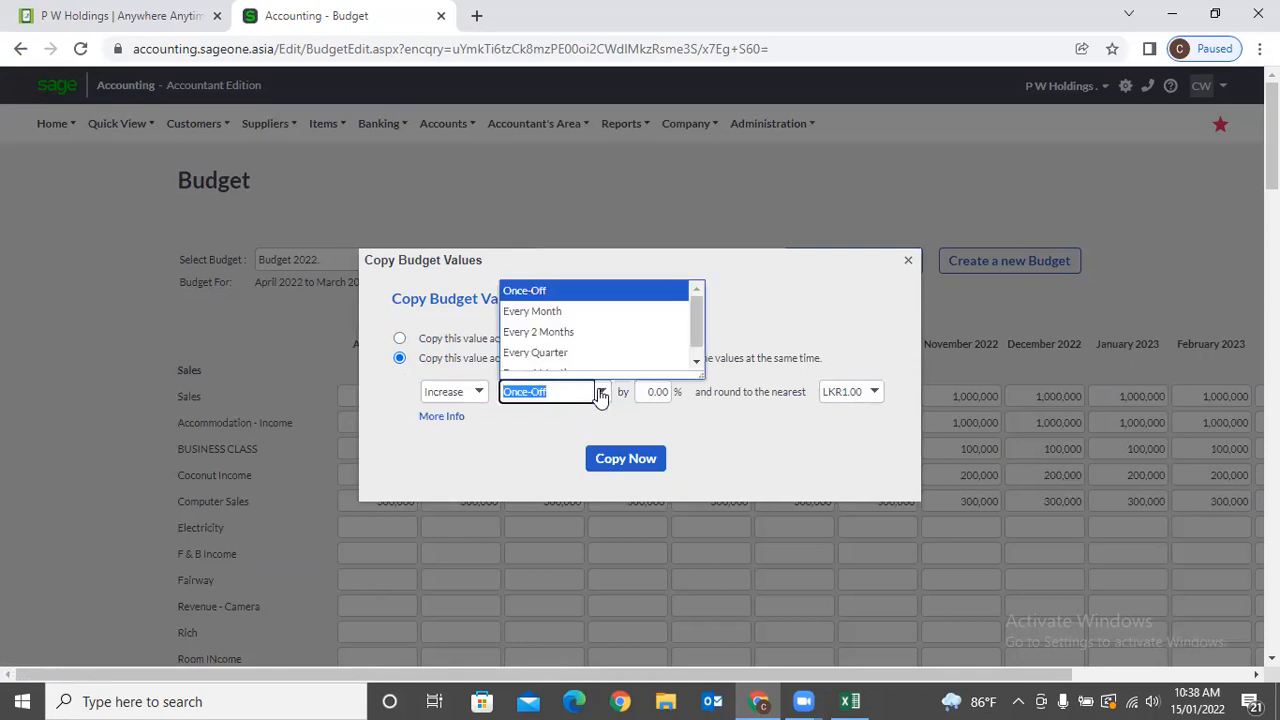
pyautogui.click(552, 352)
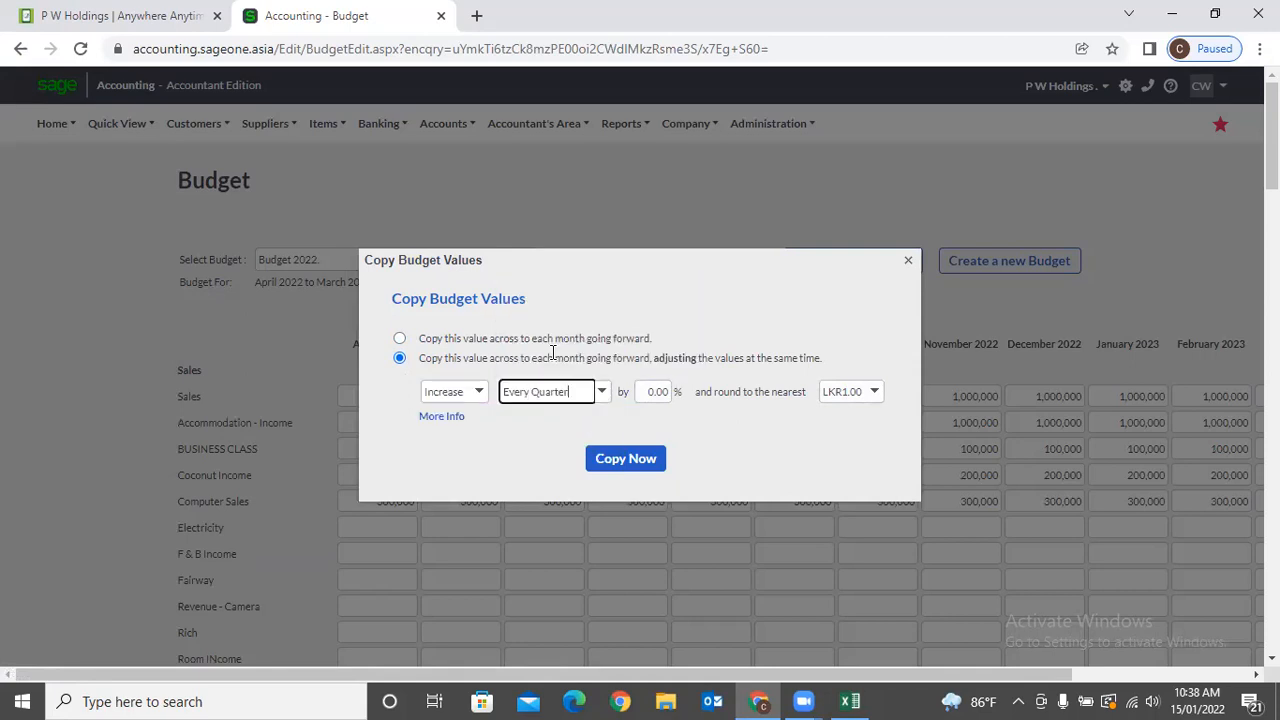
pyautogui.click(650, 390)
pyautogui.write('25')
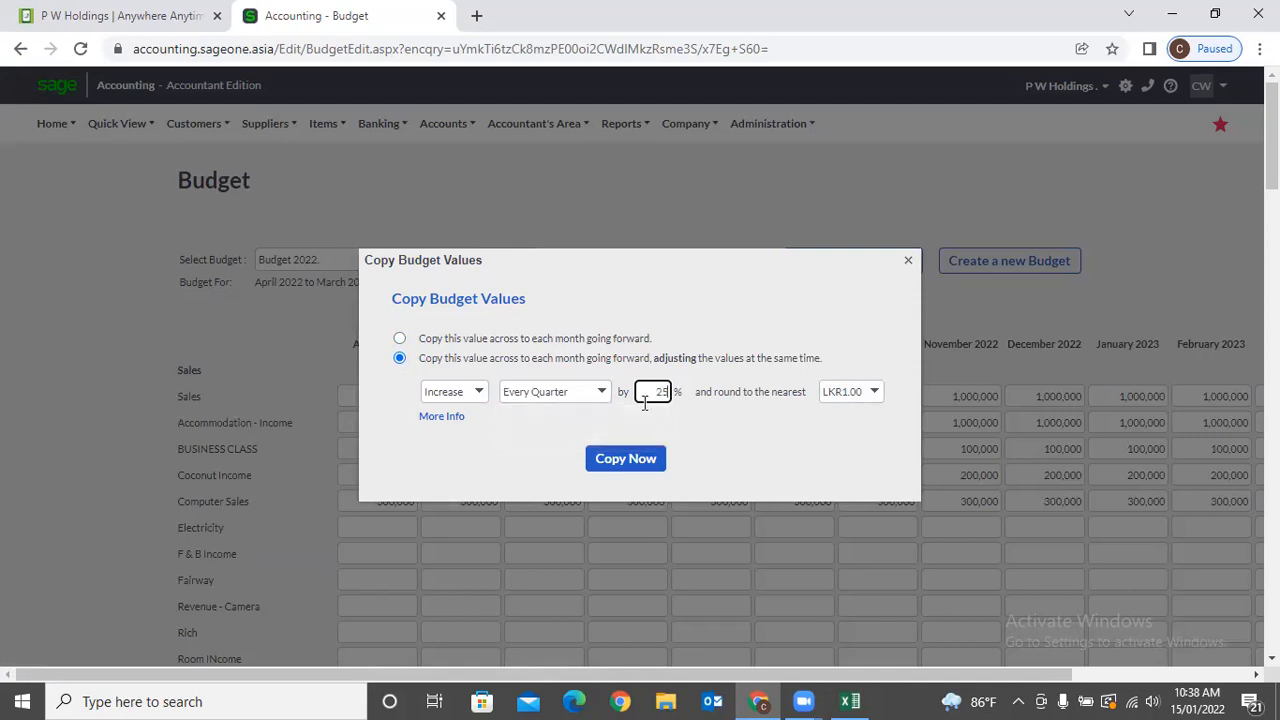
pyautogui.click(645, 459)
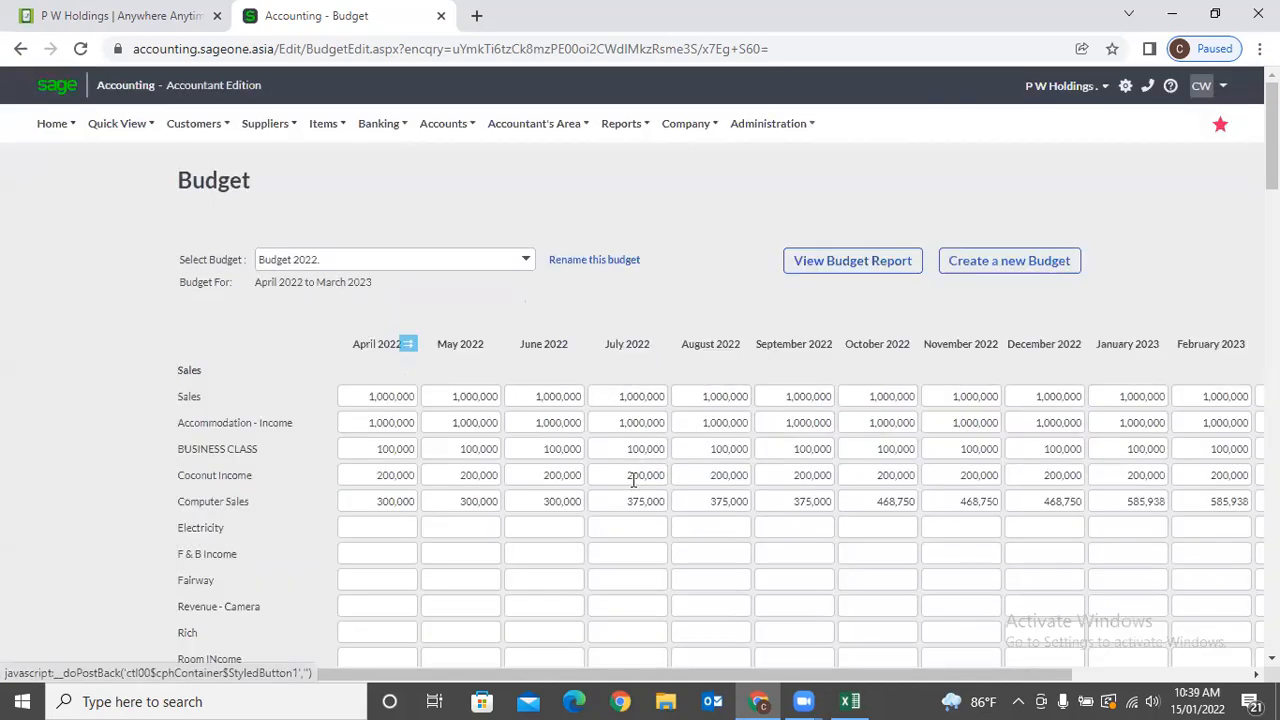
pyautogui.click(628, 506)
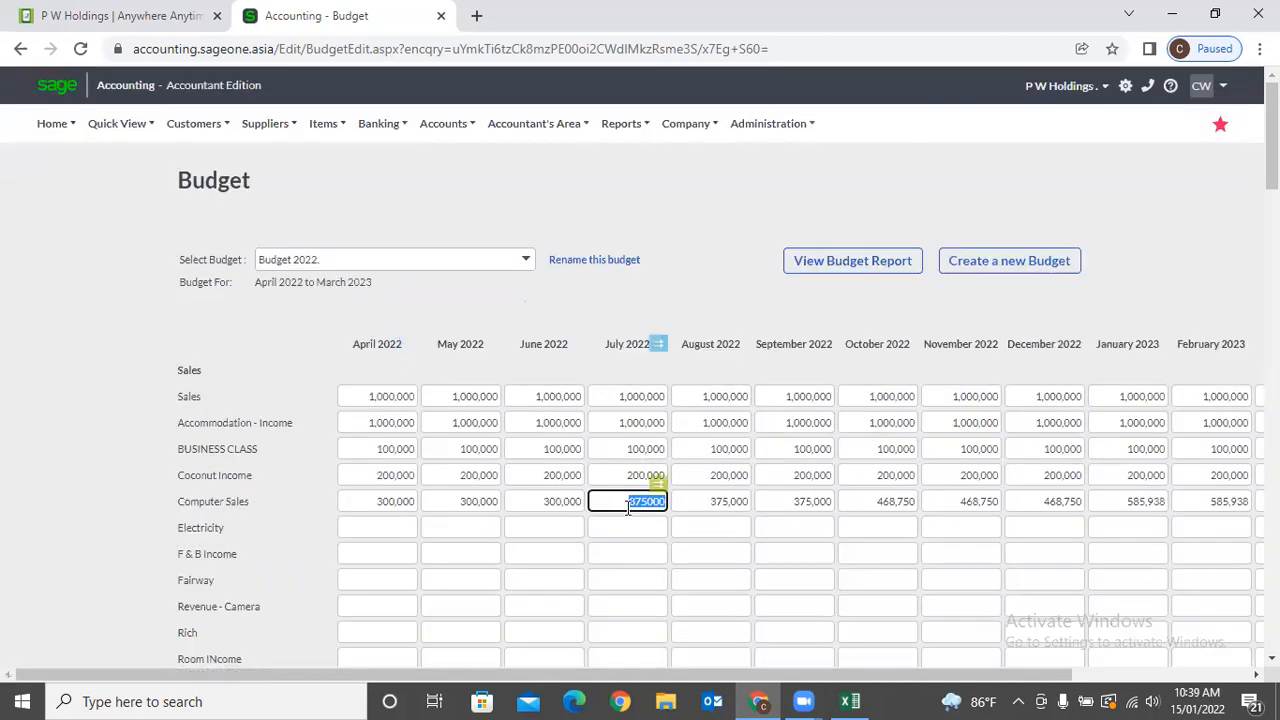
pyautogui.click(897, 497)
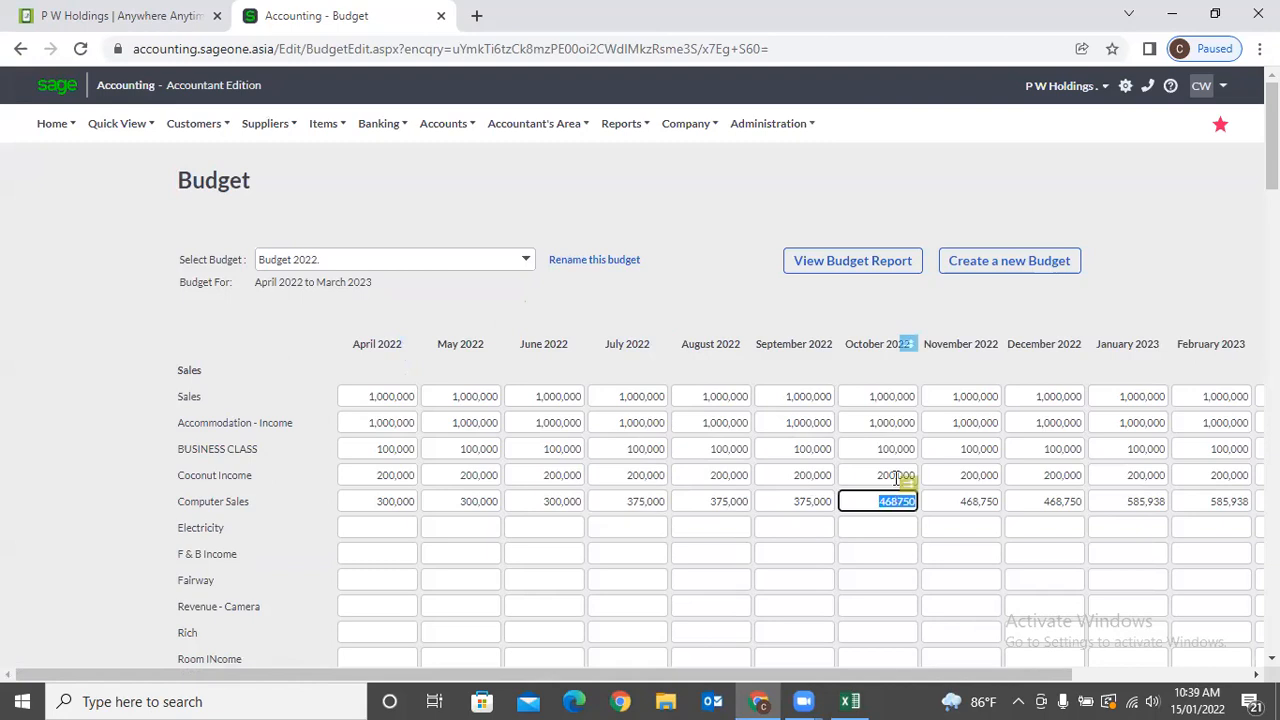
pyautogui.click(958, 497)
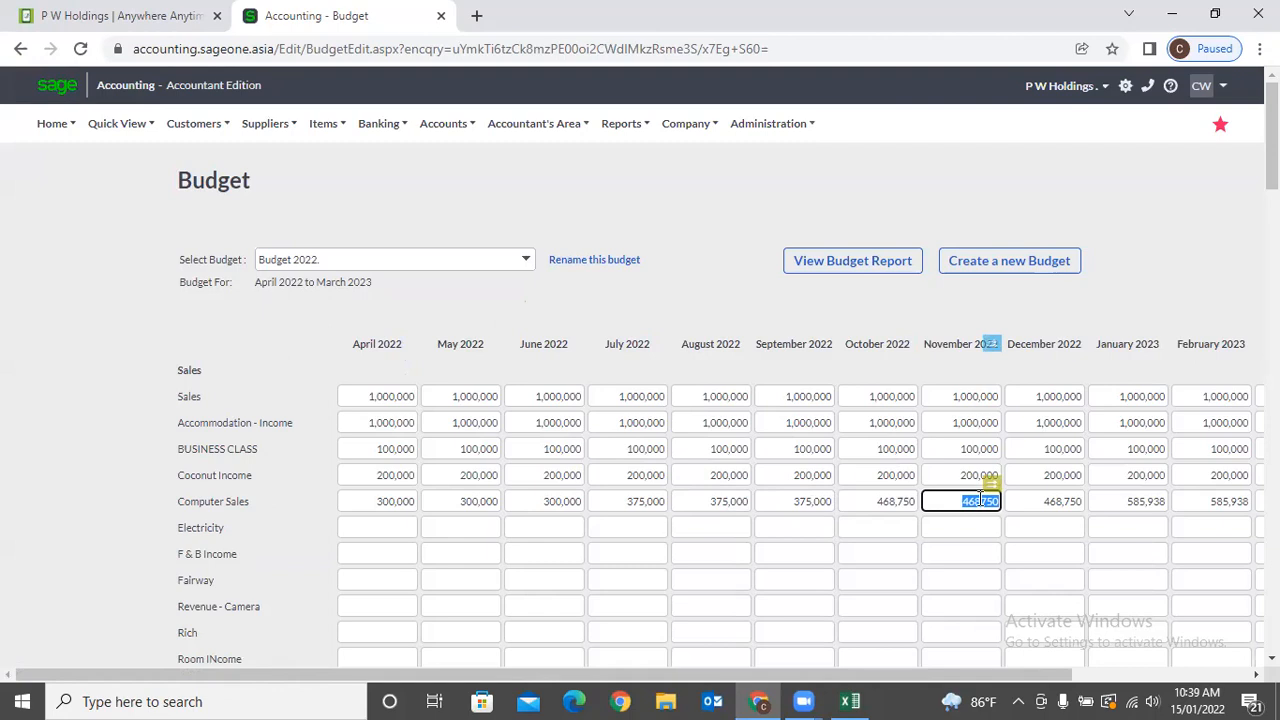
pyautogui.click(393, 502)
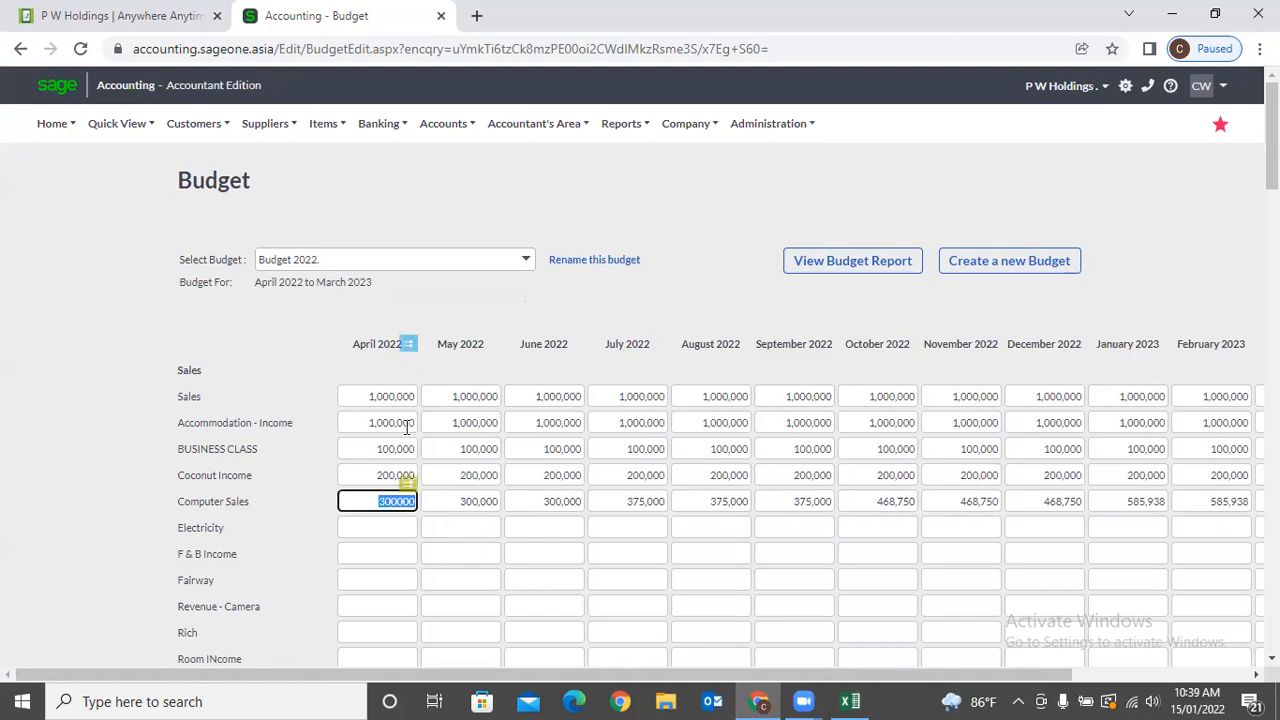
# Enter the April budgets: F & B Income 200,000 and Fairway 300,000.
pyautogui.click(409, 345)
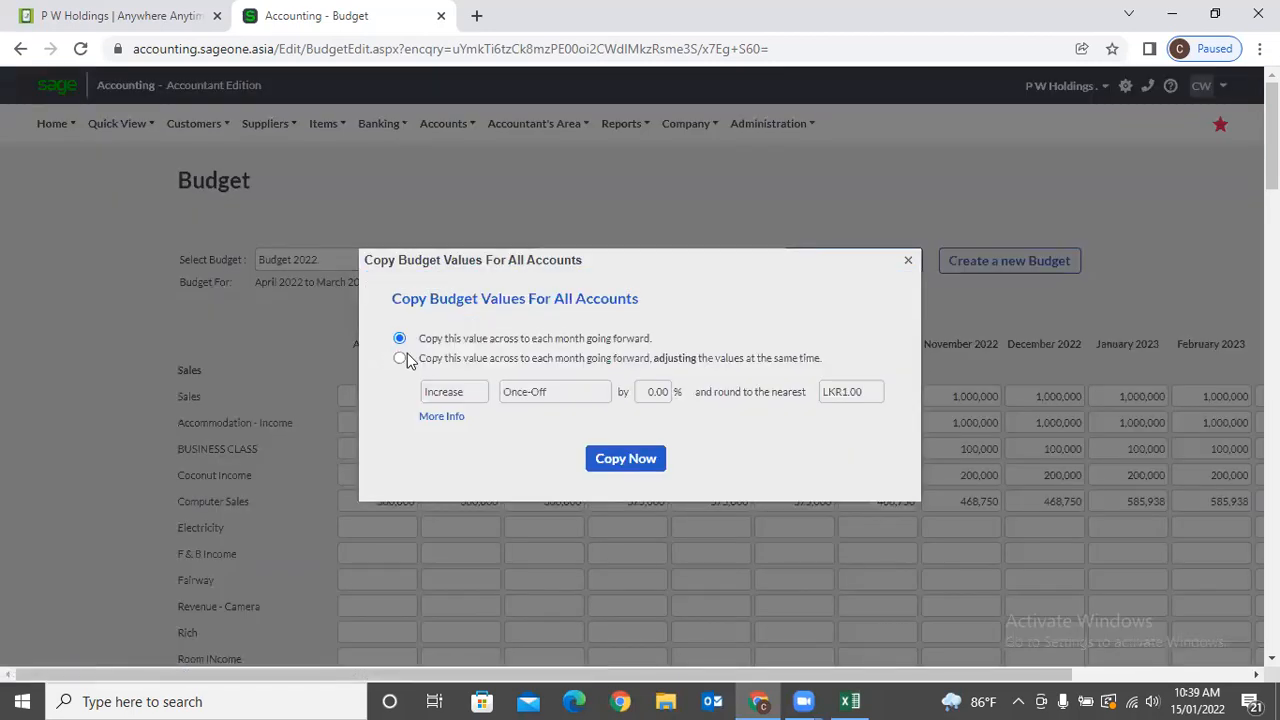
pyautogui.click(909, 262)
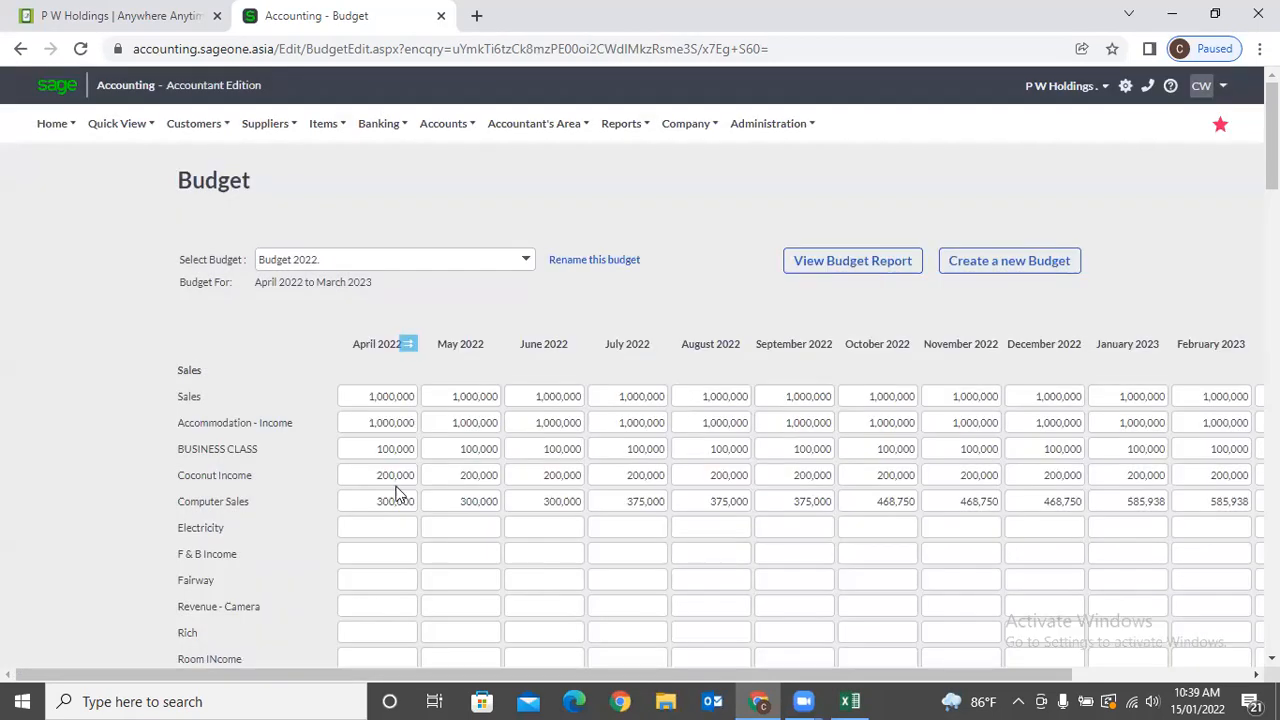
pyautogui.click(380, 521)
pyautogui.click(388, 549)
pyautogui.write('200,000')
pyautogui.click(394, 570)
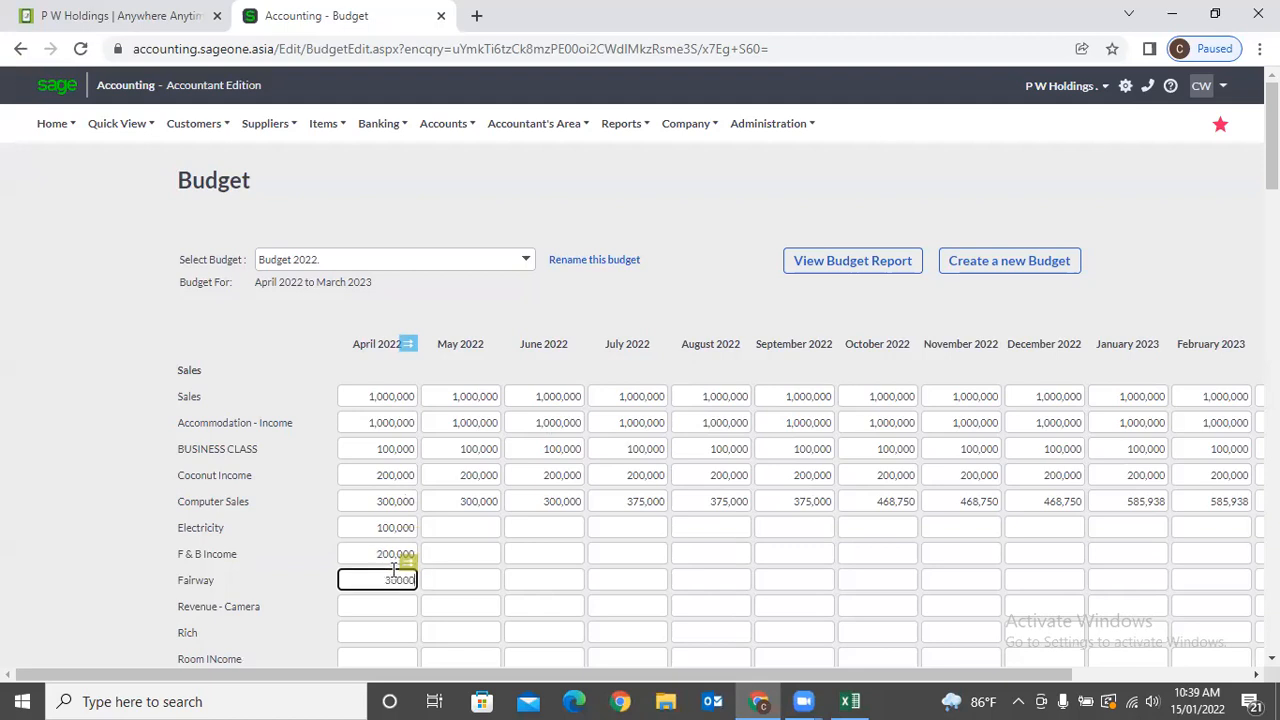
pyautogui.click(292, 563)
pyautogui.click(397, 580)
pyautogui.click(408, 580)
pyautogui.write('0')
pyautogui.click(408, 346)
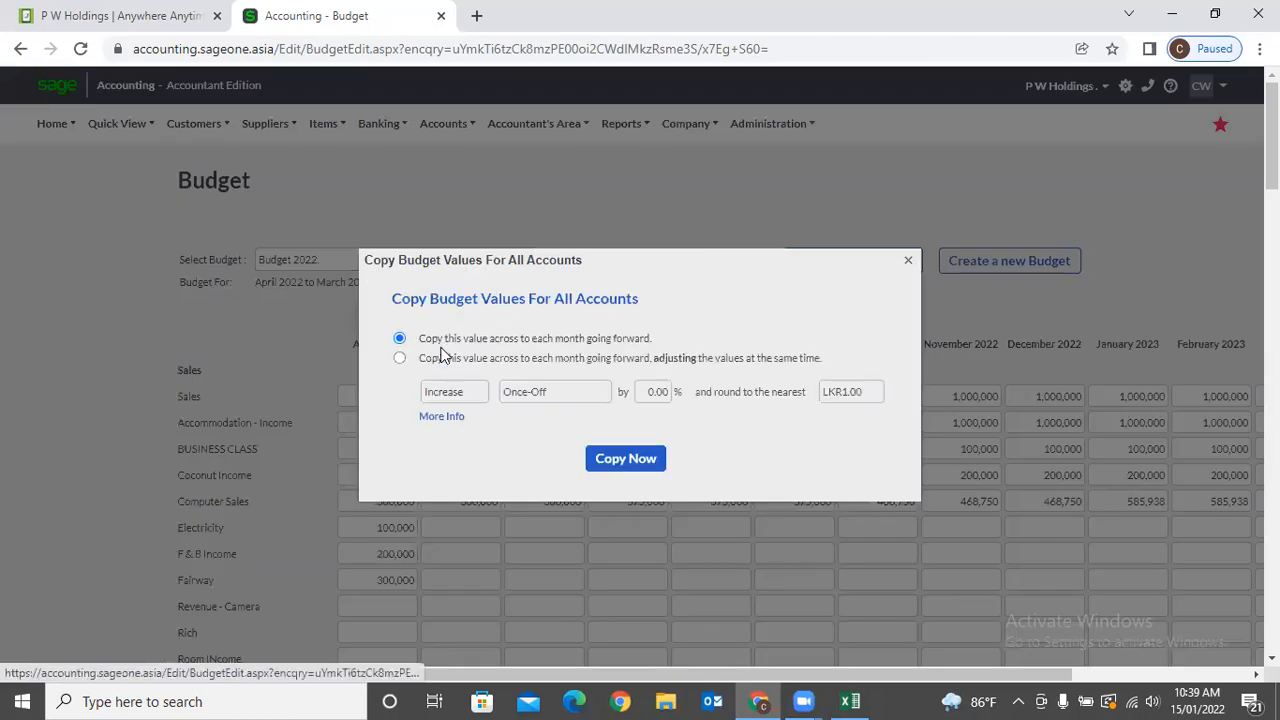
# Copy the April values to all accounts, increasing them 10% every quarter.
pyautogui.click(399, 357)
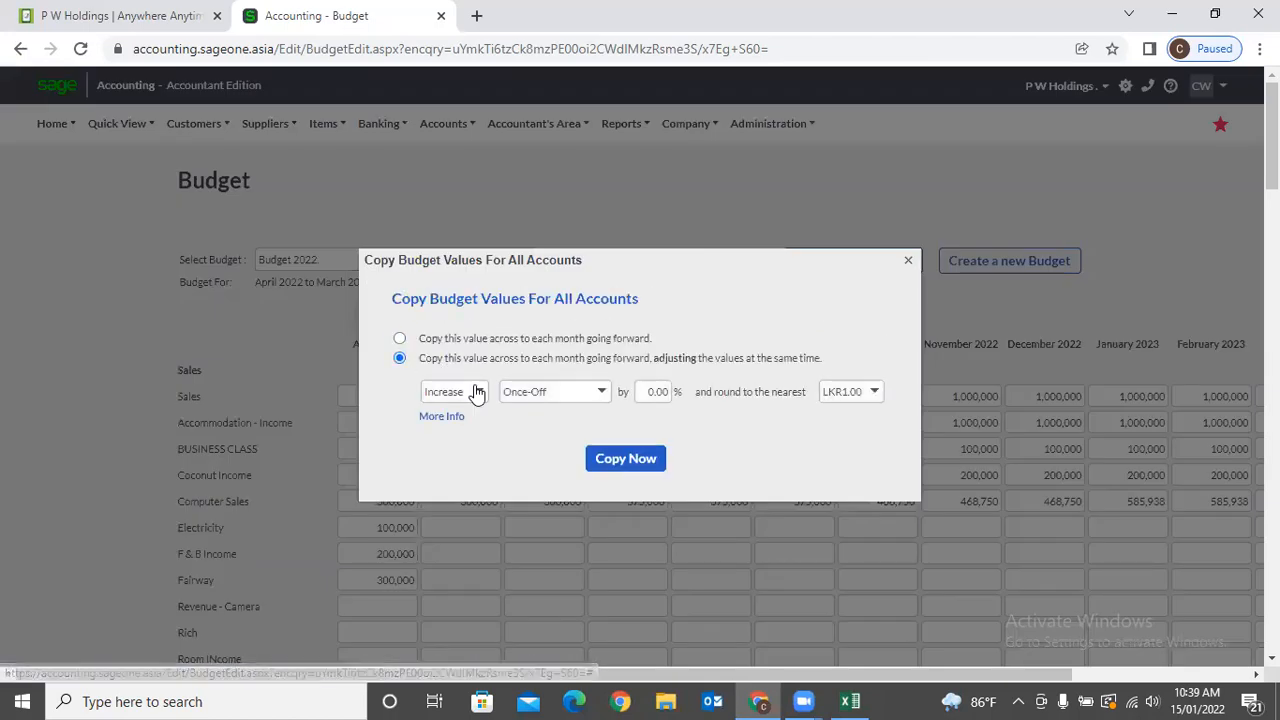
pyautogui.click(600, 391)
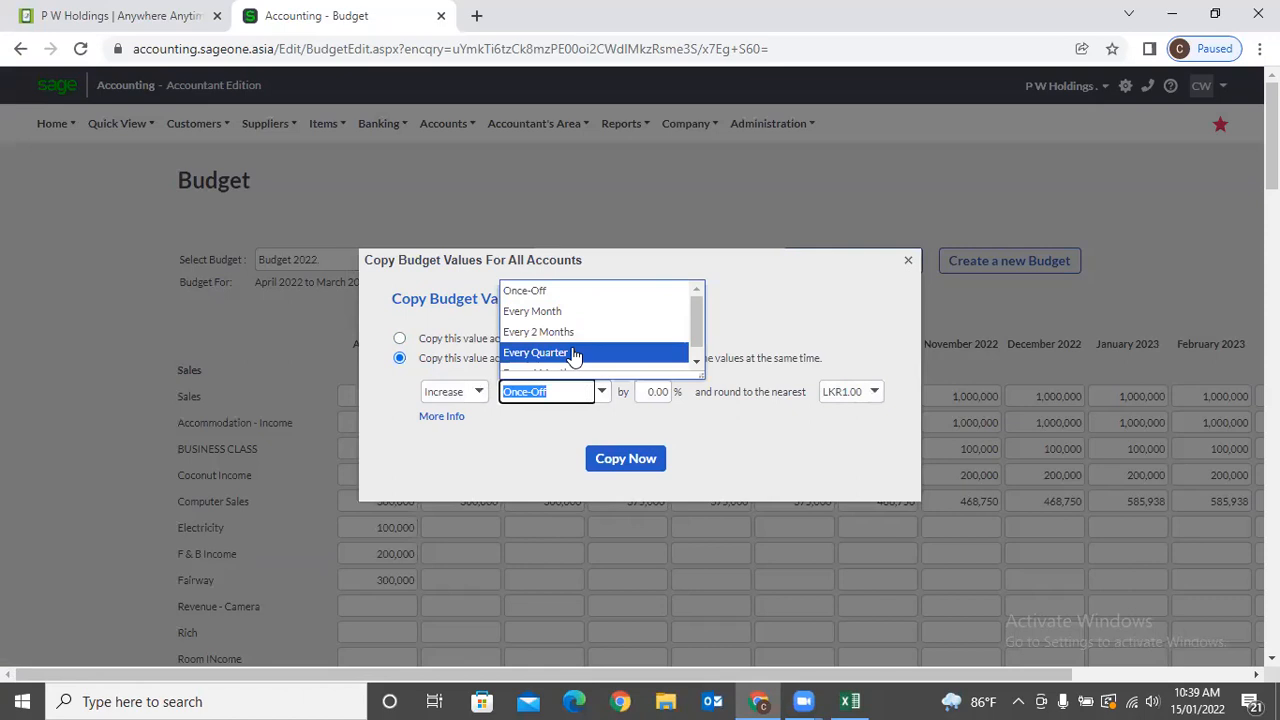
pyautogui.click(573, 353)
pyautogui.click(643, 391)
pyautogui.write('1')
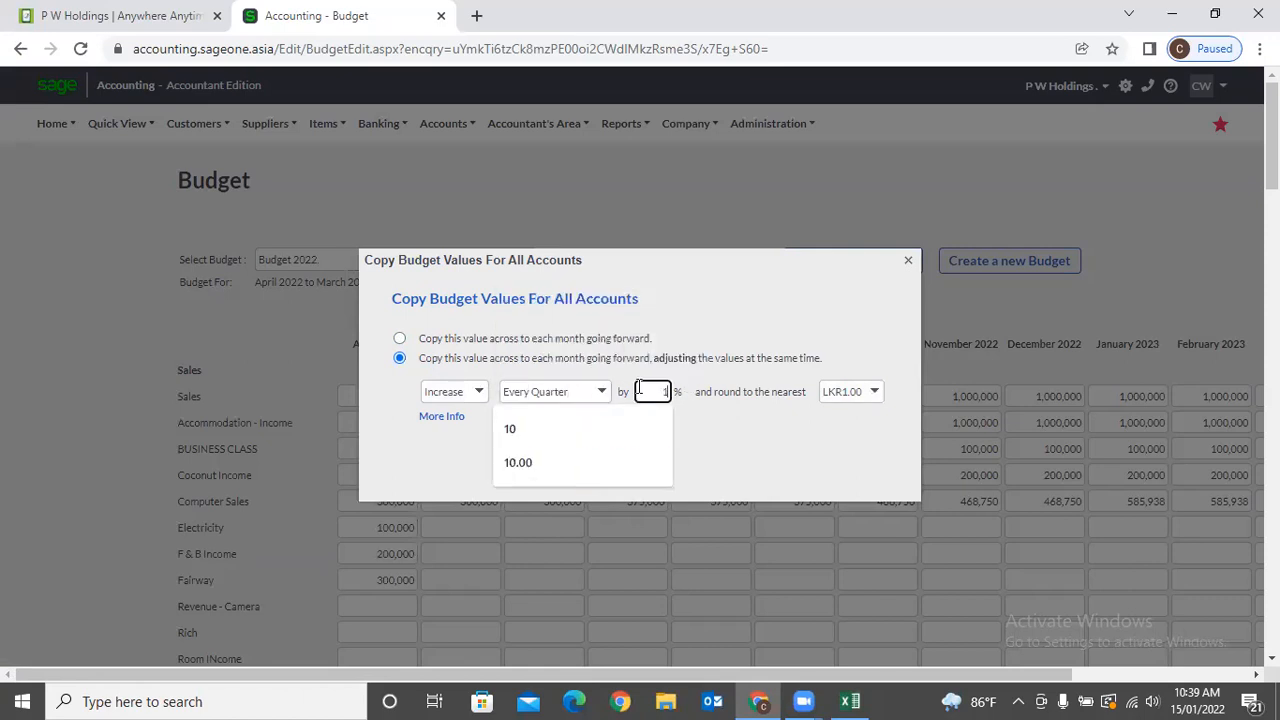
pyautogui.write('0')
pyautogui.click(608, 462)
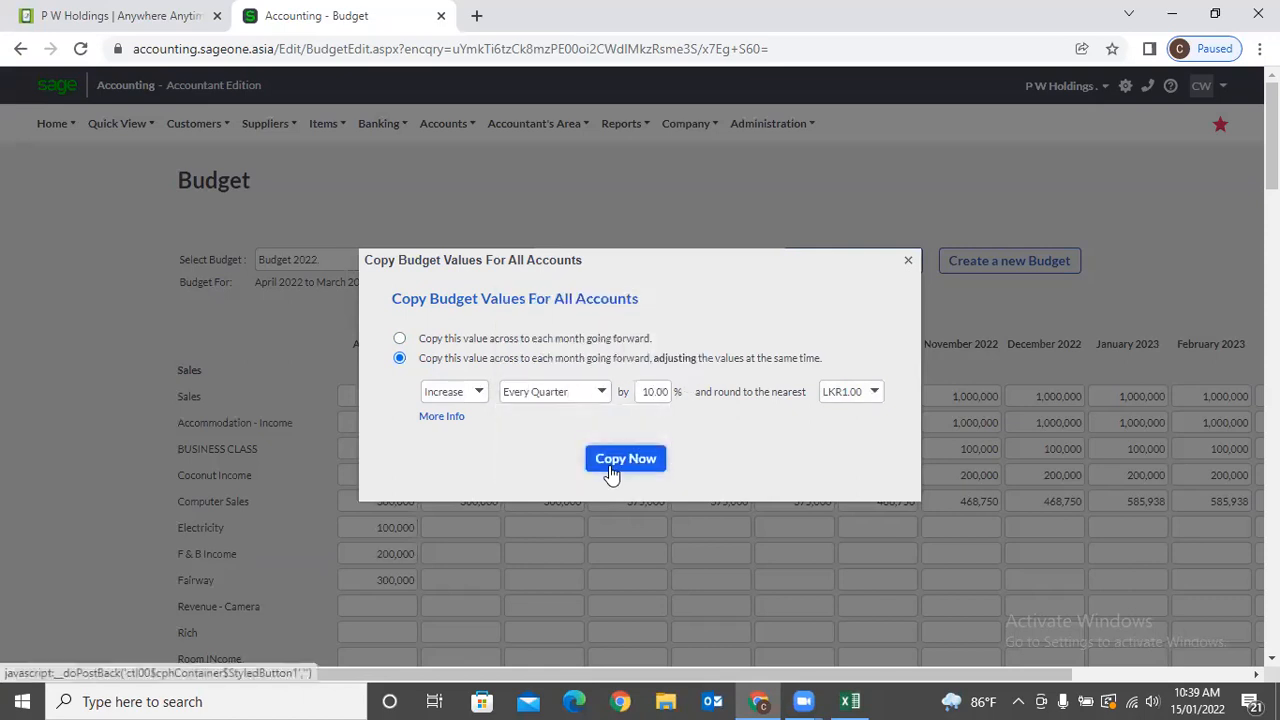
pyautogui.click(610, 466)
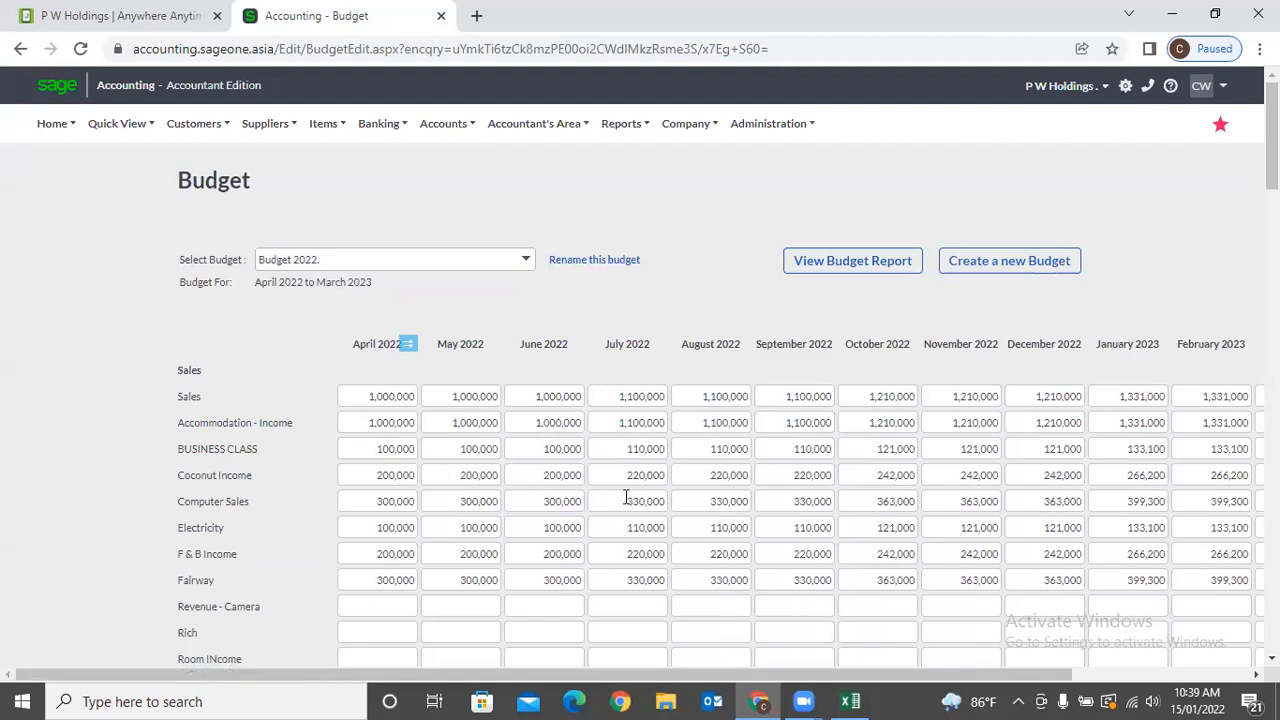
# Check the July and October 2022 BUSINESS CLASS values.
pyautogui.click(633, 450)
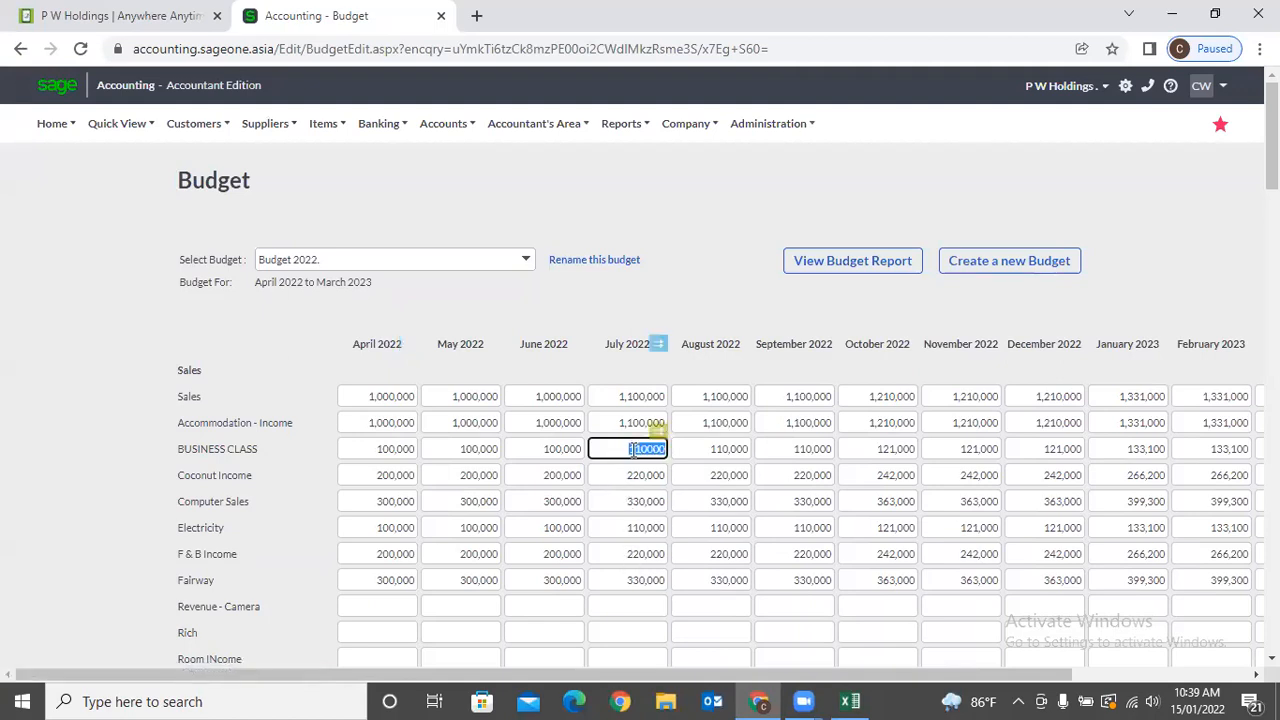
pyautogui.click(895, 450)
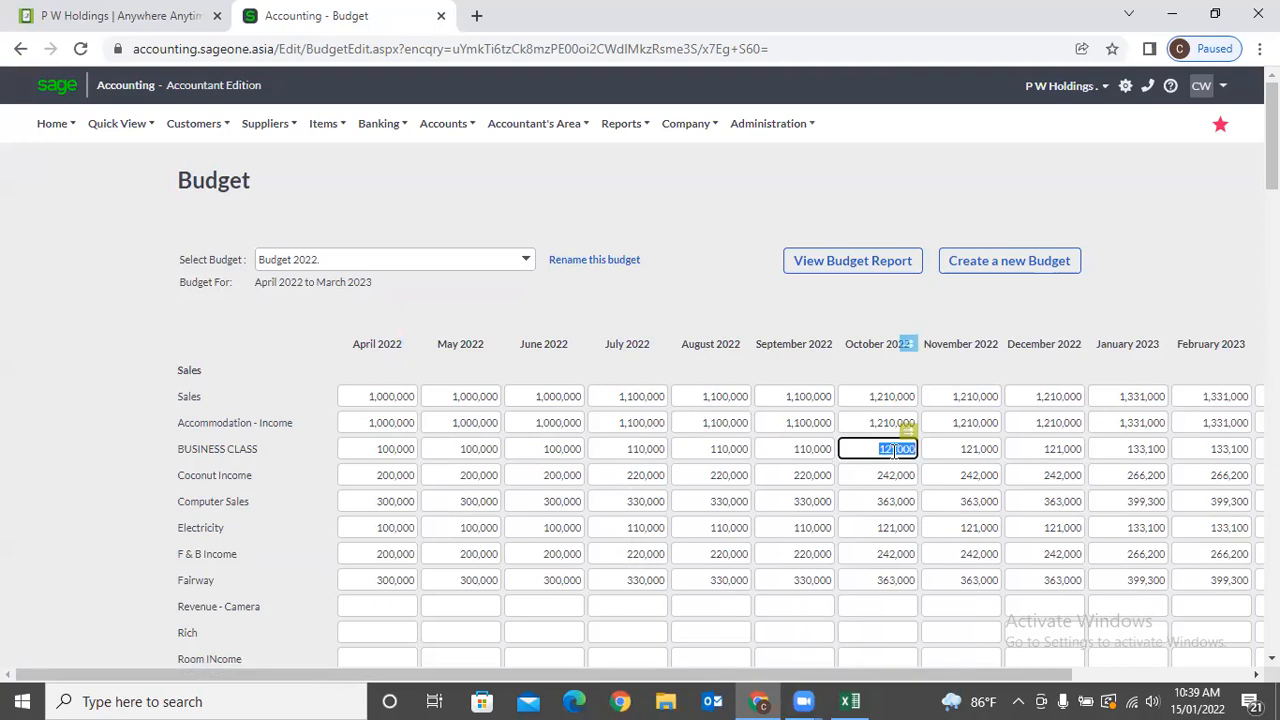
pyautogui.click(640, 287)
# Scroll through the budget rows down to Net Profit After Tax.
pyautogui.scroll(-15, 637, 300)
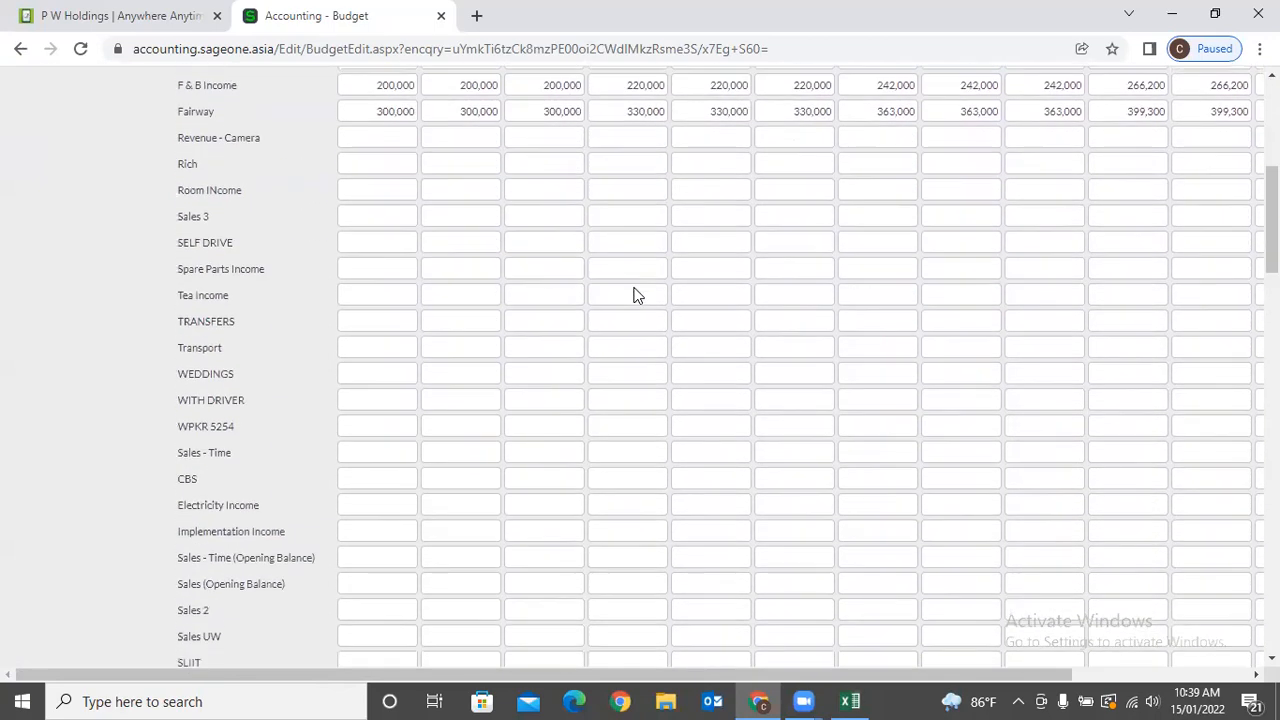
pyautogui.scroll(-15, 640, 341)
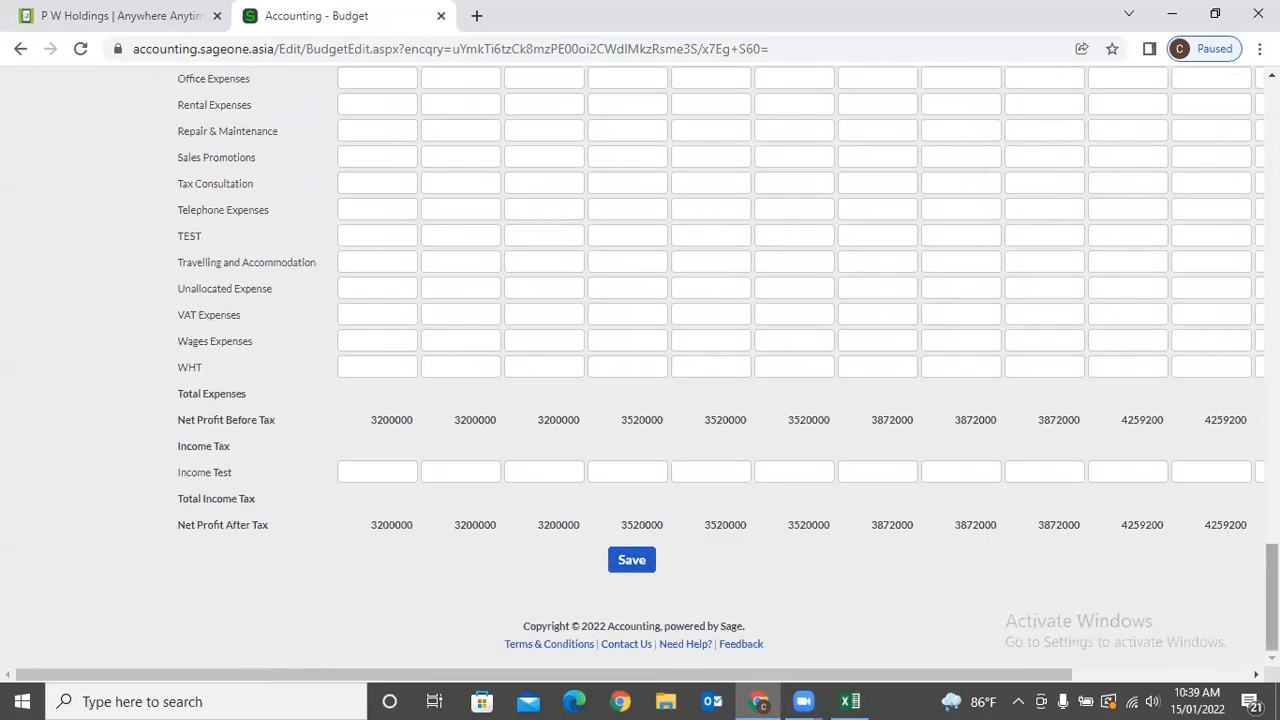
pyautogui.scroll(15, 640, 360)
# Leave the budget editor for the List of Budgets page.
pyautogui.click(685, 123)
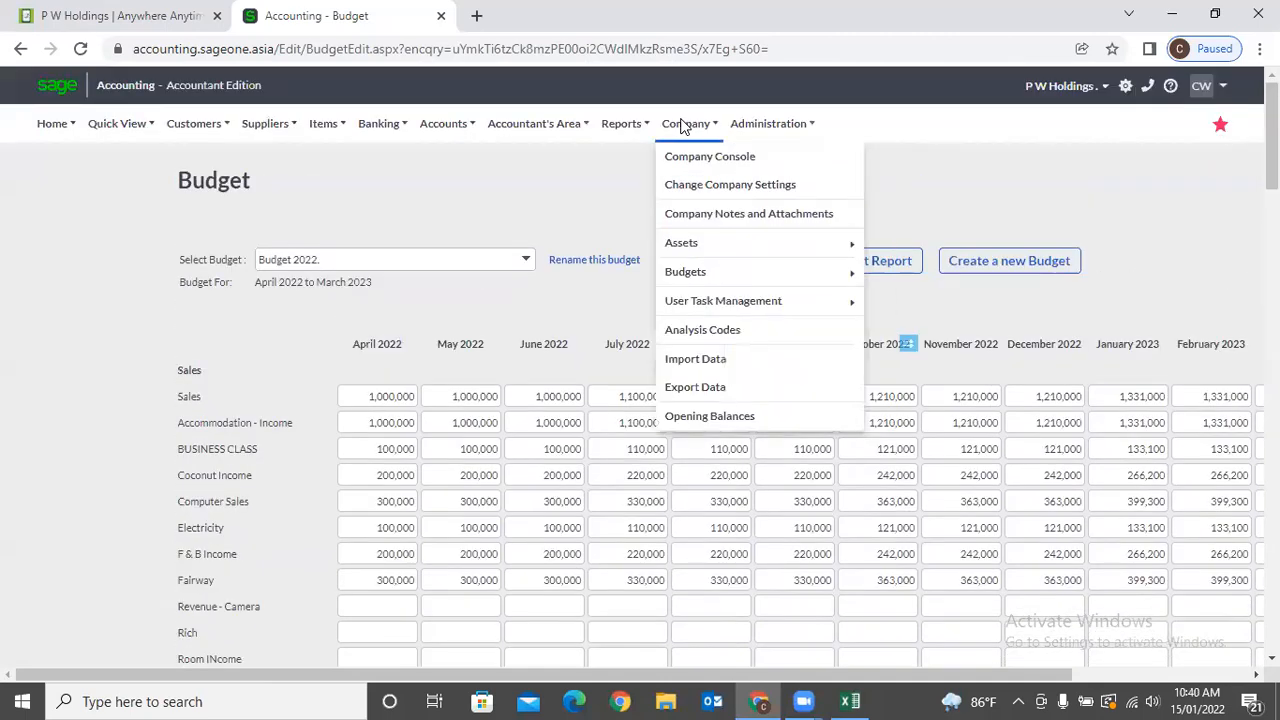
pyautogui.moveTo(695, 272)
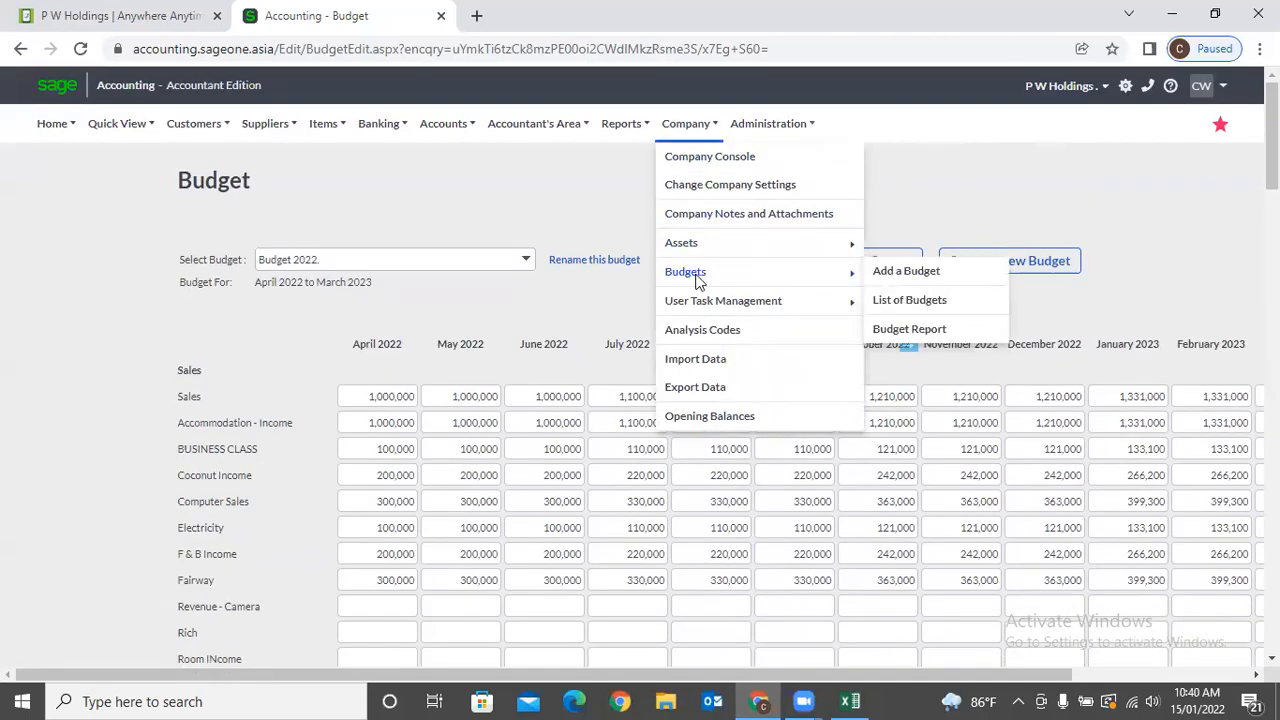
pyautogui.click(910, 301)
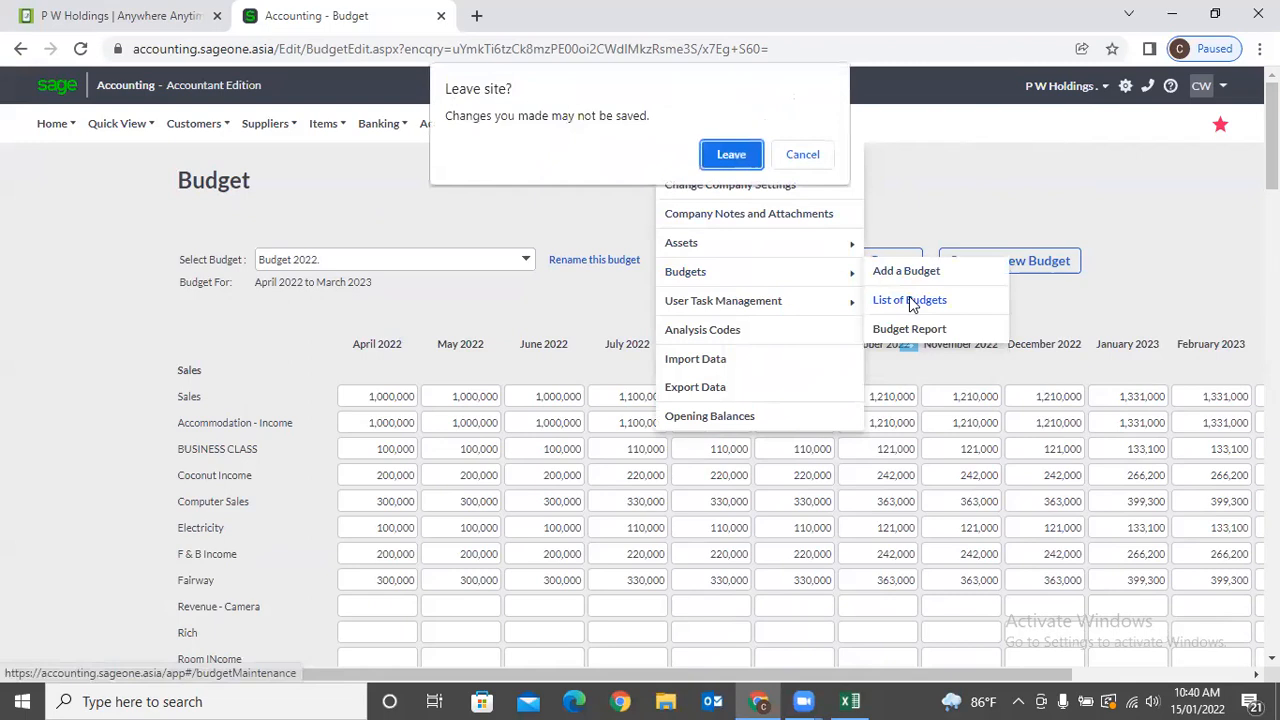
pyautogui.click(750, 158)
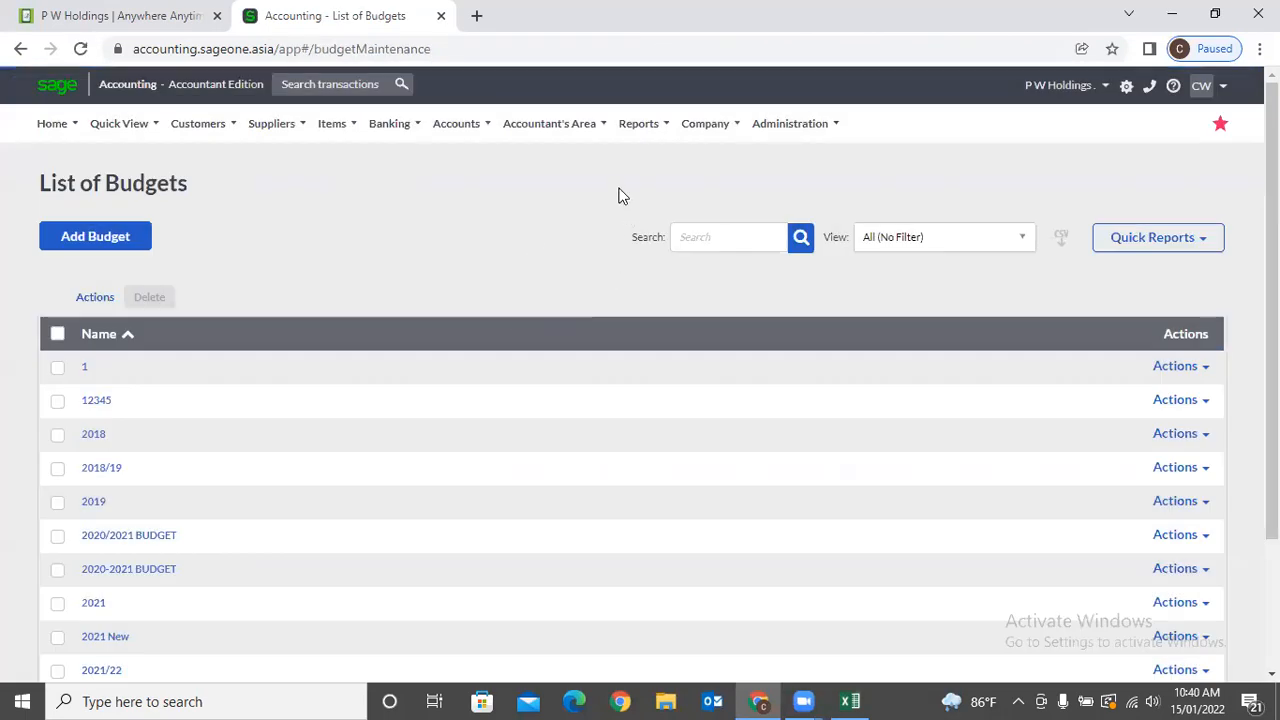
pyautogui.moveTo(690, 128)
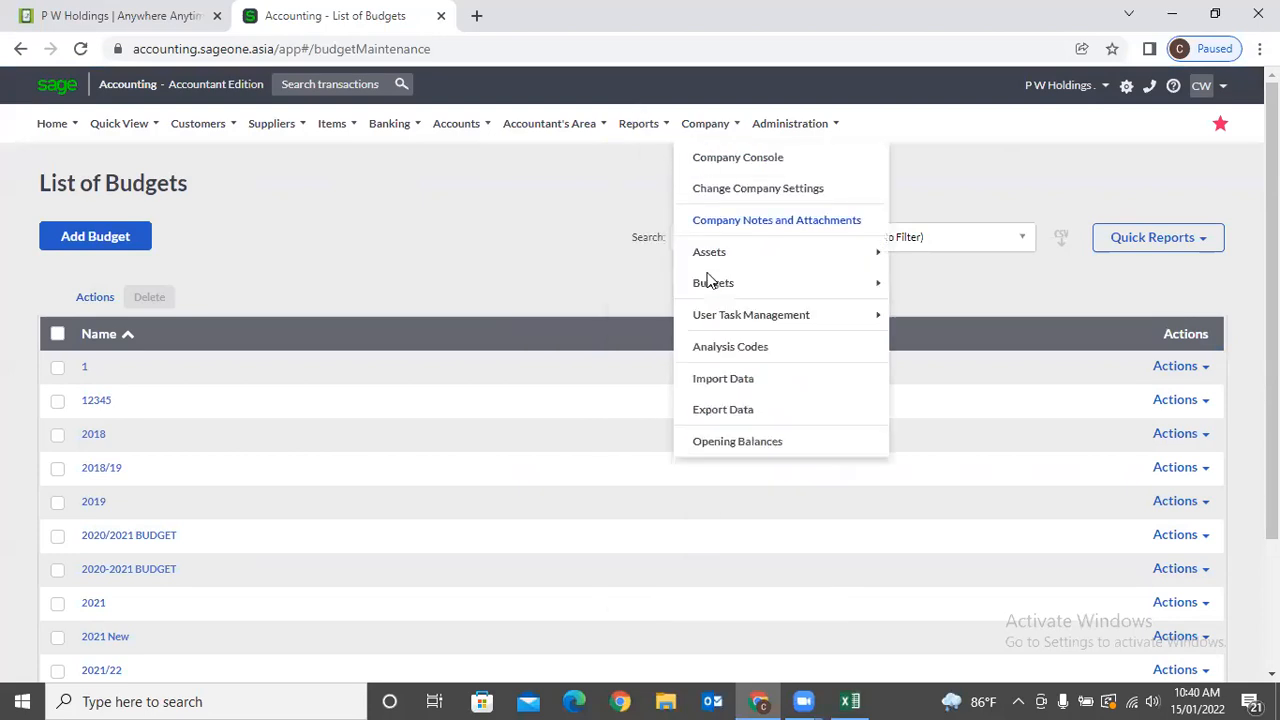
pyautogui.moveTo(722, 281)
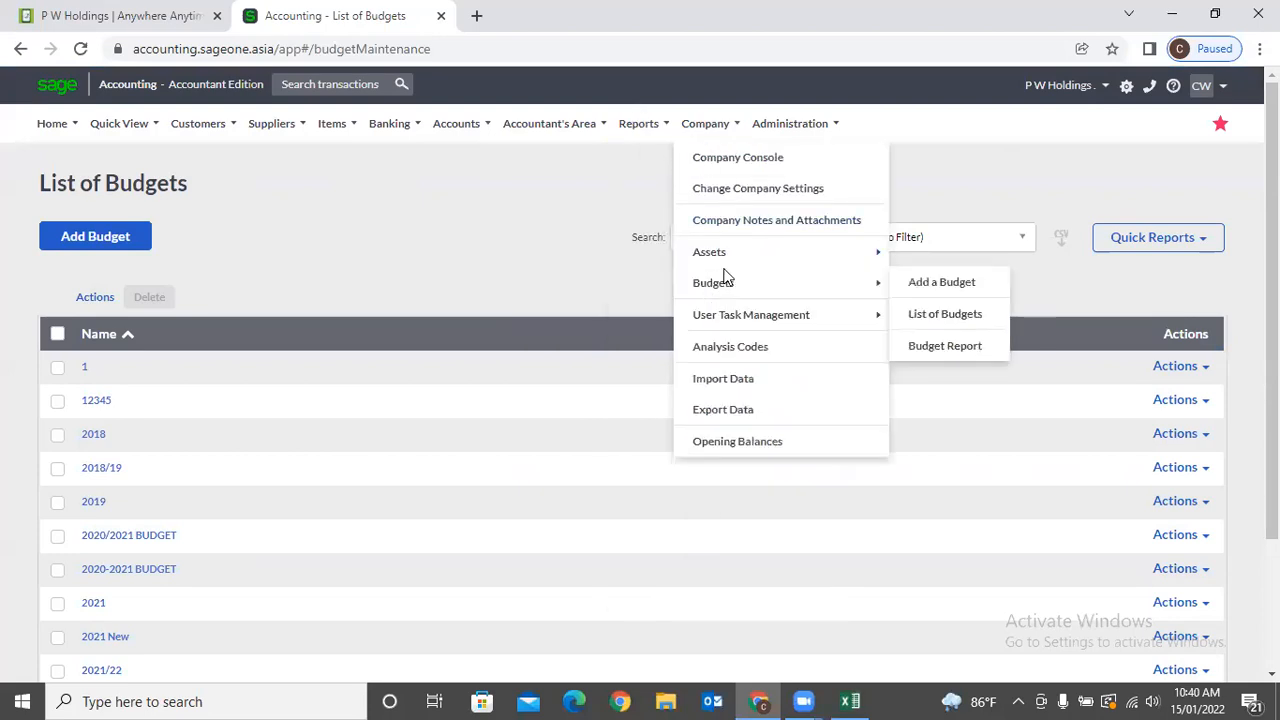
# Generate a Budget Report for the 2020/2021 BUDGET.
pyautogui.click(958, 348)
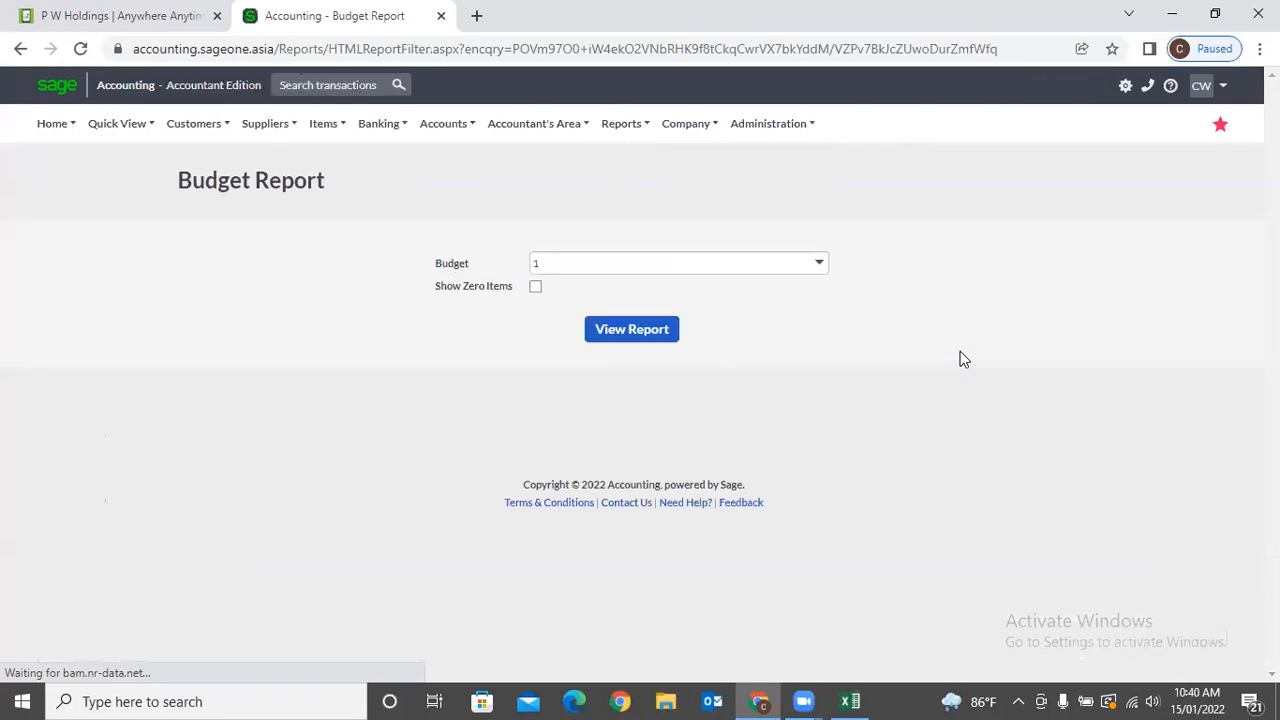
pyautogui.click(819, 263)
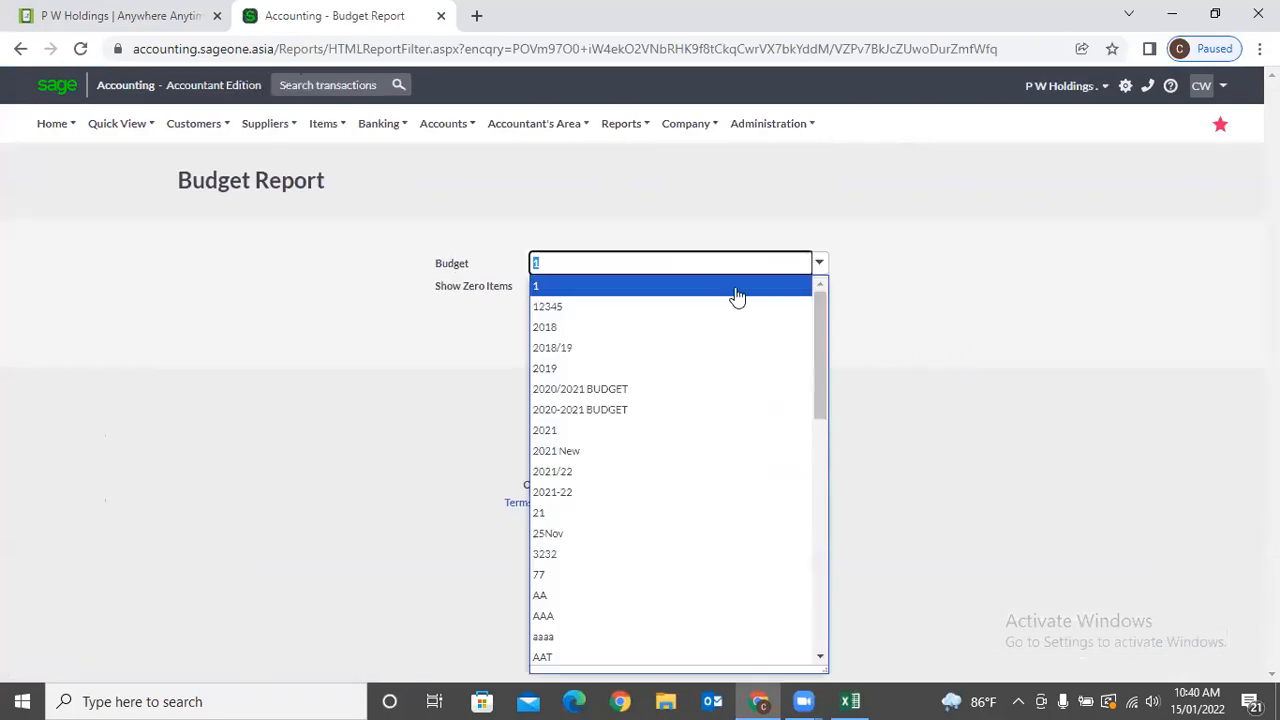
pyautogui.click(651, 390)
pyautogui.click(628, 333)
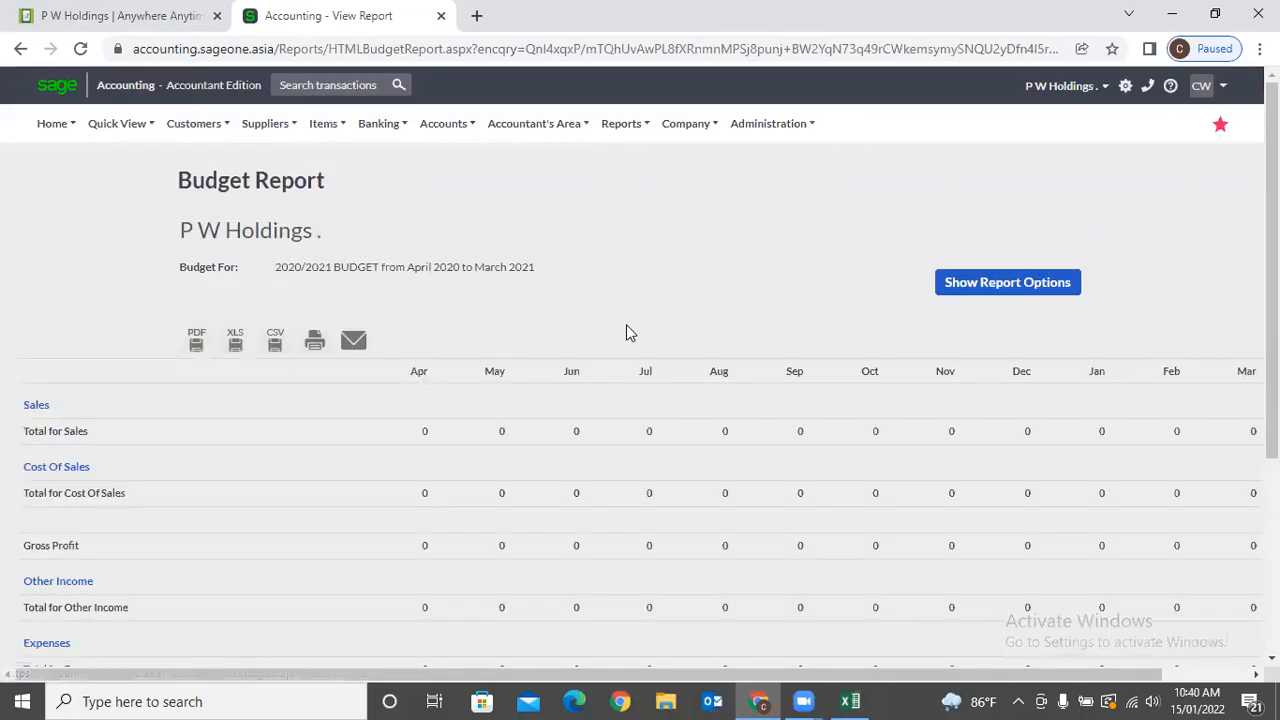
# Switch the report to the AAT budget, April 2021 to March 2022, and refresh it.
pyautogui.click(966, 283)
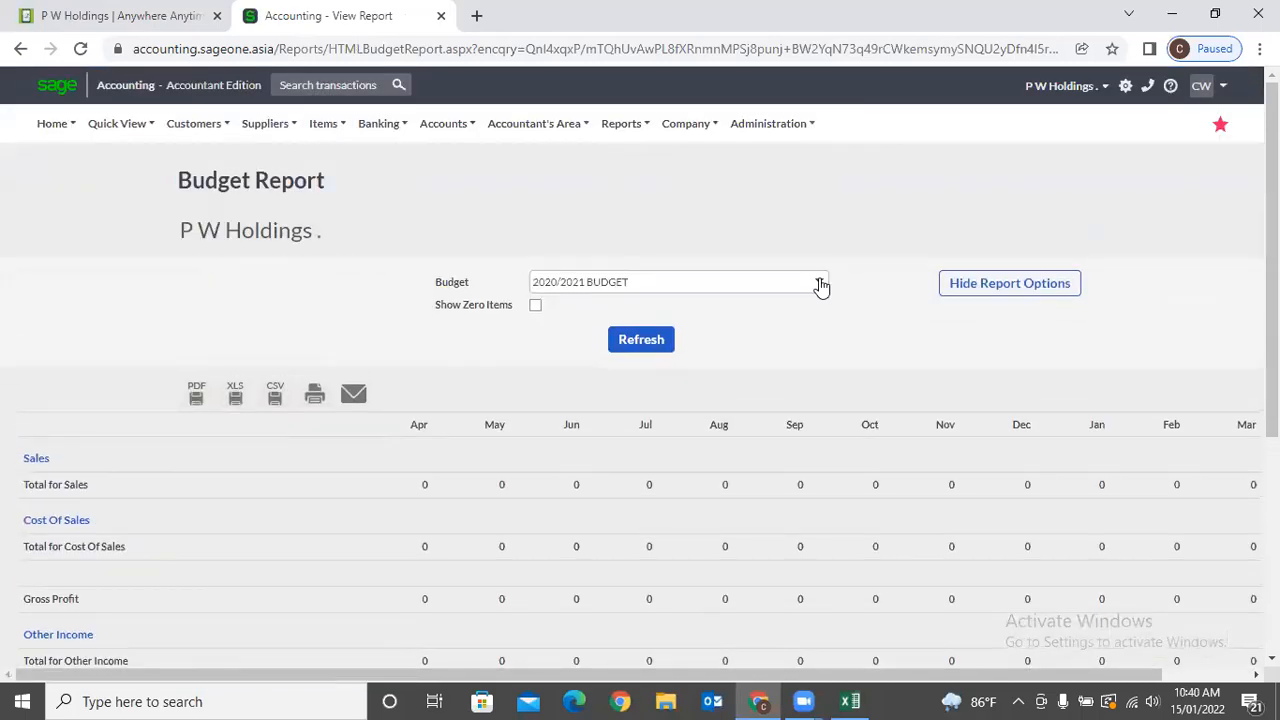
pyautogui.click(819, 282)
pyautogui.scroll(-2, 686, 422)
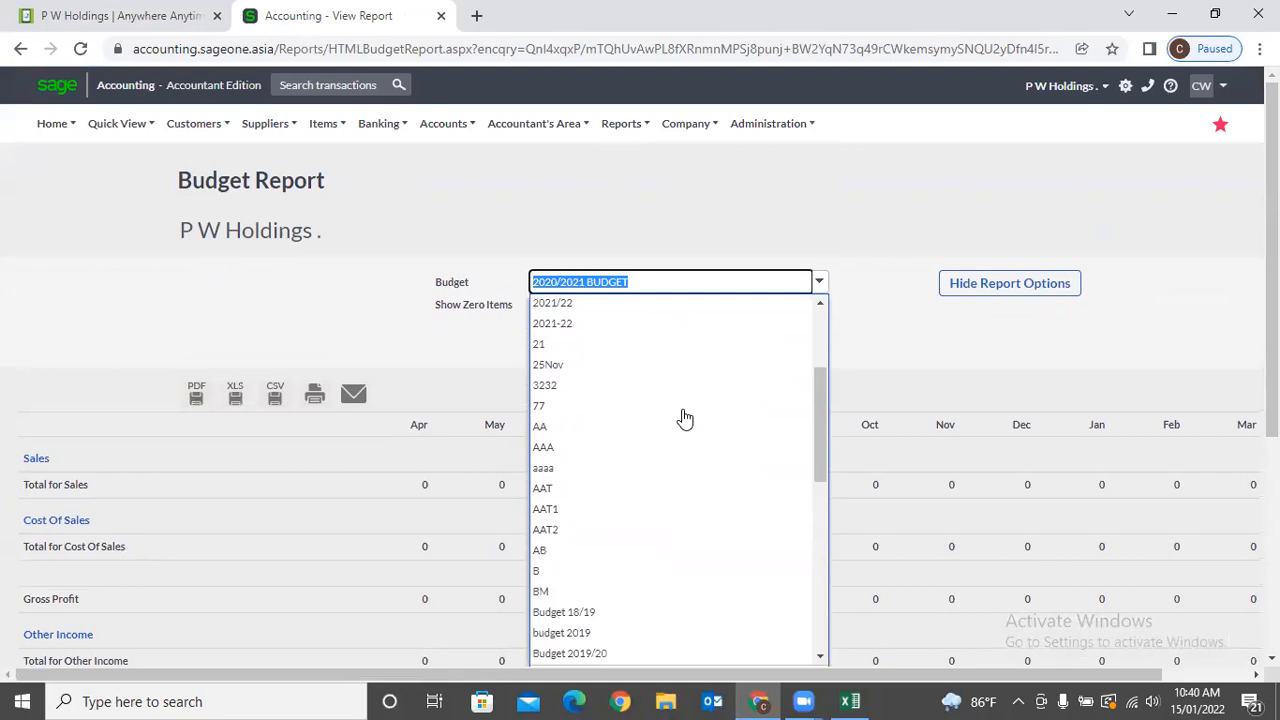
pyautogui.click(631, 488)
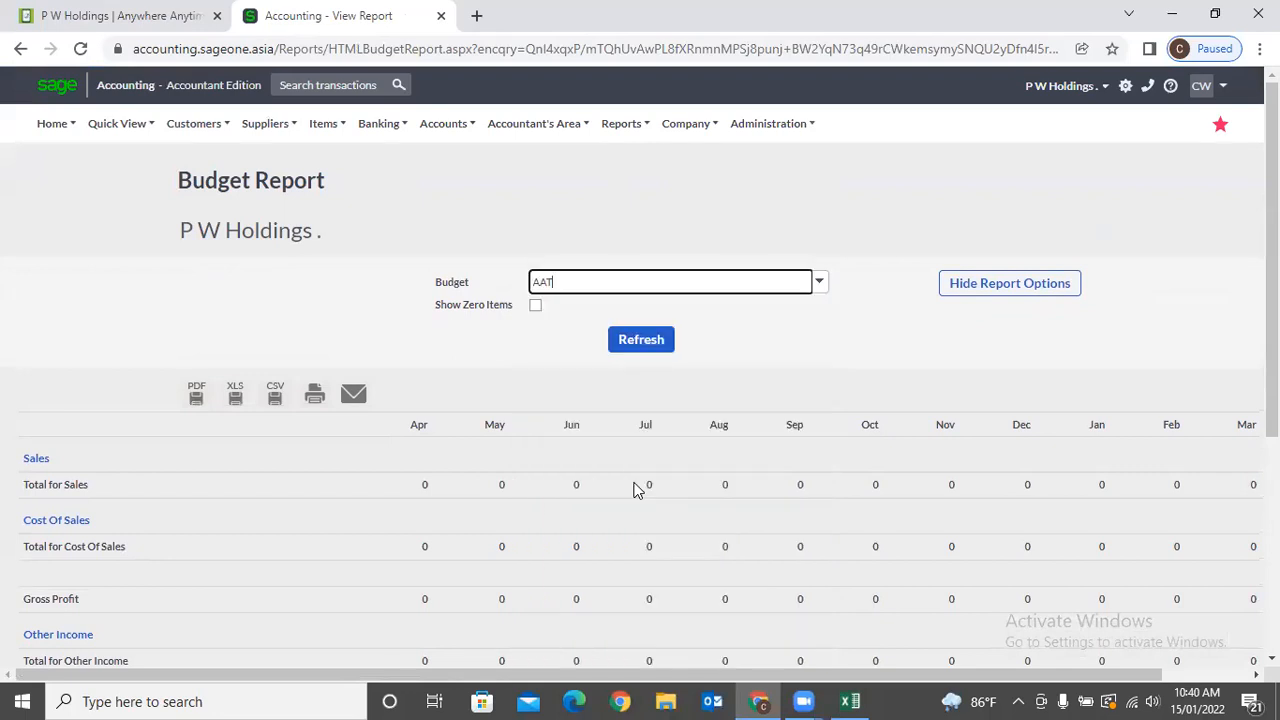
pyautogui.click(651, 334)
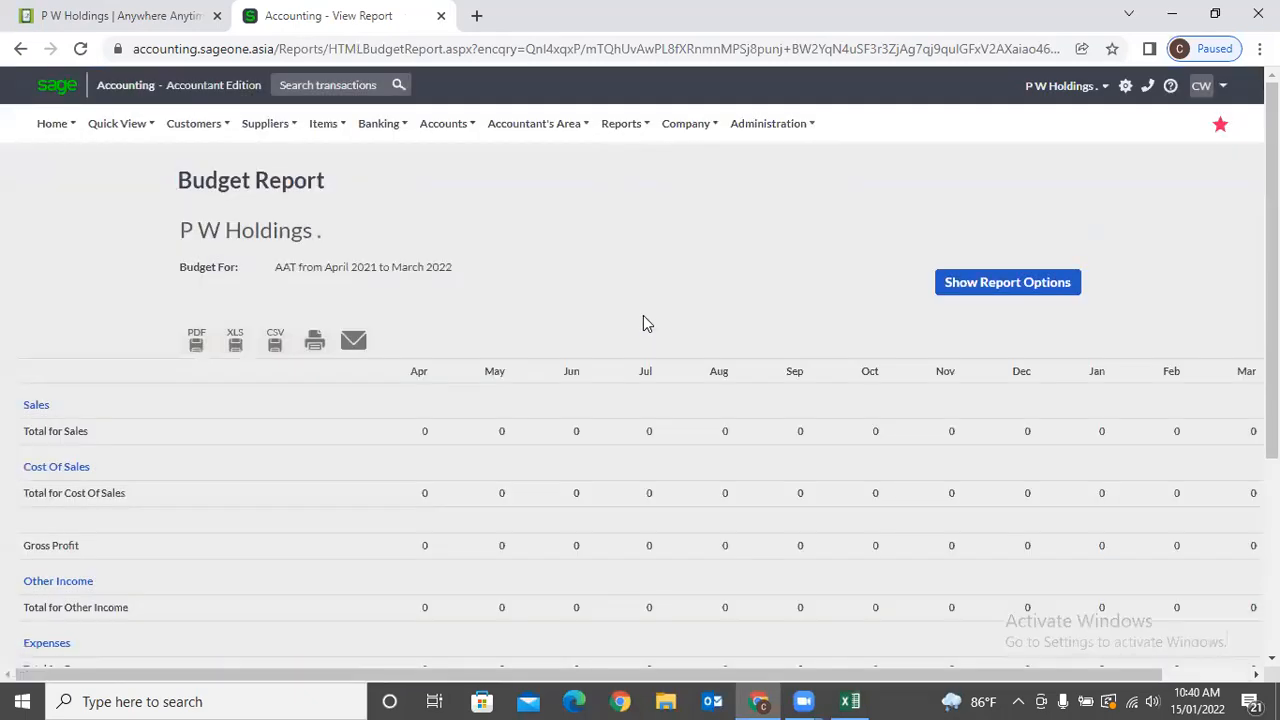
pyautogui.scroll(-3, 643, 316)
pyautogui.scroll(3, 643, 320)
pyautogui.click(684, 124)
pyautogui.moveTo(692, 279)
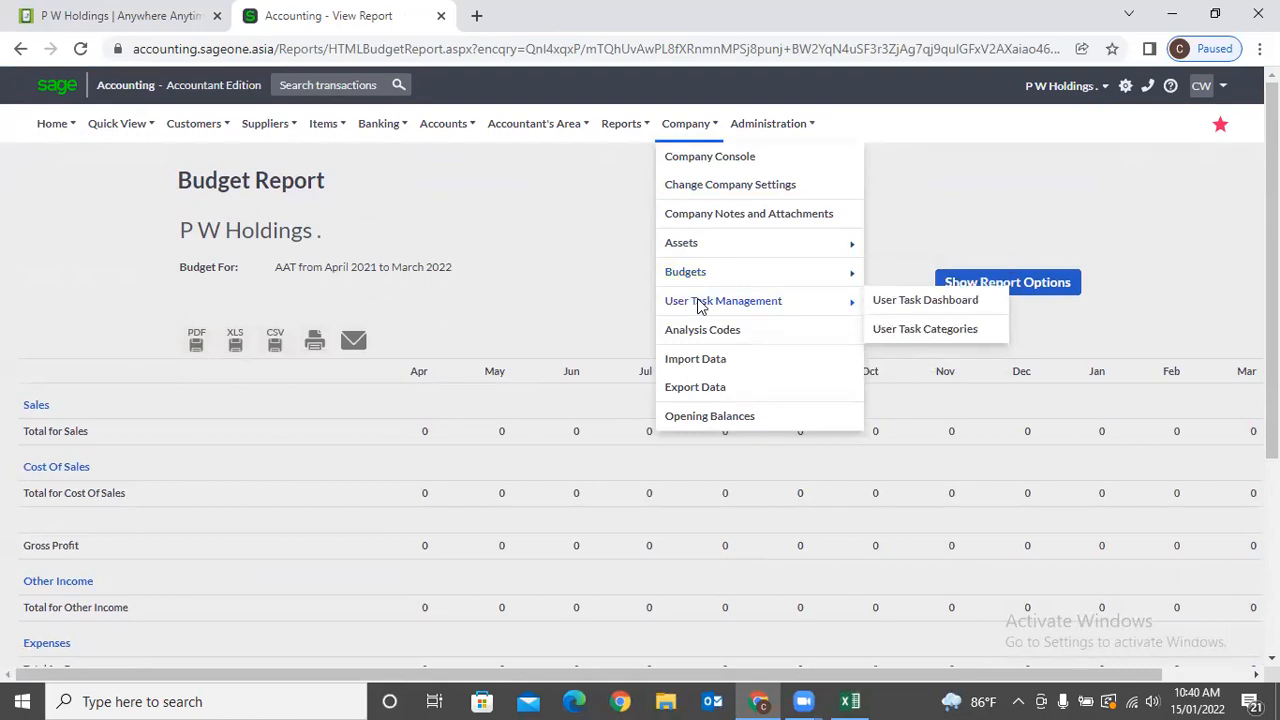
# Start a new user task due 16/01/2022 in the Meeting category.
pyautogui.click(885, 310)
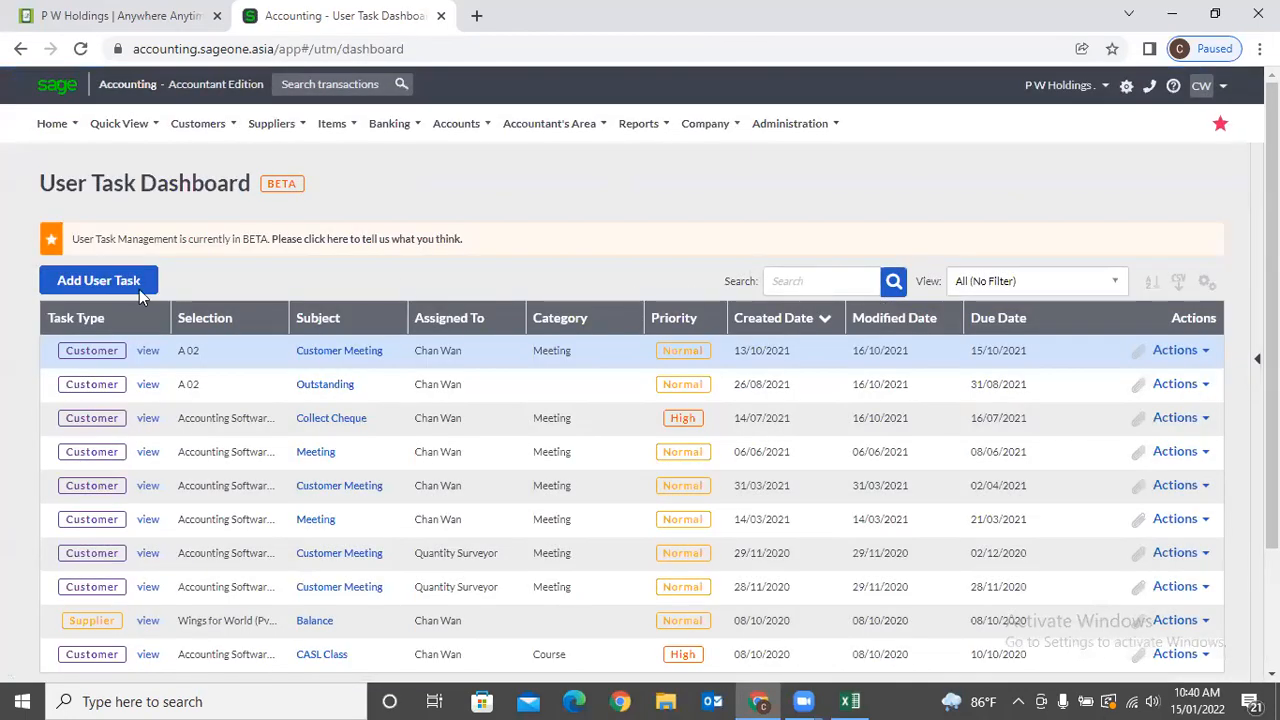
pyautogui.click(81, 280)
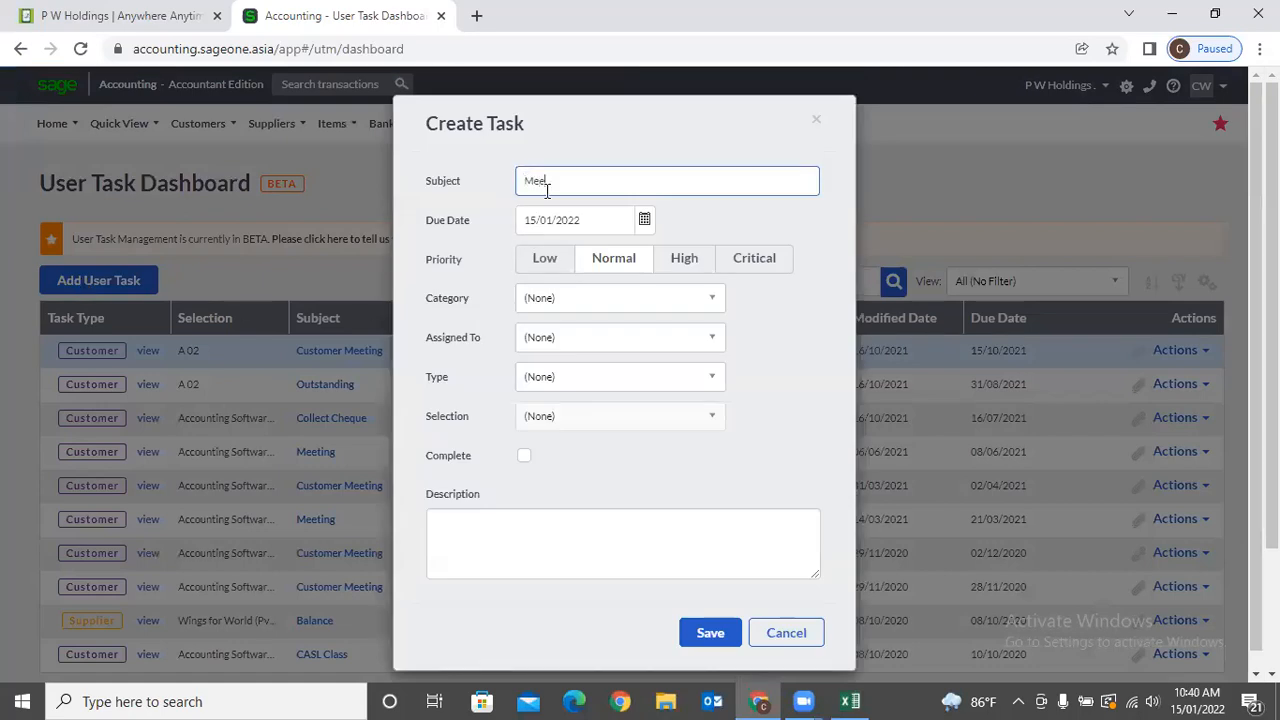
pyautogui.press('Tab')
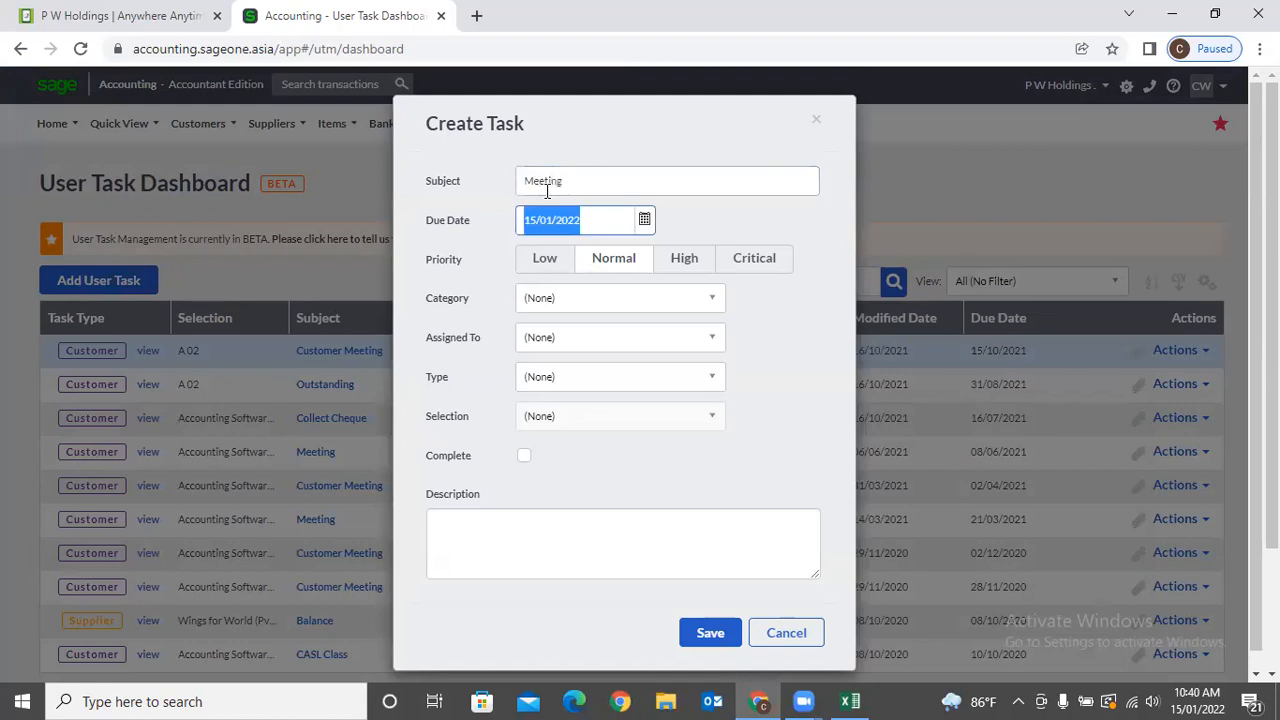
pyautogui.write('16/1/')
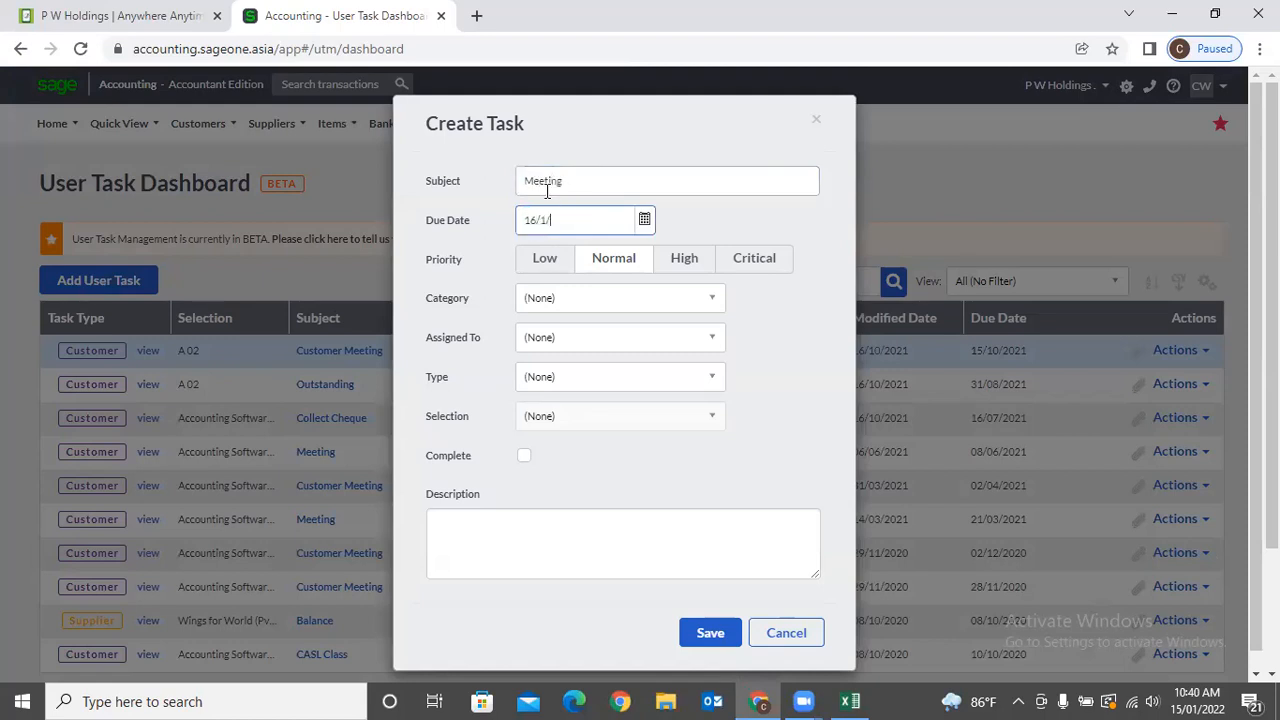
pyautogui.press('Tab')
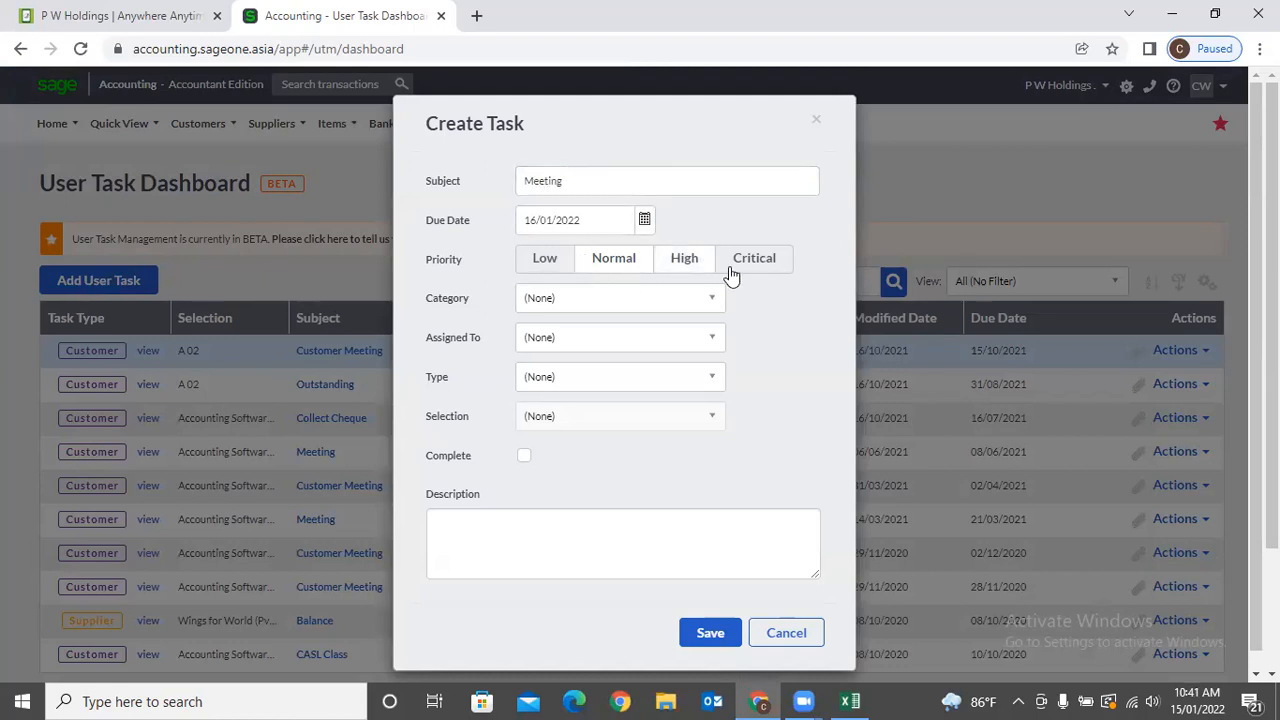
pyautogui.click(710, 308)
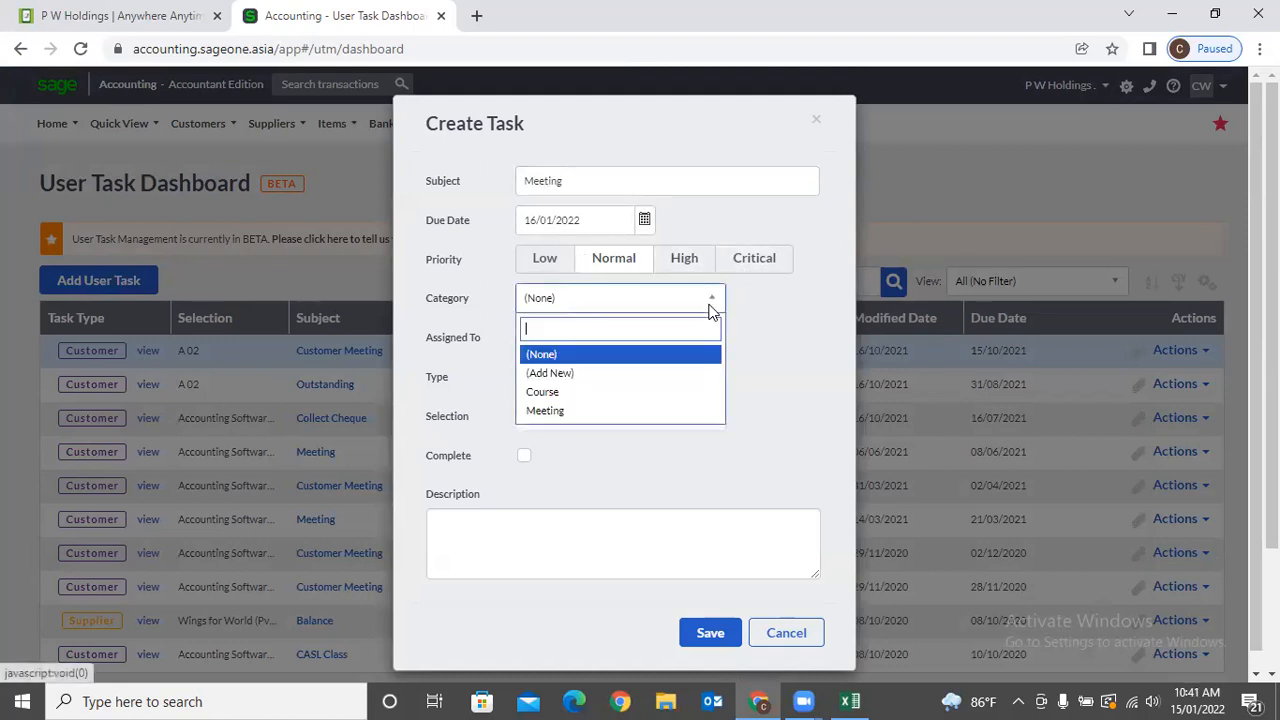
pyautogui.click(611, 414)
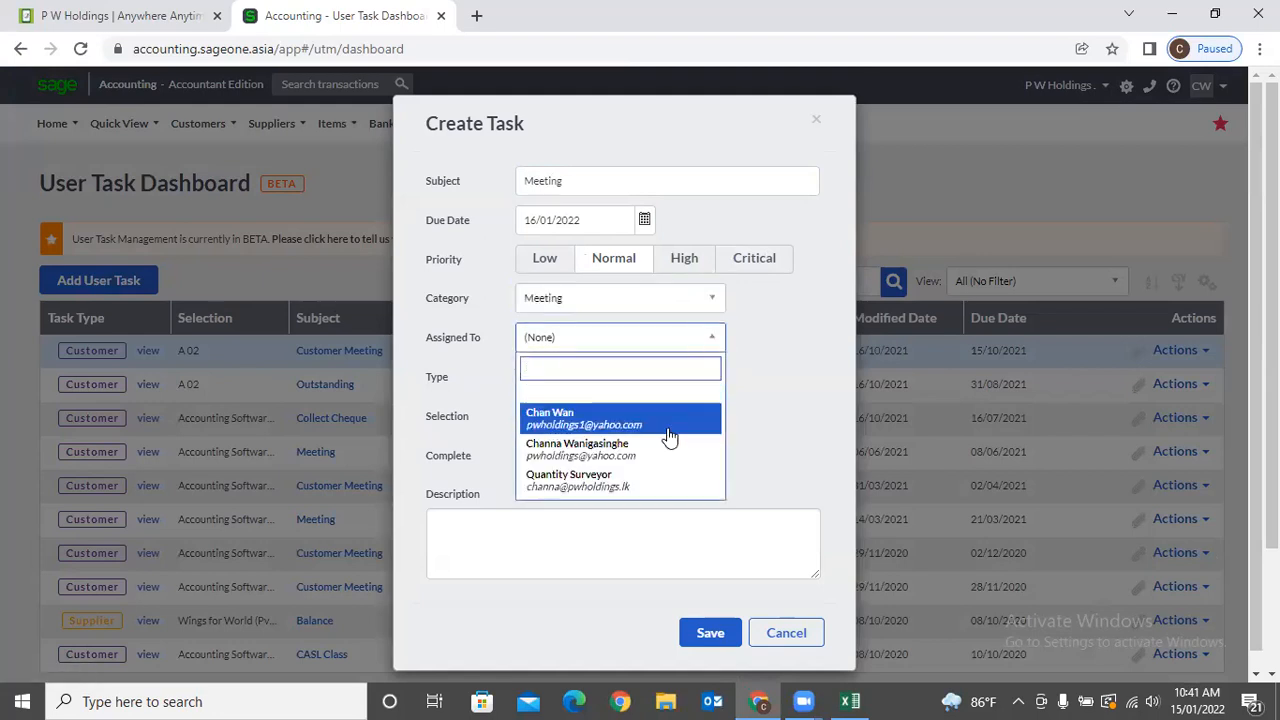
# Assign the task to Quantity Surveyor and link customer Accounting Software (Pvt) Ltd.
pyautogui.click(645, 480)
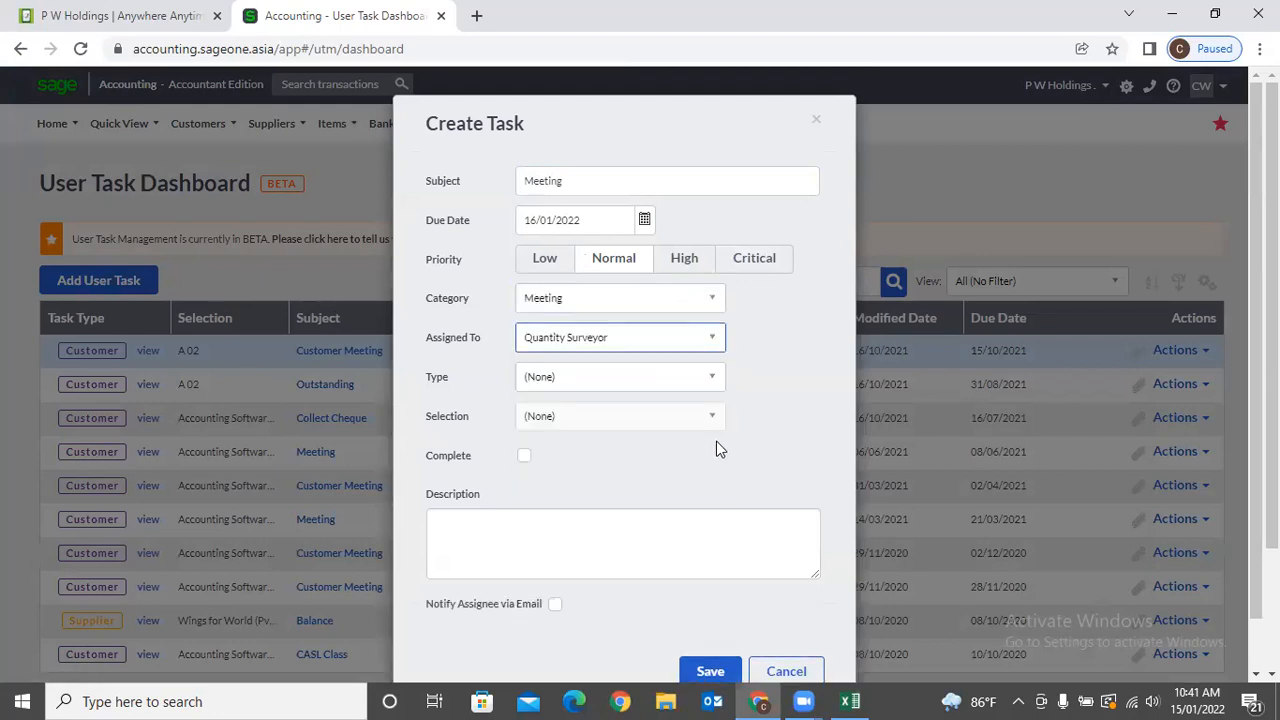
pyautogui.click(719, 388)
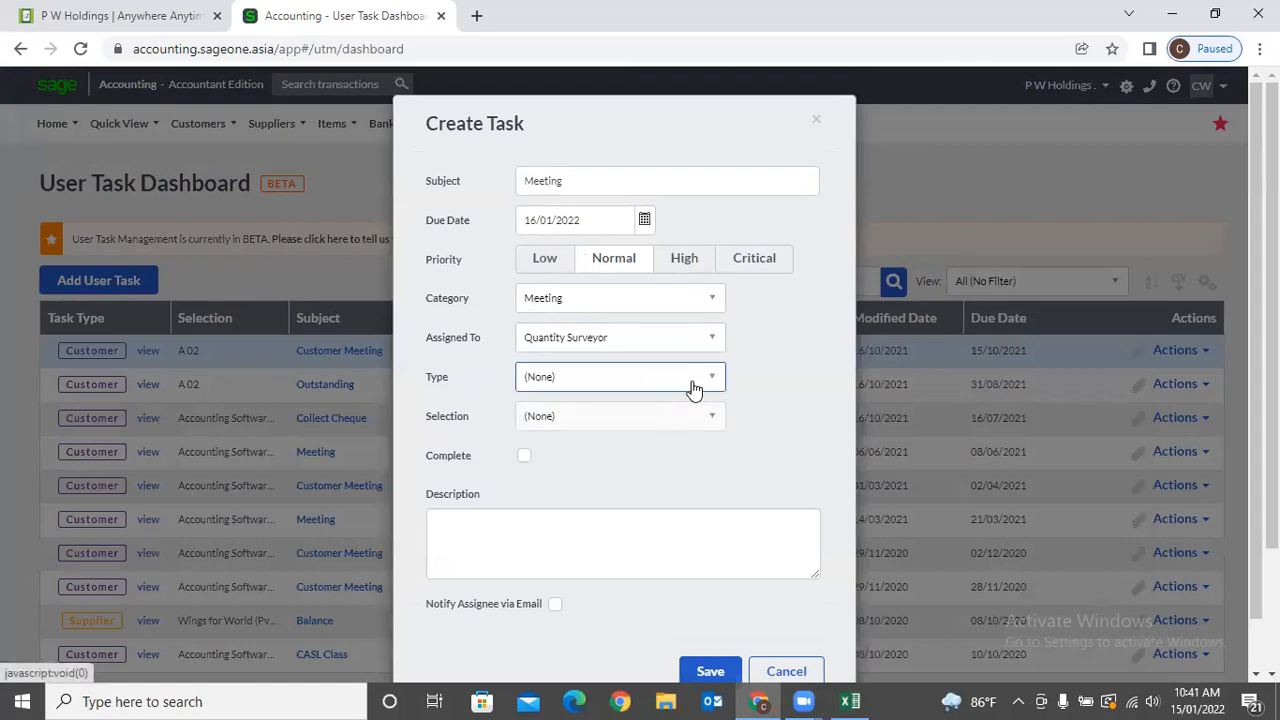
pyautogui.click(709, 381)
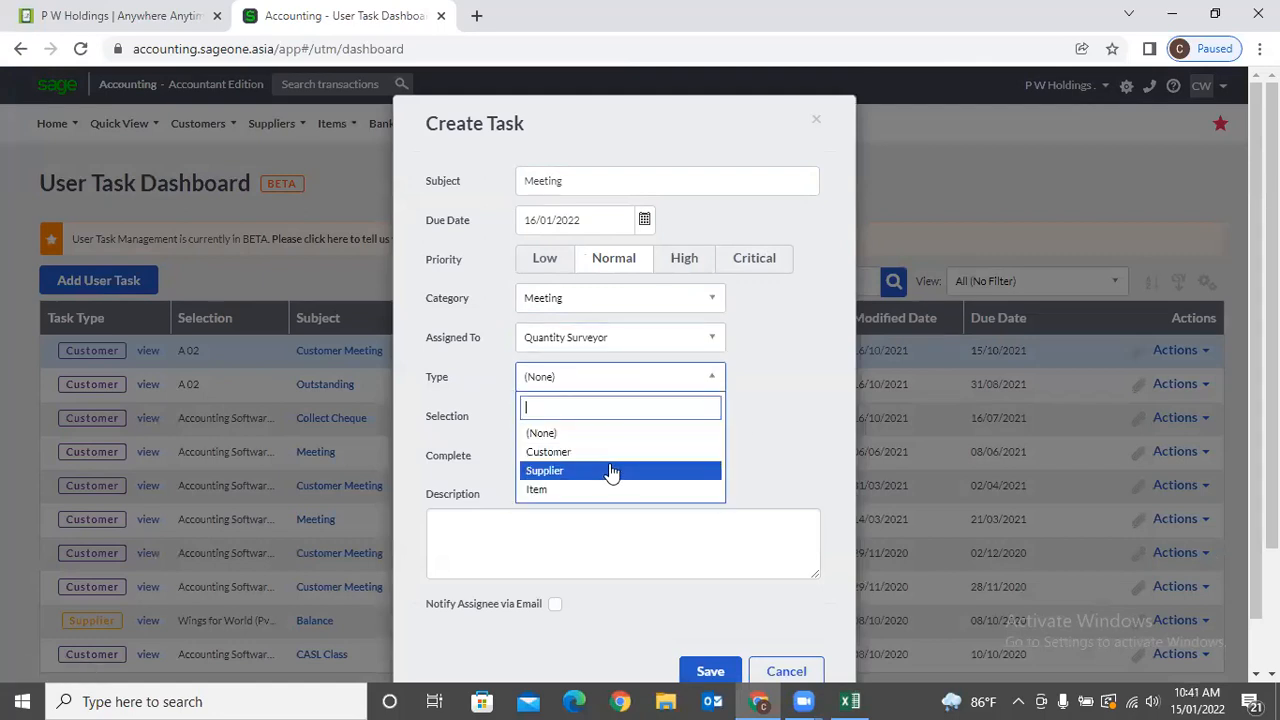
pyautogui.click(606, 453)
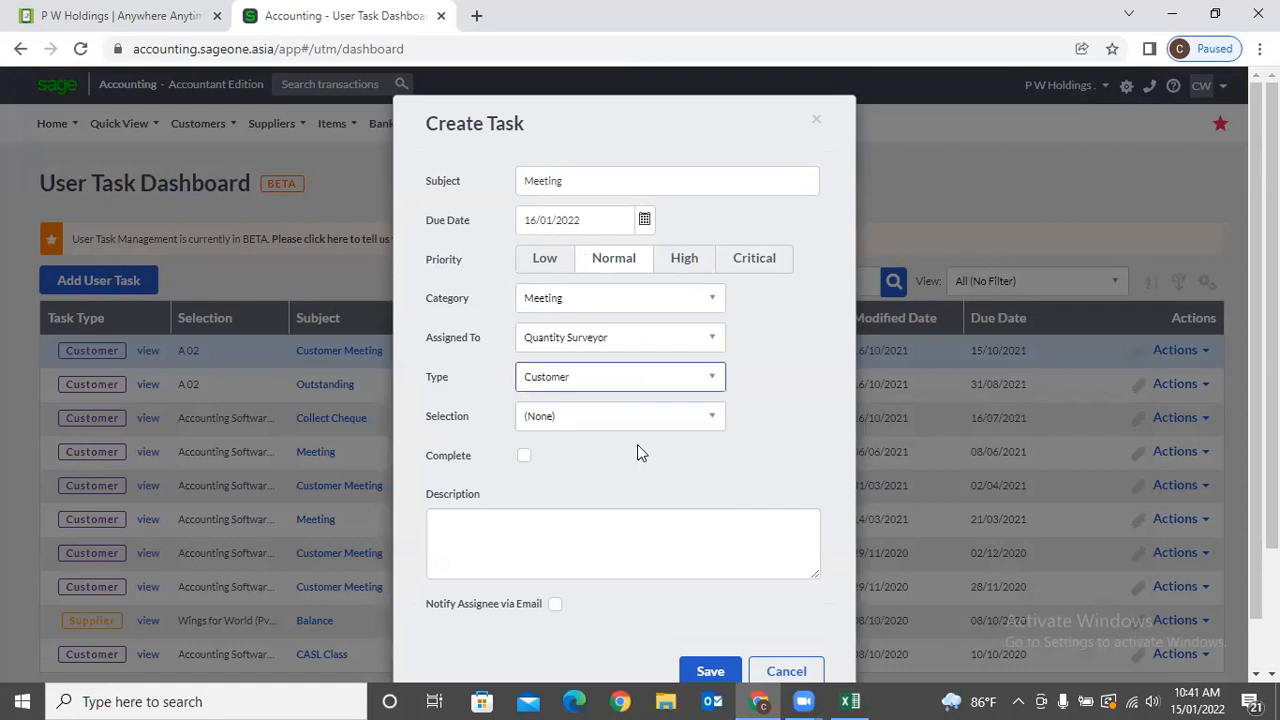
pyautogui.click(694, 419)
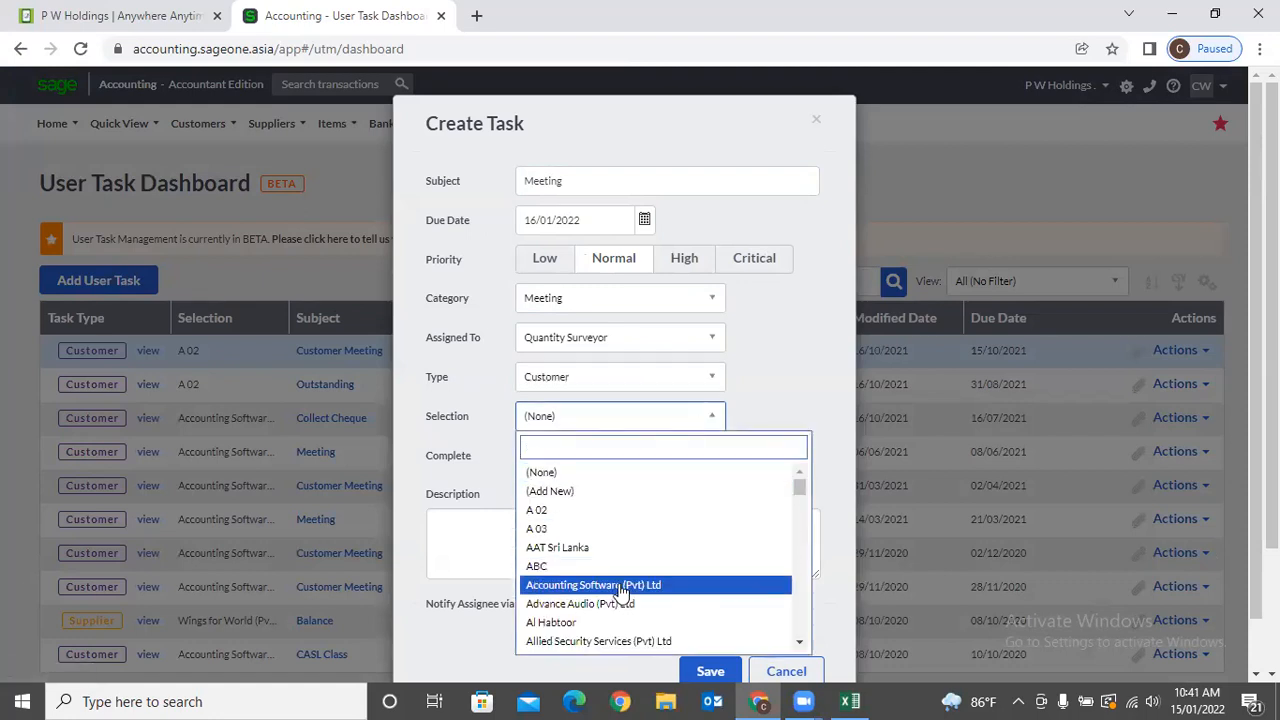
pyautogui.click(620, 588)
# Add the description 'Outstanding Meeting', enable email notification to the assignee, and save.
pyautogui.click(622, 543)
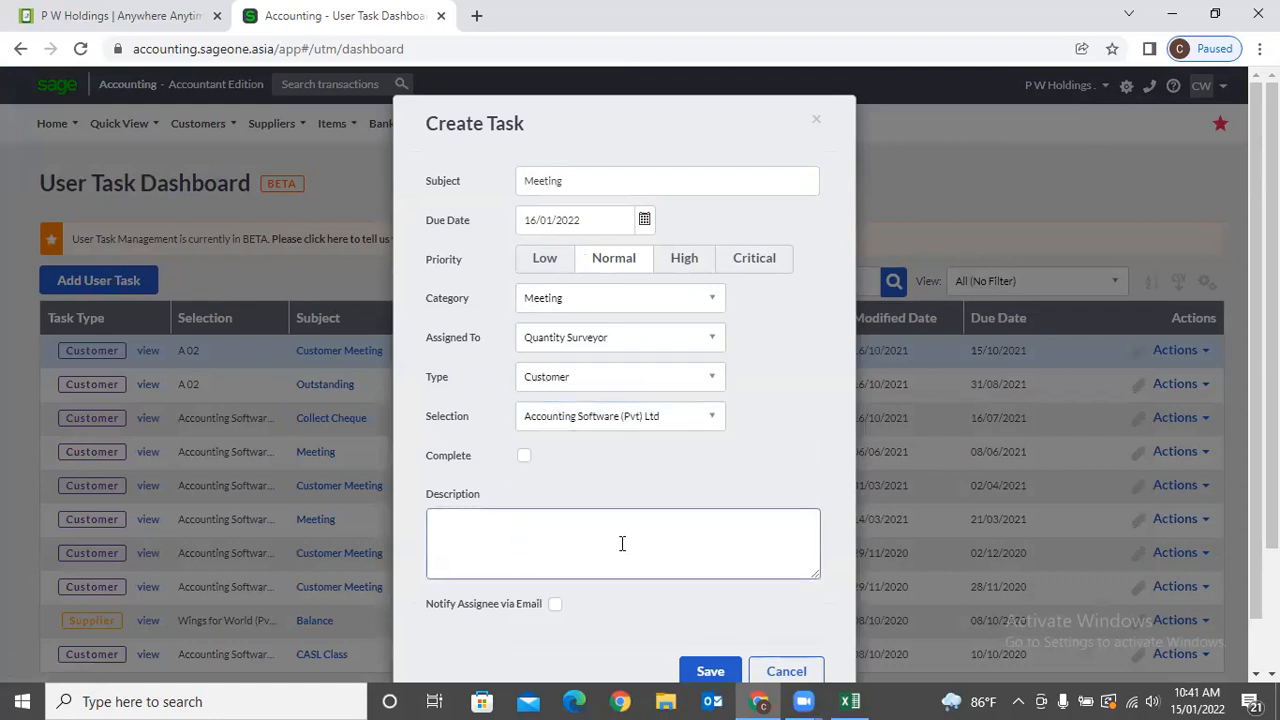
pyautogui.write('Outstanding Meeting')
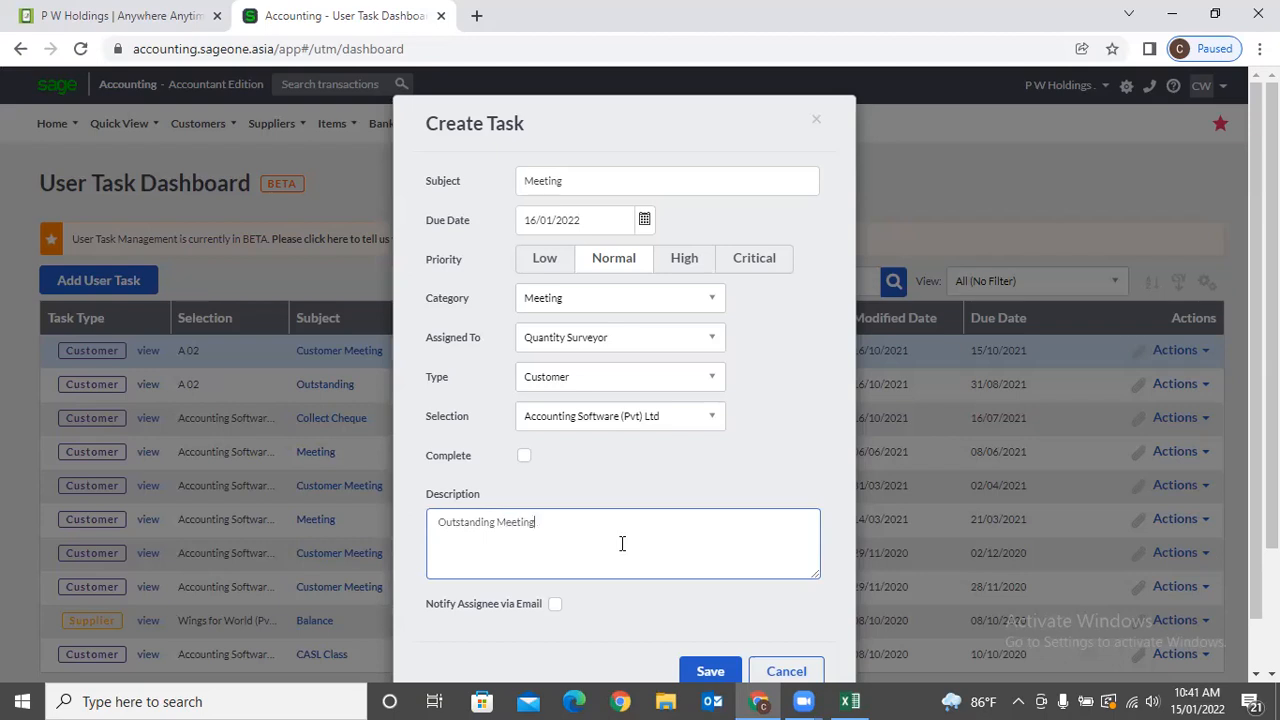
pyautogui.click(665, 463)
pyautogui.scroll(-1, 665, 463)
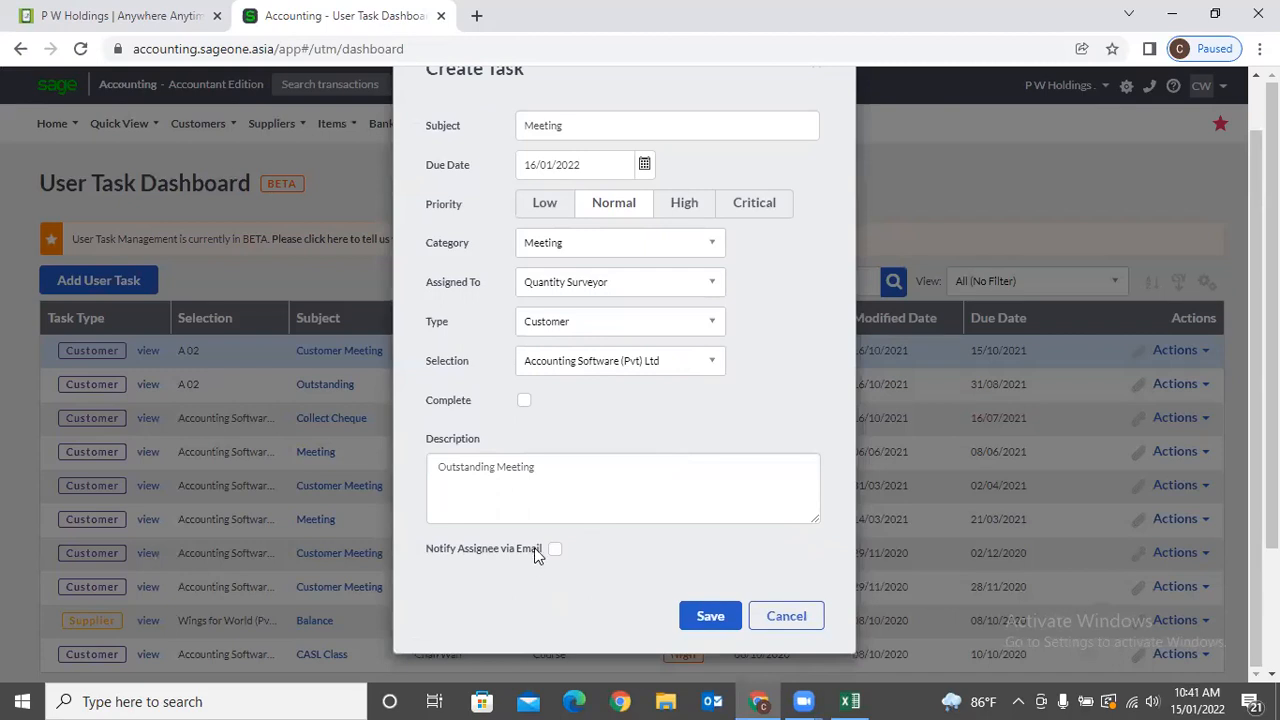
pyautogui.click(555, 549)
pyautogui.click(697, 614)
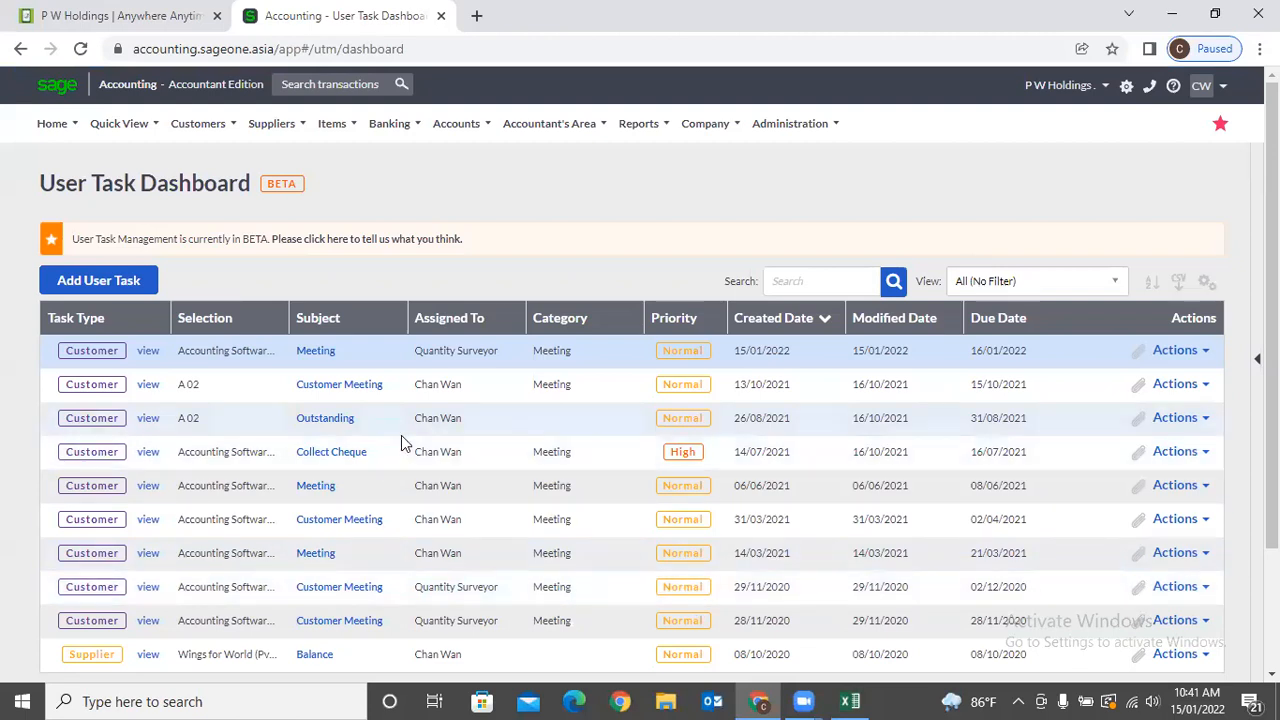
# Check the new task's actions, then view User Task Categories (Course, Meeting) and Add Category.
pyautogui.click(1198, 351)
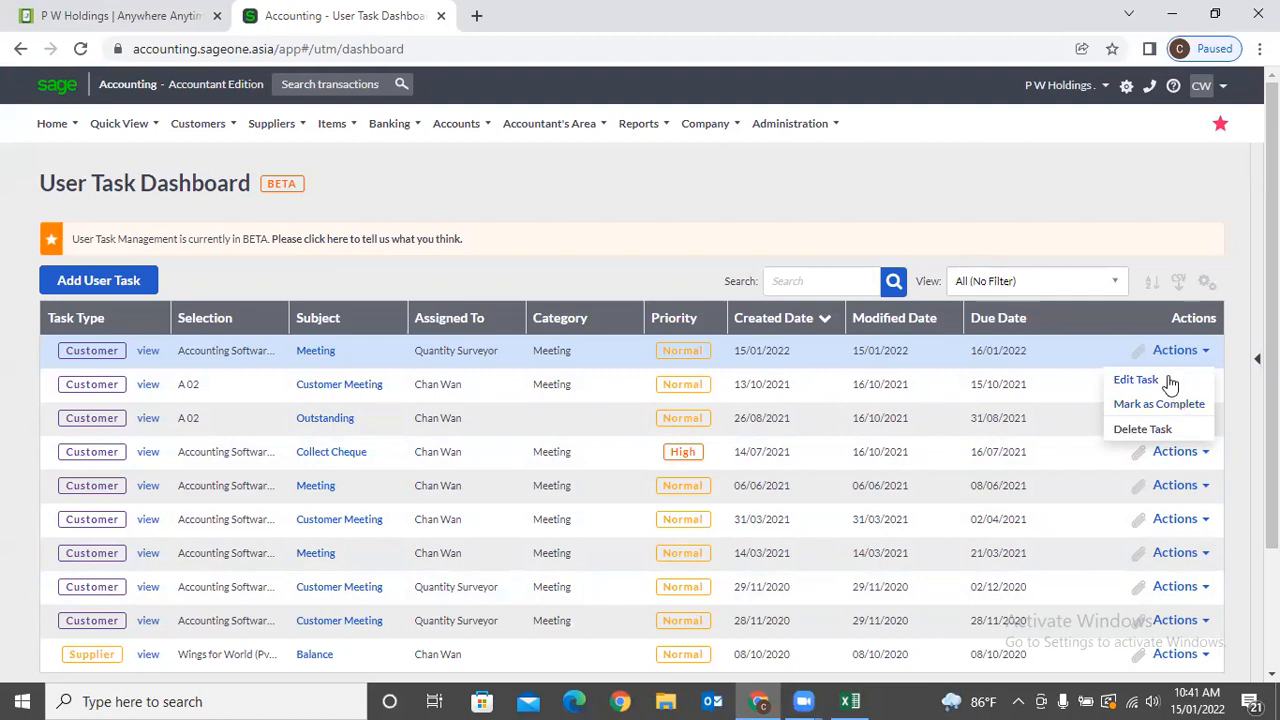
pyautogui.click(723, 180)
pyautogui.moveTo(697, 137)
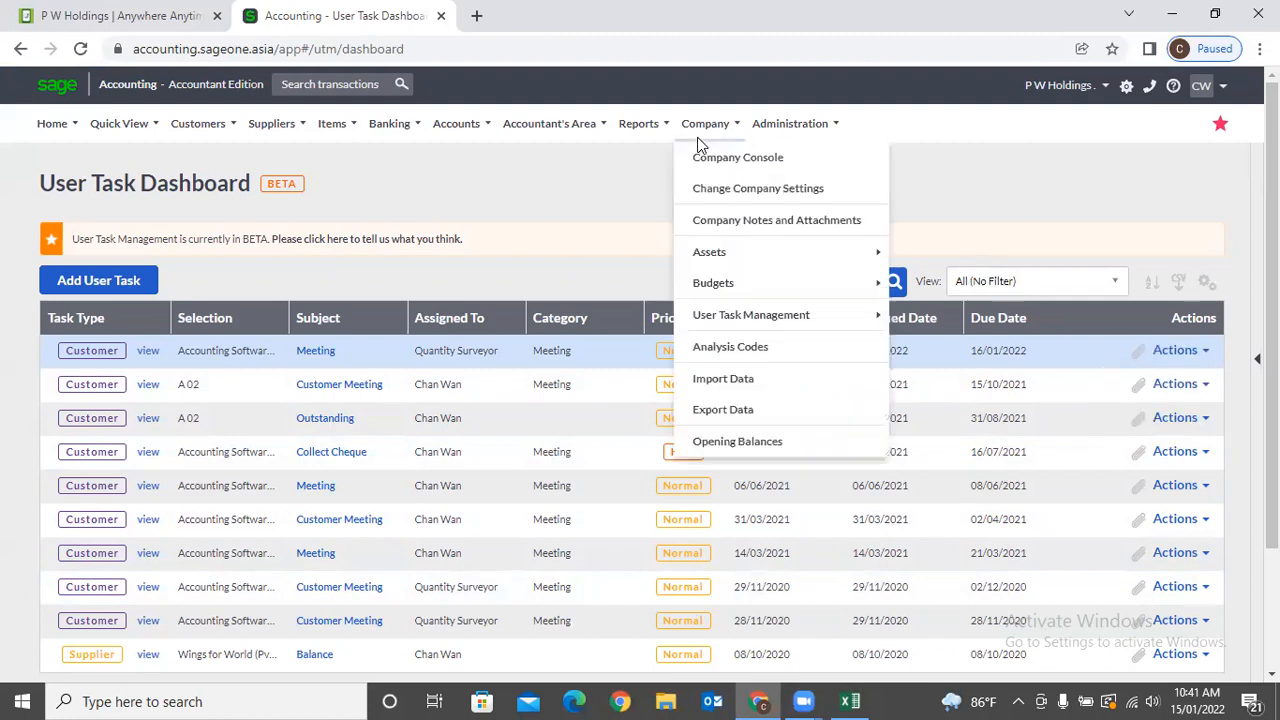
pyautogui.moveTo(731, 321)
pyautogui.moveTo(883, 315)
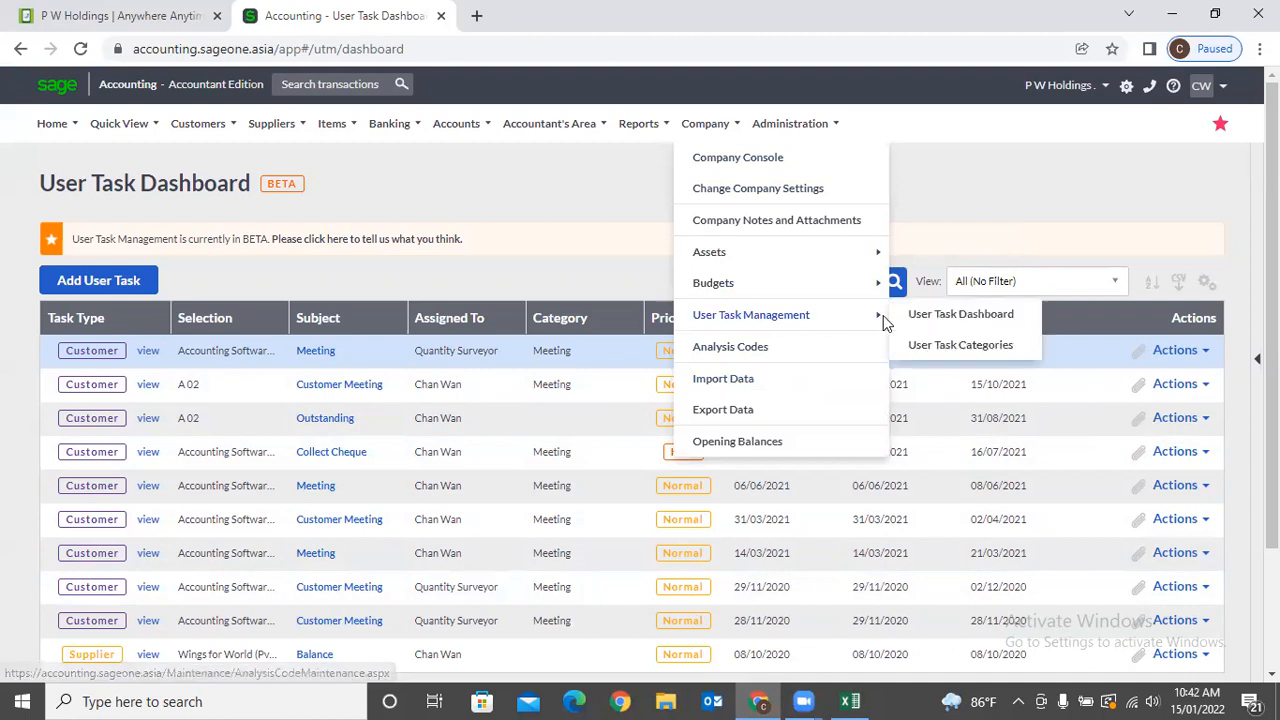
pyautogui.click(939, 343)
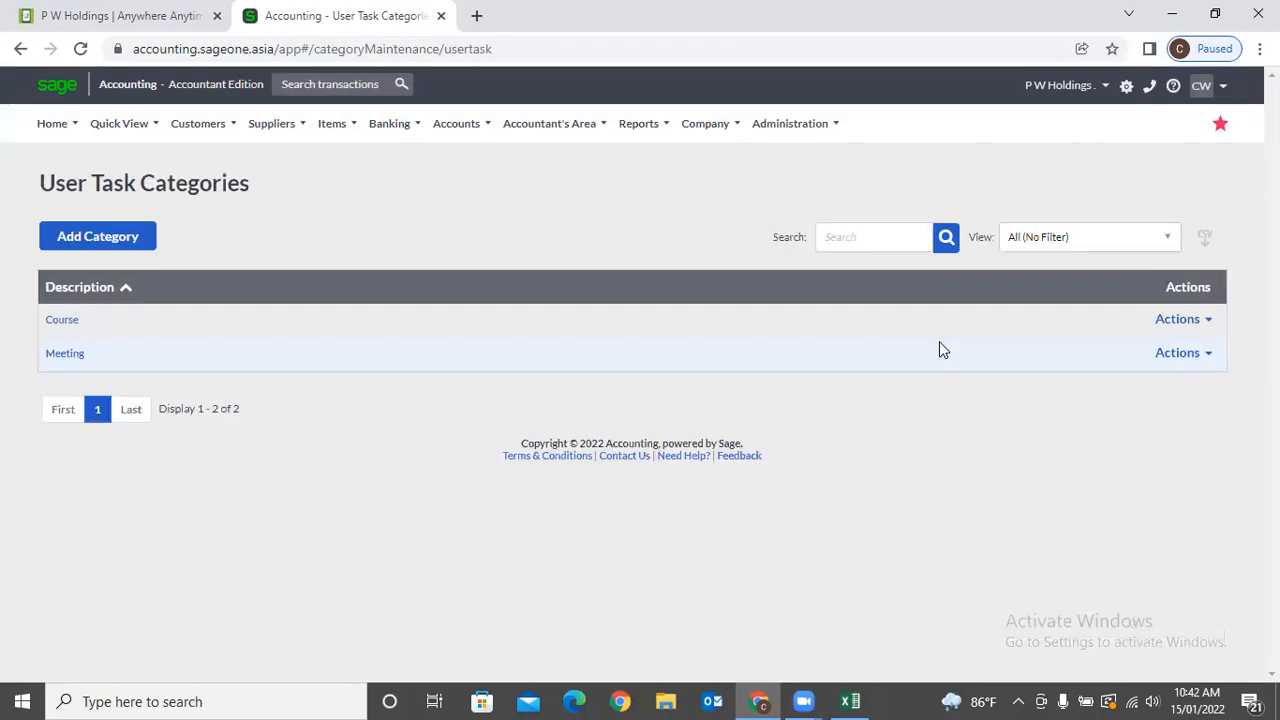
pyautogui.click(89, 246)
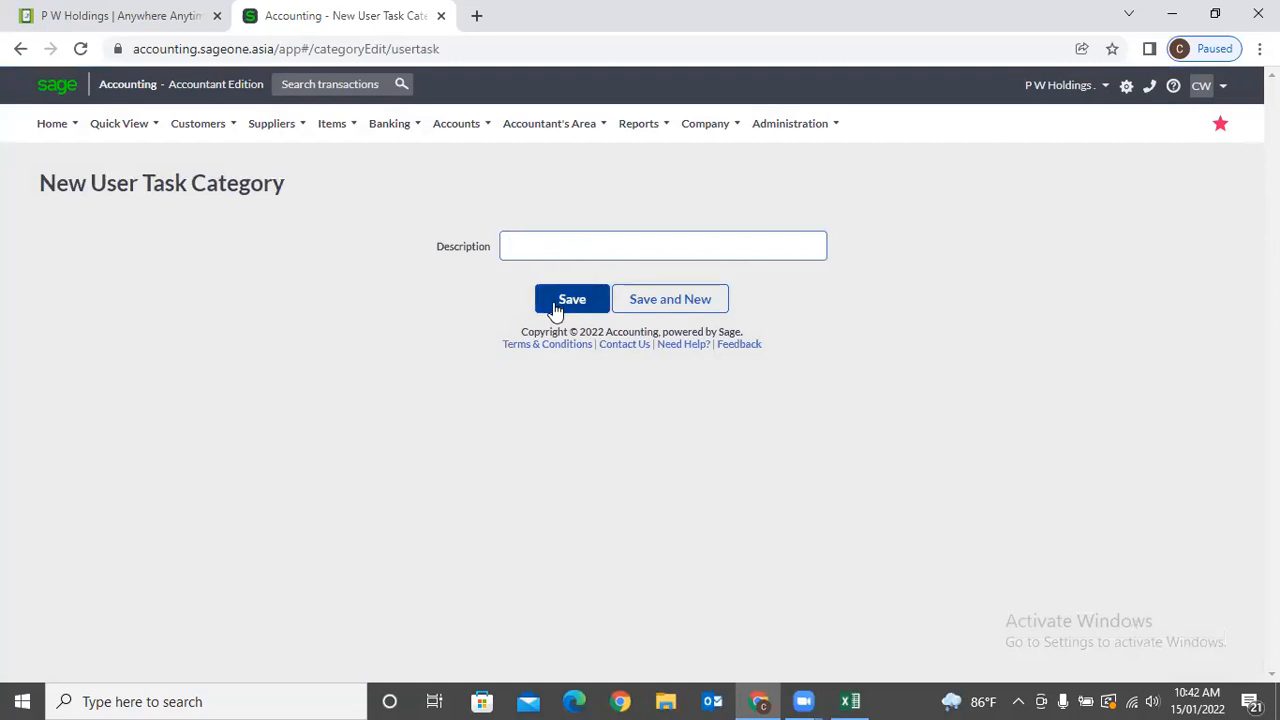
pyautogui.click(581, 489)
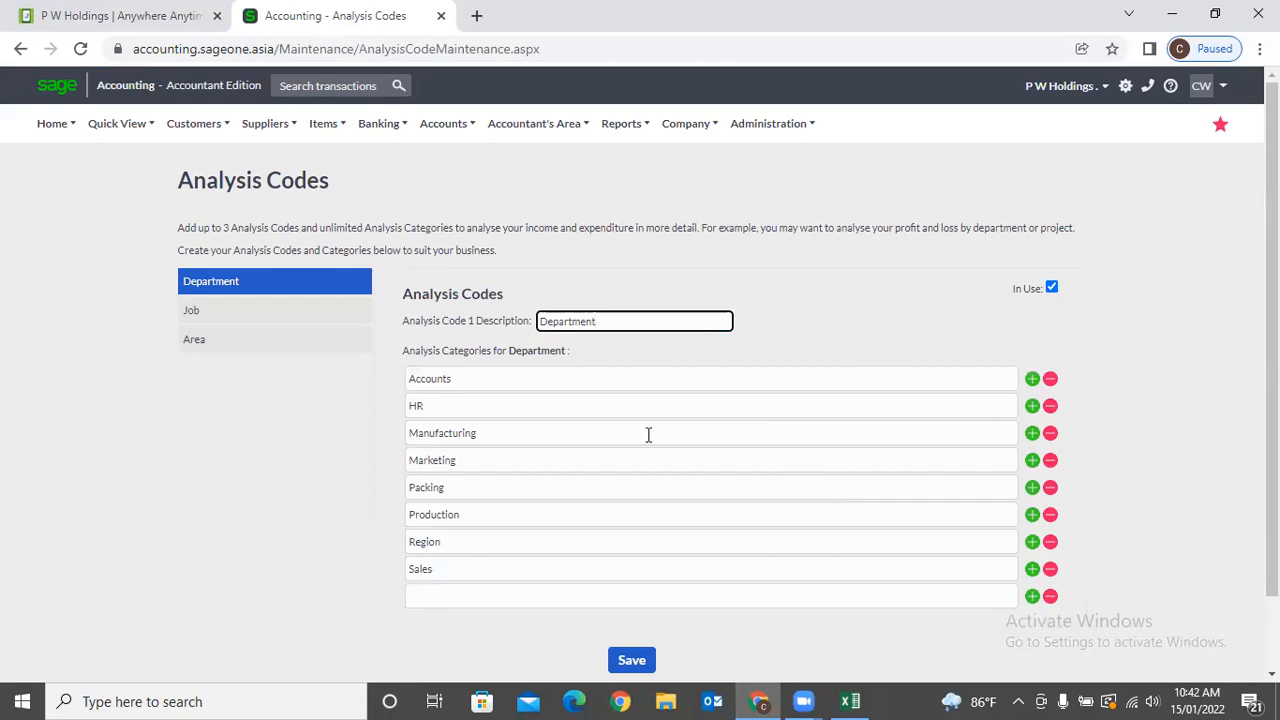
# View the categories under the Job, Area and Department analysis codes.
pyautogui.click(257, 316)
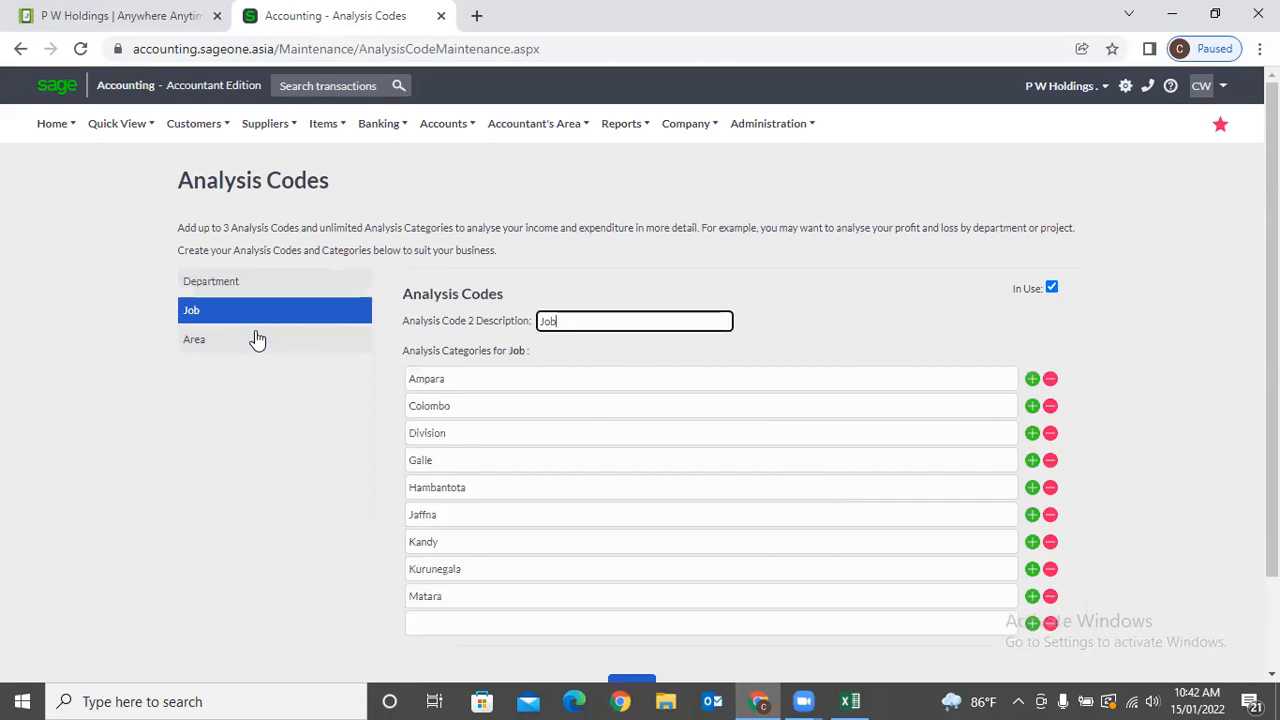
pyautogui.click(257, 340)
pyautogui.click(257, 288)
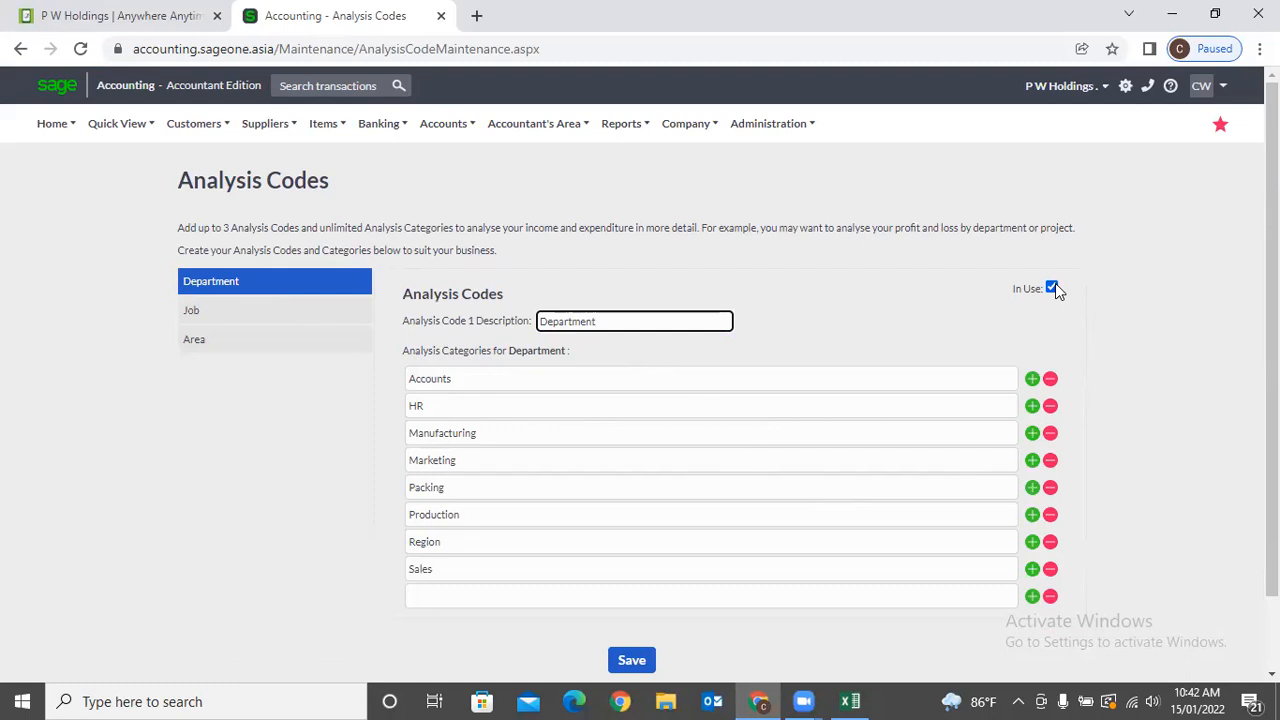
# Add and try removing a Department category row, then open Import Data from CSV.
pyautogui.click(1032, 596)
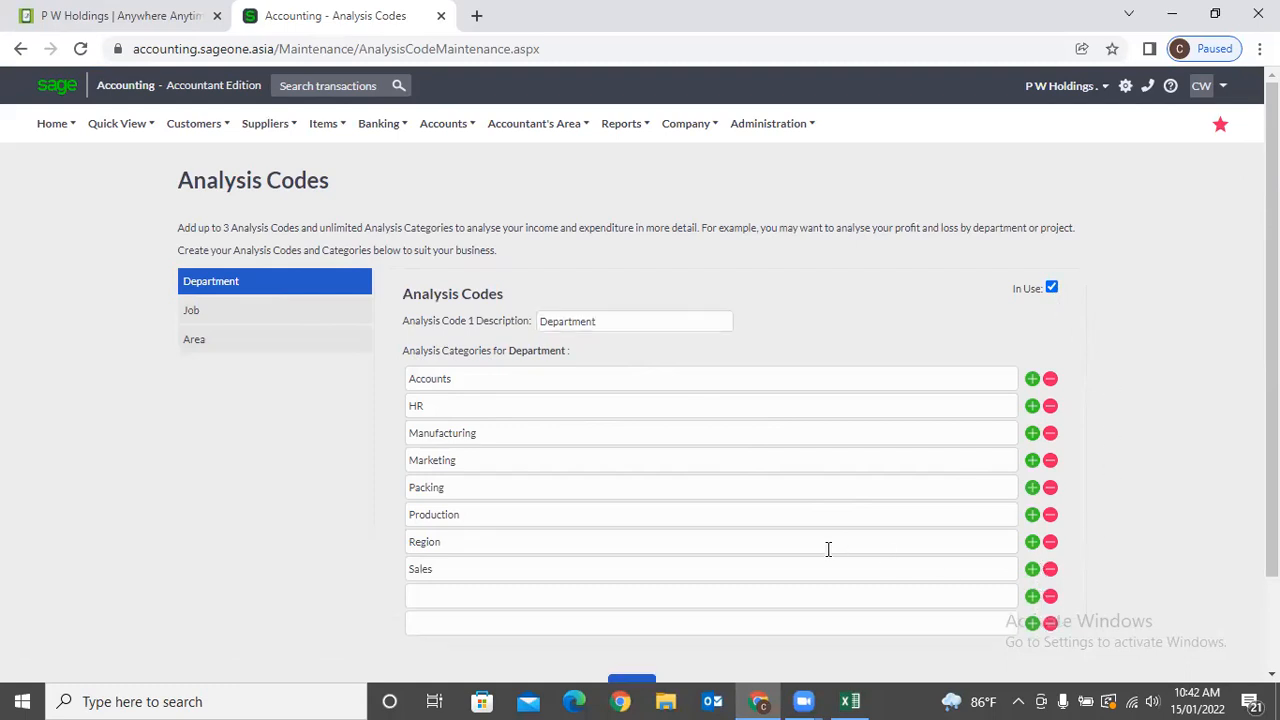
pyautogui.click(1050, 597)
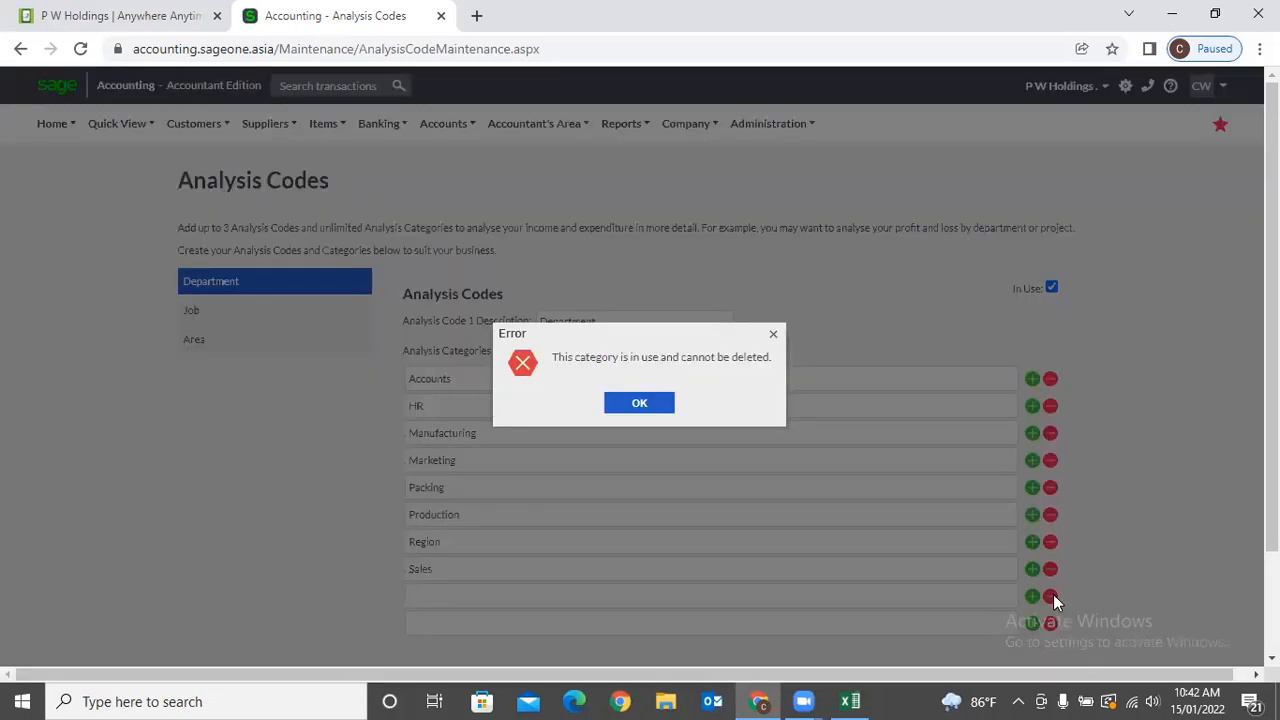
pyautogui.click(658, 408)
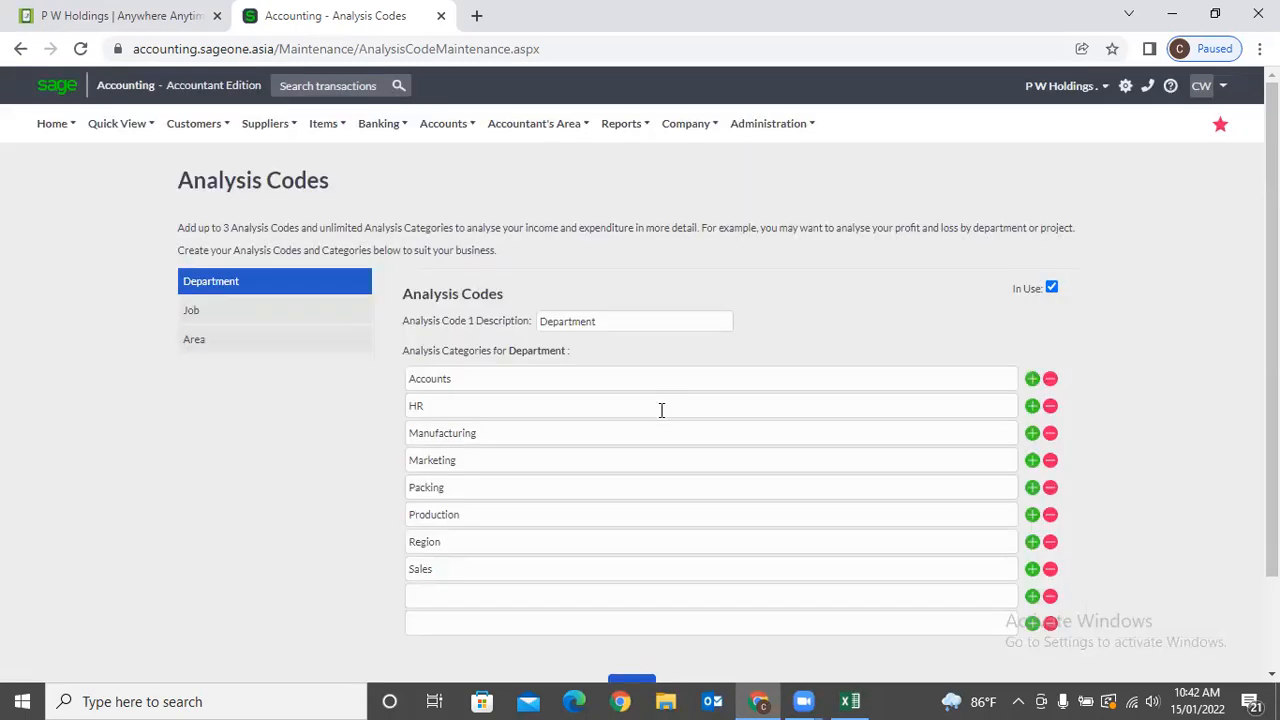
pyautogui.click(1050, 623)
pyautogui.click(657, 405)
pyautogui.scroll(-2, 654, 399)
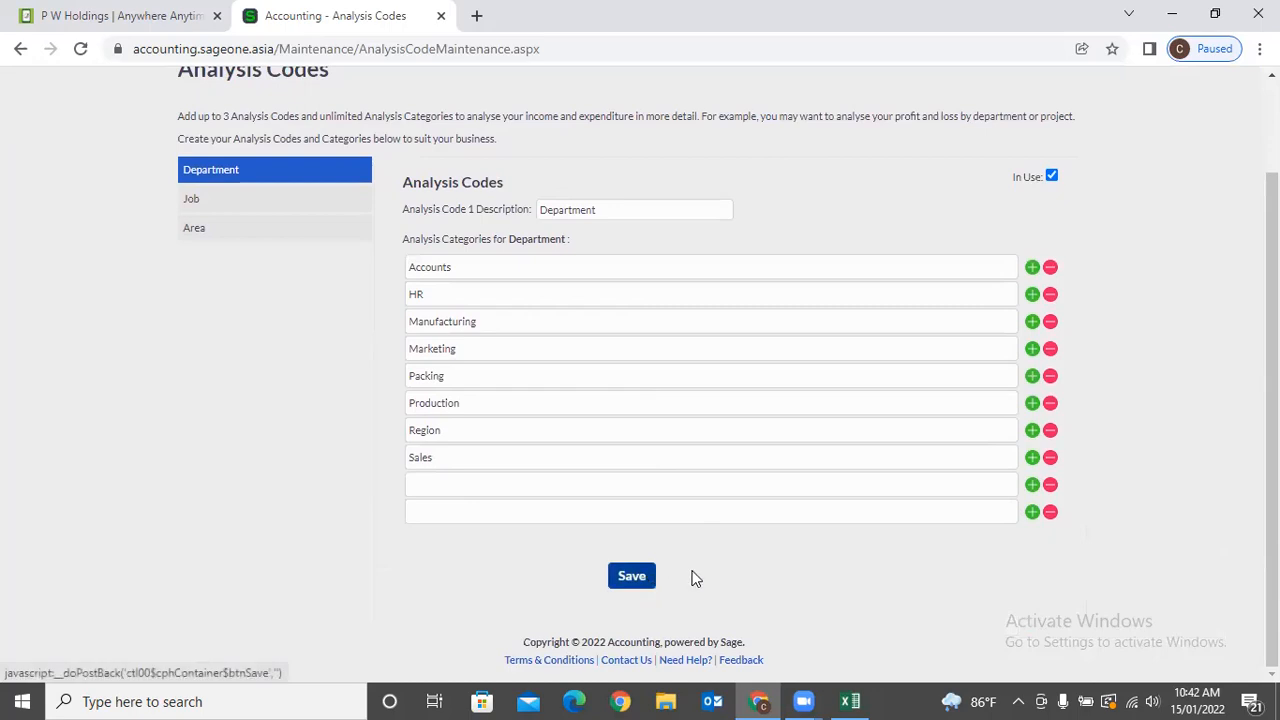
pyautogui.scroll(1, 733, 574)
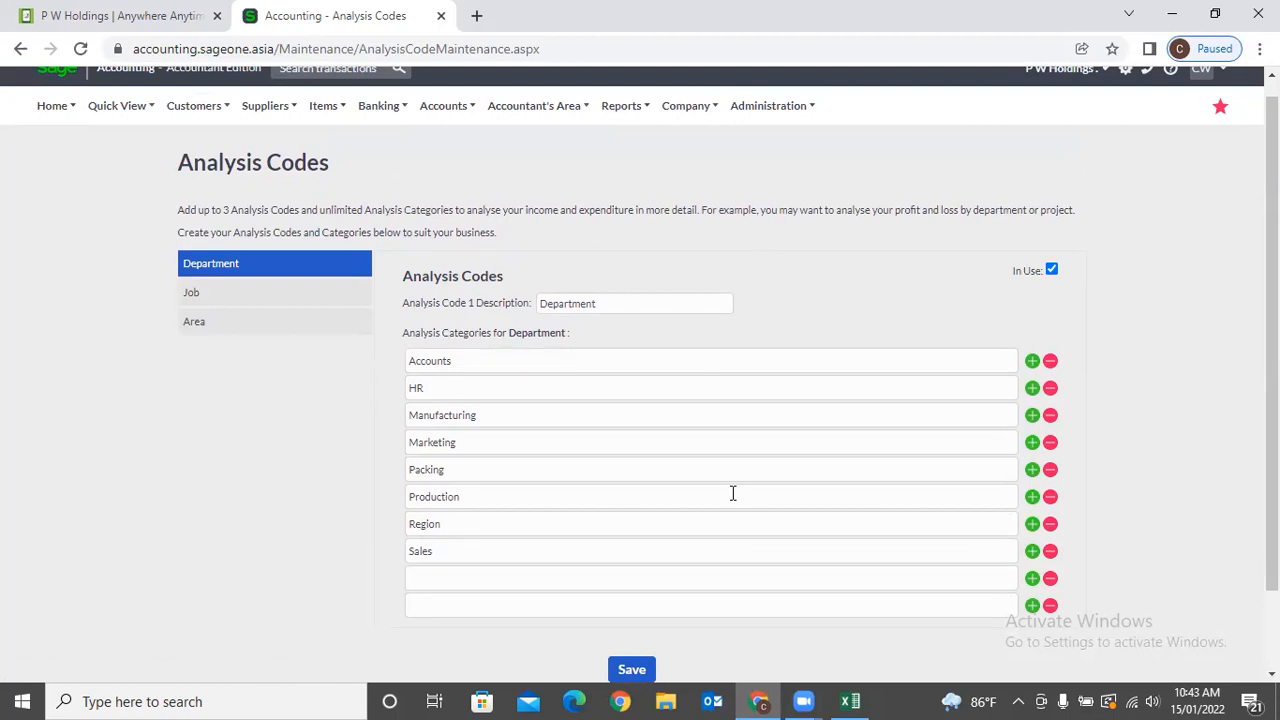
pyautogui.moveTo(680, 118)
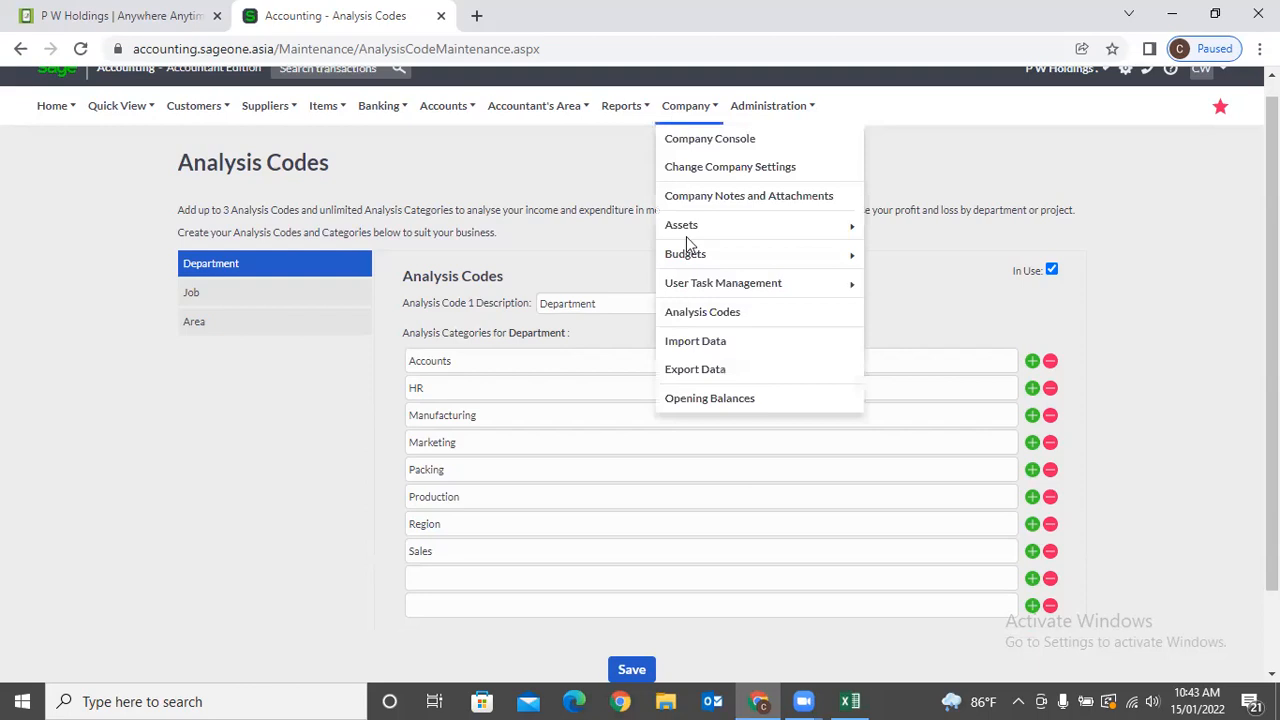
pyautogui.click(727, 344)
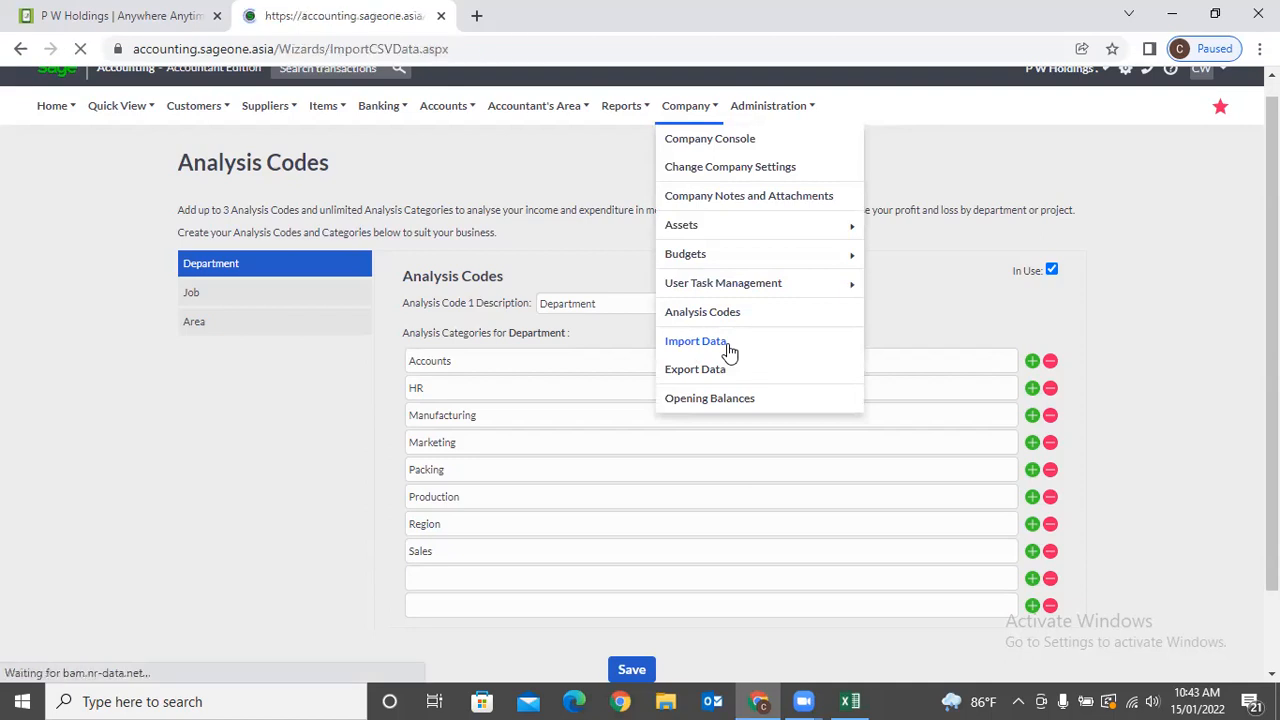
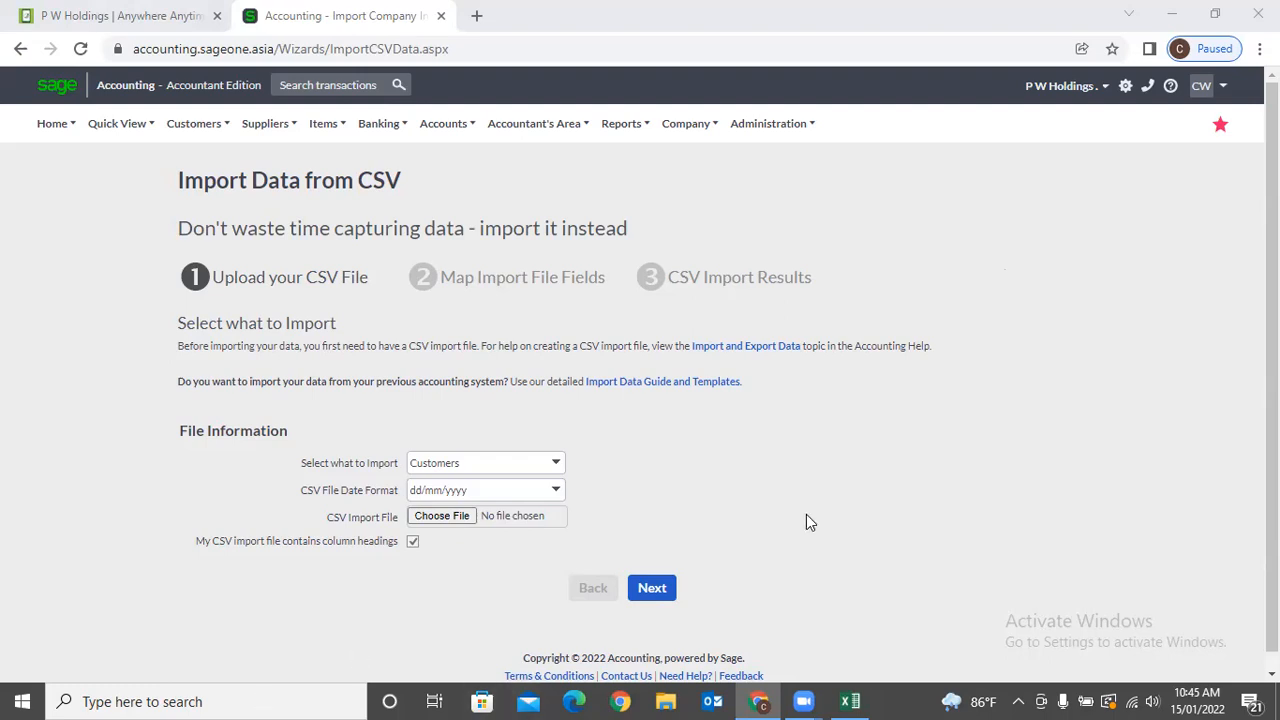
# Duplicate the CSV import tab and open a blank New Customer form there, then return to the import tab.
pyautogui.rightClick(314, 28)
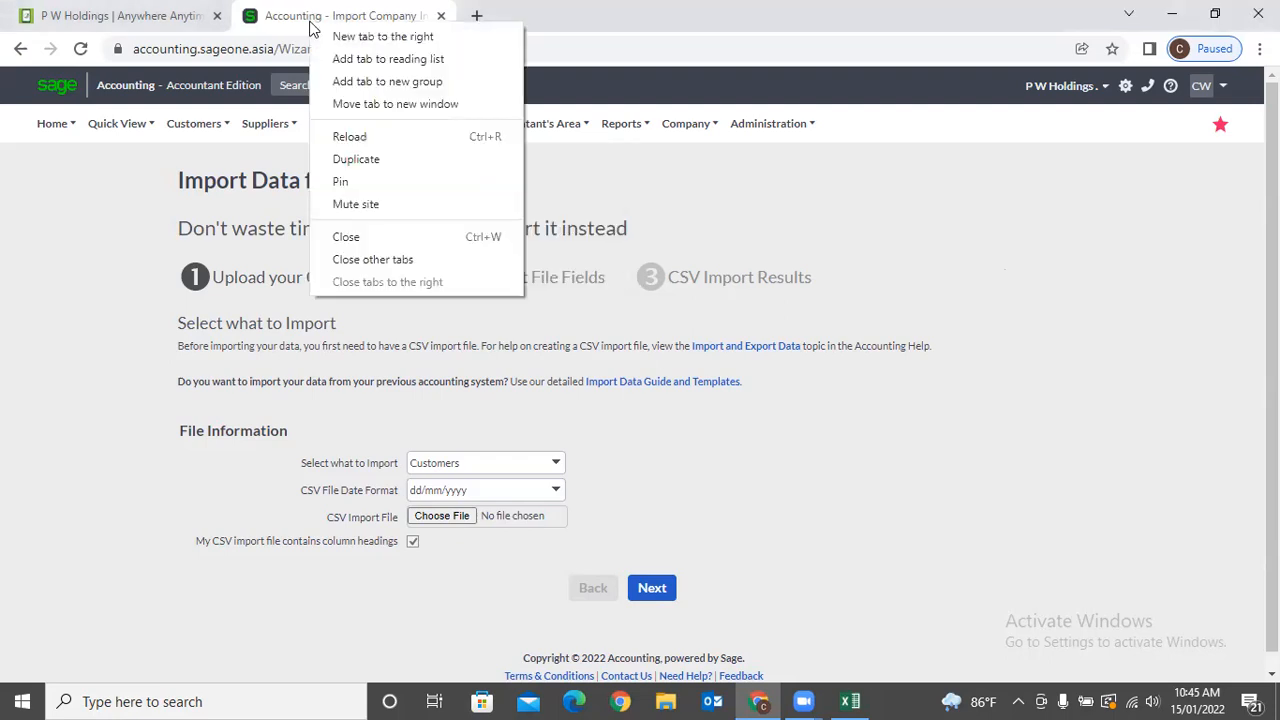
pyautogui.click(382, 158)
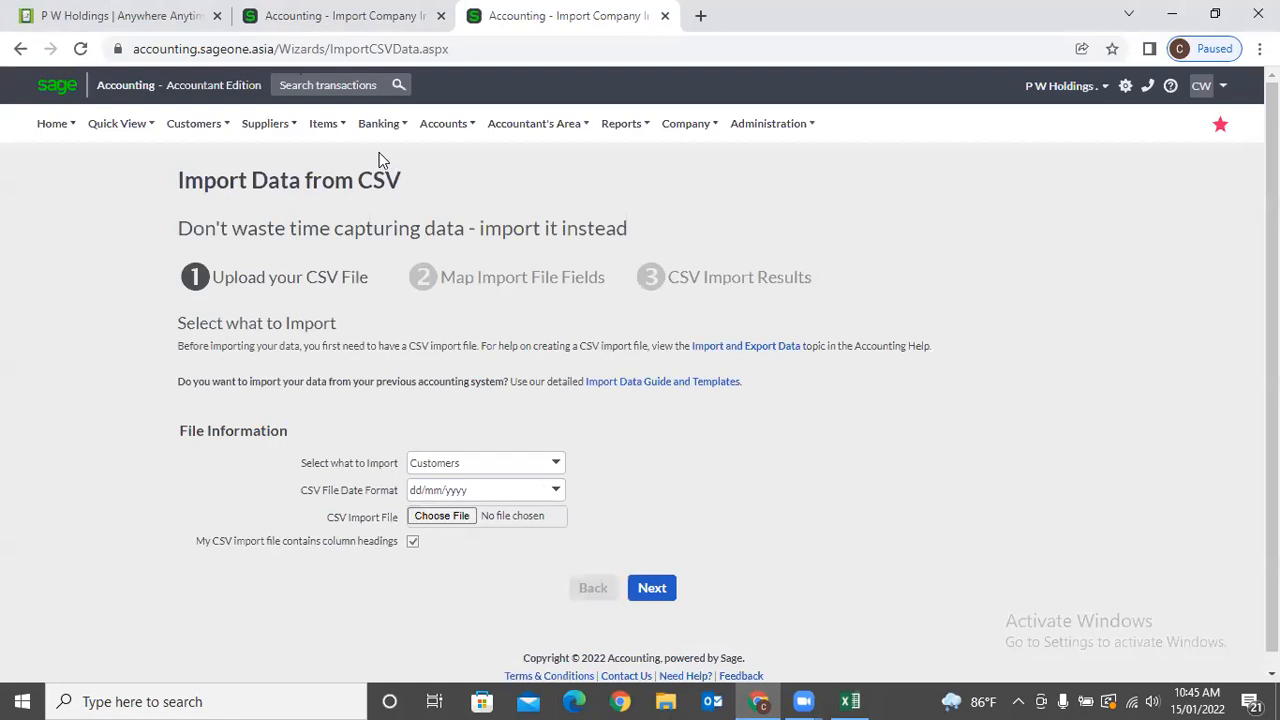
pyautogui.moveTo(212, 135)
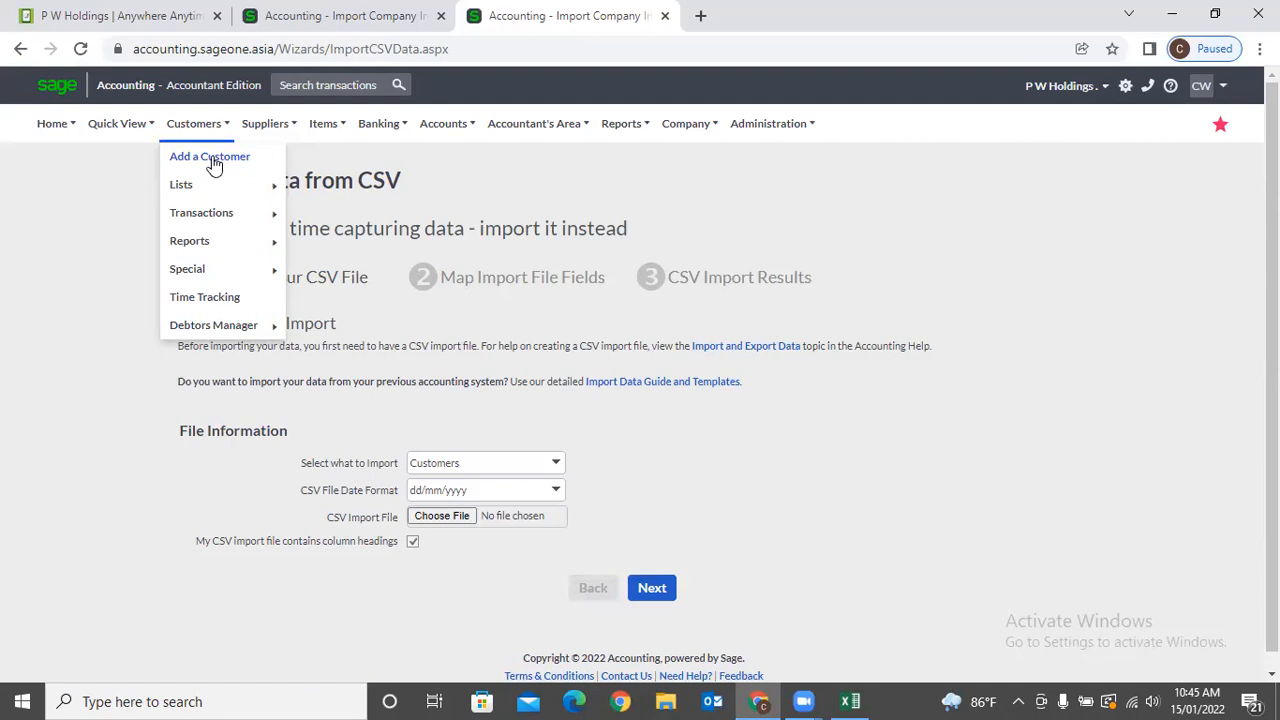
pyautogui.click(211, 160)
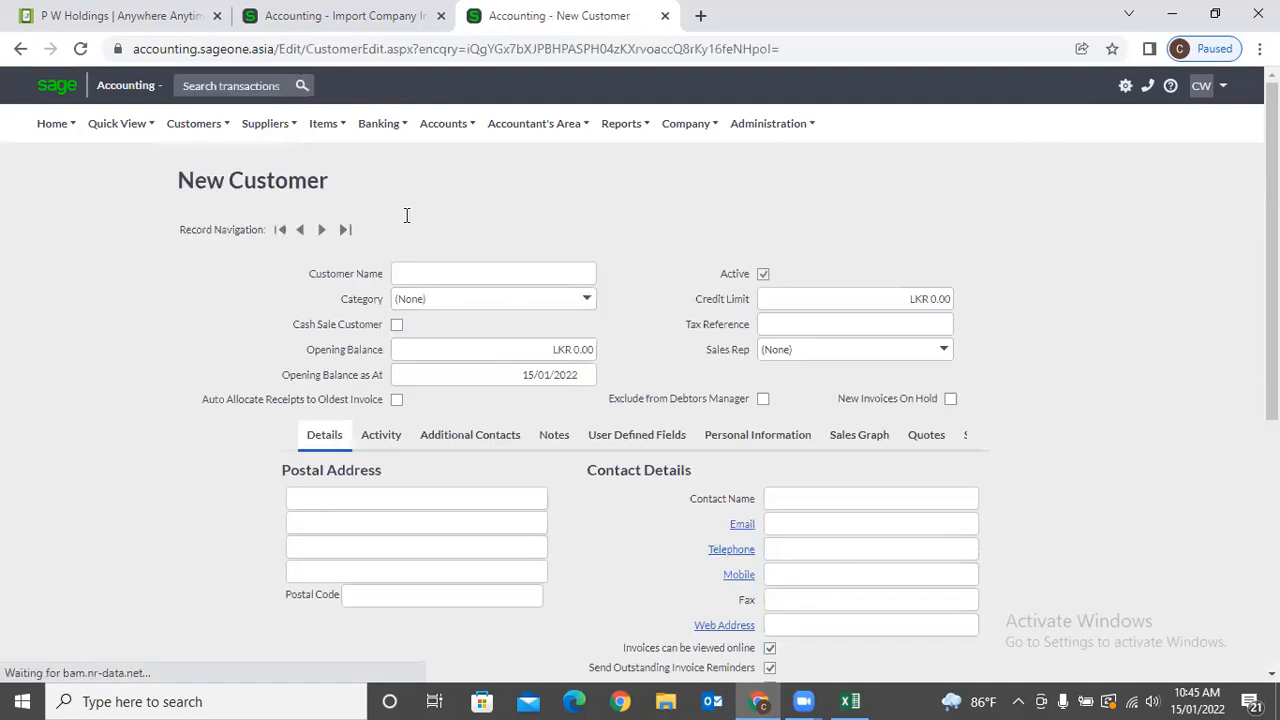
pyautogui.scroll(-3, 429, 280)
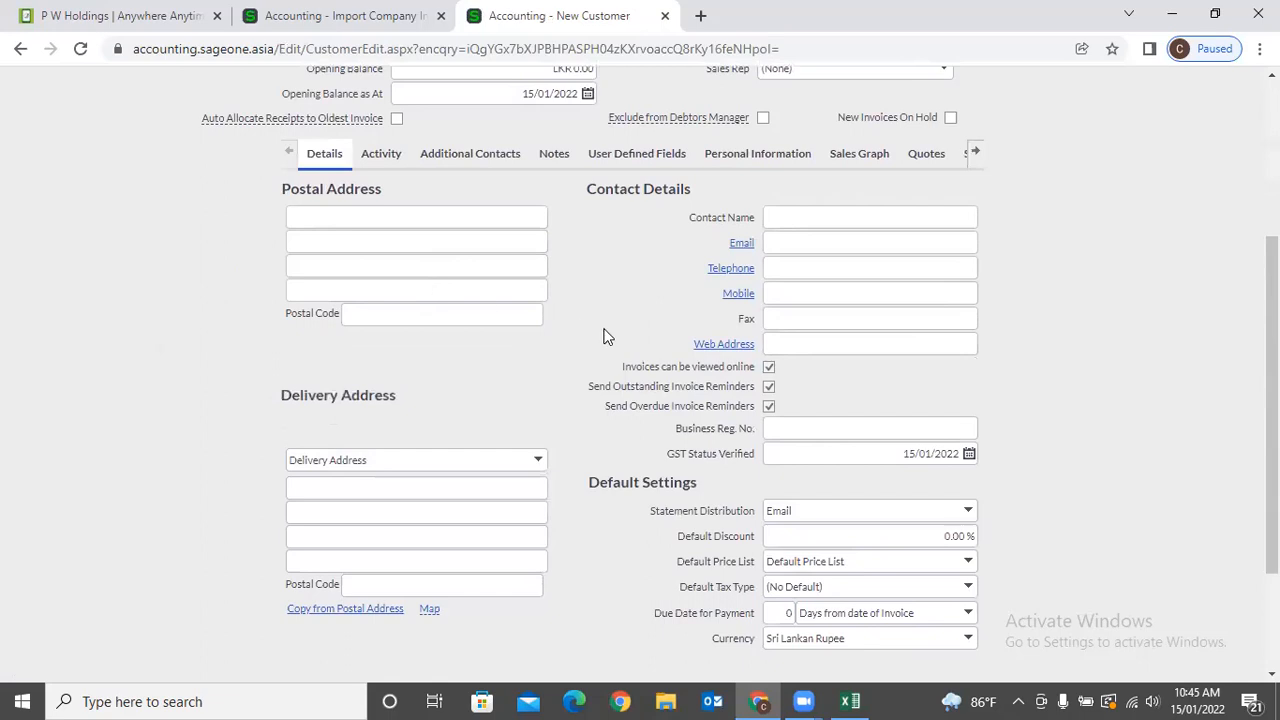
pyautogui.scroll(-3, 602, 380)
pyautogui.scroll(5, 575, 443)
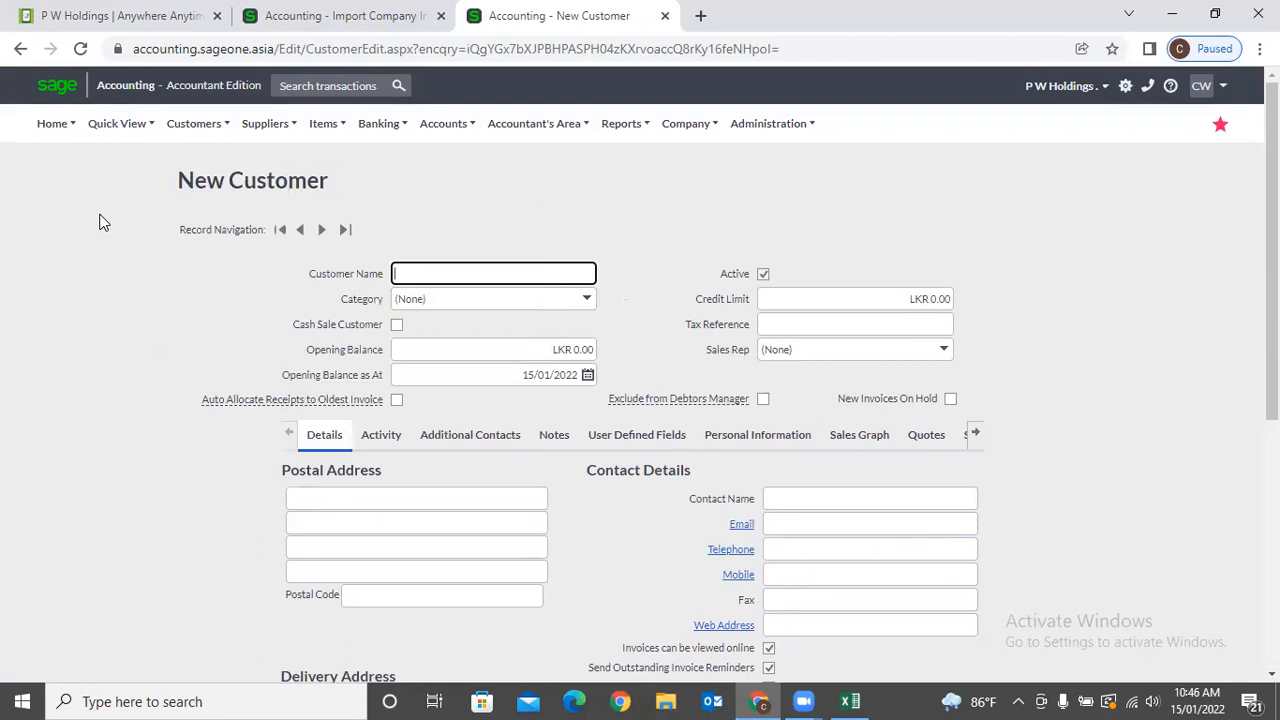
pyautogui.click(330, 22)
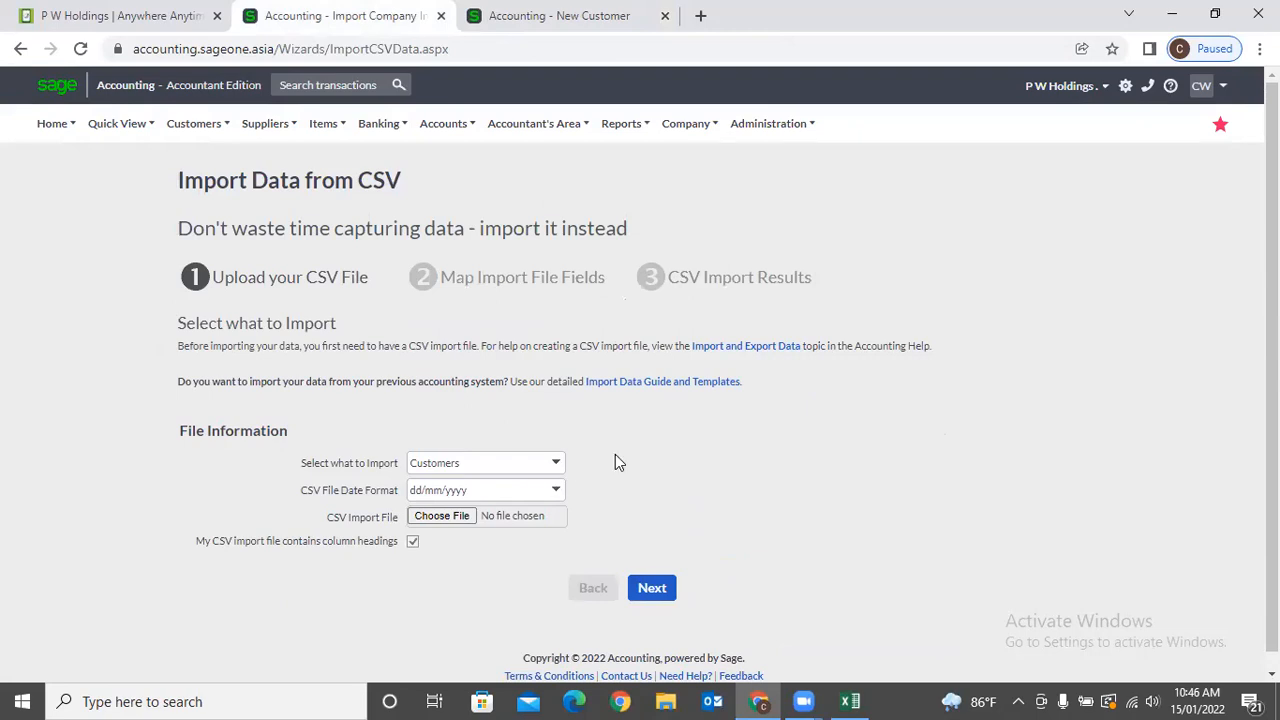
pyautogui.scroll(-1, 615, 454)
# Check the import types while keeping Customers, then load Company > Export Data in the New Customer tab.
pyautogui.click(558, 449)
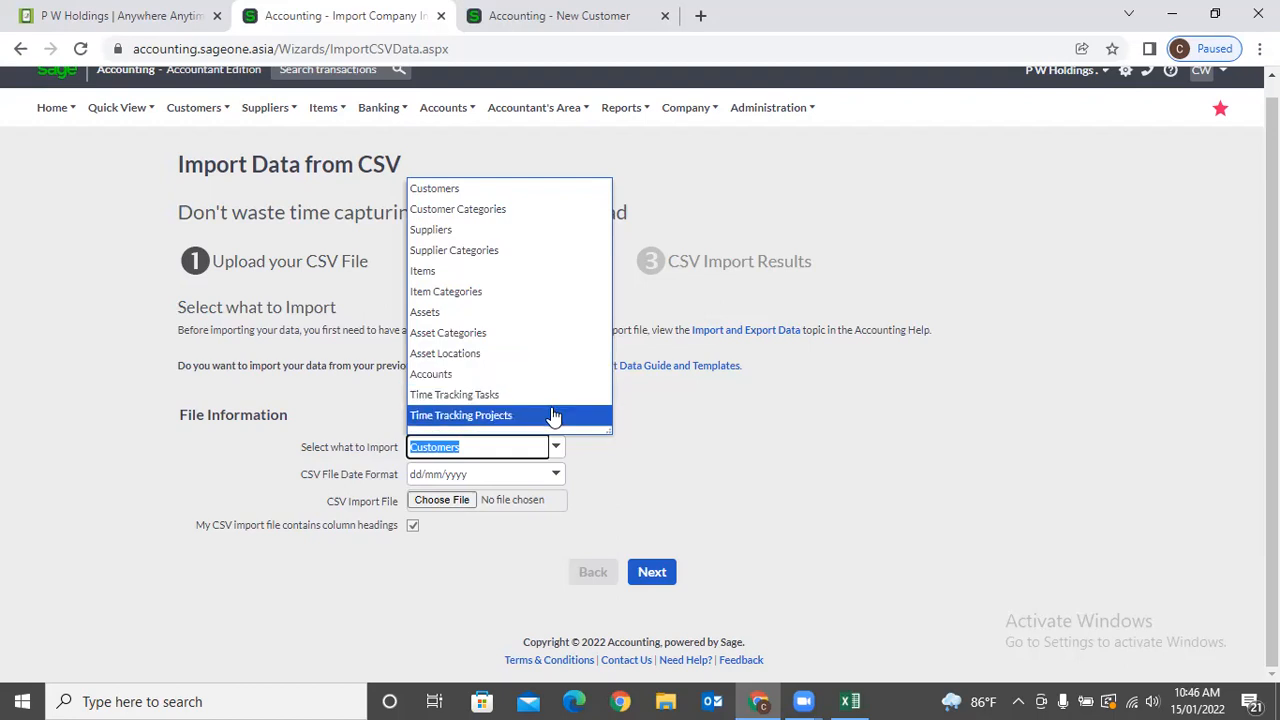
pyautogui.click(733, 439)
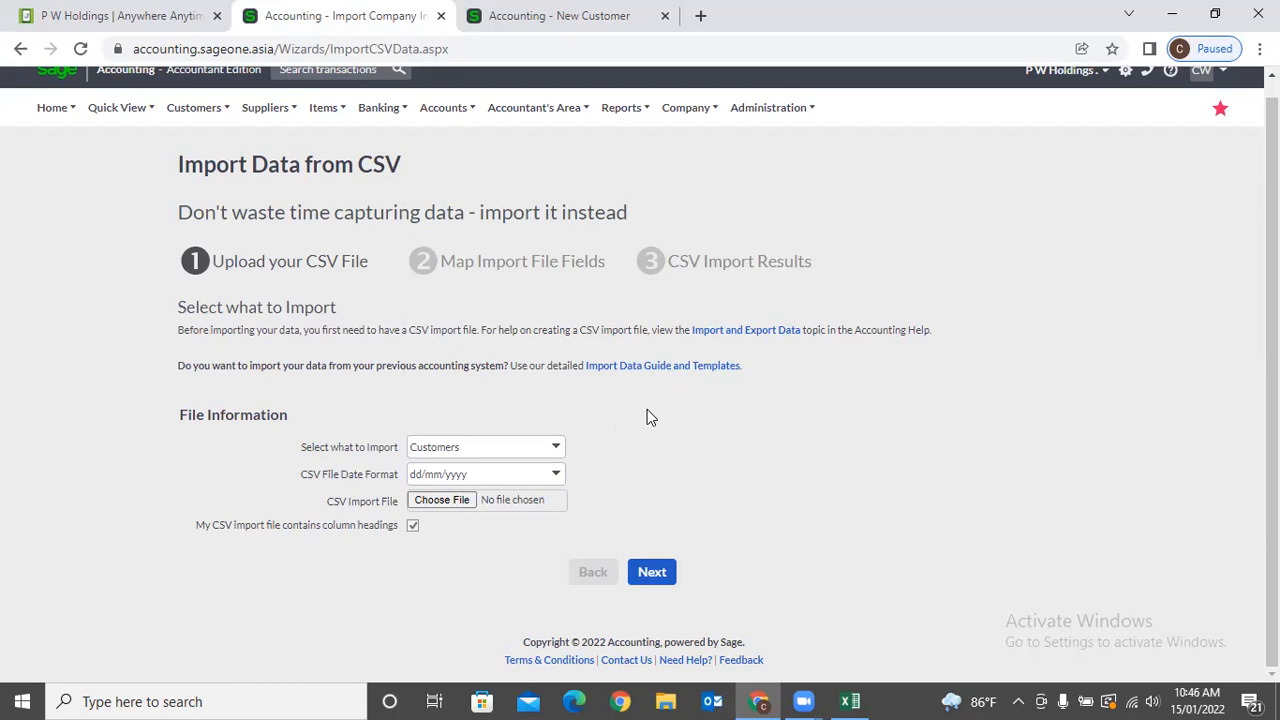
pyautogui.click(558, 15)
pyautogui.moveTo(534, 123)
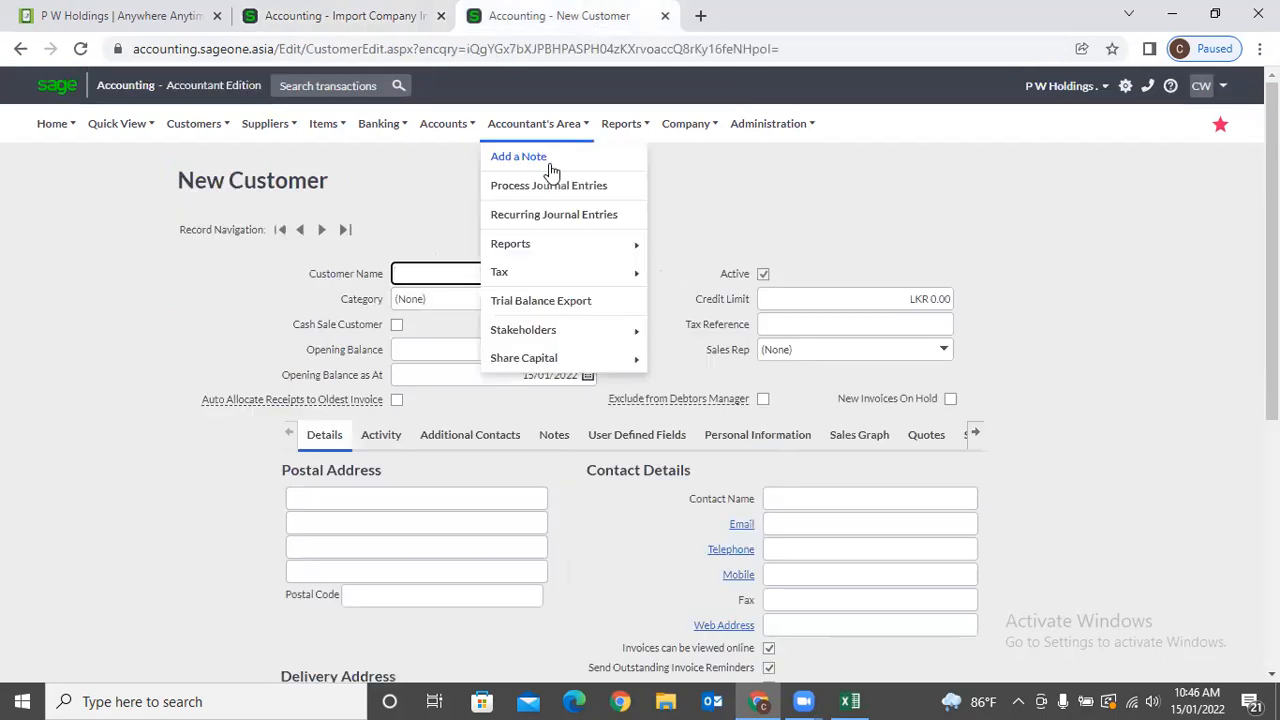
pyautogui.moveTo(680, 126)
pyautogui.moveTo(684, 275)
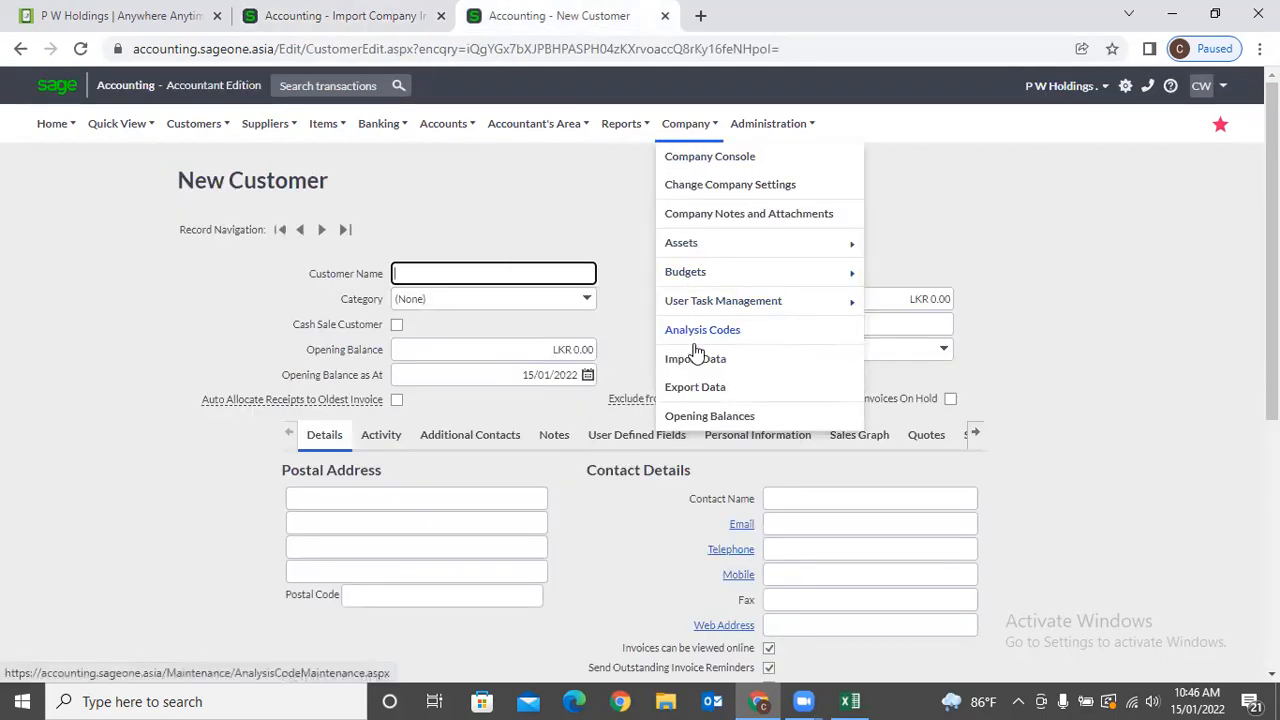
pyautogui.click(697, 389)
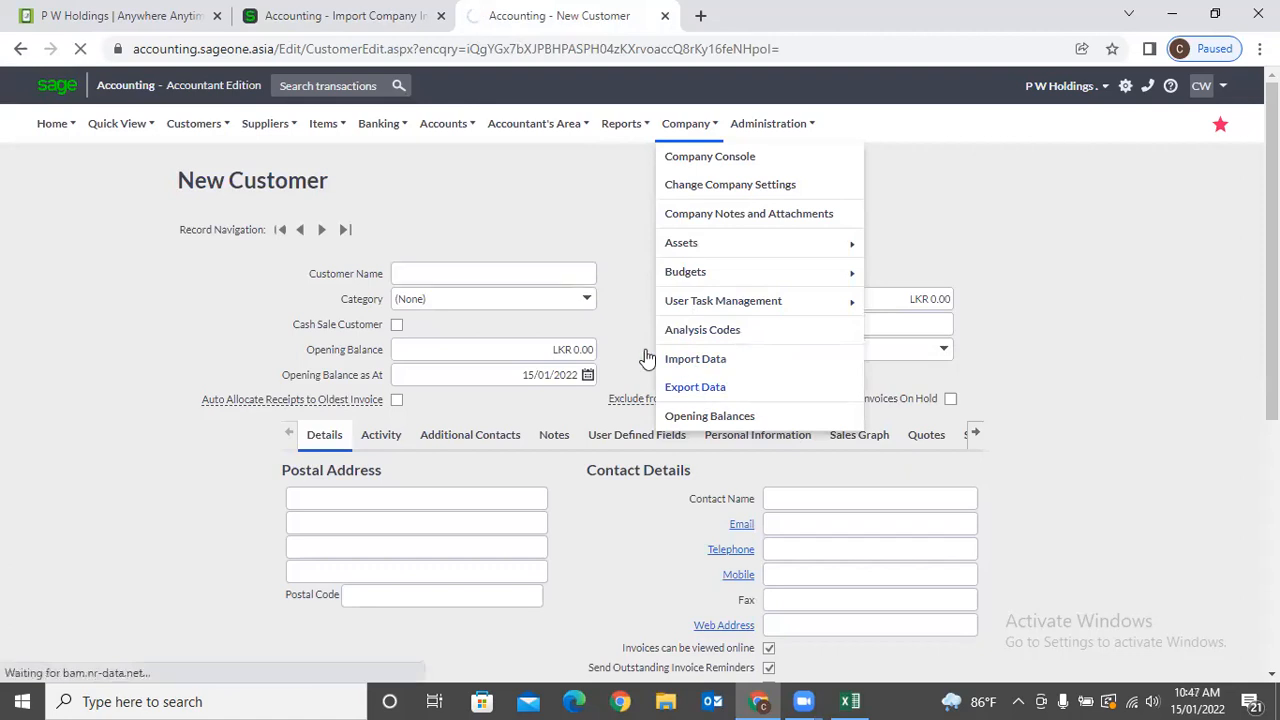
# Export the customer records and open Customers (15).csv in Excel.
pyautogui.click(448, 448)
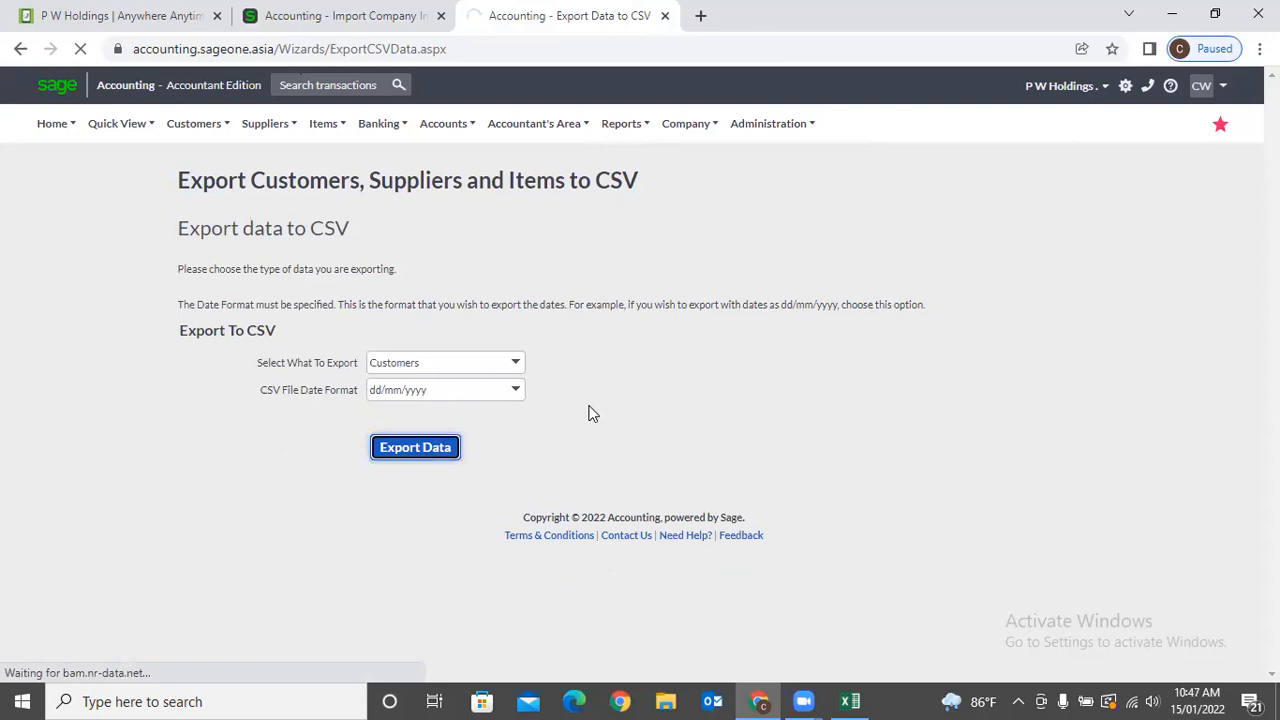
pyautogui.click(180, 657)
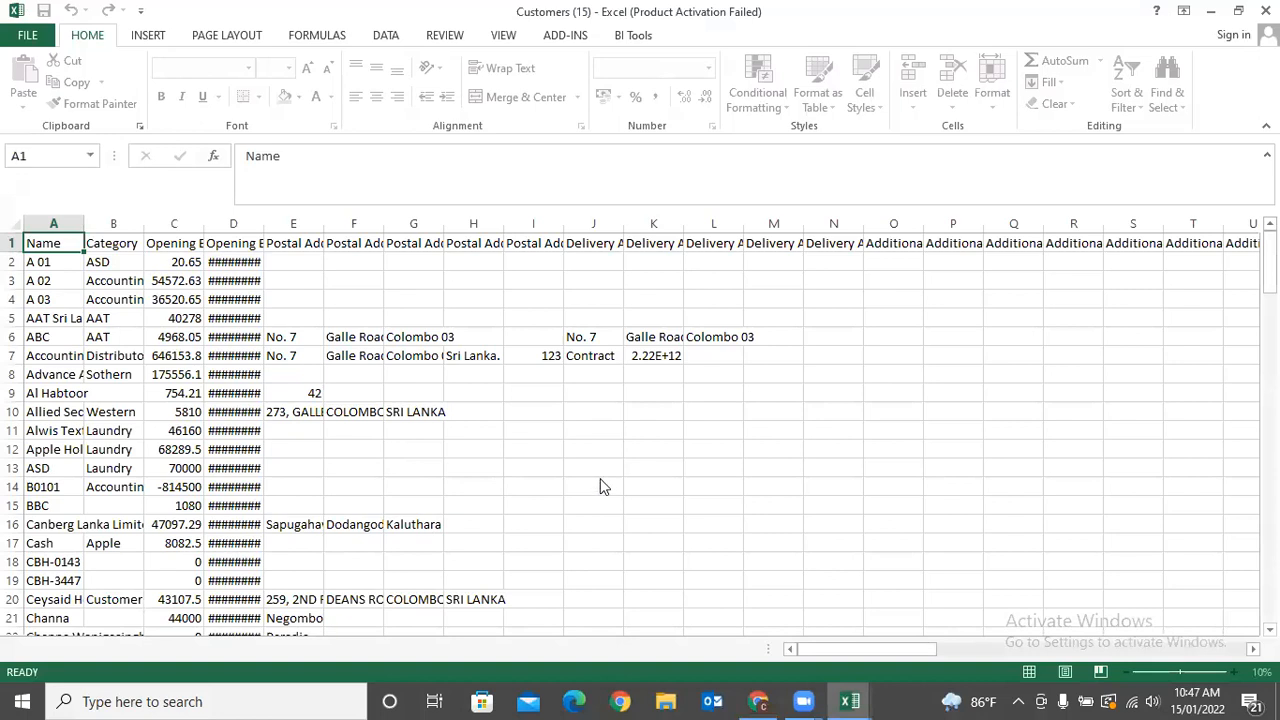
pyautogui.click(577, 455)
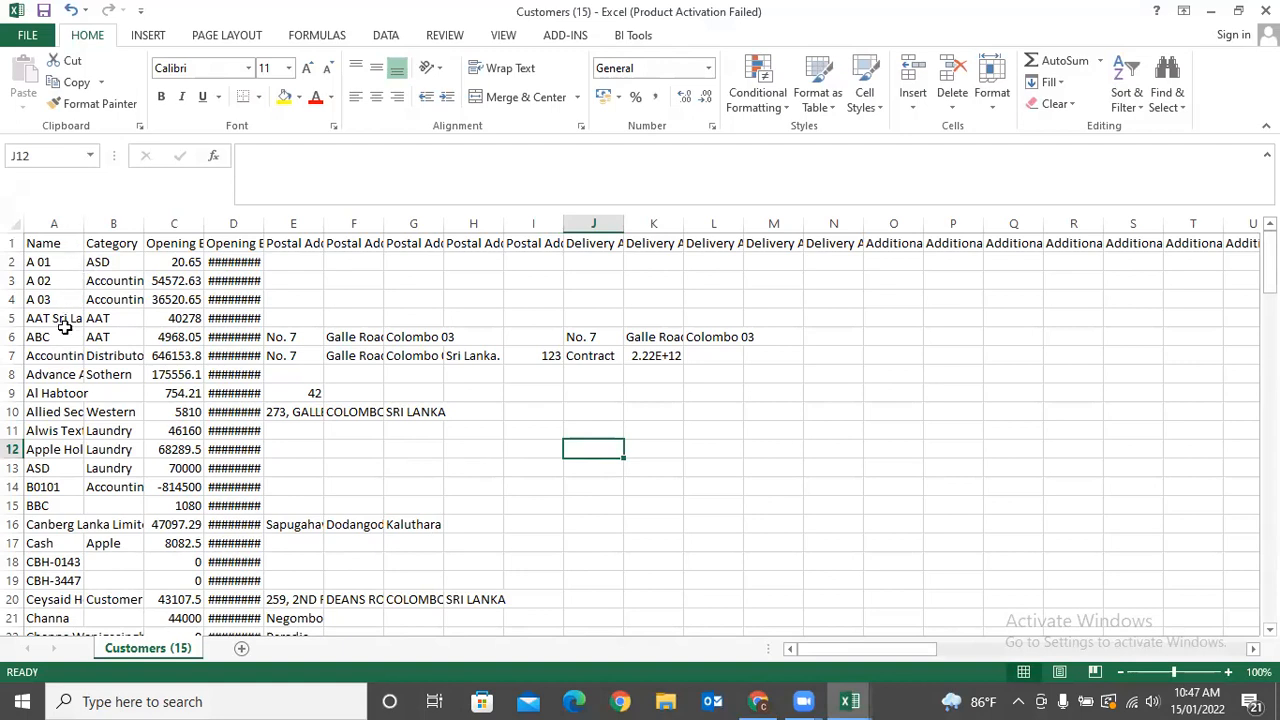
# Autofit column D (Opening Balance Date) and column AT (Cell Number) so the full values show.
pyautogui.doubleClick(264, 223)
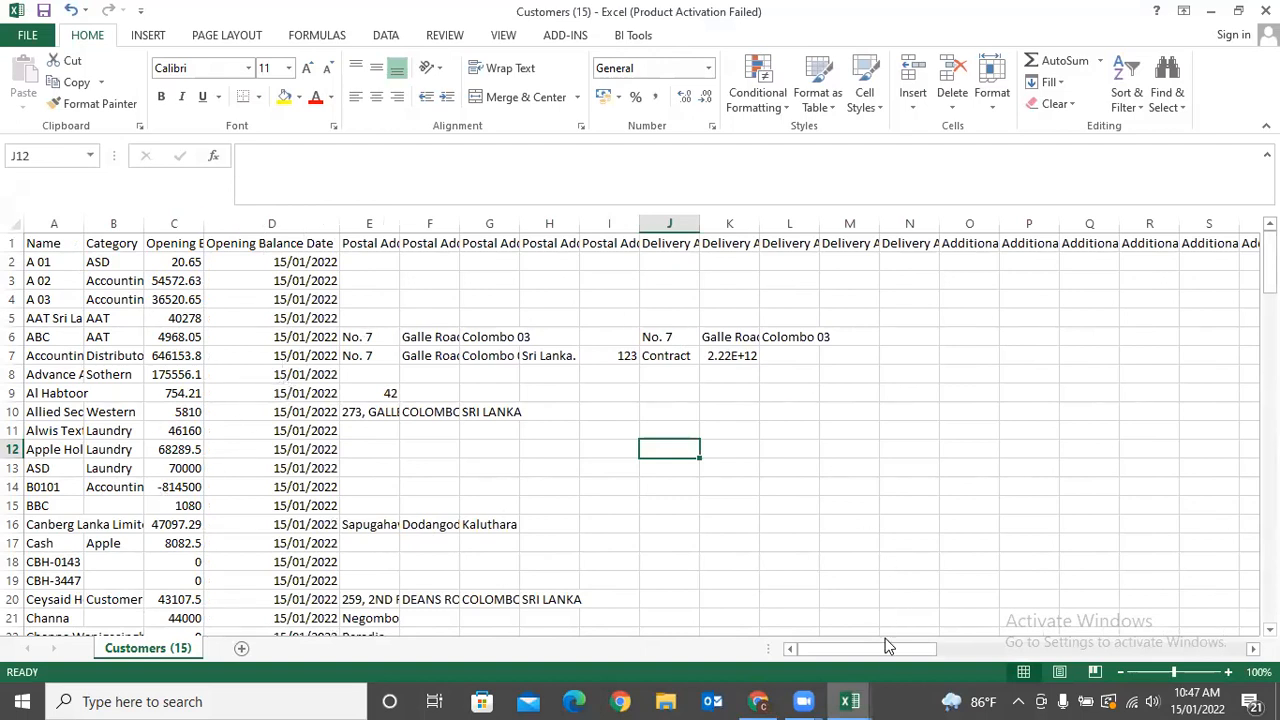
pyautogui.moveTo(885, 649); pyautogui.dragTo(1135, 650)
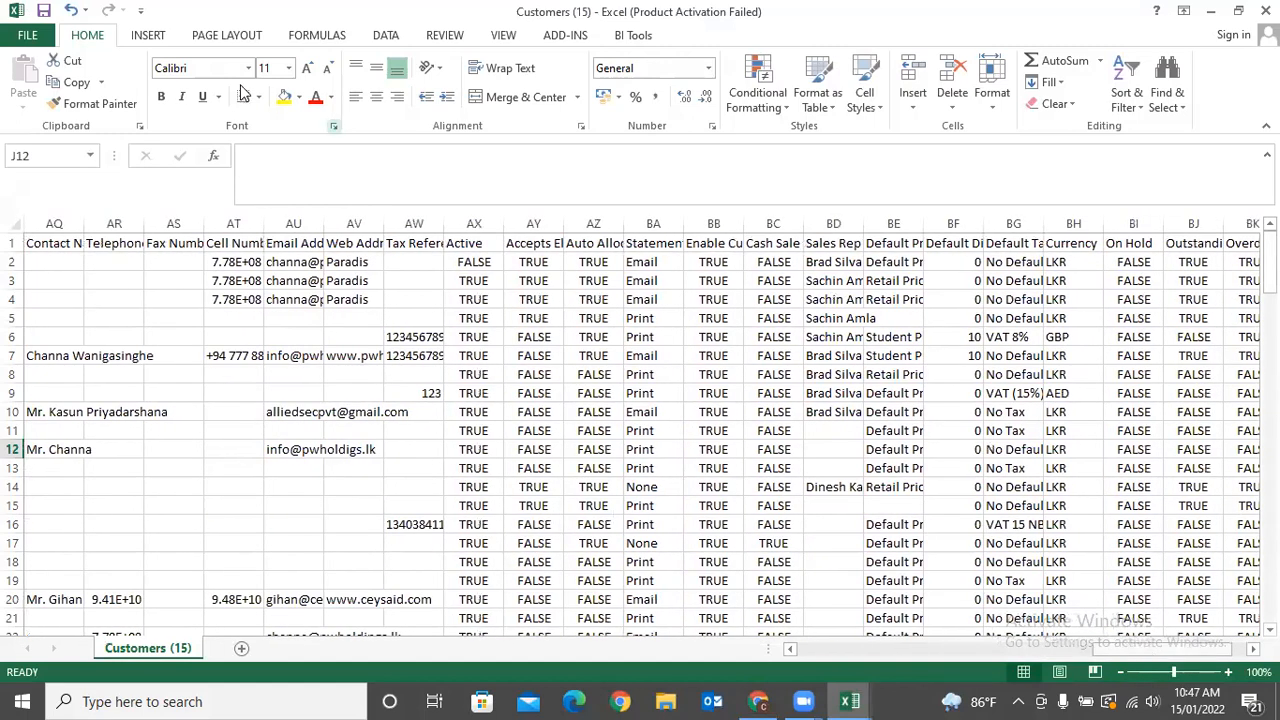
pyautogui.doubleClick(263, 220)
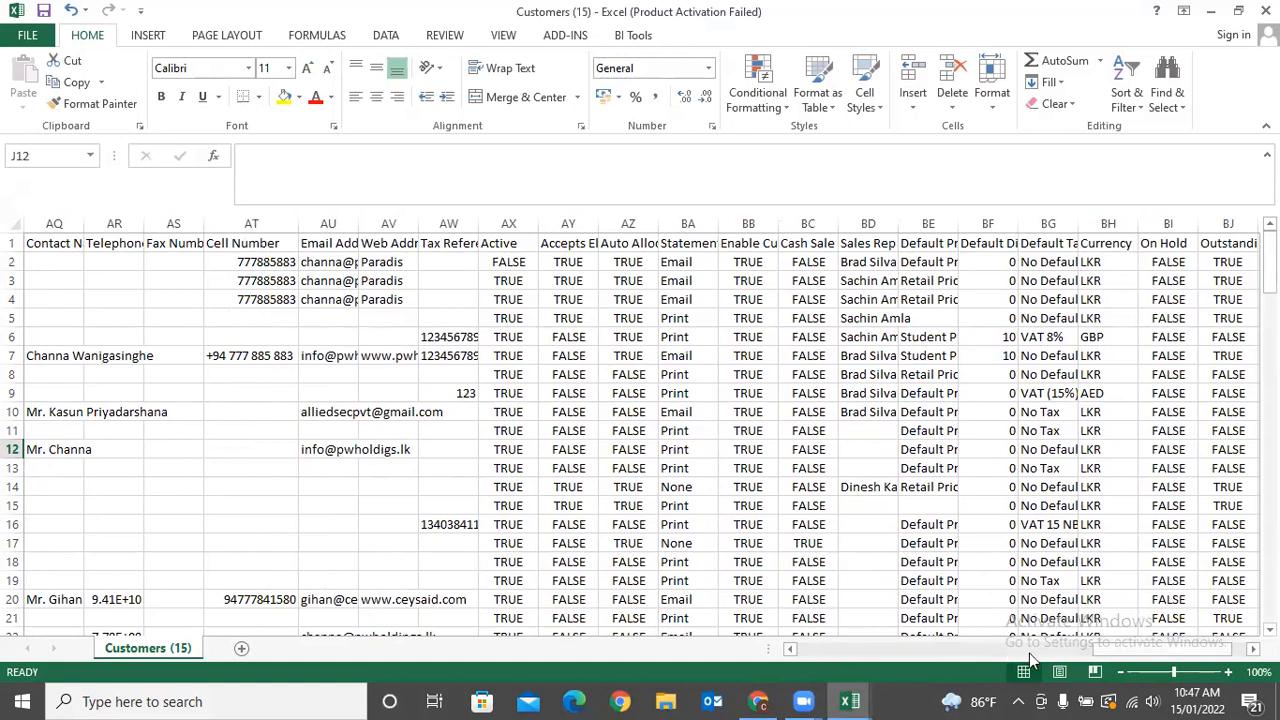
pyautogui.moveTo(1195, 650); pyautogui.dragTo(890, 649)
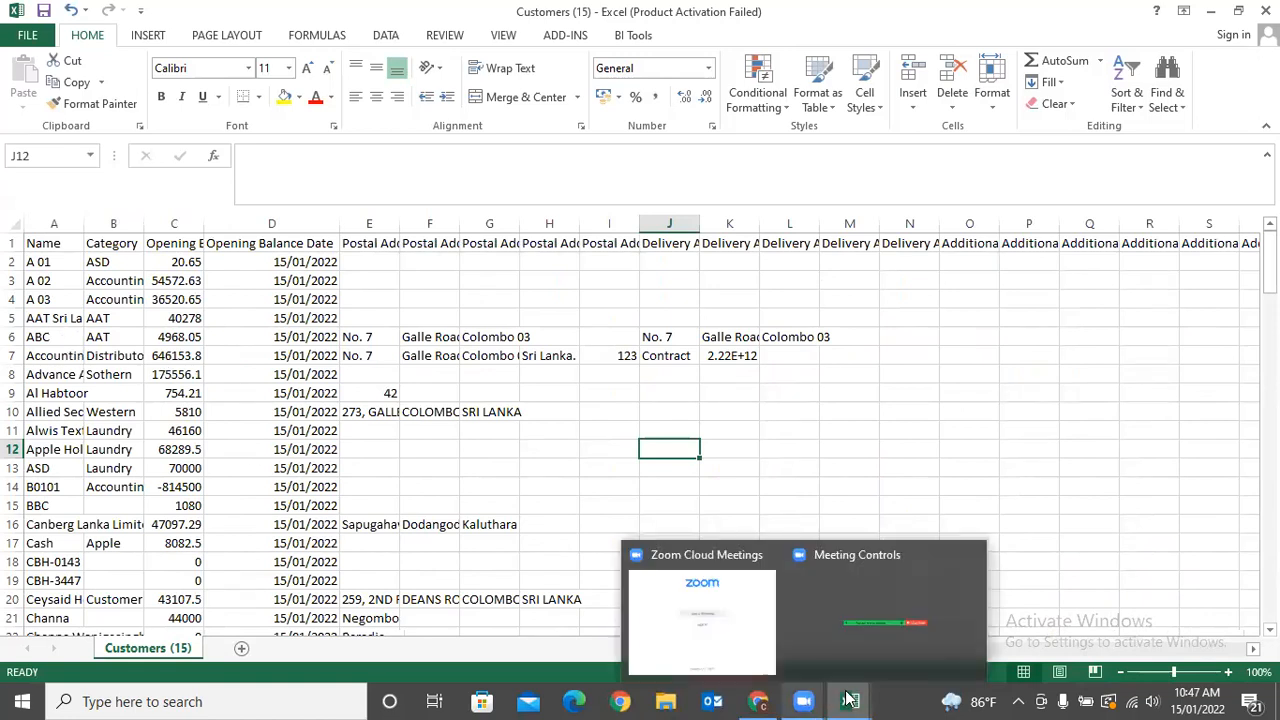
pyautogui.click(758, 701)
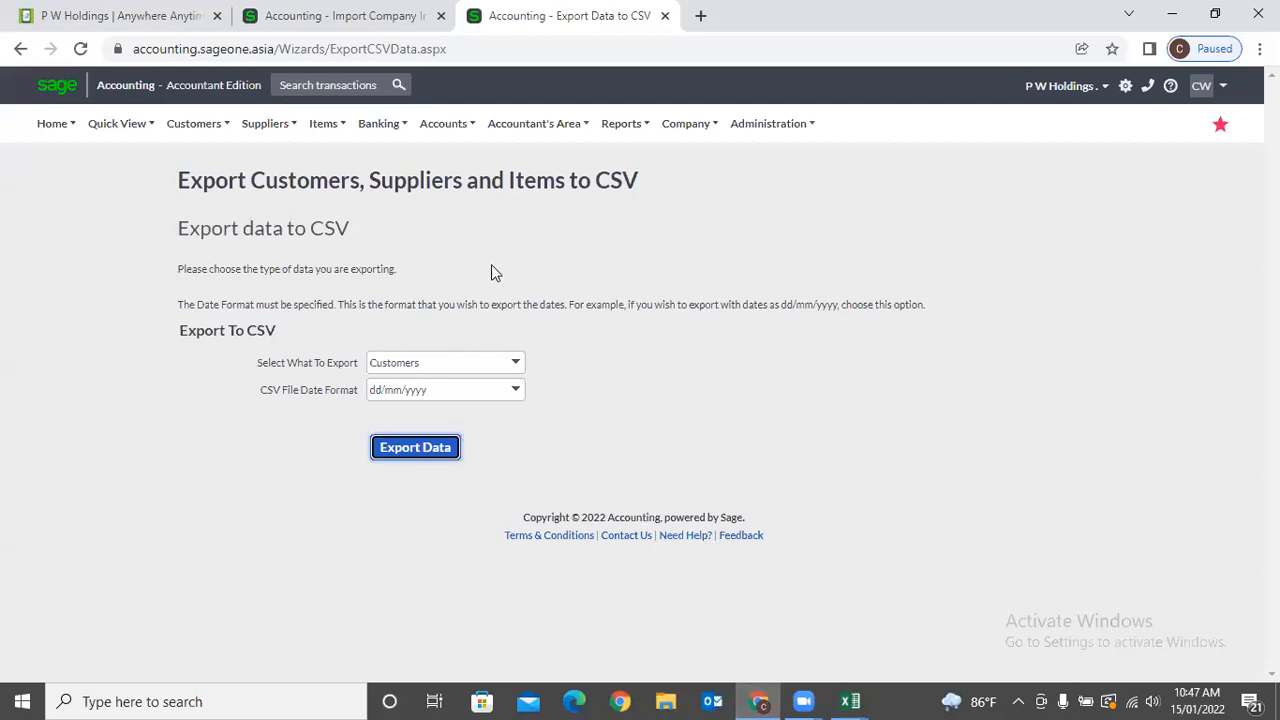
# Open the Import Data Guide and Templates page in a new tab, then go back to the import tab.
pyautogui.click(318, 20)
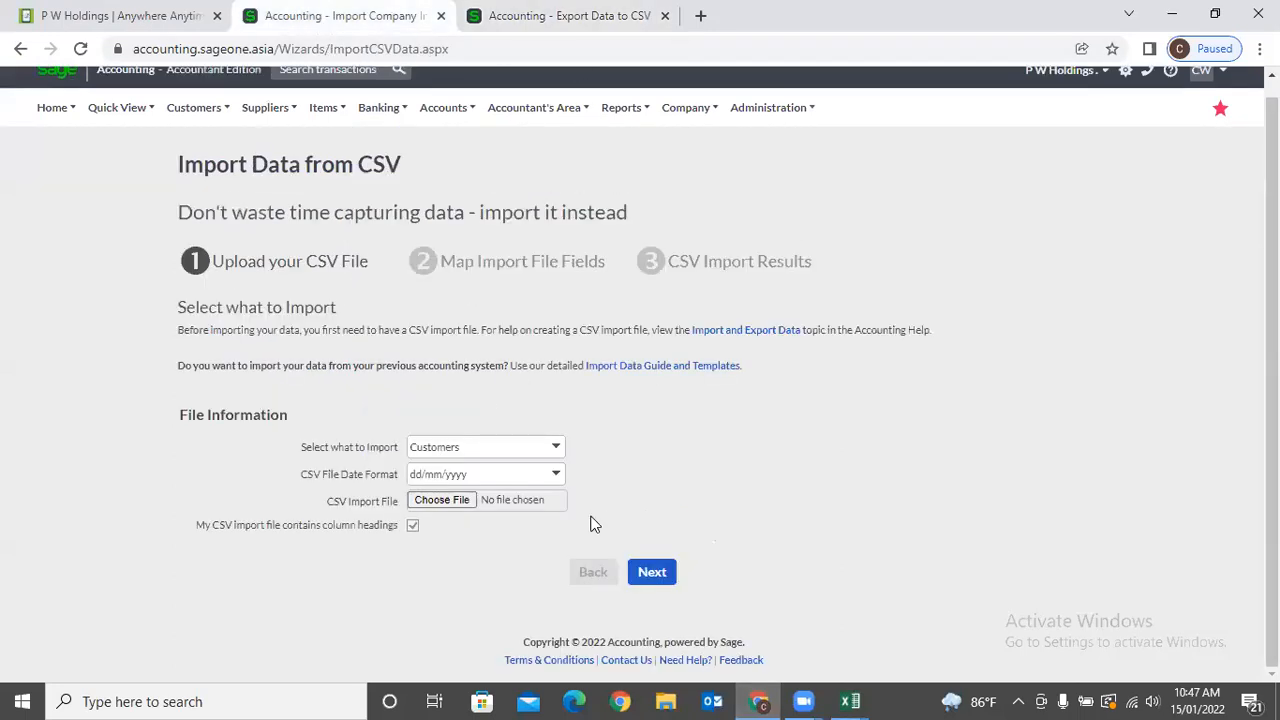
pyautogui.click(637, 367)
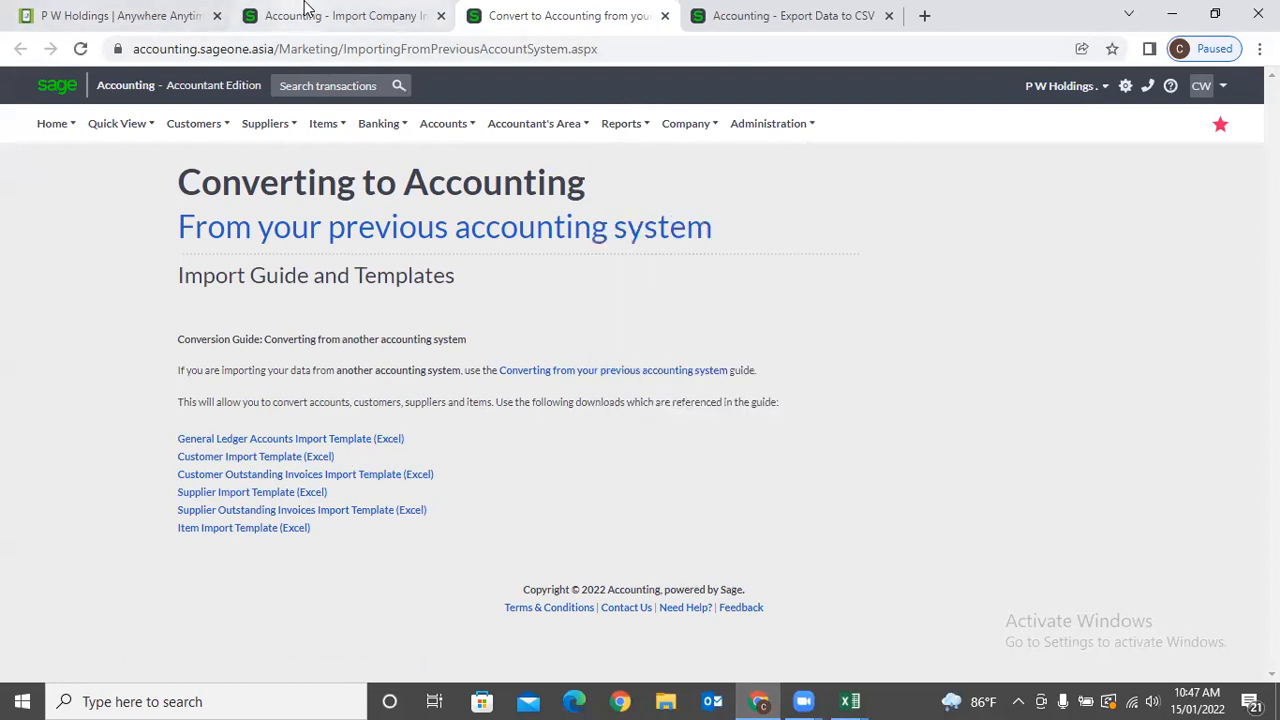
pyautogui.click(305, 12)
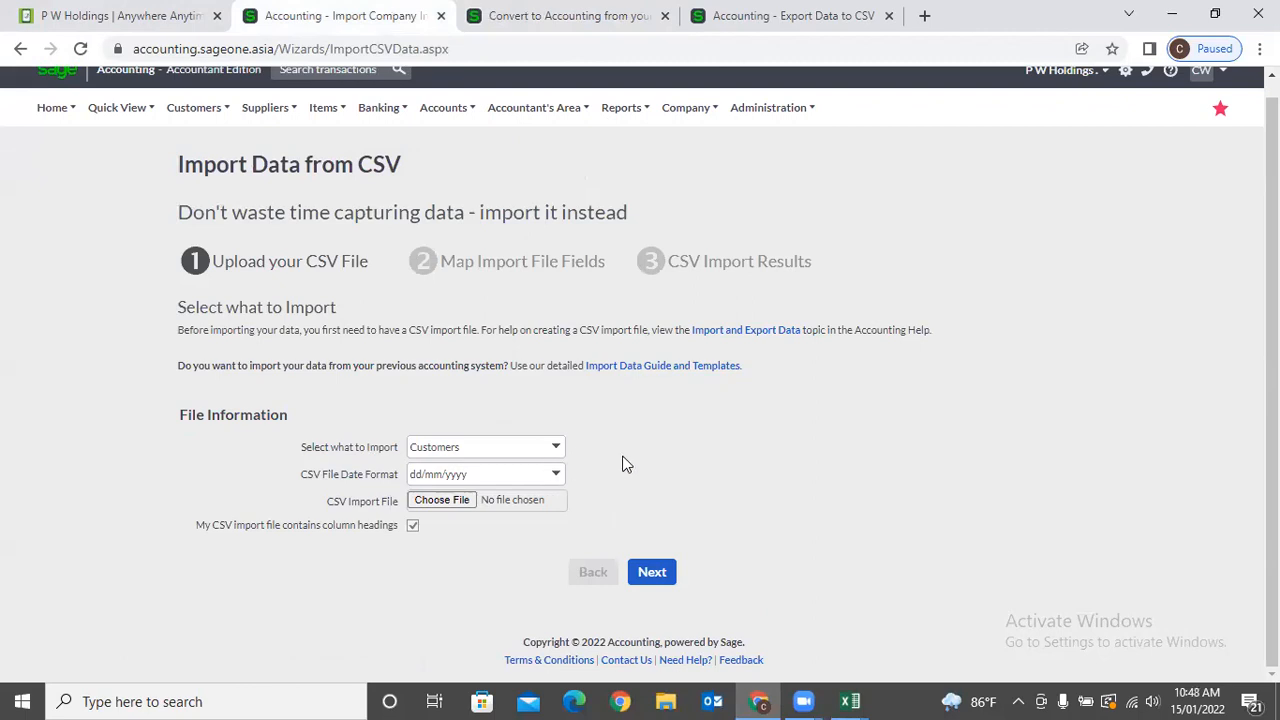
# Check cell L20 in the Customers (15) workbook, then return to Sage.
pyautogui.click(849, 701)
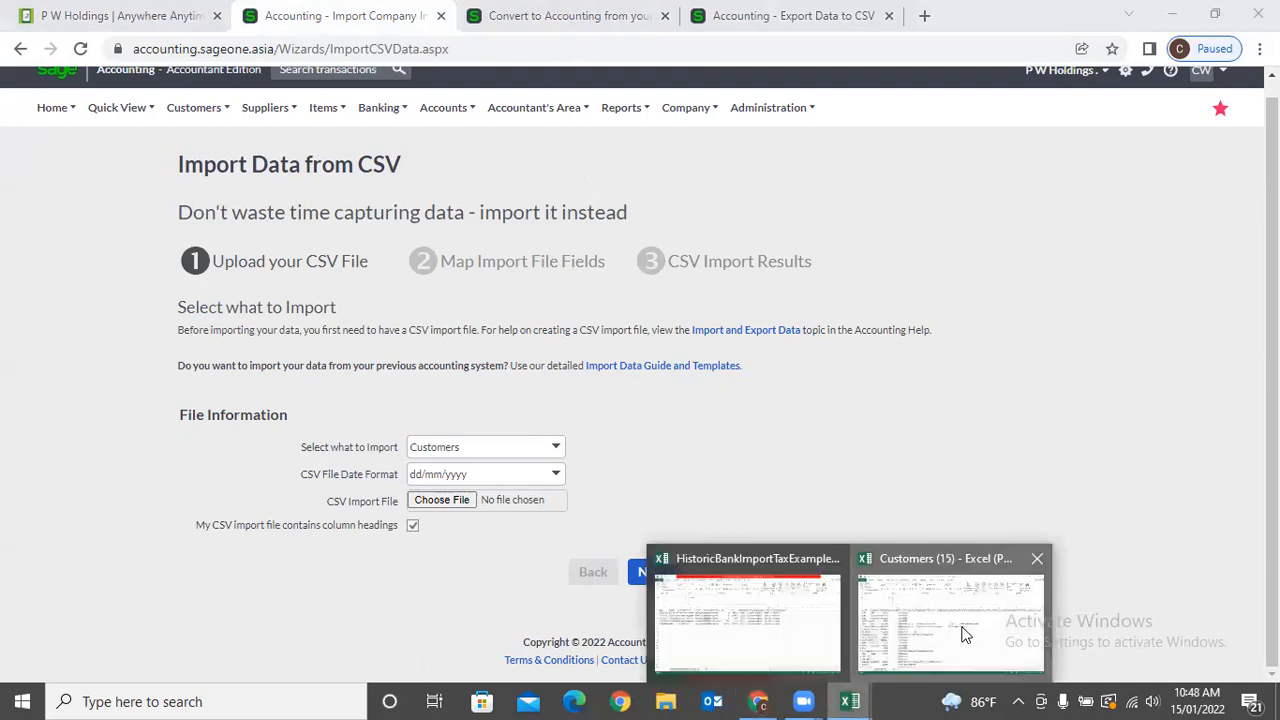
pyautogui.click(965, 634)
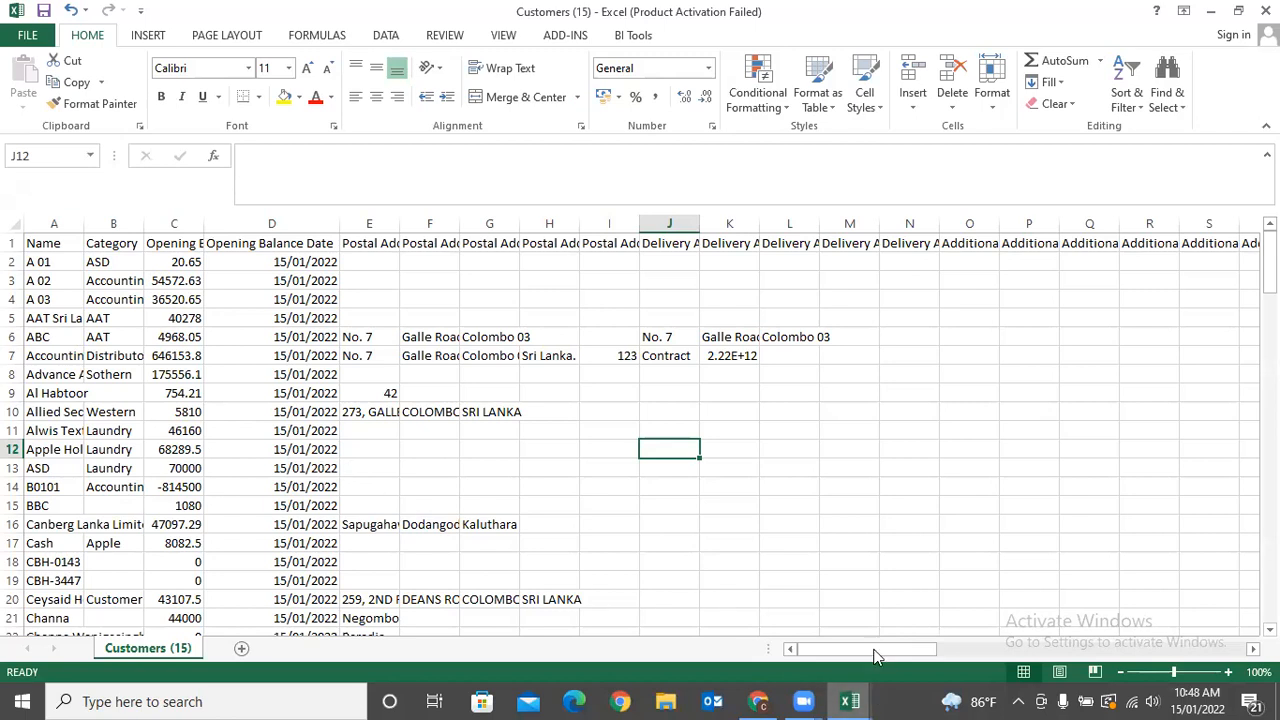
pyautogui.click(781, 599)
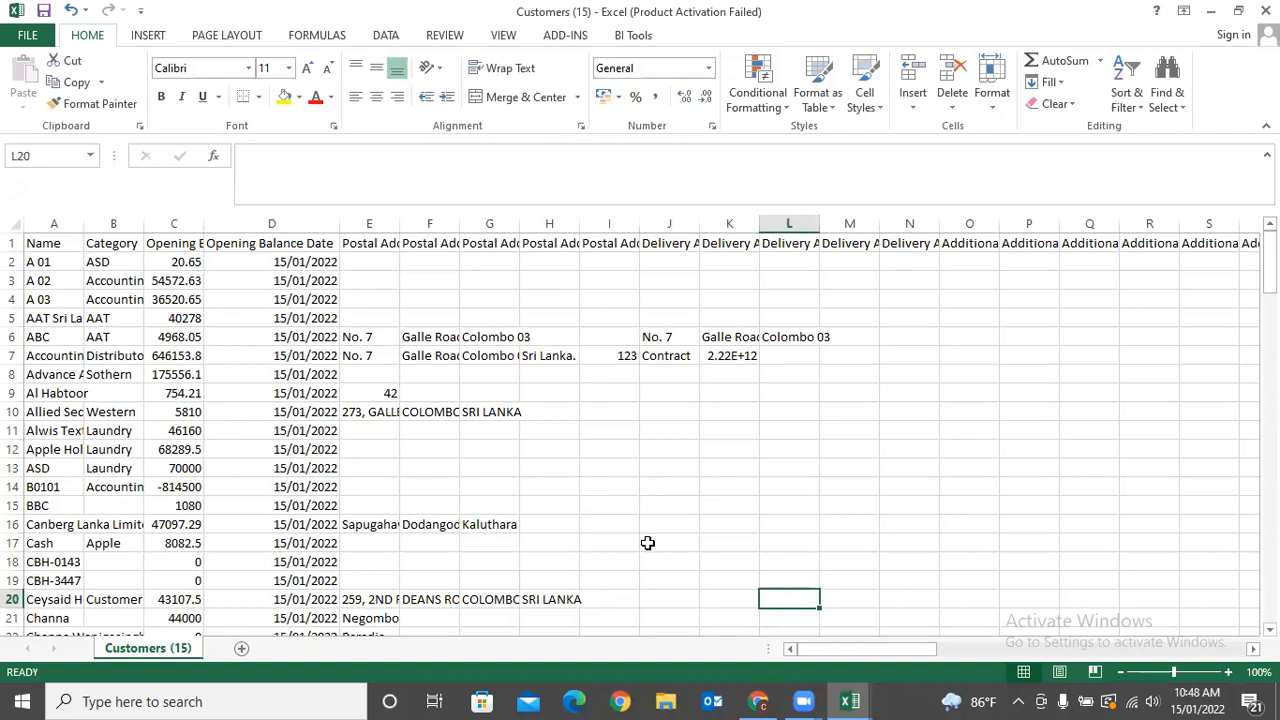
pyautogui.click(758, 701)
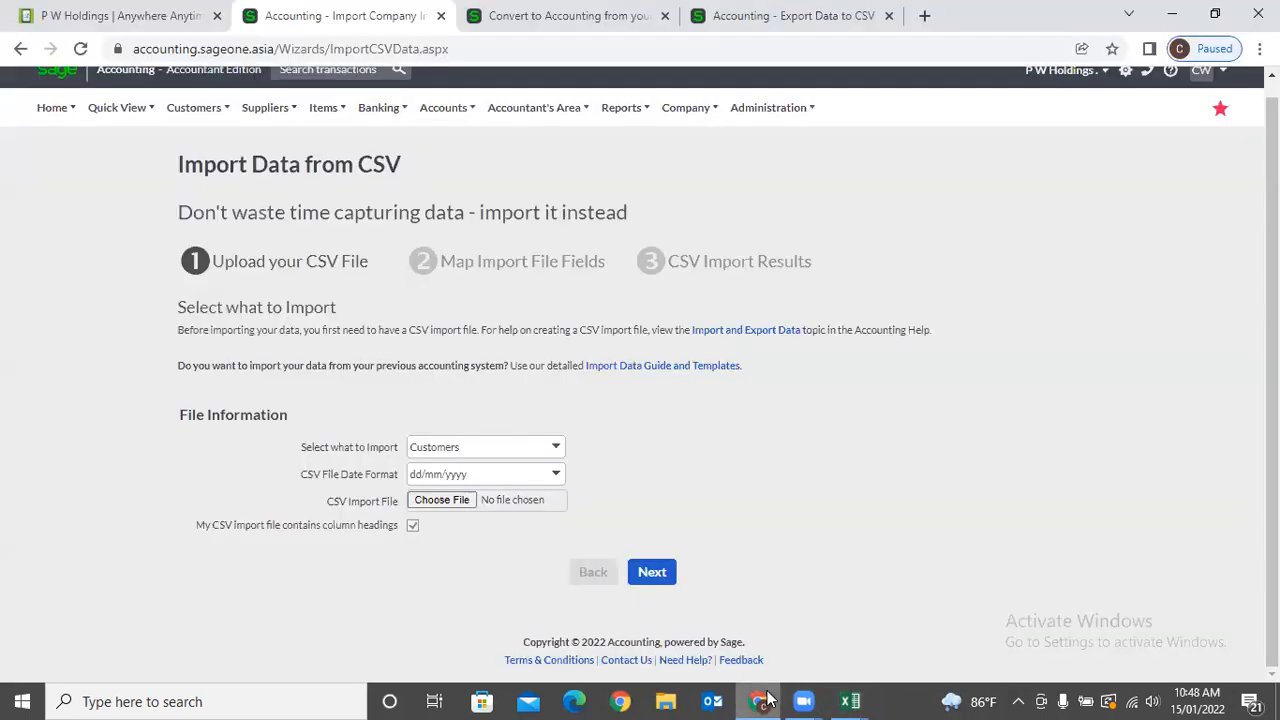
# Keep Customers as the import type and choose Customers (15).csv for upload.
pyautogui.click(680, 110)
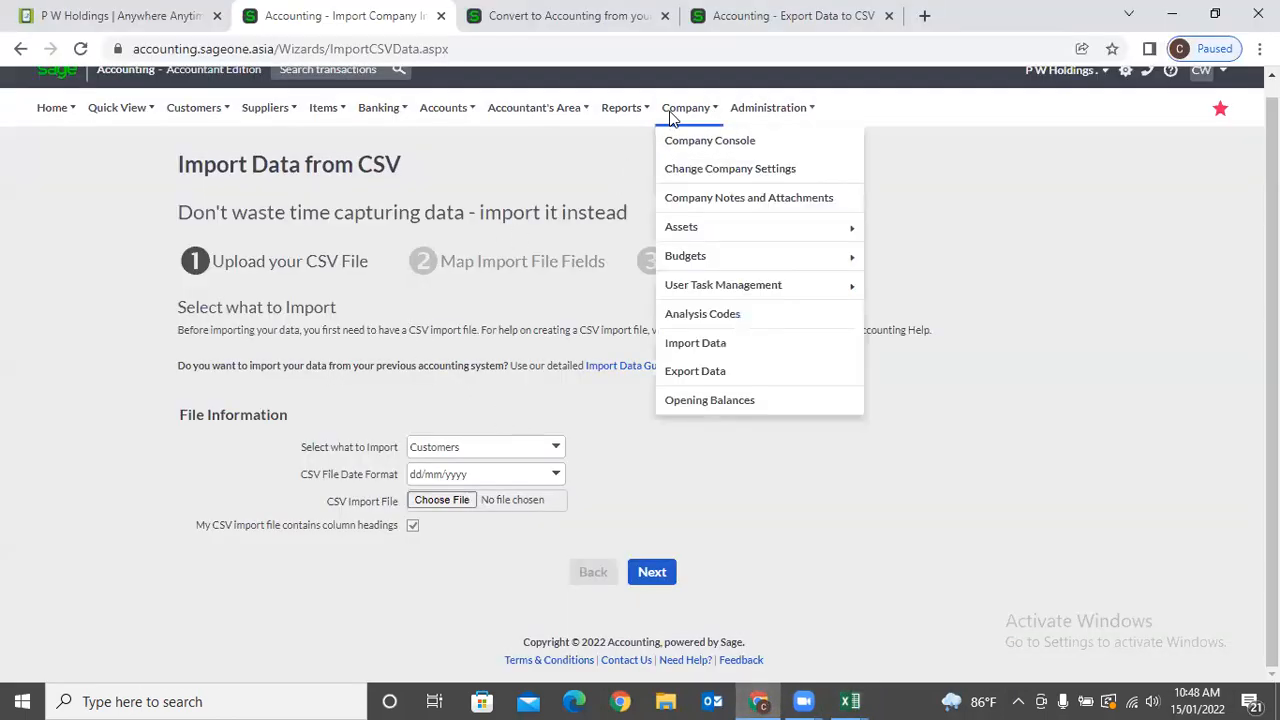
pyautogui.click(553, 457)
pyautogui.click(630, 465)
pyautogui.click(445, 502)
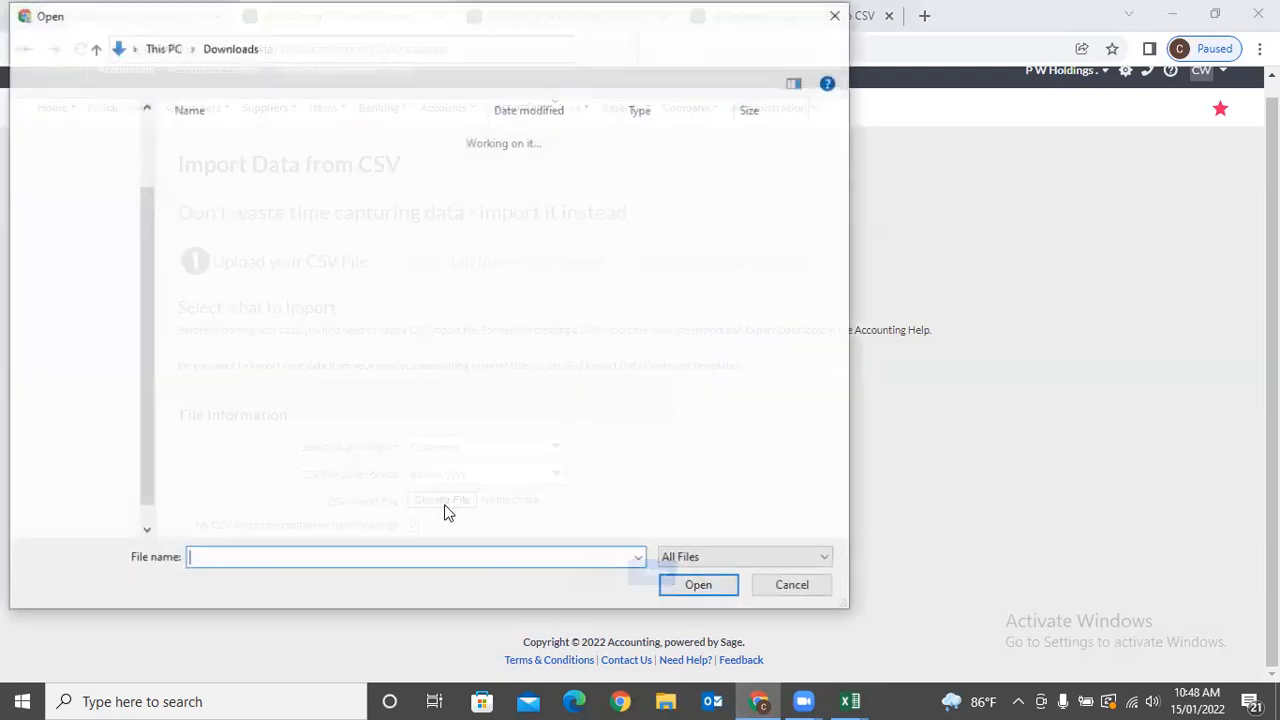
pyautogui.click(788, 584)
pyautogui.click(452, 501)
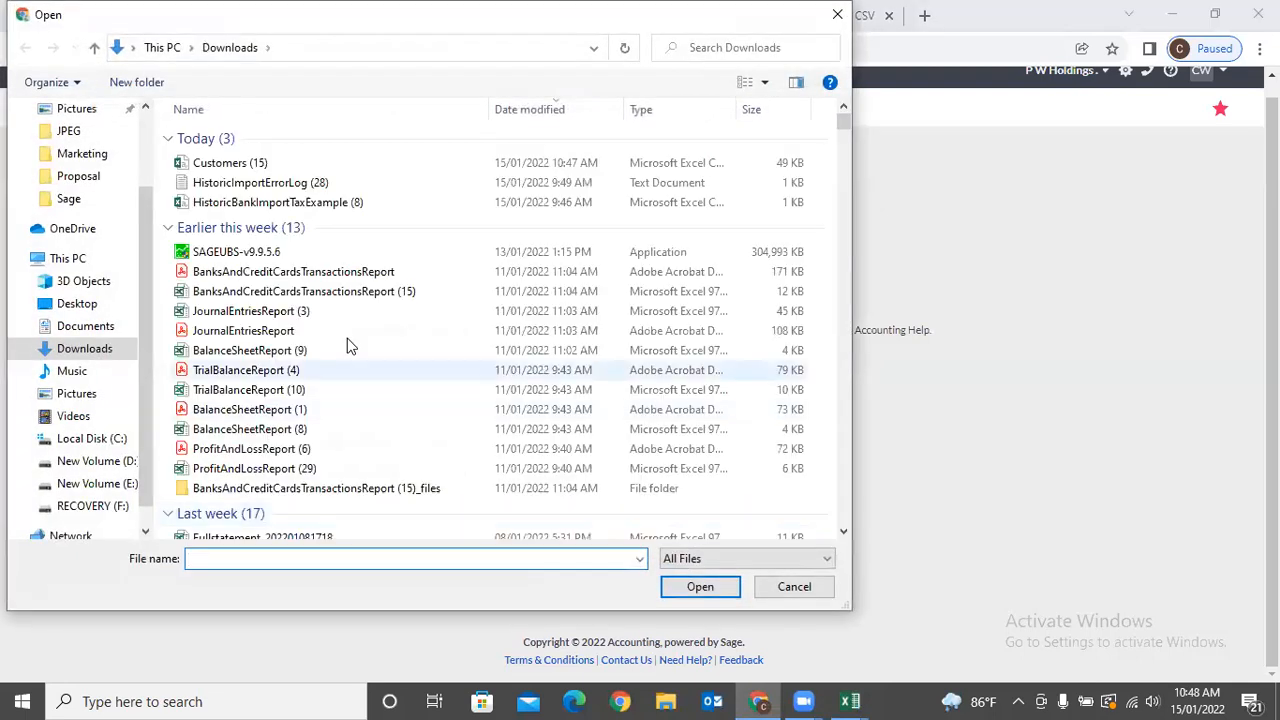
pyautogui.doubleClick(263, 167)
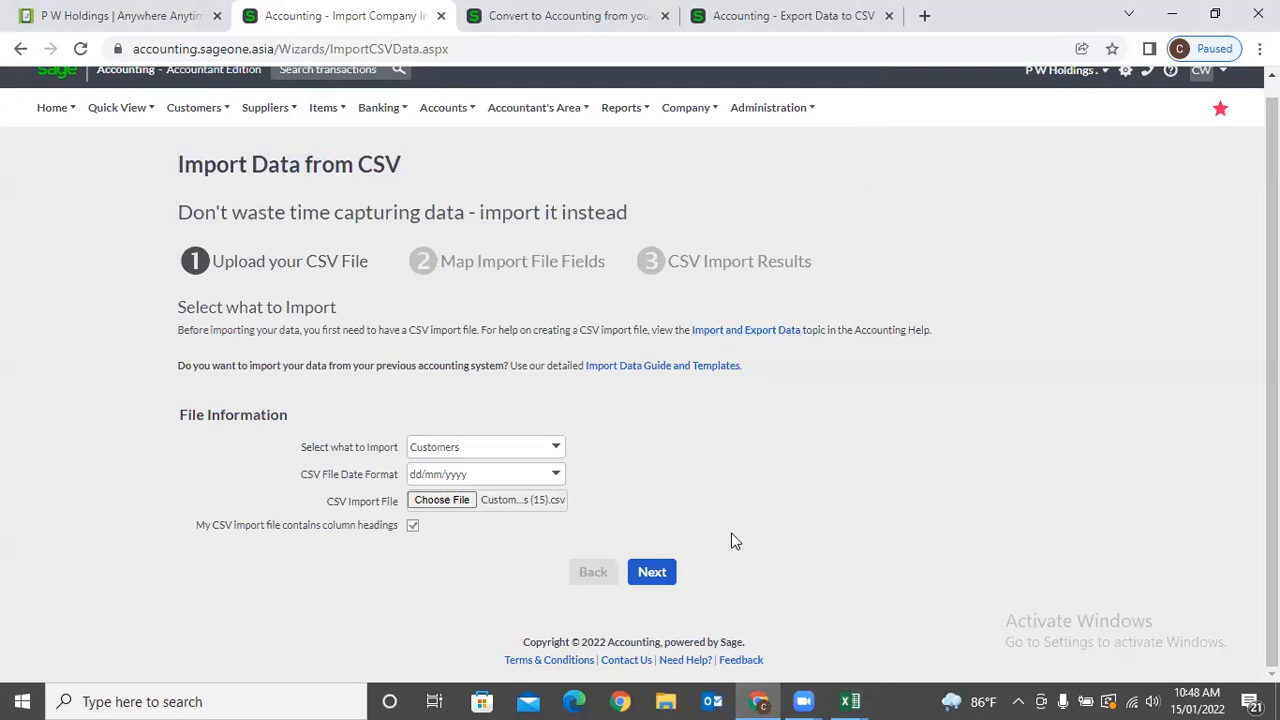
# Preview the Map Import File Fields step, then go back to the upload step.
pyautogui.click(652, 573)
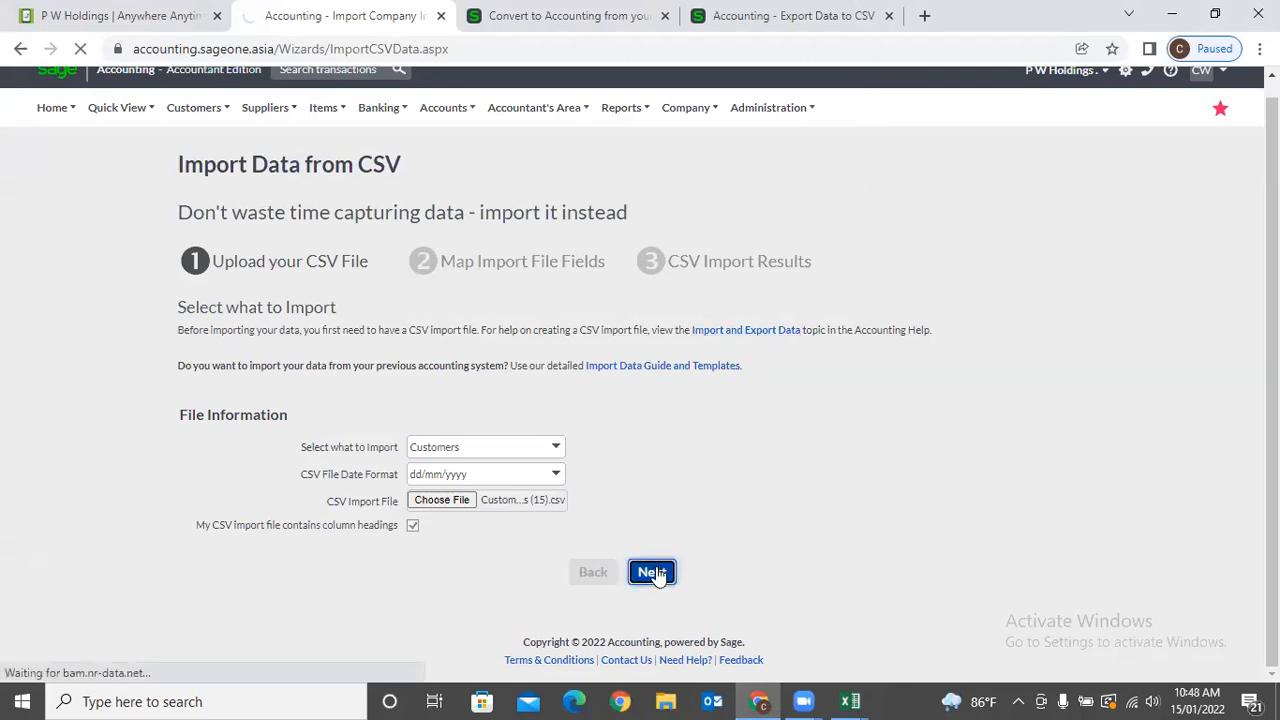
pyautogui.scroll(-1, 771, 523)
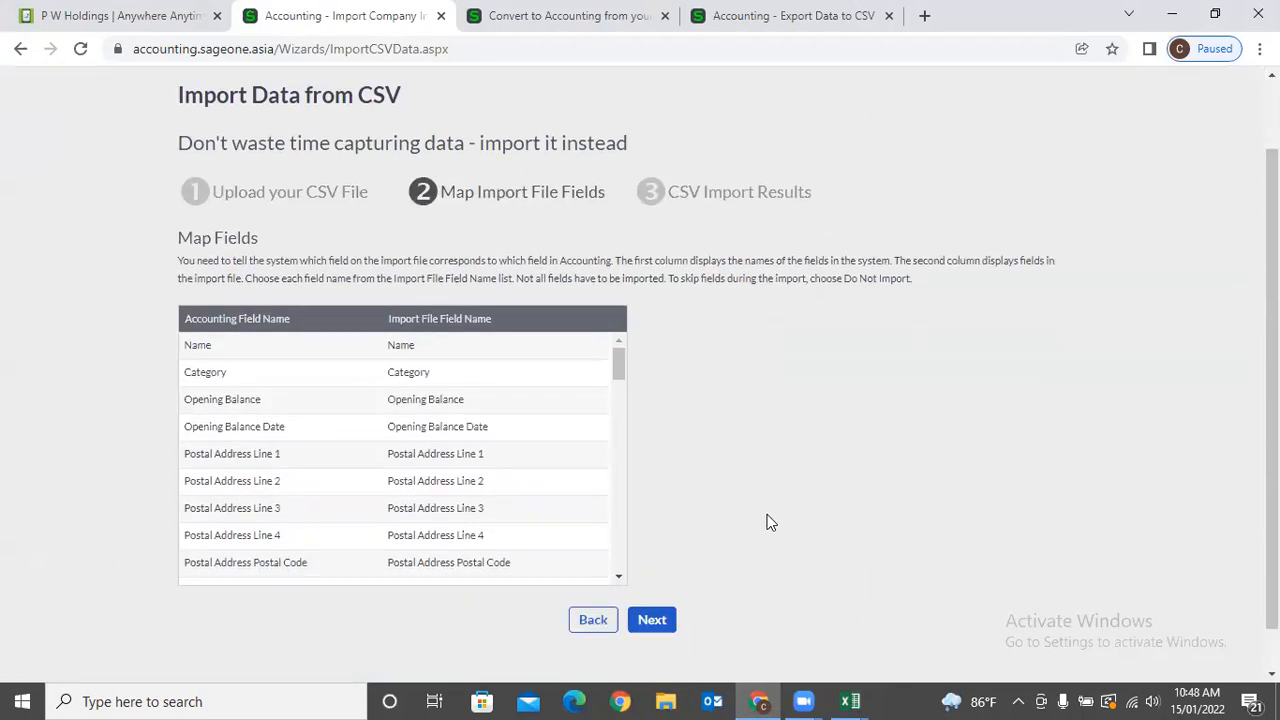
pyautogui.scroll(-1, 771, 523)
pyautogui.click(595, 574)
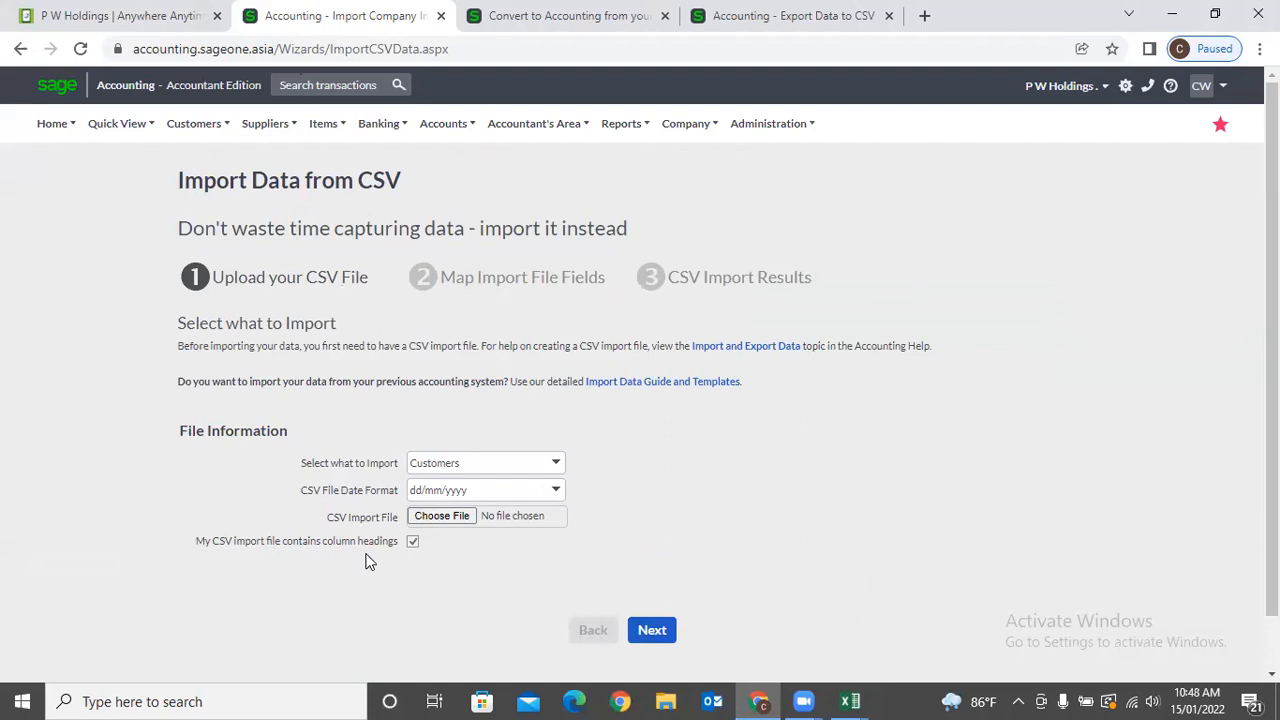
# Review the column header row of the Customers (15) workbook in Excel.
pyautogui.click(849, 700)
pyautogui.click(920, 640)
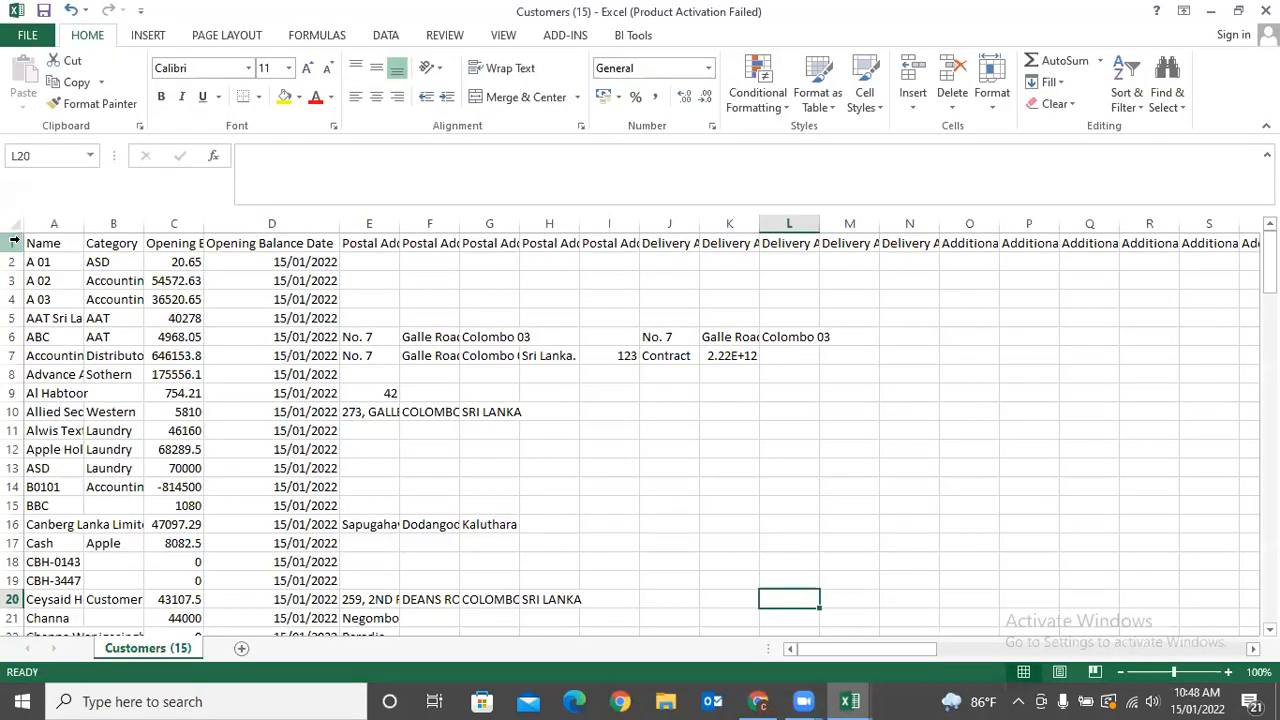
pyautogui.click(14, 243)
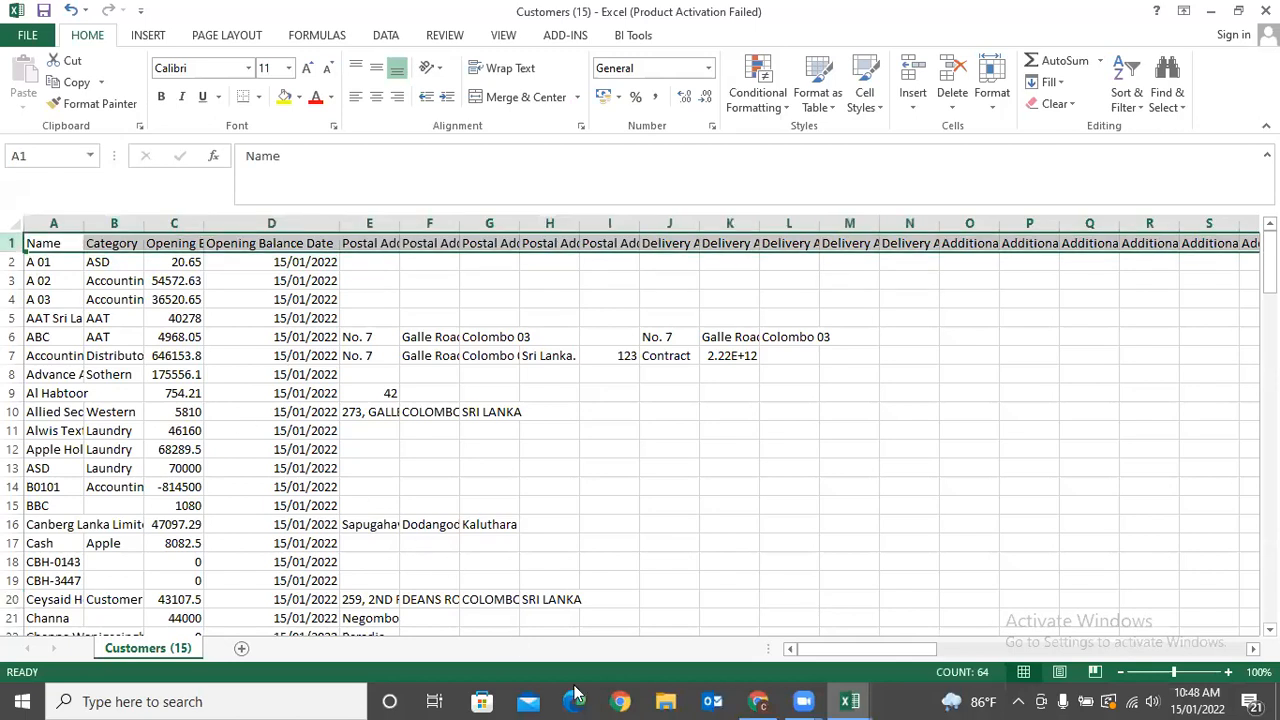
pyautogui.click(772, 700)
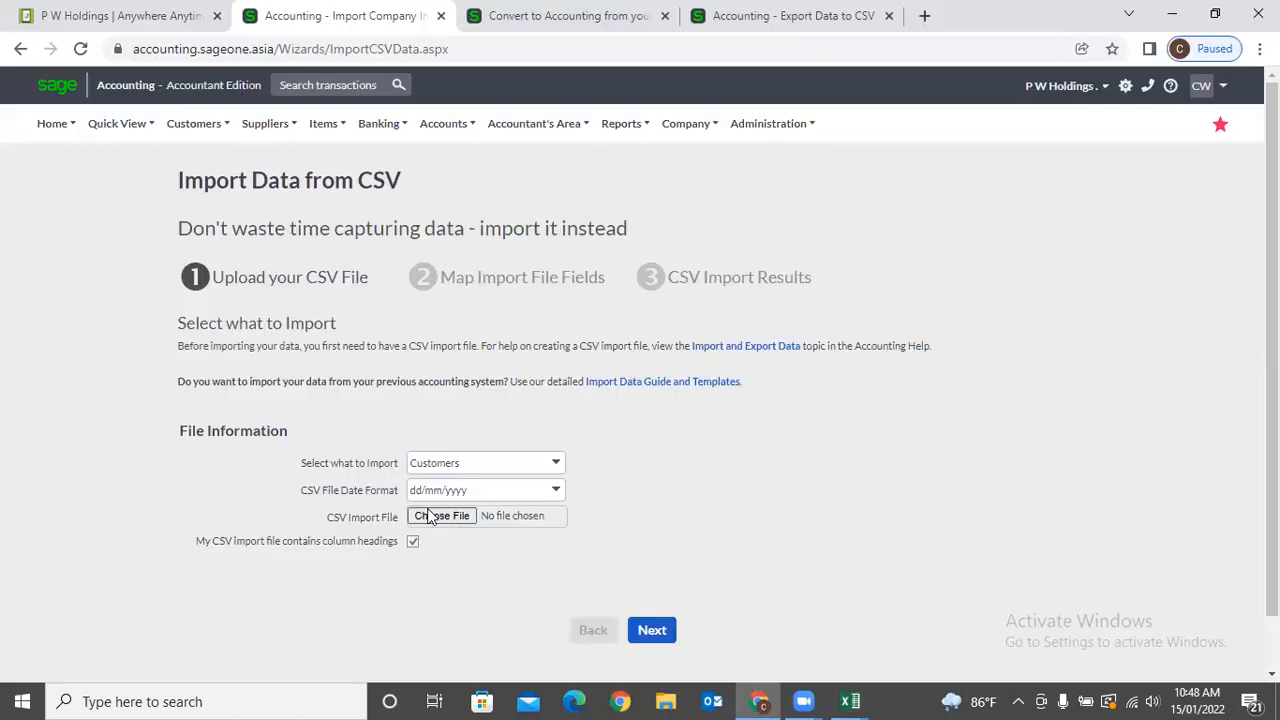
# Choose Customers (15).csv and run the import through the field mapping step.
pyautogui.click(651, 629)
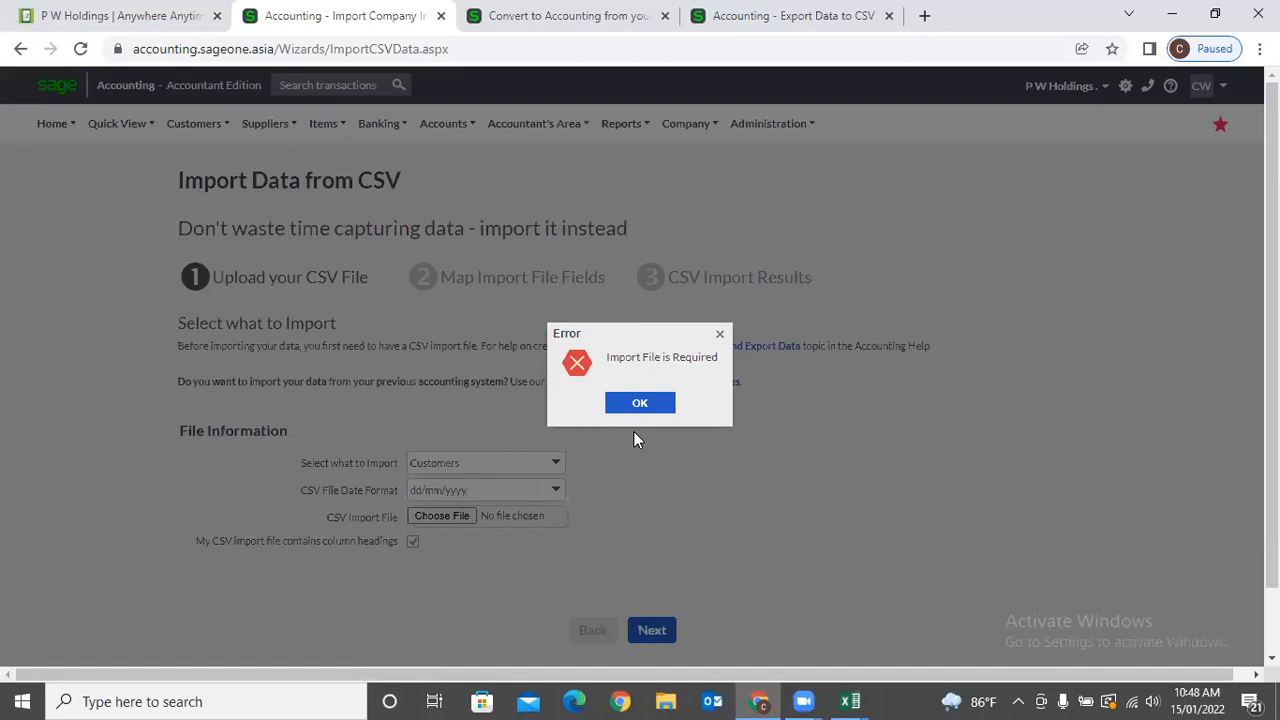
pyautogui.click(634, 405)
pyautogui.click(443, 517)
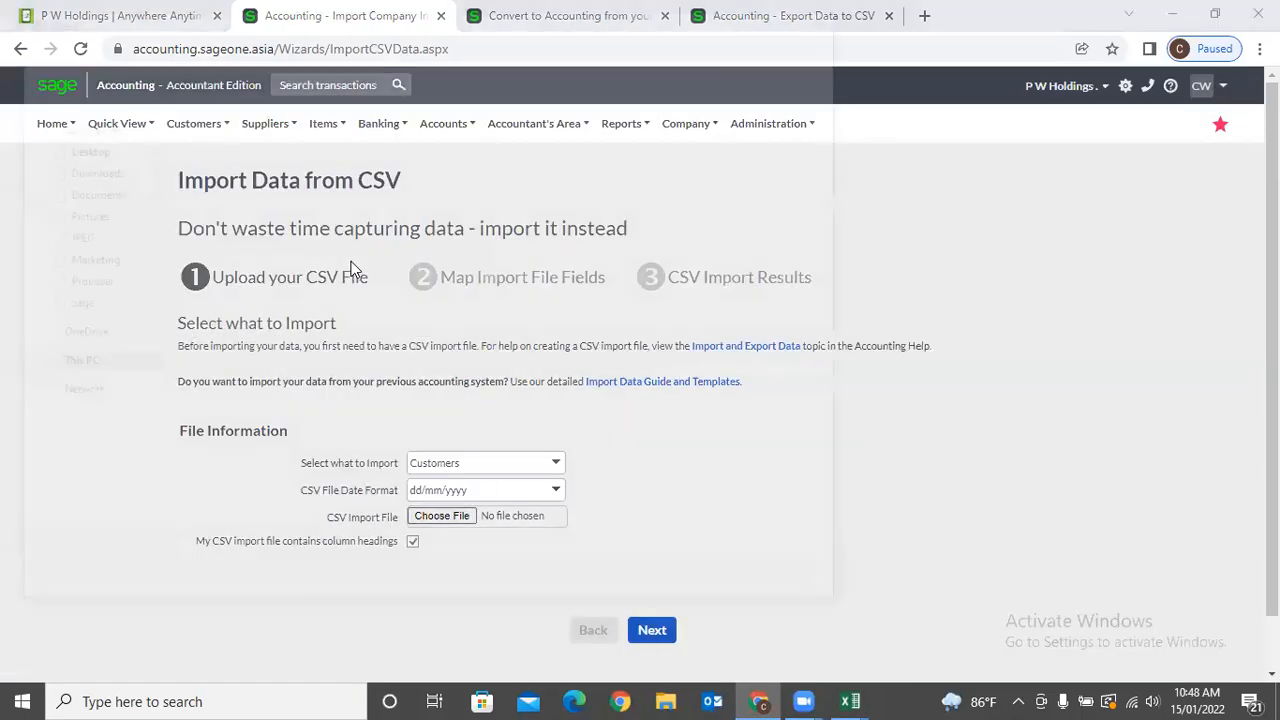
pyautogui.doubleClick(265, 164)
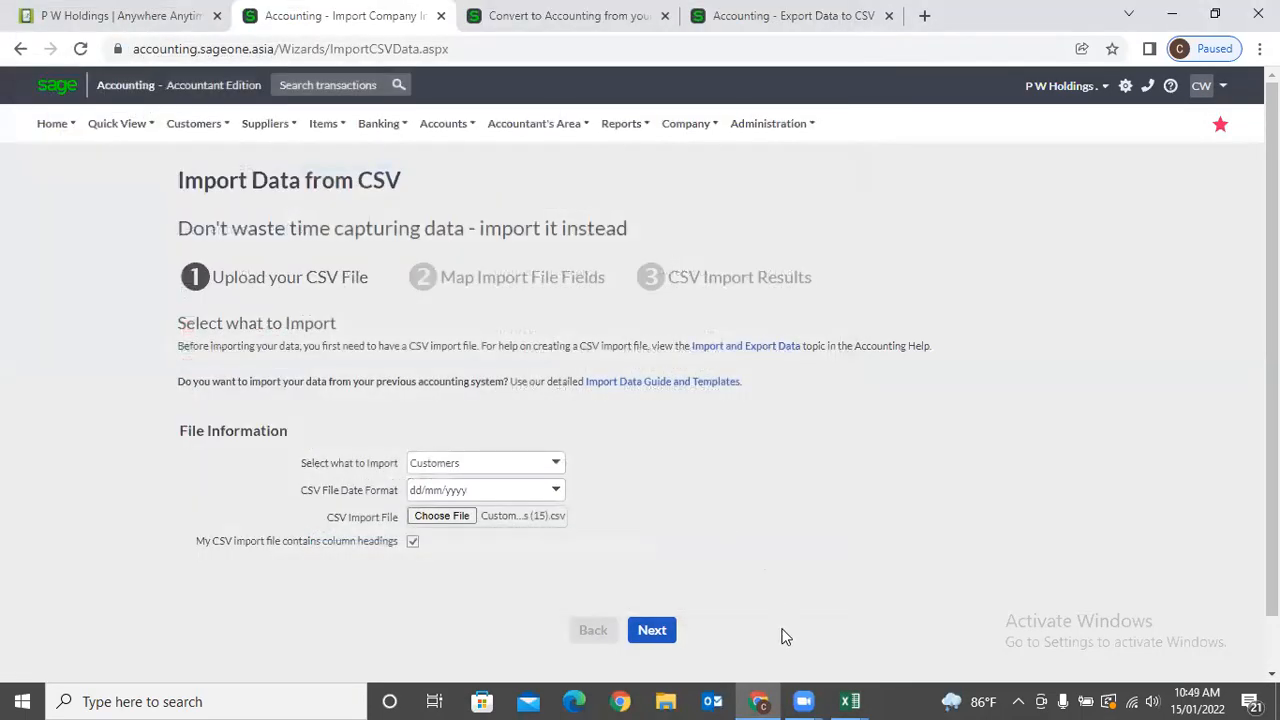
pyautogui.click(656, 632)
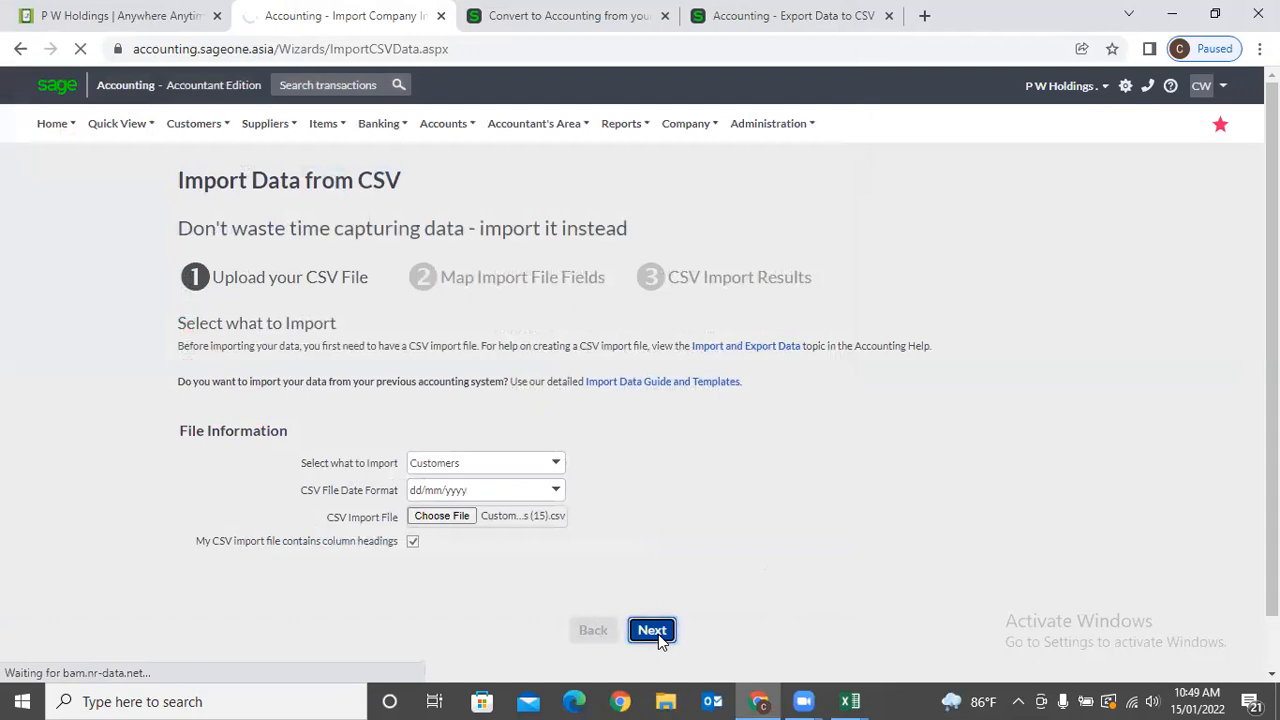
pyautogui.scroll(-2, 680, 556)
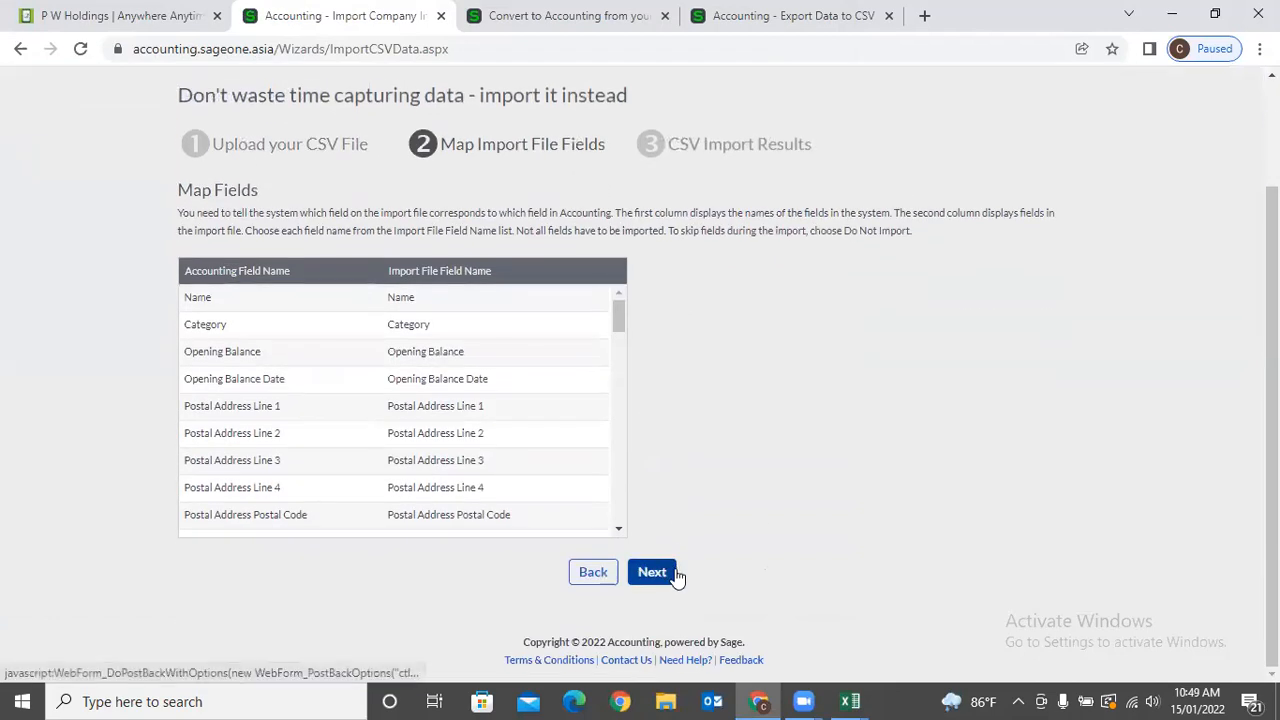
pyautogui.click(675, 570)
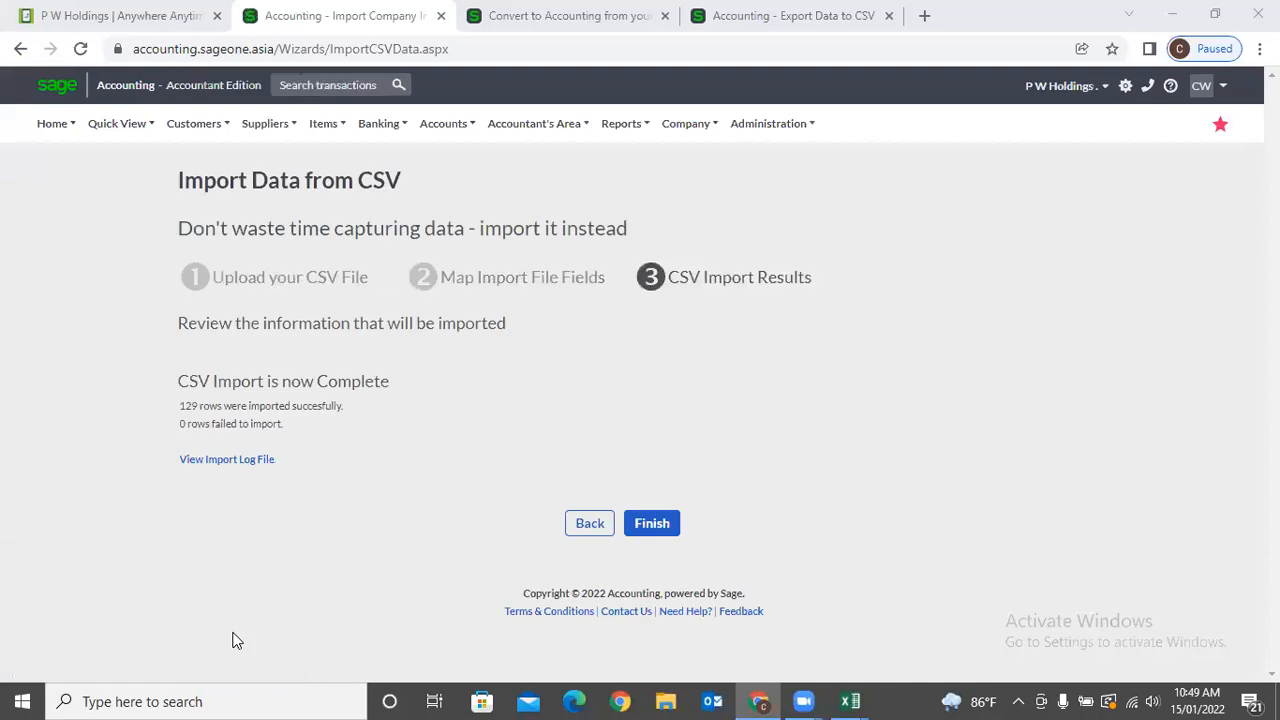
# Review the results of 129 rows imported and 0 failed, then finish the wizard.
pyautogui.doubleClick(186, 406)
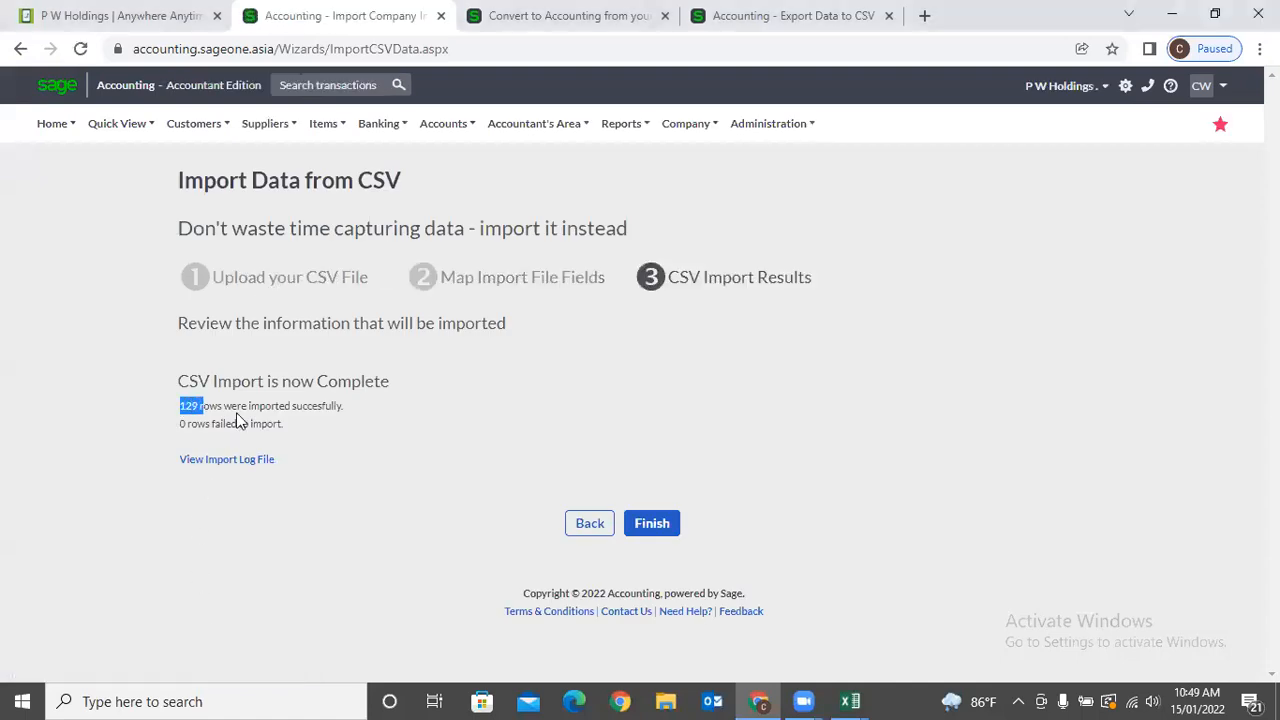
pyautogui.moveTo(236, 414); pyautogui.dragTo(336, 424)
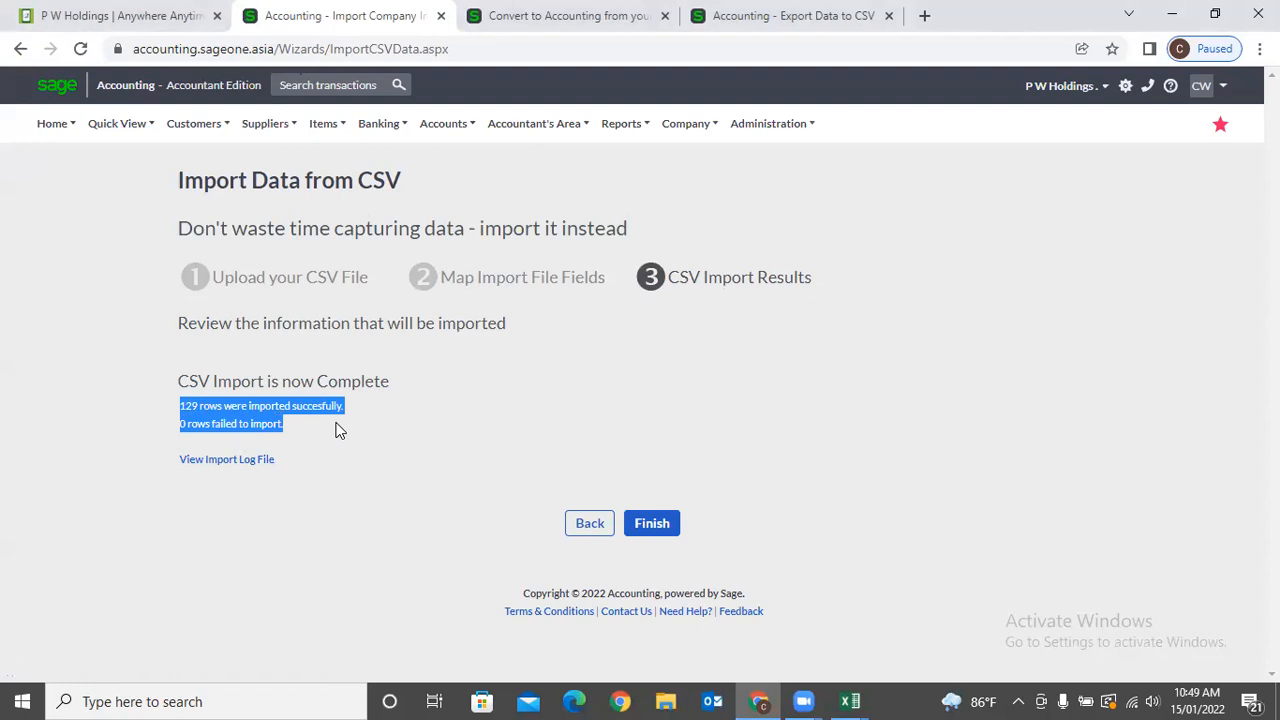
pyautogui.click(710, 697)
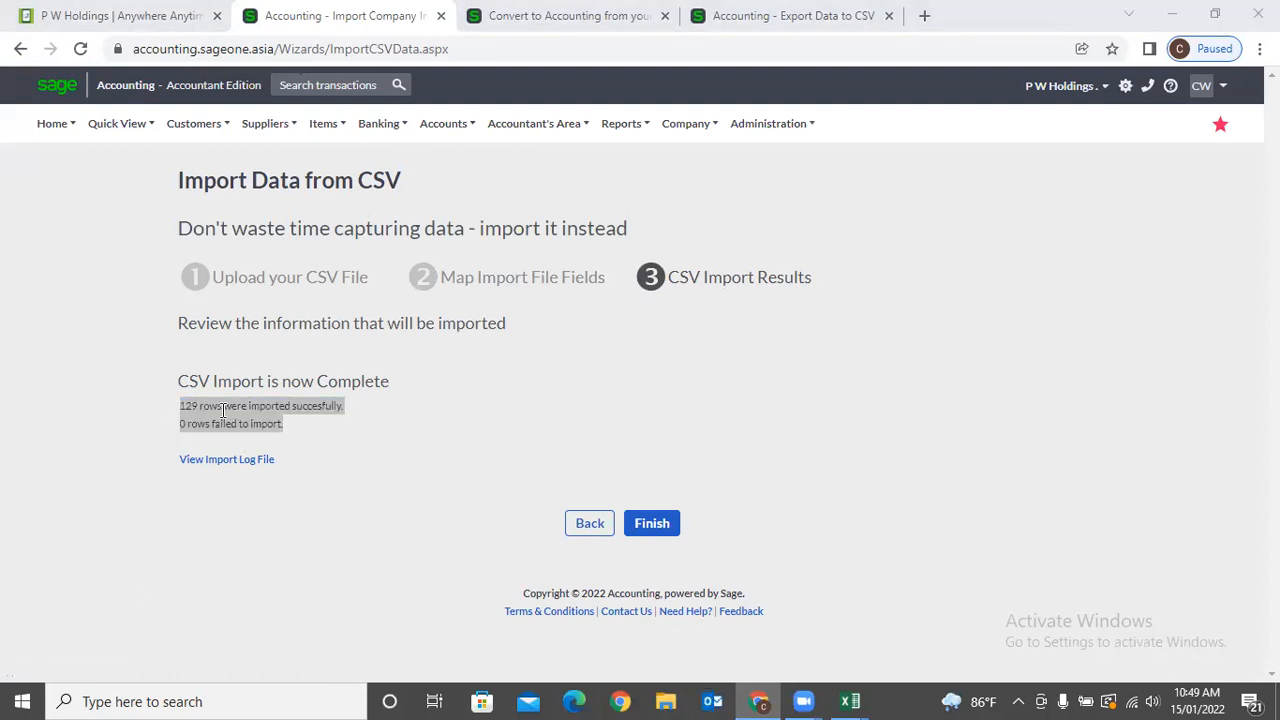
pyautogui.moveTo(180, 402); pyautogui.dragTo(336, 428)
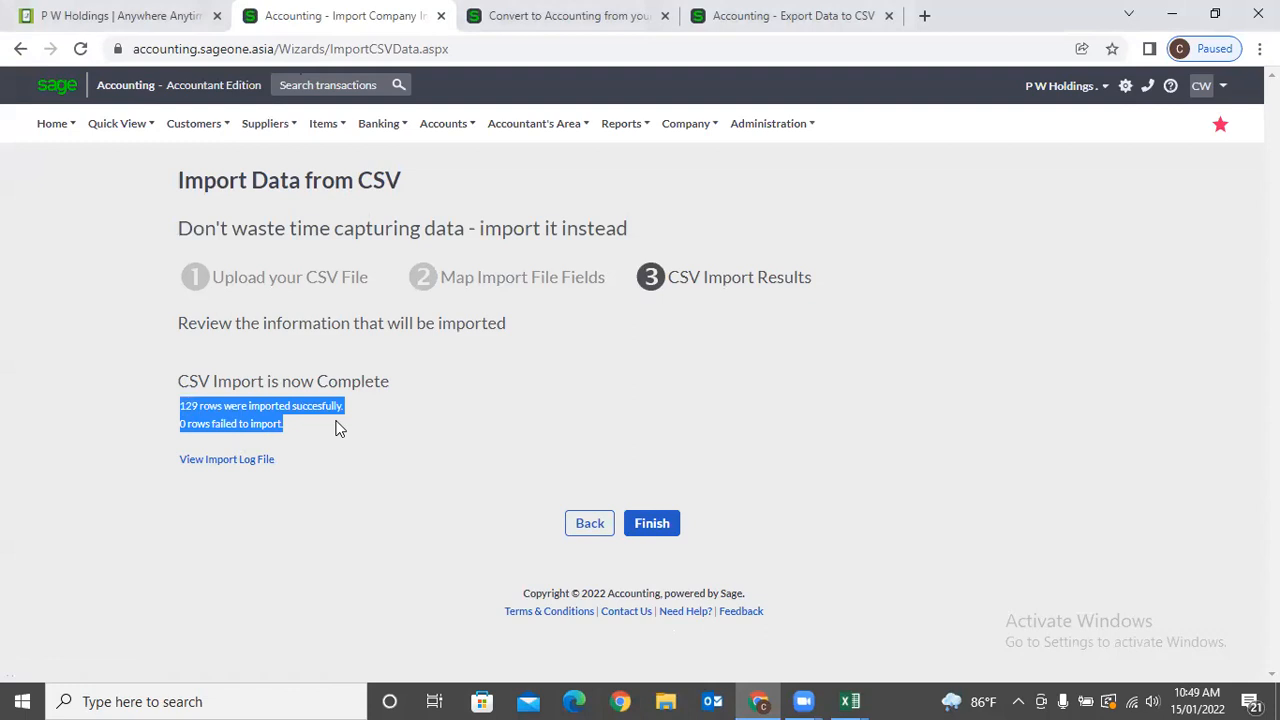
pyautogui.click(296, 427)
pyautogui.moveTo(178, 402); pyautogui.dragTo(281, 433)
pyautogui.click(324, 431)
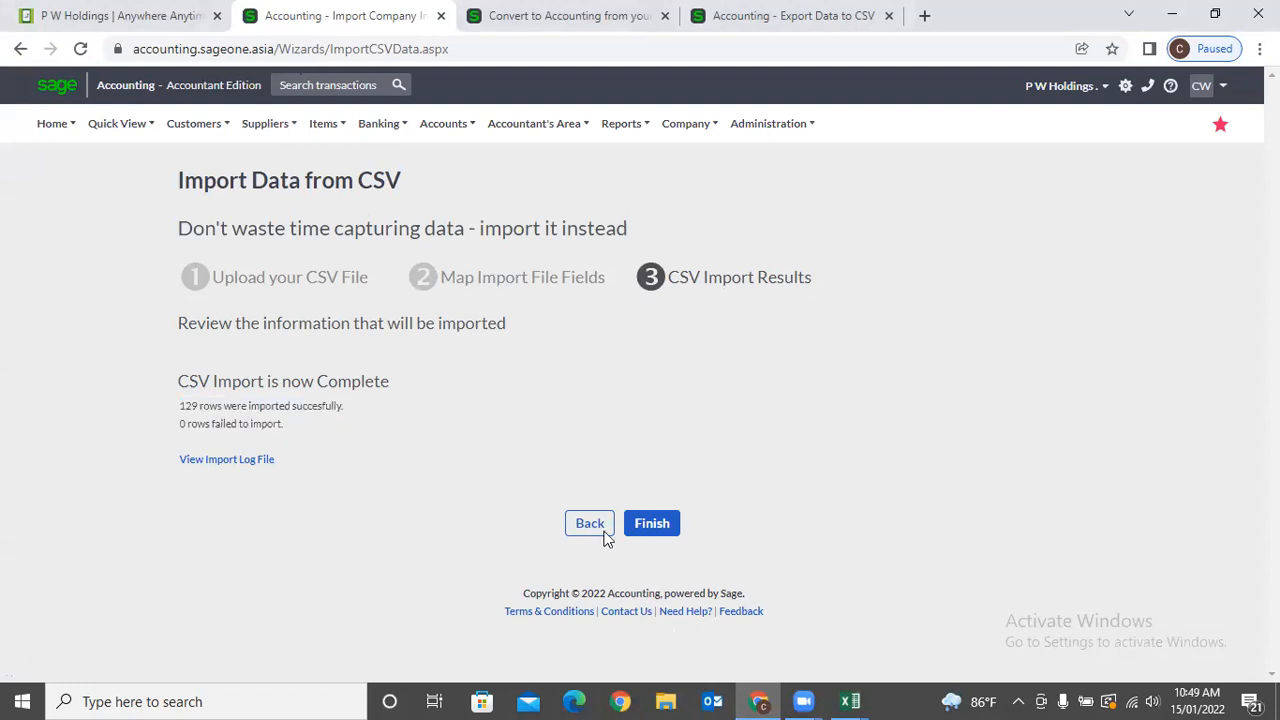
pyautogui.click(654, 526)
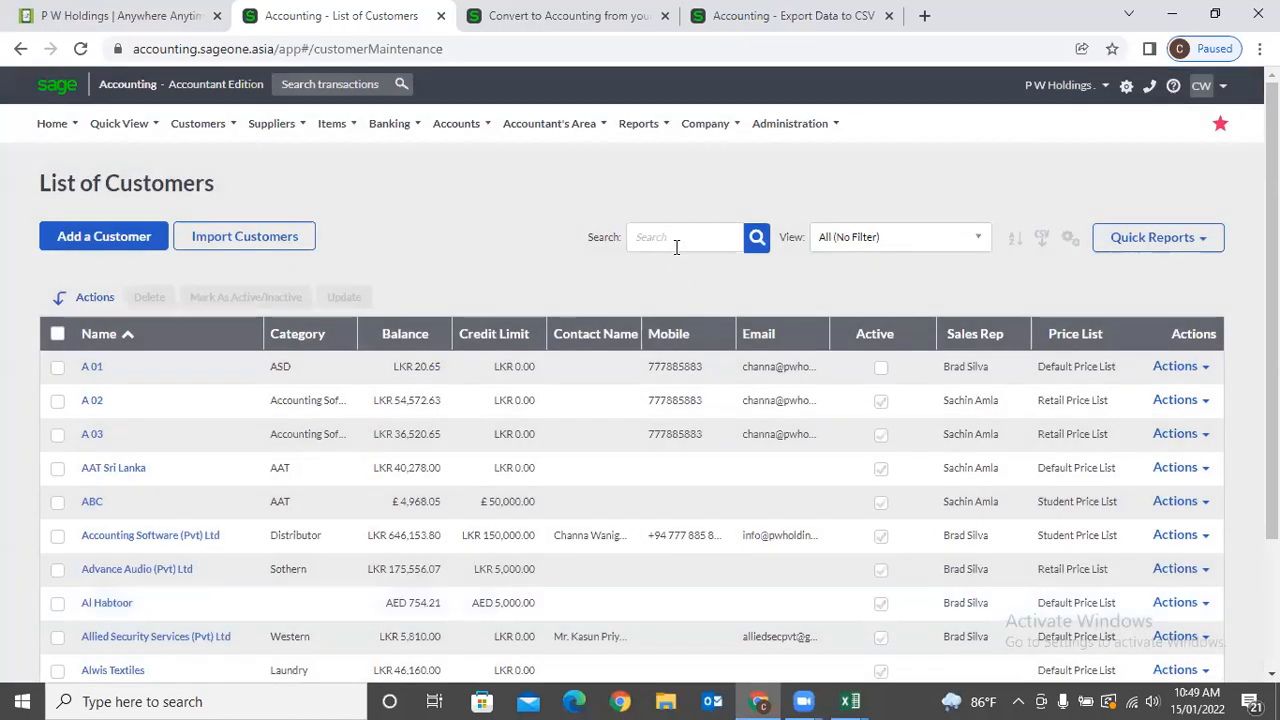
# Start a new Import Data from CSV and pick Suppliers as the import type.
pyautogui.click(705, 123)
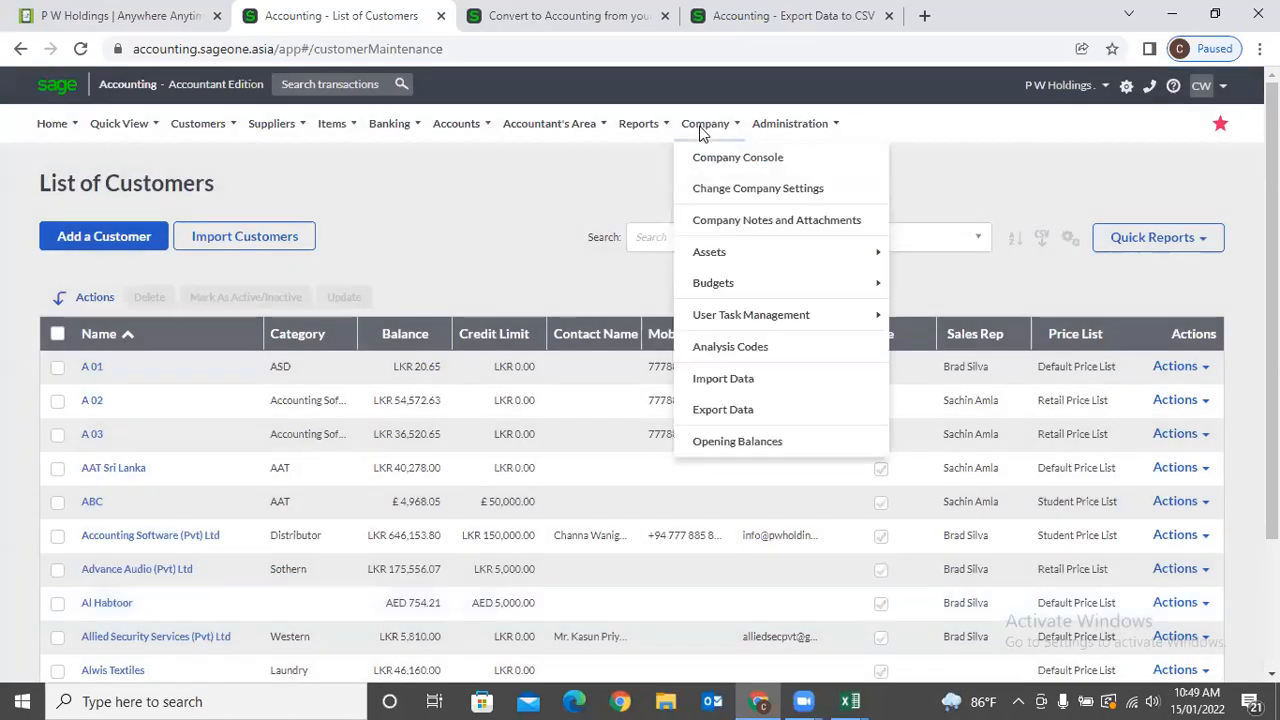
pyautogui.click(716, 376)
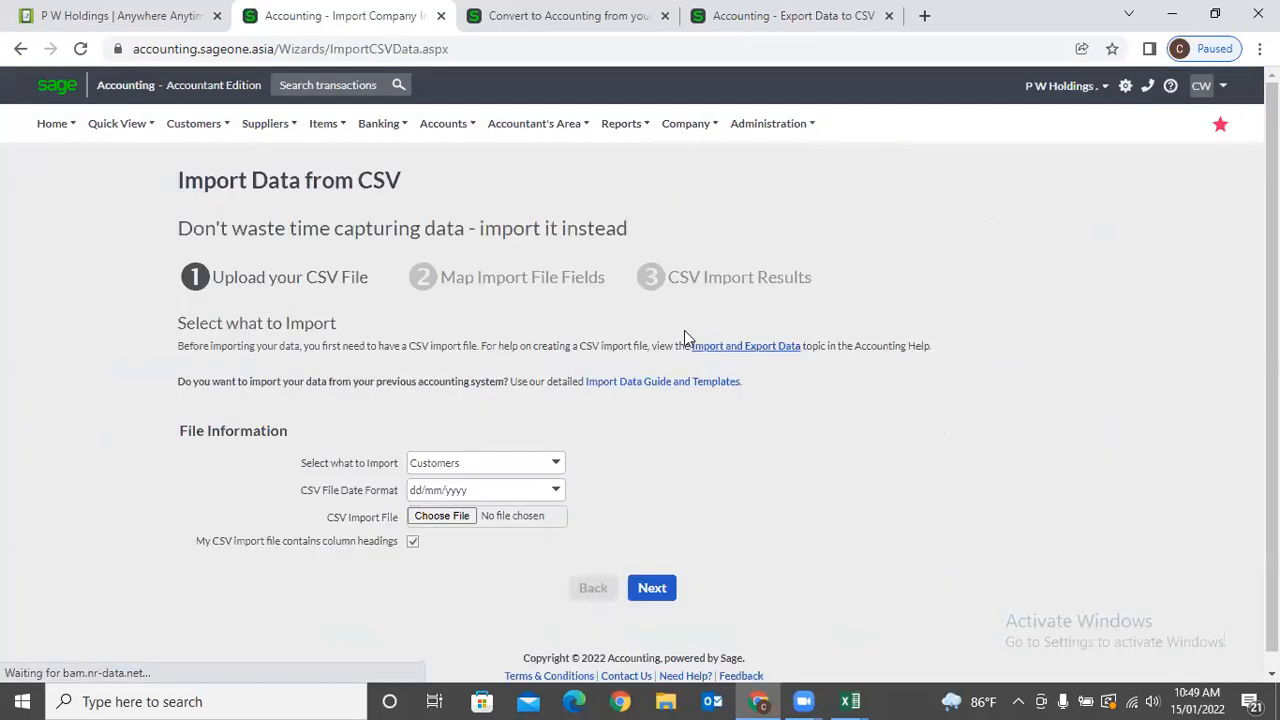
pyautogui.click(558, 466)
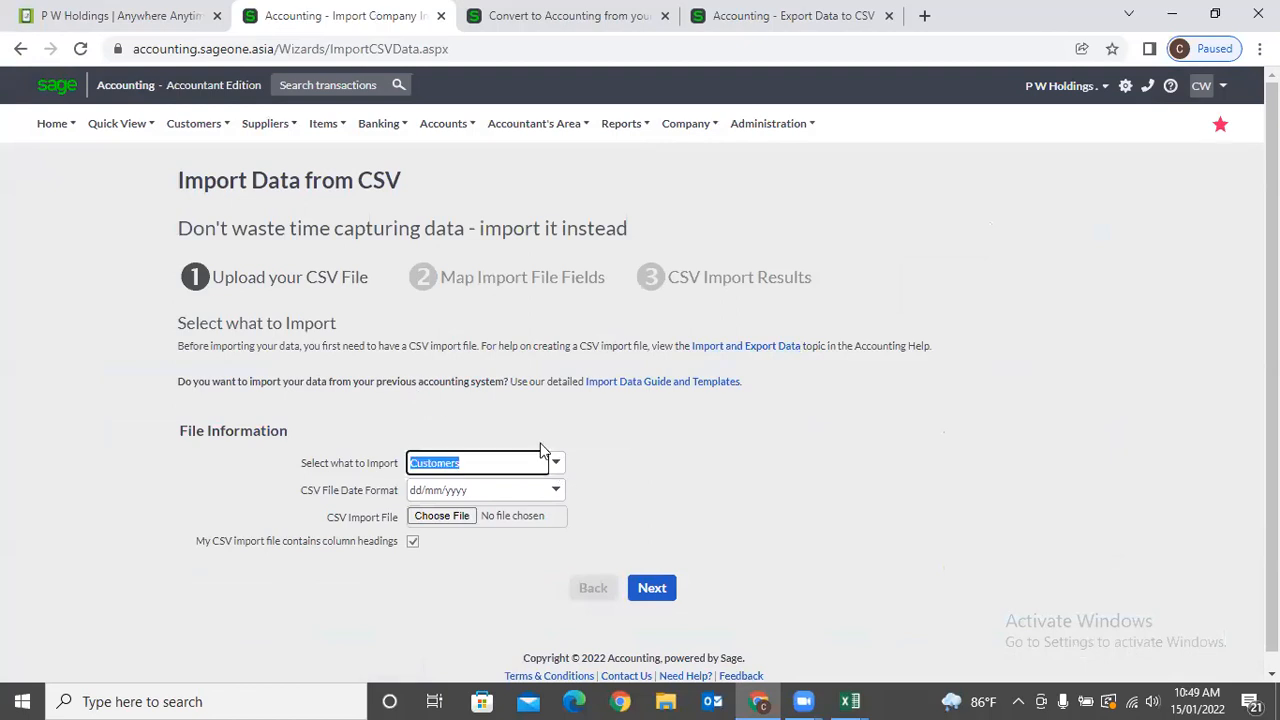
pyautogui.click(558, 466)
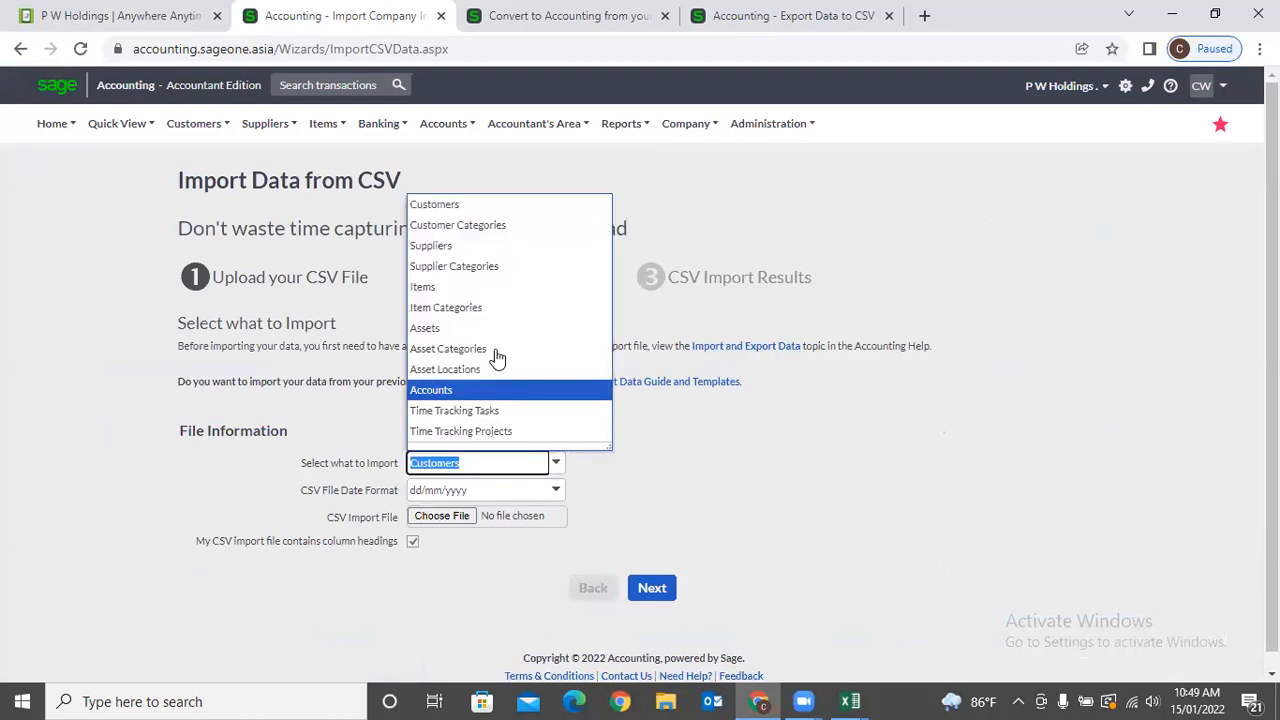
pyautogui.click(449, 247)
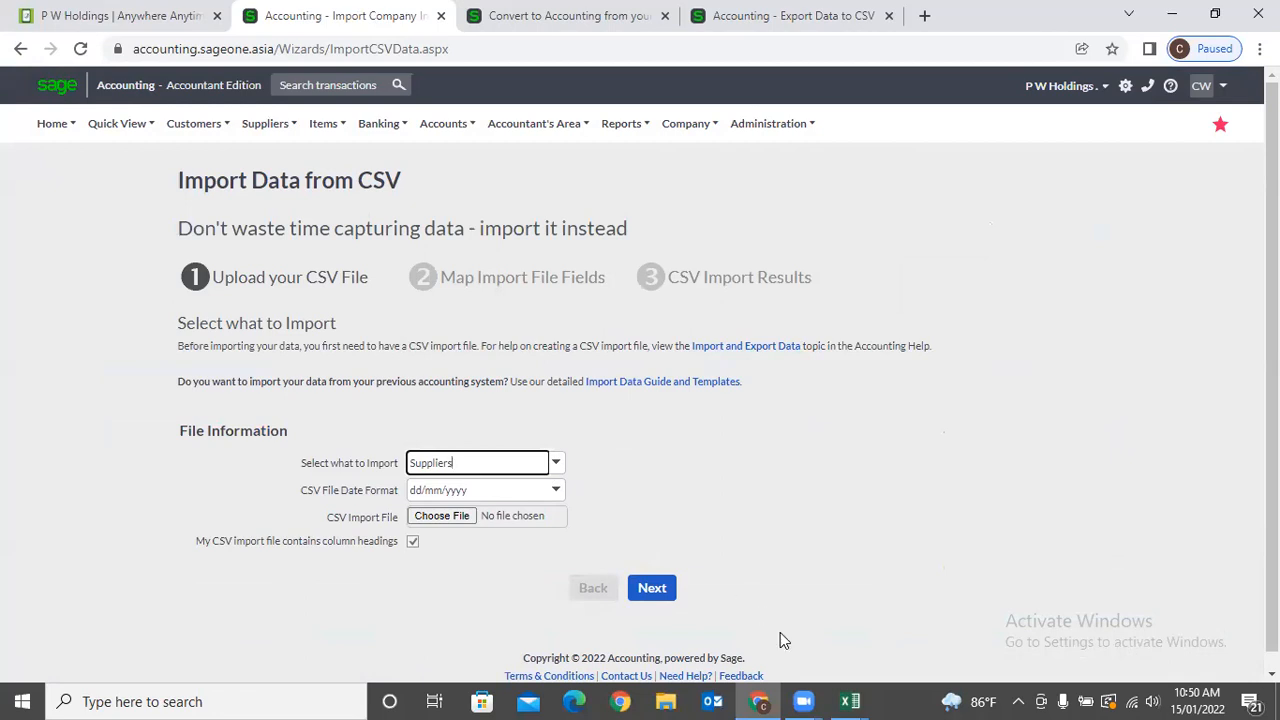
# Deselect the header row in the Customers workbook in Excel.
pyautogui.click(850, 701)
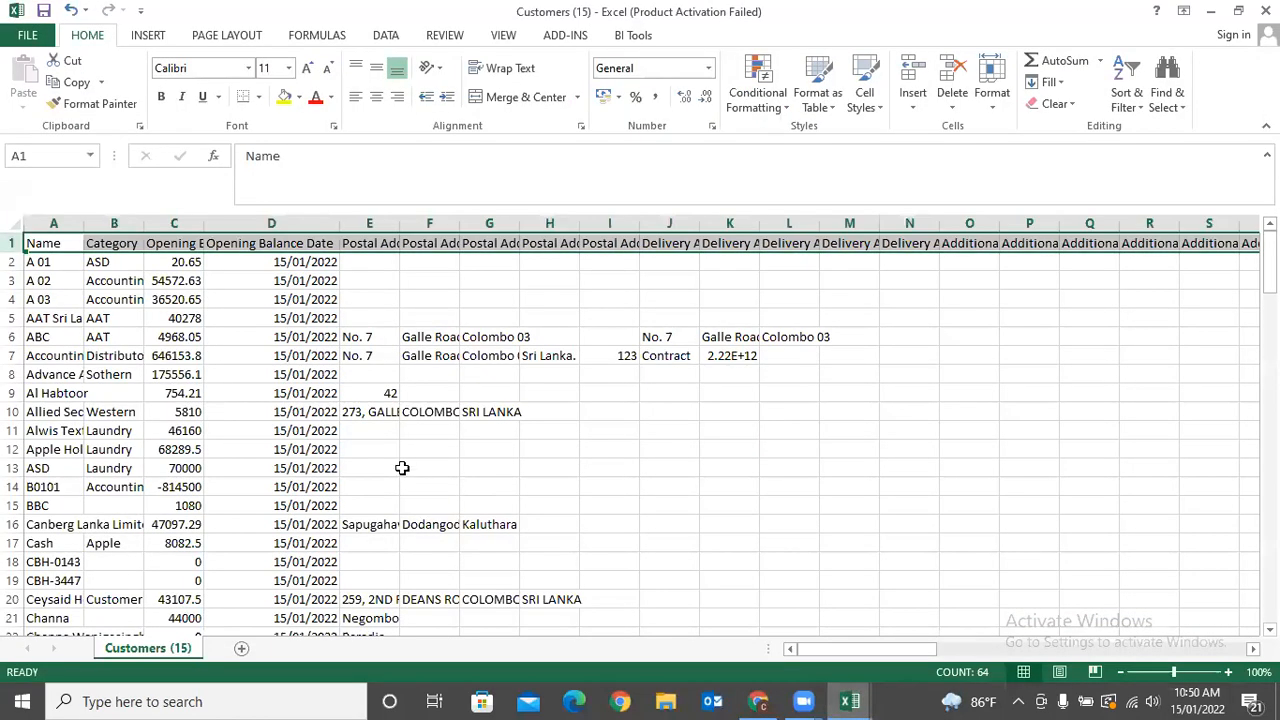
pyautogui.click(570, 449)
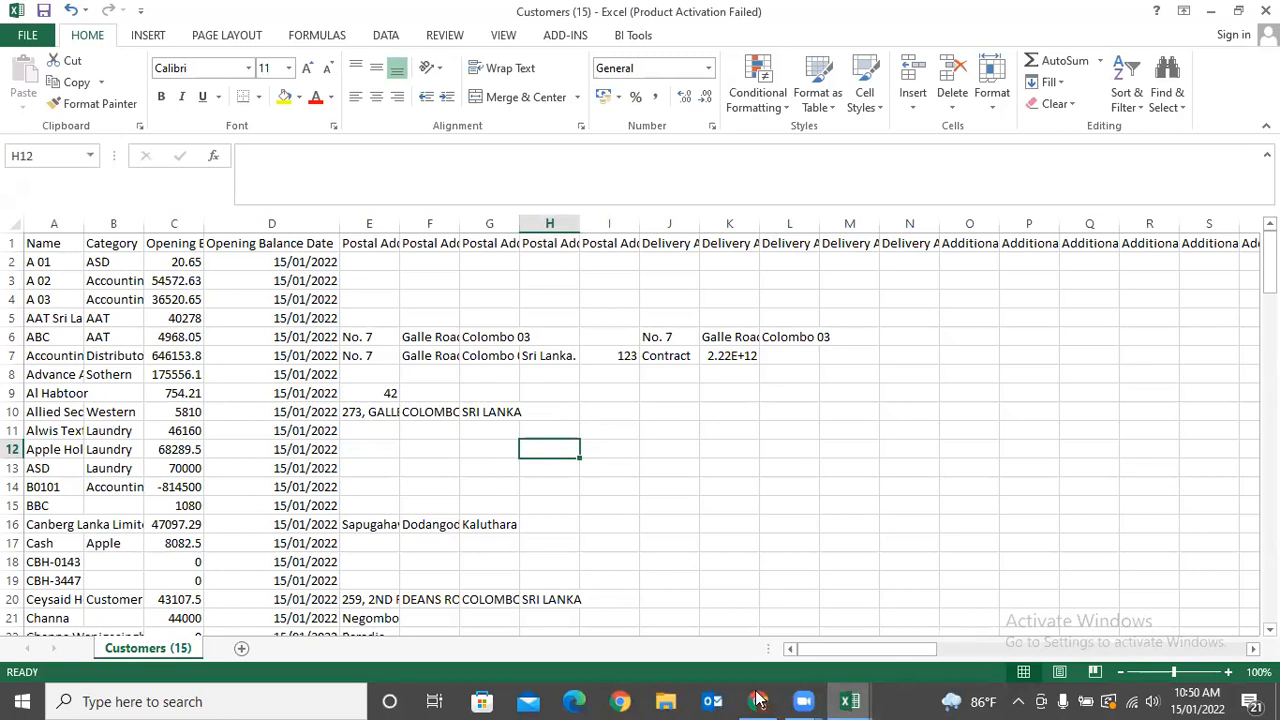
pyautogui.click(760, 701)
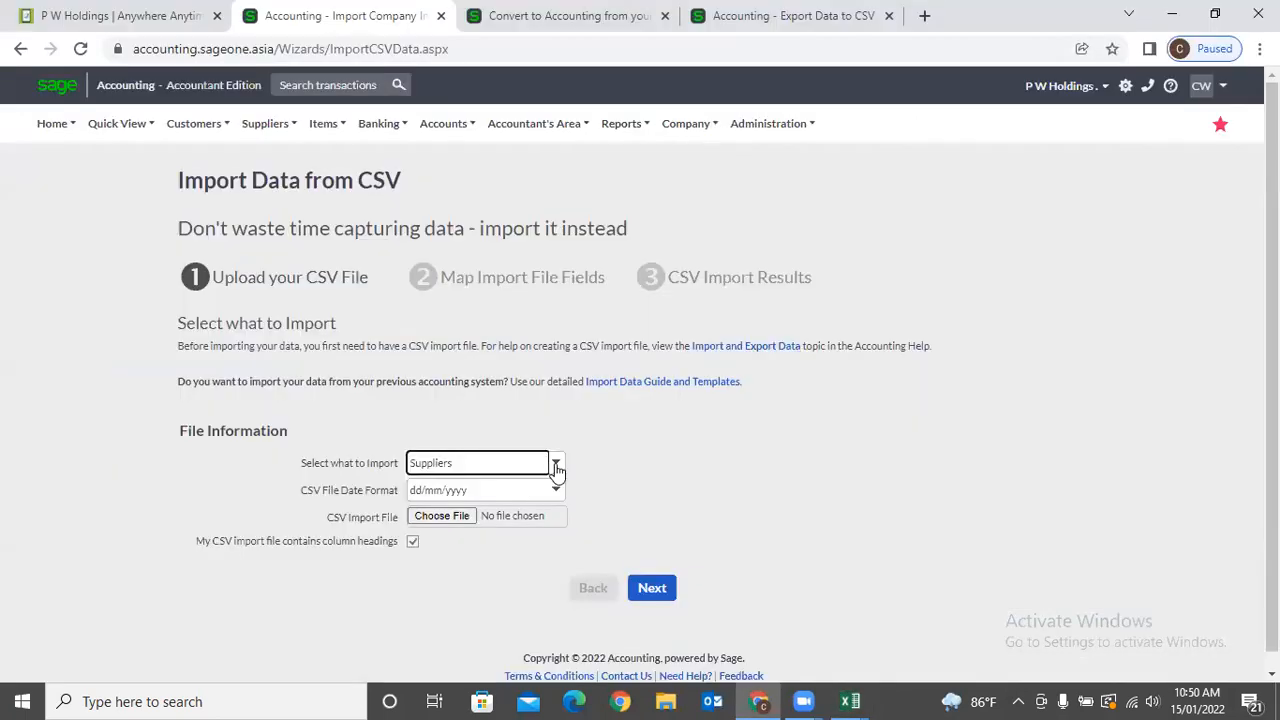
# Change the import type to Customer Categories.
pyautogui.click(556, 466)
pyautogui.click(440, 211)
pyautogui.click(556, 464)
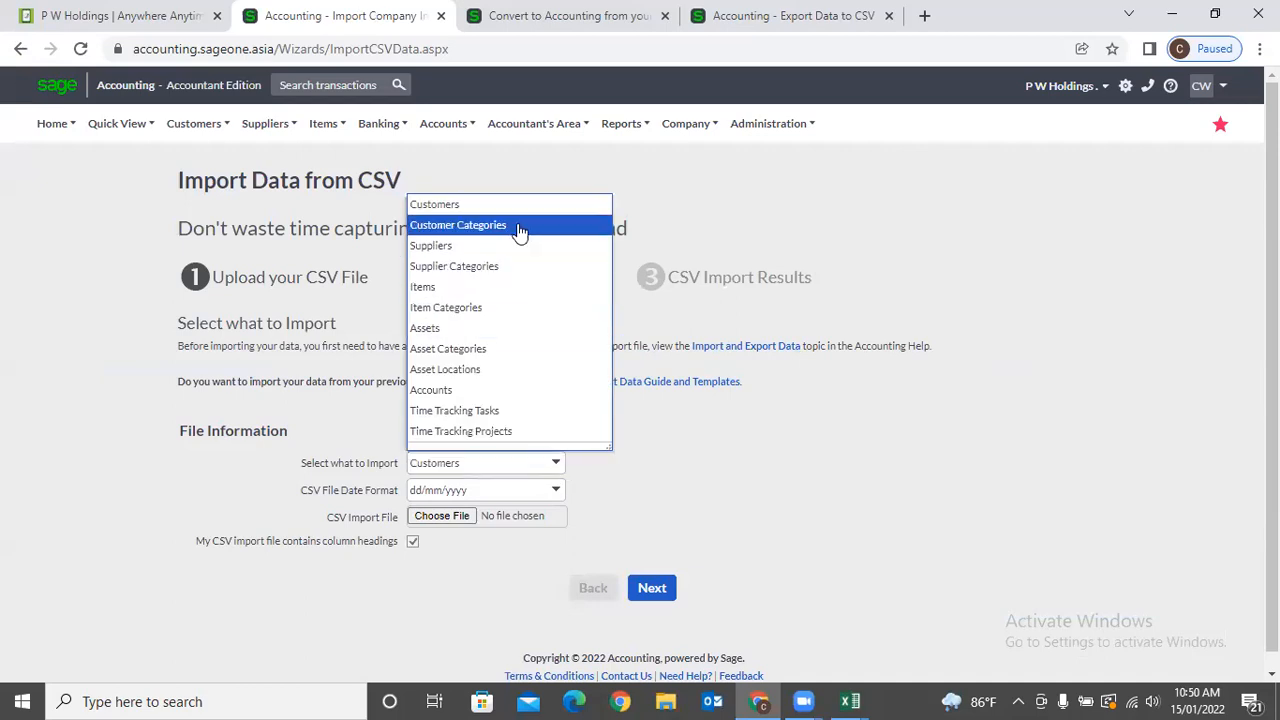
pyautogui.click(460, 223)
pyautogui.click(683, 507)
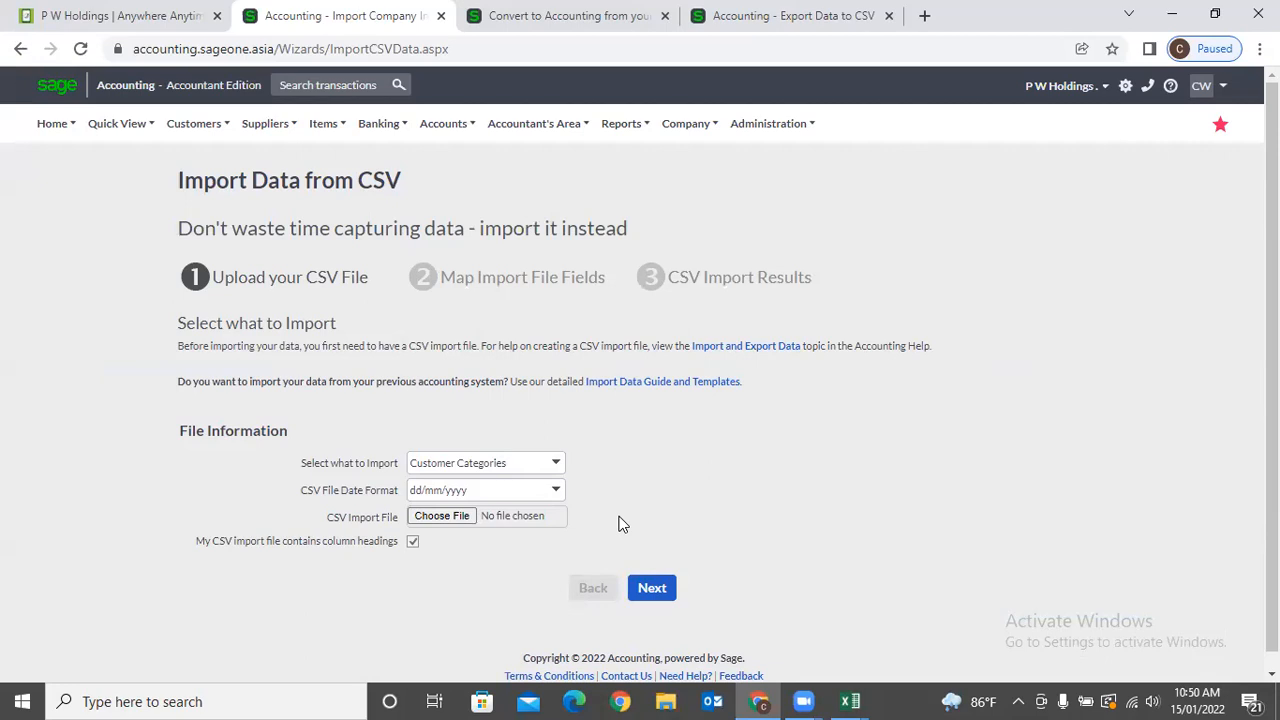
pyautogui.moveTo(849, 701)
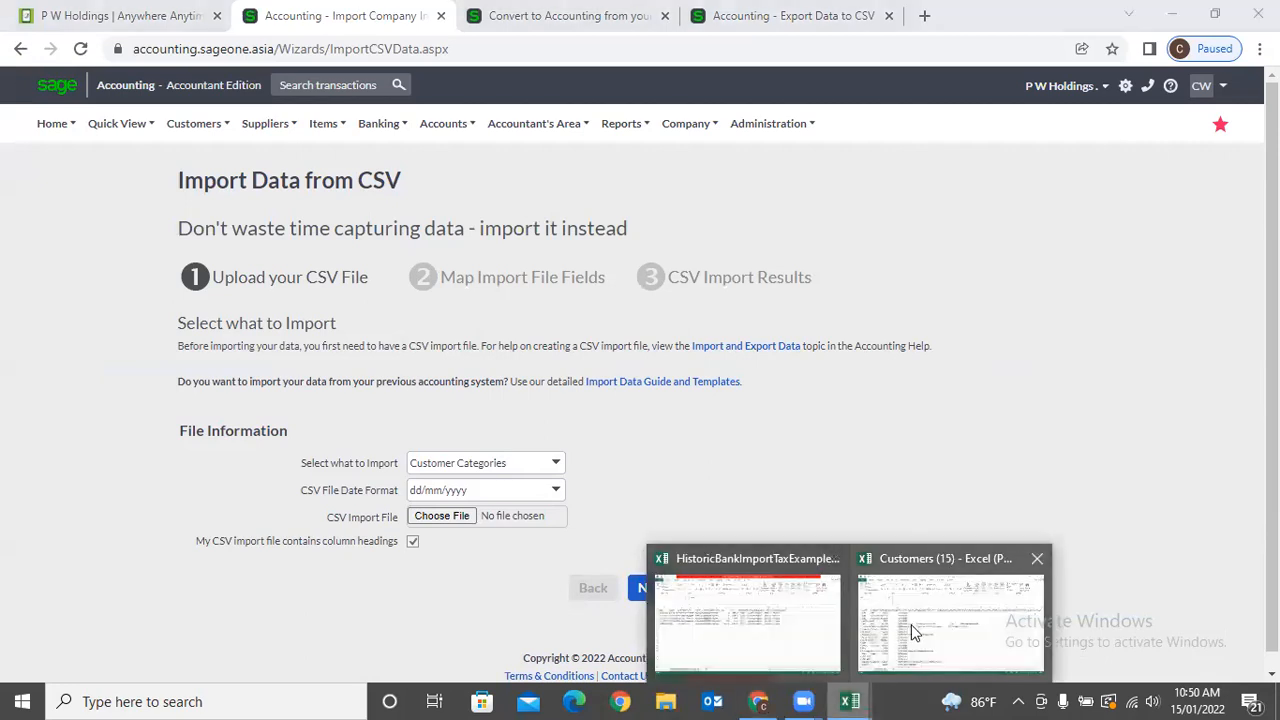
pyautogui.click(912, 632)
pyautogui.click(122, 262)
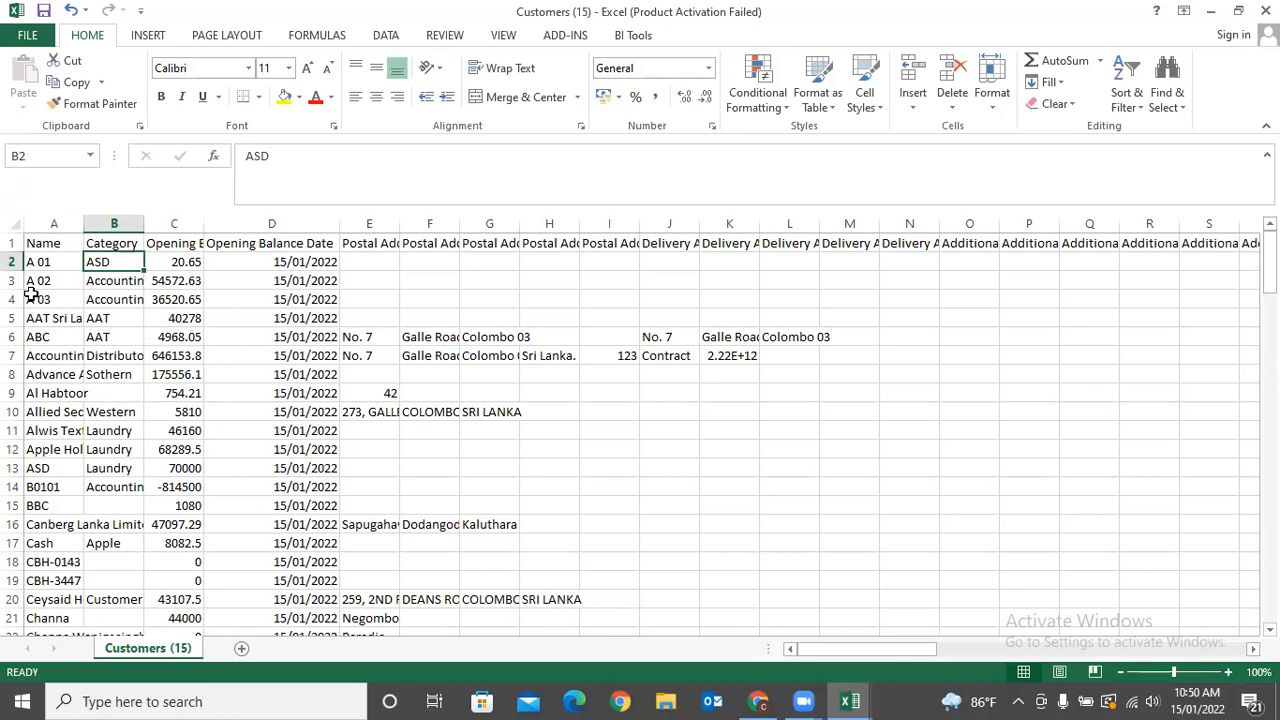
pyautogui.click(14, 262)
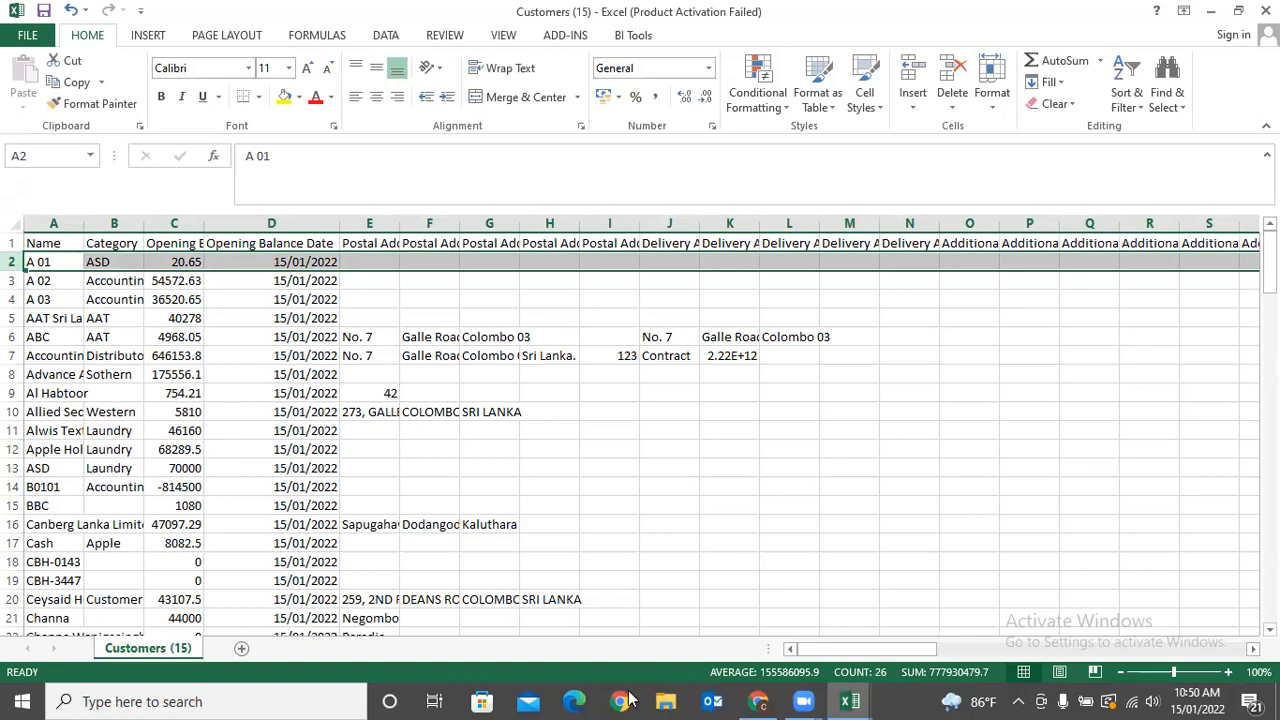
pyautogui.click(768, 700)
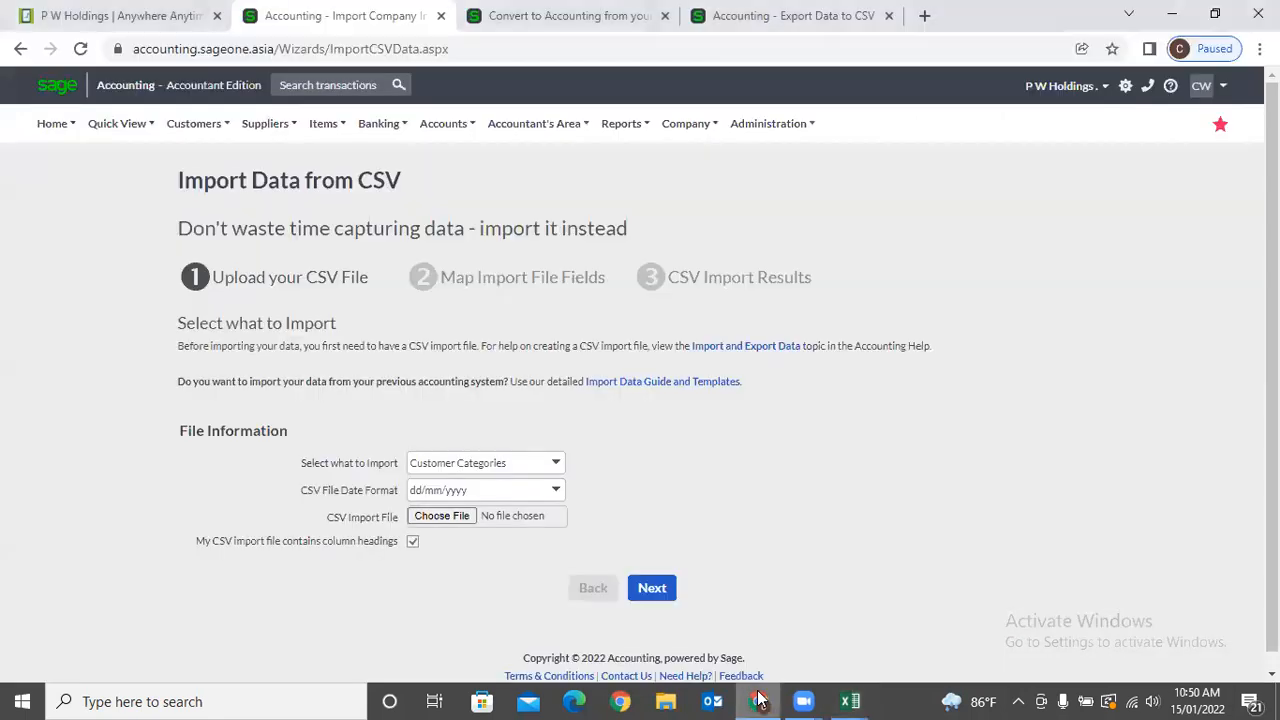
pyautogui.click(556, 468)
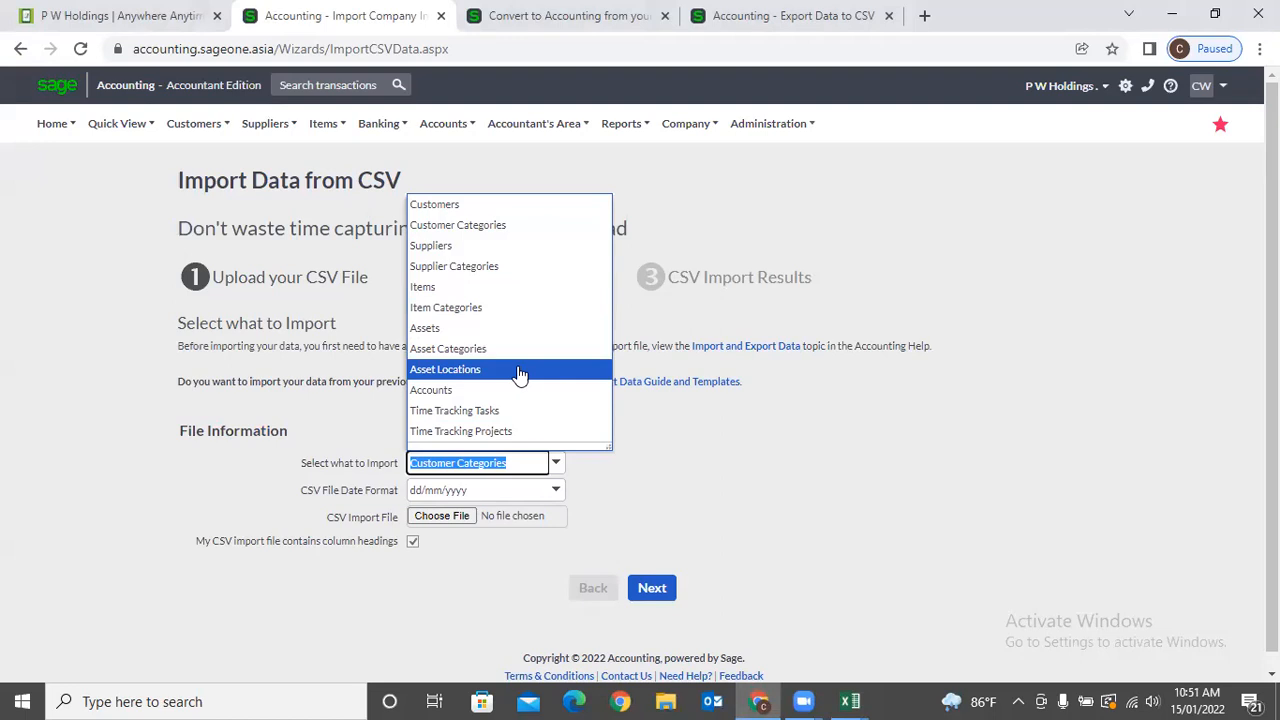
pyautogui.click(745, 526)
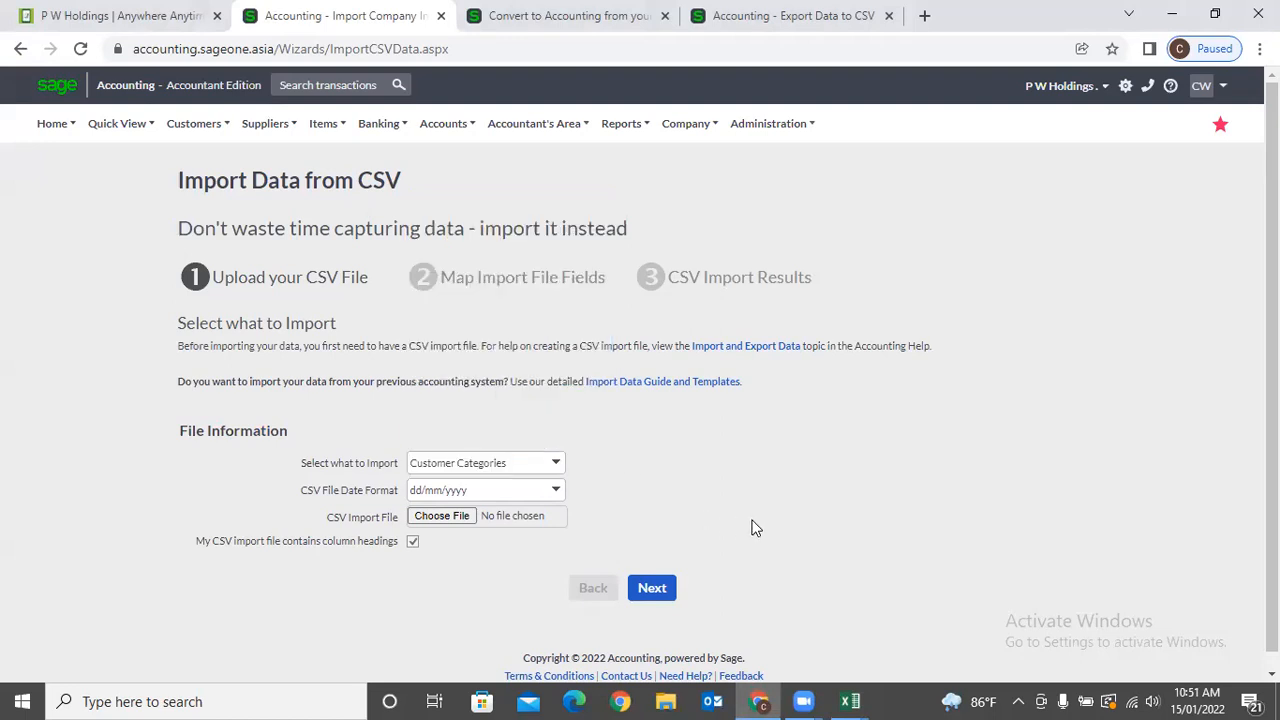
# Bring Customers (15) forward and inspect the Opening Balance Date, Postal Address and Opening Balance columns.
pyautogui.moveTo(853, 700)
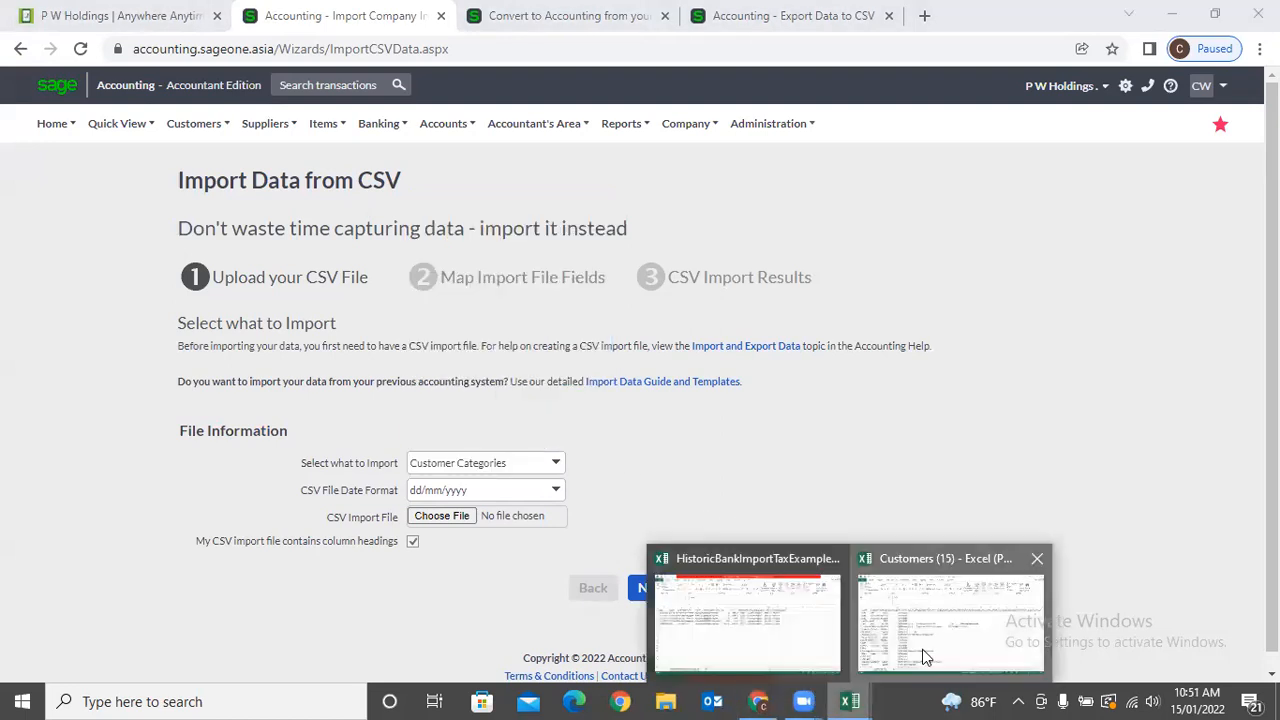
pyautogui.click(922, 649)
pyautogui.click(5, 222)
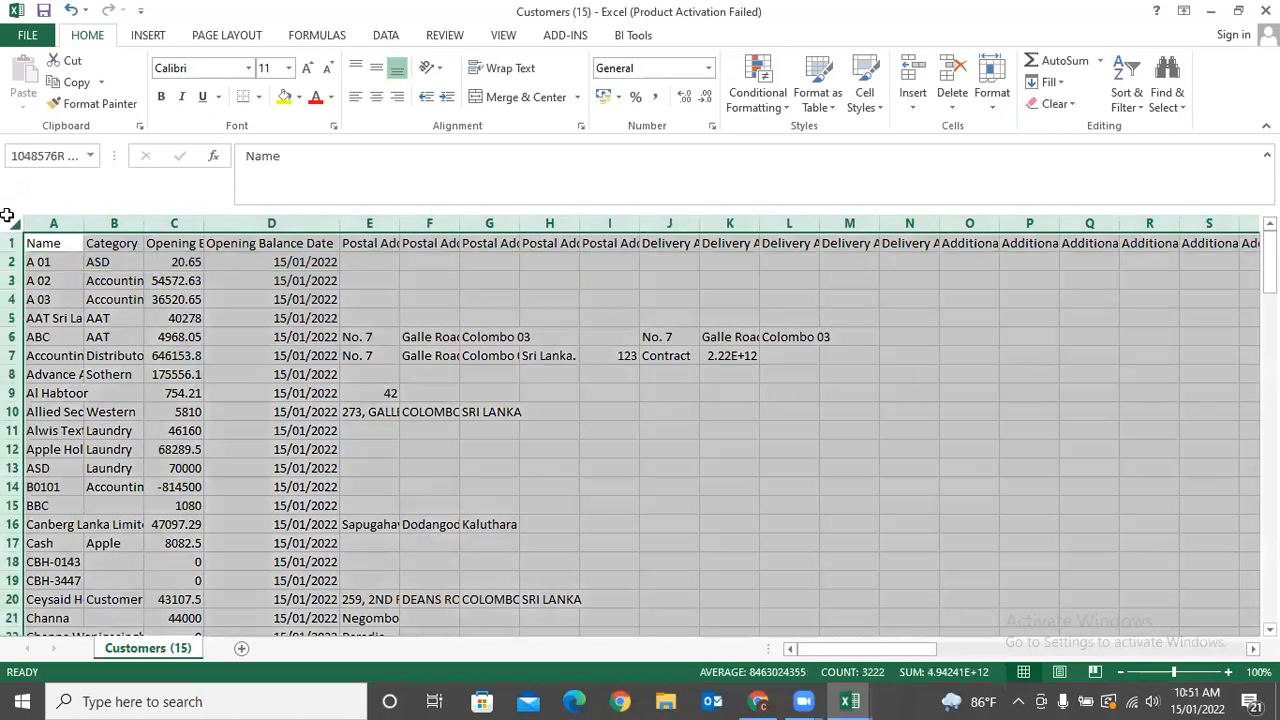
pyautogui.click(667, 507)
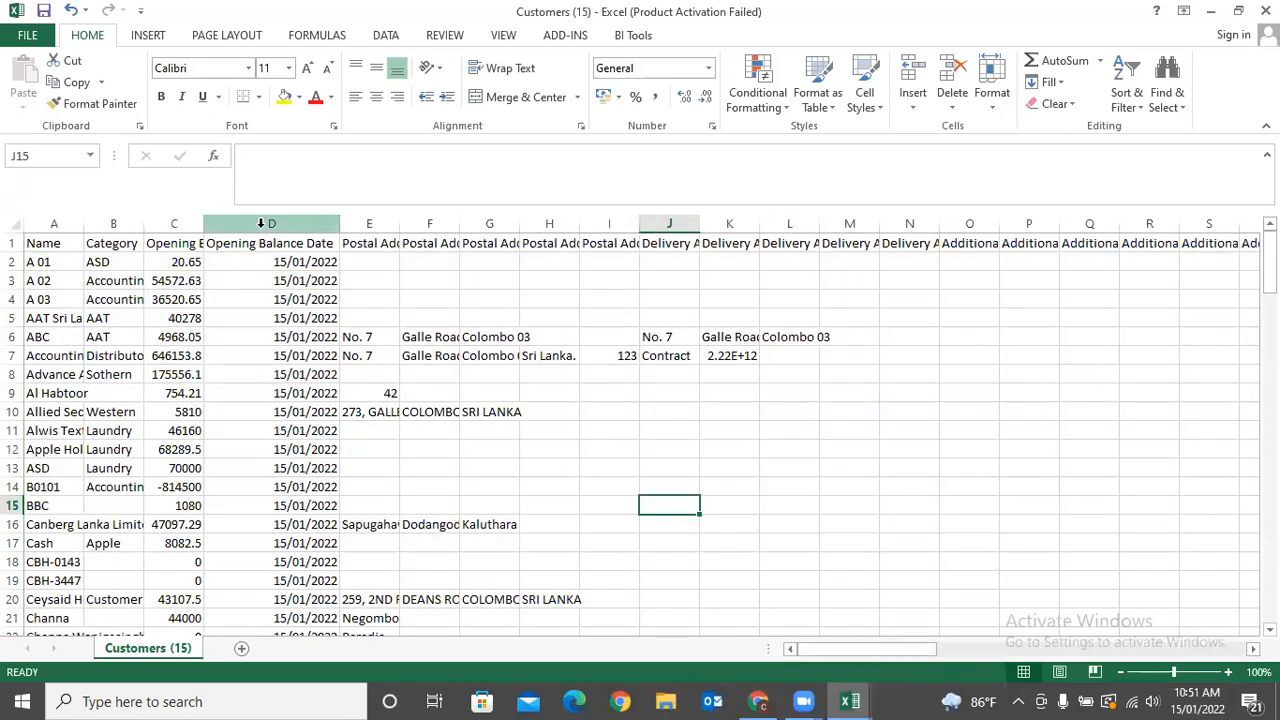
pyautogui.click(260, 223)
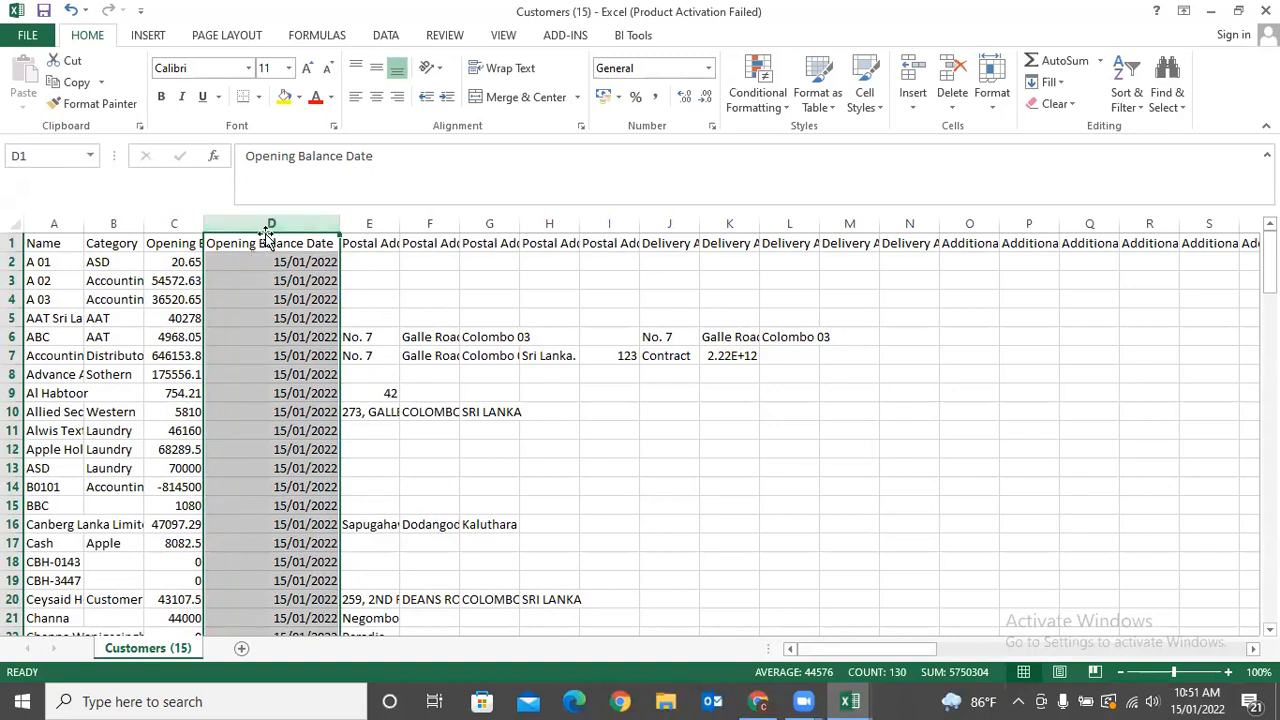
pyautogui.click(370, 223)
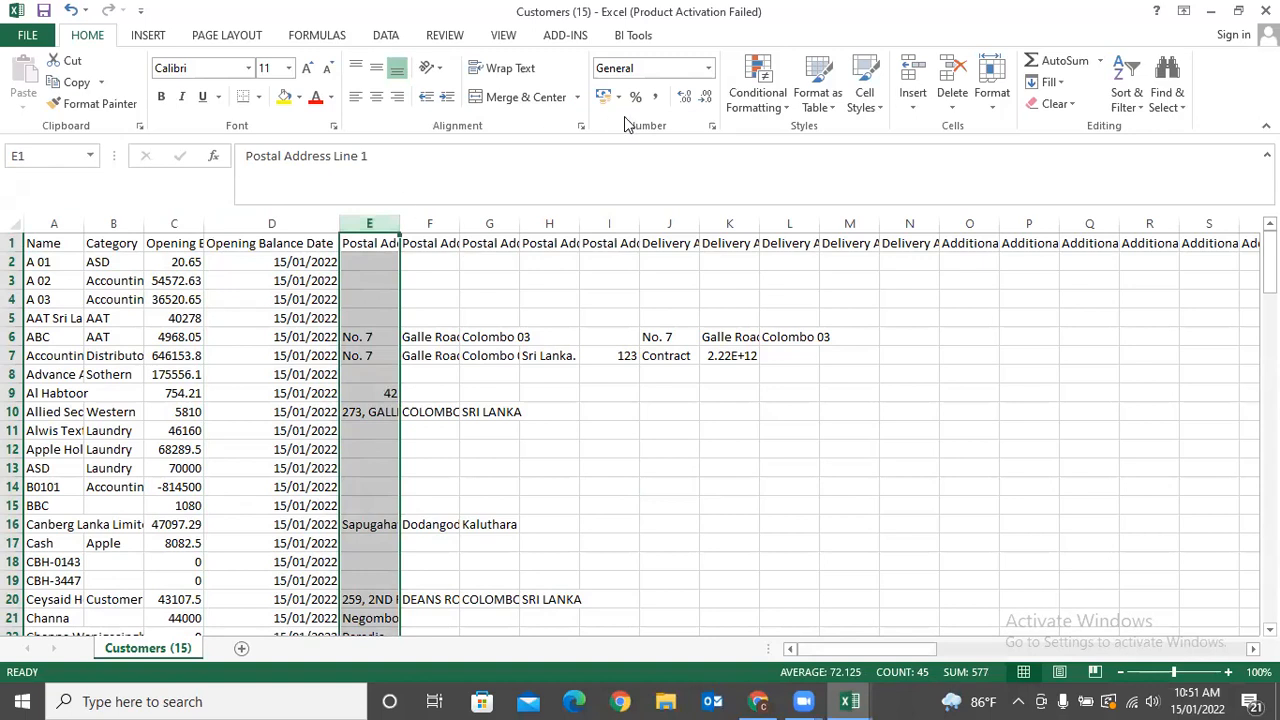
pyautogui.click(163, 224)
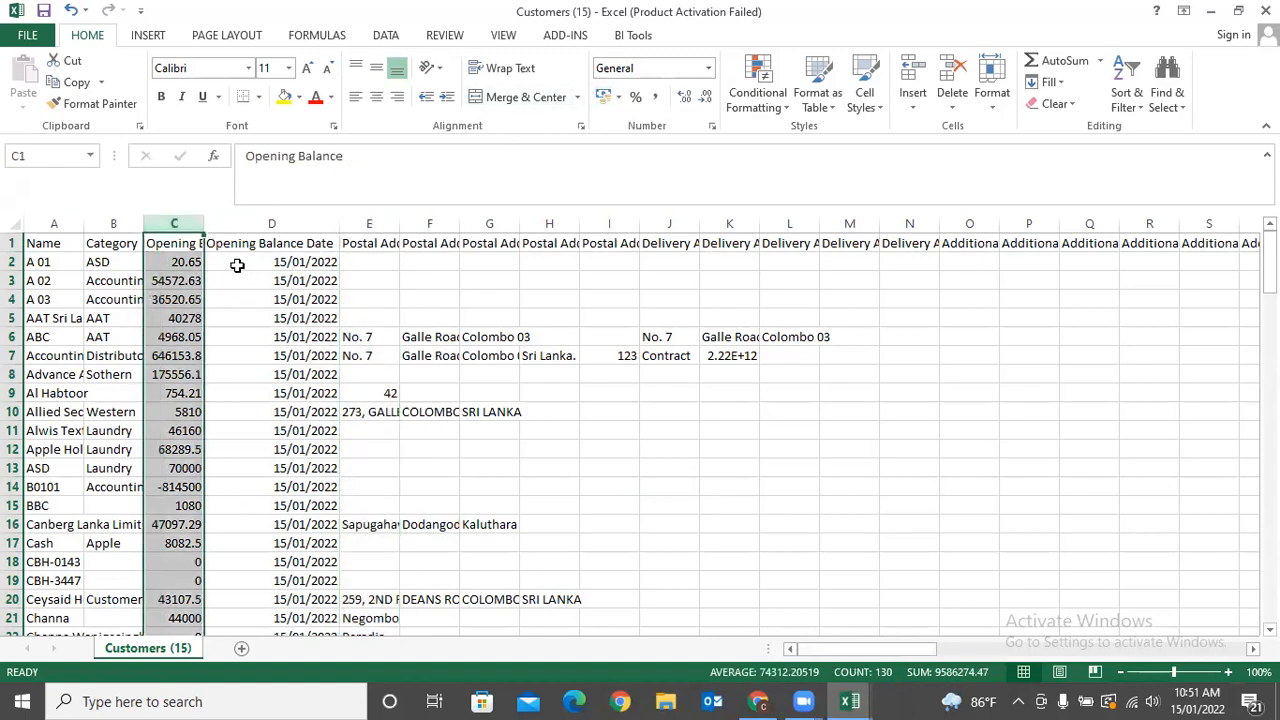
pyautogui.click(183, 268)
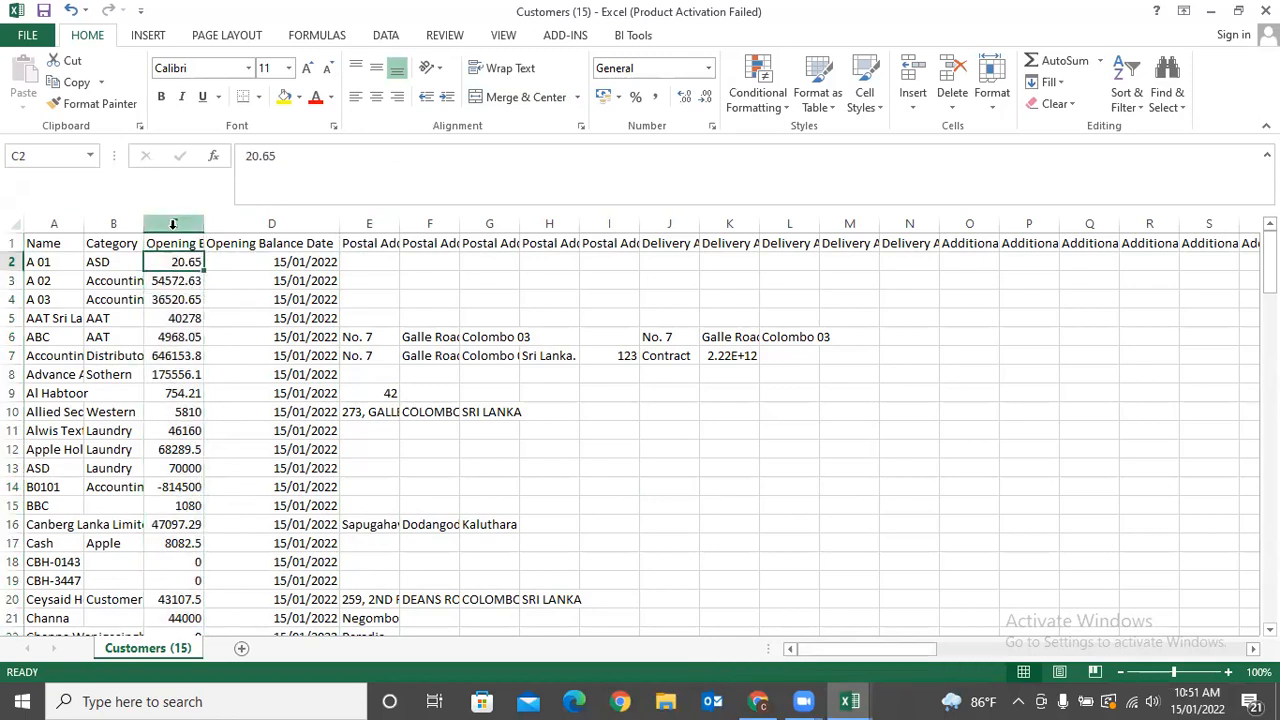
pyautogui.moveTo(171, 224); pyautogui.dragTo(2, 216)
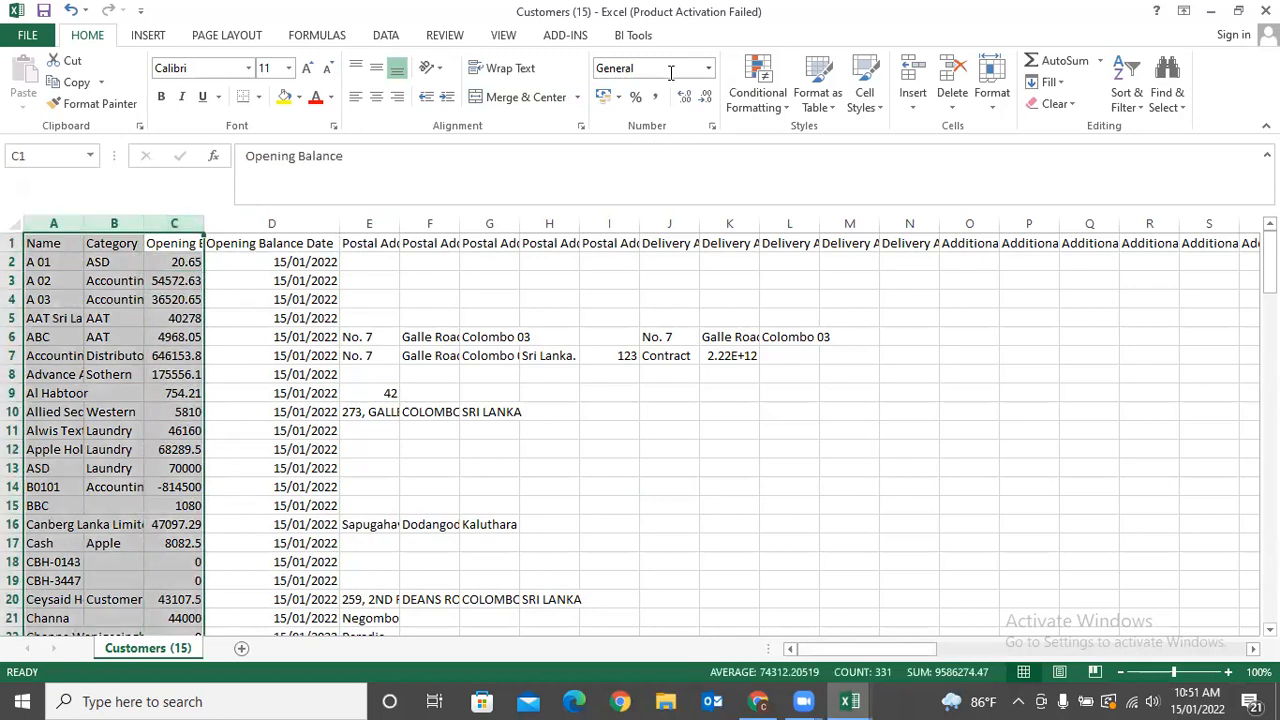
pyautogui.click(618, 427)
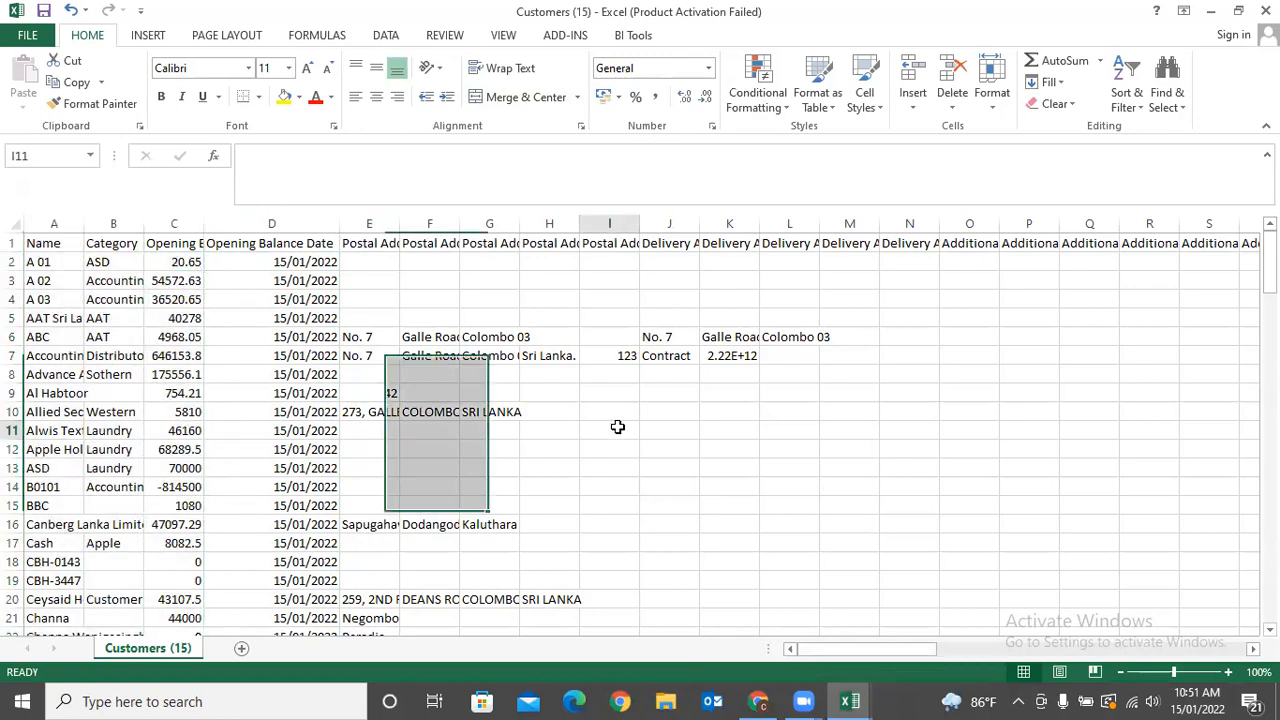
# Select the Category and Opening Balance columns, check their number format, then the Name column.
pyautogui.click(297, 221)
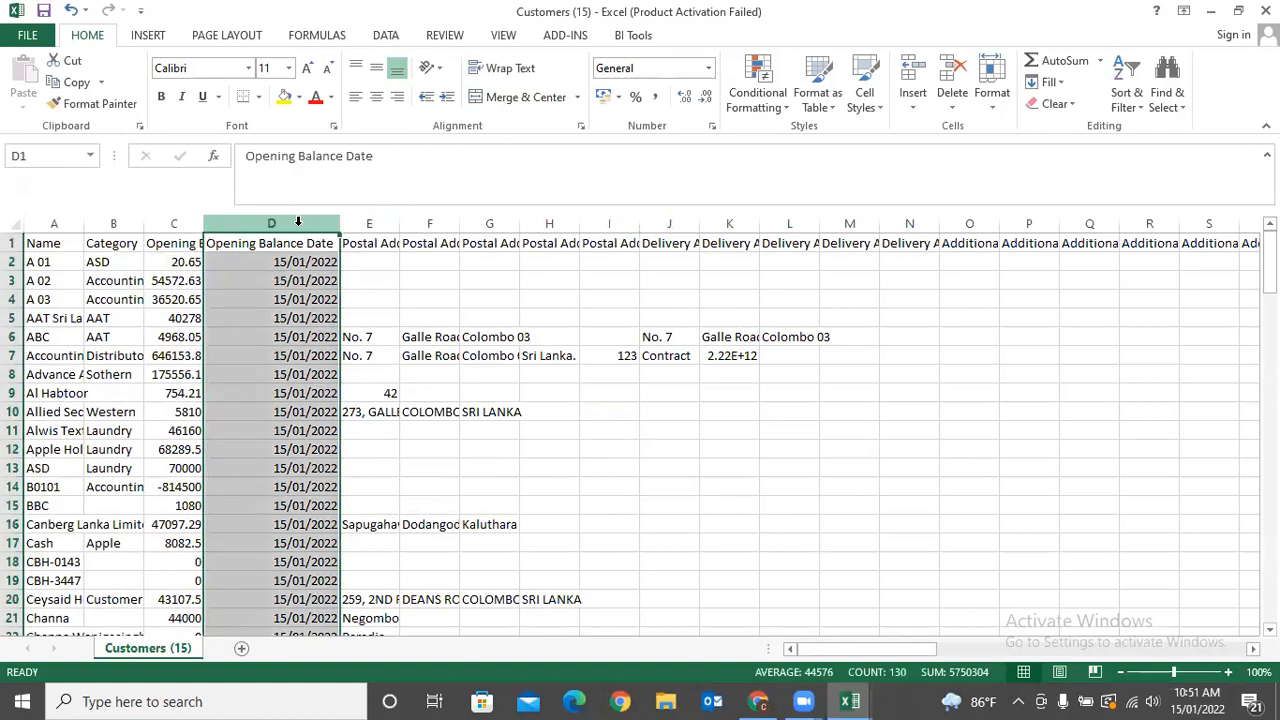
pyautogui.moveTo(171, 222); pyautogui.dragTo(100, 223)
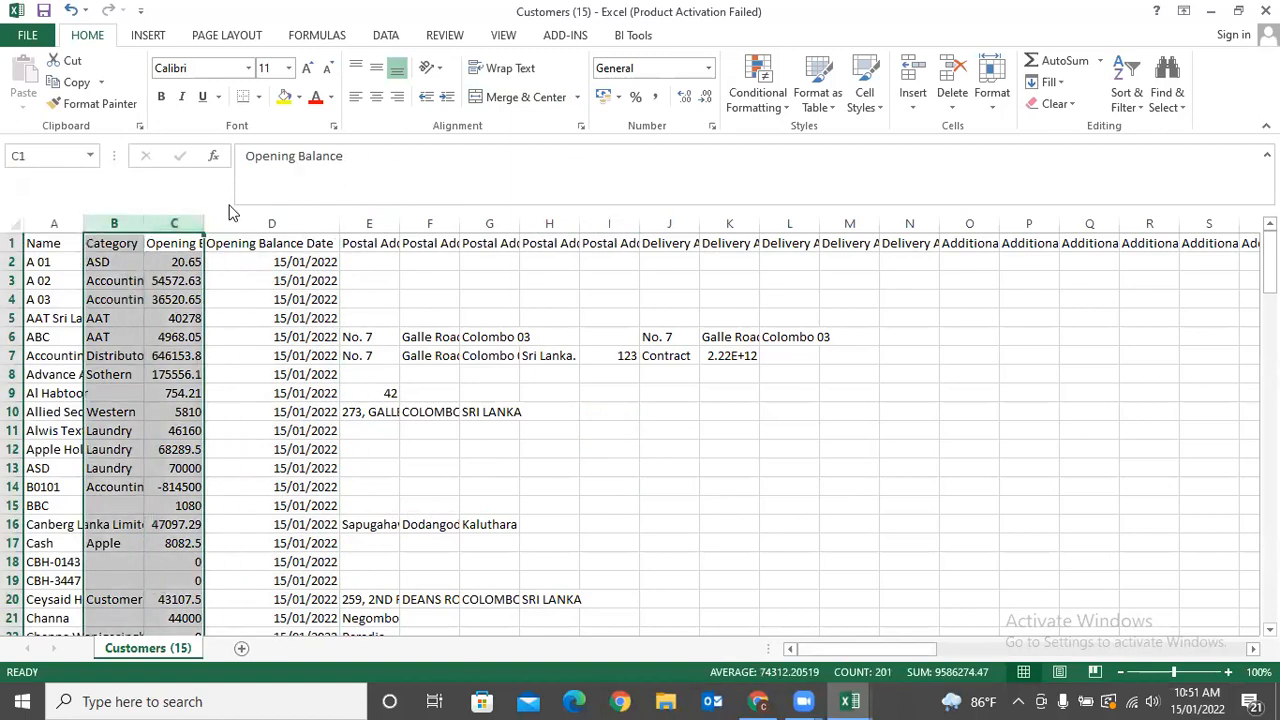
pyautogui.click(708, 70)
pyautogui.click(845, 512)
pyautogui.click(48, 226)
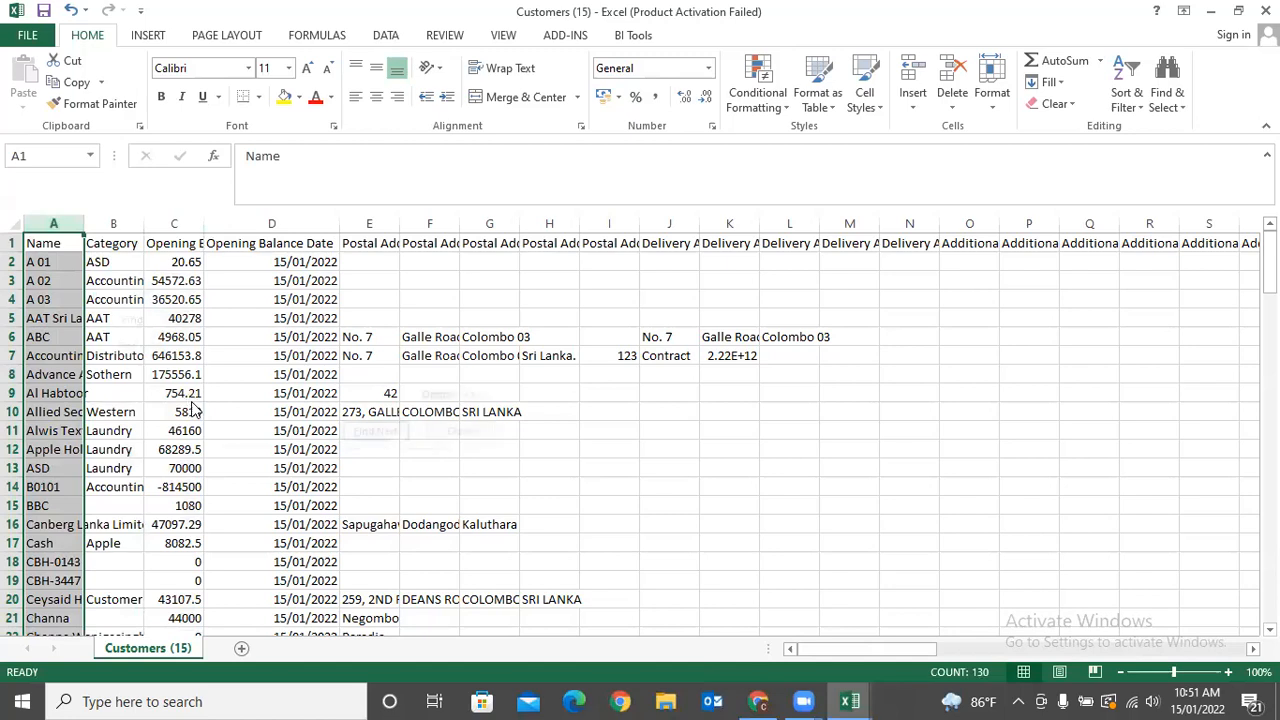
# Delete customer rows 3–131 and rename the remaining customer in A2 to 'A 01 1'.
pyautogui.hotkey('ctrl', 'f')
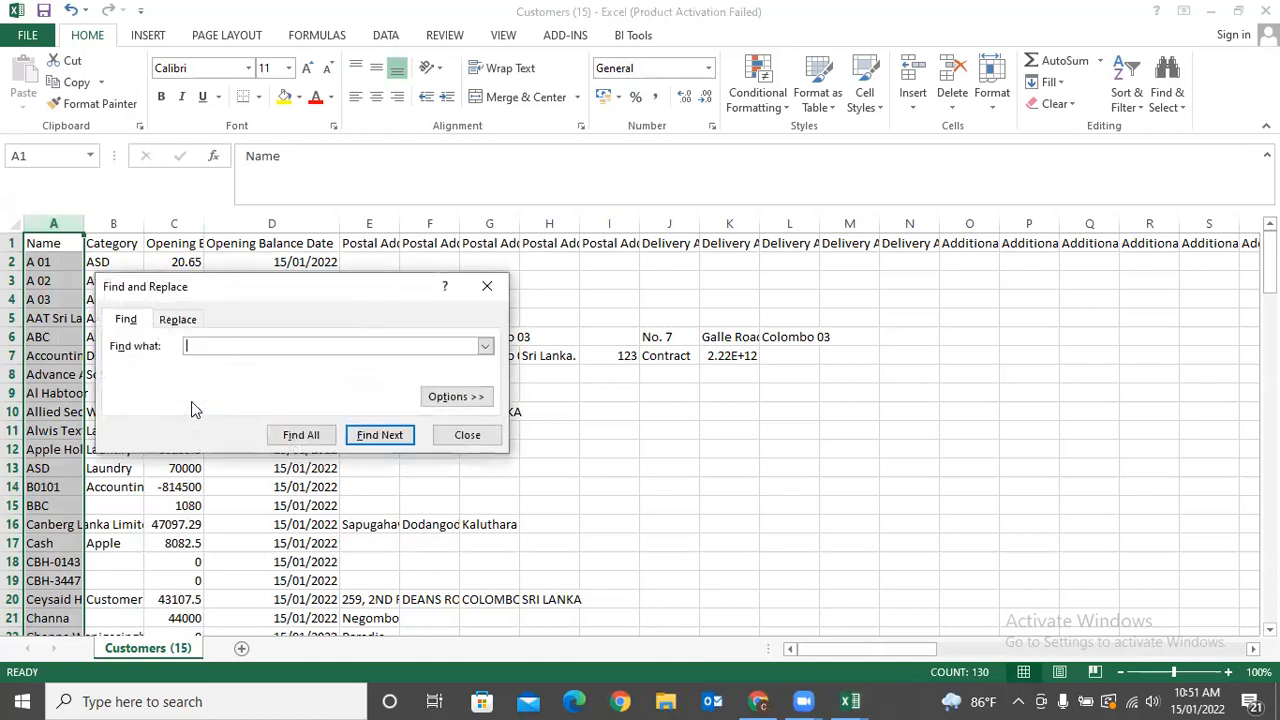
pyautogui.click(188, 322)
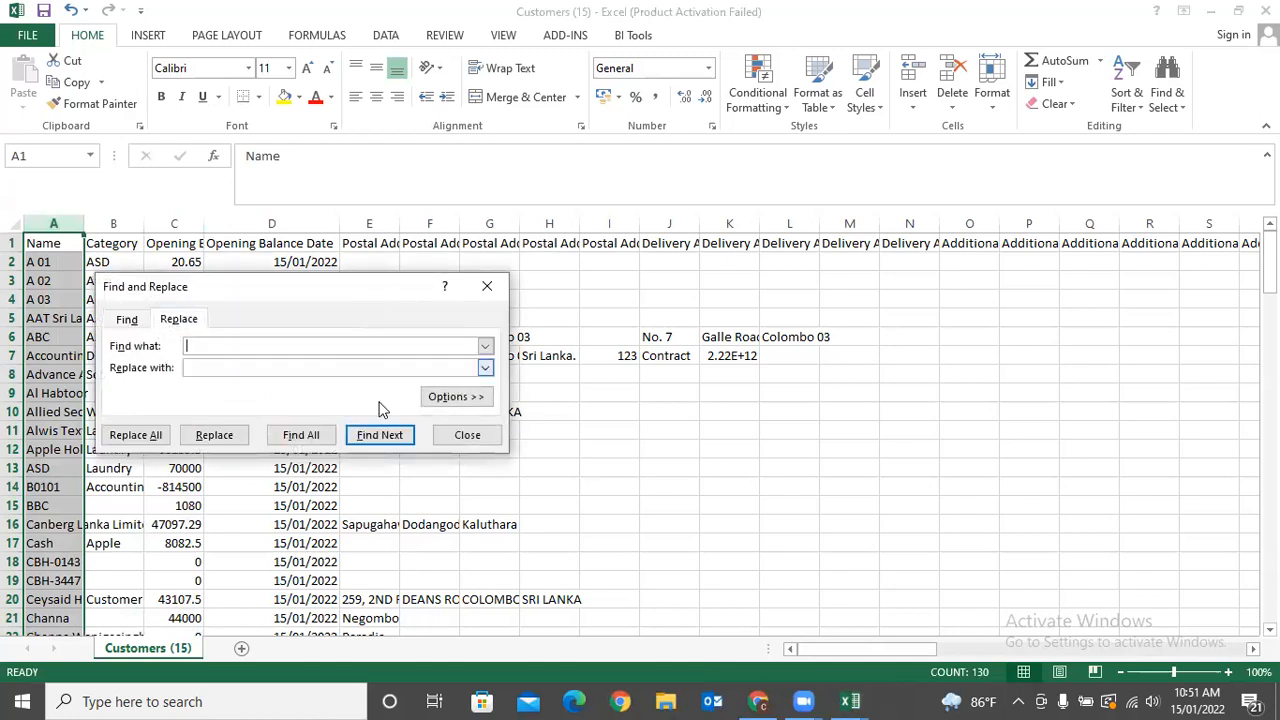
pyautogui.click(467, 435)
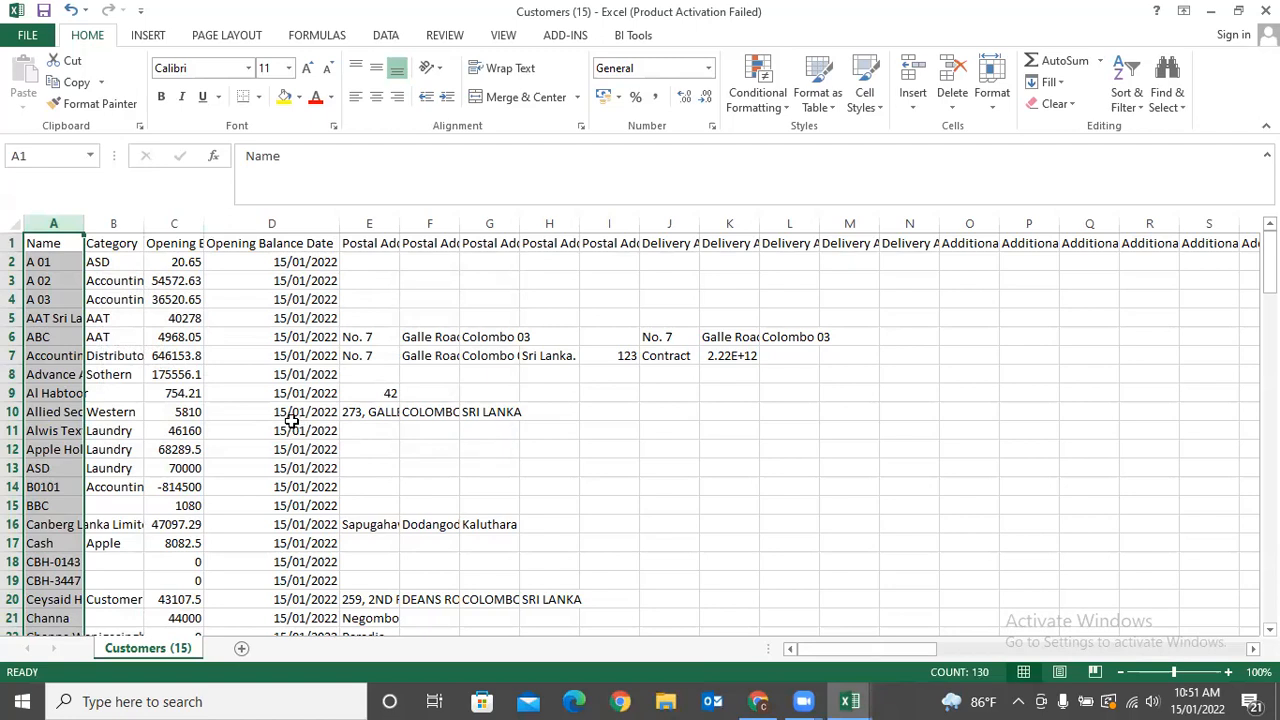
pyautogui.click(10, 280)
pyautogui.moveTo(10, 280); pyautogui.dragTo(30, 600)
pyautogui.rightClick(120, 437)
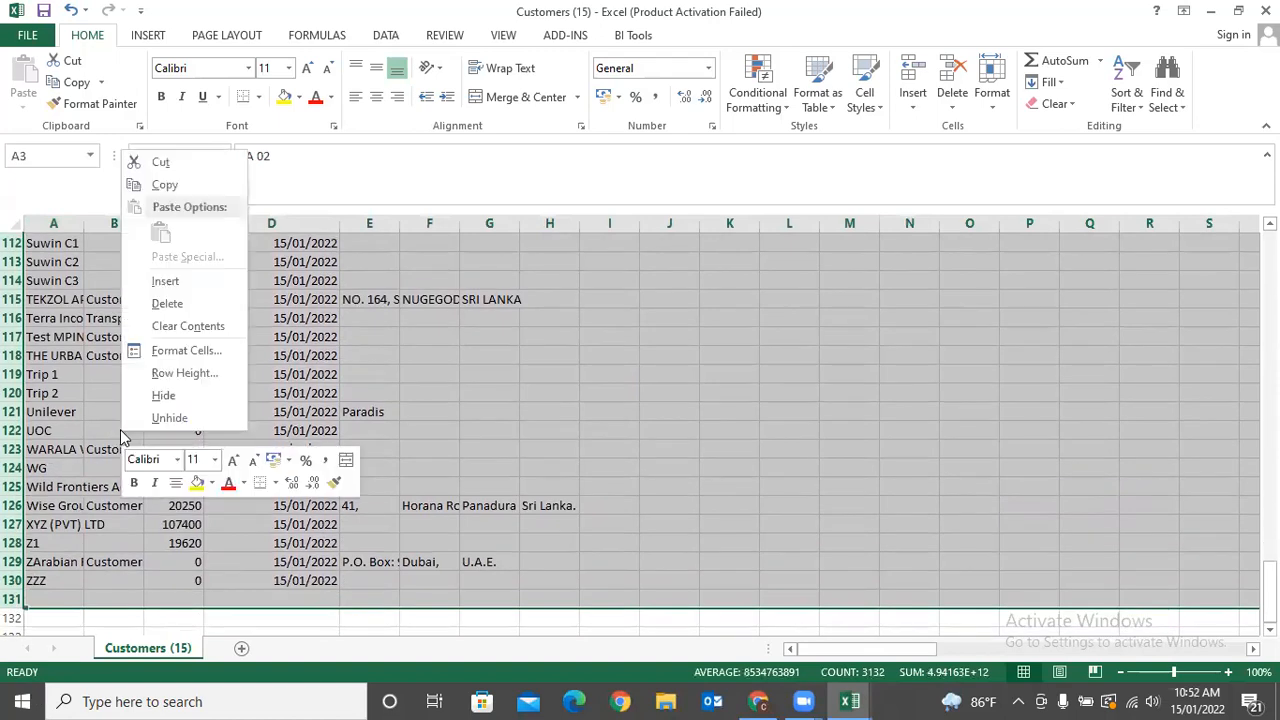
pyautogui.click(166, 303)
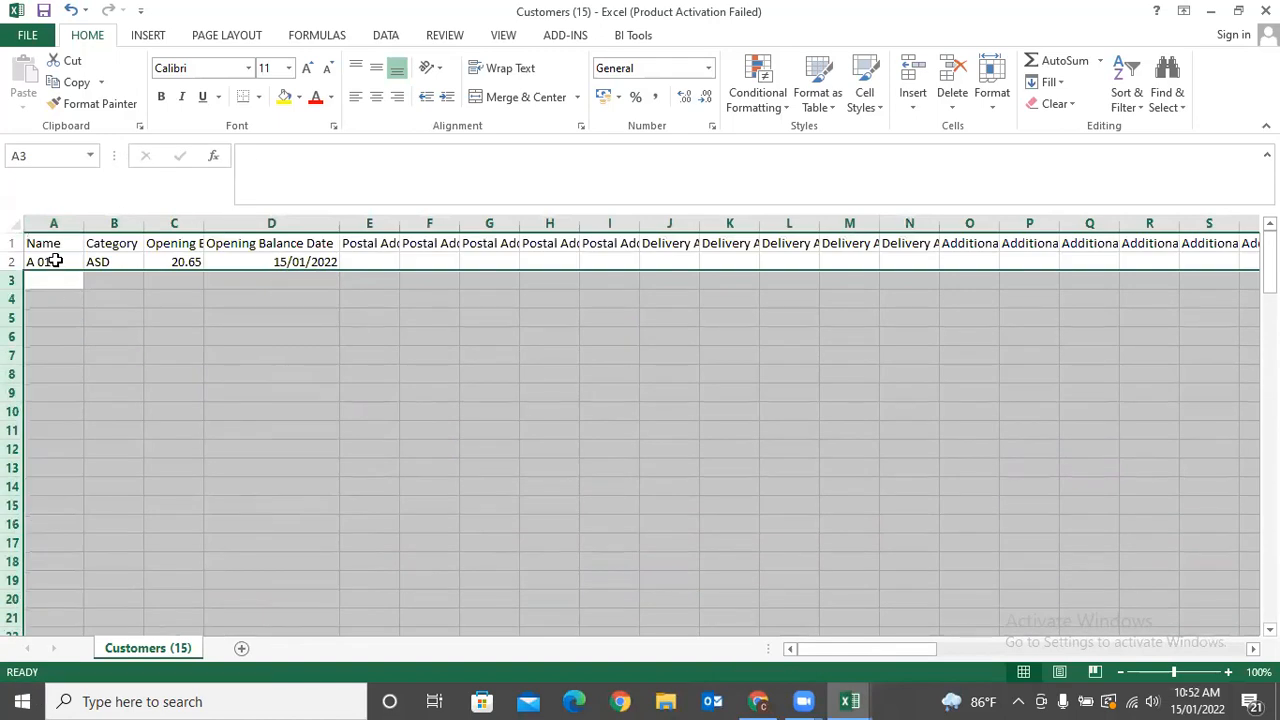
pyautogui.click(52, 261)
pyautogui.click(296, 160)
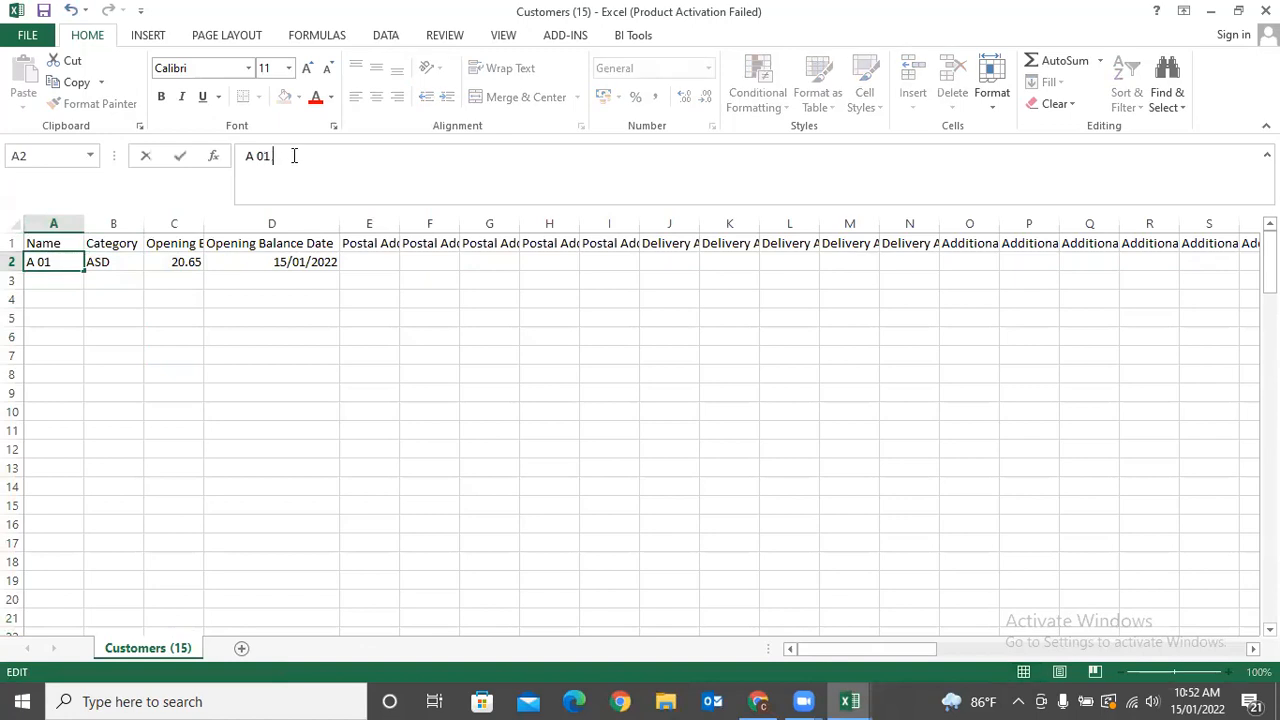
pyautogui.click(323, 447)
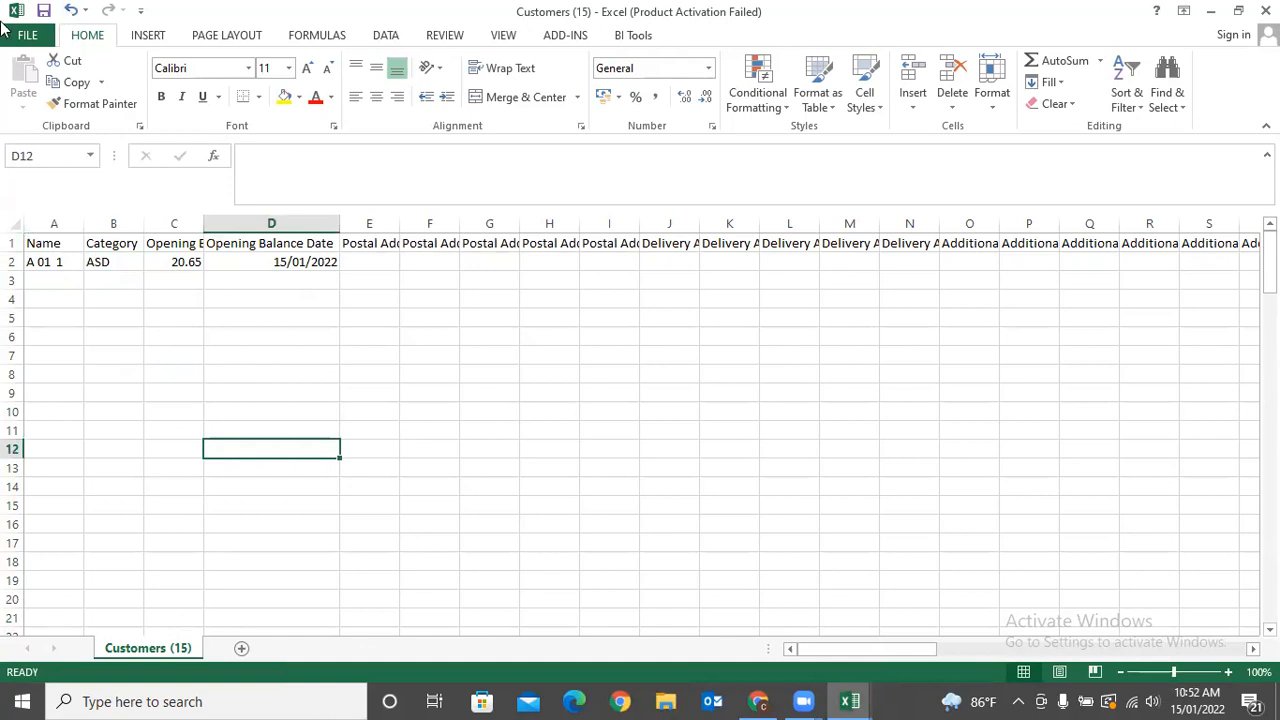
# Save Customers (15) in CSV format, close the workbook, and return to Sage.
pyautogui.click(44, 10)
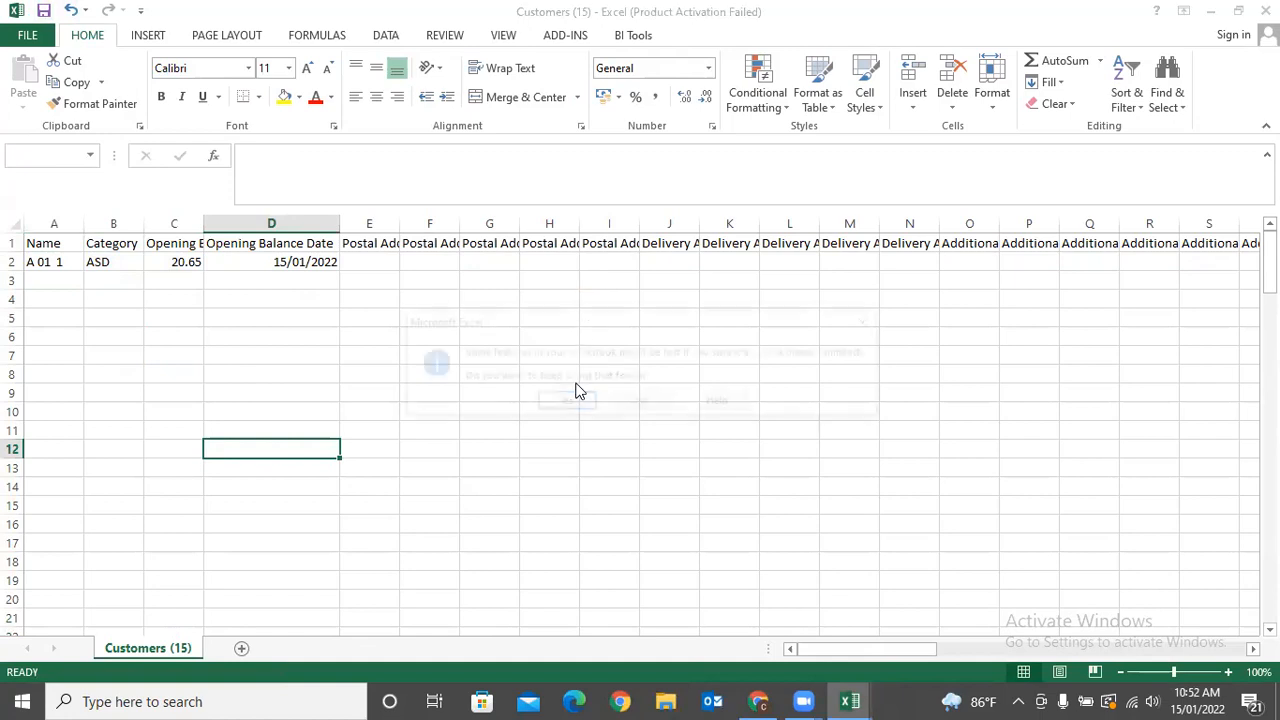
pyautogui.click(563, 404)
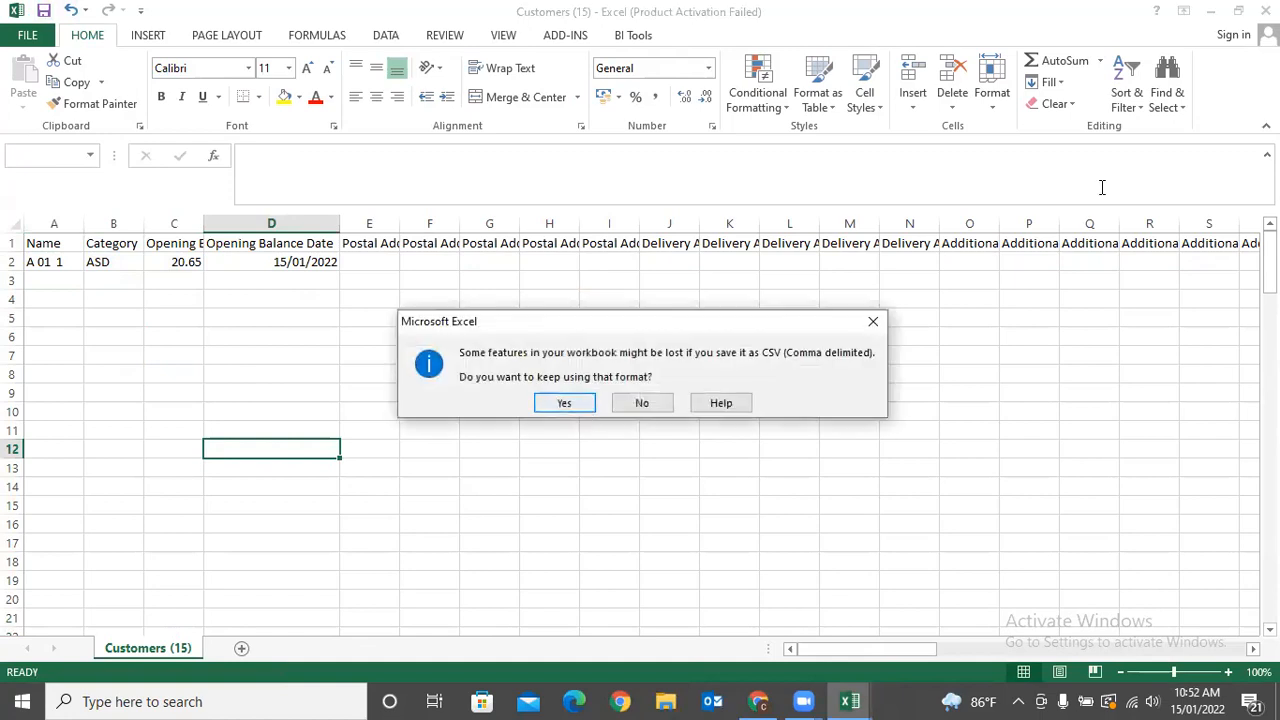
pyautogui.click(1265, 10)
pyautogui.click(569, 377)
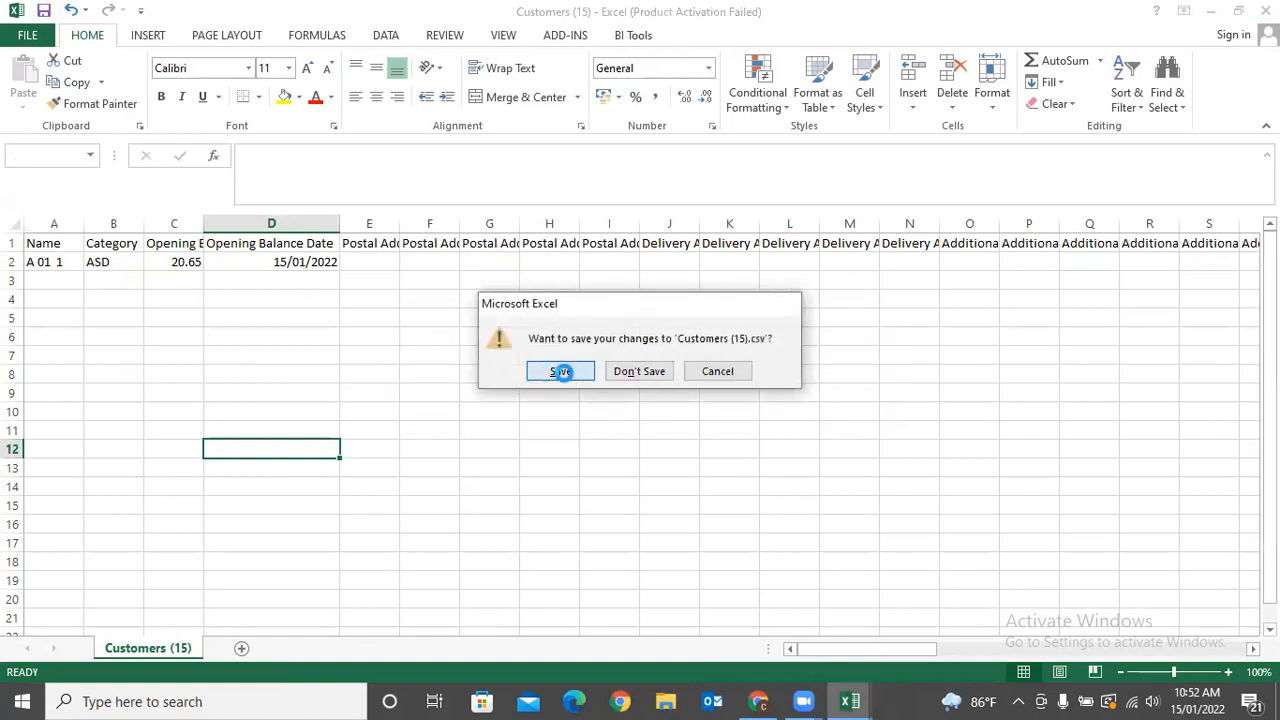
pyautogui.click(569, 402)
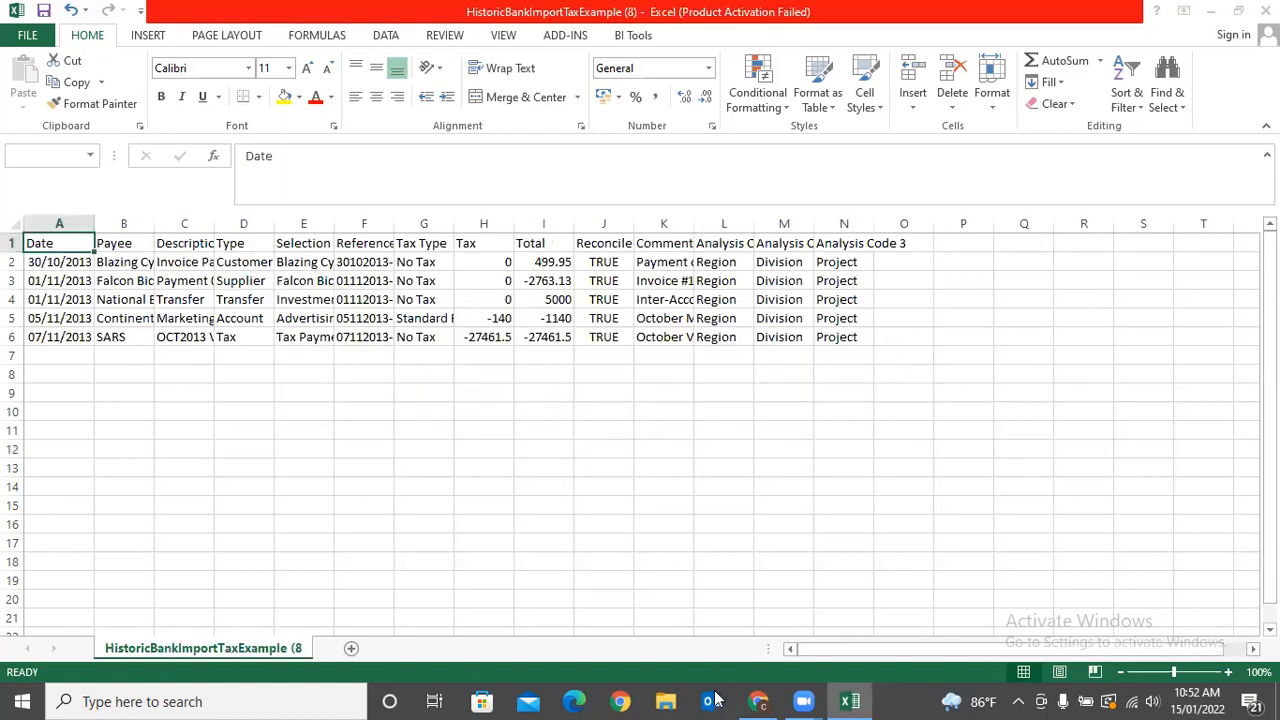
pyautogui.click(756, 701)
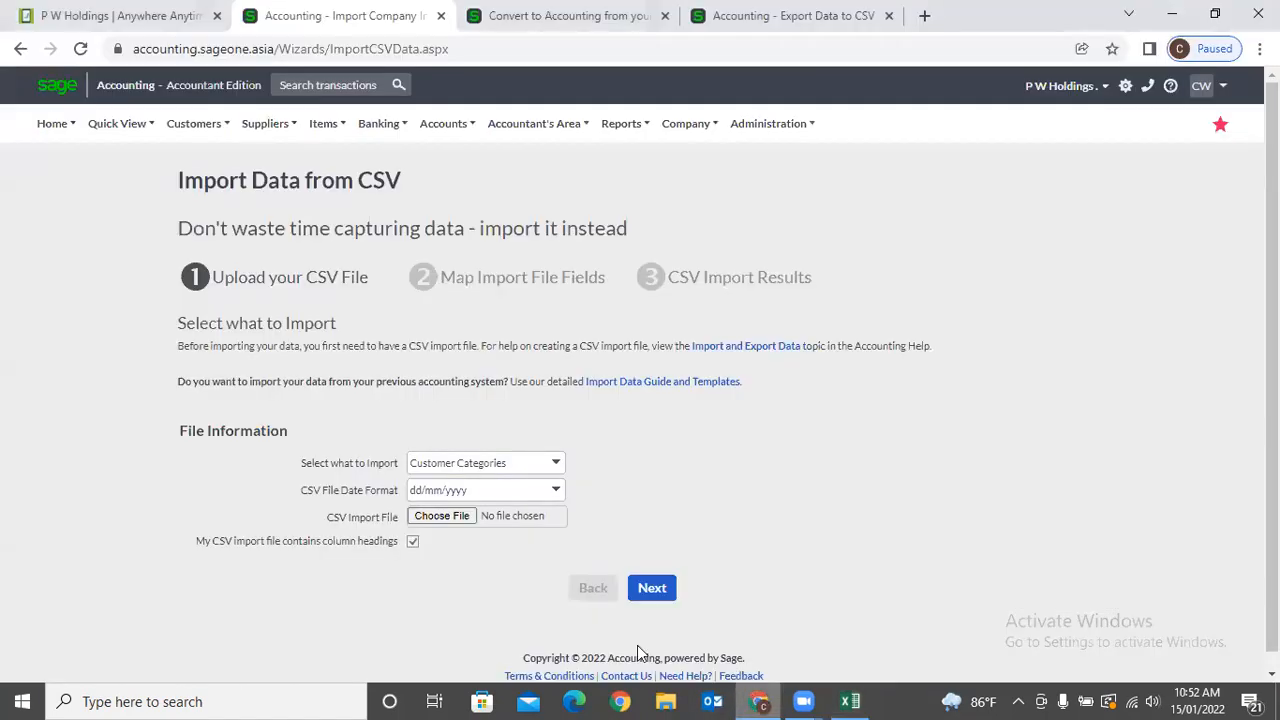
pyautogui.click(555, 463)
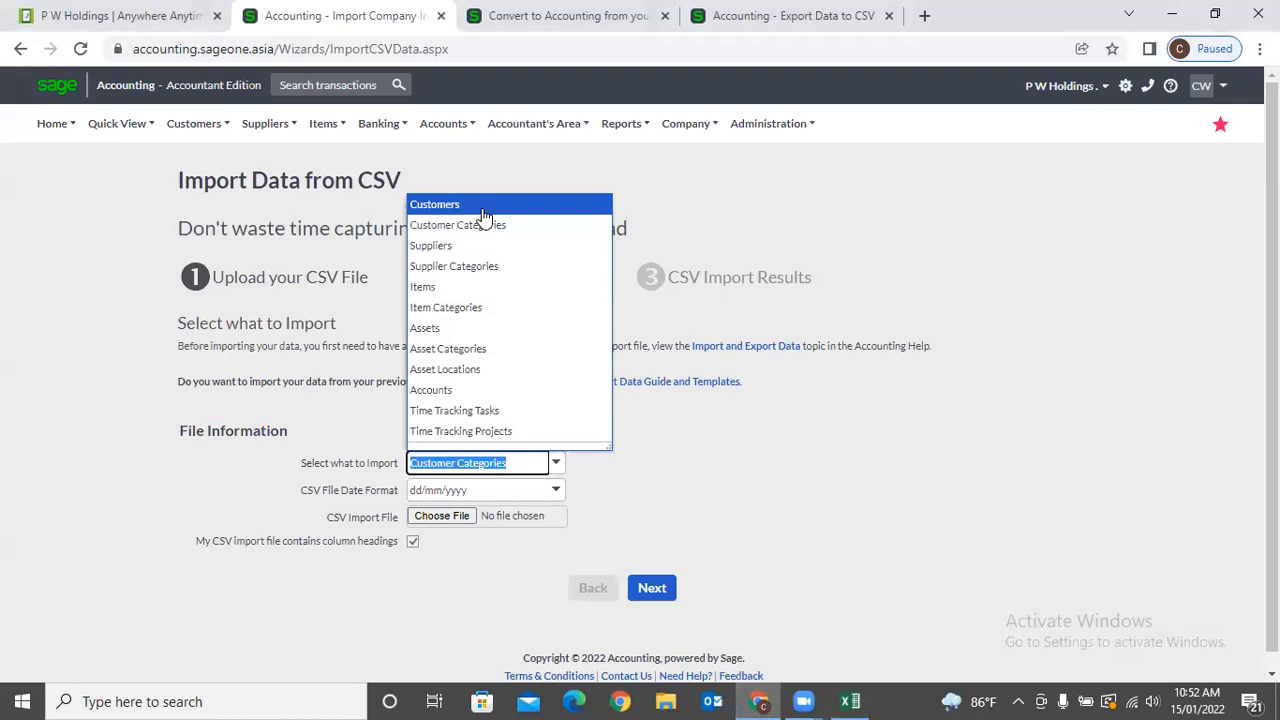
# Import the one-row Customers (15) CSV as Customers and highlight the result of 0 imported and 1 failed.
pyautogui.click(485, 206)
pyautogui.click(438, 516)
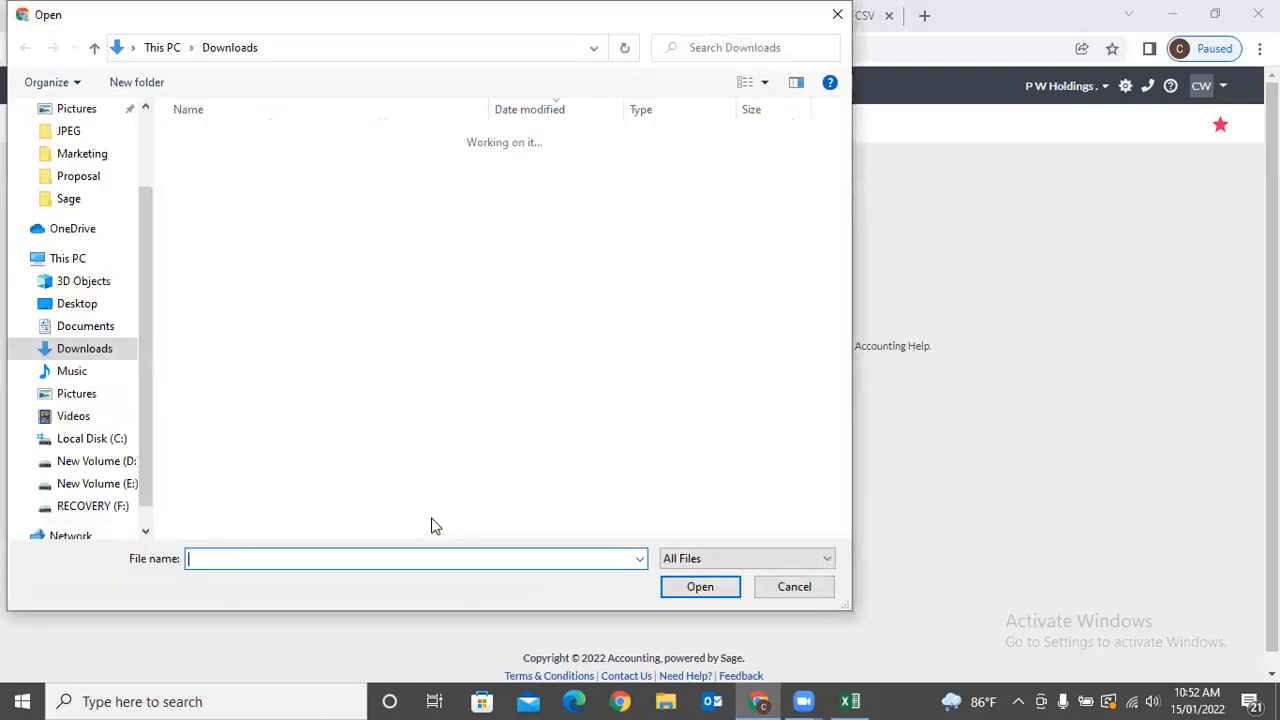
pyautogui.click(270, 167)
pyautogui.click(702, 586)
pyautogui.click(652, 588)
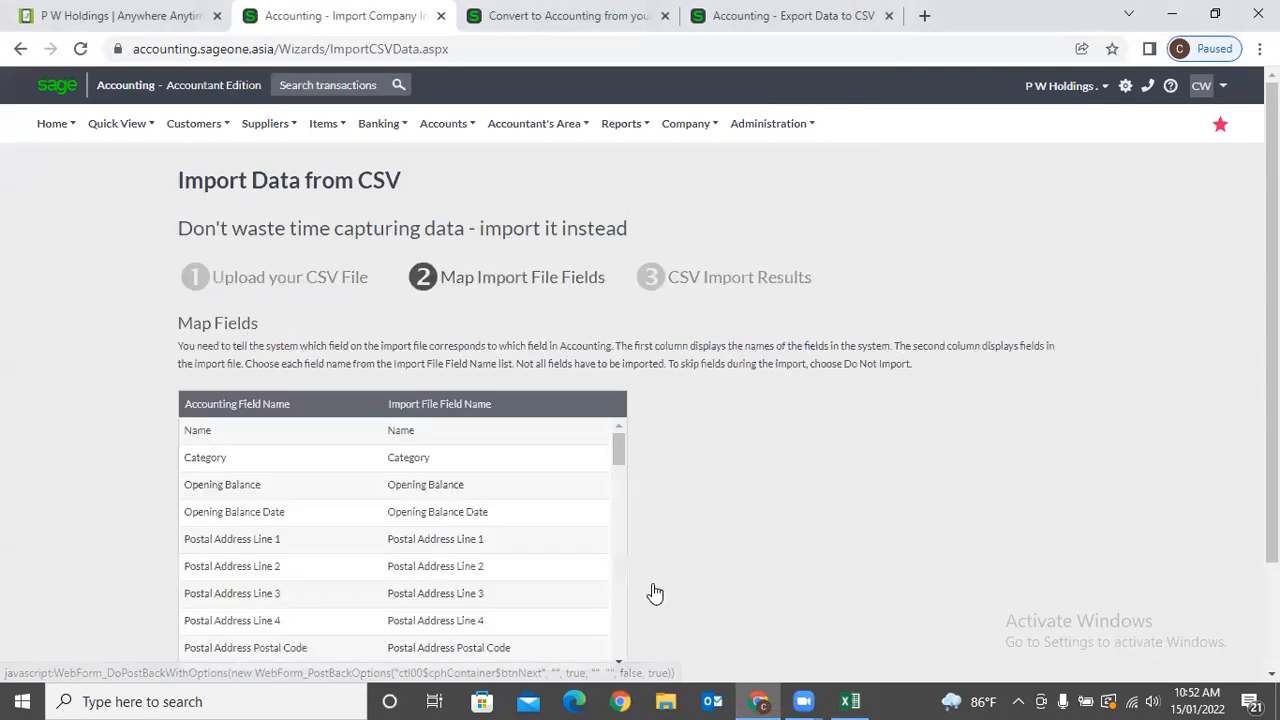
pyautogui.scroll(-2, 678, 571)
pyautogui.click(660, 574)
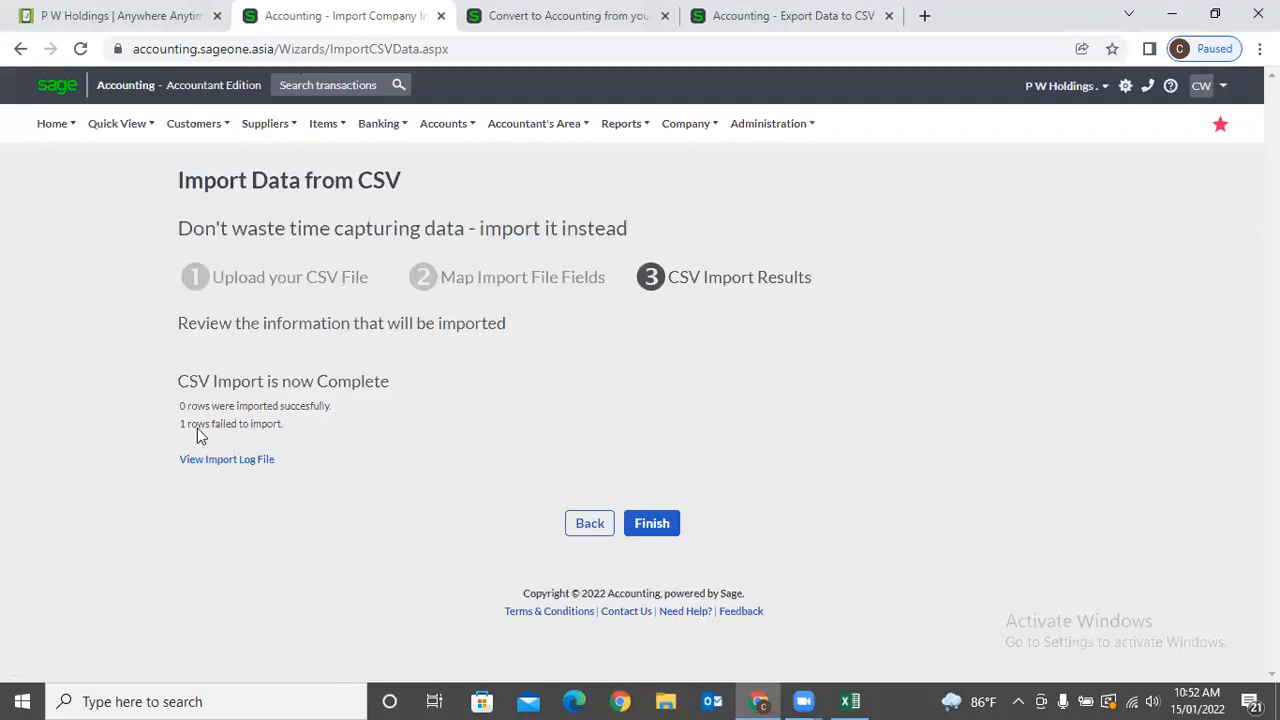
pyautogui.moveTo(171, 424); pyautogui.dragTo(310, 430)
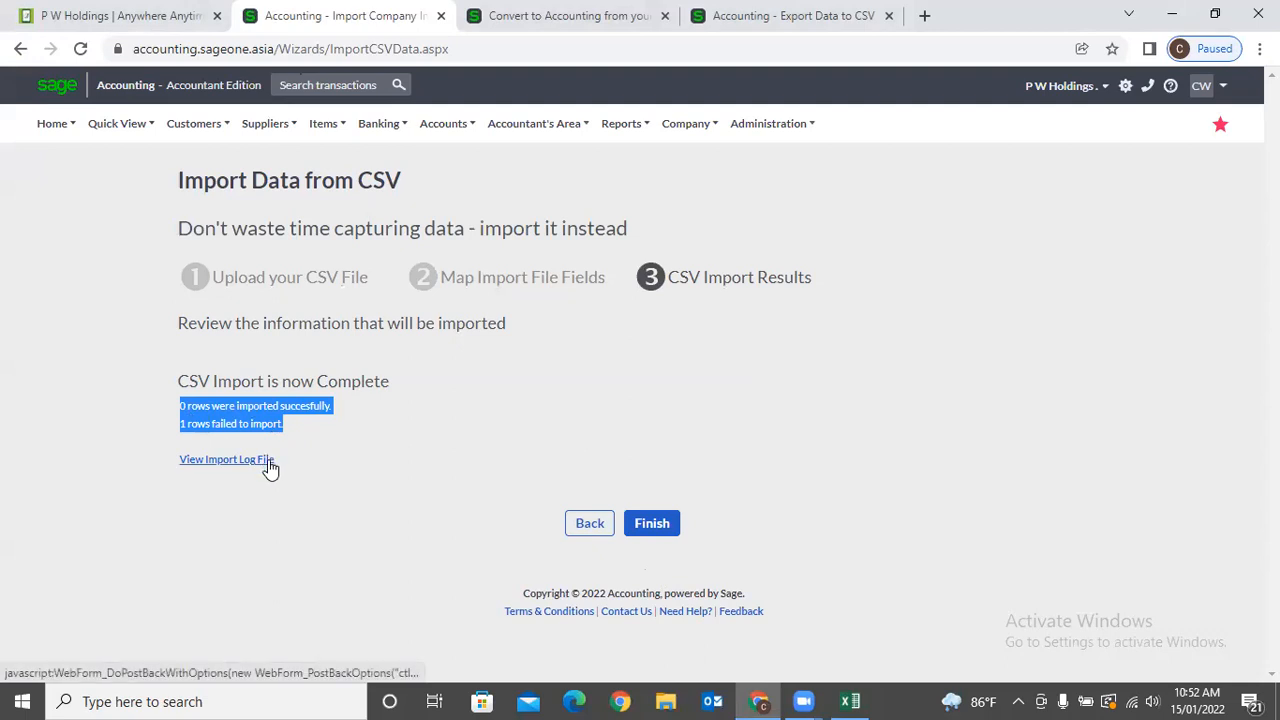
# Download the import log and read in Notepad that row 2's Customer Name has double spaces.
pyautogui.click(205, 466)
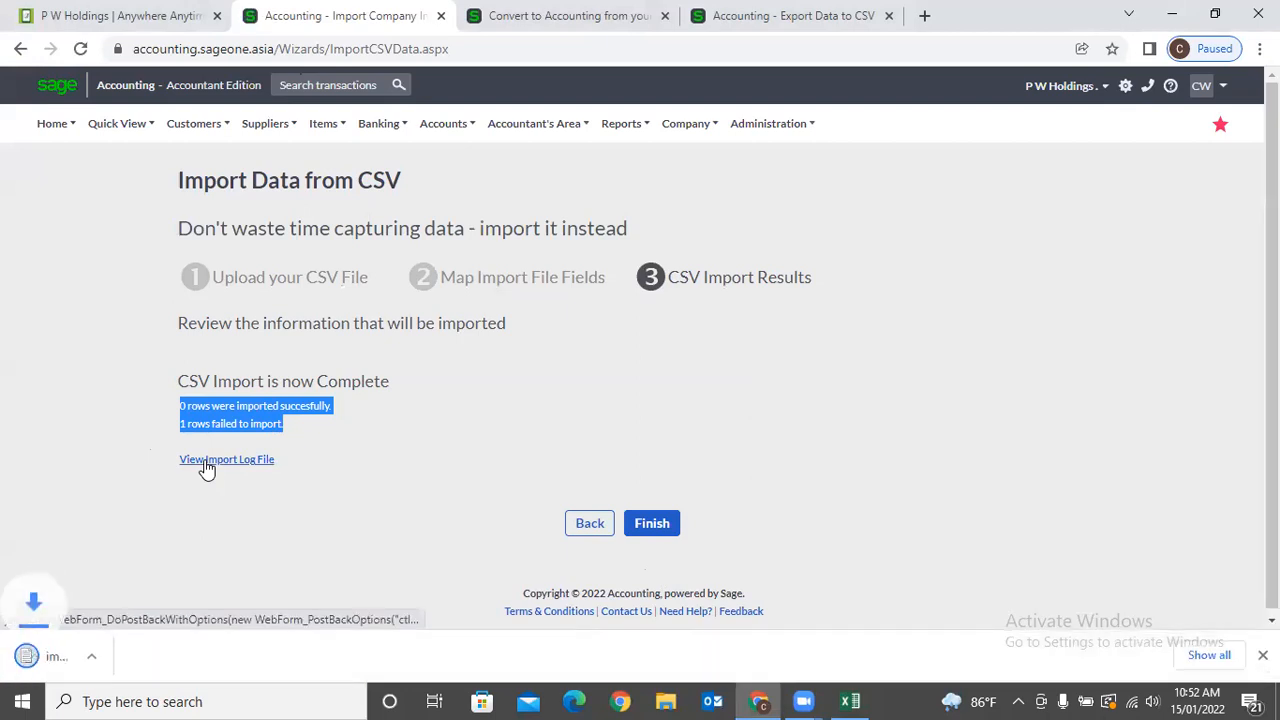
pyautogui.click(63, 657)
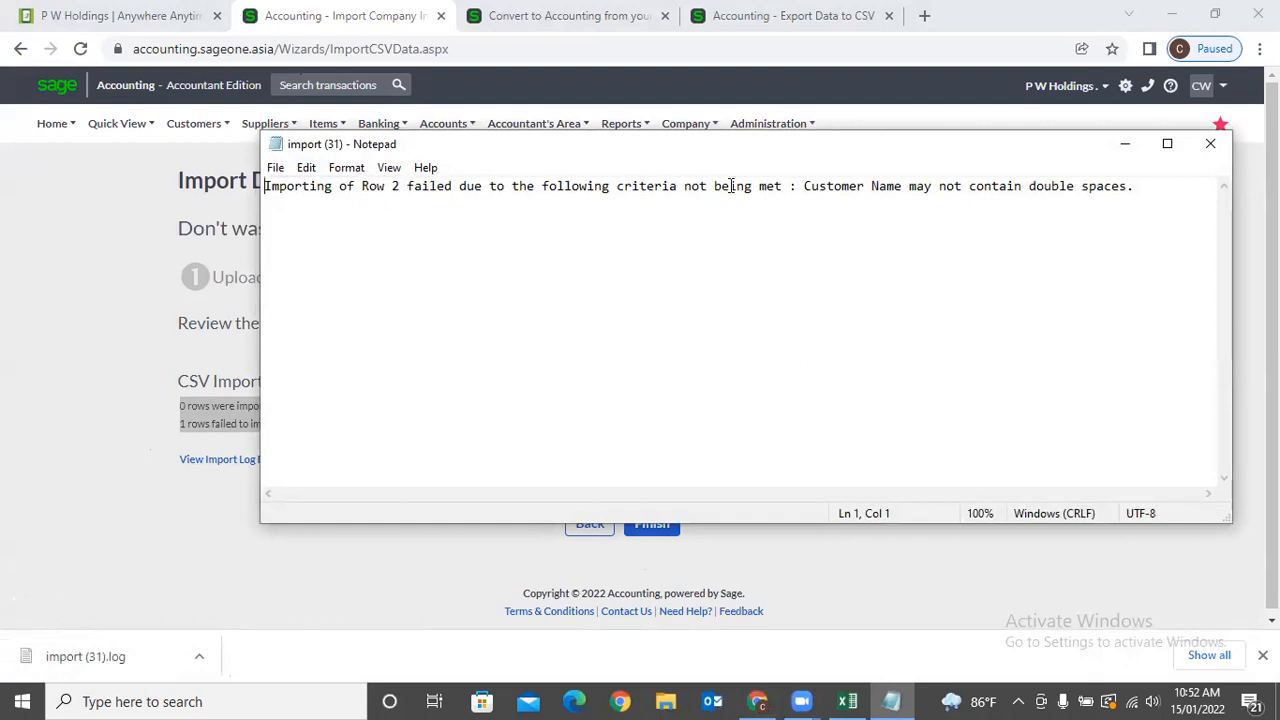
pyautogui.moveTo(810, 186); pyautogui.dragTo(1167, 178)
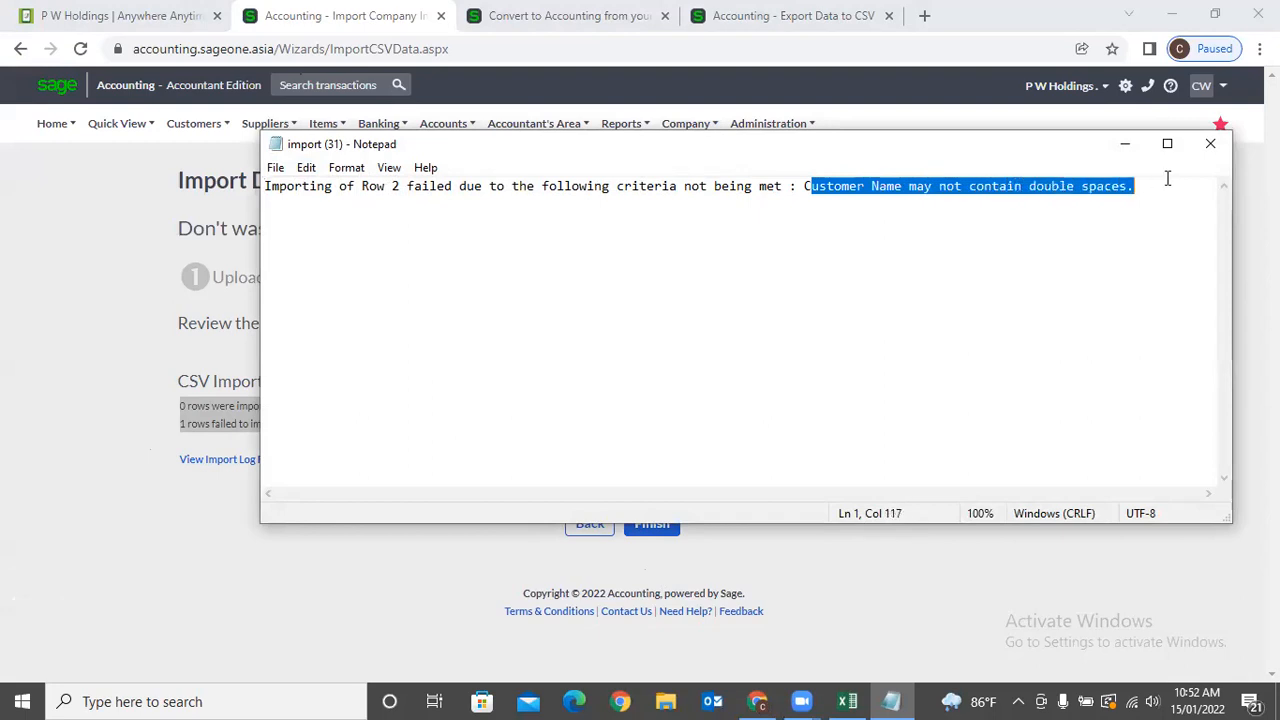
pyautogui.click(1128, 238)
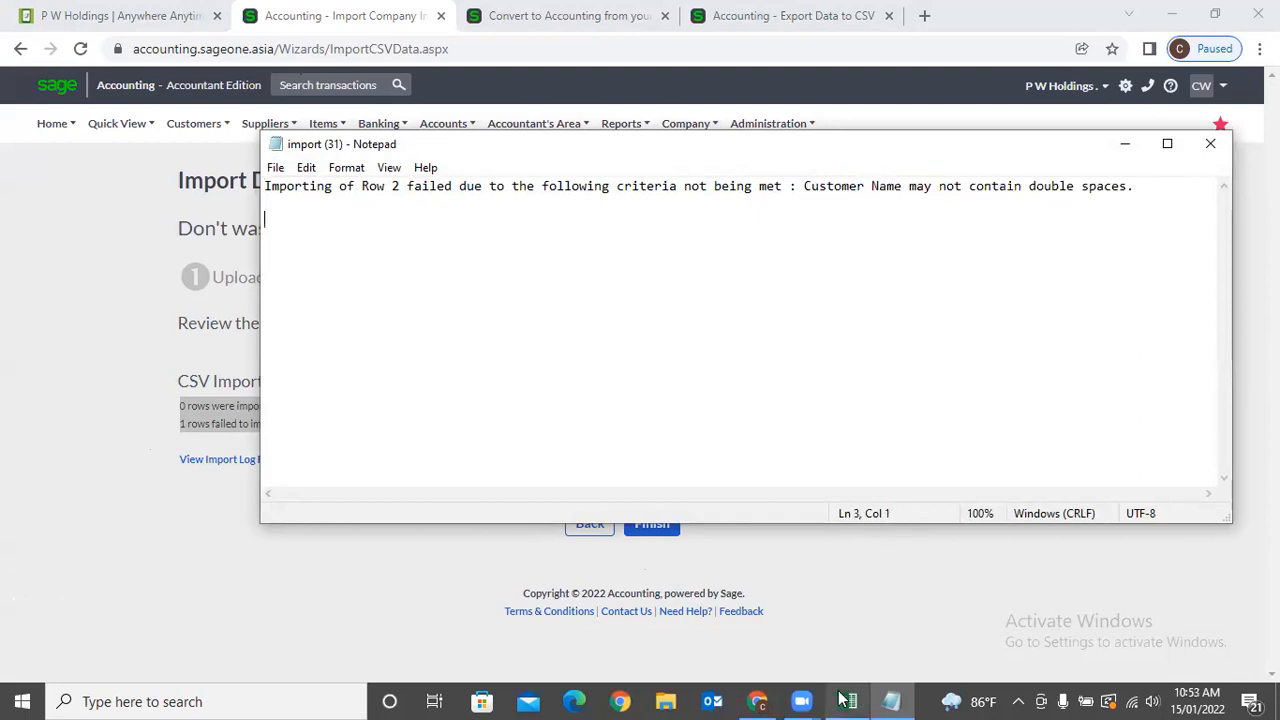
pyautogui.click(684, 698)
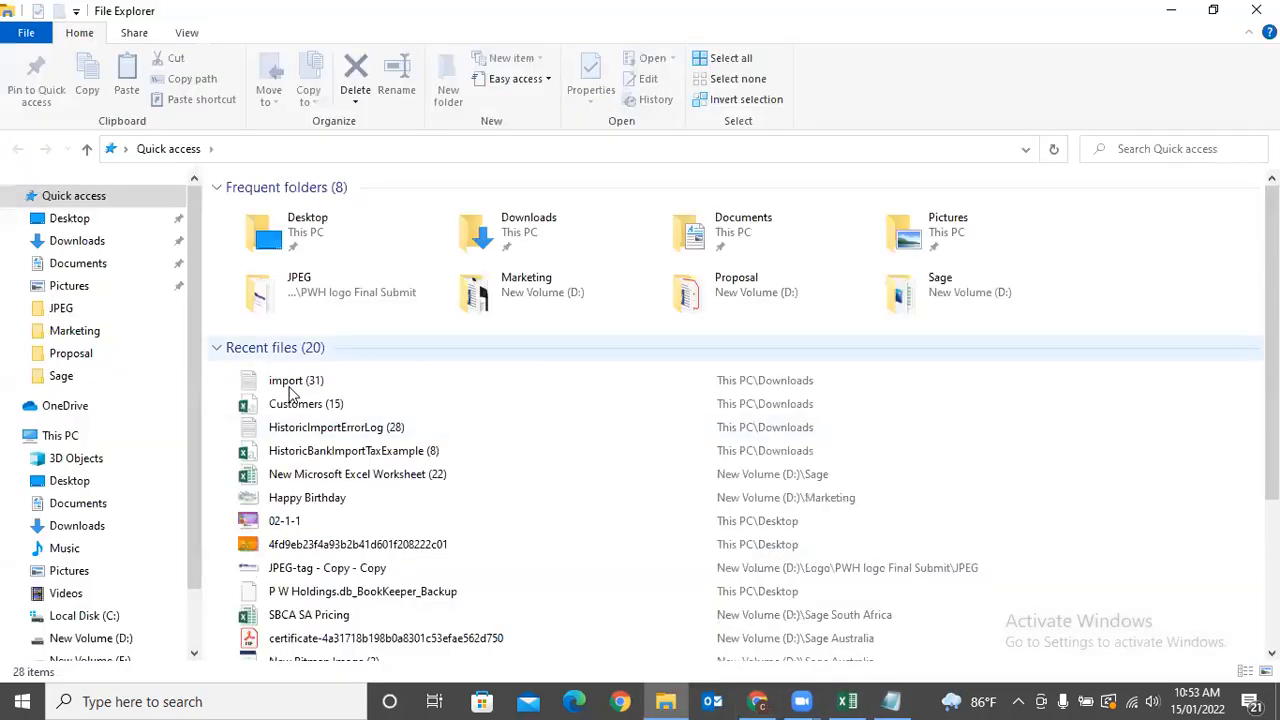
# Pick Customers (15) from recent files, then glance back at the Sage import results.
pyautogui.click(290, 396)
pyautogui.click(757, 700)
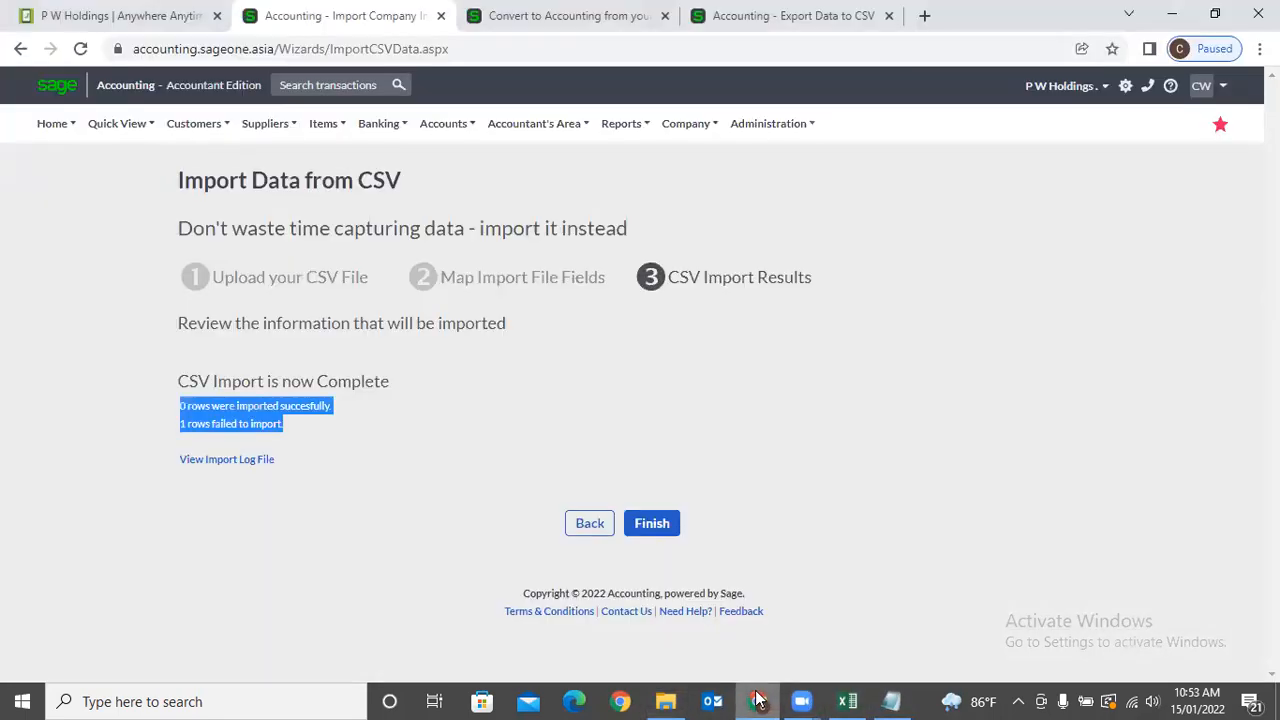
pyautogui.click(517, 526)
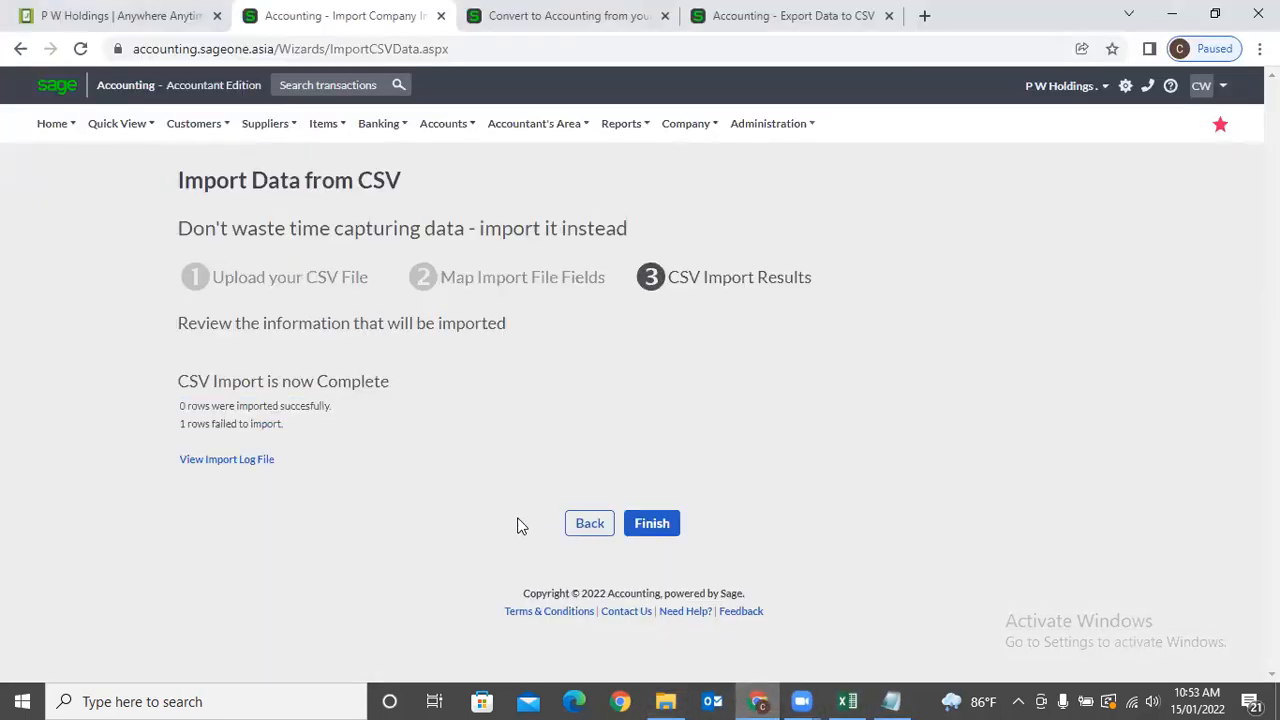
# Look through the HistoricBankImportTaxExample (8) sheet and its Conditional Formatting menu without applying anything.
pyautogui.click(847, 701)
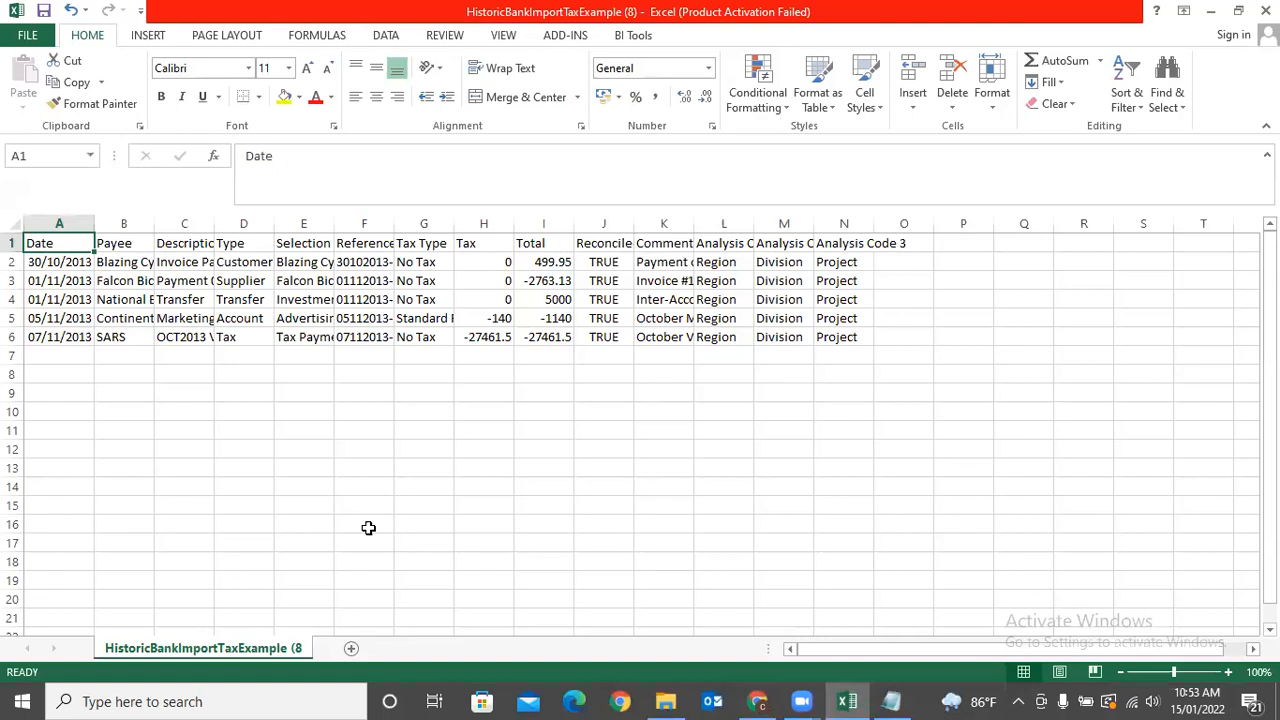
pyautogui.moveTo(150, 224); pyautogui.dragTo(150, 224)
pyautogui.click(571, 449)
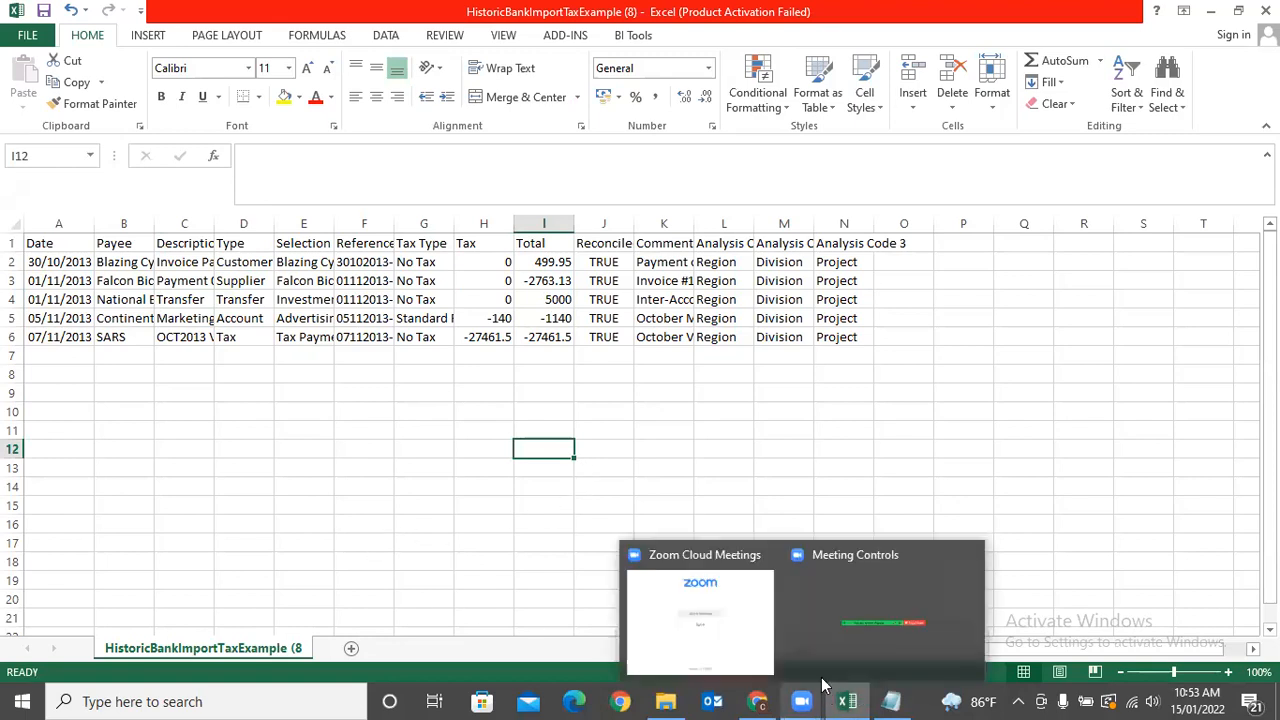
pyautogui.click(783, 112)
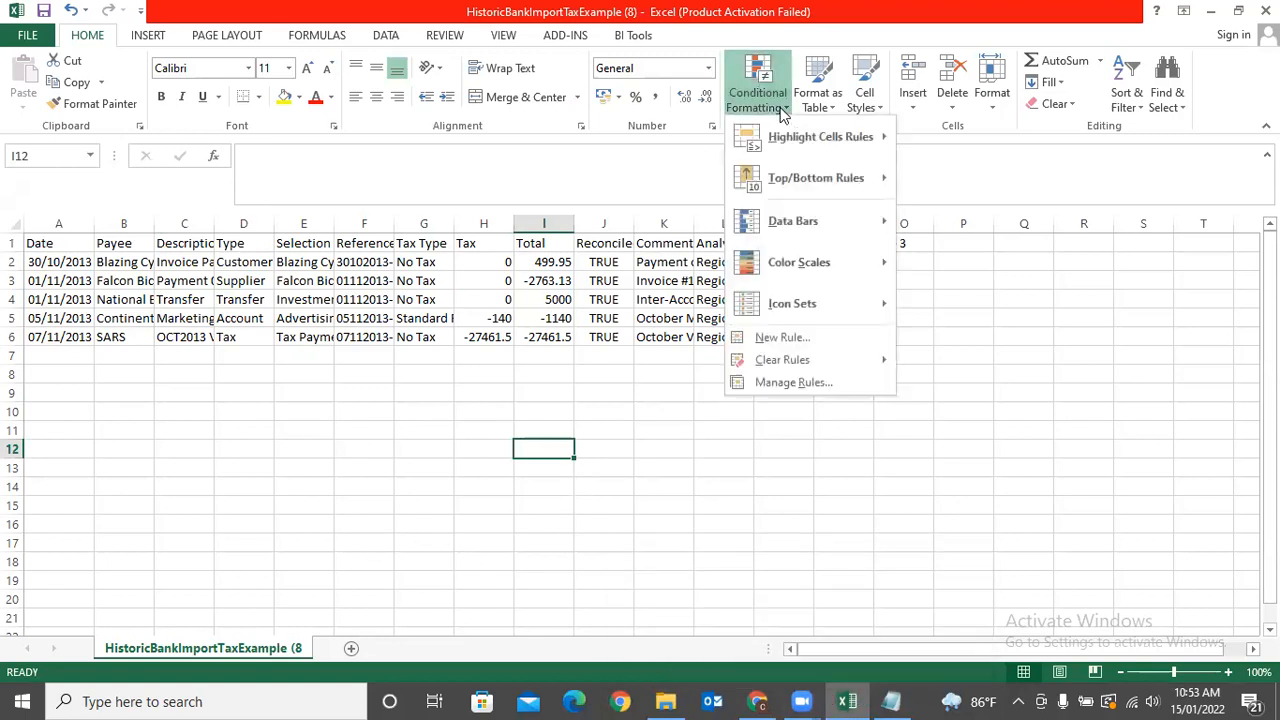
pyautogui.moveTo(800, 136)
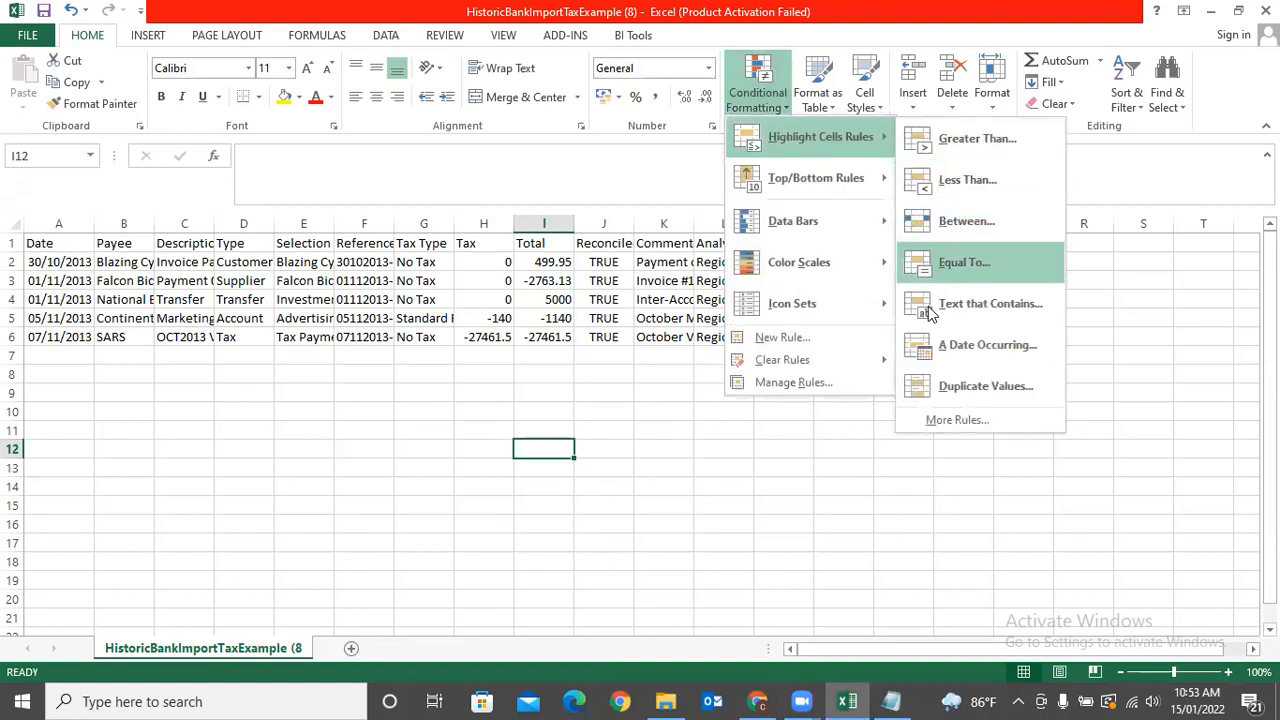
pyautogui.click(223, 465)
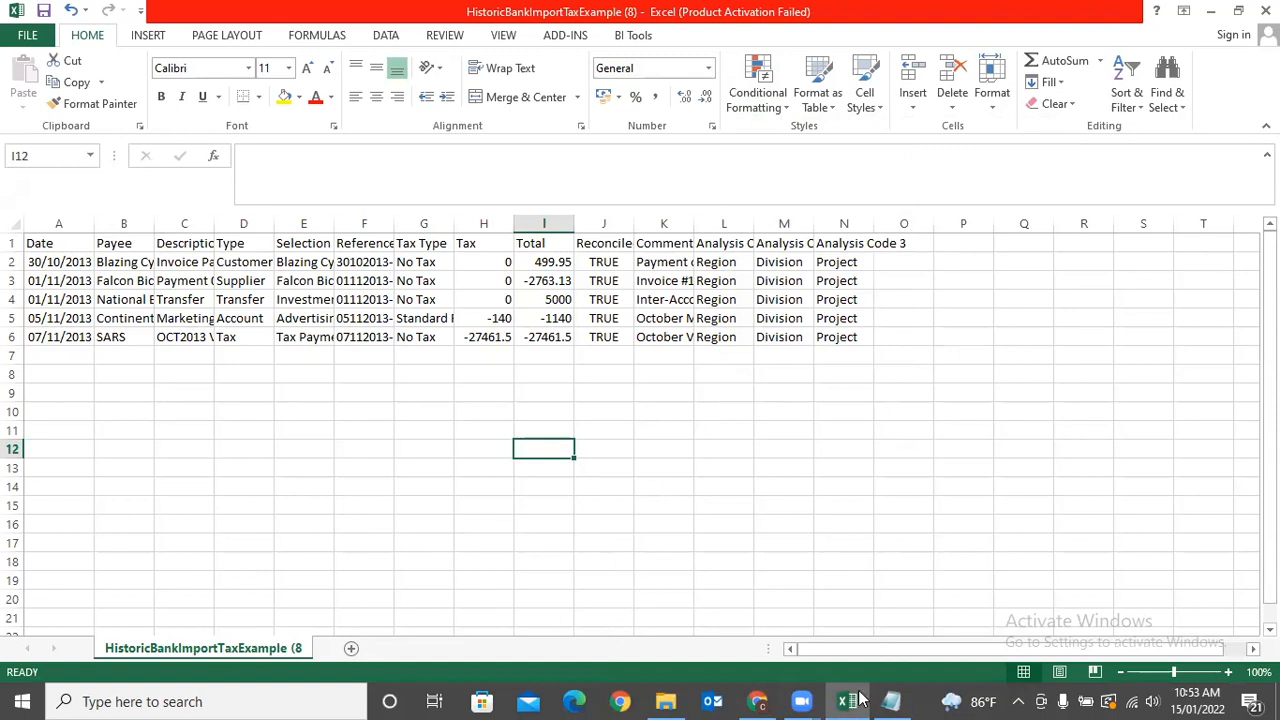
pyautogui.moveTo(859, 699)
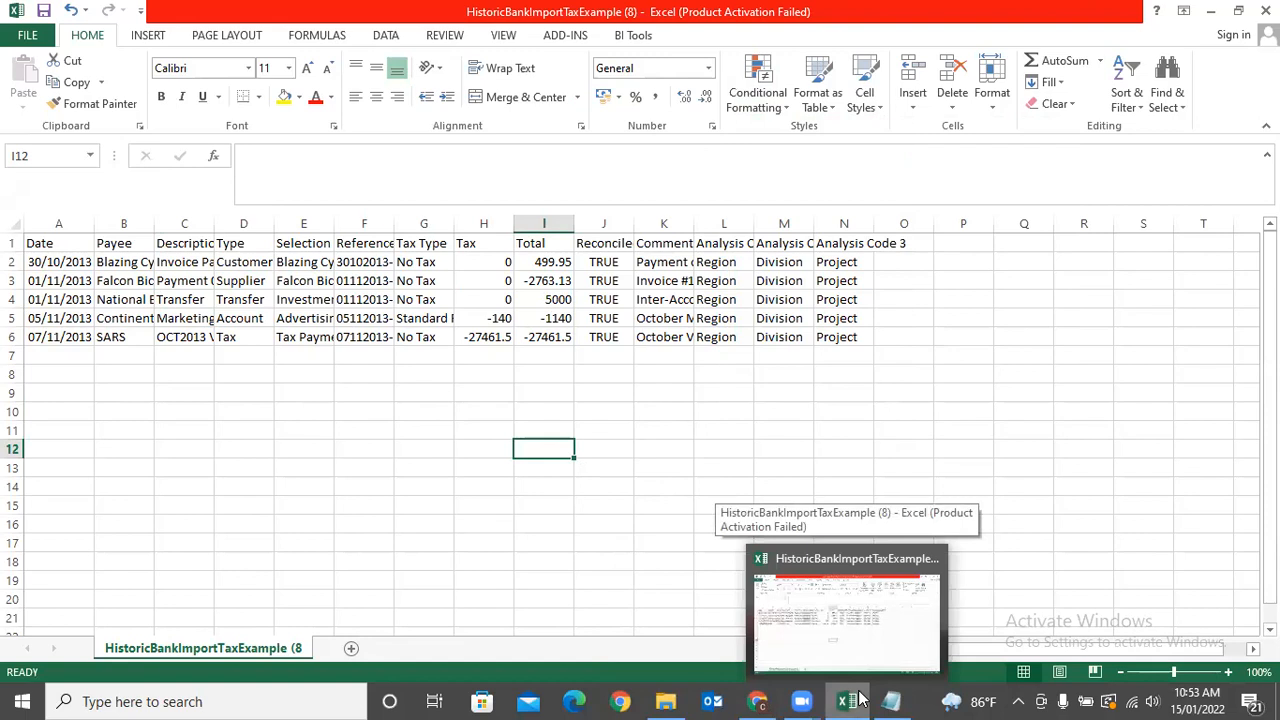
pyautogui.click(590, 560)
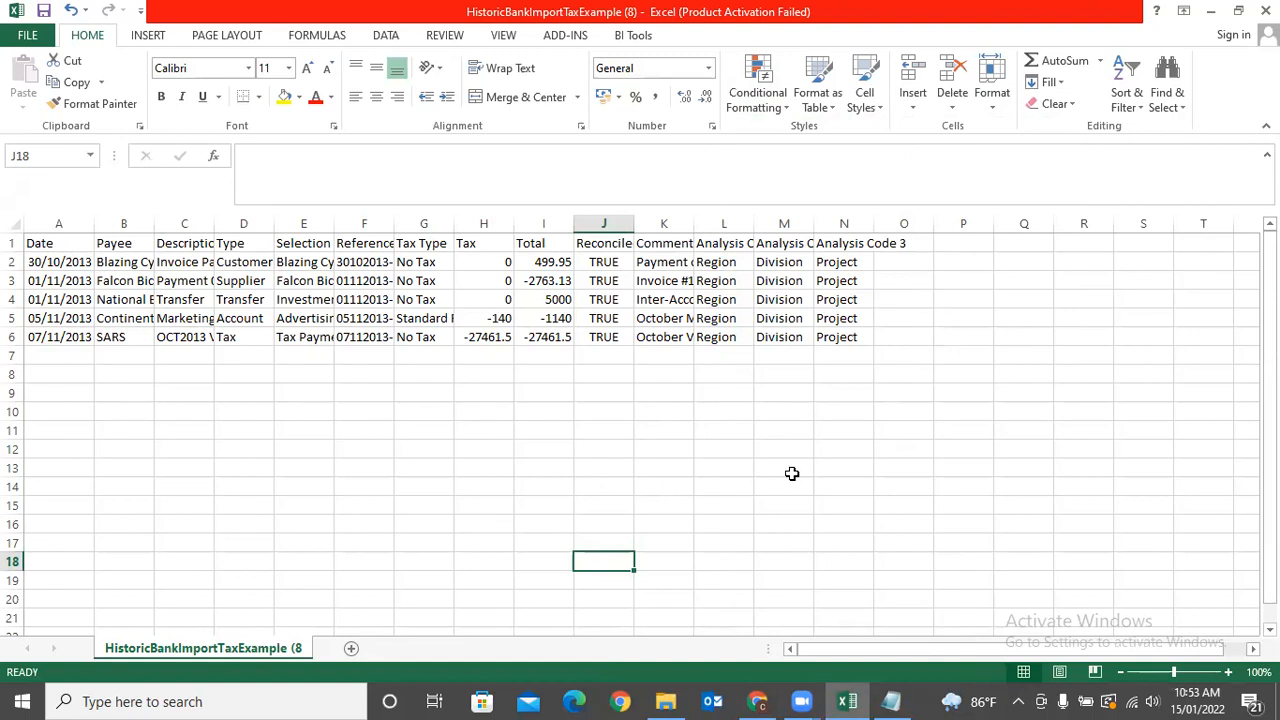
pyautogui.click(758, 701)
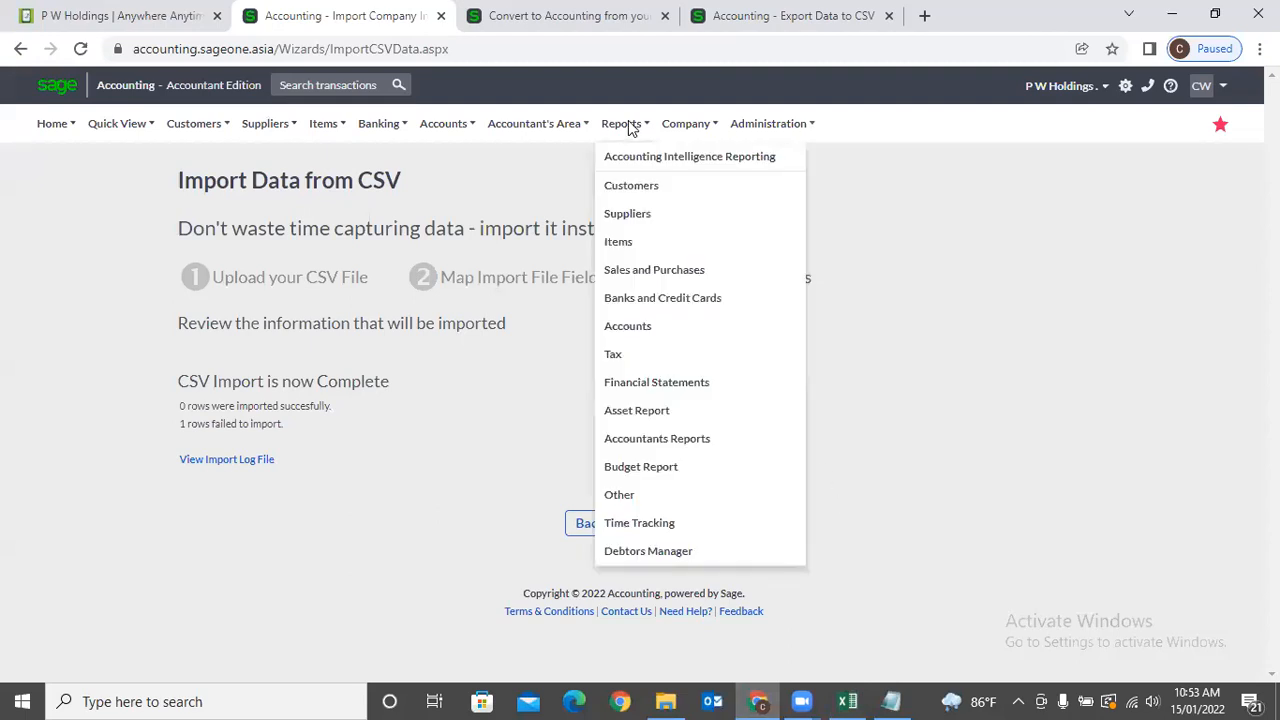
# Open Company > Export Data and keep Customers as the data to export.
pyautogui.moveTo(683, 123)
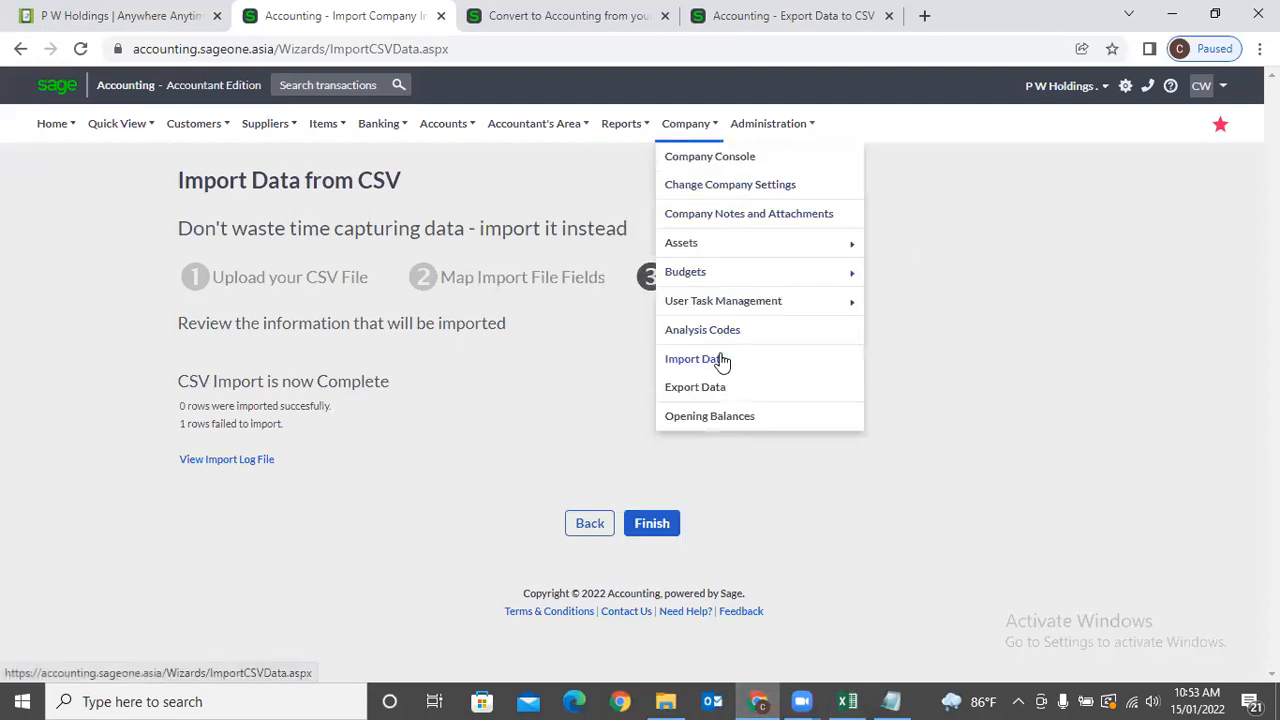
pyautogui.click(722, 388)
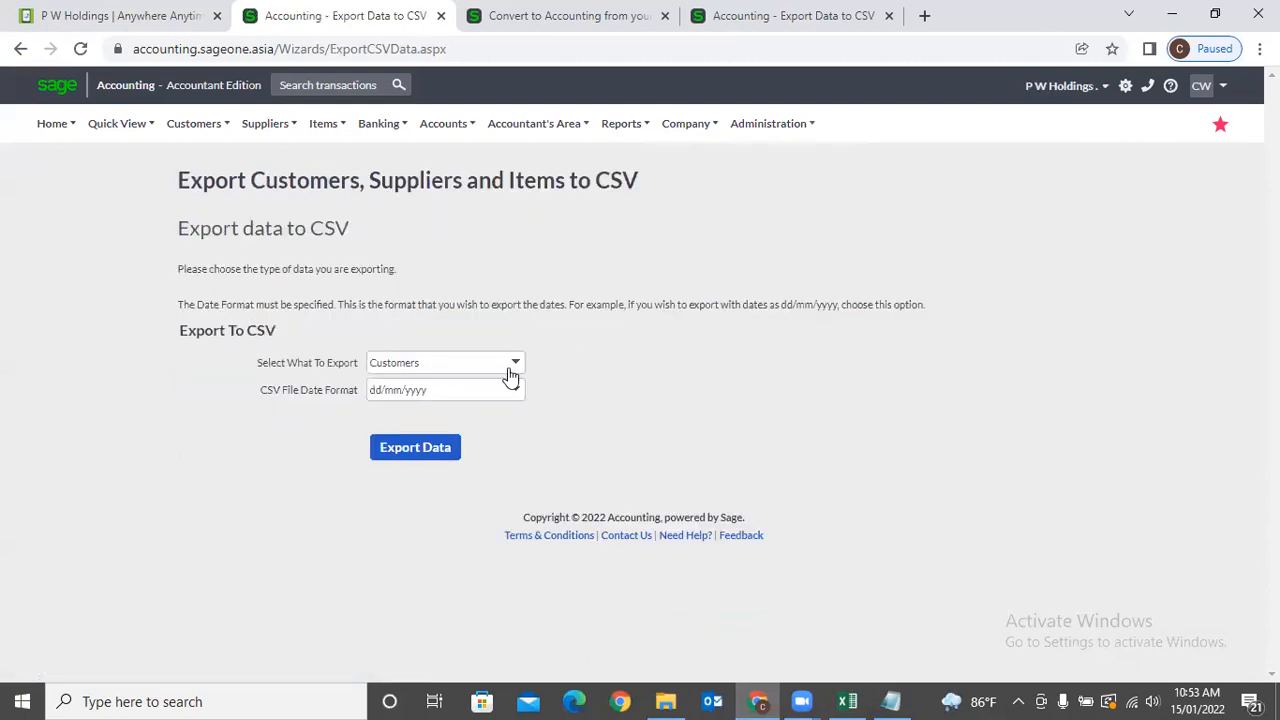
pyautogui.click(509, 366)
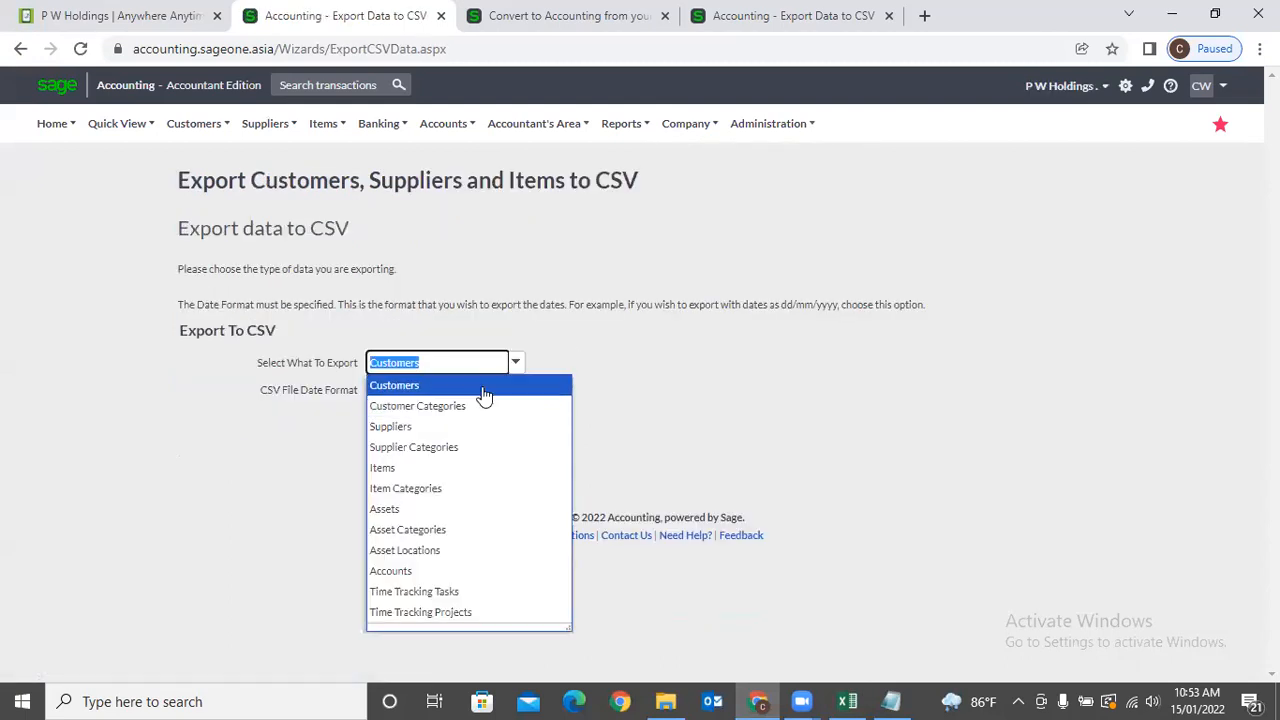
pyautogui.click(484, 395)
pyautogui.click(655, 415)
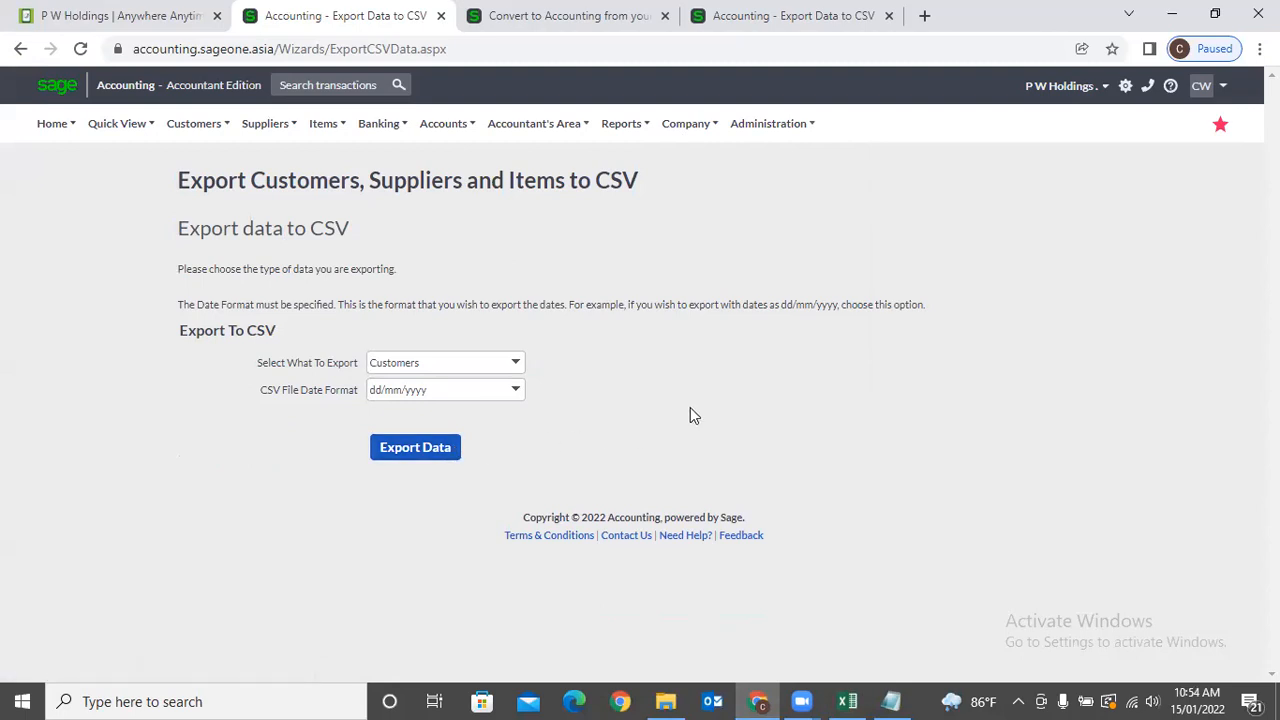
pyautogui.click(515, 364)
pyautogui.click(517, 367)
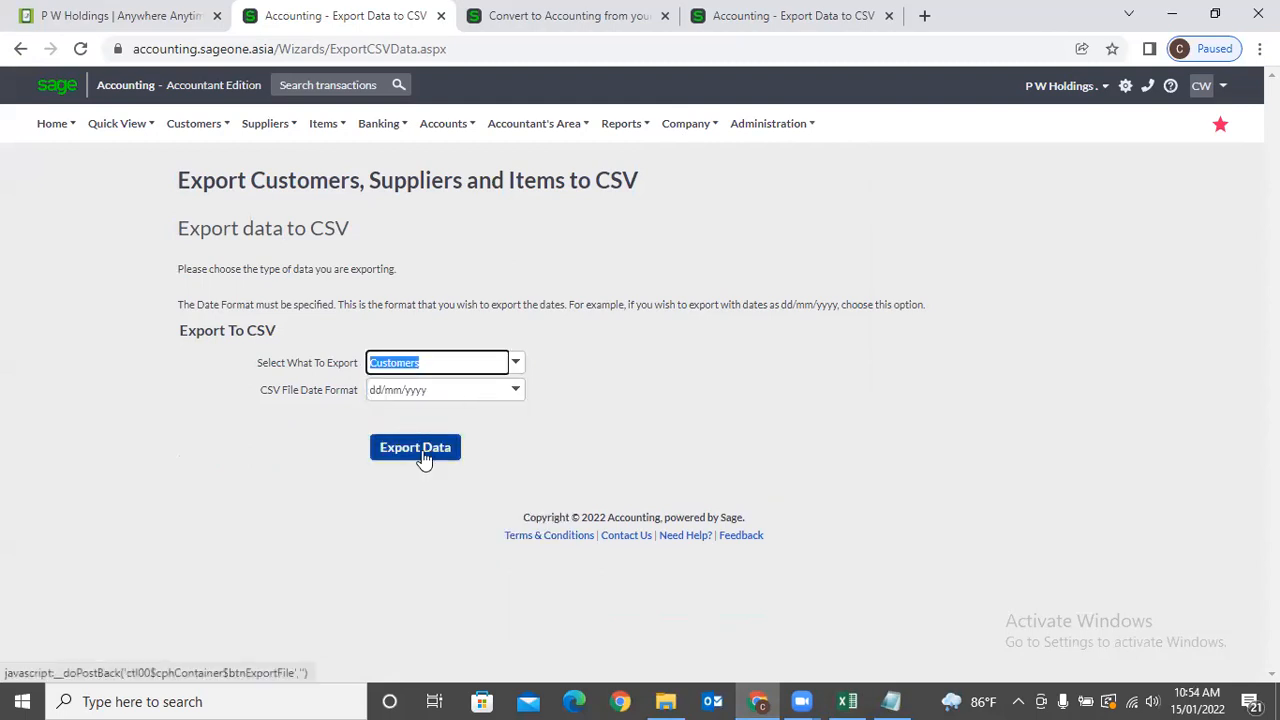
# Load Customers > Lists > List of Customers in the other tab, then return to the export tab.
pyautogui.click(573, 12)
pyautogui.click(215, 138)
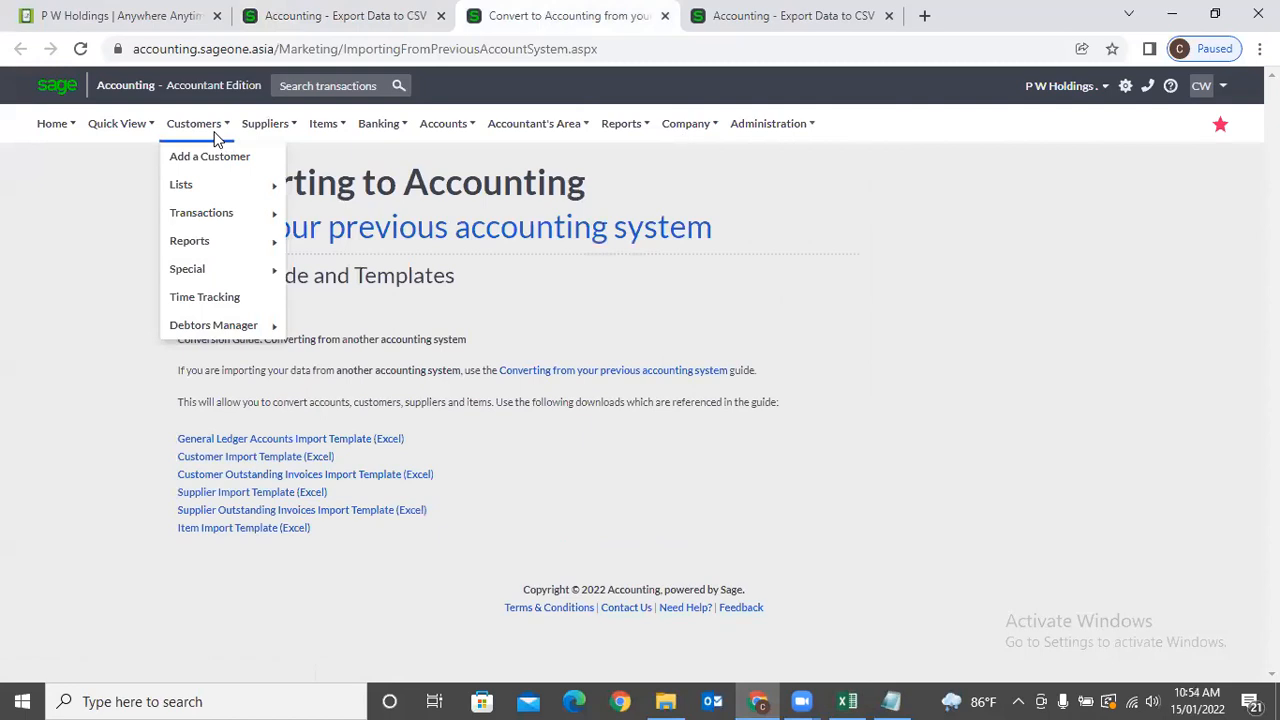
pyautogui.moveTo(222, 186)
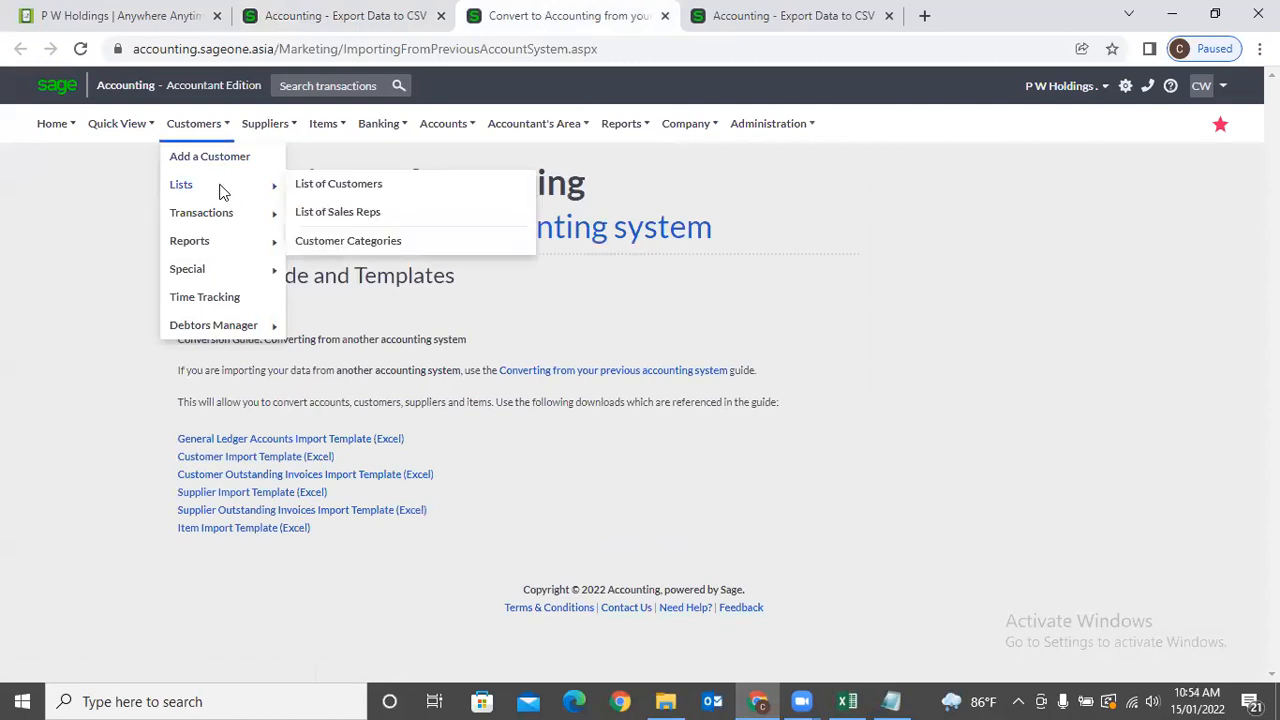
pyautogui.click(340, 188)
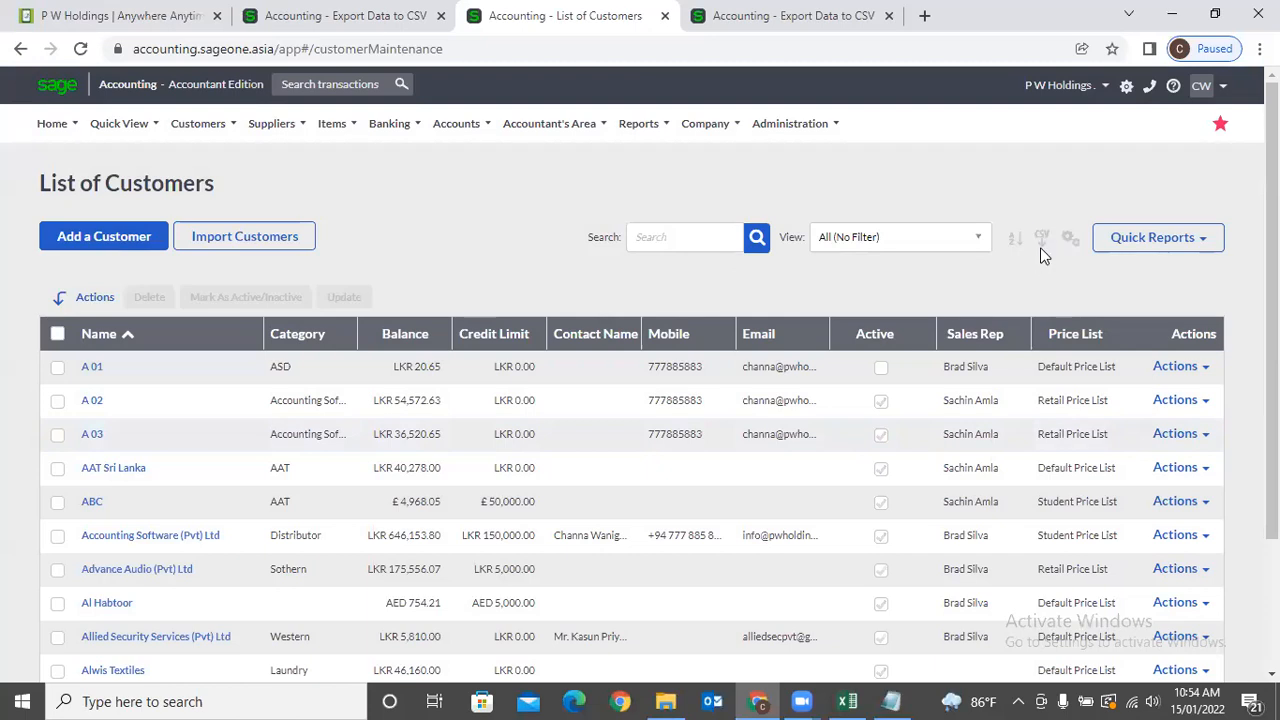
pyautogui.click(788, 225)
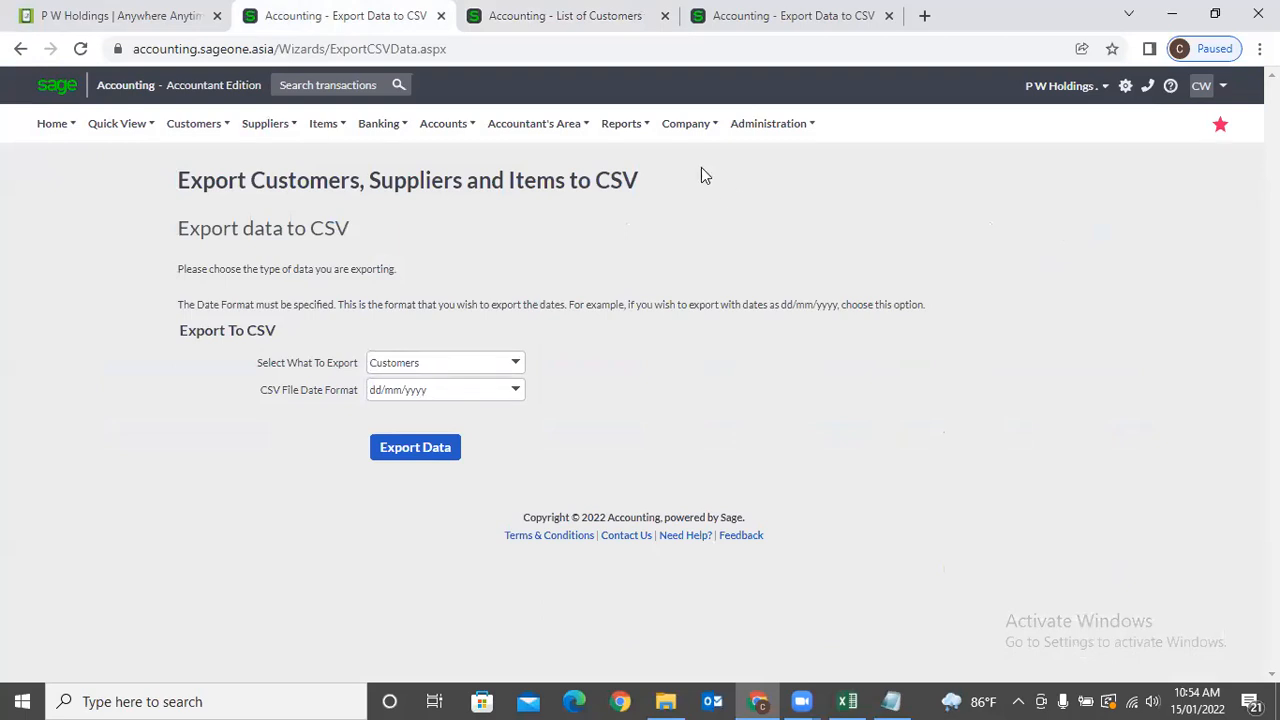
pyautogui.moveTo(690, 135)
pyautogui.click(223, 549)
# Close the Notepad import log to return to Sage's Export data to CSV page.
pyautogui.click(891, 701)
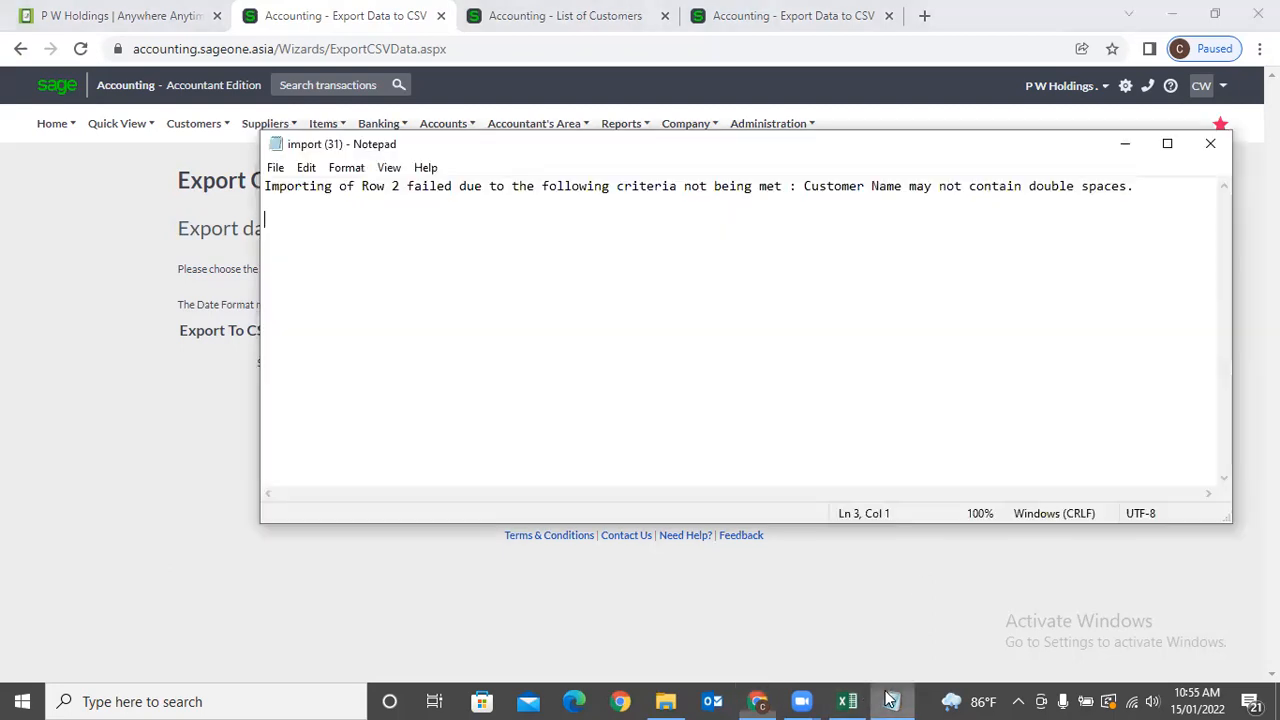
pyautogui.click(1210, 143)
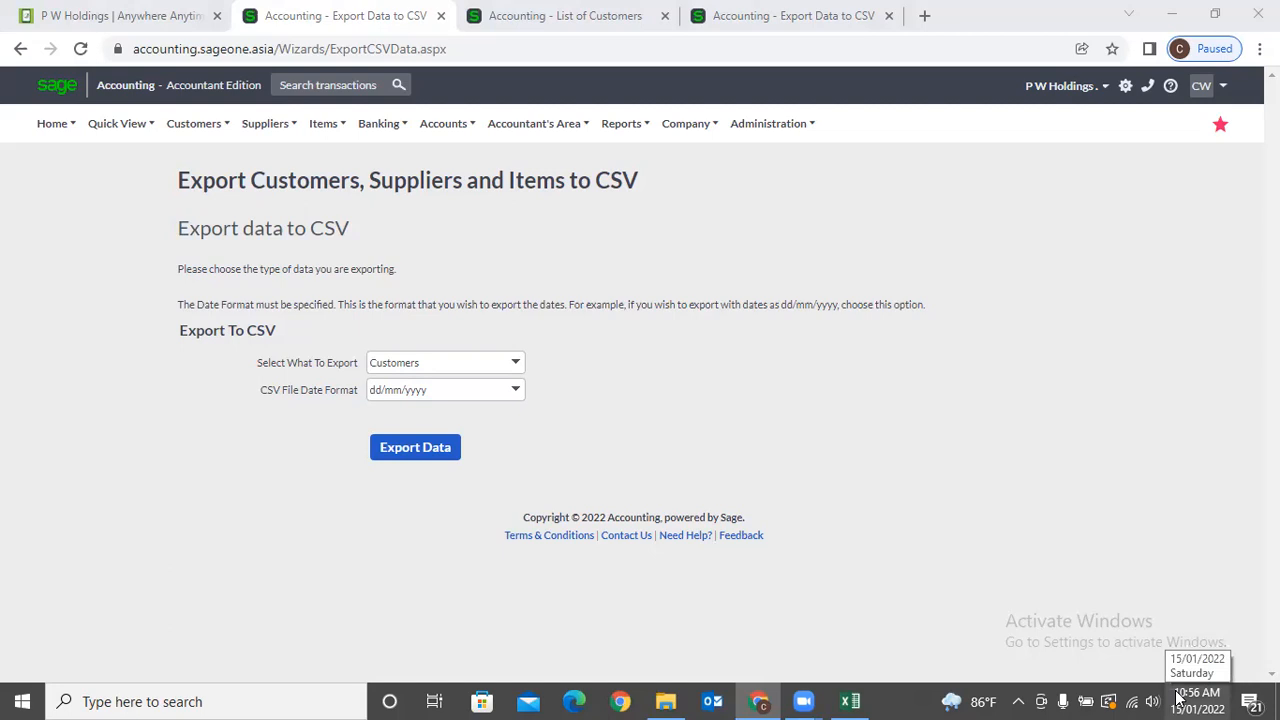
pyautogui.click(883, 228)
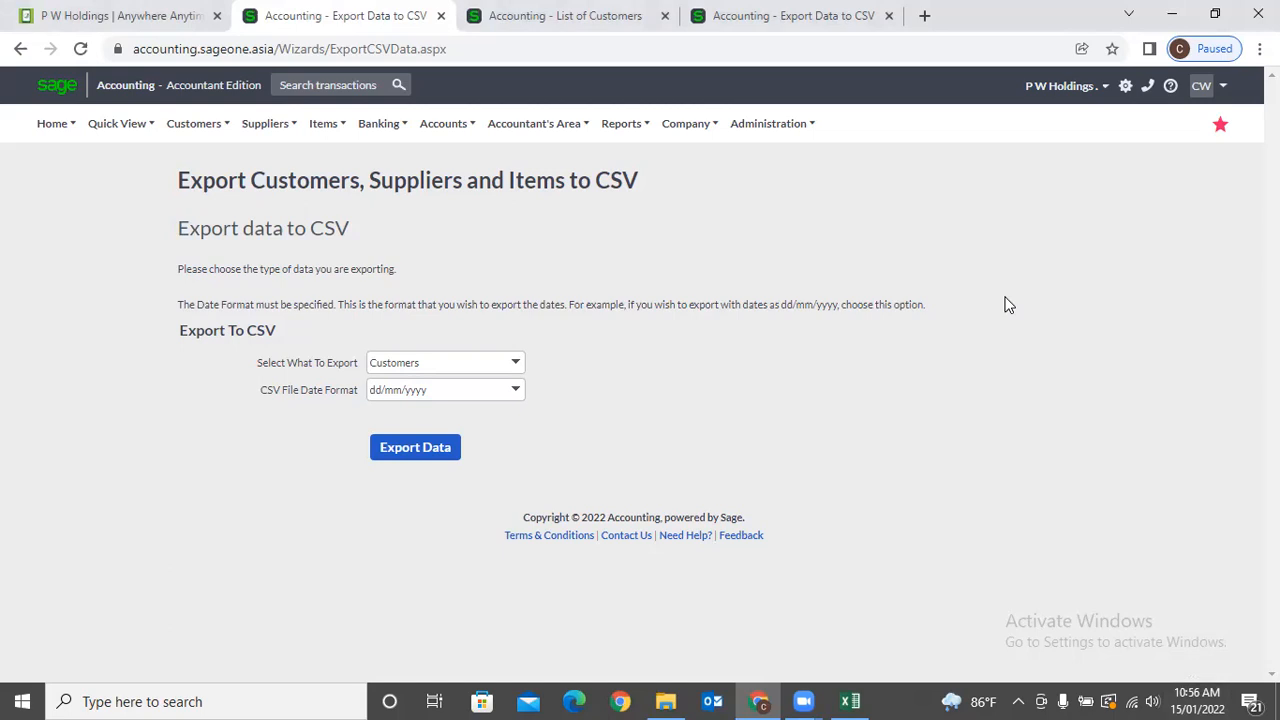
pyautogui.hotkey('alt', 'Tab')
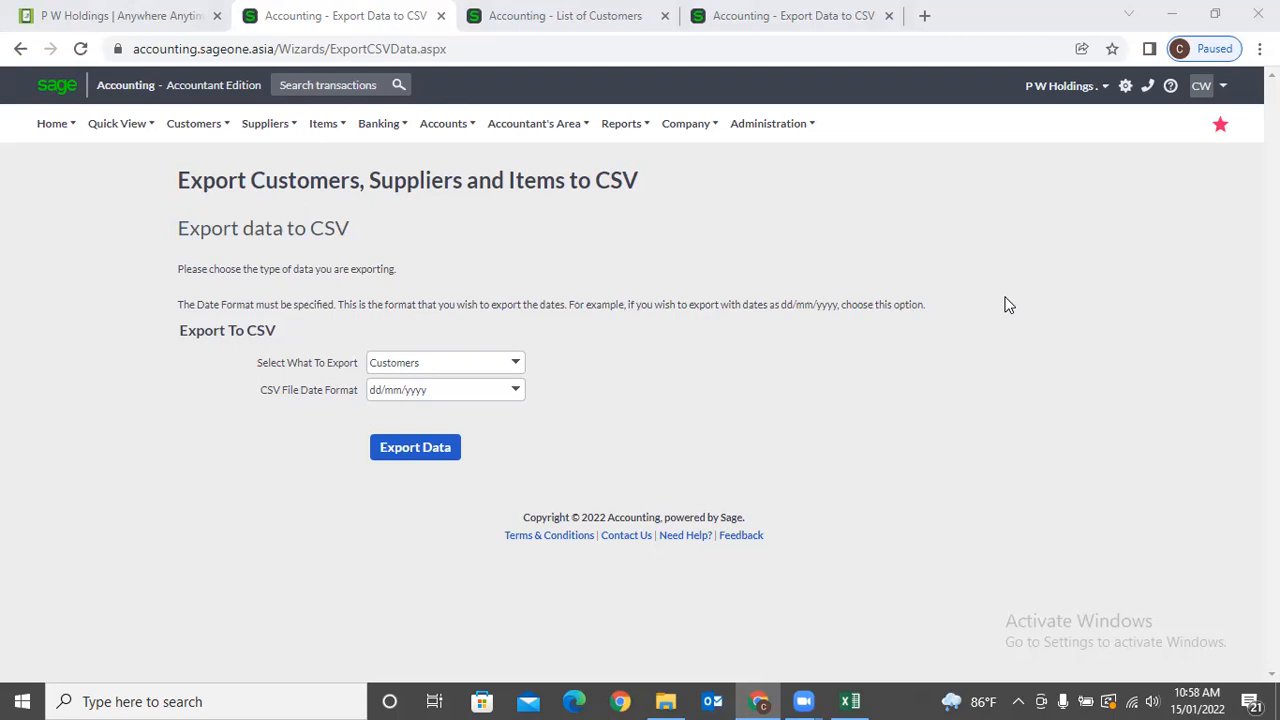
pyautogui.click(846, 259)
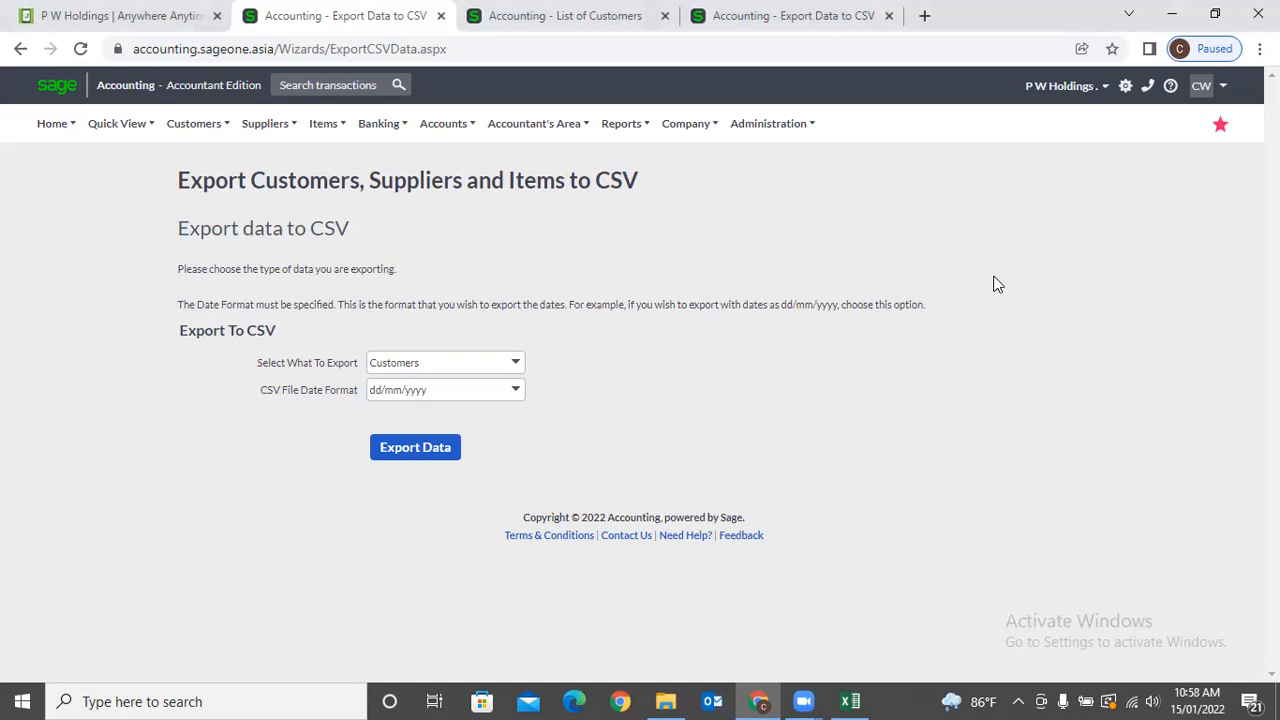
# Start a new ledger account via Add an Account and select its Opening Balance field.
pyautogui.click(690, 127)
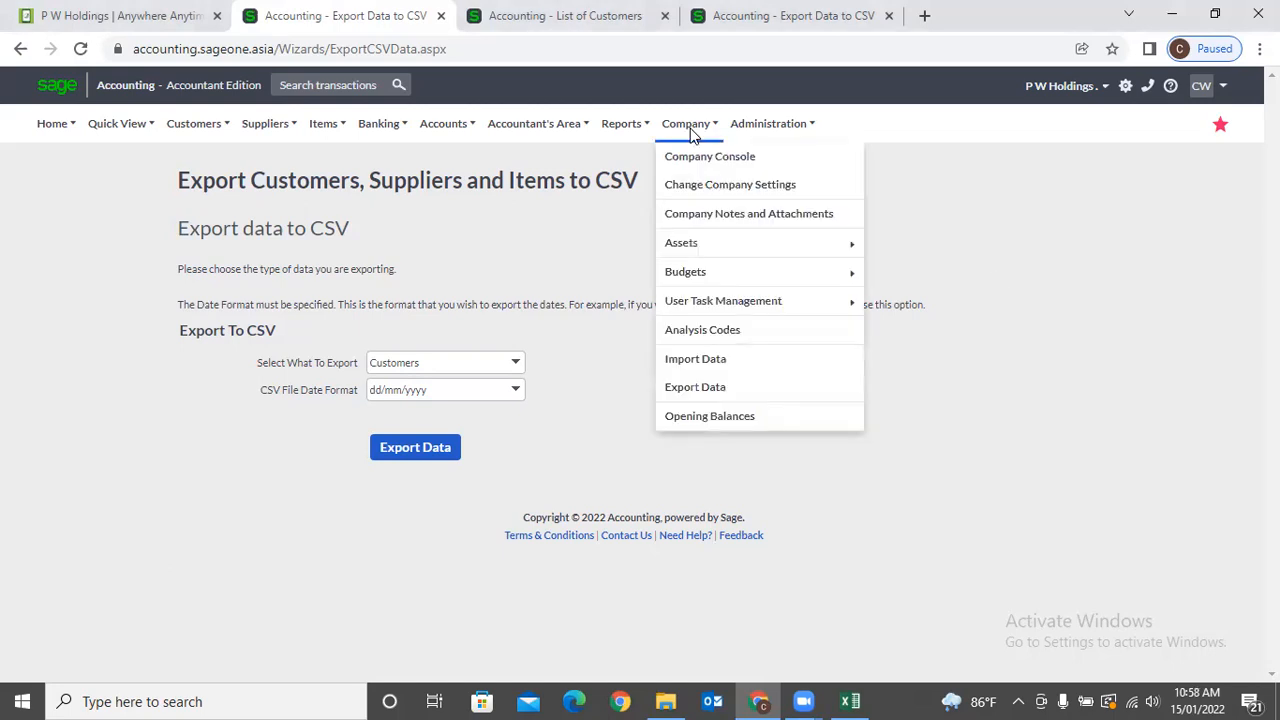
pyautogui.moveTo(683, 137)
pyautogui.moveTo(437, 130)
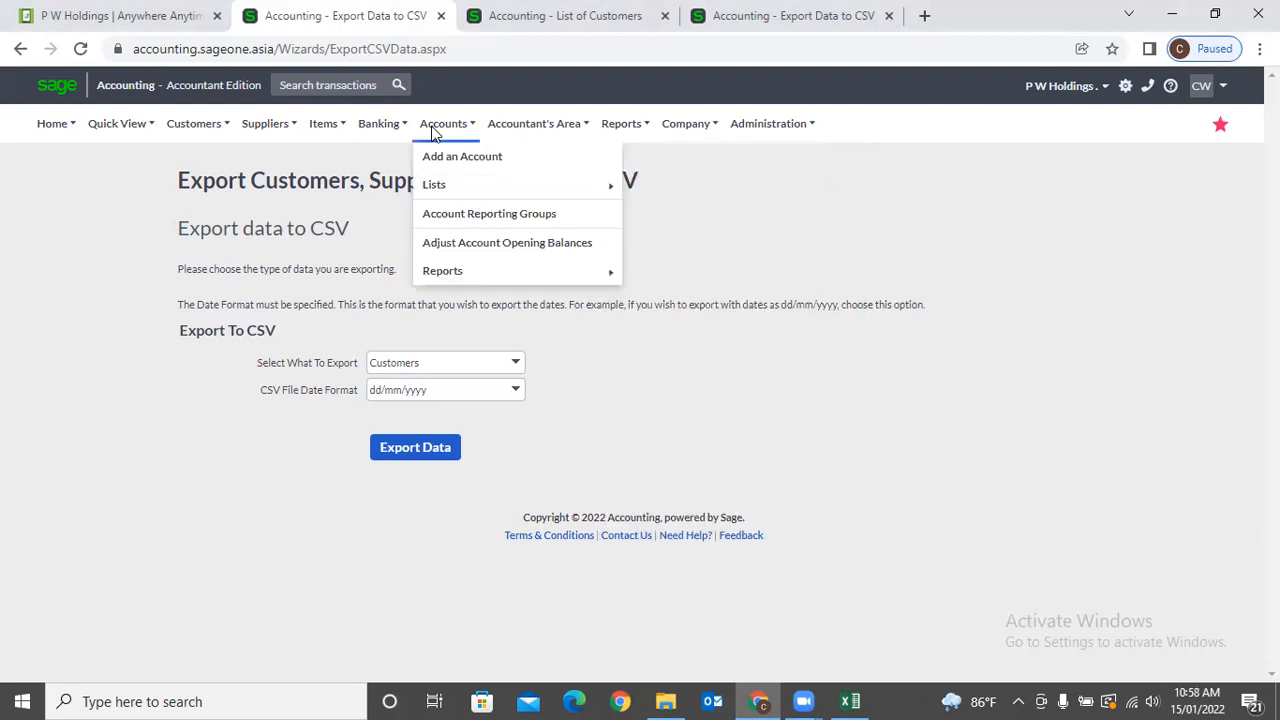
pyautogui.click(441, 162)
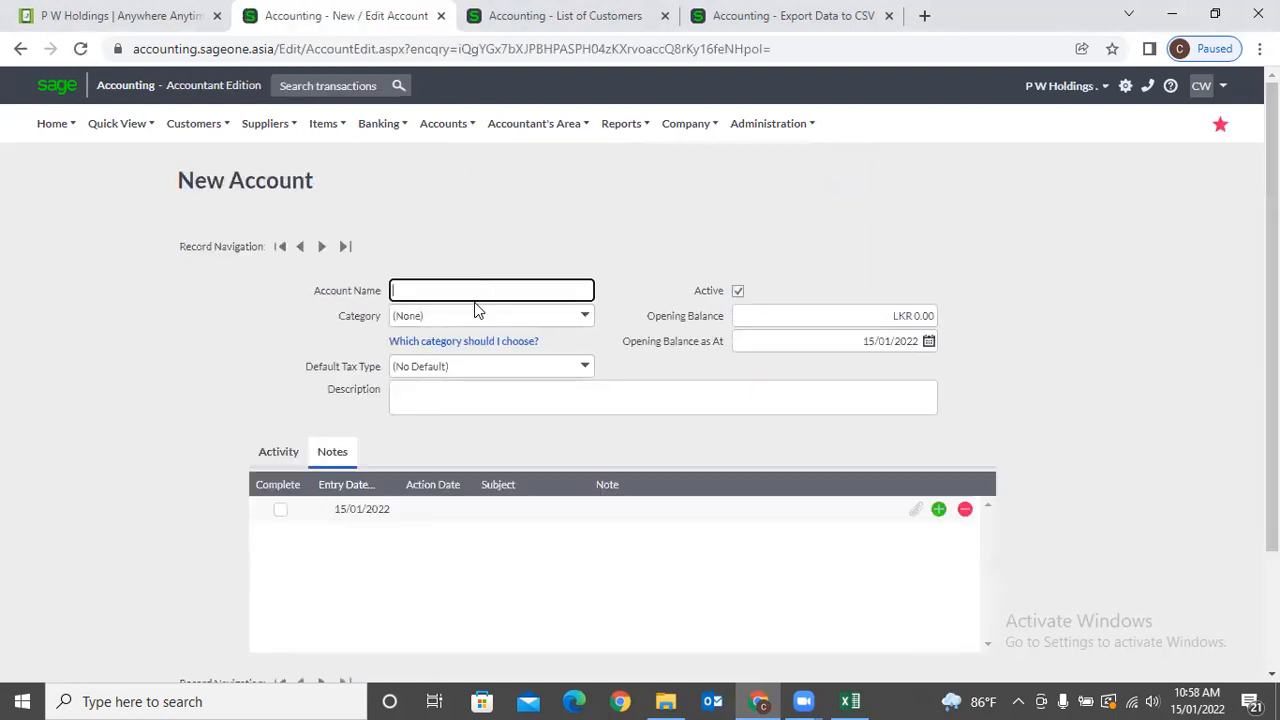
pyautogui.click(786, 322)
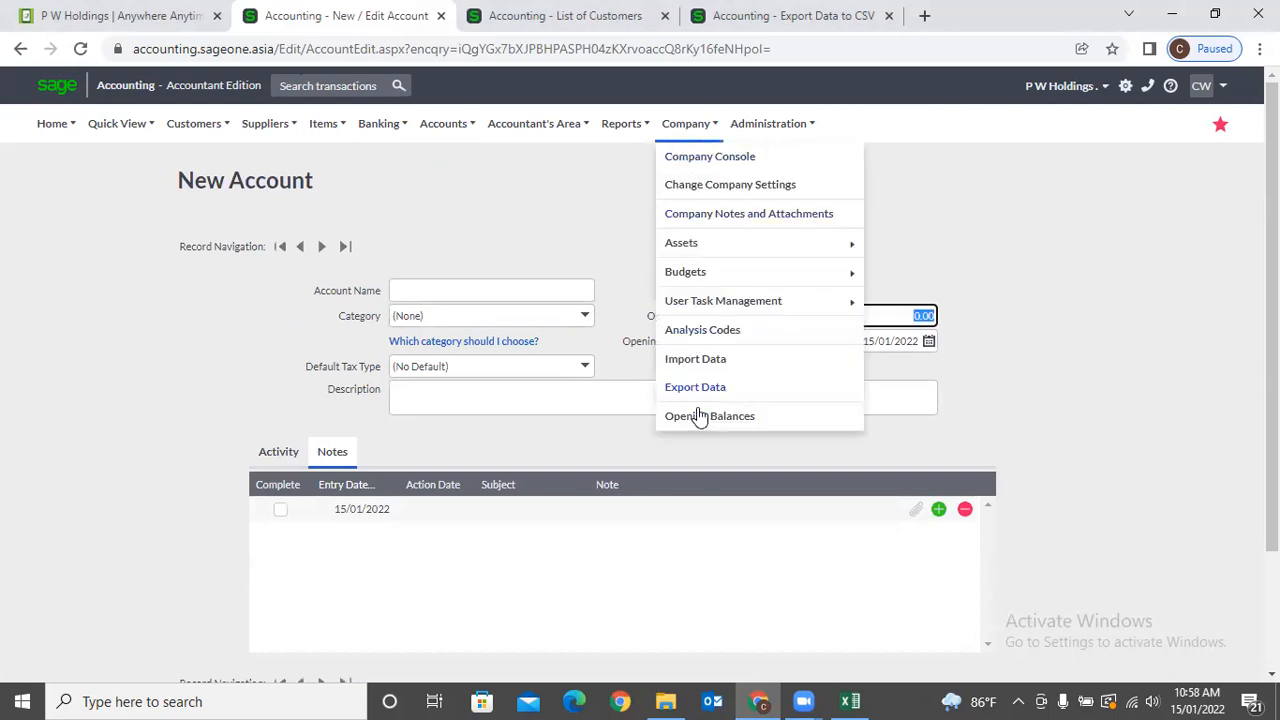
# In the Opening Balances wizard, change the Sales UW credit to 300.00.
pyautogui.click(700, 416)
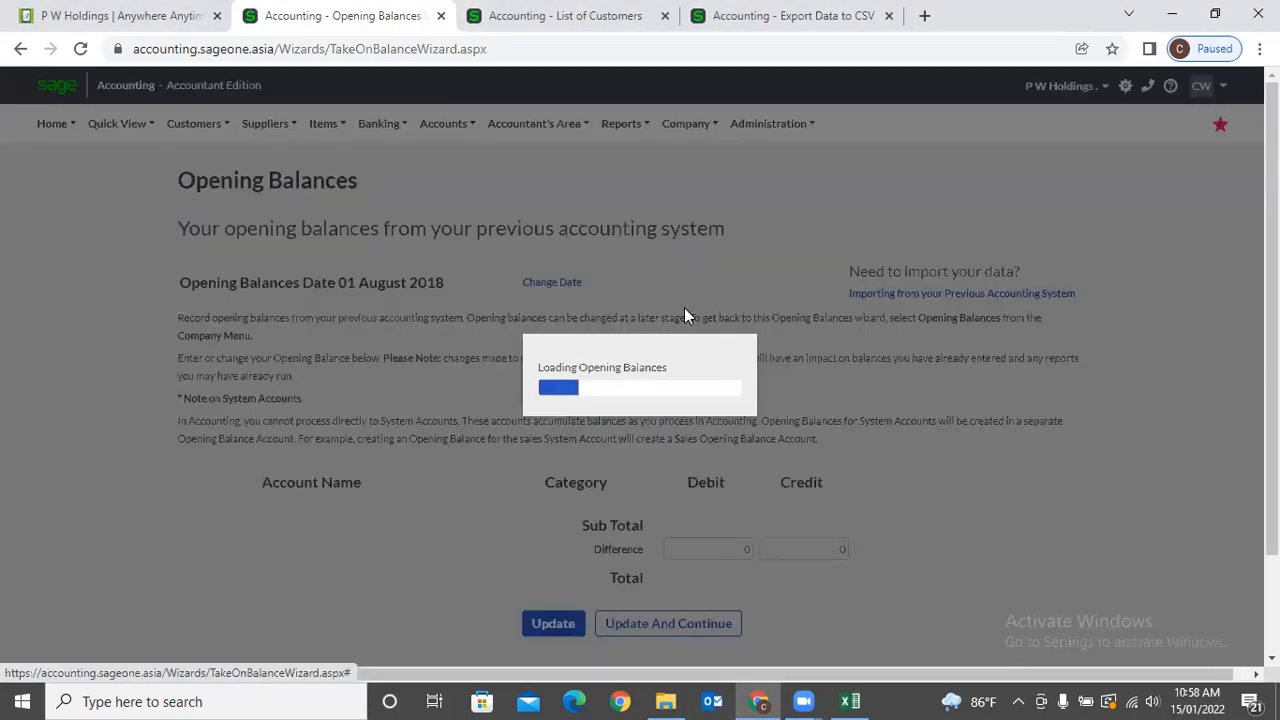
pyautogui.scroll(-1, 684, 317)
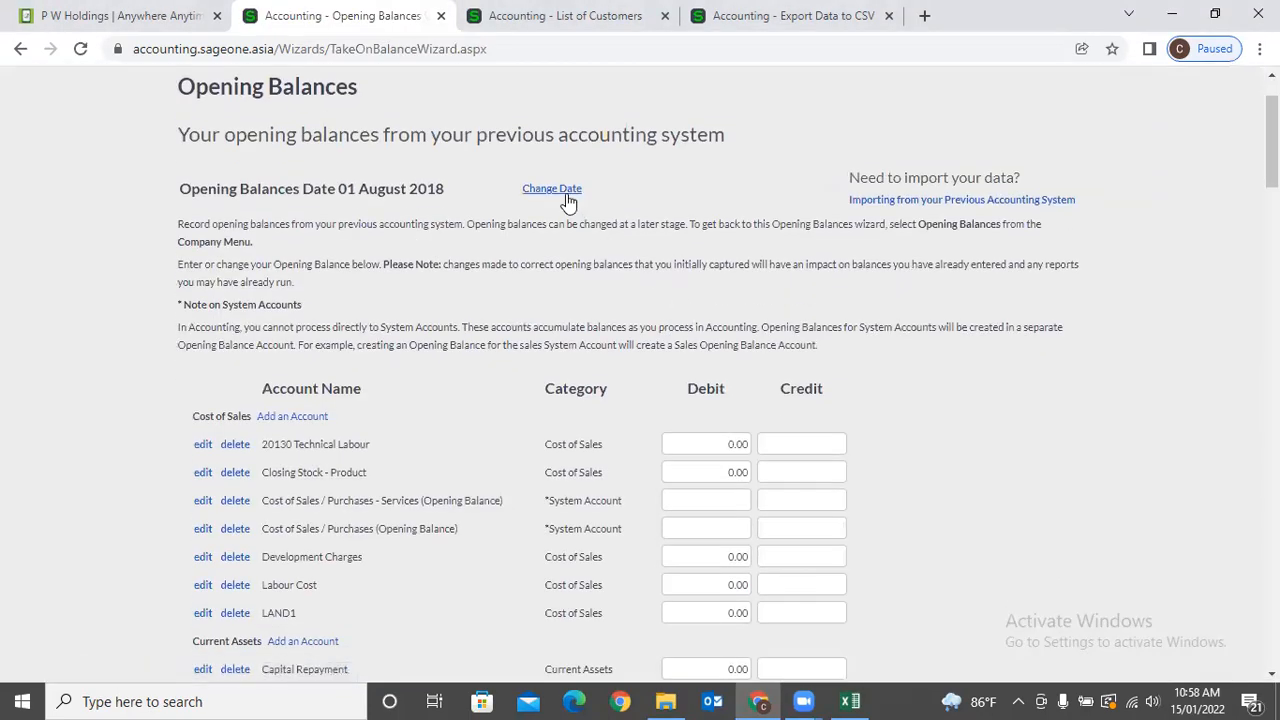
pyautogui.scroll(-2, 568, 200)
pyautogui.click(709, 262)
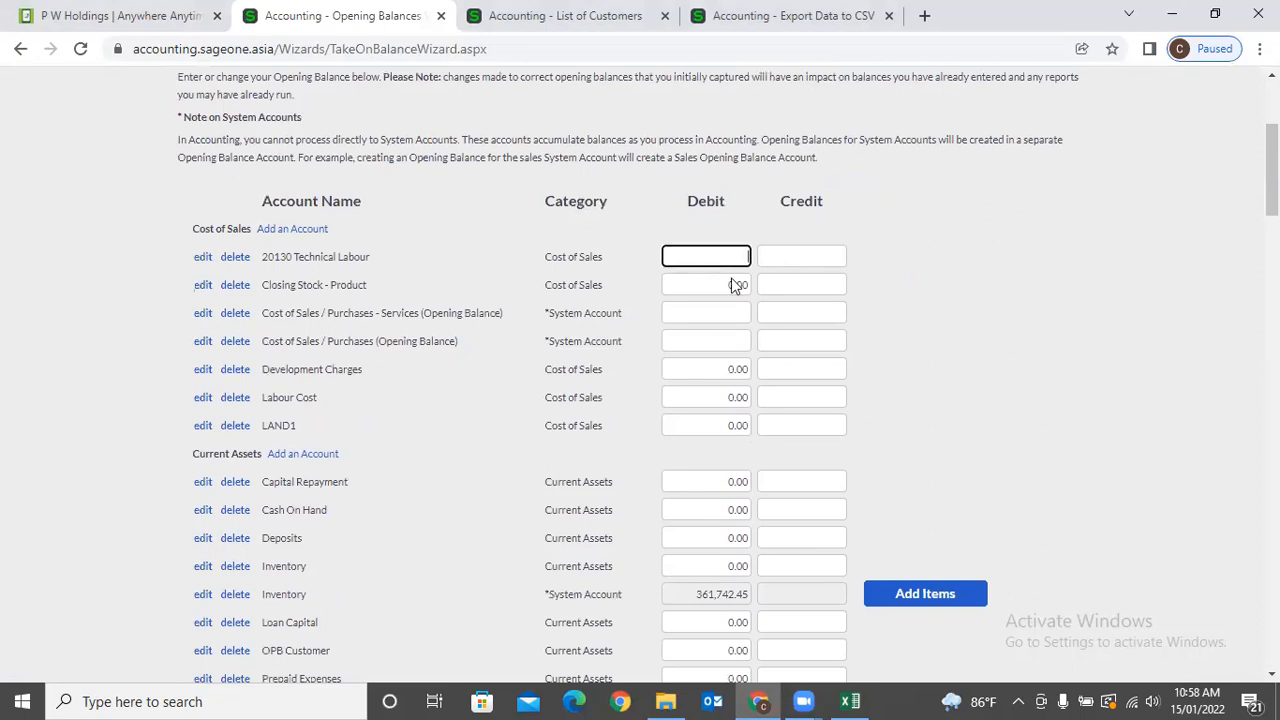
pyautogui.scroll(-3, 874, 319)
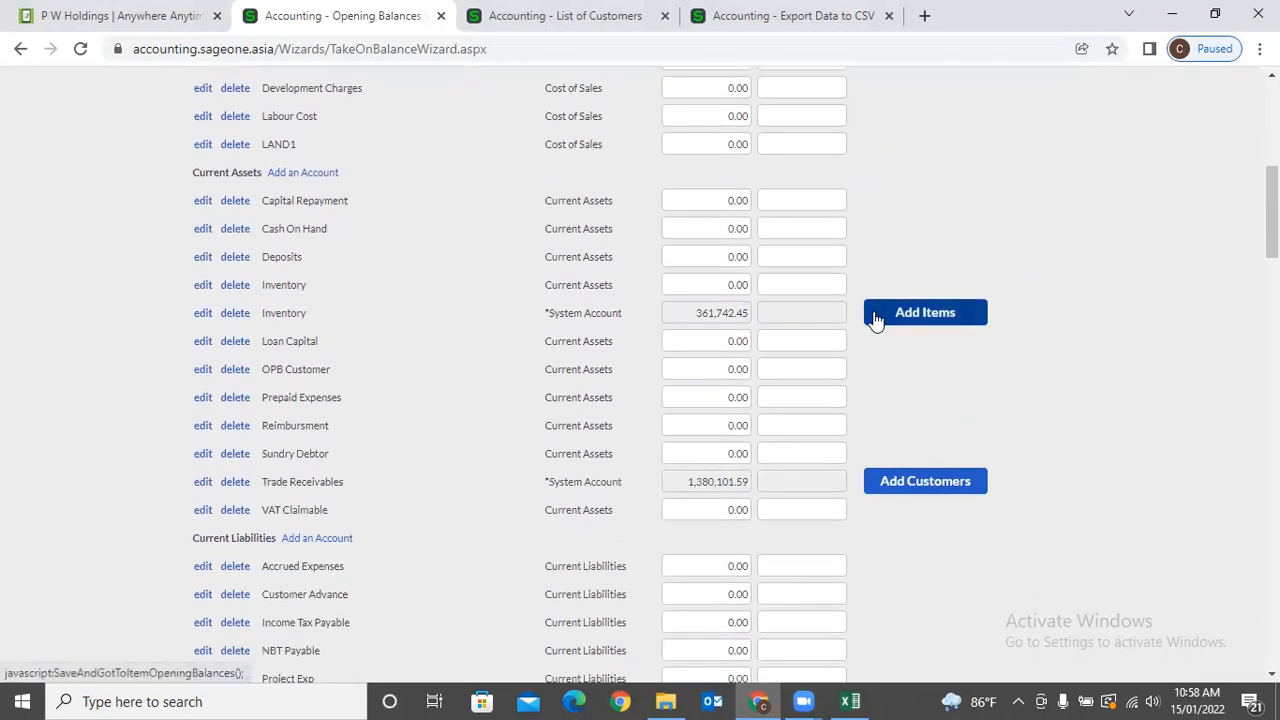
pyautogui.scroll(-8, 874, 319)
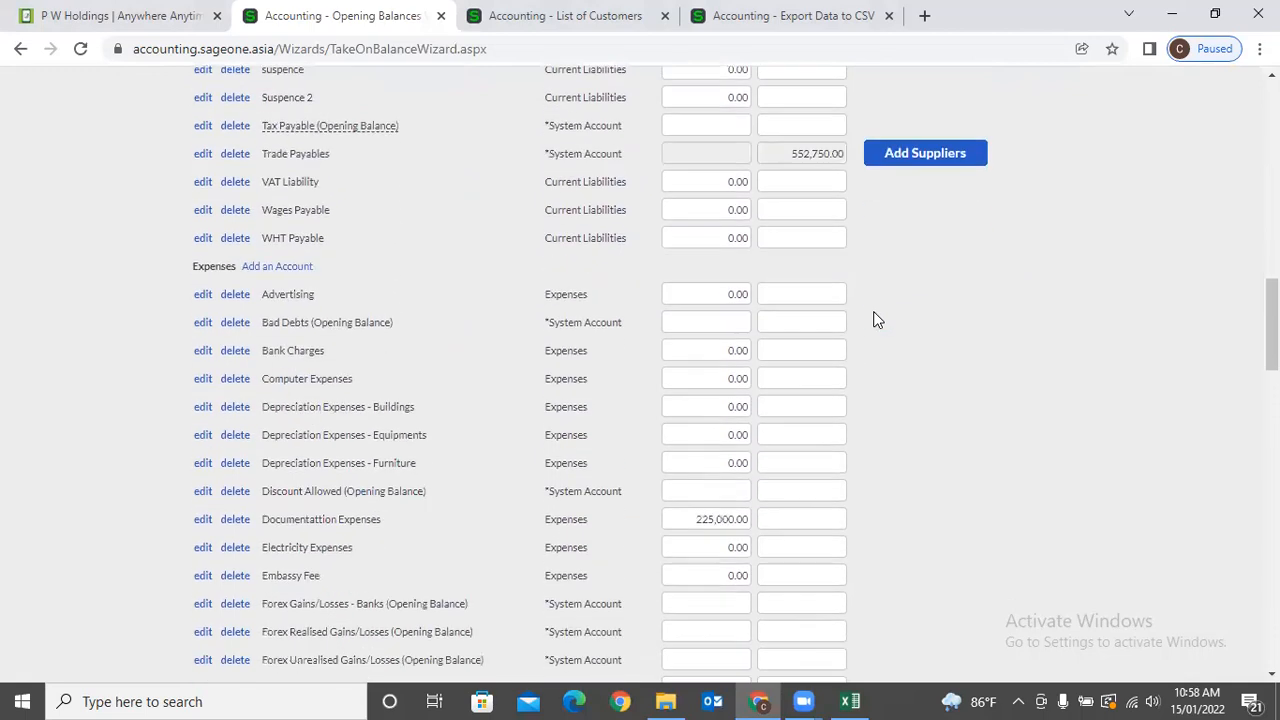
pyautogui.scroll(-16, 874, 319)
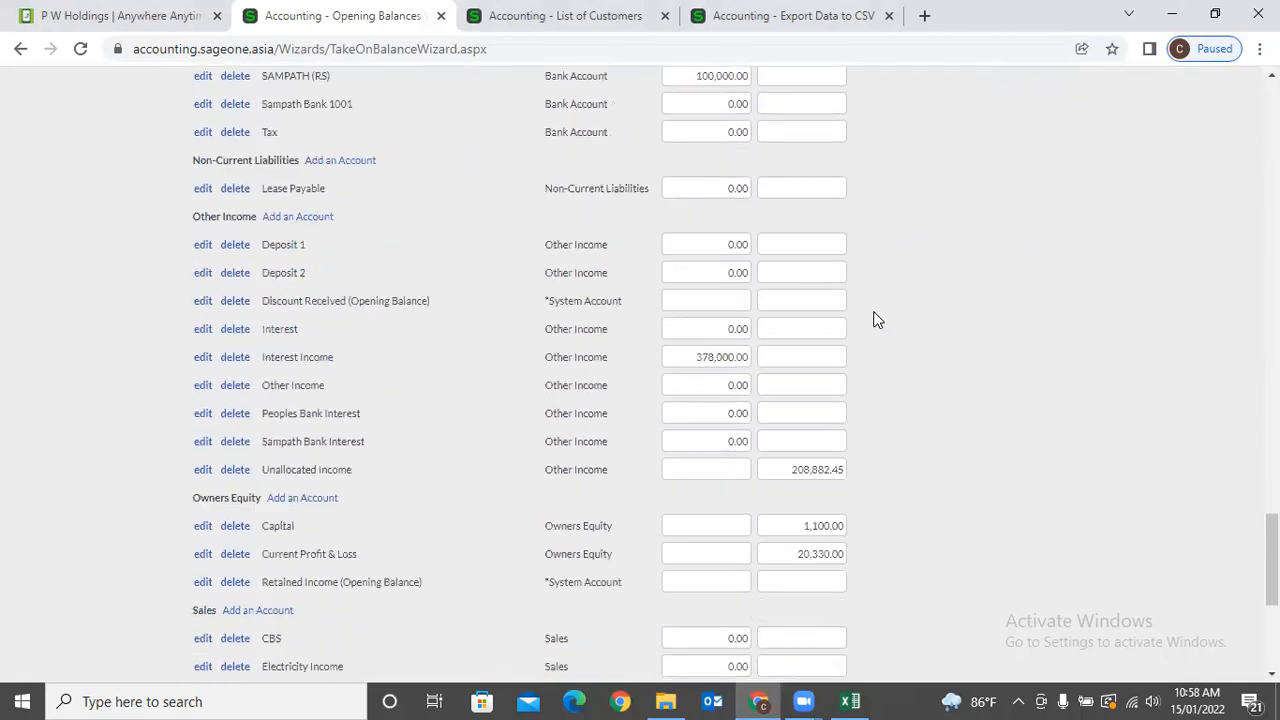
pyautogui.scroll(-5, 874, 319)
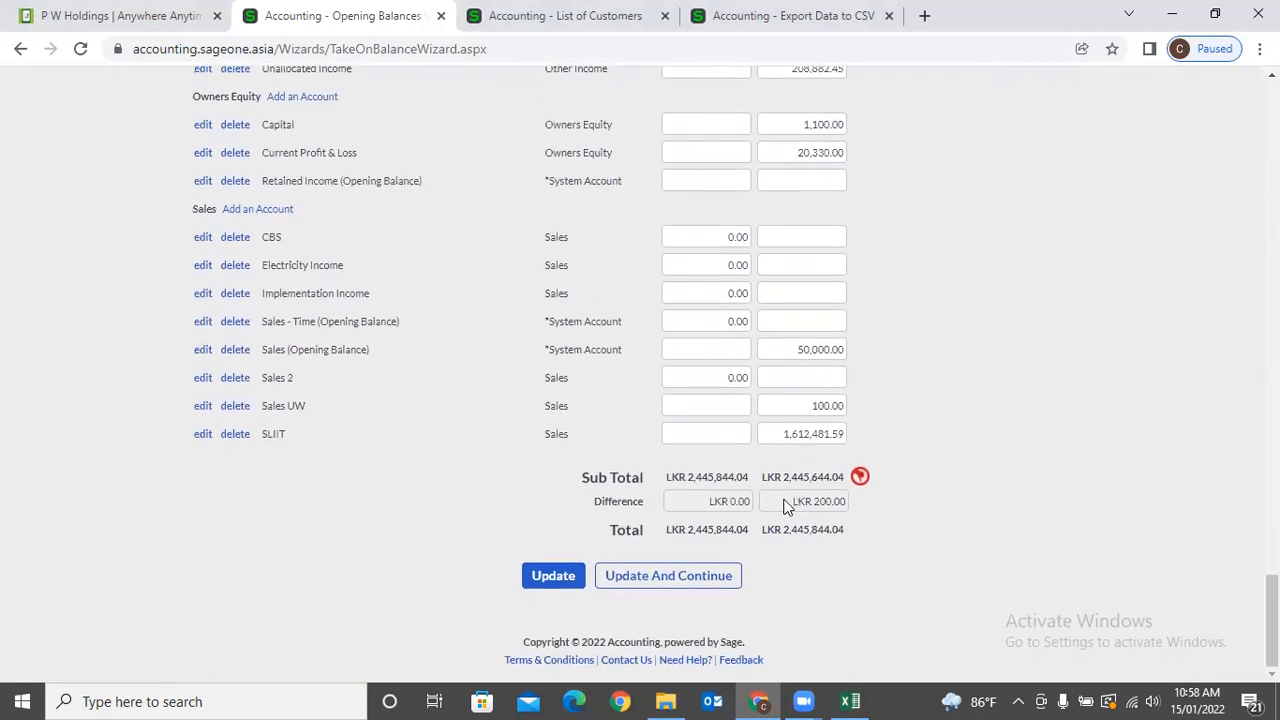
pyautogui.click(775, 386)
pyautogui.click(797, 401)
pyautogui.write('300')
pyautogui.click(1043, 401)
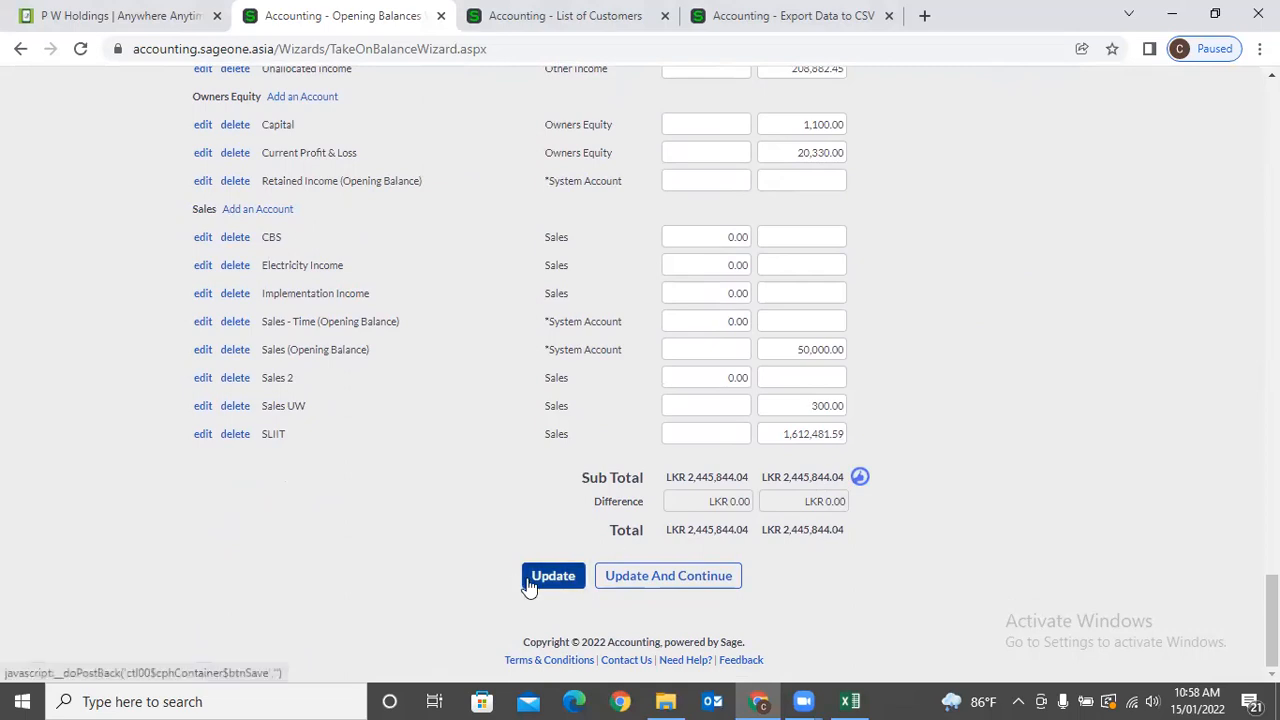
# Check the Trade Receivables figure and review the Customer Opening Balances grid before going back.
pyautogui.scroll(12, 605, 368)
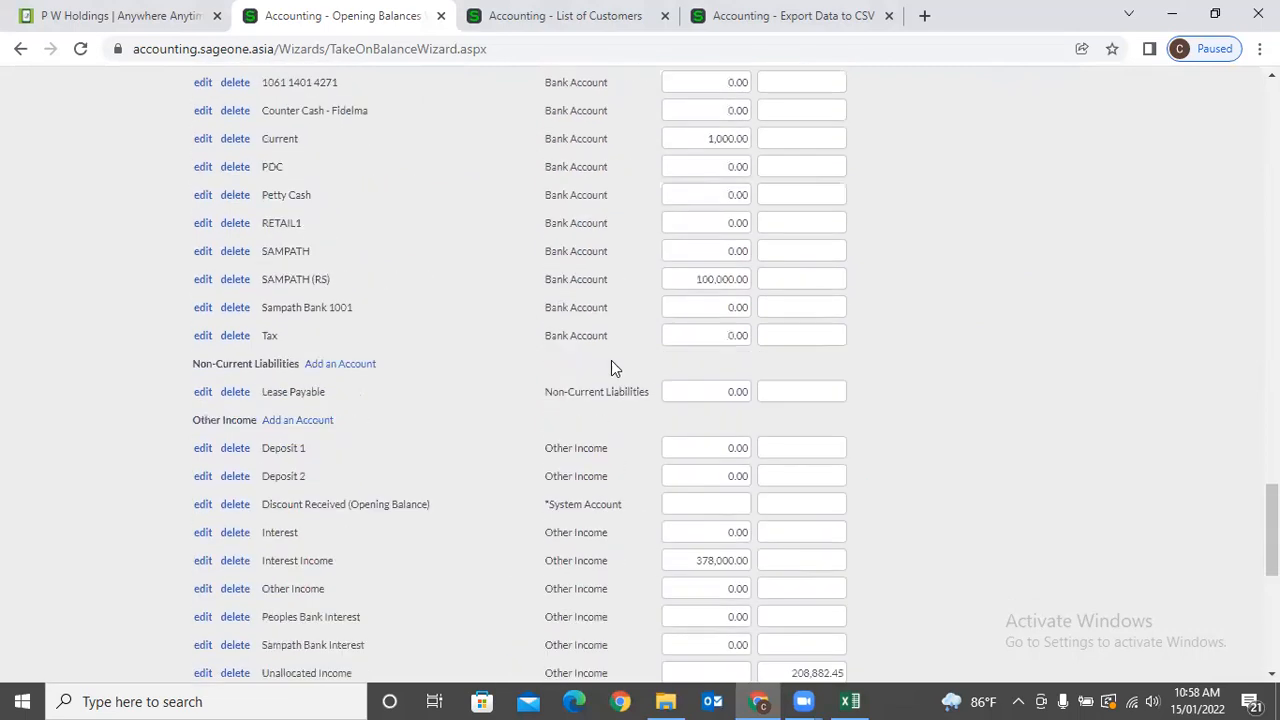
pyautogui.scroll(10, 614, 367)
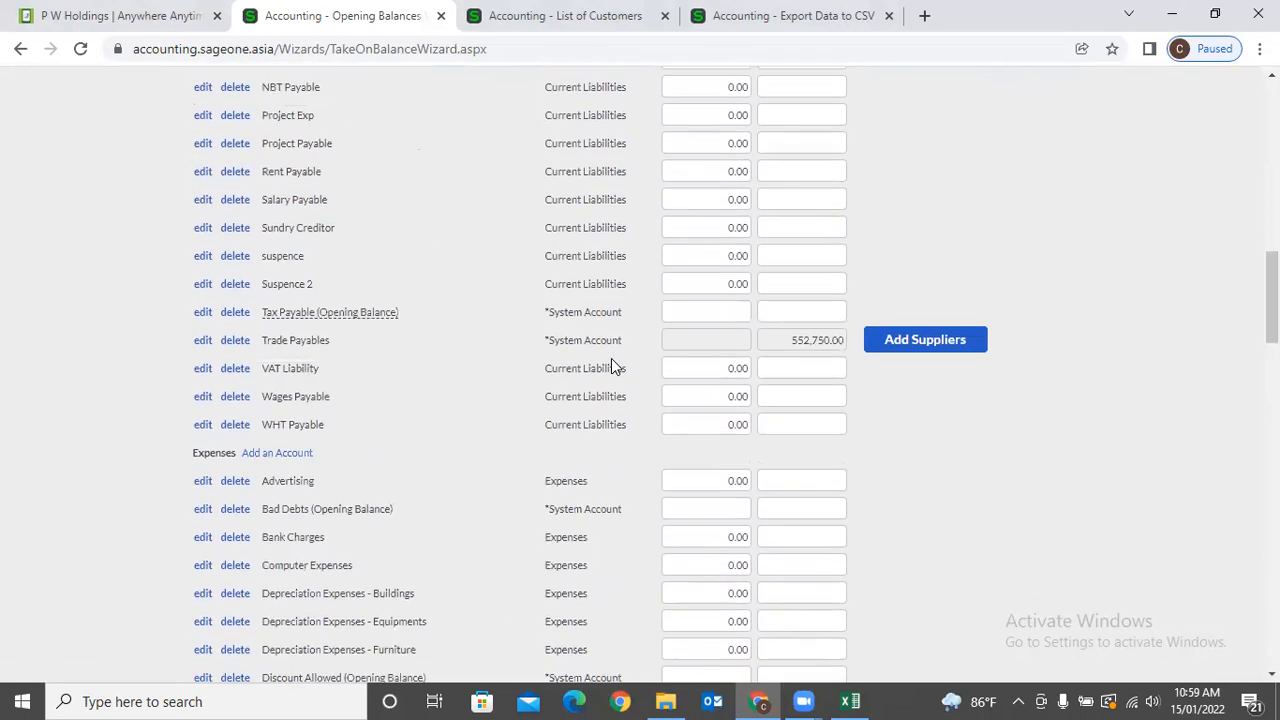
pyautogui.scroll(8, 614, 367)
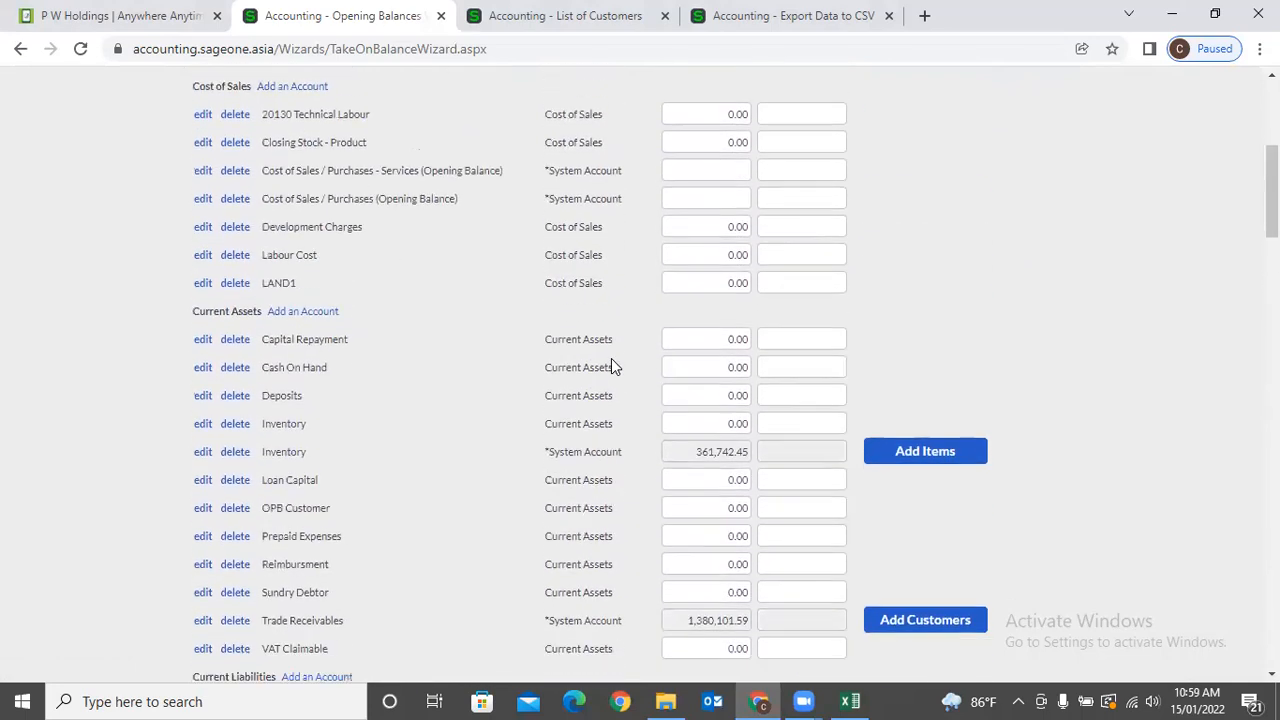
pyautogui.scroll(-2, 611, 367)
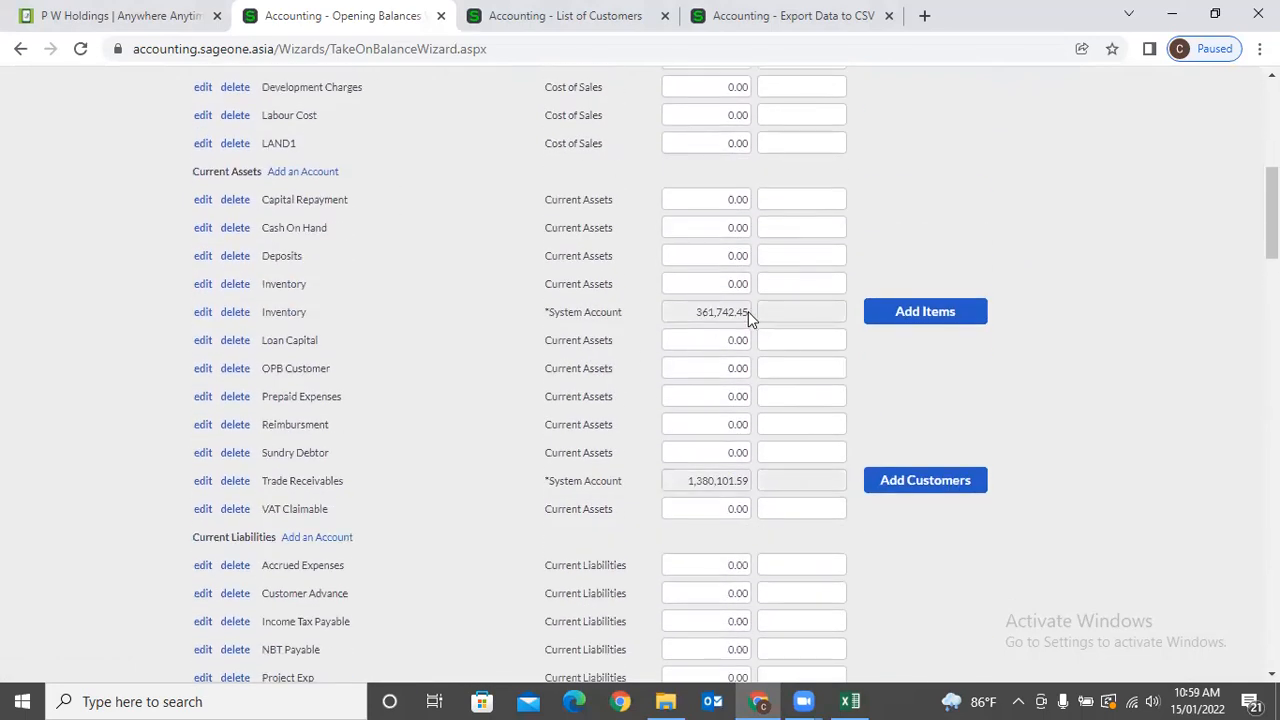
pyautogui.moveTo(684, 483); pyautogui.dragTo(738, 501)
pyautogui.click(918, 488)
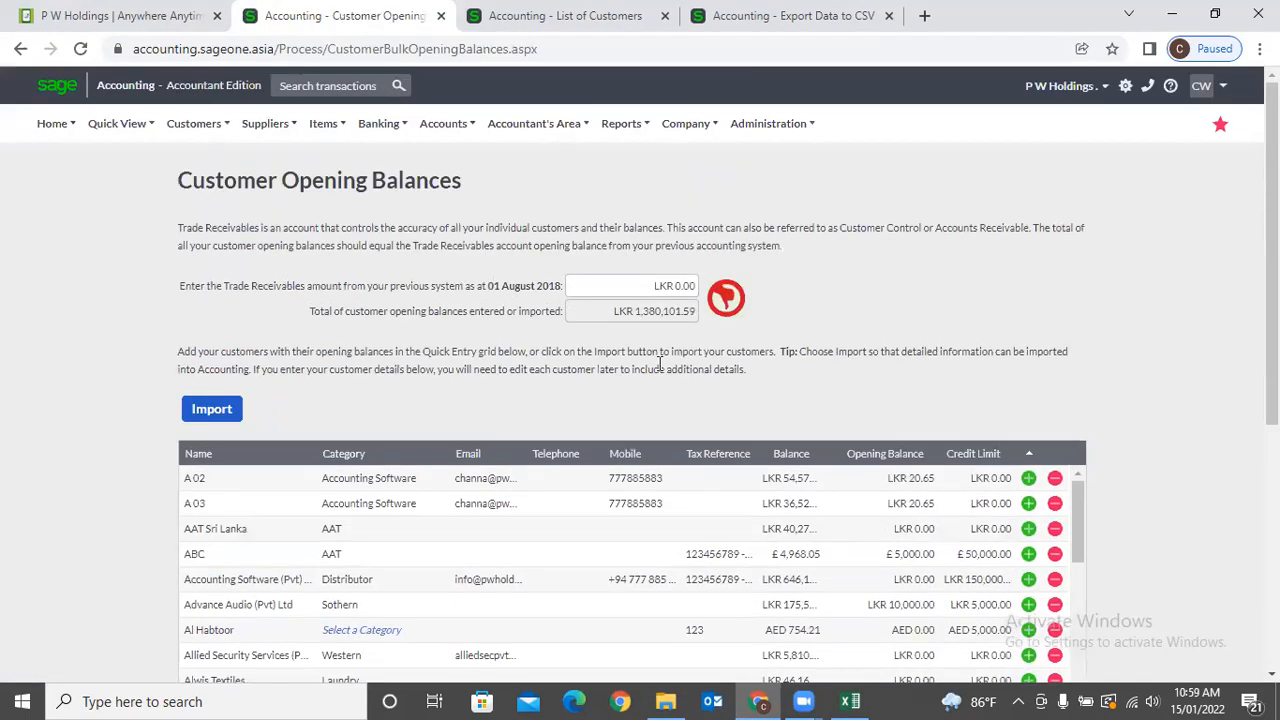
pyautogui.scroll(-4, 658, 362)
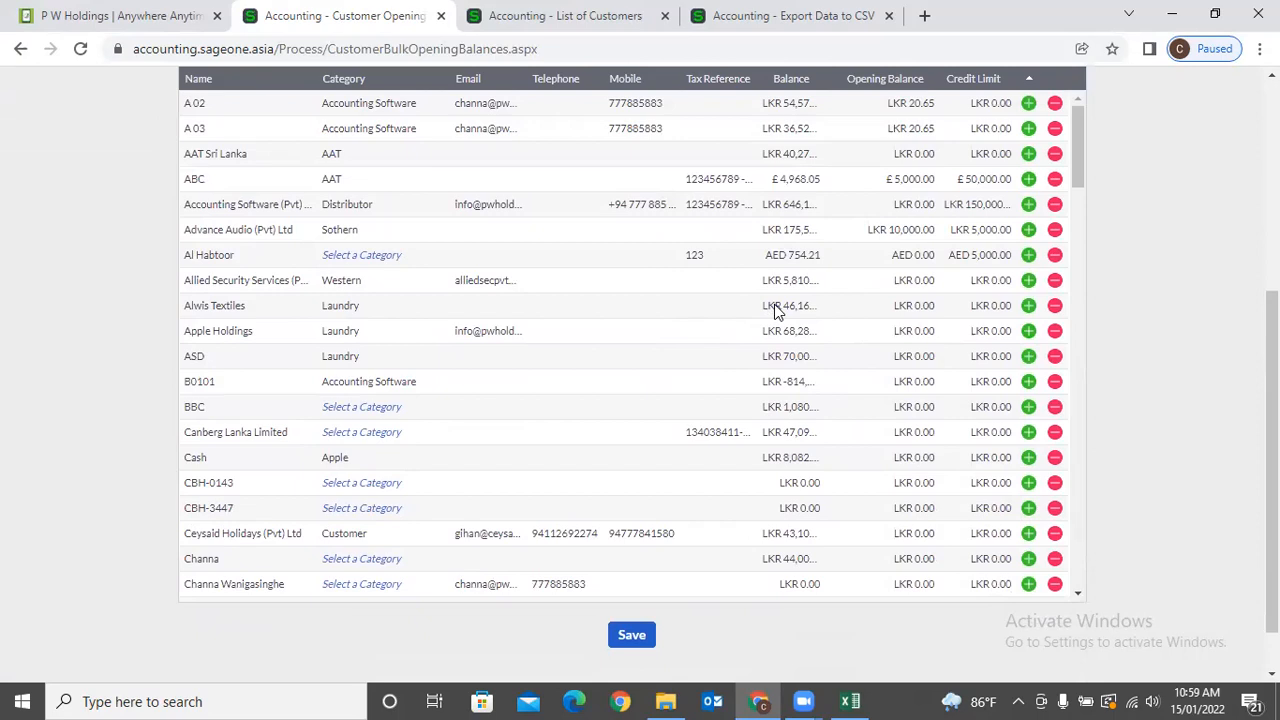
pyautogui.click(20, 48)
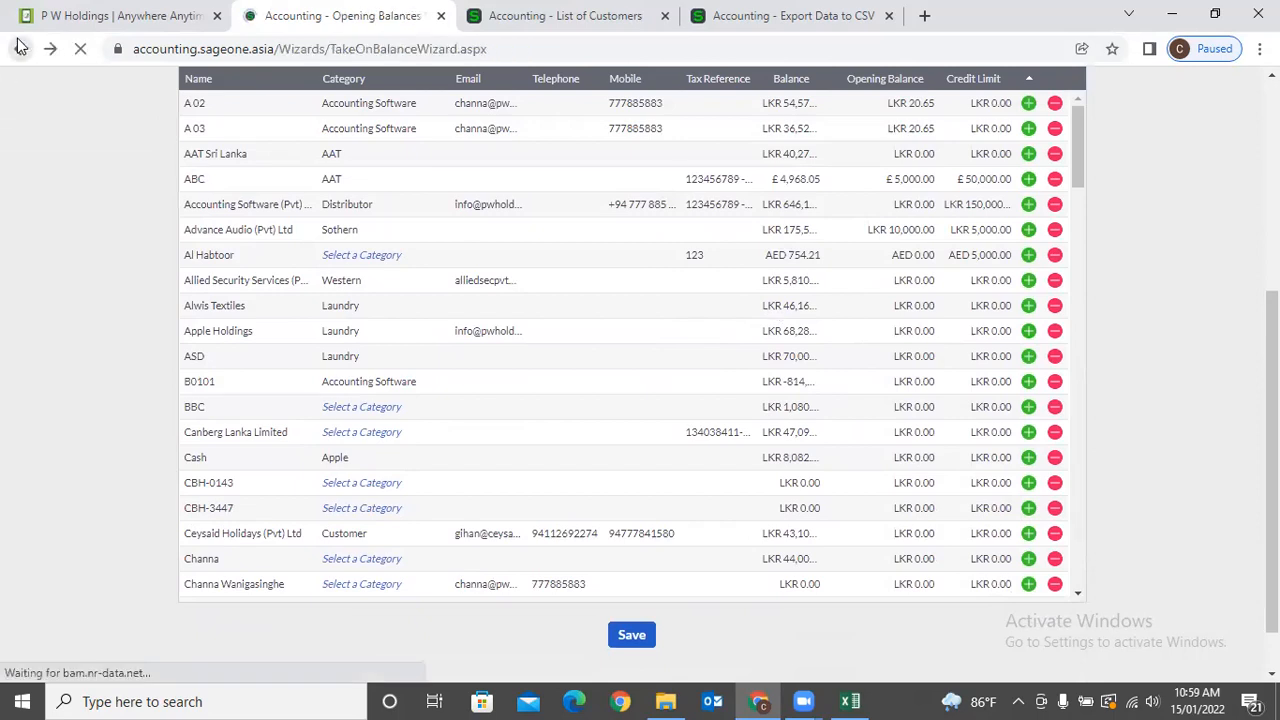
# Scroll the reloaded 01 August 2018 Opening Balances wizard, briefly checking the HistoricBankImportTaxExample workbook.
pyautogui.scroll(-5, 793, 212)
pyautogui.scroll(-7, 793, 212)
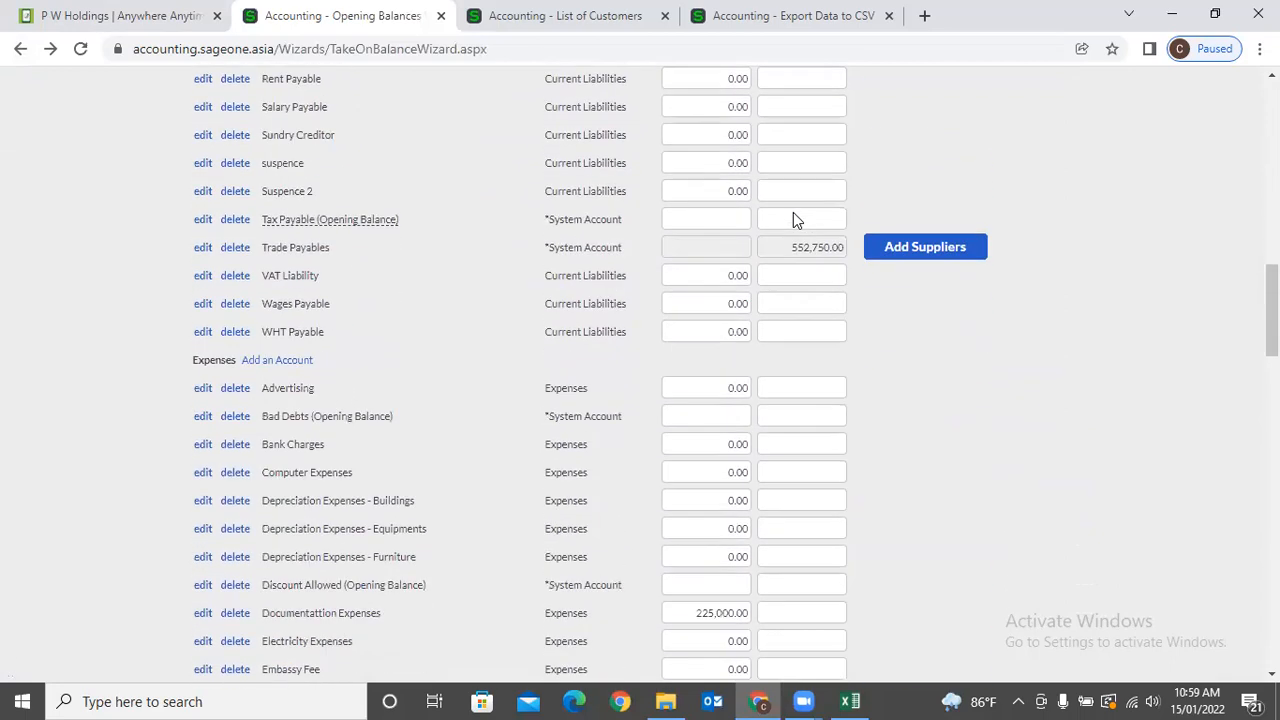
pyautogui.scroll(-3, 793, 212)
pyautogui.scroll(-3, 840, 234)
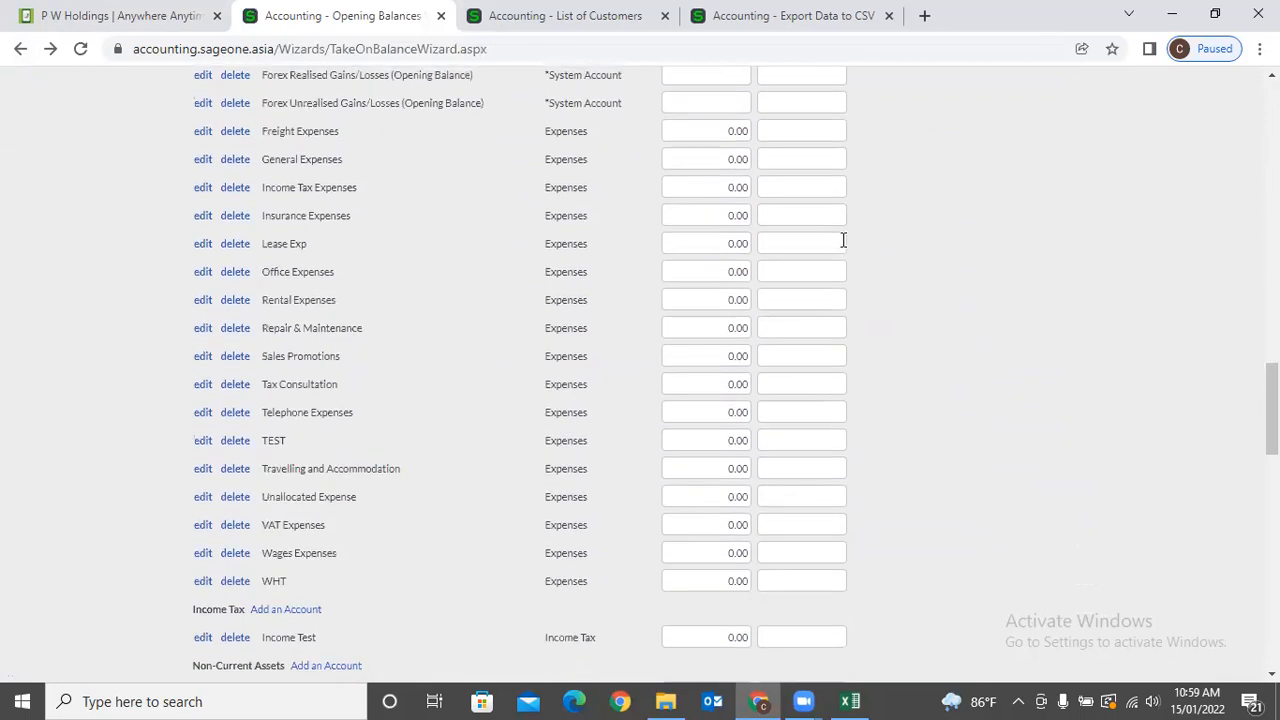
pyautogui.scroll(3, 843, 240)
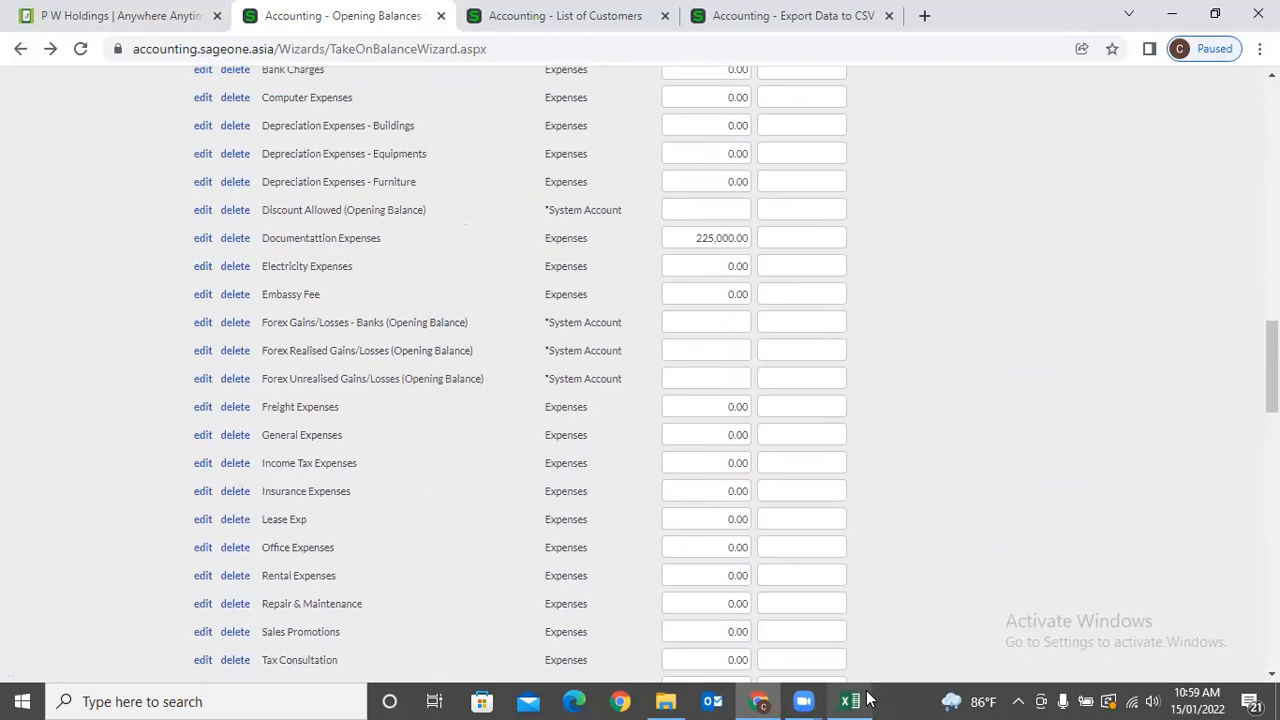
pyautogui.moveTo(867, 699)
pyautogui.click(878, 612)
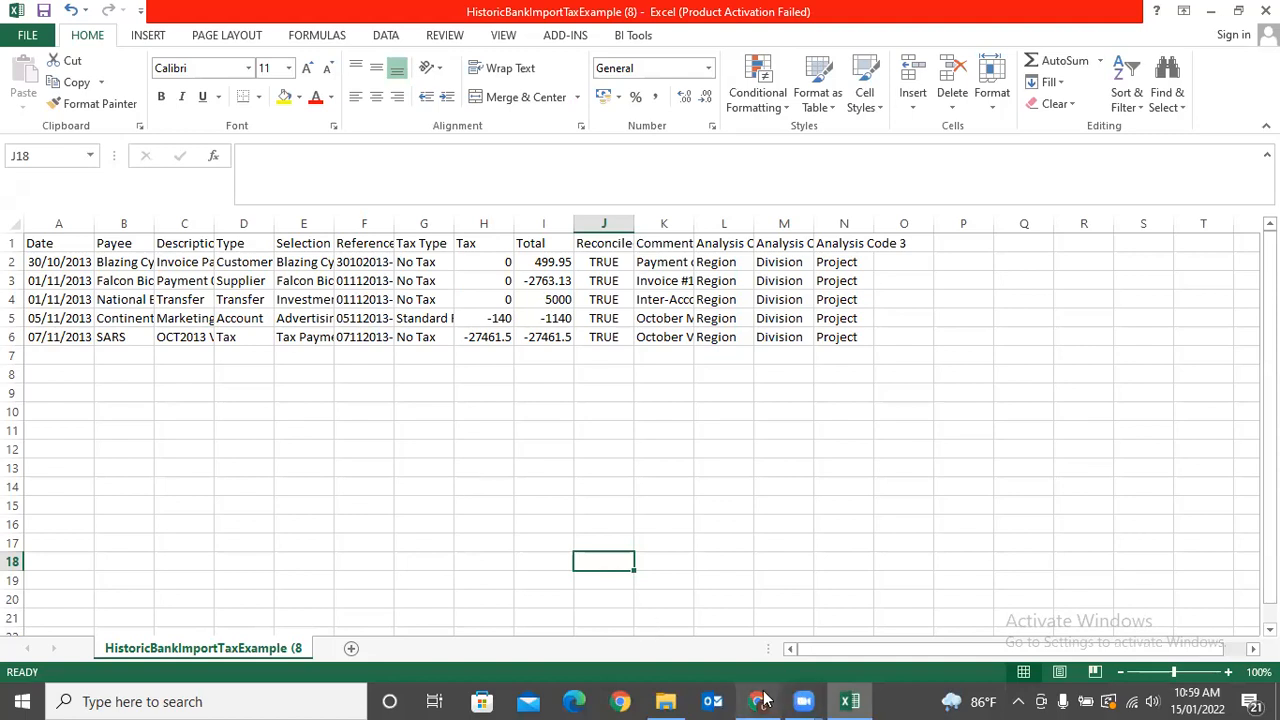
pyautogui.click(760, 700)
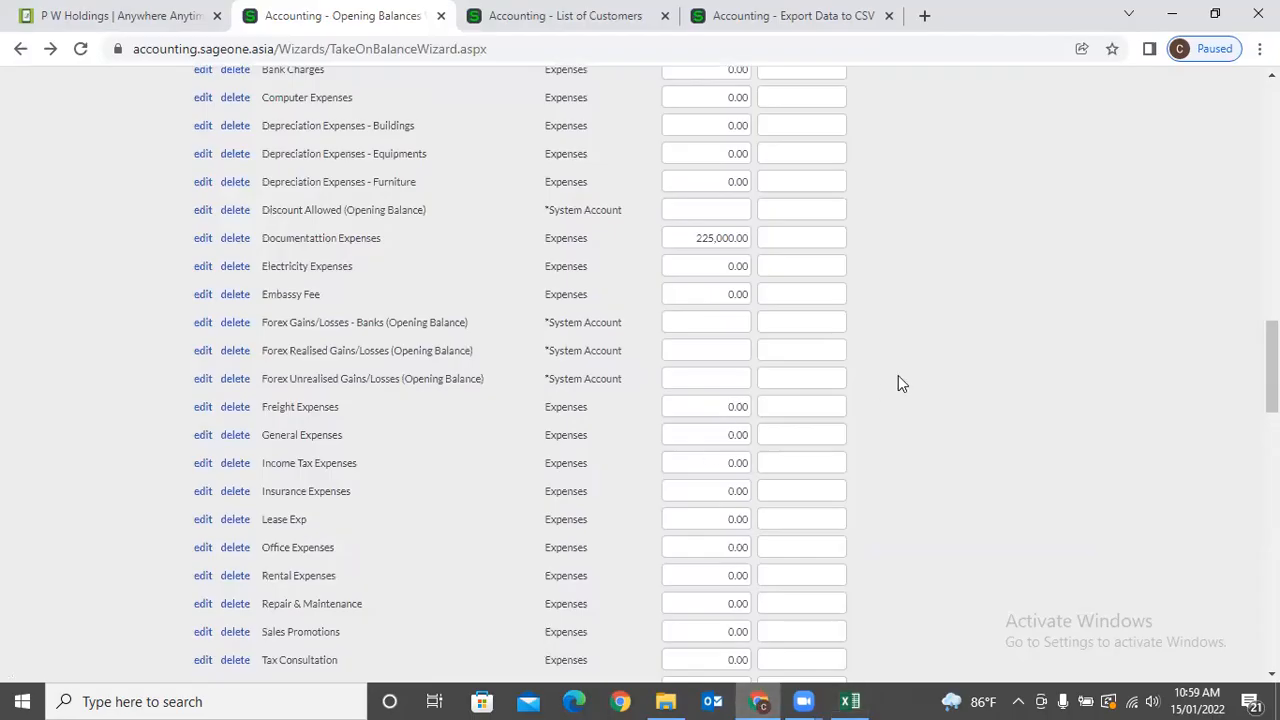
pyautogui.scroll(12, 898, 378)
pyautogui.scroll(3, 898, 383)
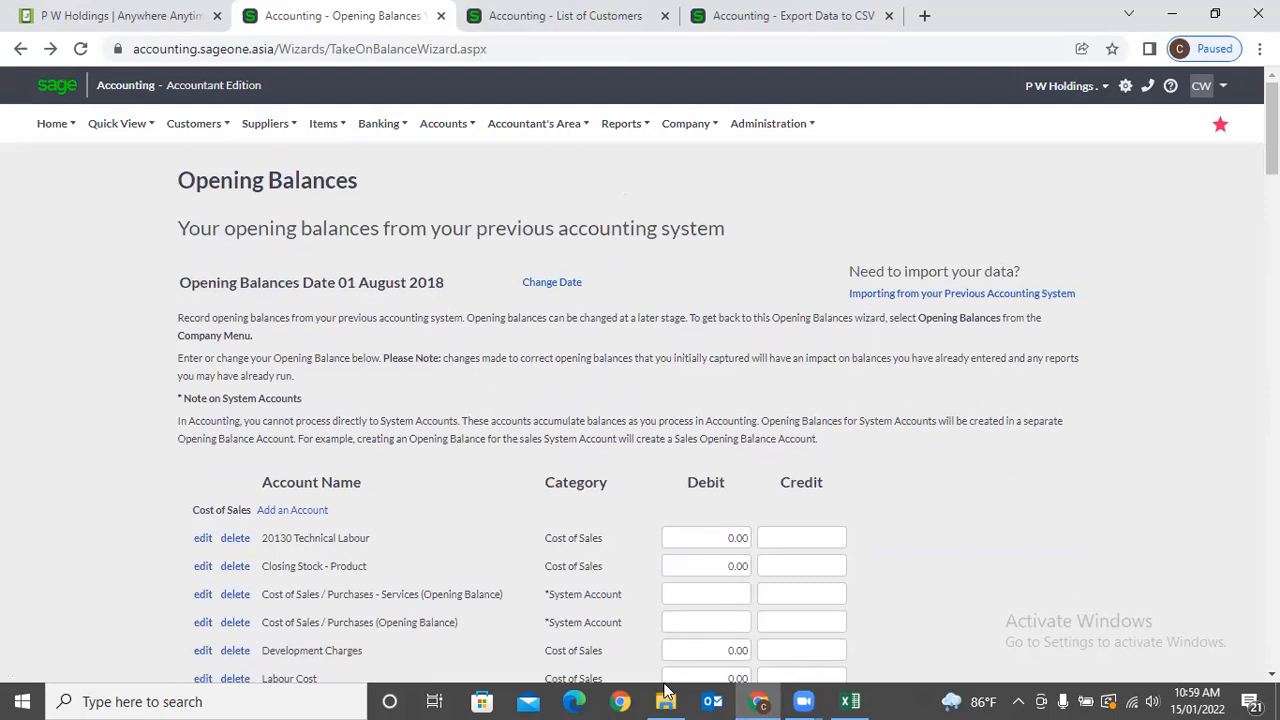
# Open Customers (15) in Excel and AutoFit columns D and C to show 15/01/2022 and 20.65.
pyautogui.hotkey('alt', 'Tab')
pyautogui.doubleClick(300, 403)
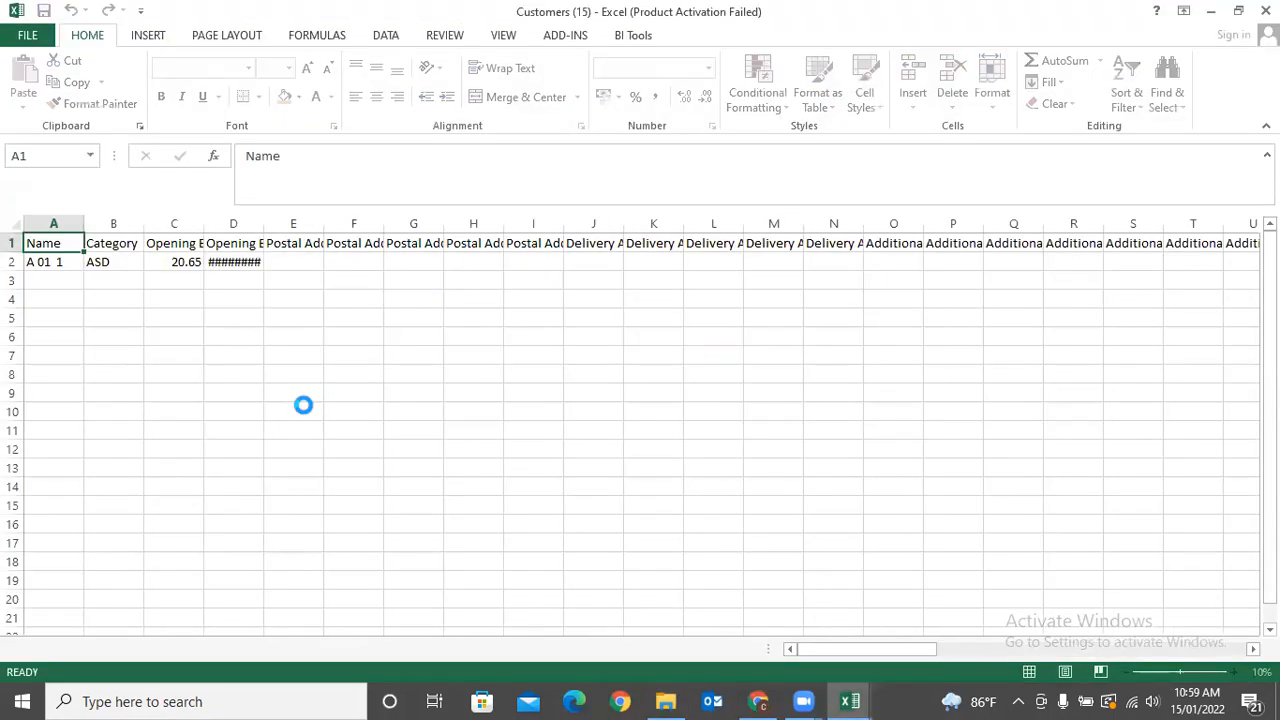
pyautogui.doubleClick(261, 222)
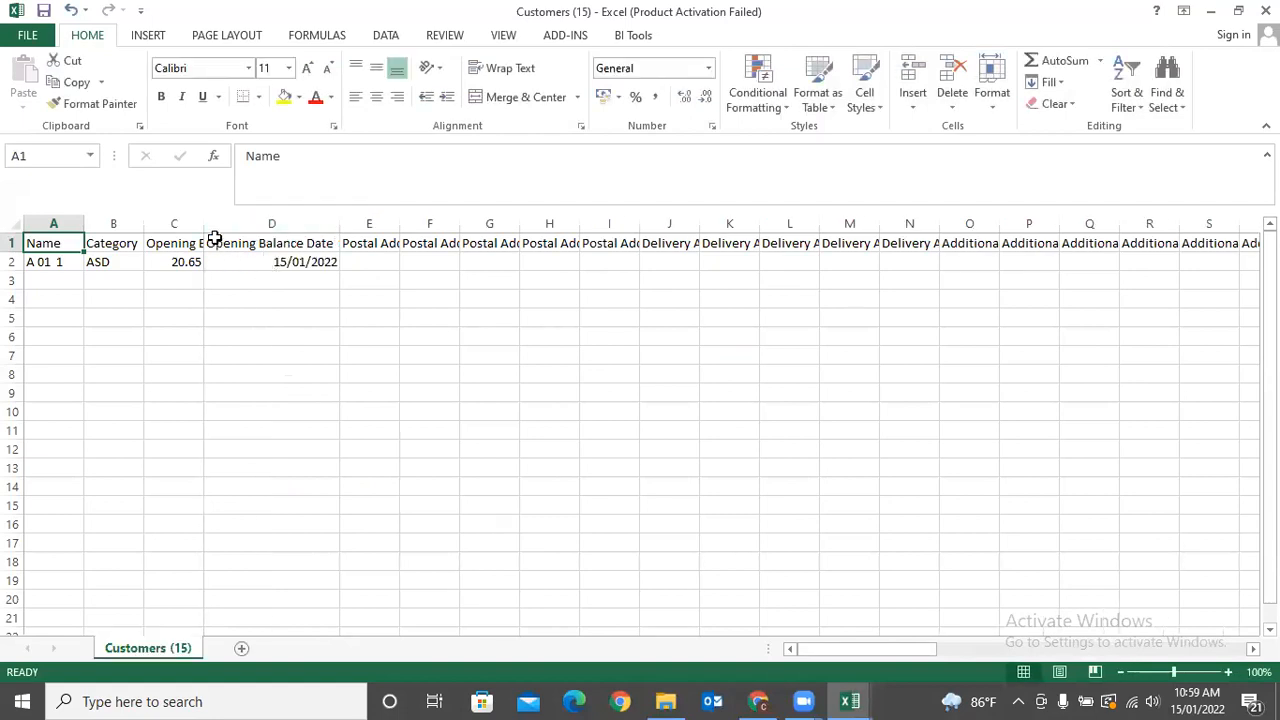
pyautogui.doubleClick(205, 222)
pyautogui.click(185, 258)
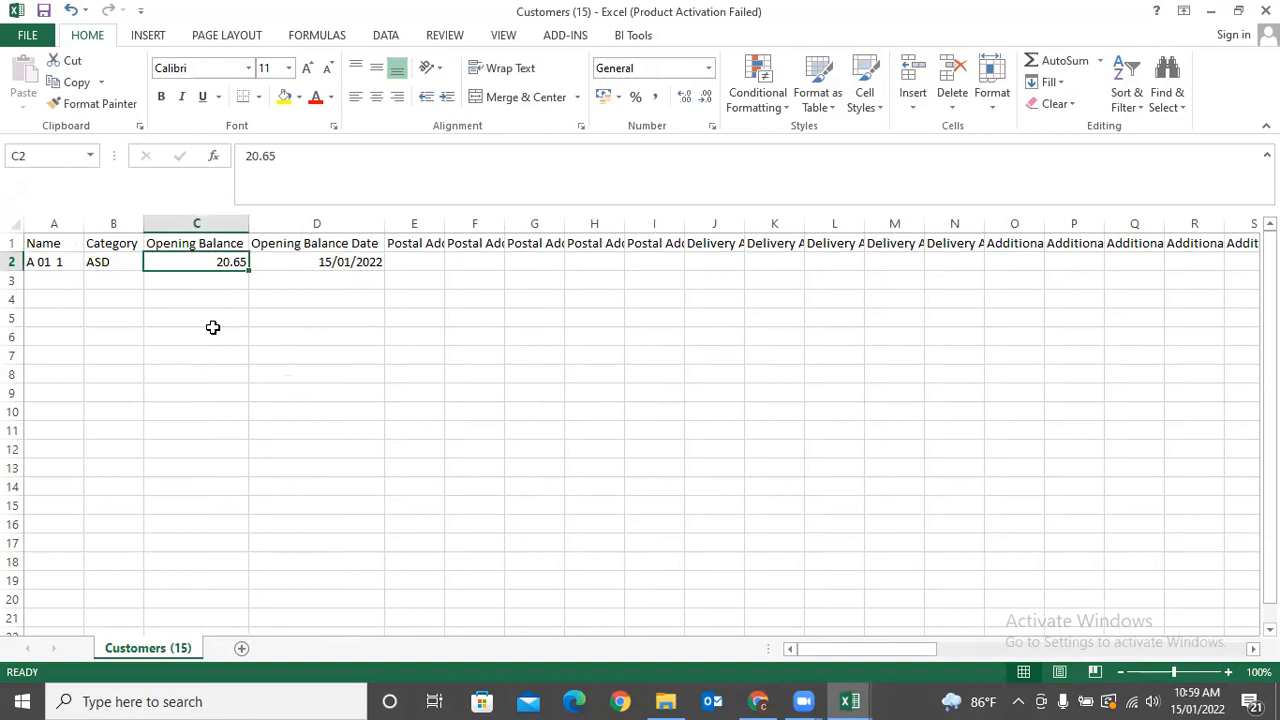
pyautogui.click(758, 701)
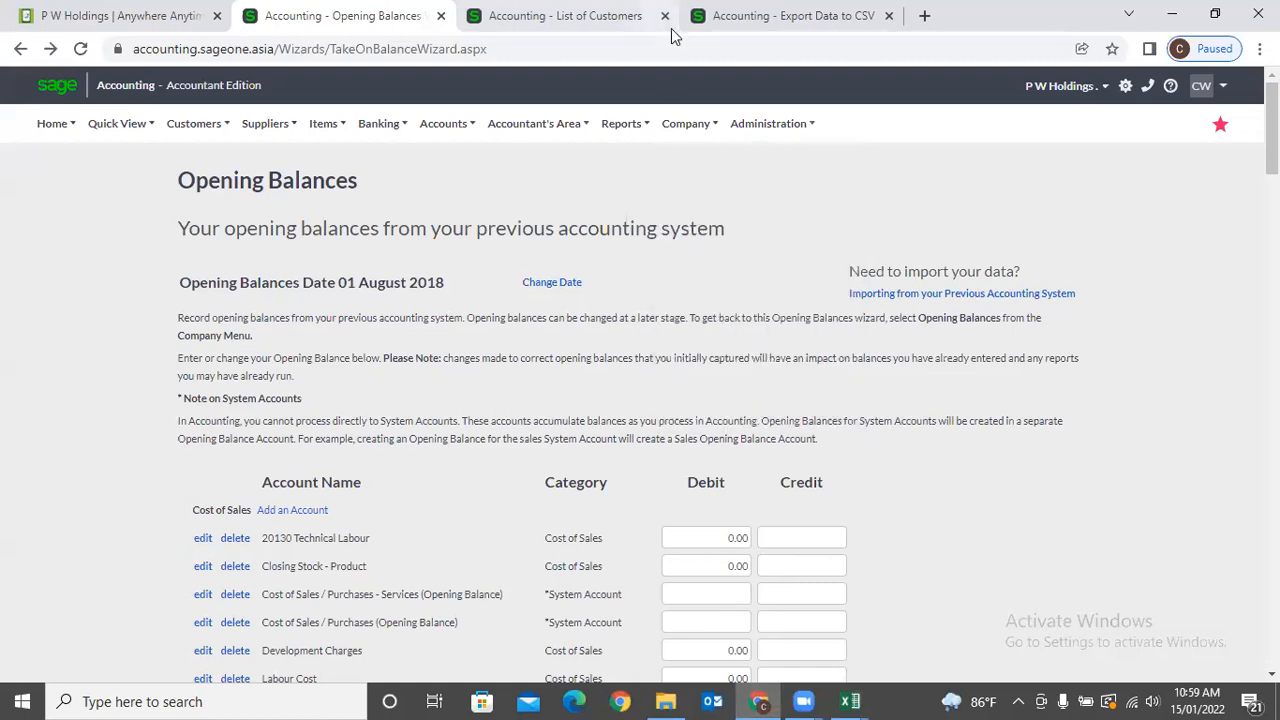
# Close the List of Customers and Export Data tabs, then start a new user from Administration > Manage Users.
pyautogui.click(665, 17)
pyautogui.click(665, 17)
pyautogui.click(686, 123)
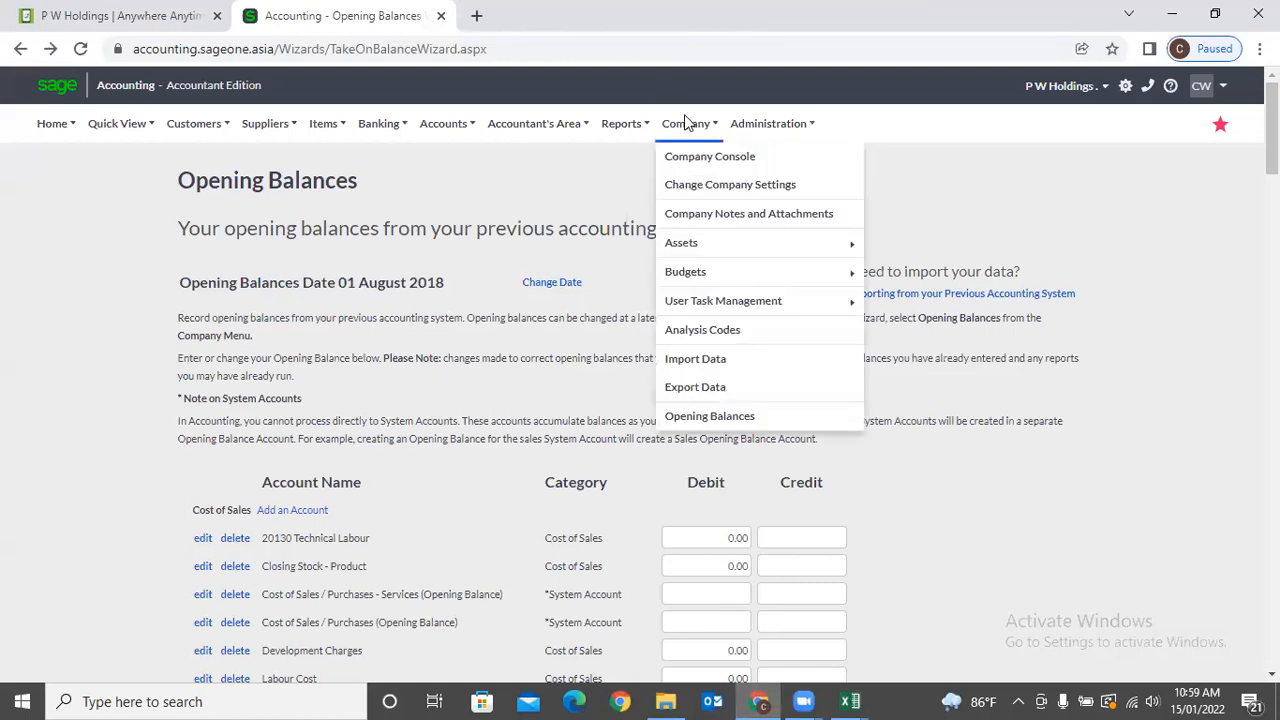
pyautogui.click(728, 121)
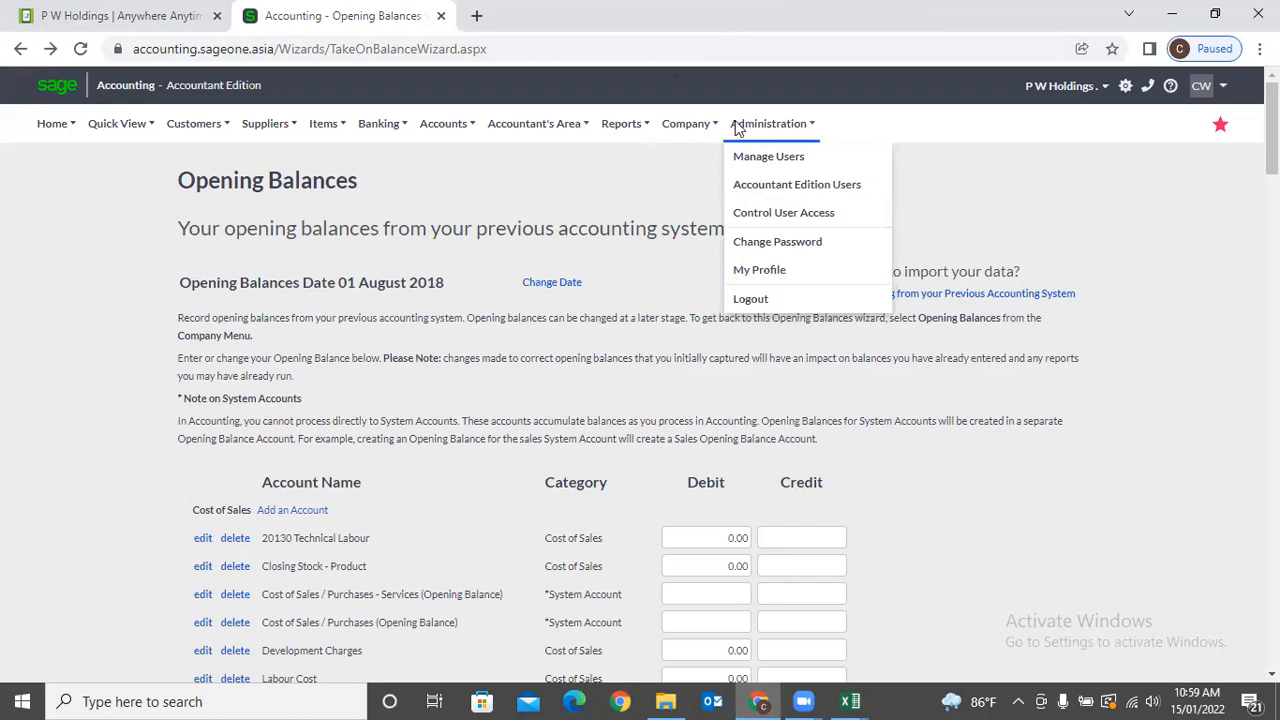
pyautogui.click(745, 160)
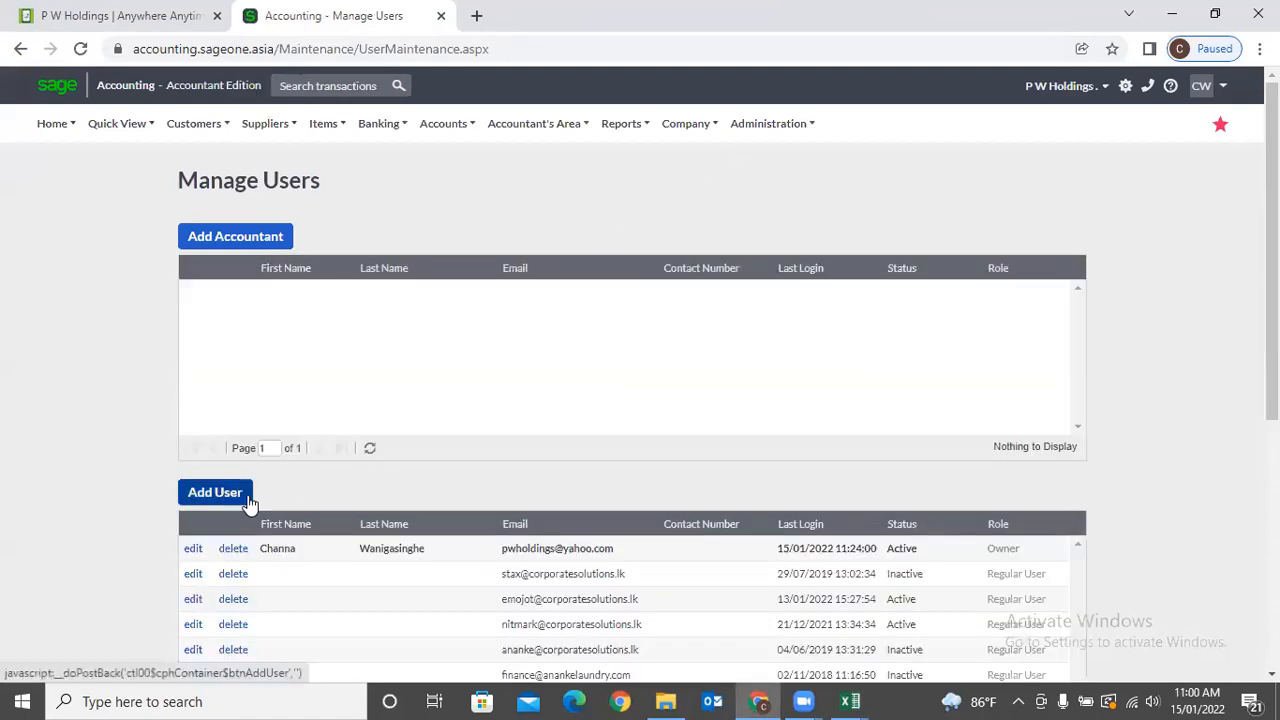
pyautogui.click(247, 498)
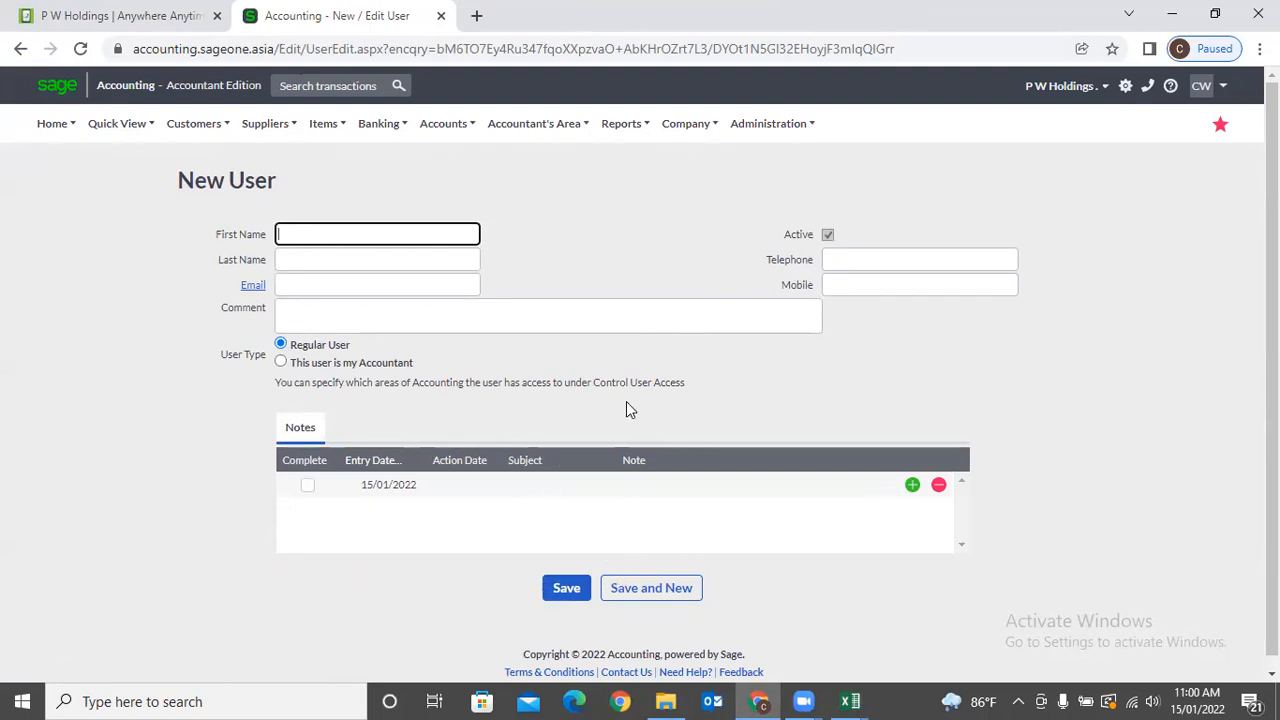
pyautogui.click(750, 124)
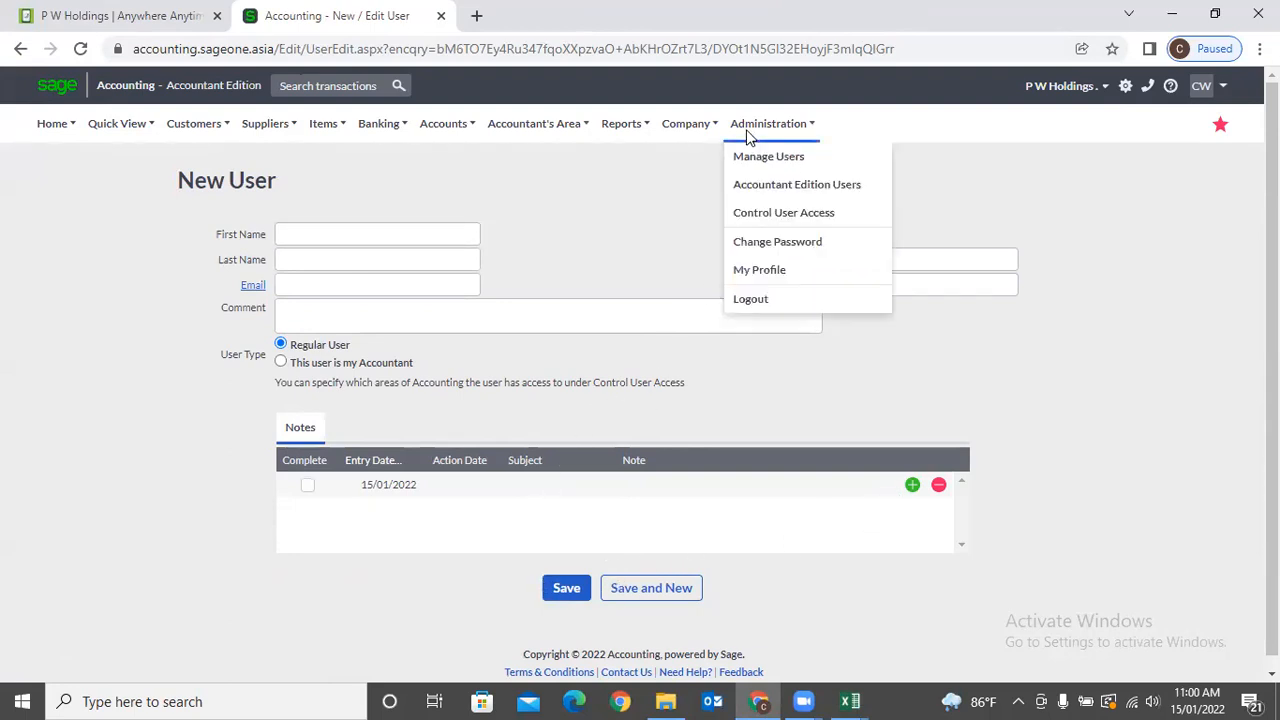
# Open Control User Access and drag an invited user into the P W Holdings access list.
pyautogui.click(763, 214)
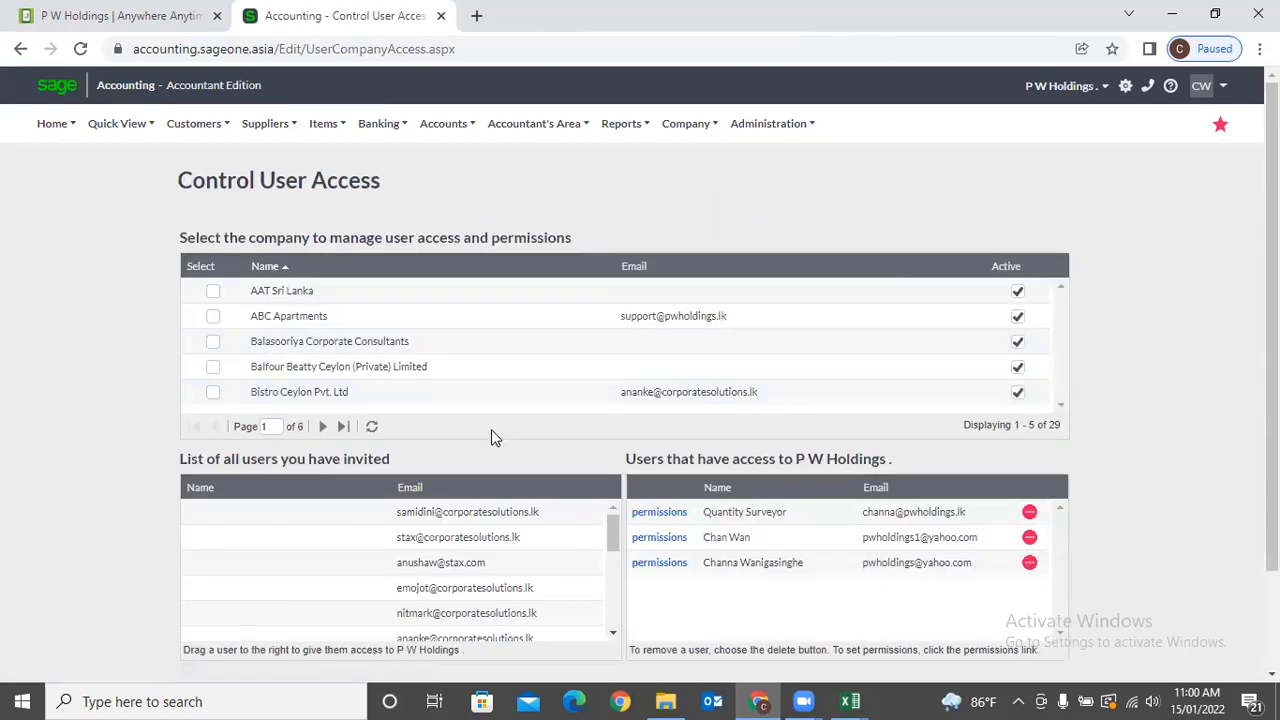
pyautogui.scroll(-1, 678, 502)
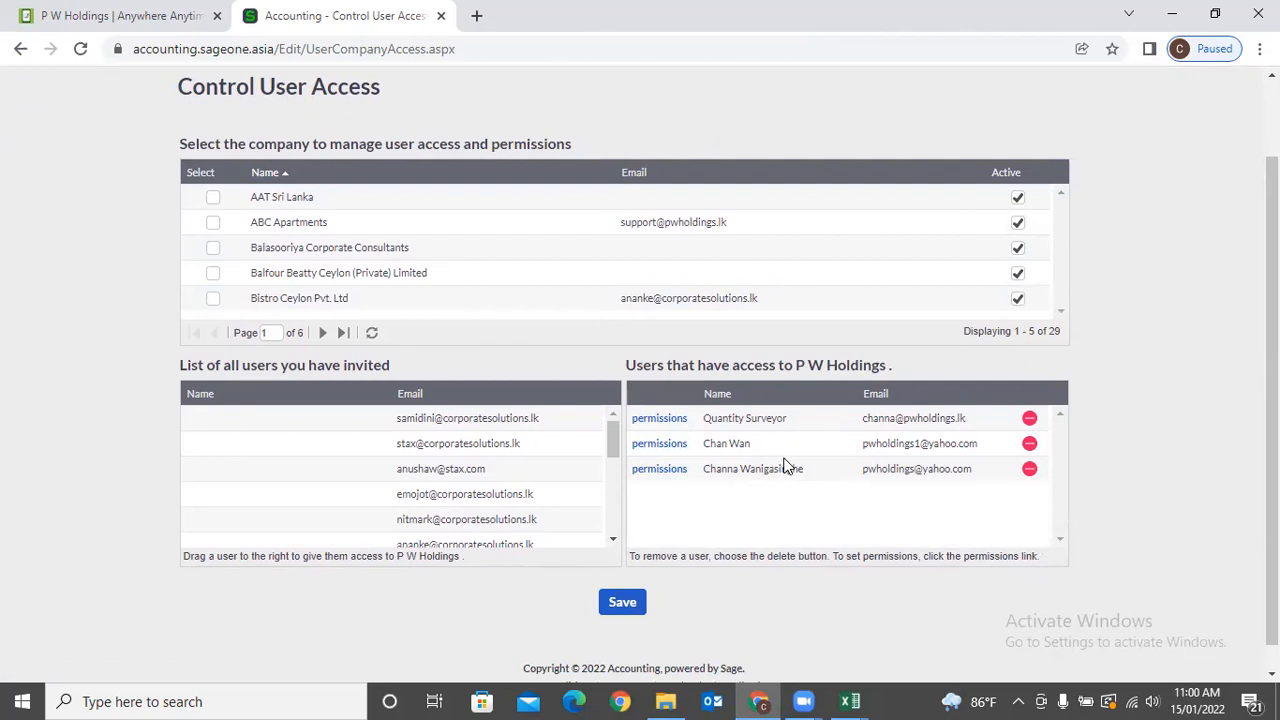
pyautogui.scroll(1, 786, 466)
pyautogui.scroll(-2, 786, 463)
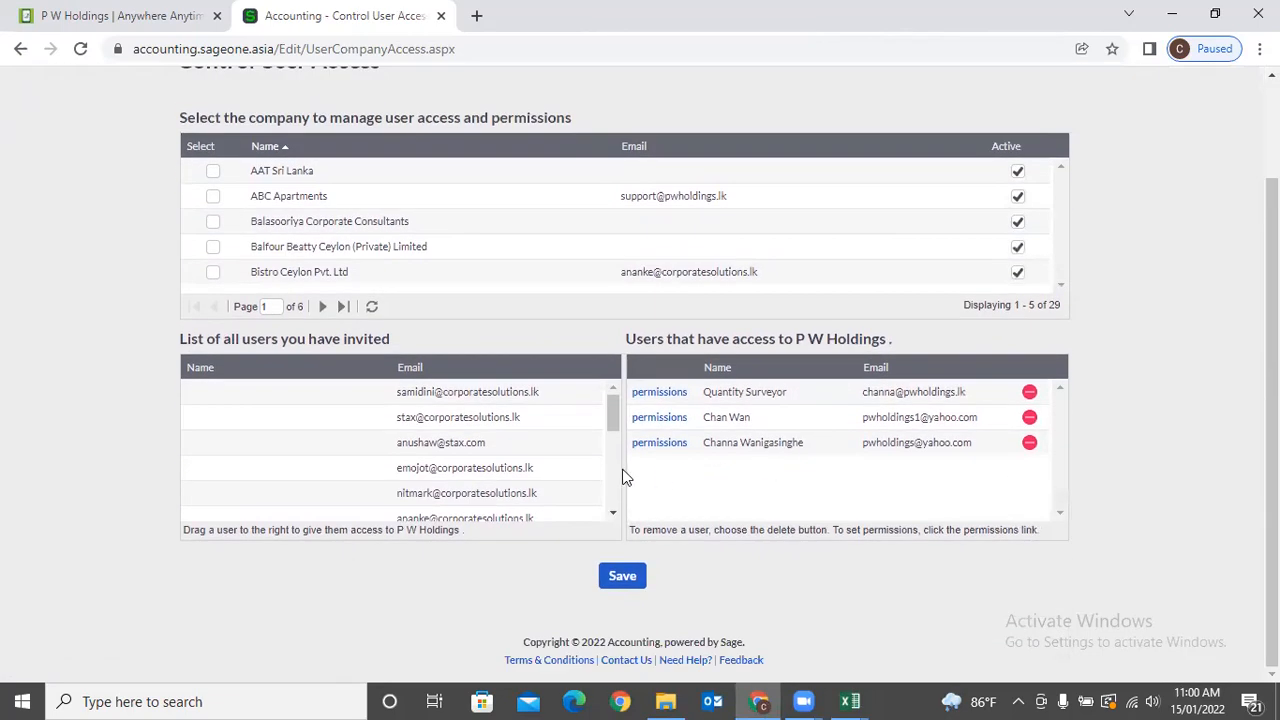
pyautogui.scroll(-4, 516, 468)
pyautogui.moveTo(491, 468); pyautogui.dragTo(726, 481)
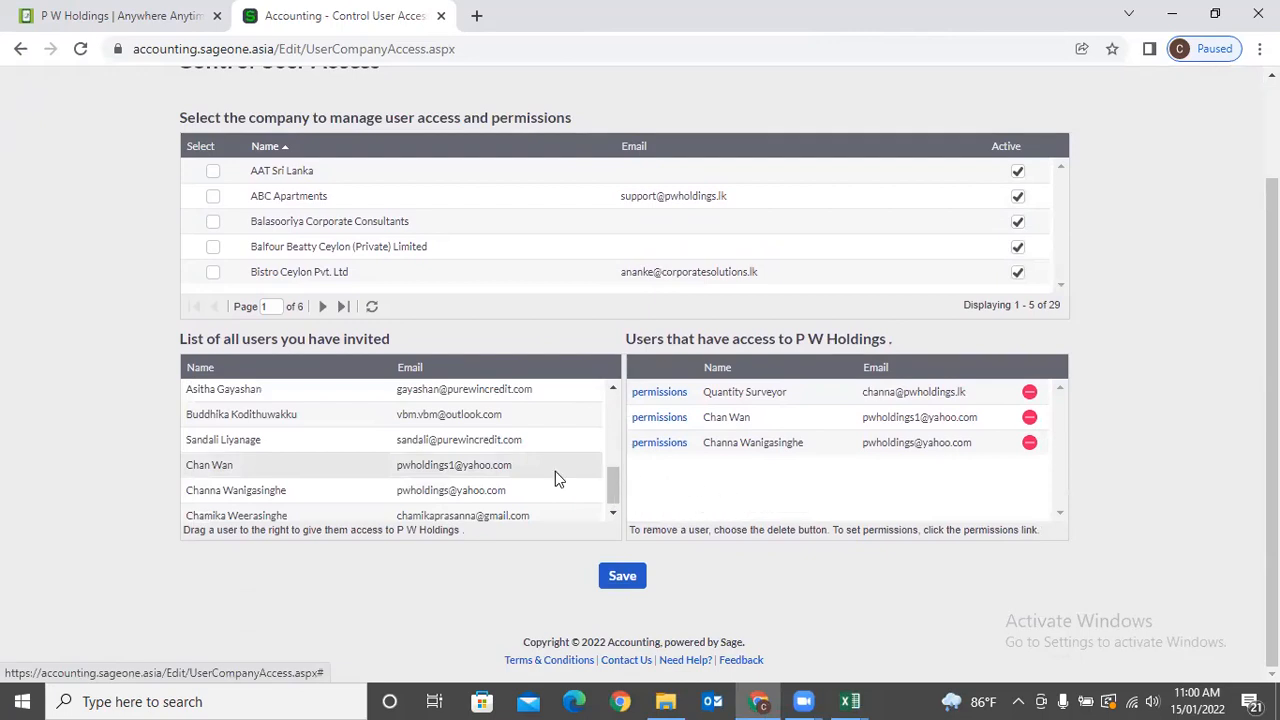
# Open a user's permissions page and toggle Accountant's Area access off and back on.
pyautogui.click(666, 428)
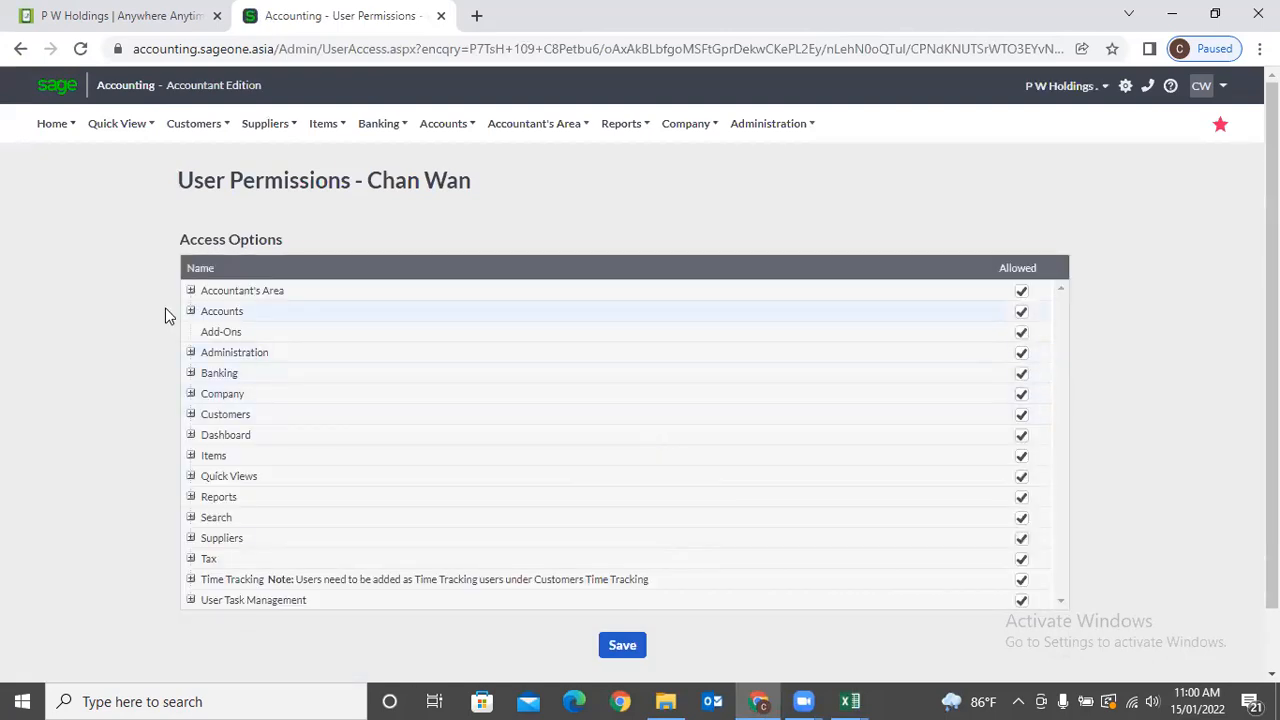
pyautogui.click(1021, 293)
pyautogui.click(1021, 292)
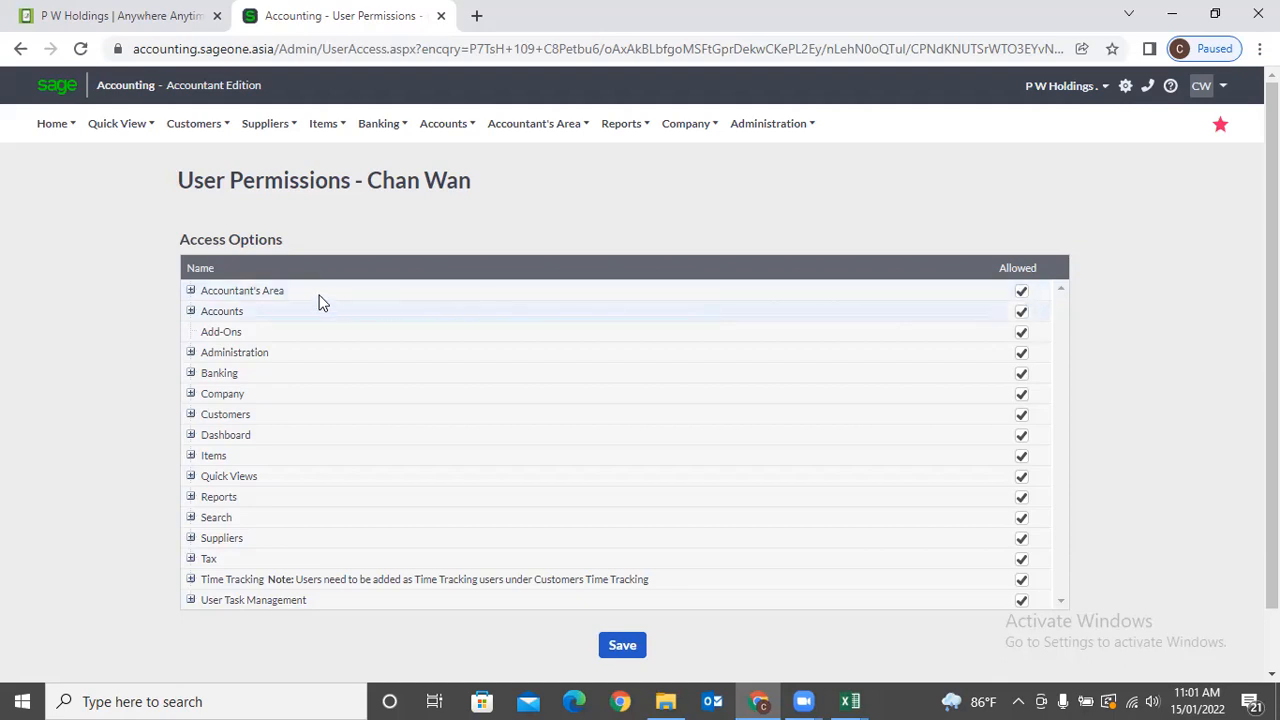
# Expand Accountant's Area, Process Journal Entries, Reports and Recurring Journal Entries to review their sub-permissions.
pyautogui.click(191, 291)
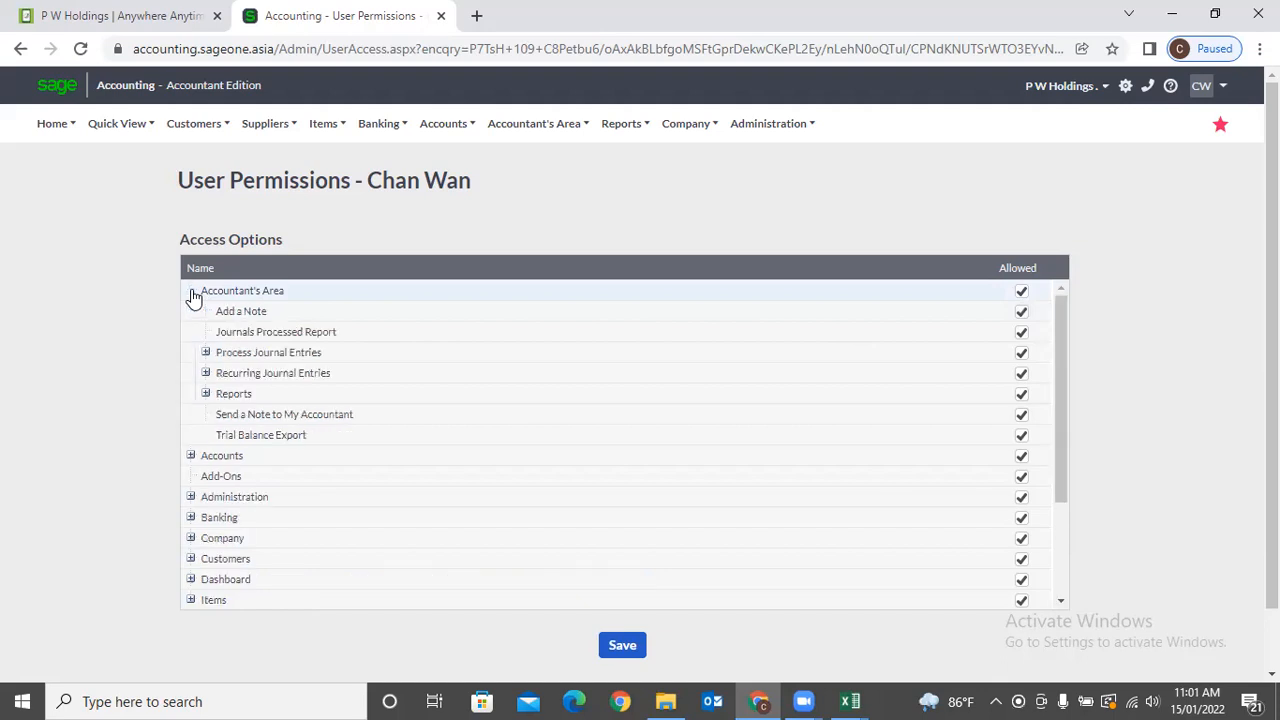
pyautogui.click(205, 353)
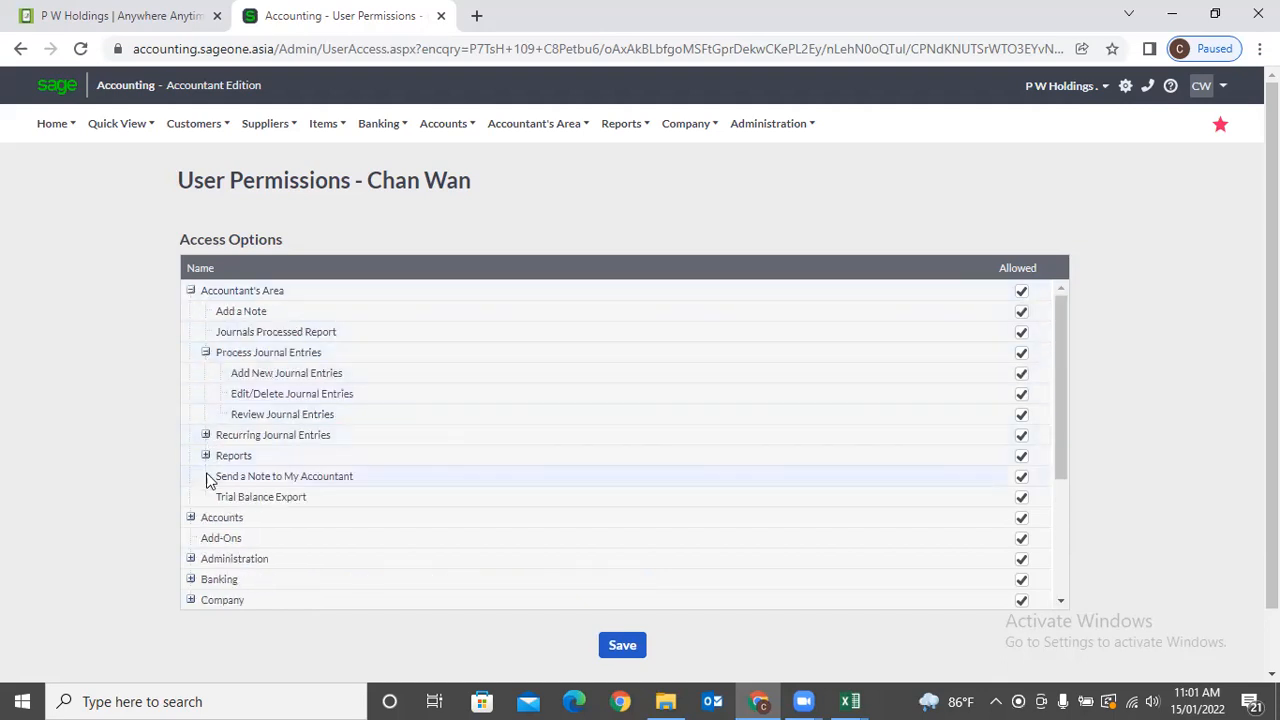
pyautogui.click(205, 456)
pyautogui.click(205, 435)
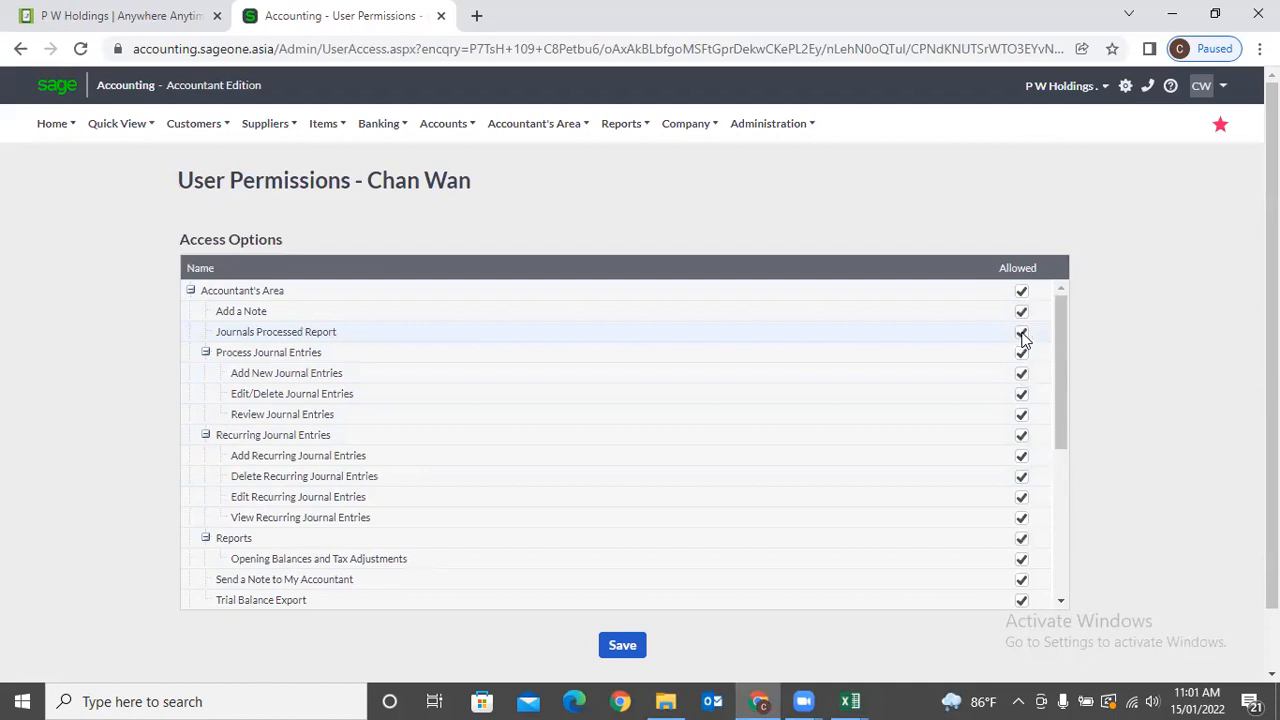
pyautogui.scroll(-3, 1020, 345)
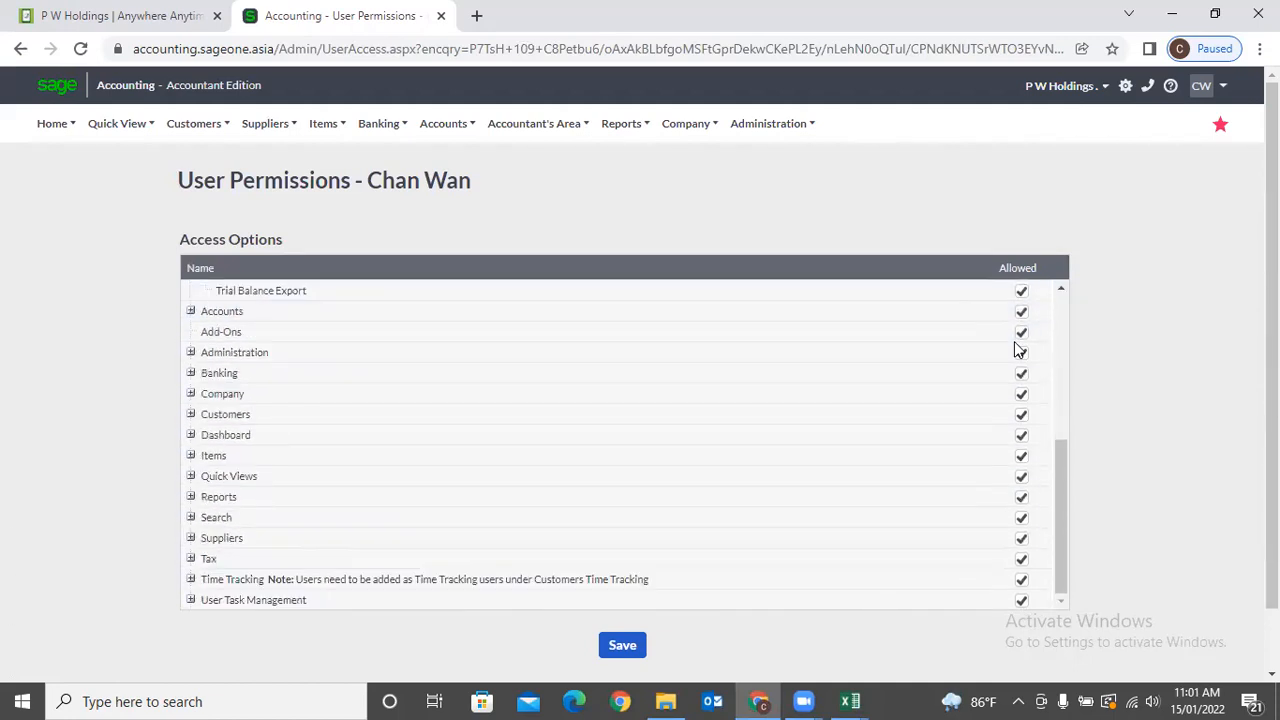
pyautogui.scroll(-1, 1017, 348)
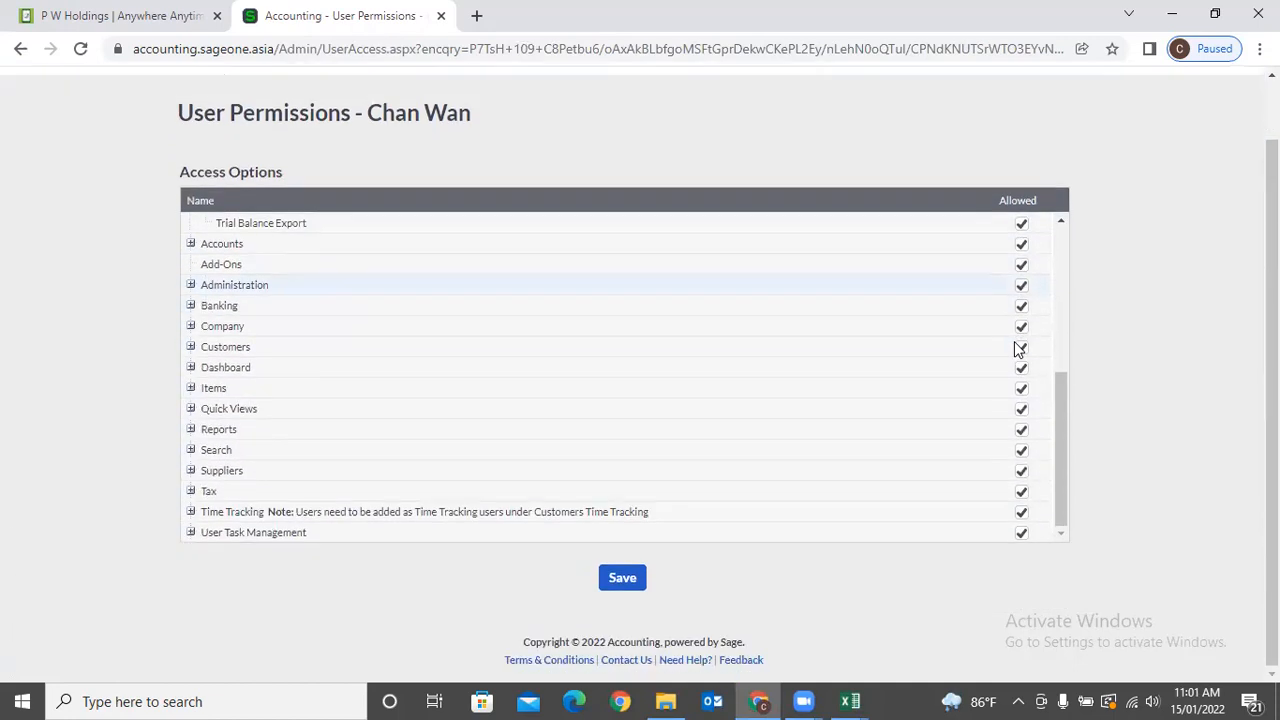
# Revoke the user's Suppliers access by unticking its Allowed box.
pyautogui.click(190, 348)
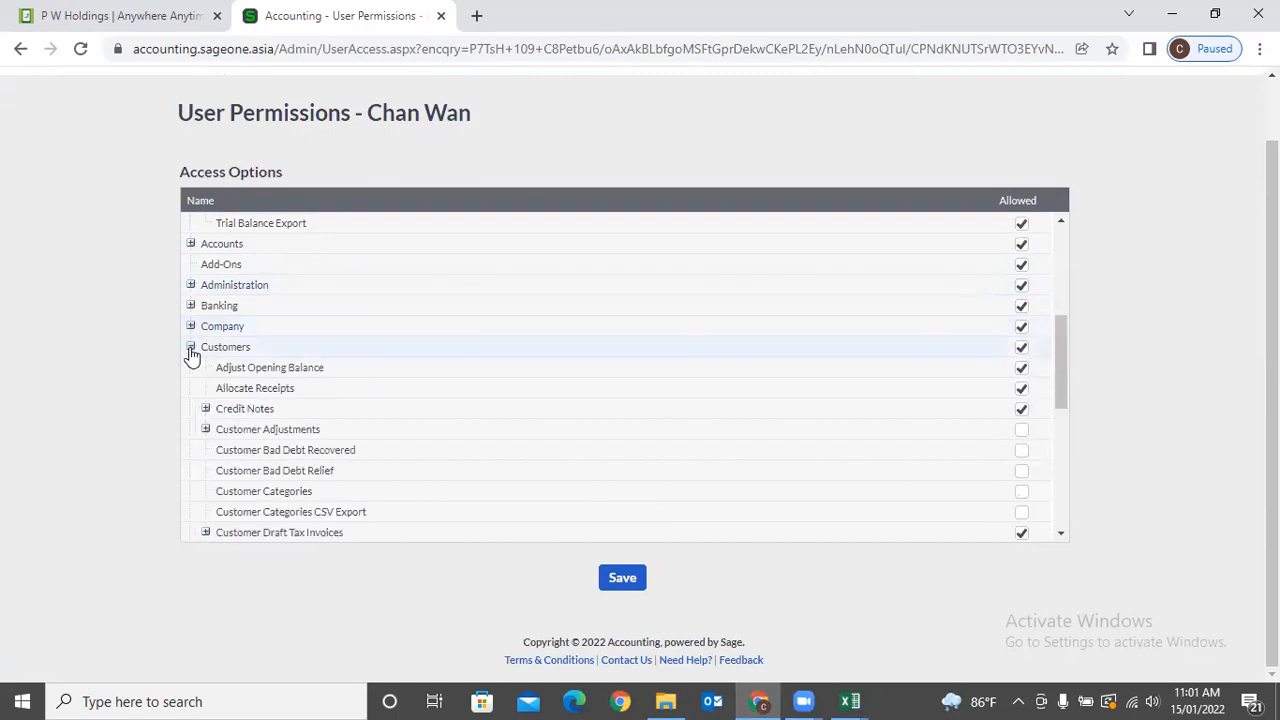
pyautogui.click(190, 348)
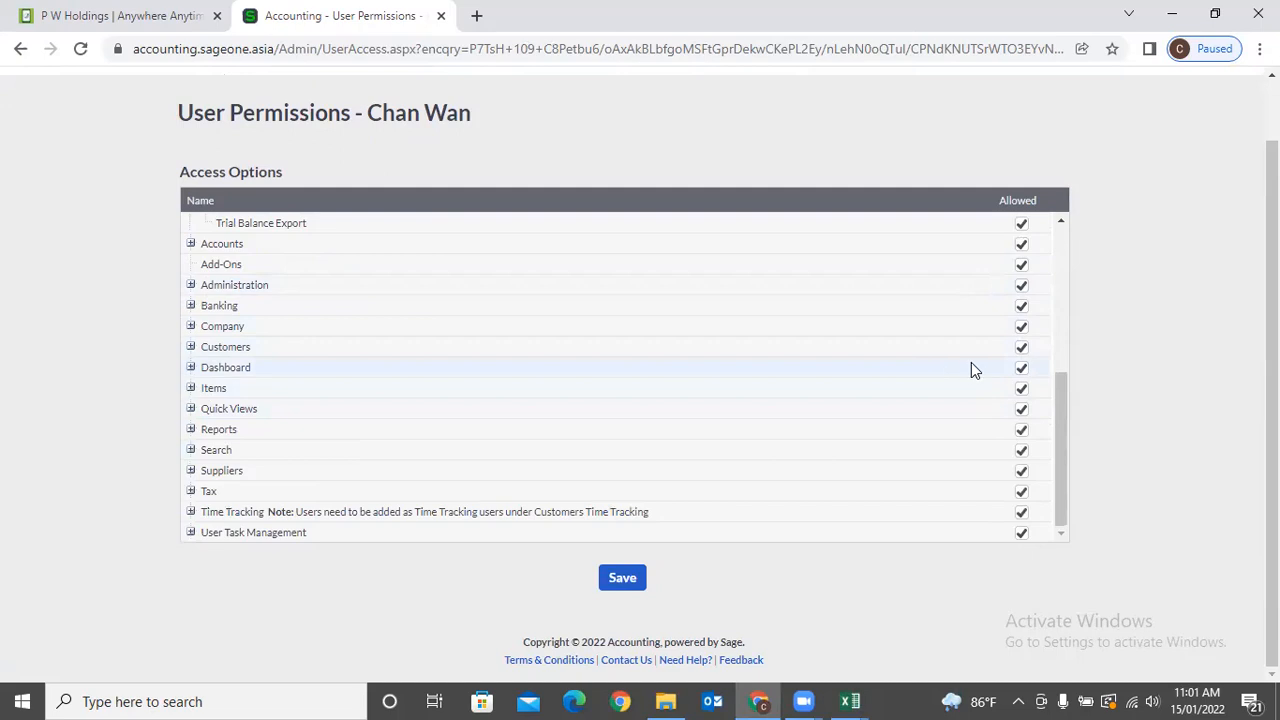
pyautogui.click(1021, 472)
# Expand Customers, Customer Draft Tax Invoices and Customer Tax Invoices to show their rights.
pyautogui.click(189, 347)
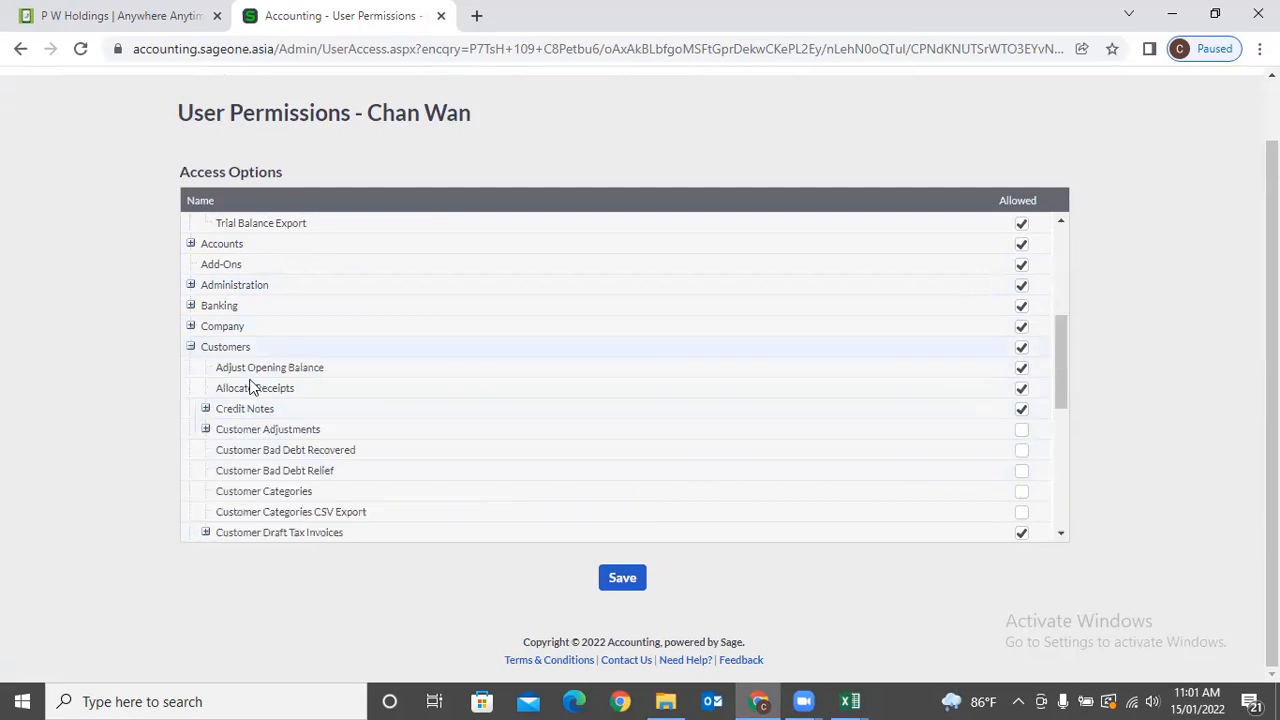
pyautogui.scroll(-1, 238, 445)
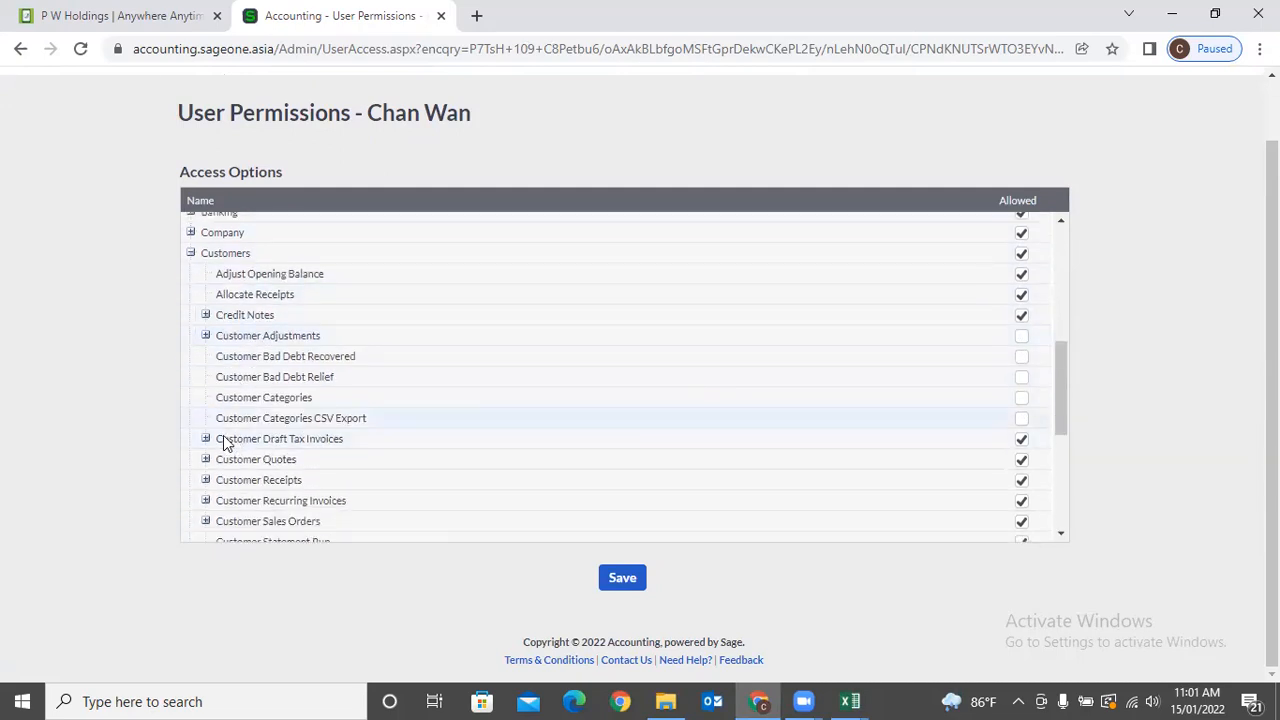
pyautogui.click(206, 439)
pyautogui.scroll(-2, 291, 420)
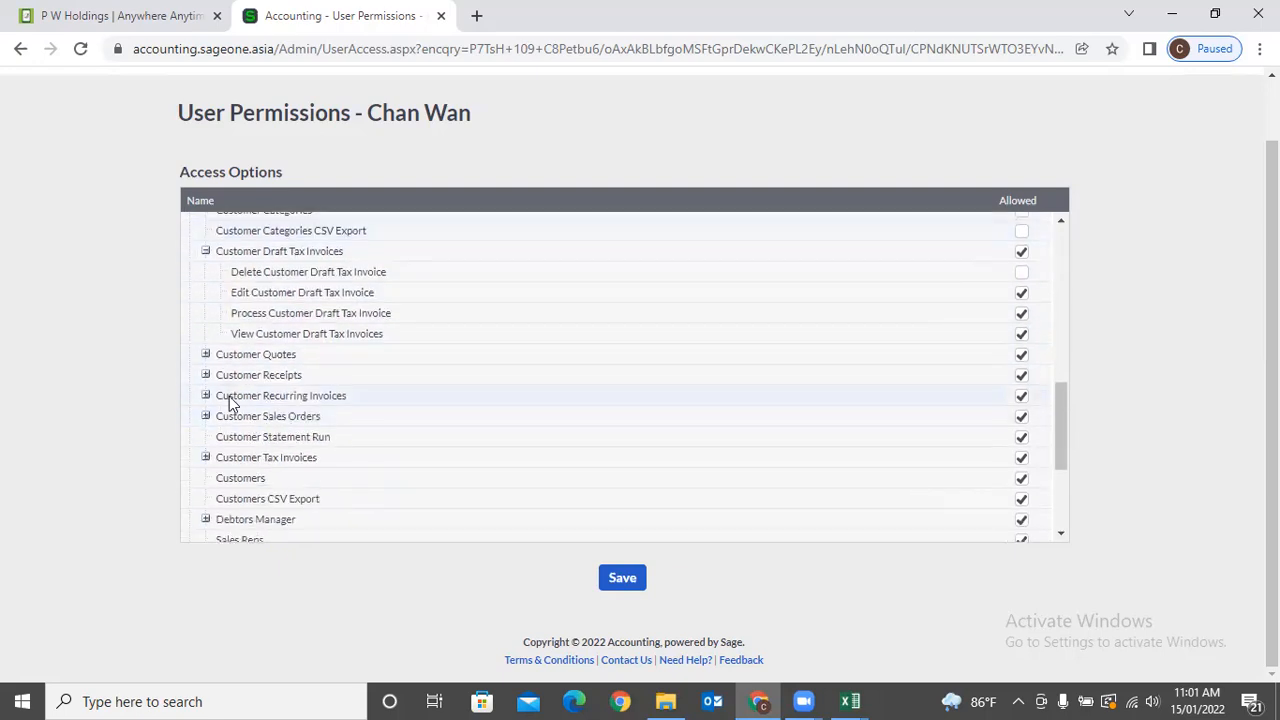
pyautogui.click(206, 459)
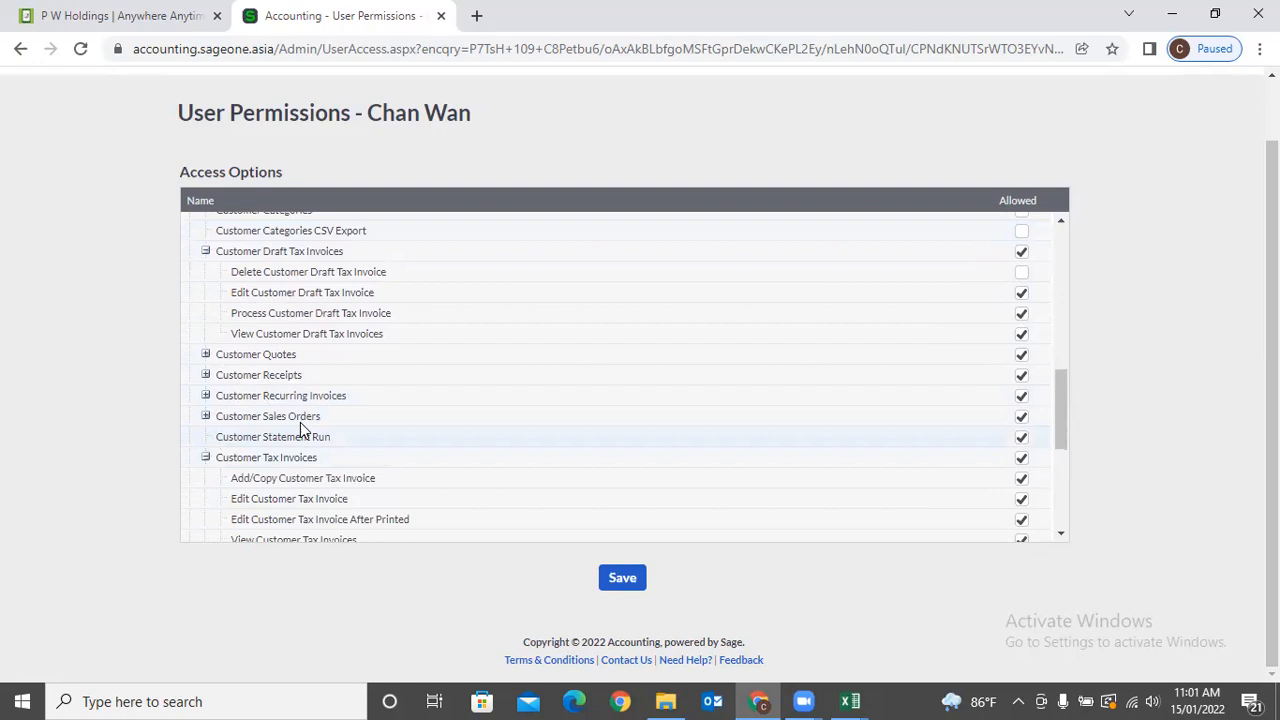
pyautogui.scroll(-2, 306, 425)
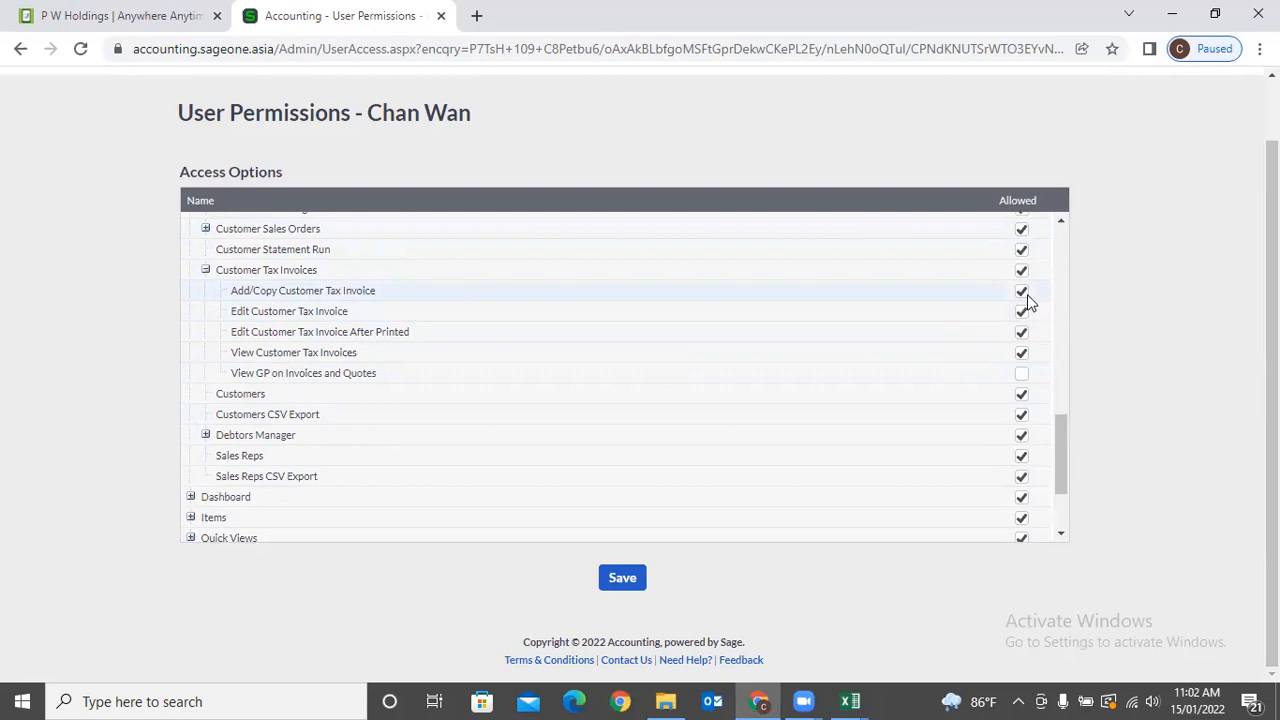
# Allow View GP on Invoices and Quotes and save the user permissions.
pyautogui.click(1021, 377)
pyautogui.scroll(15, 528, 378)
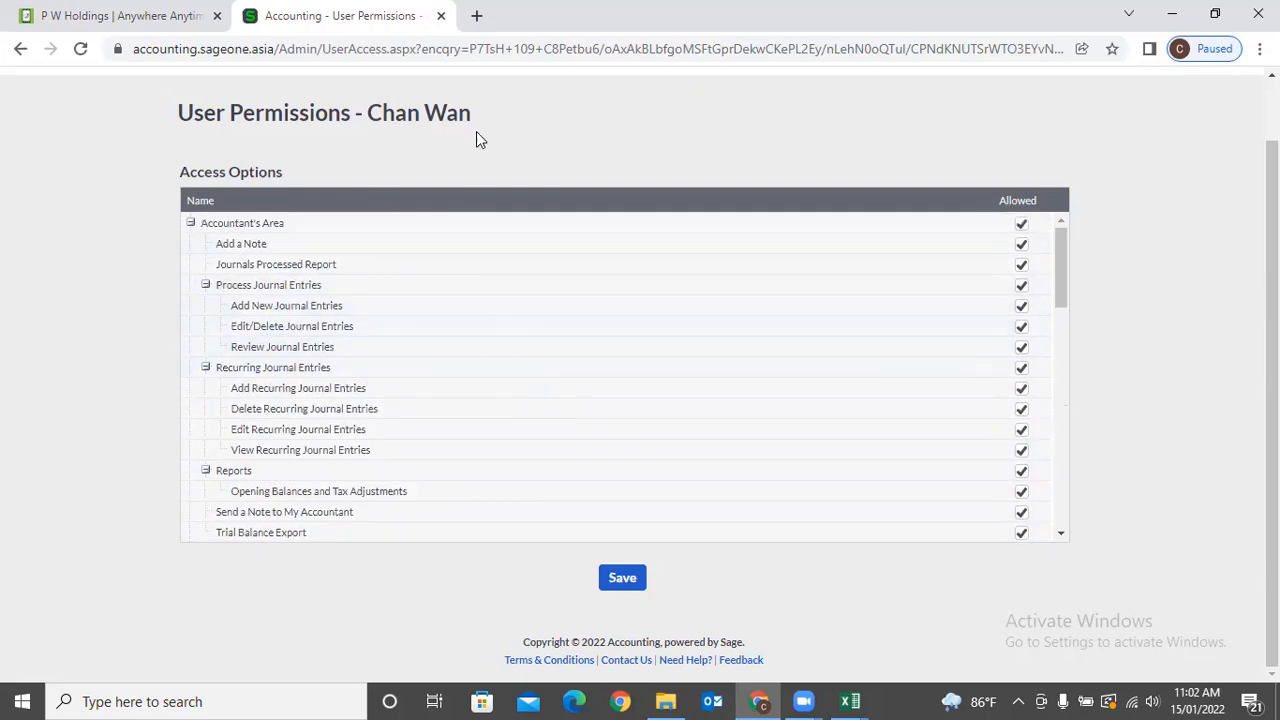
pyautogui.click(624, 595)
# Open the budget report from the Reports menu.
pyautogui.click(743, 122)
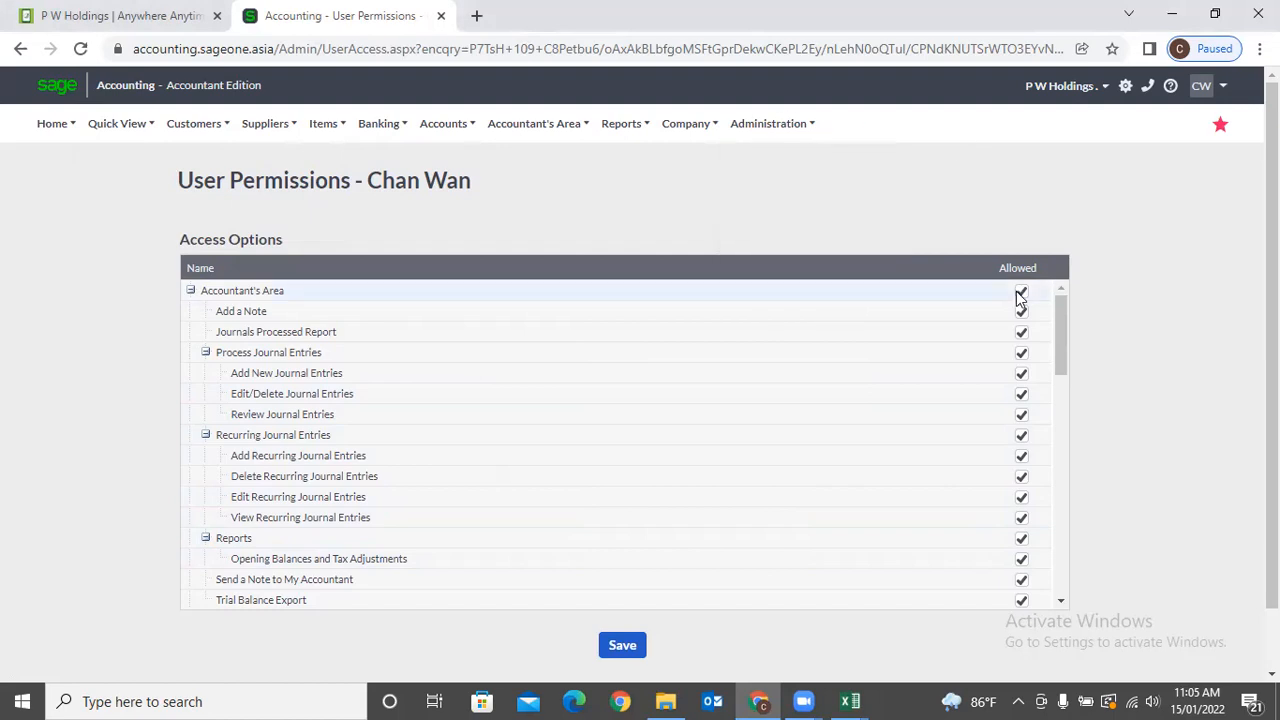
pyautogui.moveTo(641, 135)
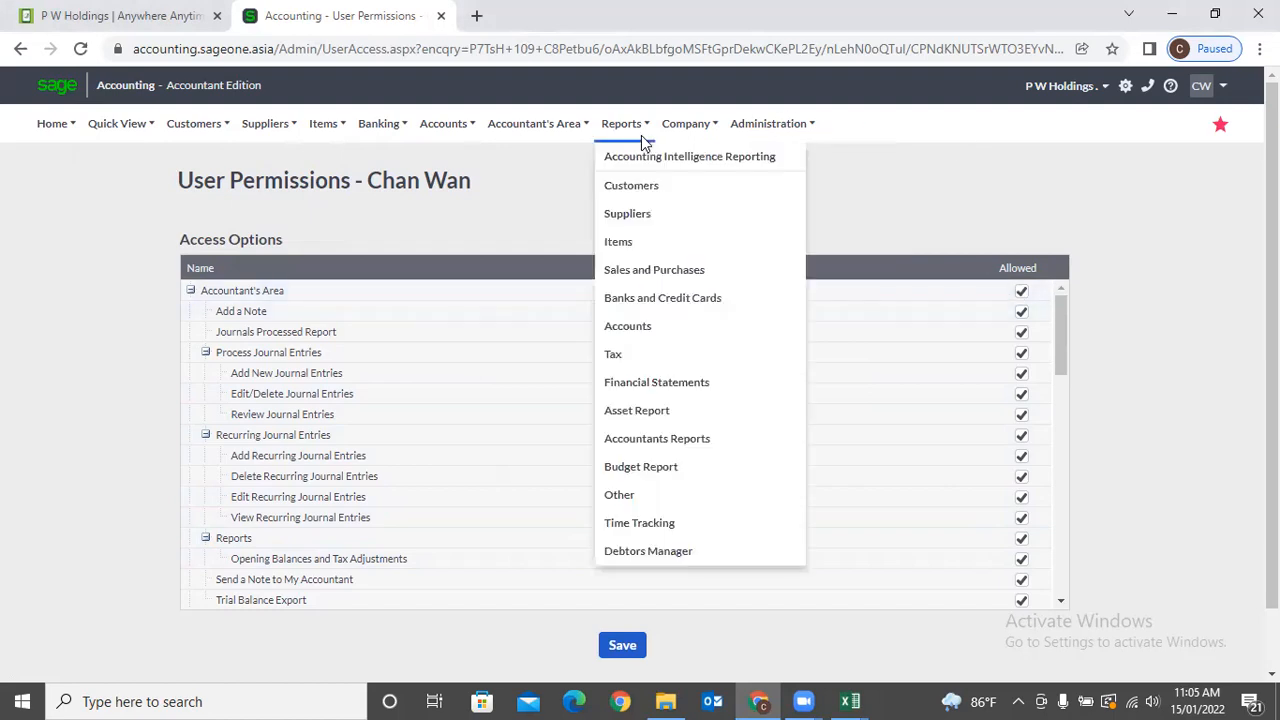
pyautogui.click(650, 478)
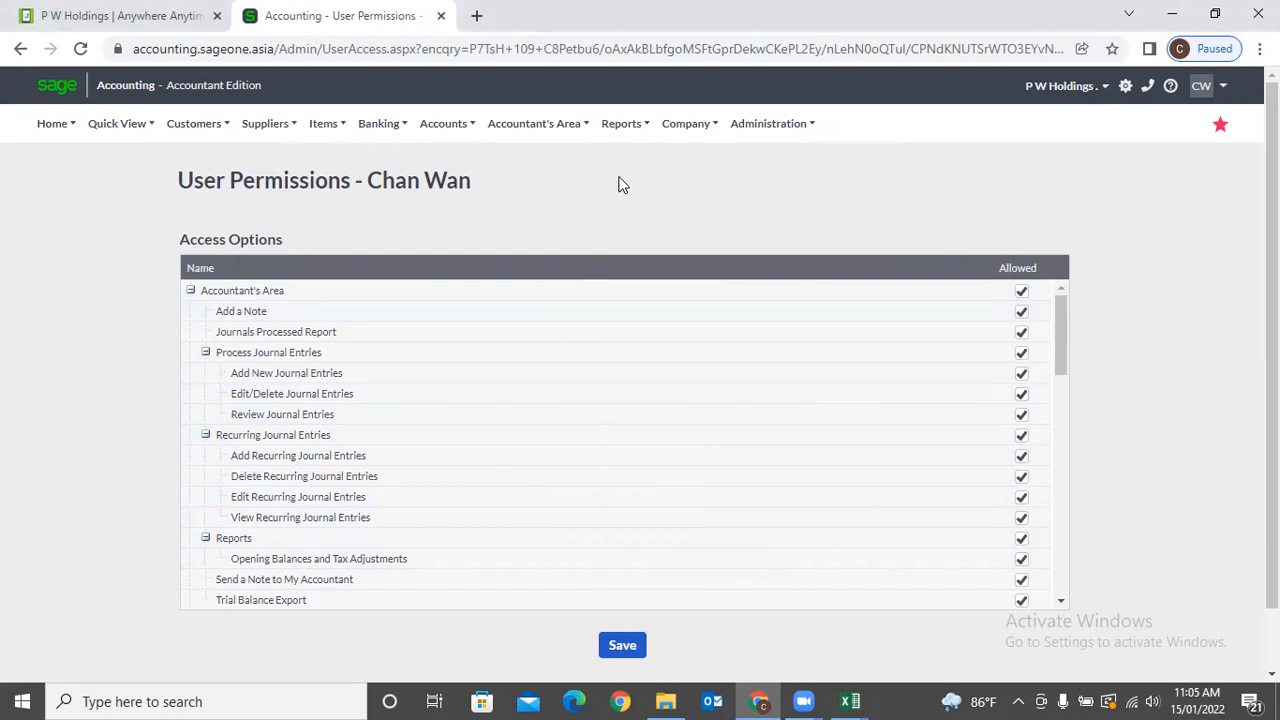
pyautogui.moveTo(618, 137)
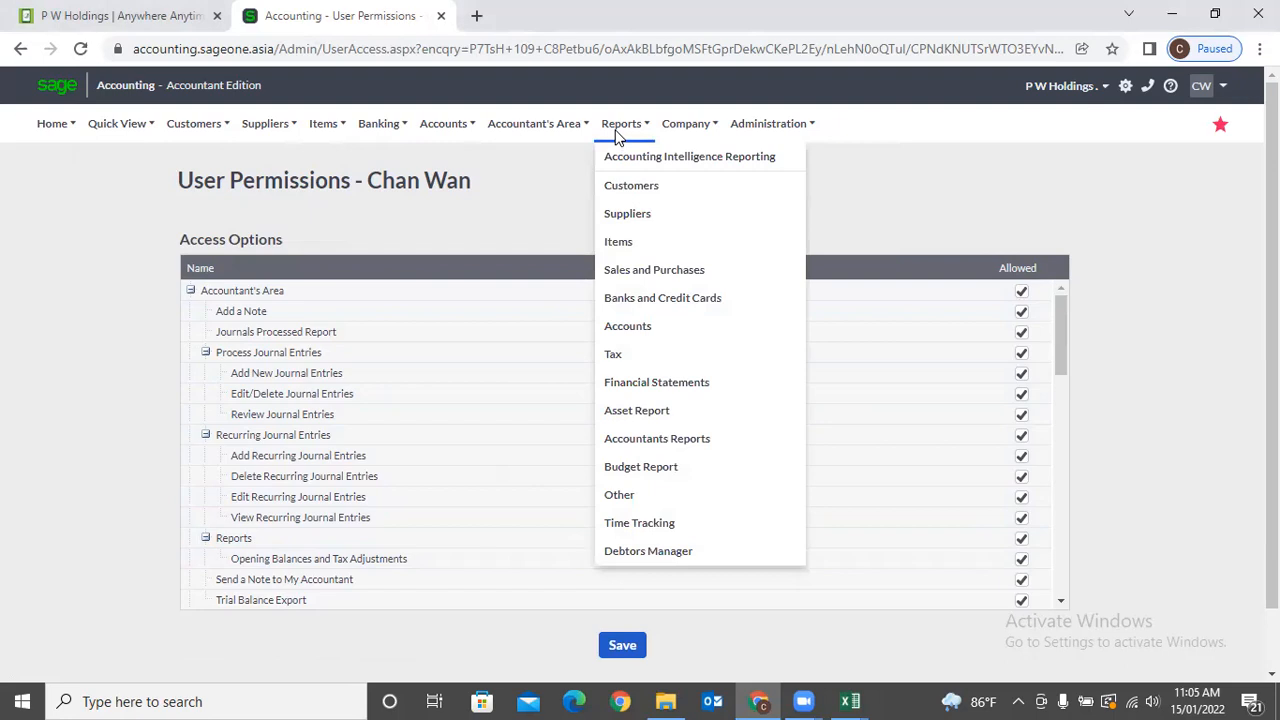
# Launch Accounting Intelligence Reporting from the Reports menu.
pyautogui.click(655, 160)
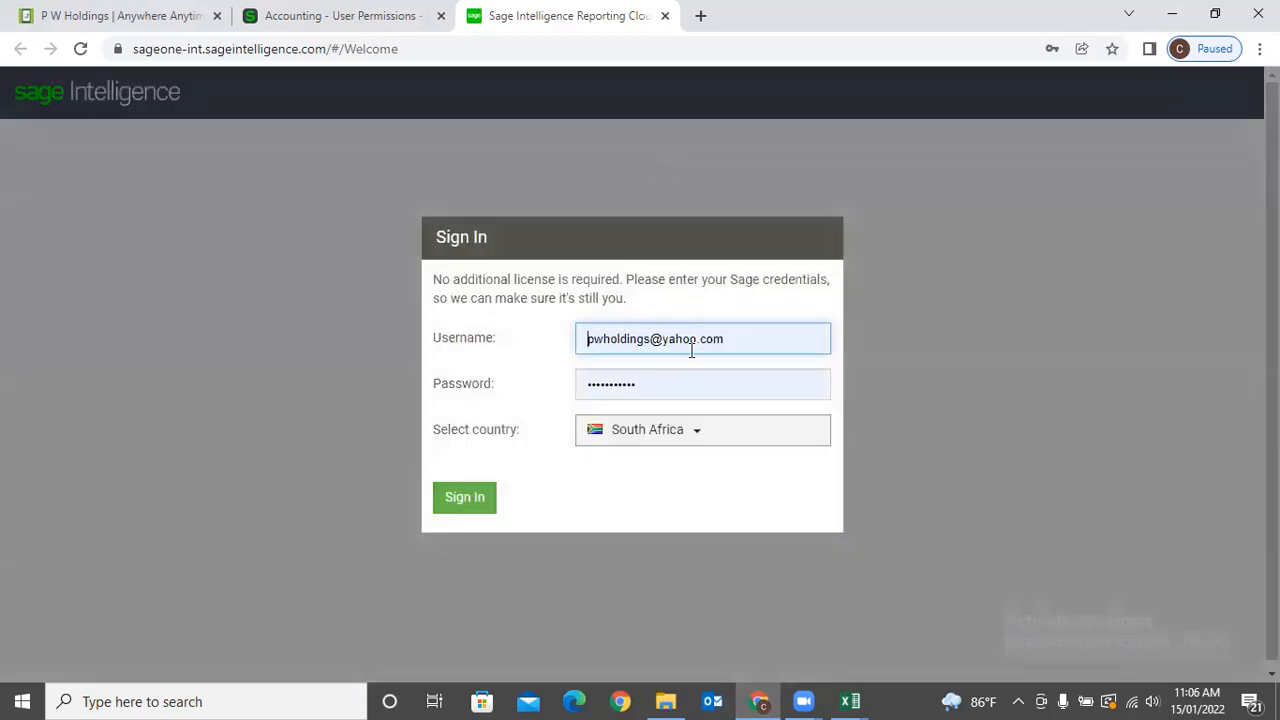
# Sign in to Sage Intelligence with Malaysia selected as the country.
pyautogui.click(677, 432)
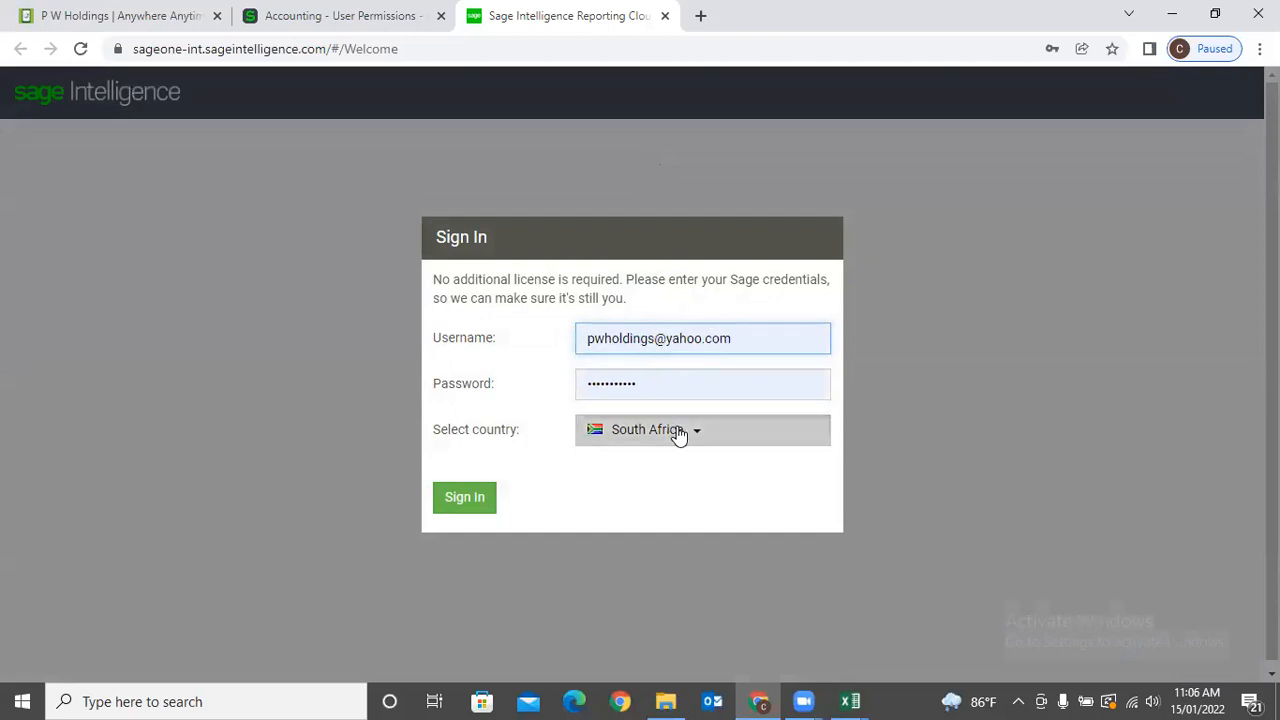
pyautogui.click(664, 492)
pyautogui.click(478, 505)
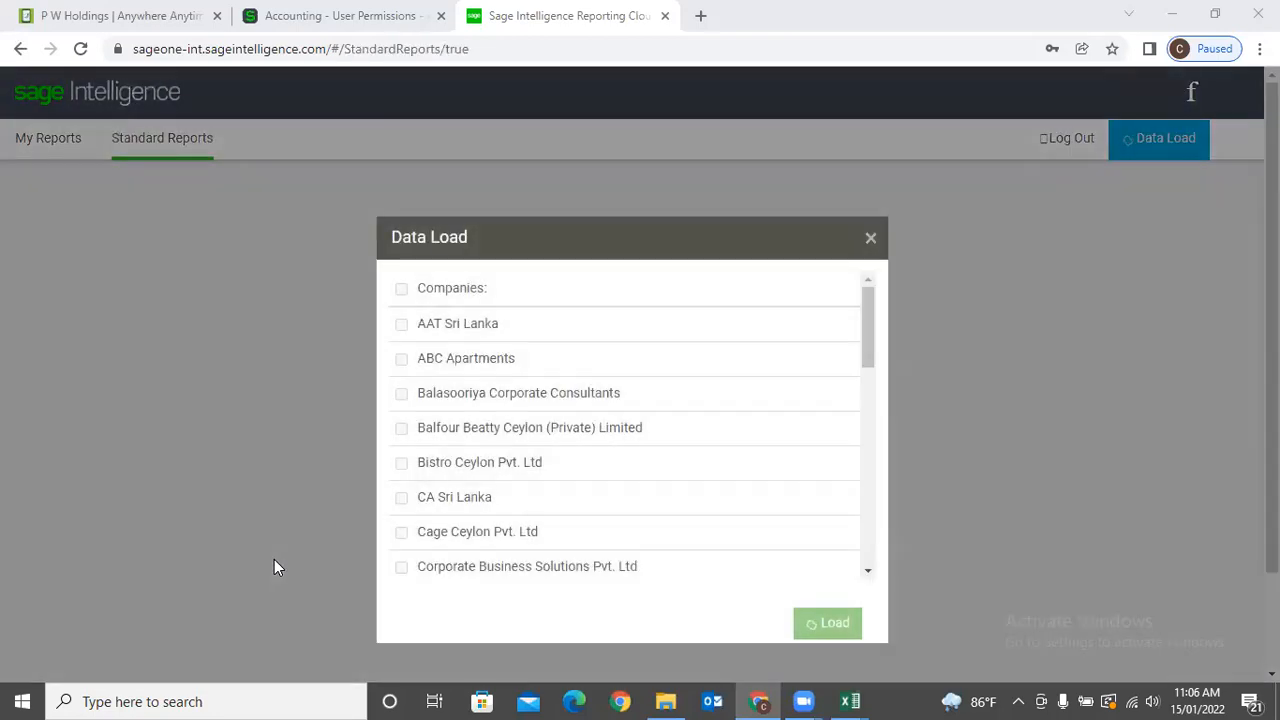
# Tick P W Holdings . in Data Load, load its data, and close the window.
pyautogui.scroll(-10, 574, 489)
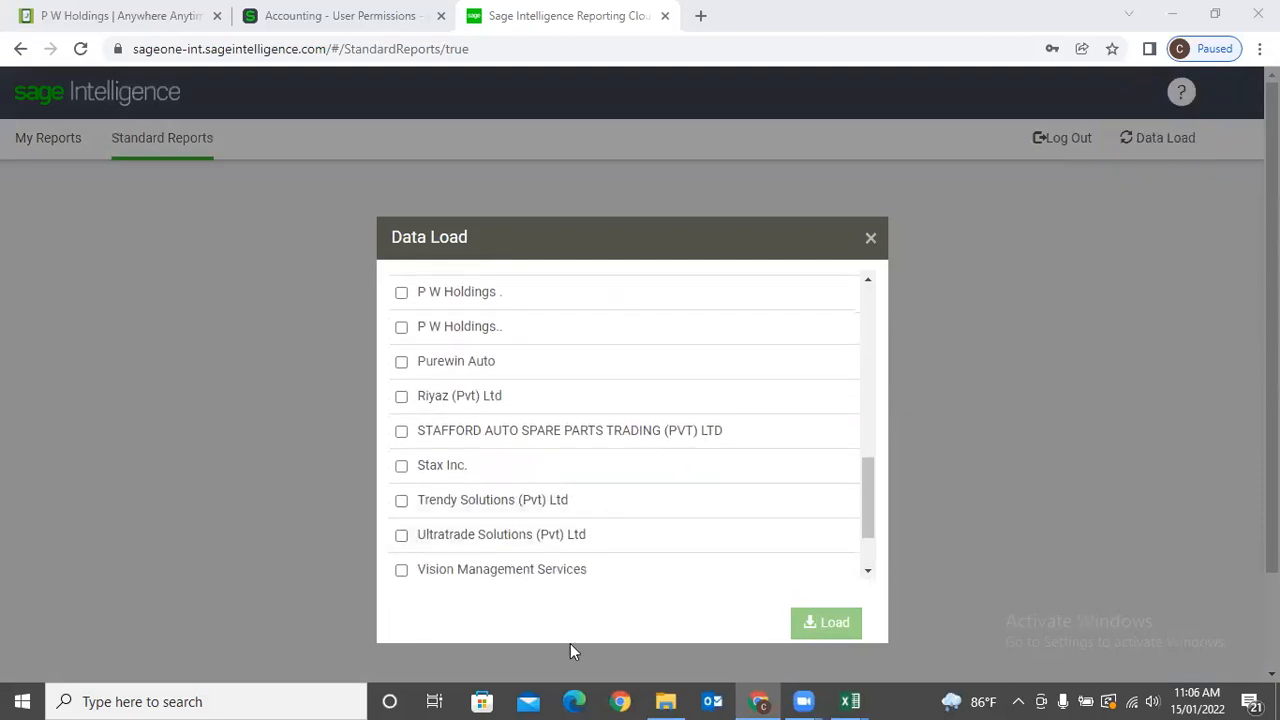
pyautogui.click(398, 300)
pyautogui.click(820, 625)
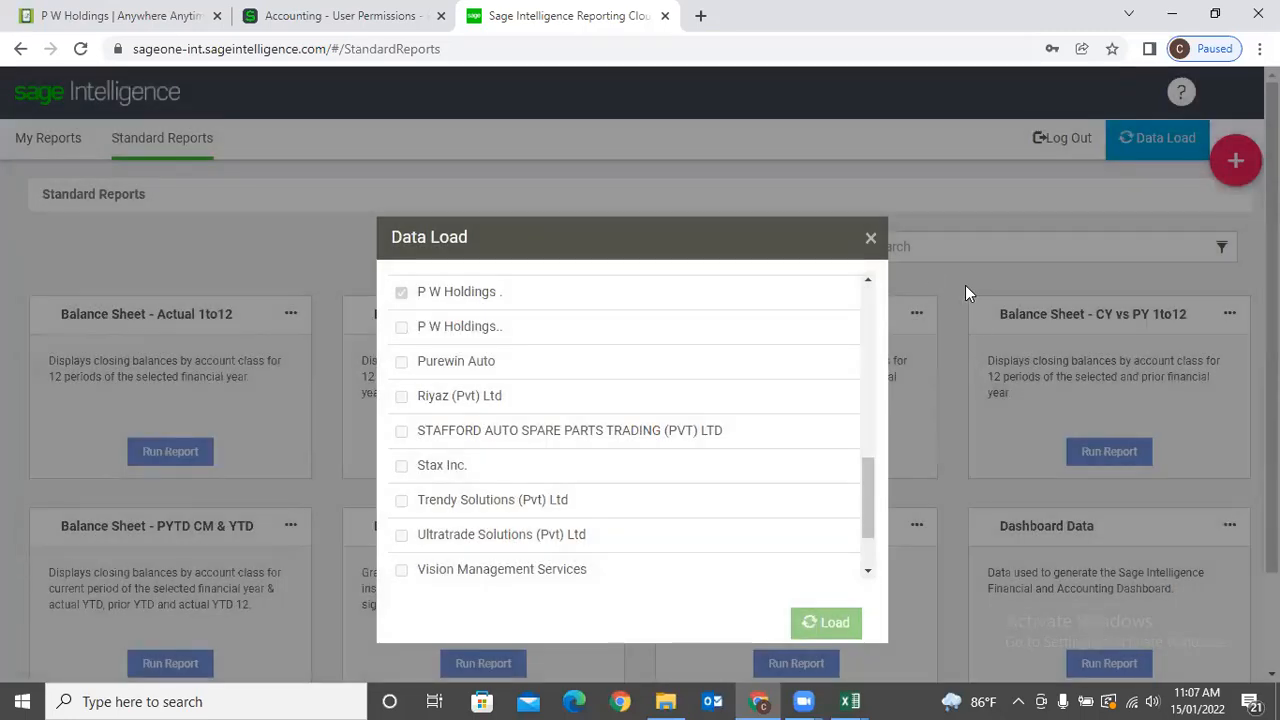
pyautogui.click(870, 238)
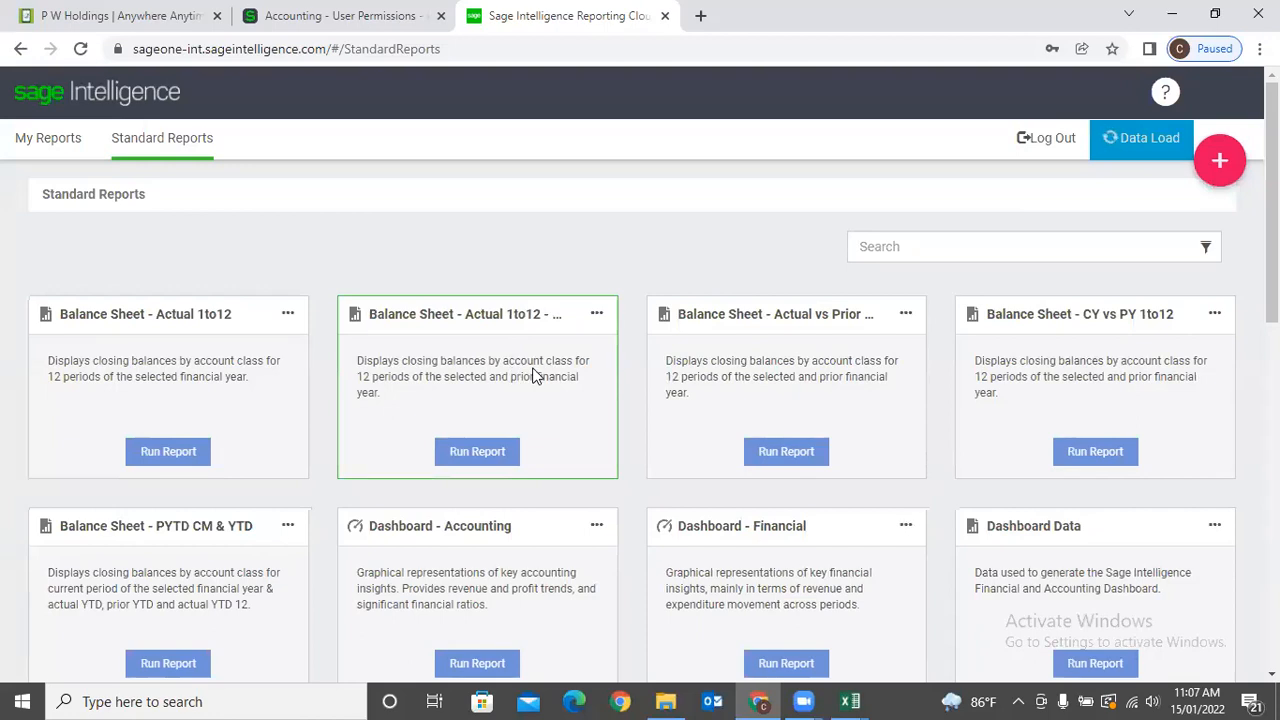
pyautogui.scroll(-3, 533, 374)
pyautogui.scroll(-6, 533, 374)
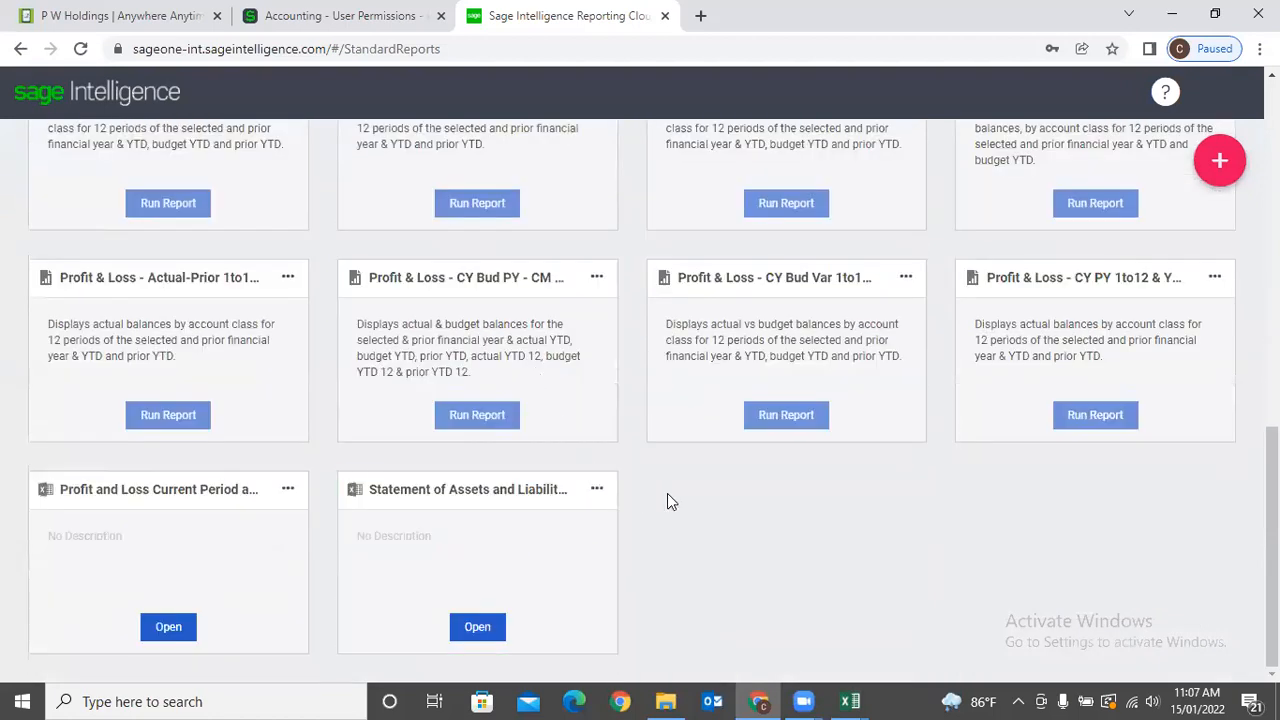
pyautogui.scroll(10, 665, 493)
pyautogui.scroll(1, 600, 483)
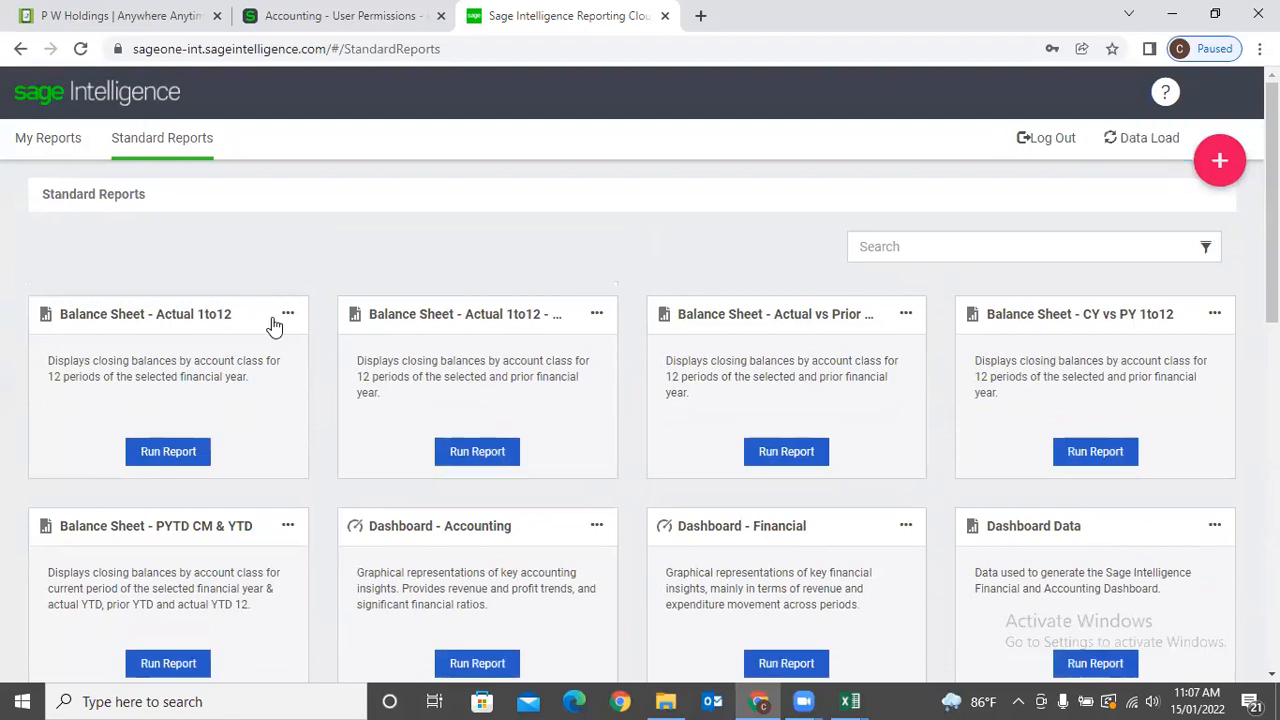
pyautogui.scroll(-2, 427, 400)
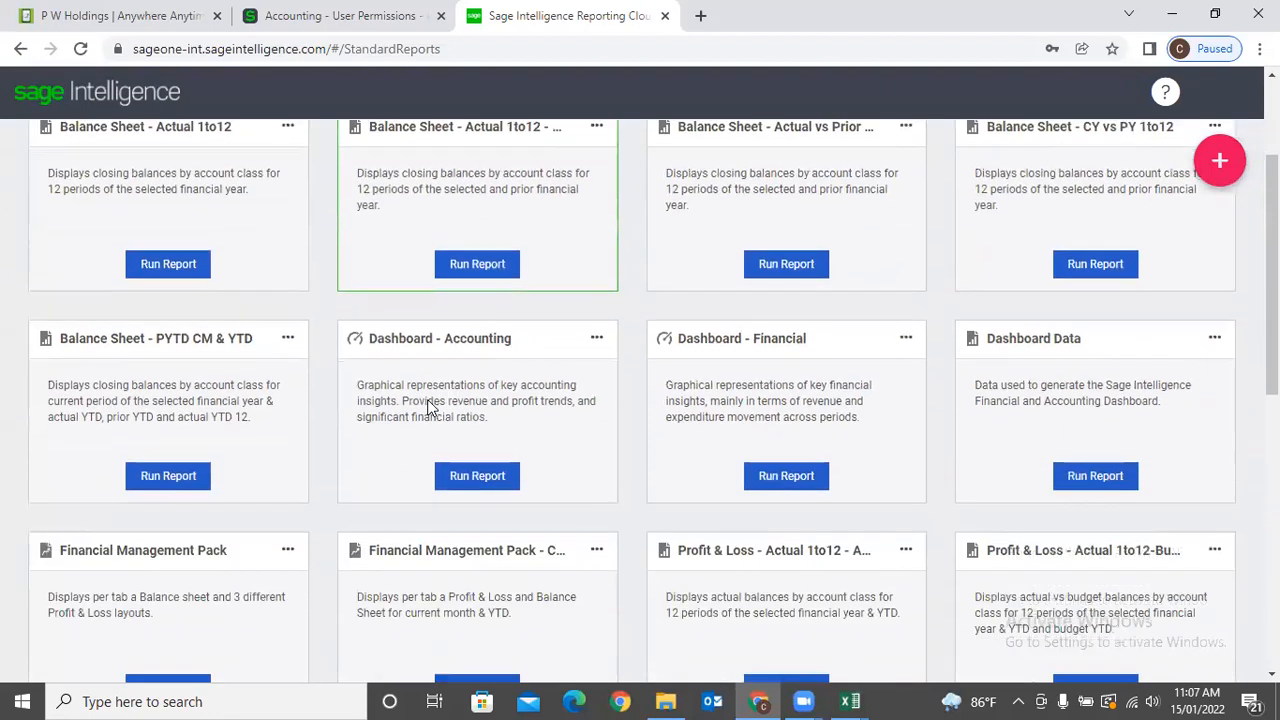
pyautogui.scroll(1, 831, 329)
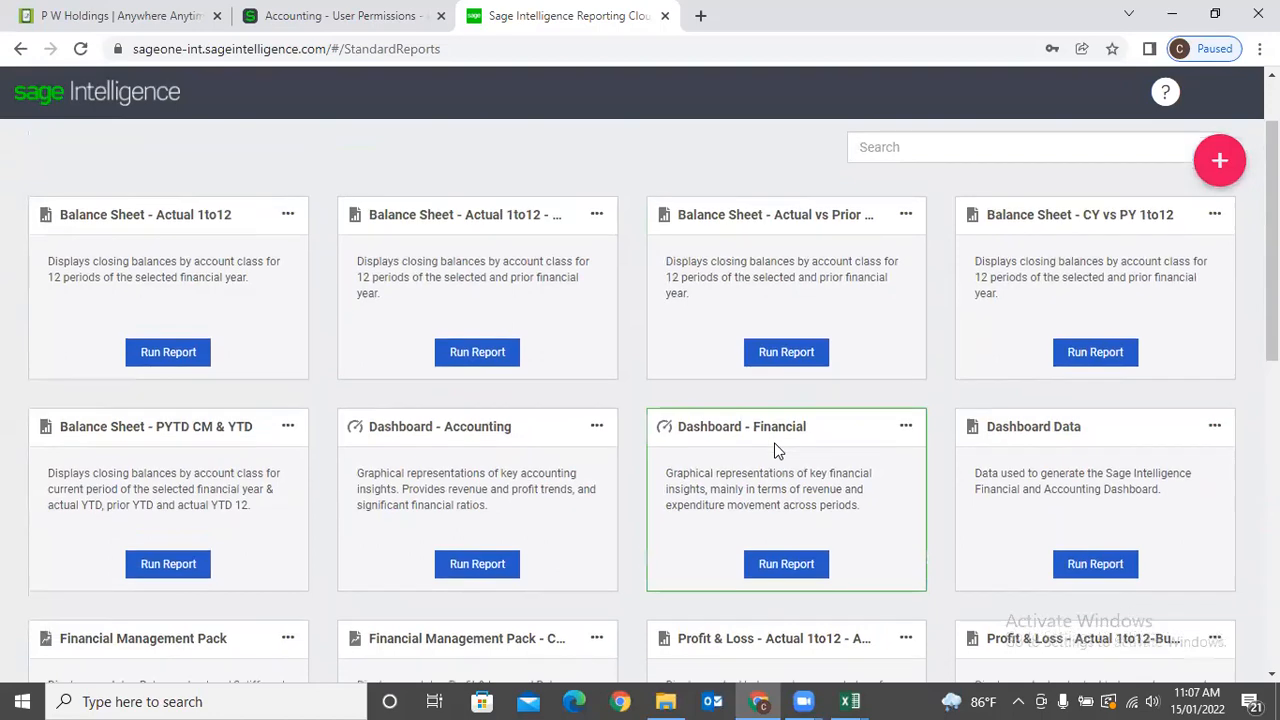
pyautogui.scroll(-3, 774, 470)
pyautogui.scroll(-5, 688, 454)
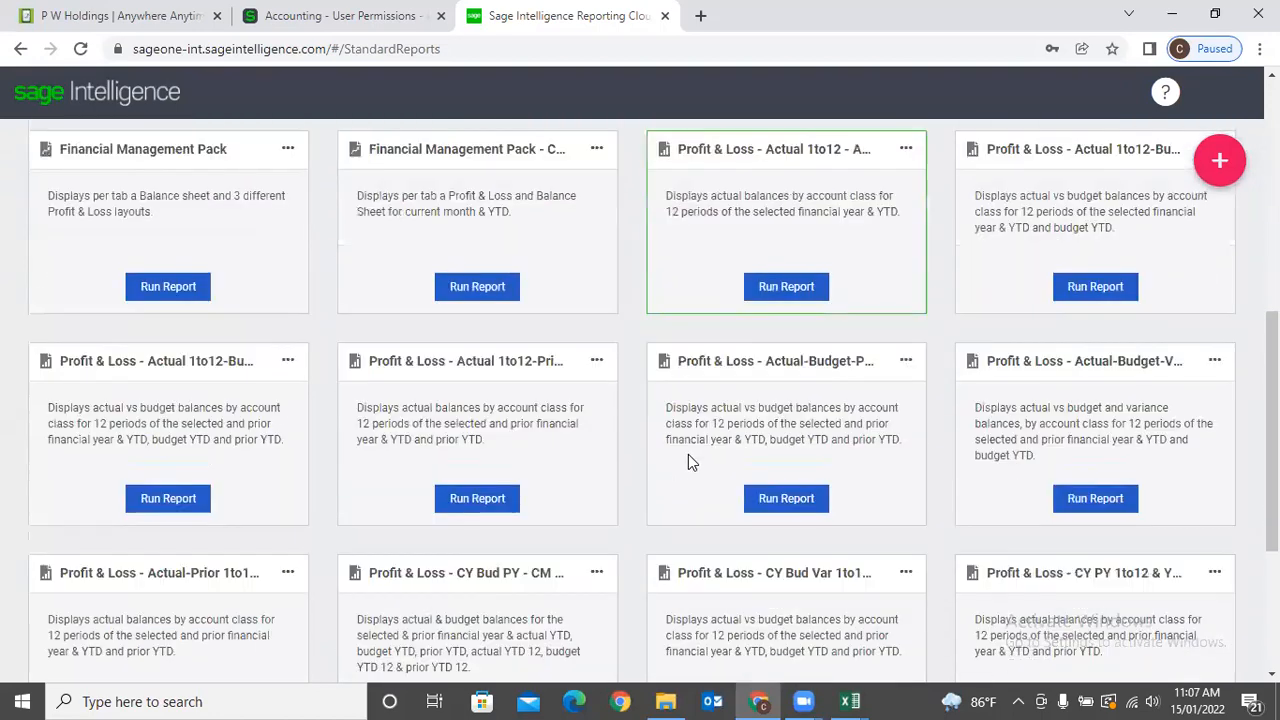
pyautogui.scroll(5, 520, 434)
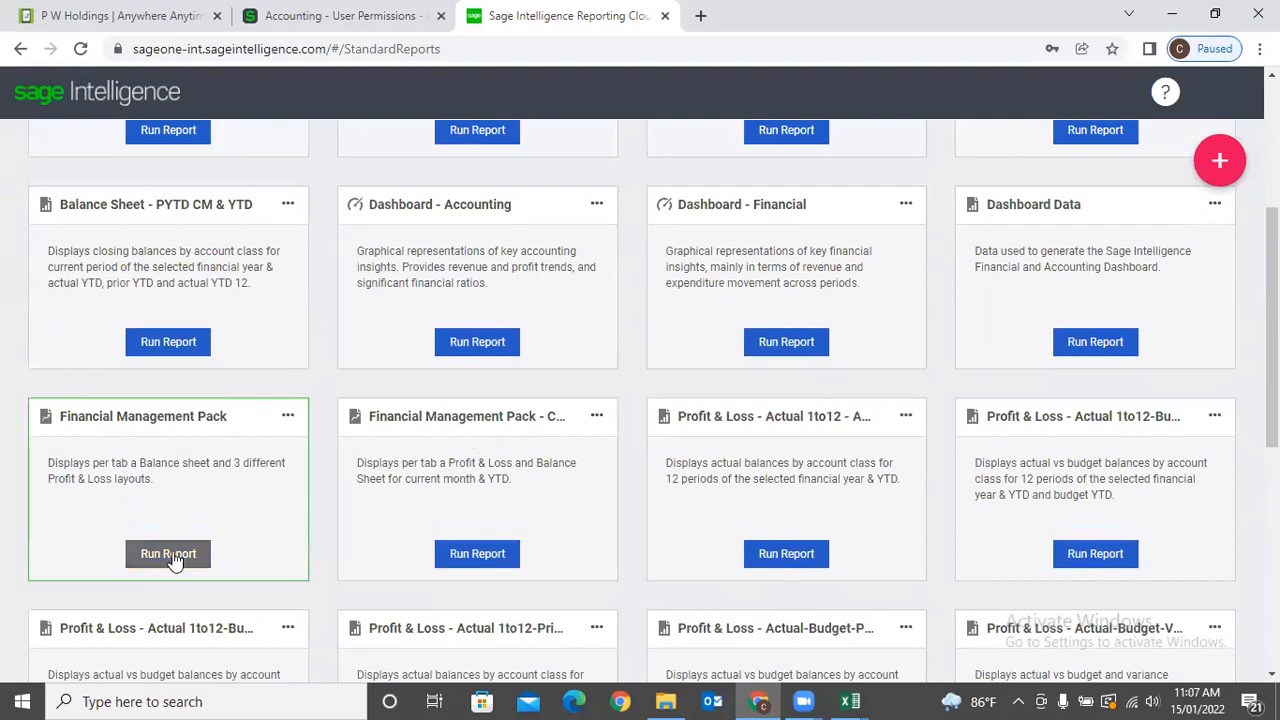
# Start the Dashboard - Accounting report and pick P W Holdings . as the company.
pyautogui.click(495, 341)
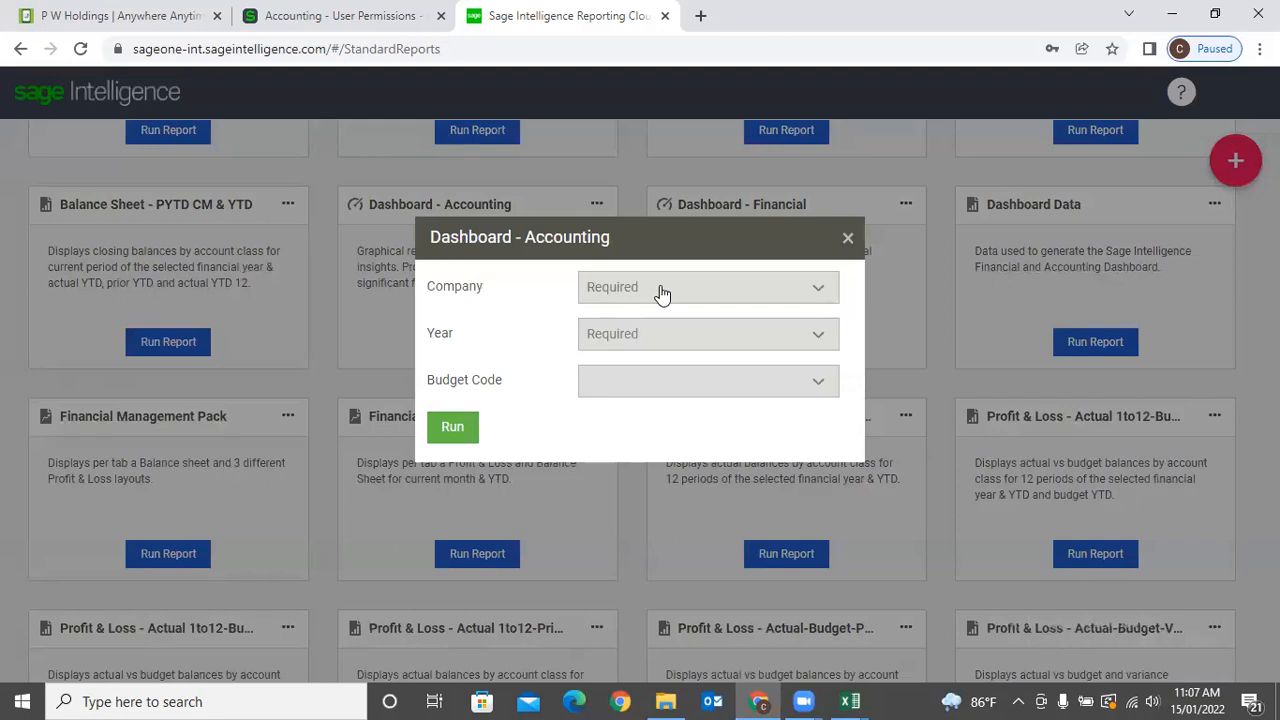
pyautogui.click(795, 293)
pyautogui.click(684, 431)
pyautogui.click(795, 293)
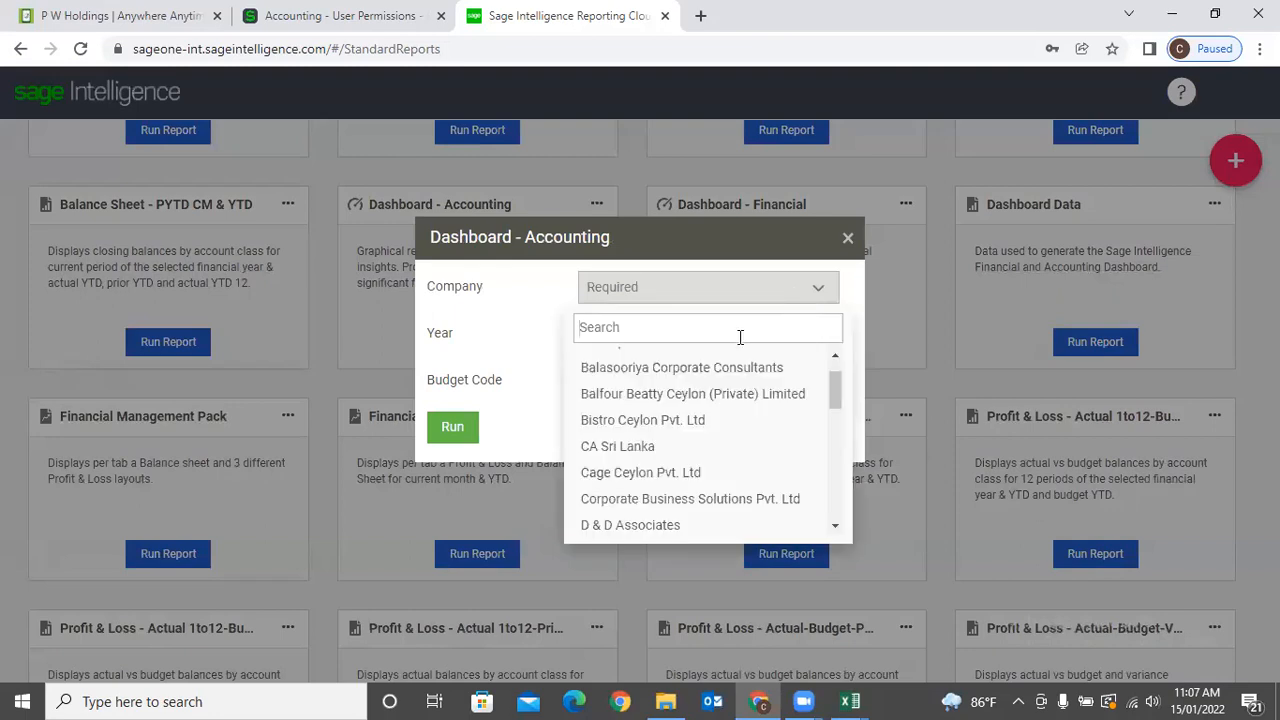
pyautogui.write('p w')
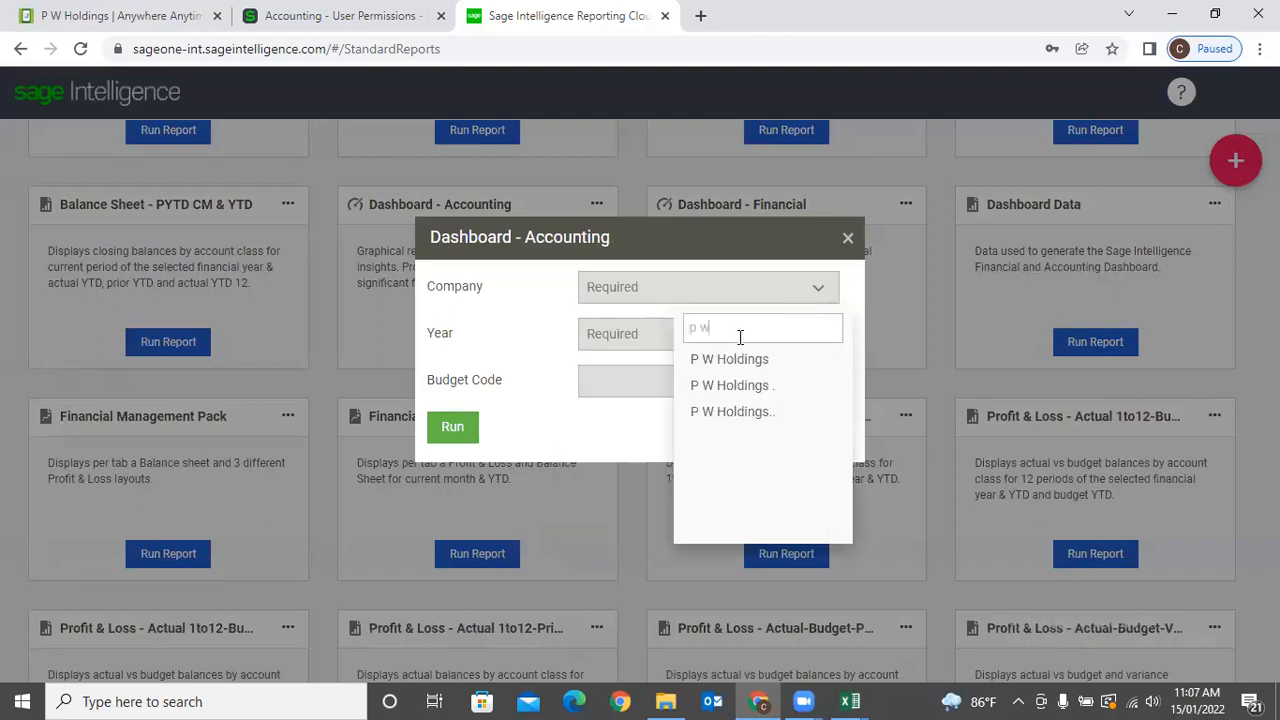
pyautogui.click(748, 386)
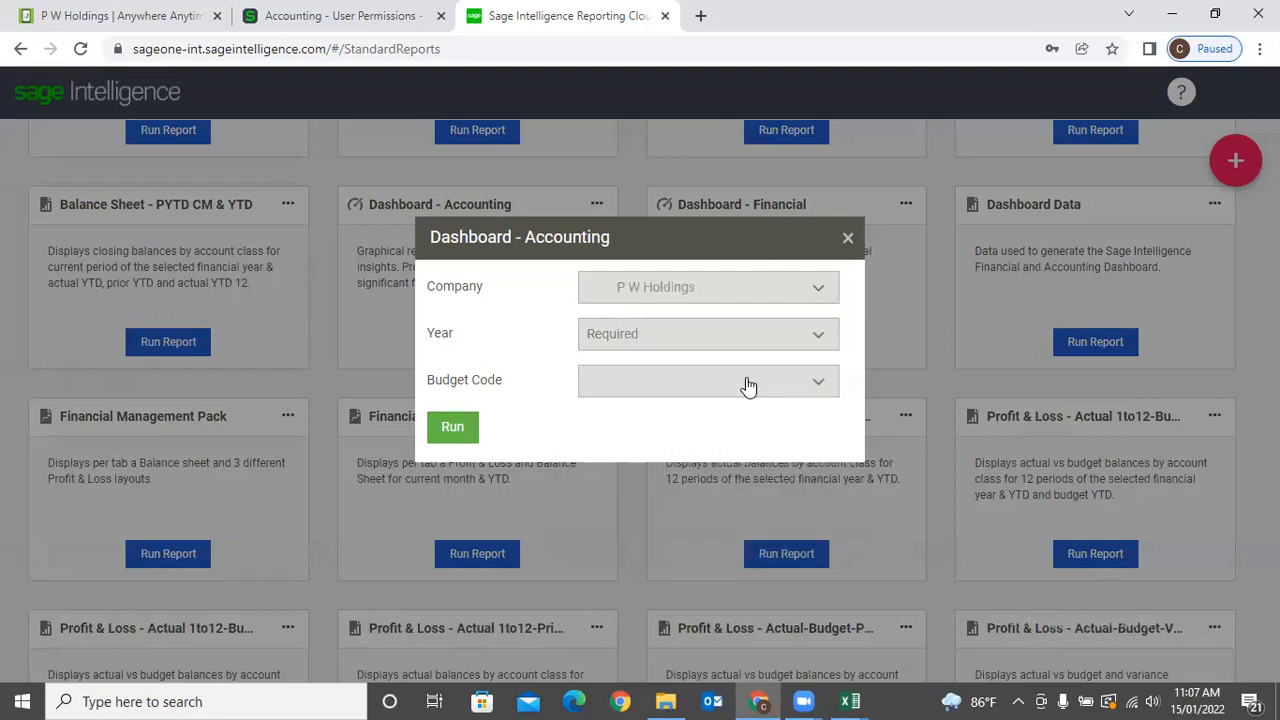
# Set year 2022 and budget code 2018, then run the dashboard.
pyautogui.click(731, 350)
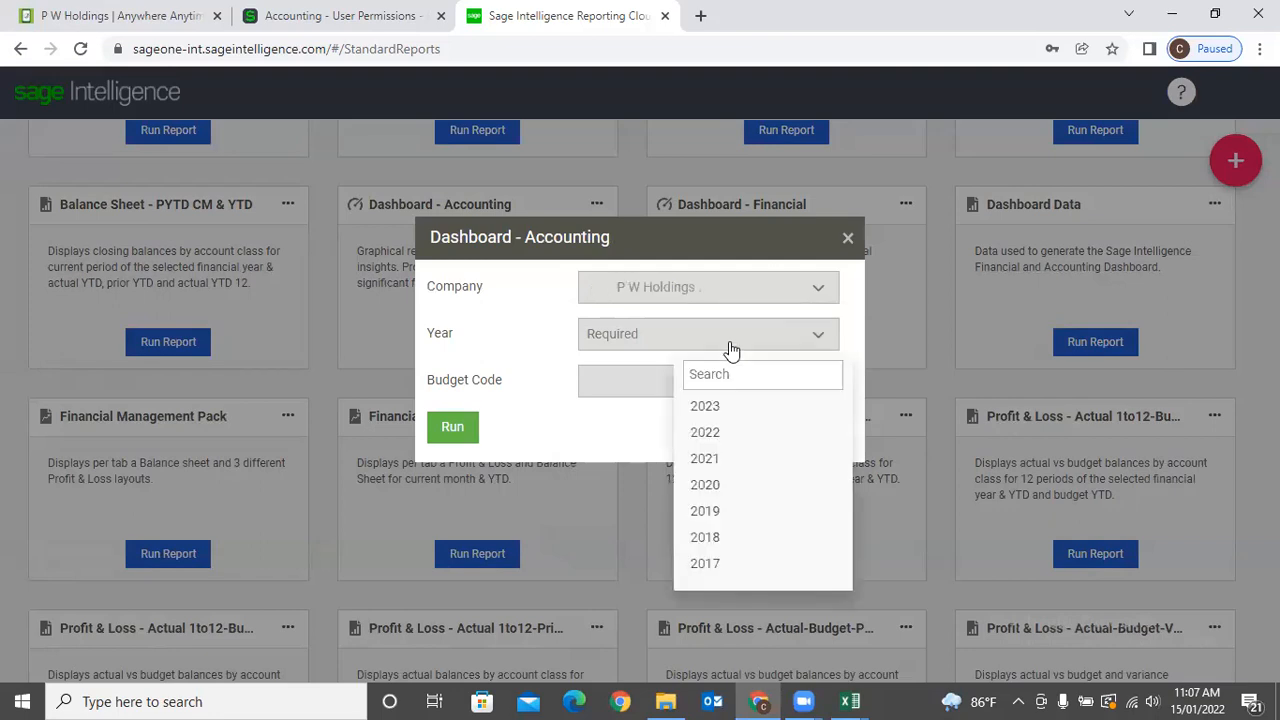
pyautogui.click(731, 435)
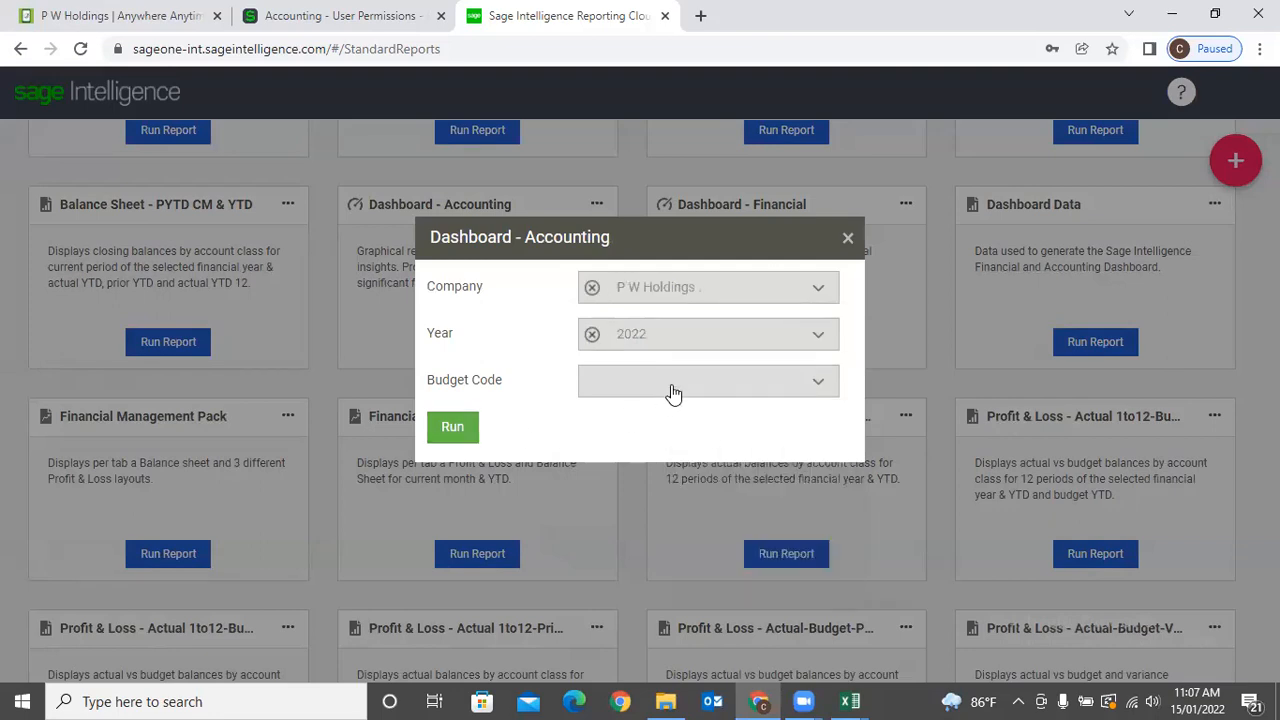
pyautogui.click(673, 393)
pyautogui.click(690, 453)
pyautogui.click(455, 429)
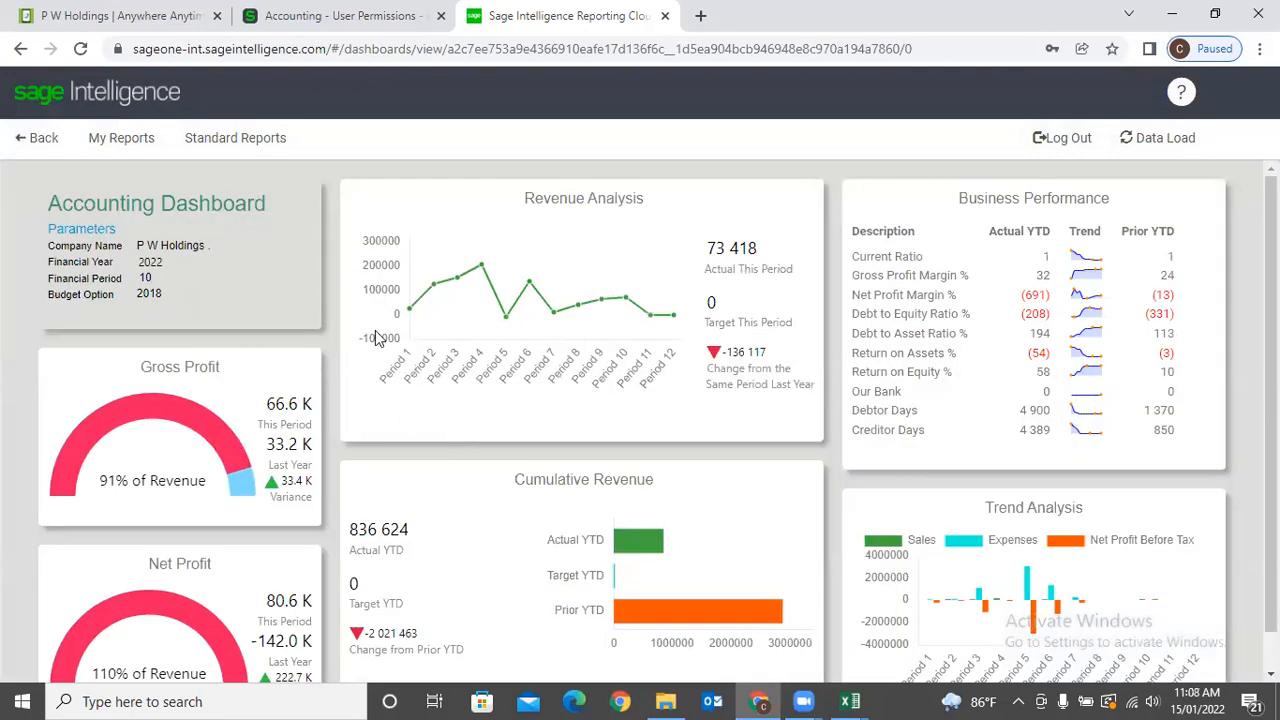
# Scroll through the Accounting Dashboard and highlight the Business Performance heading.
pyautogui.scroll(-1, 491, 426)
pyautogui.scroll(1, 500, 432)
pyautogui.moveTo(958, 199); pyautogui.dragTo(1108, 204)
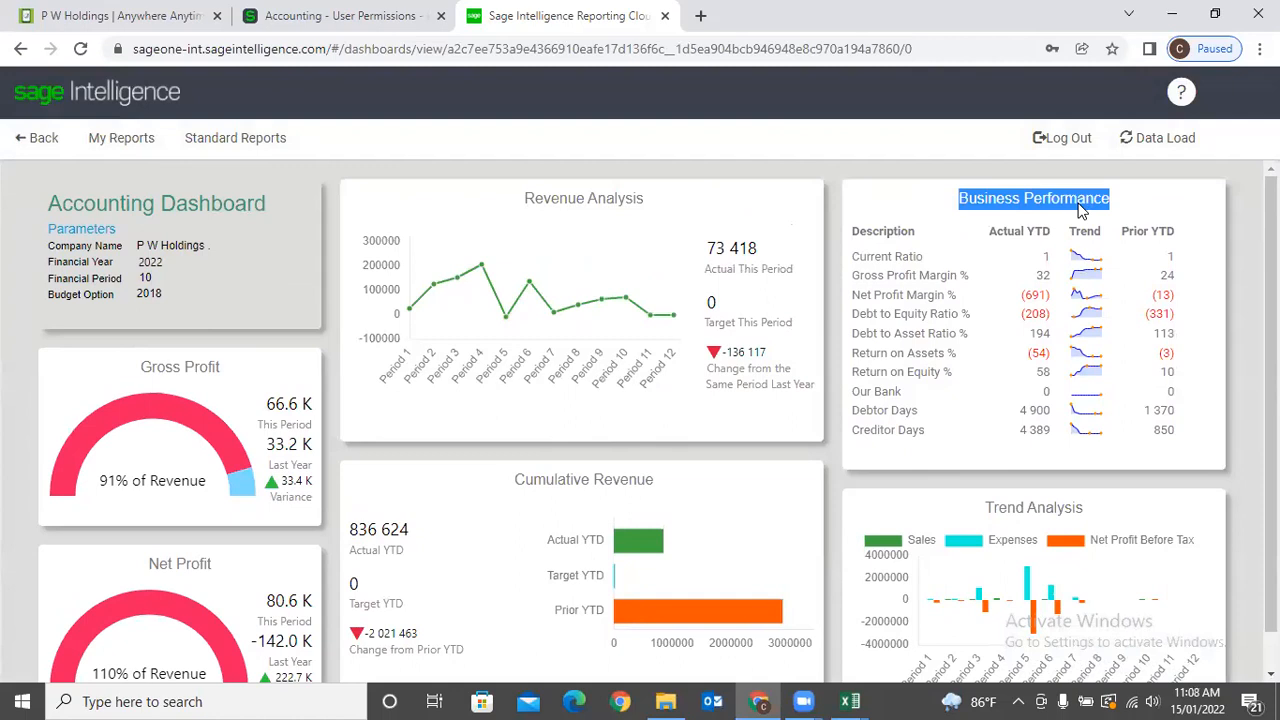
pyautogui.scroll(-1, 548, 300)
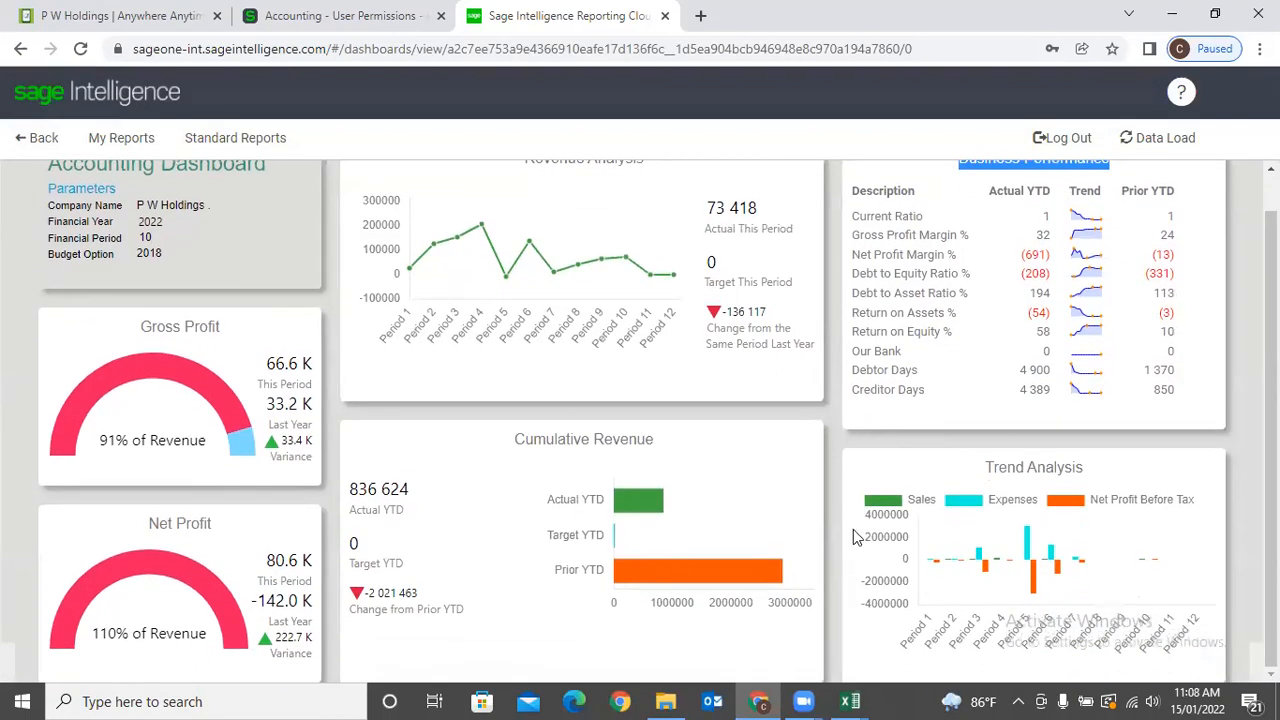
pyautogui.scroll(1, 497, 450)
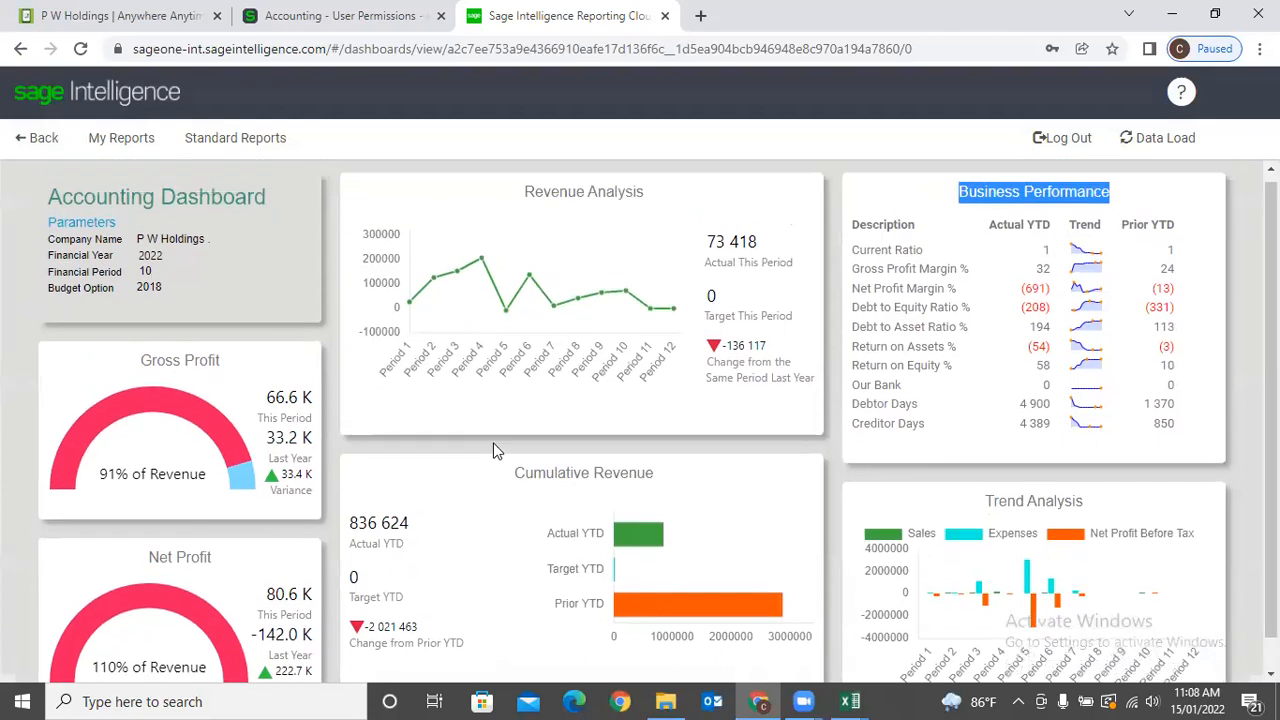
# Return to Standard Reports and open the Financial Management Pack - Current Month run dialog.
pyautogui.click(40, 138)
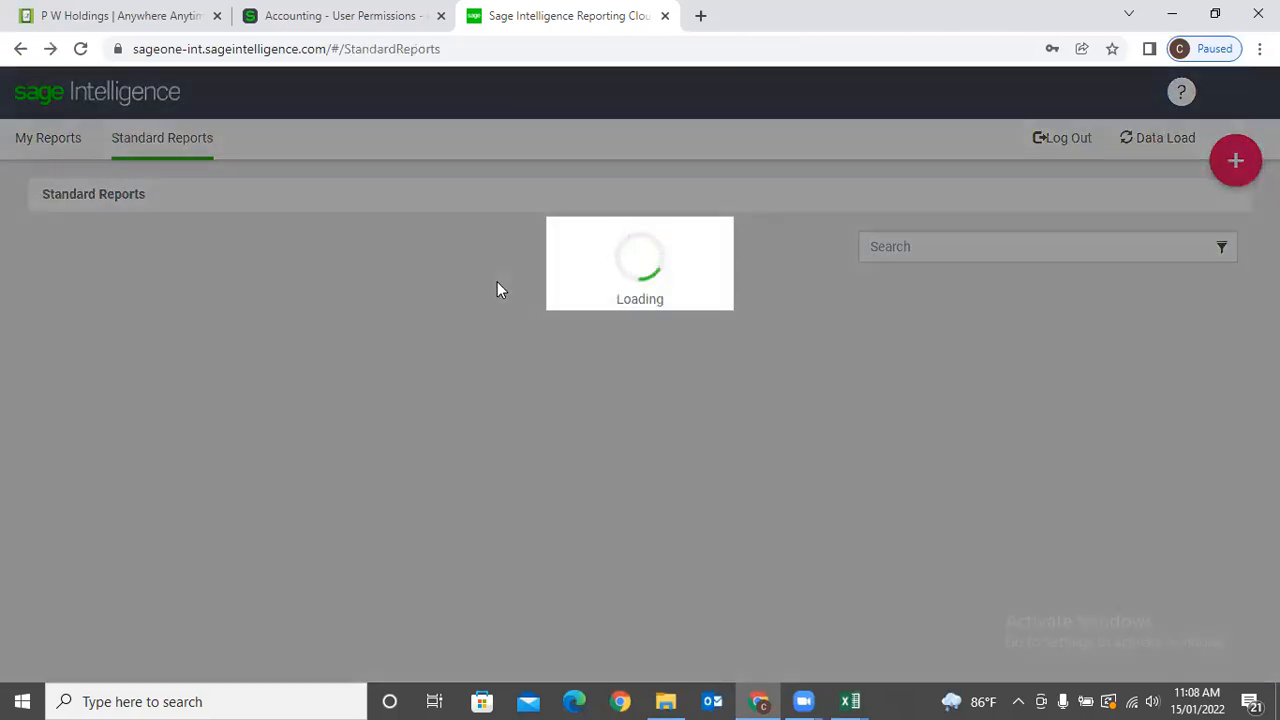
pyautogui.scroll(-2, 495, 300)
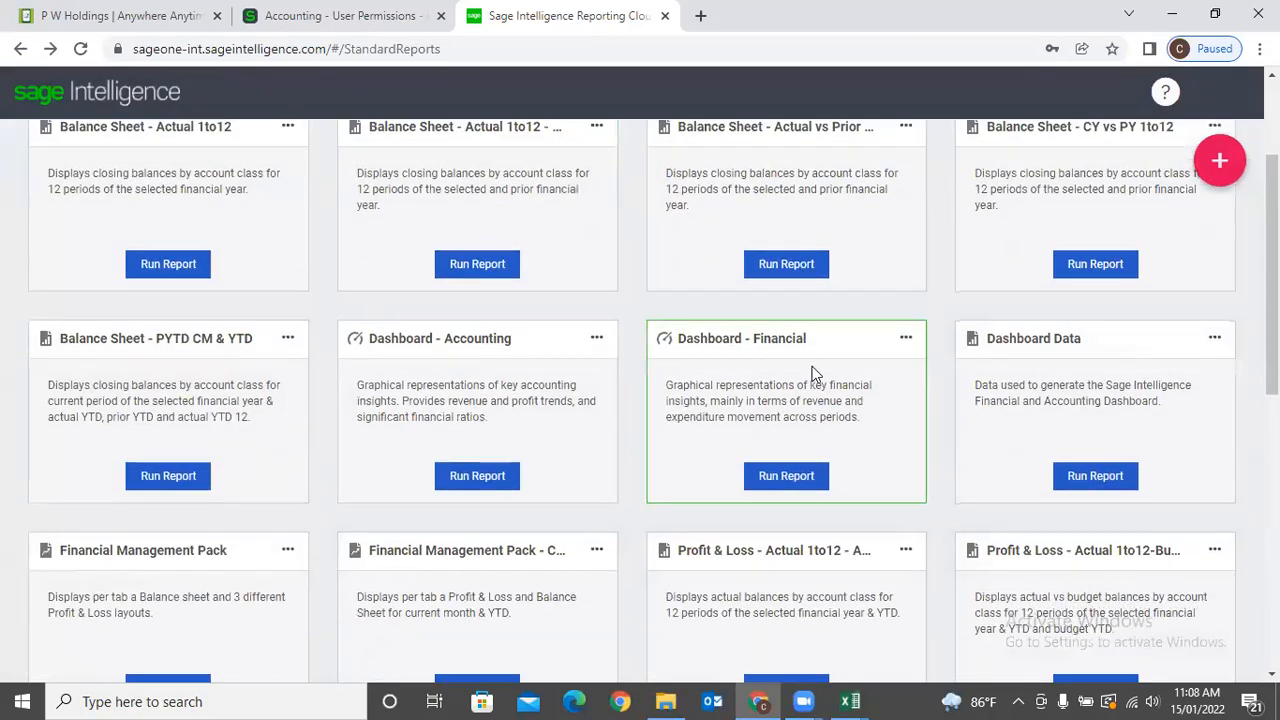
pyautogui.scroll(-2, 880, 418)
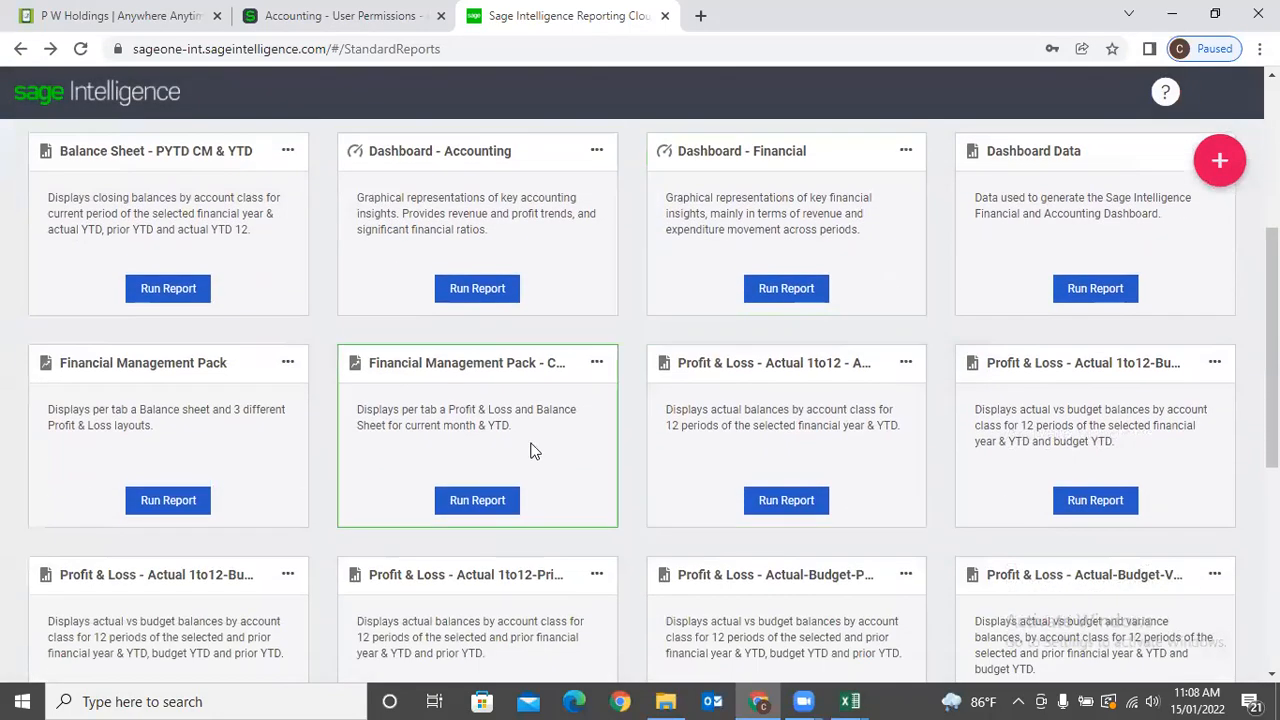
pyautogui.click(460, 500)
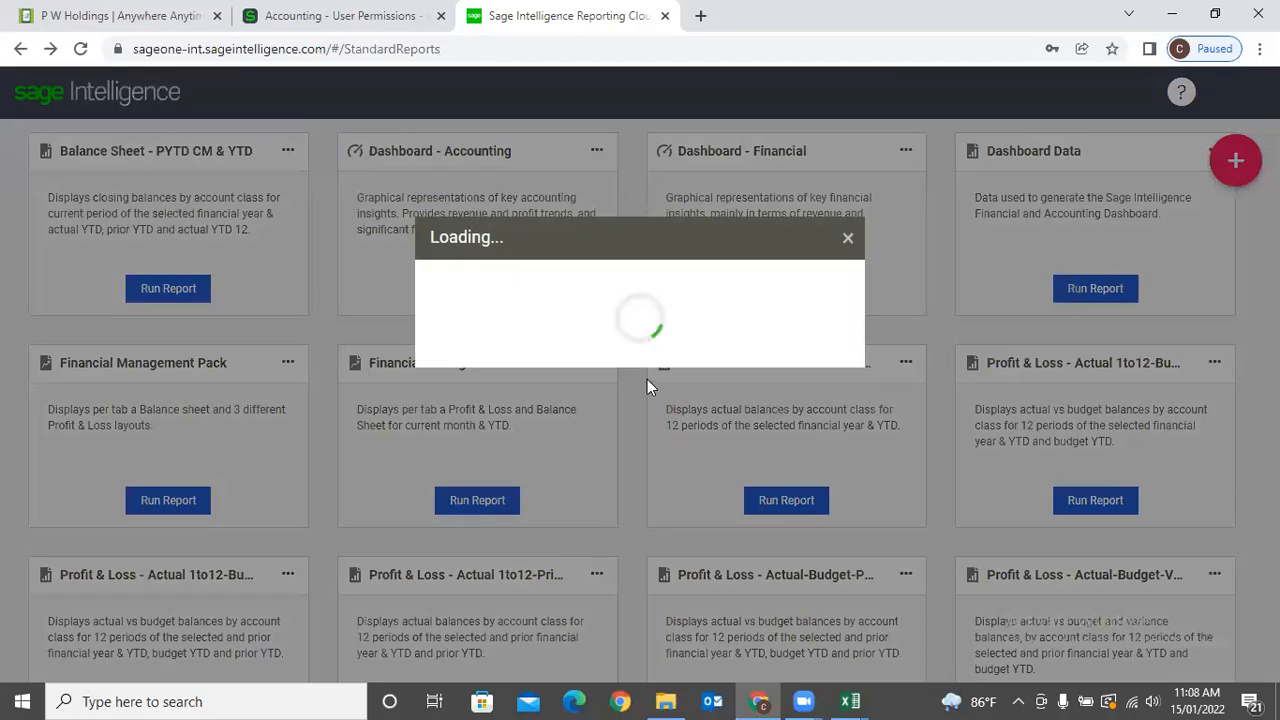
pyautogui.click(706, 300)
pyautogui.click(758, 300)
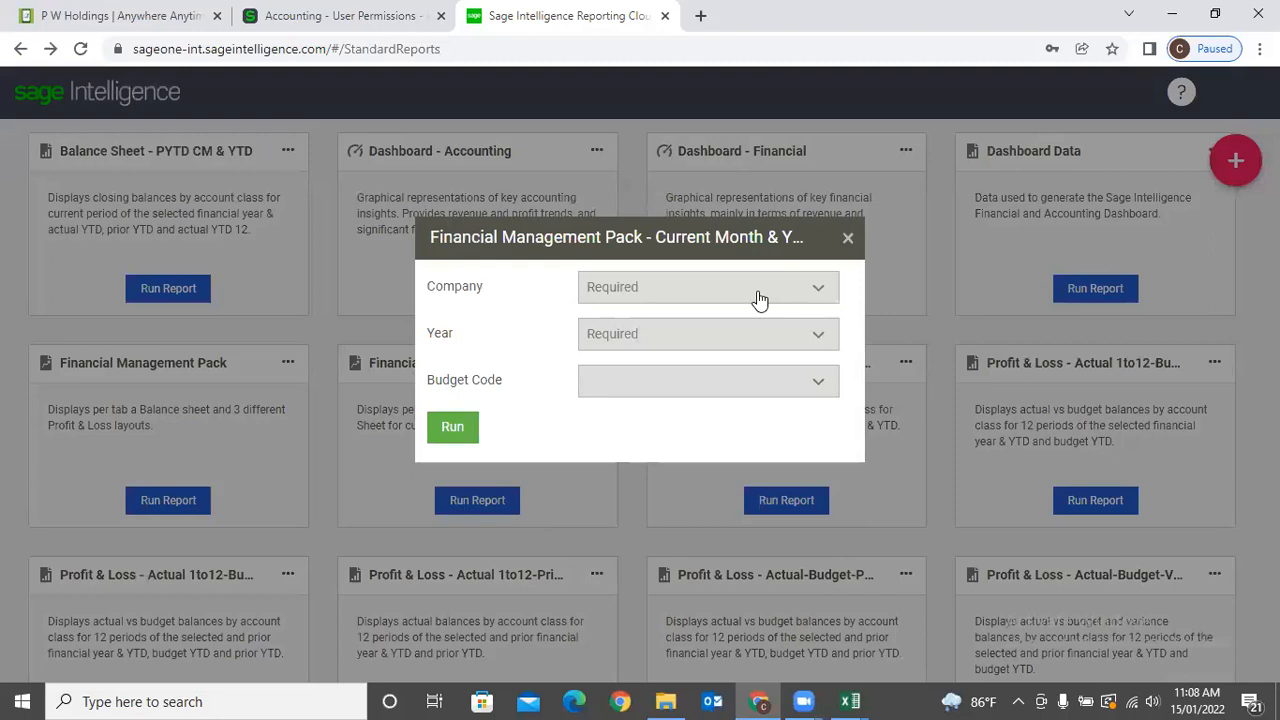
pyautogui.click(758, 298)
pyautogui.click(770, 323)
pyautogui.click(818, 300)
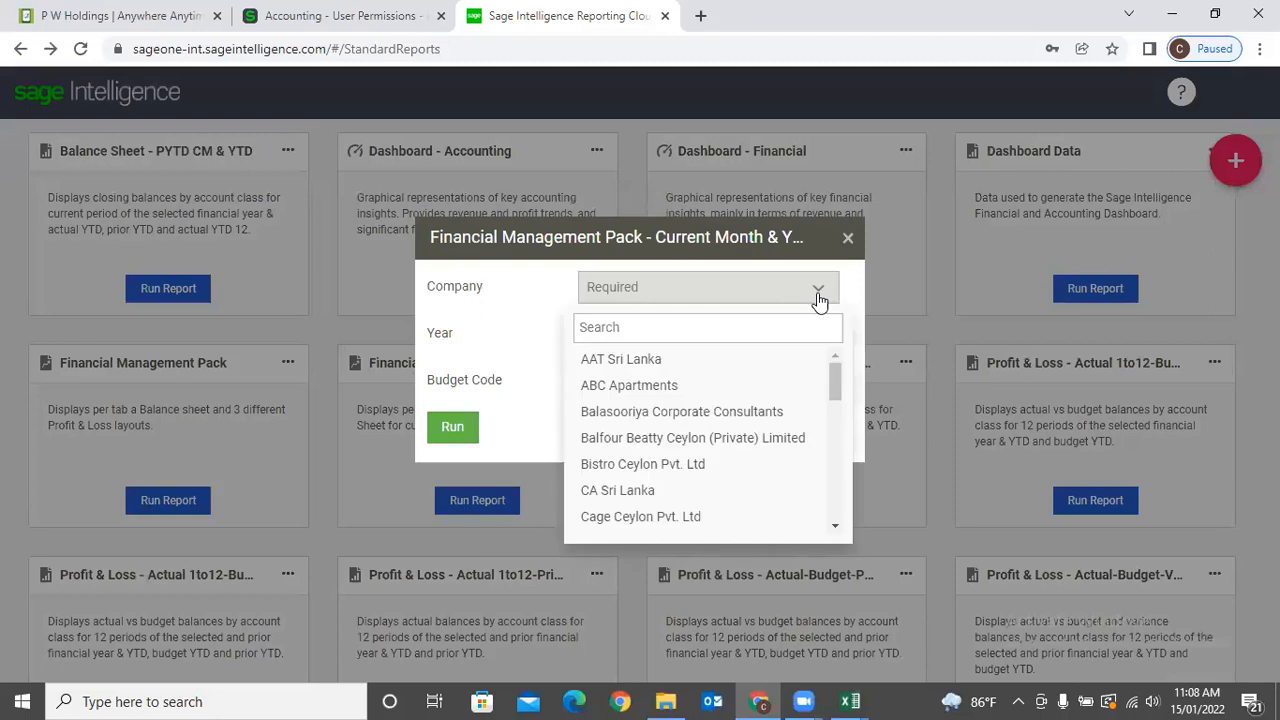
pyautogui.click(818, 300)
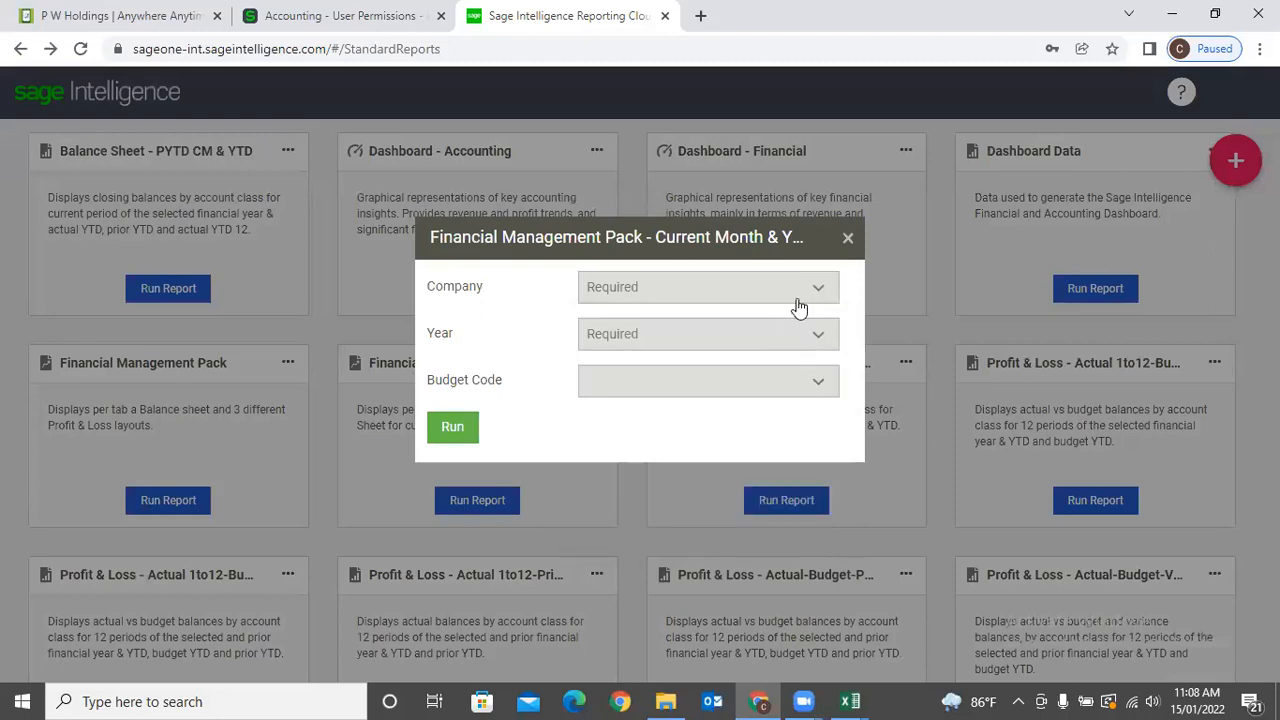
# Choose company P W Holdings, budget code 2018/19 and year 2022, then run the pack.
pyautogui.click(785, 299)
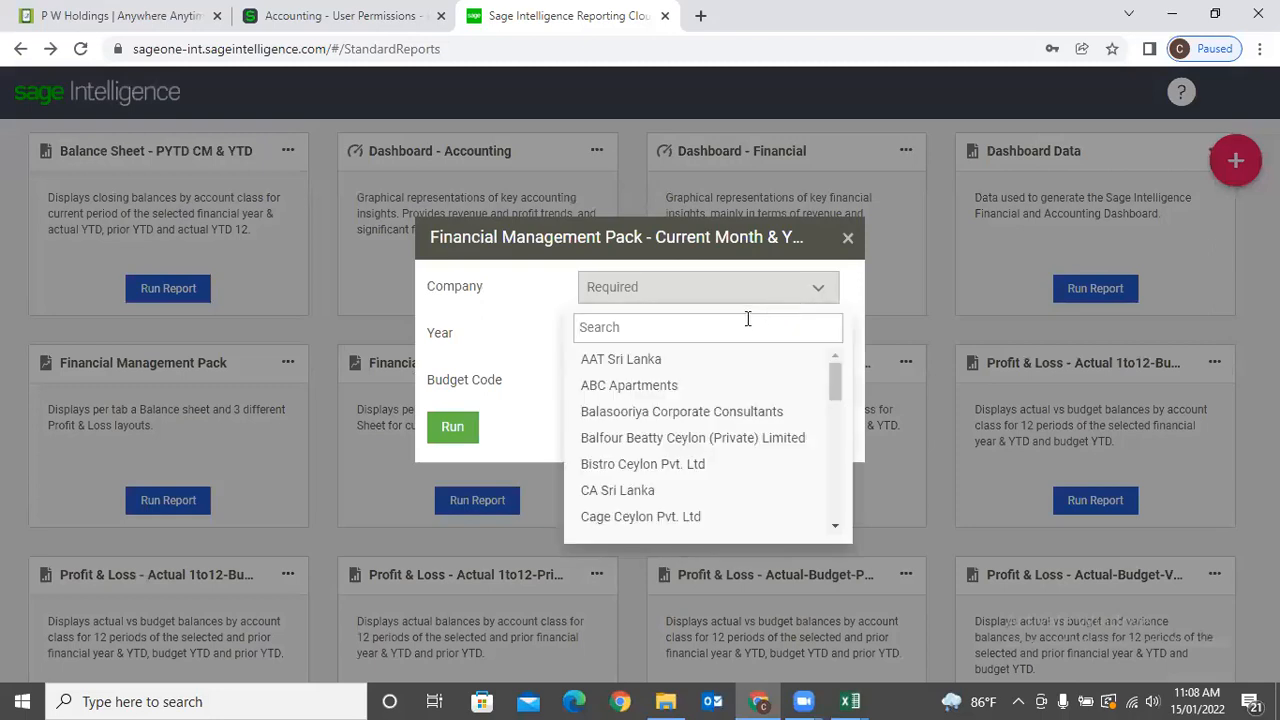
pyautogui.write('p w')
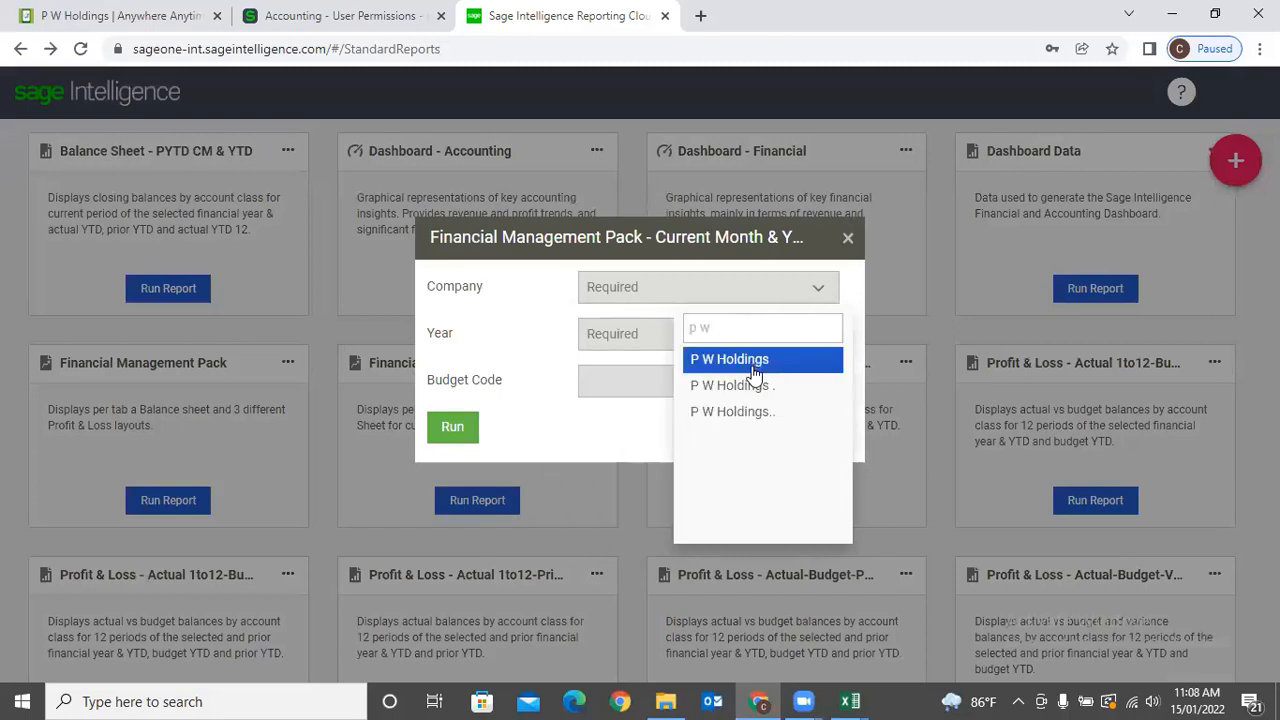
pyautogui.click(751, 383)
pyautogui.click(739, 340)
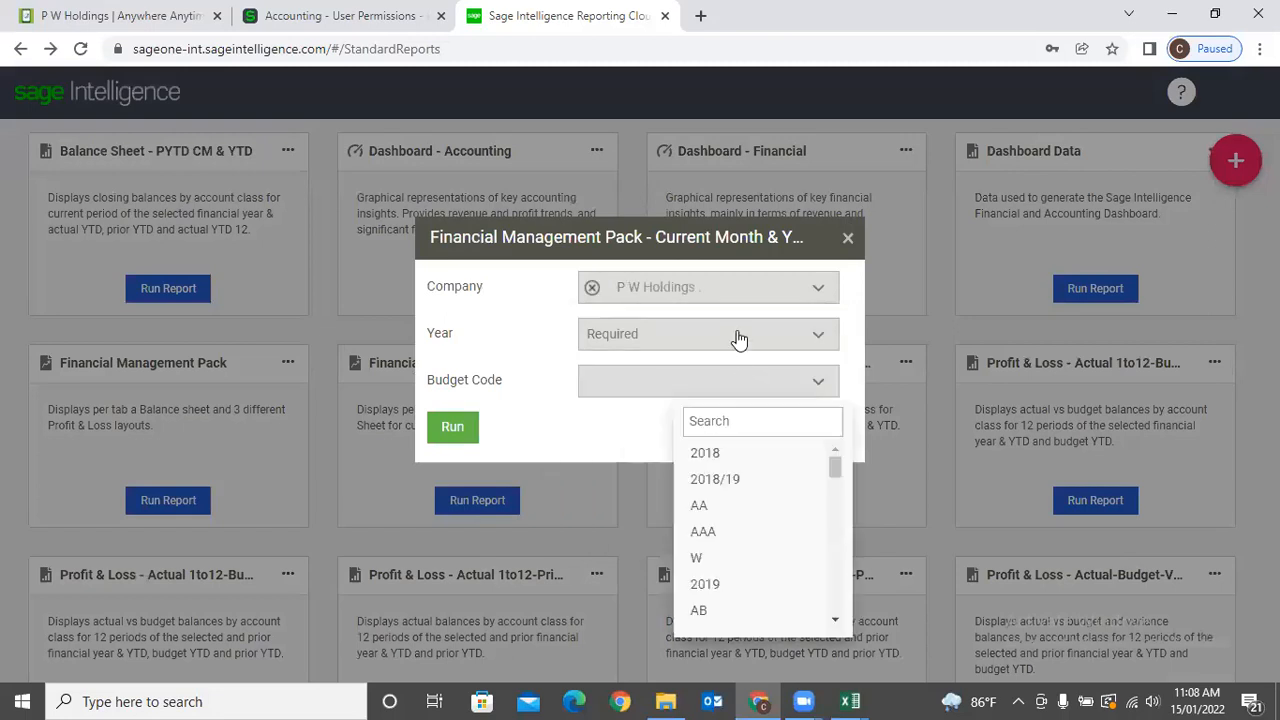
pyautogui.click(728, 480)
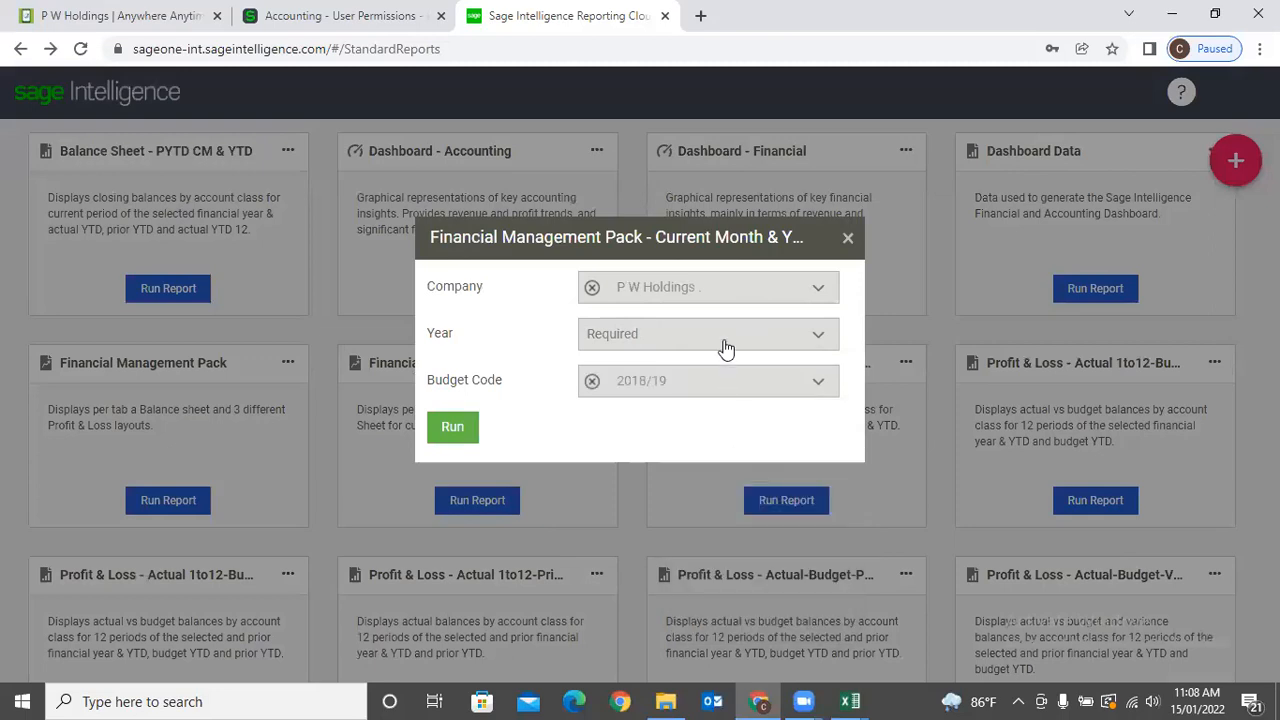
pyautogui.click(726, 348)
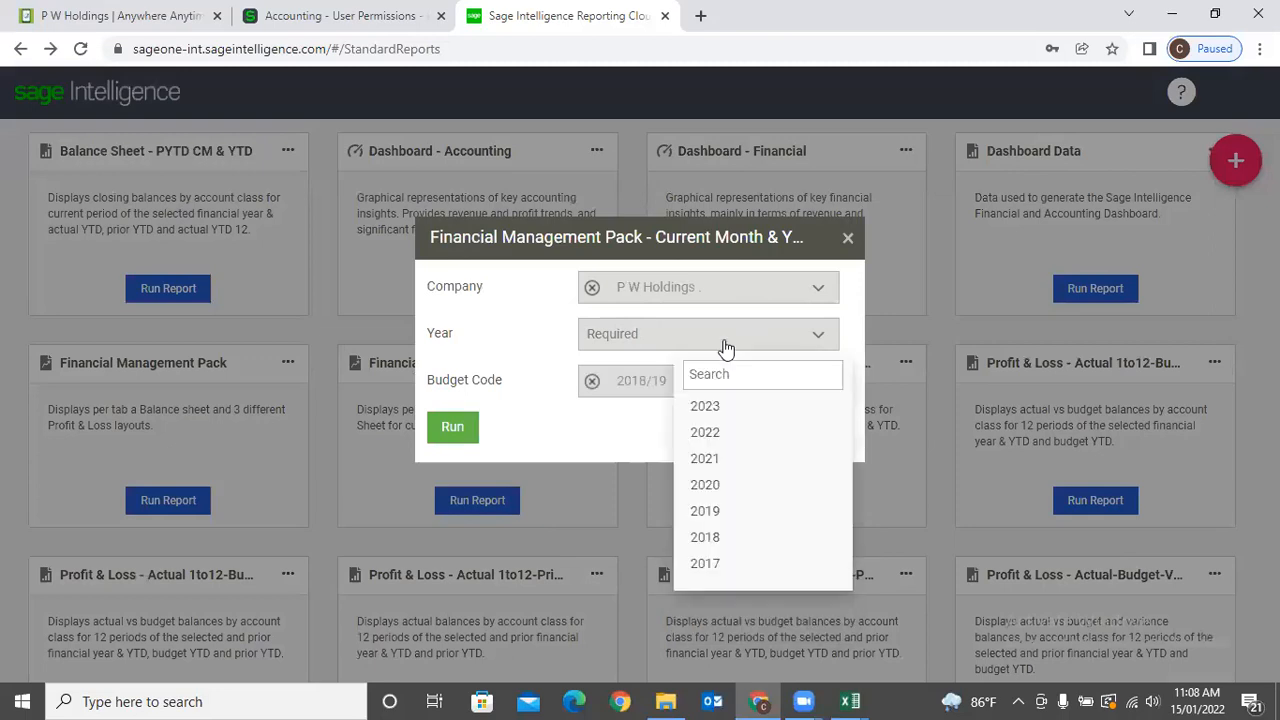
pyautogui.click(733, 432)
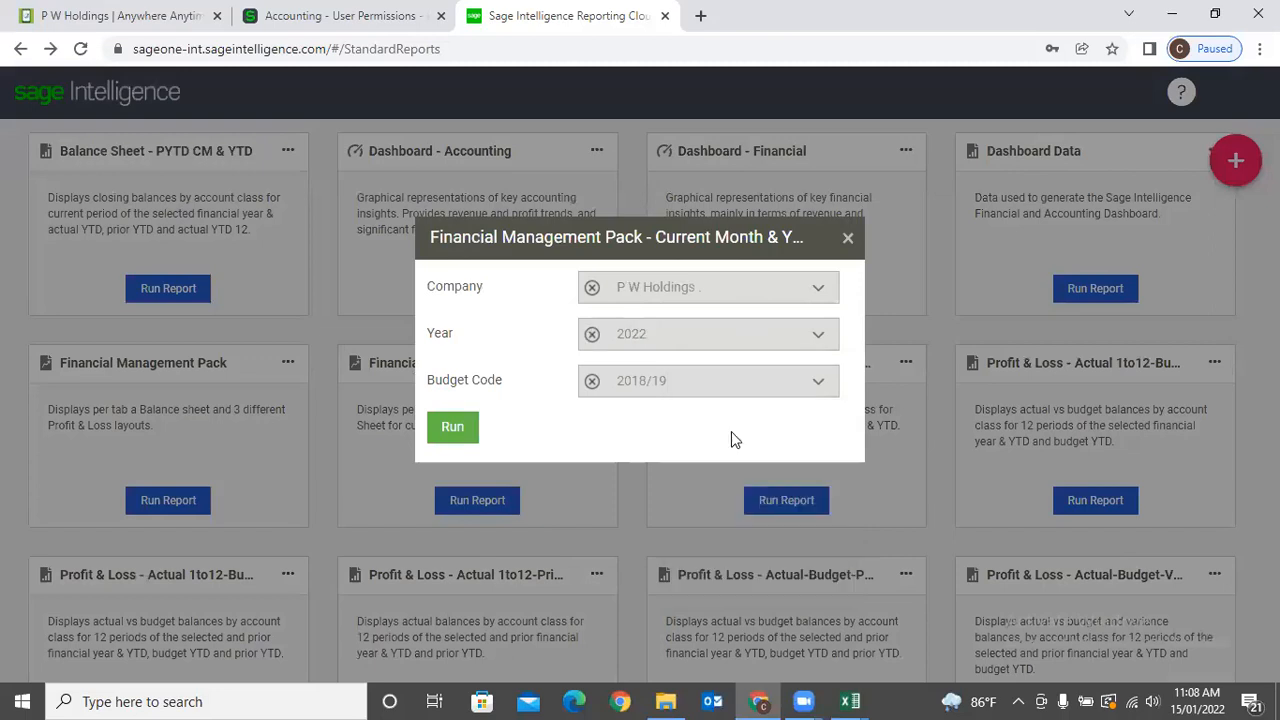
pyautogui.click(463, 428)
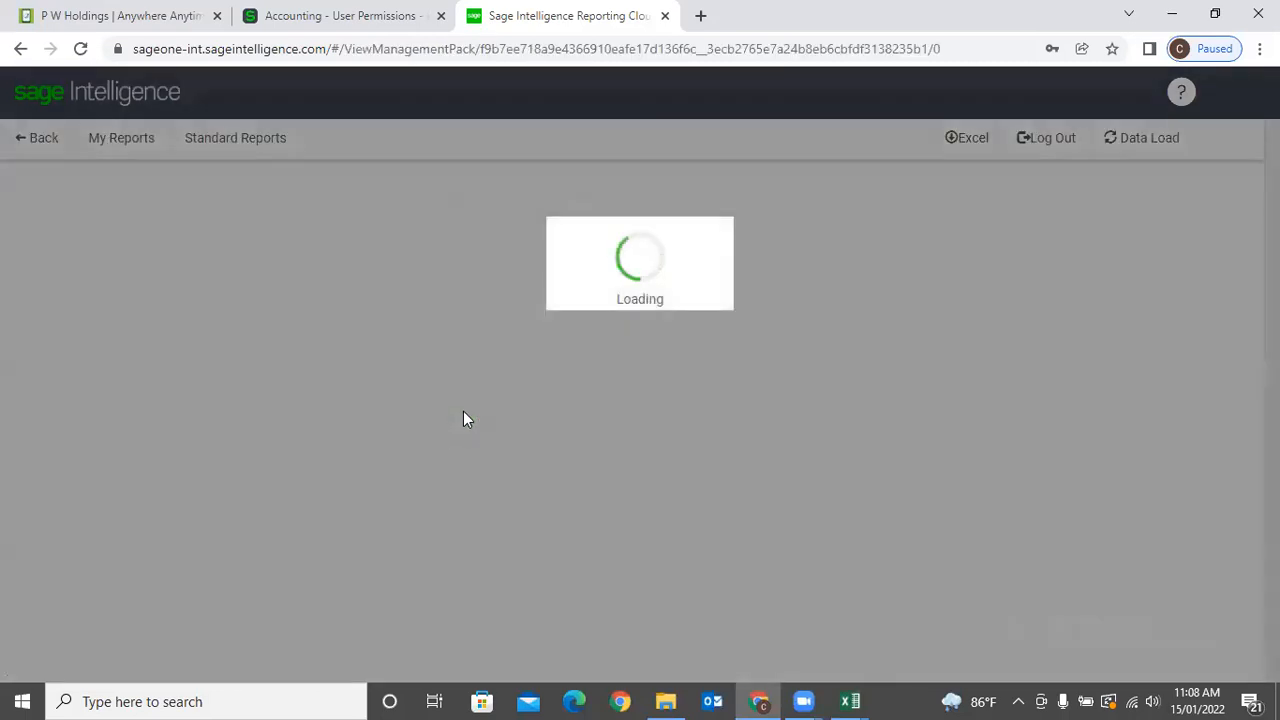
# View the Cover Page, Balance Sheet and Profit & Loss tabs, then go back to Standard Reports.
pyautogui.scroll(-2, 454, 377)
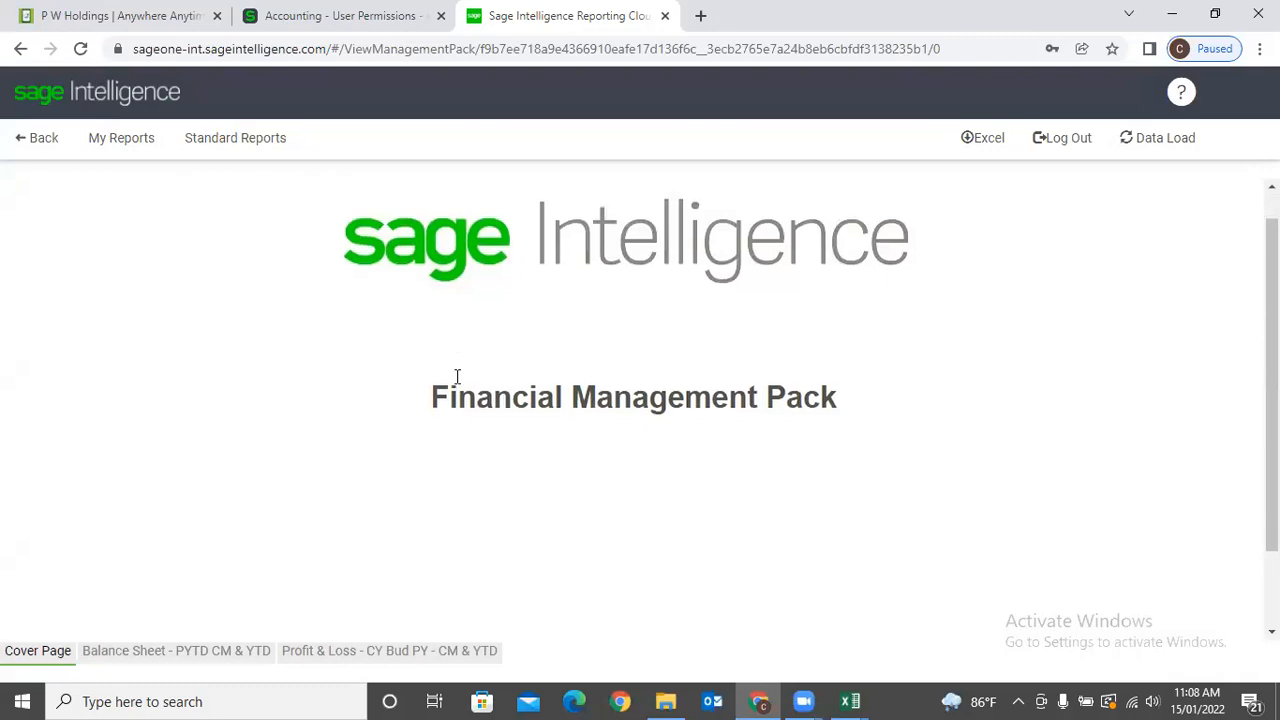
pyautogui.click(31, 656)
pyautogui.click(150, 652)
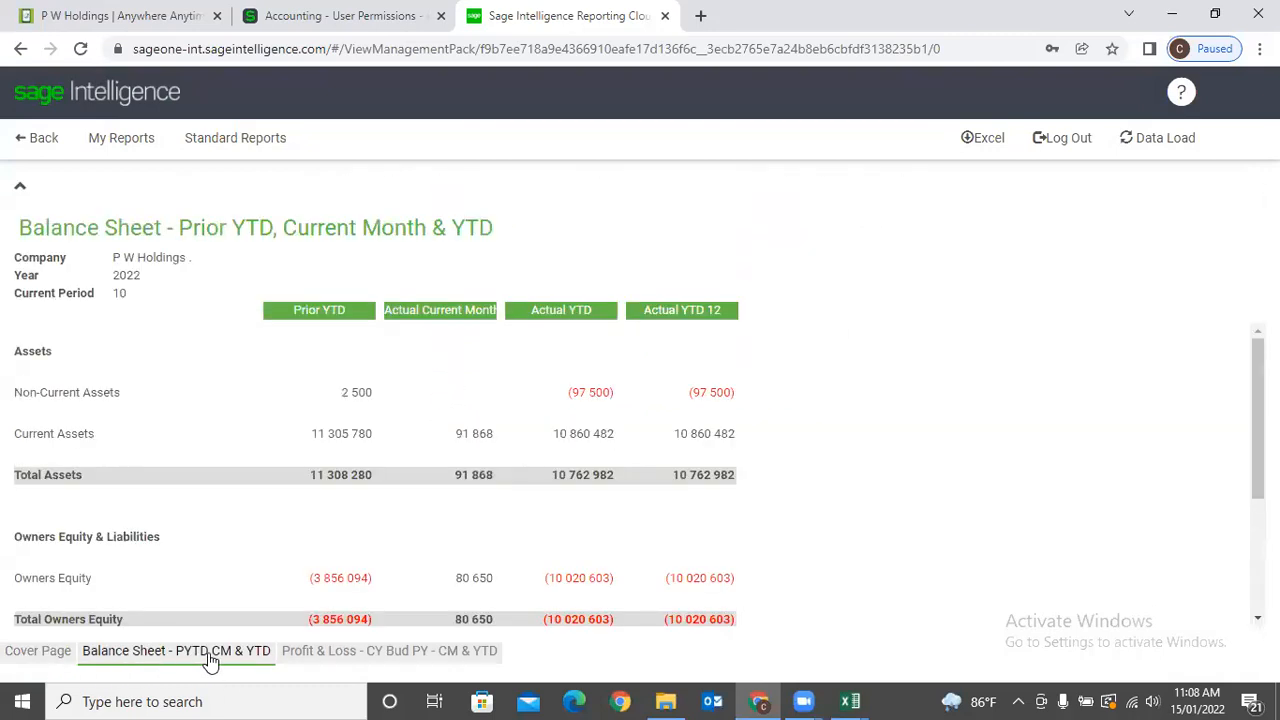
pyautogui.click(388, 652)
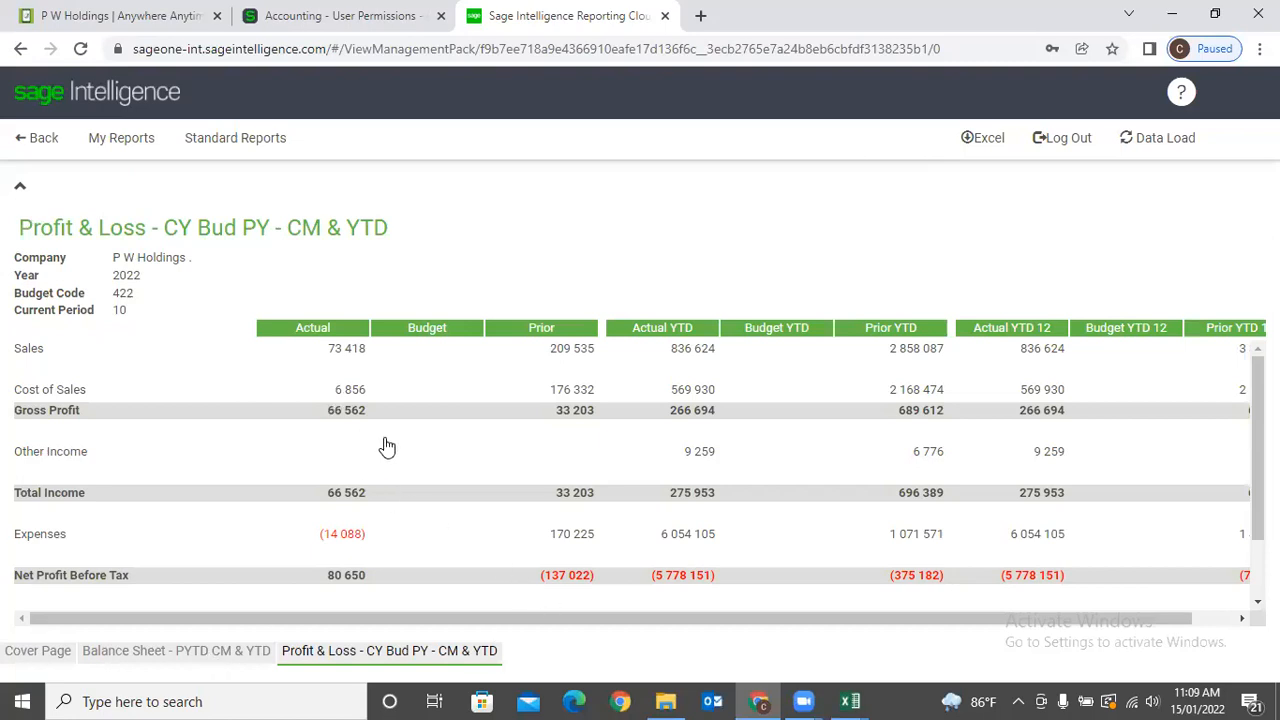
pyautogui.scroll(-2, 518, 392)
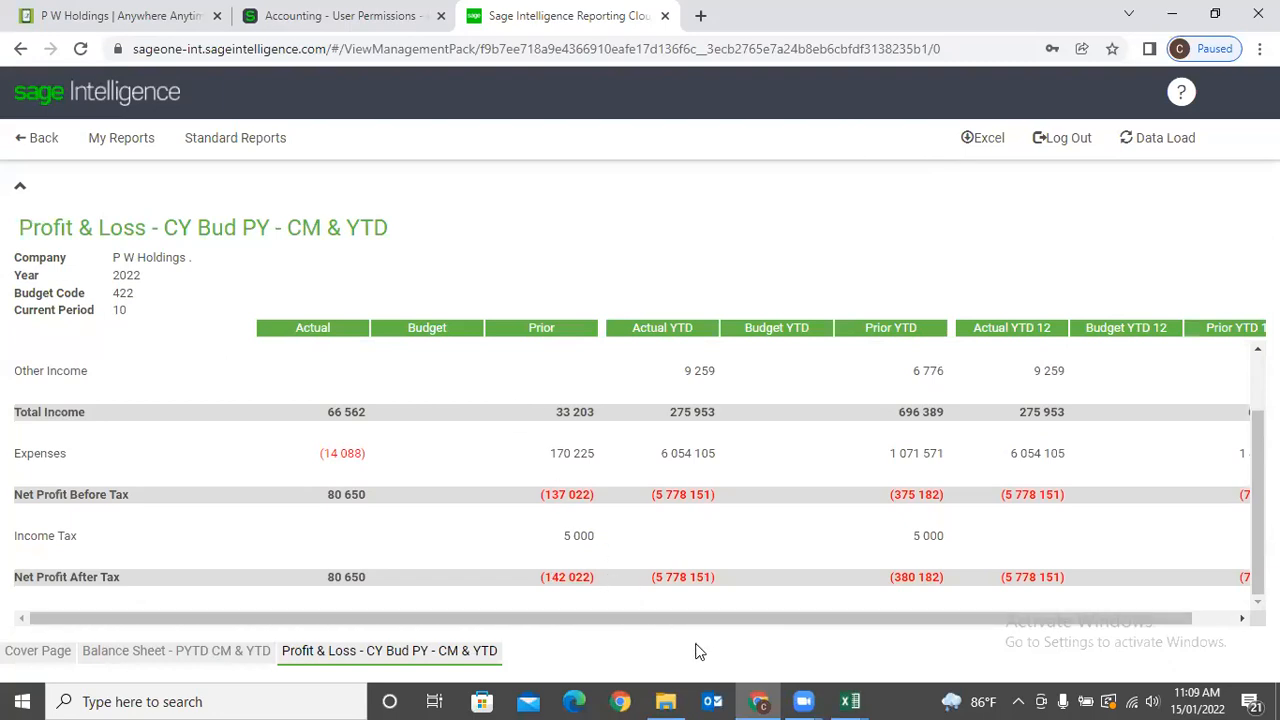
pyautogui.click(21, 49)
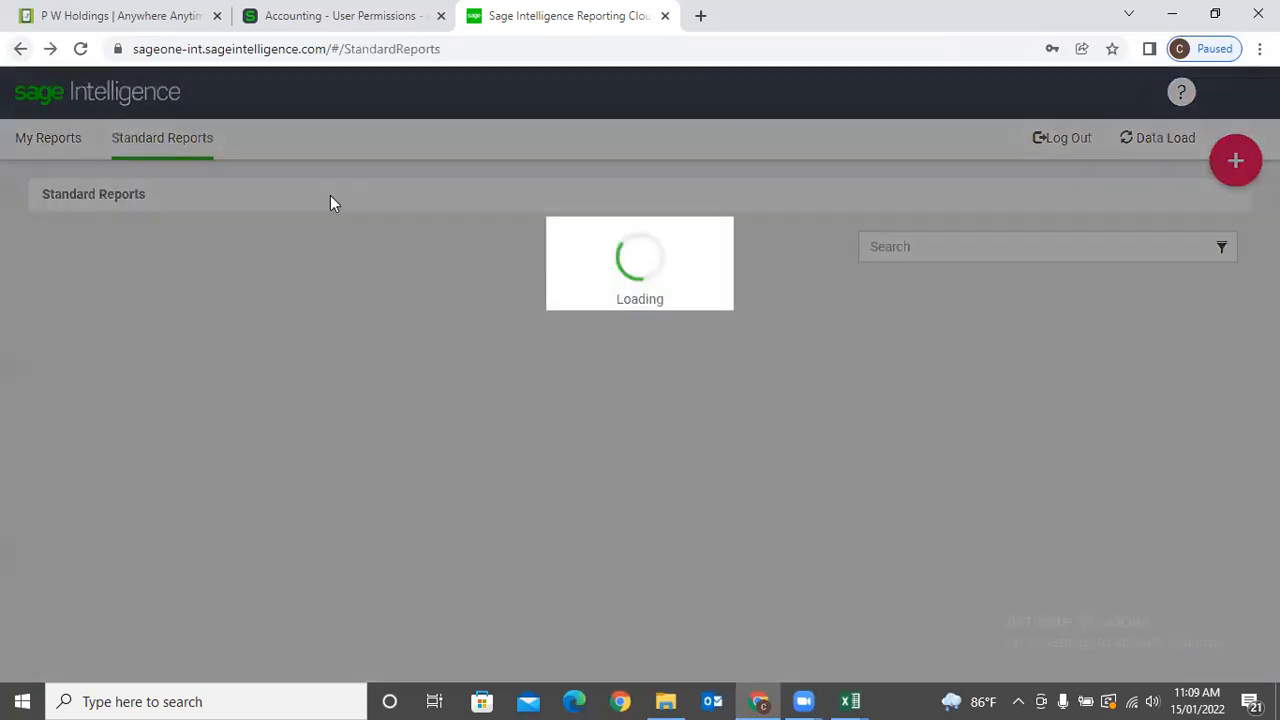
# Run the Financial Management Pack with company P W Holdings, year 2022 and budget code 2018/19.
pyautogui.scroll(-3, 435, 413)
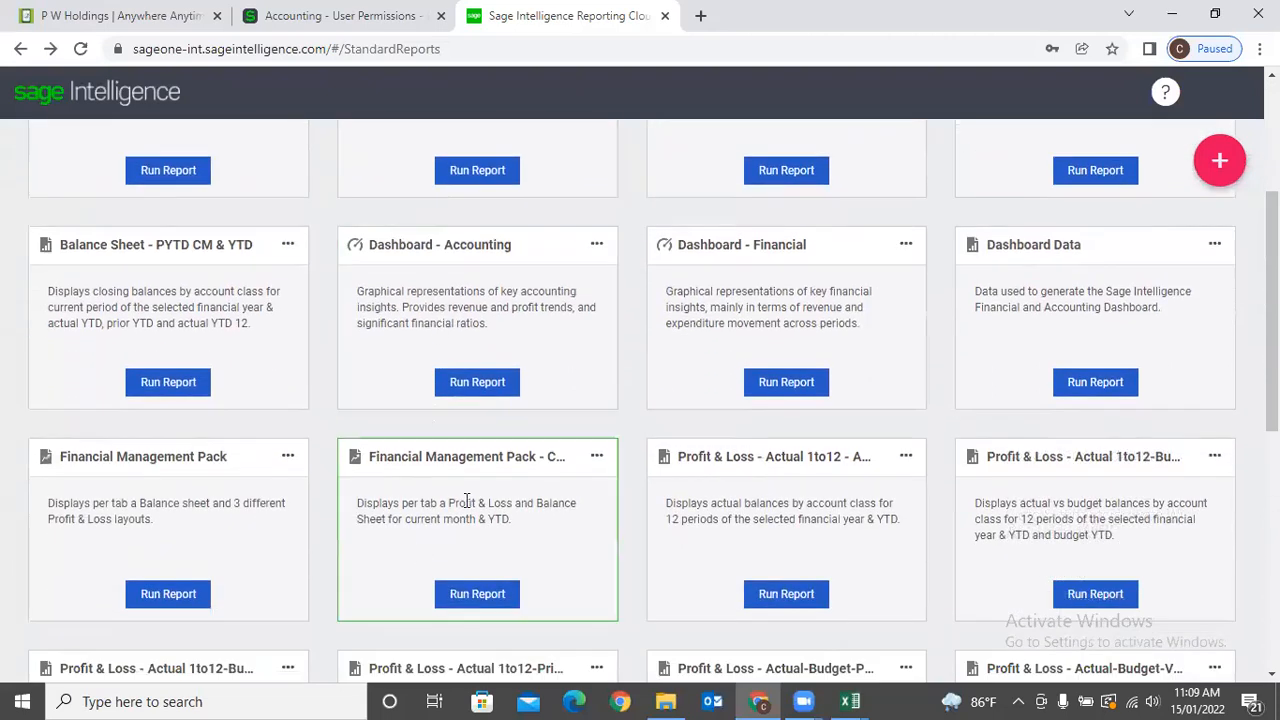
pyautogui.click(170, 594)
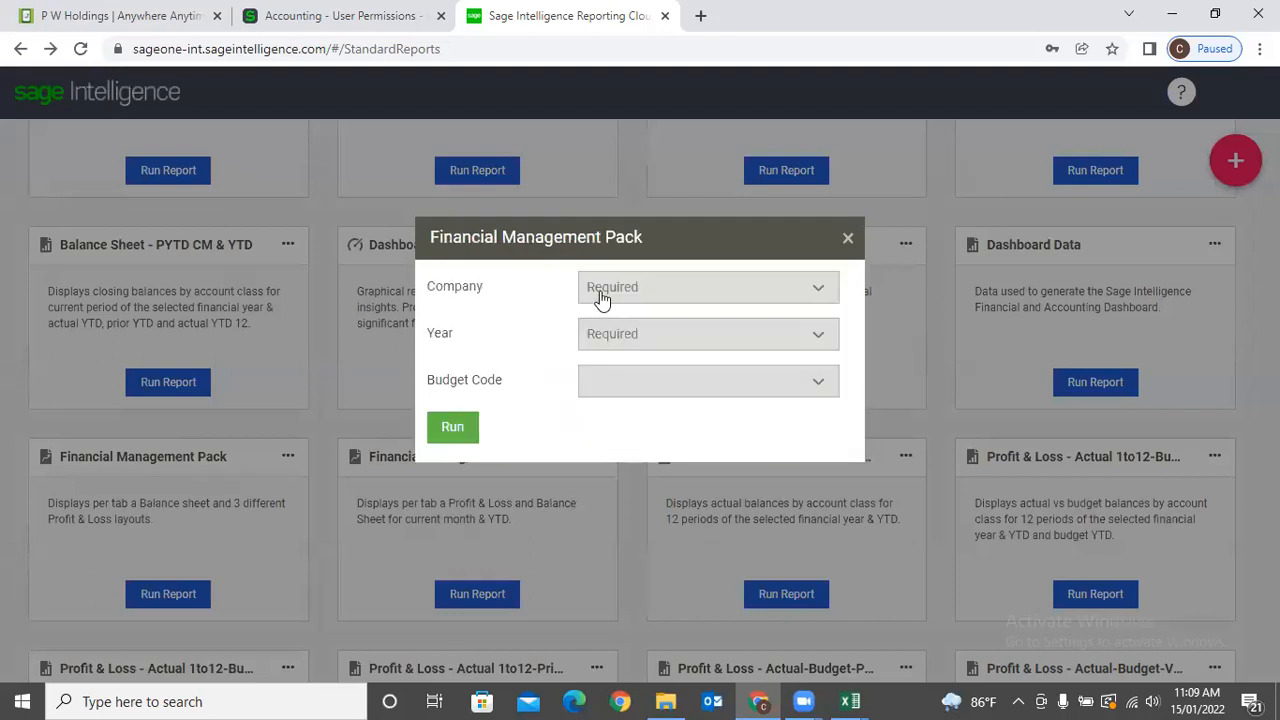
pyautogui.click(601, 299)
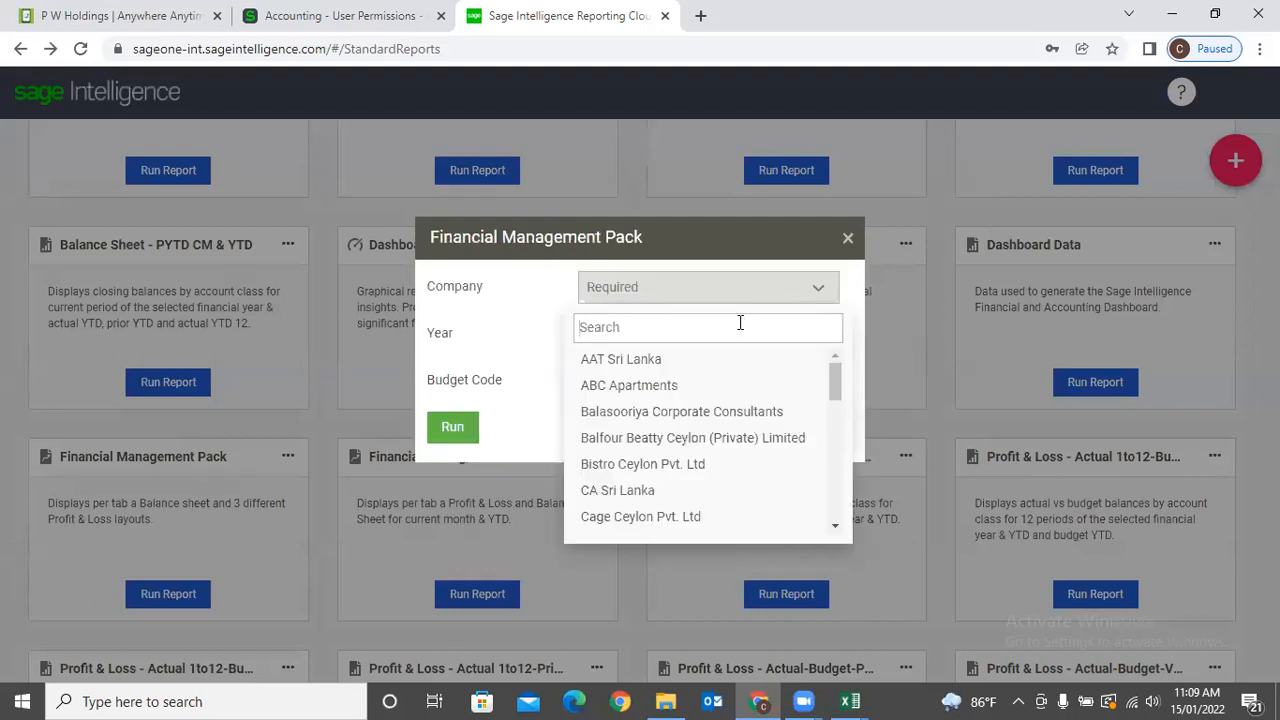
pyautogui.write('c')
pyautogui.write(' w')
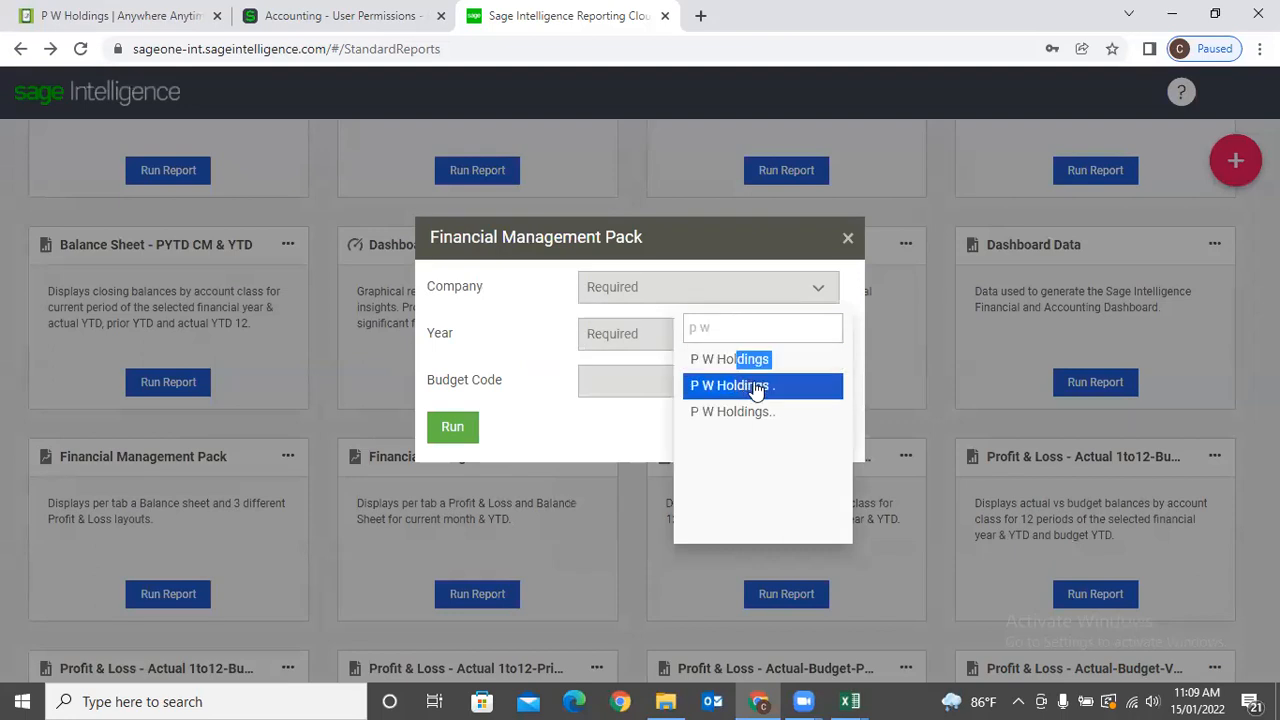
pyautogui.click(740, 386)
pyautogui.click(743, 374)
pyautogui.click(724, 350)
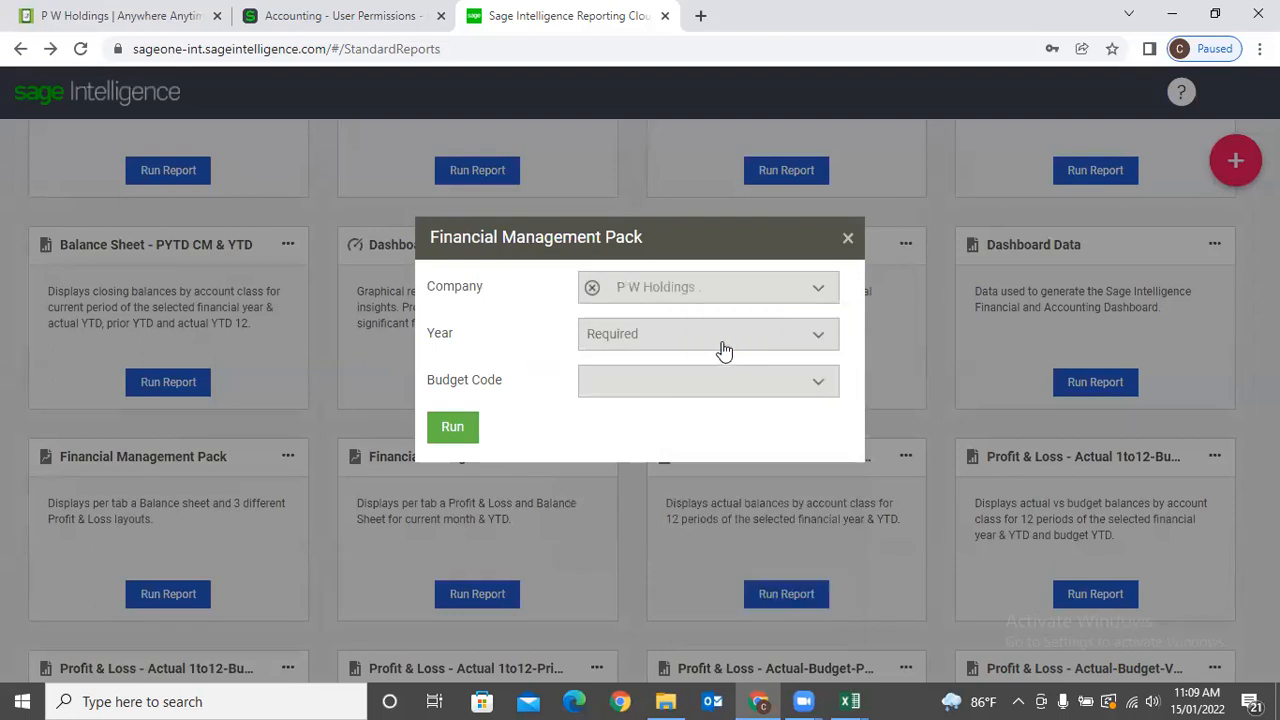
pyautogui.click(814, 335)
pyautogui.click(749, 432)
pyautogui.click(824, 390)
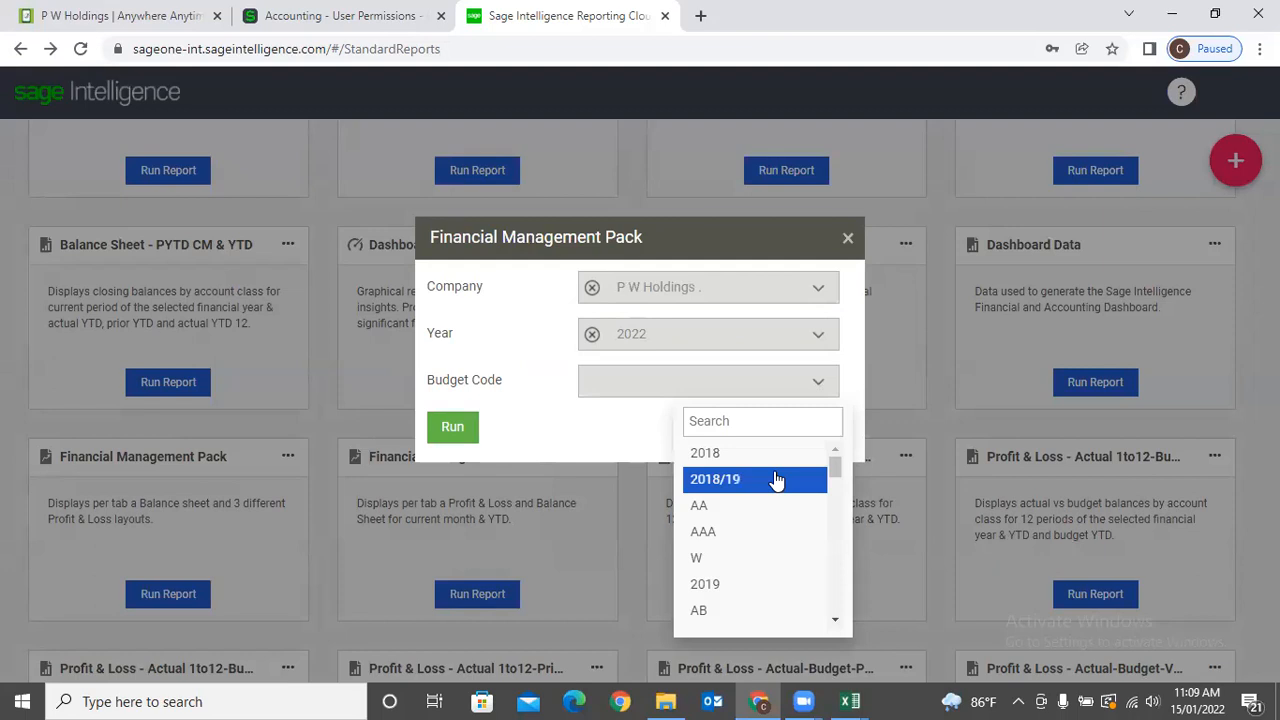
pyautogui.click(777, 480)
pyautogui.click(453, 430)
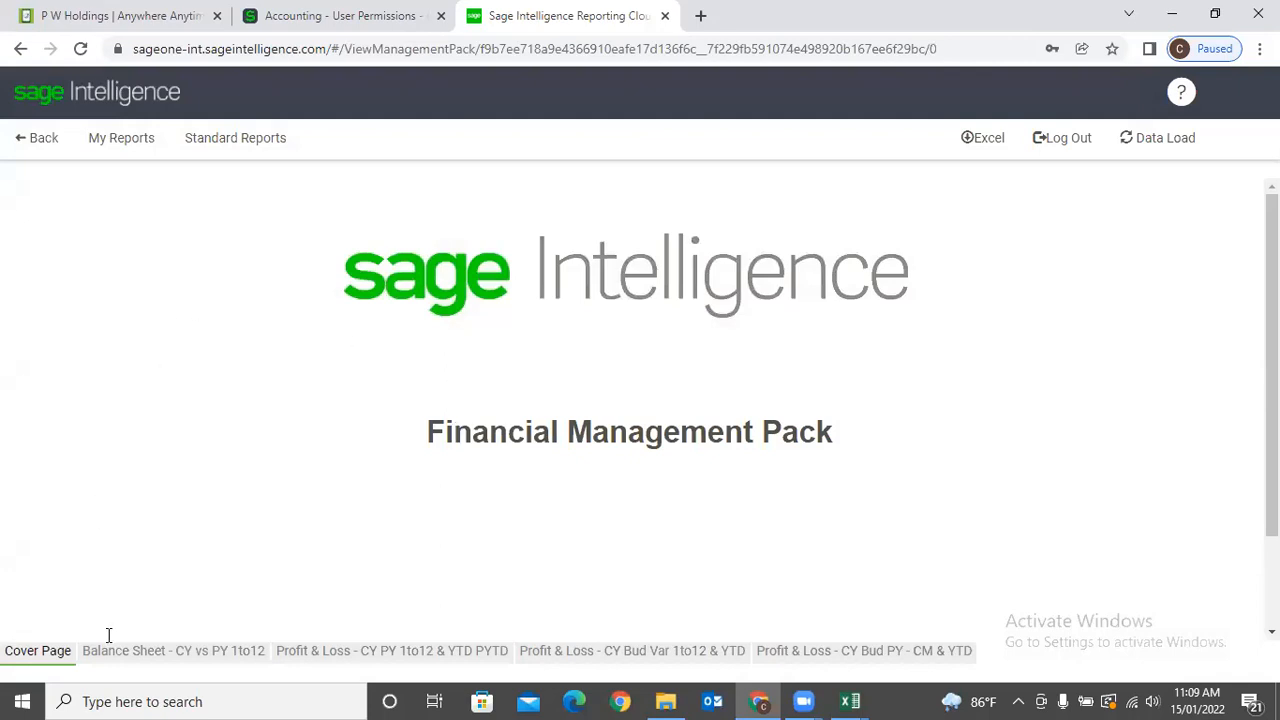
# Review the Balance Sheet, P&L CY PY, P&L CY Bud Var and P&L CY Bud PY tabs, then return to Standard Reports.
pyautogui.click(143, 655)
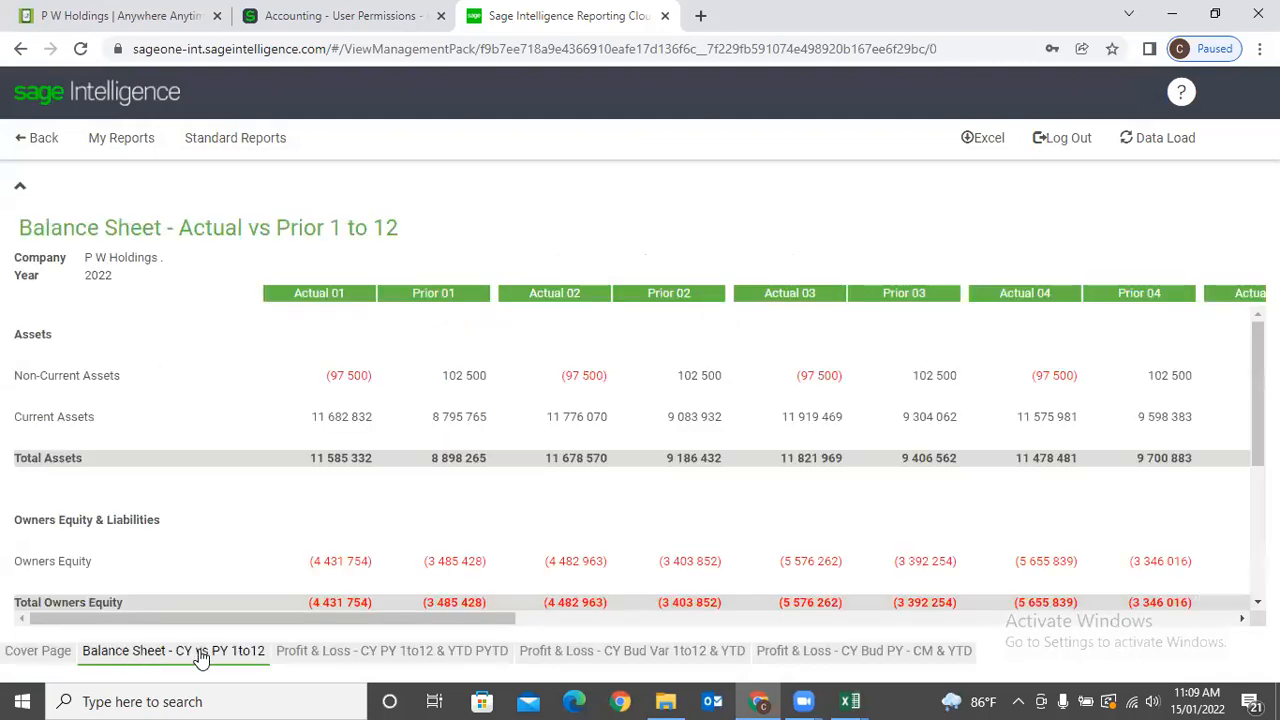
pyautogui.hotkey('ctrl', 'pagedown')
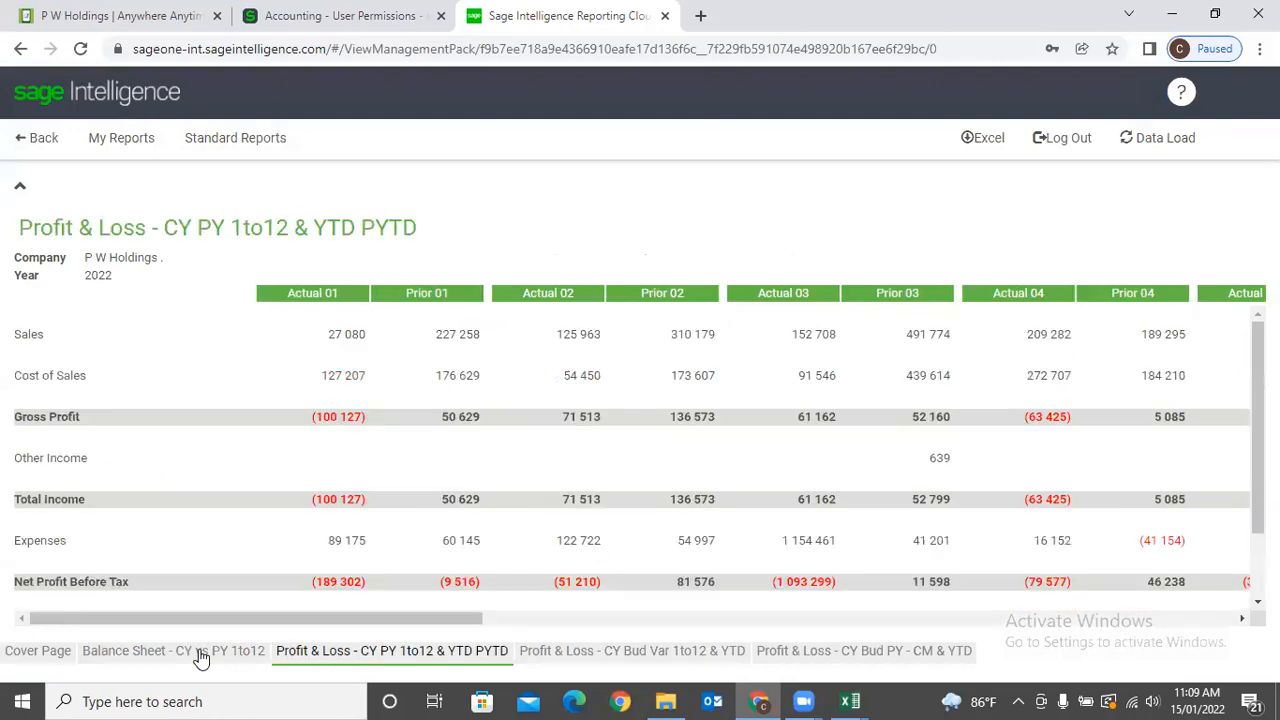
pyautogui.click(595, 652)
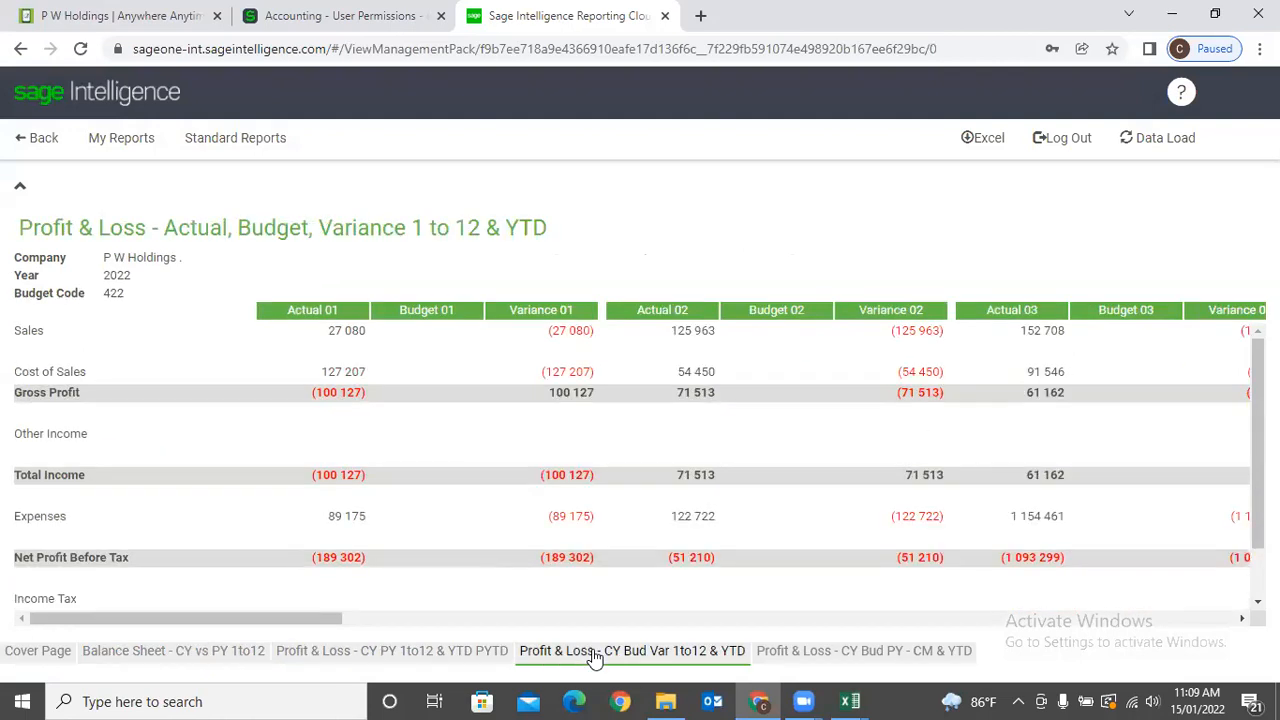
pyautogui.click(894, 650)
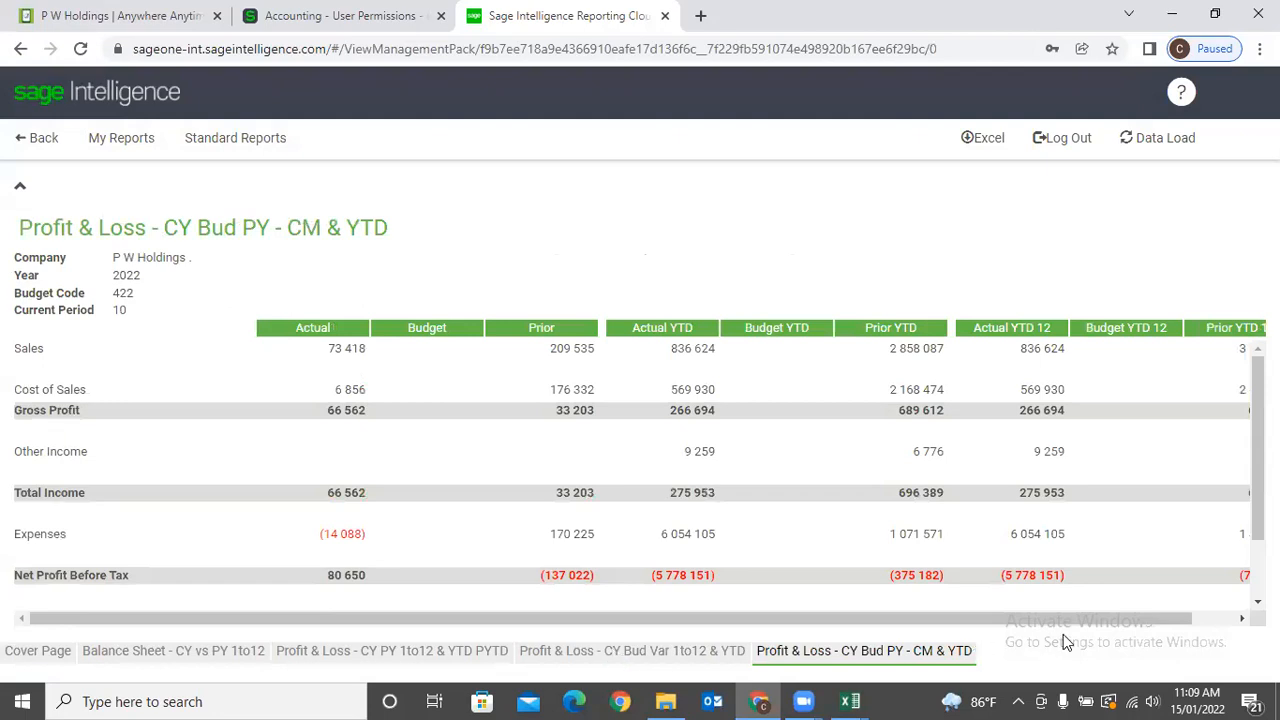
pyautogui.scroll(-2, 626, 392)
pyautogui.scroll(2, 626, 392)
pyautogui.click(20, 146)
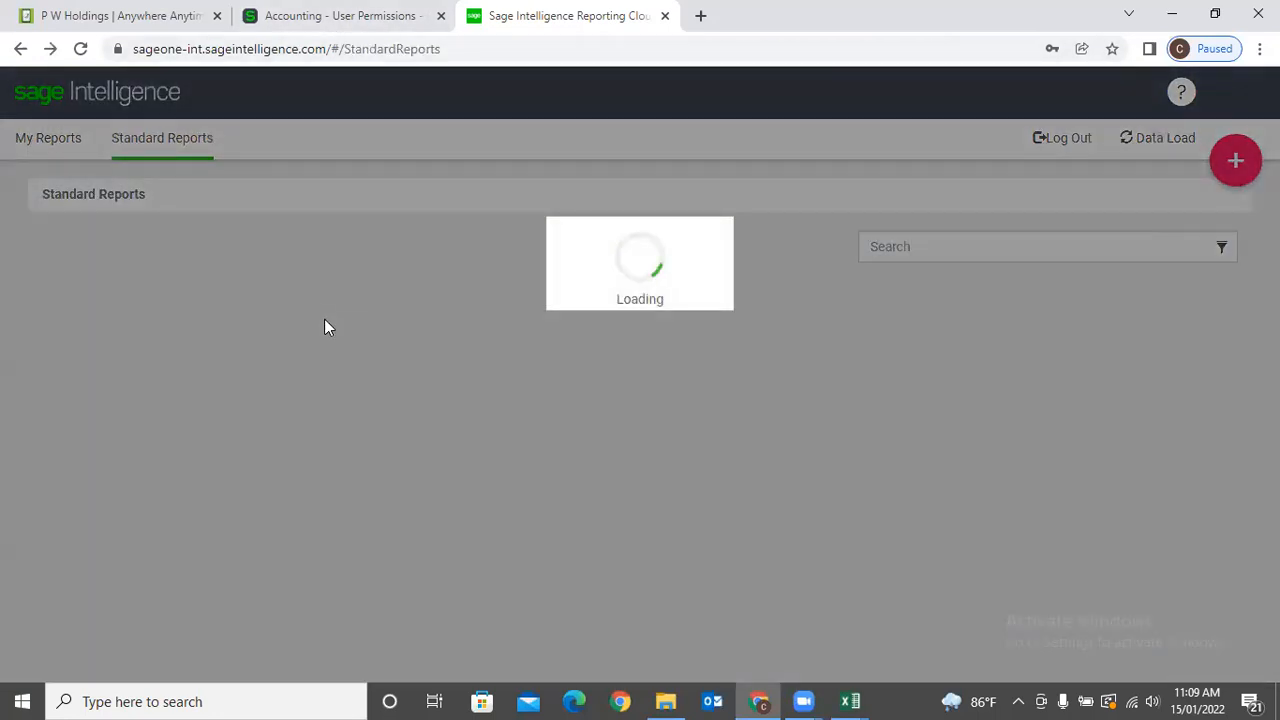
# Start a new custom report, entering Sun2022 as an initial name.
pyautogui.scroll(-5, 559, 400)
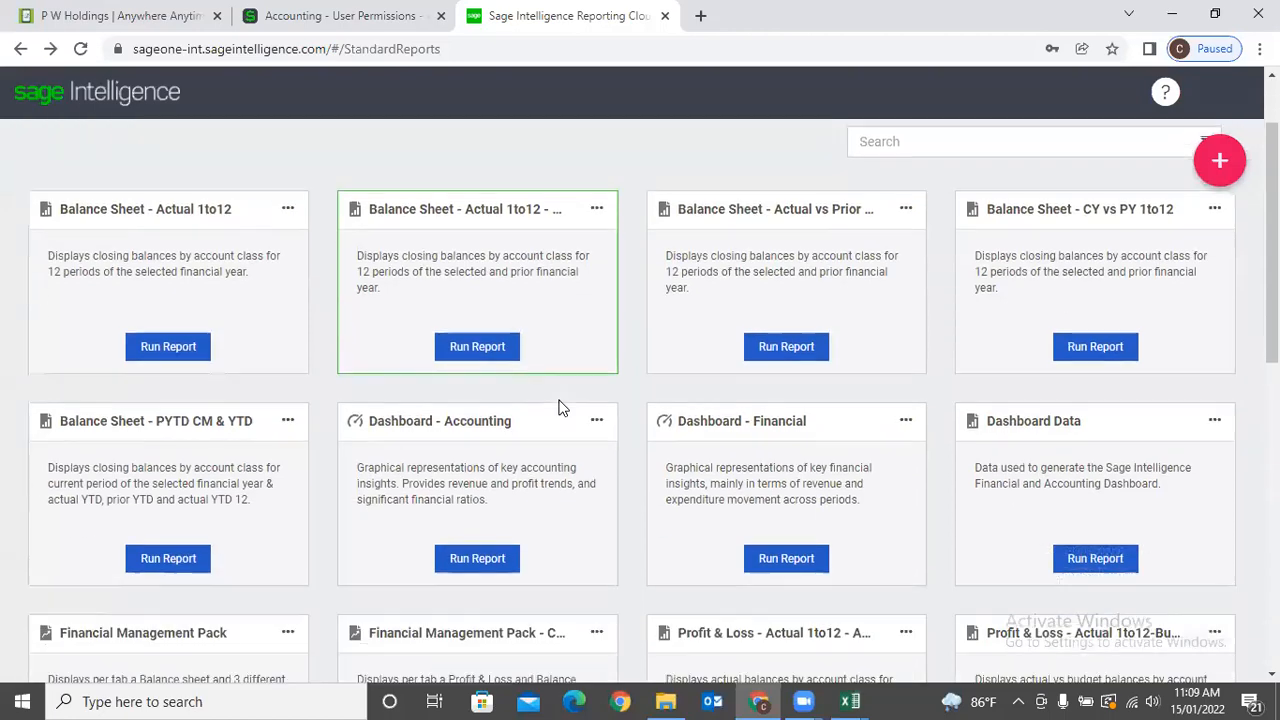
pyautogui.scroll(-3, 560, 399)
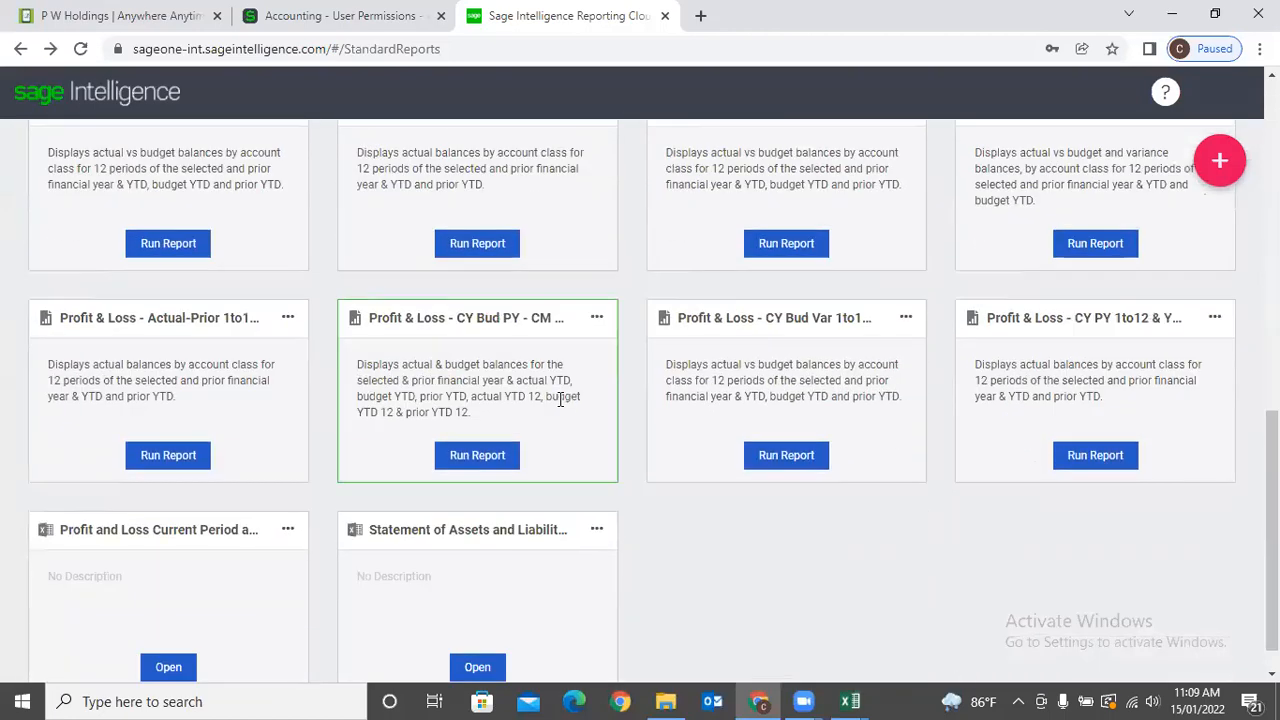
pyautogui.scroll(9, 559, 402)
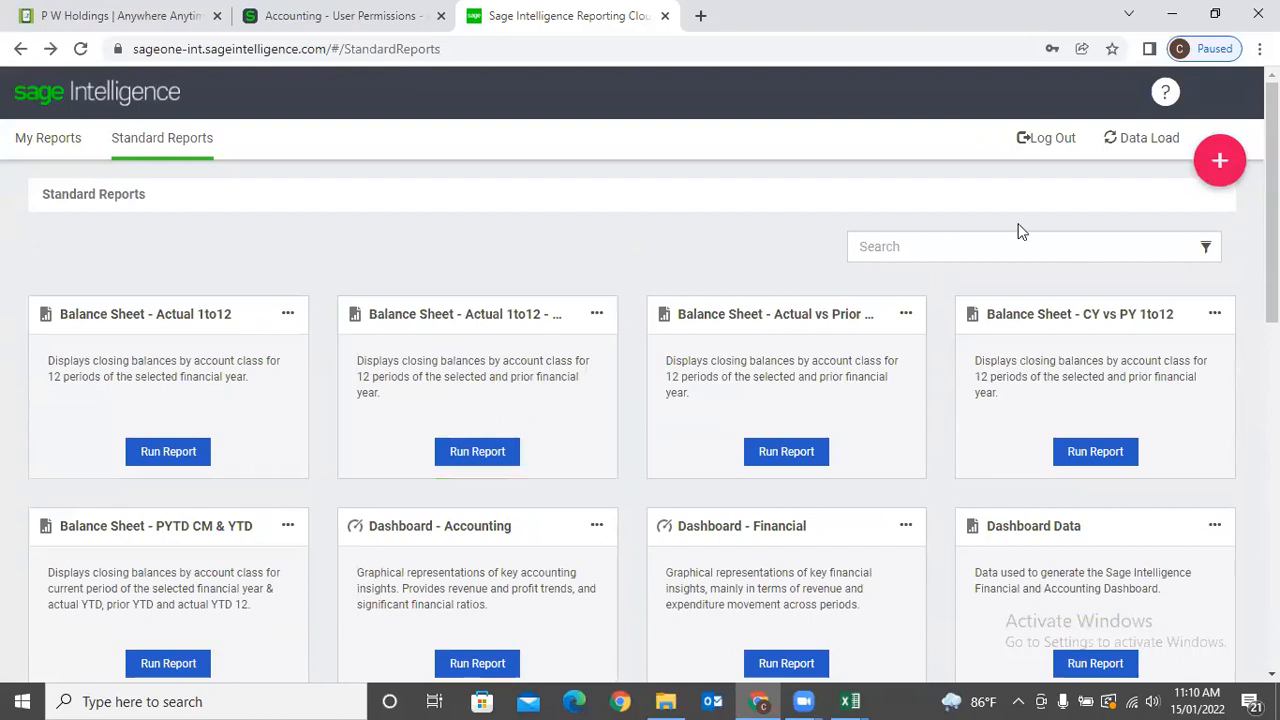
pyautogui.click(1220, 162)
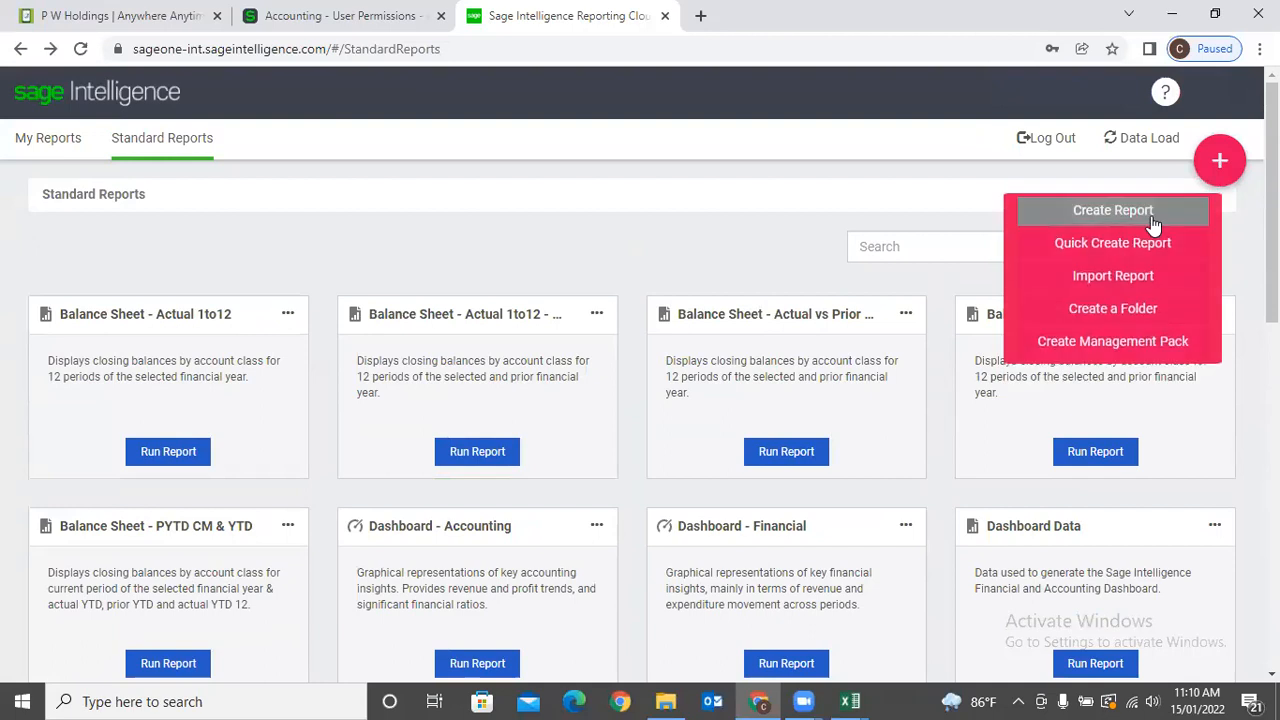
pyautogui.click(1113, 211)
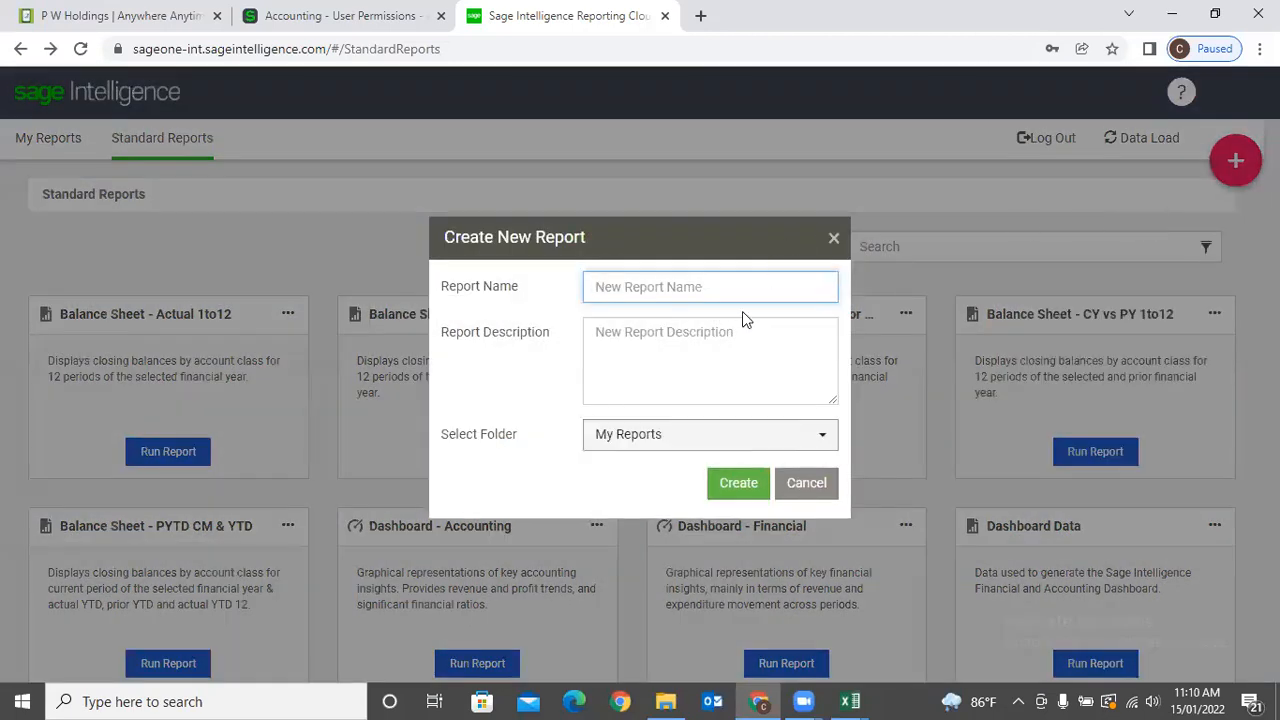
pyautogui.write('Sun2022')
pyautogui.press('Tab')
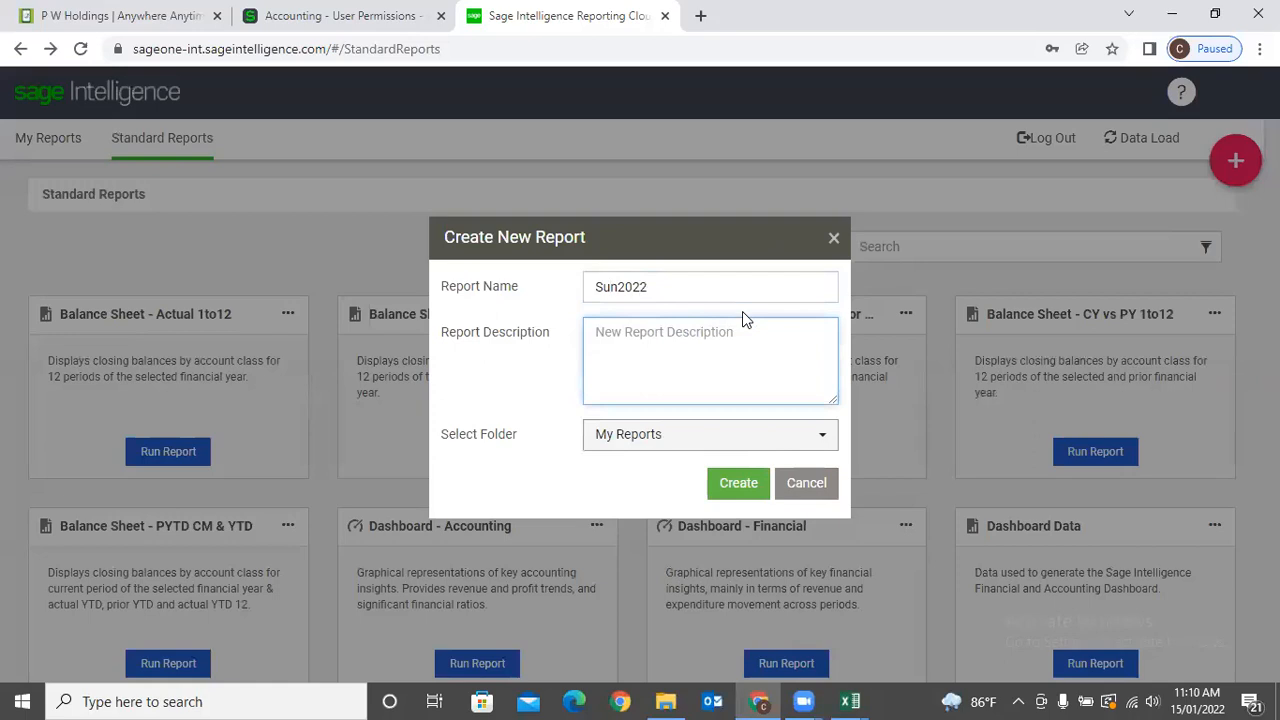
# Name the report 'P & L Year', copy that name into the description, and create it in My Reports.
pyautogui.doubleClick(726, 286)
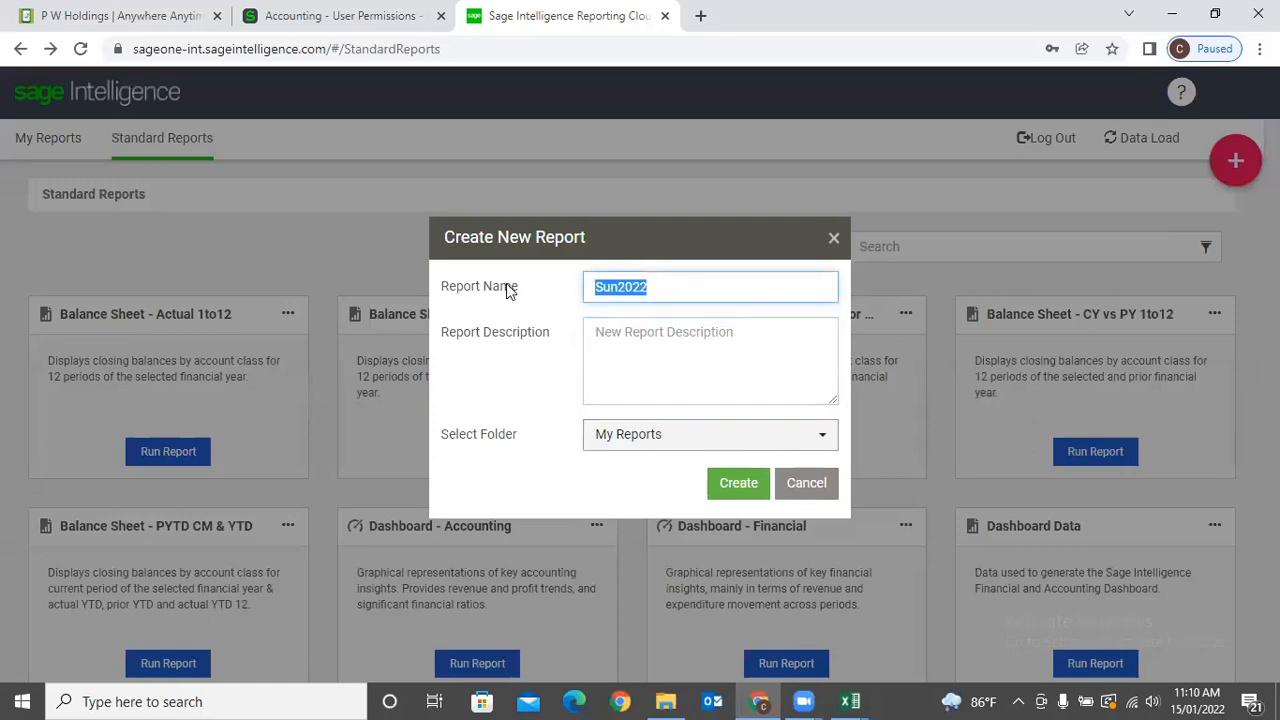
pyautogui.write('P & L')
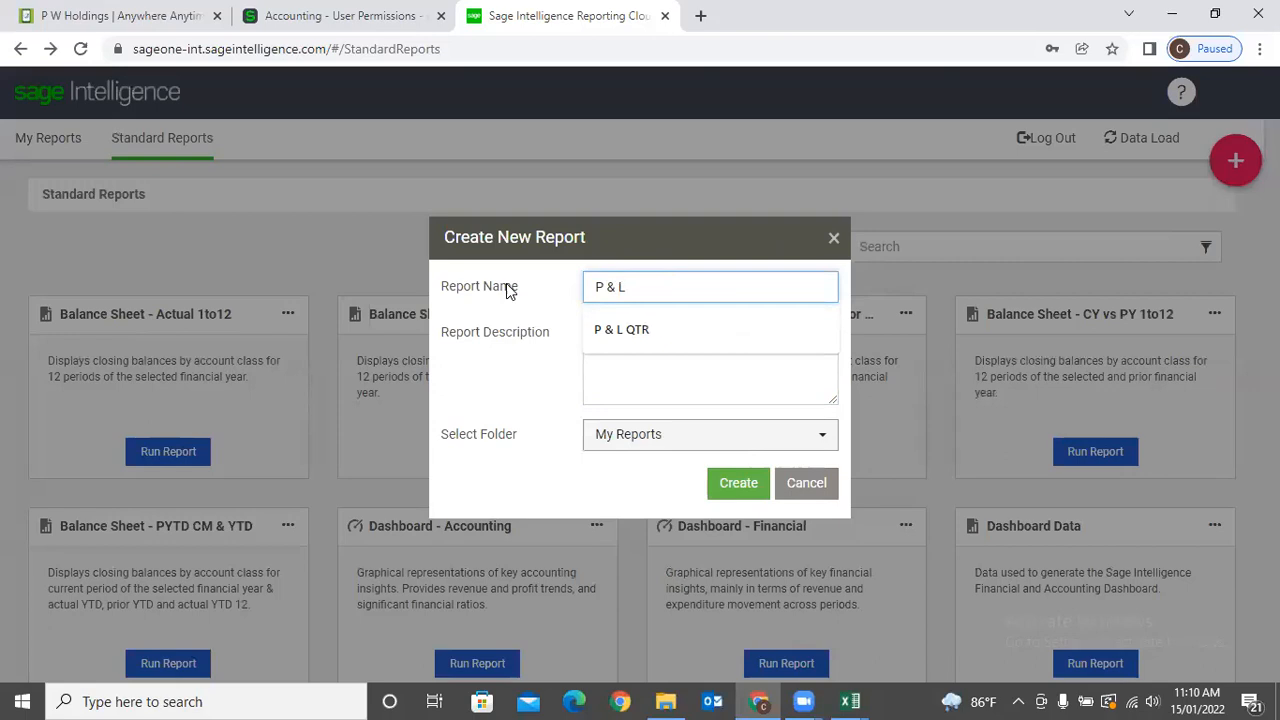
pyautogui.write(' Year')
pyautogui.press('Tab')
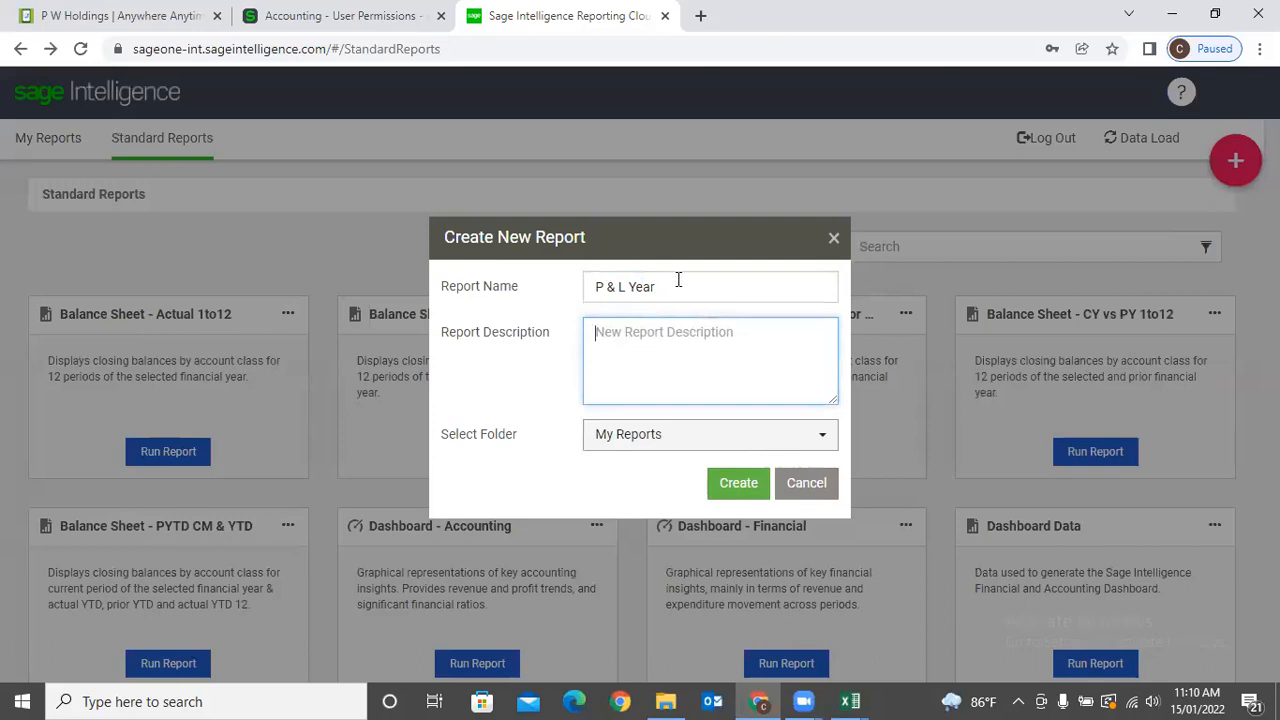
pyautogui.moveTo(678, 280); pyautogui.dragTo(570, 286)
pyautogui.hotkey('ctrl', 'c')
pyautogui.click(643, 328)
pyautogui.hotkey('ctrl', 'v')
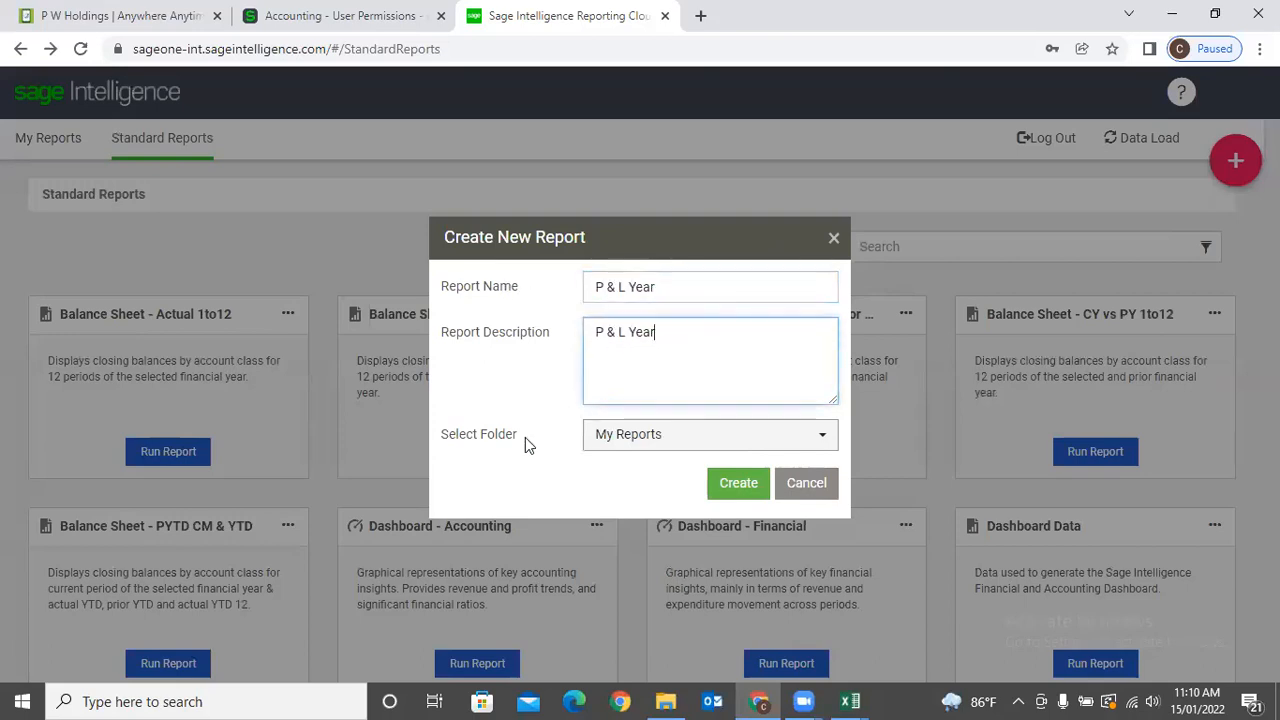
pyautogui.click(761, 484)
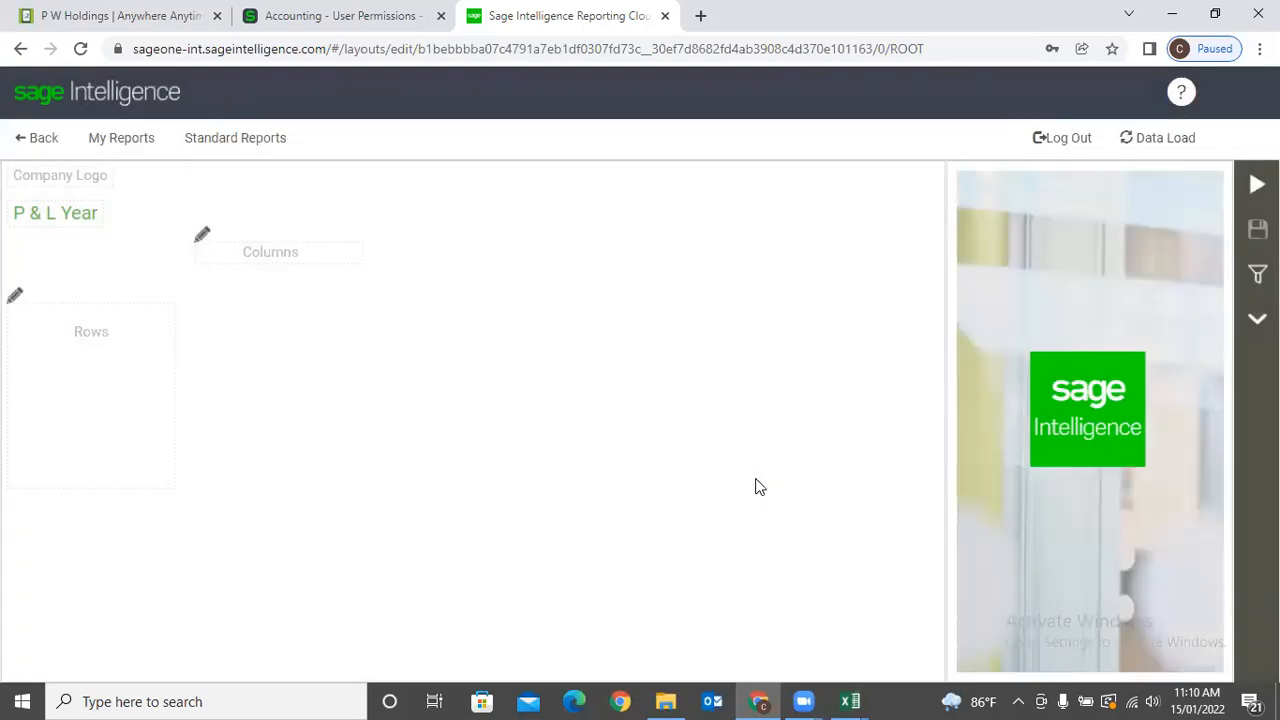
# Quick-add the Profit & Loss - Actual vs Budget column set.
pyautogui.click(200, 244)
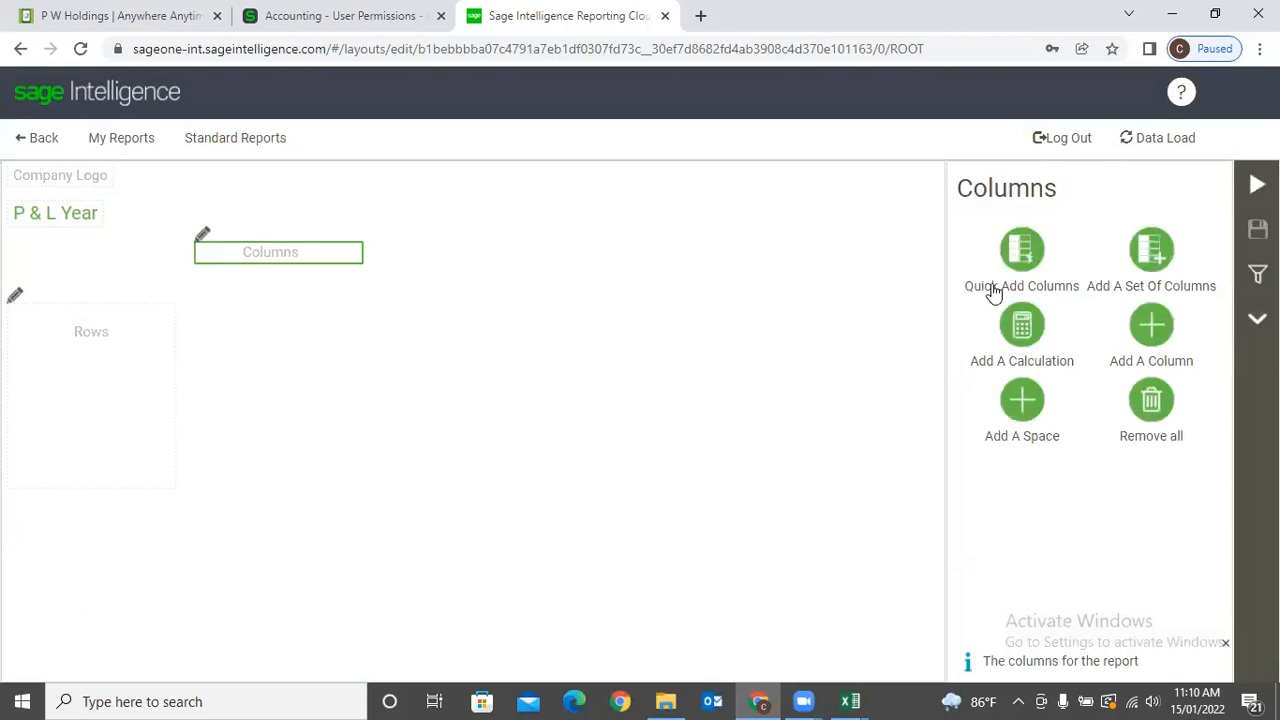
pyautogui.click(1022, 252)
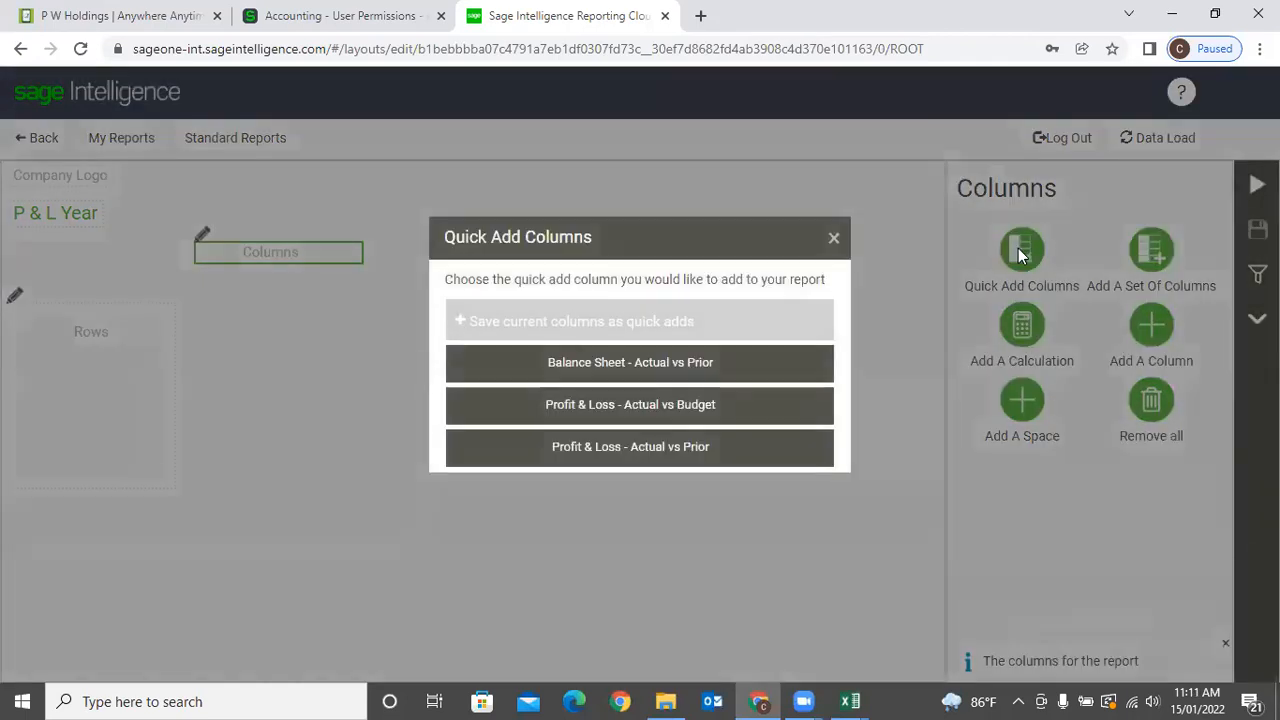
pyautogui.click(671, 406)
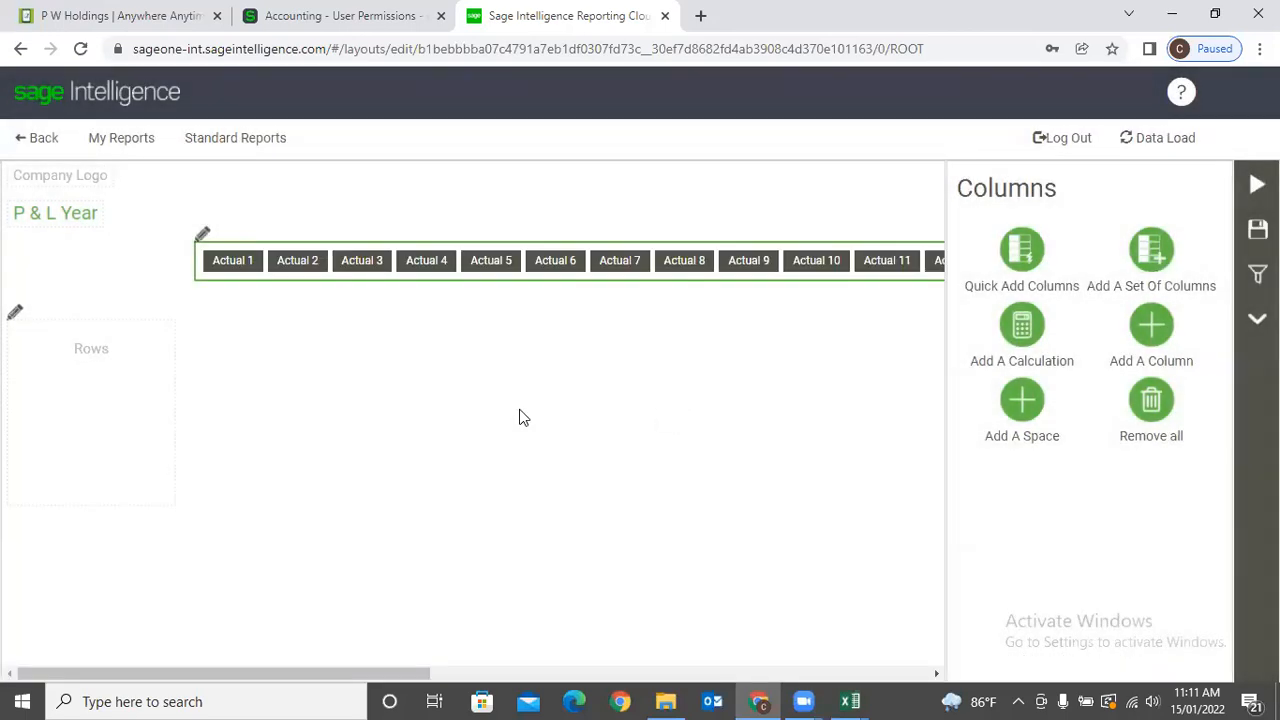
# Quick-add the standard Profit & Loss Rows to the layout.
pyautogui.click(15, 314)
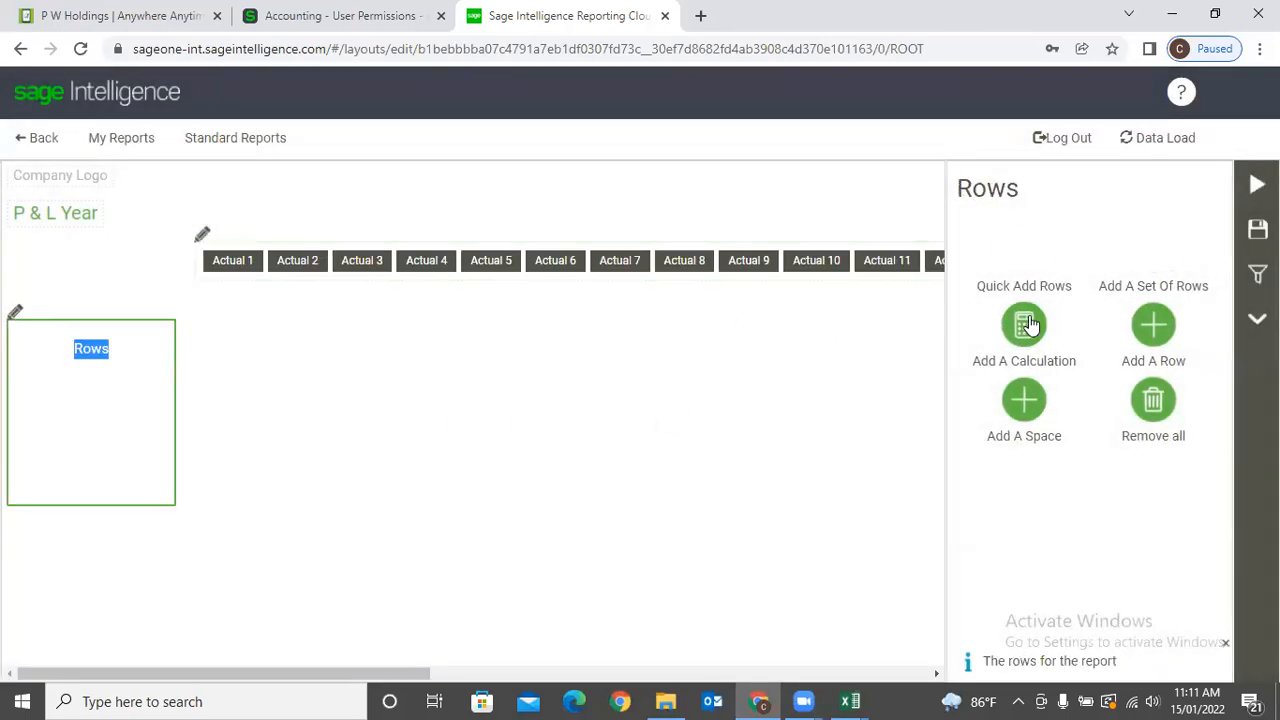
pyautogui.click(1022, 266)
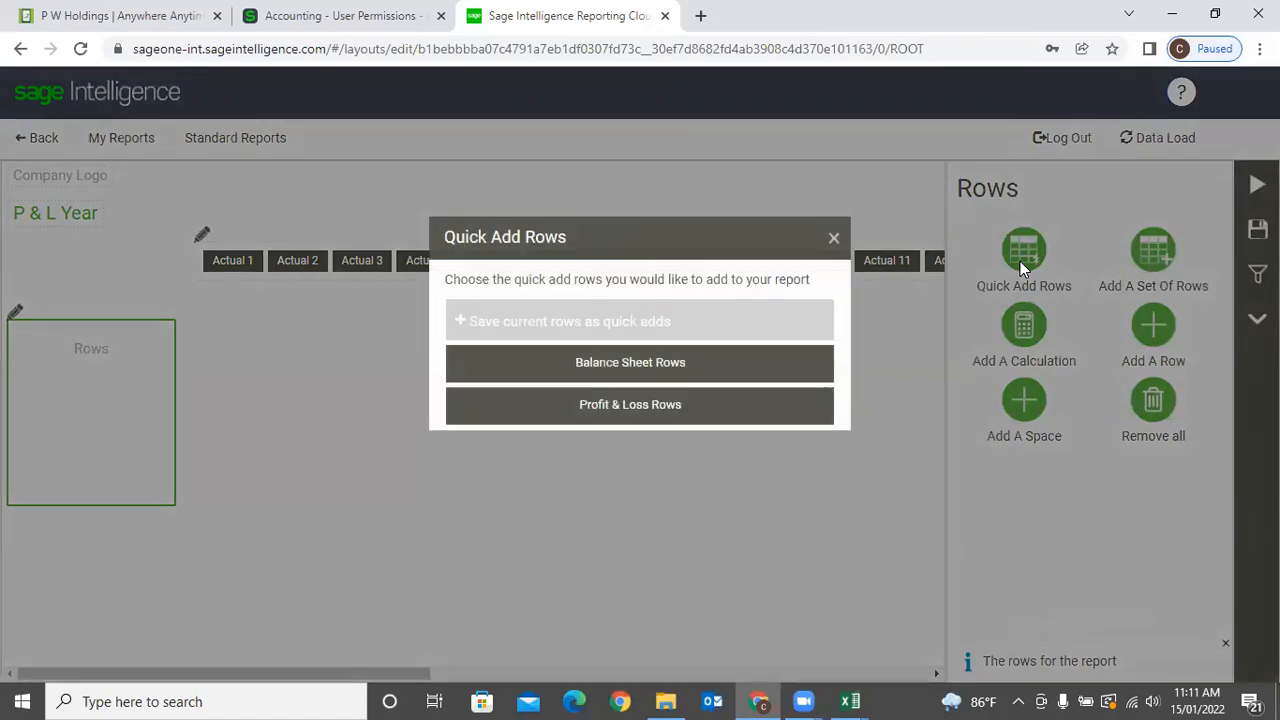
pyautogui.click(683, 412)
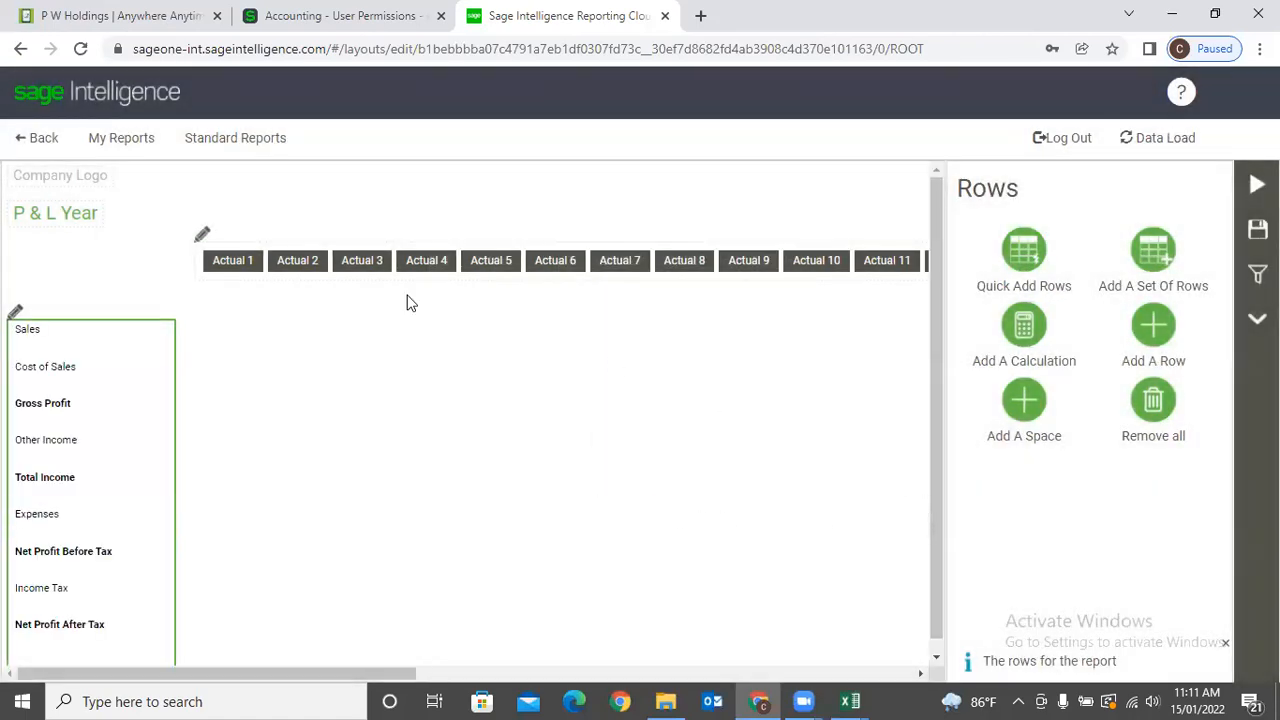
pyautogui.click(243, 261)
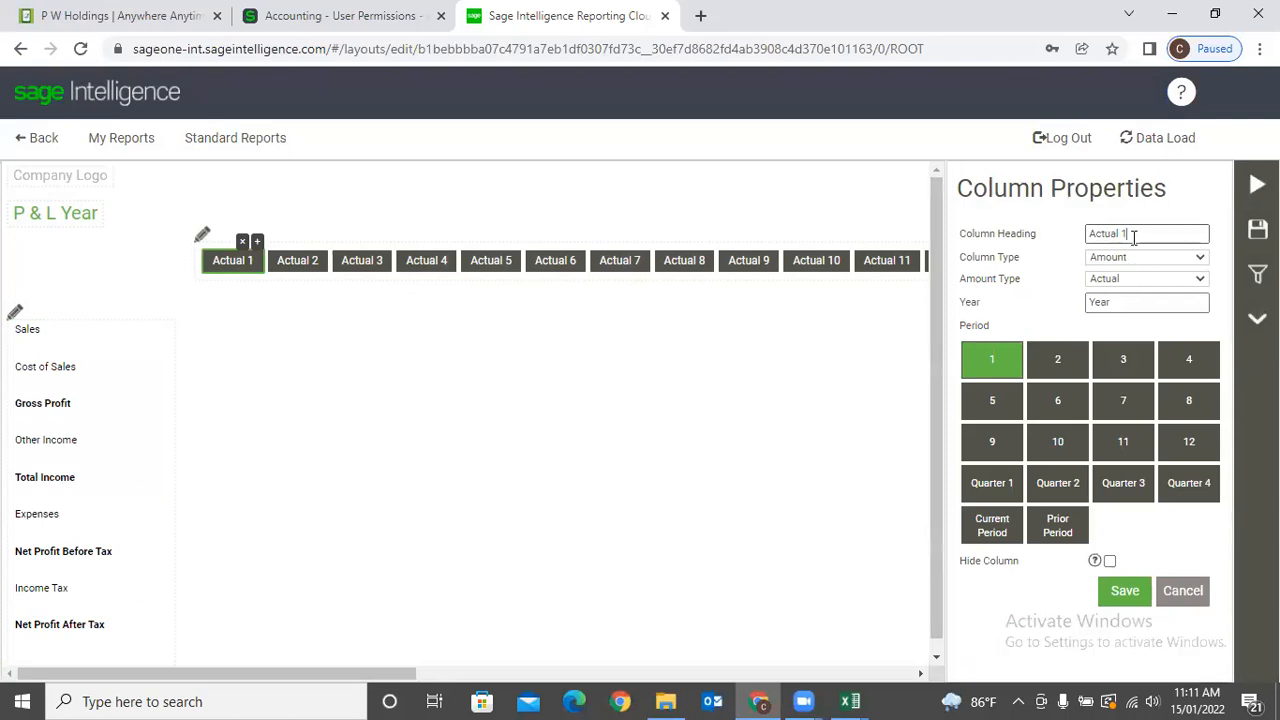
# Head the first column 'Apr 2022', keeping column type Amount and amount type Actual.
pyautogui.moveTo(1133, 237); pyautogui.dragTo(1021, 233)
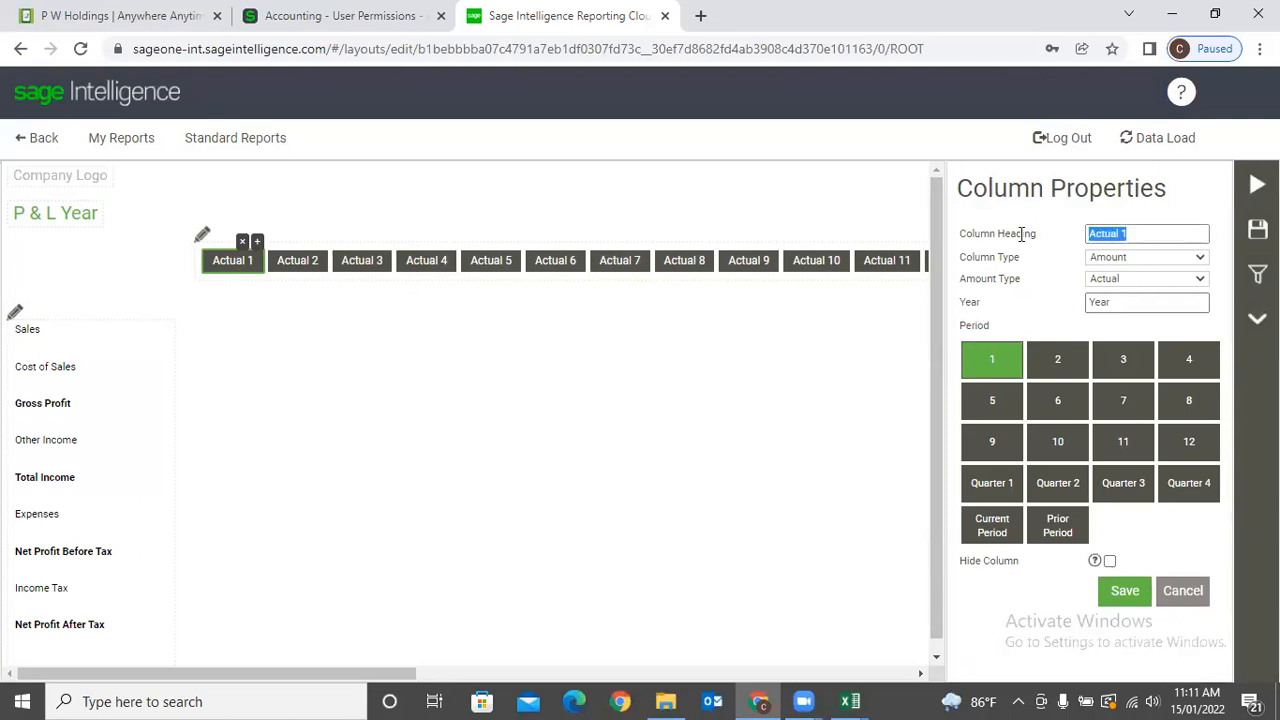
pyautogui.write('Apr 2022')
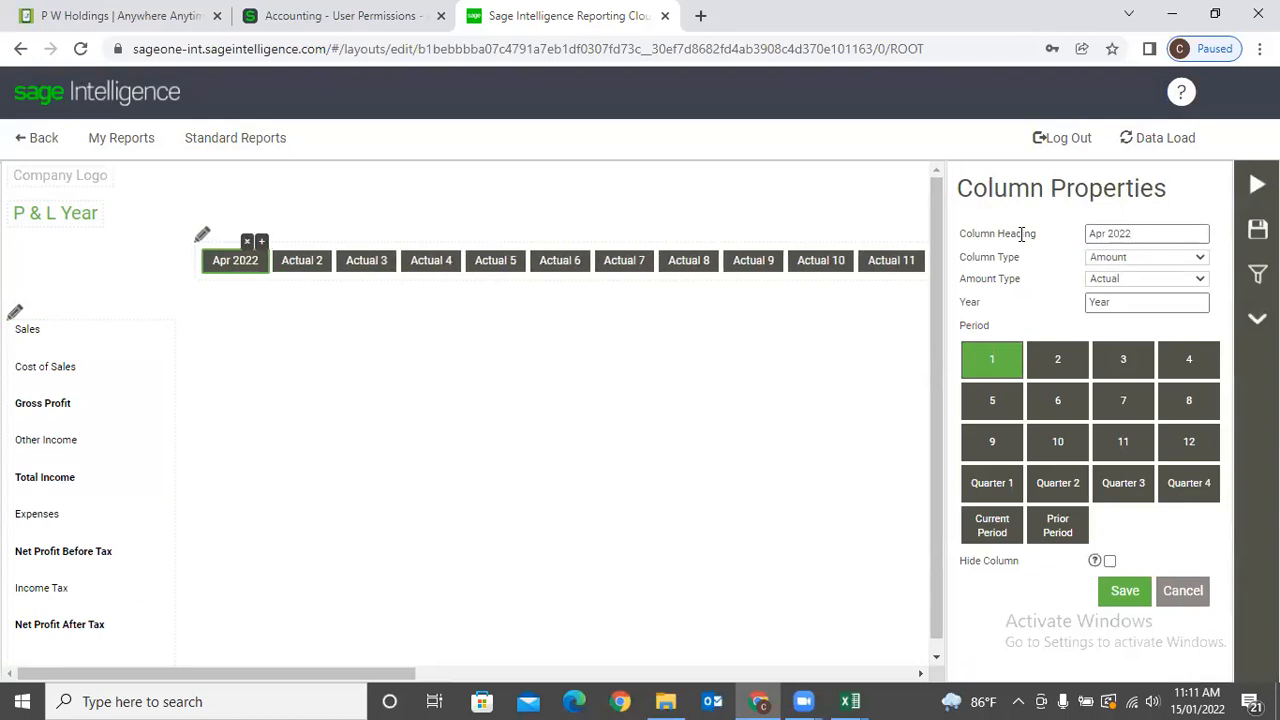
pyautogui.click(1199, 257)
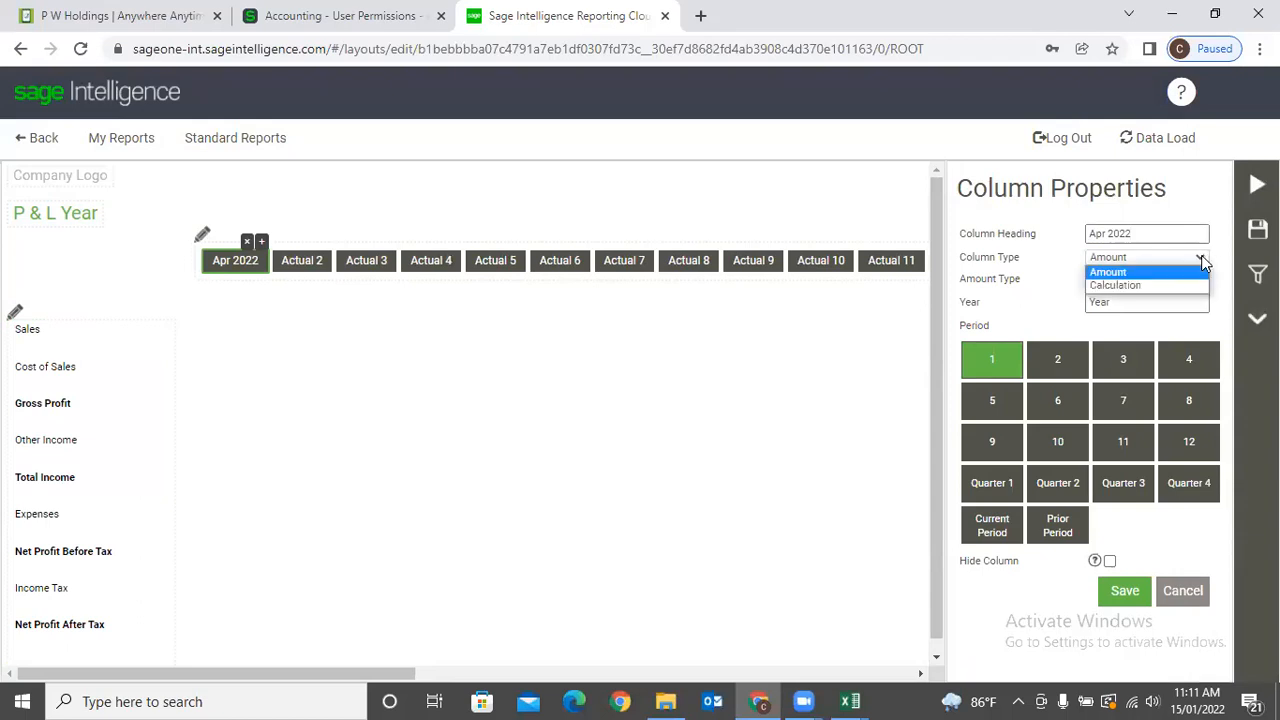
pyautogui.click(1201, 256)
pyautogui.click(1199, 279)
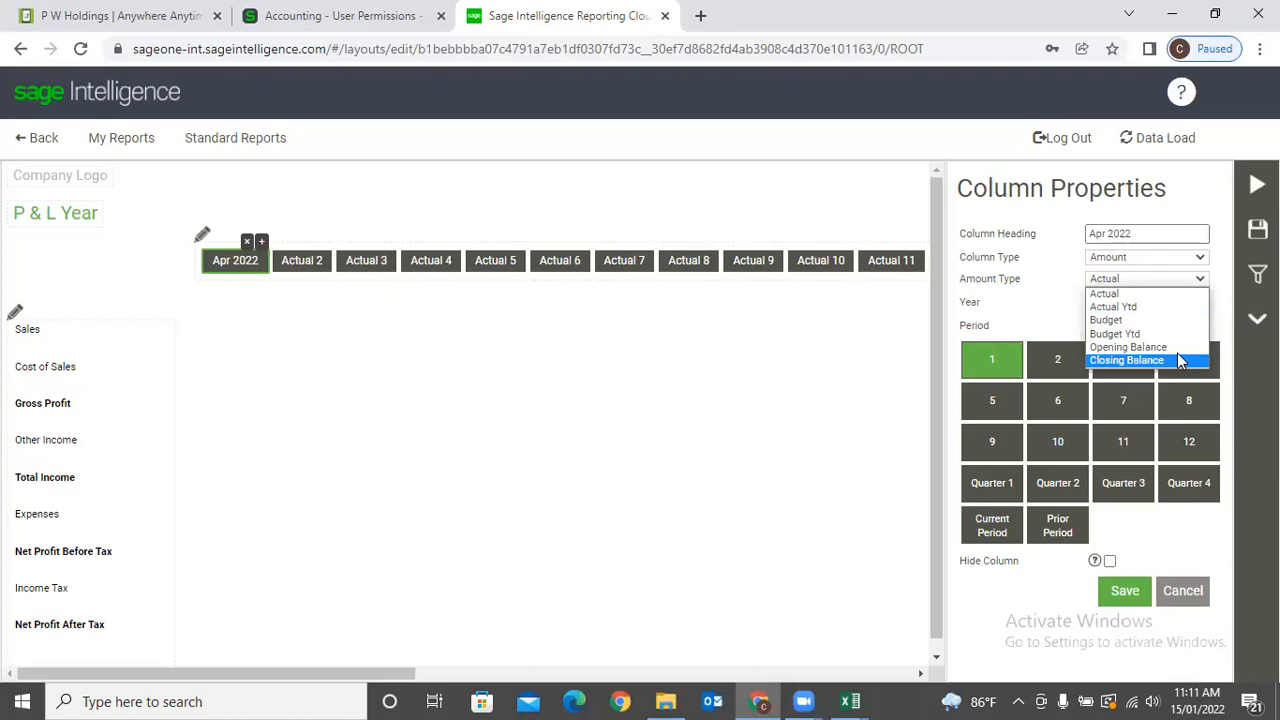
pyautogui.click(1190, 213)
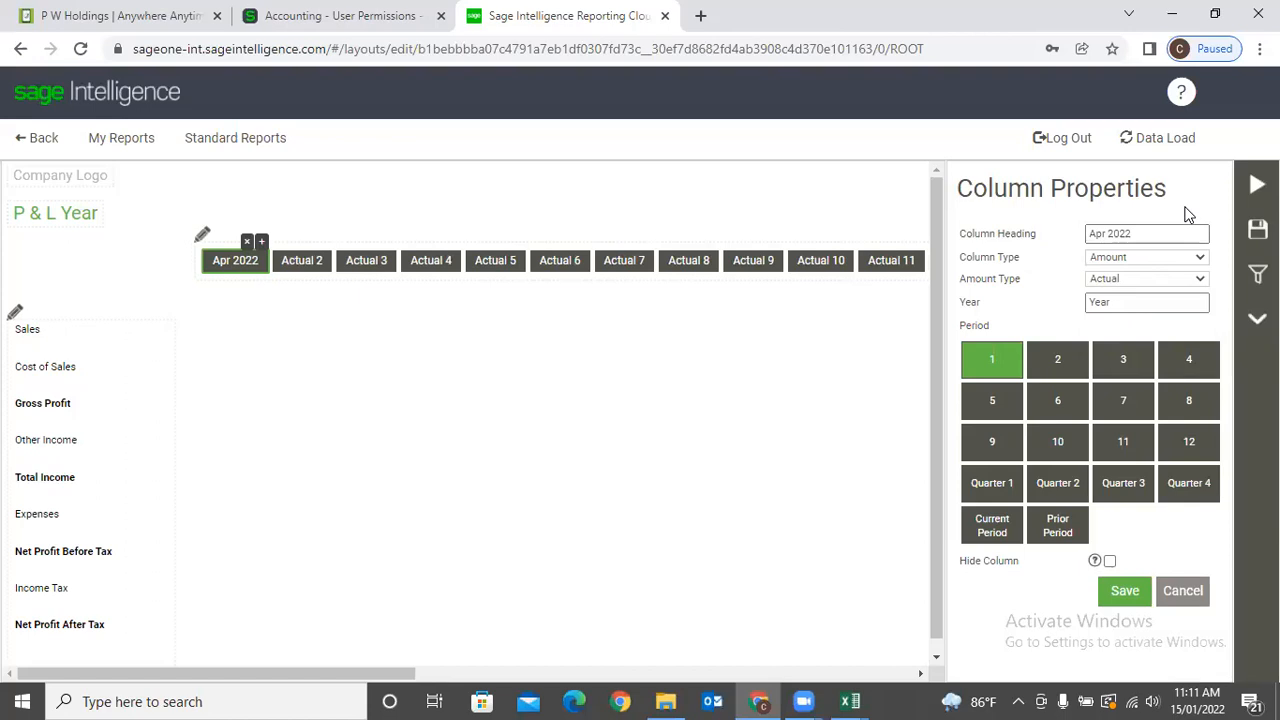
pyautogui.click(296, 262)
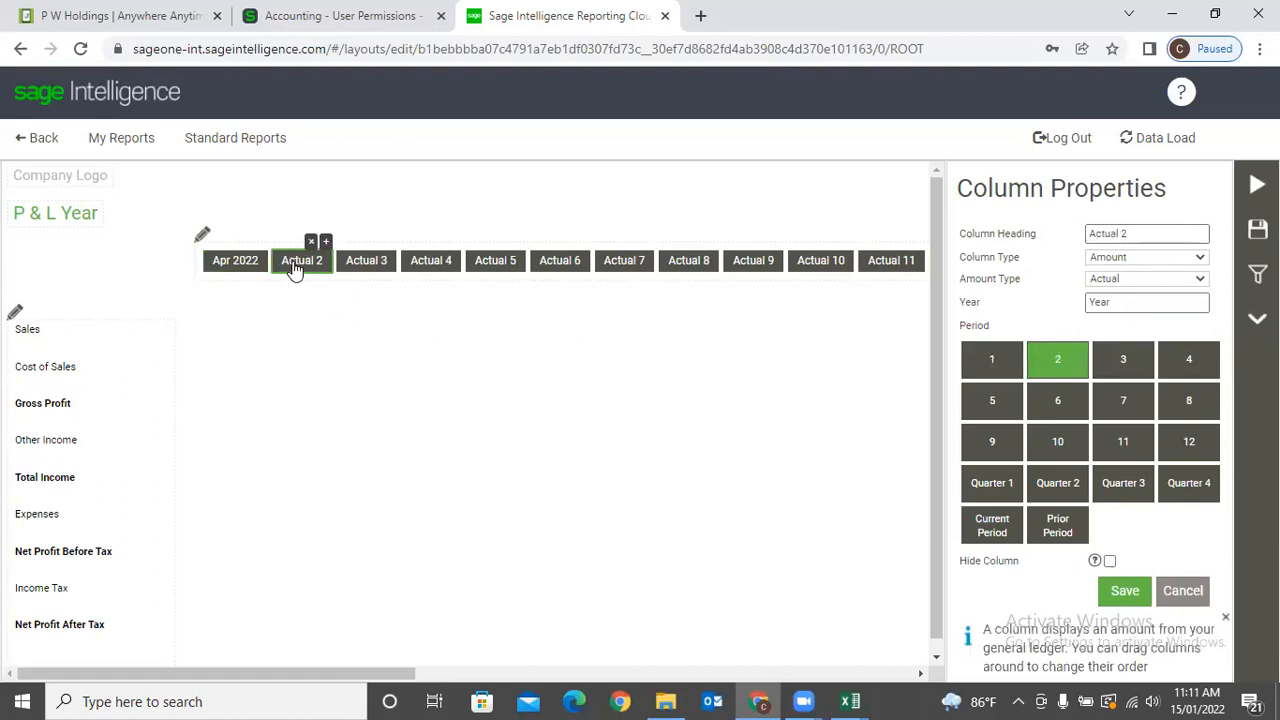
pyautogui.click(1199, 260)
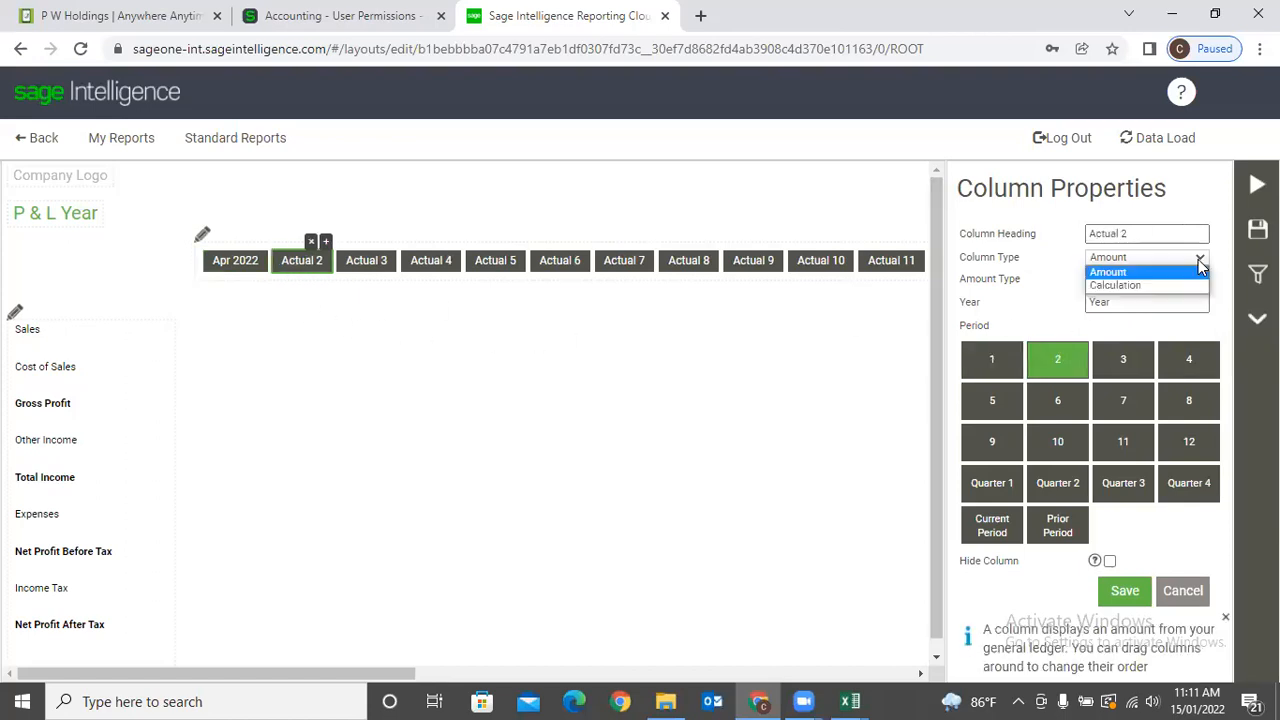
# Make the second column a Calculation with the formula [Actual 3] + [Actual 4].
pyautogui.click(1156, 287)
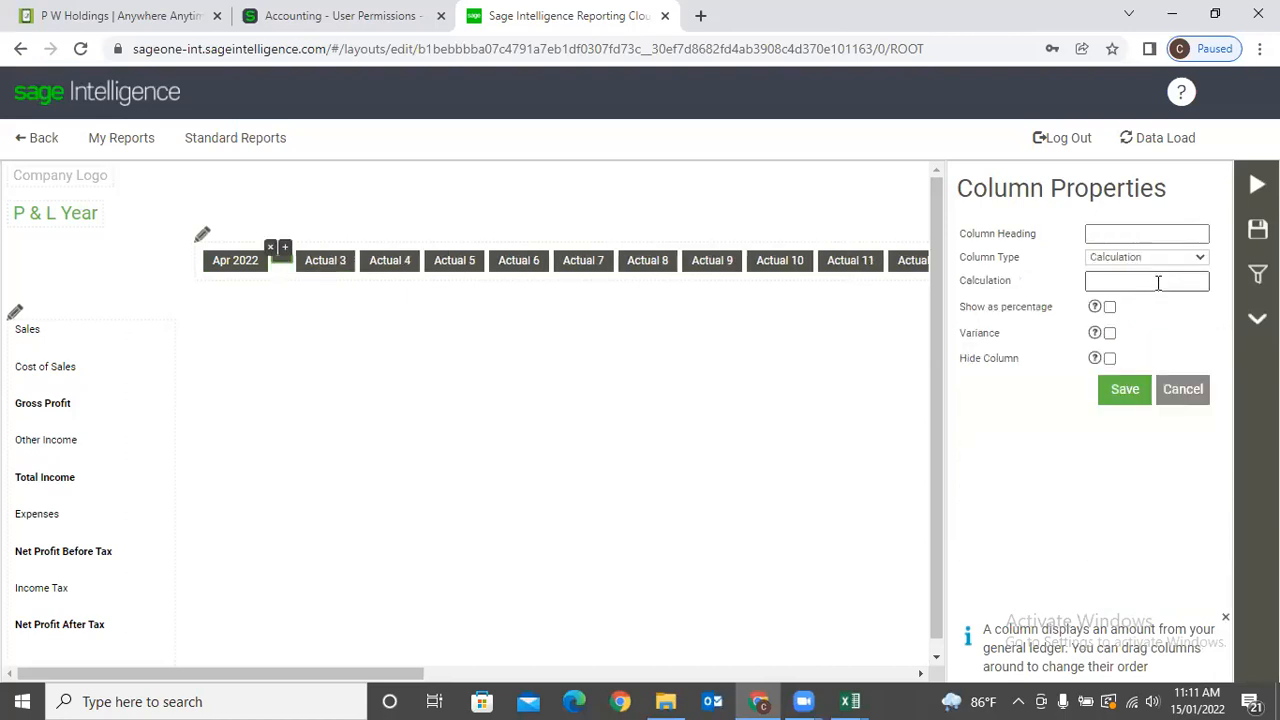
pyautogui.click(1096, 283)
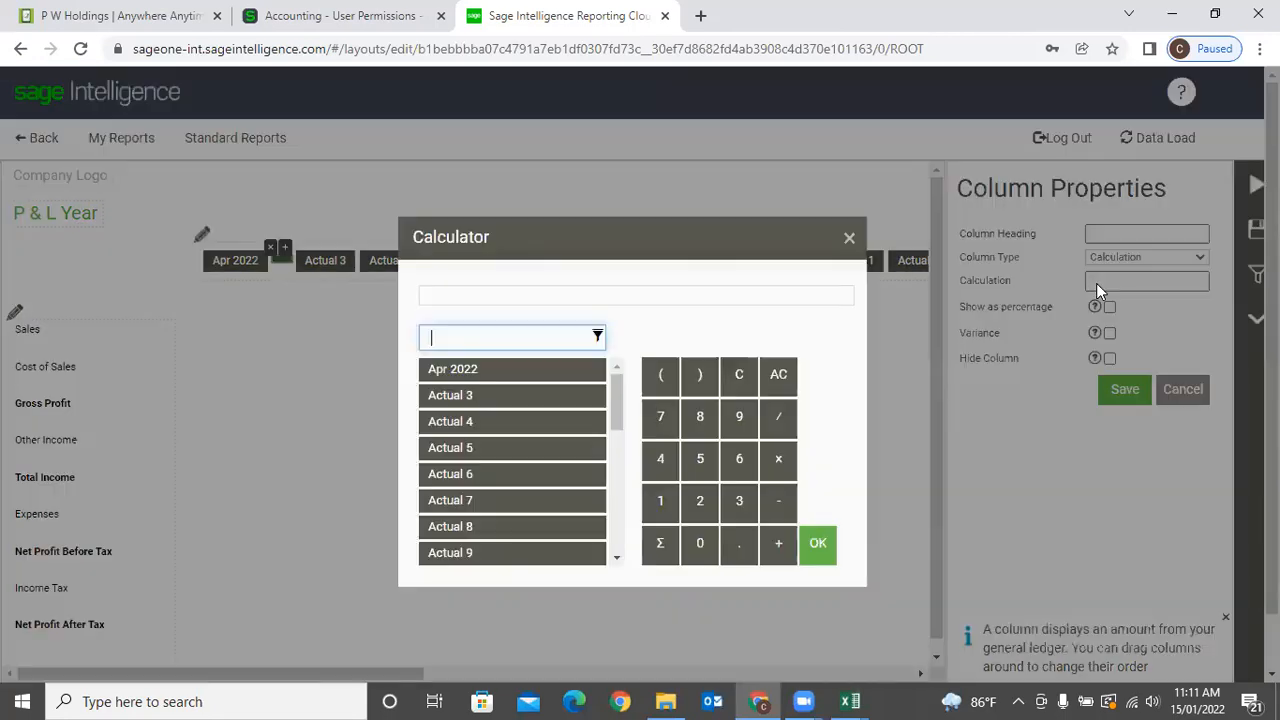
pyautogui.click(520, 398)
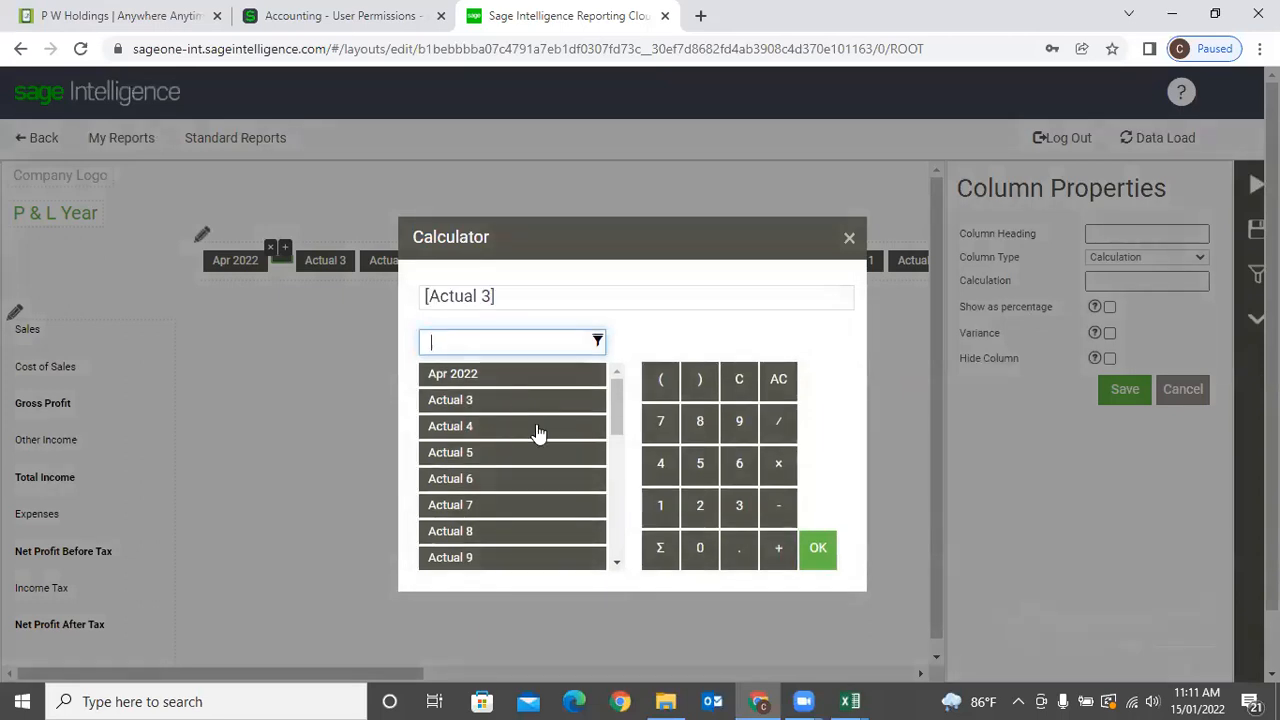
pyautogui.click(774, 566)
pyautogui.click(498, 424)
pyautogui.click(817, 547)
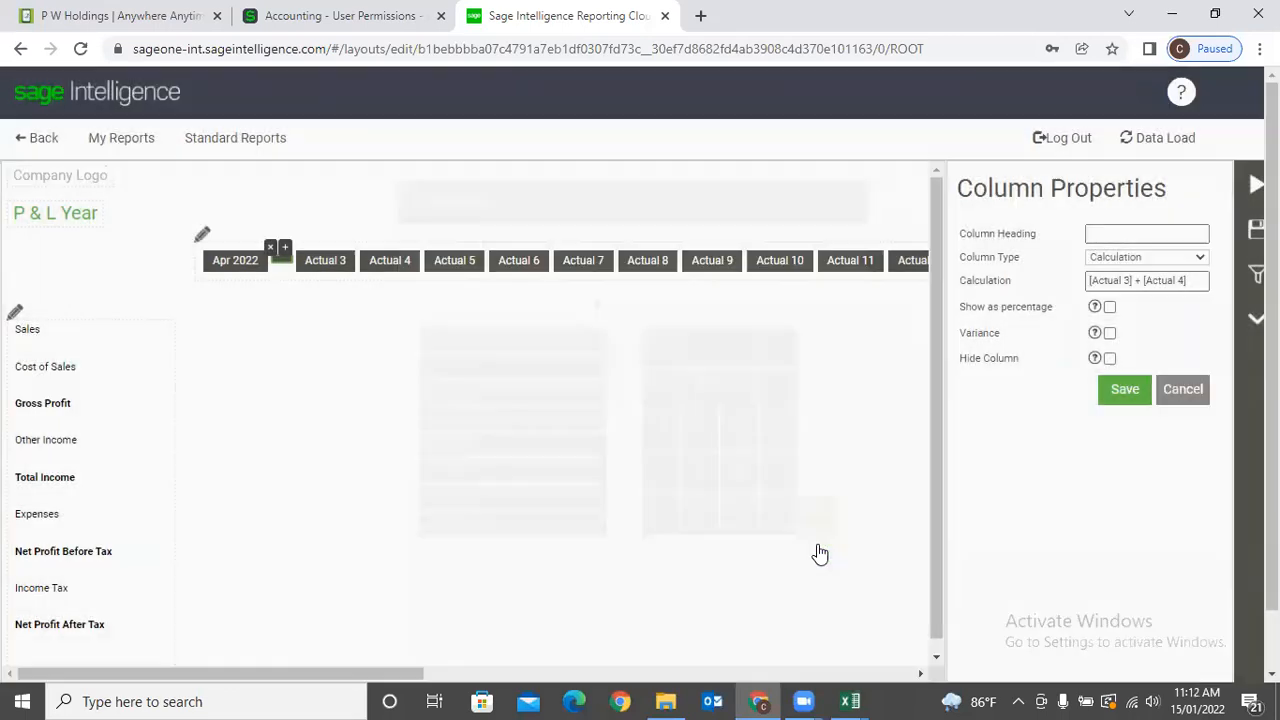
# Head the calculated column 'Qtr 01' and save the P & L Year layout.
pyautogui.click(1098, 236)
pyautogui.click(1098, 238)
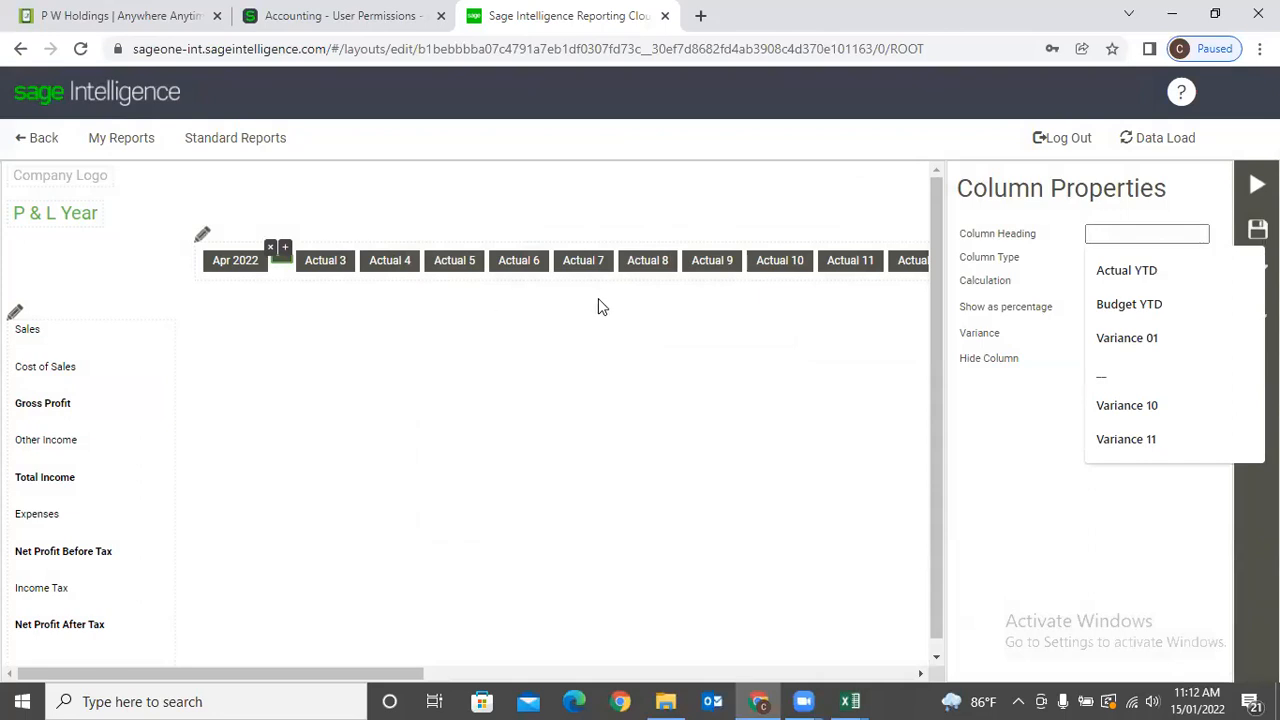
pyautogui.write('Qtr 01')
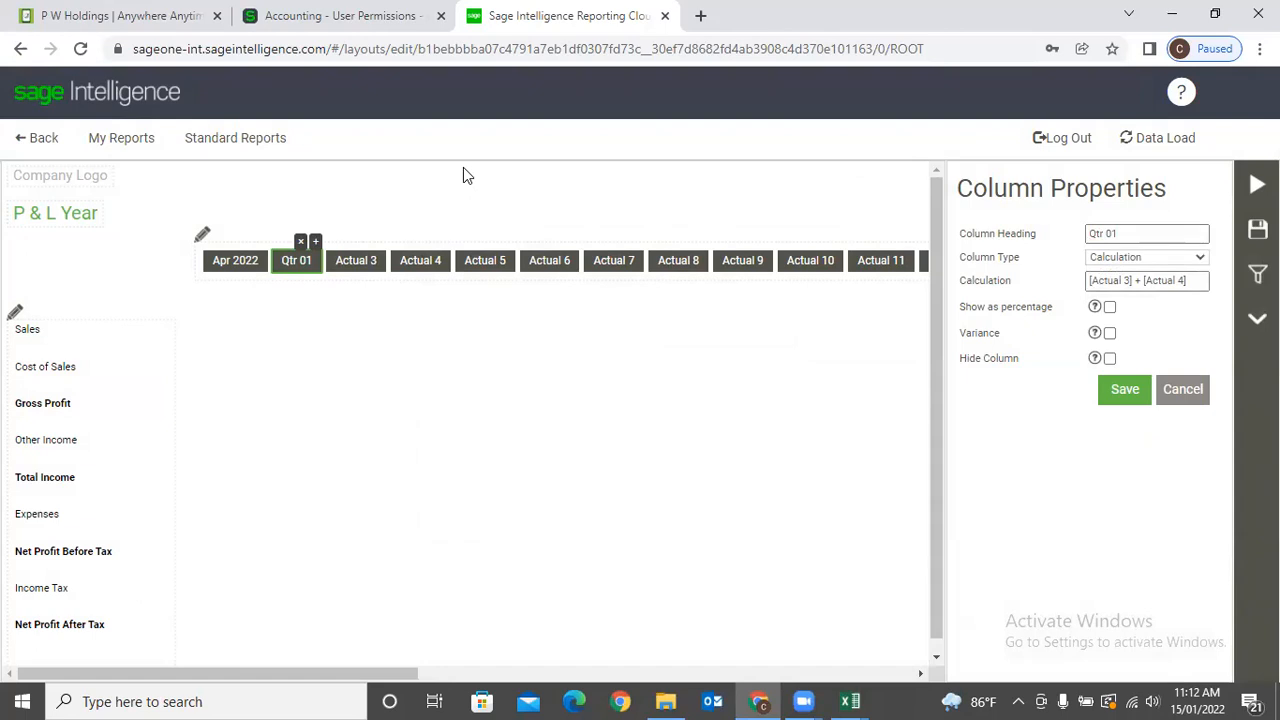
pyautogui.scroll(-1, 423, 251)
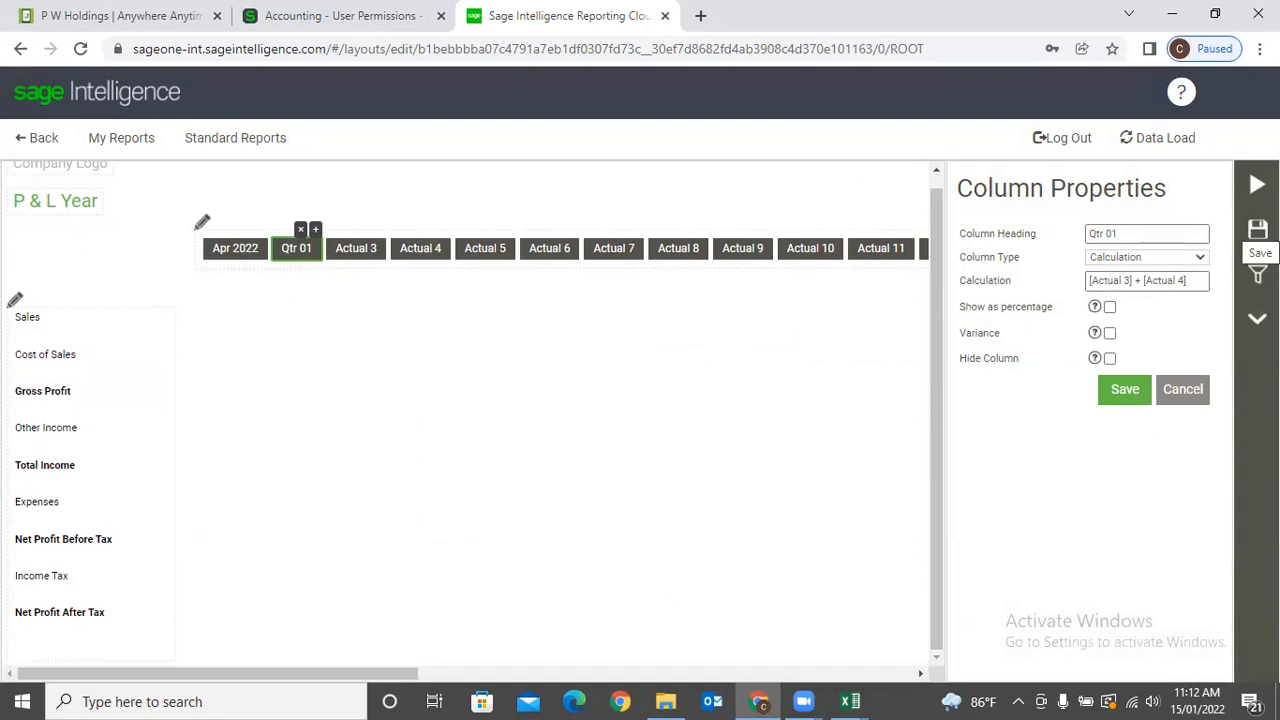
pyautogui.scroll(1, 502, 413)
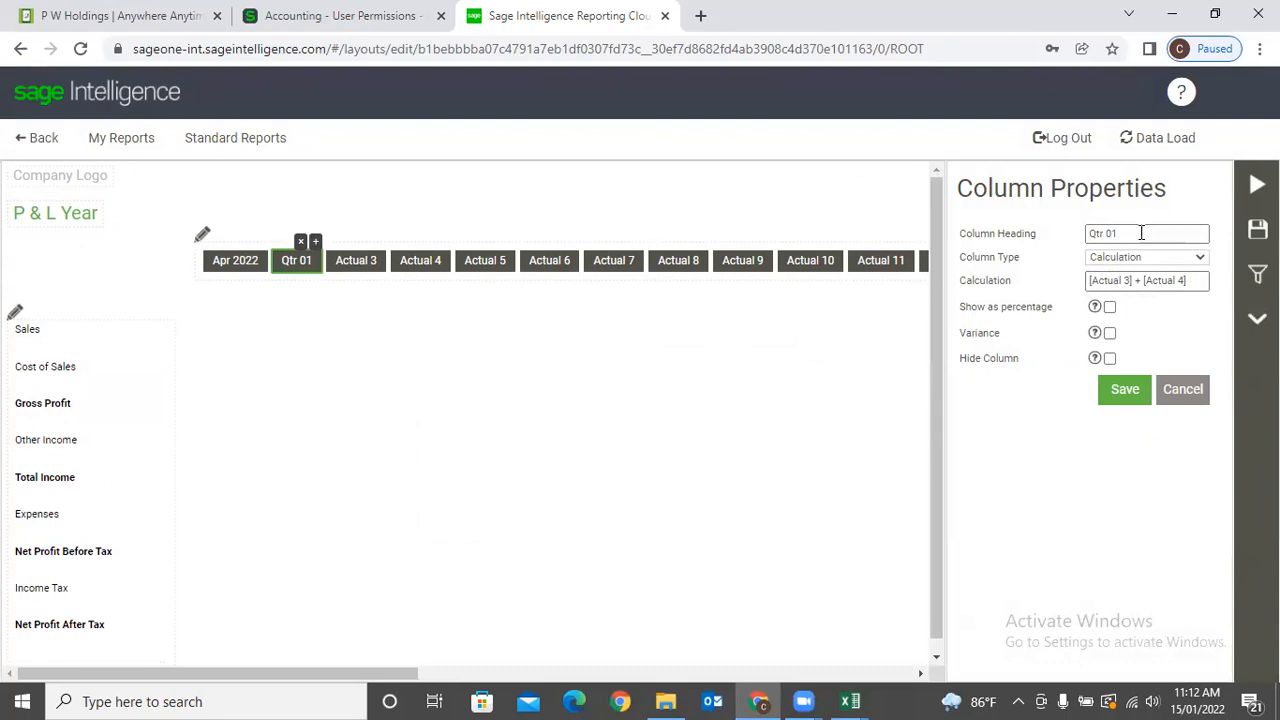
pyautogui.click(1257, 229)
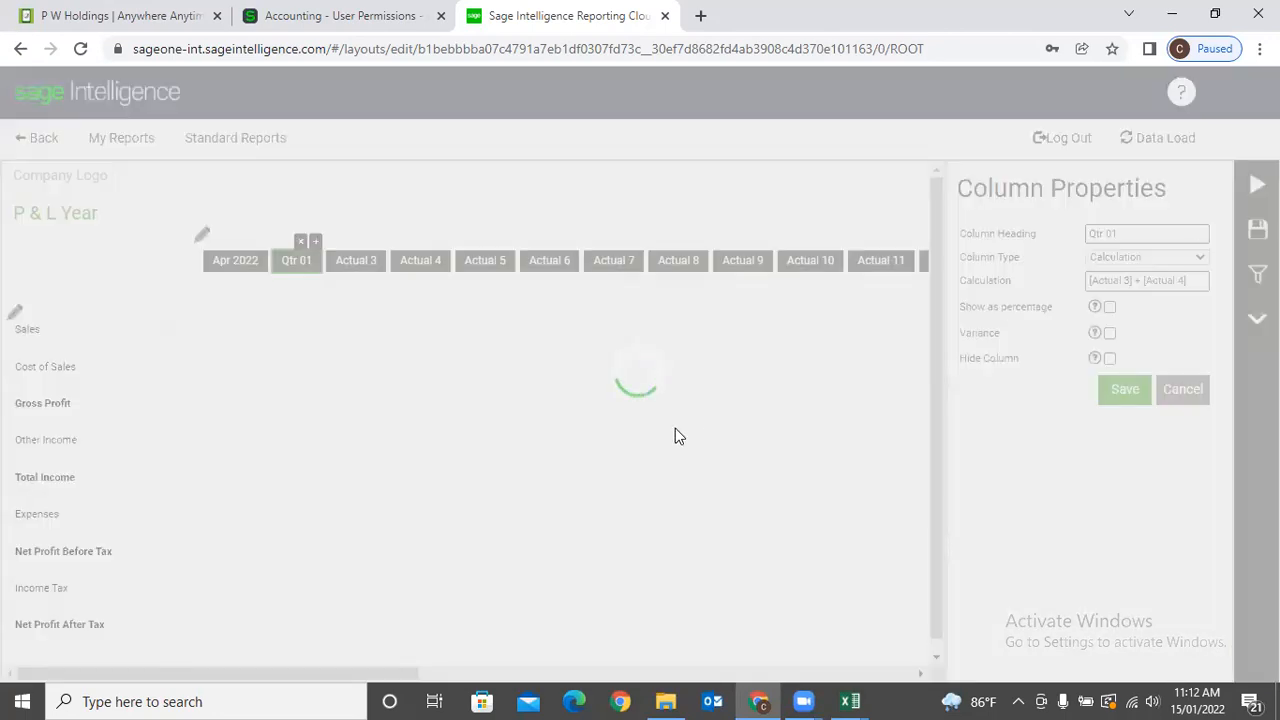
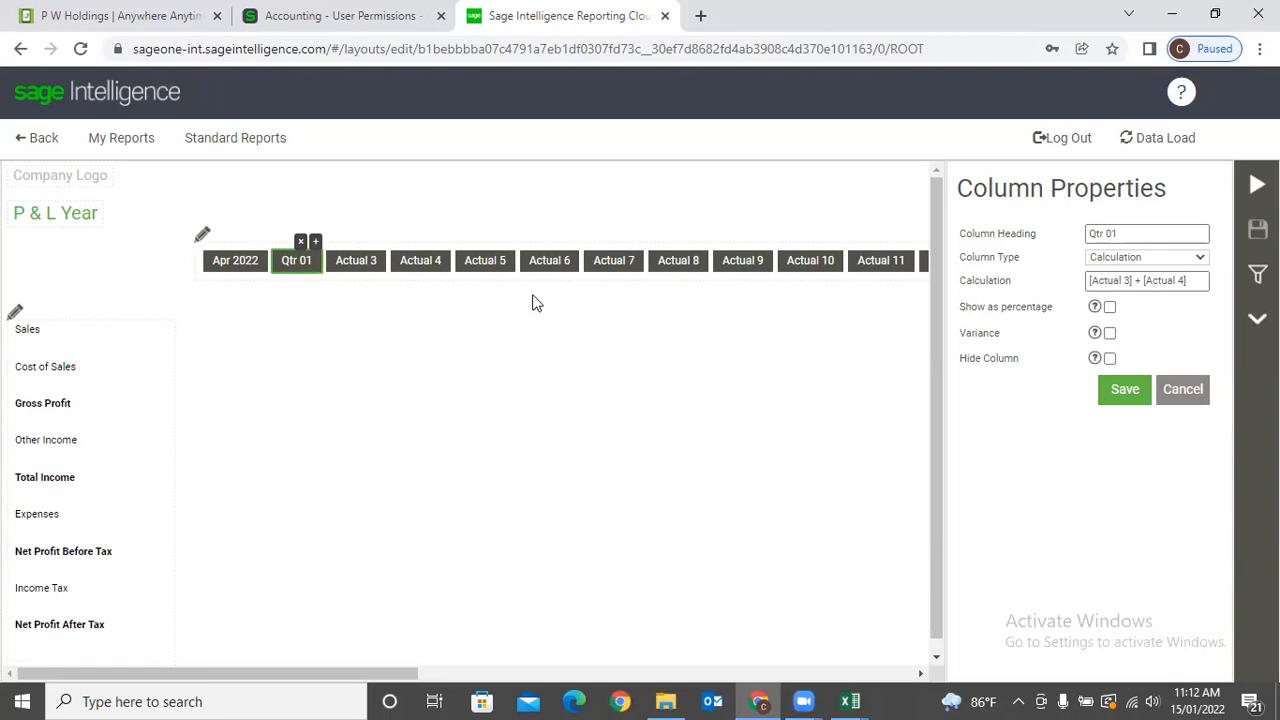
# Return from the P & L Year layout to Chrome's 'Accounting - User Permissions' tab.
pyautogui.click(1172, 14)
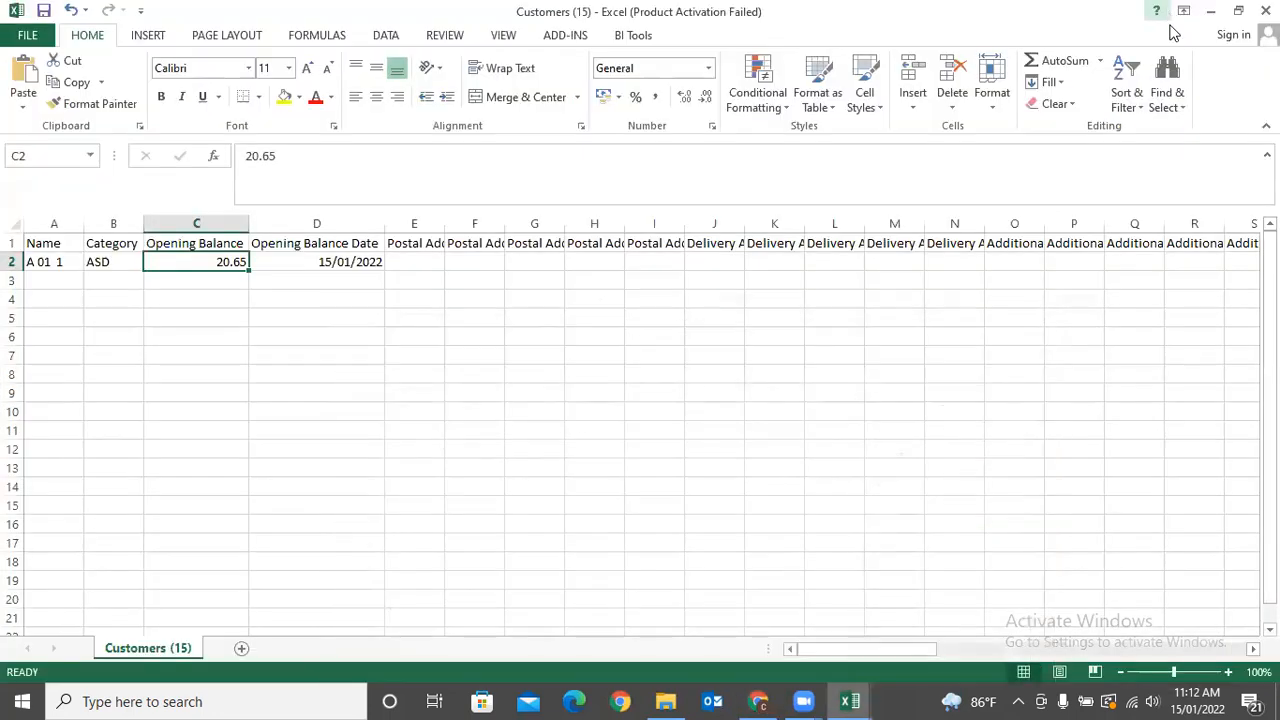
pyautogui.click(758, 701)
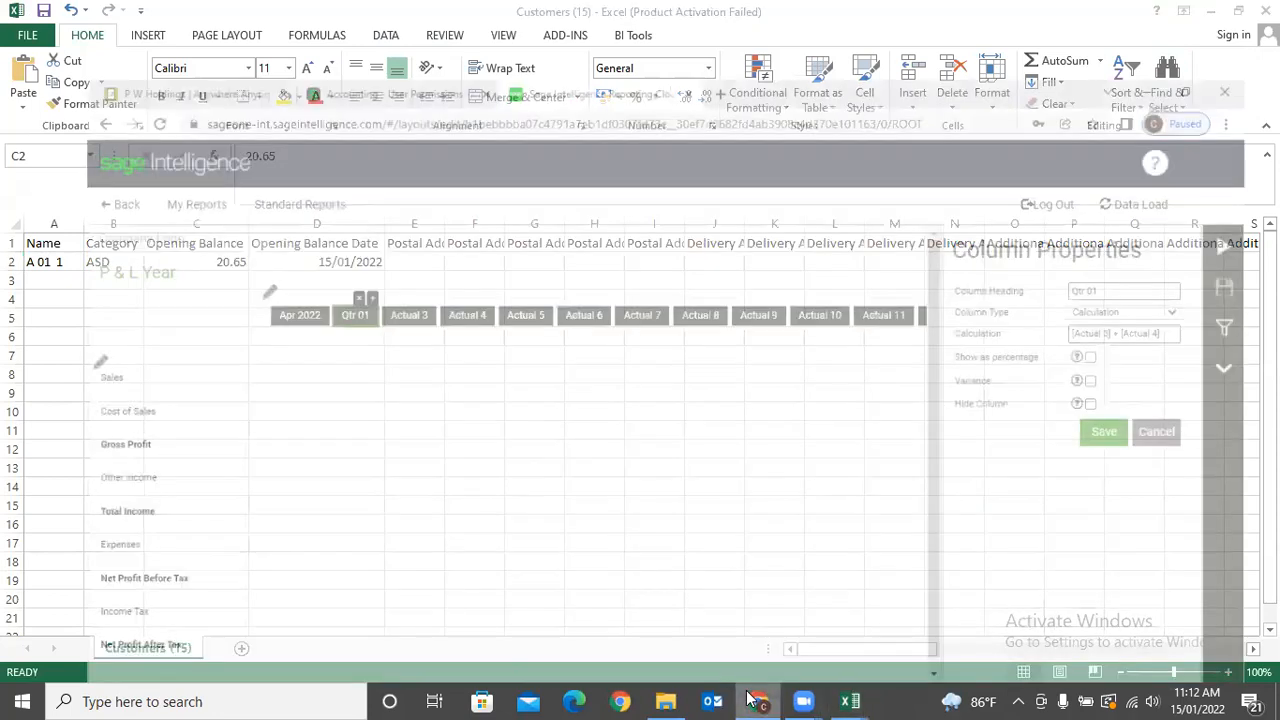
pyautogui.click(362, 12)
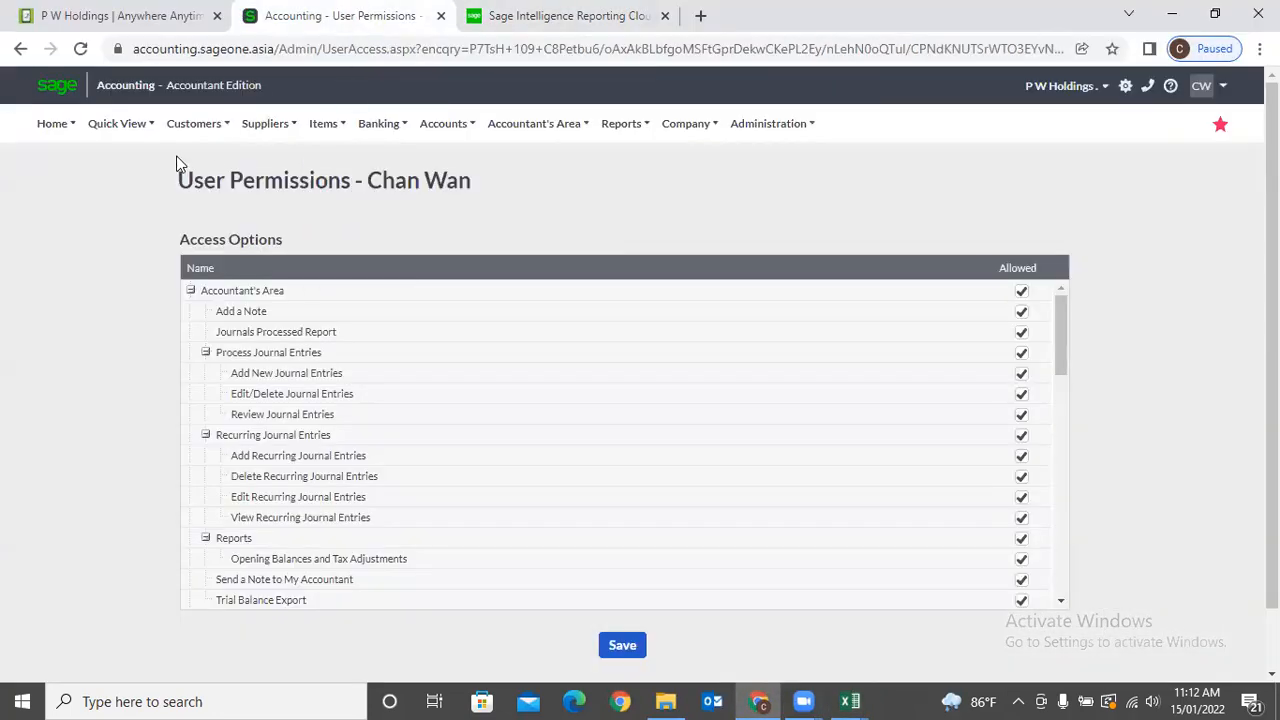
# Open the most recent invoice from the Customer Tax Invoices list.
pyautogui.click(193, 123)
pyautogui.moveTo(197, 255)
pyautogui.moveTo(200, 215)
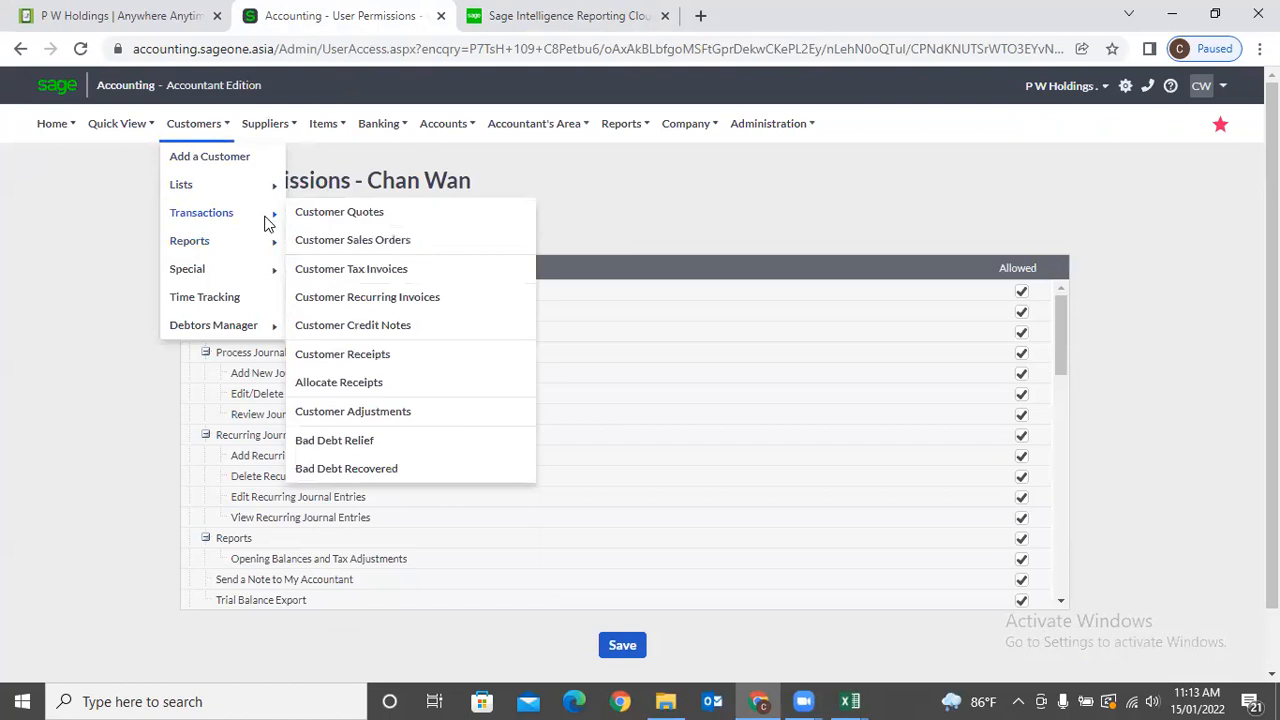
pyautogui.click(370, 269)
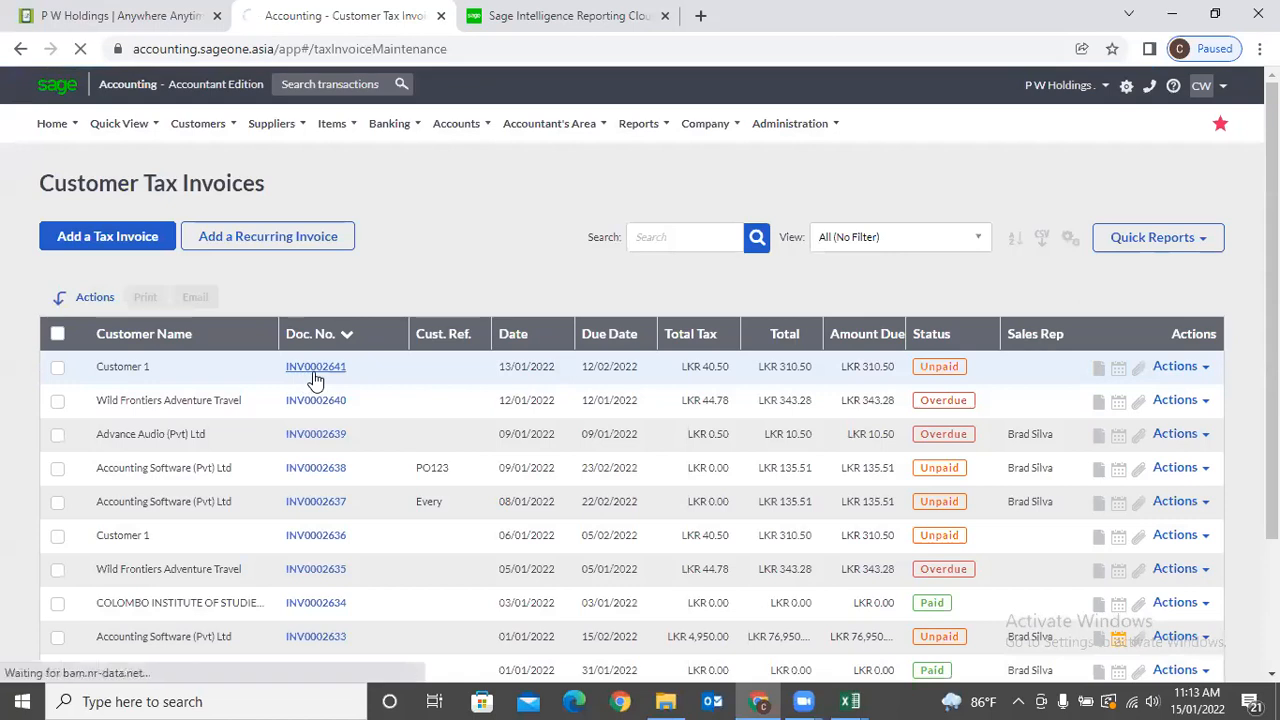
pyautogui.click(315, 378)
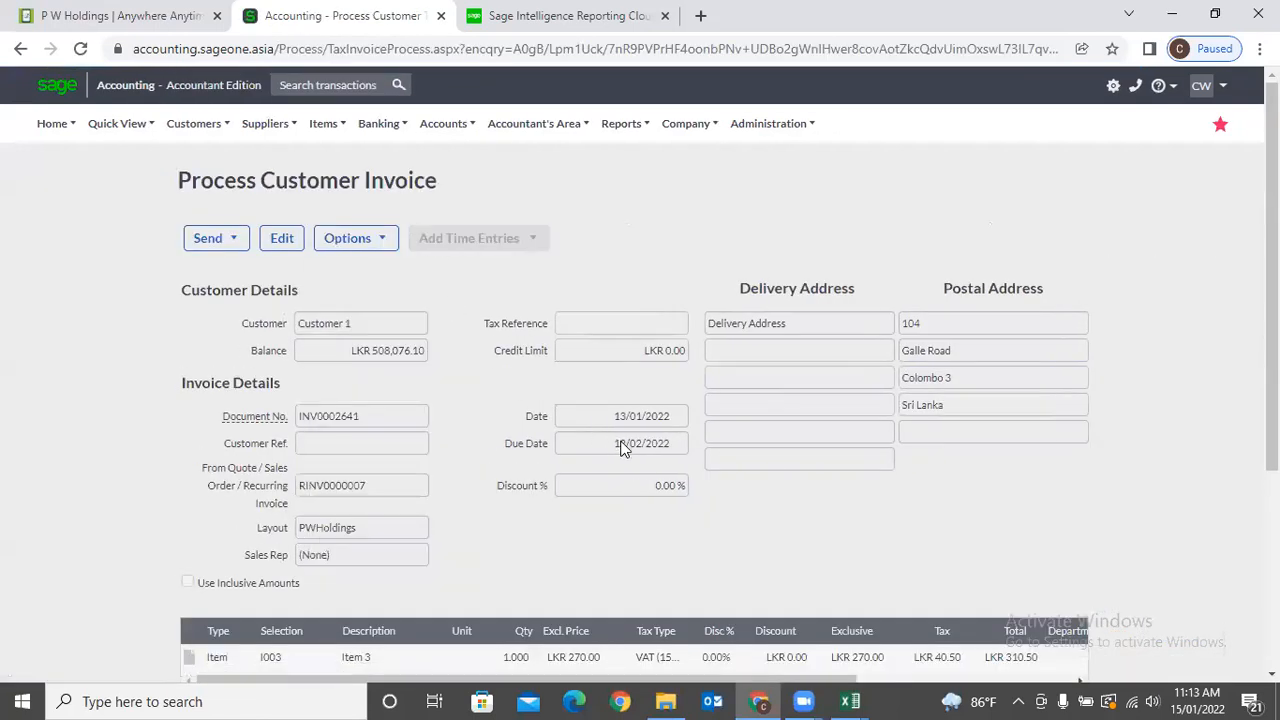
# Print-preview the PW Holdings tax invoice, showing Item 3 at 270.00.
pyautogui.scroll(-3, 620, 447)
pyautogui.click(593, 568)
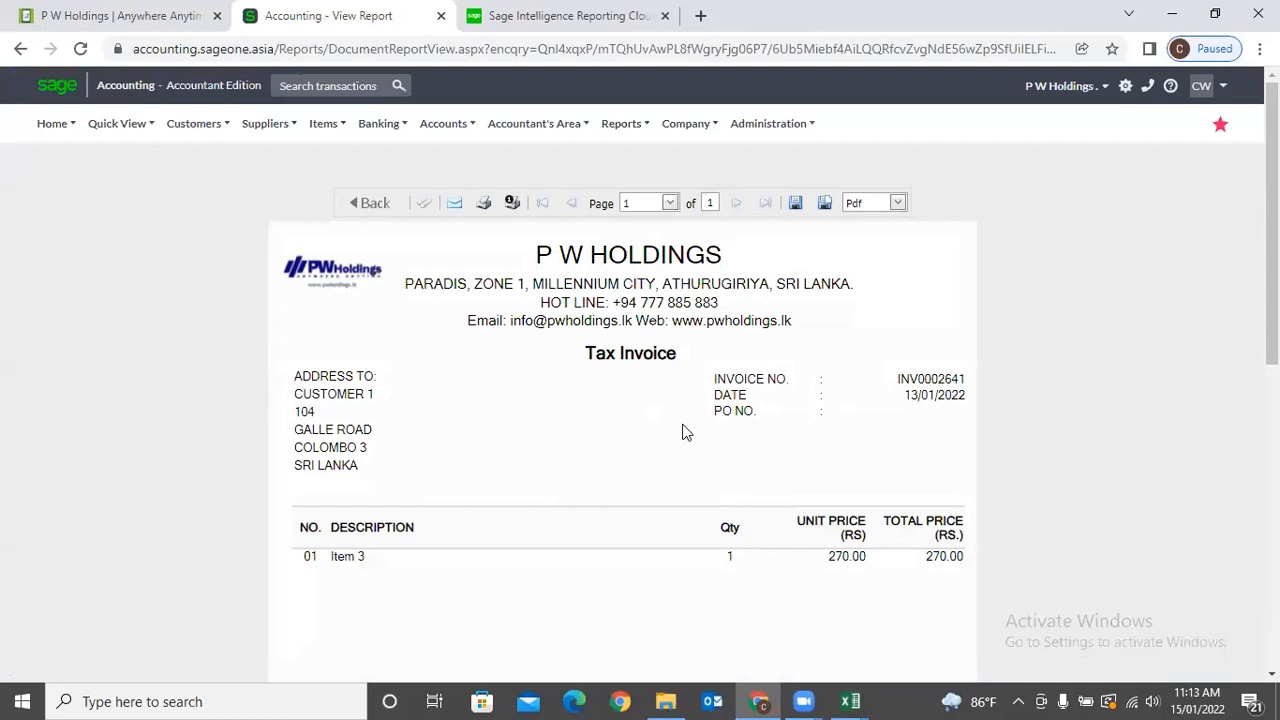
pyautogui.scroll(-2, 671, 410)
pyautogui.scroll(2, 671, 410)
pyautogui.moveTo(708, 146)
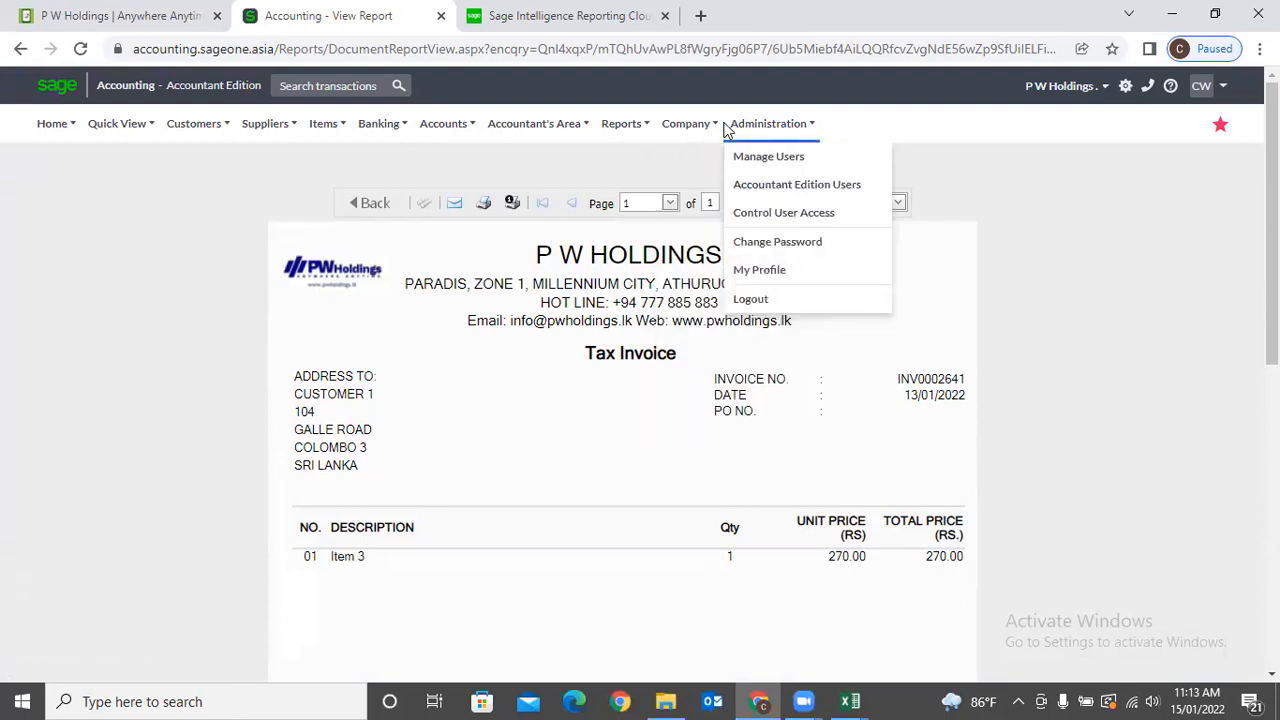
# Confirm Tax Invoice uses the PWHoldings layout in Invoice and Statement Layouts, then show the desktop.
pyautogui.click(688, 195)
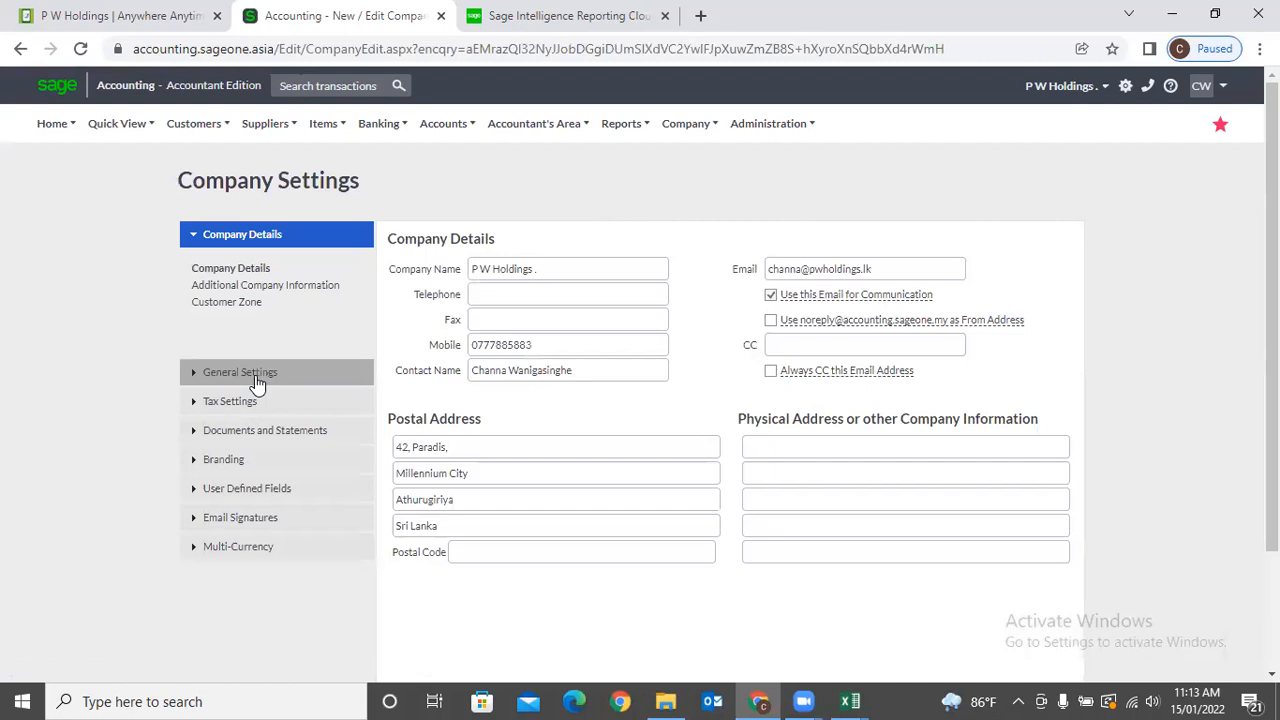
pyautogui.click(280, 438)
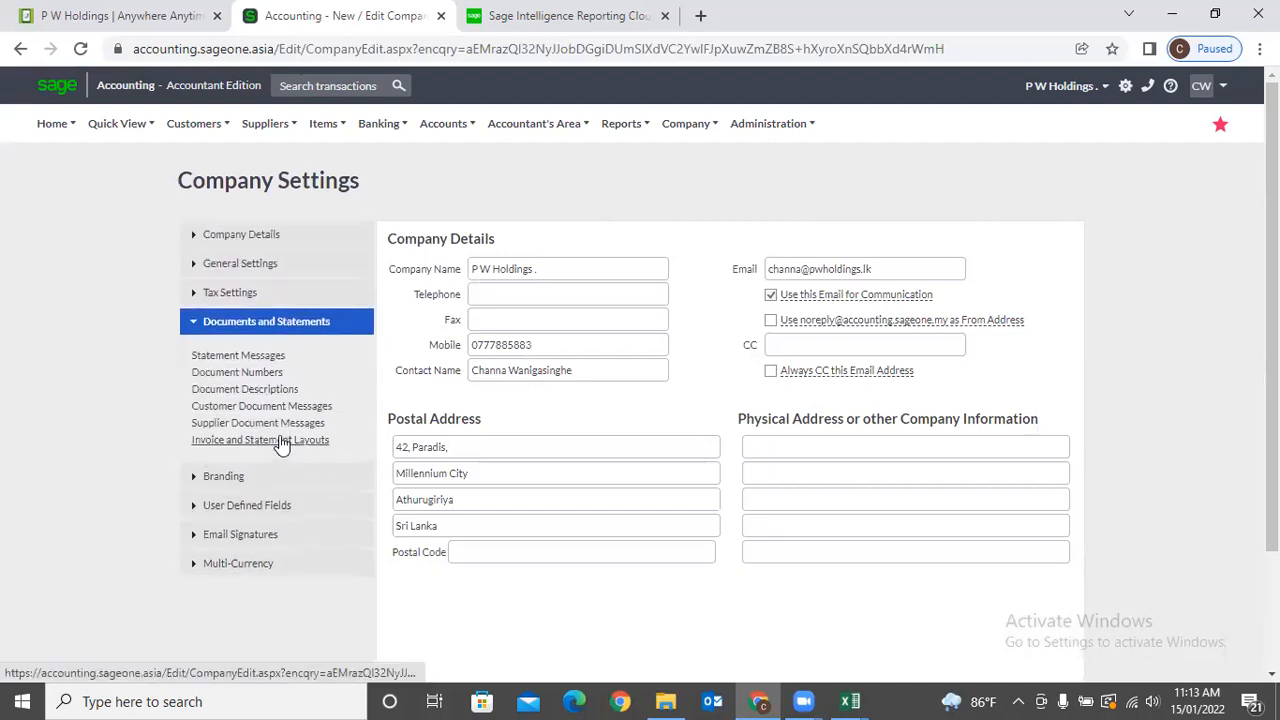
pyautogui.click(276, 442)
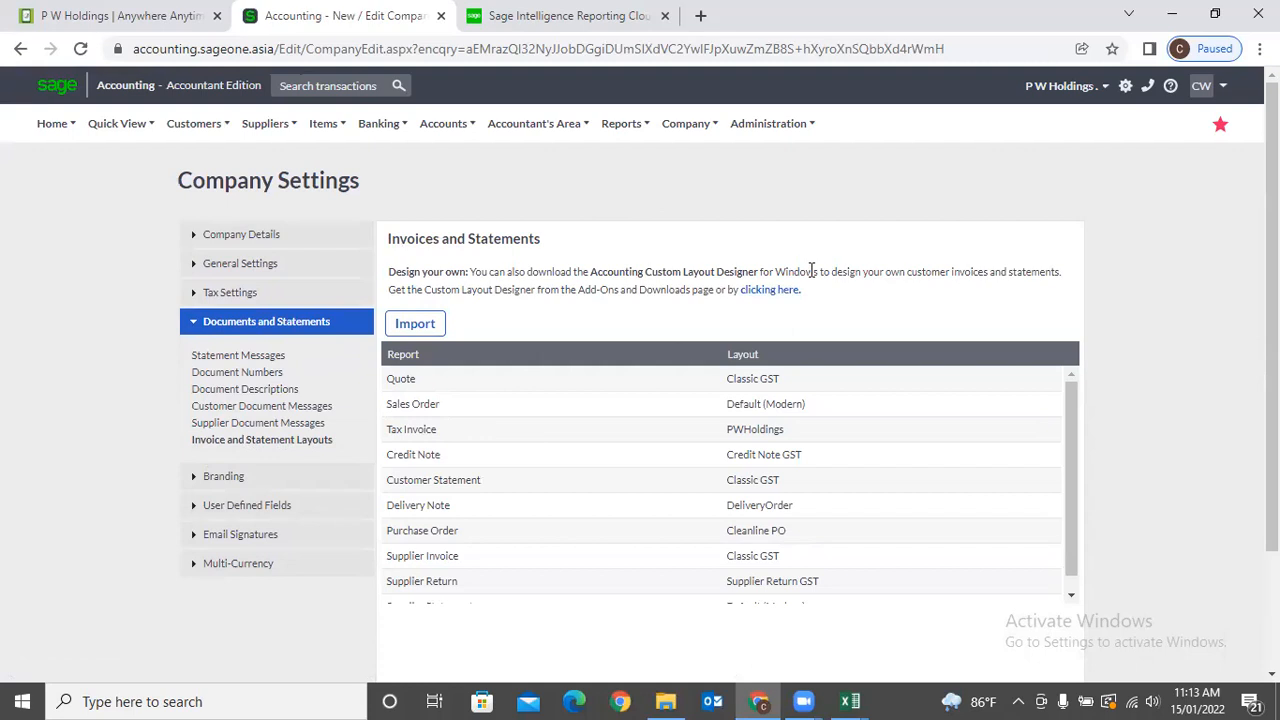
pyautogui.press('super+d')
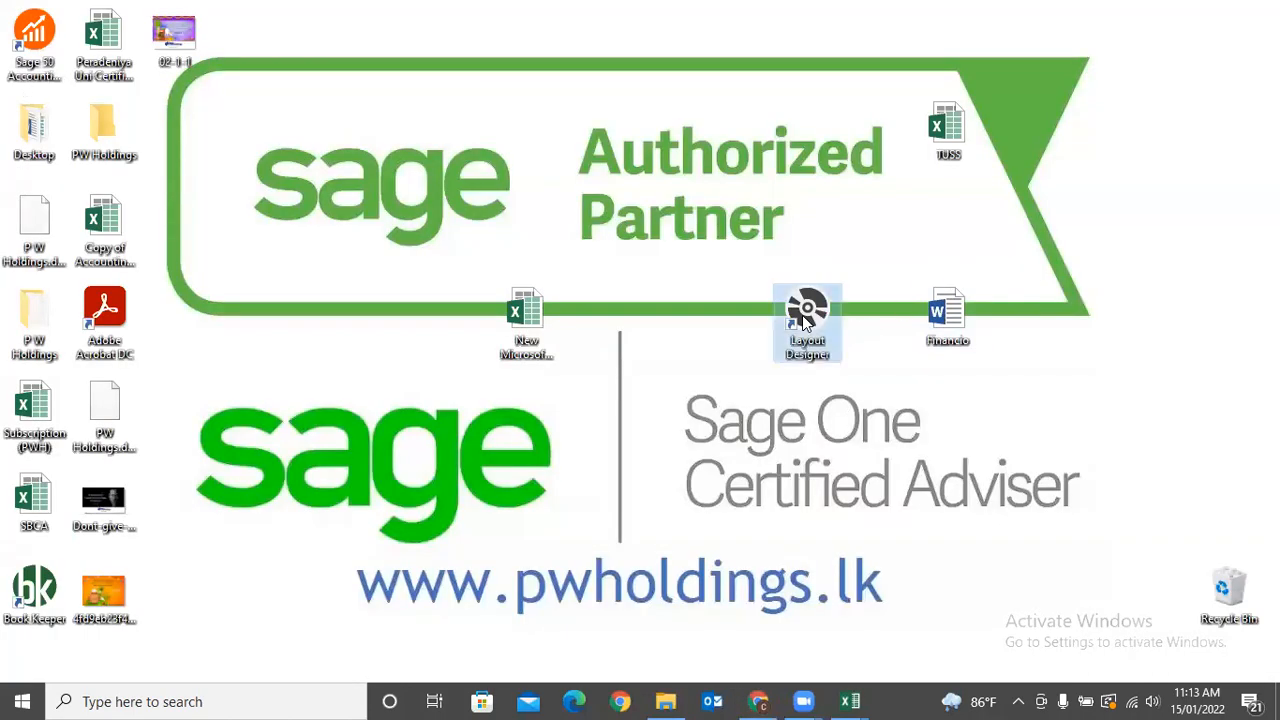
pyautogui.doubleClick(804, 318)
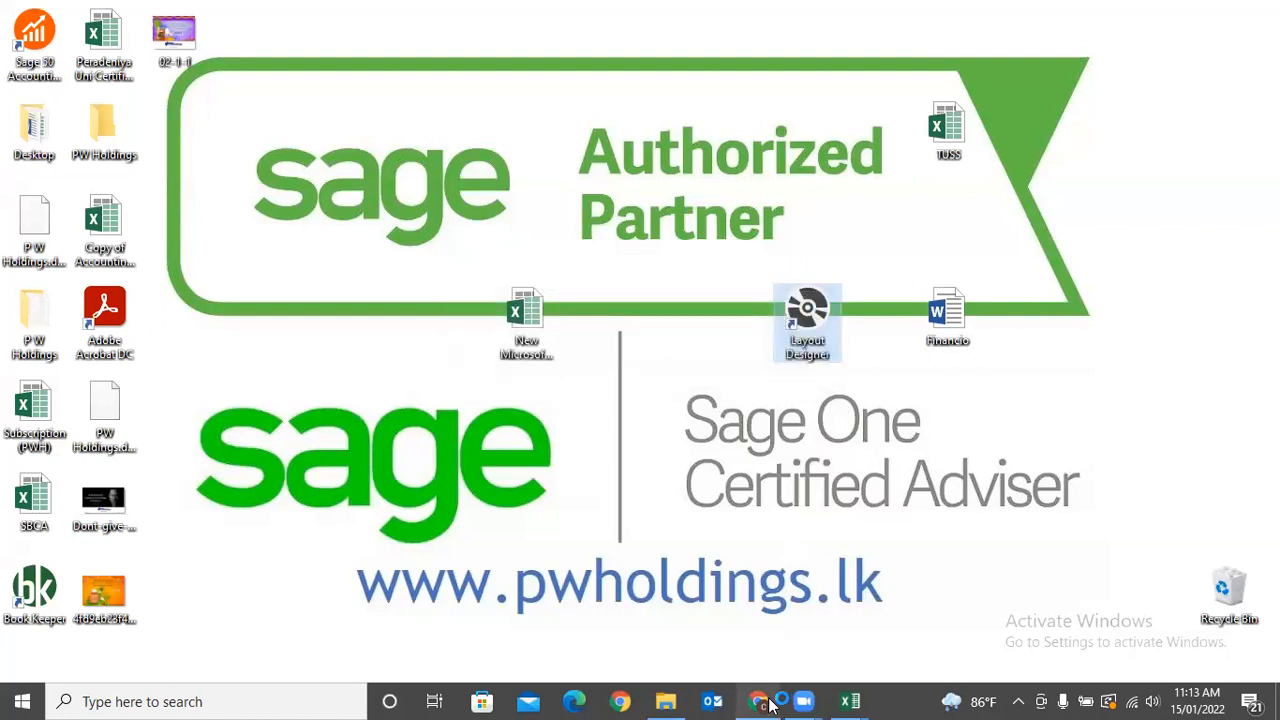
pyautogui.click(760, 702)
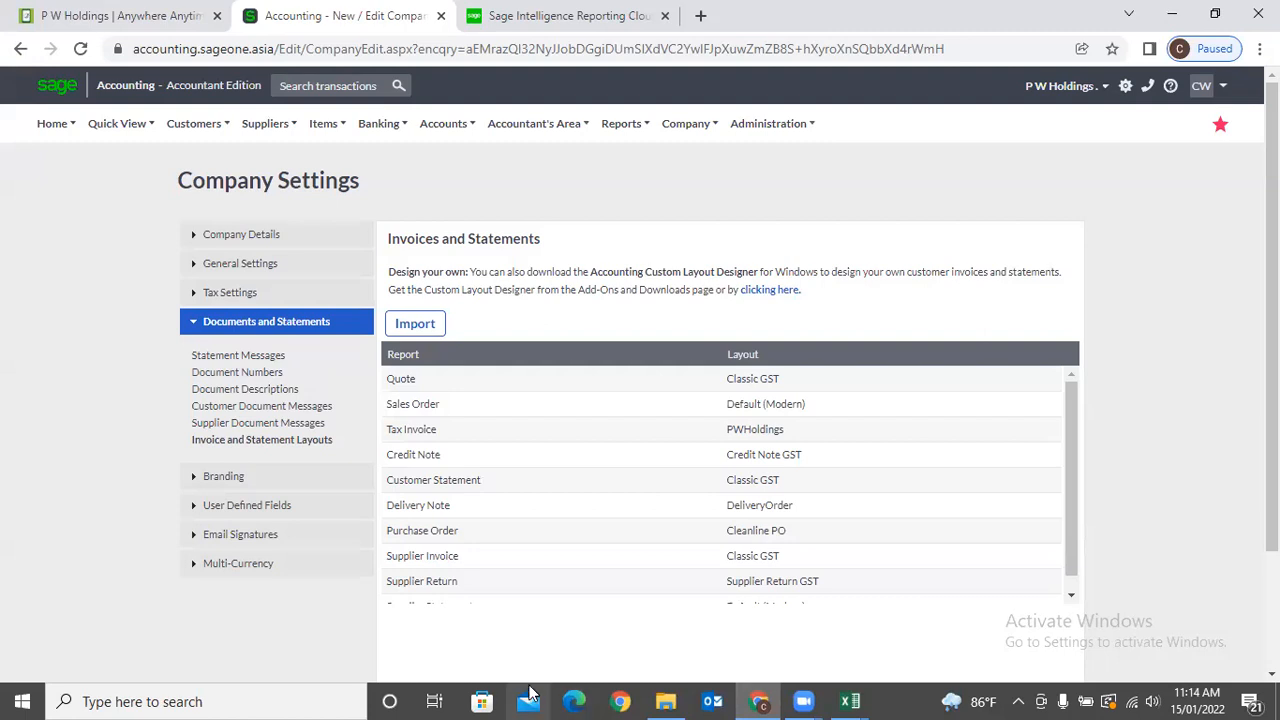
pyautogui.click(135, 701)
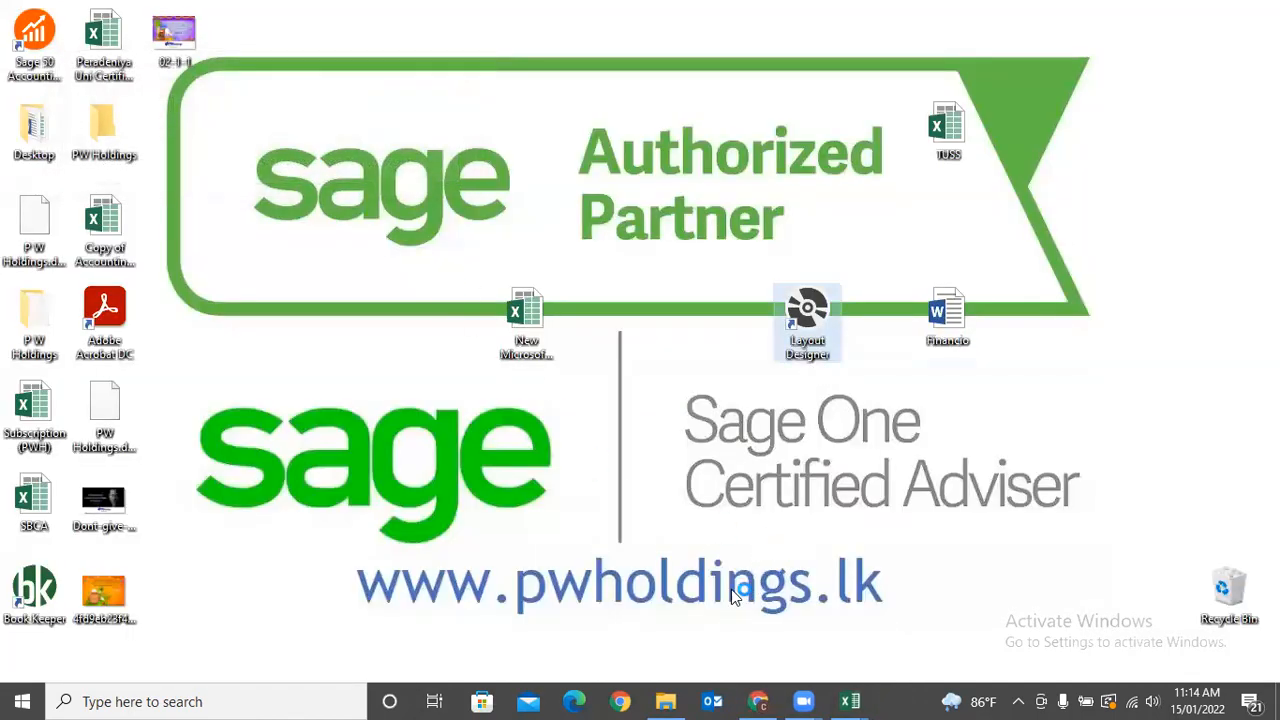
pyautogui.click(758, 701)
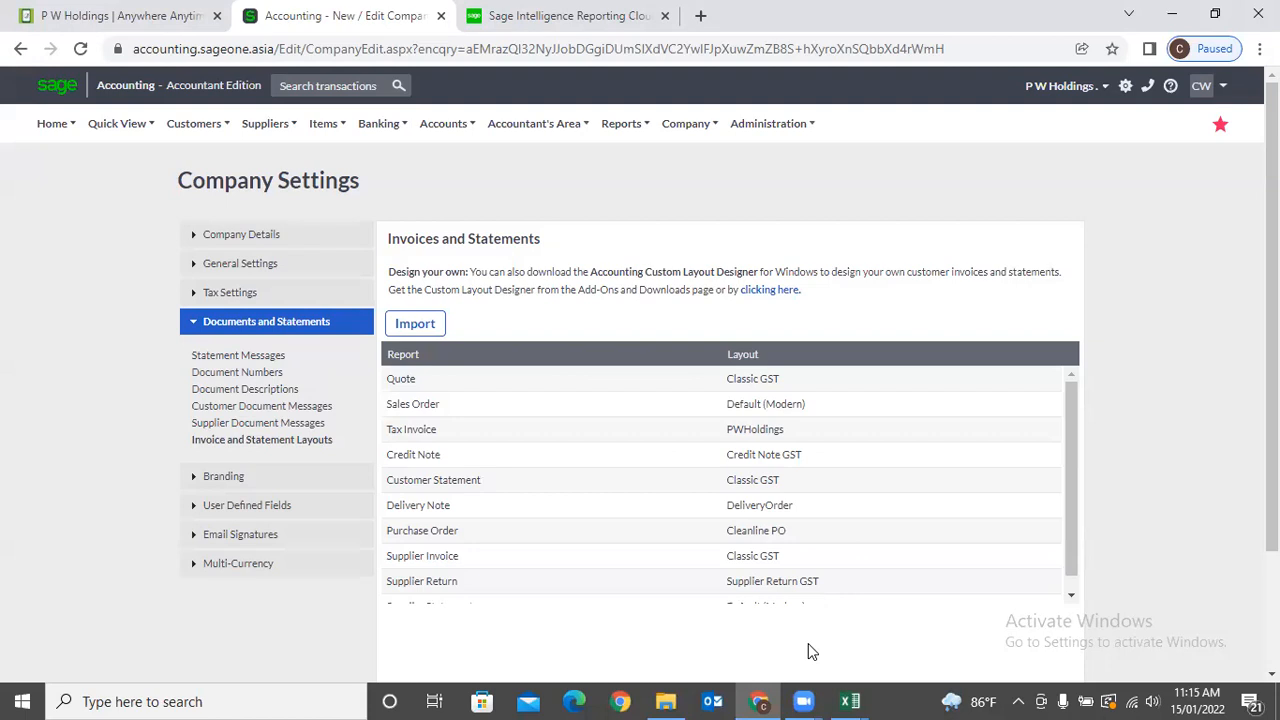
pyautogui.moveTo(800, 702)
pyautogui.click(1170, 16)
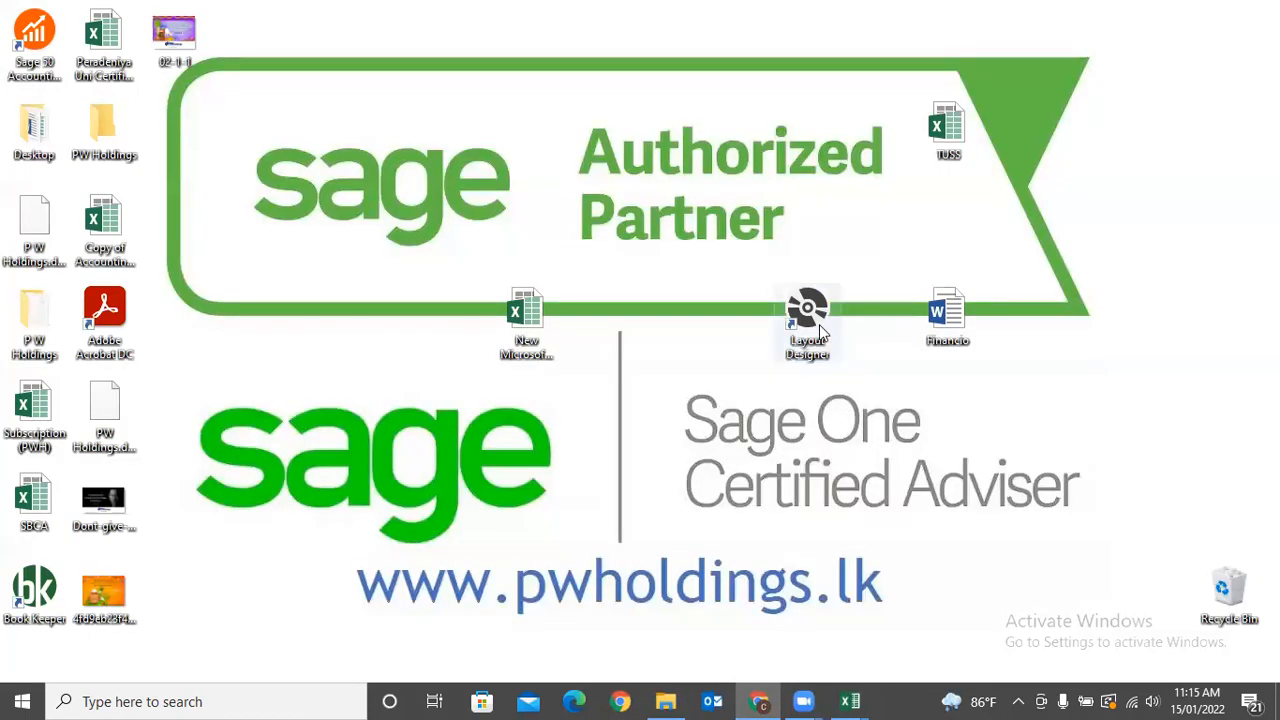
# Launch the Custom Layout Designer from its desktop shortcut and bring its window forward.
pyautogui.doubleClick(820, 333)
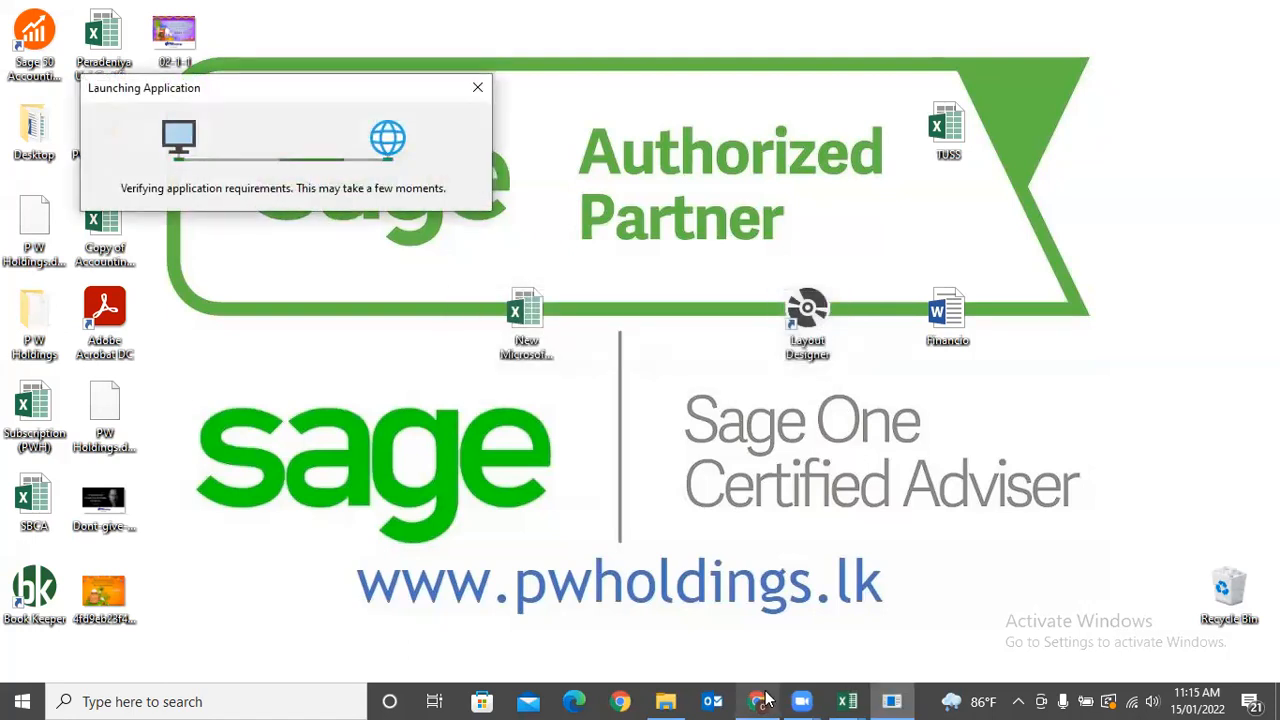
pyautogui.moveTo(766, 698)
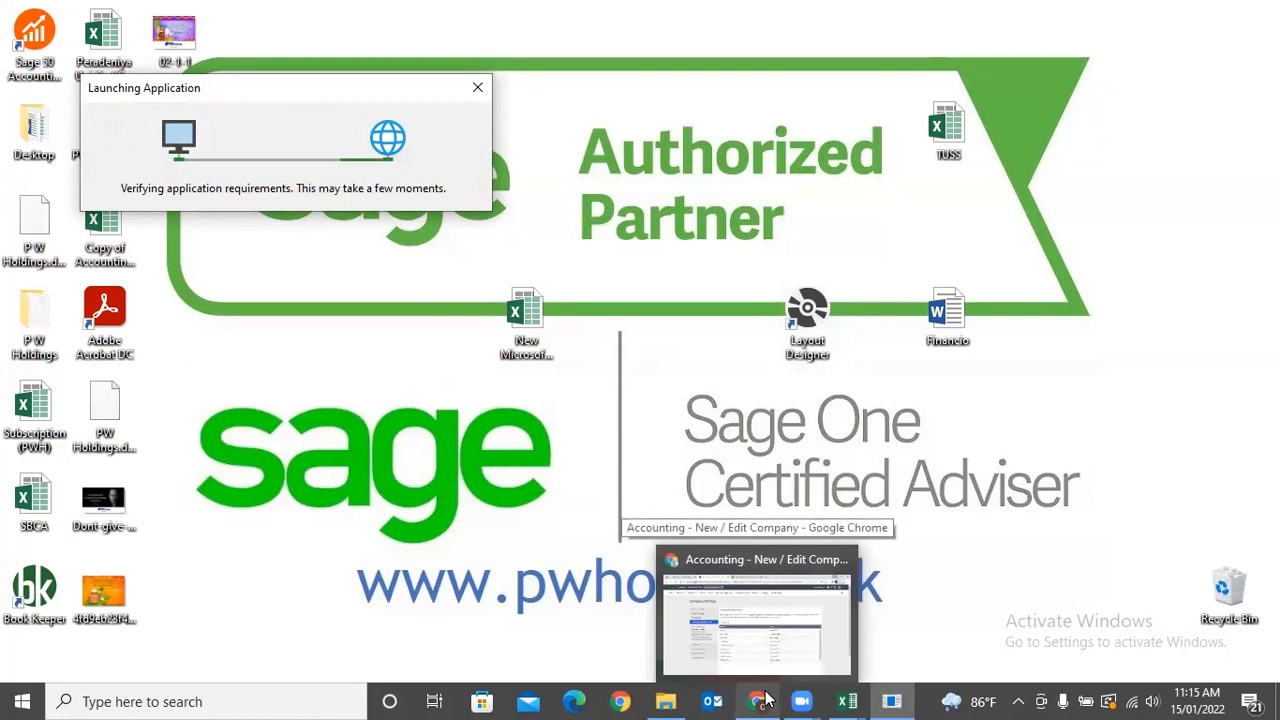
pyautogui.click(766, 698)
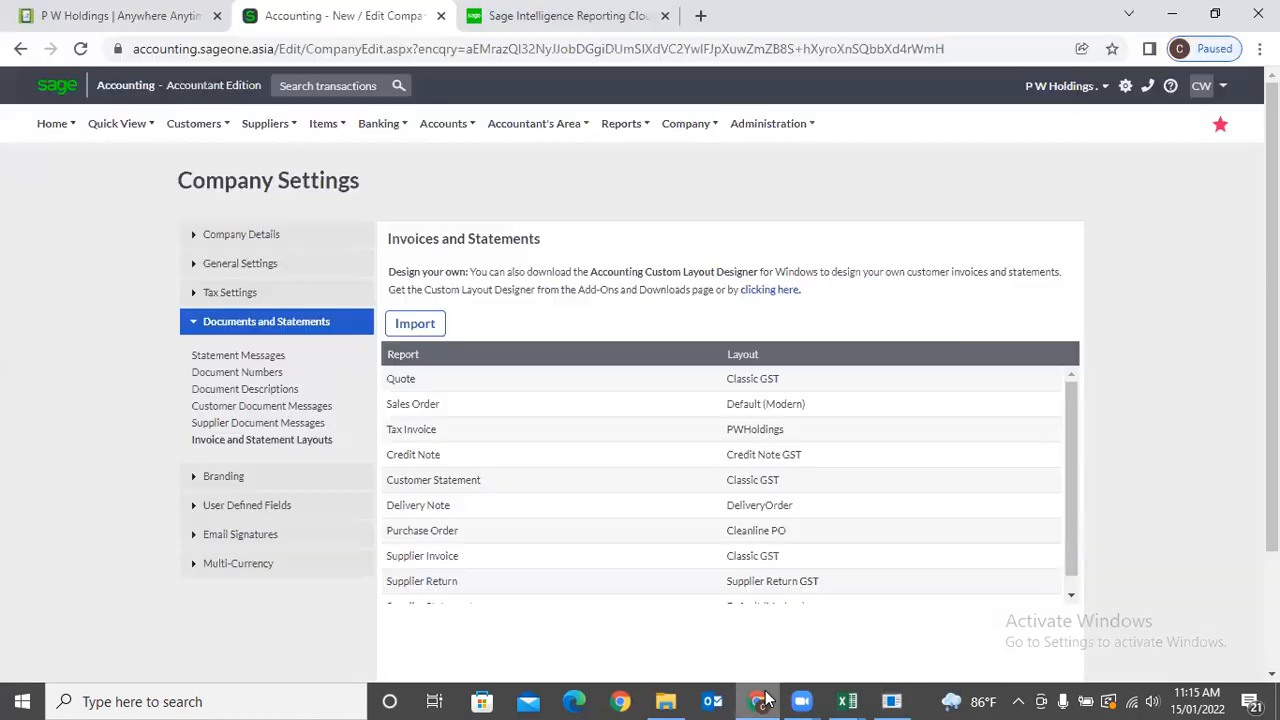
pyautogui.click(892, 701)
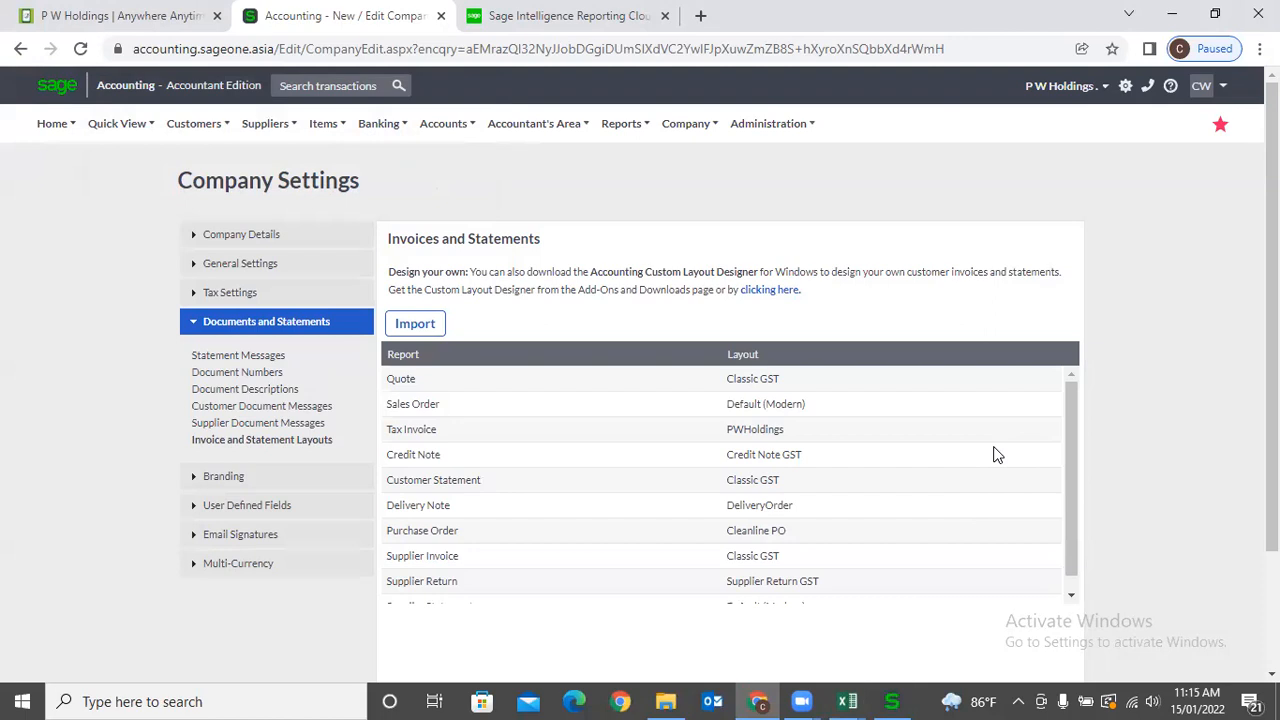
pyautogui.click(892, 701)
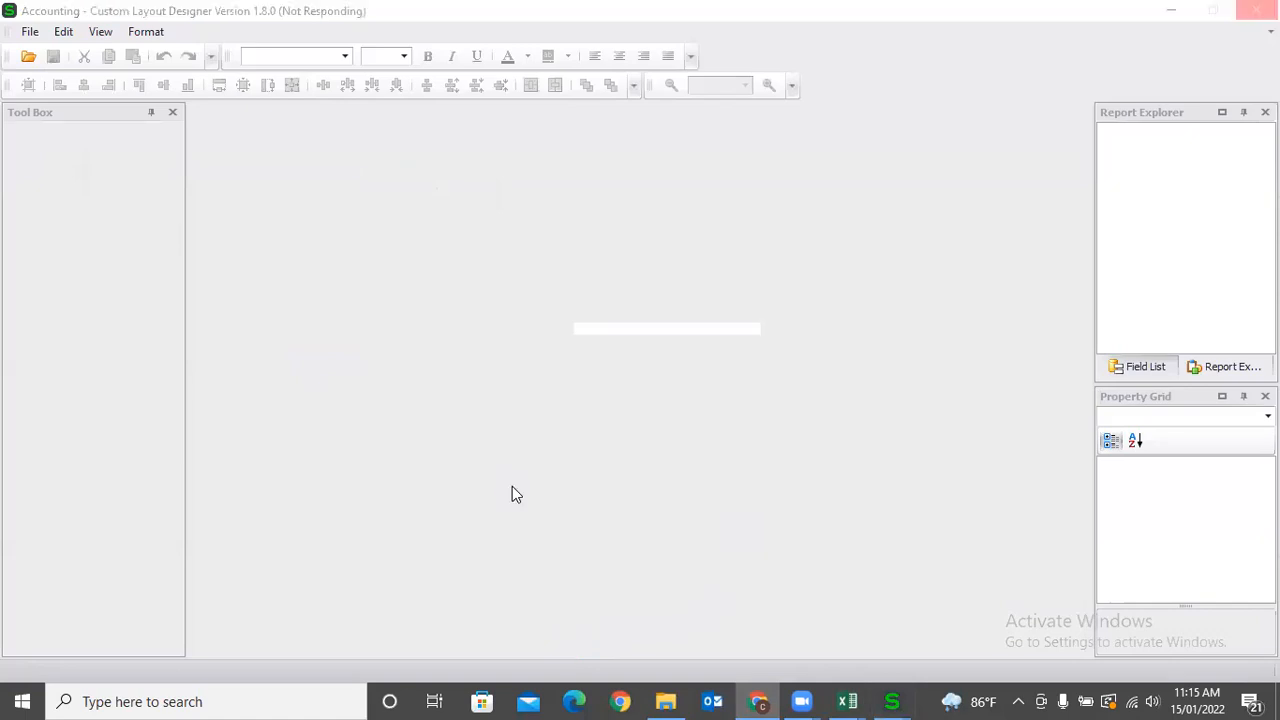
# Sign in to the designer with the account e-mail and password, then dismiss the incorrect-credentials error.
pyautogui.click(900, 692)
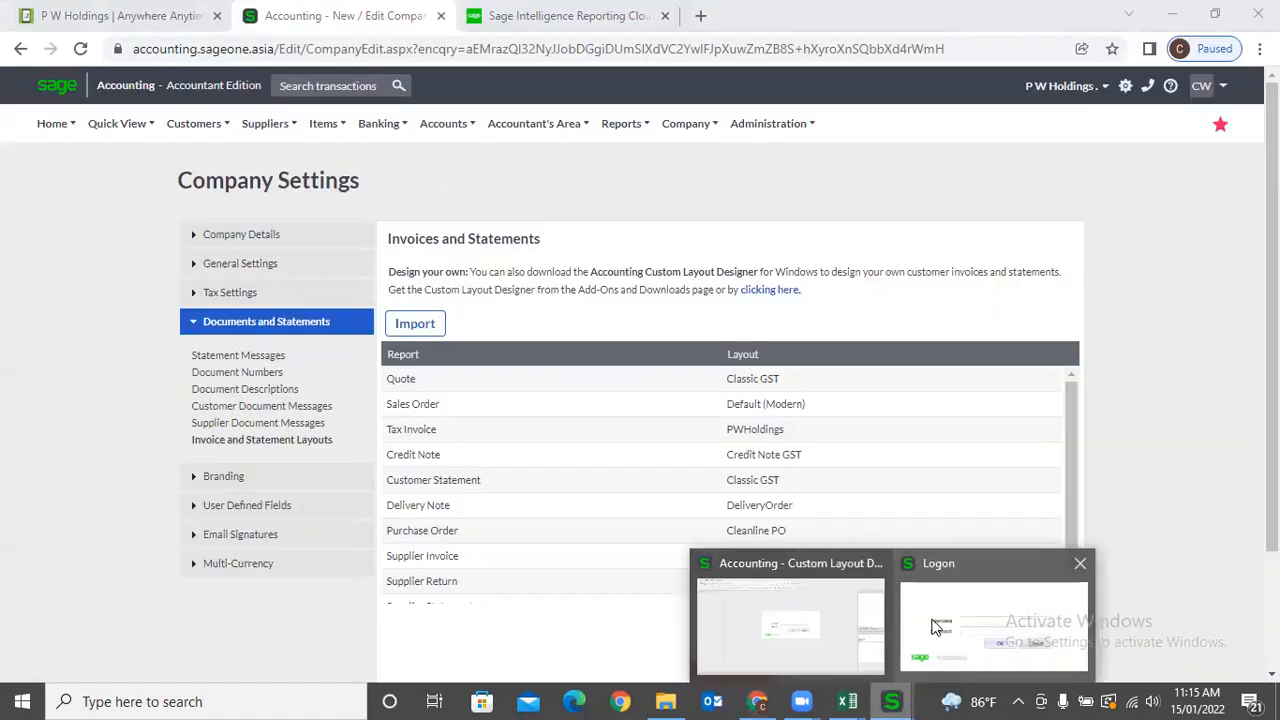
pyautogui.click(932, 622)
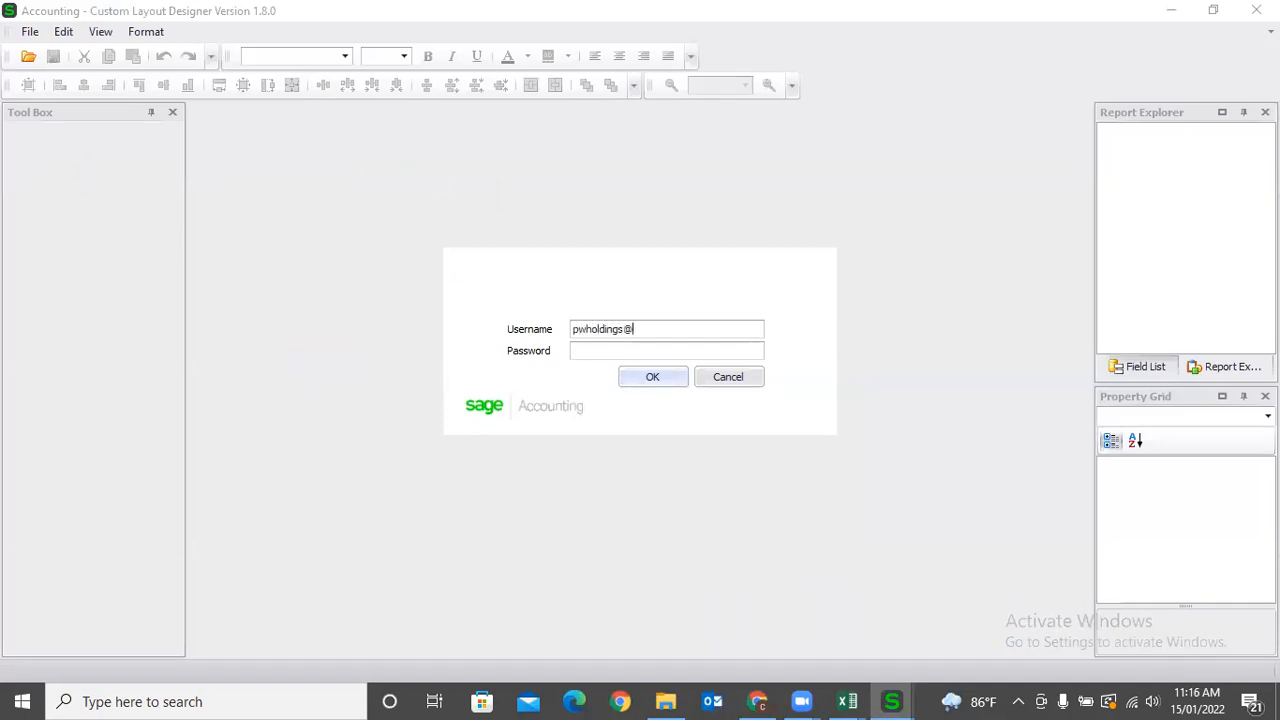
pyautogui.click(636, 383)
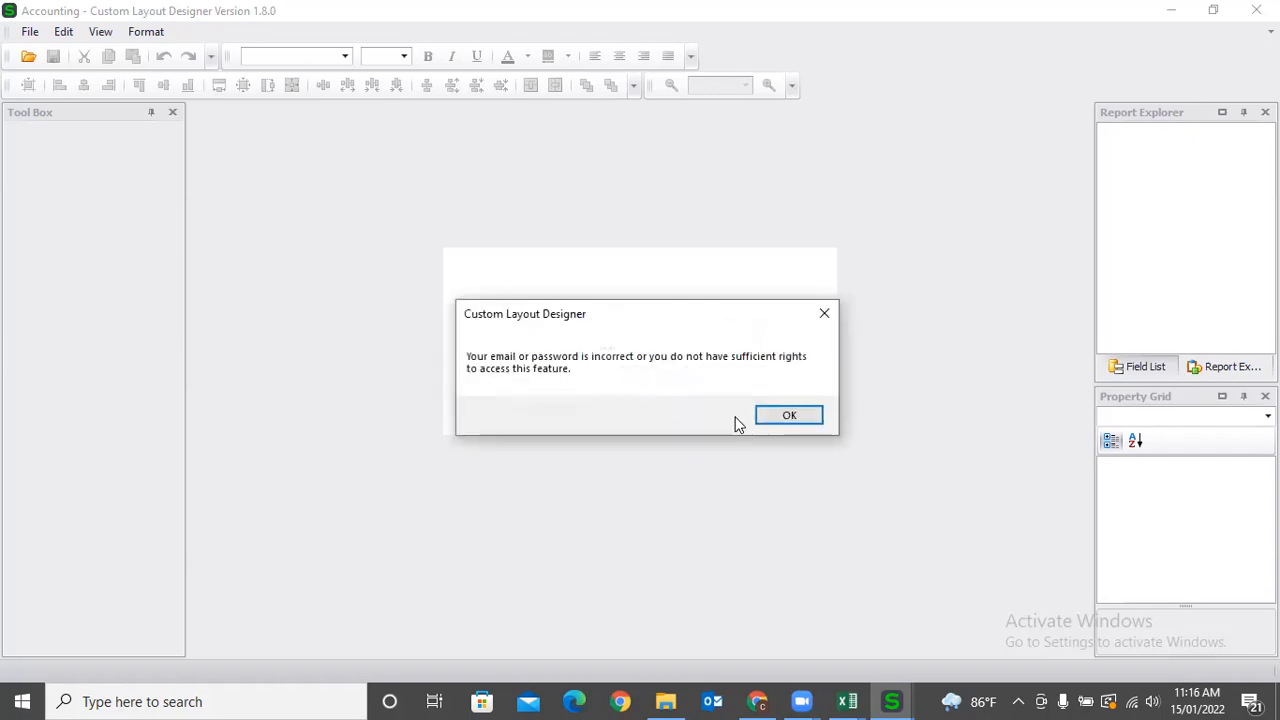
pyautogui.click(790, 416)
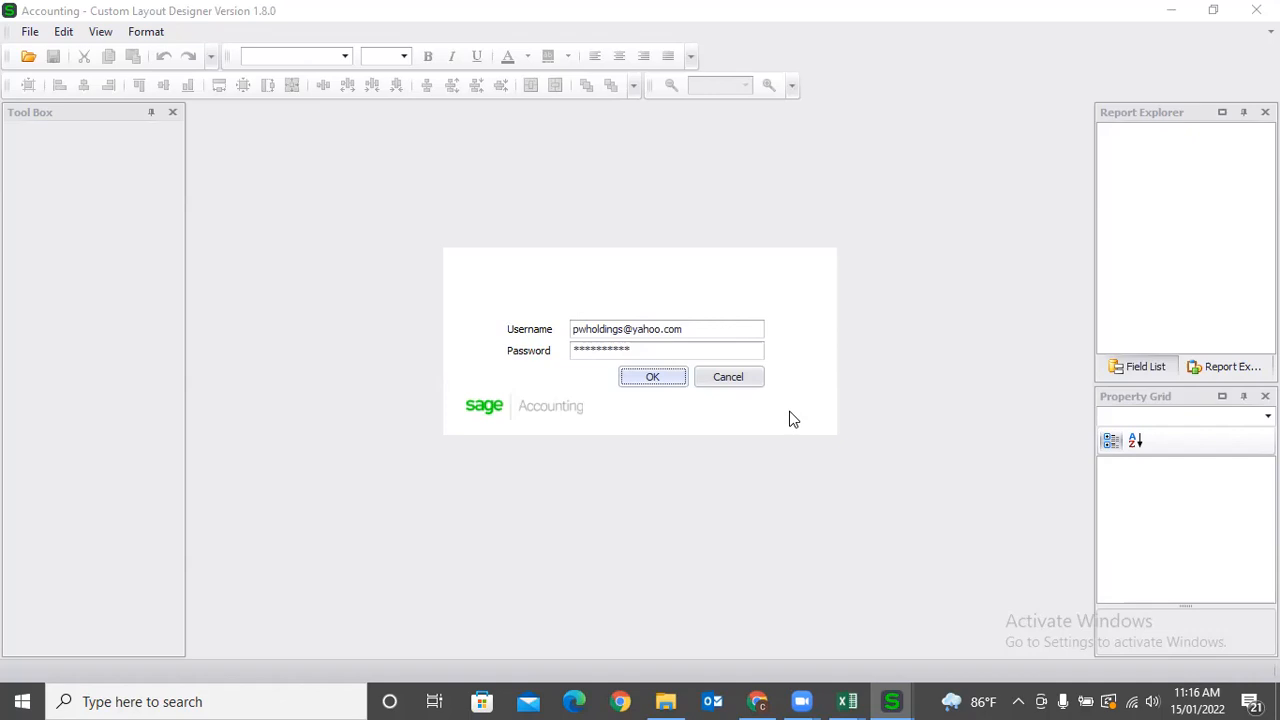
# Retype the account password and retry, dismissing the login error again.
pyautogui.moveTo(700, 346); pyautogui.dragTo(517, 352)
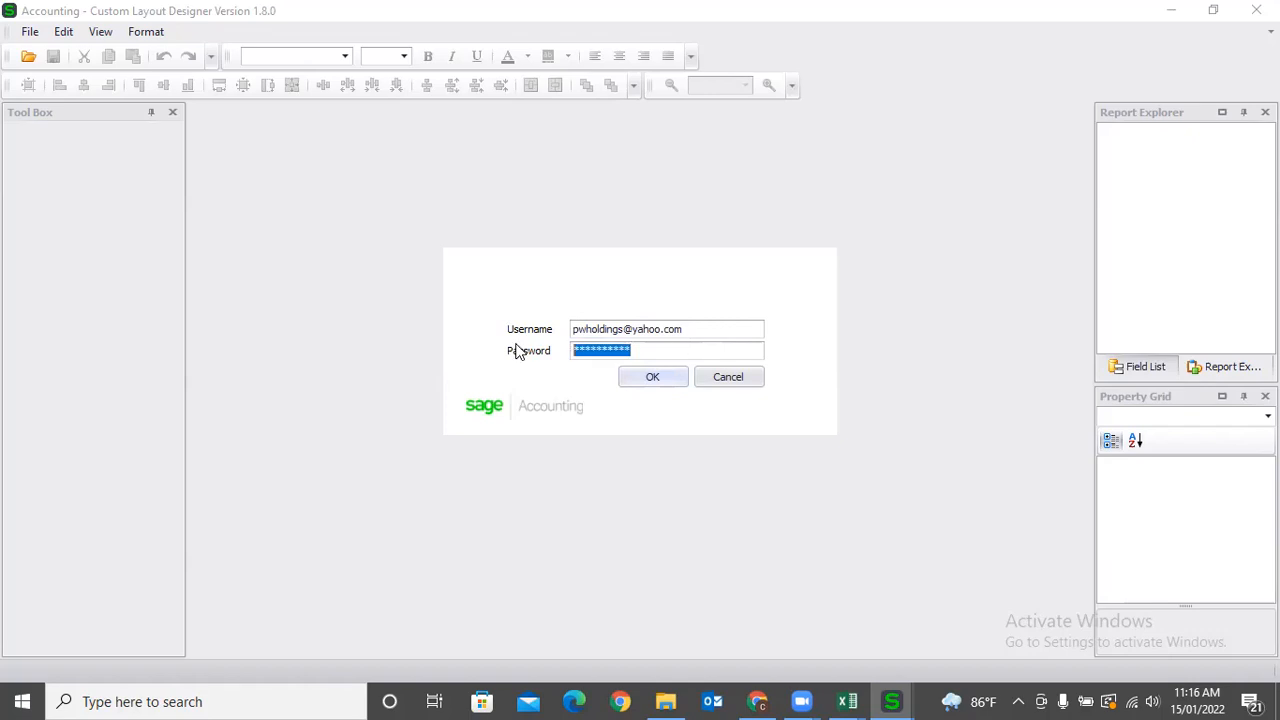
pyautogui.write('**********')
pyautogui.click(658, 378)
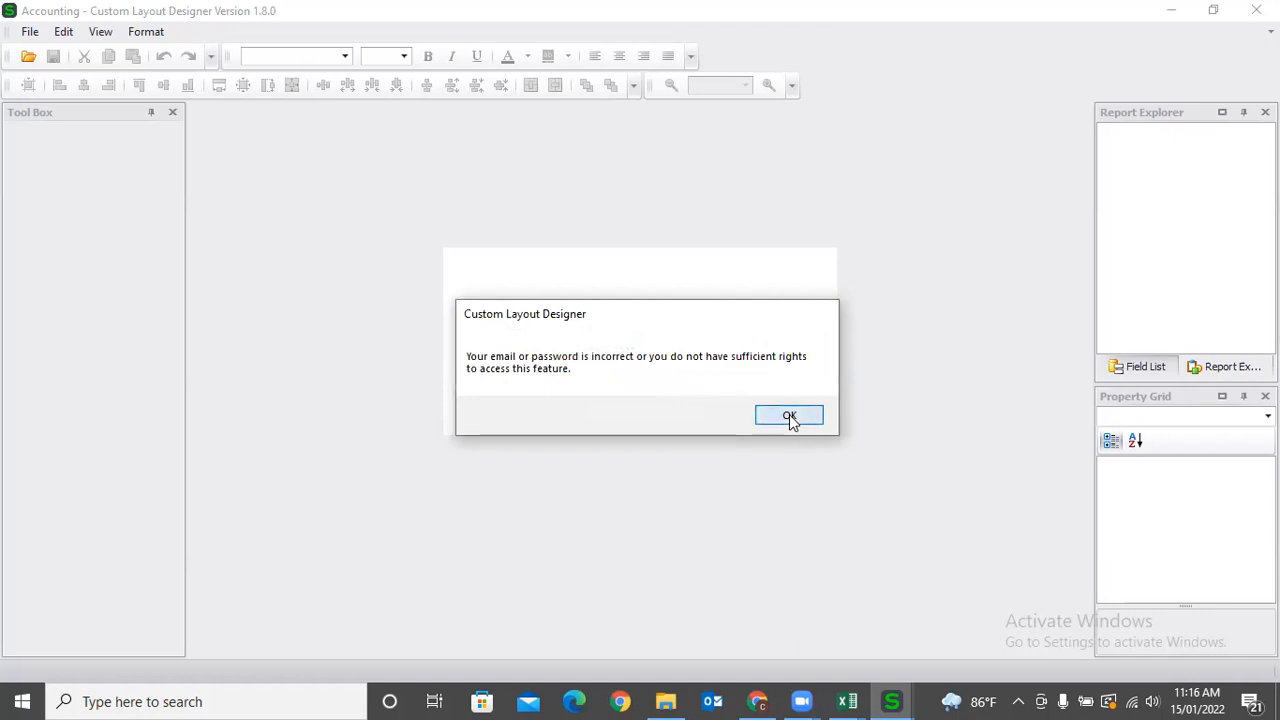
pyautogui.click(790, 418)
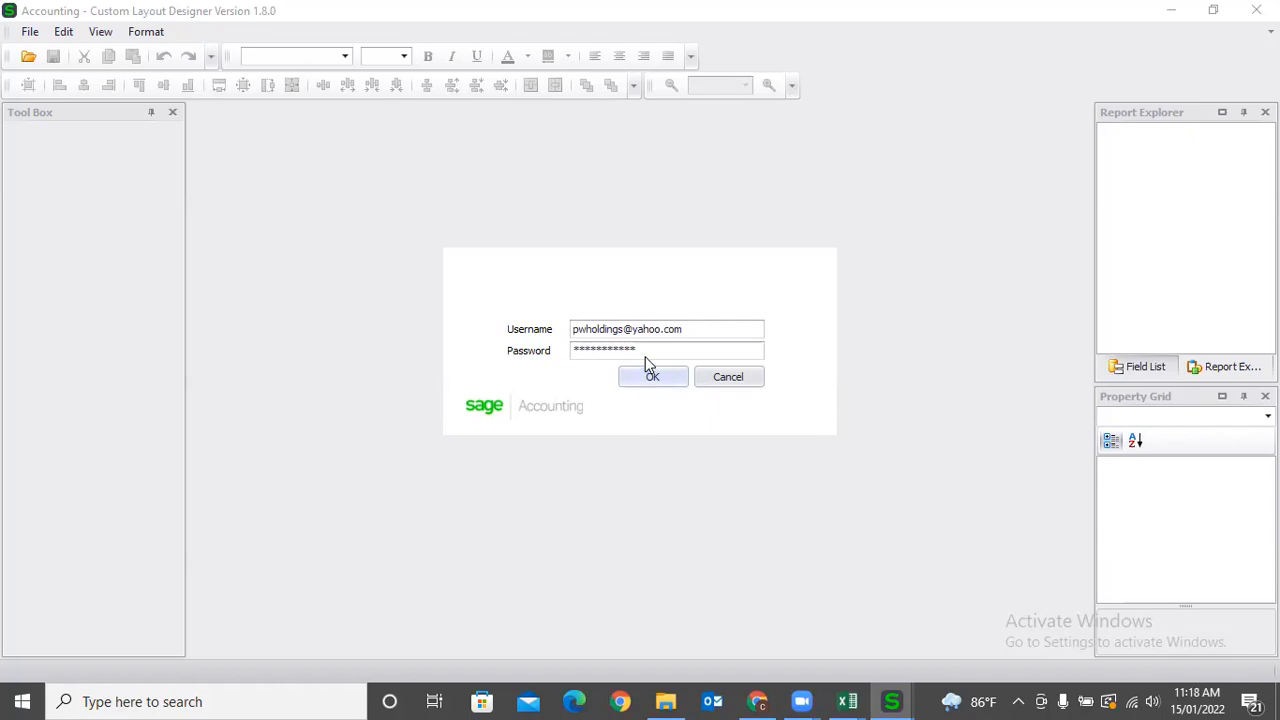
pyautogui.moveTo(645, 352); pyautogui.dragTo(540, 350)
pyautogui.press('BackSpace')
pyautogui.write('***********')
pyautogui.click(655, 372)
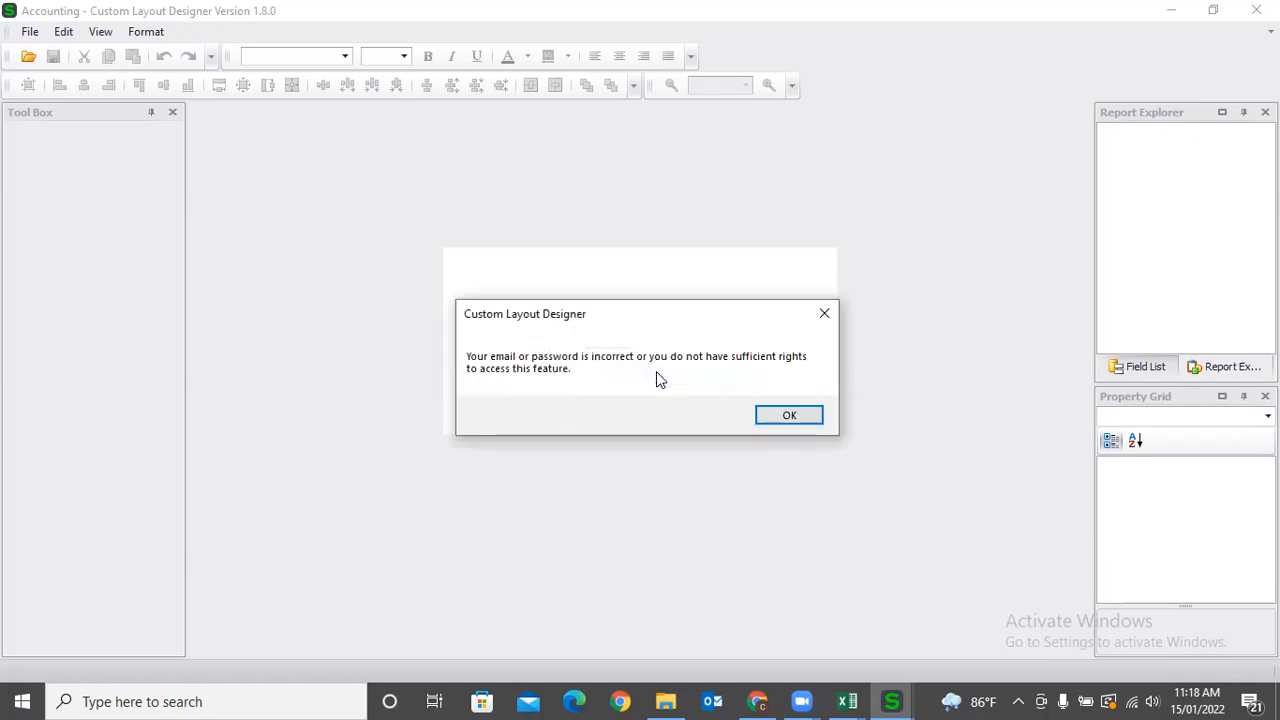
pyautogui.press('Return')
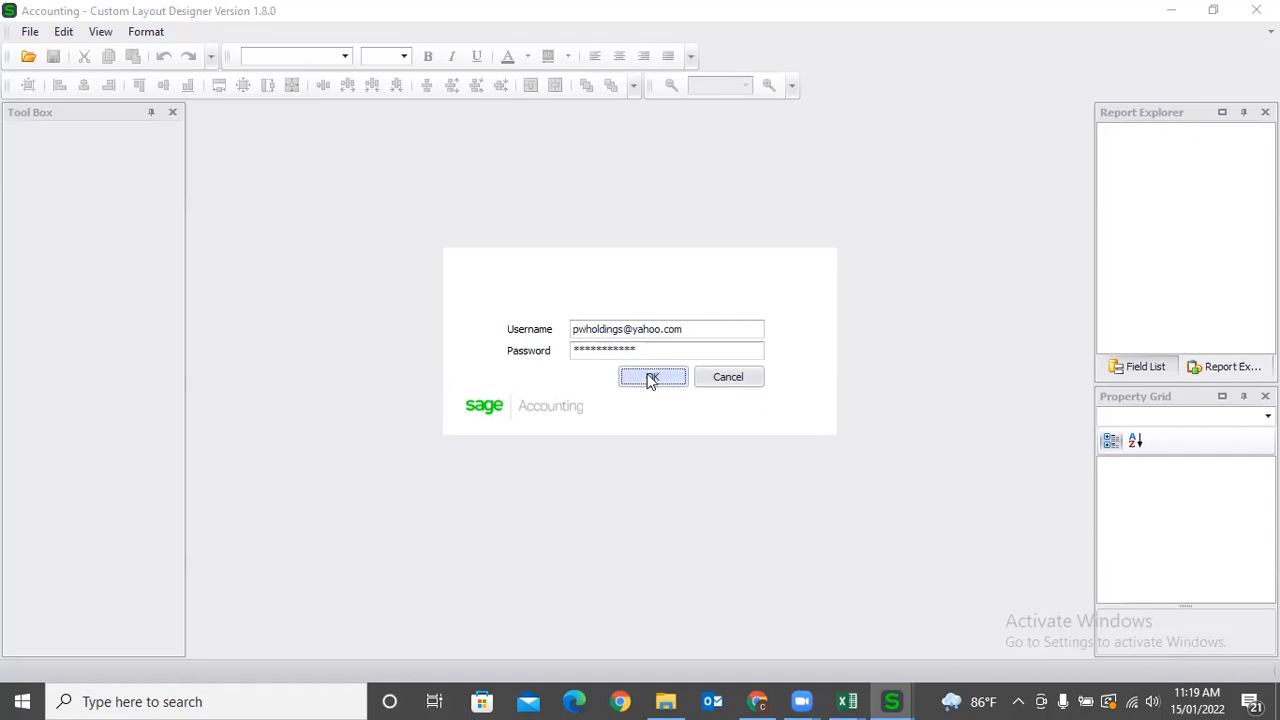
# Replace the password with the correct one and sign in to reach the layout chooser.
pyautogui.moveTo(652, 349); pyautogui.dragTo(519, 343)
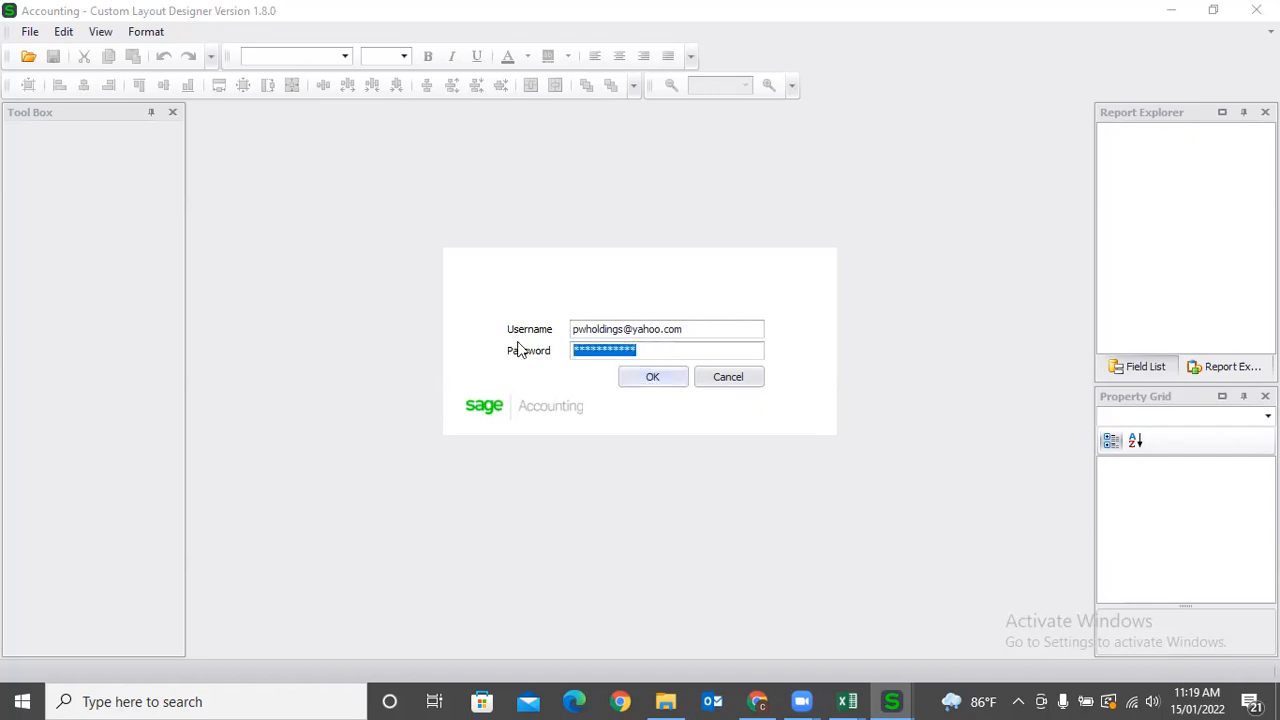
pyautogui.write('***')
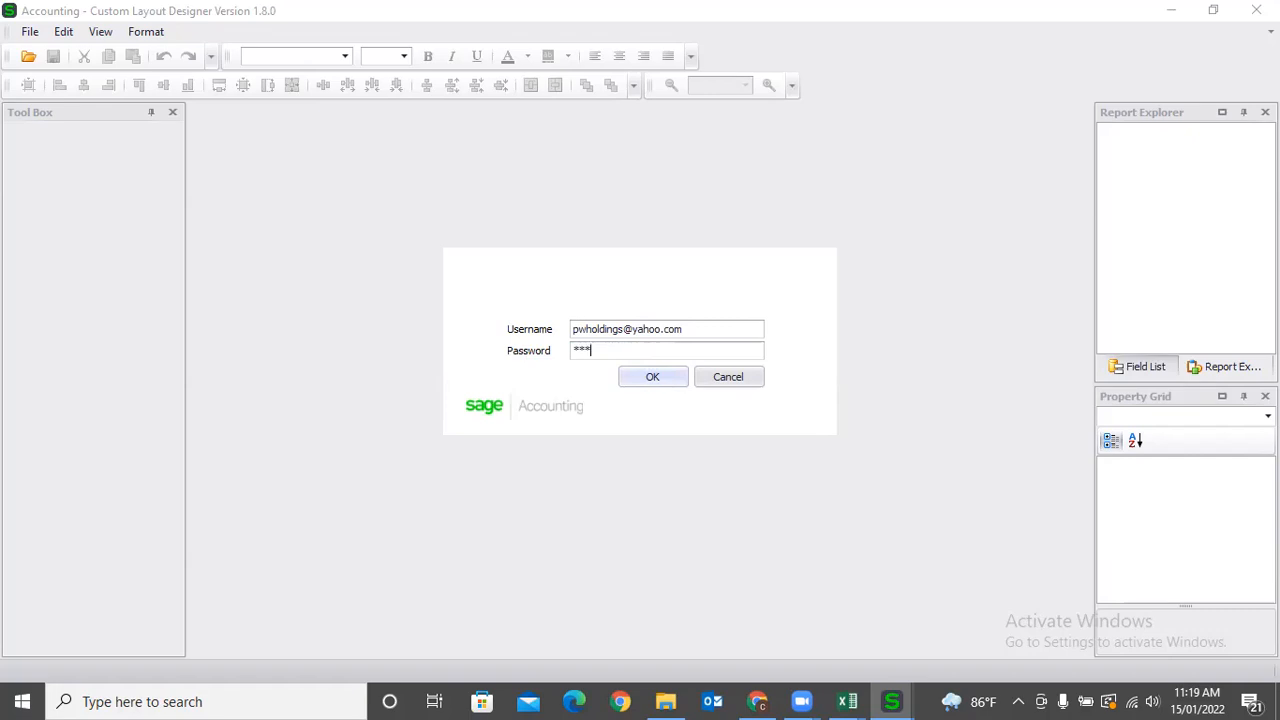
pyautogui.write('********')
pyautogui.click(648, 377)
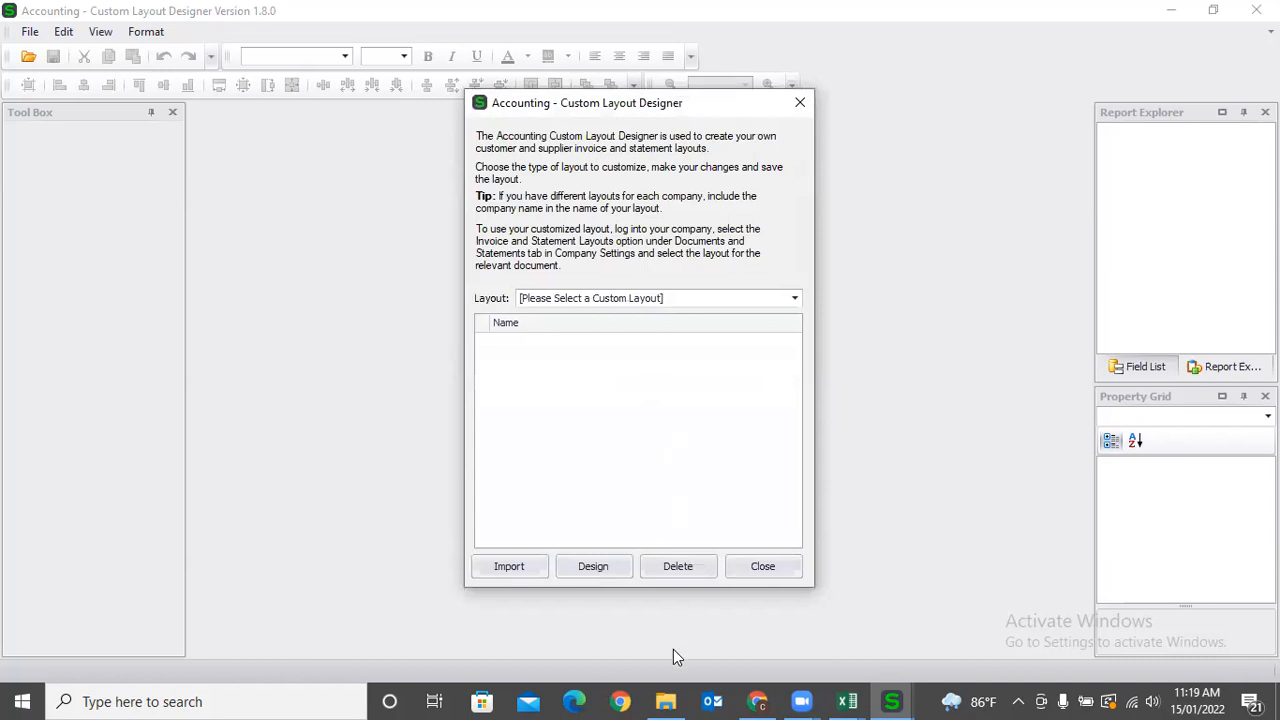
# Open the Default (Classic) Quotes / Sales Orders / Tax Invoices / Credit Notes layout for design.
pyautogui.click(538, 298)
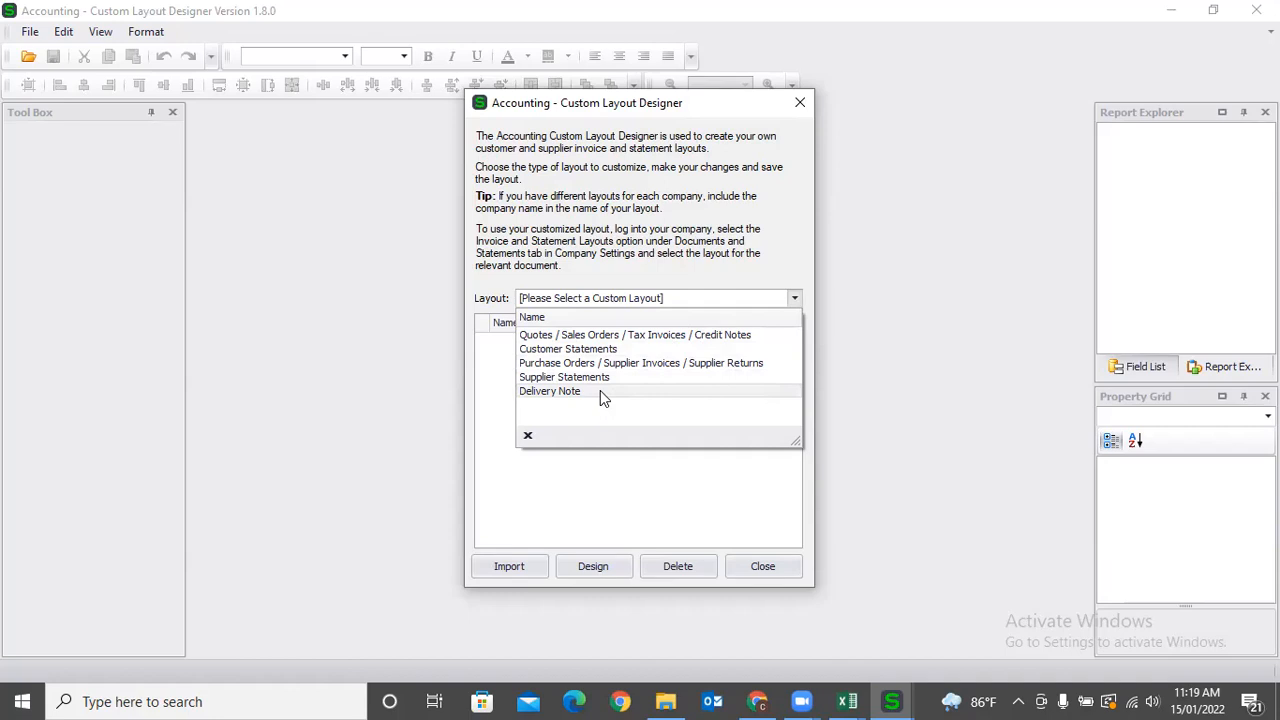
pyautogui.click(617, 341)
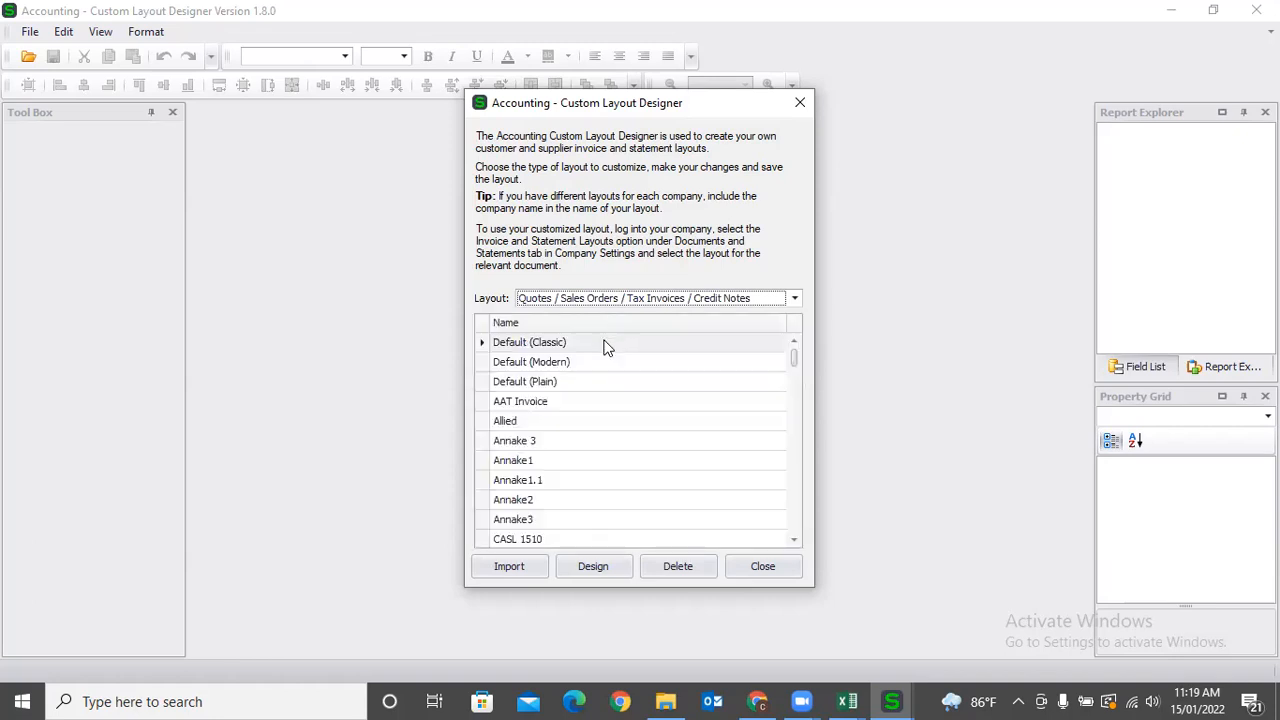
pyautogui.click(590, 347)
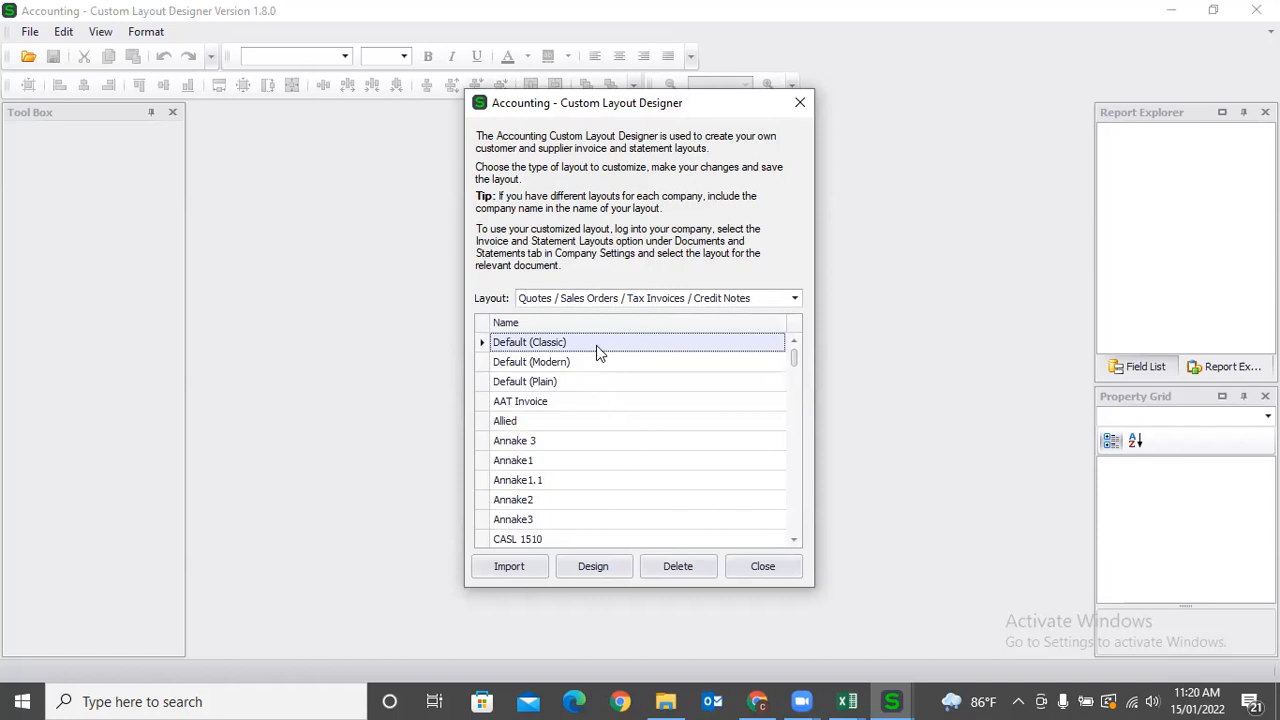
pyautogui.click(592, 567)
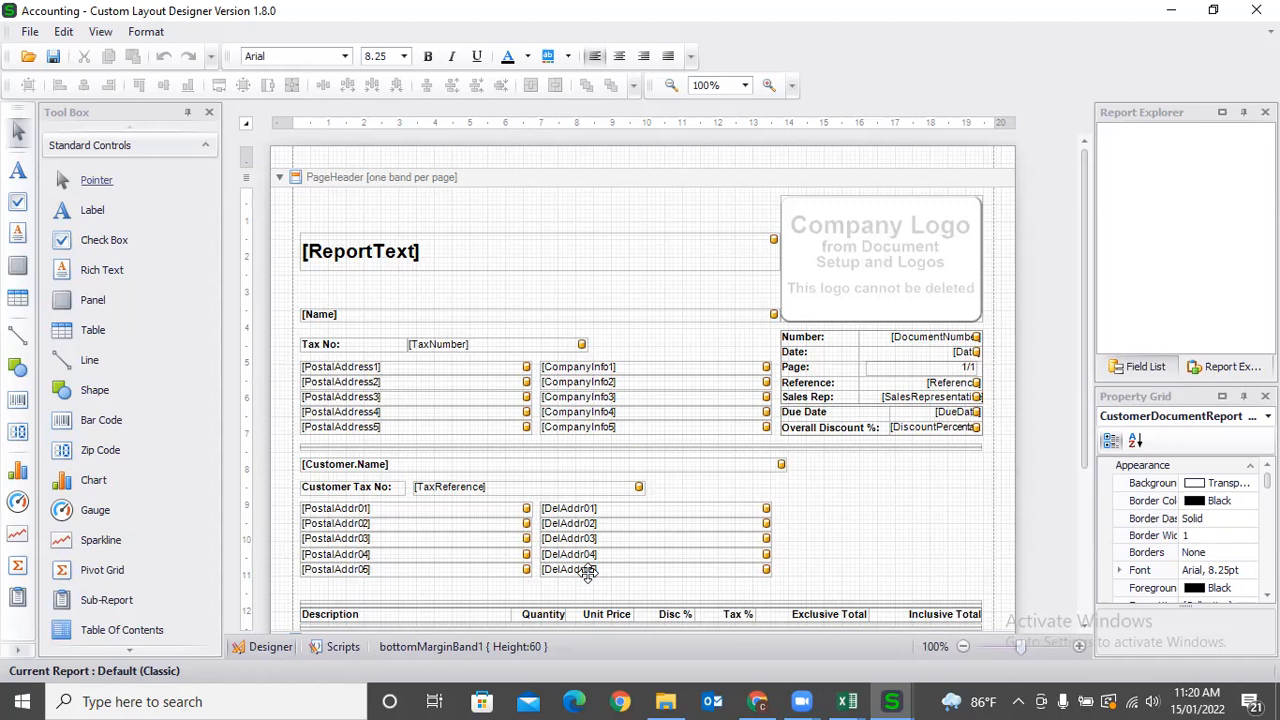
pyautogui.click(38, 33)
# Save the layout as a new custom layout named 'Tax Invoice 001'.
pyautogui.click(68, 103)
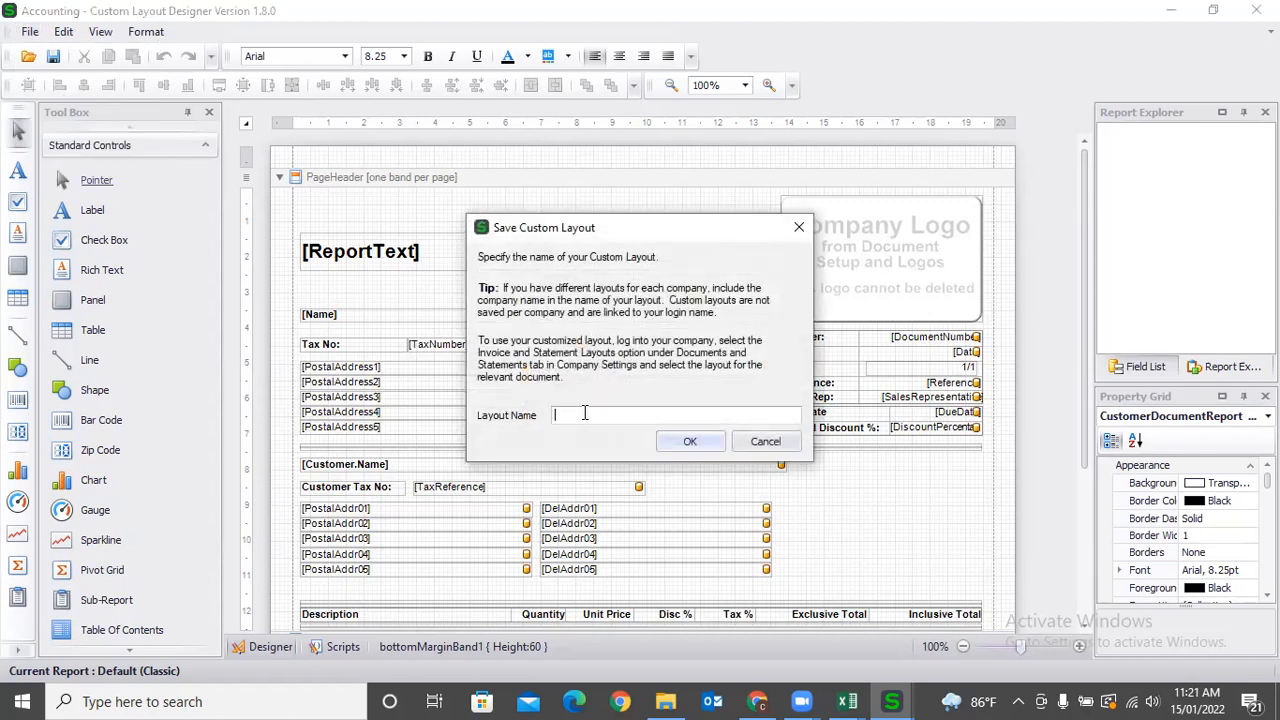
pyautogui.write('123')
pyautogui.press('BackSpace')
pyautogui.press('BackSpace')
pyautogui.write('Tax Invoice 001')
pyautogui.click(690, 441)
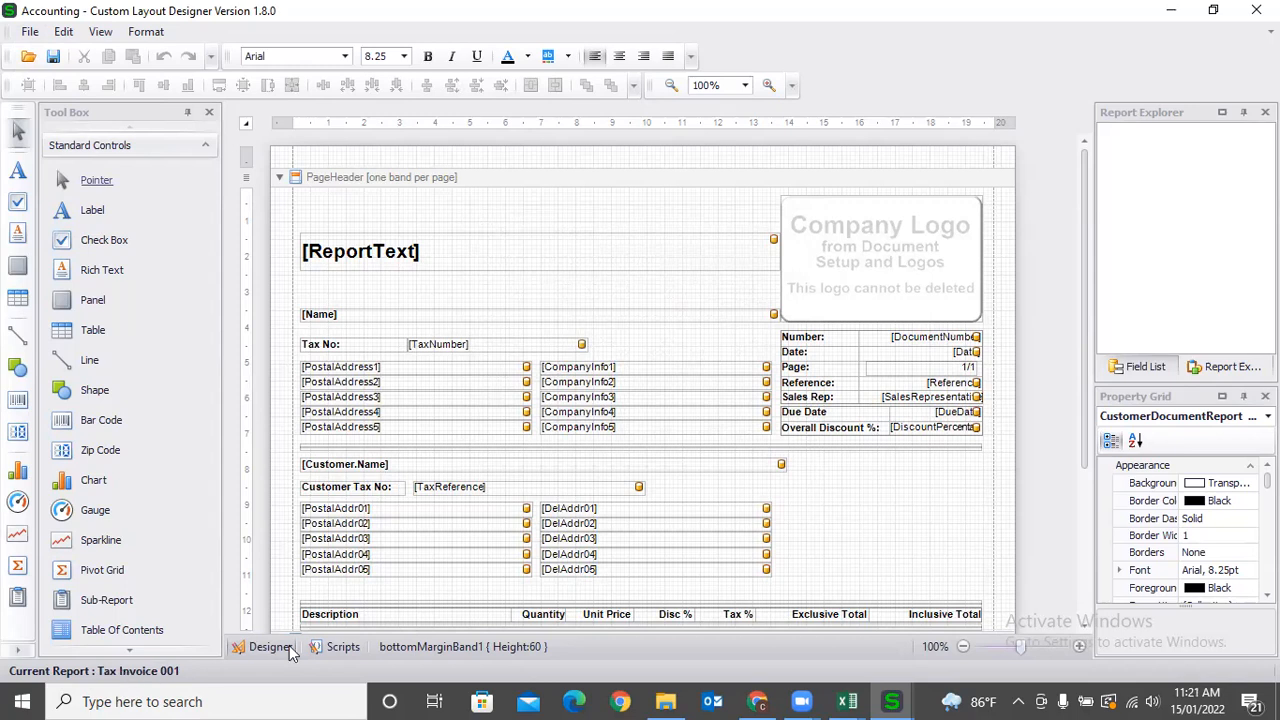
# Shrink the company logo box and move the [ReportText] title up and right.
pyautogui.click(845, 292)
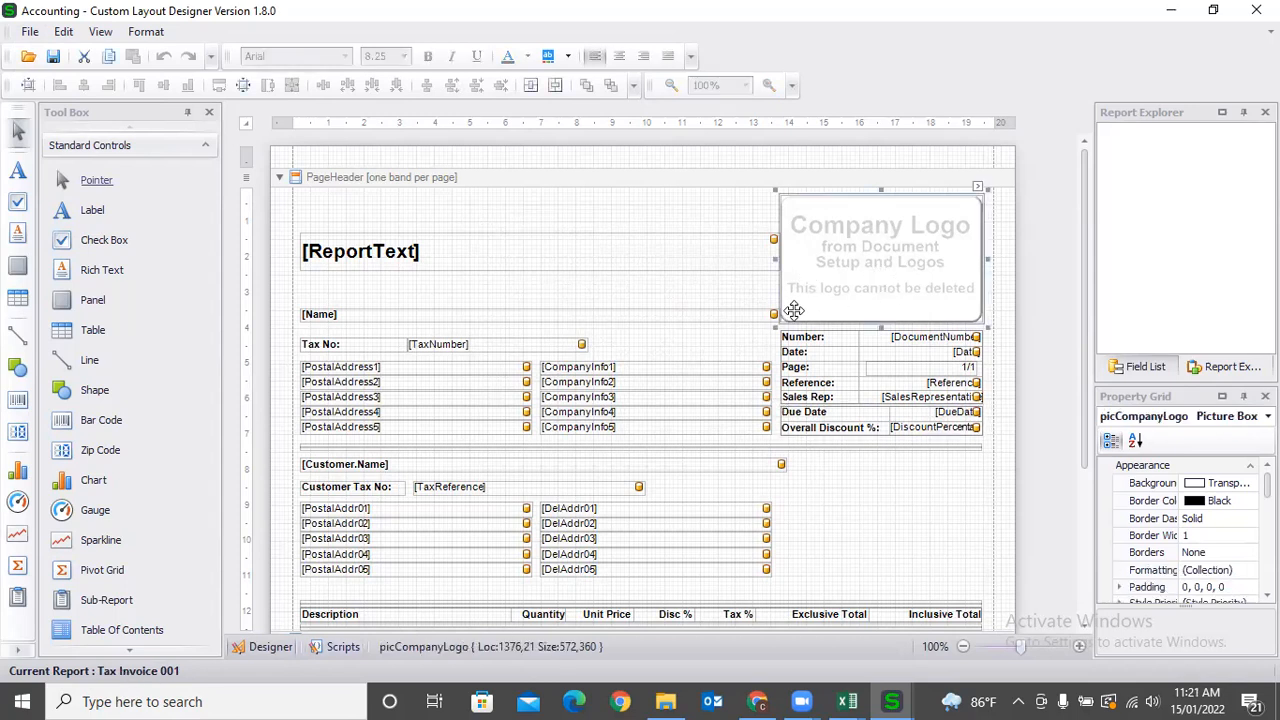
pyautogui.moveTo(775, 328); pyautogui.dragTo(818, 297)
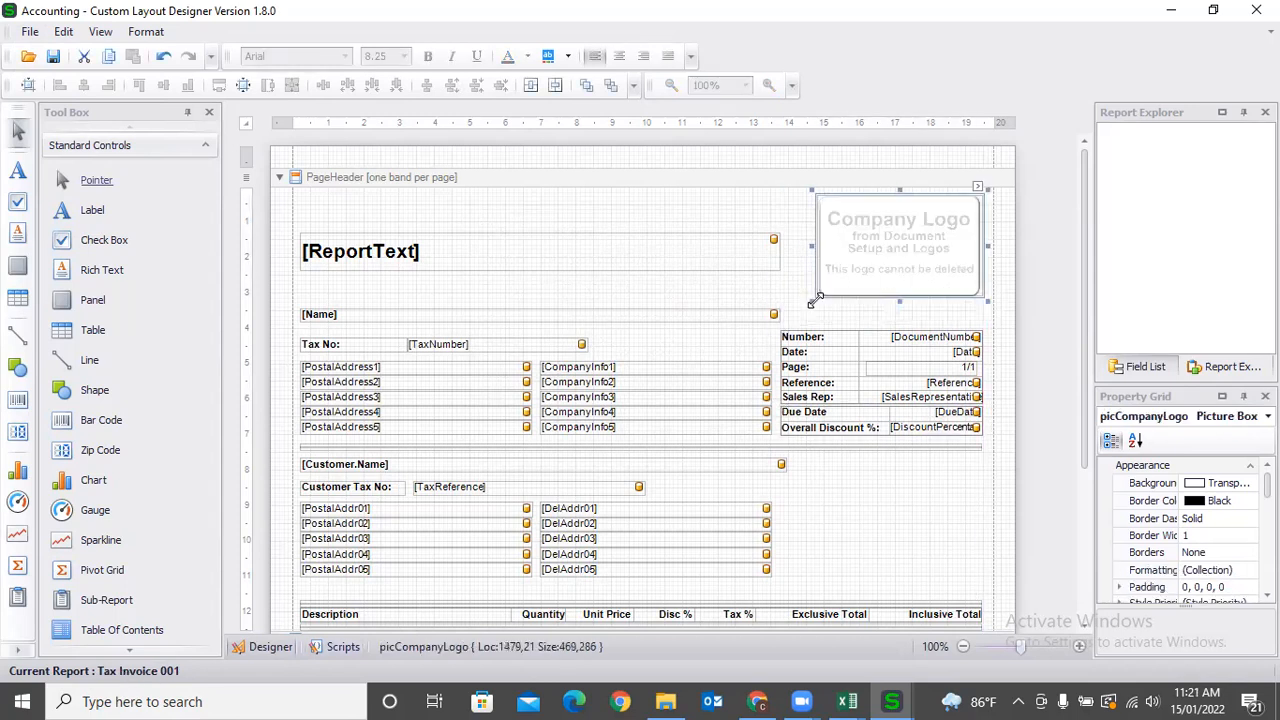
pyautogui.moveTo(577, 250); pyautogui.dragTo(598, 230)
# Place a Tax field from the Field List beside the delivery address.
pyautogui.click(1133, 368)
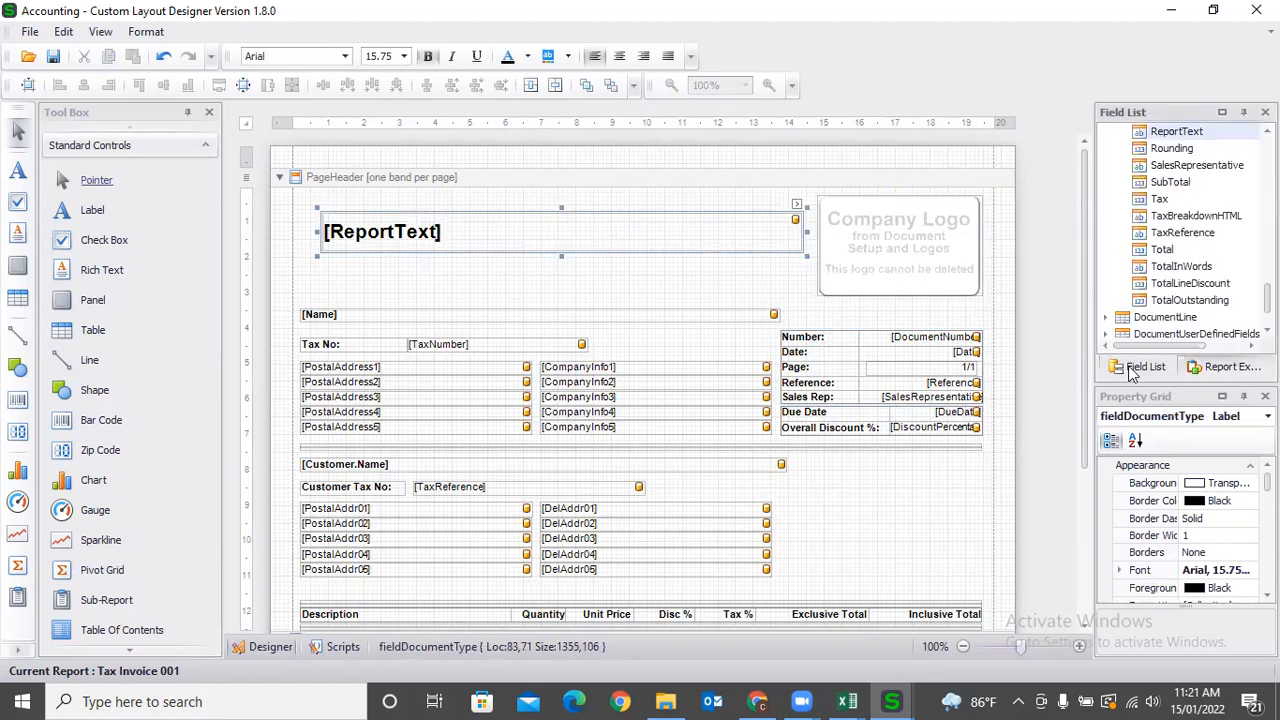
pyautogui.click(1160, 201)
pyautogui.moveTo(1160, 203); pyautogui.dragTo(884, 510)
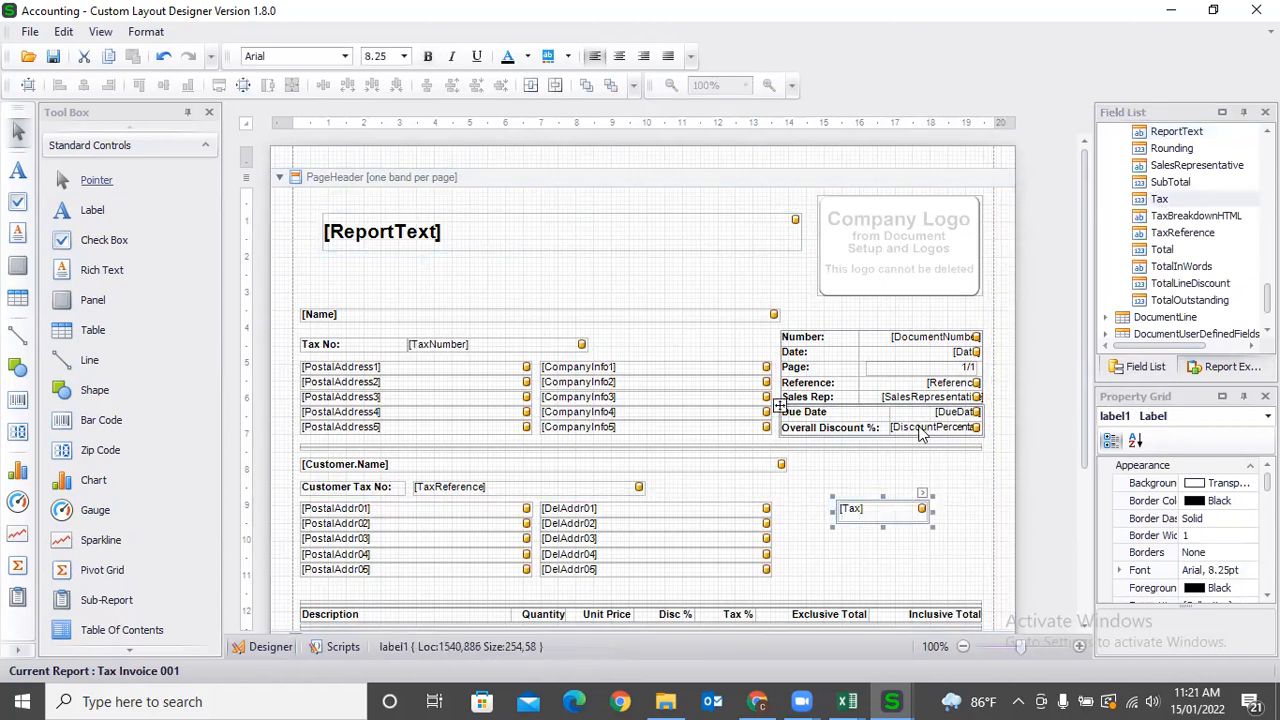
pyautogui.scroll(-3, 921, 430)
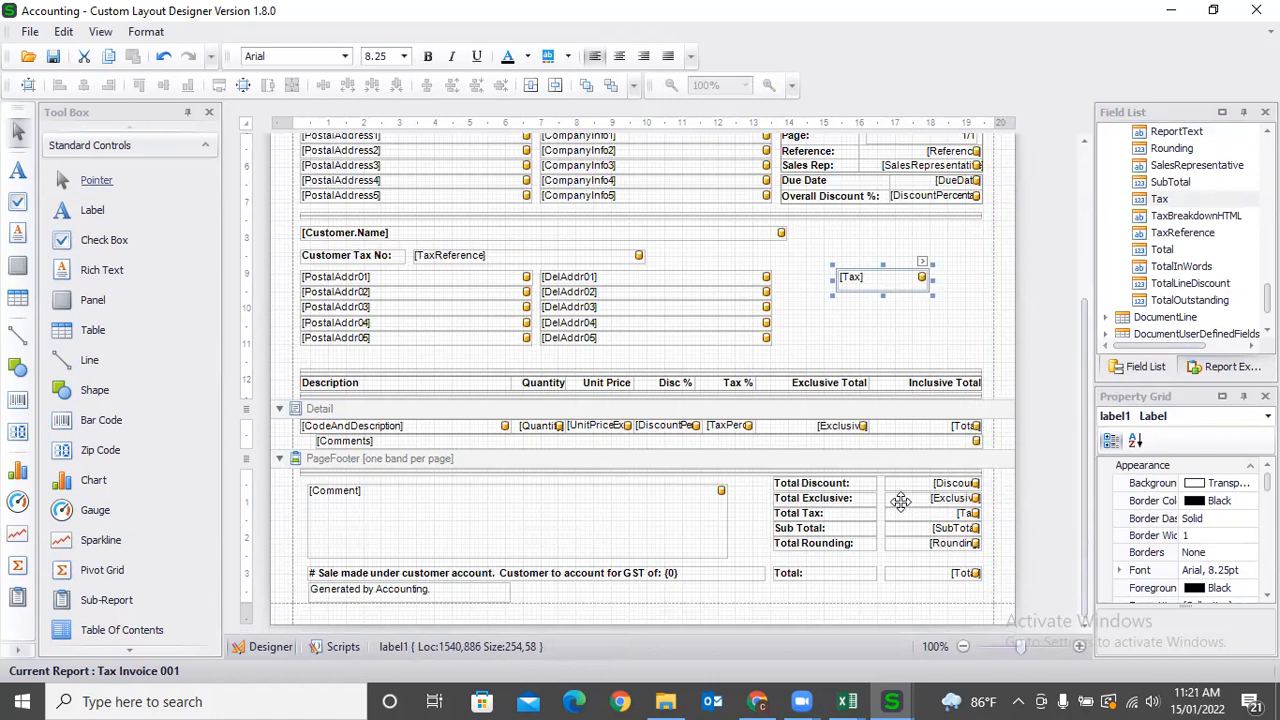
pyautogui.scroll(3, 863, 555)
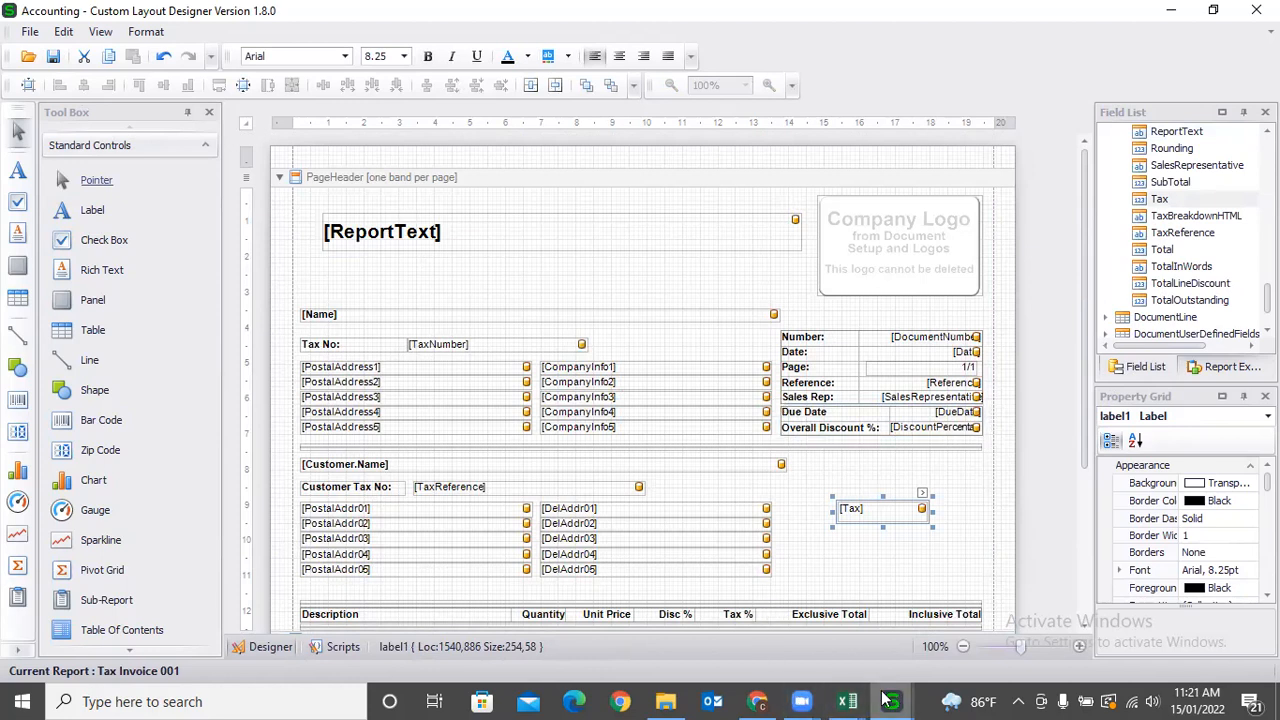
pyautogui.moveTo(800, 700)
pyautogui.click(757, 701)
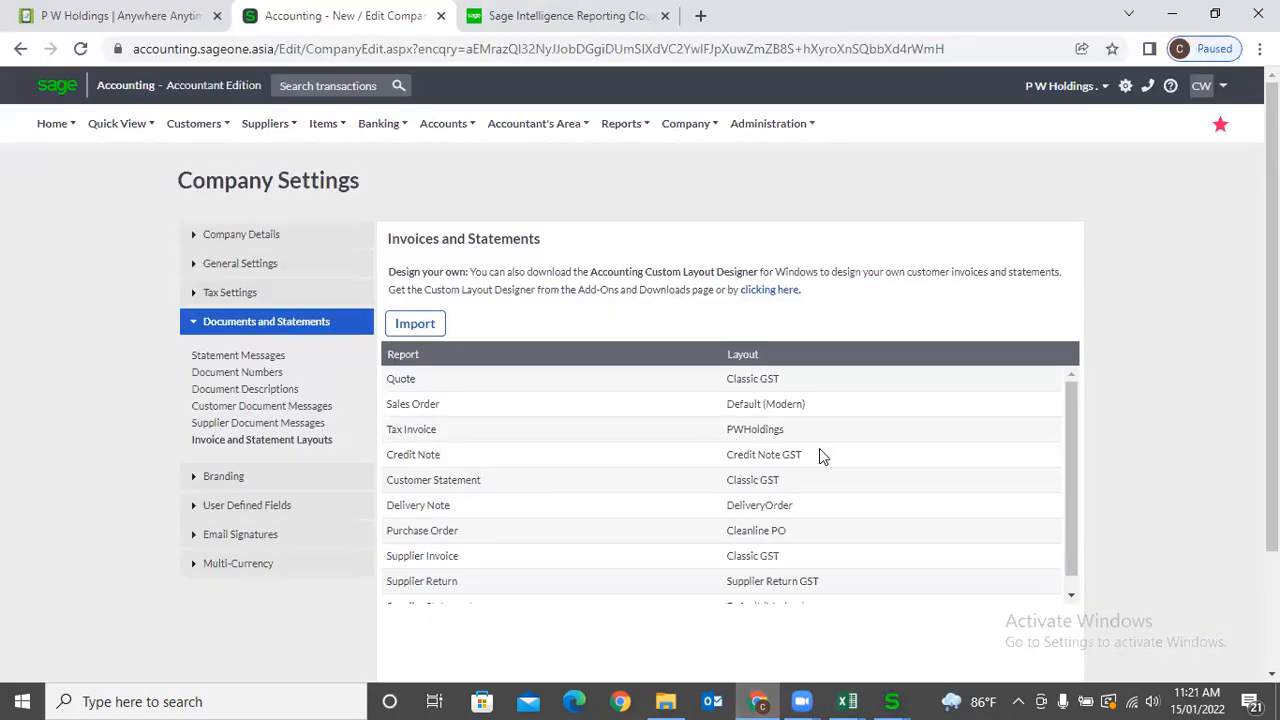
pyautogui.click(935, 435)
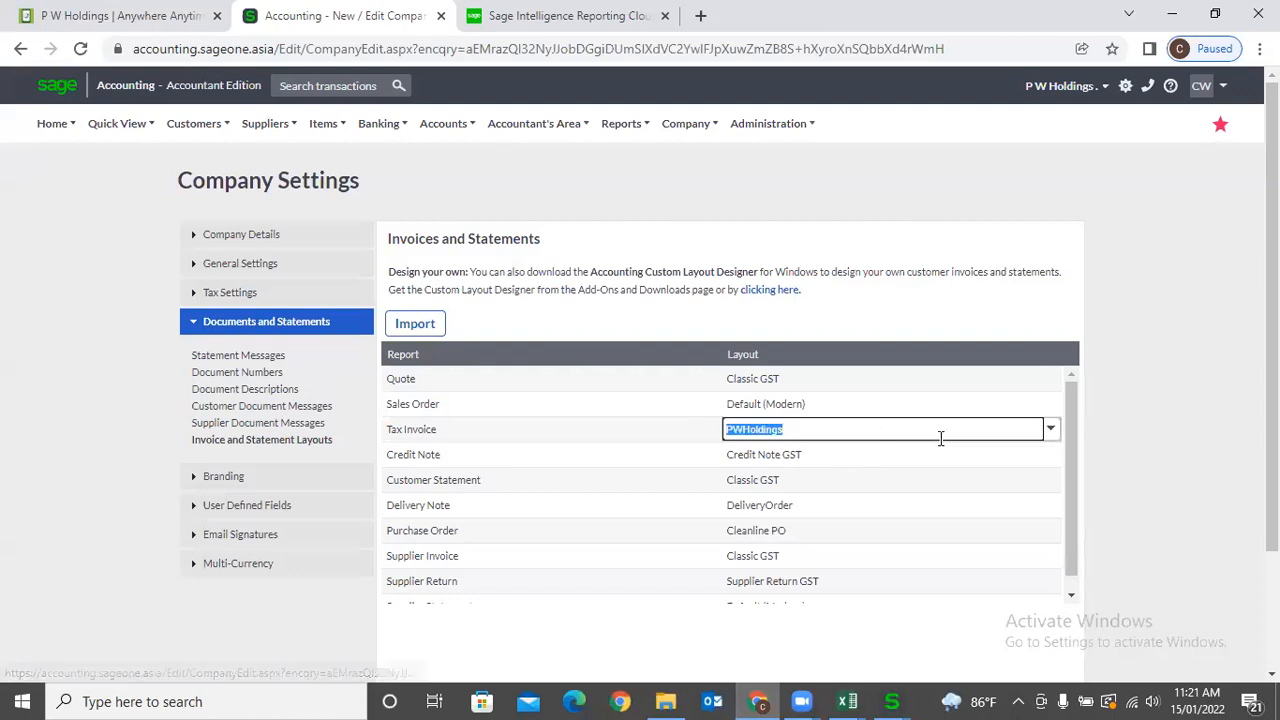
pyautogui.click(1050, 432)
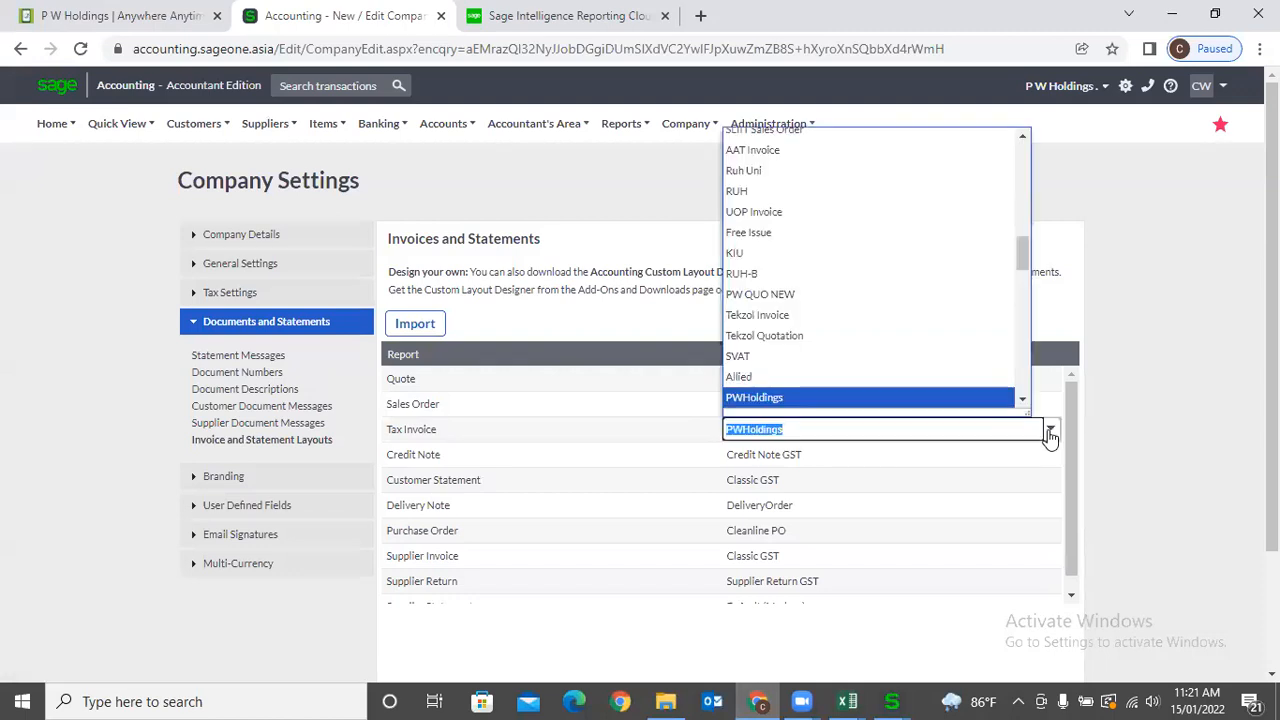
pyautogui.click(1050, 432)
pyautogui.click(1194, 450)
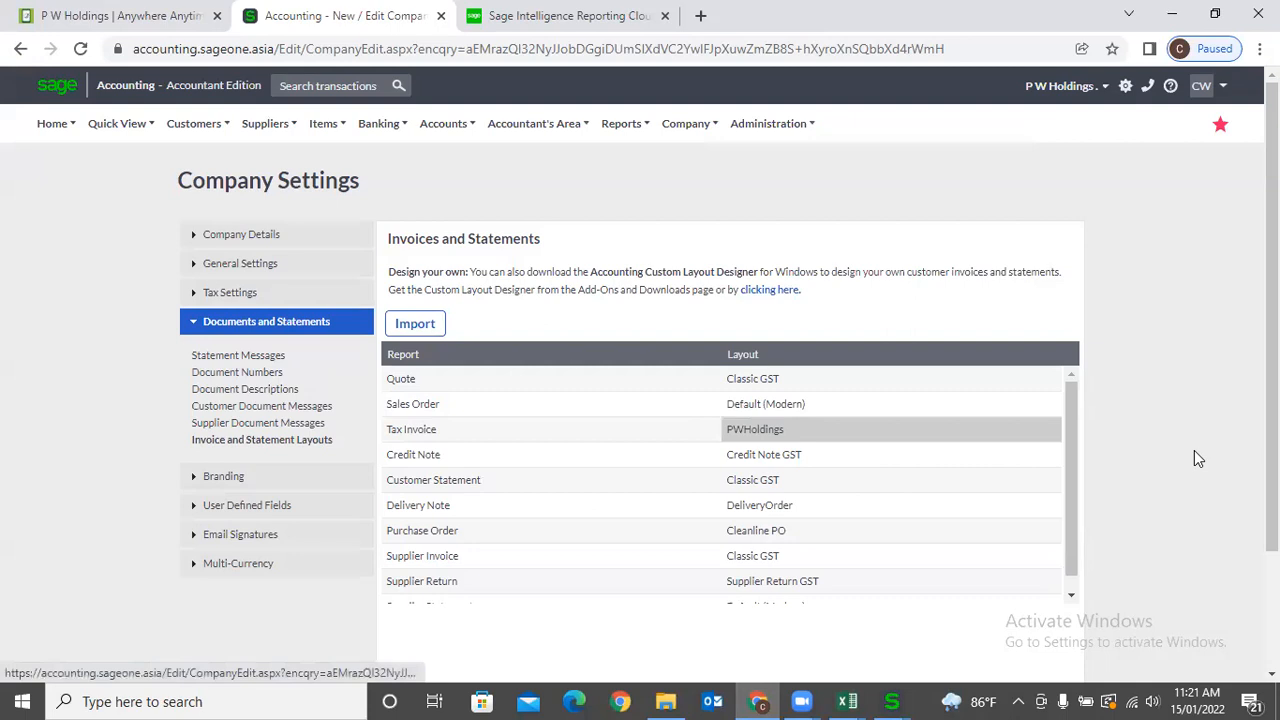
pyautogui.click(891, 701)
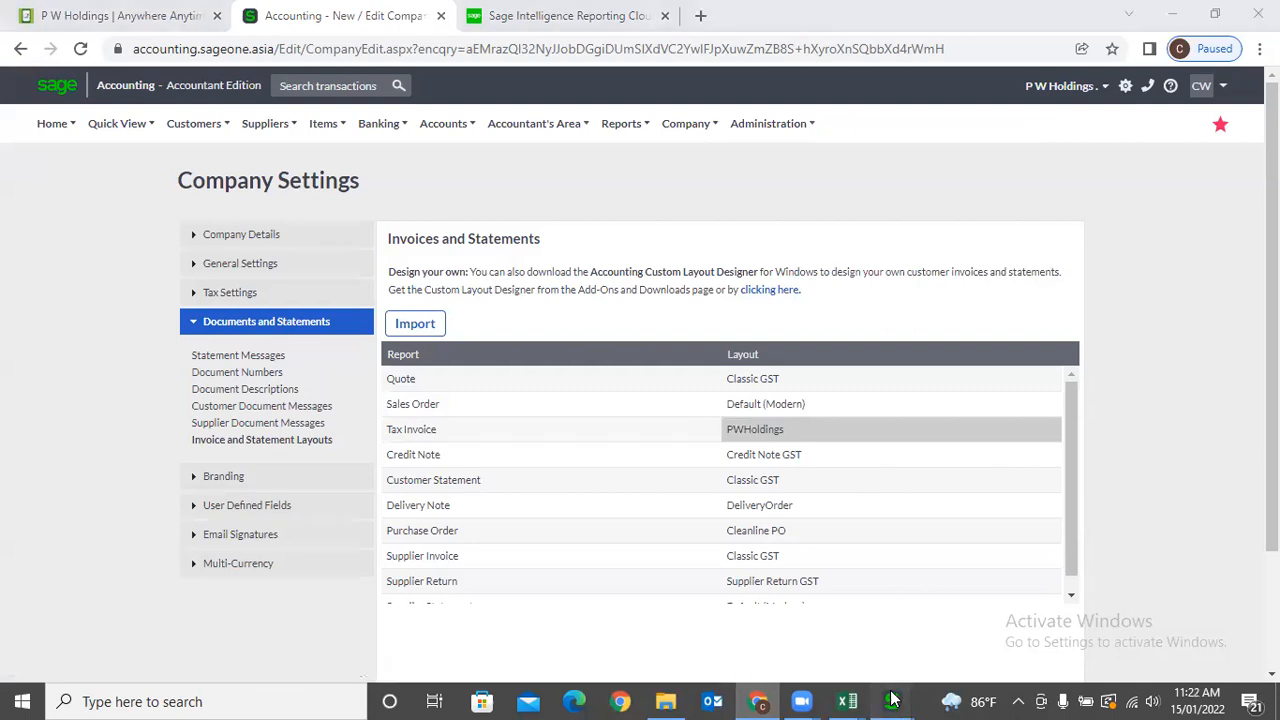
pyautogui.click(428, 640)
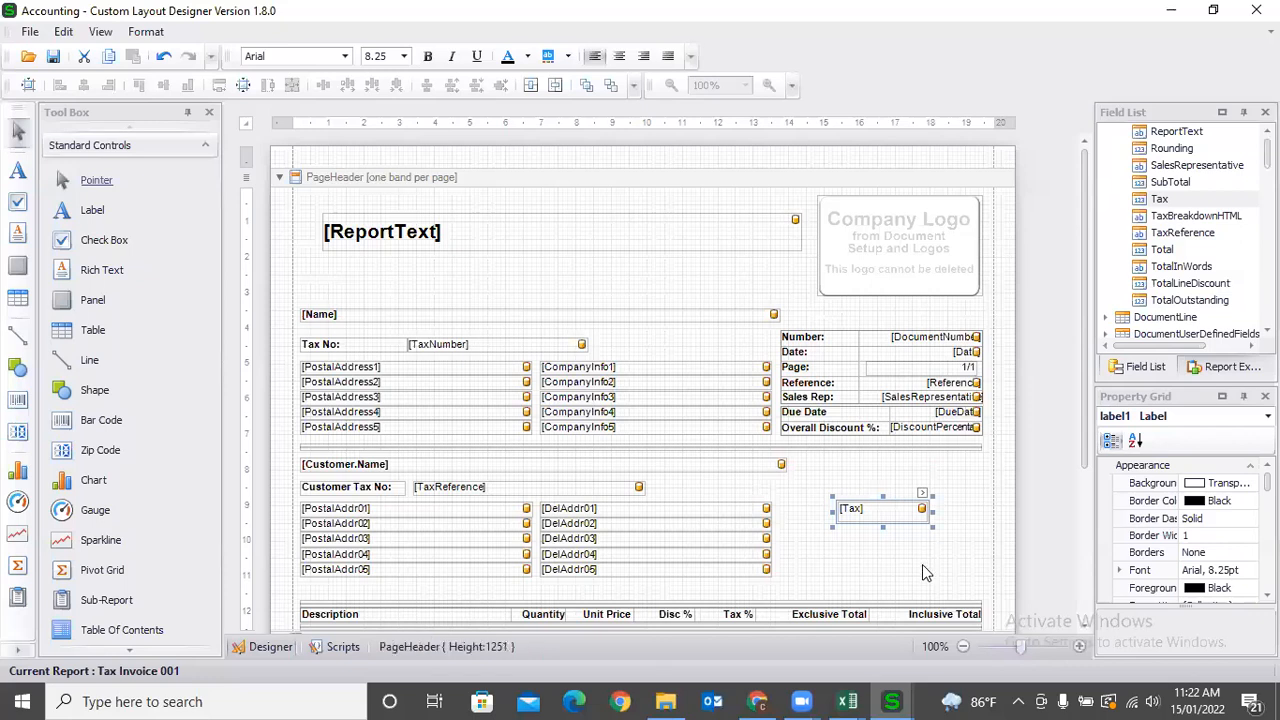
# Delete the [Tax] field from the page header and return to the company settings page.
pyautogui.click(828, 494)
pyautogui.click(850, 509)
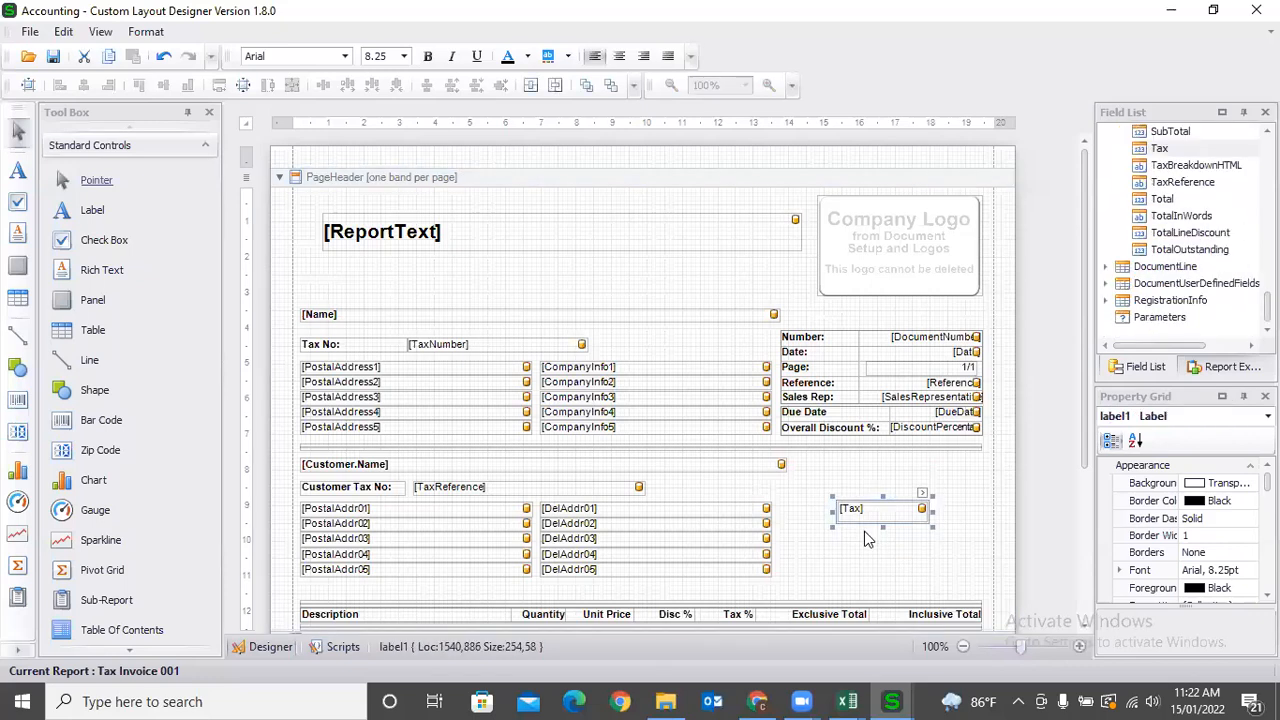
pyautogui.press('Delete')
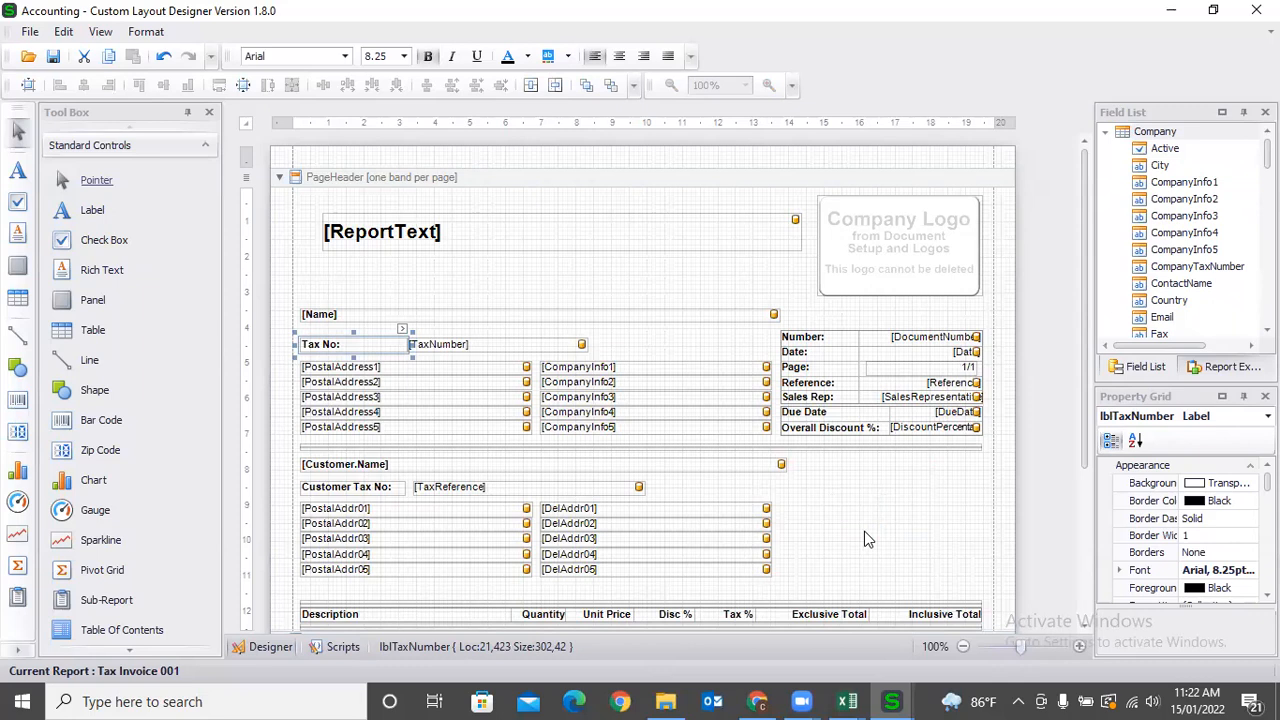
pyautogui.click(758, 701)
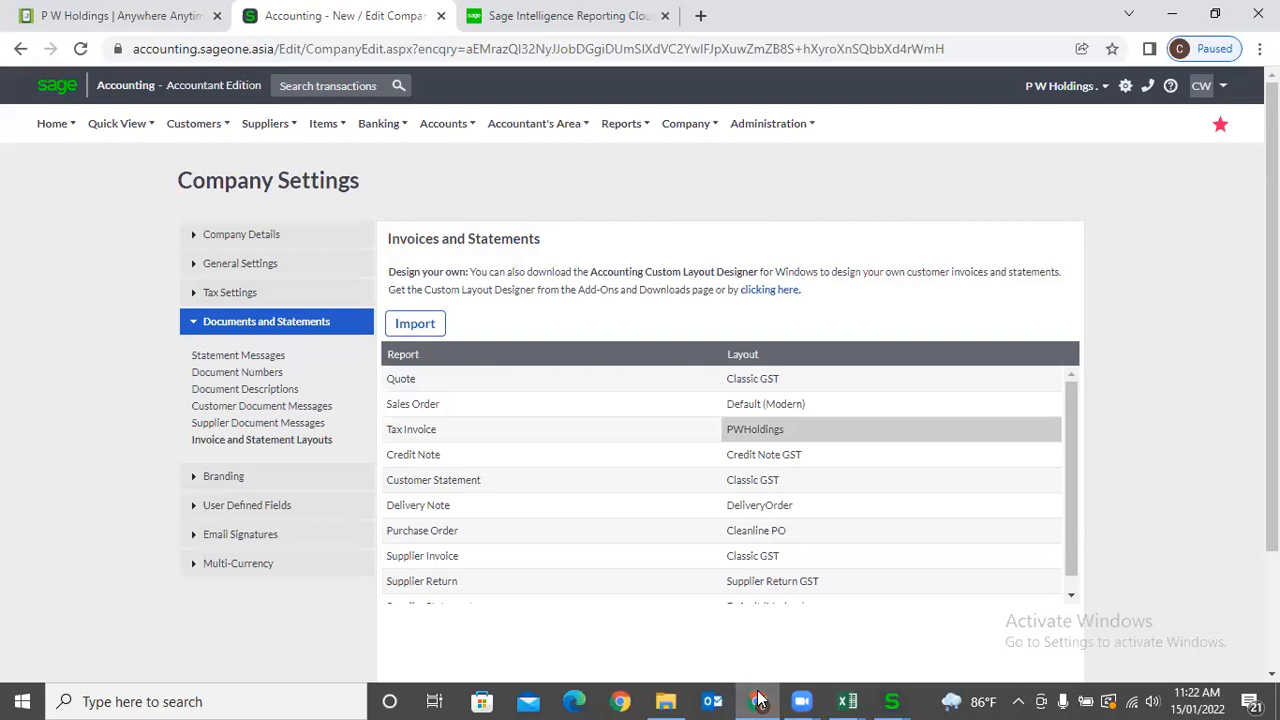